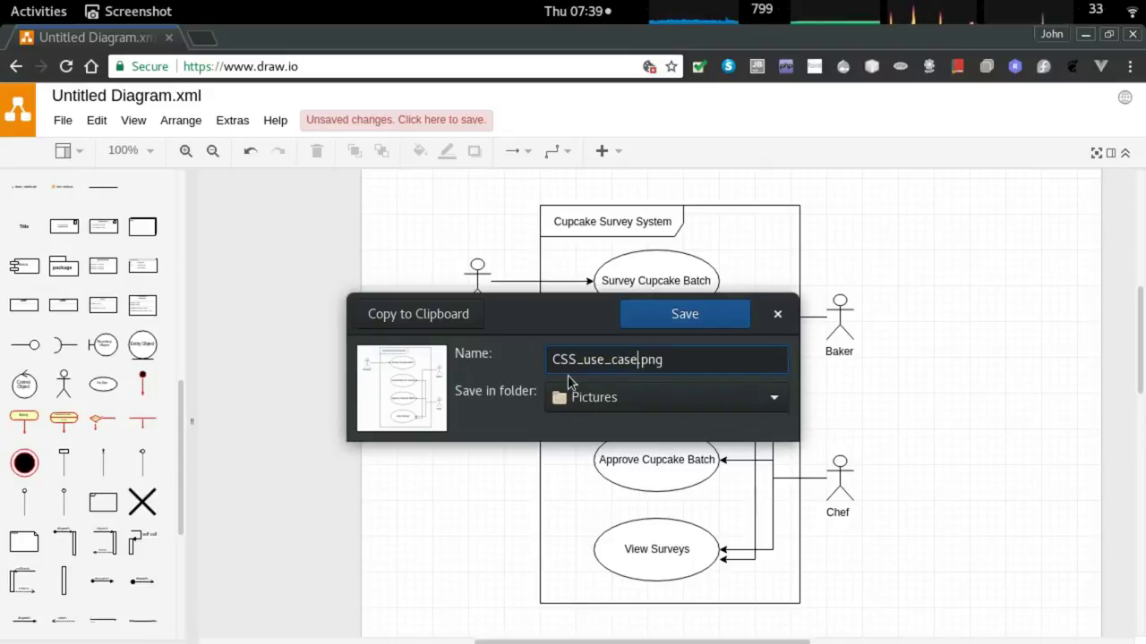
- Save the use case diagram image into the Pictures folder
left_click(582, 399)
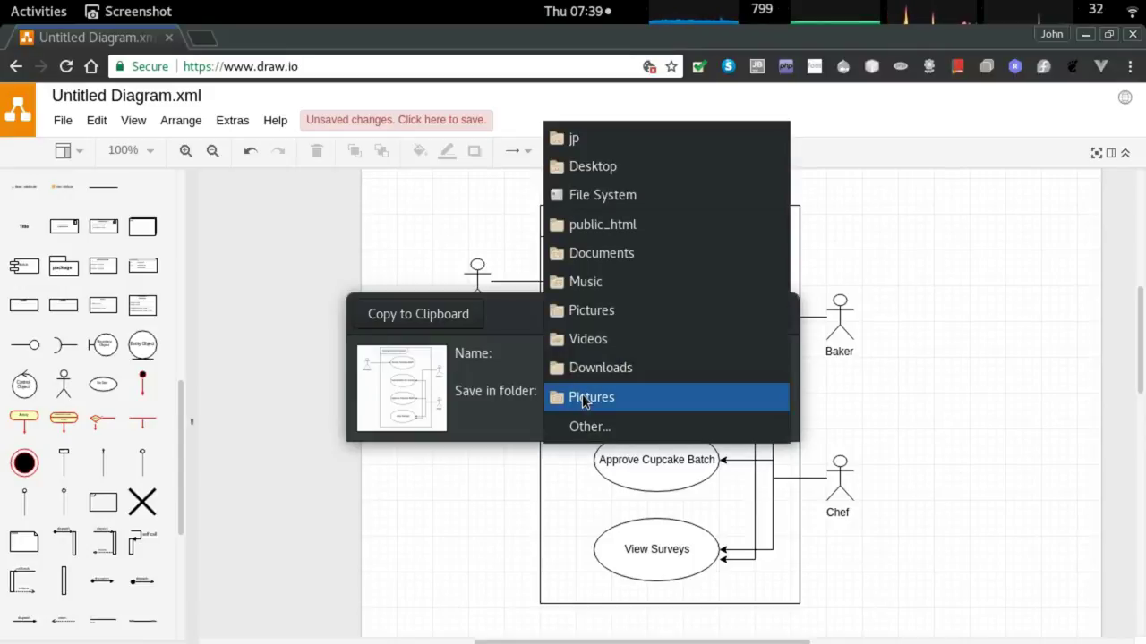
left_click(581, 399)
left_click(686, 312)
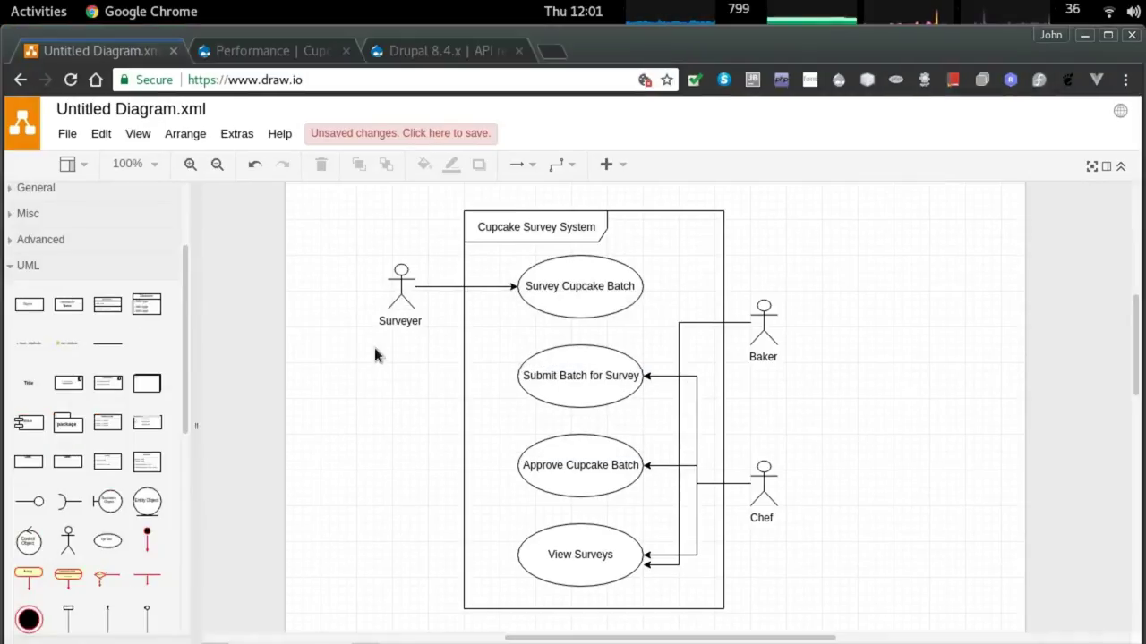
- Add a UML Class box below the use case diagram and enlarge it
mouse_move(144, 430)
left_click(107, 461)
scroll(238, 451, "down", 5)
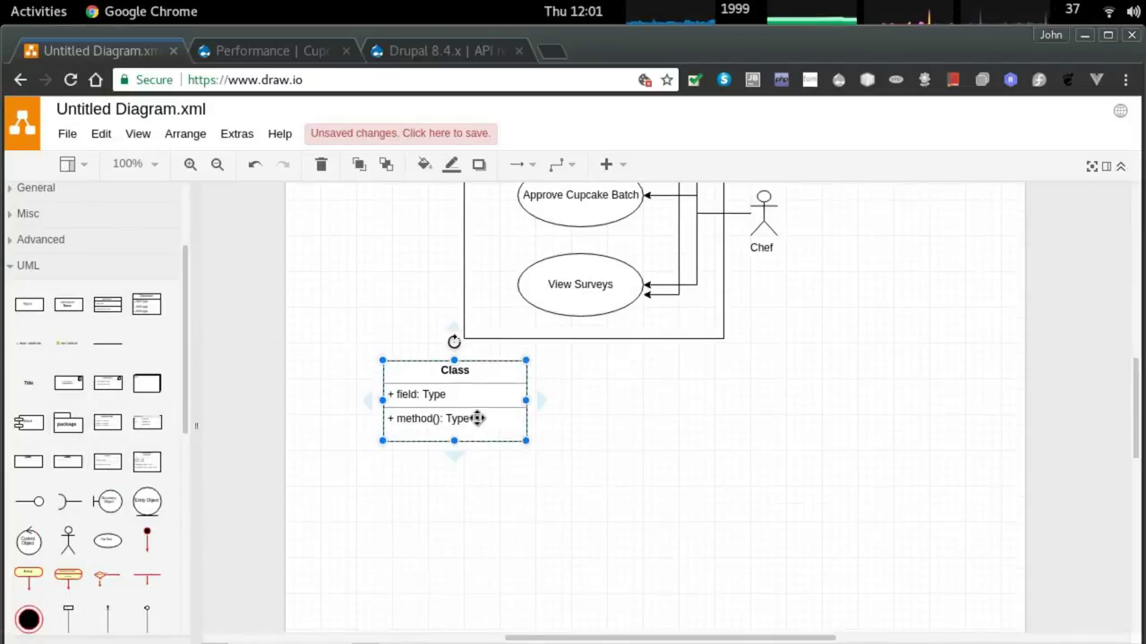
left_click_drag(401, 221, 410, 374)
left_click_drag(536, 454, 598, 576)
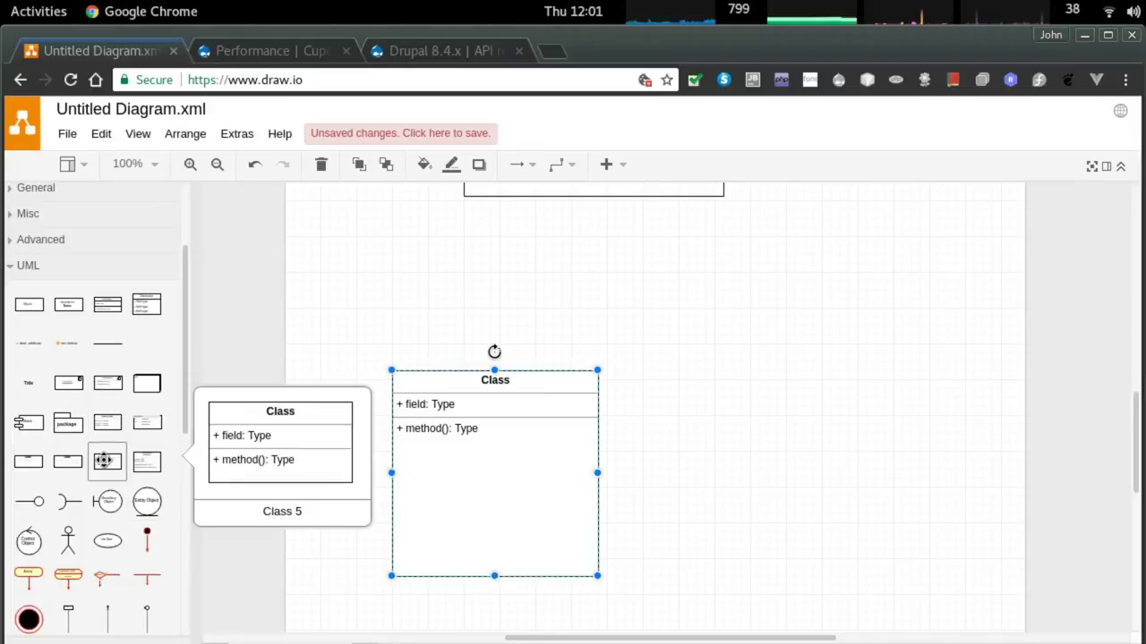
- Add a second Class box to its right, enlarged to 240 x 240
left_click(108, 462)
left_click_drag(408, 552, 757, 332)
left_click_drag(874, 402, 943, 536)
left_click(509, 337)
- Rename the two class boxes Batch and Survey
double_click(501, 338)
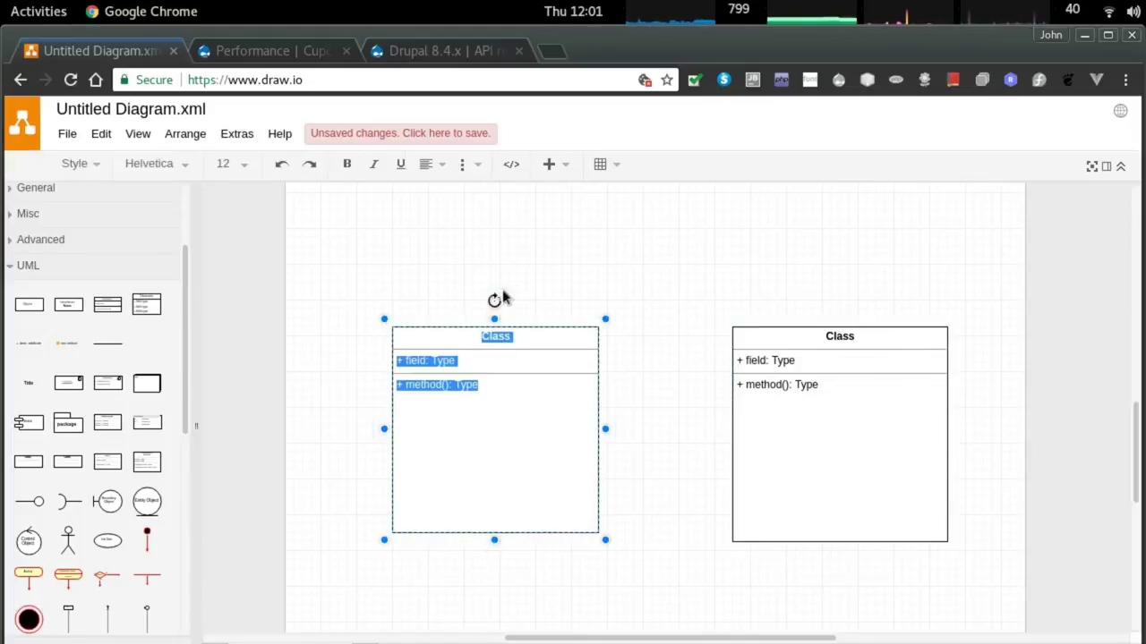
type("Batch")
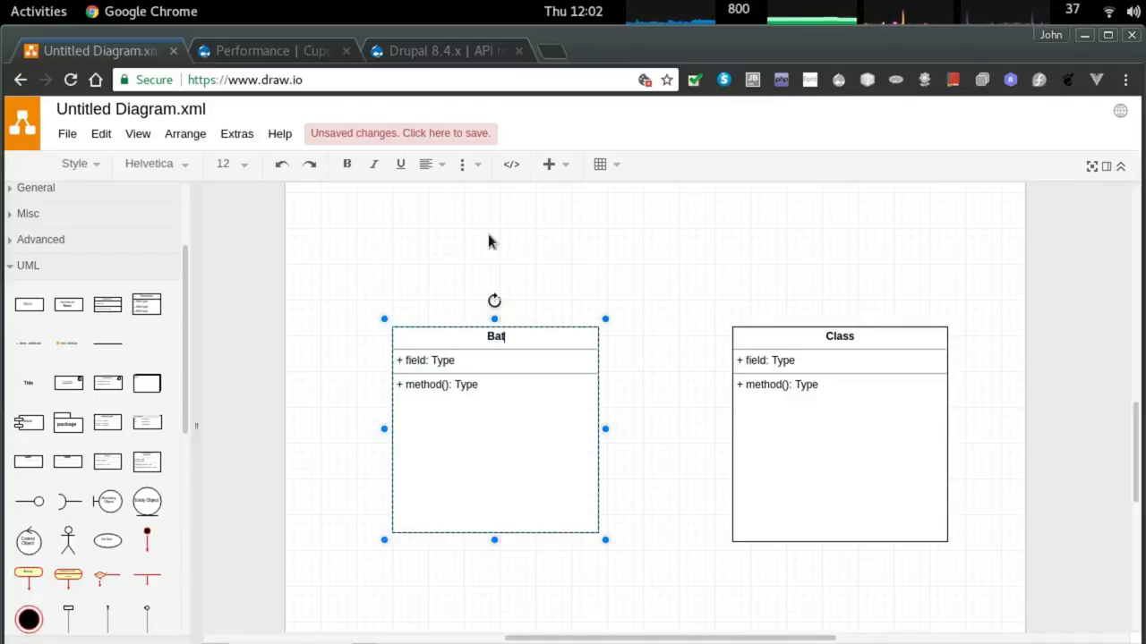
double_click(841, 336)
type("Survey")
- Give Batch the attributes Date Baked: date and Description: text
left_click(420, 360)
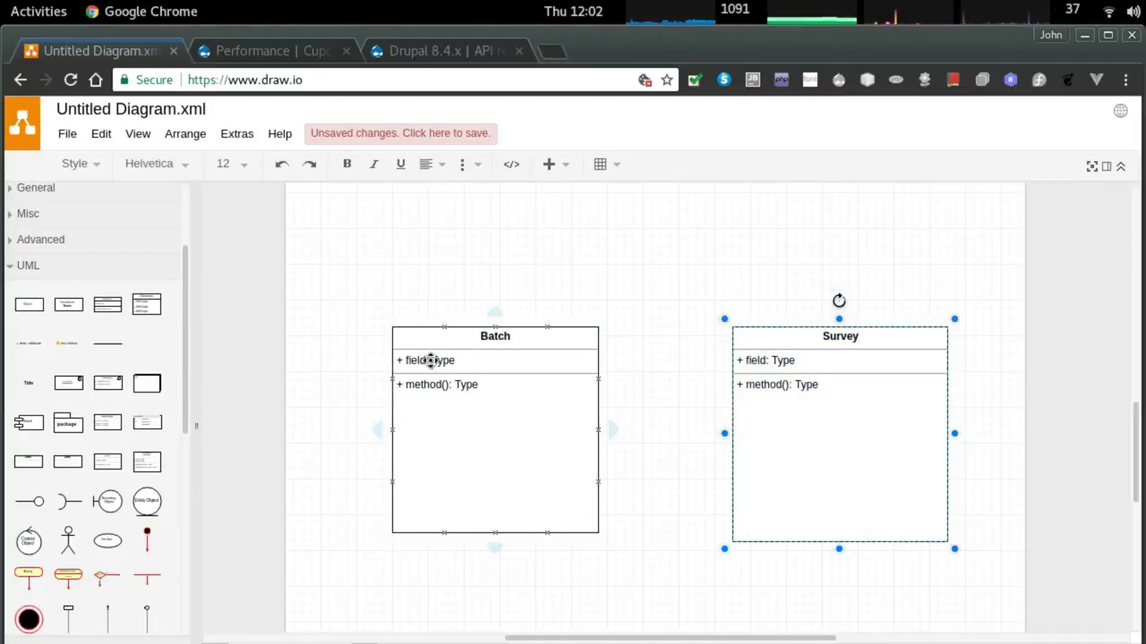
double_click(417, 359)
type("Date Baked")
key("End")
key("ctrl+shift+Left")
type("date")
key("Return")
type("+ Descrip")
key("BackSpace")
key("BackSpace")
key("BackSpace")
type("ripton")
key("BackSpace")
key("BackSpace")
type("ion: text")
- Add Paper Color, Icing Flavor and Sponge Flavor string attributes to Batch
key("Return")
type("+ ")
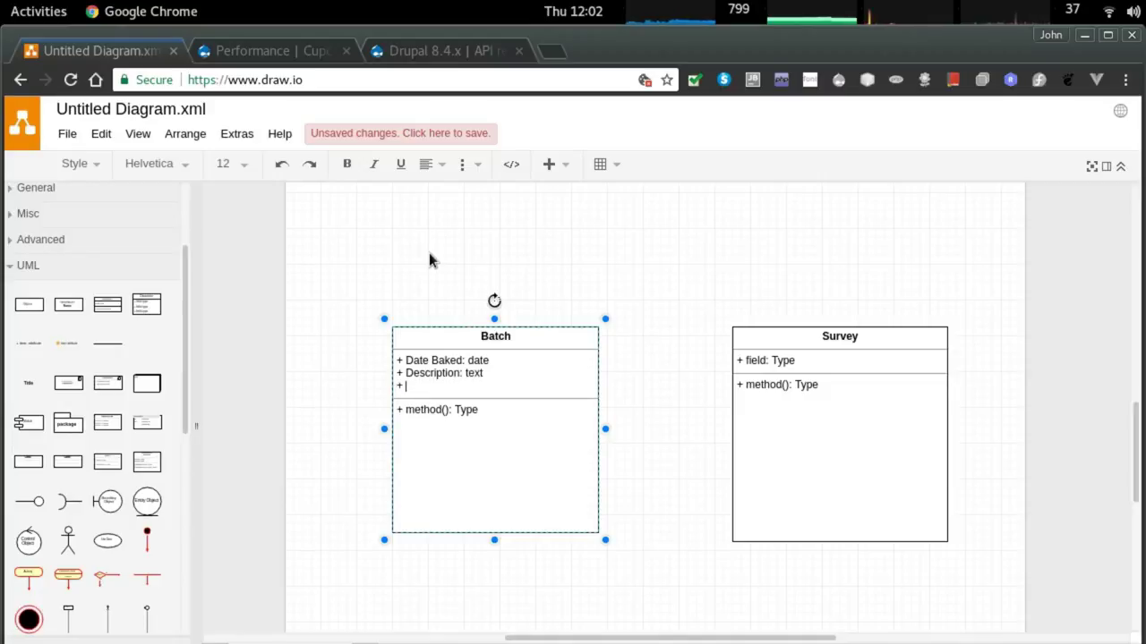
type("Paper Color: ")
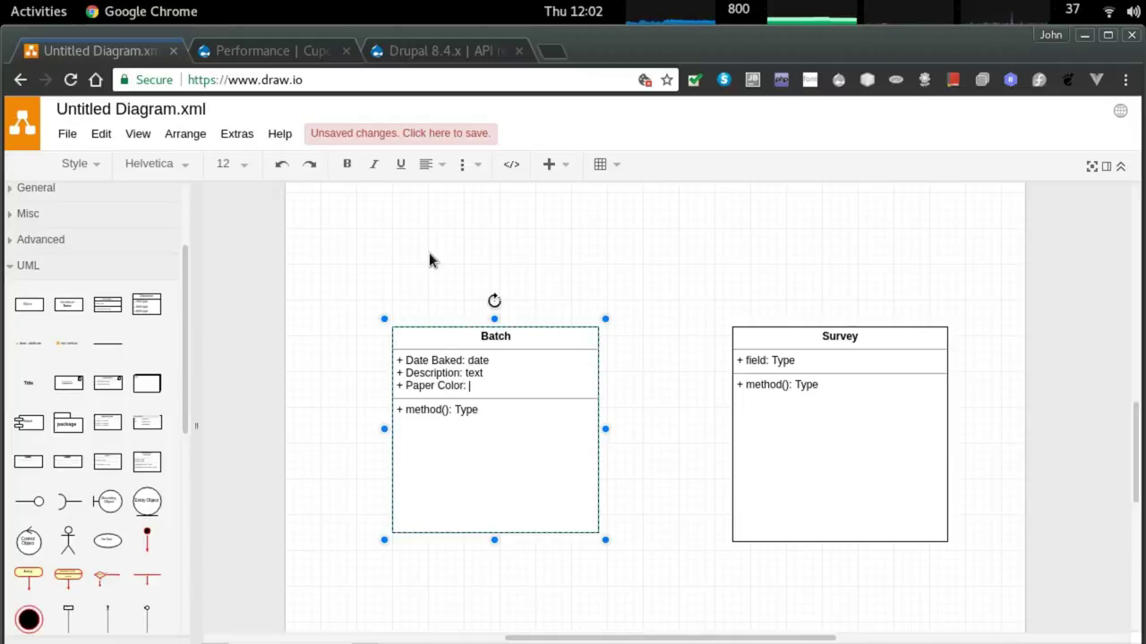
type("string")
key("Return")
type("+ ")
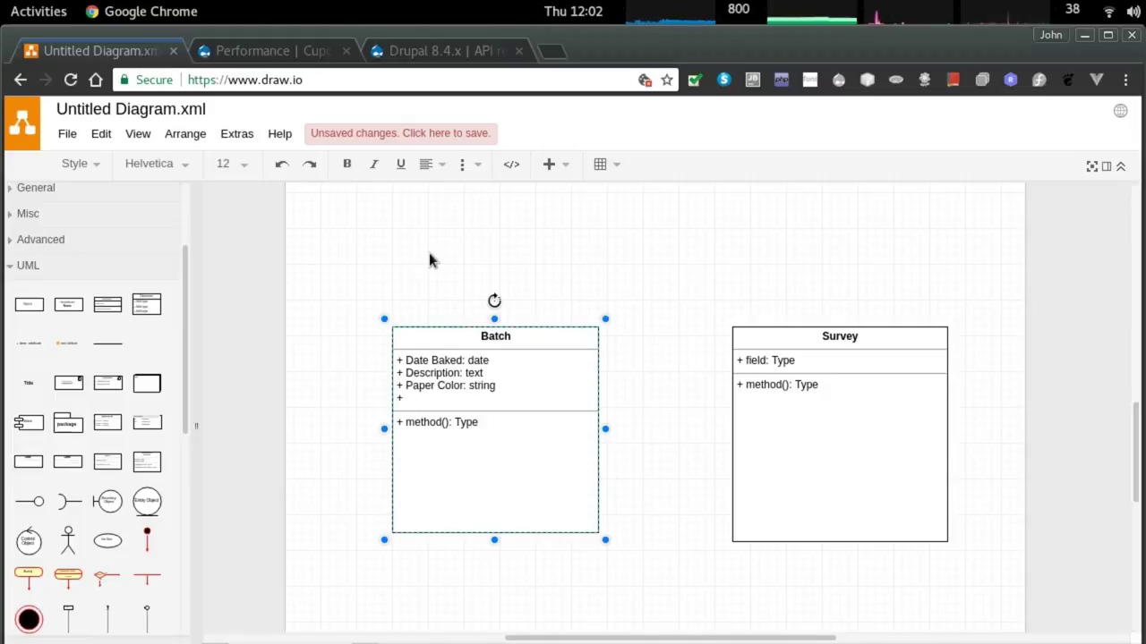
type("Icing ")
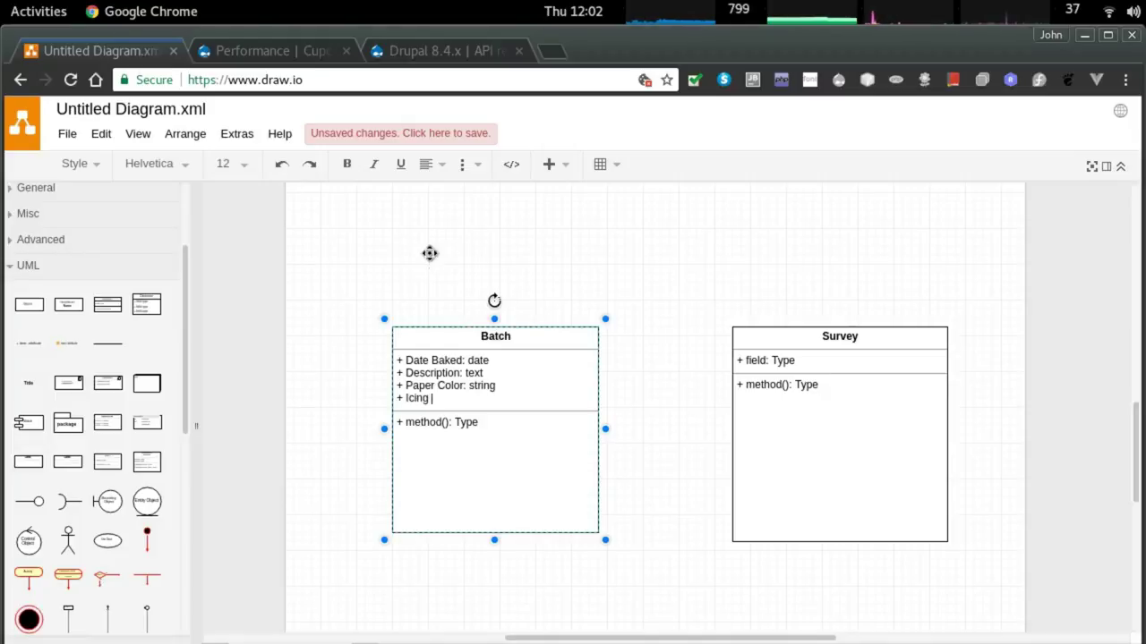
type("Flavor: string")
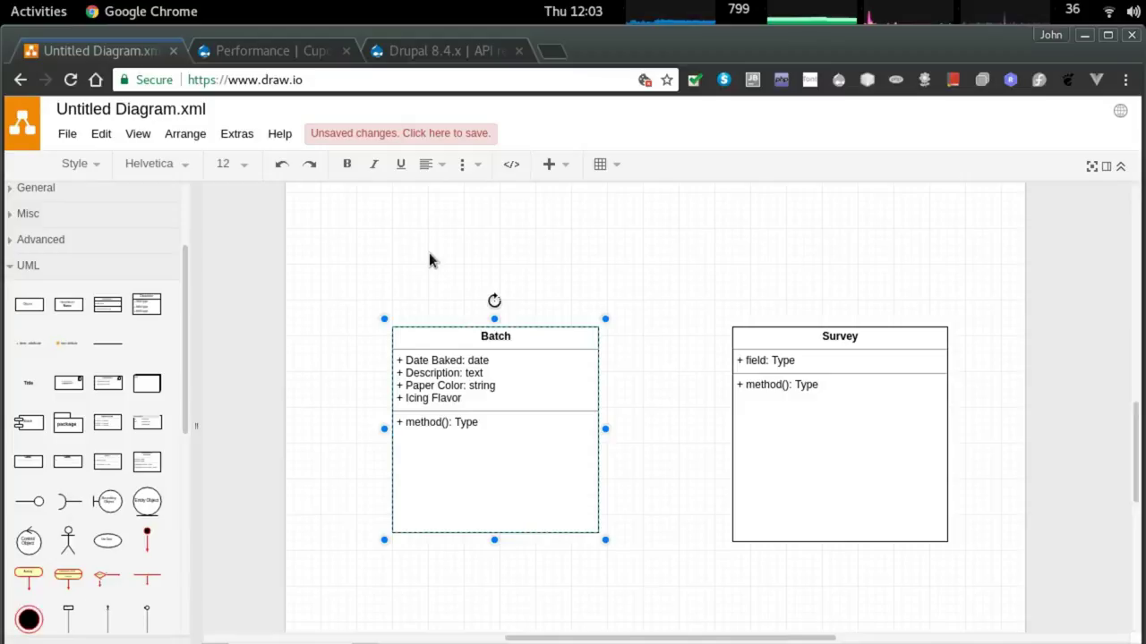
key("Return")
type("+ ")
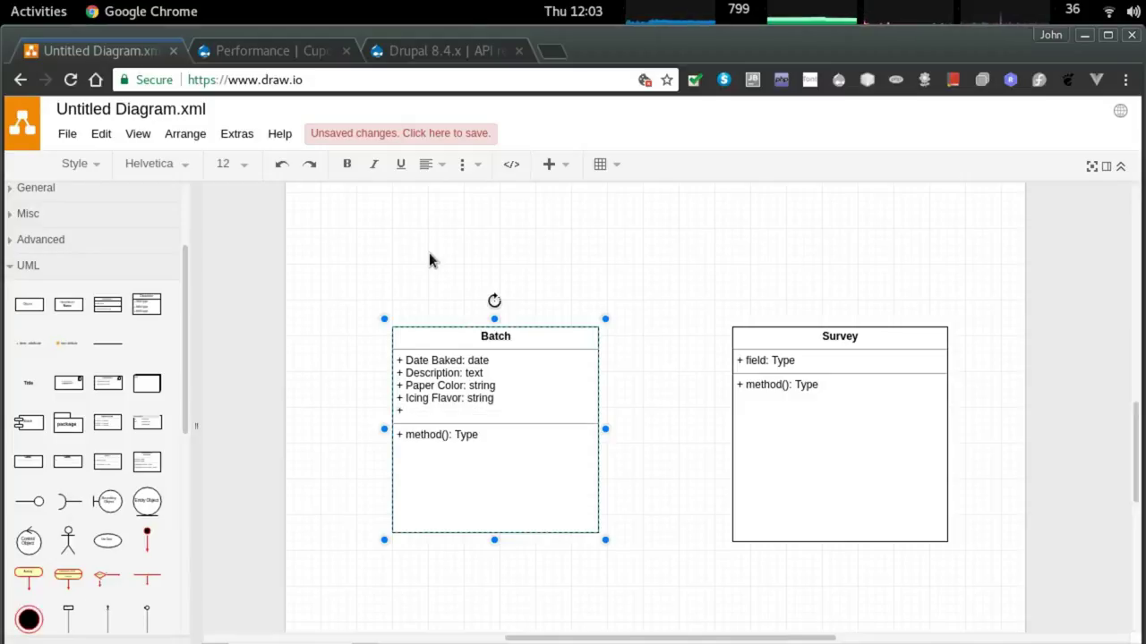
type("Sponge Flavor: string")
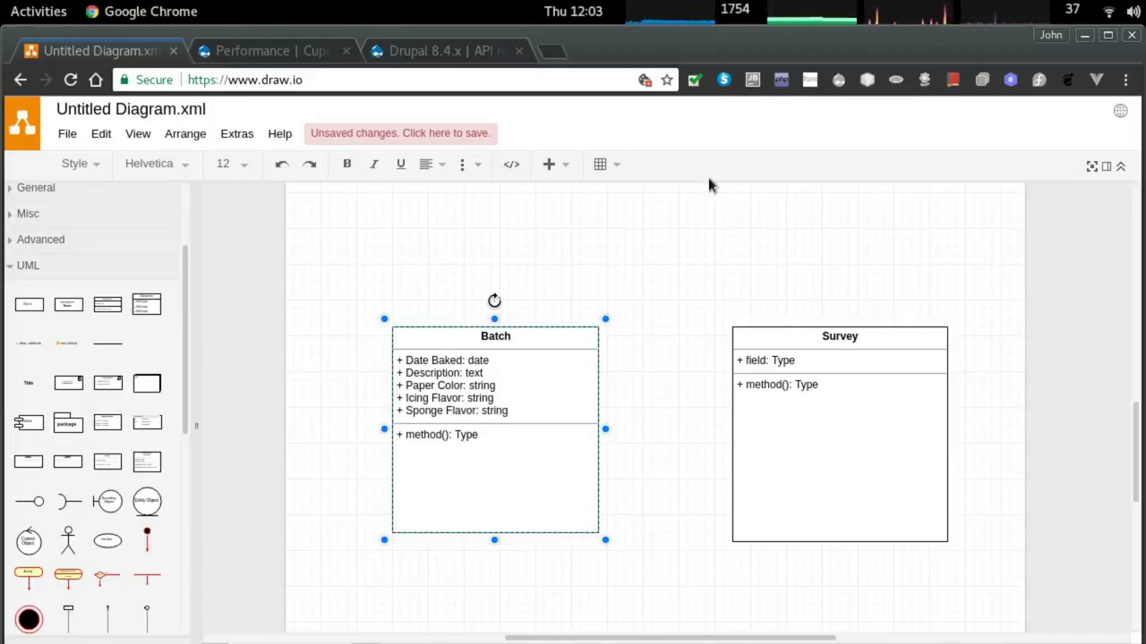
- Give Survey the attributes Batch Choice: Batch, Overall Taste: int and Sponge Taste: int
left_click(760, 363)
double_click(756, 360)
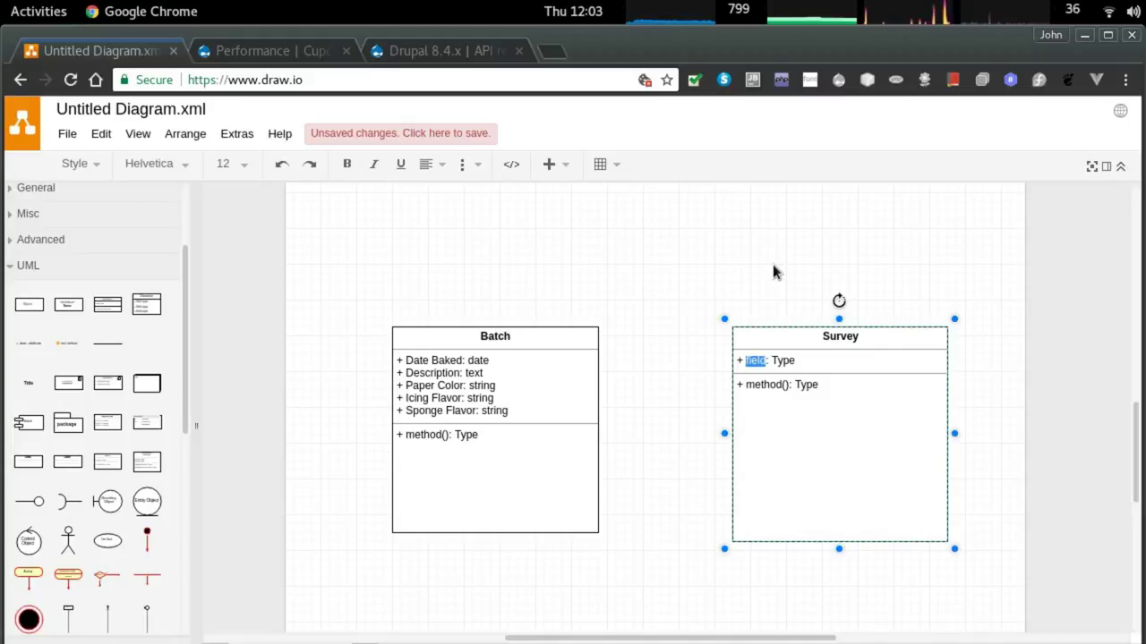
type("Batch Choice")
key("Right")
key("Right")
key("shift+End")
type("Batch")
key("Return")
type("+ ")
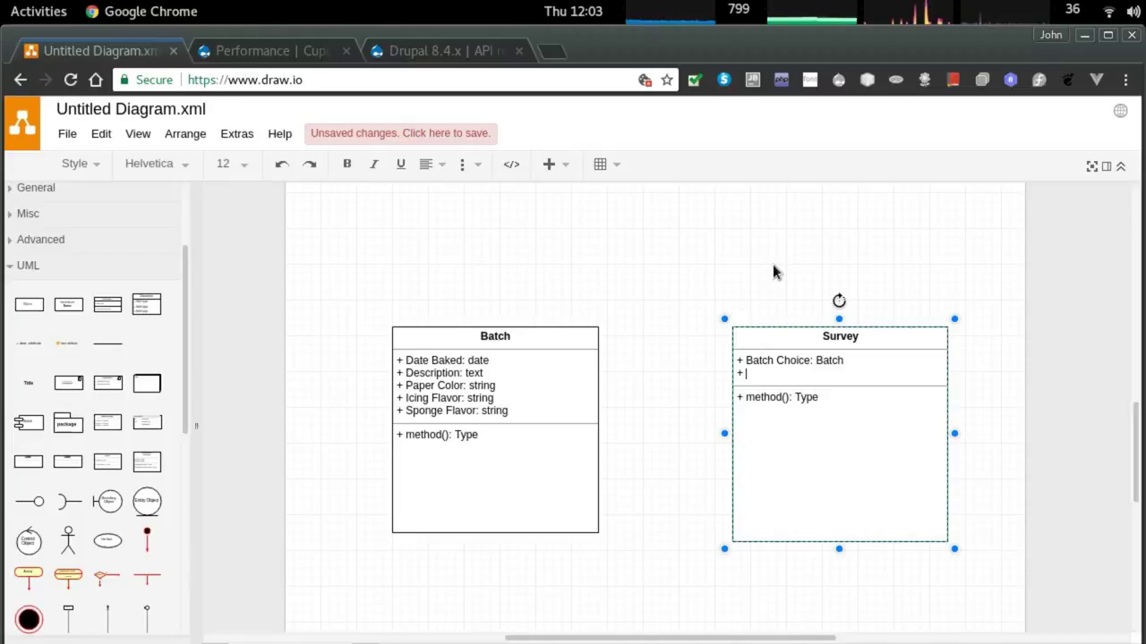
type("Overall Taste:")
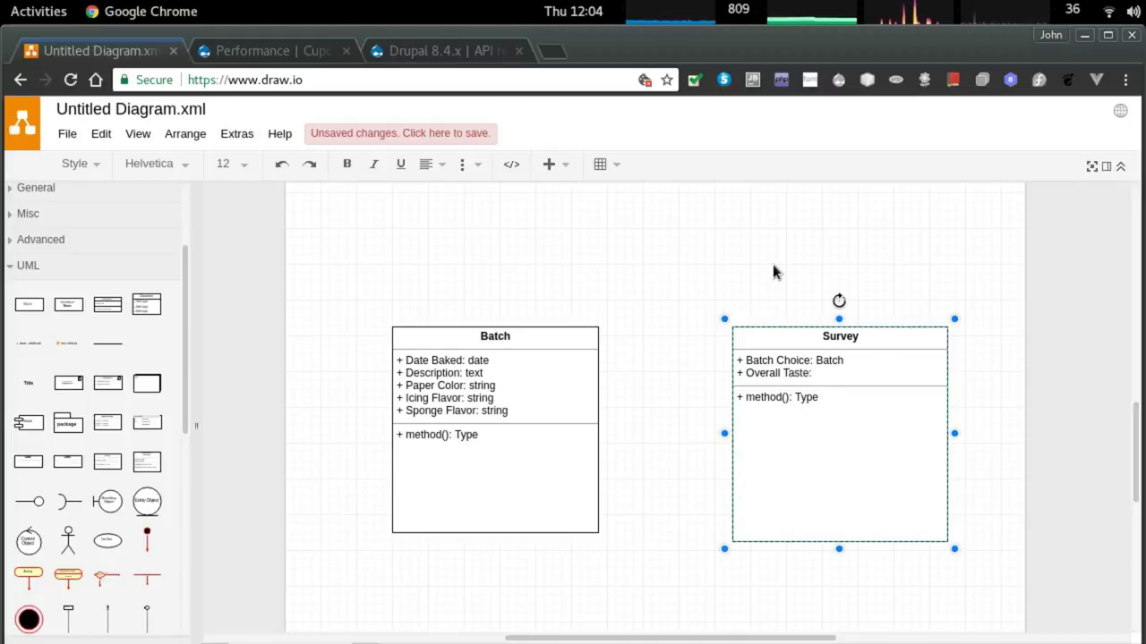
type(" int")
key("Return")
type("+ Sponge Flavor")
key("BackSpace")
key("BackSpace")
key("BackSpace")
key("BackSpace")
key("BackSpace")
key("BackSpace")
type("Taste: int")
- Add Icing Taste: int, Presentation: int and Date of Survey: date to Survey
key("Return")
type("+ ")
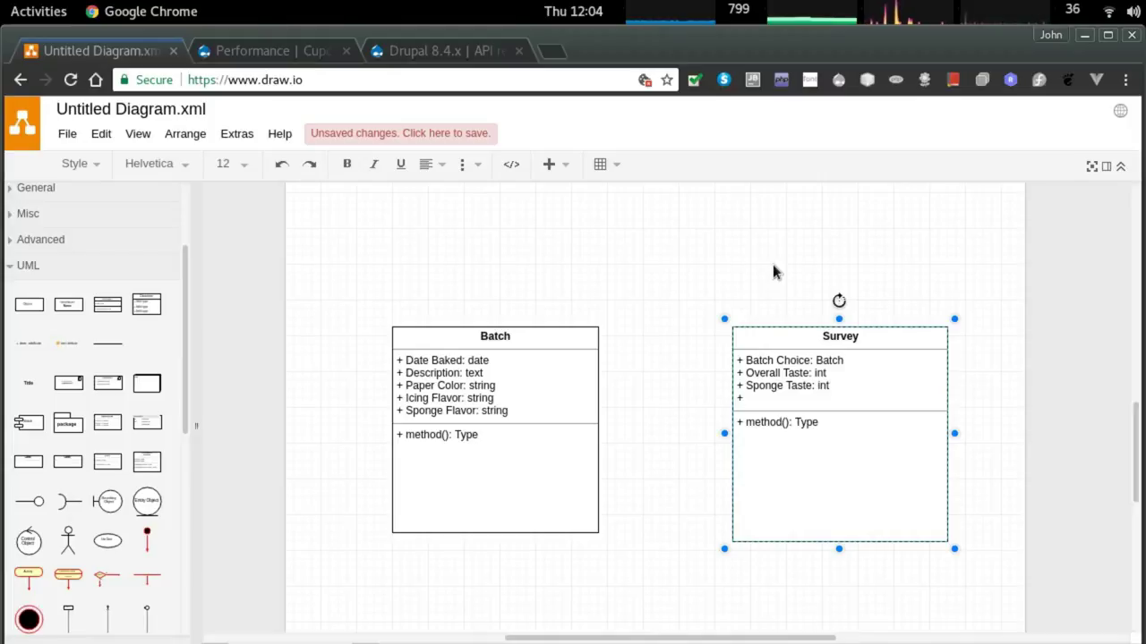
type("Icing Taste: int")
key("Return")
type("+ Presentation: int")
key("Return")
type("+ Date of Survey")
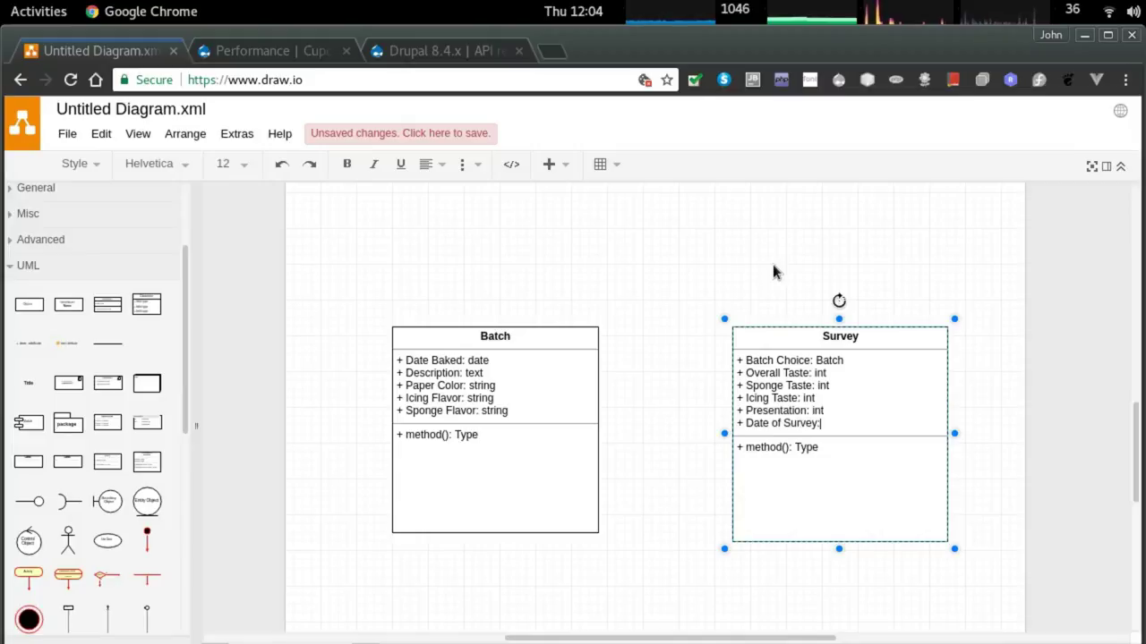
type(": date")
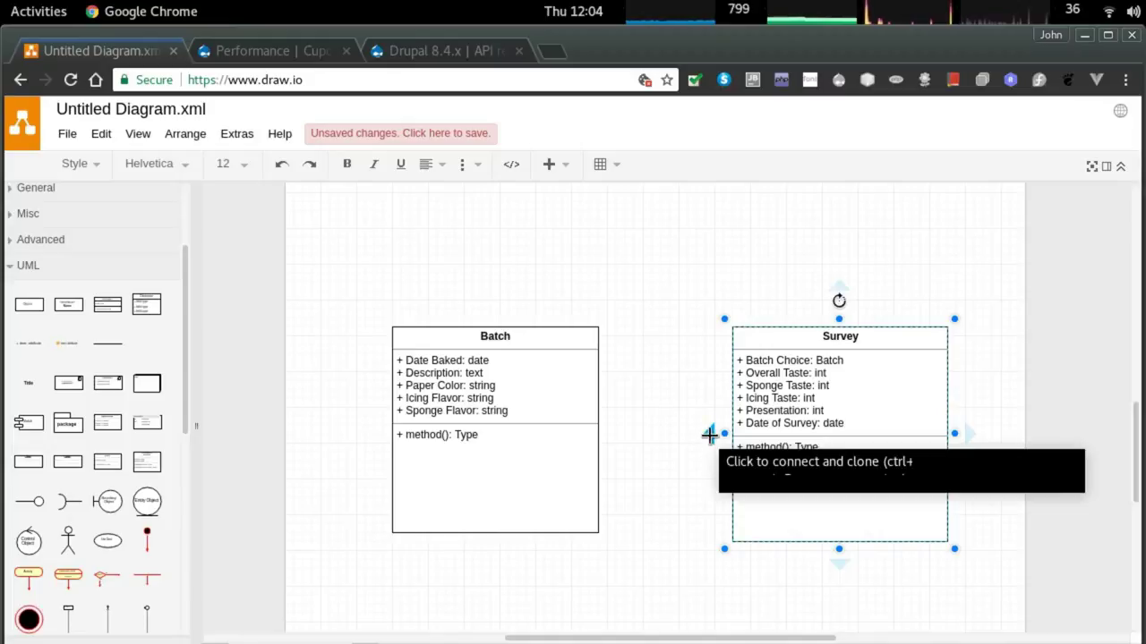
- Connect Survey and Batch with an edge labelled '1: *'
left_click_drag(709, 435, 597, 433)
left_click(552, 335)
key("Down")
key("Down")
key("Down")
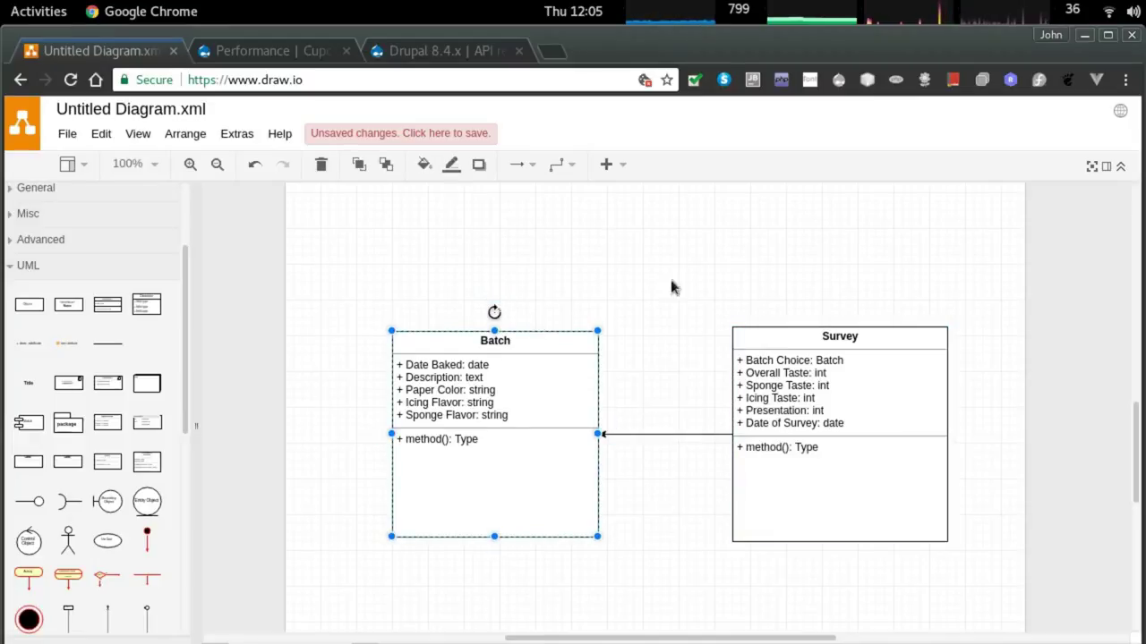
left_click(593, 225)
double_click(650, 434)
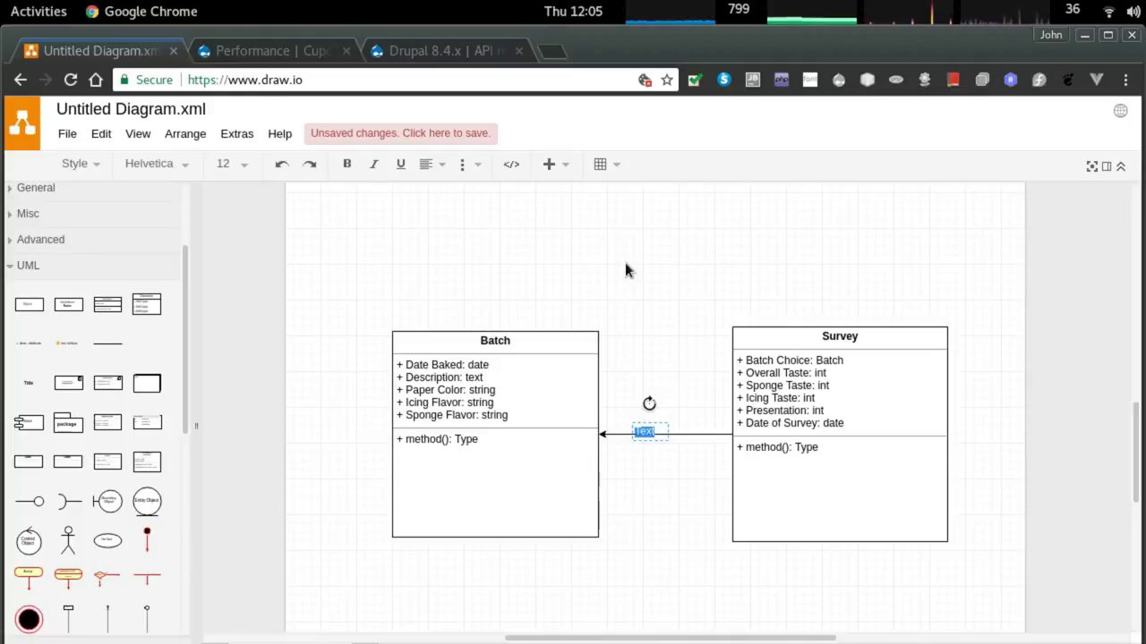
type("1: 1")
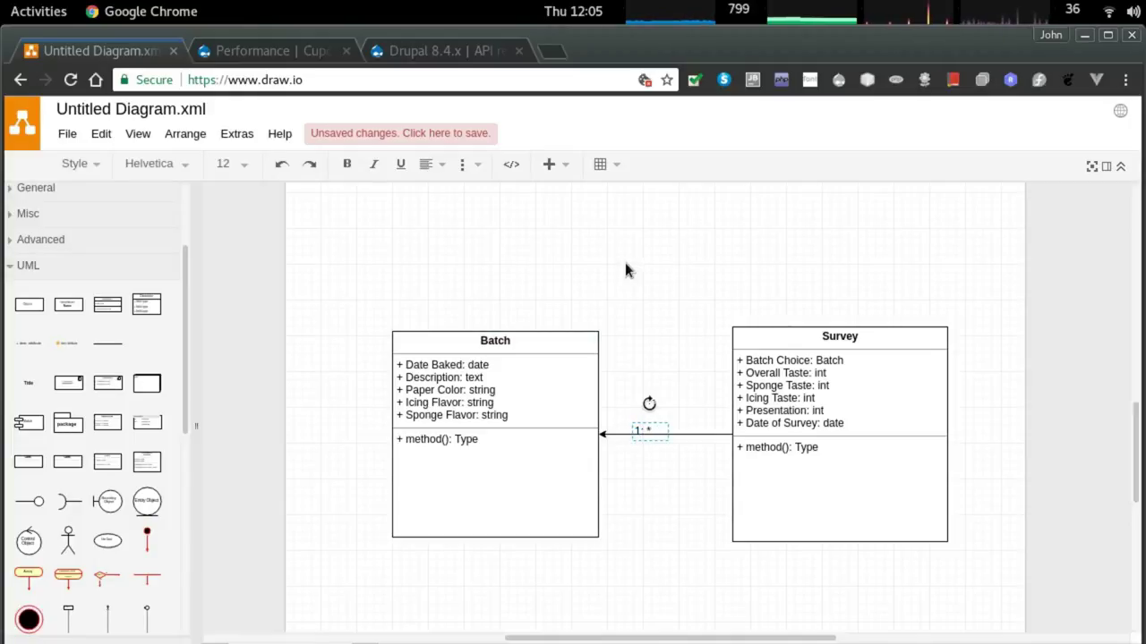
key("BackSpace")
type("*")
left_click(656, 493)
left_click(645, 427)
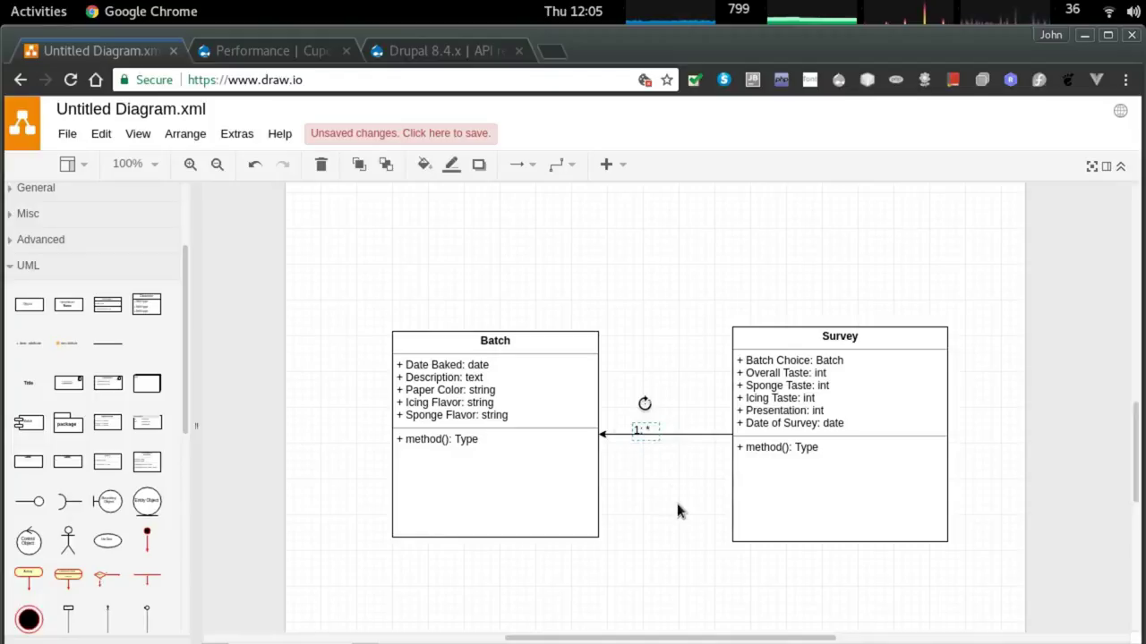
key("shift+Left")
key("shift+Left")
key("shift+Left")
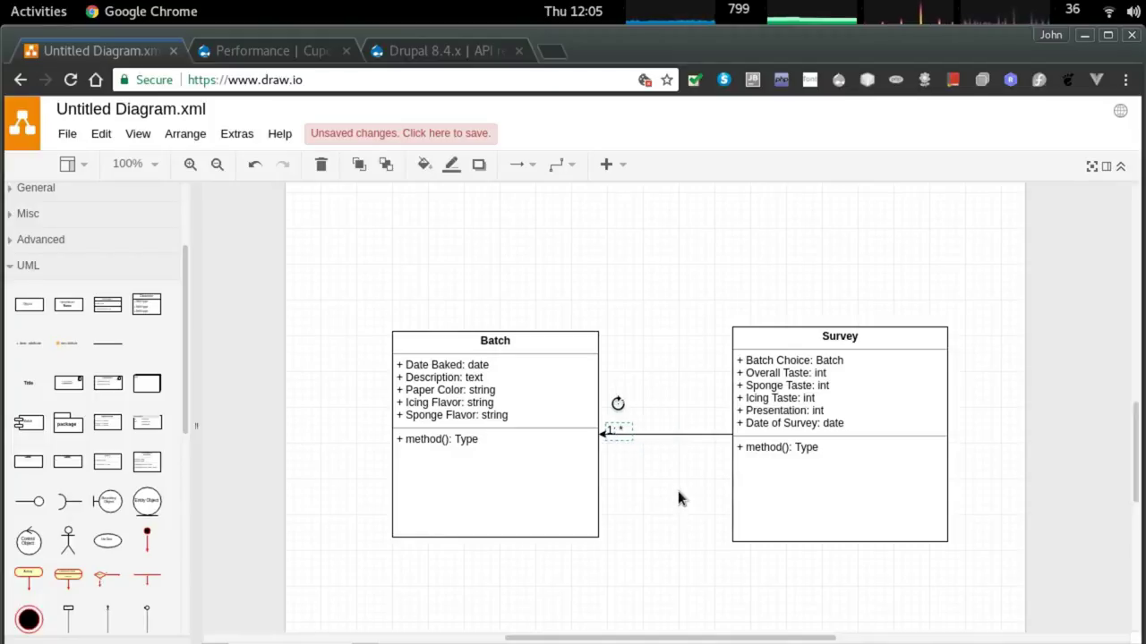
left_click(677, 491)
- Replace that connector with a new arrow drawn from Batch to Survey
left_click(674, 436)
key("Delete")
left_click(614, 430)
left_click(634, 488)
left_click(556, 462)
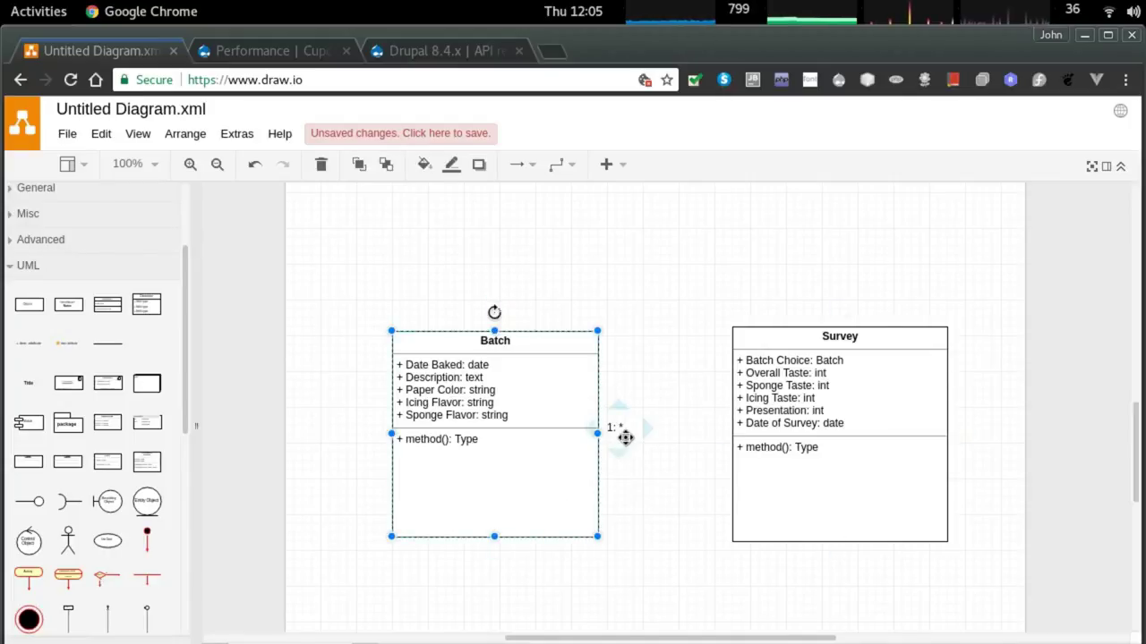
left_click_drag(495, 548, 727, 434)
left_click(662, 514)
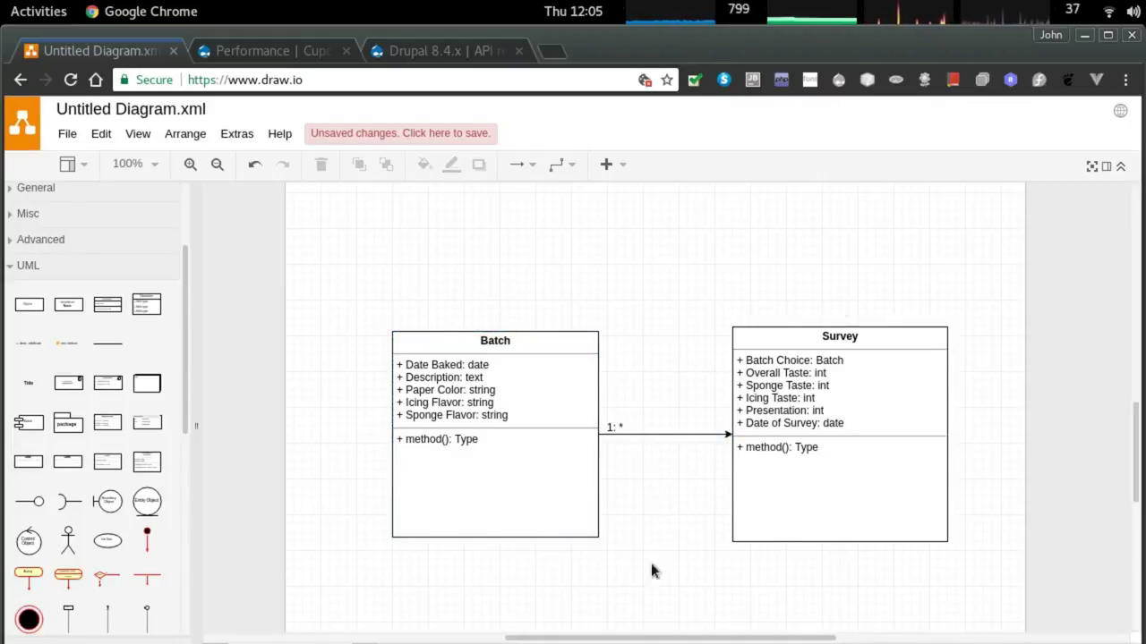
- Delete the placeholder method rows from both Batch and Survey
double_click(417, 441)
key("BackSpace")
double_click(754, 453)
key("BackSpace")
left_click(637, 558)
- Place an :Object lifeline on the canvas to begin the sequence diagram
scroll(982, 486, "up", 1)
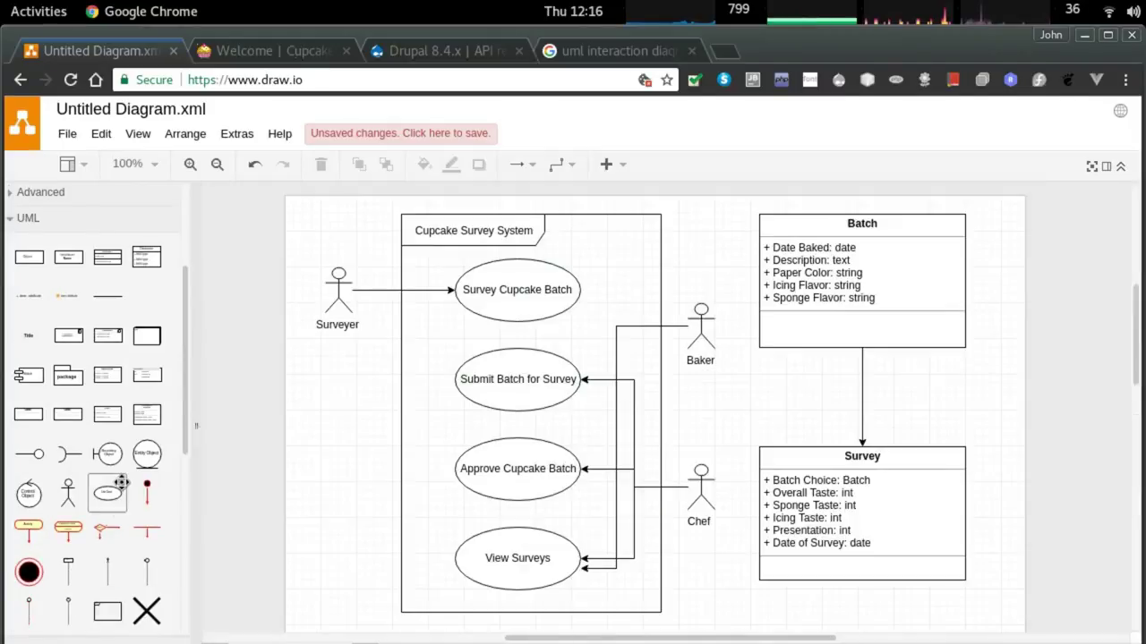
left_click_drag(68, 569, 281, 479)
scroll(445, 440, "down", 3)
scroll(607, 405, "down", 1)
scroll(608, 409, "down", 3)
scroll(608, 409, "up", 2)
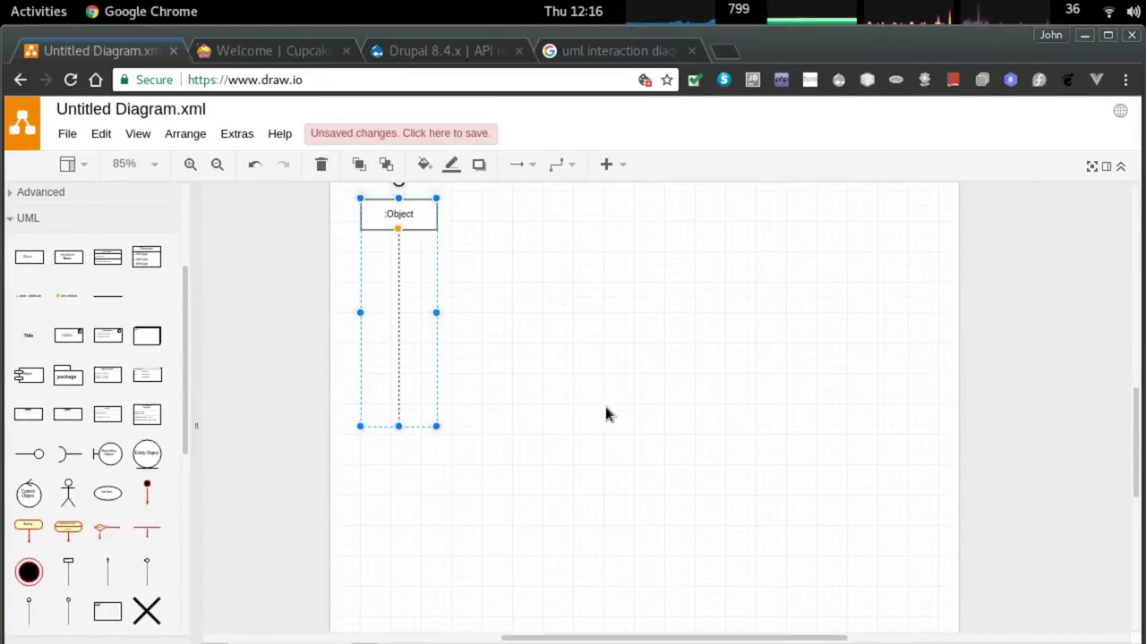
- Duplicate the lifeline into four and distribute them evenly horizontally
left_click_drag(416, 207, 733, 253)
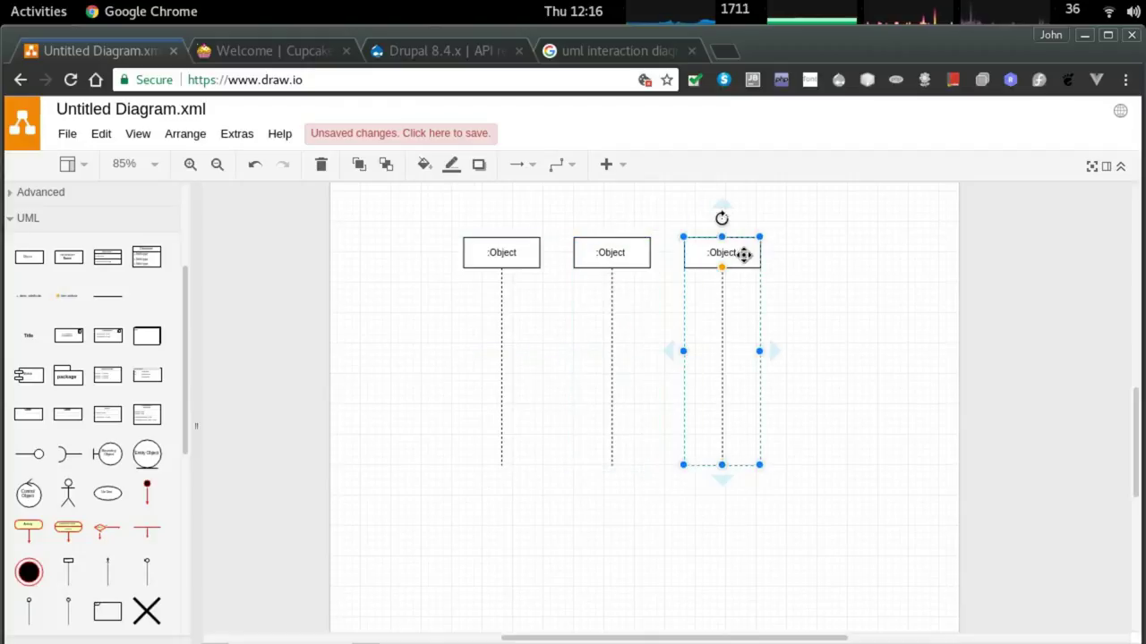
key("ctrl+d")
left_click_drag(719, 333, 850, 254)
left_click(753, 257)
left_click(632, 253, "shift")
left_click(496, 265, "shift")
key("ctrl+a")
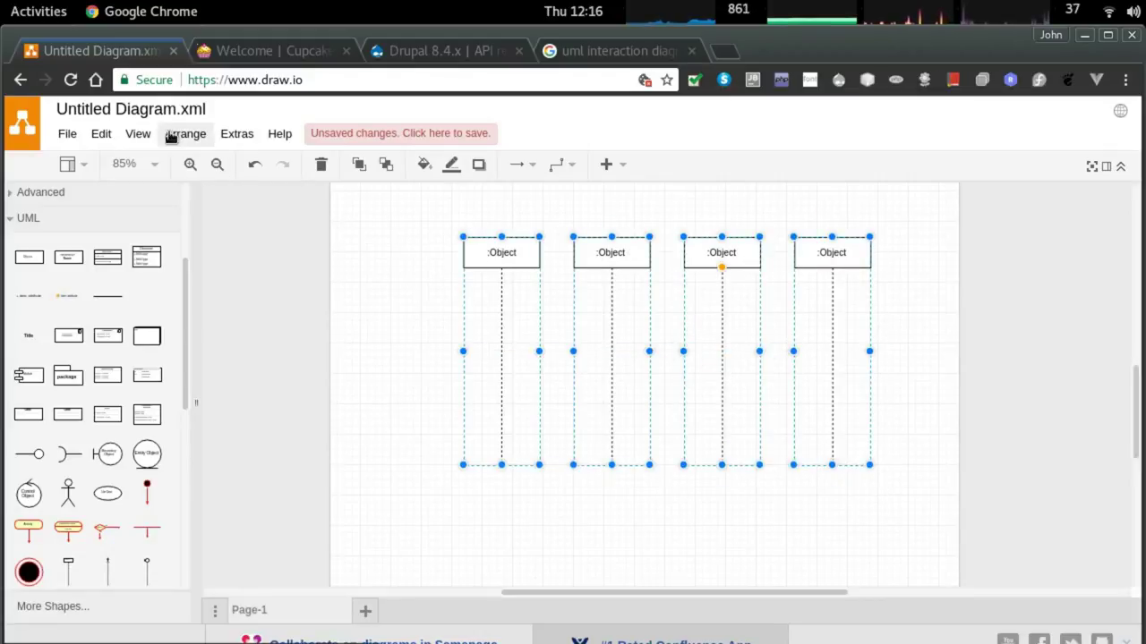
left_click(175, 133)
mouse_move(330, 314)
left_click(466, 309)
- Stretch the first lifeline down to a longer length
left_click(548, 443)
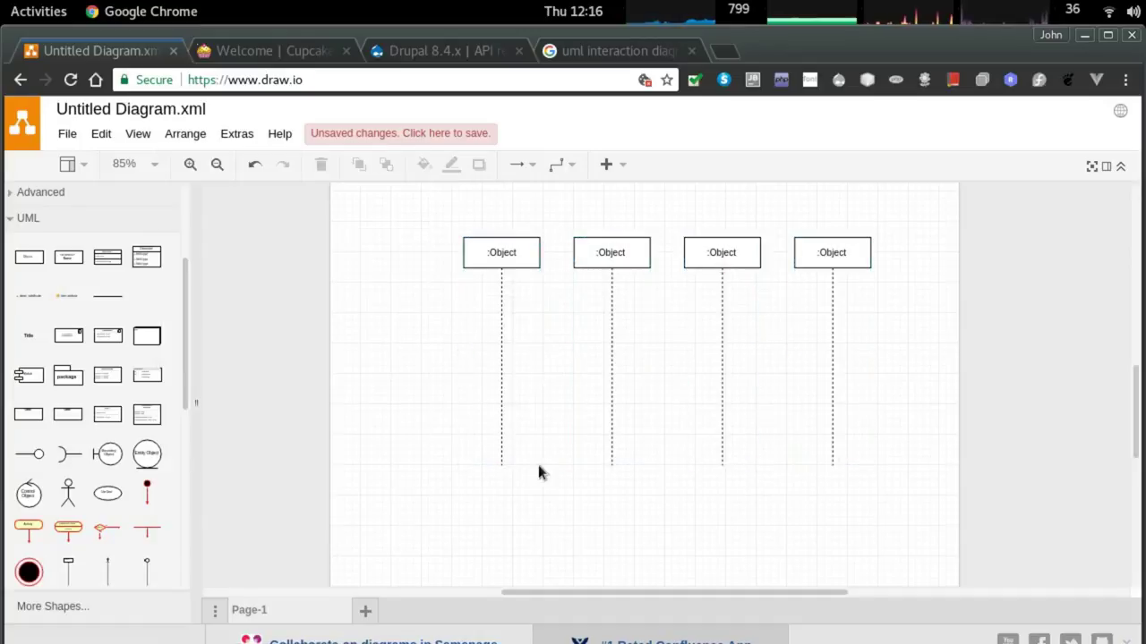
left_click(505, 470)
left_click(613, 438, "shift")
left_click(723, 432, "shift")
left_click(796, 455, "shift")
left_click_drag(495, 465, 499, 525)
scroll(601, 491, "down", 3)
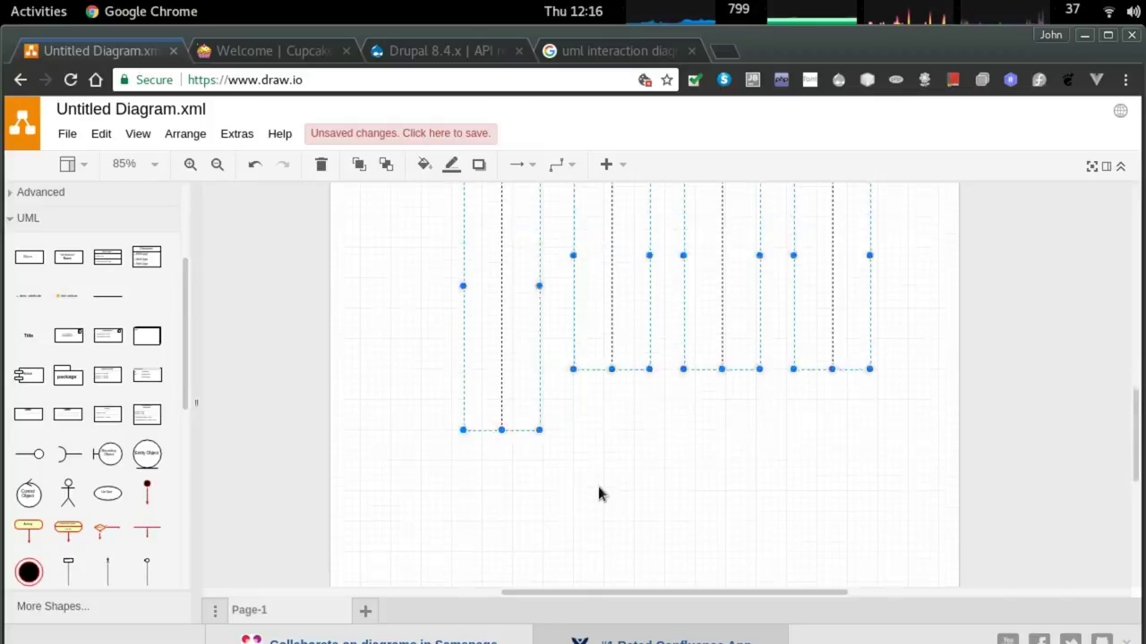
scroll(526, 384, "up", 2)
left_click_drag(501, 477, 501, 554)
- Lengthen the second, third and fourth lifelines to match the first
left_click_drag(611, 417, 612, 554)
left_click_drag(722, 417, 722, 555)
left_click(838, 367)
left_click(833, 417)
left_click_drag(833, 417, 835, 550)
left_click(762, 475)
scroll(545, 404, "up", 2)
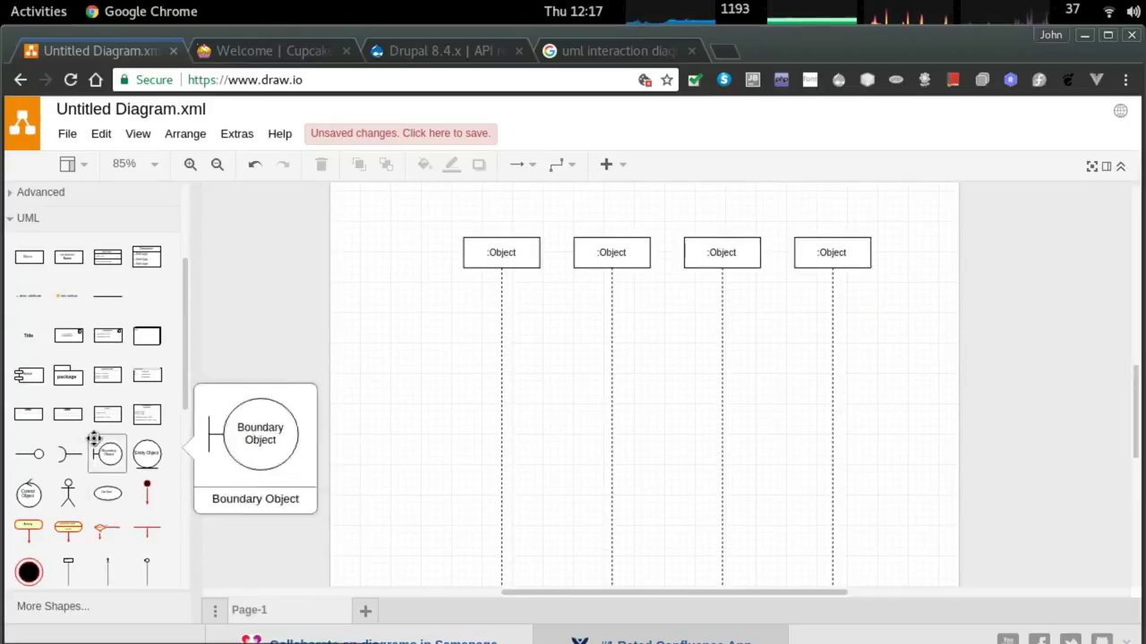
- Drop a dispatch message from the UML palette so it ends on the first lifeline
scroll(94, 420, "down", 3)
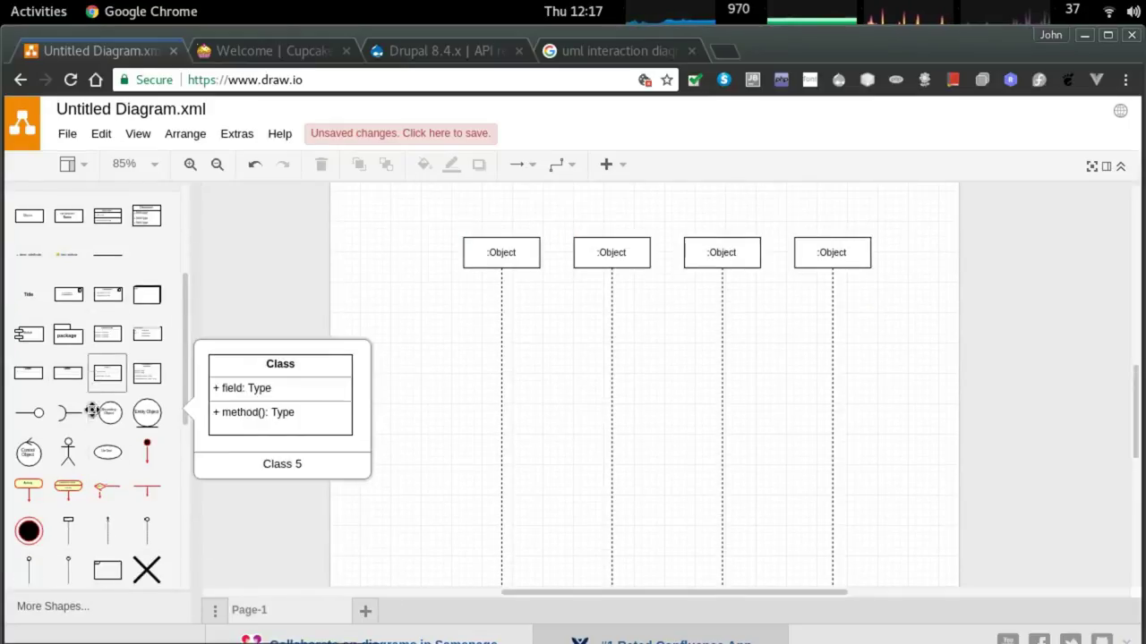
scroll(121, 533, "down", 1)
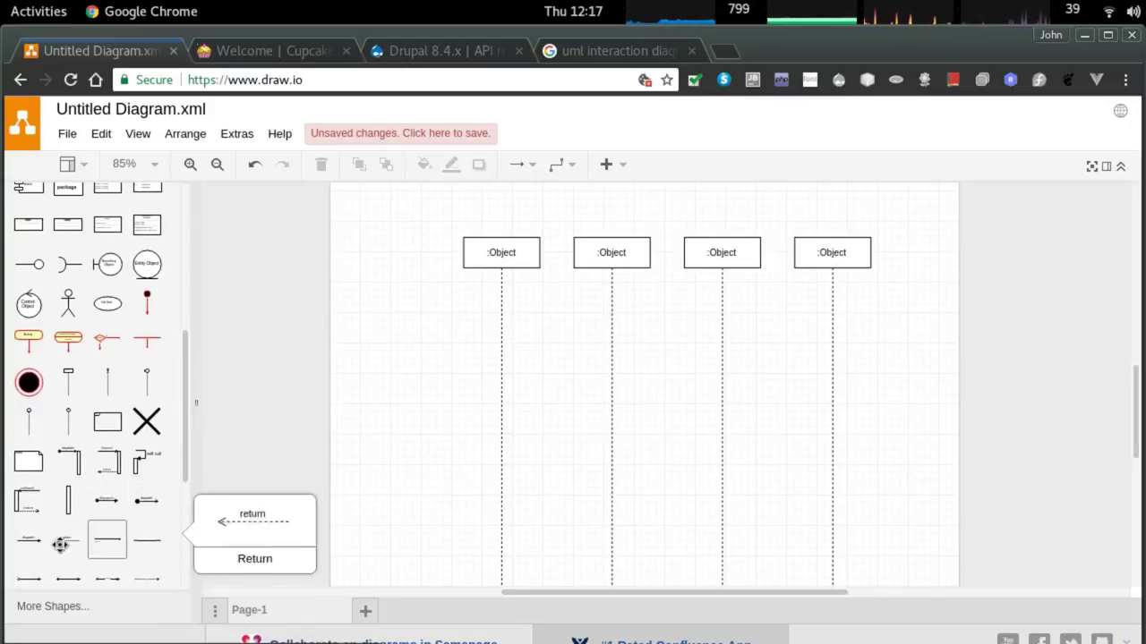
left_click(28, 539)
left_click_drag(372, 587, 488, 373)
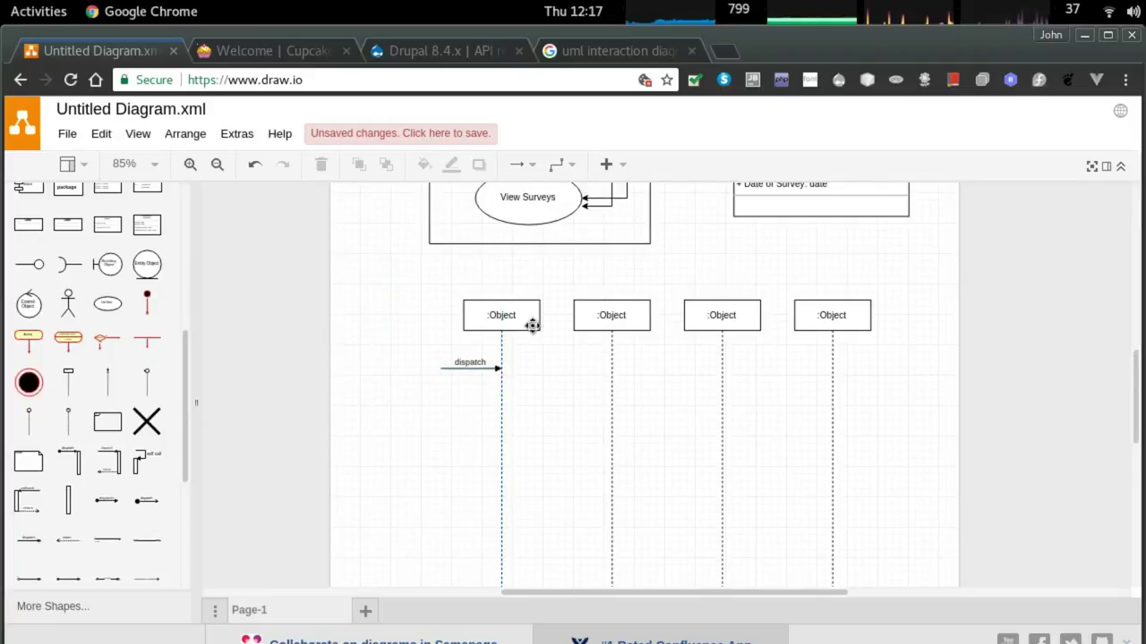
- Relabel the incoming message 'Baker Create'
double_click(475, 361)
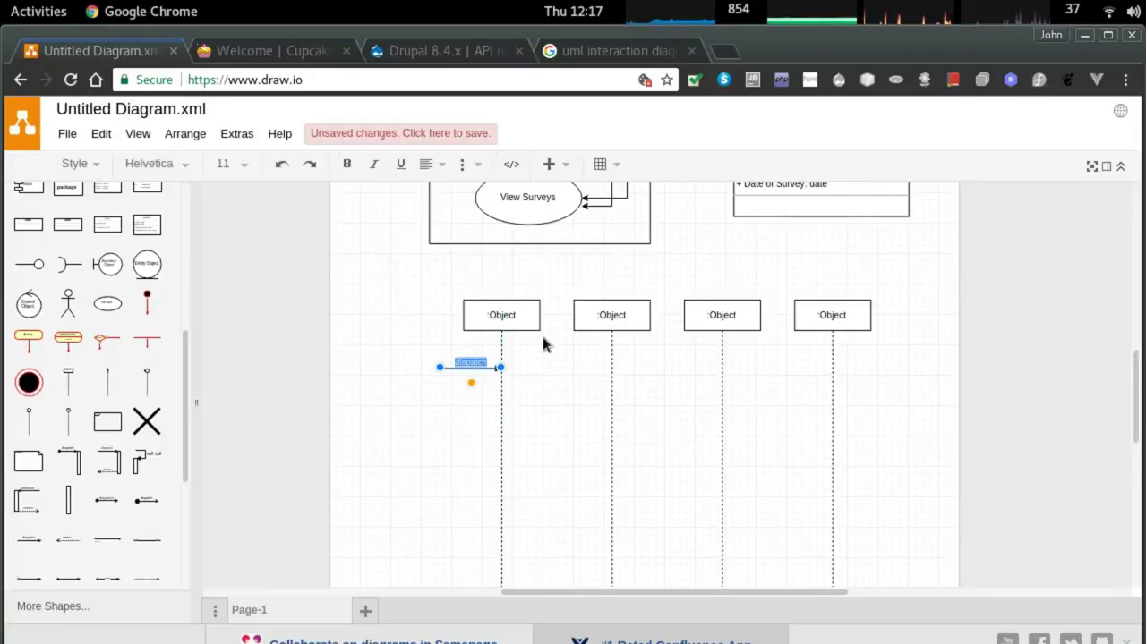
type("ker Create")
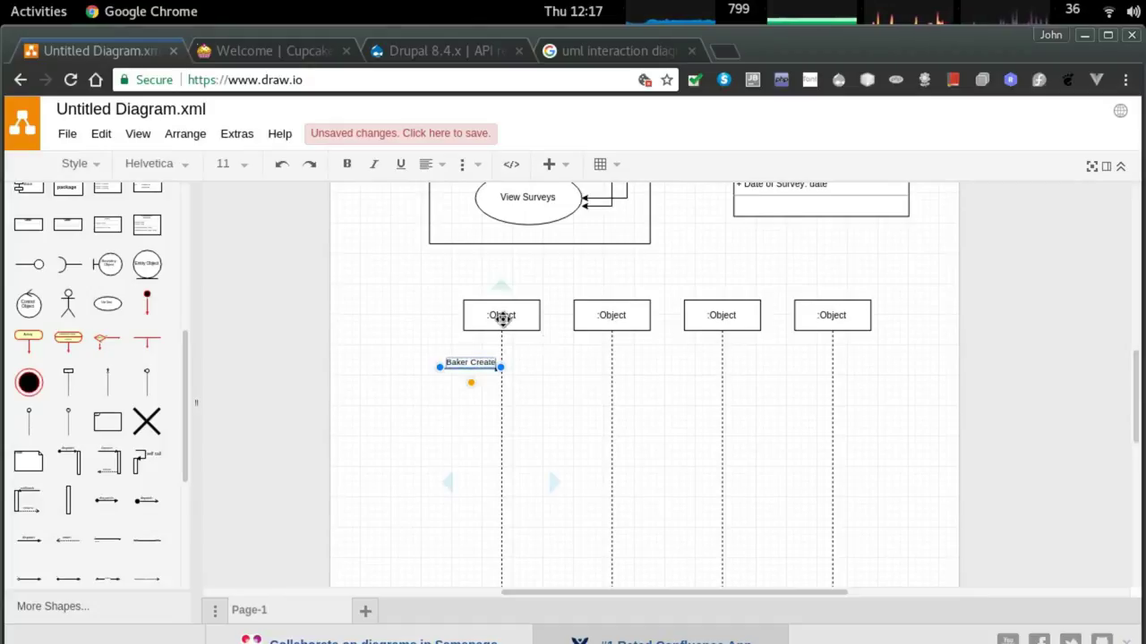
scroll(665, 263, "up", 3)
scroll(812, 299, "down", 2)
- Rename the first lifeline ':Survey (Draft)' over two lines
left_click(504, 363)
double_click(504, 363)
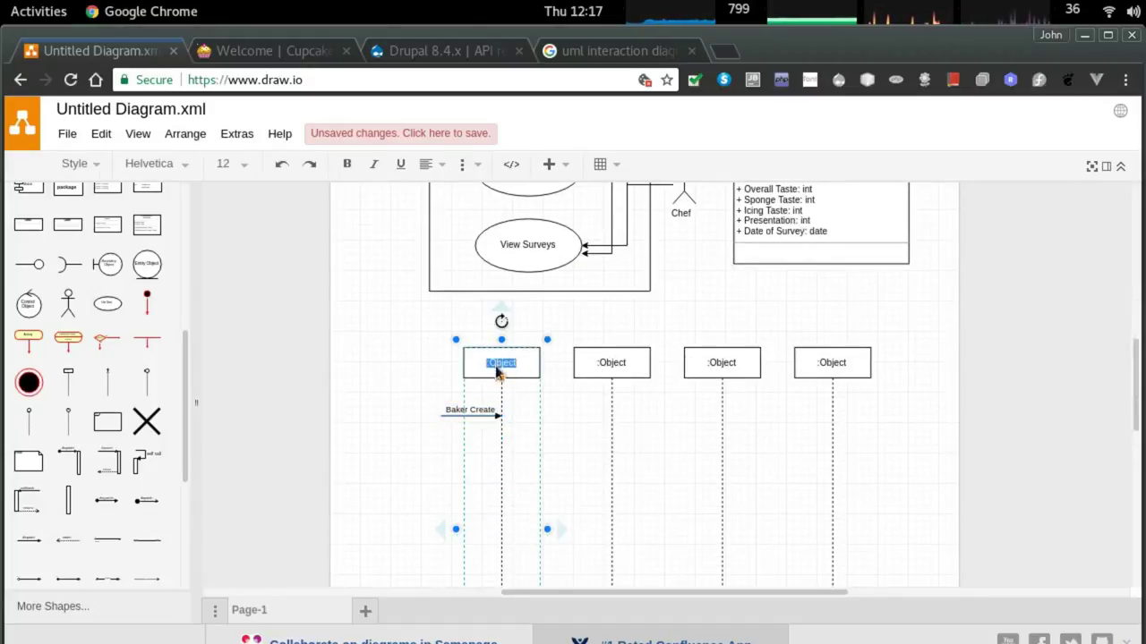
type(":Survey")
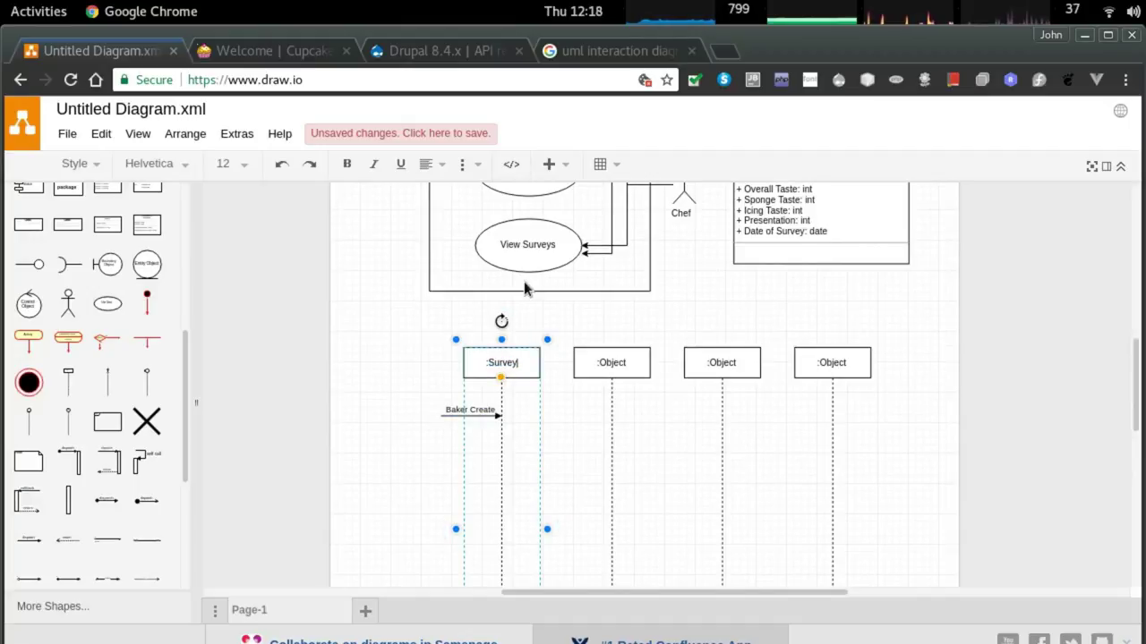
key("Return")
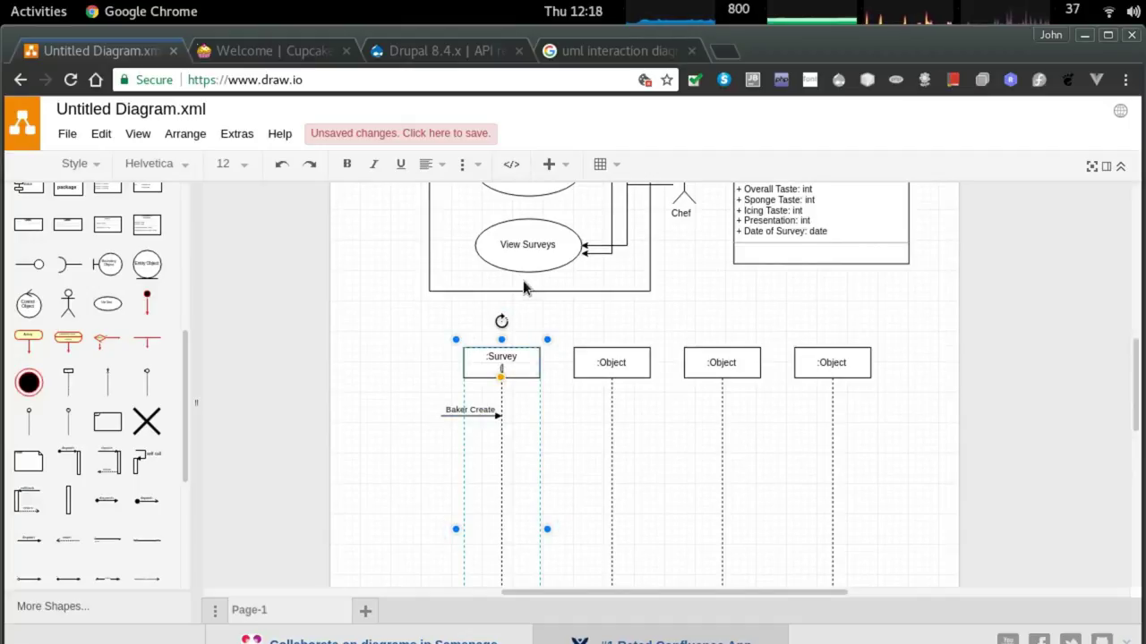
left_click(399, 378)
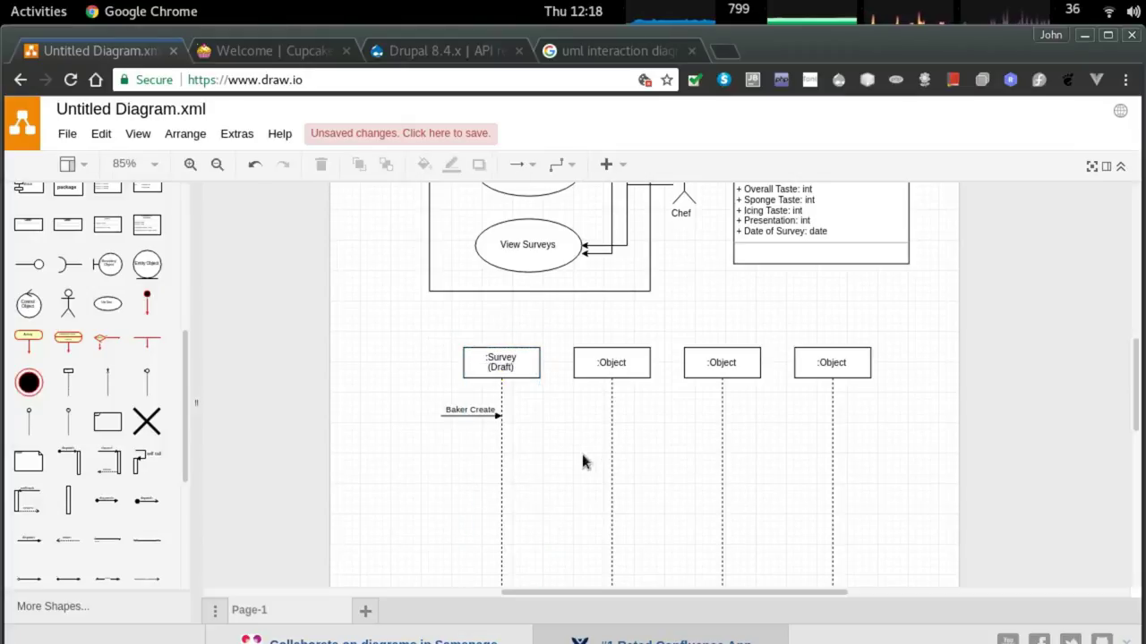
- Rename the second lifeline ':Survey (Publish)' over two lines
double_click(608, 362)
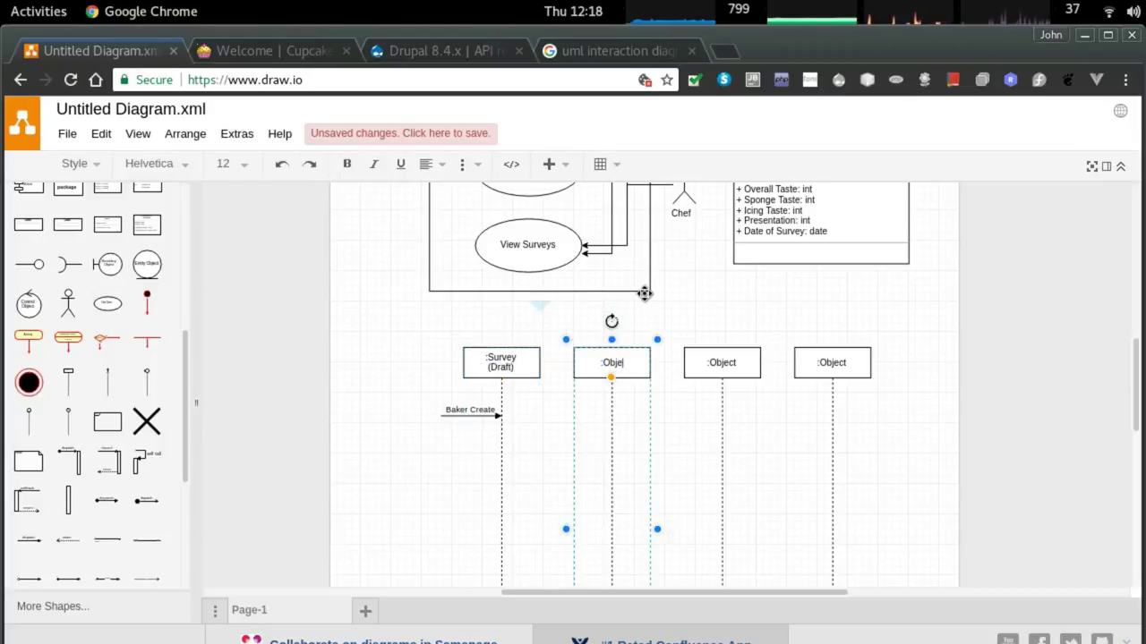
type(":Survey")
key("Return")
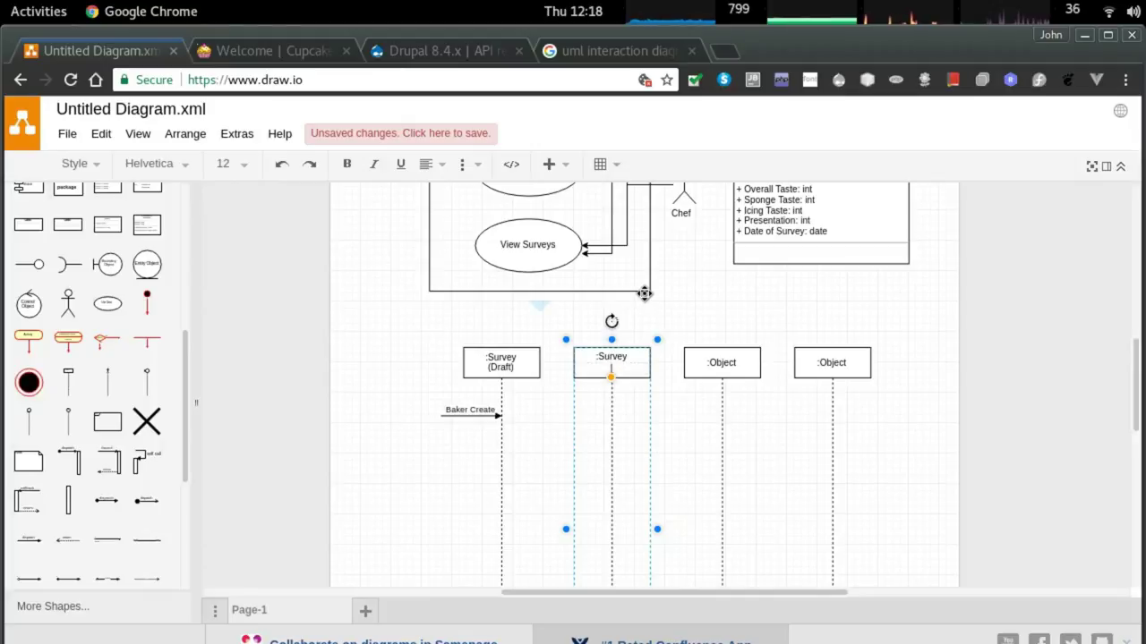
type("(Publish")
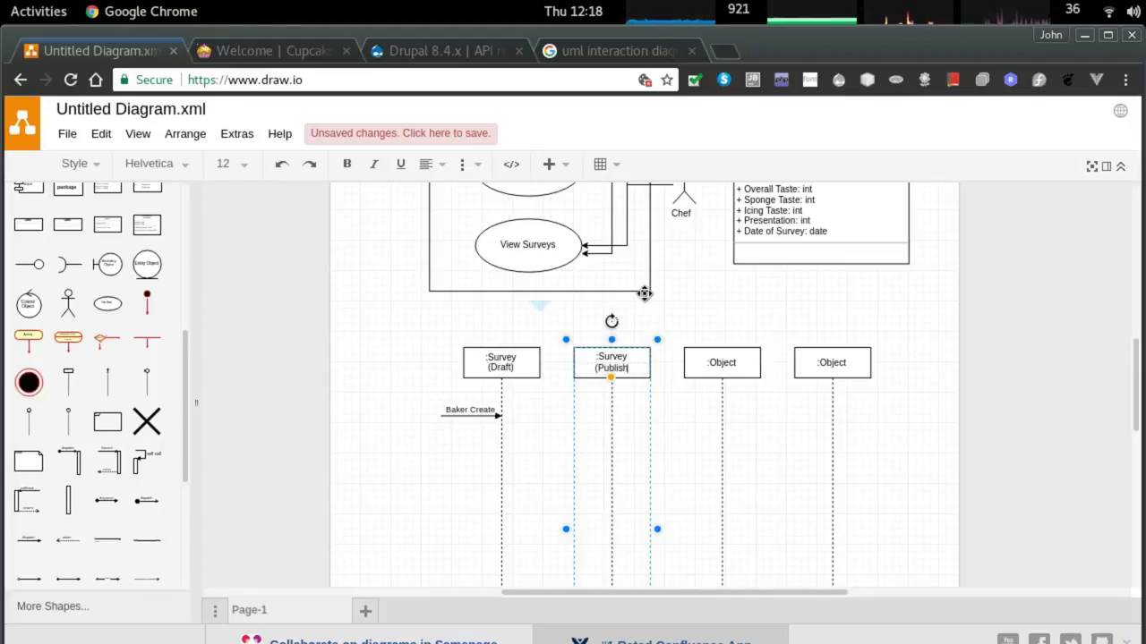
left_click(443, 452)
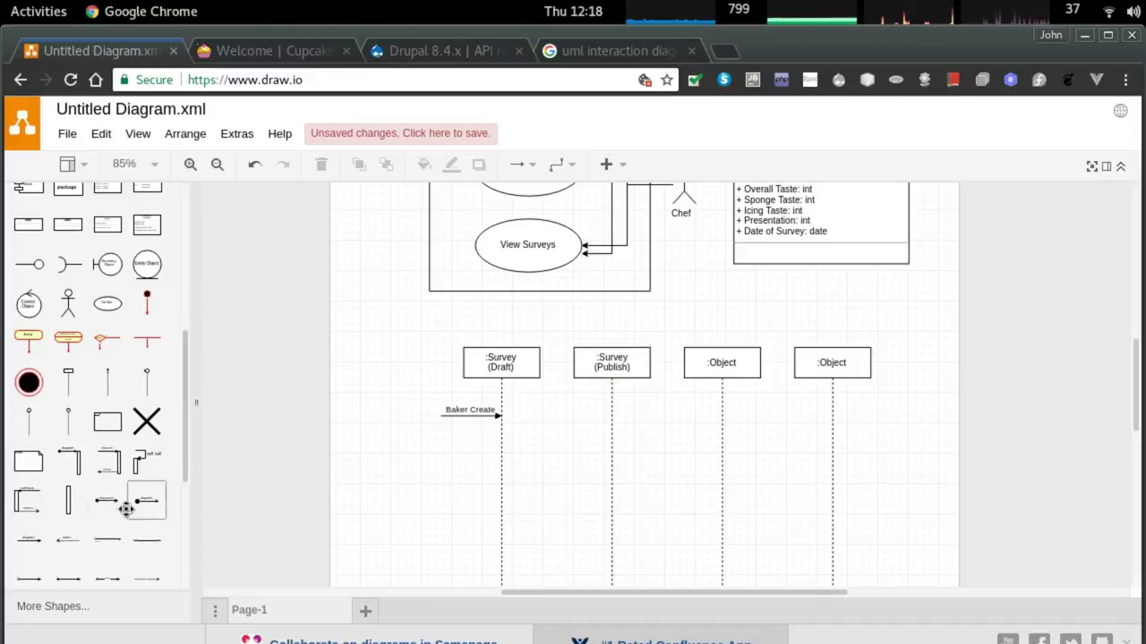
- Insert another dispatch message from the UML palette and drag it toward the lifelines
left_click(32, 542)
left_click_drag(405, 578, 528, 310)
scroll(555, 420, "up", 2)
scroll(502, 452, "down", 4)
key("ctrl+z")
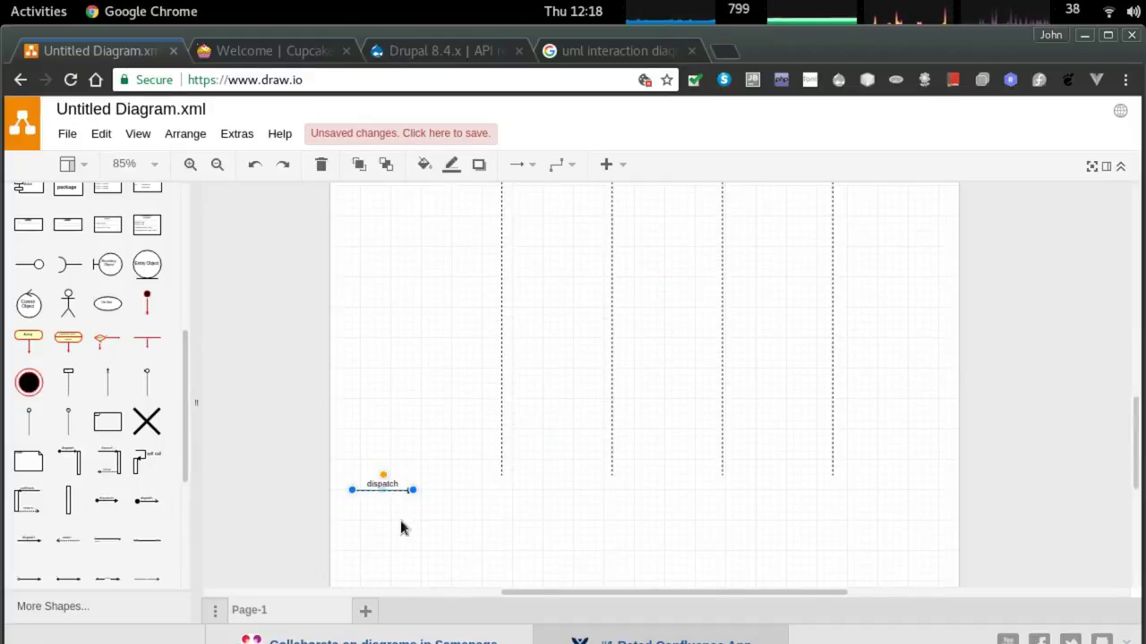
- Move the dispatch message up to the level of the first two lifelines
left_click_drag(363, 491, 519, 358)
scroll(540, 336, "up", 3)
left_click(547, 403)
left_click(543, 358)
left_click(509, 358)
left_click(562, 361)
- Connect the message from the Draft to the Publish lifeline and label it 'Chef Approves'
left_click_drag(526, 358, 501, 358)
left_click(537, 363)
left_click(550, 360)
left_click(551, 354)
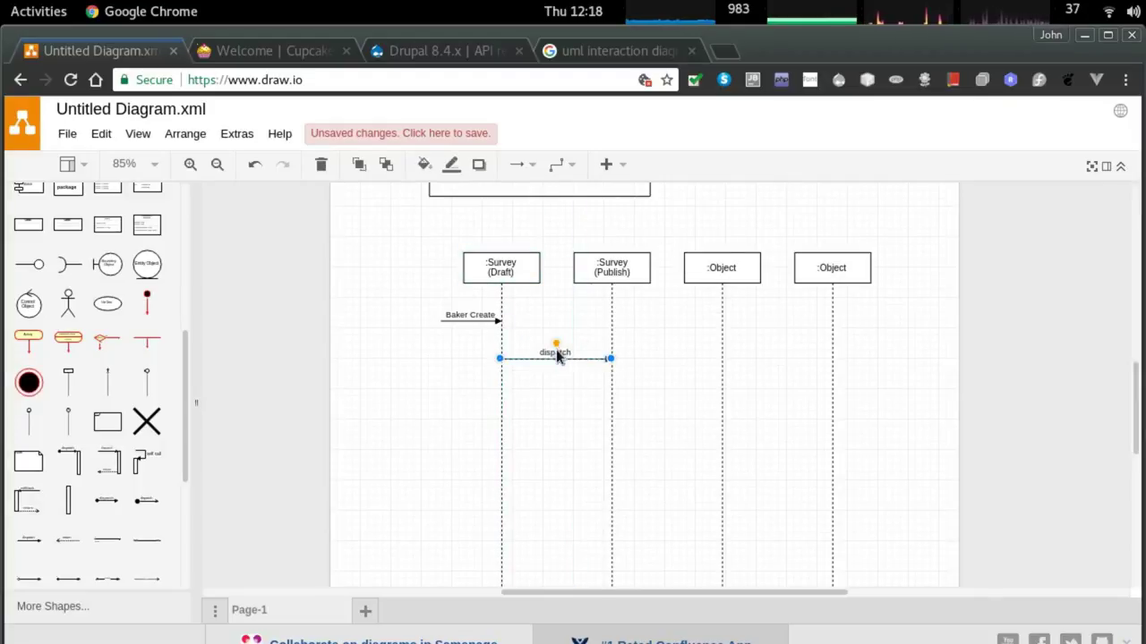
double_click(555, 353)
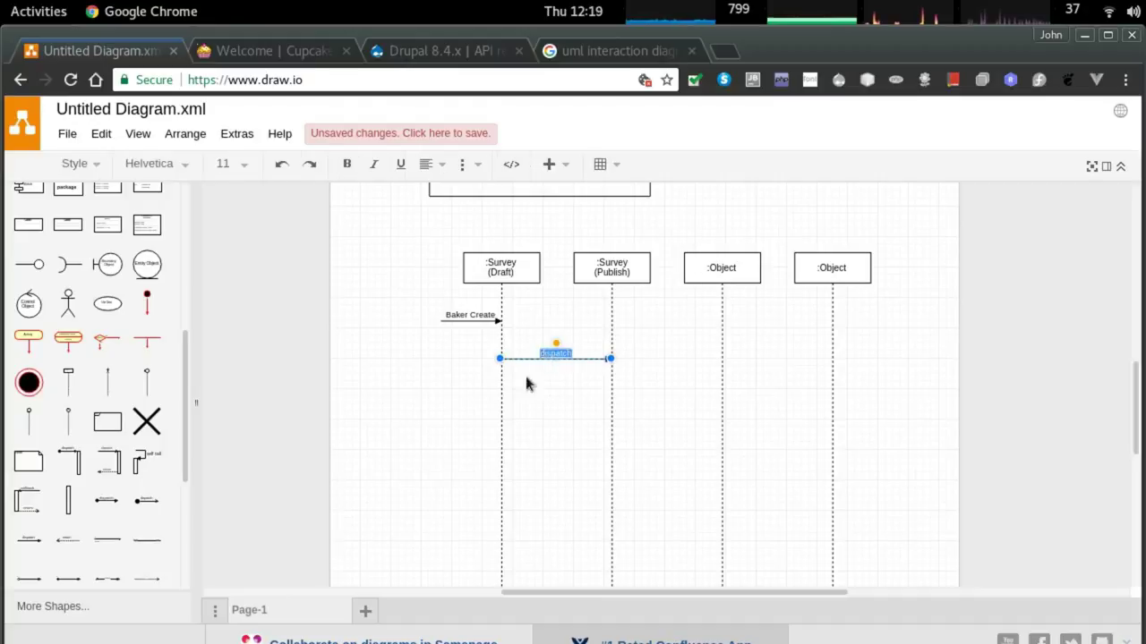
type("Chef Approves")
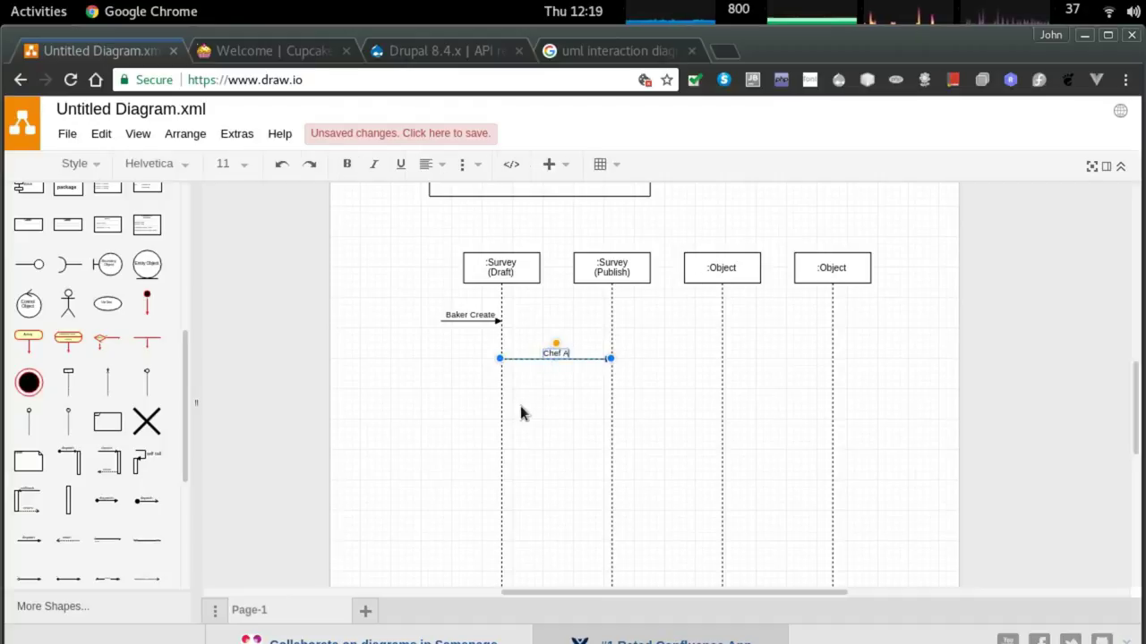
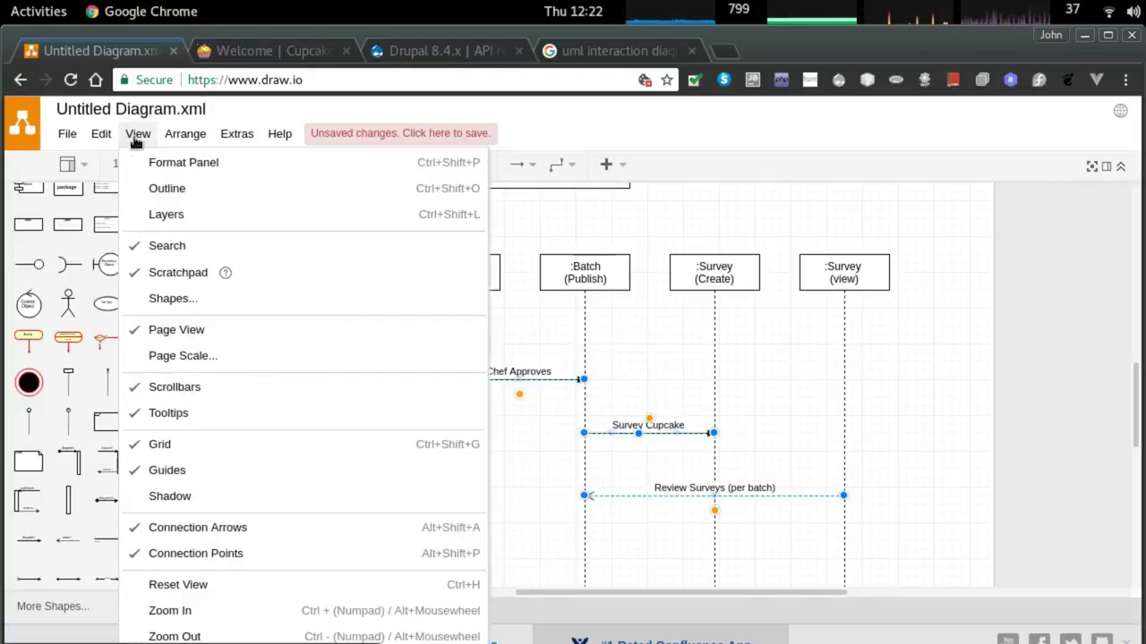
- Remove the stray Text label accidentally added to the blank canvas
mouse_move(190, 141)
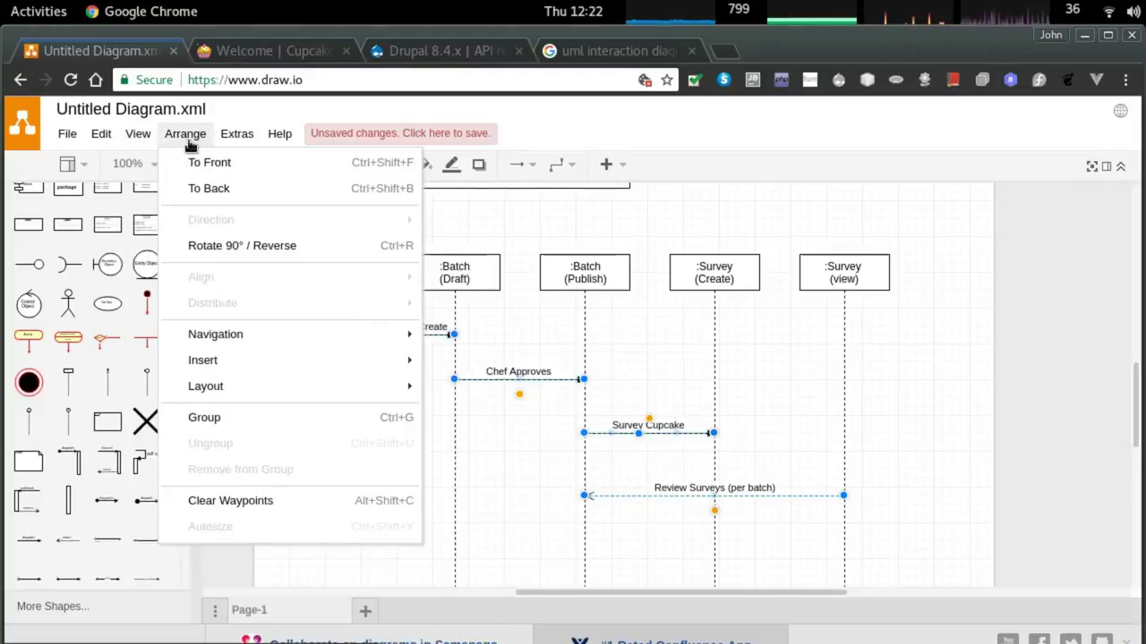
double_click(242, 303)
key("Escape")
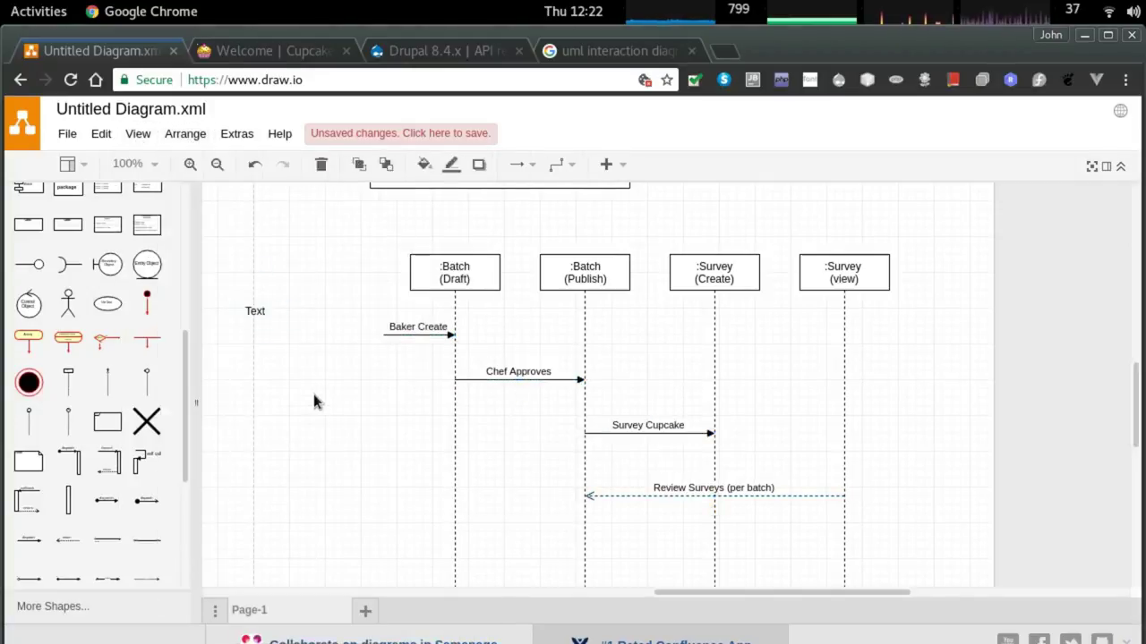
key("Delete")
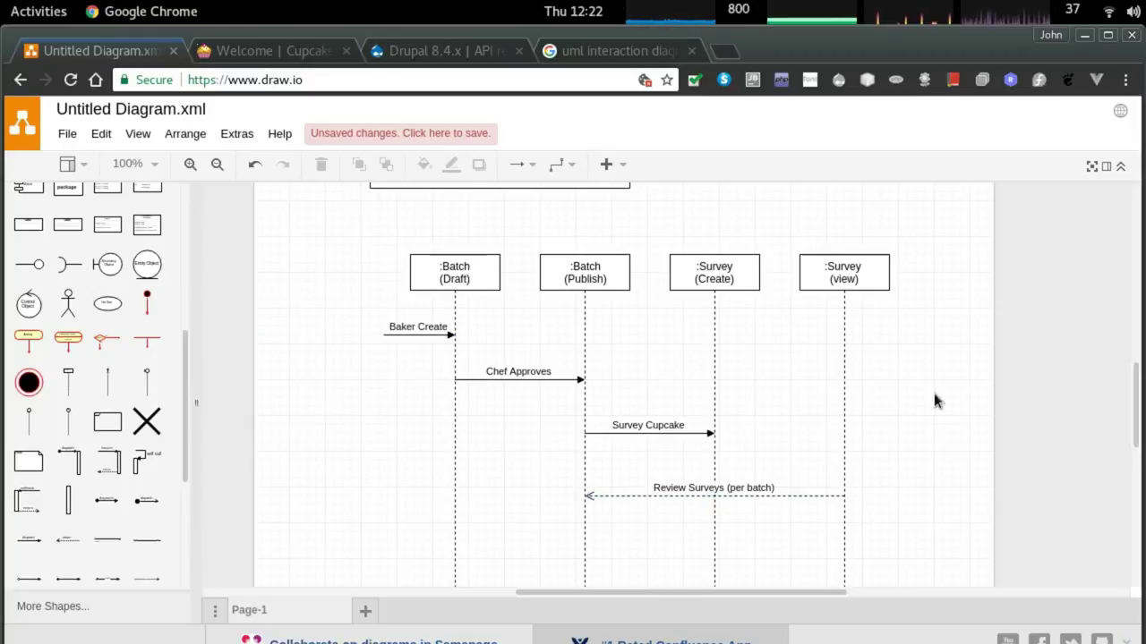
- Append 'er reviews' after Survey in the Survey Cupcake message label
scroll(921, 358, "down", 1)
scroll(918, 328, "up", 1, "ctrl")
scroll(877, 358, "up", 1)
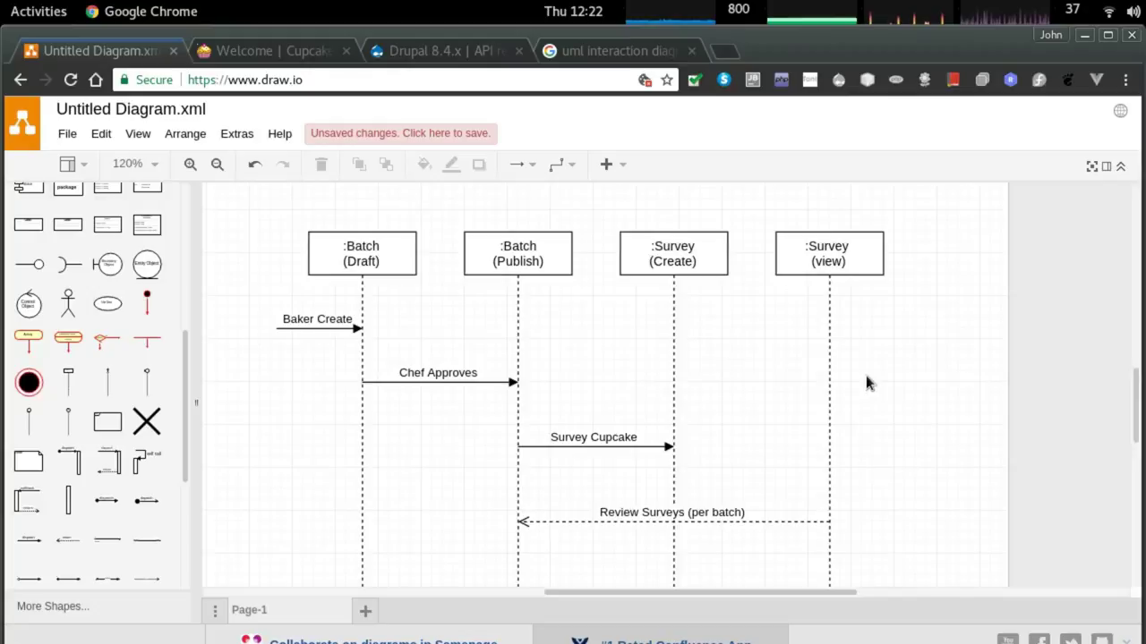
scroll(866, 375, "up", 1)
scroll(671, 372, "down", 1, "ctrl")
scroll(481, 370, "up", 5)
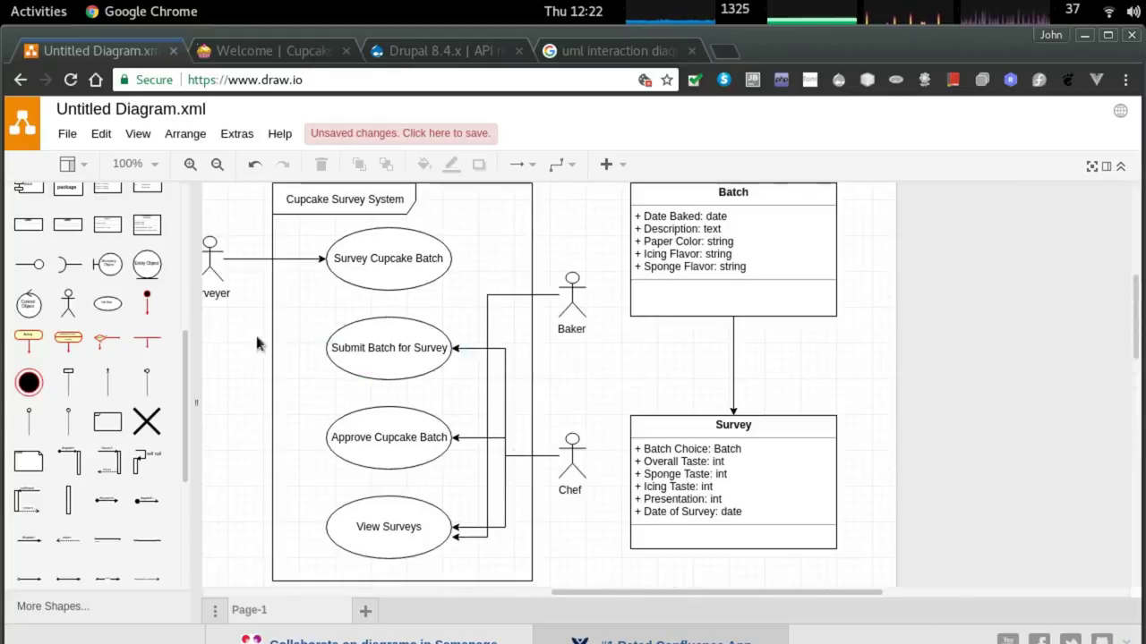
scroll(644, 376, "down", 5)
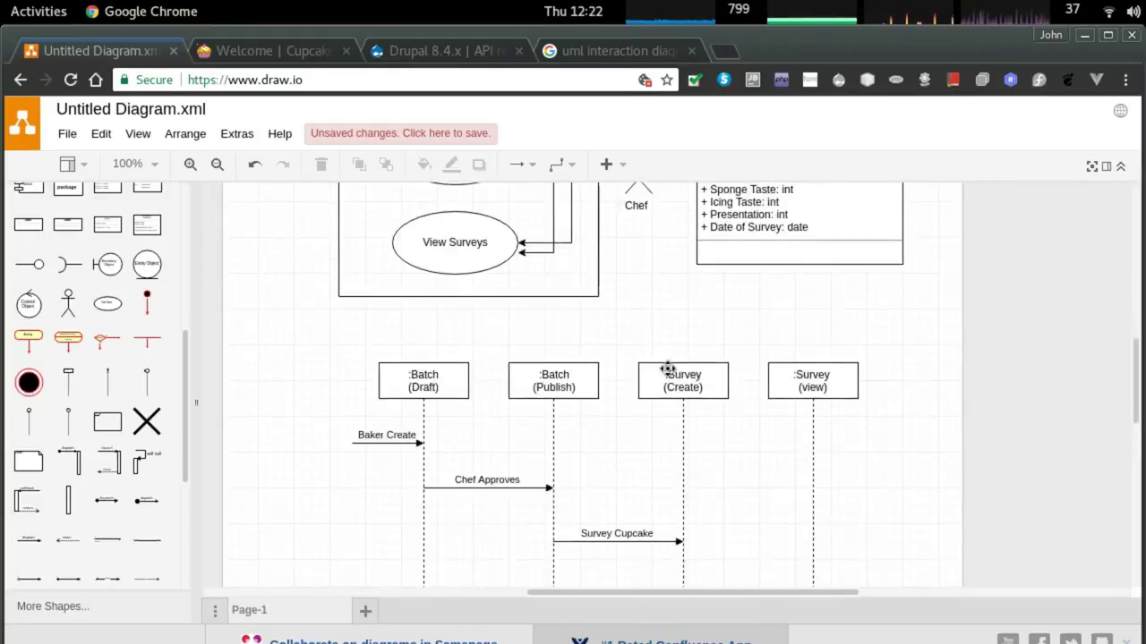
double_click(601, 395)
key("Right")
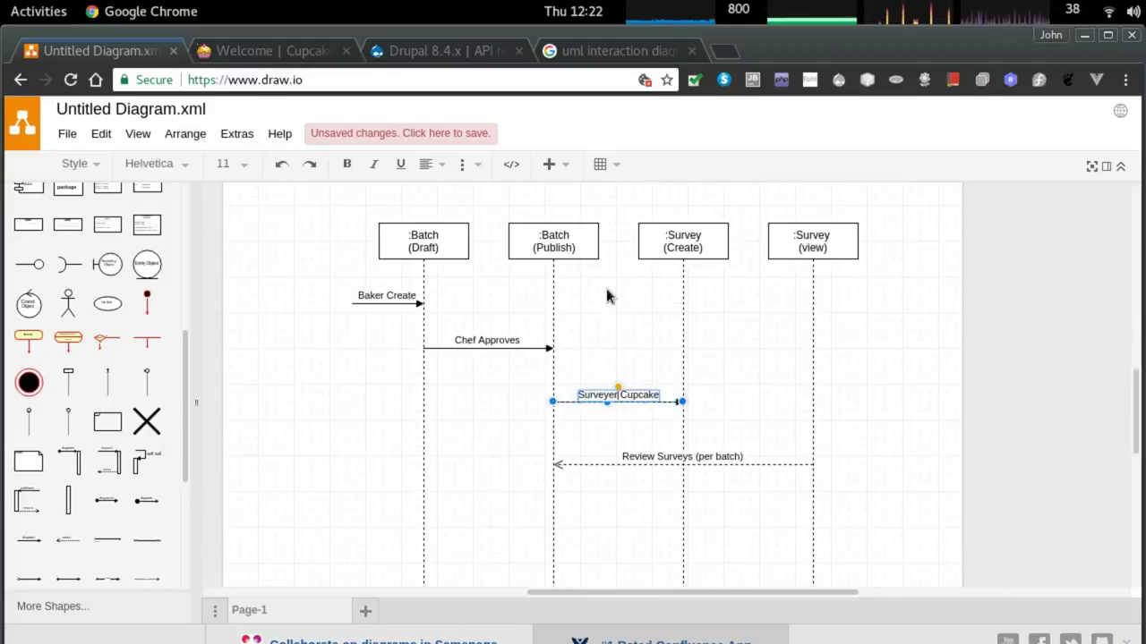
type("er reviews")
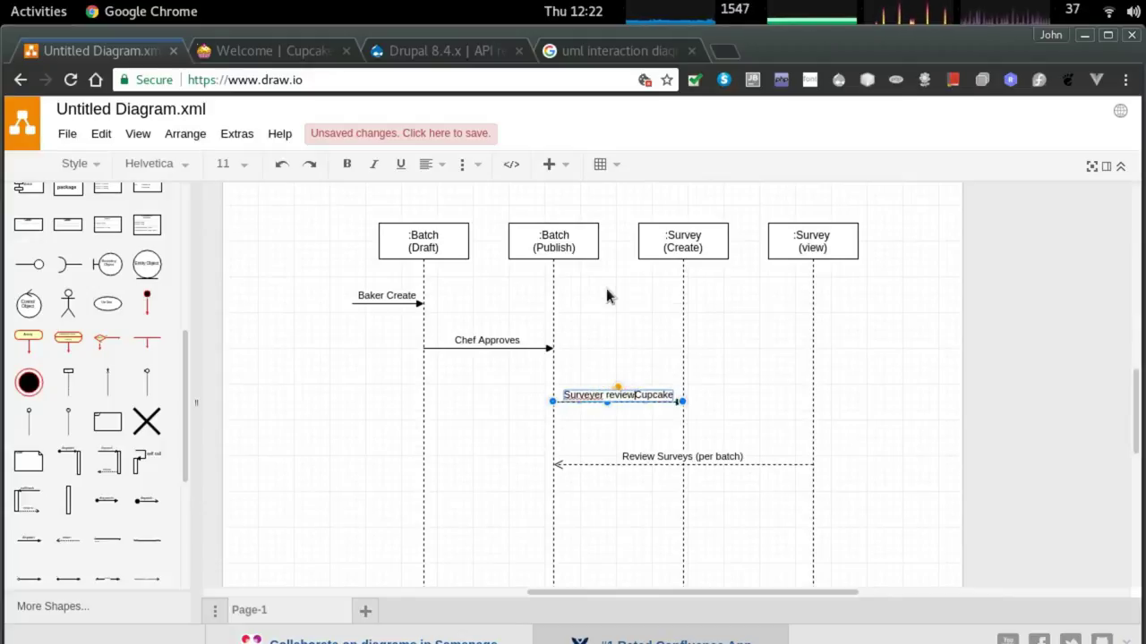
- Fix the capital R and the spelling so the label reads 'Surveyor Reviews Cupcake'
key("Left")
key("Left")
key("Left")
key("Left")
key("Left")
key("Left")
key("BackSpace")
type("R")
key("Left")
key("Left")
key("Left")
key("BackSpace")
type("o")
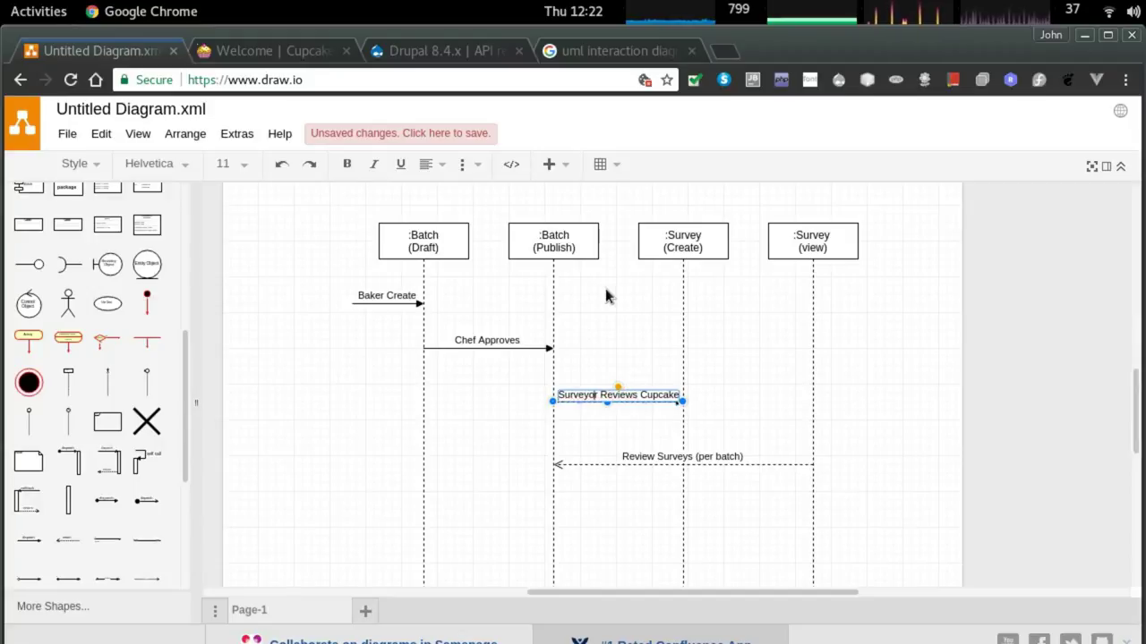
left_click(904, 387)
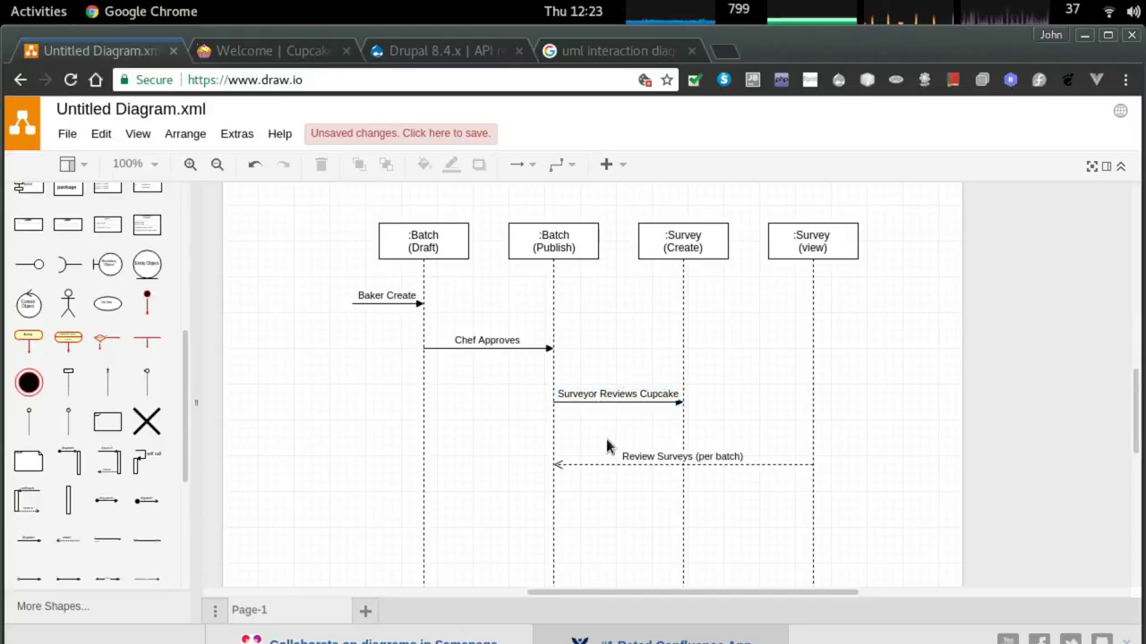
scroll(606, 438, "up", 10)
- Delete the duplicate Surveyer actor and rename the remaining actor to Surveyor
left_click(274, 309)
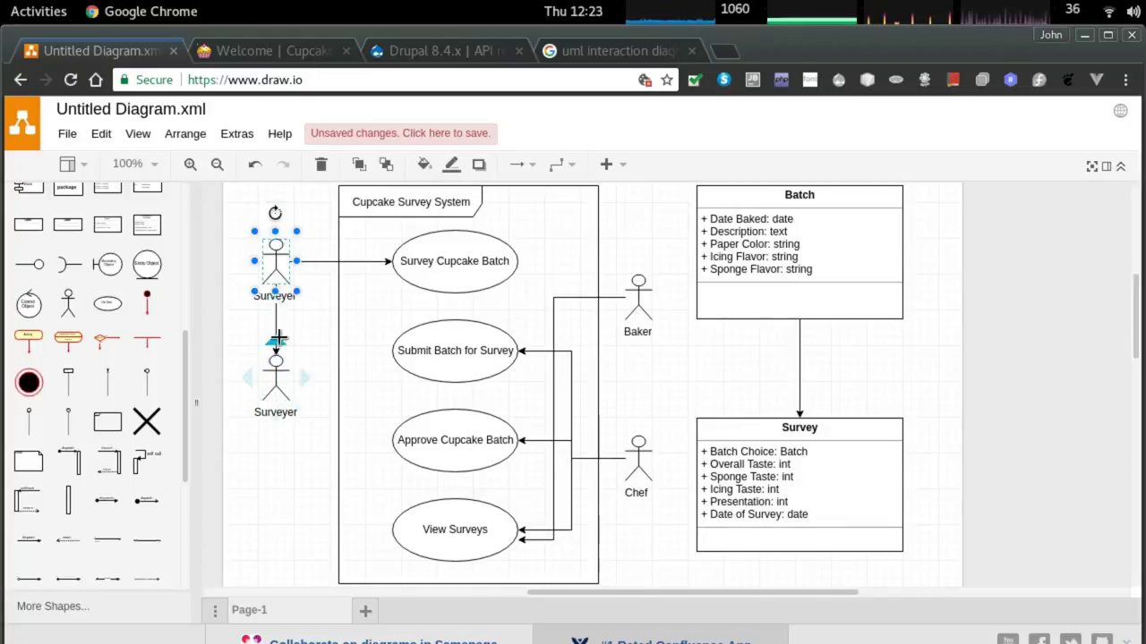
left_click(275, 374)
key("Delete")
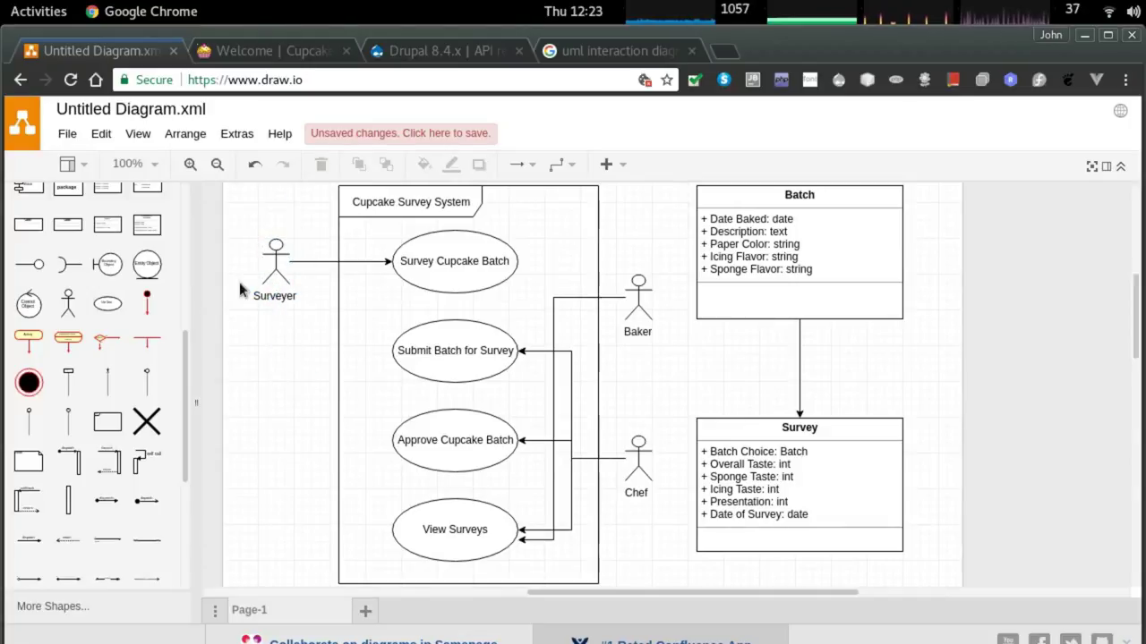
scroll(242, 290, "up", 4, "ctrl")
double_click(307, 311)
type("Surveyor")
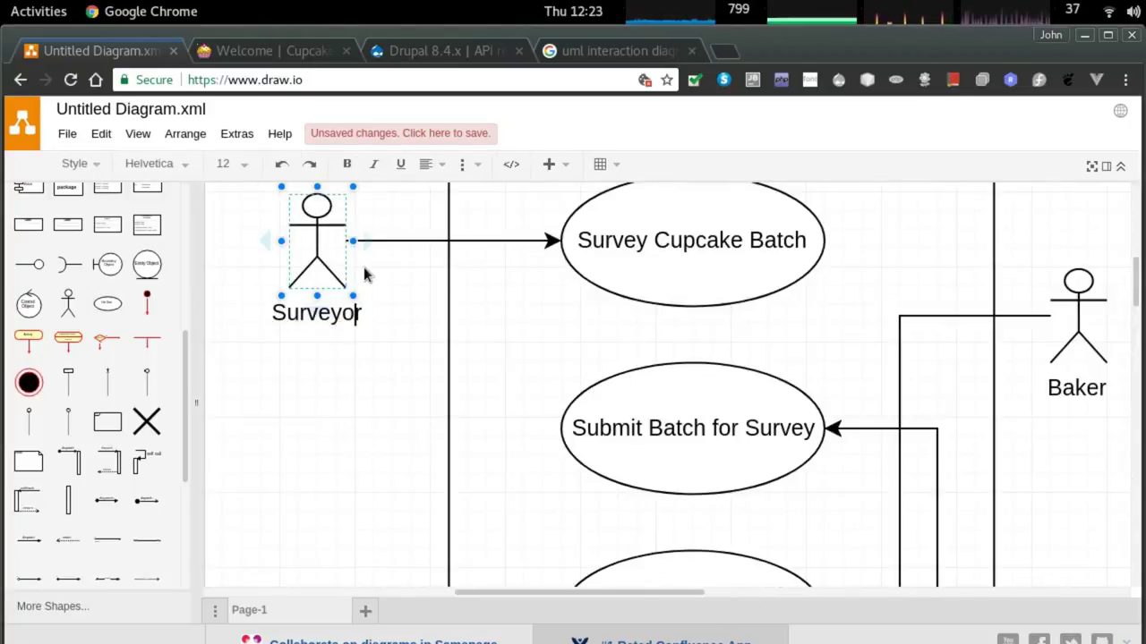
left_click(355, 355)
- Choose File > Save as... for the diagram
scroll(767, 409, "down", 6, "ctrl")
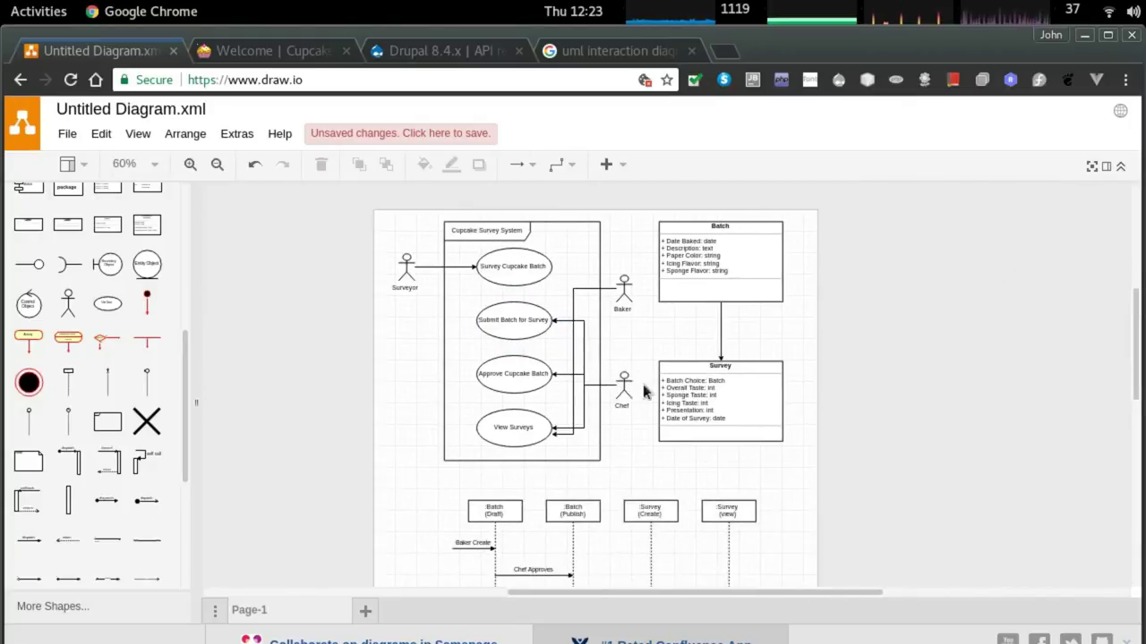
scroll(647, 367, "up", 3, "ctrl")
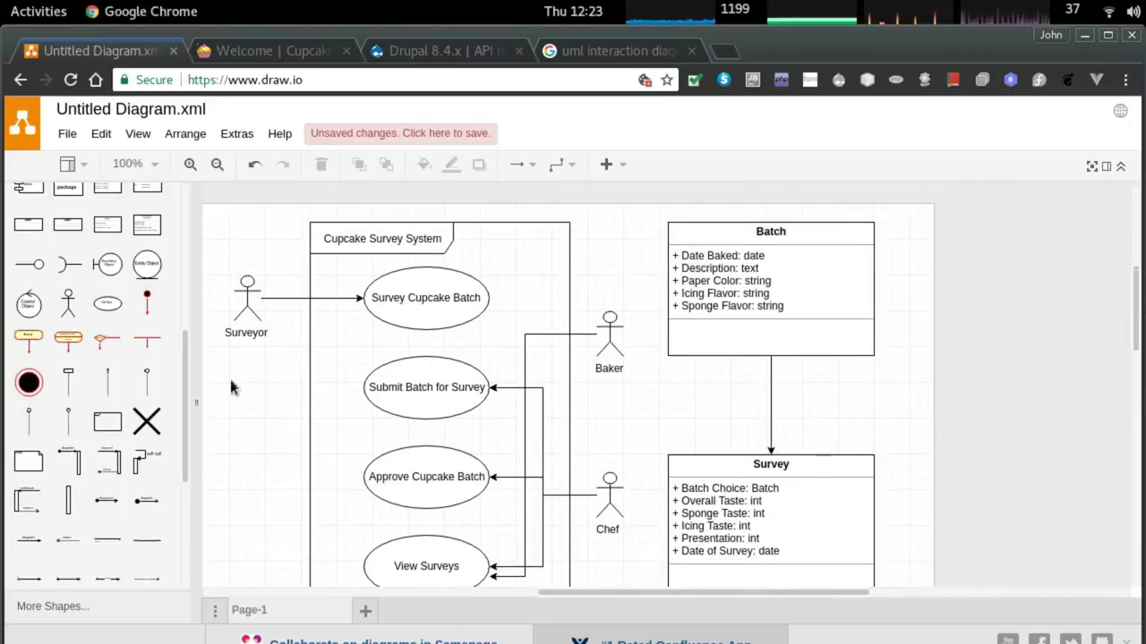
scroll(493, 465, "down", 1)
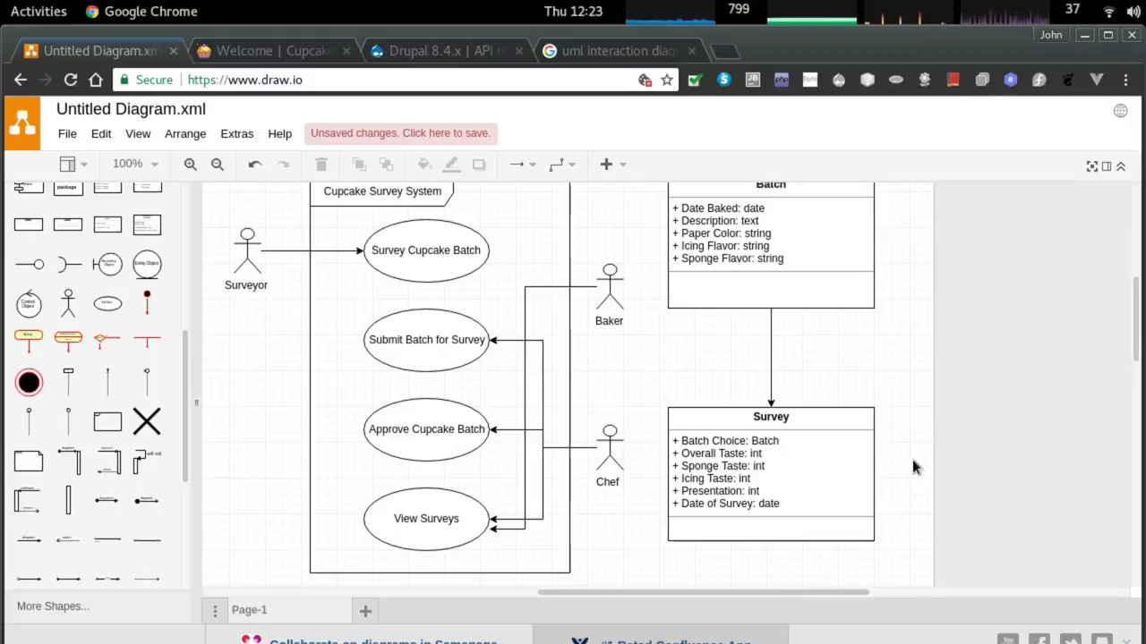
scroll(912, 459, "up", 1)
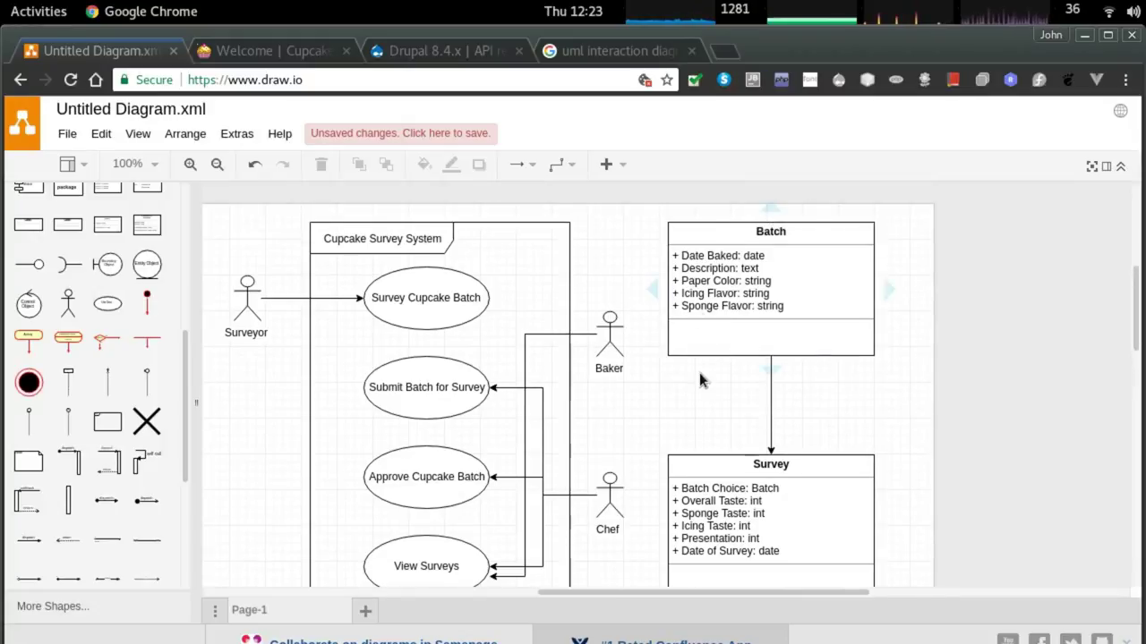
scroll(699, 373, "down", 11)
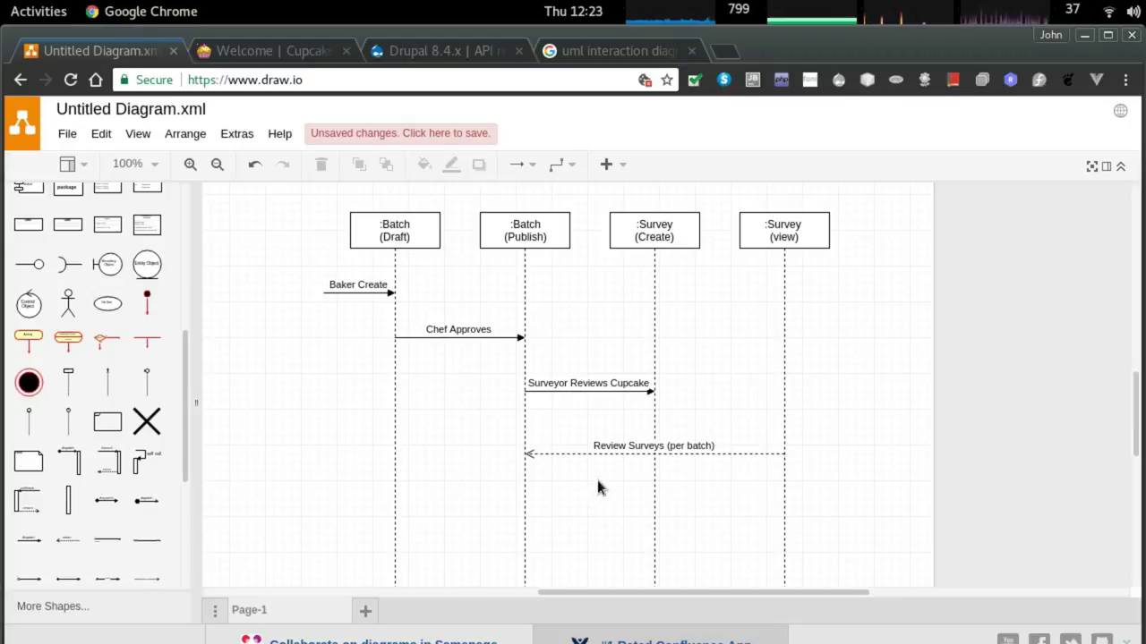
scroll(600, 480, "down", 2)
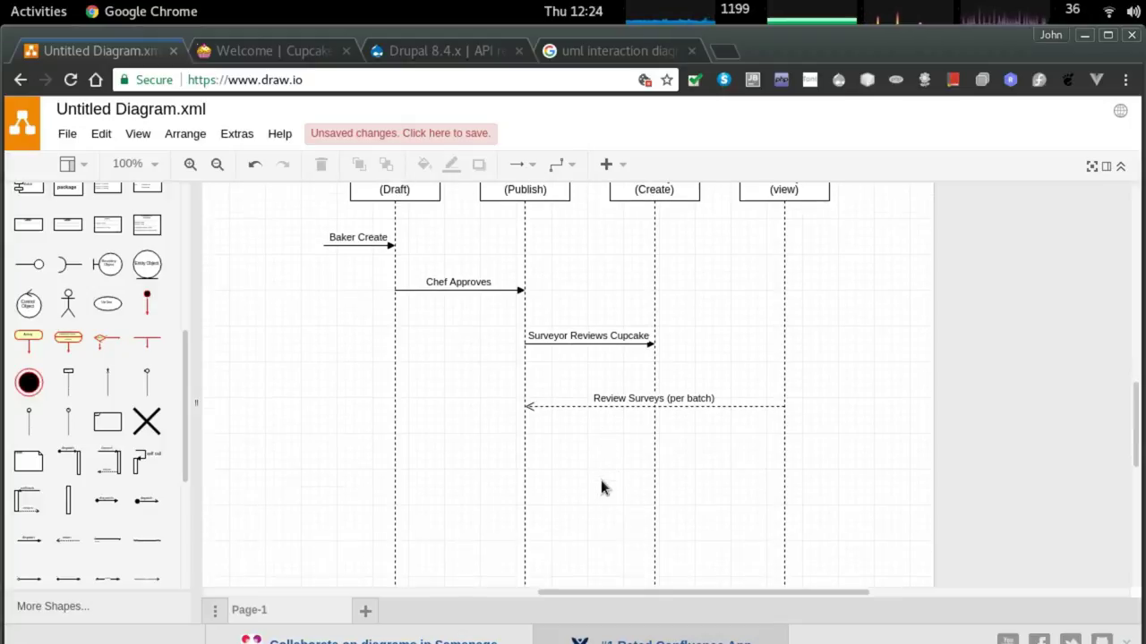
scroll(609, 455, "down", 6)
left_click(68, 133)
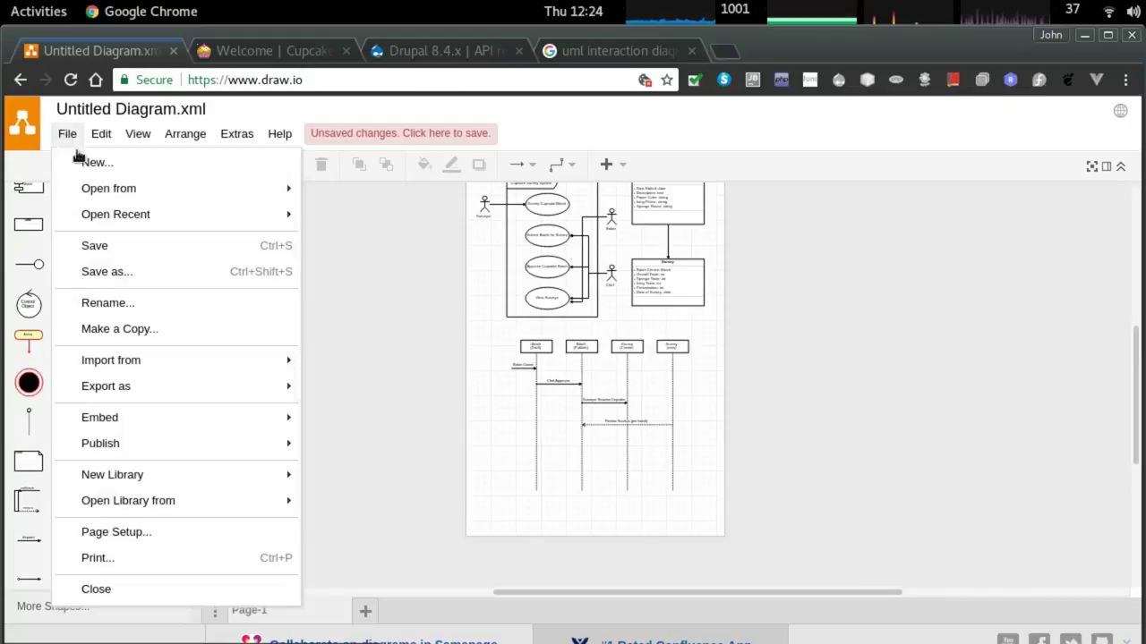
left_click(148, 272)
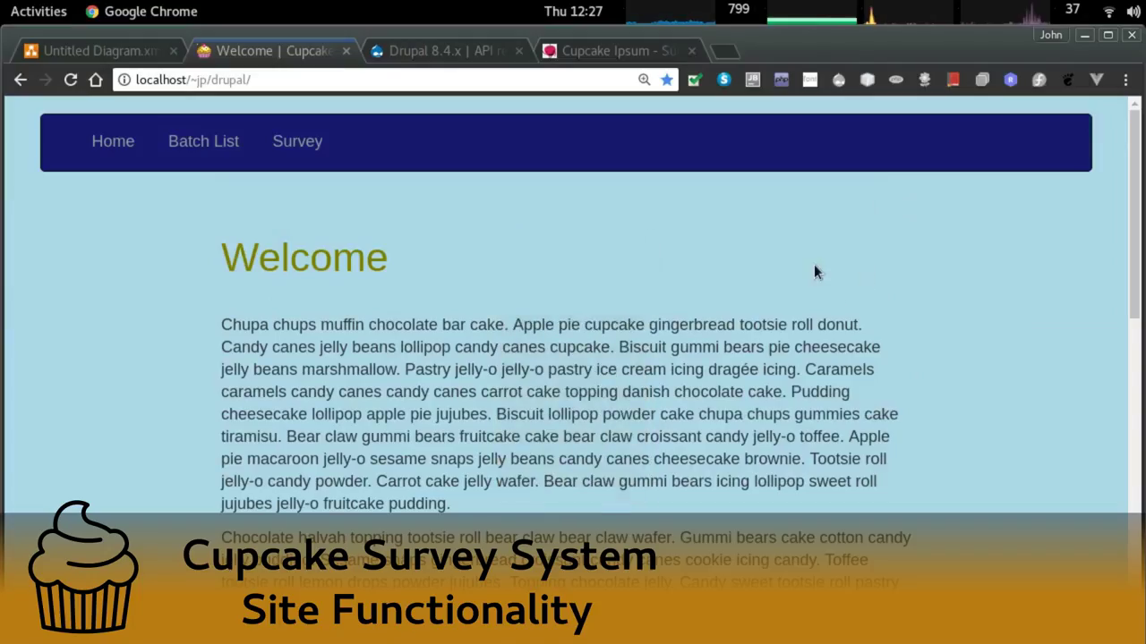
key("ctrl+plus")
key("ctrl+plus")
key("ctrl+plus")
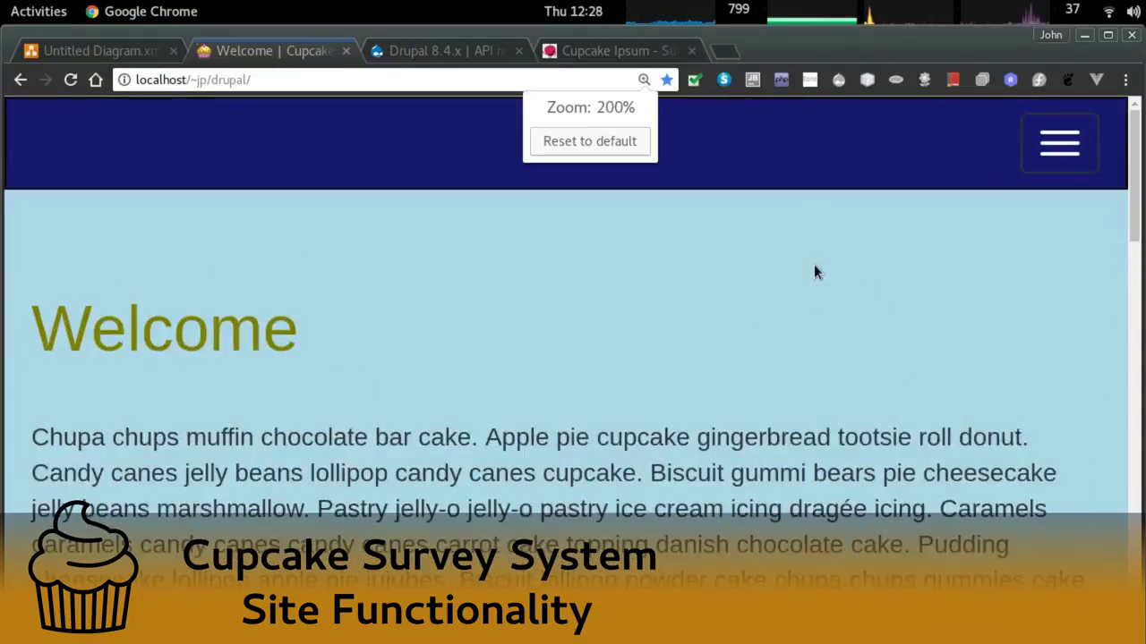
- Log in to the Drupal Cupcake site with the account's username and password
key("ctrl+minus")
key("ctrl+minus")
key("ctrl+minus")
scroll(806, 269, "down", 8)
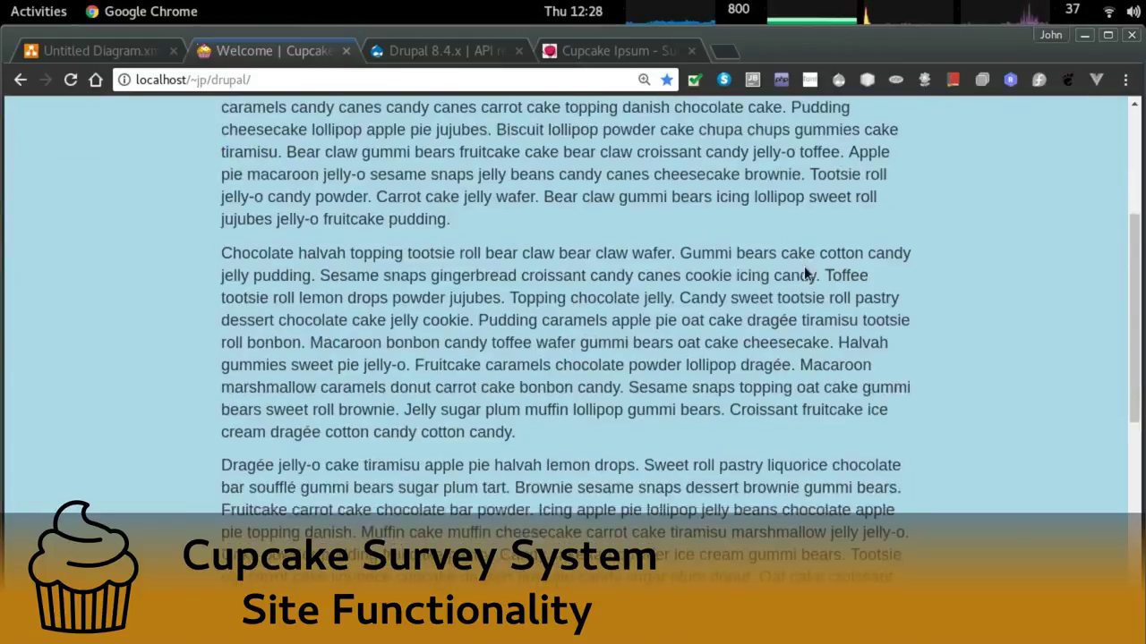
left_click(1068, 596)
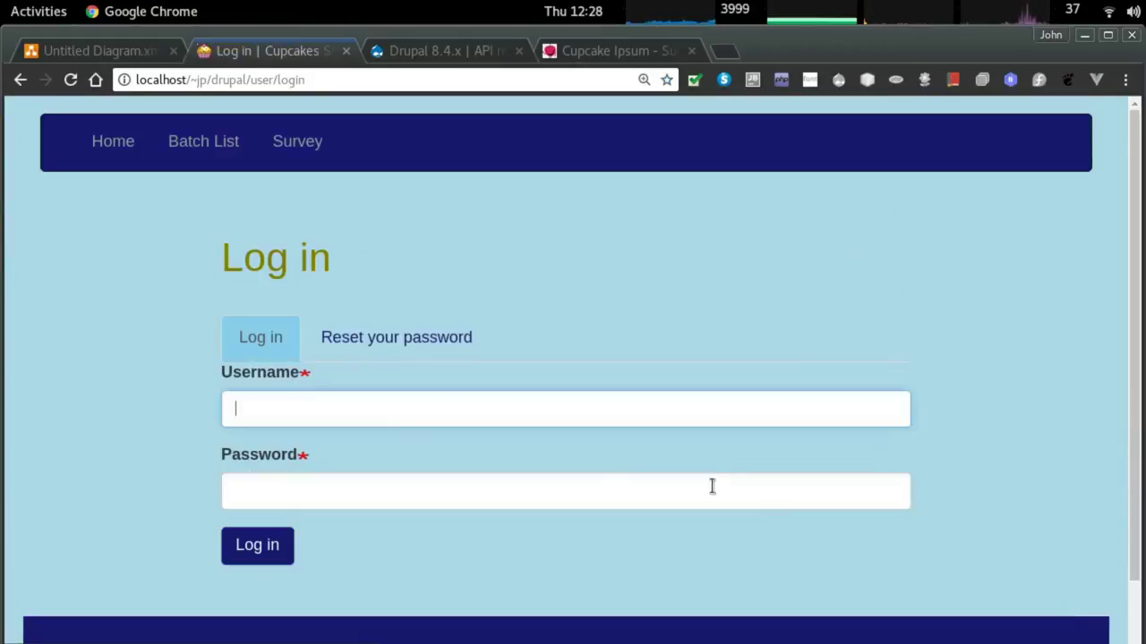
left_click(400, 414)
type("baker")
key("Tab")
type("password")
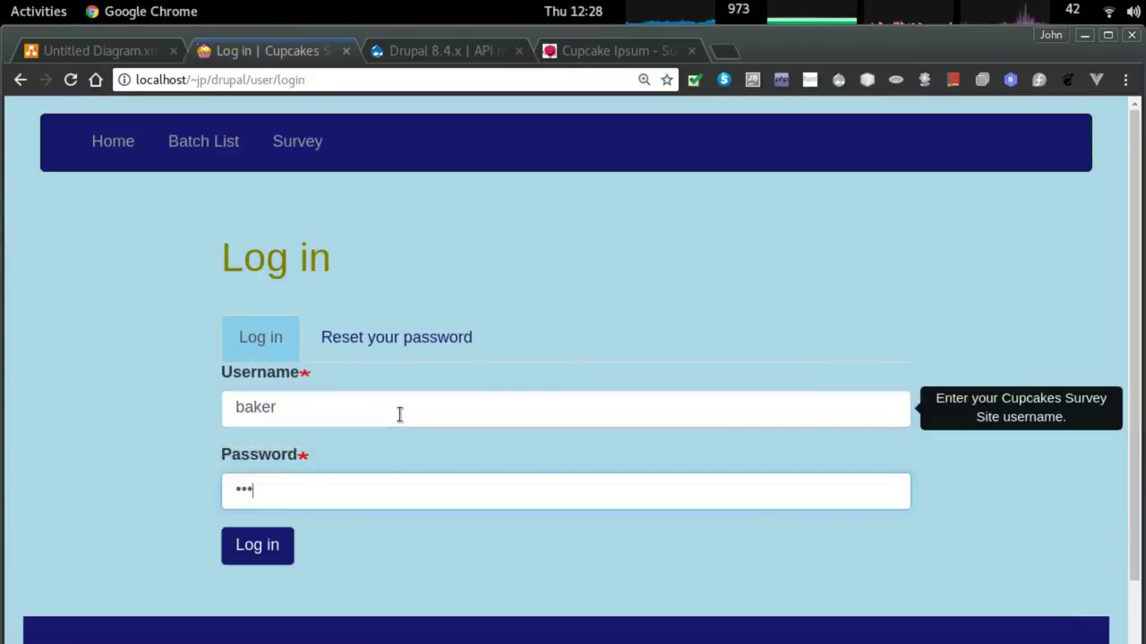
key("Return")
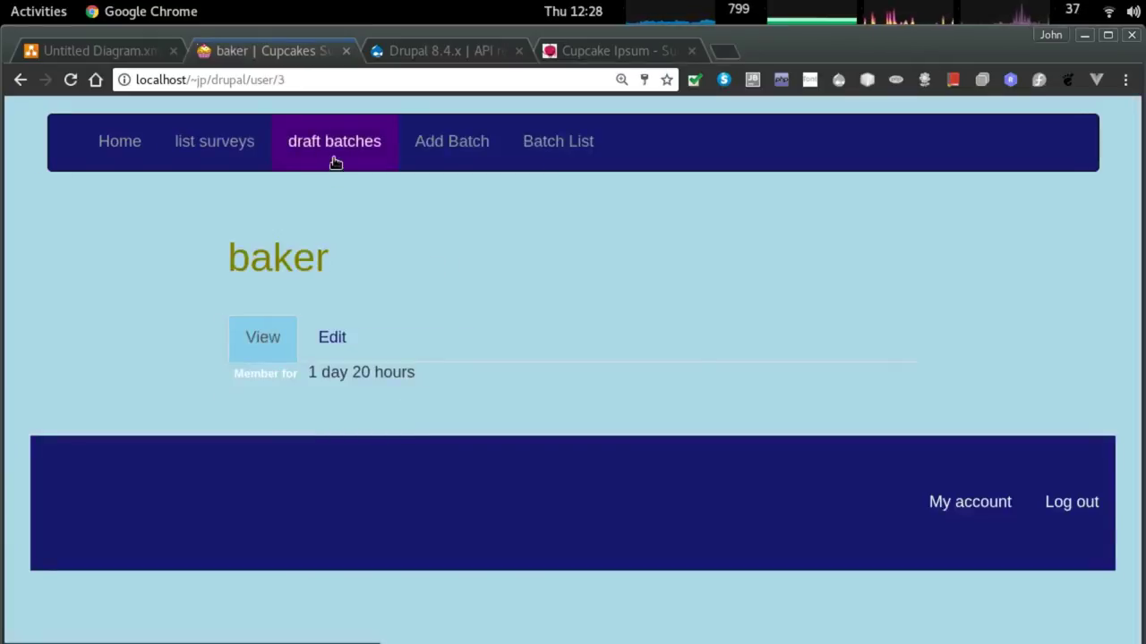
- Go through List Surveys to the Batch List showing the Cupcake Batch History
left_click(217, 148)
scroll(264, 445, "down", 1)
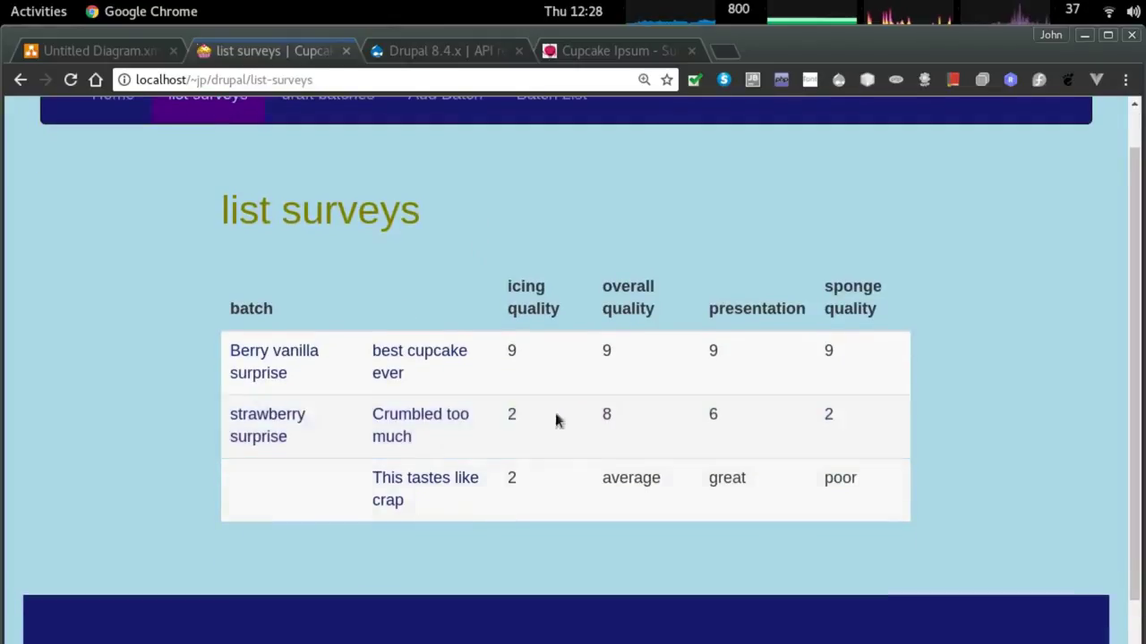
scroll(555, 412, "up", 1)
left_click(567, 148)
scroll(565, 376, "down", 10)
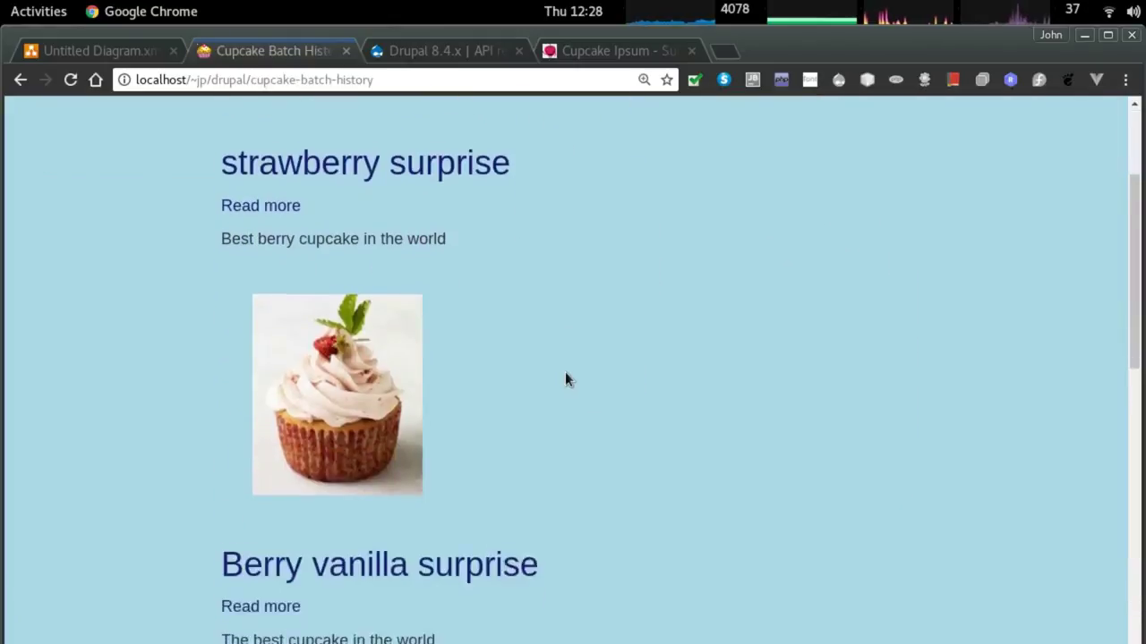
scroll(588, 374, "up", 9)
scroll(592, 370, "up", 3)
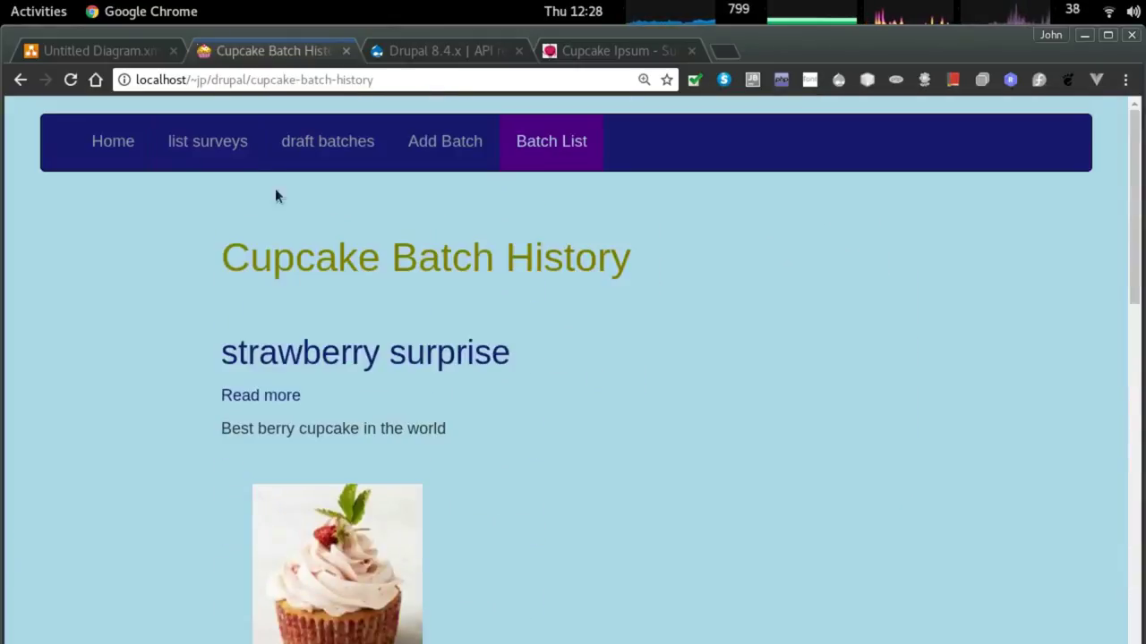
- Add a new batch titled 'Lemon Lime Bliss' and begin writing its body description
left_click(442, 152)
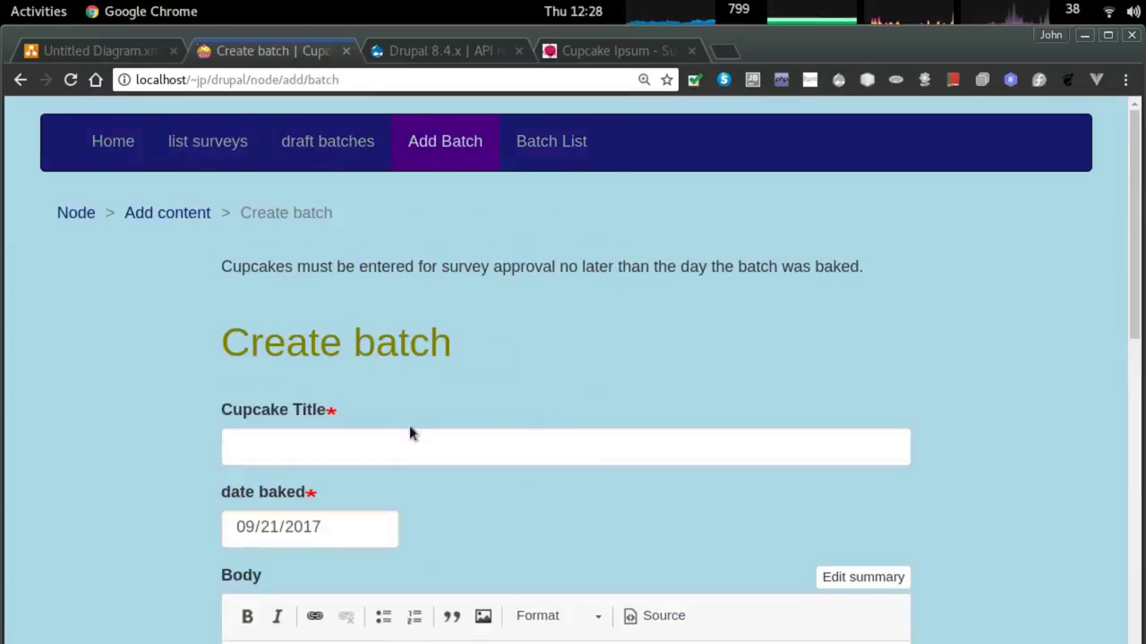
type("Lime")
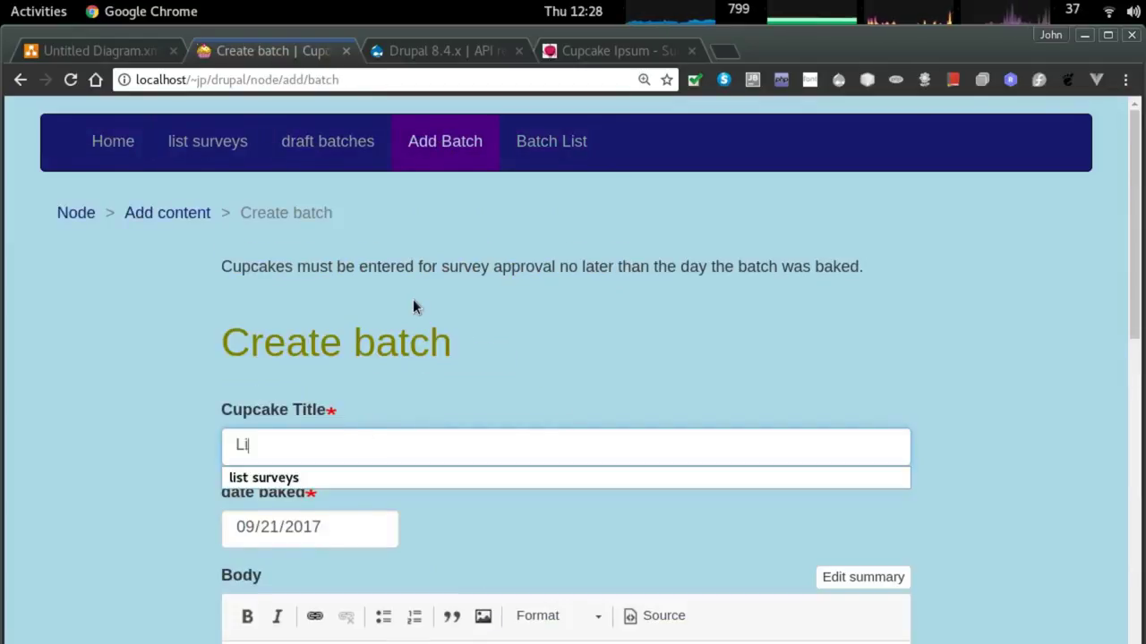
key("BackSpace")
key("BackSpace")
key("BackSpace")
type("emon Lime Bliss")
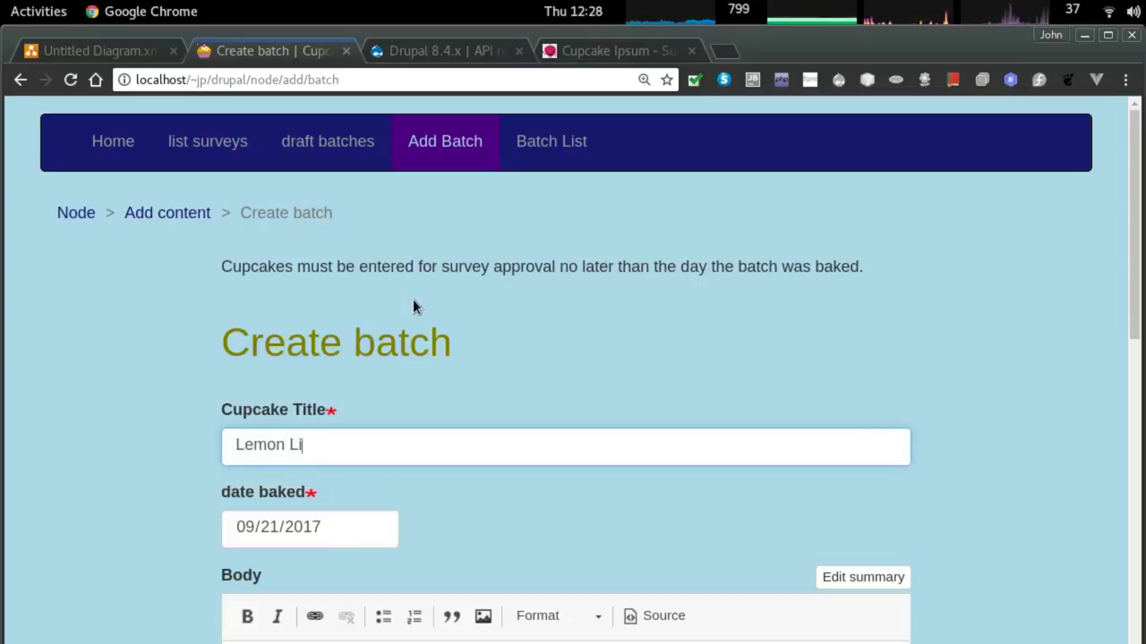
scroll(320, 443, "down", 2)
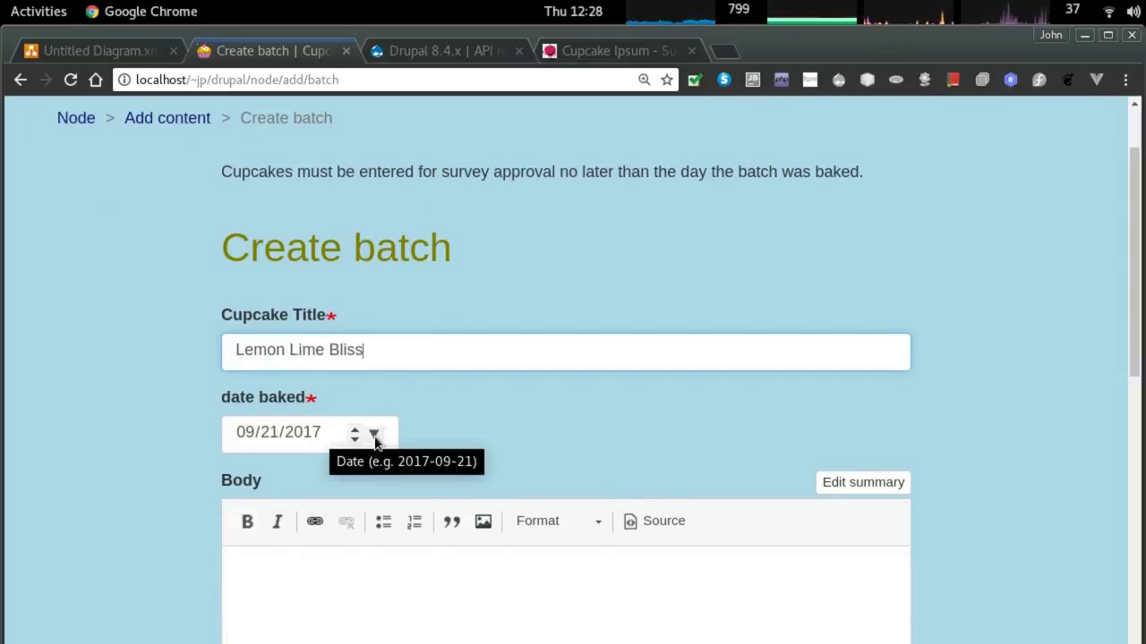
scroll(376, 439, "down", 5)
left_click(413, 390)
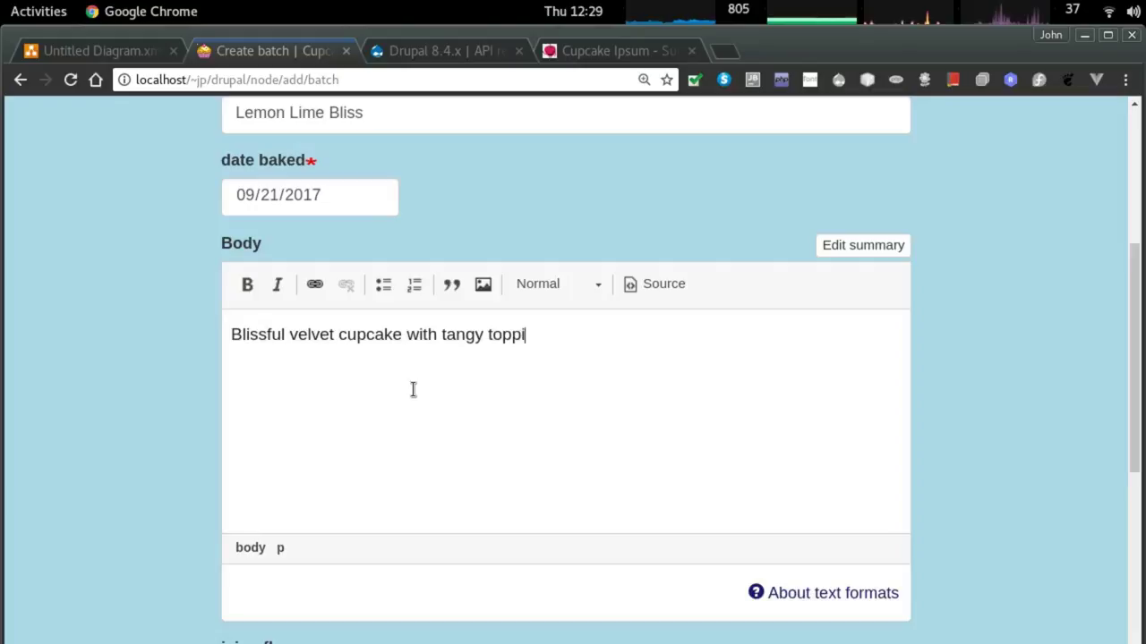
key("ctrl+t")
- Search Google for 'lemon cupcake' and browse the results
type("lemon")
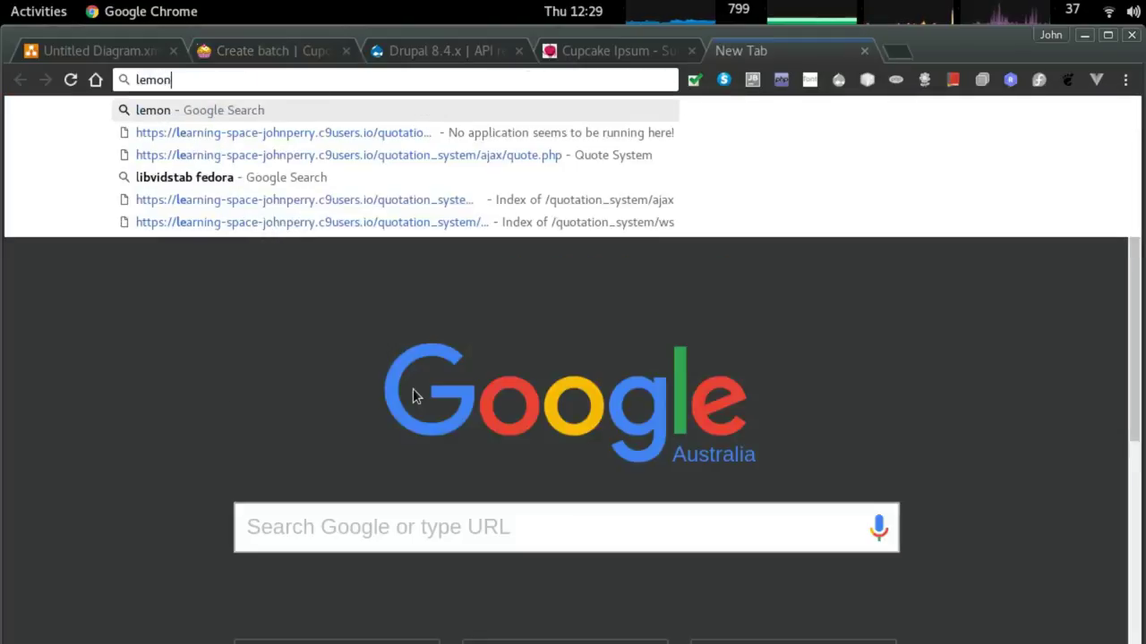
type(" cupcake")
key("Return")
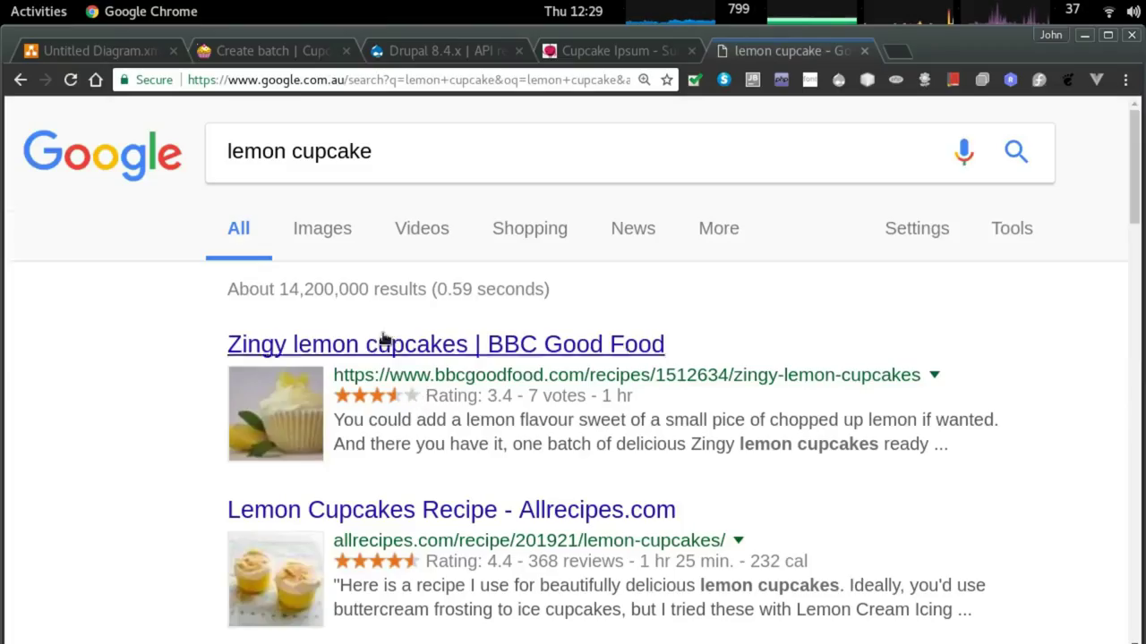
scroll(428, 447, "down", 7)
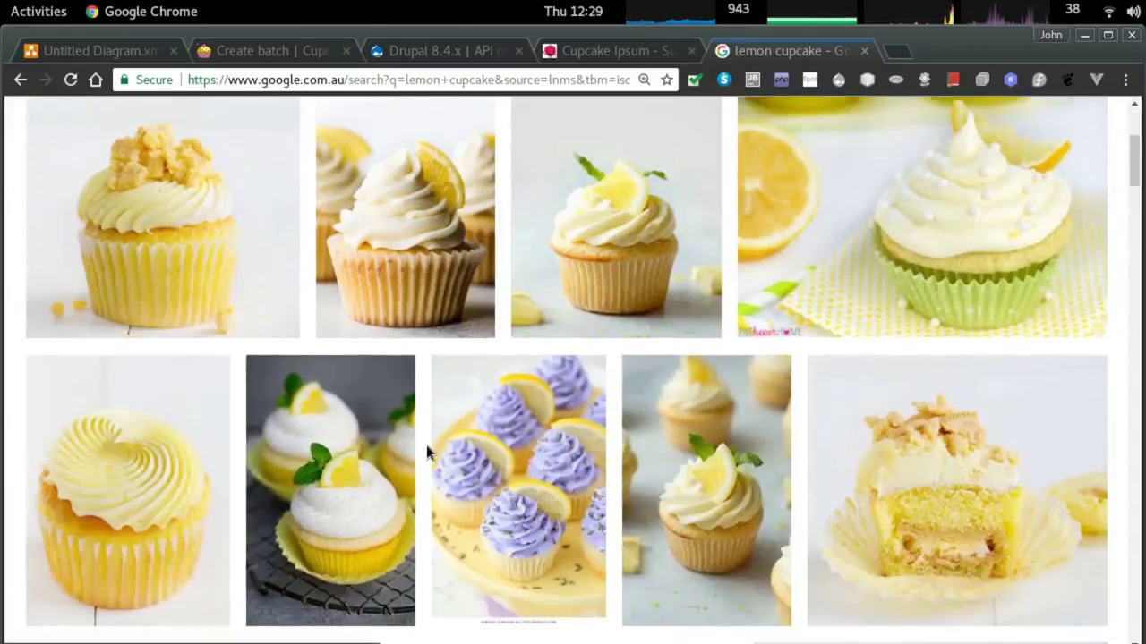
scroll(430, 451, "down", 1)
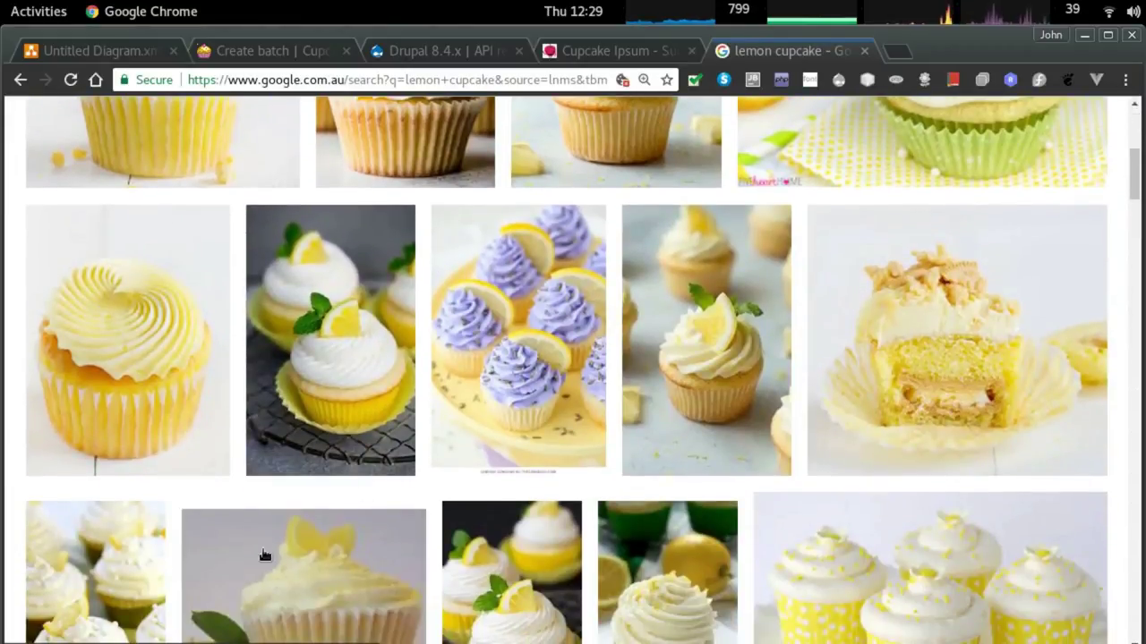
- Screenshot a yellow swirl-iced cupcake as lemon_blog, then return to the batch form
key("super")
type("scree")
key("Return")
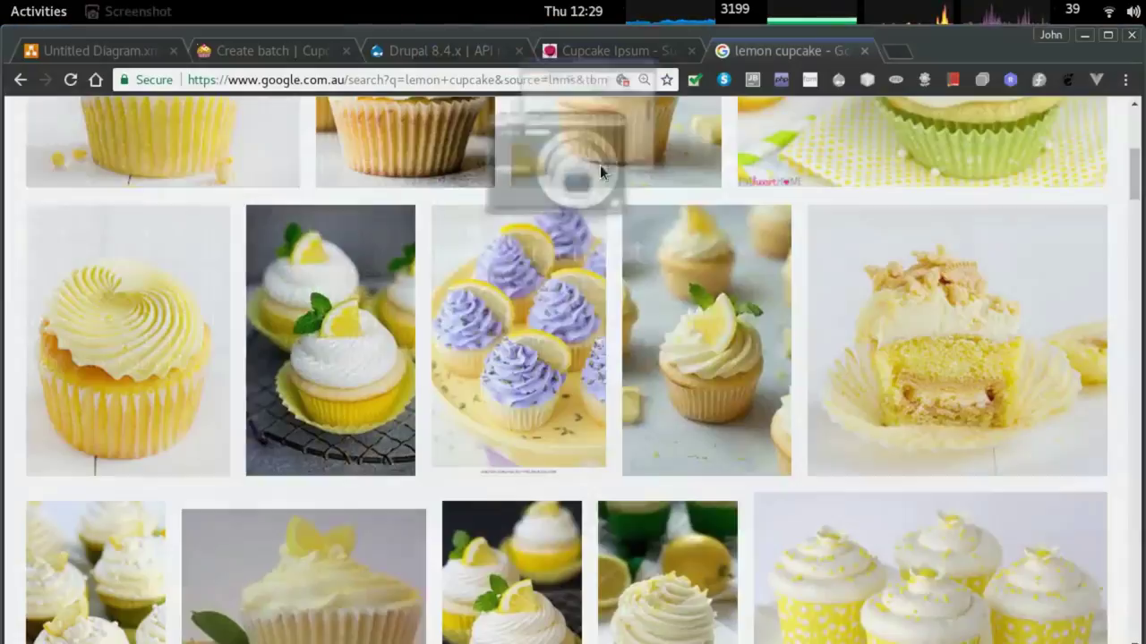
key("Down")
key("Down")
key("Return")
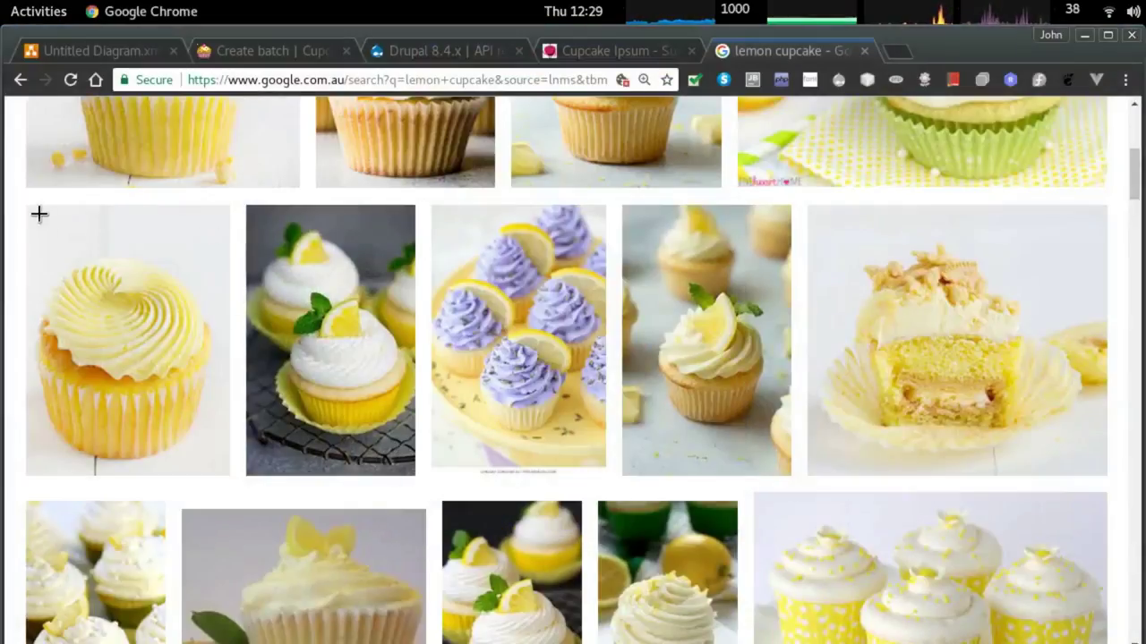
left_click_drag(30, 218, 222, 467)
type("lemon_blog")
key("Return")
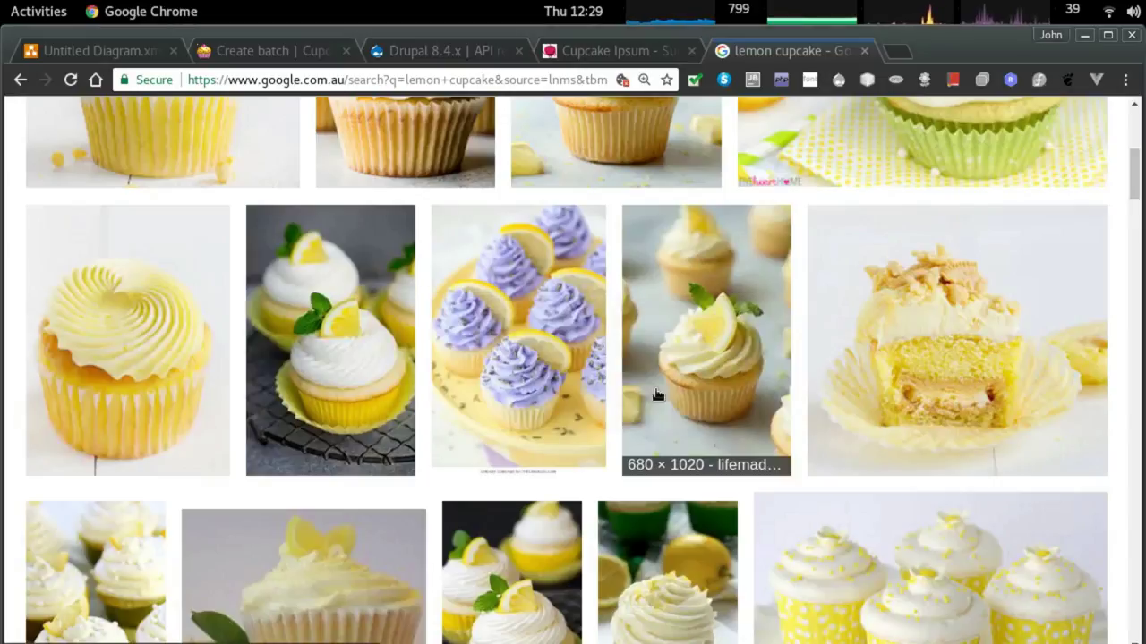
key("ctrl+w")
key("ctrl+w")
key("ctrl+Tab")
key("ctrl+Tab")
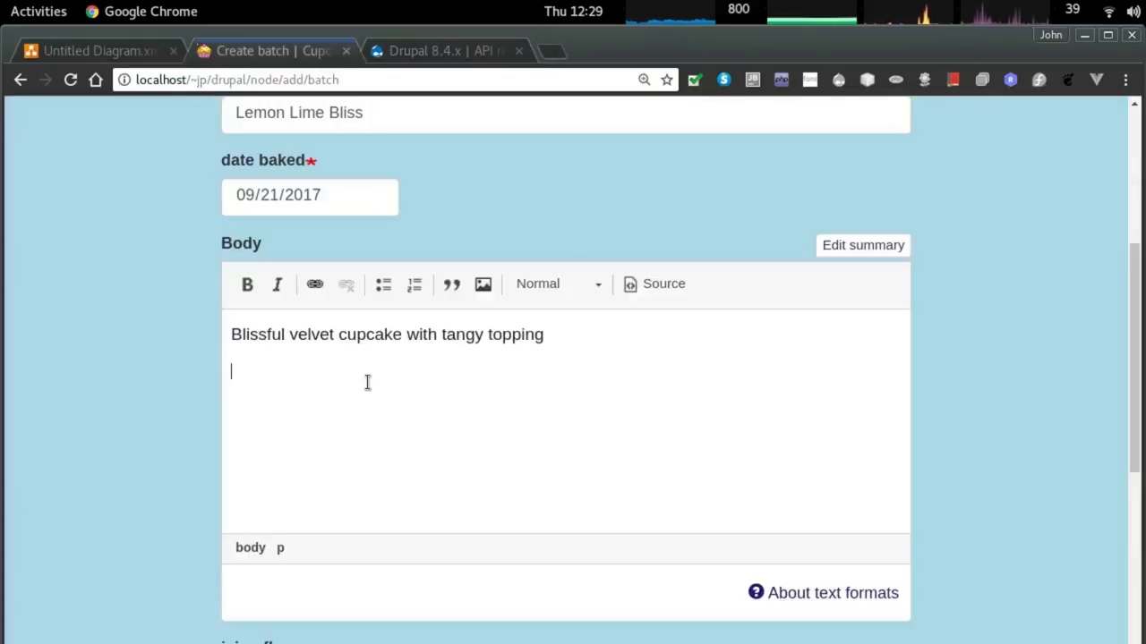
- Insert lemon_bliss.png into the body, aligned left with alt text 'Lemon Bliss'
left_click(483, 285)
left_click(355, 259)
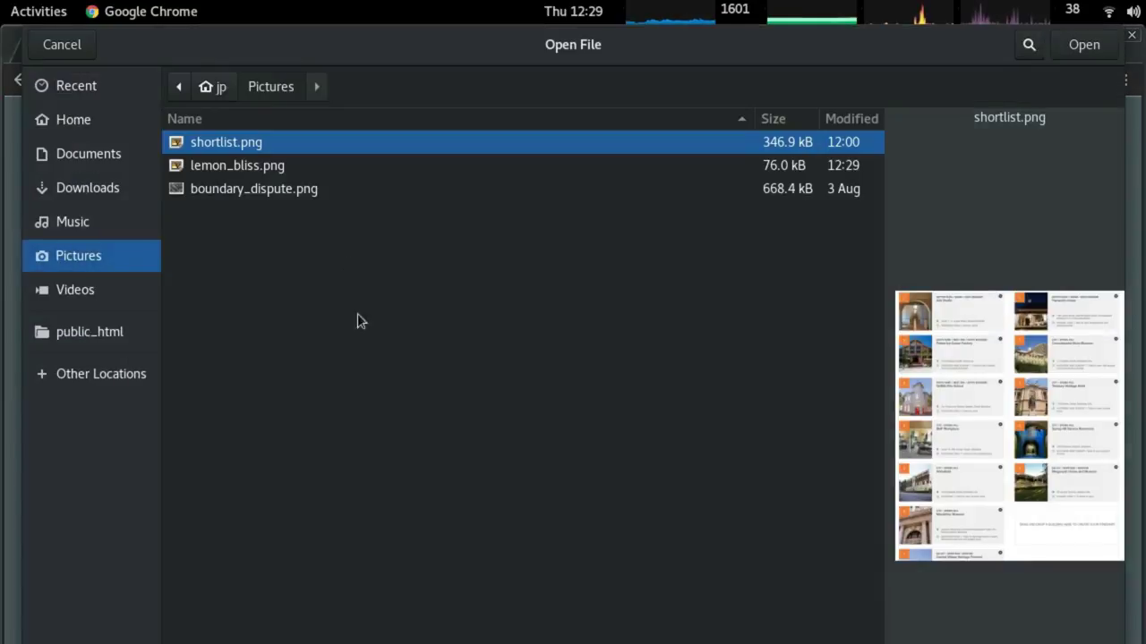
double_click(265, 166)
left_click(318, 385)
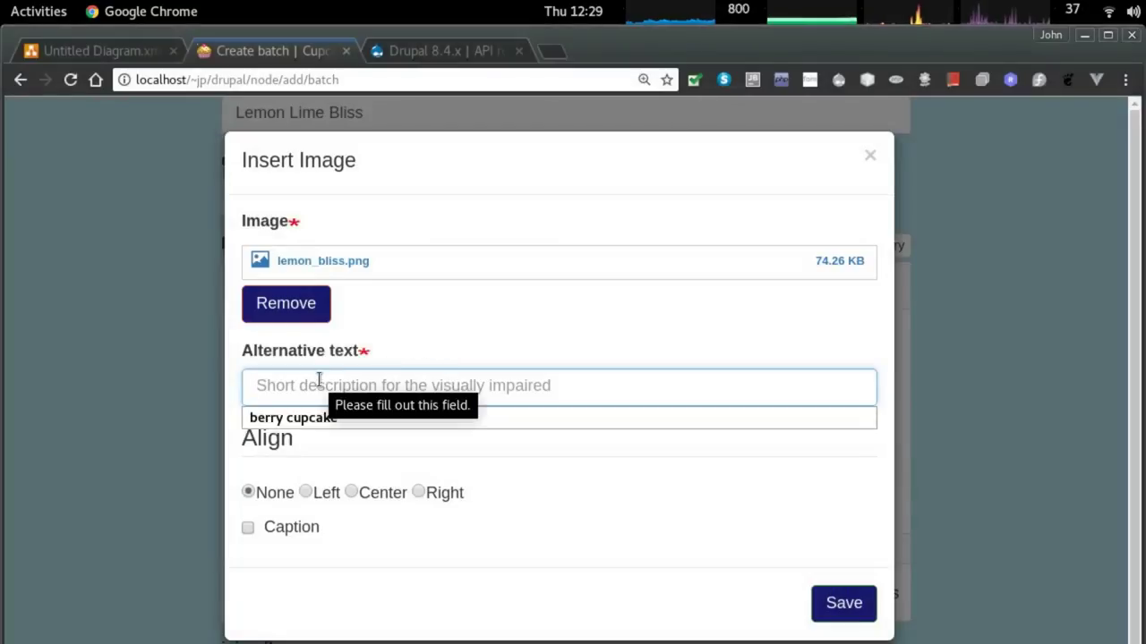
type("Lemon Bliss")
left_click(297, 532)
left_click(310, 493)
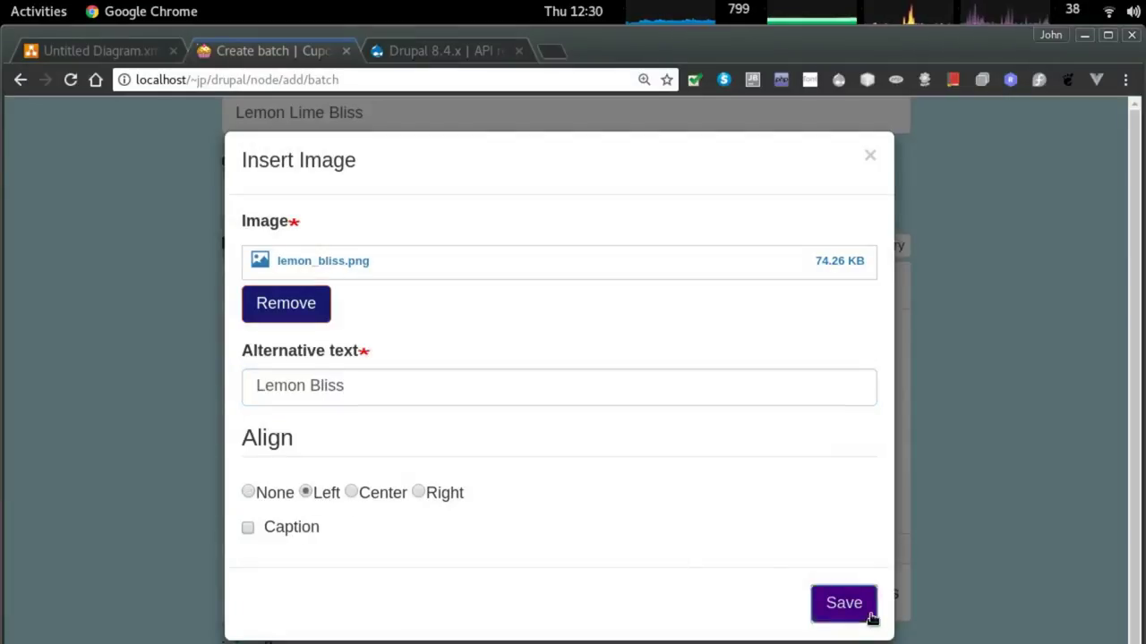
left_click(846, 607)
scroll(531, 456, "down", 4)
- Set citrus icing, citrus sponge and yellow paper color, then save the batch
left_click(529, 458)
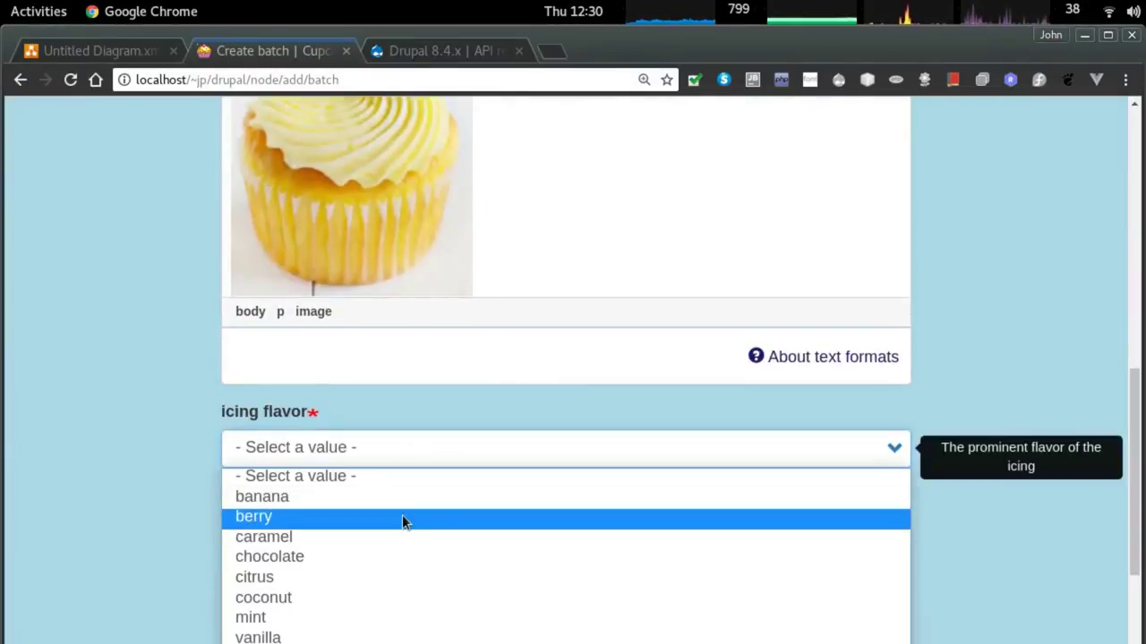
left_click(386, 581)
scroll(352, 483, "down", 1)
left_click(351, 483)
left_click(358, 616)
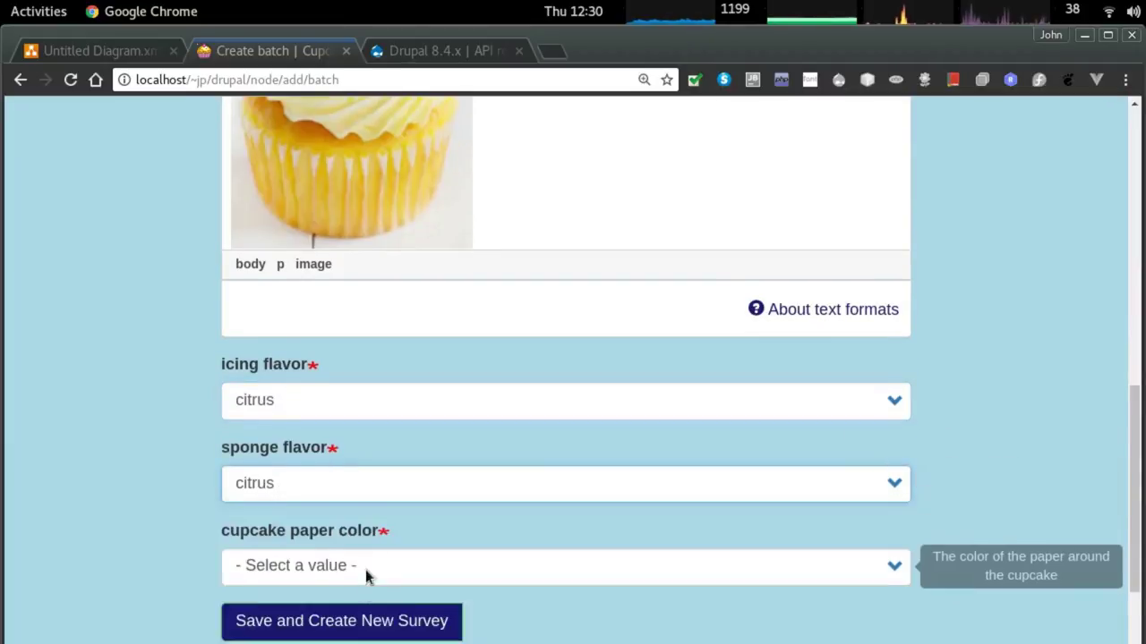
scroll(365, 569, "down", 1)
left_click(345, 520)
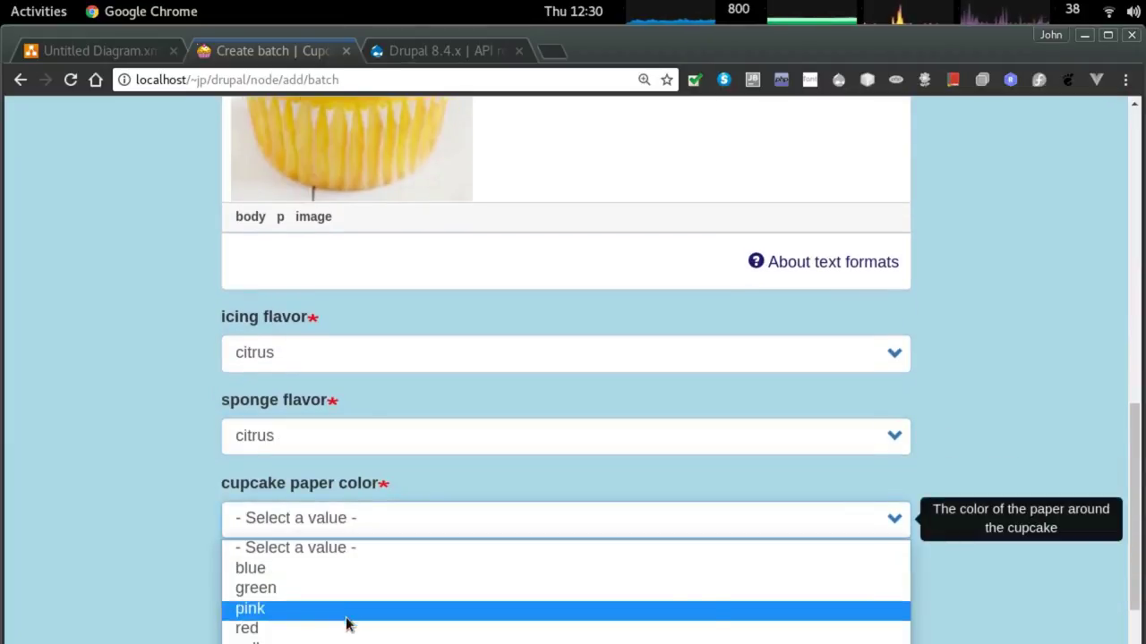
left_click(295, 641)
left_click(274, 584)
- Review the draft batches and Cupcake Batch History lists
left_click(215, 144)
left_click(330, 141)
scroll(645, 307, "down", 3)
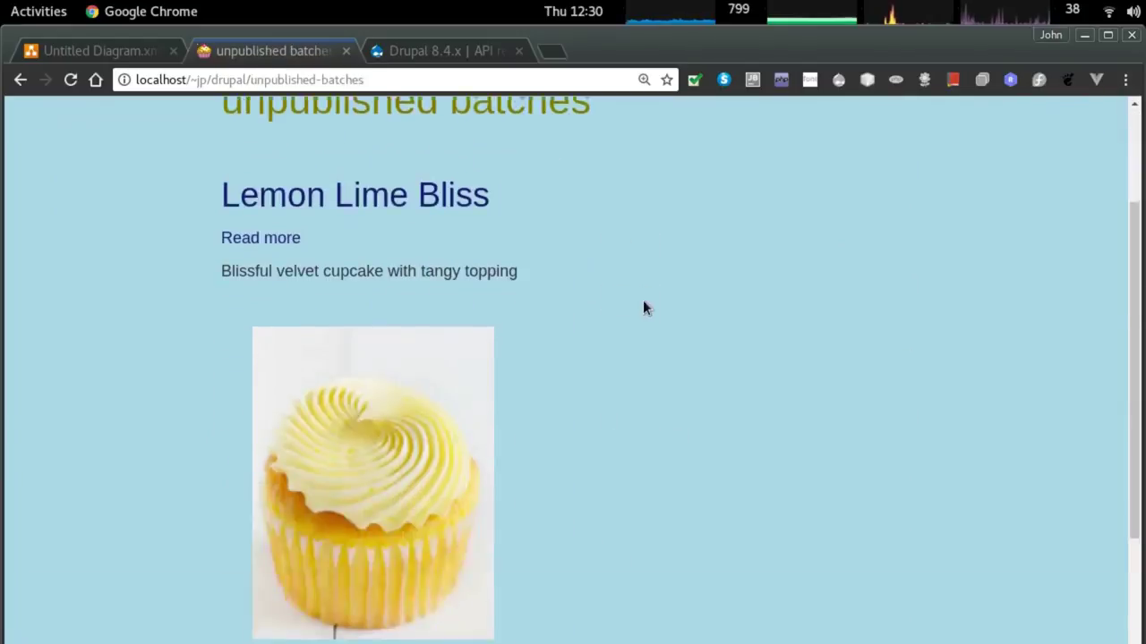
scroll(647, 305, "up", 3)
left_click(528, 150)
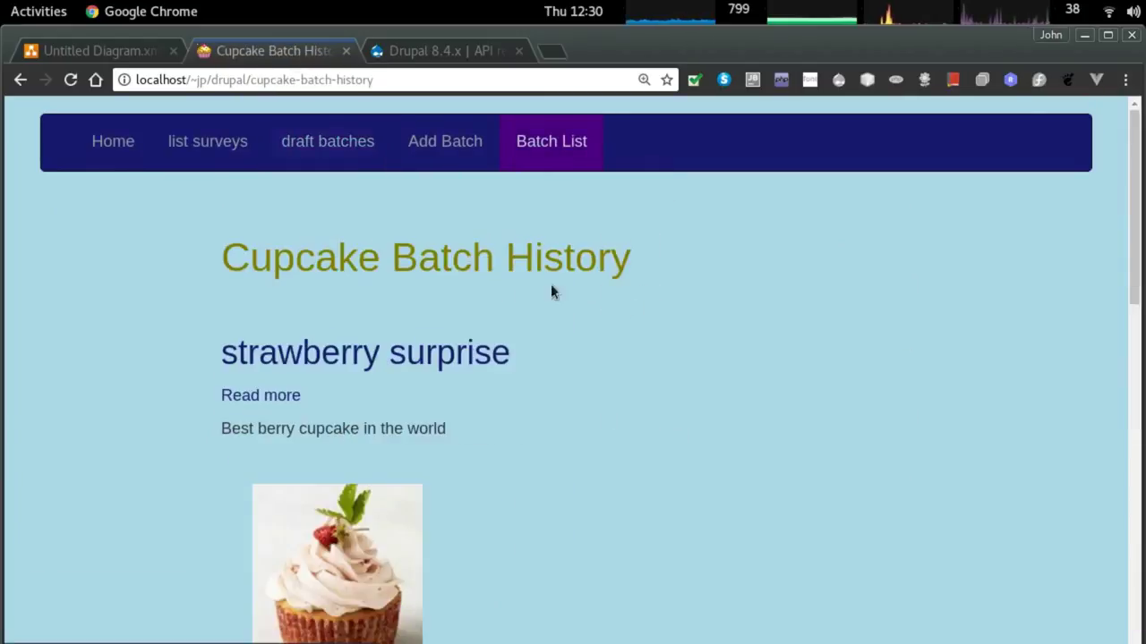
scroll(599, 343, "down", 8)
scroll(597, 334, "up", 8)
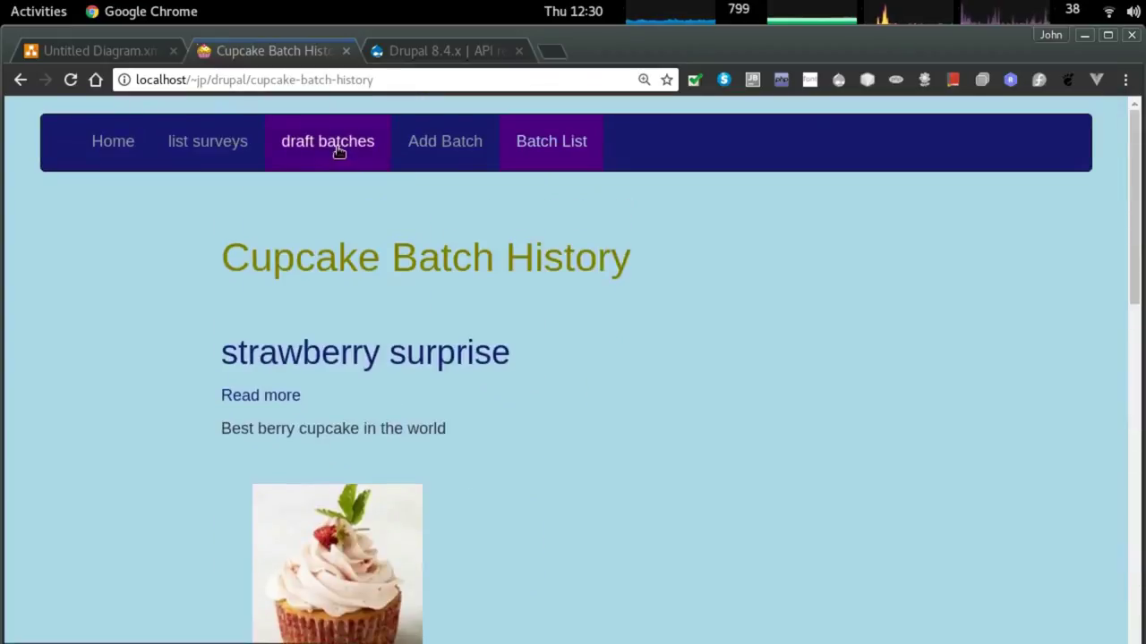
- Open Lemon Lime Bliss from draft batches and check its edit form's revisions note
left_click(339, 148)
left_click(273, 299)
scroll(598, 318, "down", 2)
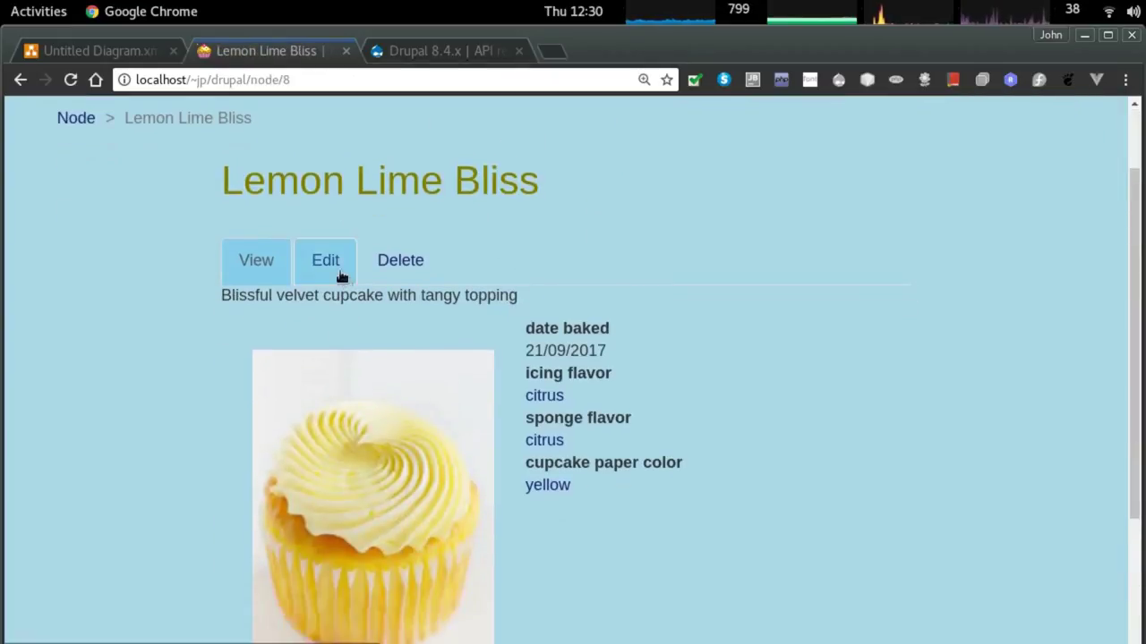
left_click(341, 274)
scroll(606, 322, "down", 15)
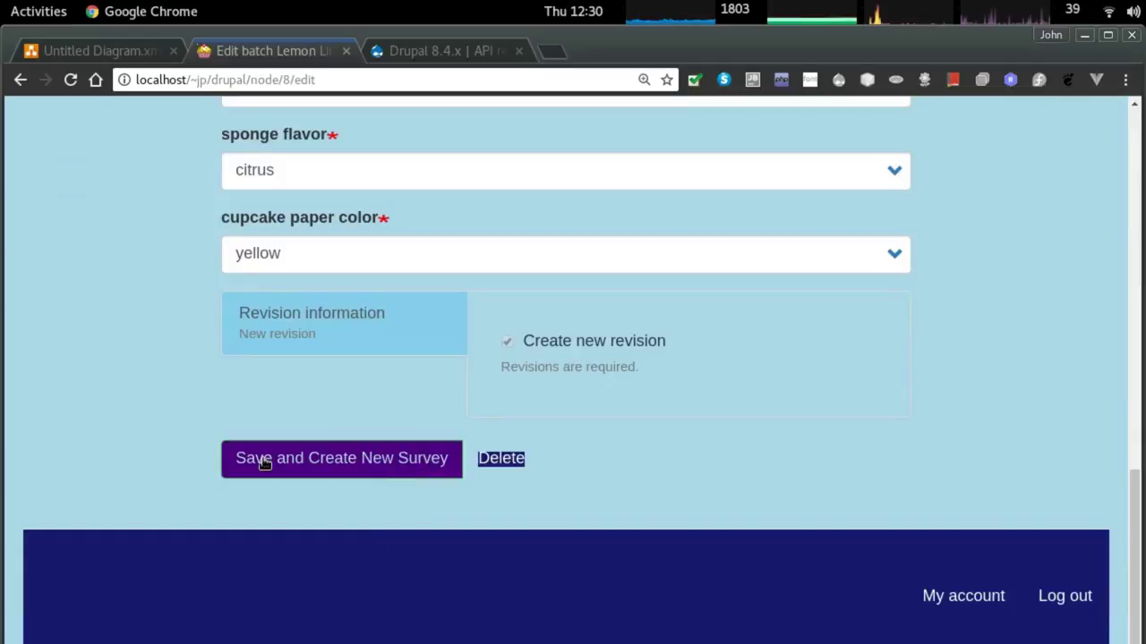
triple_click(592, 370)
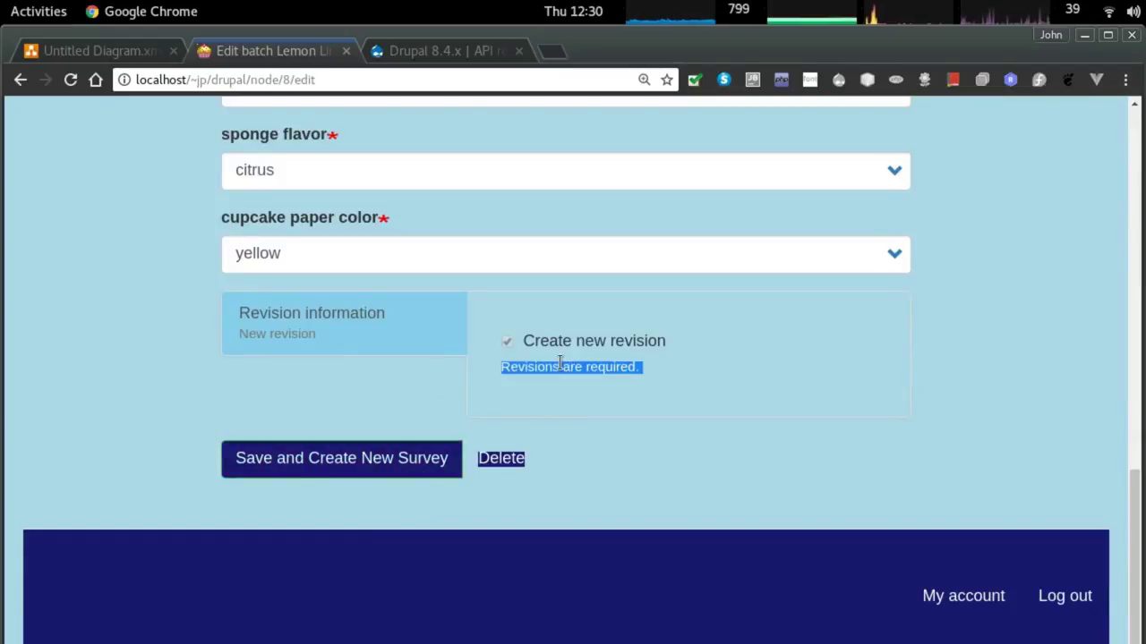
left_click(588, 376)
scroll(474, 350, "up", 15)
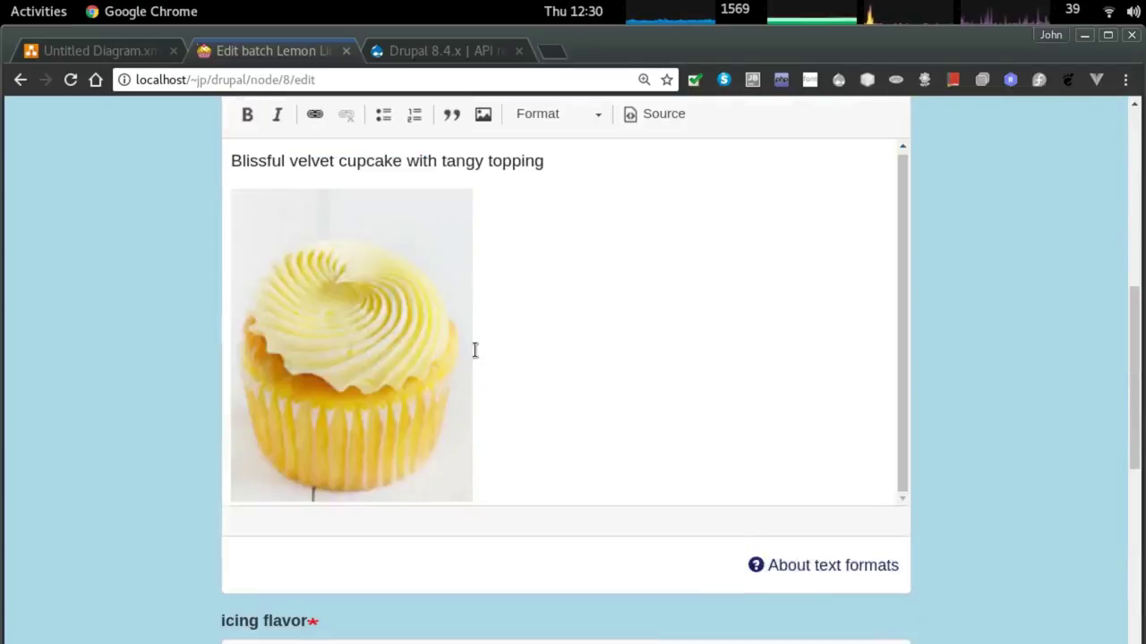
scroll(1079, 296, "down", 15)
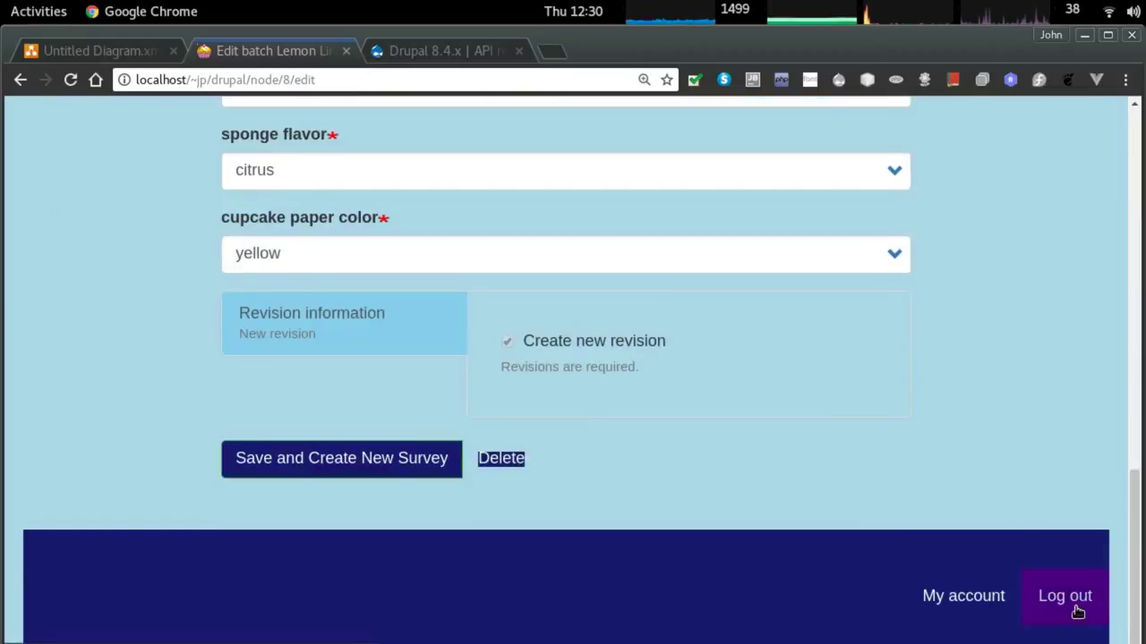
- Log out and bring up the site's Log in page
left_click(1065, 598)
scroll(908, 309, "down", 3)
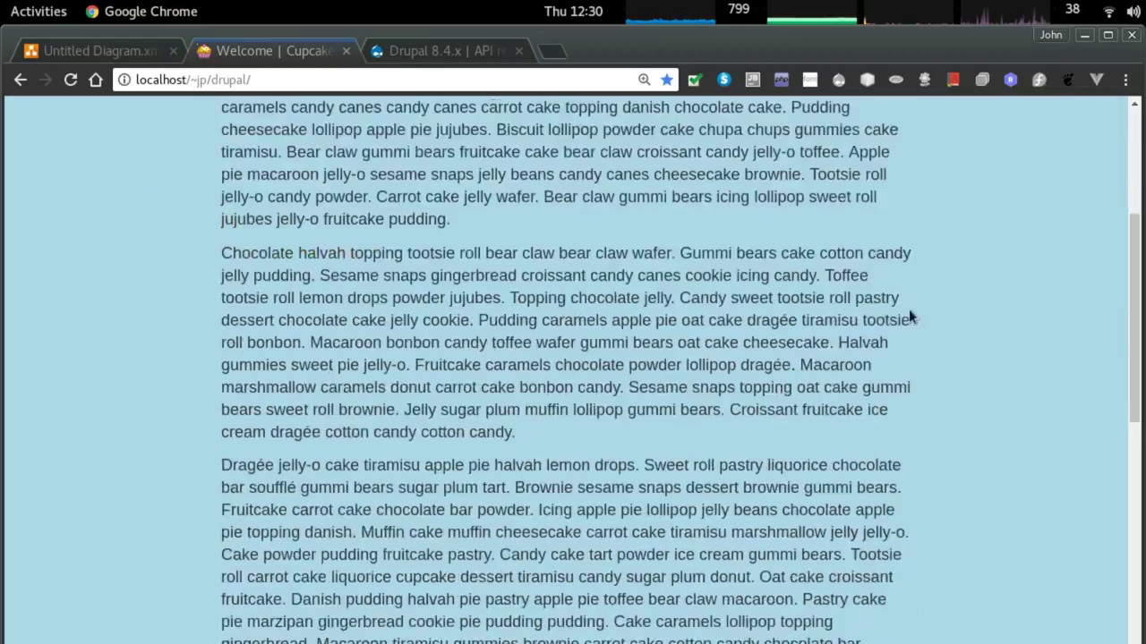
scroll(909, 317, "down", 5)
left_click(1069, 594)
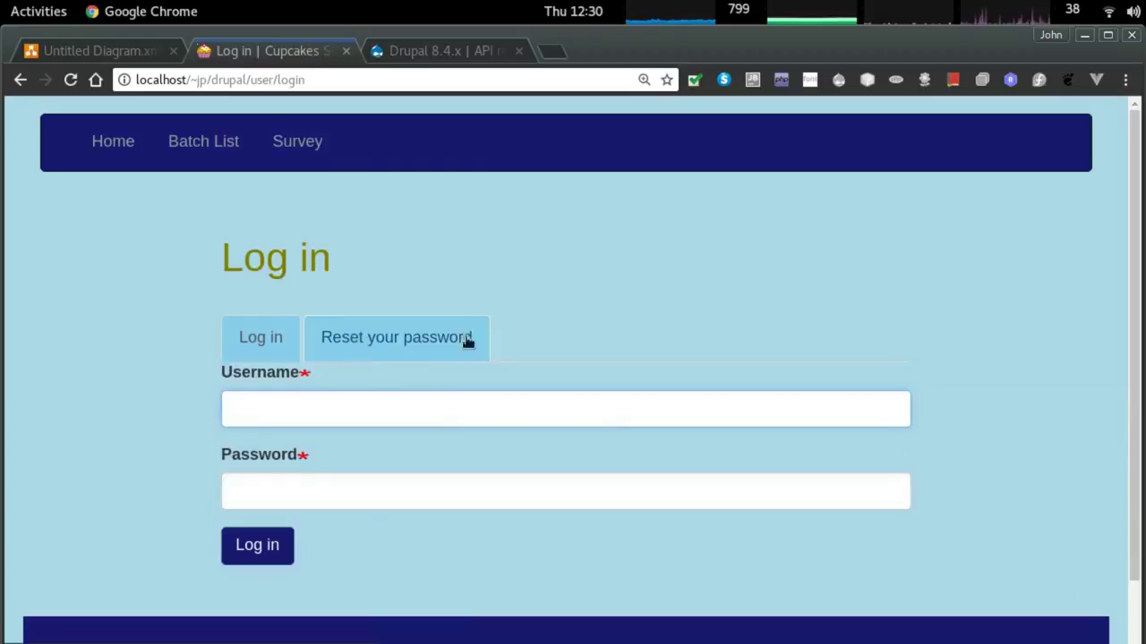
- Glance at the Create survey batch options, then open the Cupcake Batch History list
left_click(286, 159)
scroll(423, 297, "down", 3)
left_click(290, 235)
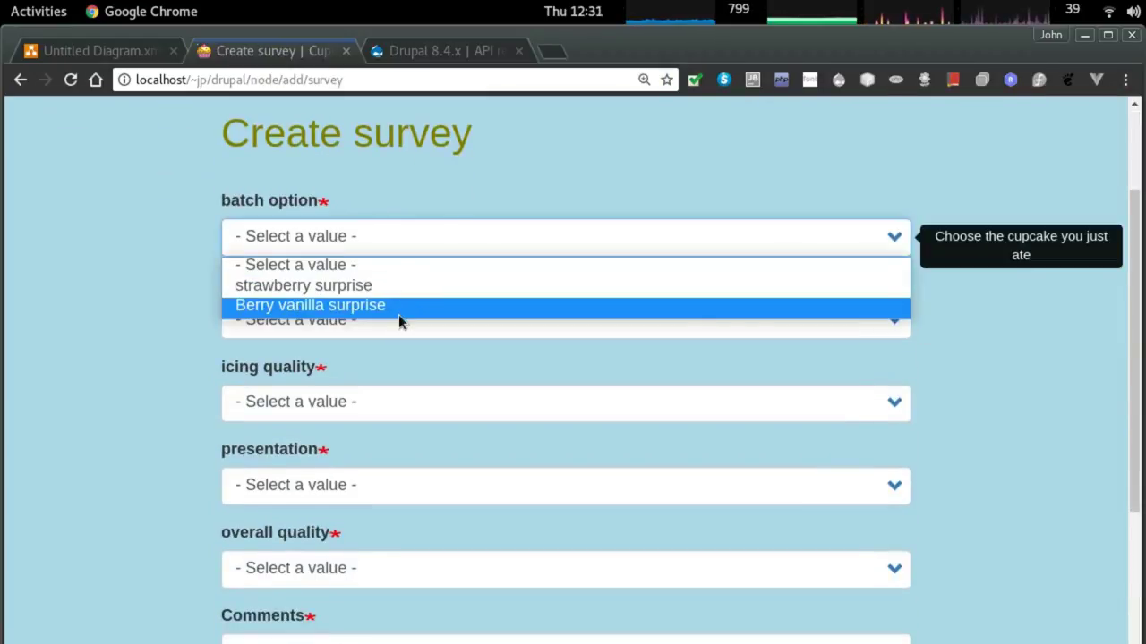
left_click(148, 301)
scroll(149, 302, "up", 3)
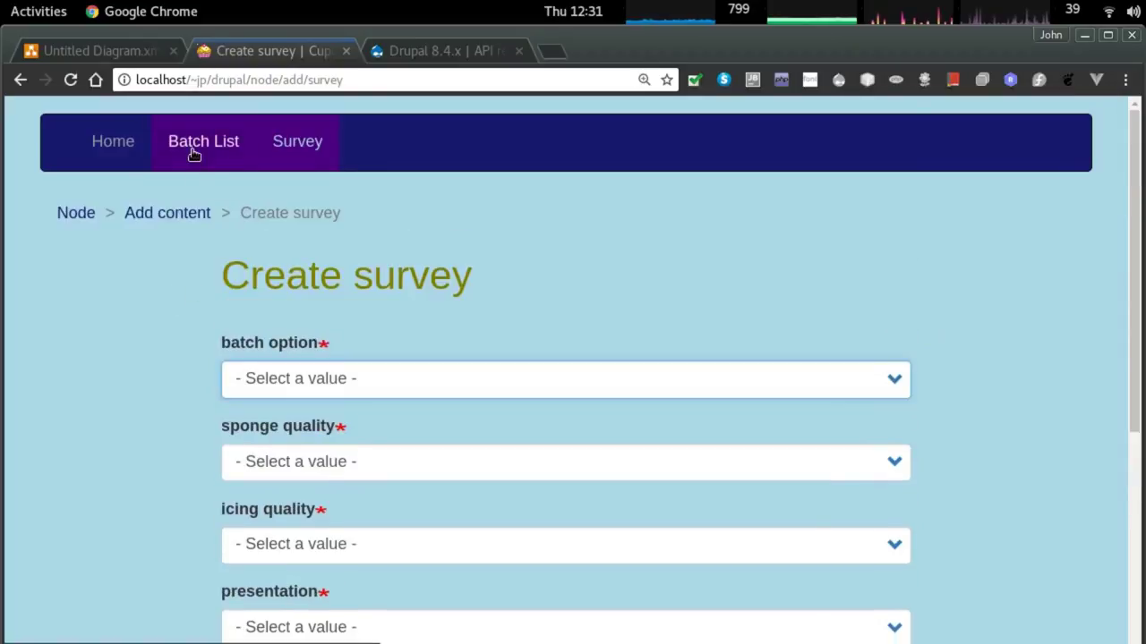
left_click(193, 154)
scroll(809, 376, "down", 10)
- Log in as another staff user from the footer log-in link
left_click(1065, 595)
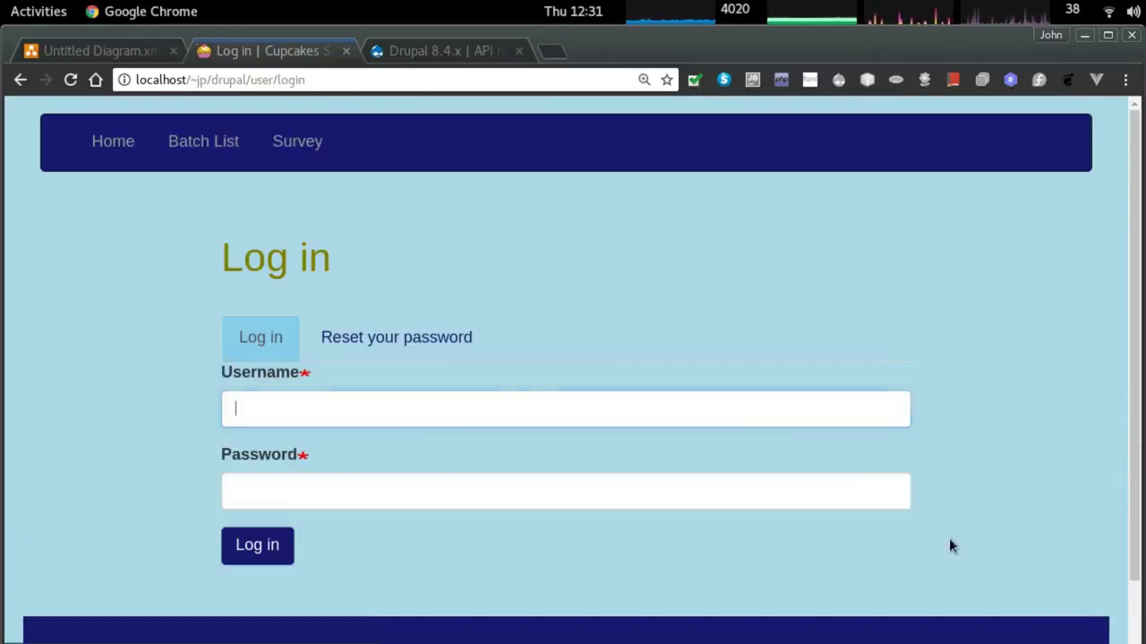
left_click(410, 411)
key("Tab")
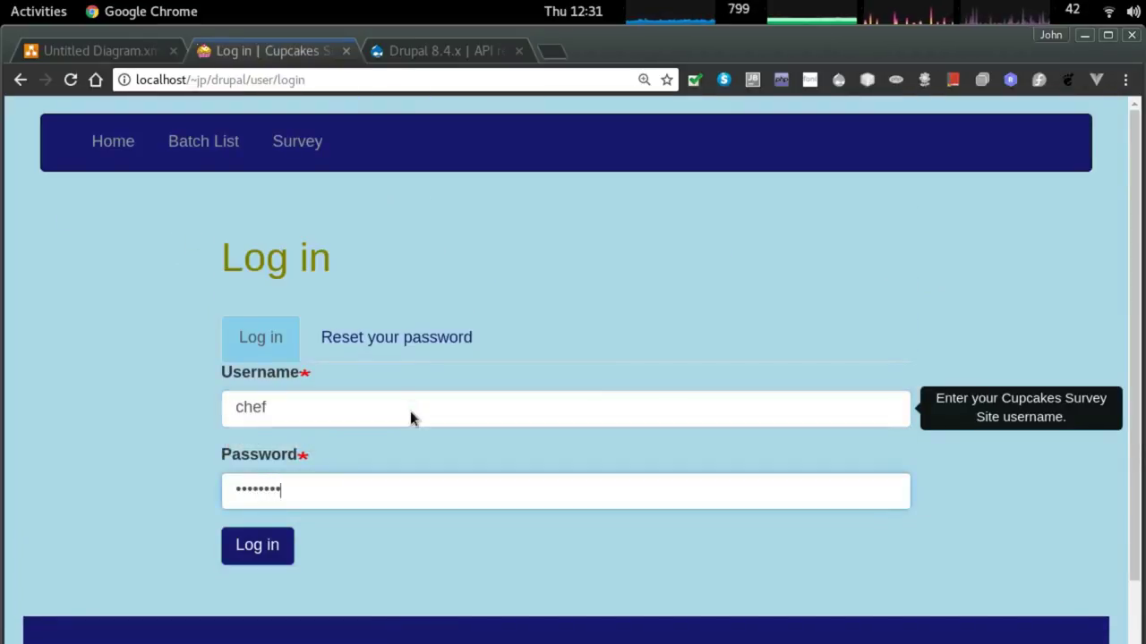
key("Return")
- Publish the Lemon Lime Bliss draft with log message 'tastes great lets poll the population'
left_click(340, 143)
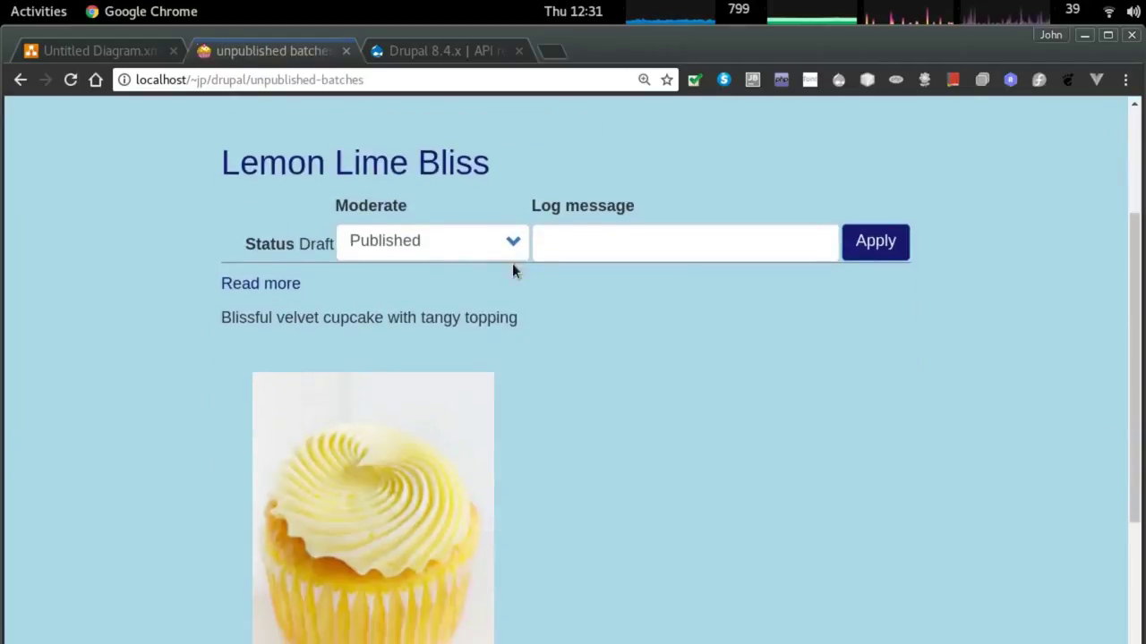
scroll(537, 296, "down", 3)
scroll(448, 341, "up", 4)
left_click(501, 391)
left_click(498, 386)
left_click(623, 379)
type("tastes great l")
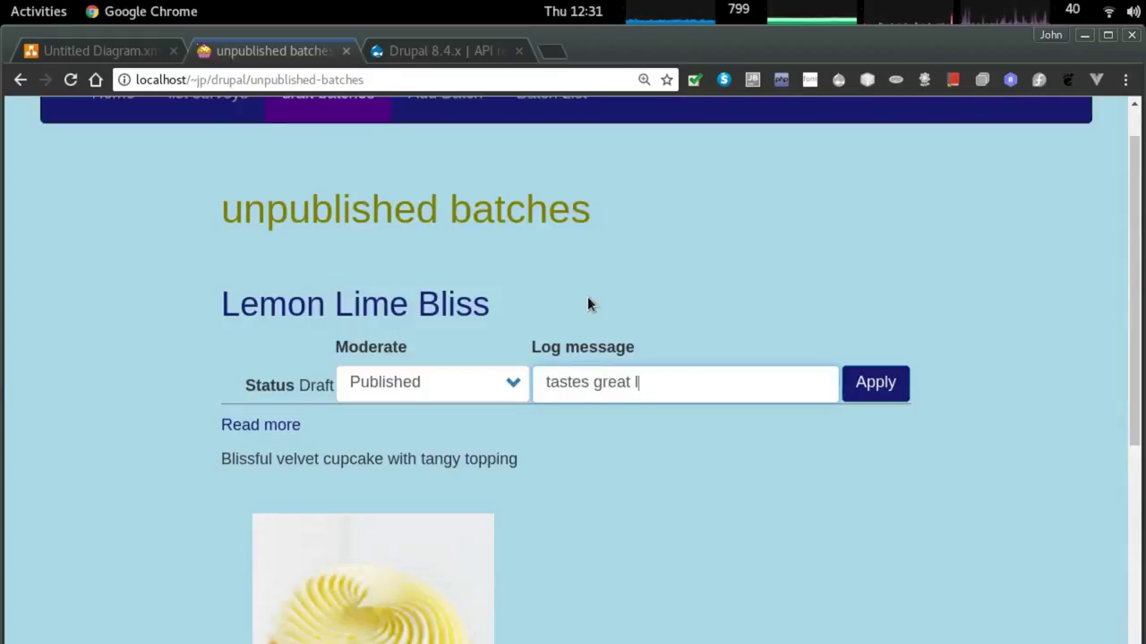
type("ets poll the population")
key("Return")
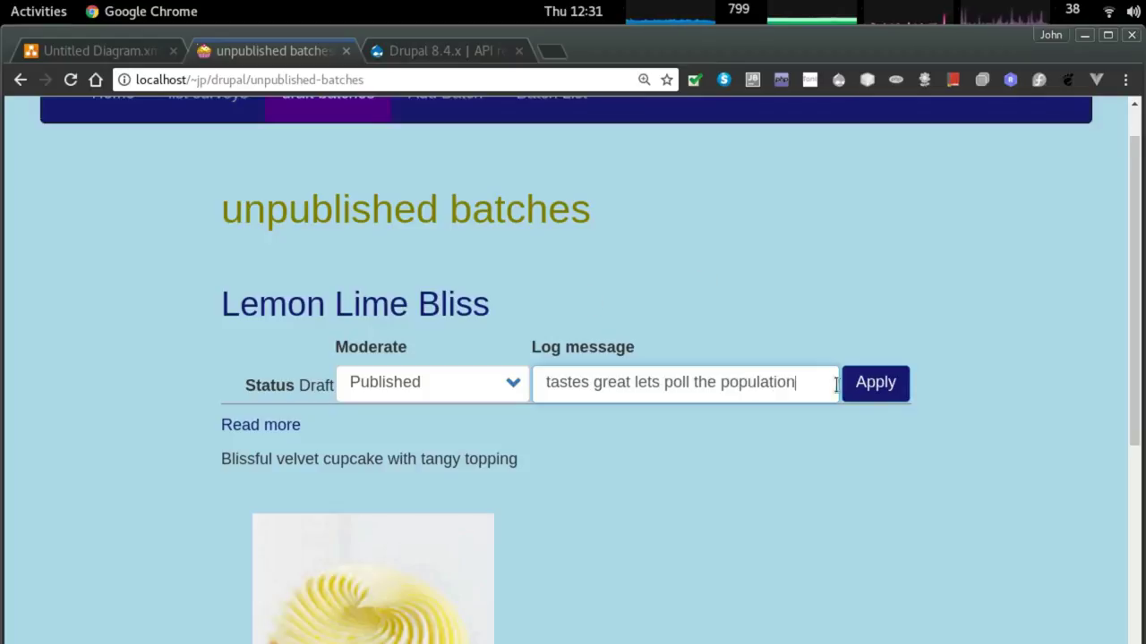
- Confirm the new current revision and its log message in Lemon Lime Bliss's revision history
triple_click(337, 265)
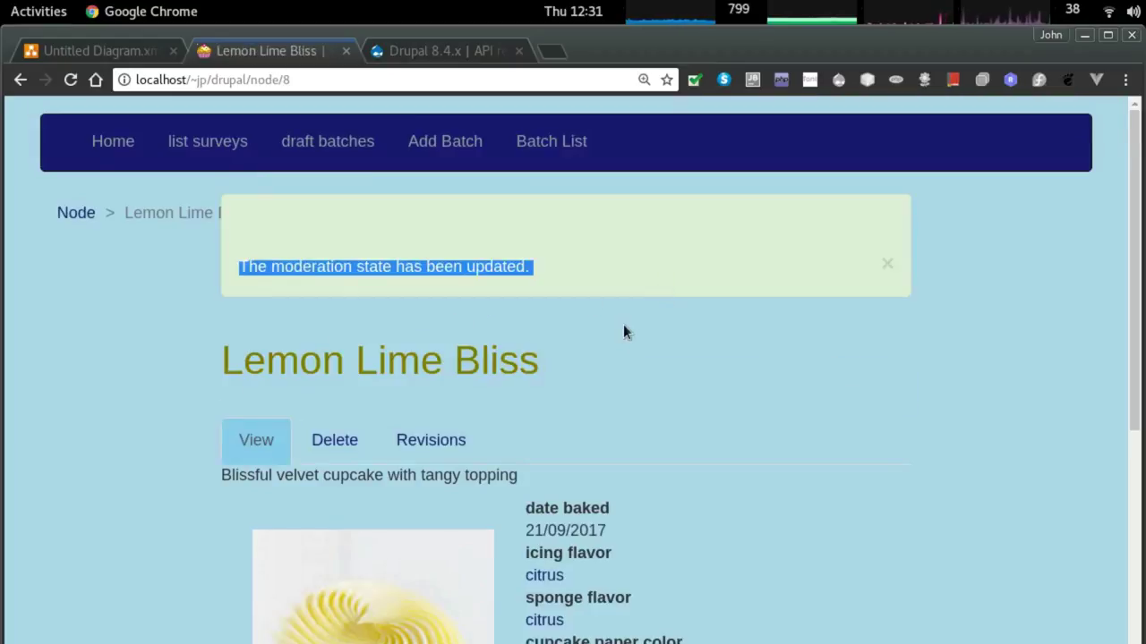
scroll(623, 324, "down", 5)
scroll(699, 328, "up", 5)
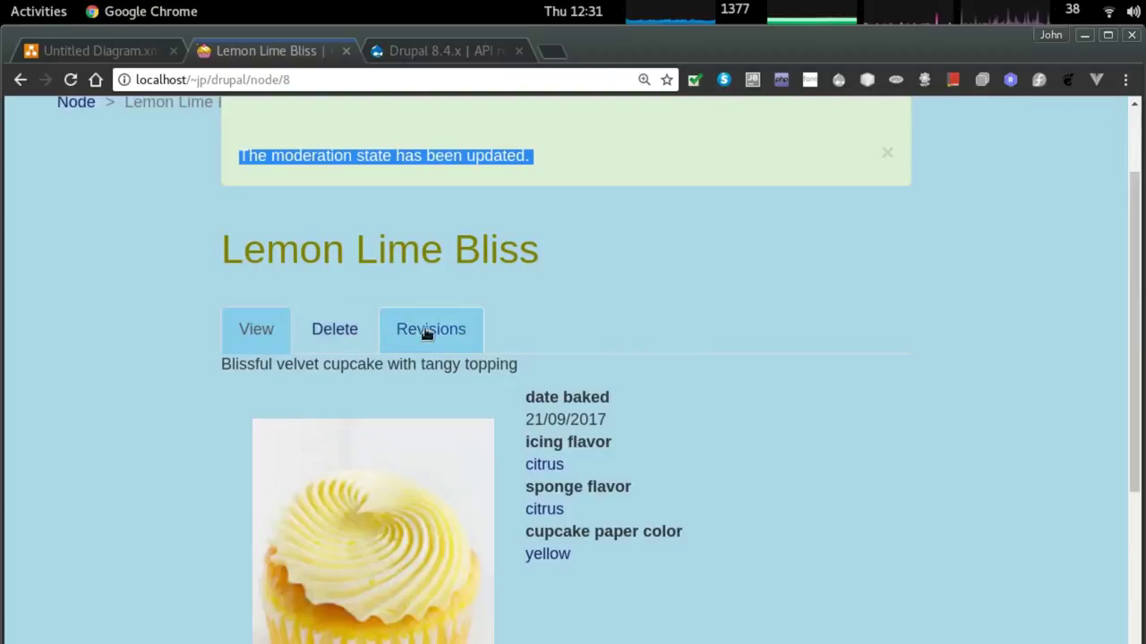
left_click(427, 332)
triple_click(268, 397)
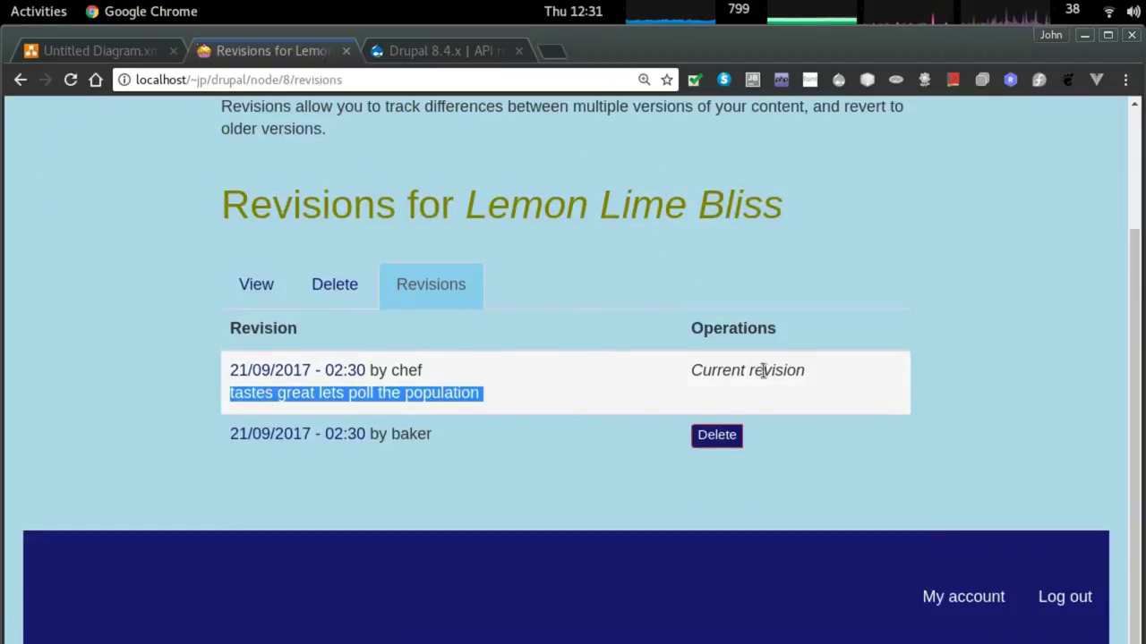
triple_click(762, 371)
scroll(446, 413, "up", 3)
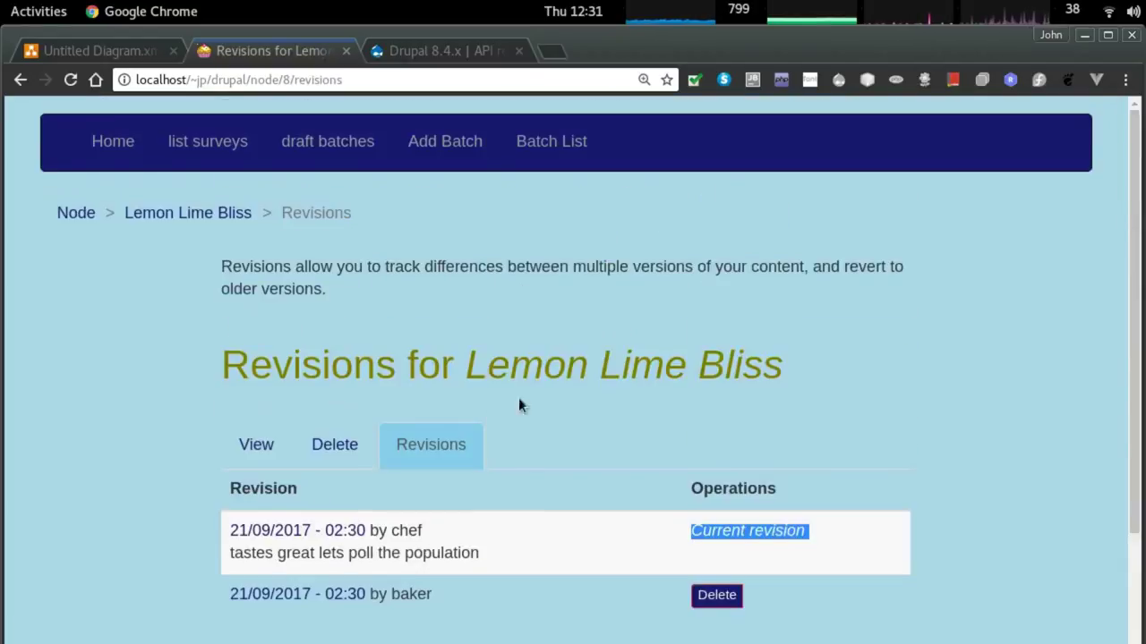
left_click(483, 140)
scroll(602, 288, "down", 5)
scroll(603, 288, "down", 15)
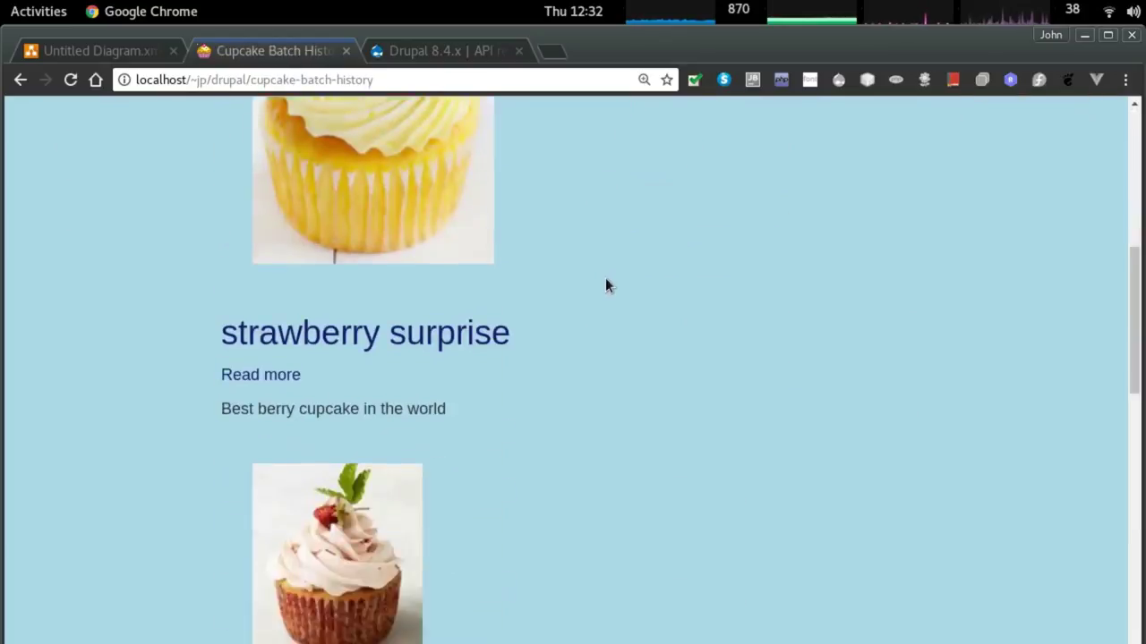
- View the full Lemon Lime Bliss batch page and its yellow tag listing, then return home
scroll(582, 340, "up", 15)
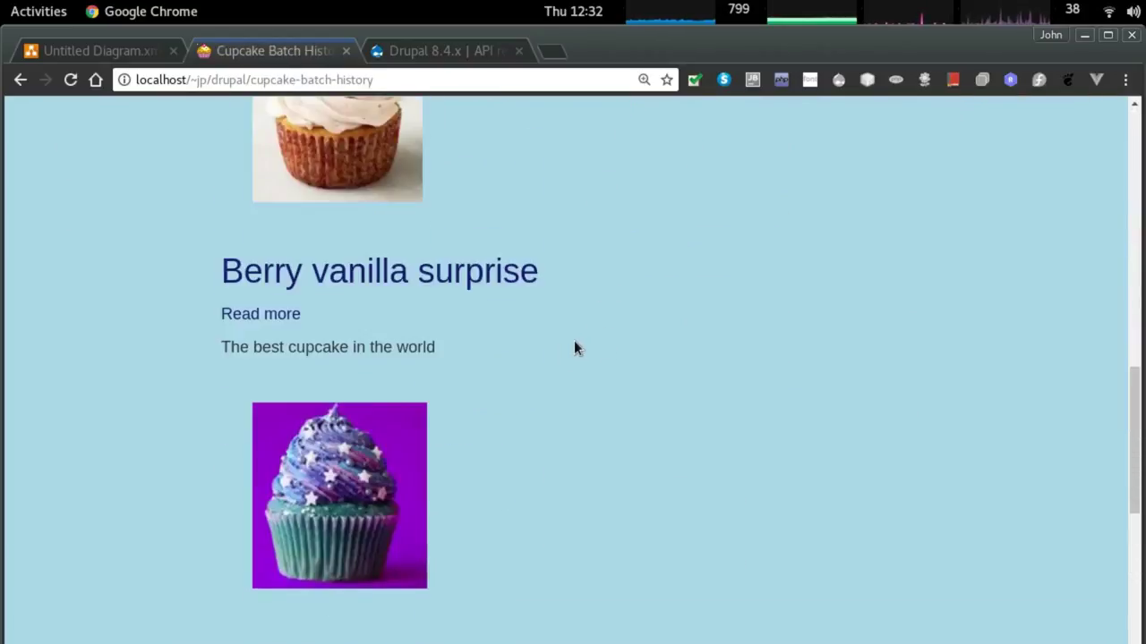
left_click(258, 301)
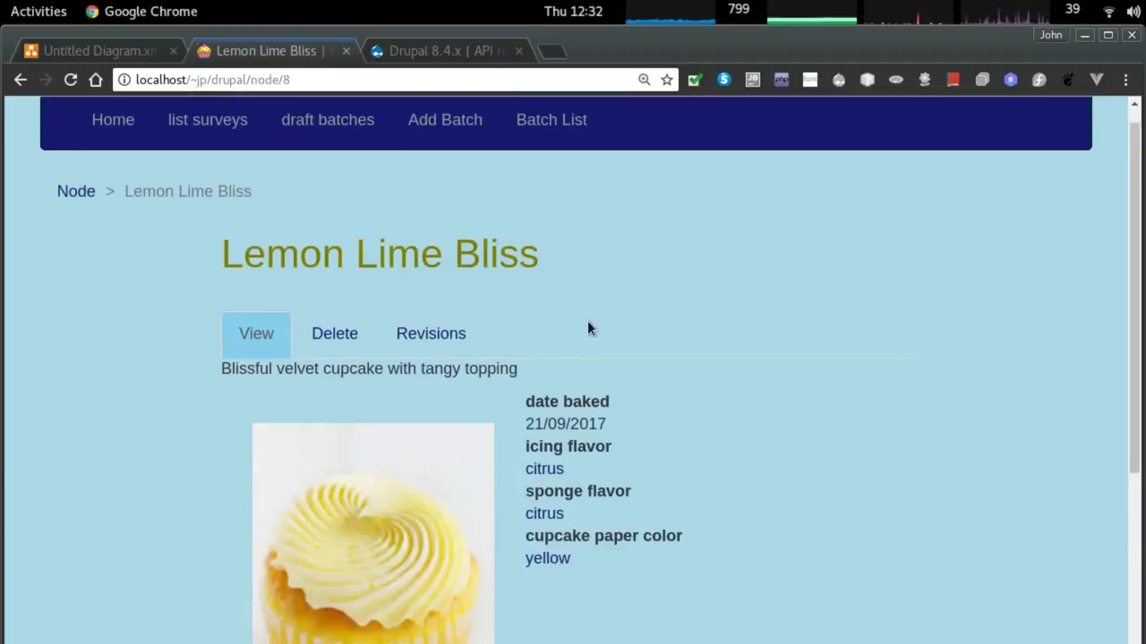
scroll(588, 328, "down", 2)
left_click(539, 440)
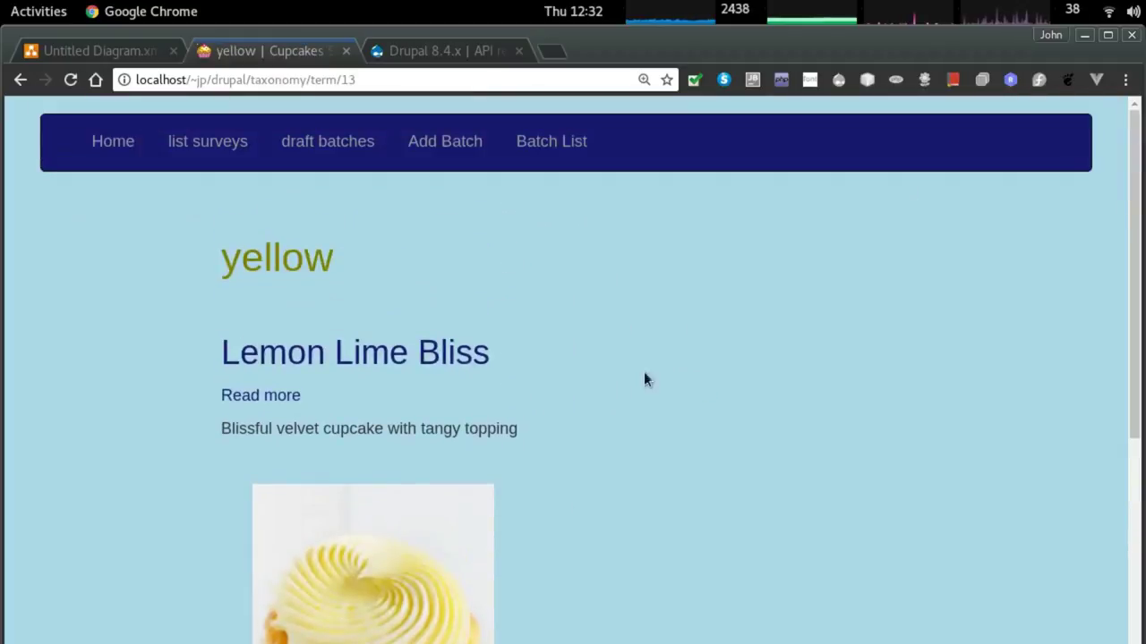
scroll(914, 430, "down", 4)
left_click(95, 79)
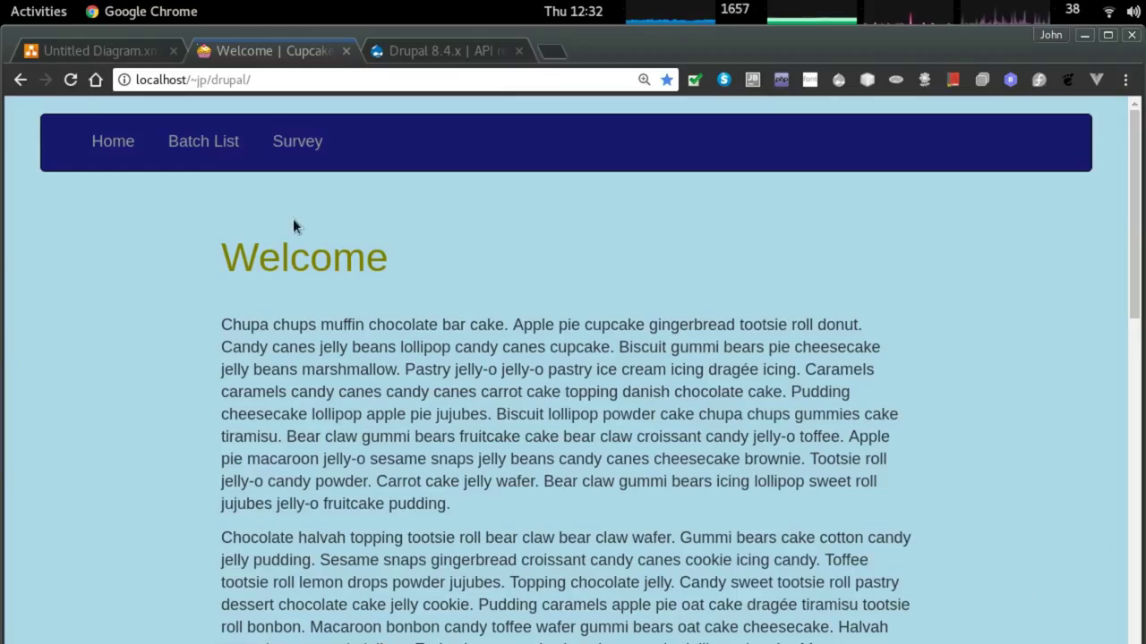
- Revisit the Create survey form's batch options and open a new browser window
left_click(298, 141)
left_click(350, 371)
left_click(350, 362)
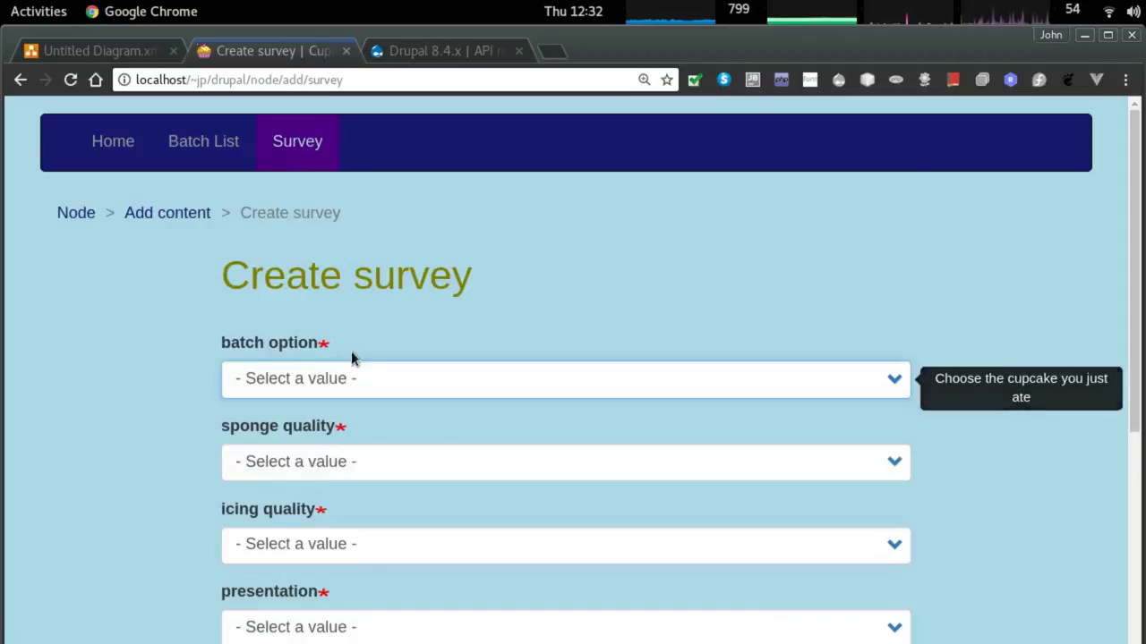
key("ctrl+Tab")
left_click(271, 54)
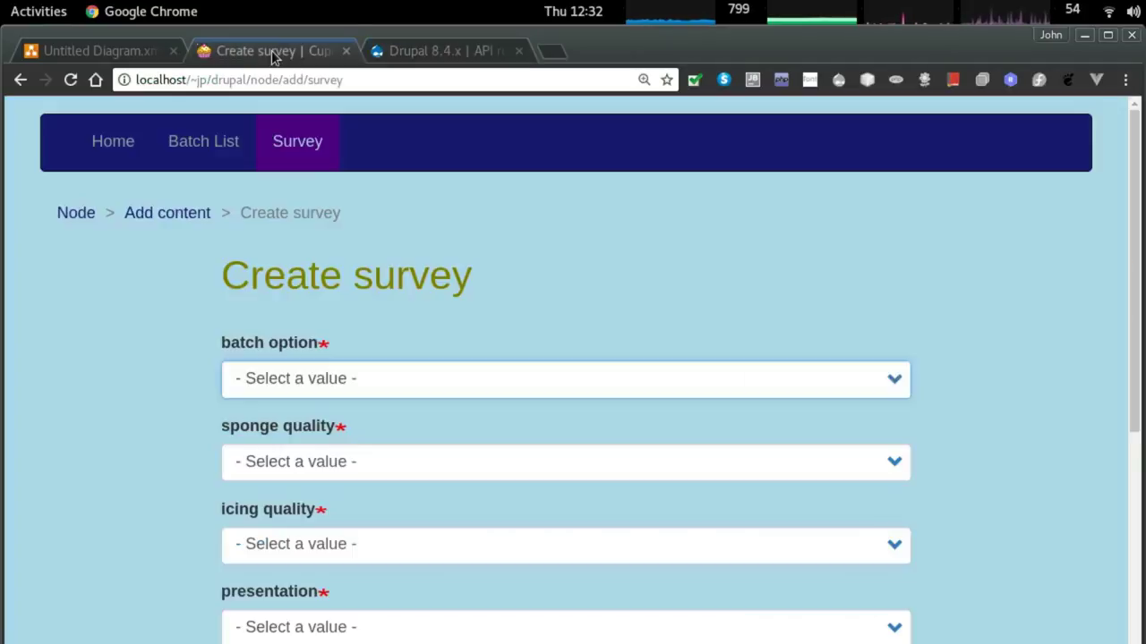
key("ctrl+n")
- Load the site at localhost/~jp/dr and log in with the administrator account
type("localhost/|~")
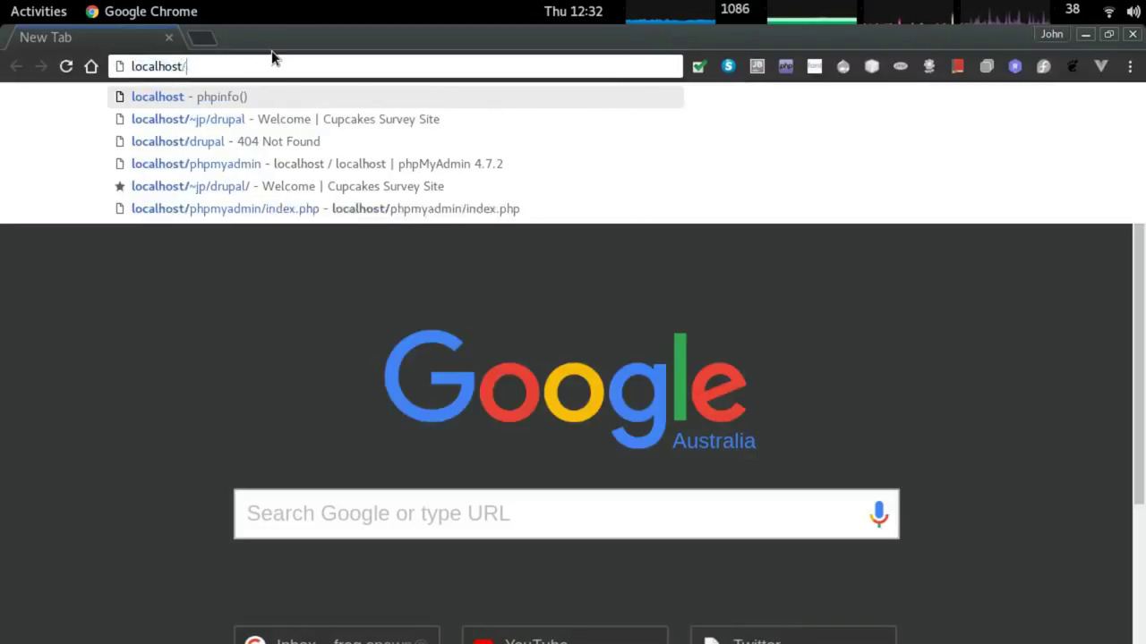
key("BackSpace")
key("BackSpace")
type("~jp/dr")
key("Return")
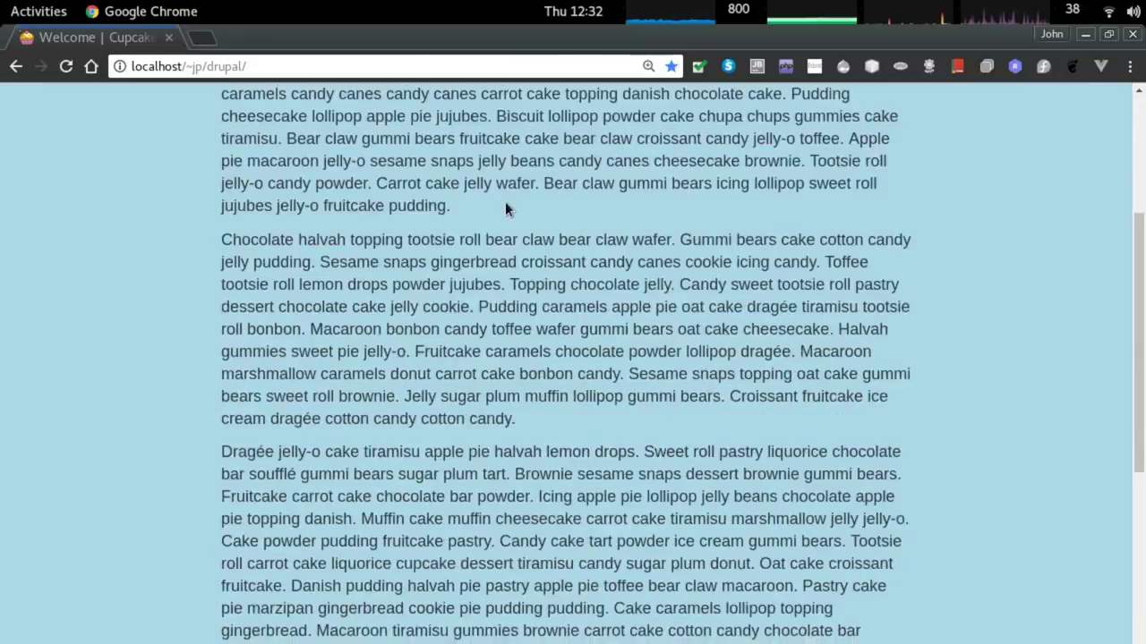
scroll(505, 208, "down", 10)
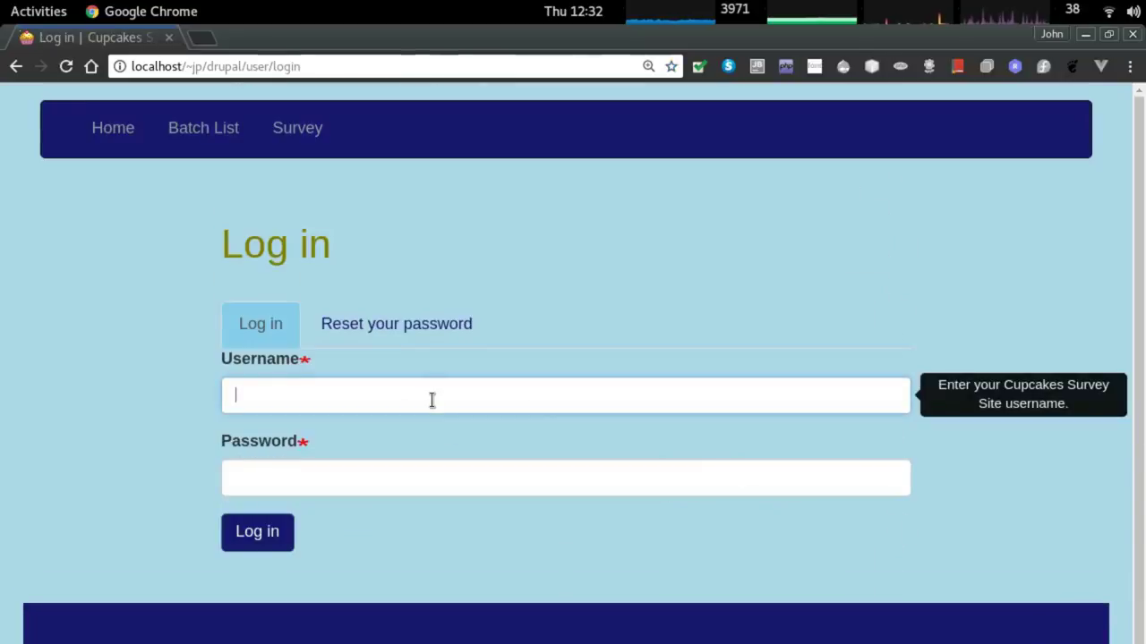
key("Tab")
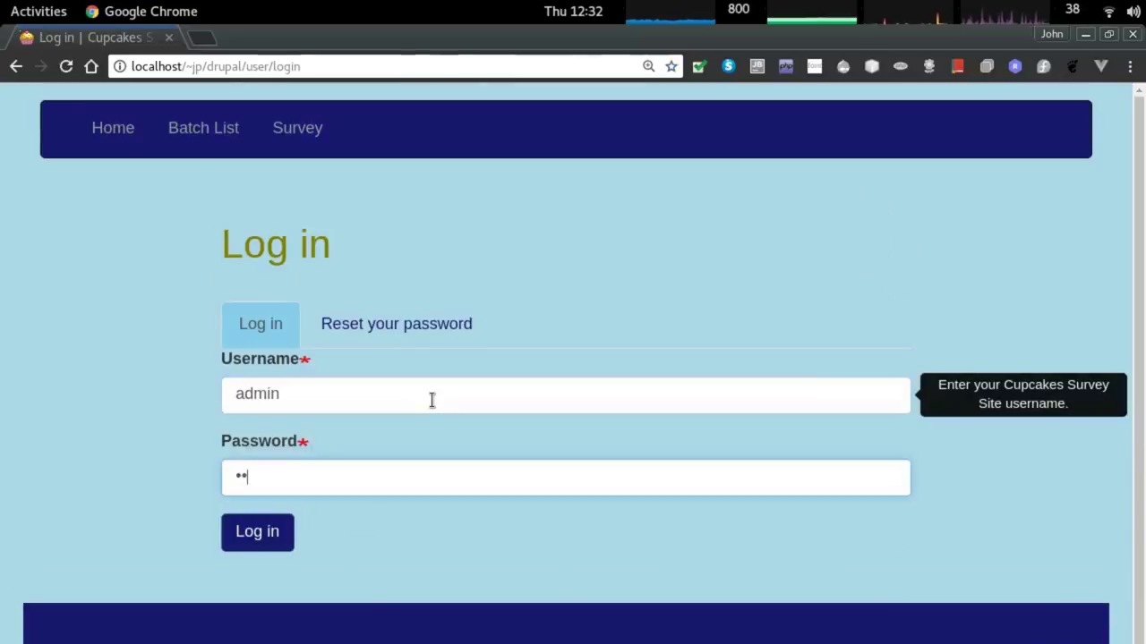
key("Return")
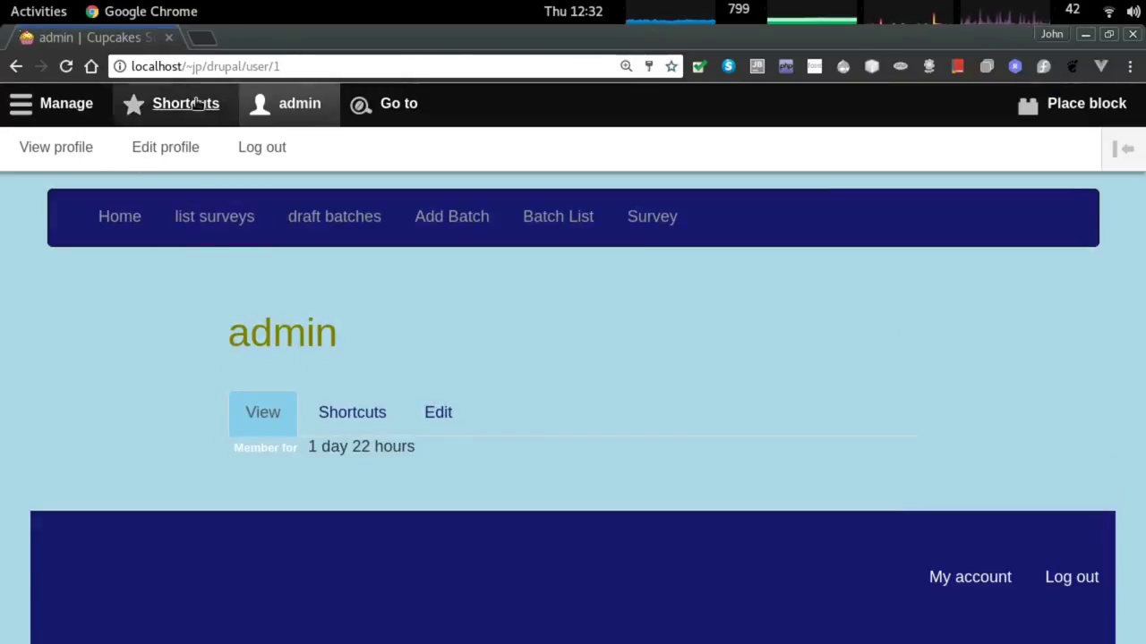
- Clear the Views cache and save the advanced Views settings with data caching disabled
left_click(78, 108)
left_click(254, 152)
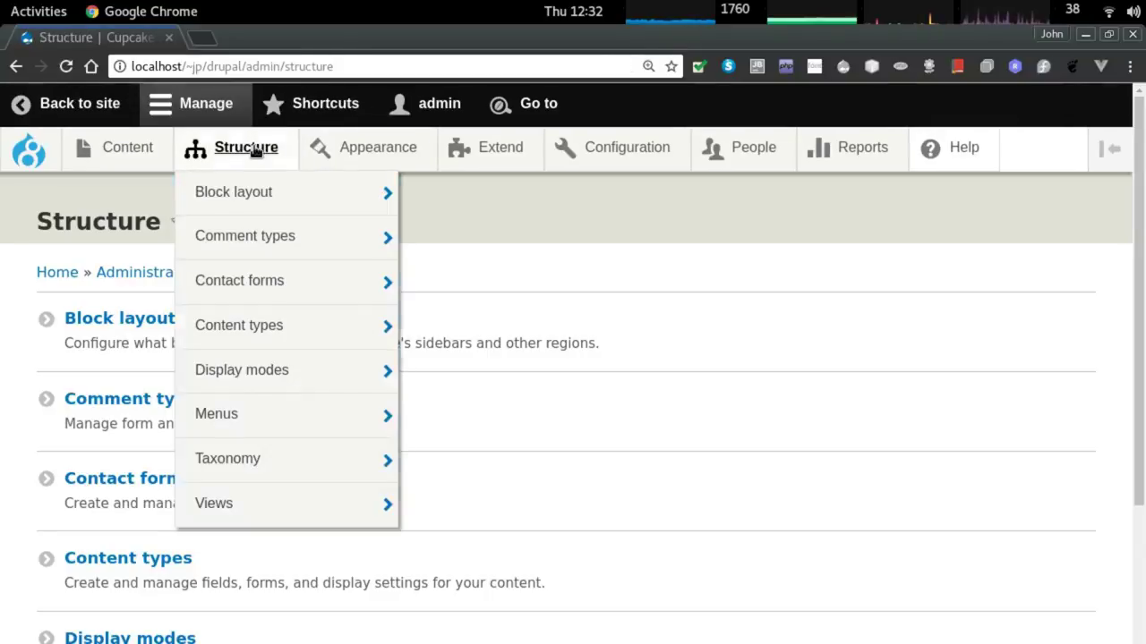
left_click(93, 576)
left_click(171, 281)
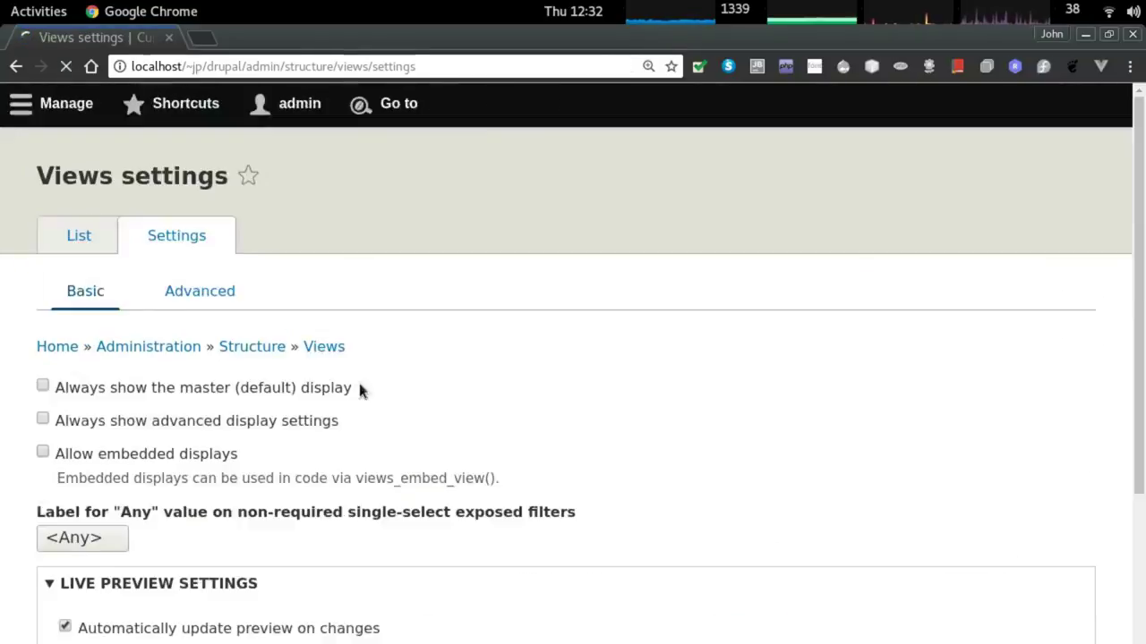
left_click(204, 340)
scroll(496, 376, "down", 2)
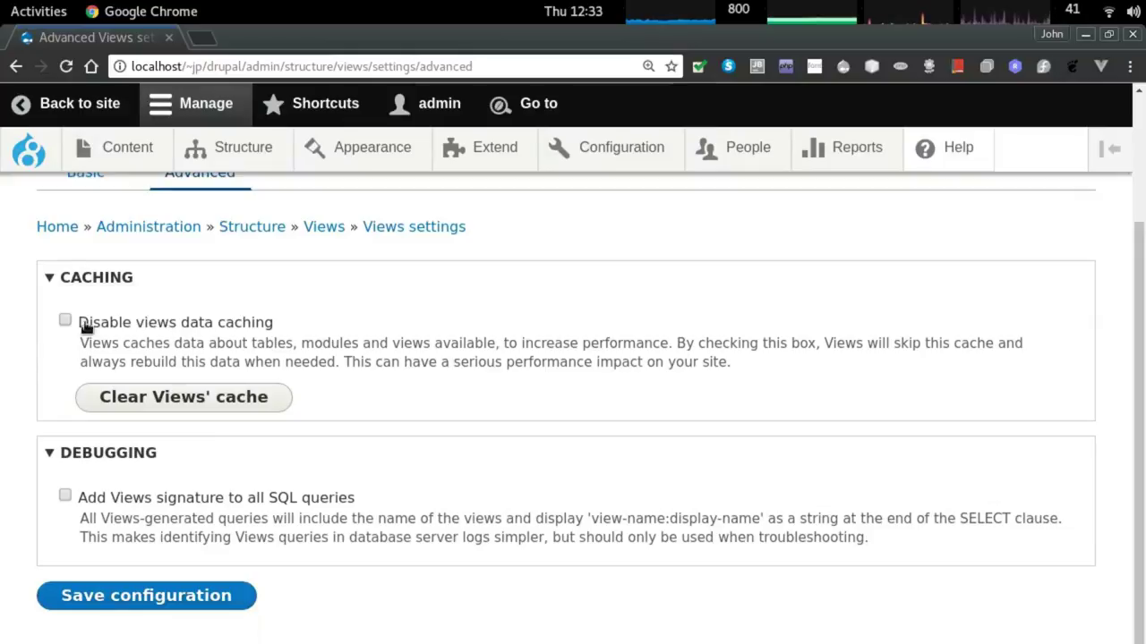
left_click(114, 406)
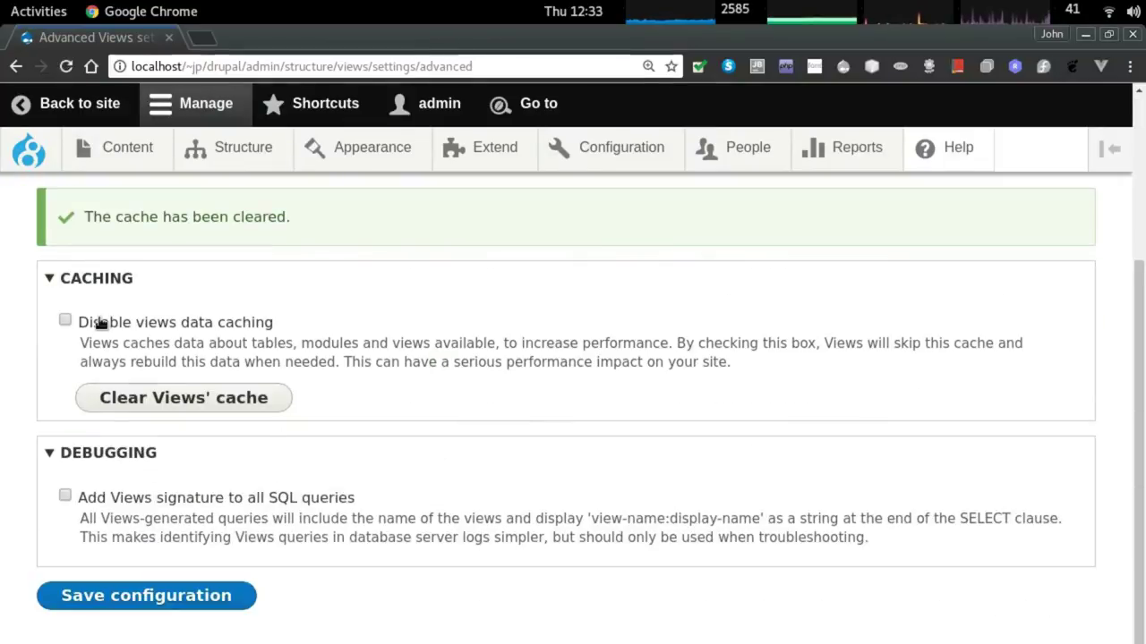
left_click(240, 594)
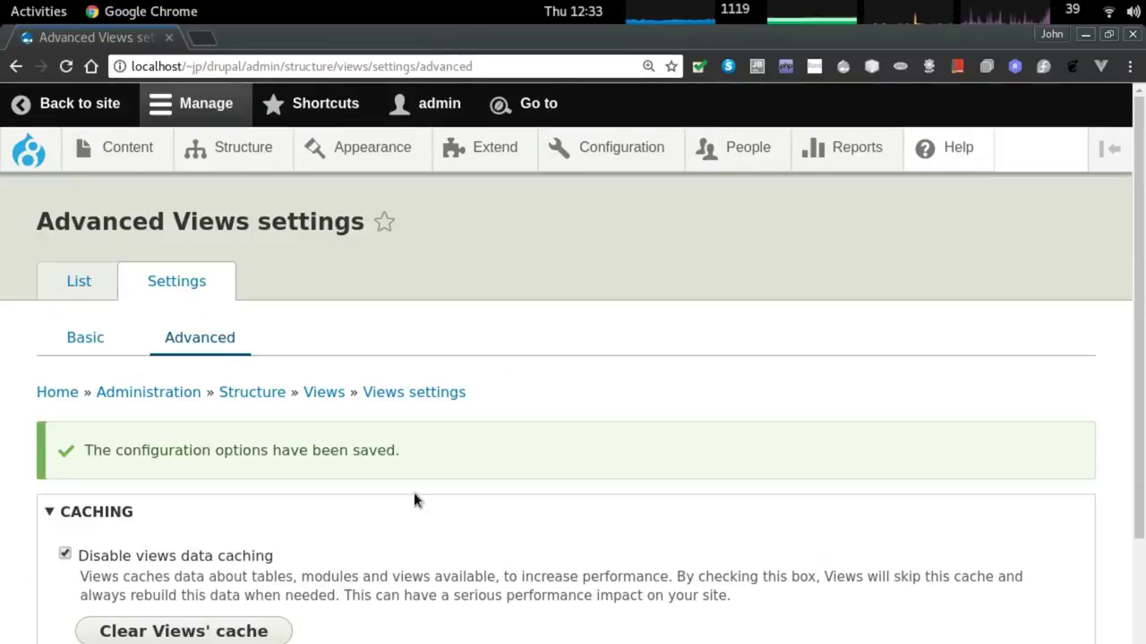
scroll(414, 487, "down", 3)
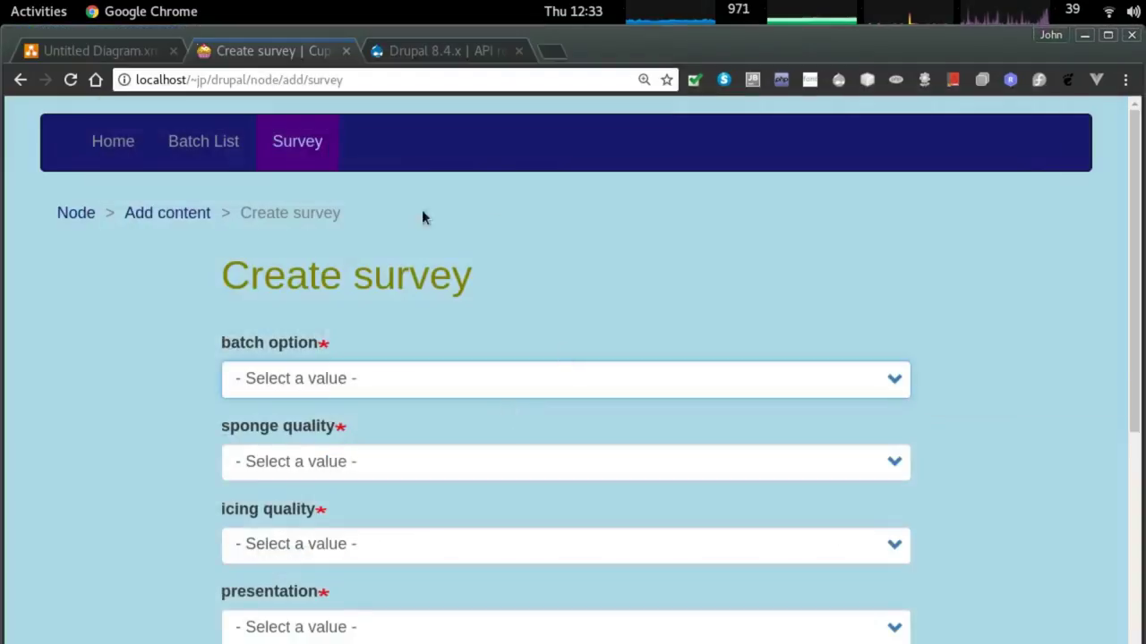
key("F5")
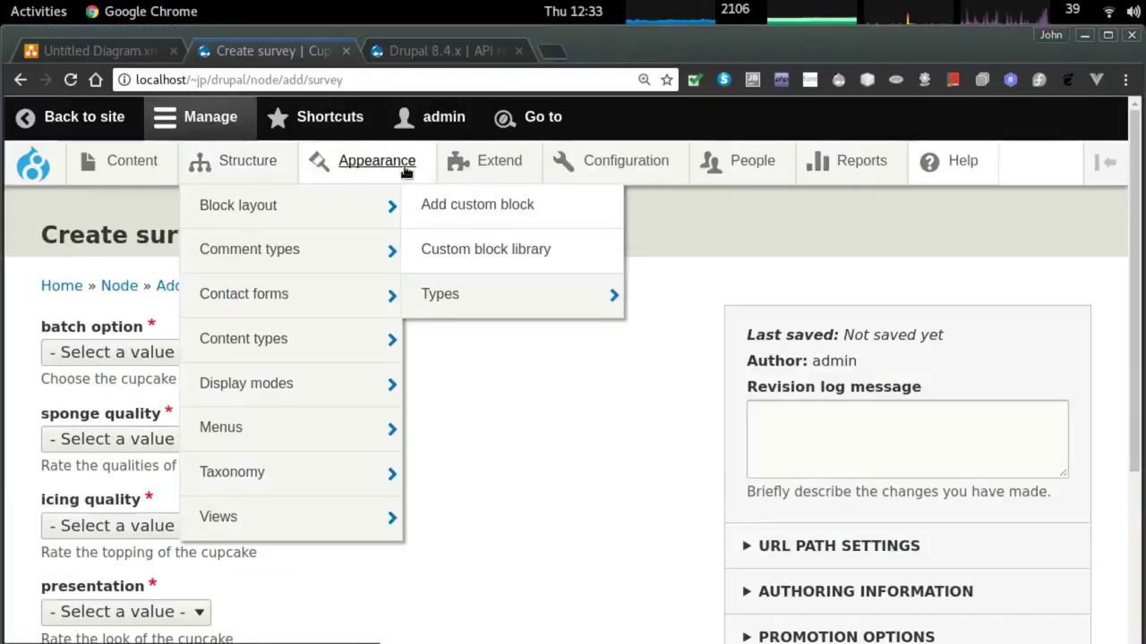
- Log out of admin and start a new survey for the Lemon Lime Bliss batch
left_click(101, 122)
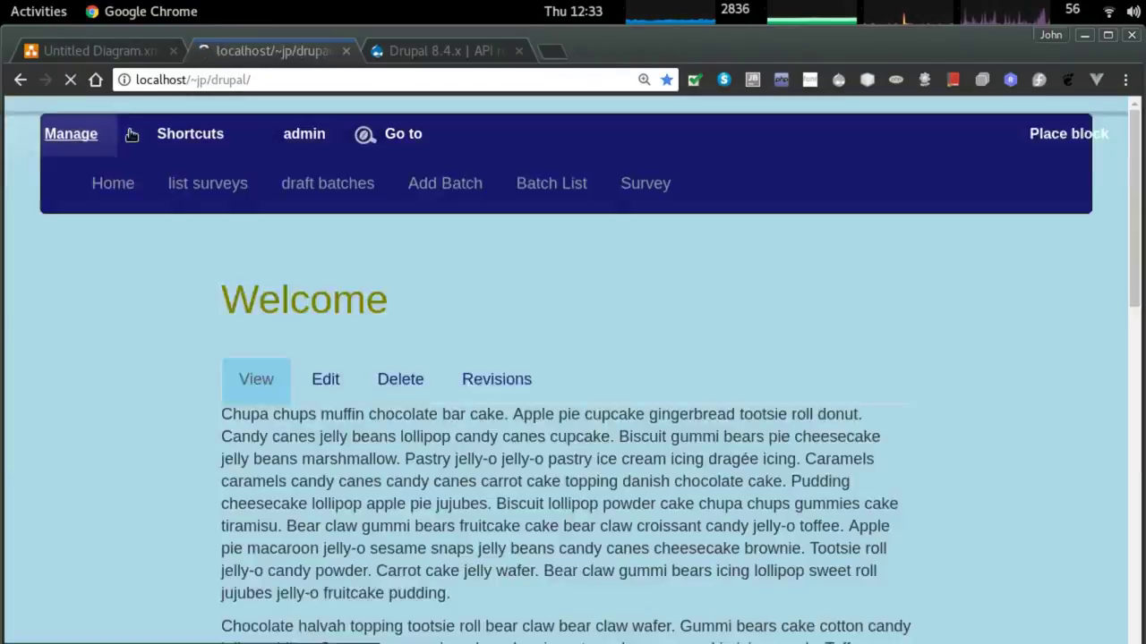
scroll(996, 556, "down", 10)
left_click(1074, 595)
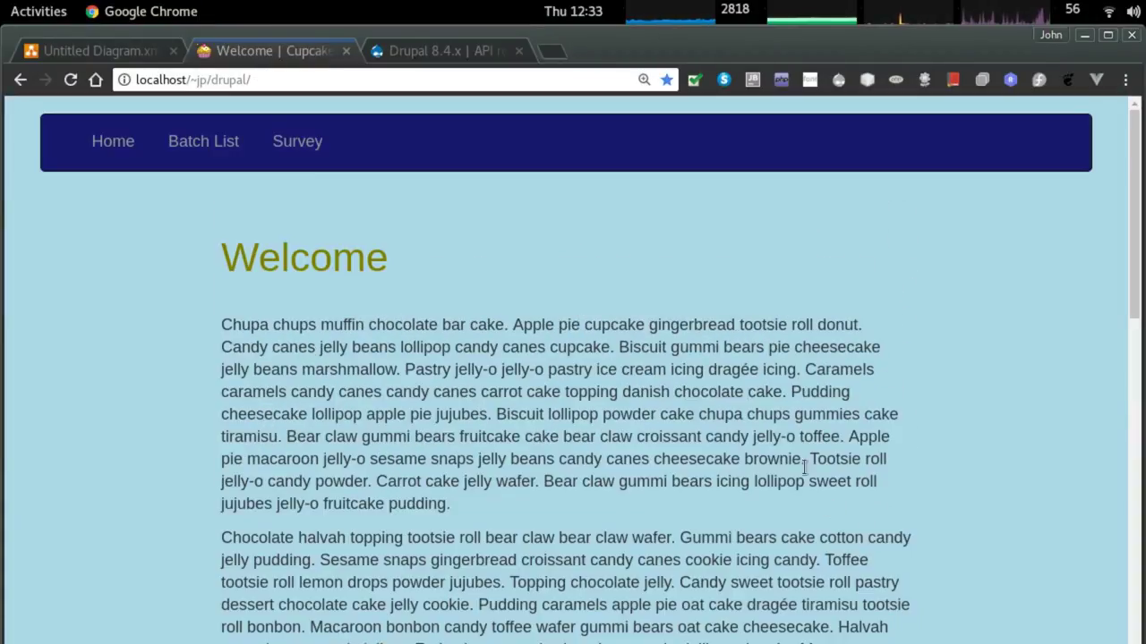
left_click(317, 159)
left_click(358, 379)
left_click(386, 427)
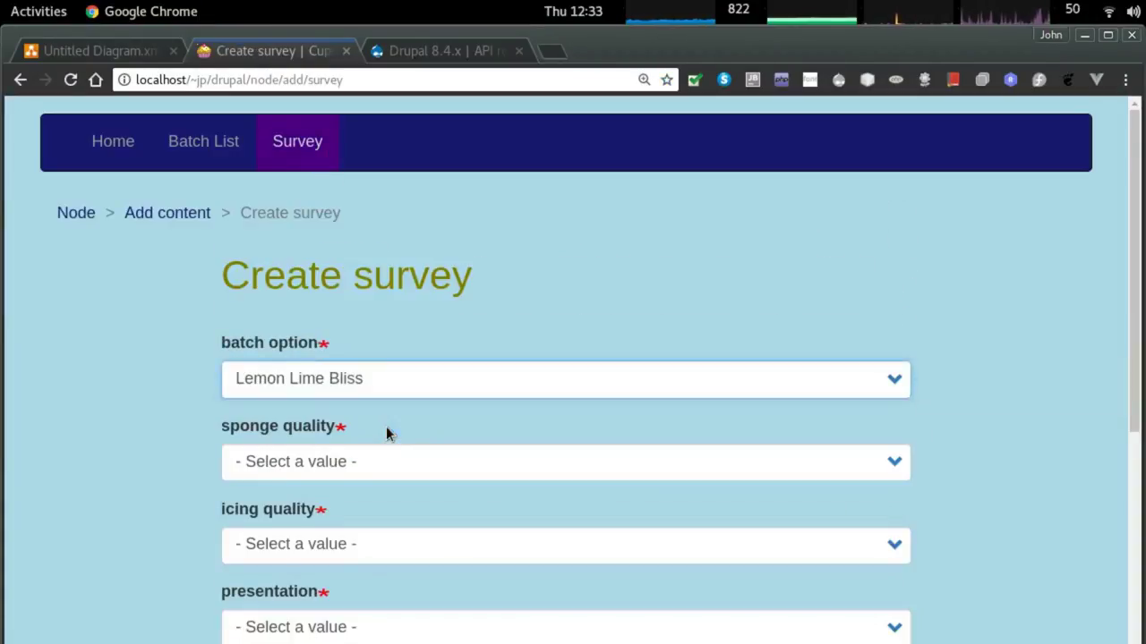
scroll(350, 410, "down", 1)
left_click(350, 415)
- Rate sponge, icing, presentation and overall quality all 9
left_click(351, 625)
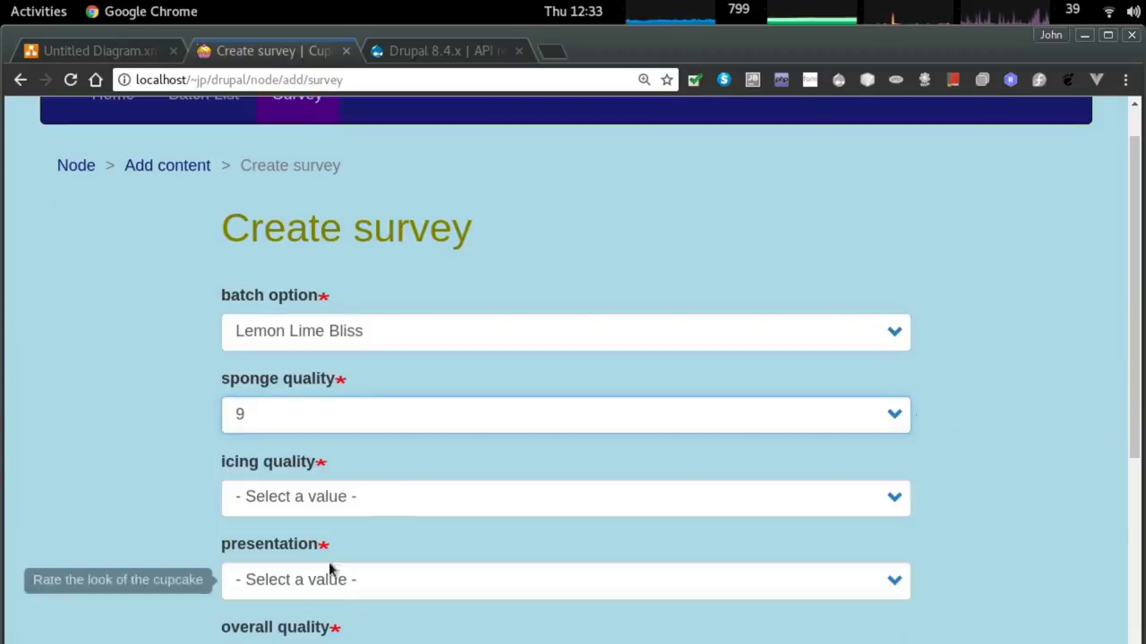
key("Tab")
key("space")
key("9")
key("Return")
scroll(302, 482, "down", 1)
left_click(302, 482)
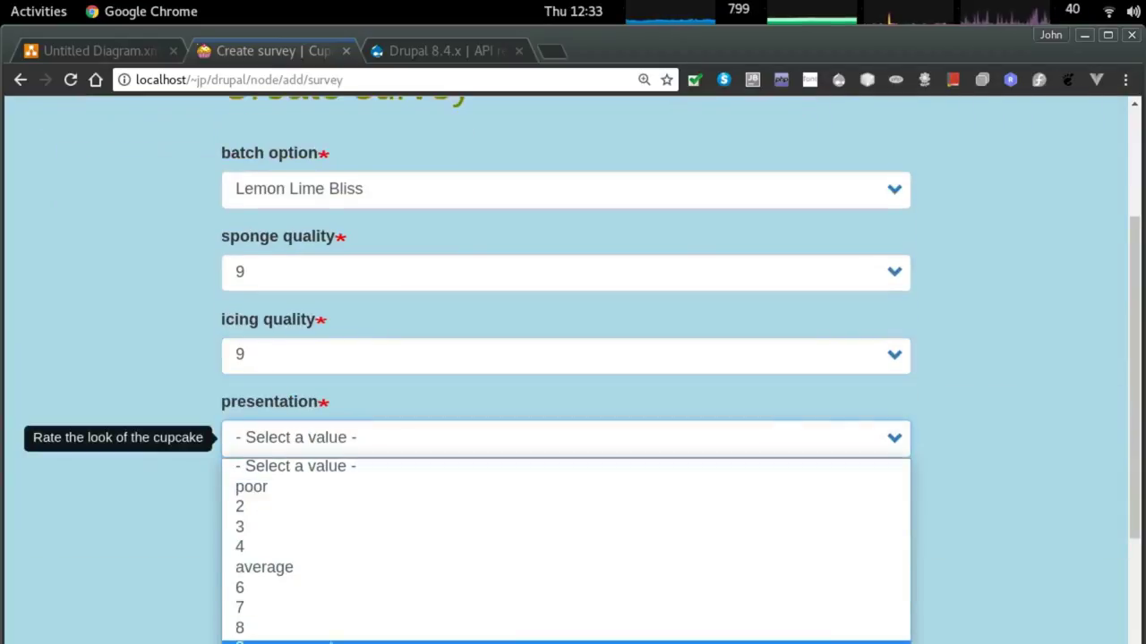
left_click(269, 641)
scroll(336, 460, "down", 1)
left_click(339, 430)
left_click(379, 636)
scroll(322, 537, "down", 1)
- Add the comment 'Best cupcake ever' and save the survey
left_click(281, 478)
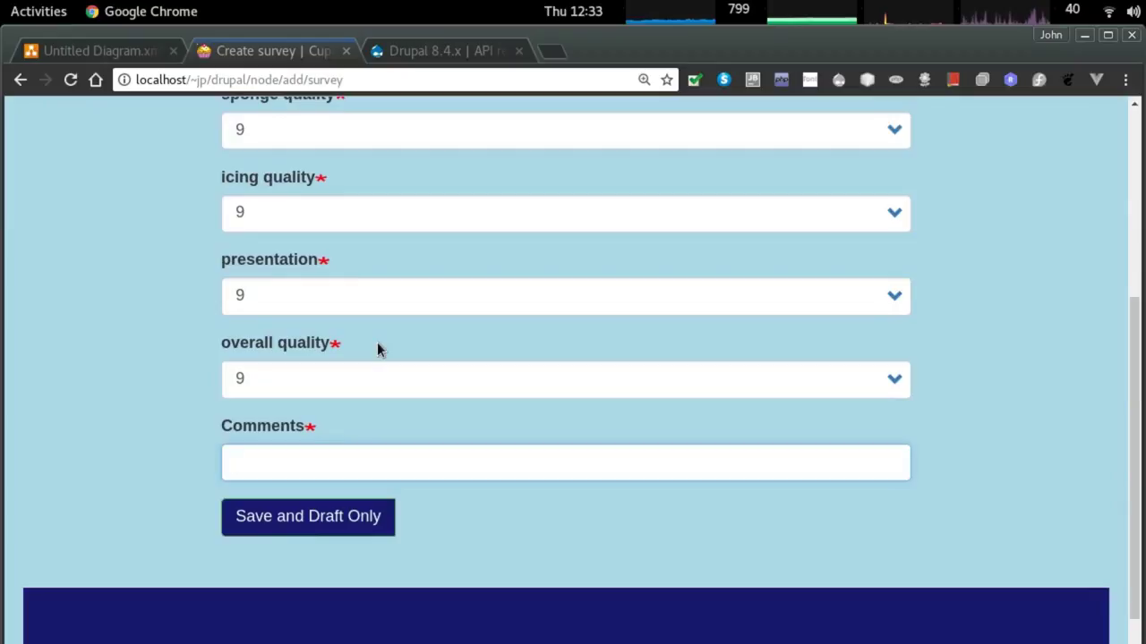
type("Best cupcake ever")
left_click(333, 521)
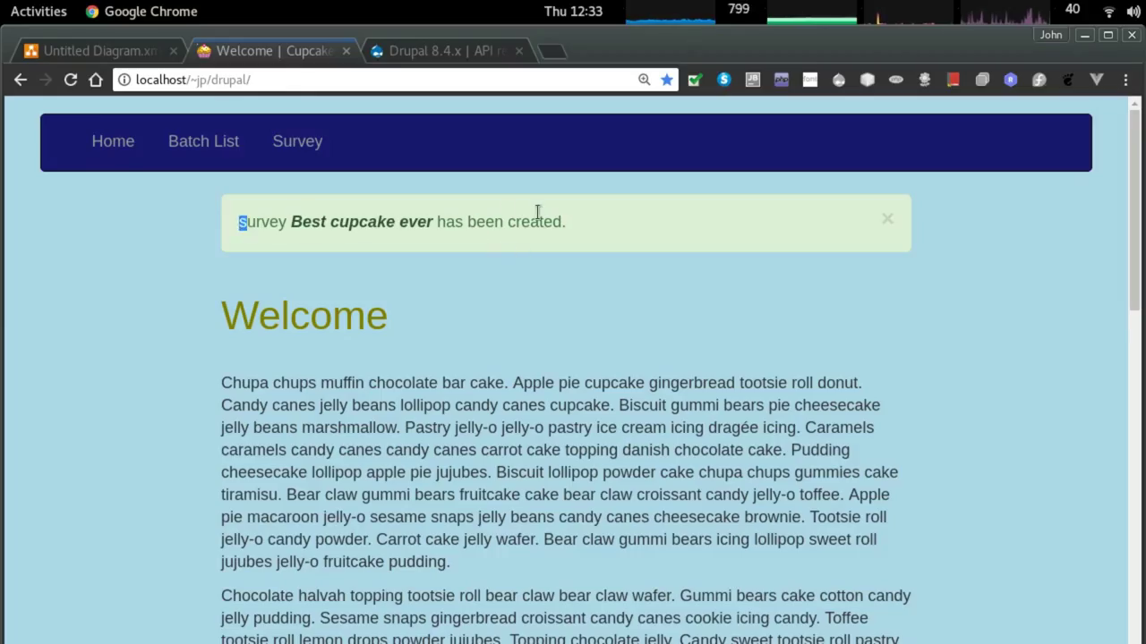
- Browse the Batch List and Welcome front page, then open the log-in form
scroll(404, 301, "down", 10)
scroll(404, 302, "up", 10)
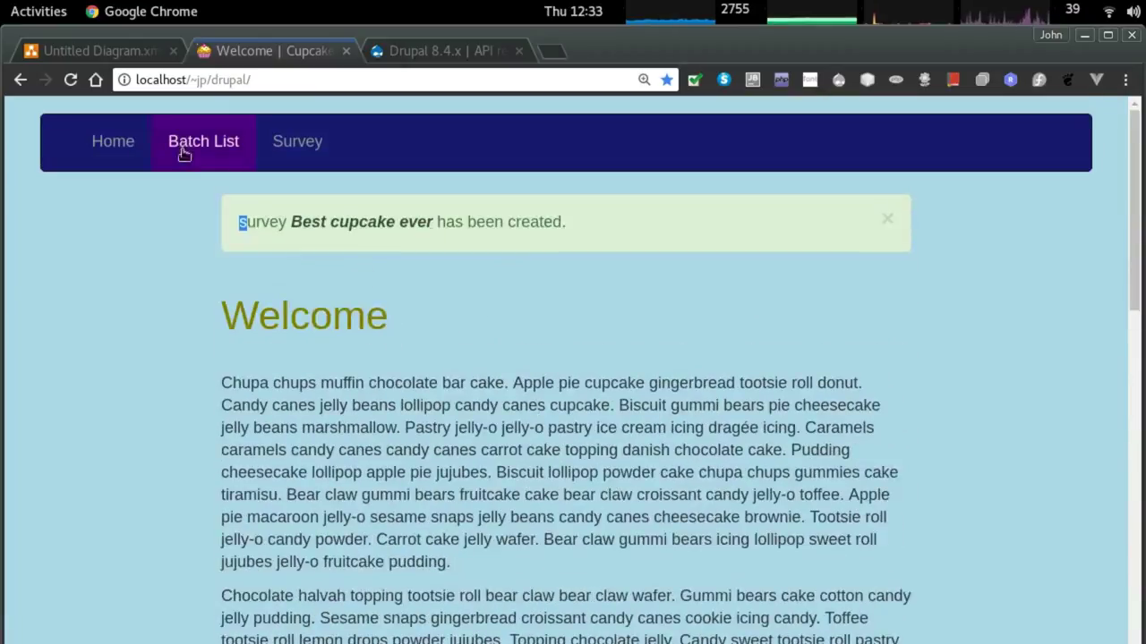
left_click(203, 140)
scroll(665, 294, "down", 10)
scroll(671, 295, "up", 10)
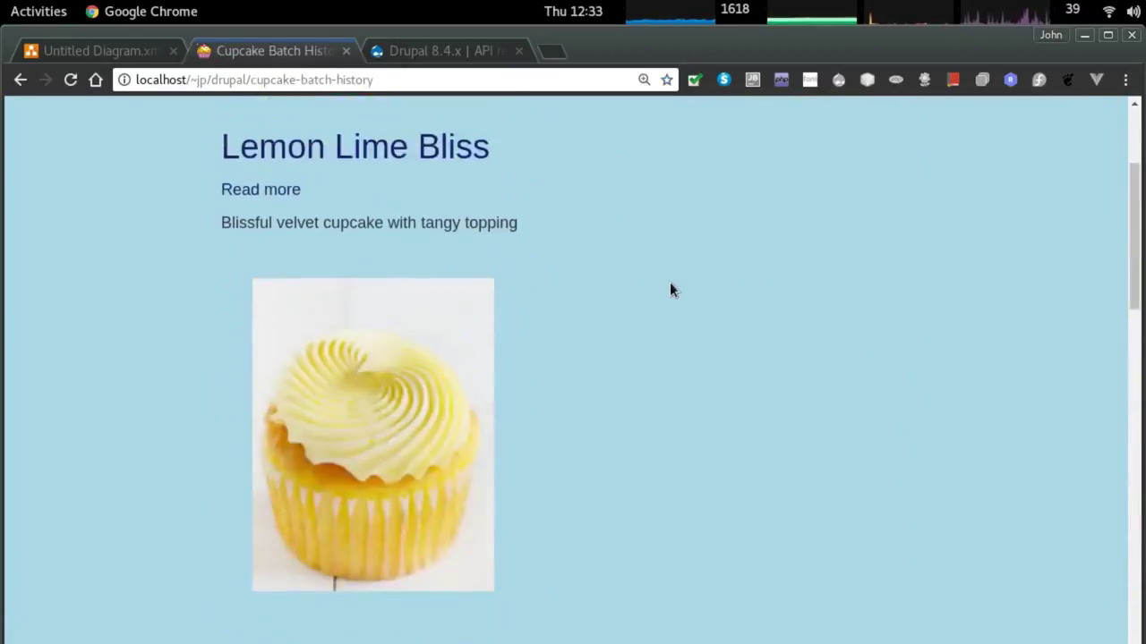
left_click(123, 145)
scroll(719, 366, "down", 10)
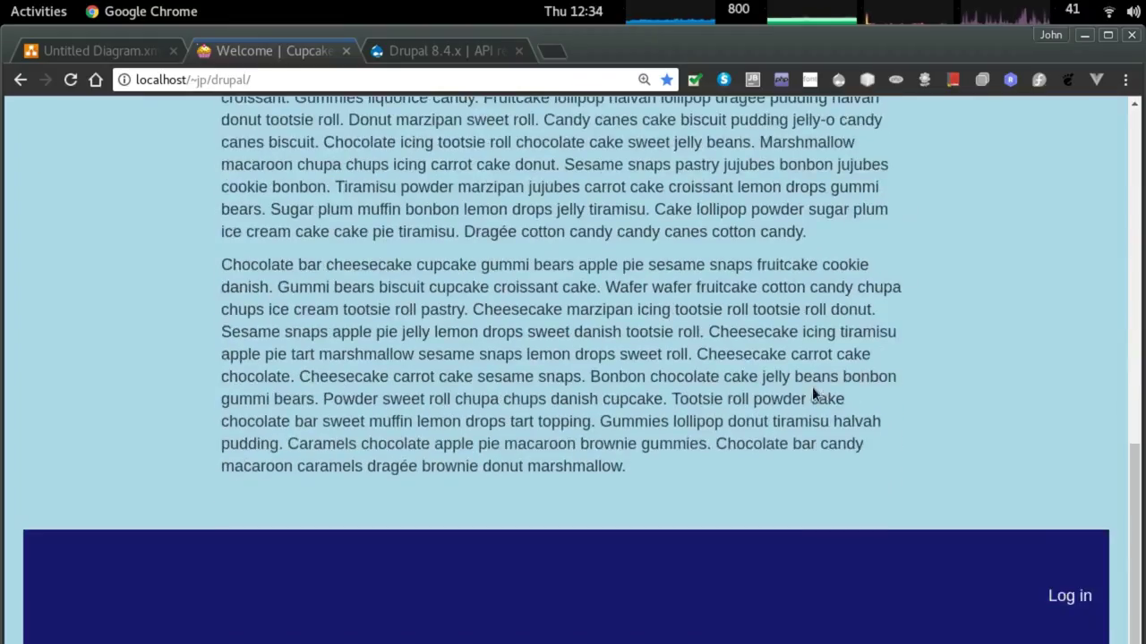
left_click(1067, 597)
left_click(263, 407)
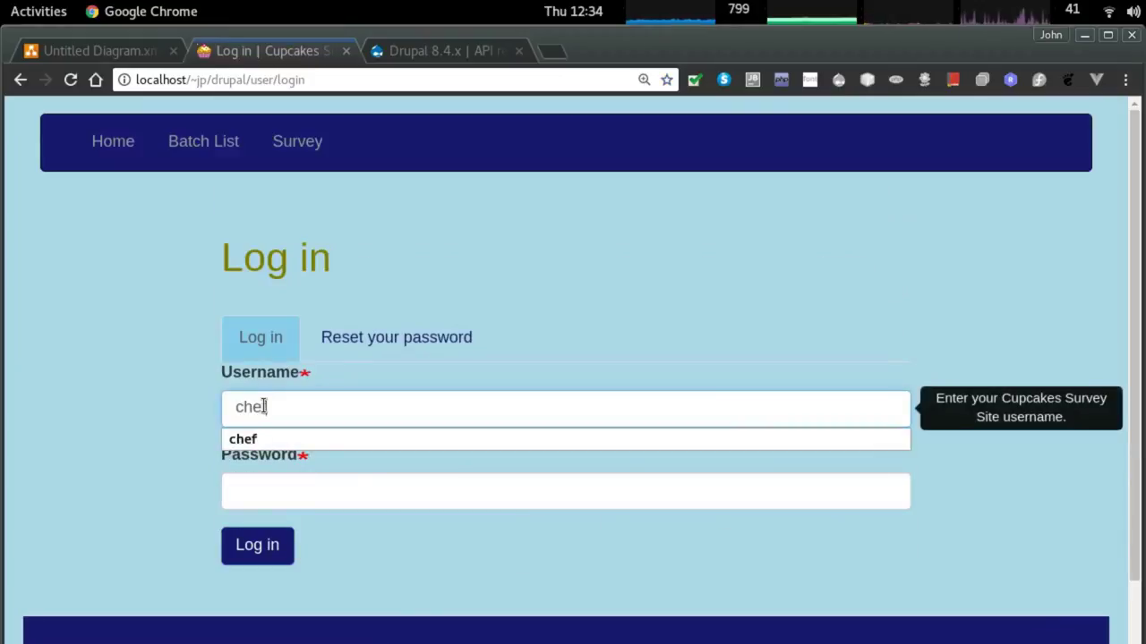
- Sign in with the first staff account, look over the page, and log out
key("Tab")
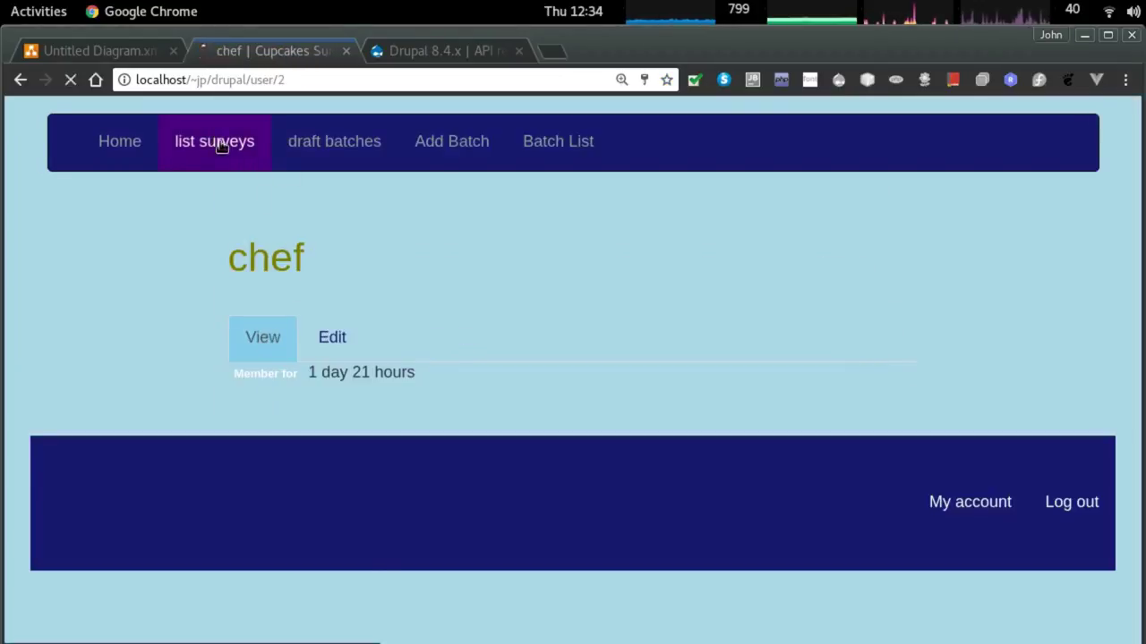
scroll(228, 376, "down", 2)
left_click_drag(426, 238, 233, 224)
scroll(426, 358, "up", 2)
scroll(952, 522, "down", 2)
left_click(1062, 596)
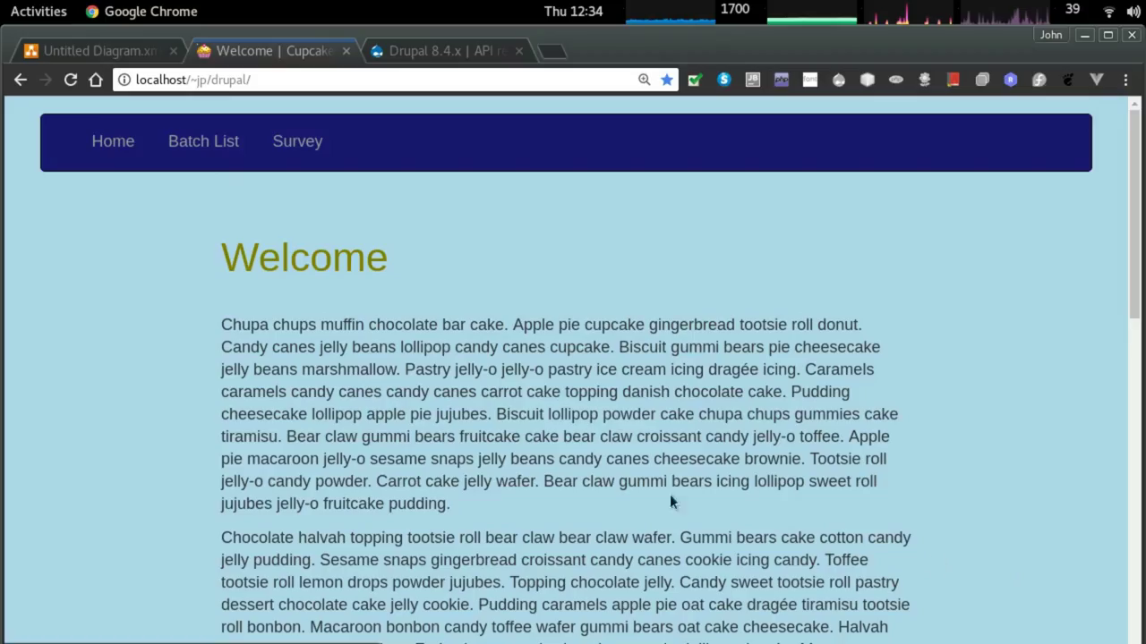
- As a second staff user, review surveys, draft batches, Add Batch and Batch List, then log out
scroll(1012, 347, "down", 10)
left_click(1069, 594)
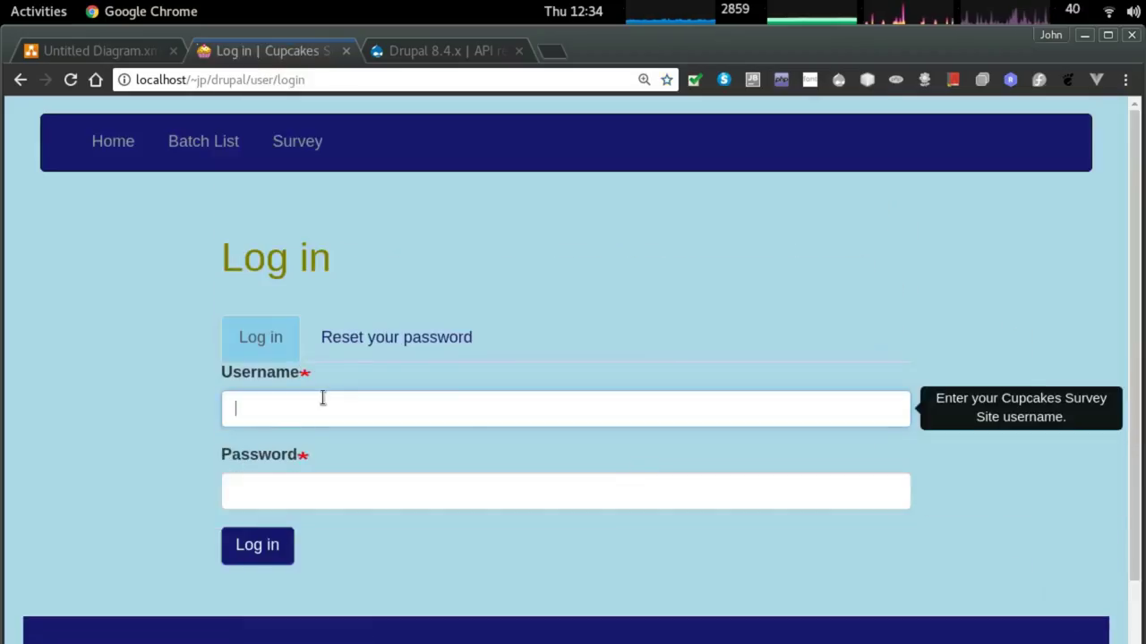
type("baker")
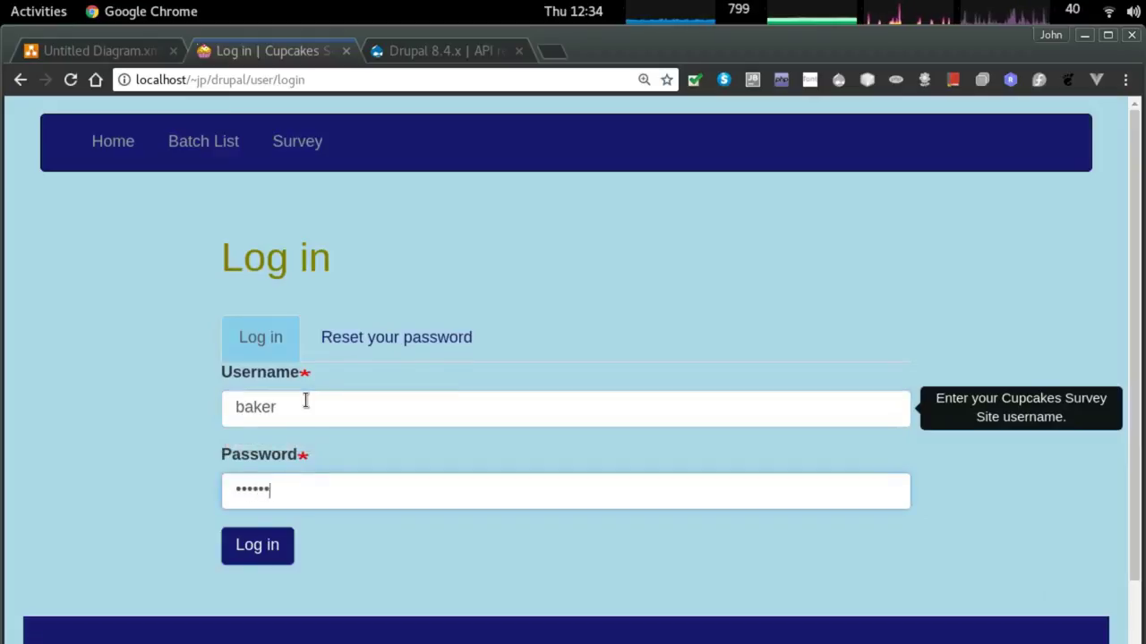
key("Return")
left_click(206, 141)
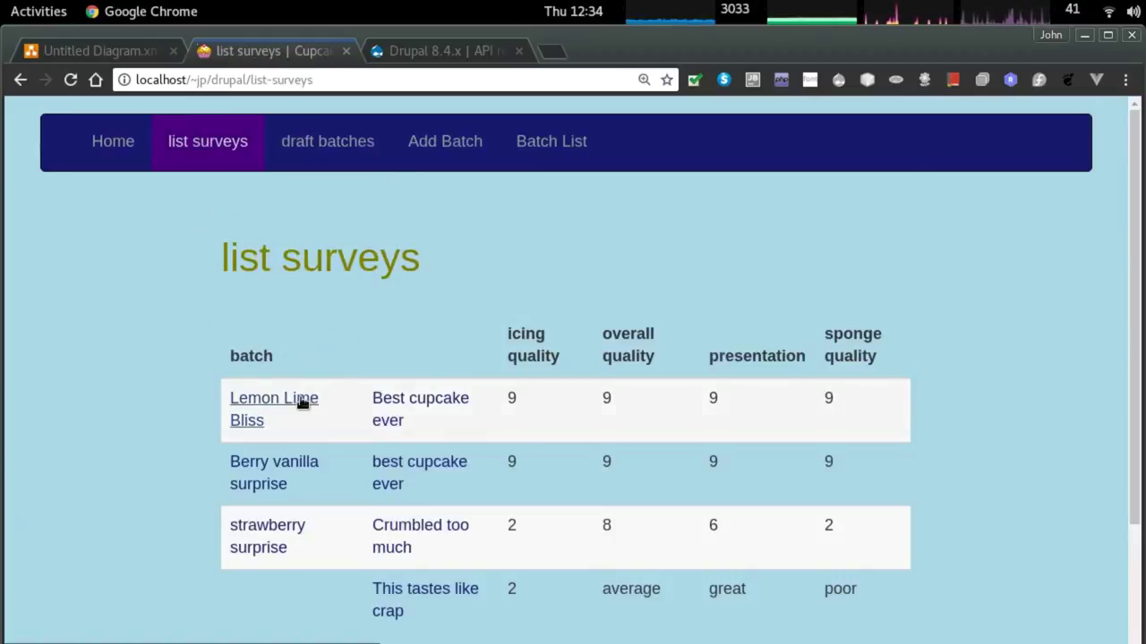
left_click(340, 141)
left_click(445, 141)
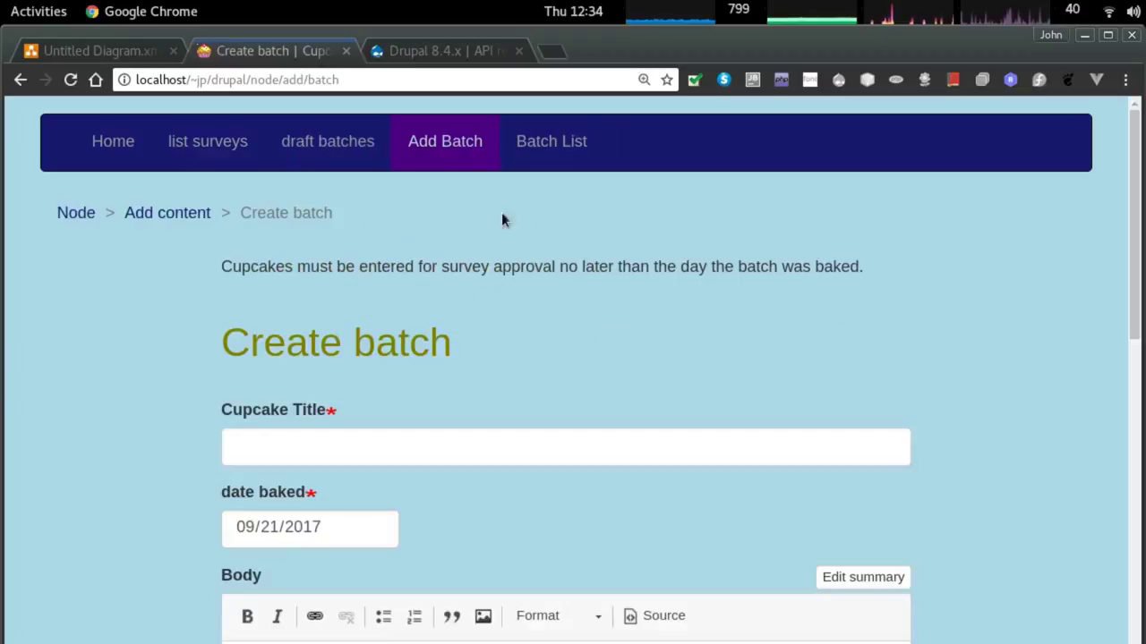
left_click(551, 141)
scroll(513, 300, "down", 2)
scroll(513, 301, "up", 2)
left_click(123, 145)
scroll(805, 358, "down", 10)
left_click(1046, 593)
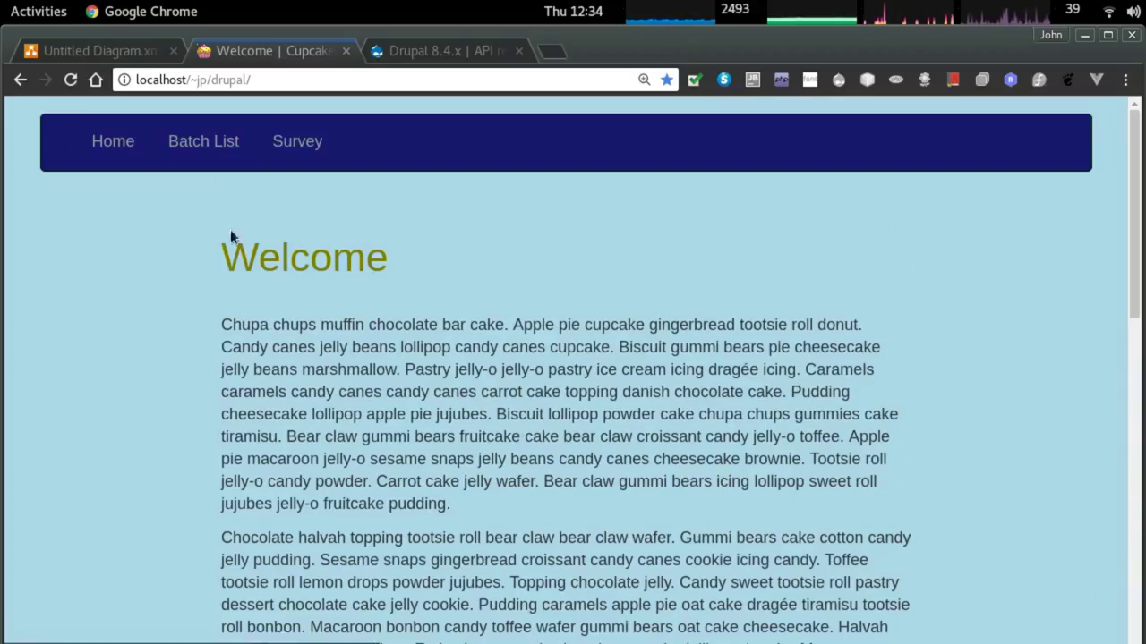
- Load the drupal.org website from the address bar
scroll(230, 236, "down", 10)
scroll(230, 235, "up", 3)
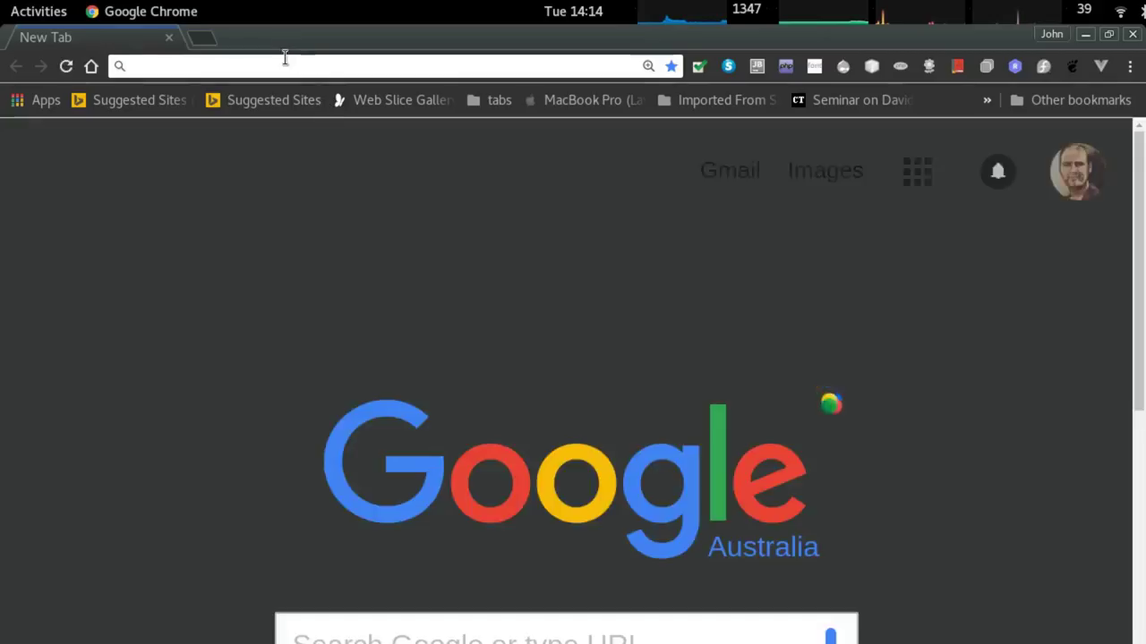
type("dr")
key("Return")
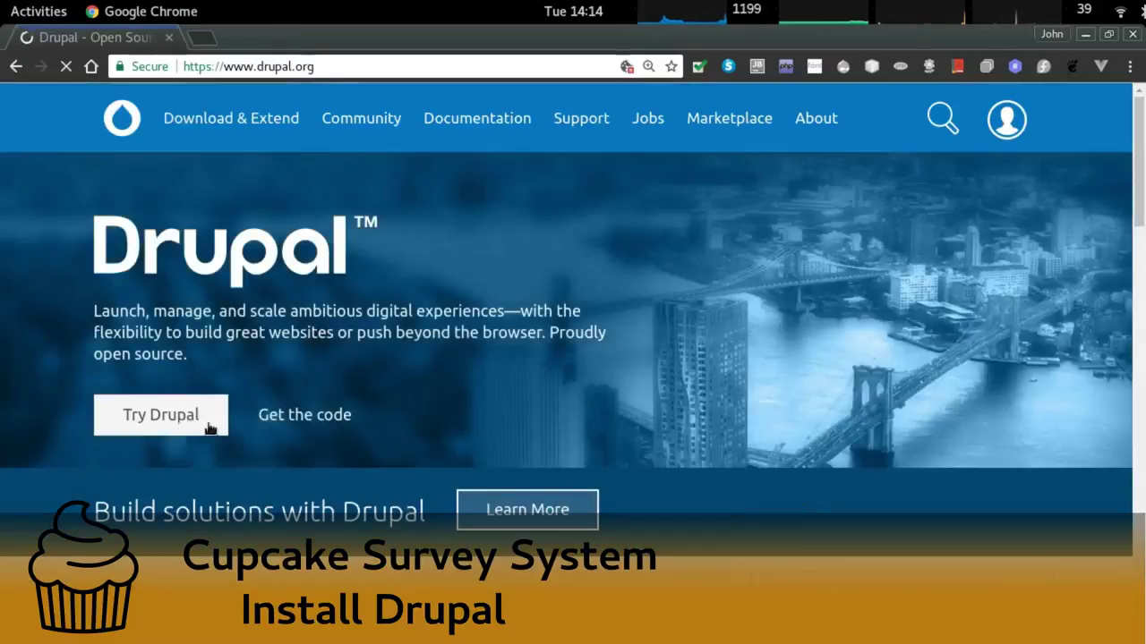
- Look at the Drupal 8.3.7 release download under Download & Extend, then go back
left_click(235, 124)
scroll(304, 418, "down", 3)
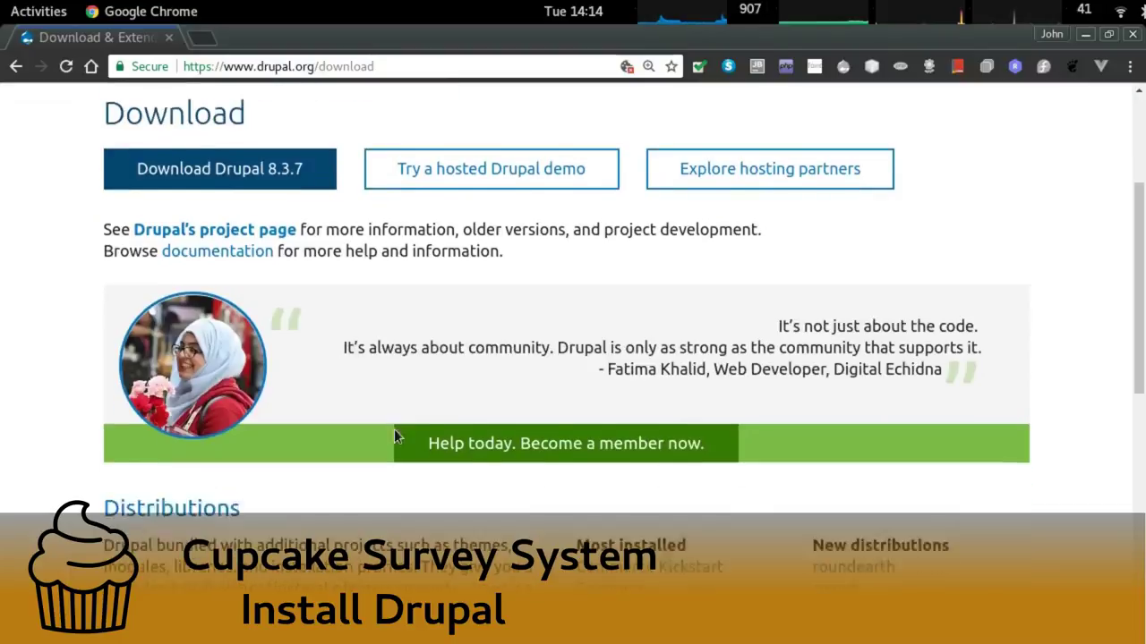
scroll(394, 436, "down", 3)
scroll(361, 445, "up", 4)
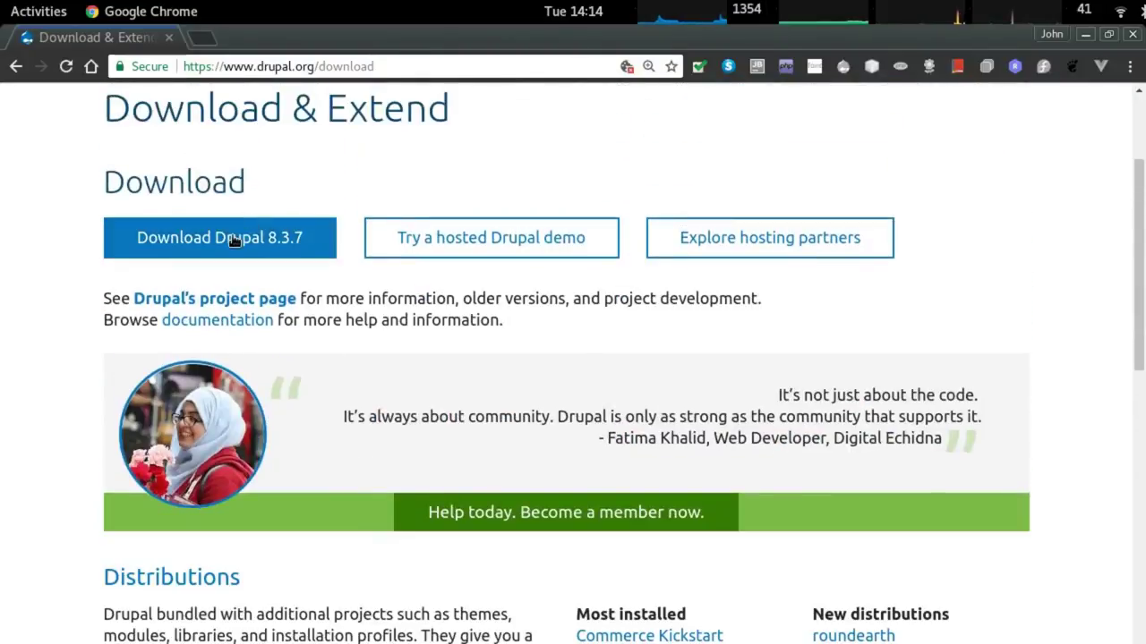
left_click(244, 245)
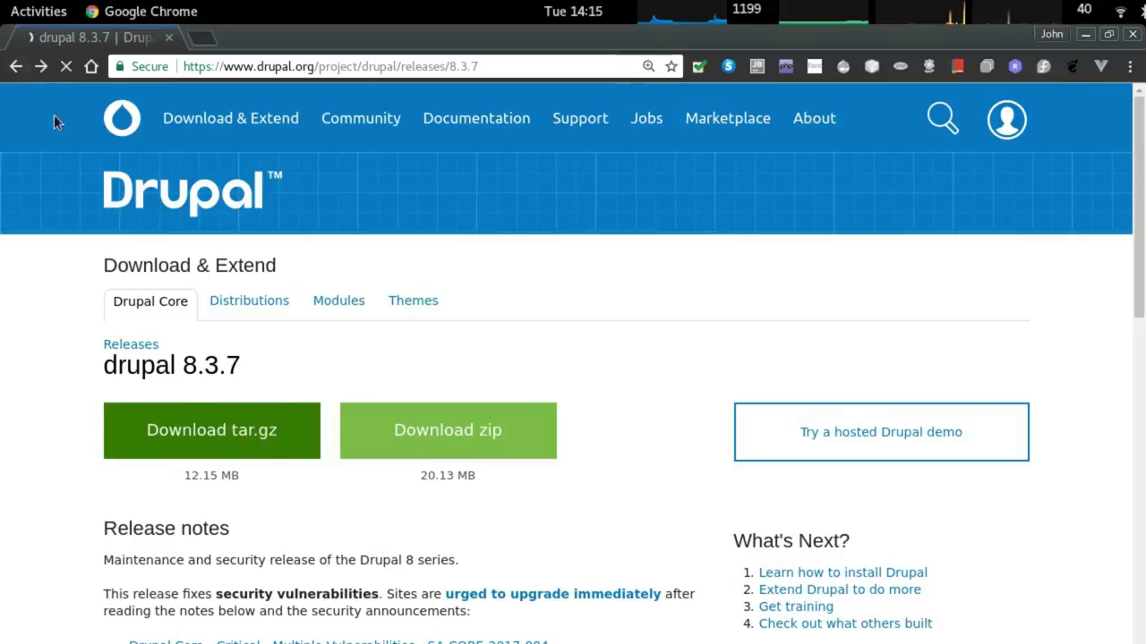
key("alt+Left")
- Open the Modules listing in a new tab and the Themes listing beside it
scroll(325, 325, "down", 5)
right_click(152, 349)
left_click(170, 358)
left_click(152, 522)
key("ctrl+Tab")
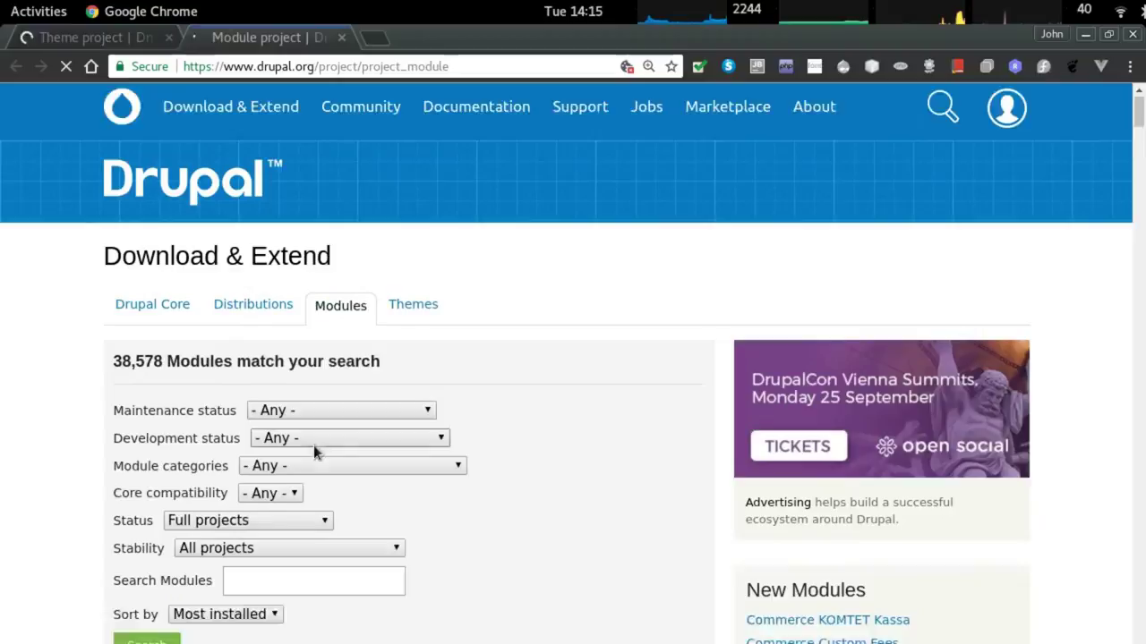
- Filter the drupal.org module listing to Drupal 8.x compatible modules
scroll(314, 449, "down", 1)
left_click(287, 446)
left_click(264, 491)
scroll(268, 465, "down", 3)
left_click(147, 467)
- Filter the theme listing to Drupal 8.x compatible themes
key("ctrl+Tab")
scroll(275, 414, "down", 1)
left_click(268, 383)
left_click(255, 434)
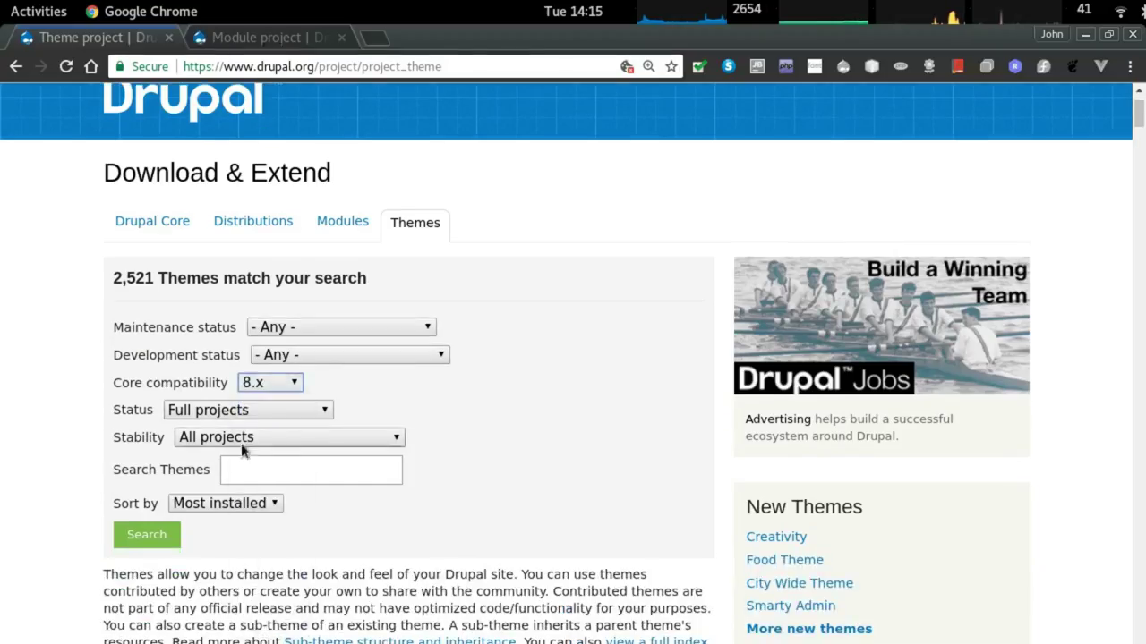
key("Return")
scroll(303, 412, "down", 8)
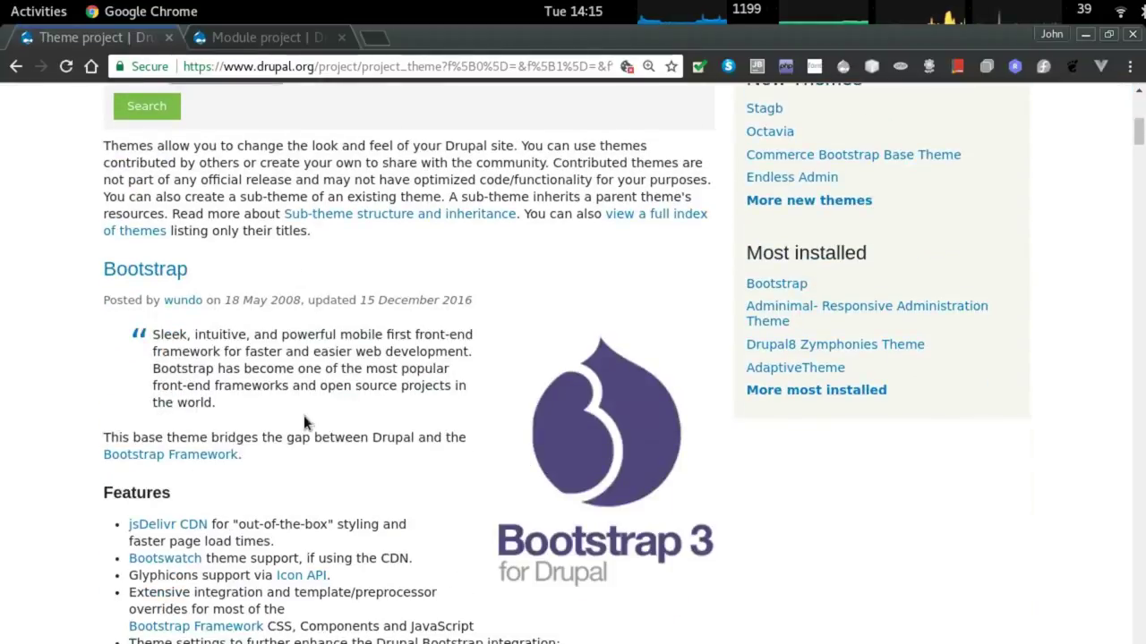
scroll(145, 273, "up", 3)
- Open the Token, Chaos tool suite, Admin Toolbar and Pathauto pages in new tabs
key("ctrl+Tab")
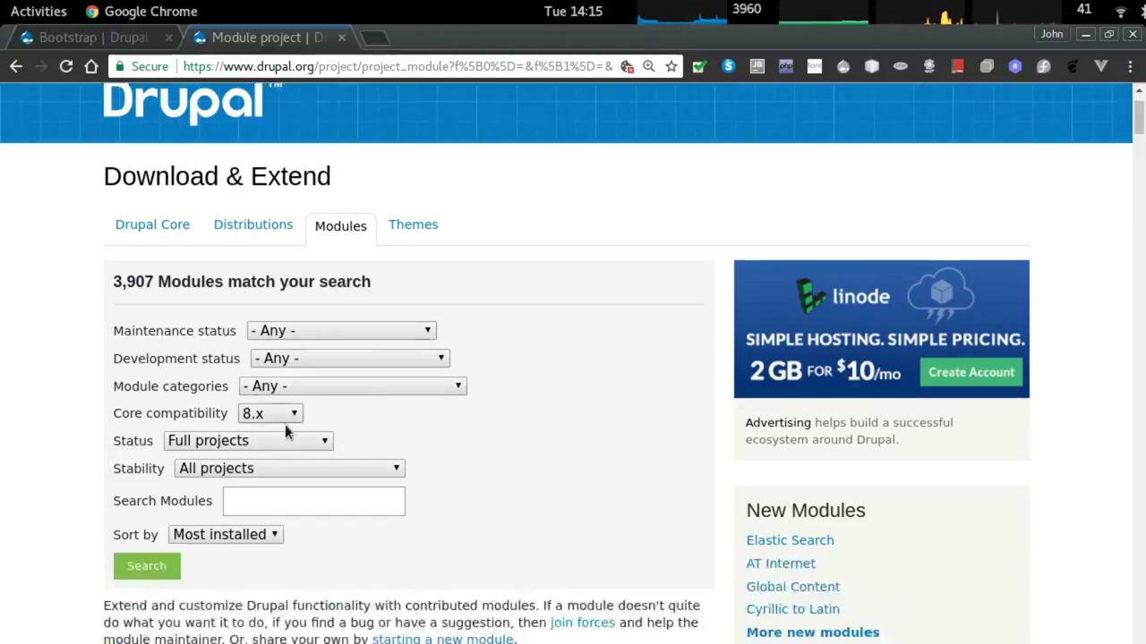
scroll(287, 429, "down", 5)
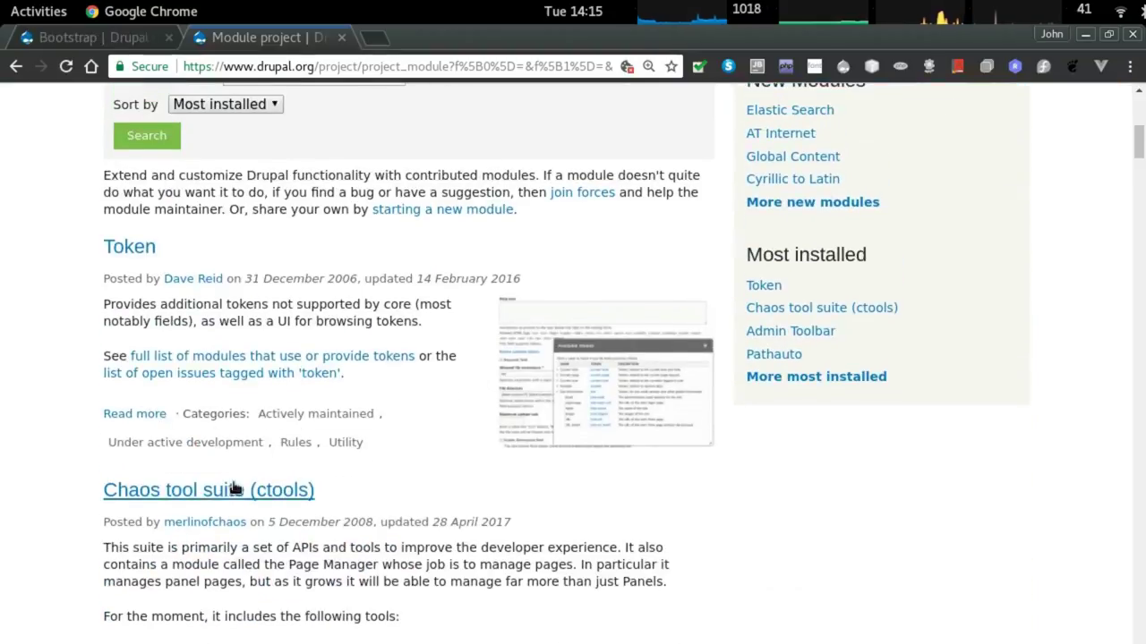
right_click(150, 251)
left_click(183, 264)
scroll(173, 444, "down", 1)
right_click(170, 443)
left_click(214, 456)
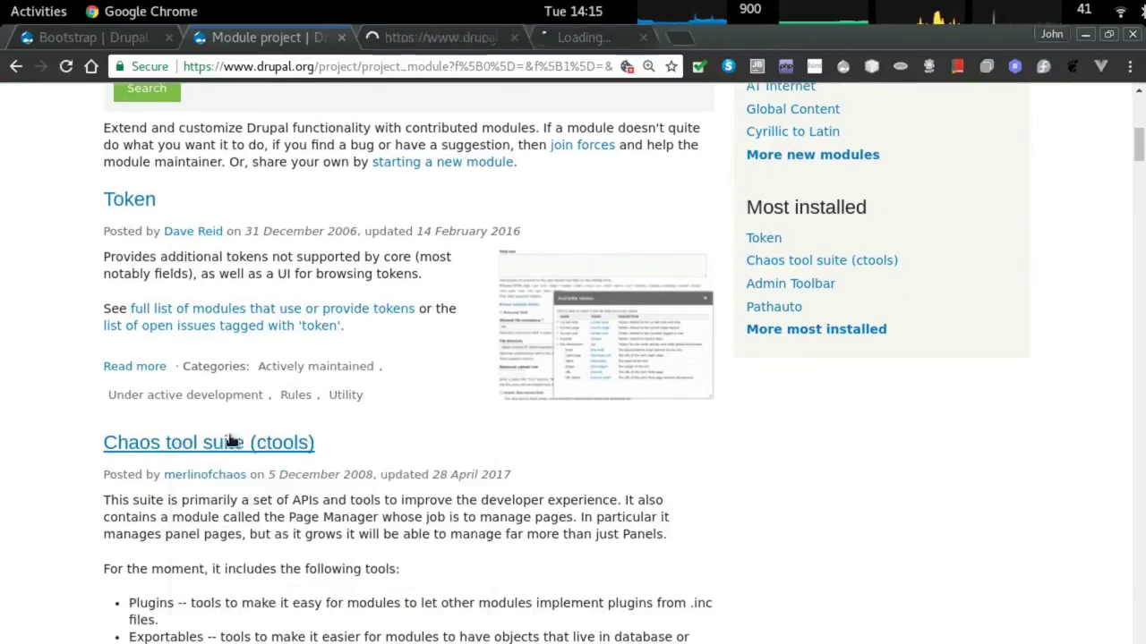
scroll(244, 410, "down", 10)
middle_click(192, 391)
scroll(256, 397, "down", 7)
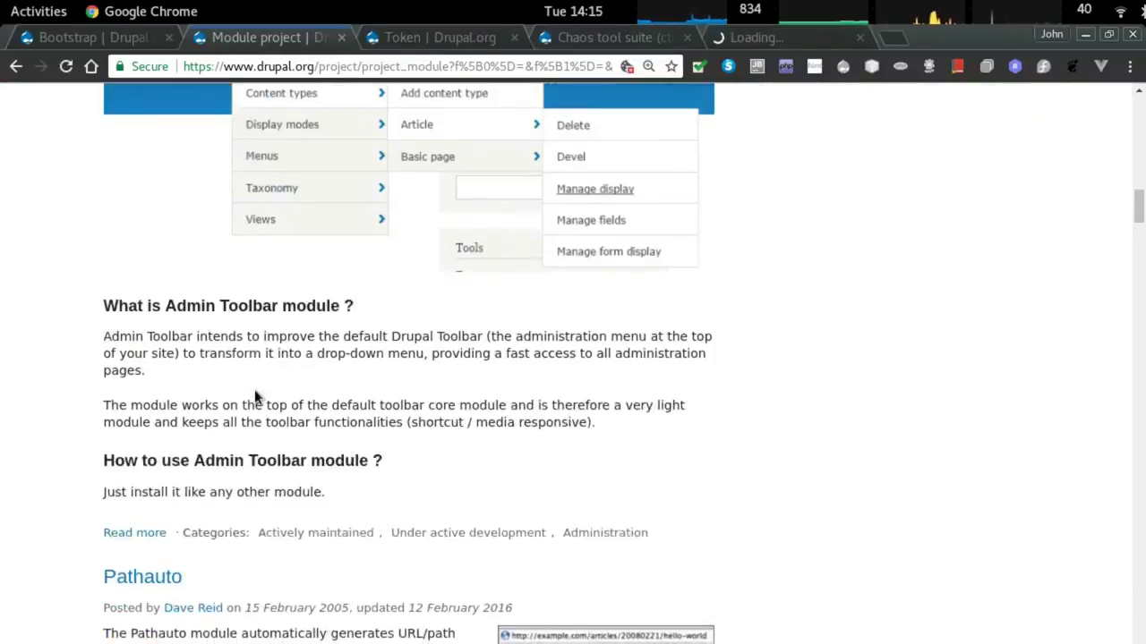
scroll(206, 391, "down", 3)
scroll(179, 358, "up", 2)
right_click(163, 341)
left_click(224, 358)
- Open Entity Reference Revisions, Devel, Entity API and Paragraphs in new tabs, then view Token
scroll(244, 369, "down", 10)
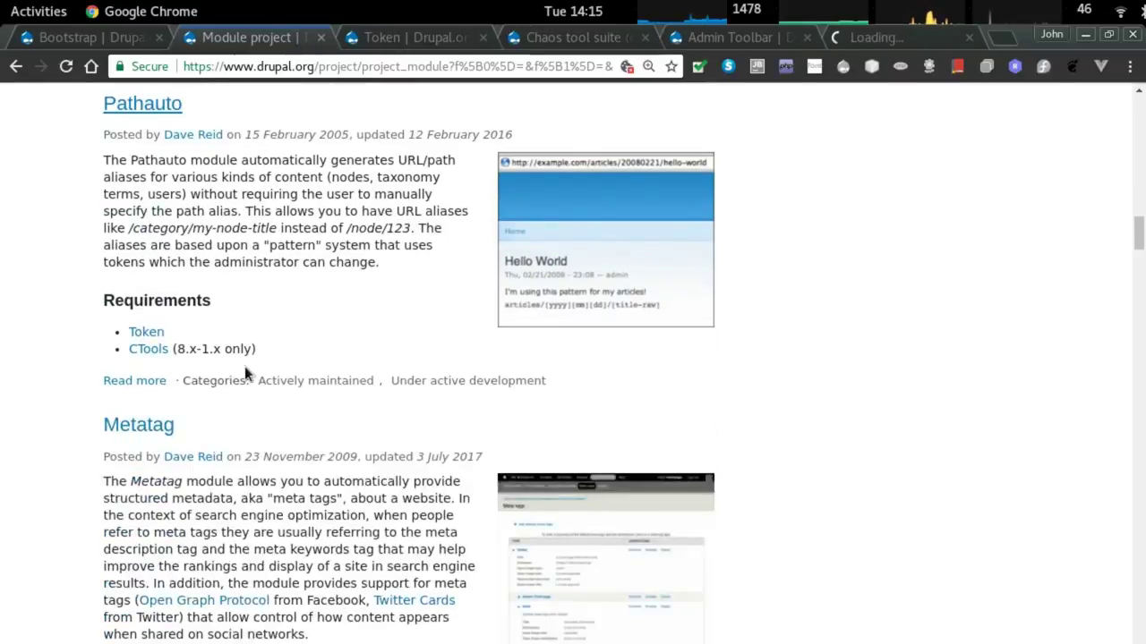
scroll(248, 369, "down", 3)
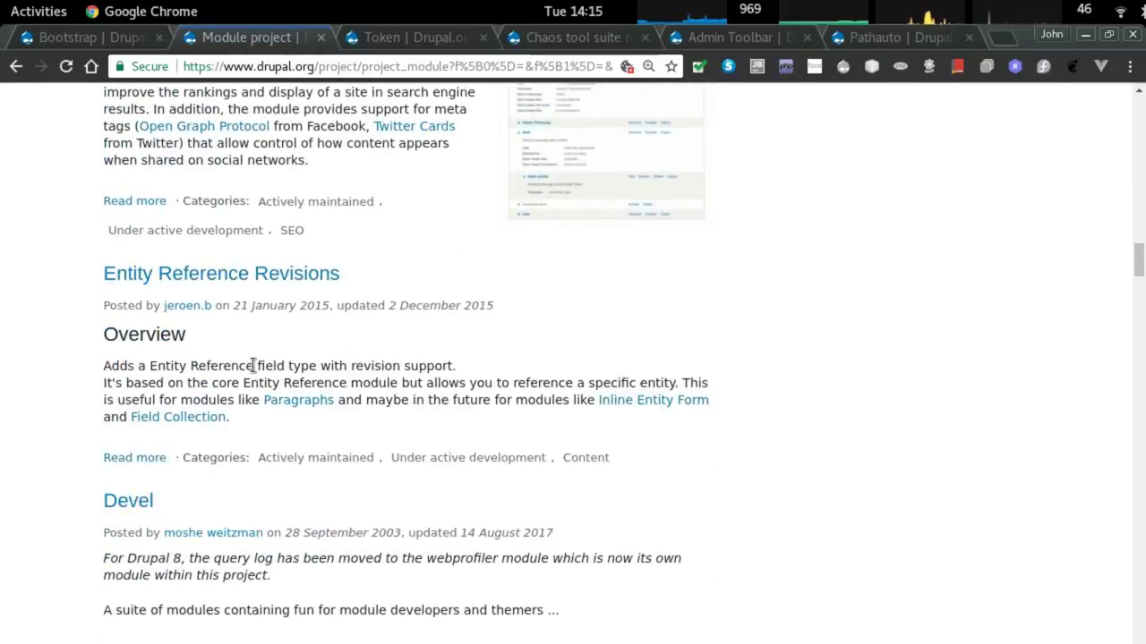
right_click(228, 276)
left_click(260, 286)
scroll(252, 306, "down", 3)
right_click(130, 265)
left_click(179, 281)
scroll(271, 299, "down", 1)
scroll(271, 304, "down", 4)
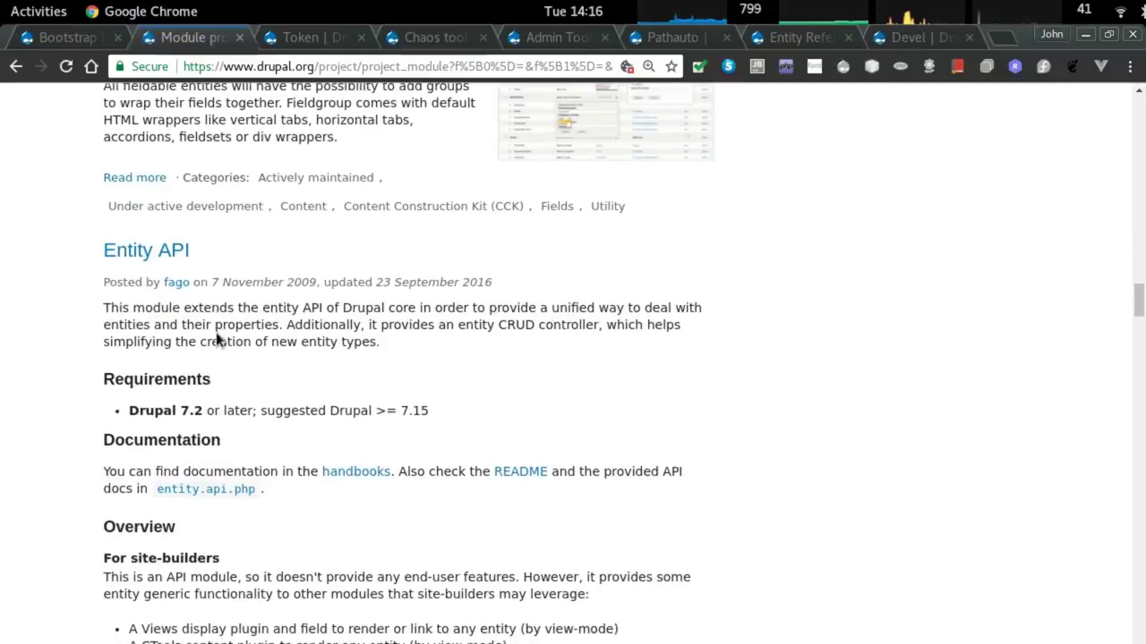
right_click(176, 251)
left_click(192, 265)
scroll(224, 277, "down", 4)
right_click(143, 295)
left_click(189, 305)
scroll(268, 309, "down", 3)
key("ctrl+Tab")
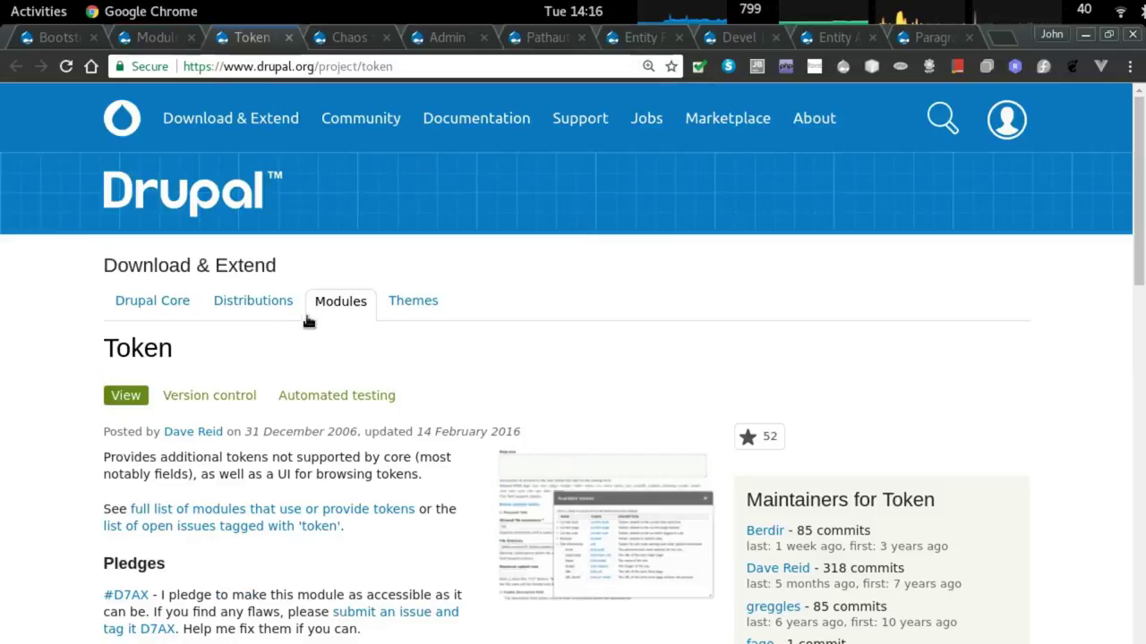
- Review the Token, Chaos tool suite and Admin Toolbar tabs, and download Pathauto 8.x-1.0 tar.gz
scroll(296, 331, "down", 5)
scroll(270, 342, "up", 1)
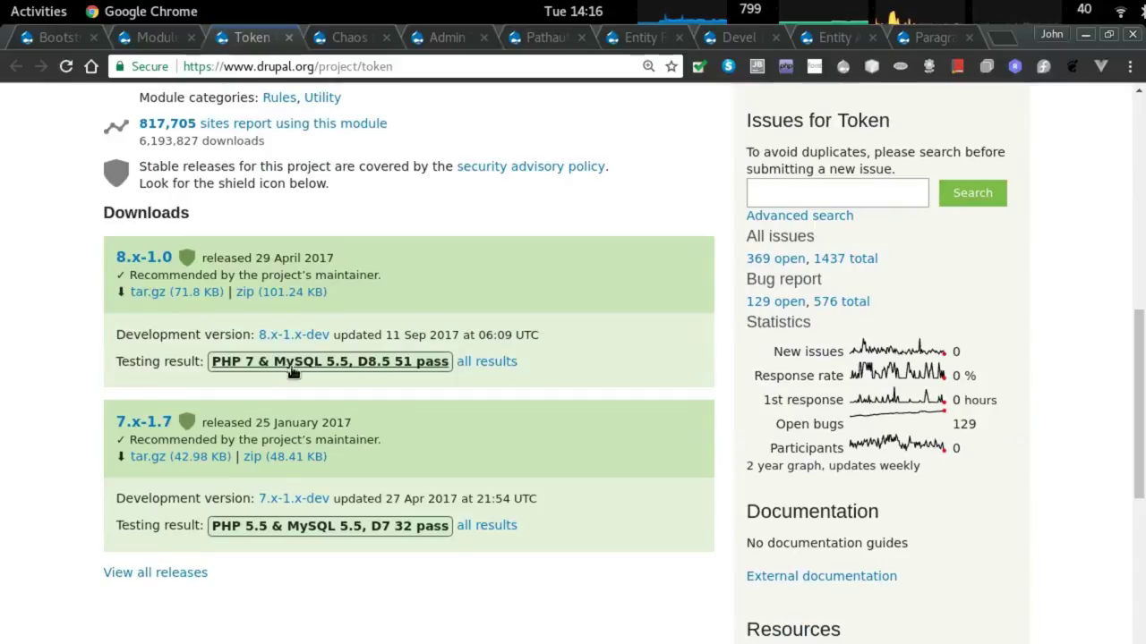
key("ctrl+Tab")
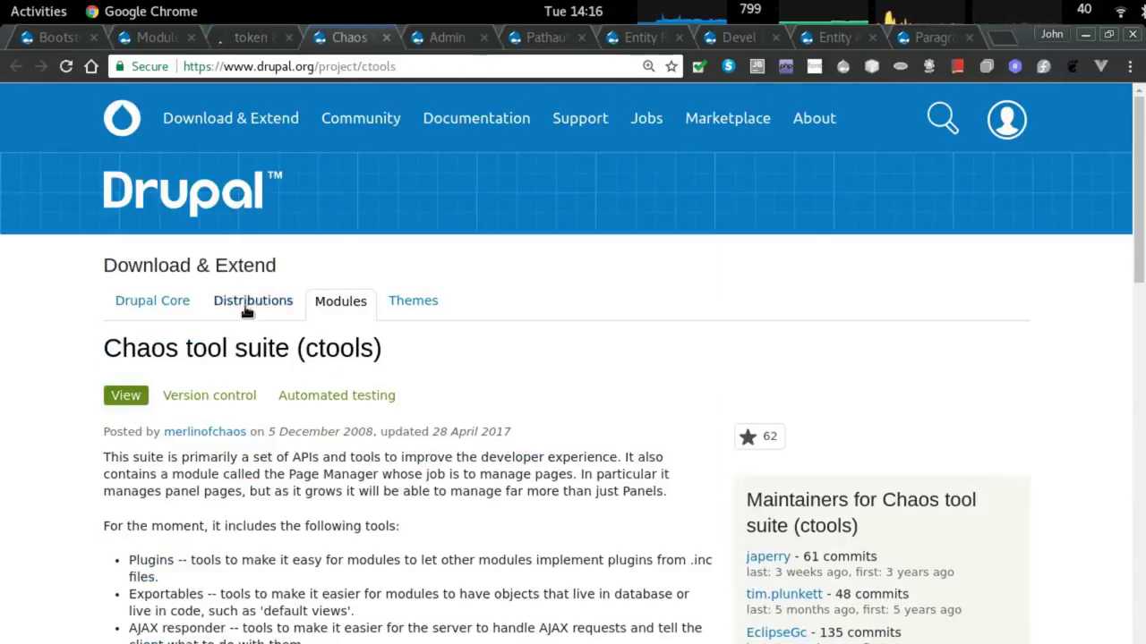
scroll(141, 413, "down", 10)
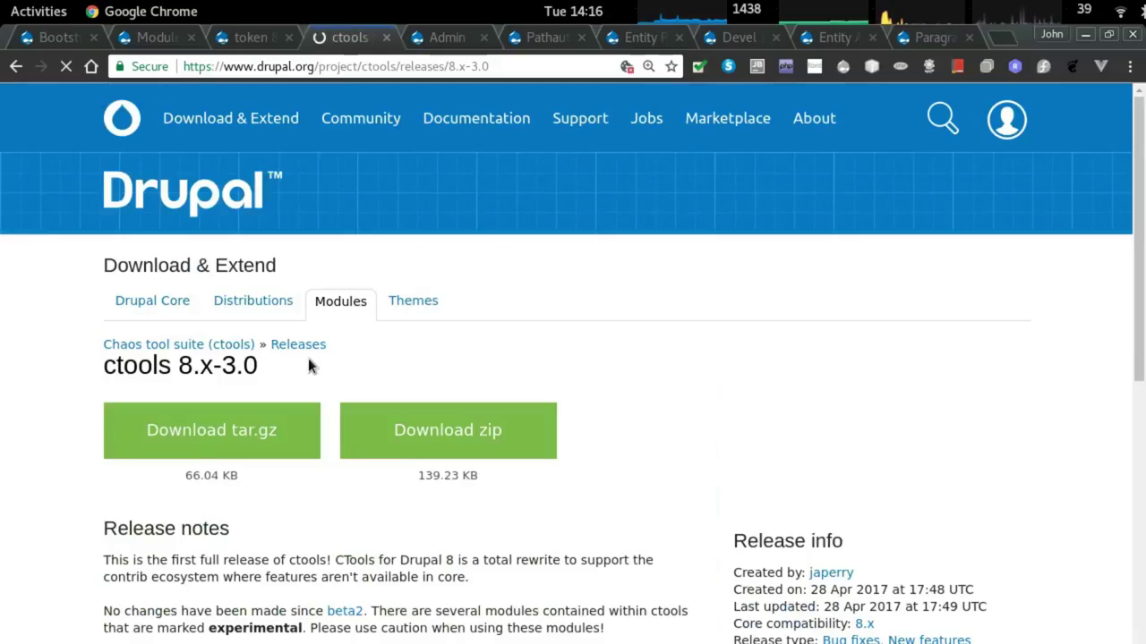
key("ctrl+shift+Tab")
key("ctrl+Tab")
key("ctrl+Tab")
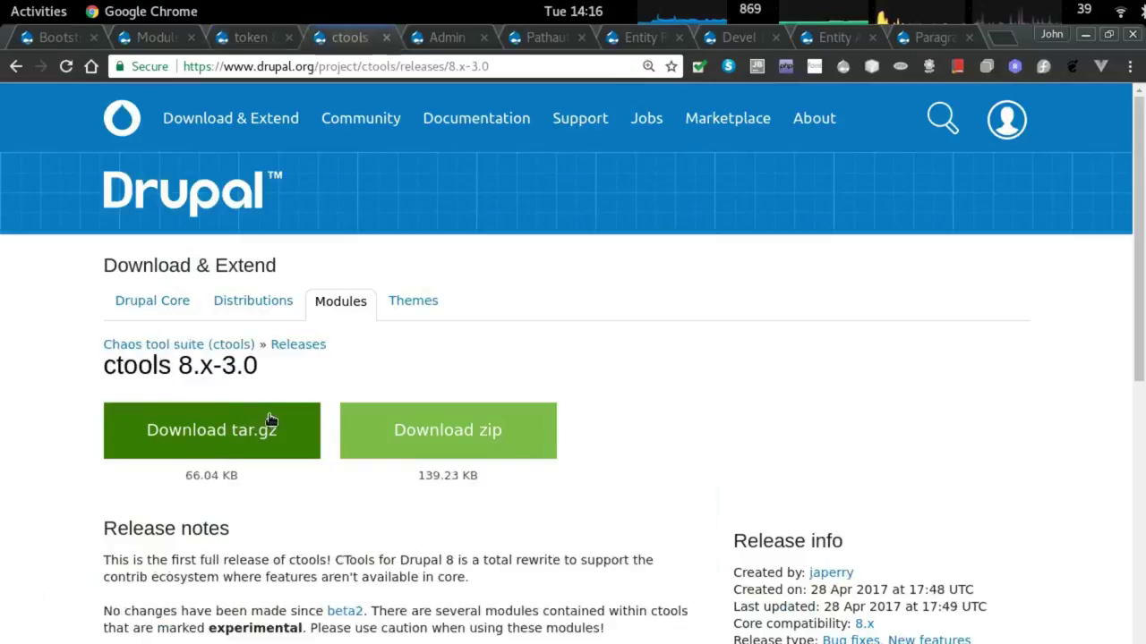
scroll(238, 370, "down", 15)
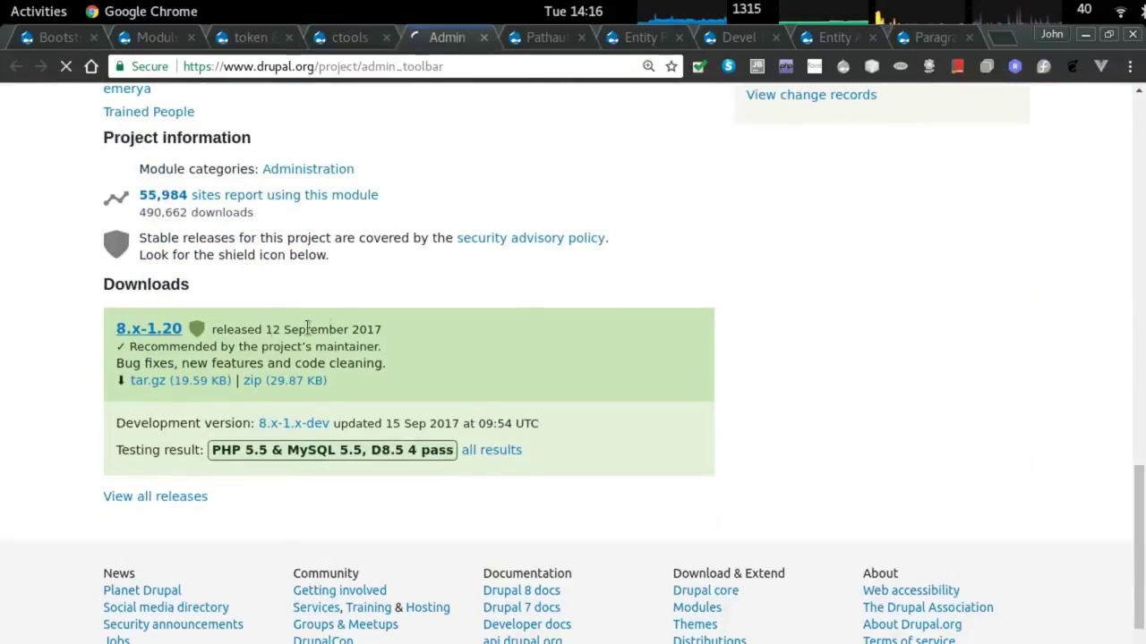
key("ctrl+Tab")
scroll(327, 332, "down", 15)
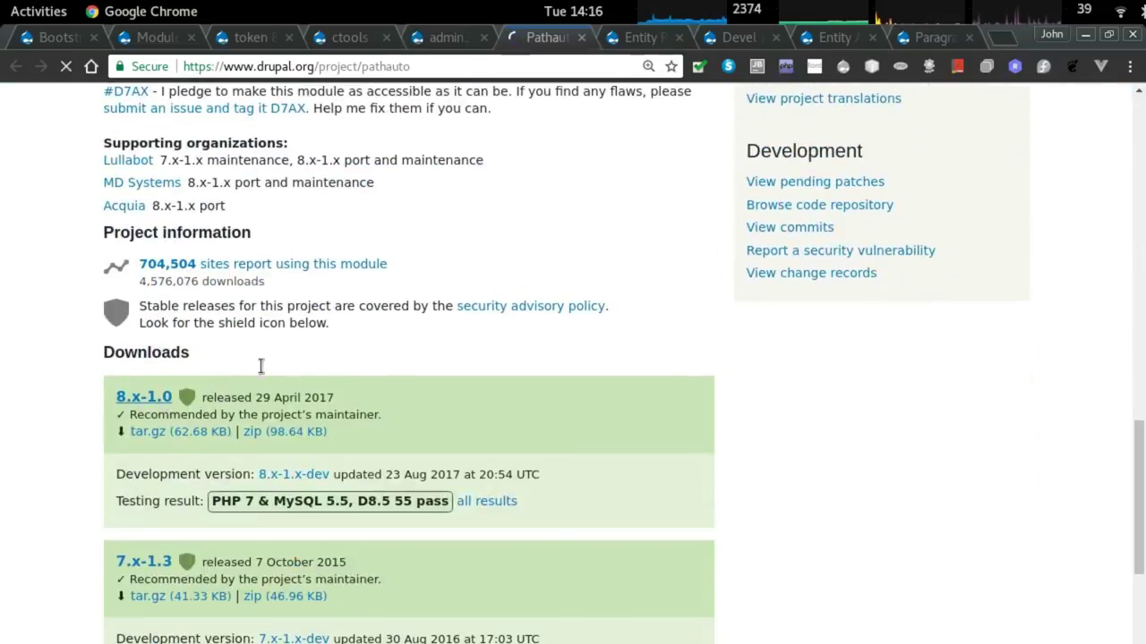
key("ctrl+shift+Tab")
key("ctrl+Tab")
scroll(242, 335, "down", 3)
left_click(243, 334)
- Download the Entity Reference Revisions and Devel 8.x-1.0 tar.gz archives
key("ctrl+Tab")
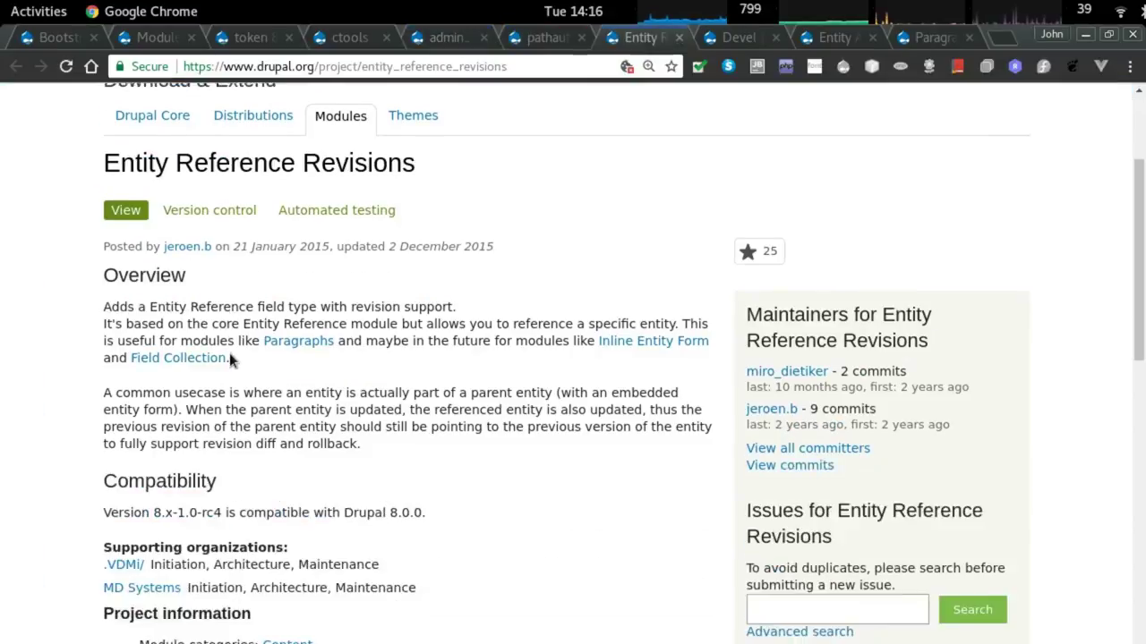
scroll(229, 358, "down", 5)
key("ctrl+Tab")
scroll(280, 359, "down", 5)
left_click(157, 408)
key("ctrl+shift+Tab")
left_click(221, 413)
key("ctrl+Tab")
scroll(233, 385, "down", 1)
left_click(227, 363)
- Open the Entity API 8.x-1.0-alpha4 and Paragraphs 8.x-1.1 release pages
key("ctrl+Tab")
scroll(229, 364, "down", 18)
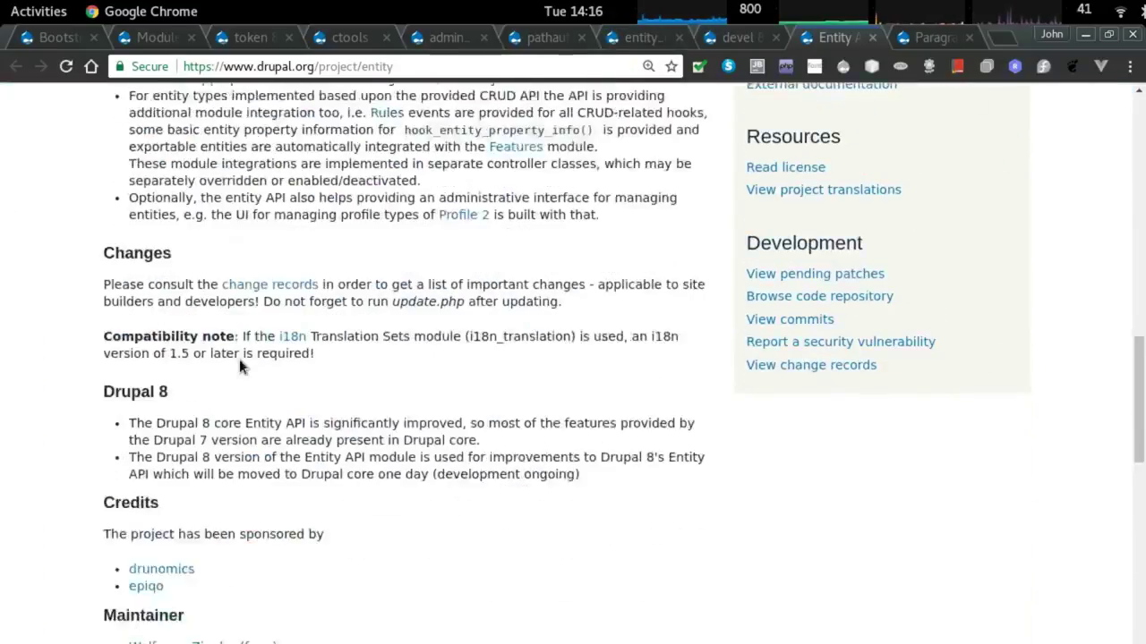
left_click(170, 348)
key("ctrl+Tab")
scroll(224, 349, "down", 15)
scroll(228, 355, "down", 15)
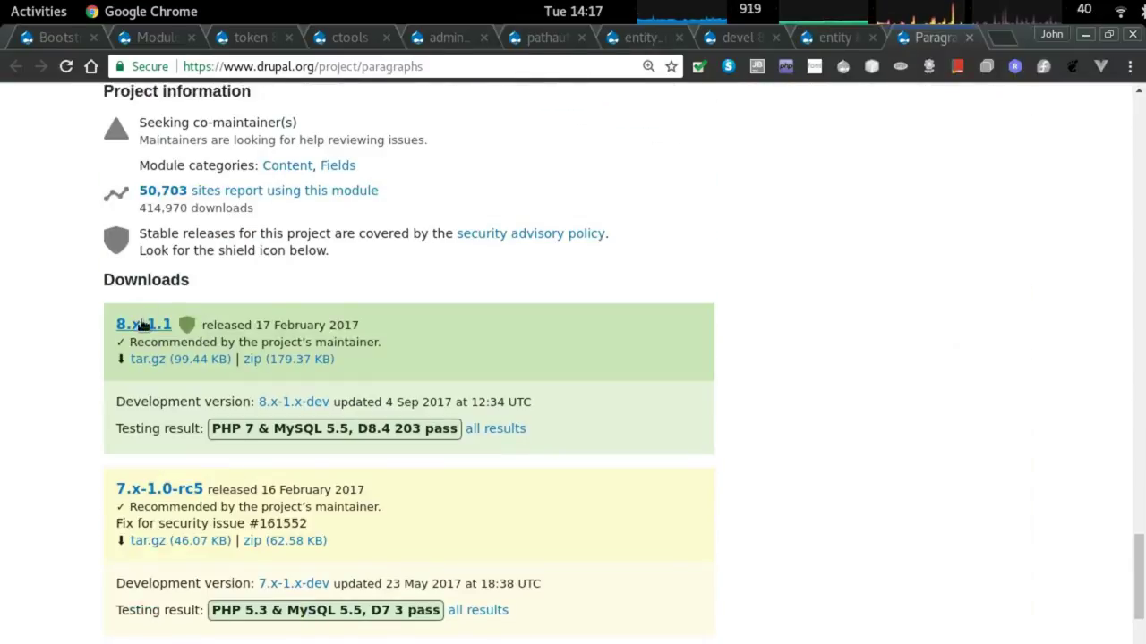
left_click(141, 325)
key("ctrl+shift+Tab")
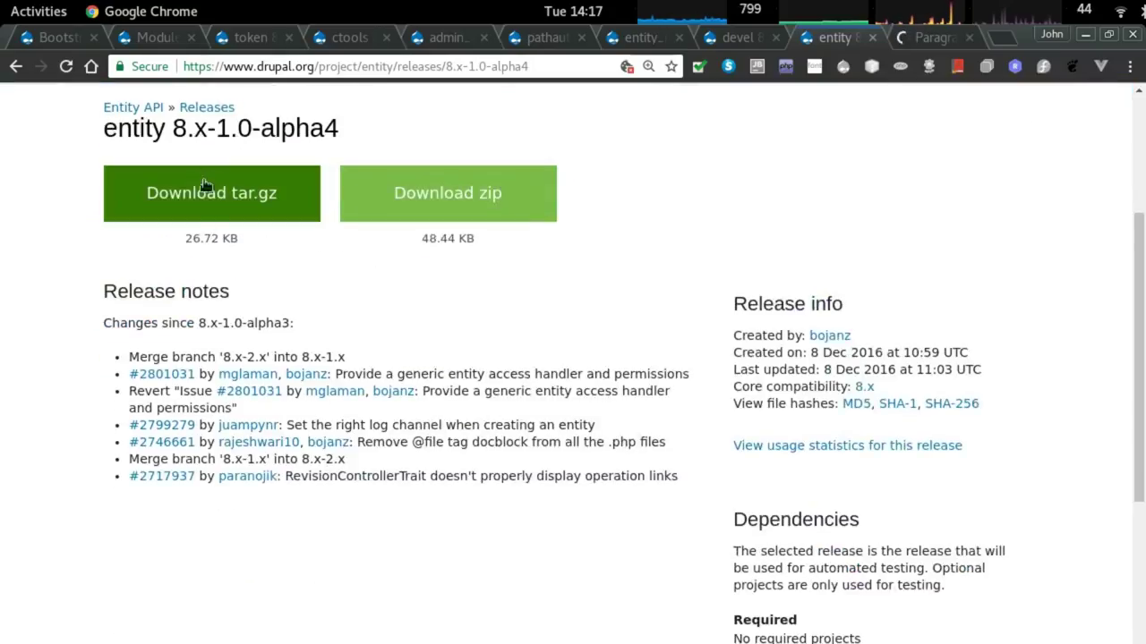
key("ctrl+Tab")
scroll(204, 327, "down", 1)
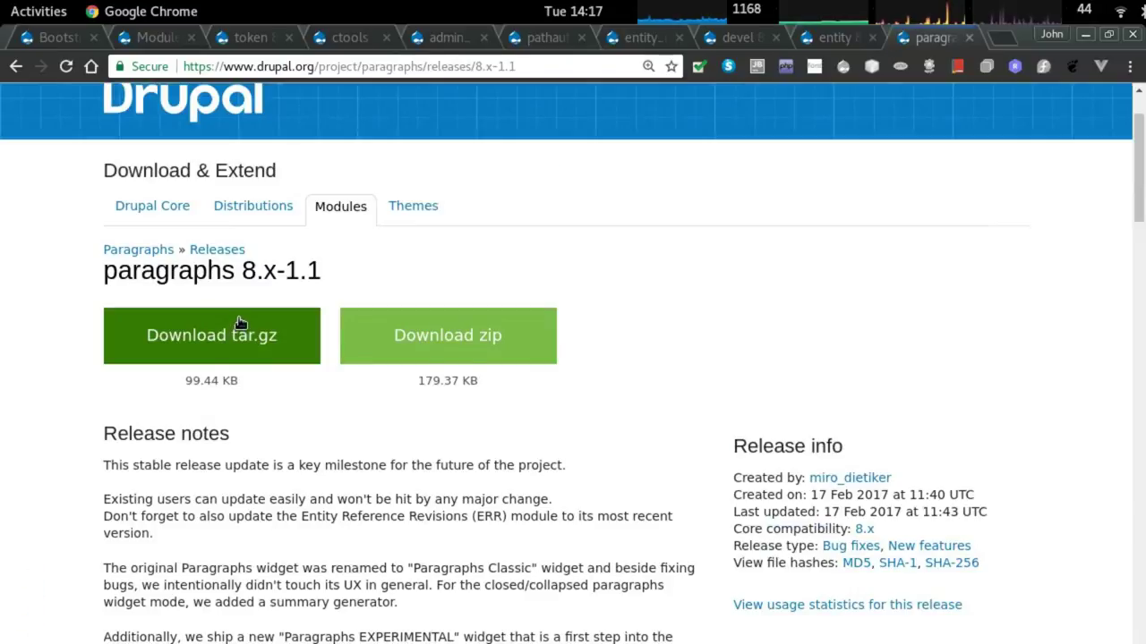
key("ctrl+shift+Tab")
key("ctrl+shift+Tab")
key("ctrl+shift+Tab")
key("ctrl+shift+Tab")
key("ctrl+shift+Tab")
key("ctrl+shift+Tab")
key("ctrl+shift+Tab")
key("ctrl+9")
- Search the module listing for 'coffee' and open its 8.x-1.0-beta2 release page
key("ctrl+Tab")
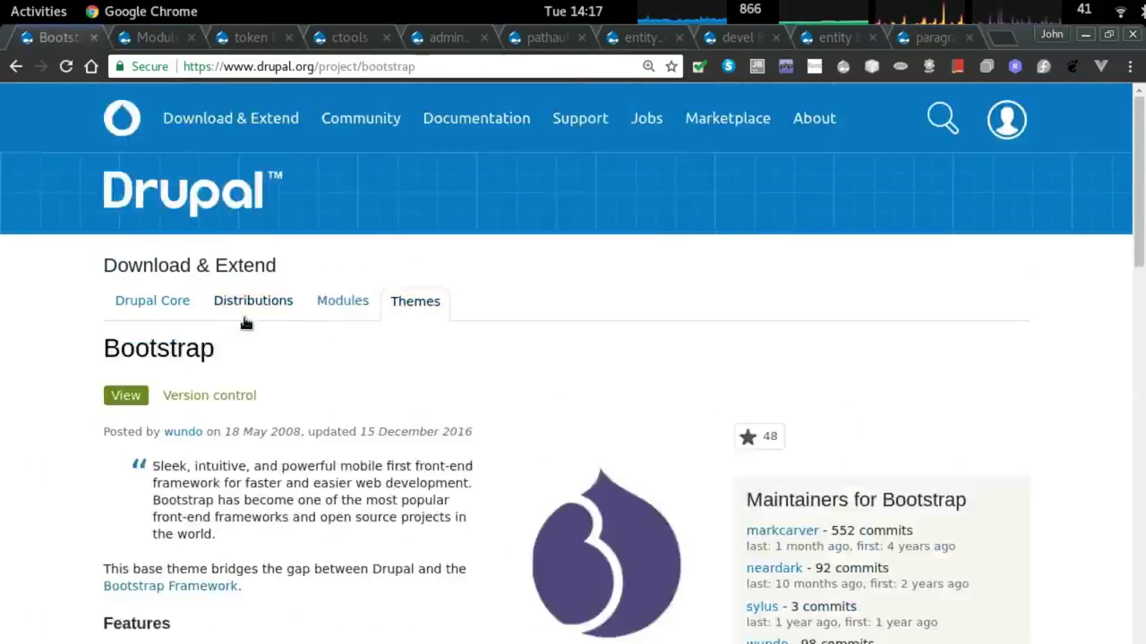
key("ctrl+Tab")
scroll(263, 304, "up", 15)
scroll(241, 275, "down", 2)
left_click(281, 494)
type("coffee")
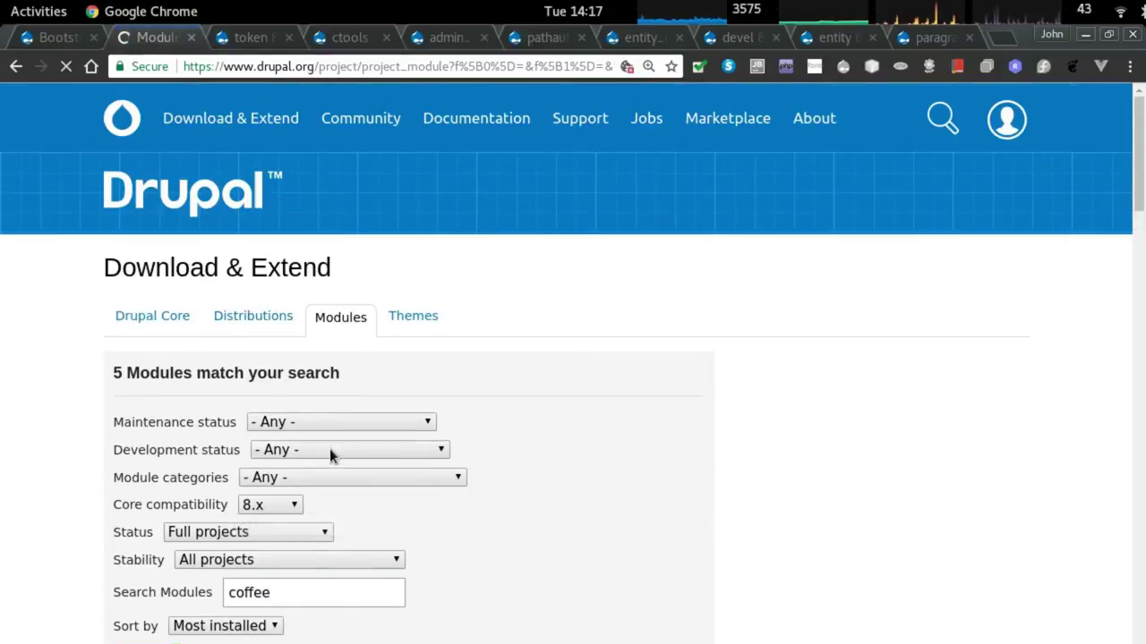
scroll(330, 448, "down", 20)
scroll(209, 388, "down", 1)
scroll(397, 427, "up", 10)
scroll(397, 427, "down", 10)
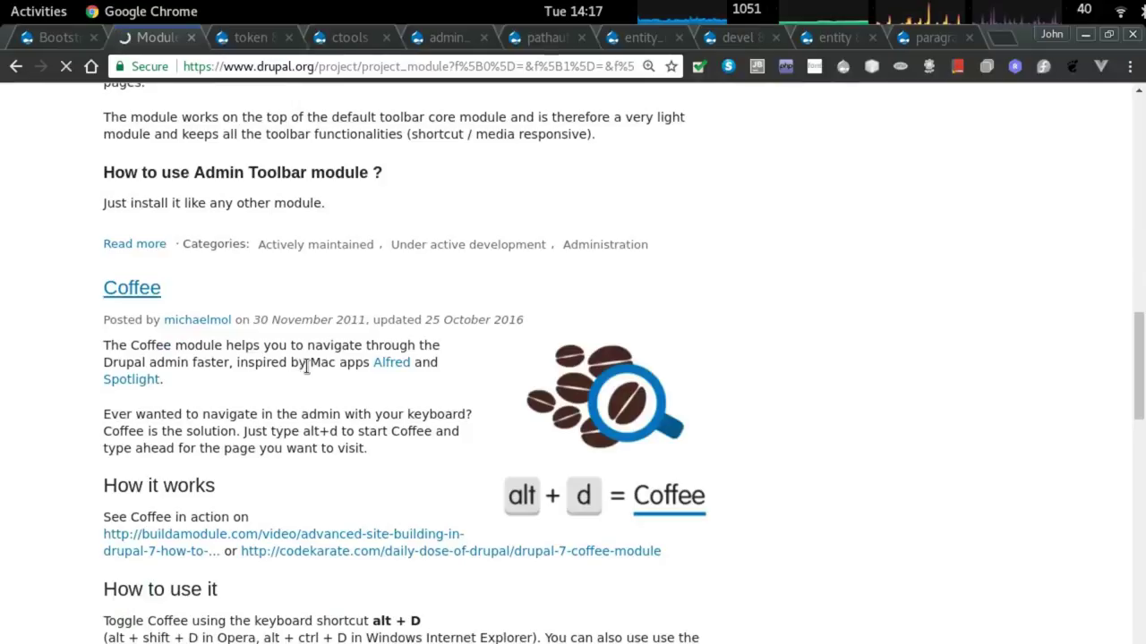
scroll(305, 364, "down", 15)
left_click(219, 433)
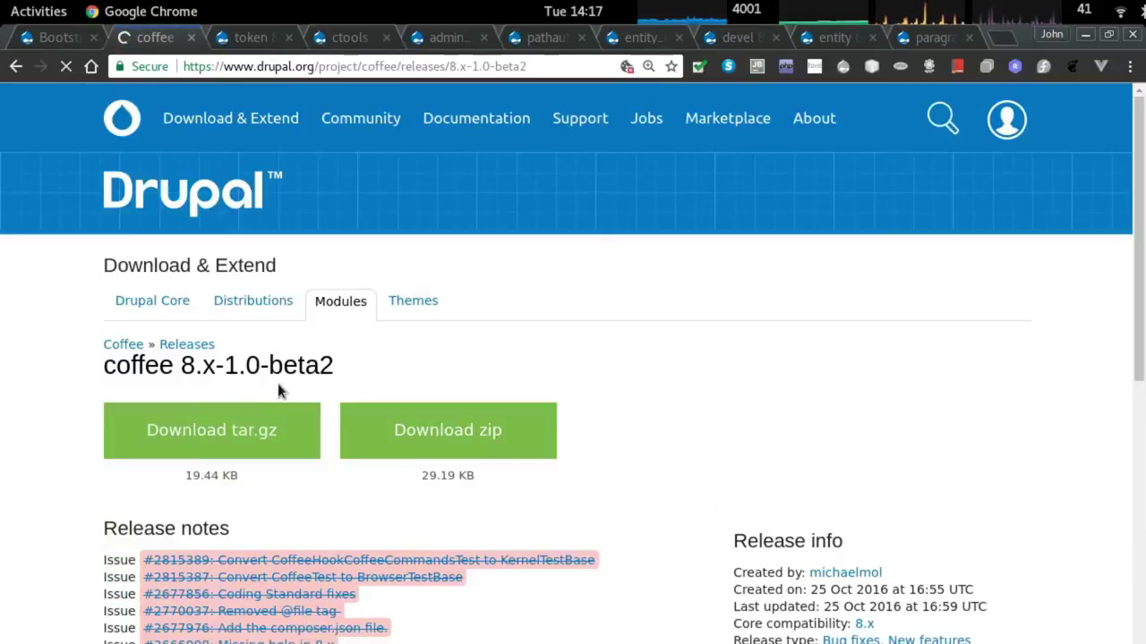
scroll(208, 387, "down", 1)
key("ctrl+Tab")
key("ctrl+Tab")
key("ctrl+Tab")
key("ctrl+Tab")
key("ctrl+Tab")
key("ctrl+Tab")
key("ctrl+Tab")
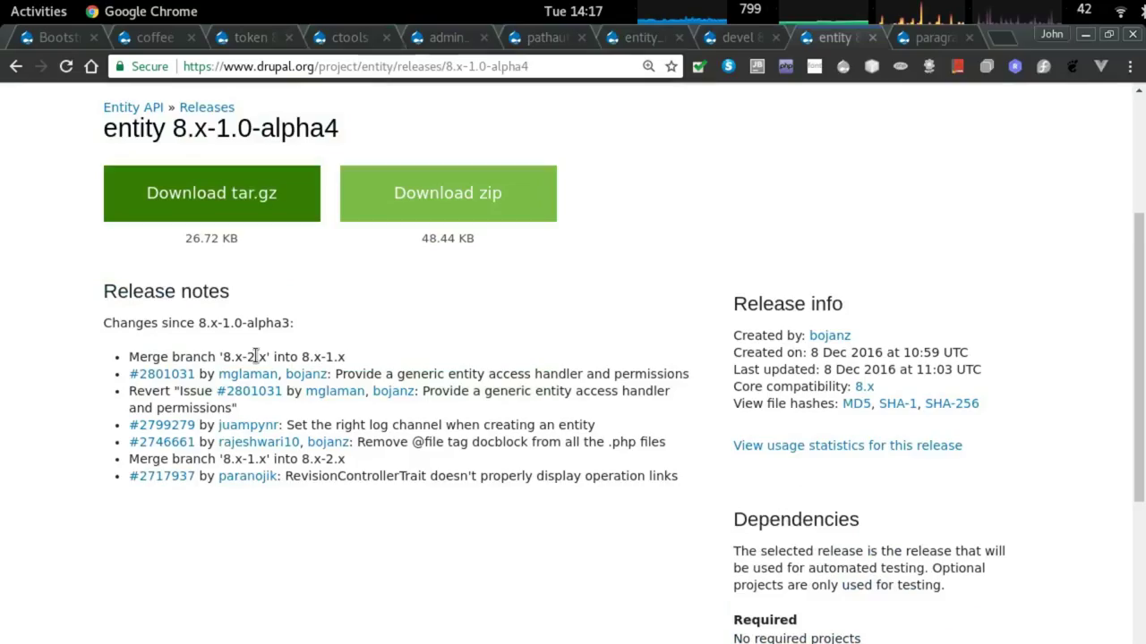
key("ctrl+Tab")
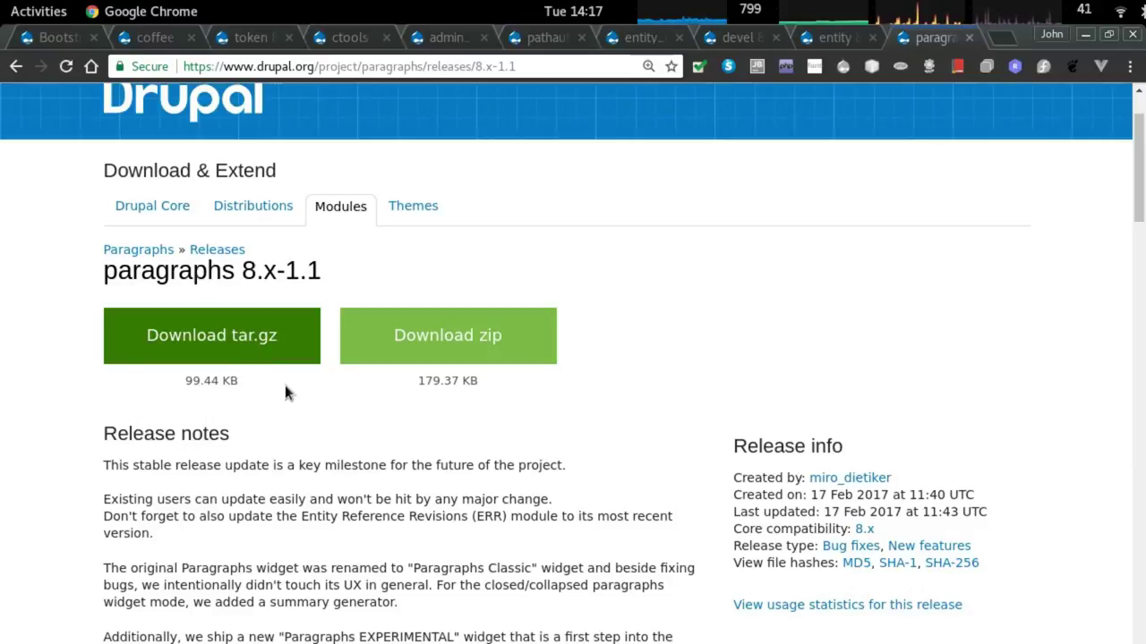
- In a terminal, extract the drupal-8.3.7 tar.gz archive into public_html
key("alt+Tab")
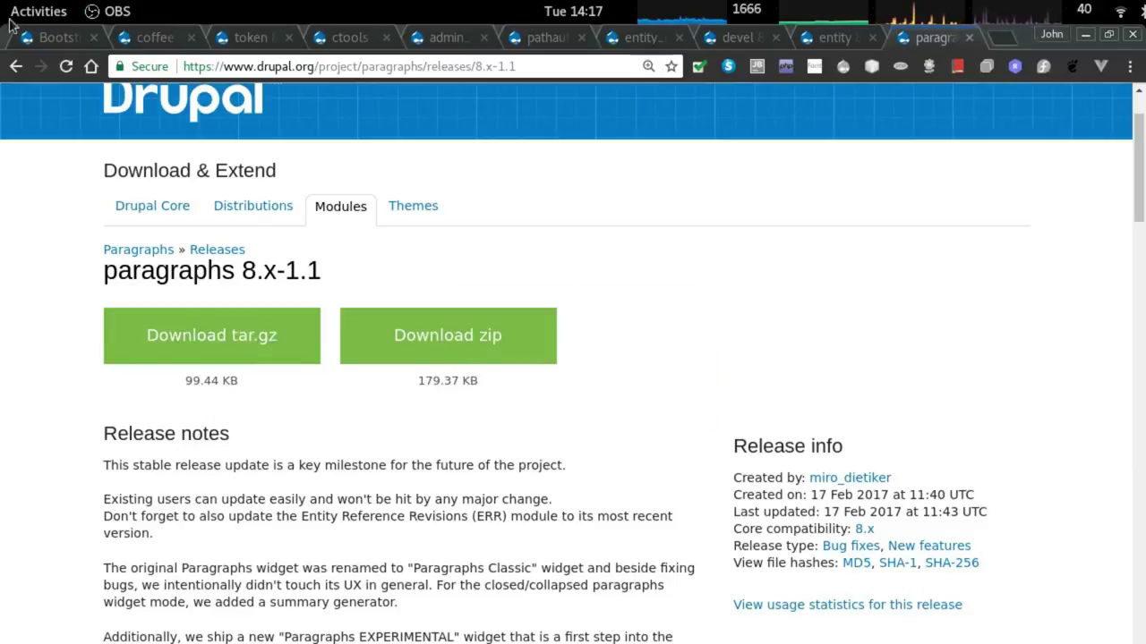
mouse_move(2, 2)
left_click(36, 391)
type("cd")
key("Return")
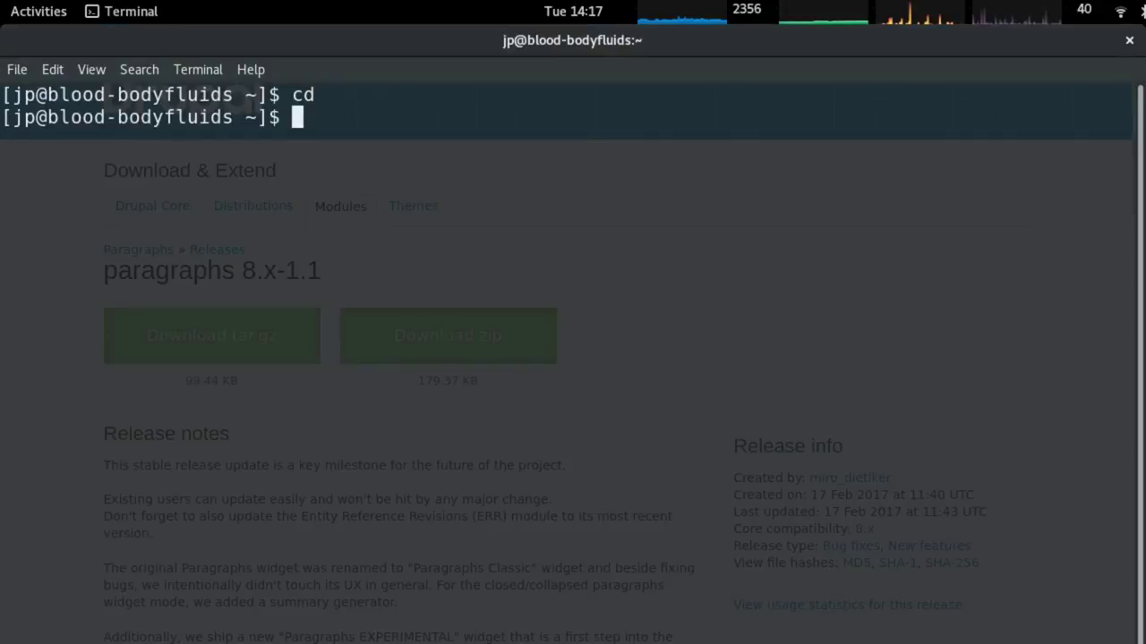
type("cd public_html/")
key("Return")
type("t")
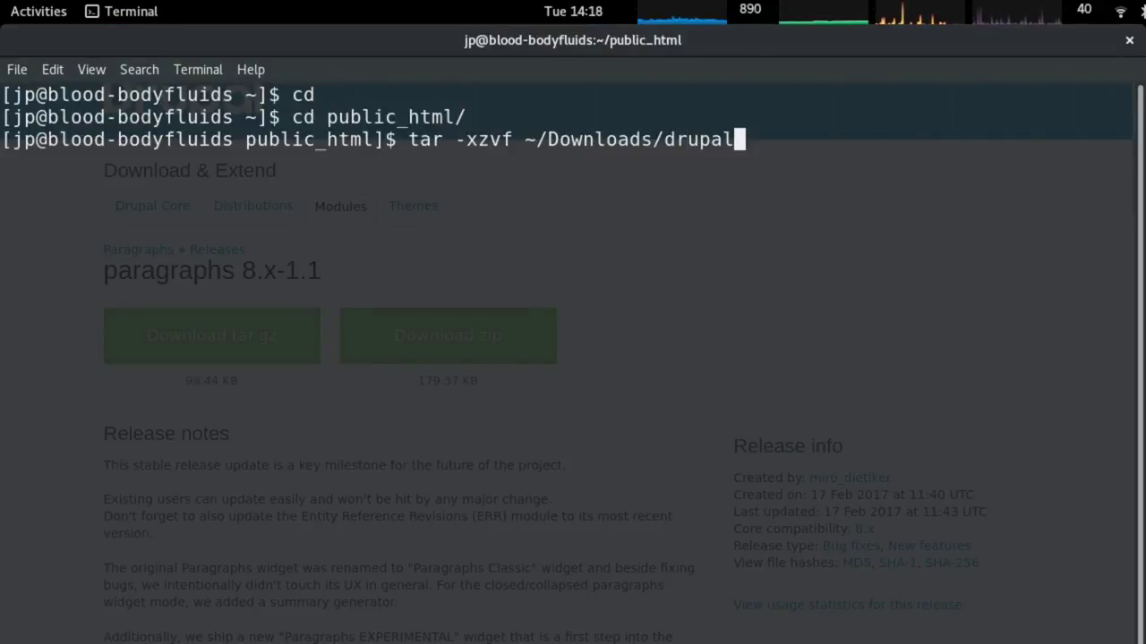
type("ar -xzvf ~/Downloads/drupal")
key("Tab")
key("Tab")
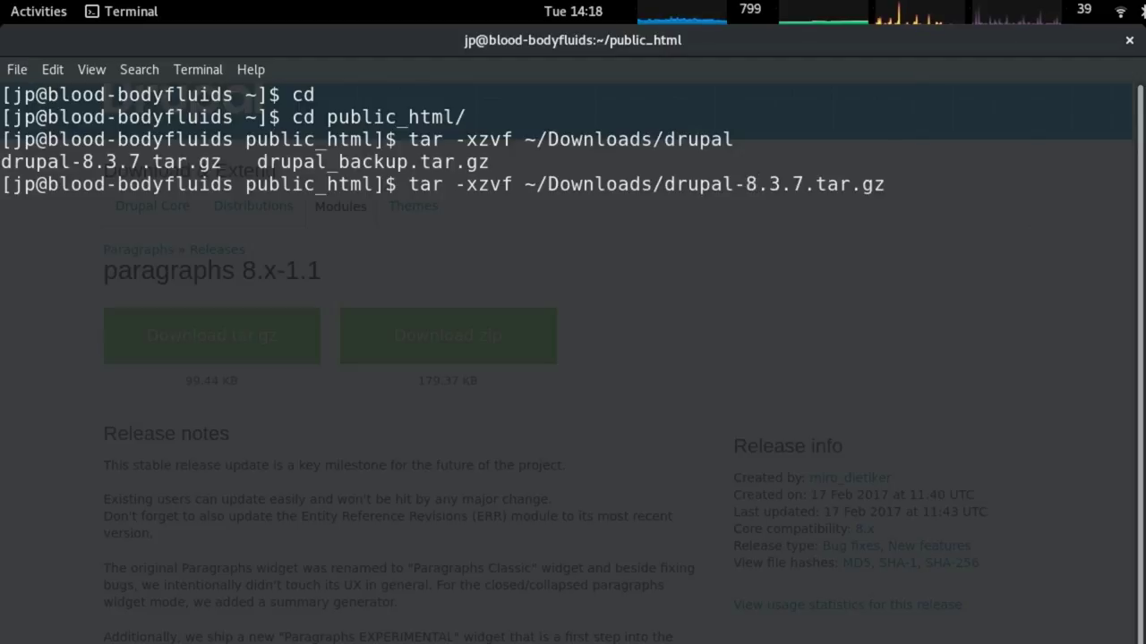
key("Return")
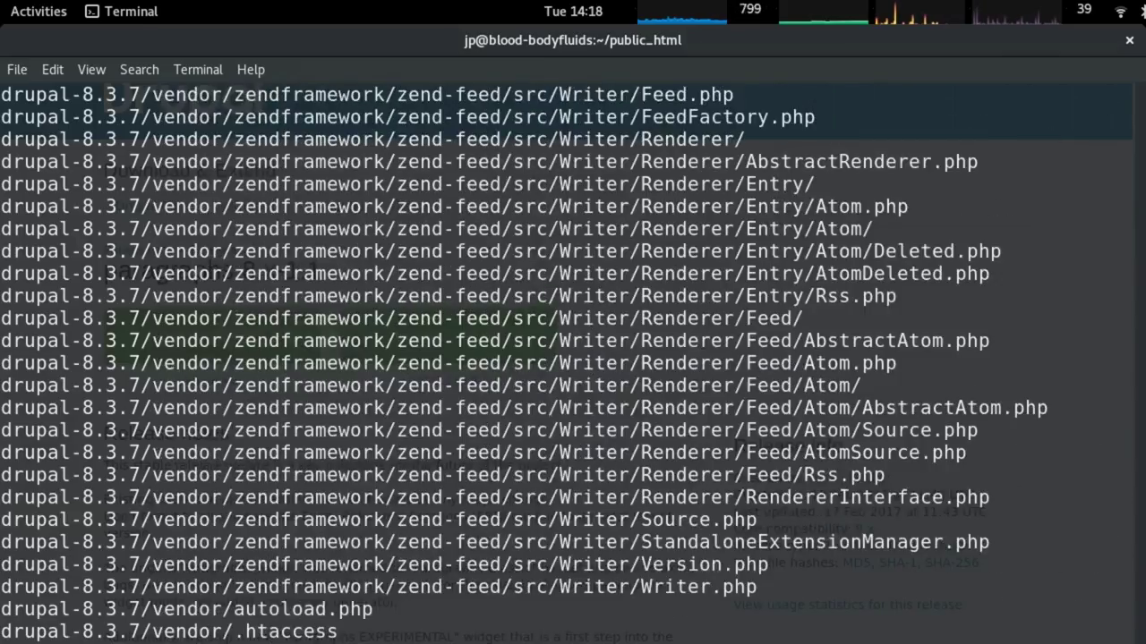
- Load localhost/~jp/drupal in a new browser window
key("alt+Tab")
key("alt+Tab")
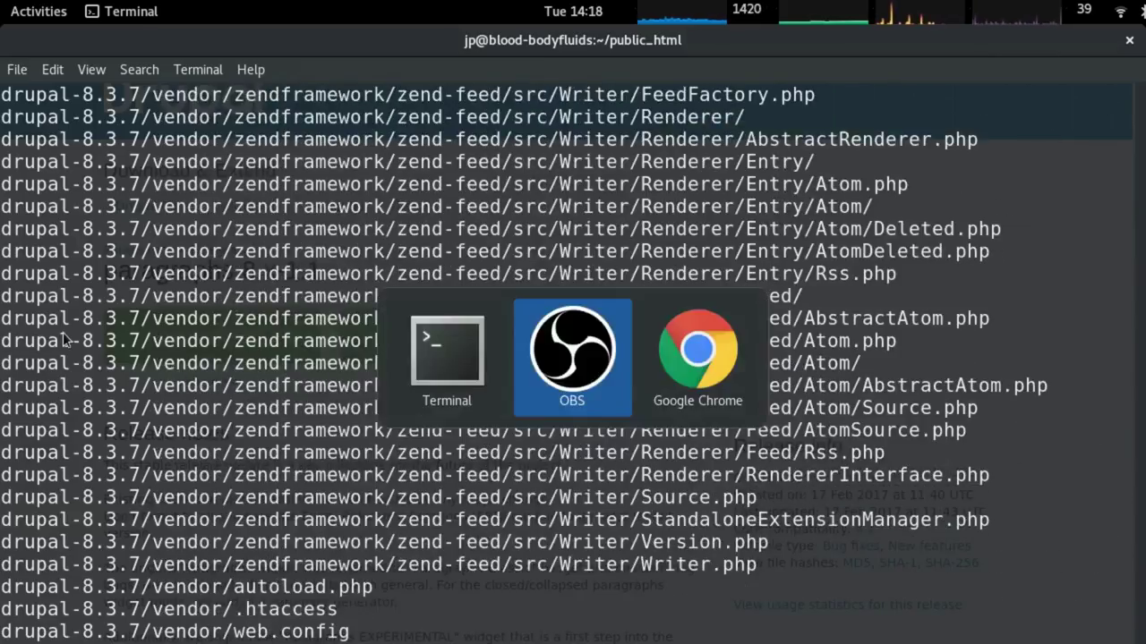
key("ctrl+n")
type("localhost")
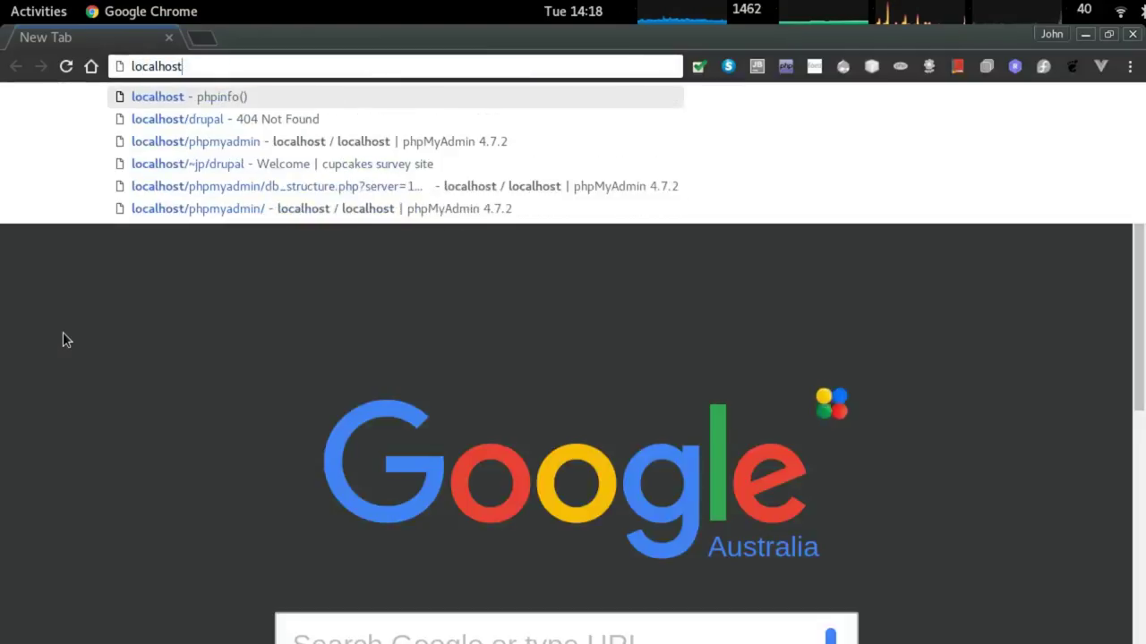
type("/~jp/drupal")
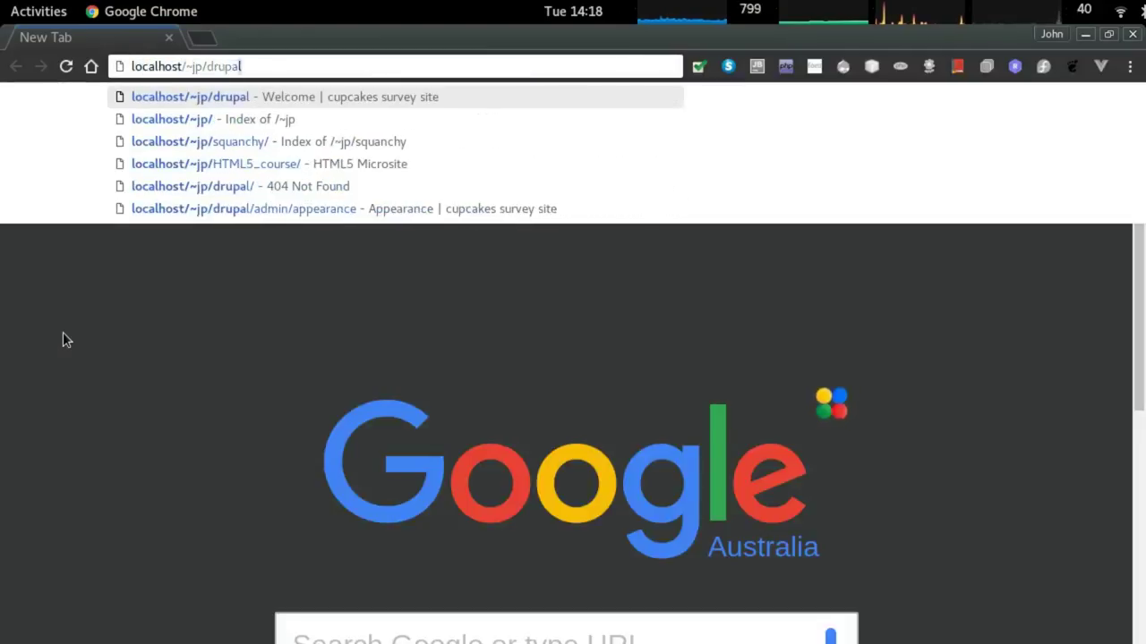
key("Return")
- Continue the installer with the Standard profile and inspect the file system and settings file errors
left_click(528, 410)
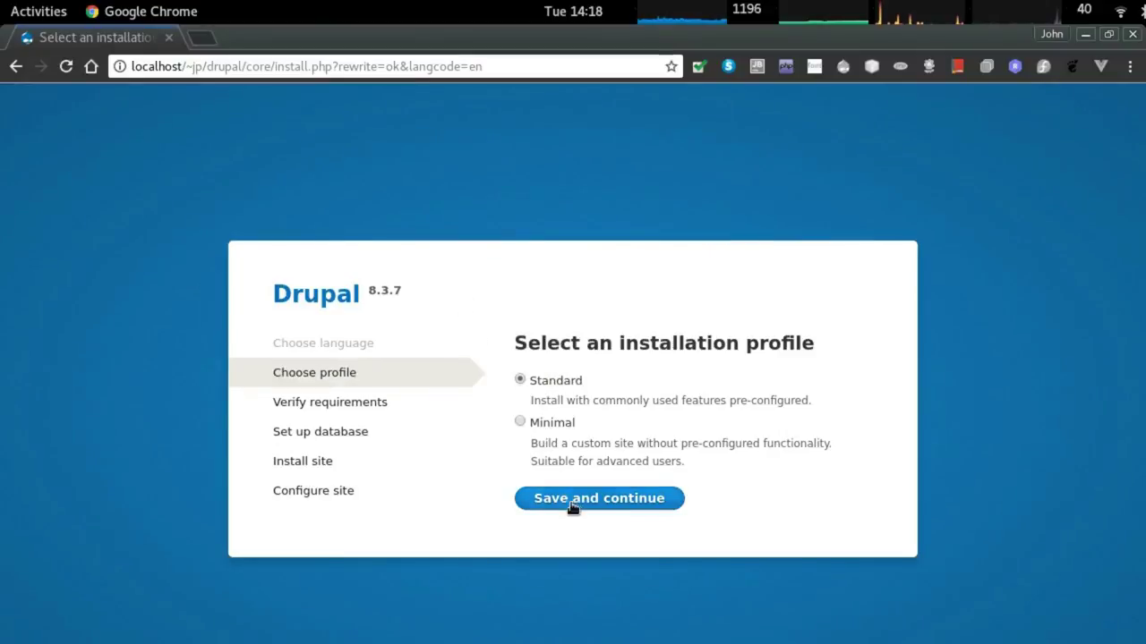
left_click(573, 501)
triple_click(615, 313)
scroll(606, 391, "down", 1)
double_click(591, 433)
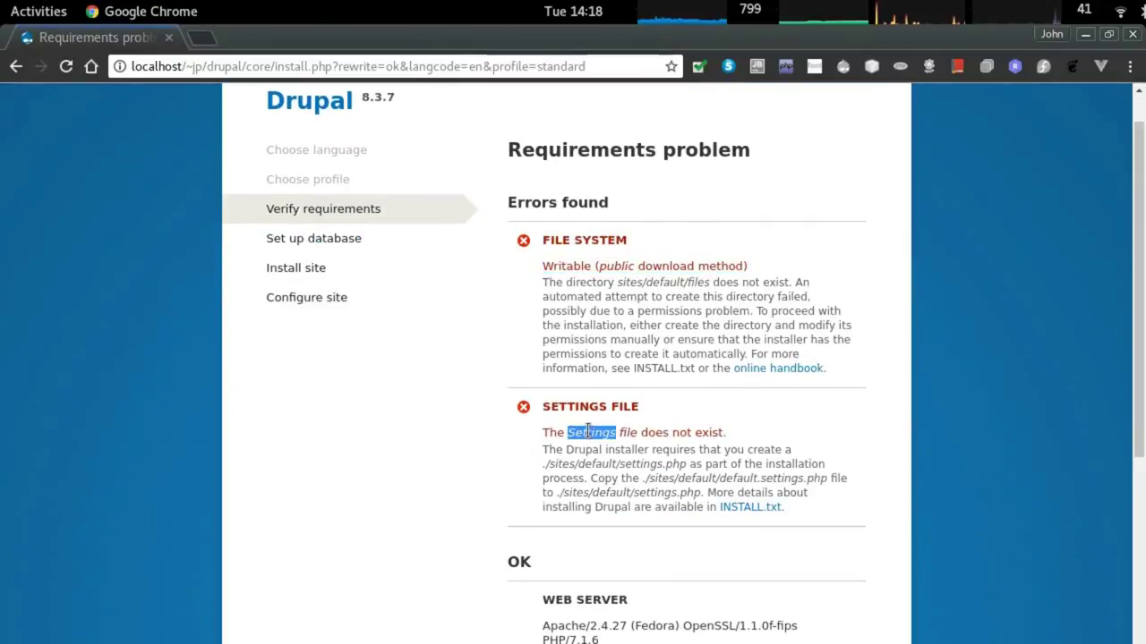
triple_click(591, 432)
key("alt+Tab")
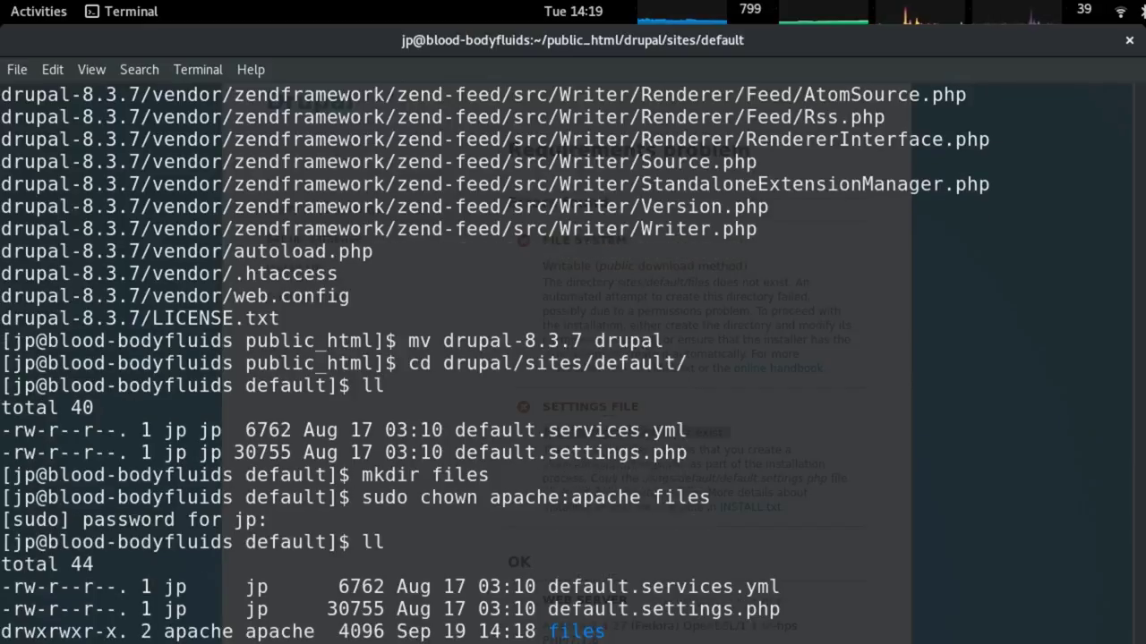
- Recheck the installer's file system error and select the sites/default/files path
key("alt+Tab")
scroll(546, 405, "down", 5)
scroll(546, 404, "down", 3)
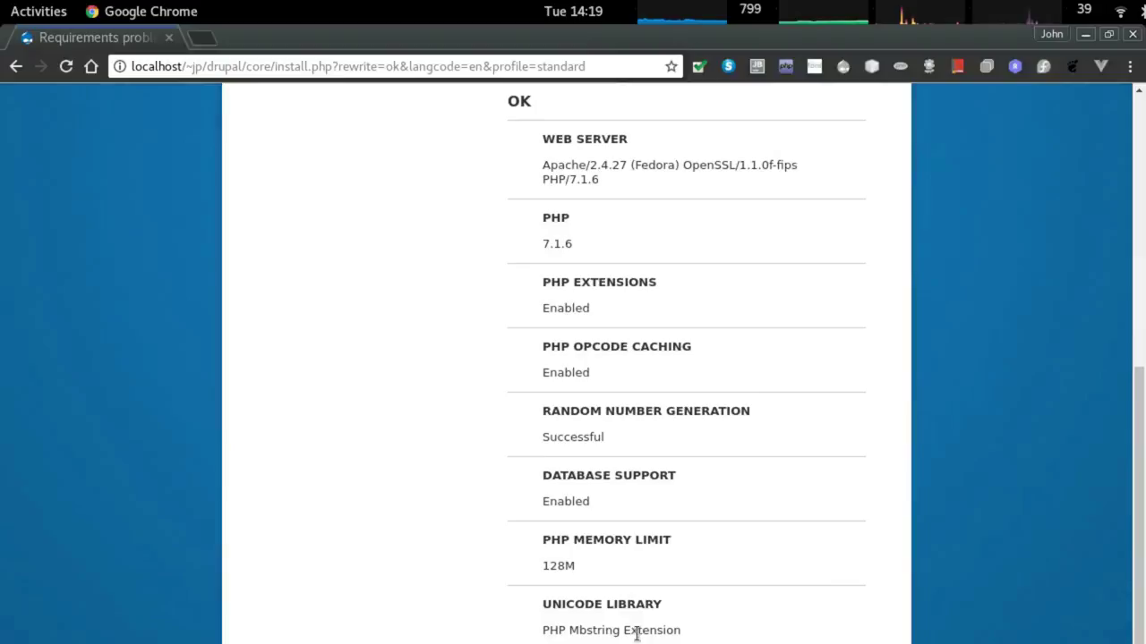
scroll(819, 498, "up", 5)
triple_click(639, 309)
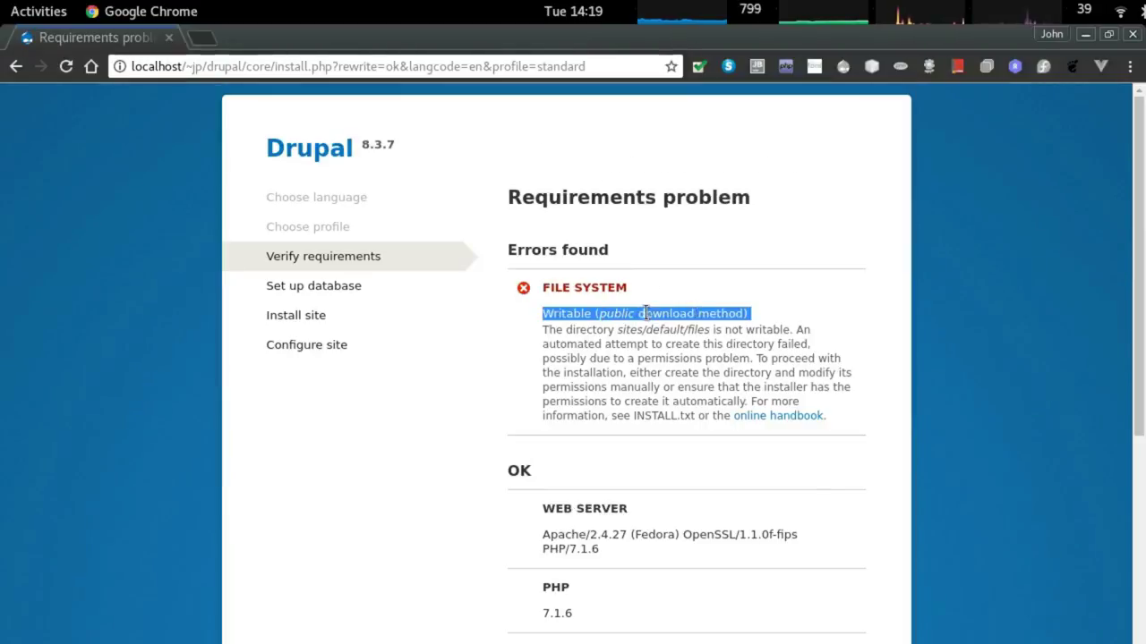
left_click_drag(617, 329, 718, 331)
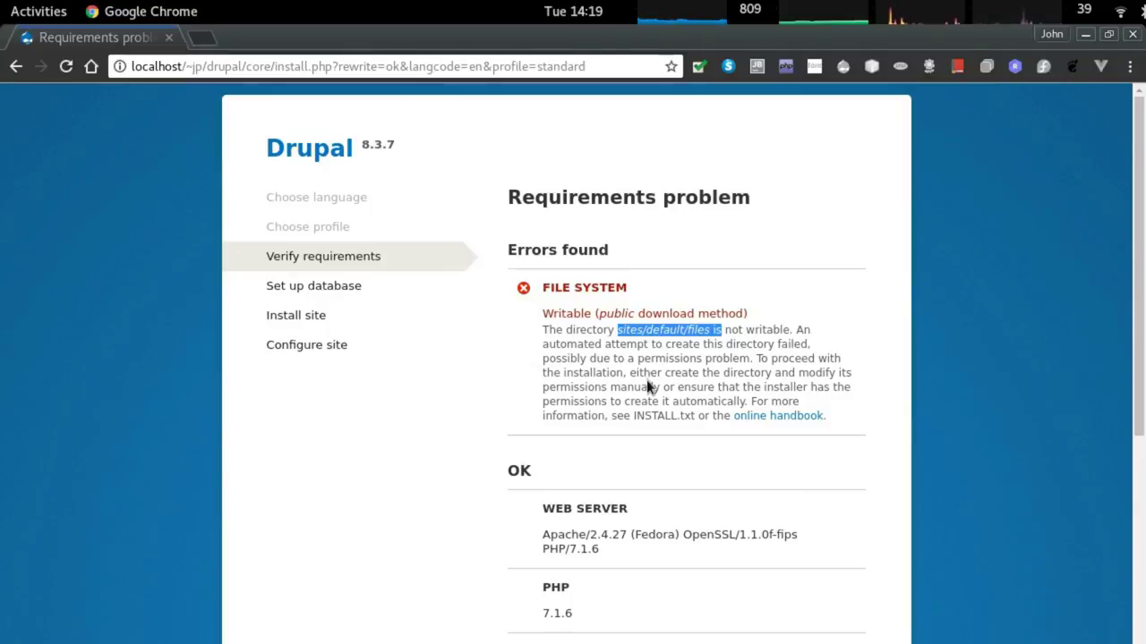
- Change into the files directory in the terminal and search Activities for SELinux tools
key("alt+Tab")
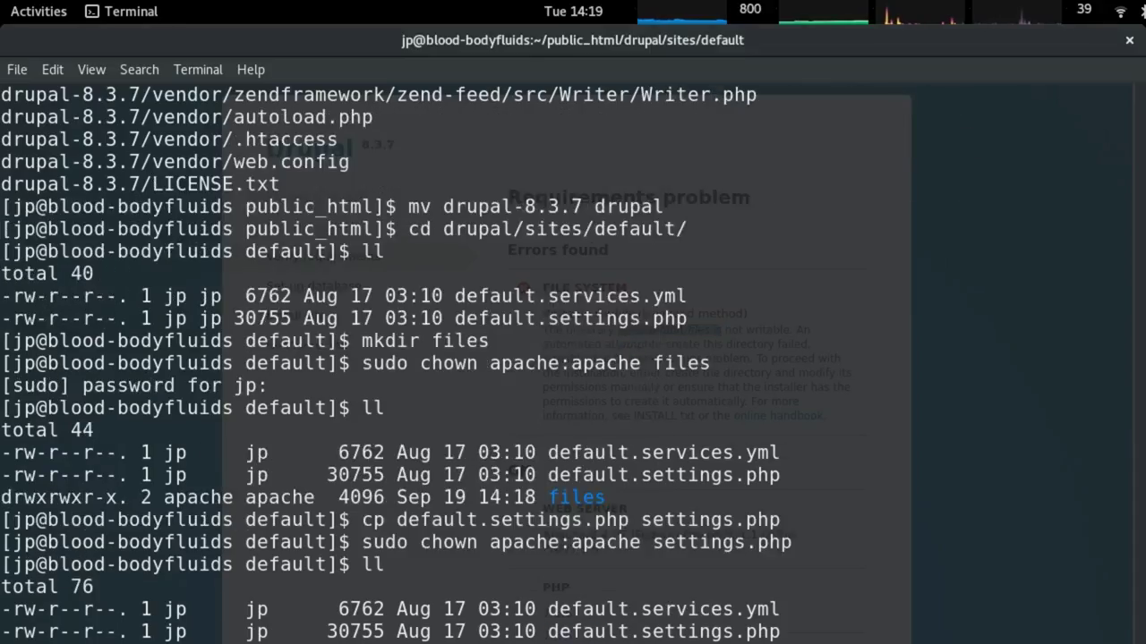
type("cd files/")
key("Return")
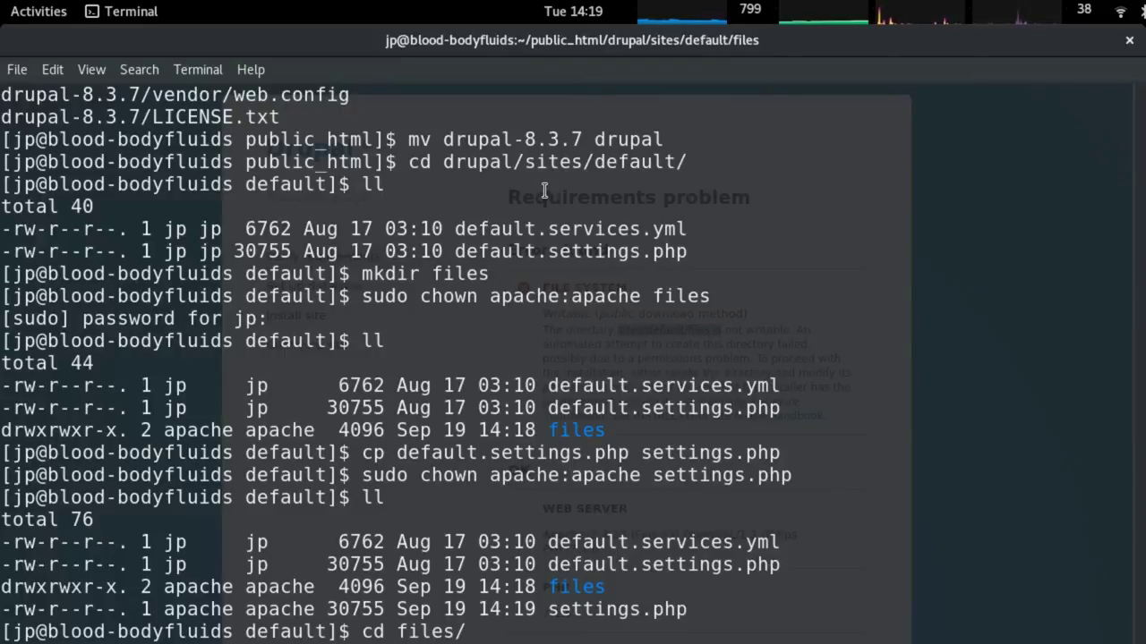
key("super")
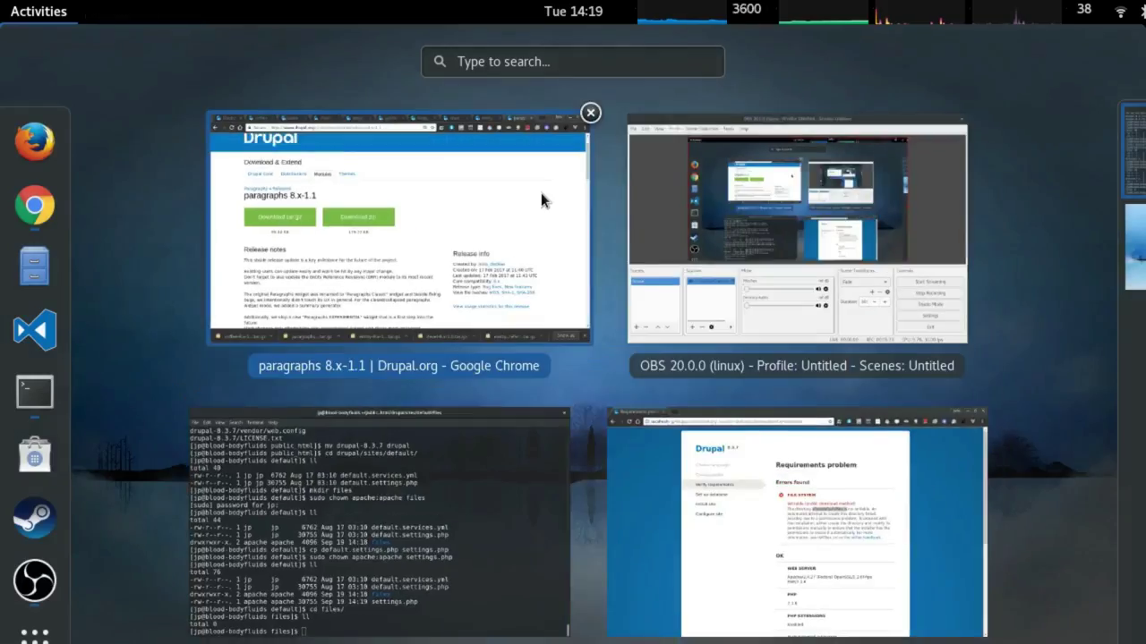
- Launch SELinux Troubleshooter, review the httpd alert details, and copy the suggested semanage fcontext command
type("sel")
left_click(541, 193)
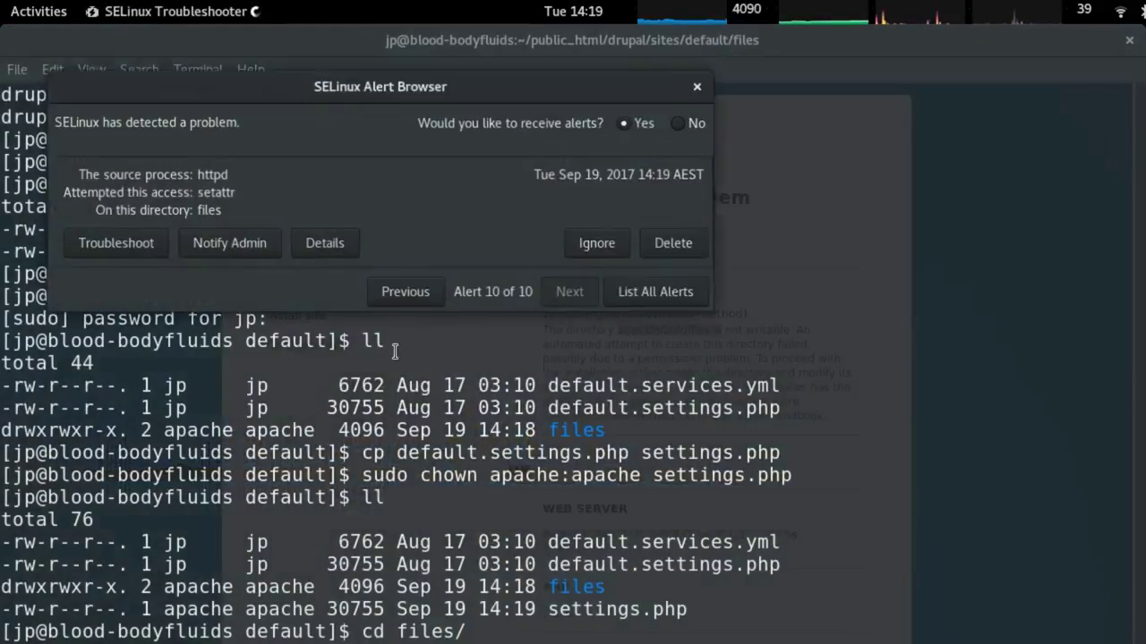
left_click(325, 247)
scroll(333, 517, "down", 10)
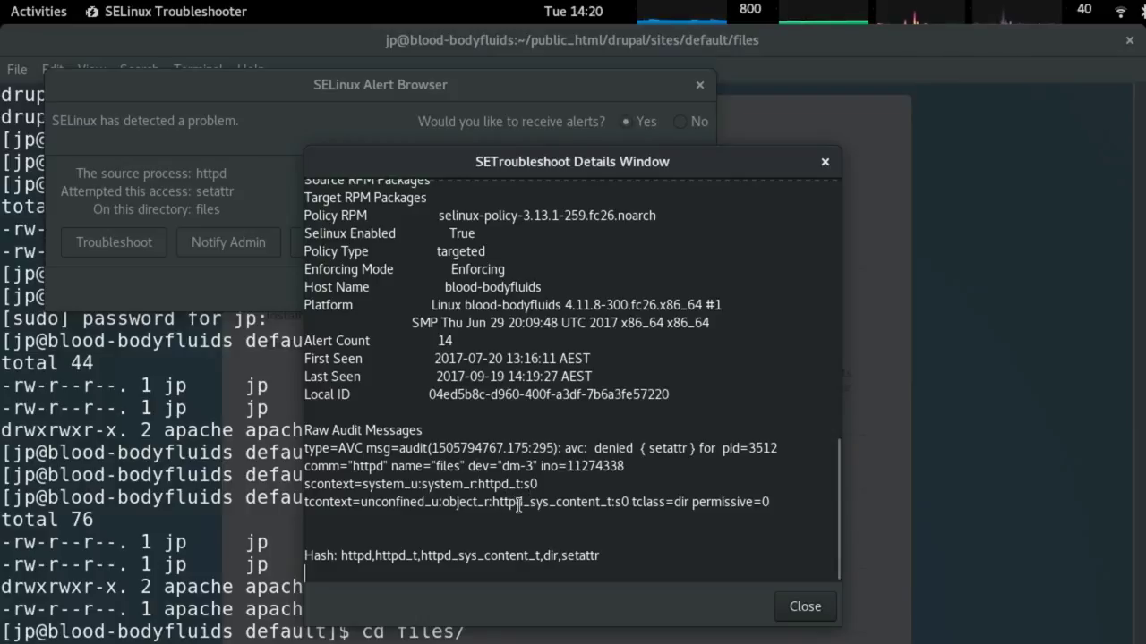
scroll(536, 488, "up", 5)
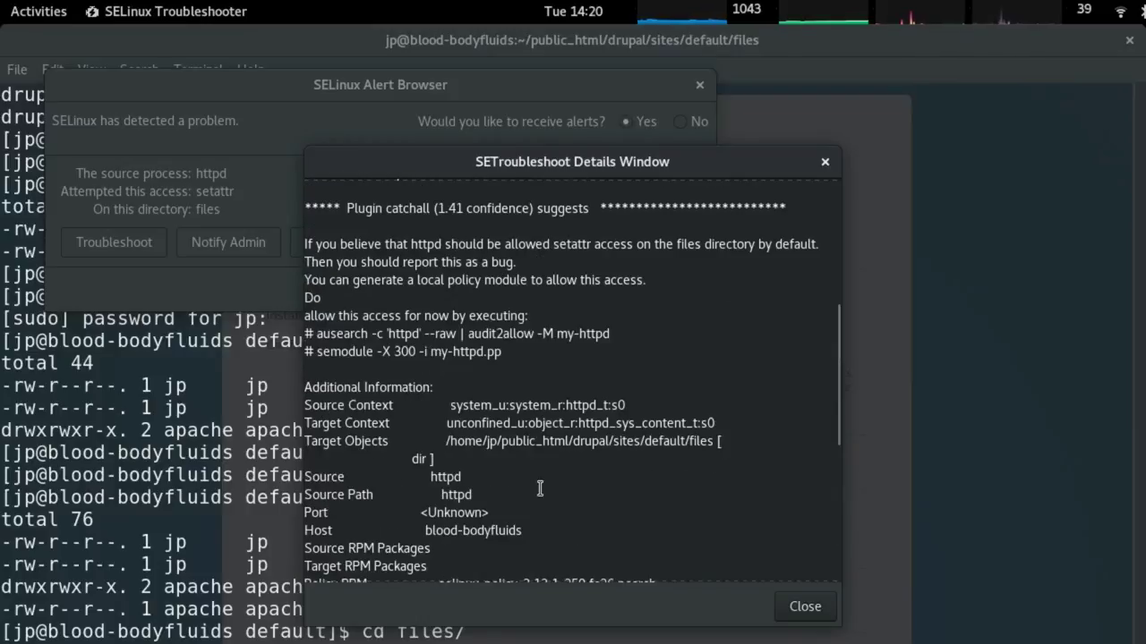
scroll(539, 488, "up", 1)
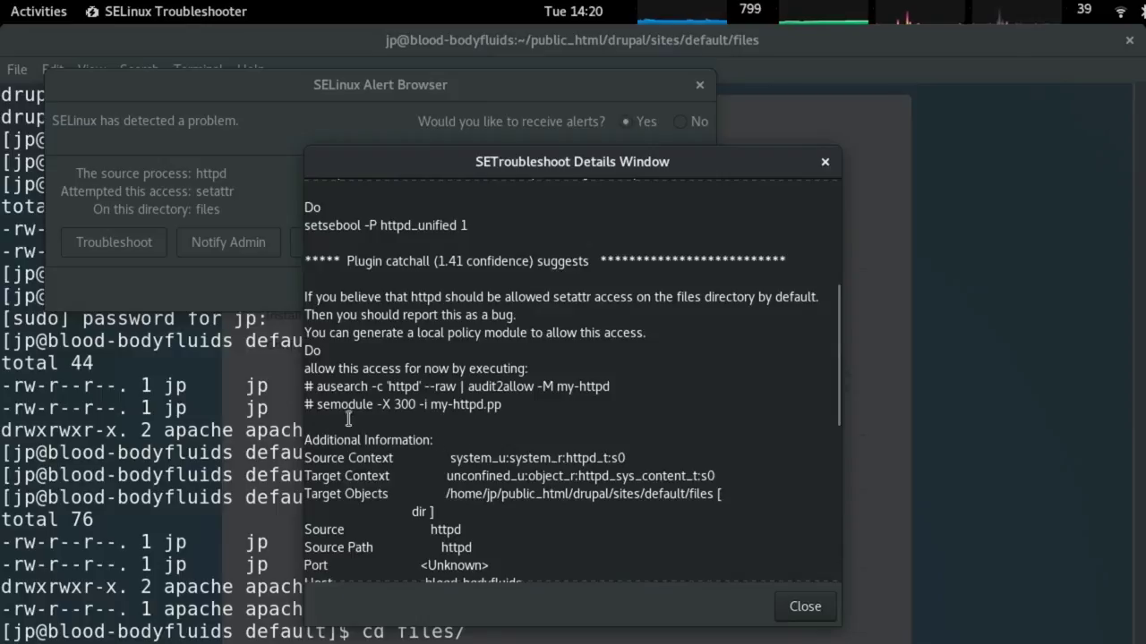
scroll(376, 423, "up", 3)
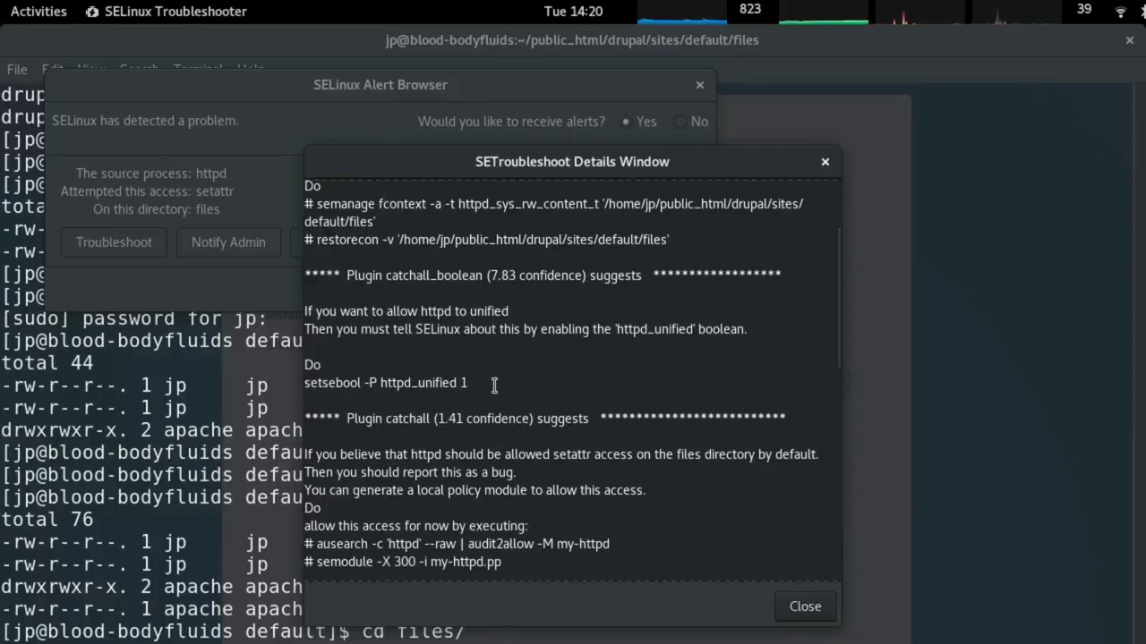
scroll(493, 385, "up", 3)
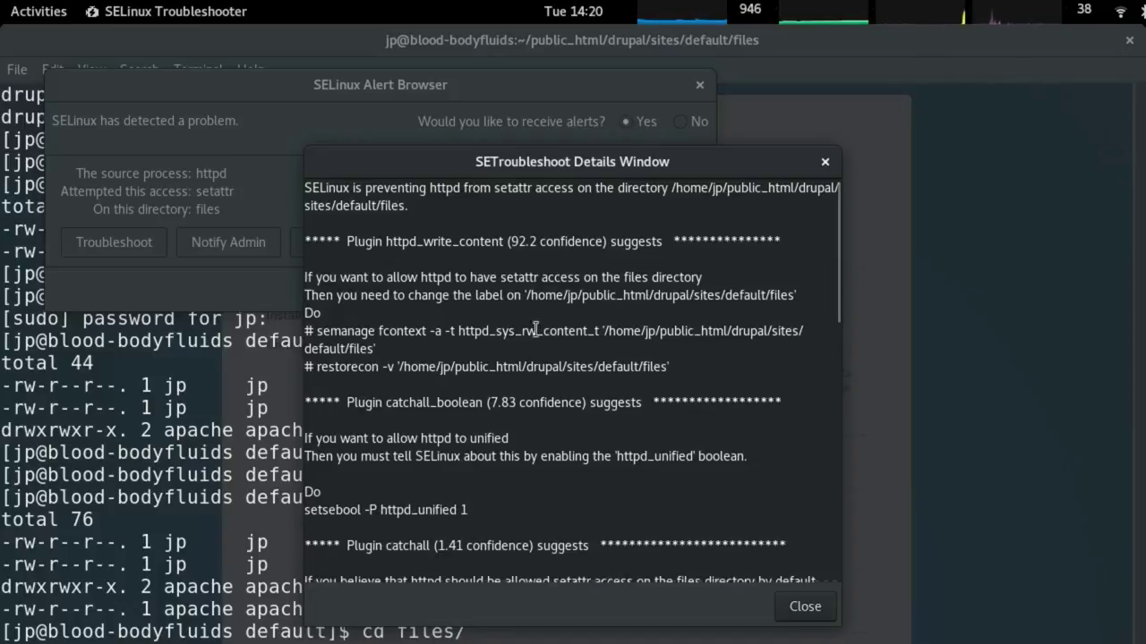
left_click_drag(317, 331, 391, 351)
right_click(391, 352)
left_click(438, 443)
- List the files directory contents with ll in the terminal, then recheck the Drupal installer
left_click(183, 484)
right_click(156, 466)
key("Escape")
key("Return")
type("ll")
key("Return")
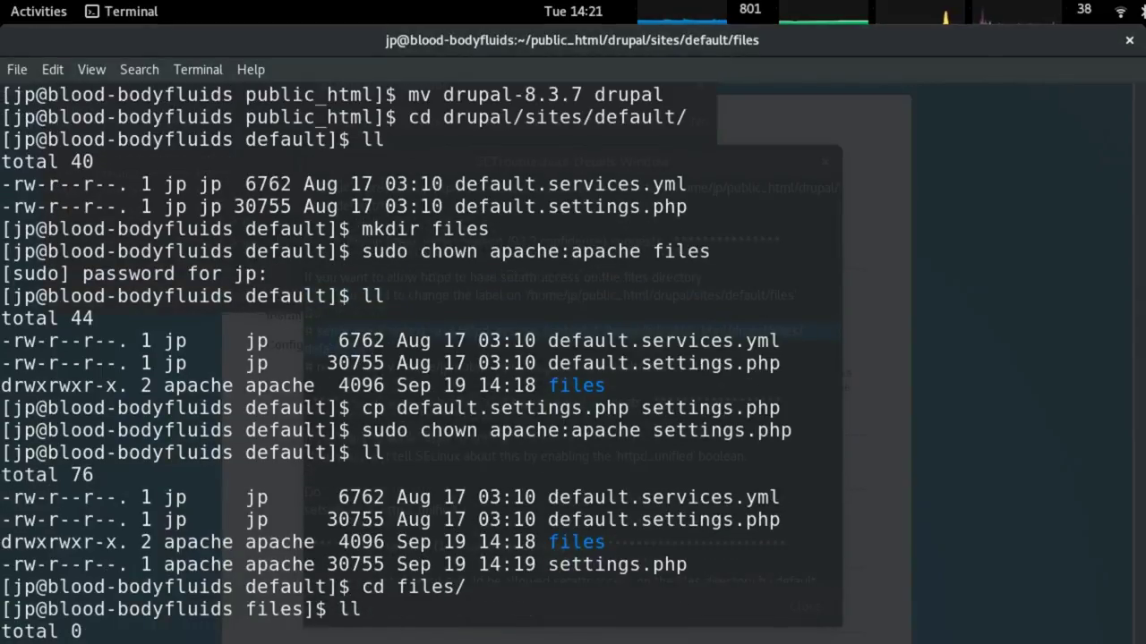
key("alt+Tab")
key("alt+Tab")
scroll(556, 504, "down", 6)
scroll(725, 485, "up", 6)
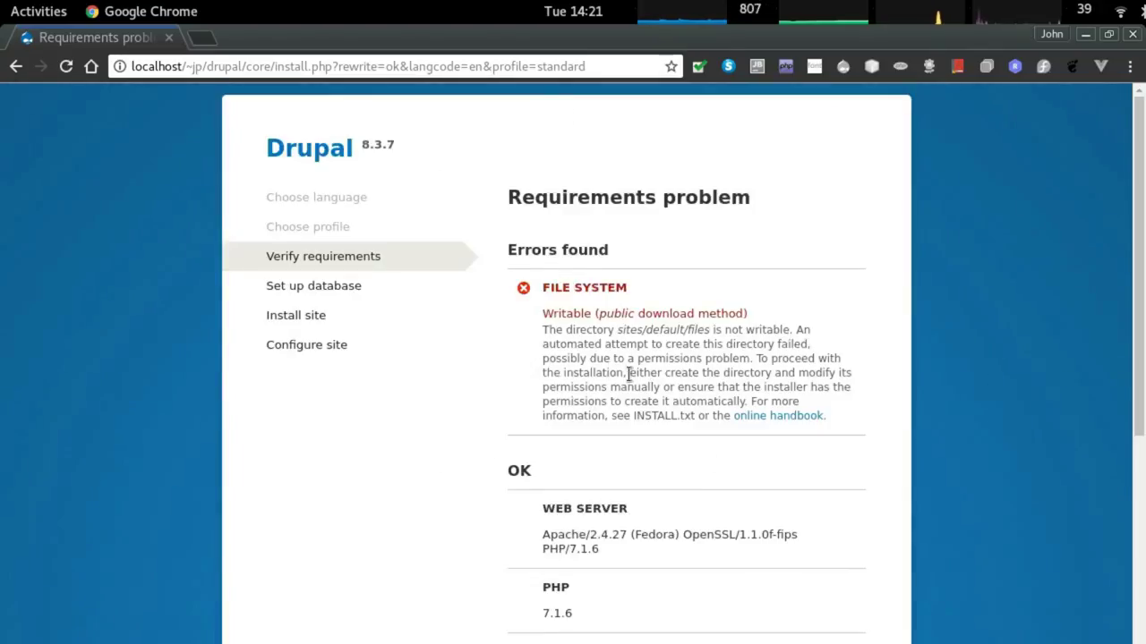
- Paste the semanage fcontext command at the terminal prompt, list /var/log, and return to the troubleshooter details
key("alt+Tab")
key("ctrl+shift+v")
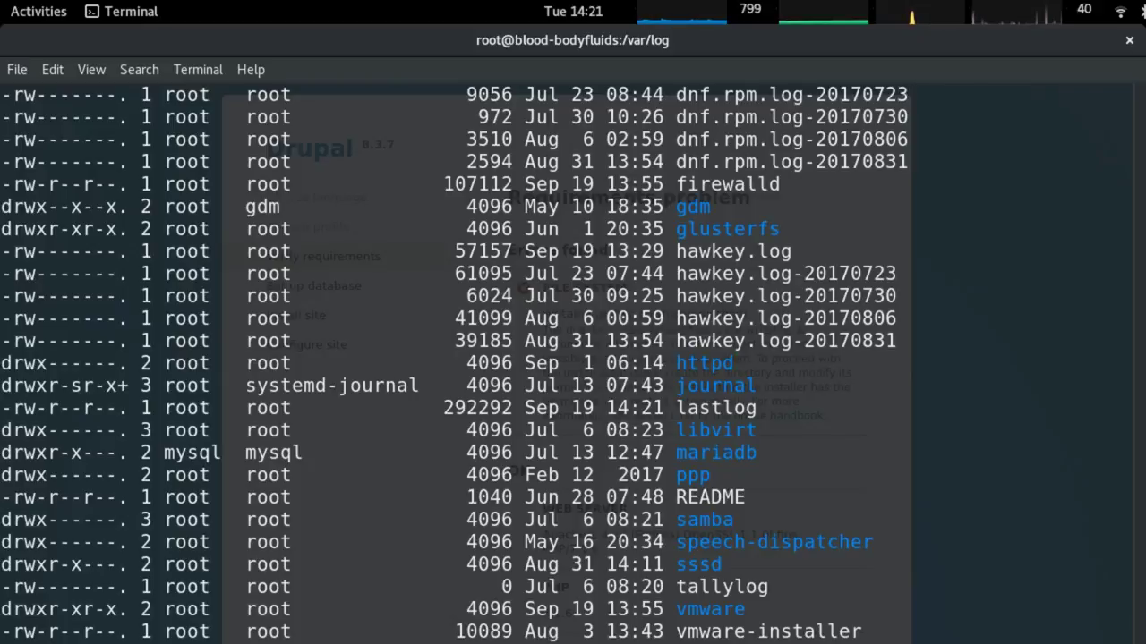
type("ls")
key("Return")
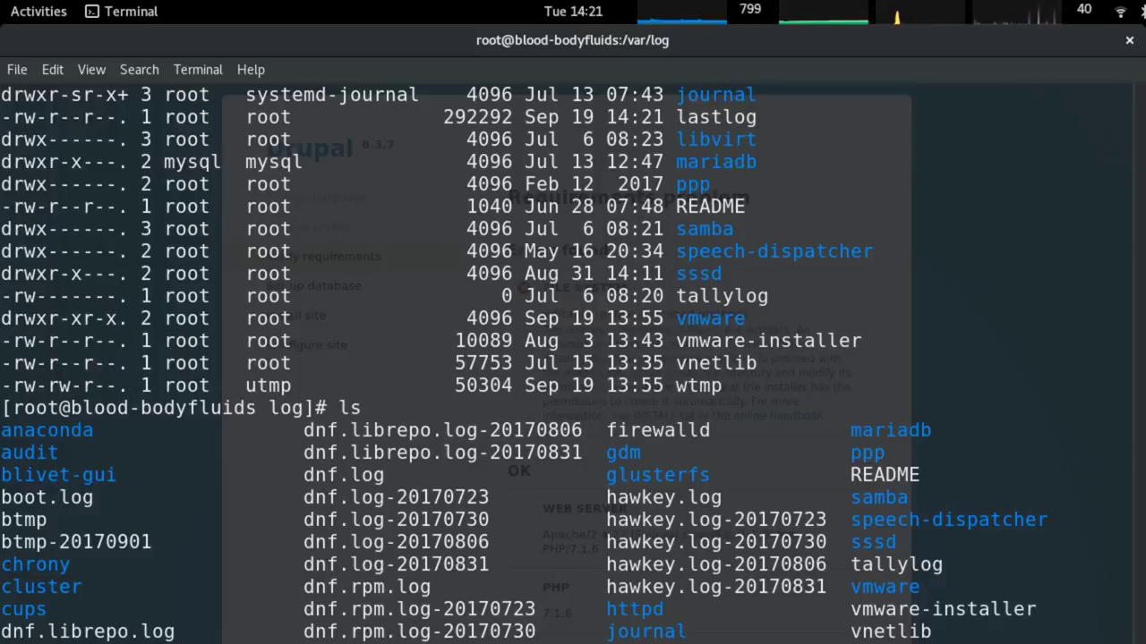
key("alt+Tab")
key("alt+Tab")
key("Tab")
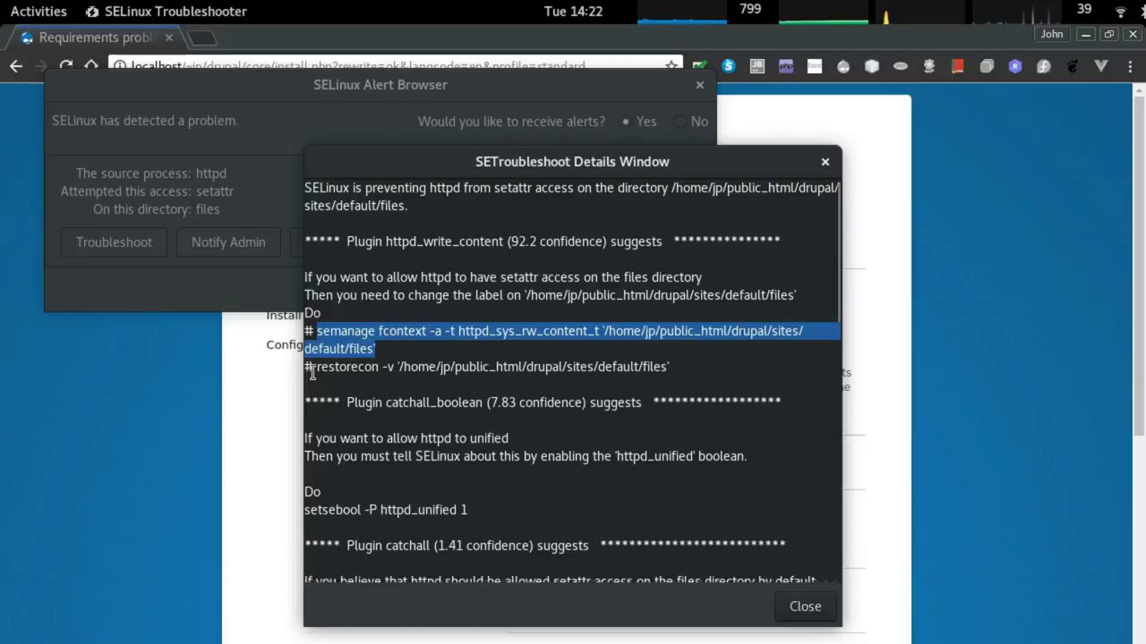
- Run the suggested restorecon command on sites/default/files, then reload the Drupal installer
left_click_drag(317, 367, 670, 367)
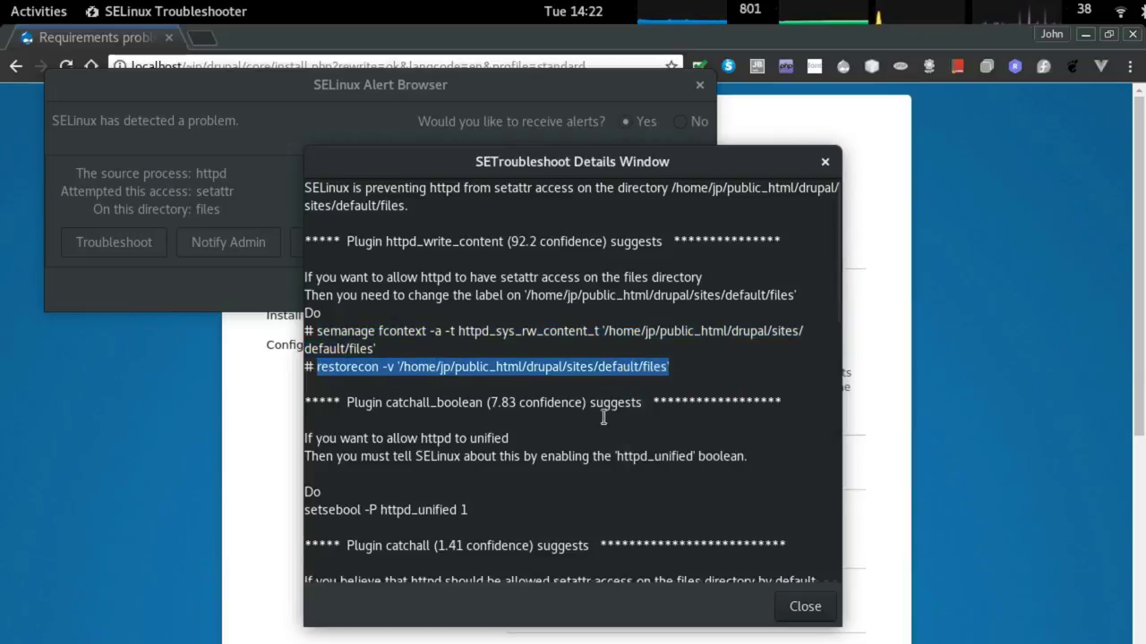
key("alt+Tab")
key("alt+Tab")
right_click(251, 538)
left_click(308, 443)
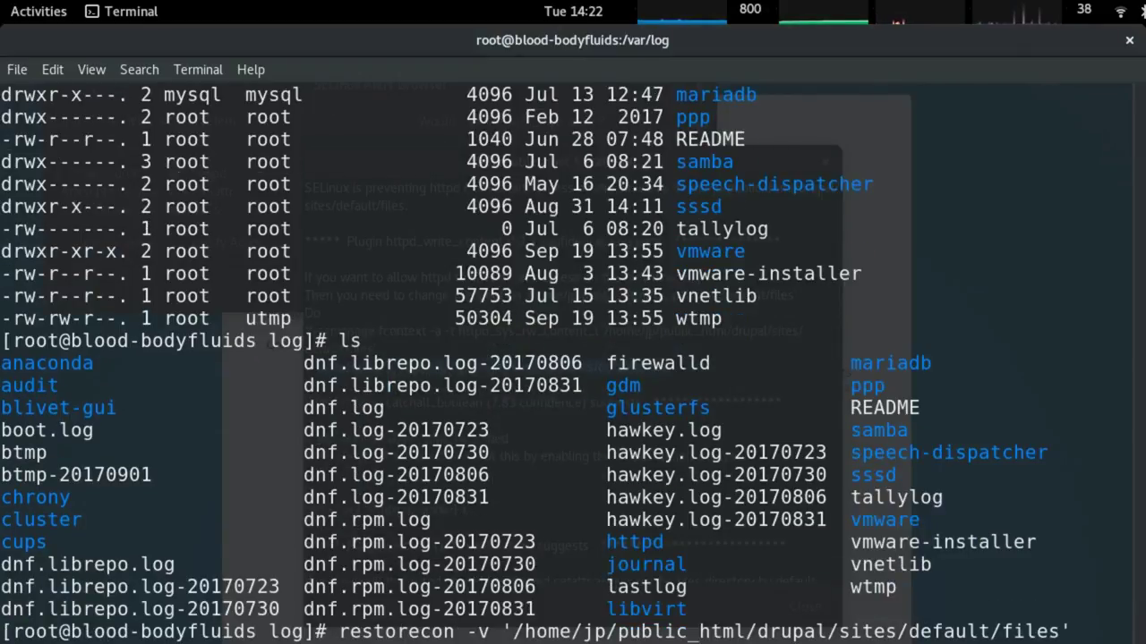
key("Return")
key("alt+Tab")
key("alt+Tab")
scroll(601, 603, "down", 5)
key("F5")
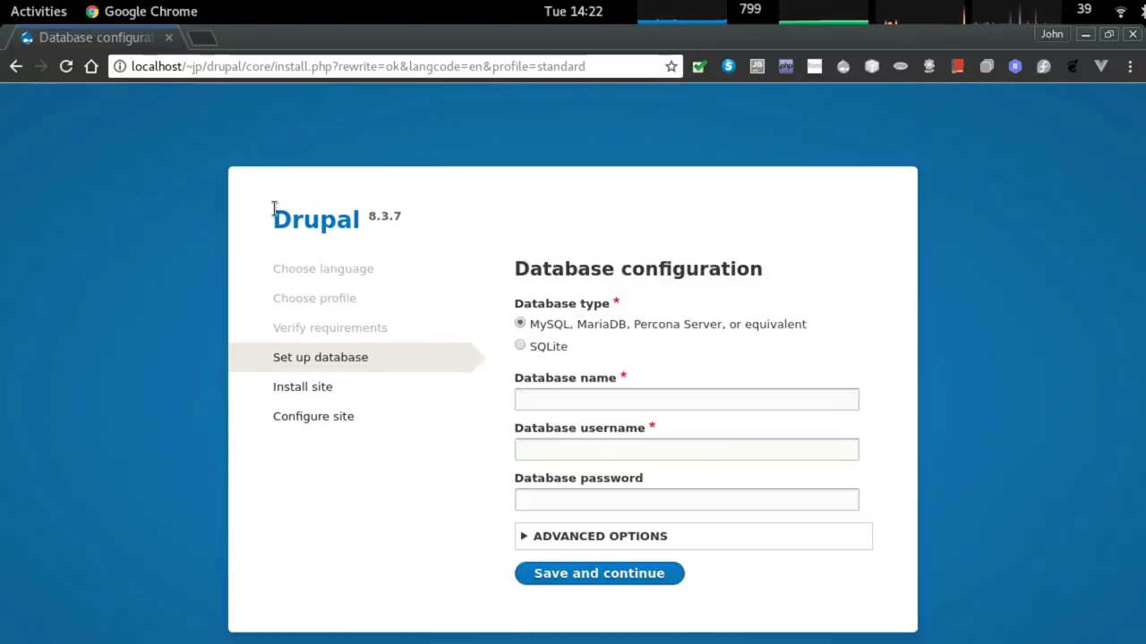
- Create an empty database named drupal in phpMyAdmin on localhost
left_click(203, 37)
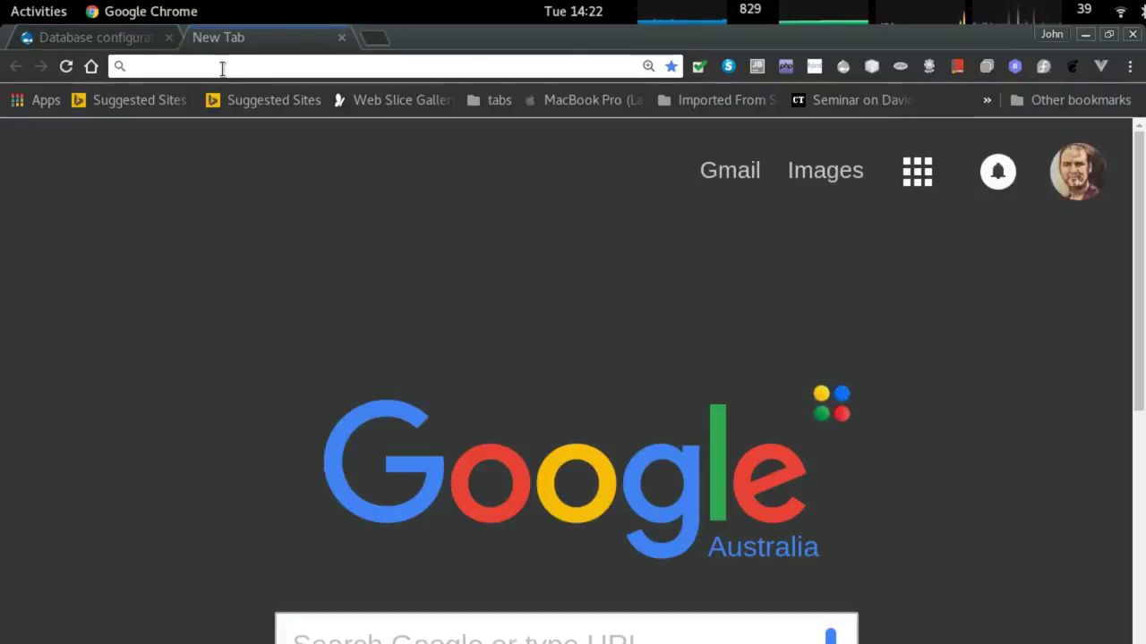
type("localhost/phpm")
key("Return")
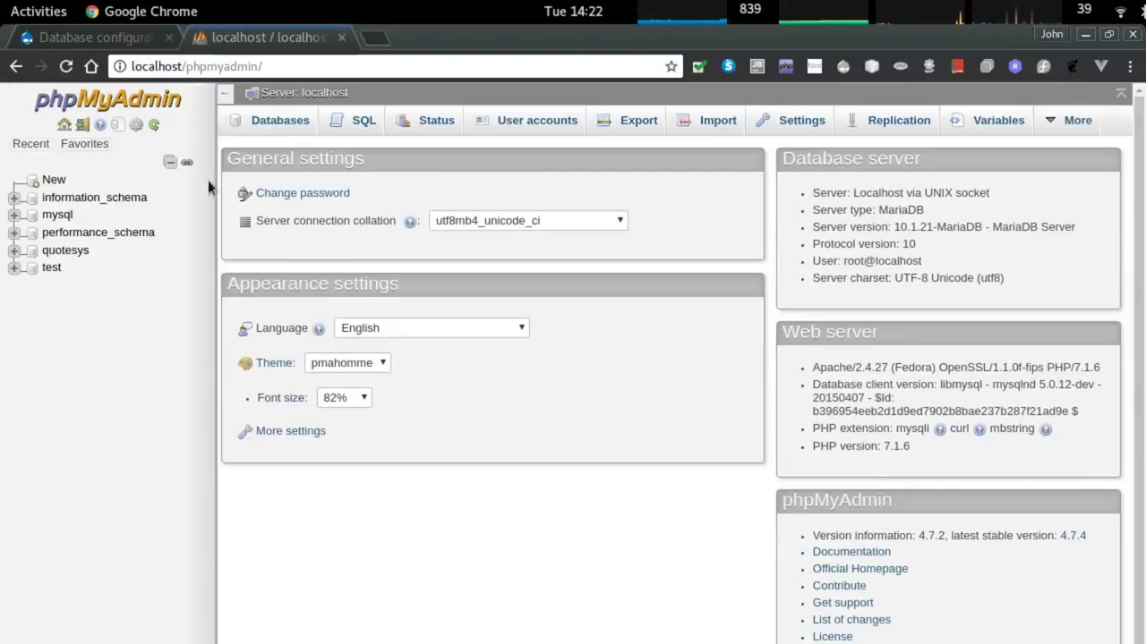
left_click(281, 118)
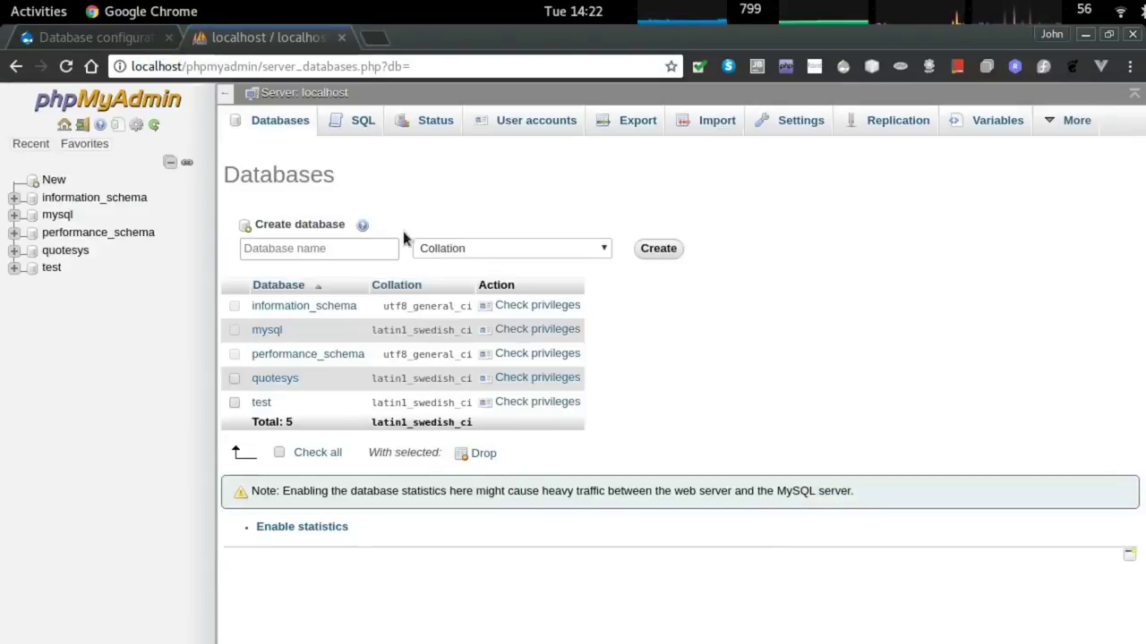
left_click(326, 248)
type("drupal")
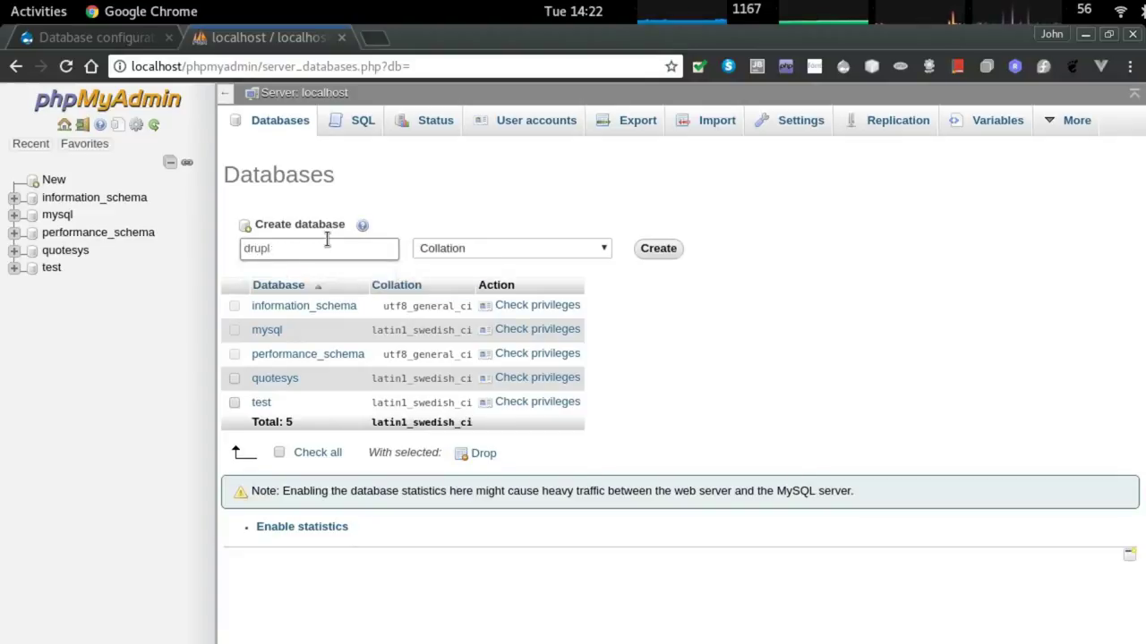
key("Return")
key("alt+Tab")
key("alt+Tab")
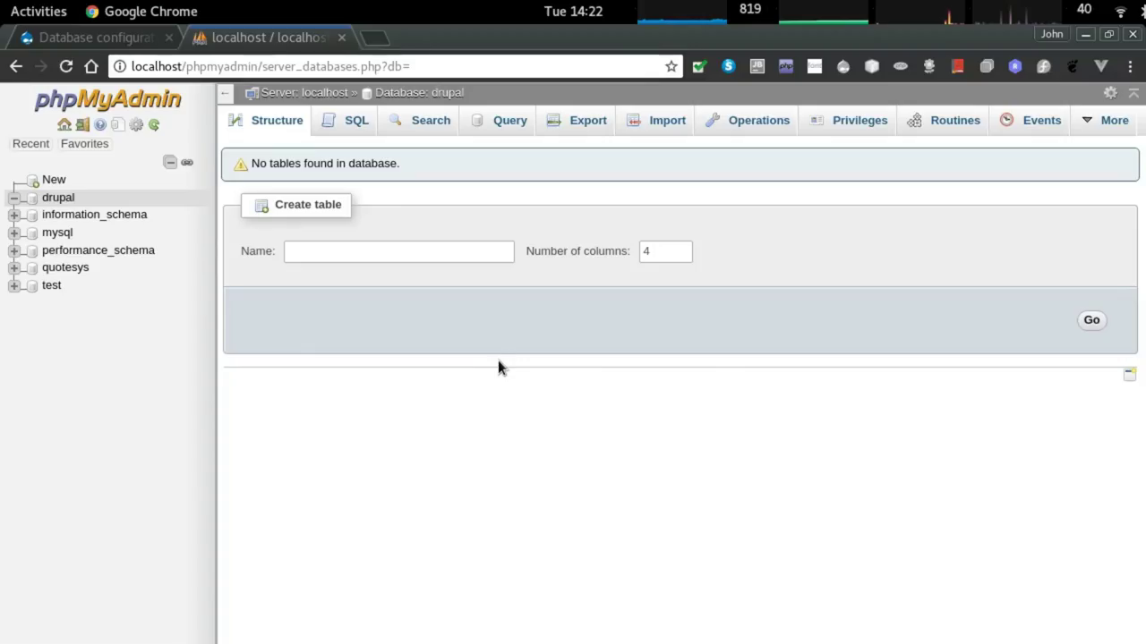
- Enter database name drupal and username root in the Drupal installer's database form
key("ctrl+Page_Up")
left_click(590, 400)
type("drupal")
key("Tab")
type("root")
key("BackSpace")
key("BackSpace")
key("BackSpace")
key("BackSpace")
type("root")
key("Tab")
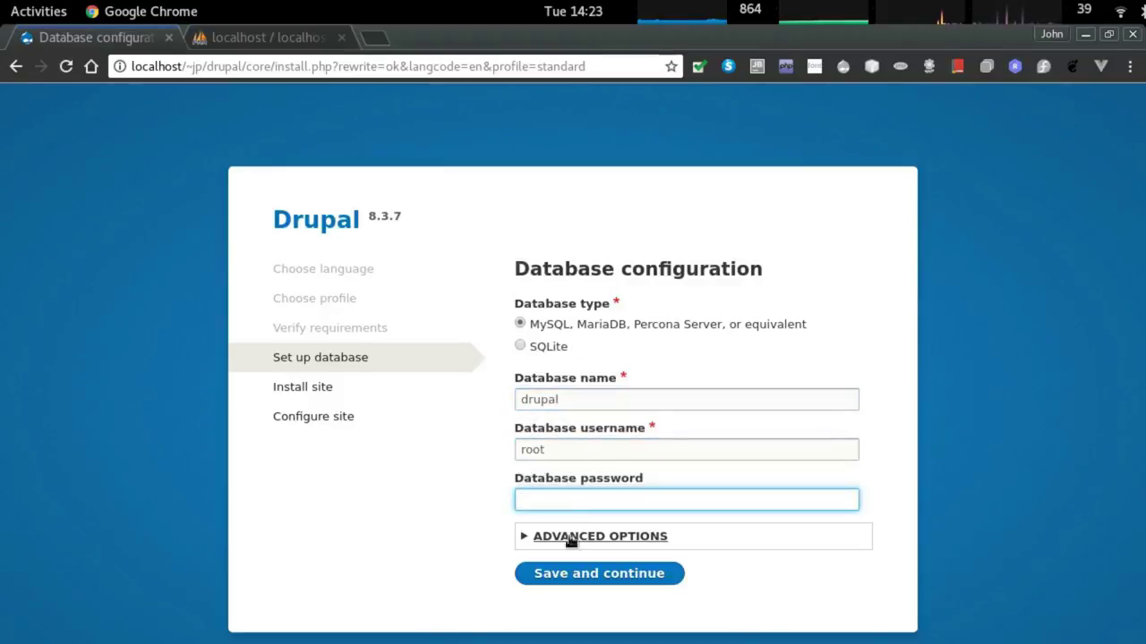
- Save the database settings, then enter site name 'cupcakes Survey Site', site email, username admin and password
left_click(599, 573)
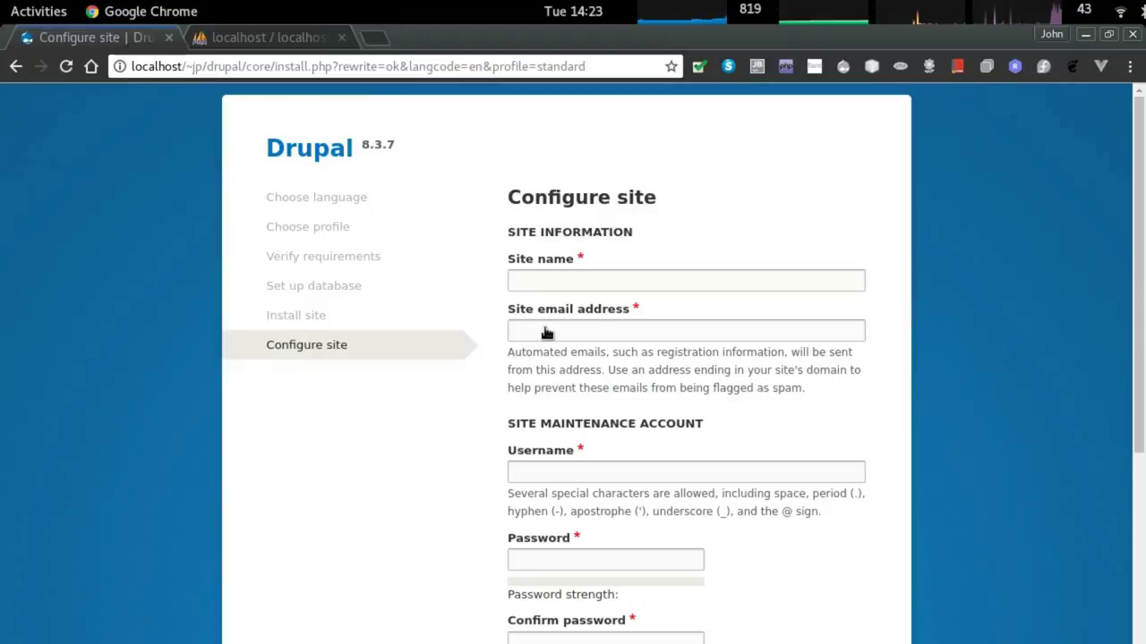
left_click(535, 279)
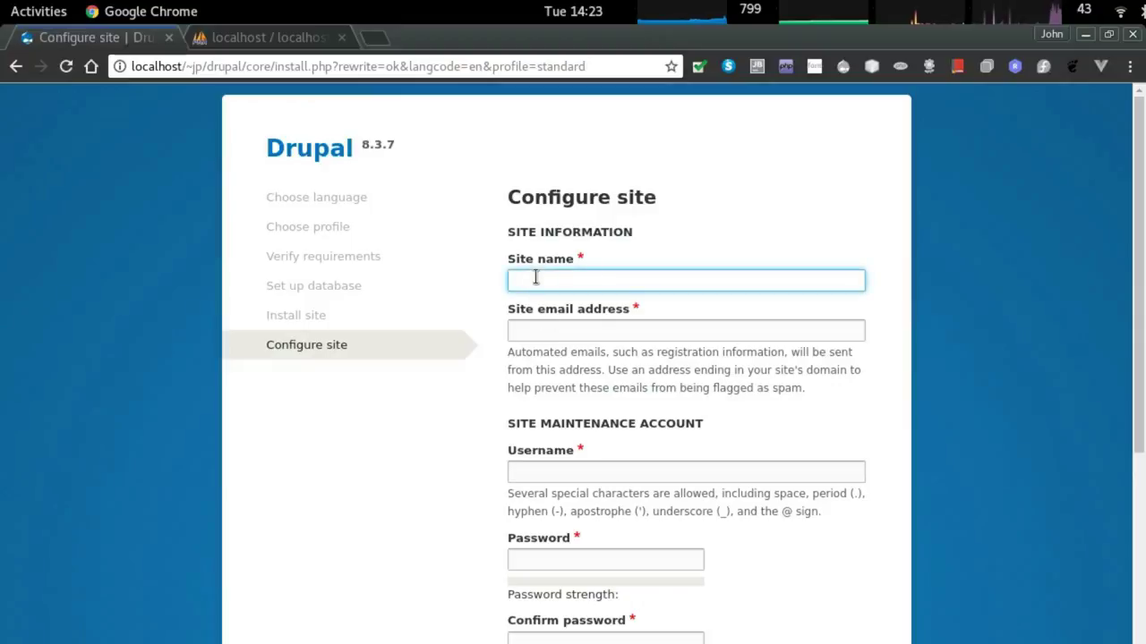
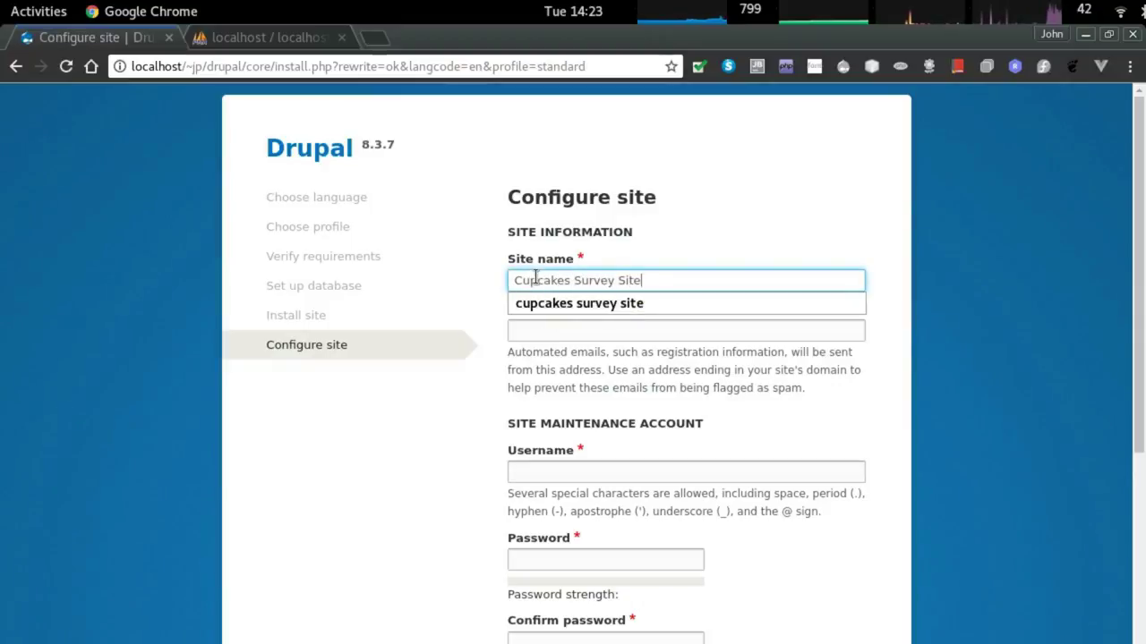
key("Tab")
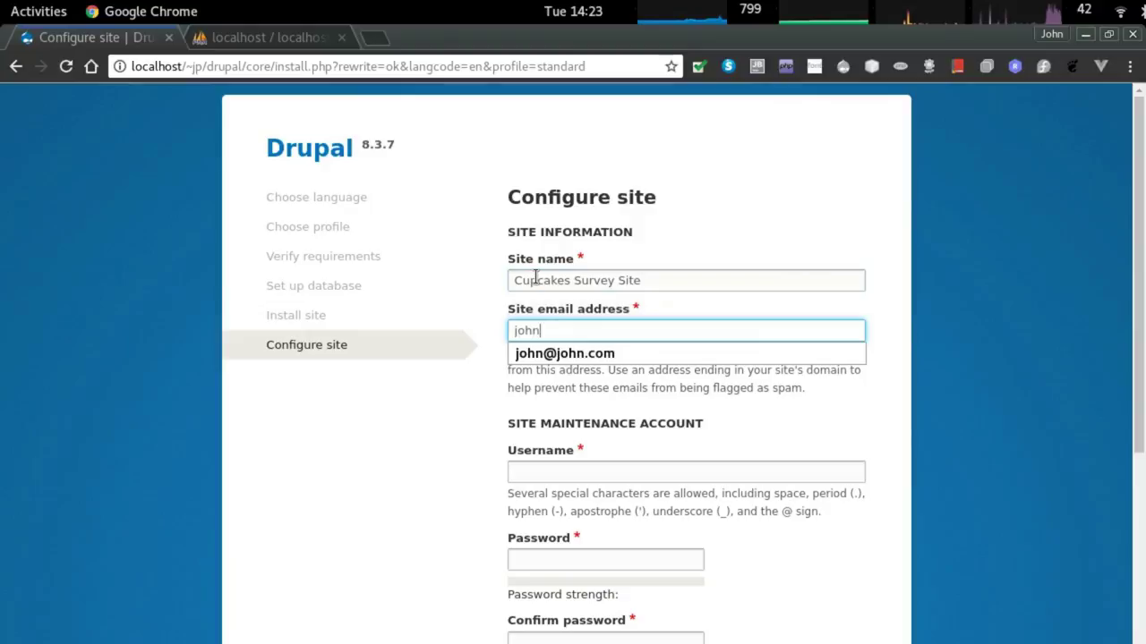
key("Tab")
key("Tab")
key("Tab")
- Set Australia as default country, turn off update checks, and finish the installation
scroll(614, 312, "down", 5)
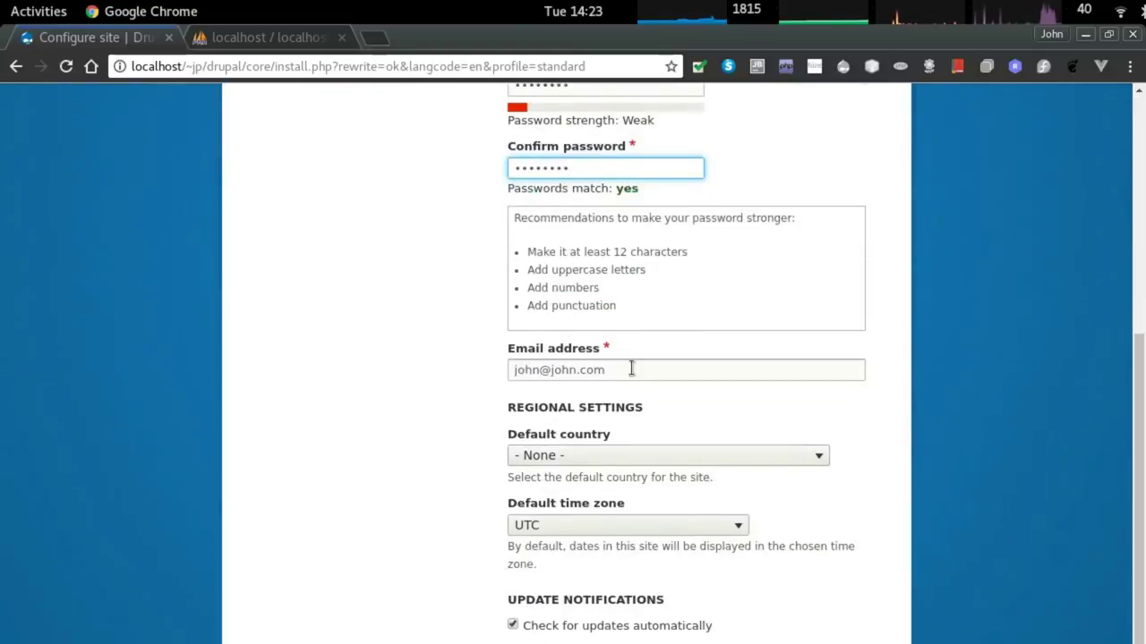
left_click(593, 457)
key("Down")
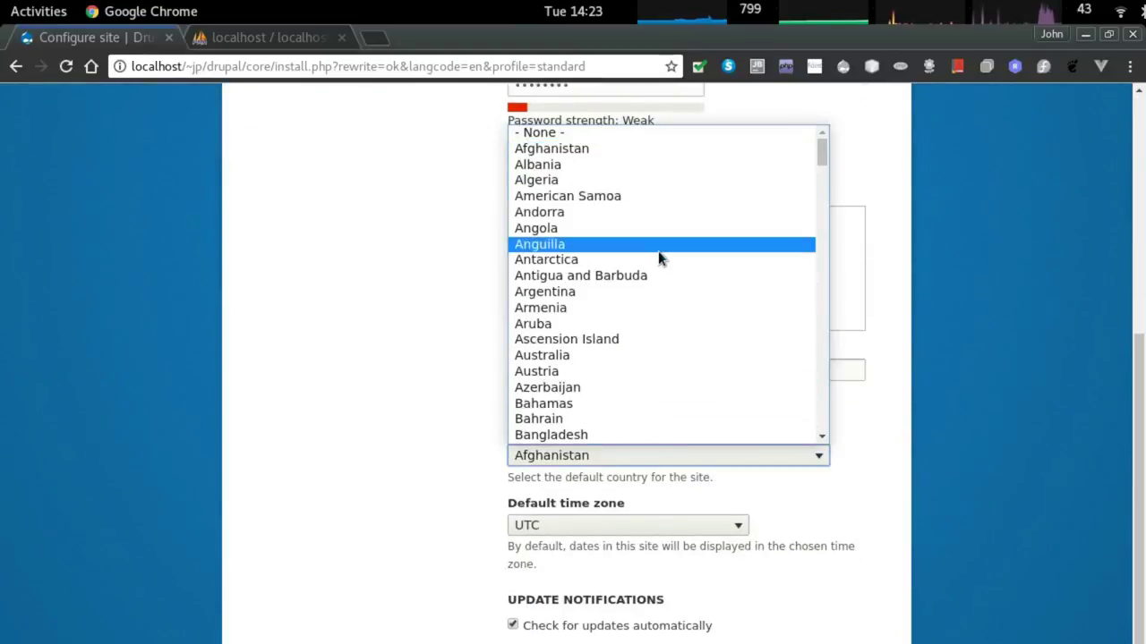
type("au")
key("Return")
scroll(590, 484, "down", 1)
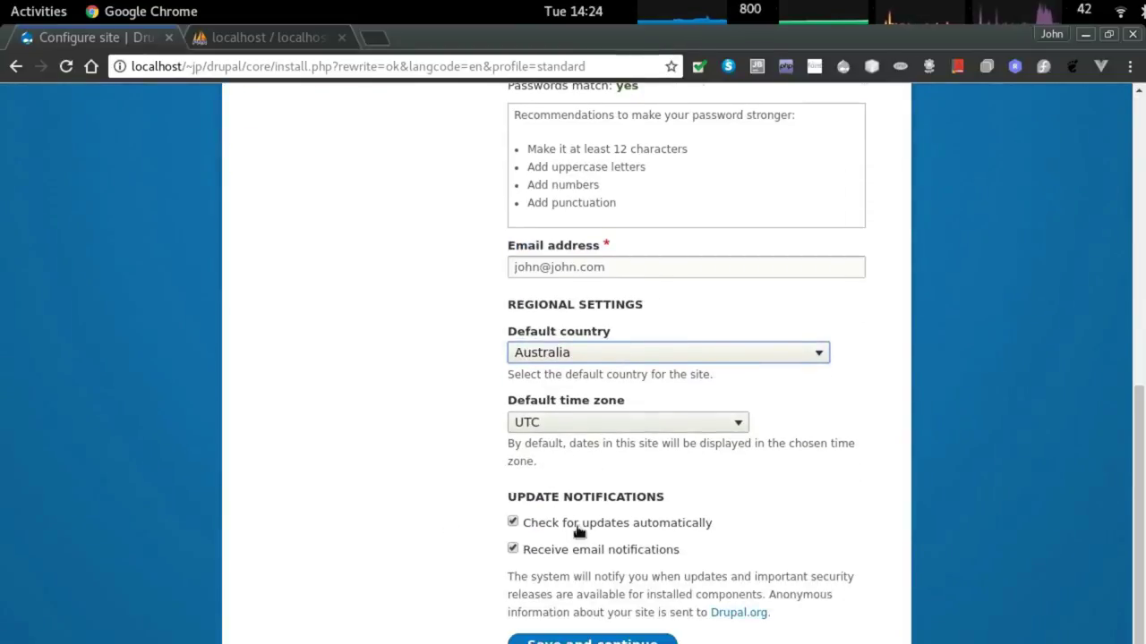
left_click(577, 532)
left_click(591, 639)
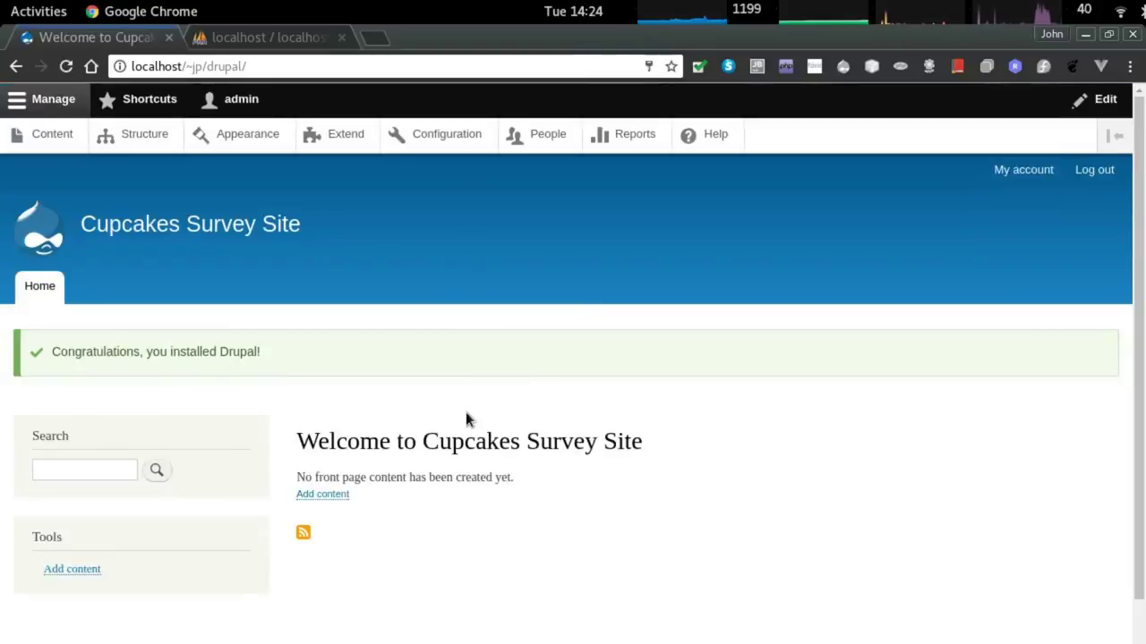
left_click(166, 139)
left_click(49, 134)
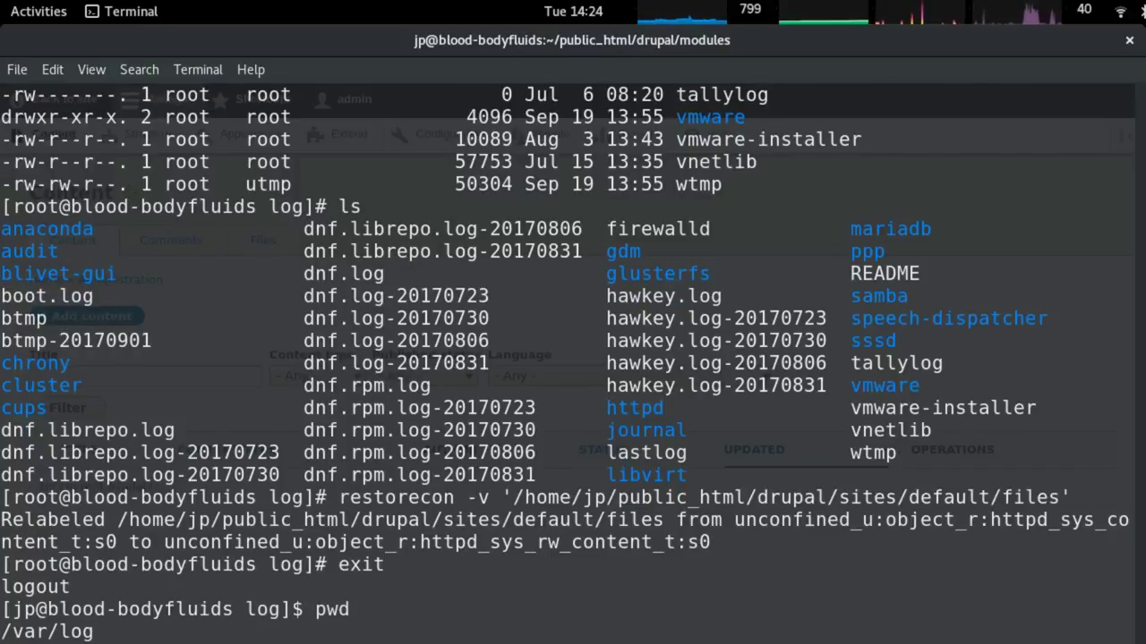
- Return to the Drupal admin in the browser and open the Extend modules page
scroll(573, 358, "down", 10)
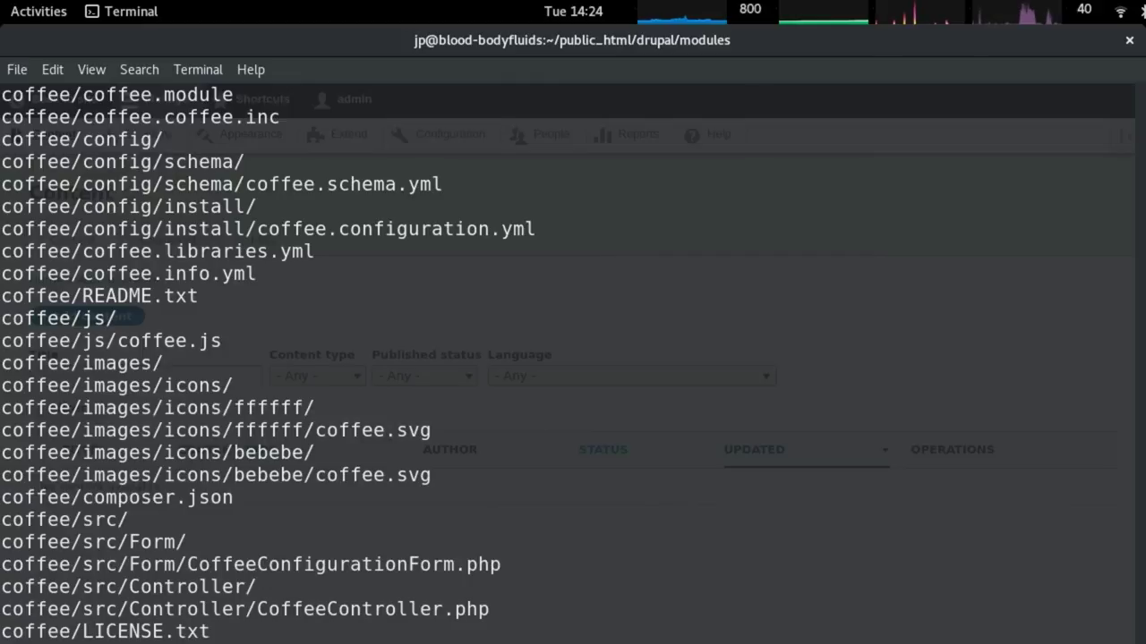
key("alt+Tab")
left_click(349, 136)
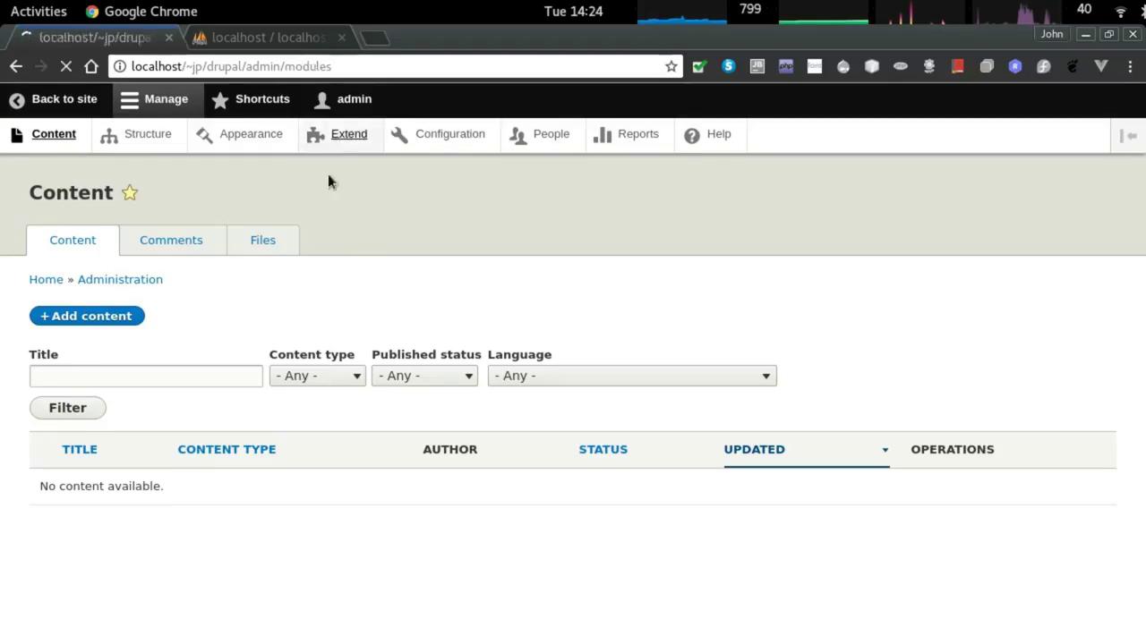
- Filter the modules list and install the Coffee module
left_click(116, 376)
type("coffee")
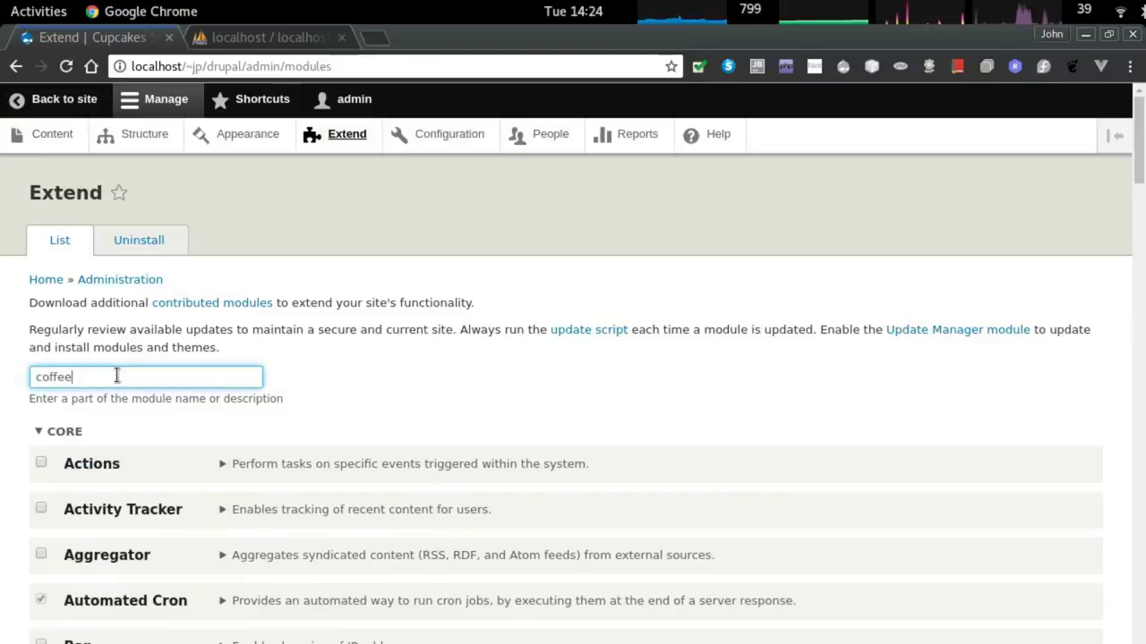
left_click(45, 463)
left_click(71, 530)
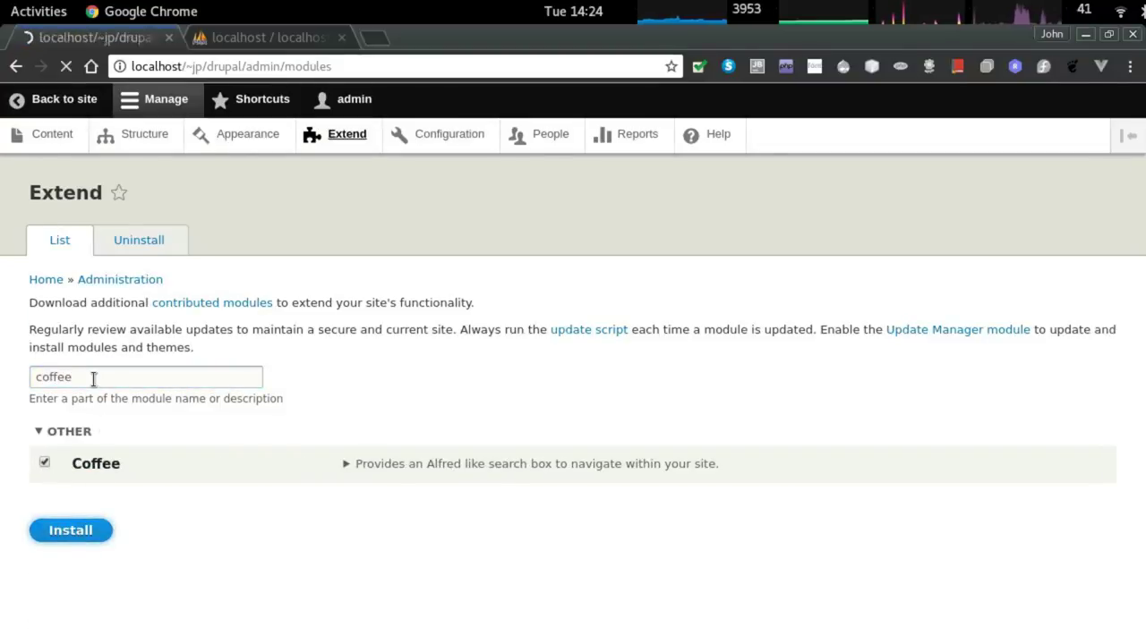
- Filter for admin and install Admin Toolbar and Admin Toolbar Extra Tools
left_click(90, 440)
type("admin")
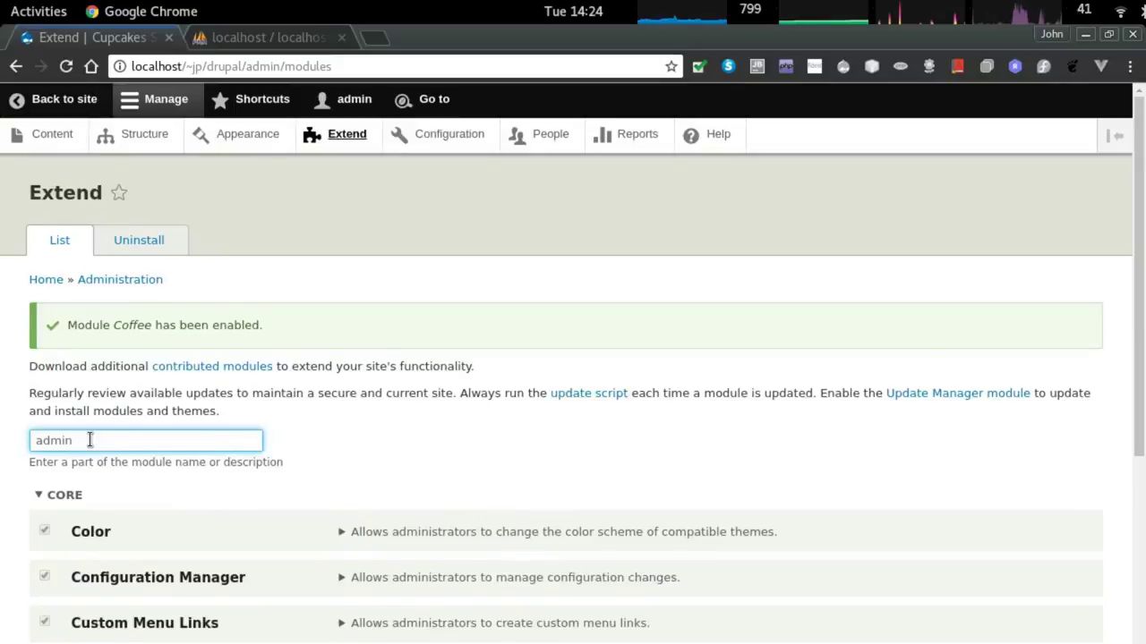
scroll(214, 391, "down", 5)
left_click(44, 470)
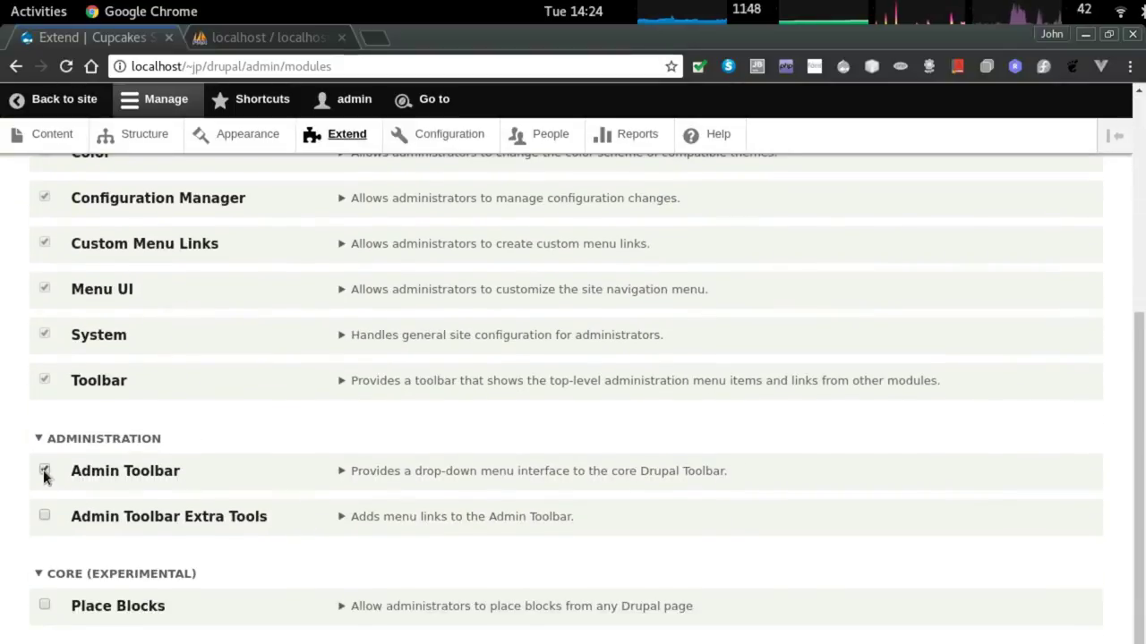
left_click(45, 515)
key("Return")
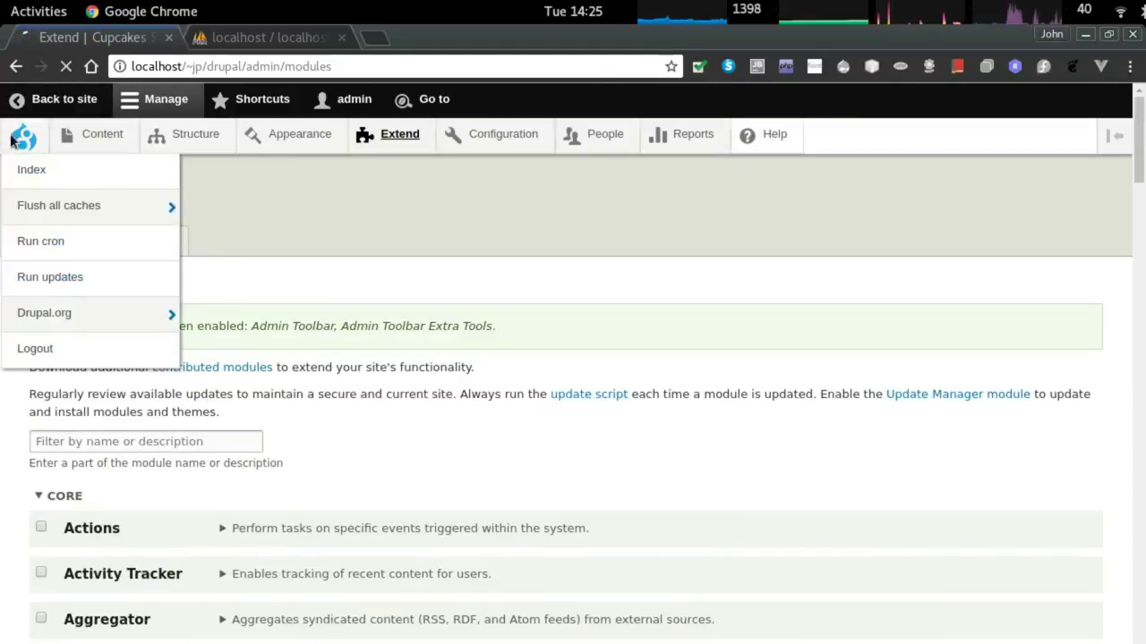
- Go to the site's front page and bookmark it
left_click(24, 136)
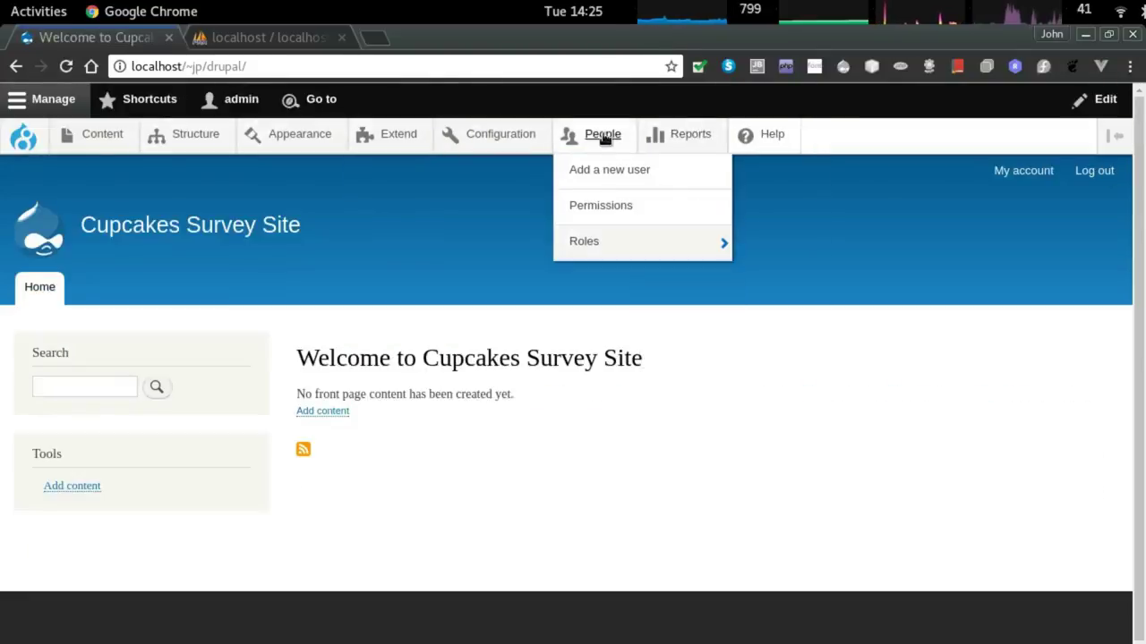
key("ctrl+d")
key("Escape")
key("ctrl+shift+d")
key("Escape")
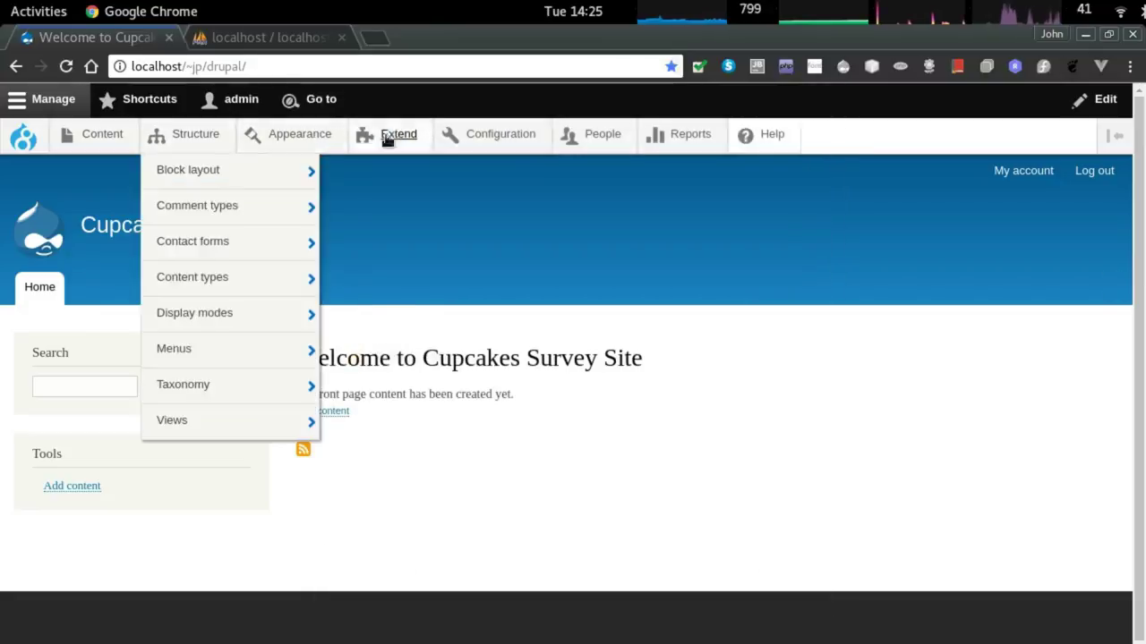
- Filter Extend for coffee, expand the Coffee module's details, and open Coffee's quick search
left_click(407, 135)
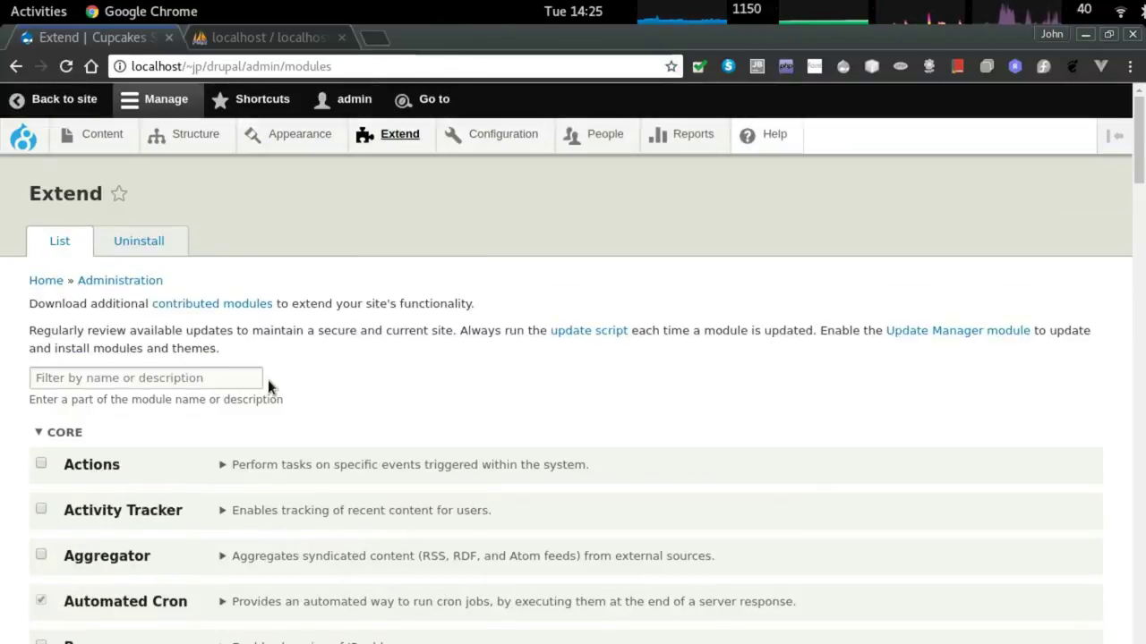
left_click(128, 375)
type("coffee")
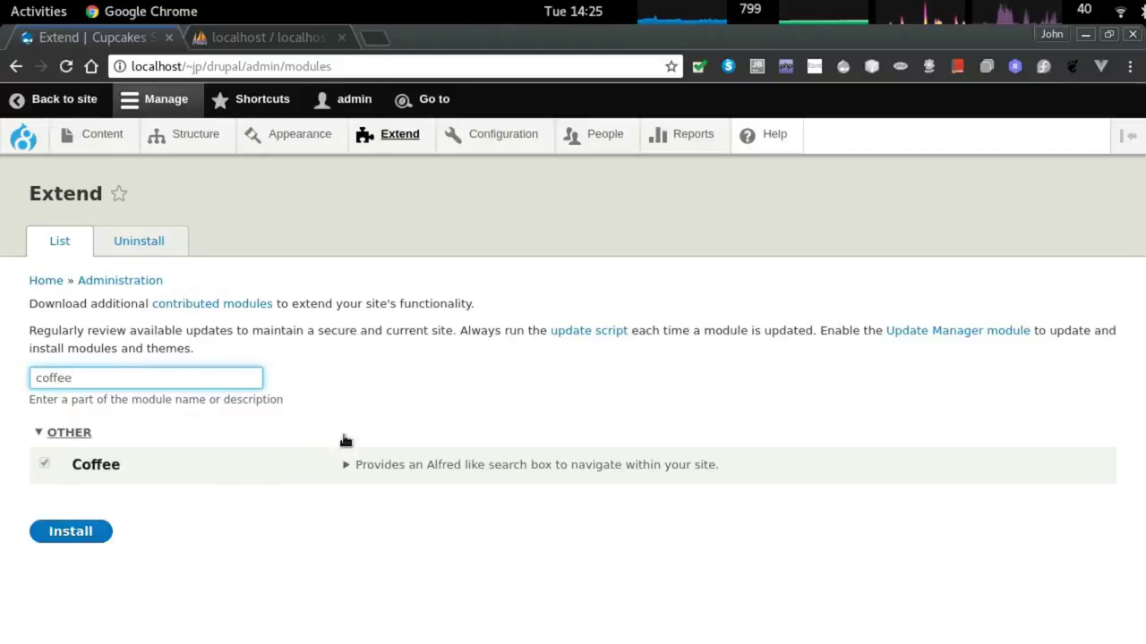
left_click(421, 464)
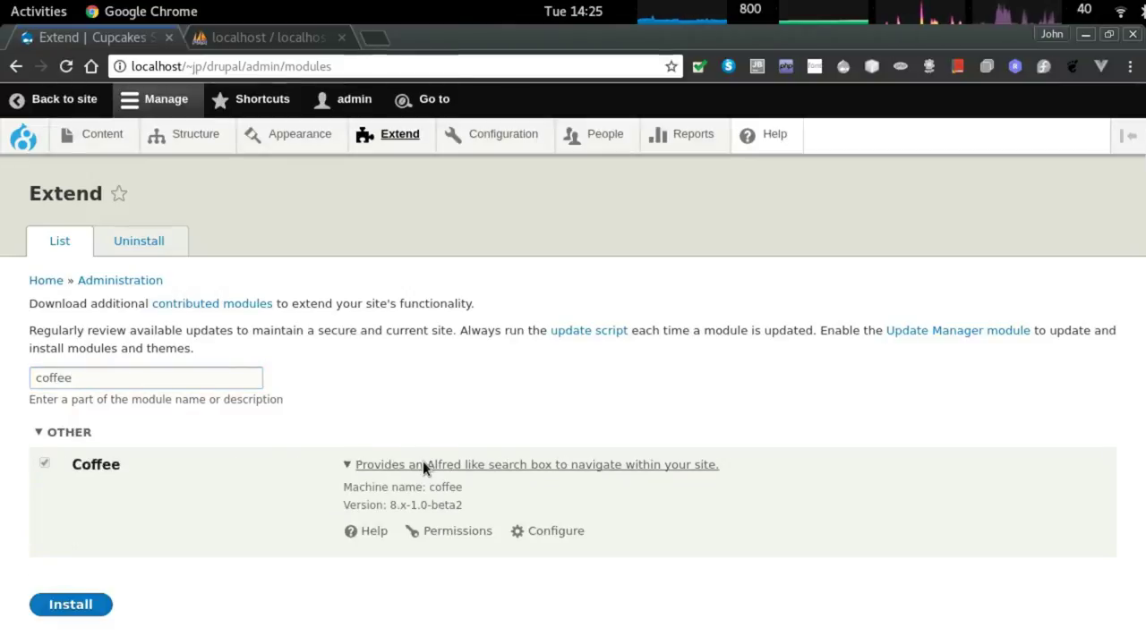
key("alt+d")
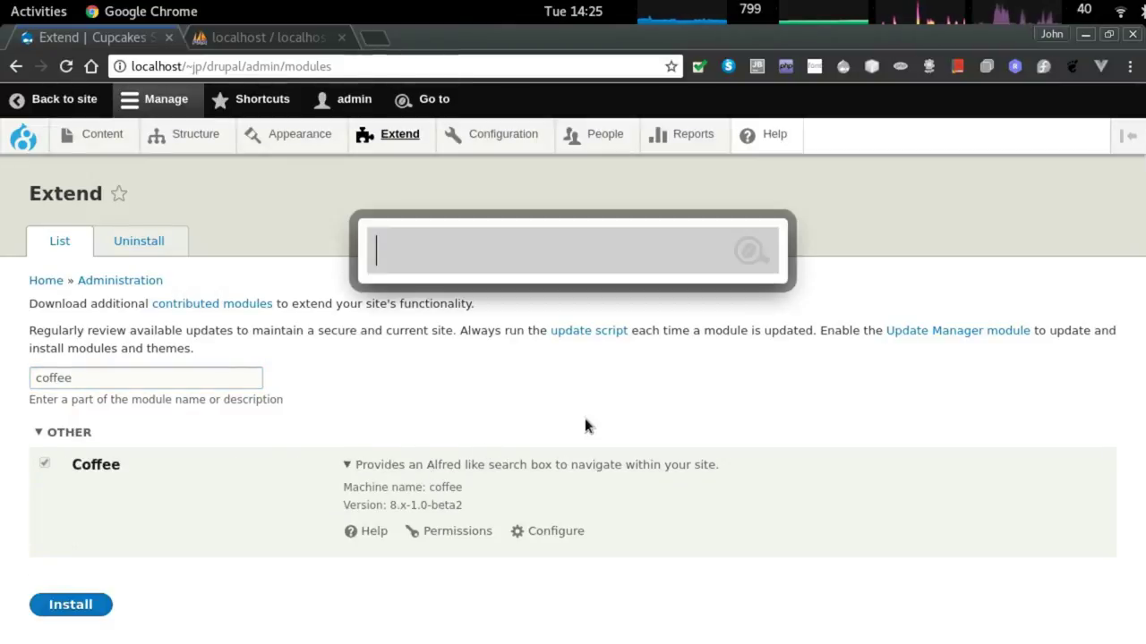
- Via Coffee, add a Basic page titled 'Welcome' with body 'This is the new homepage' and copy its node/1 path
type("content")
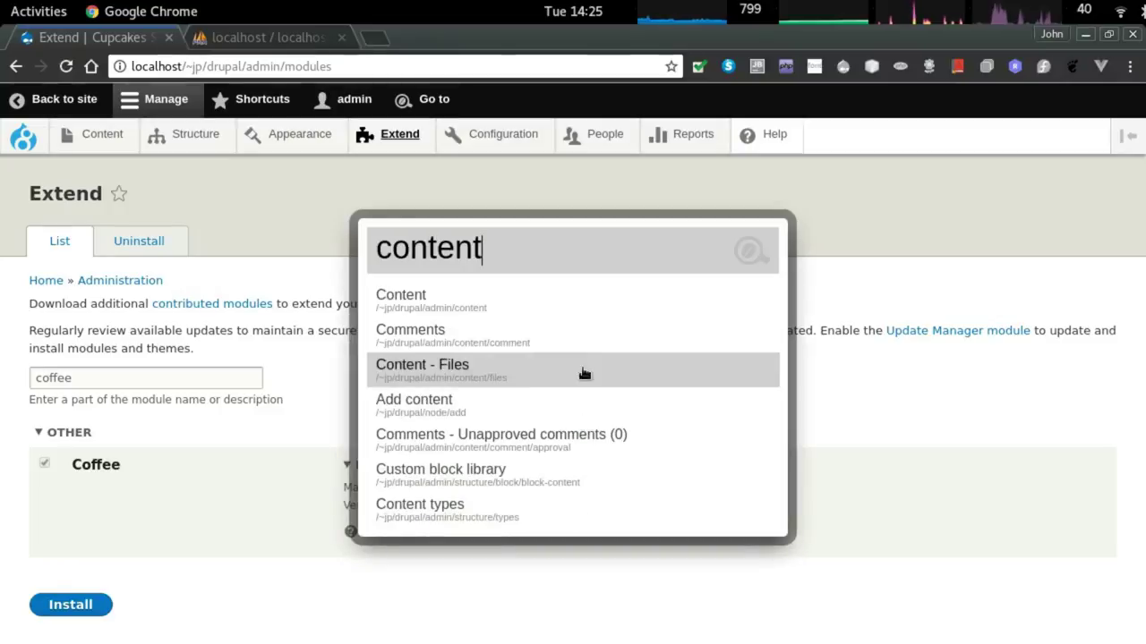
left_click(519, 407)
left_click(94, 338)
left_click(123, 287)
type("Welcome")
key("Tab")
type("This is the new hoe")
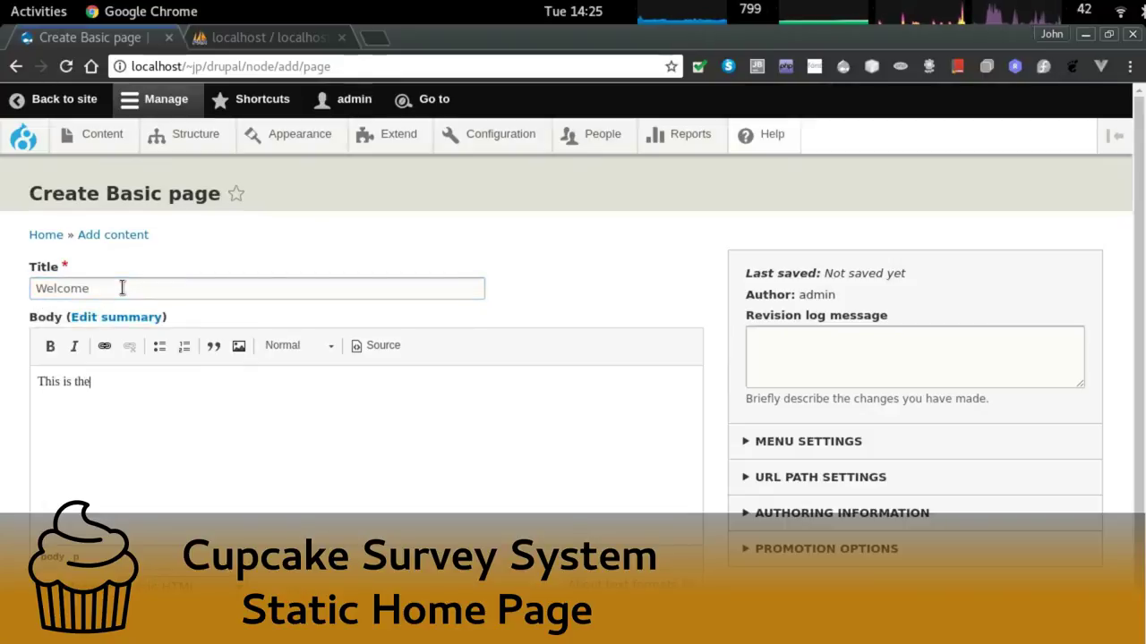
key("BackSpace")
type("me p")
key("BackSpace")
key("BackSpace")
type("page")
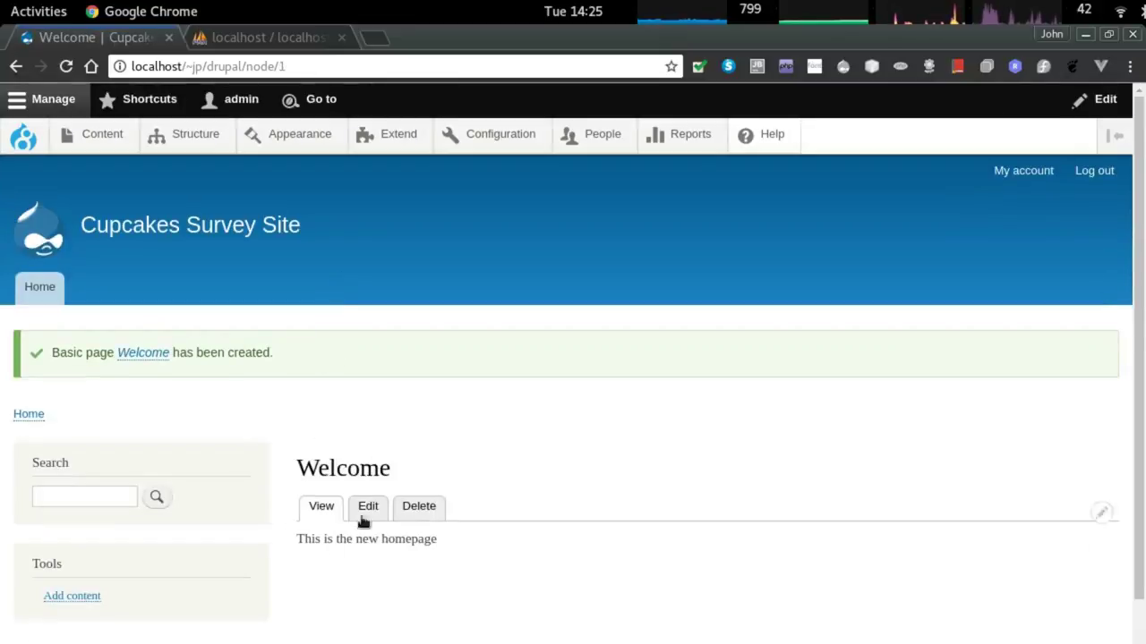
left_click_drag(245, 66, 445, 101)
key("ctrl+c")
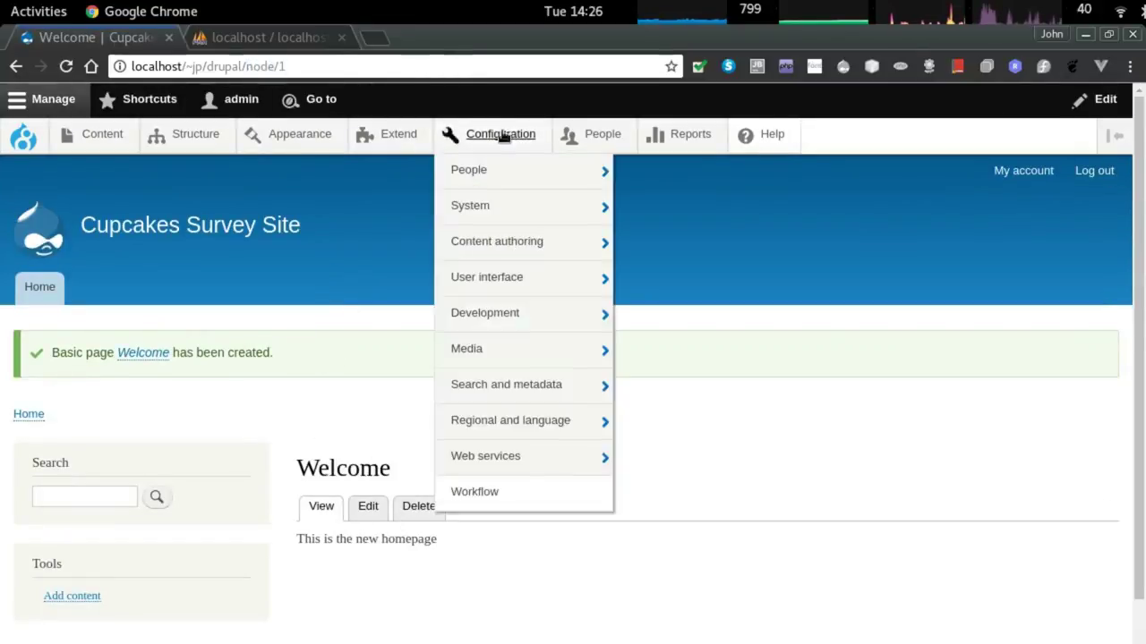
- In Basic site settings, set the default front page to /node/1 and save
left_click(501, 133)
scroll(662, 510, "down", 3)
scroll(716, 385, "down", 4)
scroll(681, 268, "up", 4)
left_click(662, 243)
scroll(228, 502, "down", 1)
triple_click(227, 478)
key("ctrl+v")
scroll(126, 620, "down", 2)
left_click(126, 620)
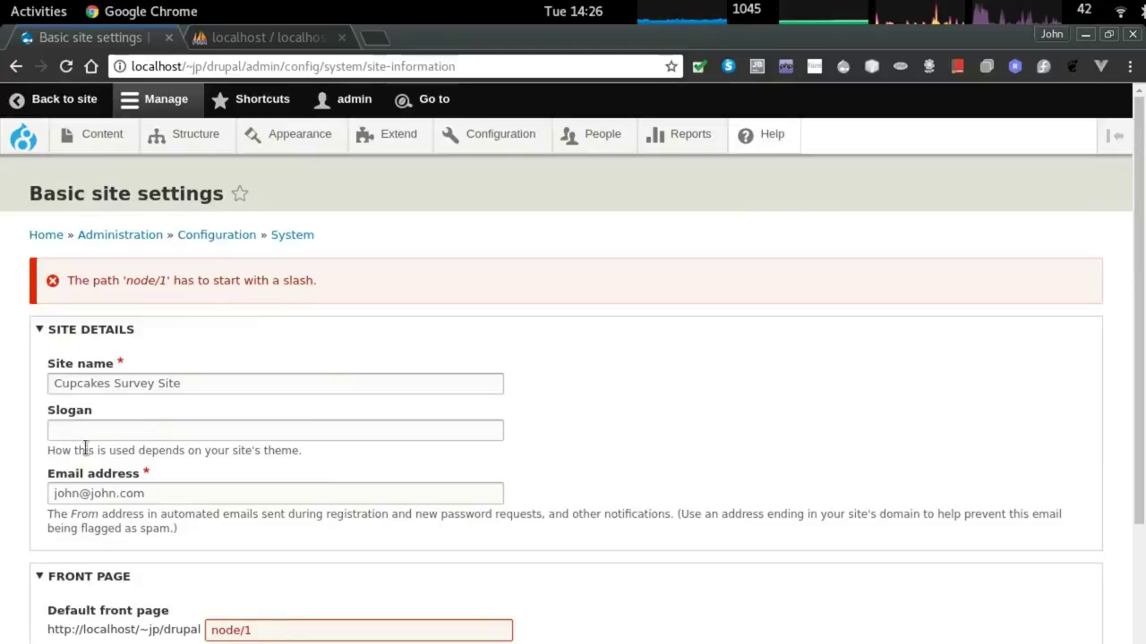
left_click(213, 630)
type("/")
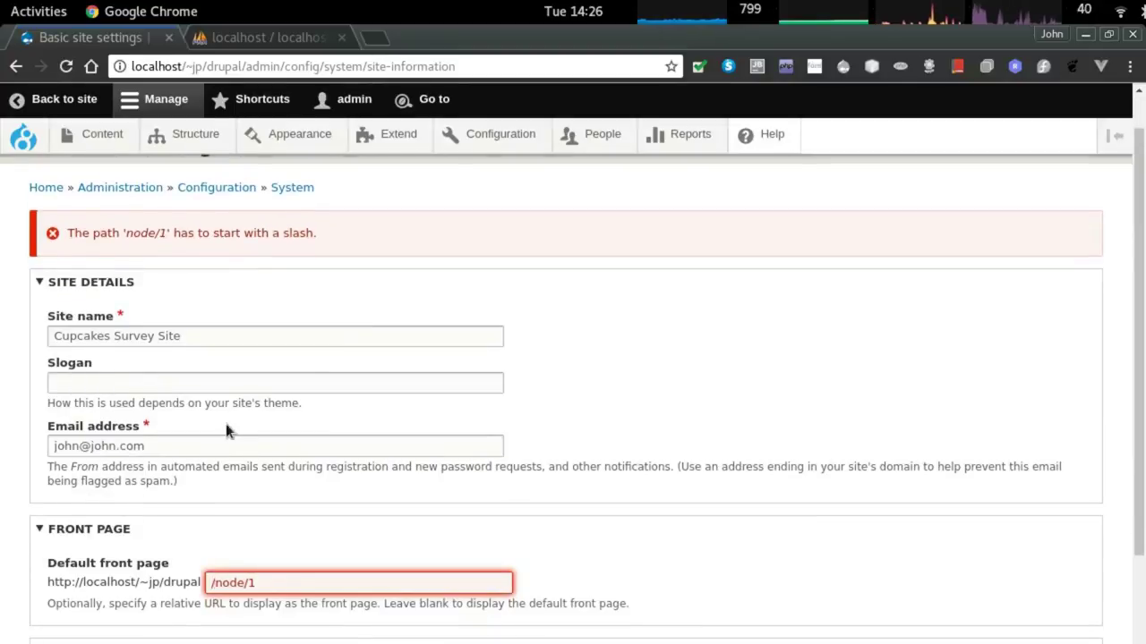
scroll(179, 537, "down", 3)
left_click(116, 618)
- Load the site root in a private window to view the homepage logged out
left_click(265, 67)
key("ctrl+c")
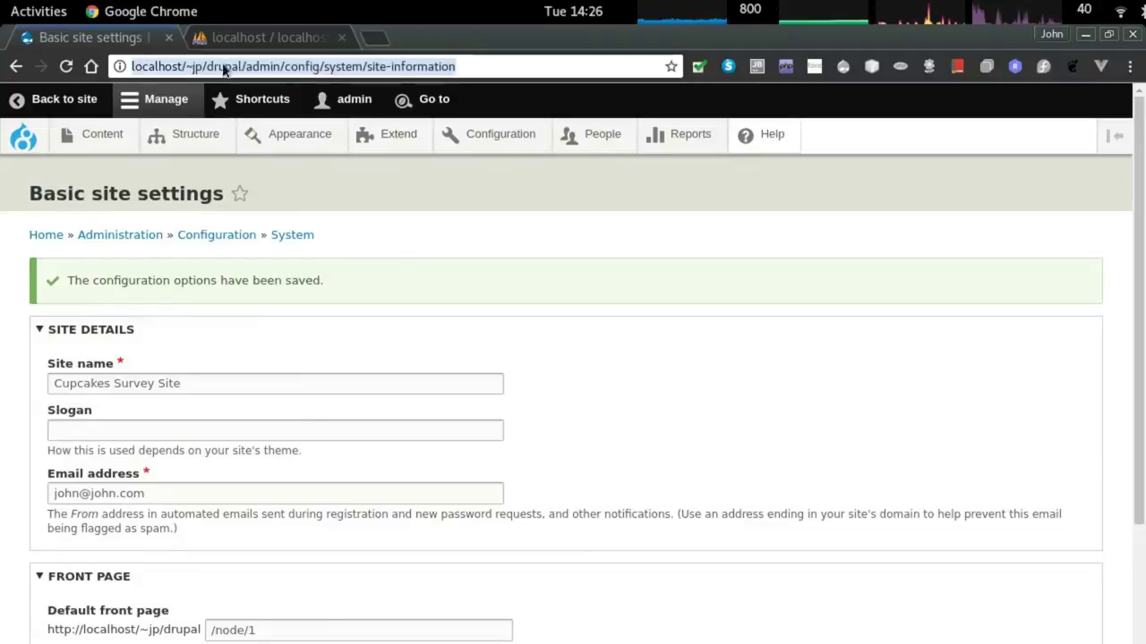
key("ctrl+shift+n")
key("ctrl+v")
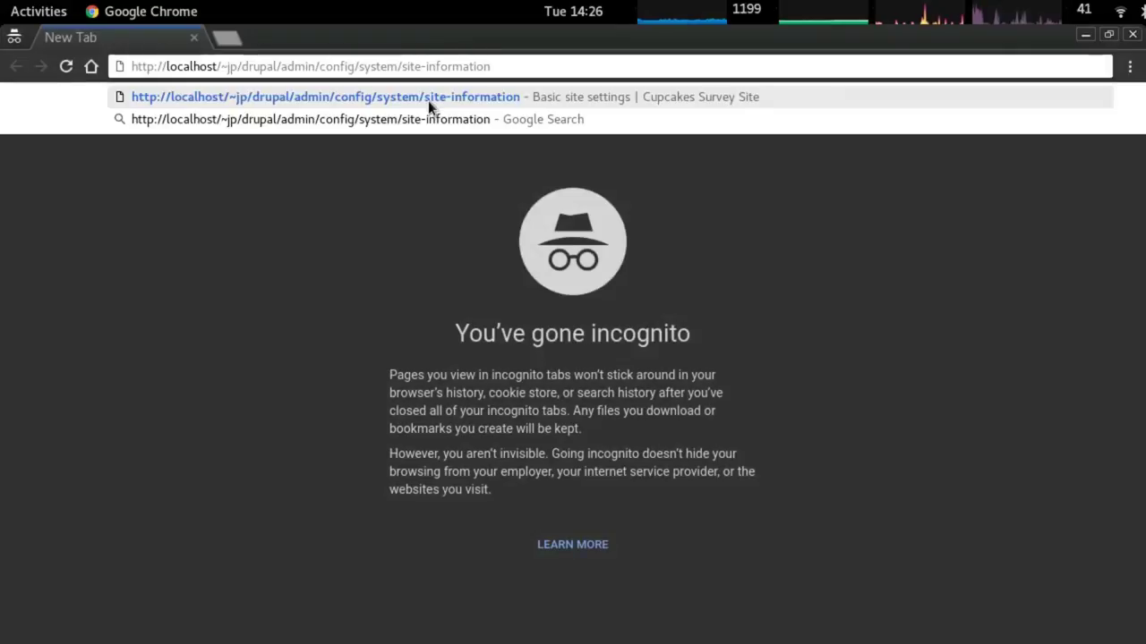
key("BackSpace")
key("BackSpace")
key("BackSpace")
key("BackSpace")
key("BackSpace")
key("BackSpace")
key("BackSpace")
key("BackSpace")
key("BackSpace")
key("BackSpace")
key("BackSpace")
key("BackSpace")
key("BackSpace")
key("BackSpace")
key("BackSpace")
key("BackSpace")
key("BackSpace")
key("BackSpace")
key("BackSpace")
key("BackSpace")
key("Return")
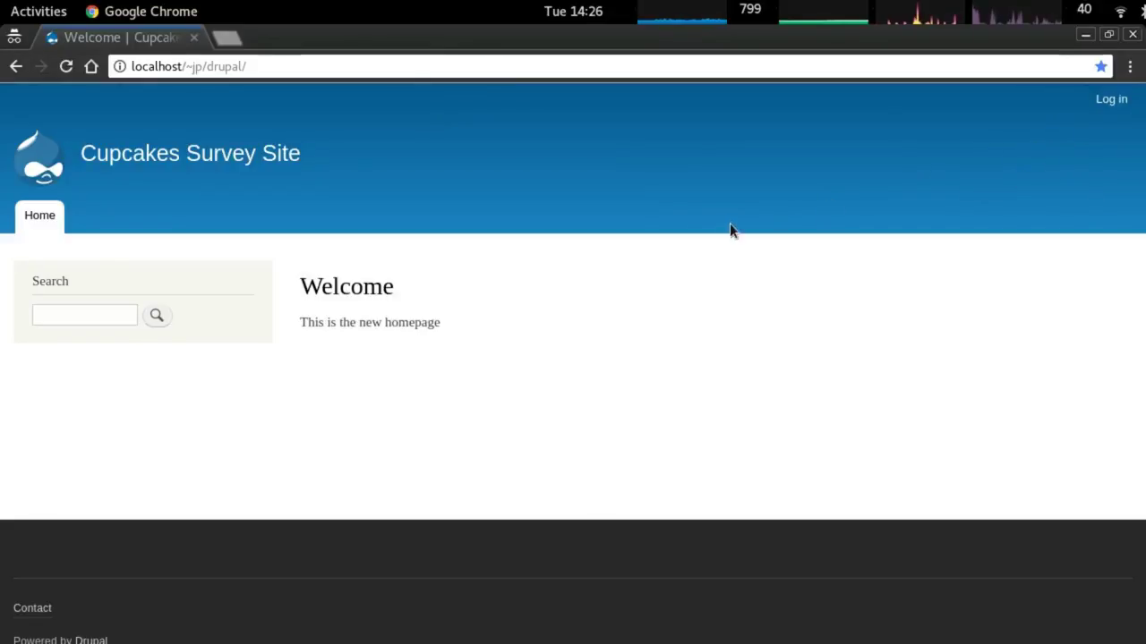
key("alt+Tab")
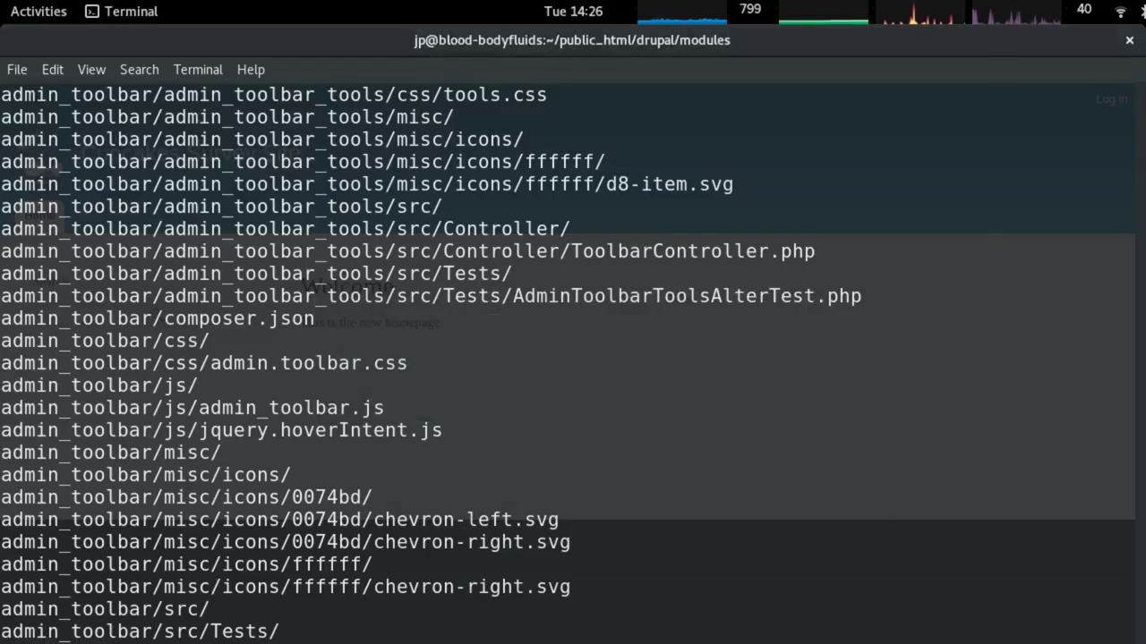
- Check the working directory, move into drupal/themes, list its README-only contents, and return to Chrome
scroll(512, 364, "down", 1)
type("pwd")
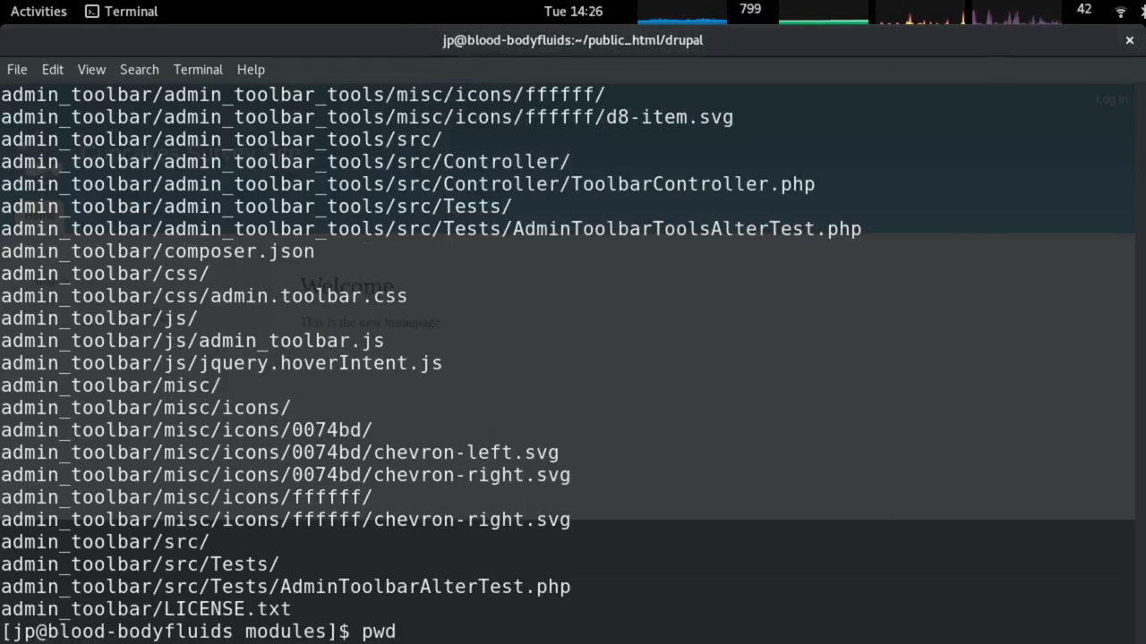
key("Return")
type("cd ..")
key("Return")
type("cd themes/")
key("Return")
type("ll")
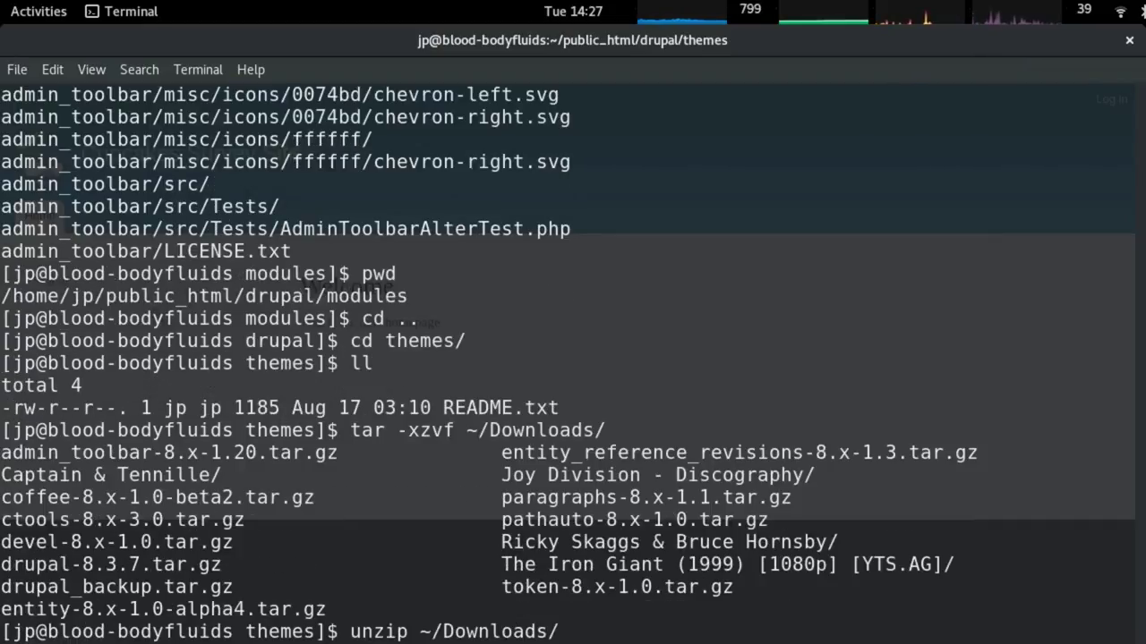
key("alt+Tab")
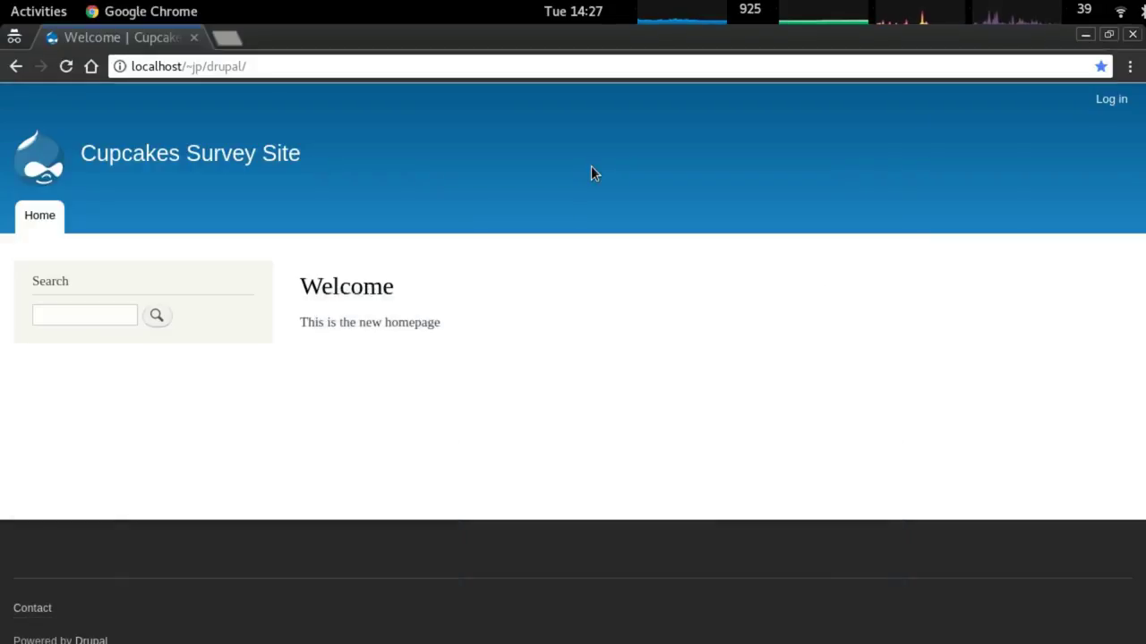
- Return to the drupal.org browser window and close the leftover module download tabs
key("alt+Tab")
key("alt+grave")
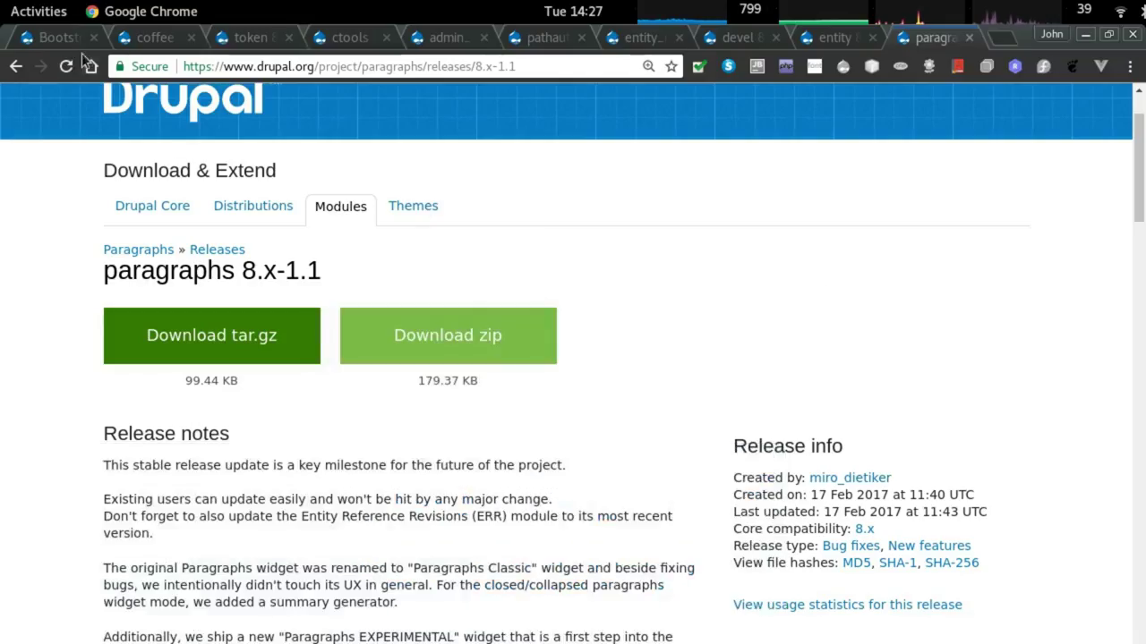
key("ctrl+w")
key("ctrl+w")
key("ctrl+w")
key("ctrl+w")
key("ctrl+w")
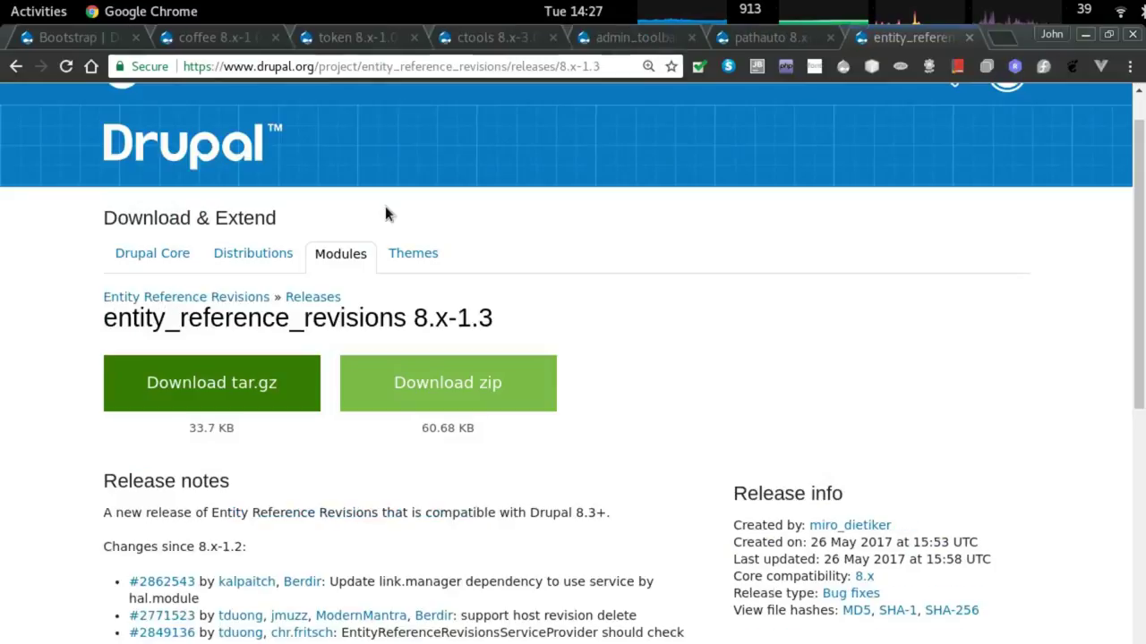
key("ctrl+w")
key("ctrl+w")
key("ctrl+w")
key("ctrl+w")
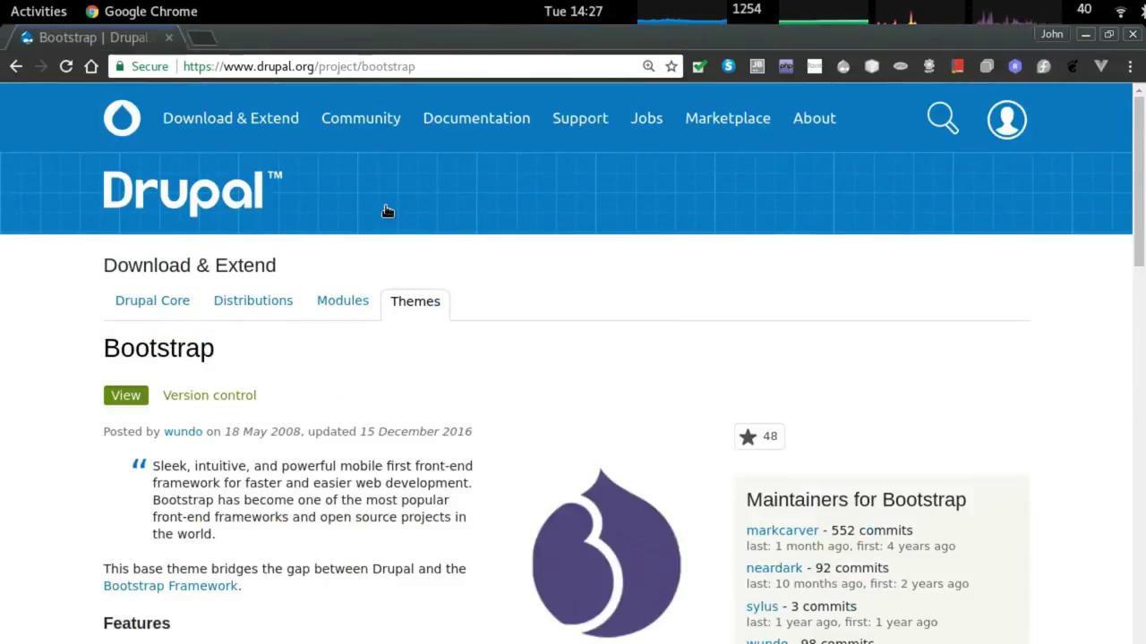
- Download the Bootstrap 8.x-3.5 release as a tar.gz archive
scroll(385, 323, "down", 3)
scroll(385, 323, "down", 10)
left_click(136, 264)
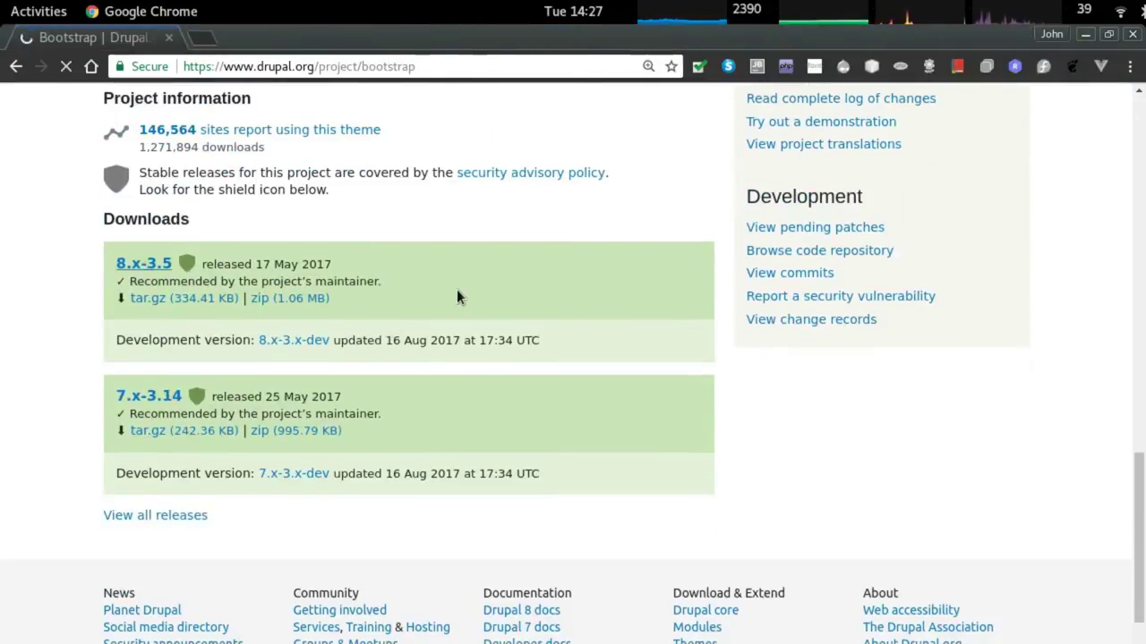
left_click(273, 425)
key("alt+Tab")
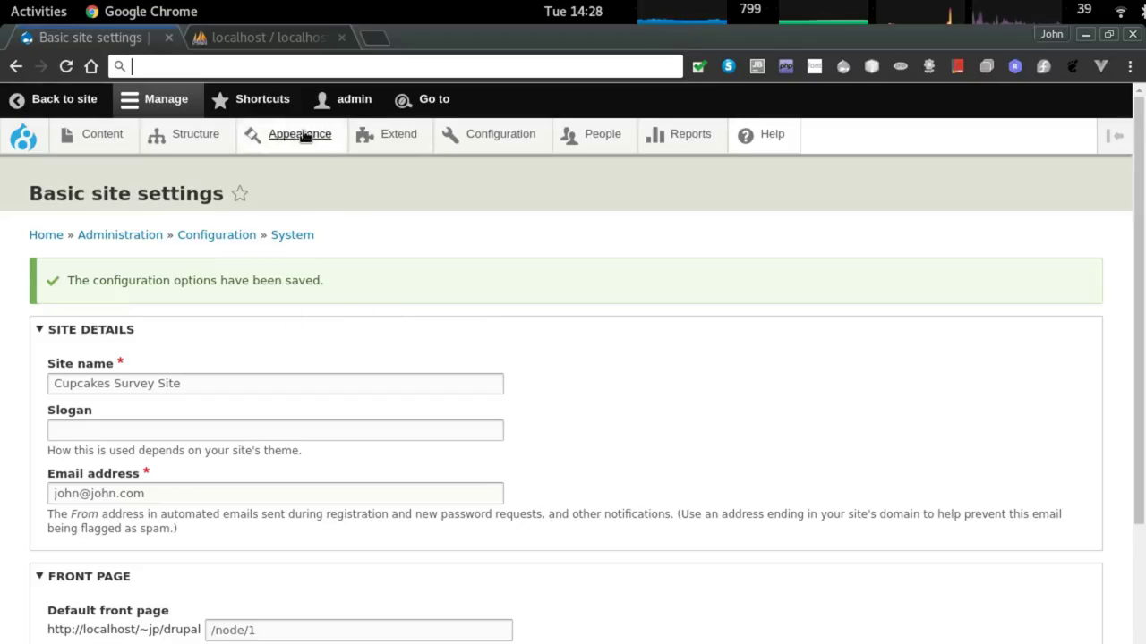
left_click(302, 133)
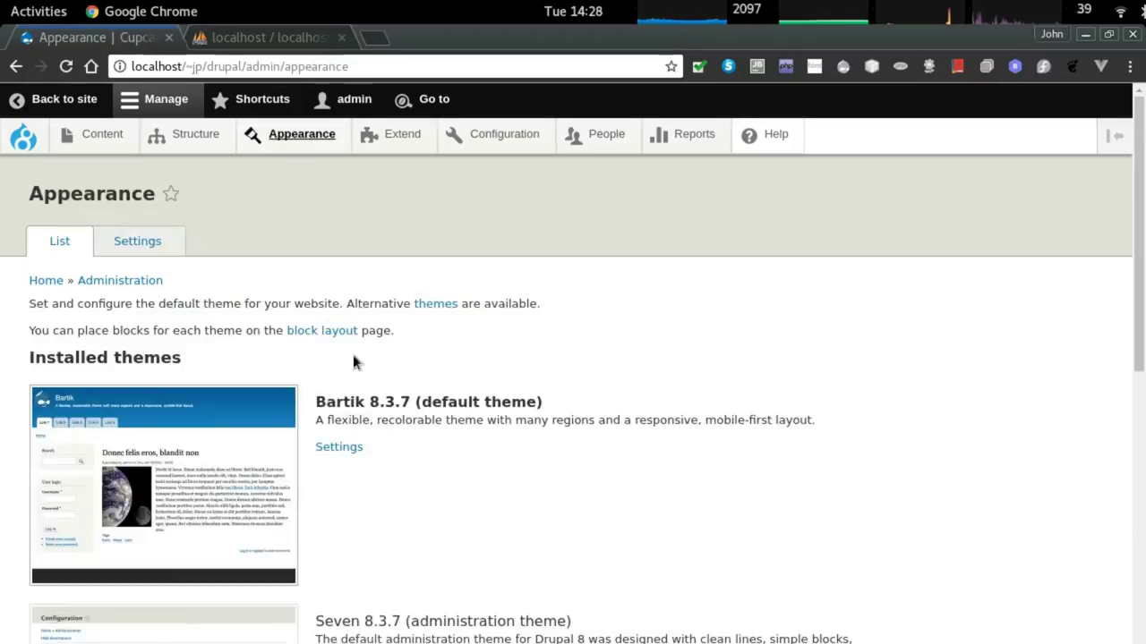
- Find and select Bootstrap 8.x-3.5 in the Uninstalled themes list
scroll(365, 354, "down", 3)
scroll(365, 354, "down", 3)
triple_click(89, 463)
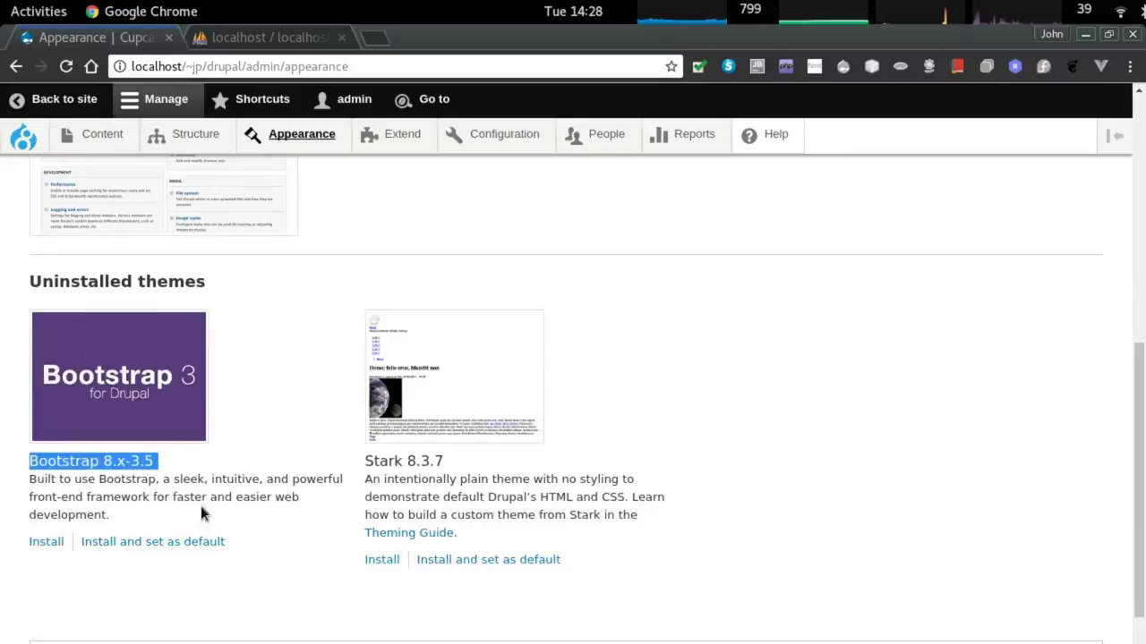
scroll(370, 462, "down", 2)
scroll(370, 456, "up", 3)
- In Terminal, enter the bootstrap theme folder and list its files with ls -l
key("alt+Tab")
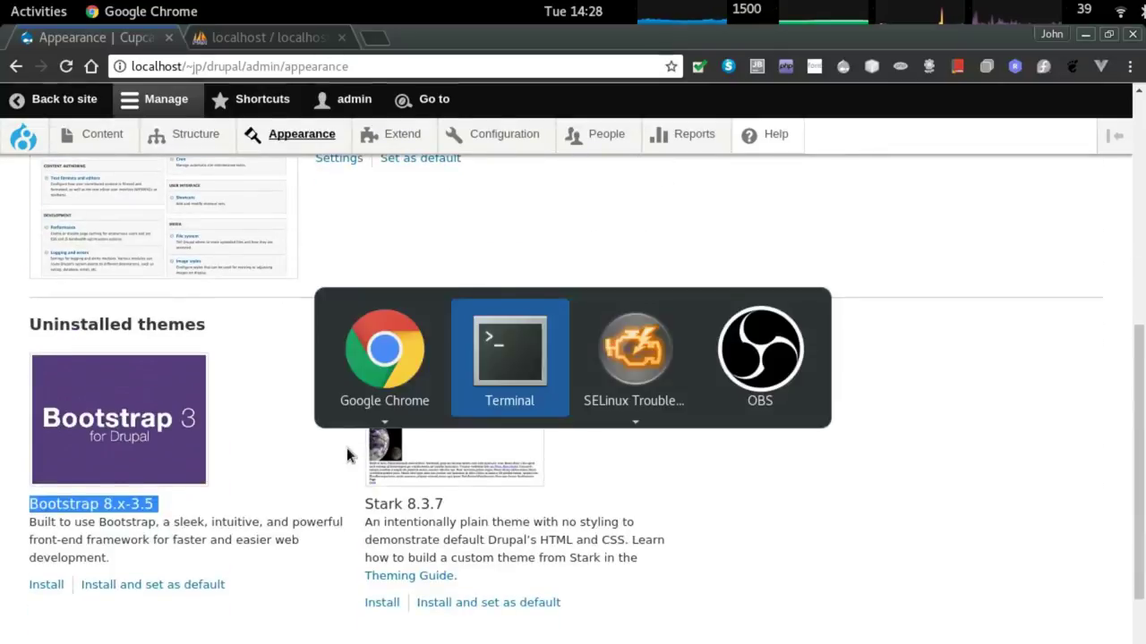
key("Return")
type("ls -l")
key("Return")
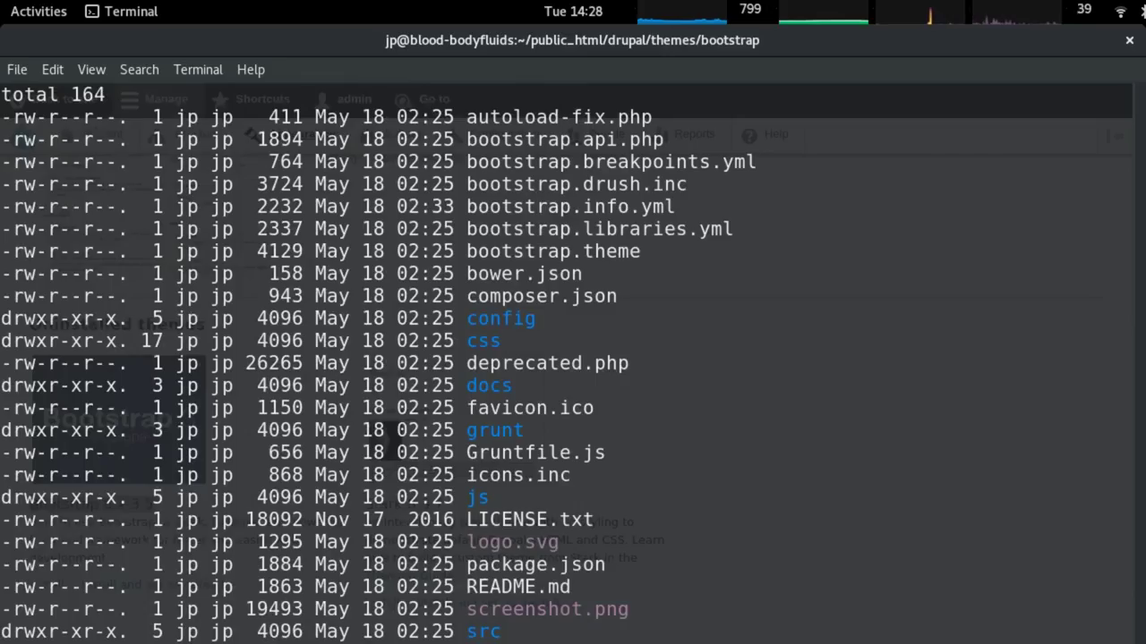
- Move into bootstrap/starterkits and list the cdn, less and sass starterkits
type("cd starterkits/")
key("Return")
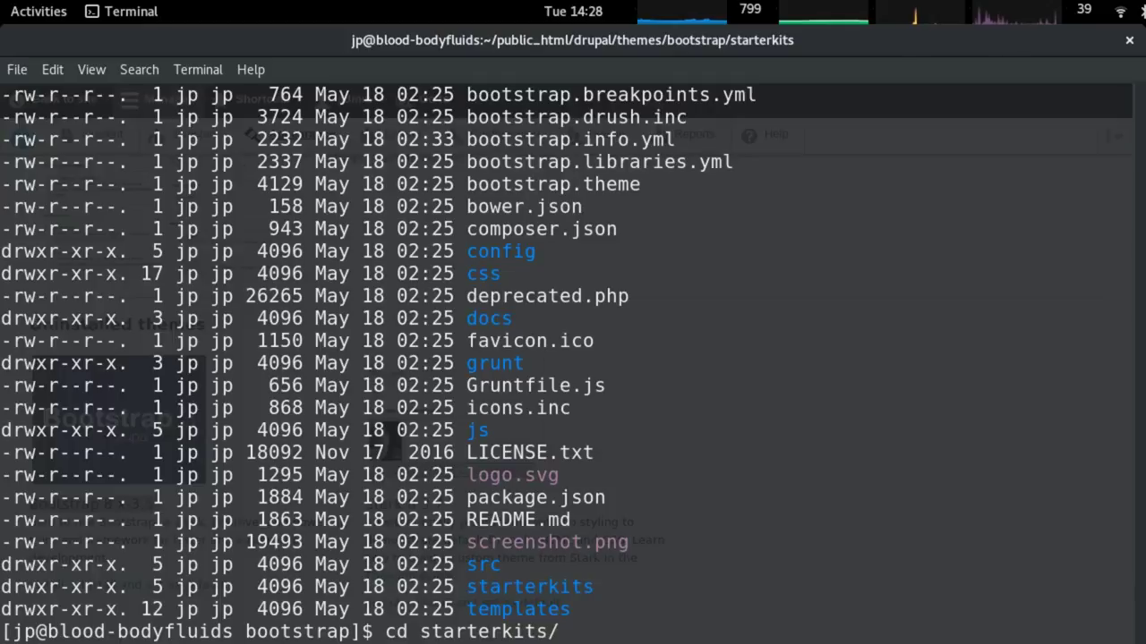
key("Return")
type("ls")
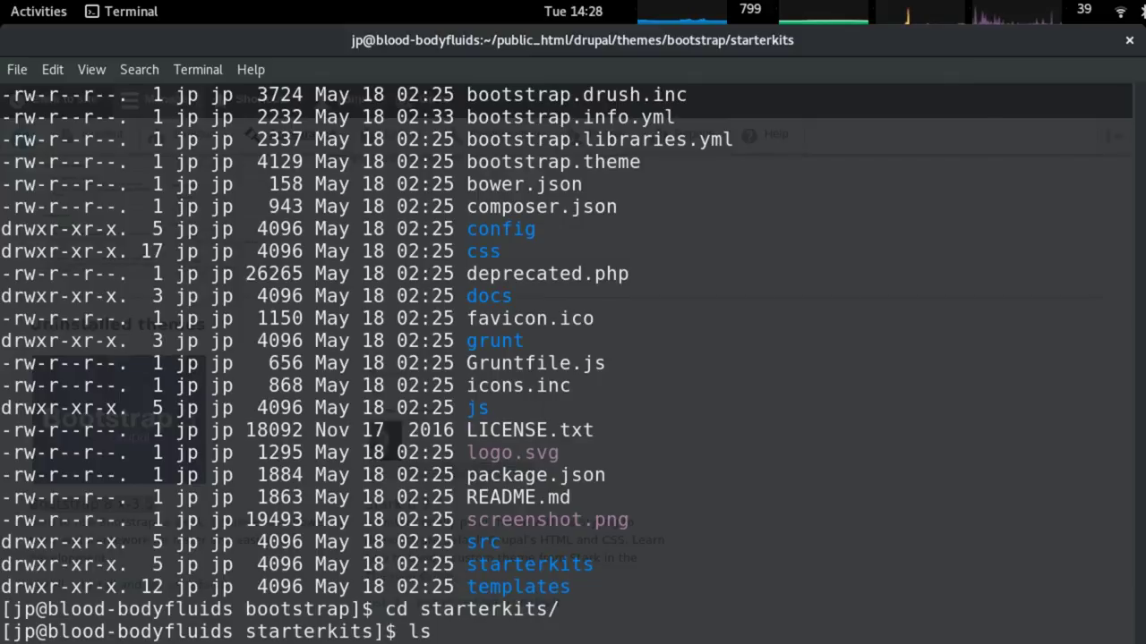
key("Return")
- Copy the cdn starterkit to ~/public_html/drupal/themes/cupcake_bs and highlight the docs' copy-and-rename steps
type("cp -r cdn ~/public_html/drupal/themes/cupcake_bs")
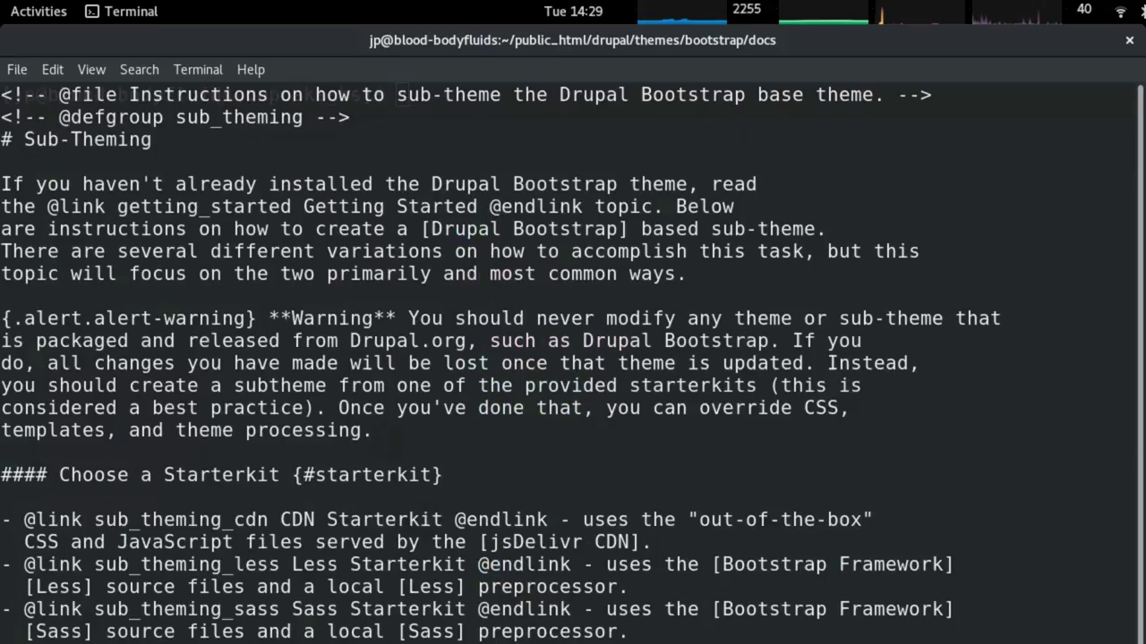
scroll(501, 365, "down", 7)
scroll(175, 387, "down", 3)
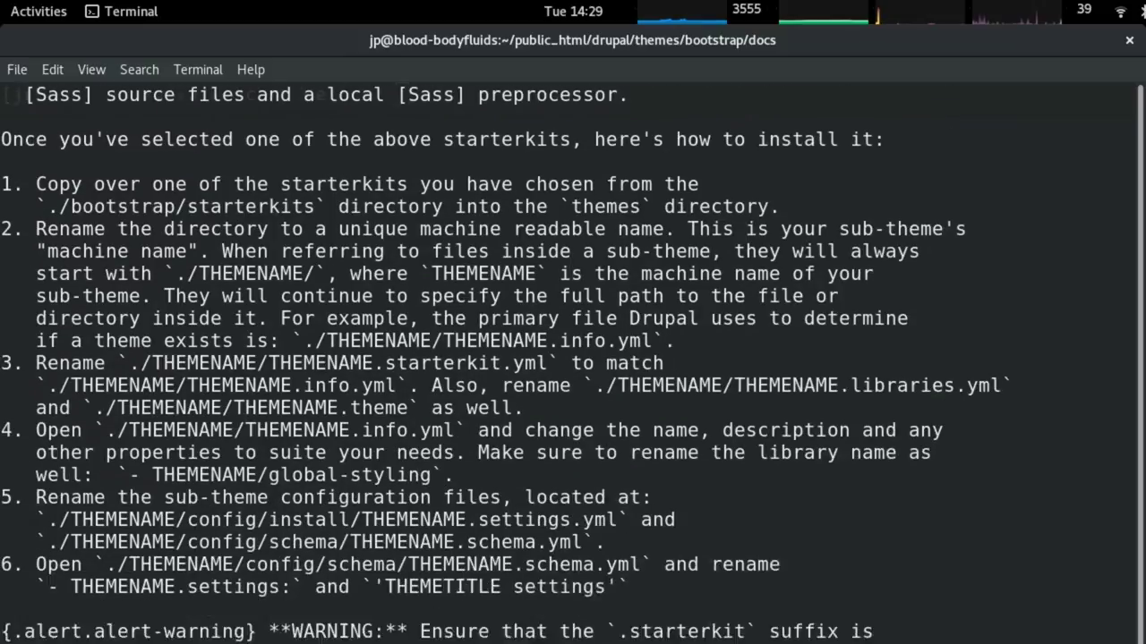
left_click_drag(2, 139, 903, 319)
- List the new cupcake_bs folder's contents with ll, then return to the sub-theming instructions
key("alt+Tab")
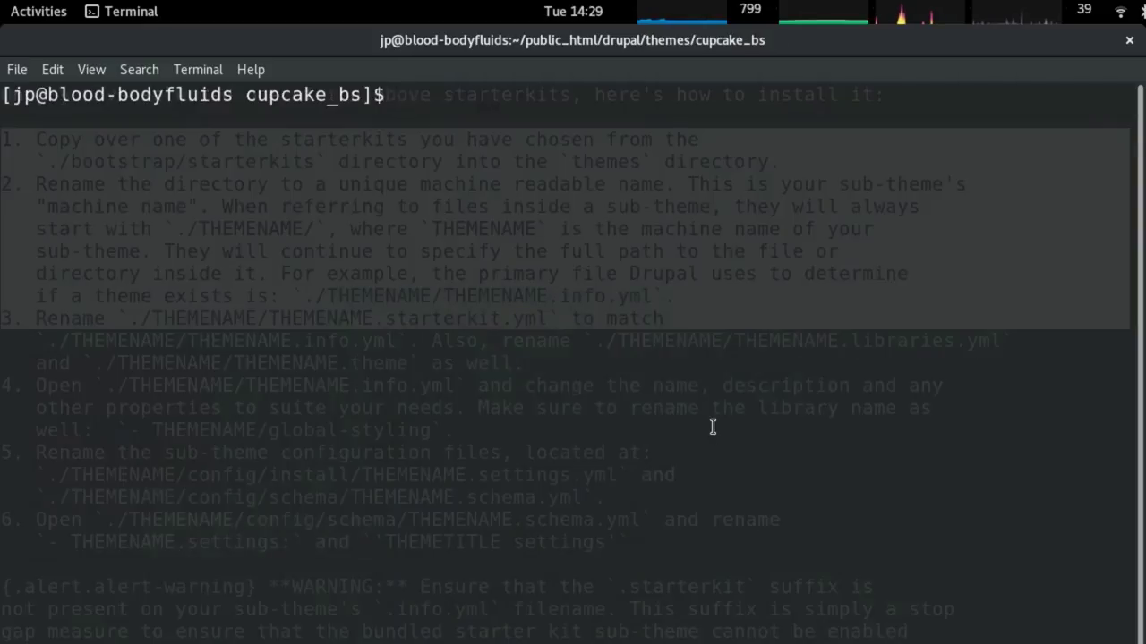
type("ll")
key("Return")
key("alt+Tab")
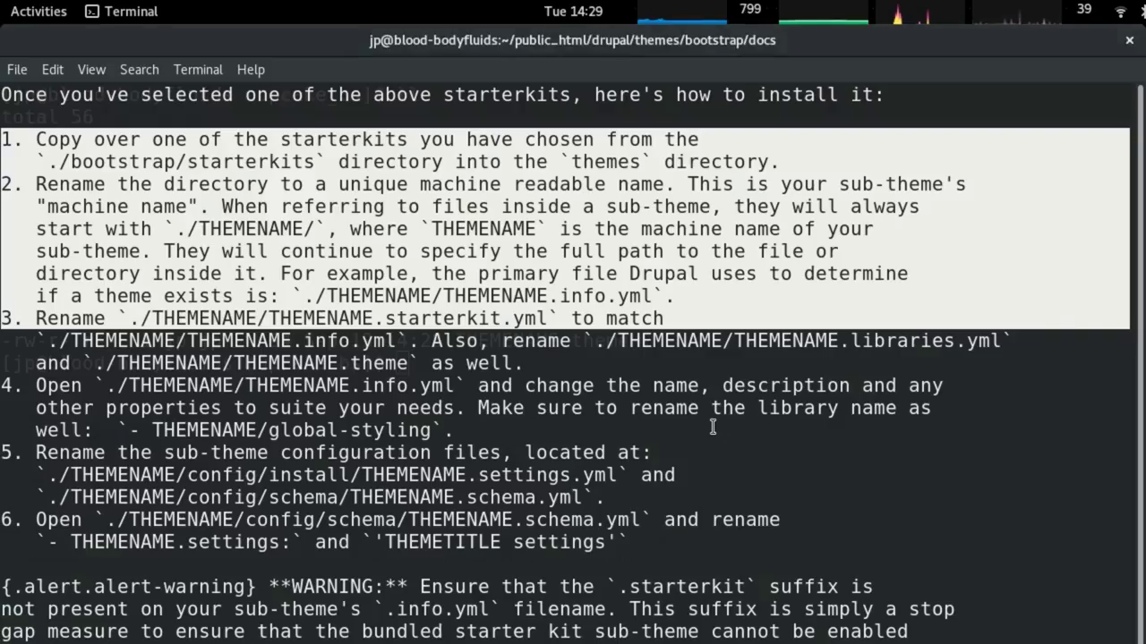
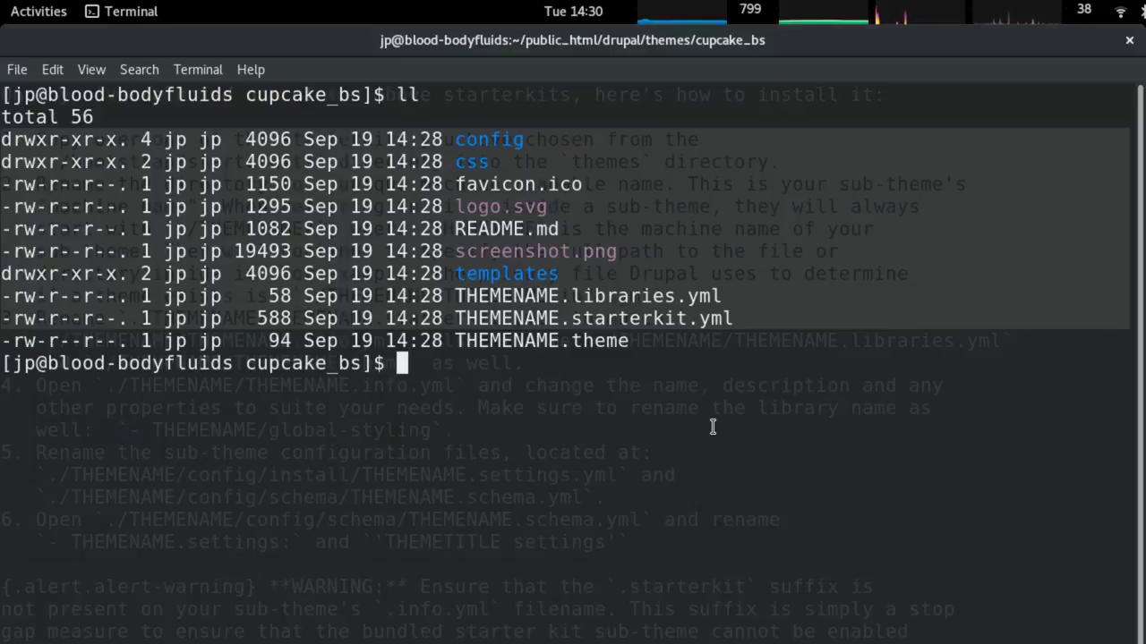
- Rename THEMENAME.starterkit.yml to cupcake_bs.yml with mv
type("mv TH")
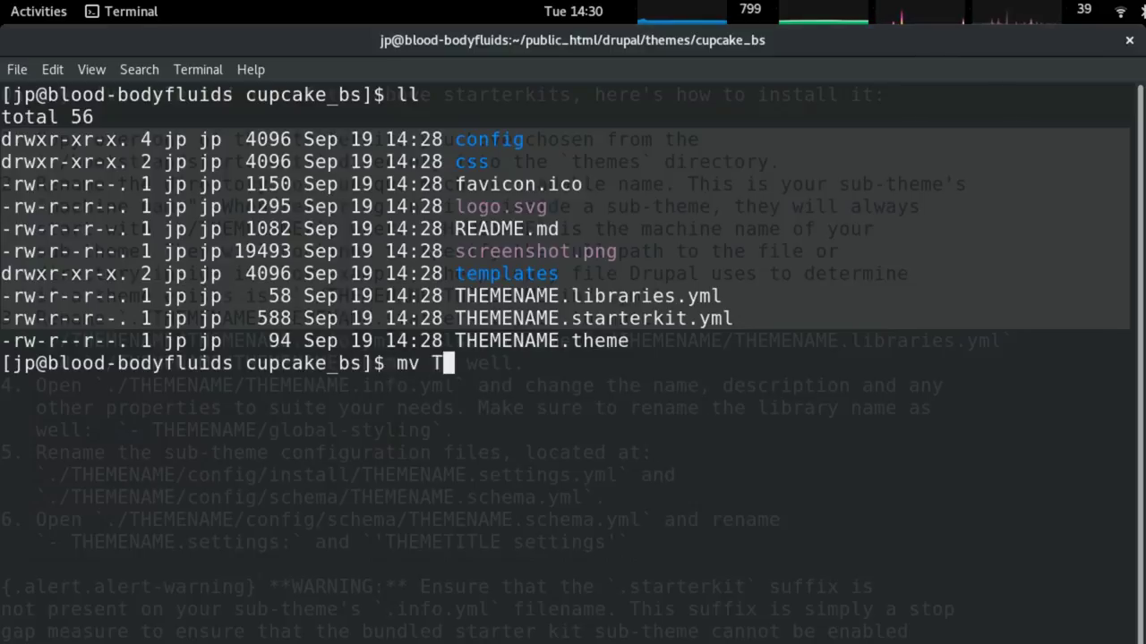
key("Tab")
type("sta")
key("Tab")
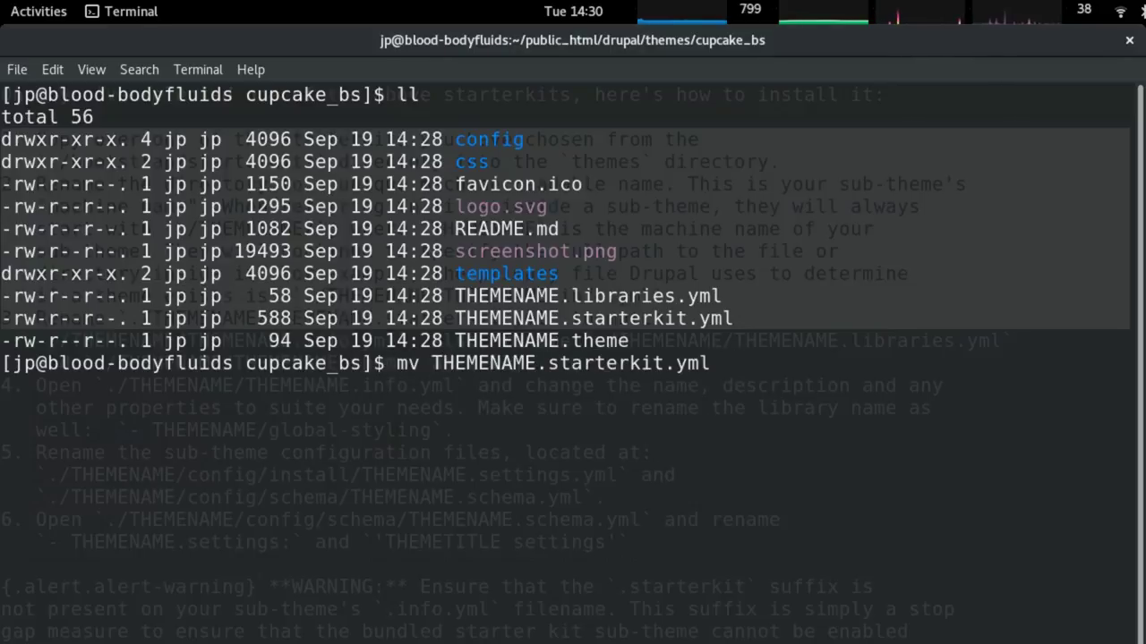
type("cupcake_bs>")
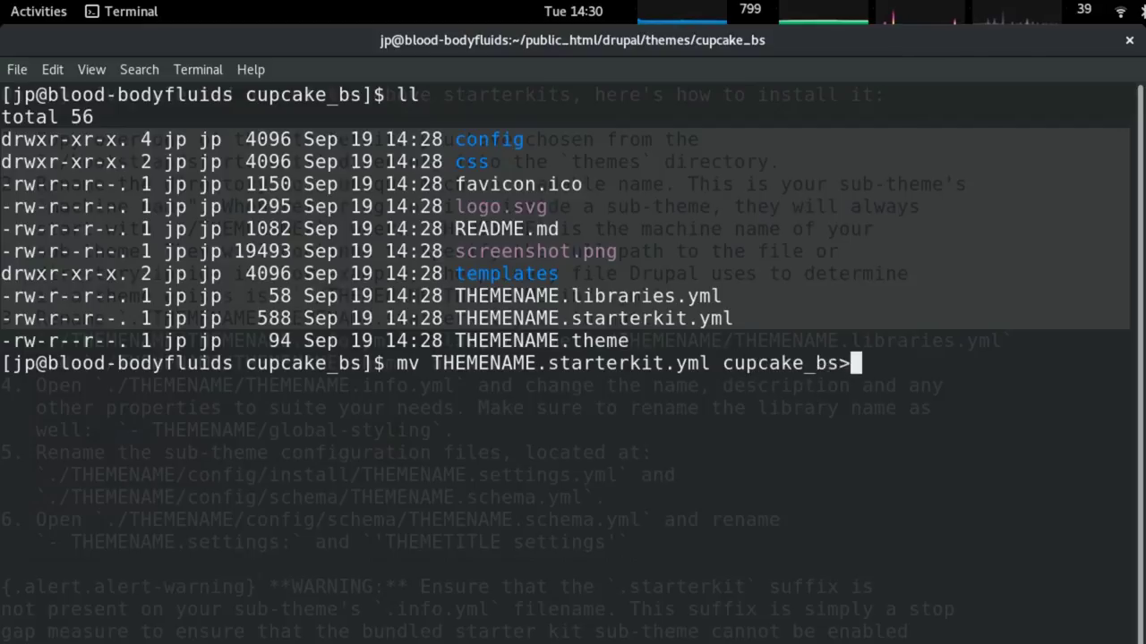
key("BackSpace")
type(".yml")
key("Return")
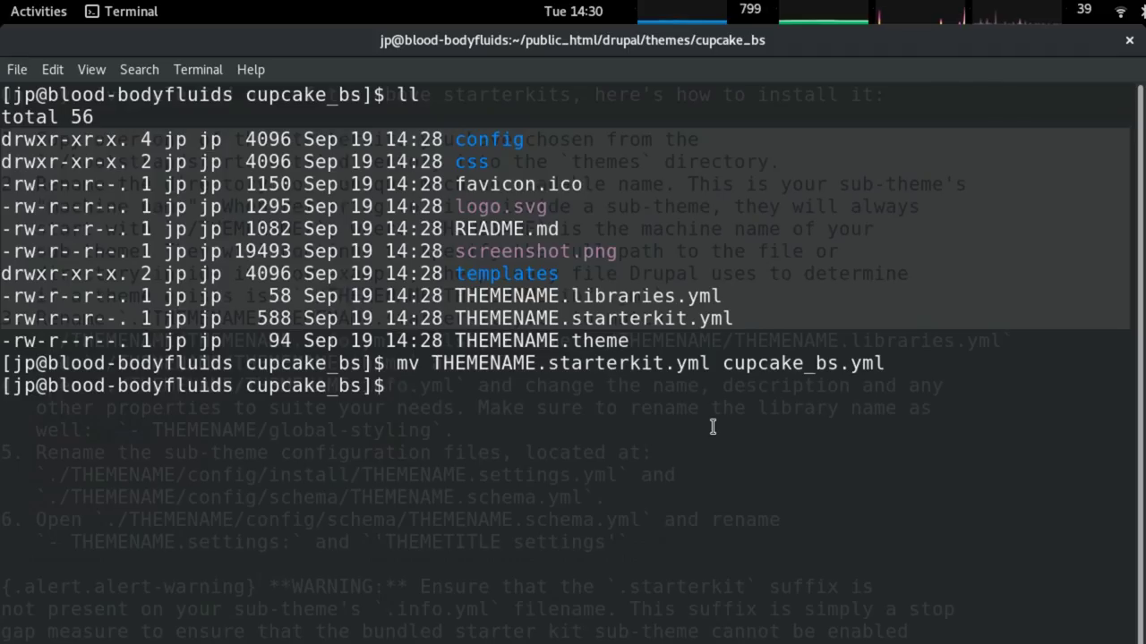
- Rename THEMENAME.theme and THEMENAME.libraries.yml to cupcake_bs.theme and cupcake_bs.libraries.yml
type("mv THEMENAME.theme cupcake_bs.theme")
key("Return")
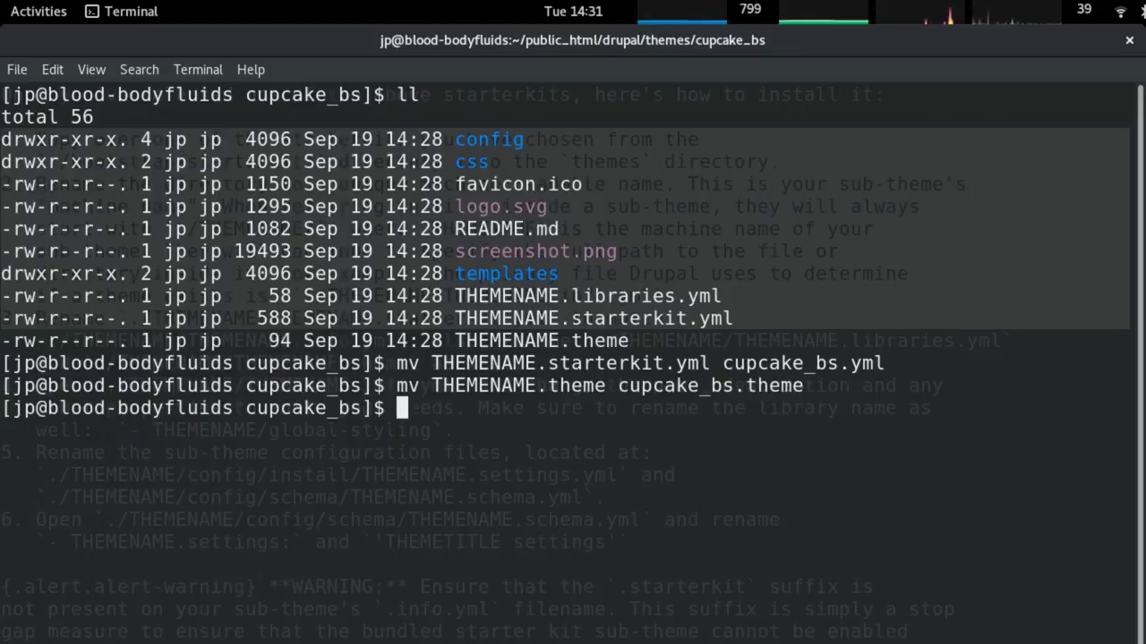
type("mv THEMENAME.libraries.yml cupcake_bs.")
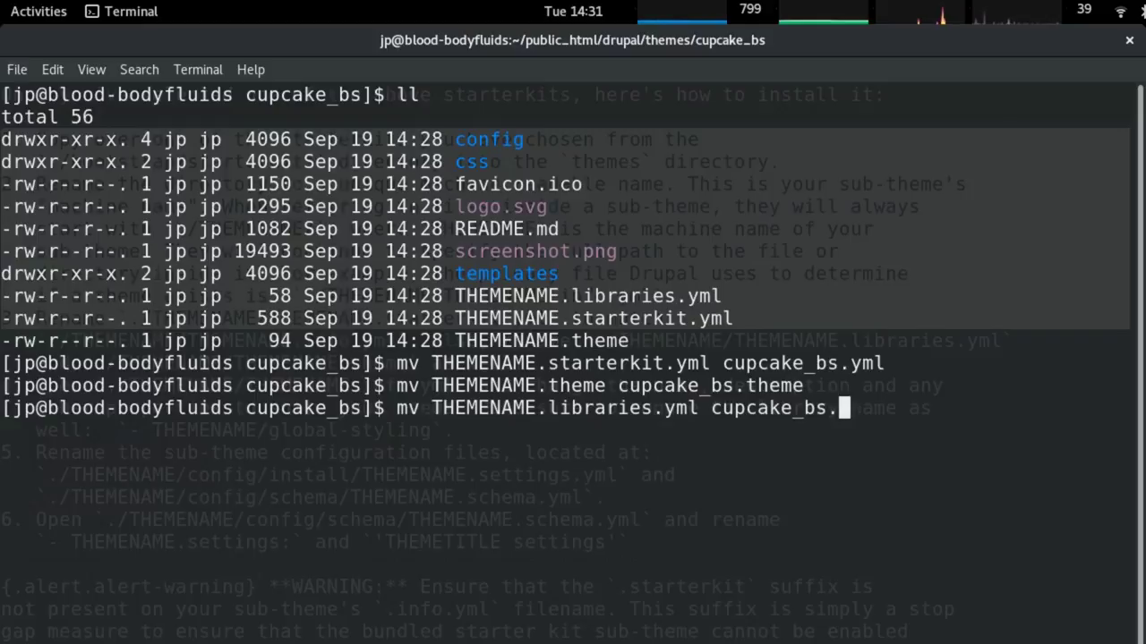
type("libraries.yml")
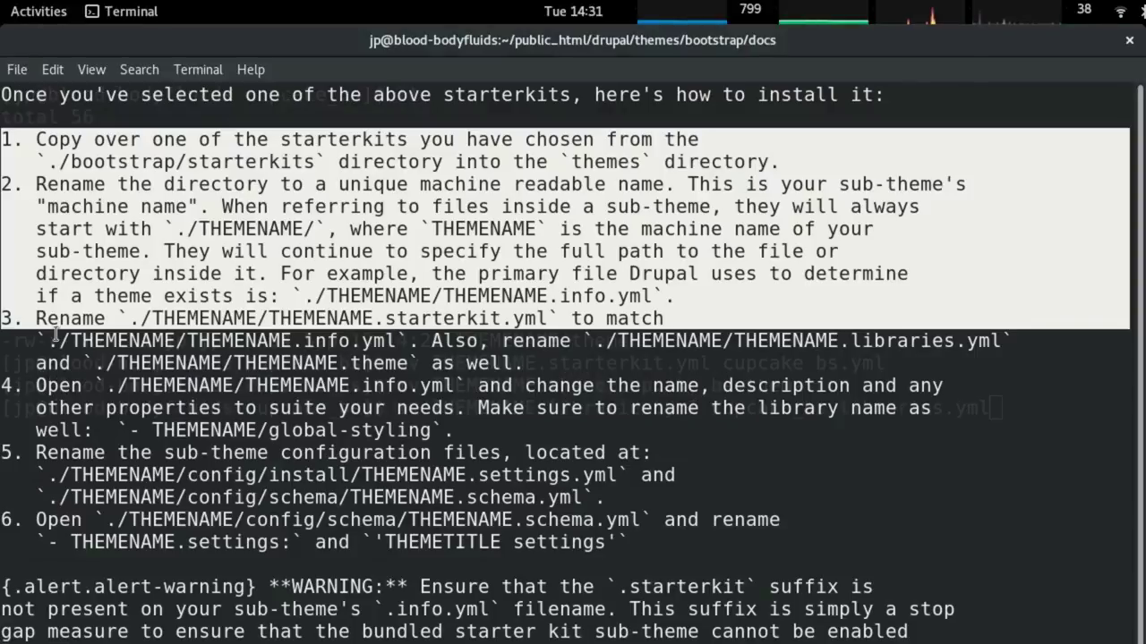
left_click_drag(36, 318, 664, 352)
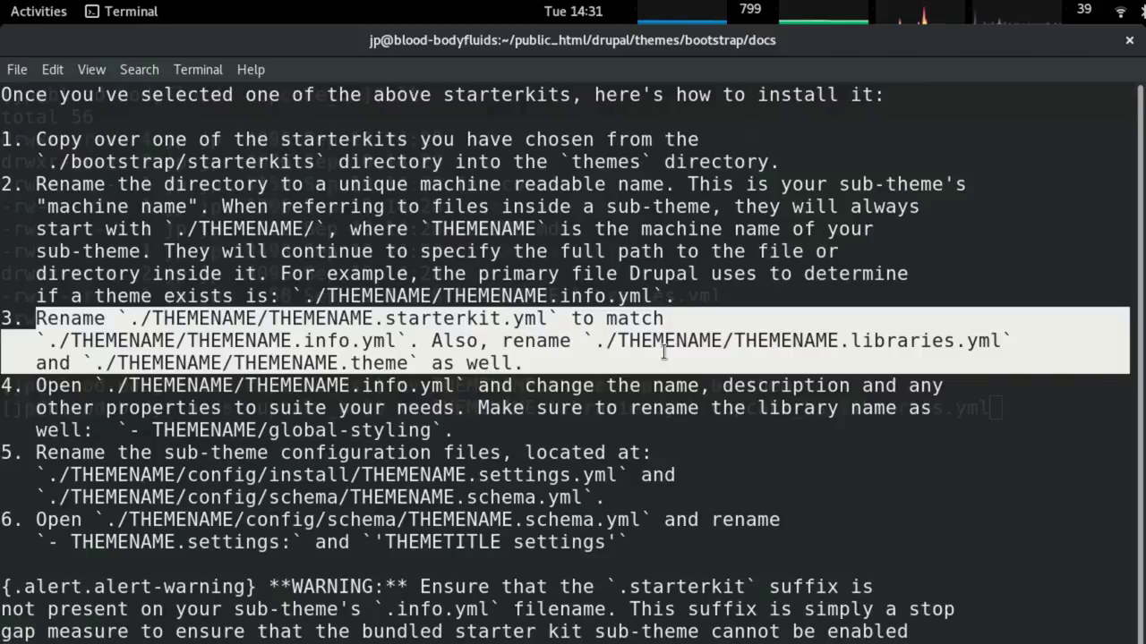
left_click_drag(664, 352, 666, 358)
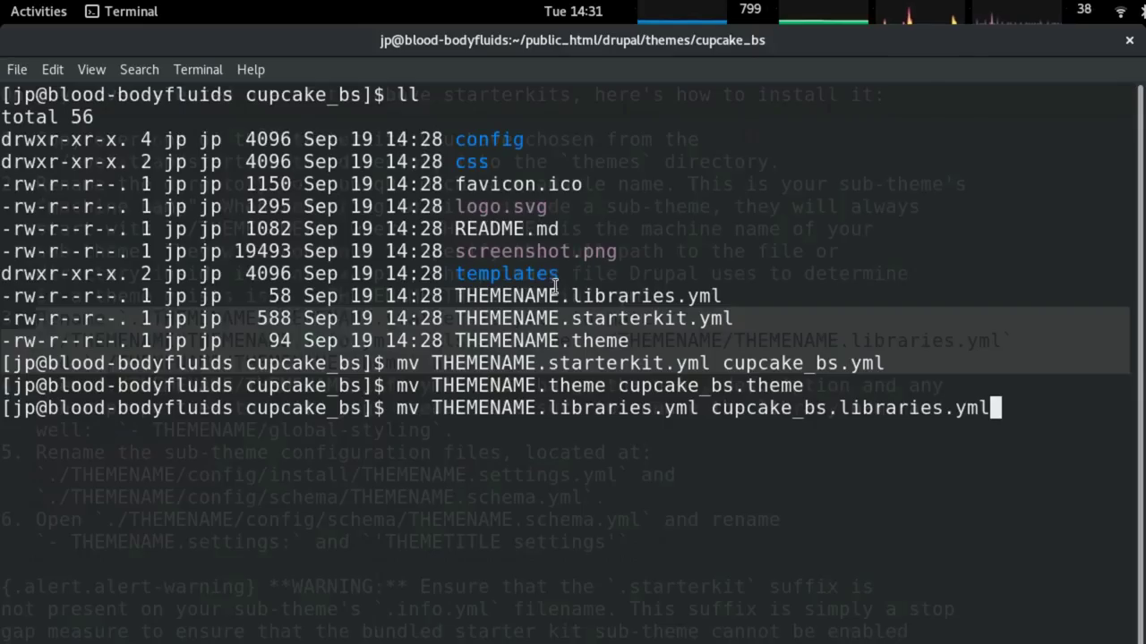
key("Return")
- Begin an mv command moving cupcake_bs.yml to a new cupcake_bs name
type("mv c")
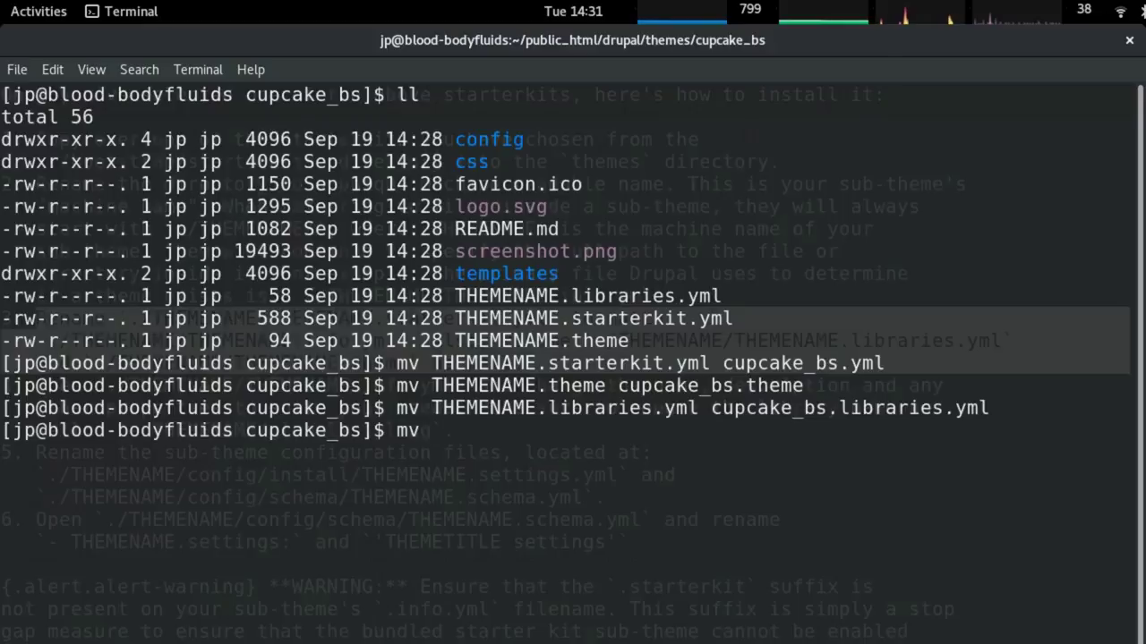
key("Tab")
type("y")
key("Tab")
type("c")
key("Tab")
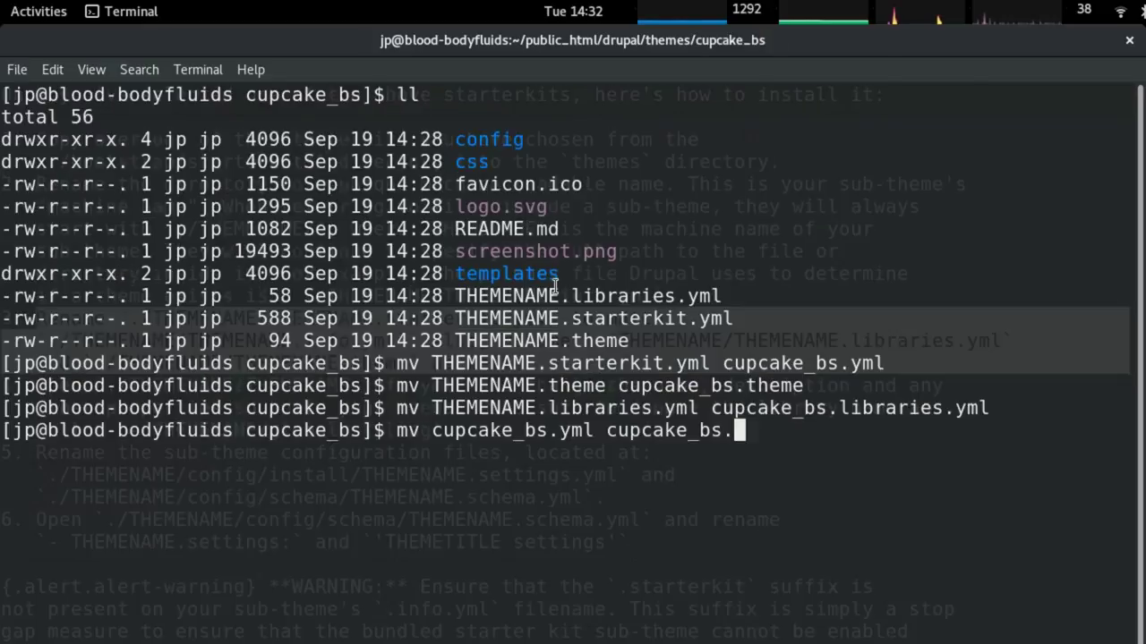
- Rename cupcake_bs.yml to cupcake_bs.info.yml and open it in vi
type("info.yml")
key("Return")
type("vi c")
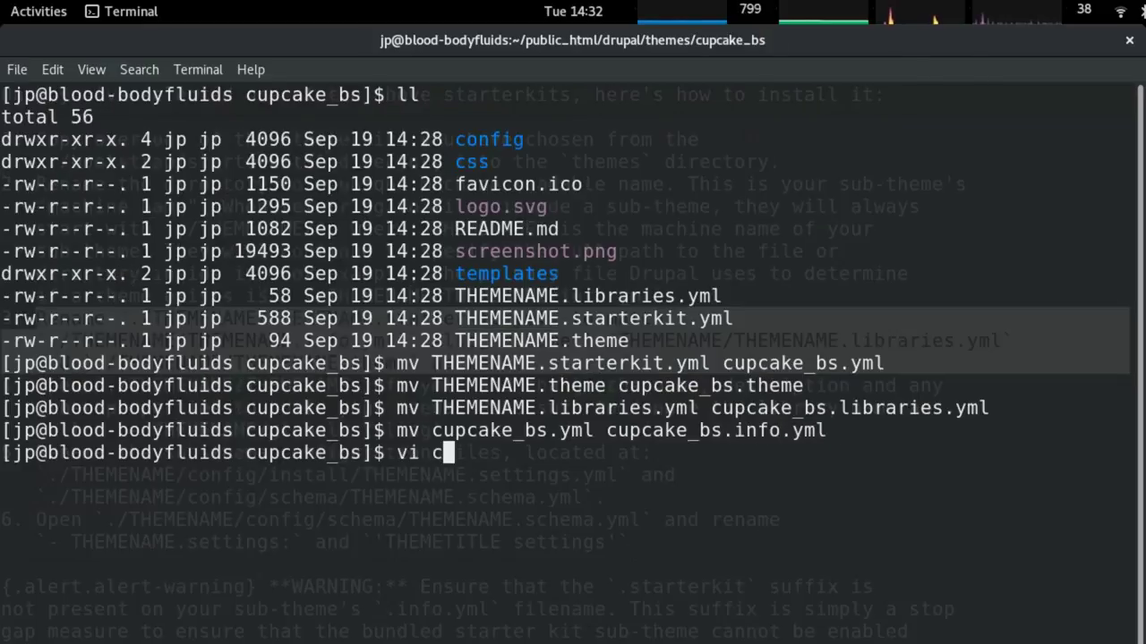
key("Tab")
type("in")
key("Tab")
key("Return")
- Set the theme name and global-styling library prefix to cupcake_bs, then save with :wq
key("j")
key("j")
key("j")
key("j")
key("l")
key("l")
key("l")
key("l")
key("l")
key("l")
key("l")
key("x")
key("x")
type("cwcupcake_bs")
key("Escape")
key("j")
key("j")
key("j")
key("j")
key("j")
key("j")
key("j")
key("j")
key("j")
key("j")
key("j")
key("j")
key("j")
key("j")
key("j")
key("j")
key("j")
key("j")
key("b")
key("b")
key("b")
key("x")
key("x")
key("x")
key("x")
key("x")
key("x")
key("x")
key("x")
key("x")
type("icupcake_bs")
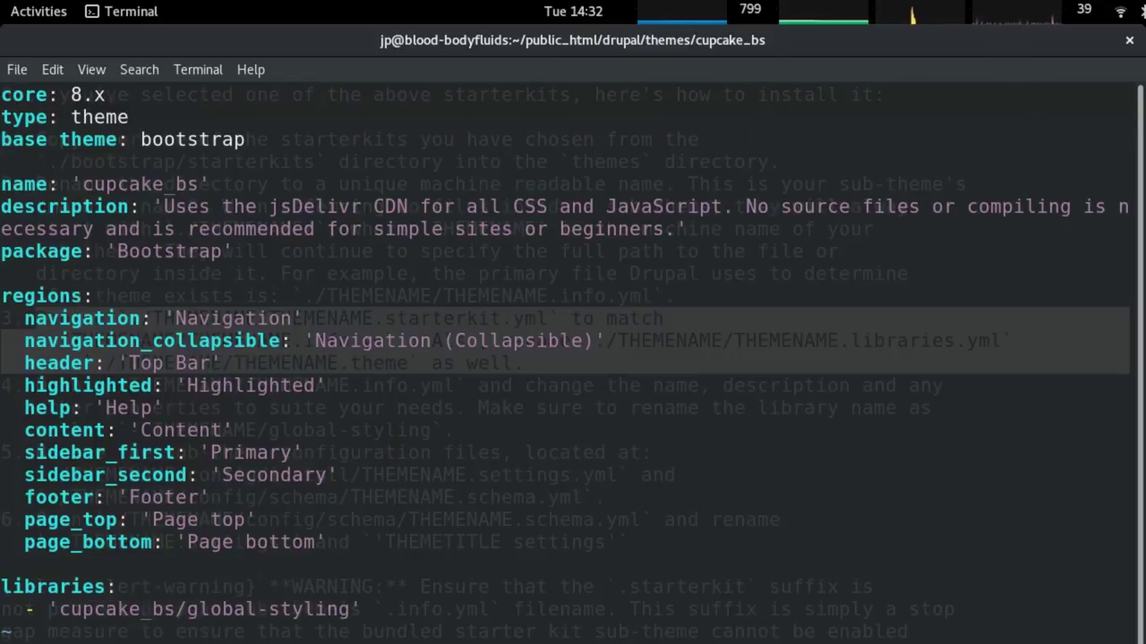
key("Escape")
type(":wq")
key("Return")
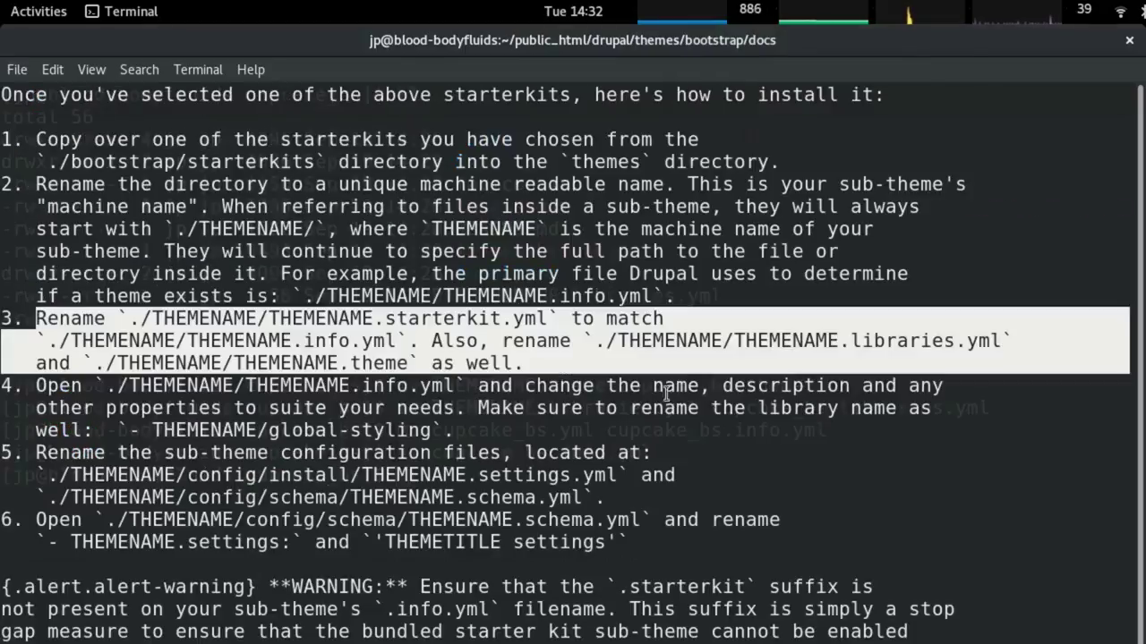
- Reopen cupcake_bs.info.yml and review its name, regions and libraries entries
left_click_drag(550, 427, 16, 385)
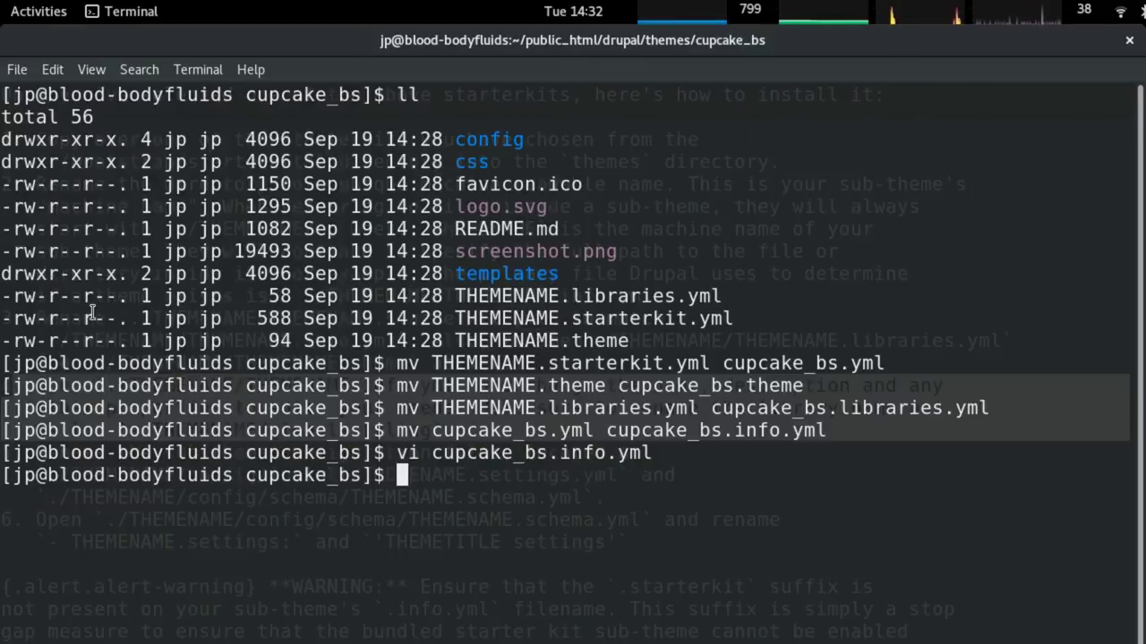
type("vi cupcake_bs.info.yml")
key("Return")
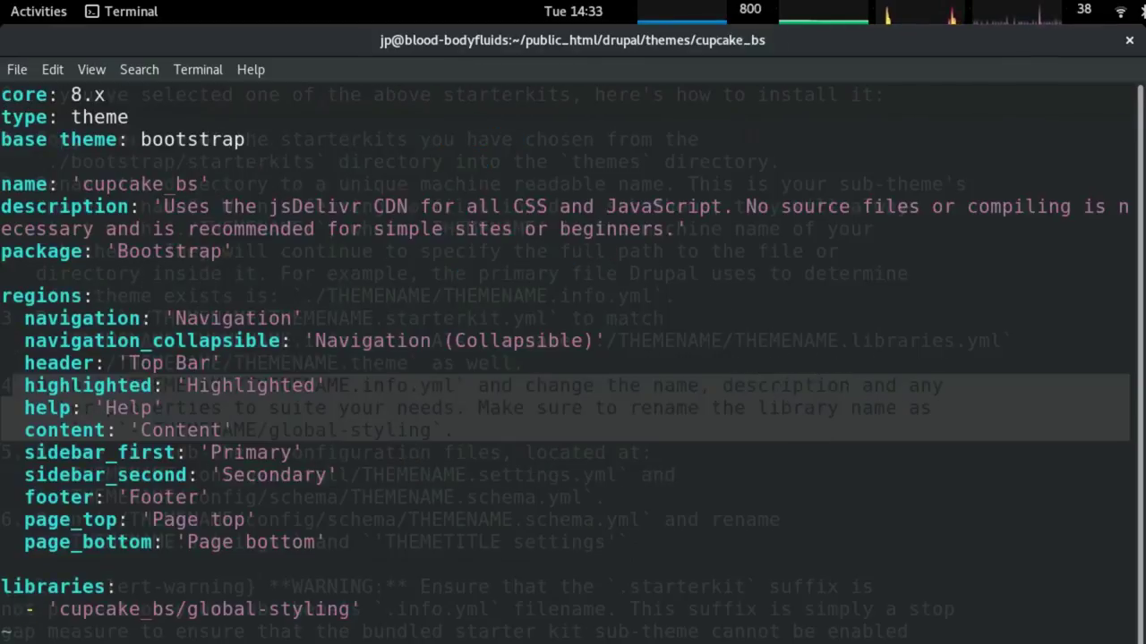
key("Up")
key("Up")
key("Up")
key("Up")
key("Up")
key("Up")
key("Up")
key("Up")
key("Up")
key("Up")
key("Up")
key("Up")
key("Down")
key("Up")
key("Down")
key("Down")
key("Down")
key("Down")
key("Down")
key("Down")
key("Down")
key("Down")
key("Down")
key("Down")
key("Down")
key("Up")
key("Up")
key("Up")
key("Up")
key("Up")
key("Up")
key("Up")
key("Up")
key("Up")
key("Up")
key("Up")
key("Up")
key("Up")
key("Up")
key("Up")
key("Up")
key("Up")
key("Up")
key("Down")
key("Down")
key("Right")
key("Right")
key("Right")
key("Right")
key("Right")
key("Right")
key("Right")
key("Right")
key("Right")
key("Right")
key("Right")
key("Right")
key("Down")
key("Down")
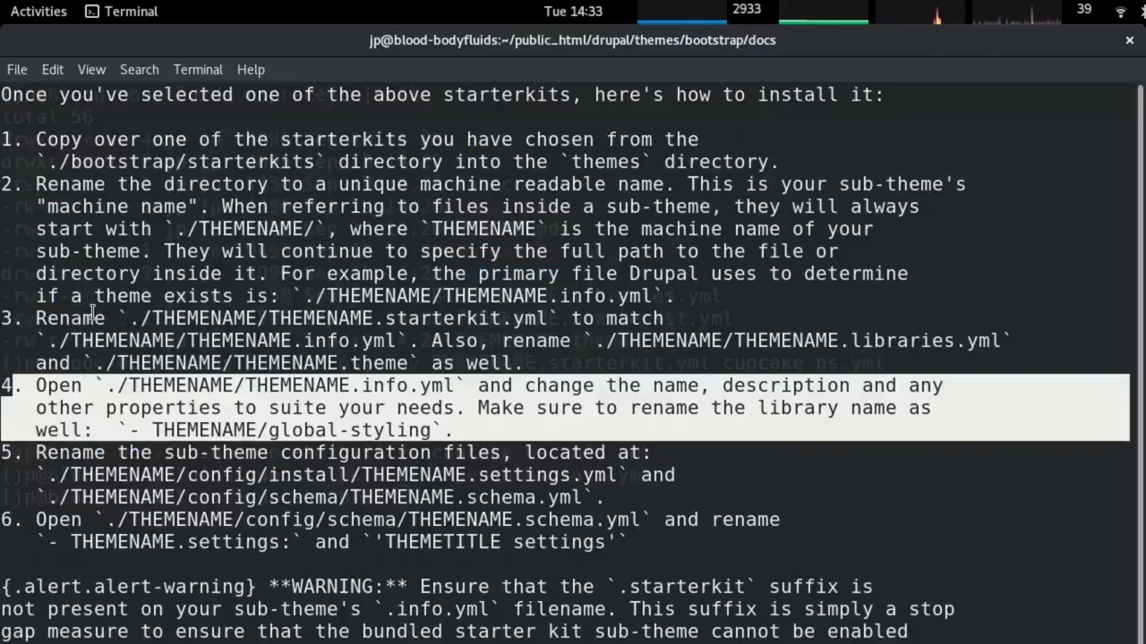
left_click_drag(627, 502, 5, 458)
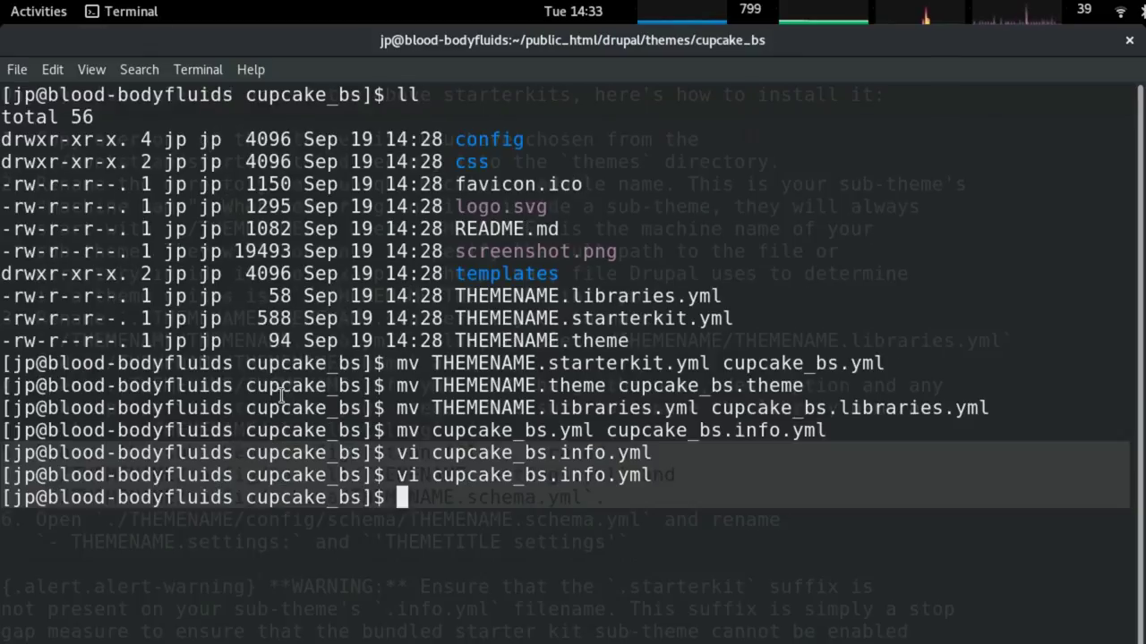
- In config/install, rename THEMENAME.settings.yml to cupcake_bs.settings.yml
type("cd config/install/")
key("Return")
type("ll")
key("Return")
type("mv T")
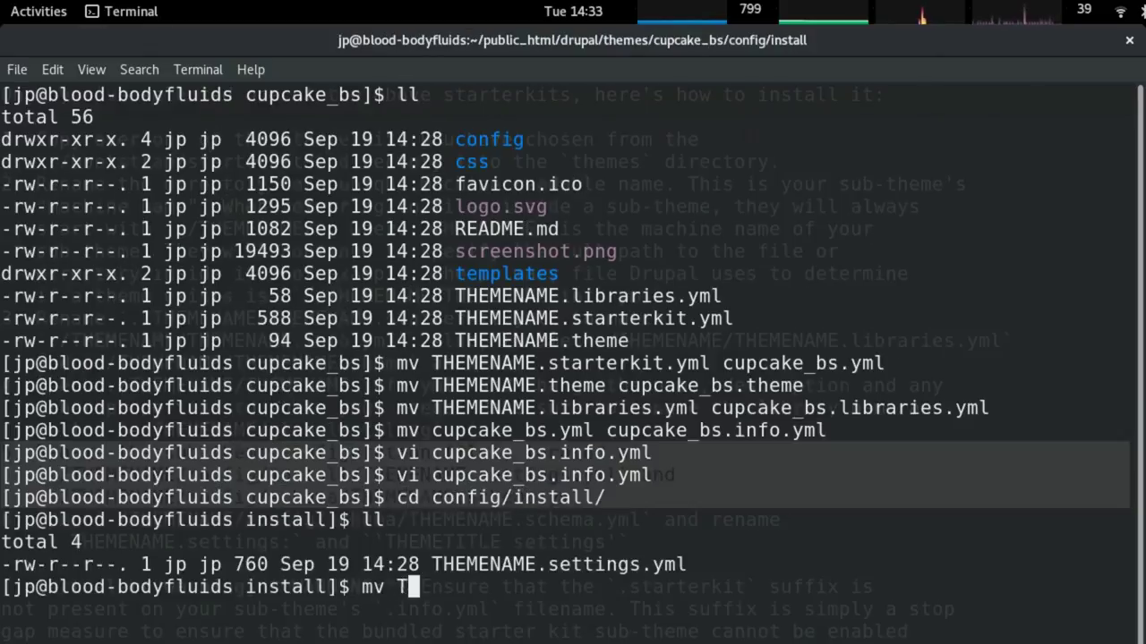
key("Tab")
type("cu")
key("BackSpace")
key("BackSpace")
key("Tab")
key("BackSpace")
key("Left")
key("Left")
key("Left")
key("Left")
key("Left")
key("Left")
key("Left")
key("Left")
key("Left")
key("Left")
key("Left")
key("Left")
key("Left")
key("BackSpace")
key("BackSpace")
key("BackSpace")
key("BackSpace")
key("BackSpace")
key("BackSpace")
key("BackSpace")
key("BackSpace")
key("BackSpace")
type("cupcake")
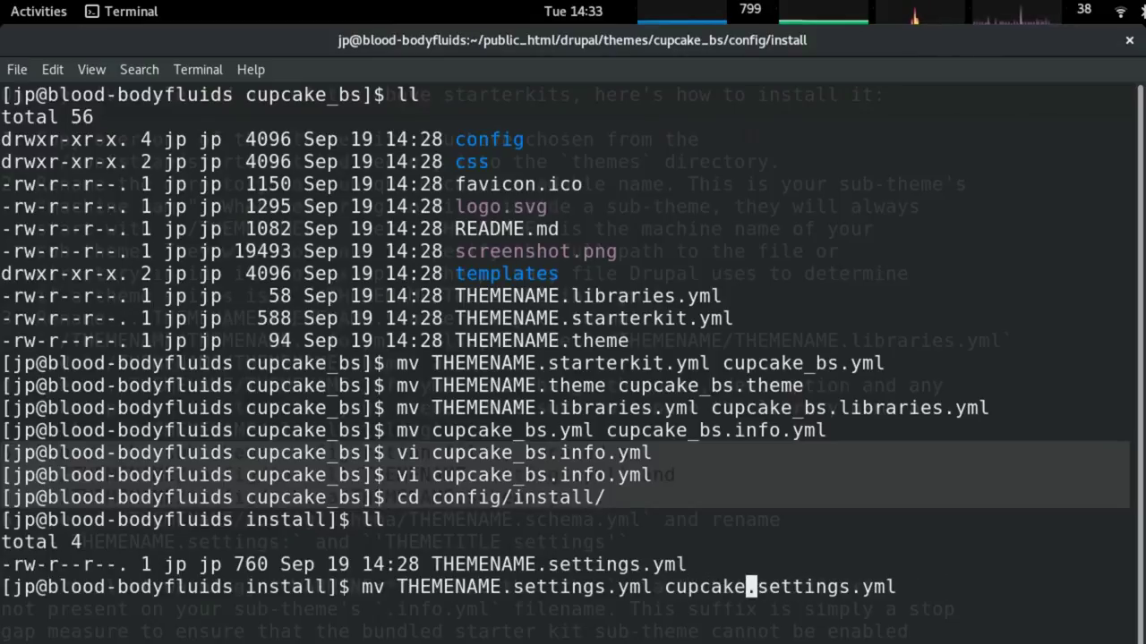
type("_bs")
key("Return")
- View cupcake_bs.settings.yml in vi and close it without changes
type("vi")
key("Tab")
key("Return")
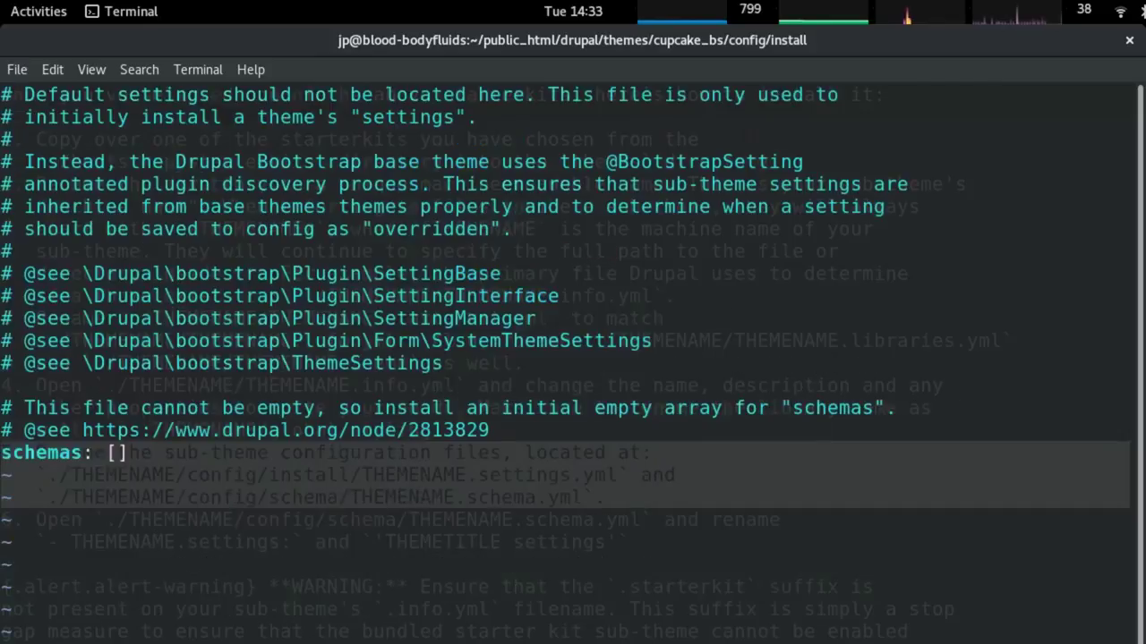
type(":q")
key("Return")
- Move into config/schema and open THEMENAME.schema.yml in vi
type("cd ..")
key("Return")
type("ll")
key("Return")
type("cd schema/")
key("Return")
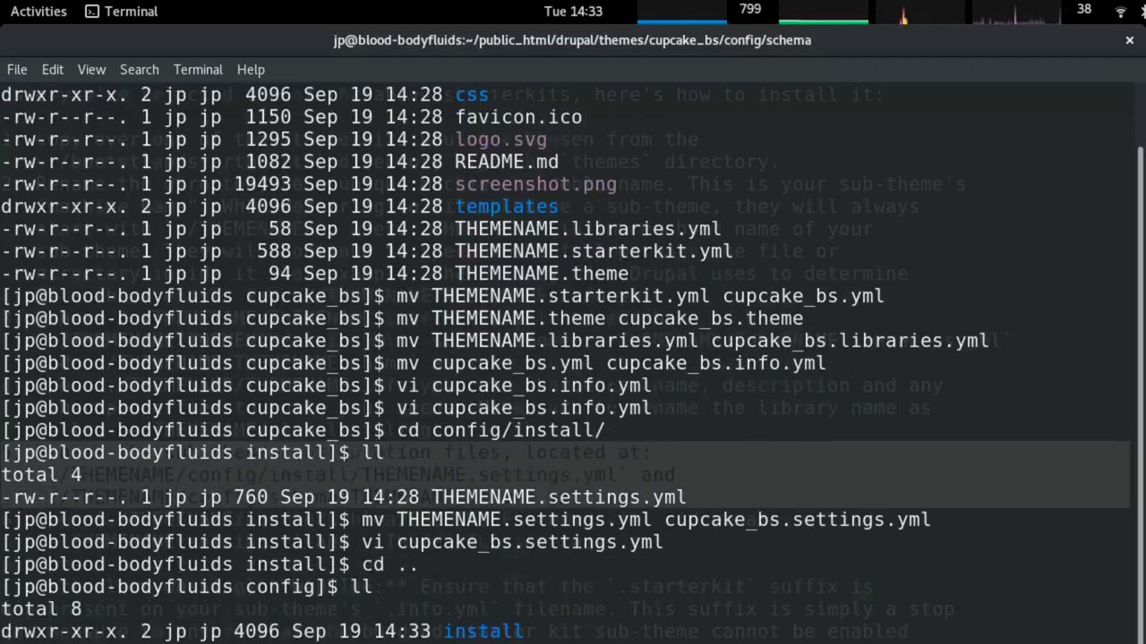
type("ll")
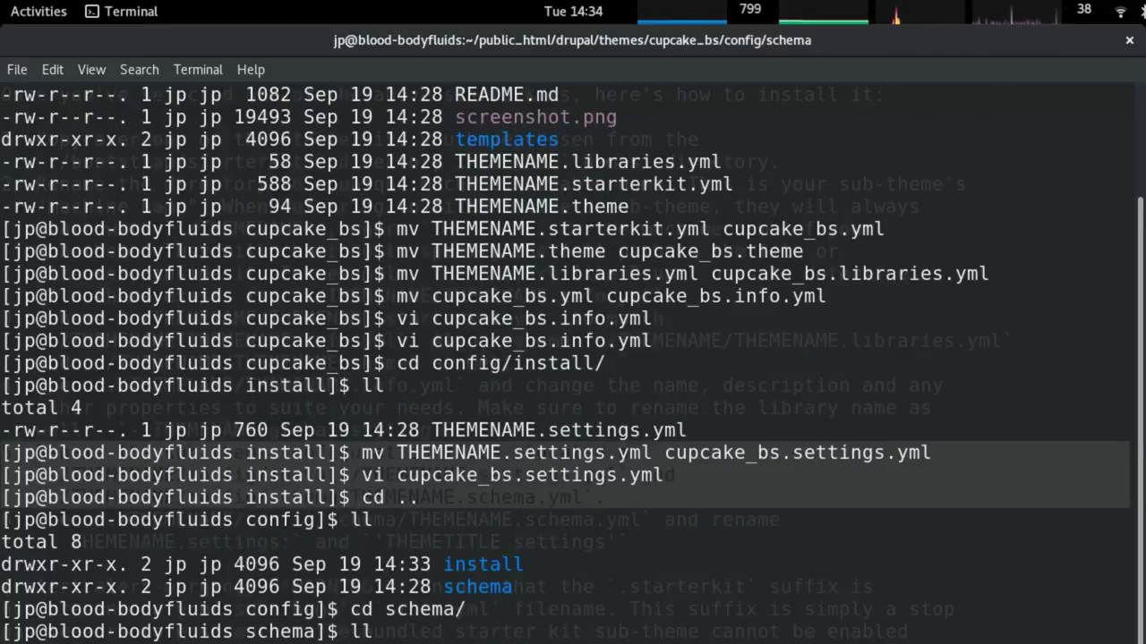
key("Return")
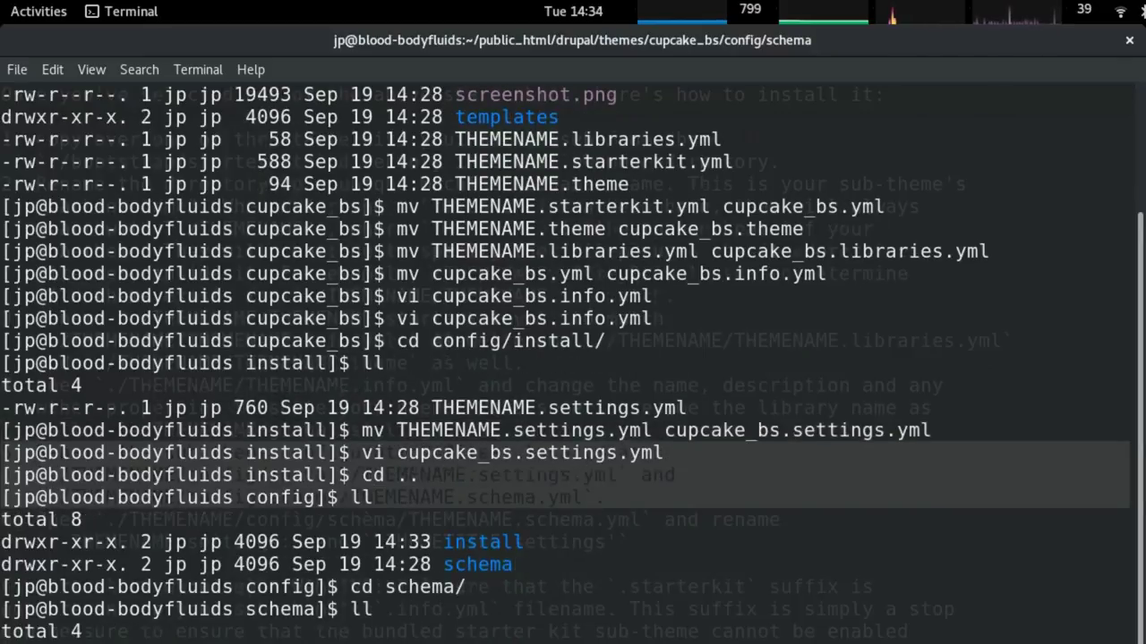
type("vi THEMENAME.schema.yml")
key("Return")
- Replace the THEMETITLE label with cupcake_bs and save the schema file
key("j")
key("j")
key("j")
key("j")
key("w")
key("w")
key("w")
key("w")
key("x")
key("x")
key("x")
key("x")
key("x")
key("x")
key("x")
key("x")
key("x")
key("x")
type("icupcake_bs")
key("Escape")
type(":wq")
key("Return")
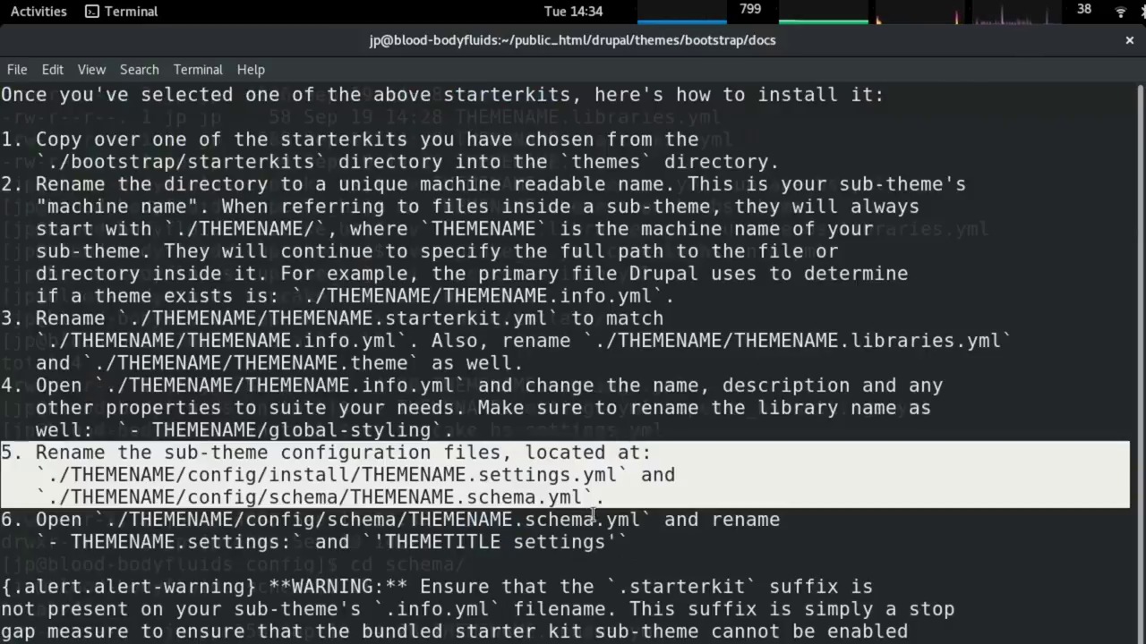
- Review the starterkit suffix warning in the instructions and return to Chrome
scroll(304, 401, "down", 3)
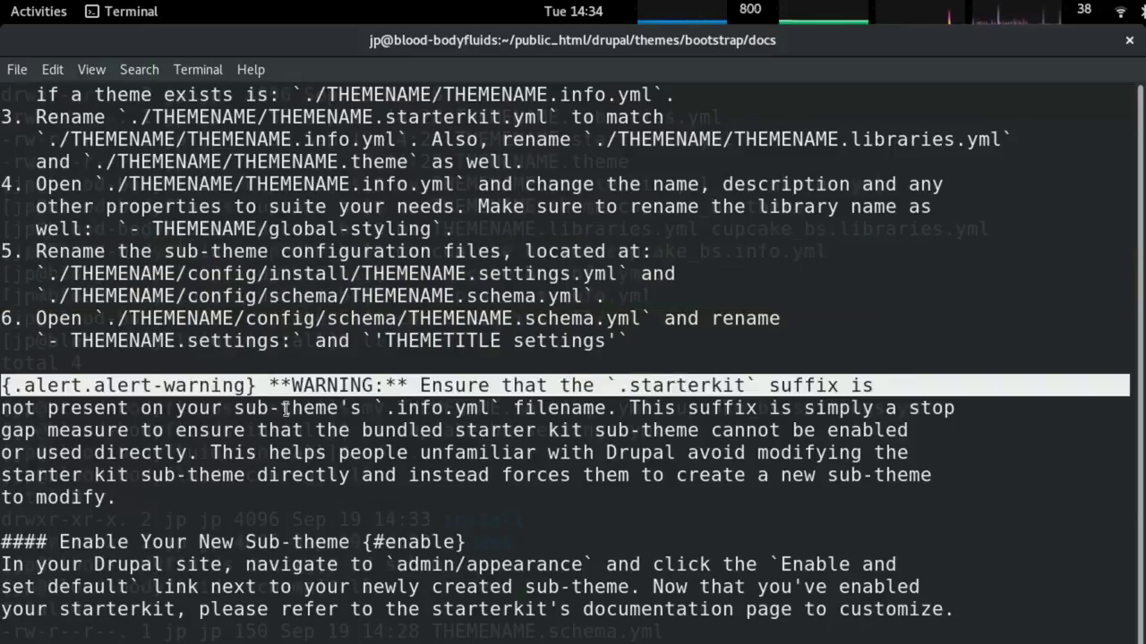
scroll(400, 408, "up", 1)
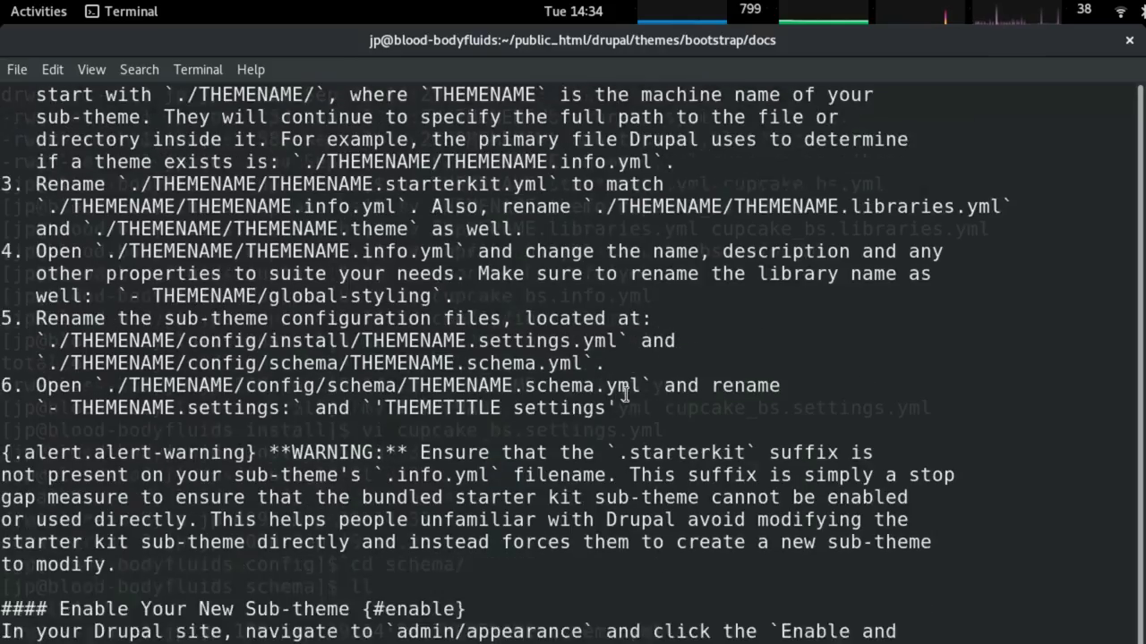
scroll(526, 430, "down", 1)
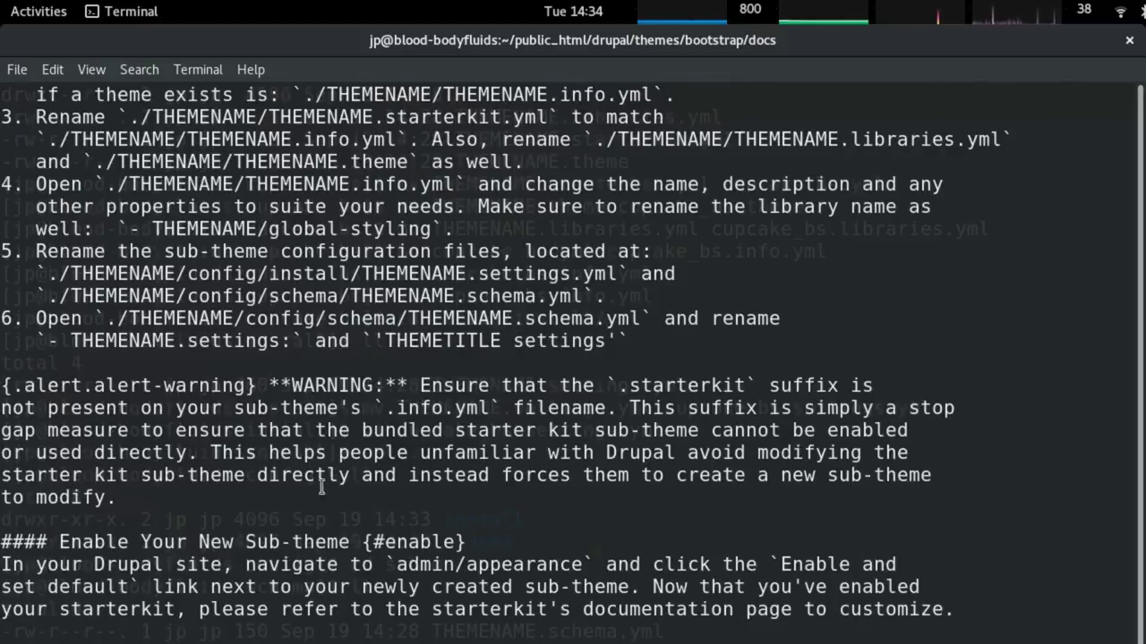
left_click_drag(152, 498, 4, 385)
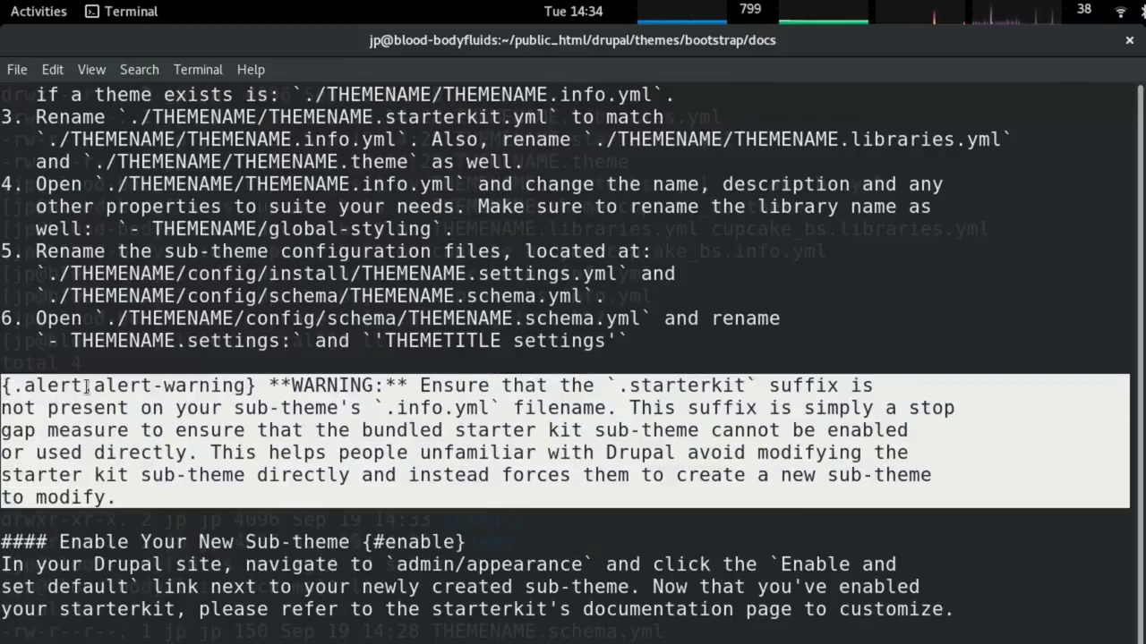
scroll(89, 389, "down", 3)
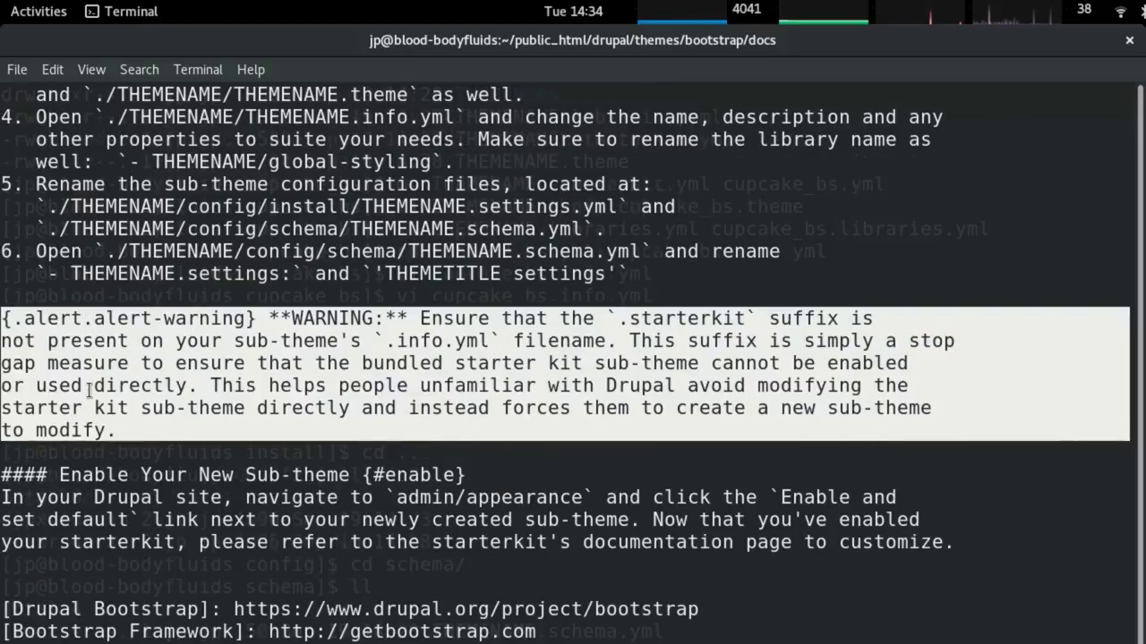
key("alt+Tab")
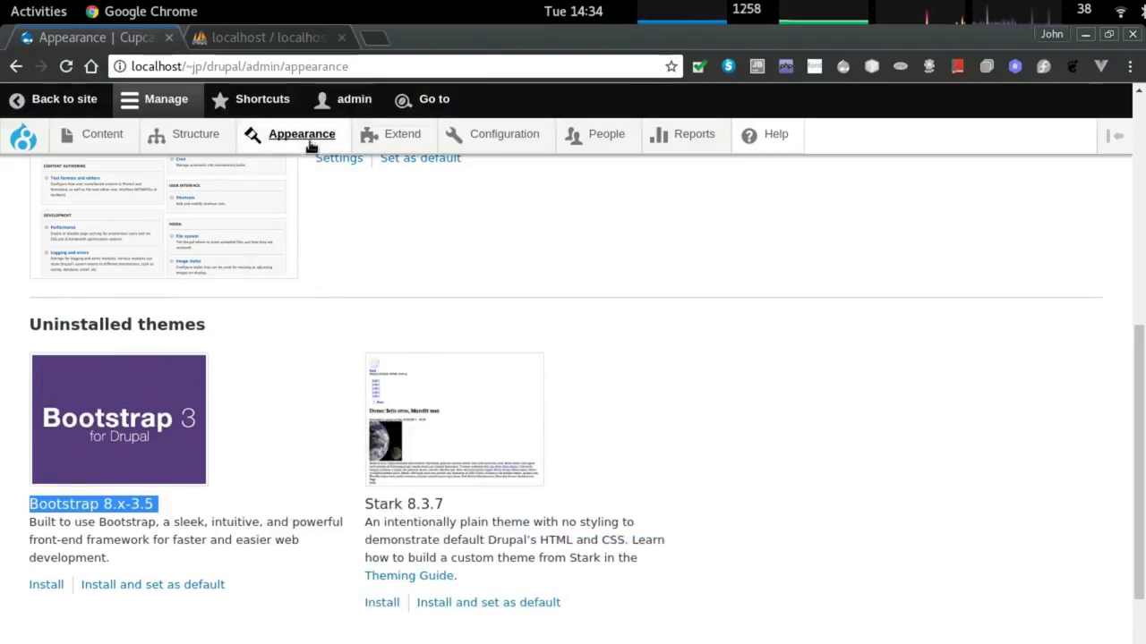
- Make cupcake_bs the default theme, refresh the homepage, and dismiss the SELinux alert
left_click(309, 141)
scroll(389, 374, "down", 10)
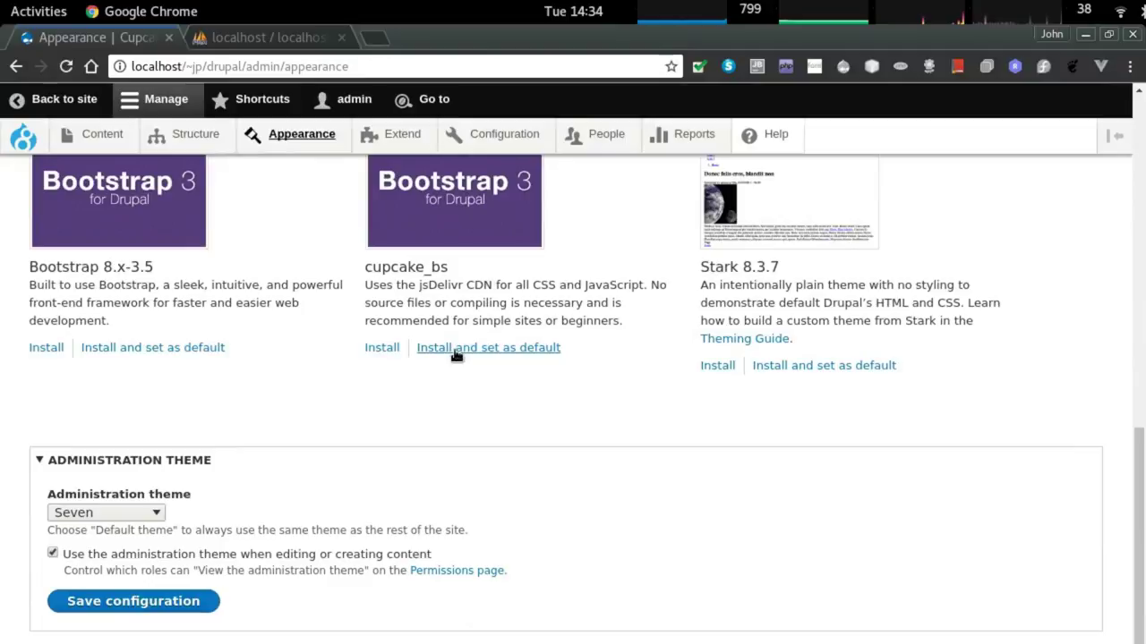
key("alt+Tab")
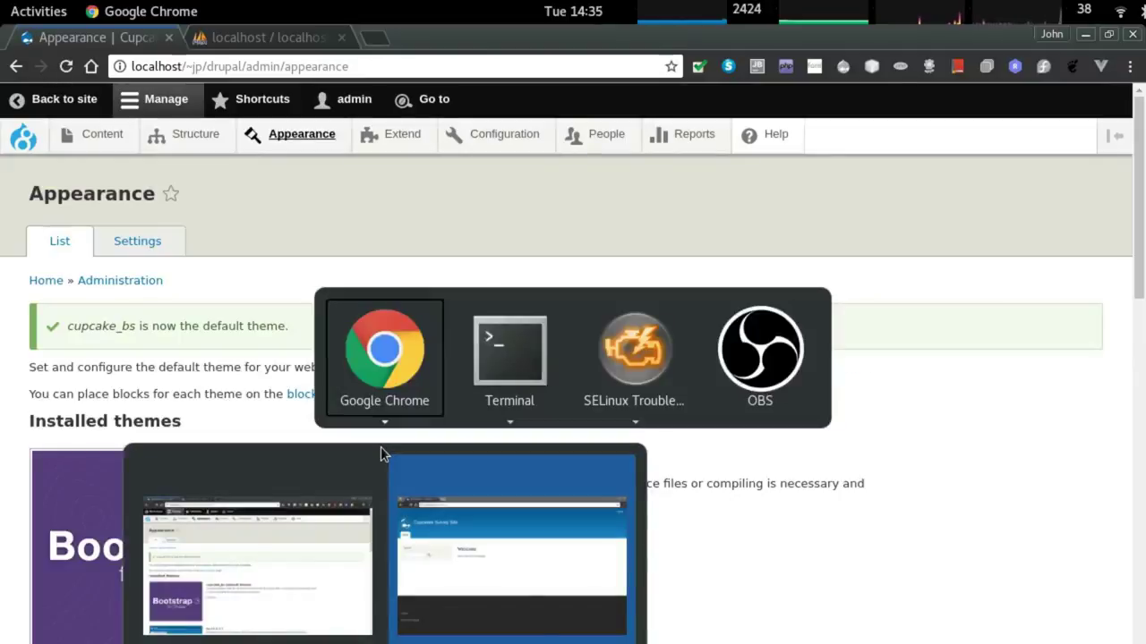
key("F5")
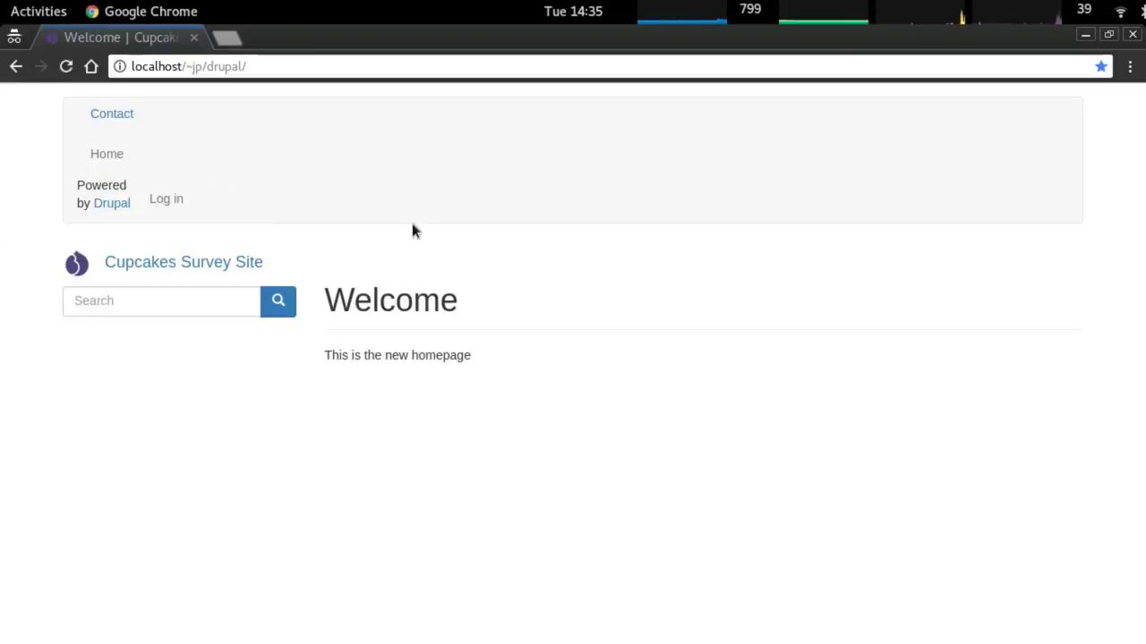
key("alt+Tab")
key("alt+Tab")
key("alt+Tab")
key("Escape")
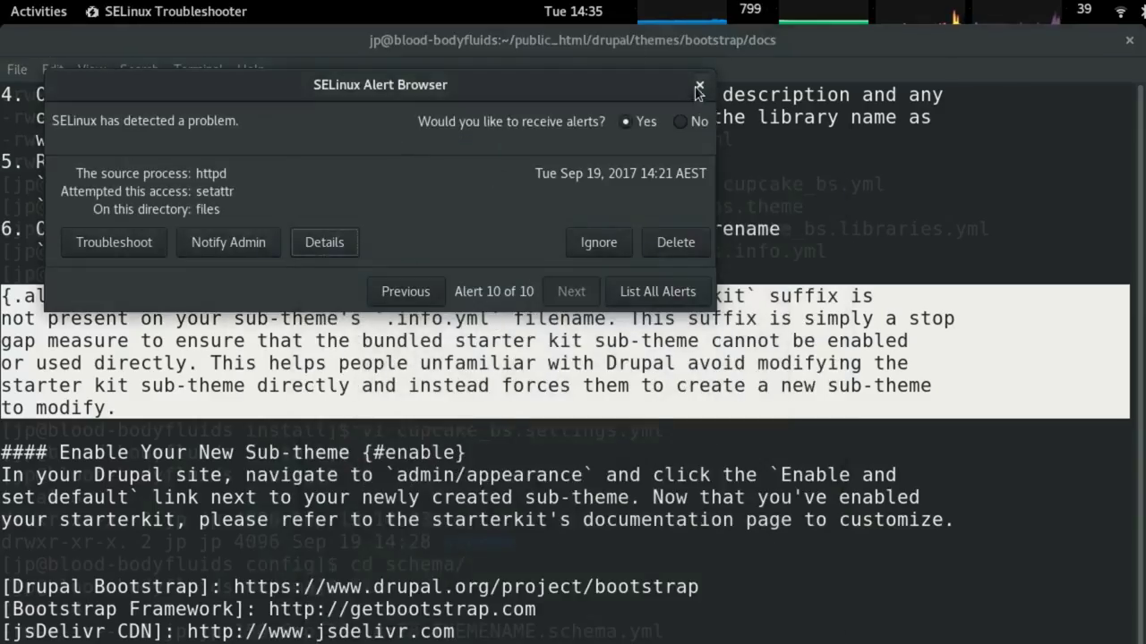
left_click(699, 87)
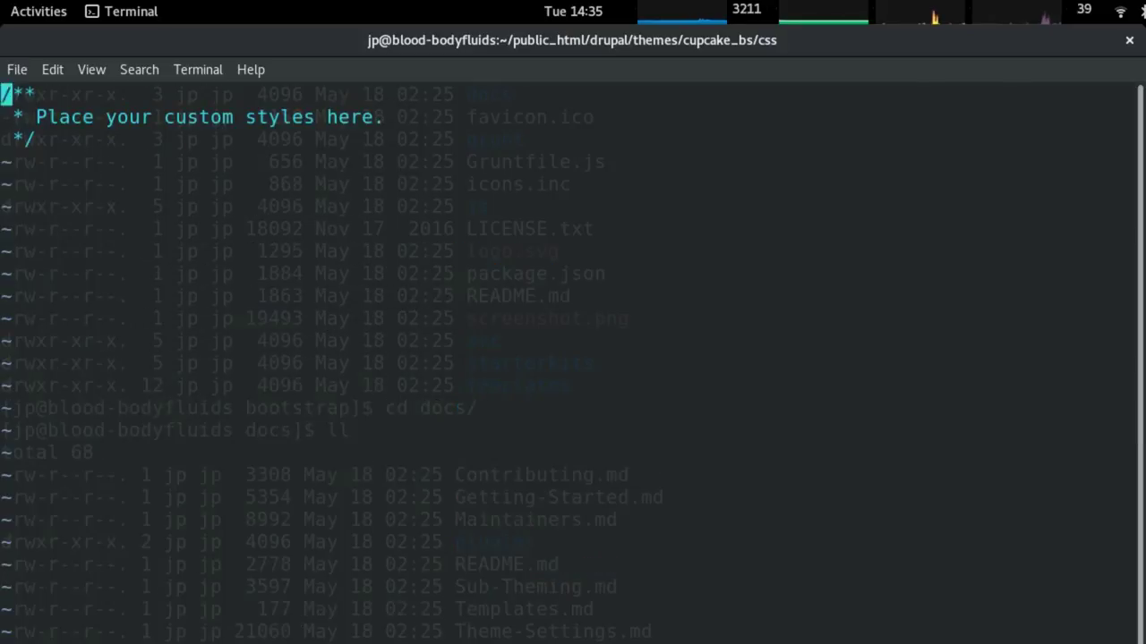
- Add a body rule with background-color: lightblue to the CSS file and save it
key("Down")
key("Down")
key("Down")
type("body {")
key("Return")
key("Tab")
type("backgorund")
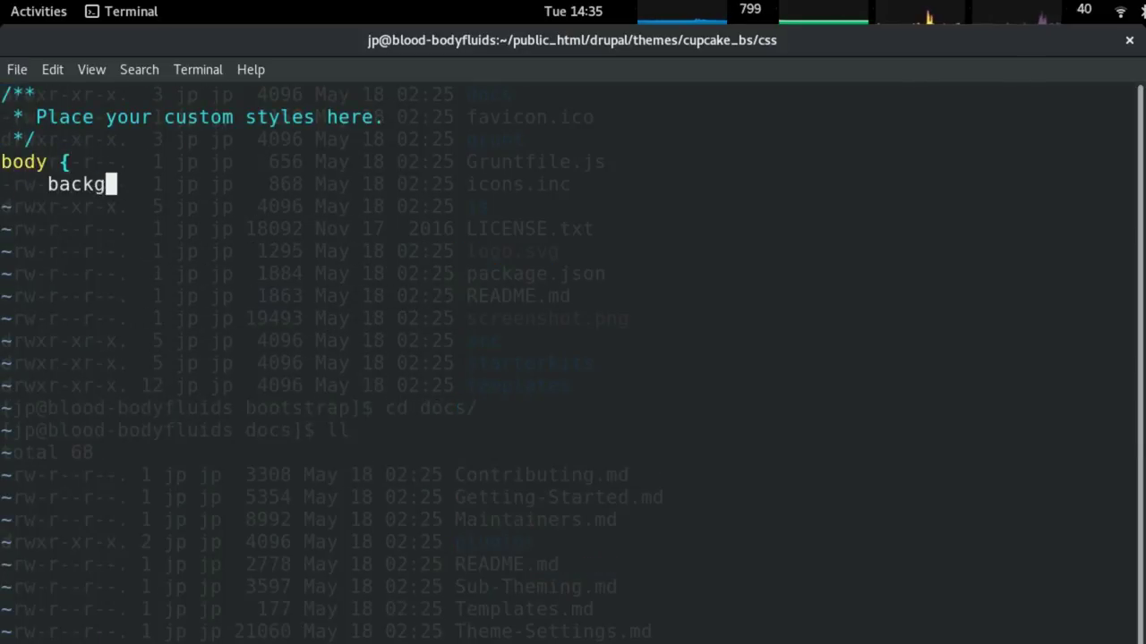
key("BackSpace")
key("BackSpace")
key("BackSpace")
key("BackSpace")
key("BackSpace")
key("BackSpace")
type("ground")
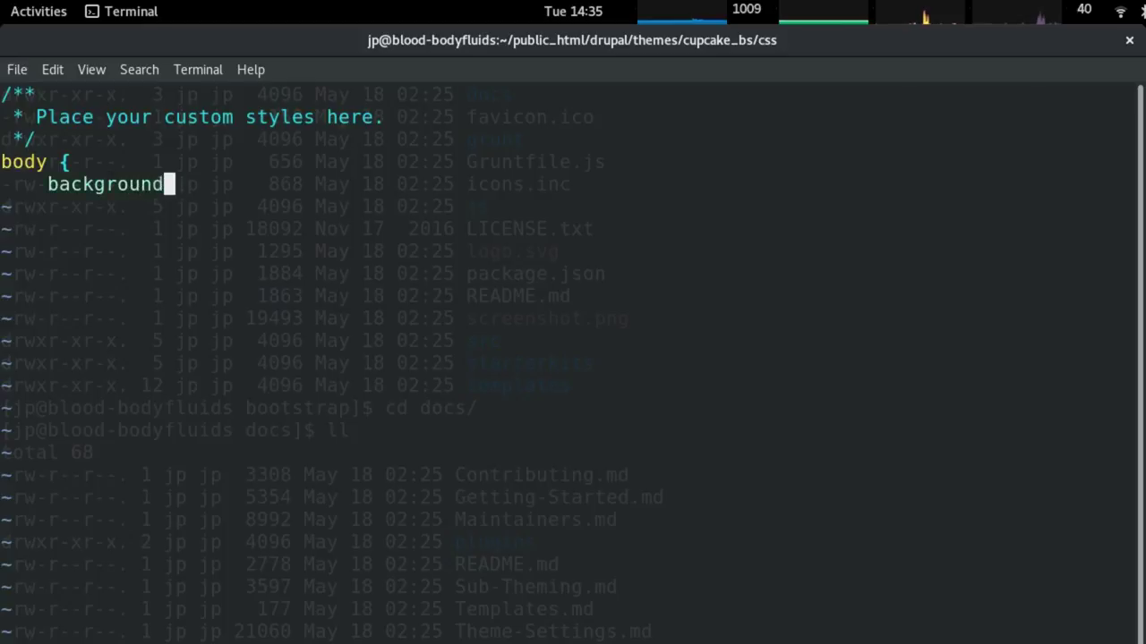
type("-color: lightblue;")
key("Return")
type("}")
key("Escape")
type(":wq")
key("Return")
key("alt+Tab")
key("ctrl+r")
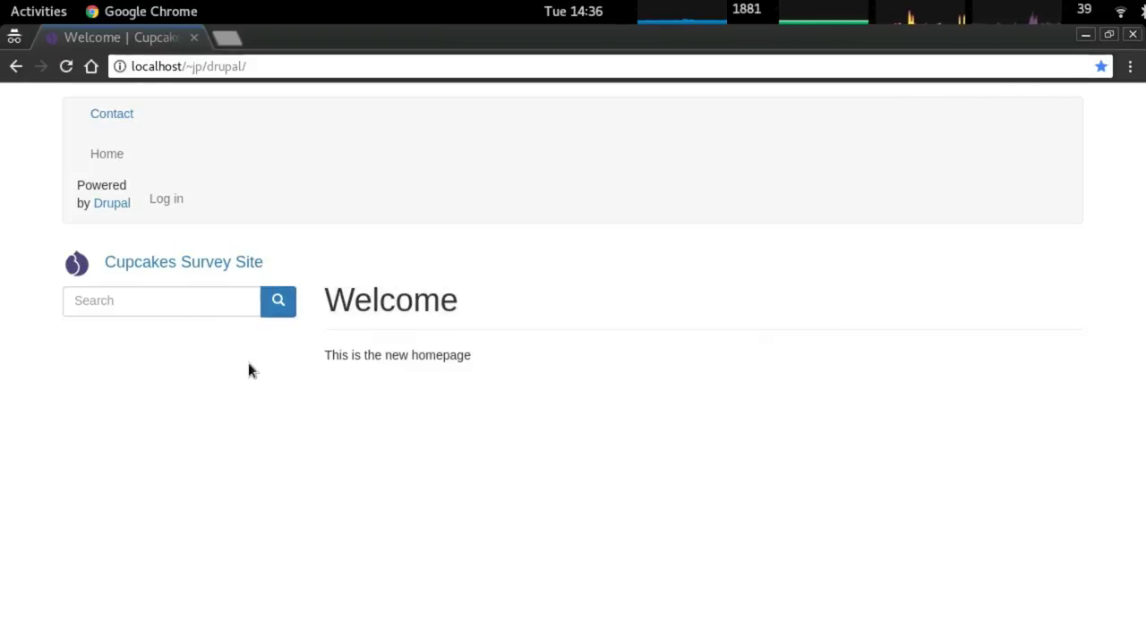
- Reopen the CSS file and change background-color to background
key("alt+Tab")
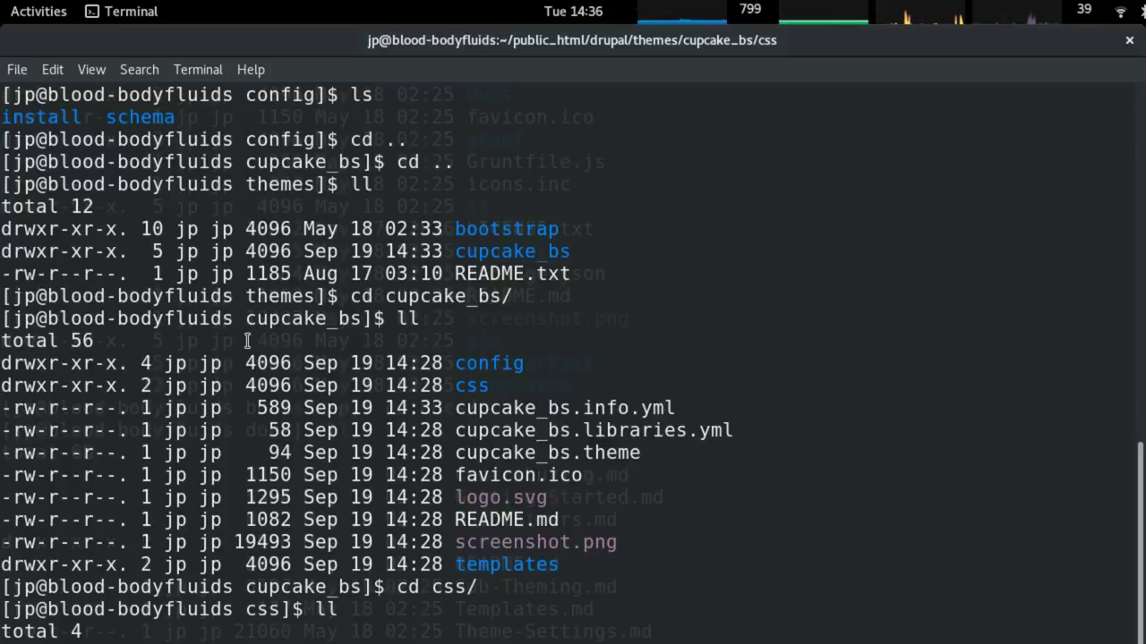
key("Up")
key("Return")
key("k")
key("w")
key("w")
key("x")
key("x")
key("x")
key("x")
key("x")
key("x")
- Check the homepage in Chrome and bring up the developer tools
key("alt+Tab")
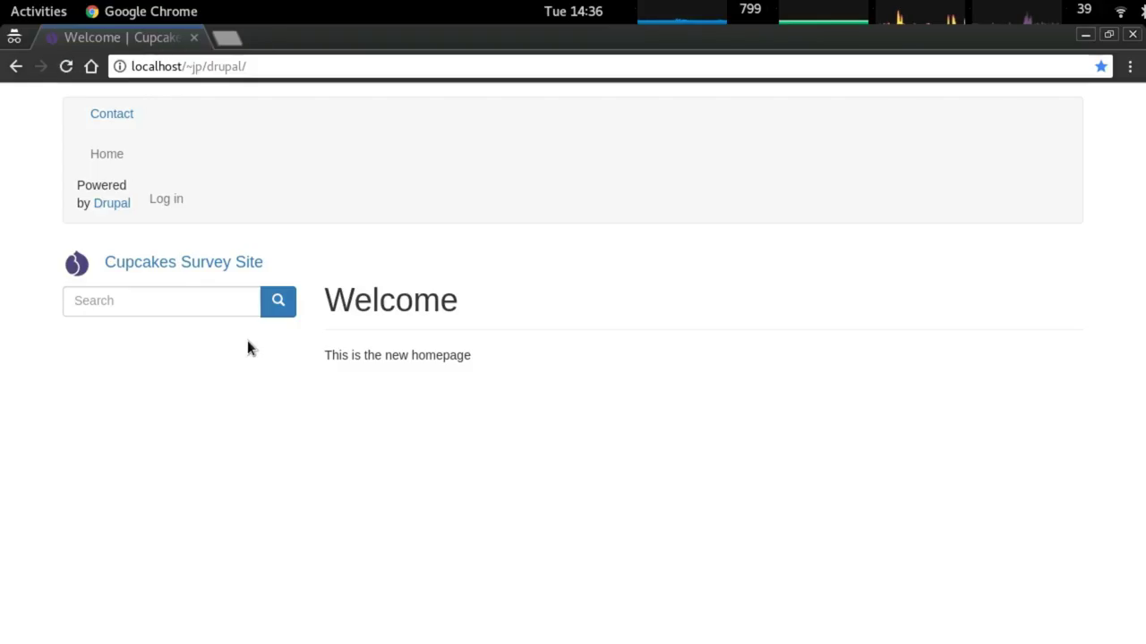
key("alt+Tab")
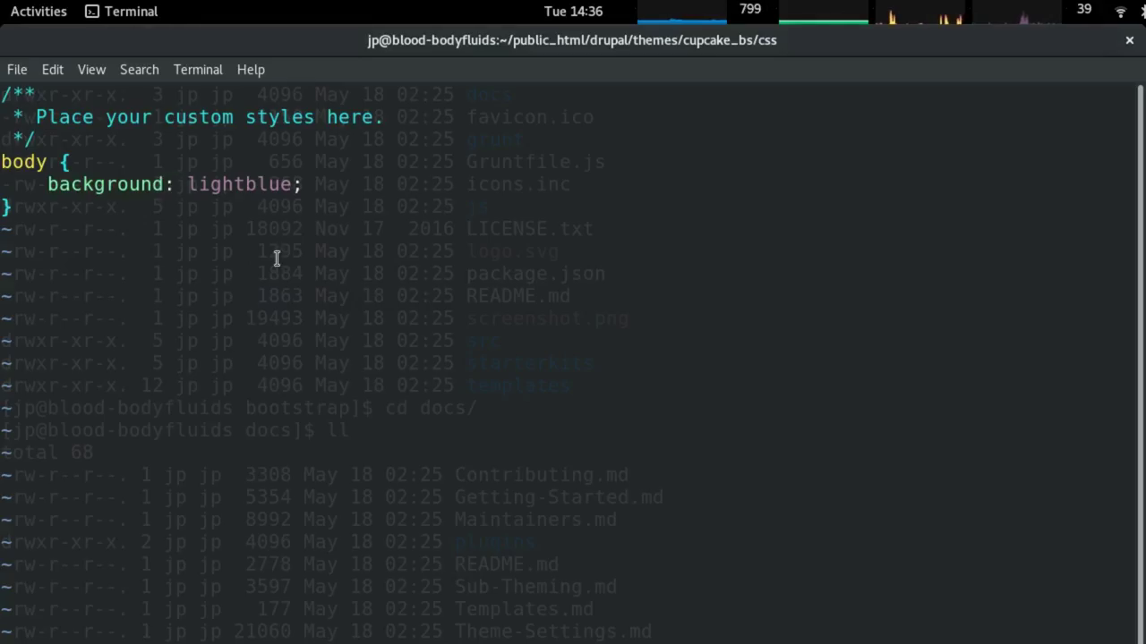
key("alt+Tab")
key("ctrl+shift+i")
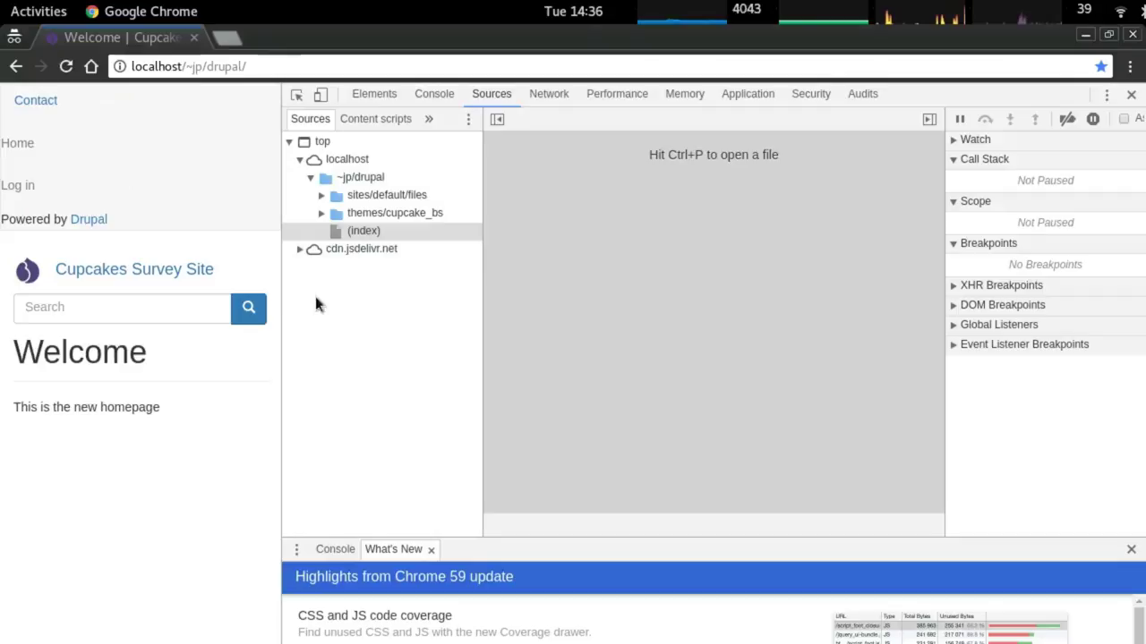
- Inspect the Welcome heading and browse its region-content and col-sm-9 container elements
left_click_drag(282, 318, 640, 320)
right_click(100, 301)
key("Escape")
left_click(760, 154)
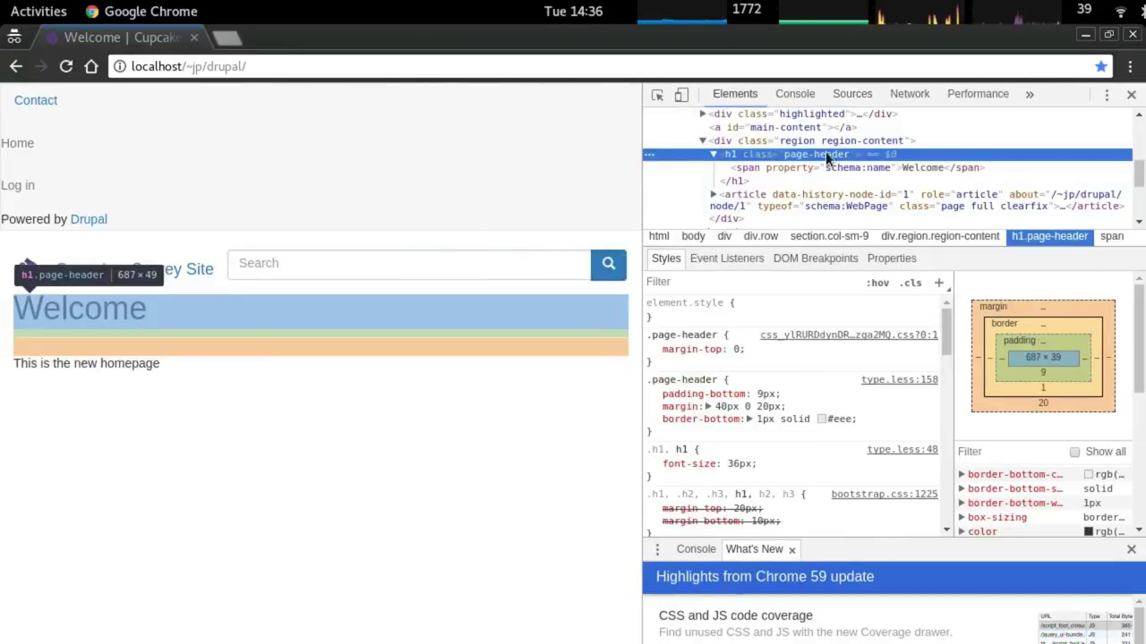
left_click(814, 154)
left_click(730, 143)
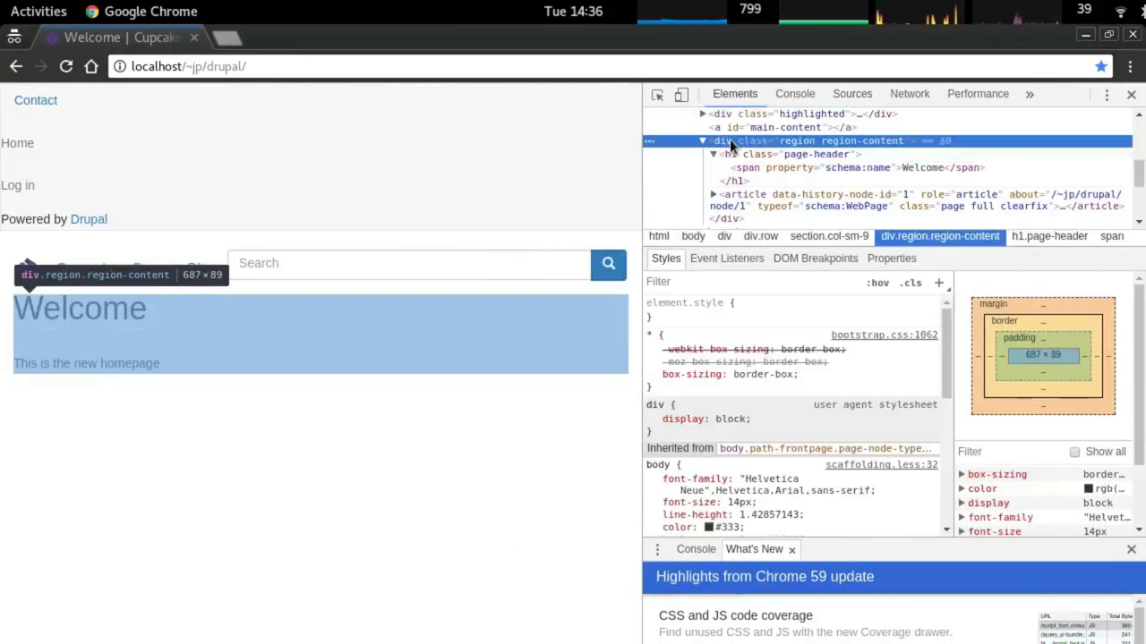
left_click(831, 141)
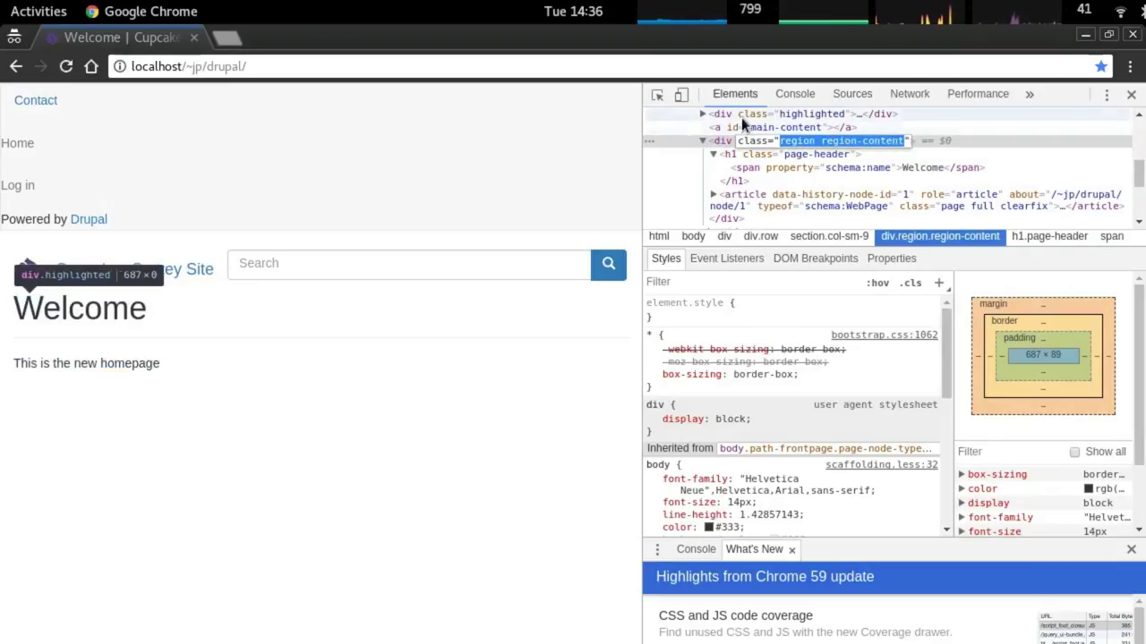
scroll(763, 157, "up", 1)
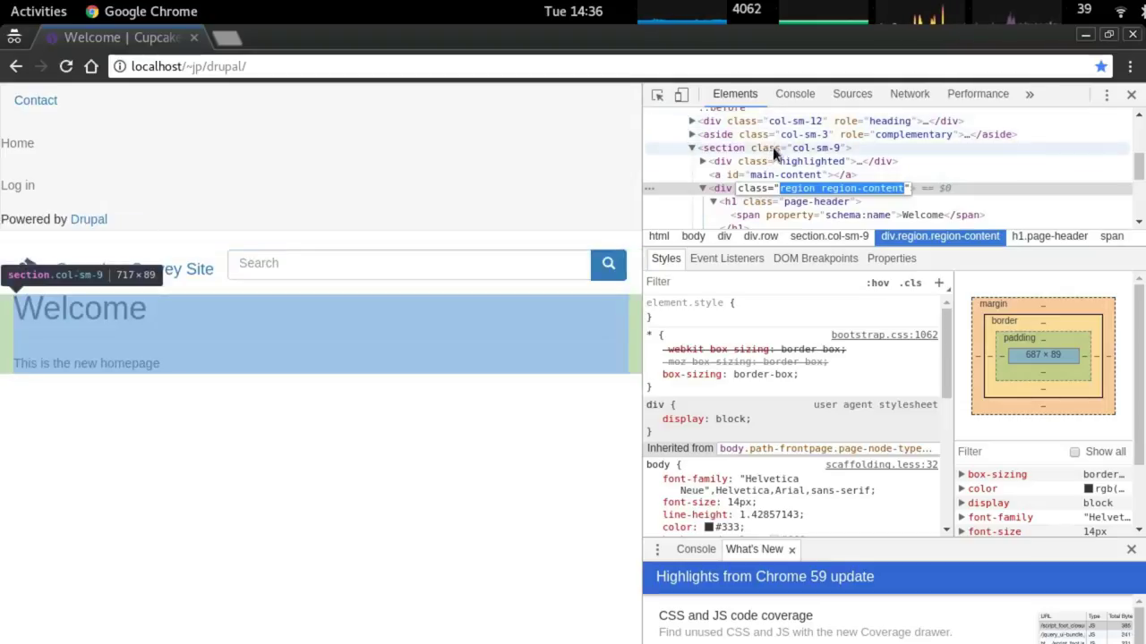
left_click(772, 147)
left_click(771, 161)
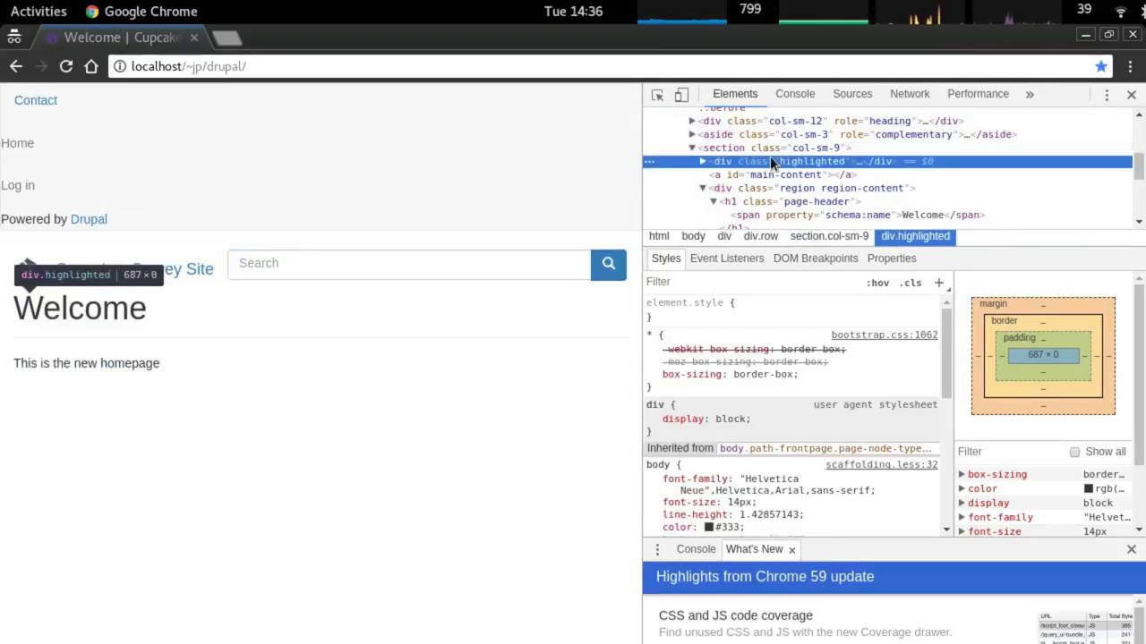
left_click(772, 186)
scroll(778, 170, "down", 1)
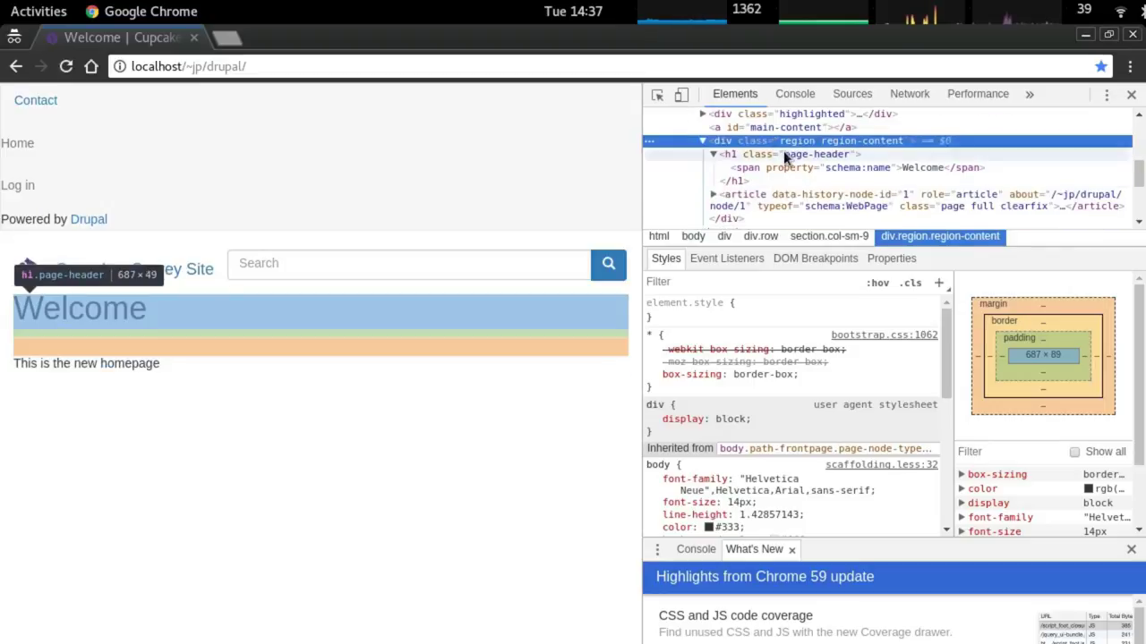
- Copy the page-header class name from the Welcome heading's h1 element
left_click(785, 154)
double_click(821, 154)
right_click(821, 158)
left_click(864, 194)
key("alt+Tab")
- Add a .page-header { color: olive; } rule below the body rule in the custom CSS file
key("j")
key("j")
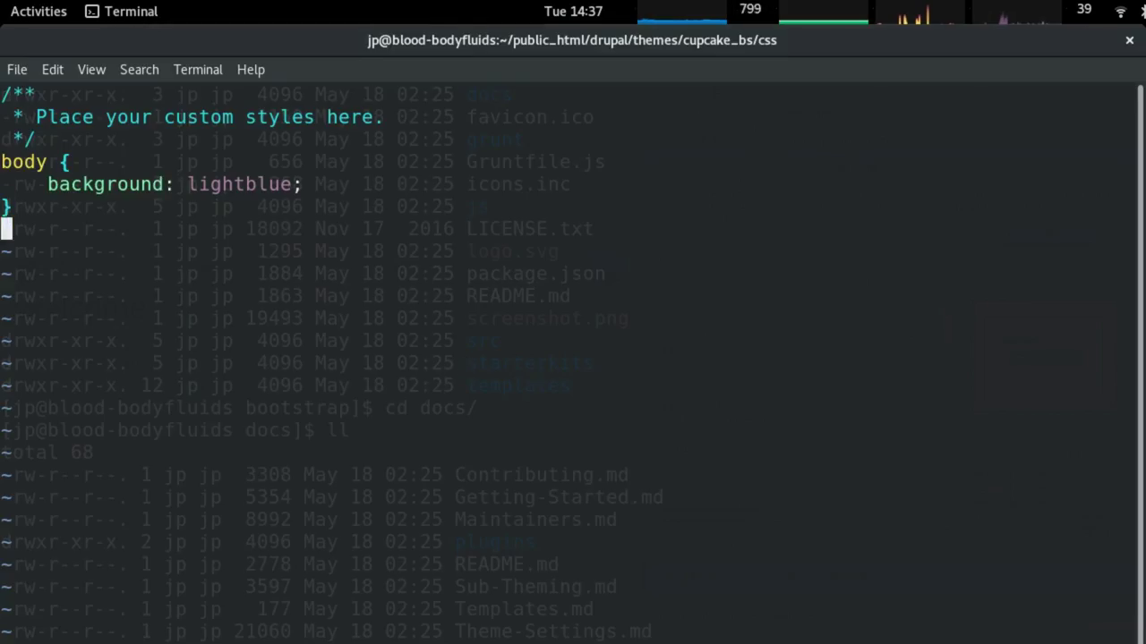
type(".")
right_click(472, 361)
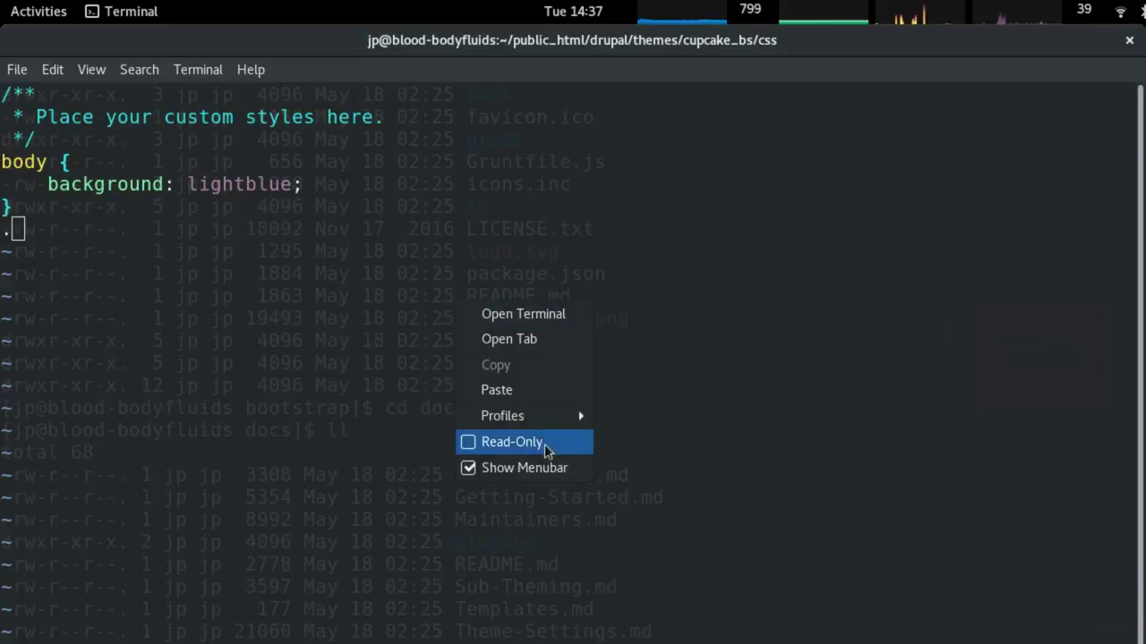
left_click(555, 387)
type("{")
key("Return")
key("Tab")
type("co")
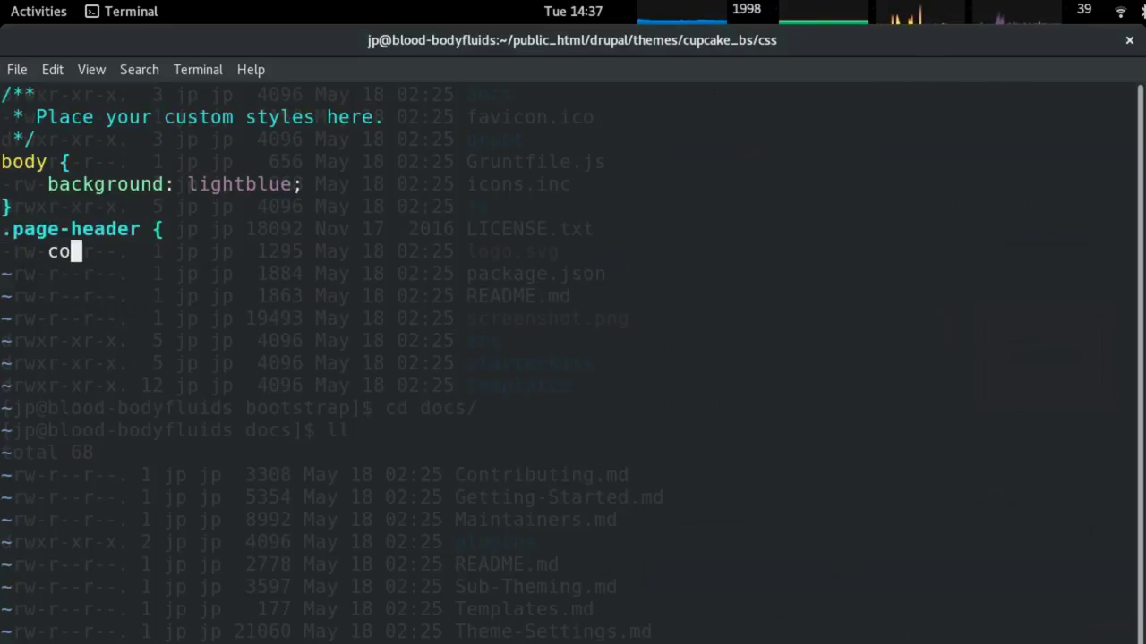
type("lor: olive;")
key("Return")
type("}")
key("alt+Tab")
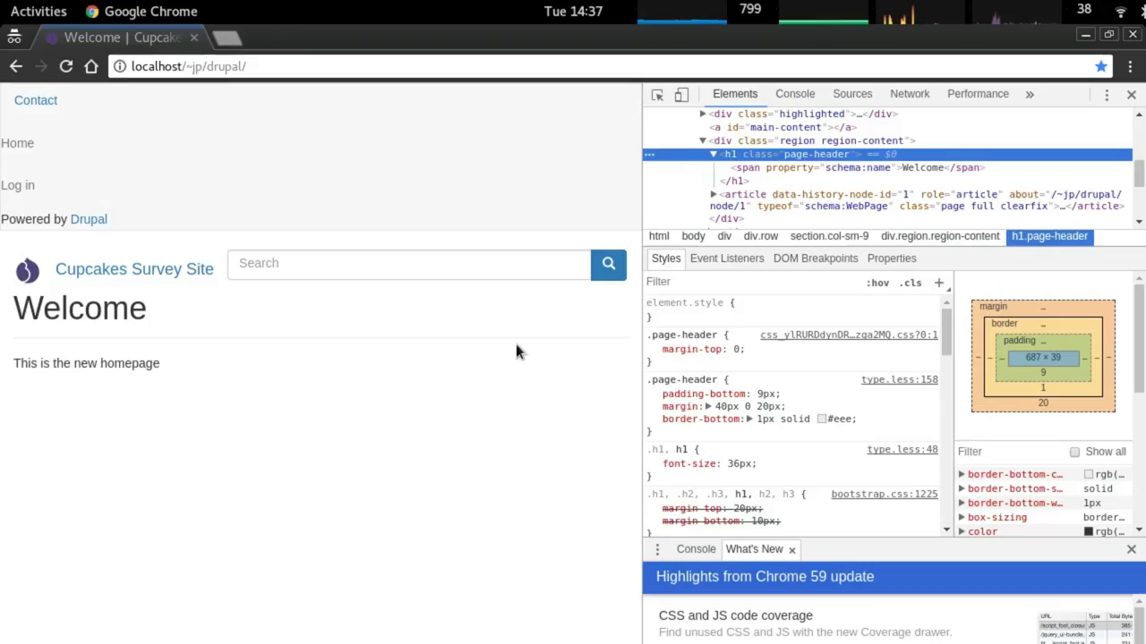
- Inspect the Welcome heading to find its page-header element
right_click(74, 320)
left_click(179, 559)
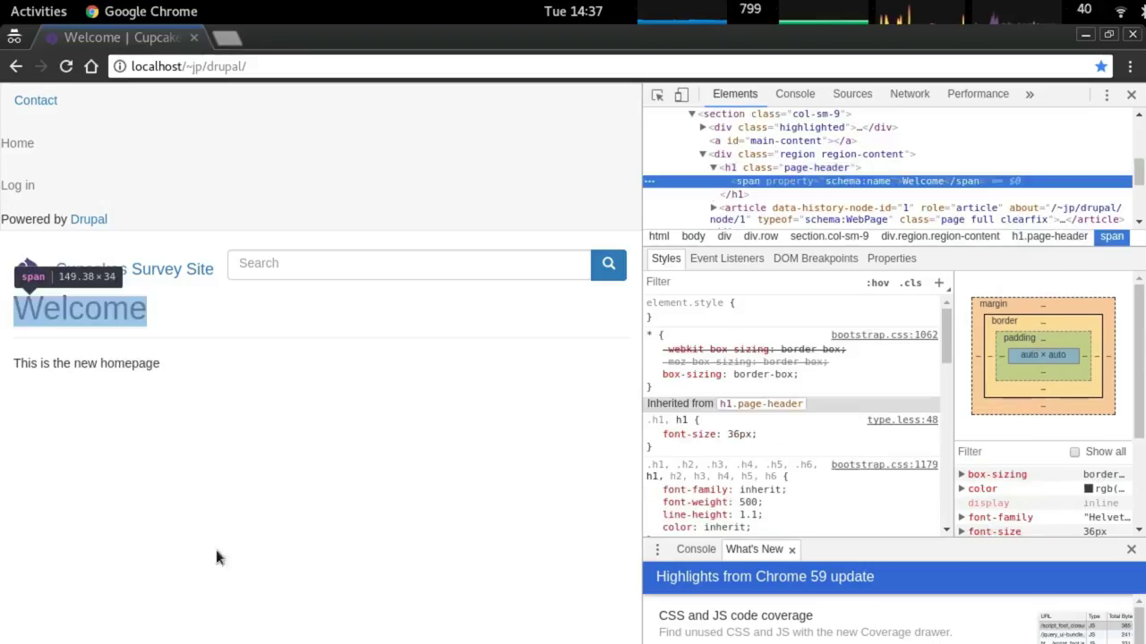
left_click(811, 169)
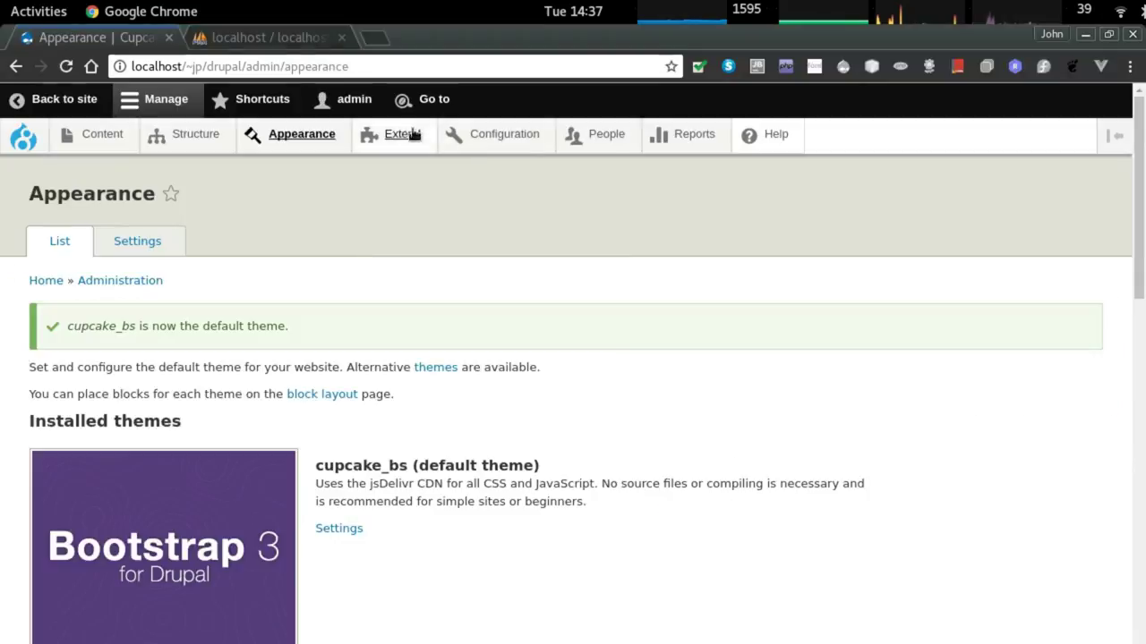
- On the Performance page, clear all caches and save with CSS and JavaScript aggregation turned off
left_click(502, 135)
scroll(287, 337, "down", 7)
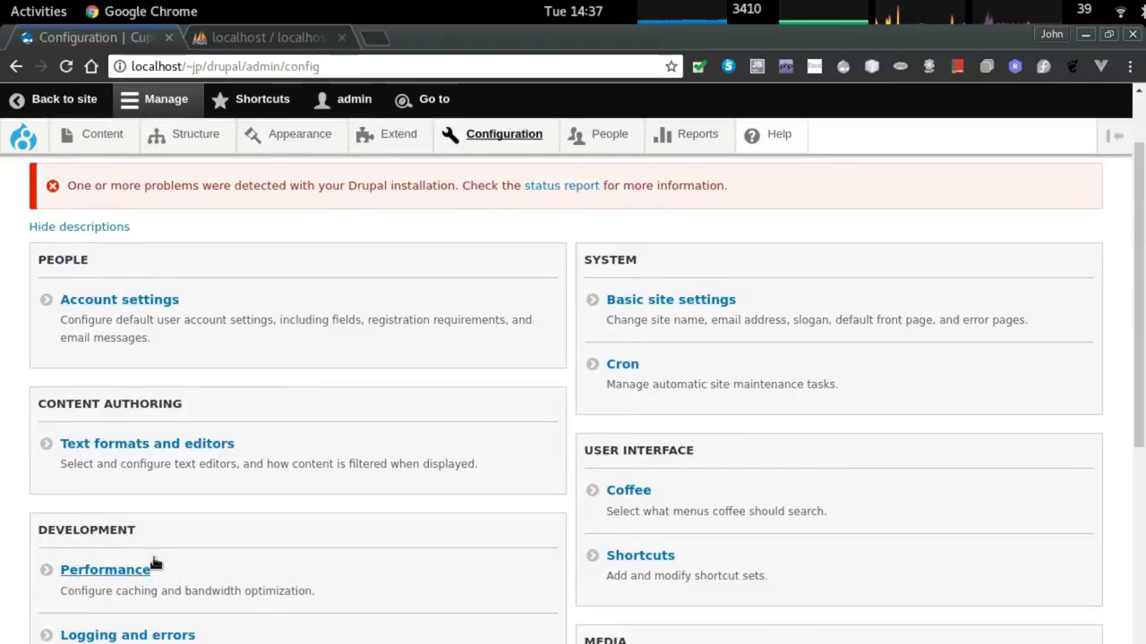
left_click(119, 533)
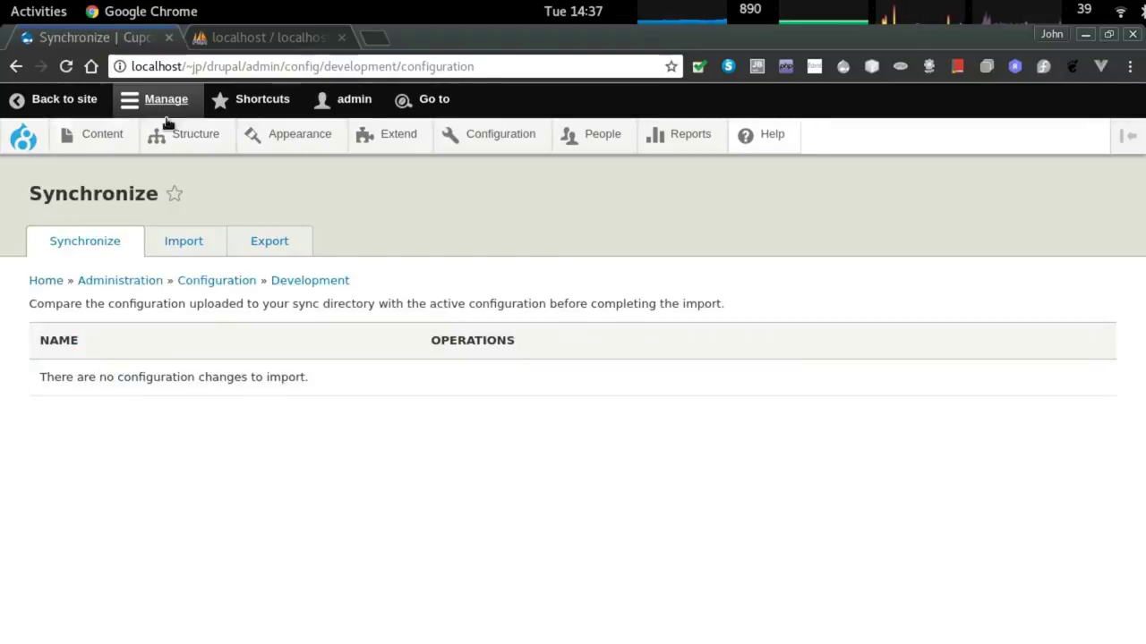
mouse_move(515, 136)
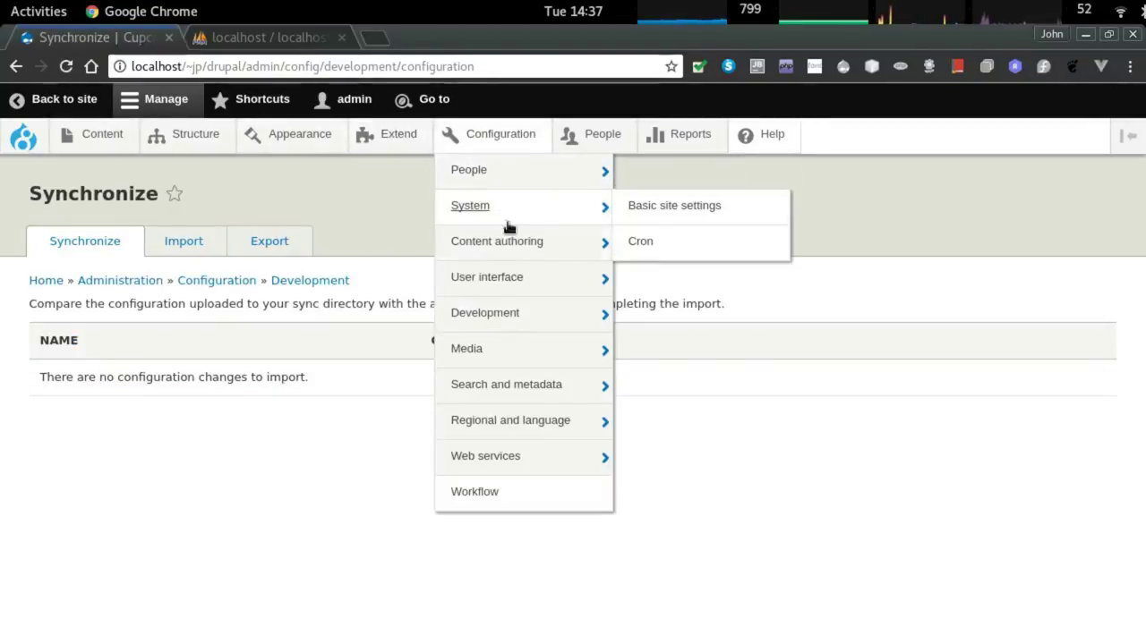
mouse_move(492, 312)
left_click(681, 315)
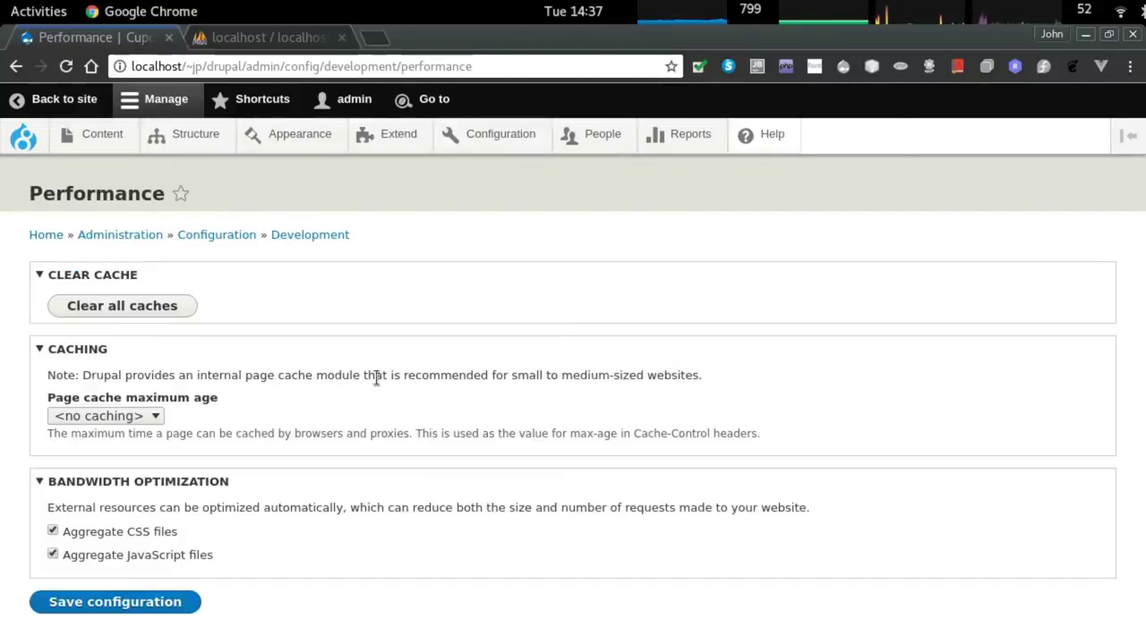
left_click(130, 306)
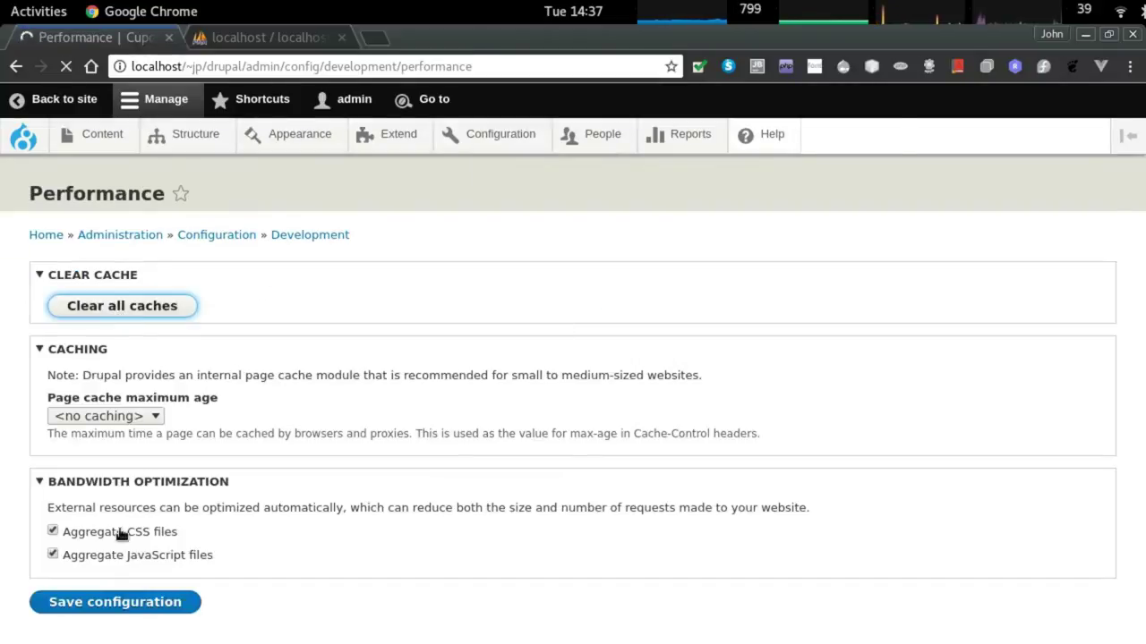
left_click(107, 586)
left_click(102, 610)
key("Return")
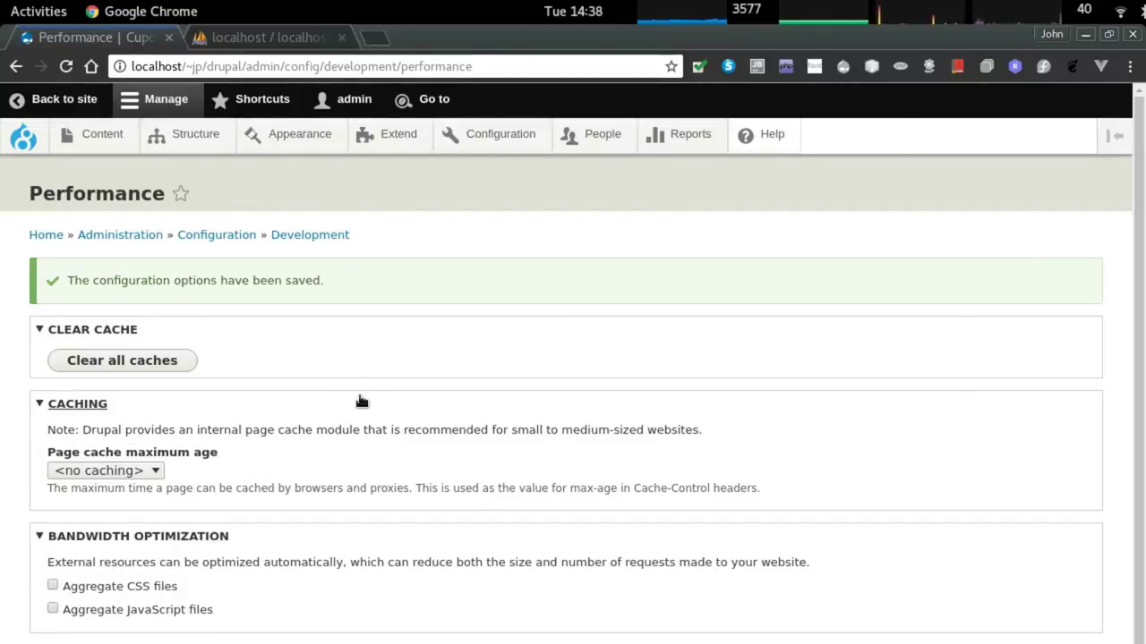
key("alt+Tab")
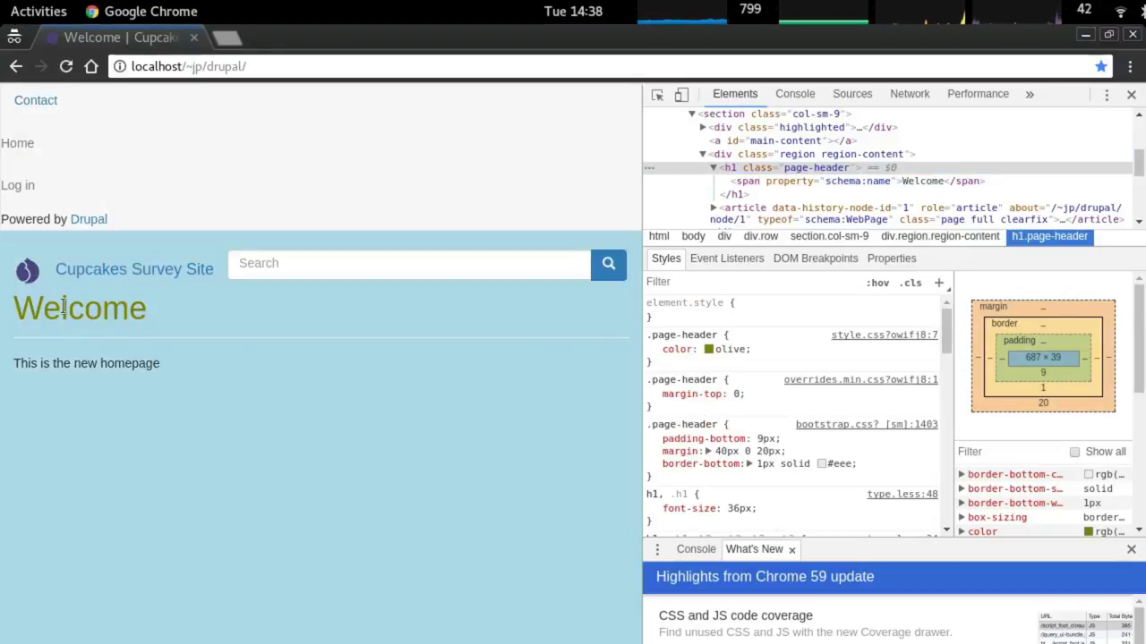
- Compare the olive Welcome heading with the stylesheet in the terminal, then return to Performance settings
triple_click(81, 308)
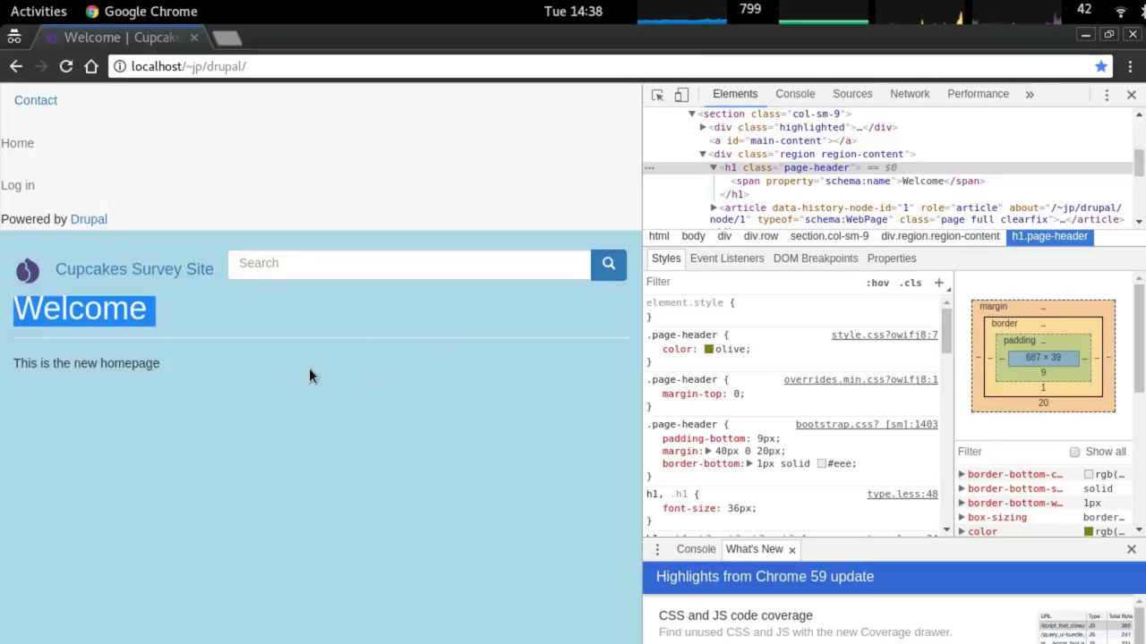
key("alt+Tab")
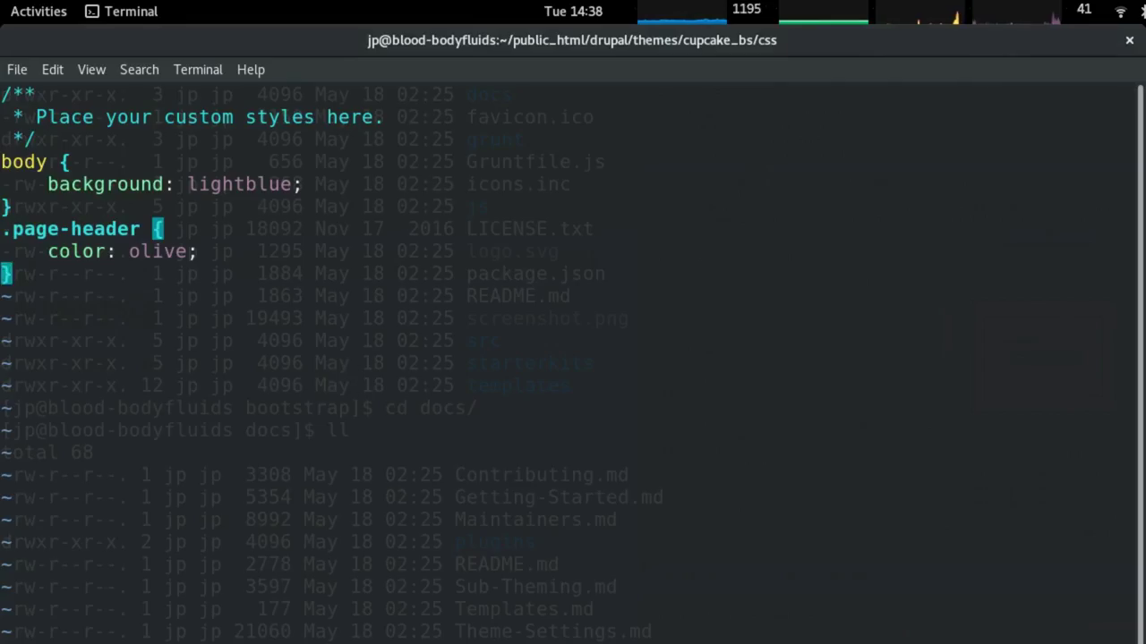
key("alt+Tab")
key("F12")
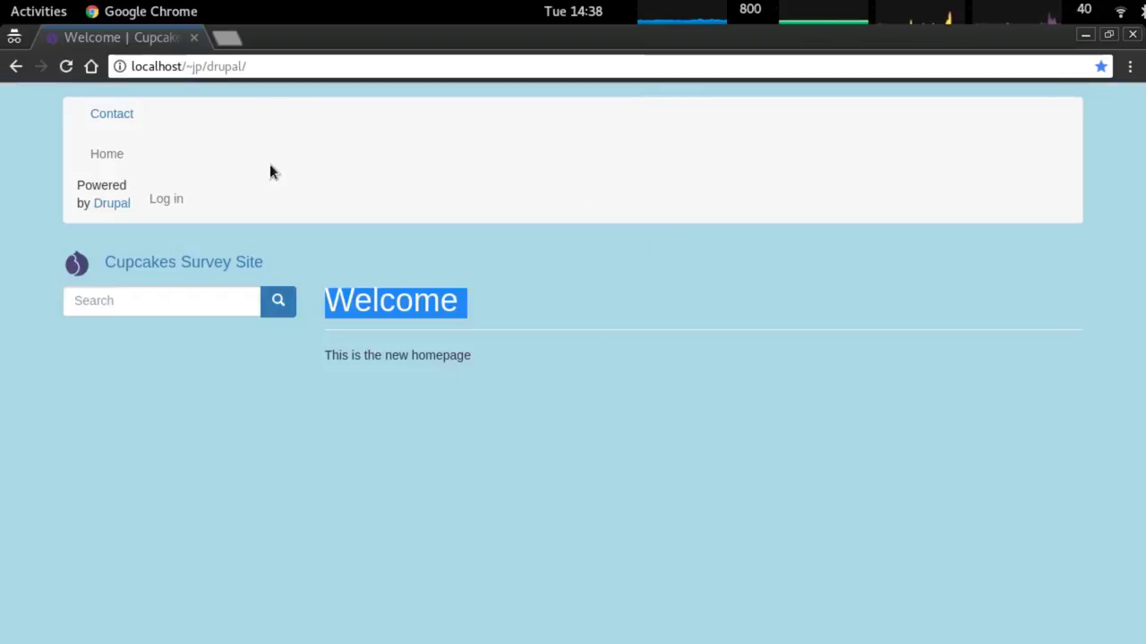
key("alt+Tab")
scroll(501, 326, "down", 1)
scroll(359, 268, "up", 1)
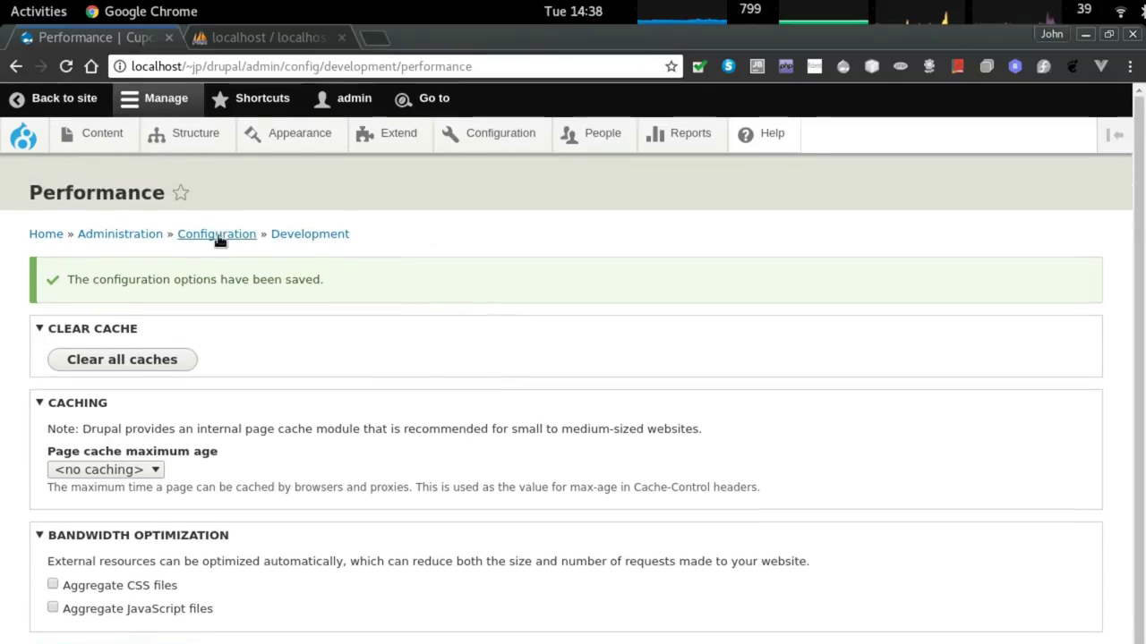
- Open the Default long date format from Configuration's Date and time formats list
mouse_move(447, 134)
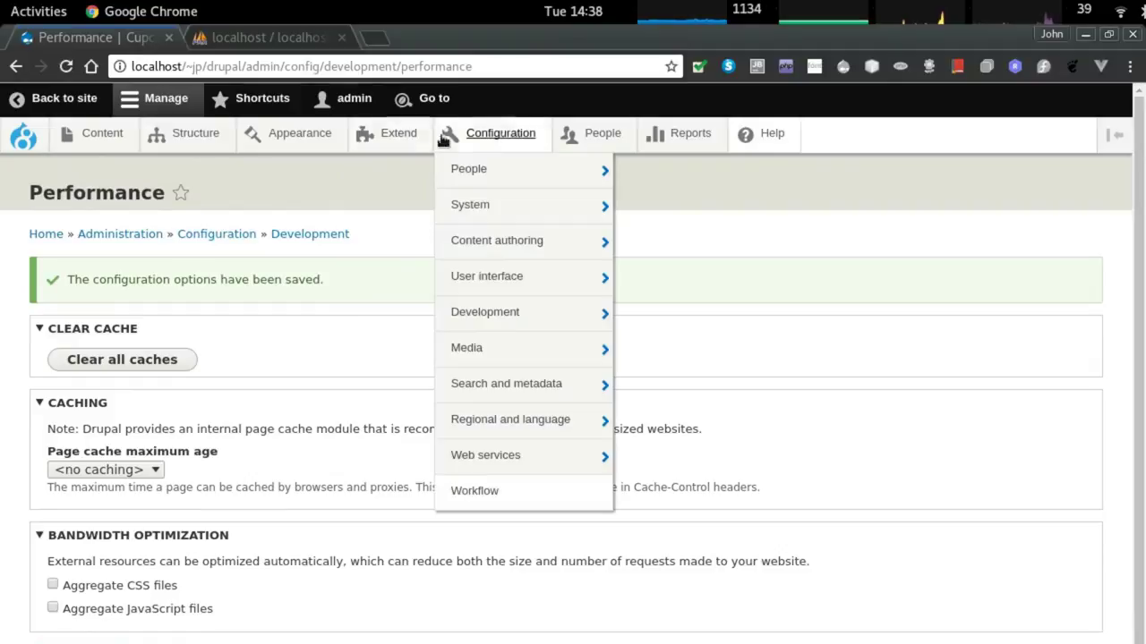
left_click(497, 136)
scroll(752, 447, "down", 1)
scroll(706, 506, "down", 5)
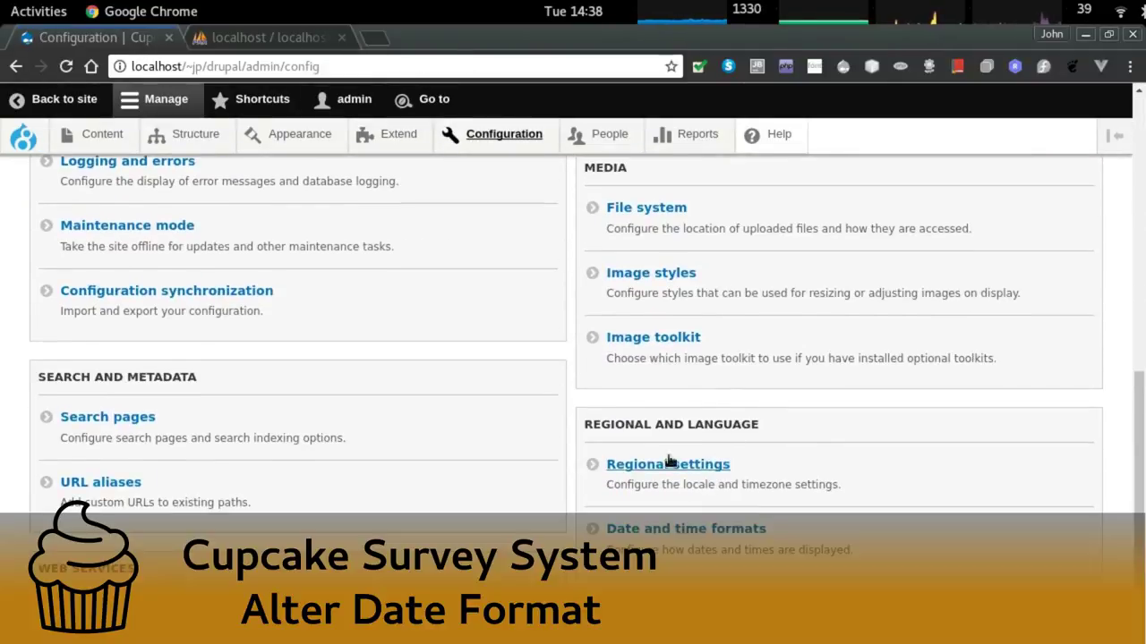
left_click(717, 489)
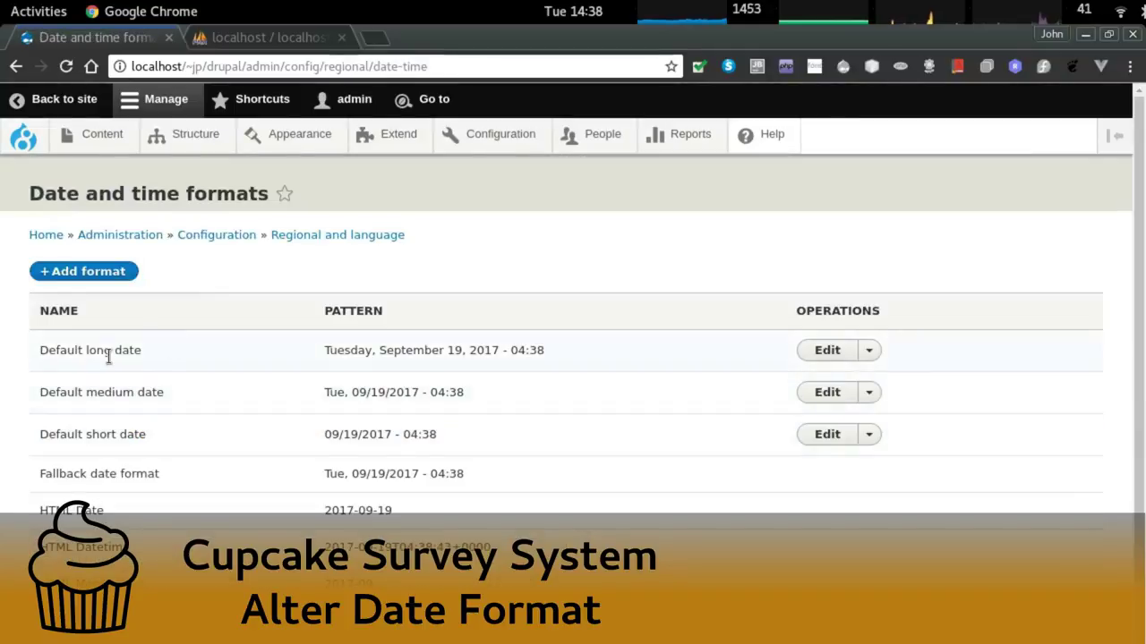
left_click(836, 351)
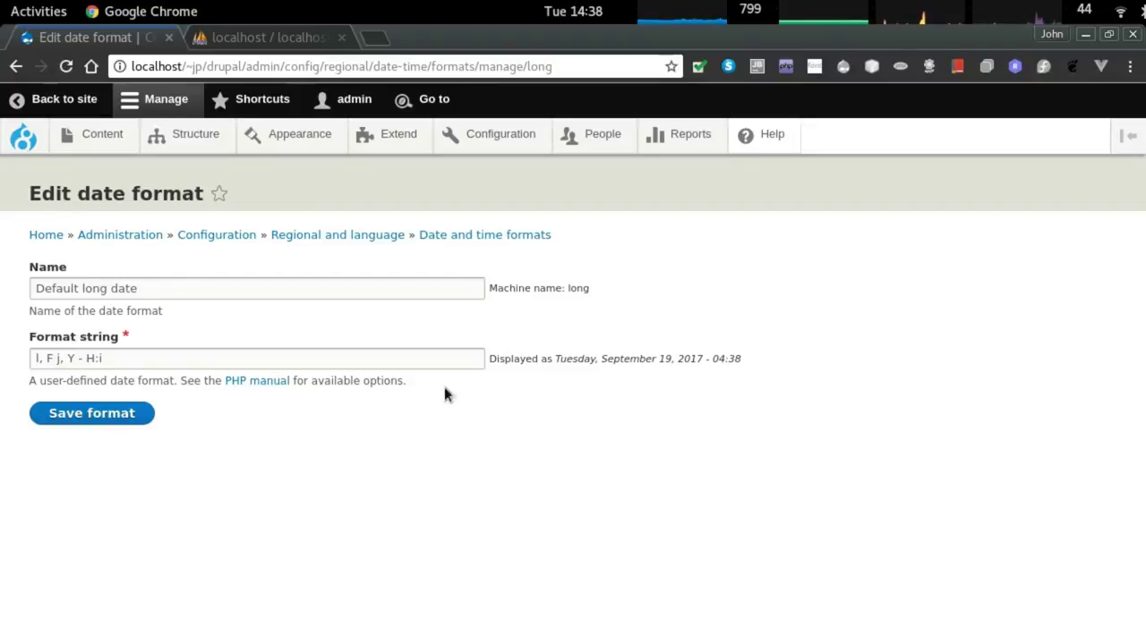
- Open the PHP date manual, zoomed out, as a format-character reference
left_click(246, 381)
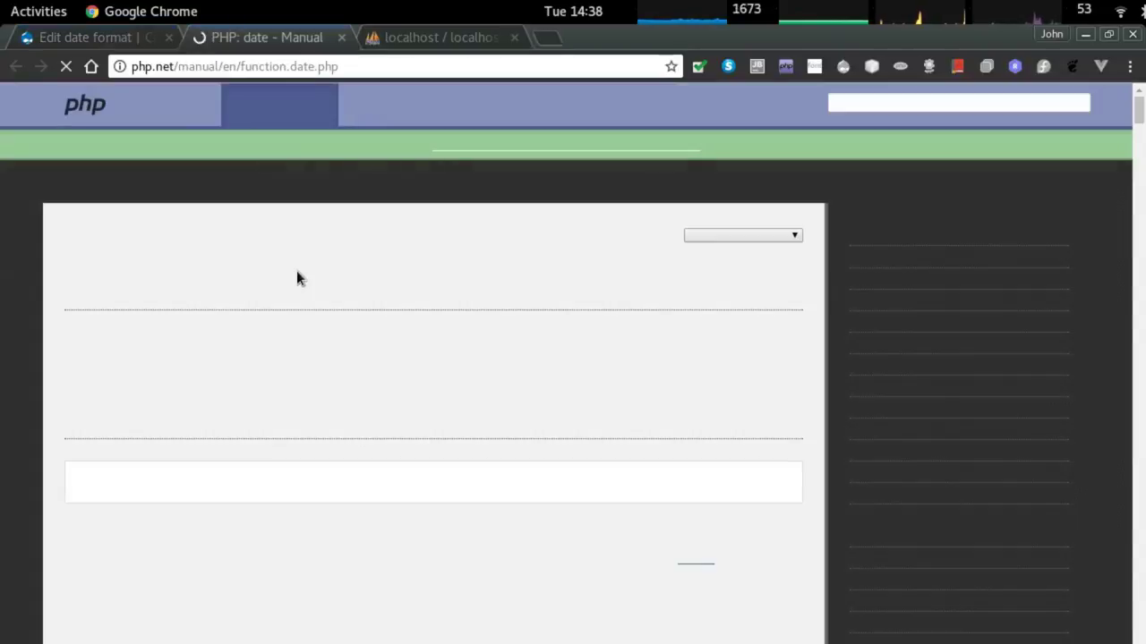
scroll(299, 284, "down", 15)
key("ctrl+minus")
key("ctrl+minus")
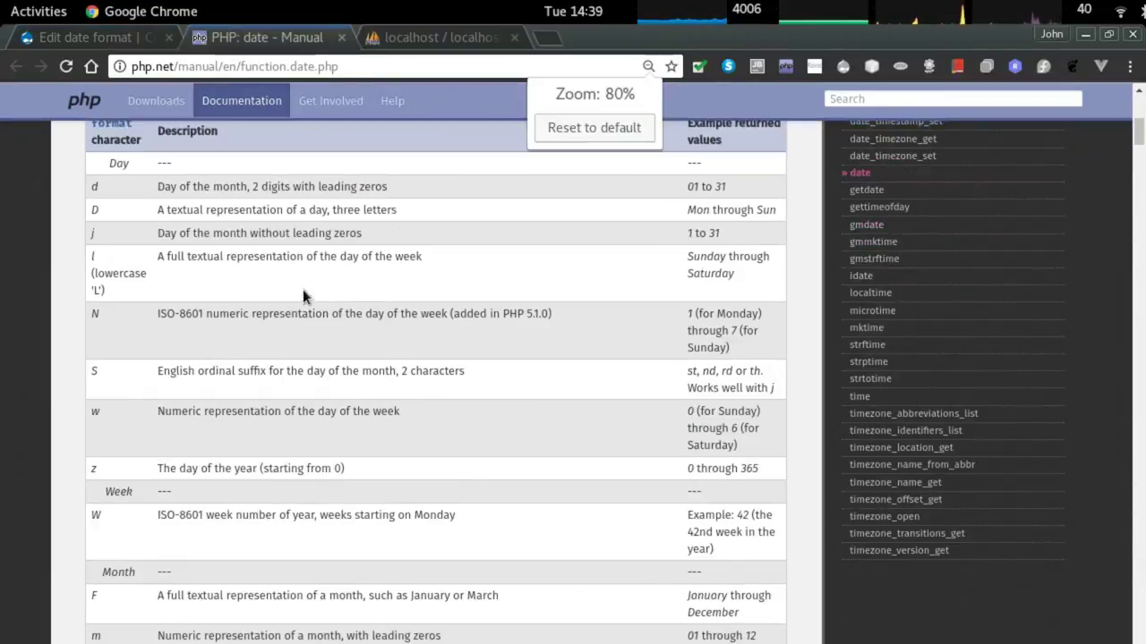
key("ctrl+Page_Up")
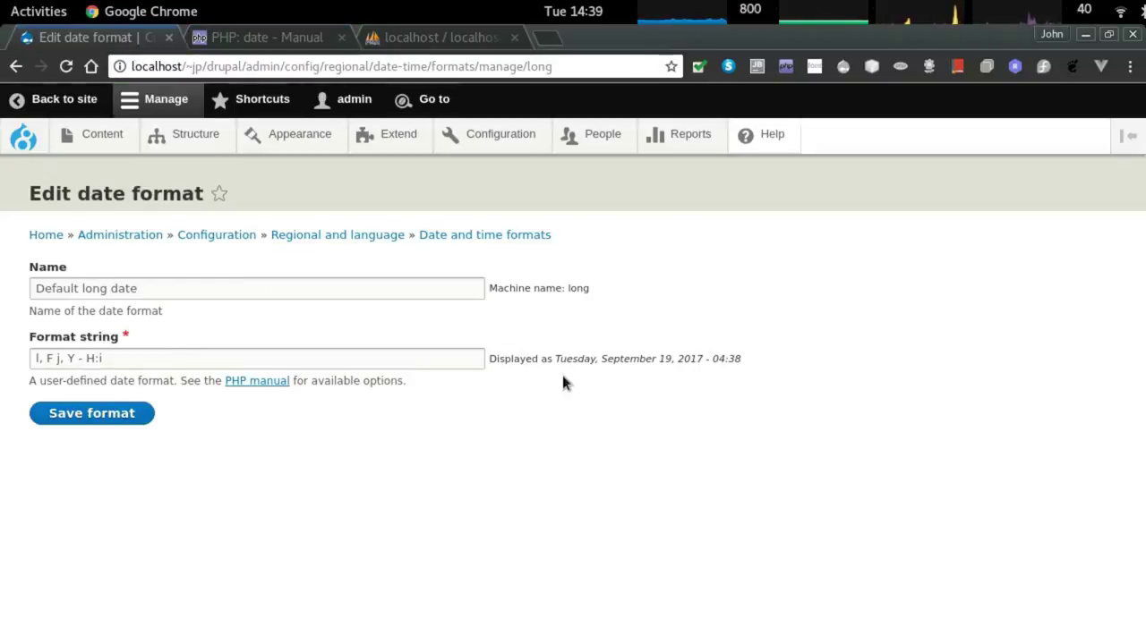
- Change the long date format to 'l, j F, Y - H:i' and save
left_click(45, 358)
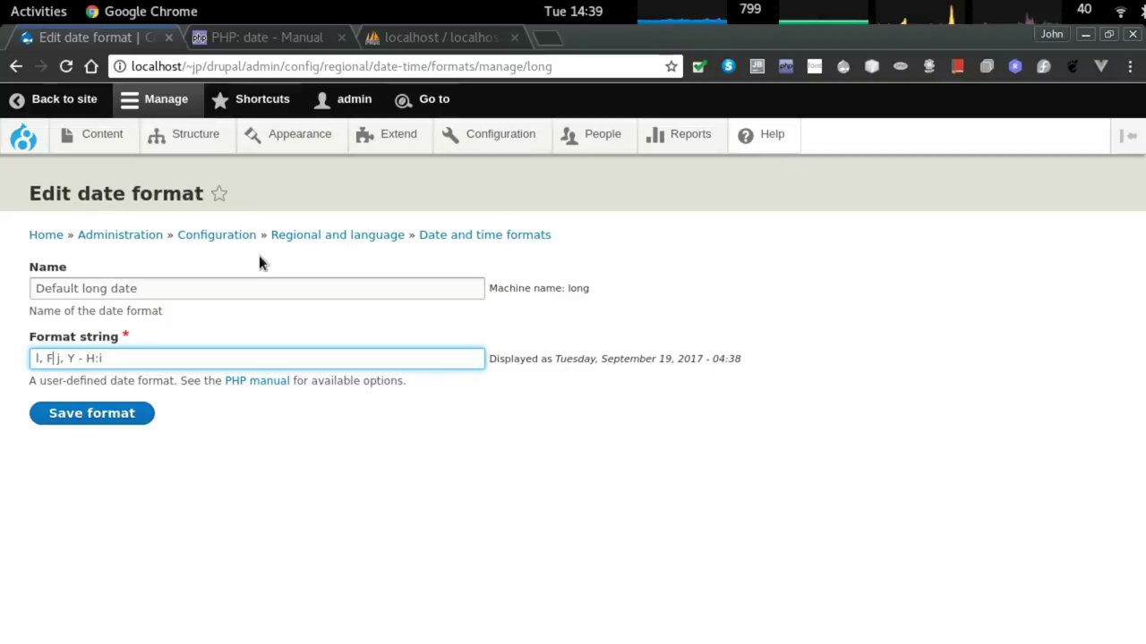
key("BackSpace")
key("Left")
type("j")
left_click(133, 415)
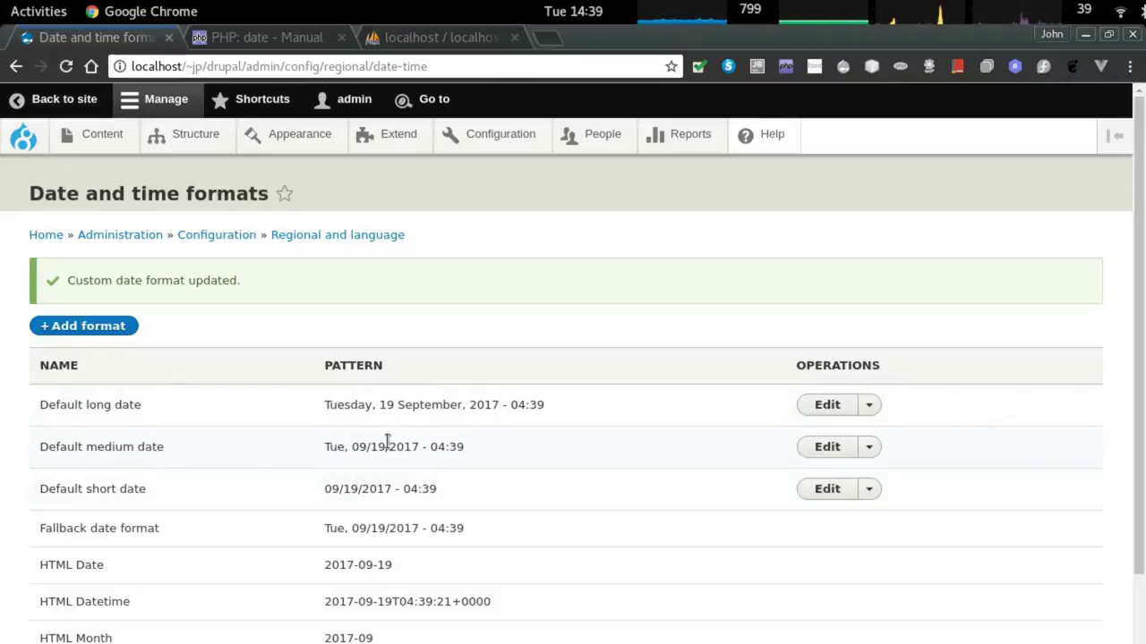
- Change the medium date format to 'D, d/m/Y - H:i' and save
left_click(827, 447)
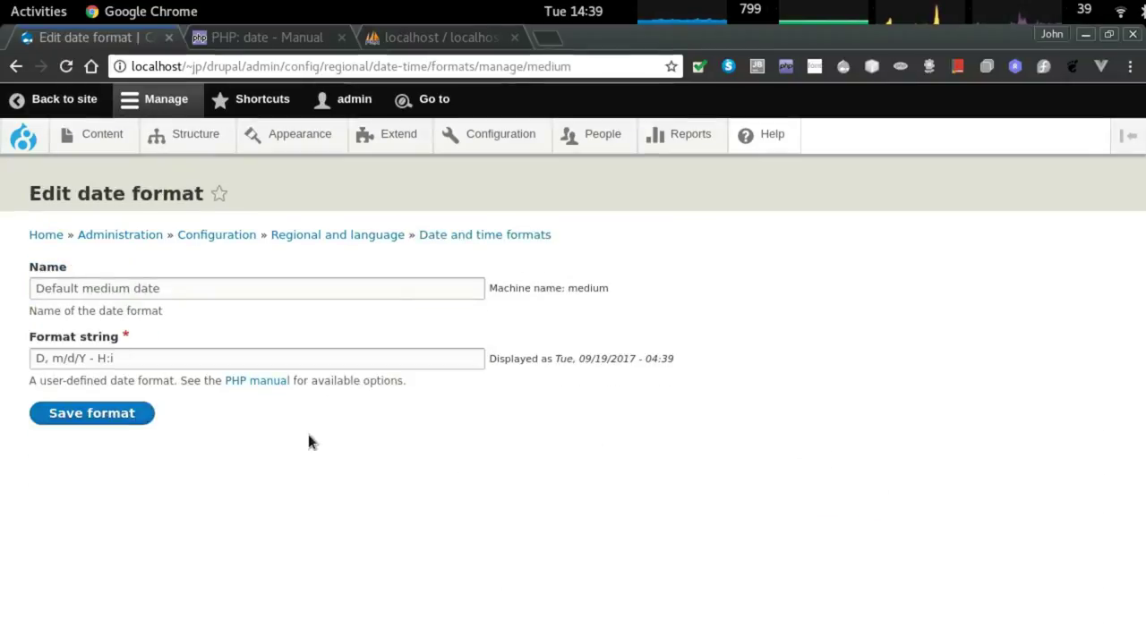
left_click(68, 359)
key("shift+Right")
key("shift+Right")
key("BackSpace")
key("Left")
key("Left")
type("d/")
left_click(94, 415)
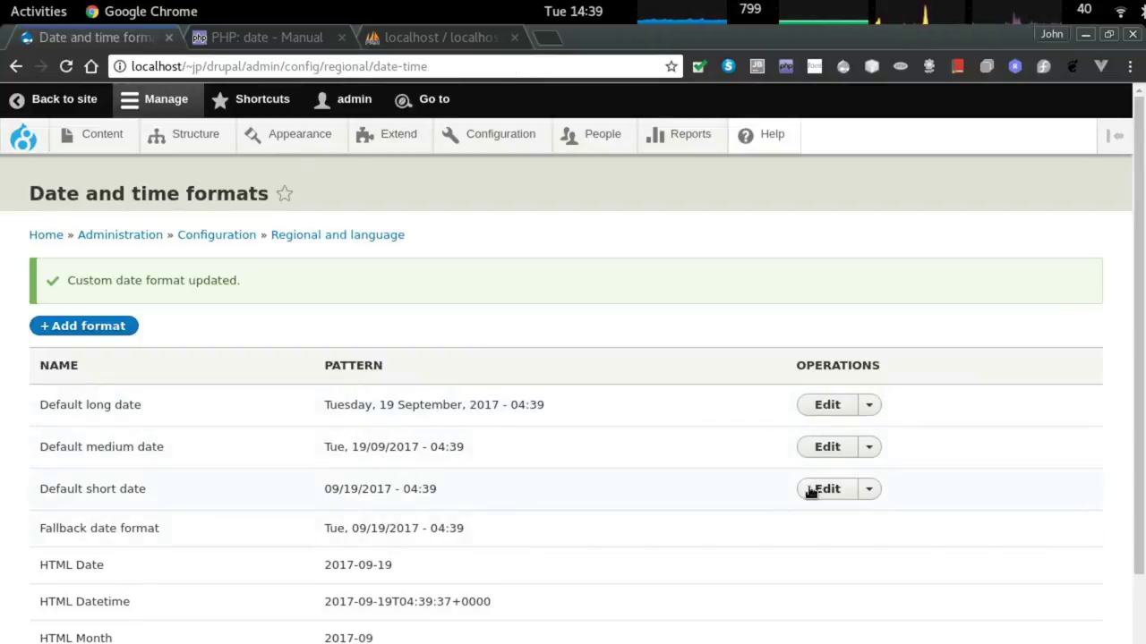
- Change the short date format to 'd/m/Y - H:i' and save
left_click(810, 490)
left_click(51, 358)
key("BackSpace")
key("BackSpace")
key("Home")
type("d/")
left_click(94, 413)
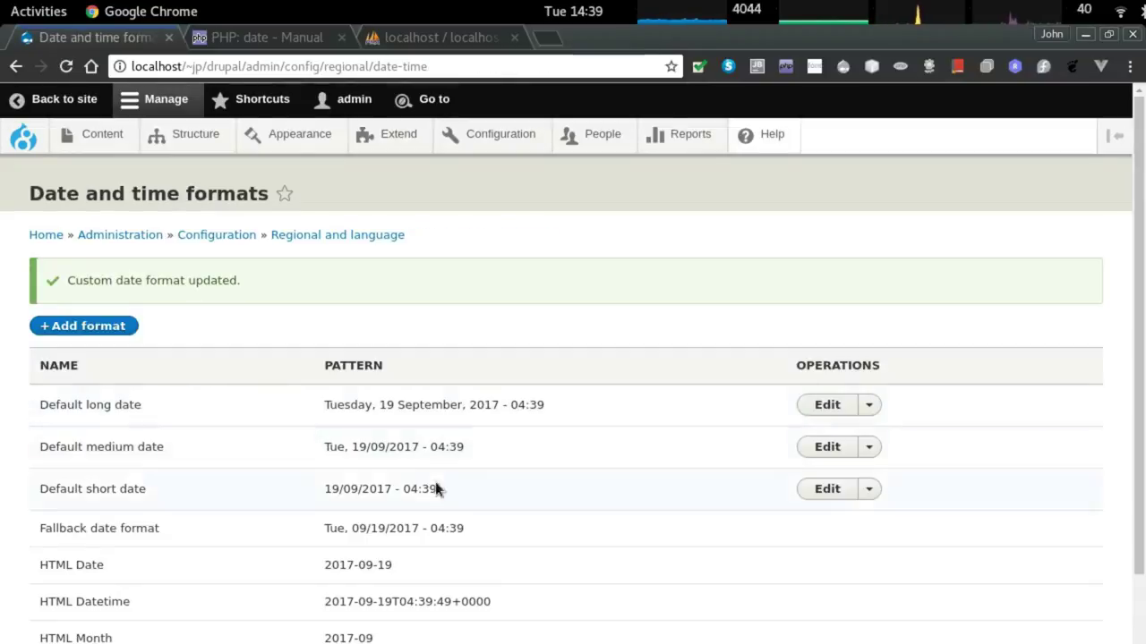
- Review the updated long, medium and short formats and their Edit dropdowns
scroll(183, 474, "down", 1)
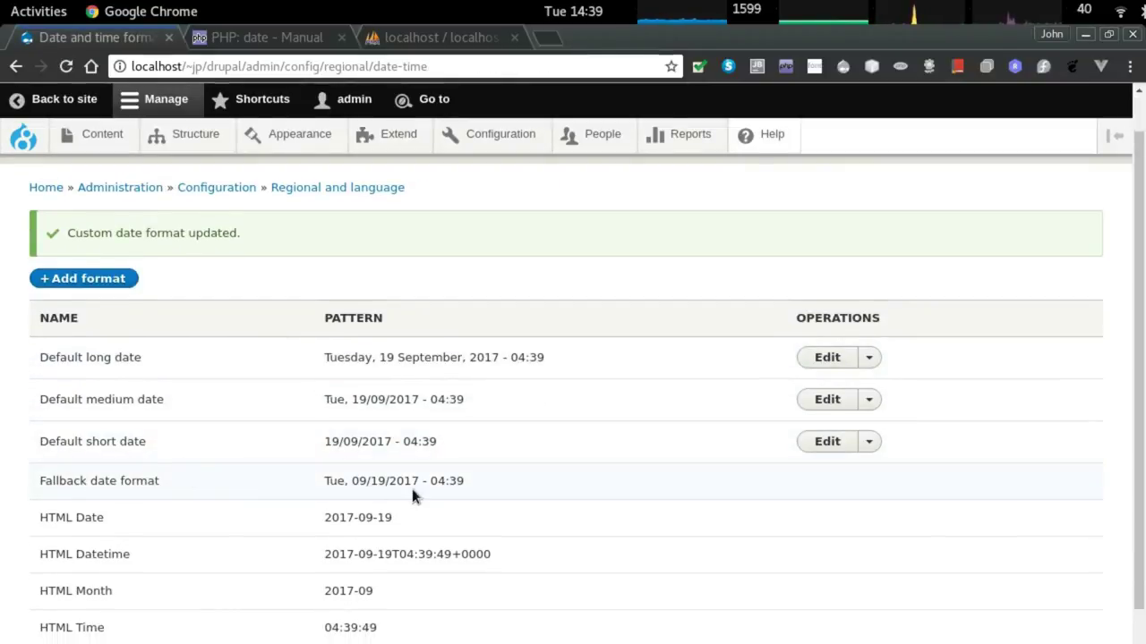
scroll(662, 474, "down", 3)
scroll(232, 428, "up", 4)
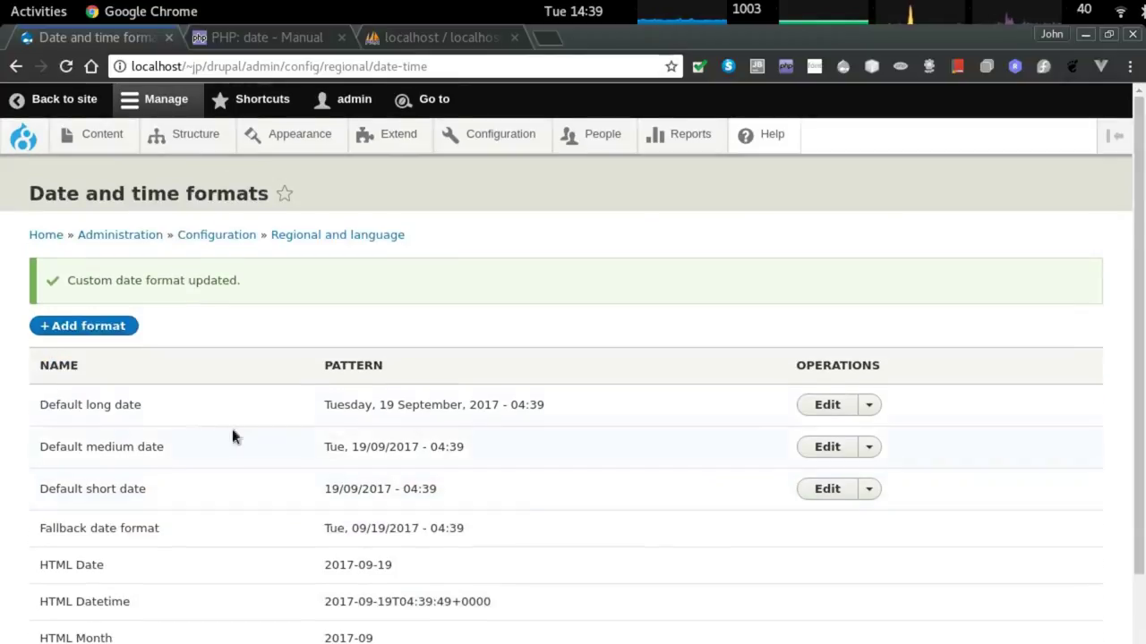
left_click(870, 407)
left_click(869, 447)
left_click(870, 490)
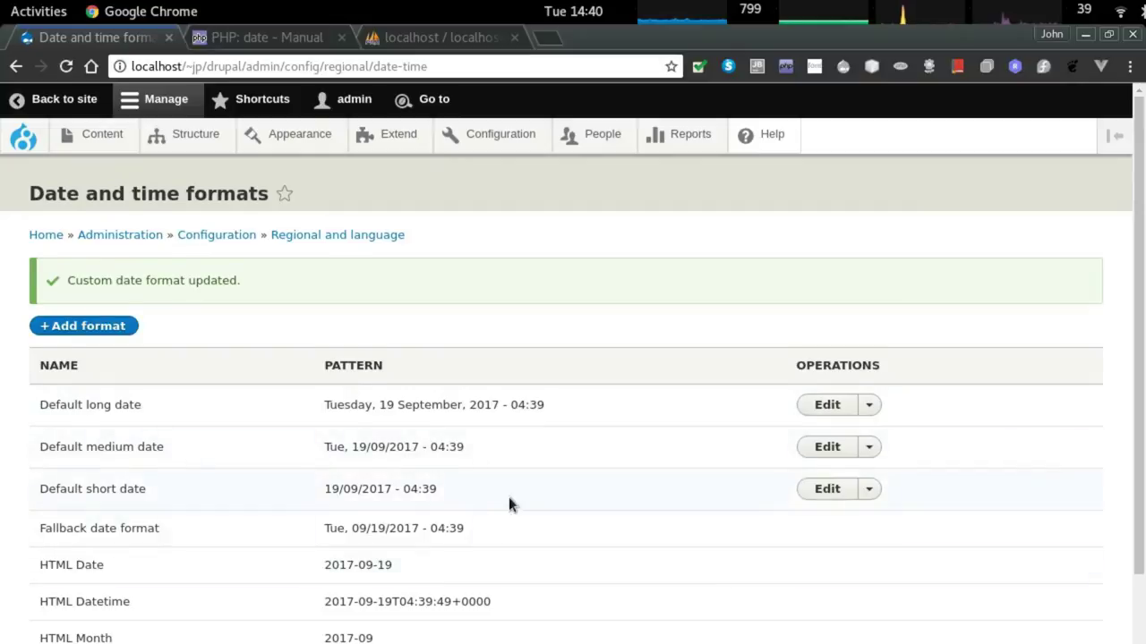
scroll(139, 396, "down", 3)
scroll(488, 442, "down", 1)
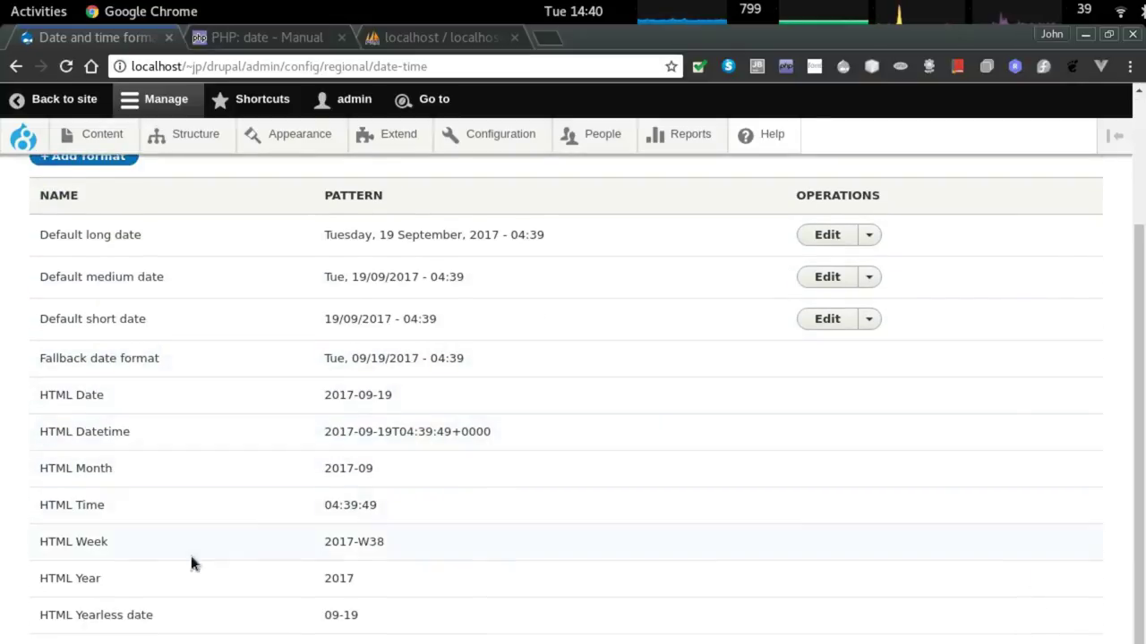
scroll(786, 499, "up", 2)
scroll(786, 499, "up", 2)
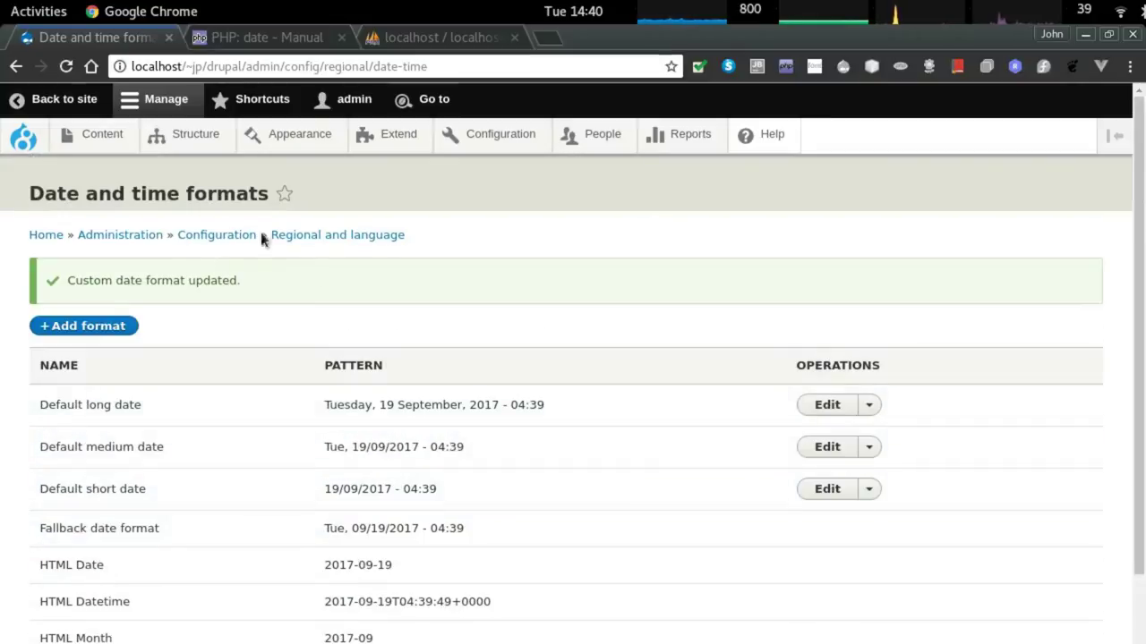
- Go back to the Configuration overview via the breadcrumb and scroll through it
left_click(254, 234)
scroll(573, 394, "down", 4)
scroll(586, 400, "down", 3)
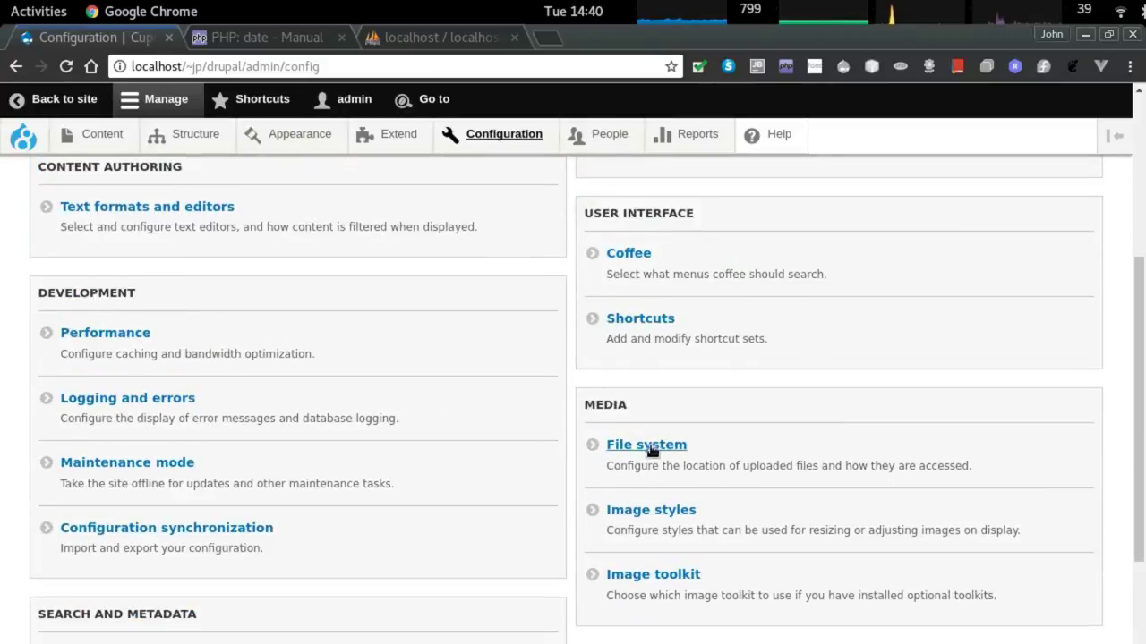
scroll(651, 450, "down", 5)
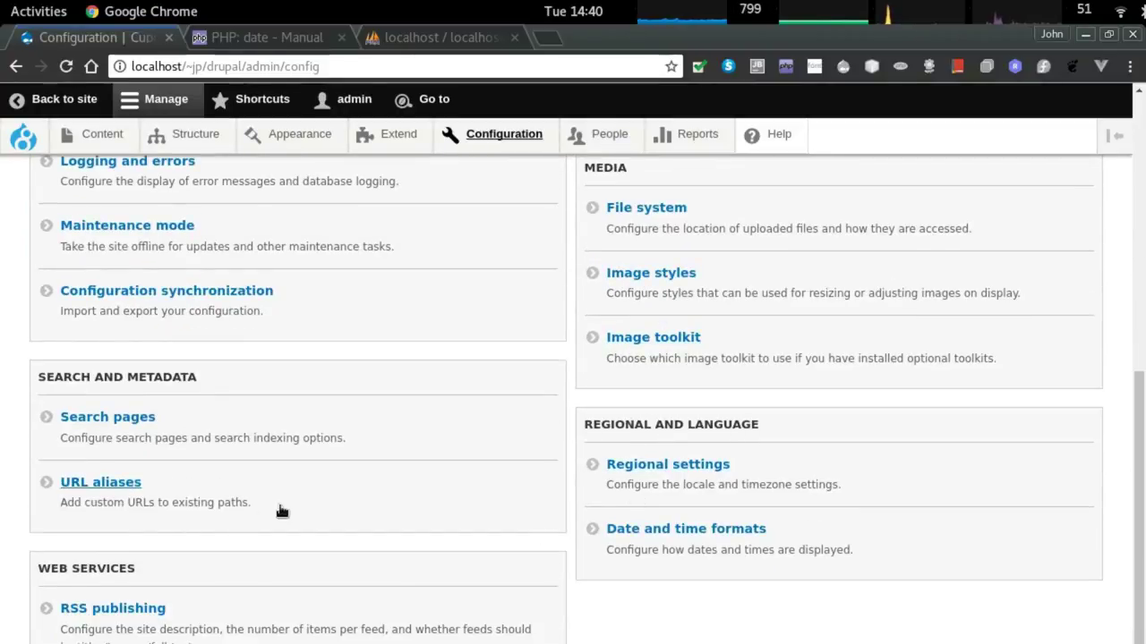
scroll(274, 516, "down", 1)
scroll(108, 435, "up", 13)
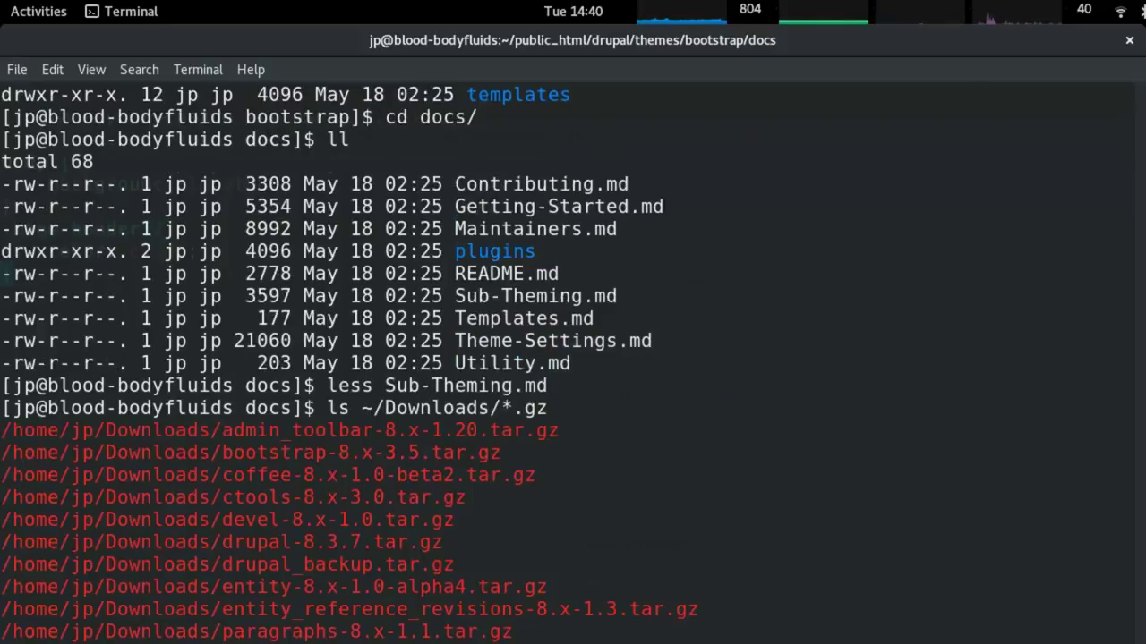
- Move up to the Drupal root, into modules, and extract the devel archive there
key("Return")
key("Up")
key("Return")
key("Up")
key("Return")
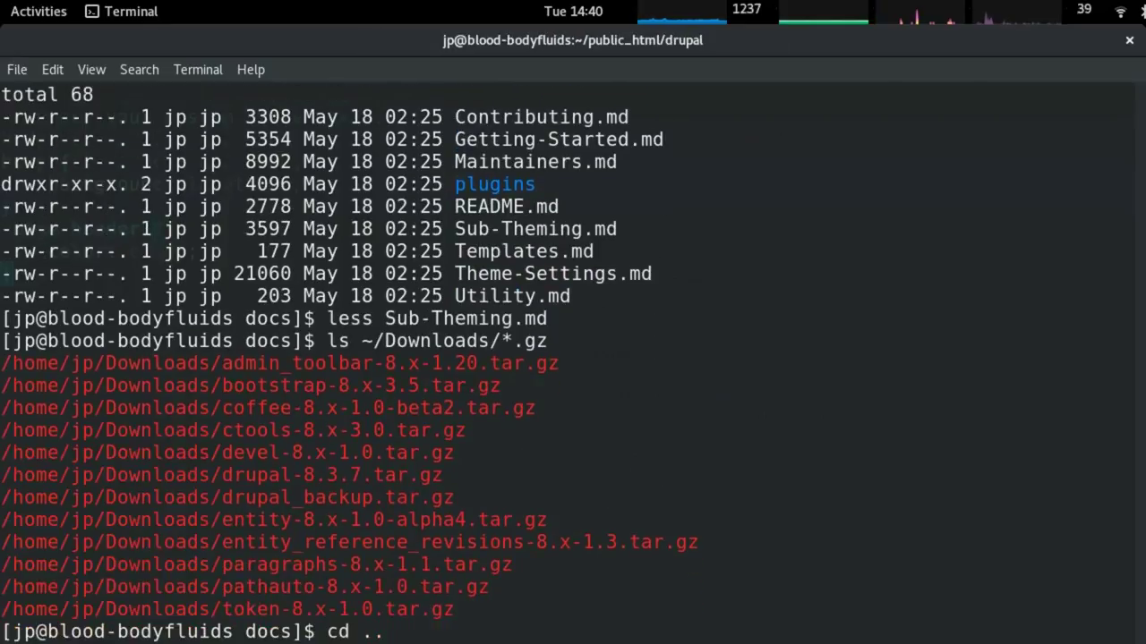
key("Return")
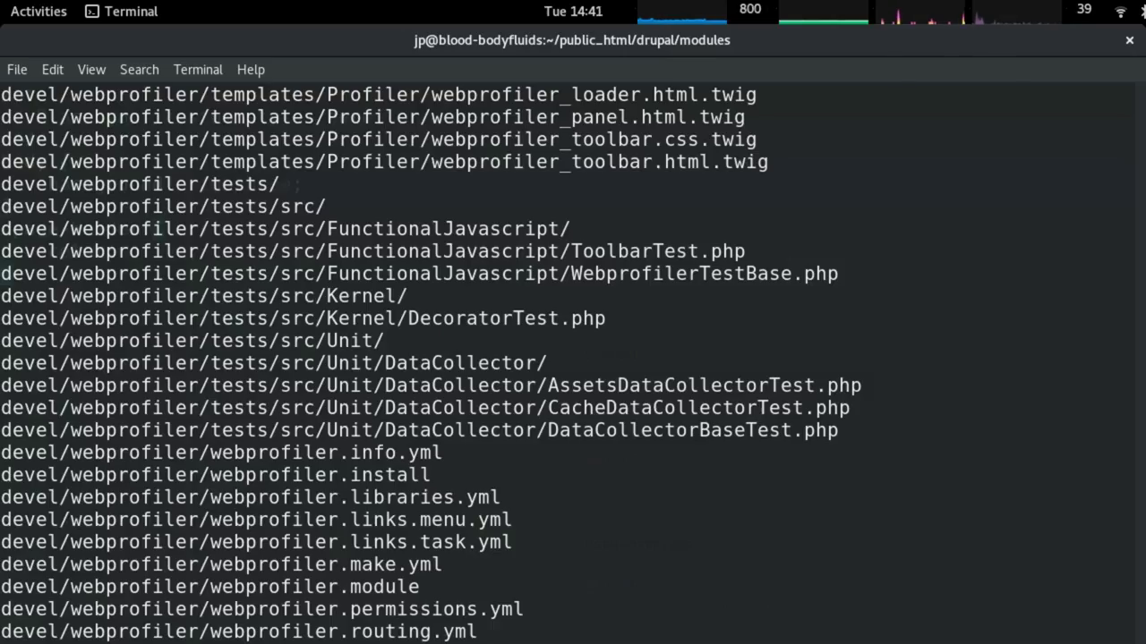
- List the downloaded archives with ls ~/Downloads/*.gz, then return to Chrome
type("ls ~/Downloads/*.gz")
key("Return")
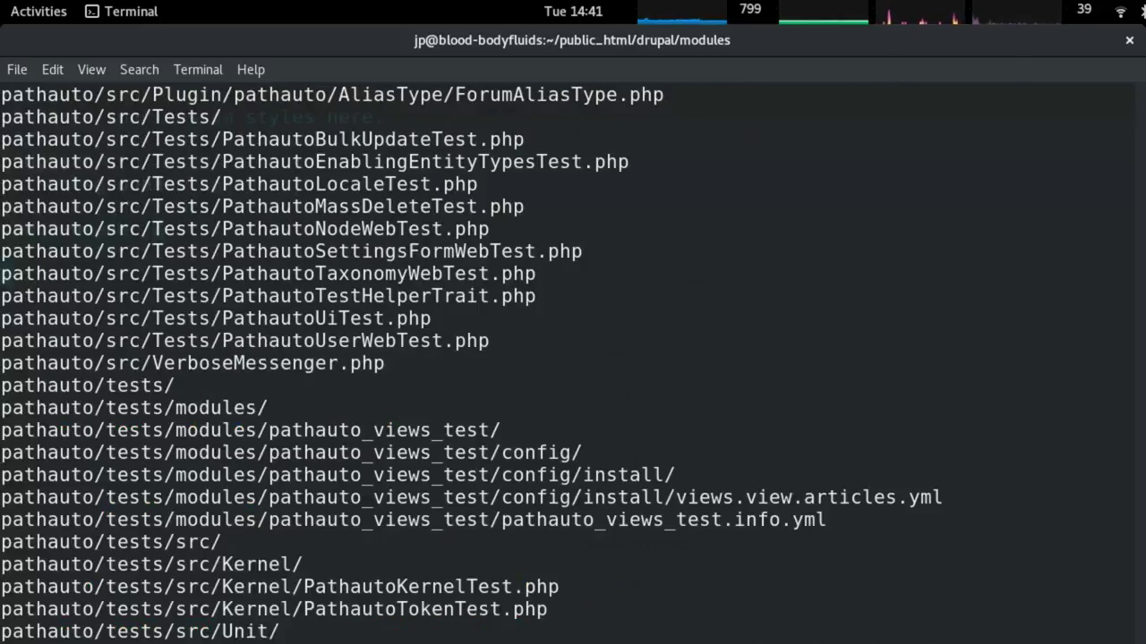
key("alt+Tab")
- On the Extend page, tick the Responsive Image and Syslog modules
mouse_move(315, 142)
left_click(406, 137)
scroll(349, 328, "down", 6)
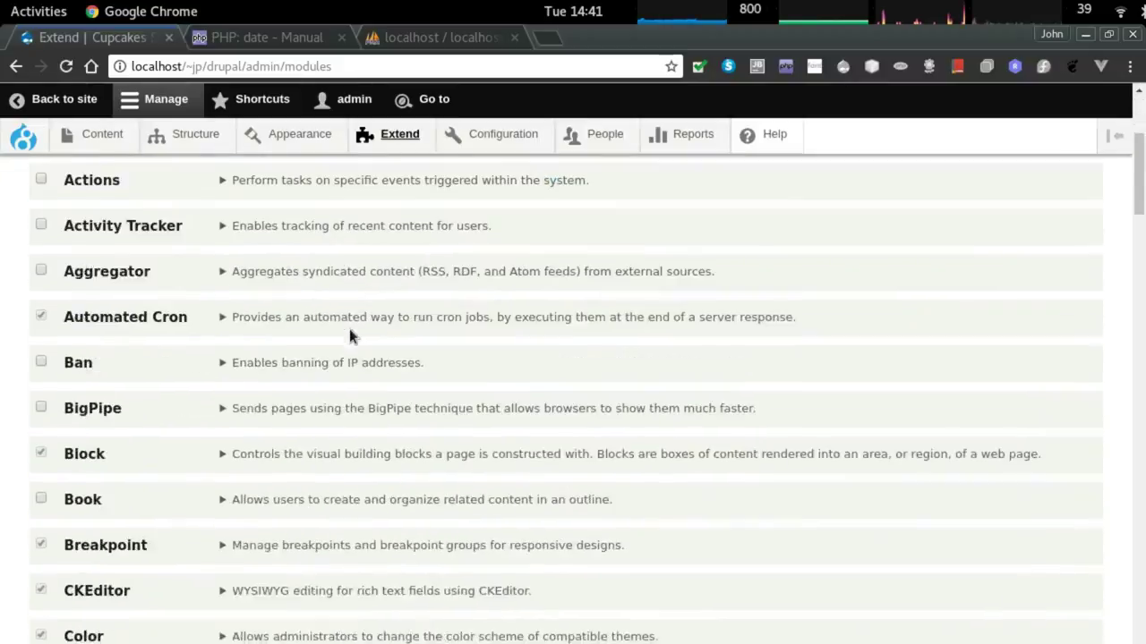
scroll(355, 330, "down", 10)
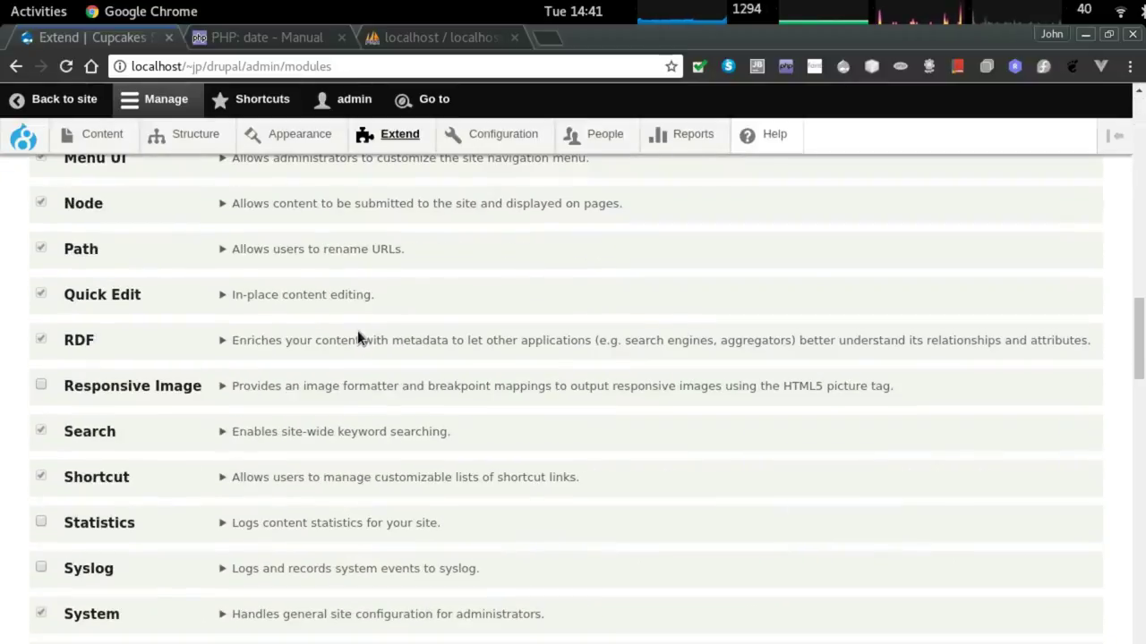
scroll(139, 416, "down", 1)
left_click(40, 337)
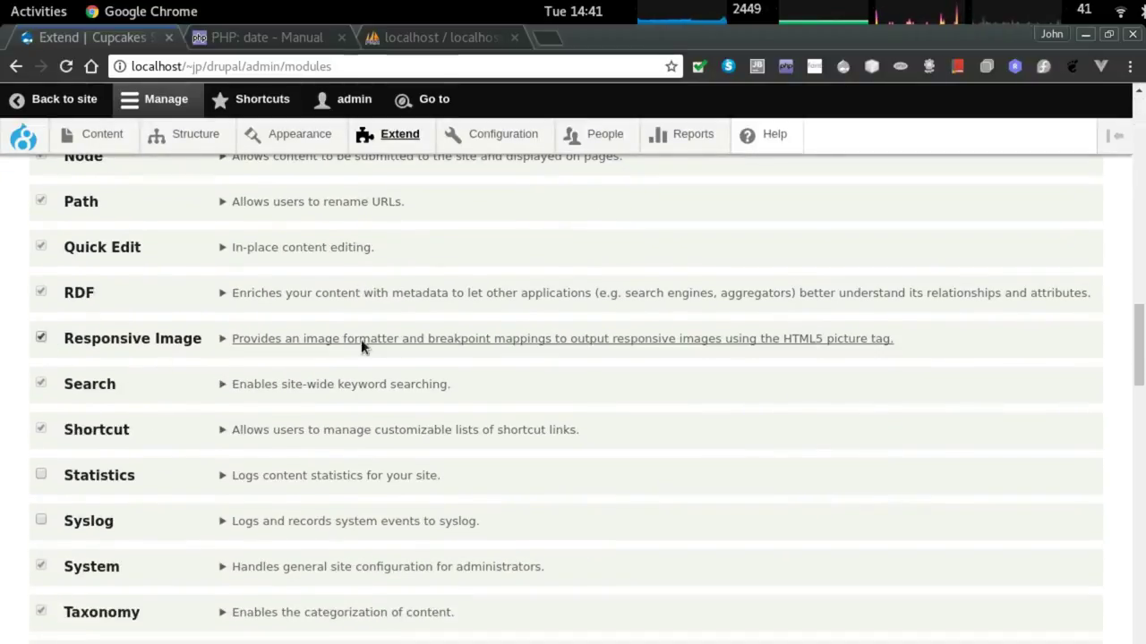
left_click(361, 339)
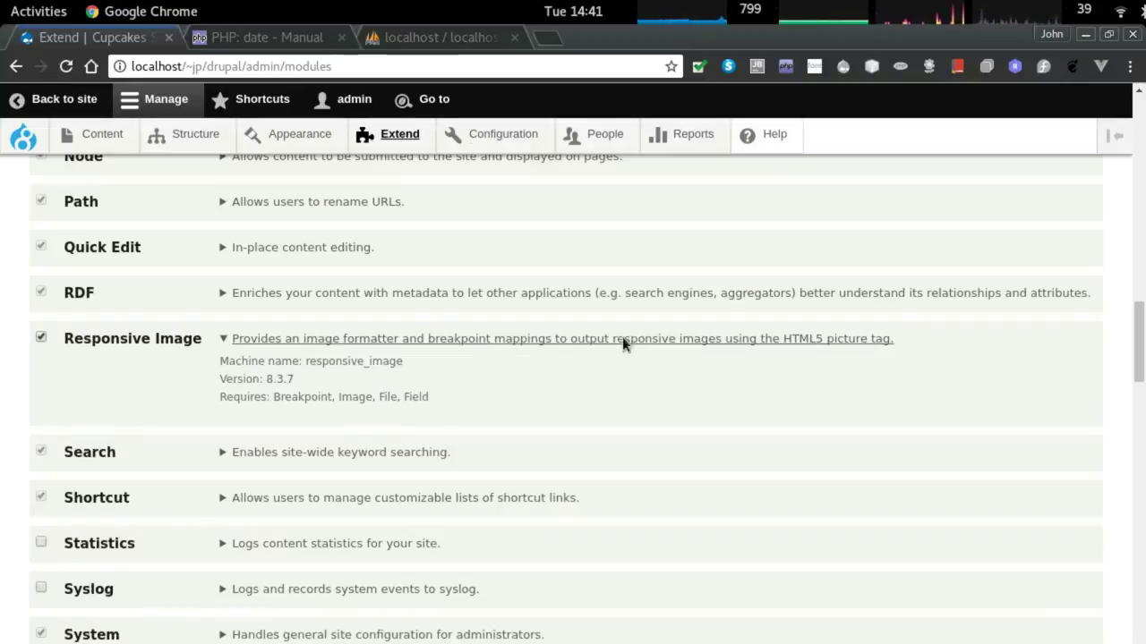
scroll(199, 401, "down", 4)
left_click(40, 404)
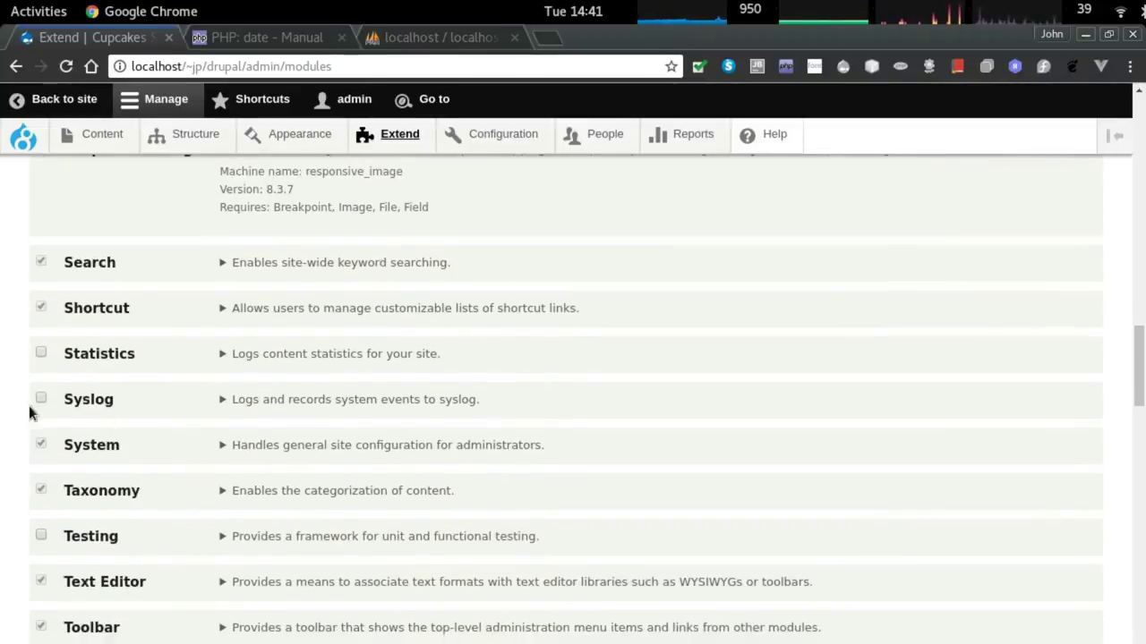
- Tick Content Moderation, Field Layout and Inline Form Errors
scroll(278, 382, "down", 7)
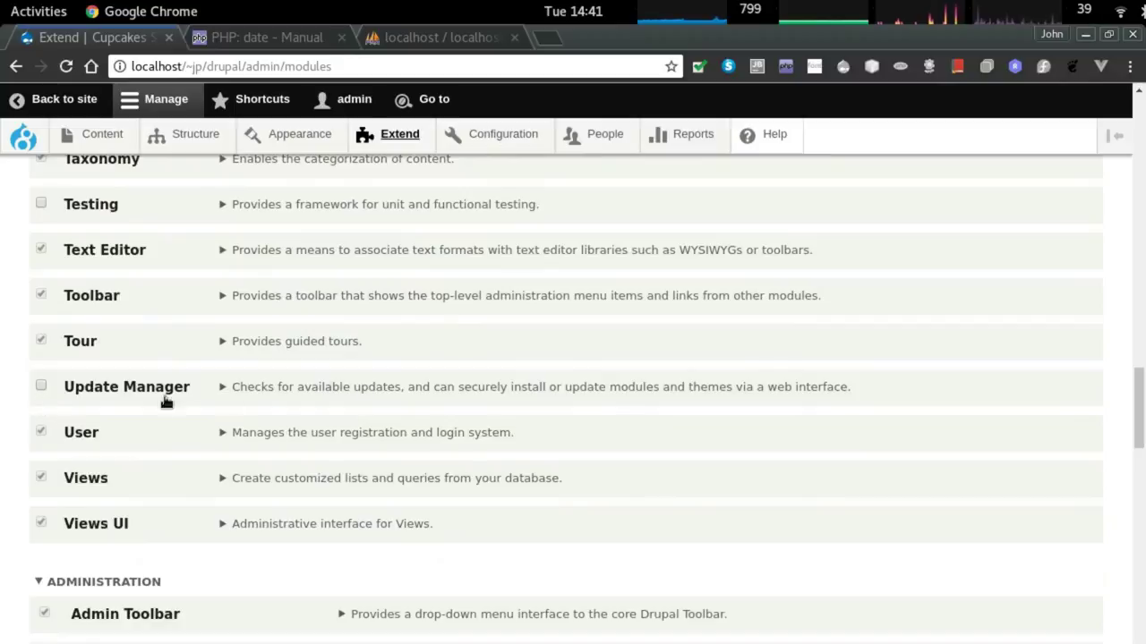
scroll(170, 403, "down", 1)
scroll(177, 407, "down", 3)
scroll(285, 421, "down", 3)
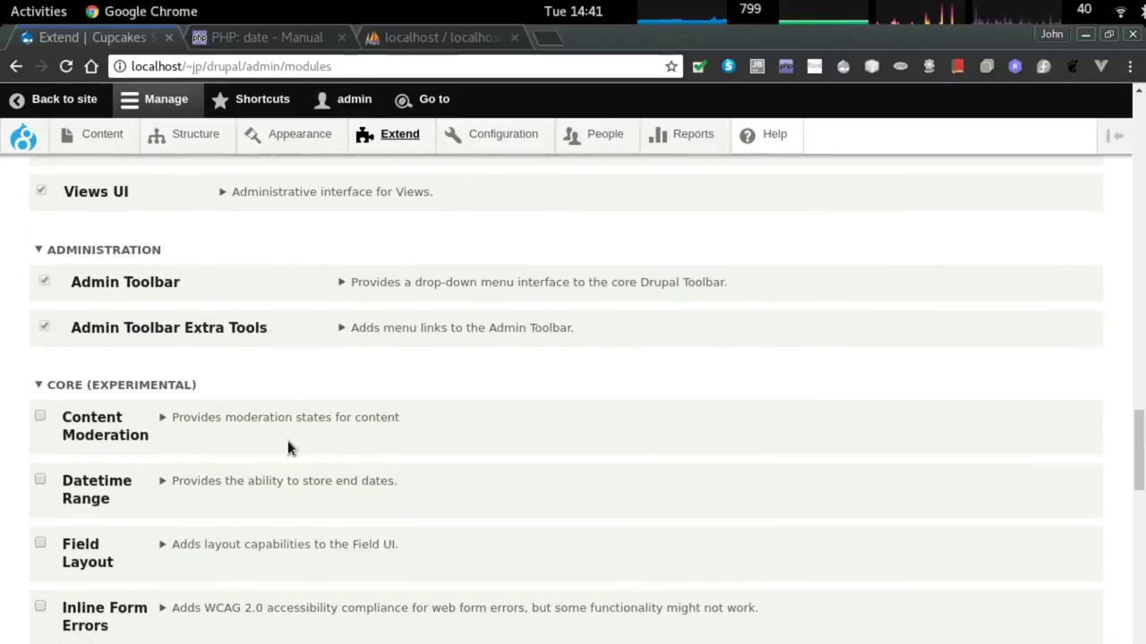
scroll(134, 434, "down", 1)
left_click(40, 370)
scroll(170, 399, "down", 2)
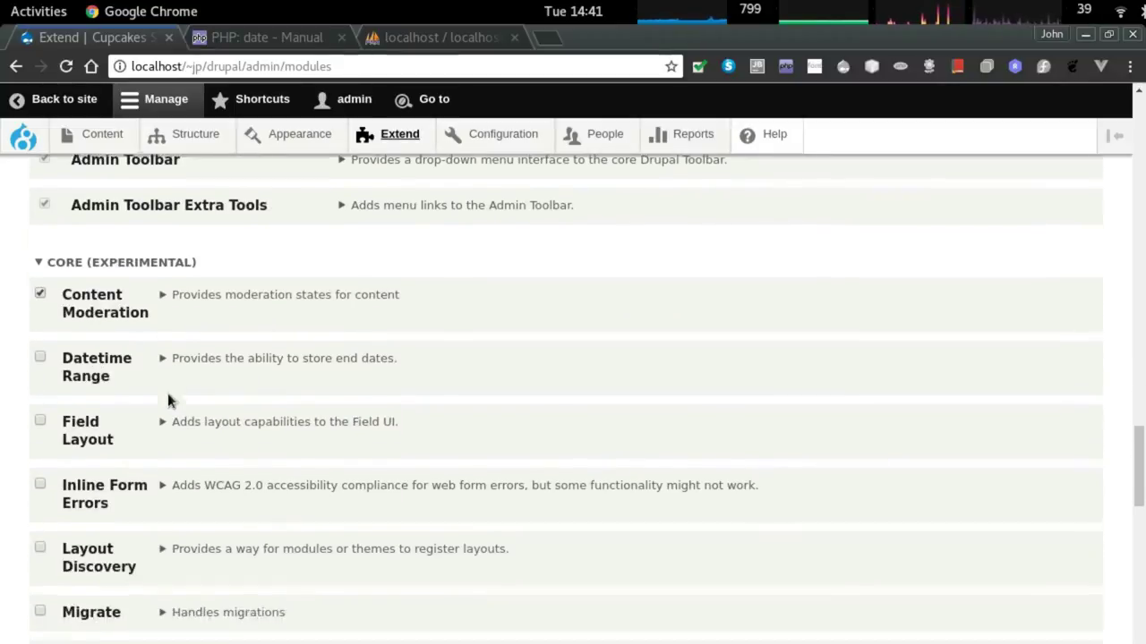
left_click(39, 404)
scroll(39, 409, "down", 1)
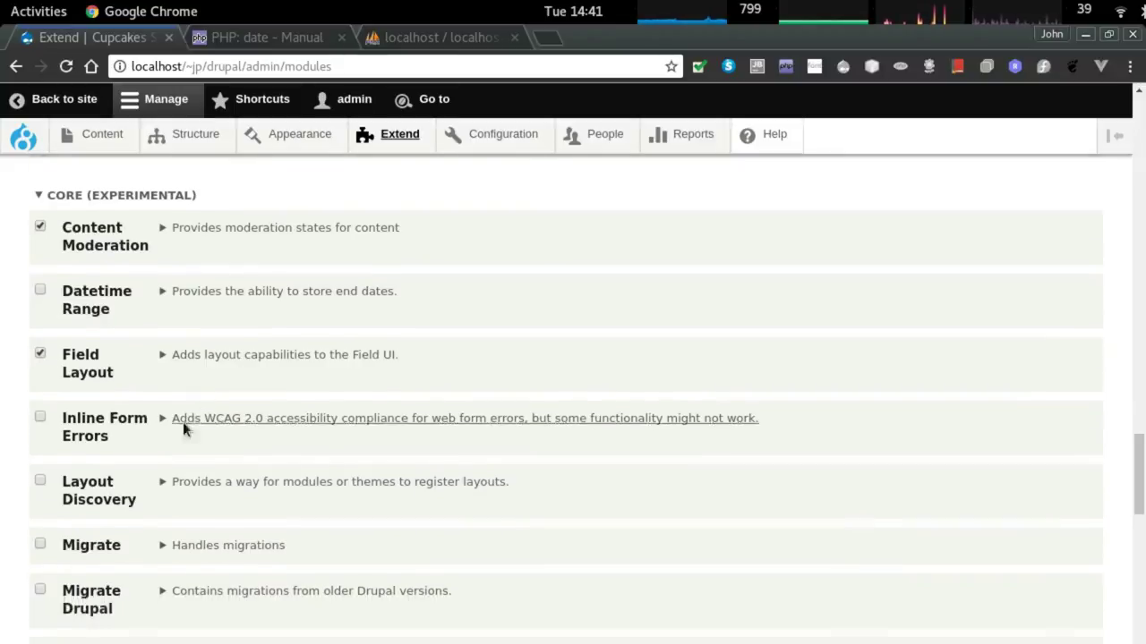
scroll(42, 423, "down", 2)
left_click(40, 323)
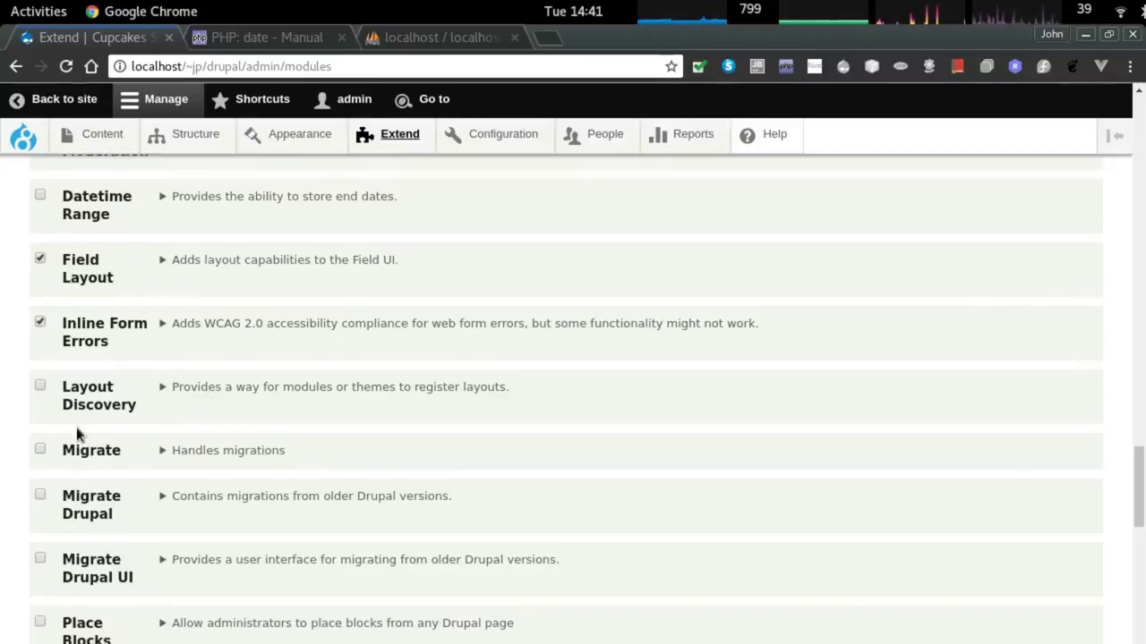
- Tick Workflows, Devel and Telephone
scroll(40, 407, "down", 3)
scroll(45, 457, "down", 1)
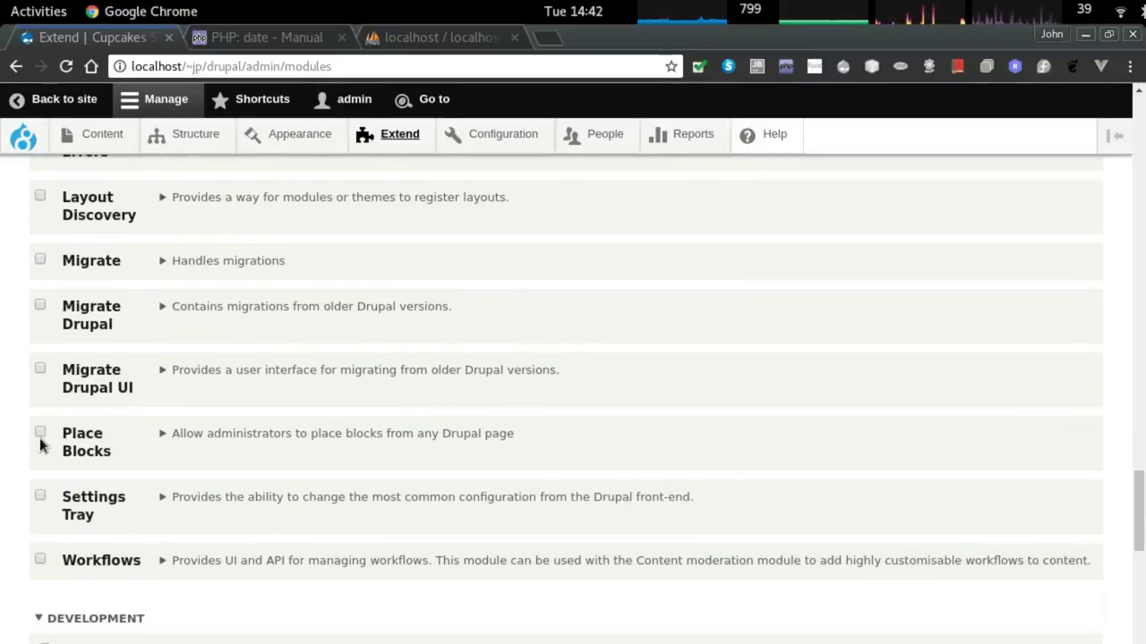
scroll(58, 452, "down", 1)
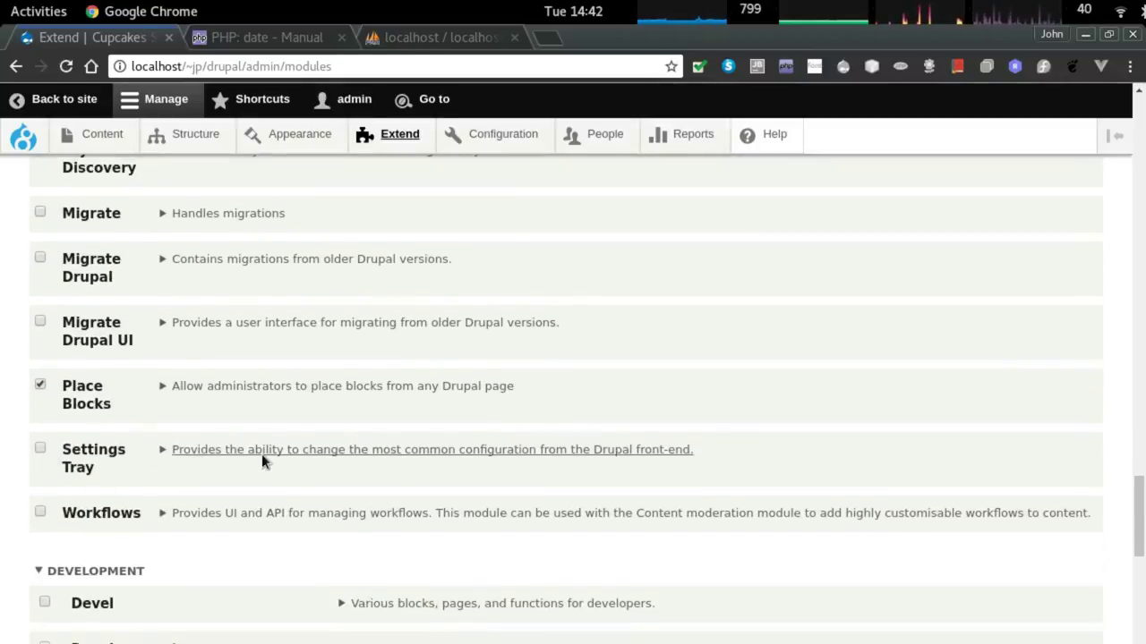
scroll(42, 466, "down", 1)
left_click(41, 465)
scroll(217, 448, "down", 4)
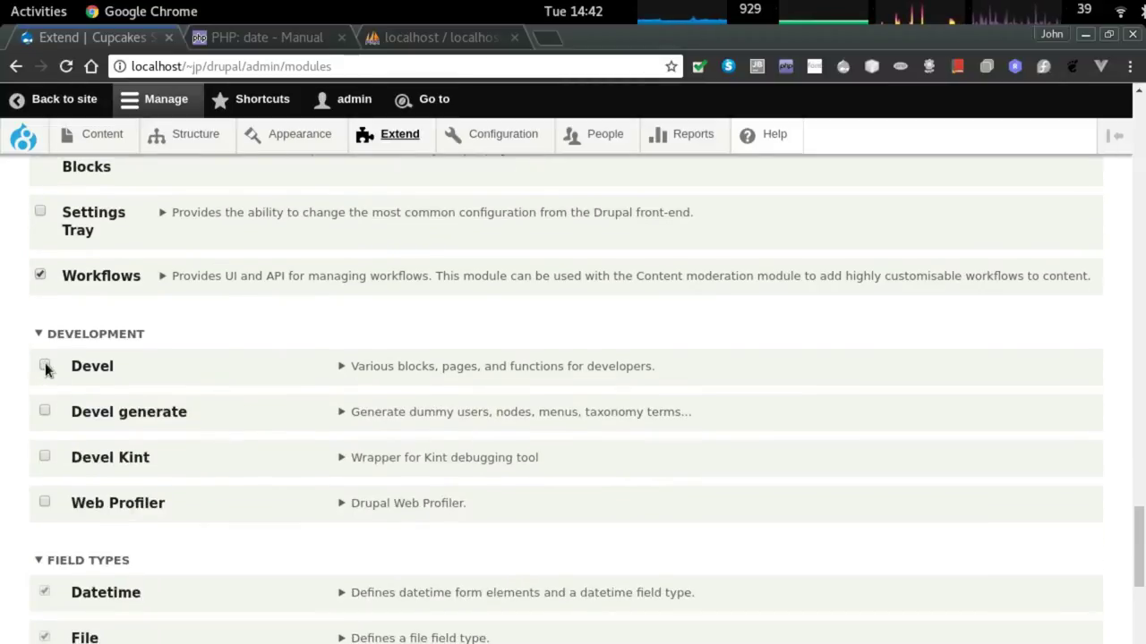
left_click(45, 367)
scroll(195, 385, "down", 4)
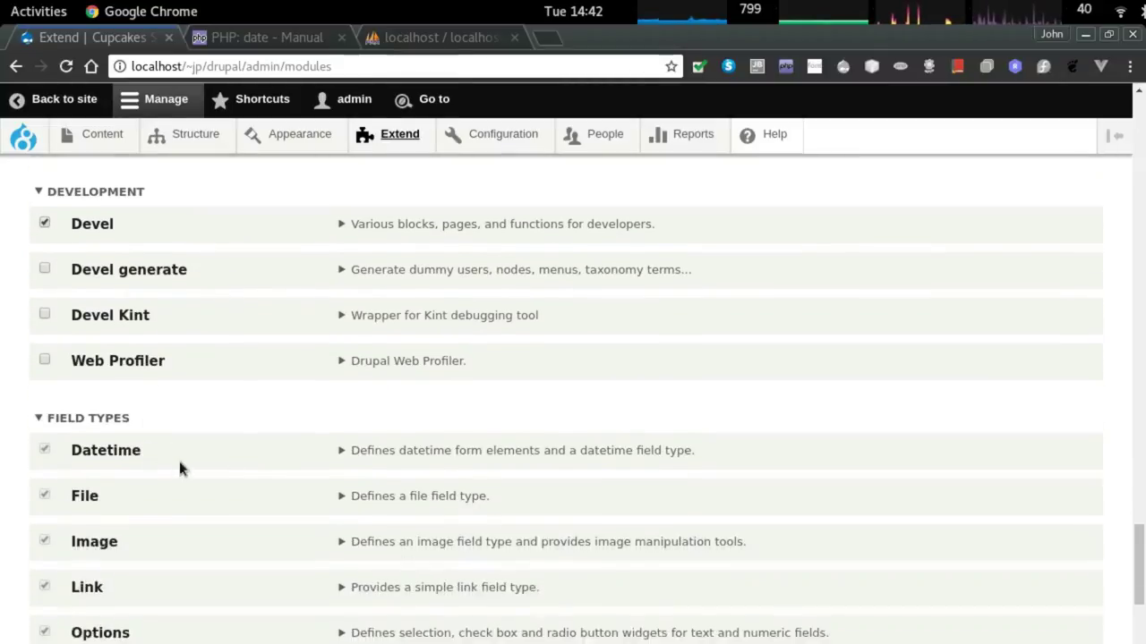
scroll(137, 439, "down", 4)
left_click(44, 441)
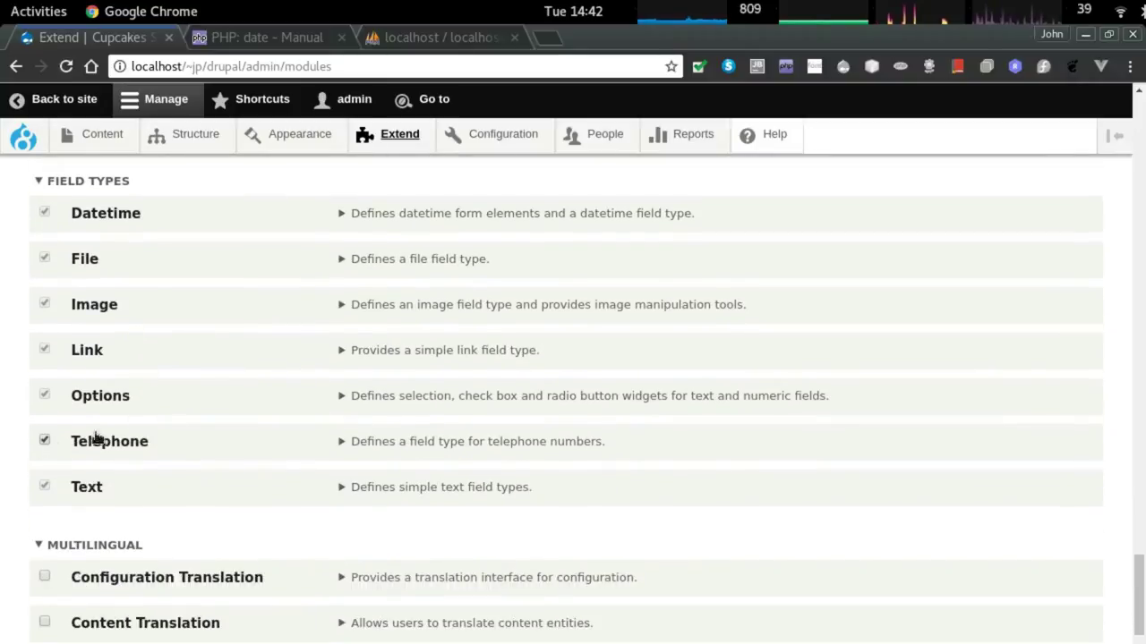
- Expand Pathauto's details to see its missing Ctools and Token requirements
scroll(195, 410, "down", 7)
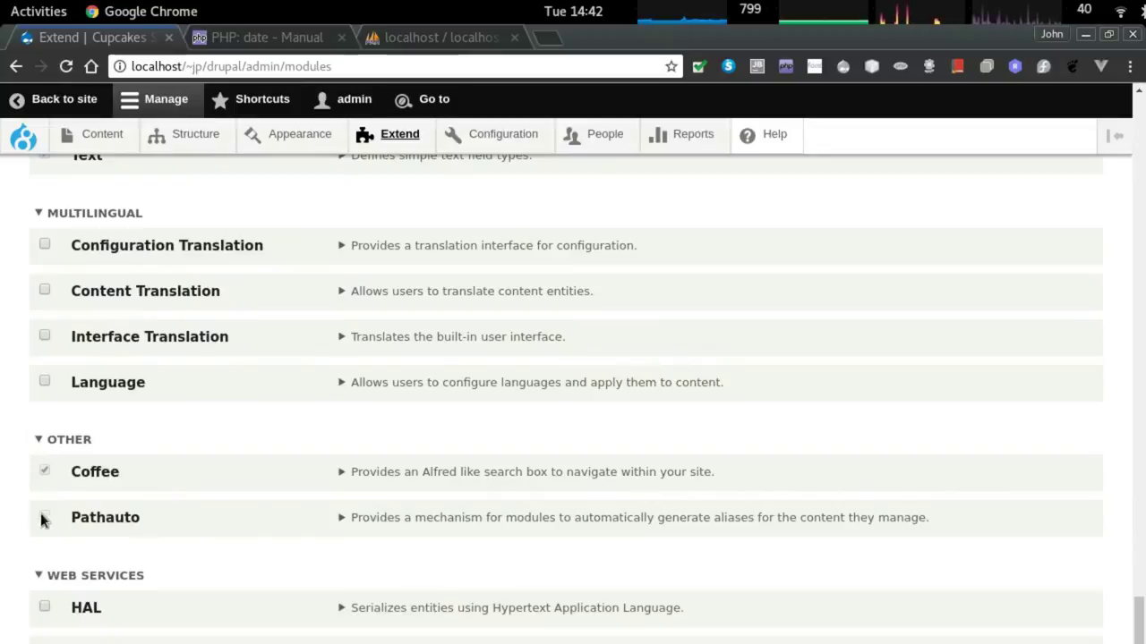
left_click(383, 517)
scroll(486, 553, "down", 1)
double_click(404, 530)
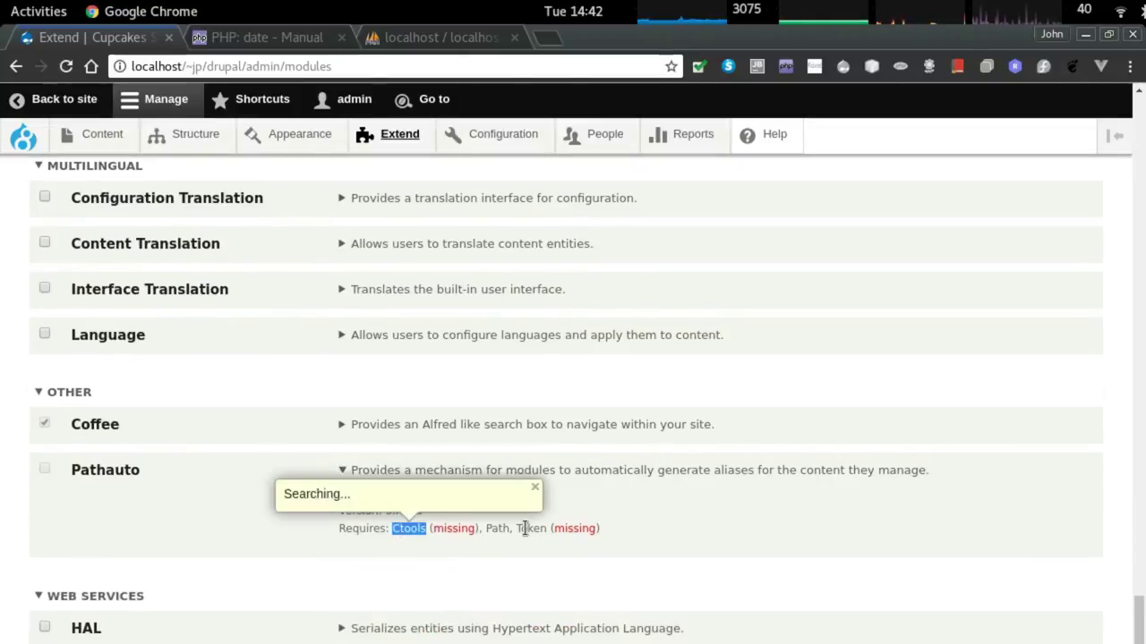
left_click_drag(546, 529, 485, 529)
- Look over the extracted pathauto, ctools and token module files in the terminal
key("alt+Tab")
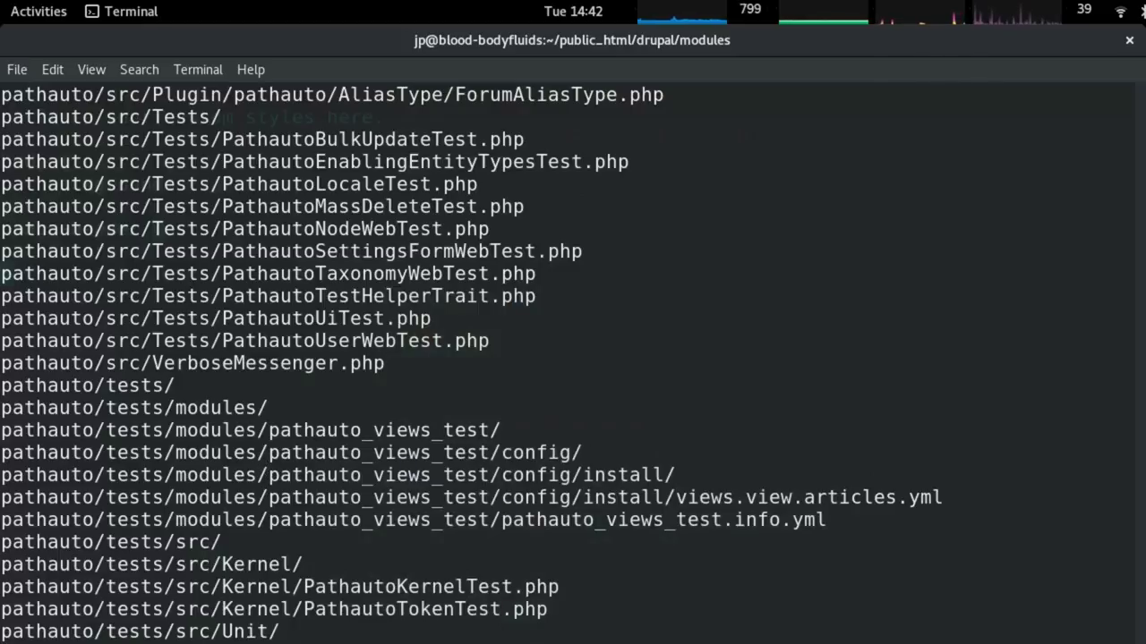
scroll(573, 358, "up", 10)
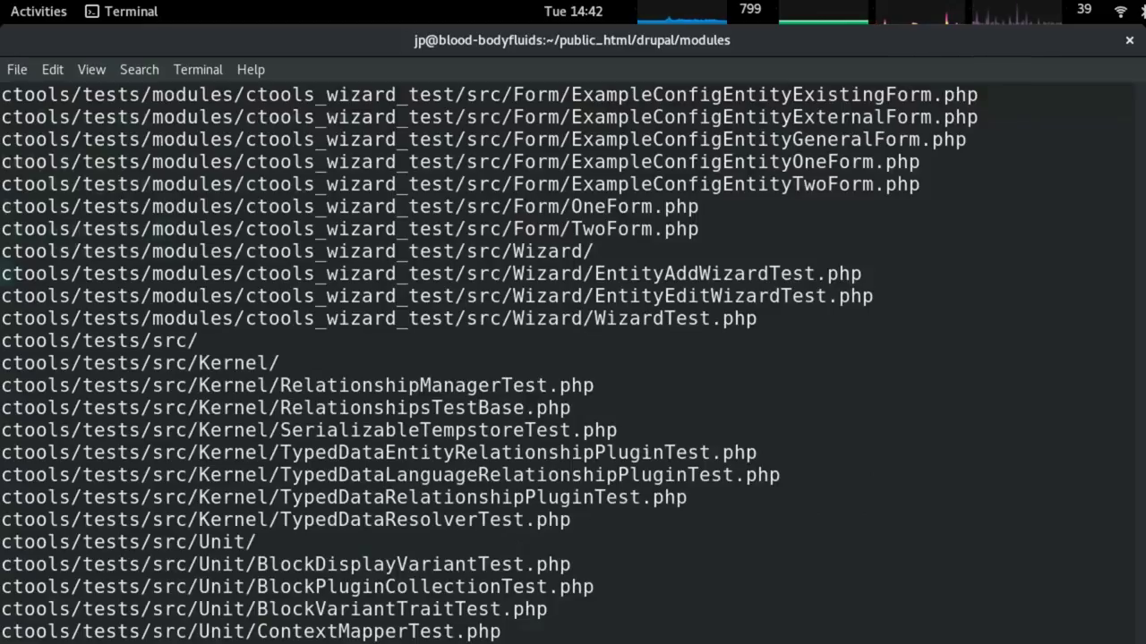
scroll(573, 358, "down", 15)
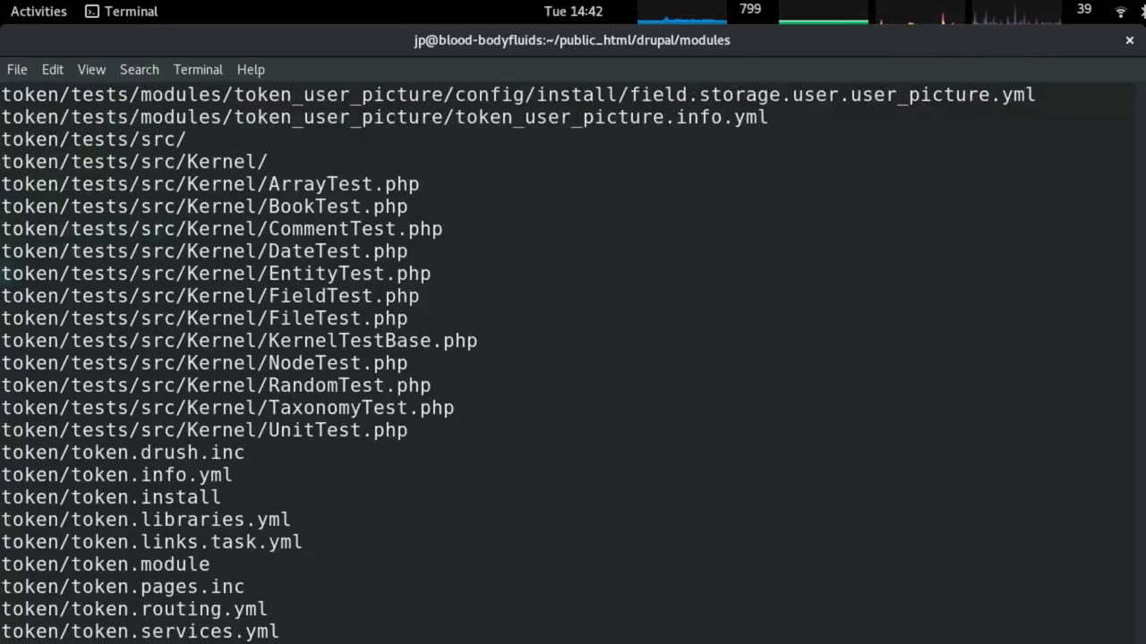
- Load drupal.org in a new Chrome tab
key("alt+Tab")
key("ctrl+t")
type("drupal")
key("Return")
scroll(328, 429, "down", 20)
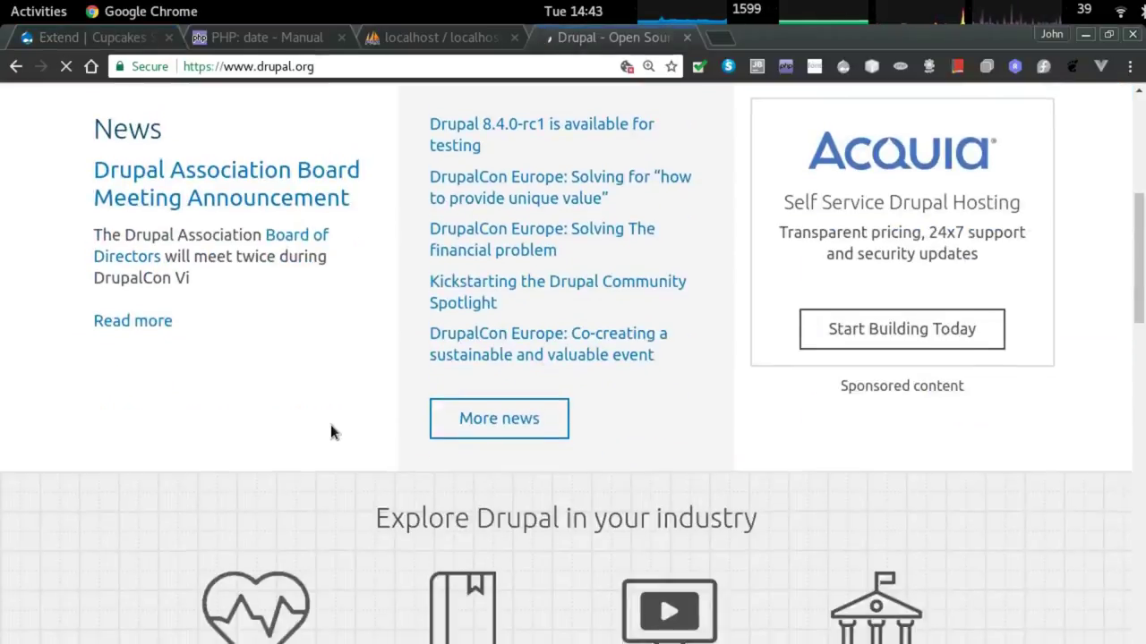
- Filter Drupal.org's module directory to 8.x-compatible modules and search for 'token'
scroll(341, 394, "up", 15)
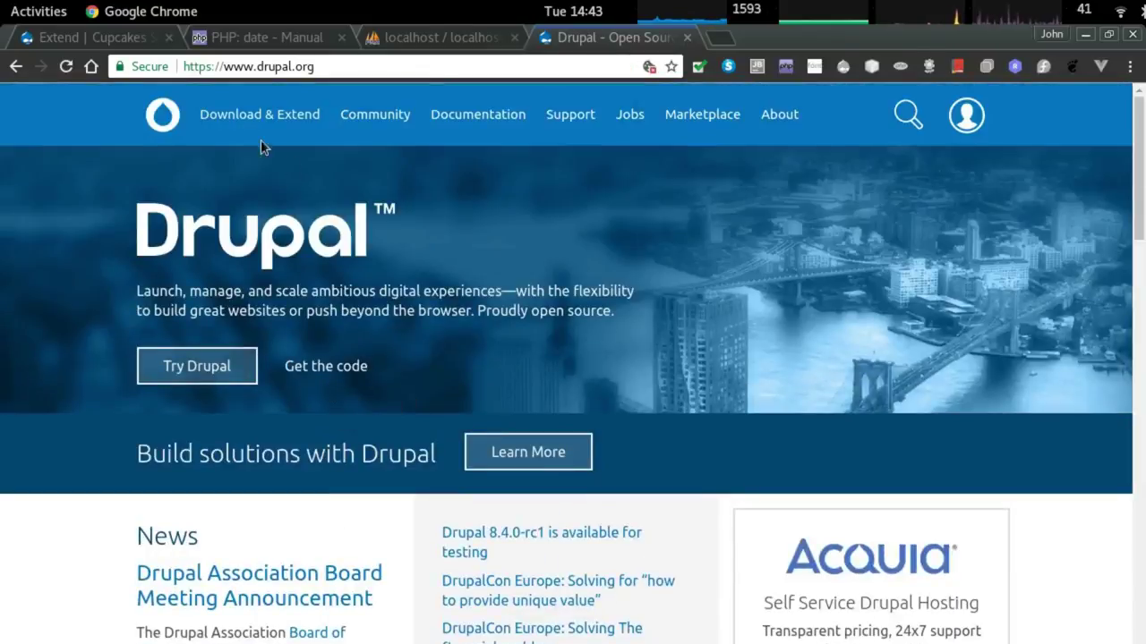
left_click(261, 140)
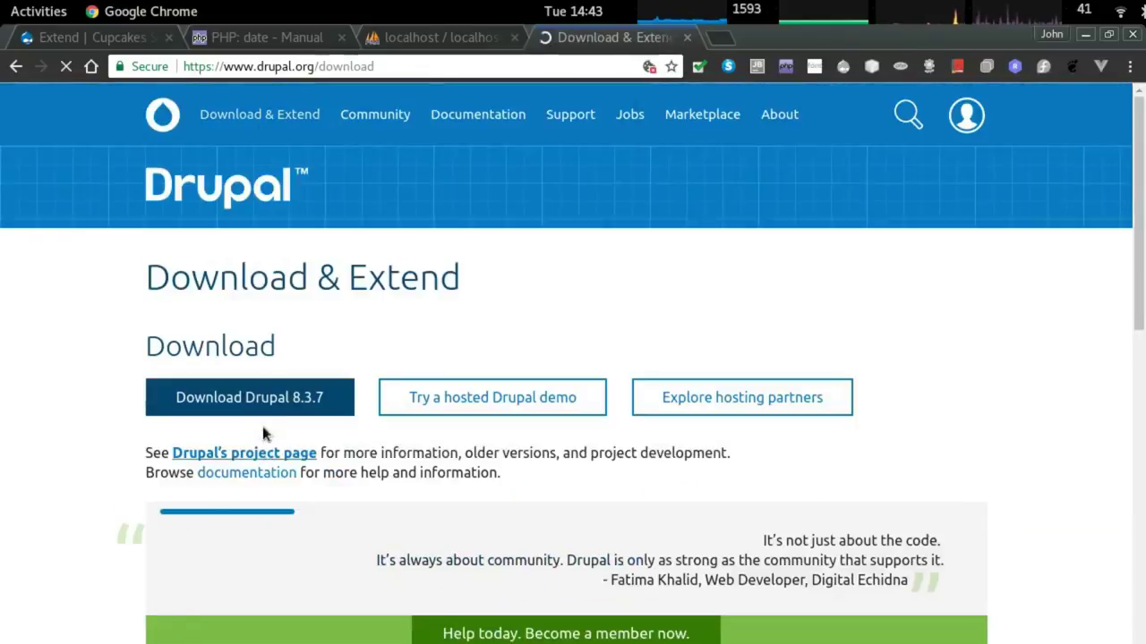
scroll(259, 439, "down", 10)
left_click(206, 471)
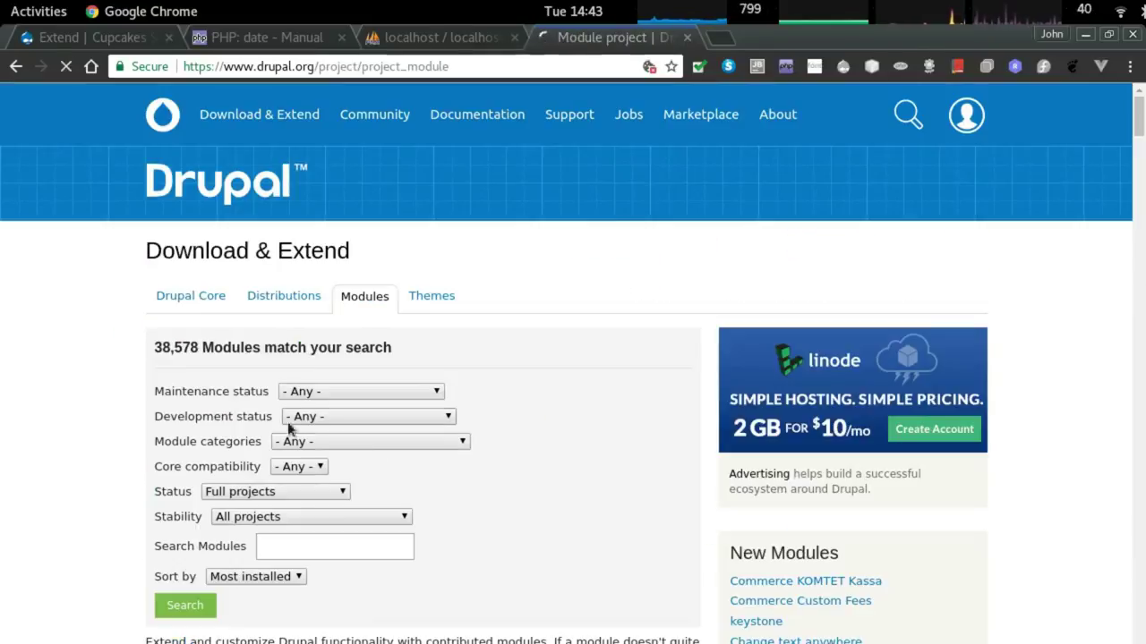
left_click(318, 467)
left_click(309, 506)
type("token")
- Check the ctools folder in the terminal's module listing
key("alt+Tab")
scroll(302, 513, "up", 8)
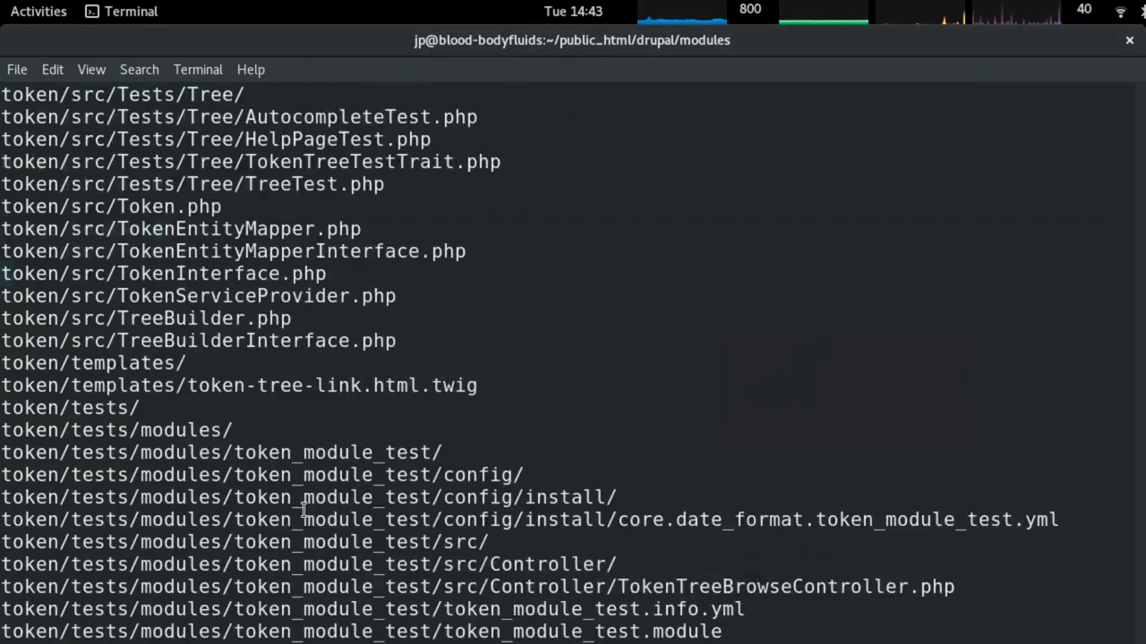
scroll(303, 511, "up", 10)
scroll(303, 511, "up", 5)
key("alt+Tab")
key("alt+Tab")
scroll(304, 511, "down", 20)
double_click(489, 588)
left_click(508, 556)
key("alt+Tab")
- Change the module search to 'path', browse the 503 results, and step back through the tabs
double_click(285, 547)
type("path")
scroll(287, 538, "down", 2)
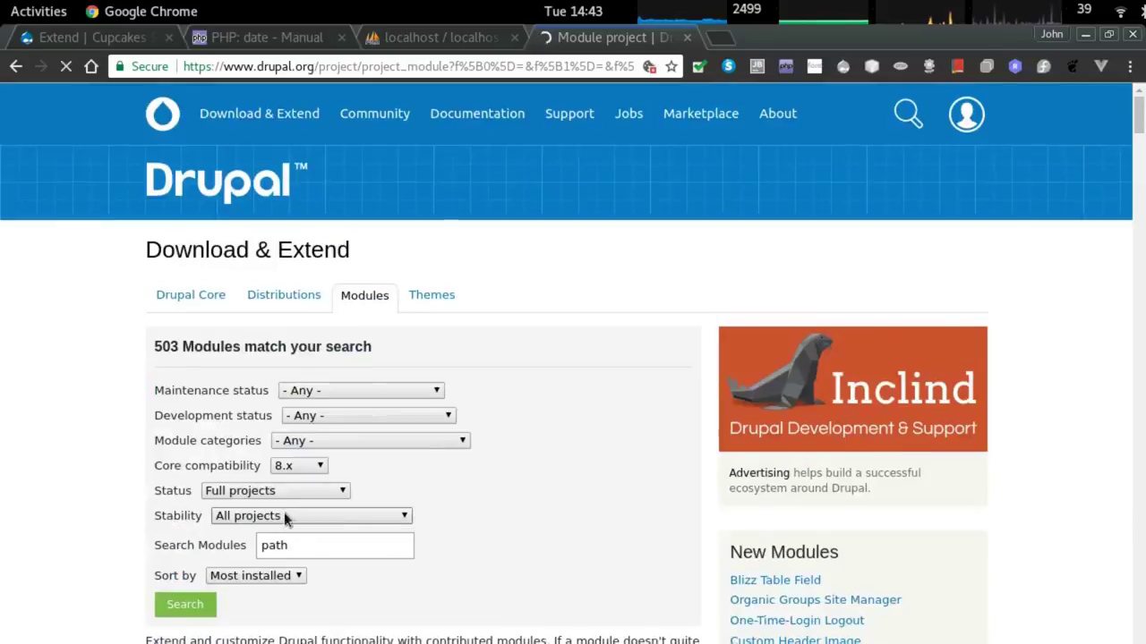
scroll(288, 510, "down", 7)
scroll(288, 505, "down", 15)
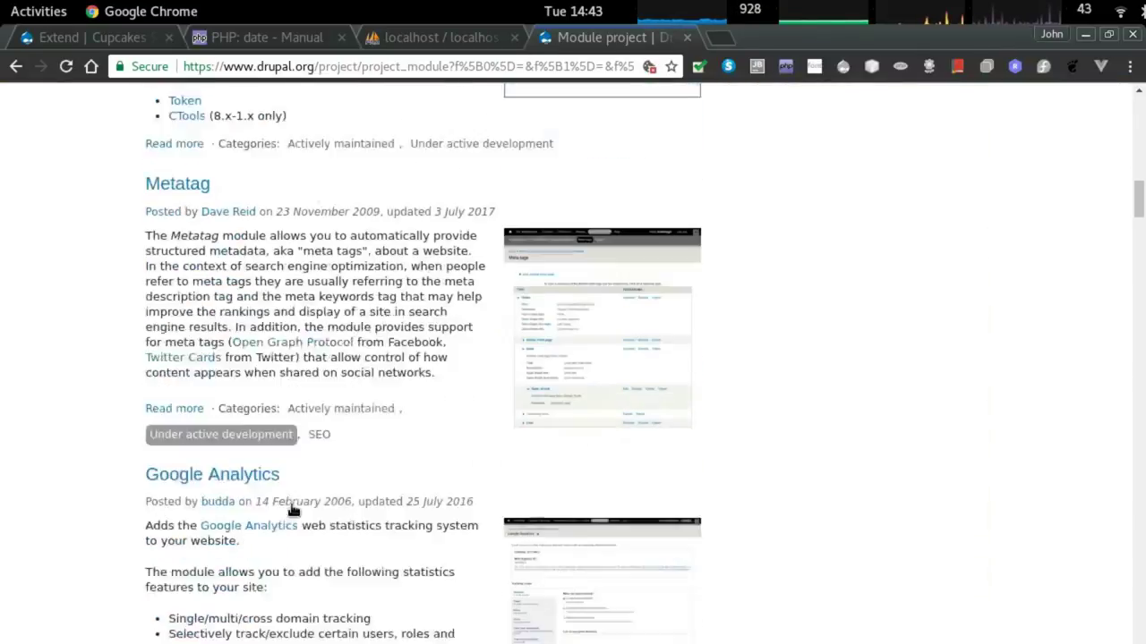
scroll(289, 493, "down", 15)
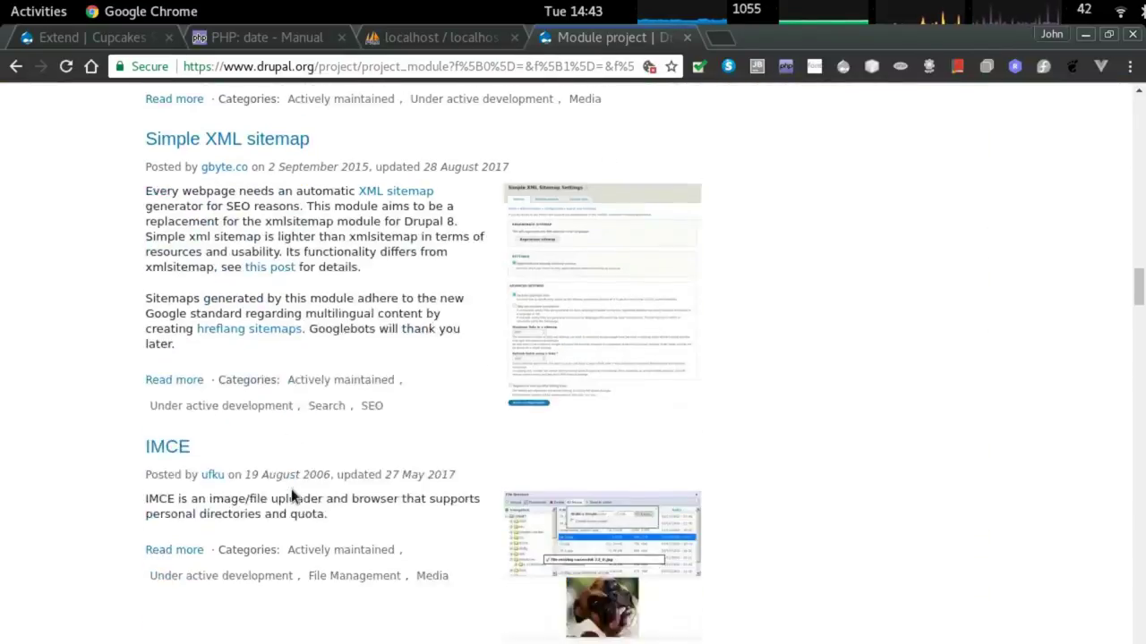
scroll(291, 487, "down", 20)
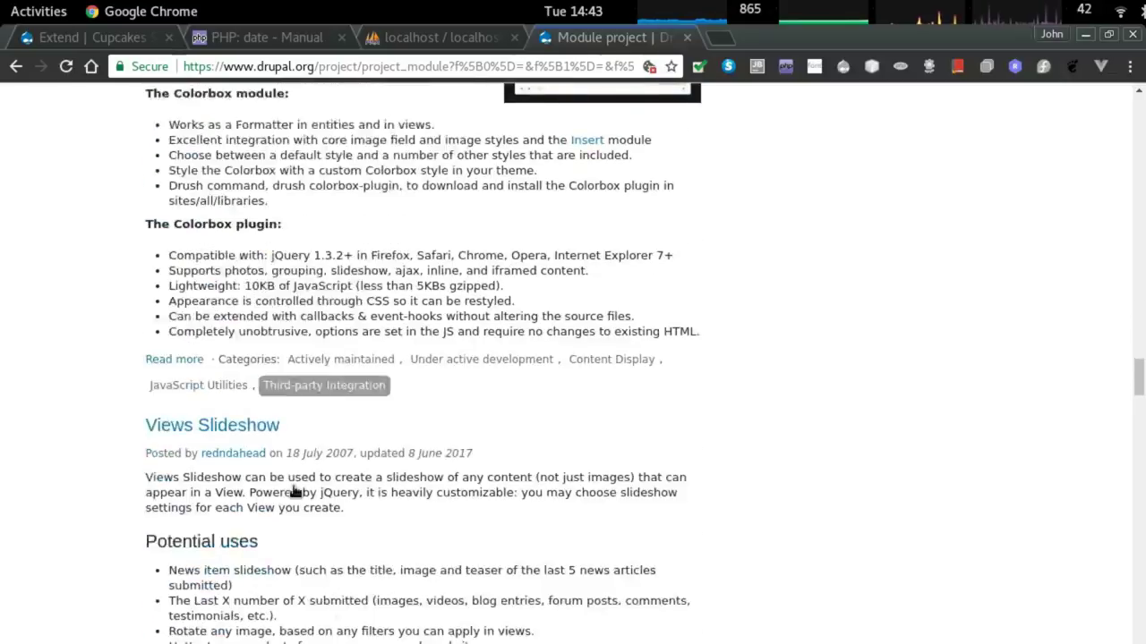
key("ctrl+Page_Up")
key("ctrl+Page_Up")
key("ctrl+Page_Up")
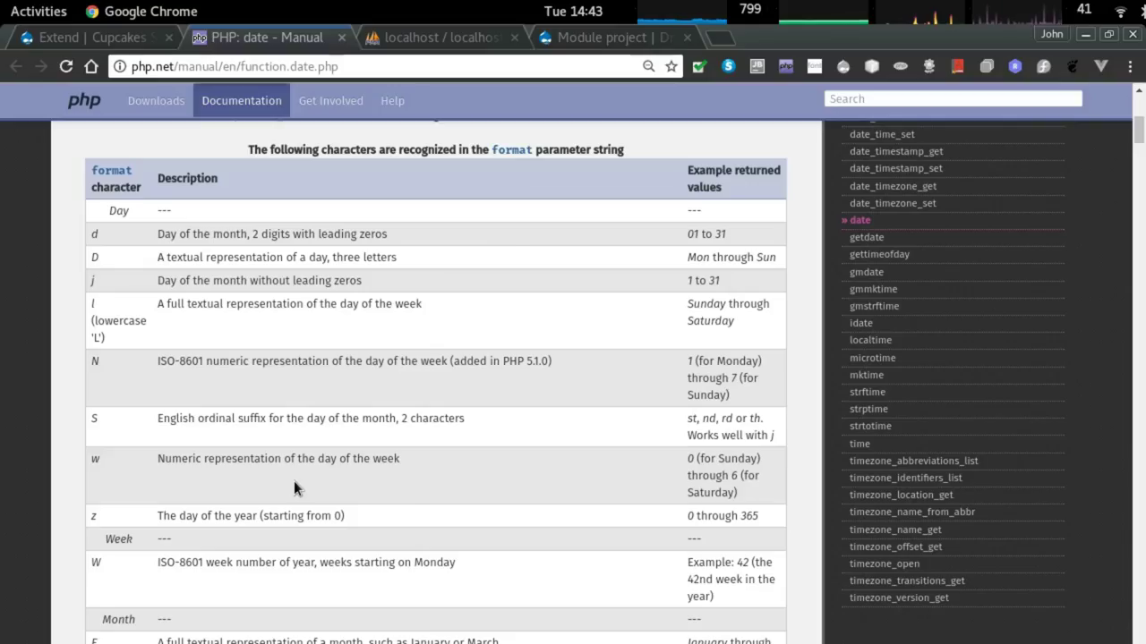
- Install the ticked modules and confirm enabling the experimental modules
left_click(402, 521)
left_click_drag(484, 528, 547, 528)
scroll(340, 549, "down", 4)
left_click(94, 618)
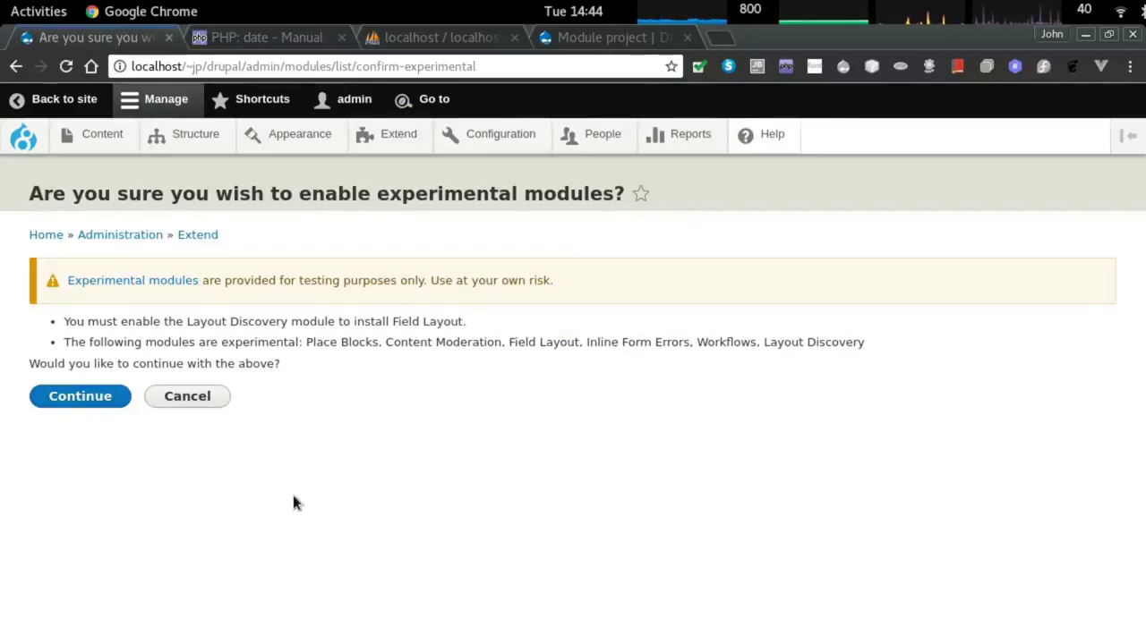
left_click(88, 401)
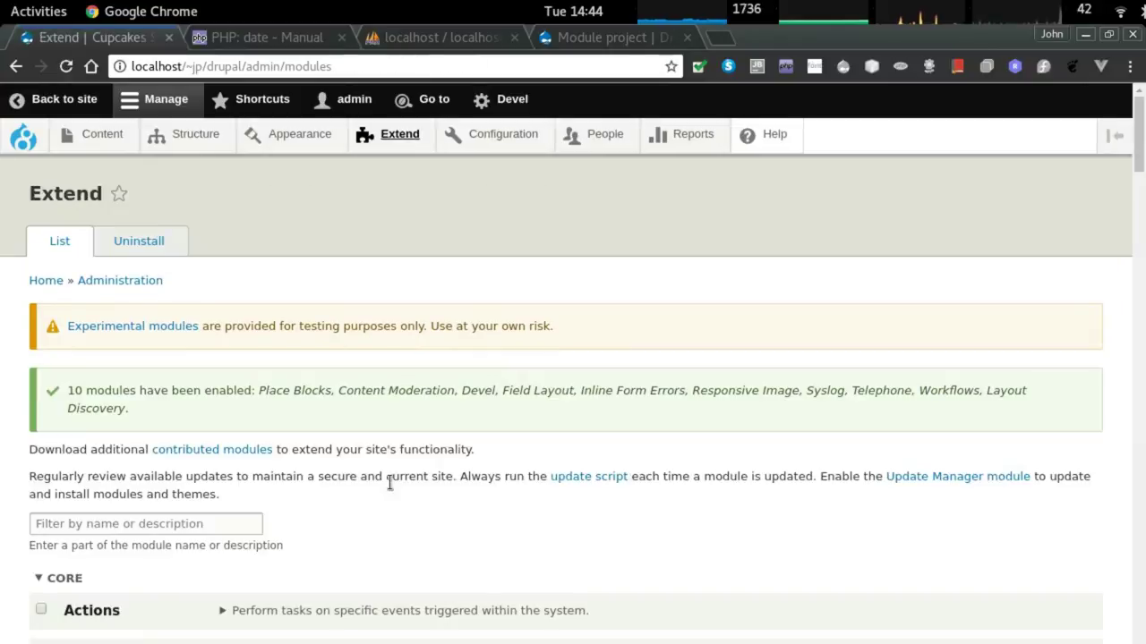
- Find Chaos tools in the Extend list, tick it and install it
scroll(389, 492, "down", 15)
scroll(349, 487, "up", 1)
scroll(312, 484, "up", 1)
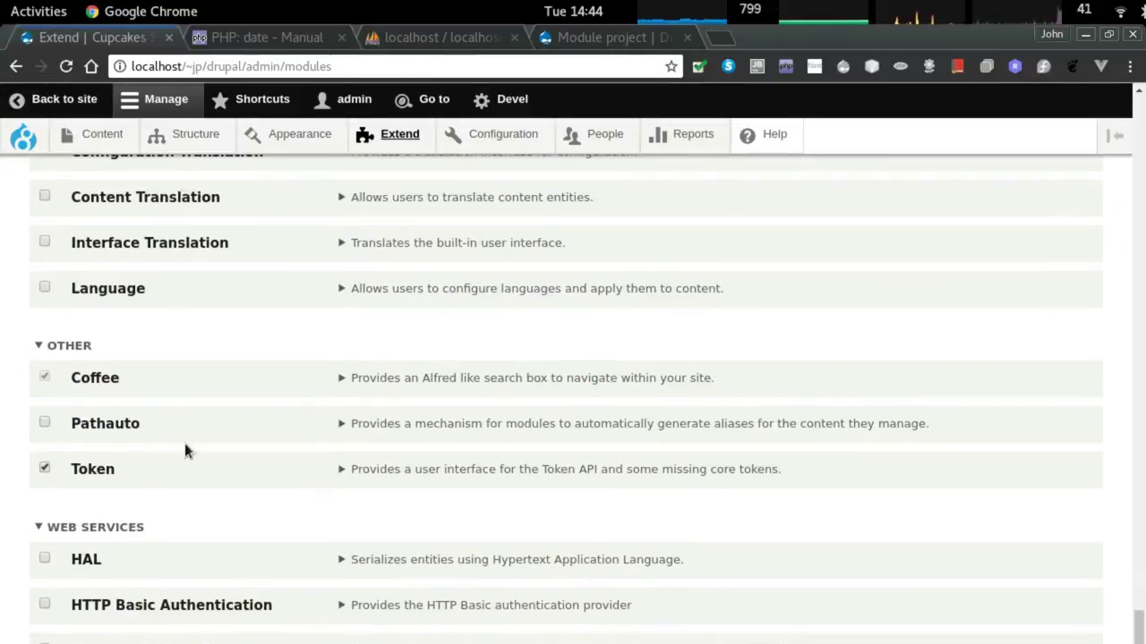
scroll(275, 458, "up", 10)
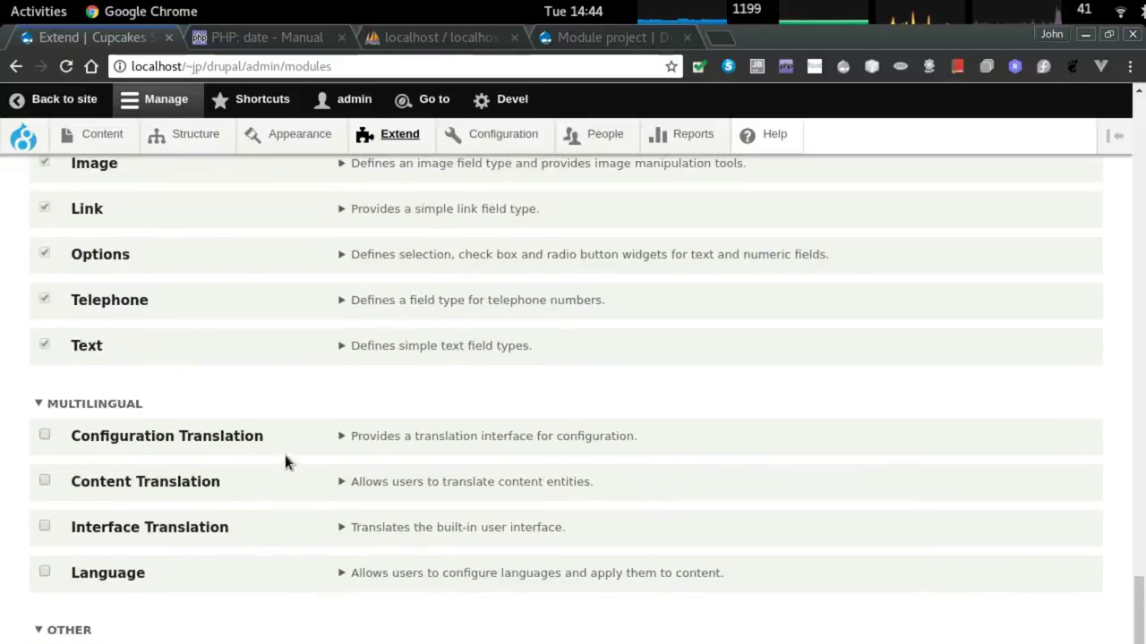
scroll(293, 460, "up", 5)
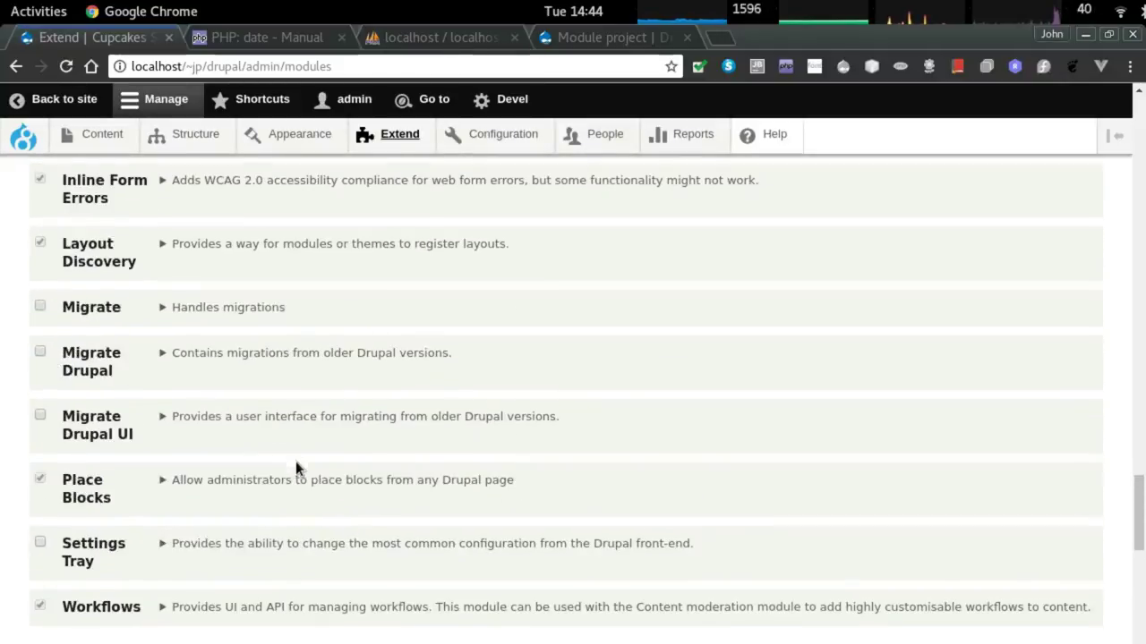
scroll(299, 468, "down", 4)
scroll(115, 441, "up", 15)
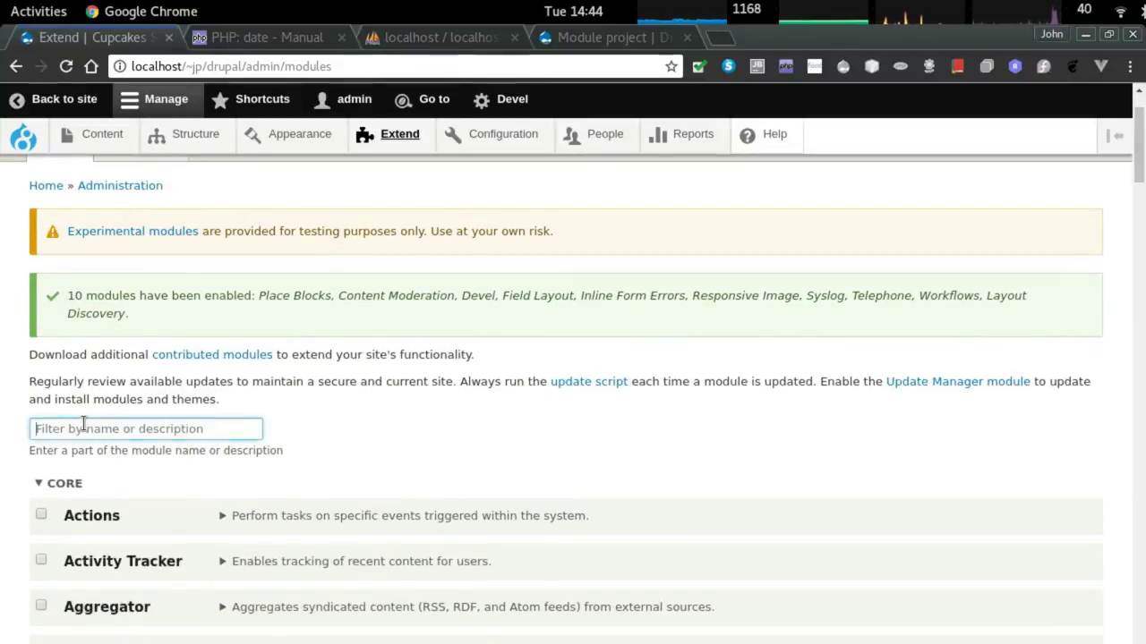
type("cyt")
type("ctoo")
scroll(83, 497, "down", 3)
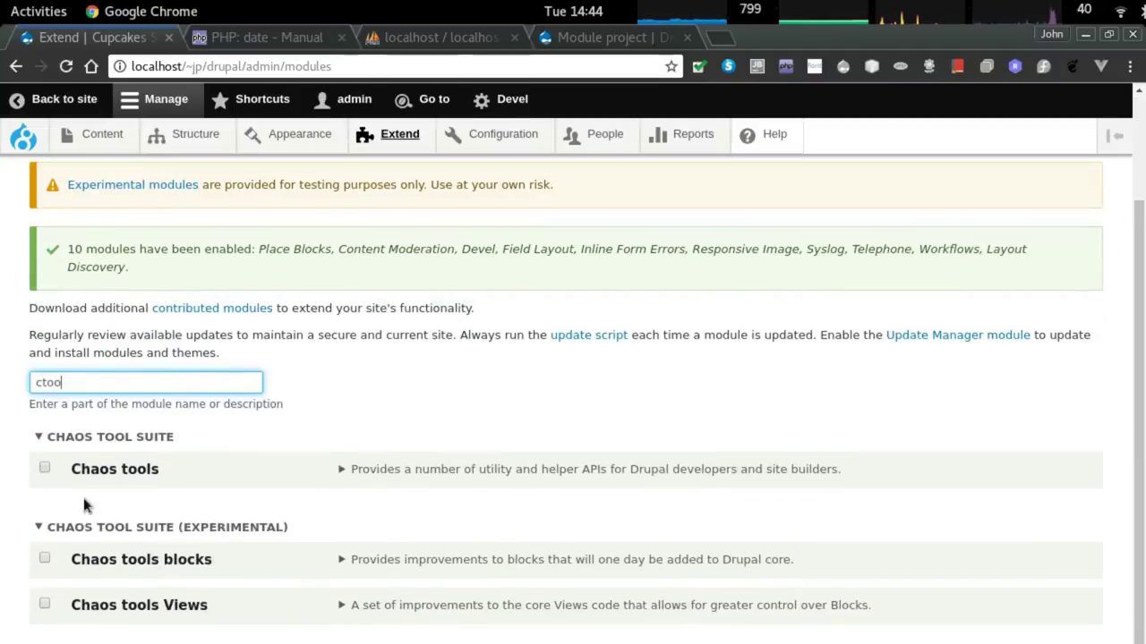
left_click(45, 467)
key("Return")
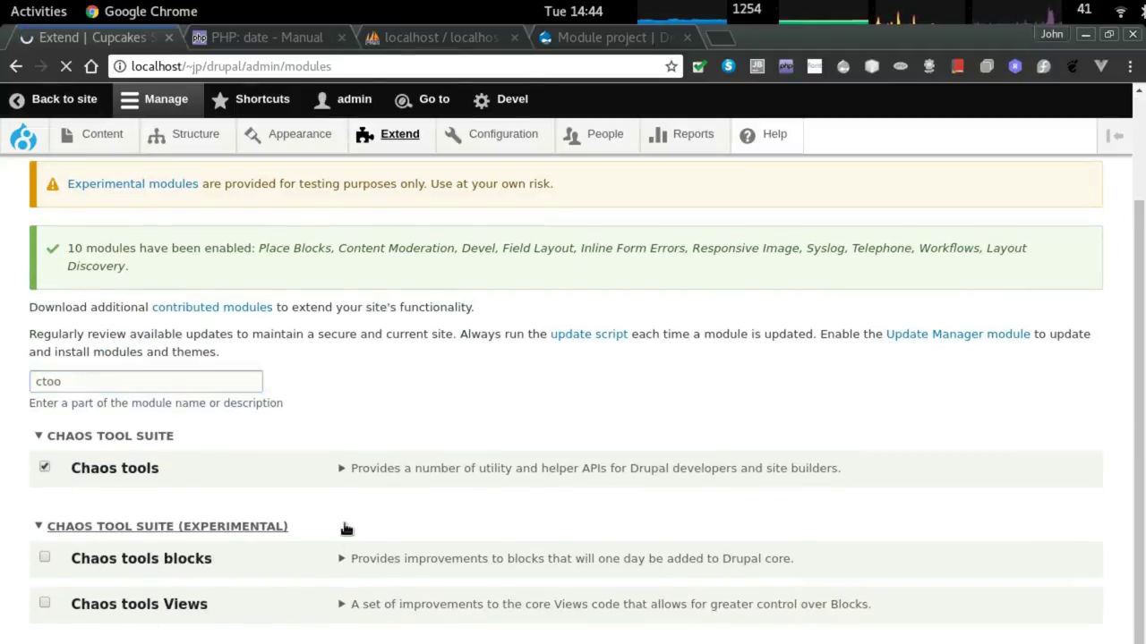
scroll(339, 515, "down", 1)
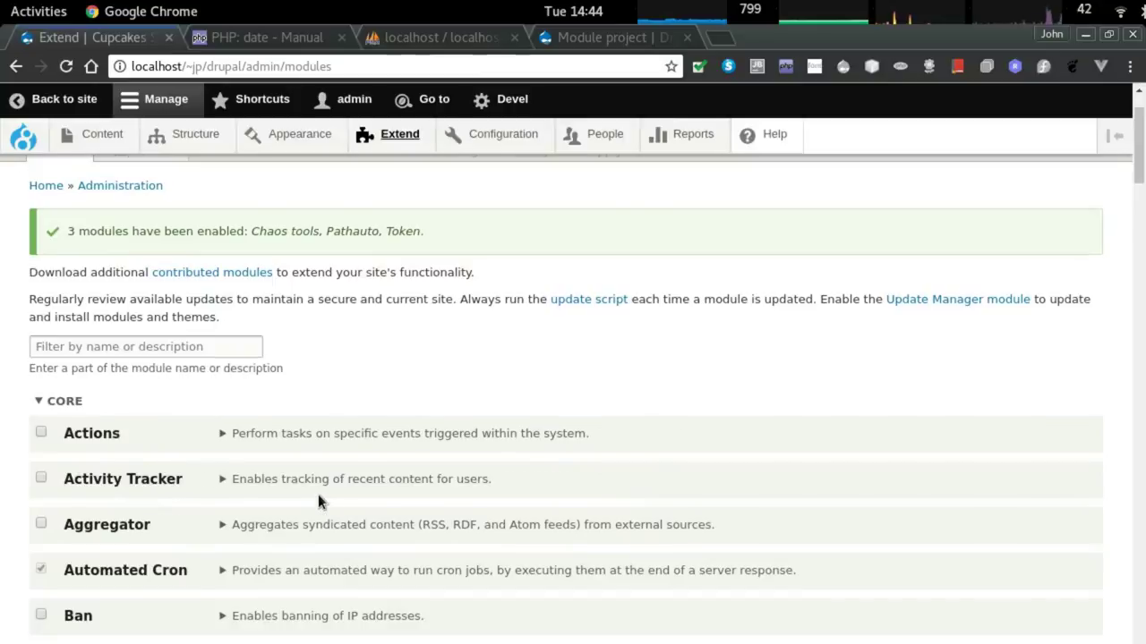
scroll(325, 504, "down", 20)
- Open the Maintenance mode settings from the Configuration overview and save them
left_click(371, 376)
scroll(421, 427, "up", 15)
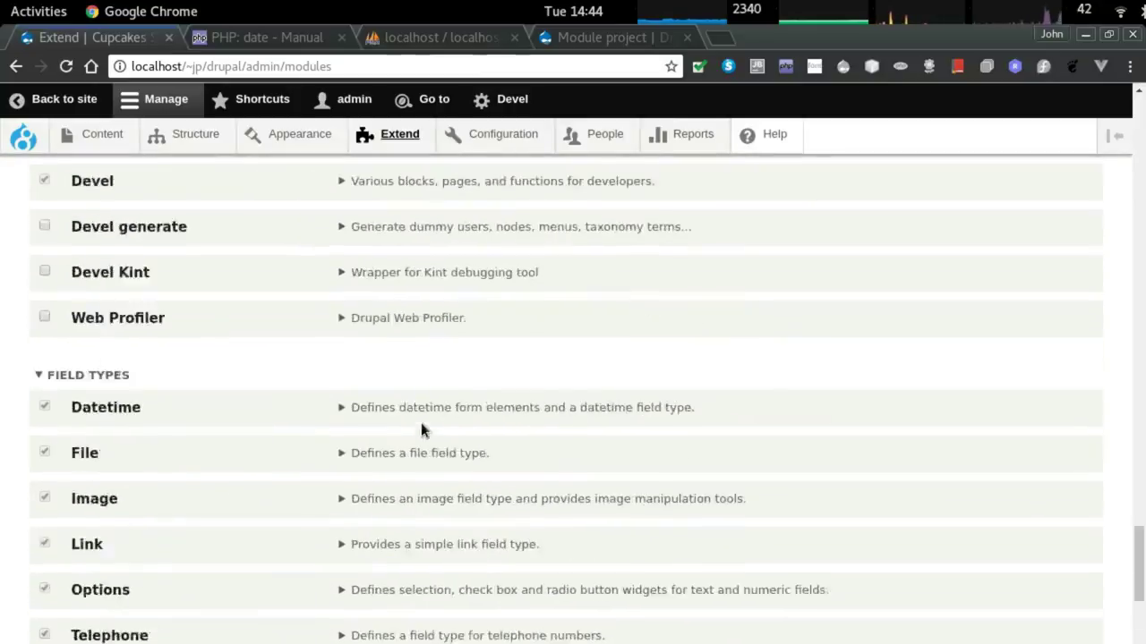
left_click(501, 134)
scroll(732, 426, "down", 5)
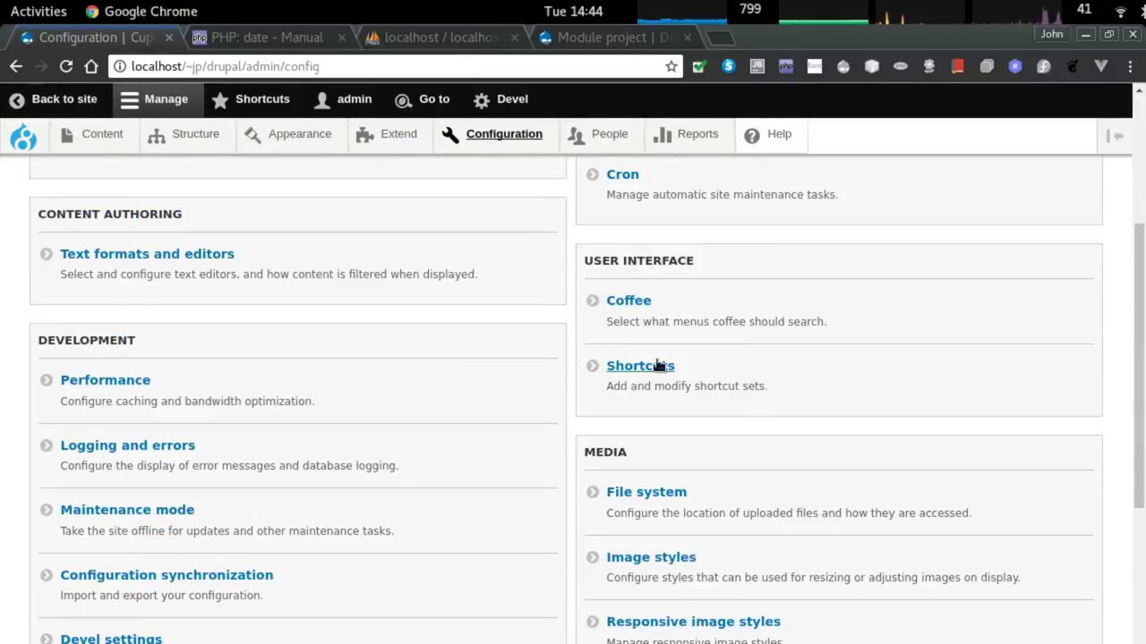
scroll(640, 549, "down", 5)
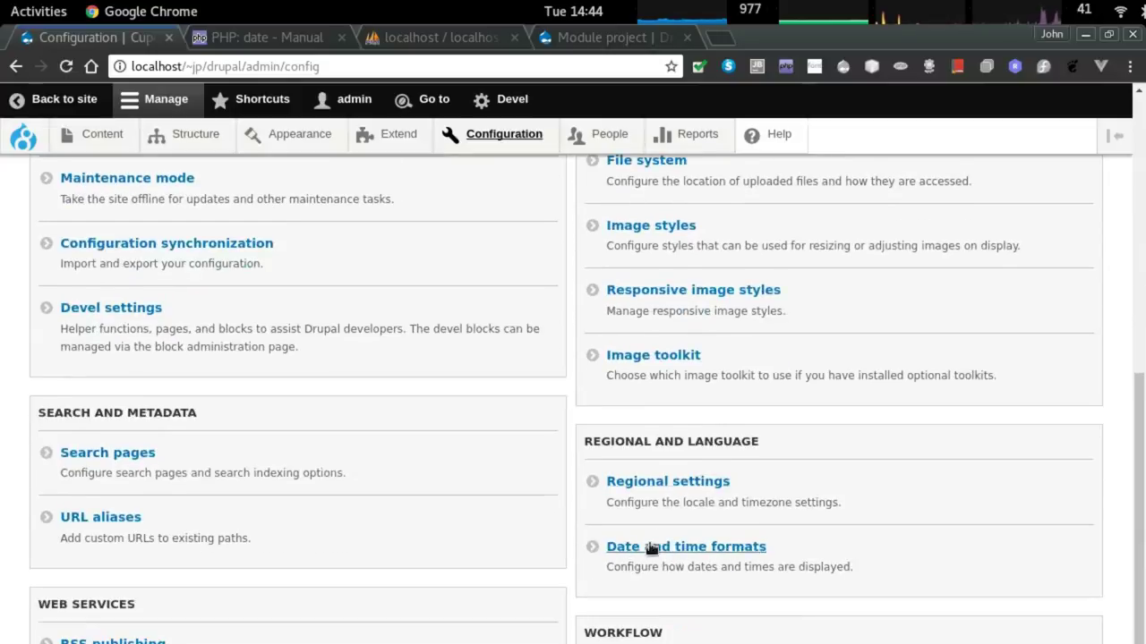
scroll(217, 607, "up", 5)
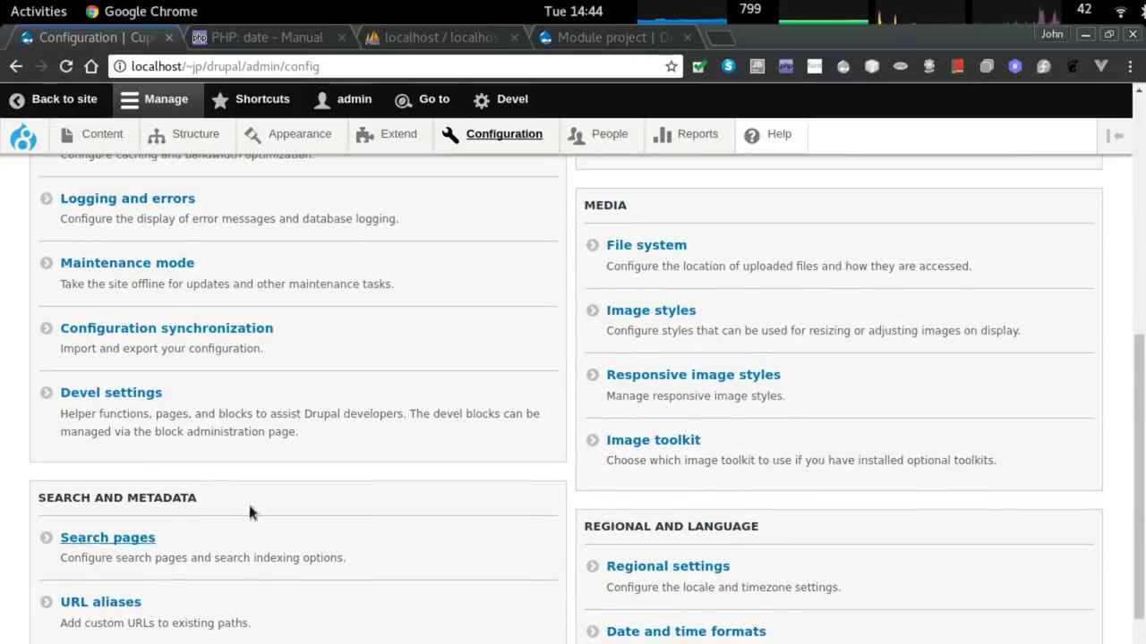
scroll(278, 426, "up", 4)
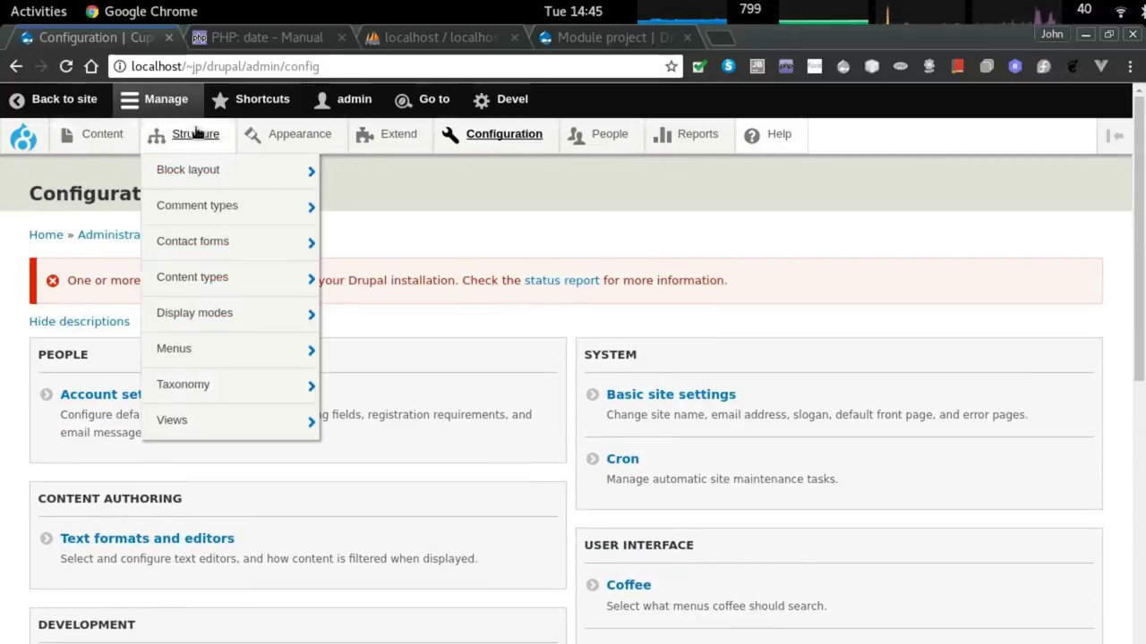
scroll(380, 388, "down", 3)
left_click(130, 510)
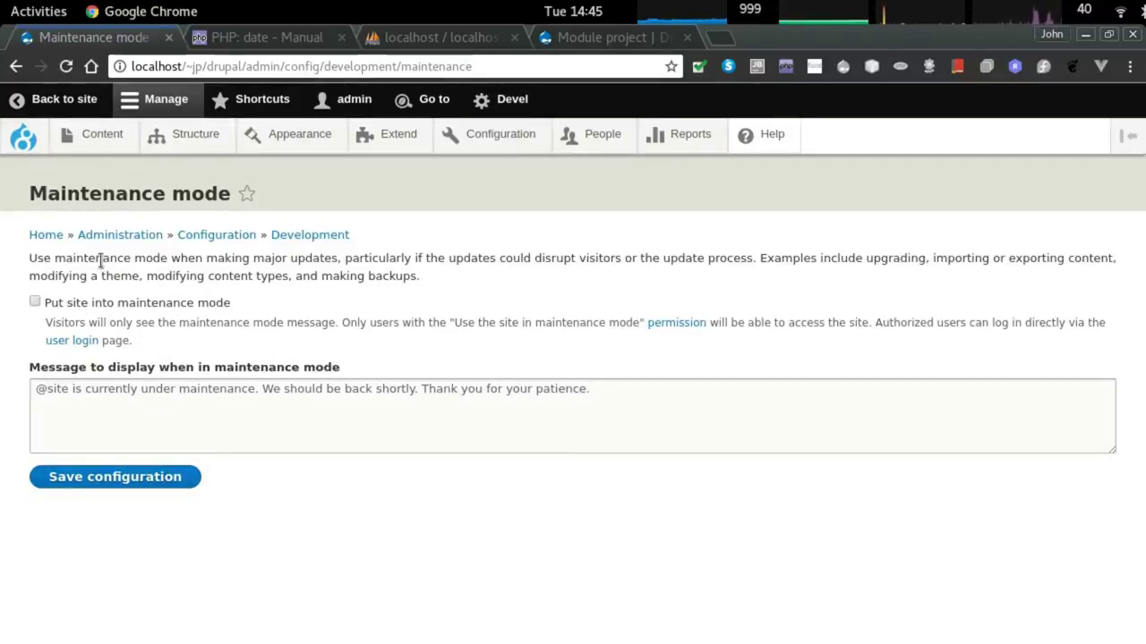
left_click(117, 477)
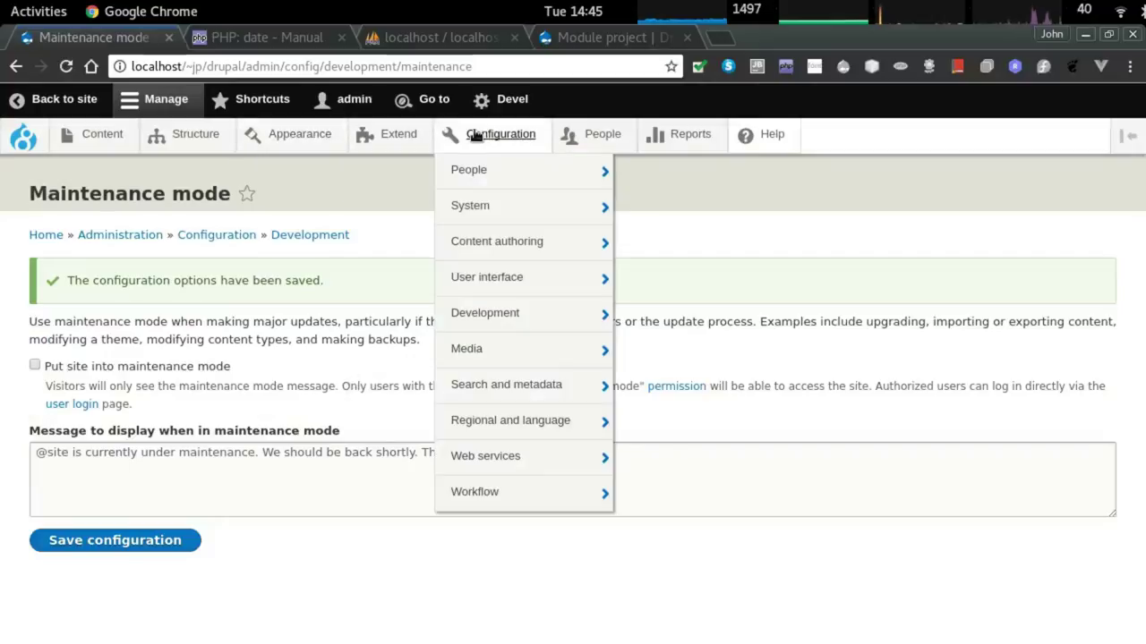
- Clear all of the site's caches on the Performance page and check the homepage window
left_click(452, 133)
scroll(157, 394, "down", 3)
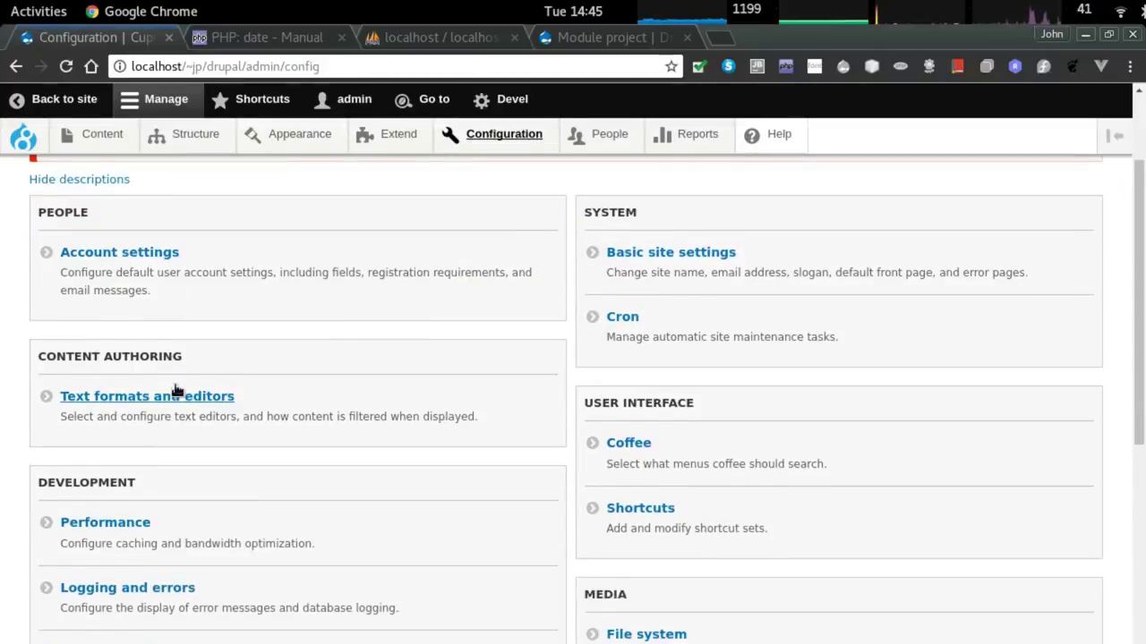
left_click(96, 522)
left_click(105, 311)
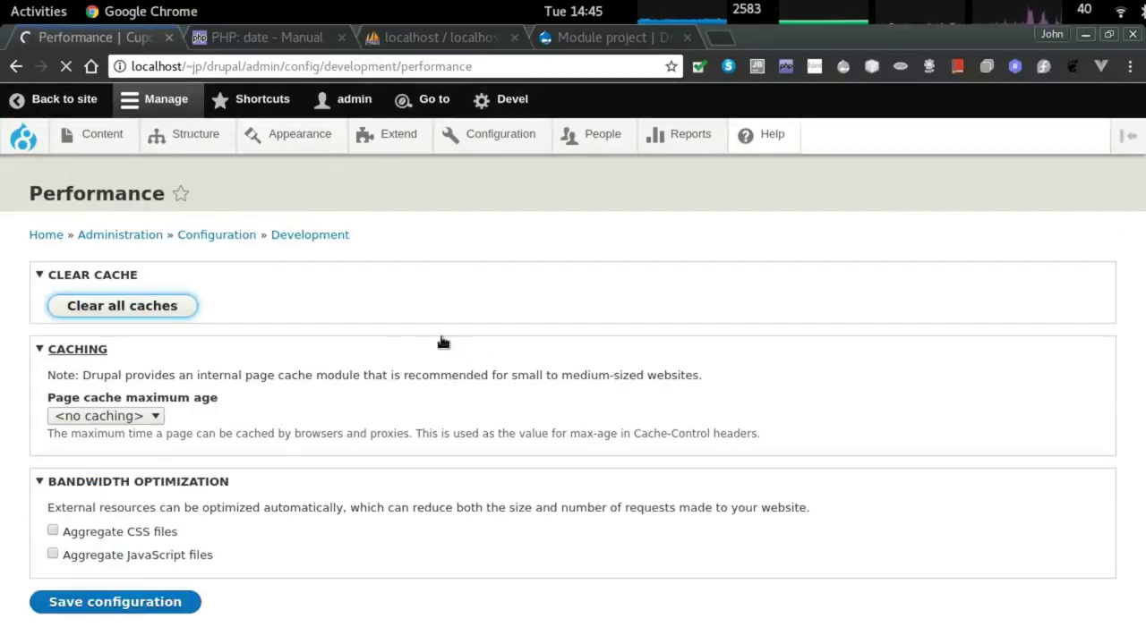
key("alt+Tab")
left_click(442, 344)
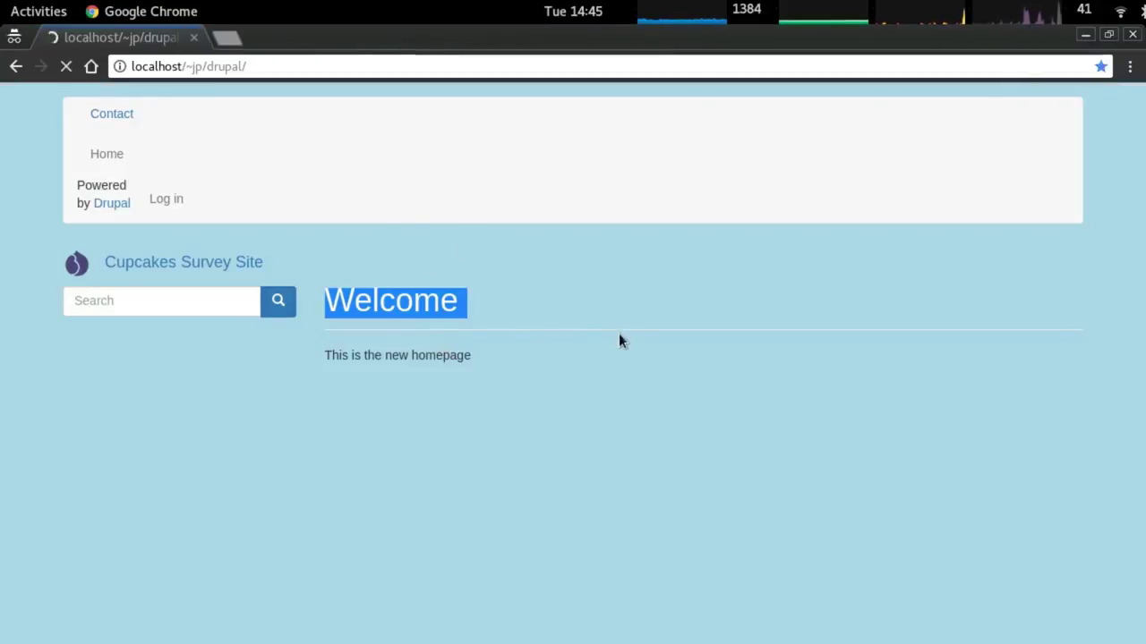
key("alt+Tab")
key("alt+Tab")
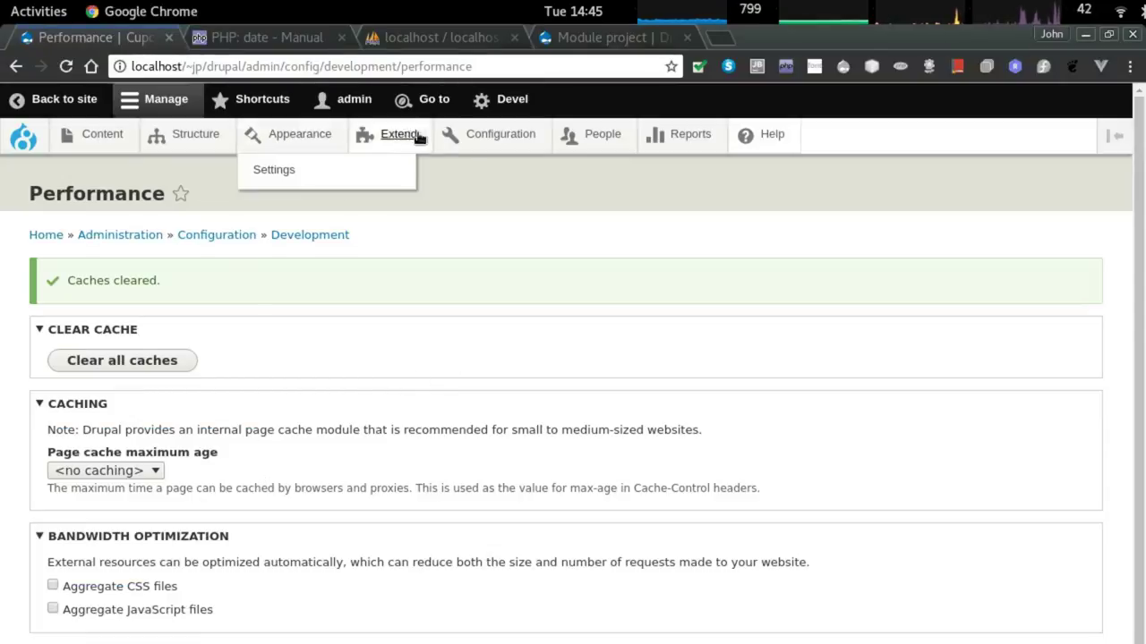
- Put the site into maintenance mode, save, and check the public homepage
left_click(500, 134)
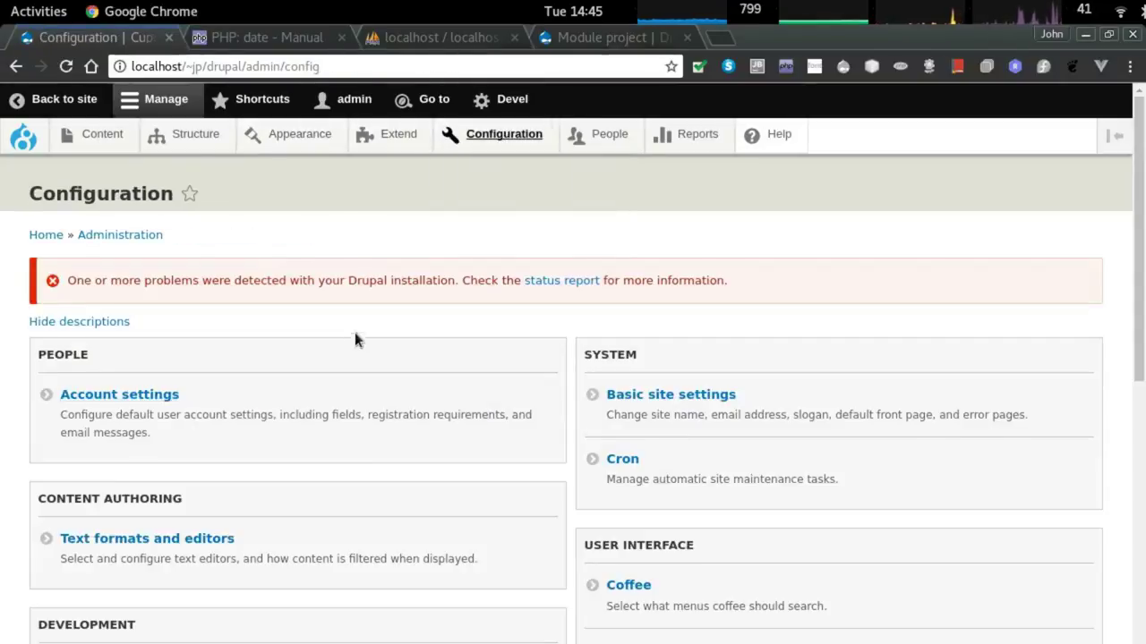
scroll(430, 345, "down", 4)
left_click(99, 475)
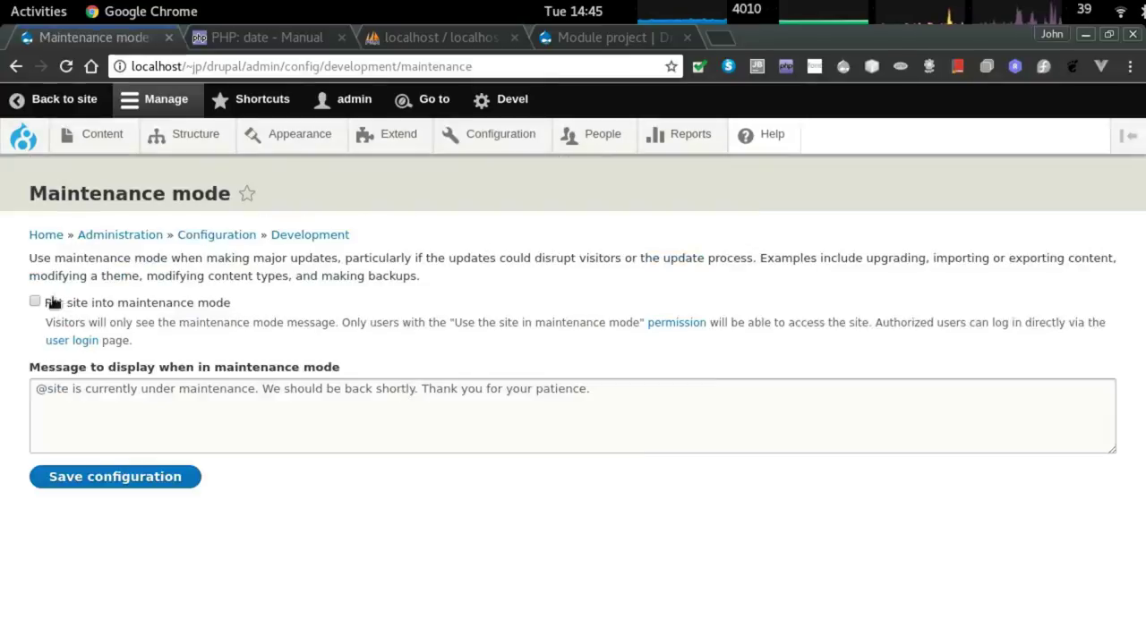
left_click(115, 476)
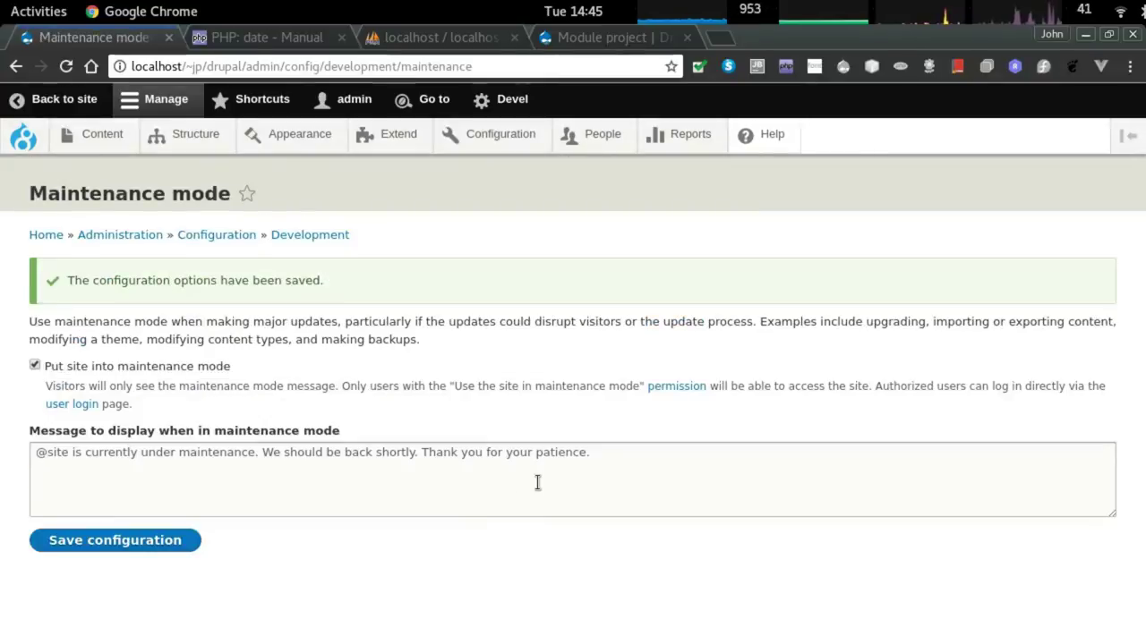
key("alt+Tab")
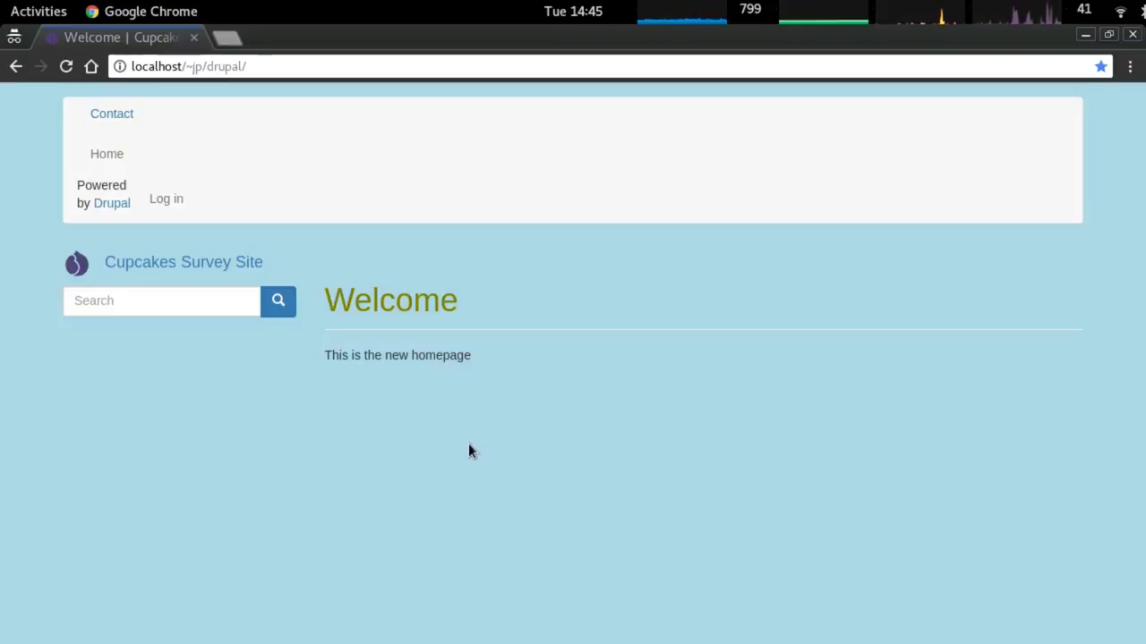
key("alt+Tab")
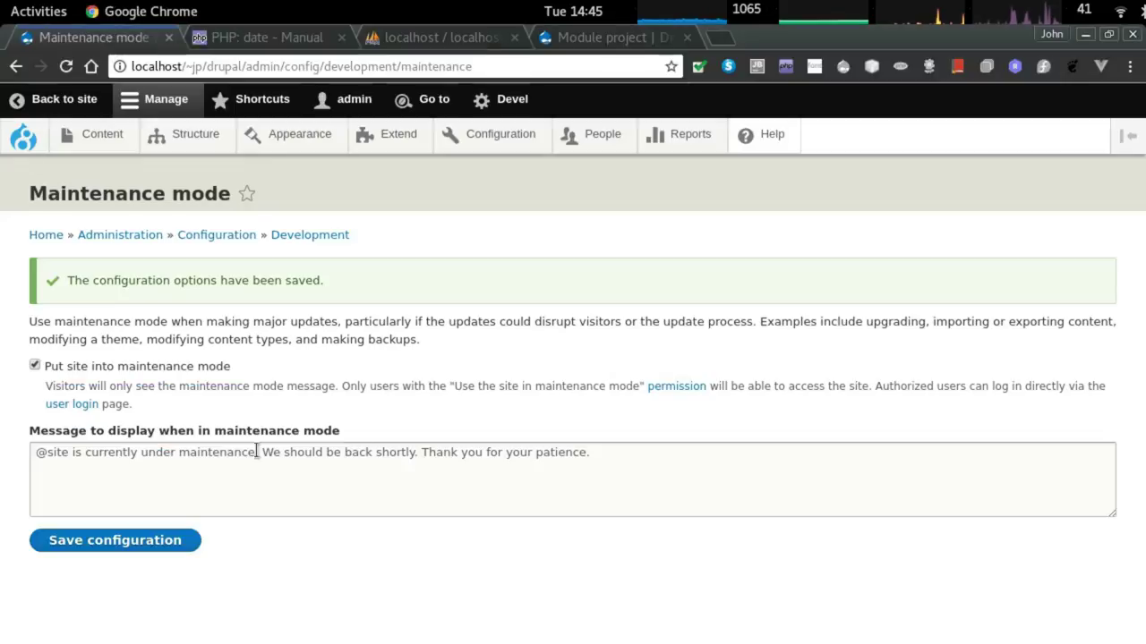
left_click(217, 235)
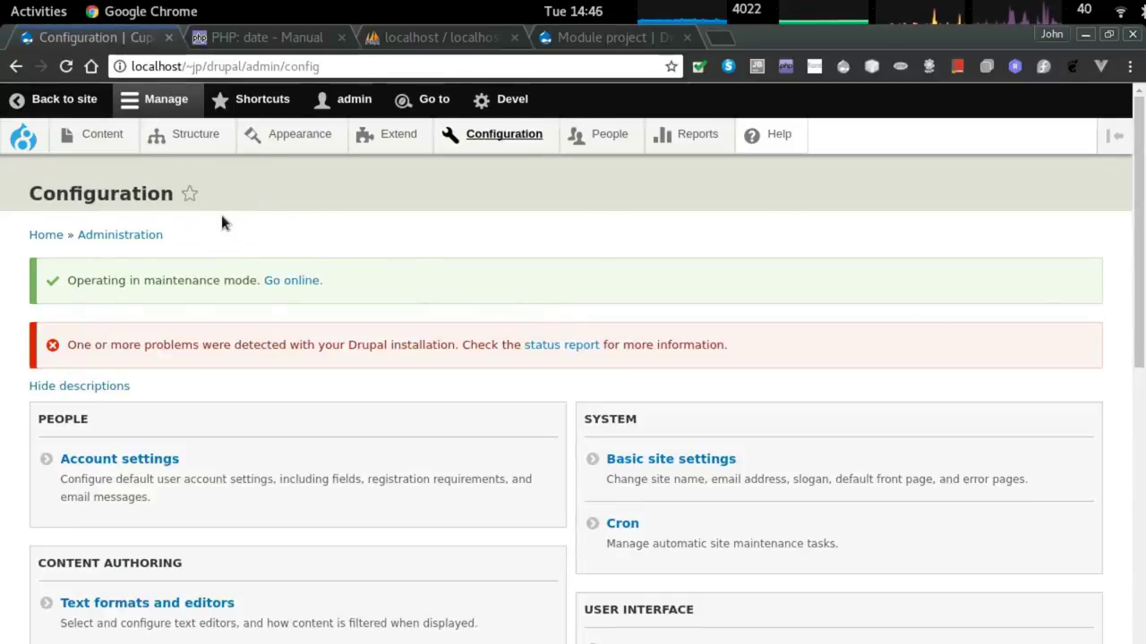
- Load the Cupcakes Survey Site homepage in a second browser, then open the status report
left_click(29, 9)
left_click(36, 144)
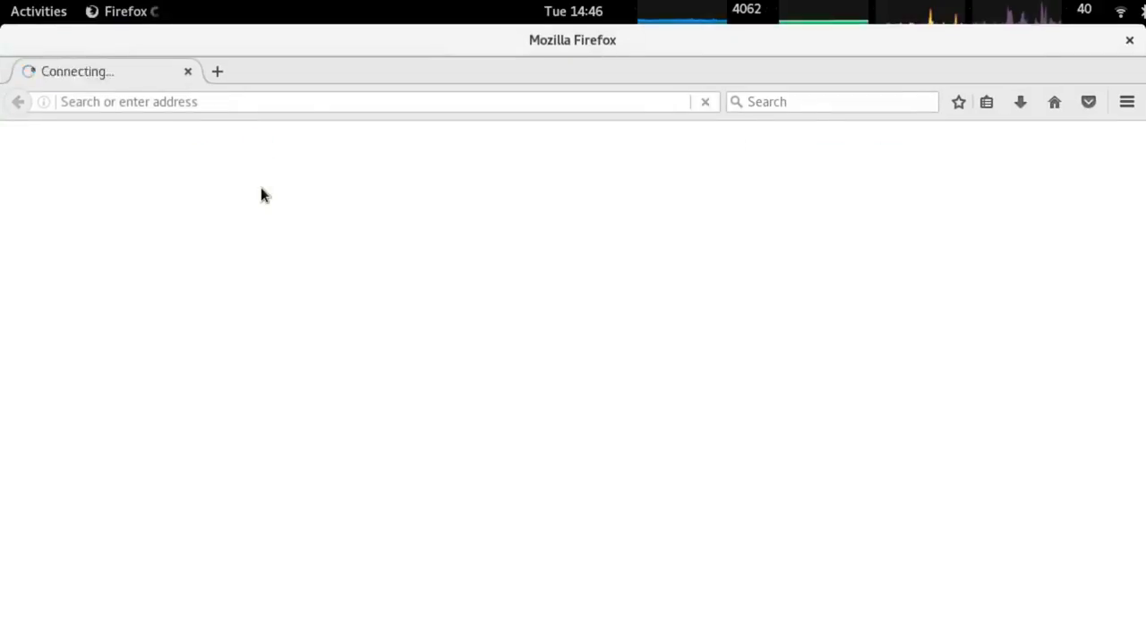
key("ctrl+l")
type("localhost/~jh")
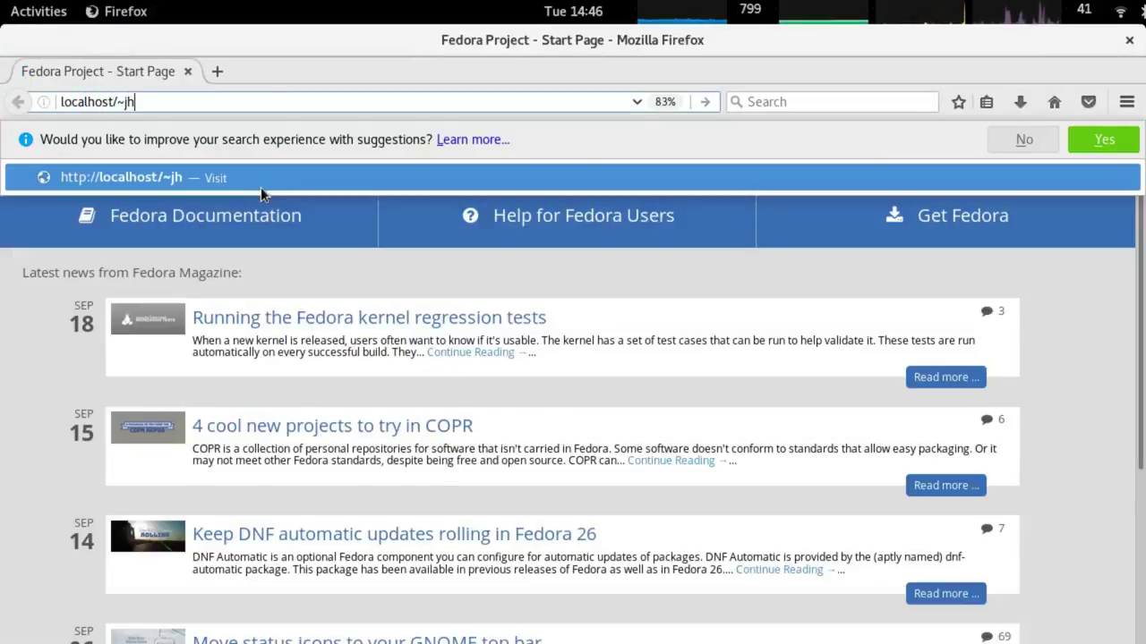
key("BackSpace")
type("p/drupal/")
key("Return")
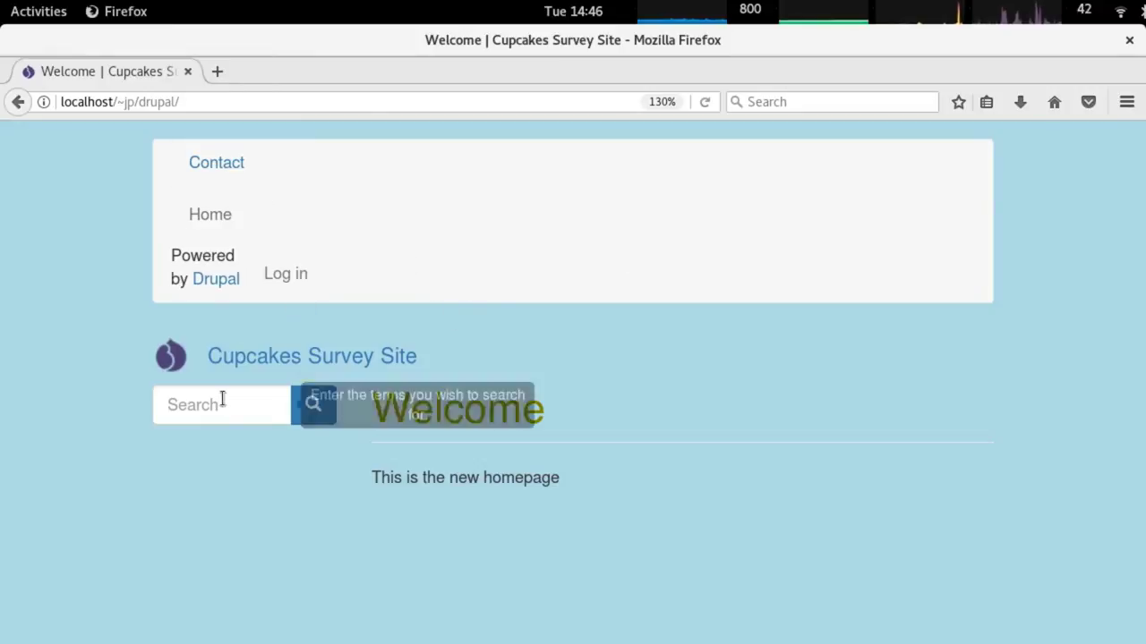
key("alt+Tab")
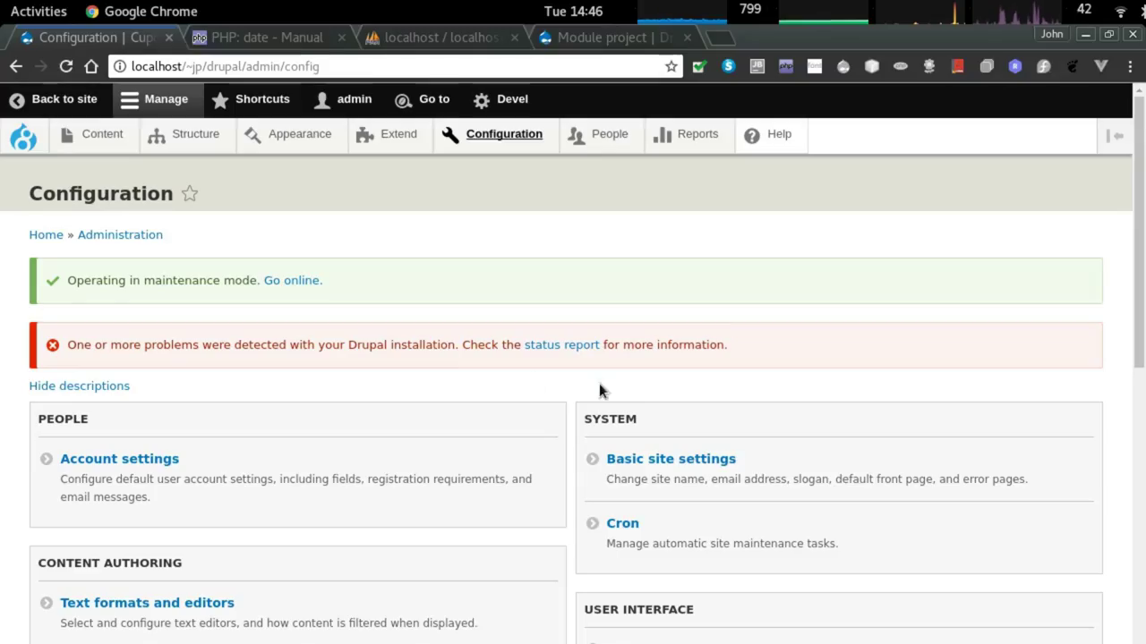
left_click(545, 345)
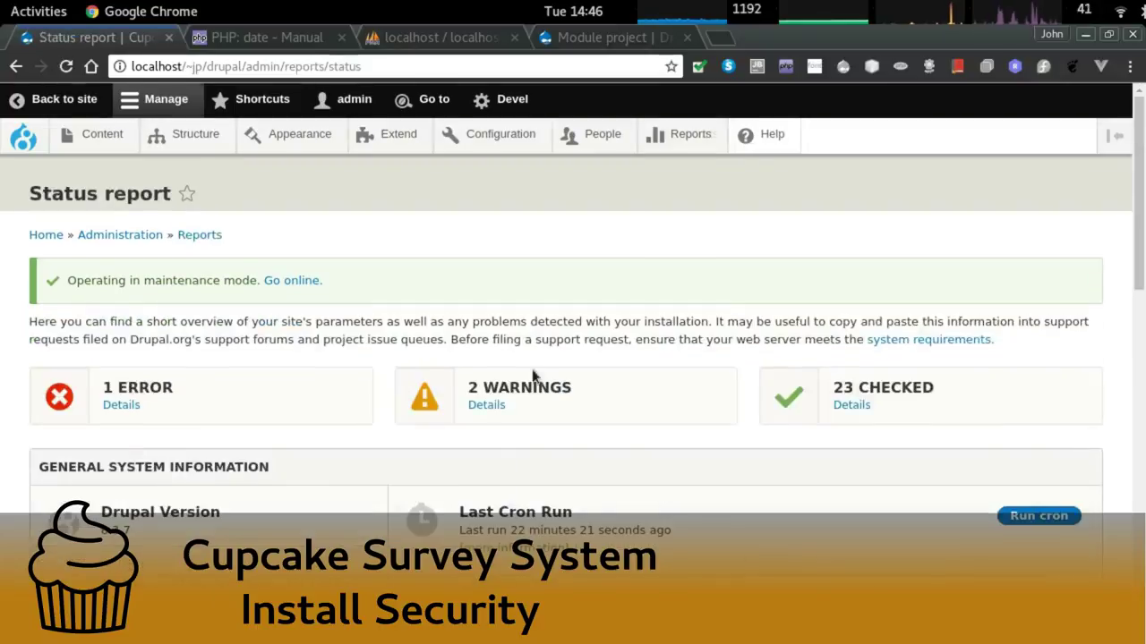
- Review the status report's error details and the experimental modules and update notifications warnings
left_click(114, 410)
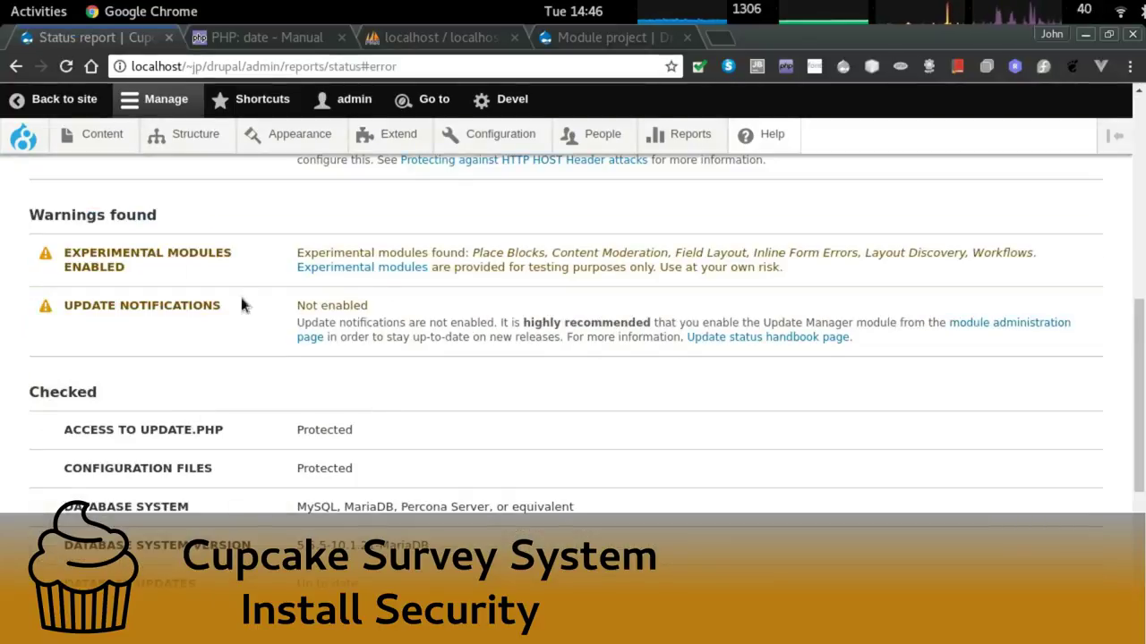
triple_click(165, 252)
triple_click(199, 310)
left_click_drag(368, 305, 297, 305)
scroll(595, 345, "down", 3)
scroll(600, 350, "up", 6)
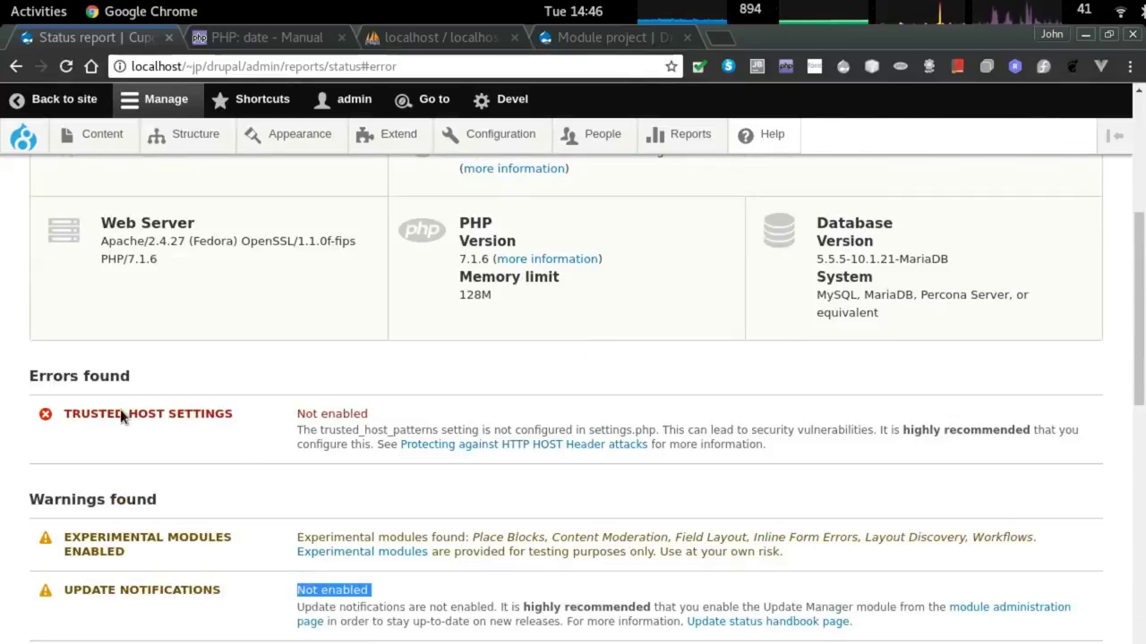
left_click_drag(322, 431, 297, 431)
- Open the HOST Header attacks guide in a new tab and select its settings.php example
right_click(488, 444)
left_click(534, 454)
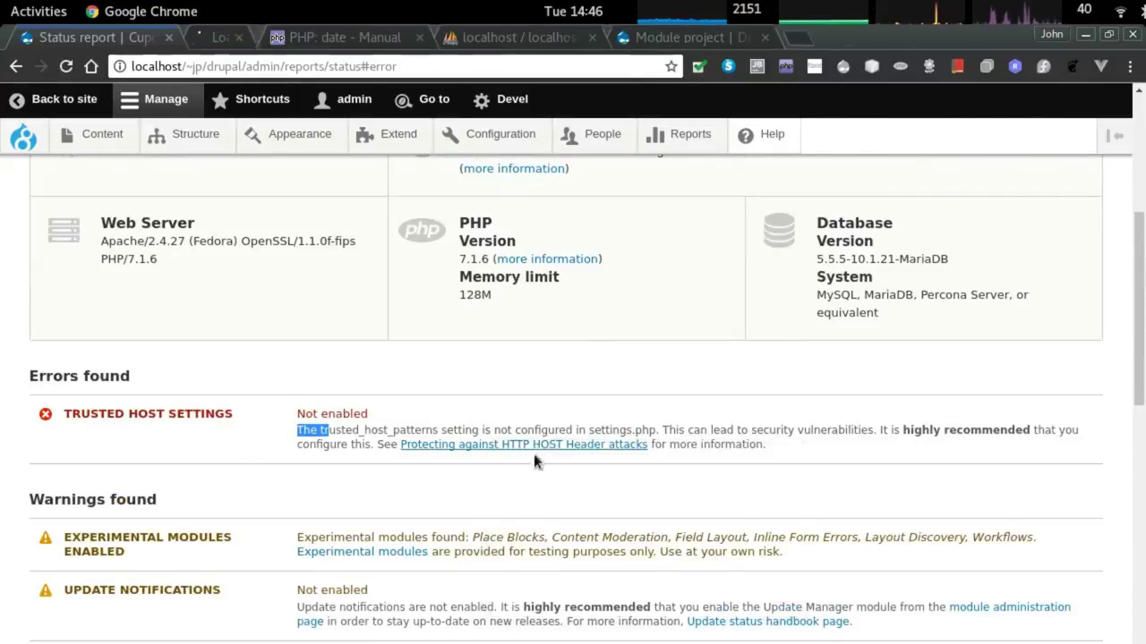
key("ctrl+Tab")
scroll(435, 402, "down", 5)
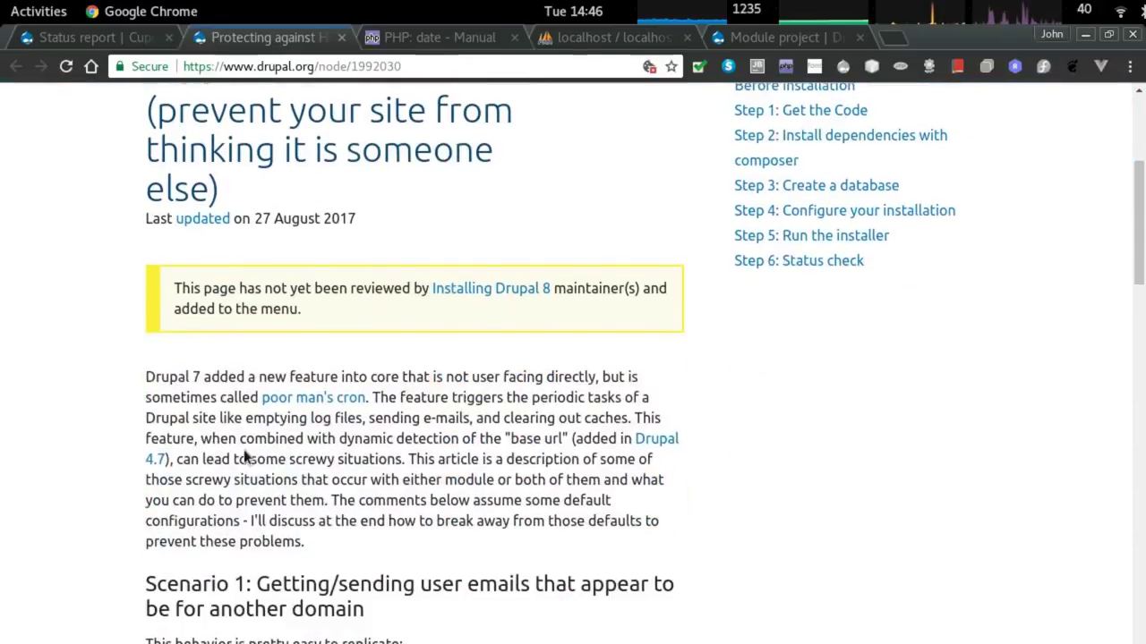
scroll(337, 445, "down", 7)
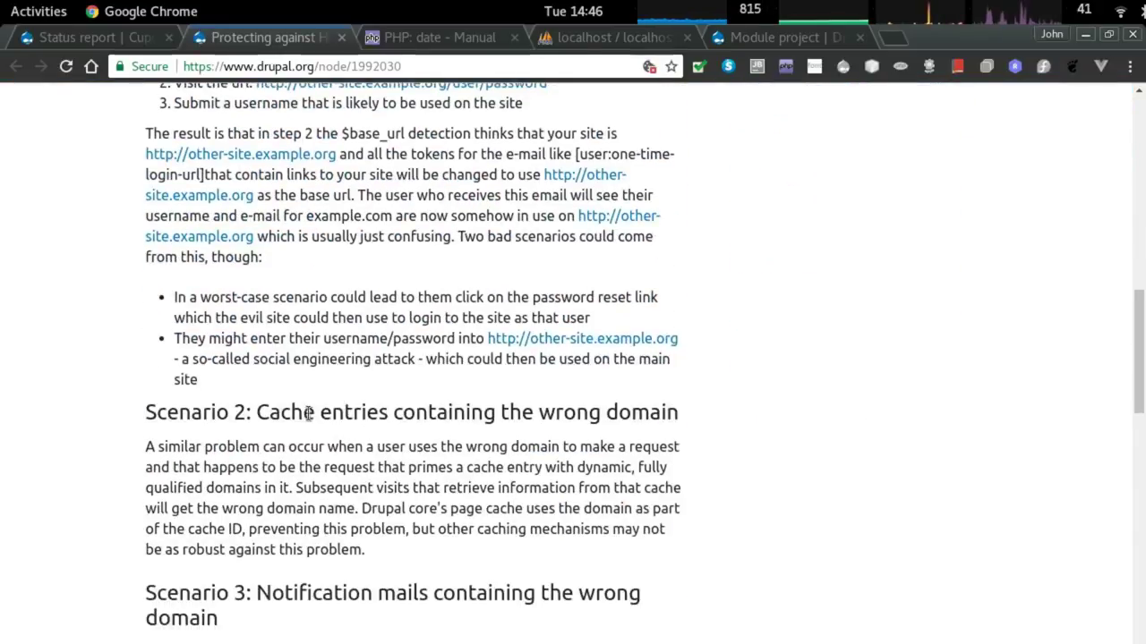
scroll(362, 415, "down", 5)
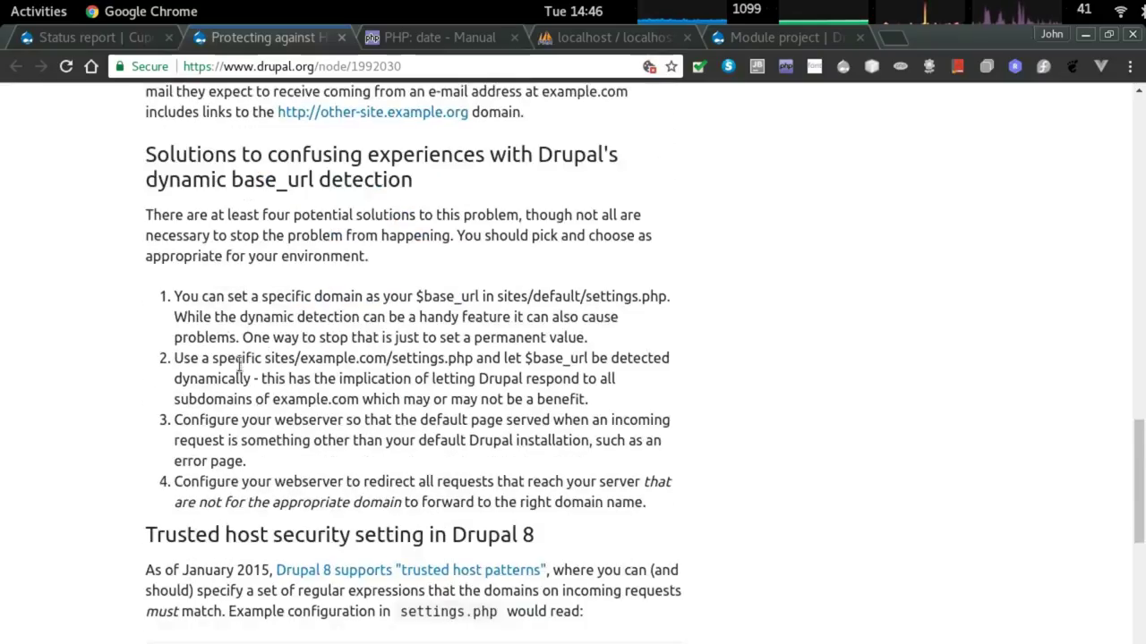
scroll(334, 320, "down", 2)
left_click_drag(191, 475, 161, 418)
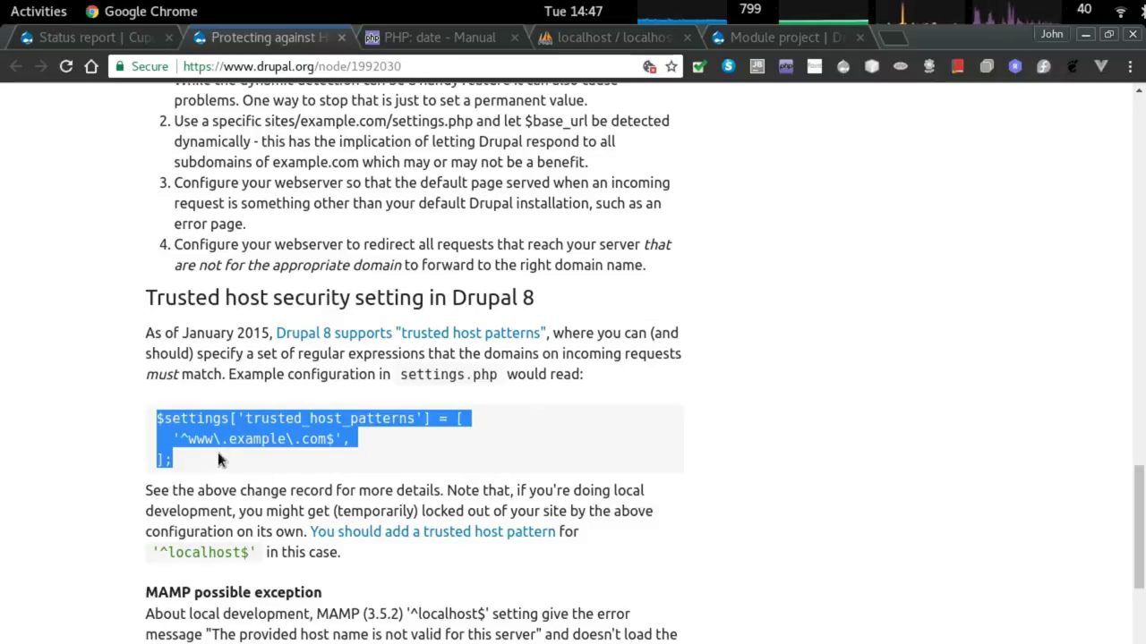
key("alt+Tab")
key("alt+Tab")
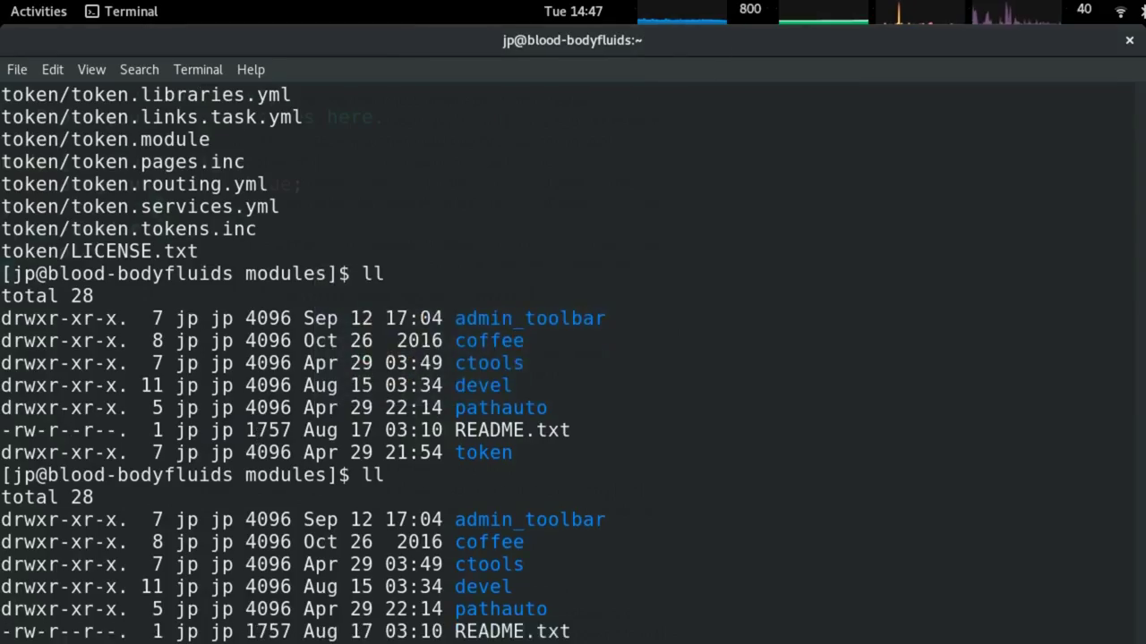
- Open settings.php in vim and paste the trusted_host_patterns block
key("Return")
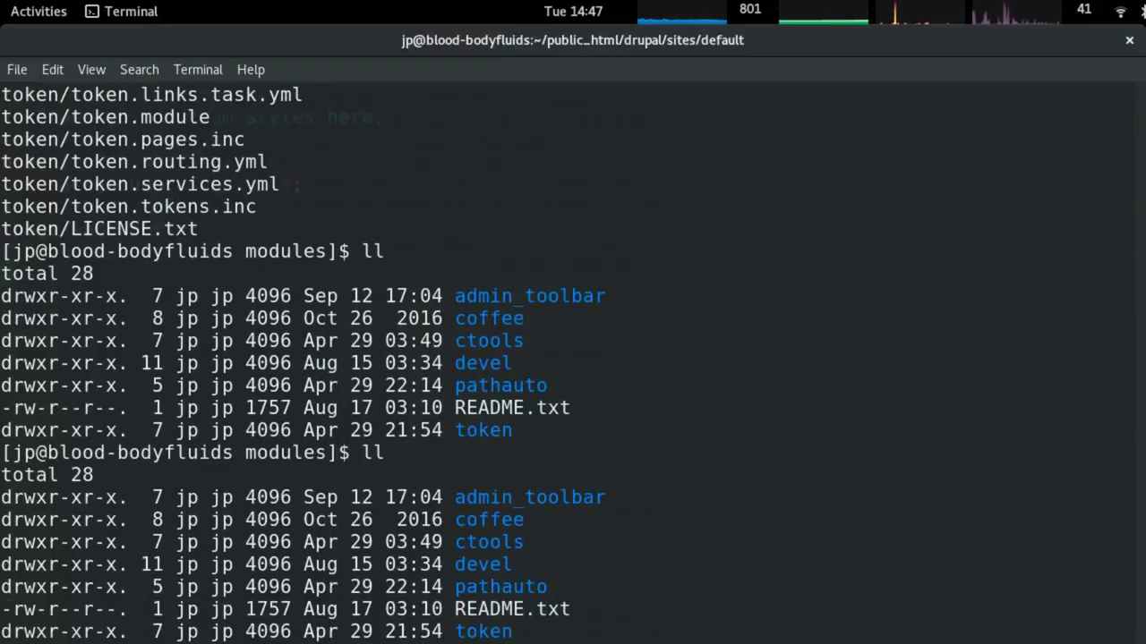
key("Return")
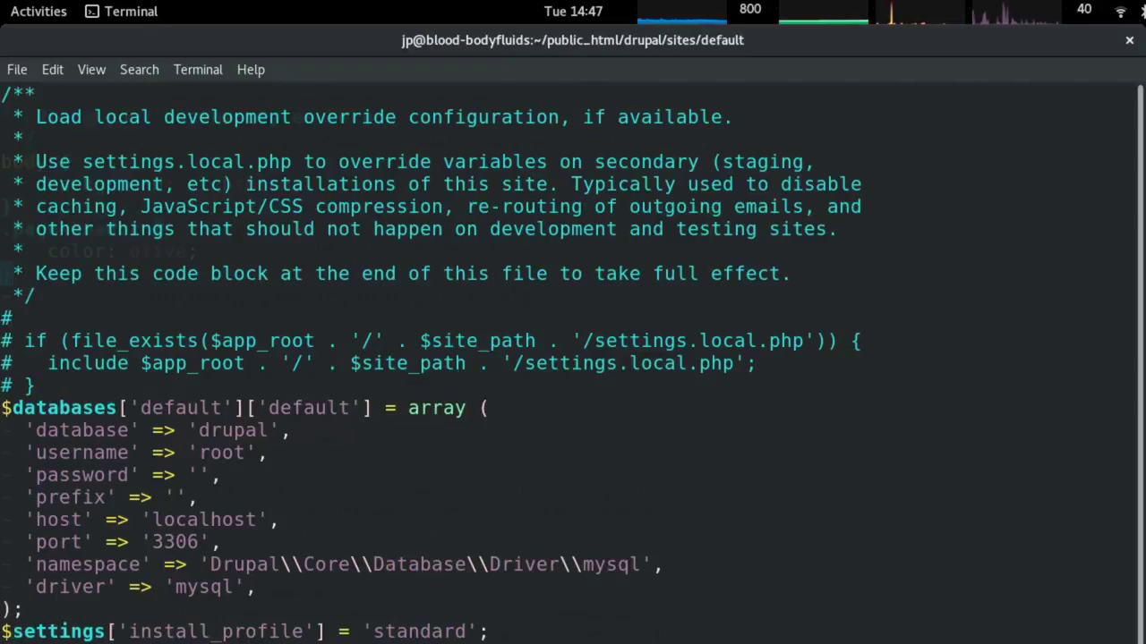
scroll(259, 458, "down", 2)
right_click(240, 404)
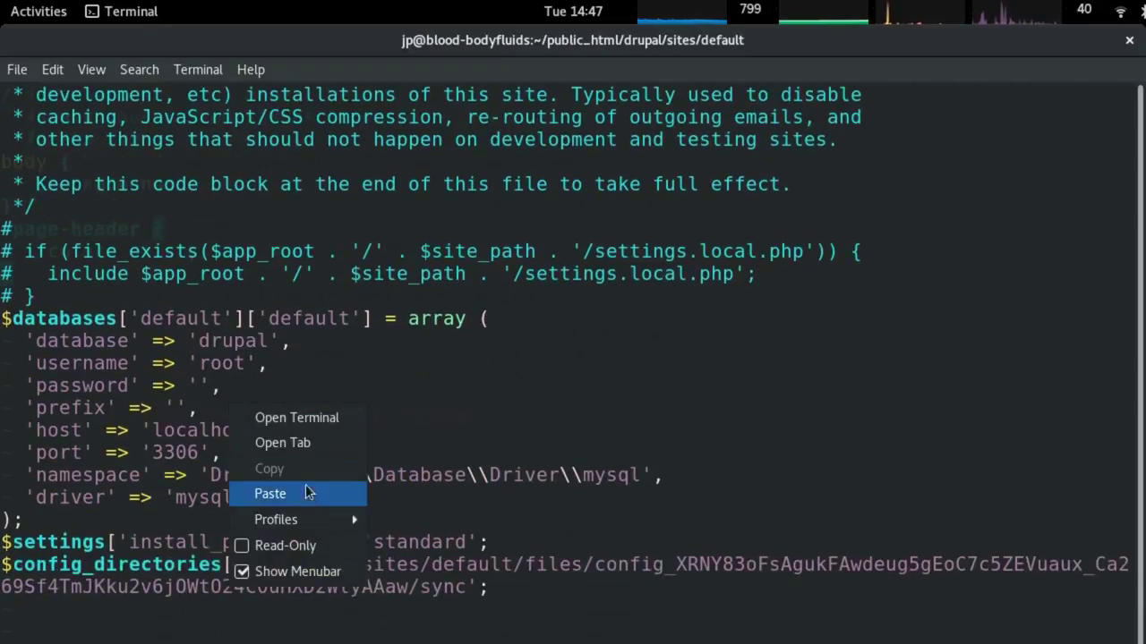
left_click(307, 492)
- Remove the blank lines, replace the example hostname with localhost, and save settings.php
key("Up")
key("Up")
key("Up")
key("Delete")
key("Delete")
key("Delete")
key("Down")
key("Right")
key("Right")
key("Right")
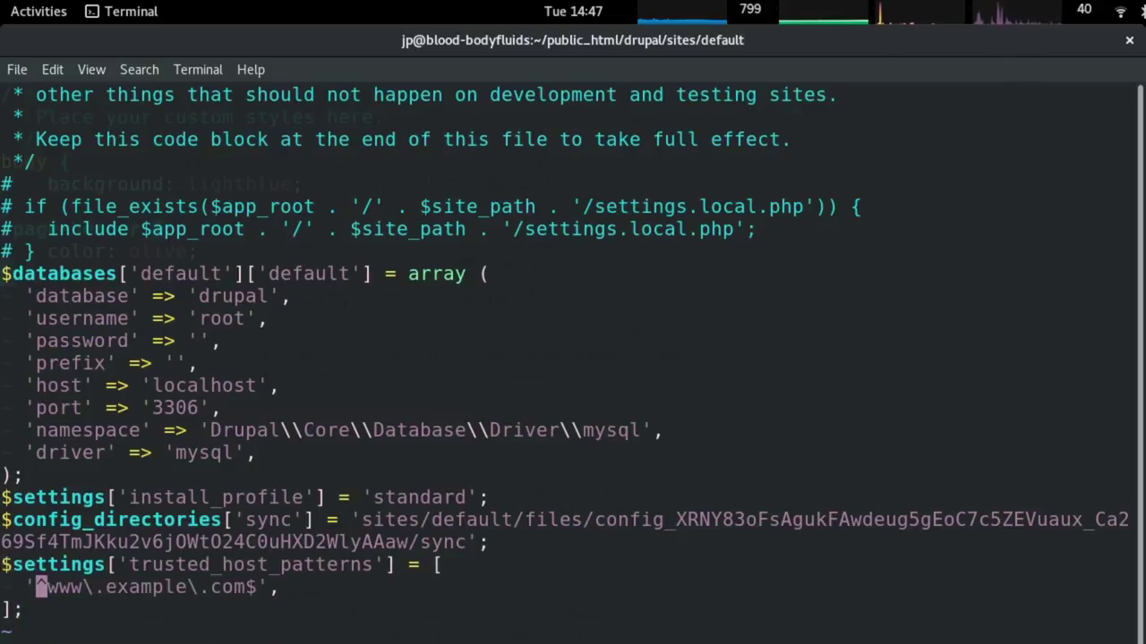
key("Right")
key("Right")
key("Right")
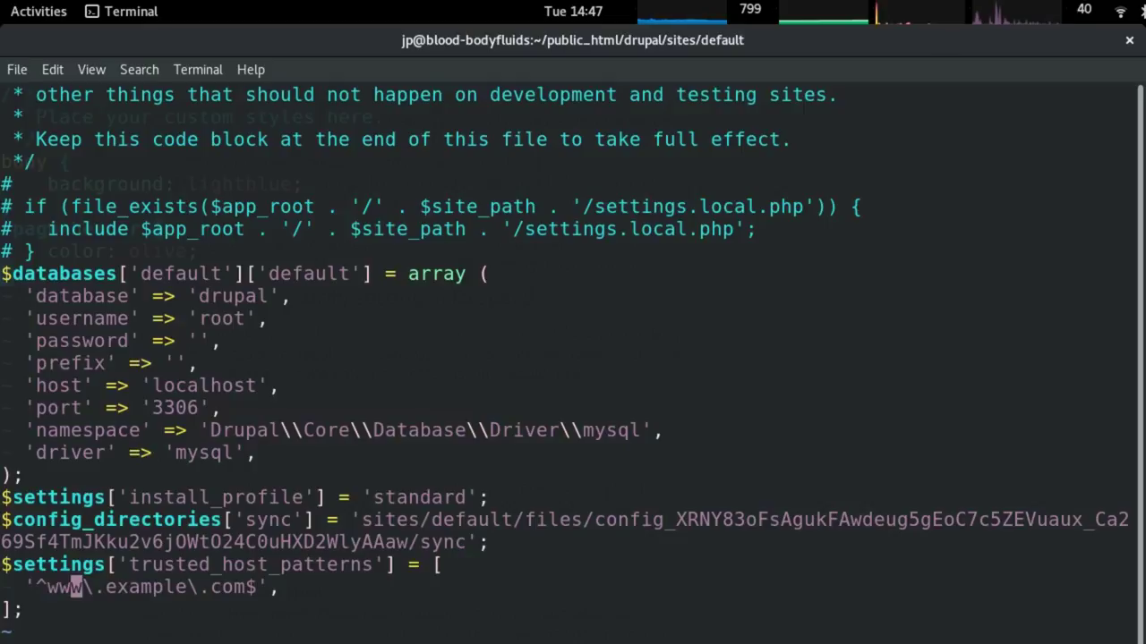
key("Right")
key("Right")
key("Left")
key("Left")
key("Left")
key("Left")
key("Left")
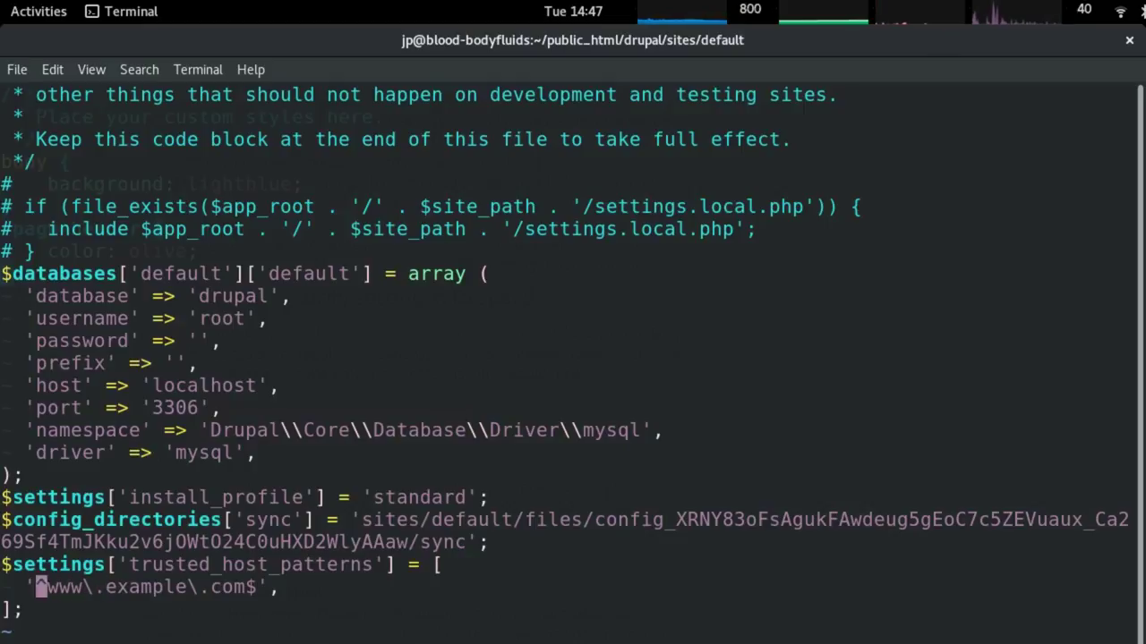
key("Right")
key("Delete")
key("Delete")
key("Delete")
key("Delete")
key("Delete")
key("Delete")
key("Delete")
key("Delete")
key("Delete")
key("Delete")
key("Delete")
key("Delete")
key("Delete")
type("localhost")
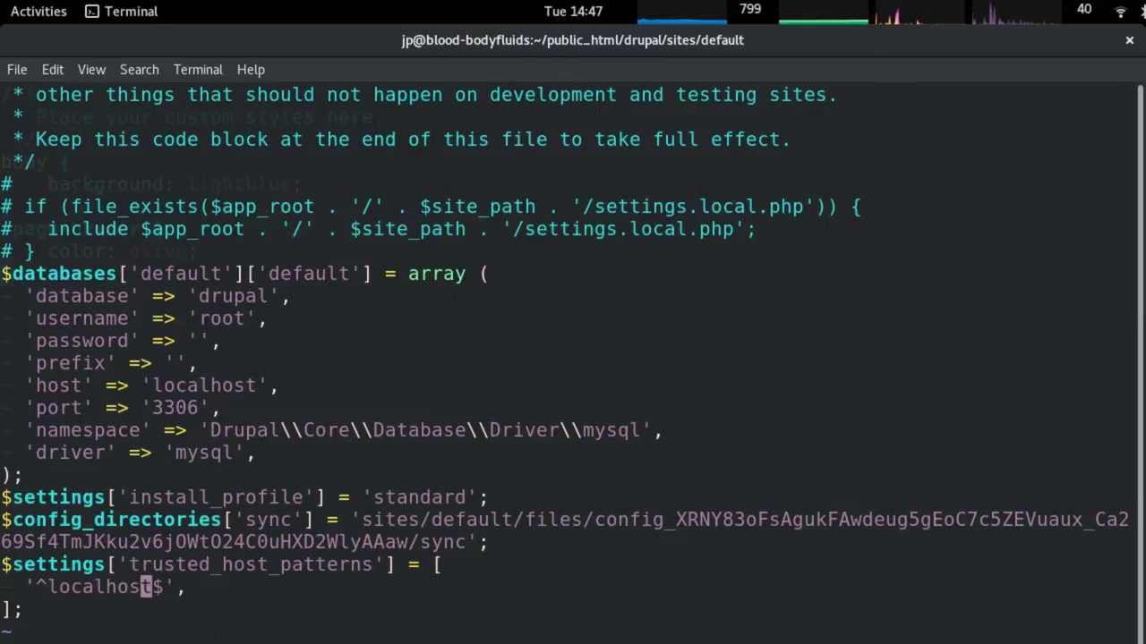
key("Return")
key("alt+Tab")
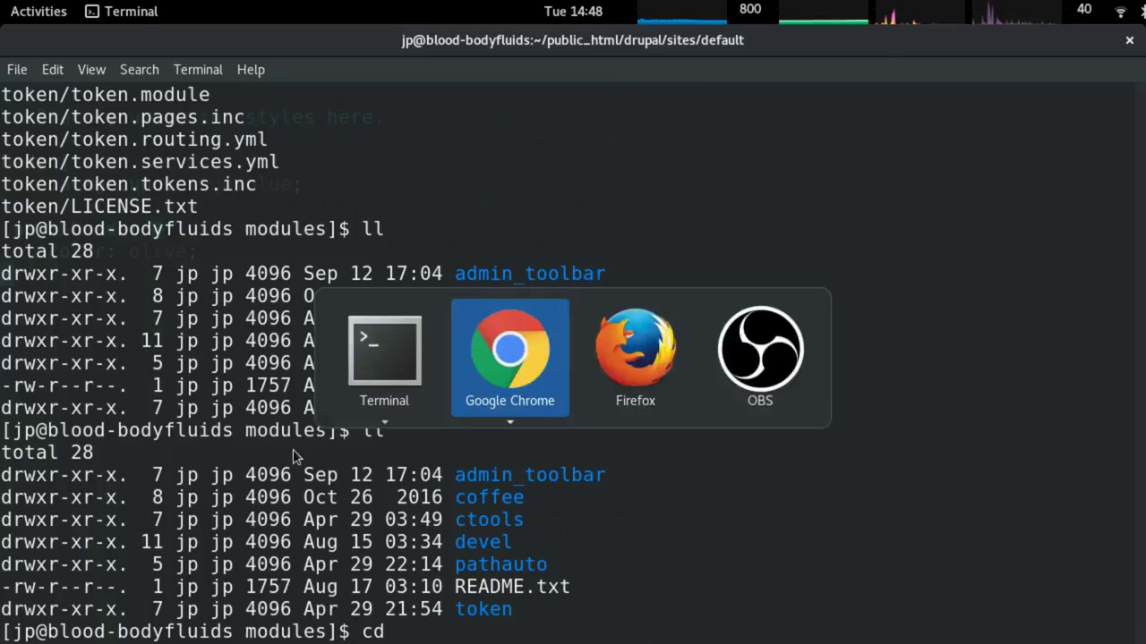
key("ctrl+Tab")
key("ctrl+Tab")
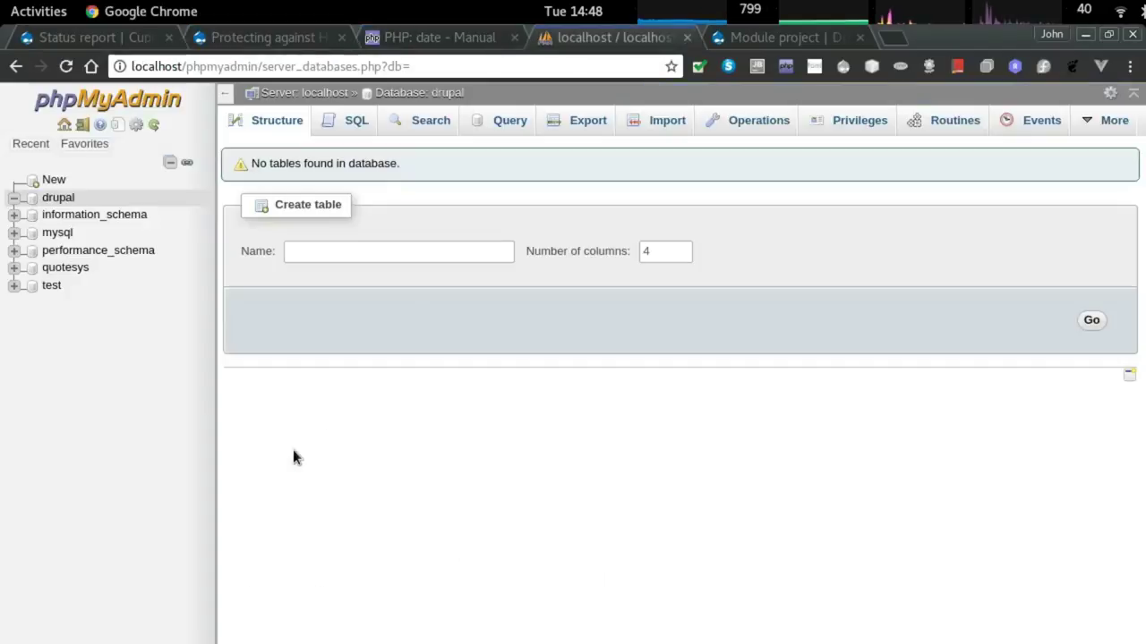
- Switch between browser windows and visit the site's Extend and Content admin pages
key("alt+grave")
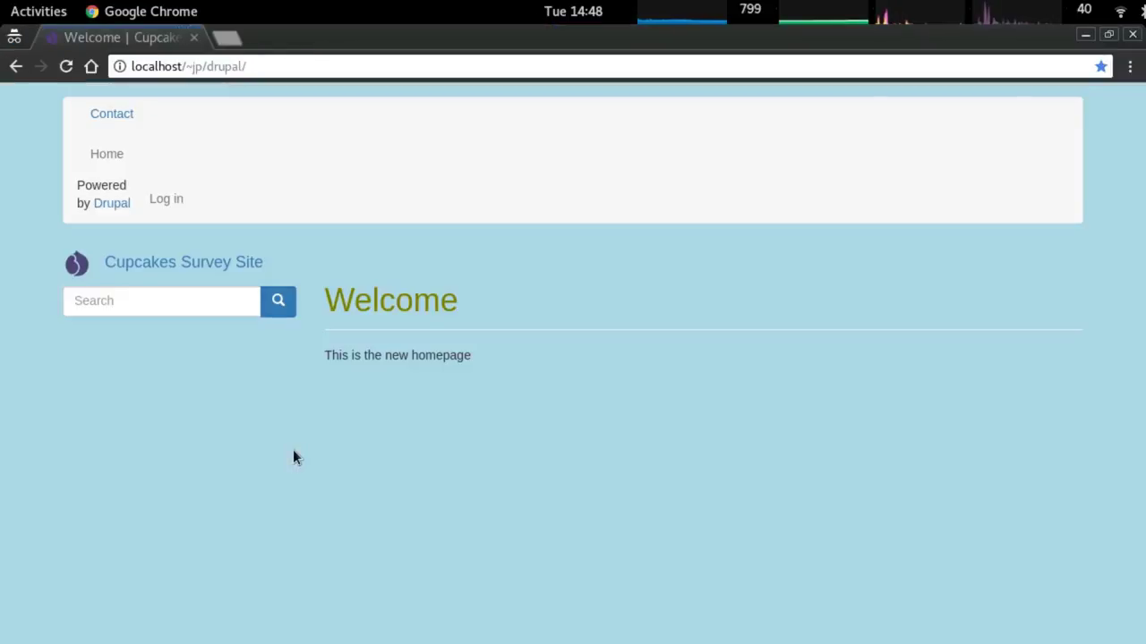
key("alt+grave")
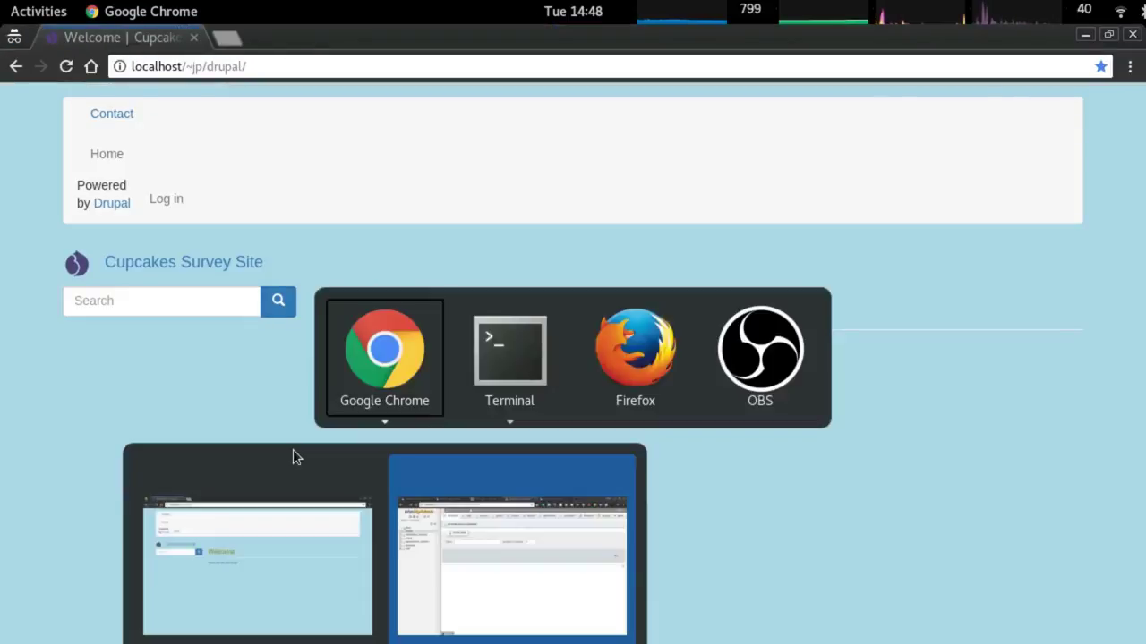
key("ctrl+Tab")
key("ctrl+Tab")
key("ctrl+Tab")
key("ctrl+Tab")
key("ctrl+Tab")
key("ctrl+Tab")
key("ctrl+Tab")
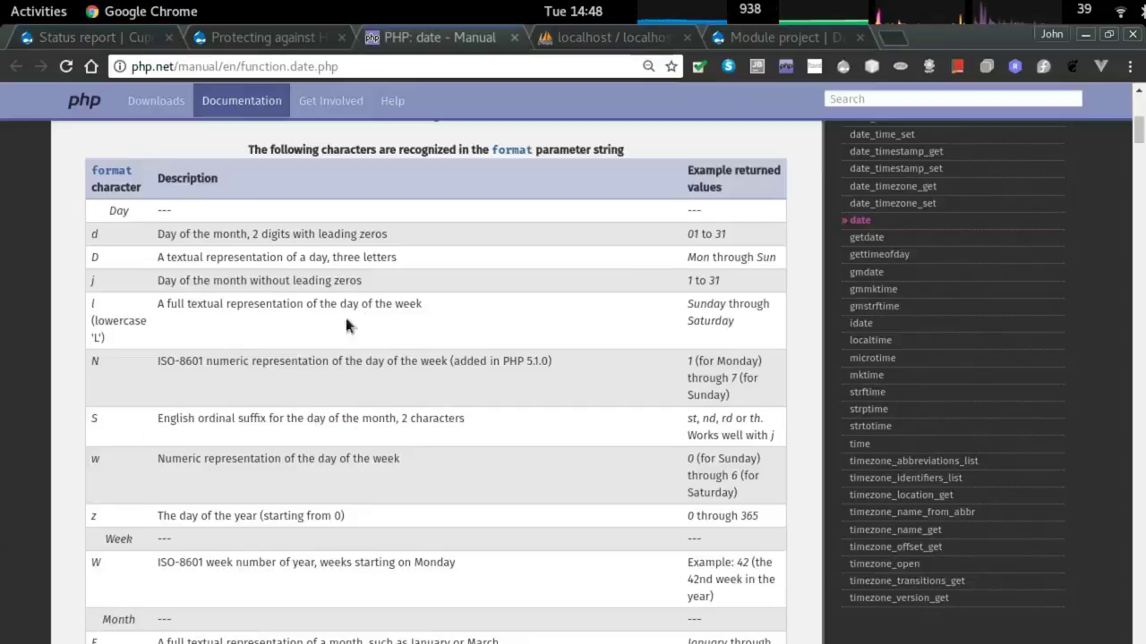
scroll(152, 152, "up", 5)
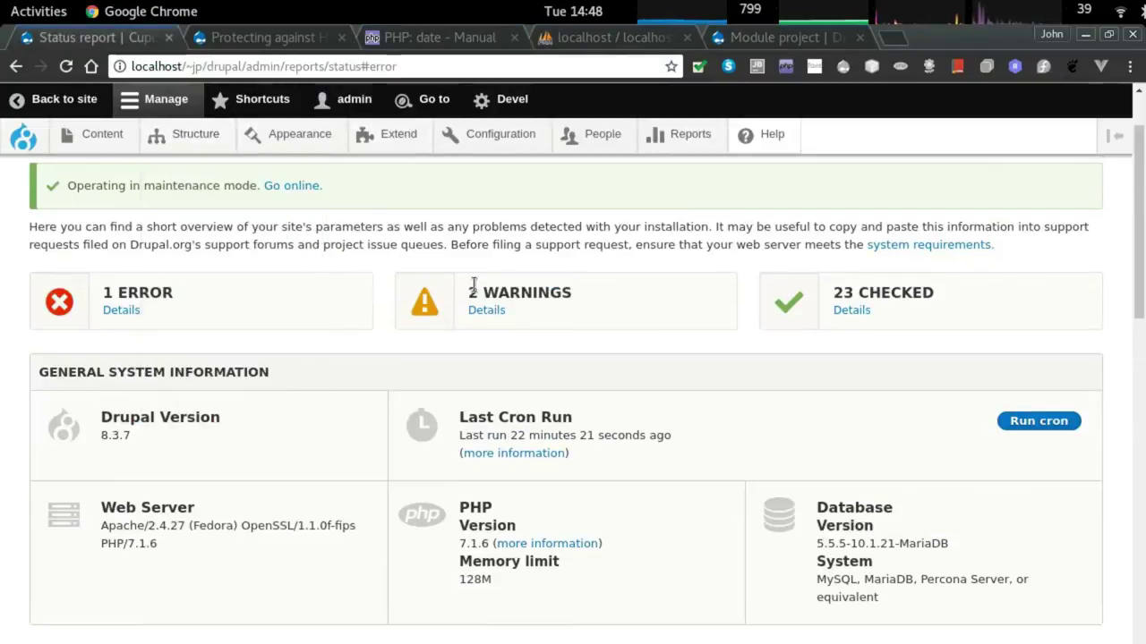
left_click(398, 134)
scroll(424, 372, "down", 3)
scroll(149, 305, "up", 3)
left_click(94, 135)
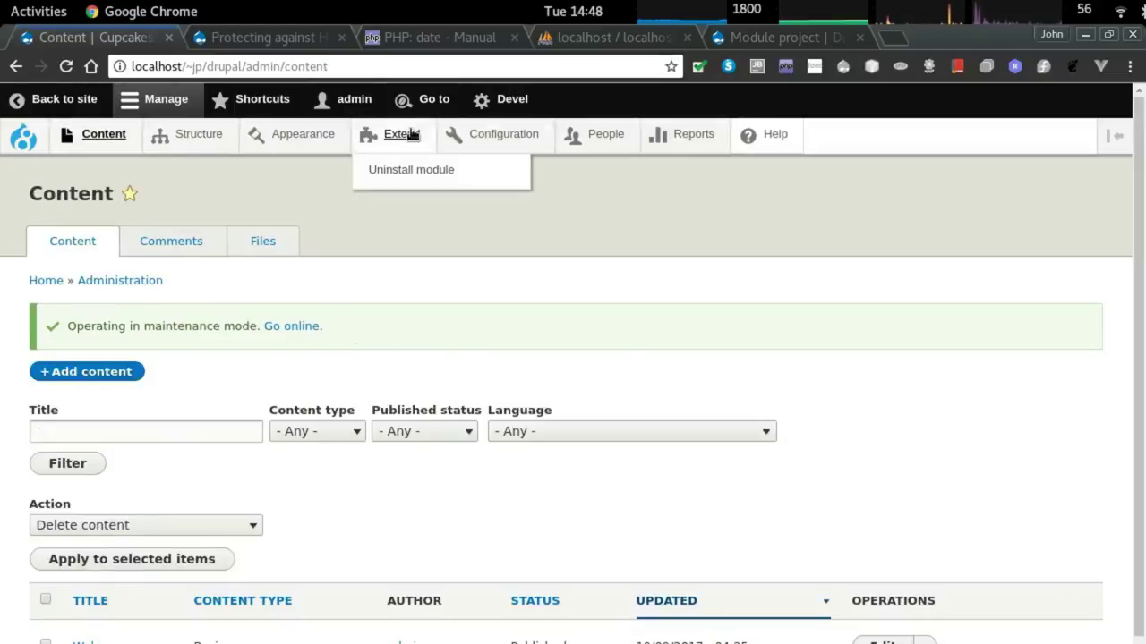
left_click(394, 134)
- Close the drupal.org, PHP manual and phpMyAdmin tabs, then visit Appearance, Extend and Configuration
key("ctrl+Tab")
key("ctrl+w")
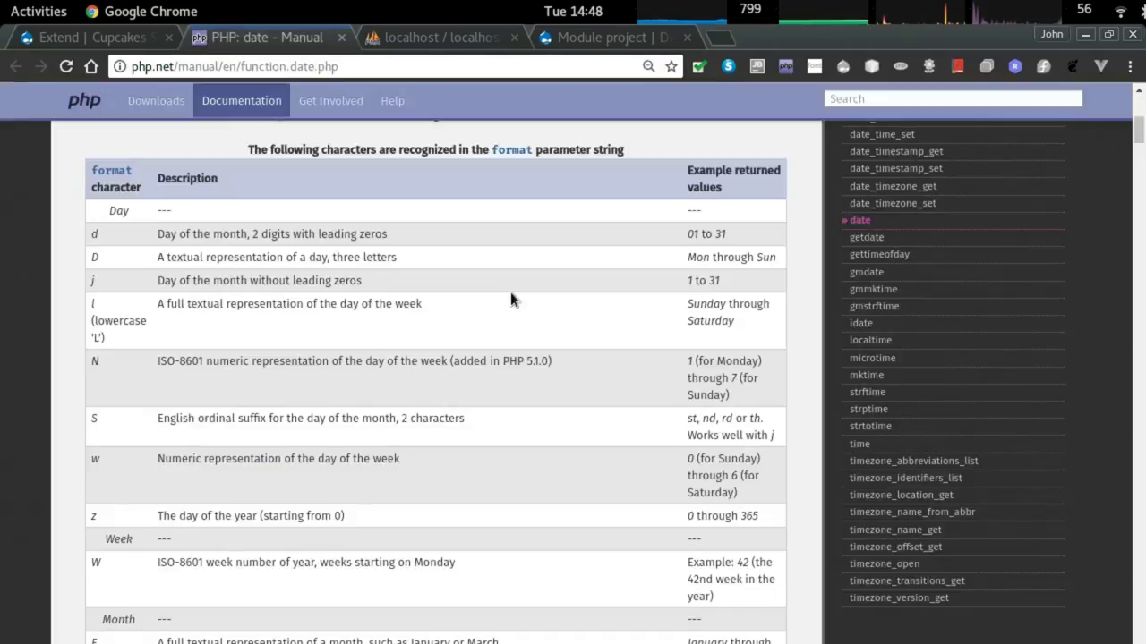
key("ctrl+w")
key("ctrl+w")
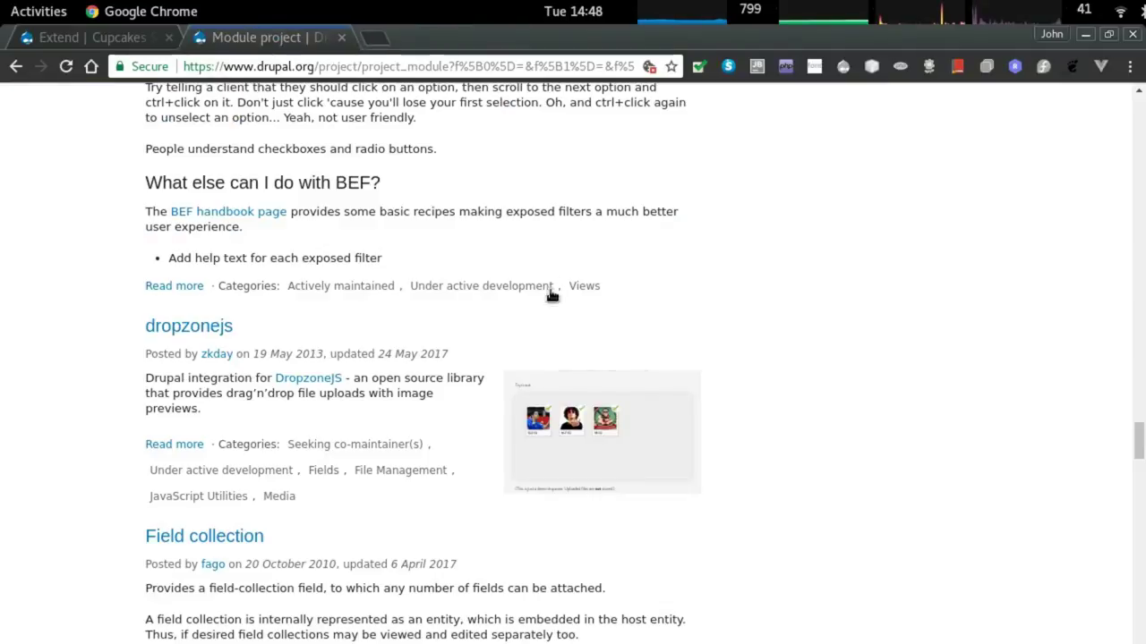
scroll(549, 296, "up", 4)
left_click(549, 286)
key("ctrl+w")
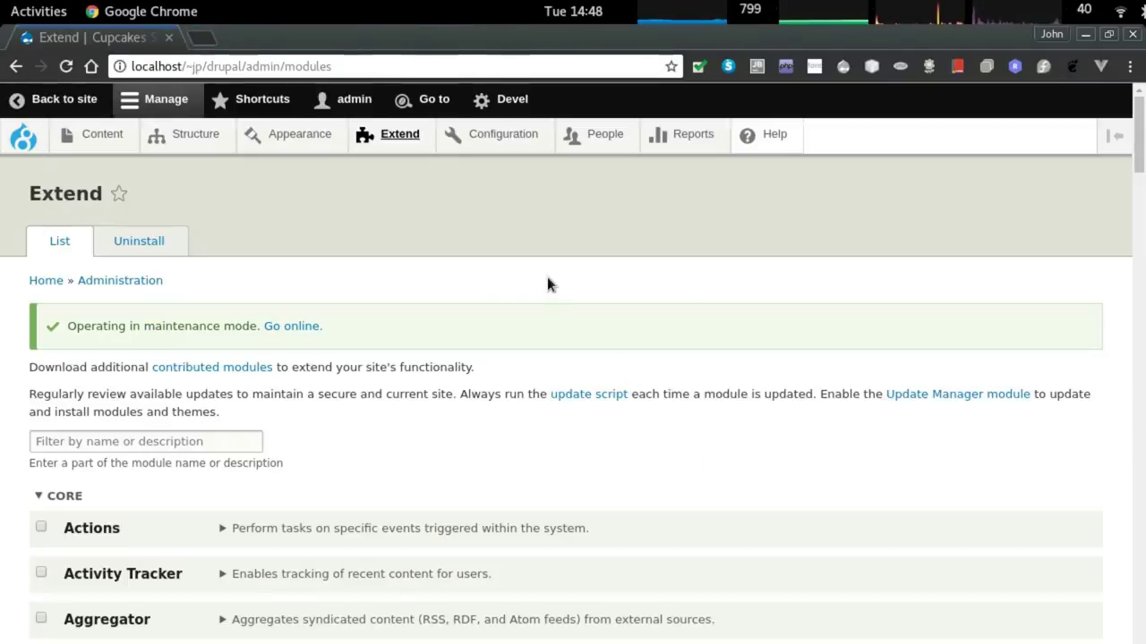
left_click(299, 134)
left_click(399, 134)
left_click(499, 133)
- Clear all of the site's caches on the Performance page, then go to Maintenance mode settings
scroll(136, 398, "down", 3)
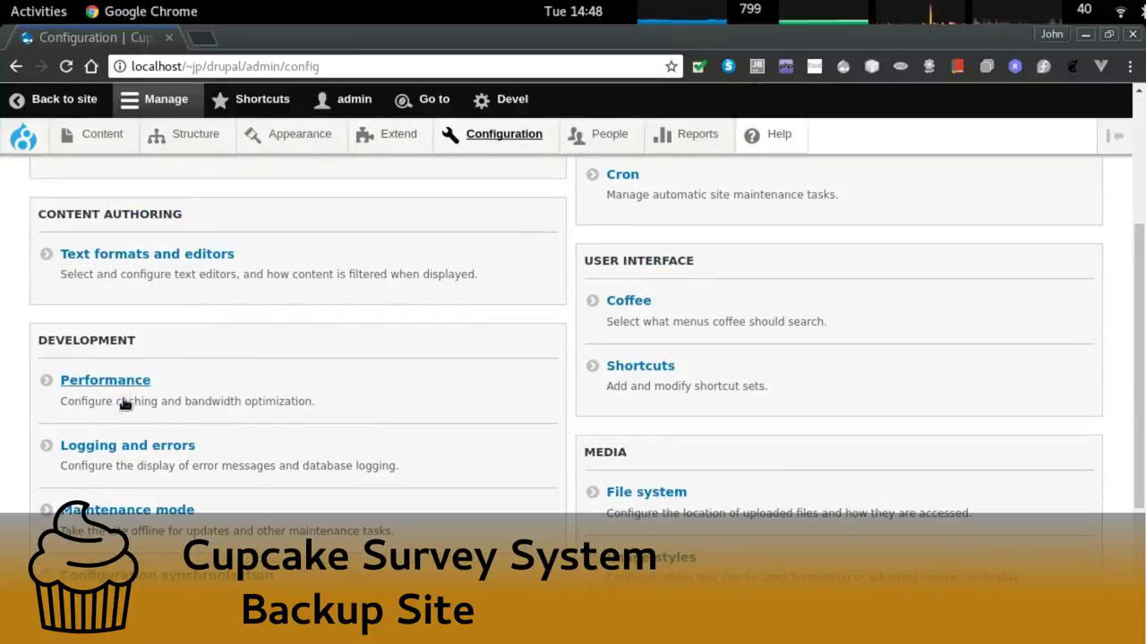
left_click(121, 380)
left_click(134, 361)
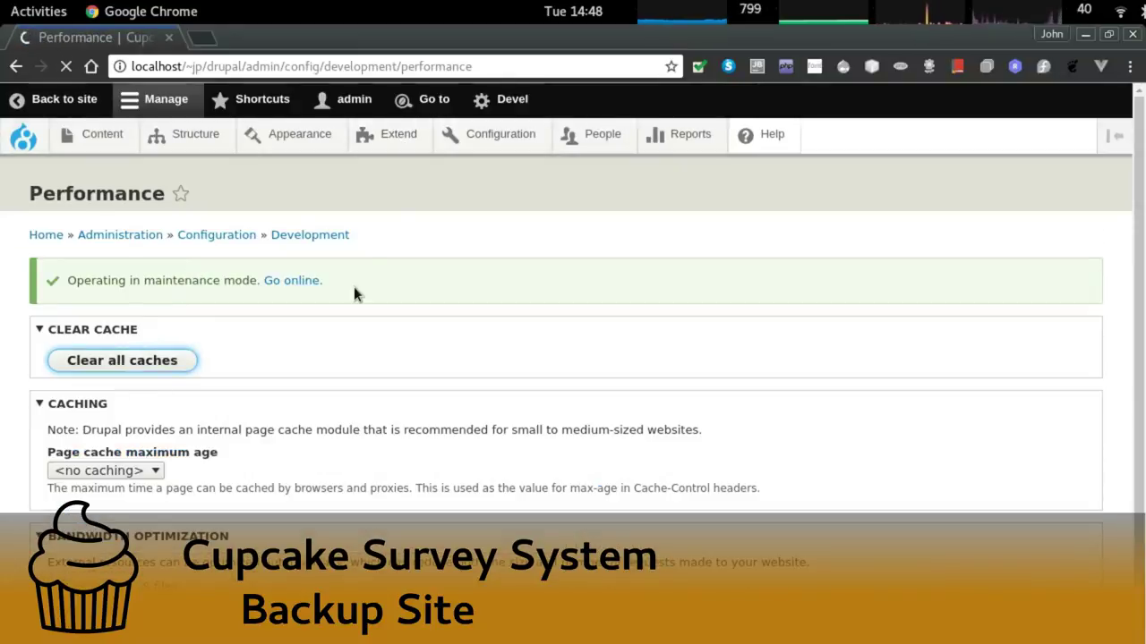
left_click(404, 141)
left_click(484, 133)
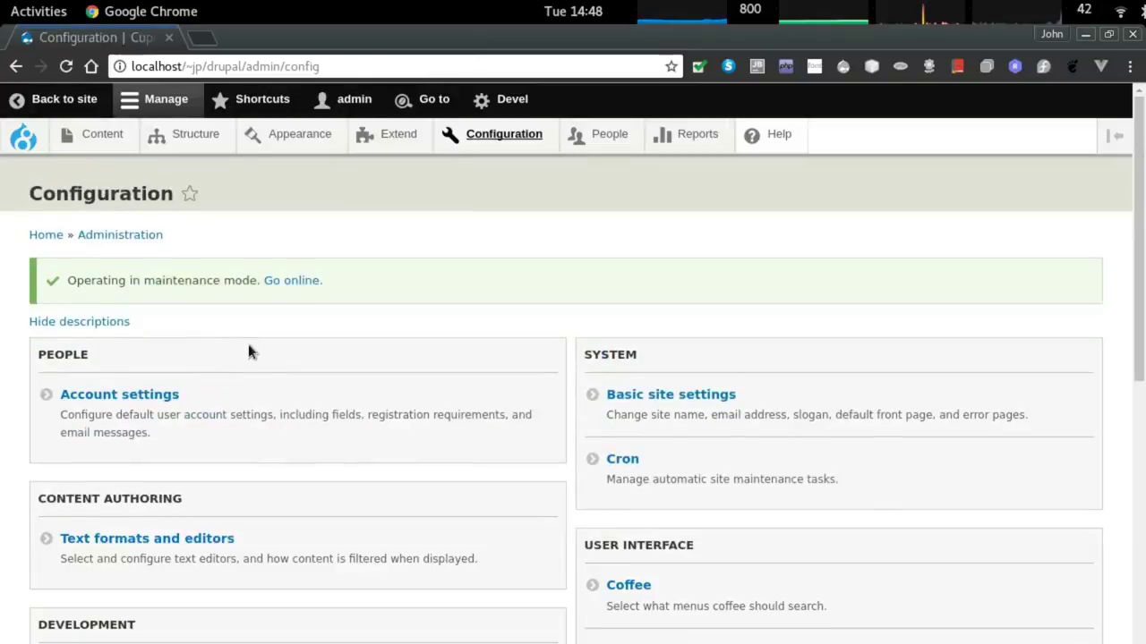
scroll(259, 352, "down", 3)
left_click(128, 418)
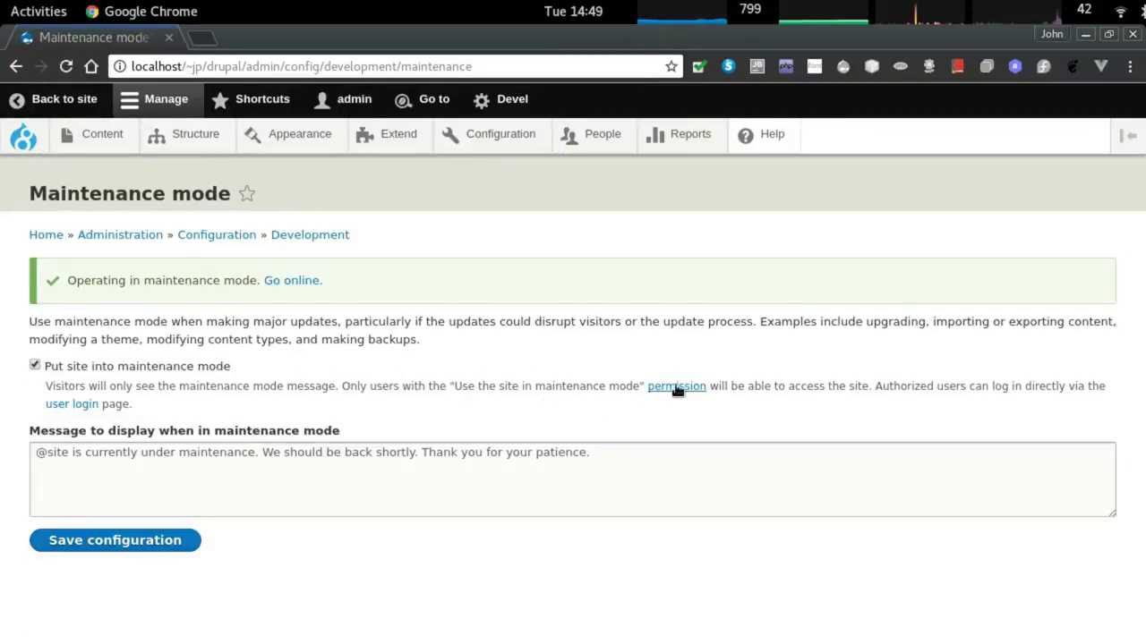
- Search 'asdfasfd' as a visitor and confirm the Site under maintenance page appears
key("alt+Tab")
left_click(167, 298)
type("asdfasfd")
key("Return")
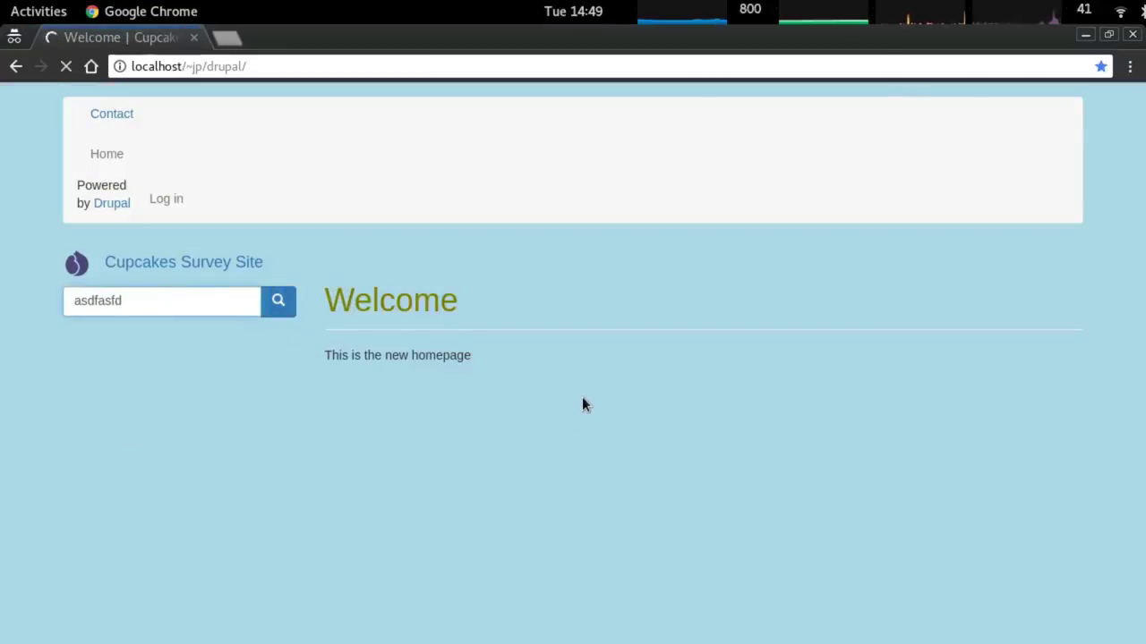
triple_click(212, 204)
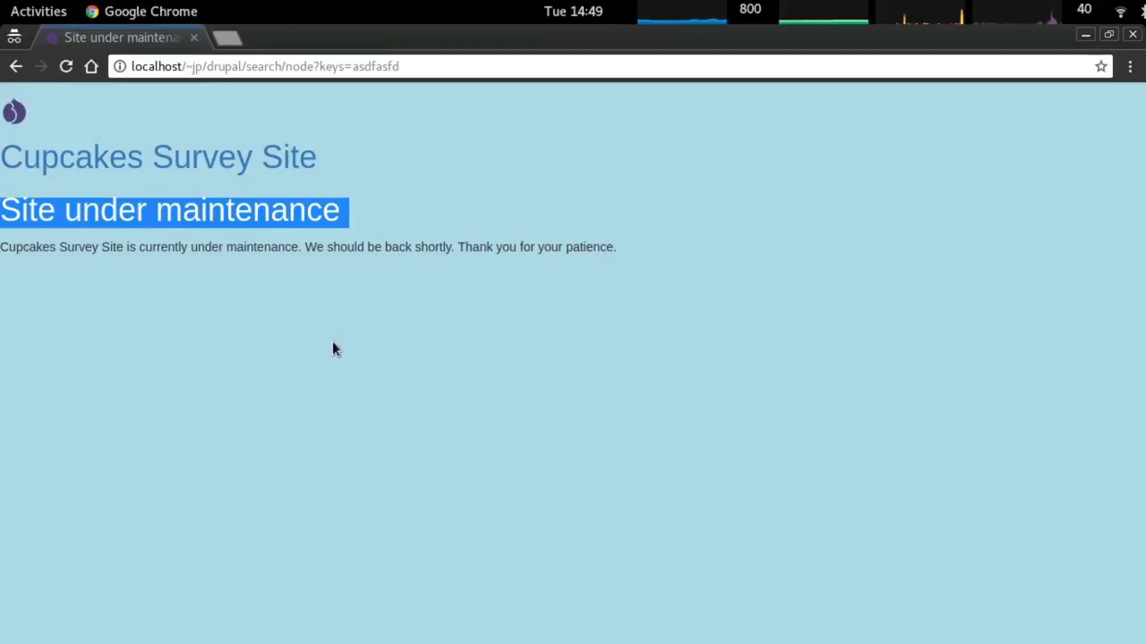
key("alt+Tab")
key("Return")
- Check the drupal site folder and settings.php, then list public_html with ll to verify drupal_cupcakes_backup.tar.gz
type("cd public_html/drupal/sites/default/")
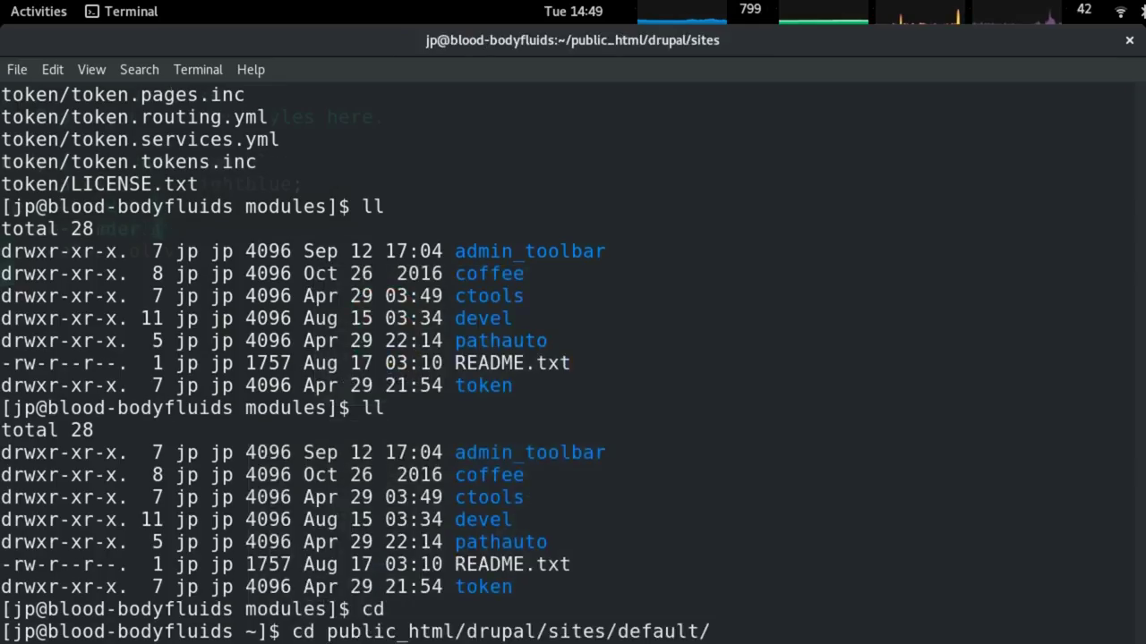
key("Return")
type("vi settings.php")
key("Return")
type("cd ..")
key("Return")
type("ls")
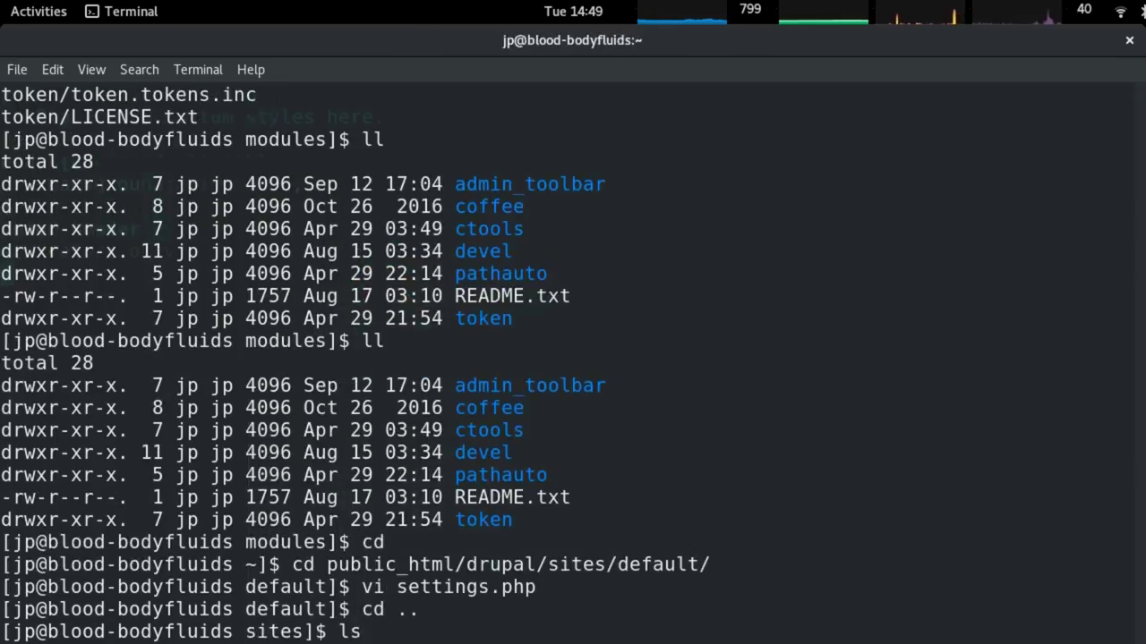
key("Return")
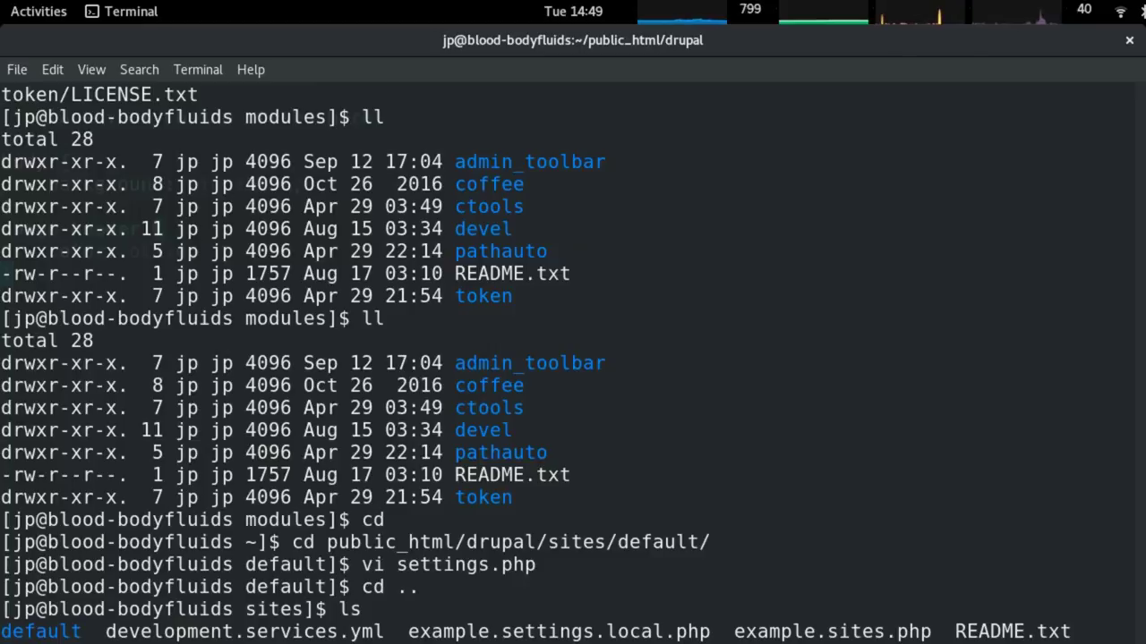
type("cd")
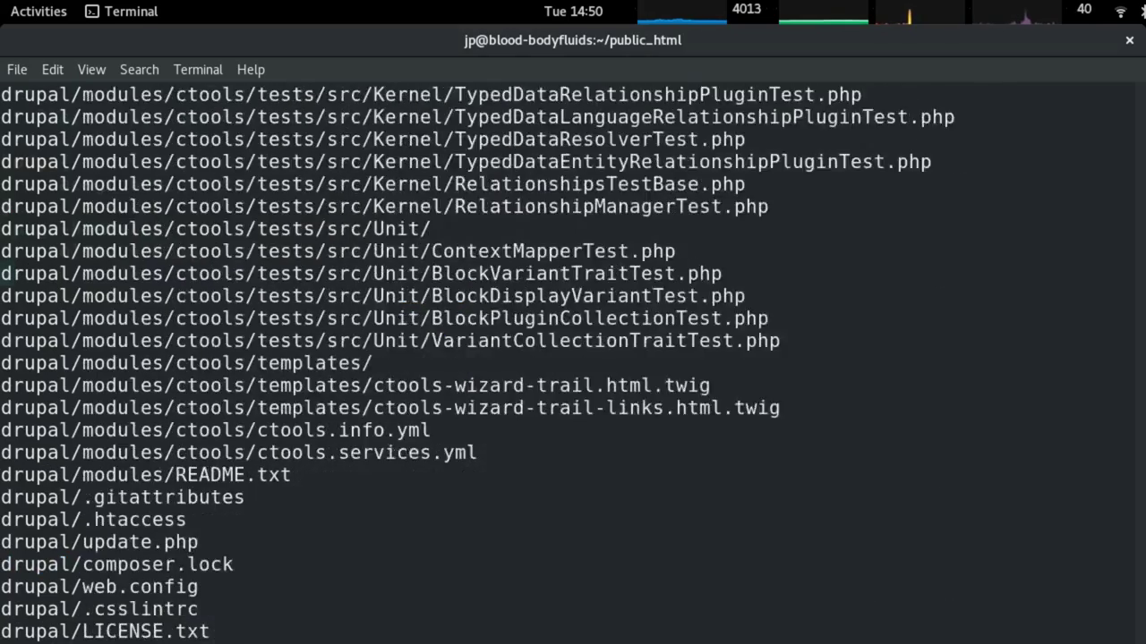
type("ll")
key("Return")
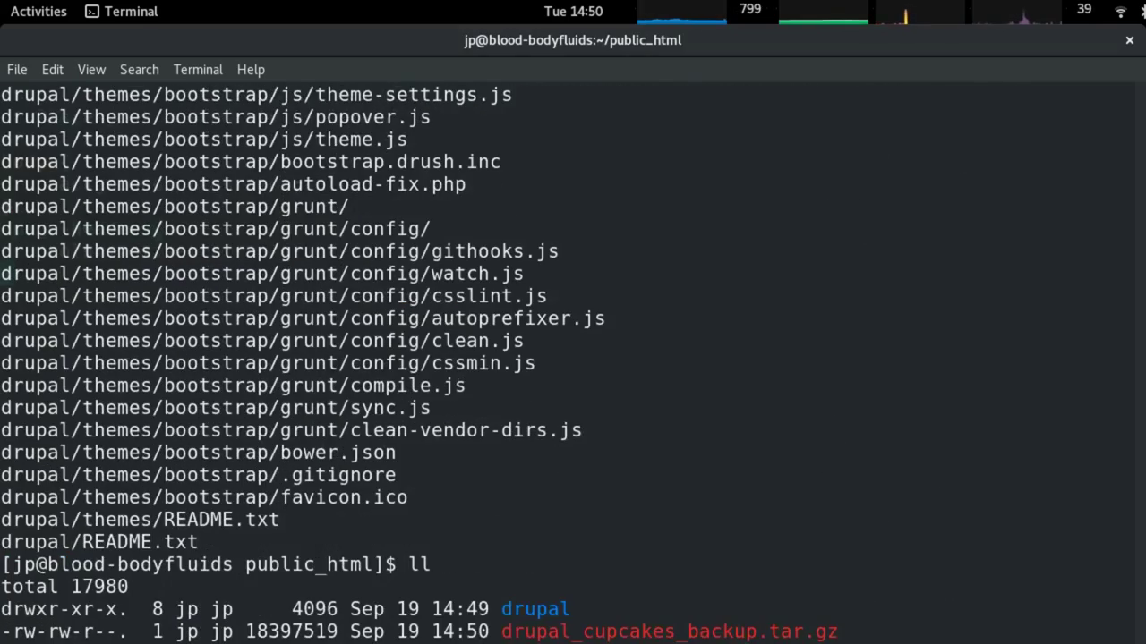
key("alt+Tab")
key("alt+Tab")
- Save maintenance mode as off, then reload the visitor's page and confirm the Welcome homepage shows
mouse_move(502, 139)
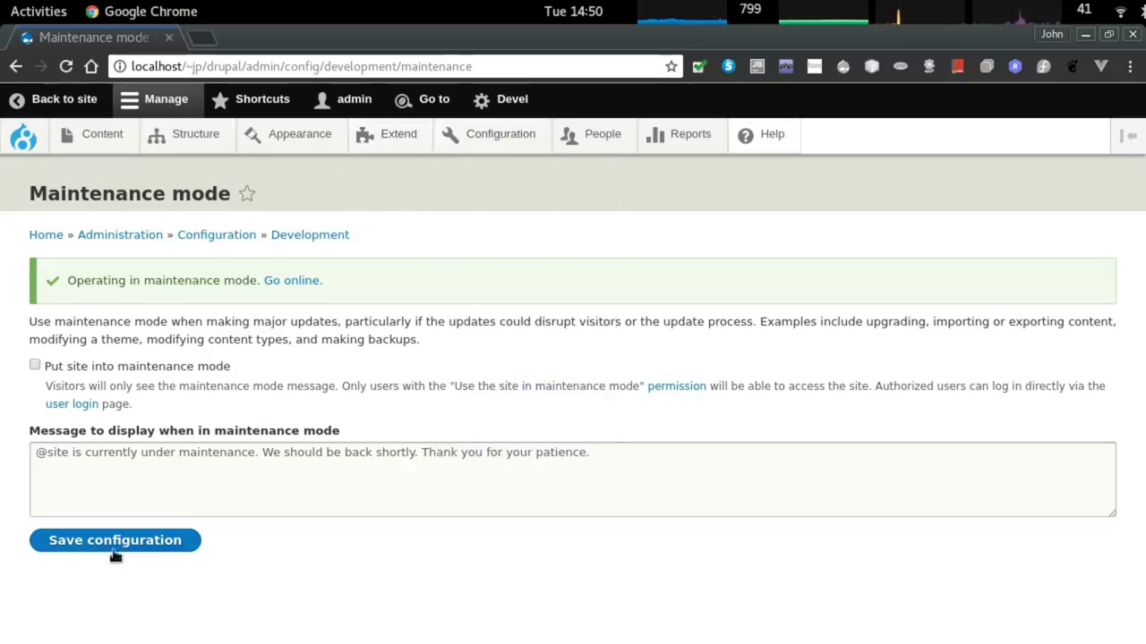
left_click(113, 548)
key("alt+Tab")
key("alt+Tab")
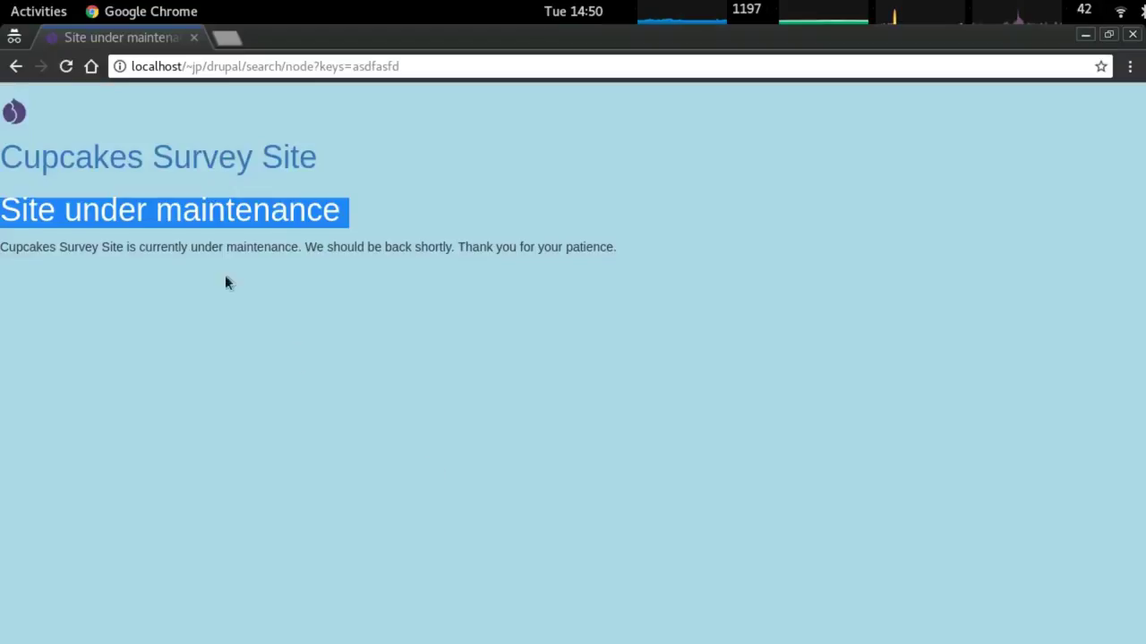
left_click(357, 66)
key("Return")
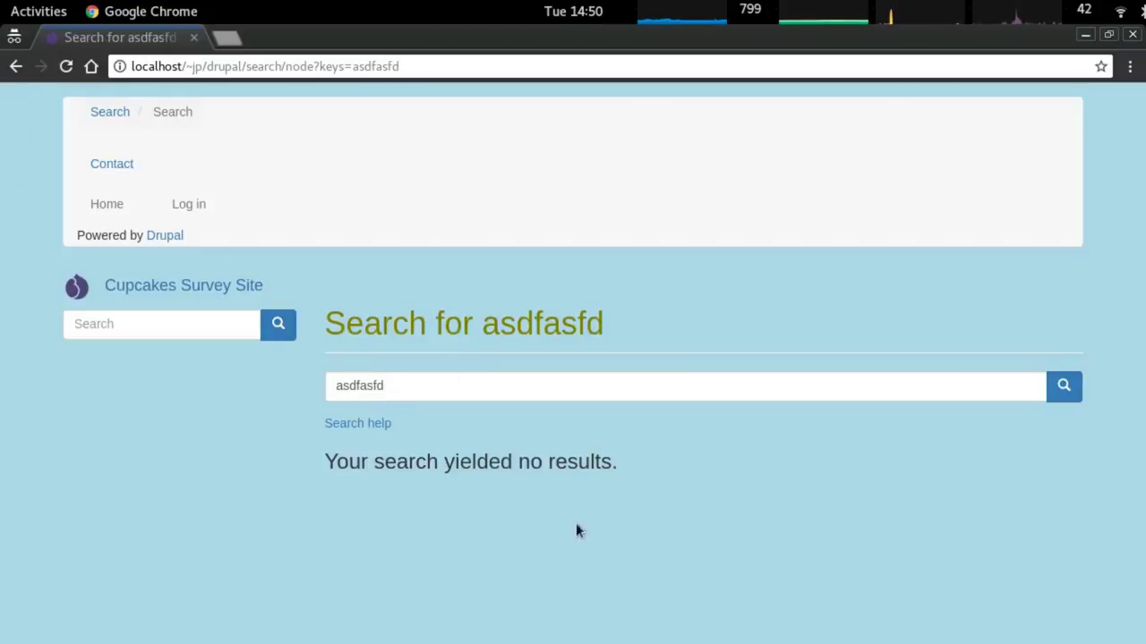
left_click(103, 204)
key("alt+Tab")
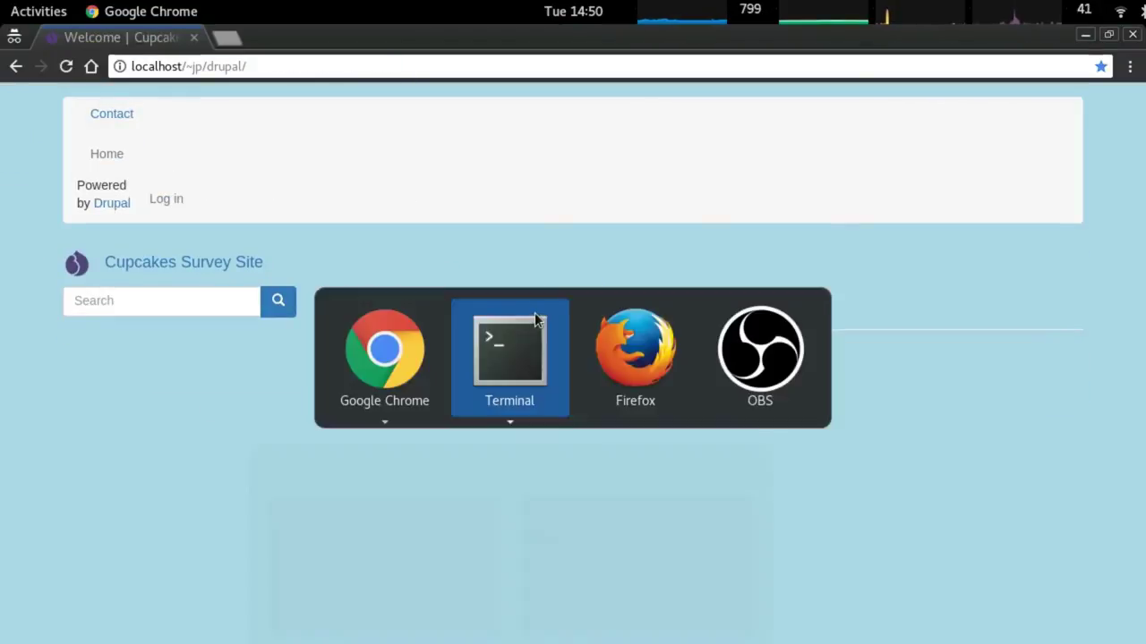
key("alt+Tab")
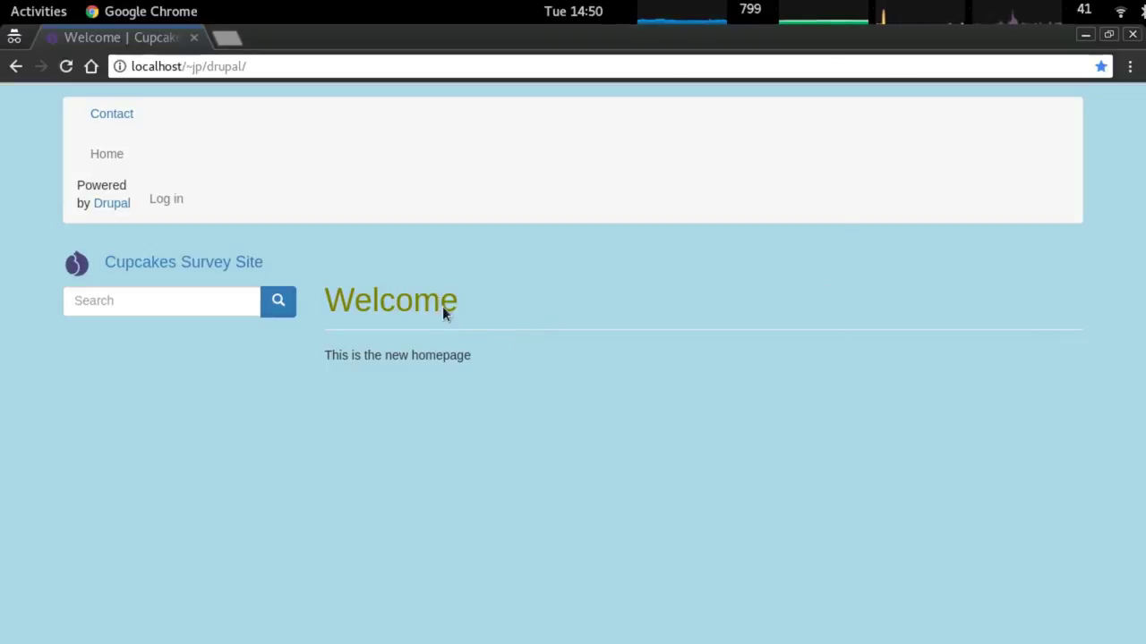
key("alt+Tab")
- In Block layout, drag Tools into Footer and Search up toward Navigation
left_click(192, 134)
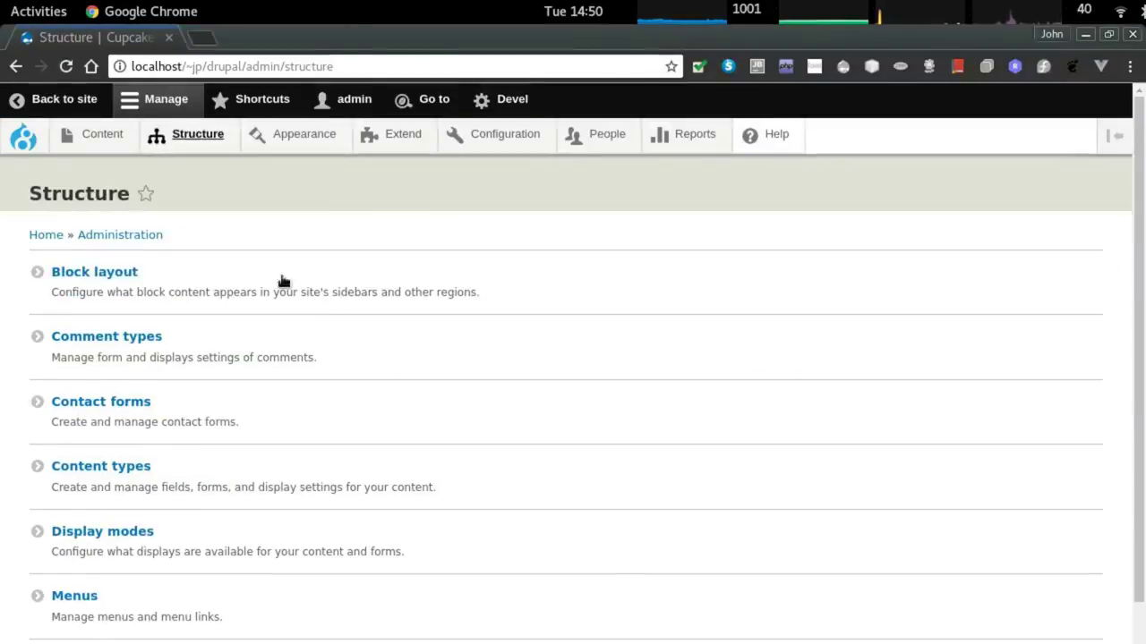
left_click(109, 271)
scroll(390, 305, "down", 10)
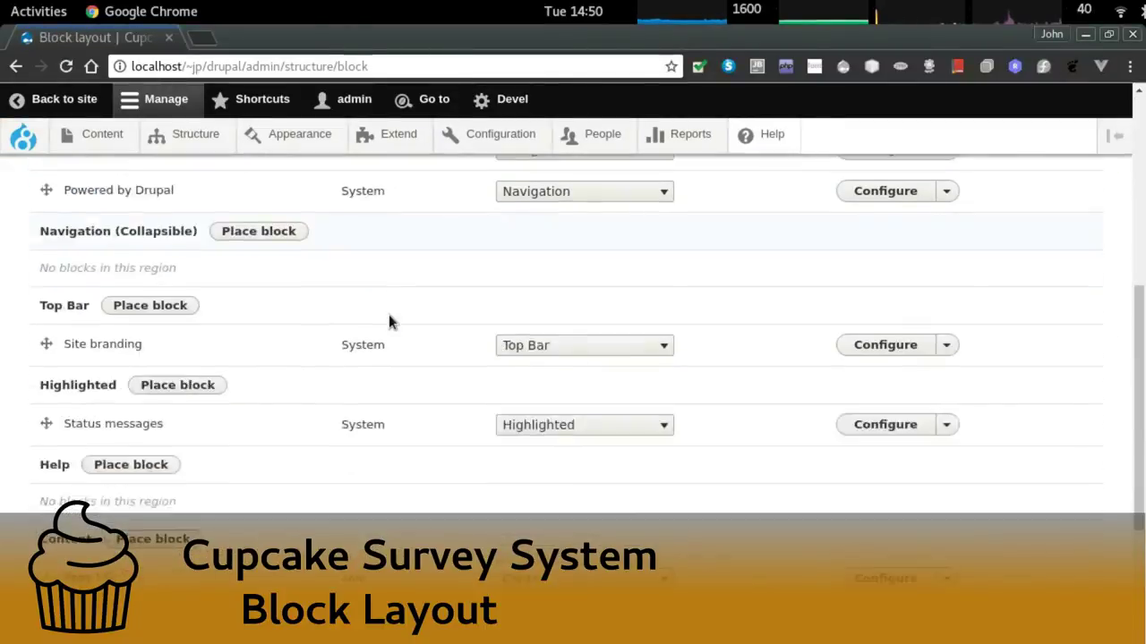
scroll(389, 313, "down", 5)
scroll(134, 434, "down", 1)
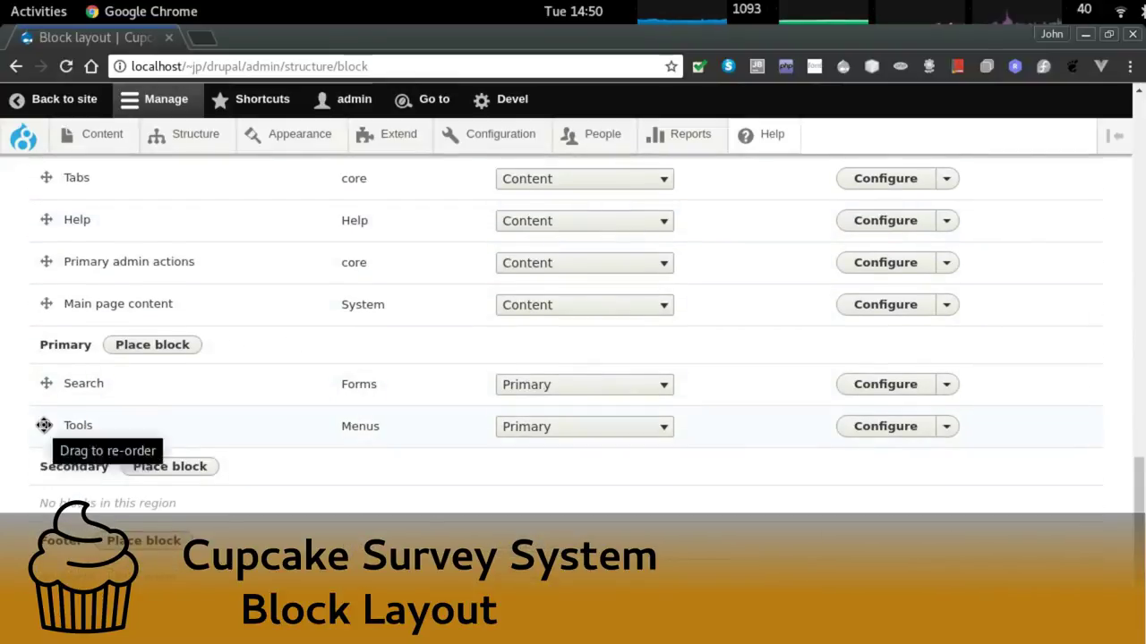
left_click_drag(44, 425, 49, 568)
left_click_drag(43, 421, 113, 294)
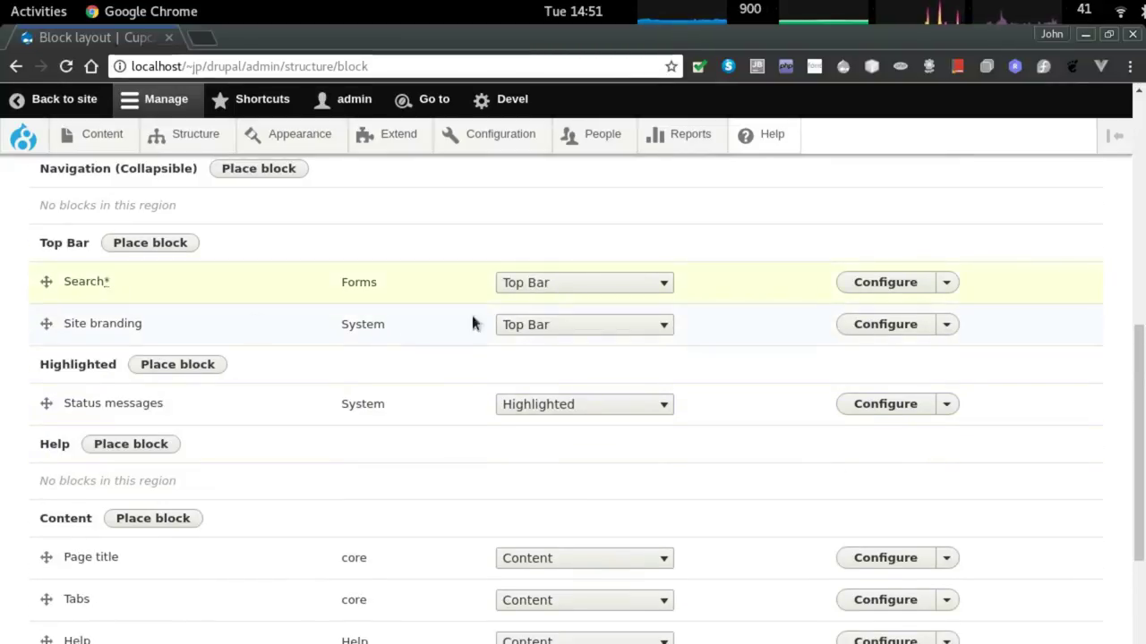
- Remove the Site branding block from the layout
left_click(546, 325)
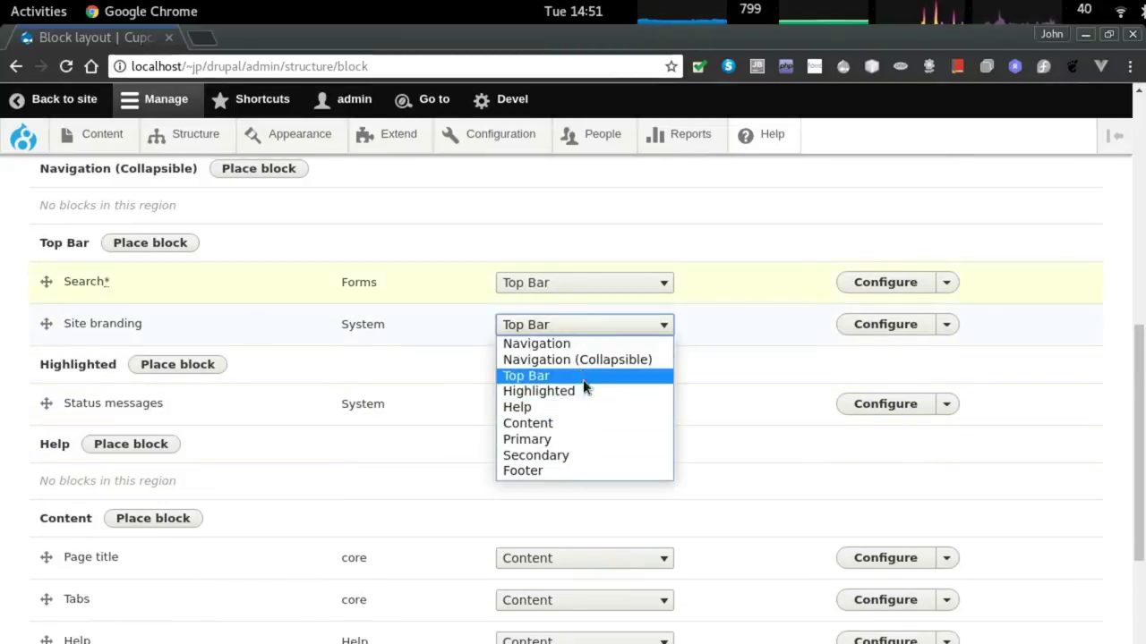
left_click(0, 387)
left_click_drag(45, 324, 136, 499)
scroll(97, 461, "up", 15)
scroll(98, 547, "down", 7)
scroll(146, 451, "down", 11)
scroll(149, 510, "down", 3)
left_click(946, 498)
left_click(948, 499)
left_click(948, 500)
left_click(880, 540)
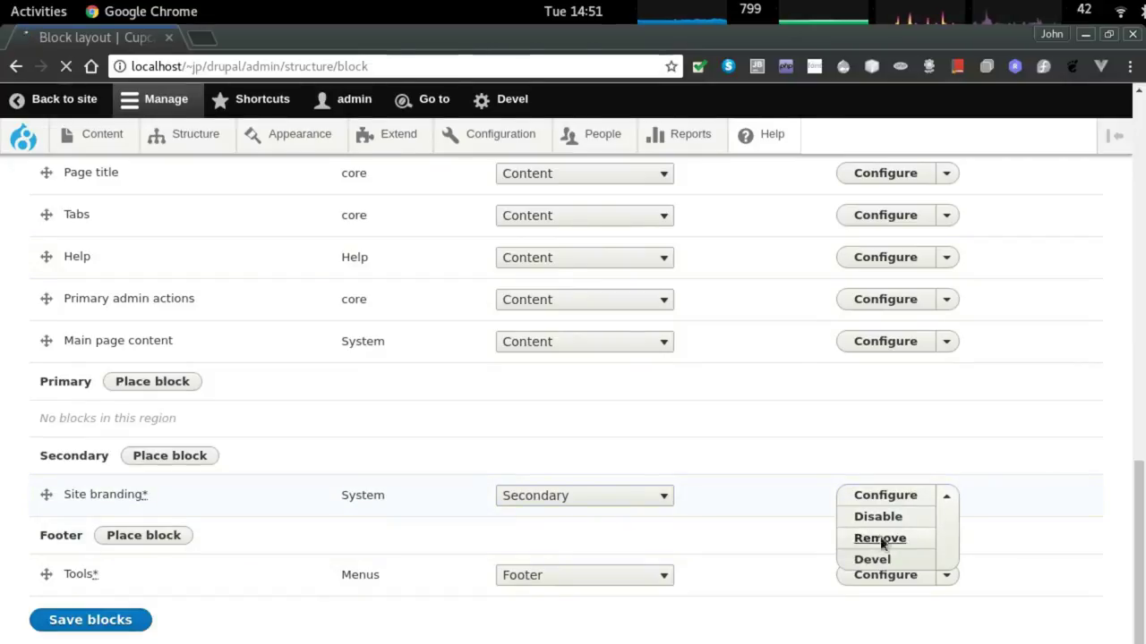
left_click(72, 290)
- Drag Tools back into the Footer region and Search up into Navigation
scroll(337, 419, "down", 15)
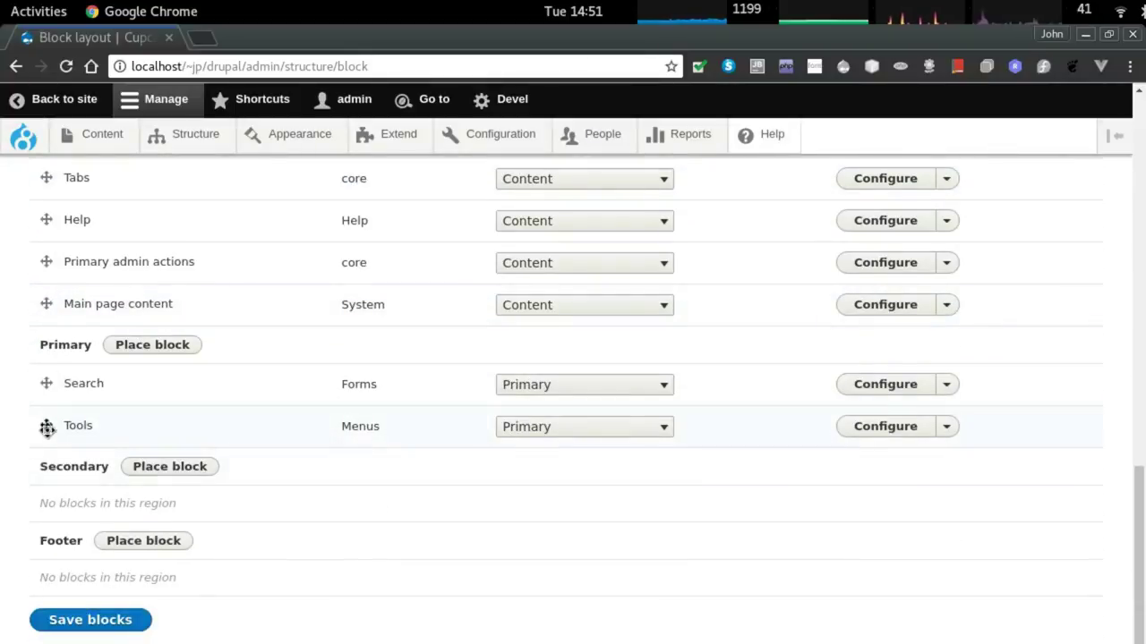
left_click_drag(52, 425, 81, 560)
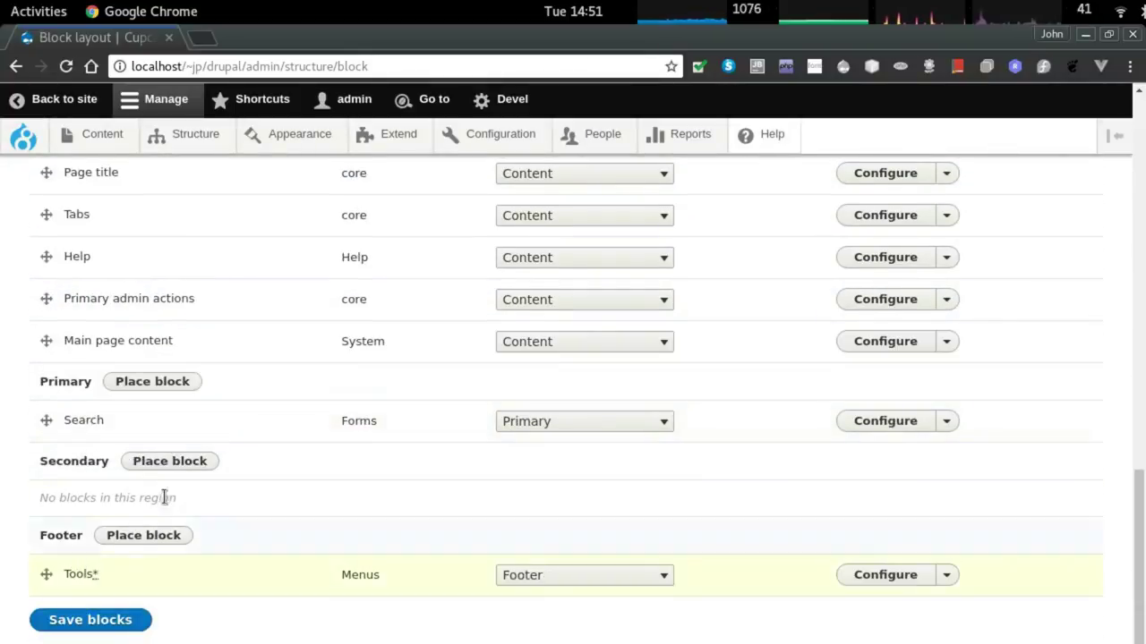
left_click_drag(51, 419, 124, 505)
- Remove the Powered by Drupal block
left_click(946, 465)
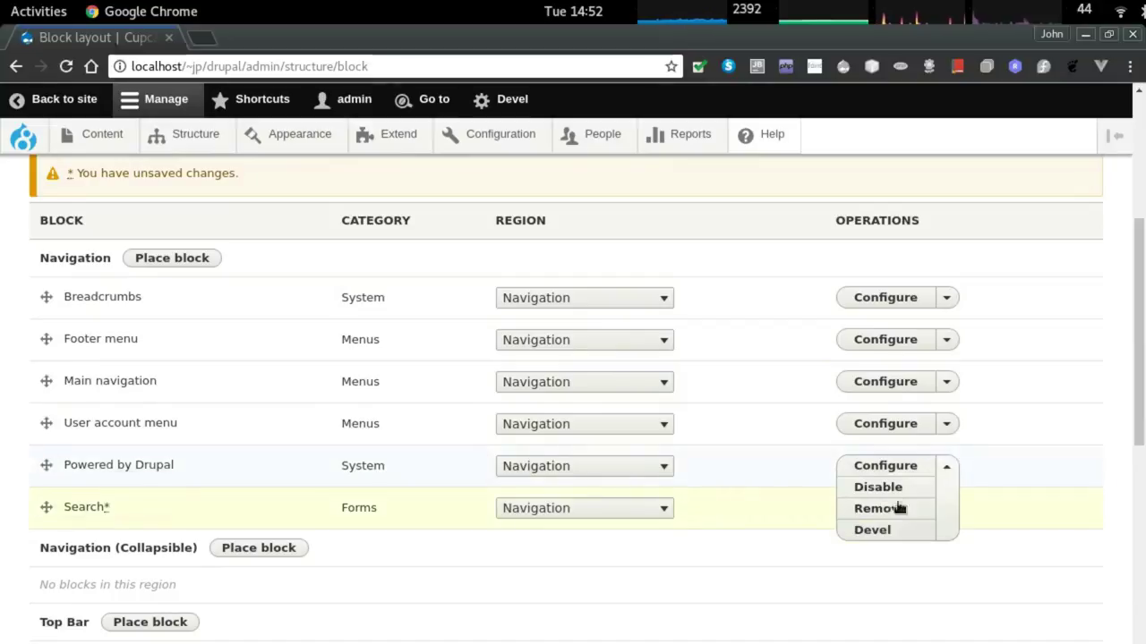
left_click(898, 508)
key("Return")
- Fine-tune the Tools and Search block positions and save the block layout
scroll(315, 438, "down", 4)
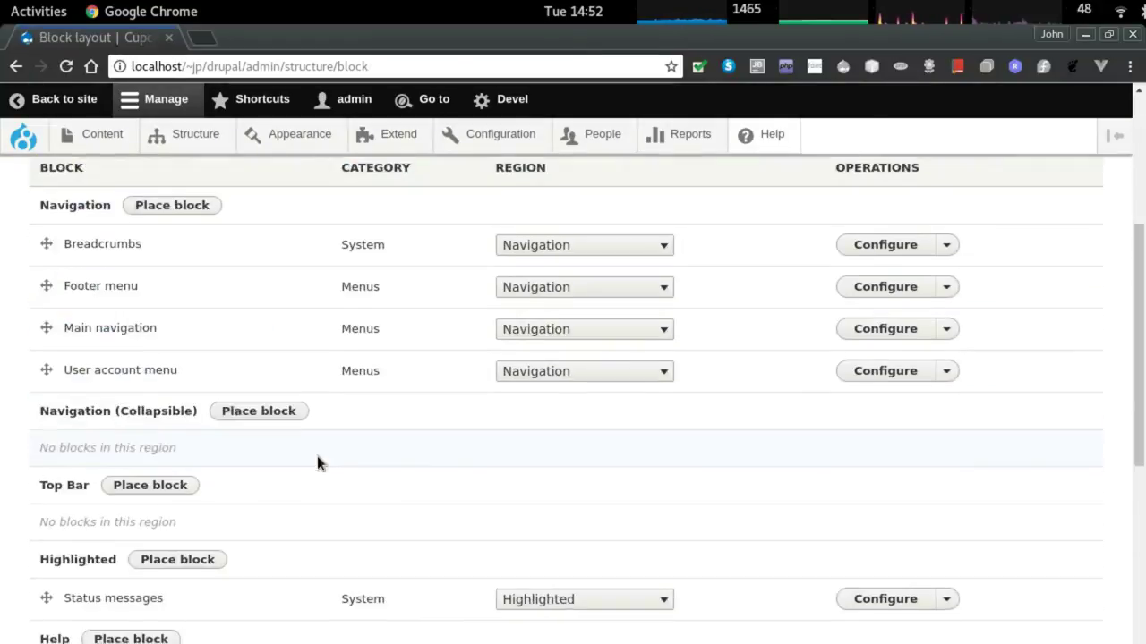
scroll(317, 458, "down", 5)
scroll(215, 483, "up", 2)
scroll(43, 519, "down", 2)
left_click_drag(46, 428, 95, 570)
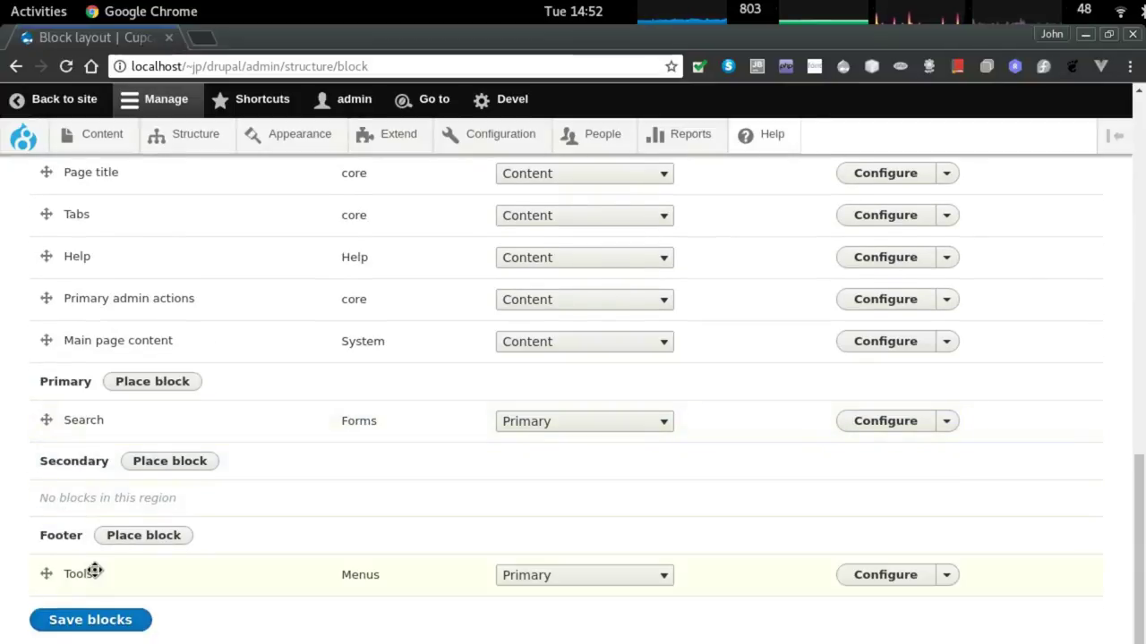
left_click_drag(46, 419, 102, 410)
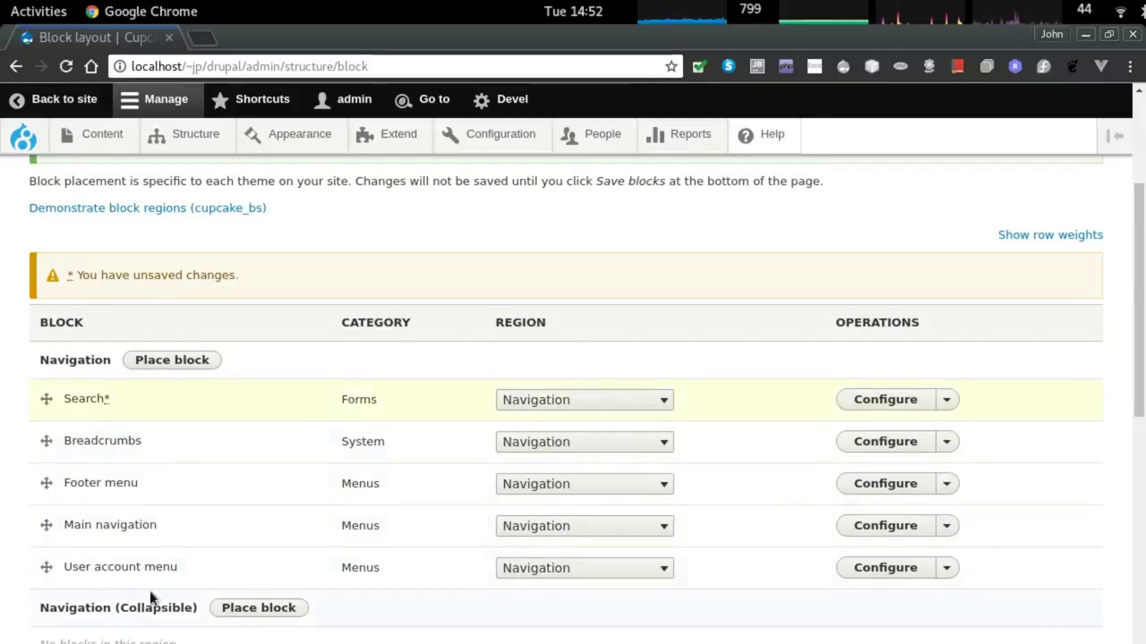
scroll(151, 598, "down", 10)
left_click(89, 619)
- Check the Firefox homepage shows Search atop the navigation, then return to the Structure admin page
key("alt+Tab")
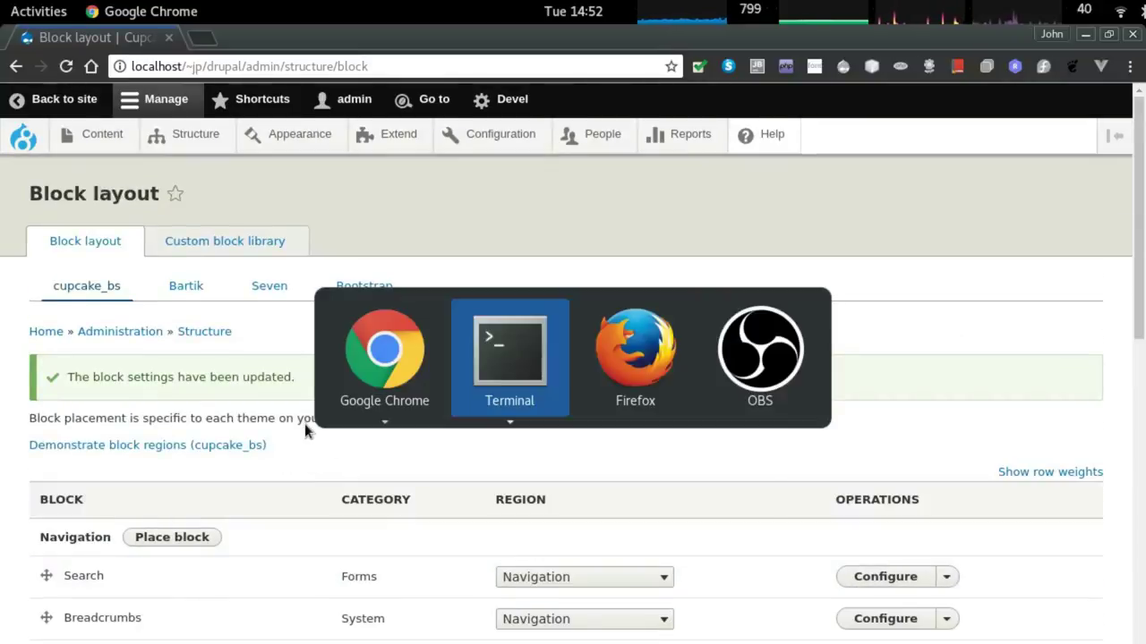
key("alt+Tab")
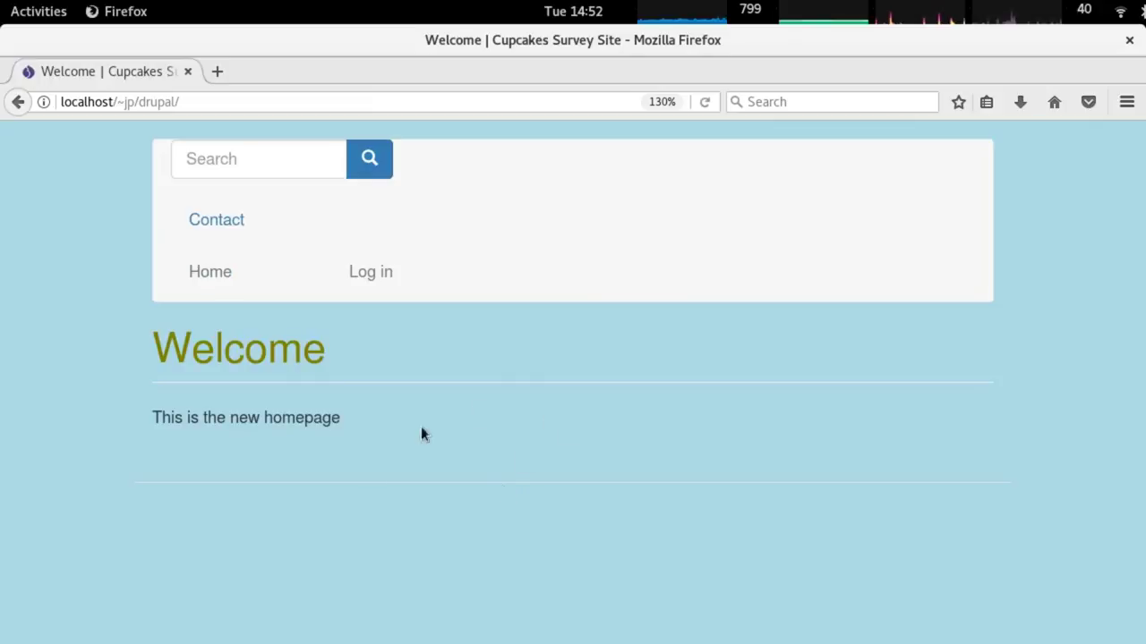
double_click(238, 428)
key("alt+Tab")
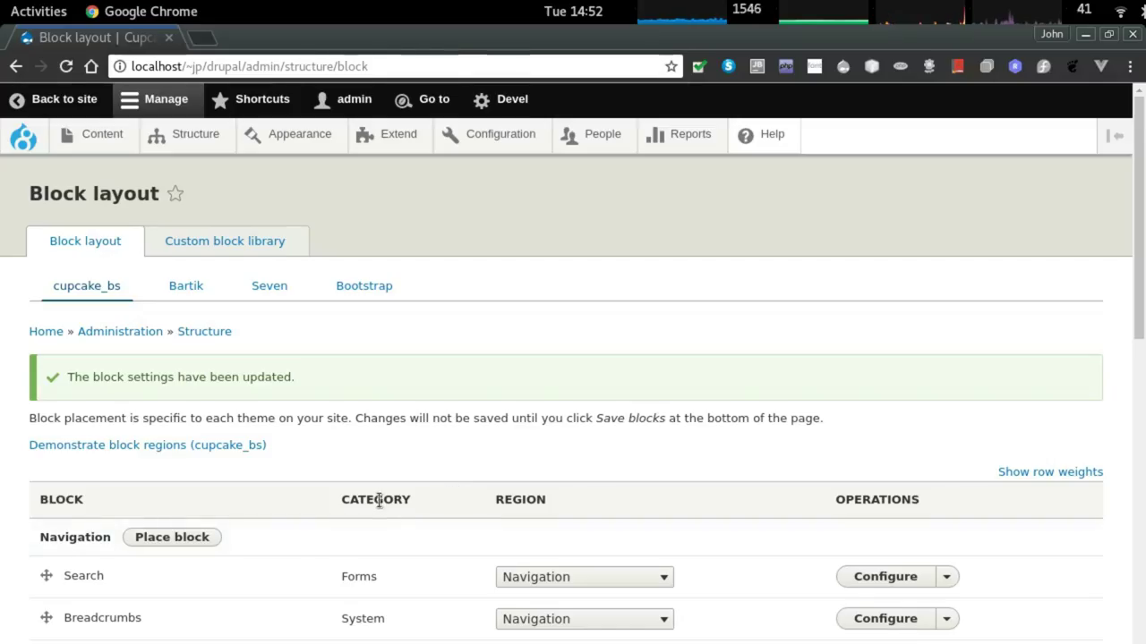
key("alt+Tab")
key("alt+Tab")
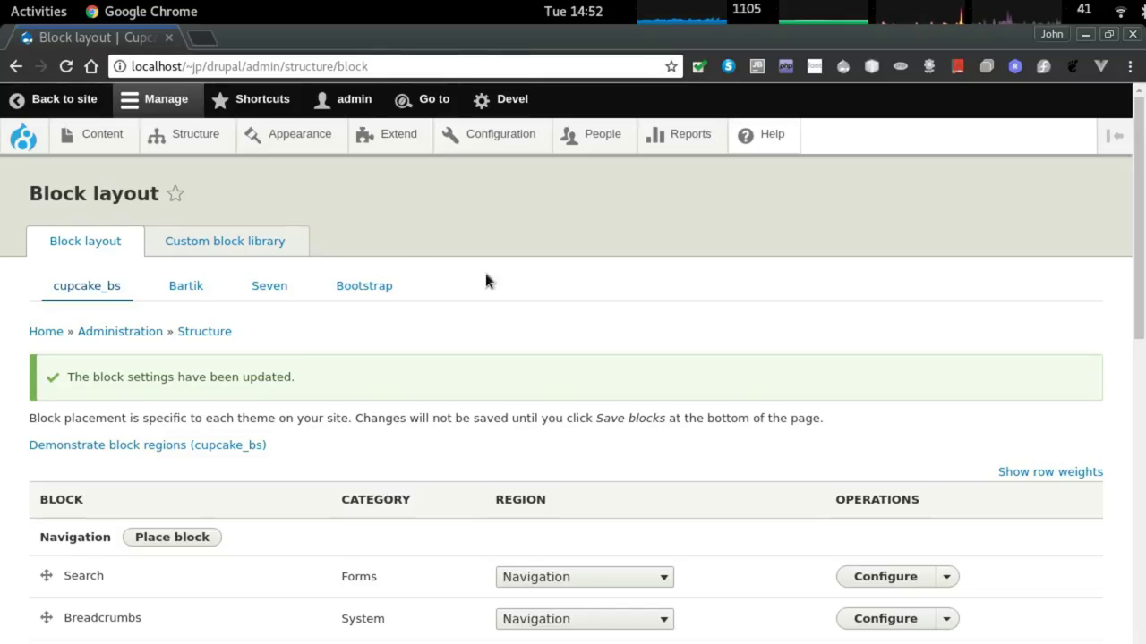
left_click(199, 136)
- Add a content type named batch with description 'A set of freshly baked cupcakes'
scroll(121, 441, "down", 1)
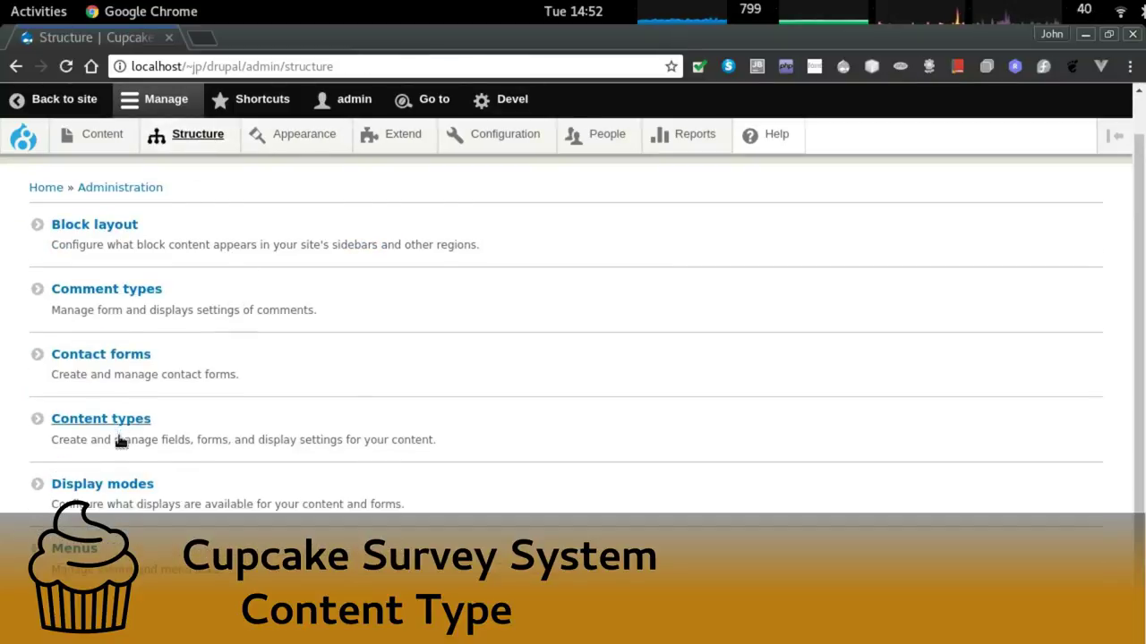
left_click(136, 419)
left_click(128, 272)
left_click(89, 297)
type("batch")
left_click(88, 391)
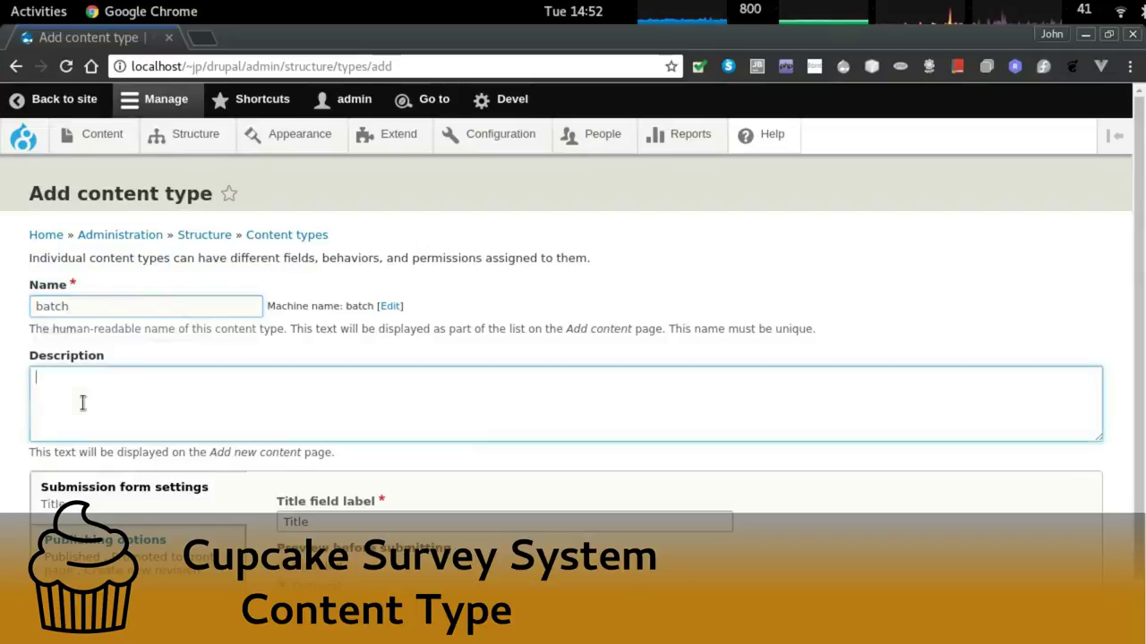
type("Cupcakes are")
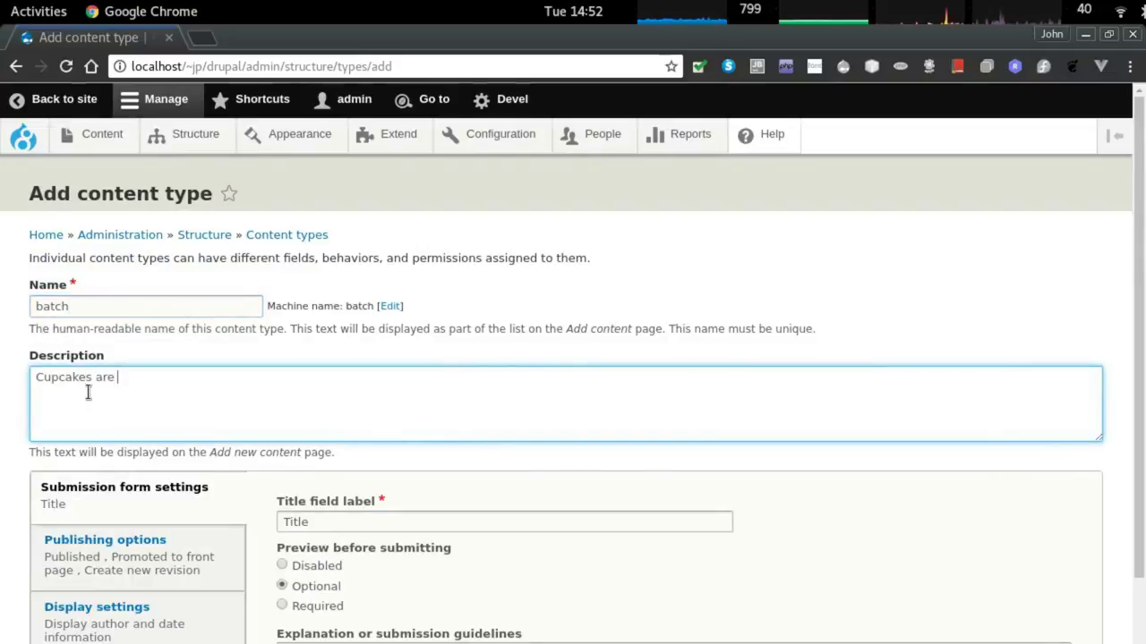
type(" baked and")
key("BackSpace")
key("BackSpace")
key("BackSpace")
key("BackSpace")
key("BackSpace")
key("BackSpace")
key("BackSpace")
key("BackSpace")
key("BackSpace")
key("BackSpace")
key("BackSpace")
key("BackSpace")
key("BackSpace")
key("BackSpace")
key("BackSpace")
key("BackSpace")
key("BackSpace")
key("BackSpace")
key("BackSpace")
key("BackSpace")
type("A set of")
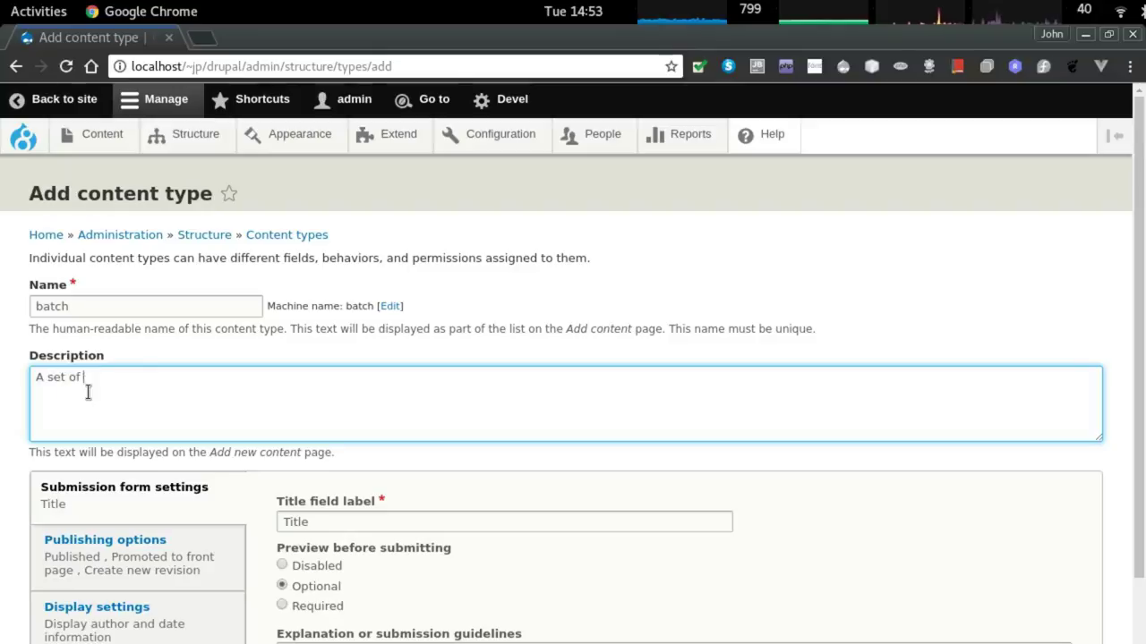
type(" freshly baked cupcake")
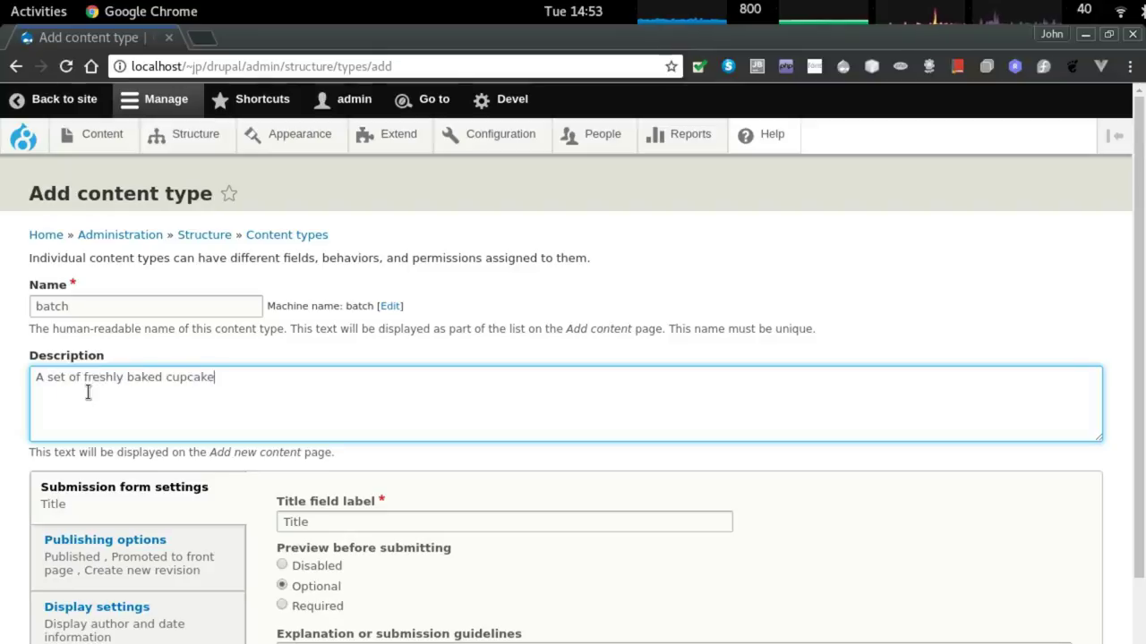
type("s")
- Disable preview, publishing, promotion and revisions, hide author info, exclude Main navigation, and save
scroll(91, 391, "down", 3)
left_click(313, 423)
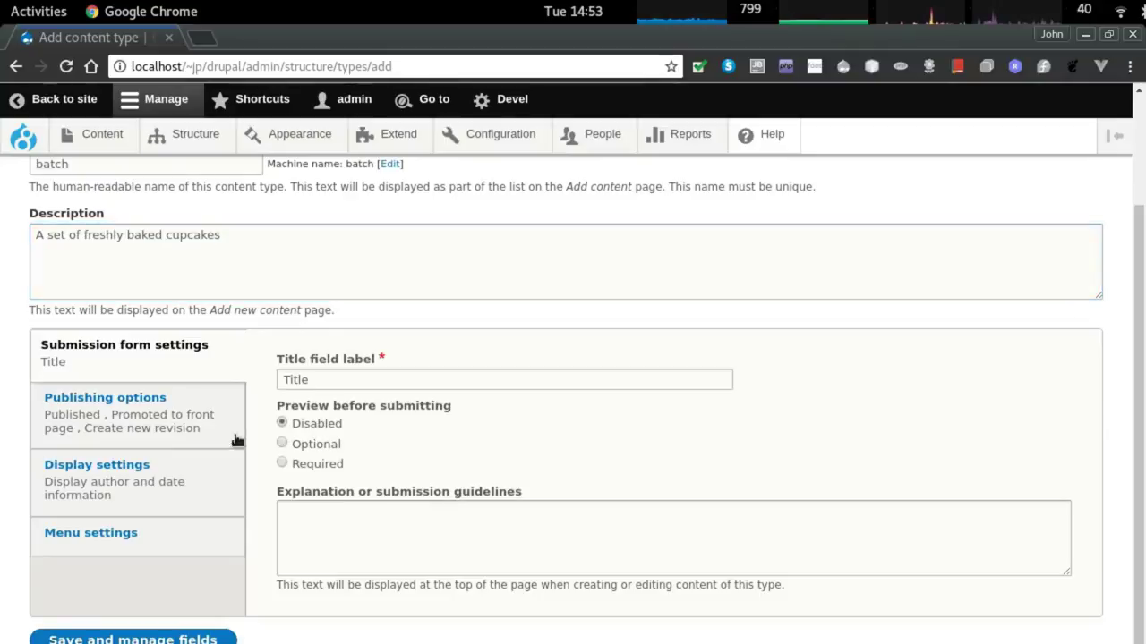
left_click(98, 420)
left_click(299, 410)
left_click(318, 431)
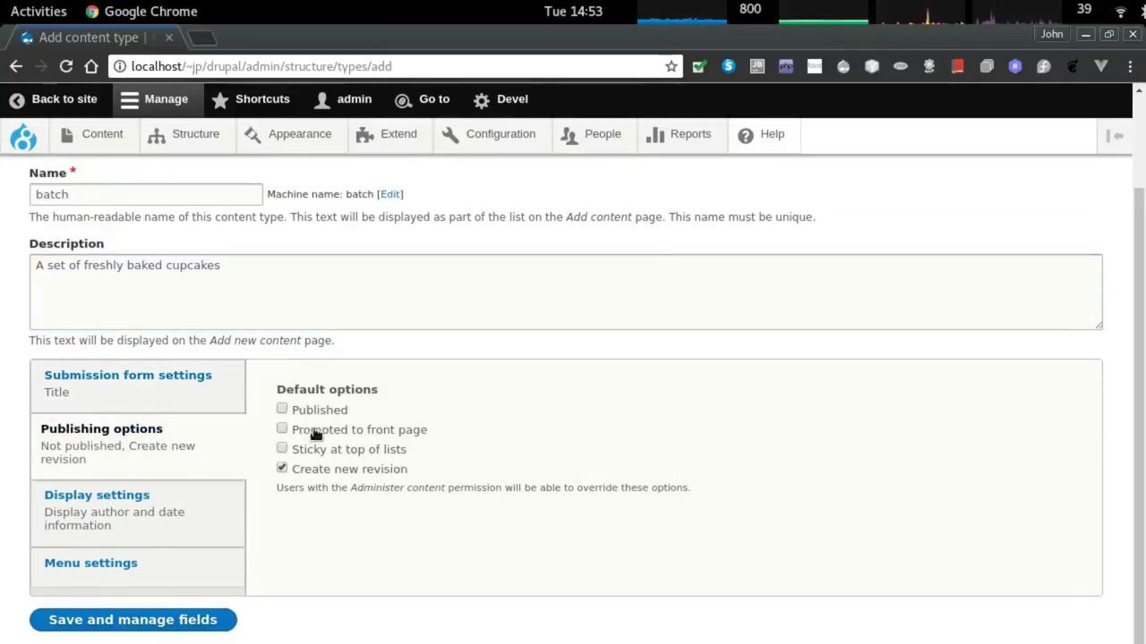
left_click(309, 472)
left_click(203, 507)
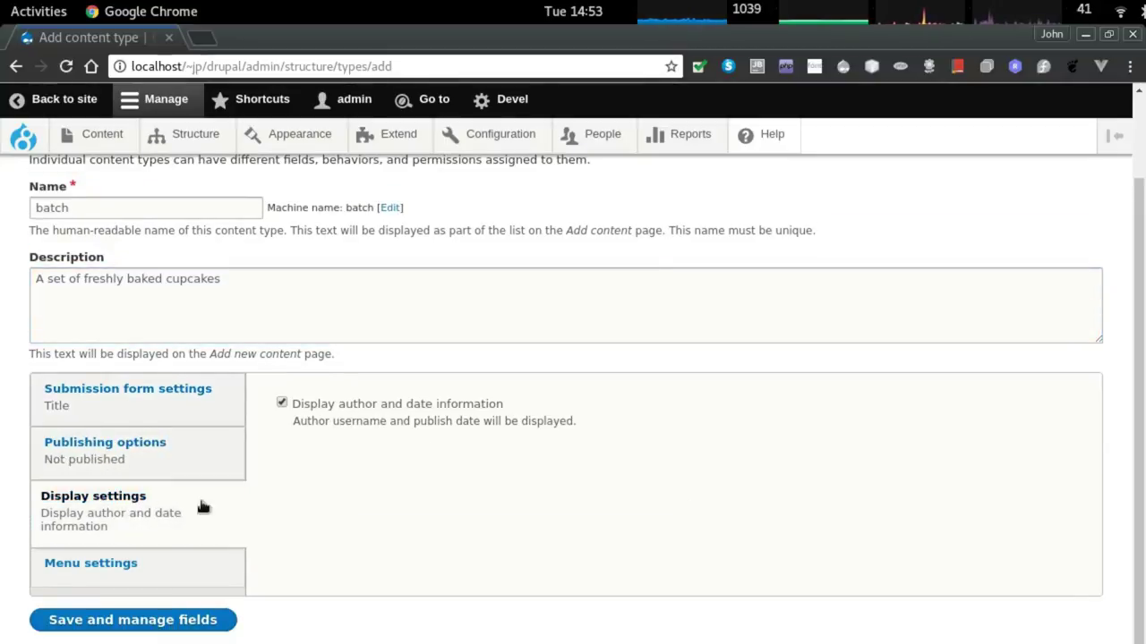
left_click(317, 404)
left_click(131, 560)
left_click(319, 445)
left_click(189, 618)
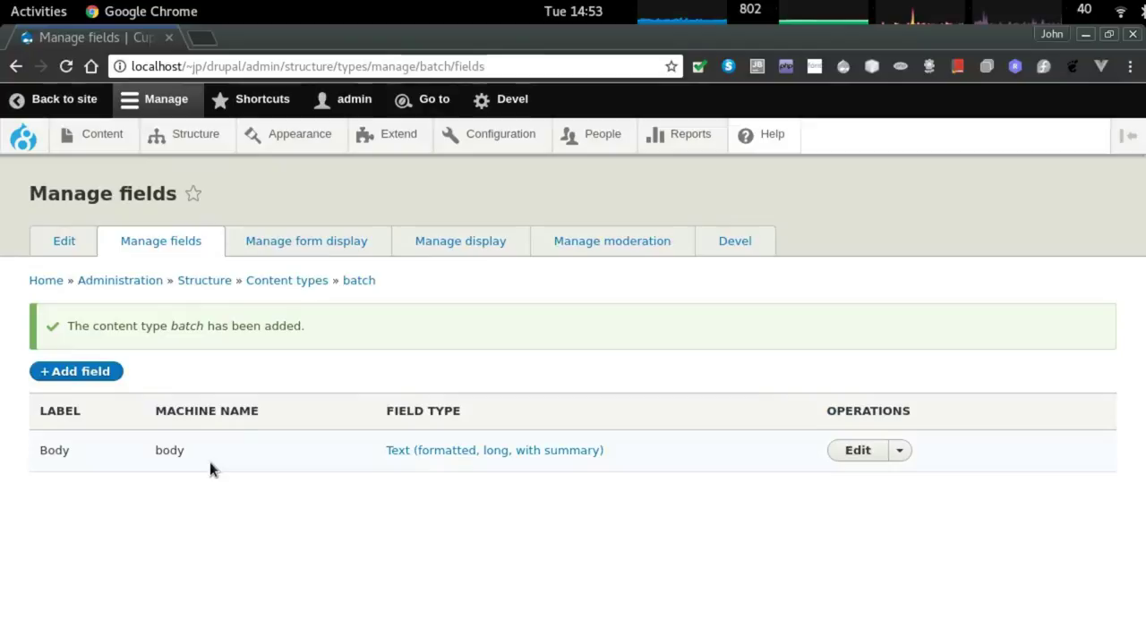
- Add a Date field labelled date baked and set its type to Date only
left_click(90, 371)
left_click(231, 290)
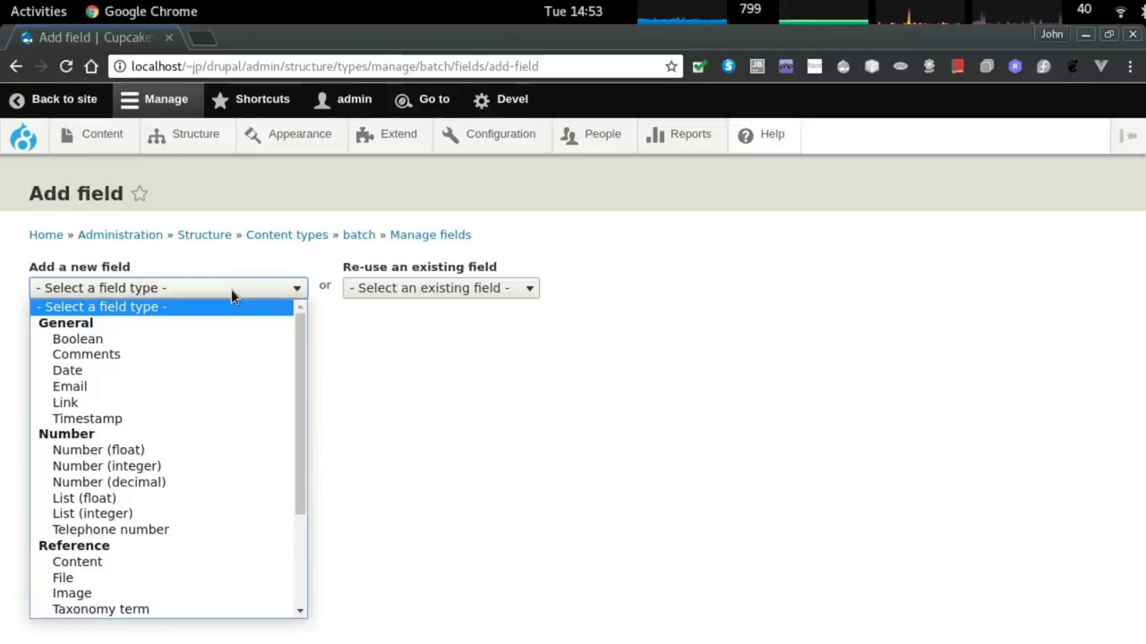
left_click(226, 371)
left_click(143, 346)
type("date ba")
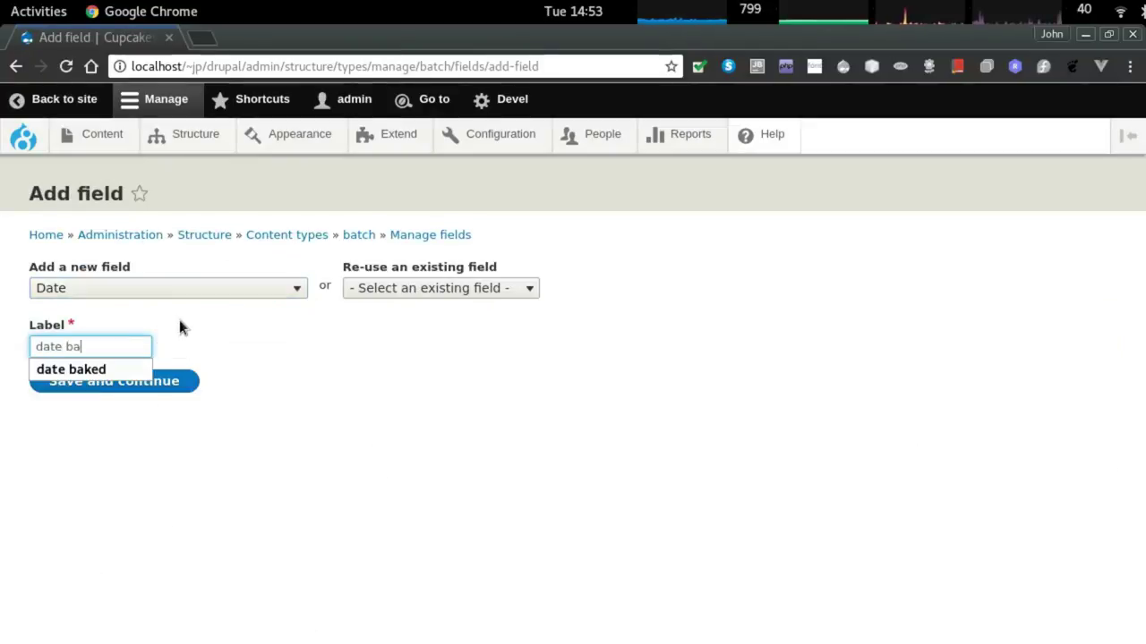
type("ked")
left_click(195, 409)
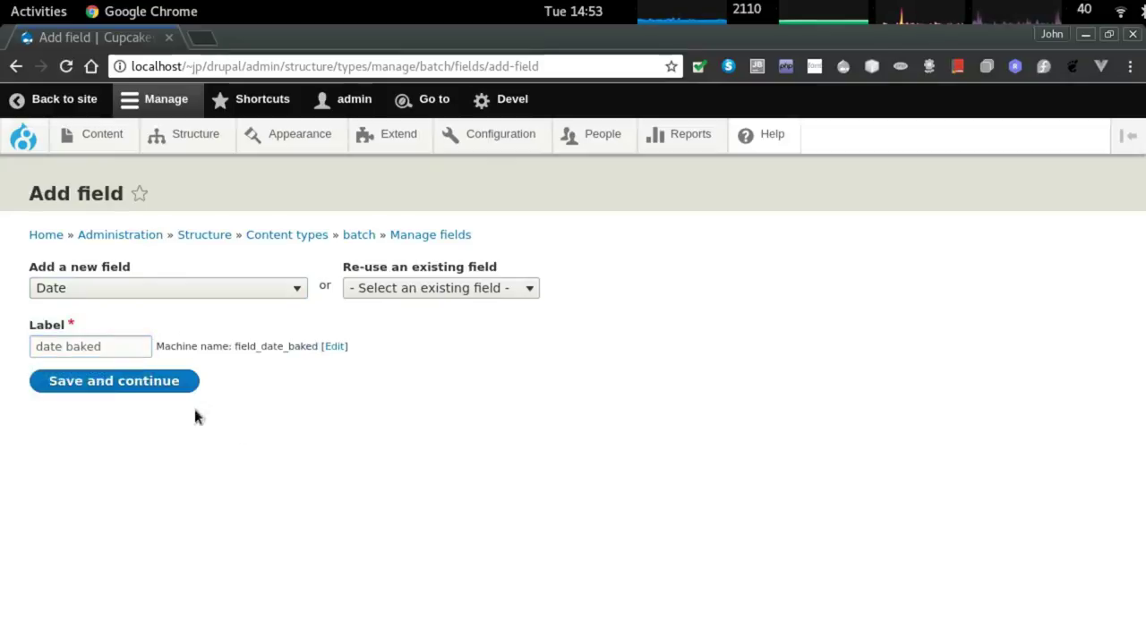
left_click(170, 382)
left_click(111, 385)
left_click(113, 417)
left_click(187, 489)
- Give date baked help text about leaving the oven, make it required, default to current date
scroll(135, 430, "down", 2)
left_click(100, 306)
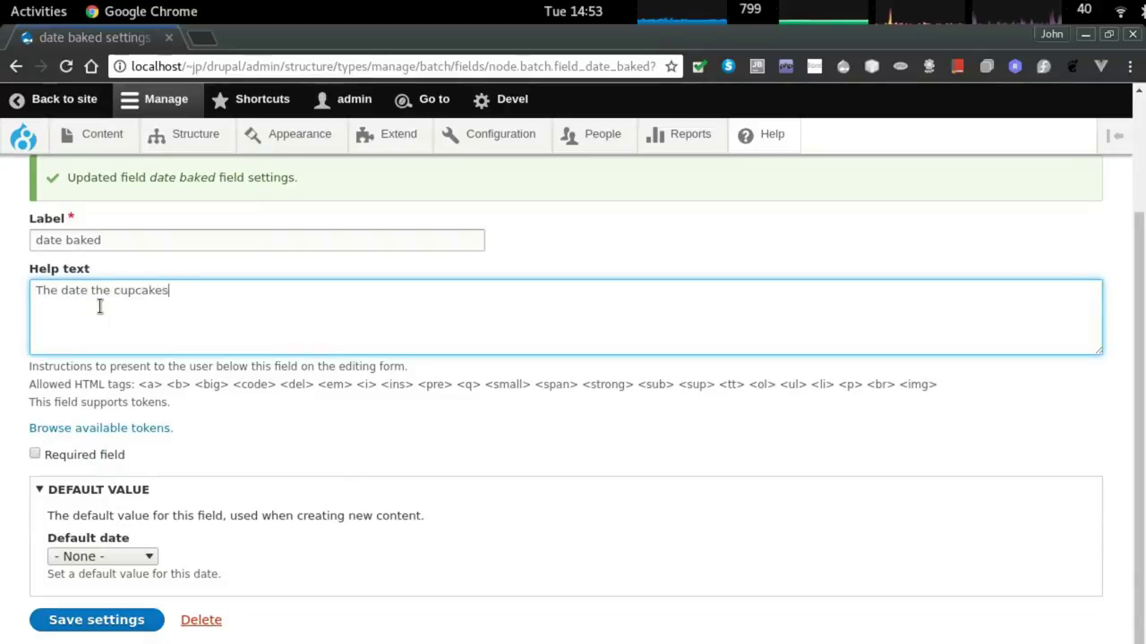
type("The date the cupcakes came out of the oven")
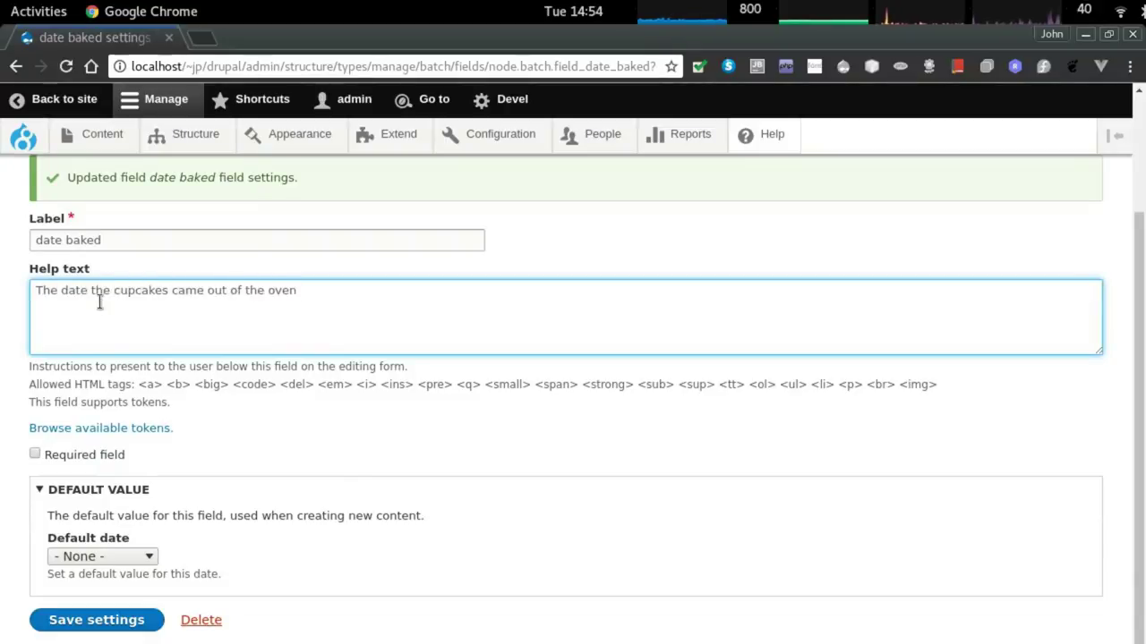
left_click(87, 458)
left_click(123, 559)
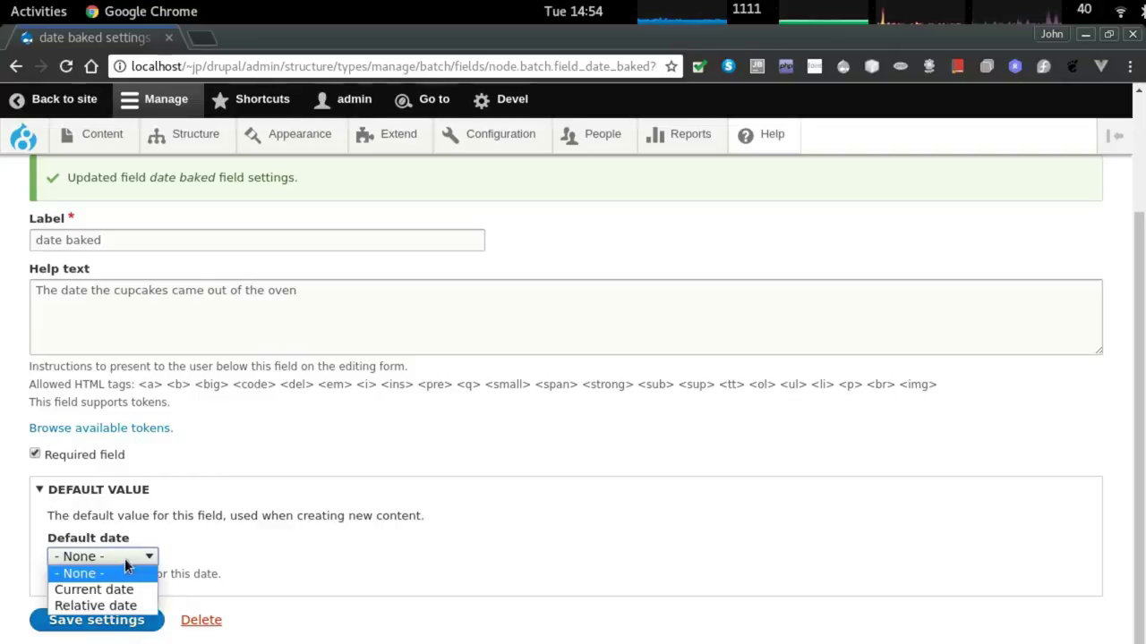
left_click(144, 593)
left_click(128, 620)
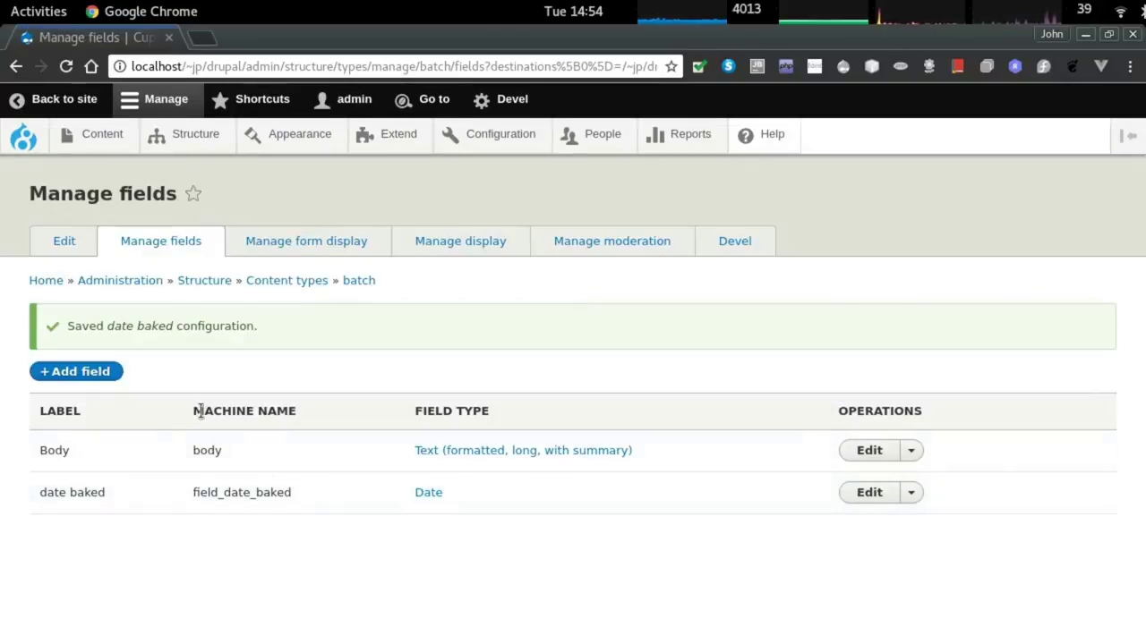
- Review batch's form and display settings, keeping Date and time for date baked and Body's label hidden
left_click(319, 243)
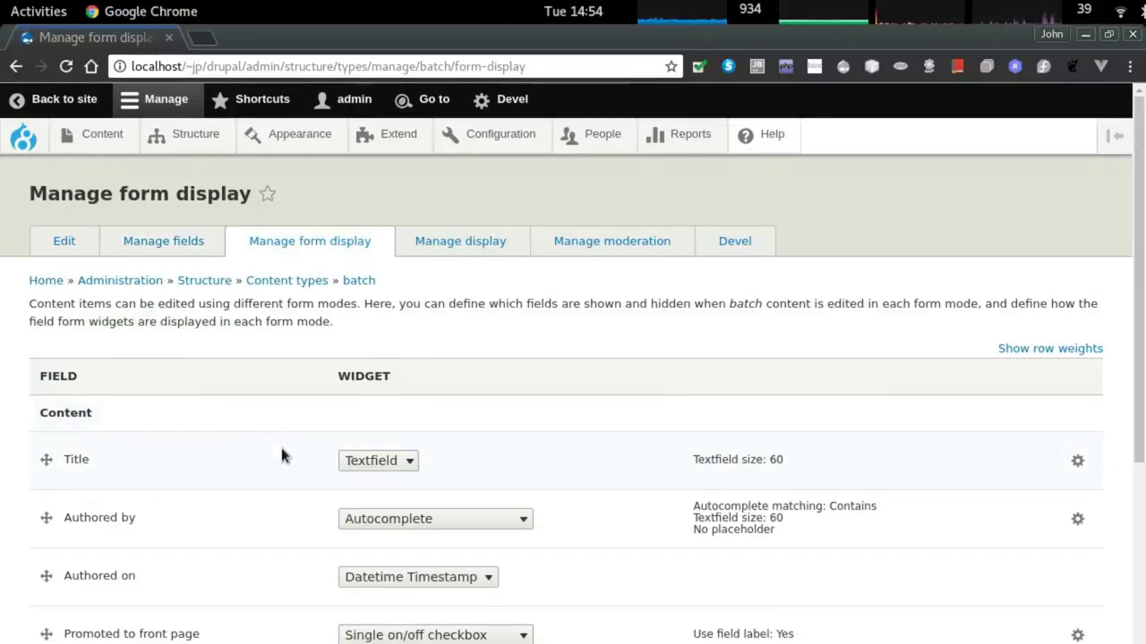
scroll(211, 537, "down", 5)
left_click(408, 537)
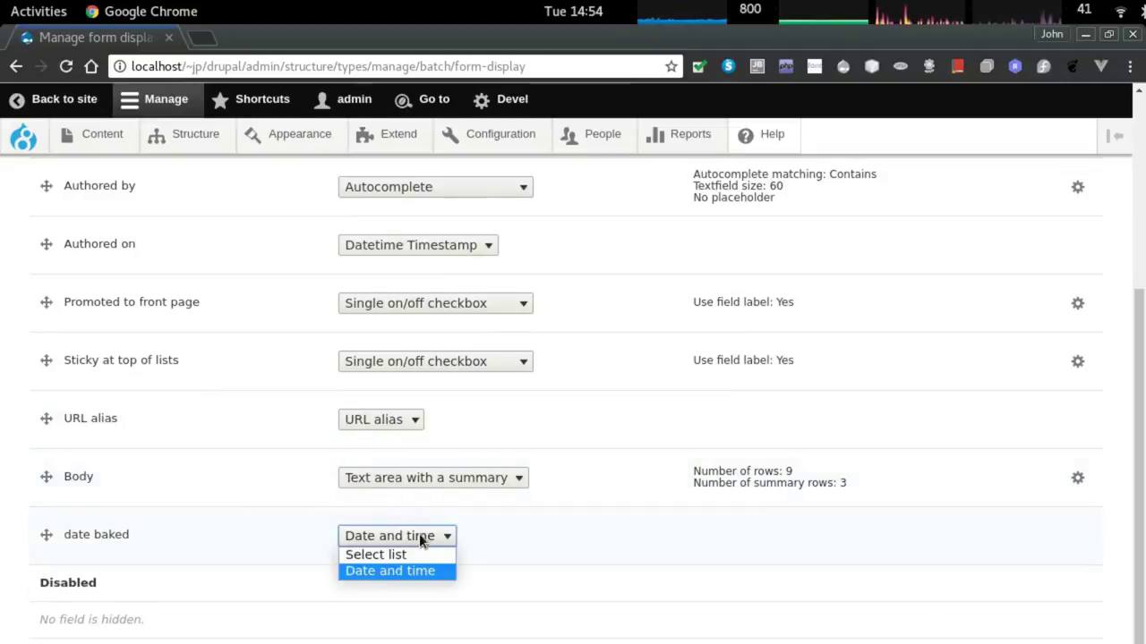
left_click(216, 562)
scroll(215, 562, "up", 5)
left_click(475, 243)
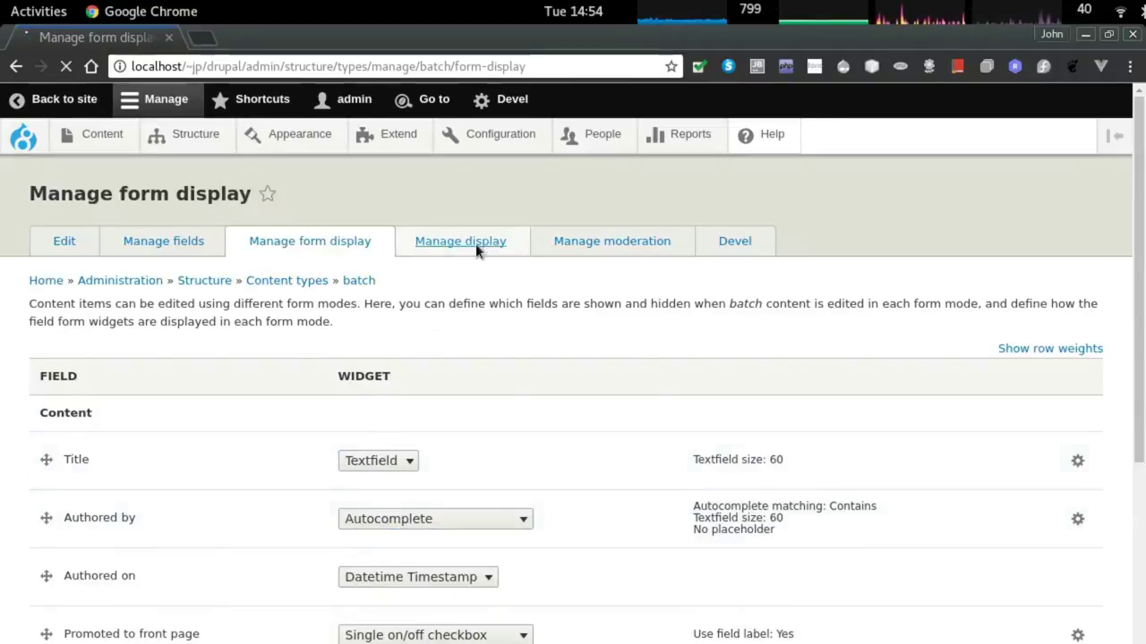
scroll(426, 455, "down", 3)
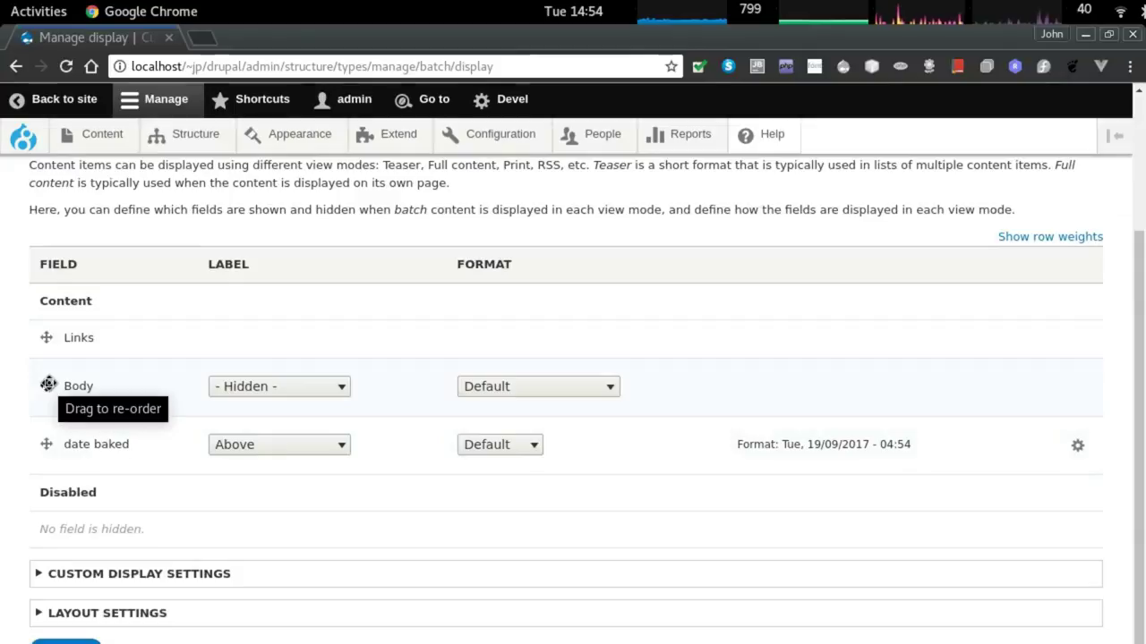
left_click(251, 387)
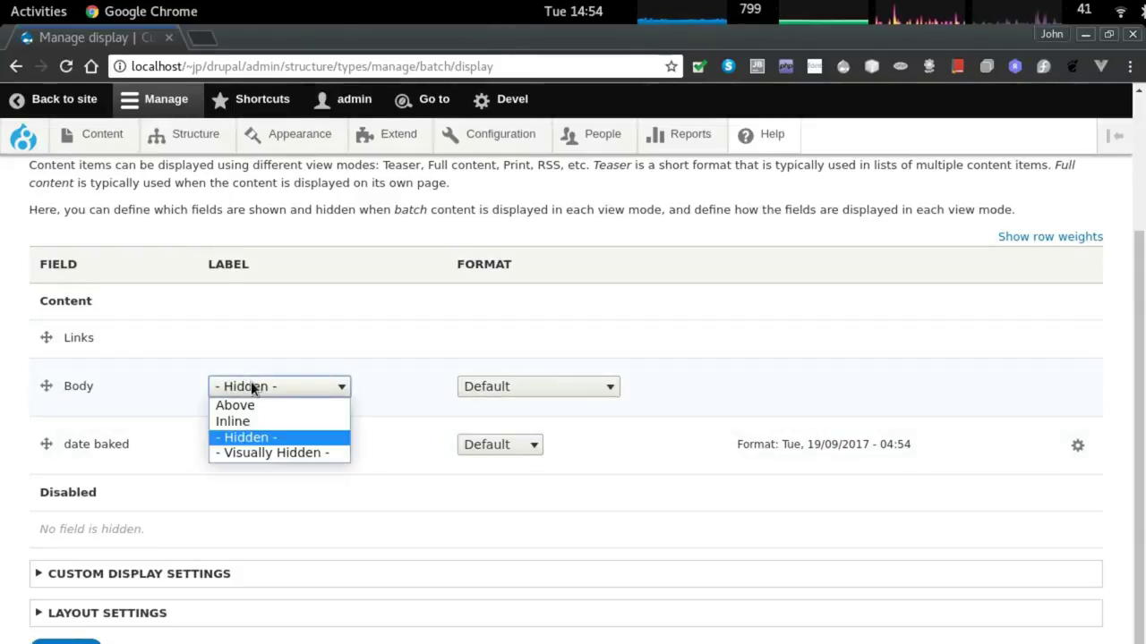
left_click(252, 387)
scroll(435, 388, "up", 3)
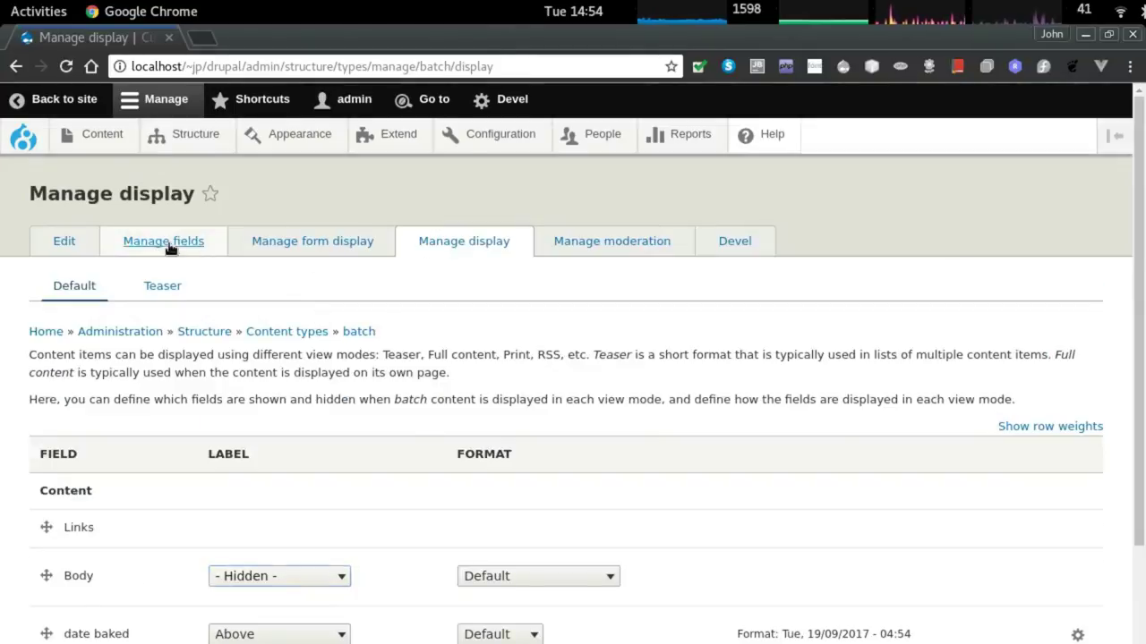
- On Manage form display, move Body below date baked and save
left_click(167, 241)
left_click(913, 397)
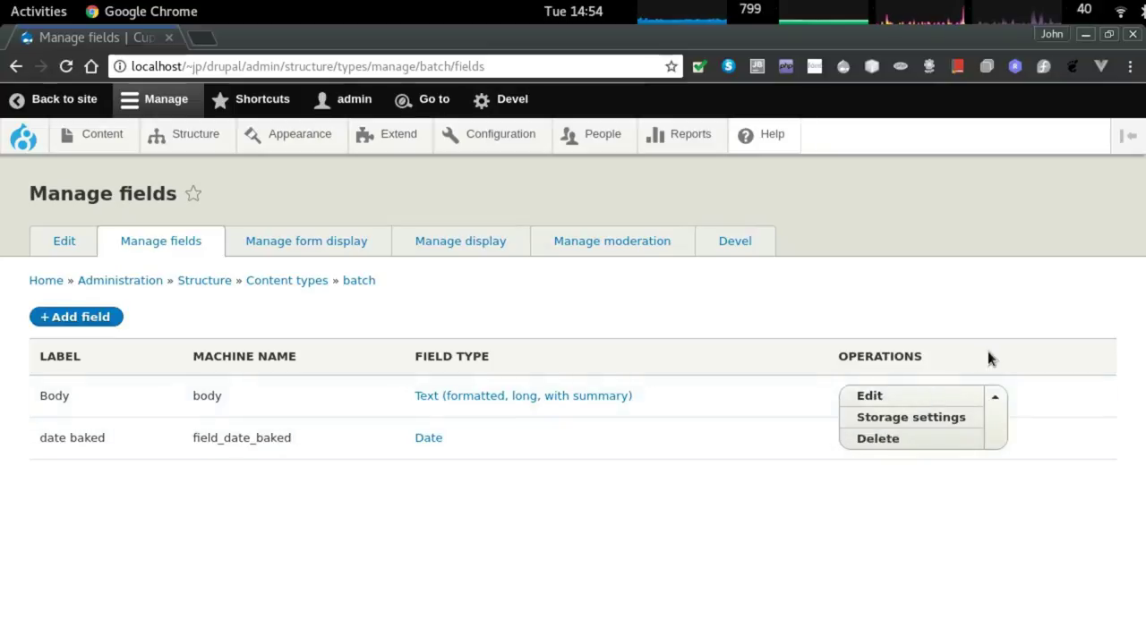
left_click(227, 238)
scroll(161, 421, "down", 3)
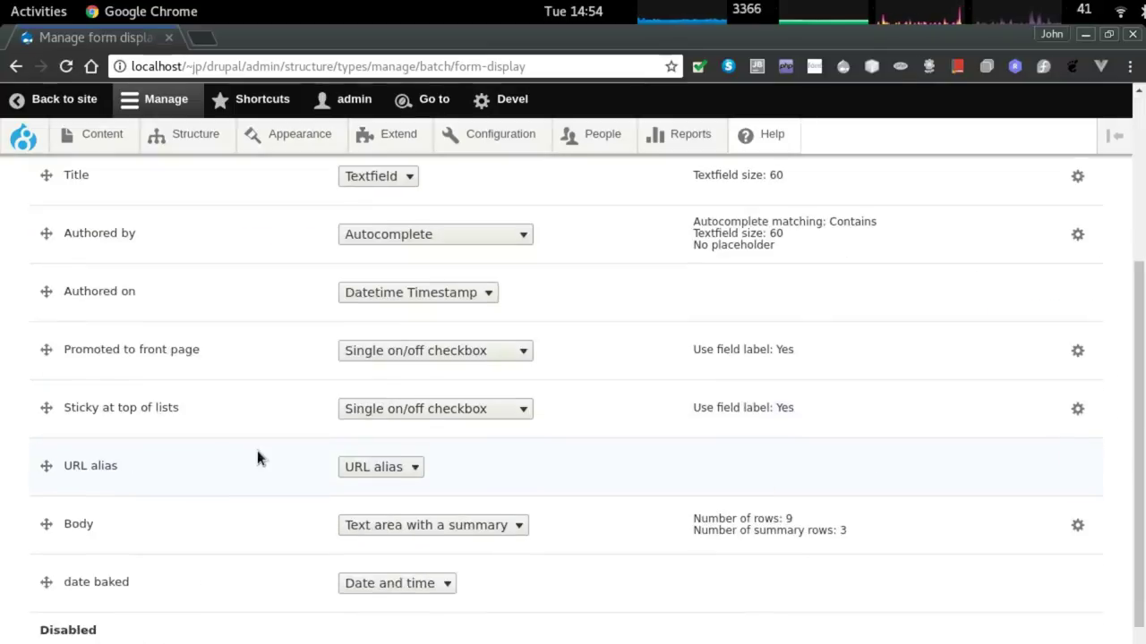
scroll(256, 450, "up", 1)
scroll(68, 342, "down", 5)
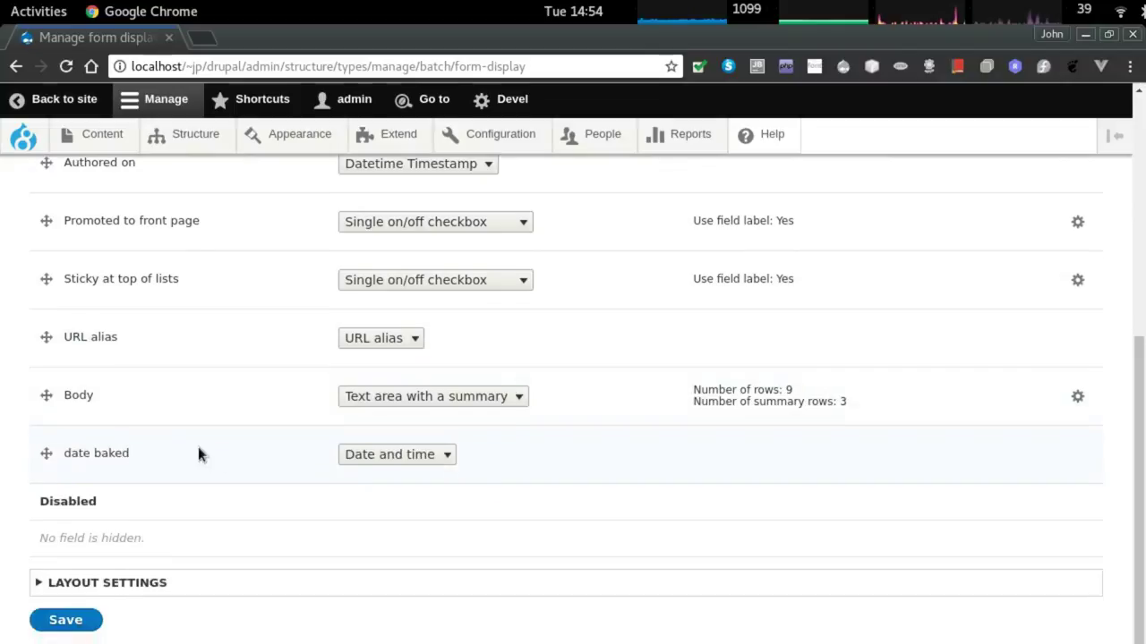
left_click_drag(45, 396, 51, 447)
left_click(62, 618)
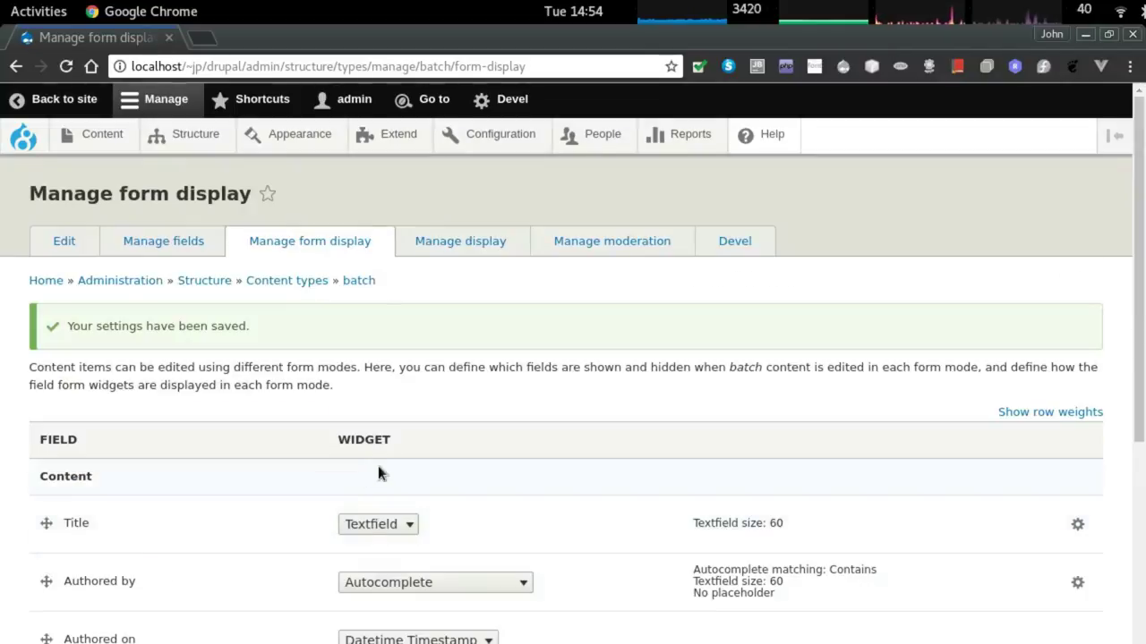
- Check batch's moderation workflow options, then go to the Workflows list
left_click(627, 243)
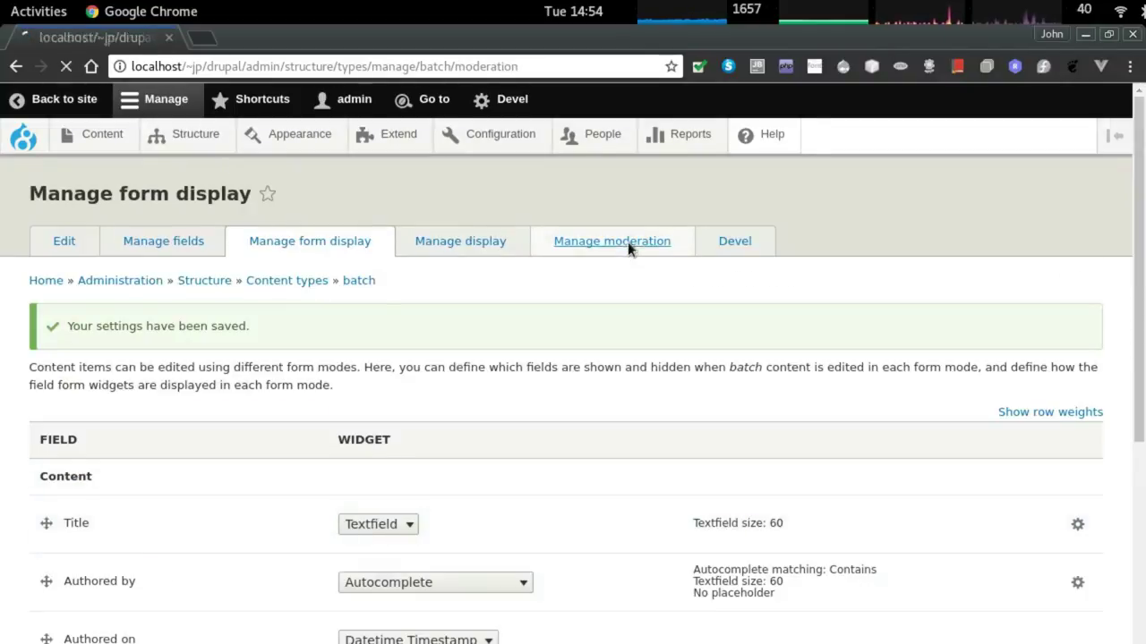
left_click(133, 333)
left_click(134, 333)
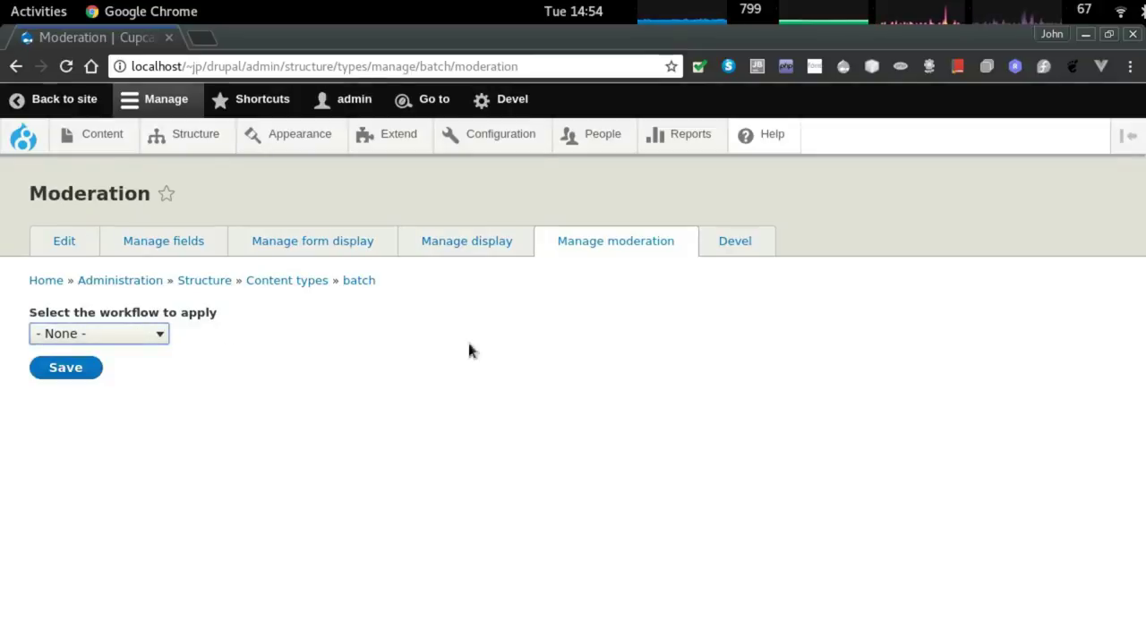
mouse_move(499, 135)
mouse_move(512, 502)
left_click(654, 492)
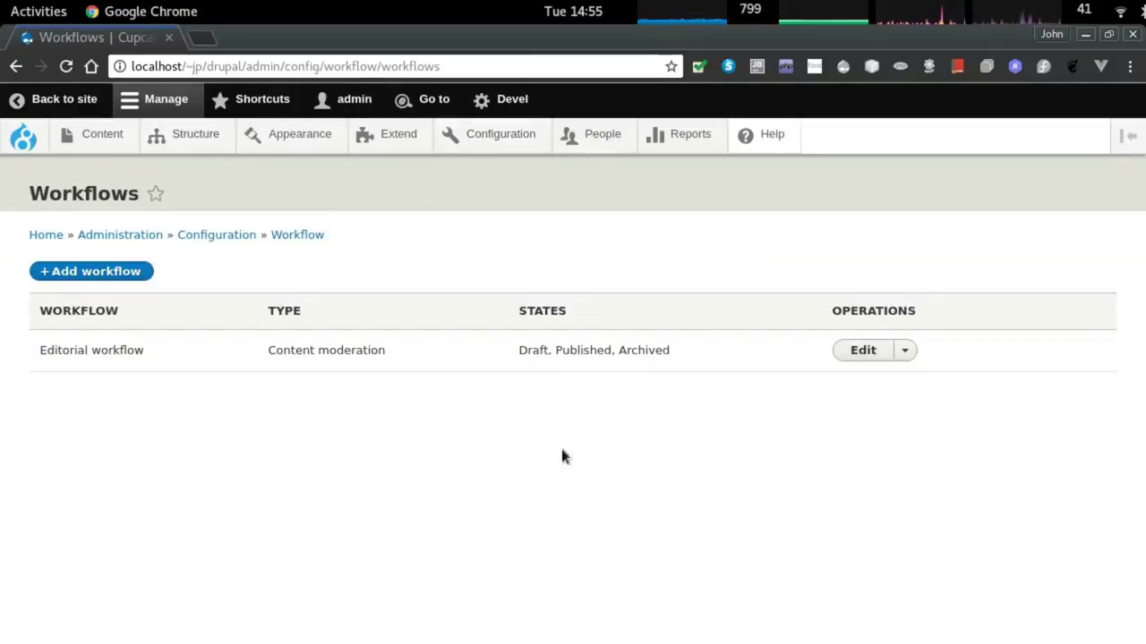
- Create a new Content moderation workflow labelled 'survey approval'
left_click(106, 271)
left_click(113, 286)
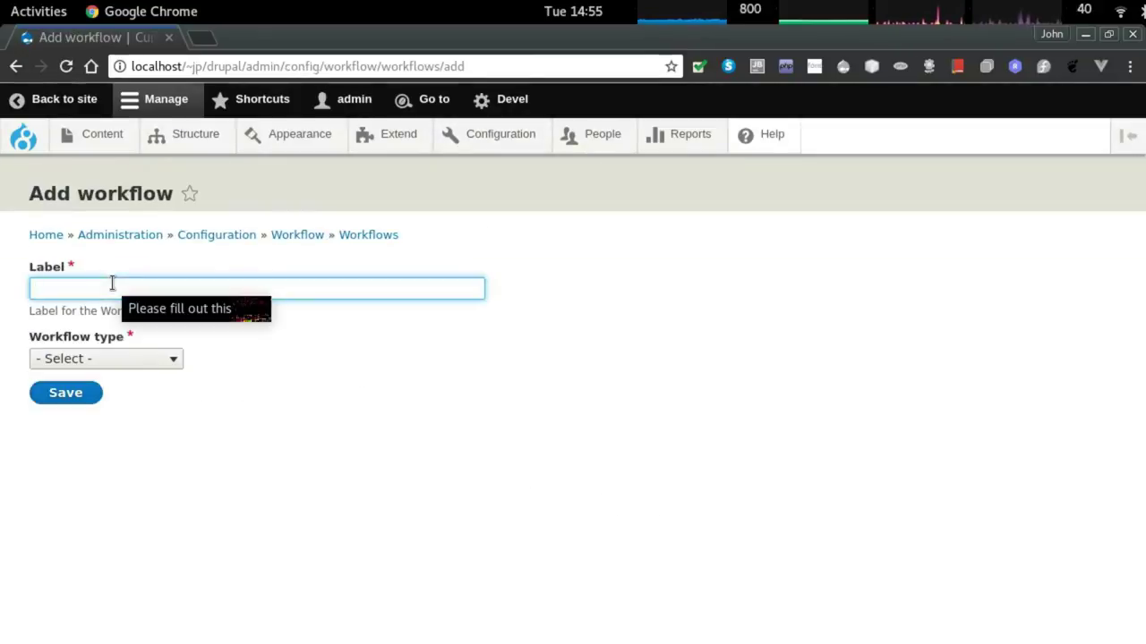
type("survey approval")
left_click(143, 359)
left_click(62, 376)
left_click(98, 397)
left_click(134, 360)
left_click(98, 394)
left_click(95, 397)
- Add a 'pending' state, order it before Published, and save the workflow
scroll(402, 429, "down", 4)
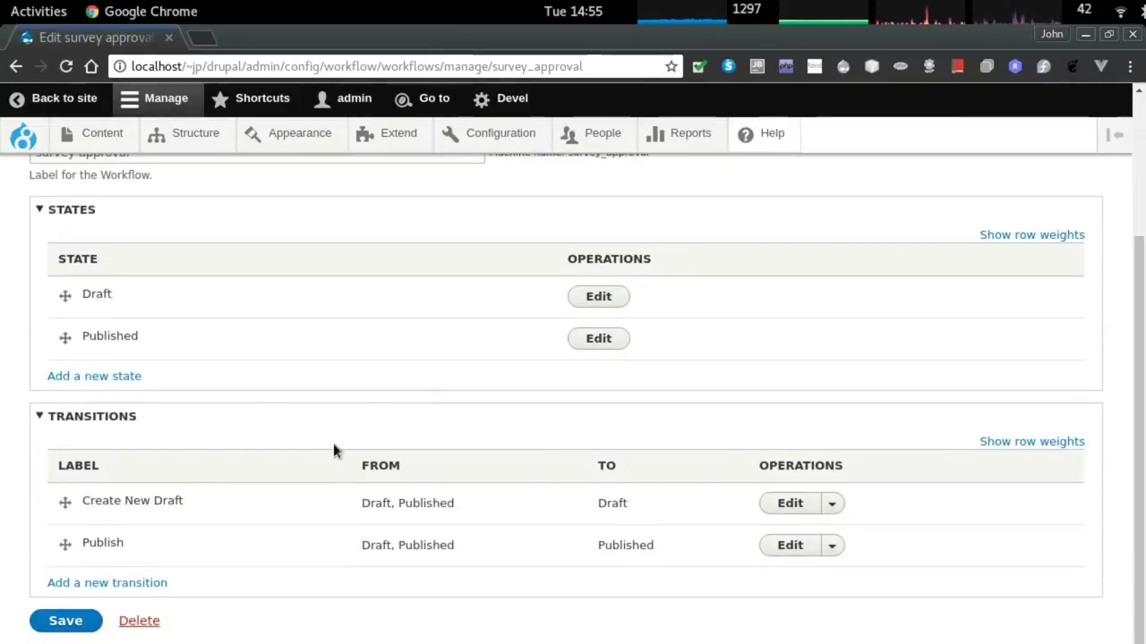
scroll(118, 269, "up", 1)
left_click(71, 424)
left_click(95, 287)
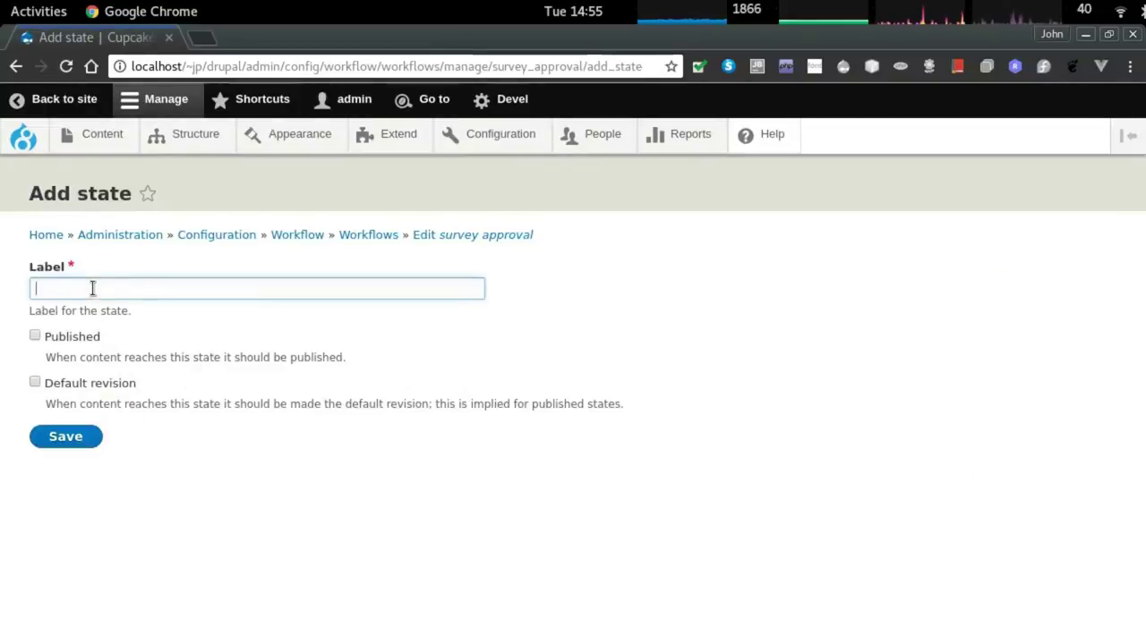
type("pending")
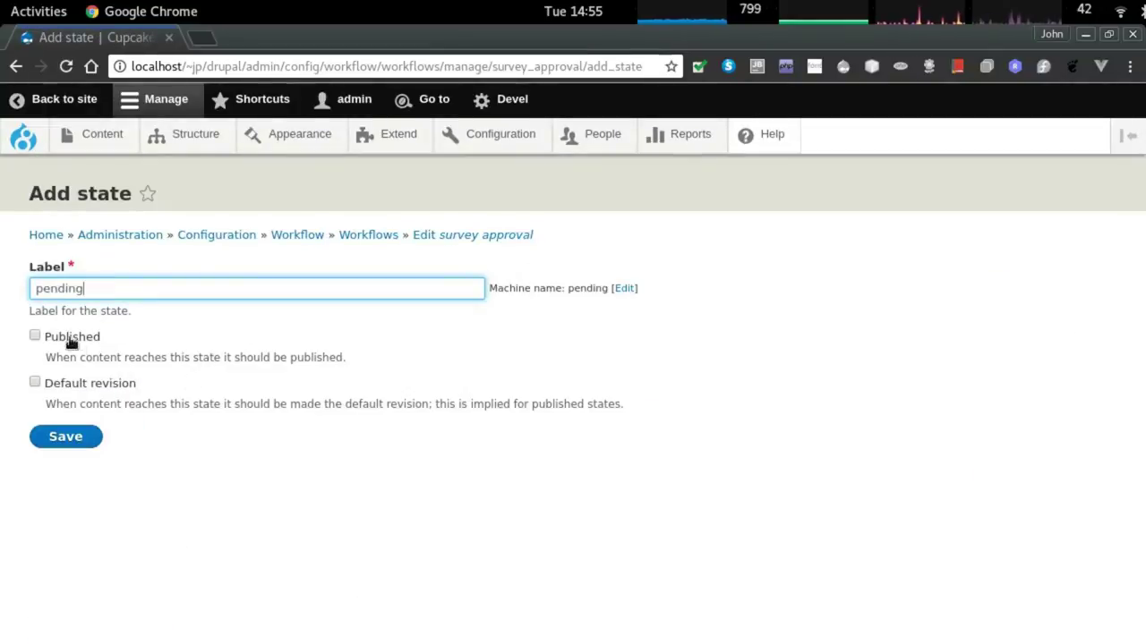
left_click(64, 437)
left_click_drag(64, 476, 64, 431)
scroll(344, 510, "down", 1)
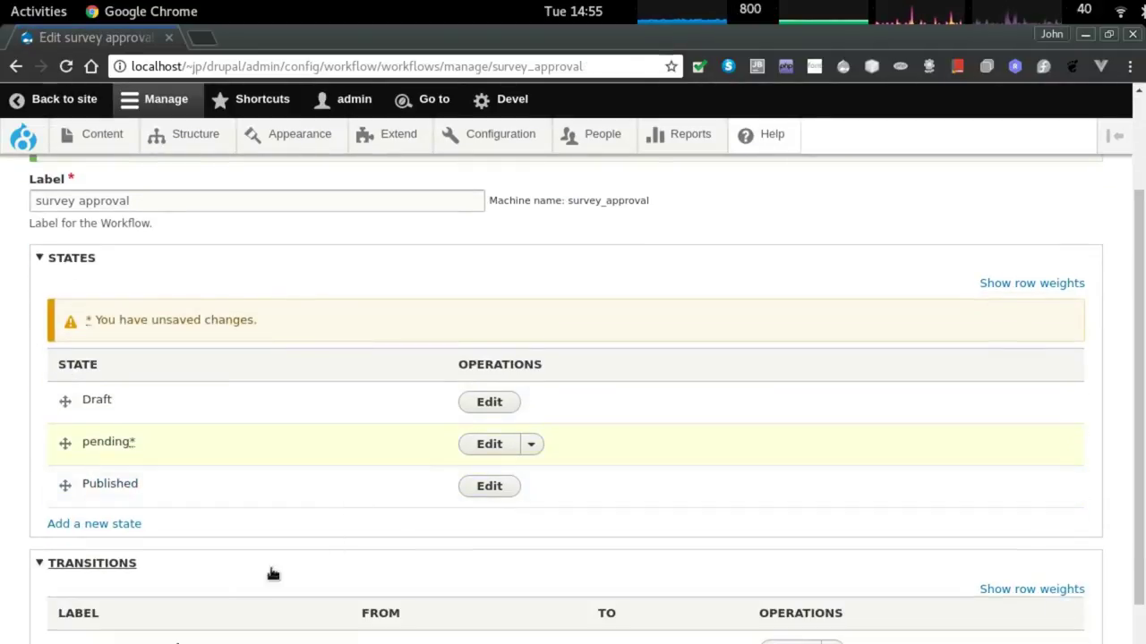
scroll(259, 573, "down", 2)
left_click(89, 618)
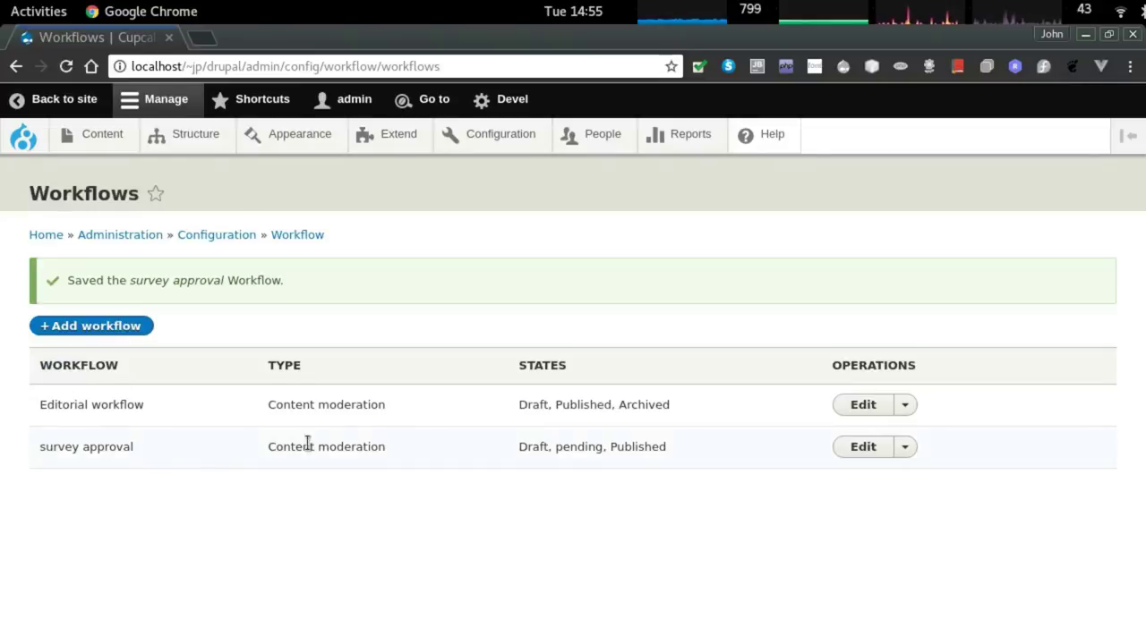
- Make the Create New Draft transition start from pending instead of Published
left_click(862, 448)
scroll(256, 463, "down", 3)
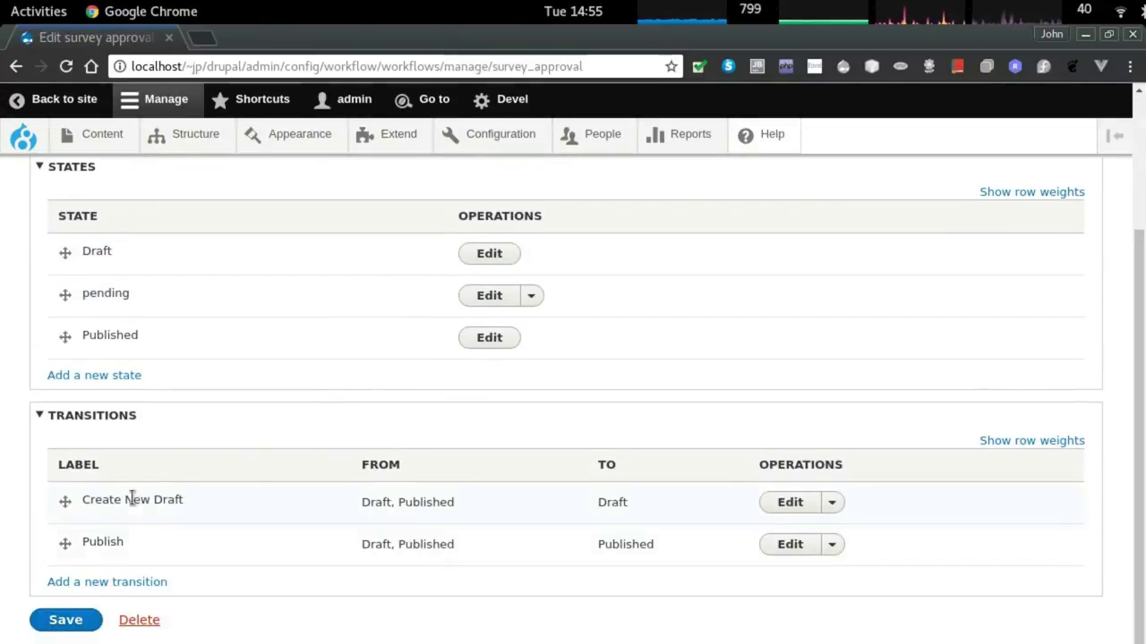
left_click(806, 507)
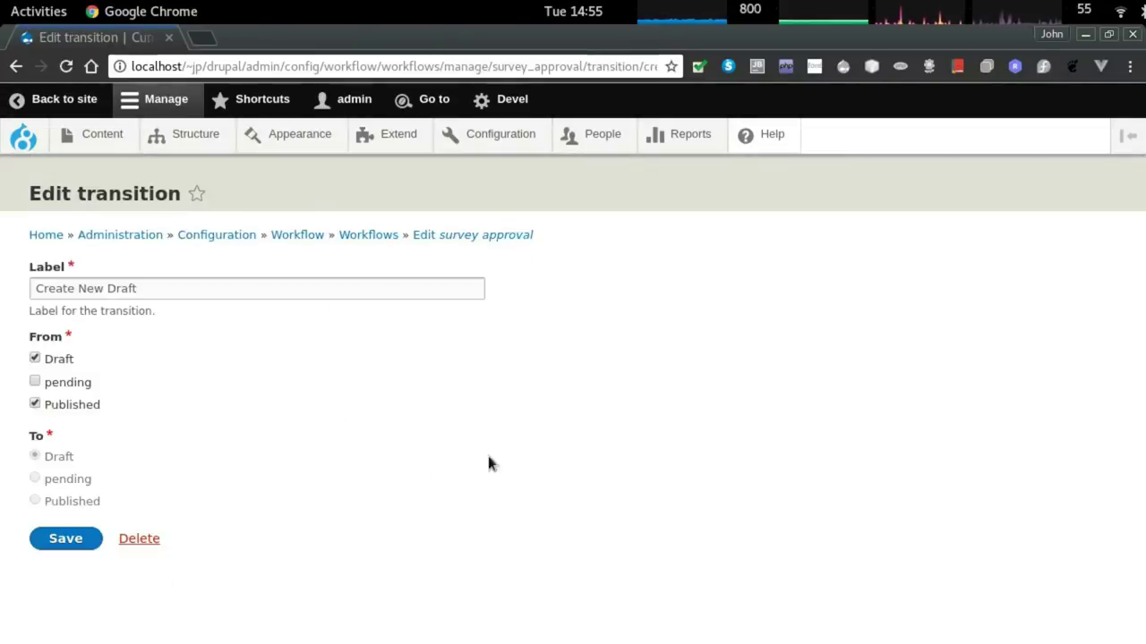
left_click(56, 383)
left_click(61, 404)
left_click(72, 540)
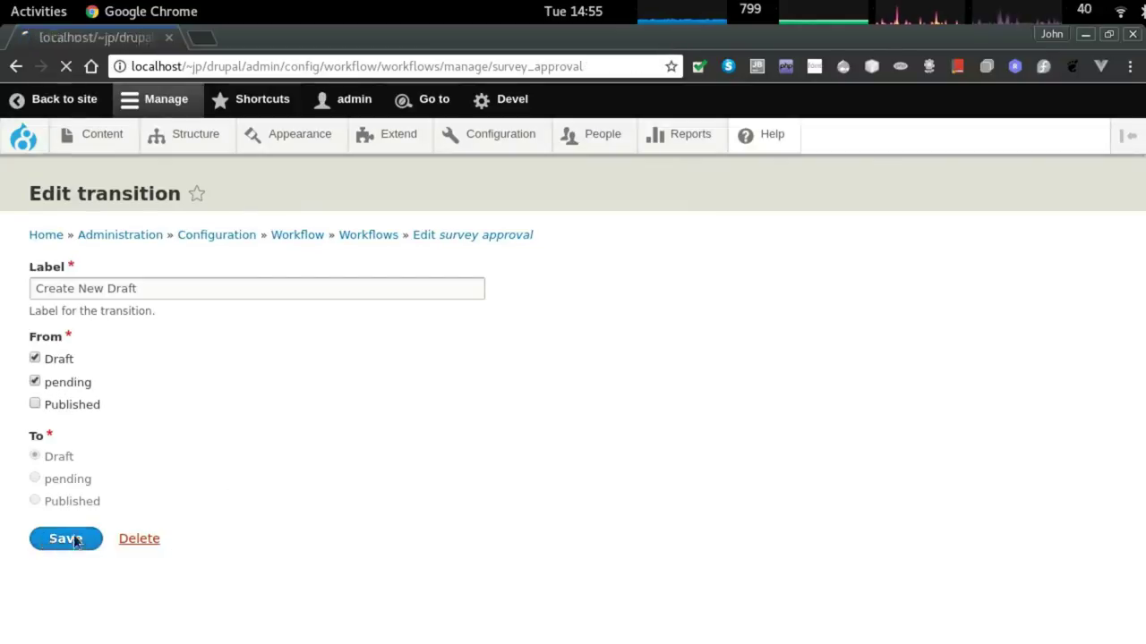
- Let Publish run from pending rather than Draft, then save the survey approval workflow
scroll(268, 537, "down", 3)
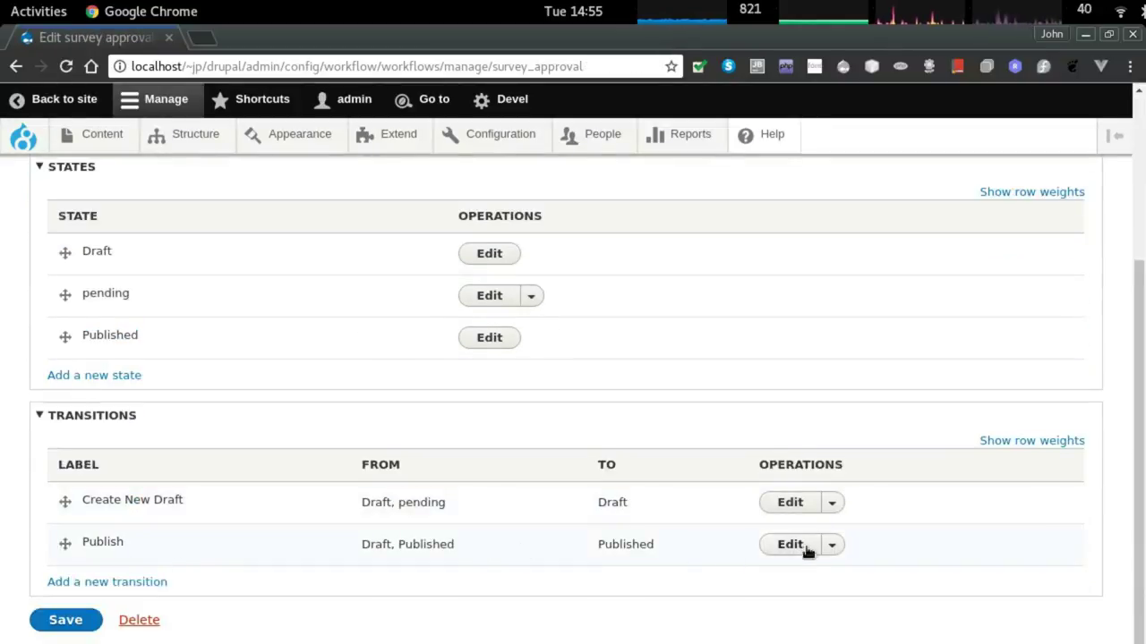
left_click(806, 549)
left_click(59, 385)
left_click(62, 363)
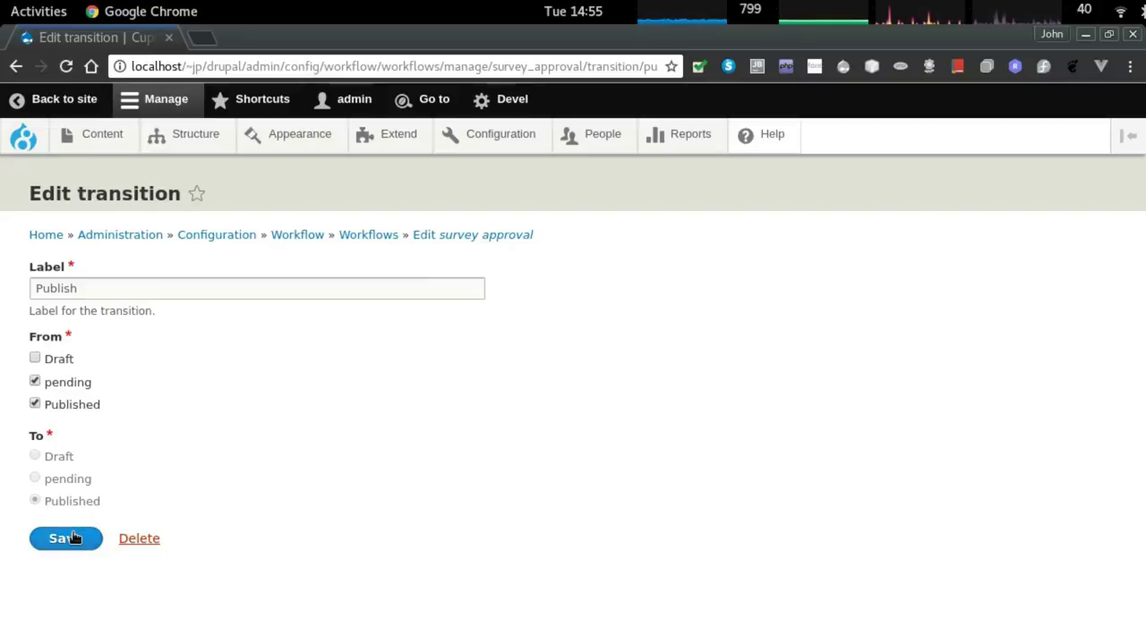
left_click(75, 538)
scroll(449, 497, "down", 5)
left_click(67, 620)
left_click(195, 134)
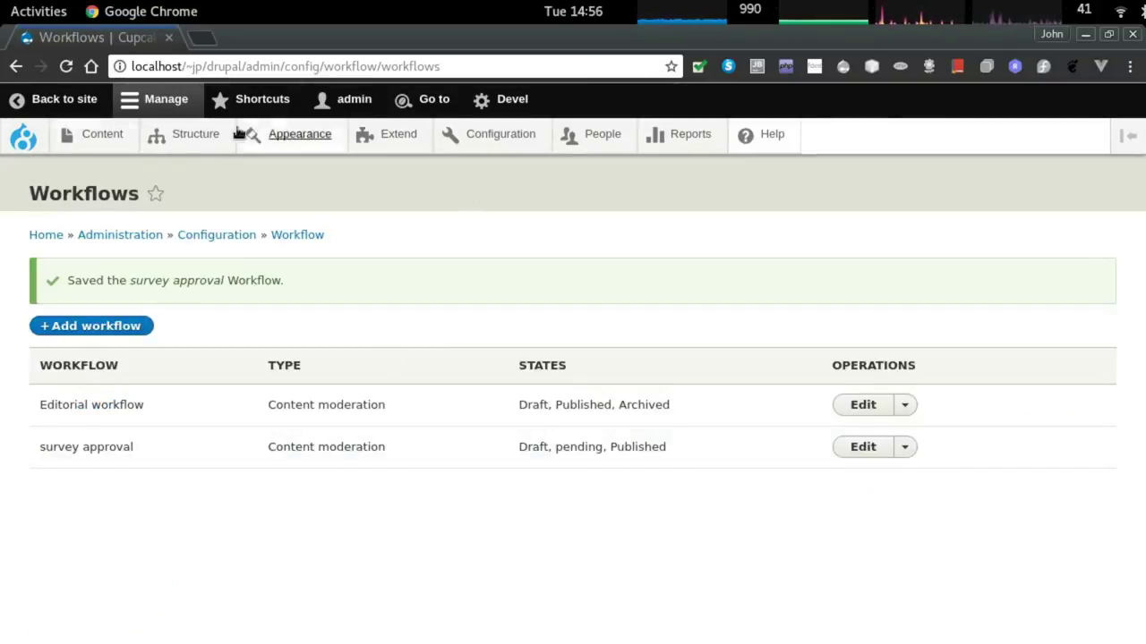
left_click(100, 135)
- Assign the survey approval workflow in the batch content type's moderation settings
left_click(198, 134)
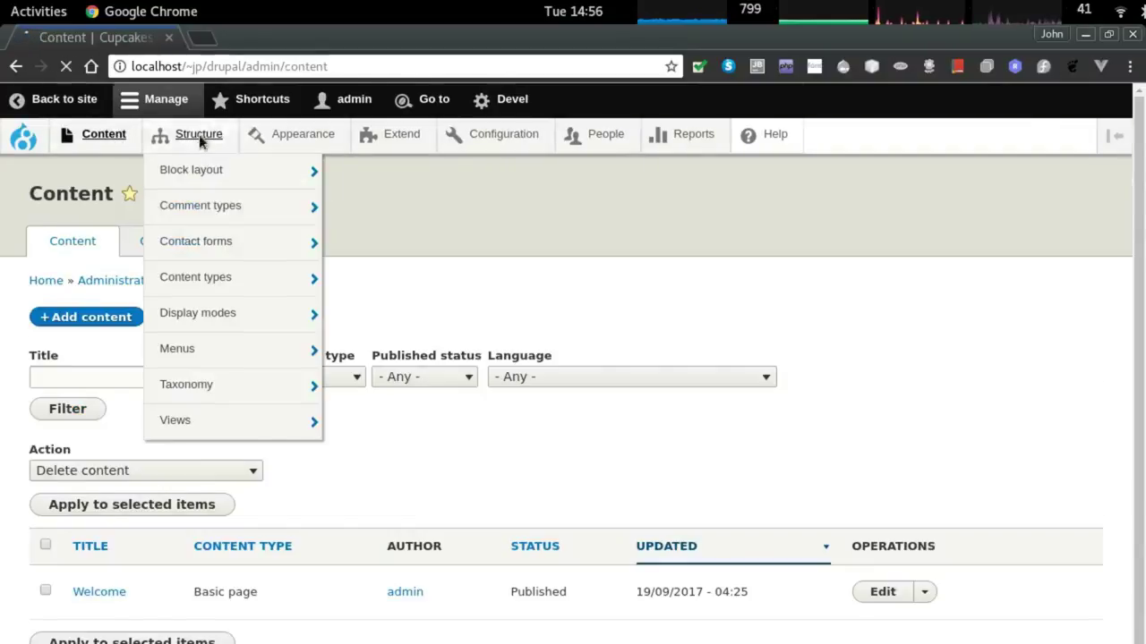
scroll(182, 427, "down", 3)
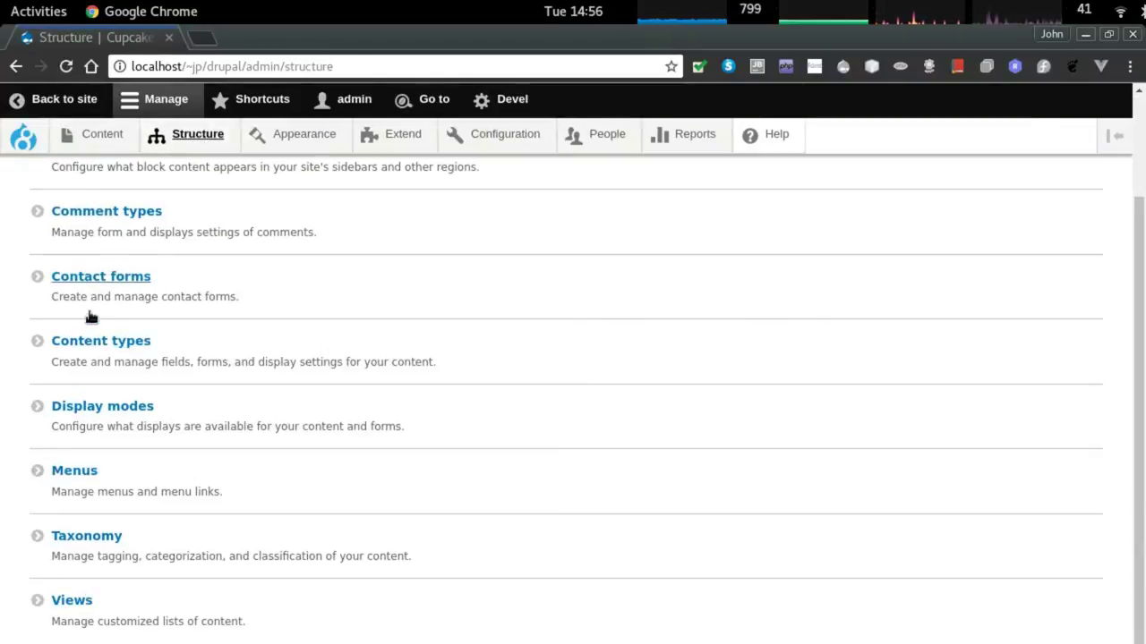
left_click(110, 338)
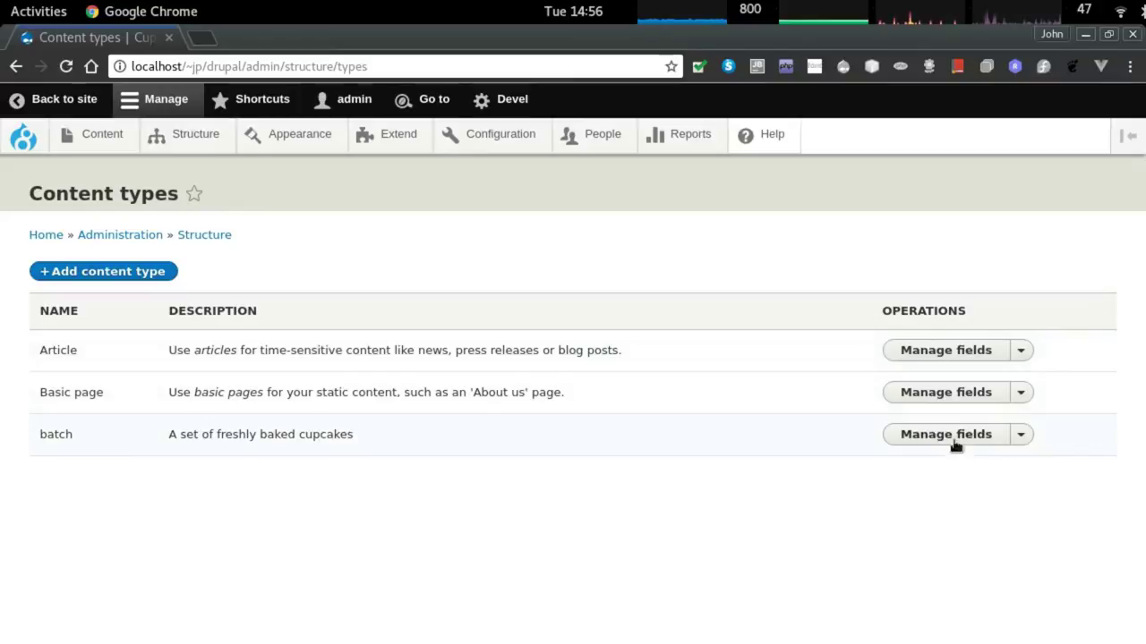
left_click(952, 438)
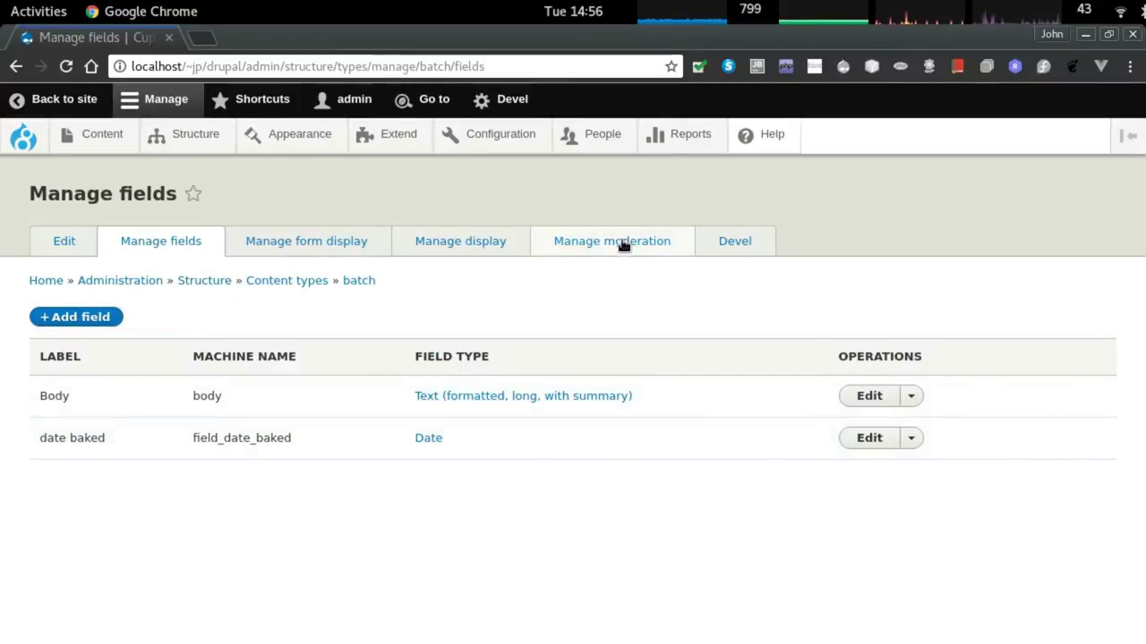
left_click(624, 245)
left_click(152, 333)
left_click(143, 386)
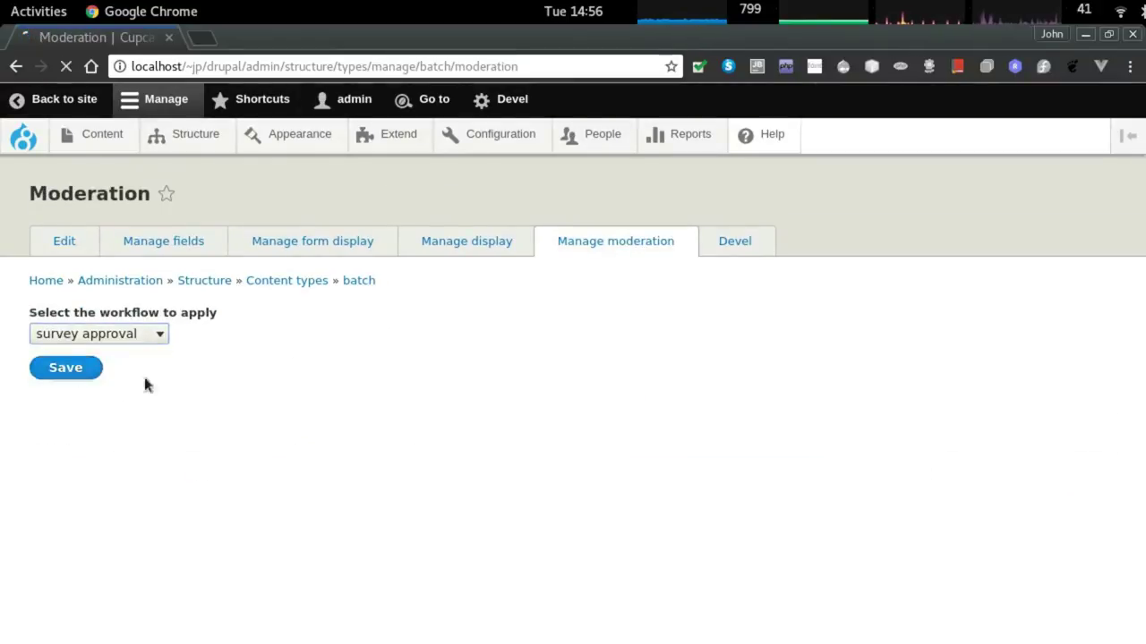
- Browse the batch content type's entity definition, display settings and add-field page
left_click(723, 255)
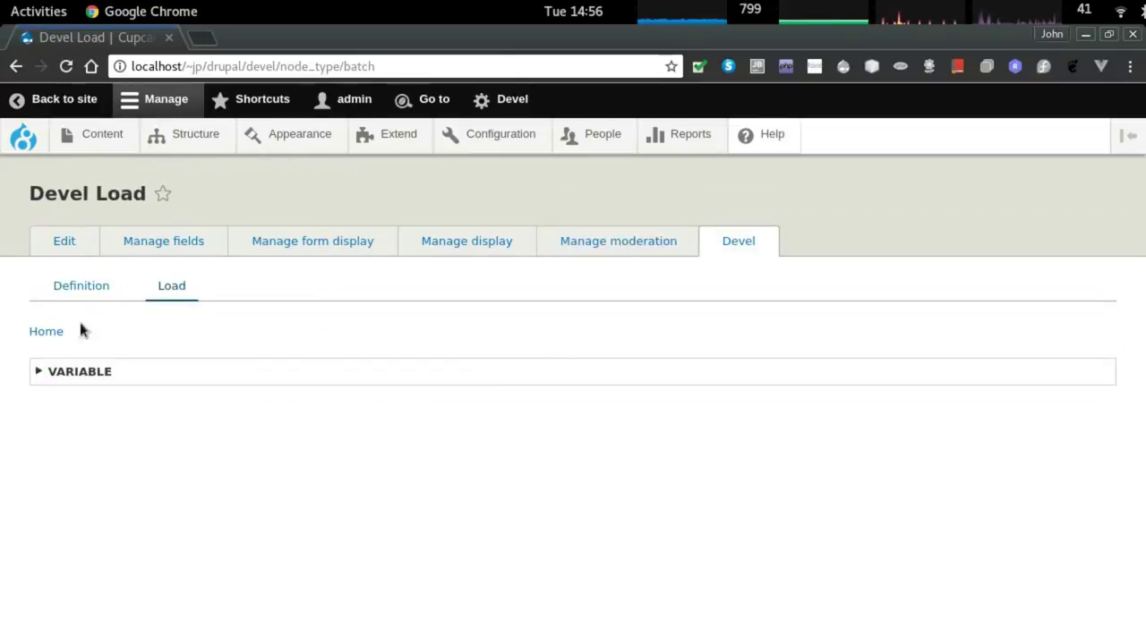
left_click(80, 285)
left_click(468, 246)
left_click(154, 242)
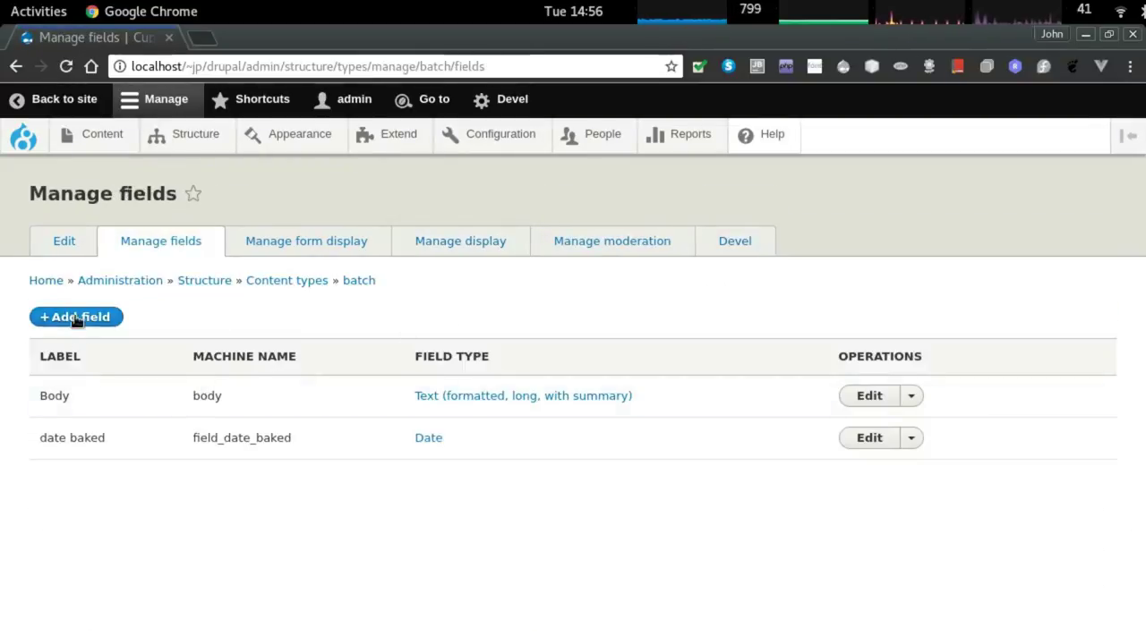
left_click(77, 314)
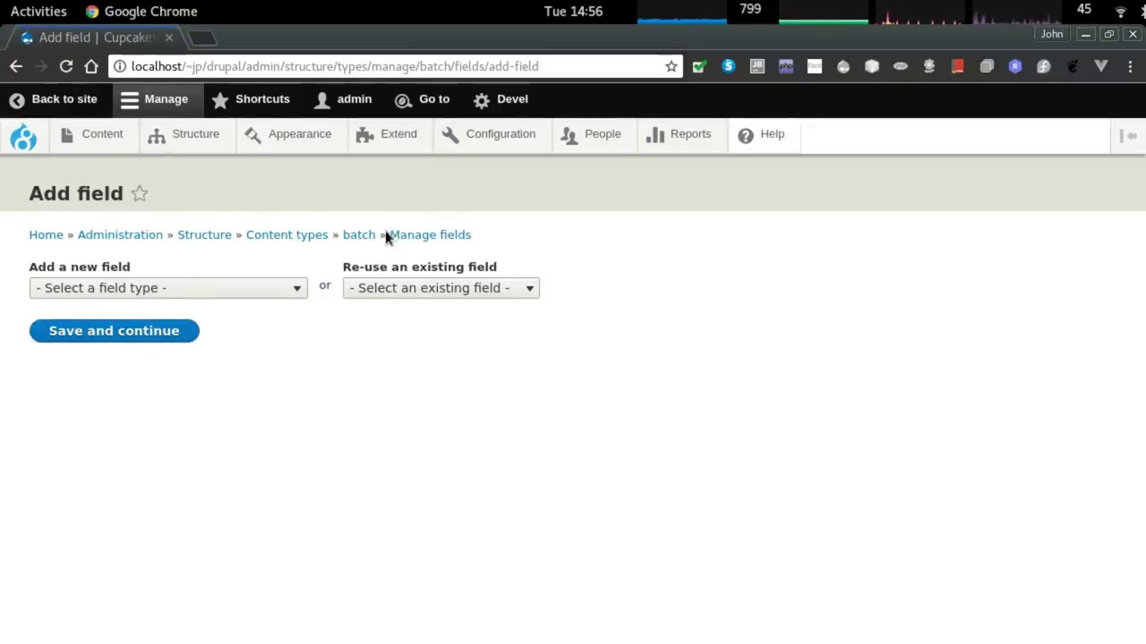
left_click(292, 234)
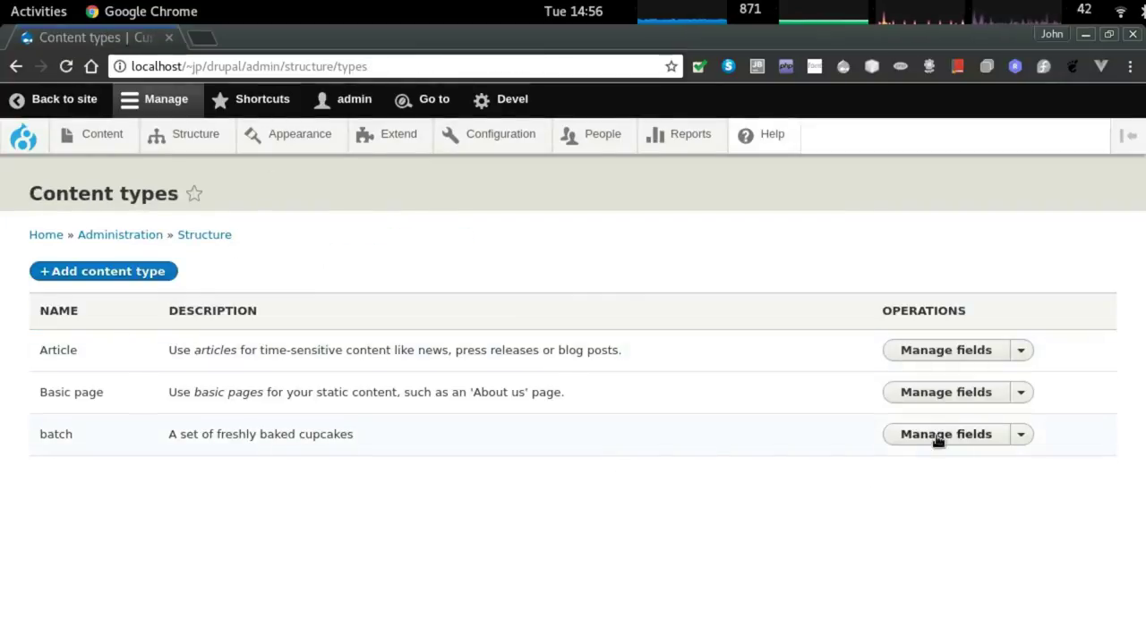
left_click(938, 439)
- Set the batch title label to 'Cupcake Title', add bake-day survey approval guidelines, and save
left_click(59, 238)
scroll(317, 355, "down", 1)
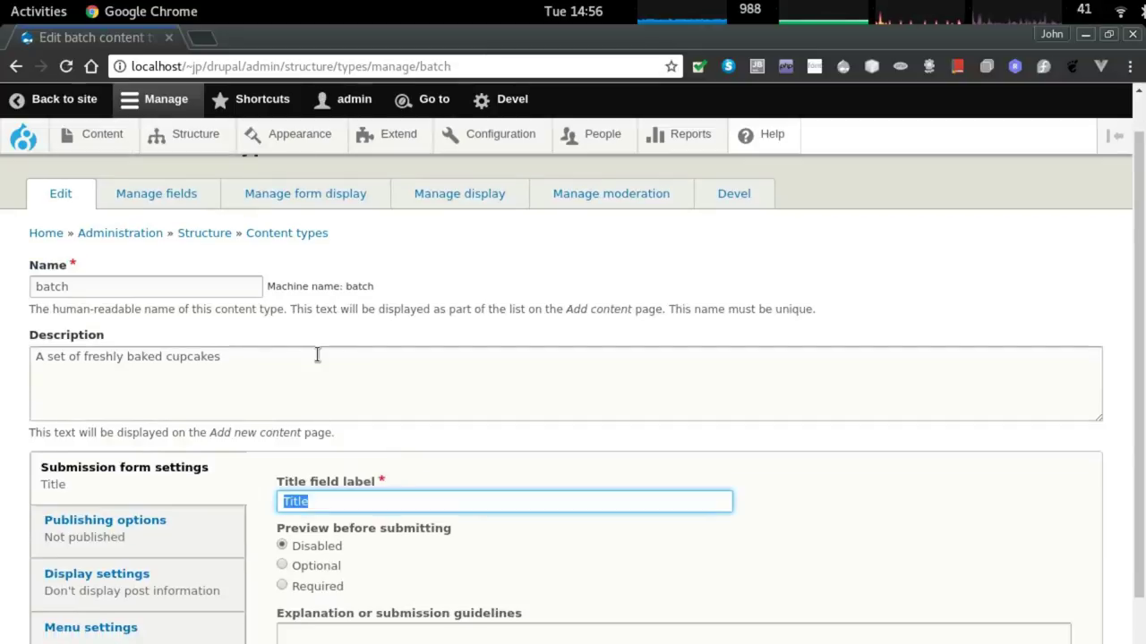
type("Cupcake Title")
scroll(317, 355, "down", 3)
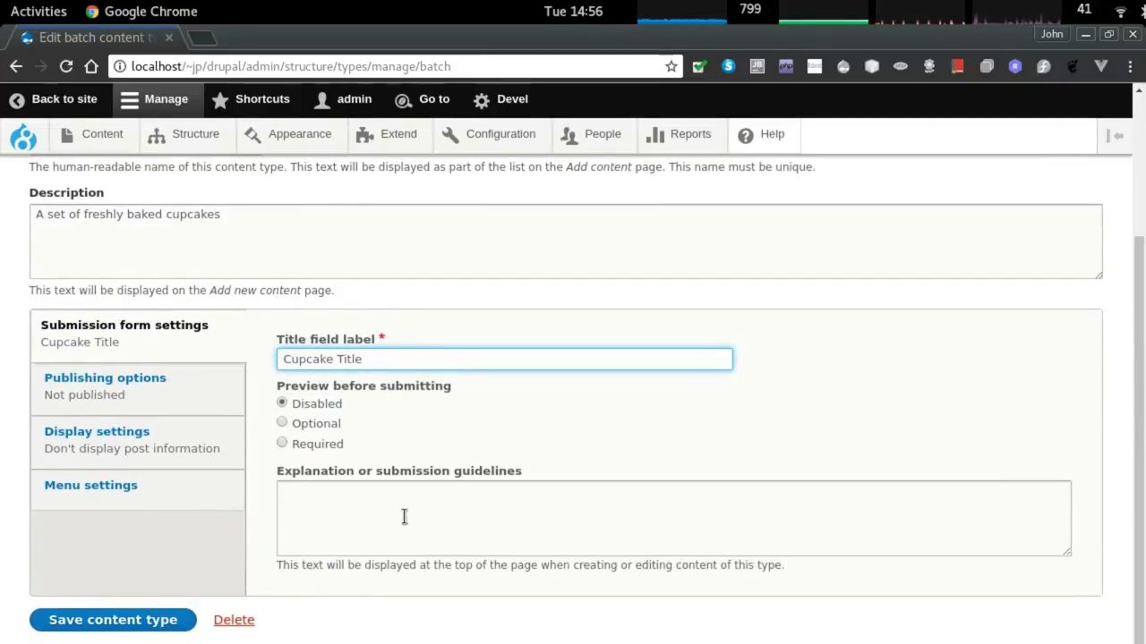
left_click(350, 517)
type("C")
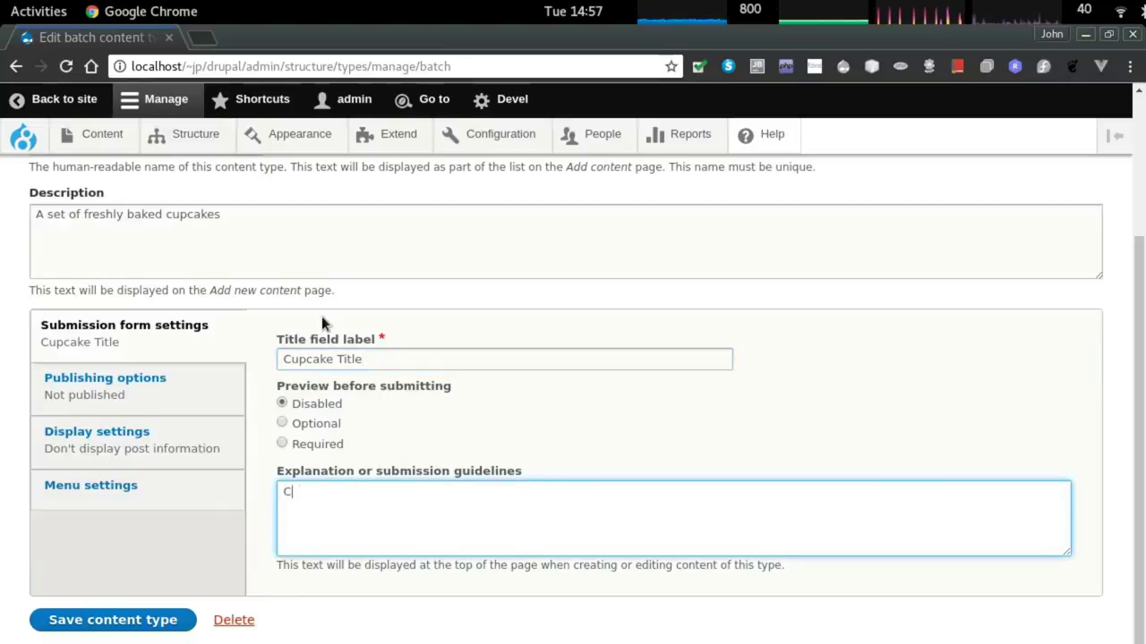
type("upcakes must be")
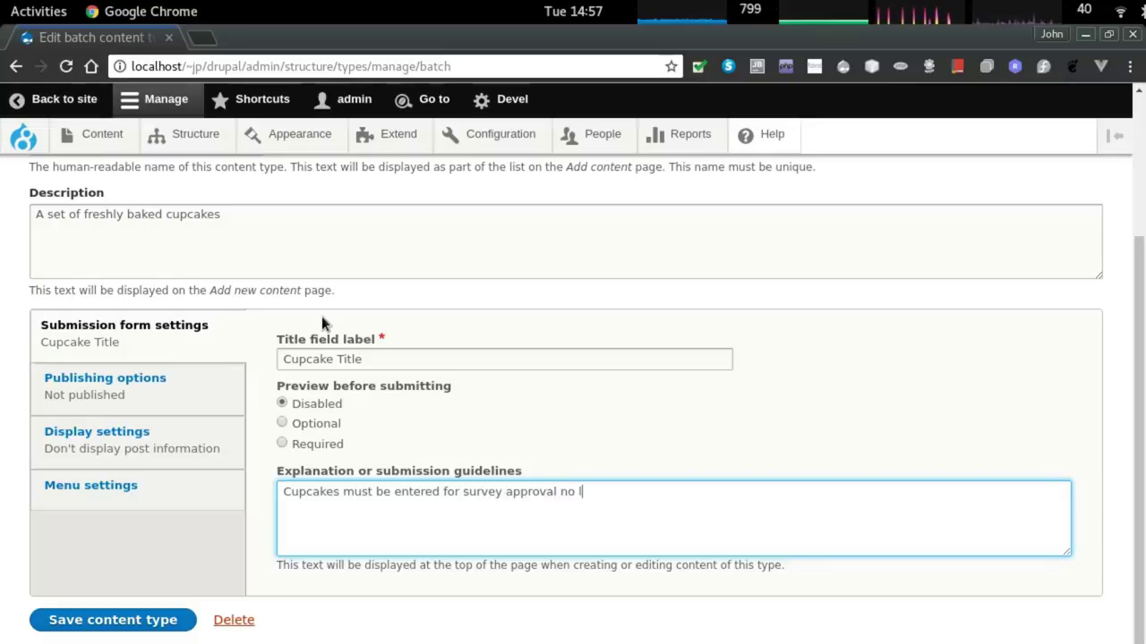
type("entered for survey approval no later than the day the batch was baked.")
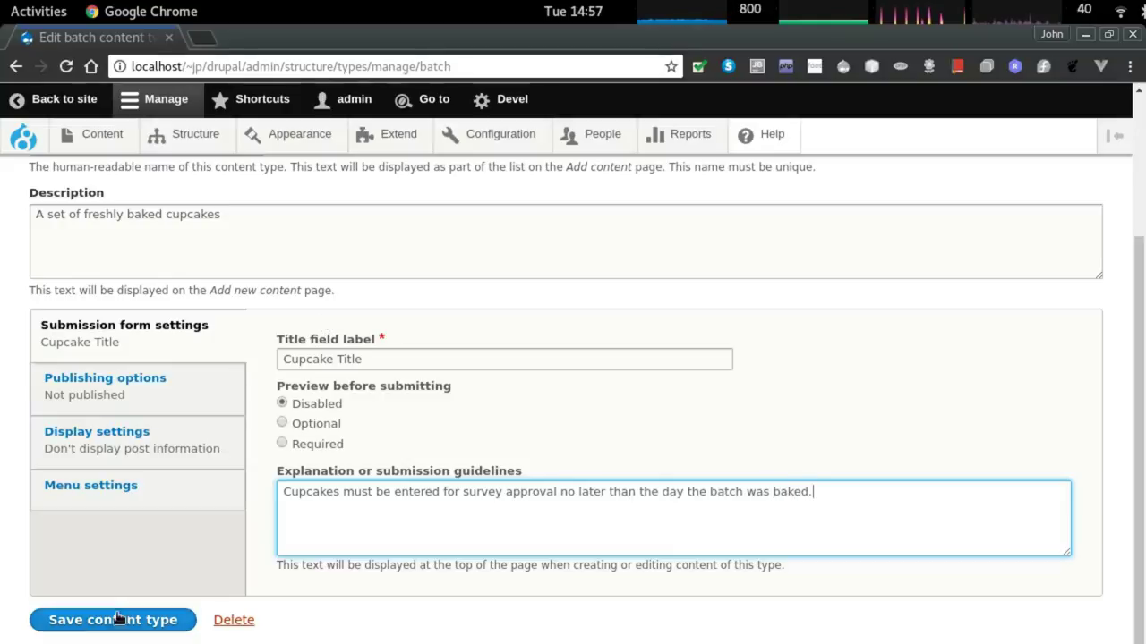
left_click(120, 619)
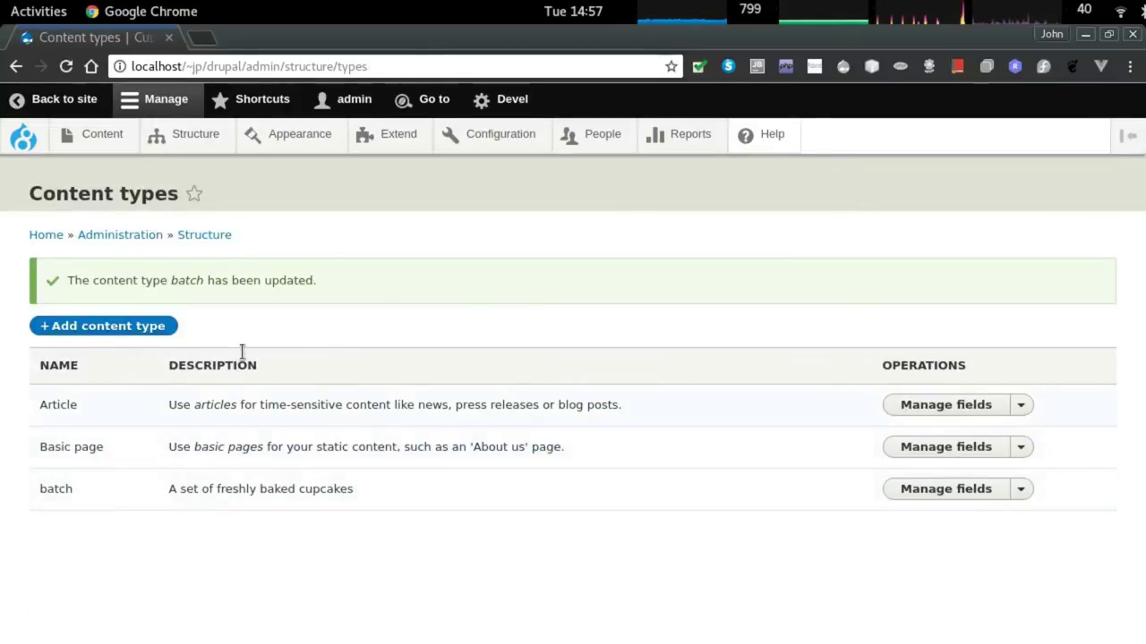
- Go to Structure > Taxonomy
left_click(206, 136)
scroll(143, 591, "down", 3)
left_click(134, 537)
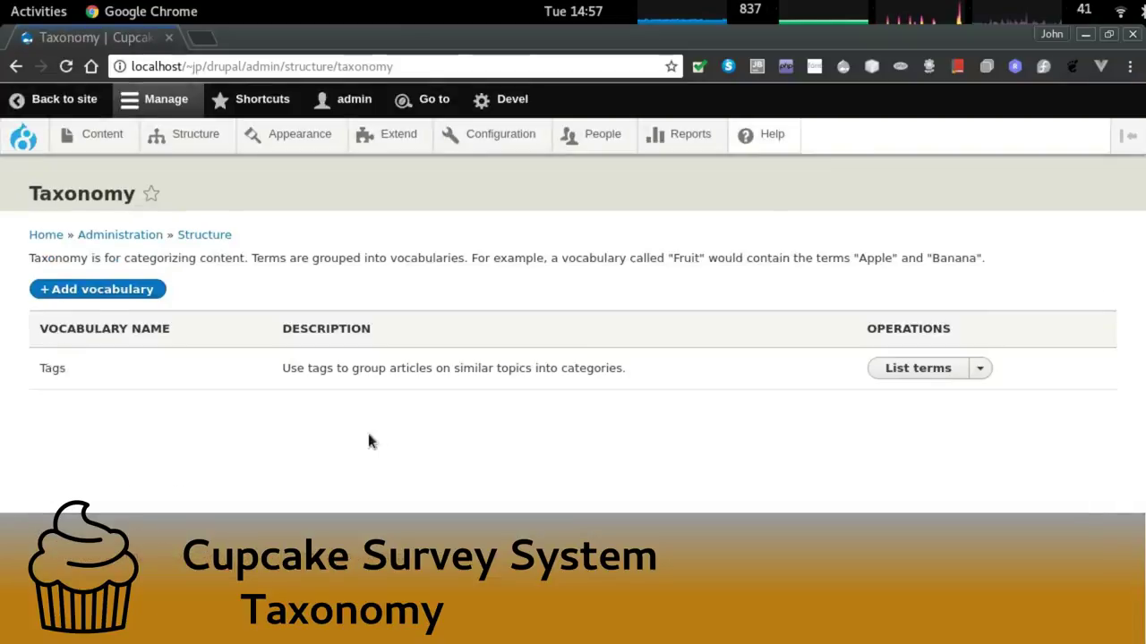
- Add a vocabulary named 'flavours' with a long-list-of-sponge-or-icing-flavours description and save it
left_click(143, 291)
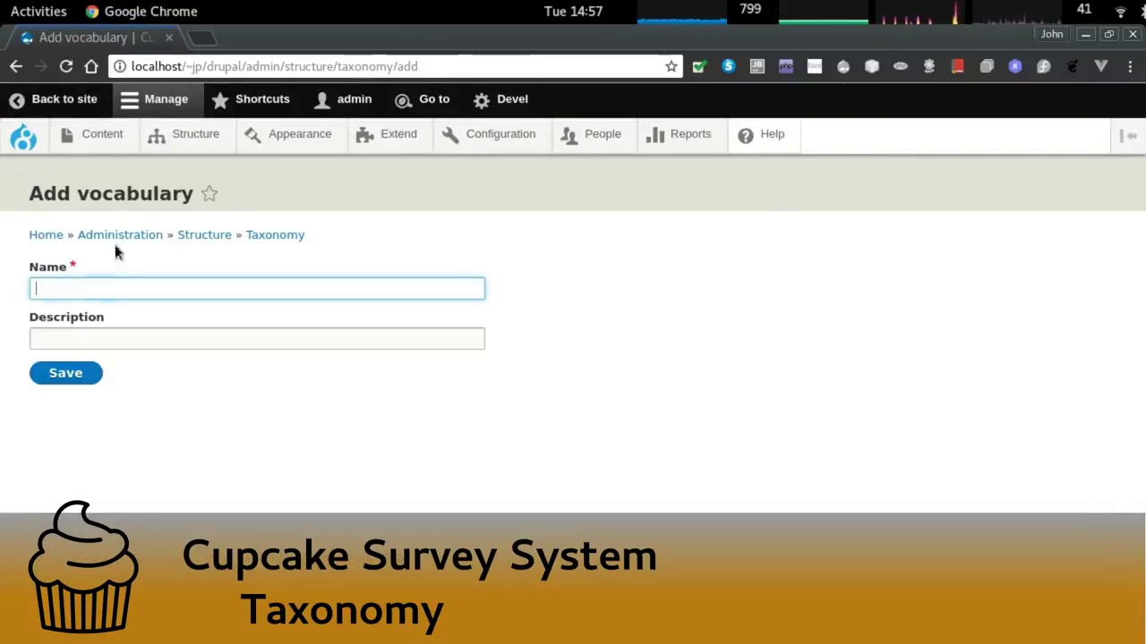
type("flavour")
left_click(104, 339)
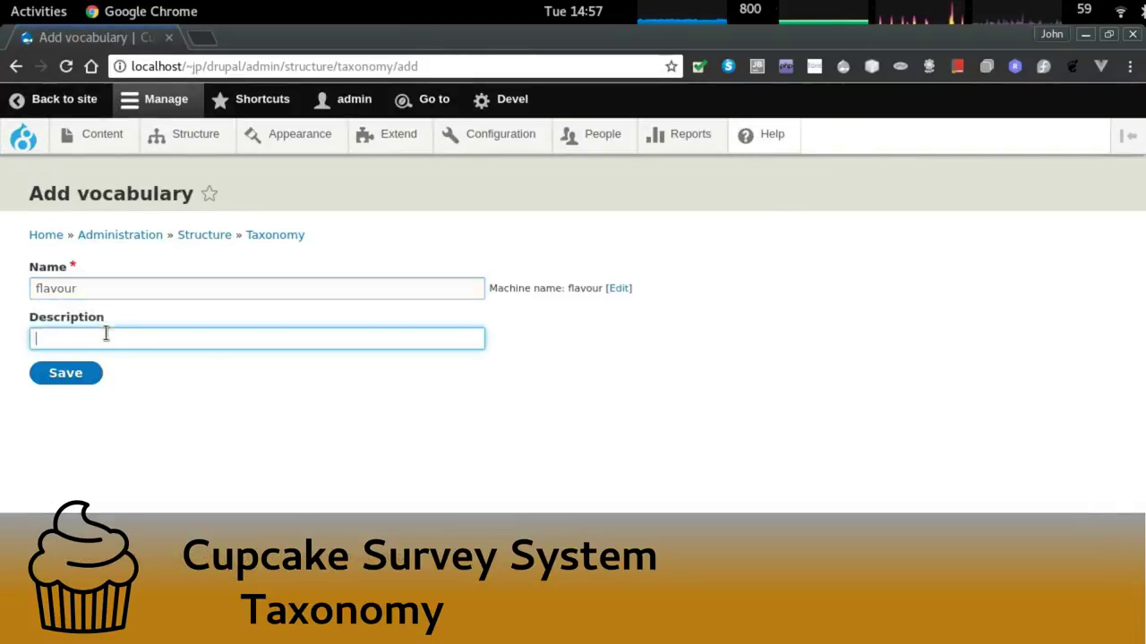
type("s")
left_click(125, 287)
key("ctrl+a")
type("sd")
key("BackSpace")
key("BackSpace")
type("F")
key("BackSpace")
type("f")
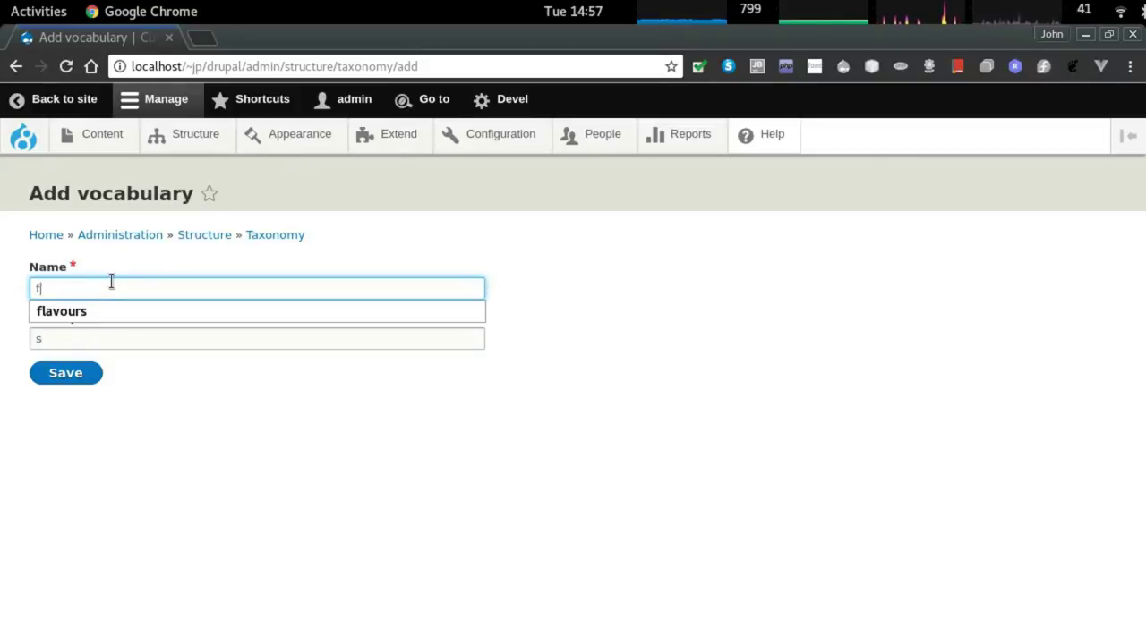
type("lavours")
key("Tab")
key("Tab")
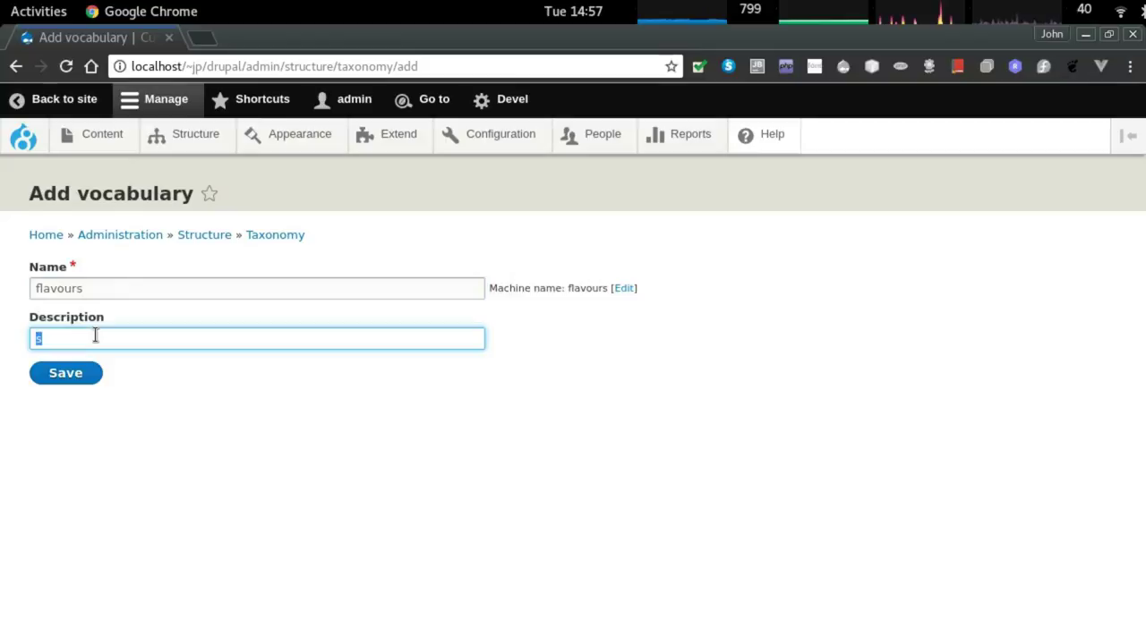
type("A long list of all the flavou")
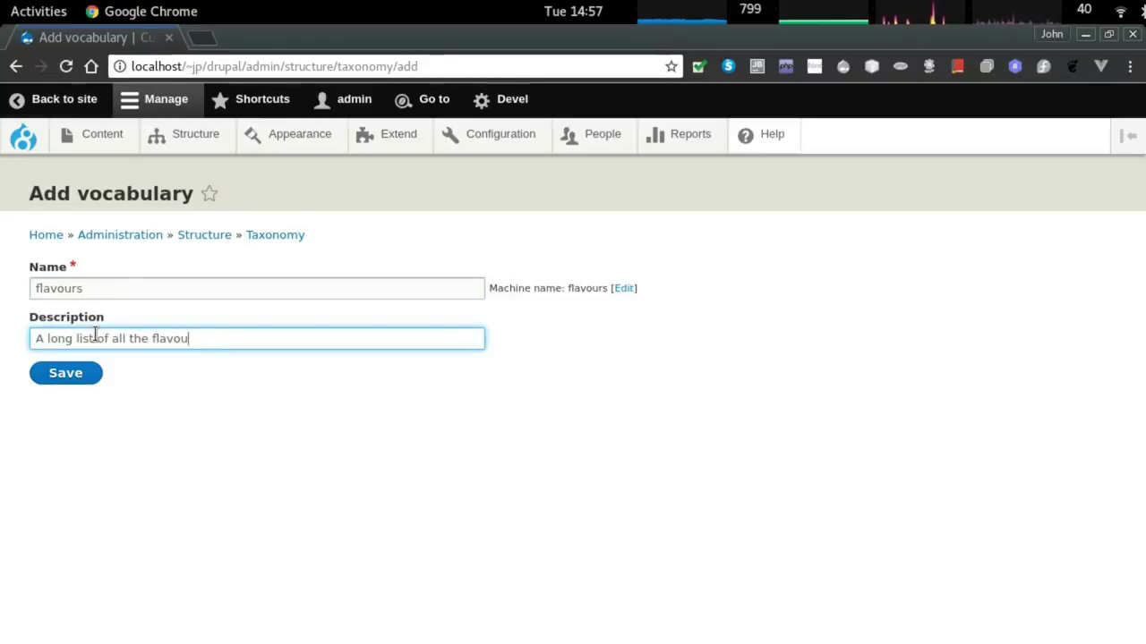
type("r thac")
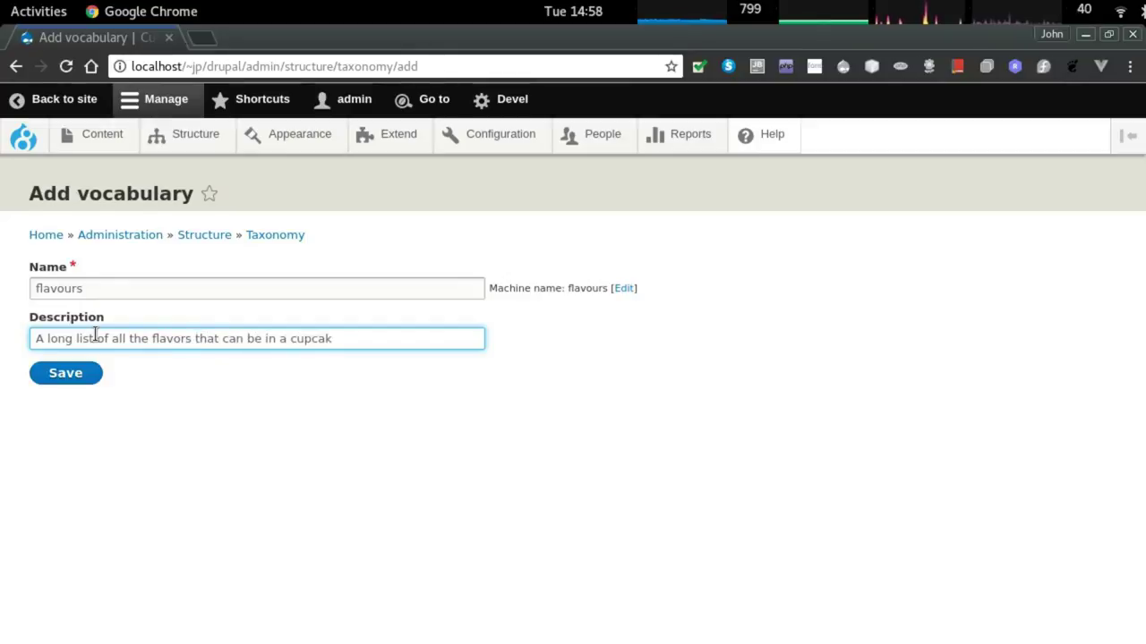
type(" or icing")
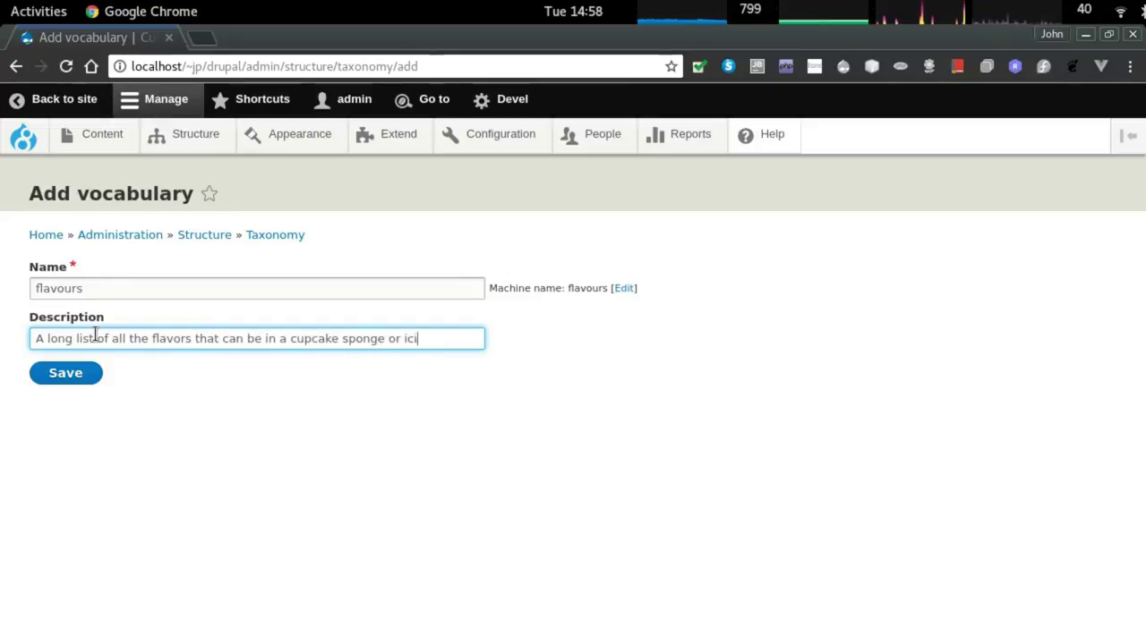
left_click(88, 374)
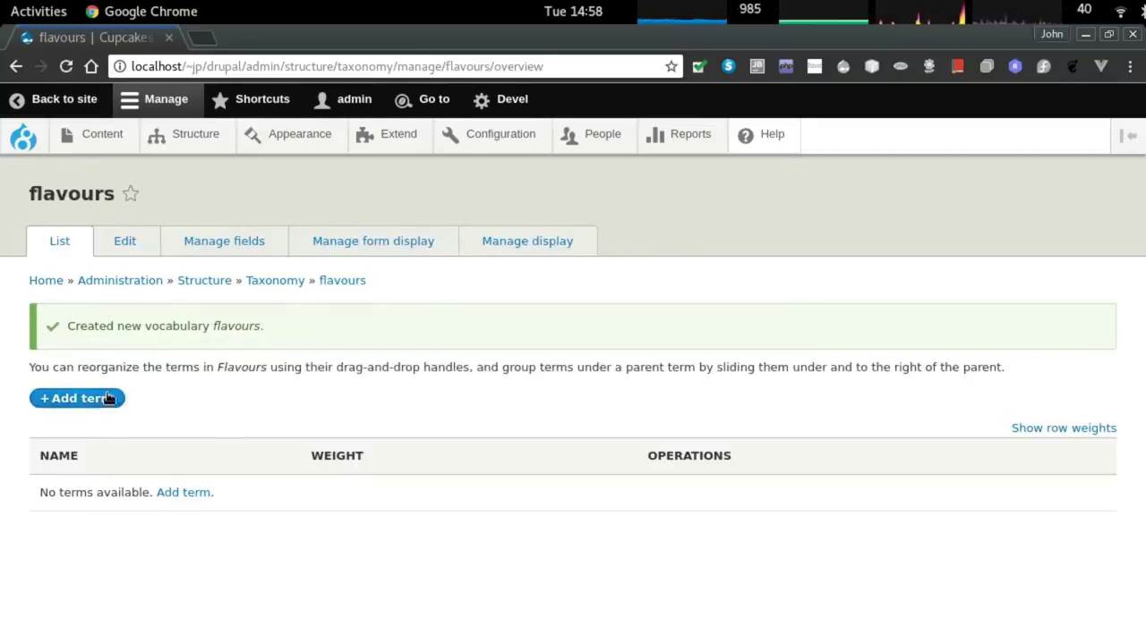
- Add the terms 'chocolate' and 'berry' to flavours
left_click(95, 400)
left_click(90, 286)
type("ch")
type("ocolate")
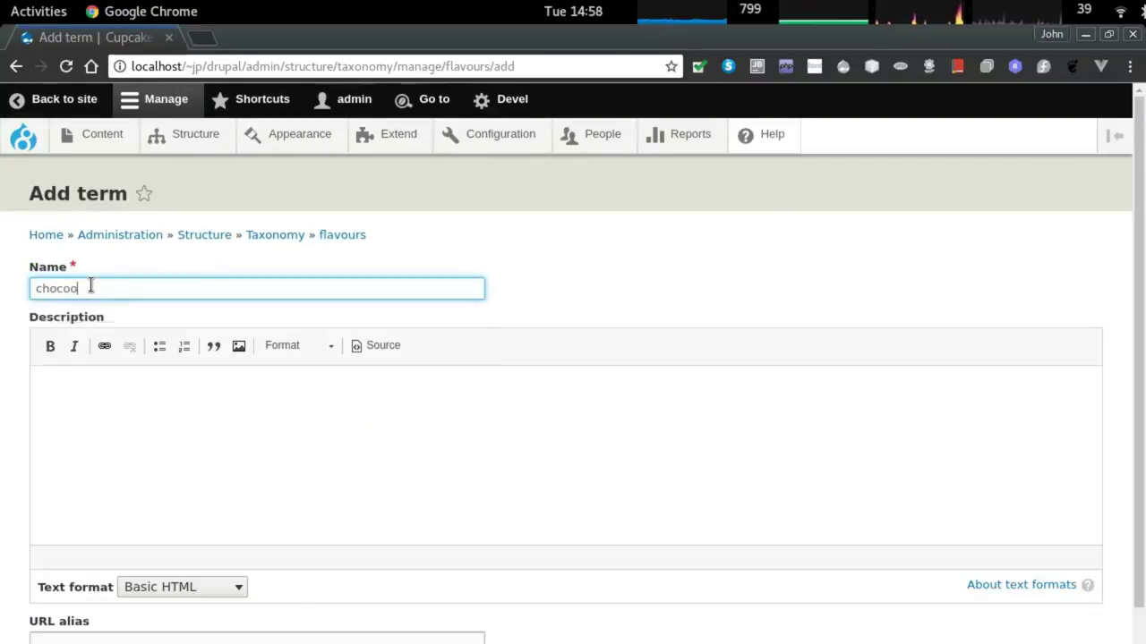
scroll(123, 616, "down", 2)
left_click(65, 621)
left_click(93, 345)
type("st")
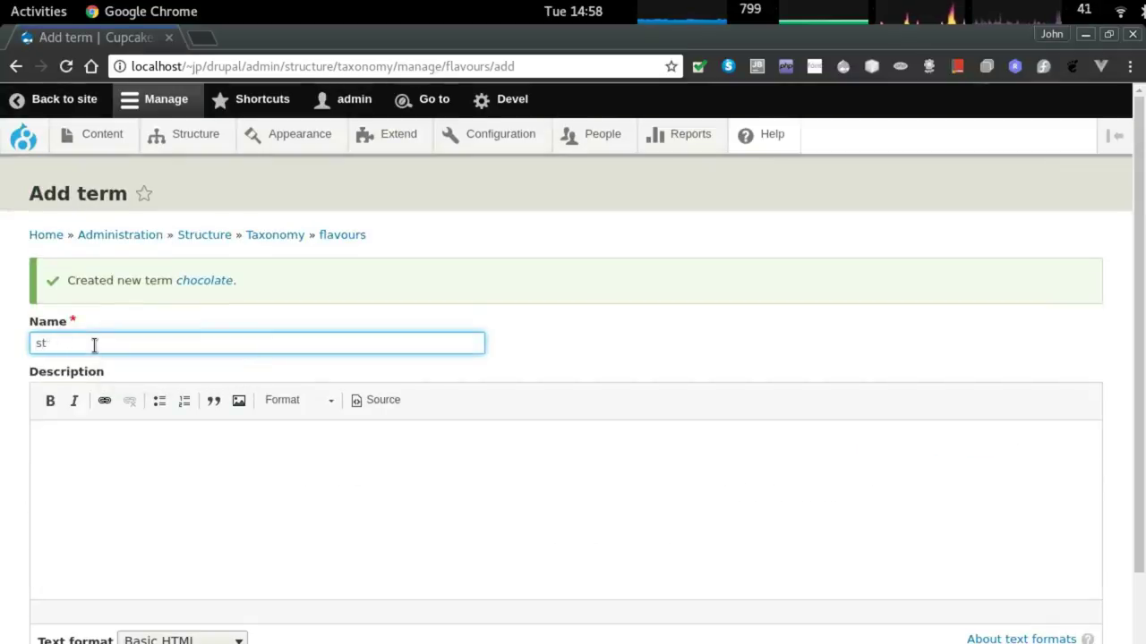
key("BackSpace")
key("BackSpace")
type("berry")
scroll(81, 591, "down", 2)
left_click(69, 619)
- Add the terms caramel, citrus, vanilla, coconut and banana
left_click(66, 342)
type("caramel")
key("Return")
left_click(90, 349)
type("c")
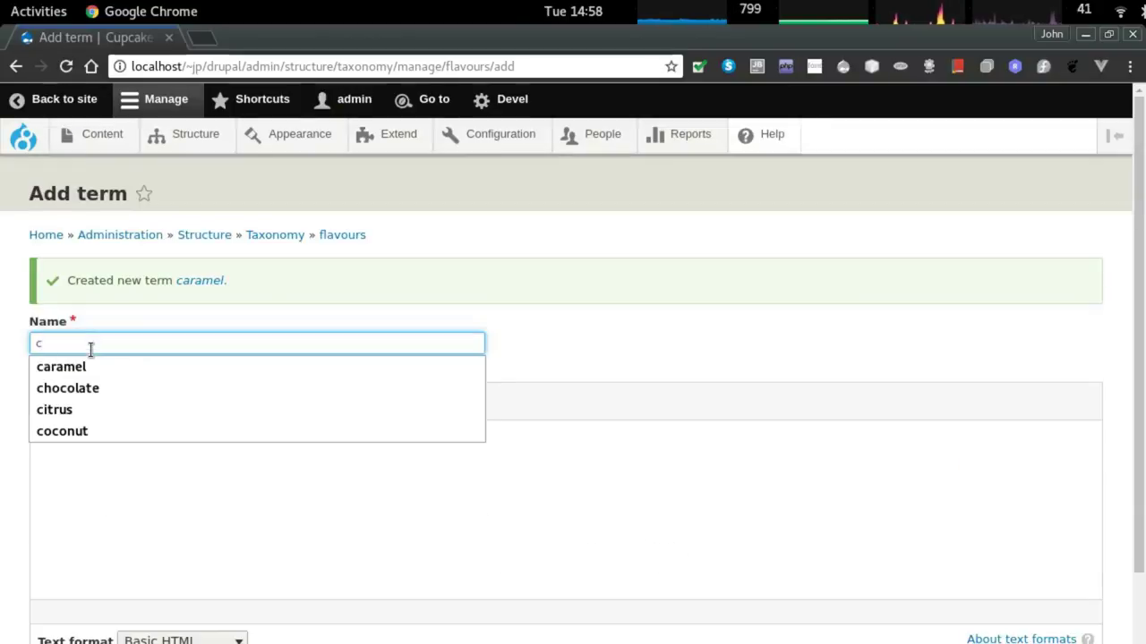
type("itrus")
key("Return")
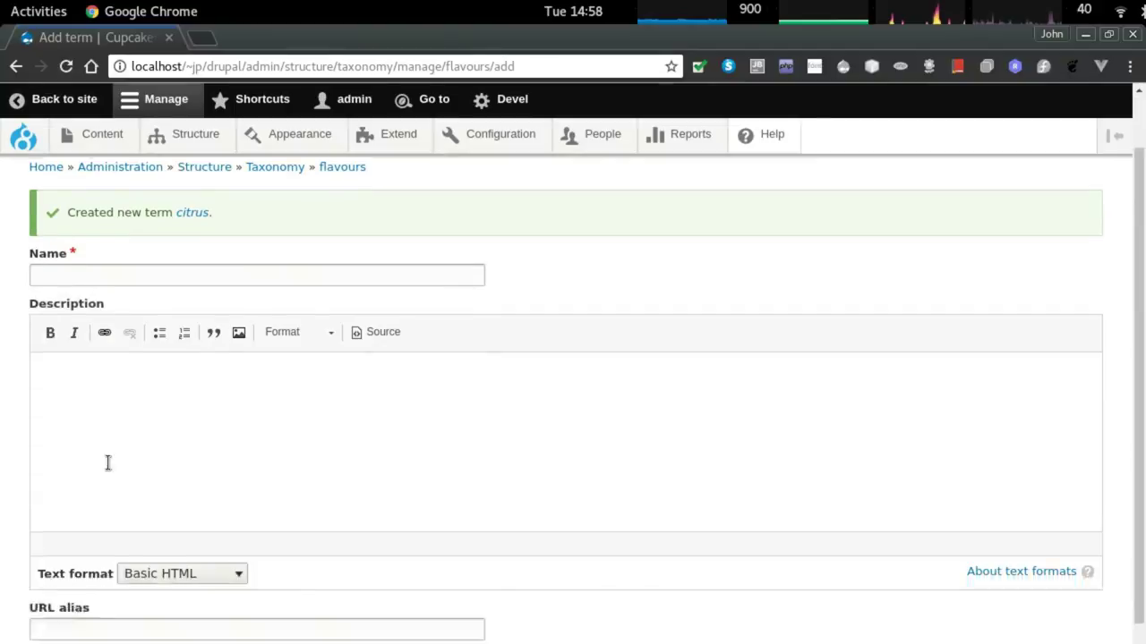
type("vanilla")
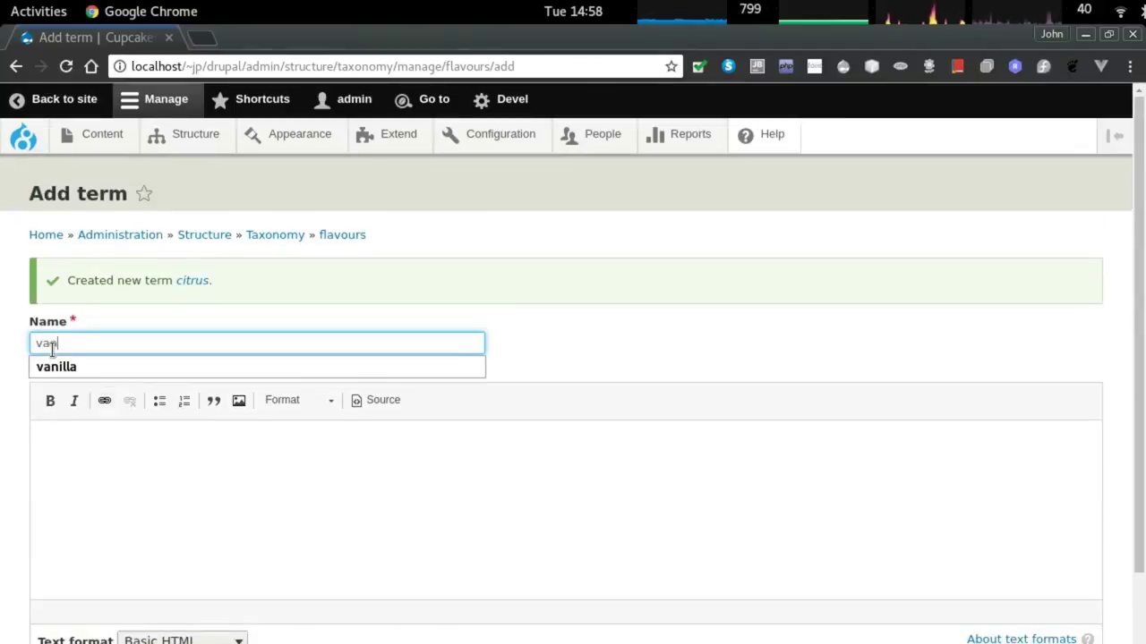
key("Return")
type("coconut")
key("Return")
type("banana")
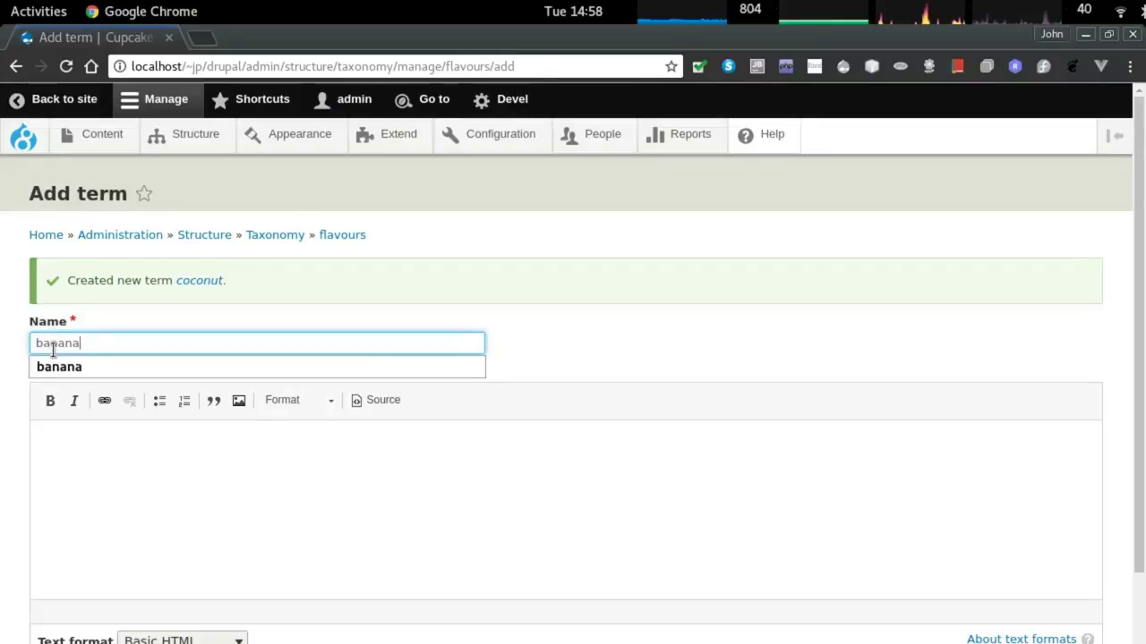
key("Return")
- Add the terms 'mint' and 'white chocolate'
type("pi")
key("BackSpace")
key("BackSpace")
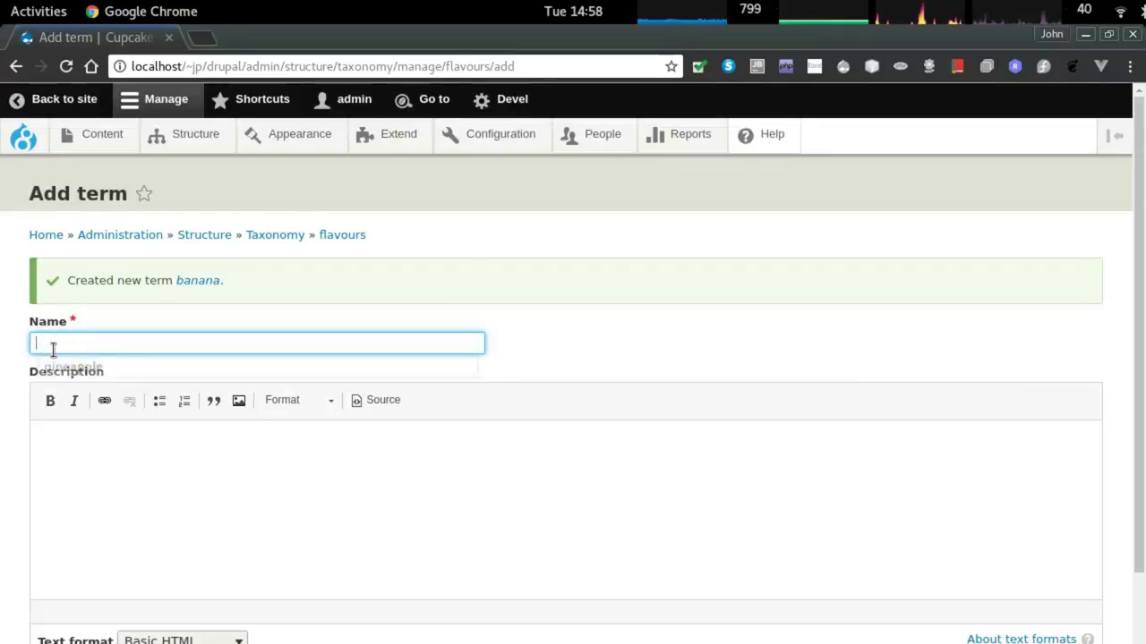
type("mint")
key("Return")
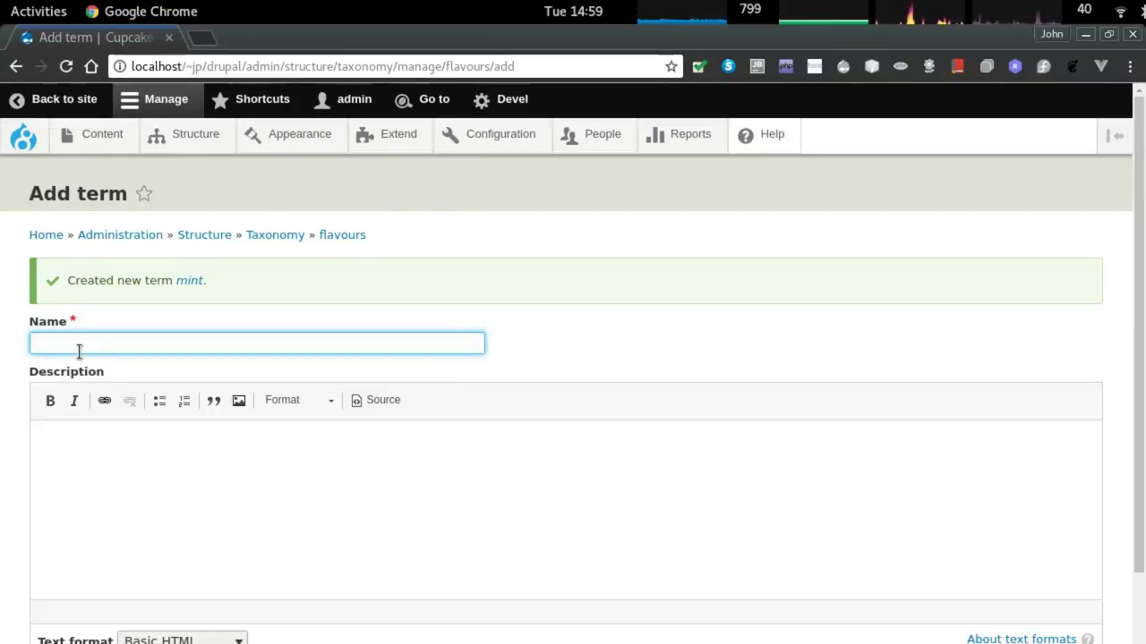
type("white chocol")
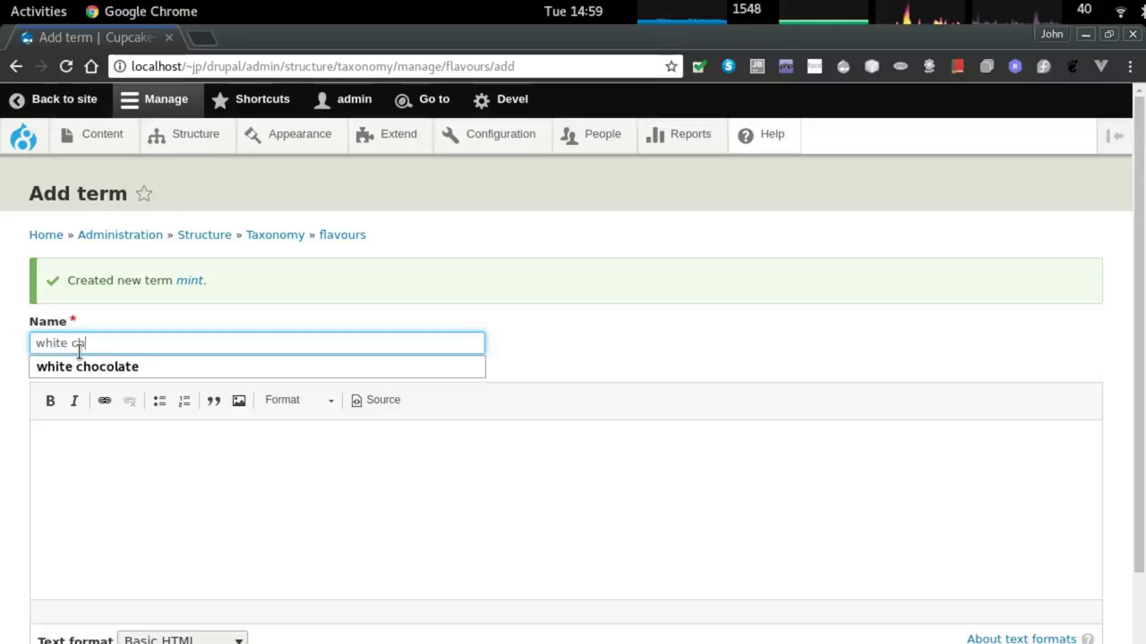
type("holo")
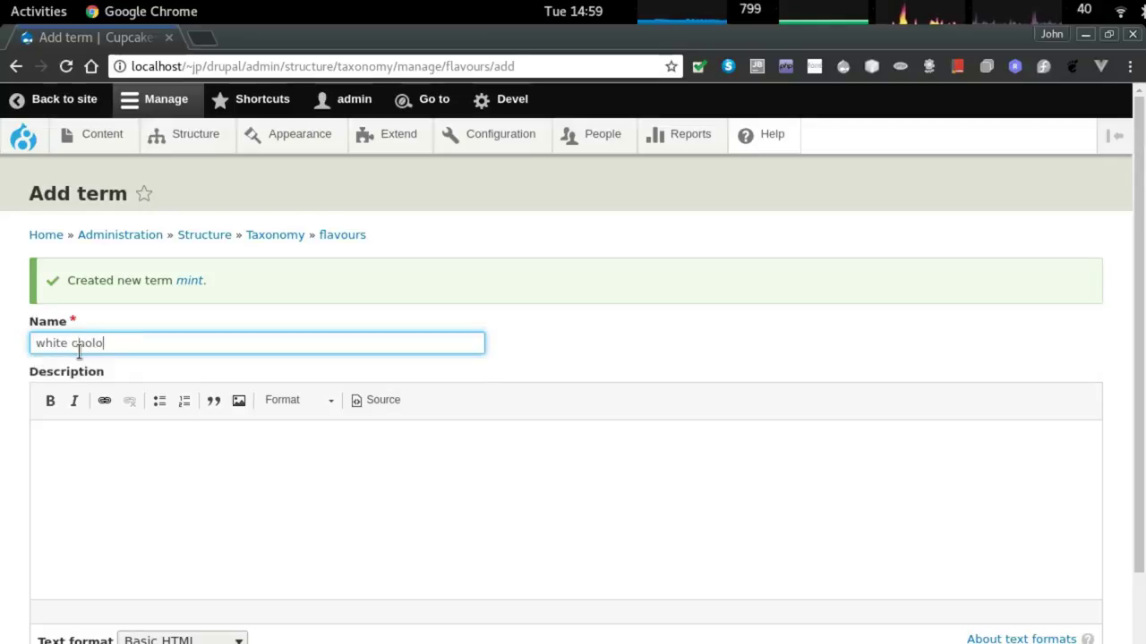
key("BackSpace")
key("BackSpace")
key("BackSpace")
type("ocolate")
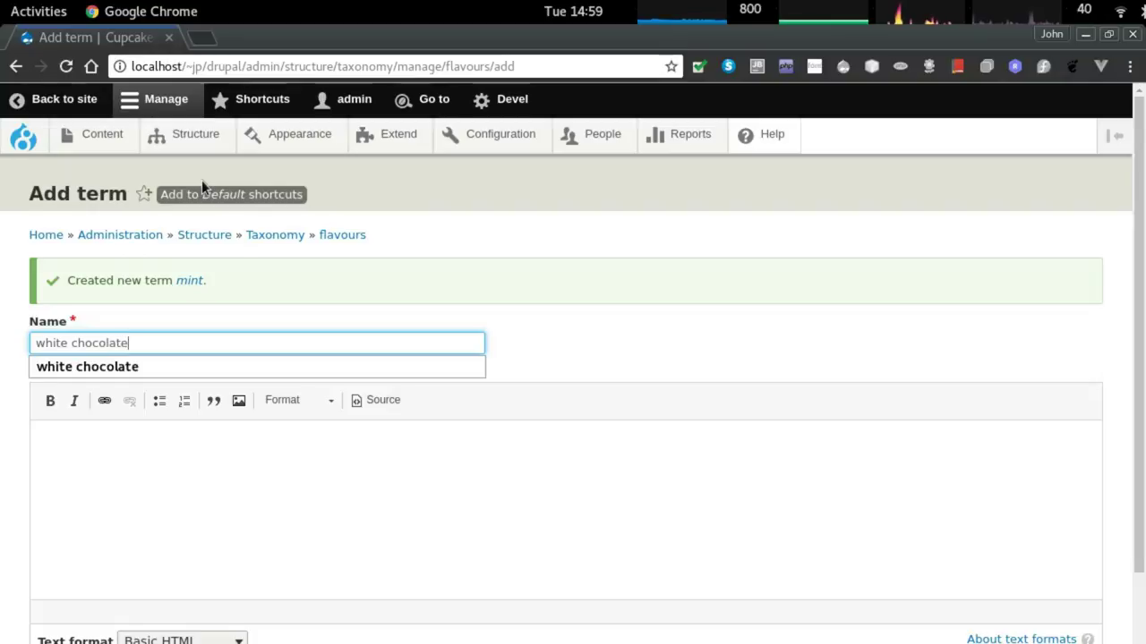
scroll(202, 358, "down", 4)
left_click(64, 619)
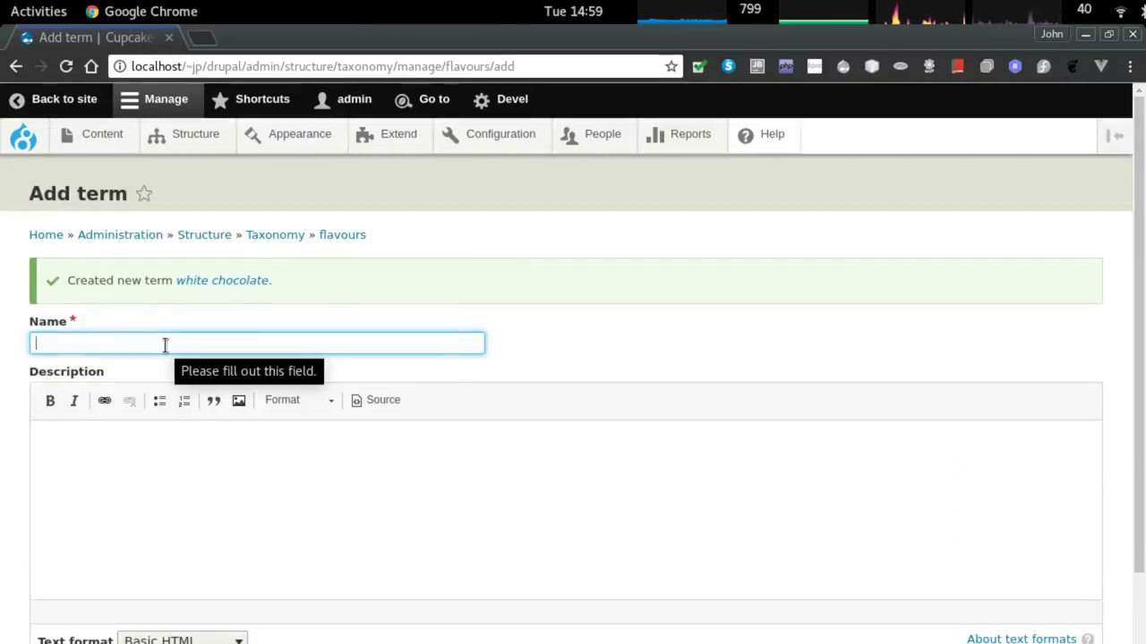
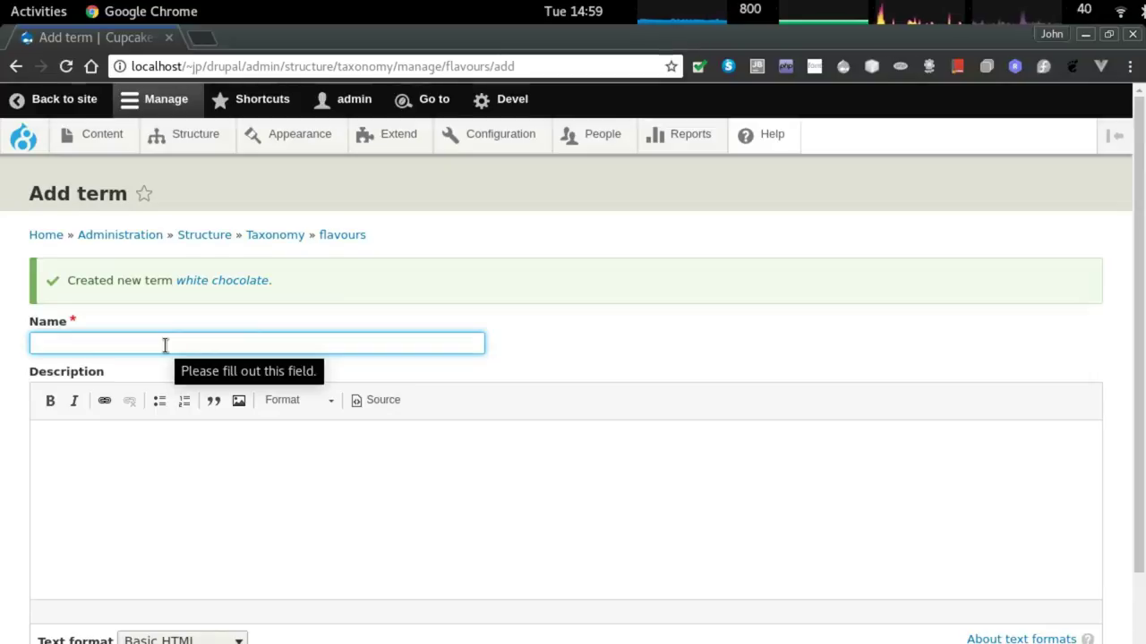
- Review the terms in the flavours vocabulary
left_click(287, 235)
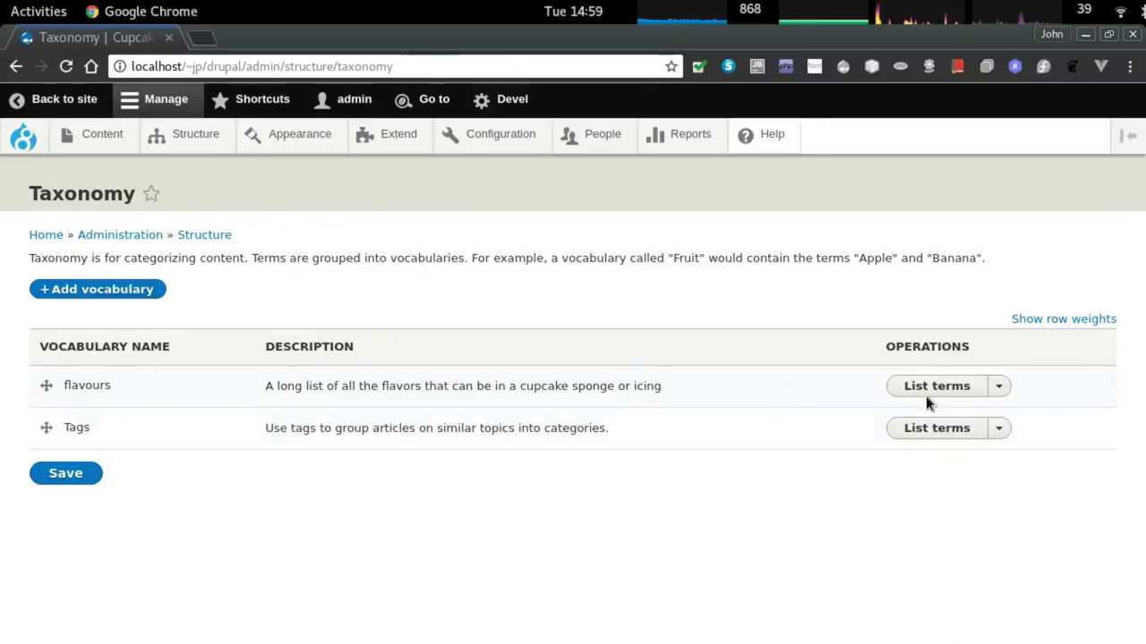
left_click(928, 389)
scroll(618, 391, "down", 3)
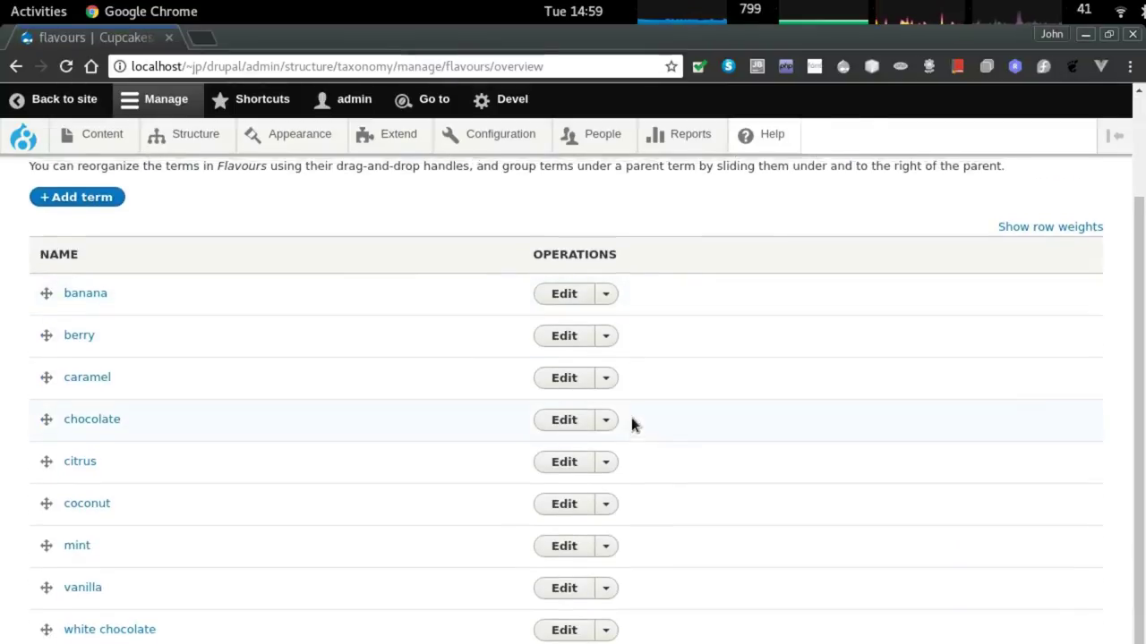
scroll(631, 417, "up", 3)
- Begin adding a Taxonomy term field to the batch content type
left_click(180, 134)
left_click(132, 352)
left_click(208, 136)
left_click(113, 470)
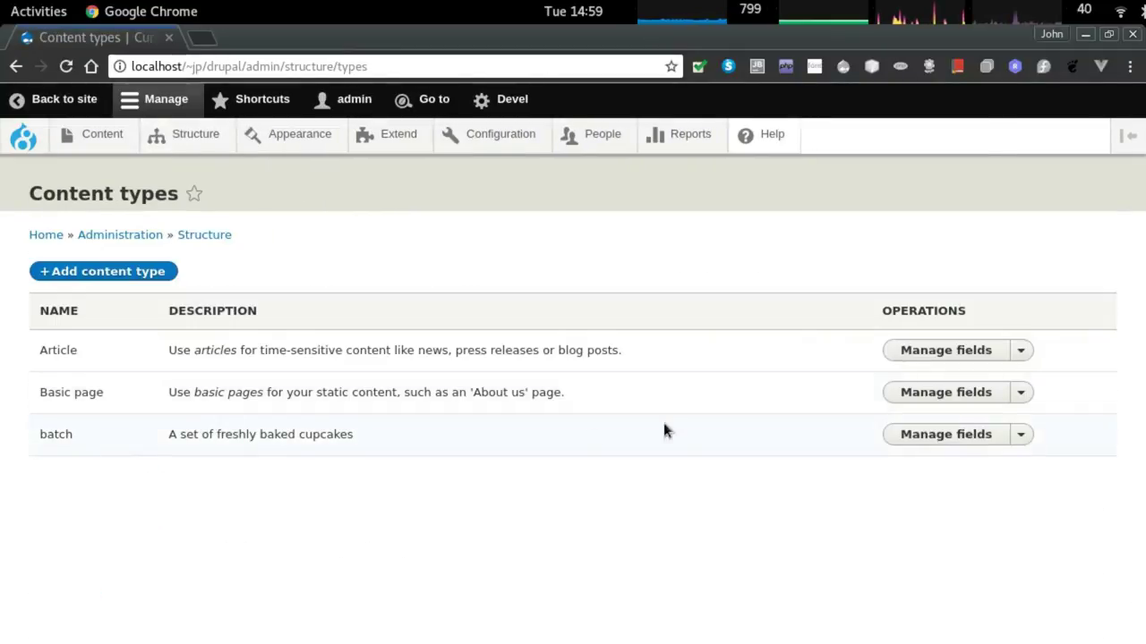
left_click(96, 311)
left_click(231, 287)
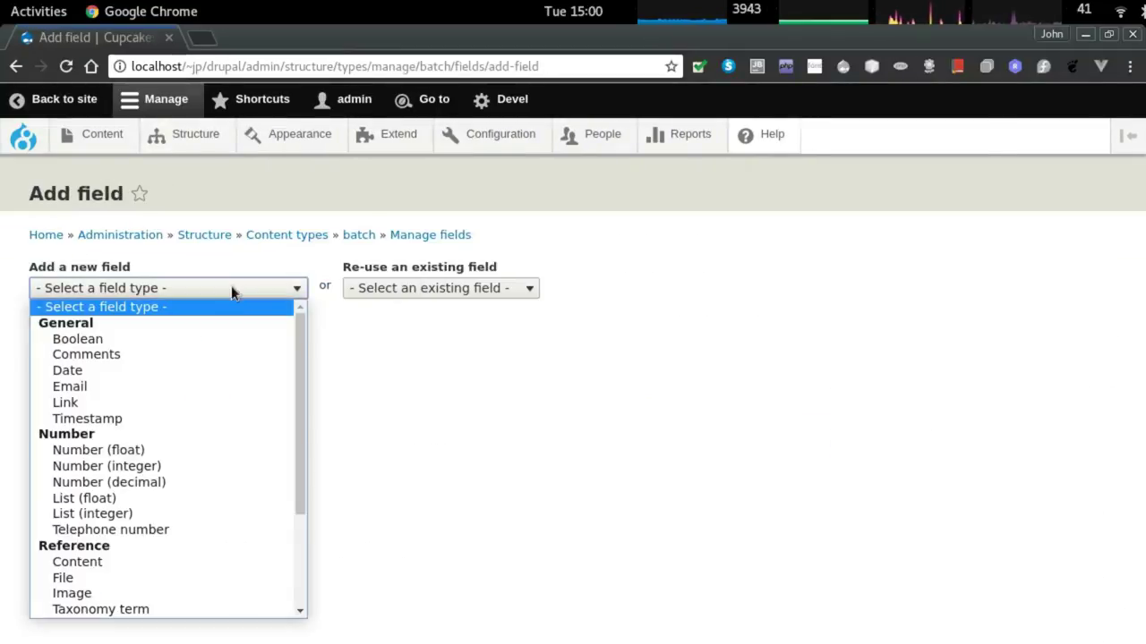
scroll(175, 497, "down", 2)
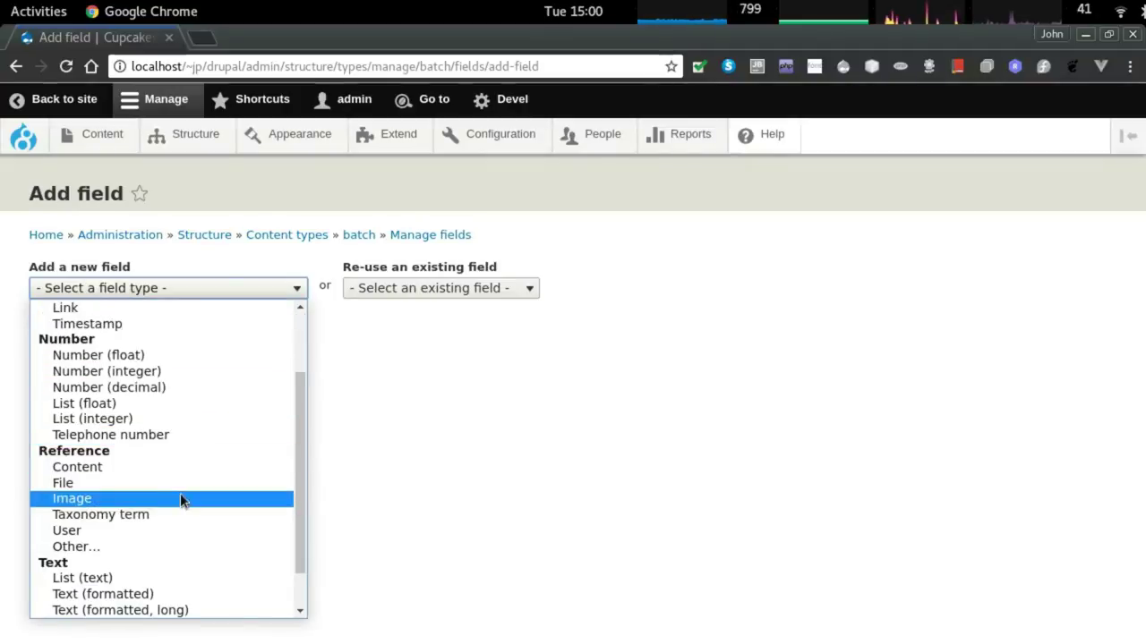
scroll(180, 498, "down", 1)
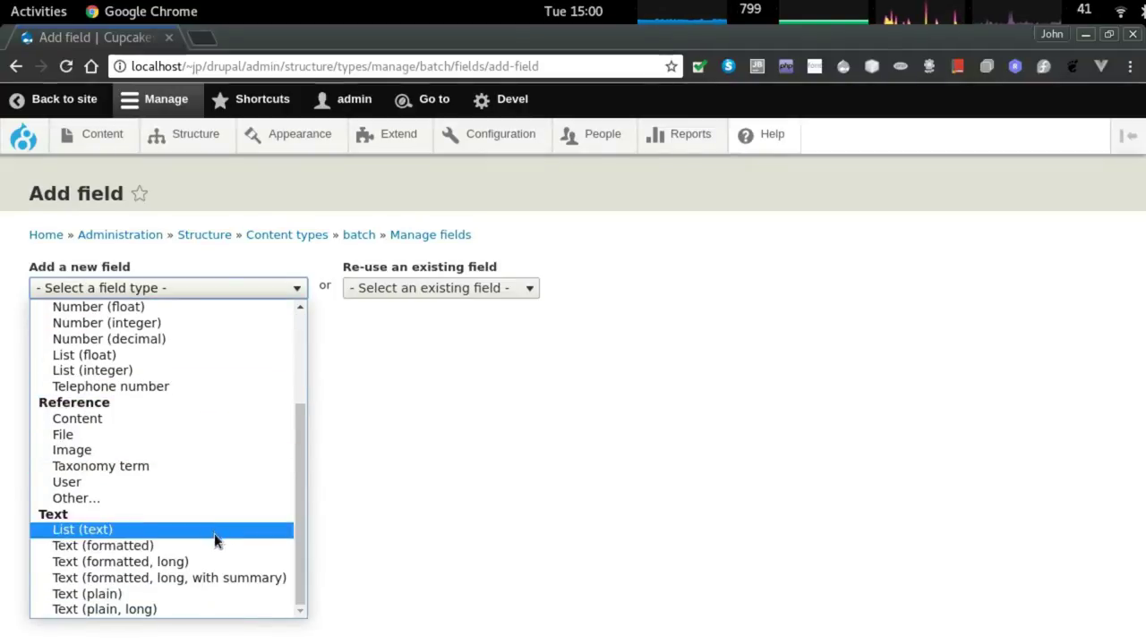
left_click(202, 466)
- Label the field 'icing flavor', keep taxonomy term as the reference type, and save storage settings
left_click(79, 343)
type("ic")
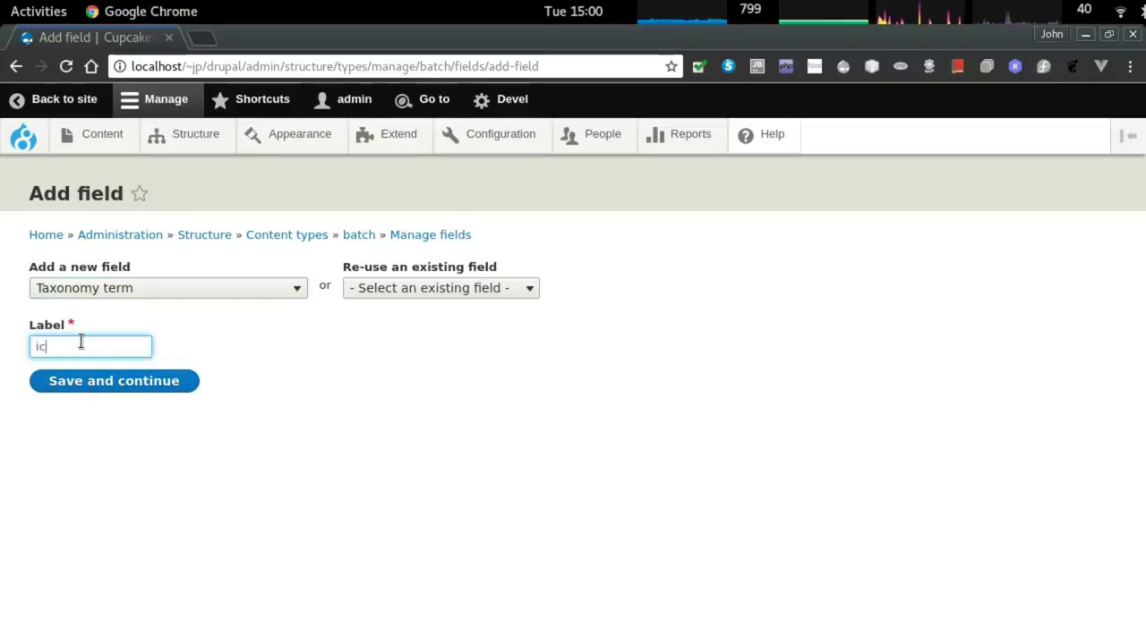
type("ing flavor")
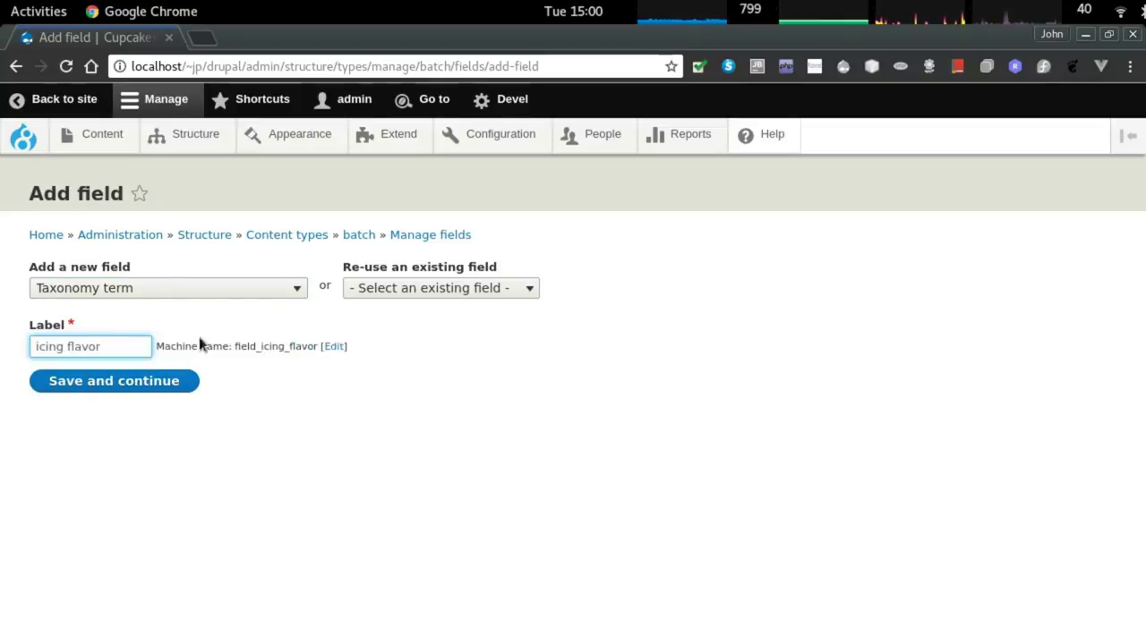
left_click(111, 376)
left_click(105, 383)
left_click(104, 383)
left_click(132, 469)
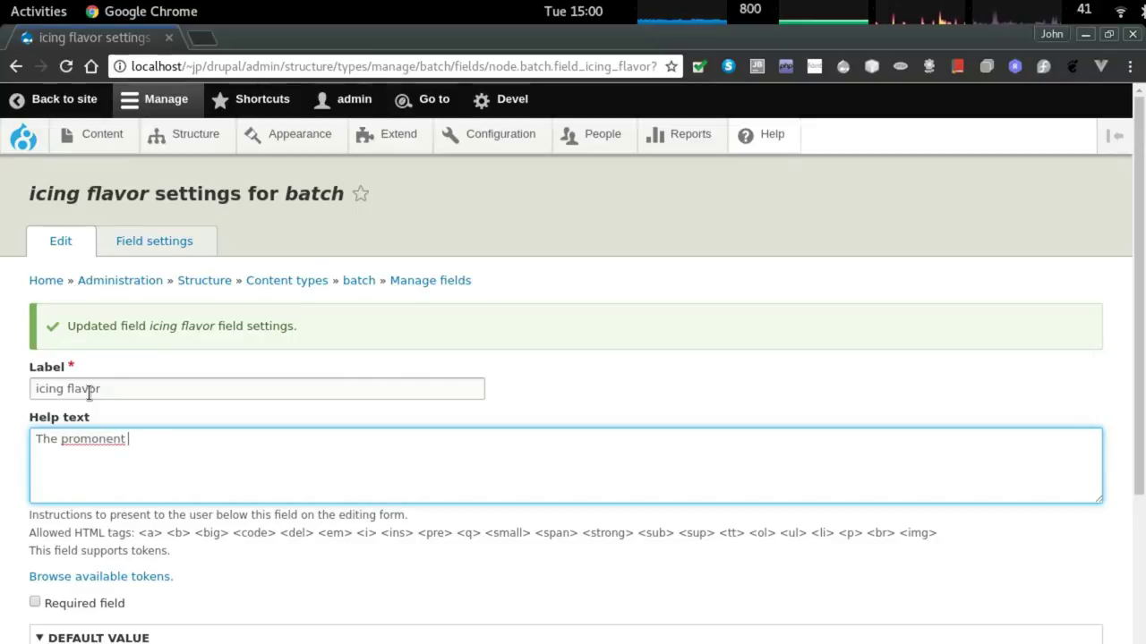
- Add help text 'The prominent flavor of the icing', make it required, restrict to flavours, and save
right_click(100, 438)
left_click(233, 142)
type("flavour of the icing")
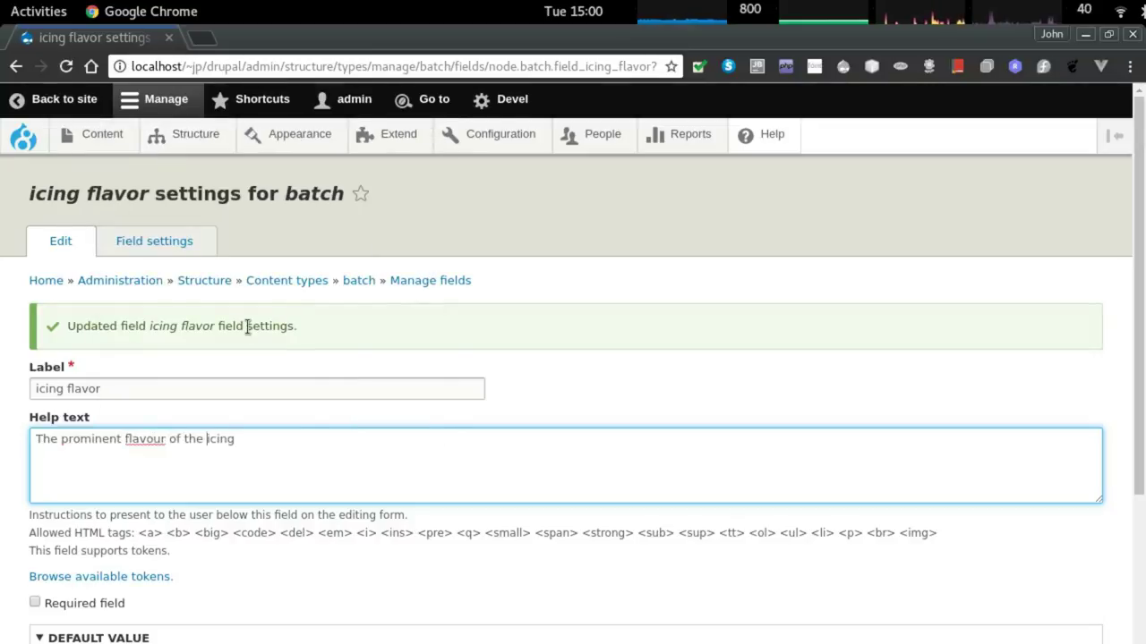
right_click(143, 439)
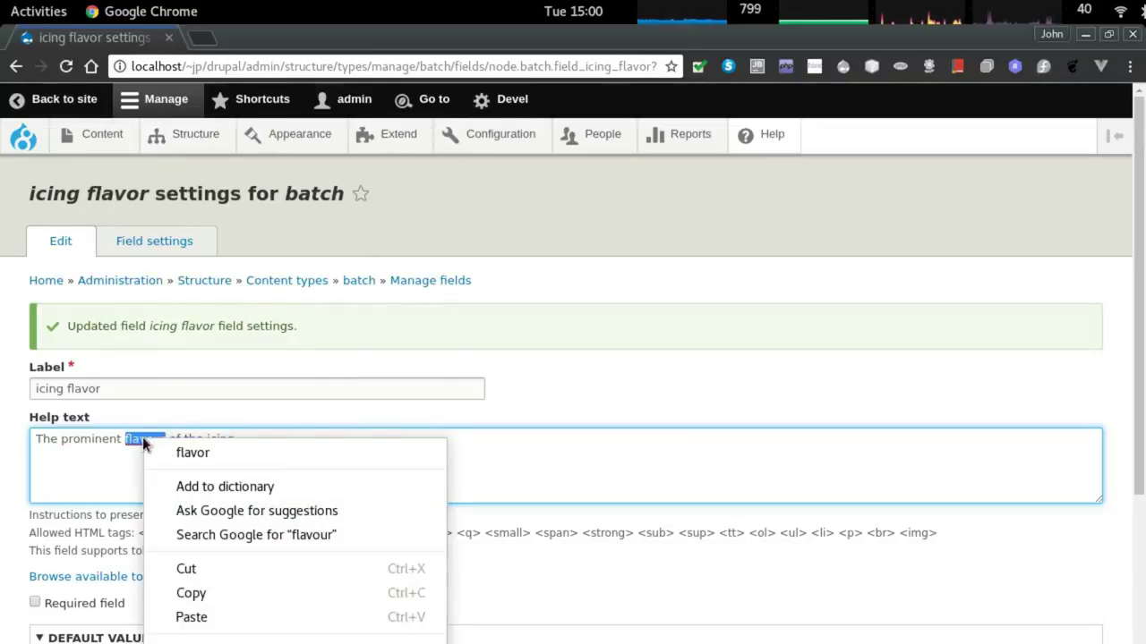
left_click(199, 453)
left_click(260, 446)
scroll(167, 530, "down", 1)
left_click(85, 555)
scroll(134, 548, "down", 6)
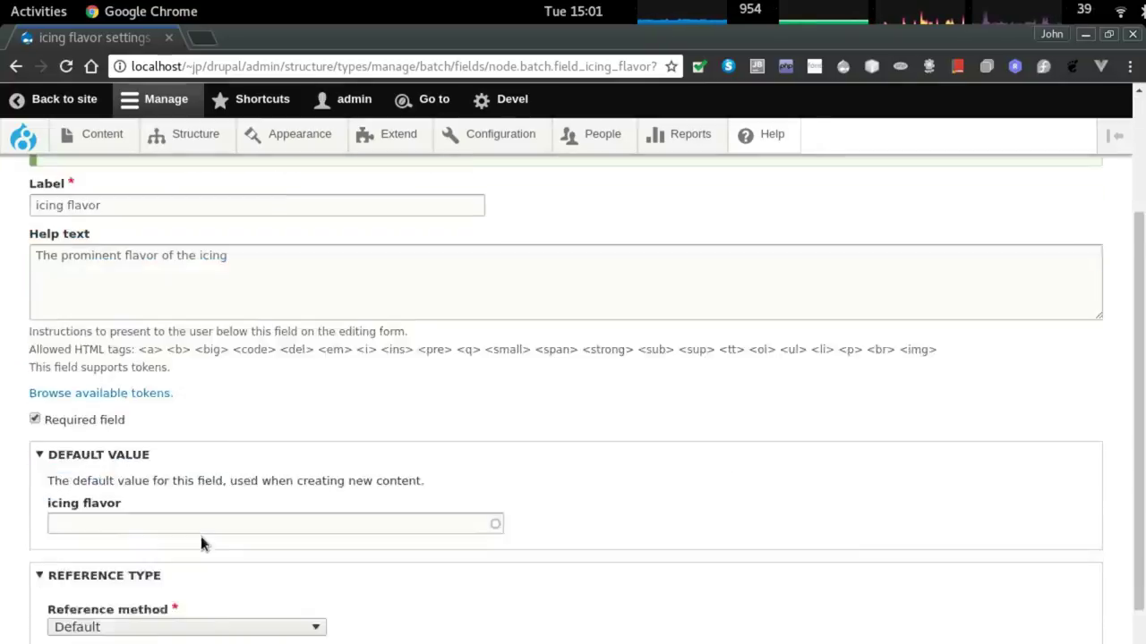
left_click(83, 569)
left_click(95, 620)
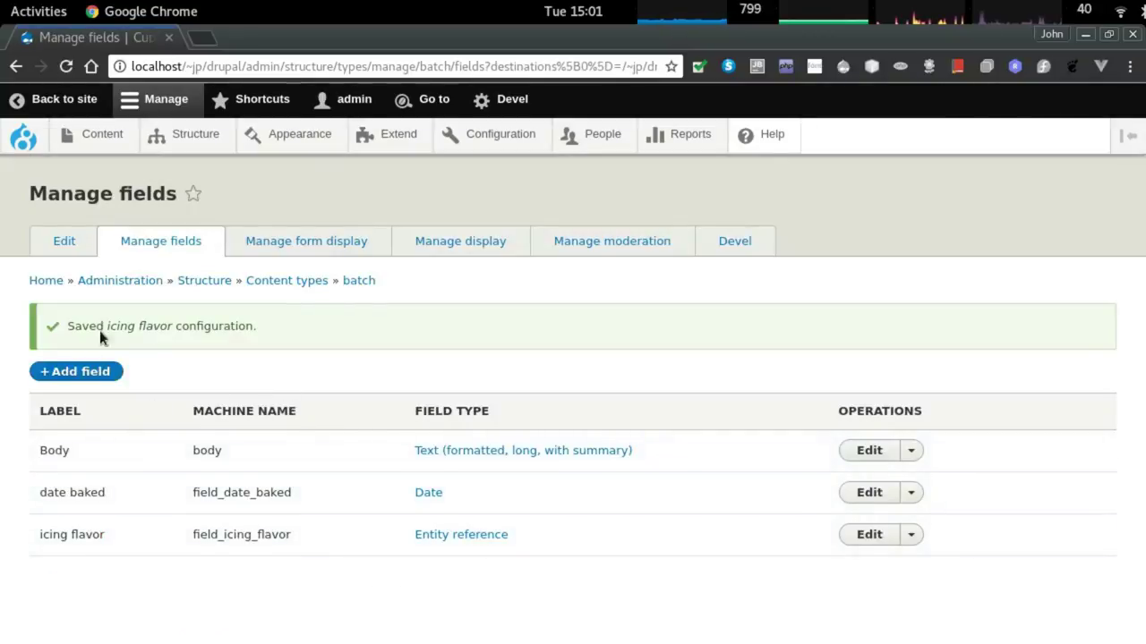
- Create a Taxonomy term field labelled 'sponge flavour' on batch and save its storage settings
left_click(76, 371)
left_click(103, 287)
scroll(178, 493, "down", 4)
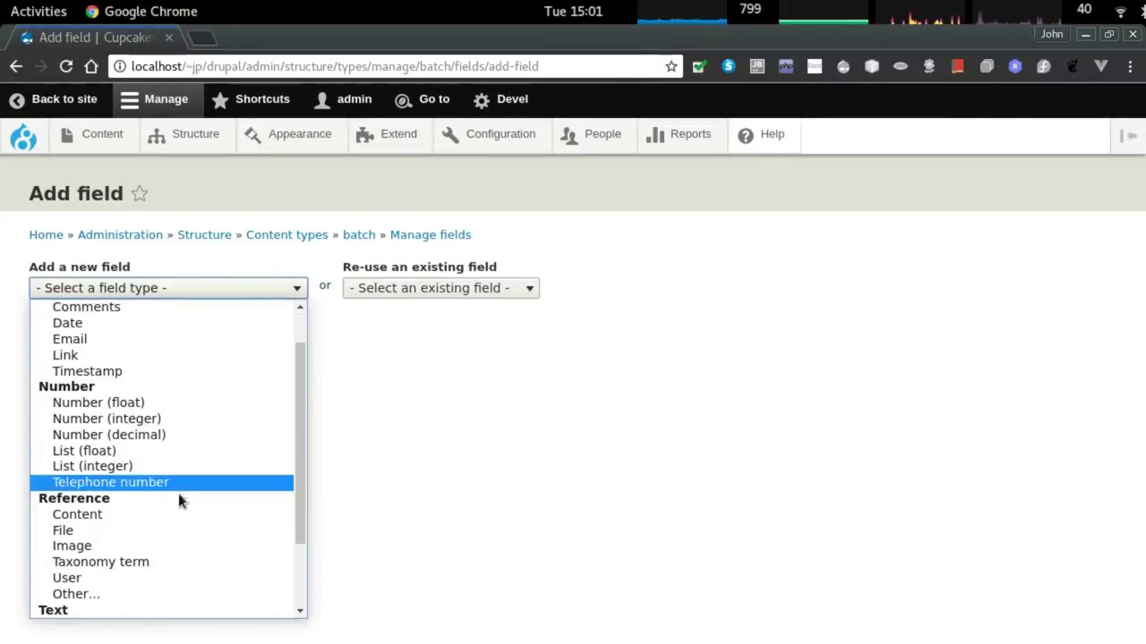
left_click(147, 467)
left_click(78, 335)
type("sponge flavour")
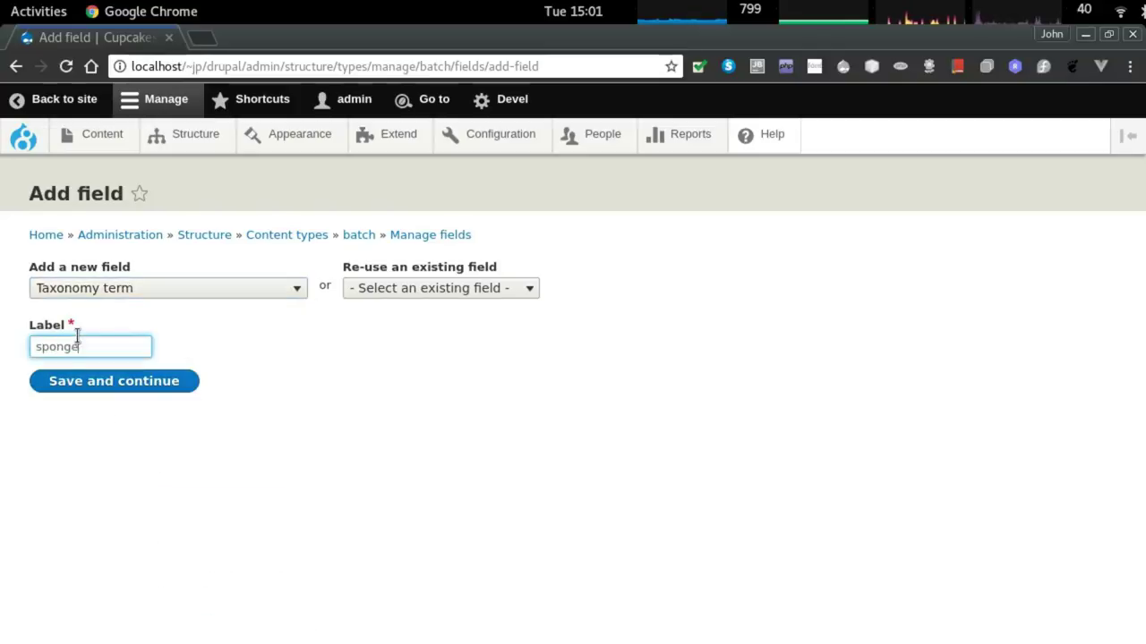
left_click(135, 379)
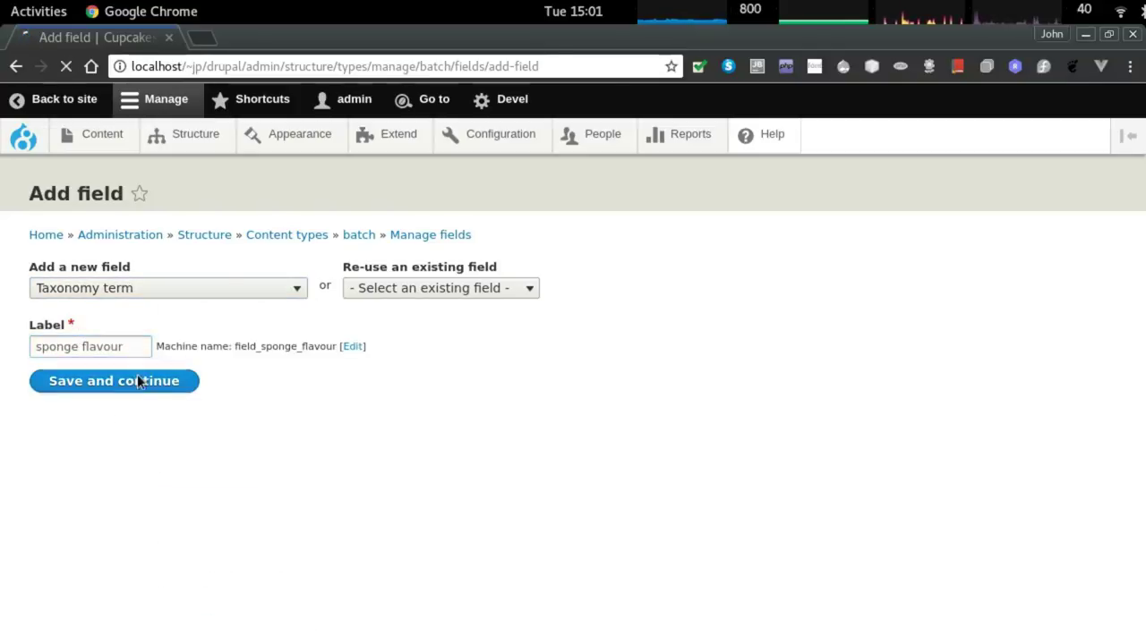
left_click(106, 468)
- Correct the label to 'sponge flavor', add help text, make it required with flavours terms, and save
left_click(104, 448)
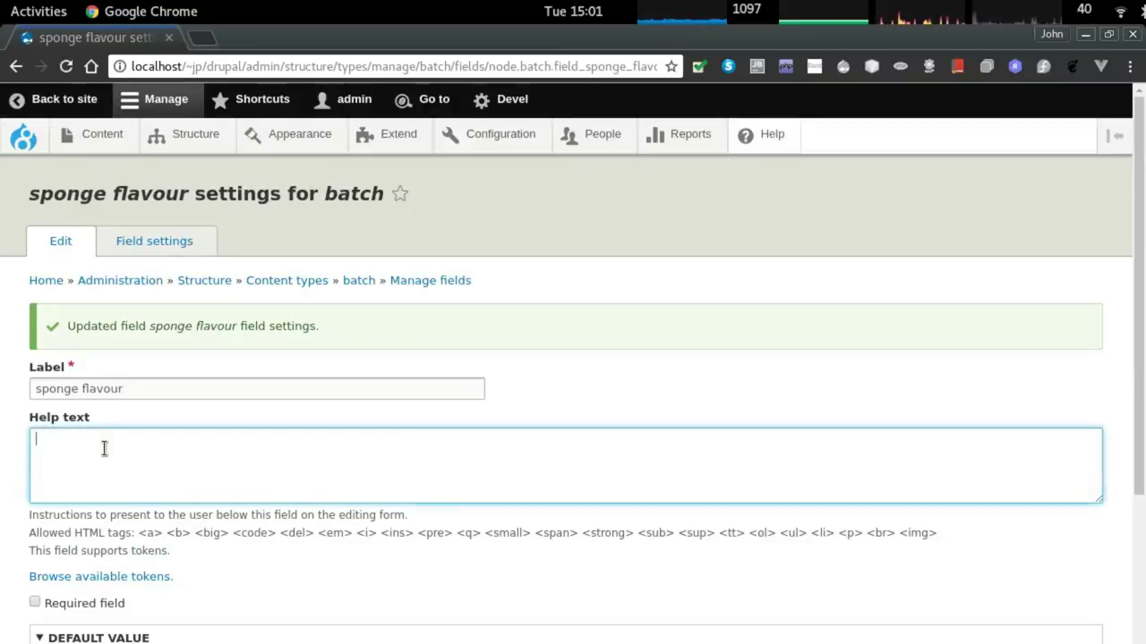
type("the dominant flavor")
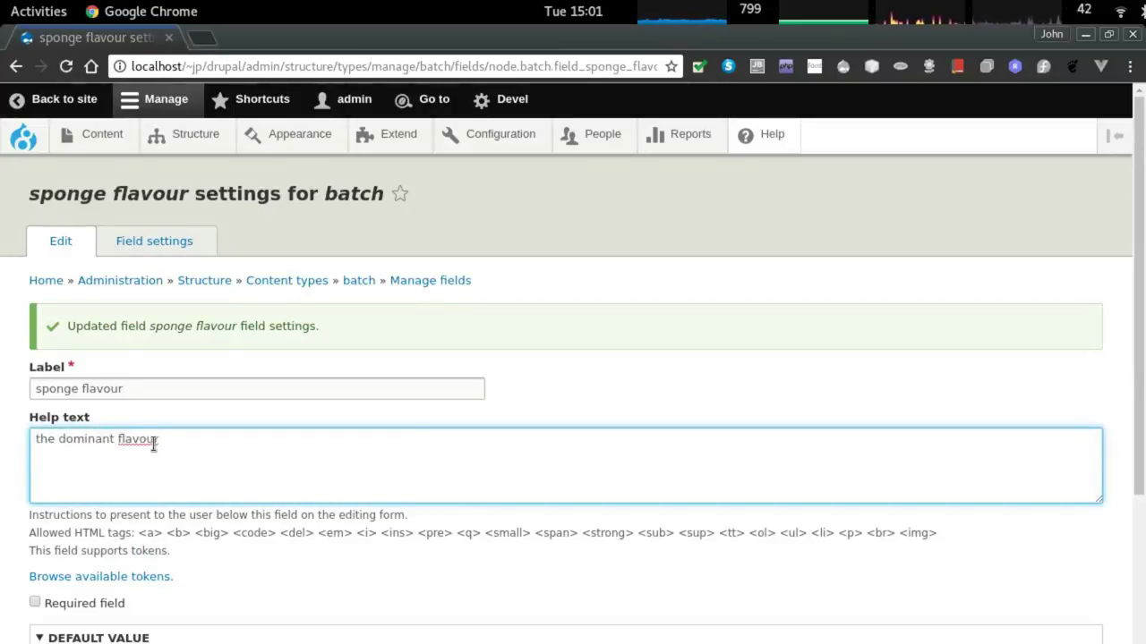
left_click(114, 387)
key("BackSpace")
left_click(125, 432)
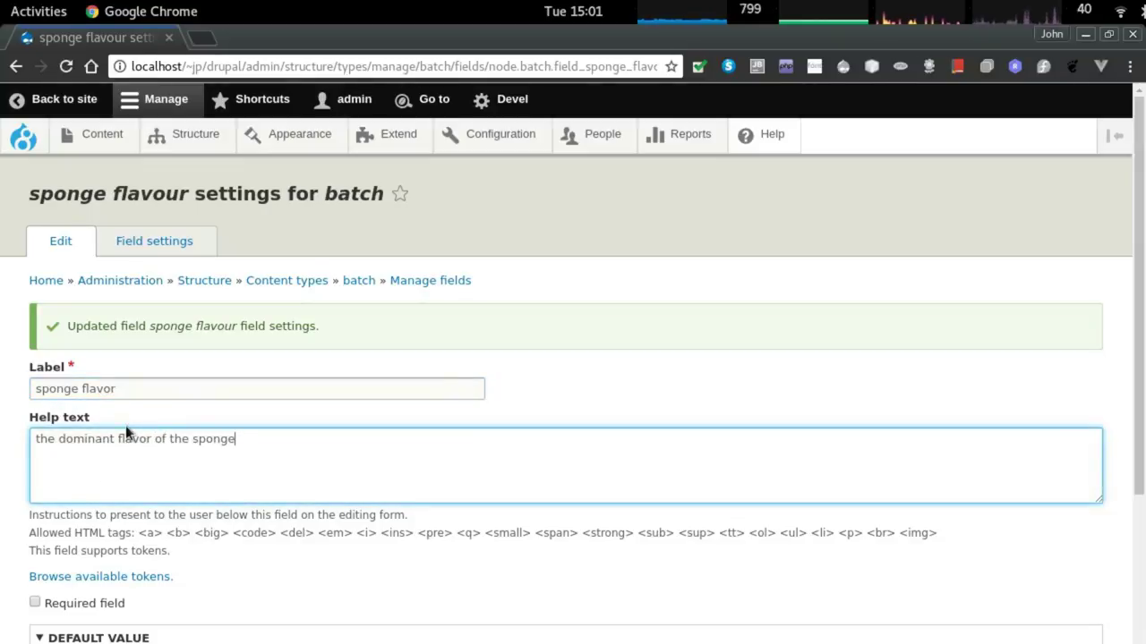
scroll(89, 484, "down", 2)
left_click(36, 509)
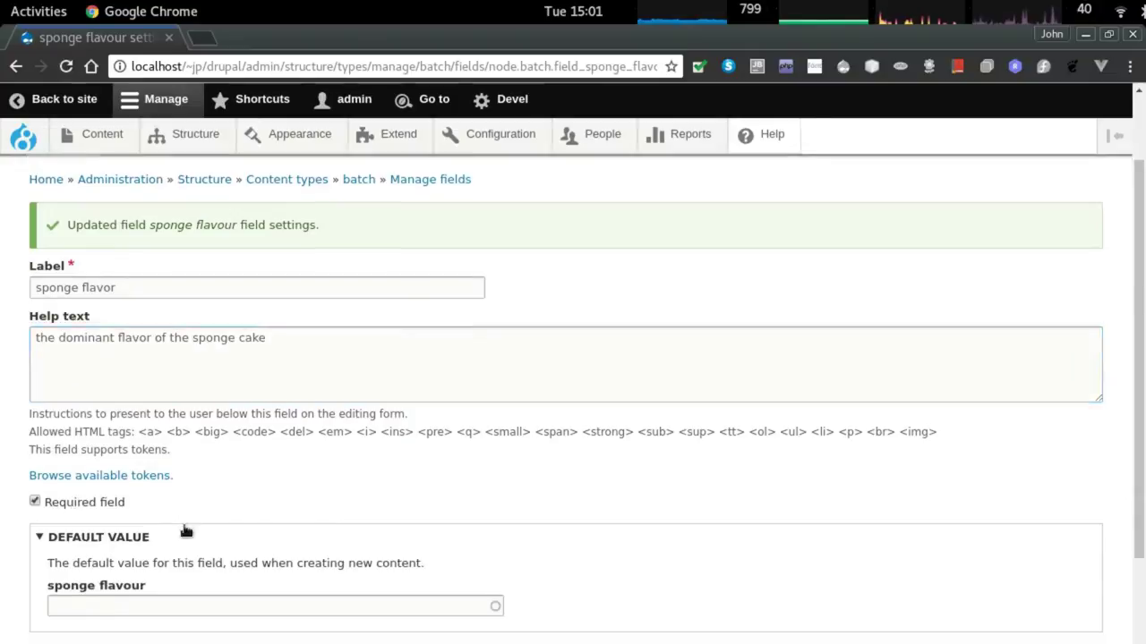
scroll(135, 551, "down", 5)
left_click(74, 569)
left_click(126, 620)
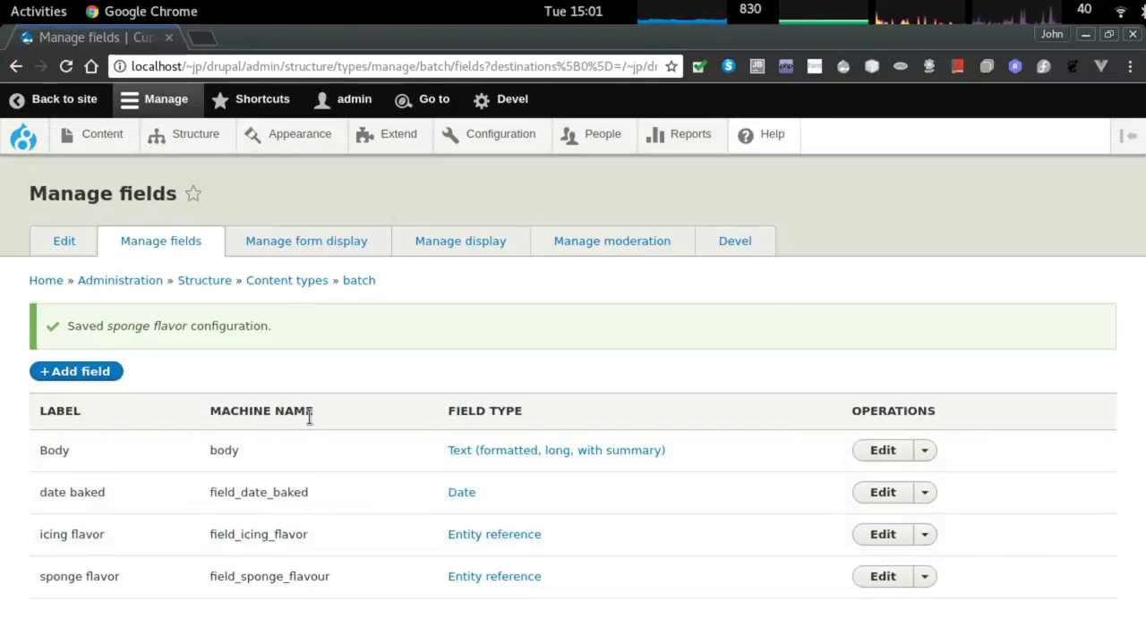
- Set the icing flavor and sponge flavor form widgets to Select list and save
left_click(306, 241)
scroll(245, 516, "down", 6)
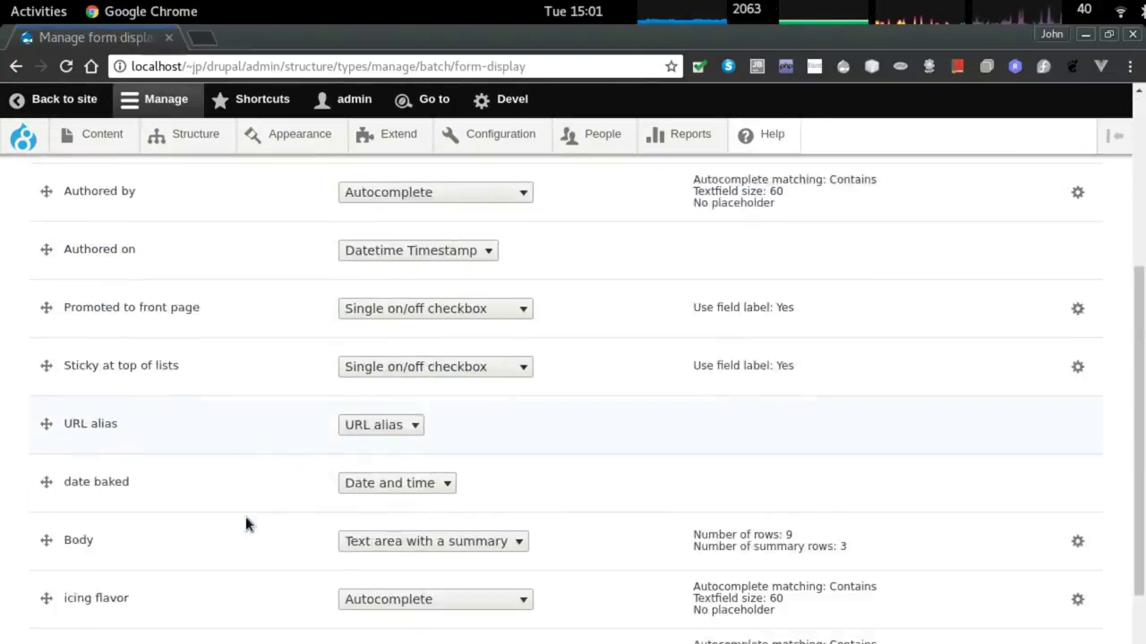
left_click(412, 454)
left_click(383, 504)
left_click(403, 396)
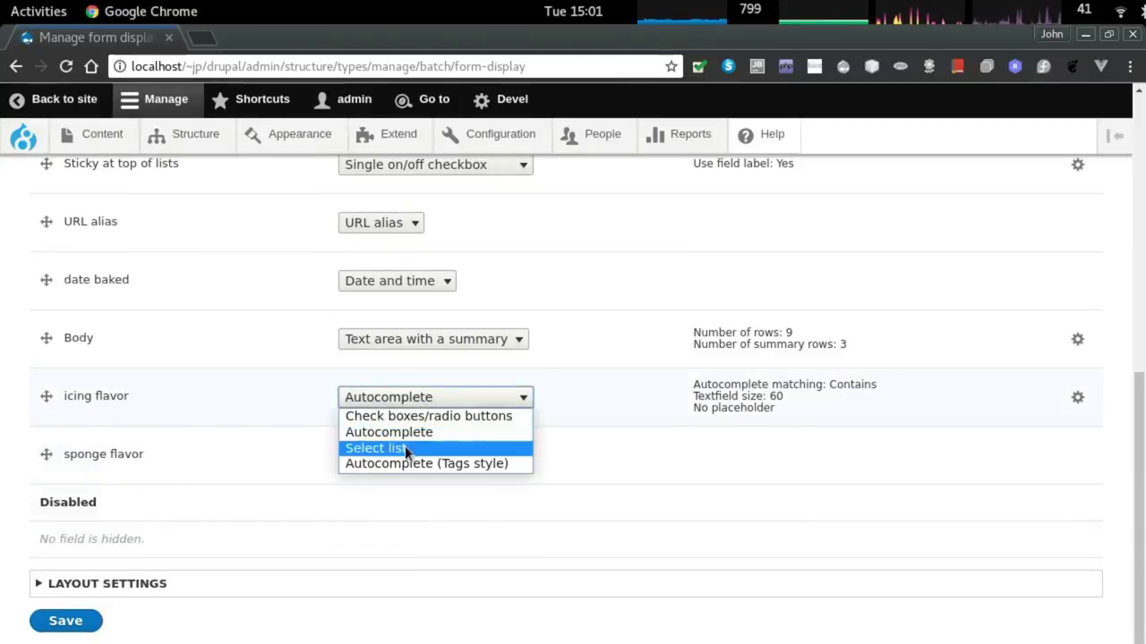
left_click(388, 446)
left_click(76, 608)
left_click(183, 239)
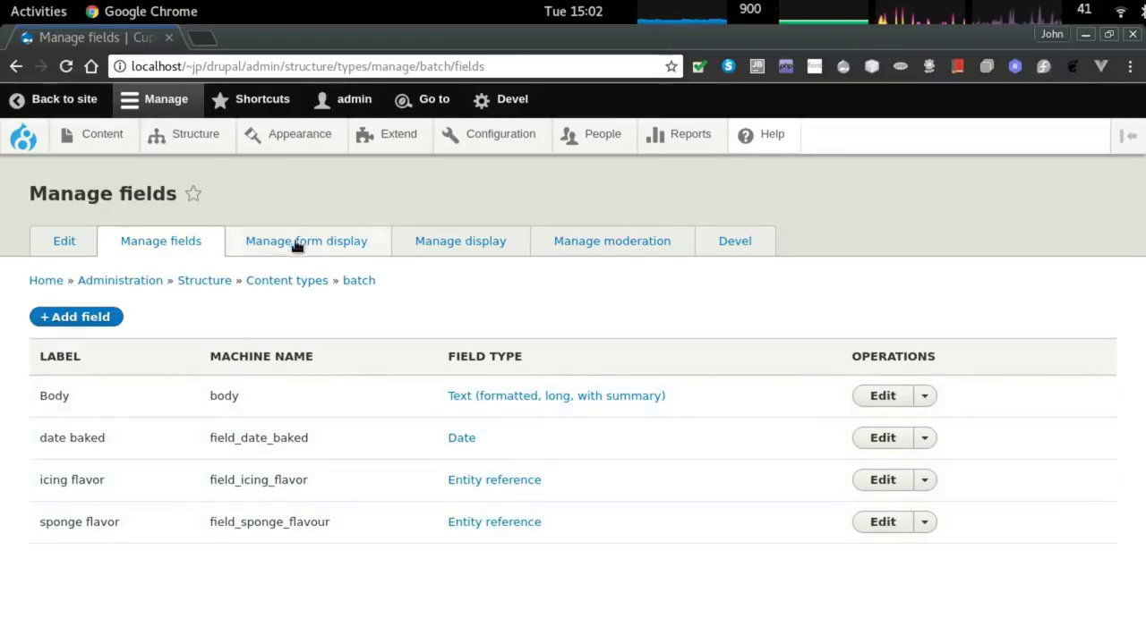
left_click(186, 135)
- Create a 'paper color' vocabulary with description 'The cupcake paper color'
scroll(132, 486, "down", 3)
left_click(86, 537)
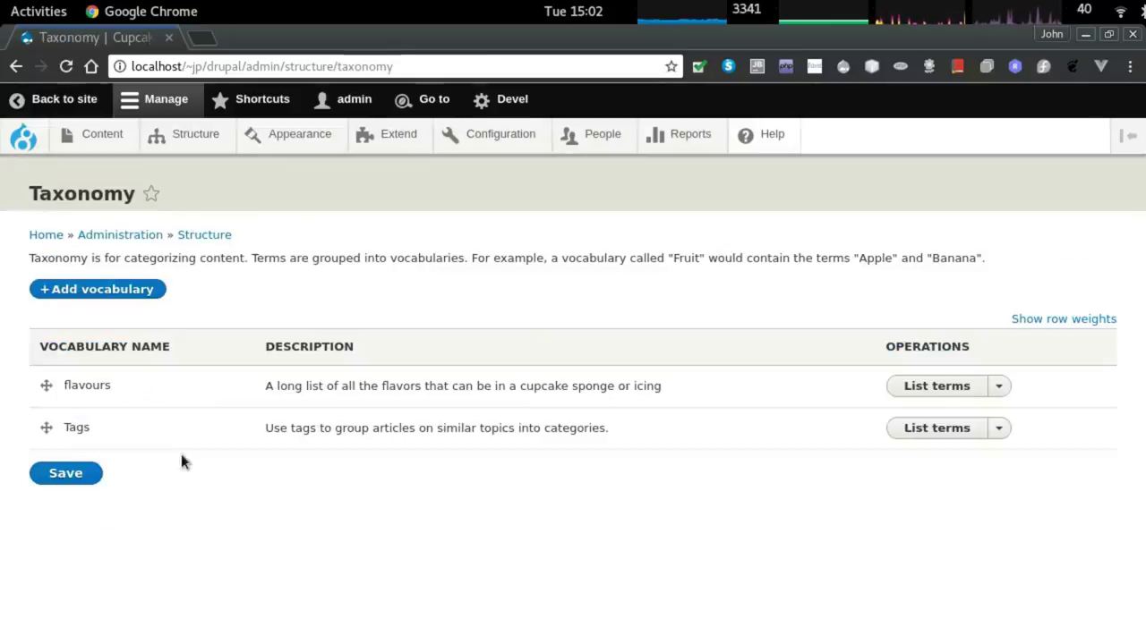
left_click(99, 291)
left_click(87, 291)
type("paper color")
key("Tab")
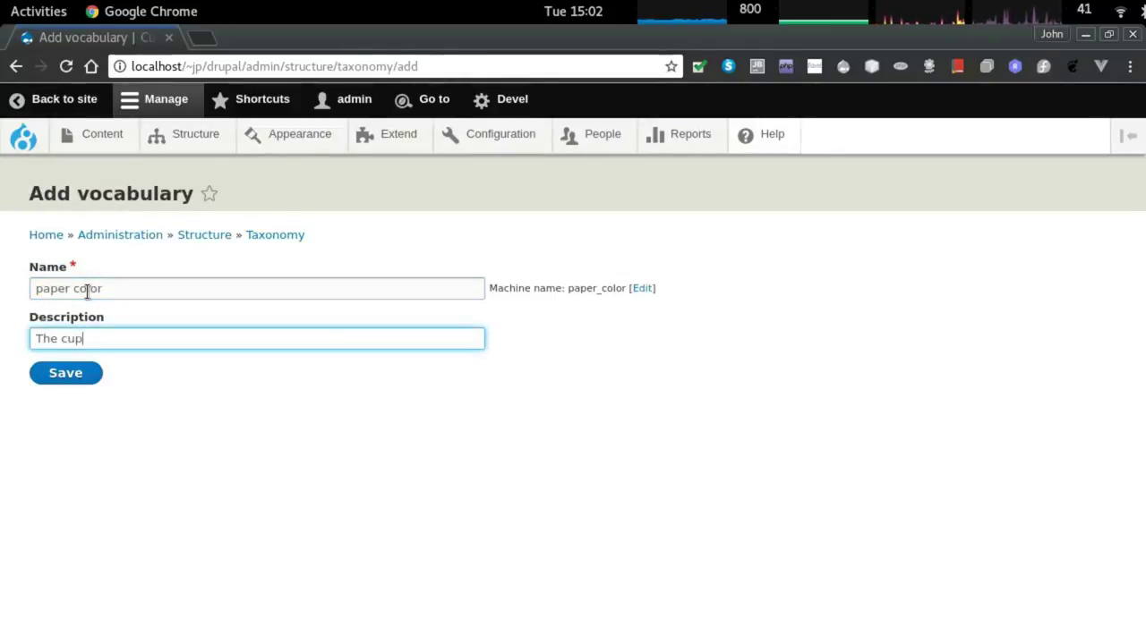
type("The cupcake paper color")
left_click(75, 375)
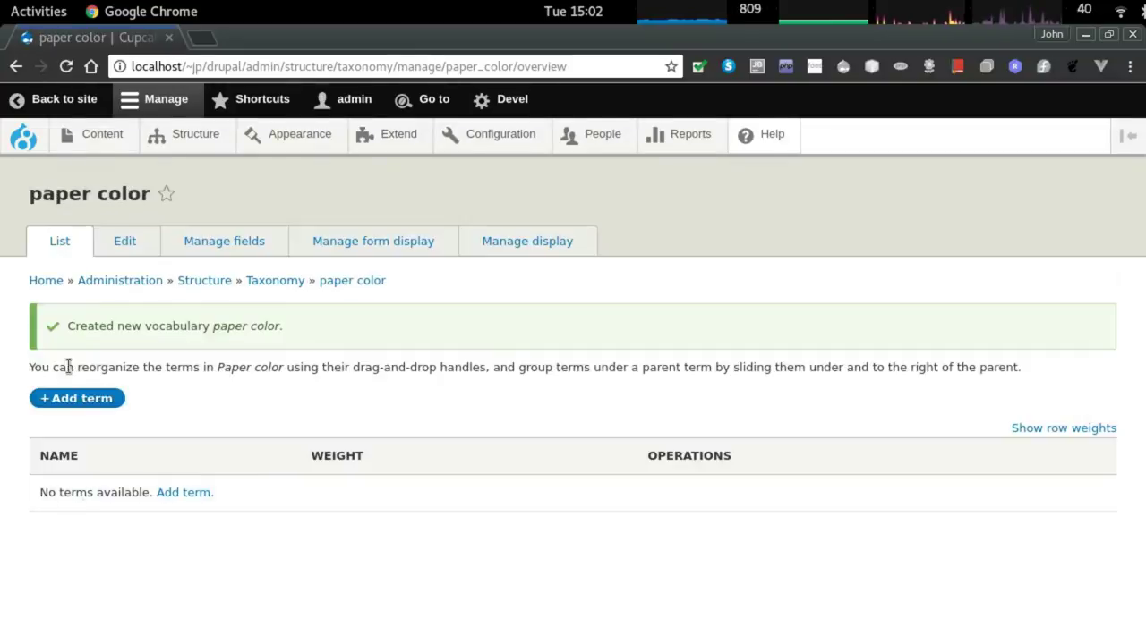
- Add the terms red, pink and blue to the paper color vocabulary
left_click(76, 398)
left_click(89, 285)
type("red")
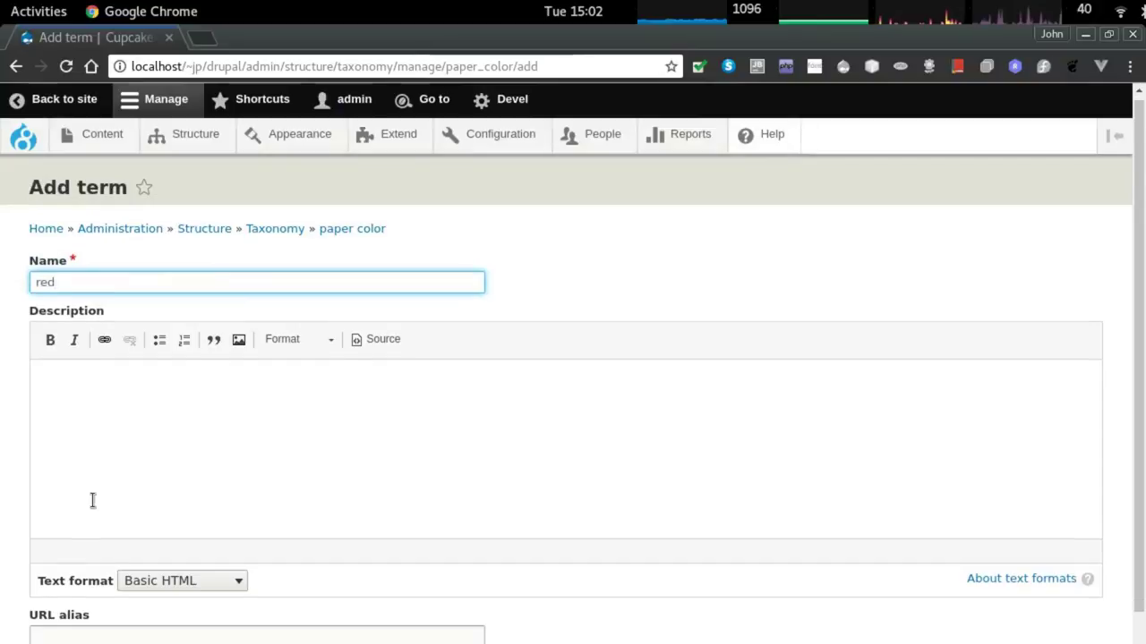
scroll(93, 500, "down", 3)
left_click(64, 618)
left_click(74, 346)
type("pink")
scroll(72, 483, "down", 3)
left_click(67, 619)
left_click(88, 343)
type("blue")
scroll(88, 343, "down", 3)
left_click(64, 618)
- Add the yellow and green terms, then return to the Taxonomy overview
left_click(79, 340)
type("yellow")
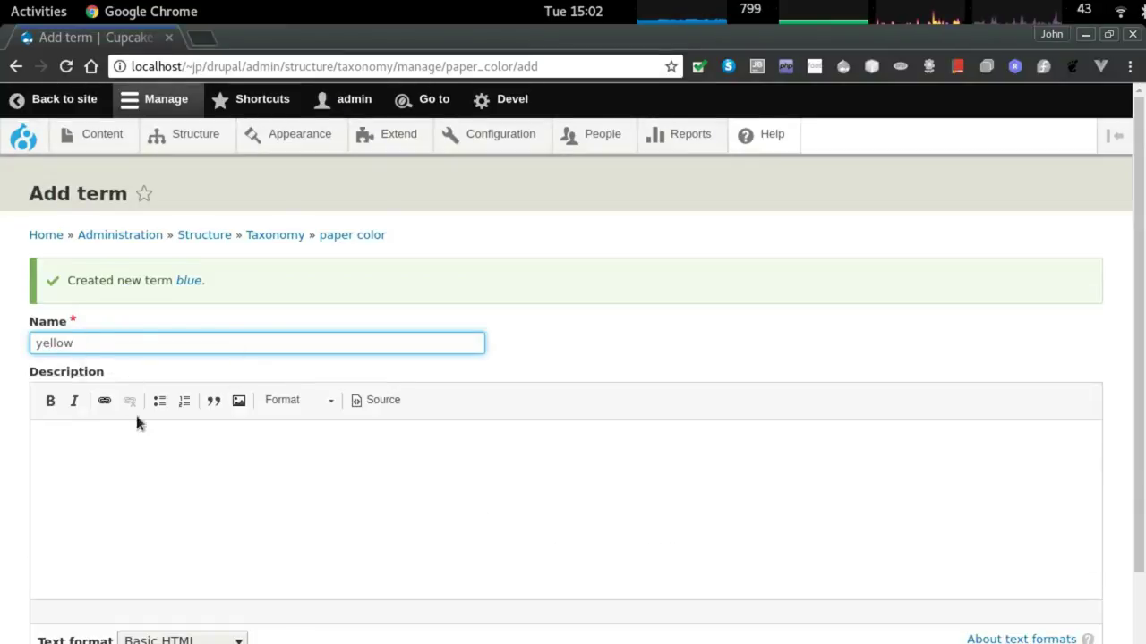
key("Return")
left_click(78, 341)
type("g")
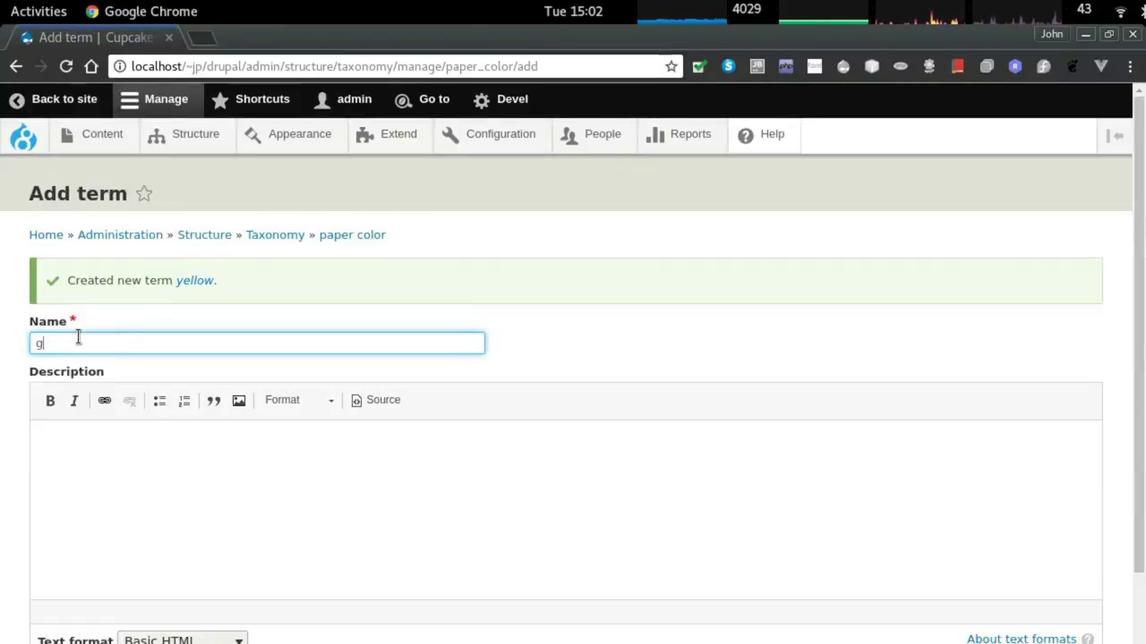
type("reen")
scroll(100, 465, "down", 3)
key("Return")
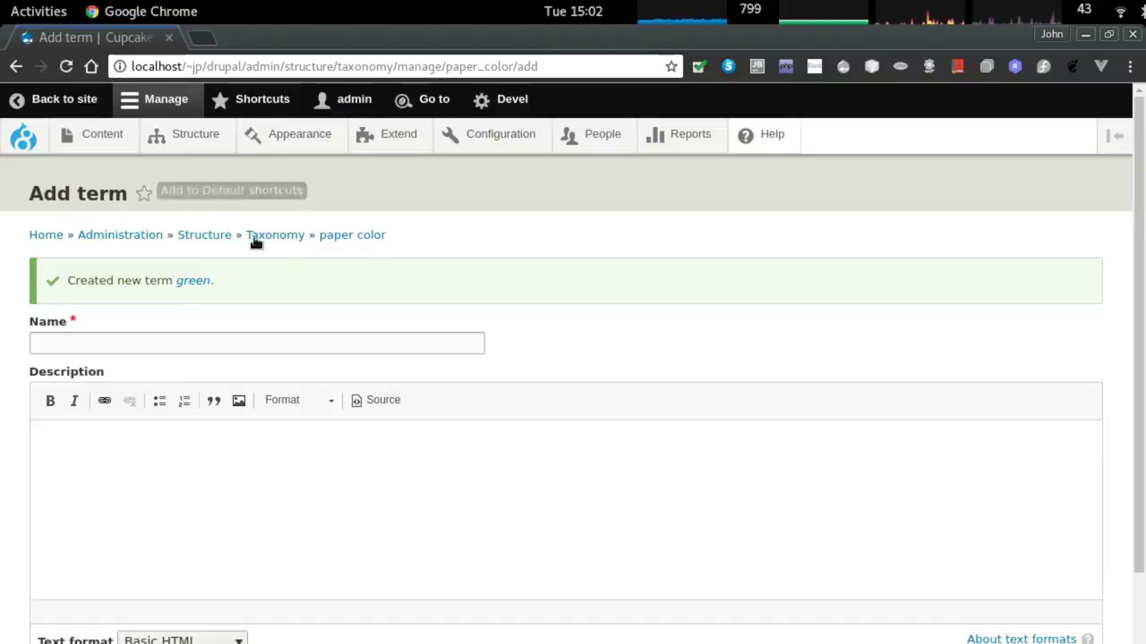
left_click(255, 236)
triple_click(337, 429)
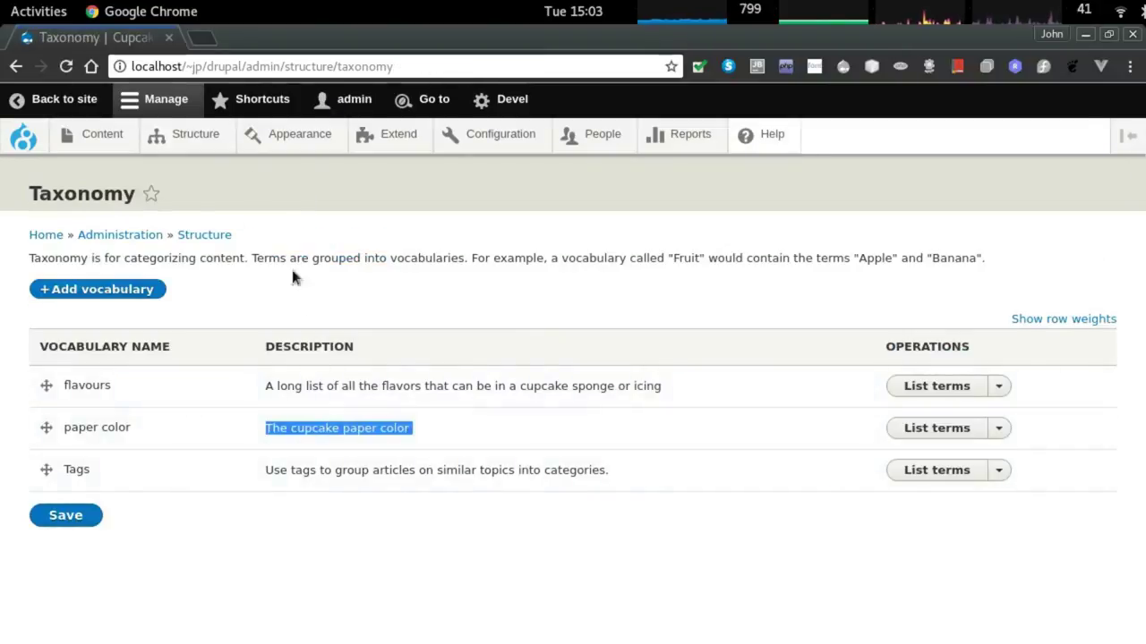
- Start a new Taxonomy term reference field in the batch content type's fields
left_click(188, 134)
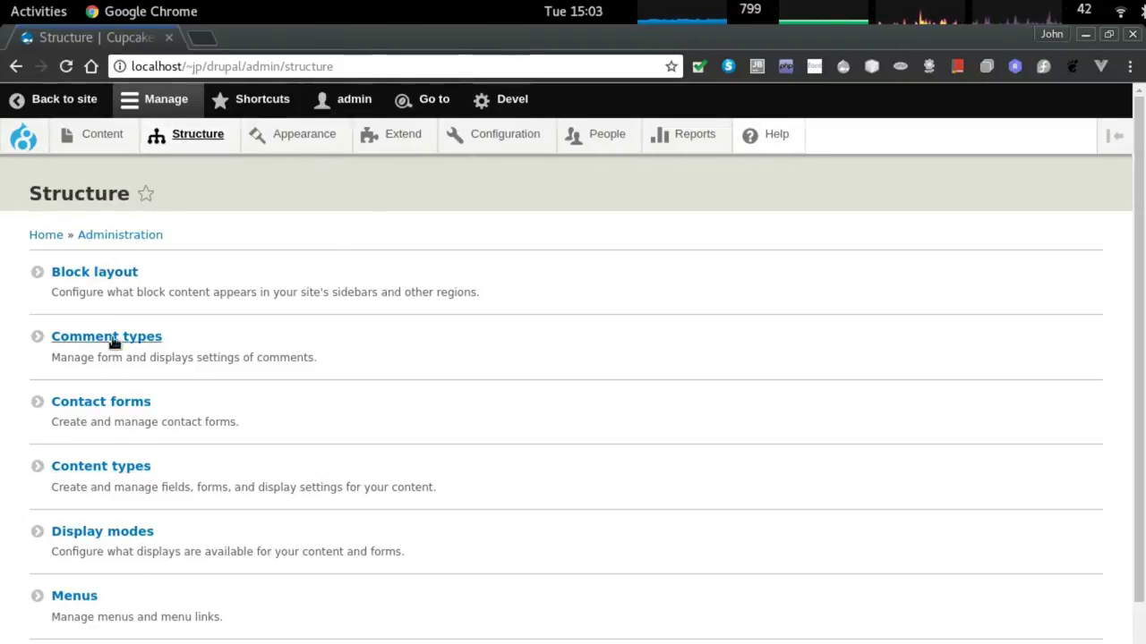
left_click(111, 341)
left_click(201, 136)
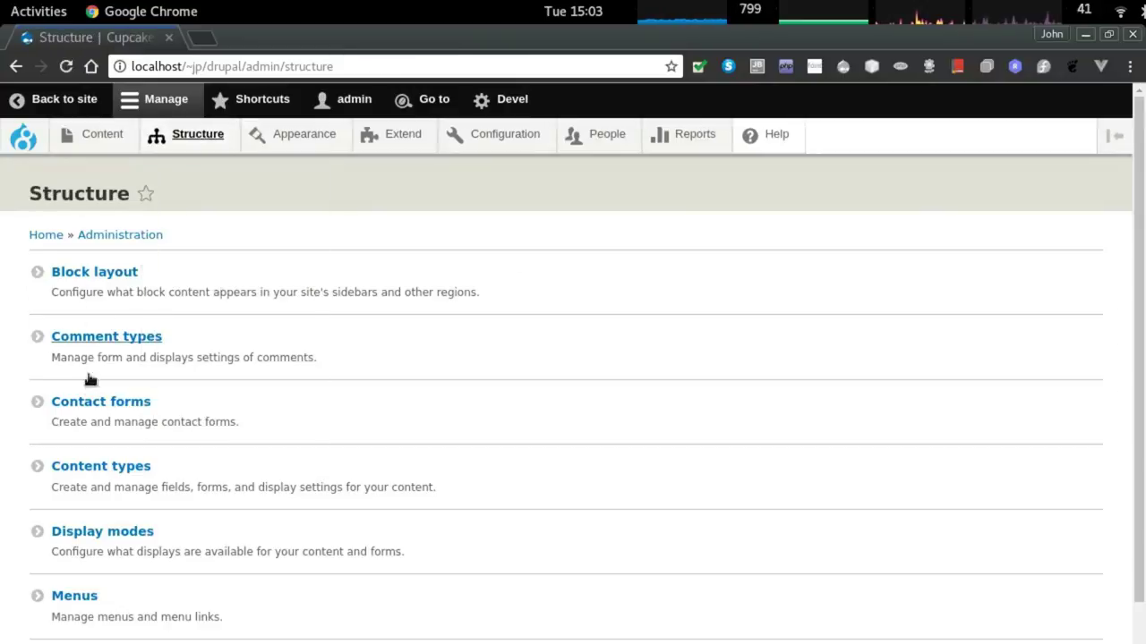
left_click(100, 469)
left_click(924, 436)
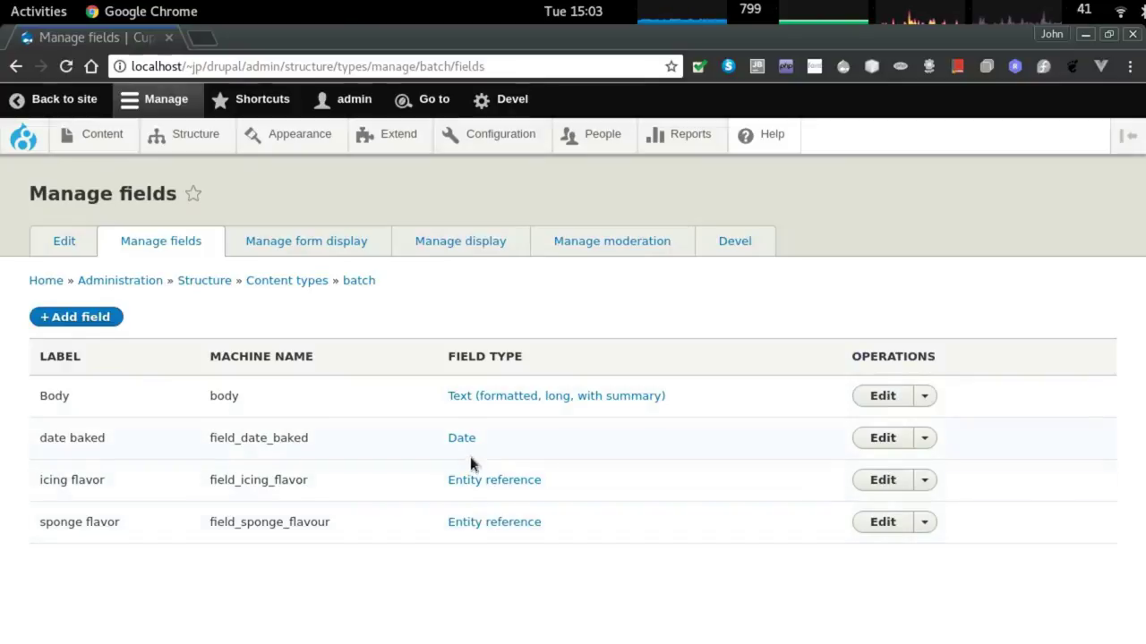
left_click(107, 319)
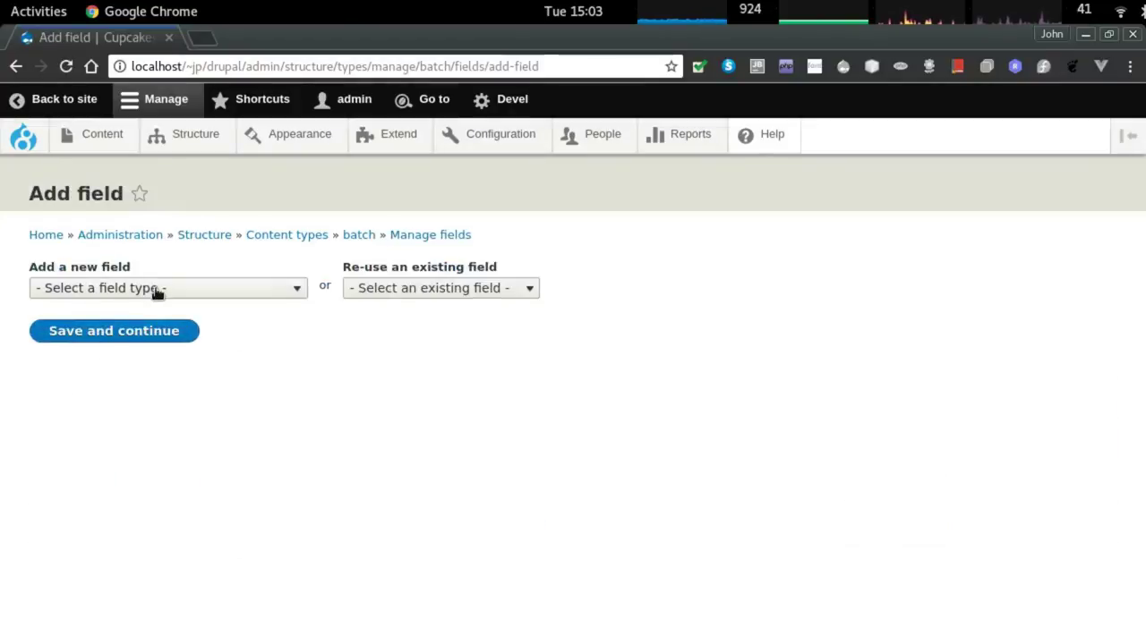
left_click(157, 288)
scroll(179, 537, "down", 2)
left_click(134, 563)
- Label the field 'cupcake paper color' and save its single-value storage settings
left_click(85, 348)
type("cupcake paper color")
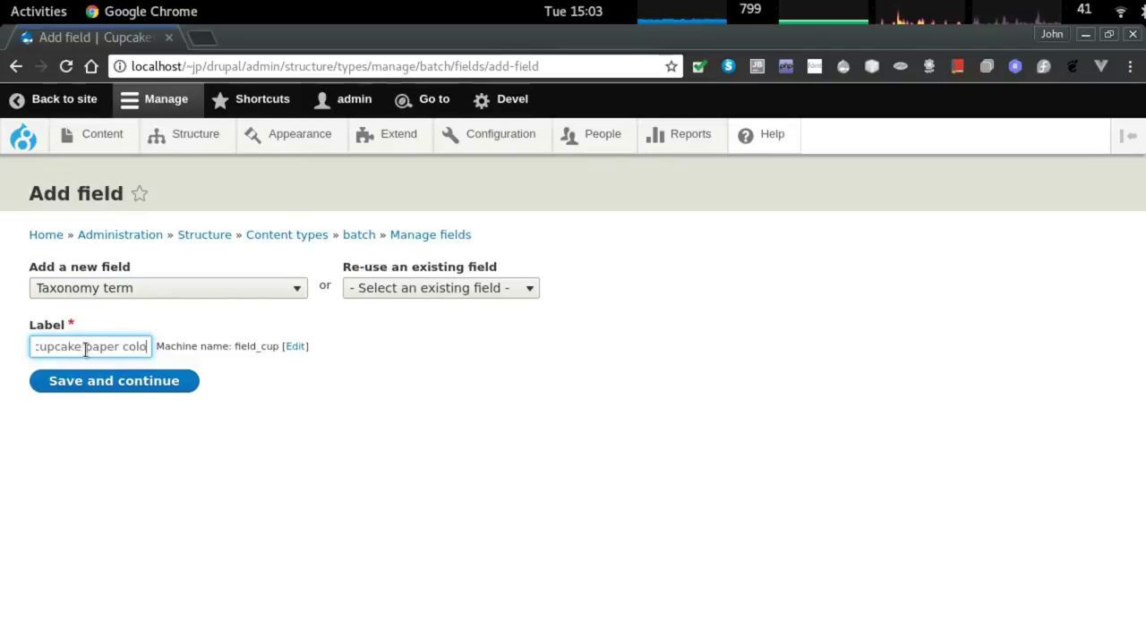
left_click(261, 437)
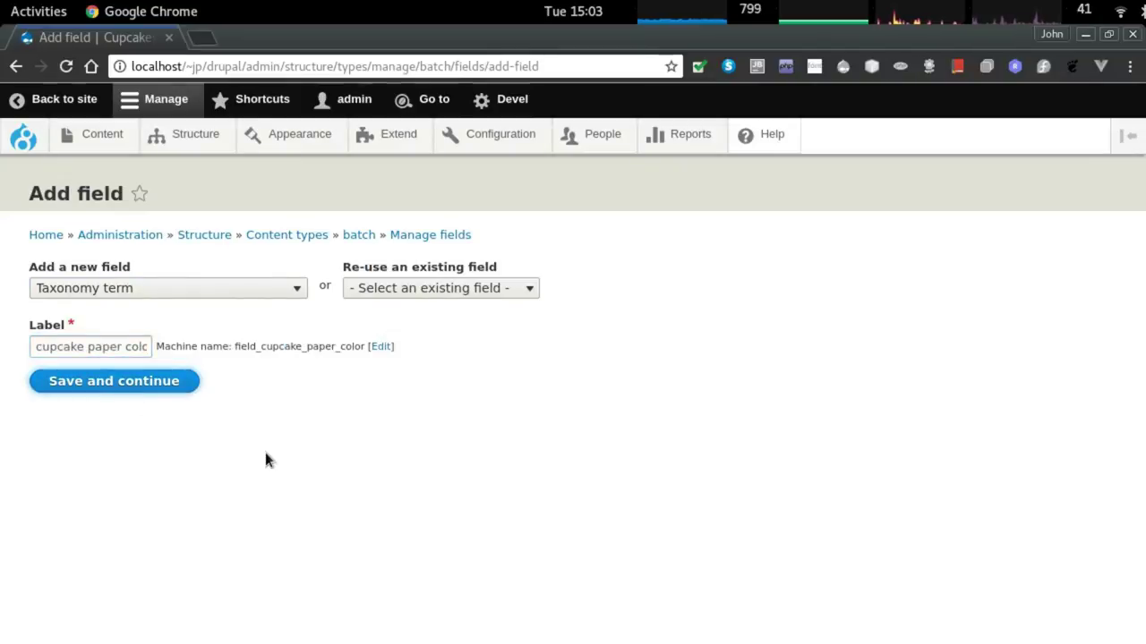
left_click(165, 383)
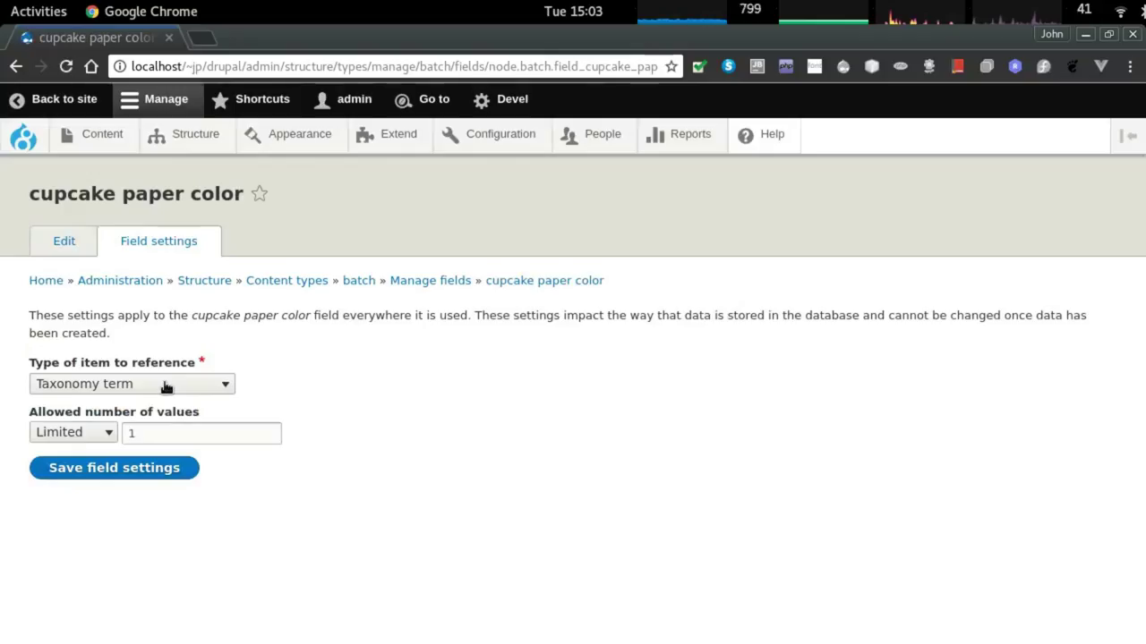
left_click(102, 461)
- Add help text 'The color of the paper around the cupcake', make it required, limit to paper color, save
left_click(91, 418)
type("The color of the ")
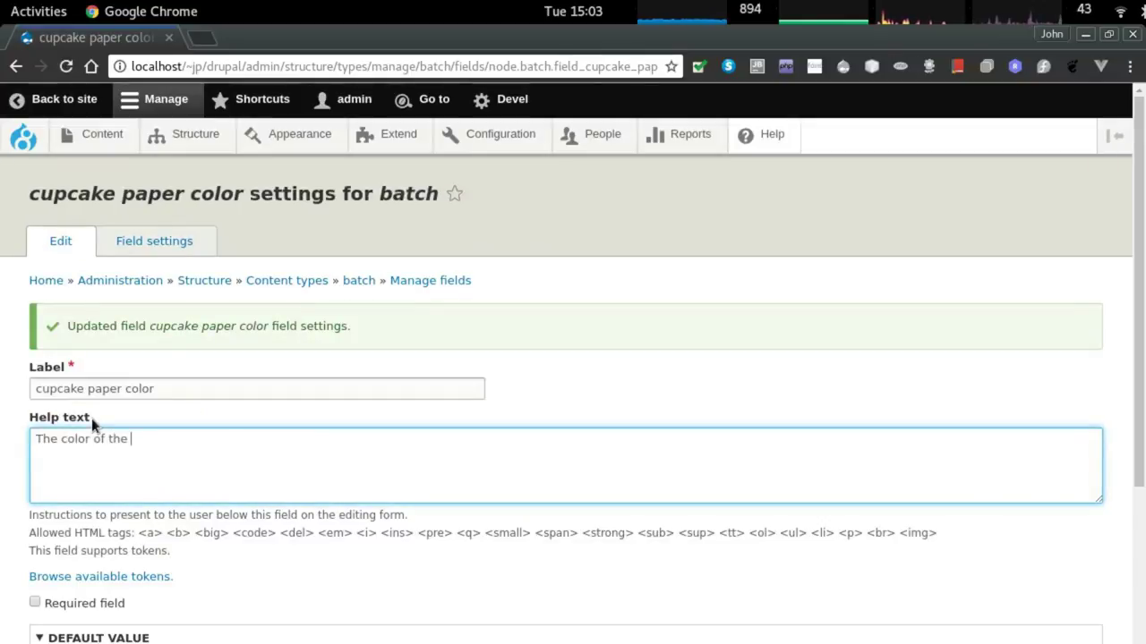
type("paper around the cupcake")
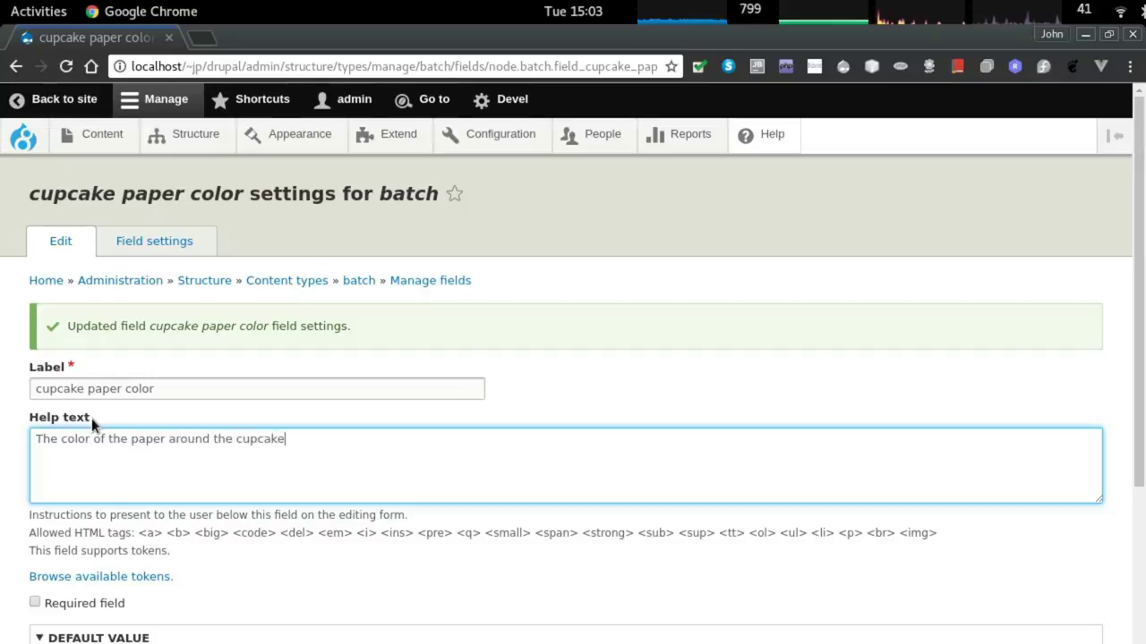
scroll(156, 495, "down", 2)
left_click(116, 504)
scroll(170, 500, "down", 5)
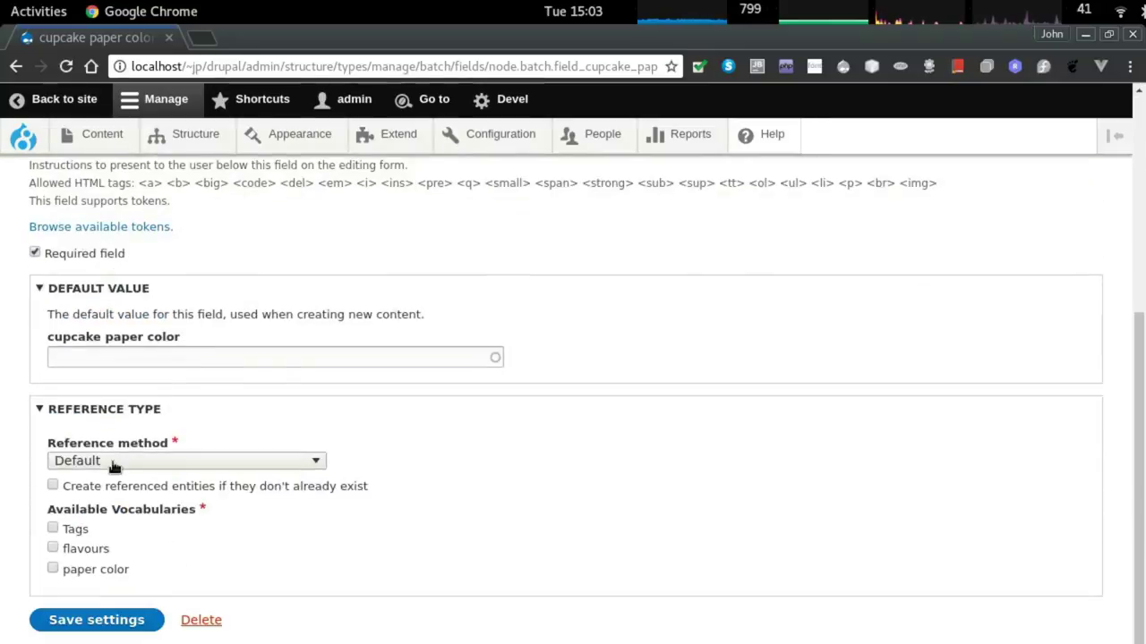
left_click(87, 568)
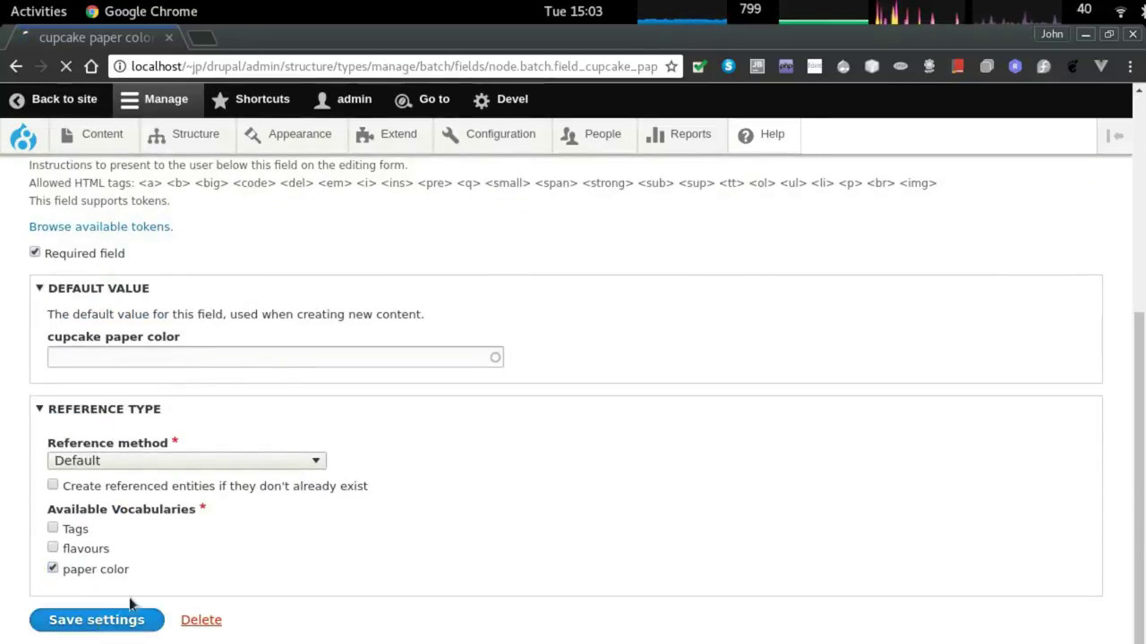
left_click(130, 617)
left_click(294, 234)
scroll(264, 555, "down", 6)
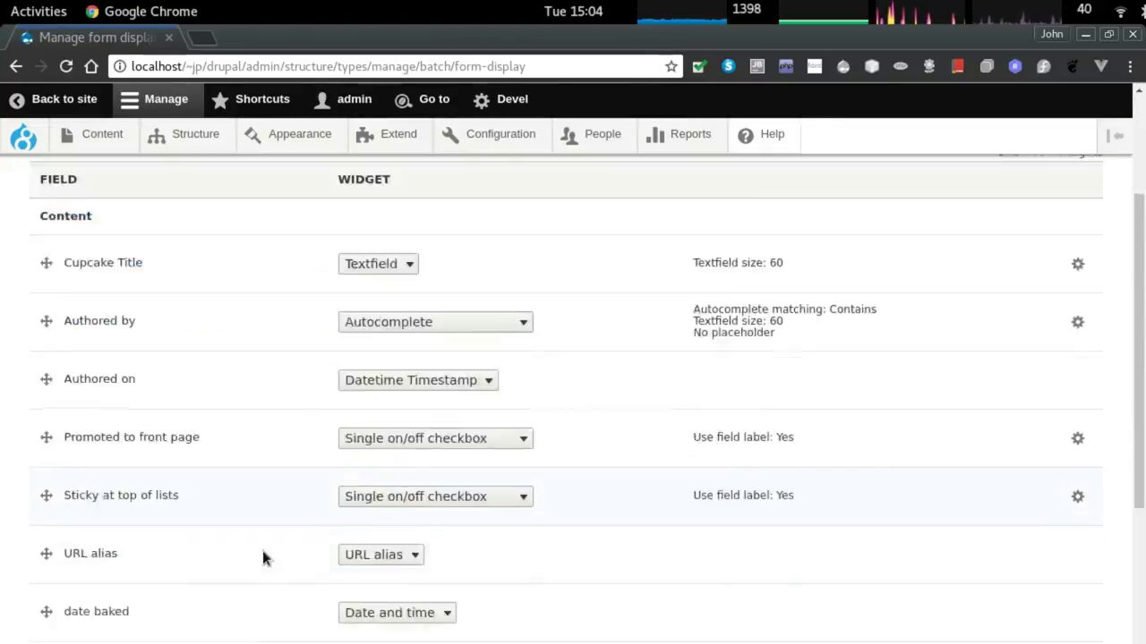
- Make cupcake paper color a Select list and switch the batch form to a Two column layout, saving both
left_click(435, 472)
left_click(441, 523)
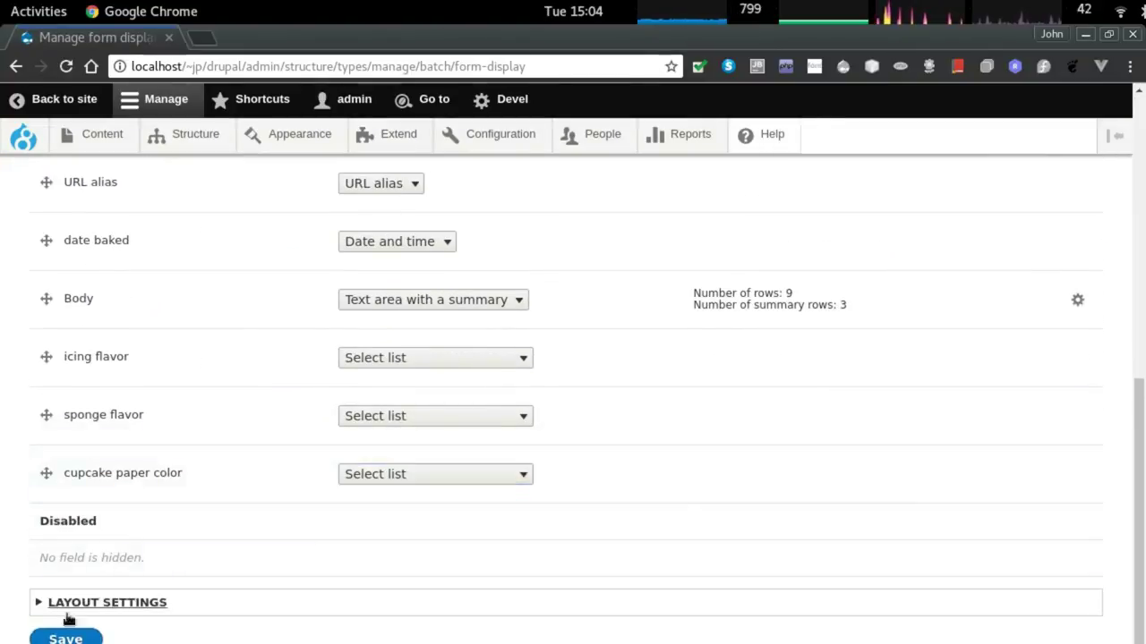
left_click(65, 637)
scroll(350, 519, "down", 4)
scroll(333, 533, "down", 5)
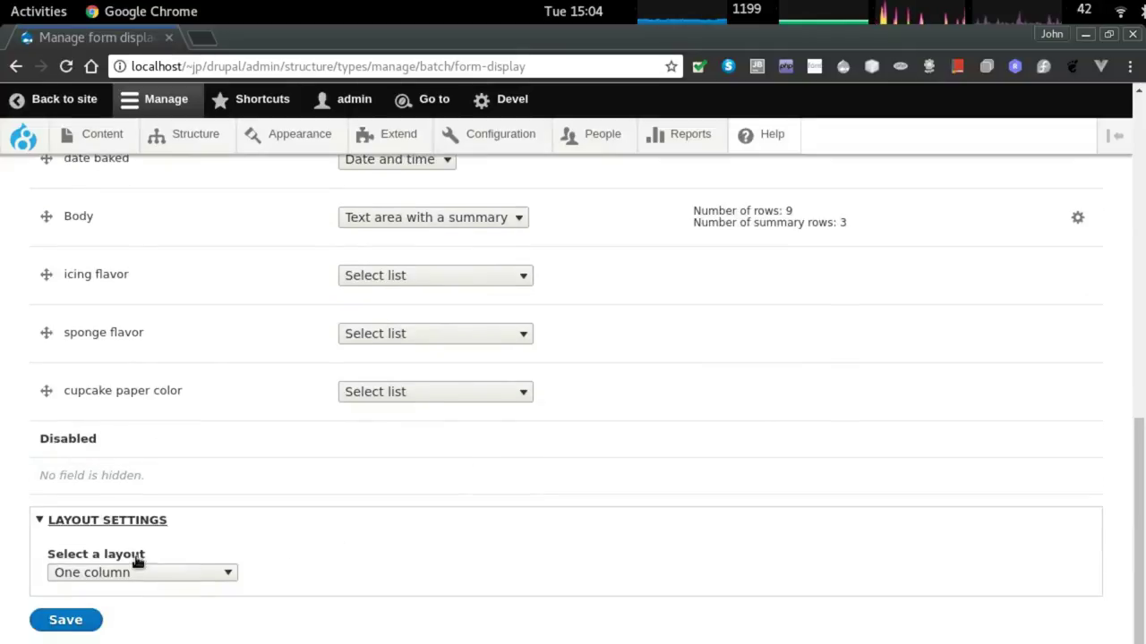
left_click(157, 571)
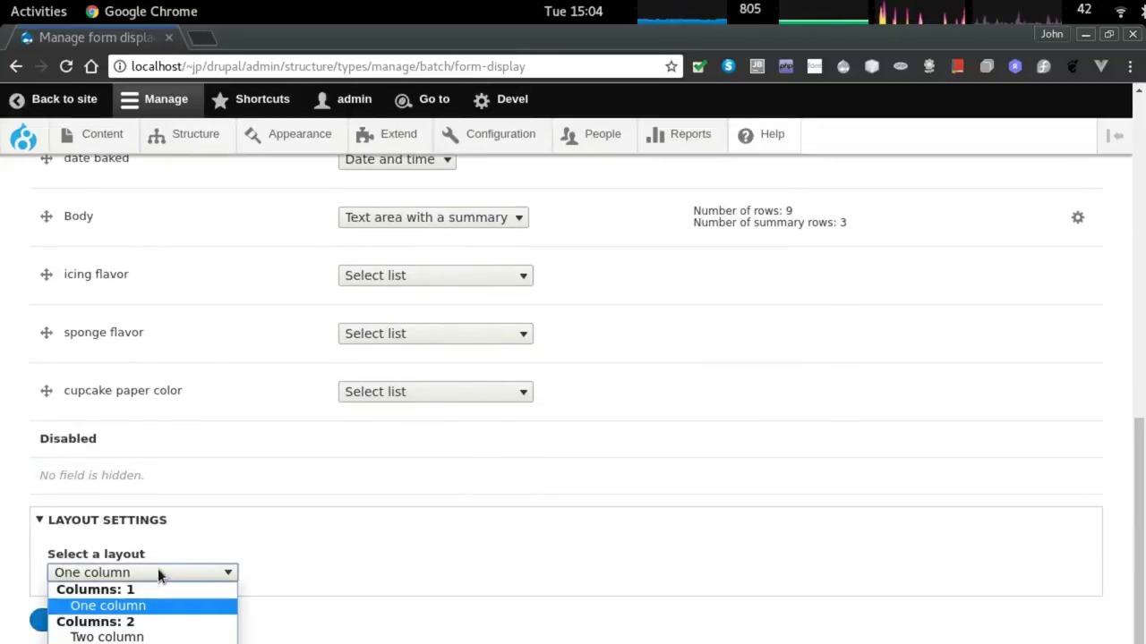
left_click(185, 638)
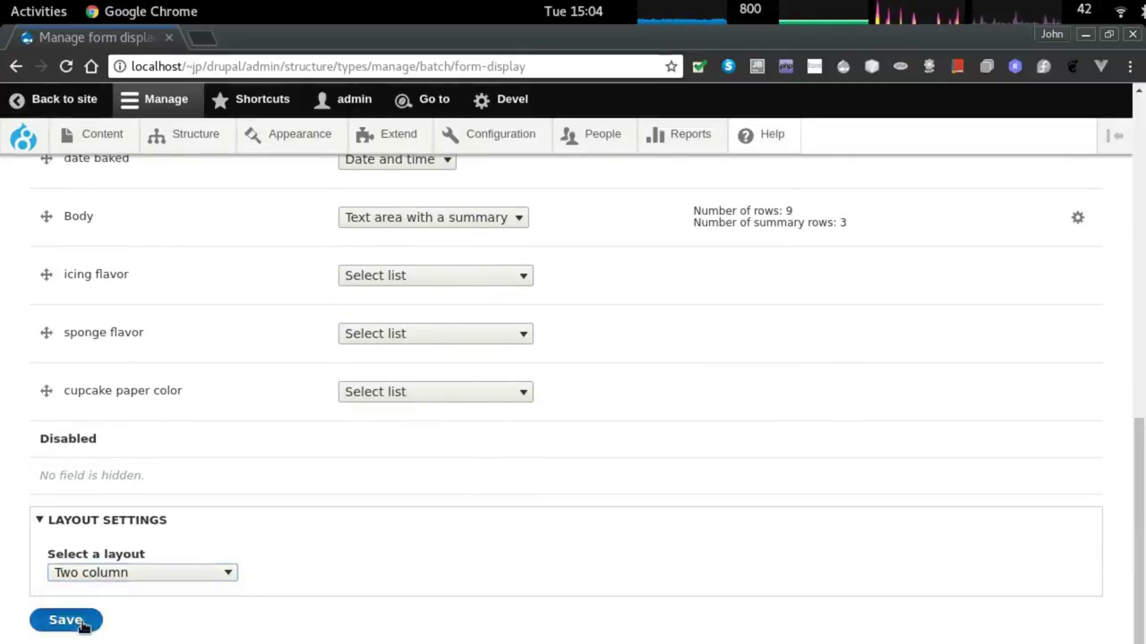
left_click(65, 619)
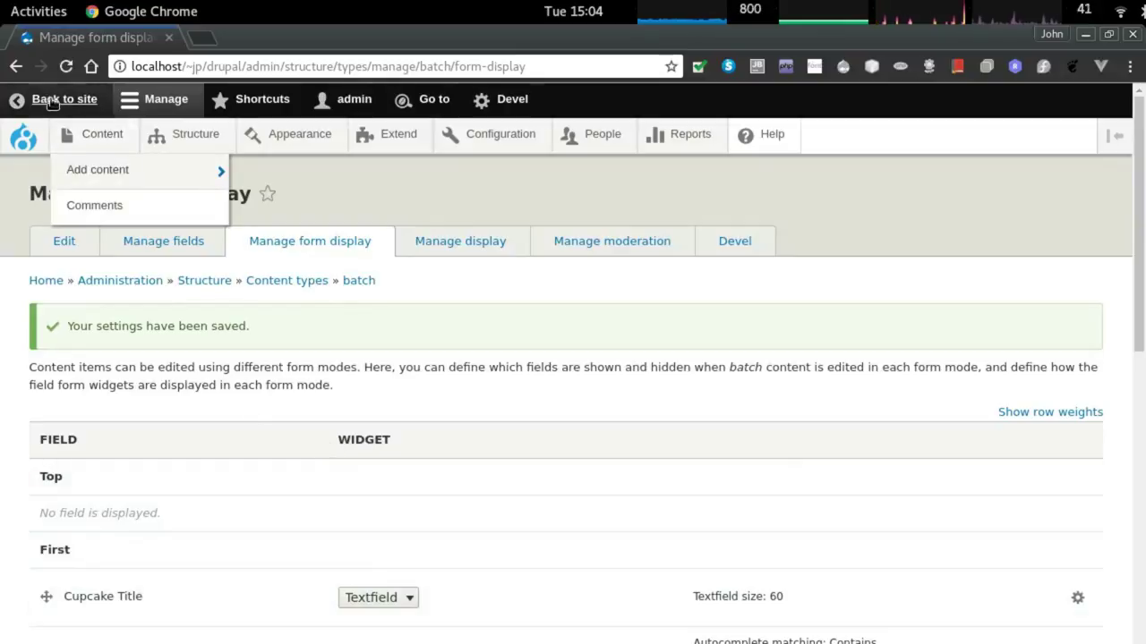
- Start a new batch with berry icing, vanilla sponge and green cupcake paper color
mouse_move(119, 170)
left_click(258, 240)
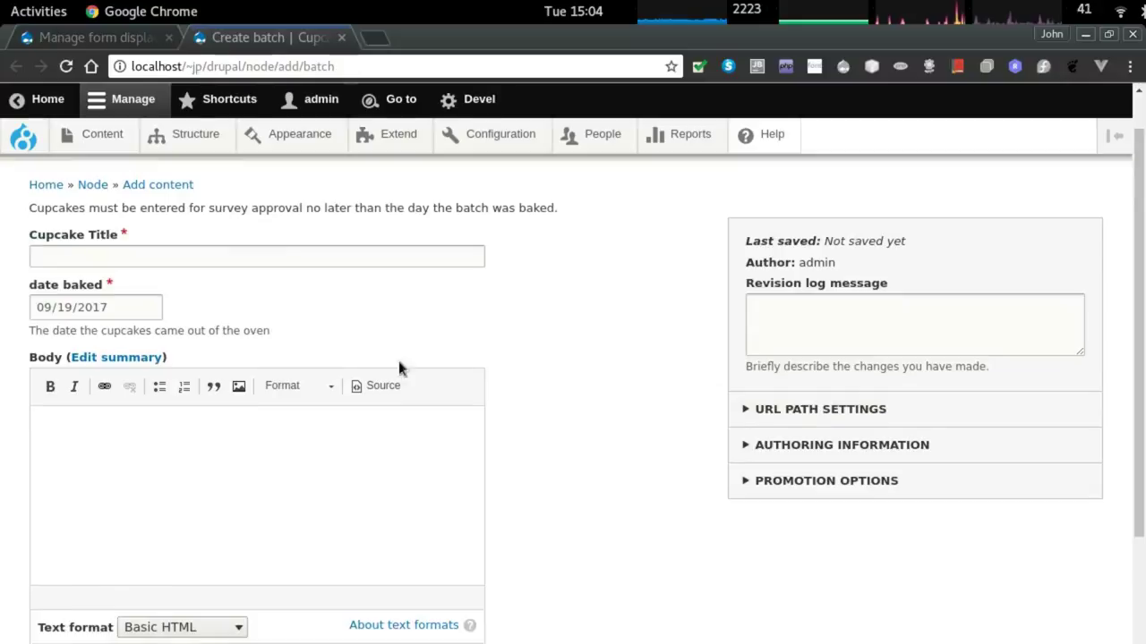
scroll(399, 363, "down", 3)
left_click(114, 447)
left_click(111, 499)
left_click(96, 518)
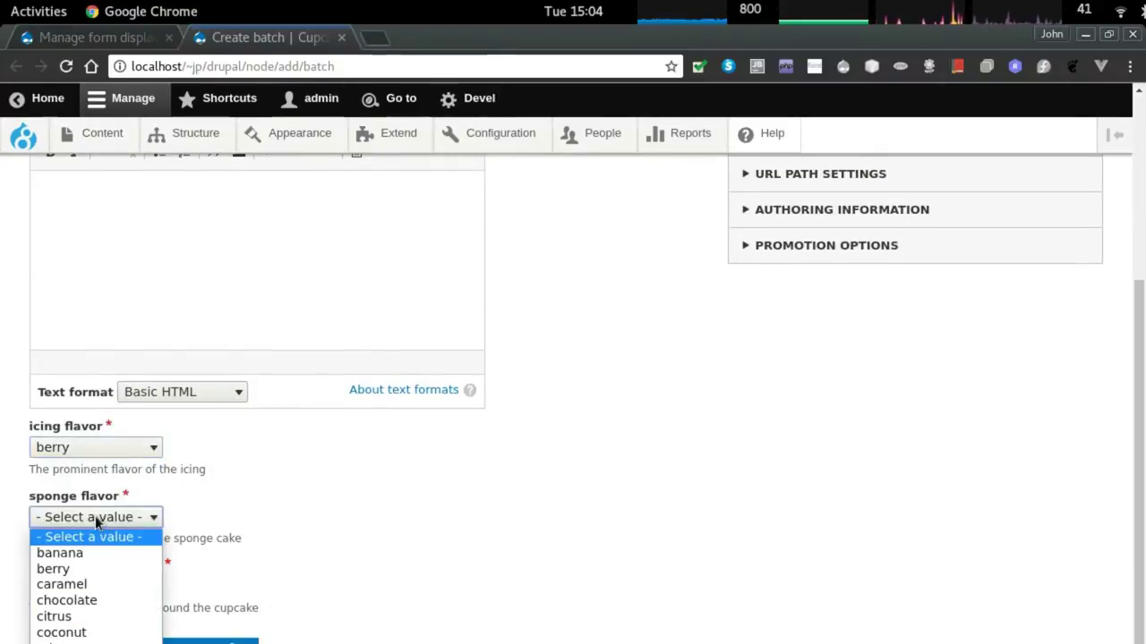
left_click(63, 643)
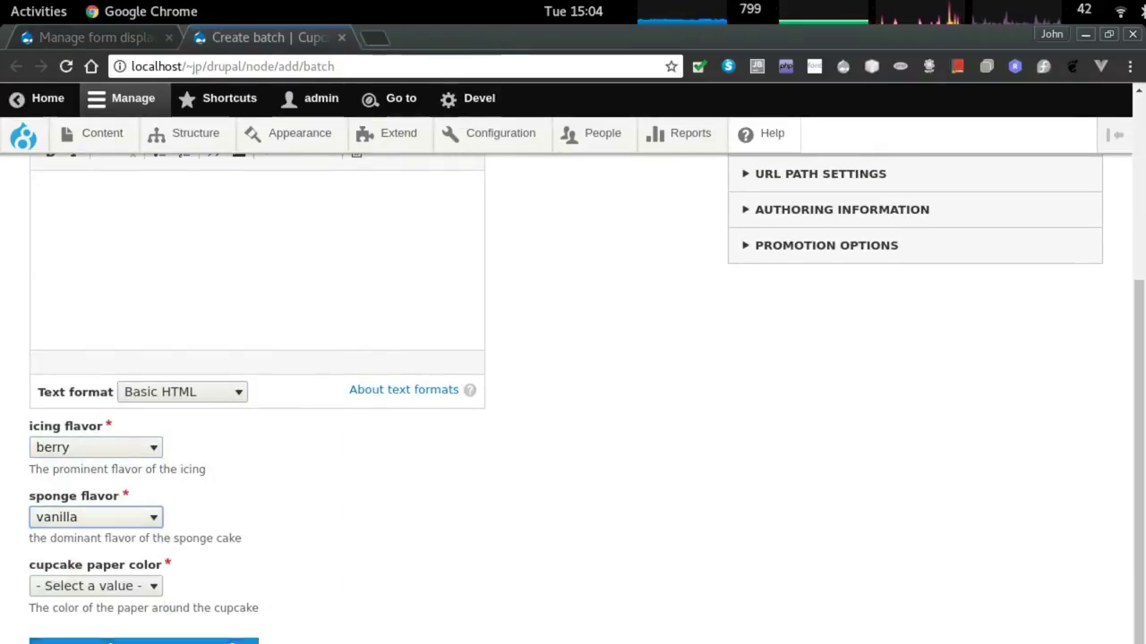
left_click(98, 587)
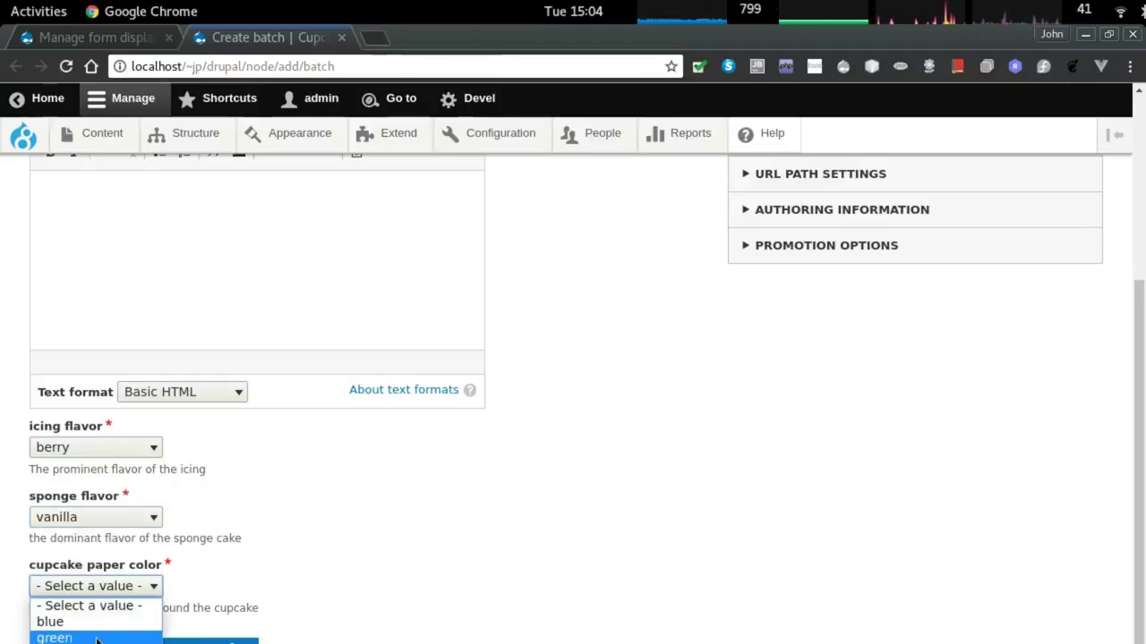
left_click(55, 637)
- Title it 'Berry vanilla surprise', begin the body with 'The best cupcak', and open a new tab
scroll(118, 358, "up", 4)
left_click(134, 305)
type("Berry v")
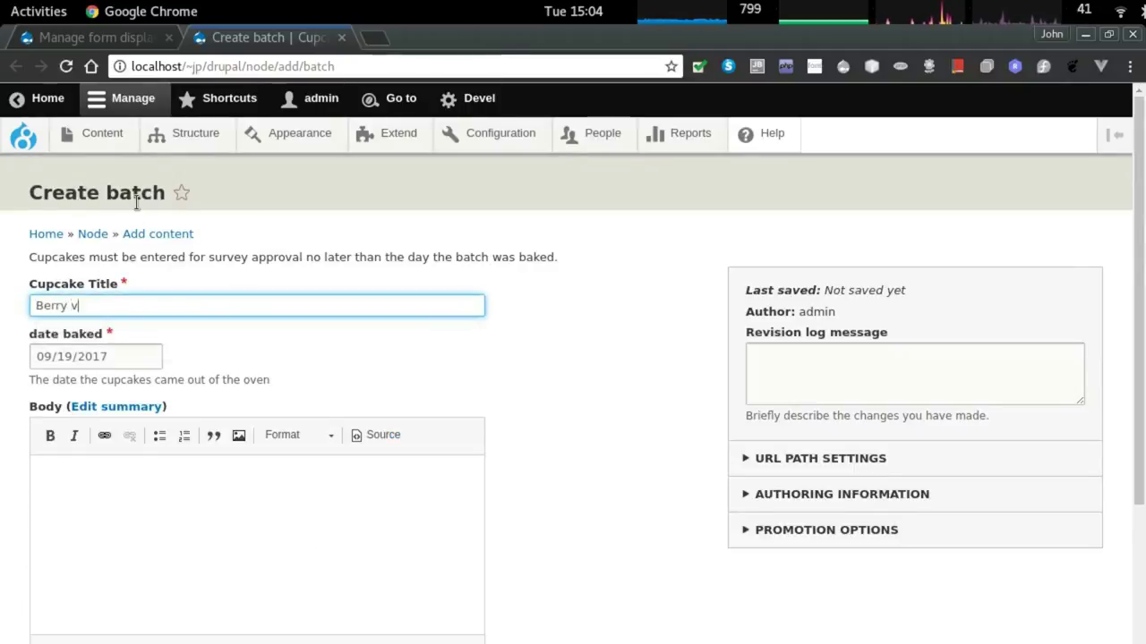
type("anilla surprise")
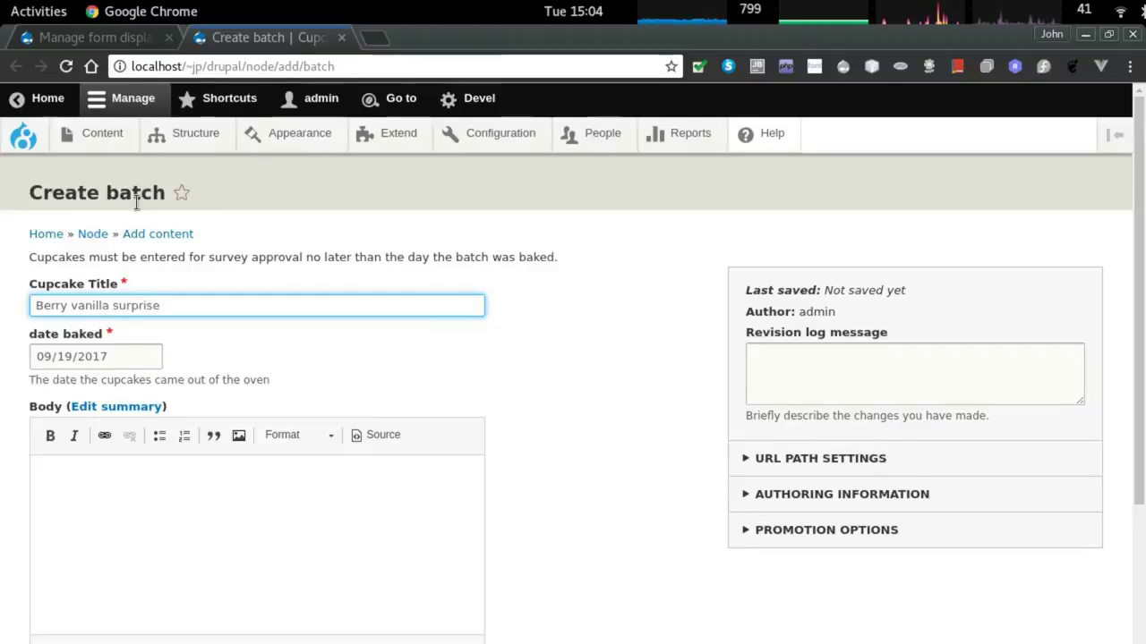
scroll(199, 439, "down", 5)
left_click(198, 439)
left_click(166, 355)
left_click(138, 310)
type("The best cupcake in the world")
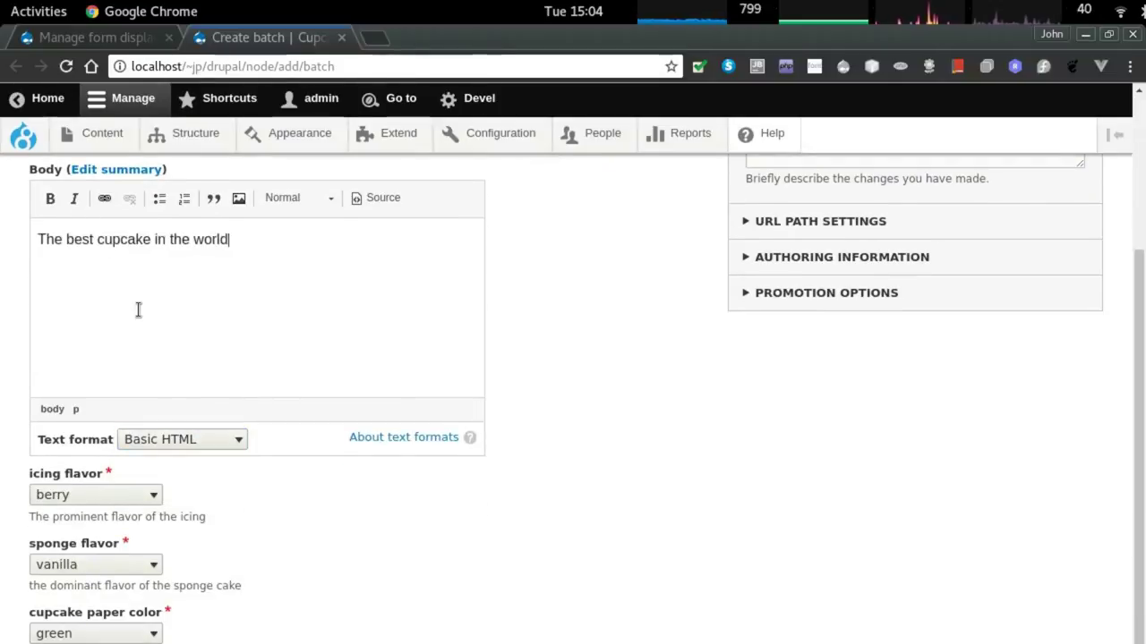
key("ctrl+t")
- Search the web for cupcakes and show the image results
type("cupcakes")
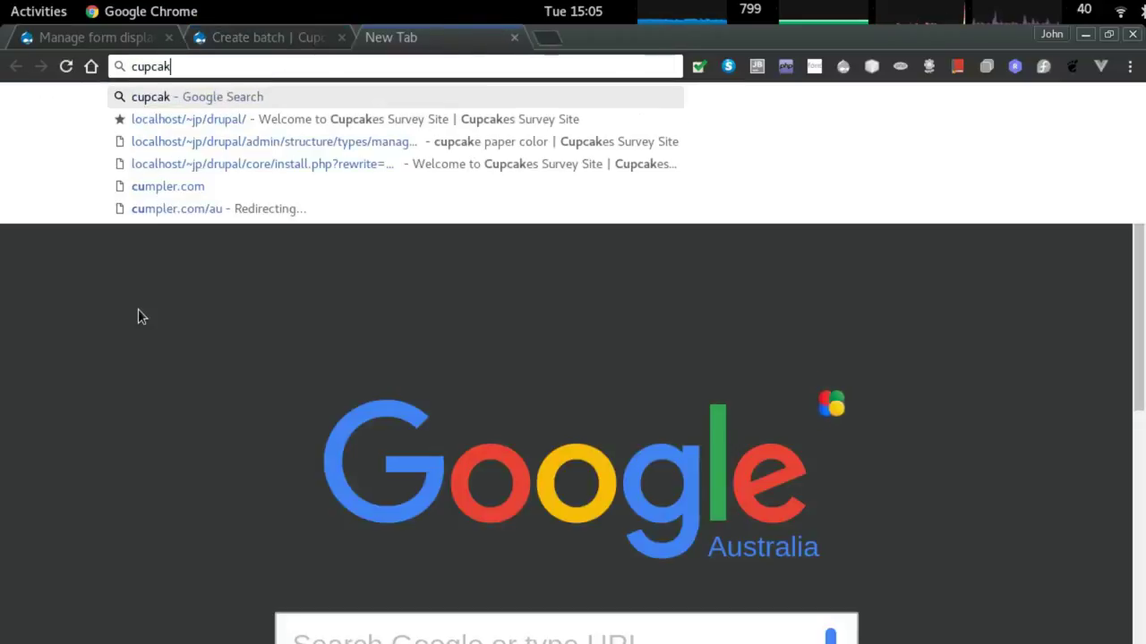
key("Return")
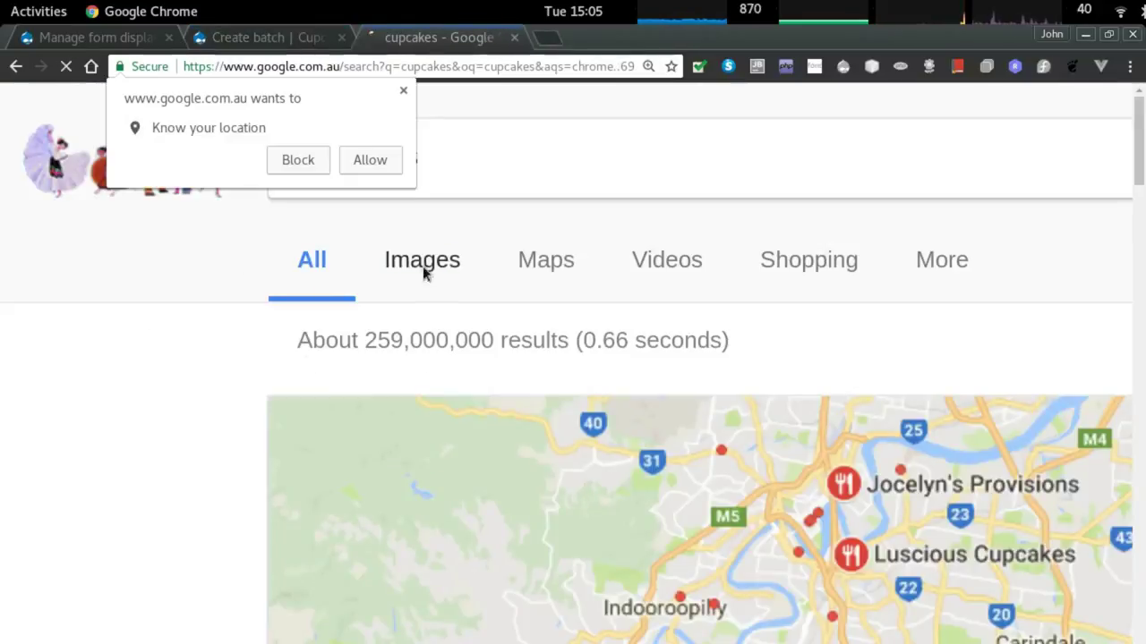
left_click(423, 266)
scroll(175, 500, "down", 3)
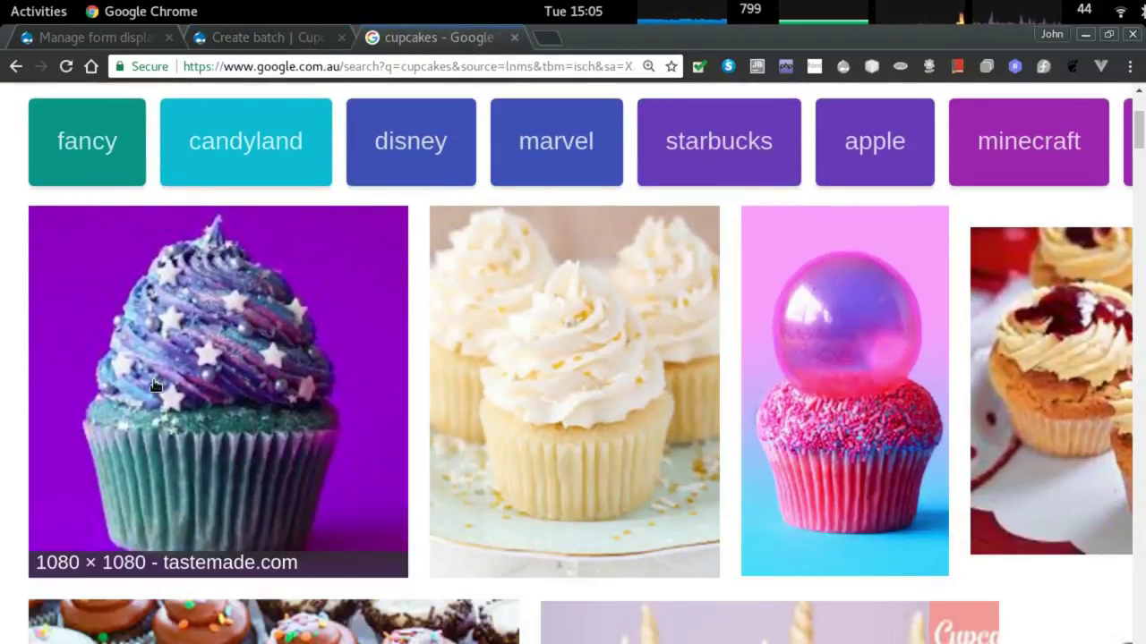
- Screenshot just the purple star-topped cupcake and save it as berry_cupcake.png in Pictures
key("super")
type("screen")
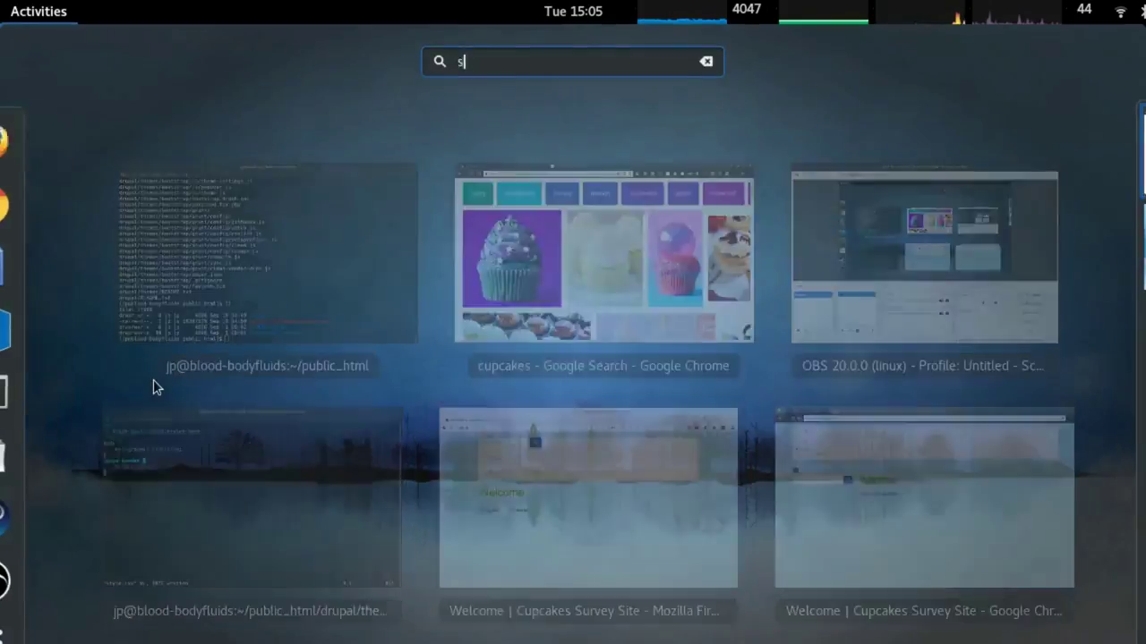
key("Return")
key("Escape")
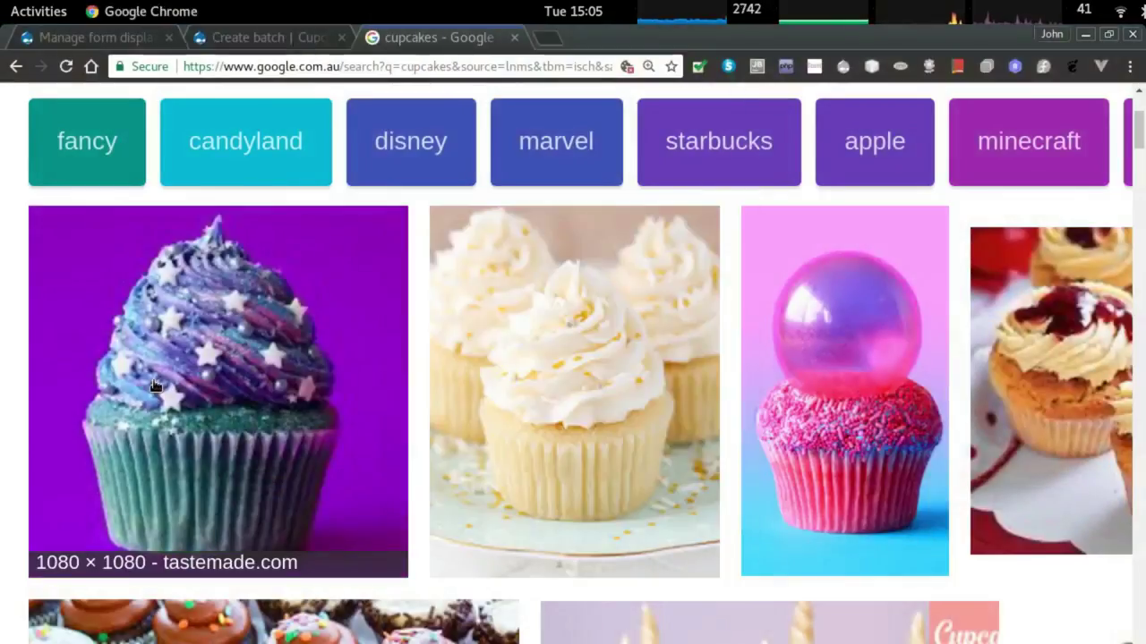
key("ctrl+0")
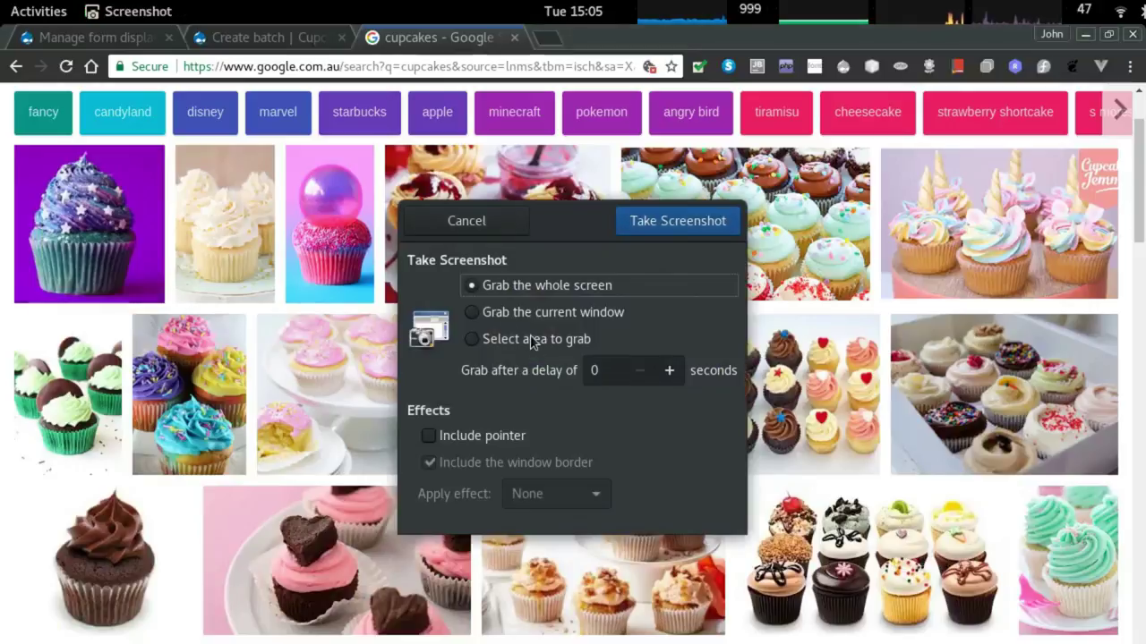
left_click(524, 345)
left_click(662, 228)
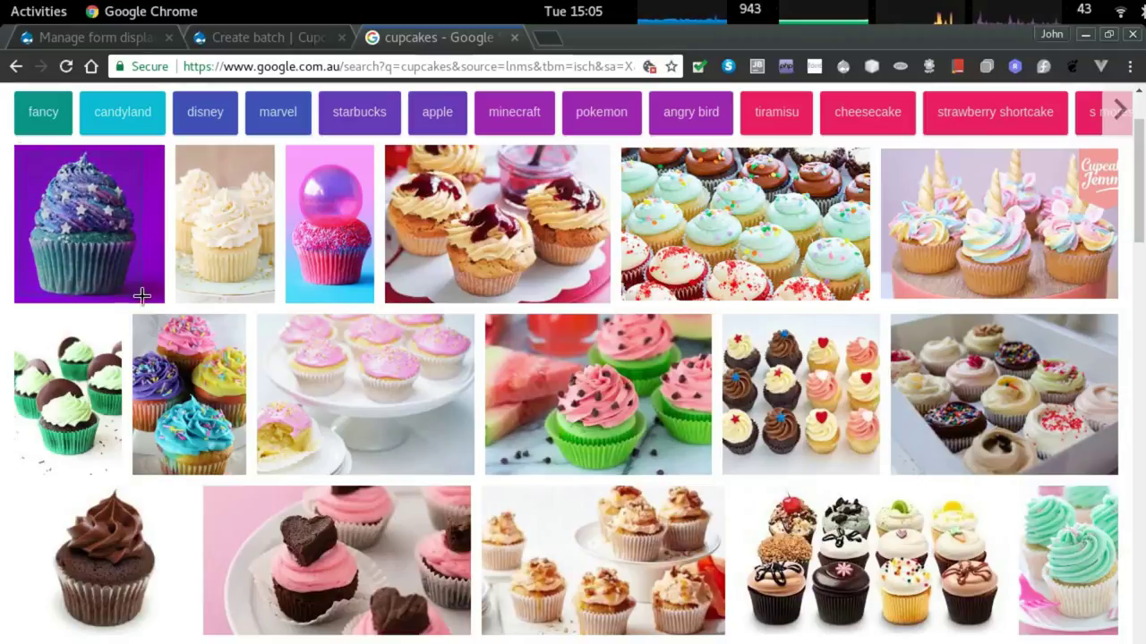
left_click_drag(157, 300, 157, 300)
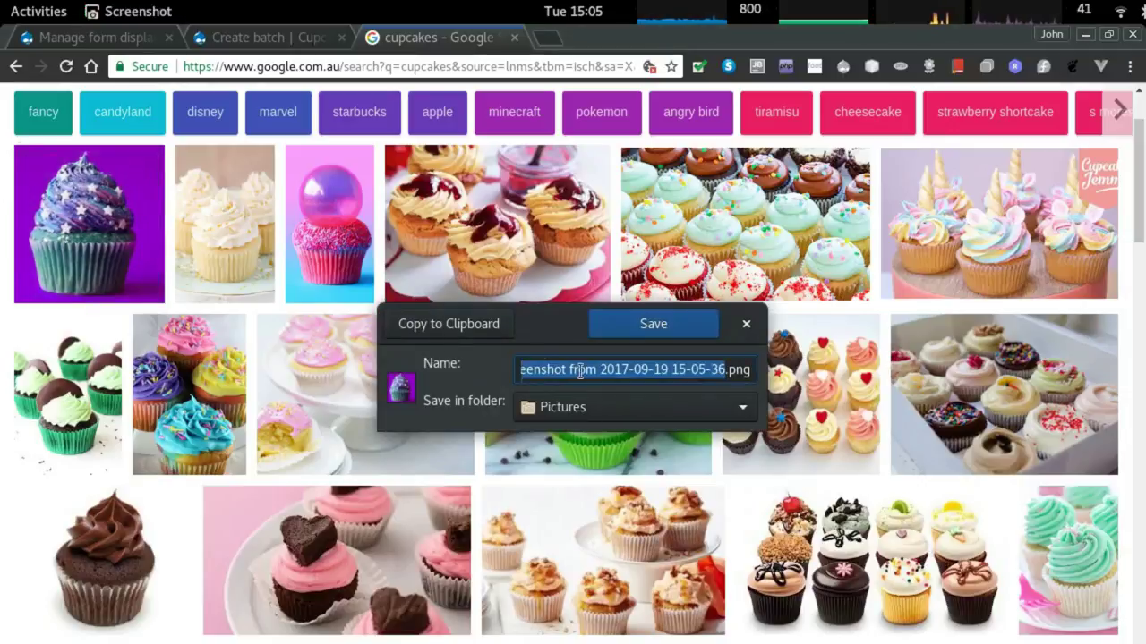
type("berry_cupcake")
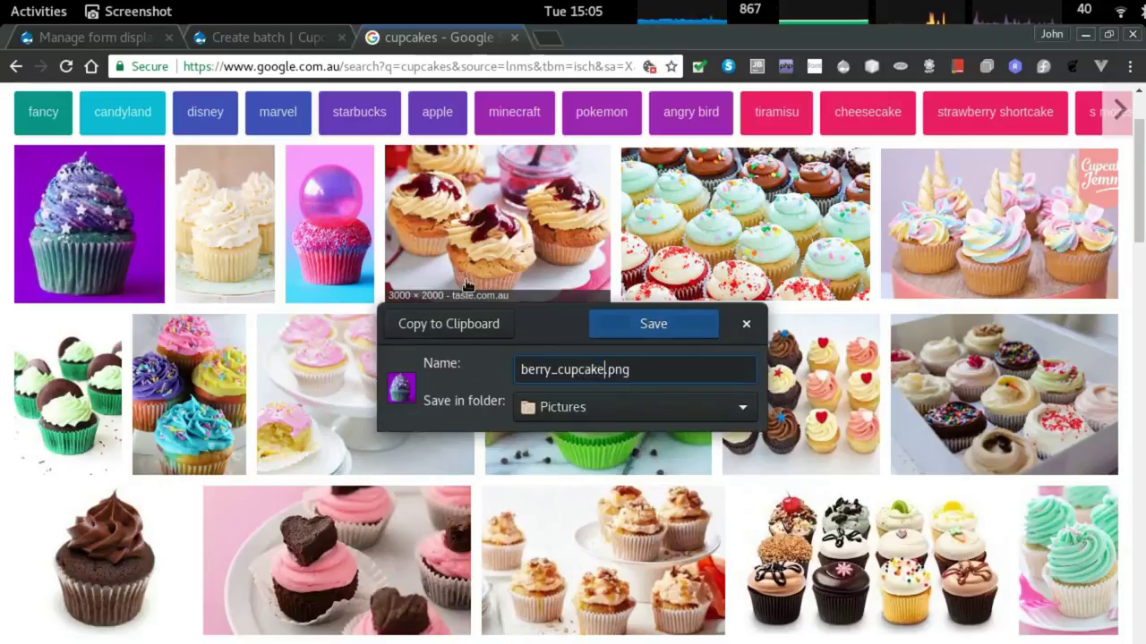
key("Return")
key("ctrl+w")
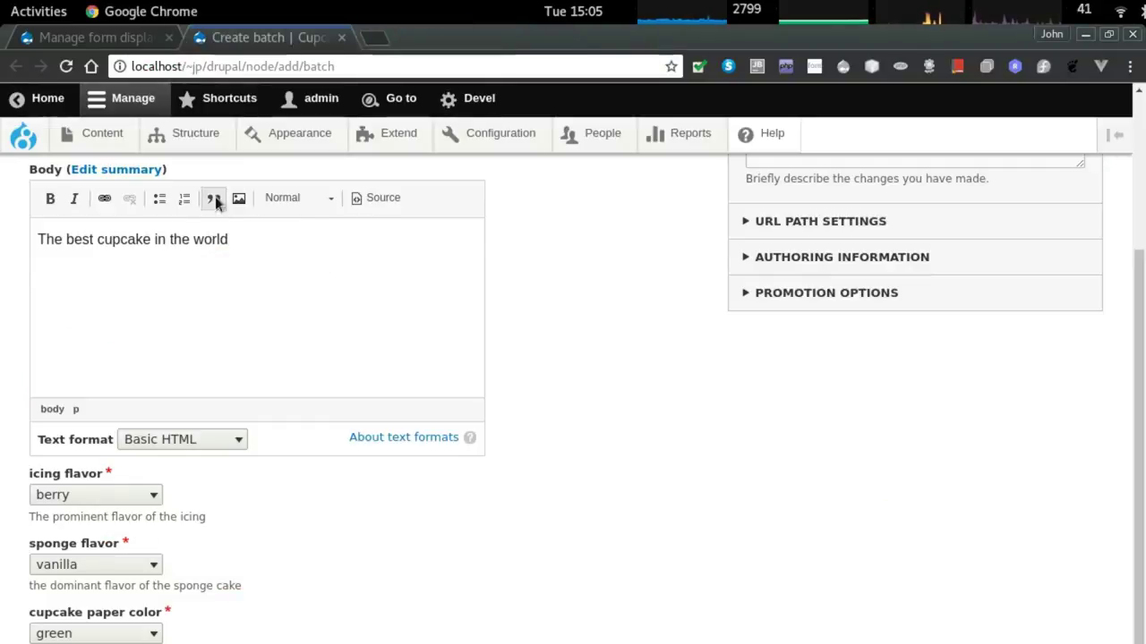
- Insert berry_cupcake.png into the body, left-aligned with alt text 'berry cupcake'
left_click(238, 199)
left_click(424, 349)
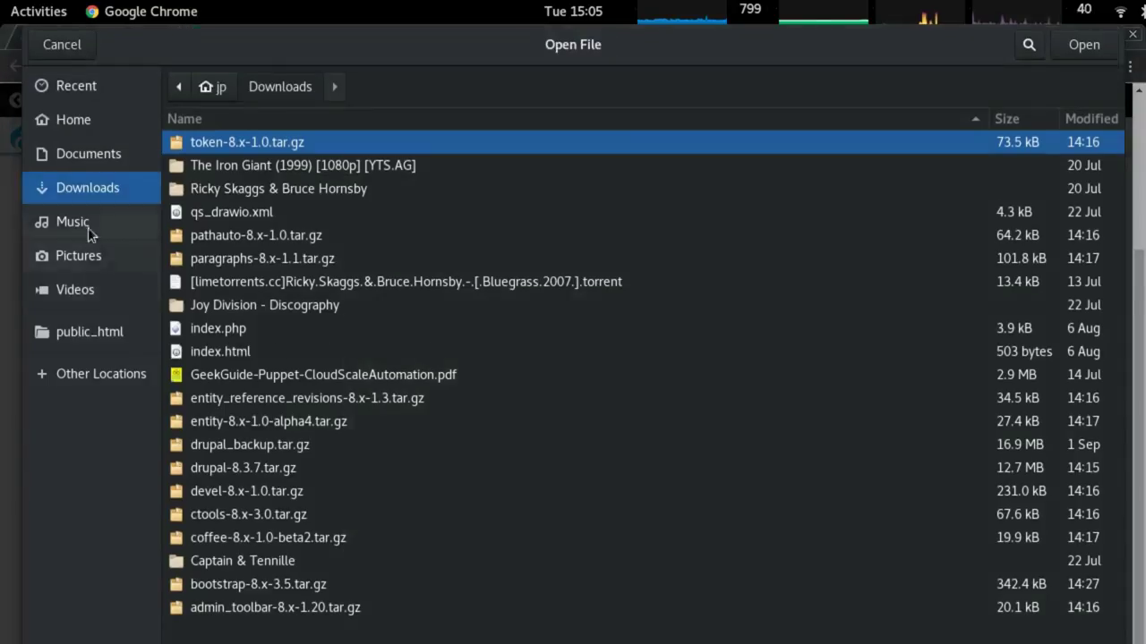
left_click(79, 255)
double_click(235, 170)
left_click(389, 517)
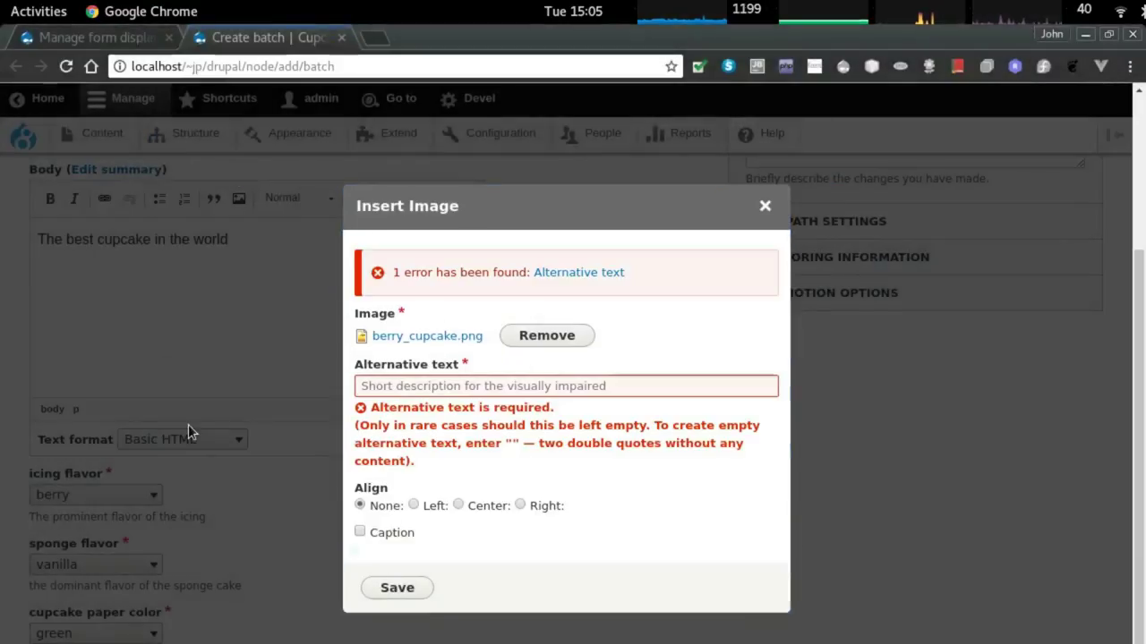
left_click(540, 388)
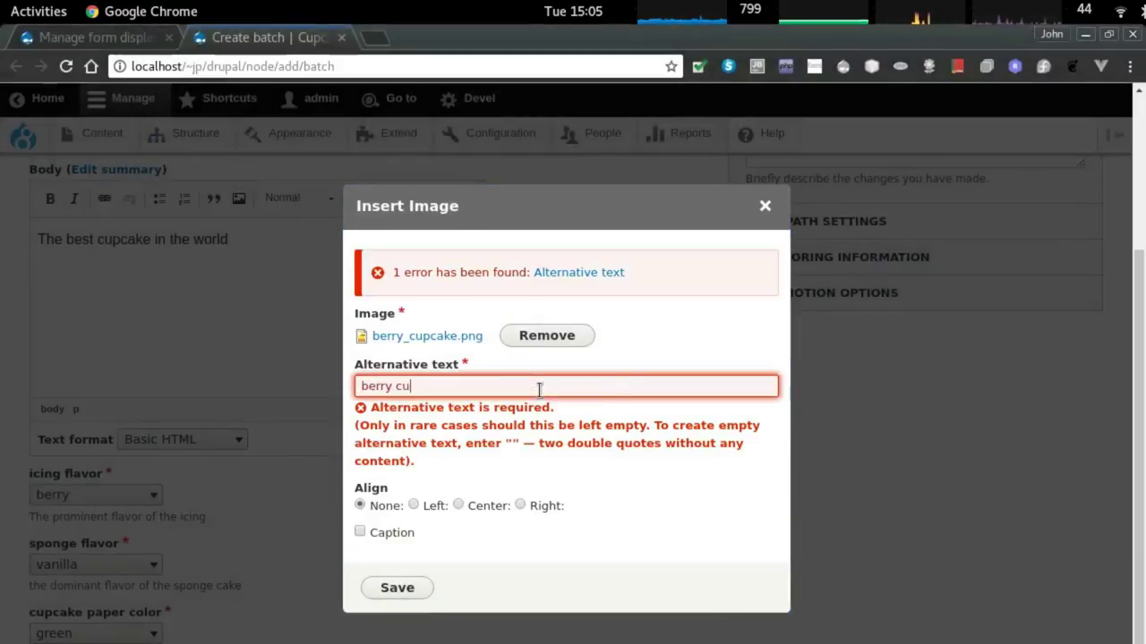
left_click(414, 505)
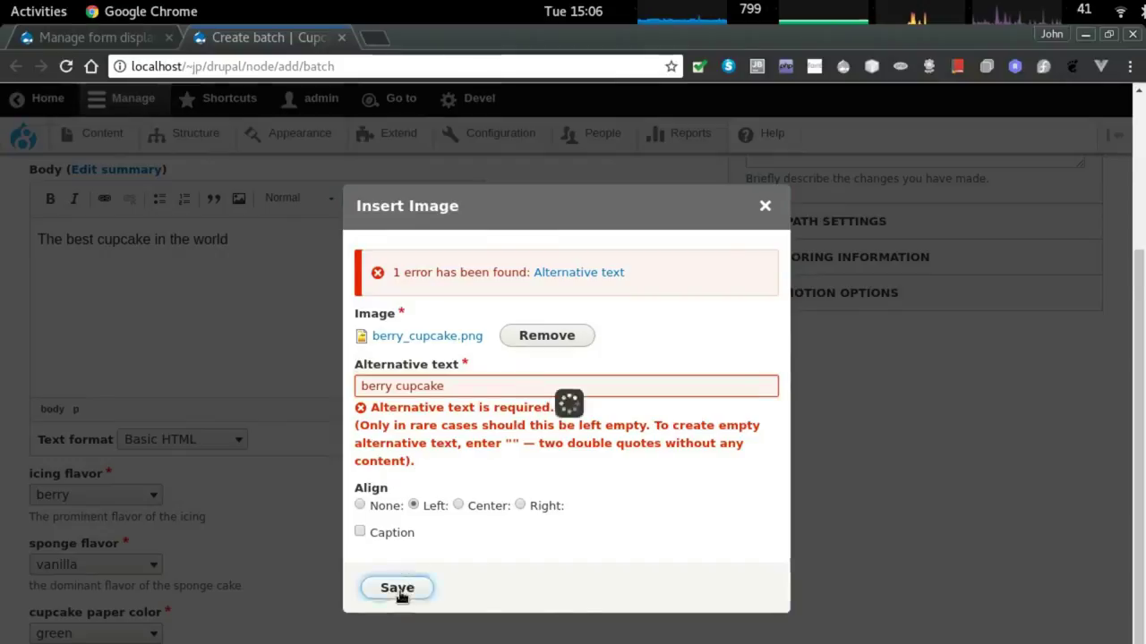
left_click(397, 588)
- Save the Berry vanilla surprise batch as a new draft
scroll(220, 358, "down", 2)
left_click(187, 629)
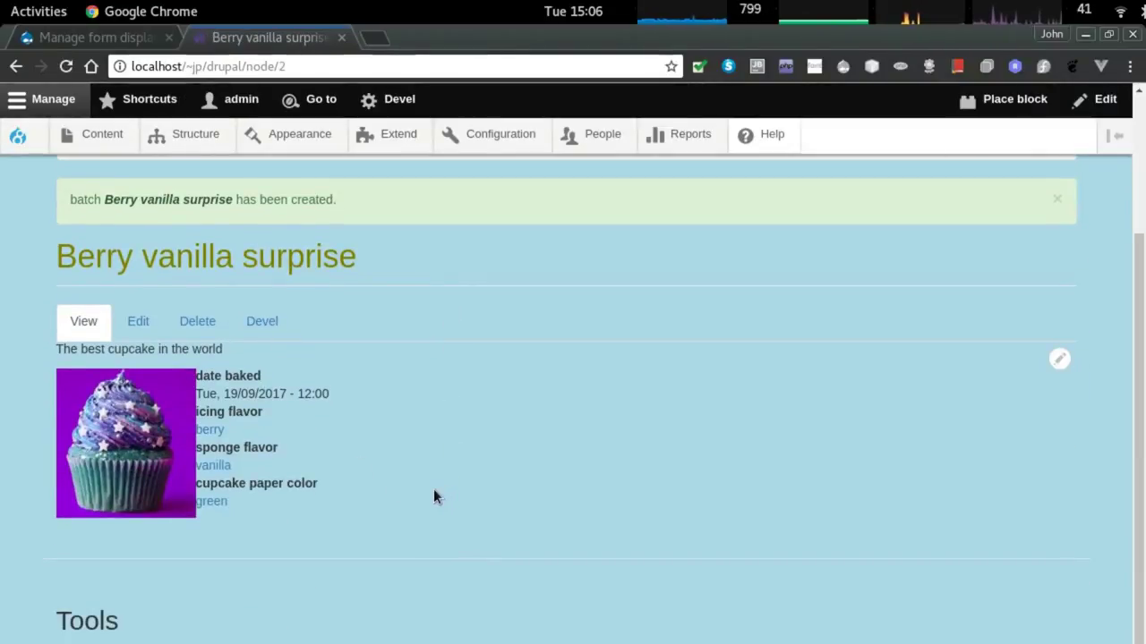
triple_click(312, 400)
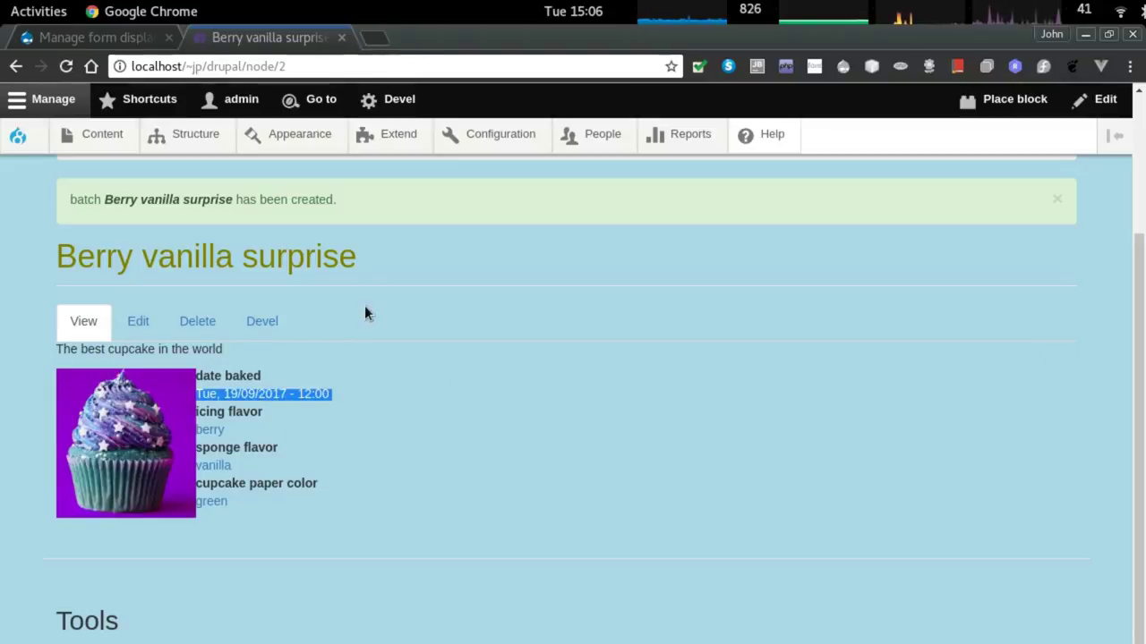
key("ctrl+shift+Tab")
- On the batch Manage display page, review date baked's label and available date formats
left_click(471, 248)
scroll(411, 370, "down", 3)
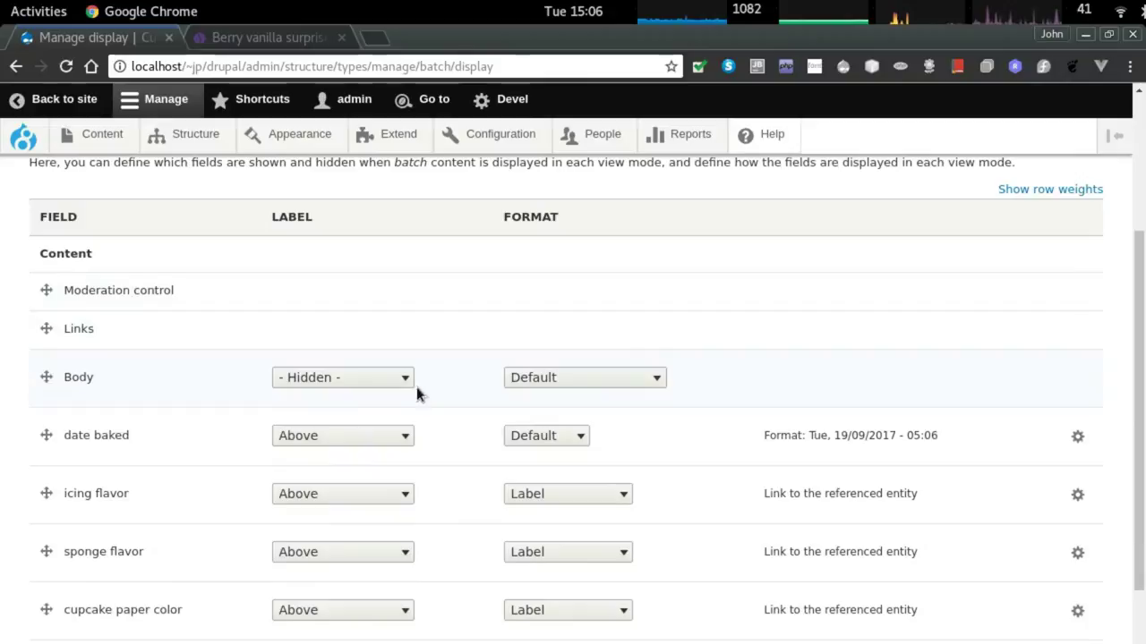
left_click(559, 435)
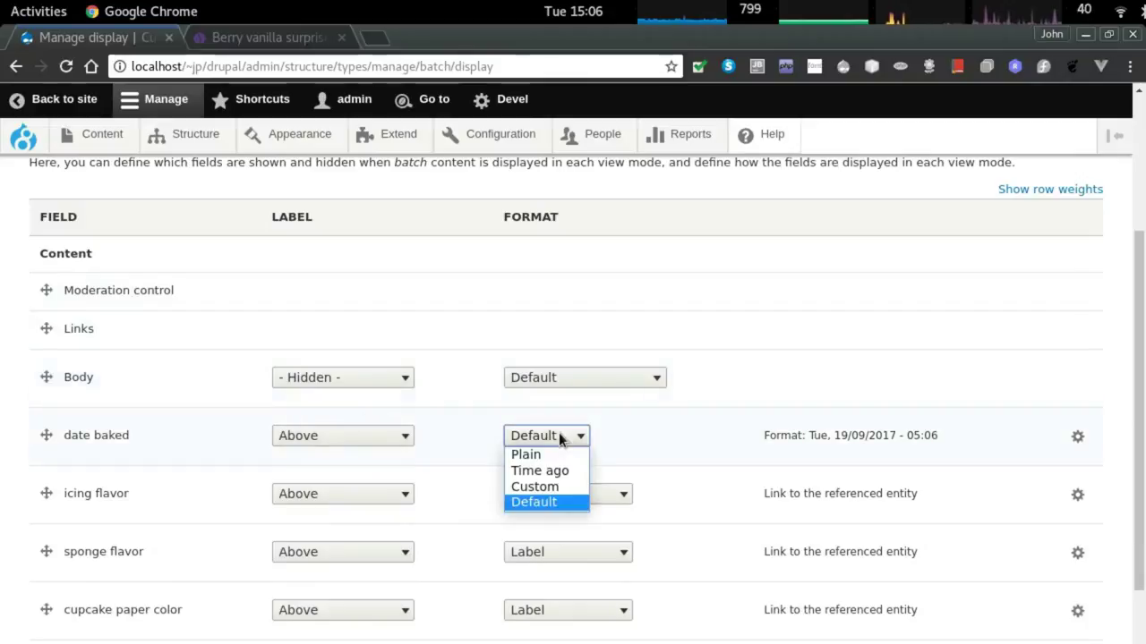
left_click(357, 436)
left_click(442, 448)
left_click(1077, 436)
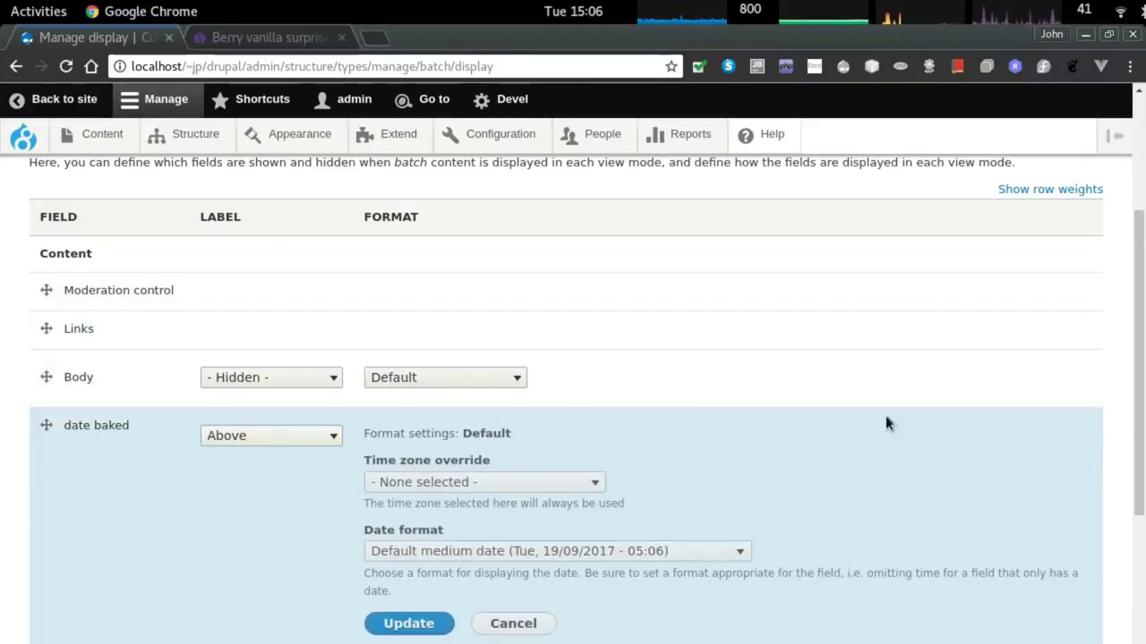
left_click(467, 551)
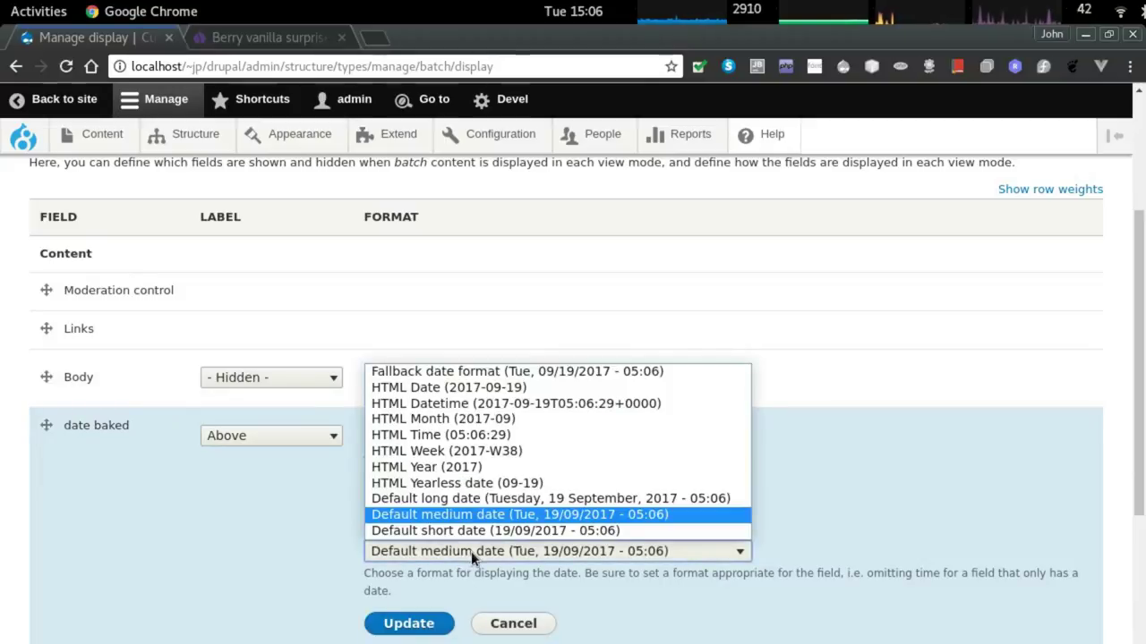
left_click(472, 551)
left_click(471, 552)
left_click(472, 552)
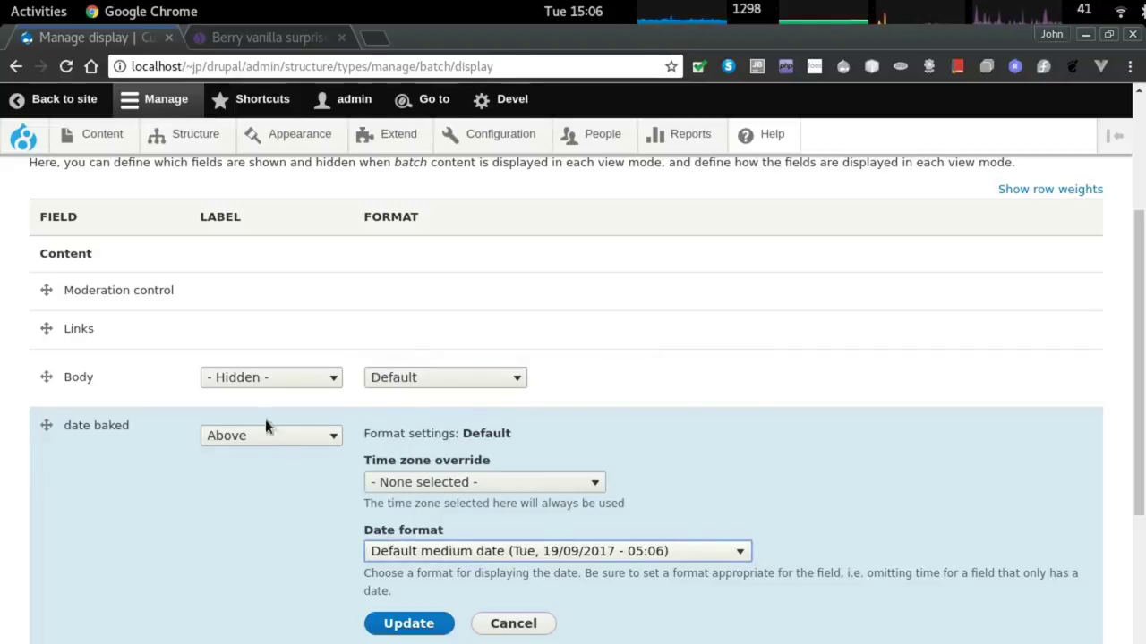
right_click(501, 135)
- Open Configuration in a new tab and look over the Regional settings page
left_click(583, 146)
key("ctrl+Tab")
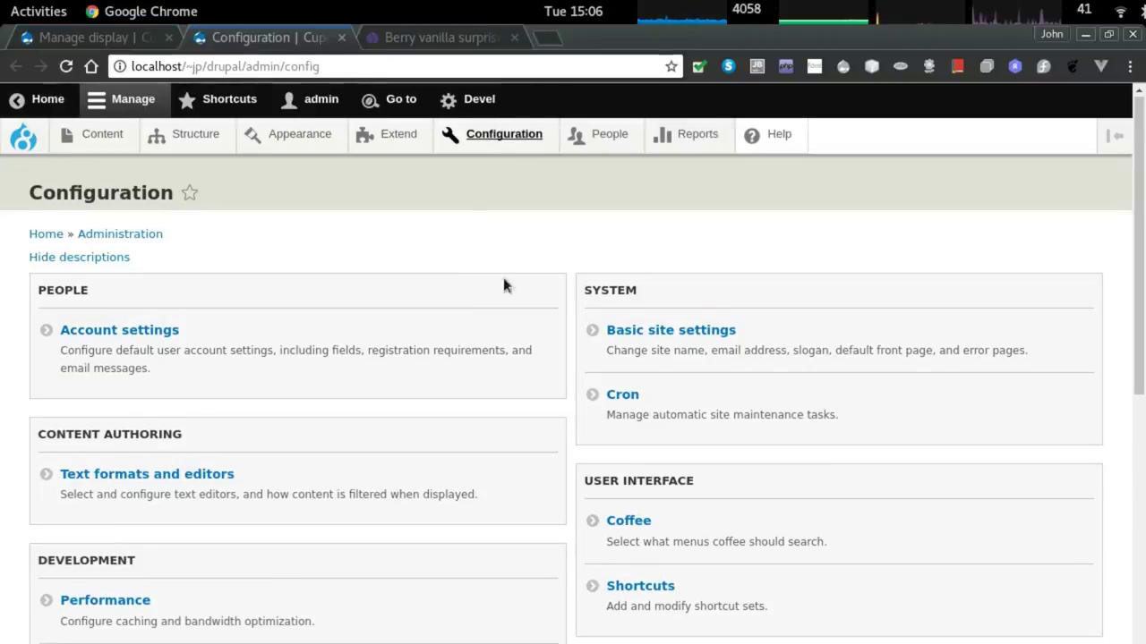
scroll(734, 412, "down", 4)
scroll(734, 410, "down", 3)
scroll(685, 450, "up", 2)
scroll(767, 364, "down", 1)
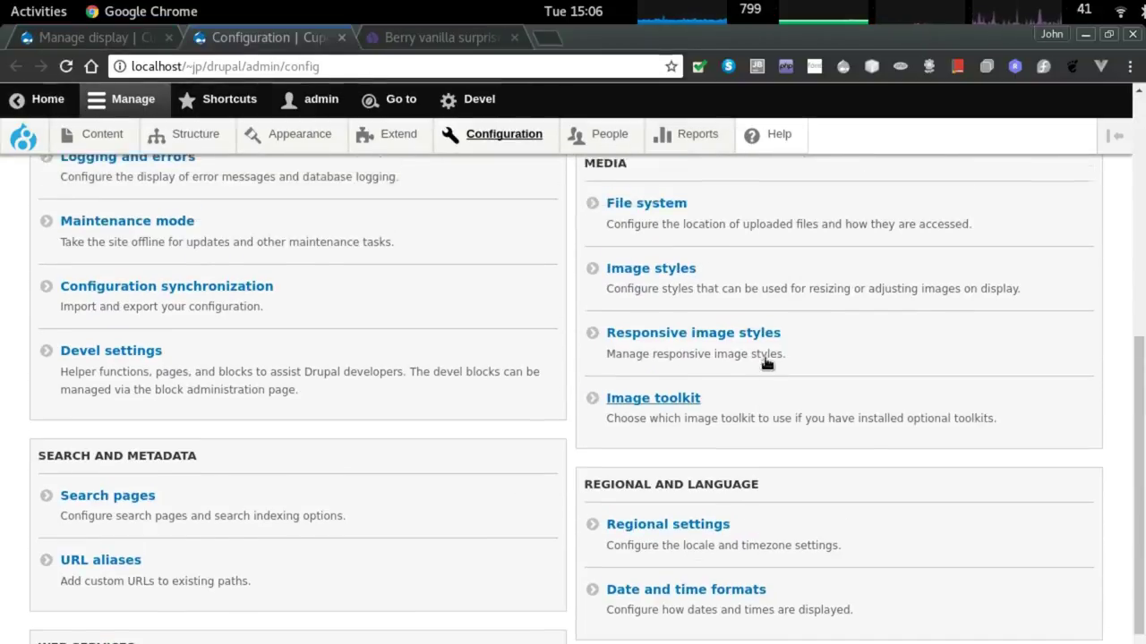
left_click(719, 428)
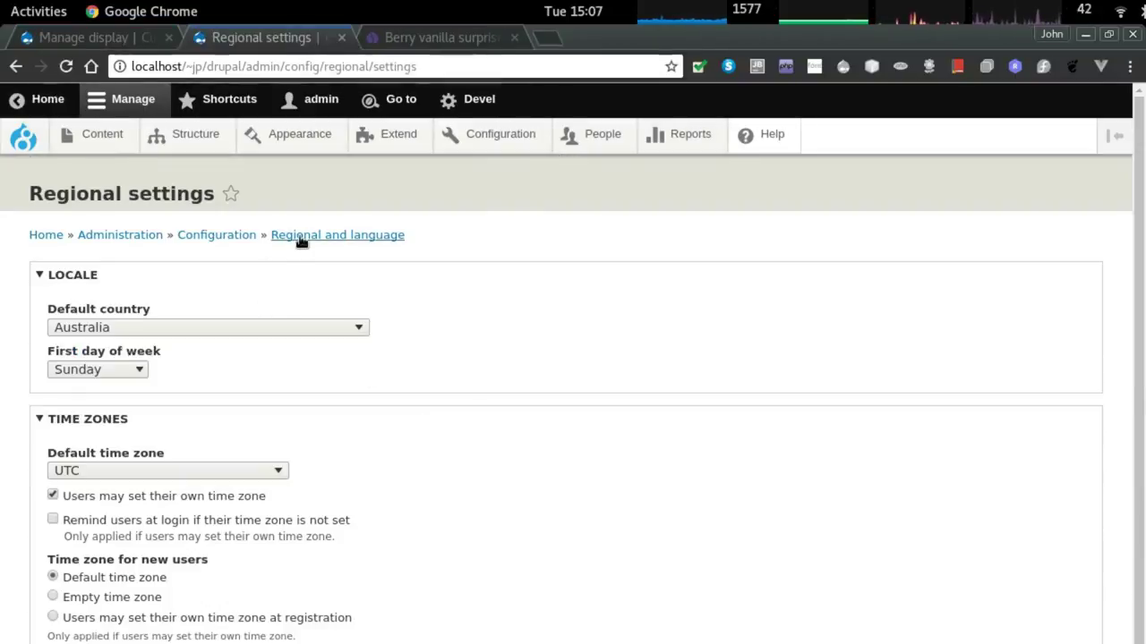
scroll(453, 427, "down", 2)
scroll(450, 424, "up", 2)
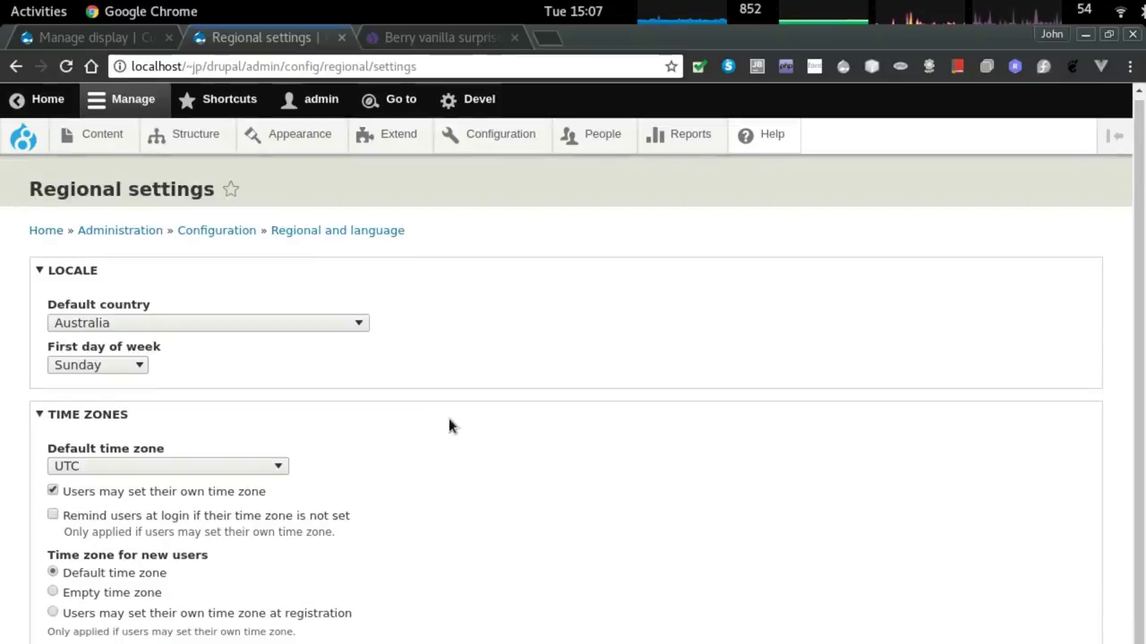
left_click(233, 244)
- Find Date and time formats on Configuration and open the Default short date format
key("ctrl+f")
type("date")
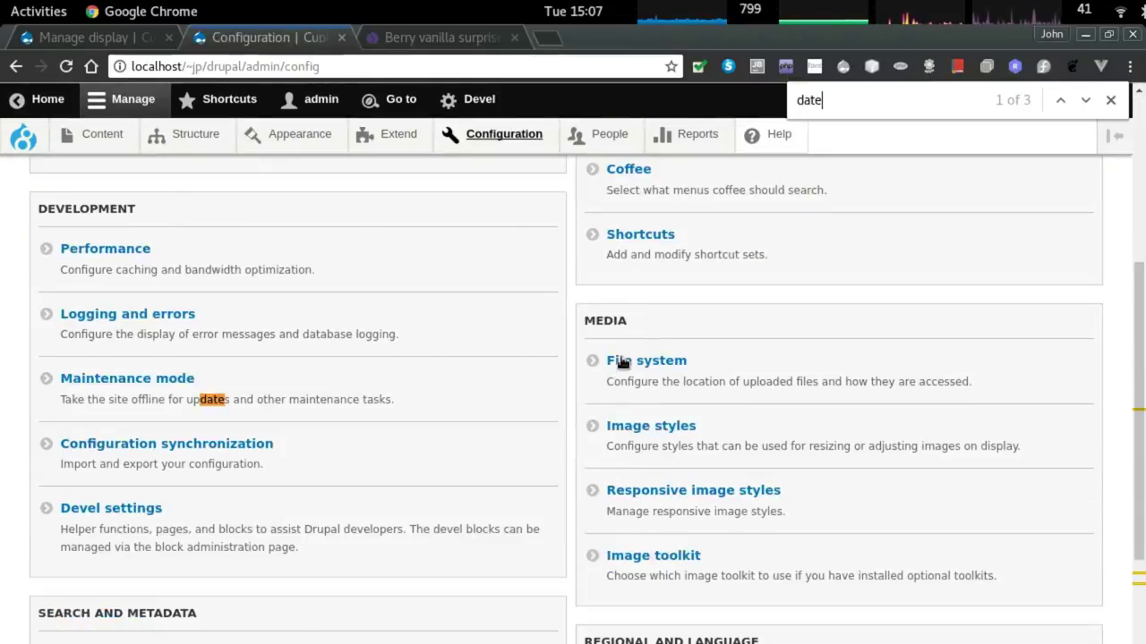
scroll(621, 365, "down", 2)
scroll(624, 368, "down", 1)
left_click(721, 511)
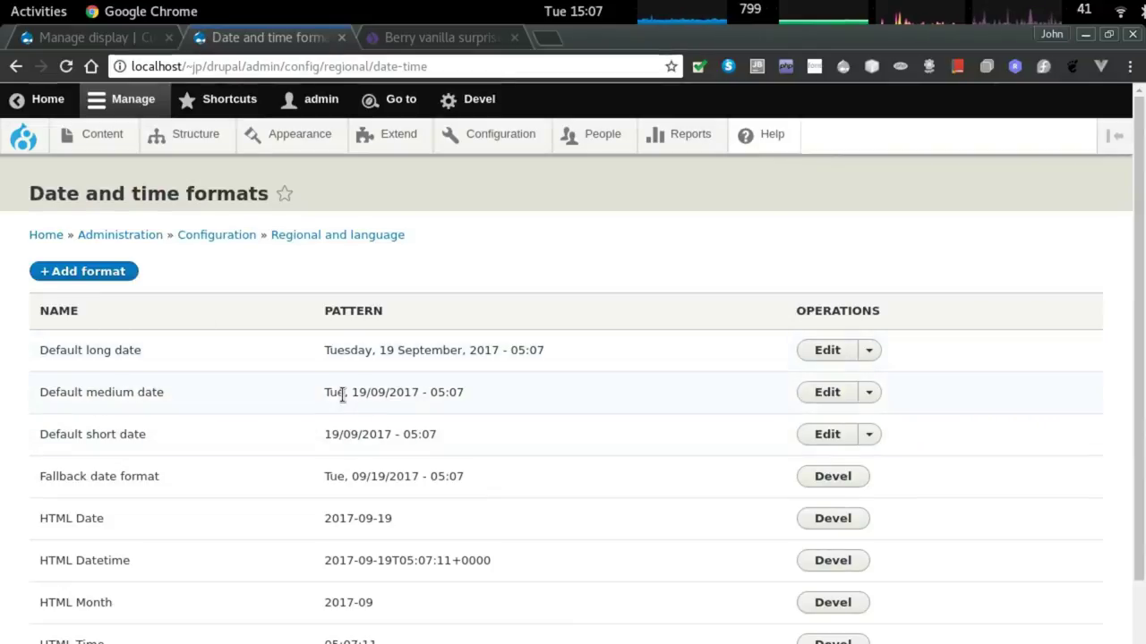
left_click(816, 435)
- Clear the Default short date format string and go back to the formats list
triple_click(113, 404)
key("ctrl+c")
key("BackSpace")
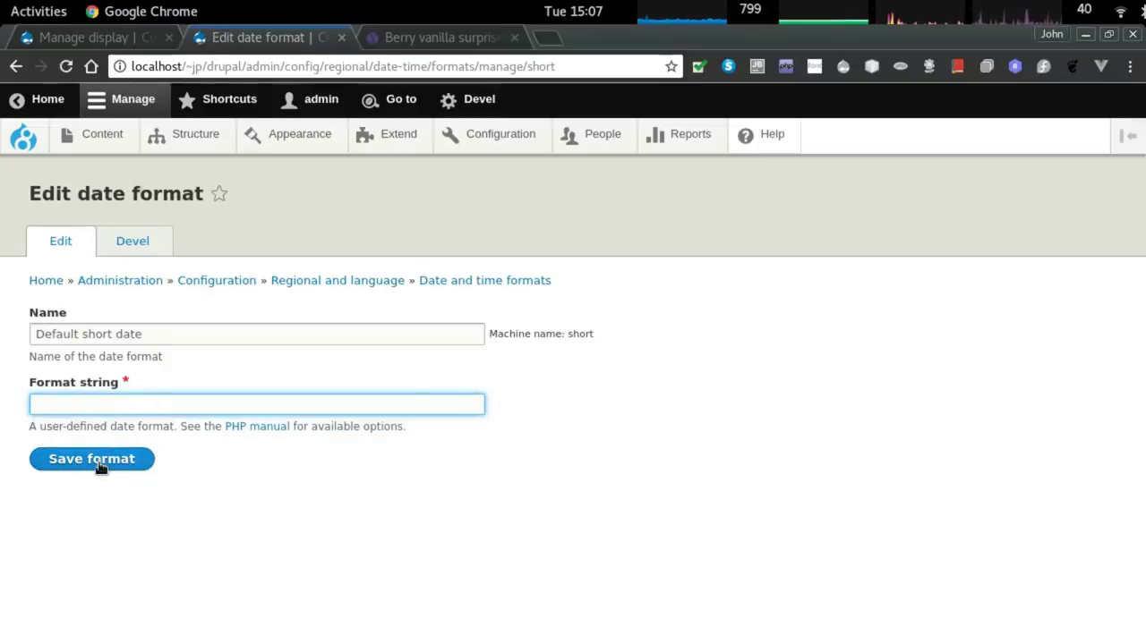
left_click(460, 283)
- Start a new date format named 'Short - No time'
left_click(84, 269)
left_click(105, 287)
type("shorte")
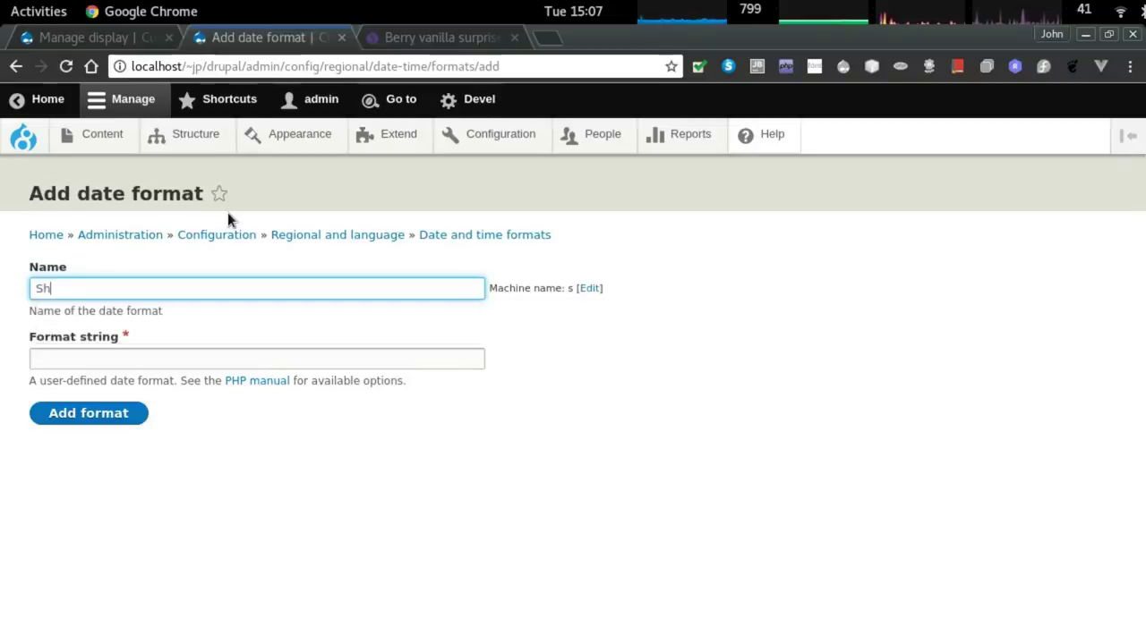
key("BackSpace")
key("BackSpace")
key("BackSpace")
key("BackSpace")
key("BackSpace")
type("hort - No time")
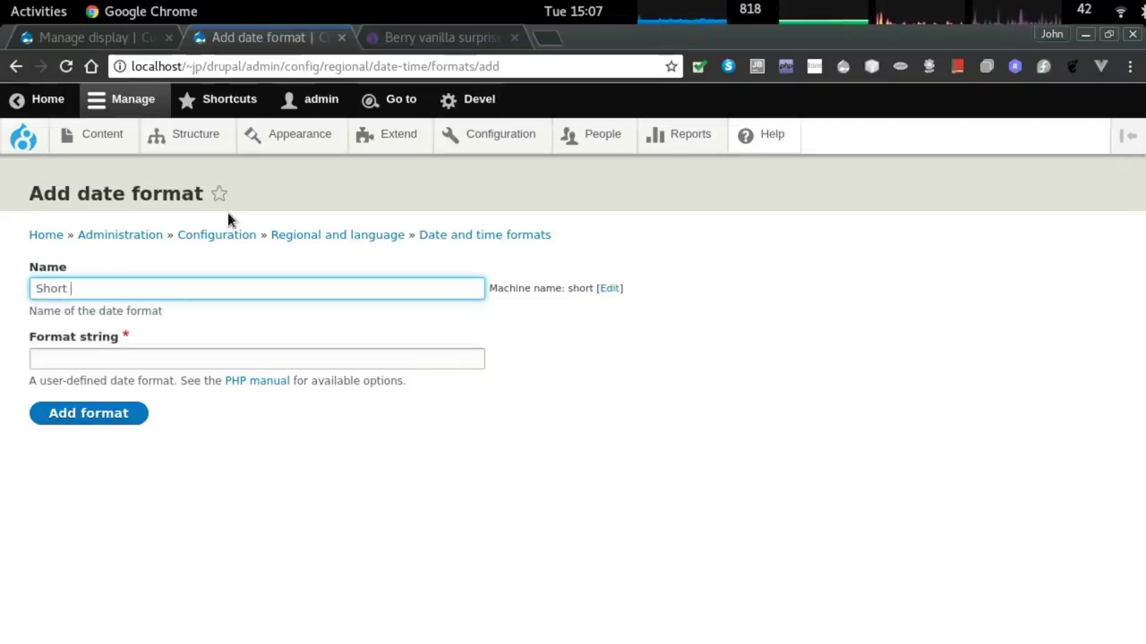
key("Tab")
- Give it the format string d/m/Y and add the format
left_click(149, 357)
key("ctrl+v")
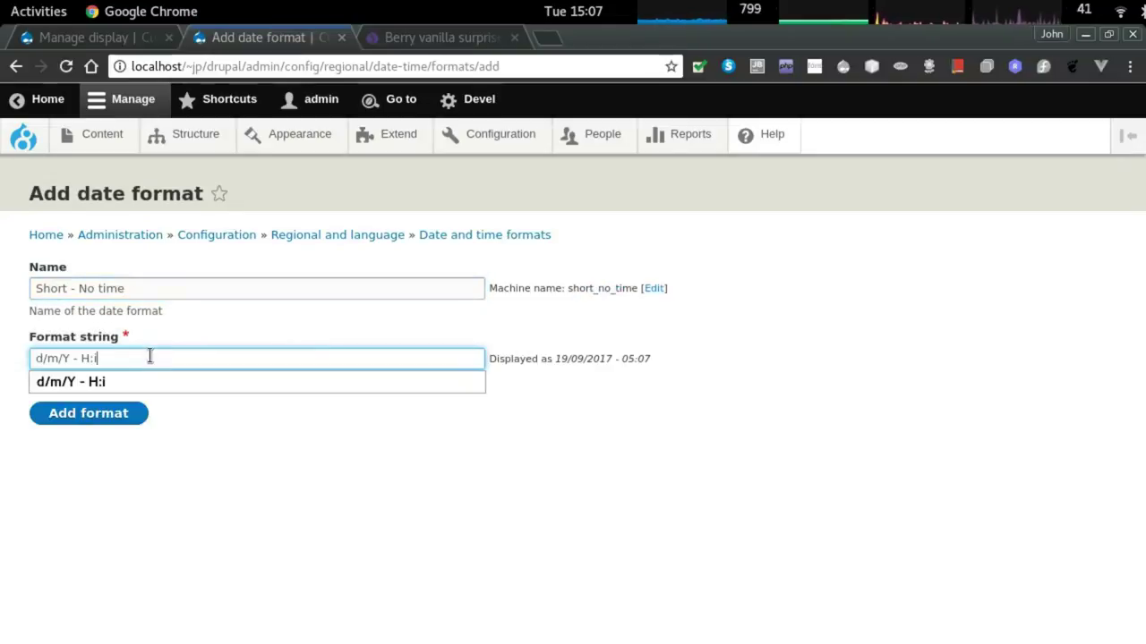
key("BackSpace")
key("BackSpace")
key("BackSpace")
key("BackSpace")
key("BackSpace")
left_click(79, 417)
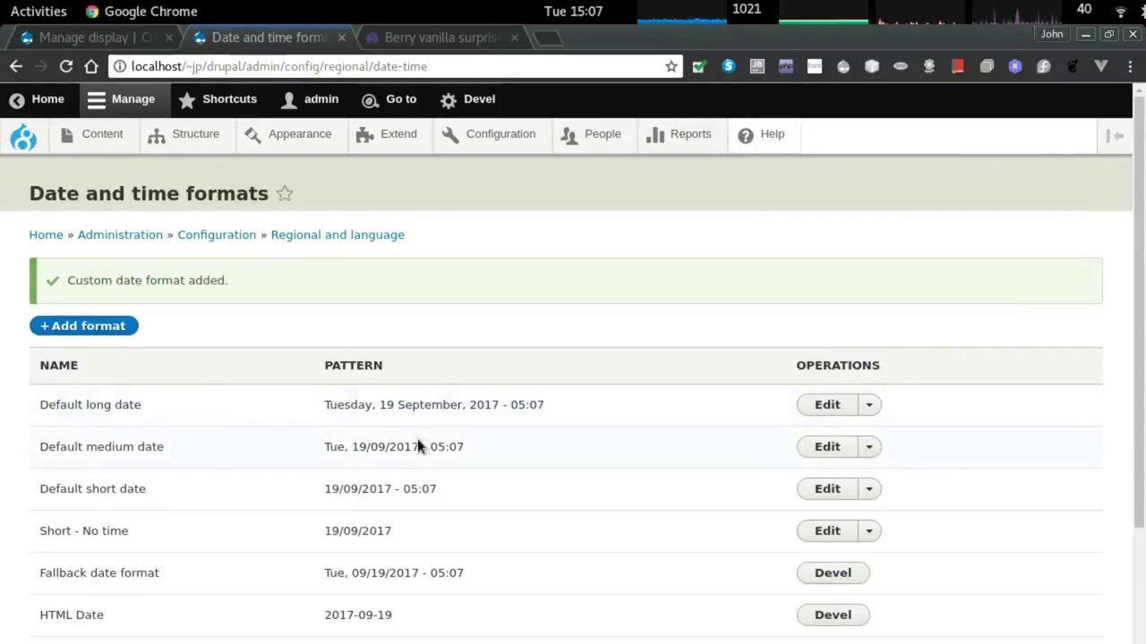
scroll(156, 484, "down", 1)
triple_click(96, 483)
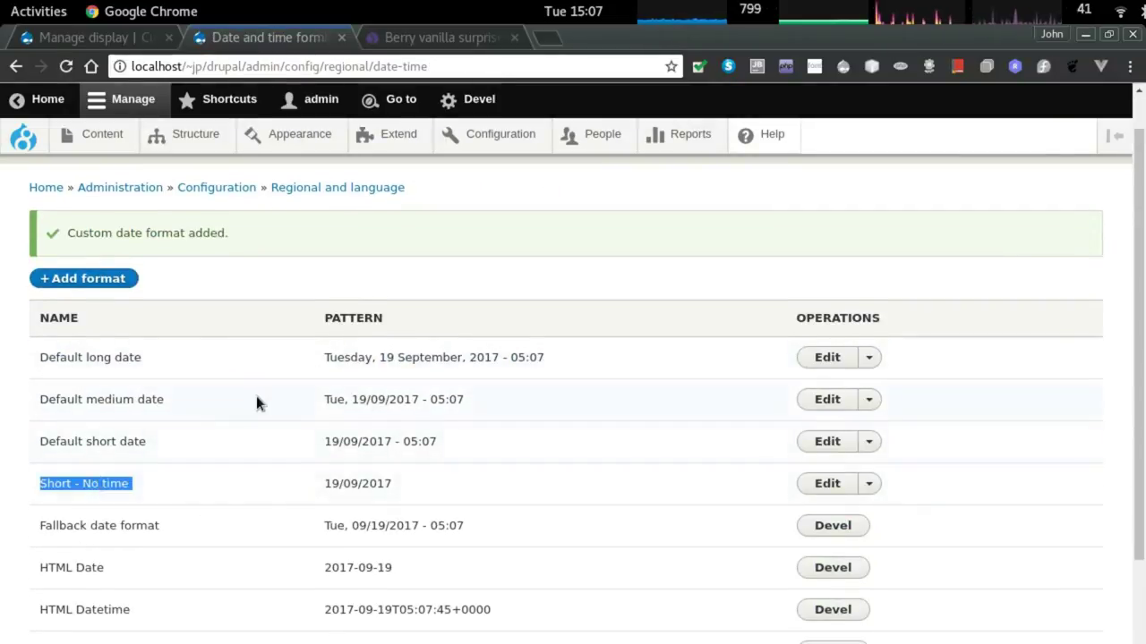
key("ctrl+Page_Up")
scroll(329, 419, "down", 1)
- Save the batch display settings and return to the Manage display page
left_click(407, 537)
scroll(370, 435, "up", 5)
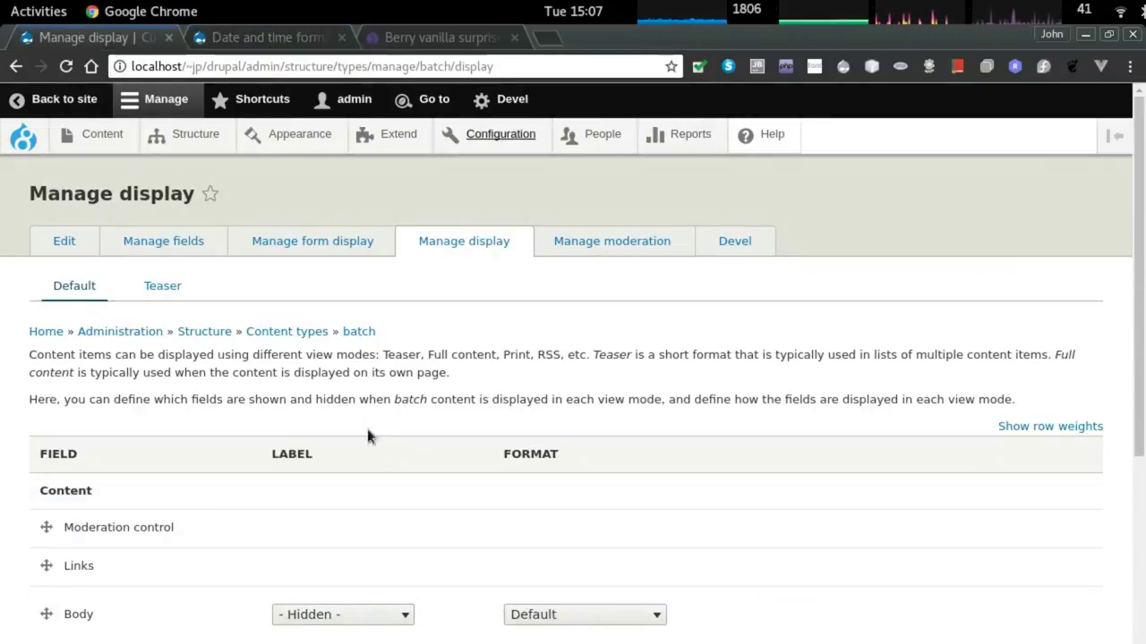
scroll(255, 358, "down", 6)
left_click(64, 619)
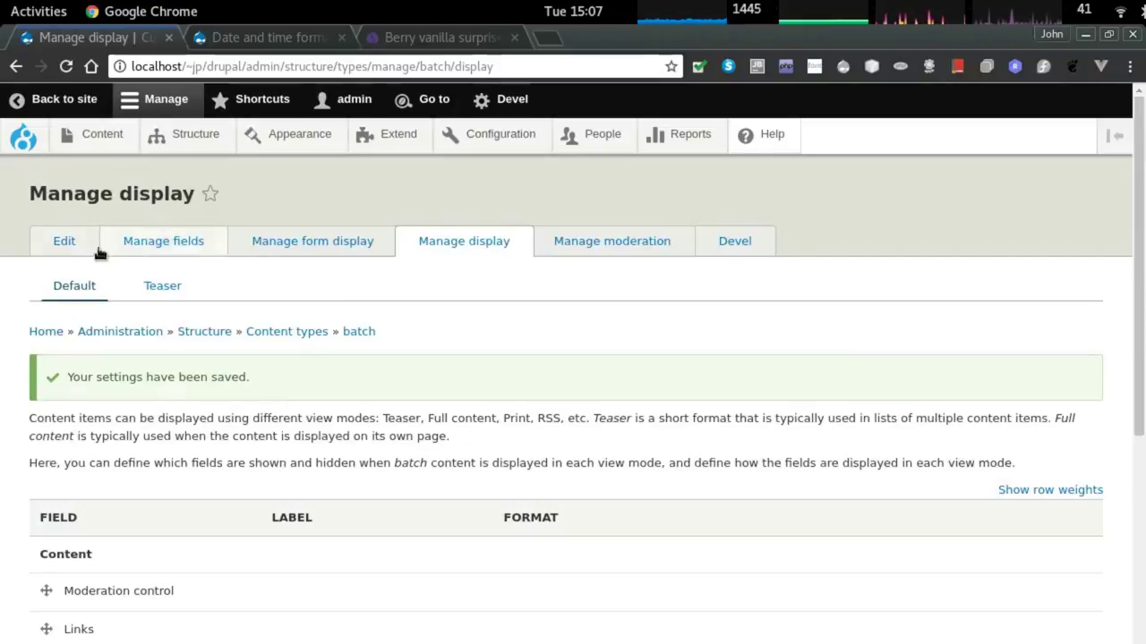
left_click(94, 250)
left_click(457, 243)
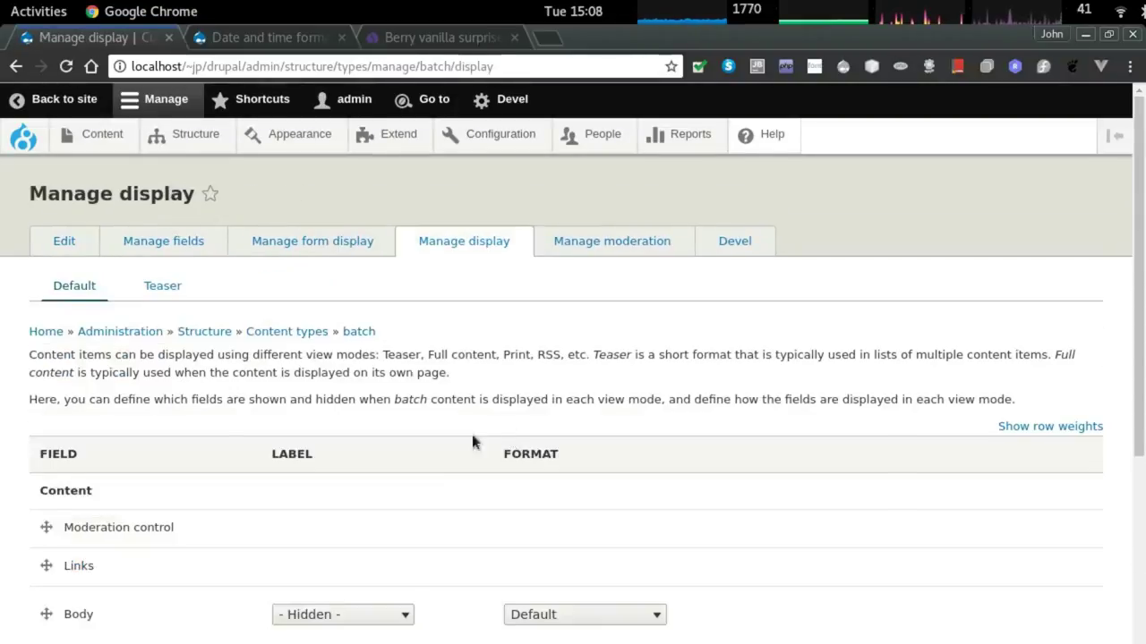
scroll(472, 434, "down", 2)
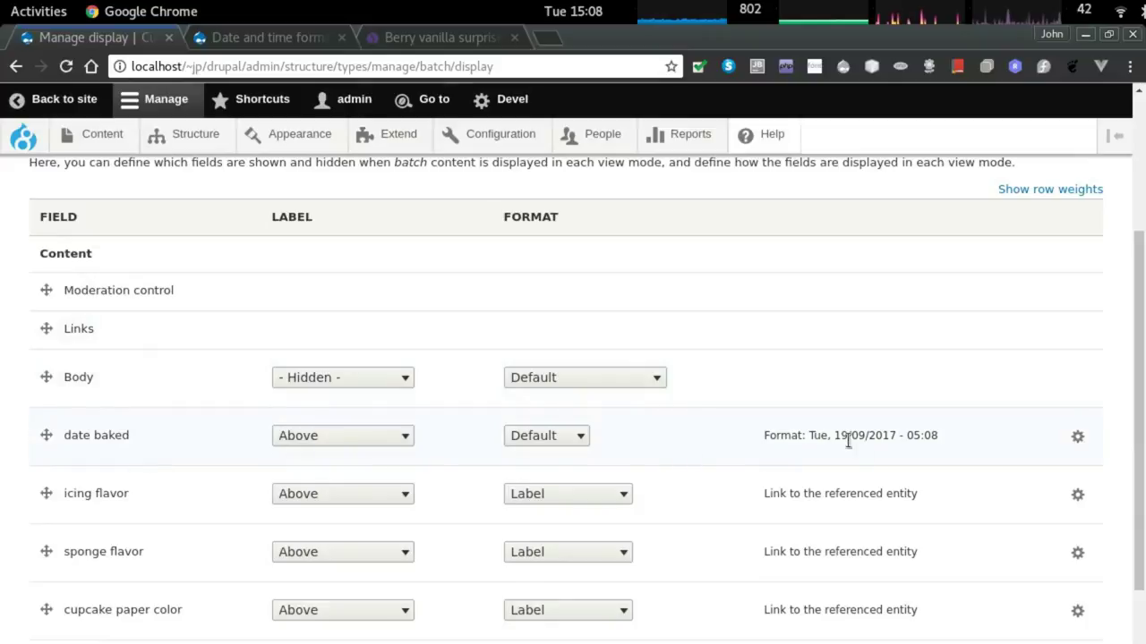
- Set date baked's date format to Short - No time, update, and save the display
left_click(1076, 436)
scroll(1061, 435, "down", 1)
left_click(436, 507)
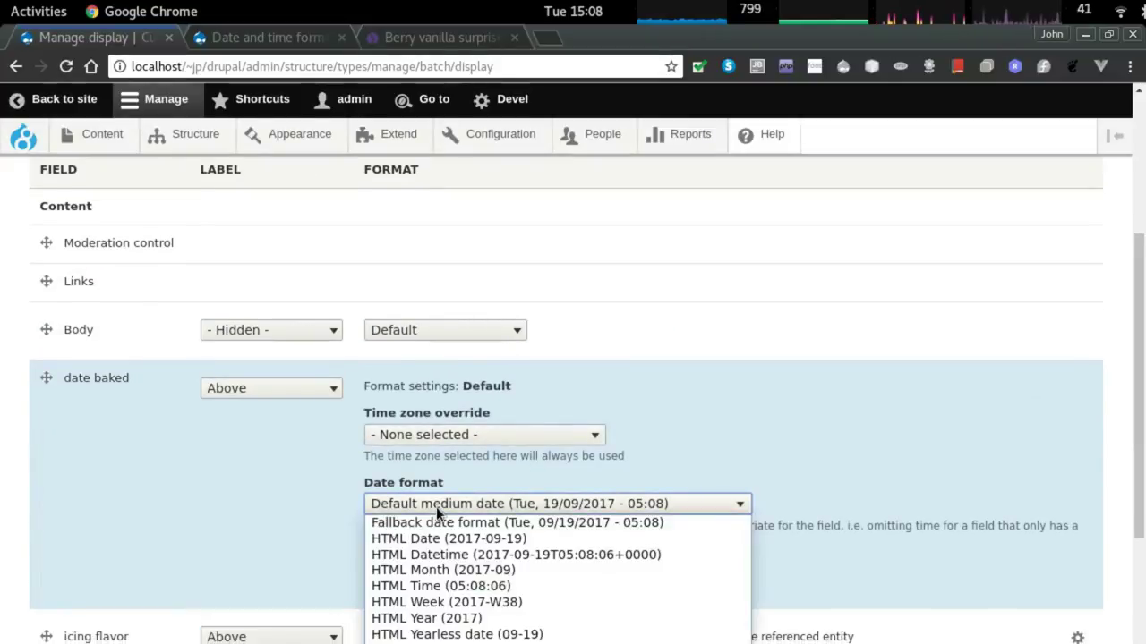
left_click(430, 642)
left_click(412, 577)
scroll(514, 463, "down", 3)
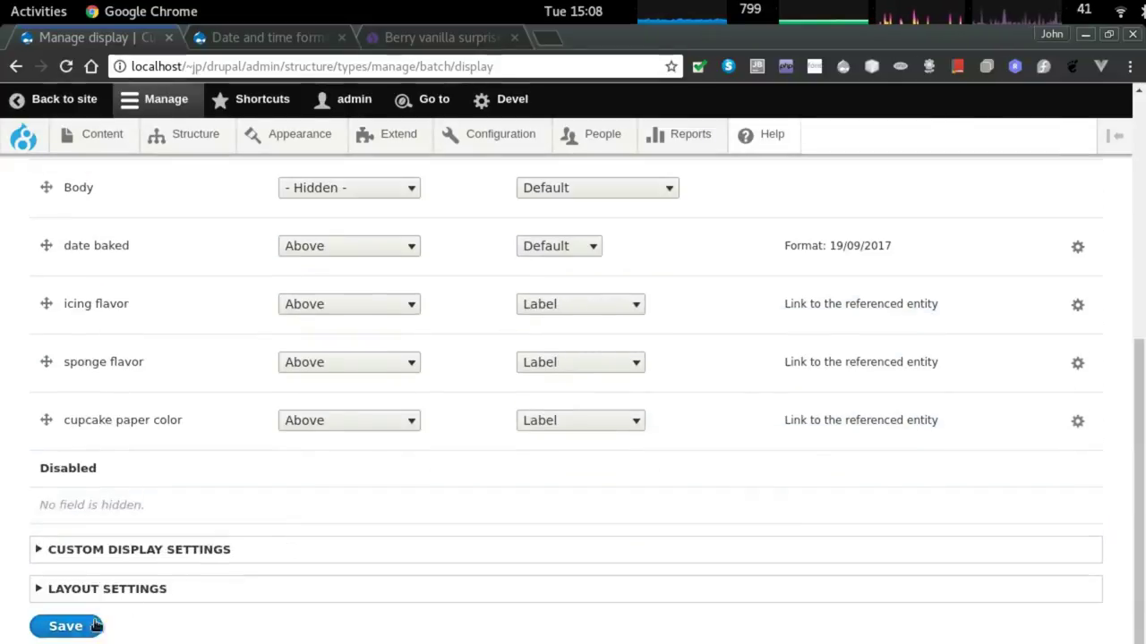
left_click(96, 626)
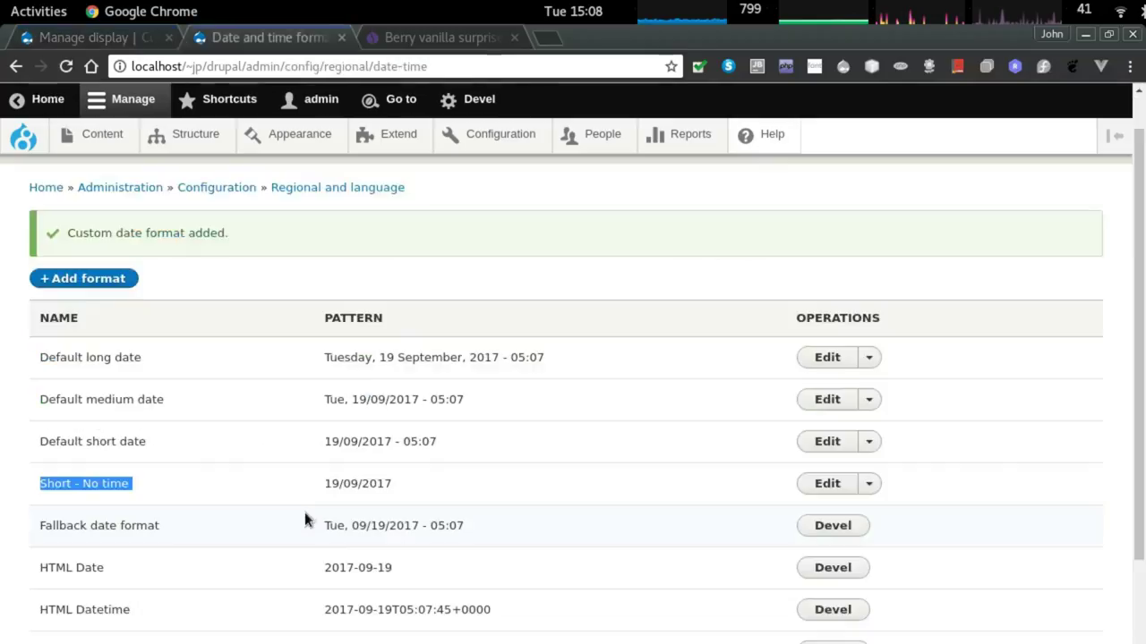
- Reload Berry vanilla surprise to see the short date and inspect the cupcake image
key("ctrl+Tab")
key("F5")
left_click(444, 399)
right_click(146, 462)
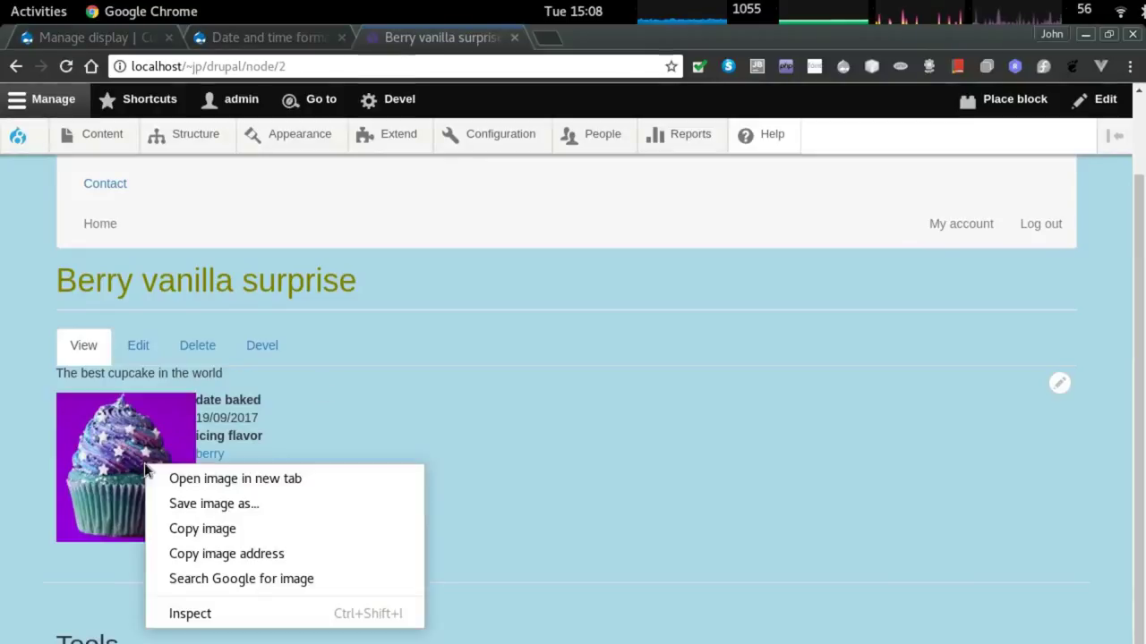
left_click(229, 614)
left_click(796, 138)
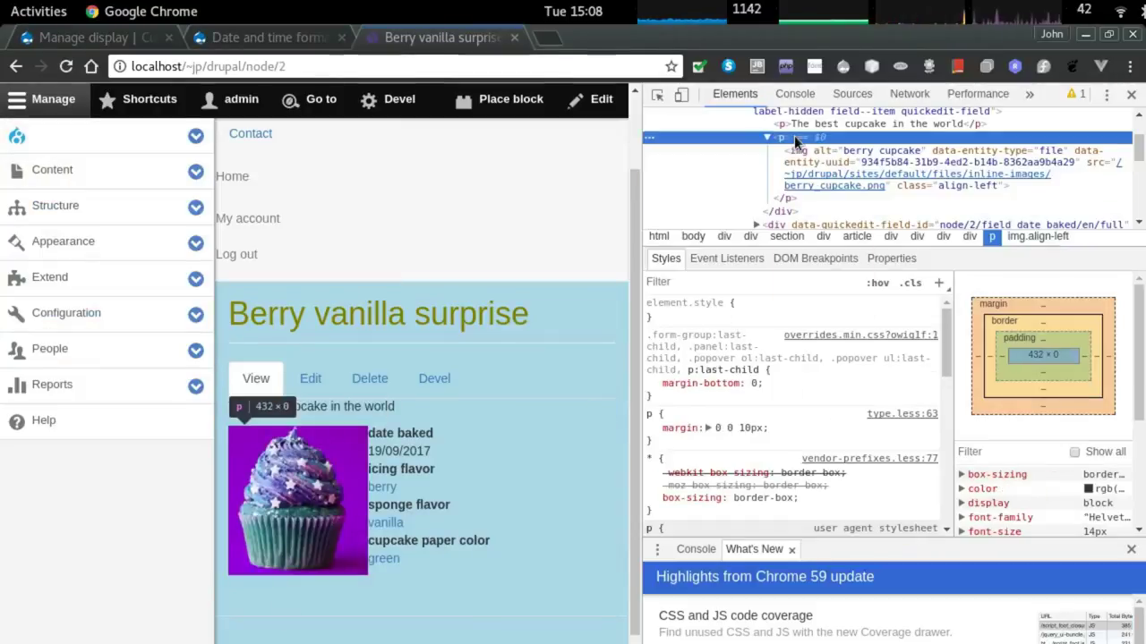
left_click(815, 161)
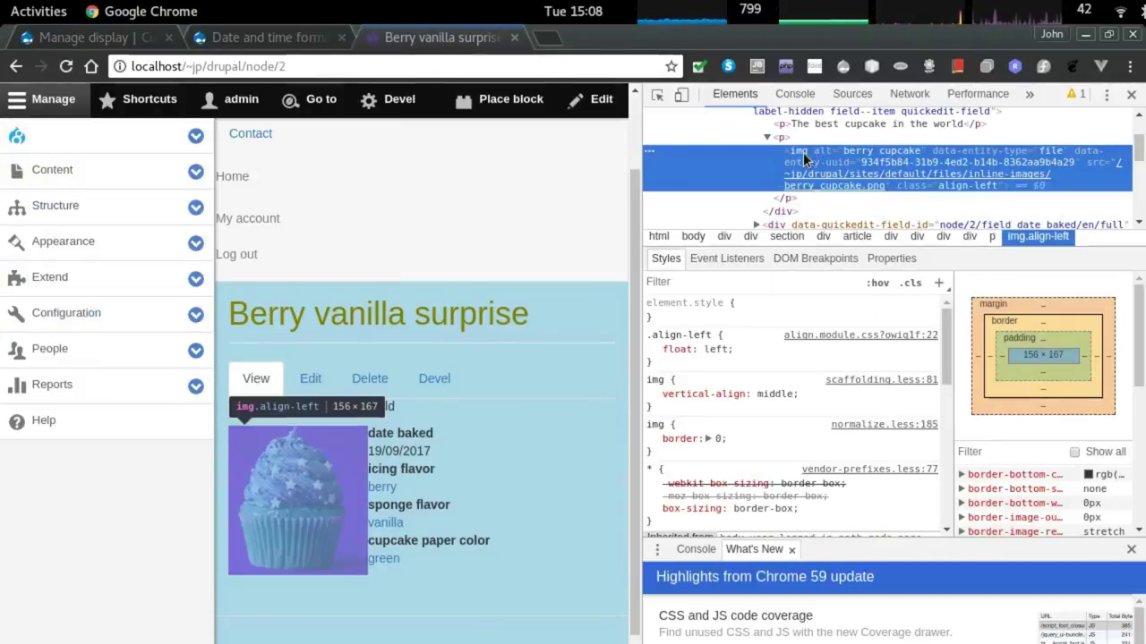
- Add an img rule with padding: 2em to the cupcake_bs stylesheet and reload the browser
key("alt+Tab")
key("Tab")
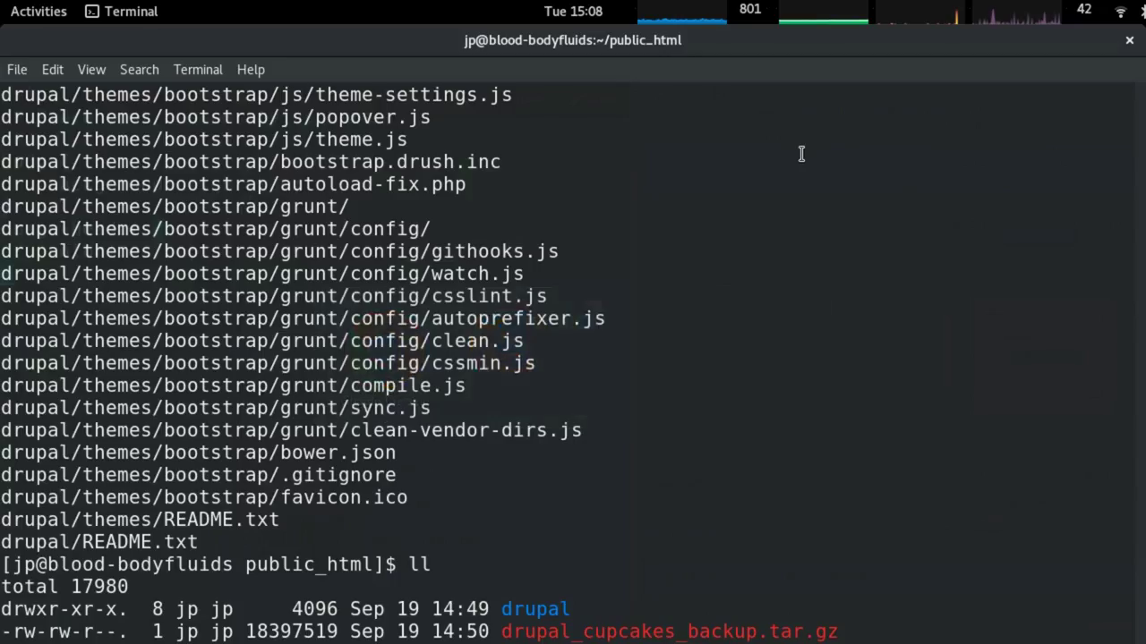
type("oimg {")
key("Return")
type("padding: 2em;")
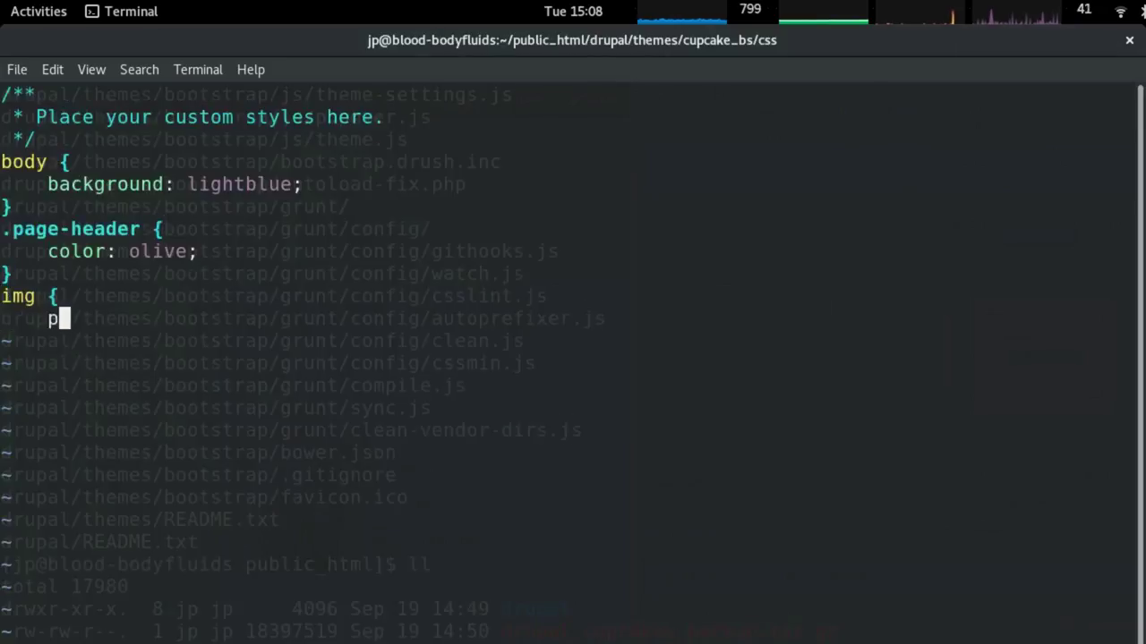
key("Return")
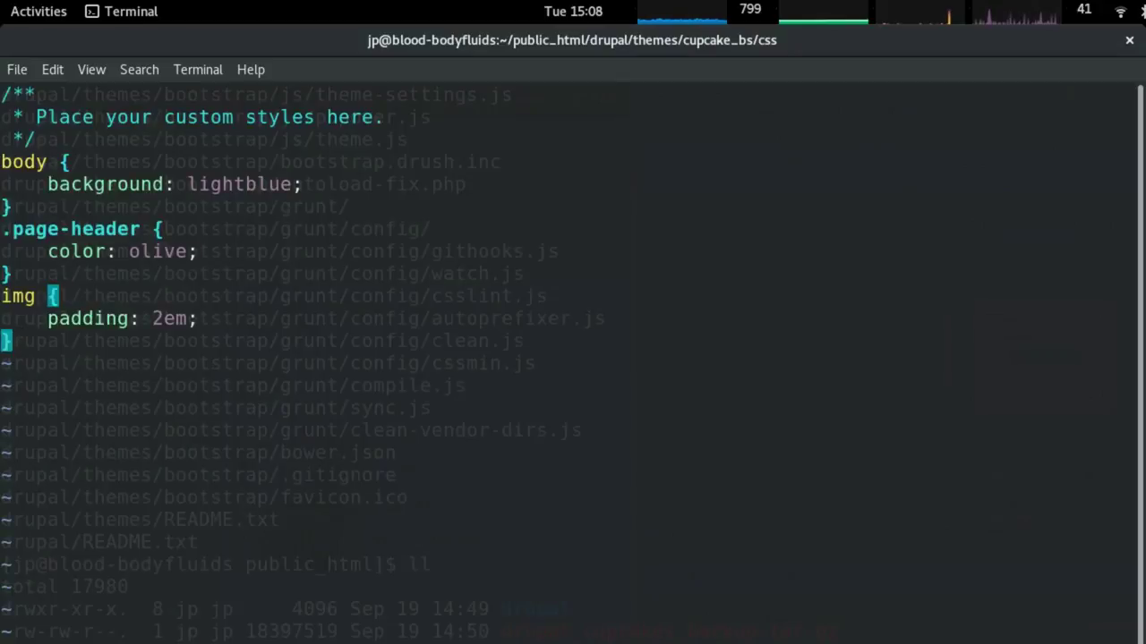
key("alt+Tab")
key("Tab")
key("shift+Tab")
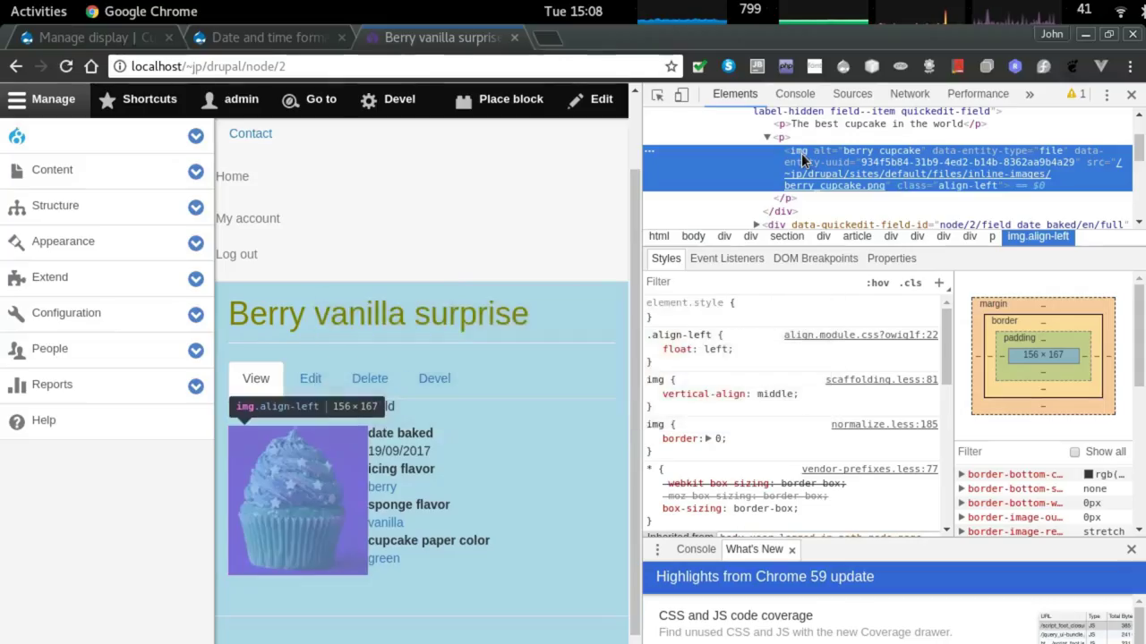
key("ctrl+r")
- Close the developer tools and go back to the Date and time formats tab
key("F12")
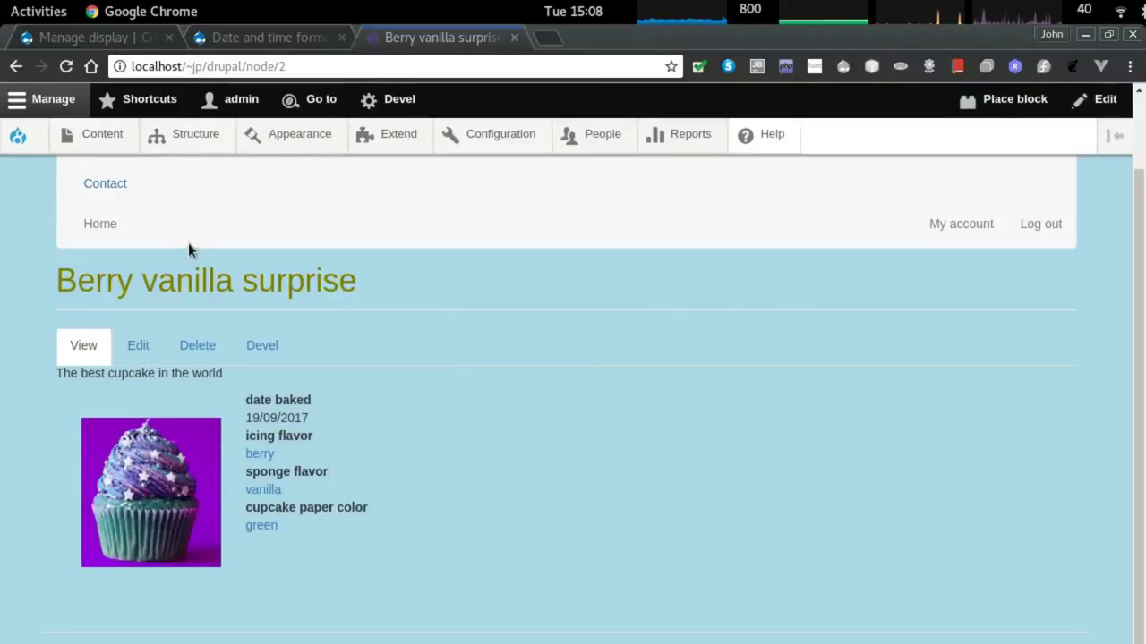
key("ctrl+Page_Up")
scroll(419, 321, "down", 2)
scroll(394, 318, "up", 2)
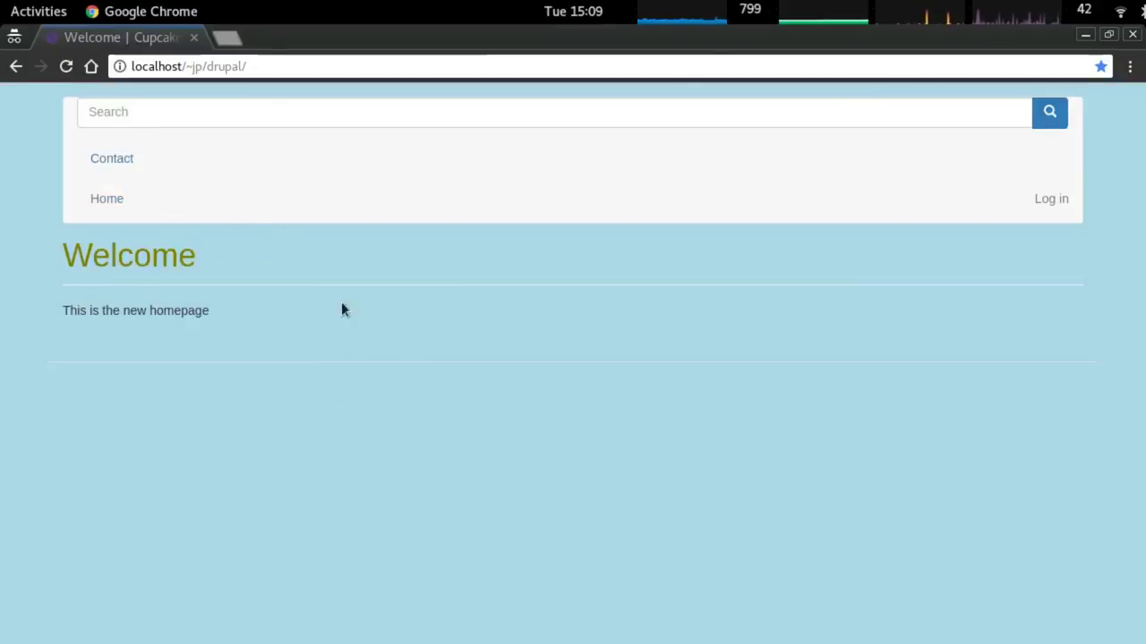
key("alt+Tab")
key("alt+Tab")
key("alt+Tab")
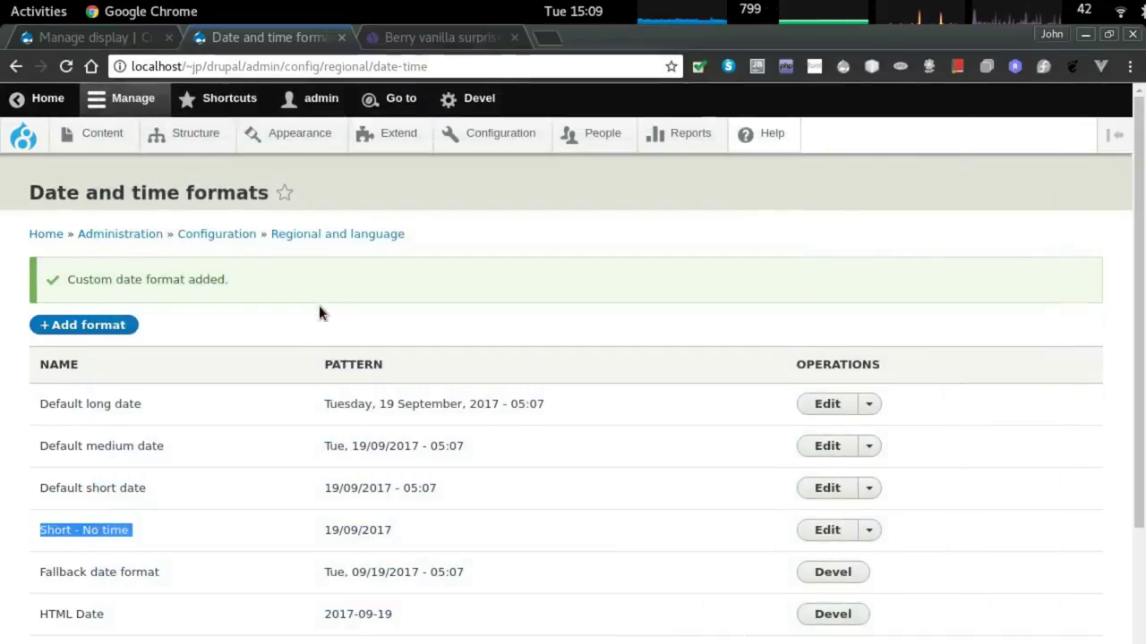
- Start a new view named 'Cupcake Batch History' from Structure > Views
left_click(192, 135)
scroll(573, 340, "down", 1)
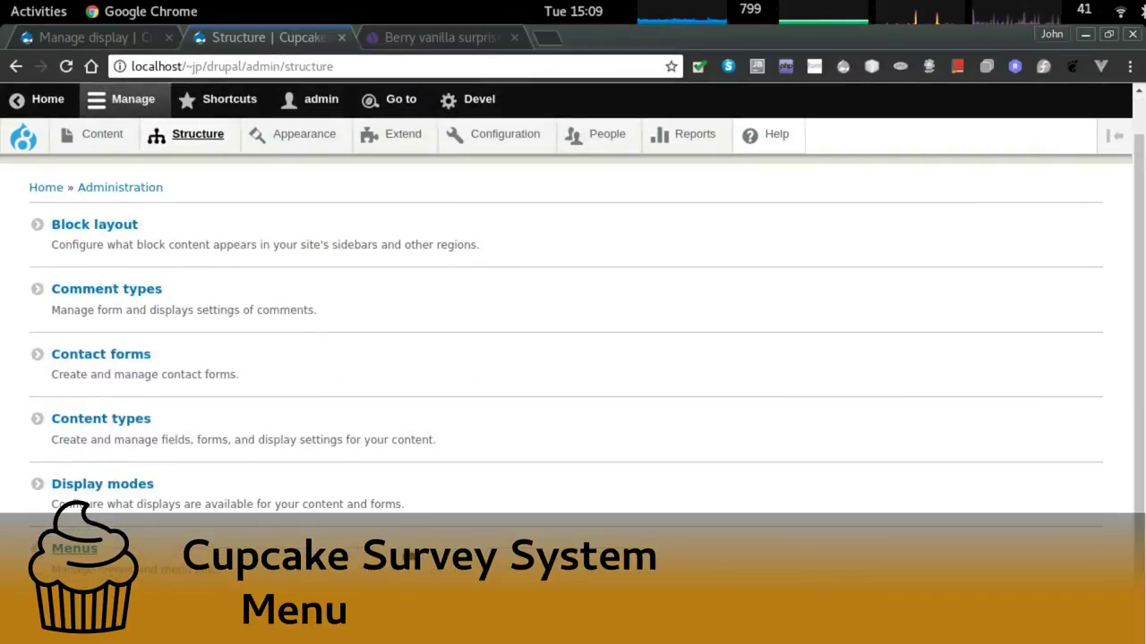
scroll(573, 340, "down", 1)
left_click(67, 598)
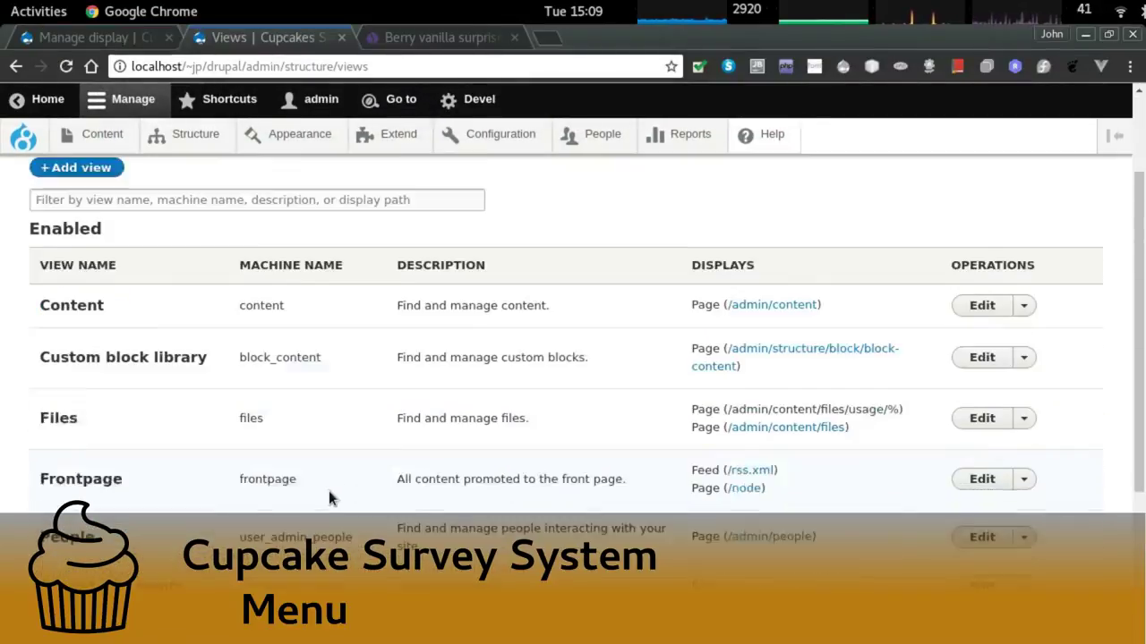
scroll(328, 490, "down", 5)
scroll(260, 421, "up", 8)
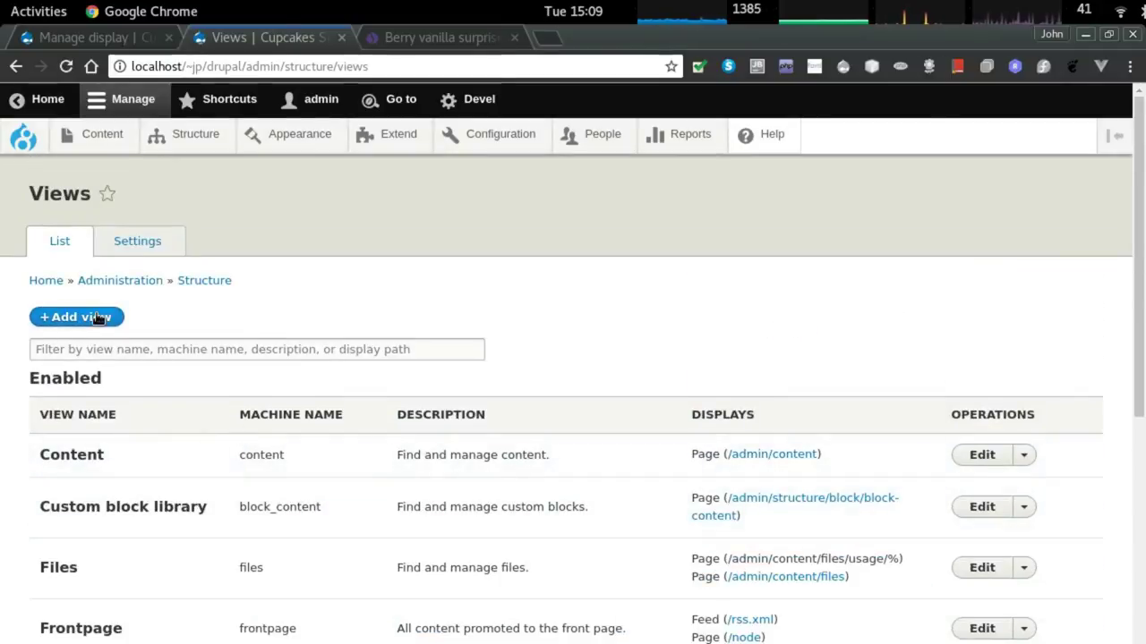
scroll(278, 324, "down", 1)
left_click(82, 266)
left_click(112, 324)
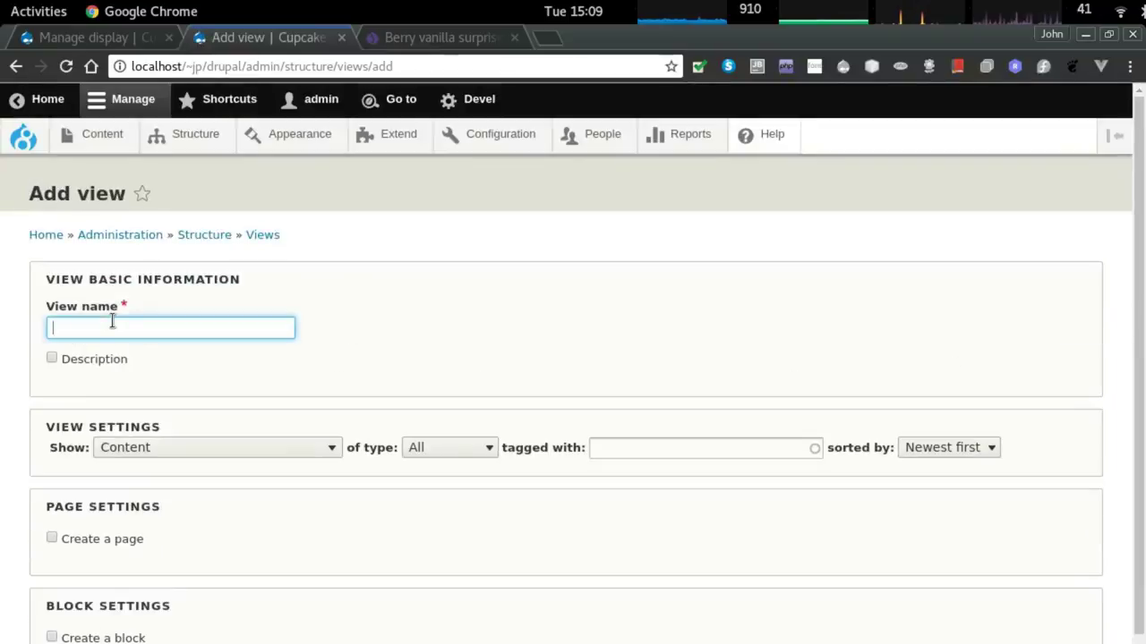
type("Cupcake Batch History")
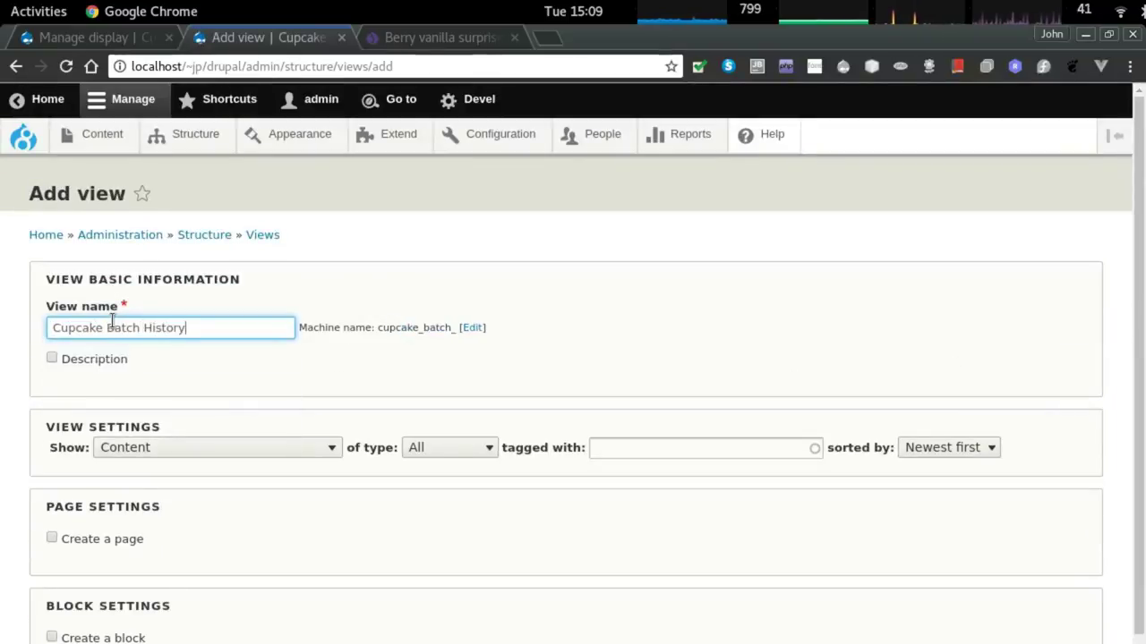
- Limit it to batch content, give it a page at /cupcake-batch-history, and save
left_click(400, 448)
left_click(464, 496)
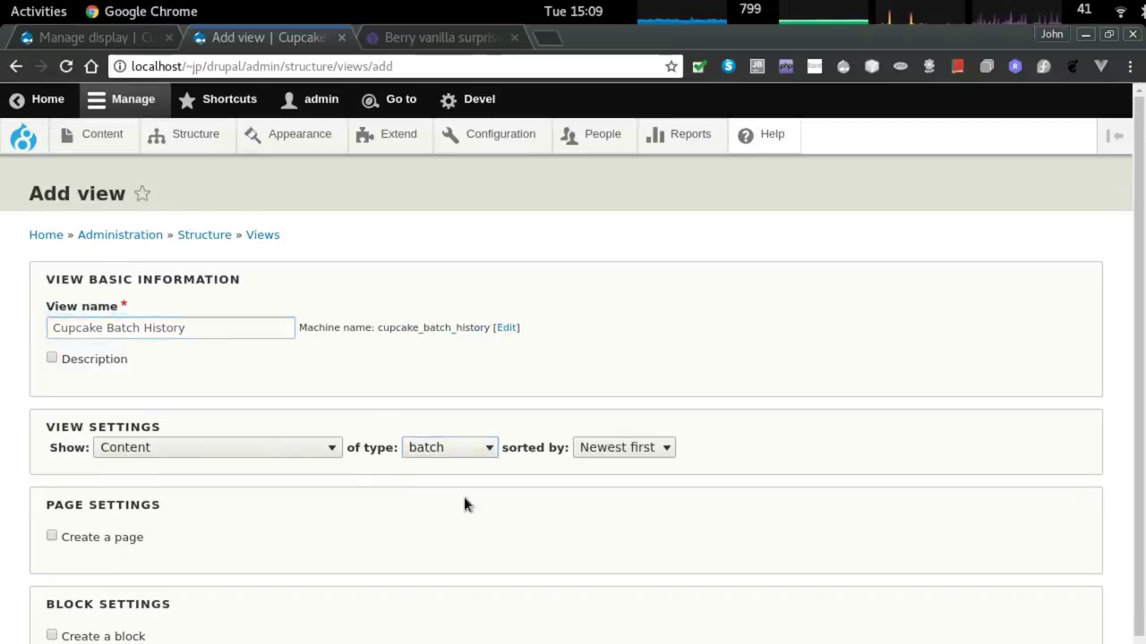
scroll(268, 475, "down", 2)
left_click(118, 460)
scroll(93, 501, "down", 5)
left_click(133, 618)
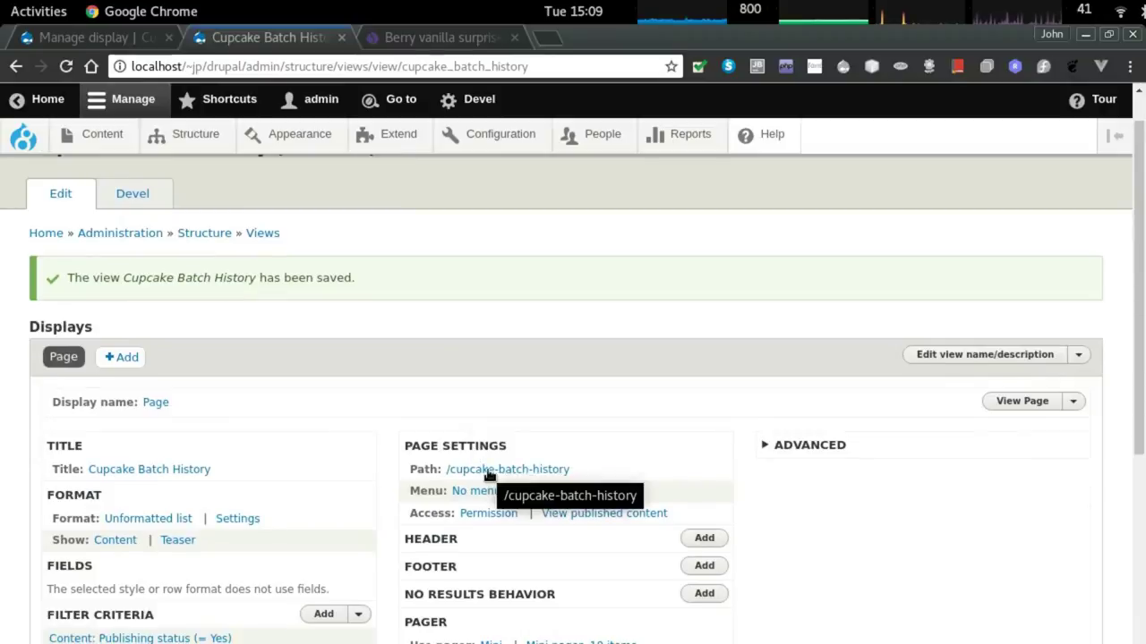
middle_click(520, 473)
key("ctrl+w")
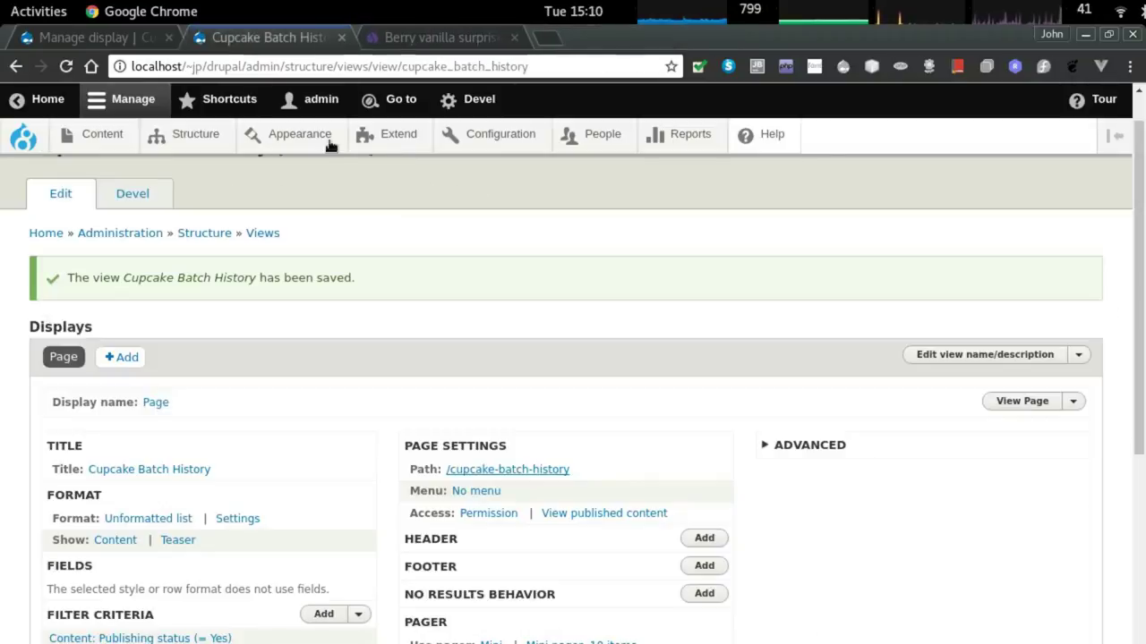
- Try typing a Cupcake_batch address over the node path in the Berry vanilla surprise tab, then erase it
left_click(414, 37)
left_click(478, 64)
key("ctrl+shift+Left")
key("ctrl+shift+Left")
key("BackSpace")
type("Cu")
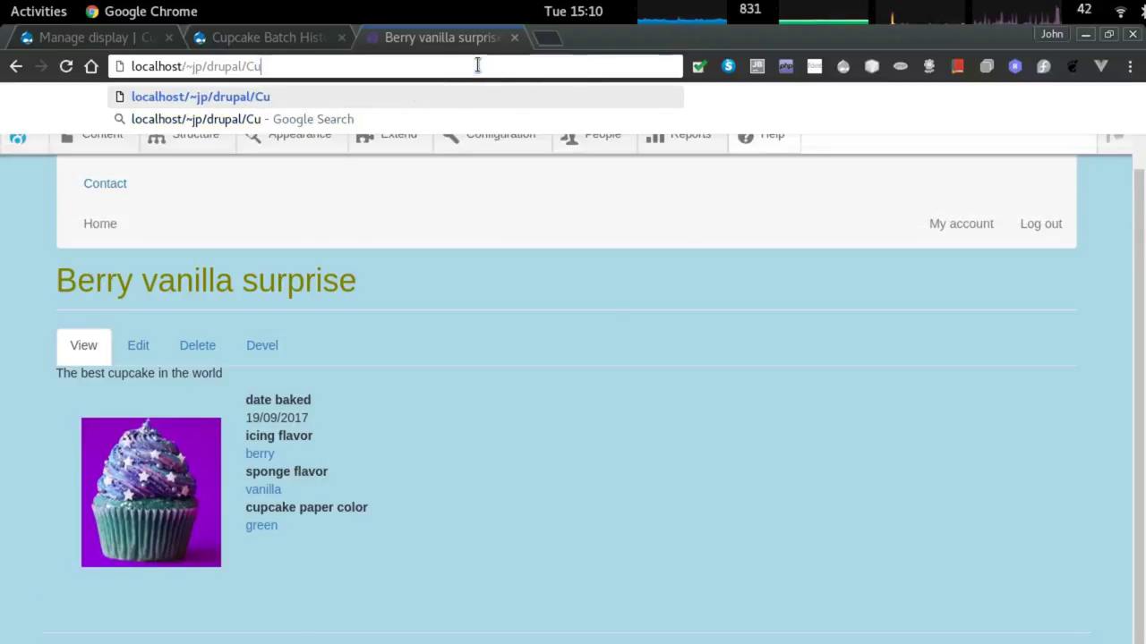
type("pcake_batc")
key("BackSpace")
key("BackSpace")
key("BackSpace")
key("BackSpace")
type("Batch")
key("ctrl+BackSpace")
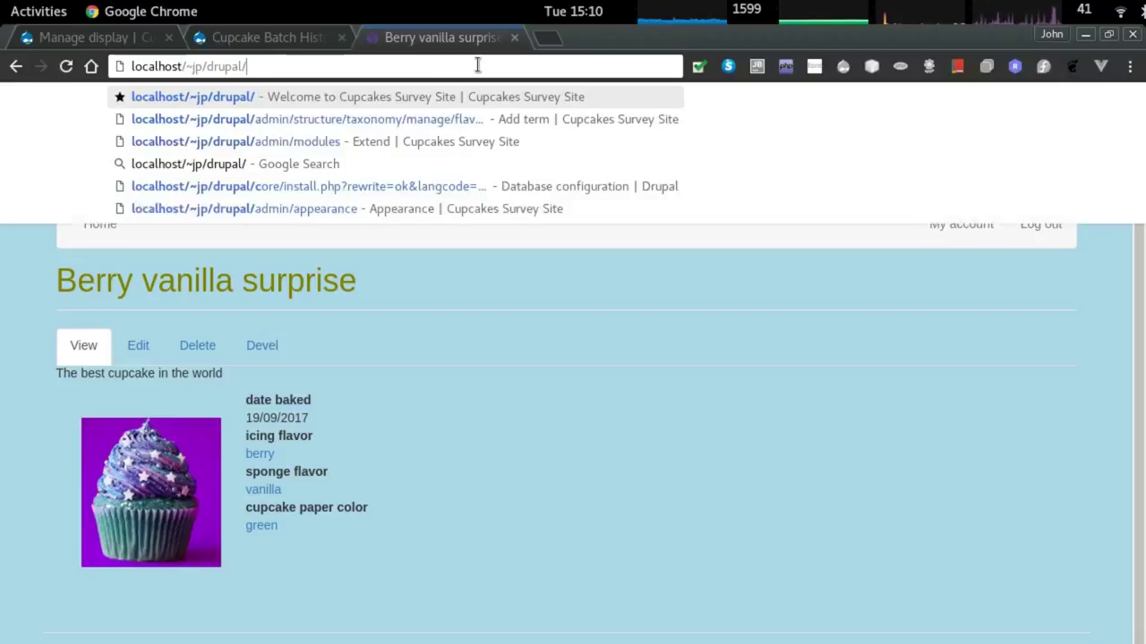
key("ctrl+Page_Up")
key("ctrl+Page_Up")
key("ctrl+Page_Down")
- Copy the view's page path and load Cupcake Batch History in the Berry vanilla surprise tab
left_click_drag(565, 469, 453, 471)
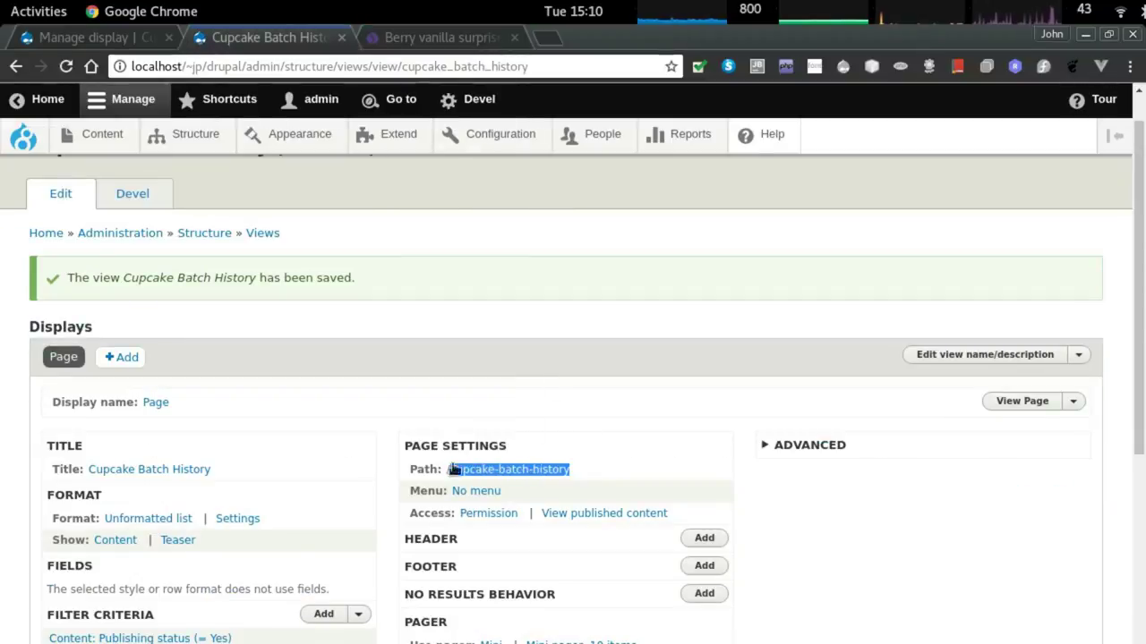
key("ctrl+c")
key("ctrl+Page_Down")
key("ctrl+v")
key("Return")
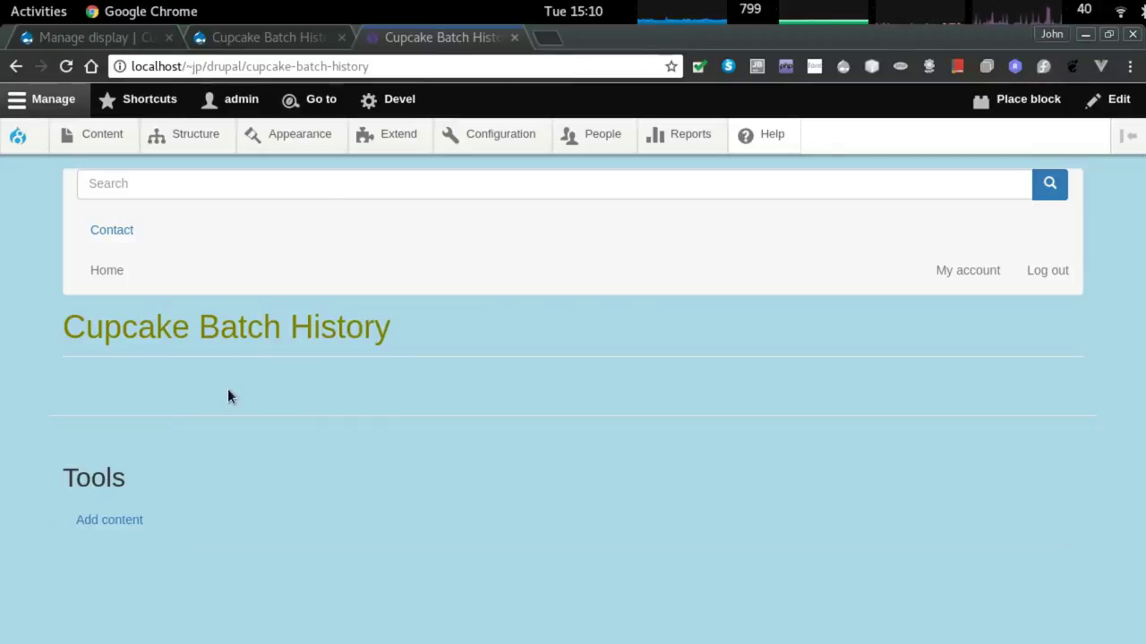
key("ctrl+Page_Up")
scroll(312, 381, "down", 5)
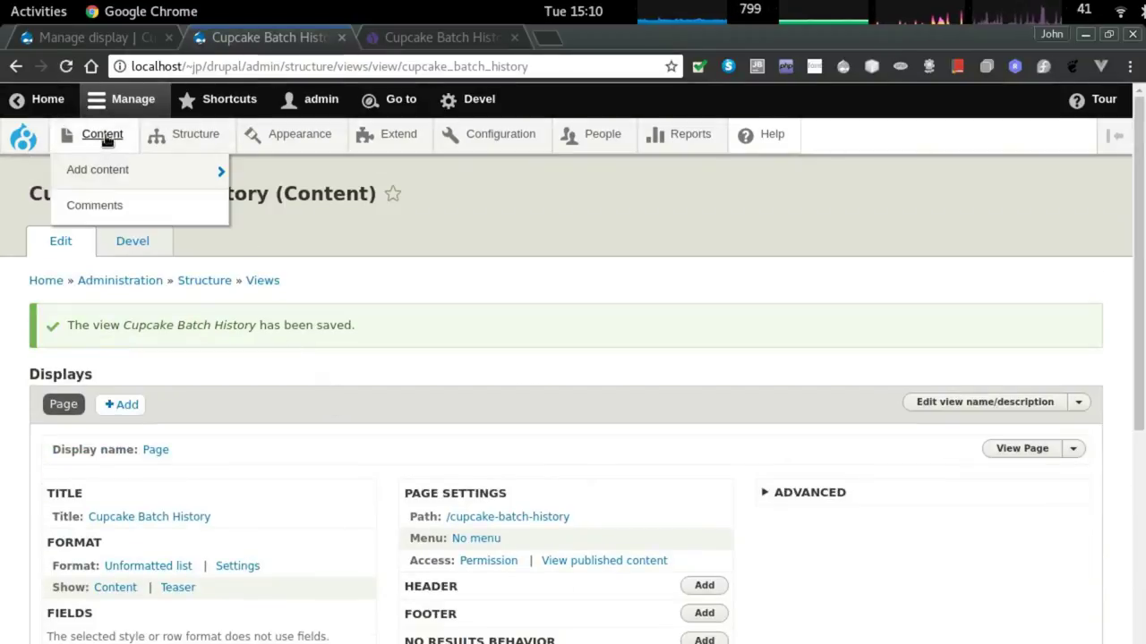
key("ctrl+Page_Down")
key("ctrl+Page_Down")
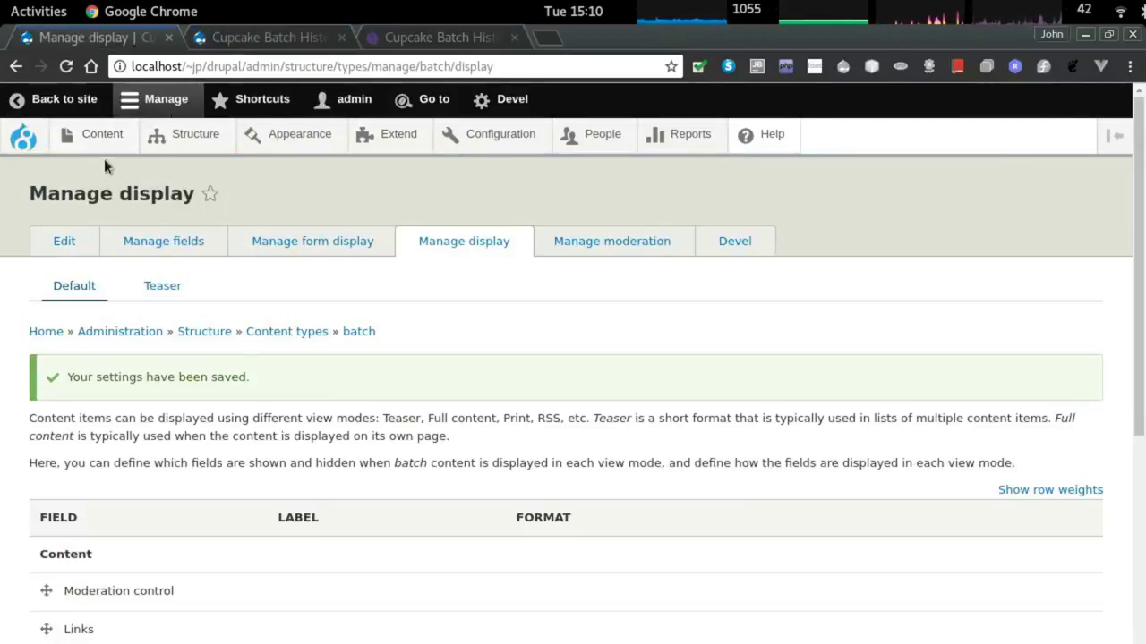
- Re-save Berry vanilla surprise with Save and Create New Draft, then view its page
left_click(102, 134)
scroll(269, 501, "down", 1)
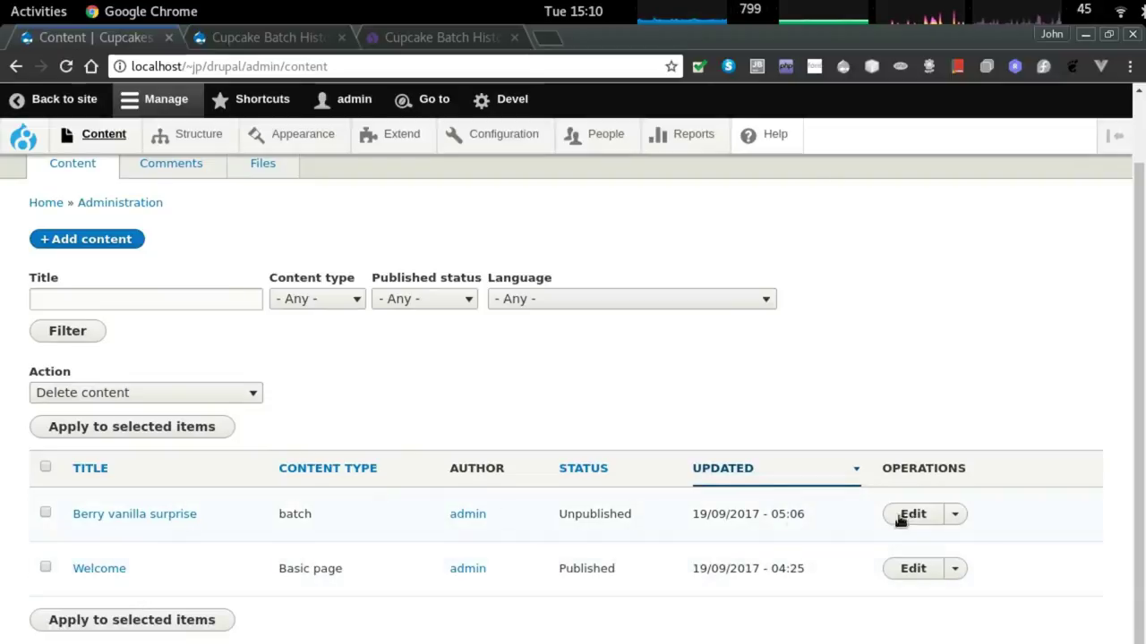
double_click(585, 518)
left_click(911, 514)
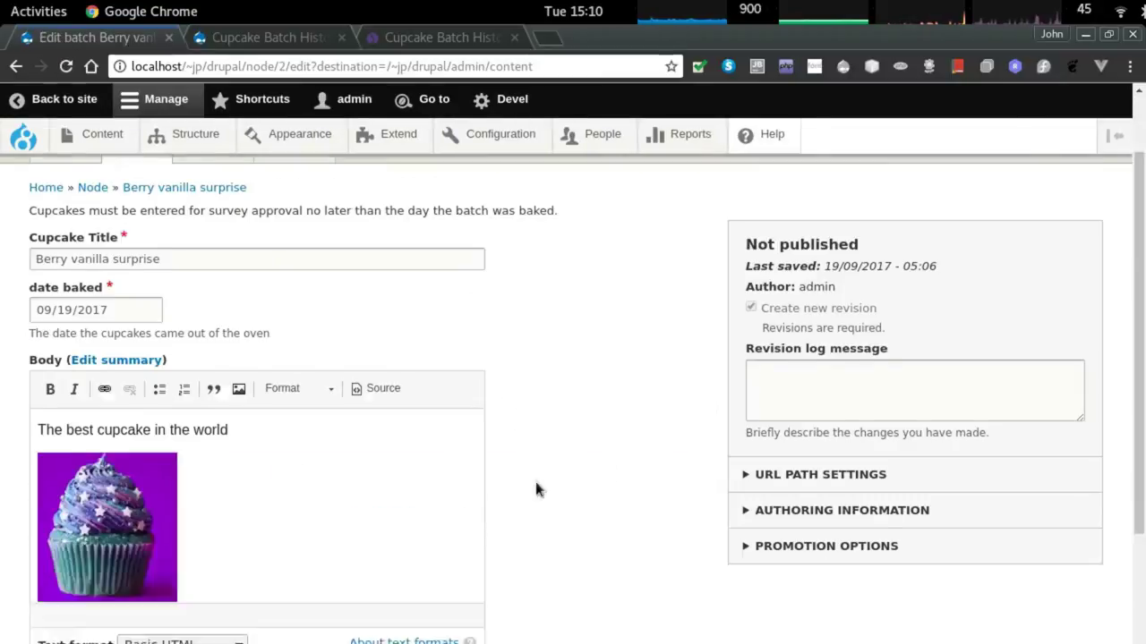
scroll(535, 481, "down", 5)
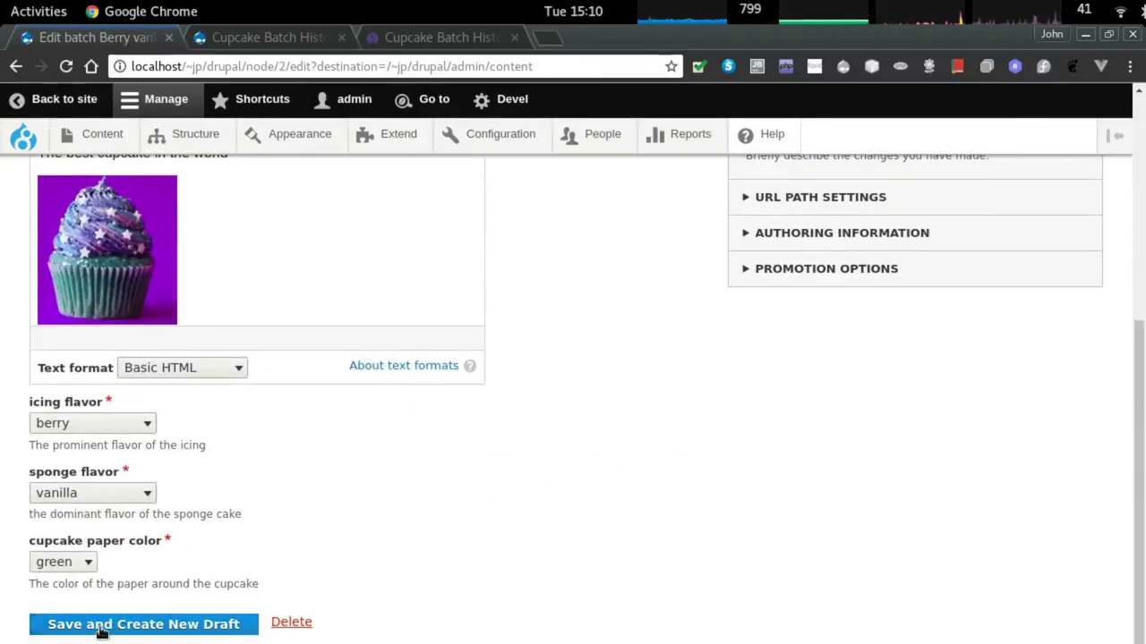
scroll(326, 513, "up", 5)
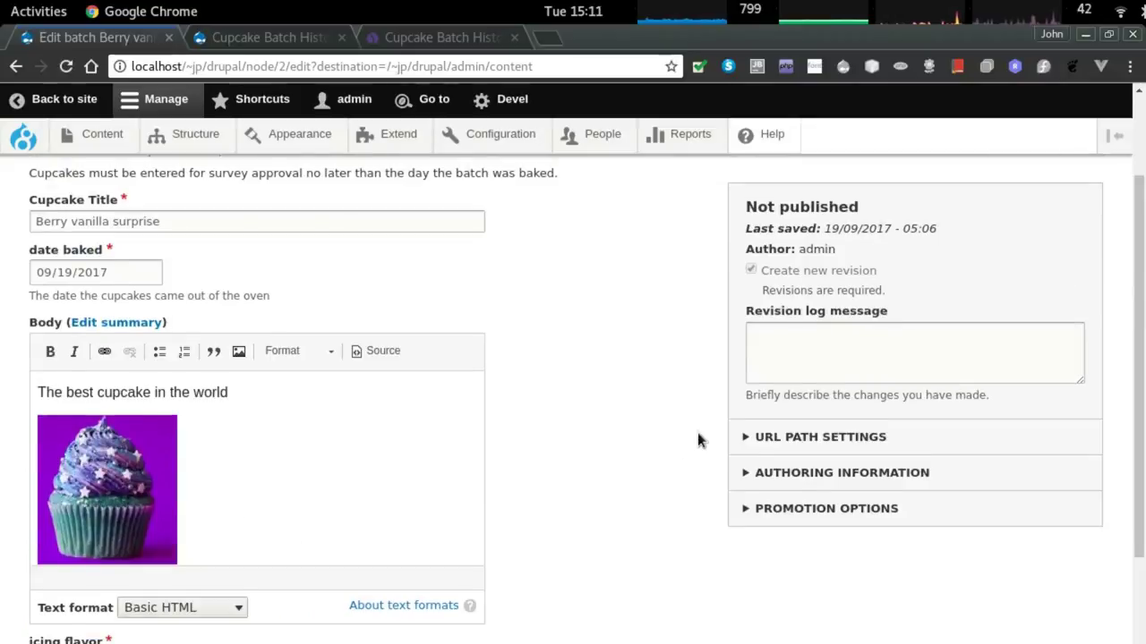
scroll(699, 435, "up", 3)
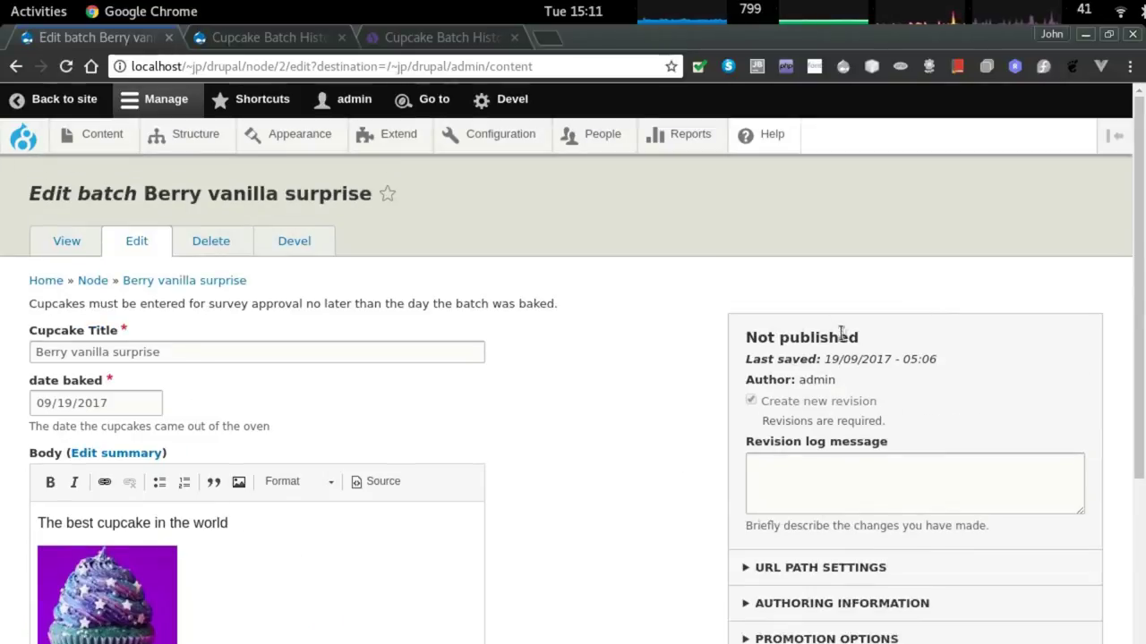
scroll(859, 376, "down", 4)
scroll(310, 506, "down", 4)
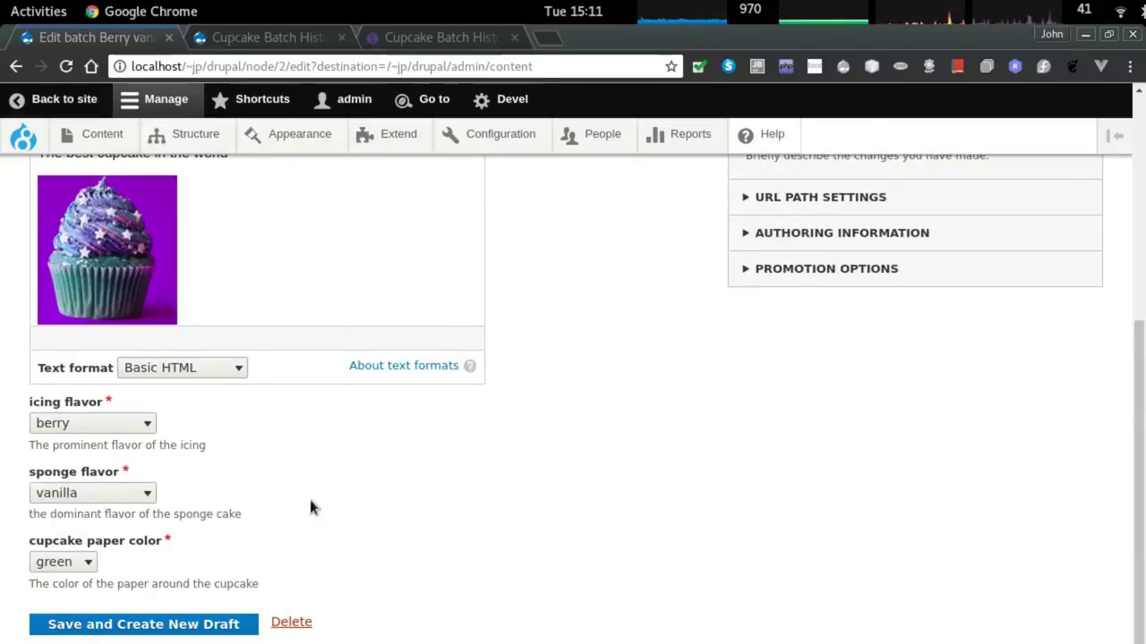
left_click(102, 621)
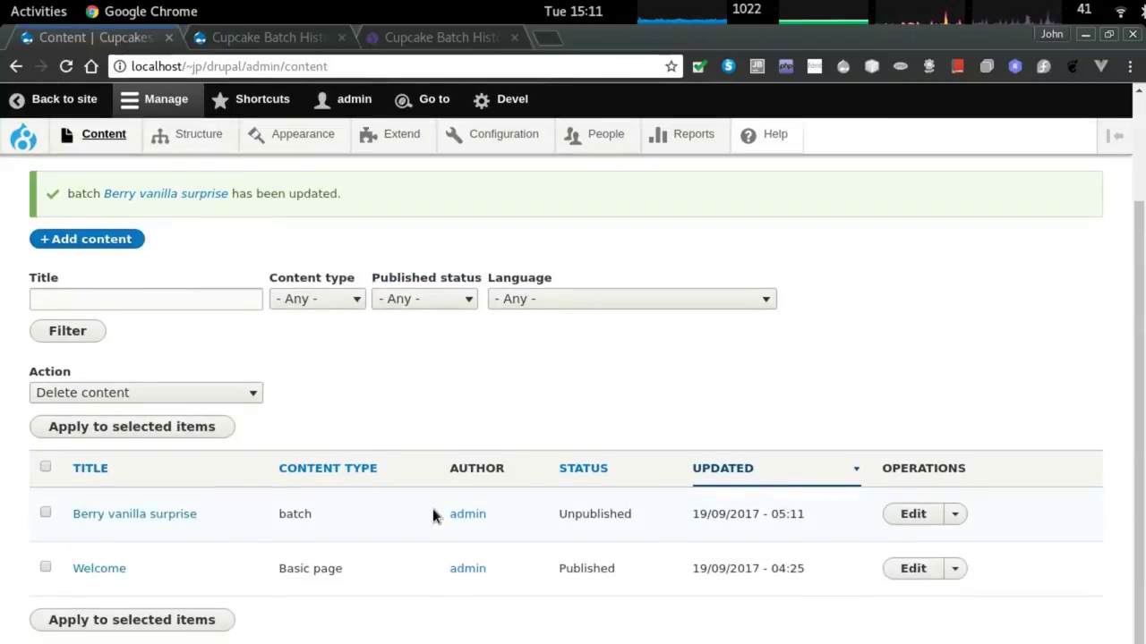
left_click(179, 514)
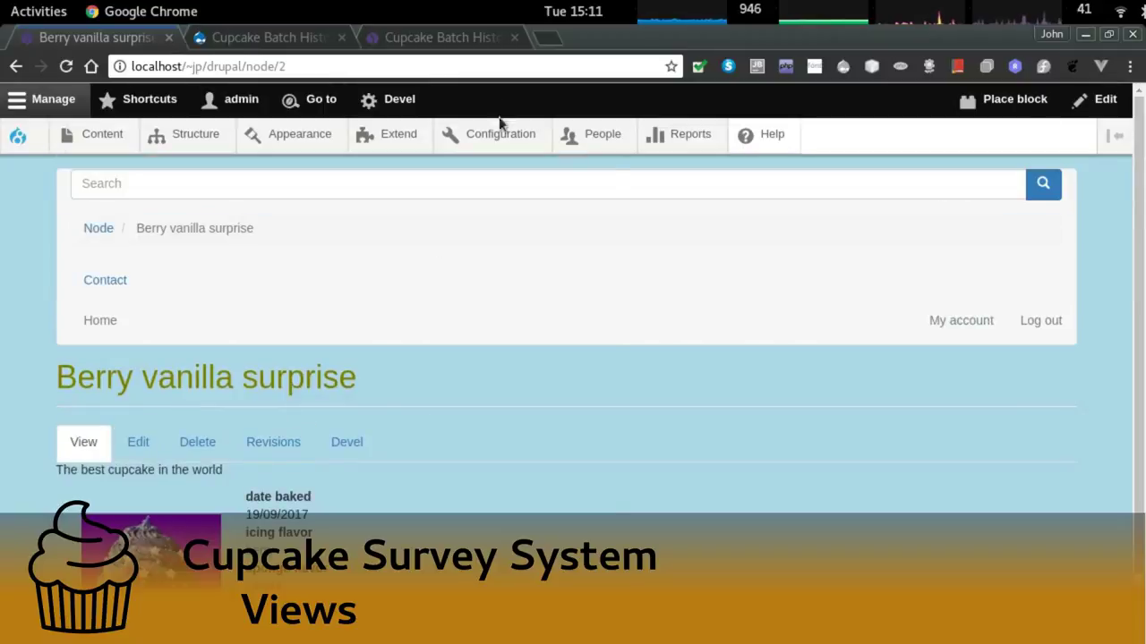
left_click(500, 134)
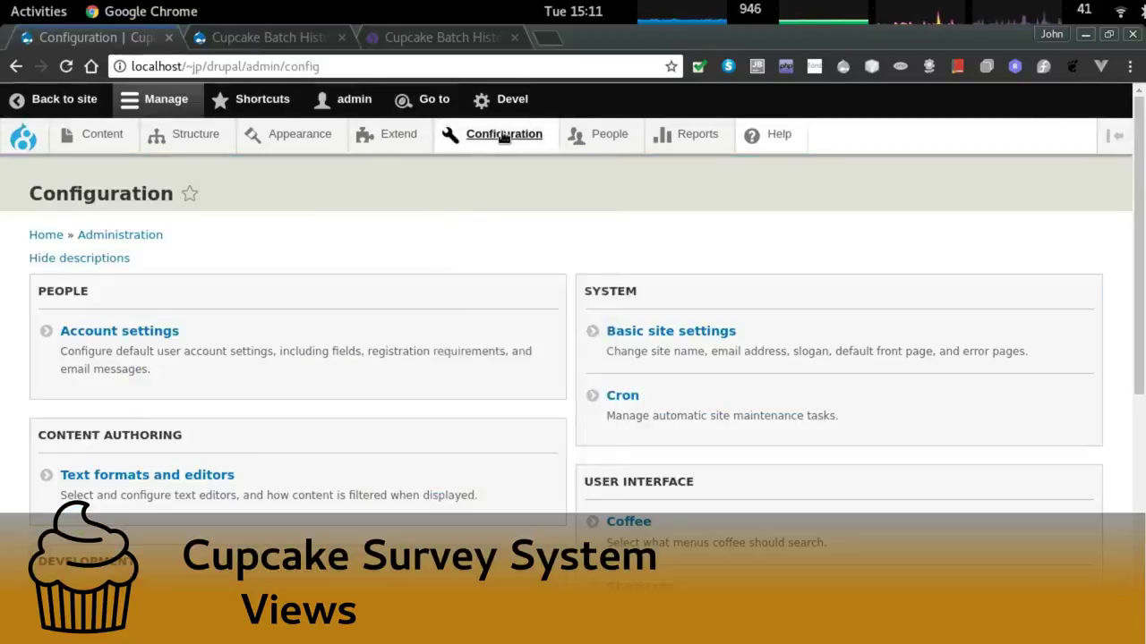
- Change the survey approval workflow's label to 'Batches for survey approval'
scroll(796, 320, "down", 5)
left_click(599, 537)
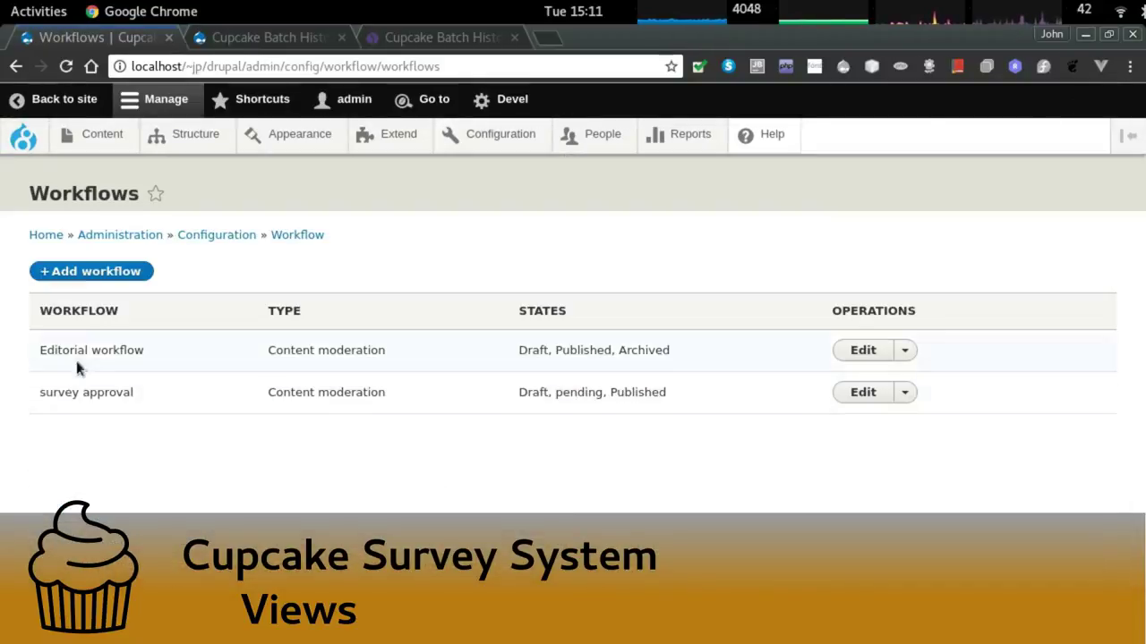
left_click(857, 393)
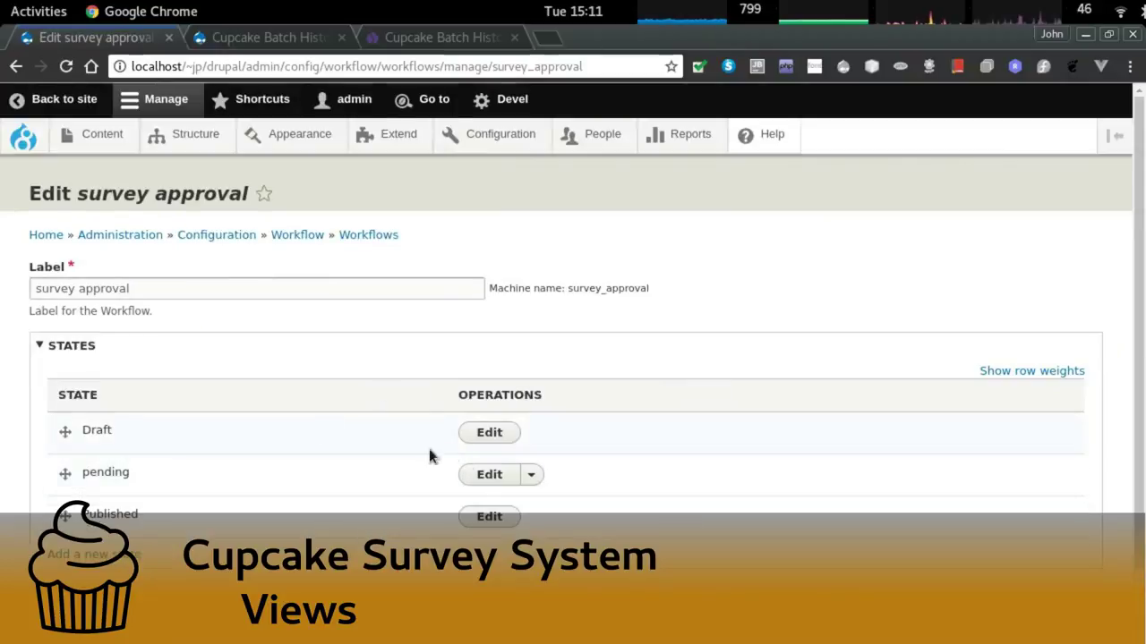
double_click(56, 288)
type("Batches for ")
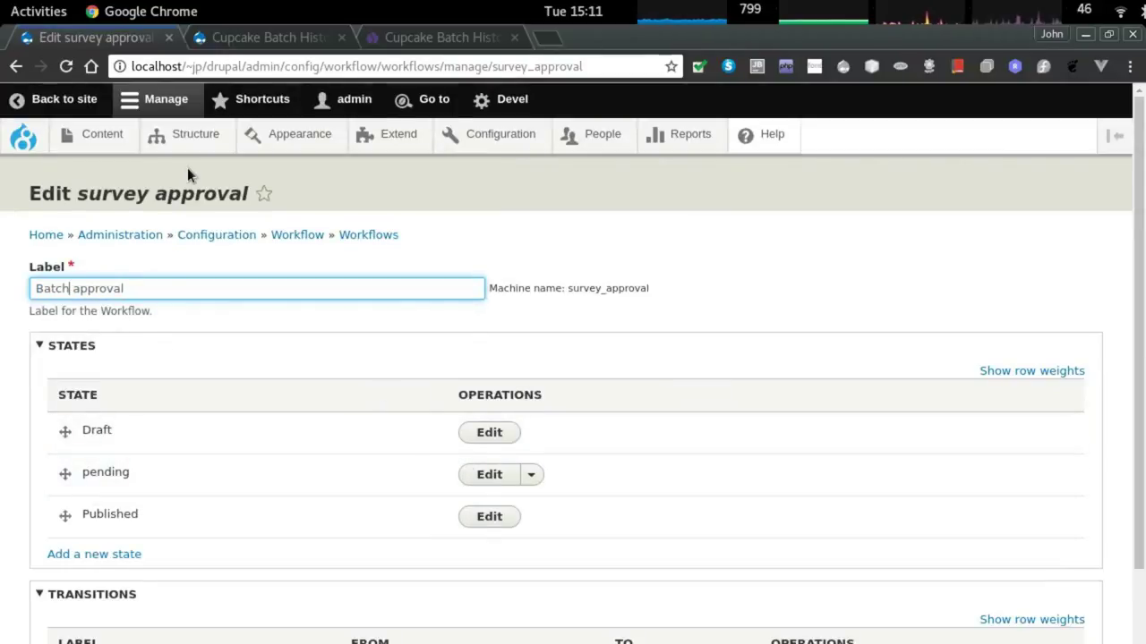
type("survey")
key("ctrl+Left")
key("ctrl+Left")
key("Left")
key("Left")
type("e")
- Reveal the pending state's extra actions and select the Create New Draft transition name
scroll(251, 368, "down", 2)
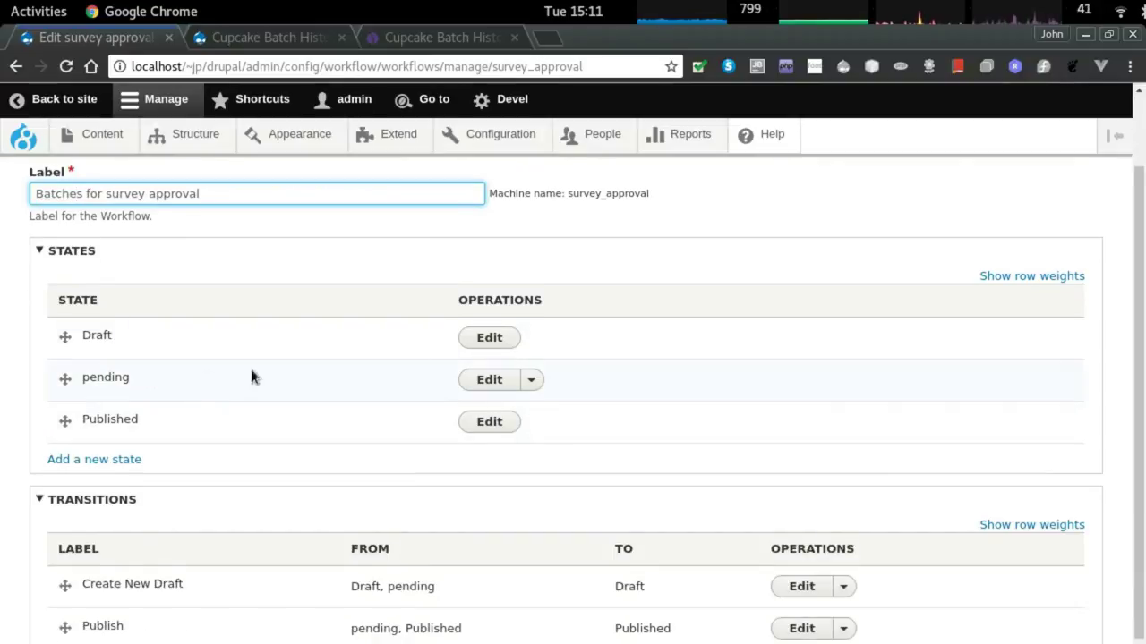
left_click(530, 381)
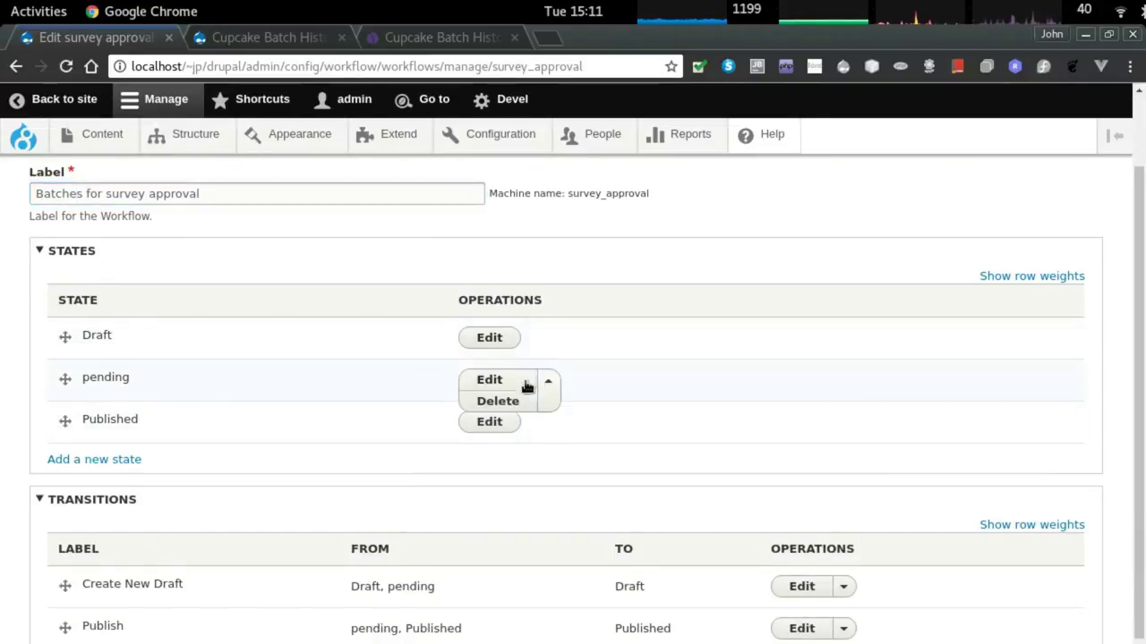
scroll(301, 406, "down", 2)
triple_click(118, 502)
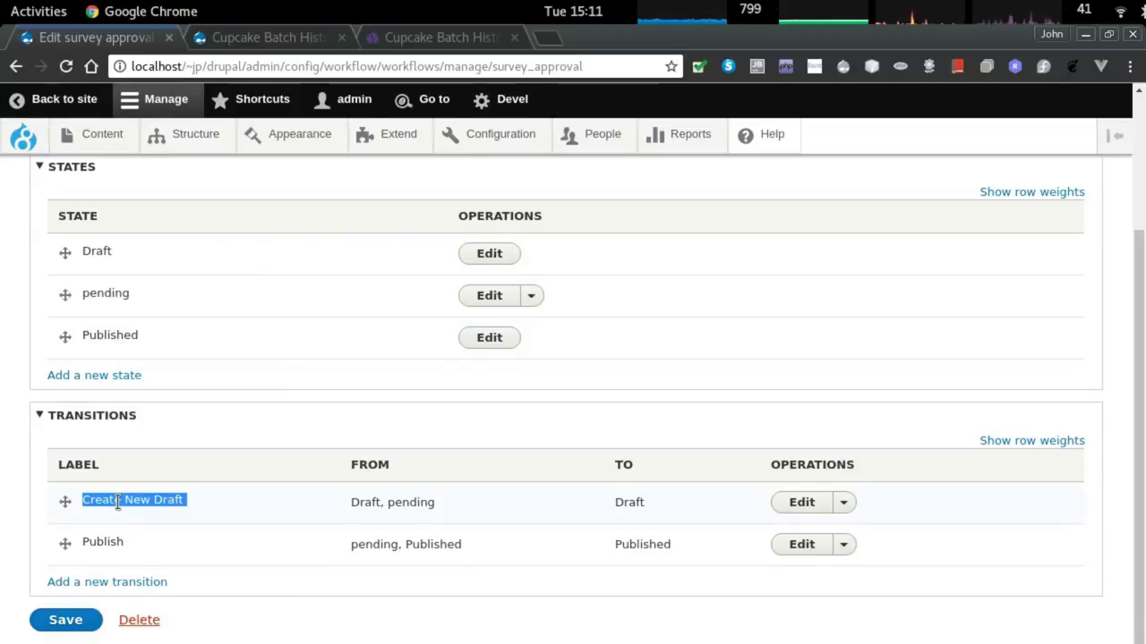
- Delete the Create New Draft and Publish transitions from the workflow
left_click(821, 504)
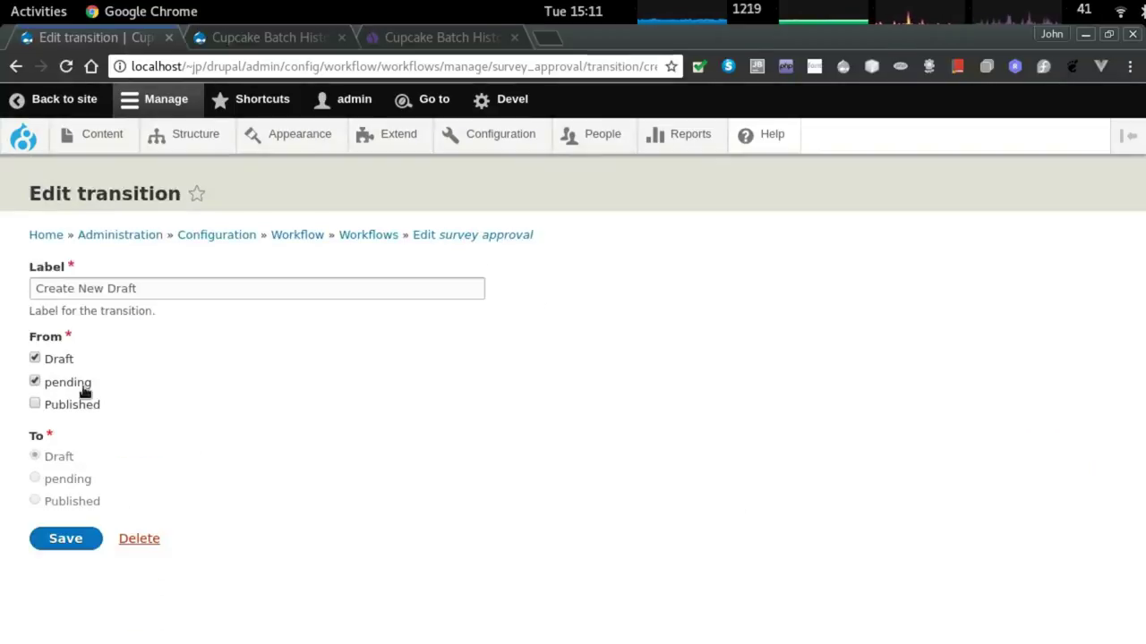
left_click(63, 384)
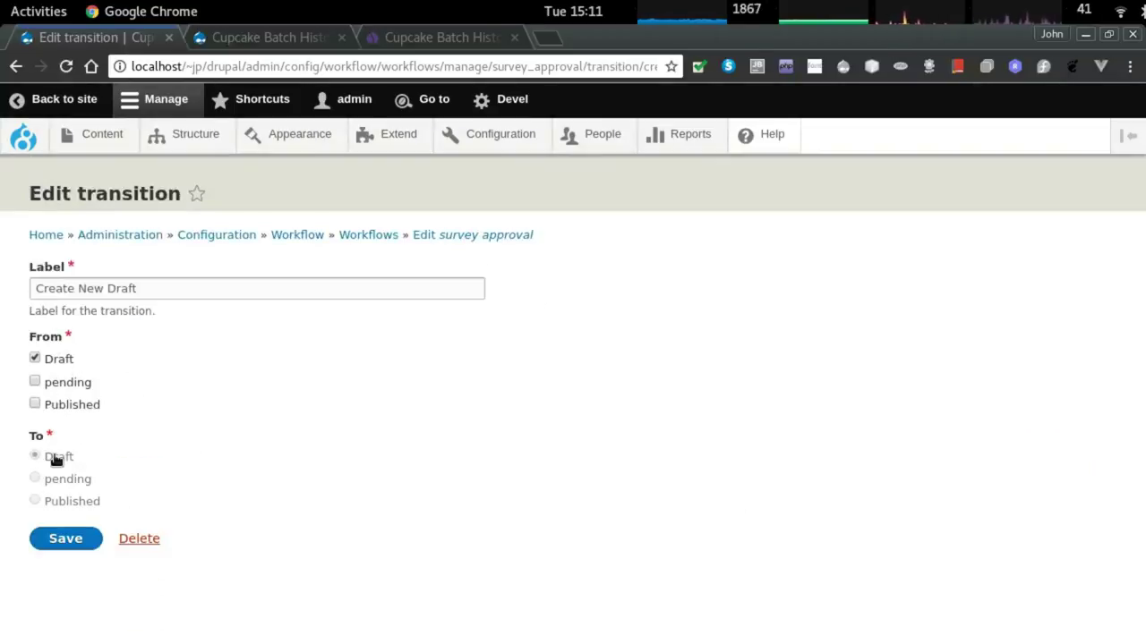
left_click(139, 539)
left_click(74, 291)
scroll(258, 516, "down", 2)
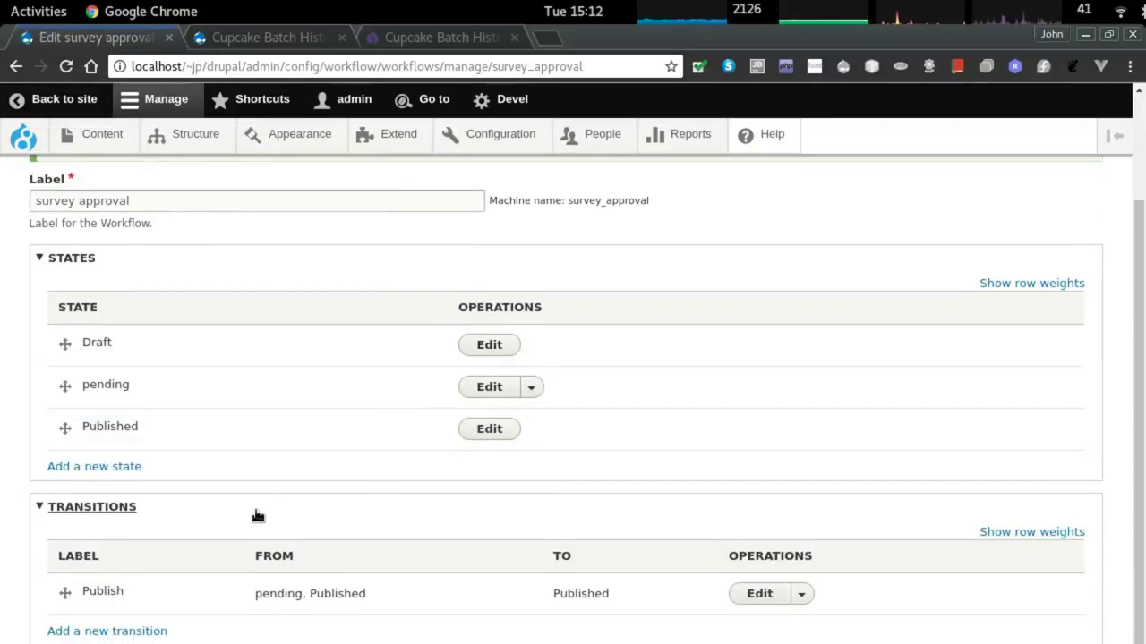
scroll(190, 574, "down", 1)
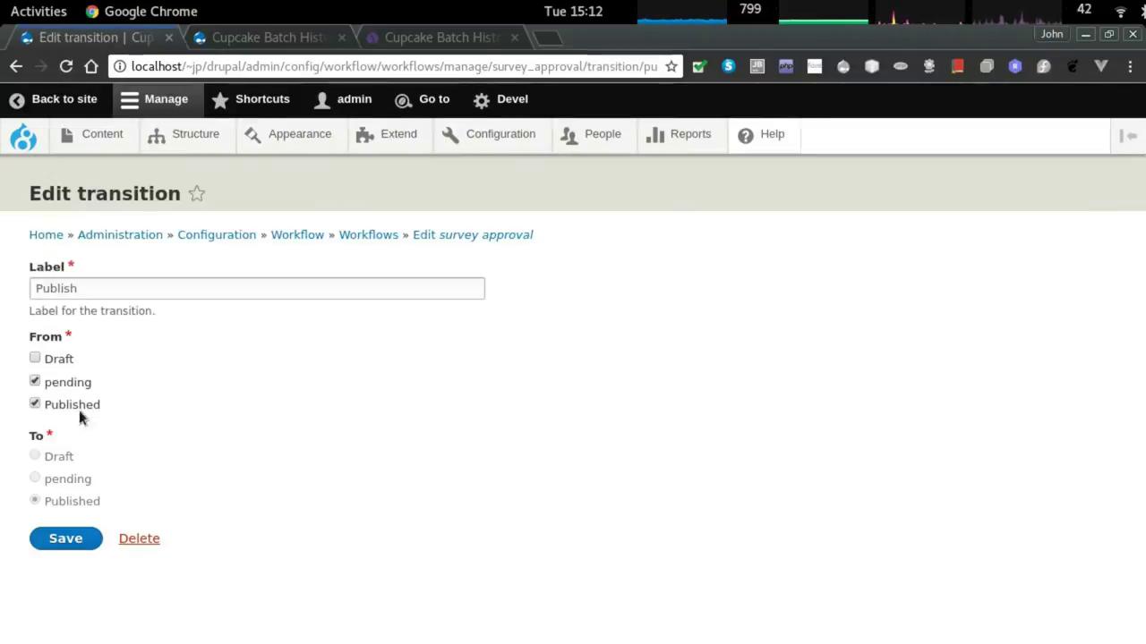
left_click(51, 383)
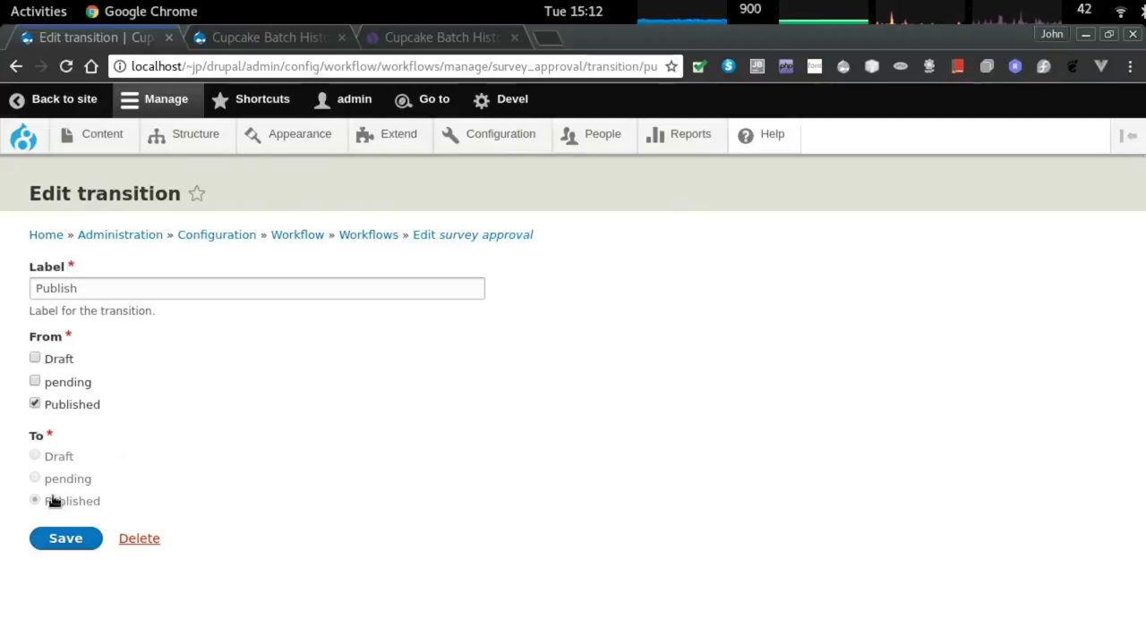
left_click(143, 537)
left_click(64, 290)
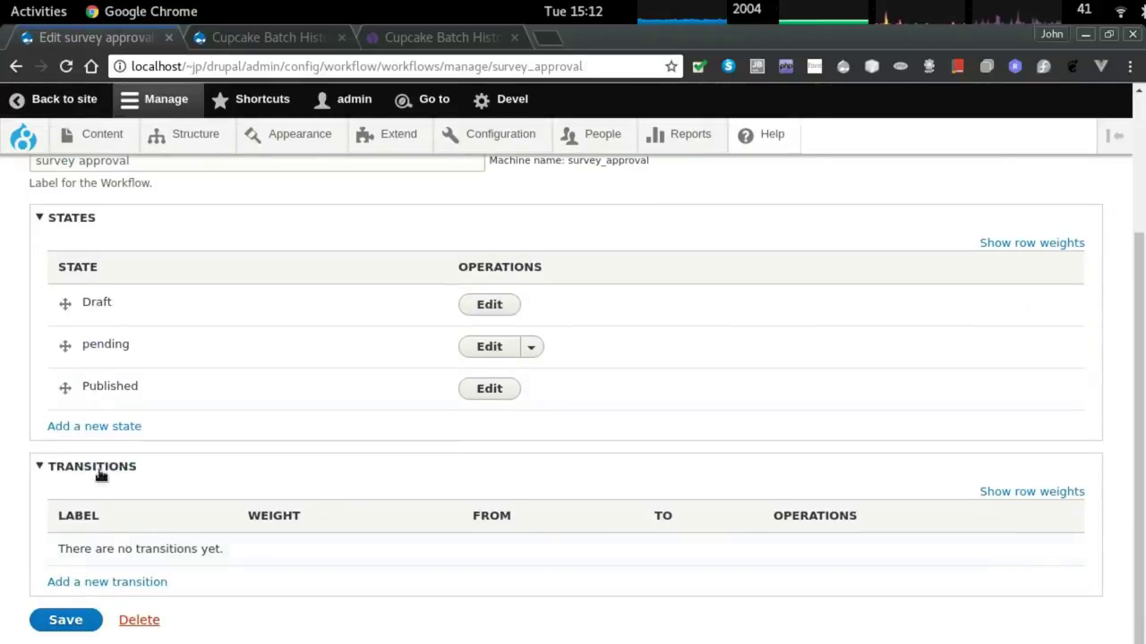
- Delete the pending state from the workflow
left_click(531, 346)
left_click(496, 367)
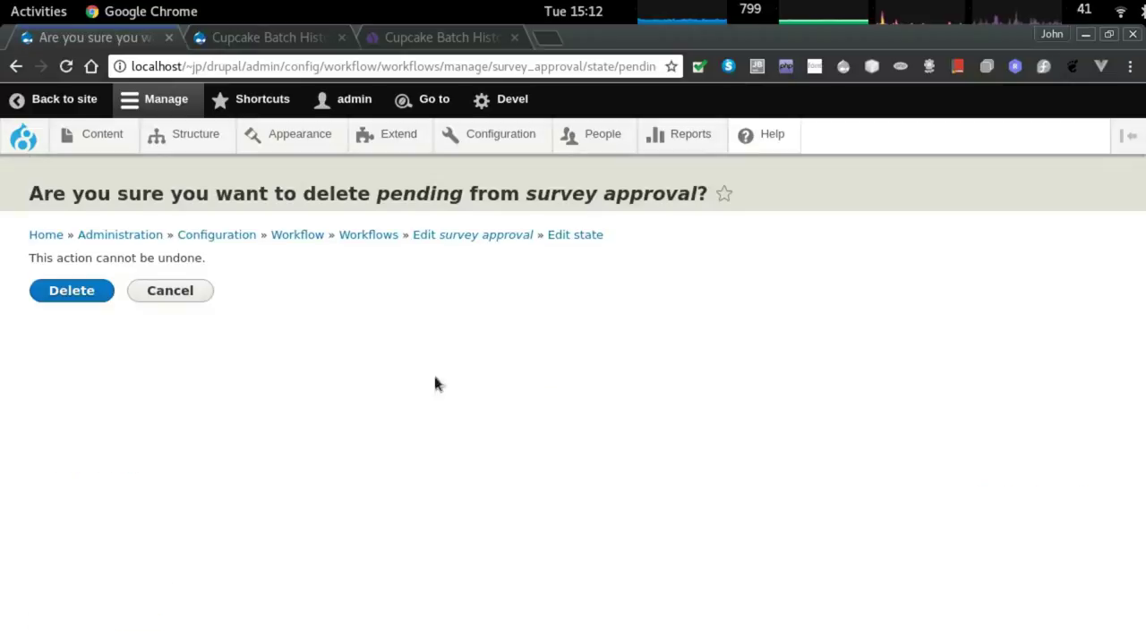
left_click(71, 291)
scroll(332, 435, "down", 3)
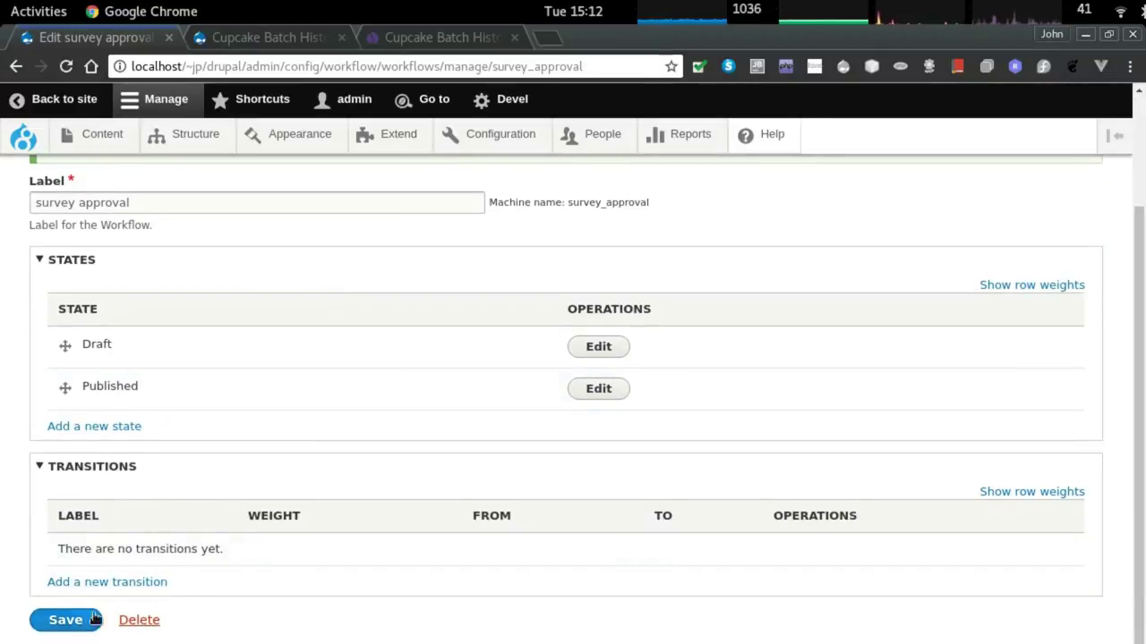
- Add a Draft-to-Published transition and rename it to Approve
left_click(117, 583)
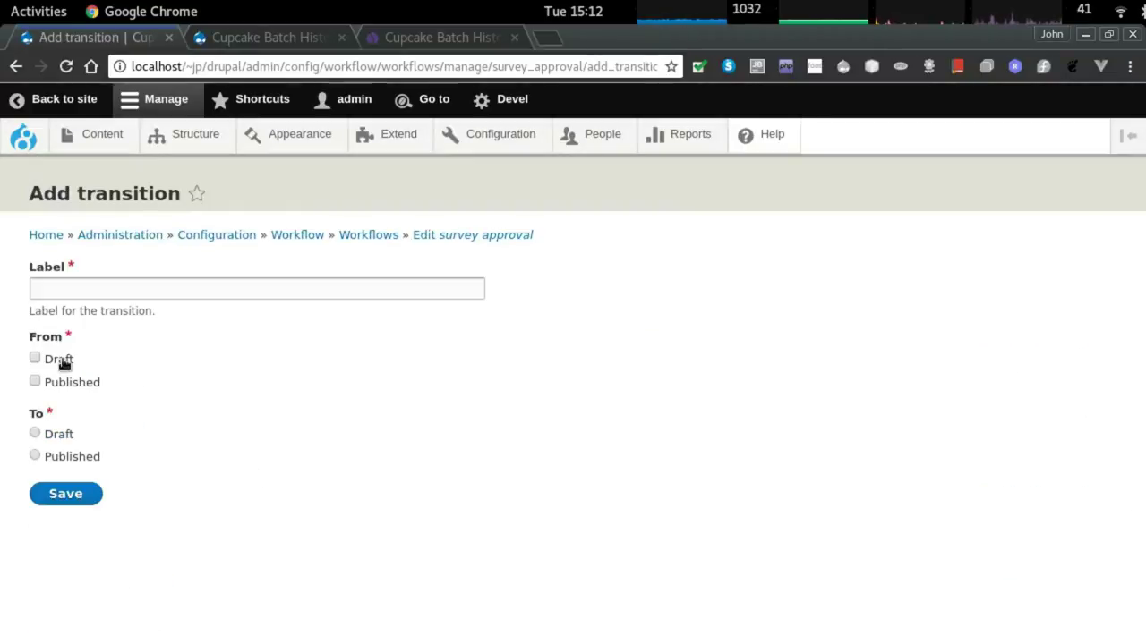
left_click(62, 456)
left_click(92, 288)
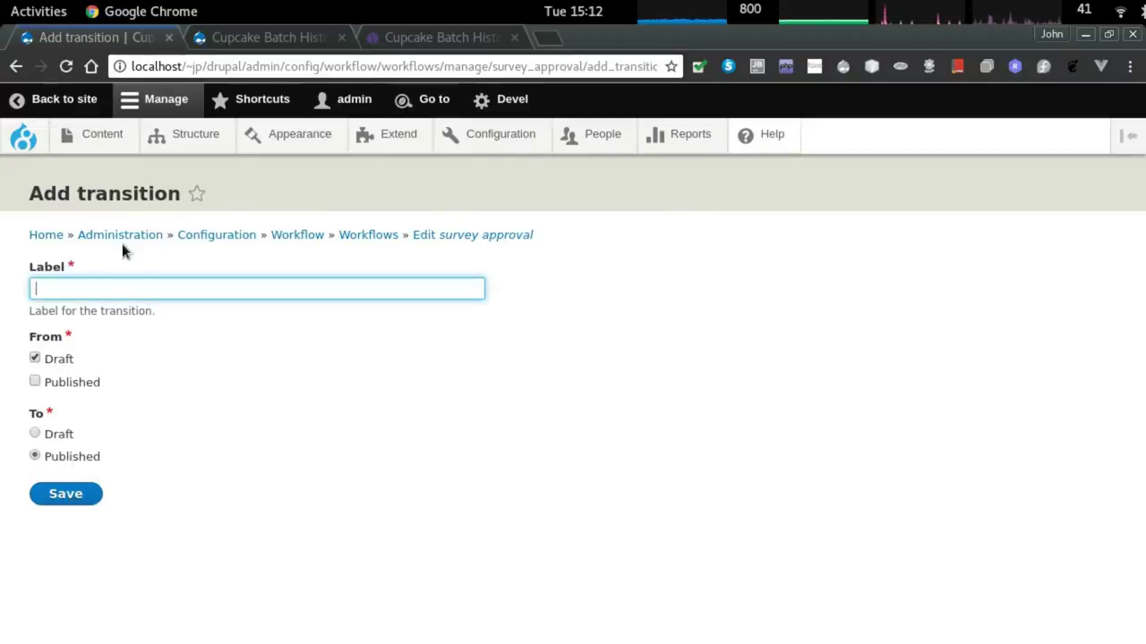
type("Publish")
left_click(65, 494)
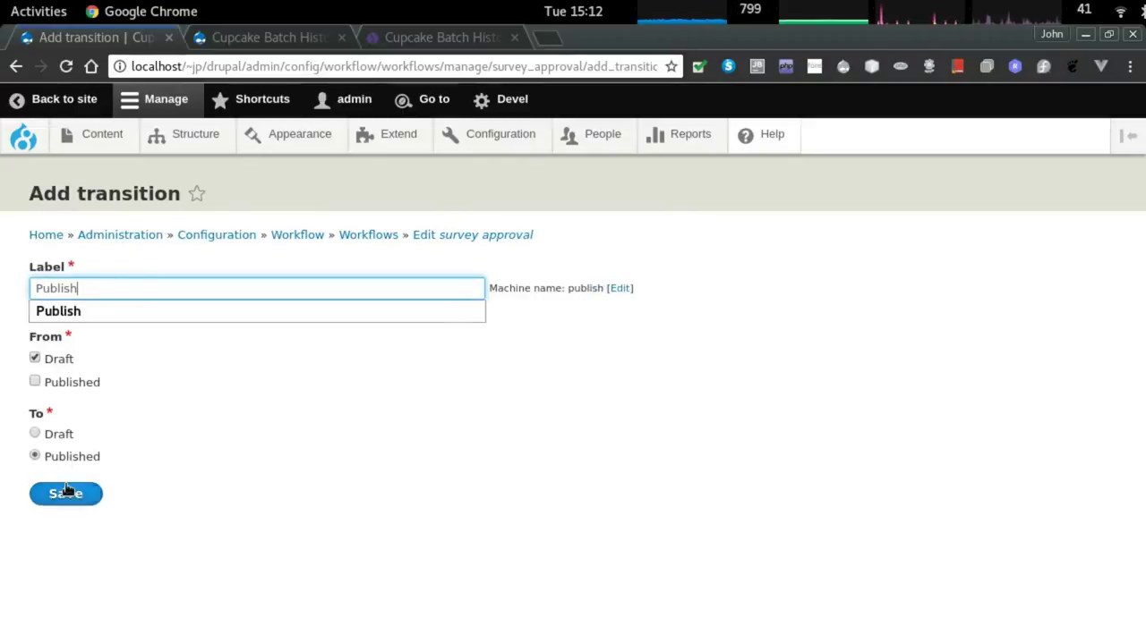
scroll(267, 444, "down", 3)
left_click(678, 544)
double_click(93, 288)
type("Approve")
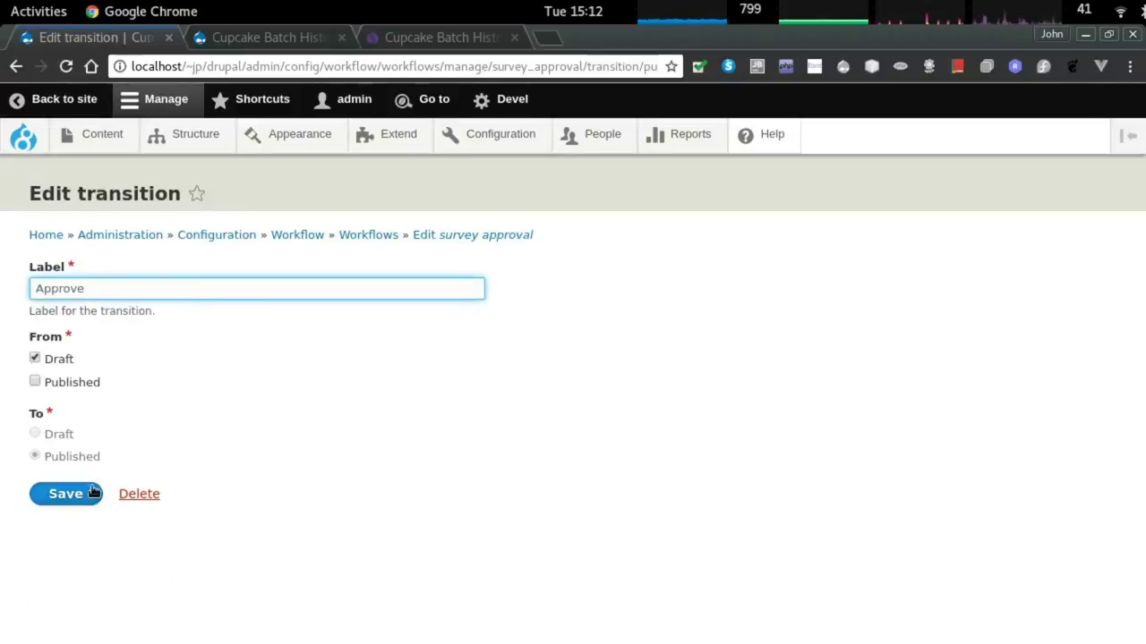
left_click(72, 495)
- Save the survey approval workflow
scroll(411, 512, "down", 3)
left_click(66, 620)
key("ctrl+Tab")
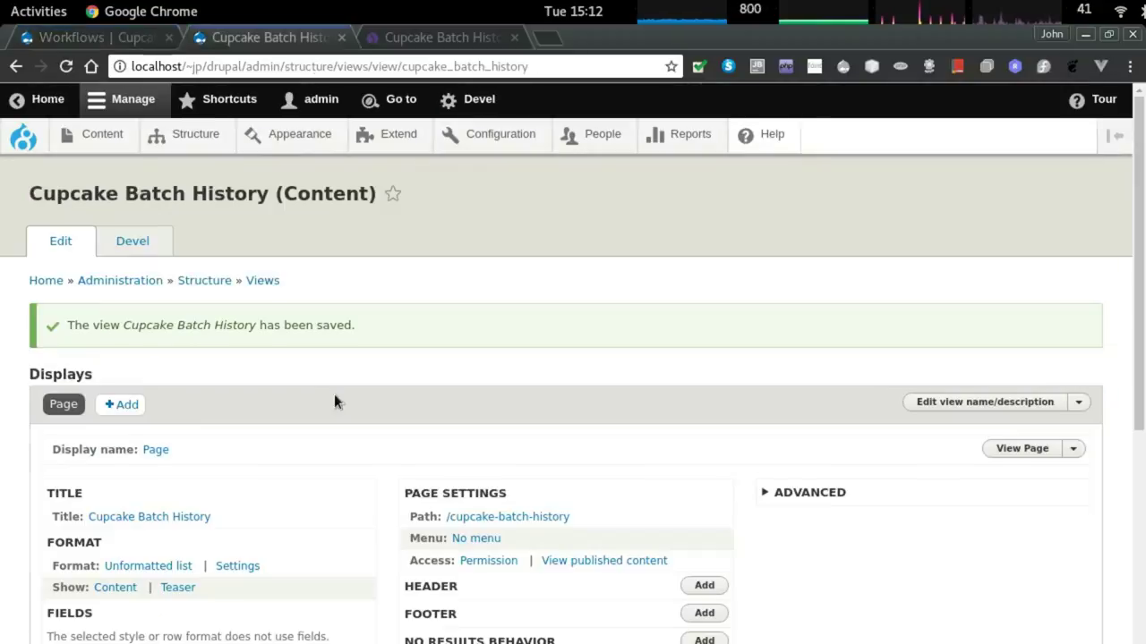
- Save Berry vanilla surprise with Save and Approve so its status becomes Published
key("alt+Tab")
key("Escape")
mouse_move(92, 135)
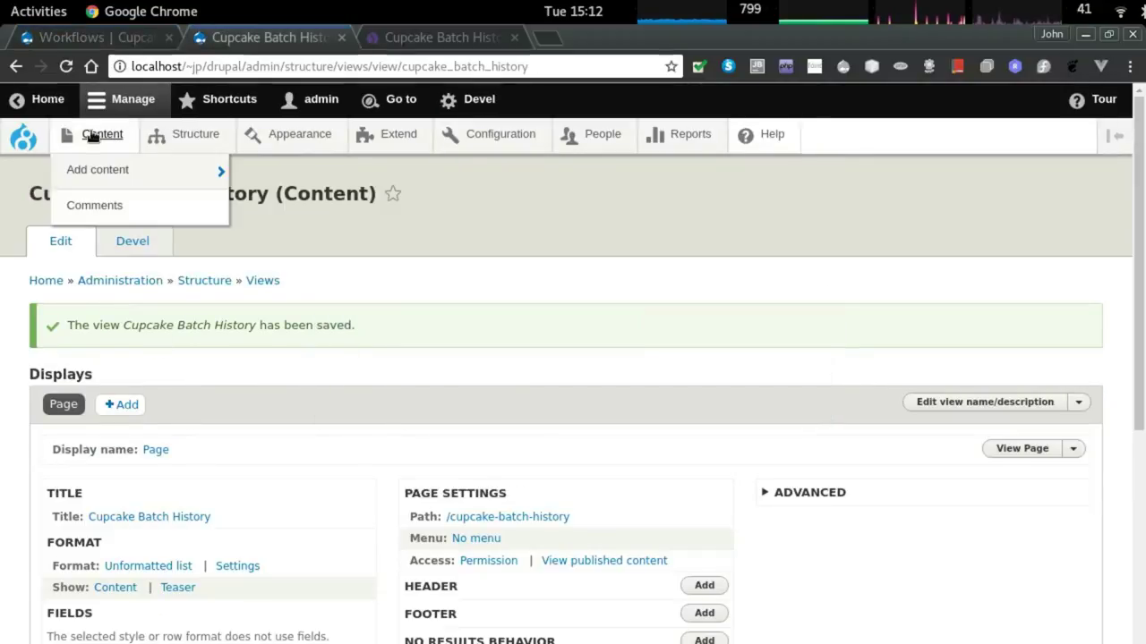
key("ctrl+shift+Tab")
left_click(98, 134)
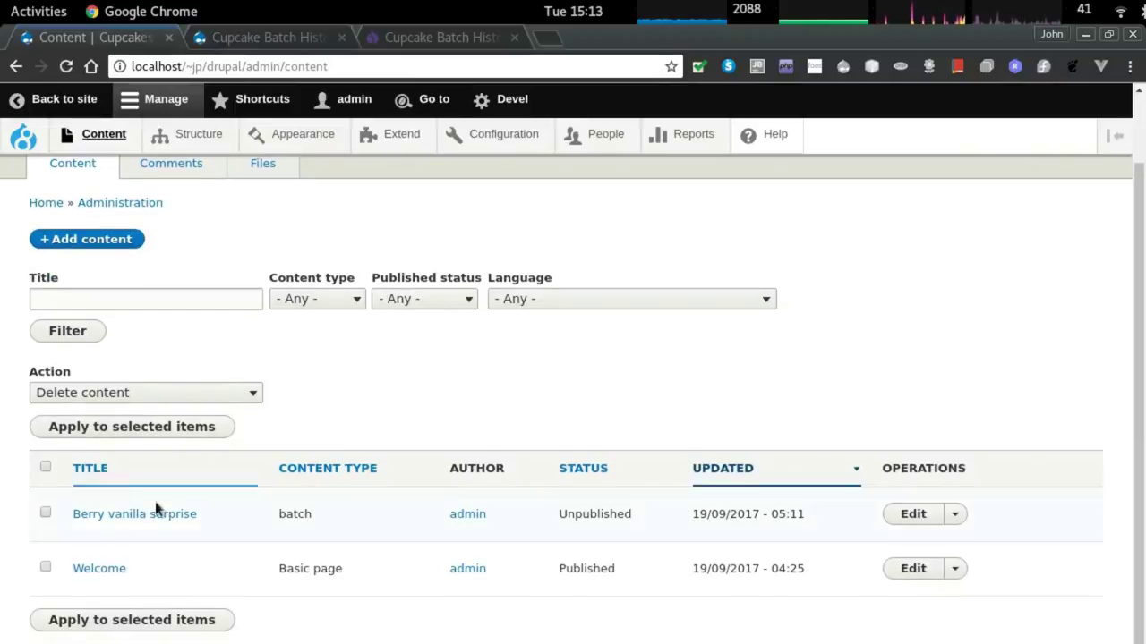
left_click(954, 514)
left_click(913, 513)
scroll(287, 550, "down", 10)
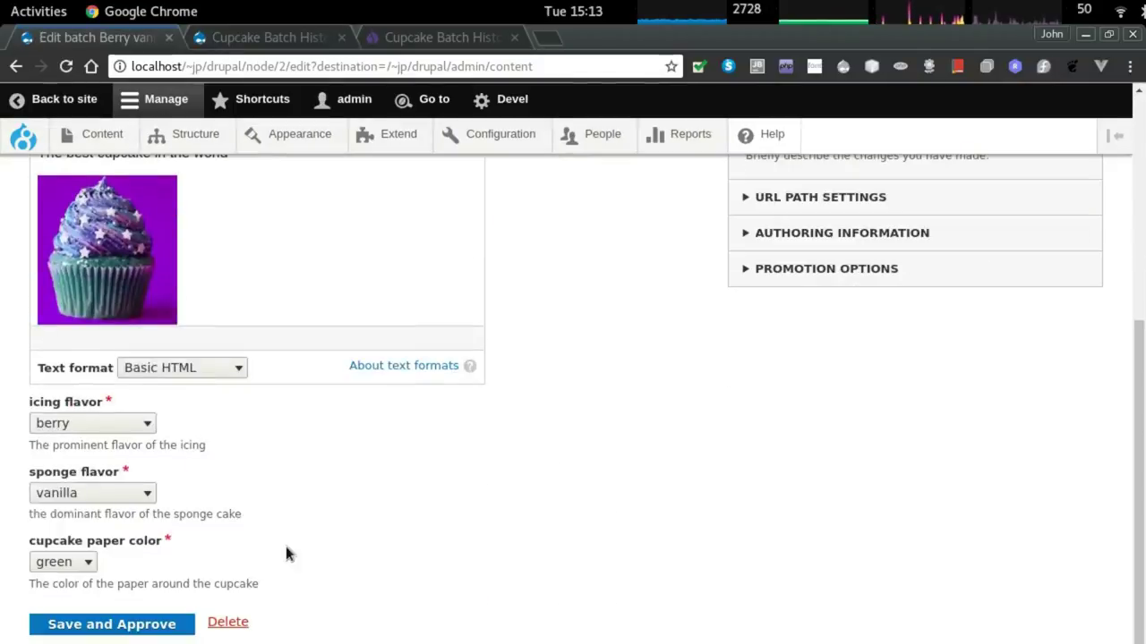
left_click(112, 625)
scroll(395, 486, "down", 1)
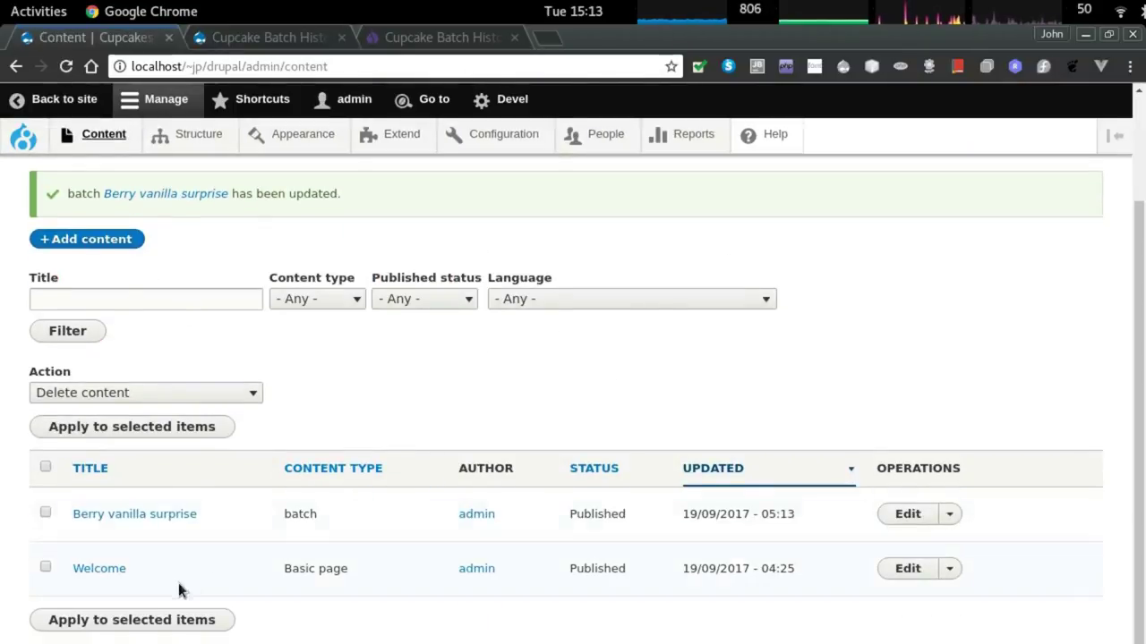
double_click(597, 514)
- Reload the Cupcake Batch History page to confirm the batch now appears
key("ctrl+Tab")
key("ctrl+Tab")
key("ctrl+r")
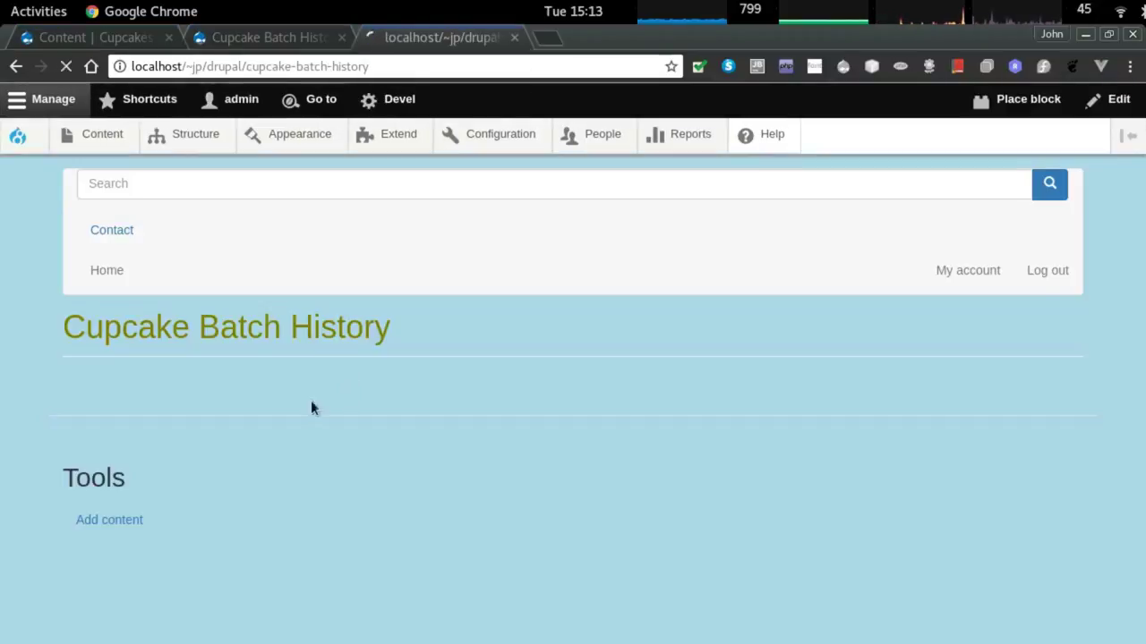
scroll(340, 456, "down", 2)
scroll(344, 452, "up", 2)
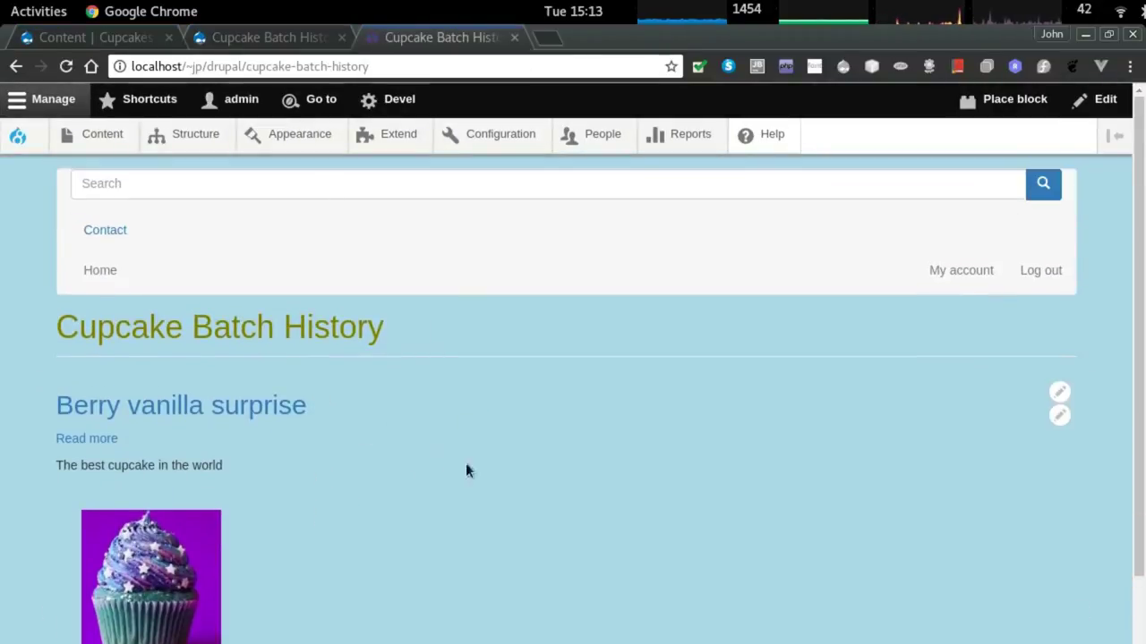
double_click(358, 68)
key("ctrl+a")
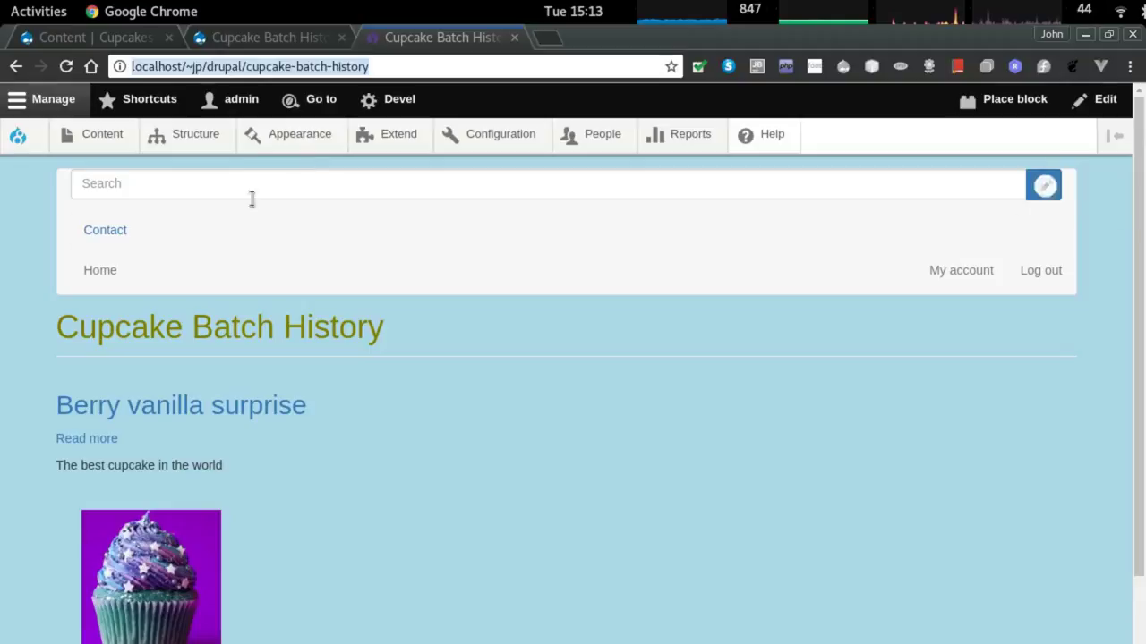
- Select the cupcake-batch-history page path and go to the Structure administration
left_click(202, 136)
scroll(266, 348, "down", 2)
scroll(266, 348, "up", 1)
left_click(50, 96)
left_click_drag(409, 67, 240, 67)
key("ctrl+c")
left_click(204, 136)
scroll(176, 366, "down", 2)
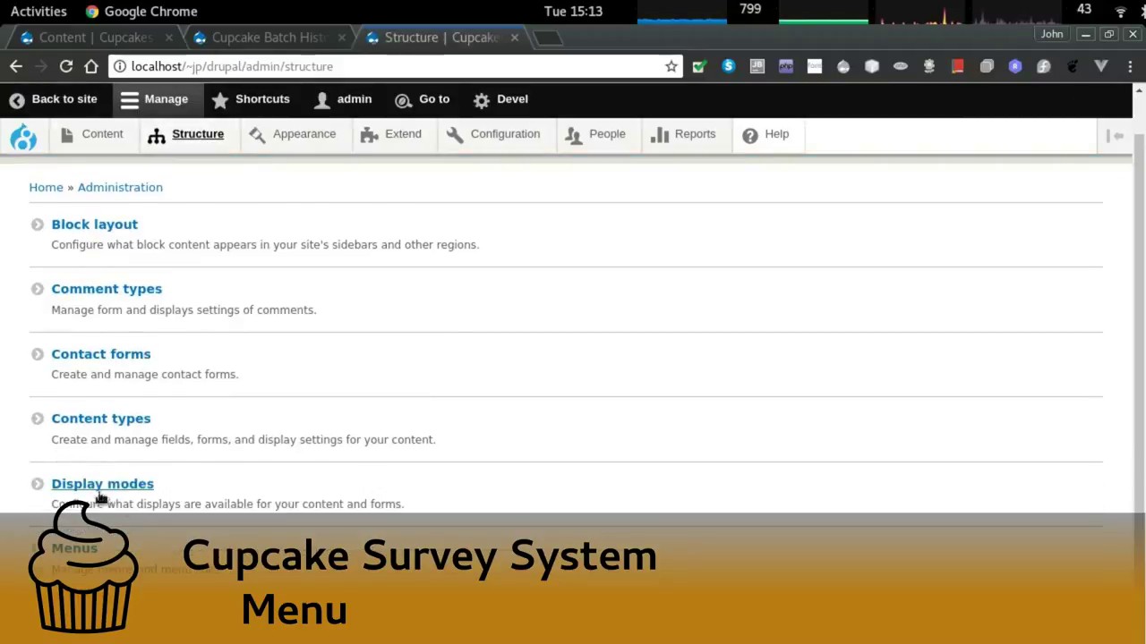
- Open the Main navigation menu's settings and save them
left_click(864, 495)
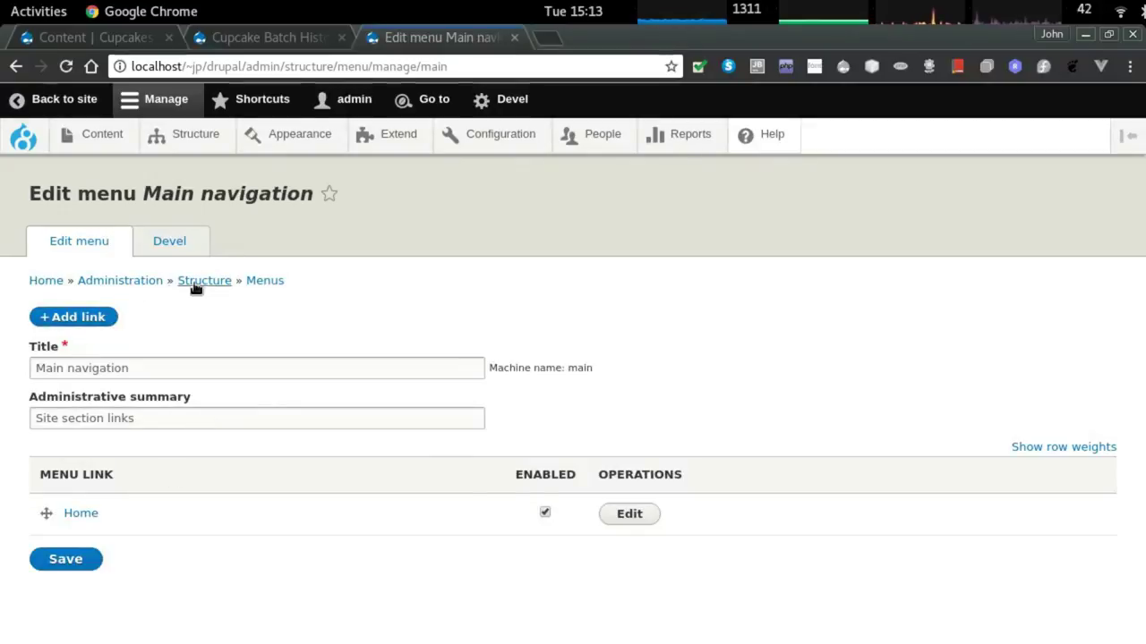
left_click(263, 282)
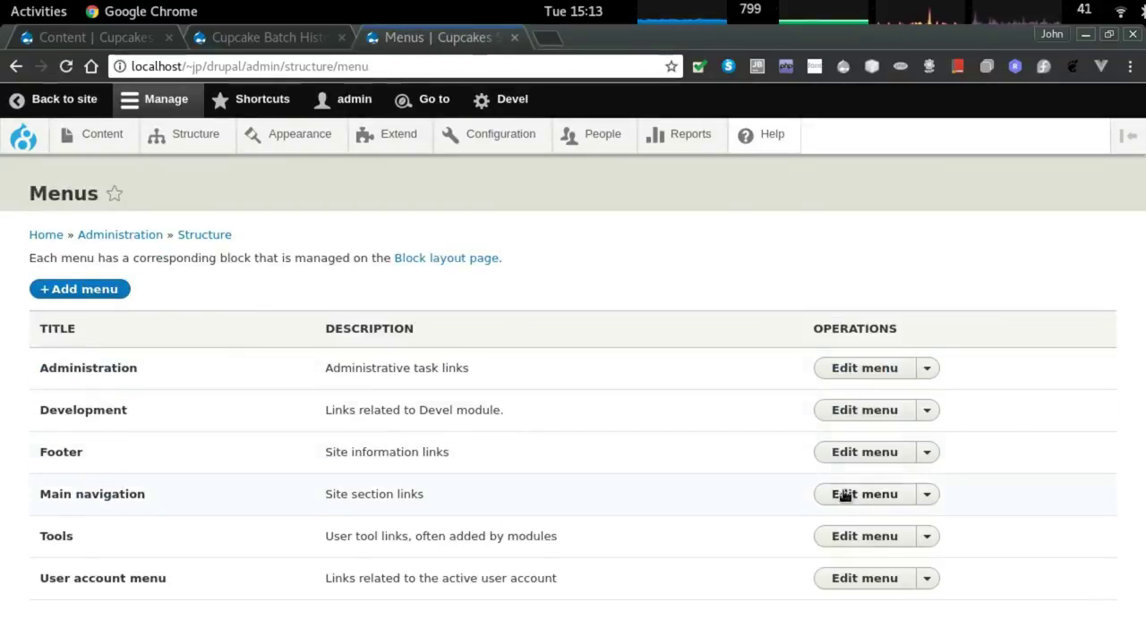
left_click(845, 495)
left_click(70, 368)
left_click(115, 417)
left_click(75, 560)
- Add a 'Batch List' menu link to cupcake-batch-history described as 'List all cupcakes'
left_click(74, 371)
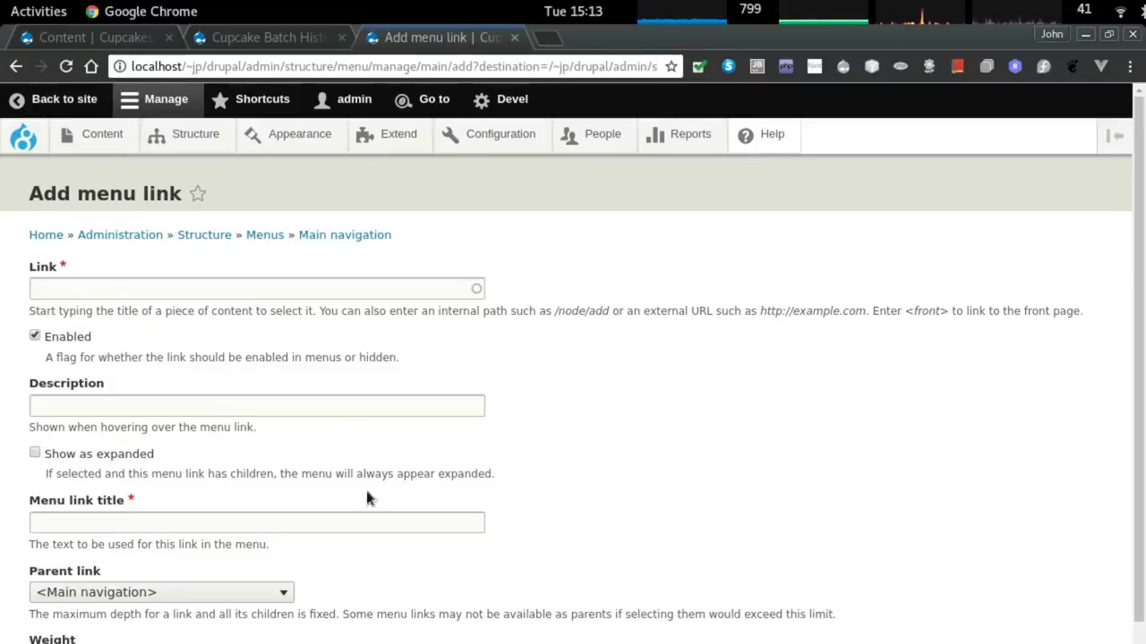
left_click(95, 287)
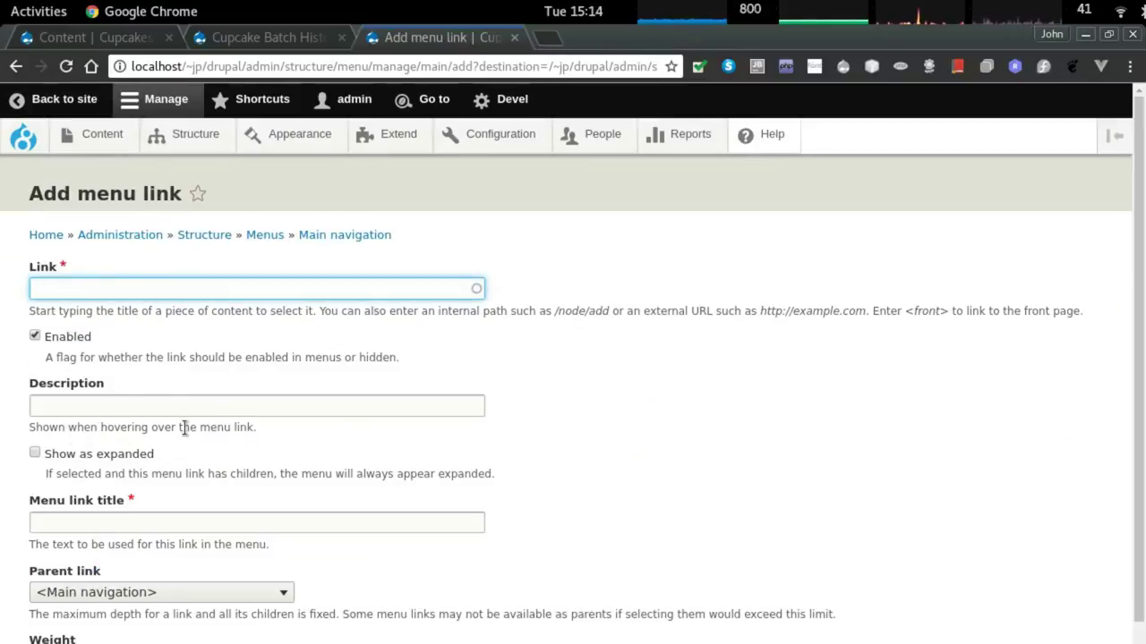
key("ctrl+v")
left_click(40, 291)
key("BackSpace")
key("Tab")
key("Tab")
type("List all cupcakes")
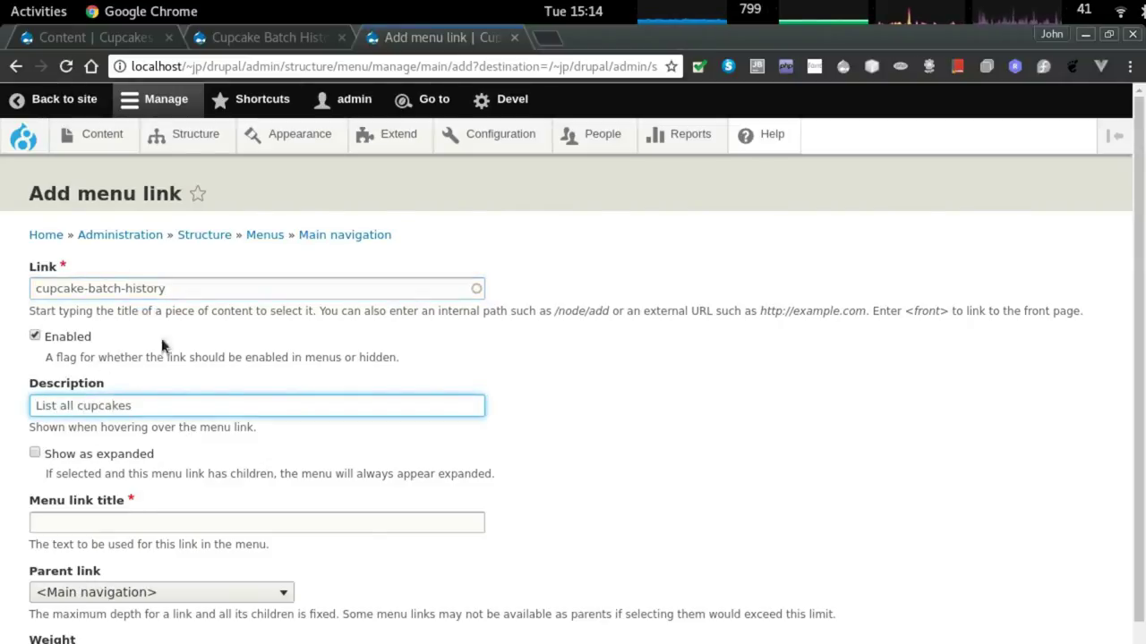
key("Return")
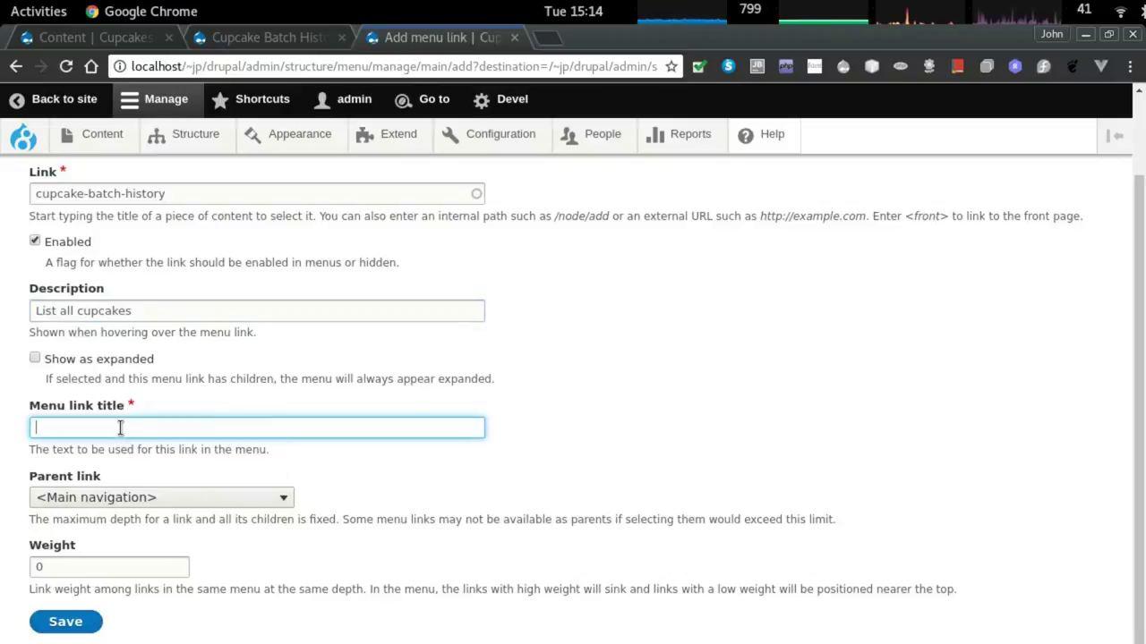
type("Bat")
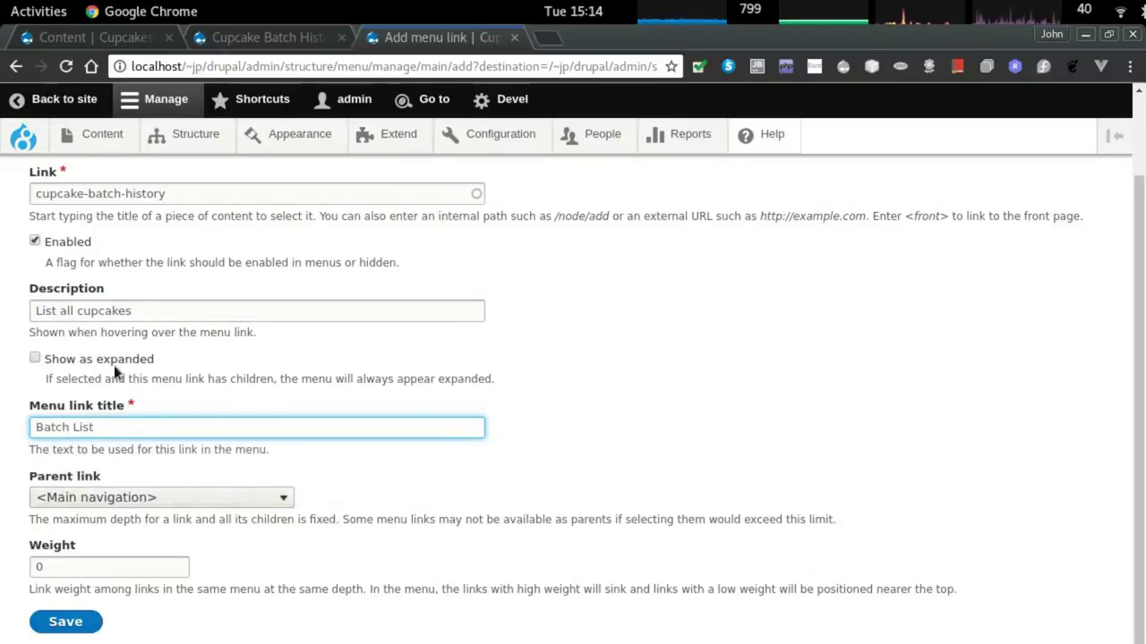
type("ch List")
left_click(65, 621)
- Fix the link path to /cupcake-batch-history and save the menu link
left_click(33, 342)
type("/")
scroll(76, 280, "down", 2)
left_click(66, 619)
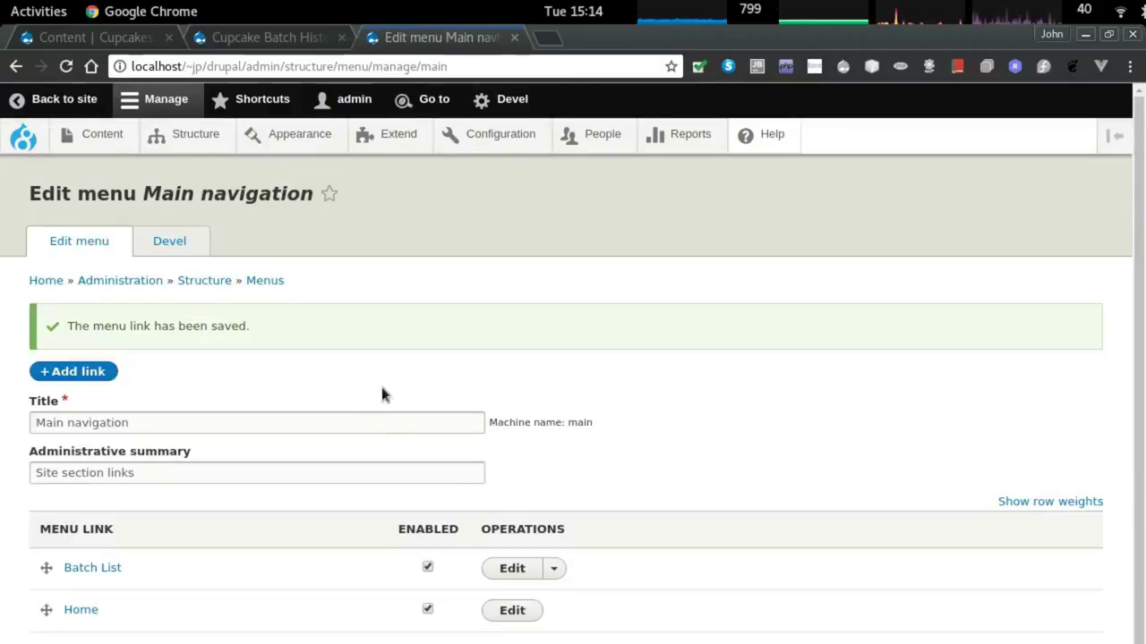
scroll(378, 436, "down", 1)
- Reload the public homepage and follow Batch List to check the Berry vanilla surprise listing
key("alt+Tab")
key("F5")
left_click(250, 274)
scroll(522, 445, "down", 3)
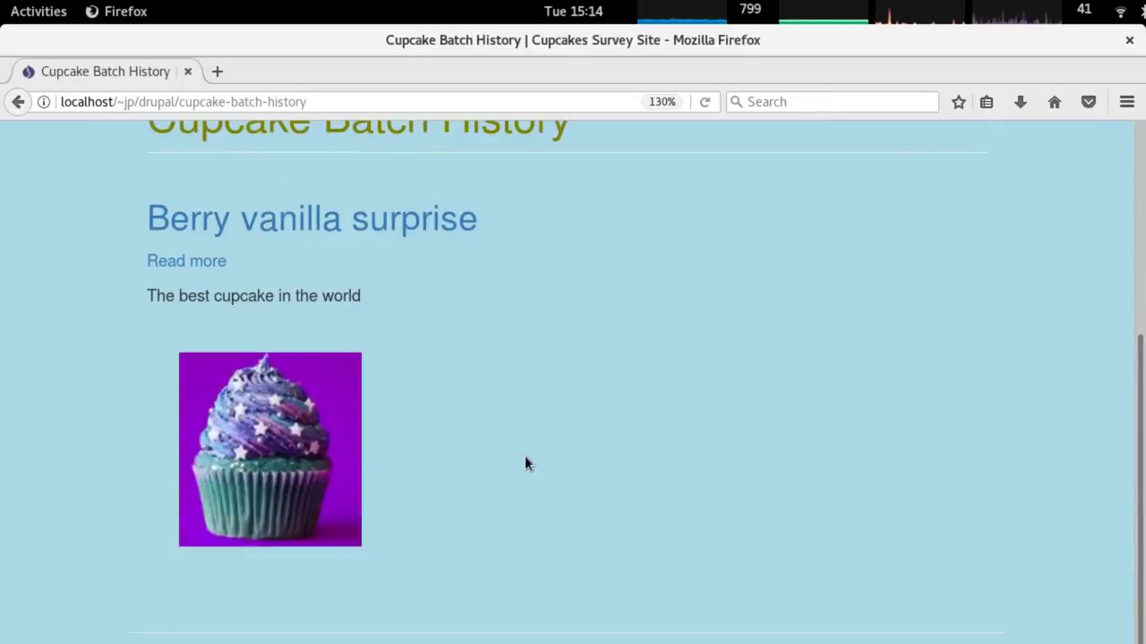
triple_click(298, 298)
left_click(204, 260)
left_click_drag(465, 506, 400, 320)
left_click(705, 296)
triple_click(255, 289)
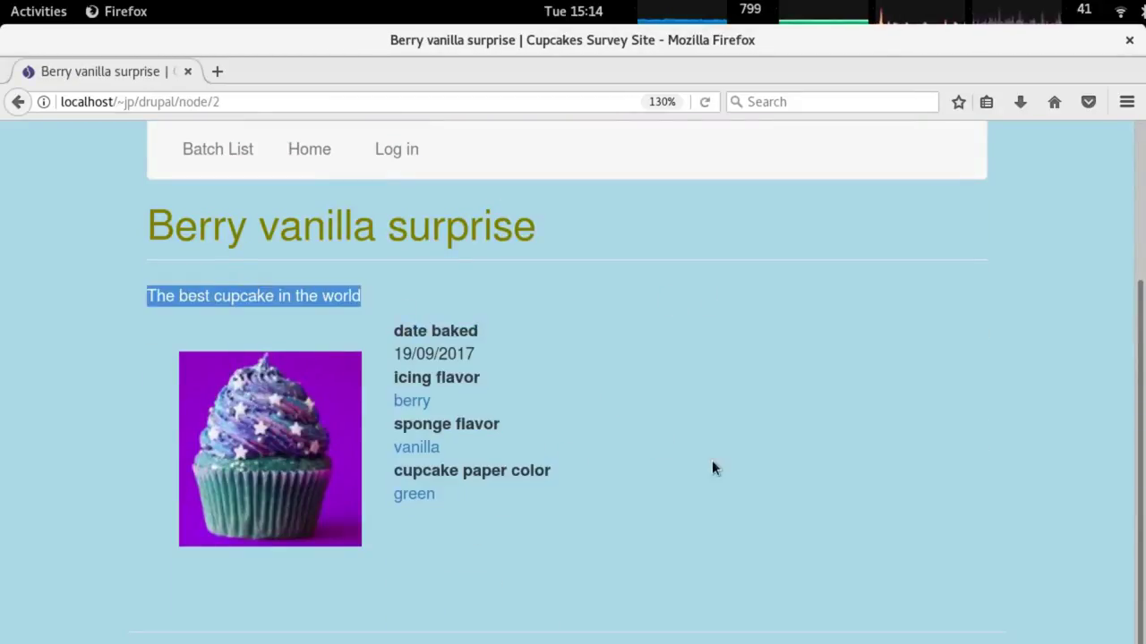
left_click(712, 460)
scroll(653, 364, "up", 3)
key("alt+Tab")
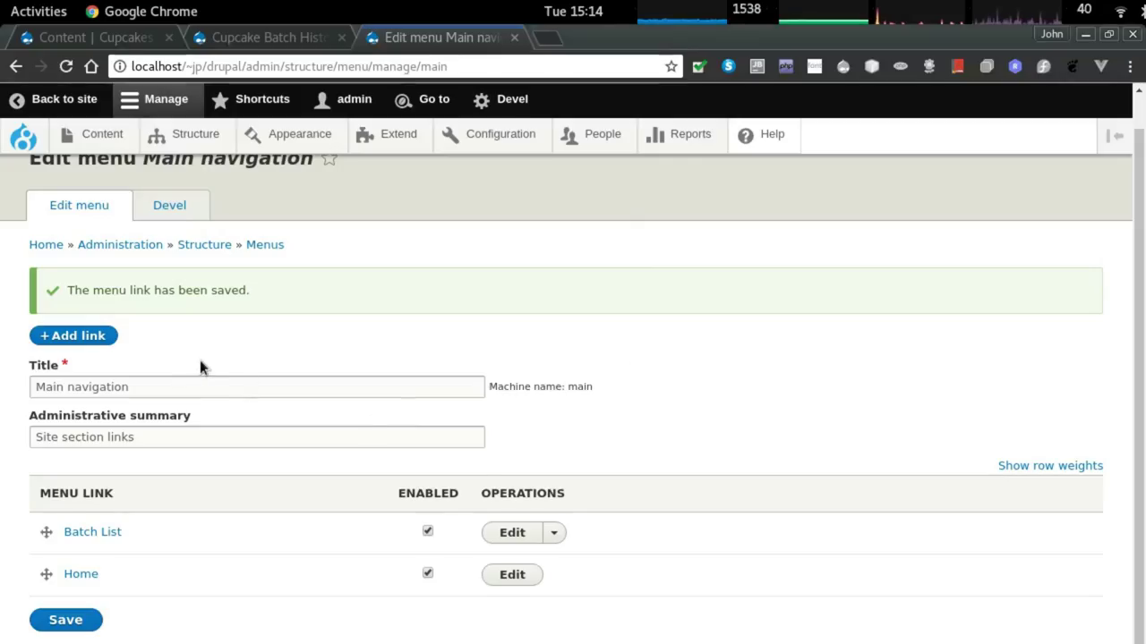
- Turn off 'Use the favicon supplied by the theme' in the cupcake_bs theme settings
left_click(309, 134)
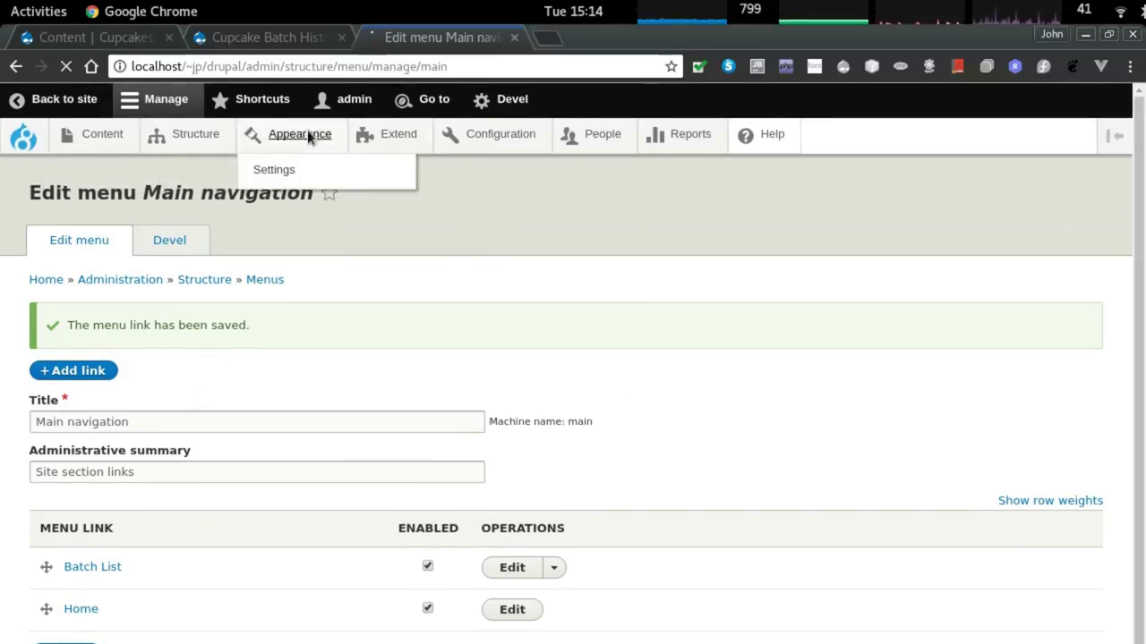
scroll(349, 344, "down", 10)
scroll(356, 358, "up", 5)
scroll(533, 407, "up", 10)
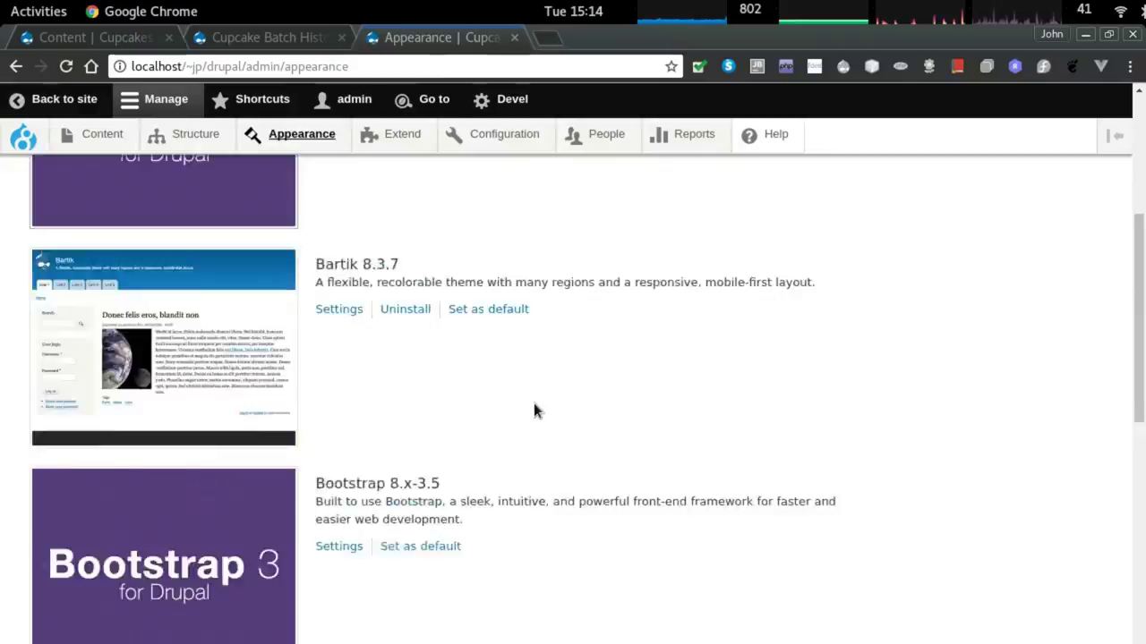
left_click(345, 462)
scroll(134, 403, "down", 5)
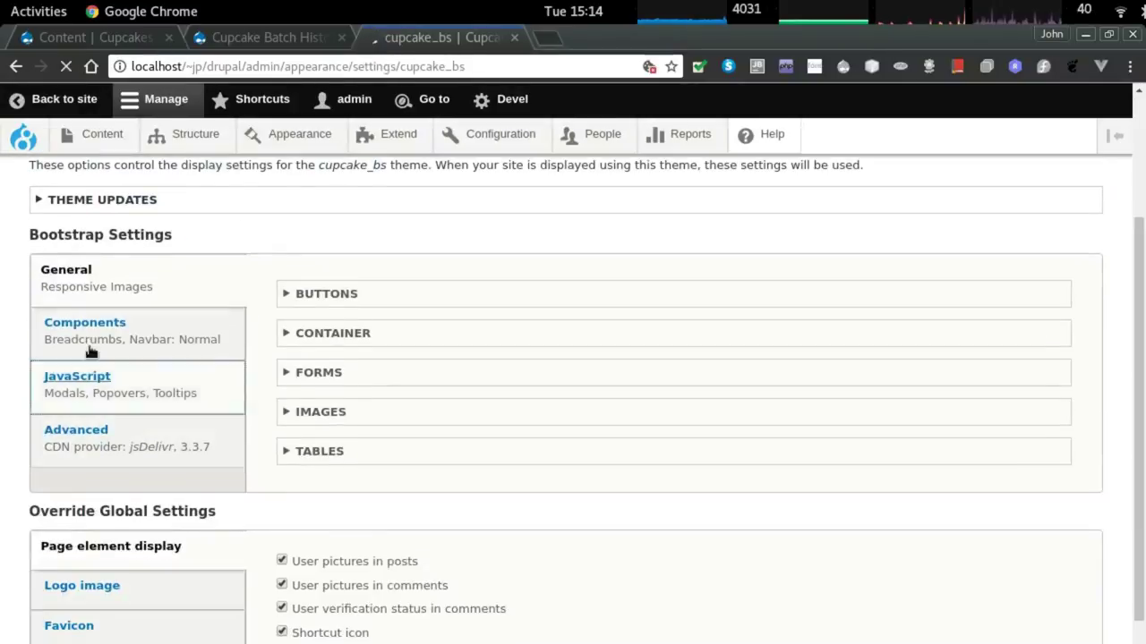
left_click(83, 502)
left_click(336, 519)
scroll(322, 528, "down", 2)
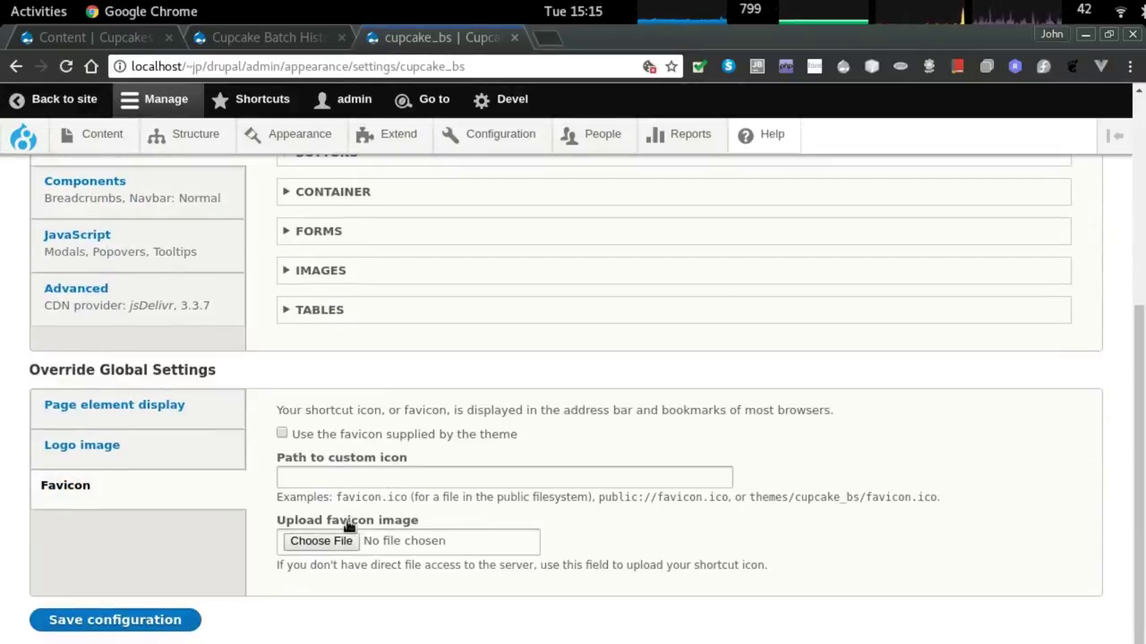
- Browse Documents, Downloads, Pictures, Videos, Music and public_html for a favicon image, then go to Terminal
left_click(320, 542)
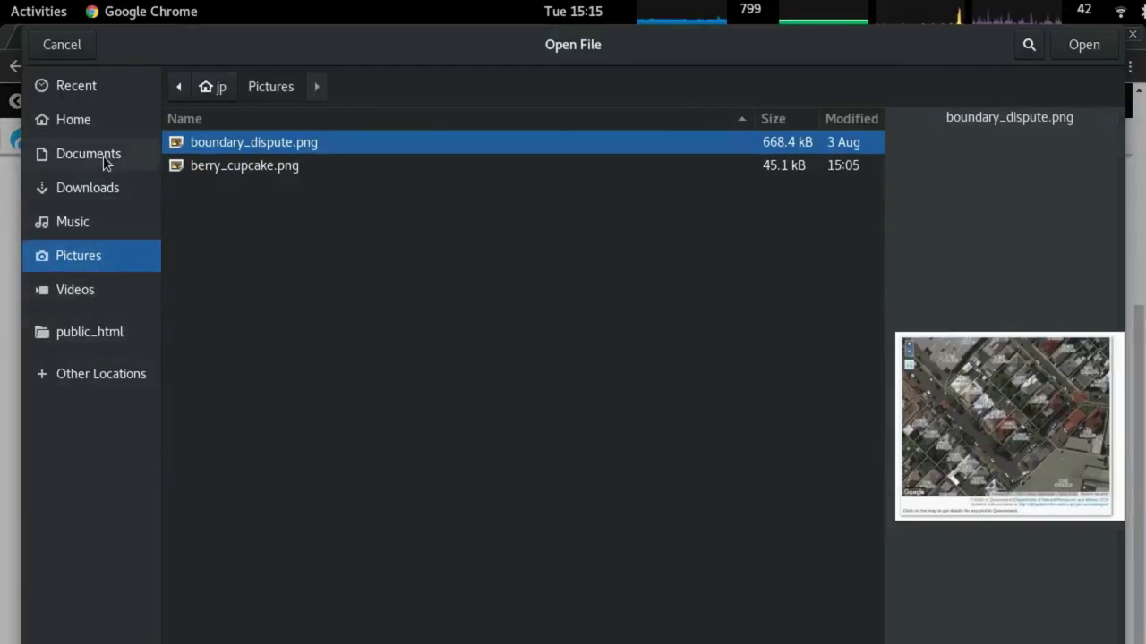
left_click(102, 155)
left_click(111, 184)
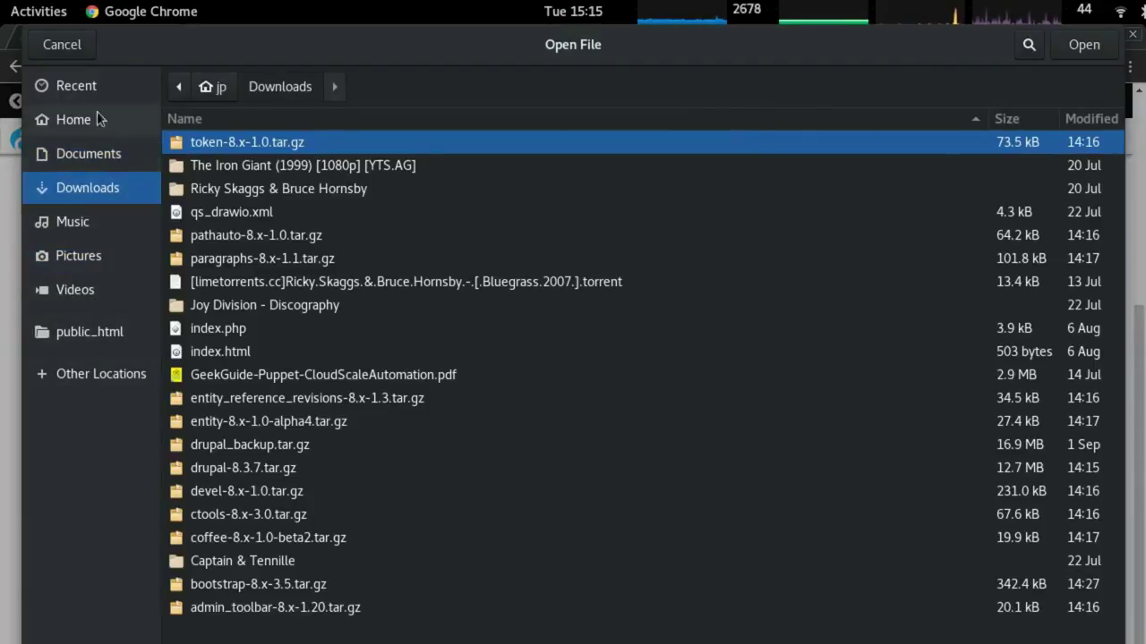
left_click(89, 258)
left_click(84, 299)
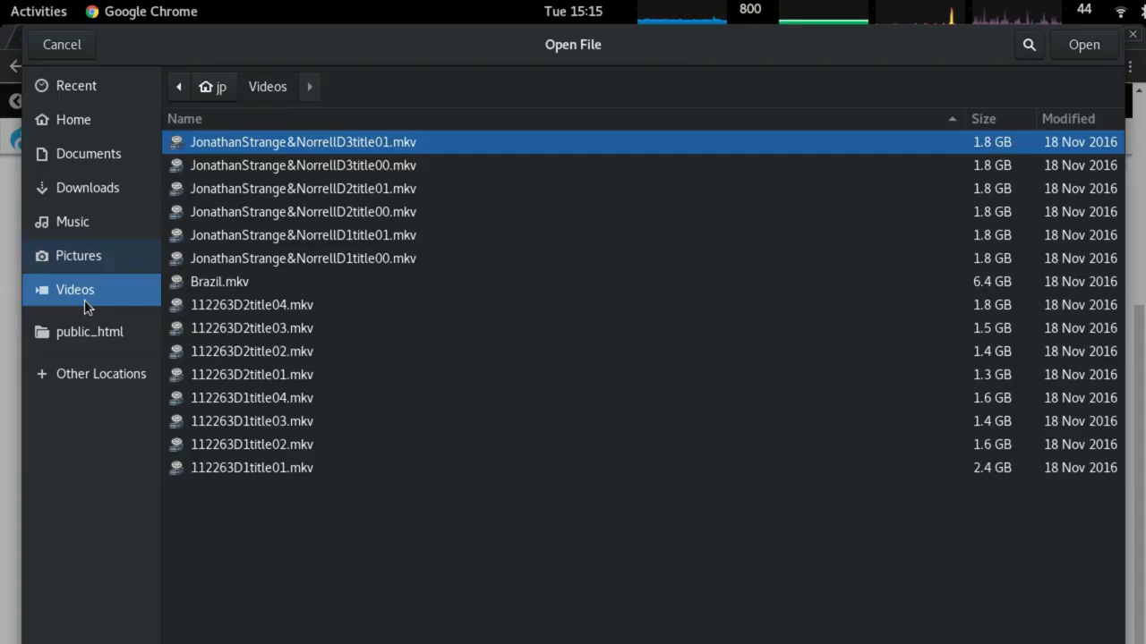
left_click(98, 85)
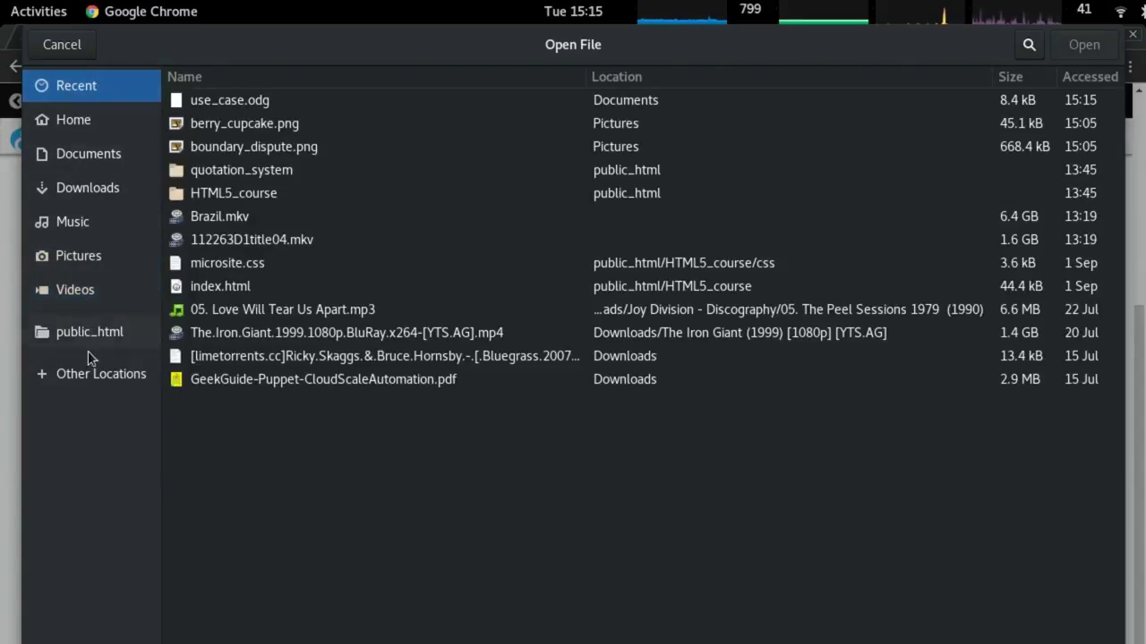
left_click(93, 336)
left_click(100, 291)
left_click(99, 257)
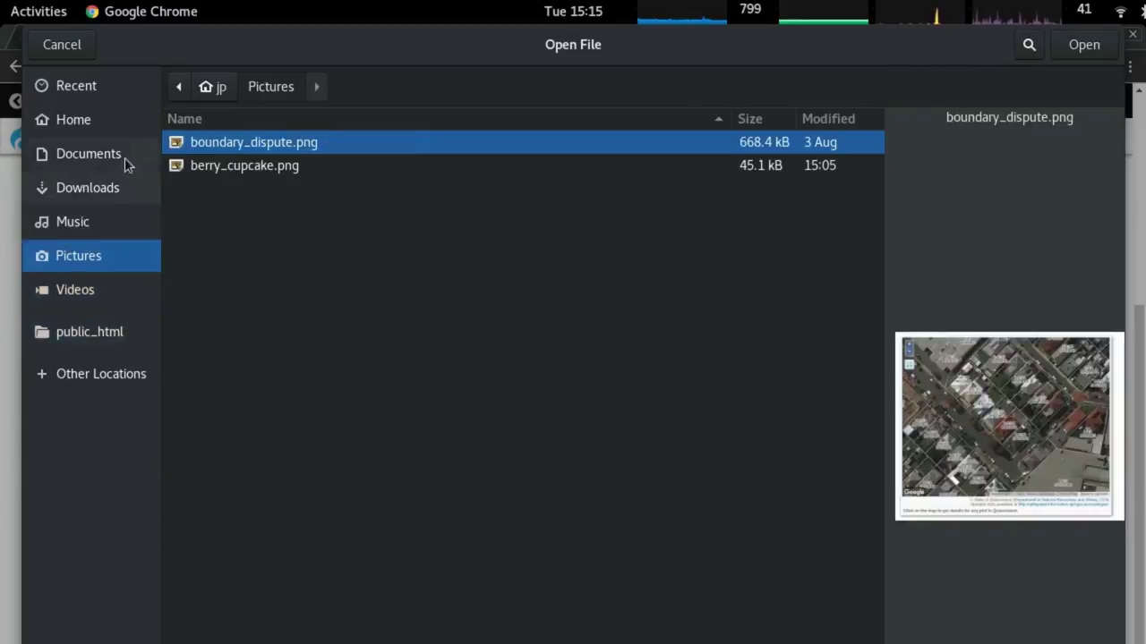
left_click(85, 221)
left_click(109, 187)
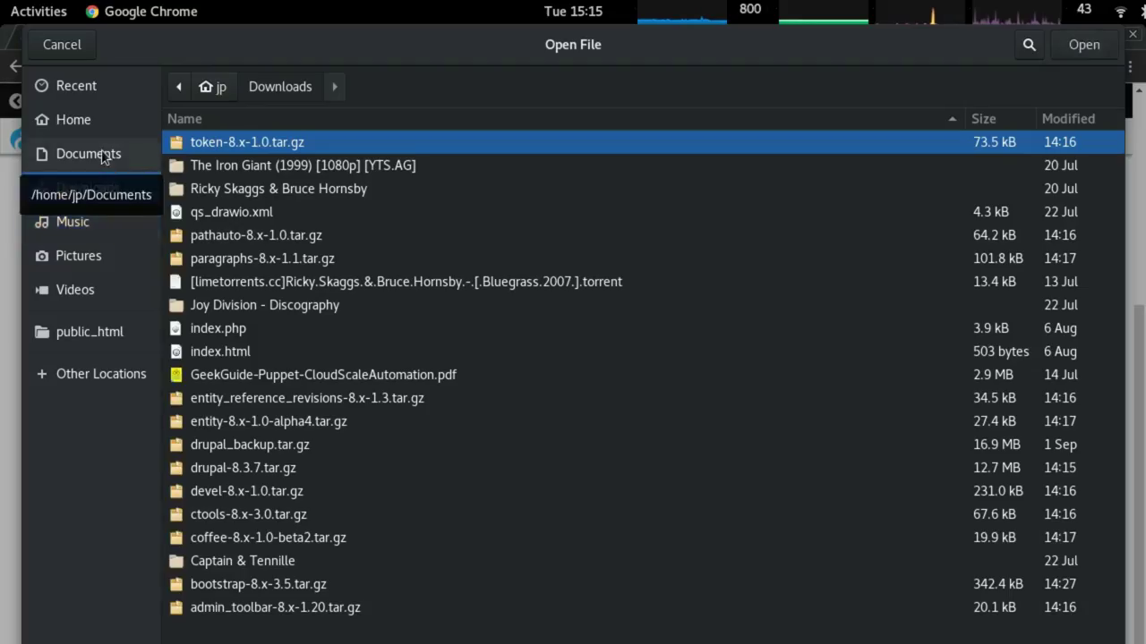
left_click(100, 148)
left_click(93, 118)
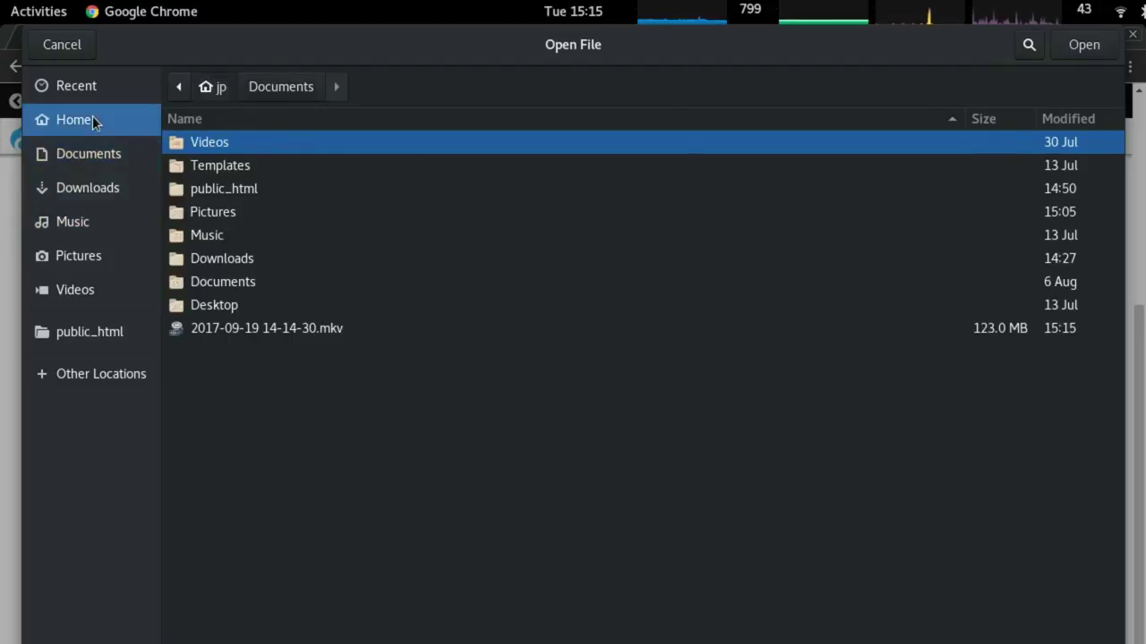
left_click(87, 89)
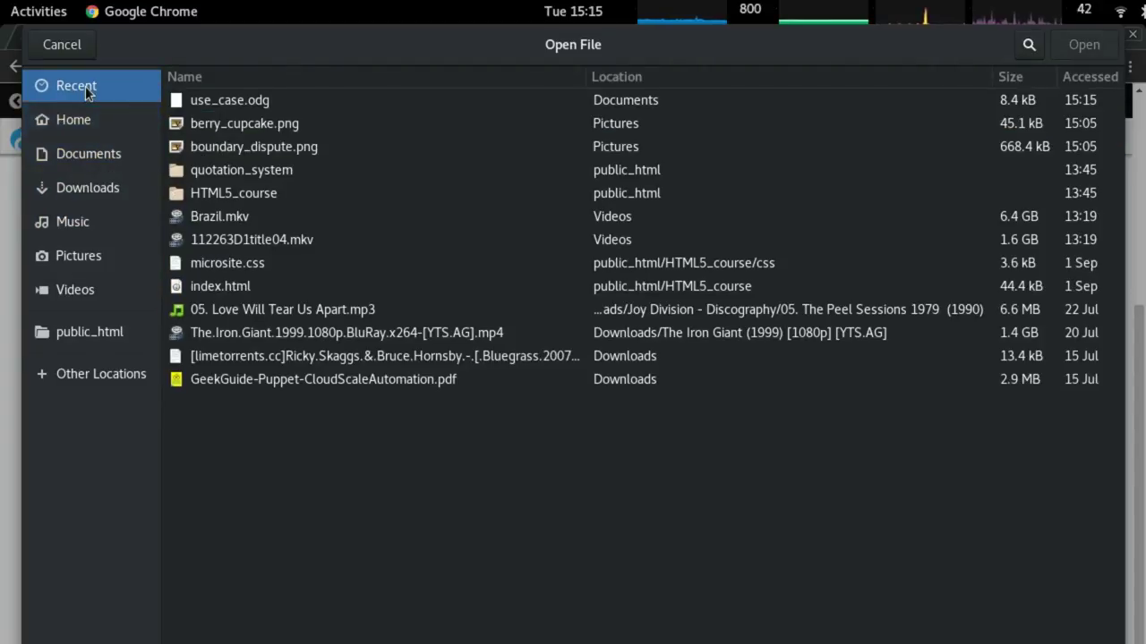
key("alt+Tab")
key("alt+Tab")
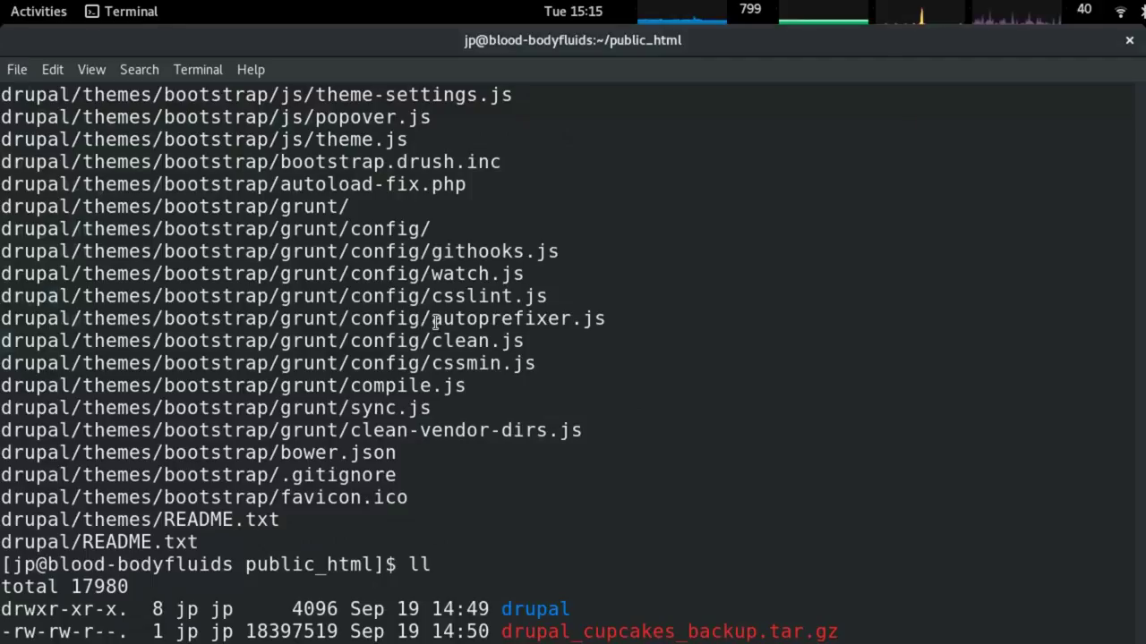
scroll(435, 323, "down", 1)
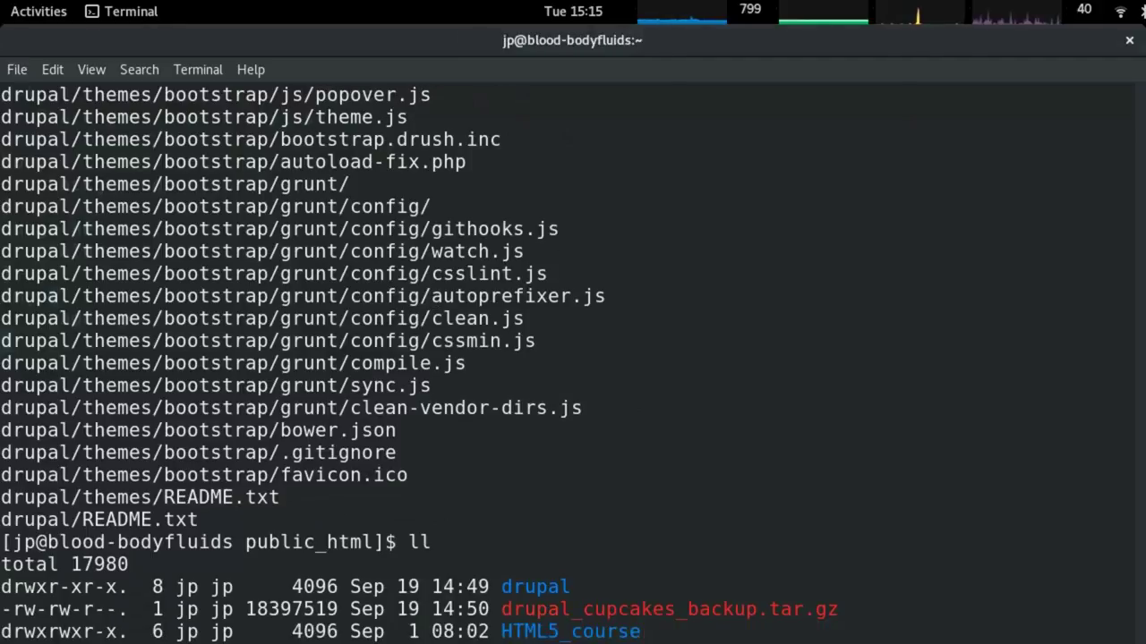
- Check the favicon.ico search results in Terminal, then return to the cupcake_bs theme settings in Chrome
scroll(573, 358, "down", 4)
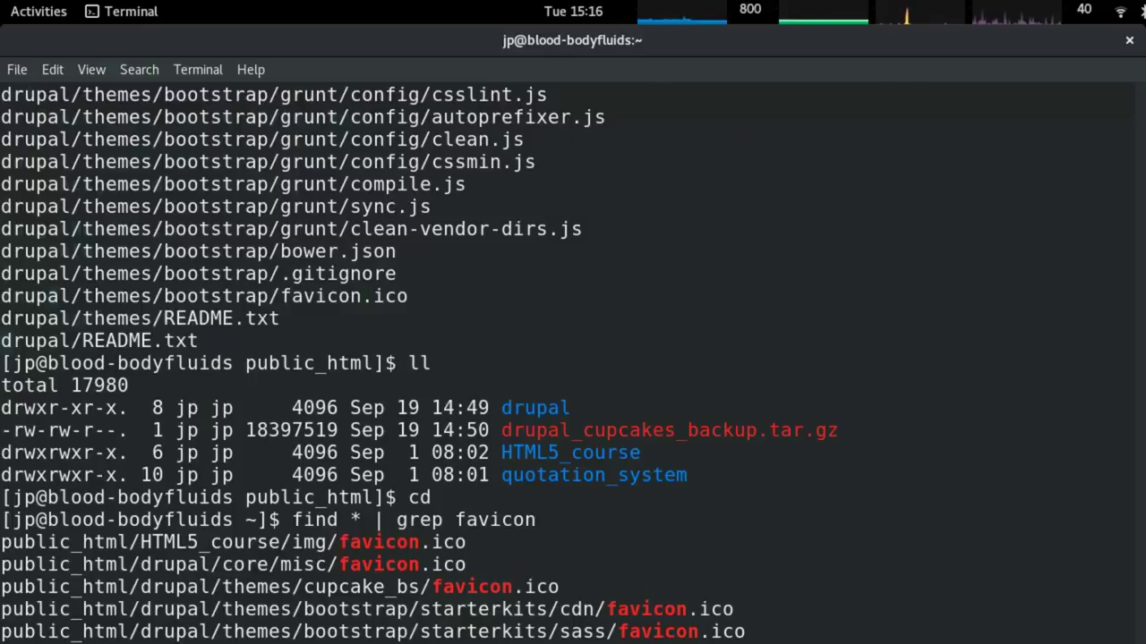
key("alt+Tab")
scroll(484, 322, "up", 10)
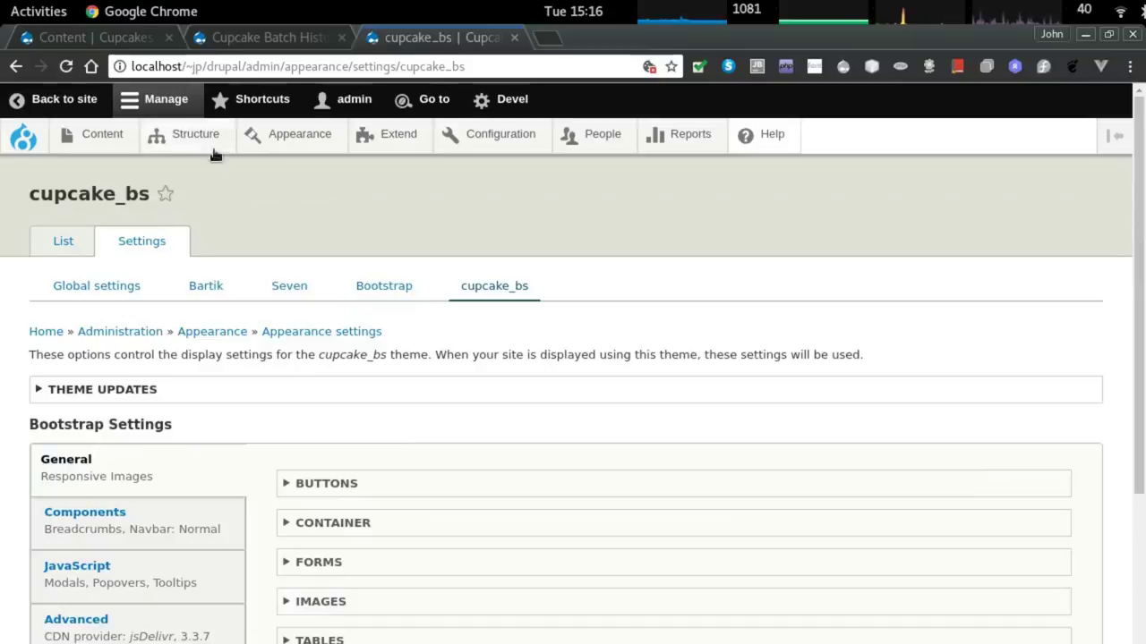
- Start a 'survey' content type with a cupcake-batch quality description and the title label 'Comments'
left_click(205, 139)
left_click(141, 466)
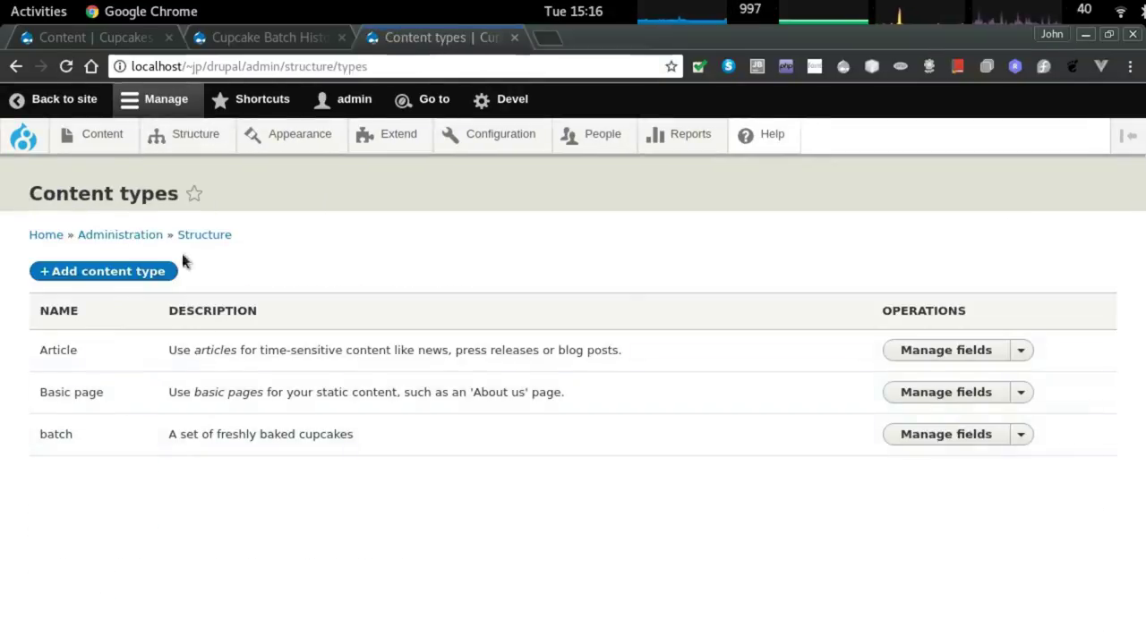
left_click(120, 270)
left_click(73, 307)
type("survey")
left_click(144, 402)
type("Survey the quality of a")
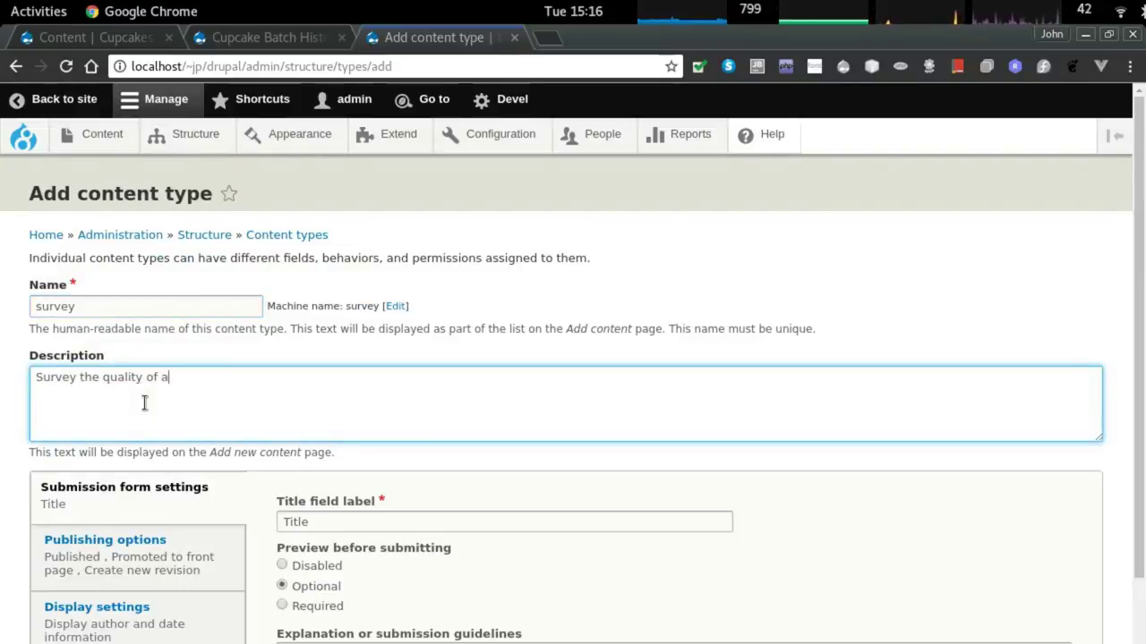
type(" cupcake from a batch made within four days")
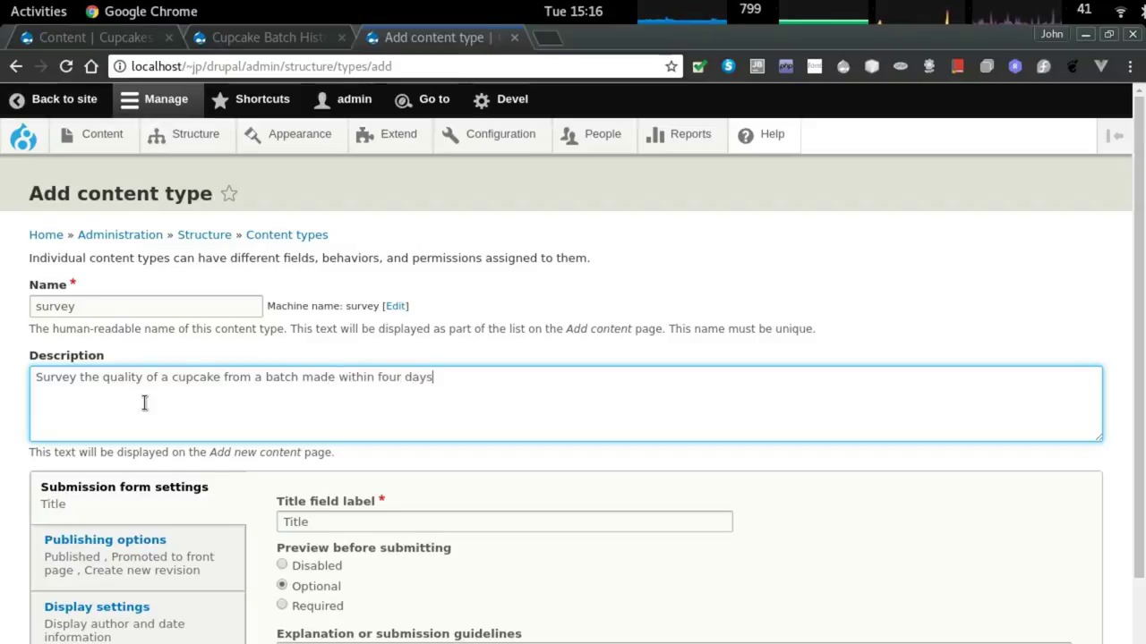
key("Tab")
scroll(260, 314, "down", 2)
key("Tab")
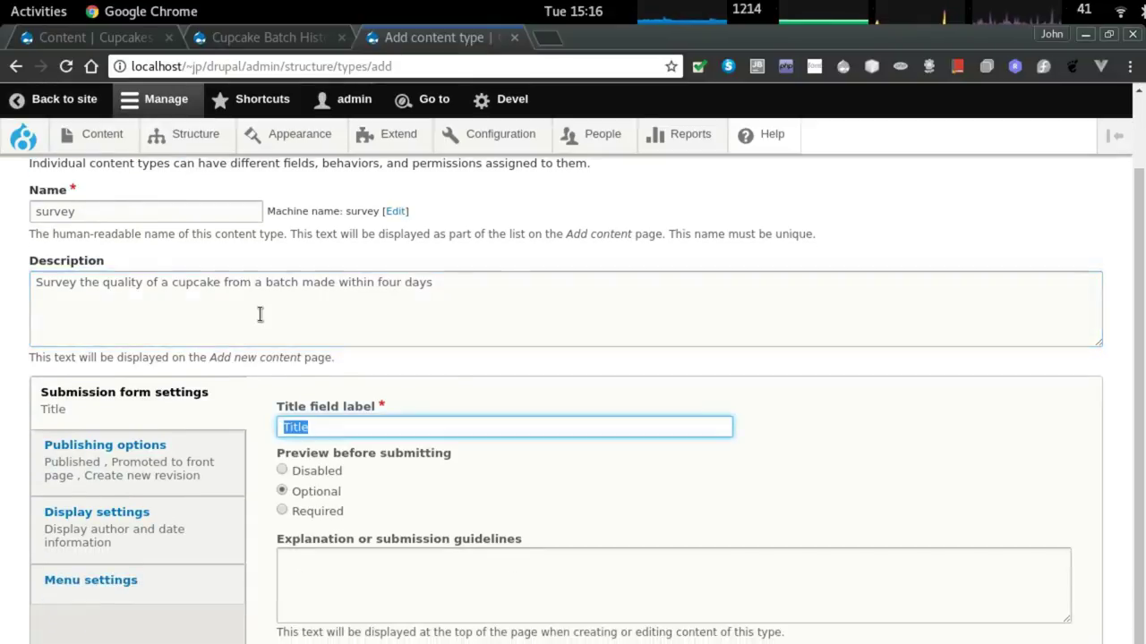
type("Comment")
left_click(328, 450)
- Disable preview, publishing, promotion, revisions, author info and Main navigation for surveys, then save
left_click(282, 471)
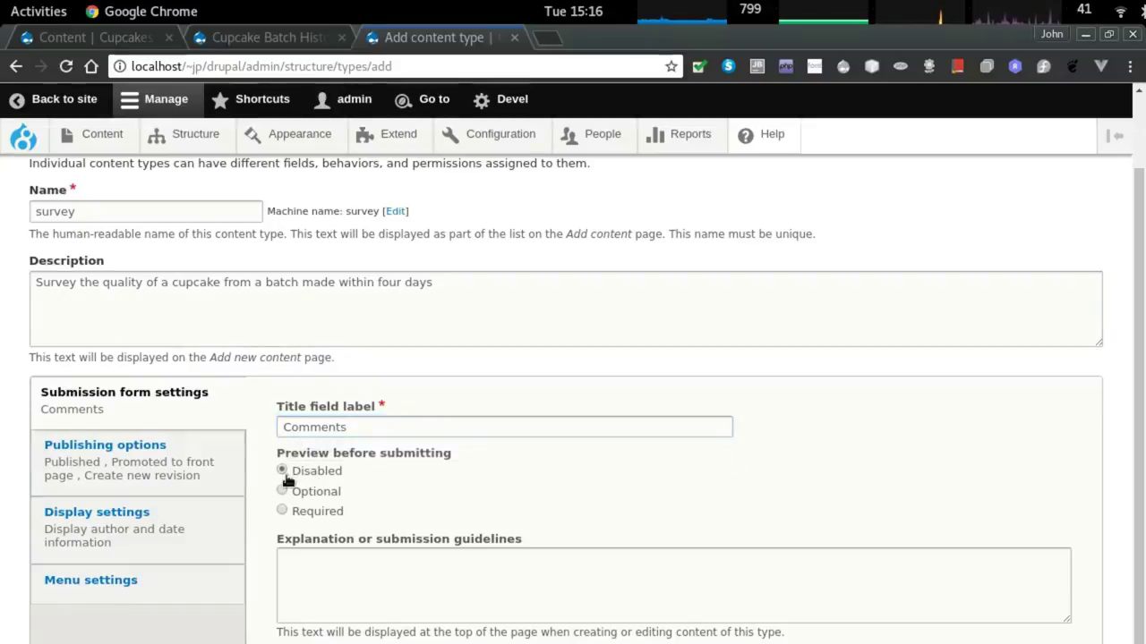
scroll(103, 424, "down", 1)
left_click(103, 405)
left_click(288, 410)
left_click(315, 430)
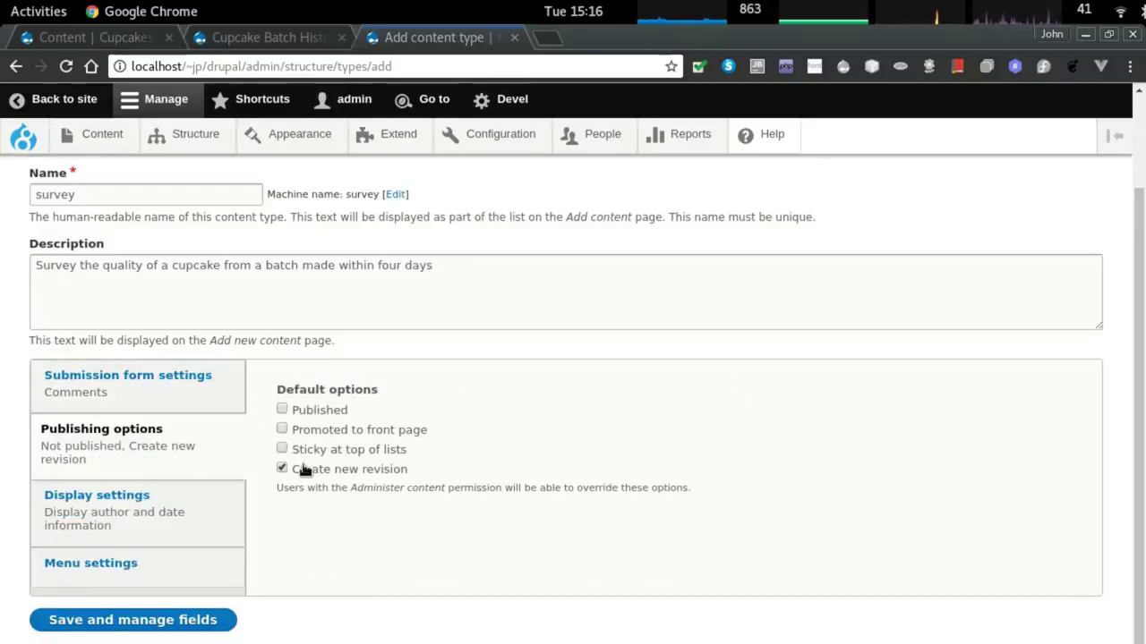
left_click(304, 473)
left_click(118, 511)
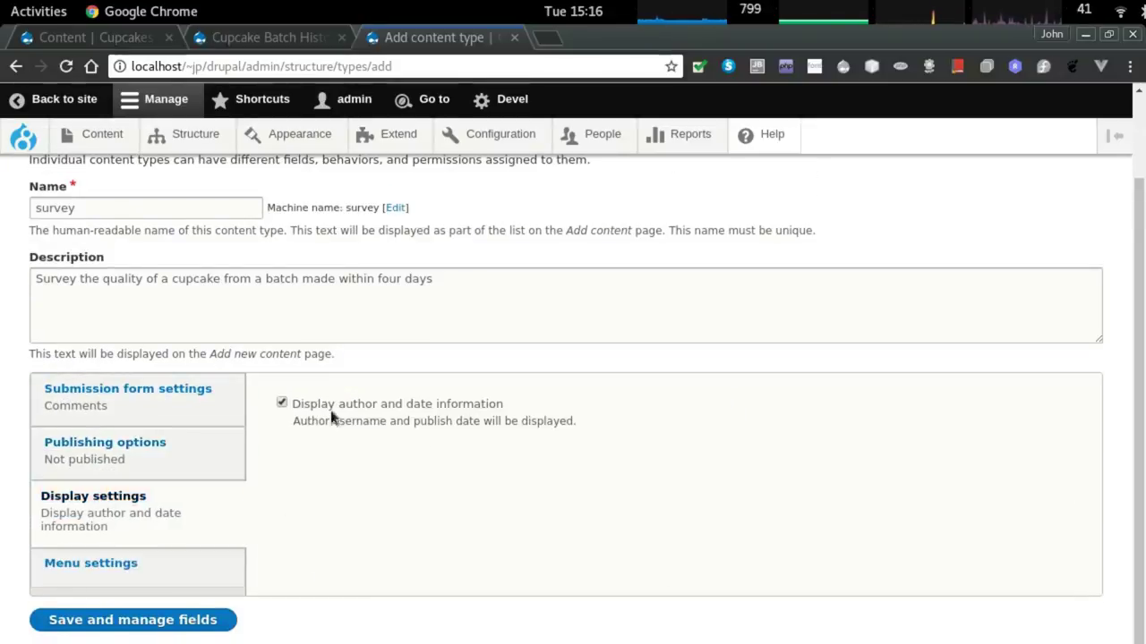
left_click(332, 417)
left_click(98, 564)
left_click(313, 448)
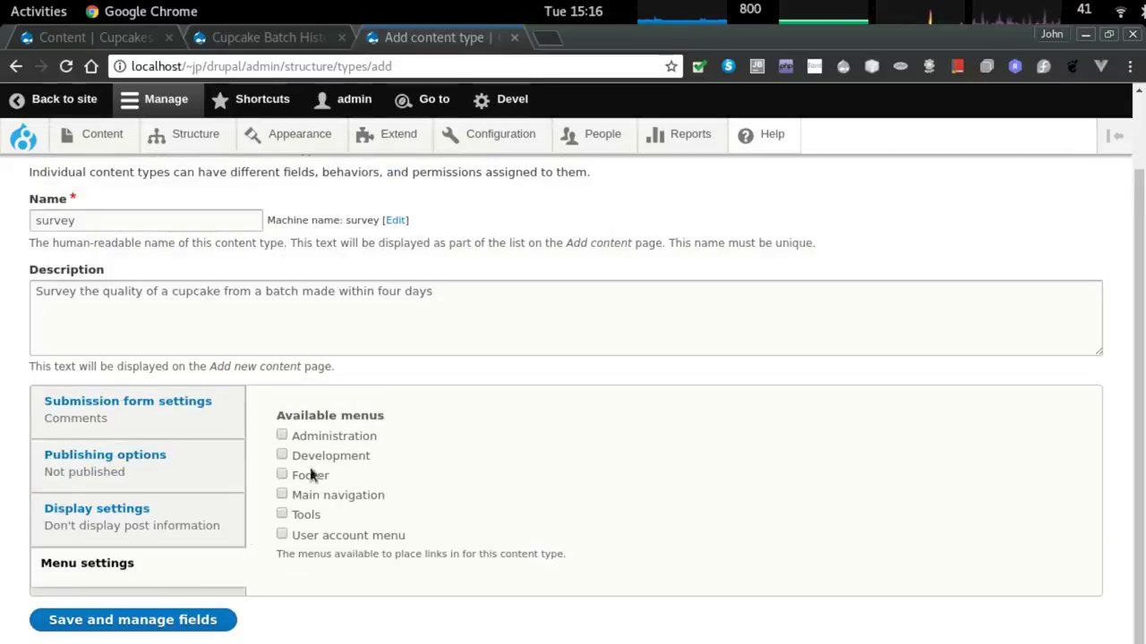
left_click(106, 626)
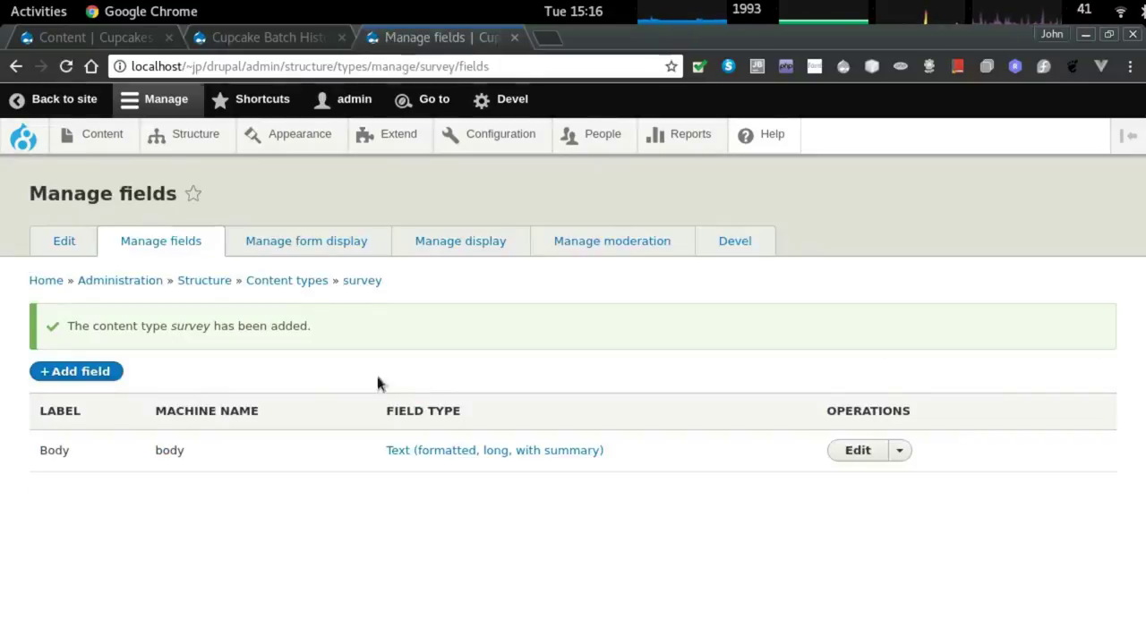
- Delete the Body field and create a List (integer) field labelled 'sponge quality'
left_click(901, 454)
left_click(869, 496)
left_click(66, 472)
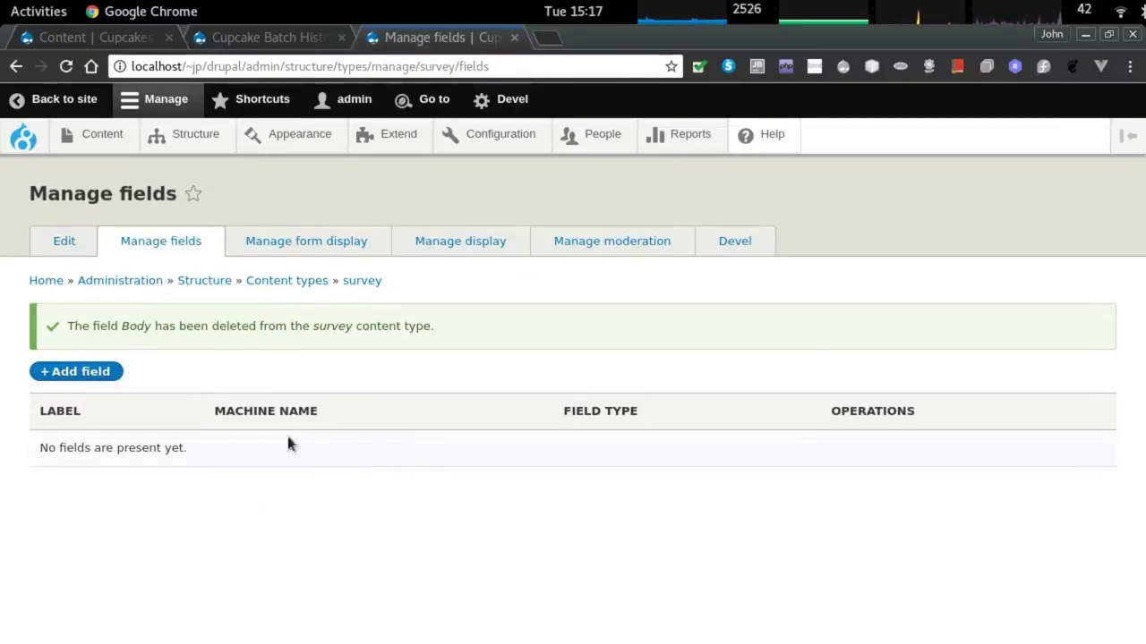
left_click(89, 372)
left_click(110, 288)
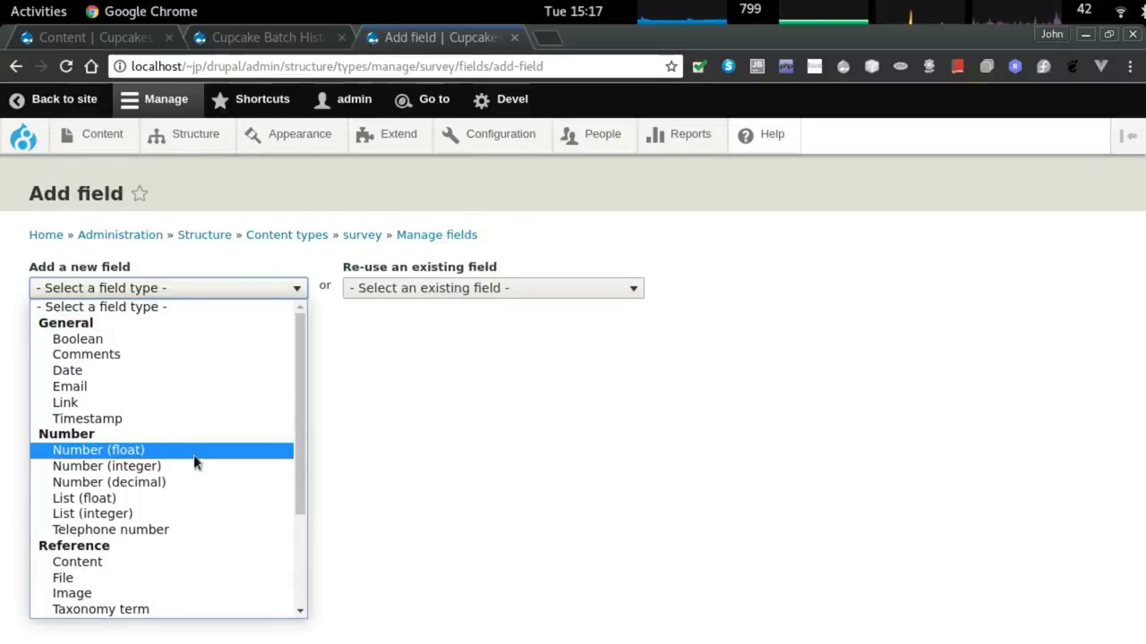
left_click(190, 498)
left_click(138, 280)
left_click(162, 514)
left_click(92, 337)
type("sponge quality")
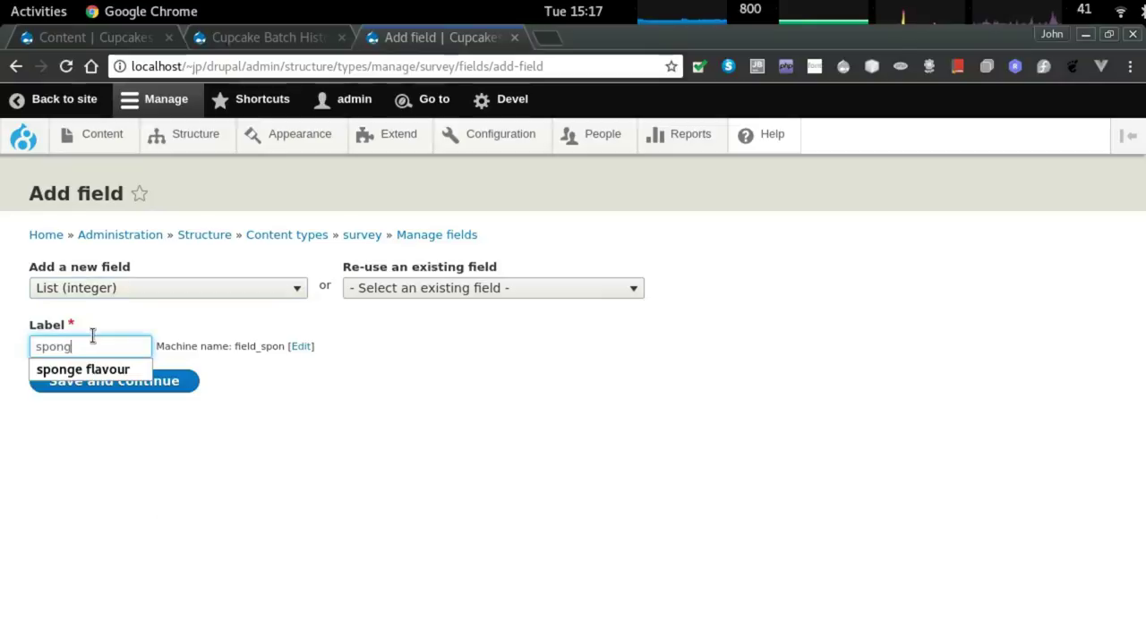
left_click(109, 383)
- Give sponge quality values 1–10, help text 'Rate the qualities of the cake', required, and save
left_click(93, 397)
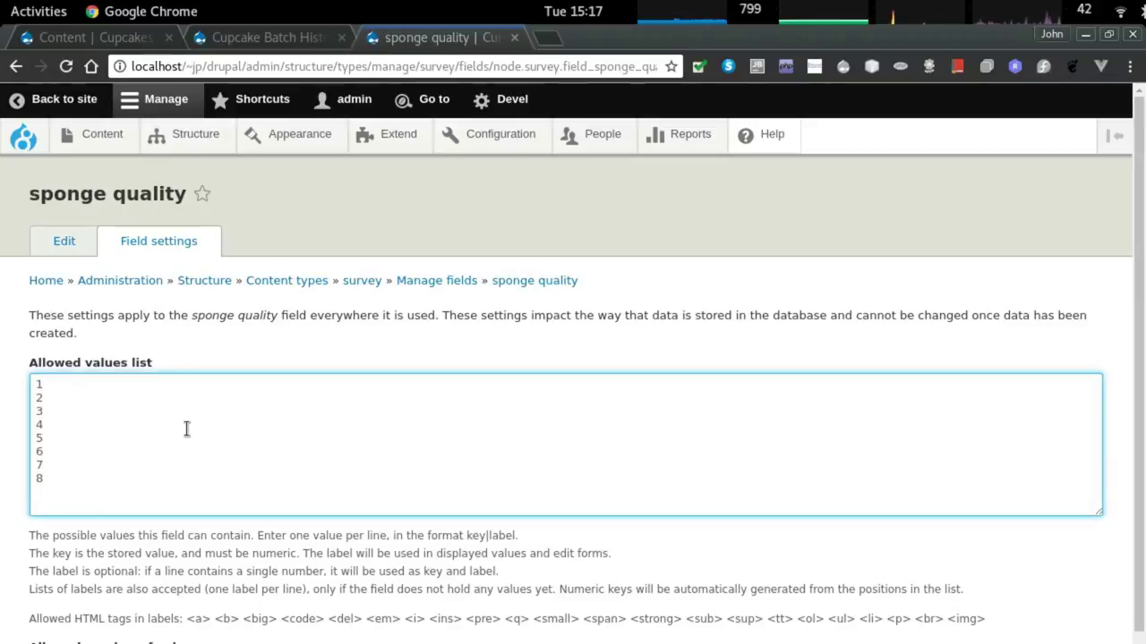
key("ctrl+a")
key("ctrl+c")
scroll(181, 464, "down", 1)
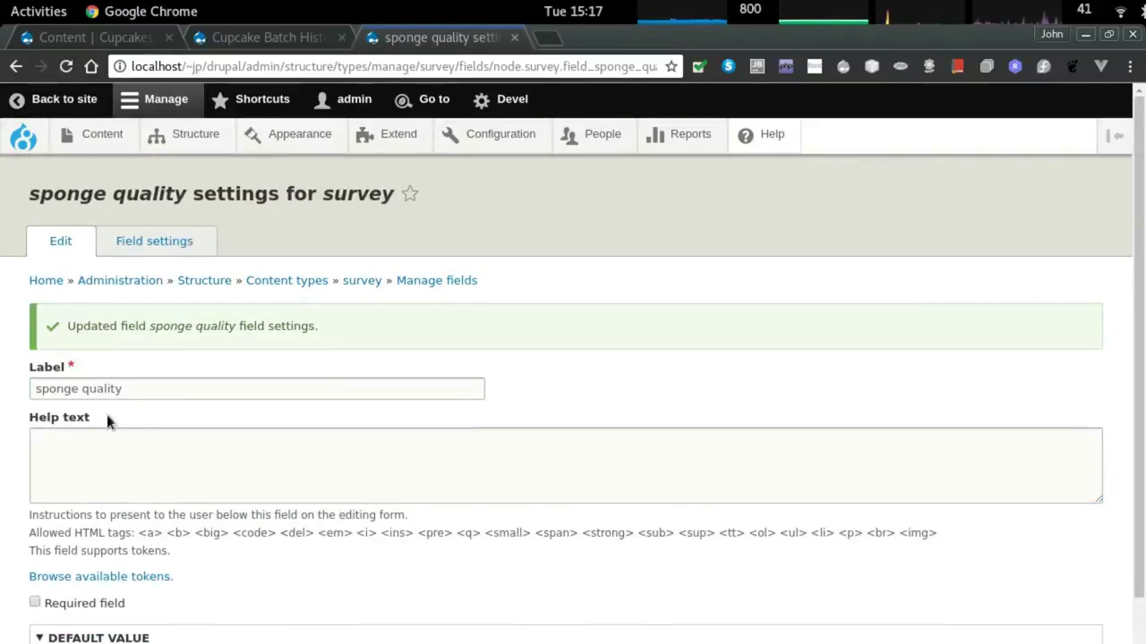
left_click(95, 452)
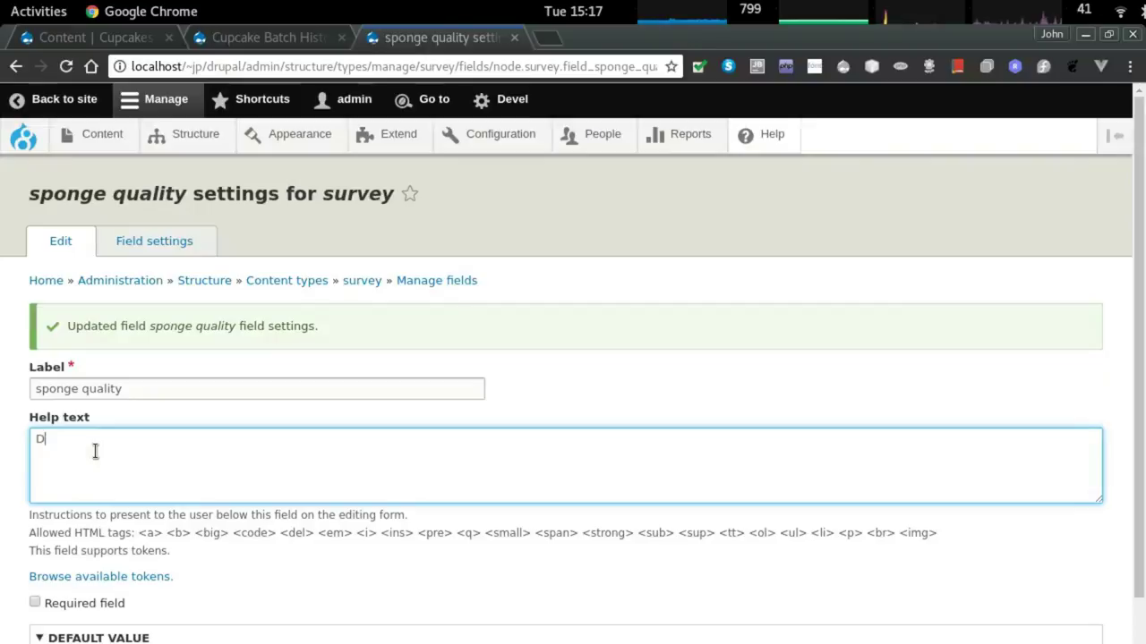
type("Rate the ")
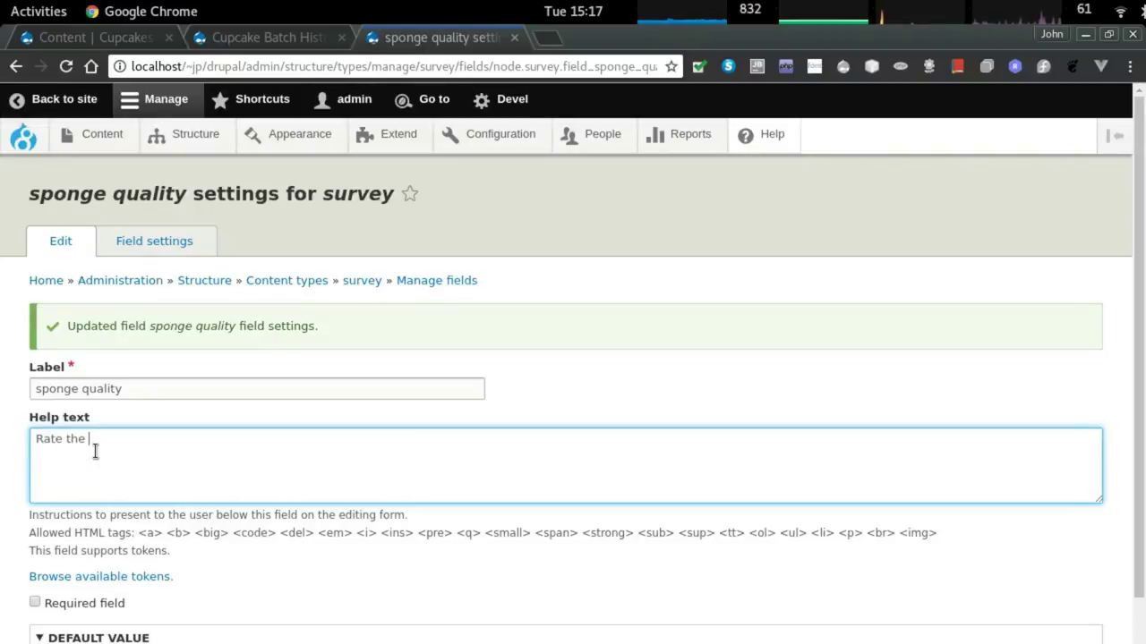
type("qualities of the cake portion of the")
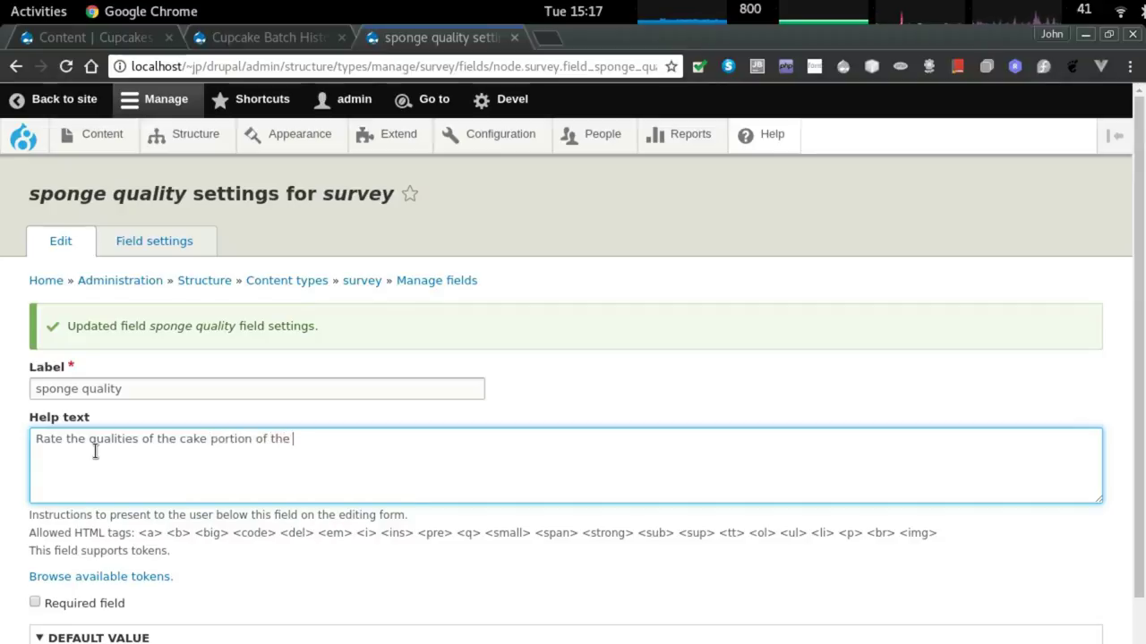
scroll(95, 451, "down", 3)
left_click(77, 470)
left_click(101, 571)
left_click(102, 574)
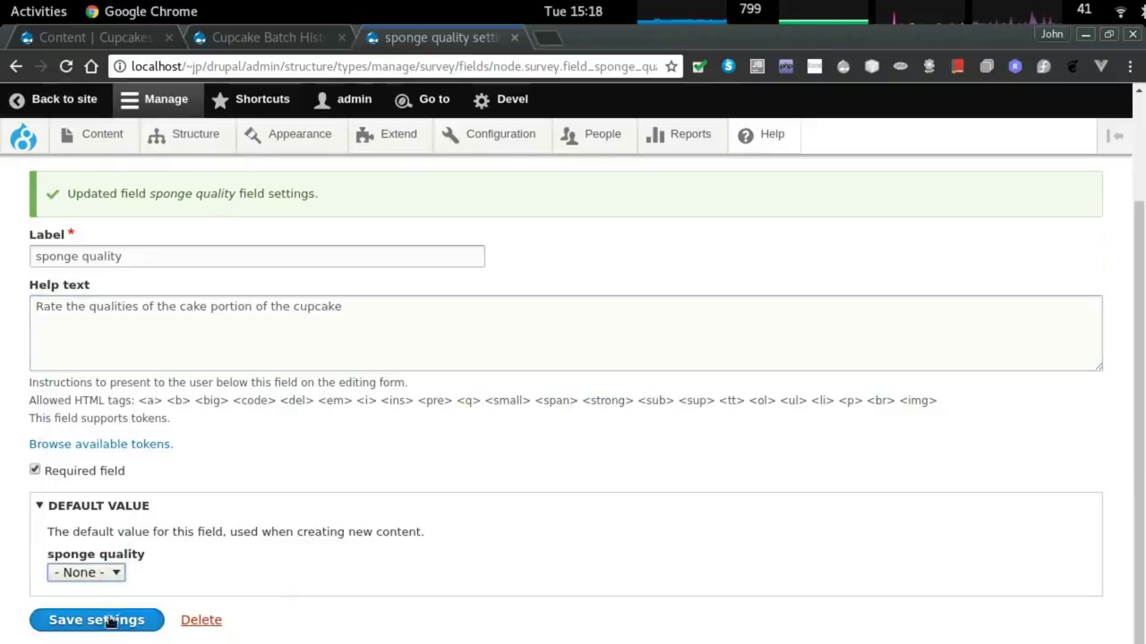
left_click(113, 619)
left_click(82, 371)
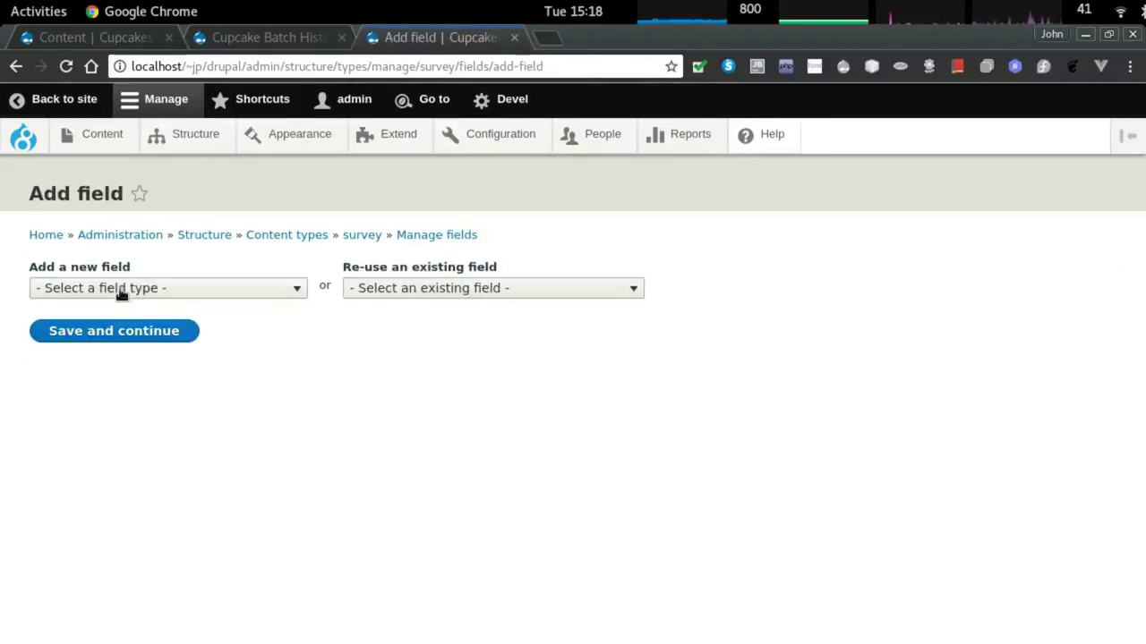
- Add a List (integer) field 'icing quality' with allowed values 1 through 10
left_click(120, 291)
left_click(155, 520)
left_click(91, 343)
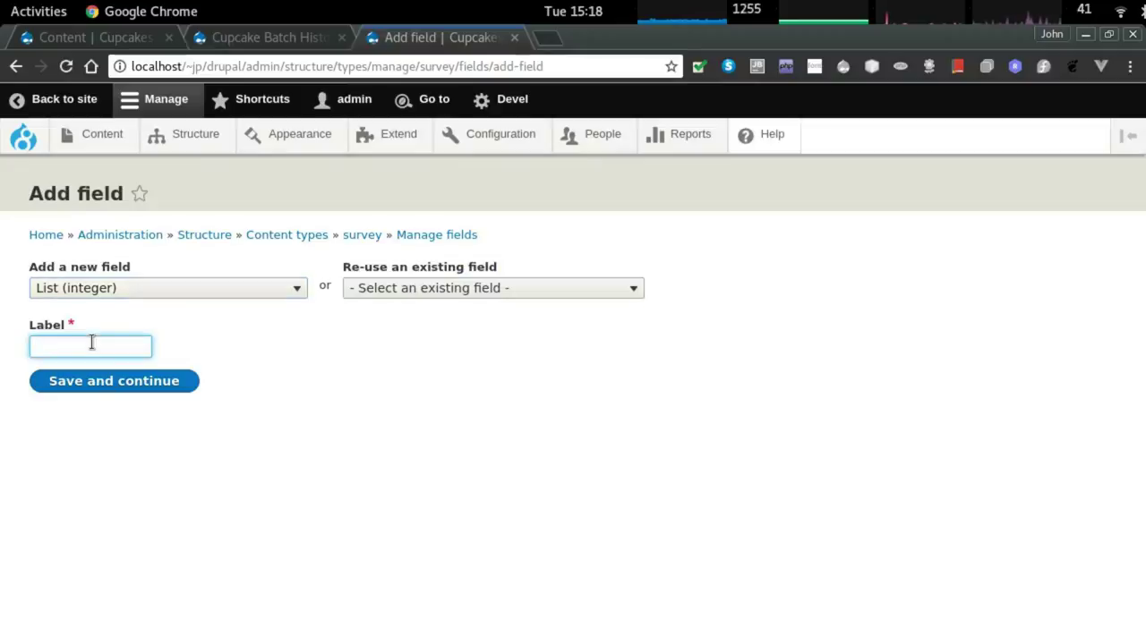
type("icing qua")
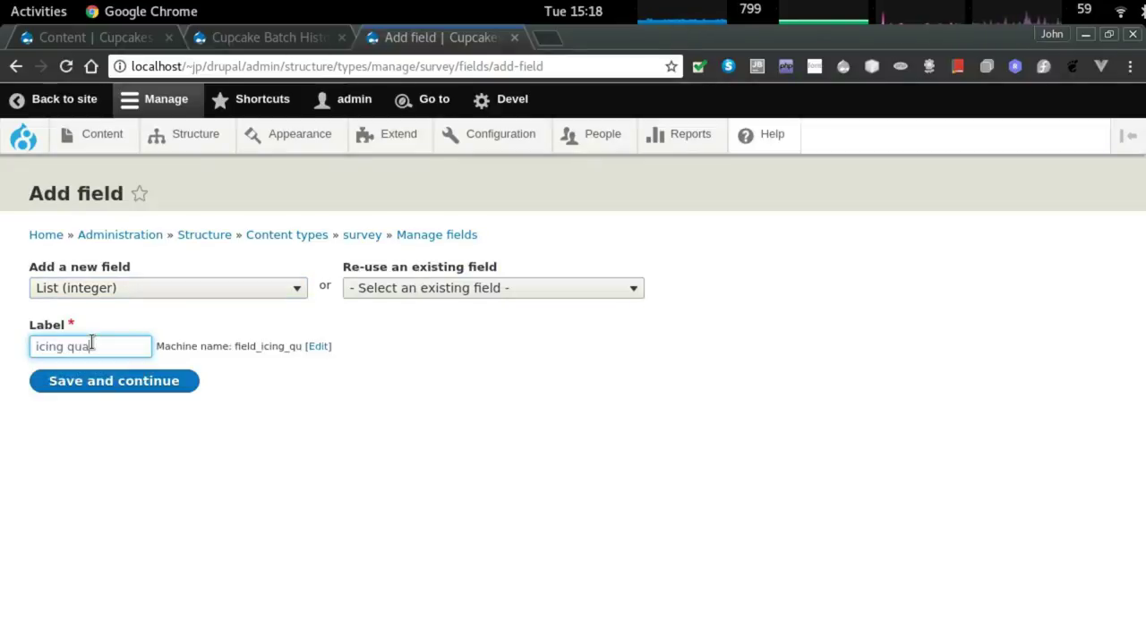
left_click(134, 382)
left_click(80, 403)
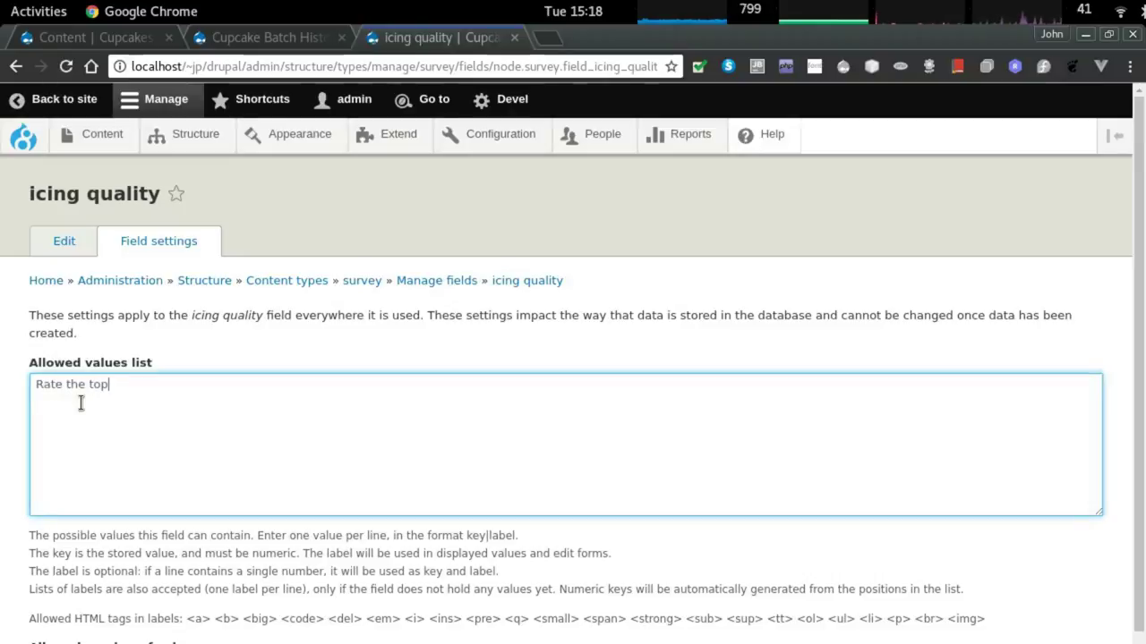
type("Rate the top")
key("ctrl+a")
key("ctrl+v")
scroll(79, 431, "down", 2)
left_click(118, 618)
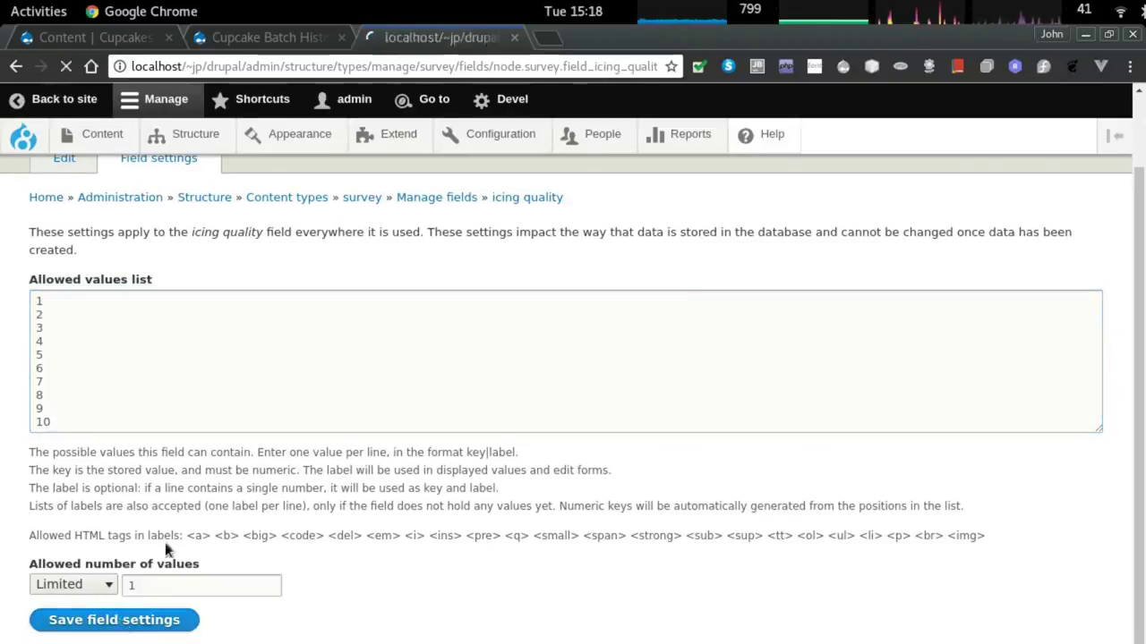
- Give icing quality the help text 'Rate the topping of the cupcake', make it required, and save
left_click(108, 456)
type("Rate the toppi")
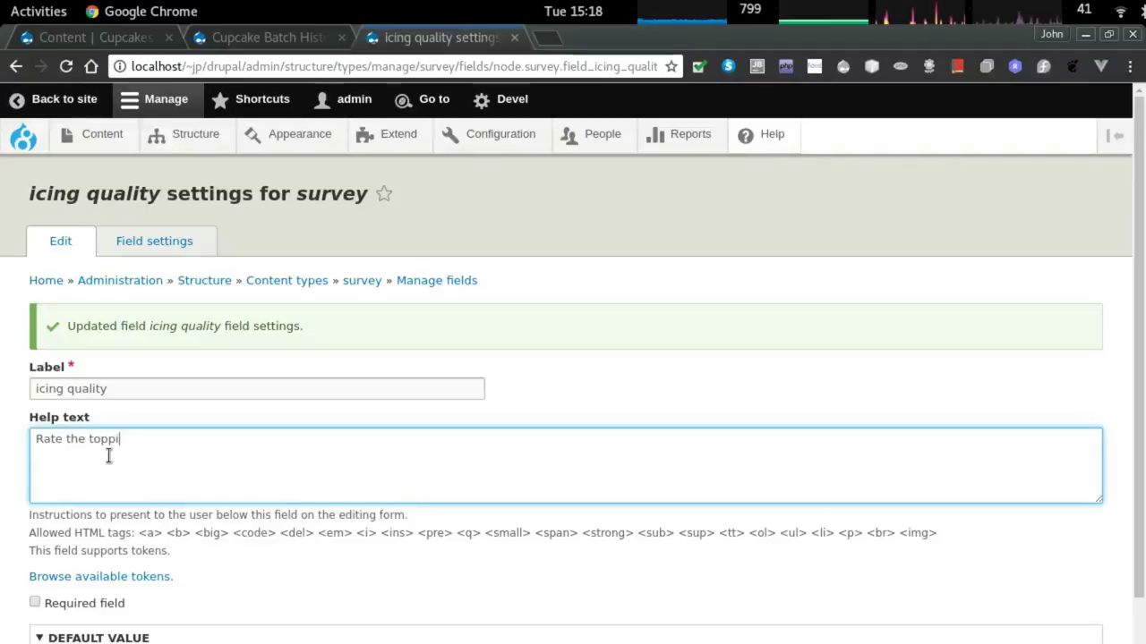
type("ng of the cupcakes")
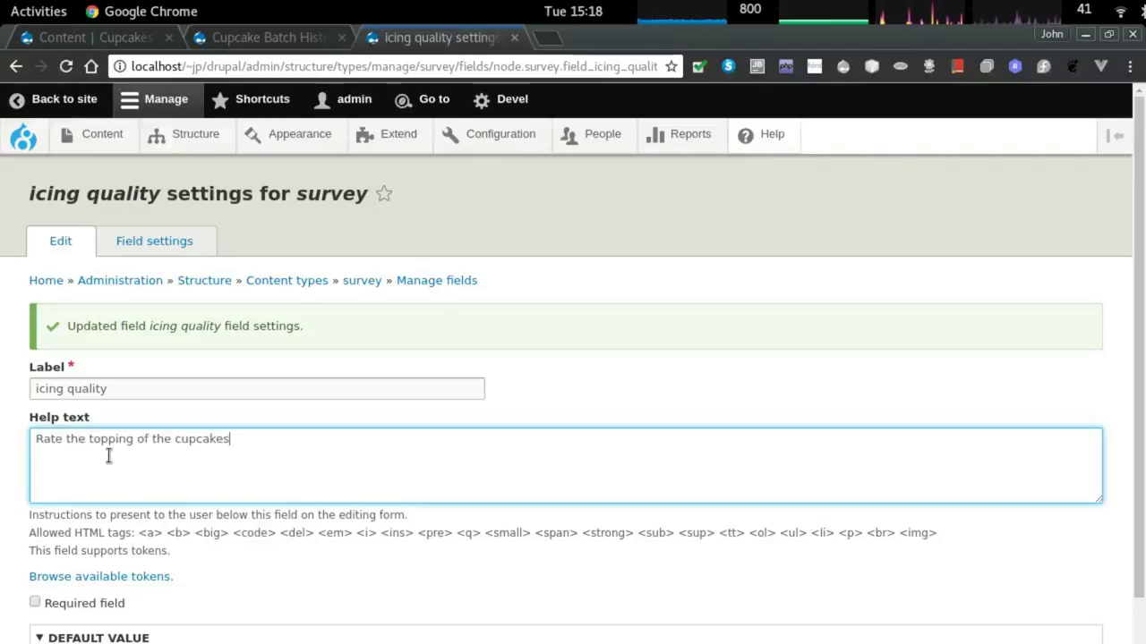
scroll(59, 474, "down", 3)
left_click(59, 474)
left_click(94, 572)
left_click(94, 573)
left_click(93, 618)
- Add a List (integer) field 'overall quality' with allowed values 1 through 10
left_click(66, 374)
left_click(101, 283)
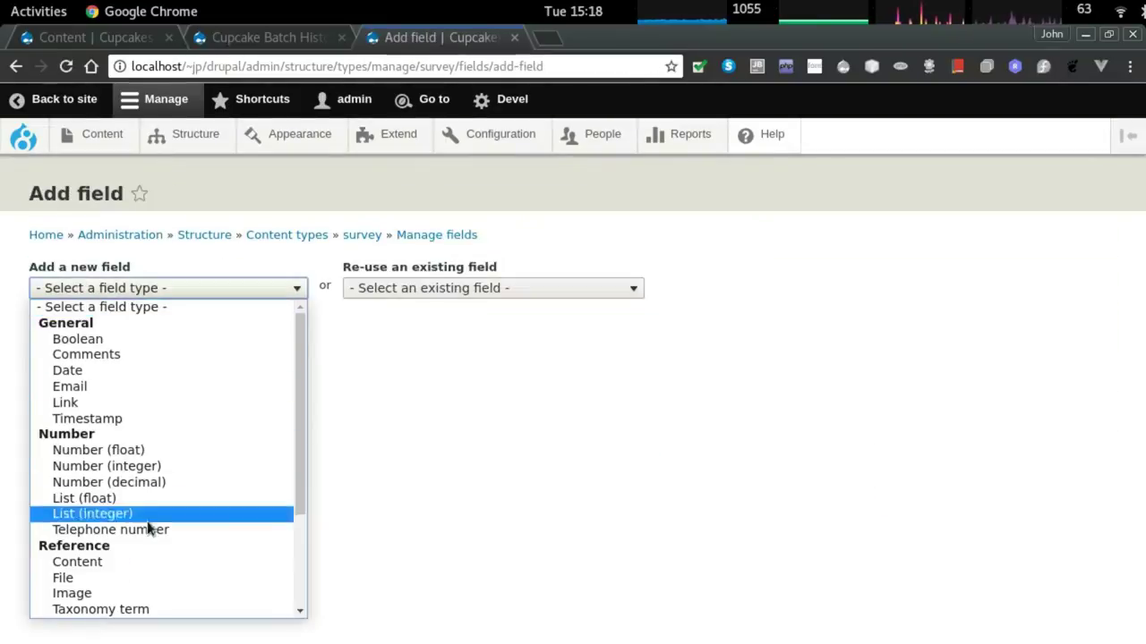
left_click(146, 514)
left_click(114, 344)
type("overall quality")
left_click(162, 381)
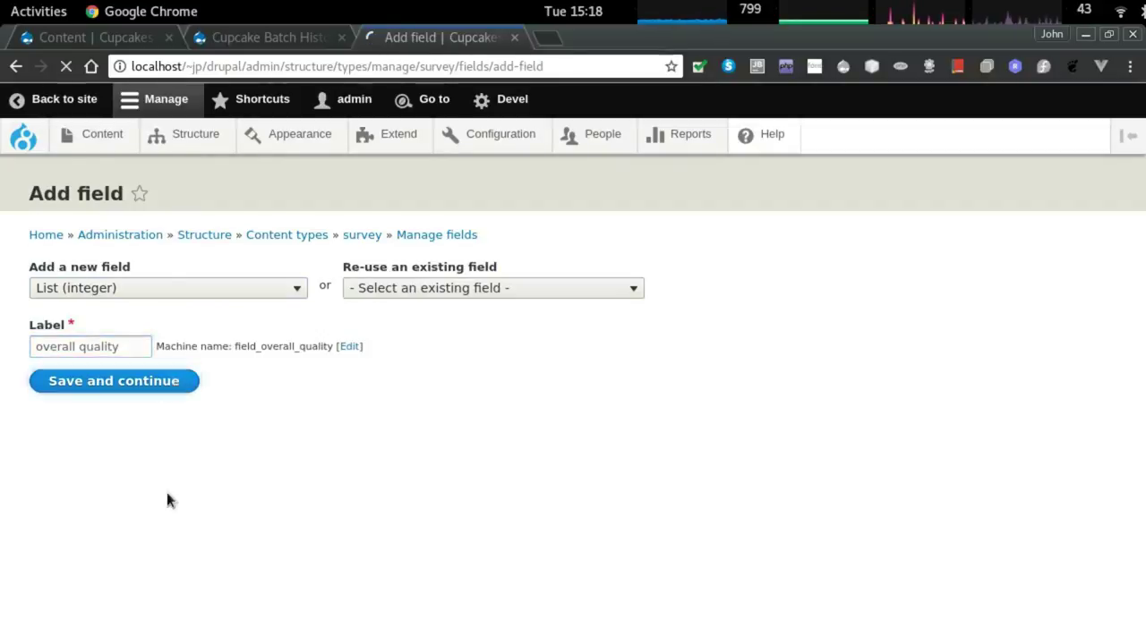
left_click(123, 439)
key("ctrl+v")
scroll(128, 461, "down", 2)
left_click(89, 621)
- Give overall quality the help text 'Rate the overall eating experience' and save
left_click(77, 460)
type("Rate the overall")
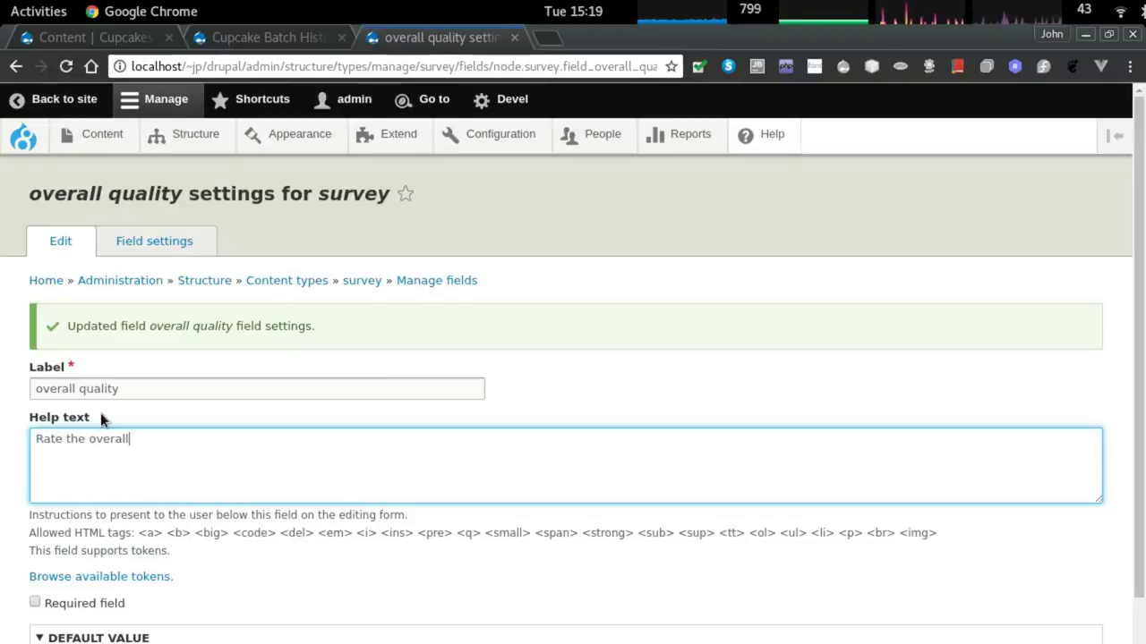
type(" eating experience")
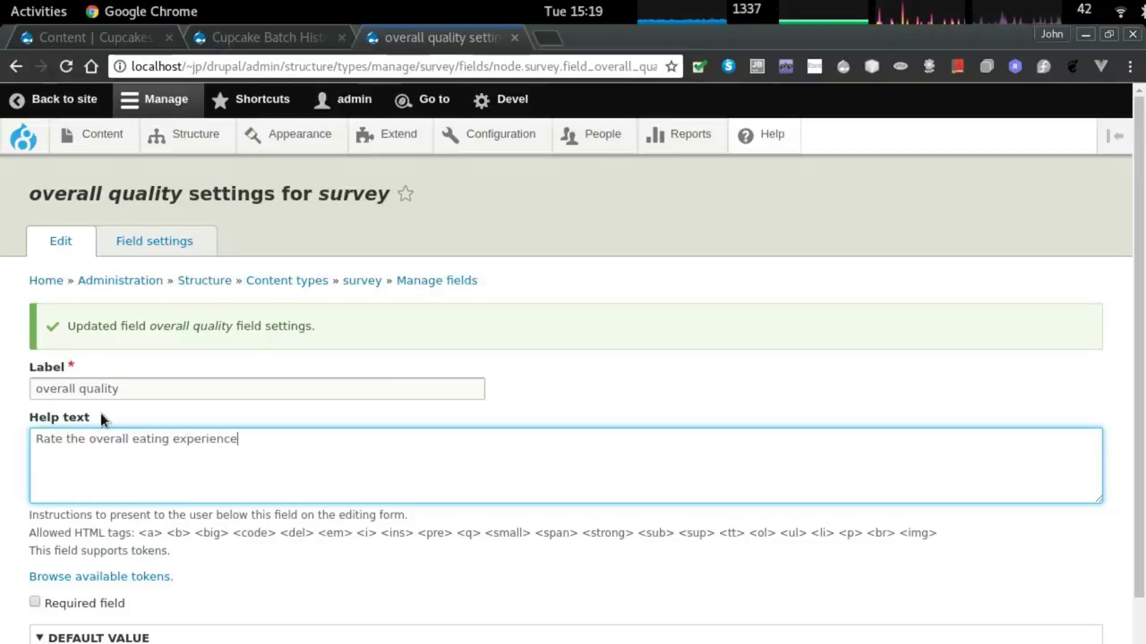
scroll(128, 507, "down", 2)
left_click(89, 526)
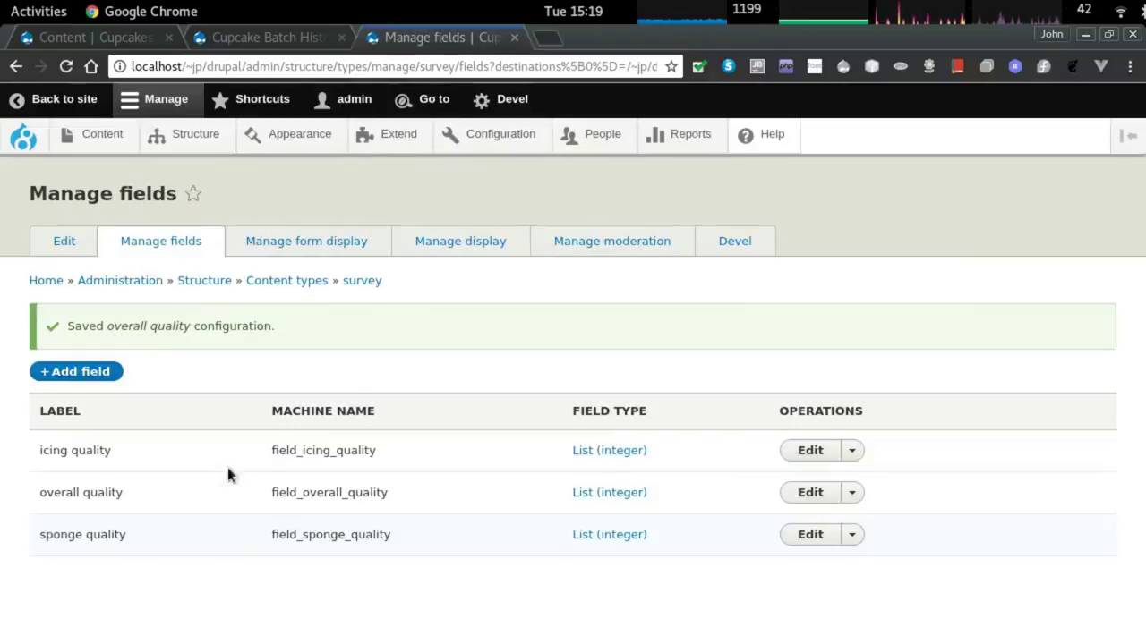
- Add a List (integer) 'presentation' field with allowed values 1 through 10
left_click(98, 371)
left_click(134, 288)
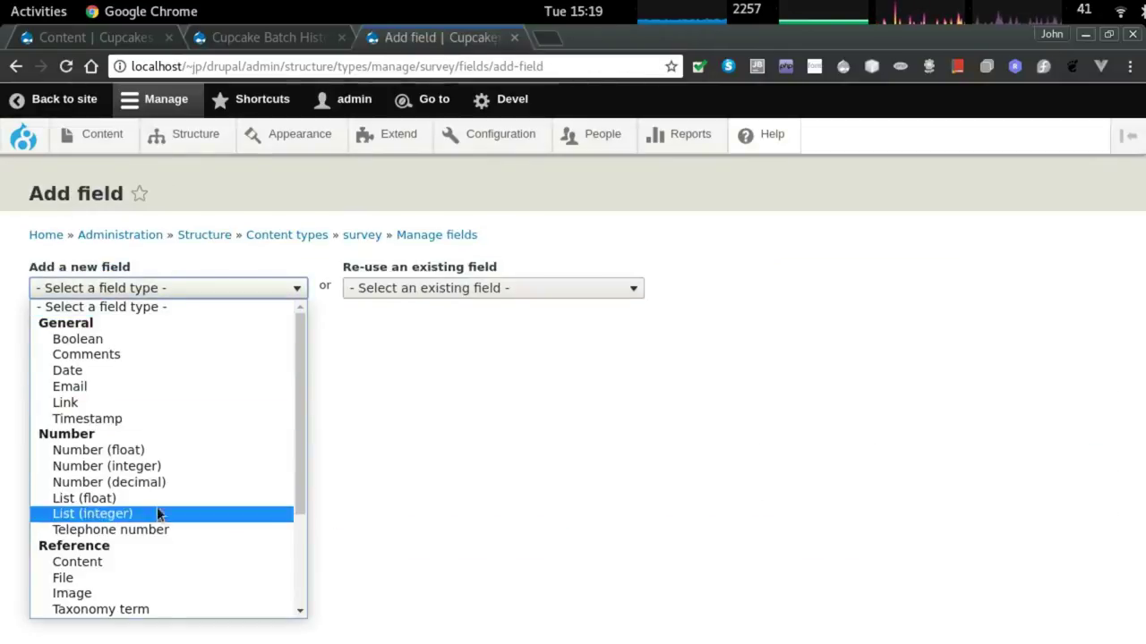
left_click(157, 509)
left_click(90, 338)
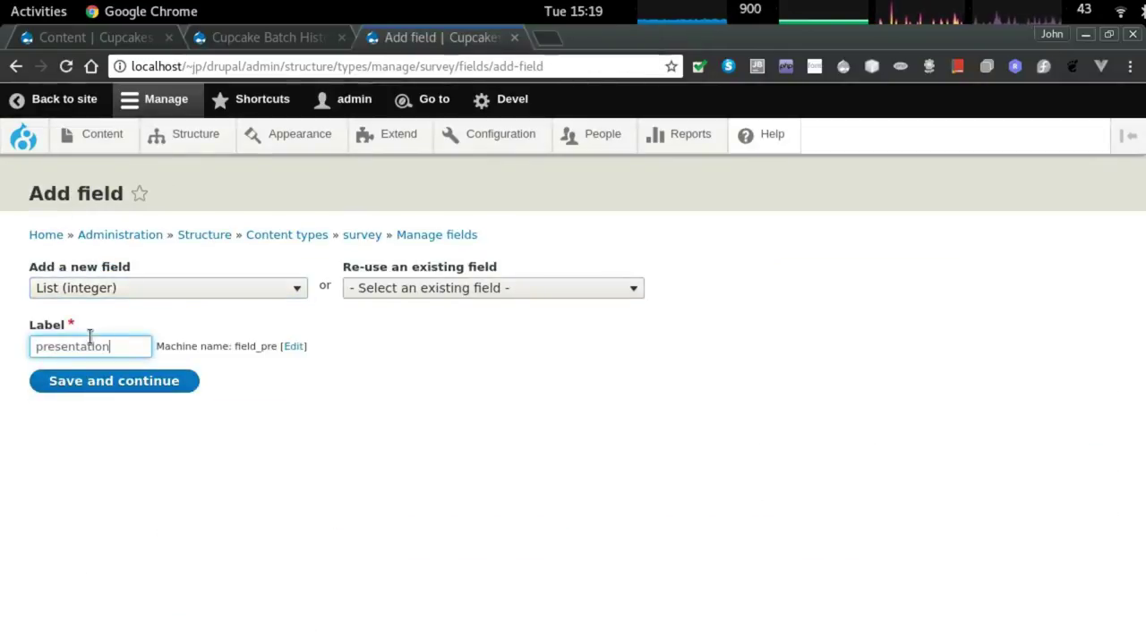
left_click(152, 385)
left_click(89, 408)
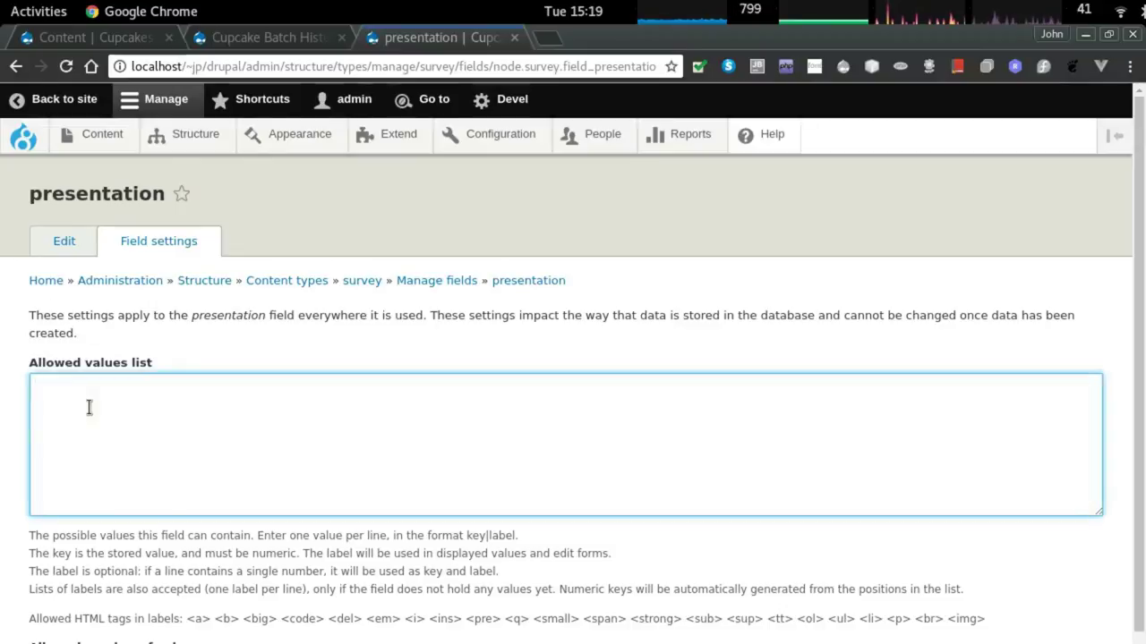
key("ctrl+v")
scroll(110, 450, "down", 2)
left_click(120, 619)
- Add help text to presentation, make it a required field, and save its settings
left_click(92, 436)
type("R")
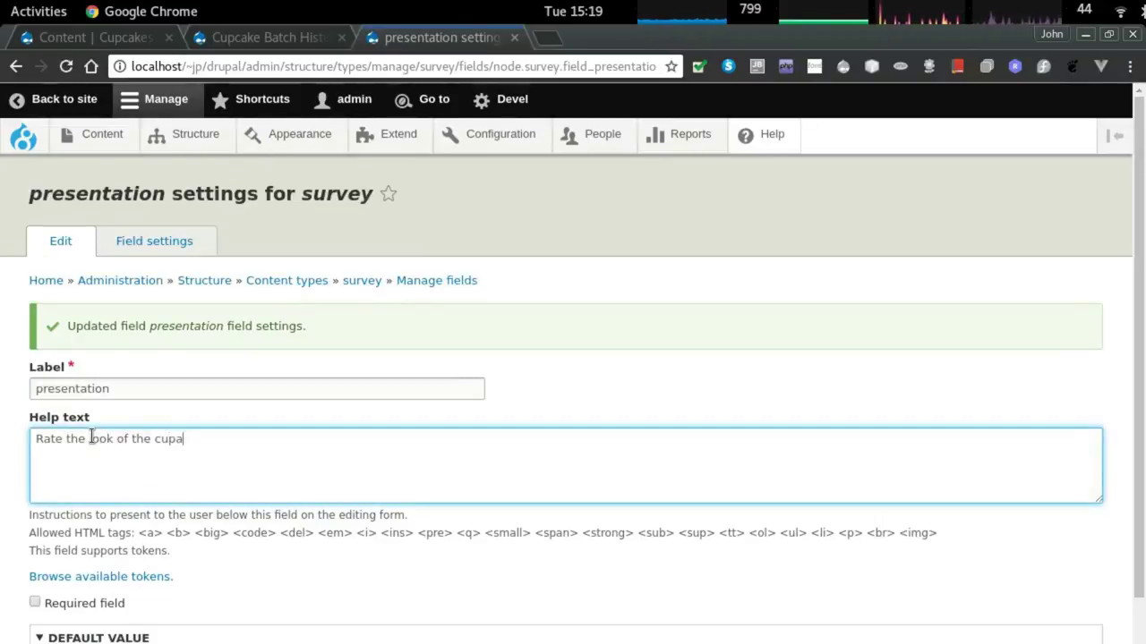
scroll(92, 439, "down", 3)
left_click(35, 469)
left_click(53, 619)
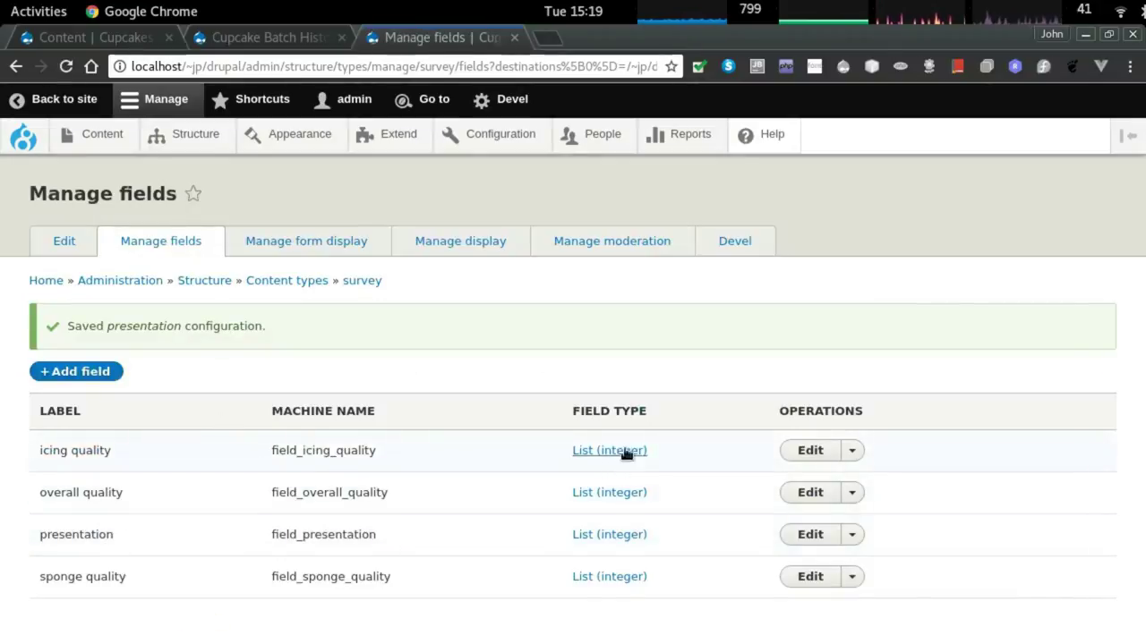
left_click(810, 452)
- Replace icing quality's allowed values with 1|poor, 5|average, 10|great and save the field settings
left_click(149, 242)
left_click(100, 382)
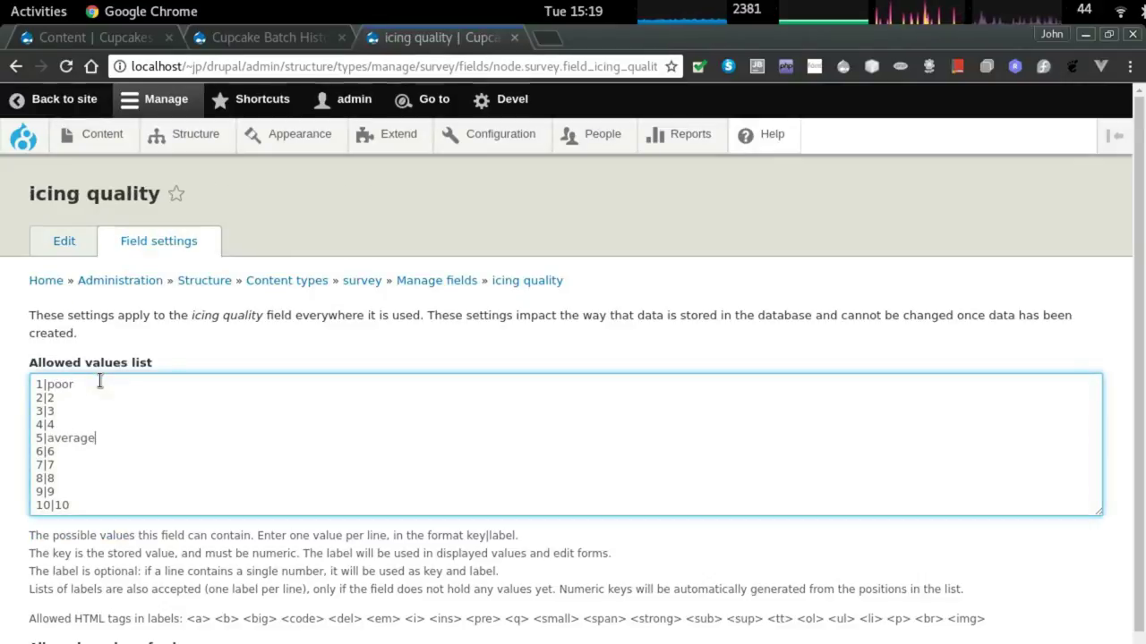
scroll(115, 376, "down", 2)
key("ctrl+a")
key("ctrl+c")
left_click(144, 618)
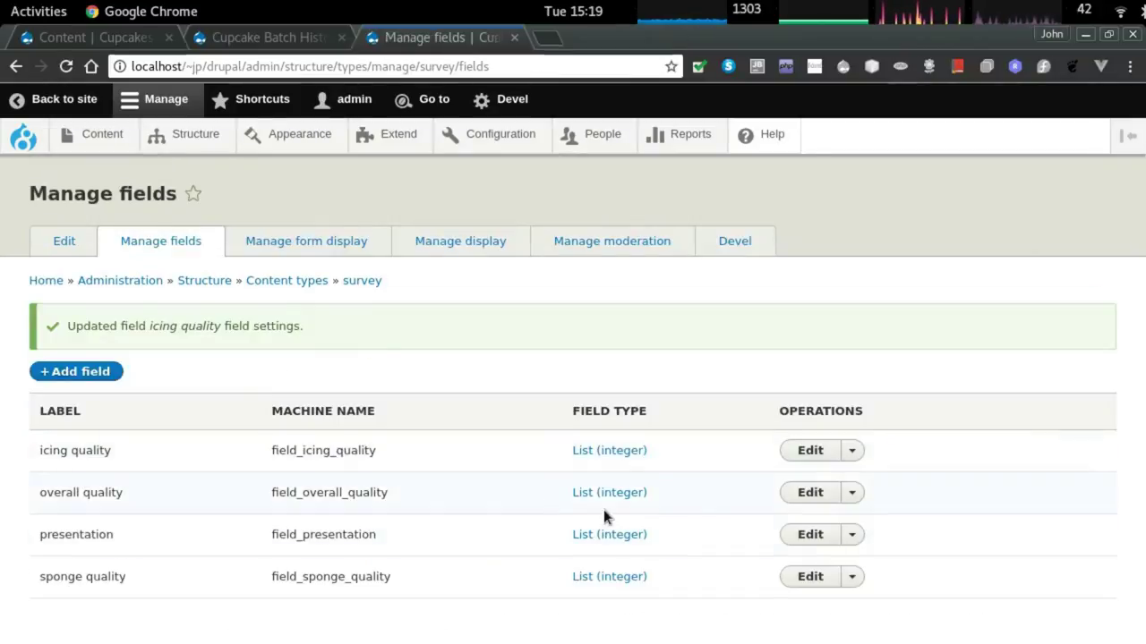
- Paste the same labelled values into presentation's allowed values, then recheck icing quality's list
left_click(810, 535)
left_click(159, 241)
left_click(95, 456)
key("ctrl+a")
key("ctrl+v")
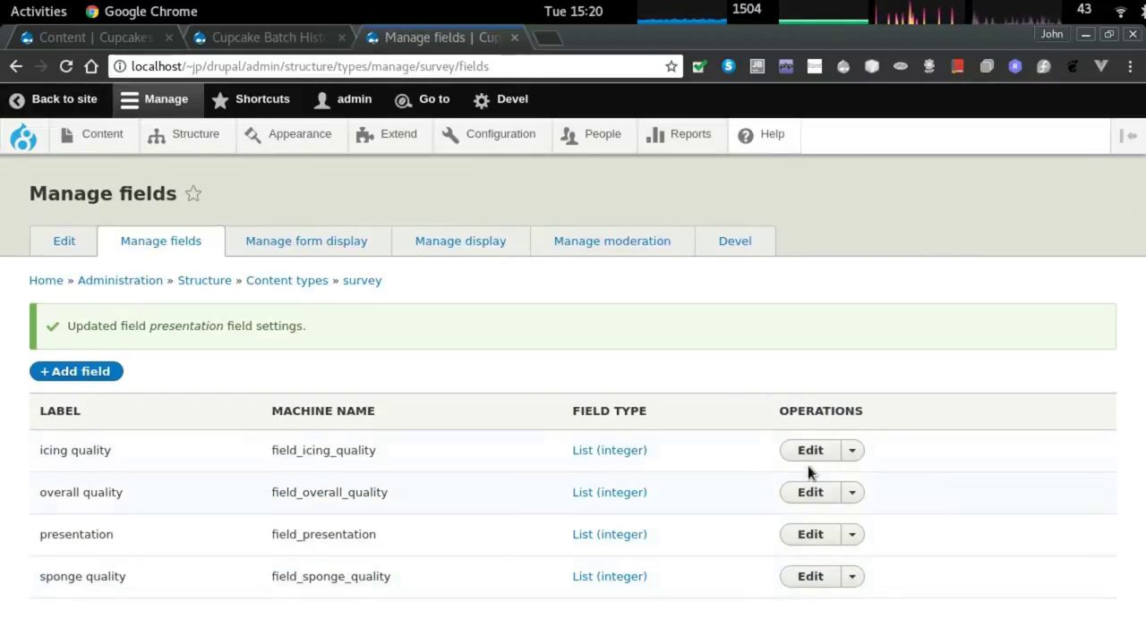
left_click(810, 452)
left_click(157, 242)
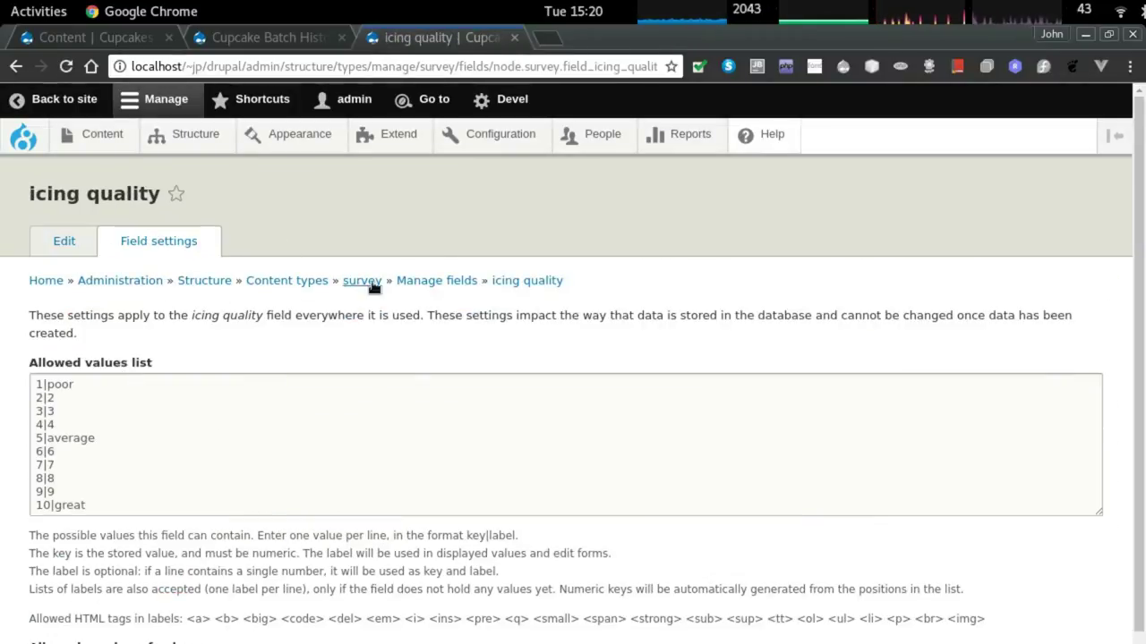
left_click(370, 284)
- Paste the labelled values into overall quality's allowed values, then recheck presentation's list
left_click(811, 437)
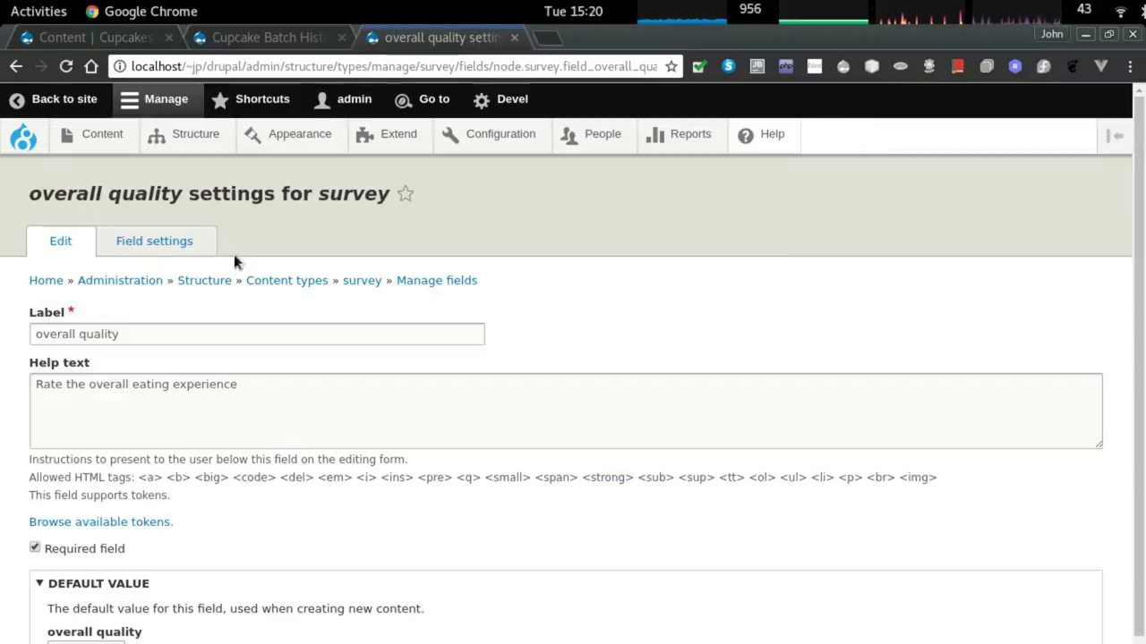
left_click(170, 243)
left_click(92, 416)
key("ctrl+a")
key("ctrl+v")
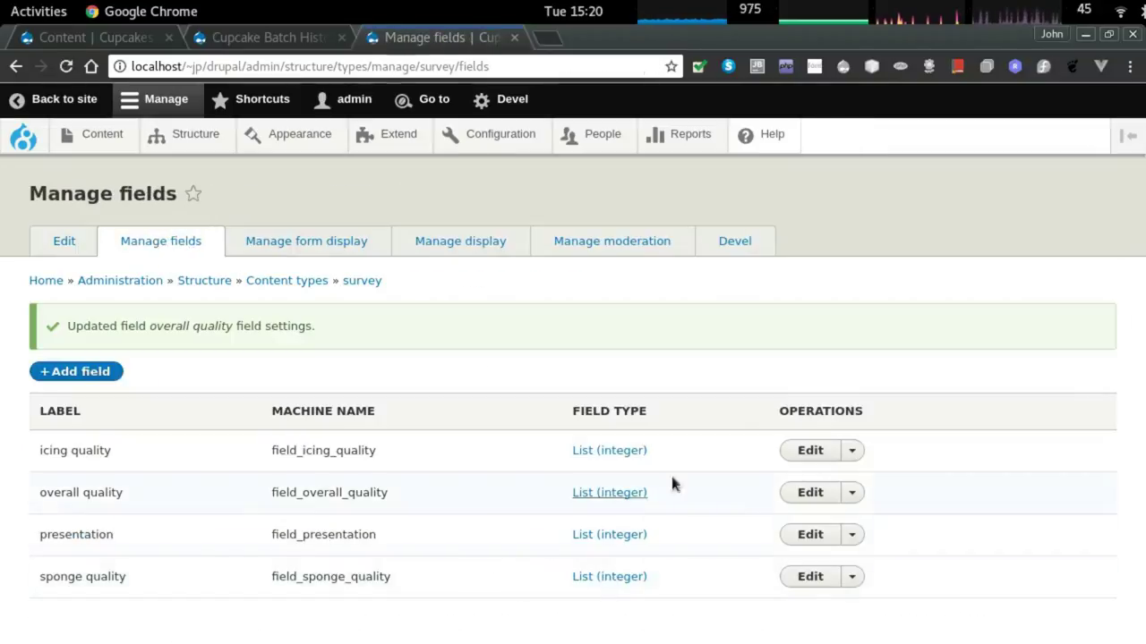
left_click(814, 532)
left_click(152, 240)
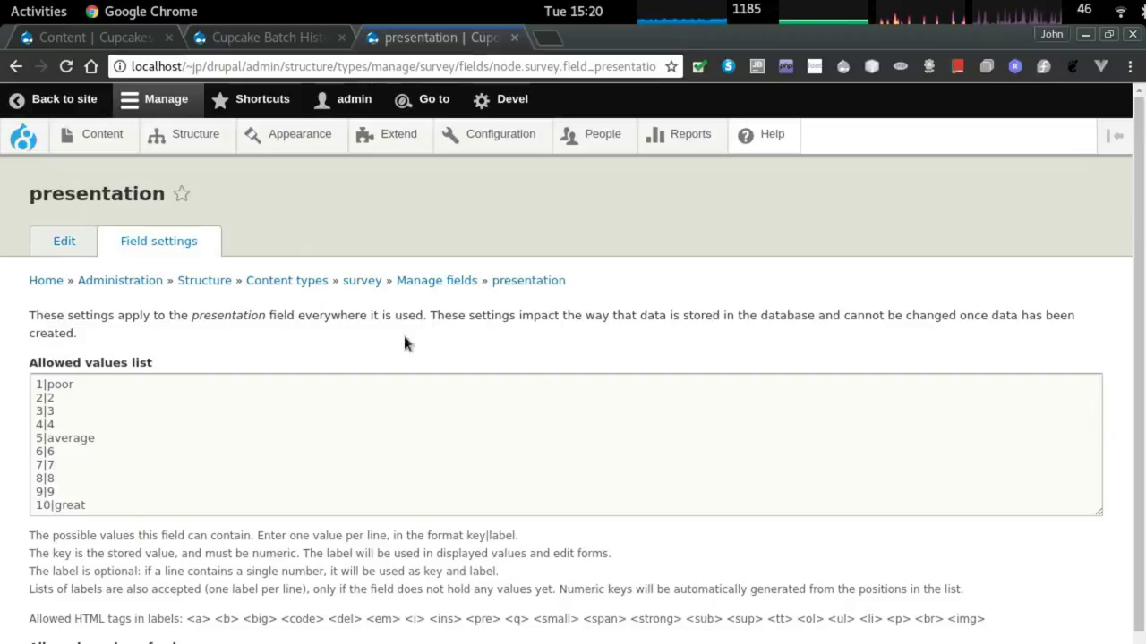
left_click(423, 281)
- Replace sponge quality's allowed values with the 1 poor, 5 average, 10 great list
left_click(812, 522)
left_click(155, 241)
left_click(124, 439)
key("ctrl+a")
key("ctrl+v")
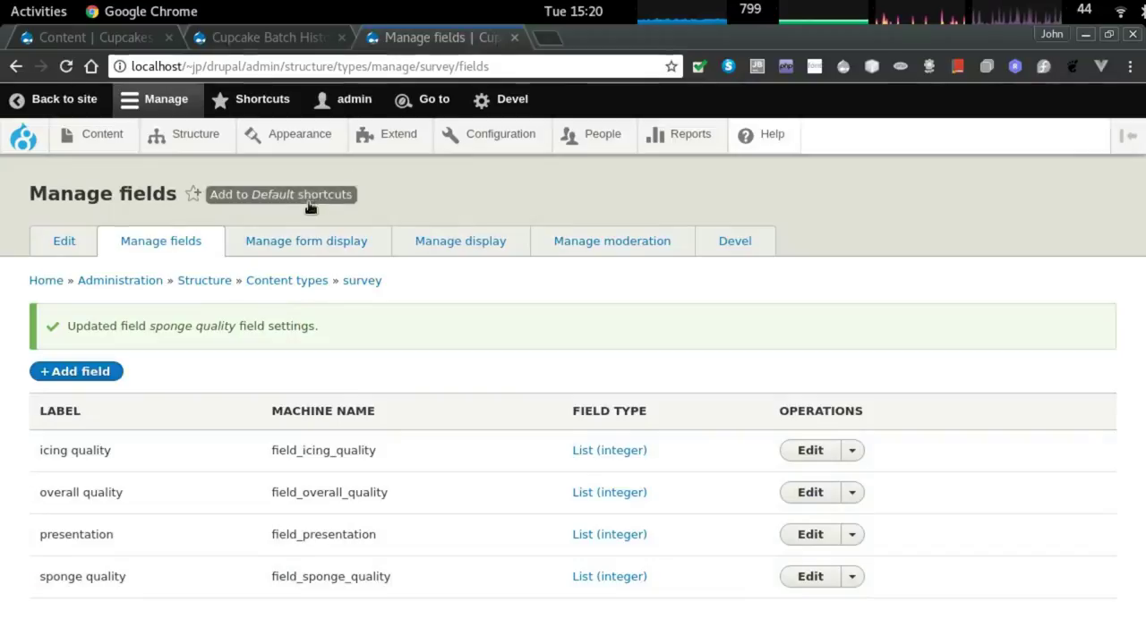
- Add a Content moderation workflow labelled 'never publish'
left_click(619, 244)
mouse_move(480, 141)
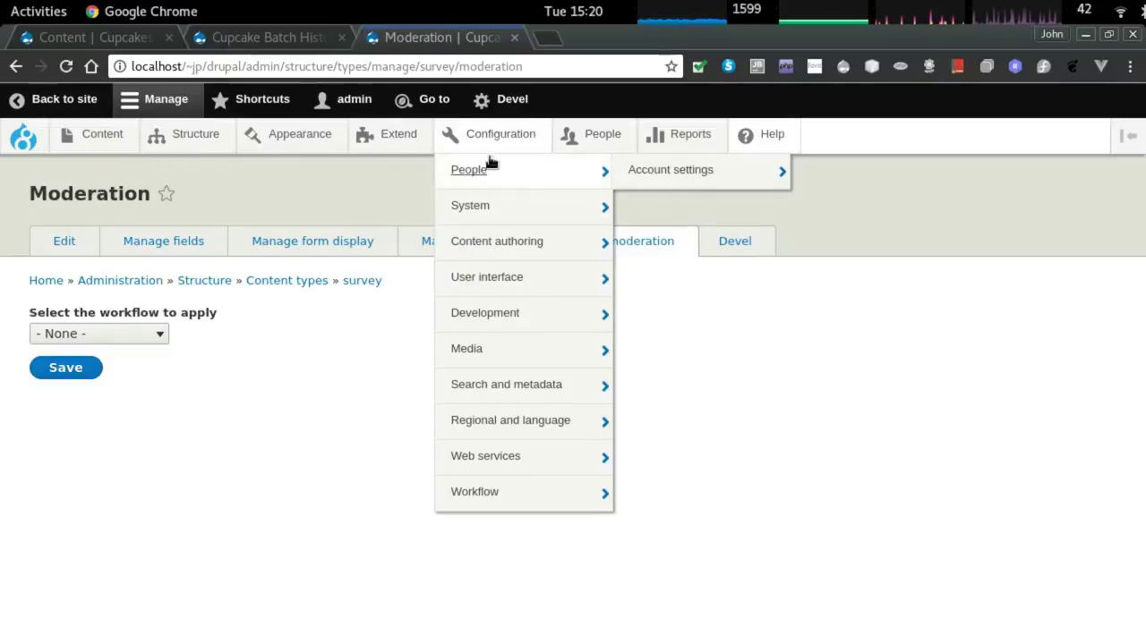
mouse_move(401, 141)
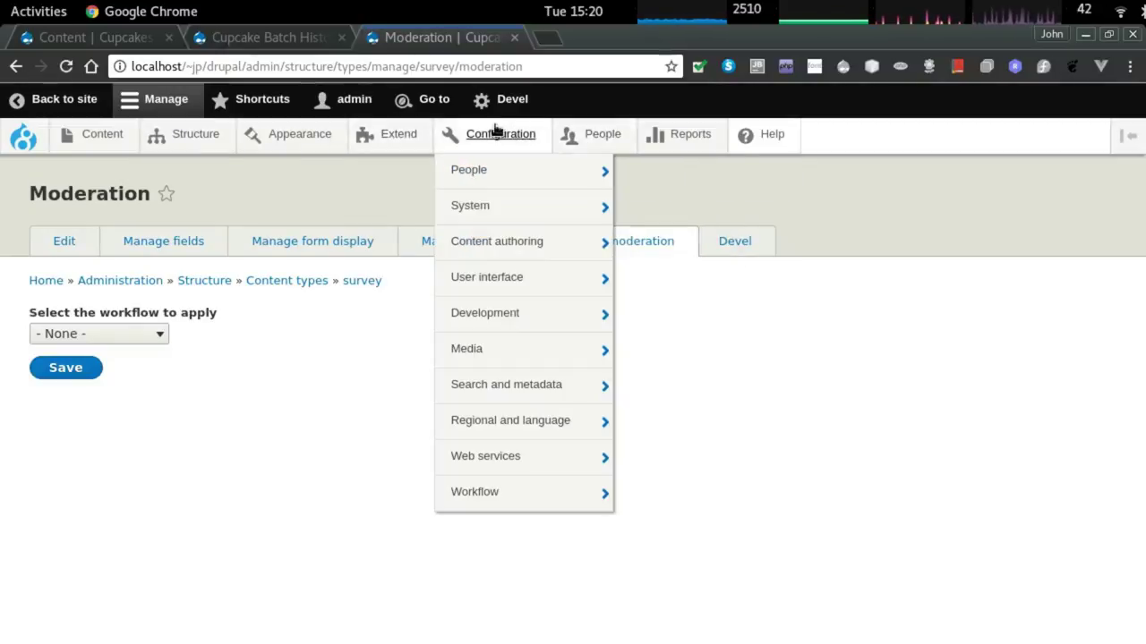
mouse_move(499, 492)
left_click(649, 492)
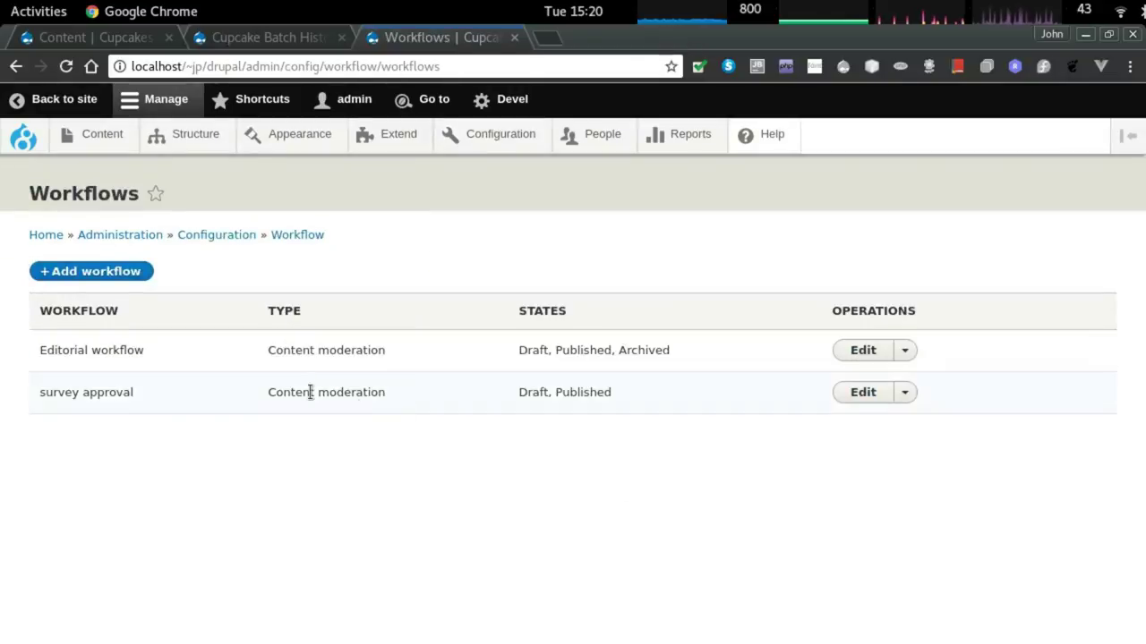
left_click(70, 271)
left_click(82, 286)
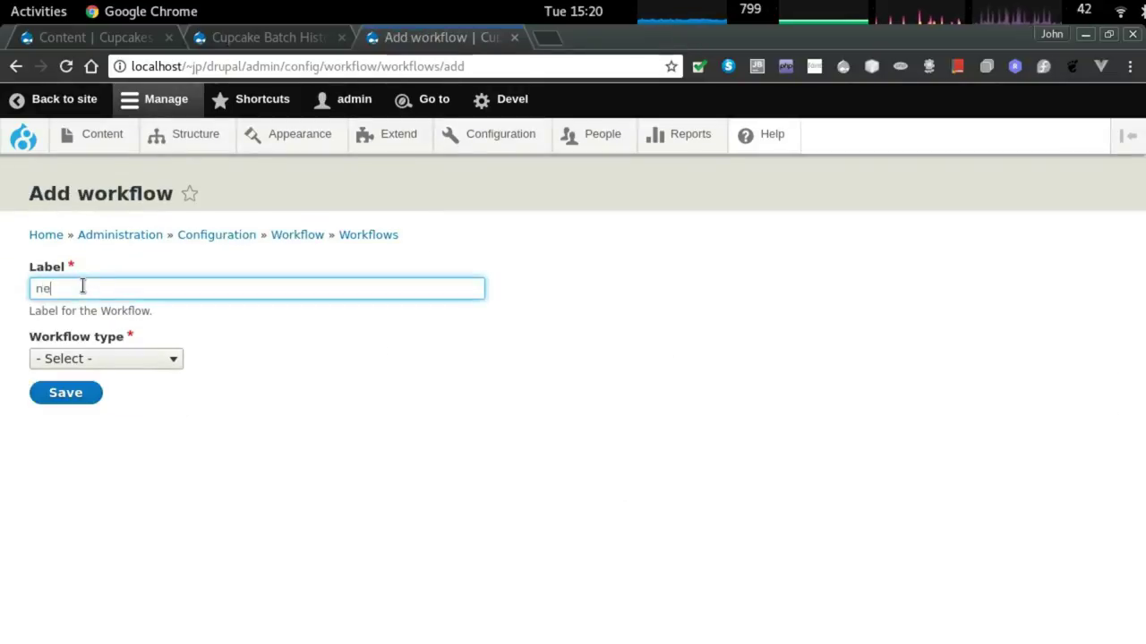
type("never publish")
left_click(115, 363)
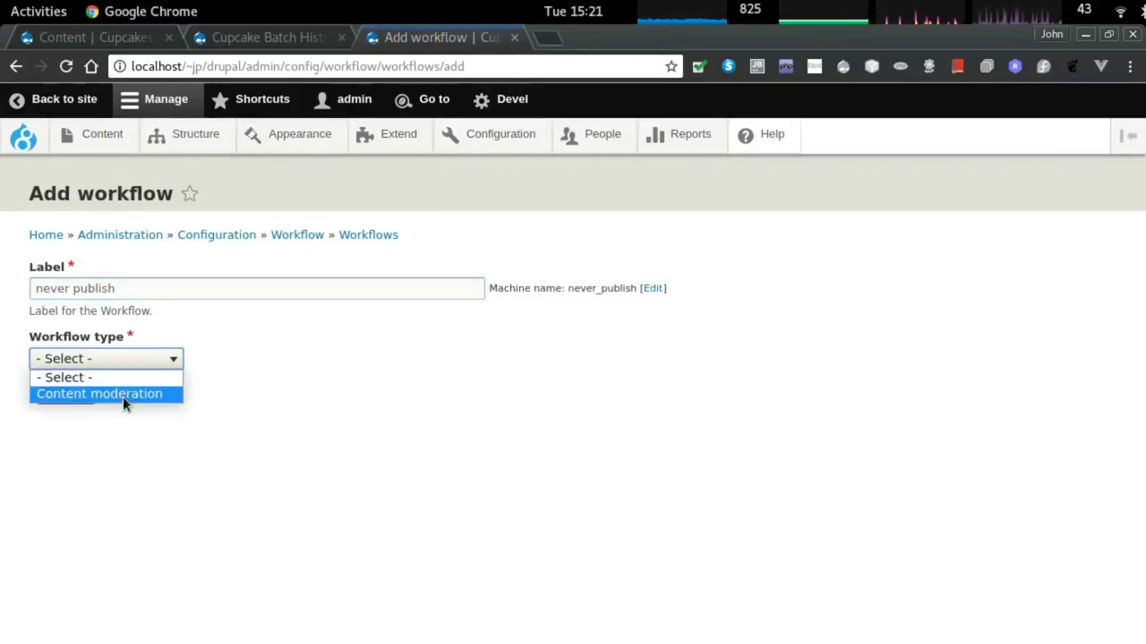
left_click(123, 397)
key("Return")
- Delete the Publish transition so only Create New Draft (Draft to Draft) remains, and save
scroll(631, 499, "down", 1)
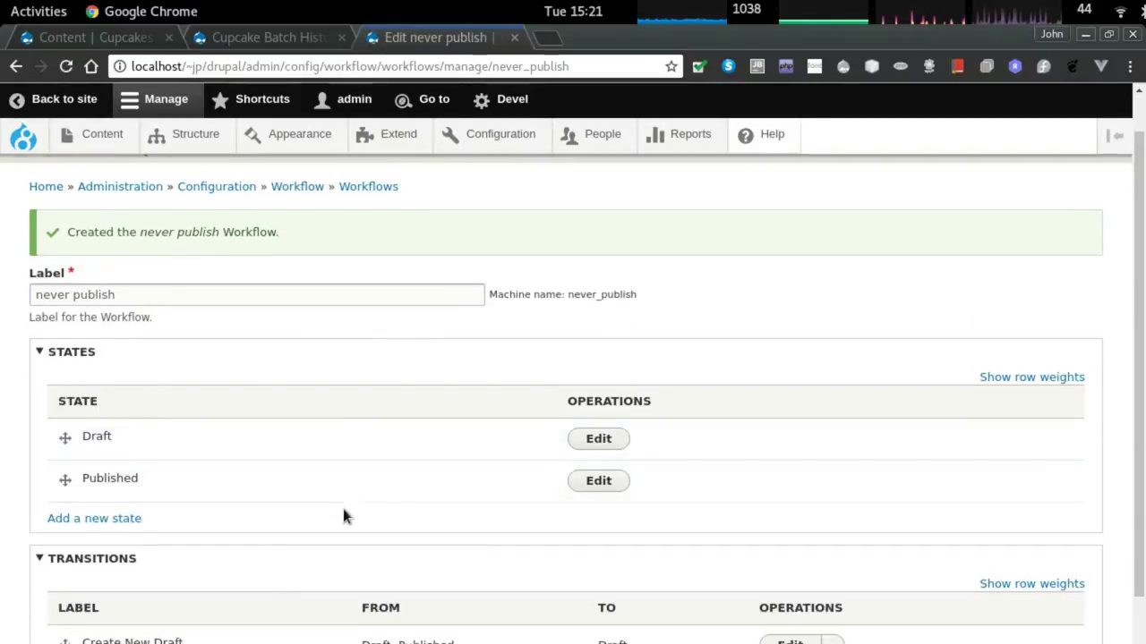
scroll(343, 508, "down", 2)
left_click(832, 545)
left_click(798, 564)
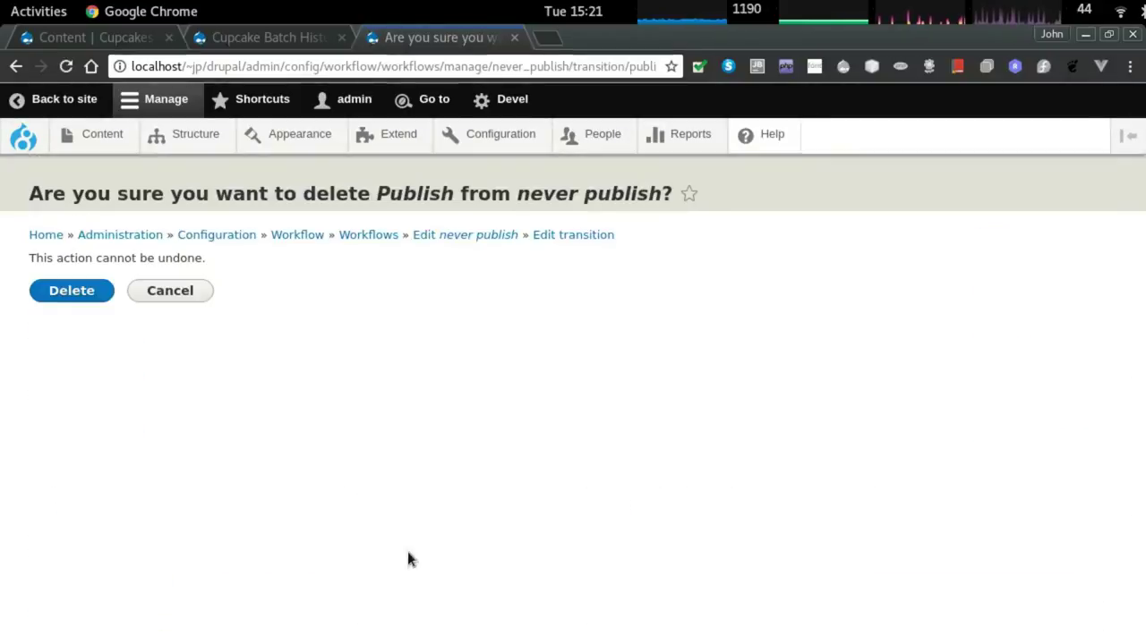
left_click(71, 291)
scroll(297, 511, "down", 1)
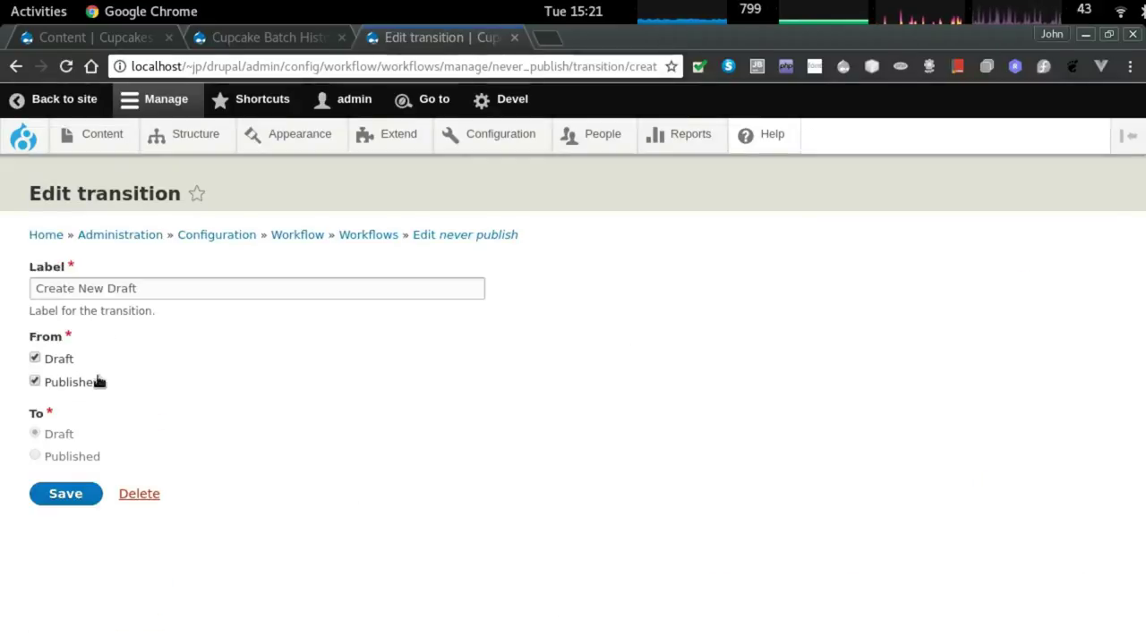
left_click(59, 493)
scroll(268, 598, "down", 3)
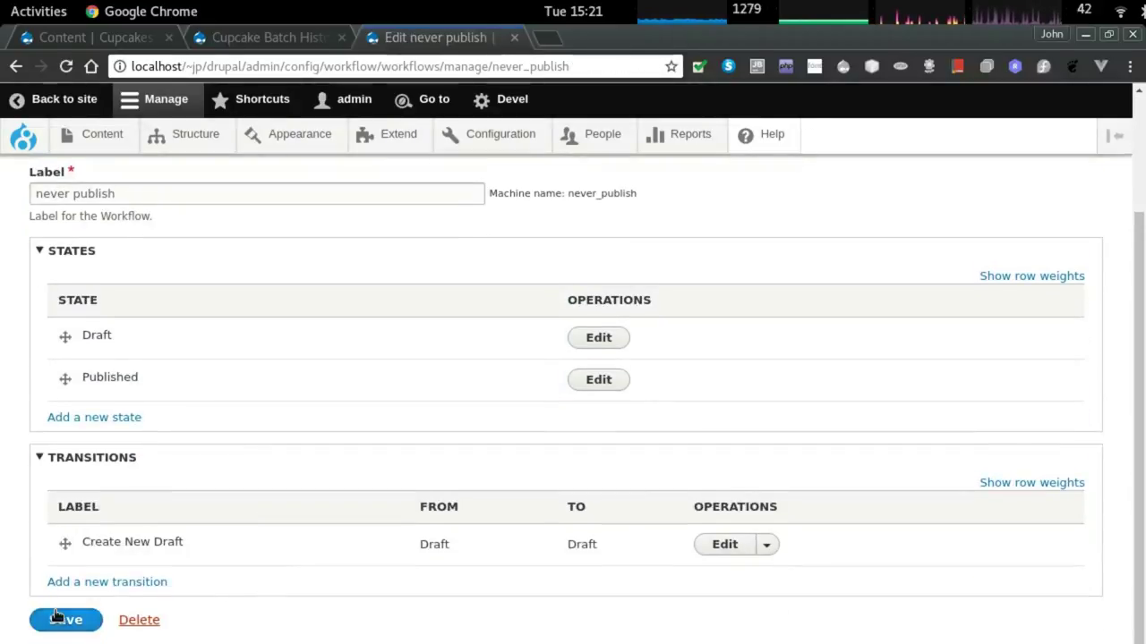
left_click(57, 618)
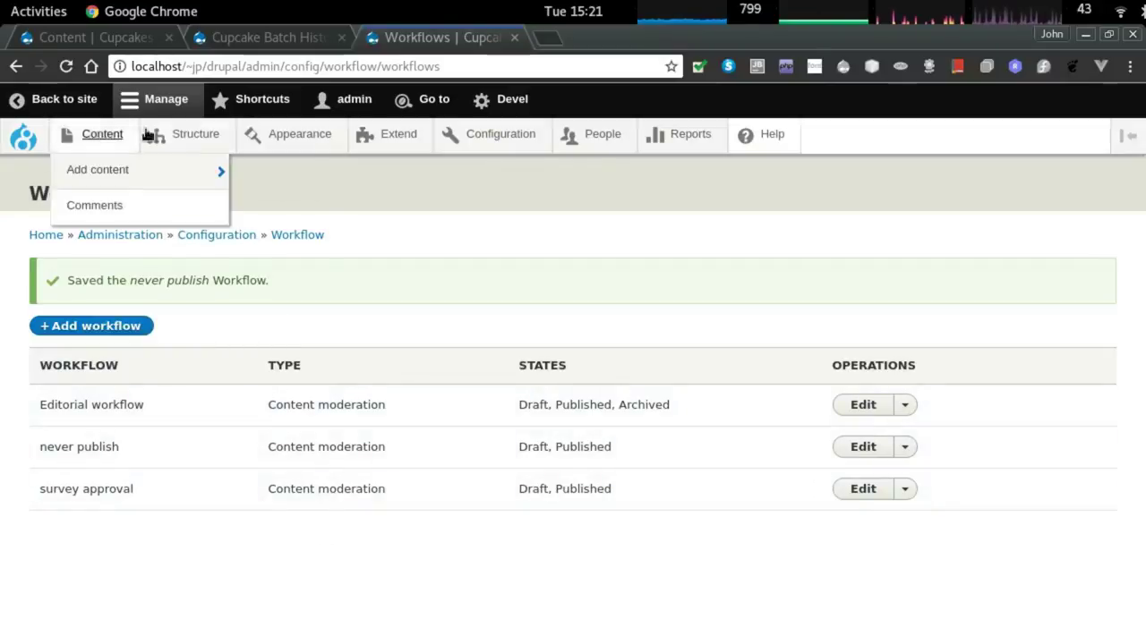
- Apply the 'never publish' workflow to the survey content type
mouse_move(187, 135)
mouse_move(218, 284)
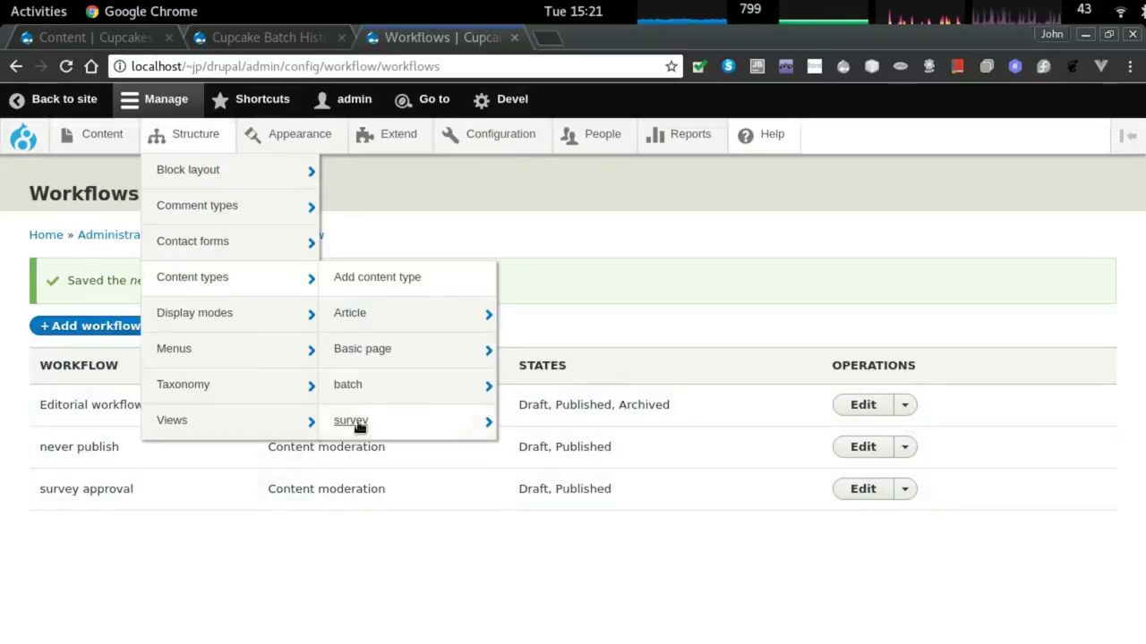
mouse_move(358, 417)
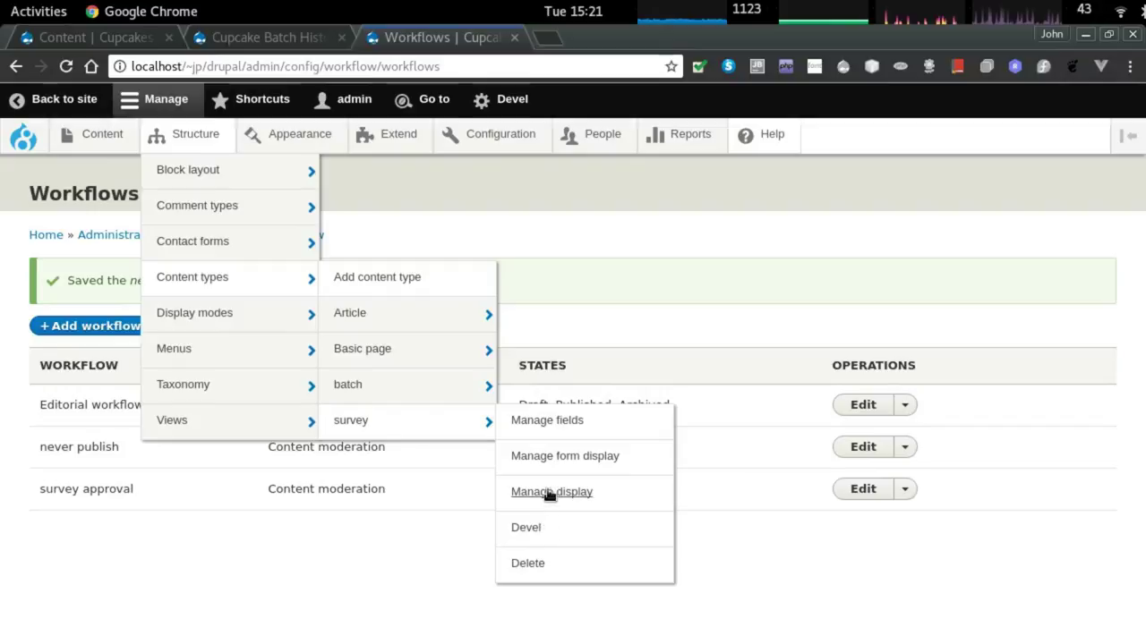
left_click(363, 423)
left_click(611, 243)
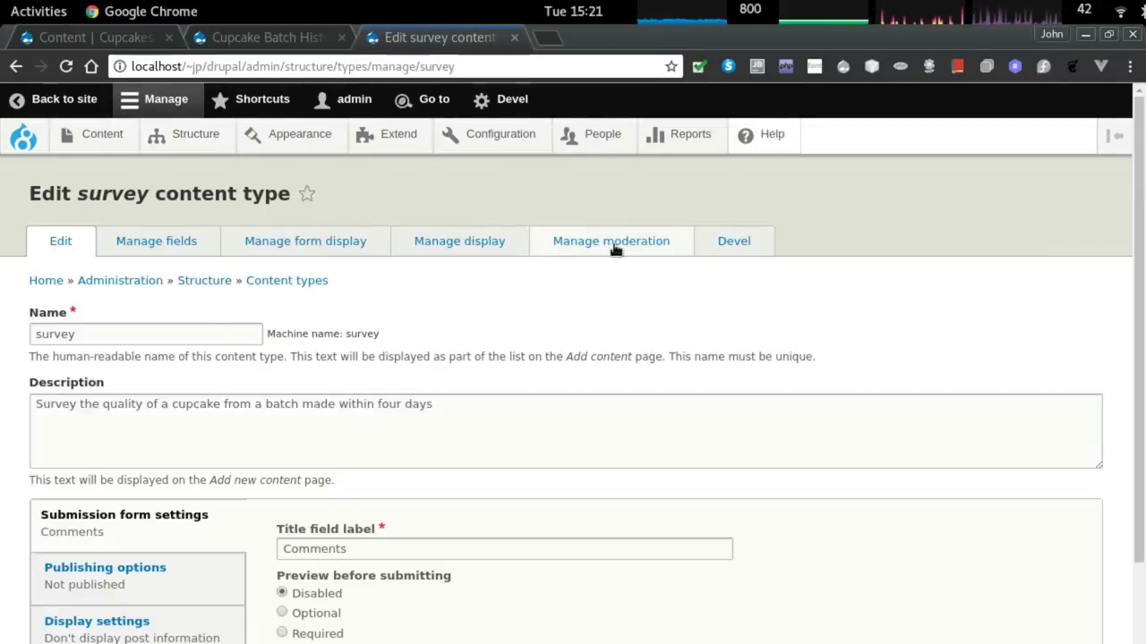
left_click(98, 333)
left_click(156, 384)
left_click(85, 376)
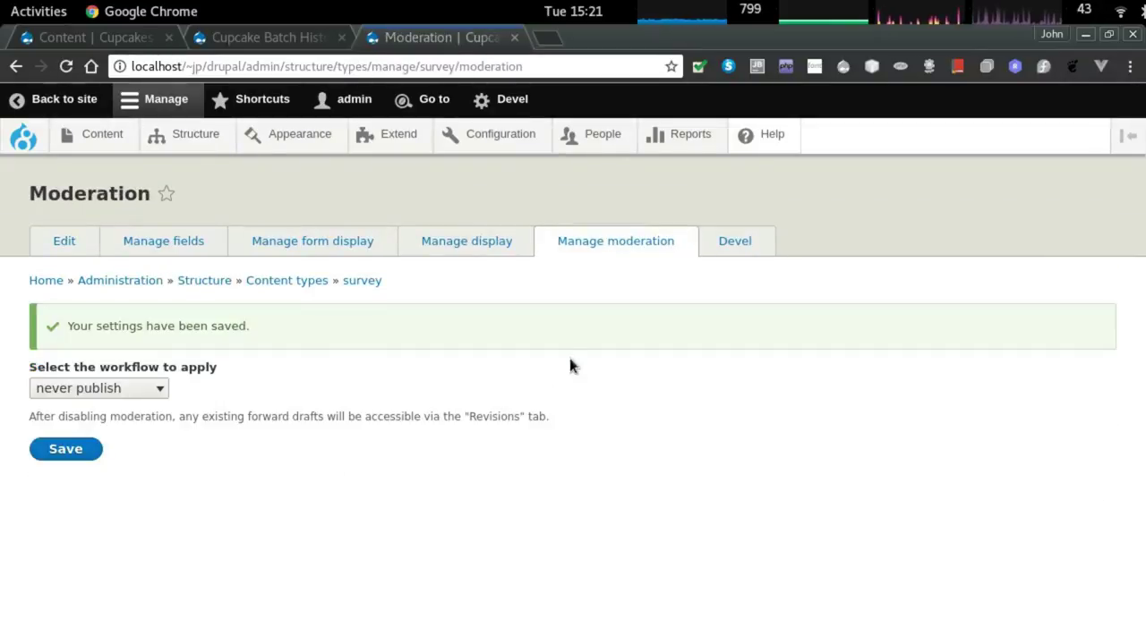
- Choose the Two column layout in the survey's display Layout settings and save
left_click(483, 242)
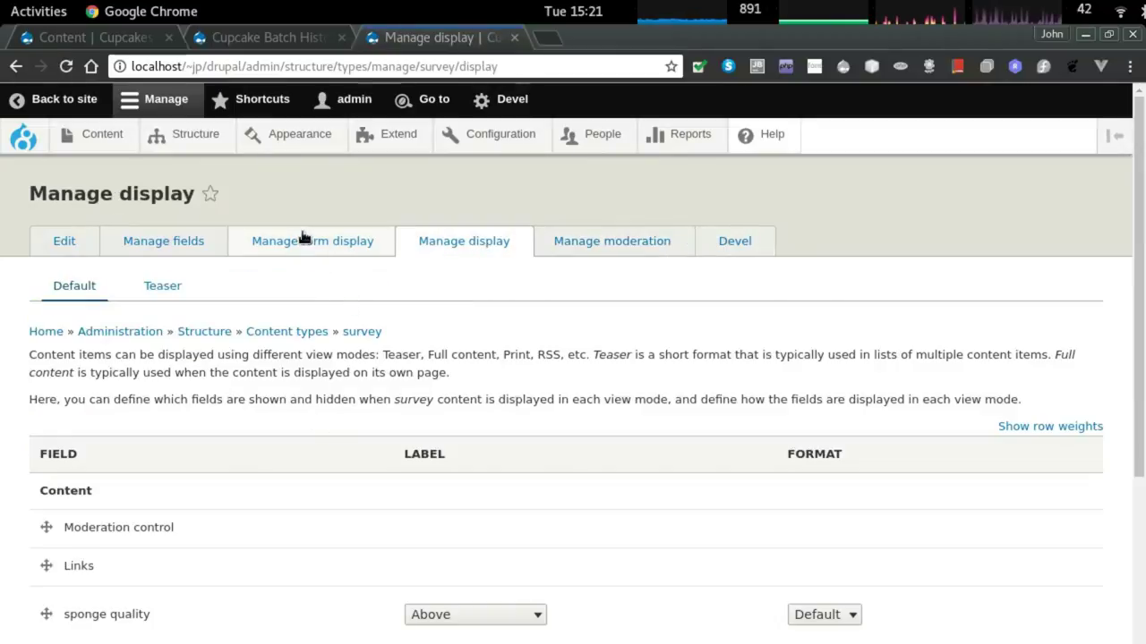
left_click(304, 240)
scroll(504, 480, "down", 1)
scroll(481, 260, "up", 1)
left_click(481, 255)
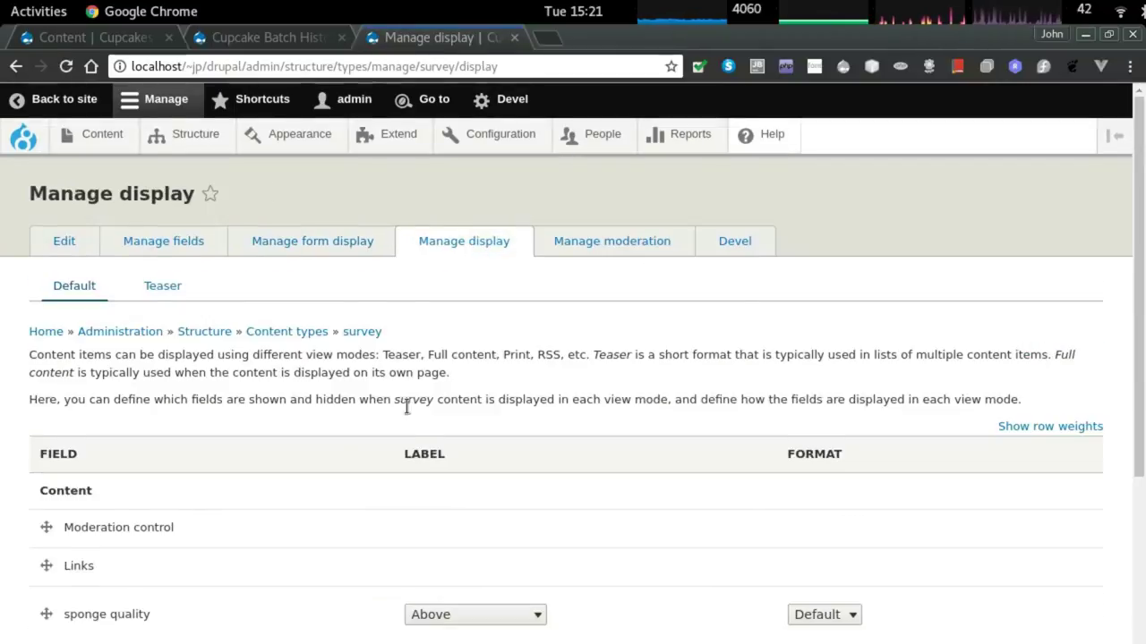
scroll(222, 544, "down", 5)
left_click(126, 583)
scroll(107, 582, "down", 1)
left_click(89, 576)
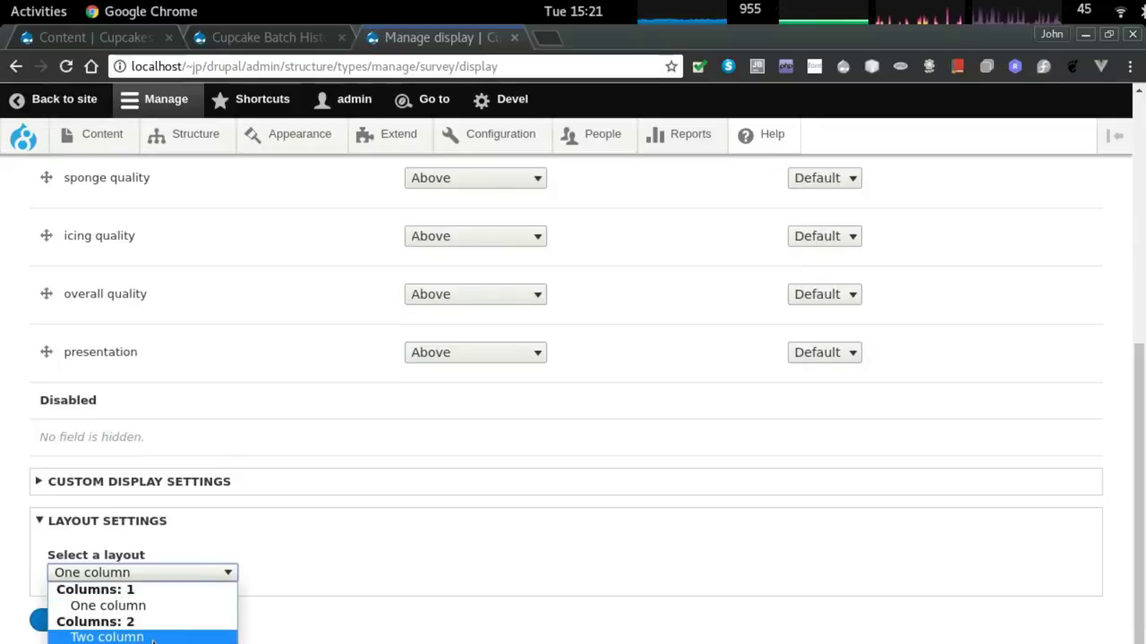
left_click(166, 638)
left_click(76, 622)
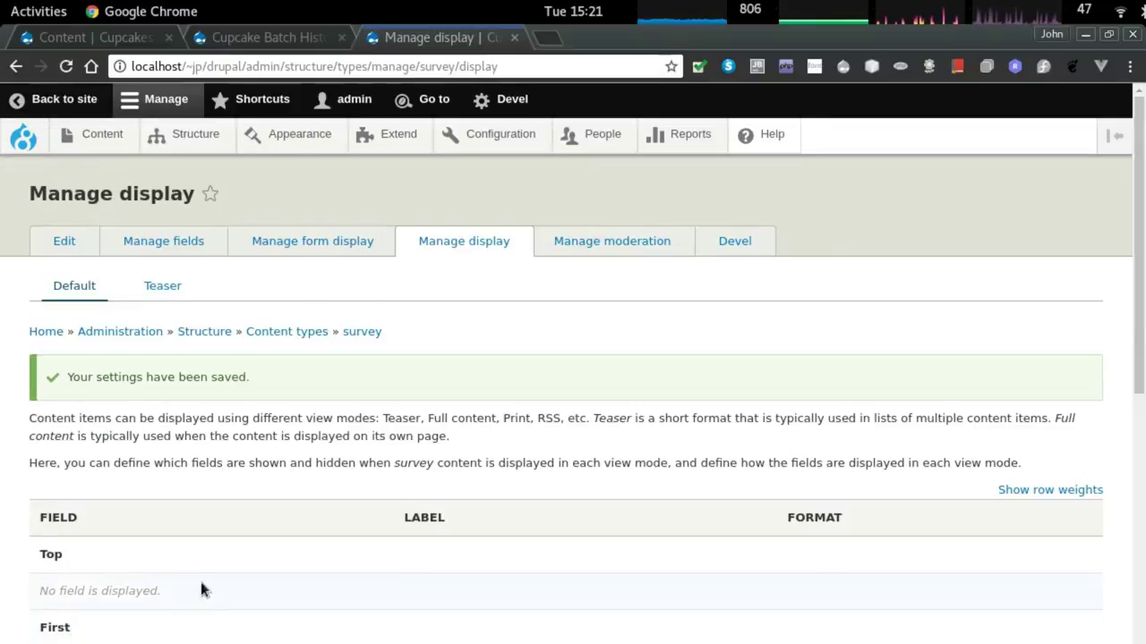
- Expand Custom display settings, then go to the Content overview
scroll(215, 589, "down", 5)
left_click(179, 543)
scroll(213, 555, "down", 3)
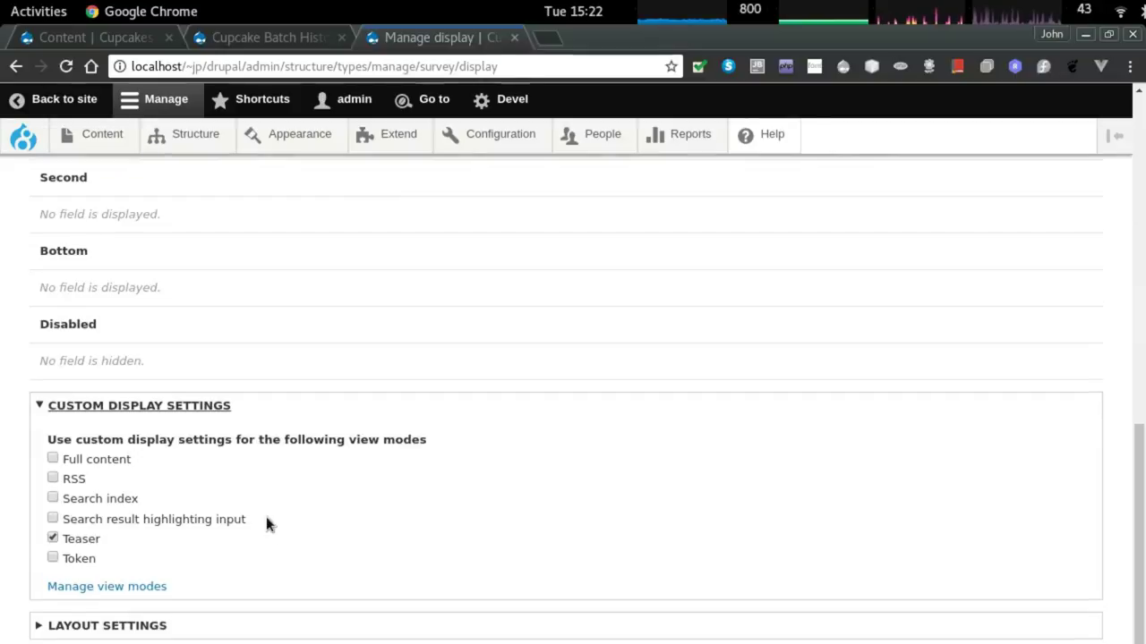
scroll(259, 448, "up", 10)
left_click(99, 136)
scroll(148, 399, "down", 2)
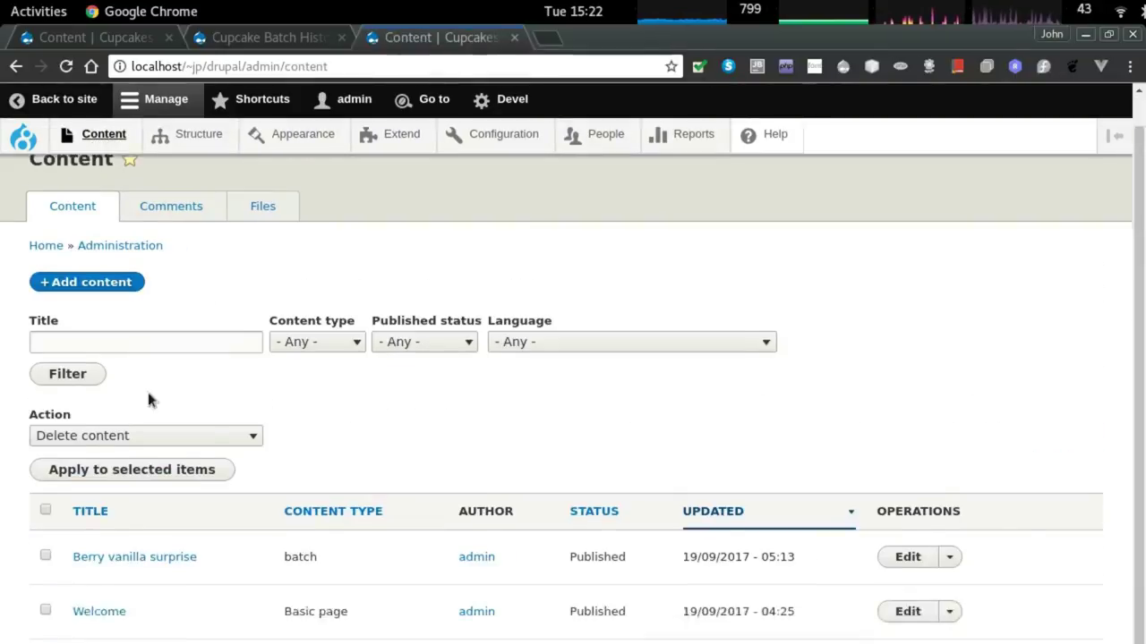
- Start a new survey rating sponge poor, icing 2, overall average and presentation great
left_click(116, 239)
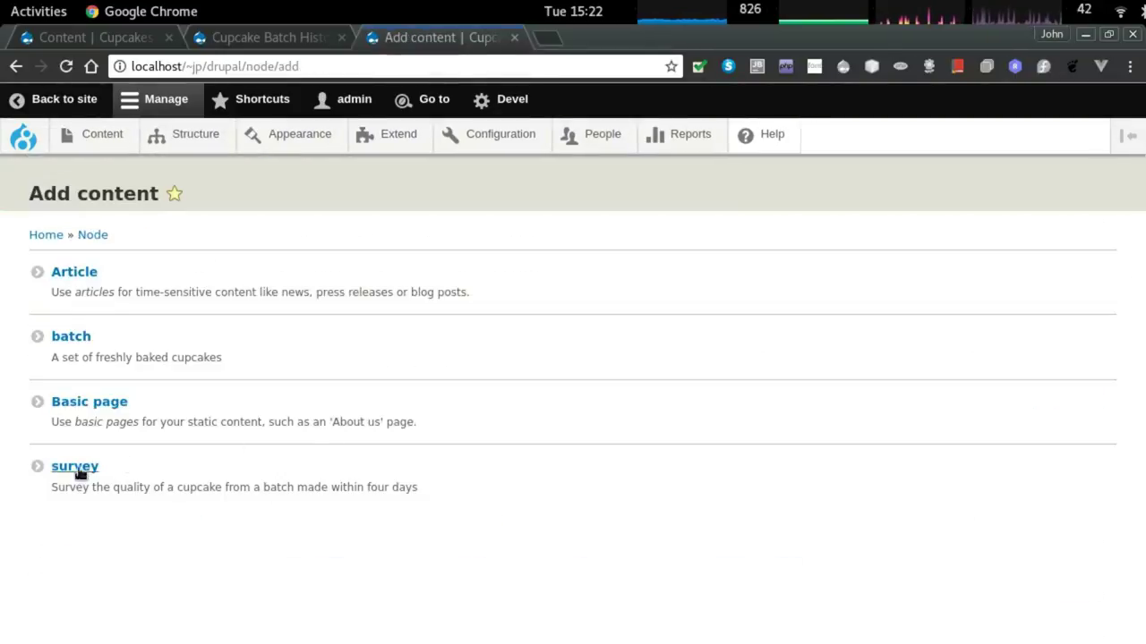
left_click(78, 472)
left_click(98, 338)
left_click(94, 373)
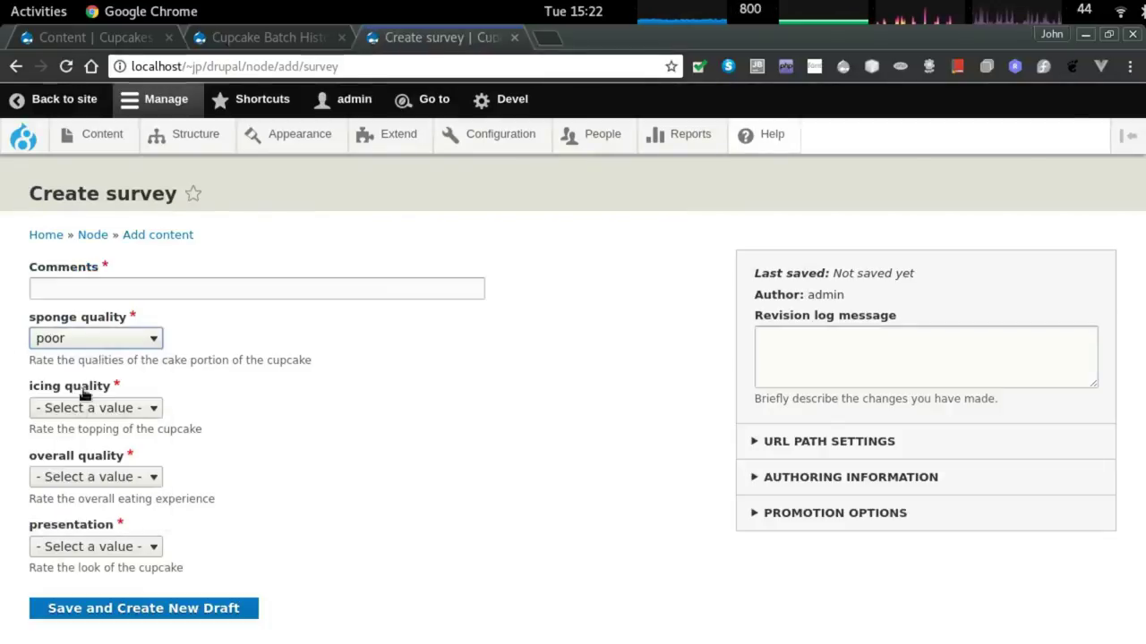
left_click(84, 408)
left_click(80, 458)
left_click(75, 482)
left_click(81, 575)
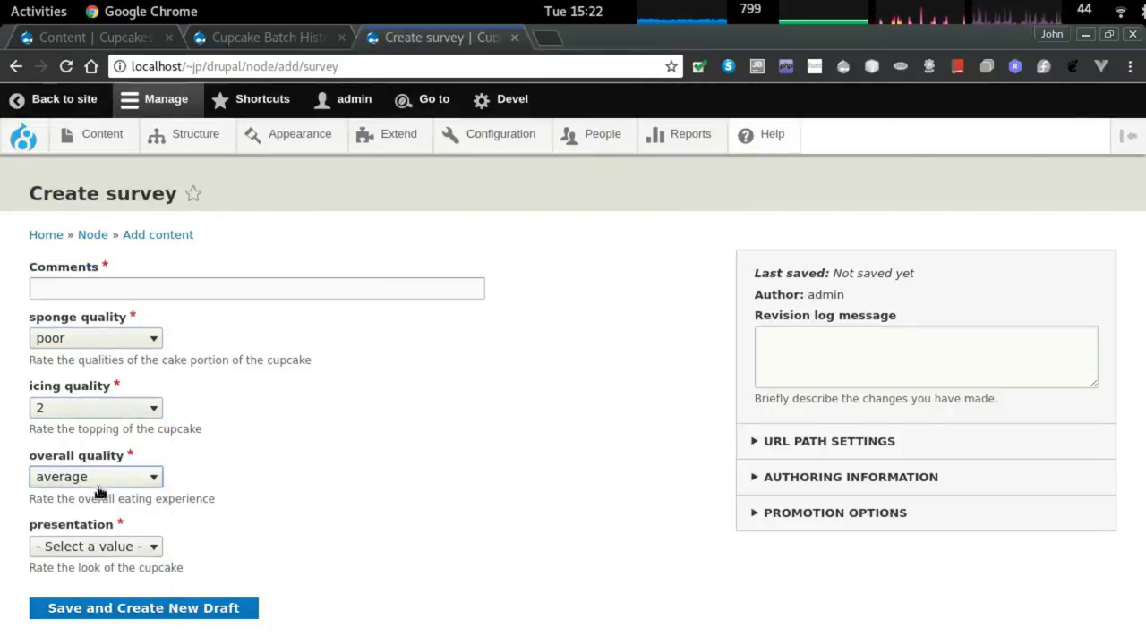
left_click(90, 546)
left_click(90, 528)
- Enter the comment 'This tastes like crap', save as a new draft, and return to the content tab
left_click(151, 285)
type("This tastes like crap")
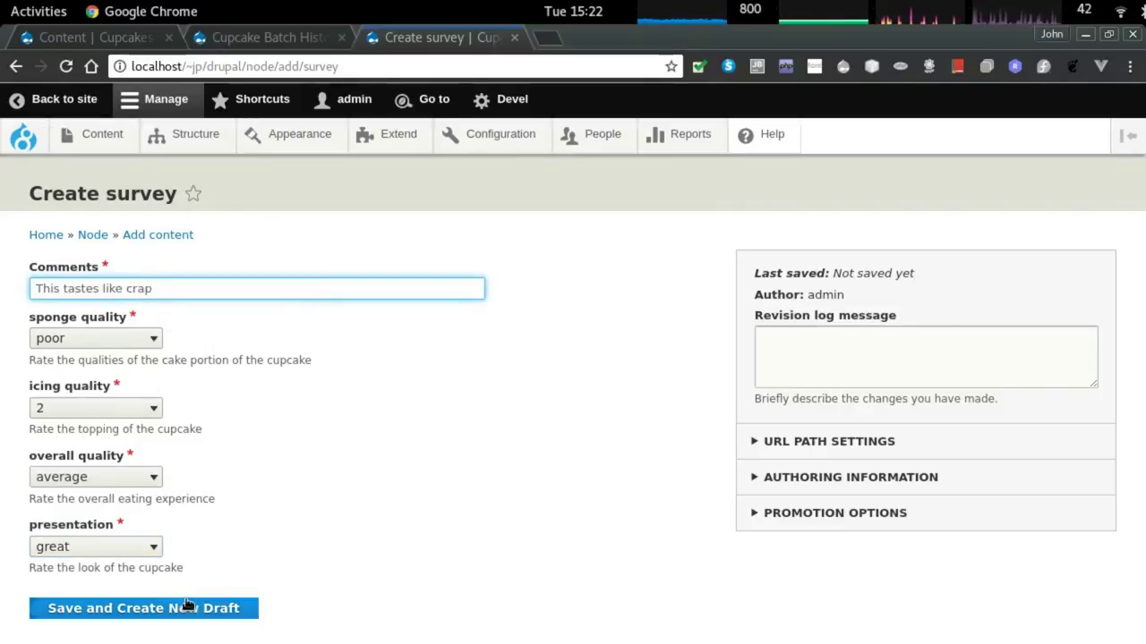
left_click(192, 608)
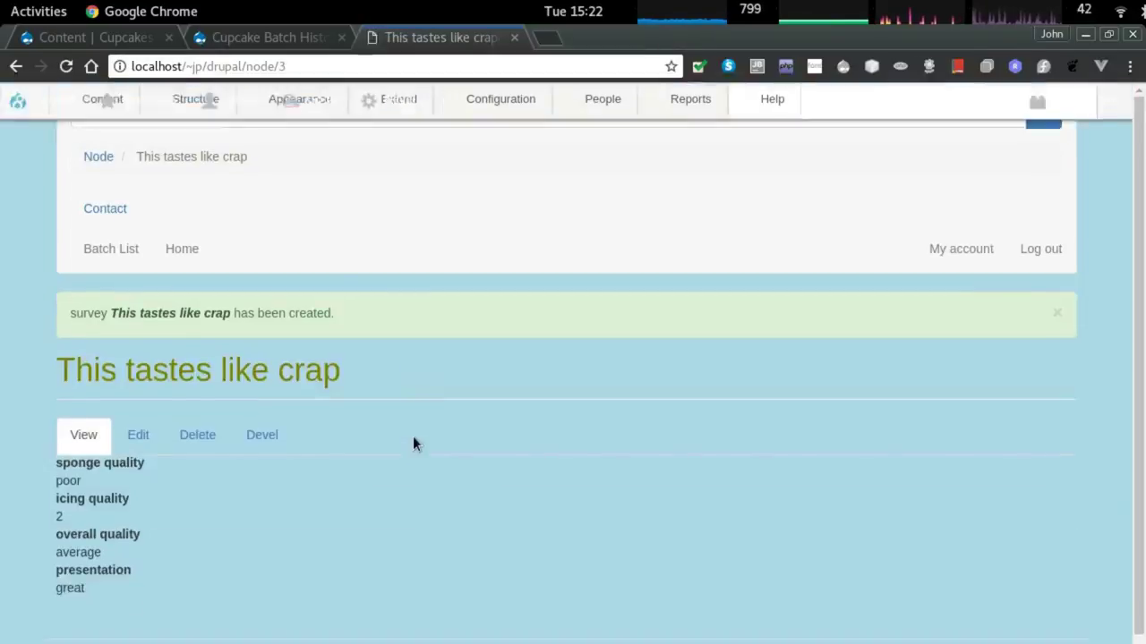
left_click_drag(279, 479, 36, 384)
left_click(195, 410)
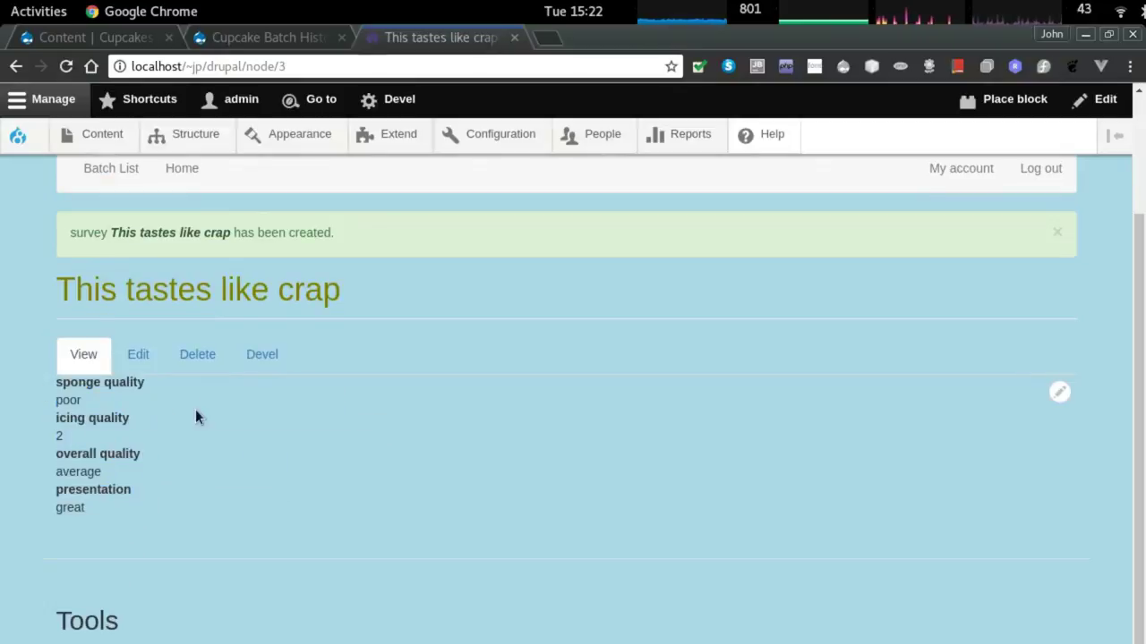
key("ctrl+1")
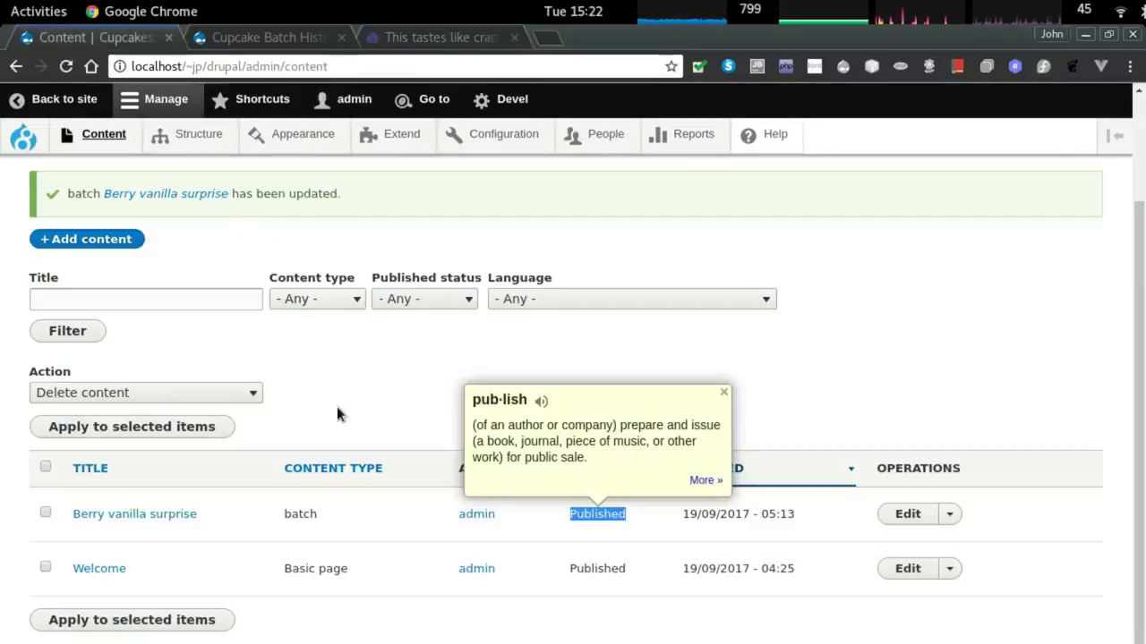
- Go to the survey content type's Manage display page
left_click(188, 135)
mouse_move(206, 331)
mouse_move(171, 276)
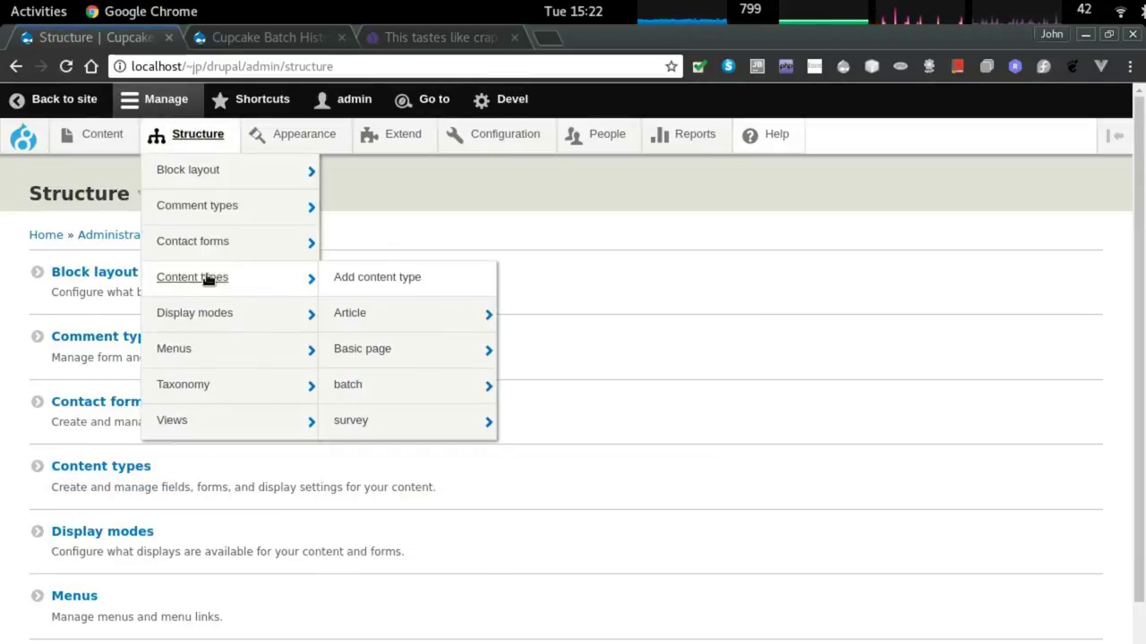
left_click(348, 417)
left_click(428, 255)
scroll(343, 417, "down", 3)
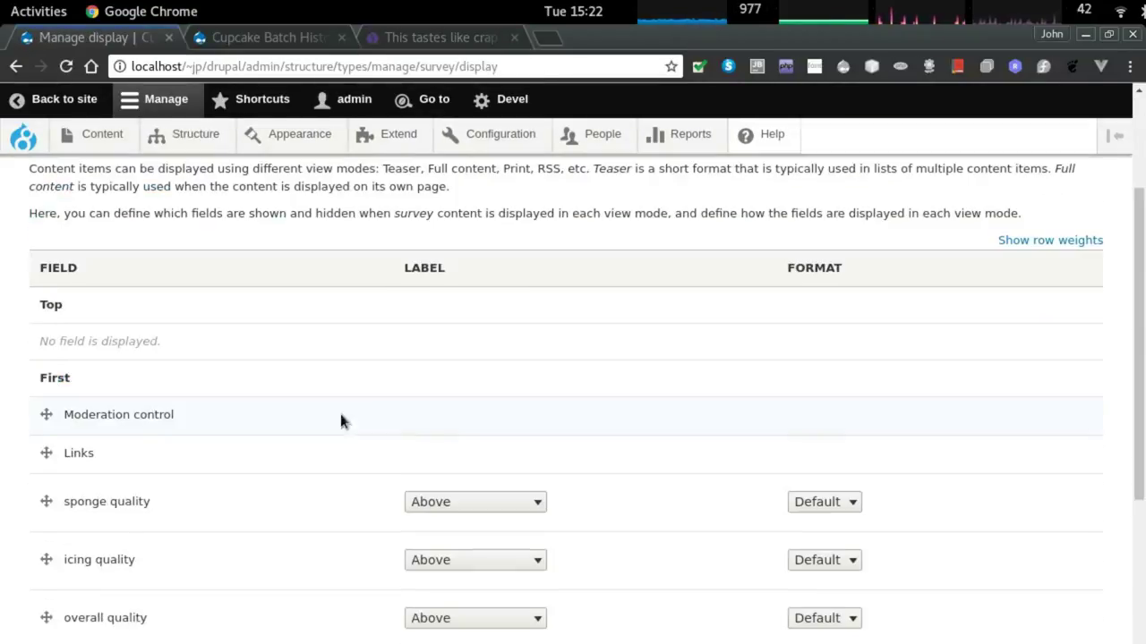
- Set the sponge, icing, overall quality and presentation labels to Inline and save
left_click(462, 407)
left_click(470, 440)
left_click(460, 461)
left_click(461, 496)
left_click(461, 519)
left_click(459, 554)
left_click(466, 577)
left_click(461, 613)
scroll(64, 633, "down", 2)
scroll(64, 633, "down", 2)
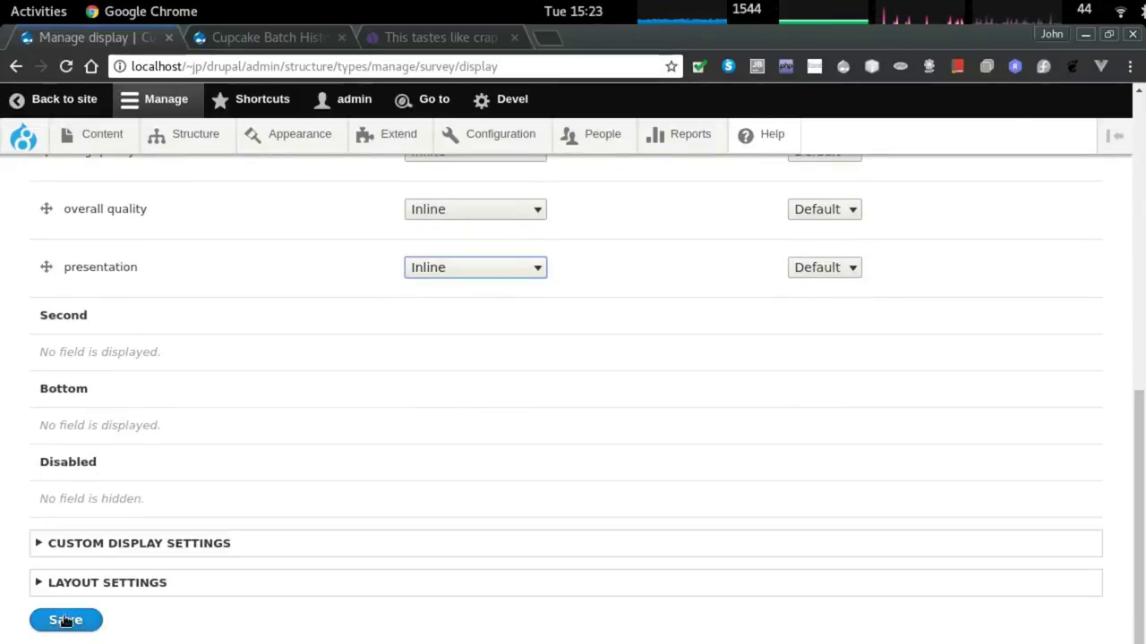
left_click(66, 621)
- Reload the survey page in the other tab to check the inline labels
key("ctrl+Tab")
key("ctrl+Tab")
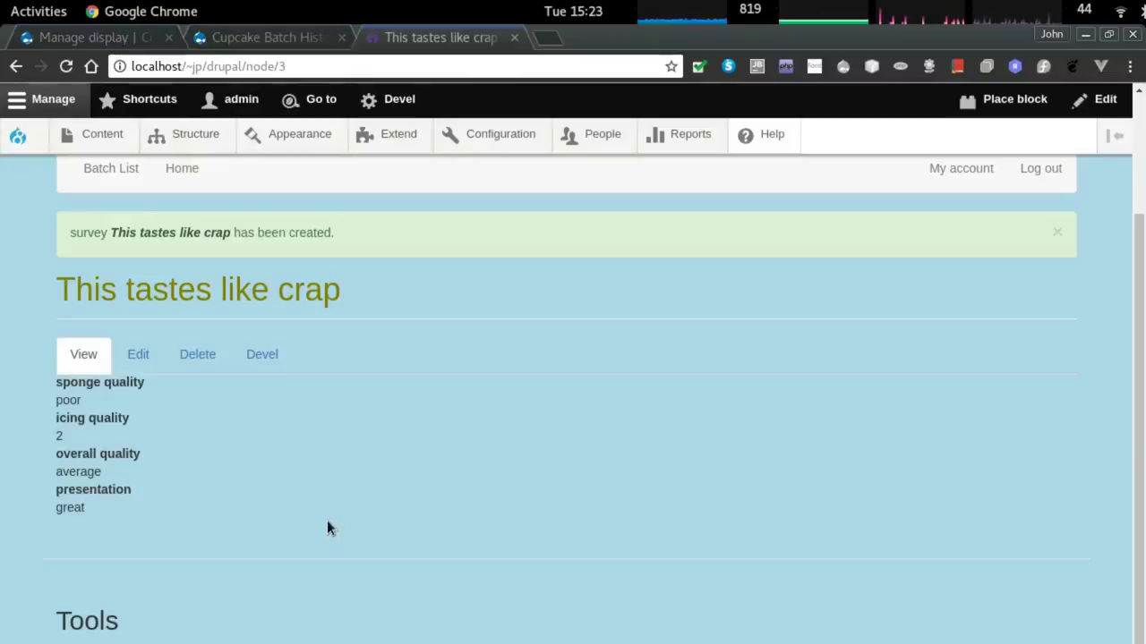
key("F5")
key("ctrl+Tab")
key("ctrl+Tab")
key("ctrl+Tab")
key("ctrl+Tab")
scroll(277, 497, "down", 3)
scroll(278, 497, "up", 3)
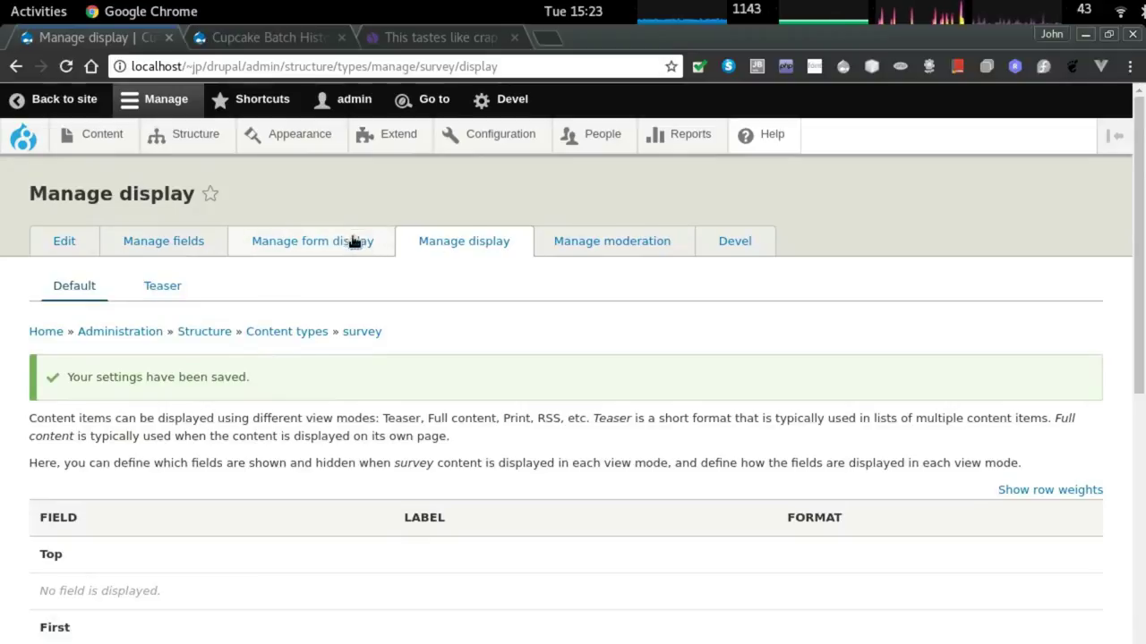
- In Manage form display, move Comments last and overall quality below presentation, then save
left_click(354, 242)
scroll(285, 409, "down", 5)
left_click_drag(45, 224, 118, 586)
left_click_drag(44, 486, 221, 530)
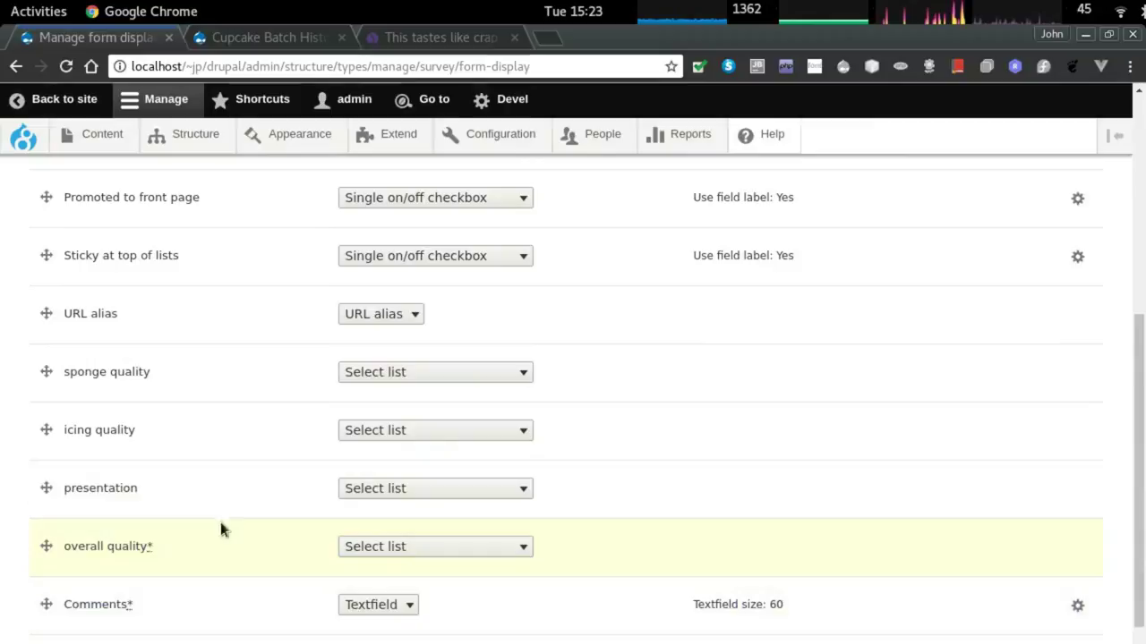
scroll(220, 530, "down", 2)
left_click(63, 618)
- Choose the Two column form layout and save it
scroll(256, 466, "down", 10)
left_click(108, 582)
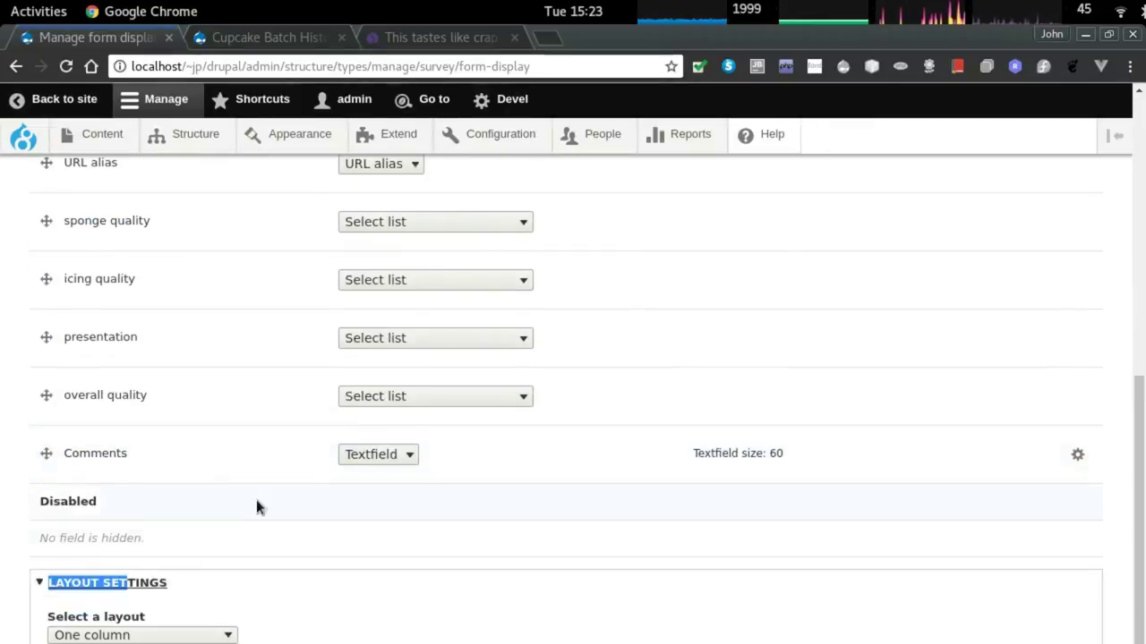
scroll(256, 506, "down", 1)
left_click(153, 575)
left_click(98, 634)
left_click(64, 619)
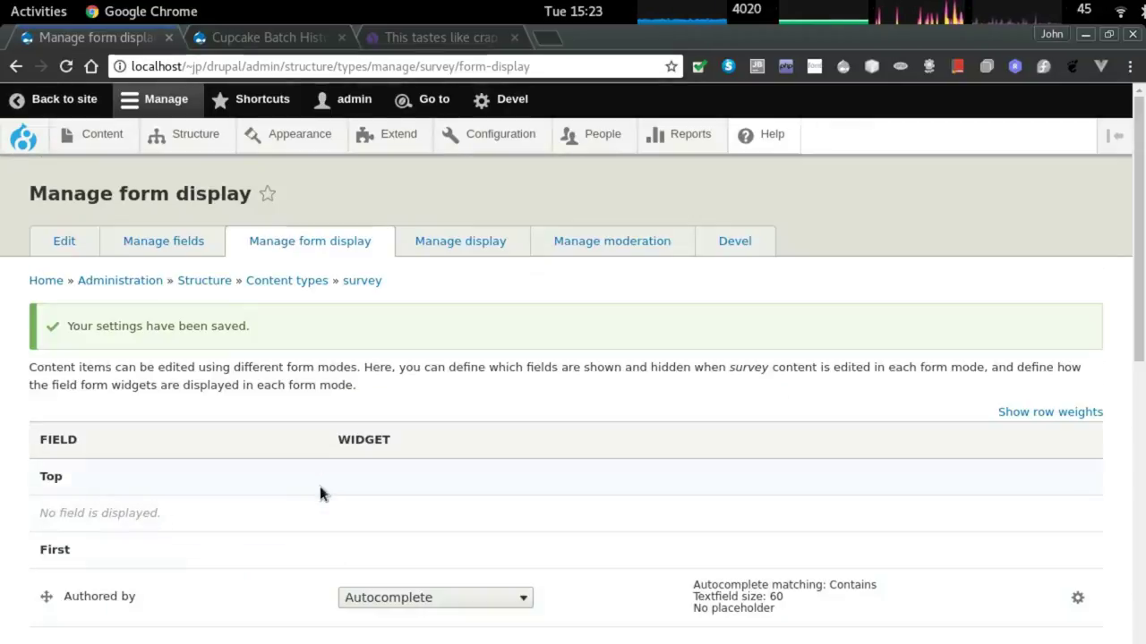
- Check the reordered fields on the survey's edit form, then go to the front page
key("ctrl+Tab")
key("ctrl+Tab")
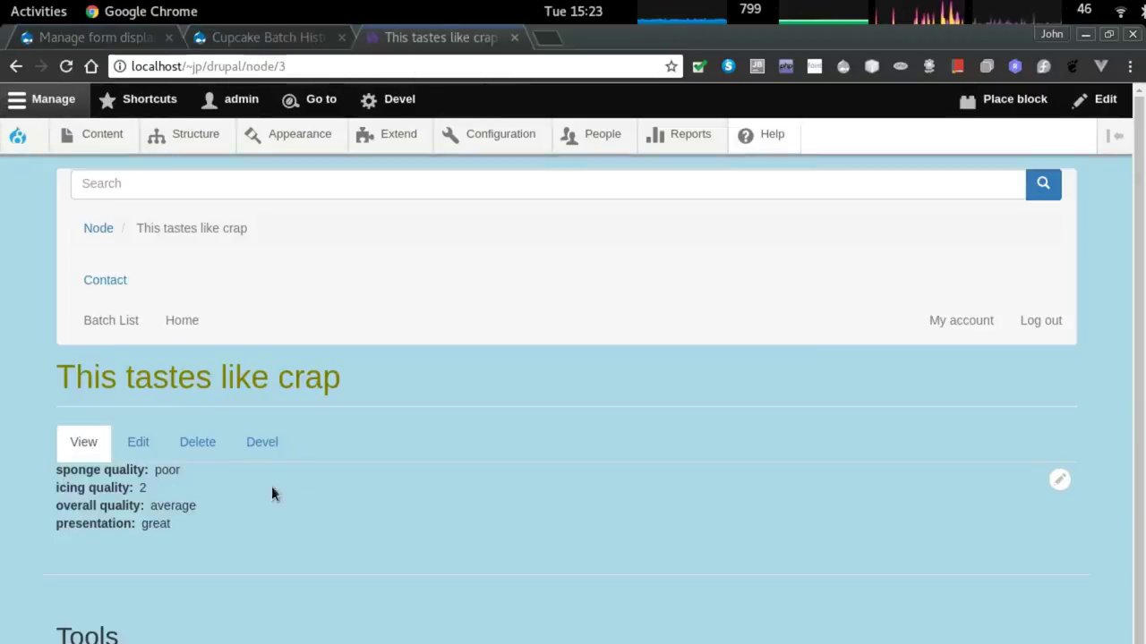
left_click(138, 439)
left_click(80, 250)
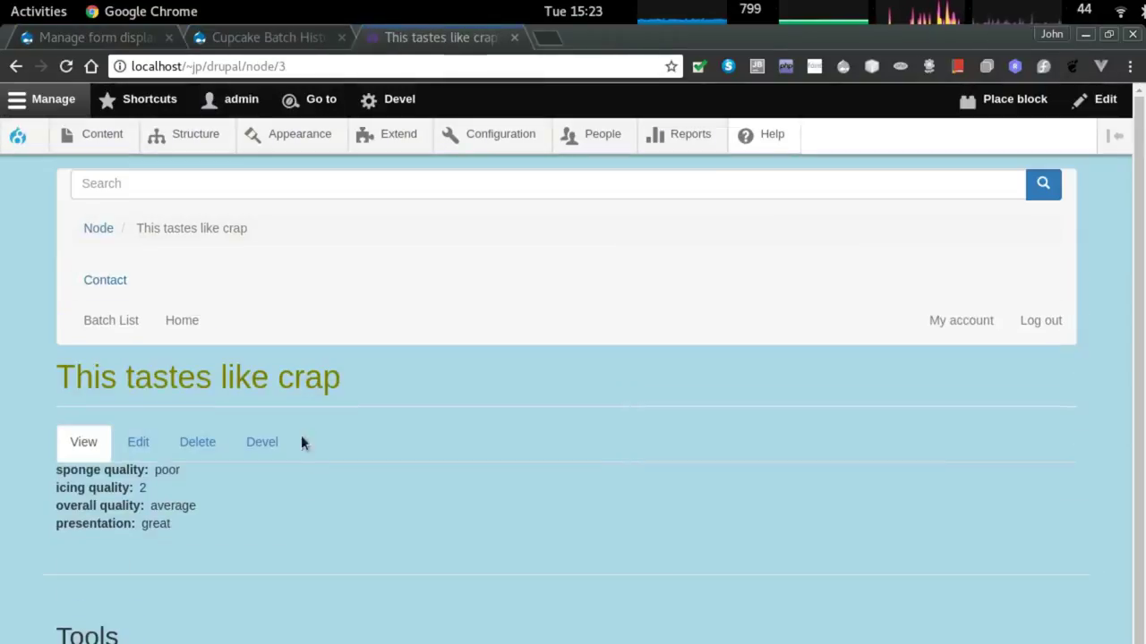
left_click(138, 441)
left_click(134, 582)
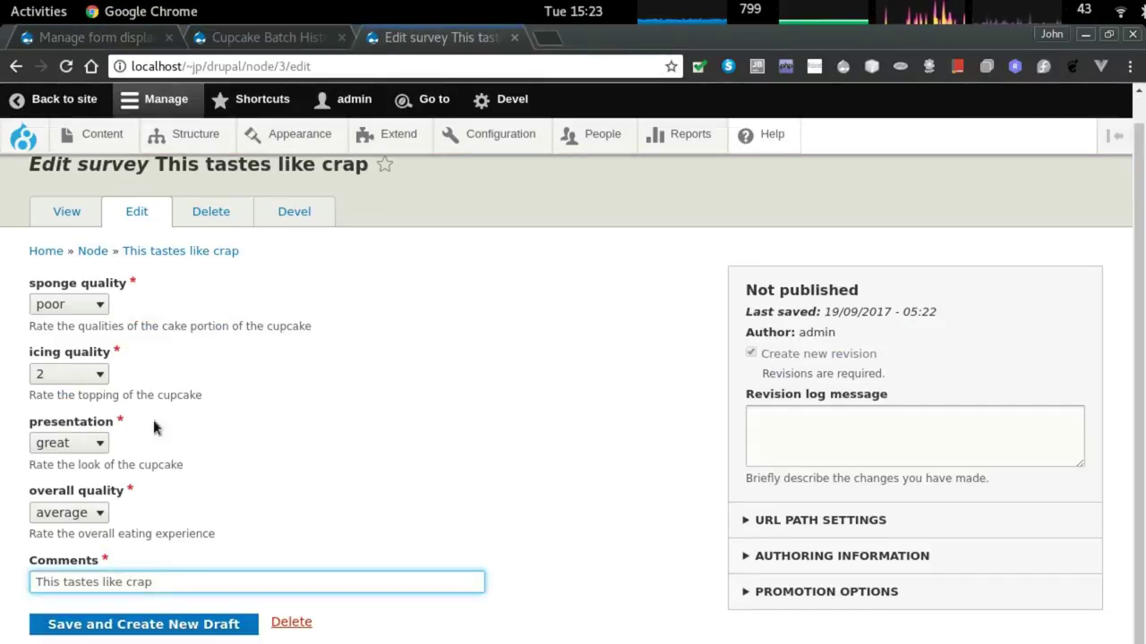
left_click(93, 250)
- Switch to the Cupcake Batch History view's edit page
key("ctrl+Tab")
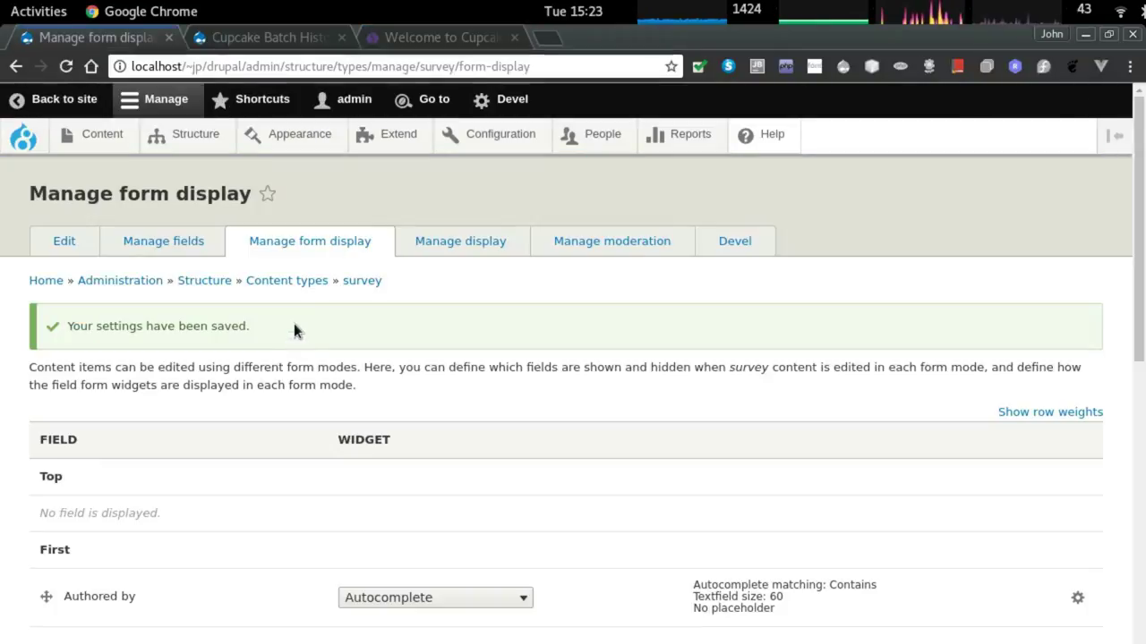
key("ctrl+Tab")
scroll(366, 320, "down", 3)
scroll(371, 320, "up", 2)
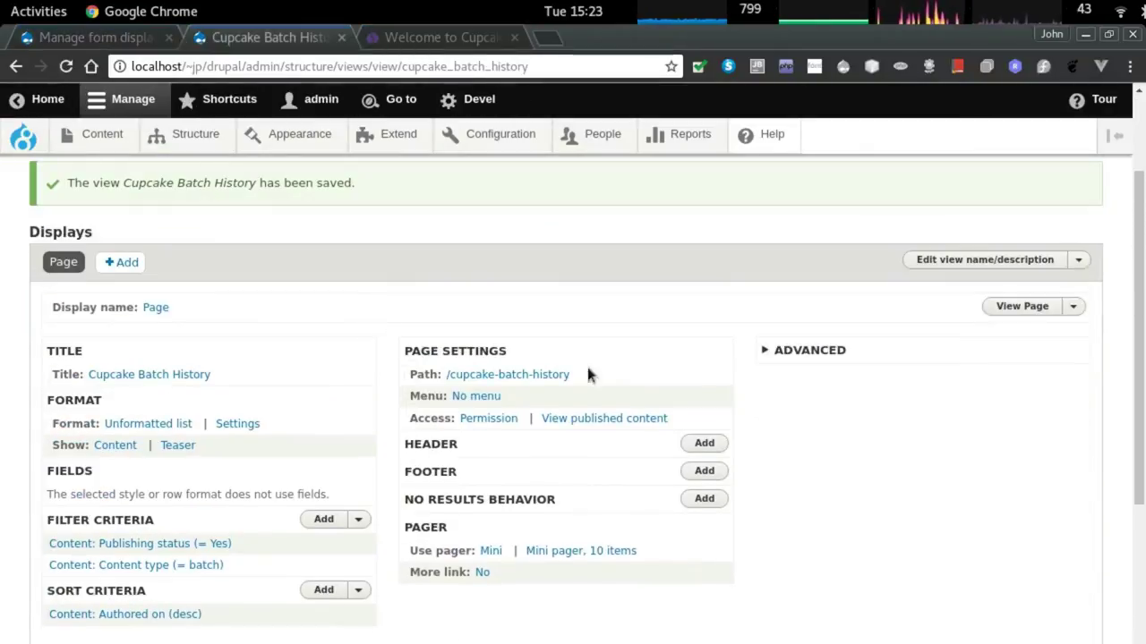
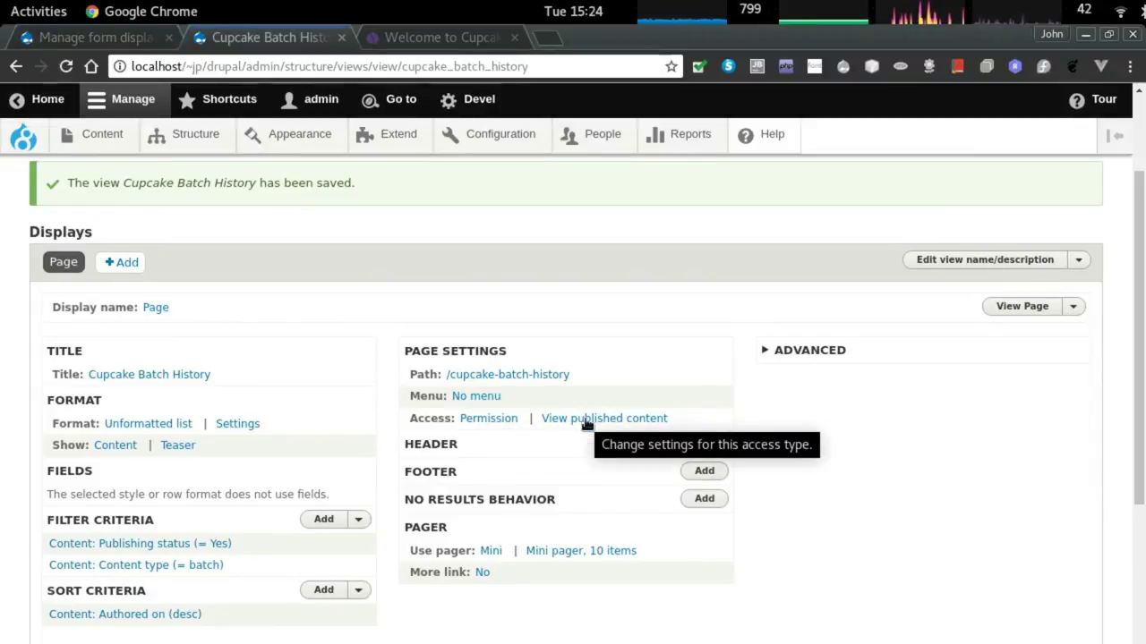
- Save the Cupcake Batch History view
scroll(533, 487, "down", 3)
left_click(77, 440)
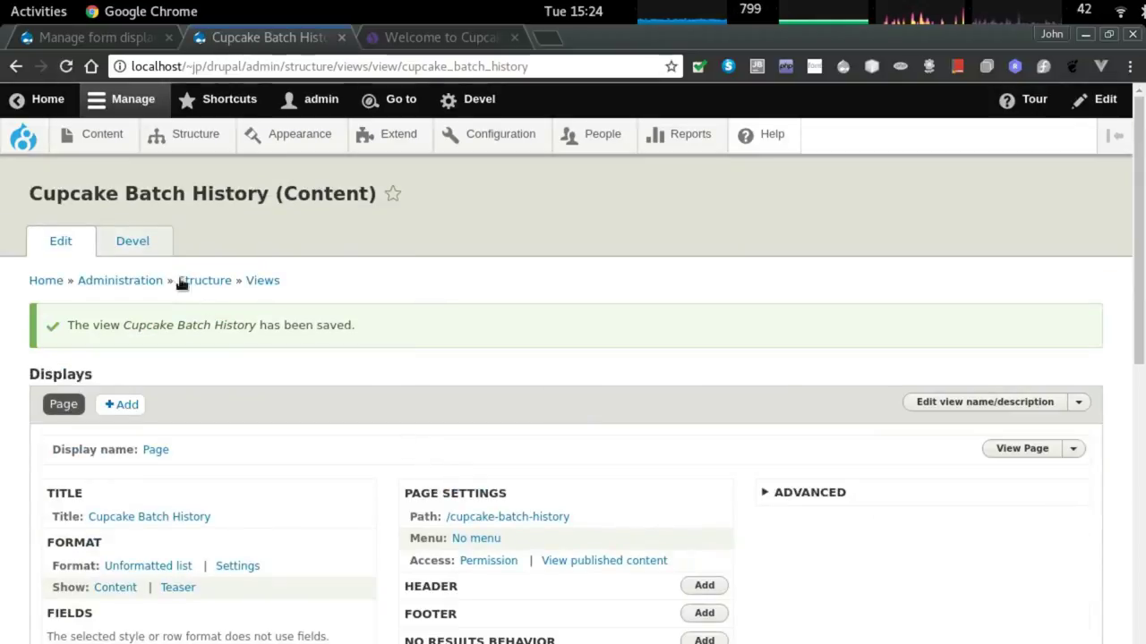
left_click(133, 241)
left_click(77, 243)
- Filter the Extend module list for 'deve' to find Devel
left_click(188, 134)
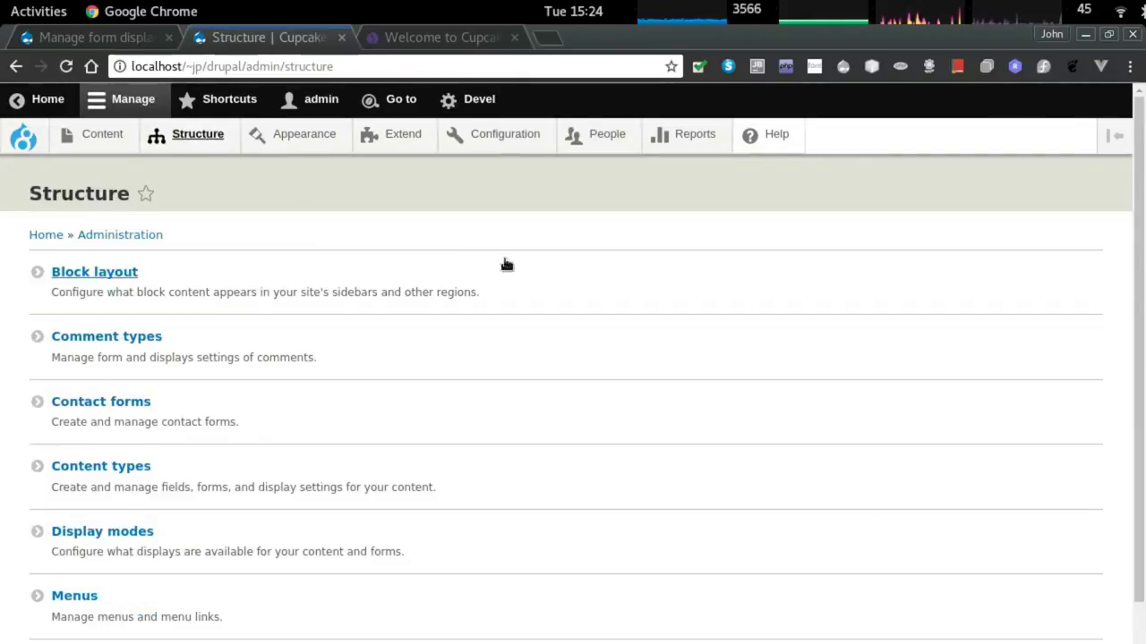
scroll(506, 264, "down", 3)
scroll(456, 248, "up", 3)
left_click(400, 135)
left_click(159, 379)
type("deve")
scroll(49, 480, "down", 2)
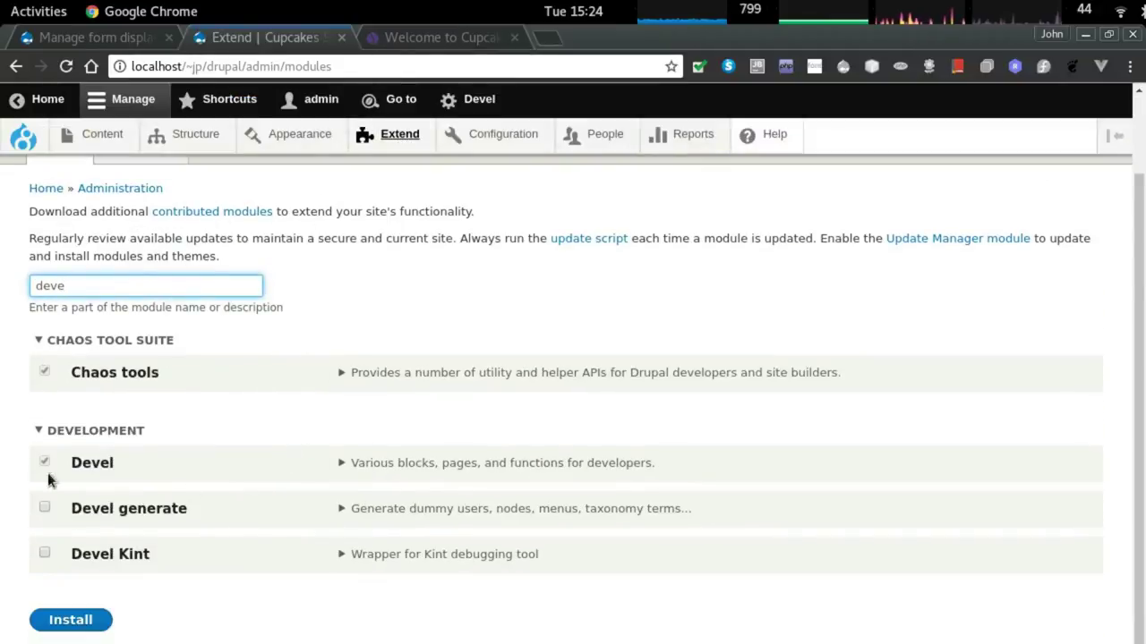
scroll(205, 221, "up", 2)
- Uninstall the Devel module from the Uninstall list and confirm the removal
left_click(146, 242)
scroll(392, 370, "up", 2)
left_click(134, 333)
type("deve")
left_click(46, 502)
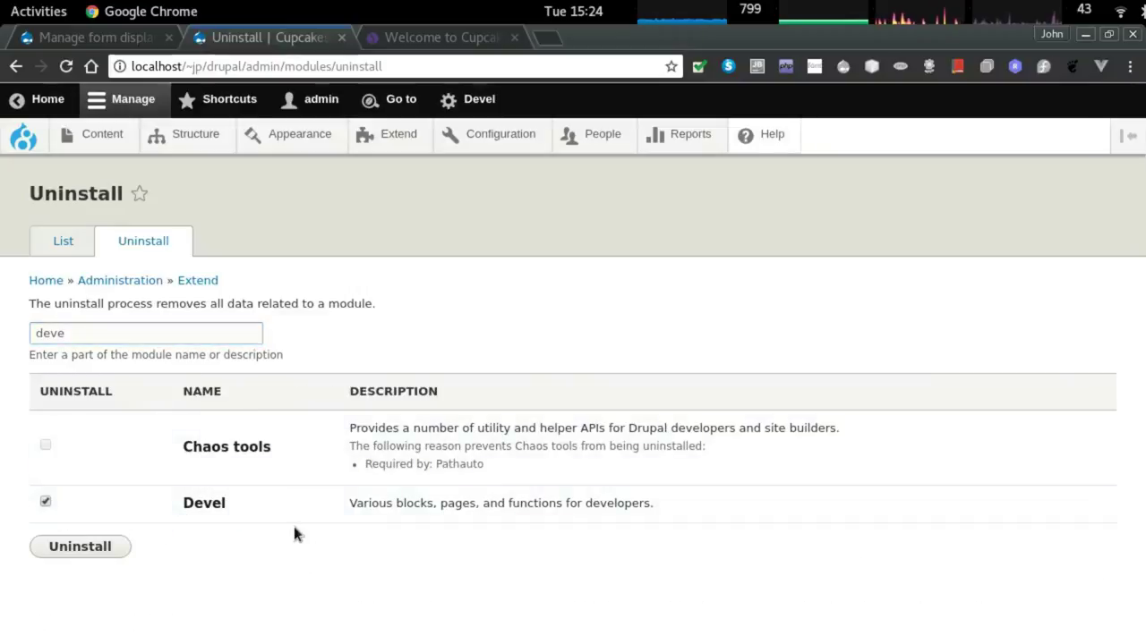
left_click(80, 547)
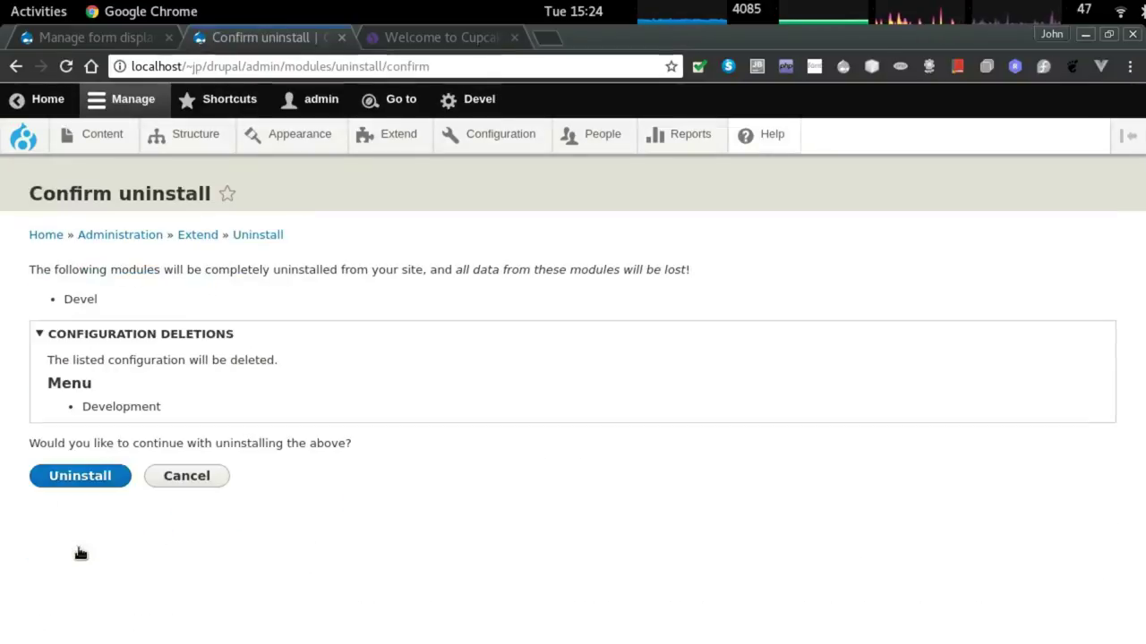
left_click(82, 475)
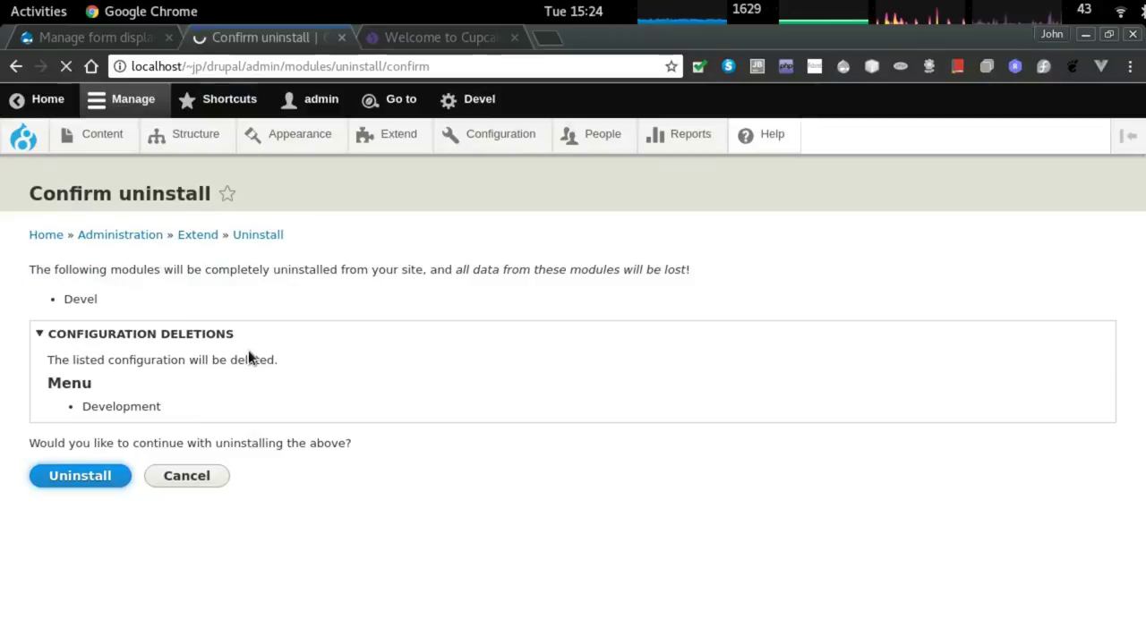
- Return to the Content overview listing the site's three items
left_click(104, 134)
mouse_move(197, 148)
key("ctrl+Tab")
key("ctrl+shift+Tab")
scroll(449, 379, "down", 3)
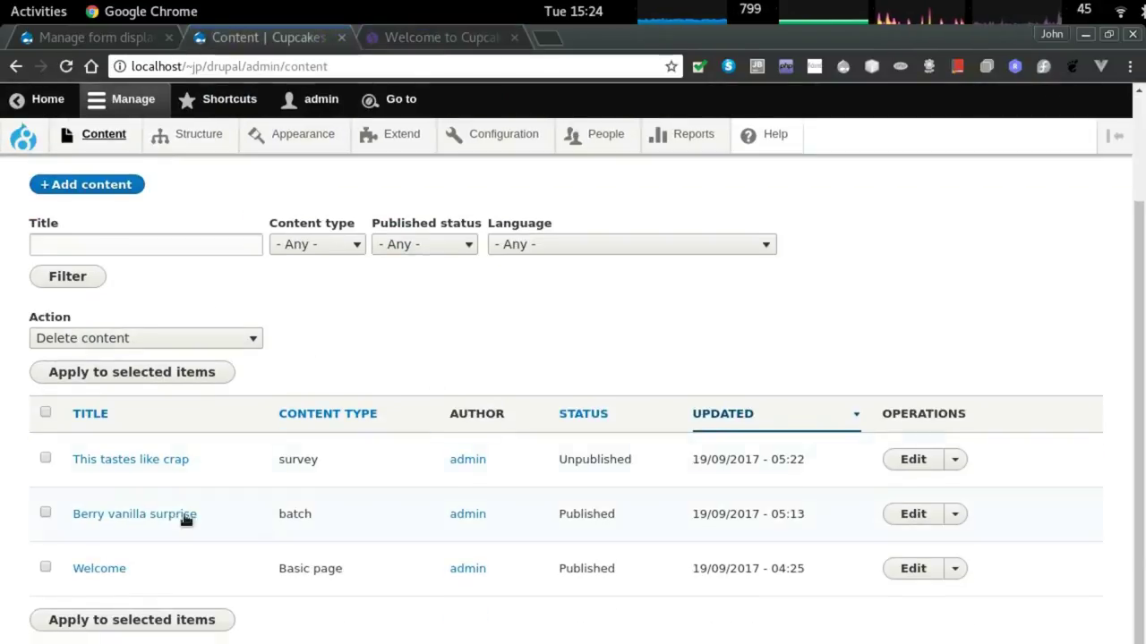
- Open the Create survey form and copy its path node/add/survey
double_click(575, 475)
left_click(695, 548)
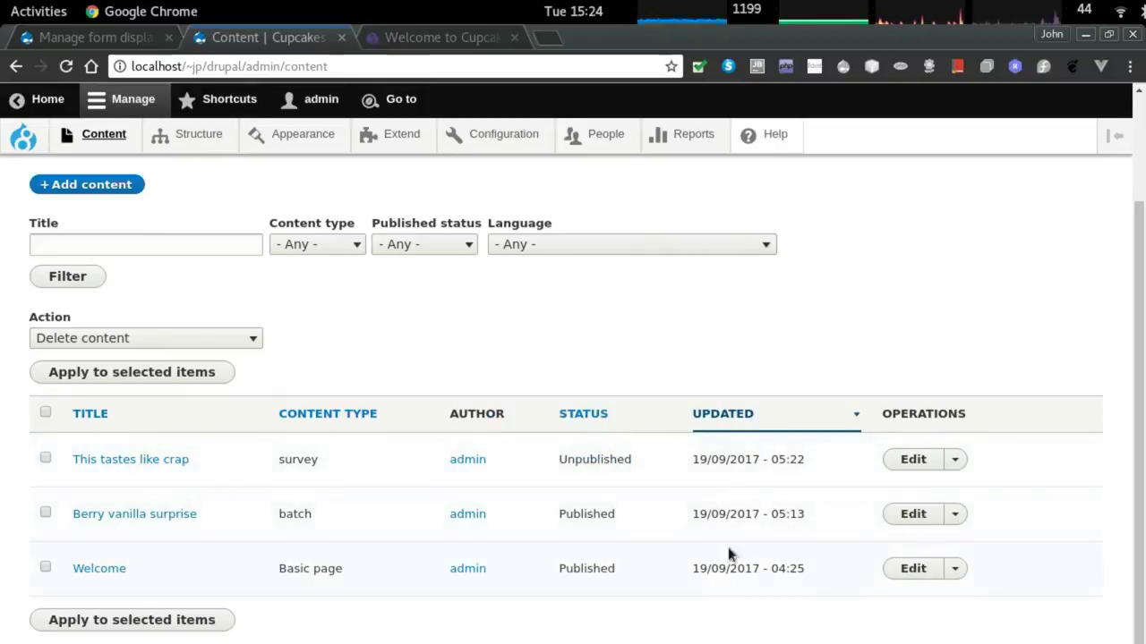
scroll(728, 554, "up", 3)
mouse_move(186, 134)
mouse_move(199, 421)
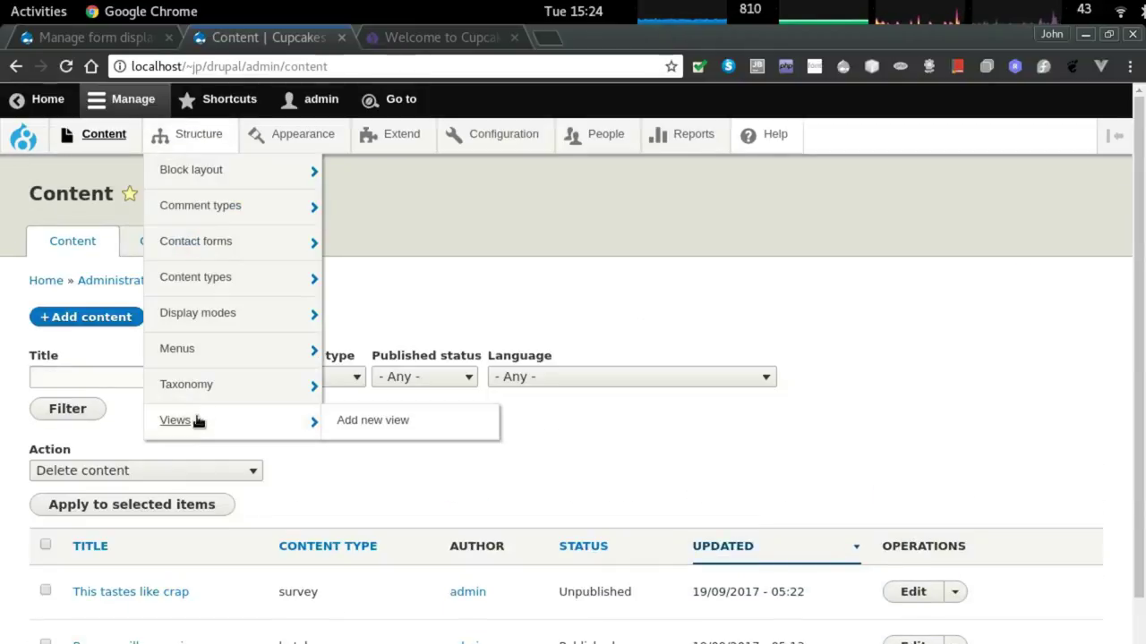
mouse_move(218, 238)
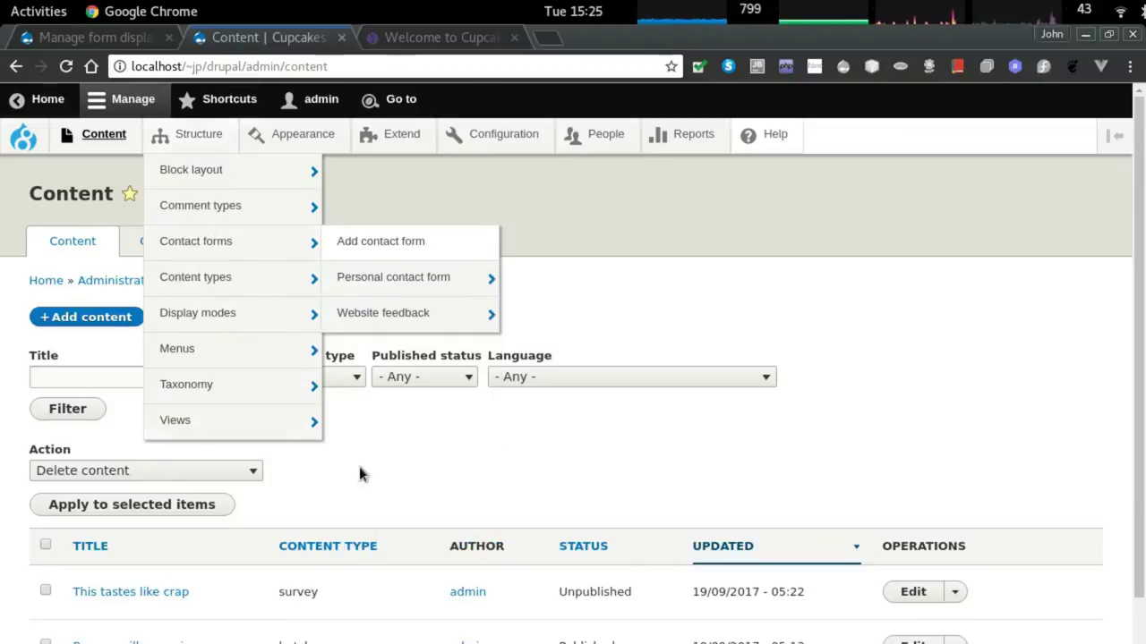
mouse_move(102, 136)
mouse_move(98, 171)
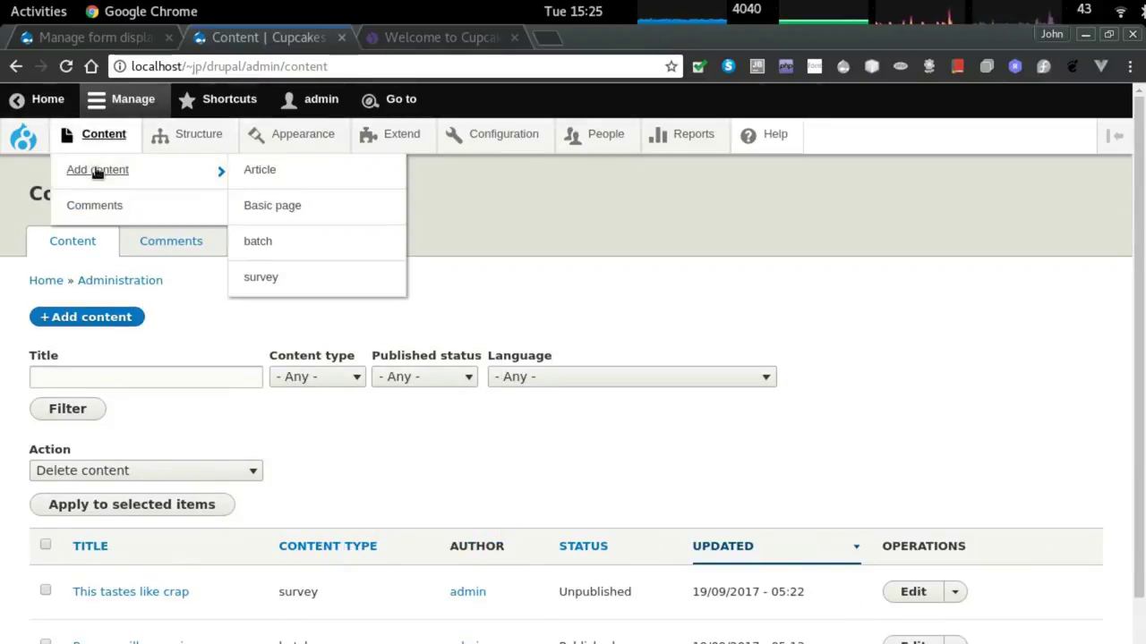
left_click(273, 290)
left_click_drag(246, 66, 341, 67)
- Start adding a new link to the Main navigation menu
left_click(192, 135)
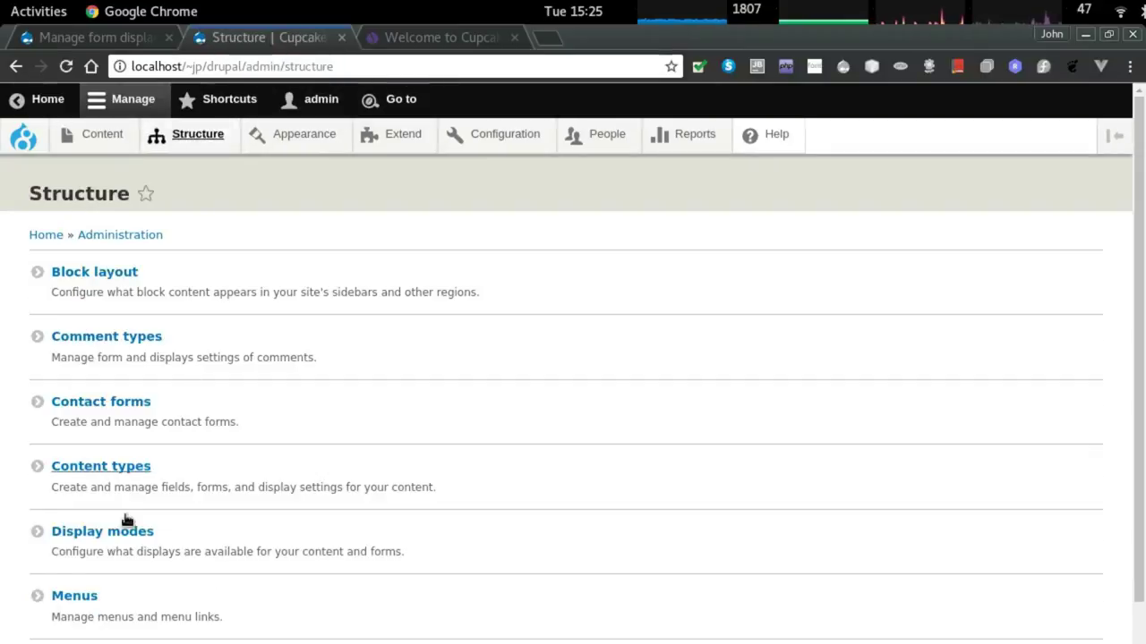
left_click(102, 596)
left_click(849, 452)
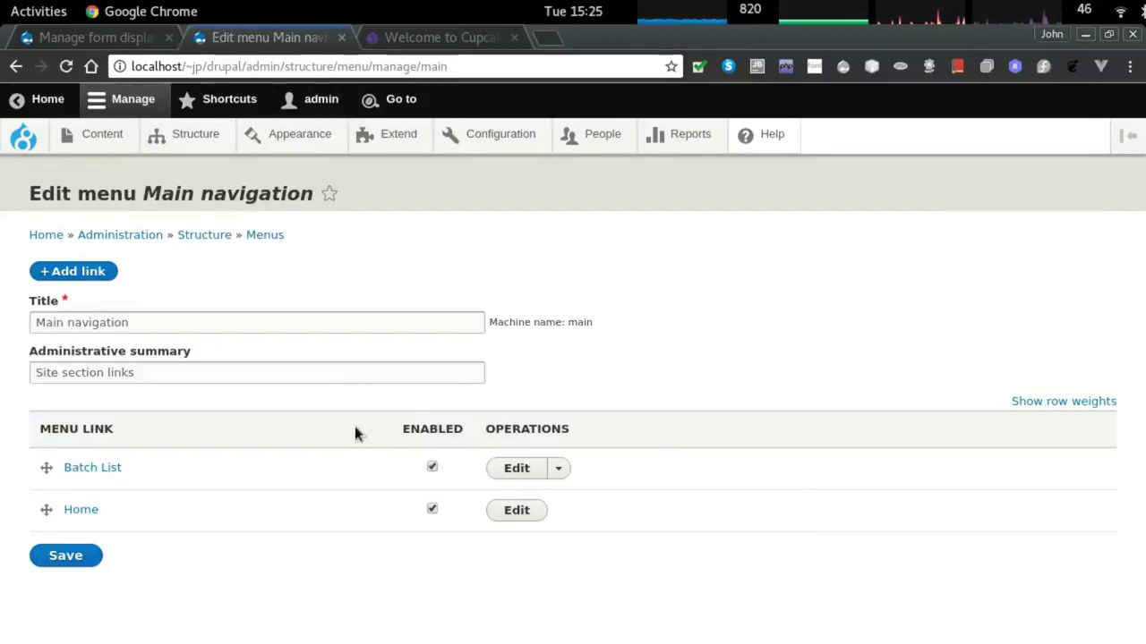
left_click(72, 271)
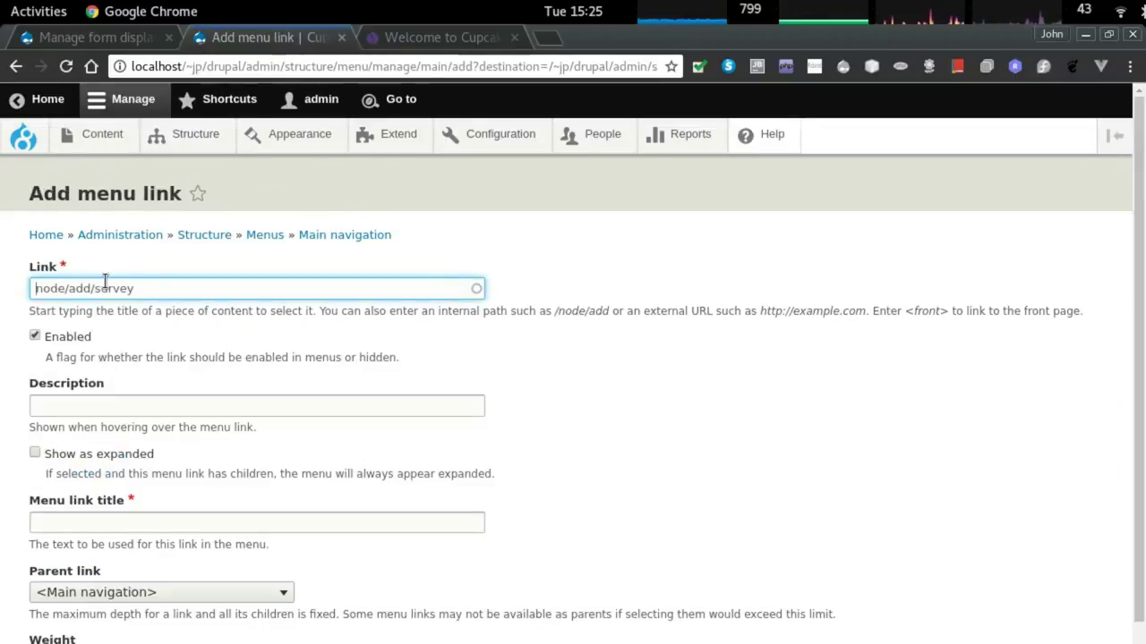
- Save the 'Survey' menu link with description 'Add new survey', then view the public site
left_click(101, 517)
type("Survey")
left_click(117, 400)
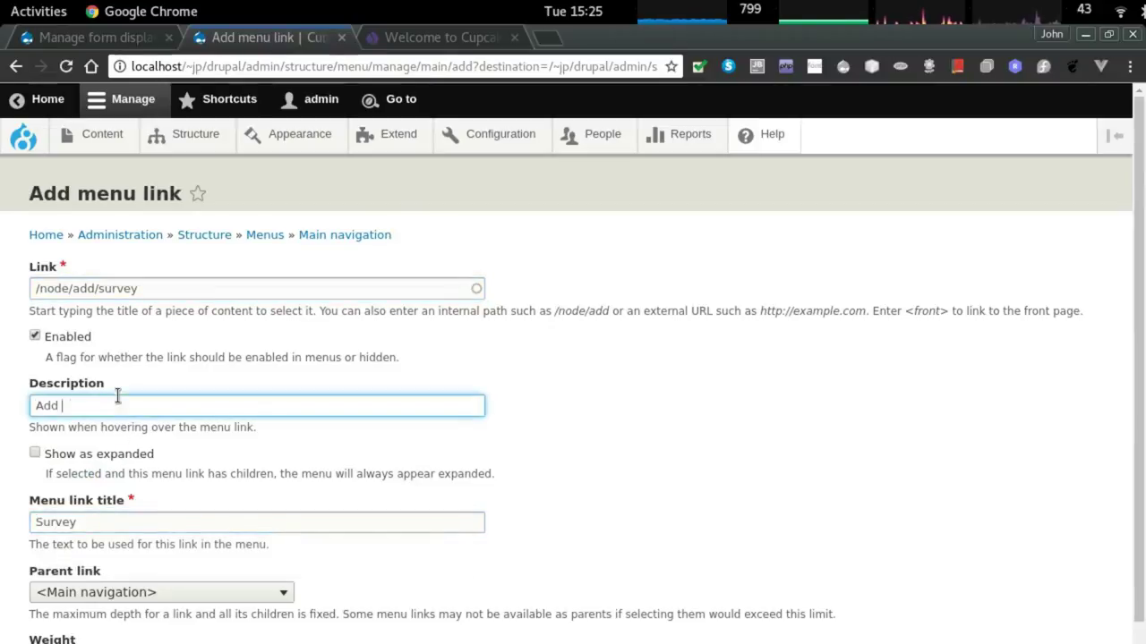
type("Add new survey")
scroll(117, 395, "down", 1)
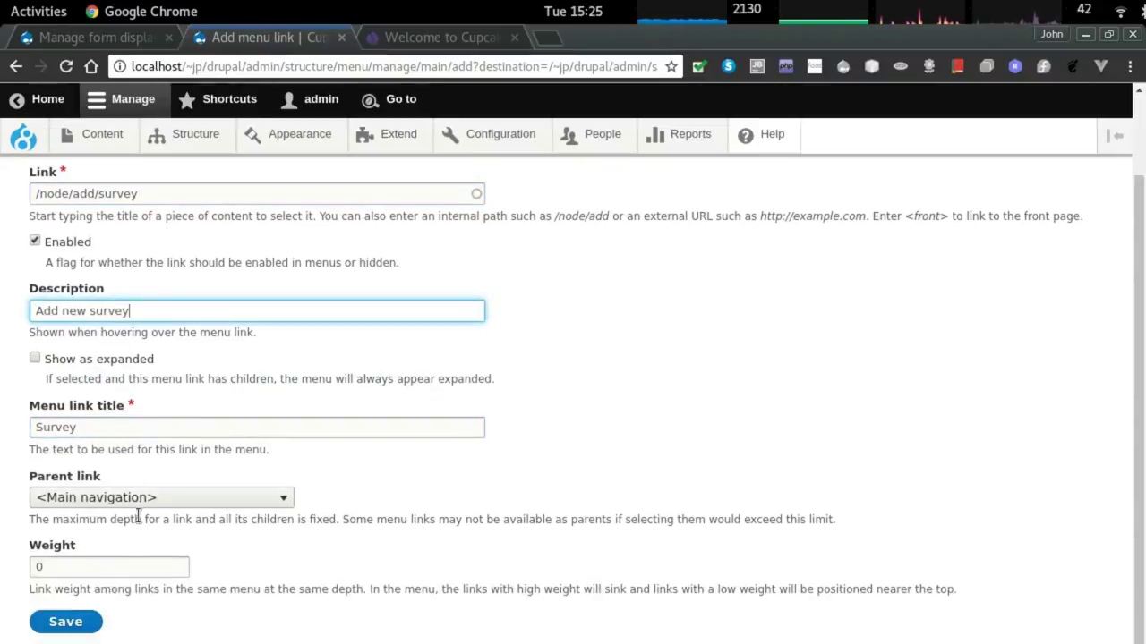
key("Return")
key("alt+Tab")
key("alt+Tab")
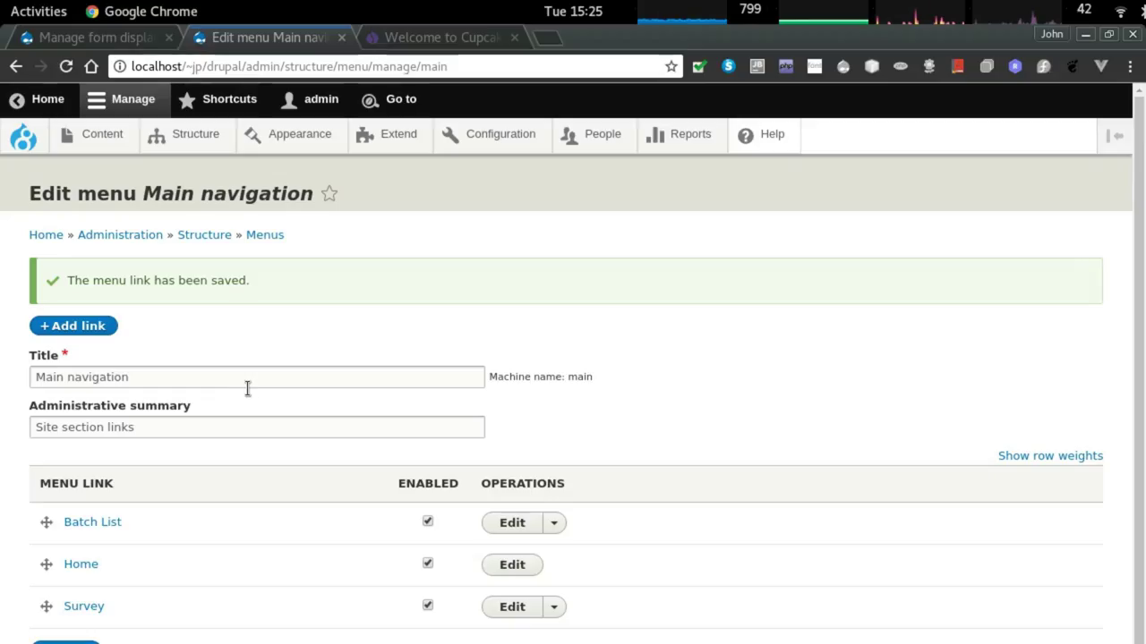
key("alt+Tab")
key("Tab")
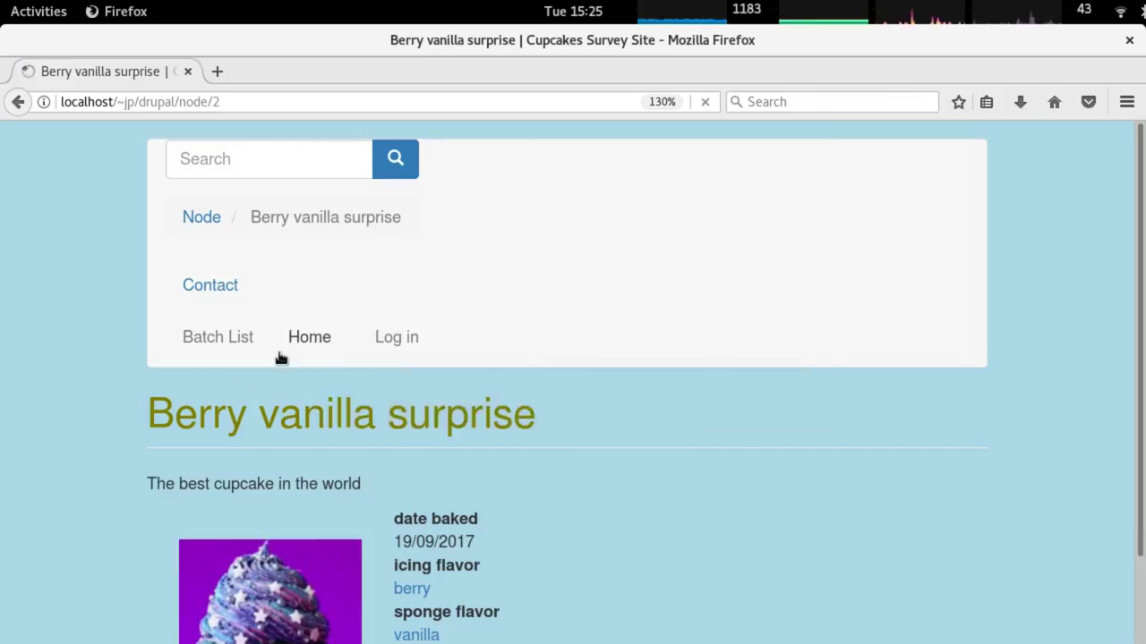
left_click(205, 223)
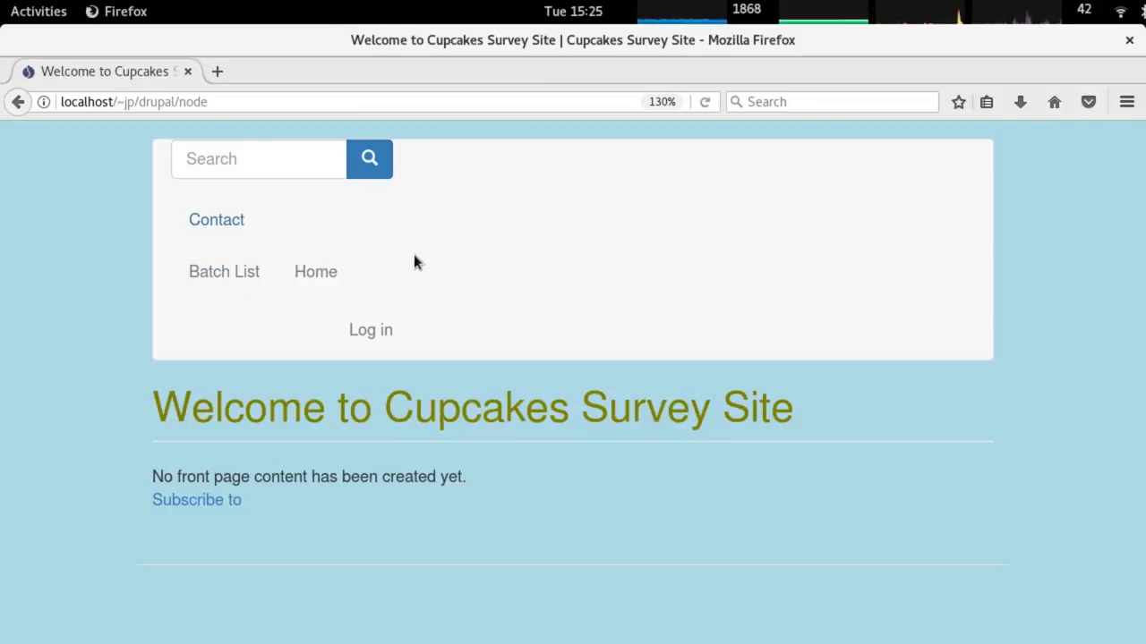
left_click(216, 220)
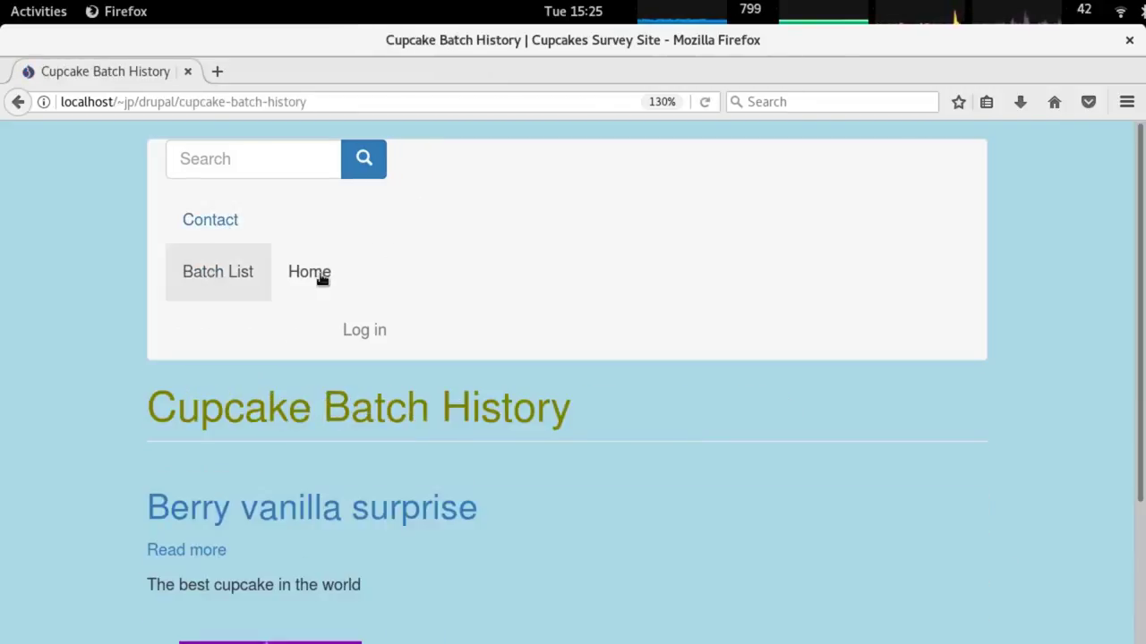
left_click(315, 272)
left_click(371, 331)
scroll(378, 373, "down", 3)
scroll(378, 372, "up", 3)
key("alt+Tab")
left_click(504, 136)
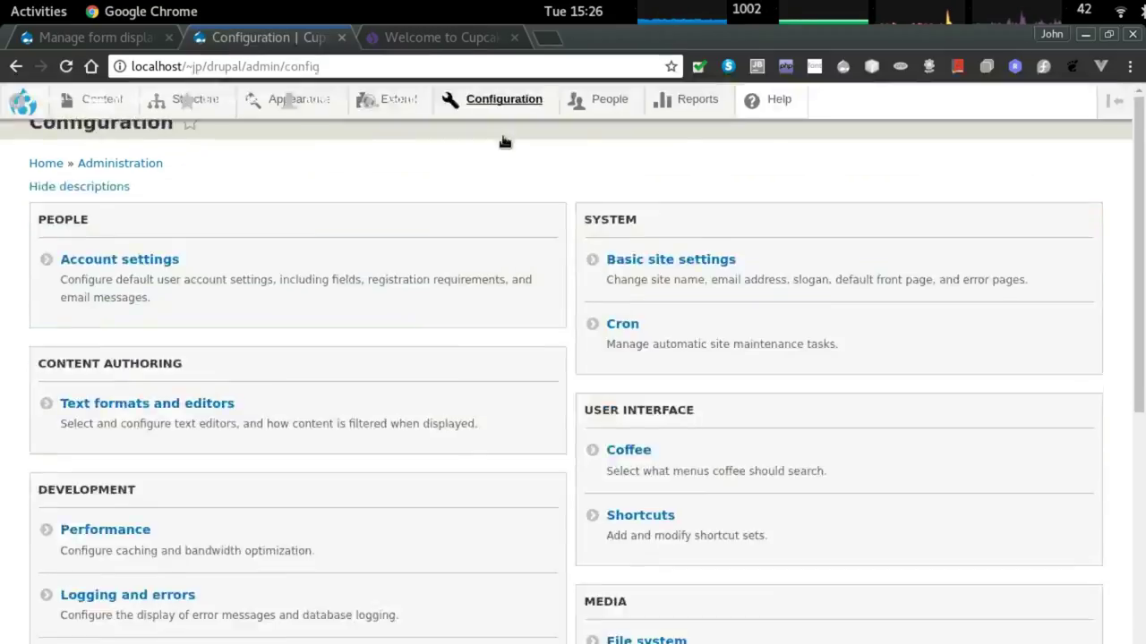
- Find the survey permissions, allow anonymous 'survey: Create new content', and save permissions
left_click(614, 142)
left_click(161, 221)
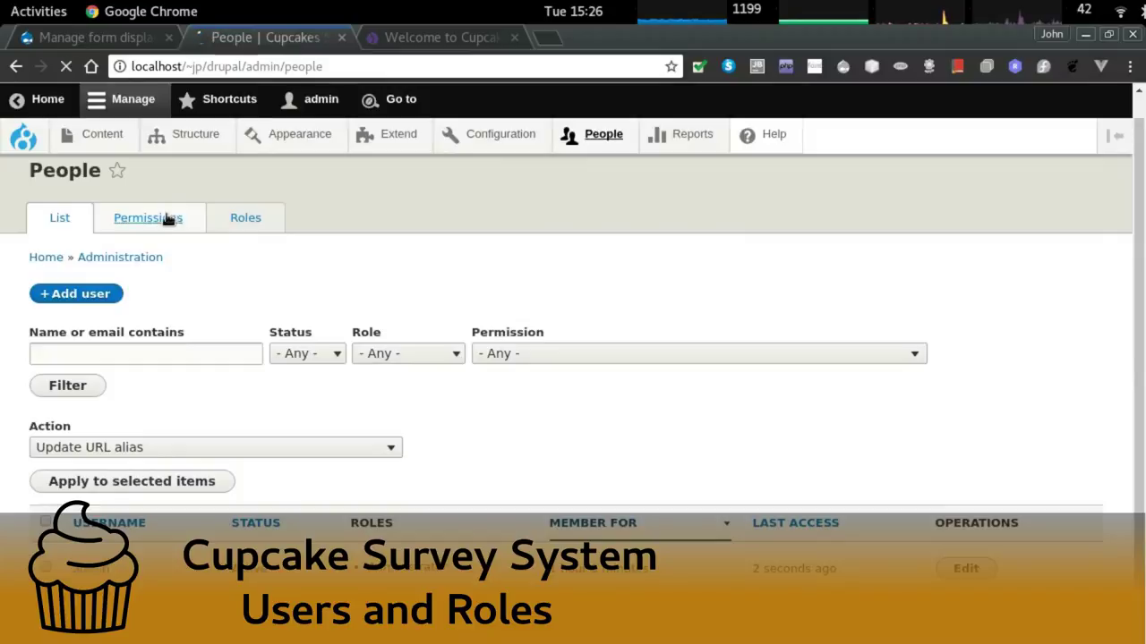
key("ctrl+f")
type("survey")
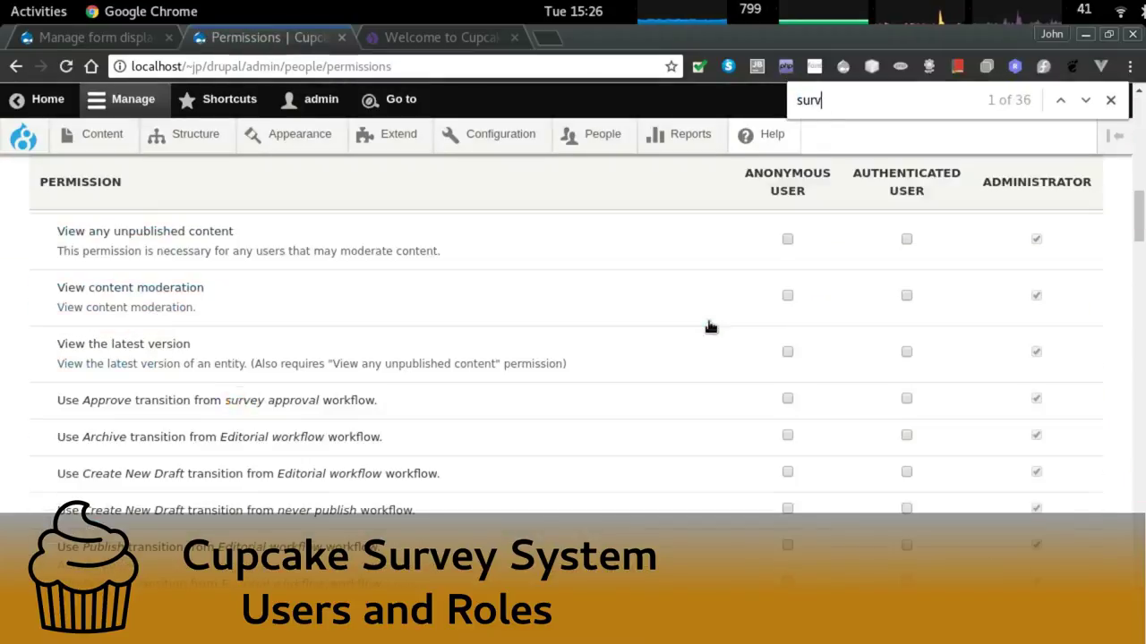
key("Return")
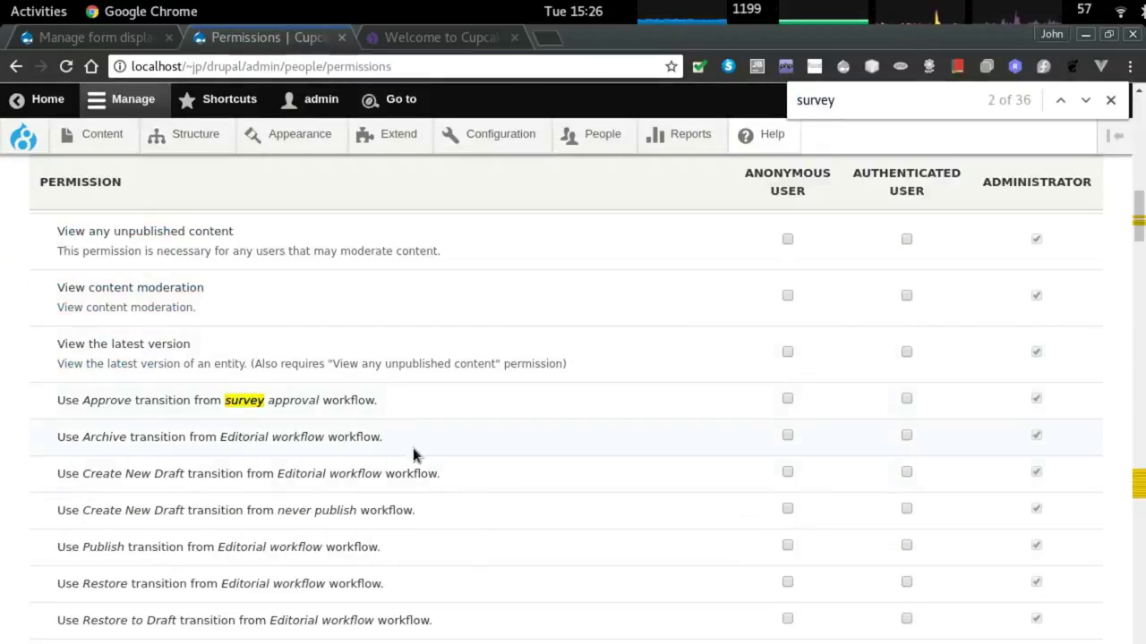
key("Return")
key("Return")
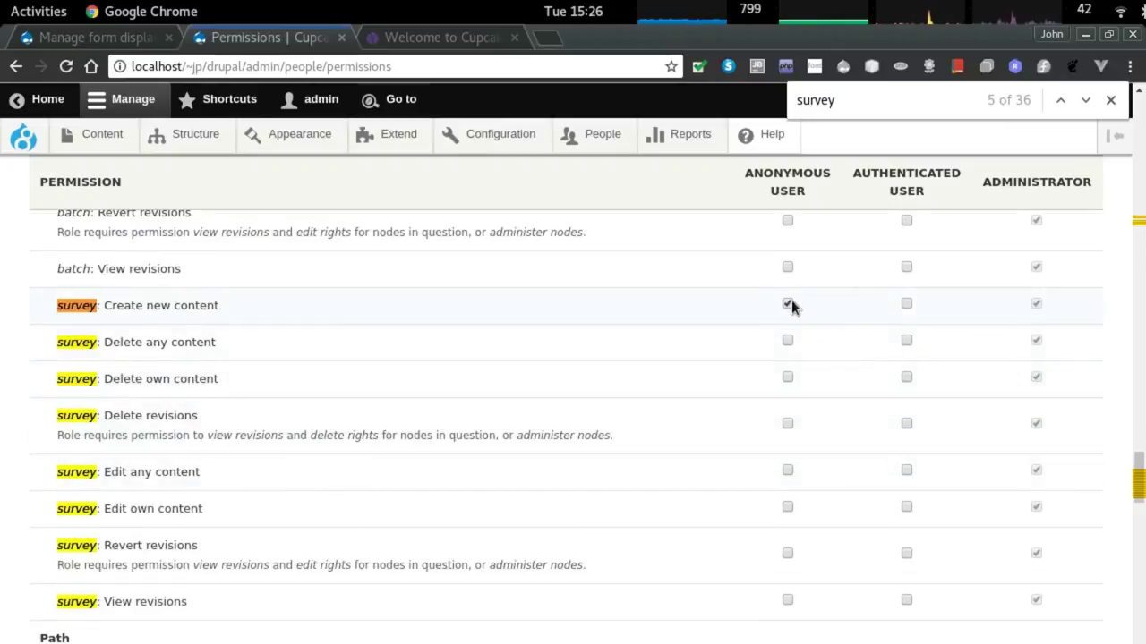
scroll(92, 624, "down", 20)
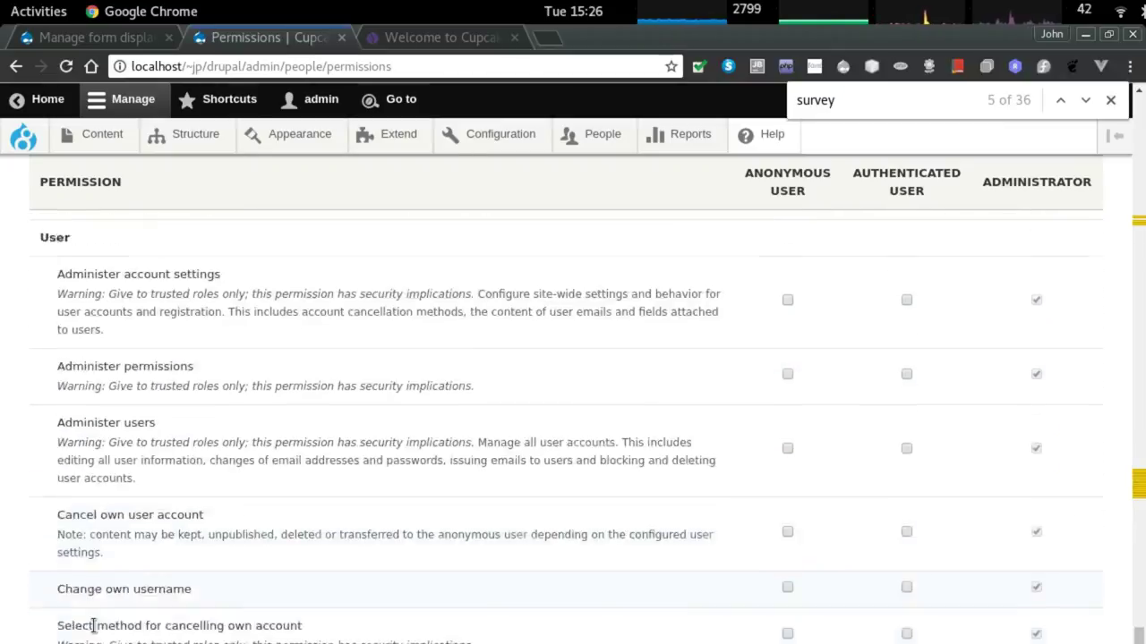
left_click(110, 618)
key("alt+Tab")
scroll(354, 452, "down", 5)
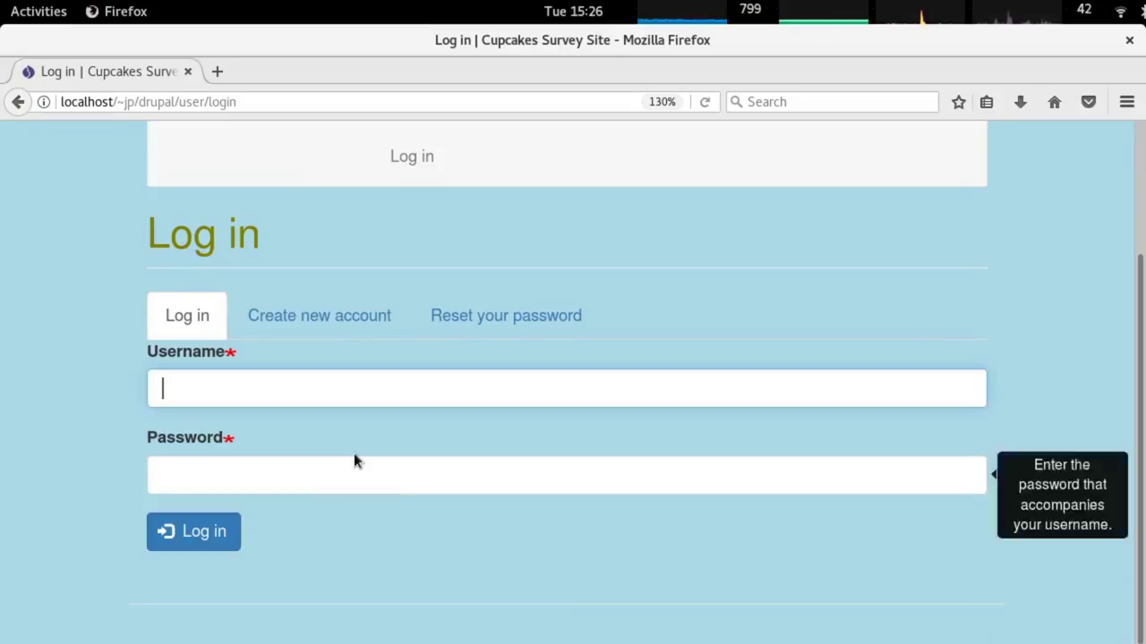
- Browse the public Welcome and contact pages, then open the Create survey form
scroll(404, 355, "up", 5)
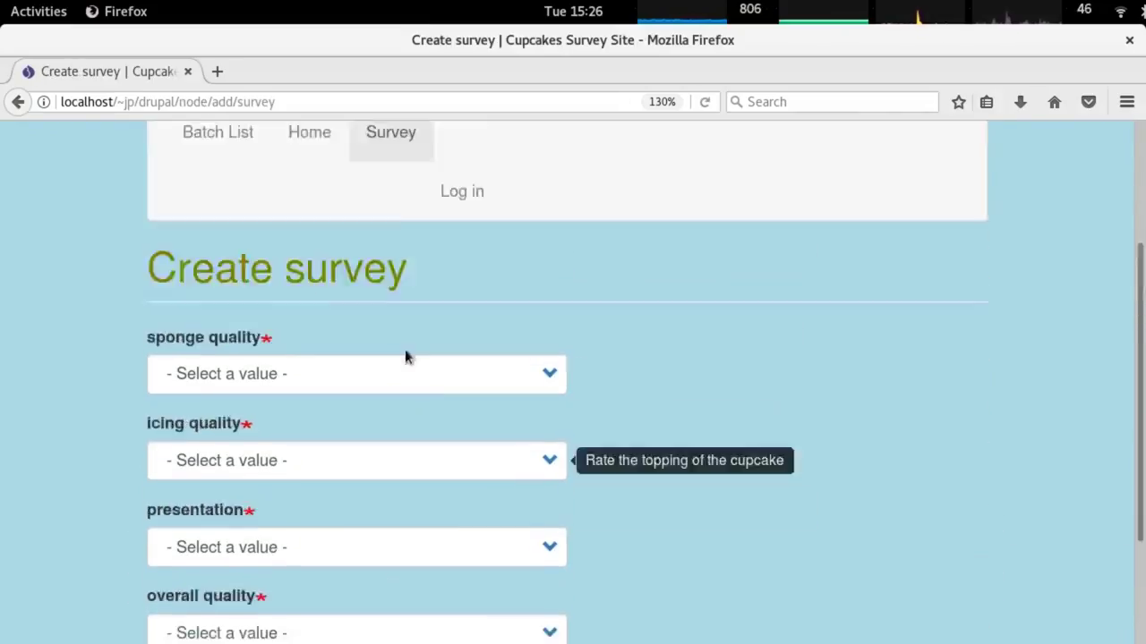
scroll(478, 349, "down", 5)
scroll(478, 349, "up", 5)
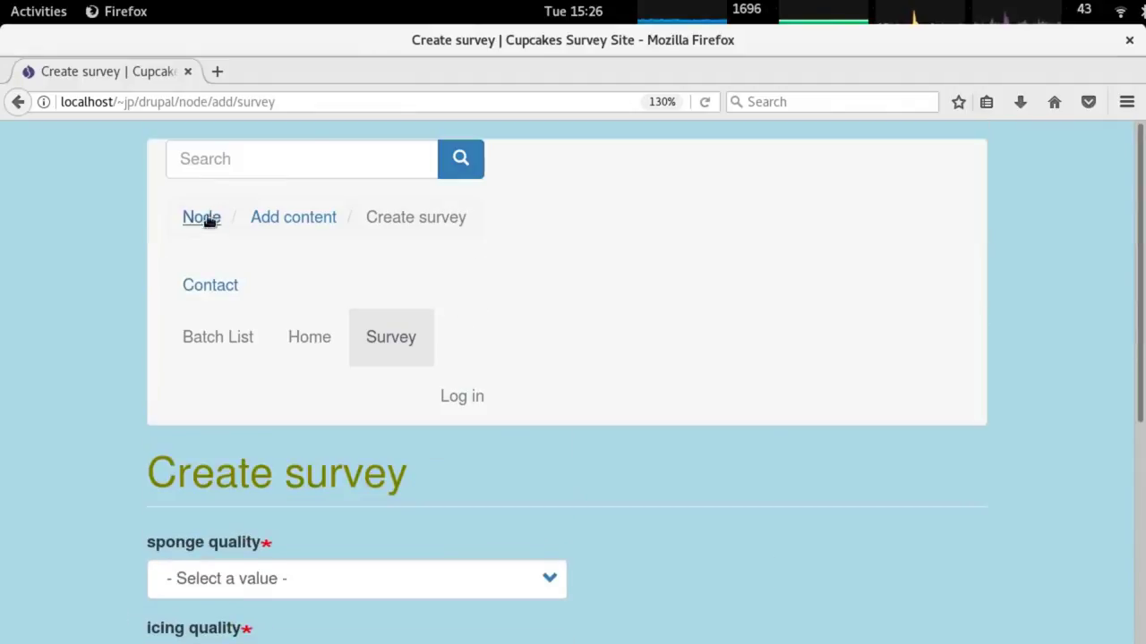
left_click(205, 221)
left_click(213, 228)
left_click(390, 273)
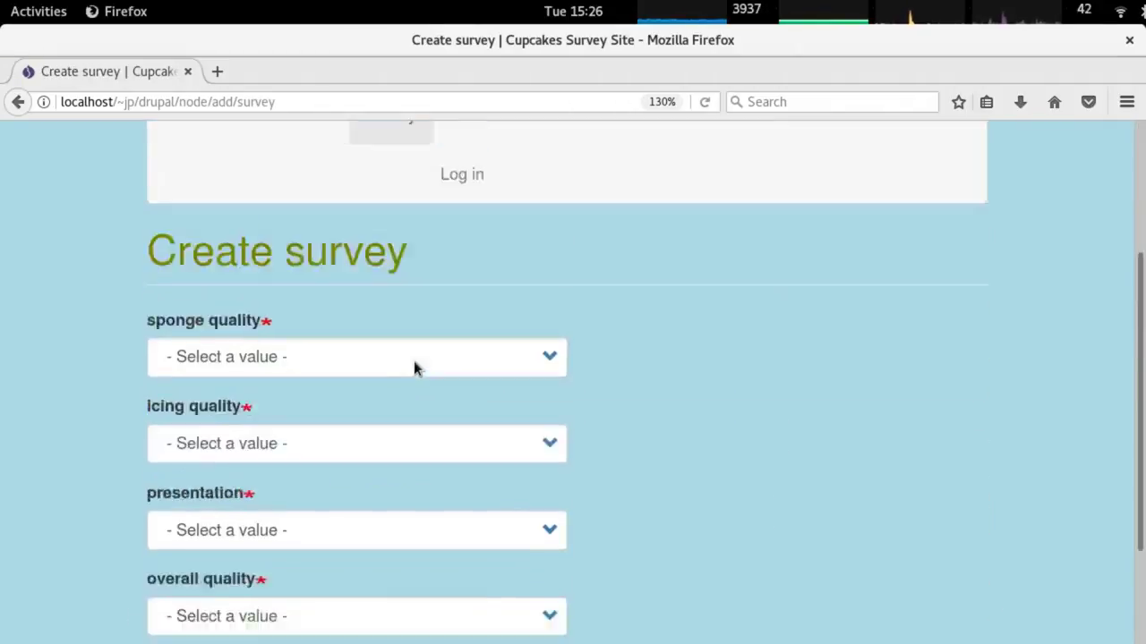
- Check the icing, presentation and overall quality rating choices on the survey form
scroll(414, 361, "down", 3)
scroll(370, 454, "up", 2)
scroll(345, 209, "up", 4)
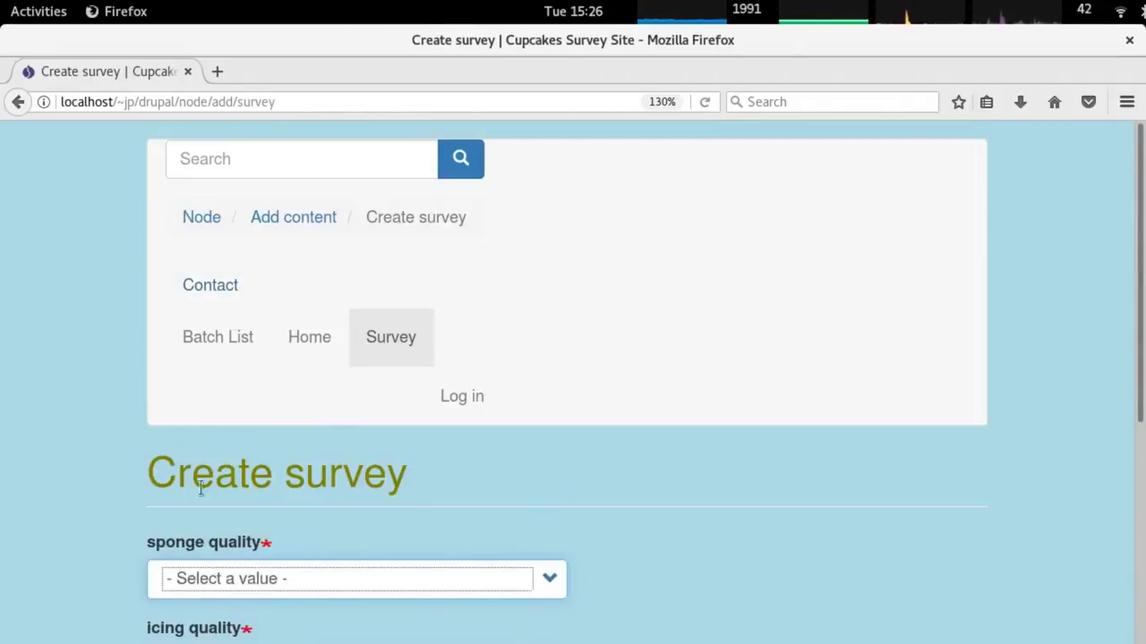
scroll(213, 358, "down", 2)
left_click(243, 472)
left_click(260, 548)
left_click(276, 634)
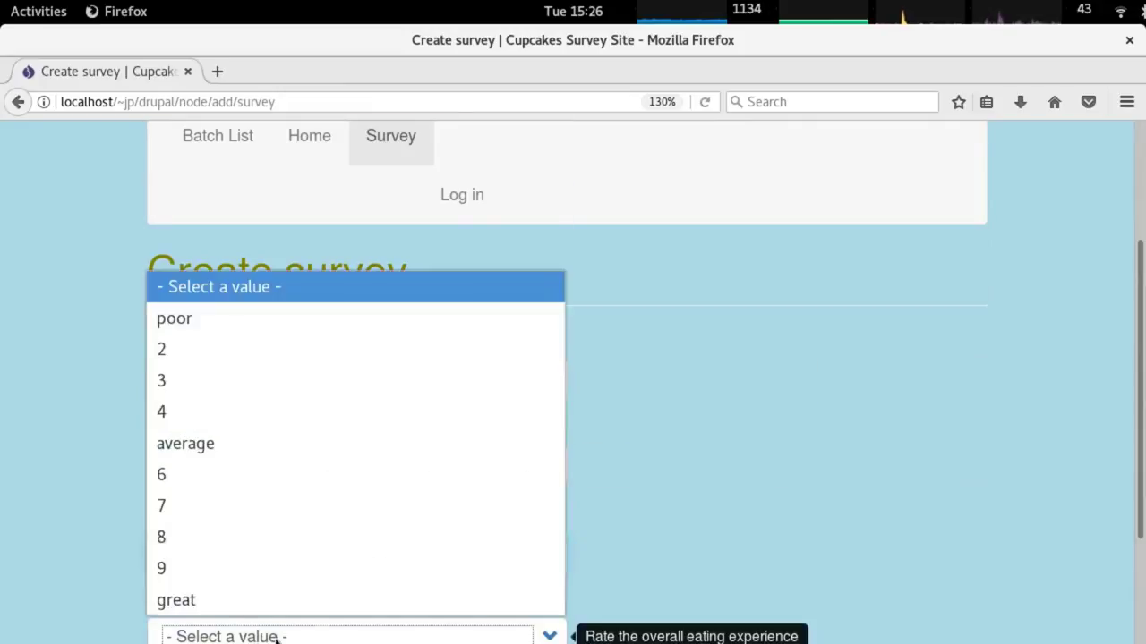
left_click(276, 635)
- Enter test text 'asdfasdfasdf' in Comments, then return to the admin Permissions page
scroll(626, 456, "down", 1)
scroll(238, 307, "up", 3)
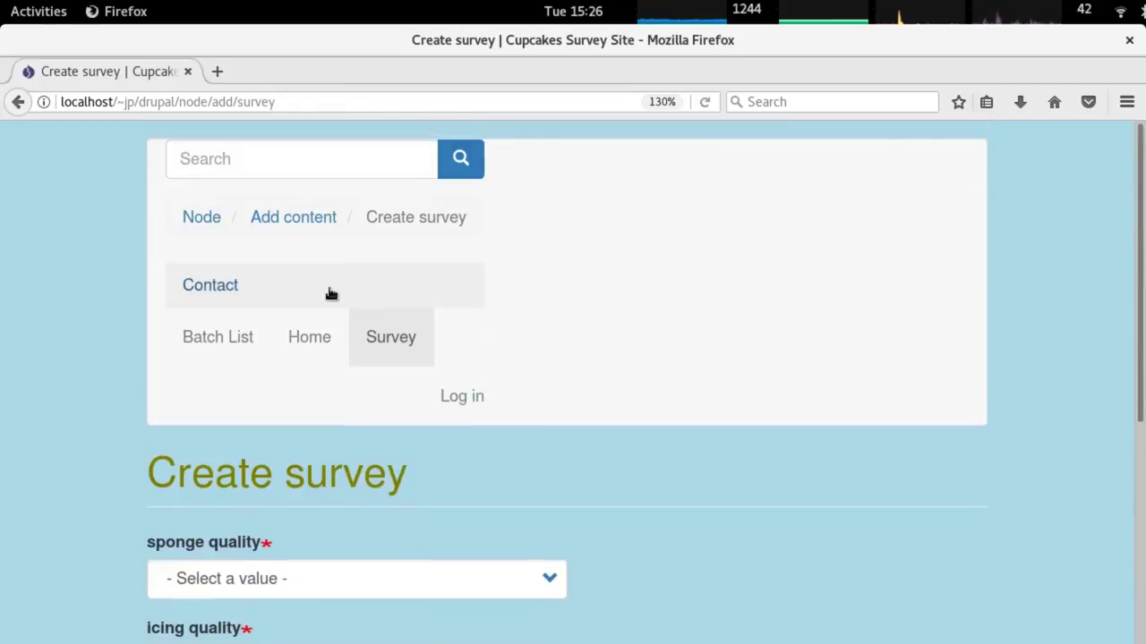
scroll(328, 295, "down", 5)
left_click(227, 422)
type("asdfasdfasdf")
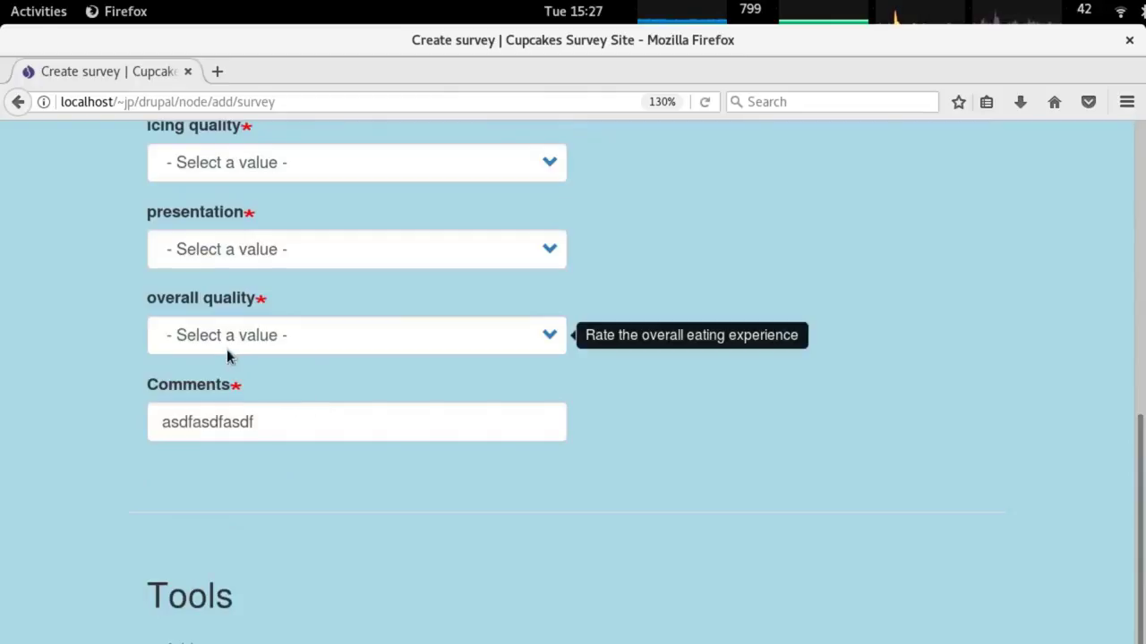
key("alt+Tab")
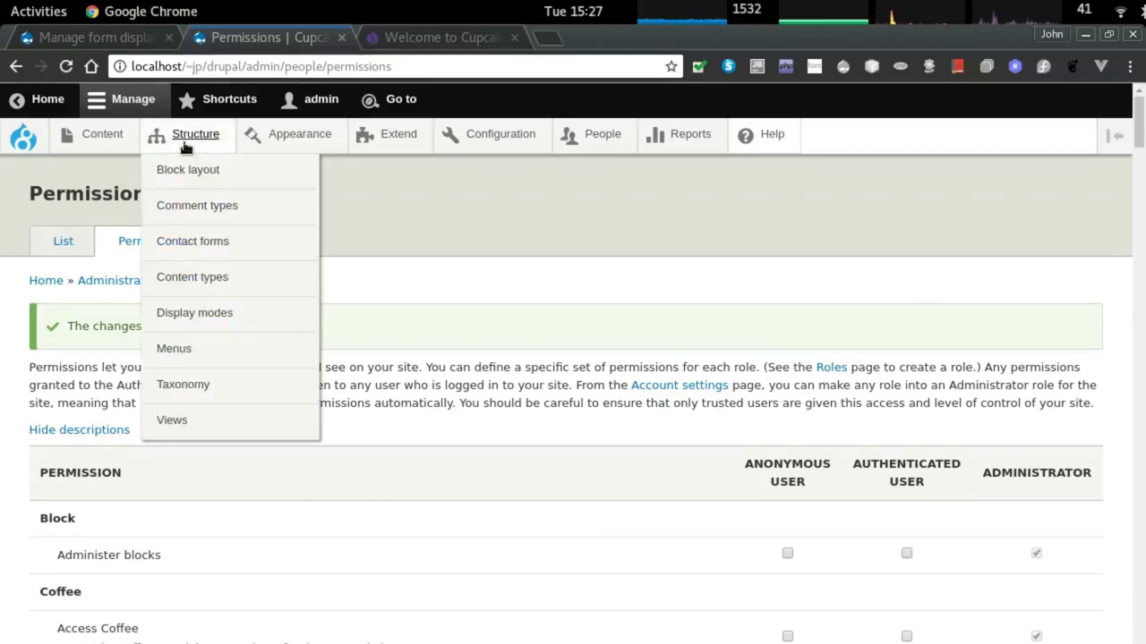
- Set the survey Comments field's textfield size to 120 in Manage form display
left_click(190, 136)
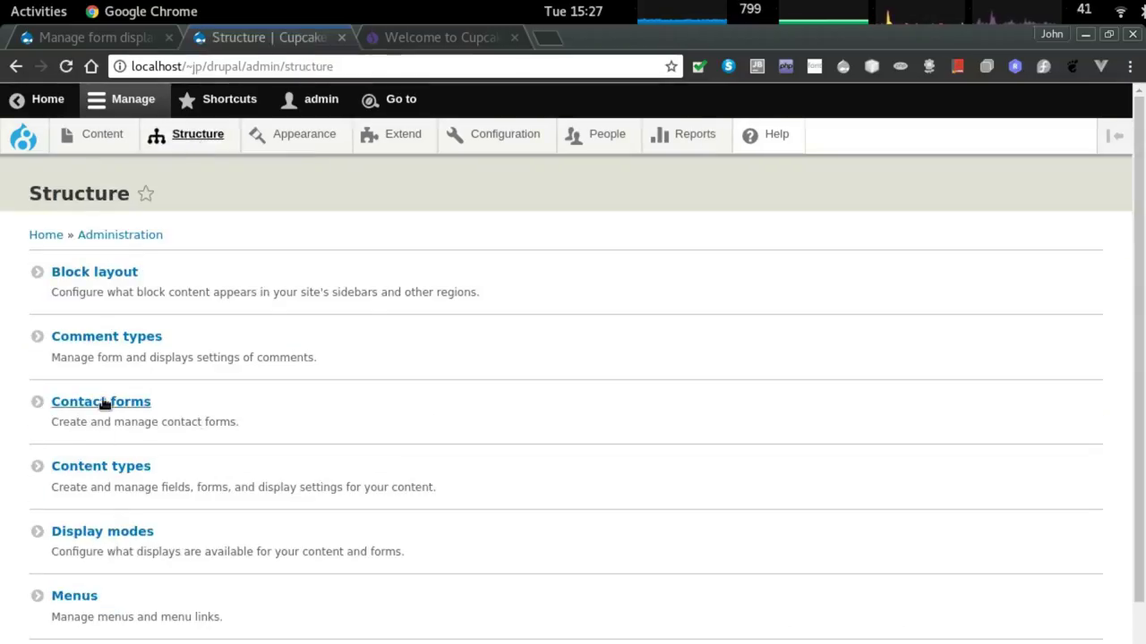
left_click(108, 465)
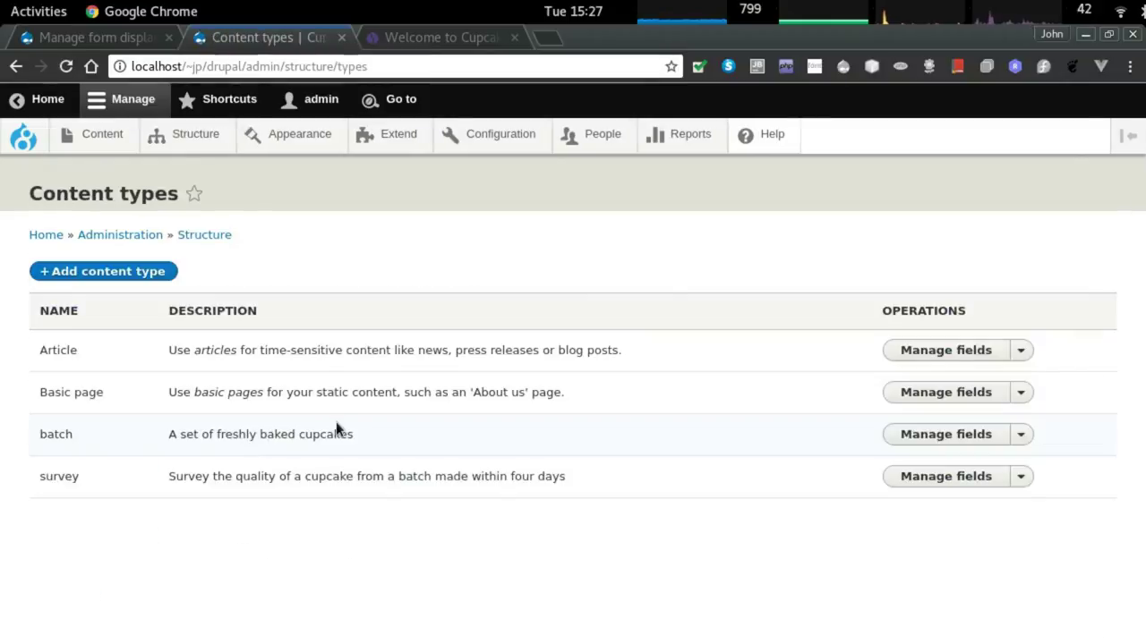
left_click(930, 476)
left_click(304, 240)
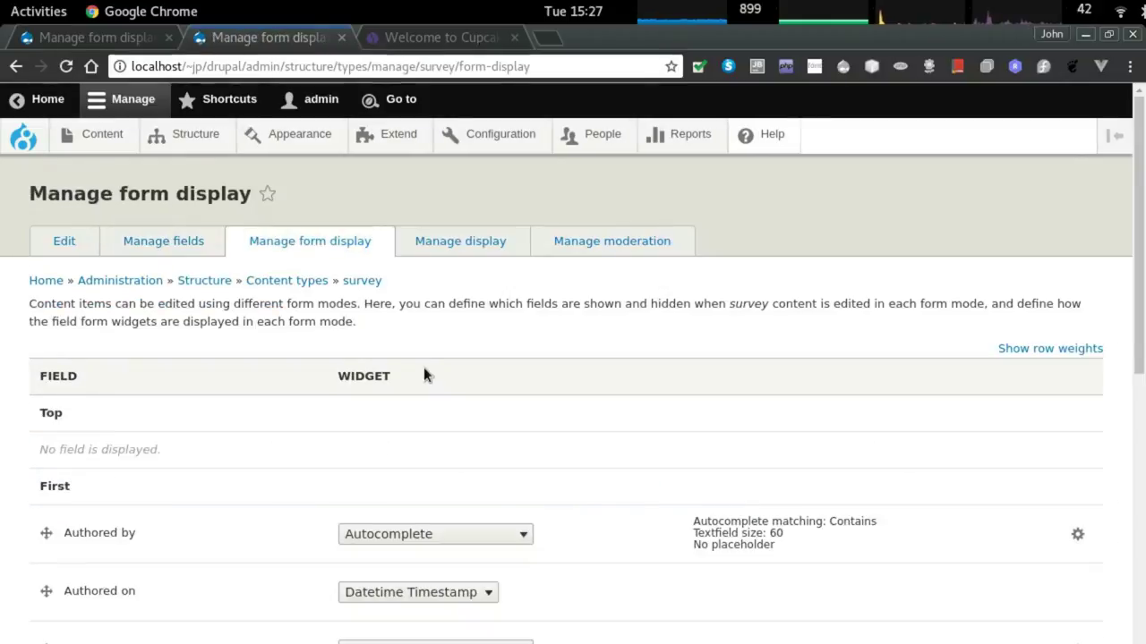
scroll(416, 372, "down", 2)
scroll(413, 374, "down", 6)
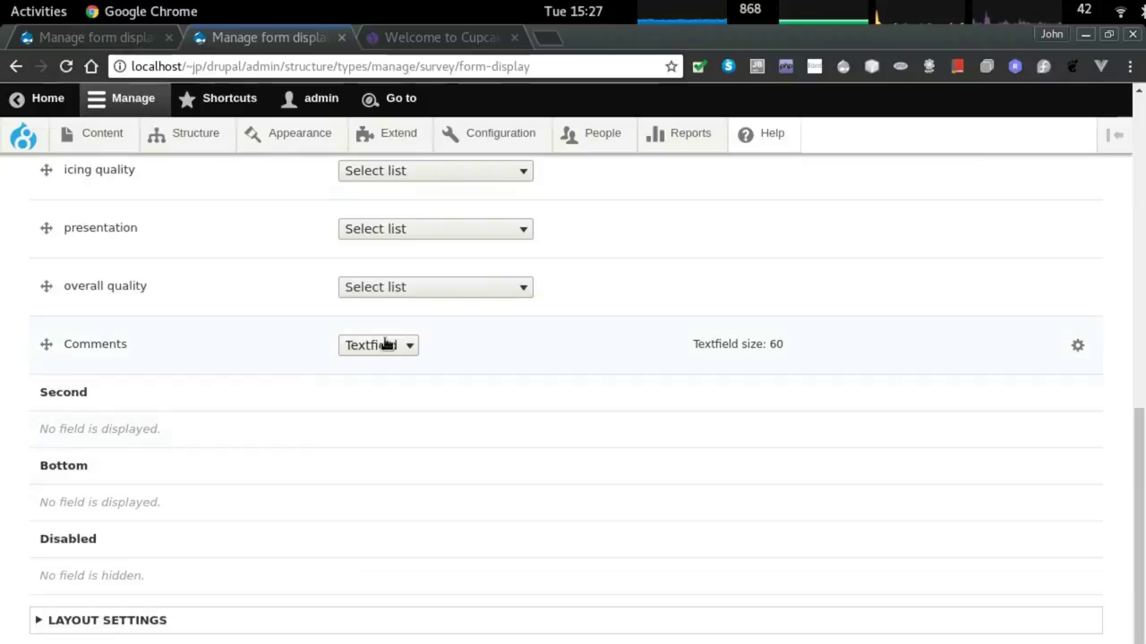
left_click(1077, 346)
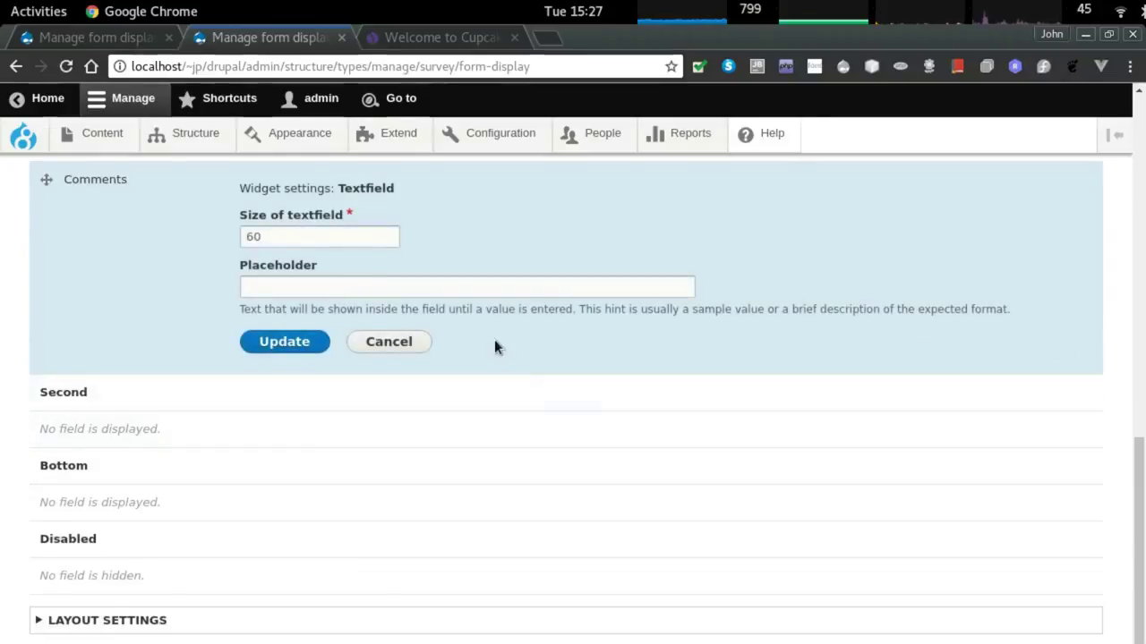
double_click(280, 283)
type("12")
left_click(301, 389)
key("alt+Tab")
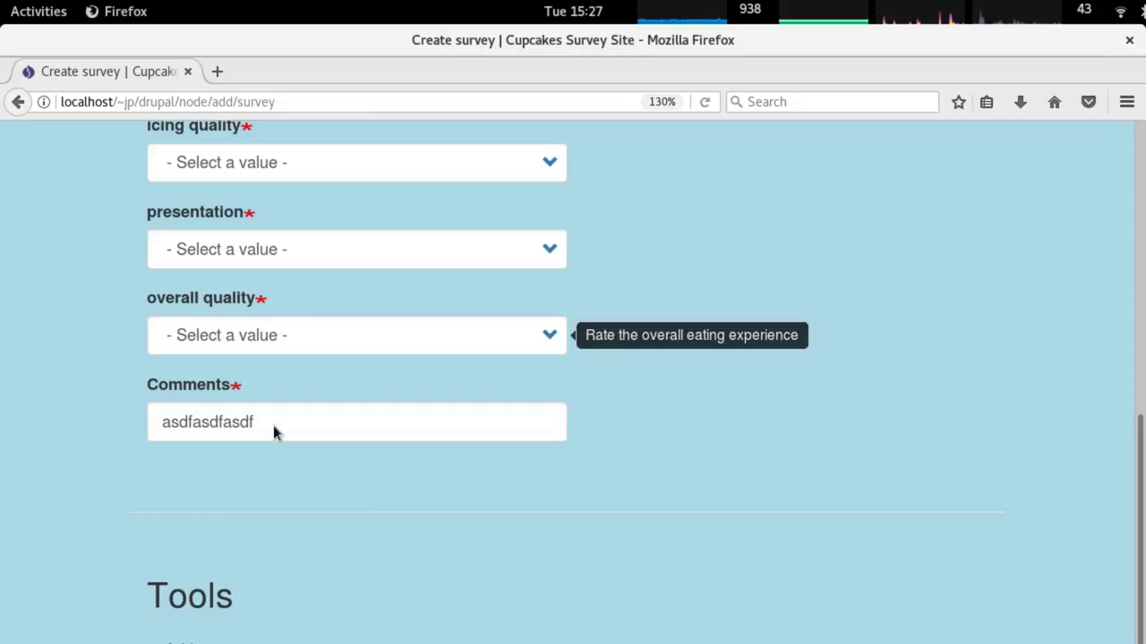
key("F5")
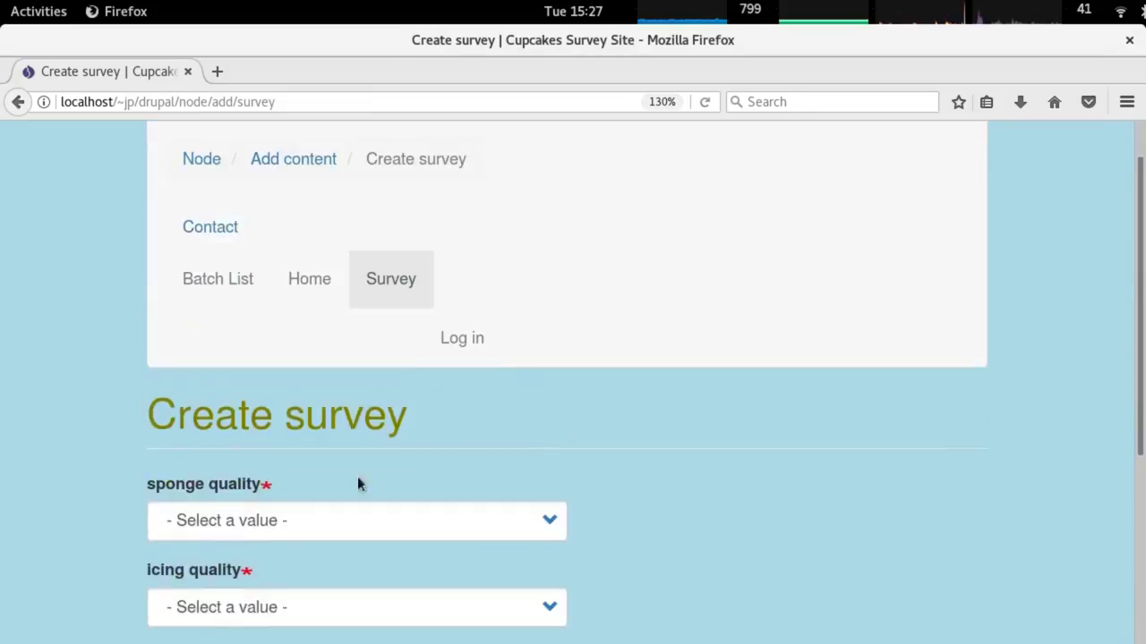
right_click(313, 512)
left_click(356, 506)
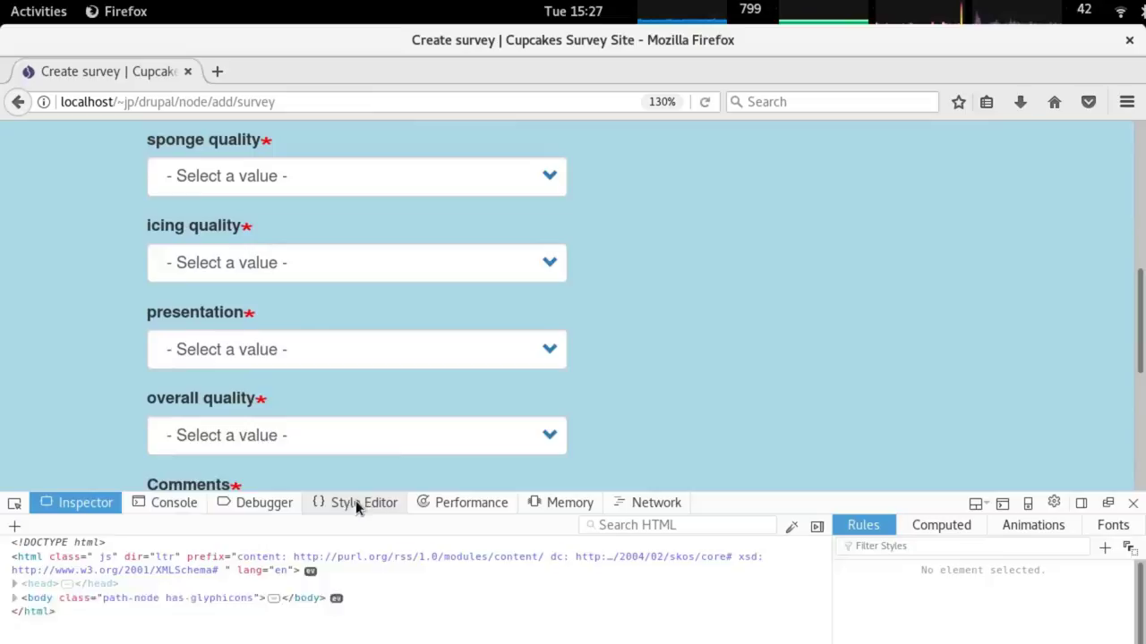
left_click(313, 589)
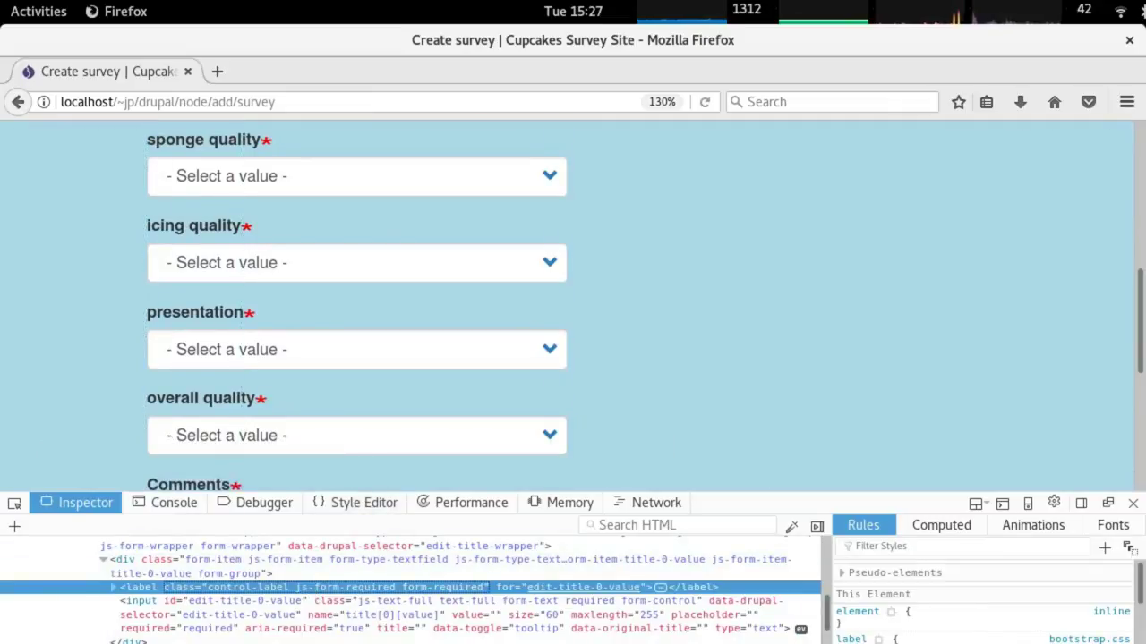
key("alt+Tab")
scroll(617, 282, "up", 10)
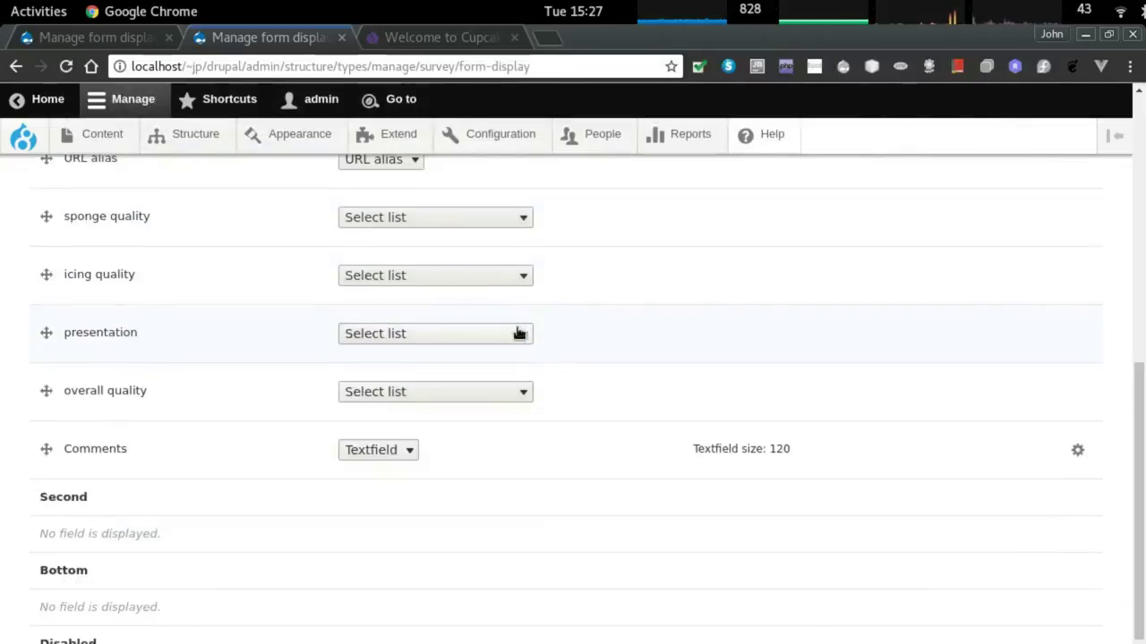
- Create a new 'baker' role under People > Roles
left_click(85, 135)
scroll(454, 303, "down", 2)
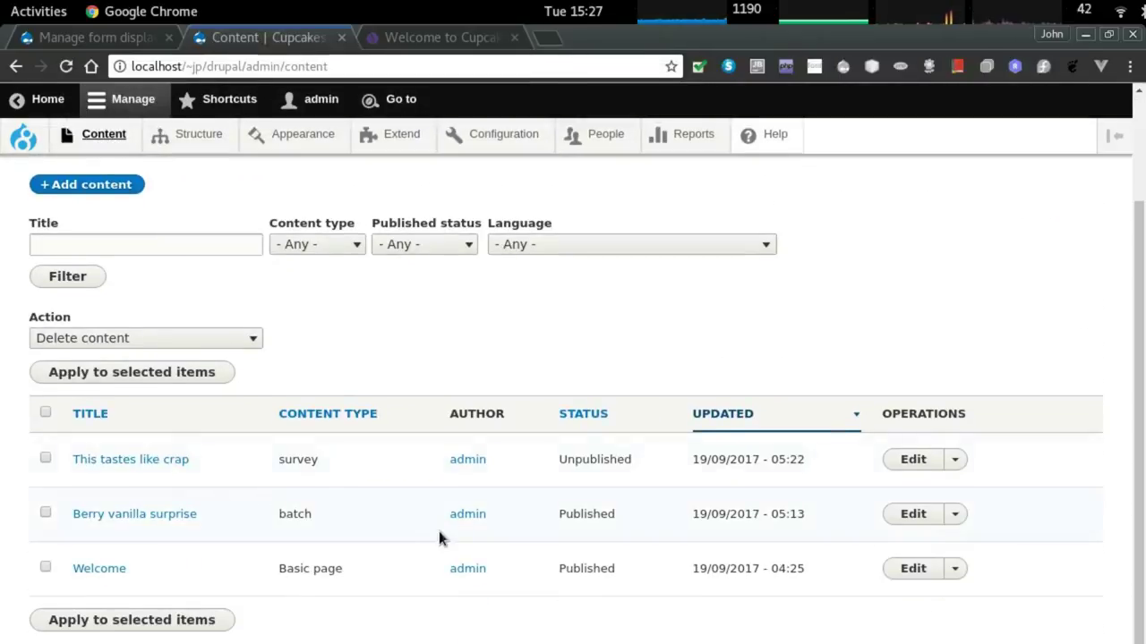
scroll(450, 541, "up", 3)
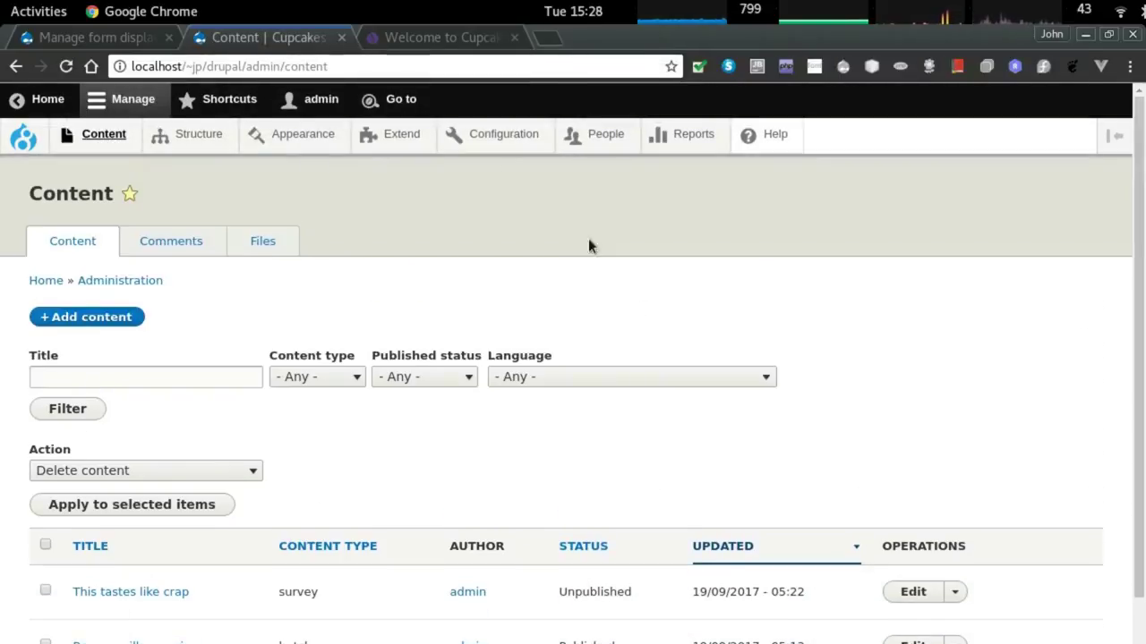
left_click(613, 136)
left_click(249, 222)
left_click(74, 370)
left_click(127, 289)
type("baker")
scroll(87, 415, "down", 2)
- Add a second role named 'chef'
left_click(71, 350)
left_click(95, 291)
type("chef")
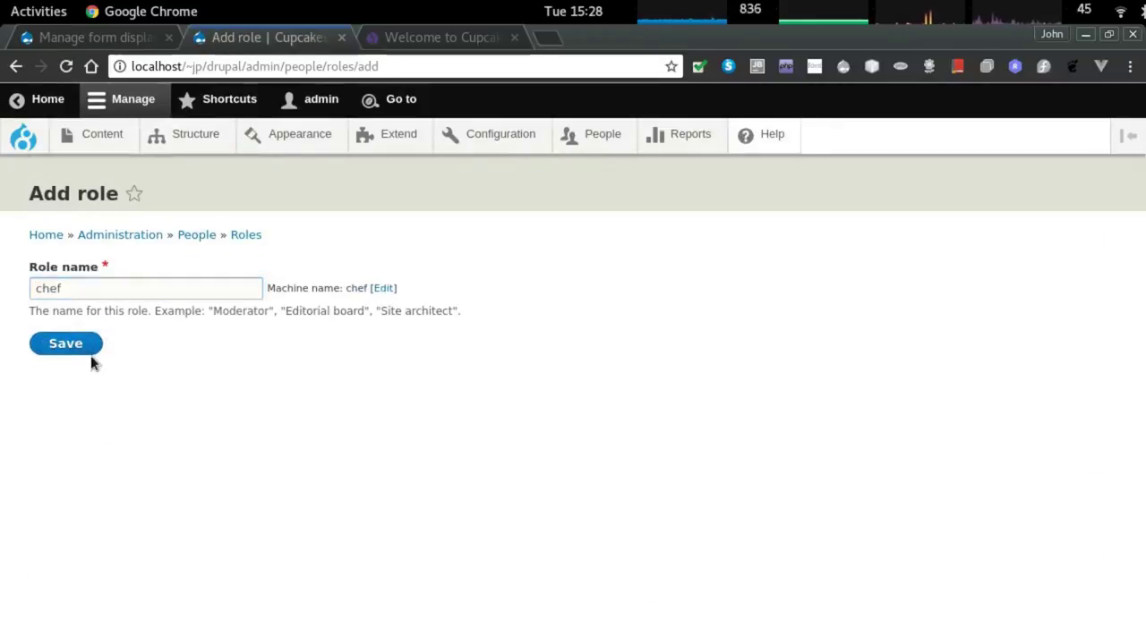
left_click(91, 351)
scroll(438, 443, "down", 2)
scroll(429, 430, "up", 2)
- Let the chef role delete, revert and view batch revisions
left_click(154, 240)
scroll(315, 264, "down", 3)
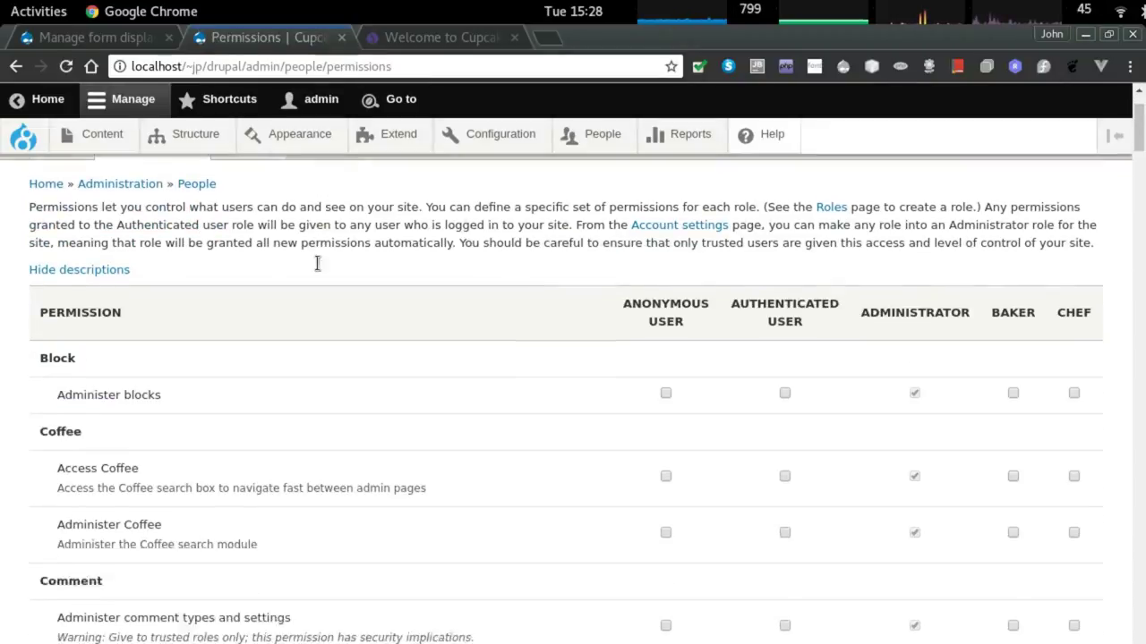
key("ctrl+f")
key("Return")
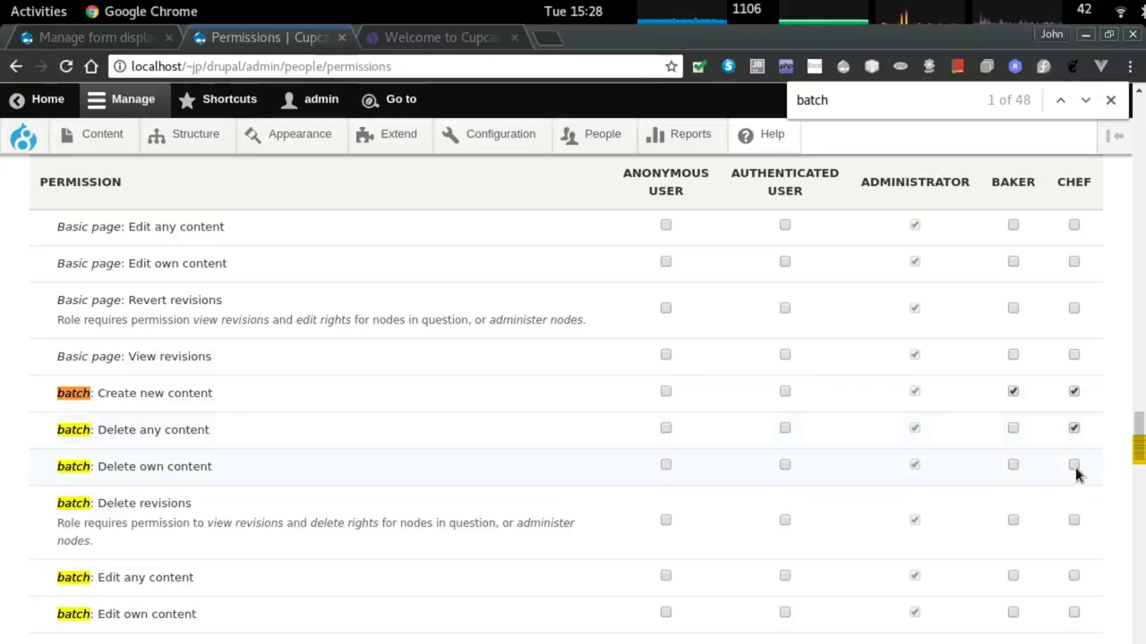
scroll(1077, 474, "down", 1)
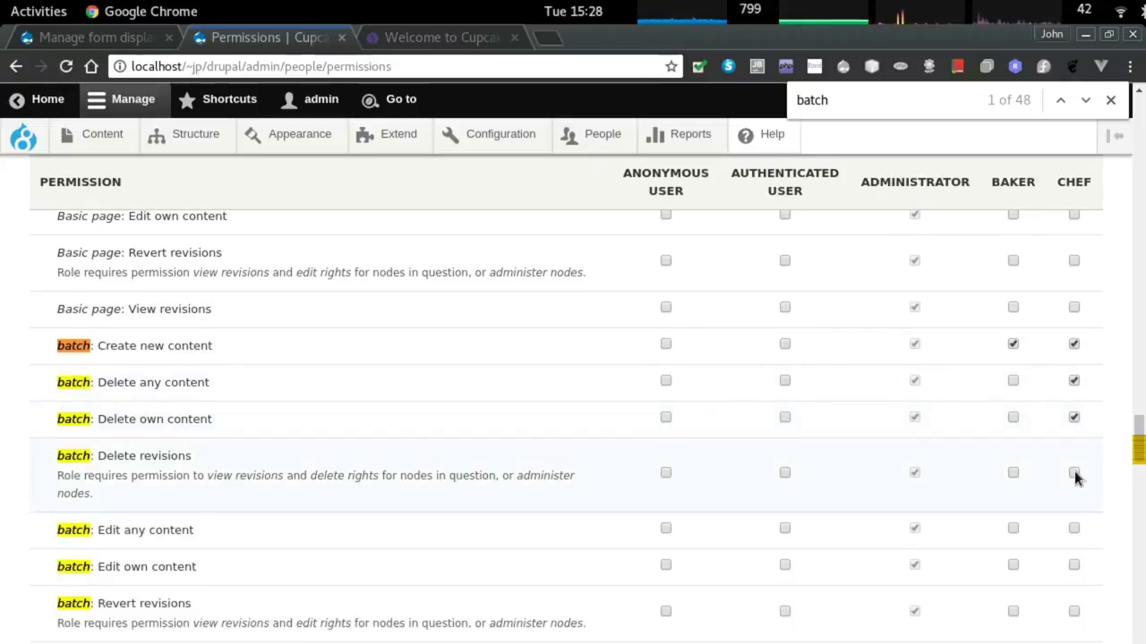
left_click(1074, 474)
scroll(1076, 479, "down", 1)
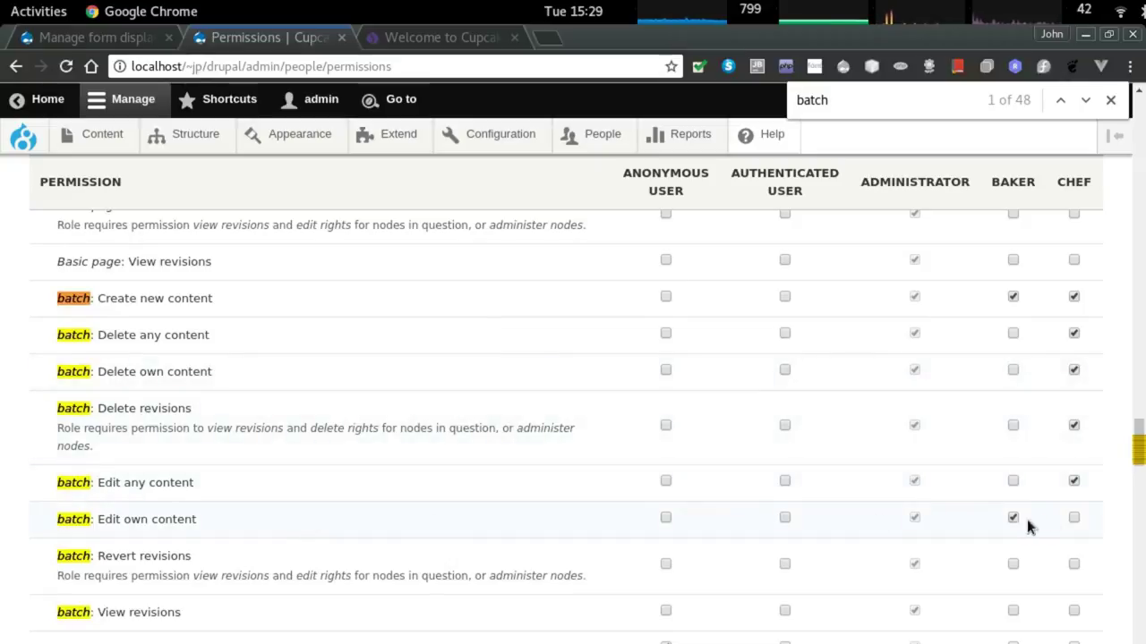
scroll(1076, 526, "down", 1)
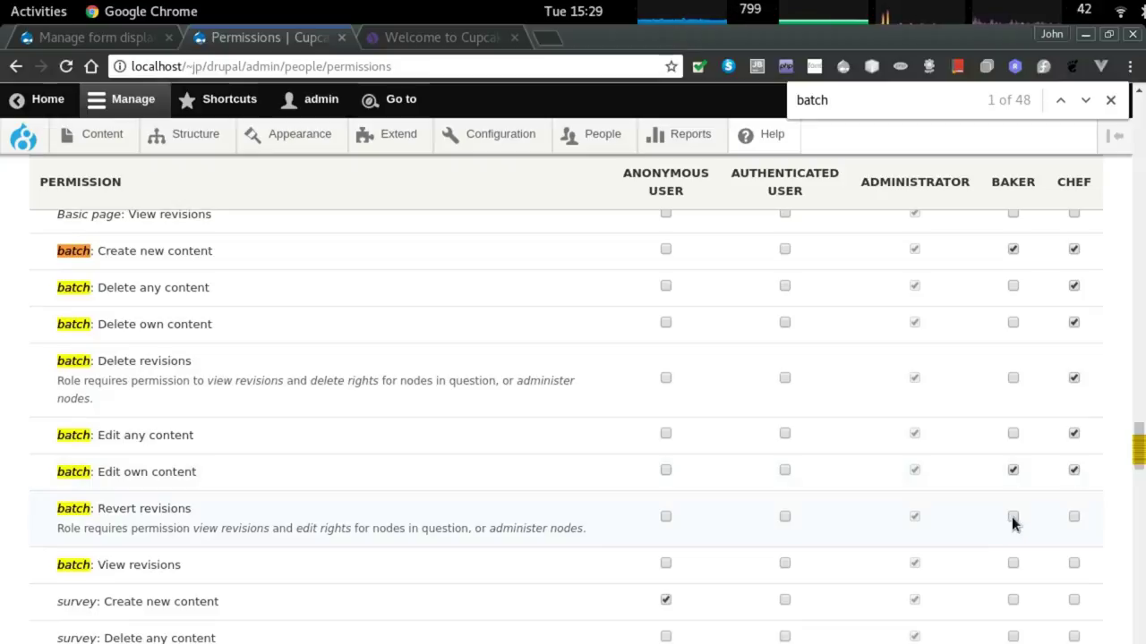
left_click(1012, 517)
scroll(1016, 526, "down", 1)
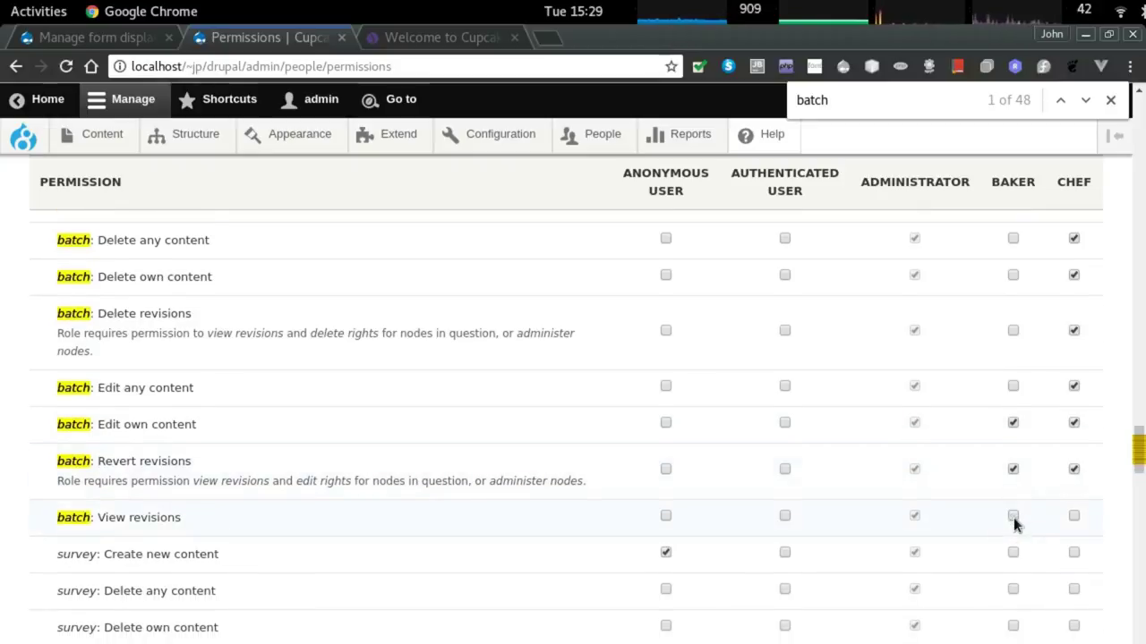
left_click(1074, 517)
- Grant the chef role permission to view survey revisions
scroll(1075, 519, "down", 1)
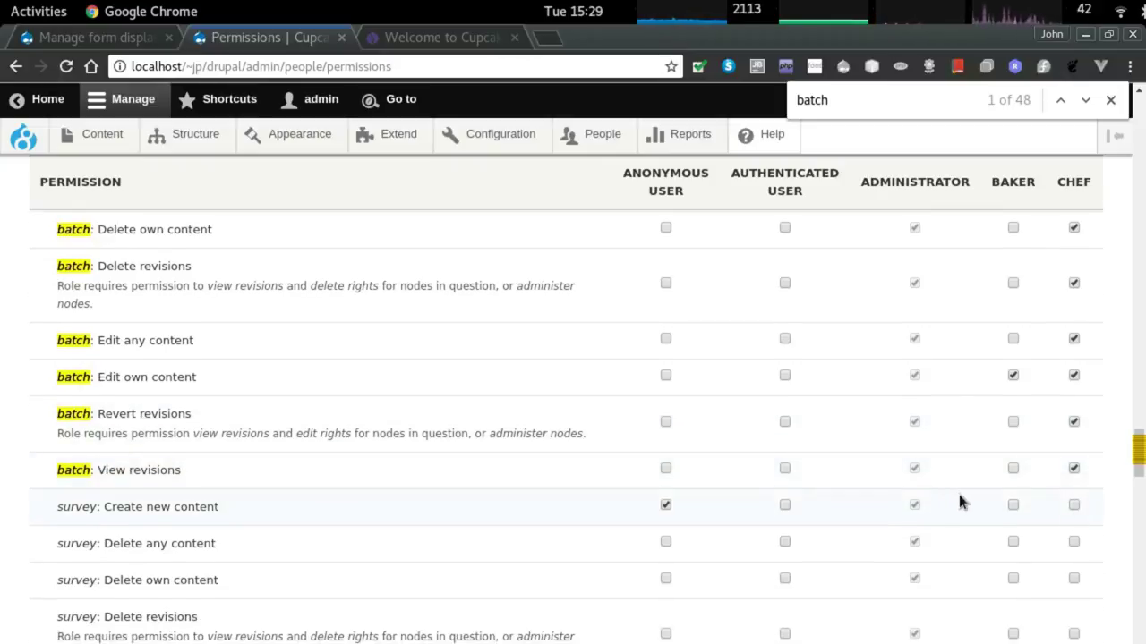
scroll(958, 494, "up", 1)
scroll(959, 494, "down", 4)
scroll(956, 502, "down", 3)
scroll(956, 501, "up", 4)
scroll(955, 501, "down", 7)
scroll(956, 504, "down", 4)
scroll(959, 504, "up", 9)
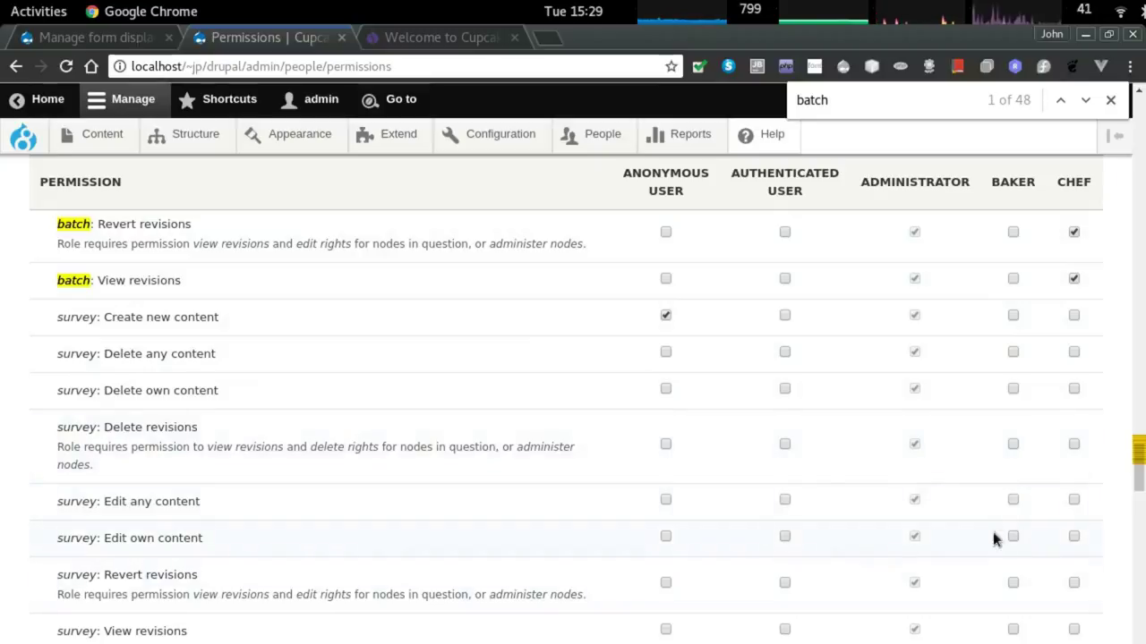
scroll(990, 528, "down", 1)
scroll(988, 544, "down", 1)
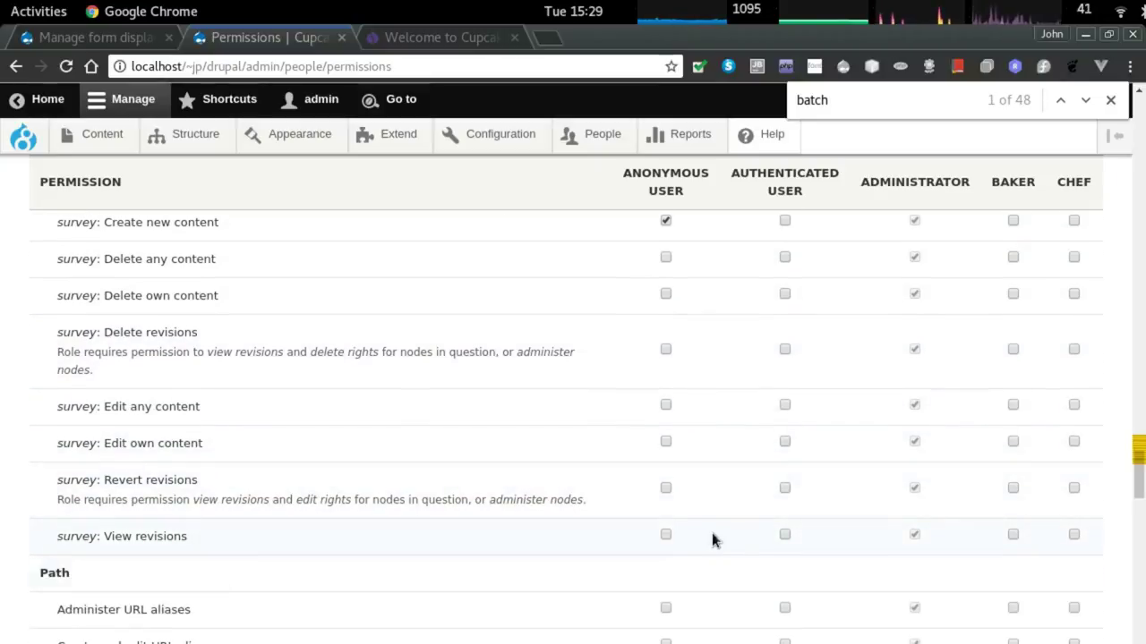
left_click(1073, 534)
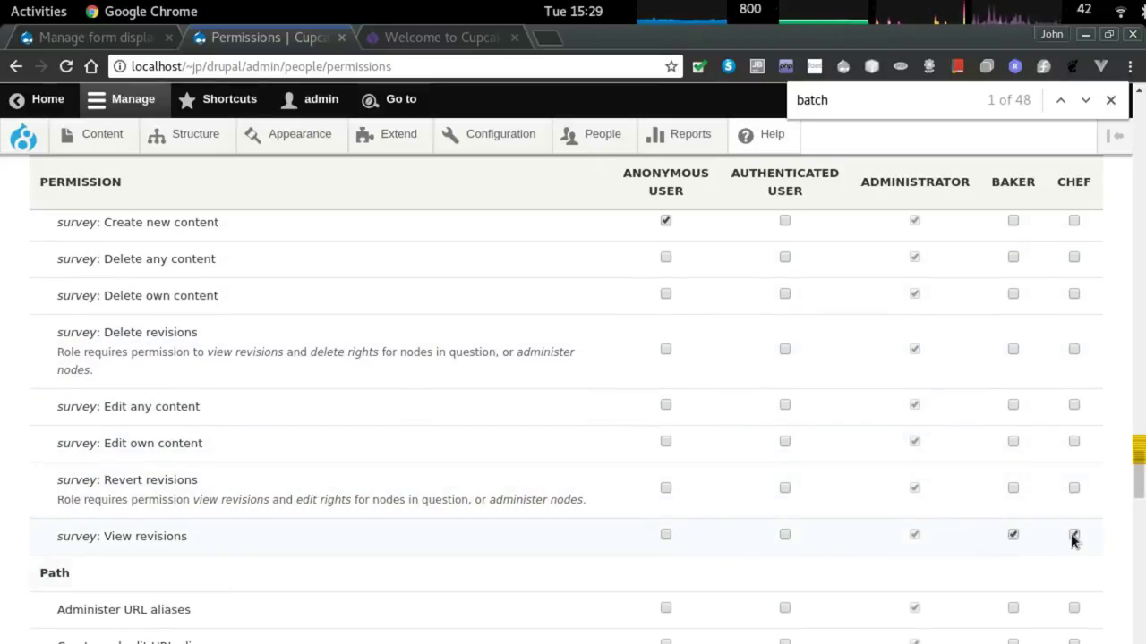
- Save the updated role permissions
scroll(685, 524, "down", 2)
scroll(398, 550, "down", 9)
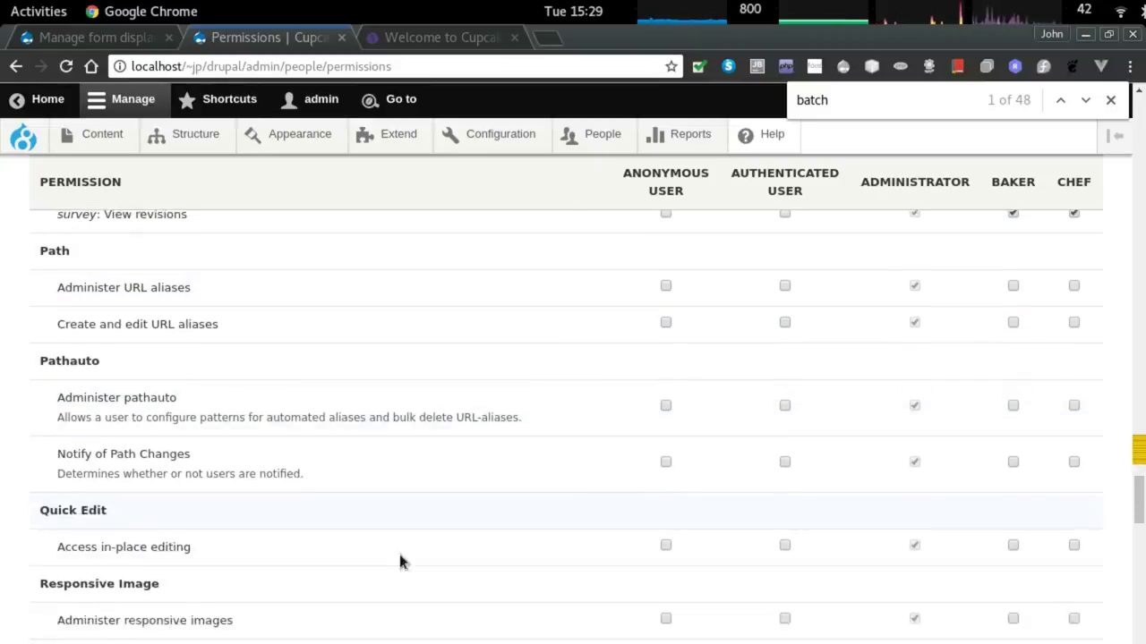
scroll(356, 555, "down", 15)
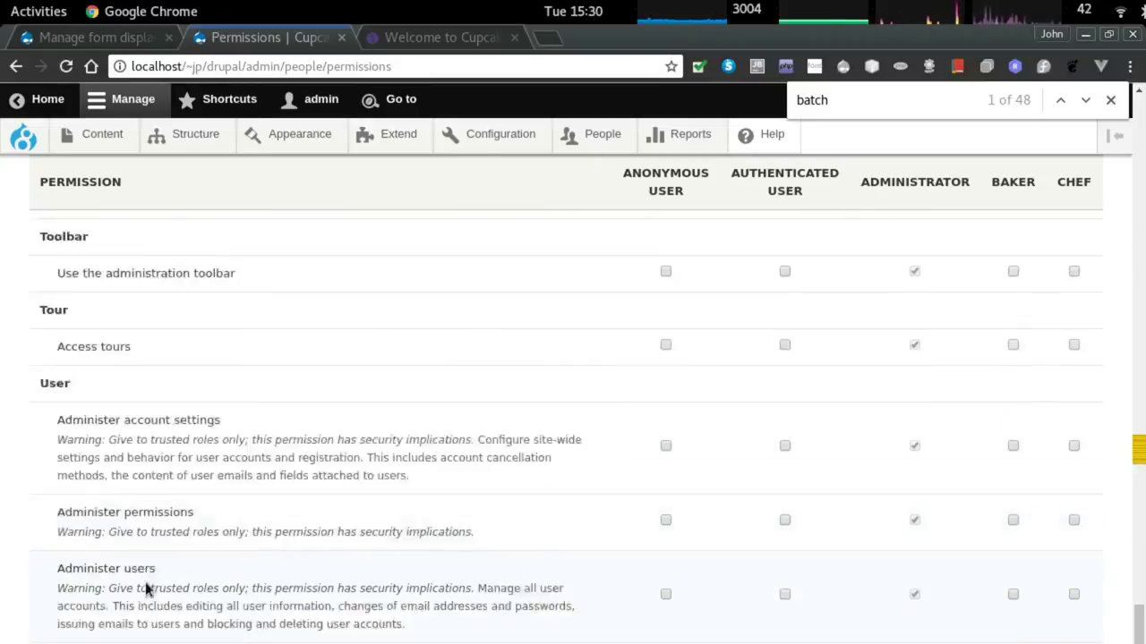
left_click(123, 606)
left_click(61, 243)
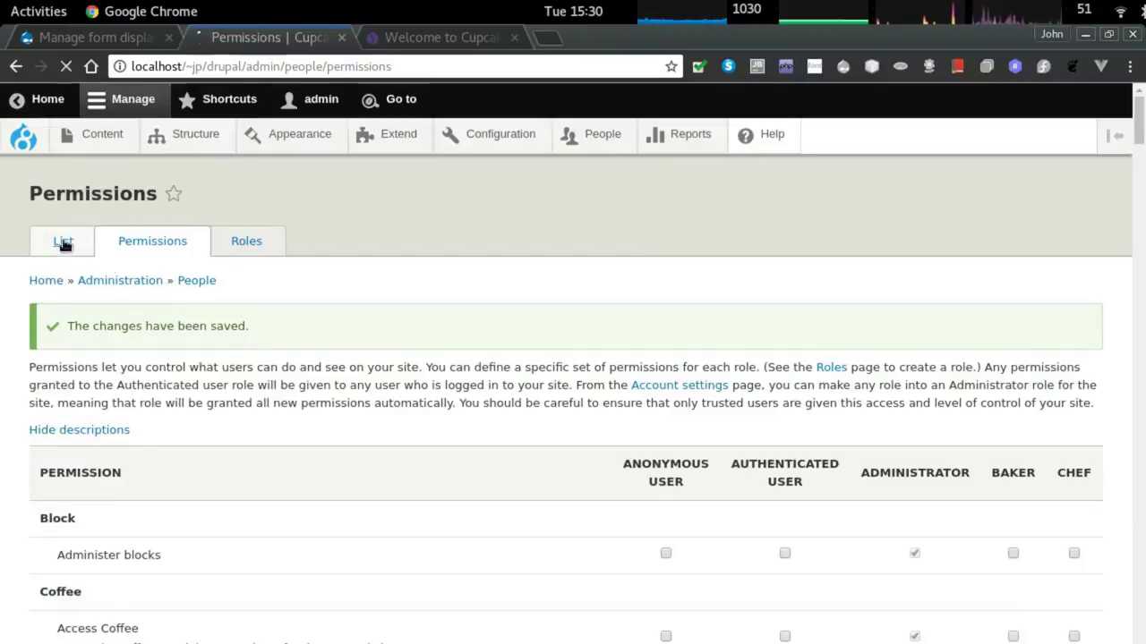
- Create an active chef user account with its e-mail, a password and the chef role
left_click(75, 295)
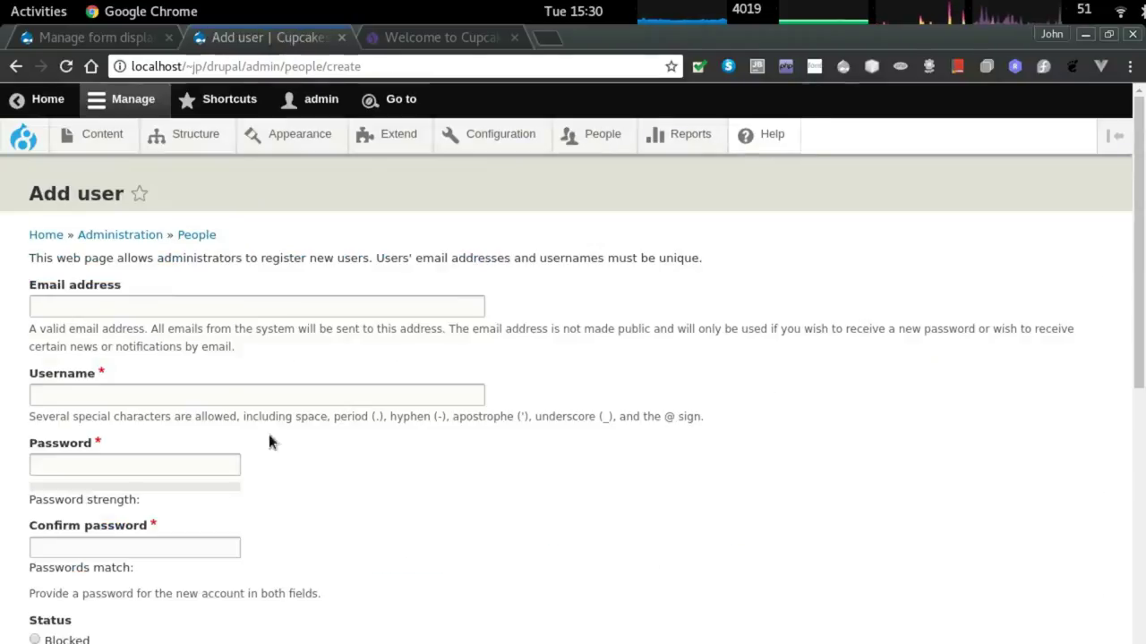
key("Tab")
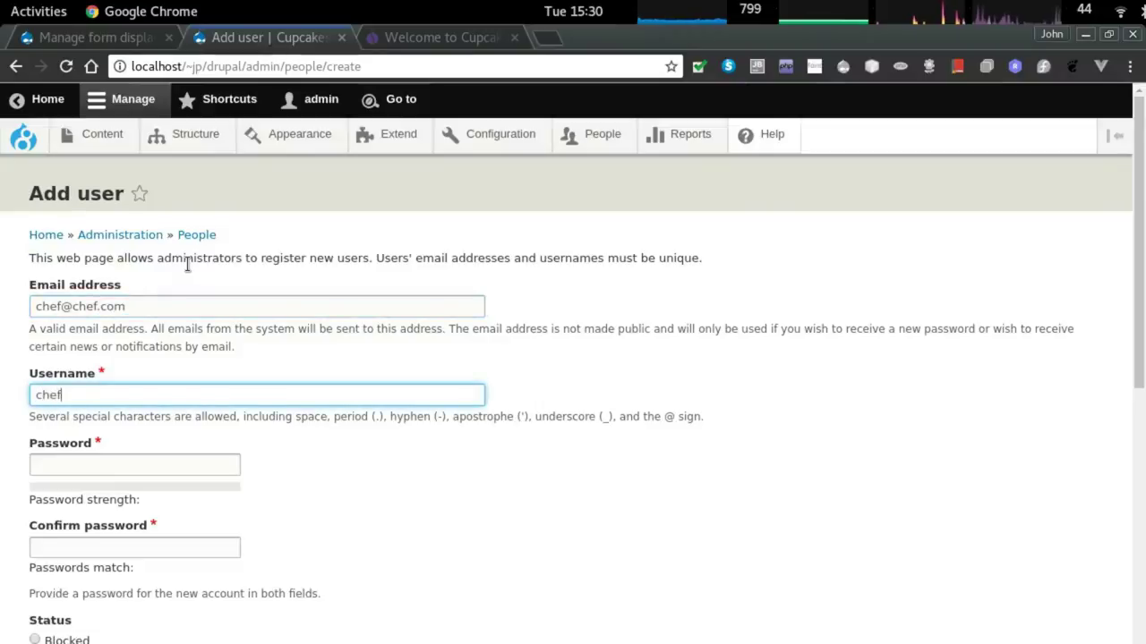
key("Tab")
key("Tab")
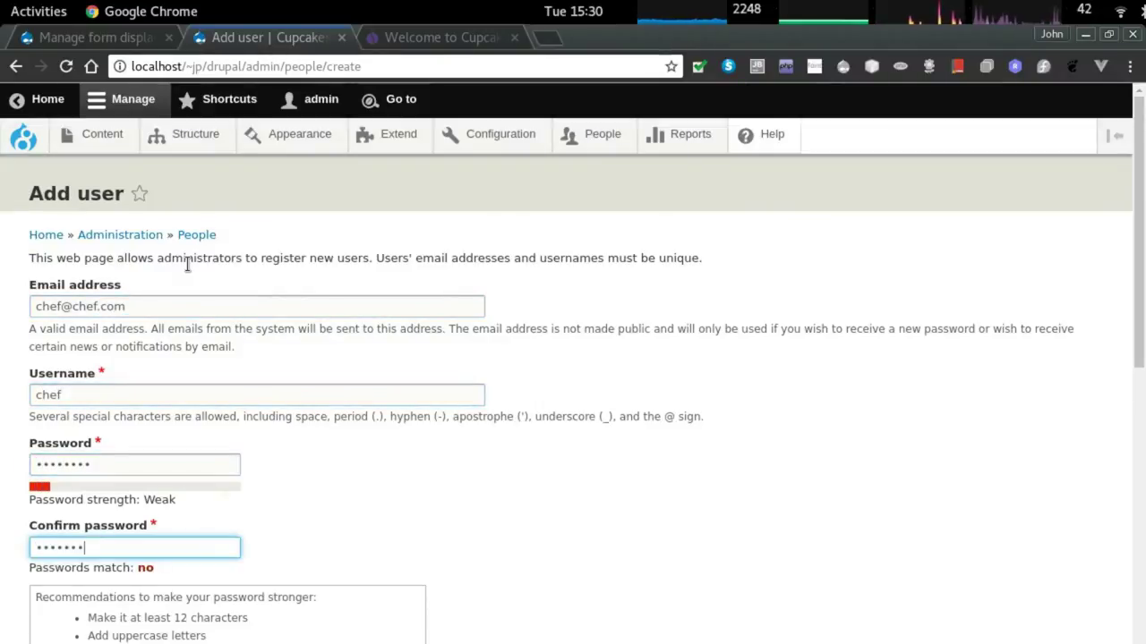
scroll(205, 287, "down", 3)
scroll(71, 537, "down", 2)
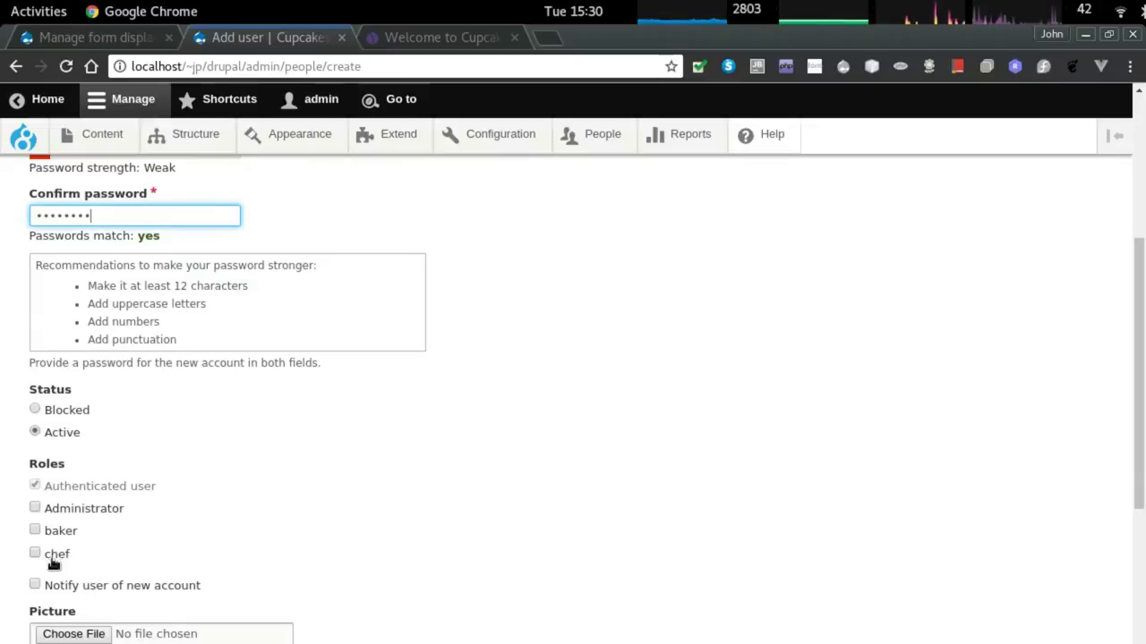
left_click(36, 553)
scroll(134, 511, "down", 5)
scroll(62, 539, "down", 2)
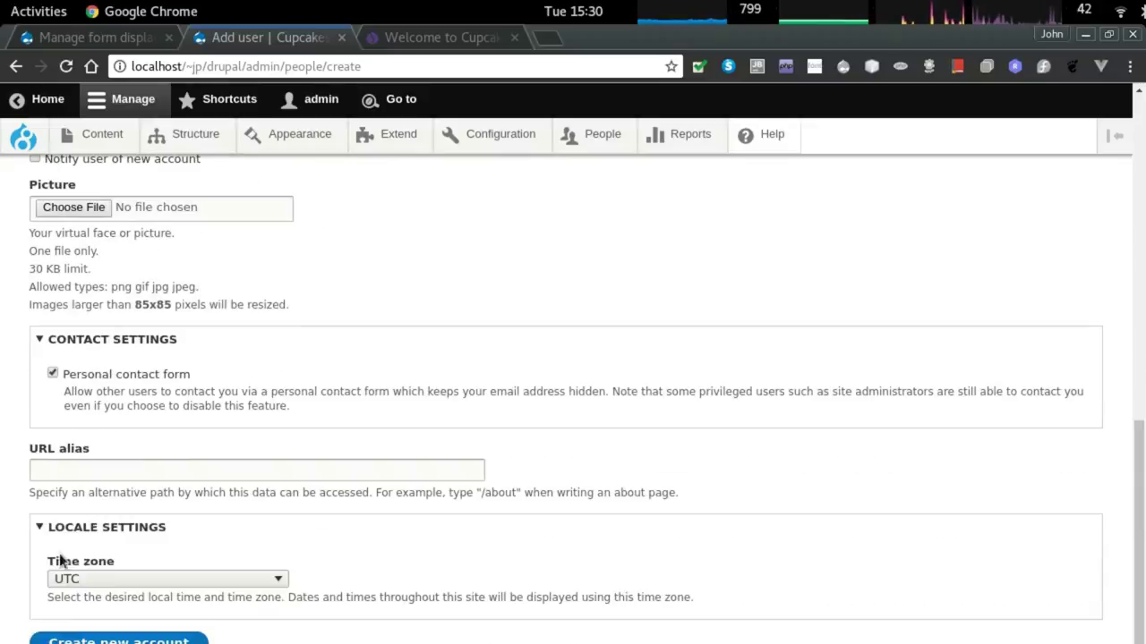
left_click(125, 640)
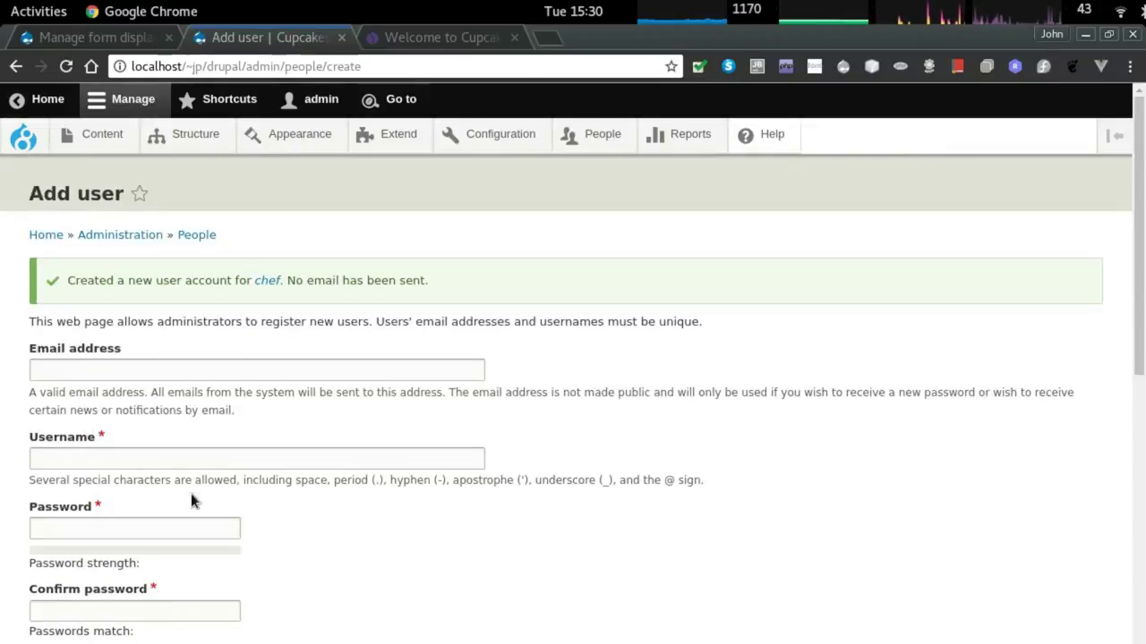
- Create a baker user account with the baker role, then return to the People list
left_click(87, 367)
type("baker")
key("Return")
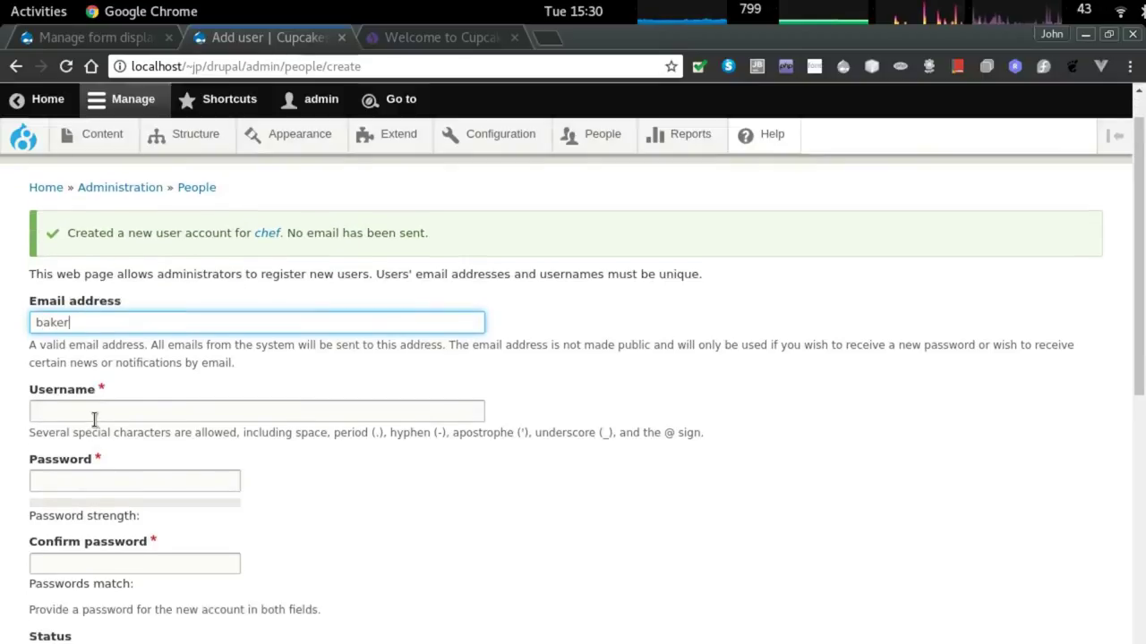
type("baker")
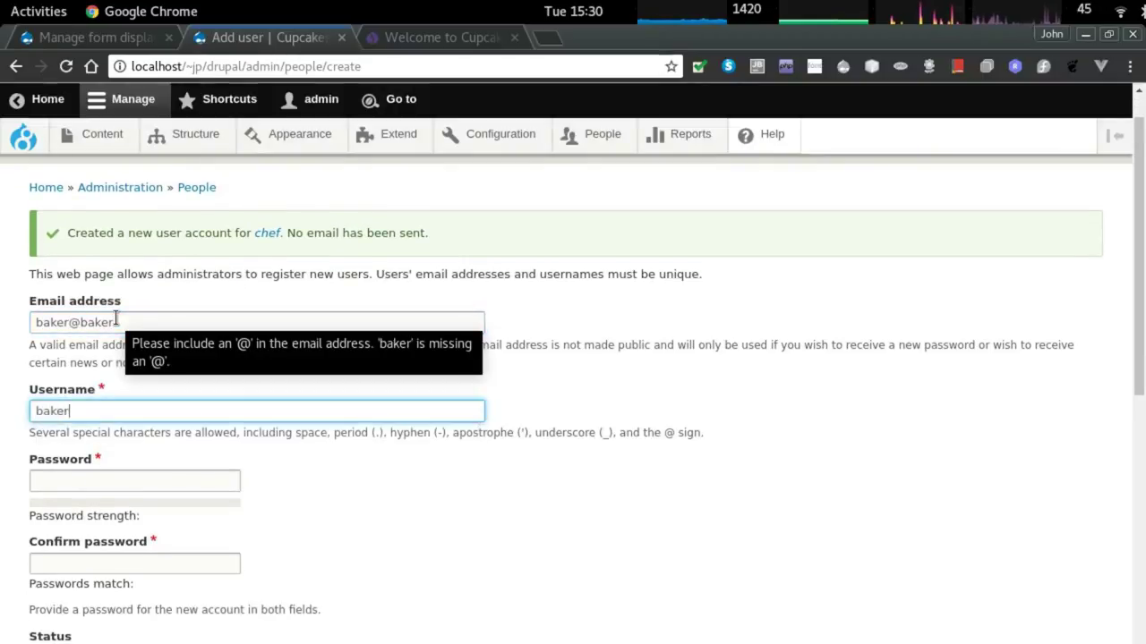
key("Tab")
type("ba")
key("Tab")
type("bake")
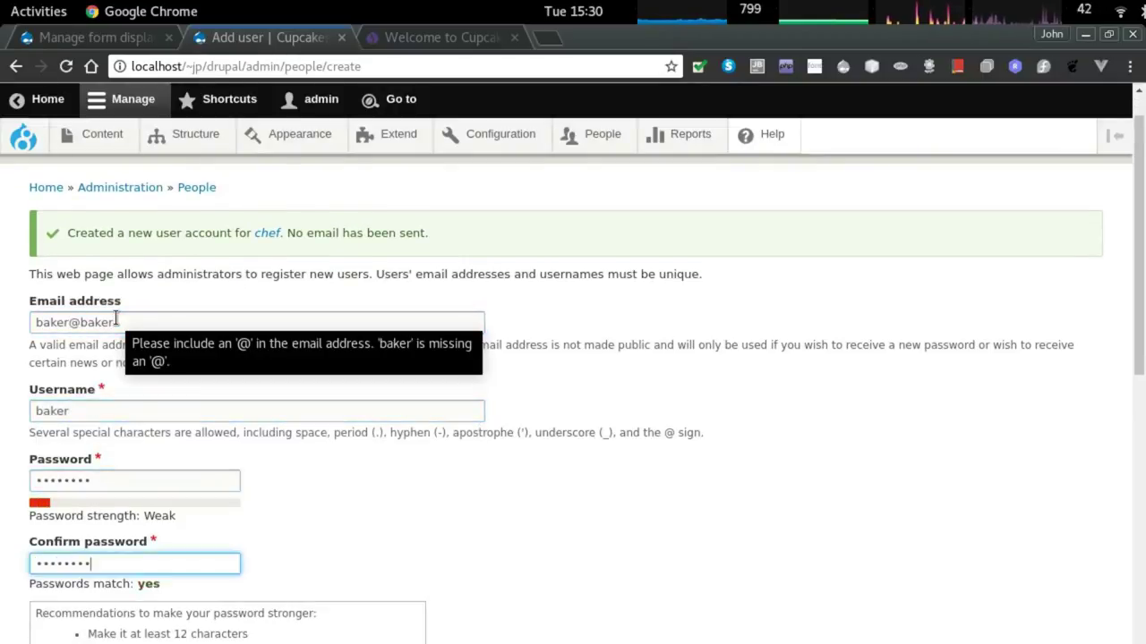
scroll(69, 483, "down", 7)
left_click(69, 505)
scroll(68, 493, "down", 2)
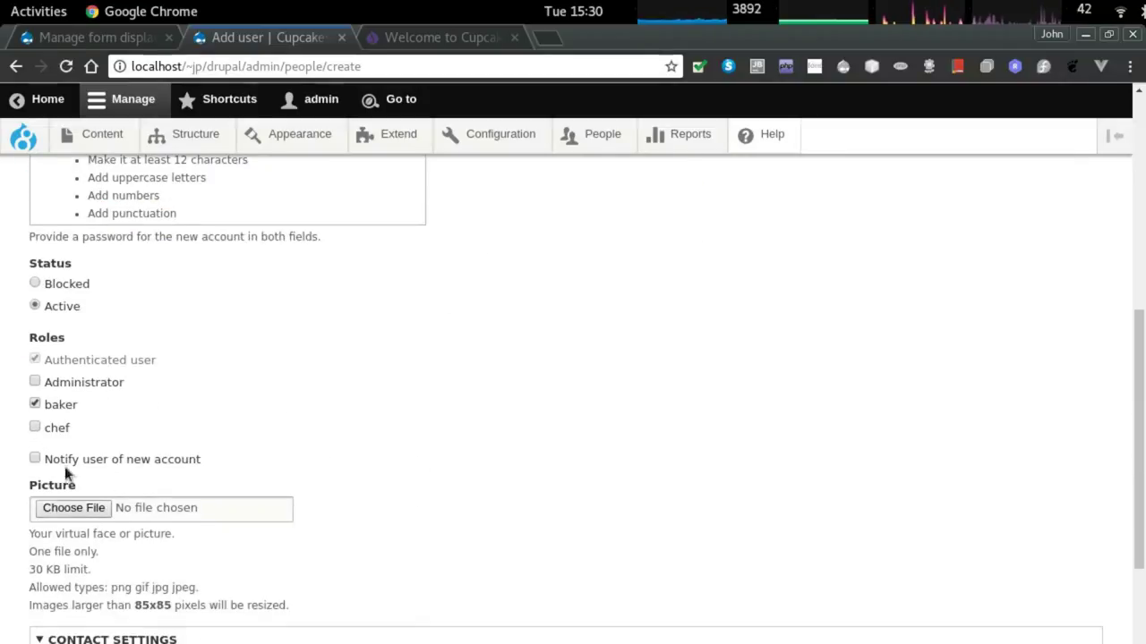
scroll(124, 467, "down", 5)
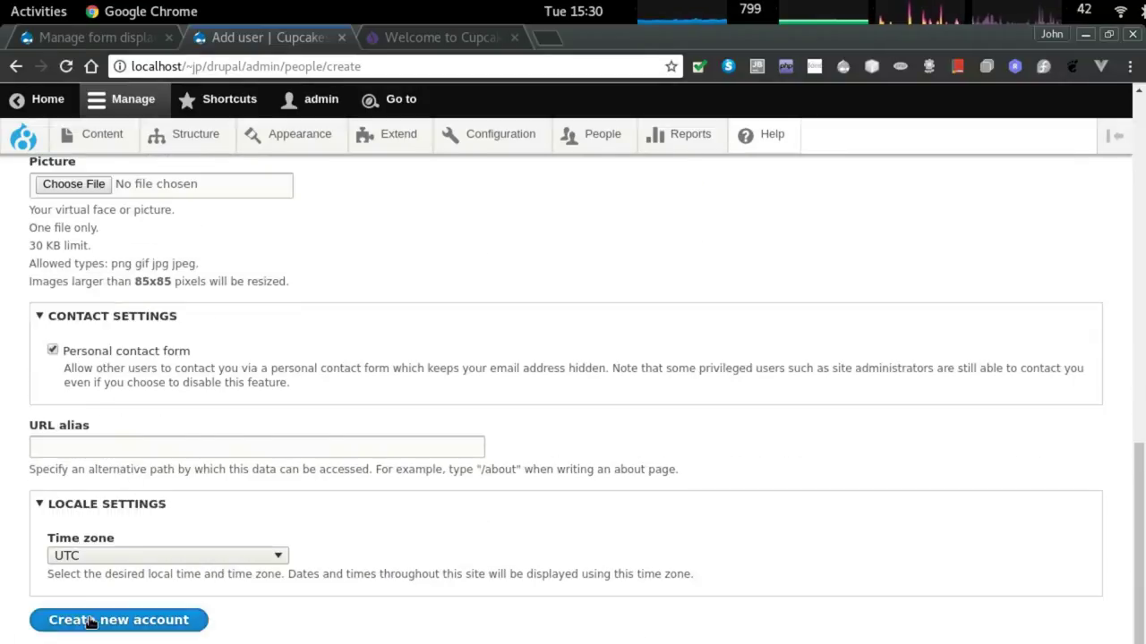
left_click(90, 621)
left_click(205, 244)
scroll(531, 421, "down", 3)
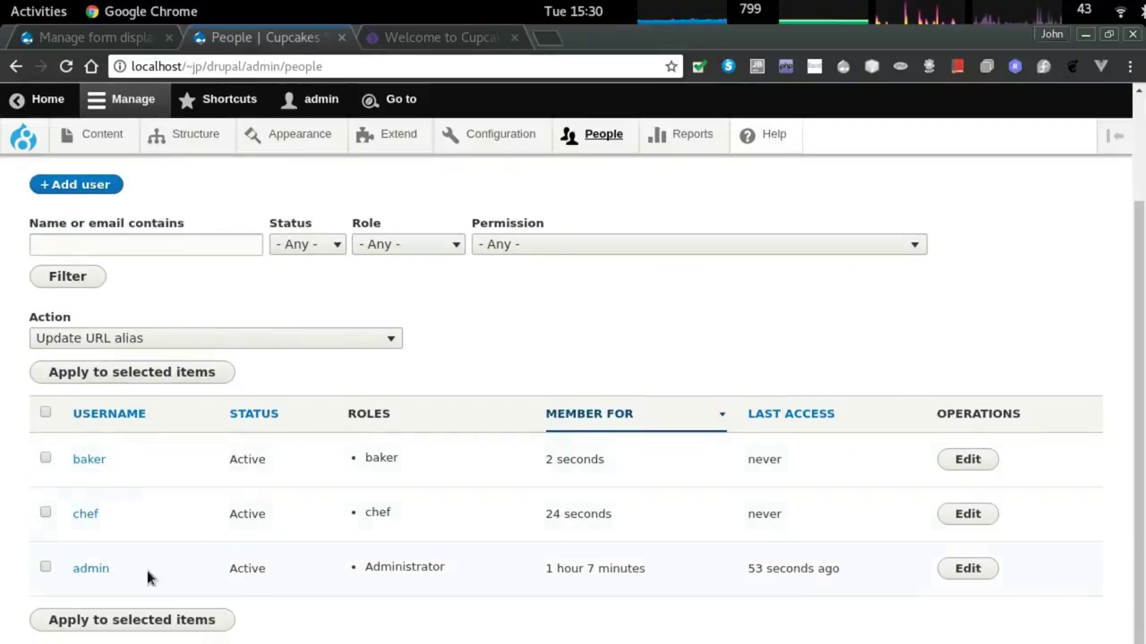
- Launch Firefox and load the site at localhost/~jp/drupal
key("alt+Tab")
key("Escape")
key("alt+Tab")
key("Escape")
key("super")
type("f")
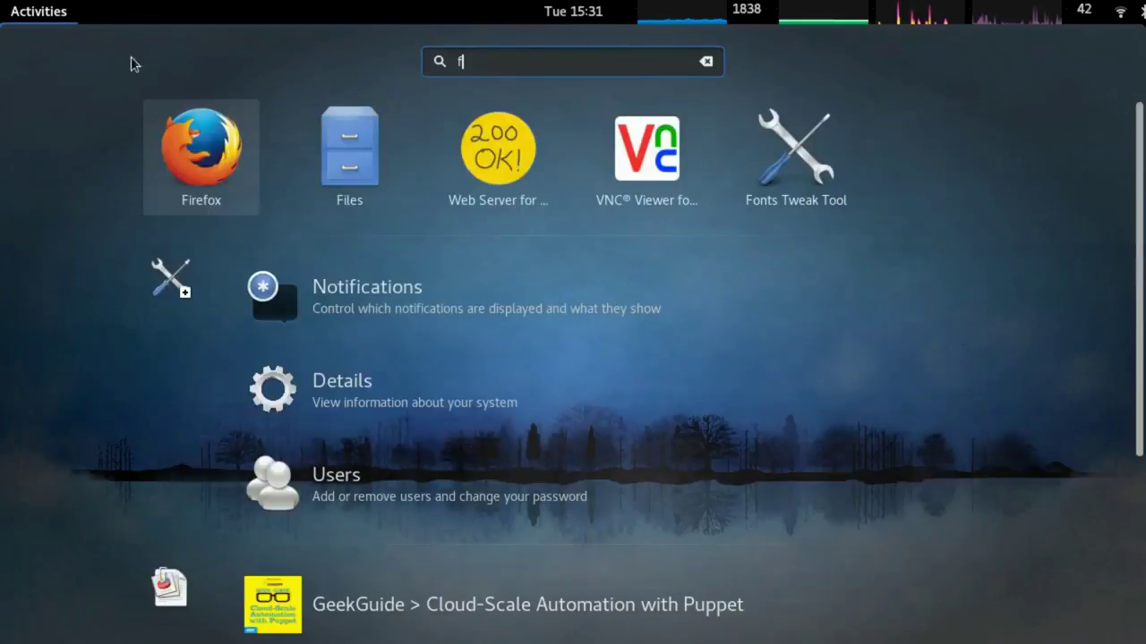
key("Return")
left_click(246, 105)
type("localhost/")
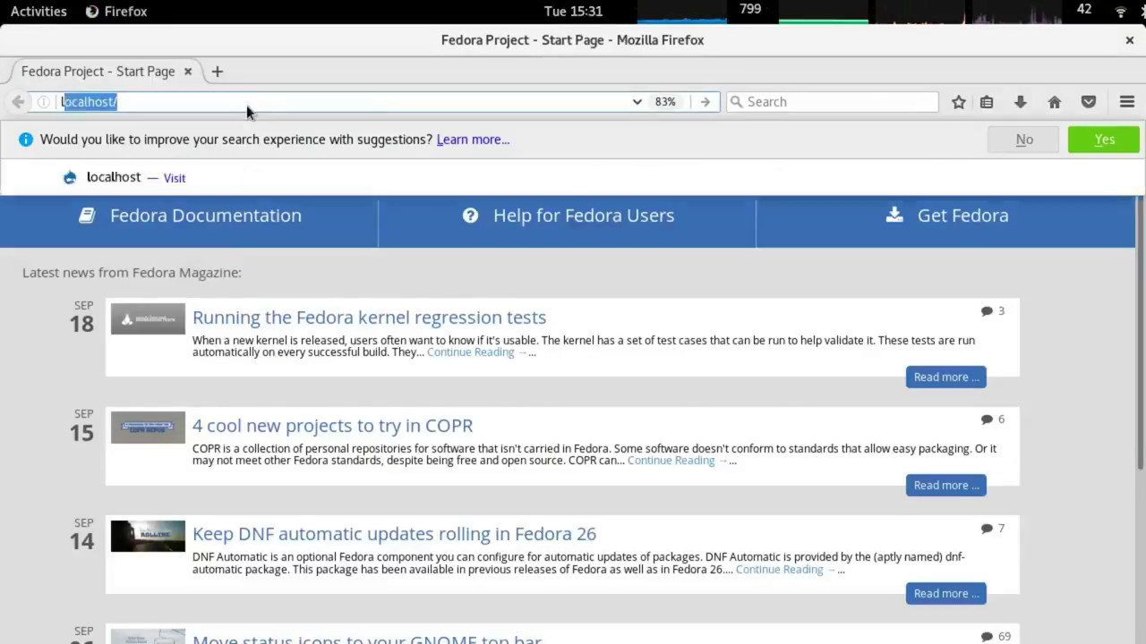
type("~jp/drupal")
key("Return")
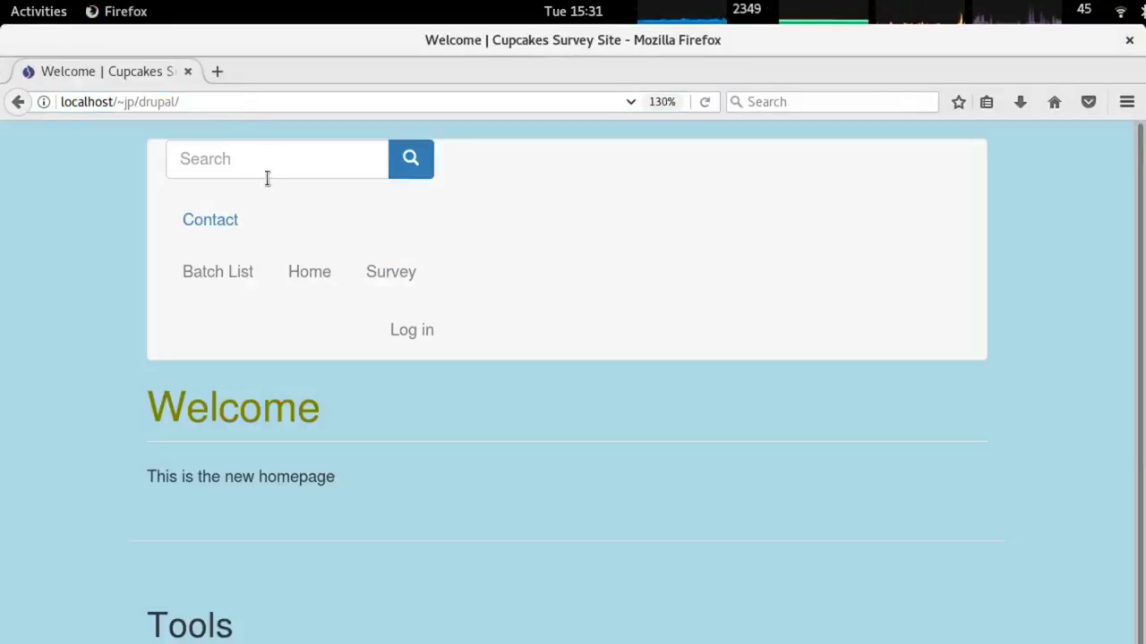
- Log in to the site as the baker user without saving the login
left_click(409, 329)
type("caker")
key("Tab")
type("********")
key("Return")
left_click(370, 561)
- Open the Create batch form from the Tools menu and review its fields
left_click(268, 637)
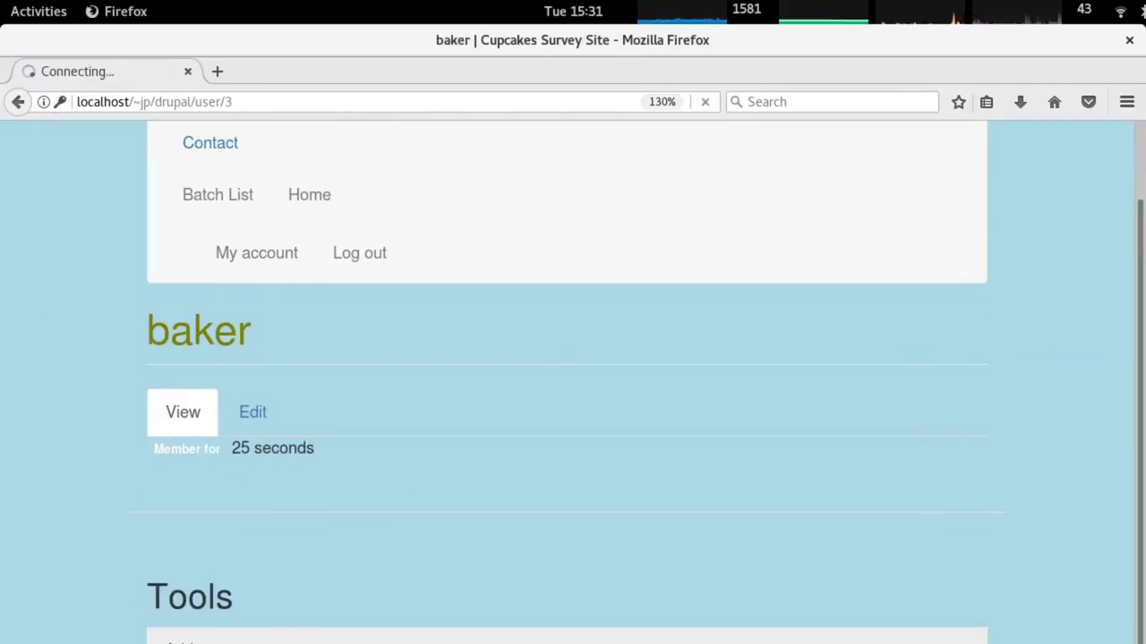
scroll(235, 353, "down", 6)
scroll(617, 442, "down", 5)
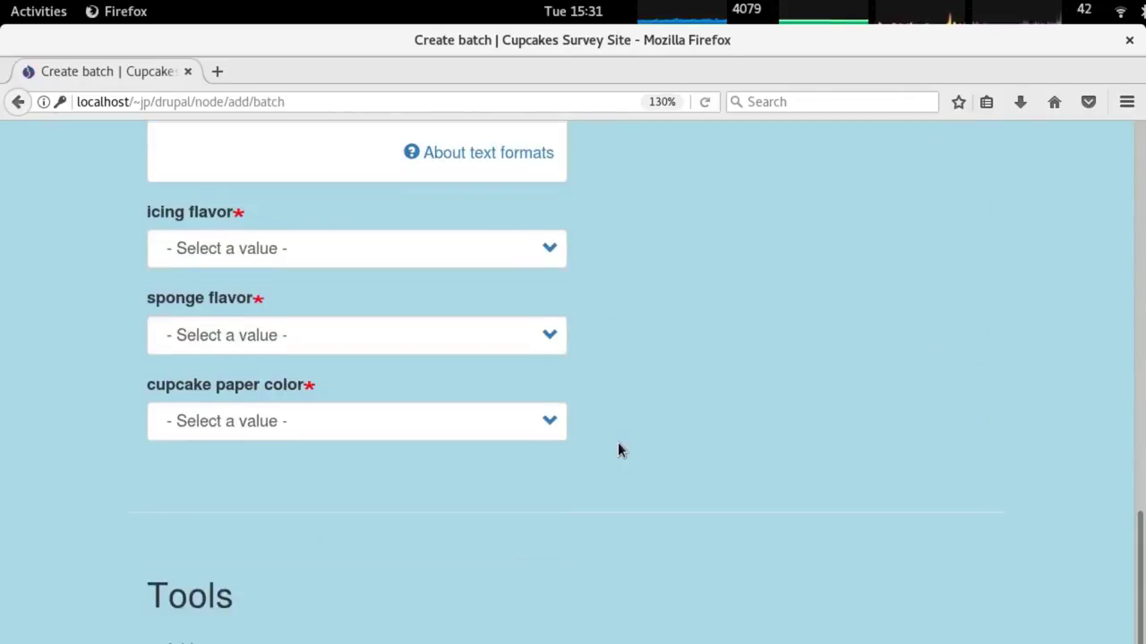
scroll(613, 442, "up", 11)
scroll(609, 436, "down", 3)
left_click(257, 348)
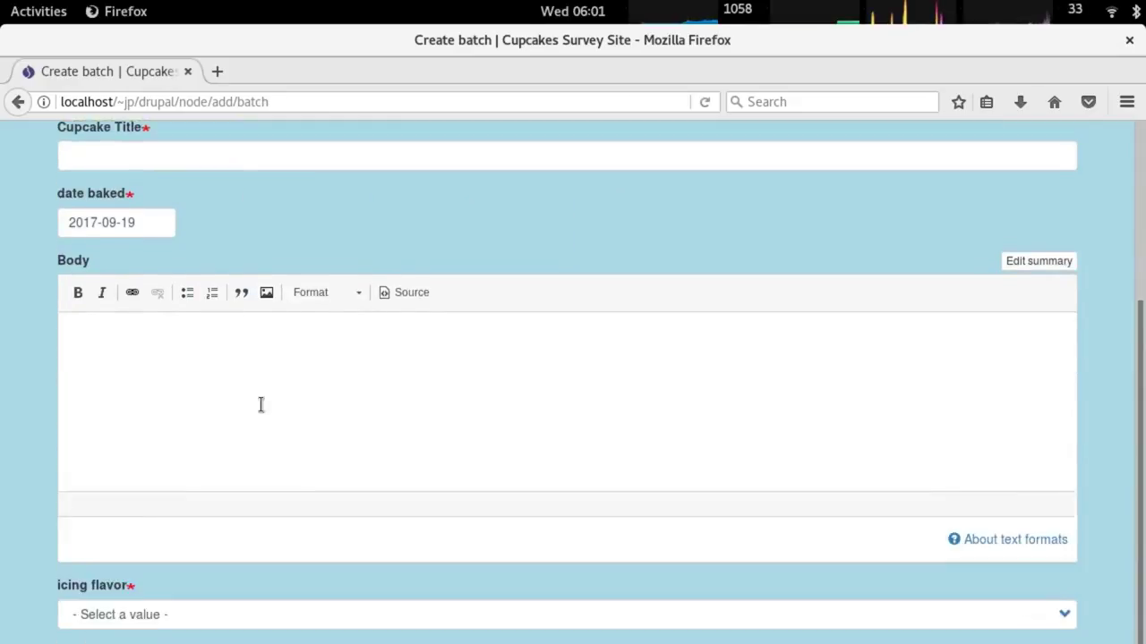
scroll(261, 403, "down", 1)
scroll(678, 551, "up", 5)
scroll(170, 360, "down", 3)
scroll(1101, 582, "down", 1)
scroll(1101, 582, "up", 1)
right_click(306, 429)
- Inspect the form's HTML, expanding the vertical-tabs and entity-meta elements
left_click(380, 627)
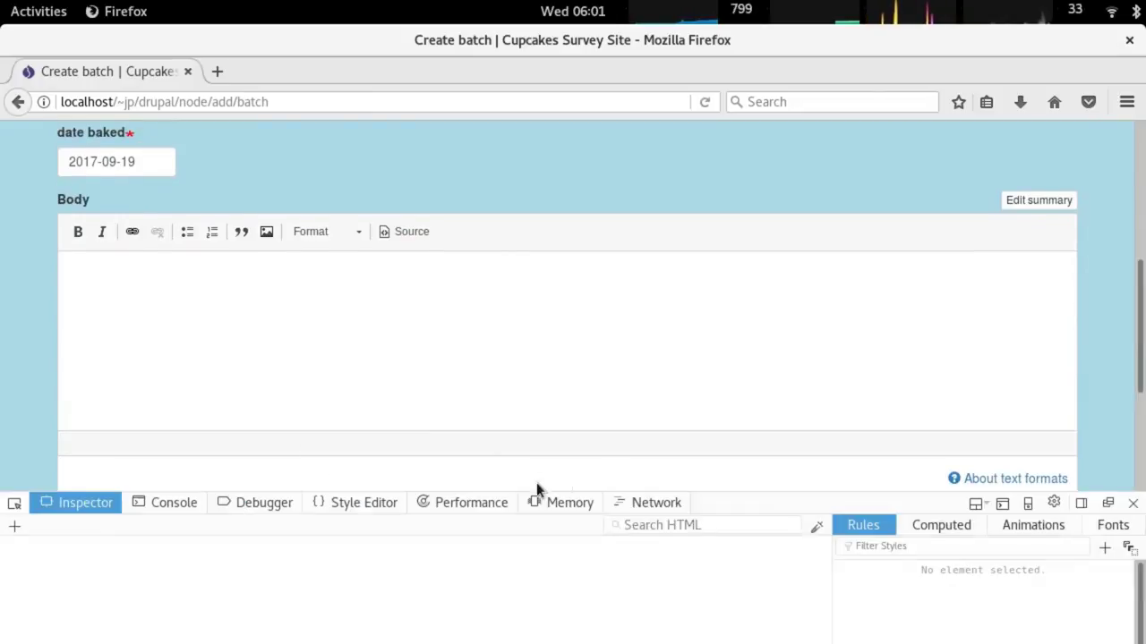
scroll(269, 614, "down", 5)
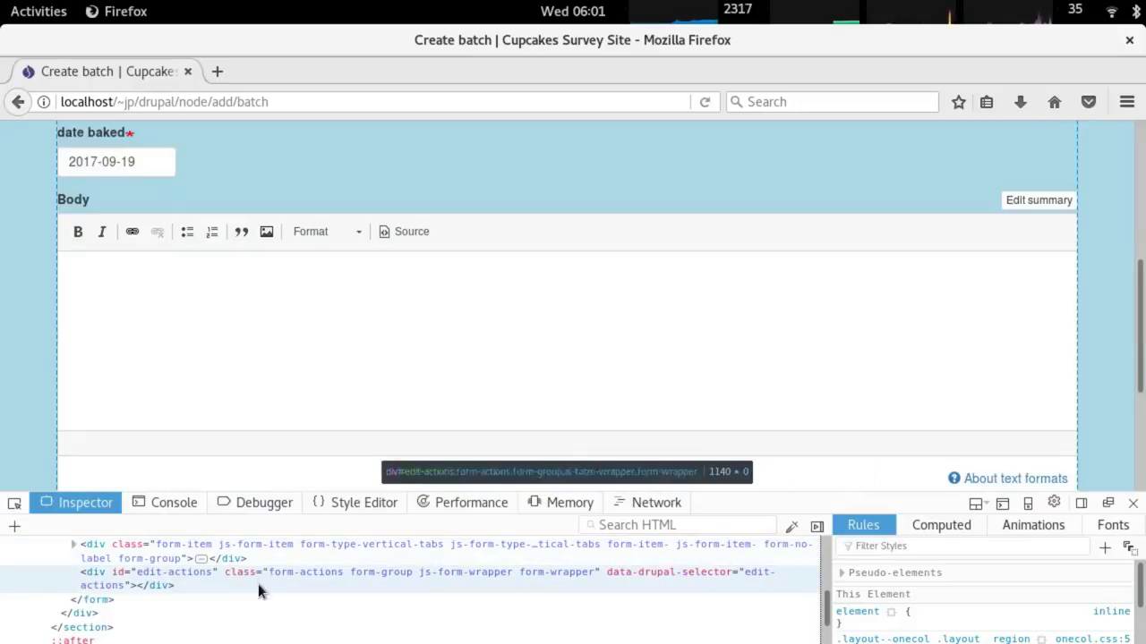
scroll(258, 586, "up", 3)
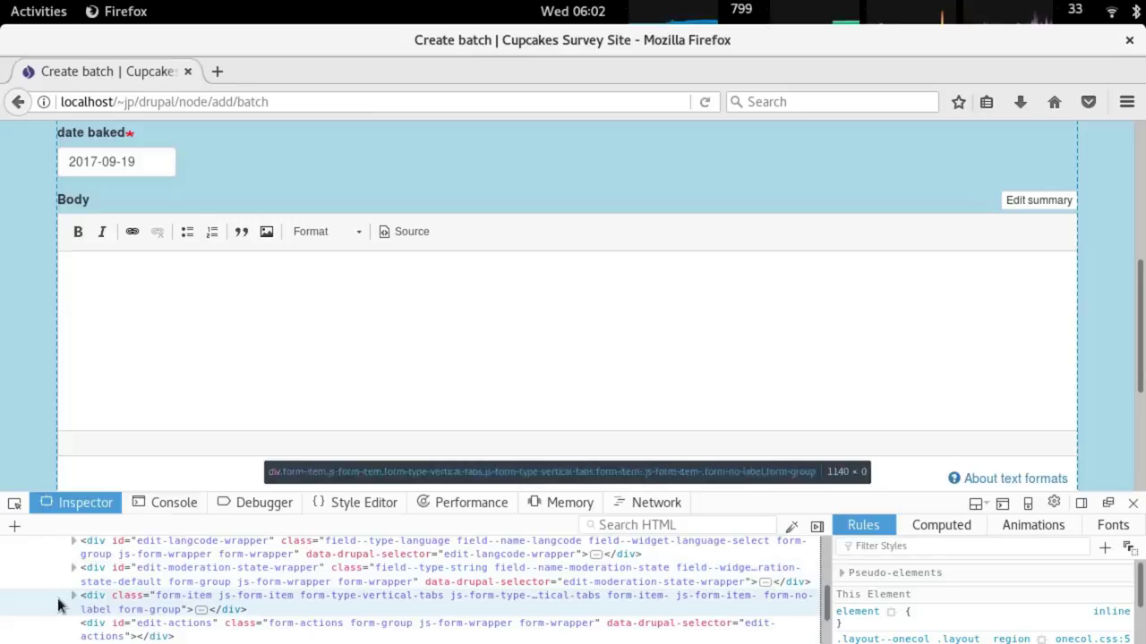
left_click(77, 596)
scroll(84, 608, "down", 3)
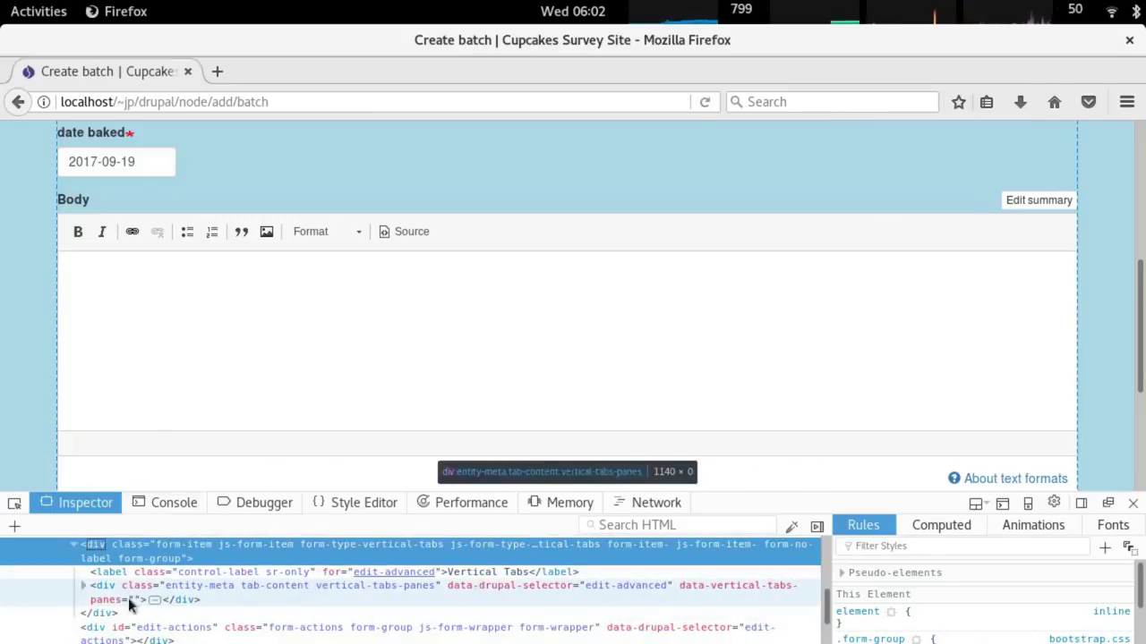
left_click(86, 587)
scroll(219, 614, "down", 2)
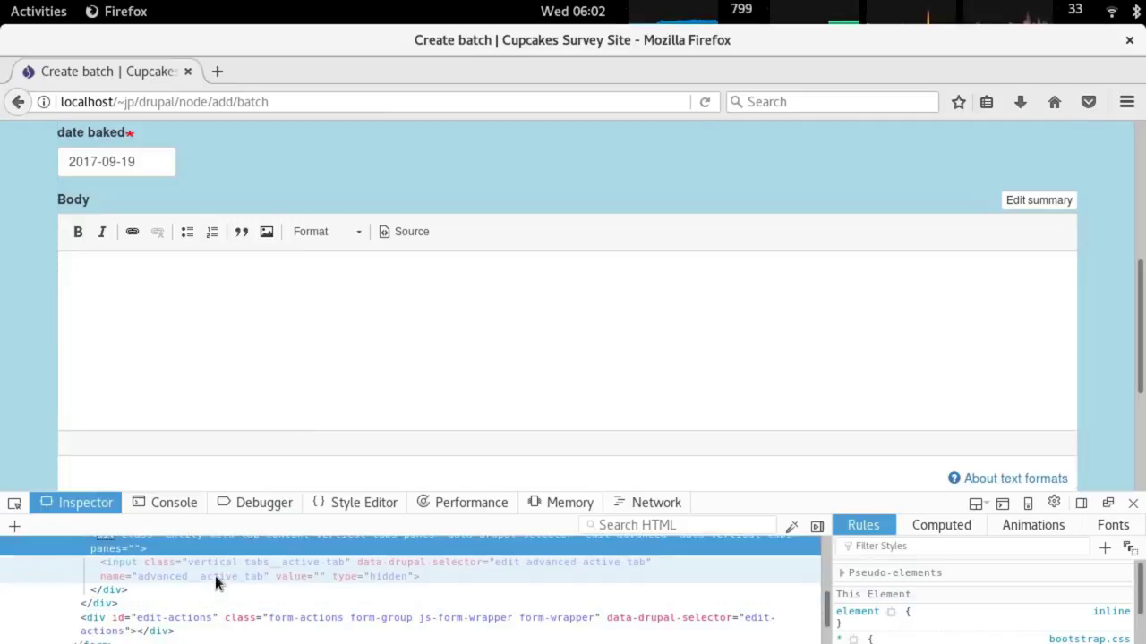
scroll(8, 440, "down", 5)
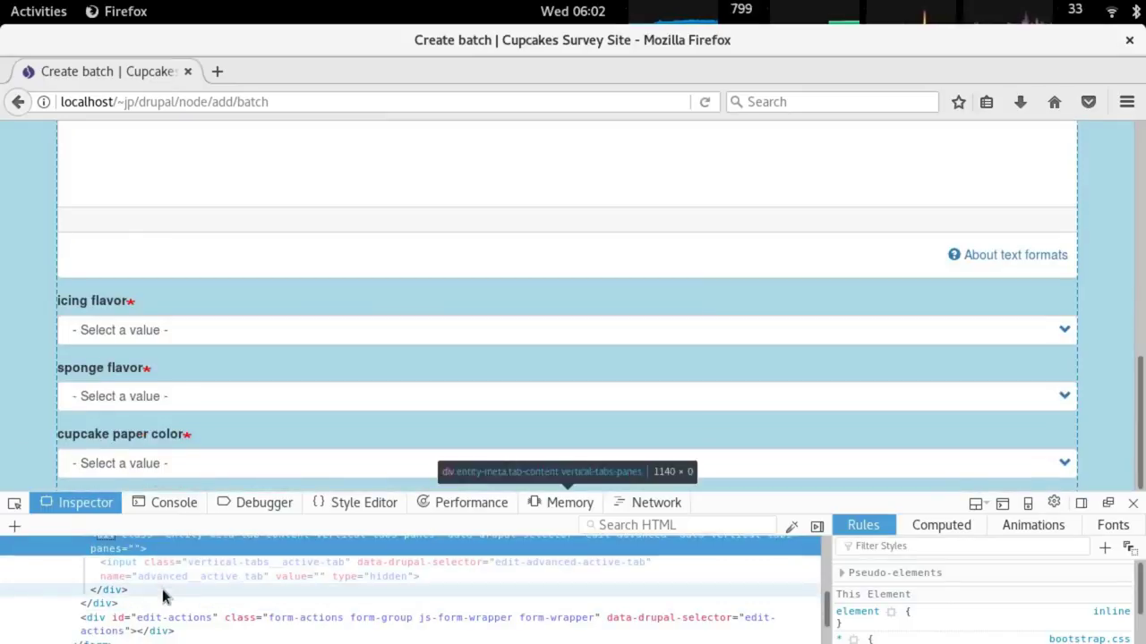
scroll(162, 589, "up", 3)
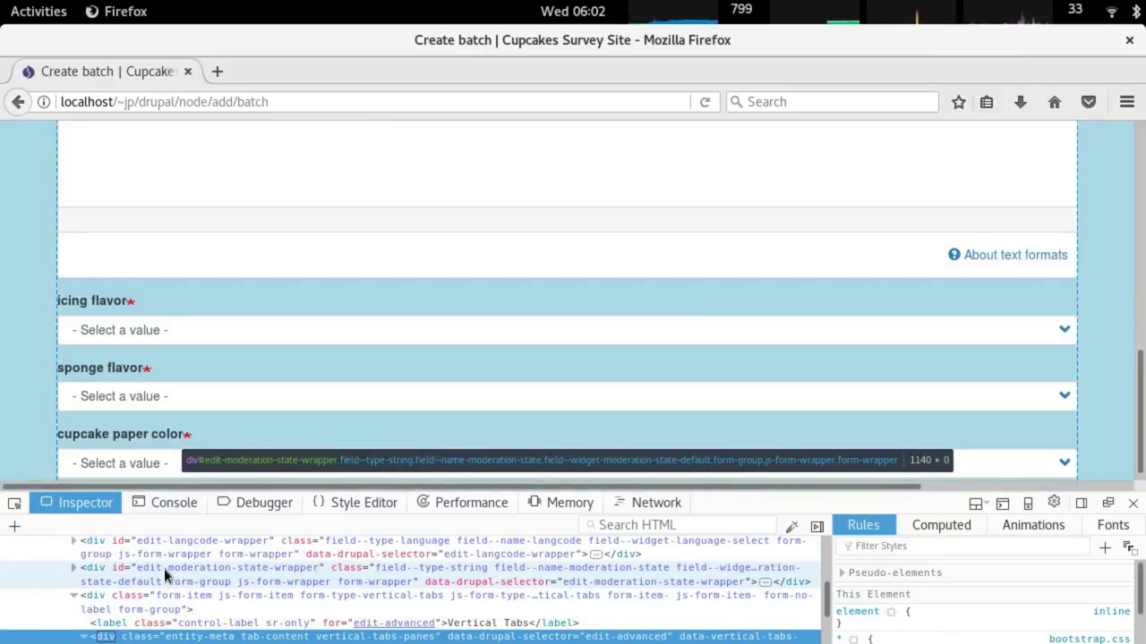
- Close the developer tools and switch back to the Chrome admin window
left_click(1132, 503)
key("alt+Tab")
key("alt+Tab")
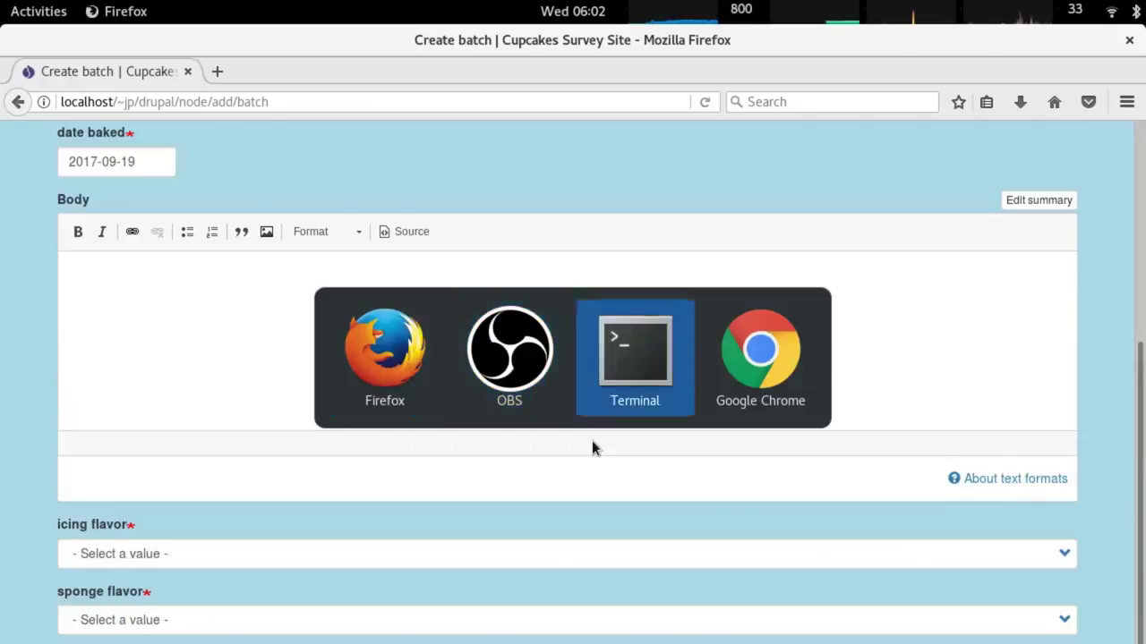
key("alt+Tab")
- On People > Permissions, give 'batch: Create new content' to Baker instead of Authenticated user
left_click(652, 139)
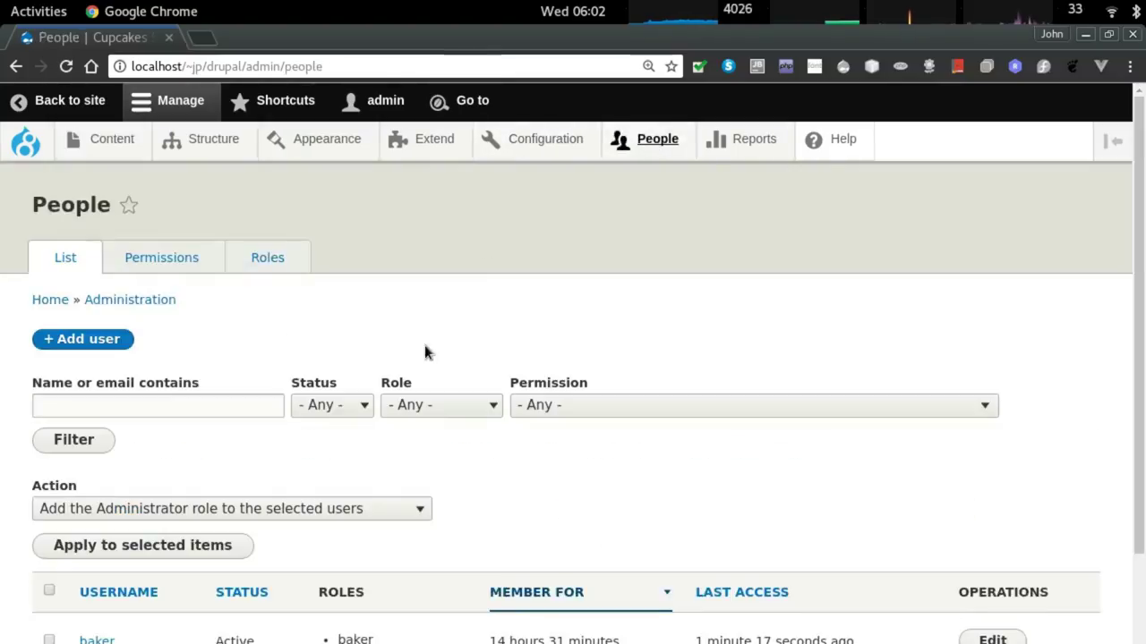
left_click(144, 258)
type("batch")
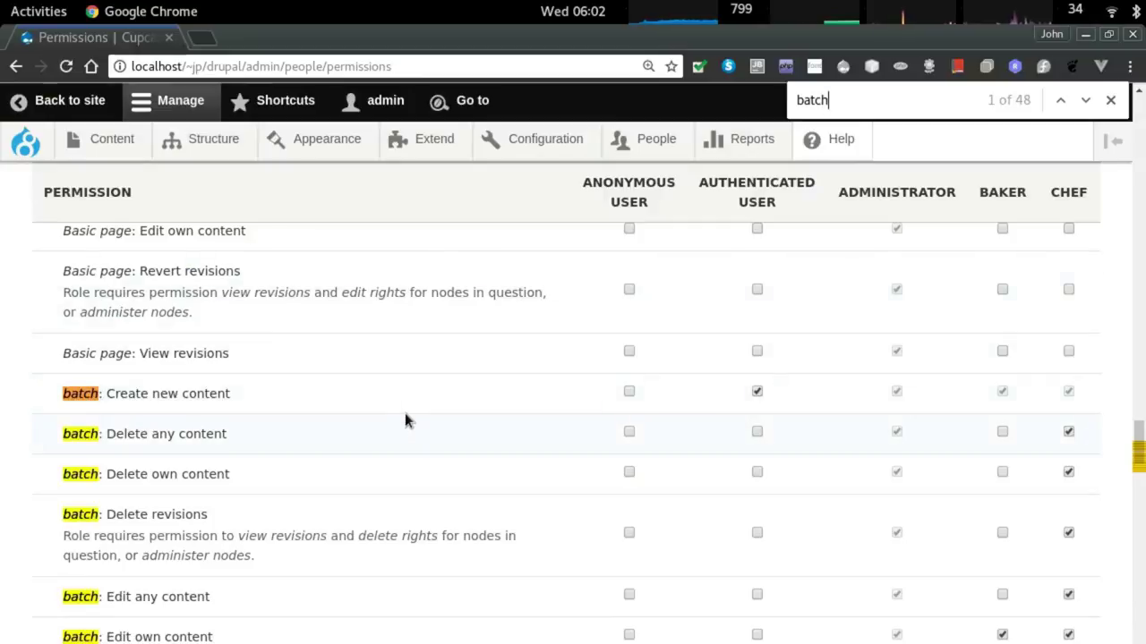
key("Return")
scroll(429, 407, "down", 4)
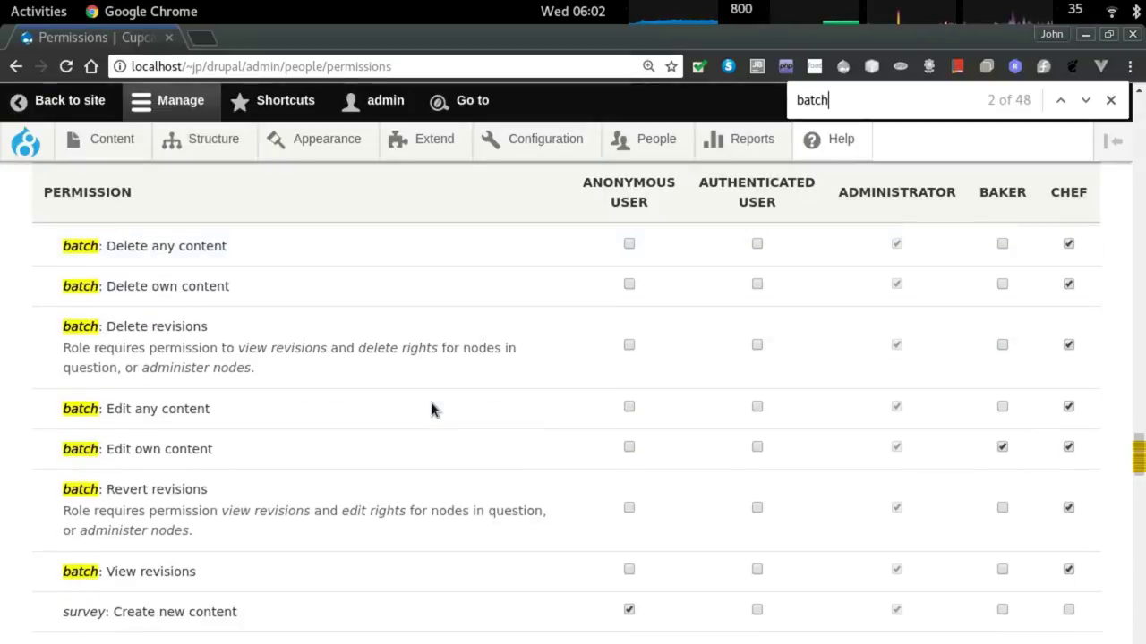
scroll(431, 403, "up", 1)
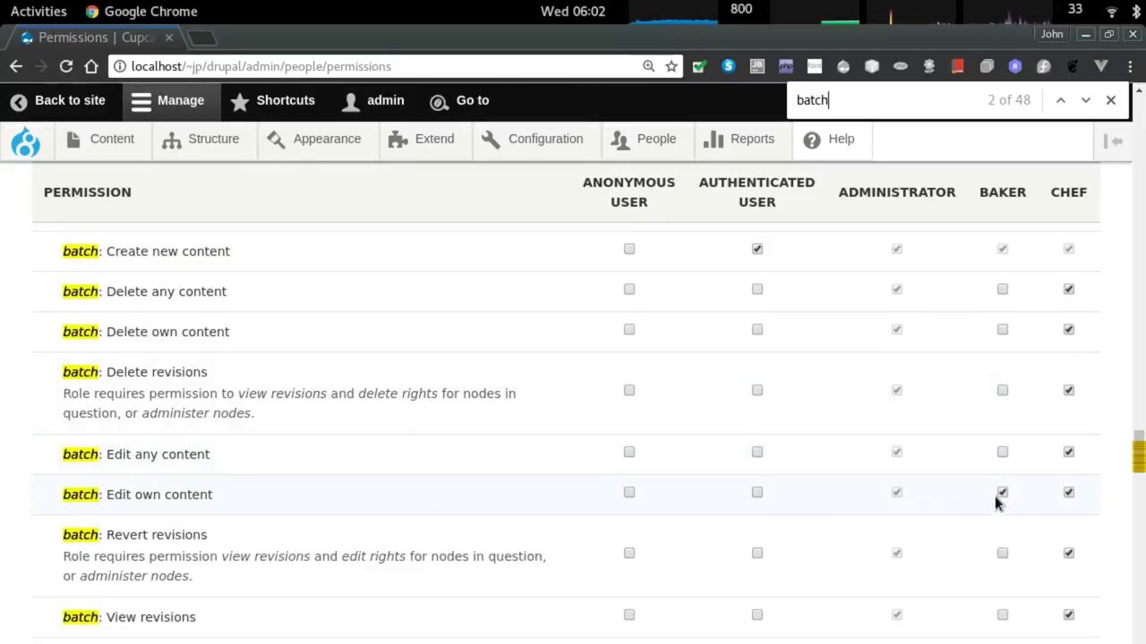
scroll(999, 503, "up", 1)
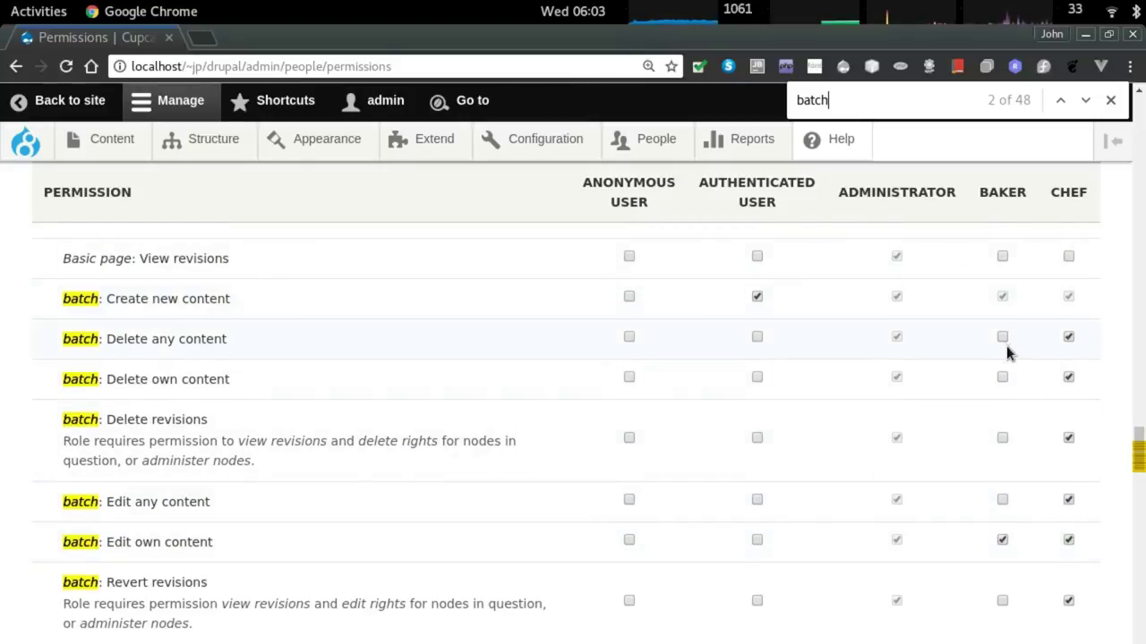
scroll(1007, 354, "up", 1)
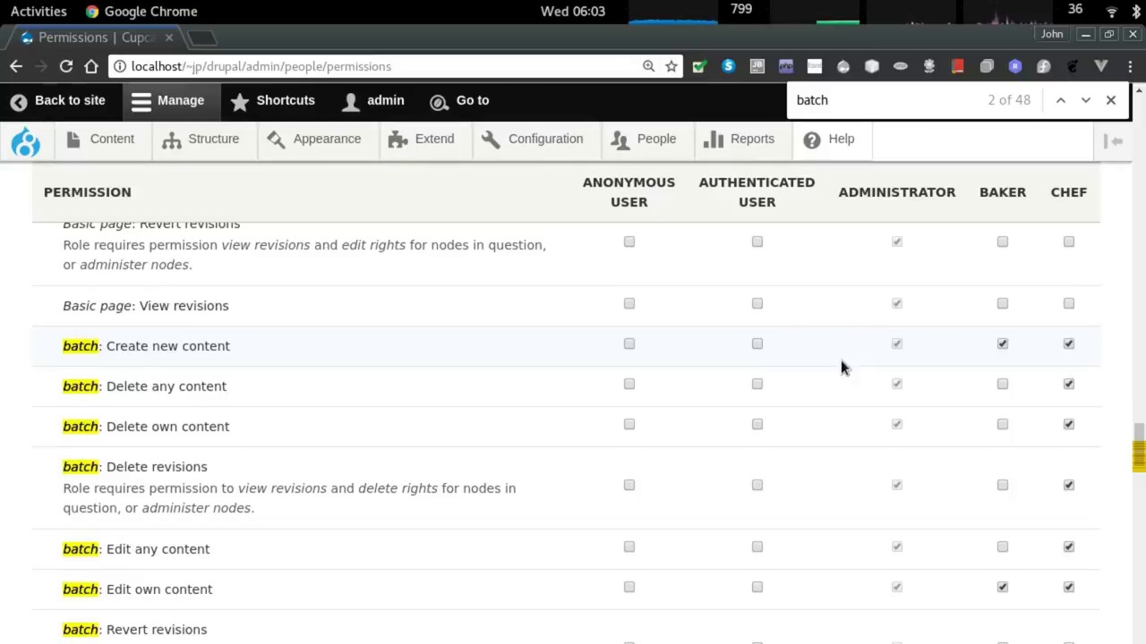
scroll(840, 360, "up", 15)
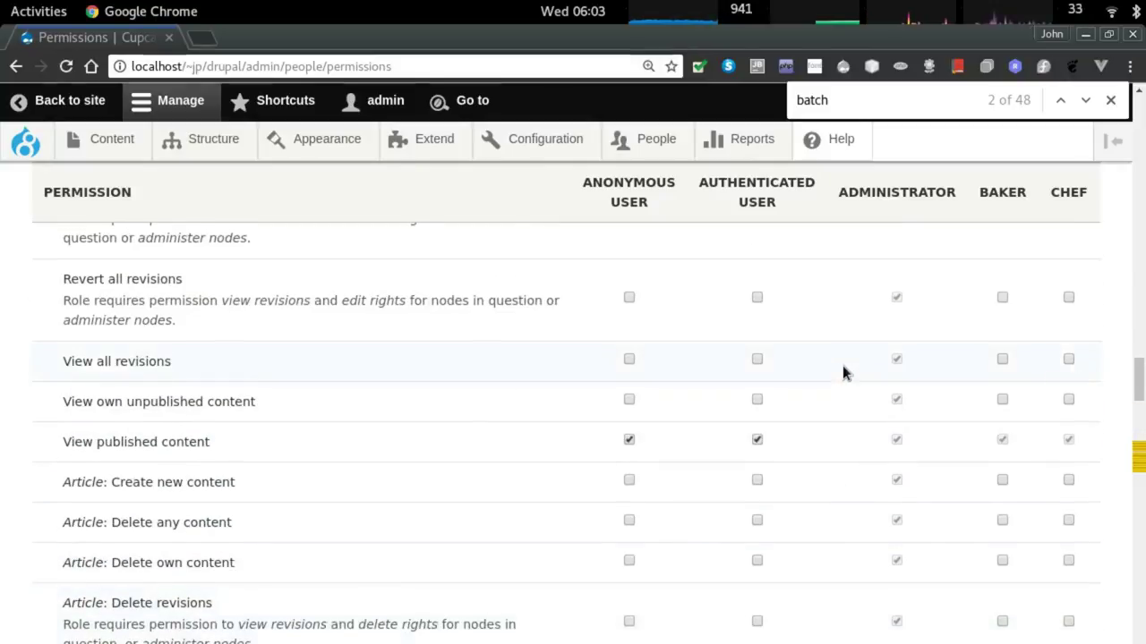
scroll(842, 367, "up", 5)
key("ctrl+f")
- Grant Baker the Editorial Create New Draft transition and Chef the Publish transition, then save permissions
type("workflow")
key("Return")
key("Return")
key("Return")
scroll(587, 477, "up", 1)
scroll(646, 415, "up", 20)
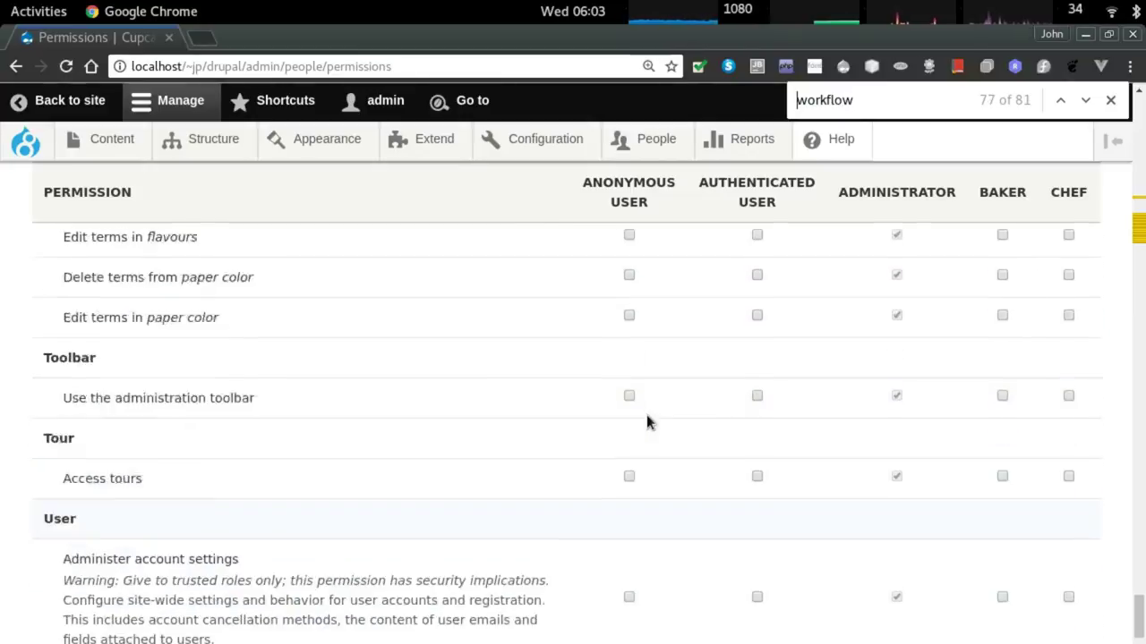
scroll(646, 414, "up", 6)
scroll(647, 415, "down", 5)
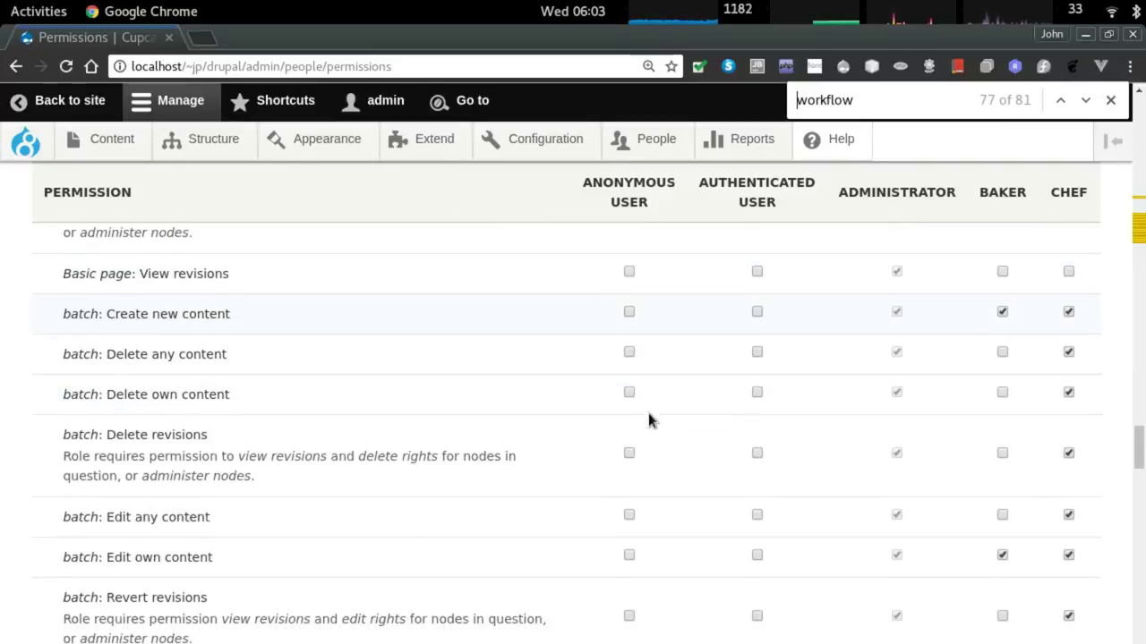
scroll(397, 358, "up", 14)
scroll(401, 358, "down", 1)
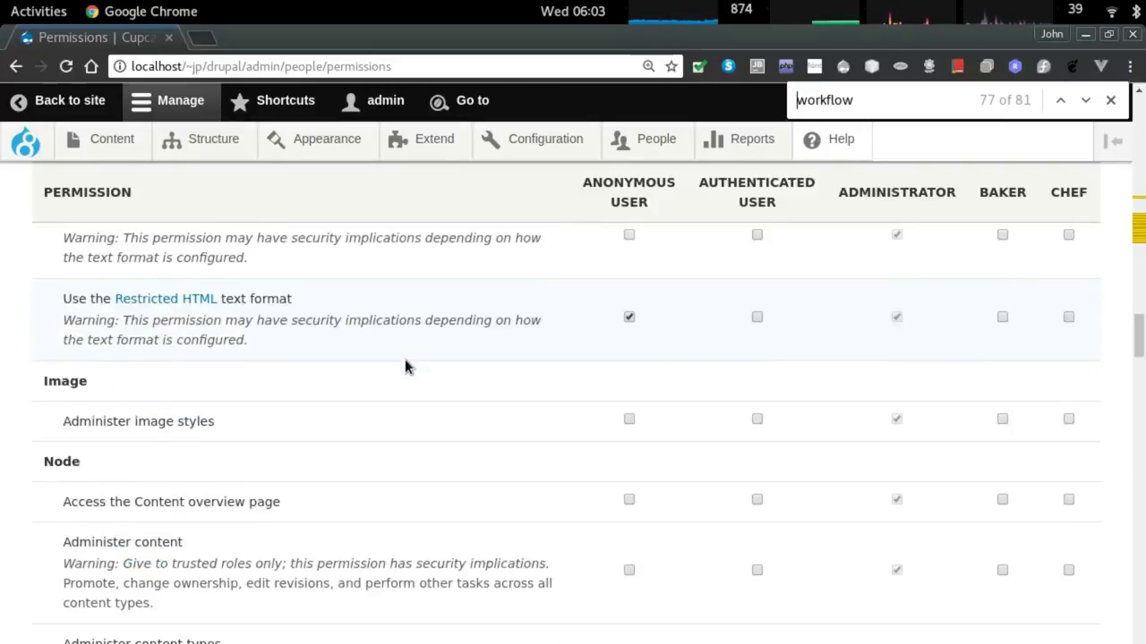
scroll(404, 362, "up", 15)
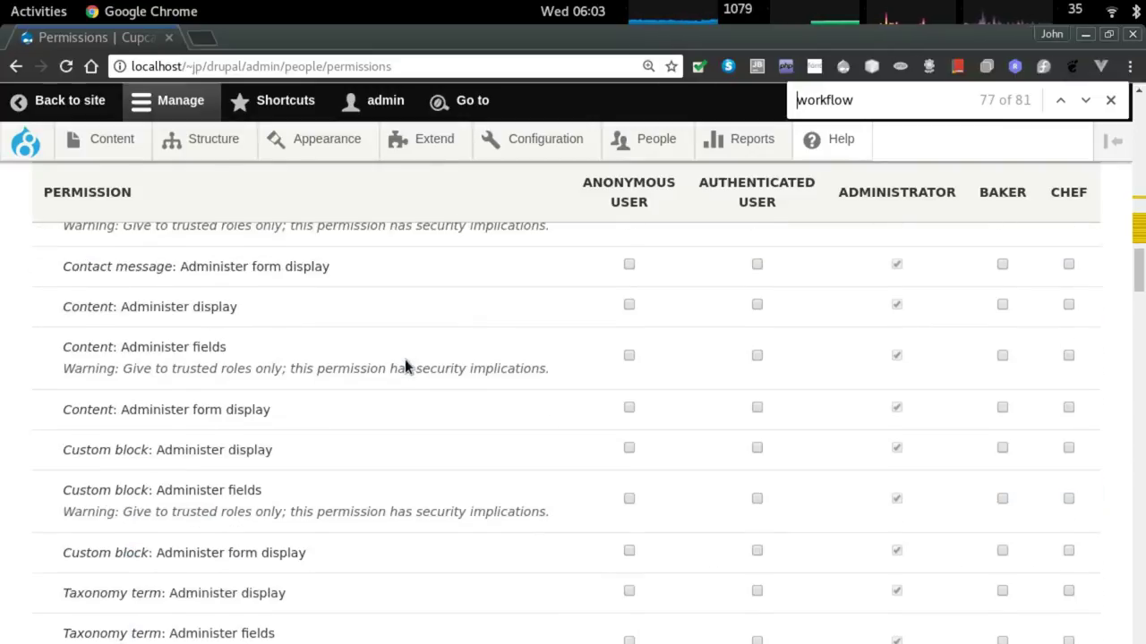
scroll(405, 359, "up", 12)
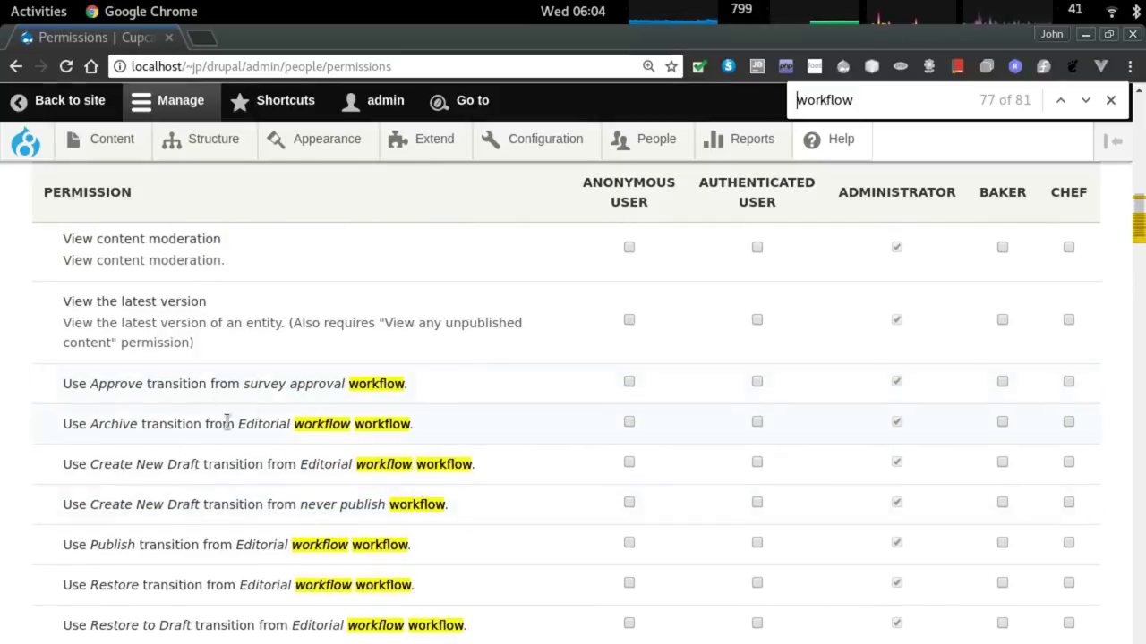
scroll(199, 403, "down", 1)
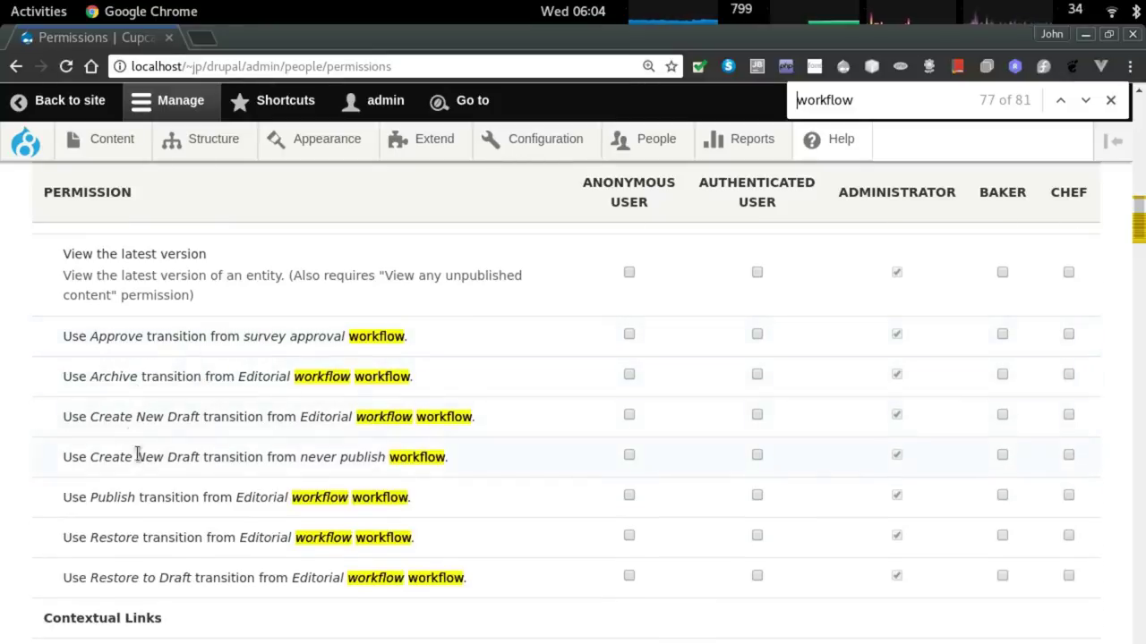
scroll(210, 452, "down", 1)
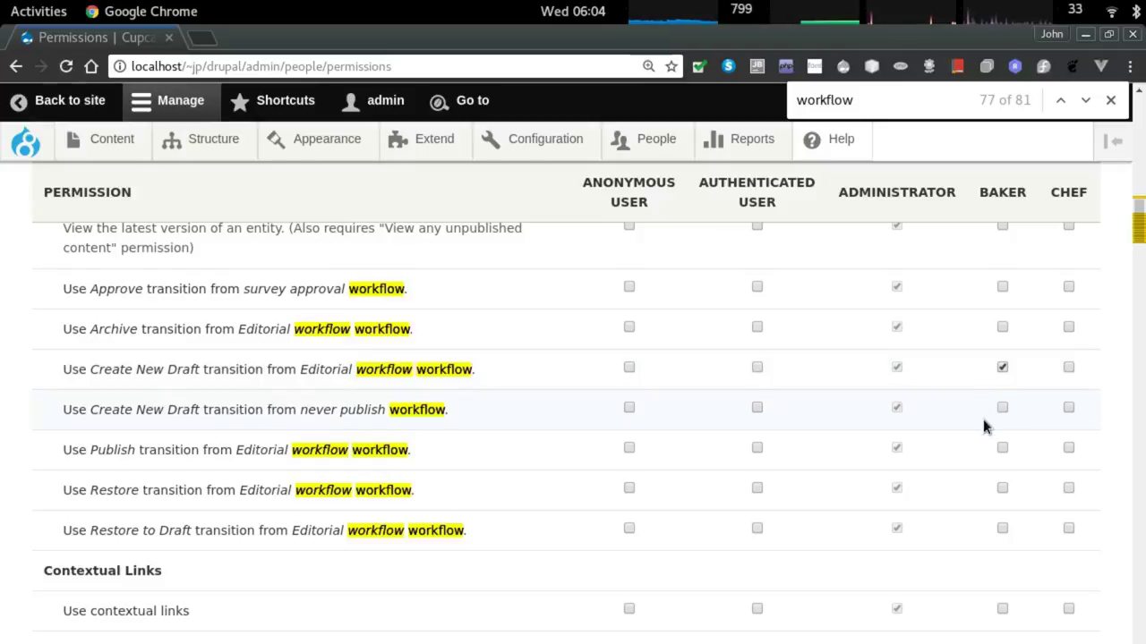
left_click(1069, 449)
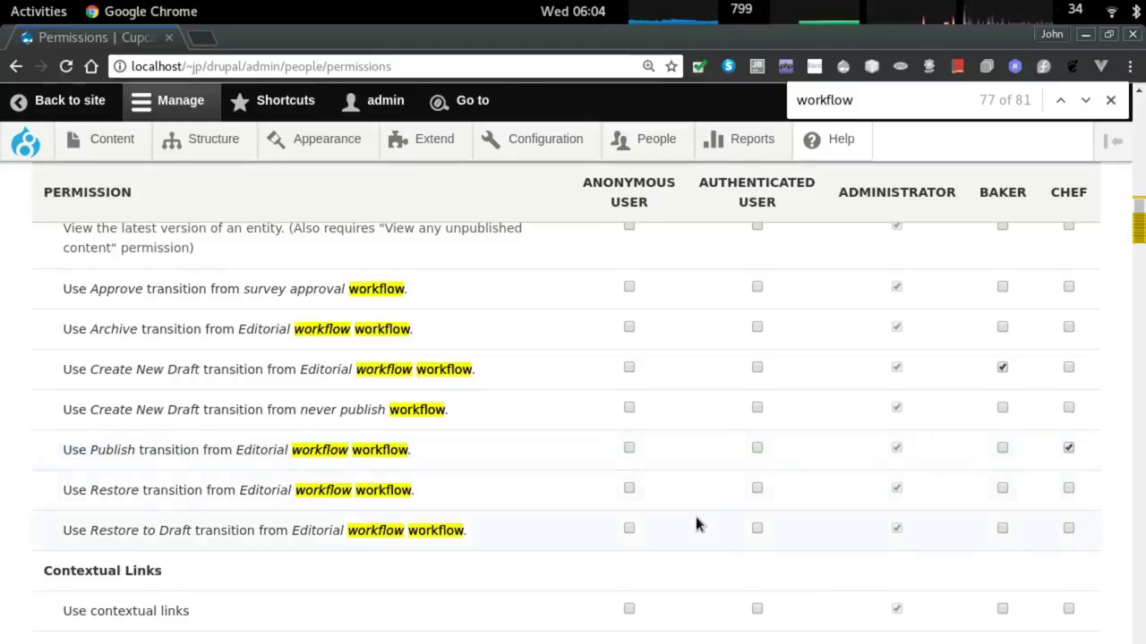
scroll(696, 518, "down", 1)
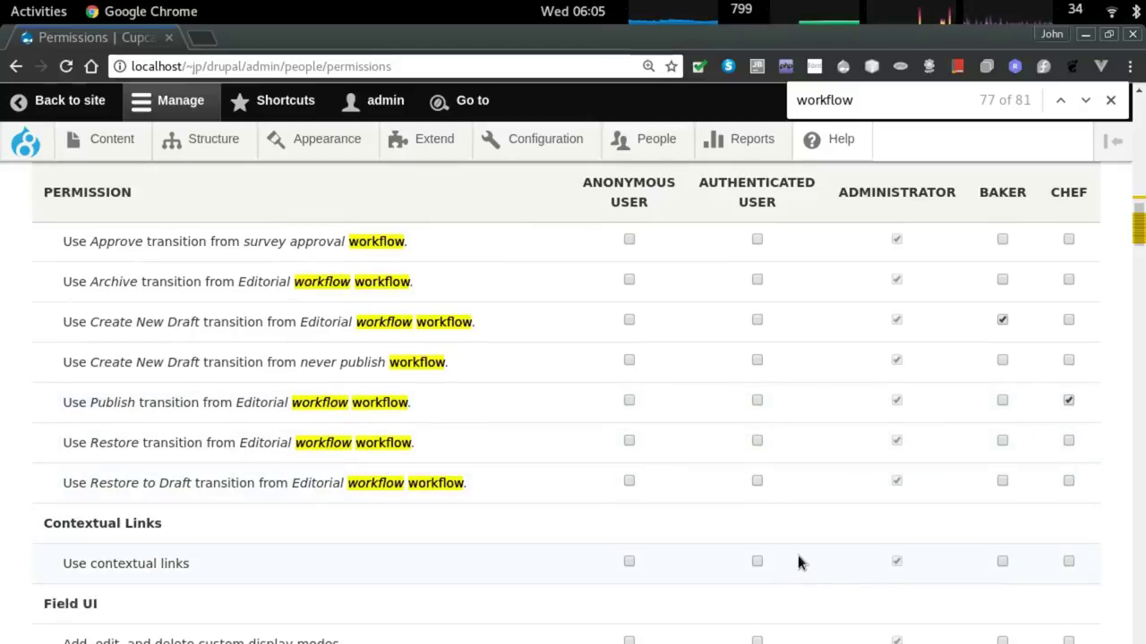
scroll(796, 555, "down", 15)
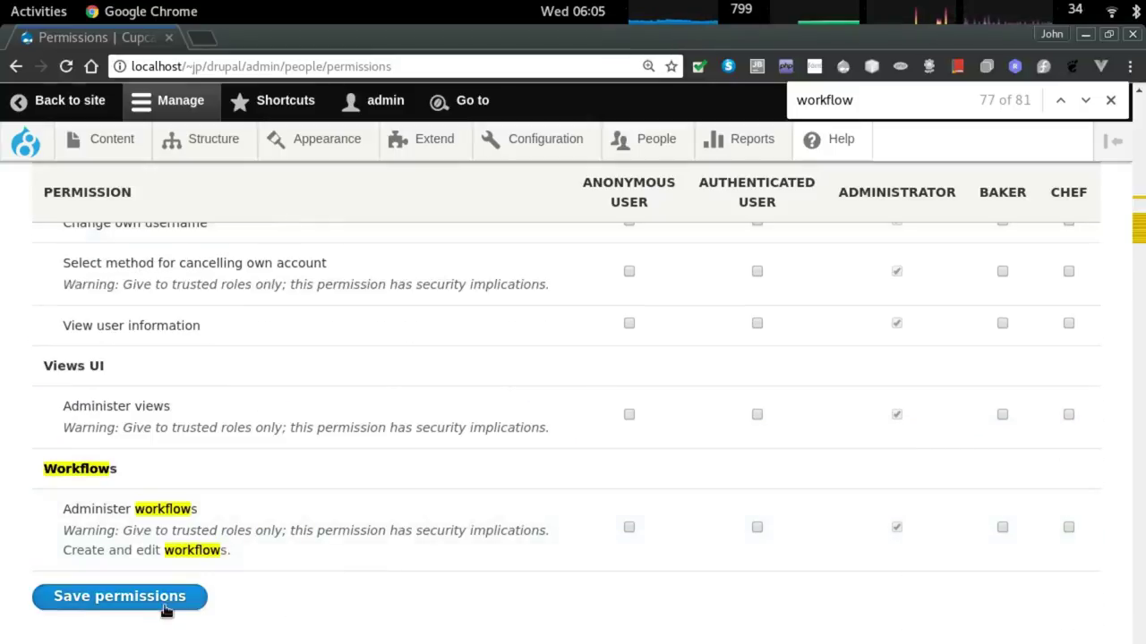
left_click(161, 601)
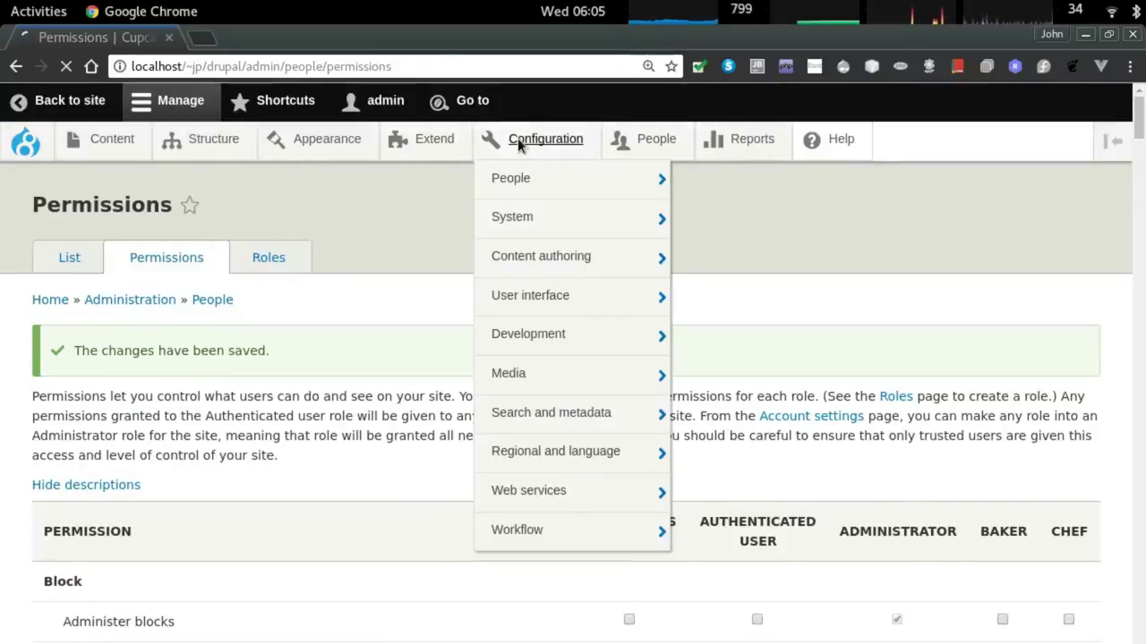
- Open the survey approval workflow for editing from Configuration > Workflows
left_click(519, 141)
scroll(698, 376, "down", 10)
left_click(645, 563)
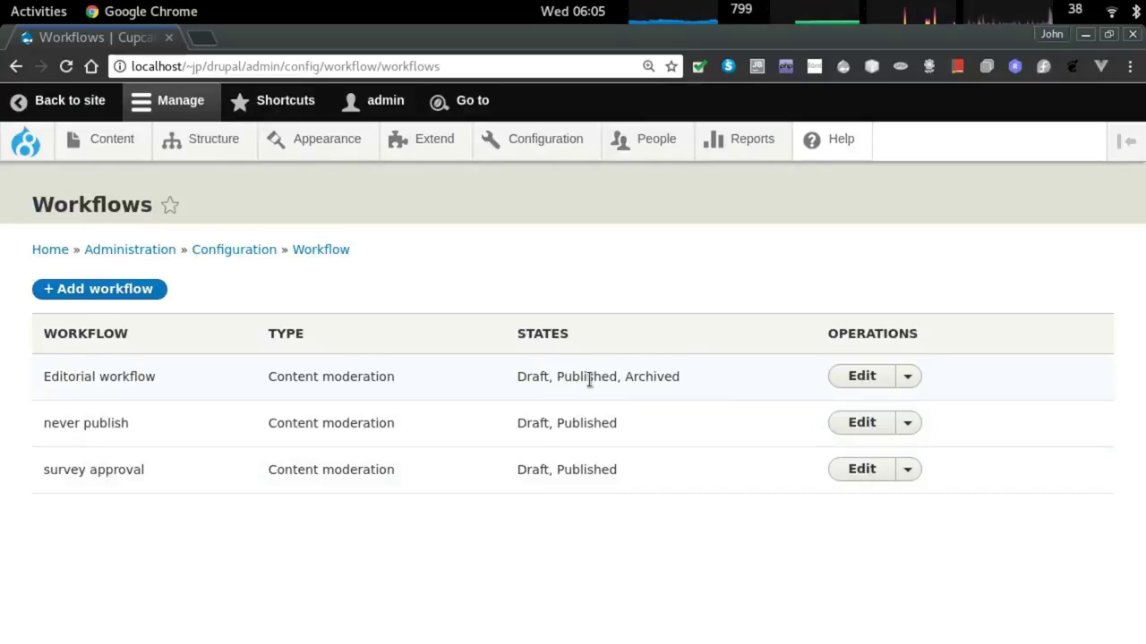
left_click_drag(532, 470, 573, 466)
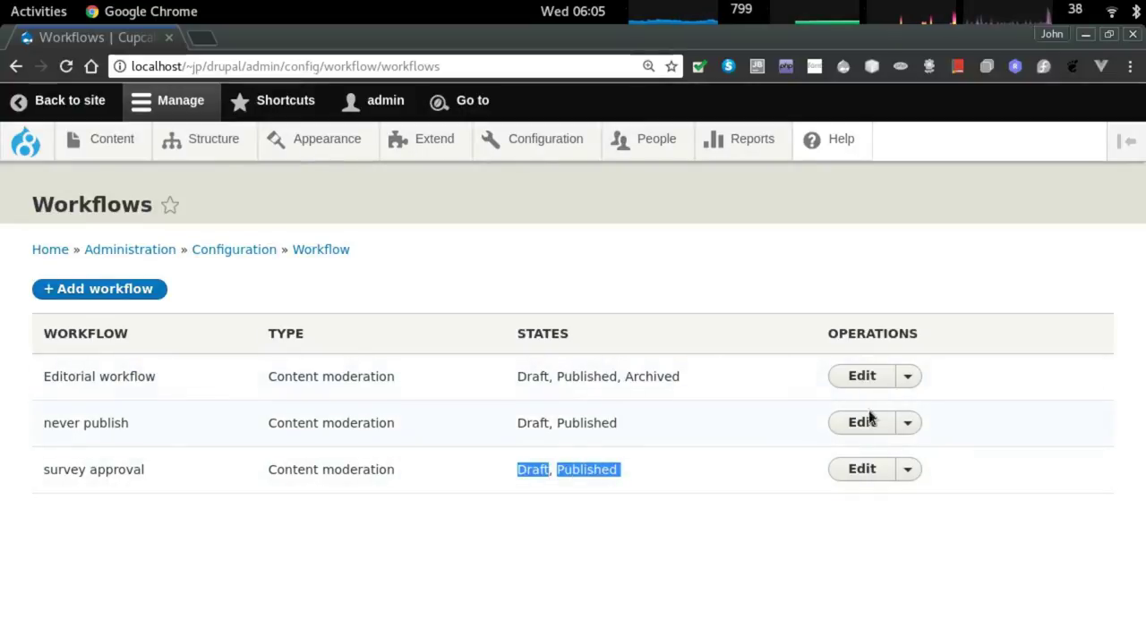
left_click(864, 471)
- Check the Create batch form in Firefox, then open the Approve transition for editing
scroll(377, 434, "down", 3)
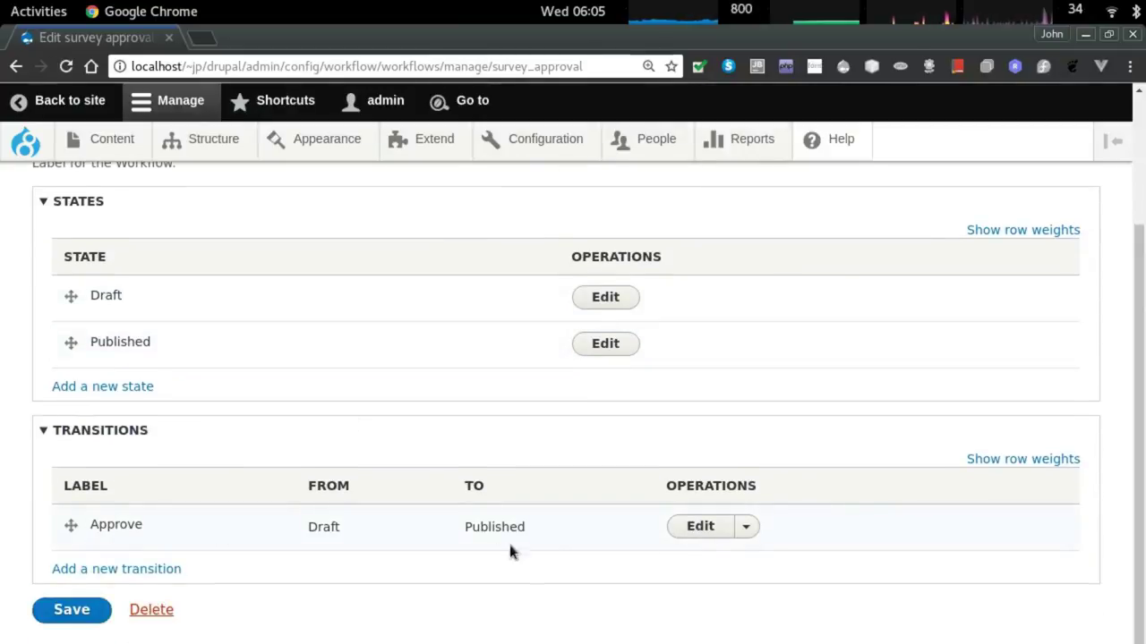
scroll(220, 540, "up", 3)
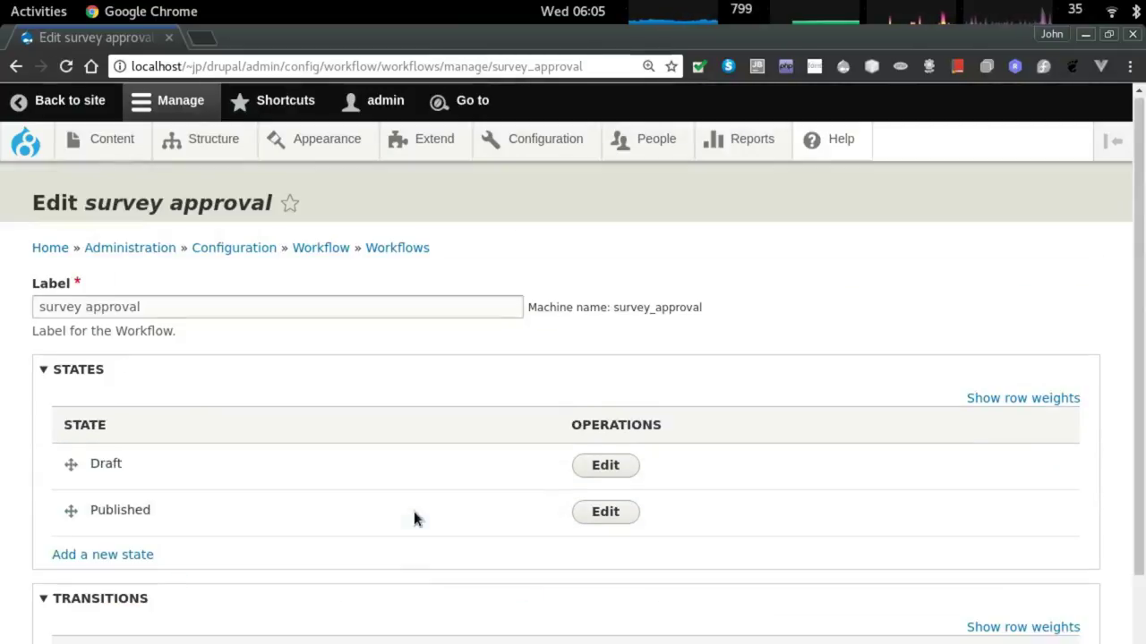
key("alt+Tab")
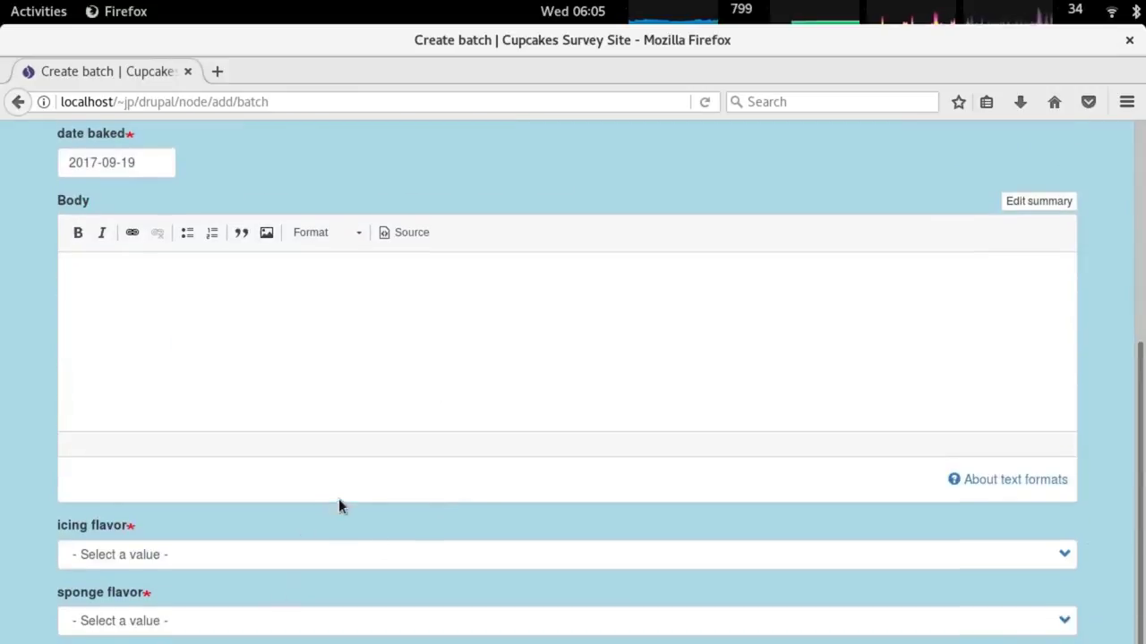
scroll(344, 503, "up", 5)
key("alt+Tab")
scroll(550, 411, "down", 2)
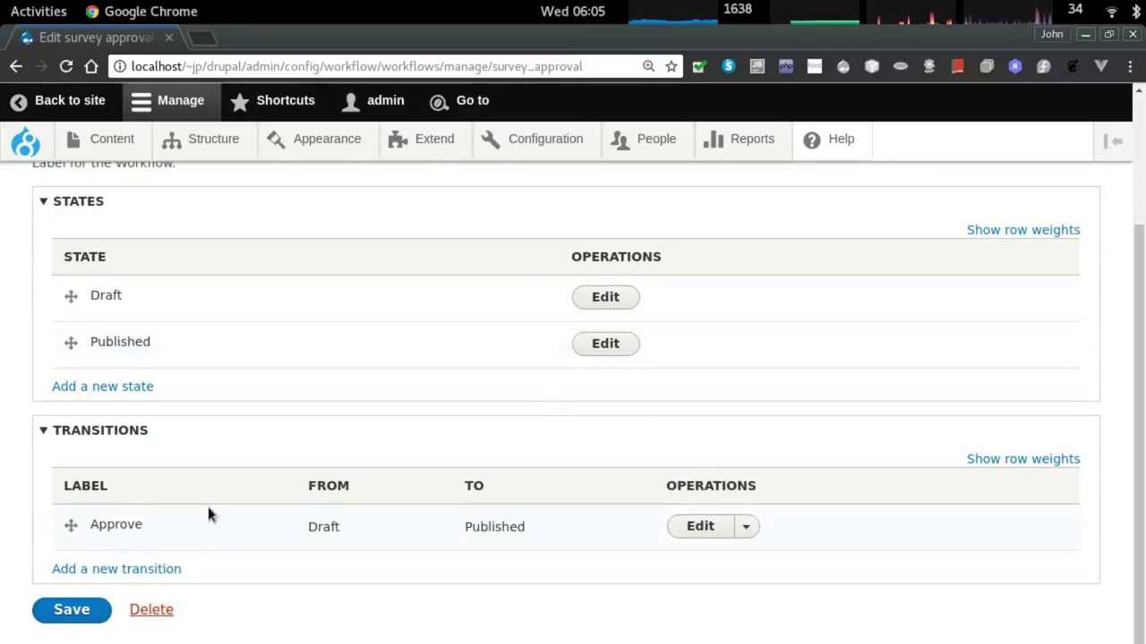
scroll(113, 414, "up", 1)
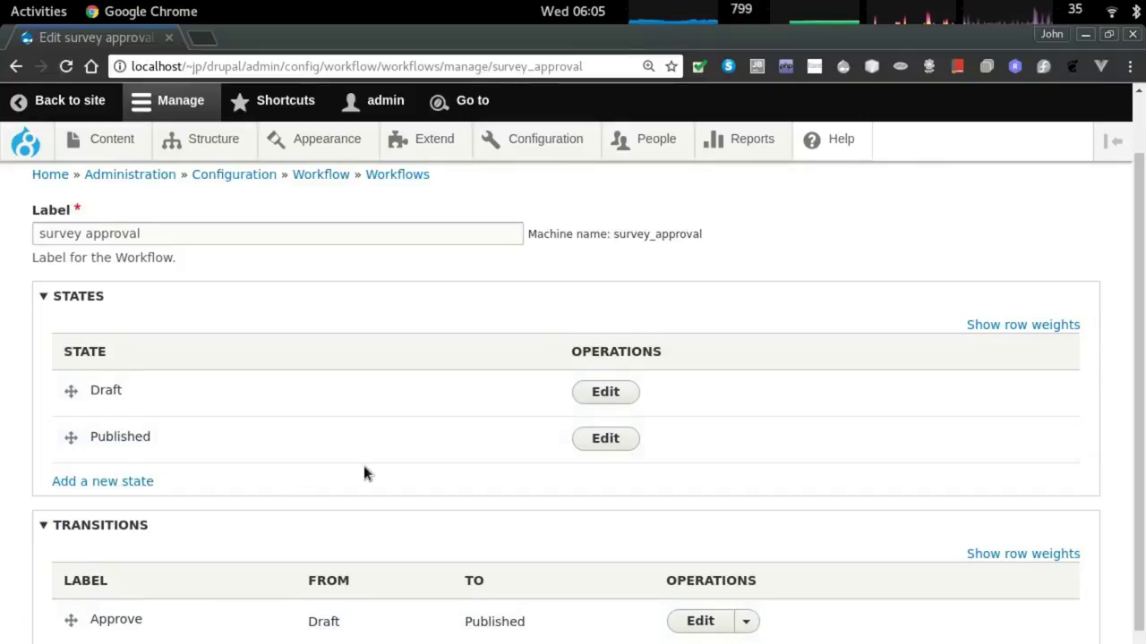
scroll(154, 543, "down", 1)
left_click(699, 526)
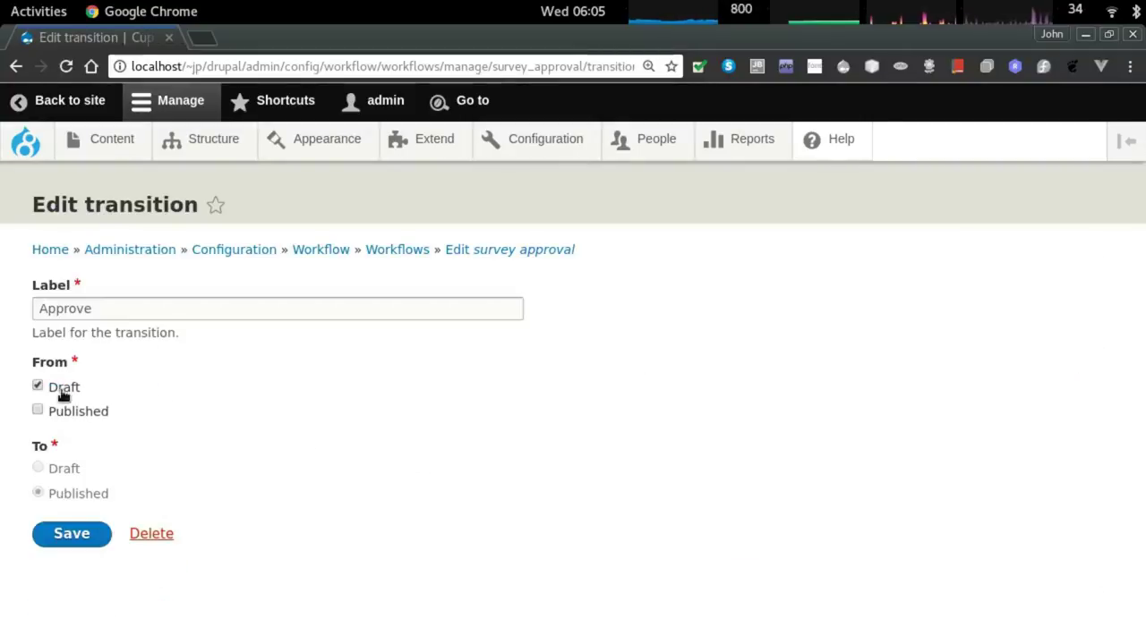
- Delete the existing Approve transition from the survey approval workflow
left_click(63, 387)
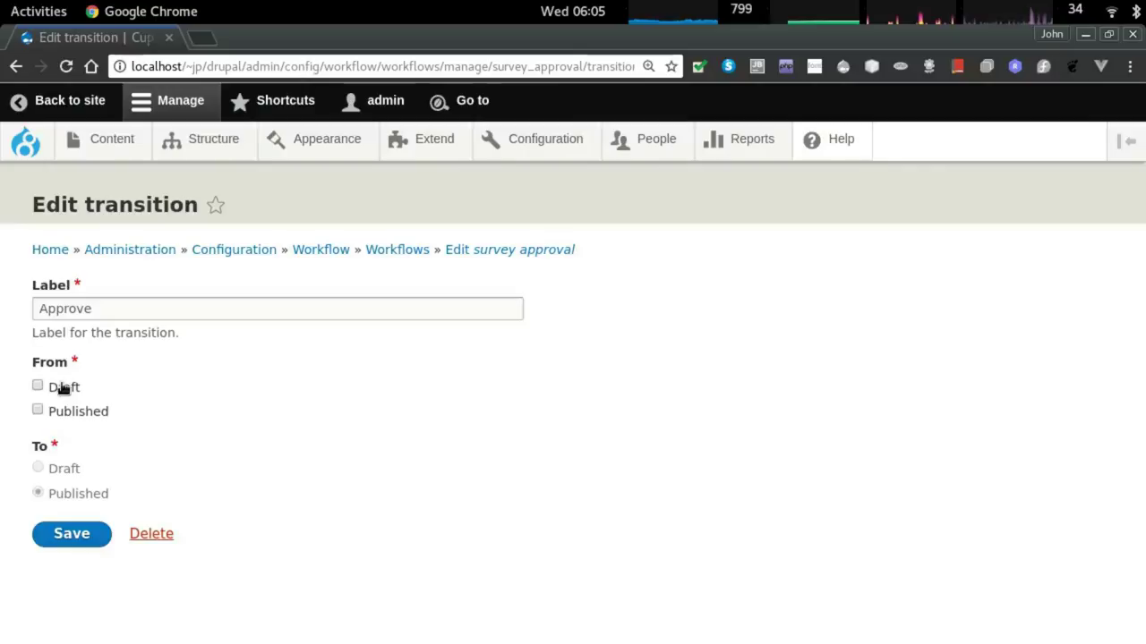
left_click(66, 391)
left_click(56, 413)
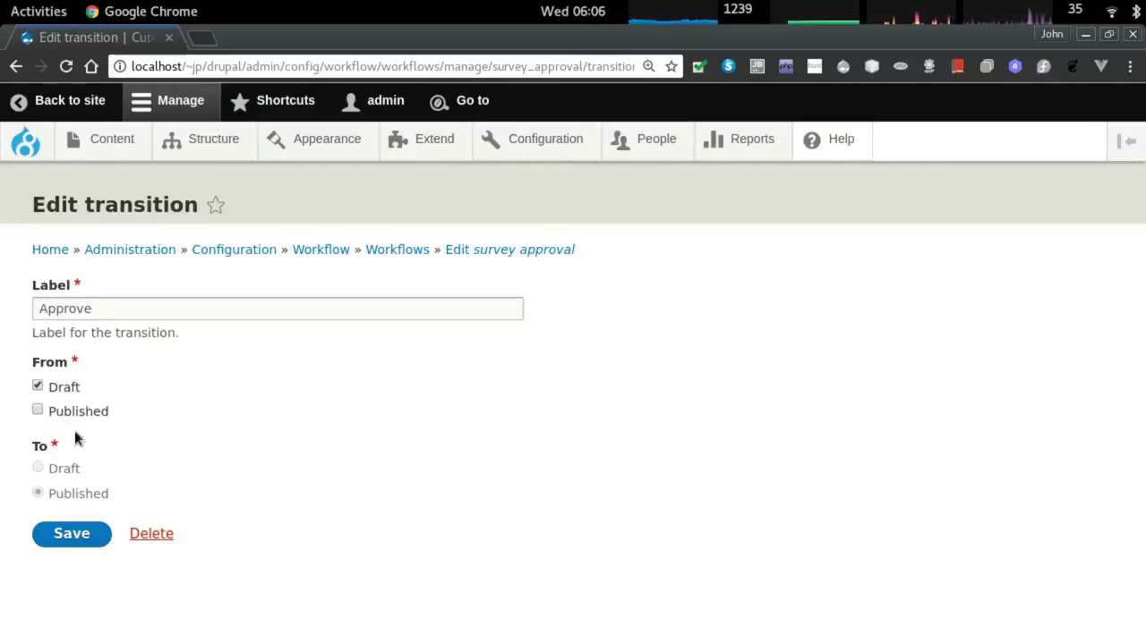
left_click(148, 535)
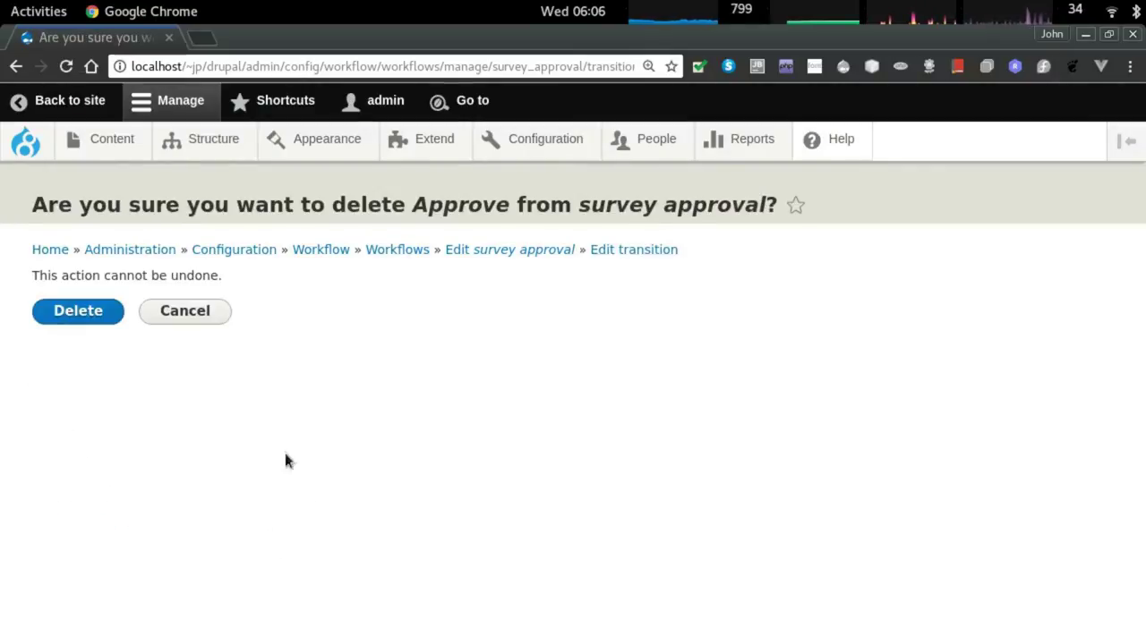
left_click(72, 310)
scroll(251, 420, "down", 5)
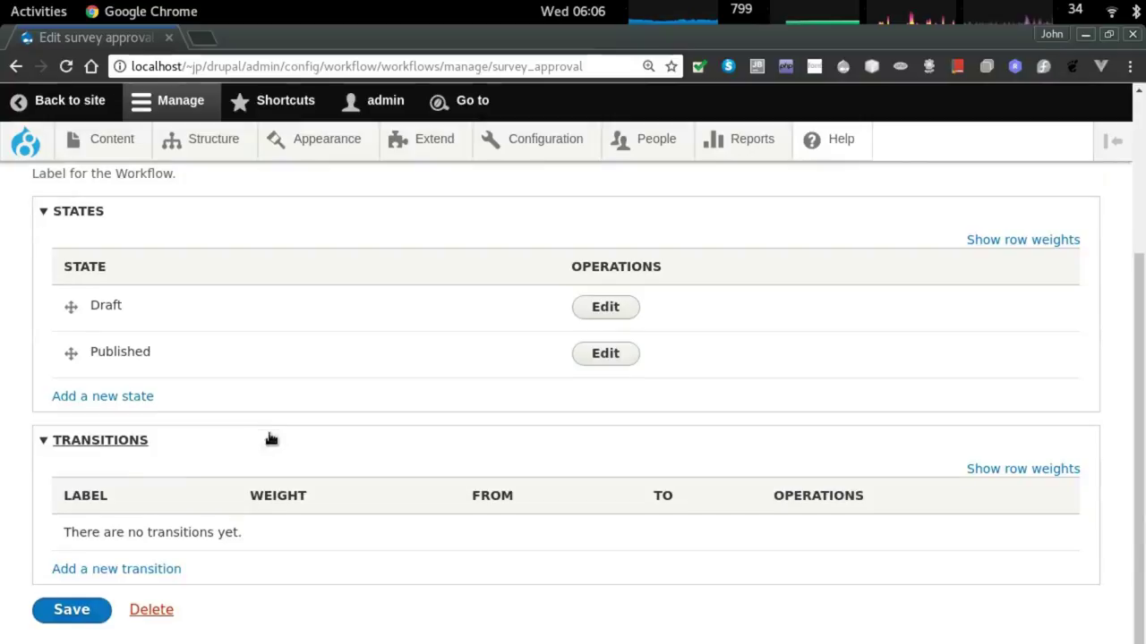
- Add a new Approve transition from Draft to Published and save the workflow
left_click(117, 572)
left_click(62, 386)
left_click_drag(77, 471, 98, 498)
left_click(38, 493)
left_click(120, 308)
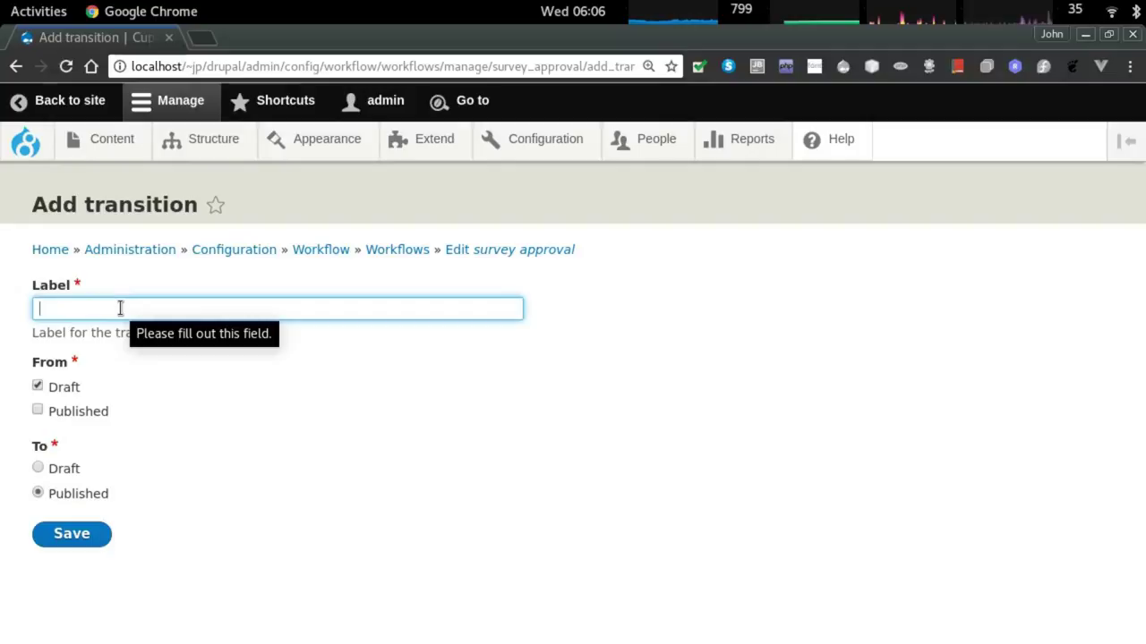
type("Approve")
left_click(104, 525)
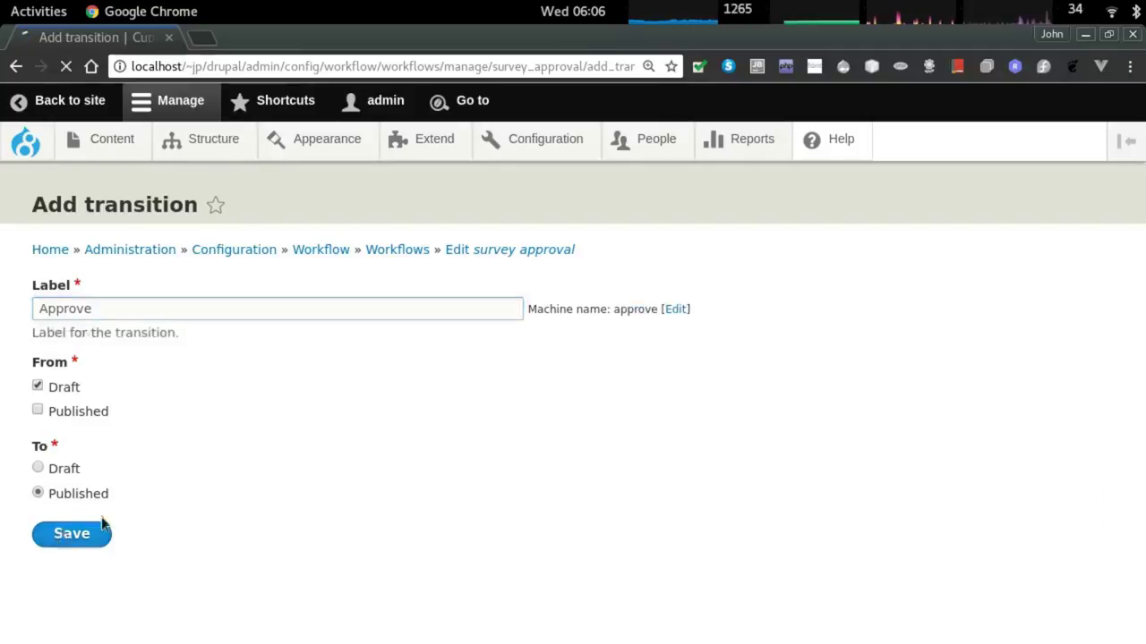
scroll(248, 469, "down", 2)
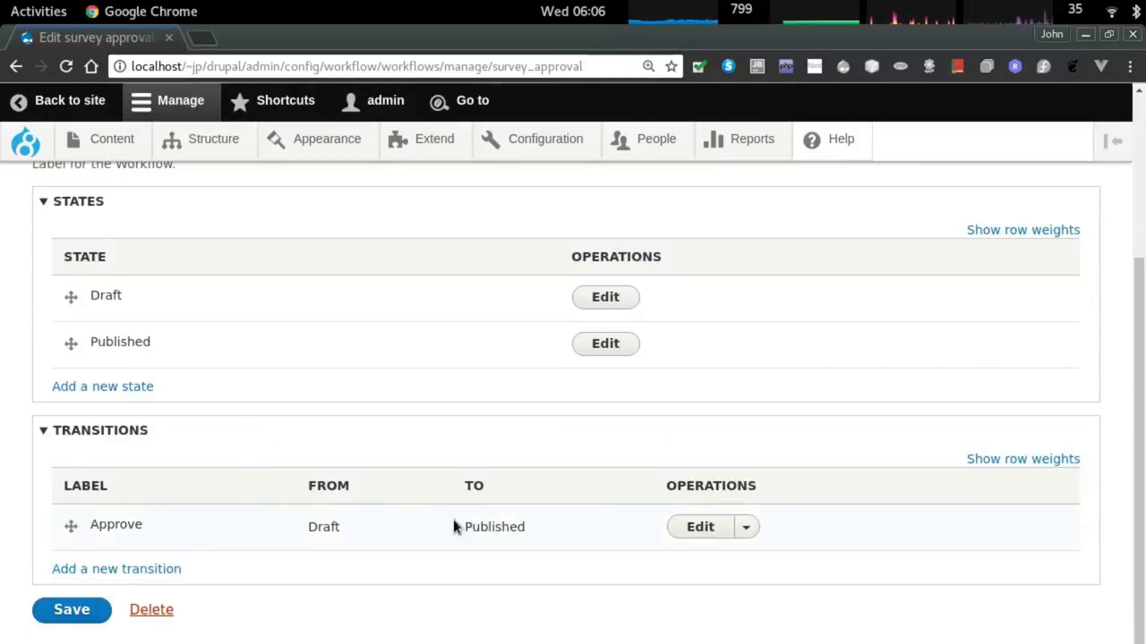
scroll(386, 456, "up", 3)
scroll(274, 442, "down", 3)
left_click(70, 616)
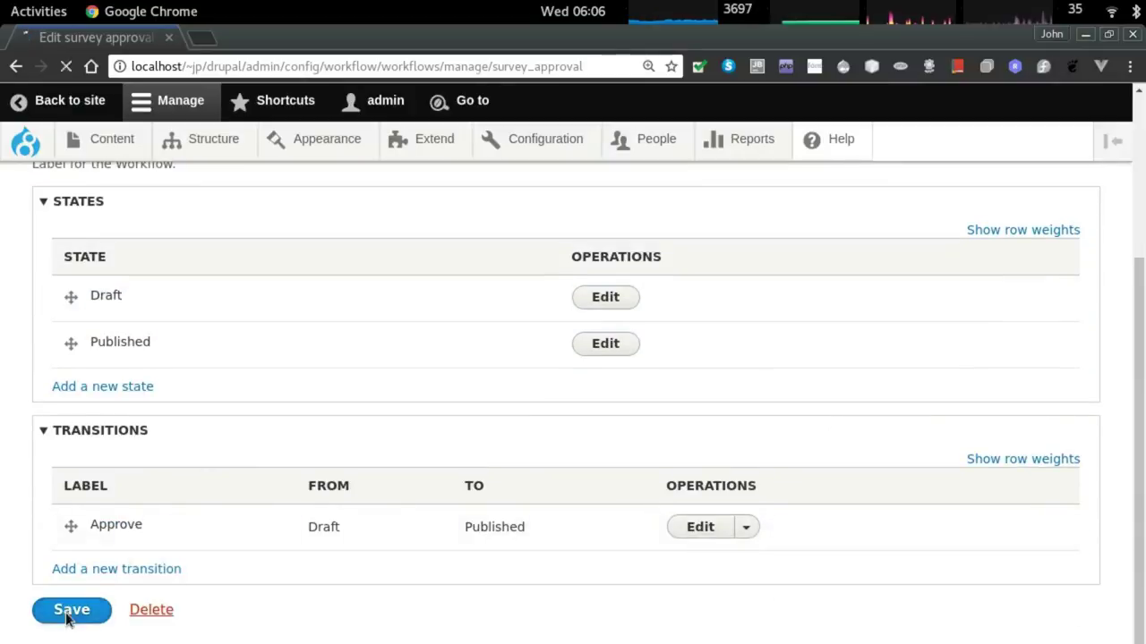
- Review the Published state in the never publish workflow
left_click(861, 482)
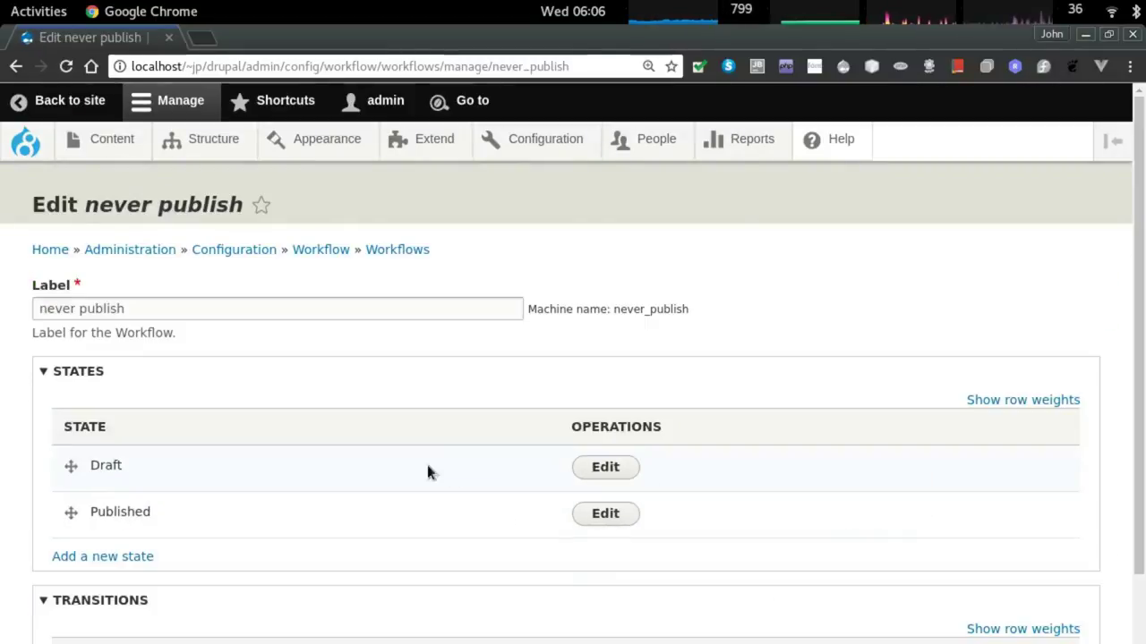
scroll(358, 457, "down", 3)
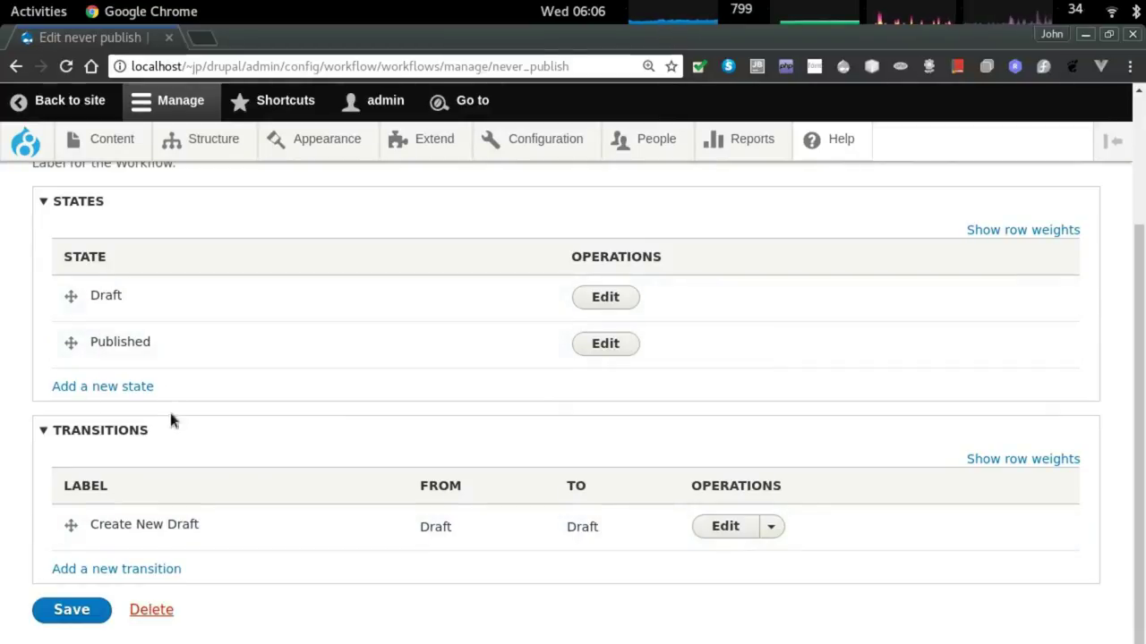
left_click(616, 346)
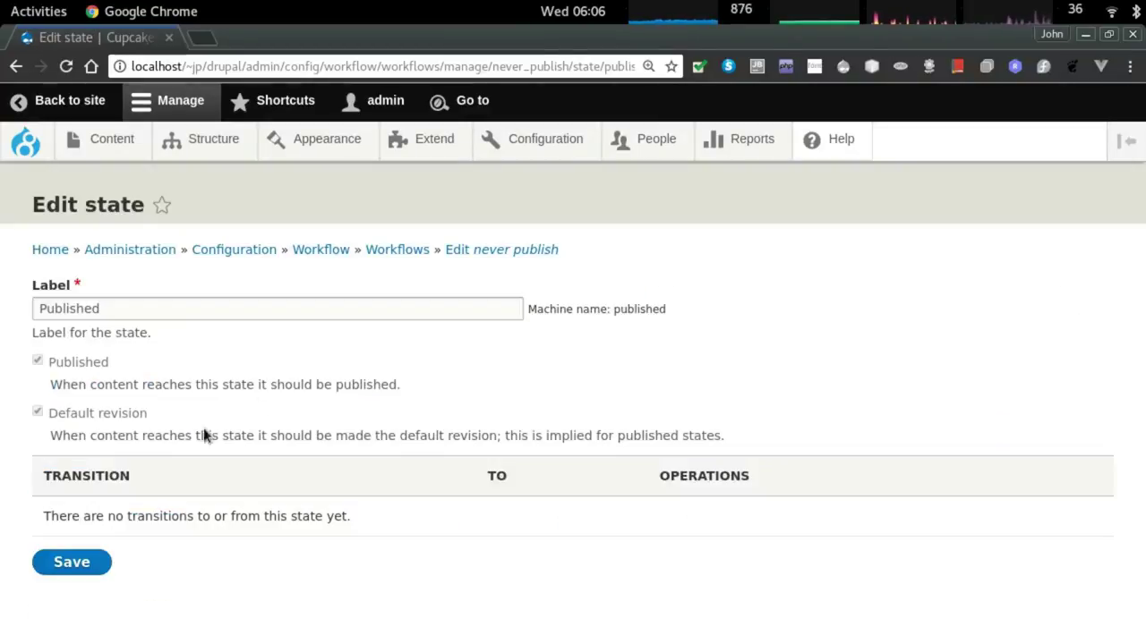
left_click(310, 251)
- Add a Draft-to-Draft 'Create New Survey' transition to survey approval and move it above Approve
left_click(90, 296)
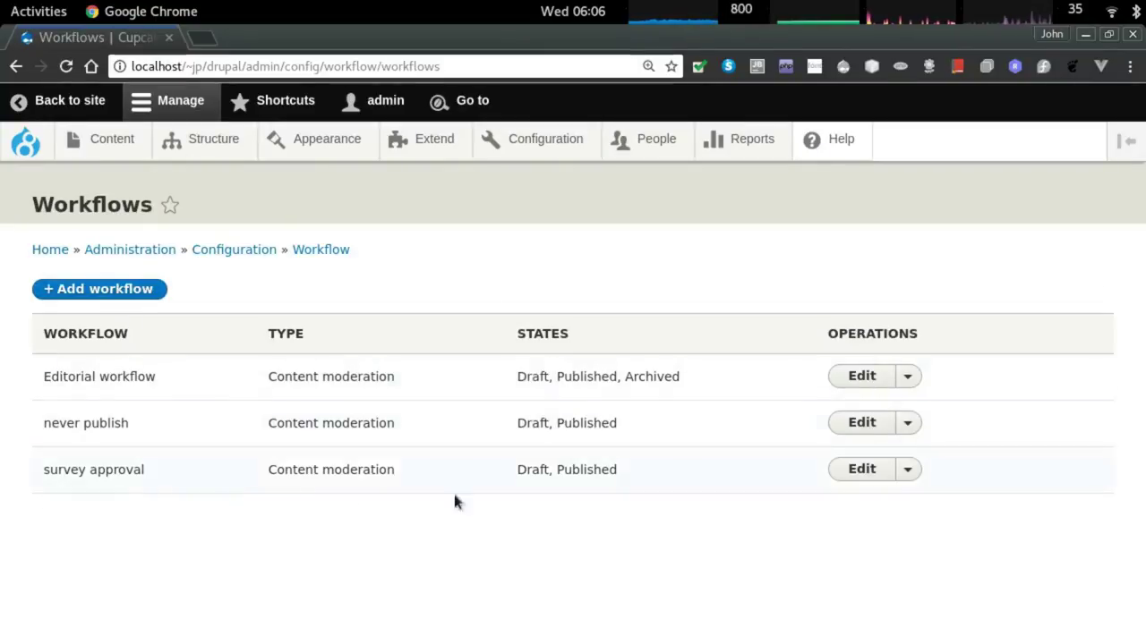
left_click(862, 470)
scroll(469, 490, "down", 2)
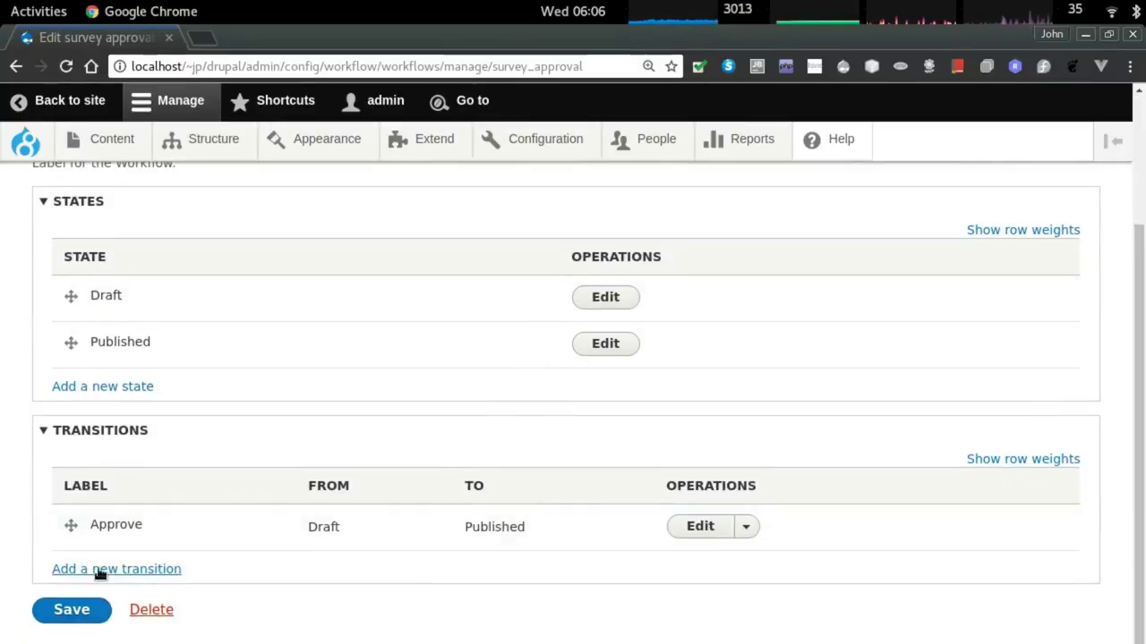
left_click(100, 574)
left_click(57, 389)
left_click(65, 469)
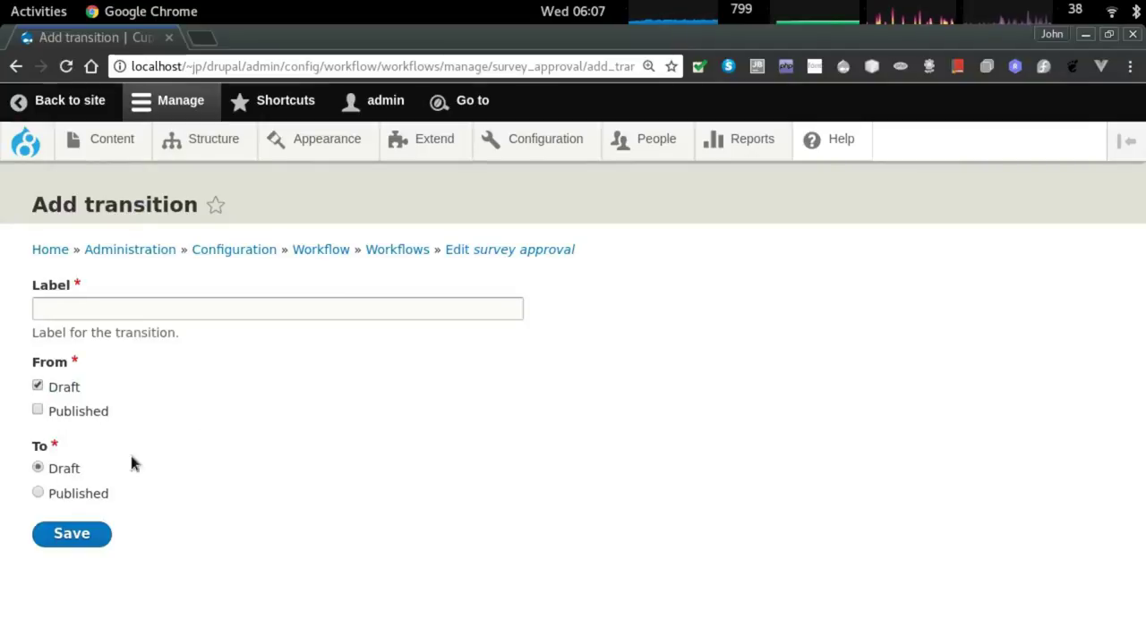
type("Crate")
key("BackSpace")
key("BackSpace")
key("BackSpace")
key("BackSpace")
type("eate")
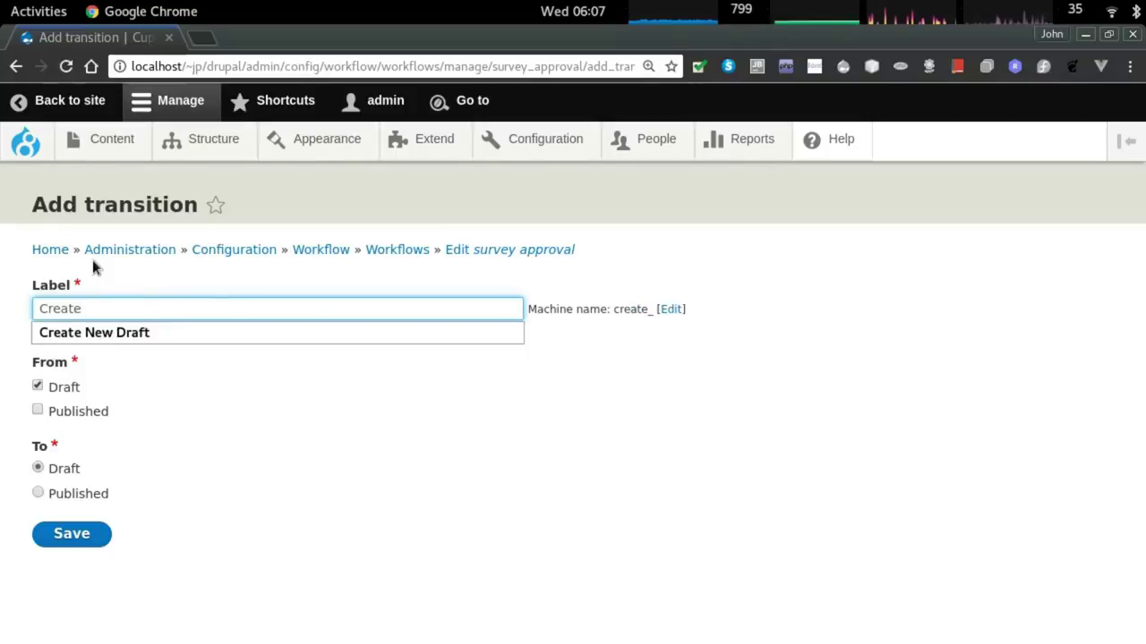
type(" New Survey")
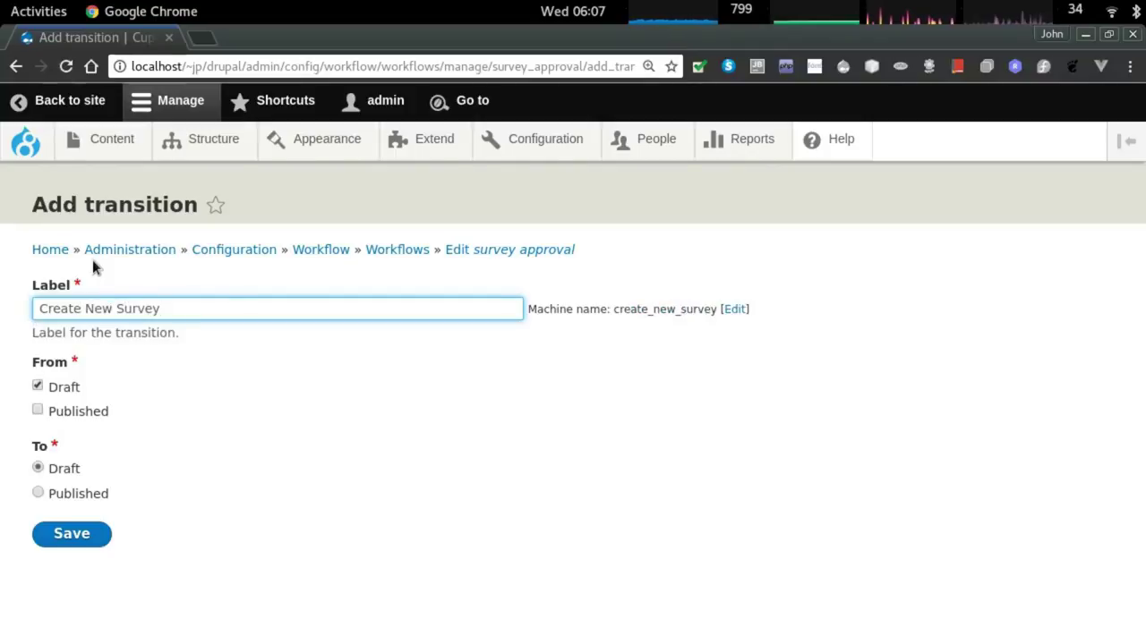
key("Return")
scroll(232, 473, "down", 5)
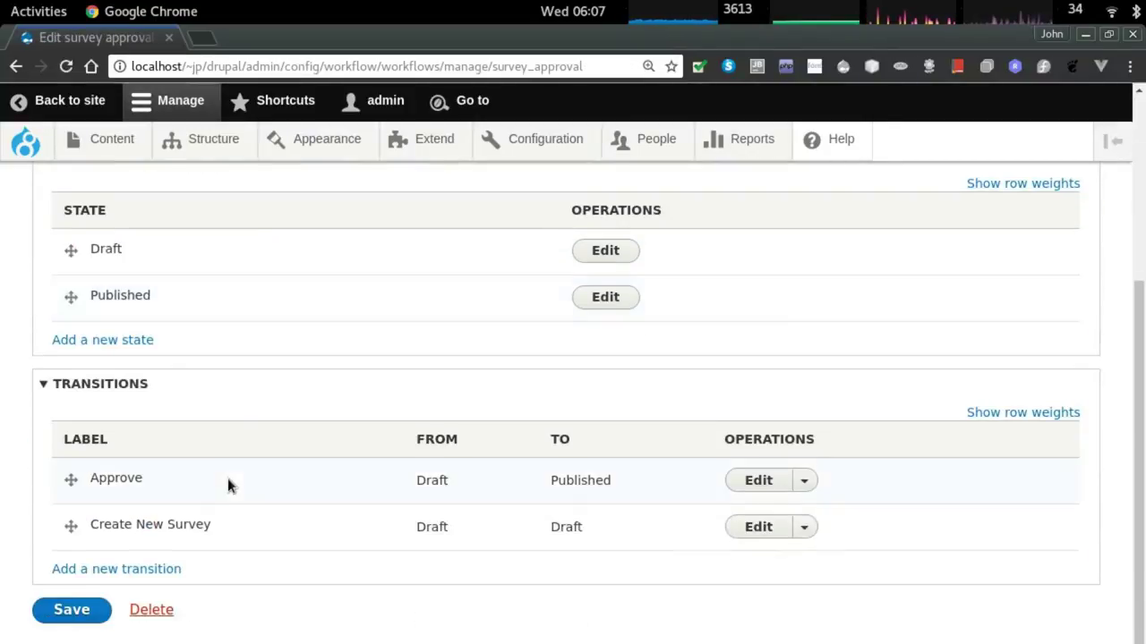
left_click_drag(70, 523, 90, 501)
- Save the reordered survey approval workflow and go to the role permissions page
scroll(54, 591, "down", 1)
left_click(54, 609)
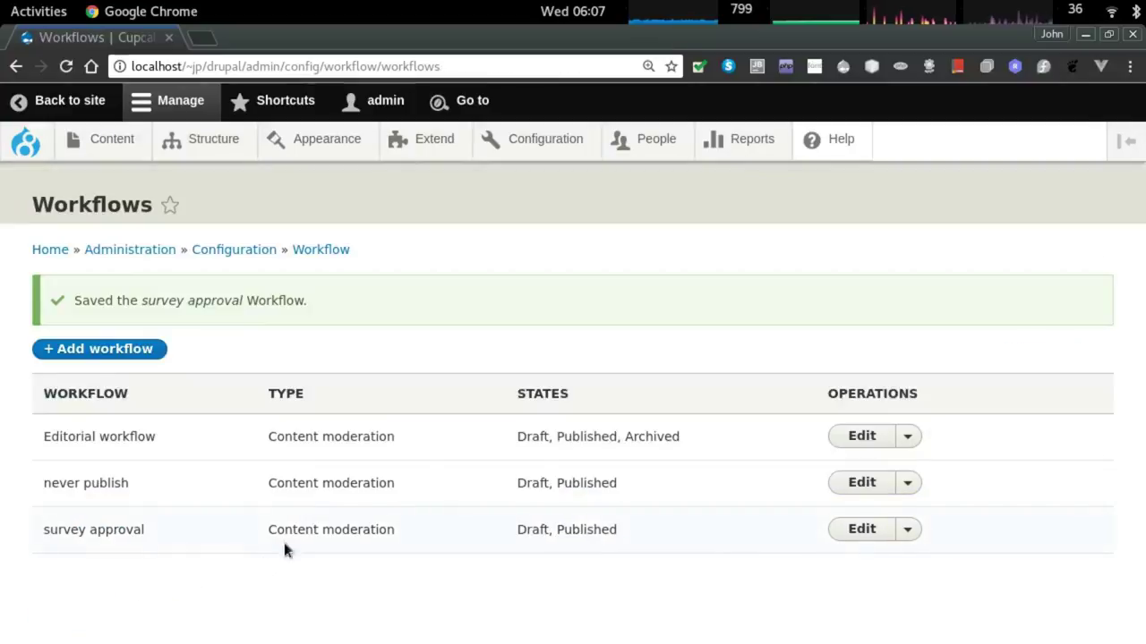
left_click(647, 142)
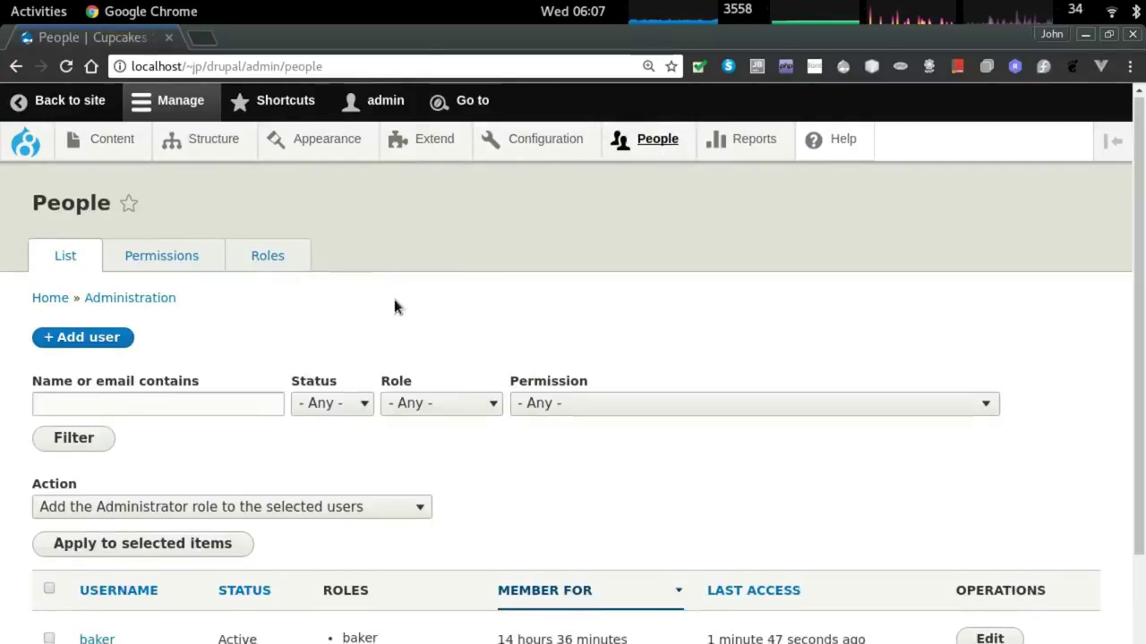
scroll(284, 449, "down", 2)
scroll(294, 184, "up", 2)
left_click(155, 257)
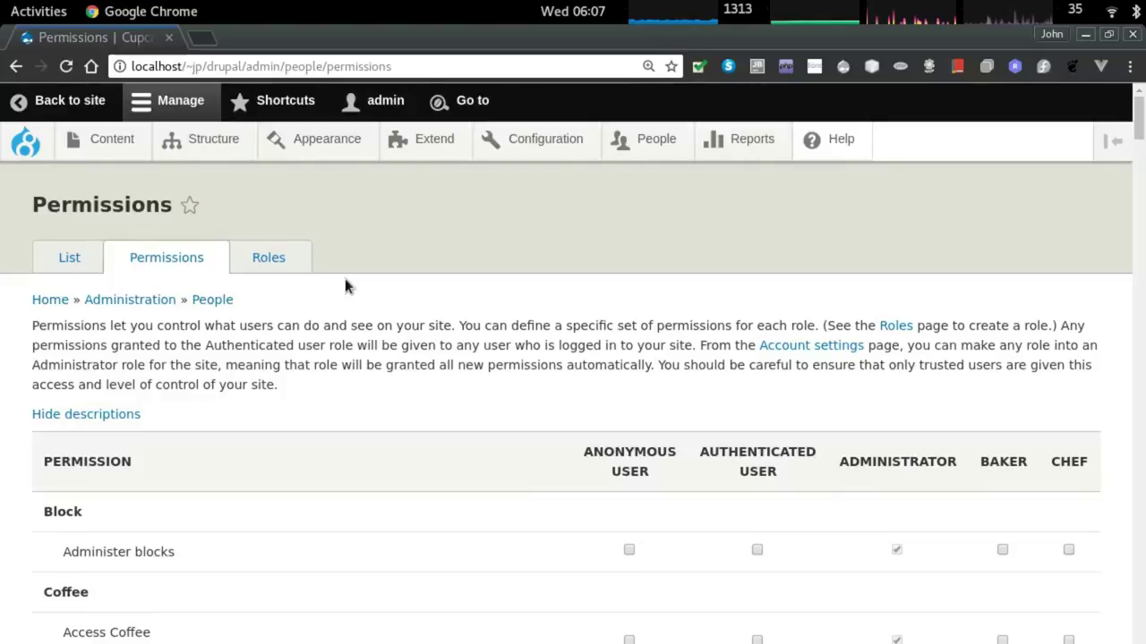
- Grant chef survey Approve, authenticated never-publish drafts, and baker and chef Create New Survey
key("ctrl+f")
type("survey")
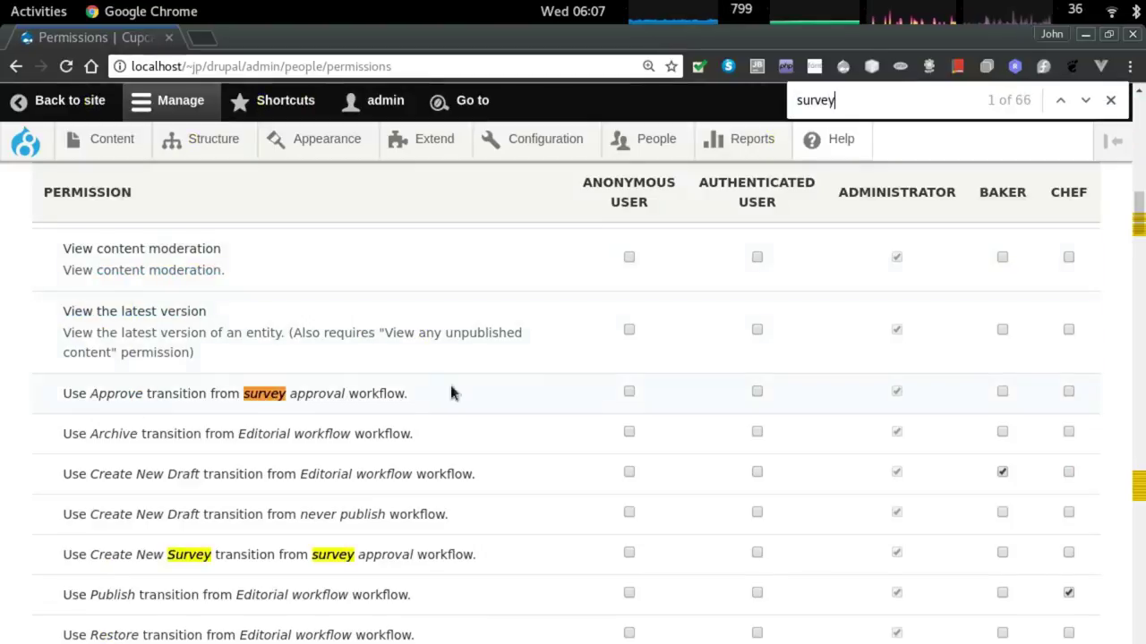
left_click(1068, 392)
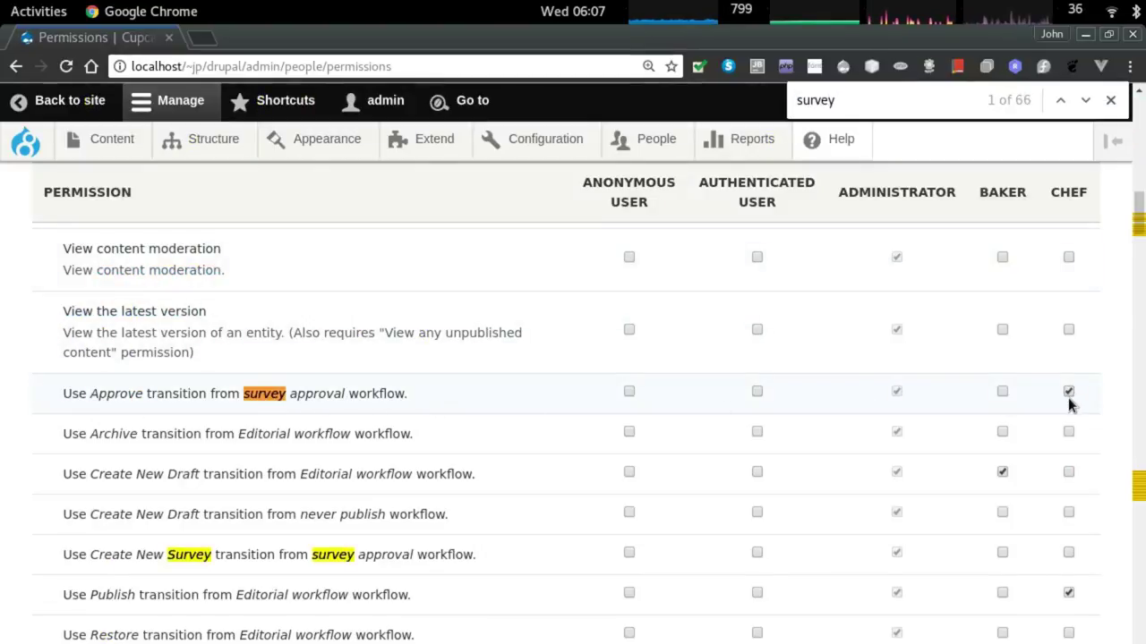
scroll(1082, 434, "down", 1)
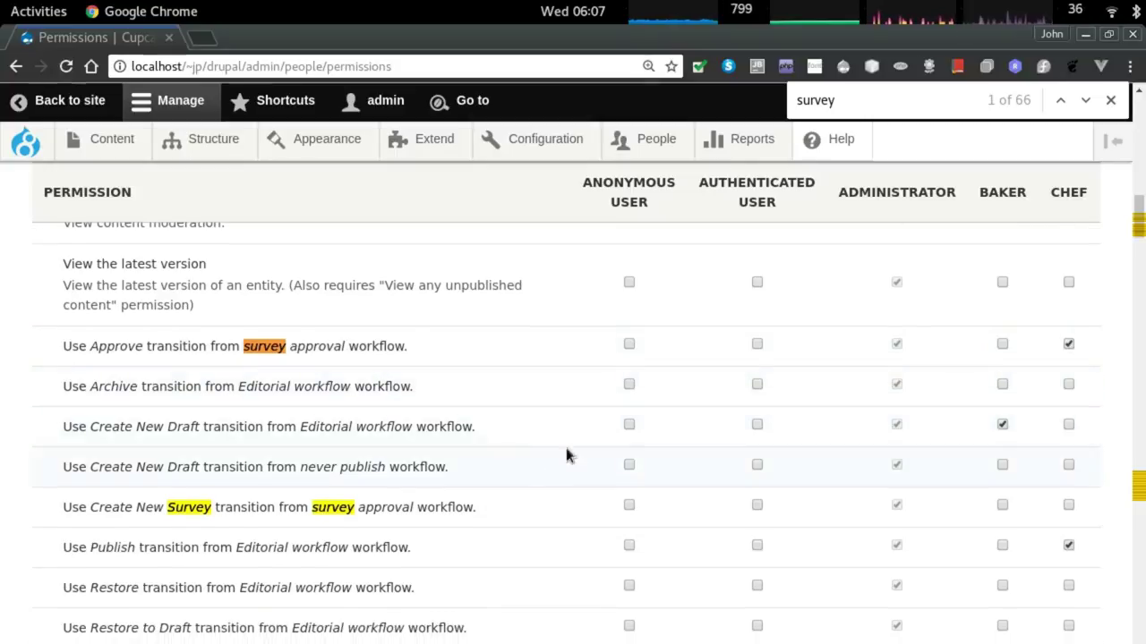
scroll(537, 434, "down", 1)
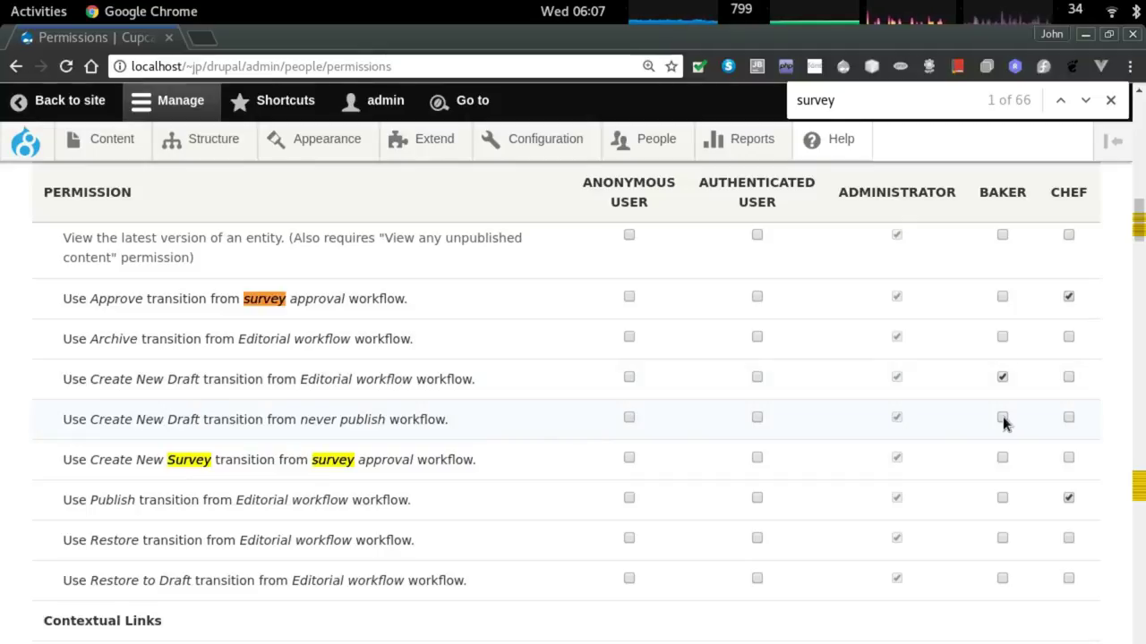
left_click(757, 418)
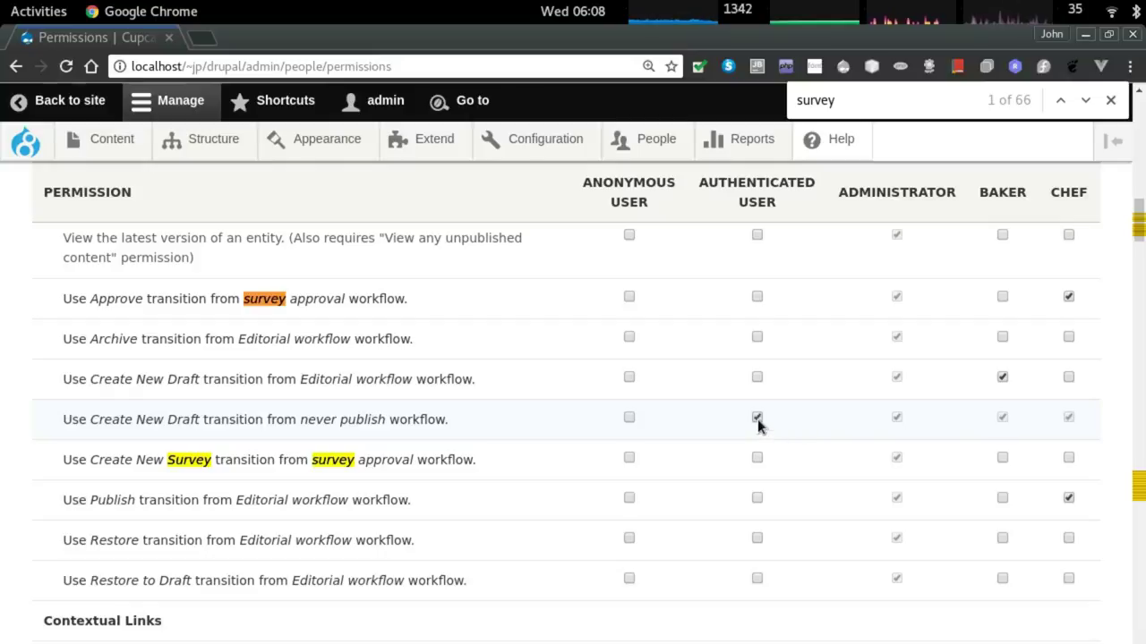
scroll(758, 426, "down", 1)
left_click(1002, 411)
left_click(1069, 411)
- Let chefs use the Editorial Restore transition and save the permissions
scroll(799, 418, "down", 1)
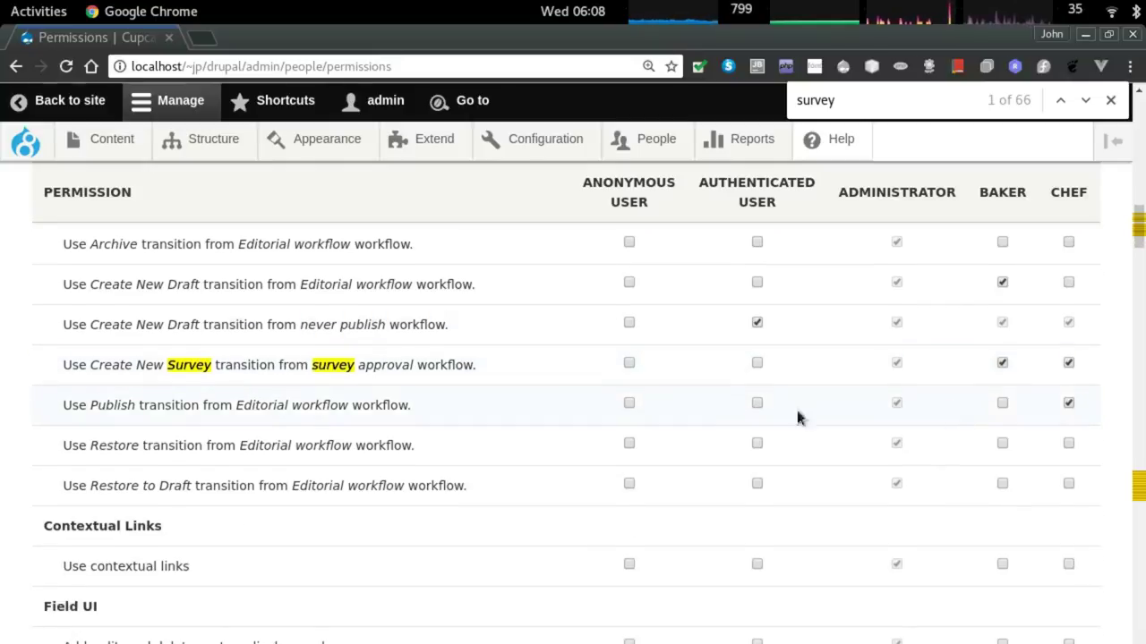
scroll(1034, 407, "down", 1)
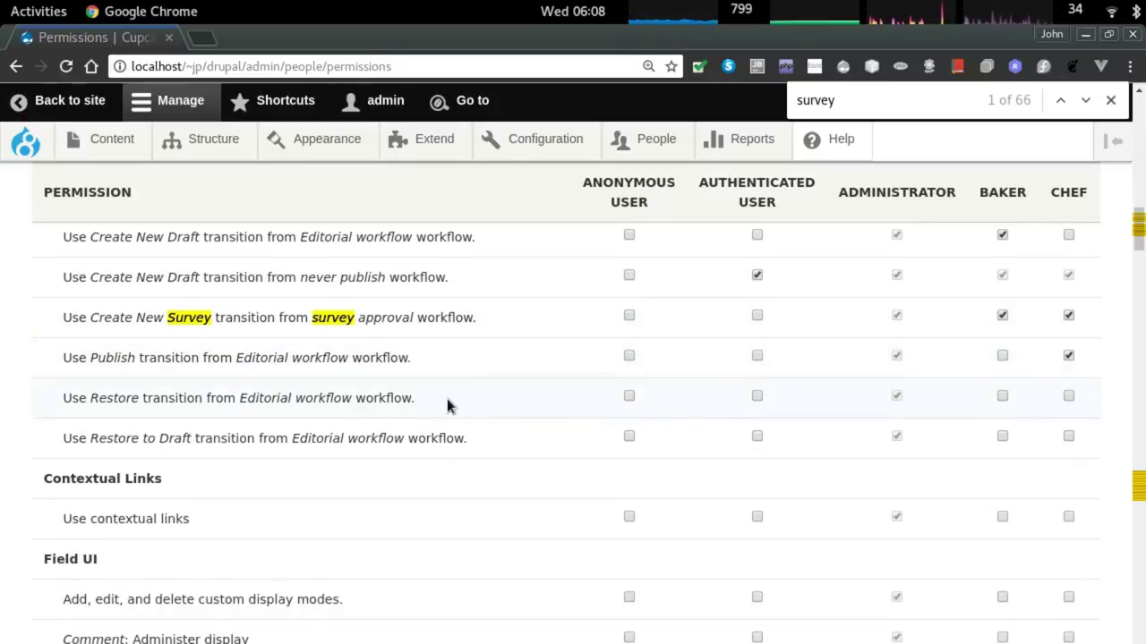
left_click(1066, 397)
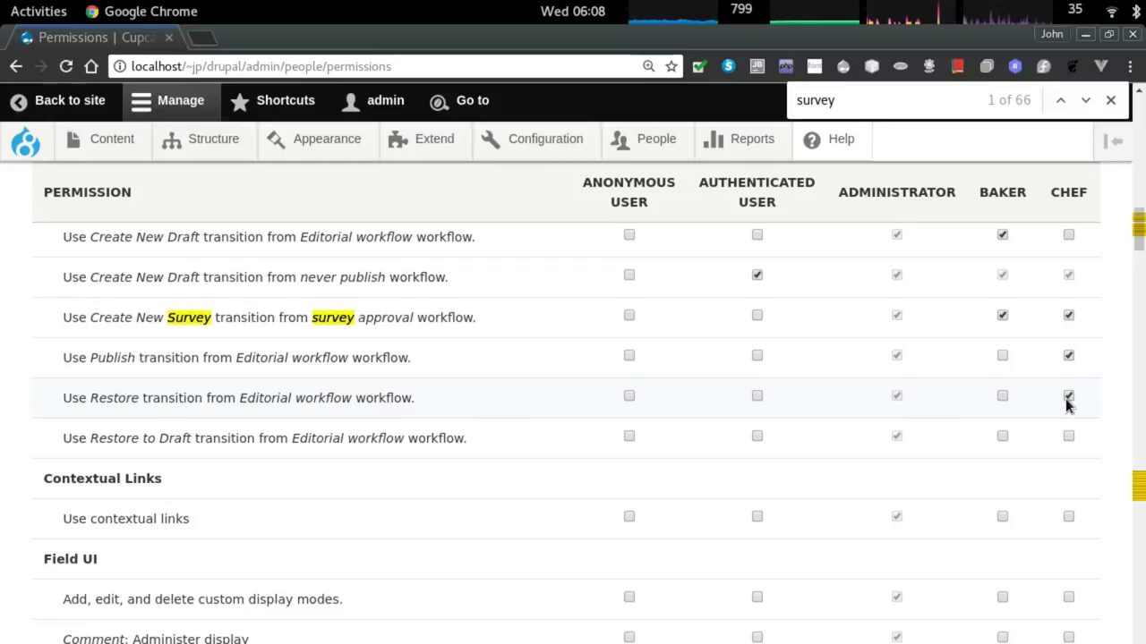
scroll(1068, 405, "down", 1)
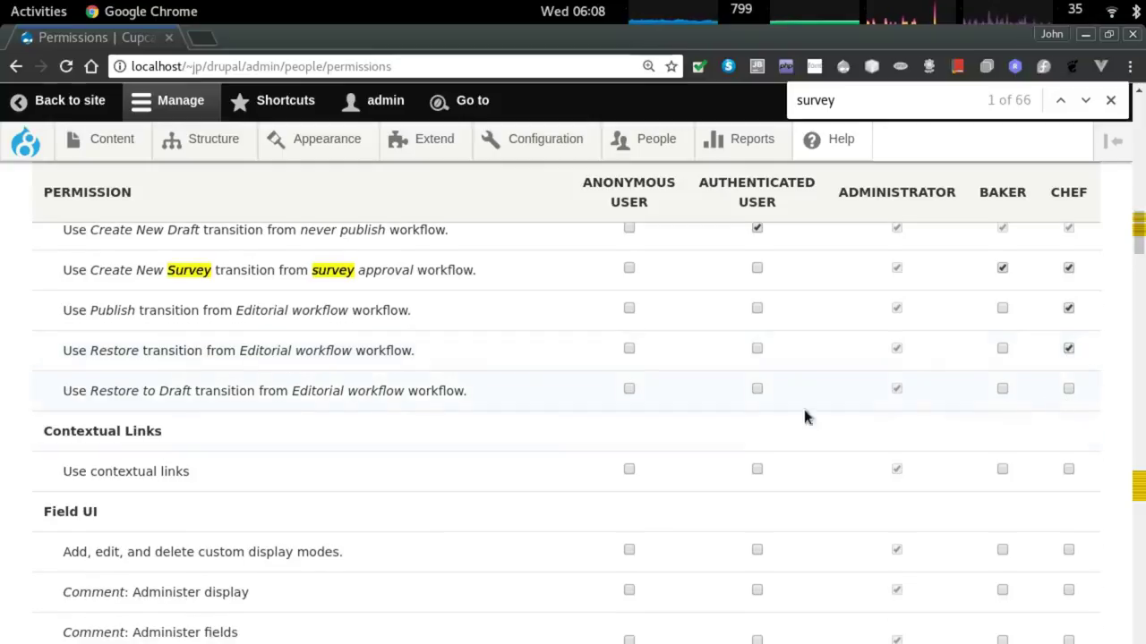
scroll(780, 370, "down", 20)
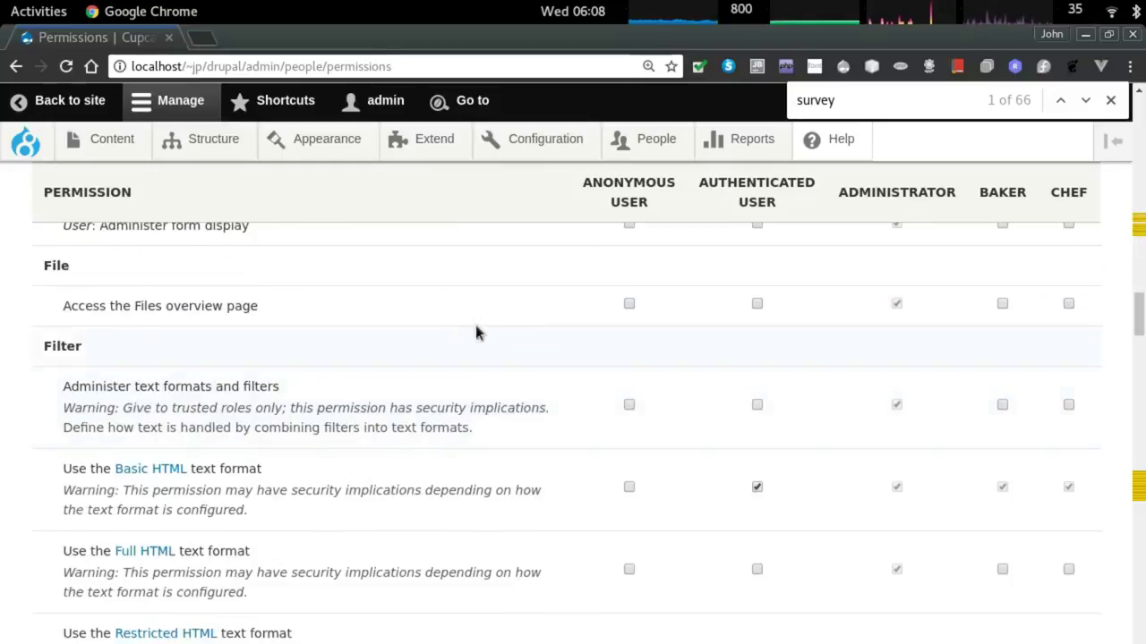
scroll(133, 600, "down", 20)
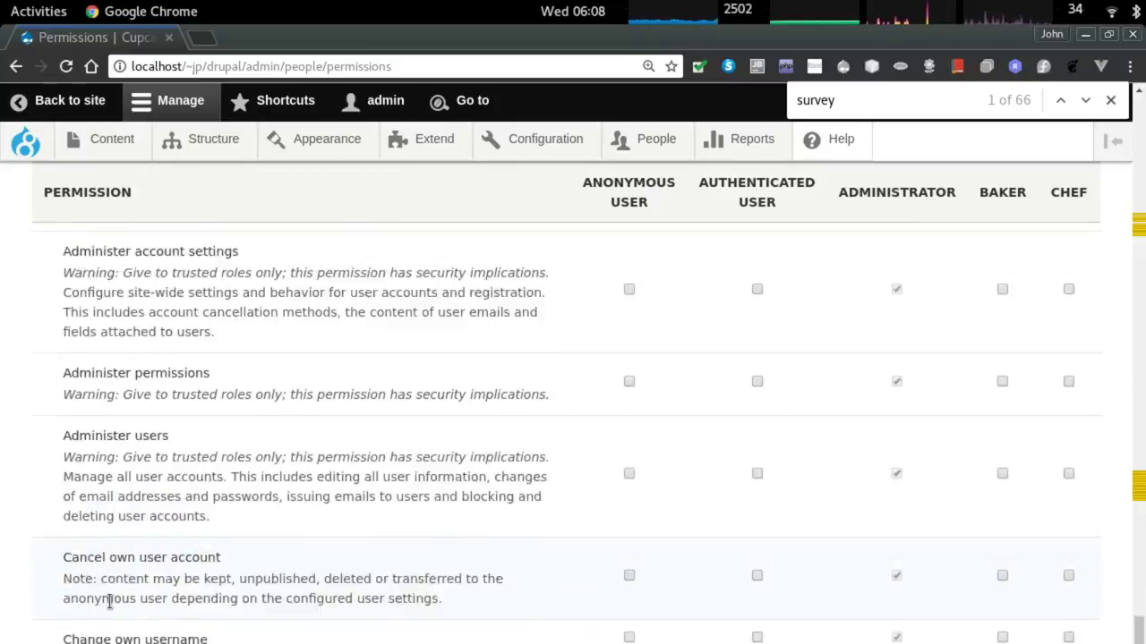
left_click(95, 597)
- Glance at the batch form window, then go to the Workflows list
key("alt+Tab")
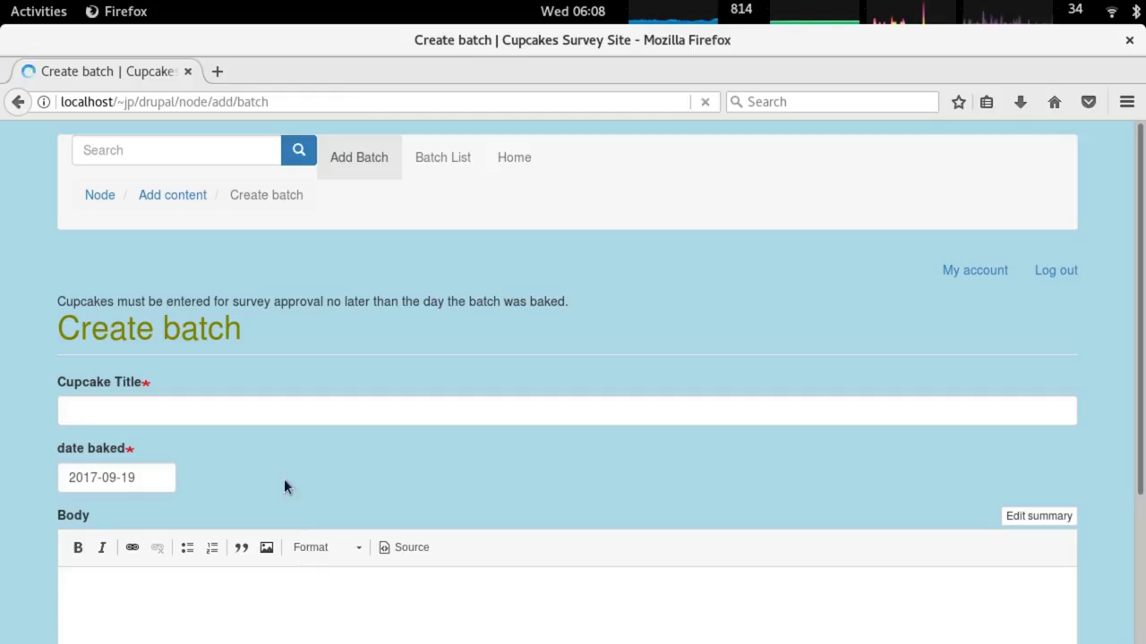
scroll(282, 501, "down", 5)
key("alt+Tab")
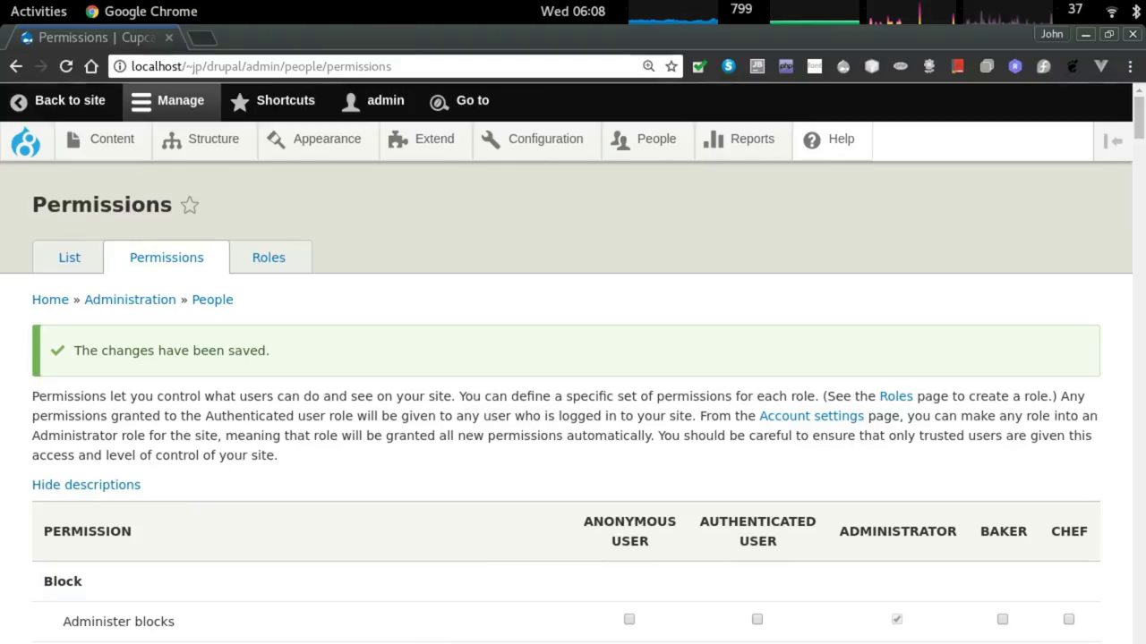
scroll(532, 209, "down", 5)
mouse_move(533, 143)
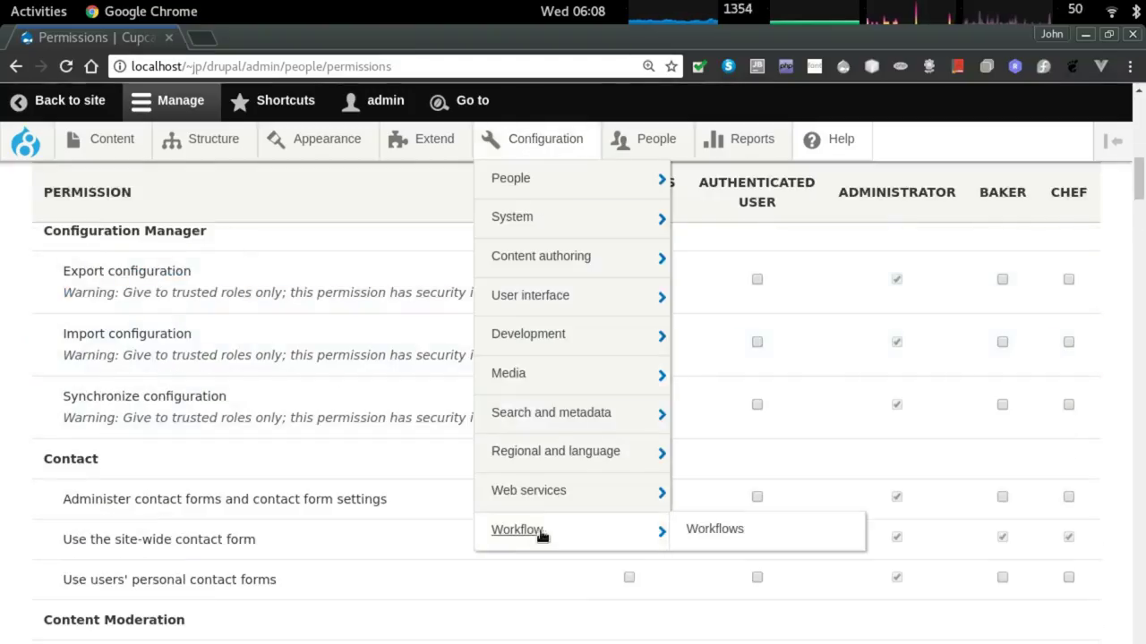
left_click(707, 530)
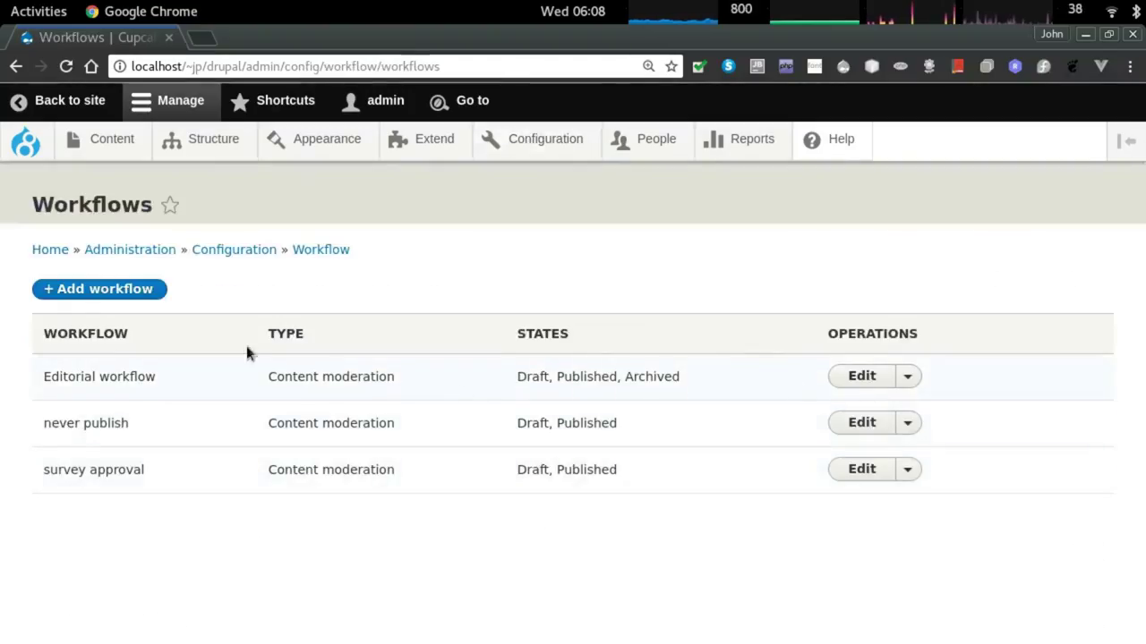
- Enter the batch title 'strawberry surprise' and baked date 2017-09-20
key("alt+Tab")
scroll(225, 276, "up", 2)
left_click(123, 293)
type("strawberry surprise")
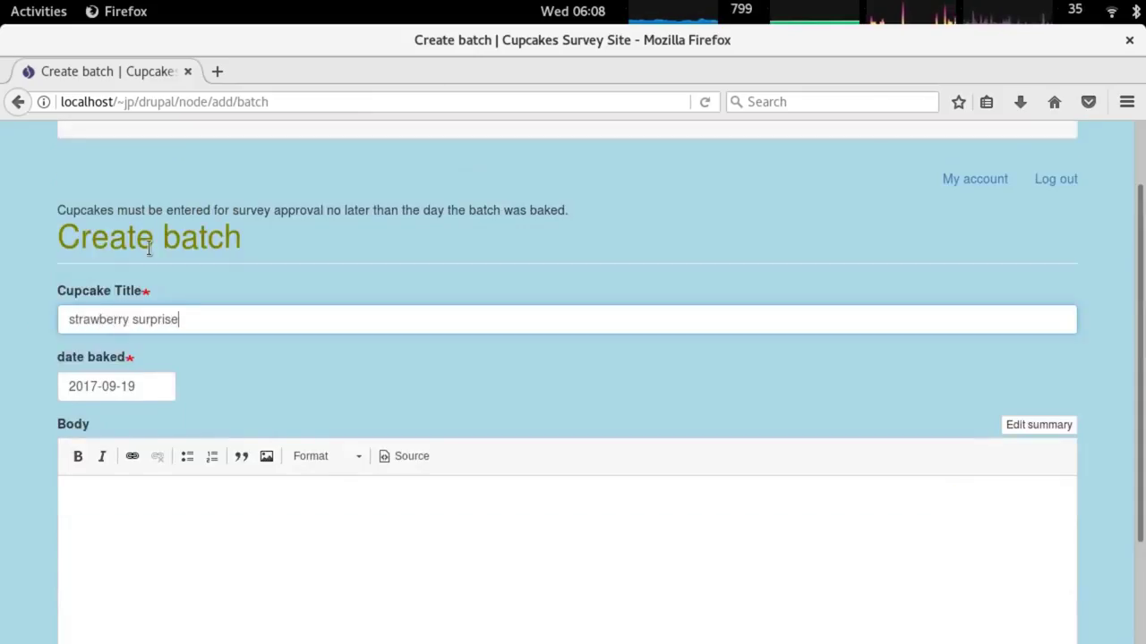
key("Tab")
left_click(182, 576)
scroll(134, 535, "down", 6)
- Choose berry icing, vanilla sponge and red paper color for the batch
left_click(134, 535)
left_click(141, 385)
left_click(134, 590)
left_click(148, 524)
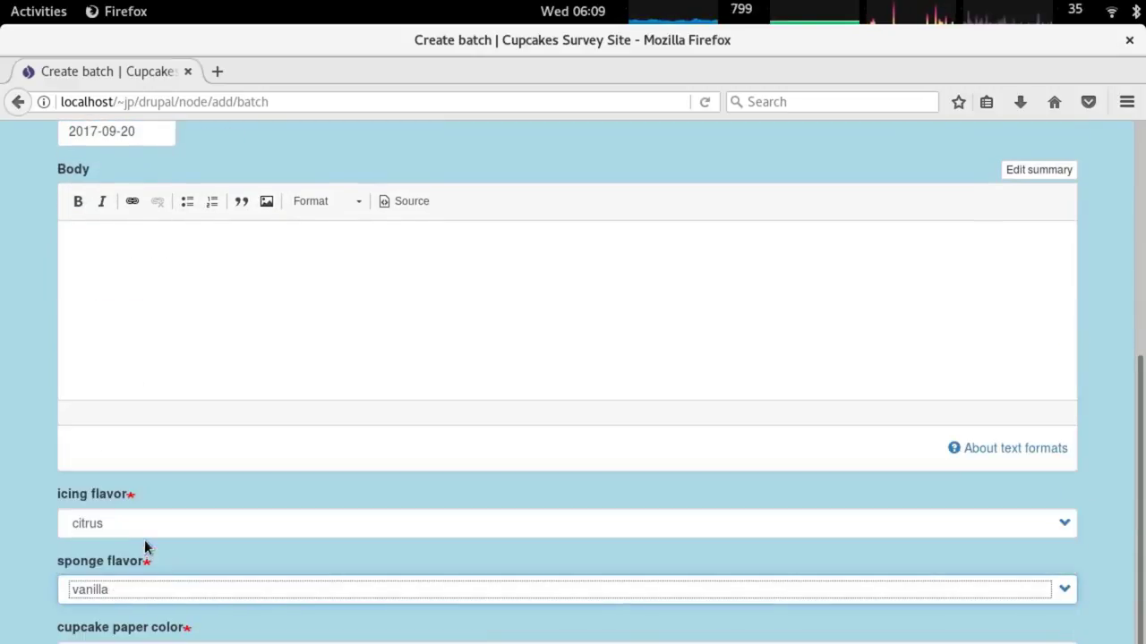
left_click(121, 525)
left_click(126, 307)
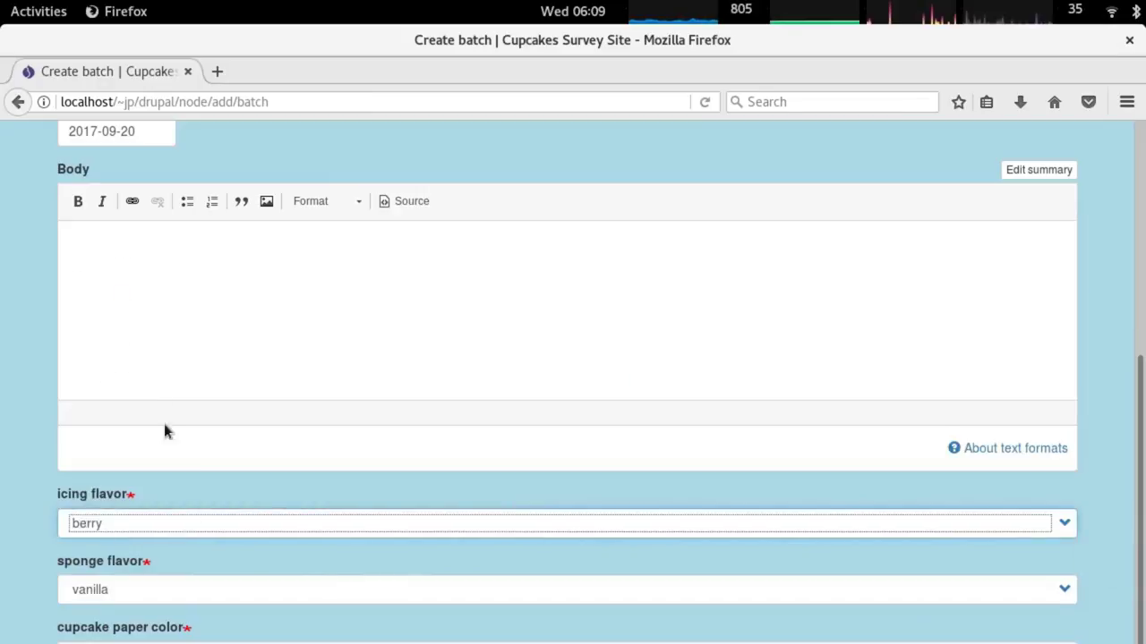
left_click(161, 643)
left_click(158, 614)
scroll(138, 399, "up", 2)
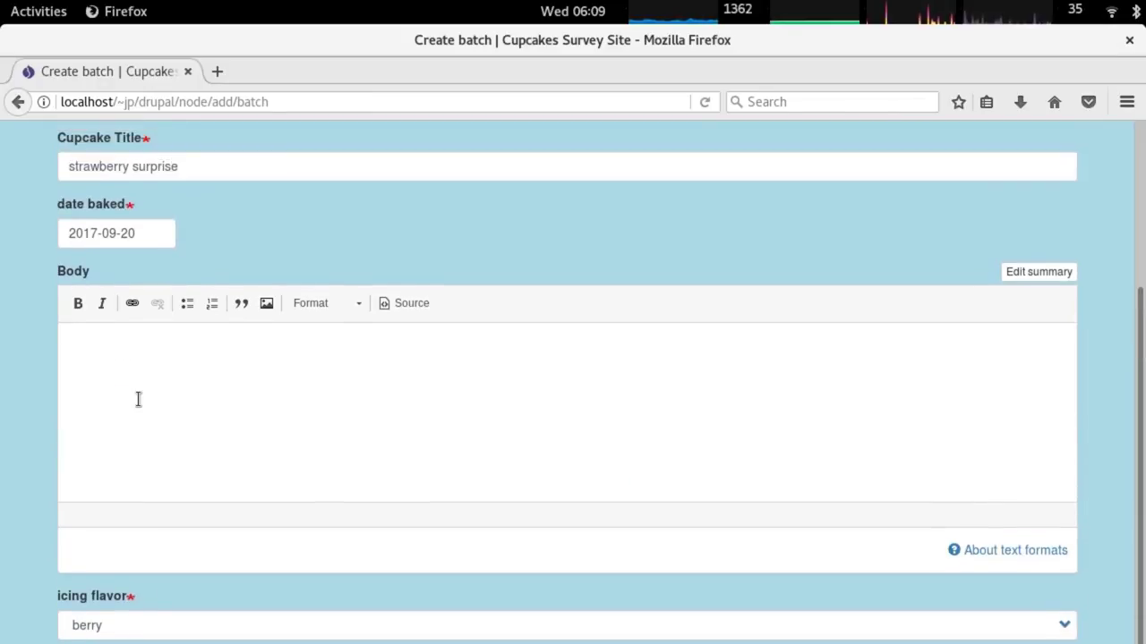
key("ctrl+t")
- Search for 'strawberry cupcake' and show the image results
type("st")
type("erry cupcake")
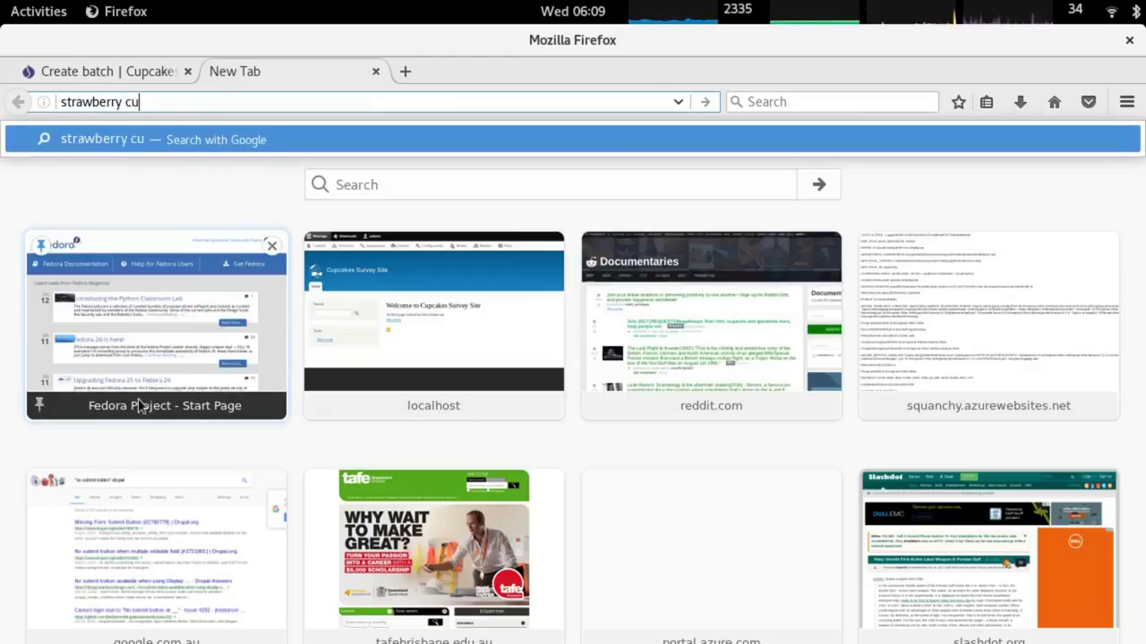
key("Return")
left_click(230, 216)
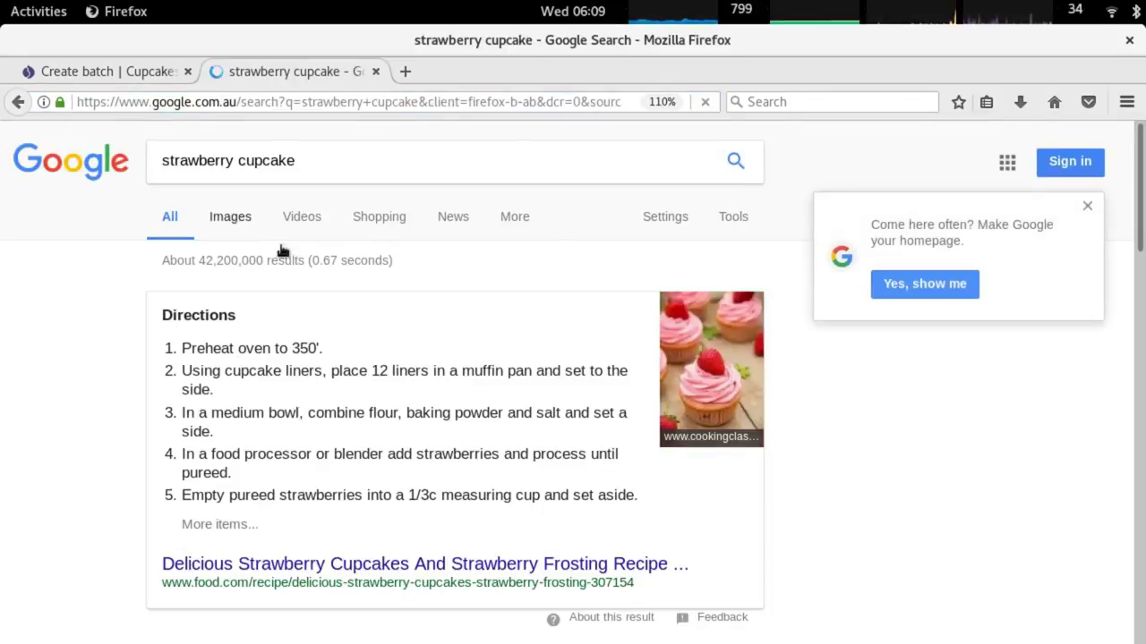
scroll(699, 447, "down", 1)
scroll(699, 447, "down", 7)
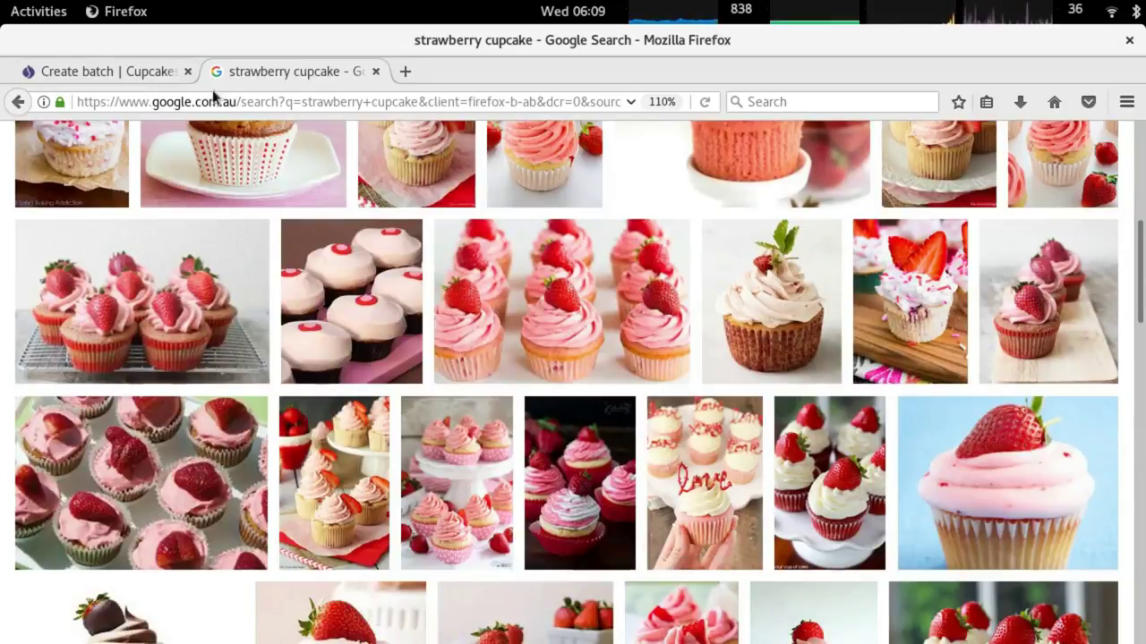
- Capture a cupcake picture with the Screenshot tool and save it as strawberry_cupcake.png
key("super")
type("scree")
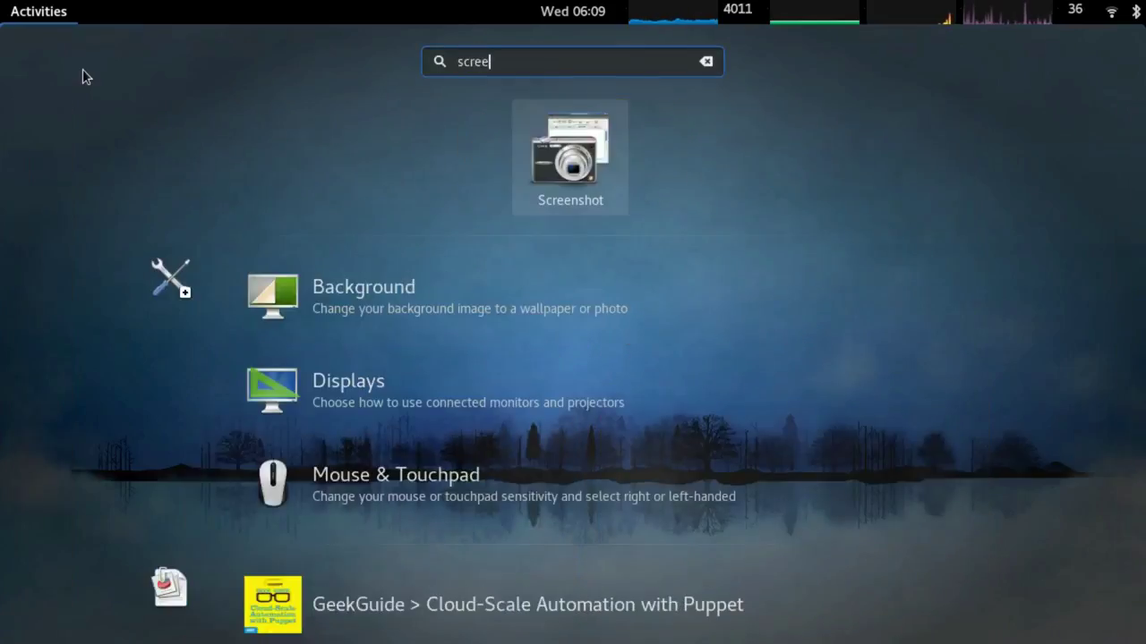
key("Return")
left_click(551, 340)
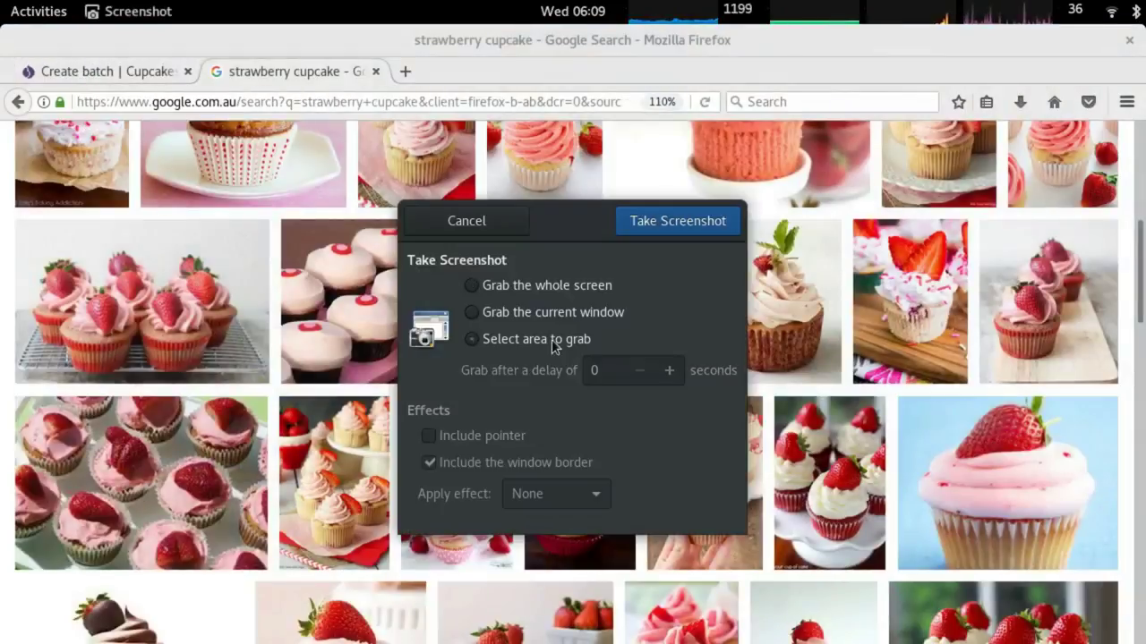
left_click(672, 225)
left_click_drag(704, 223, 839, 382)
type("strawberry_cupcake")
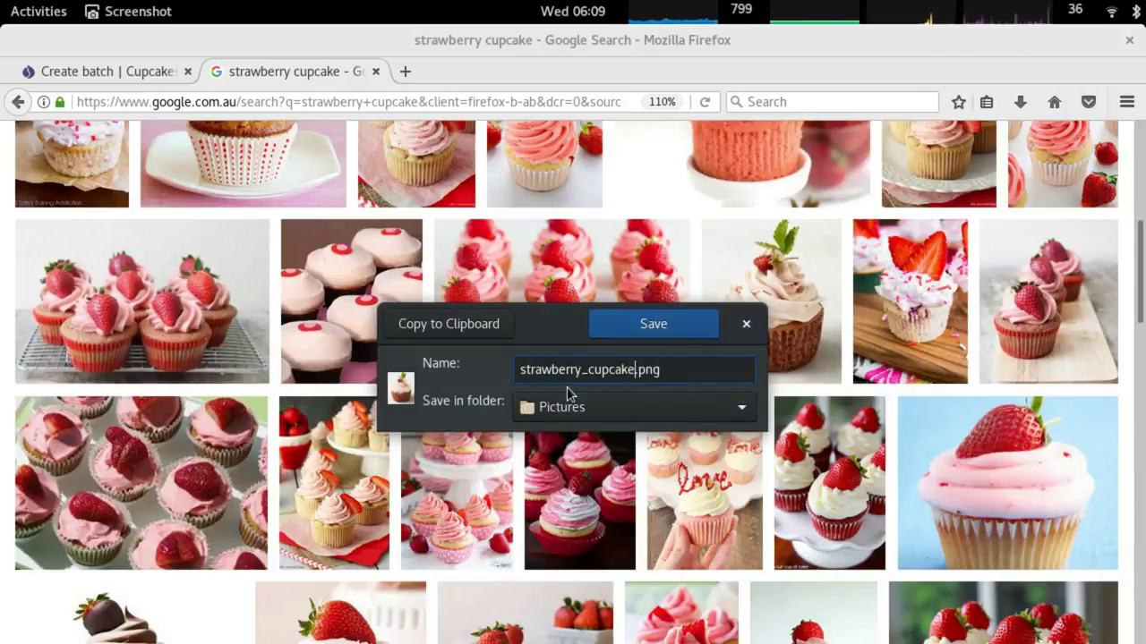
key("Return")
- Close the image search tab and return to the batch form's Body field
key("alt+Tab")
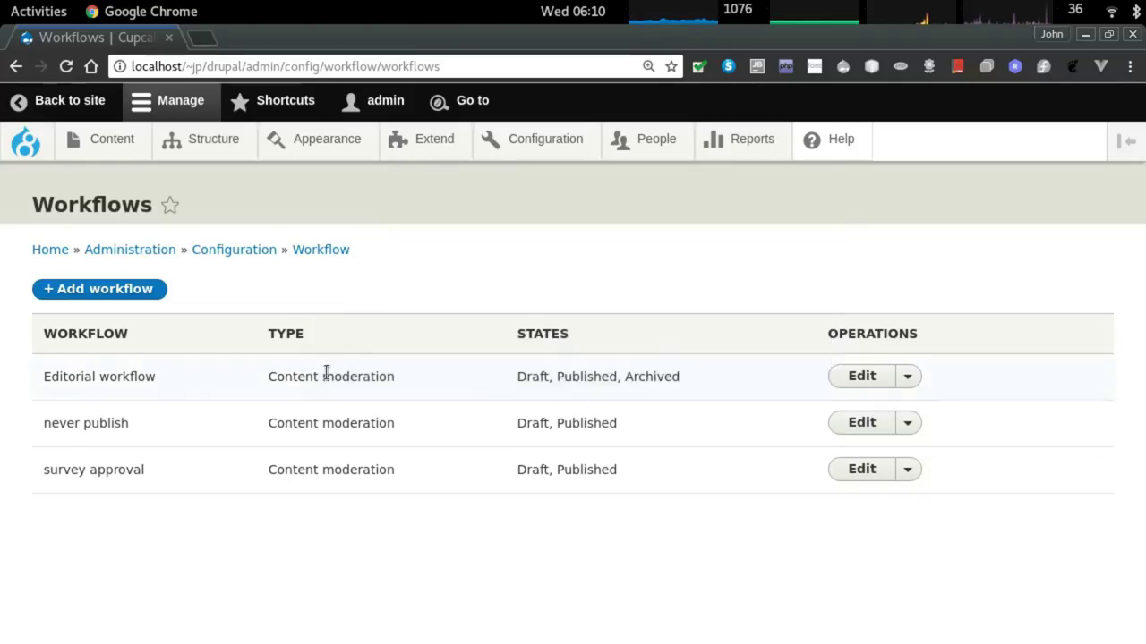
key("alt+Tab")
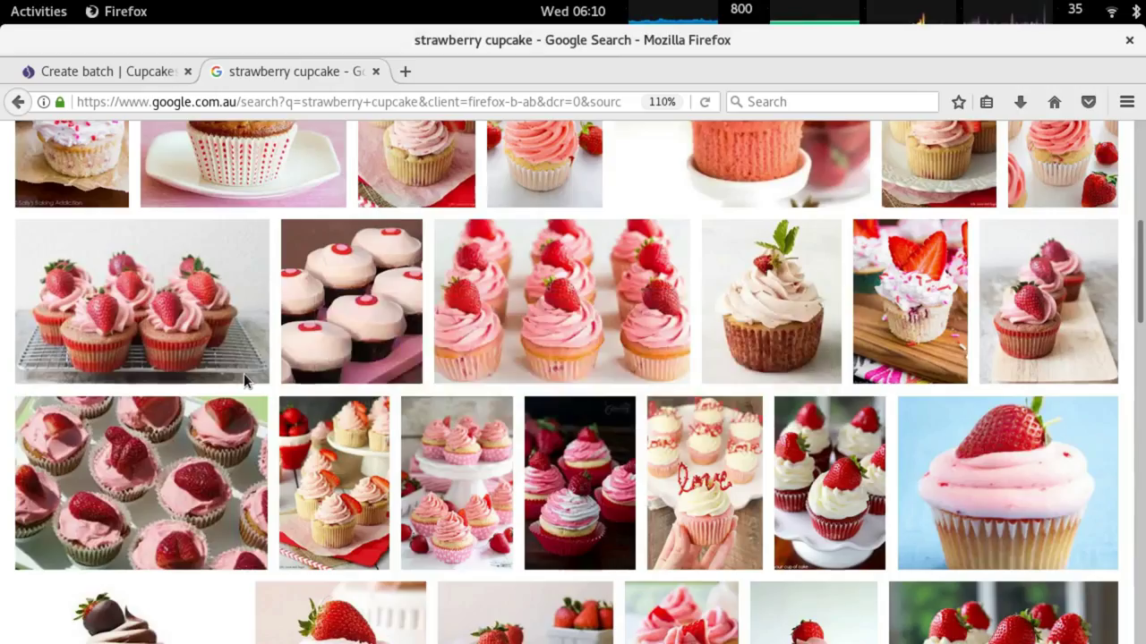
key("ctrl+w")
left_click(84, 372)
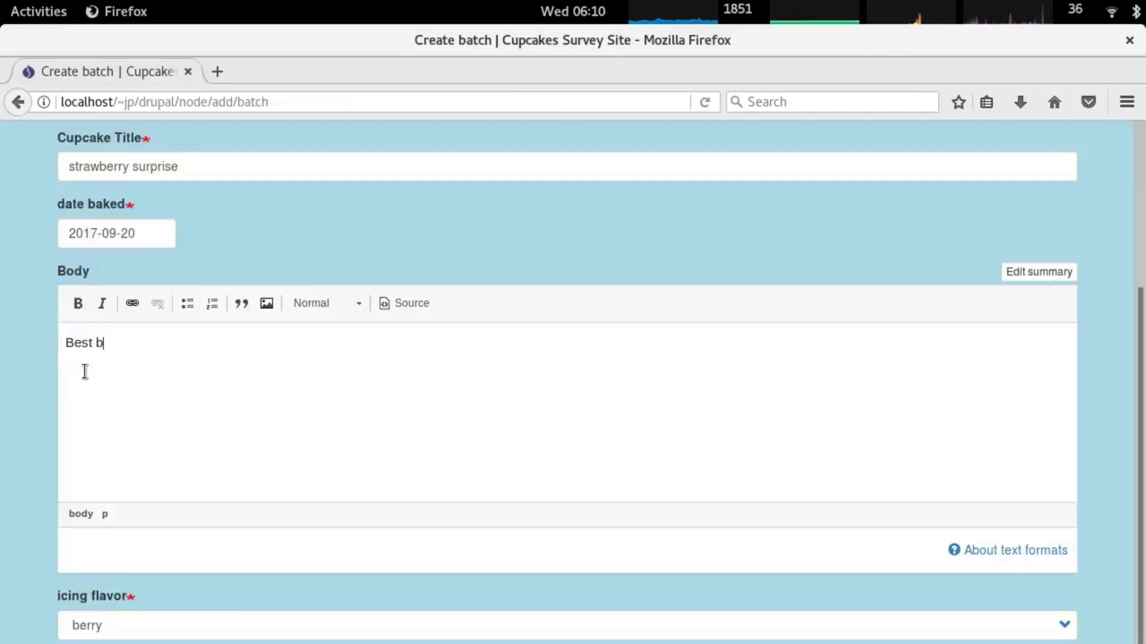
- Write 'Best berry cupcake in the world' and insert strawberry_cupcake.png left-aligned with alt text
type("Best berry cupcake in the world")
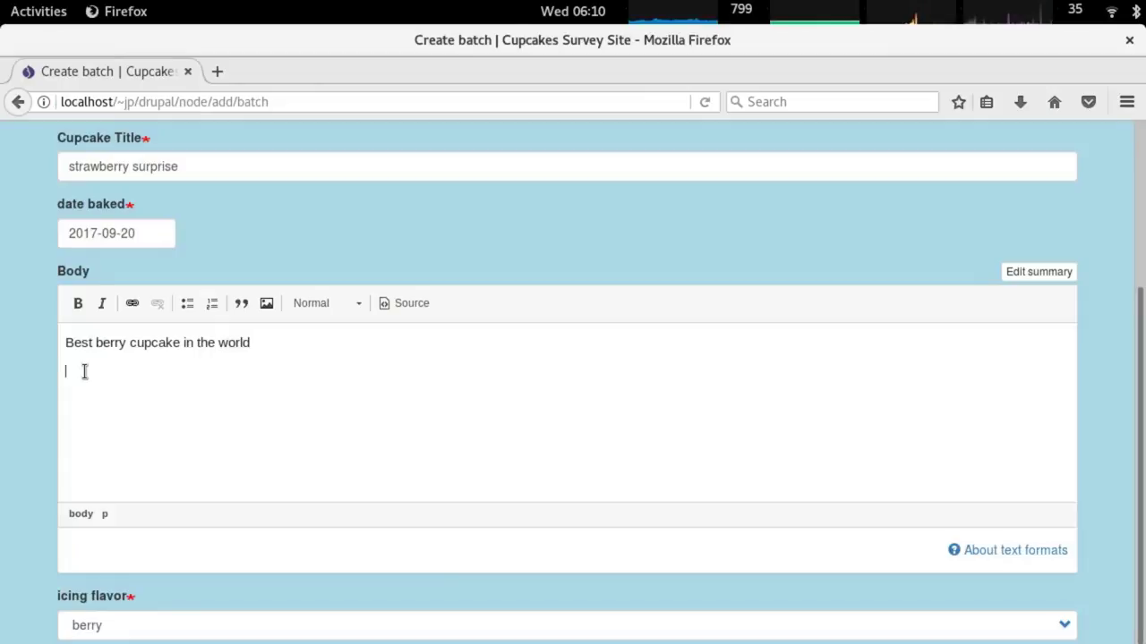
left_click(267, 303)
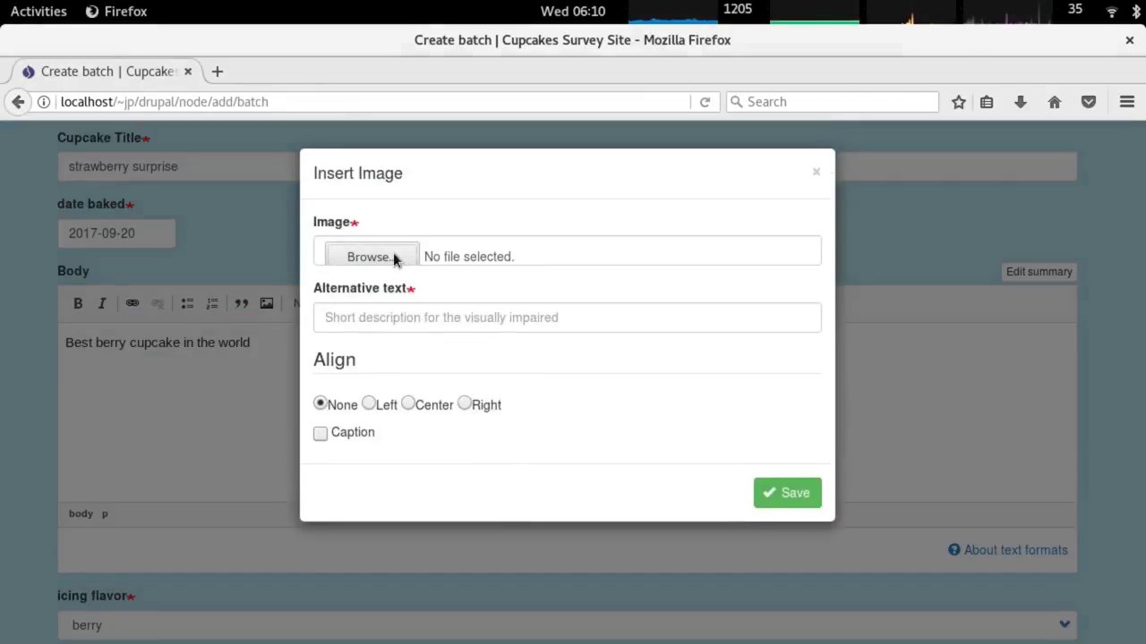
left_click(393, 253)
double_click(256, 142)
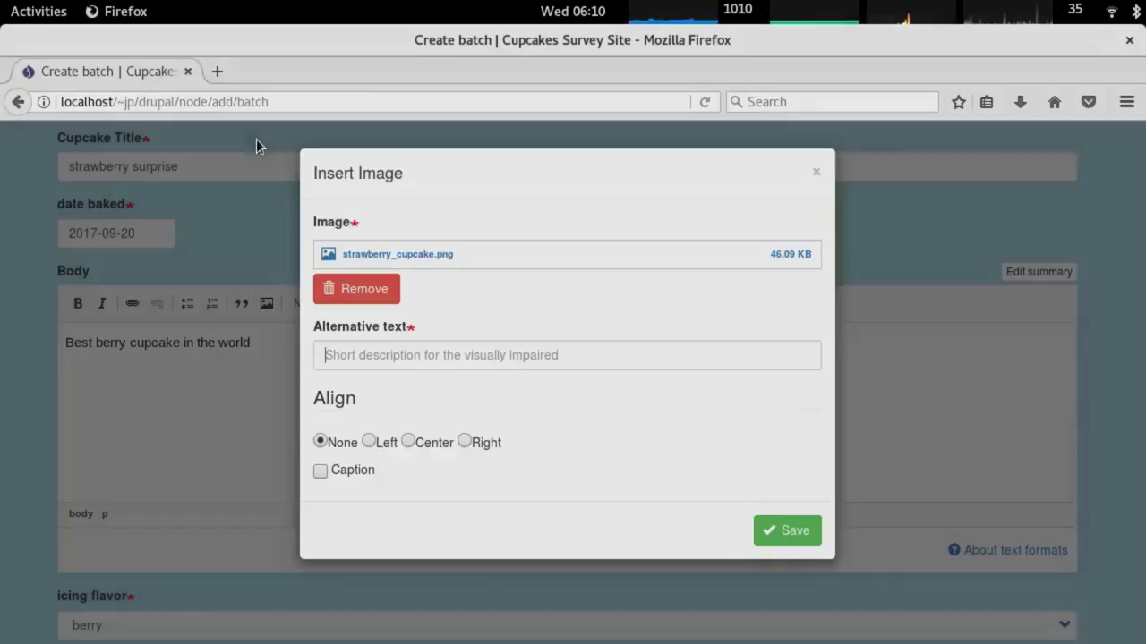
left_click(363, 356)
type("best berry cupcake")
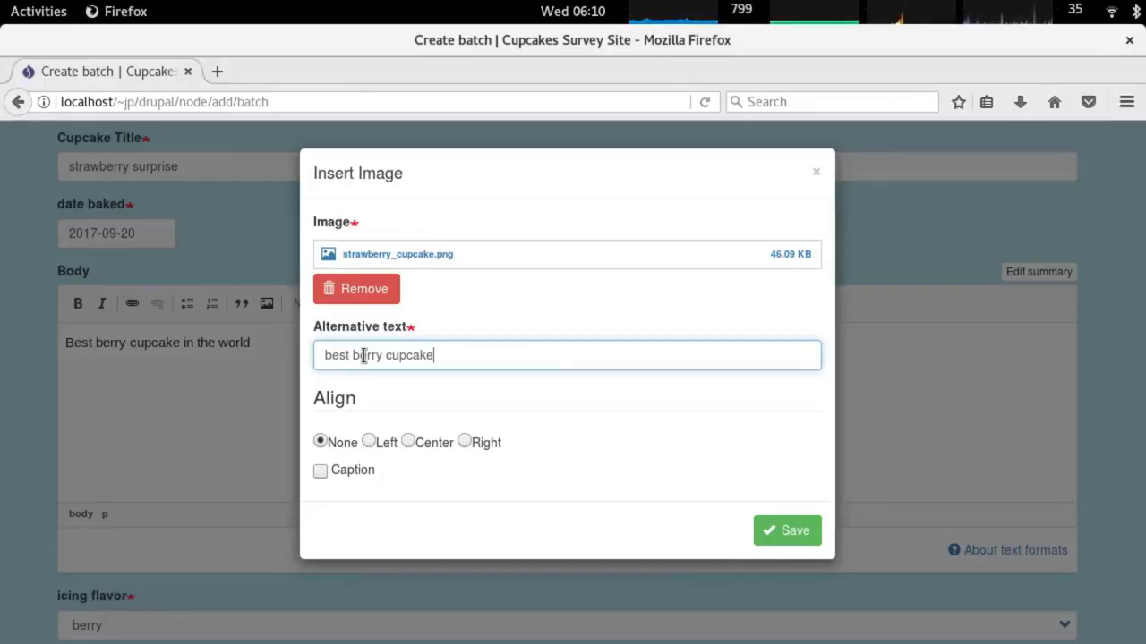
left_click(369, 442)
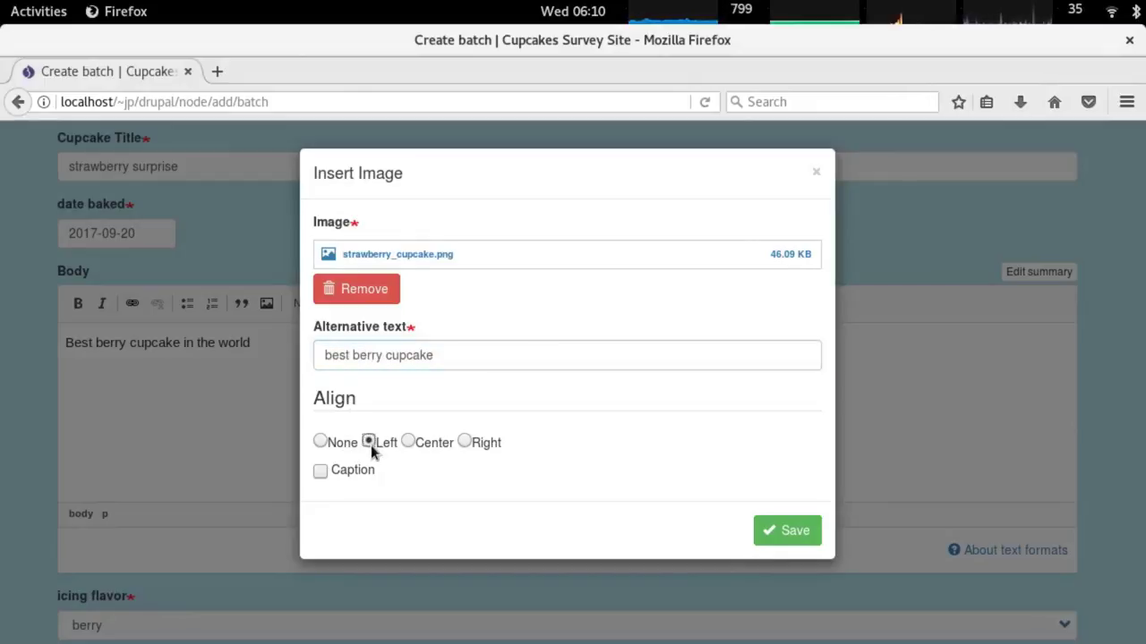
left_click(771, 524)
- Switch to the admin window and open the site's Content list
scroll(276, 486, "down", 3)
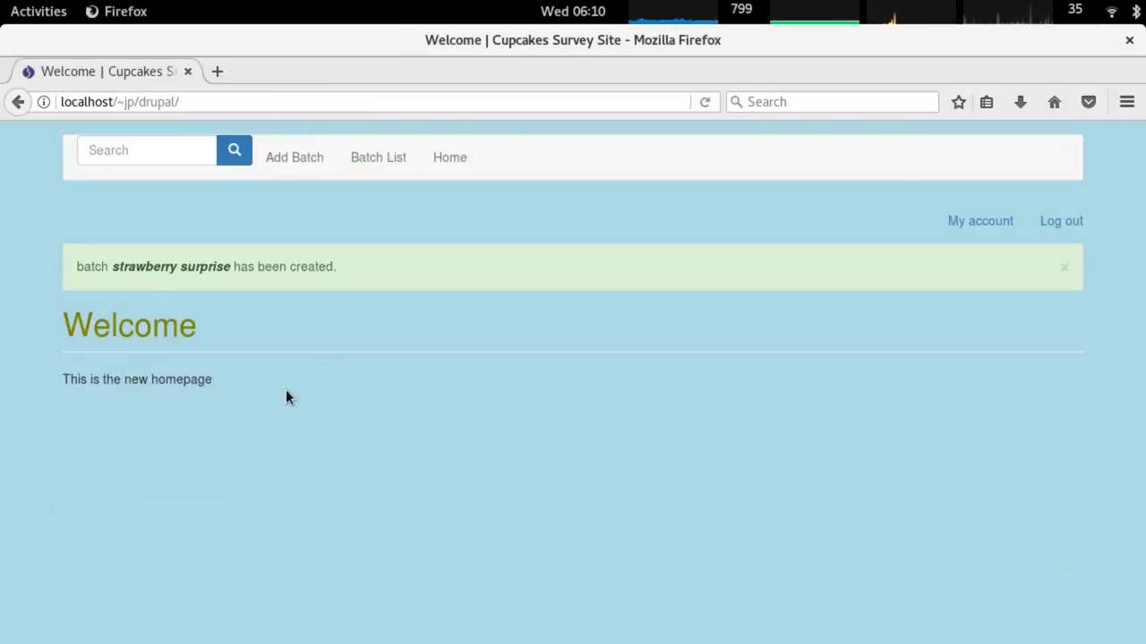
key("alt+Tab")
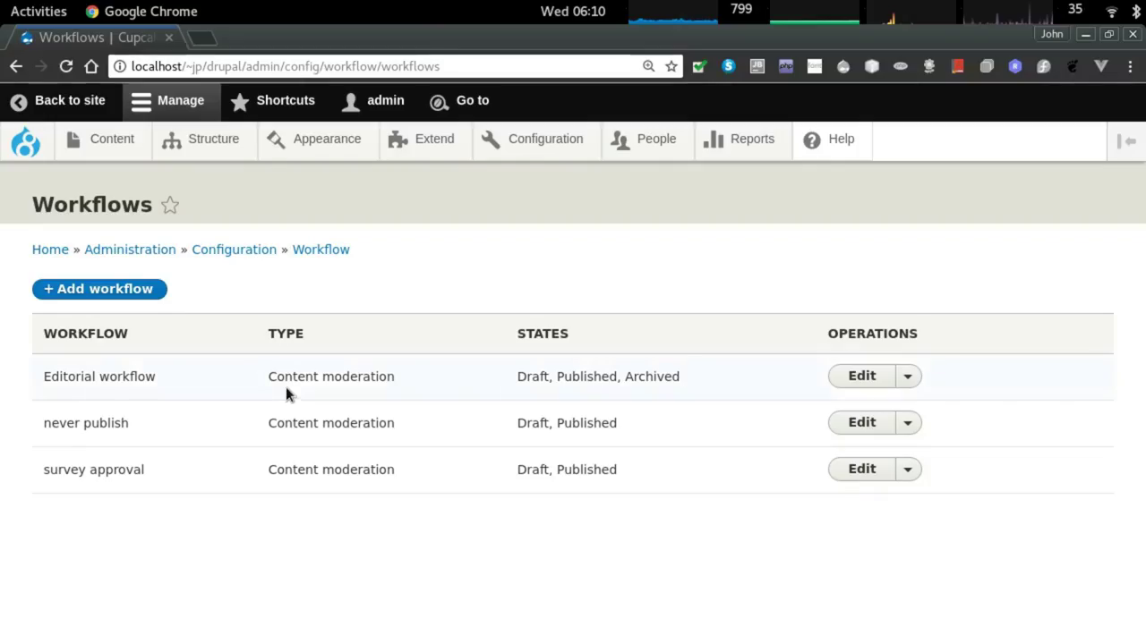
left_click(113, 141)
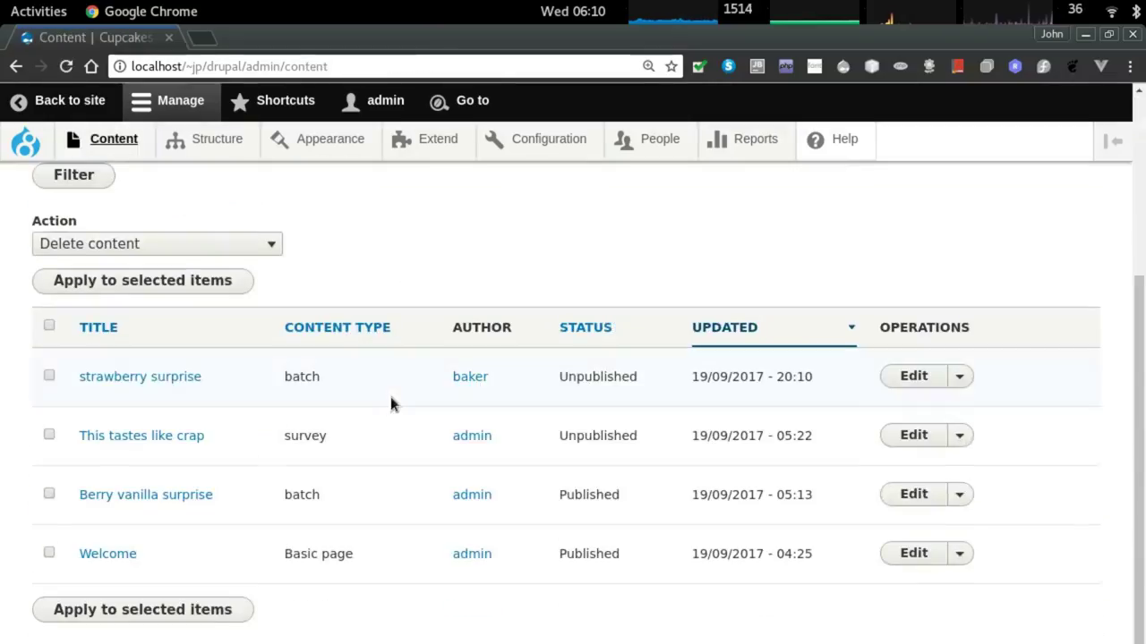
- Check the Unpublished status of the new batch and the 'This tastes like crap' survey
double_click(616, 377)
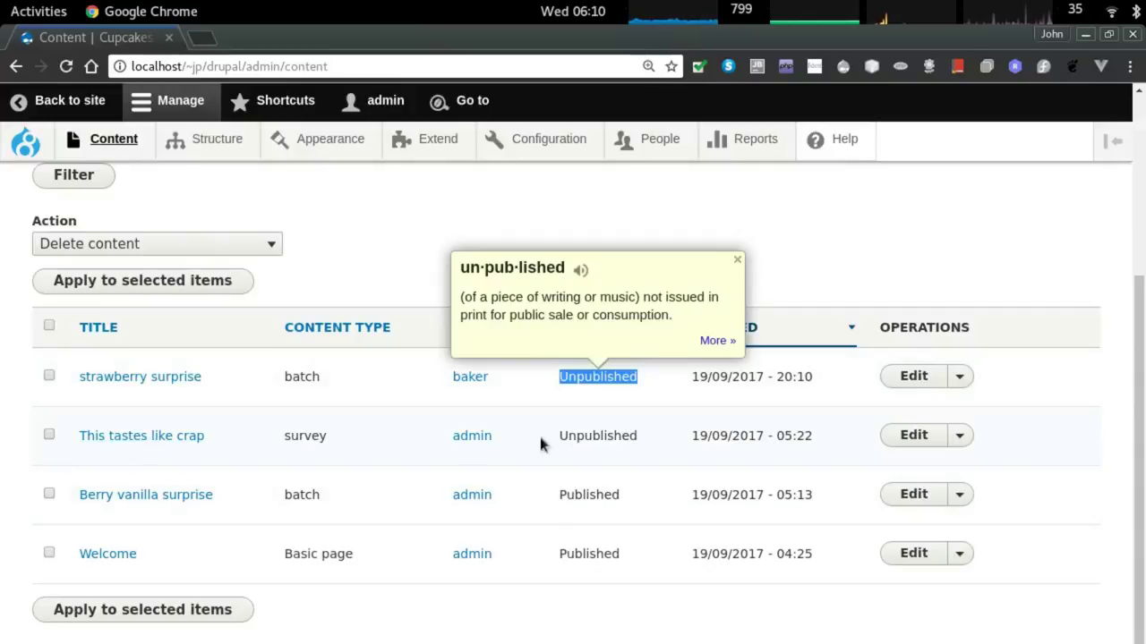
double_click(598, 436)
left_click(187, 436)
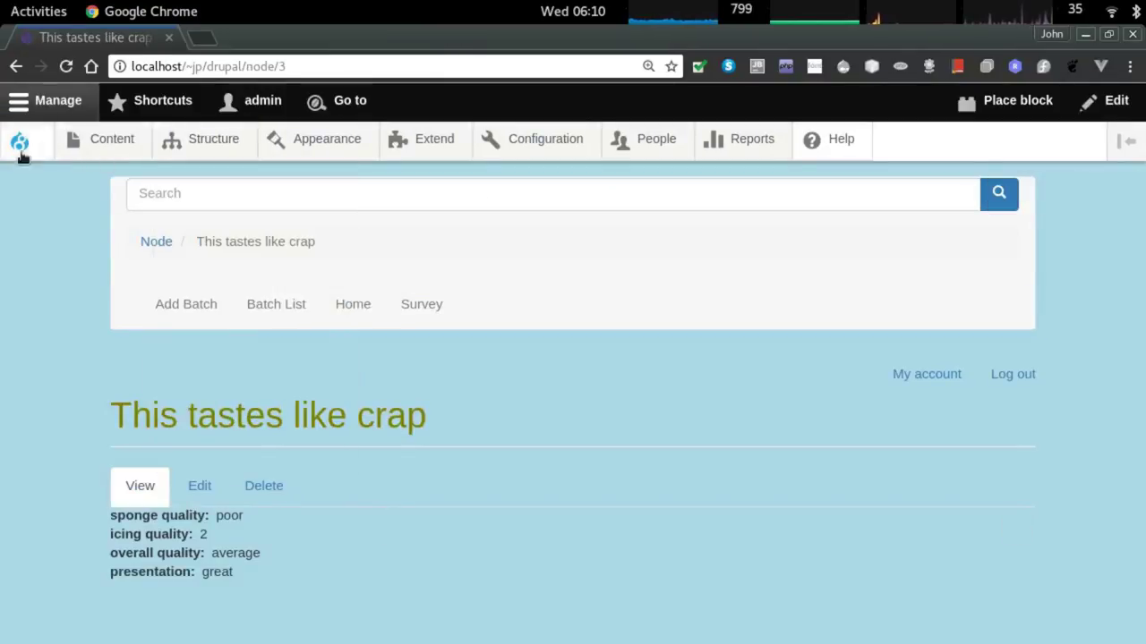
left_click(107, 145)
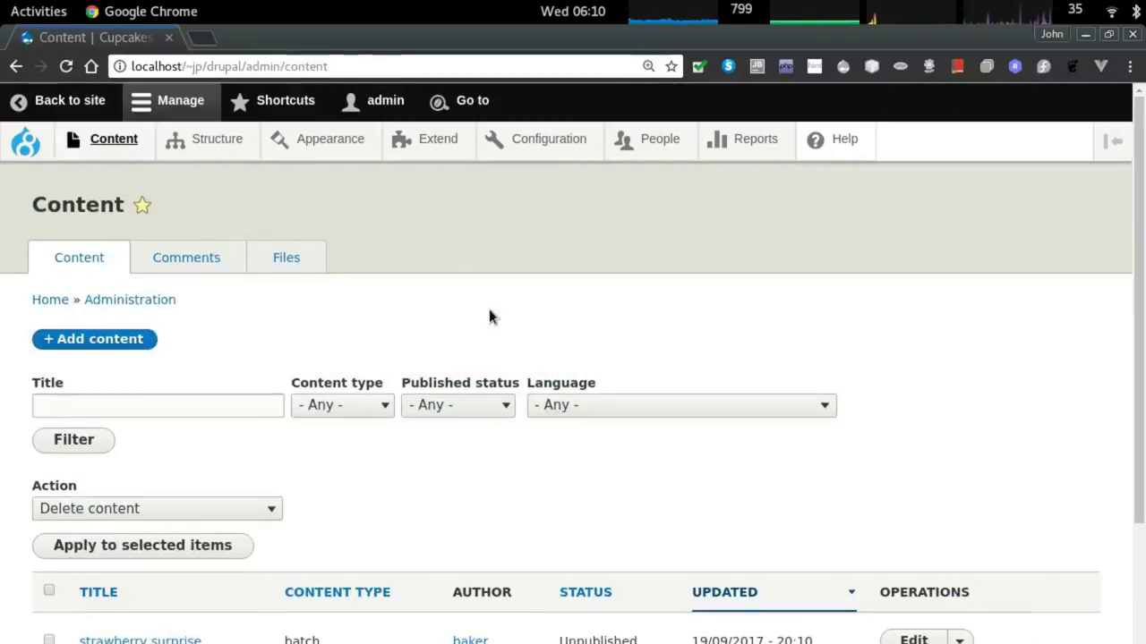
scroll(486, 318, "down", 3)
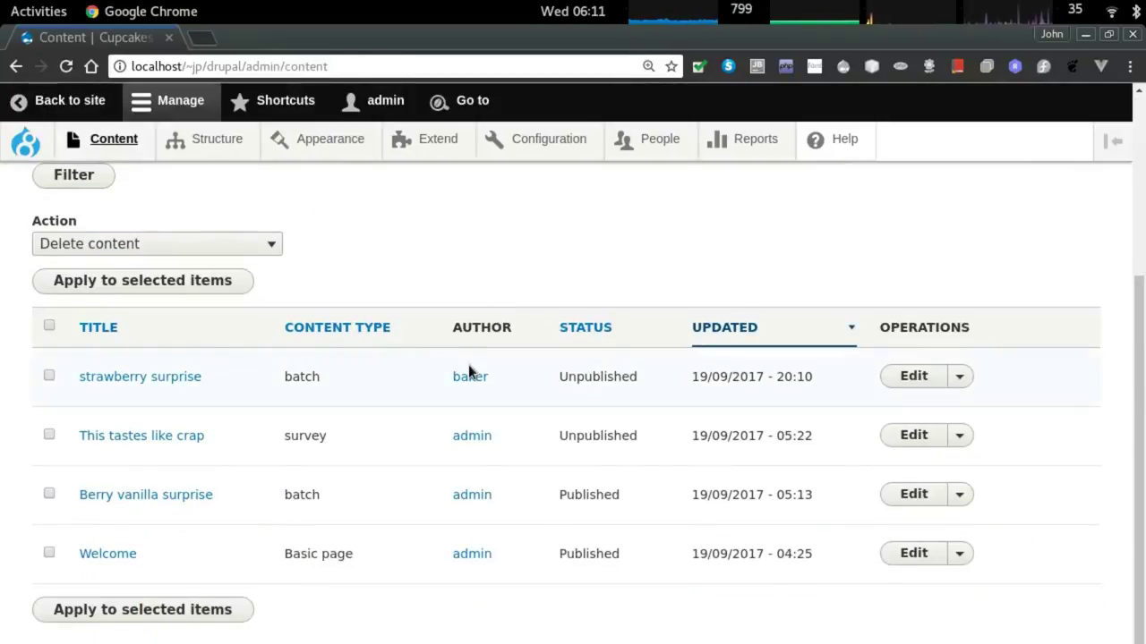
- Load localhost/~jp/drupal/ in a private window and go to the login page
key("ctrl+shift+n")
type("localhost/~jp/drupal/")
key("Return")
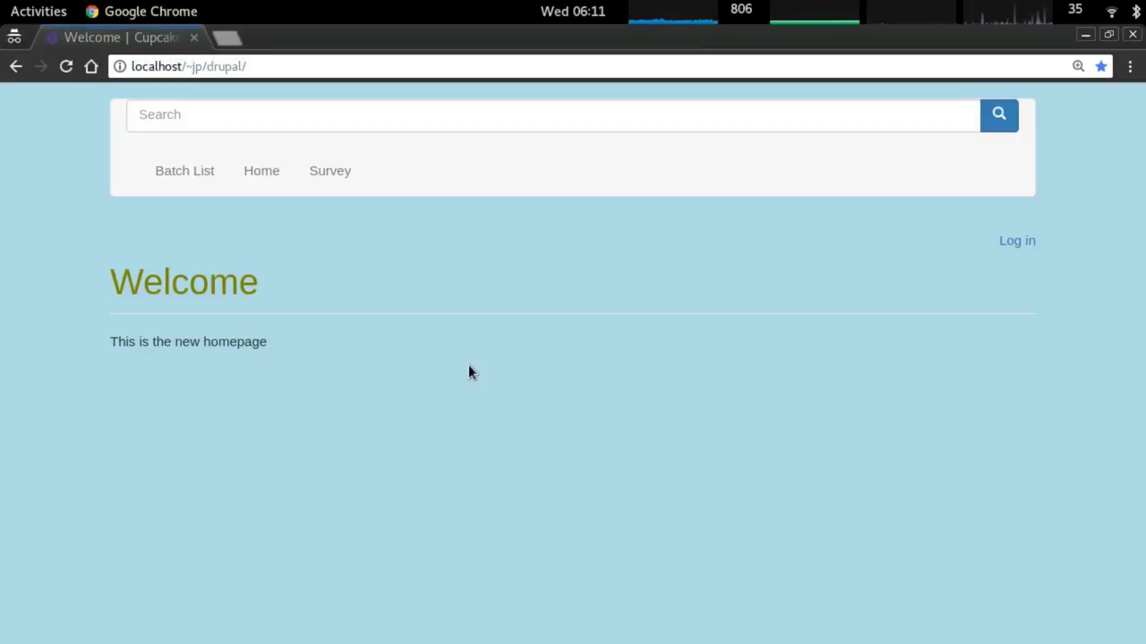
left_click(1008, 240)
- Log in with the chef account's username and password
left_click(213, 412)
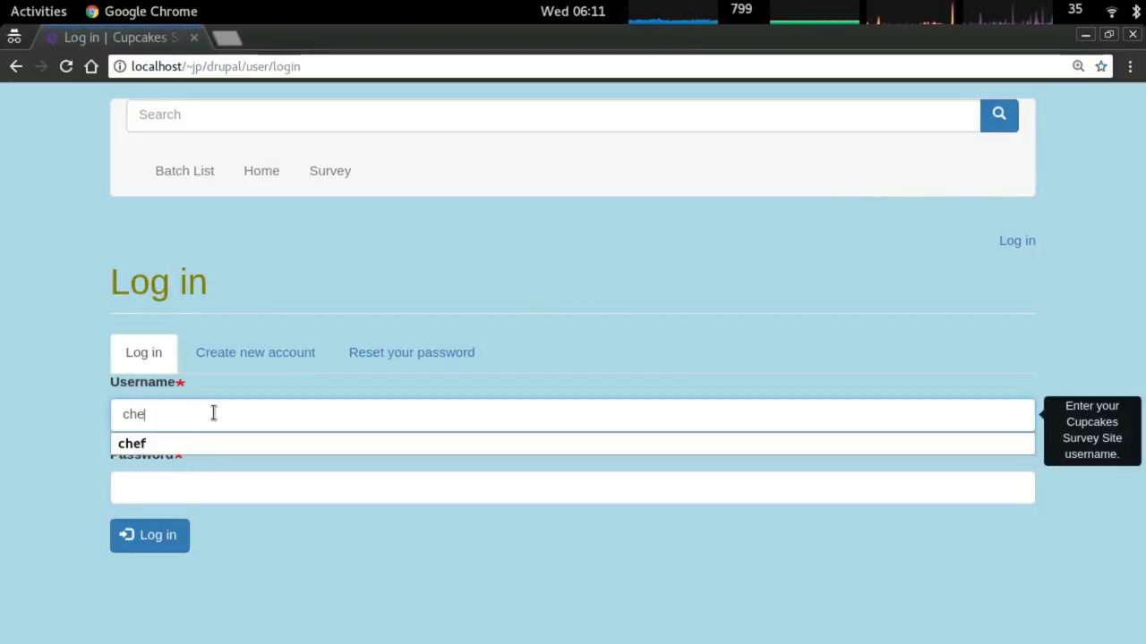
key("Tab")
key("Return")
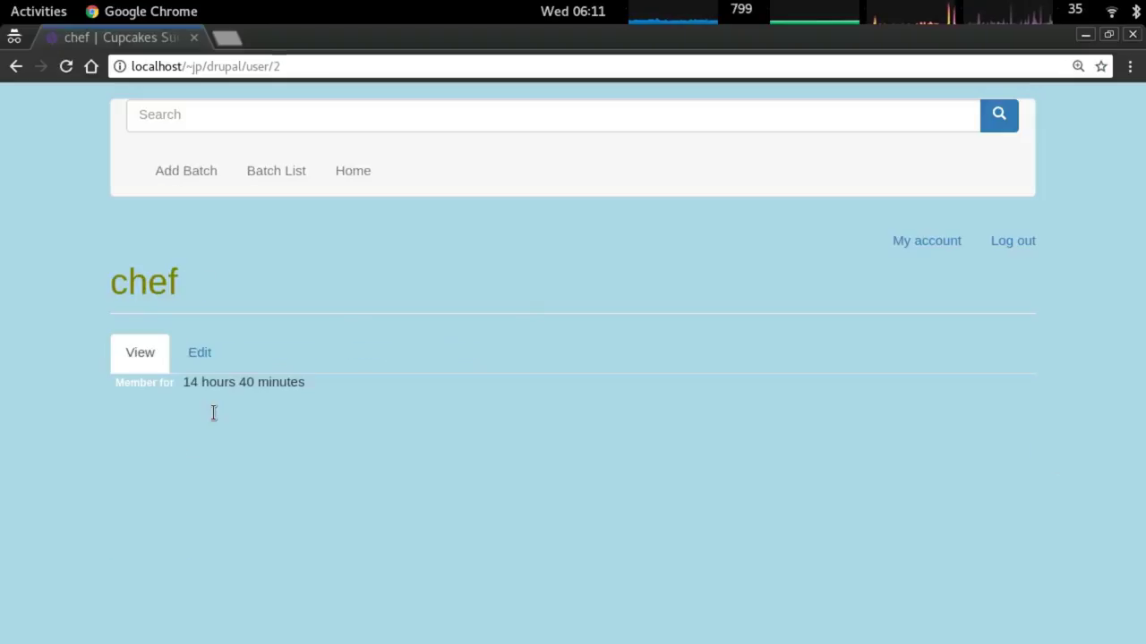
- Look at the chef account's edit form, then open the Cupcake batch list page
left_click(199, 354)
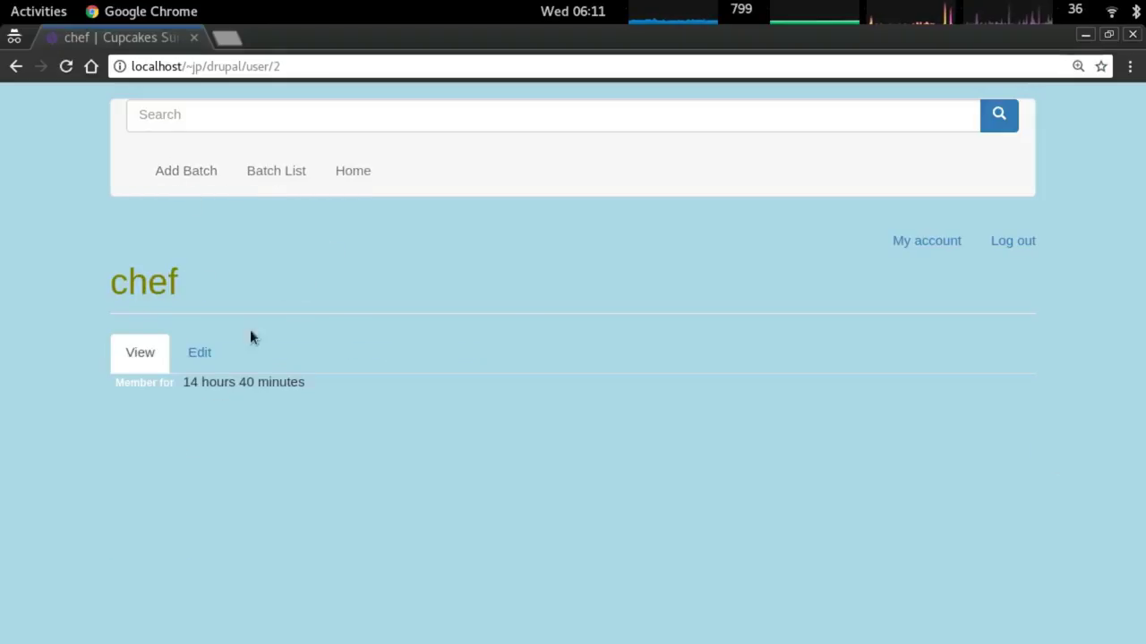
scroll(429, 329, "down", 5)
scroll(337, 498, "up", 5)
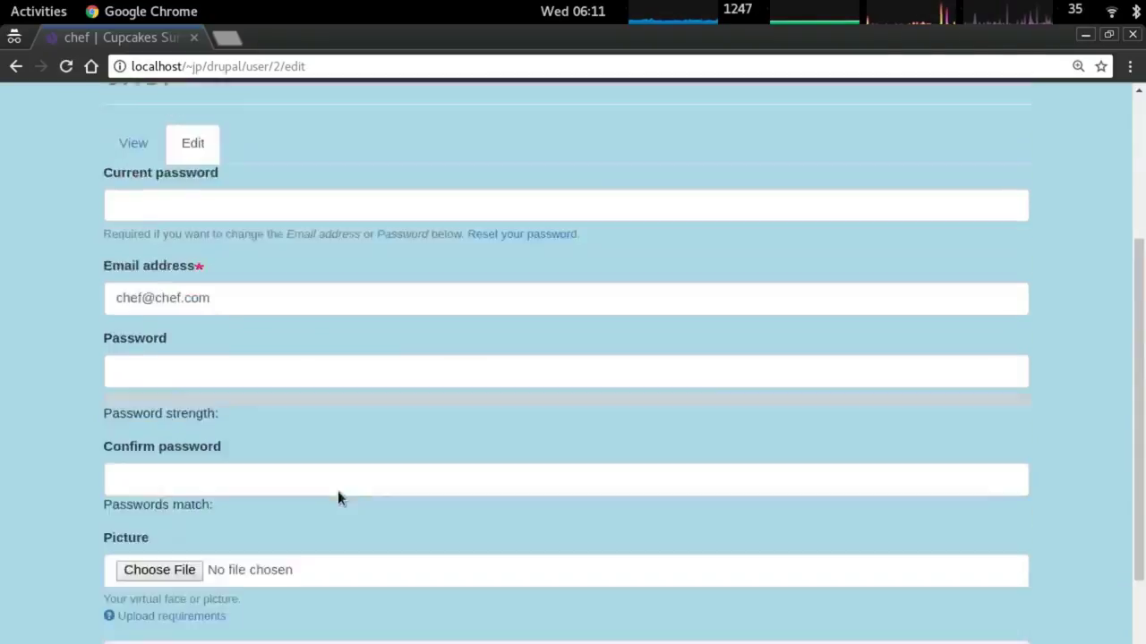
left_click(281, 234)
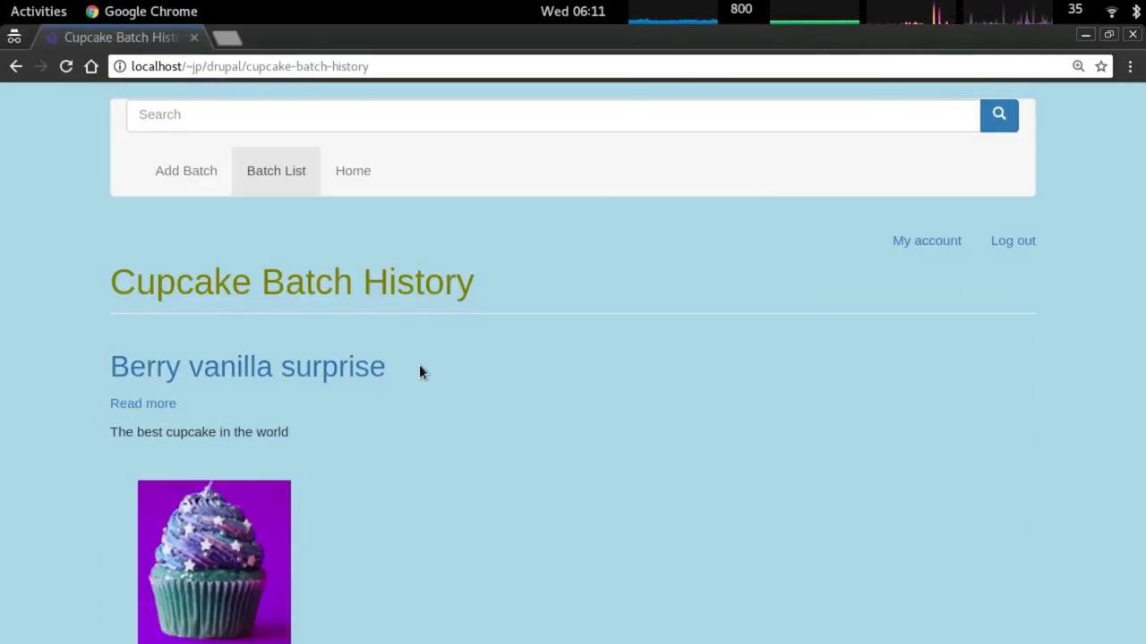
- Return to the admin window and start a new view from Structure > Views
key("alt+Tab")
key("Escape")
key("alt+Tab")
key("alt+Tab")
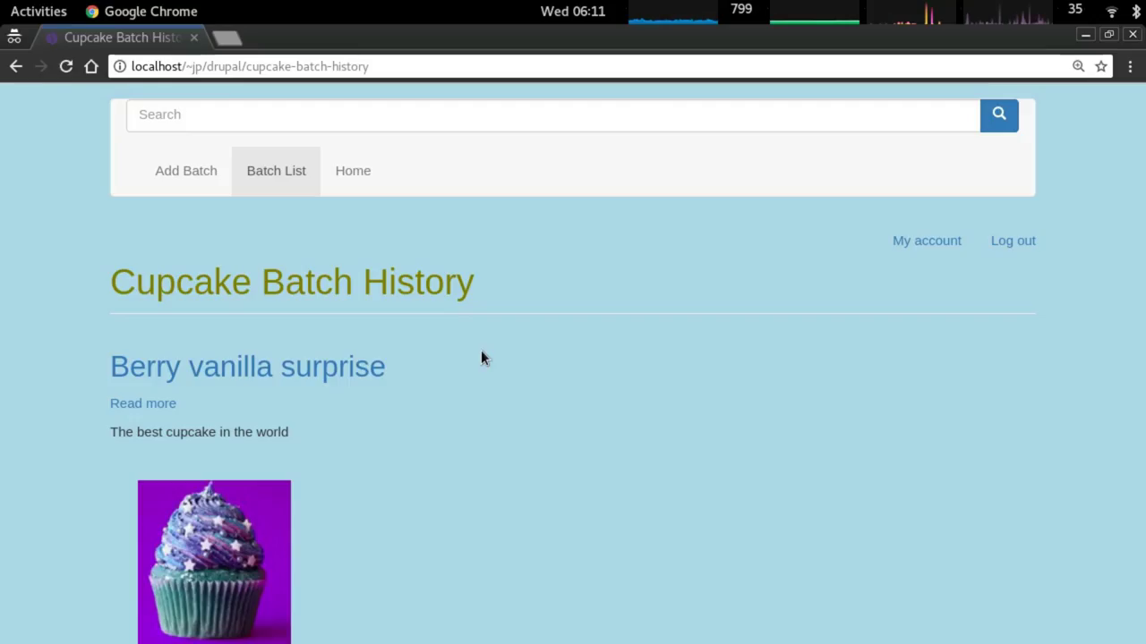
key("alt+Tab")
mouse_move(200, 143)
mouse_move(220, 456)
left_click(383, 460)
- Name the view 'unpublished batches', describing it as listing cupcake batches deserving of a survey
left_click(72, 351)
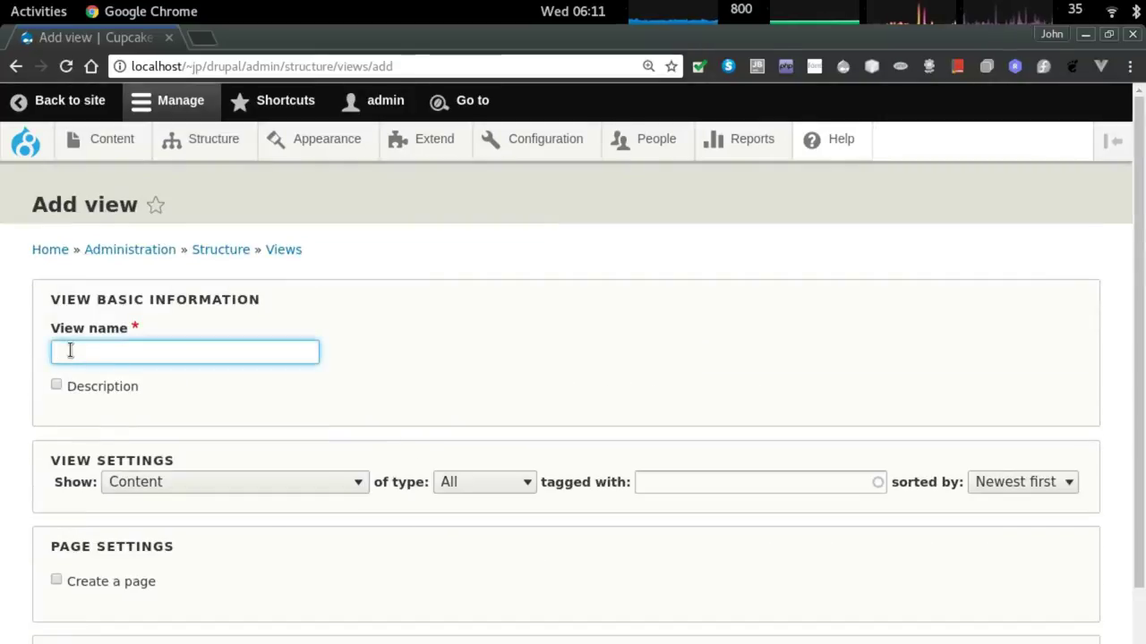
type("unpublished batch")
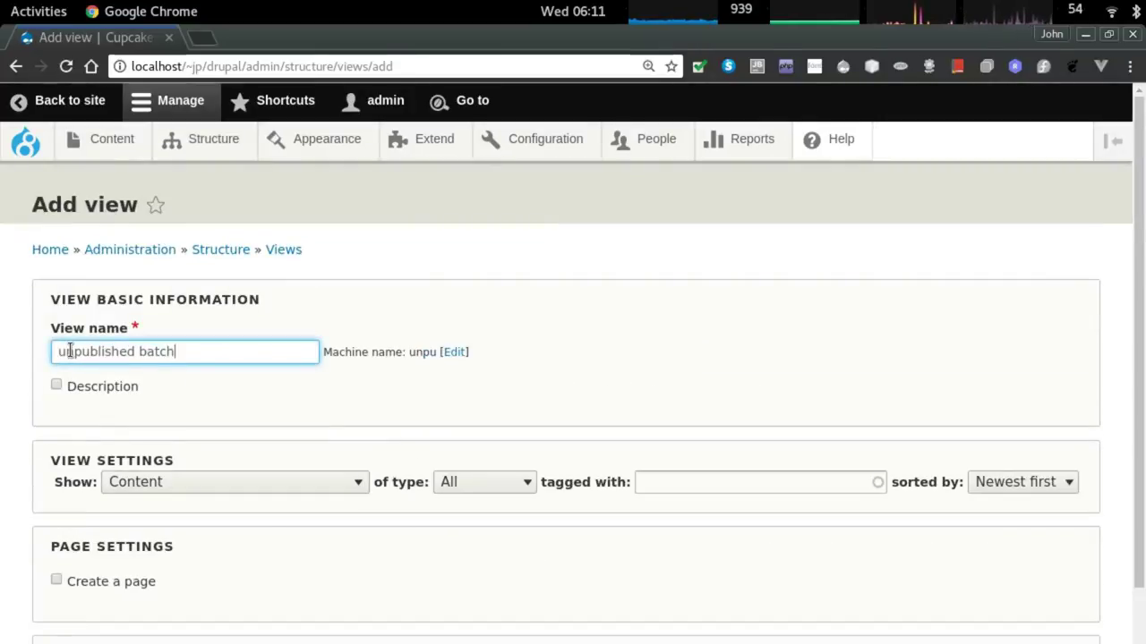
type("es")
left_click(106, 388)
left_click(106, 413)
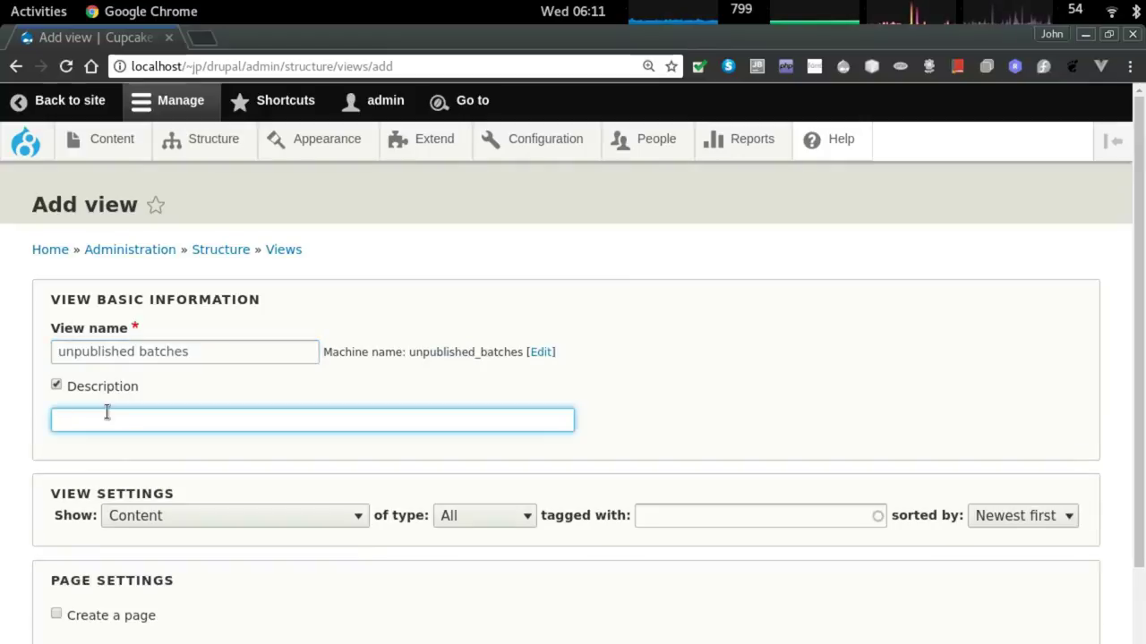
type("List unpublished b")
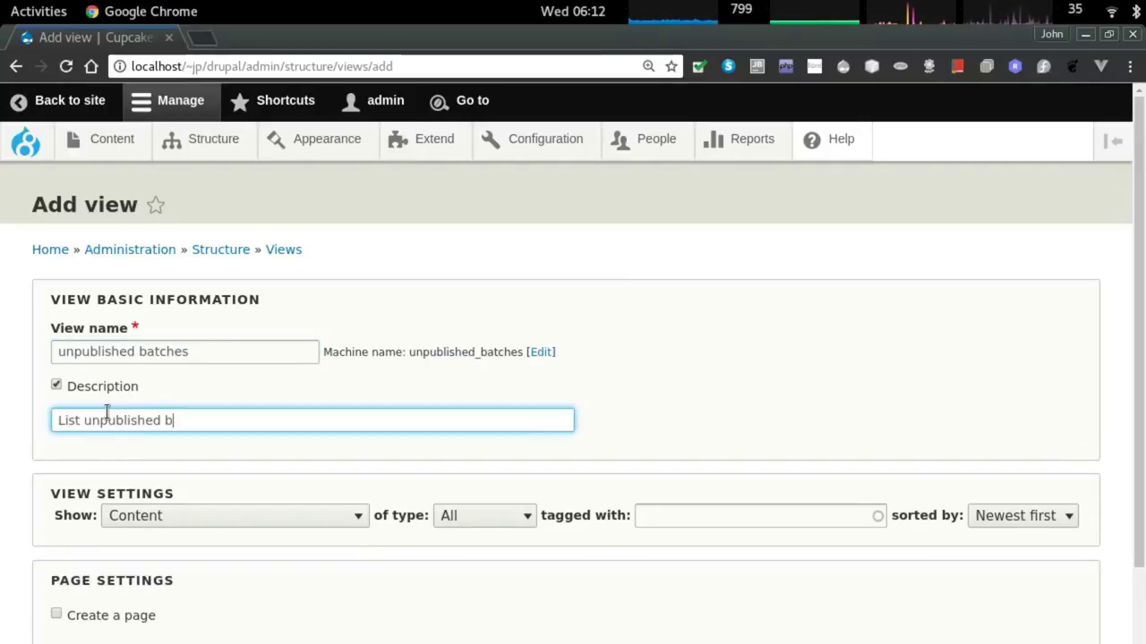
key("BackSpace")
key("BackSpace")
key("BackSpace")
key("BackSpace")
key("BackSpace")
key("BackSpace")
key("BackSpace")
key("BackSpace")
key("BackSpace")
key("BackSpace")
key("BackSpace")
key("BackSpace")
key("BackSpace")
key("BackSpace")
key("BackSpace")
key("BackSpace")
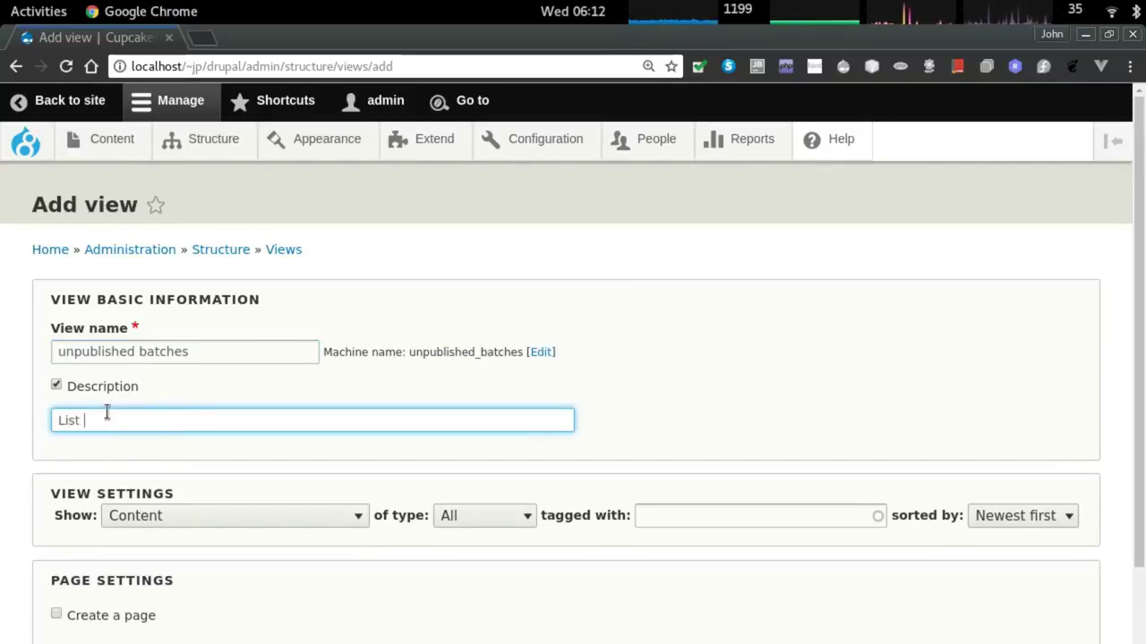
type("cupcake batches that are ready")
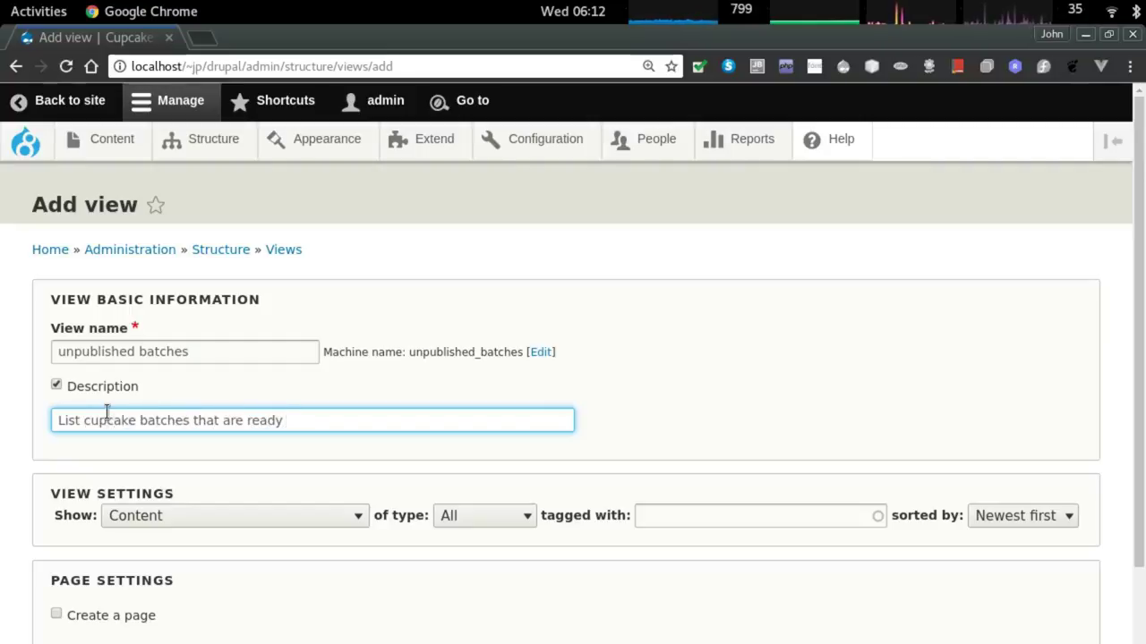
key("BackSpace")
key("BackSpace")
key("BackSpace")
key("BackSpace")
key("BackSpace")
type("deserving of a")
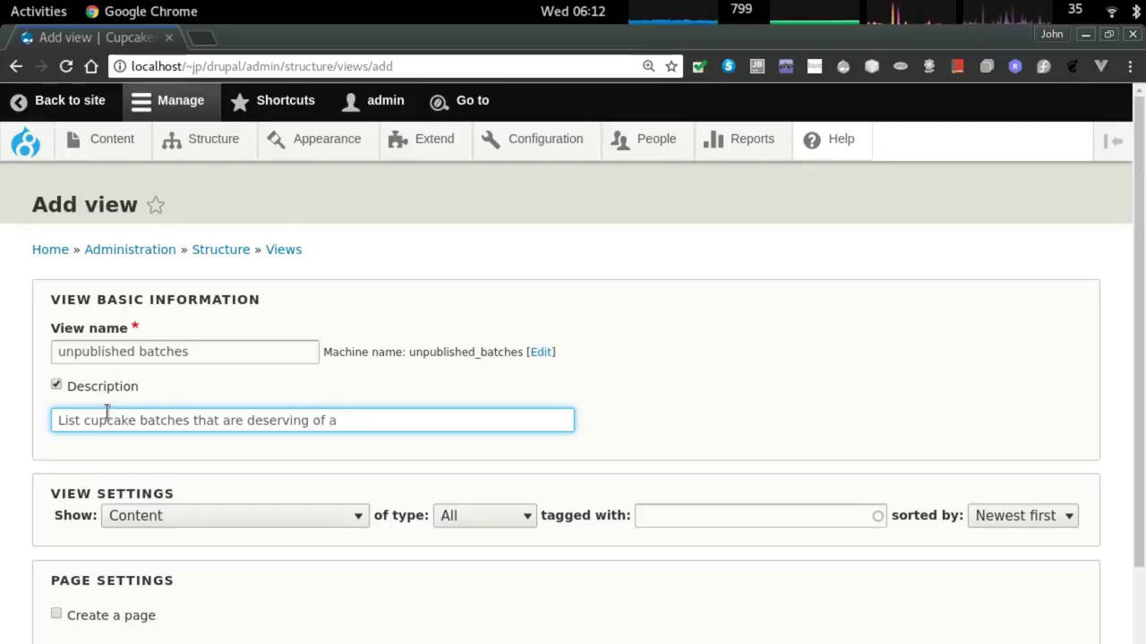
- Limit the view to batch content, give it a page display, and save it for editing
left_click(483, 515)
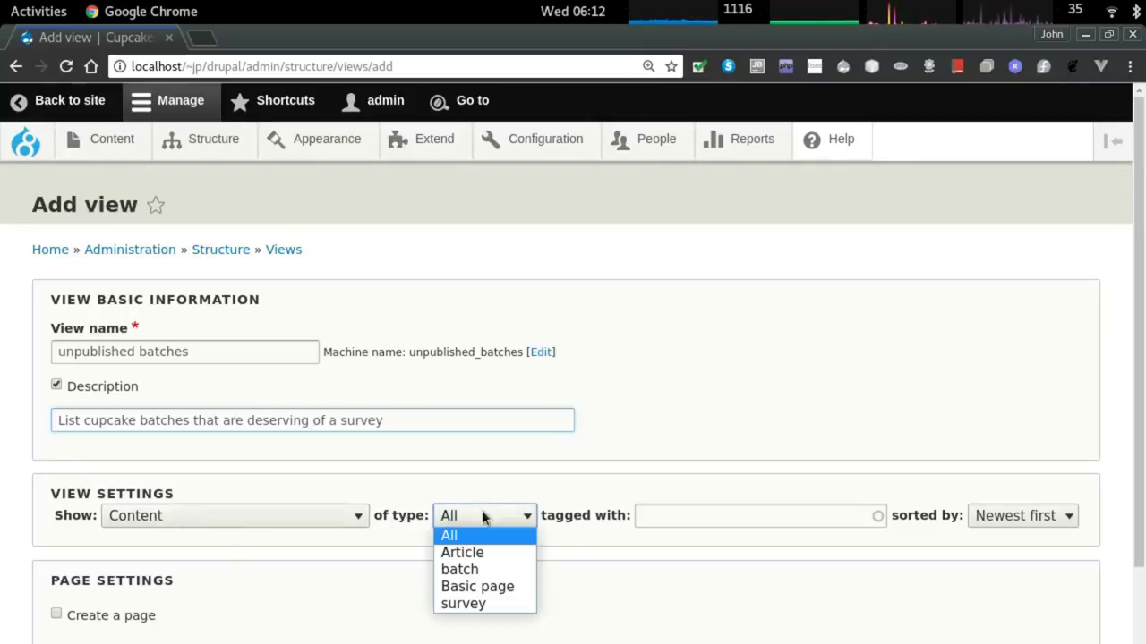
left_click(495, 565)
scroll(342, 535, "down", 4)
left_click(115, 439)
scroll(116, 450, "down", 5)
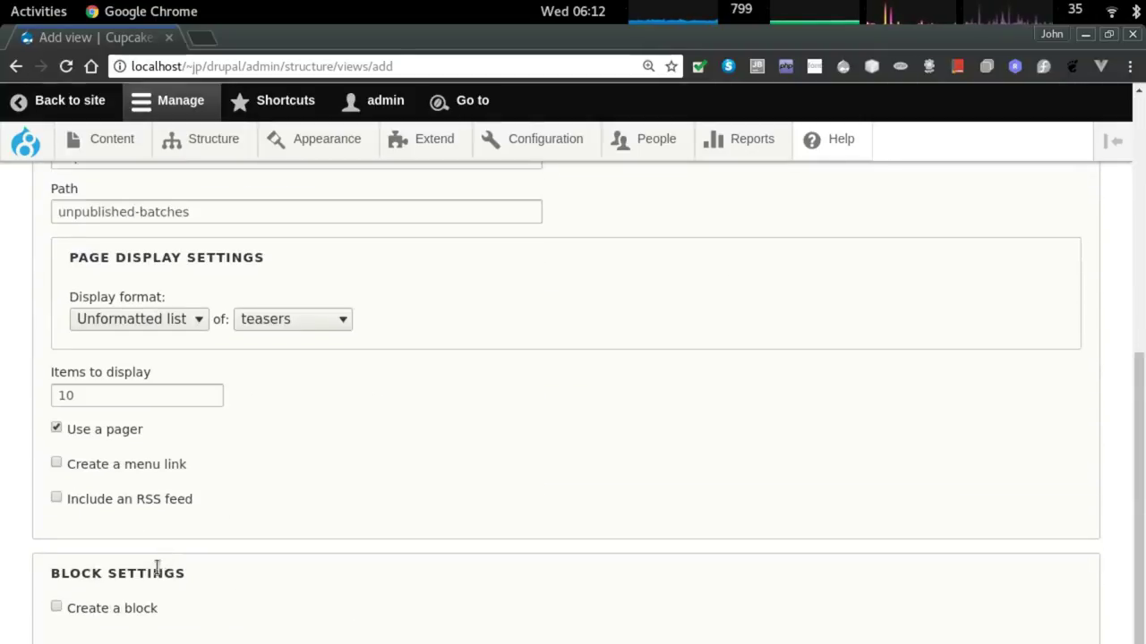
left_click(120, 609)
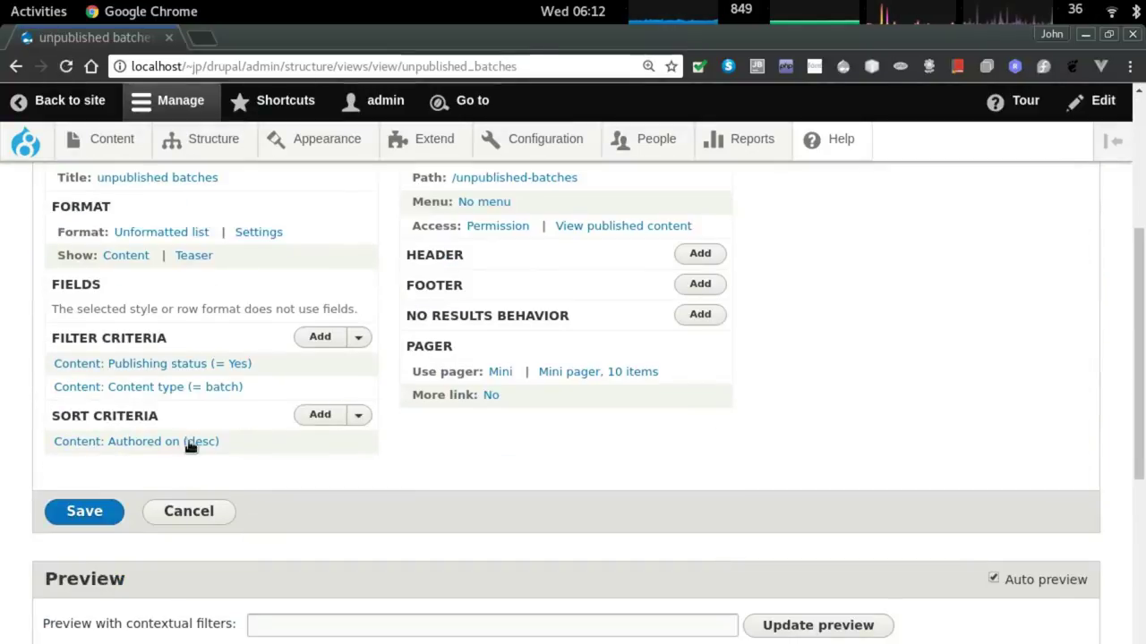
- Set the Publishing status filter to 'Is not equal to' Yes, apply it, and save the view
left_click(184, 364)
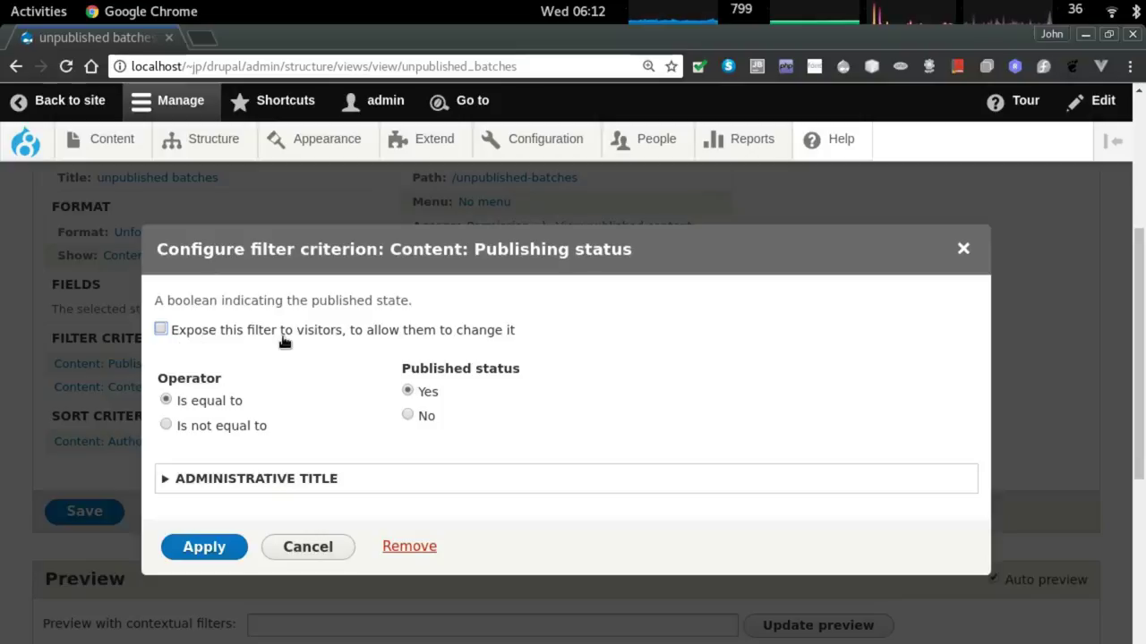
left_click(247, 488)
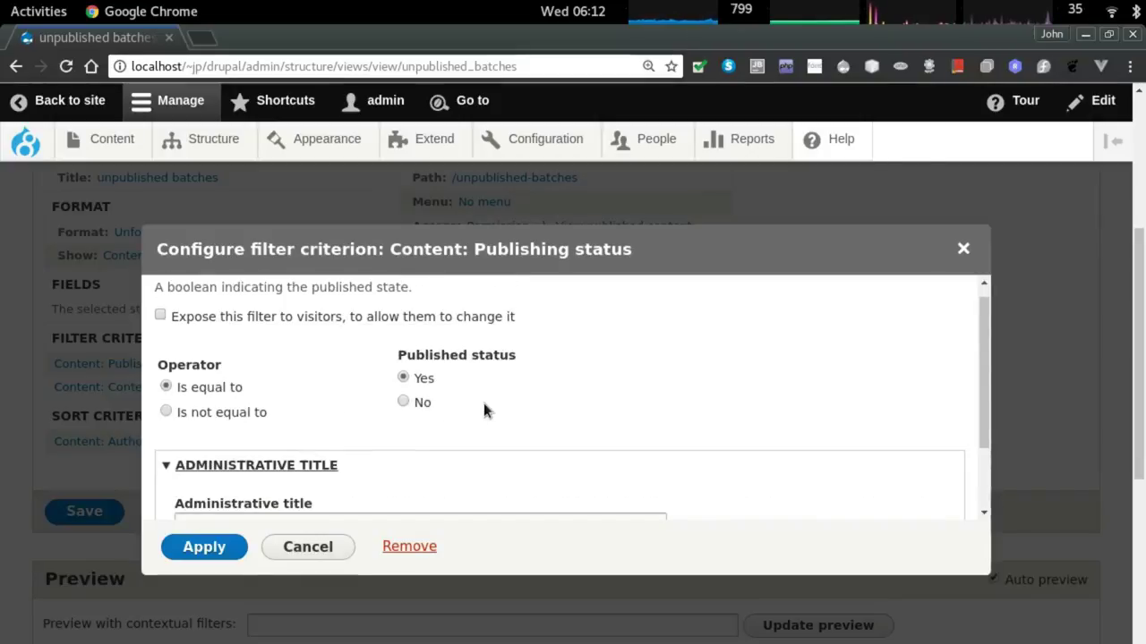
left_click(423, 403)
scroll(510, 409, "down", 5)
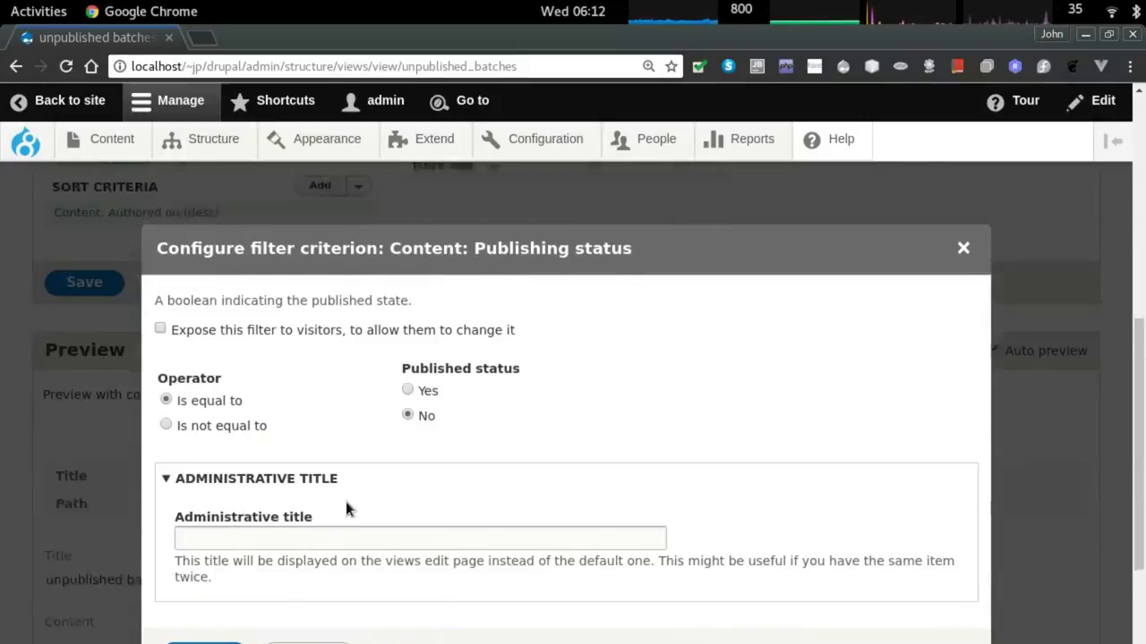
left_click(224, 371)
scroll(294, 404, "down", 2)
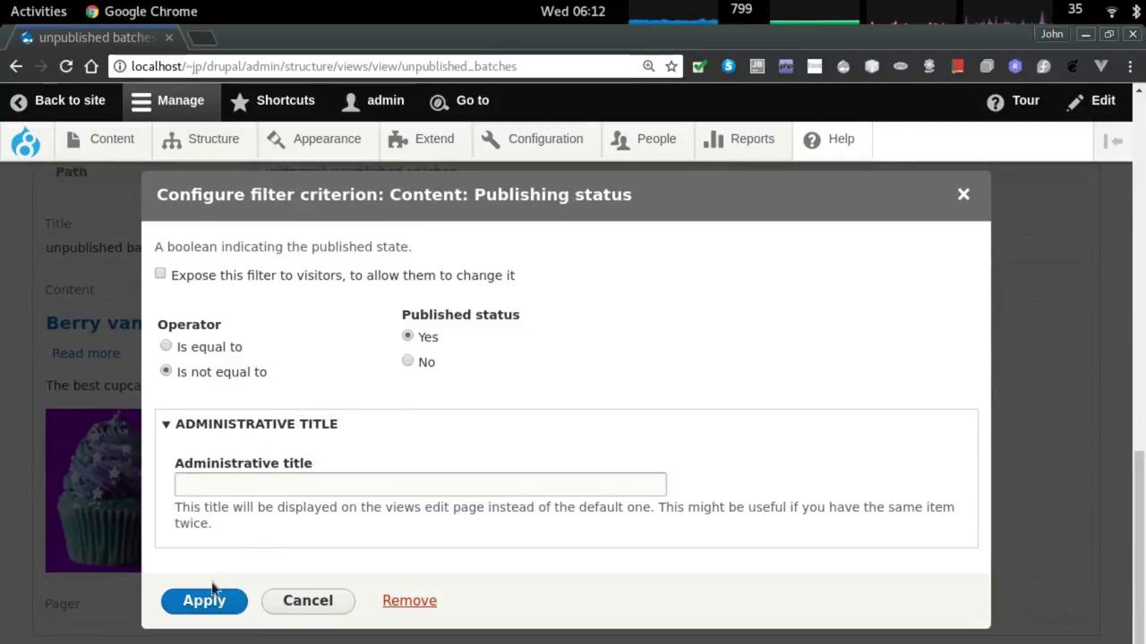
left_click(204, 602)
key("Return")
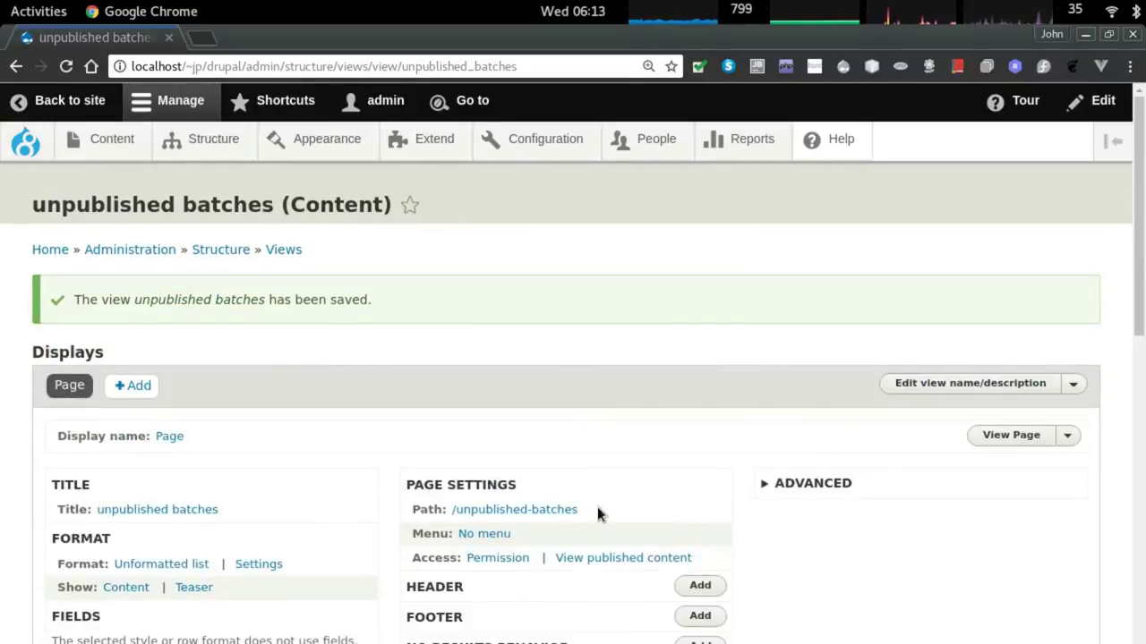
- Copy the view path and load /unpublished-batches in a new tab
left_click_drag(598, 510, 451, 508)
key("ctrl+c")
key("ctrl+t")
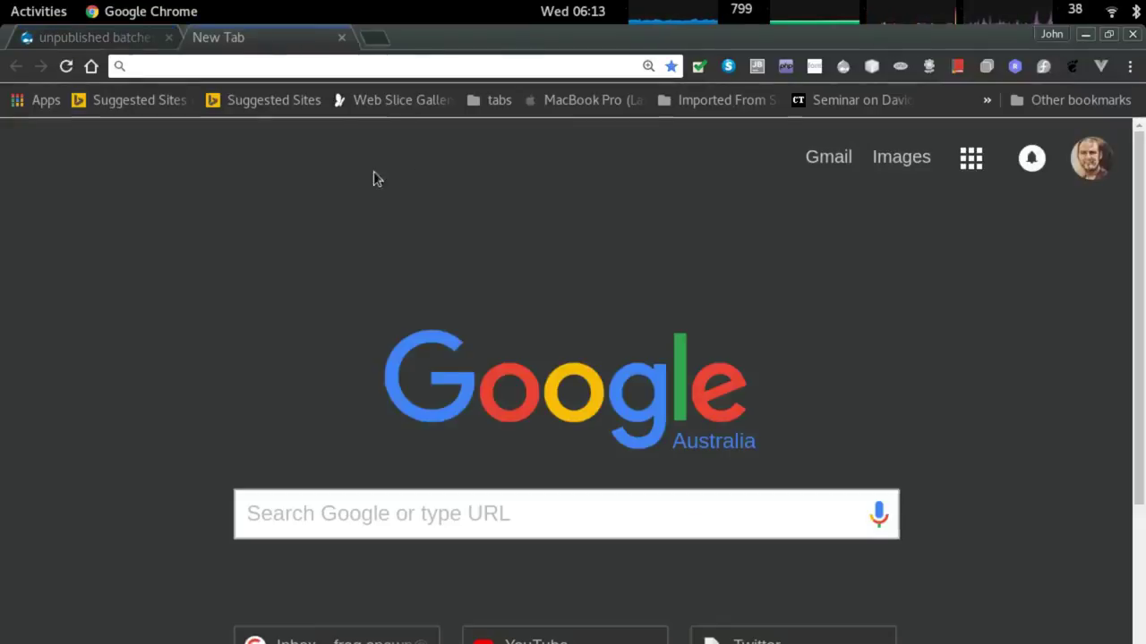
key("ctrl+Page_Up")
right_click(105, 140)
left_click(179, 153)
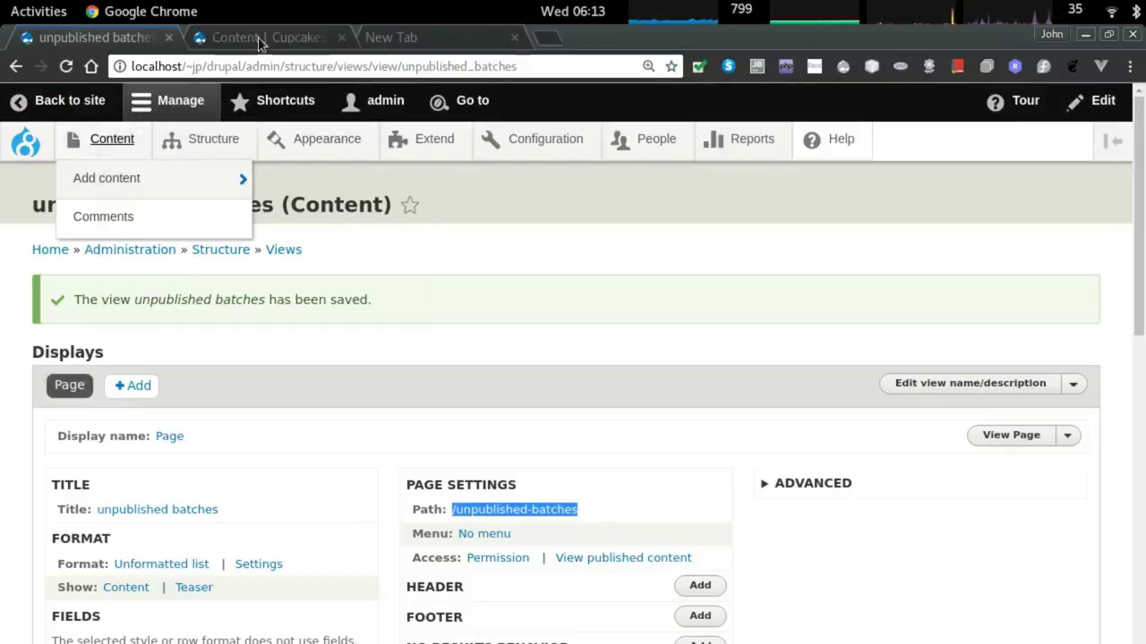
left_click(258, 37)
double_click(262, 66)
left_click_drag(302, 66, 575, 63)
key("ctrl+v")
key("Return")
- Check strawberry surprise's Draft moderation state, then open its full batch page
scroll(667, 394, "down", 2)
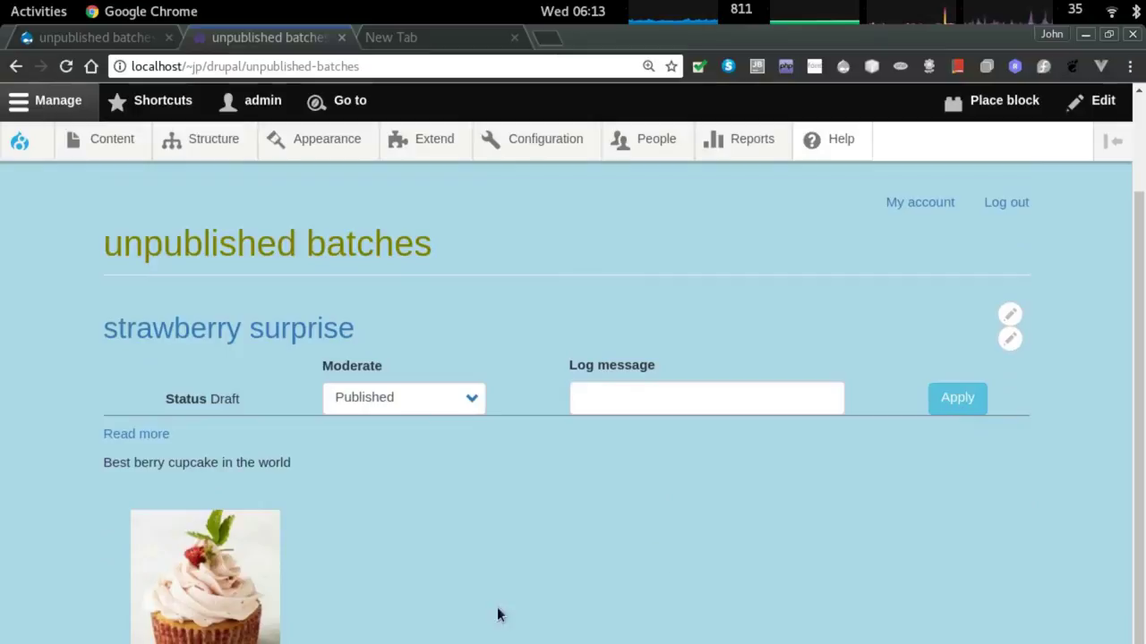
scroll(463, 448, "up", 3)
scroll(443, 447, "down", 1)
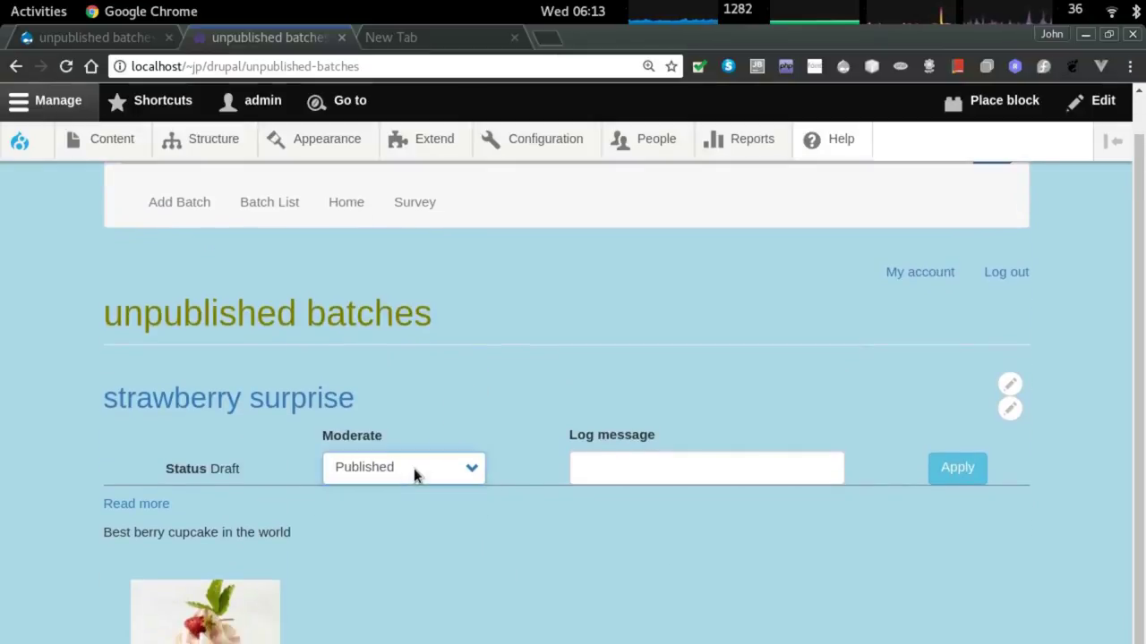
double_click(223, 469)
scroll(309, 480, "down", 1)
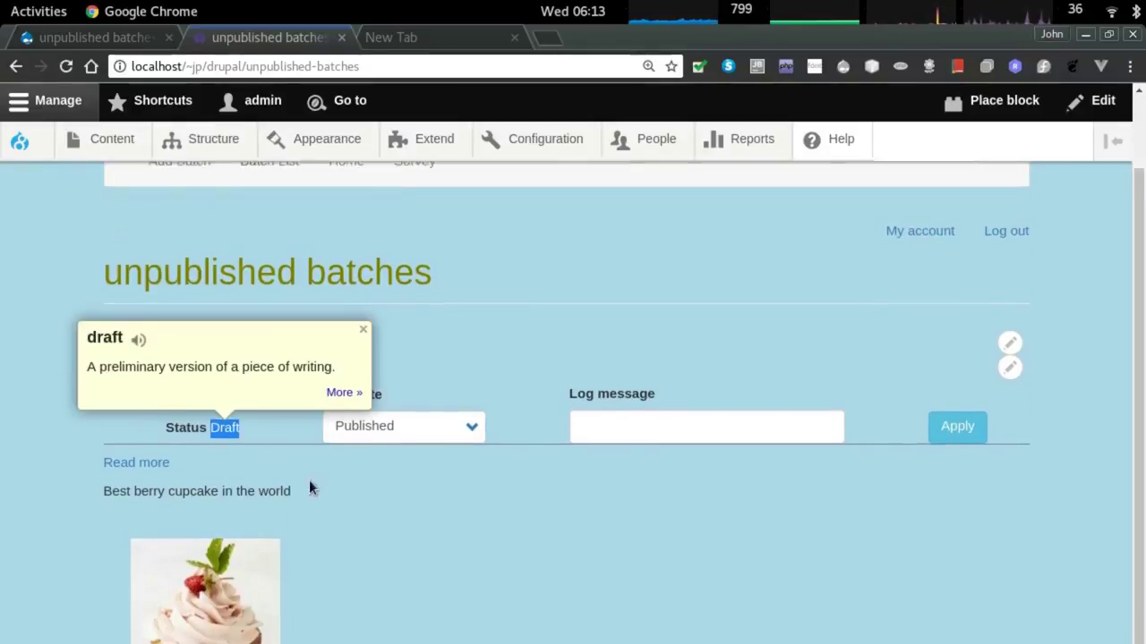
left_click(417, 404)
left_click(407, 422)
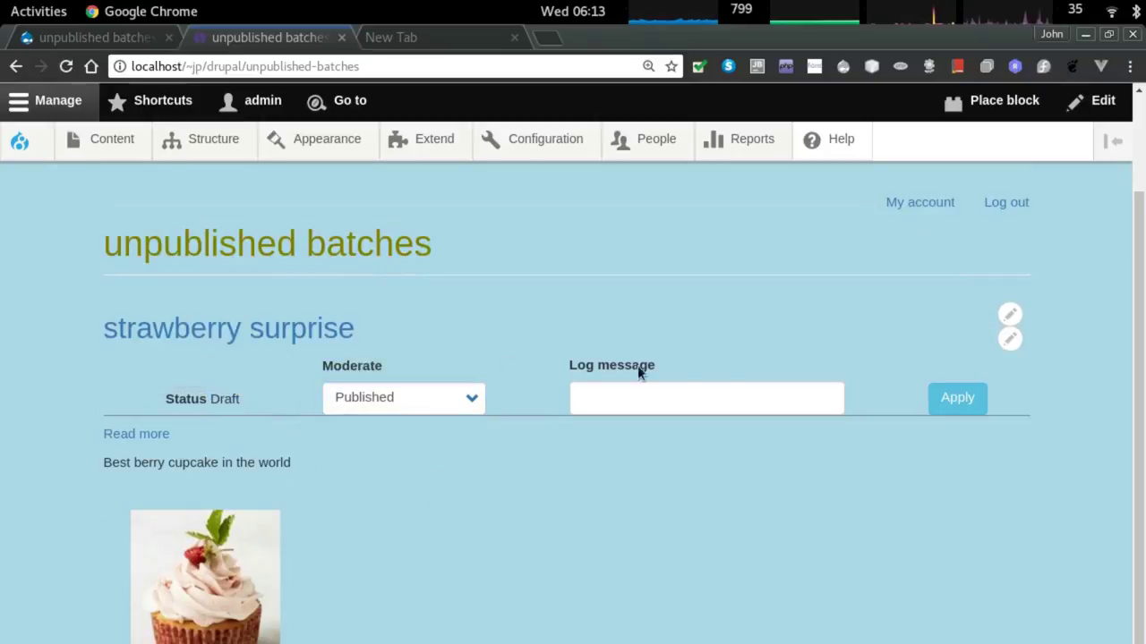
left_click(608, 391)
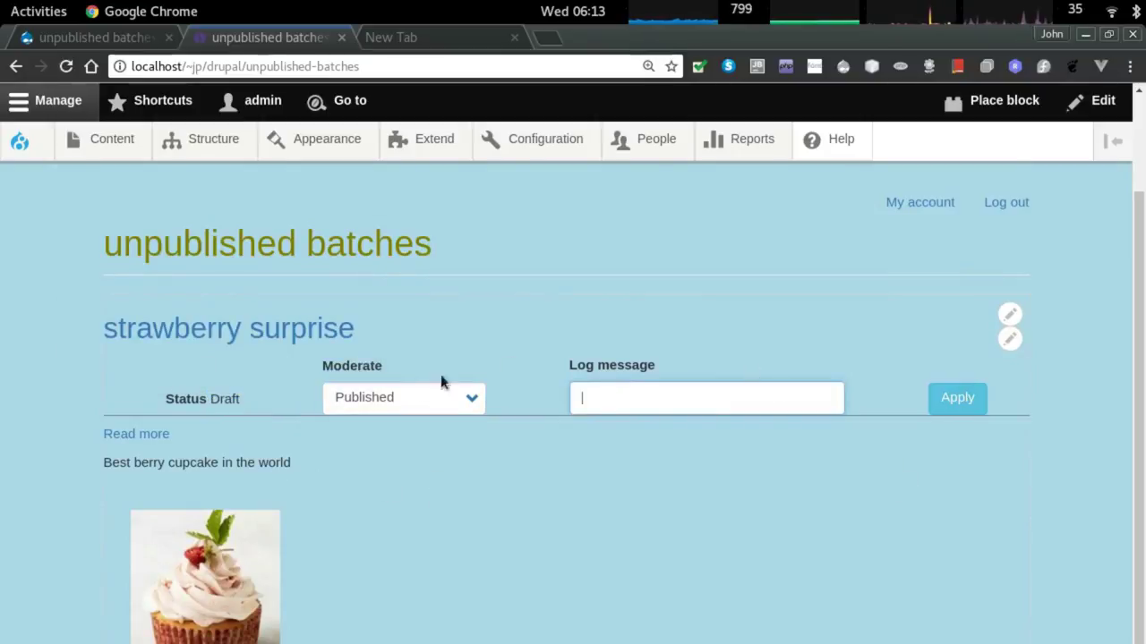
double_click(225, 463)
left_click(138, 433)
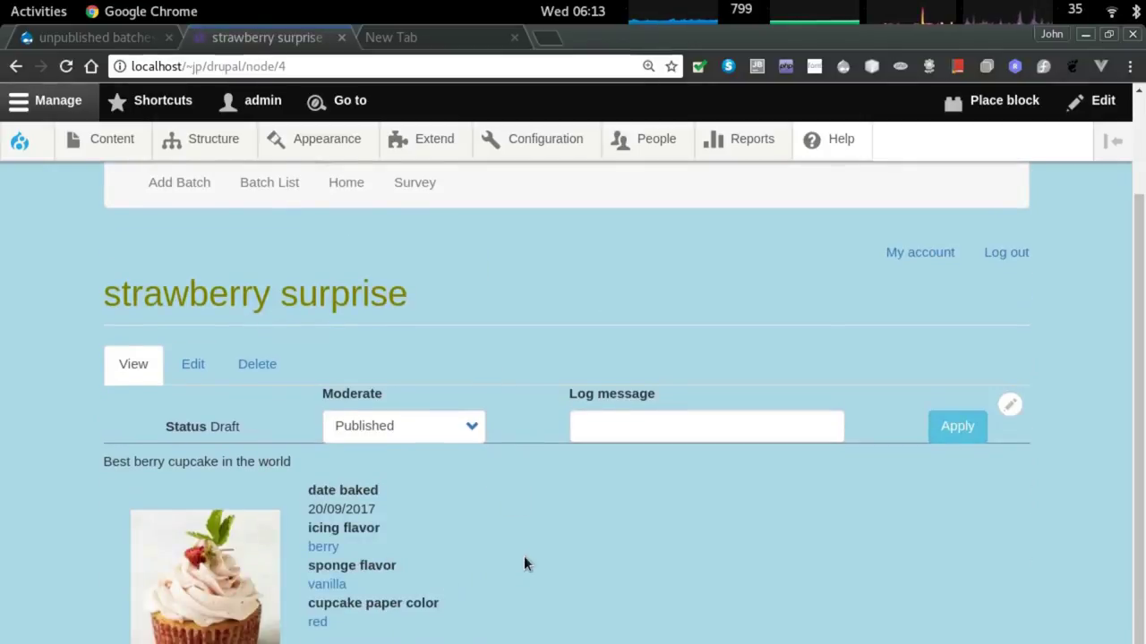
- Start a new Main navigation link pointing to /unpublished-batches
mouse_move(210, 143)
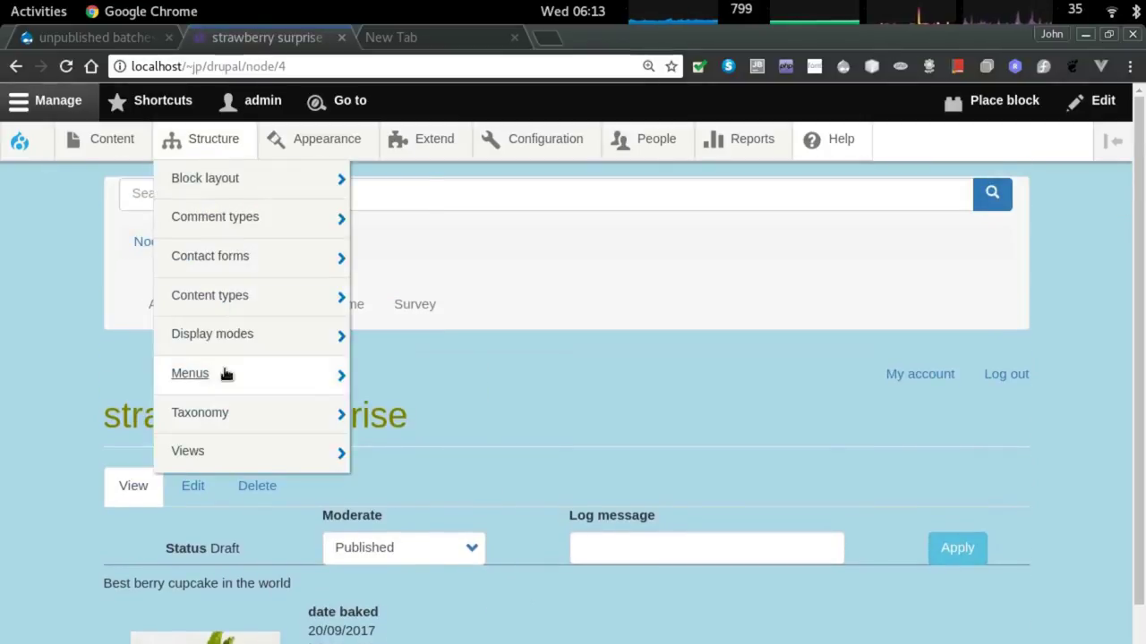
mouse_move(226, 375)
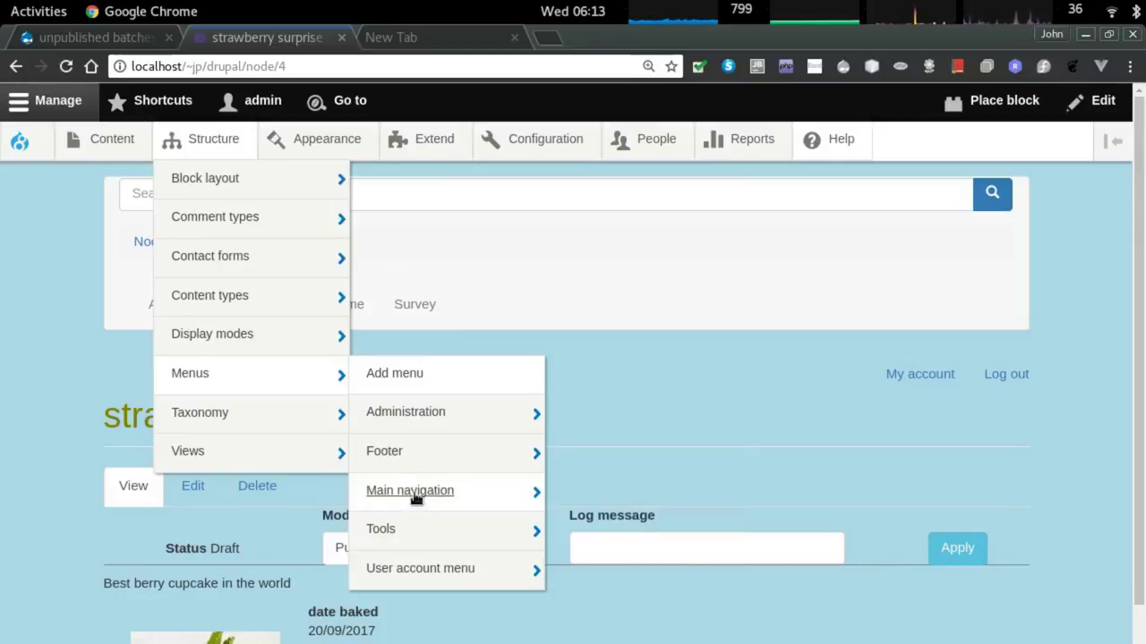
left_click(414, 494)
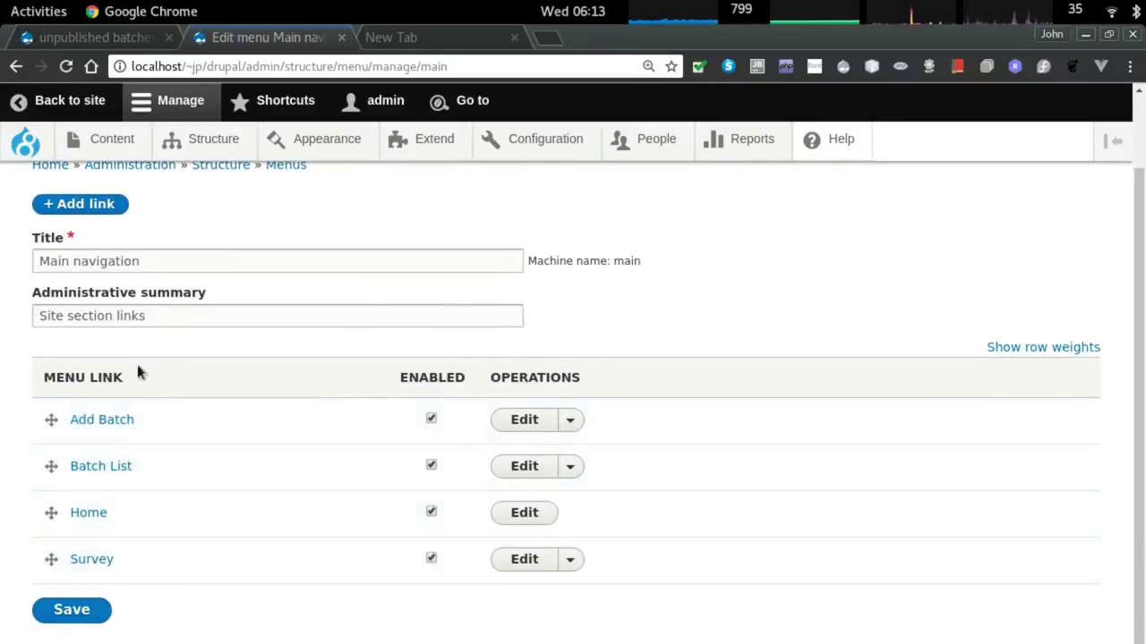
left_click(89, 204)
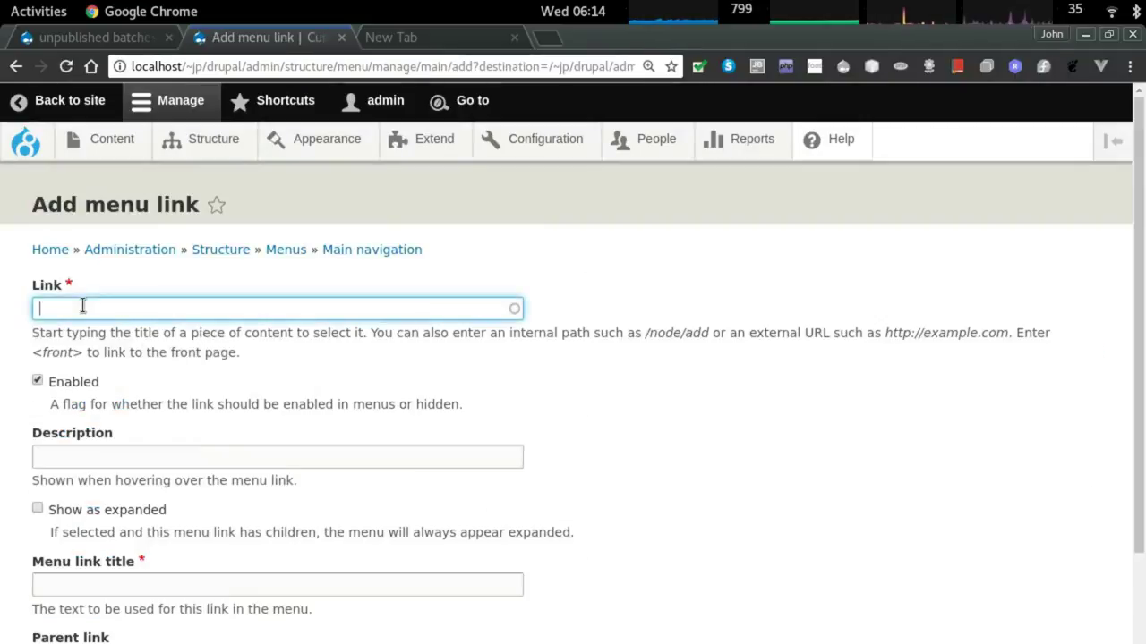
type("/unpublished-batches")
key("Tab")
key("Tab")
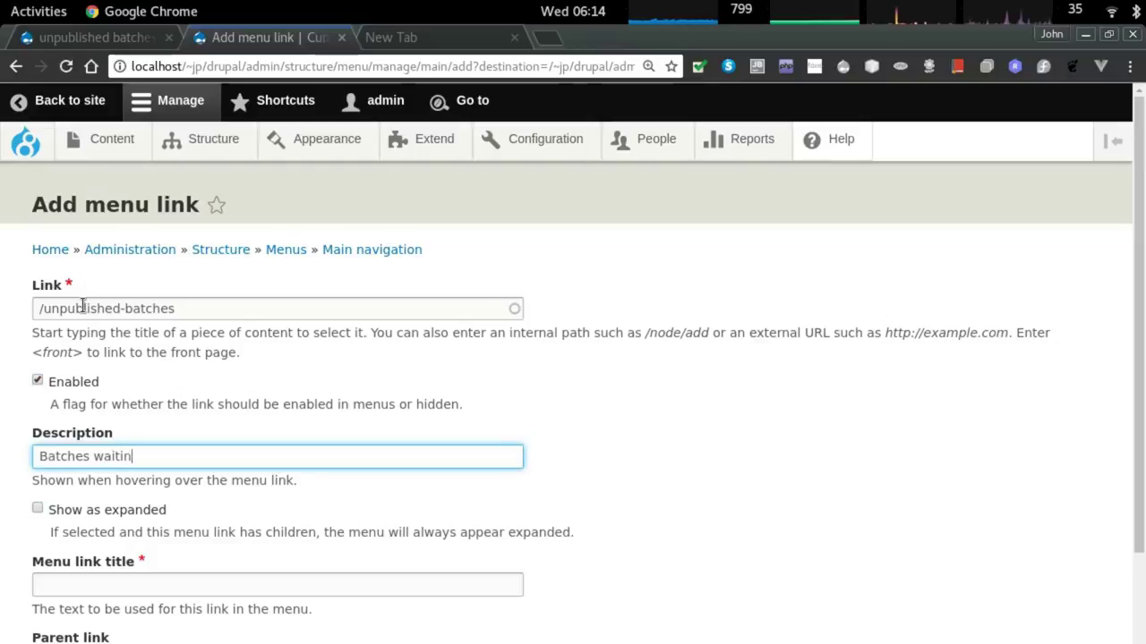
- Title the link 'draft batches' and save it
scroll(113, 575, "down", 1)
left_click(110, 539)
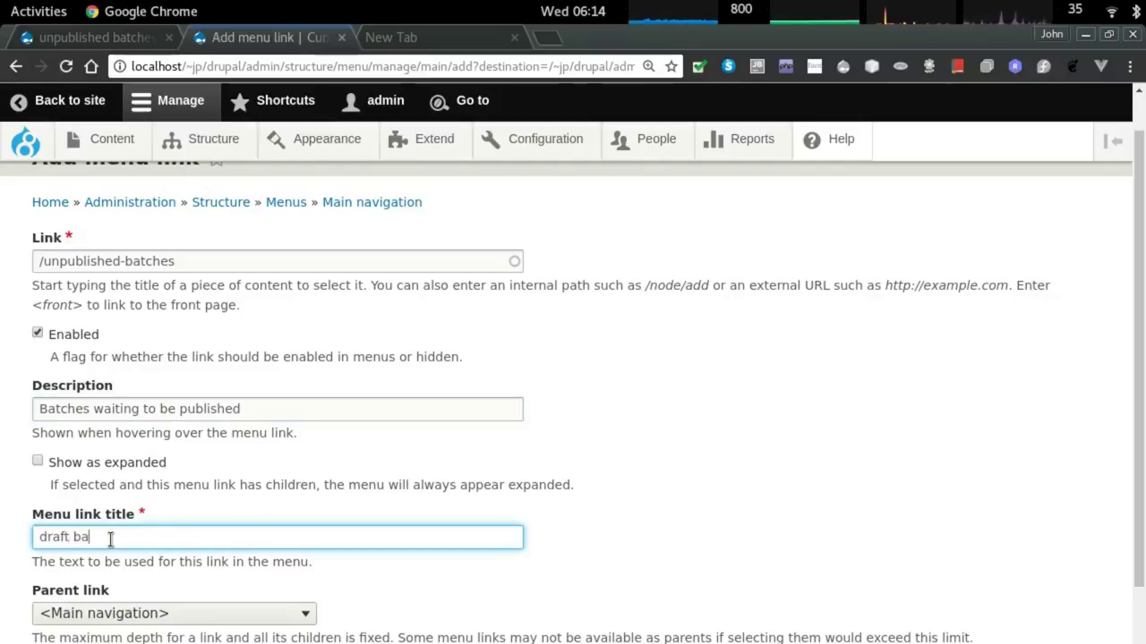
type("draft batches")
scroll(179, 544, "down", 3)
left_click(70, 609)
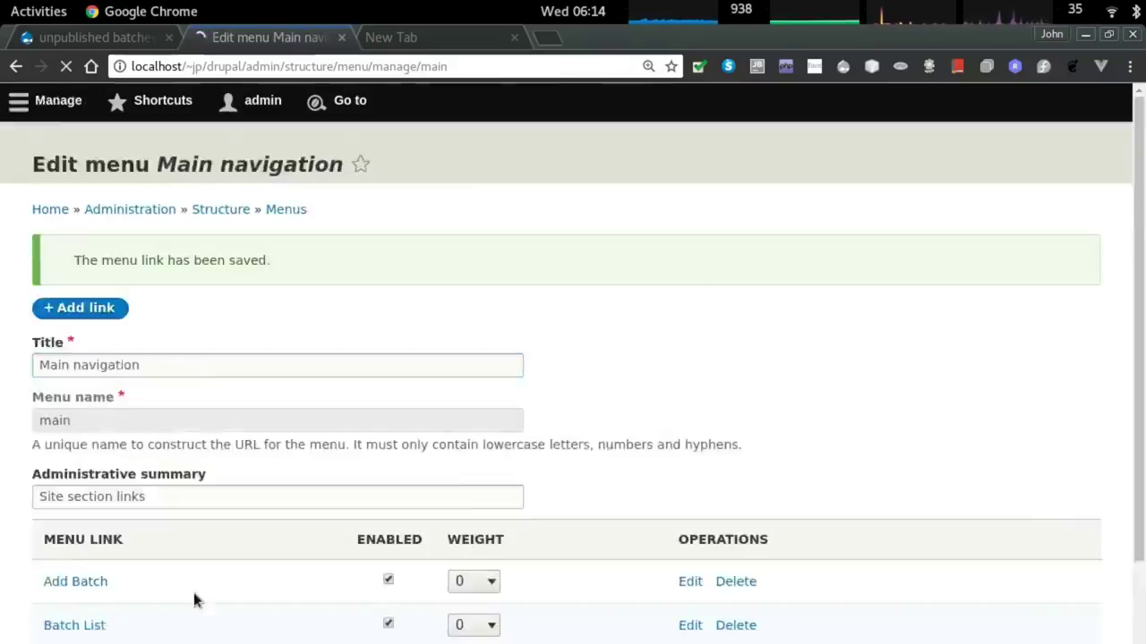
- Move draft batches above Home and save the menu order
scroll(339, 562, "down", 3)
left_click_drag(50, 558, 52, 443)
key("alt+Tab")
key("alt+shift+Tab")
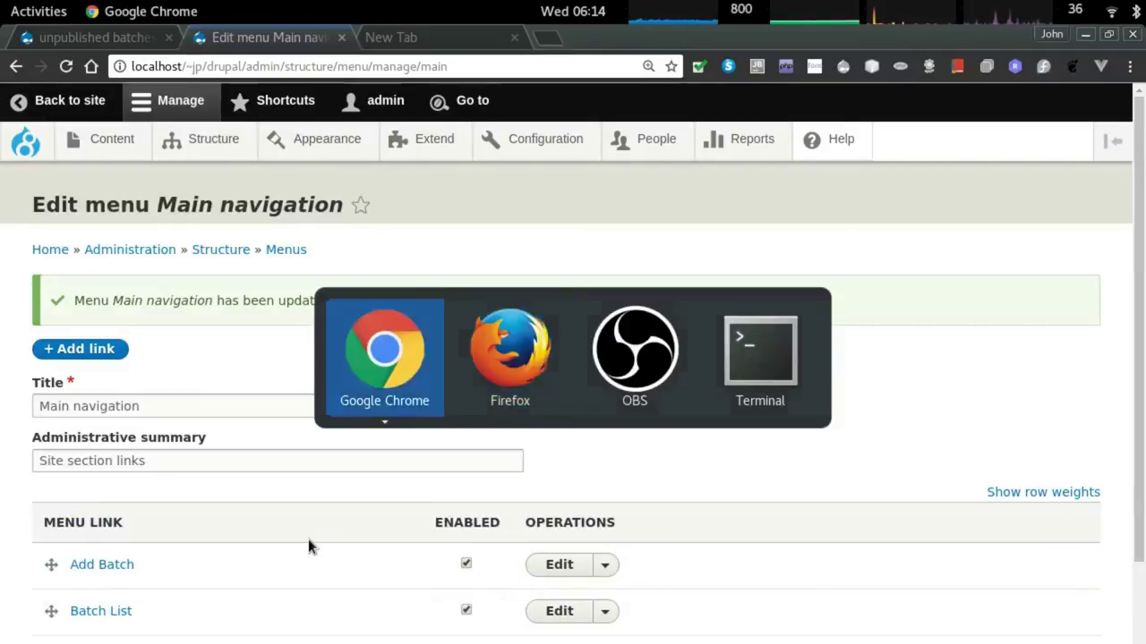
key("F5")
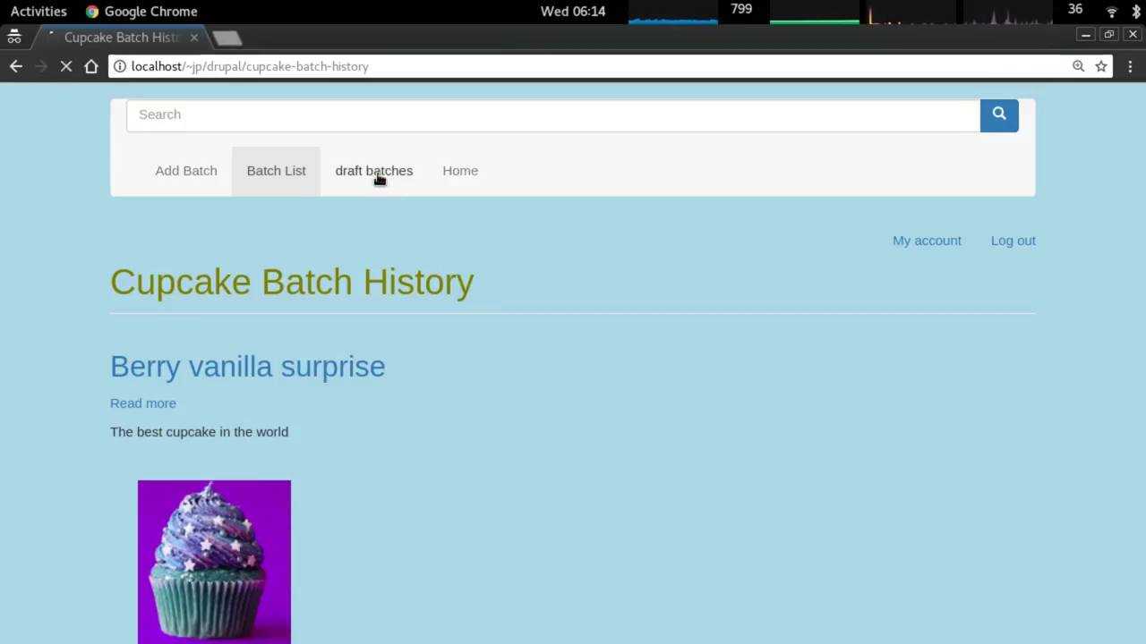
left_click(376, 171)
scroll(309, 498, "down", 1)
left_click(136, 435)
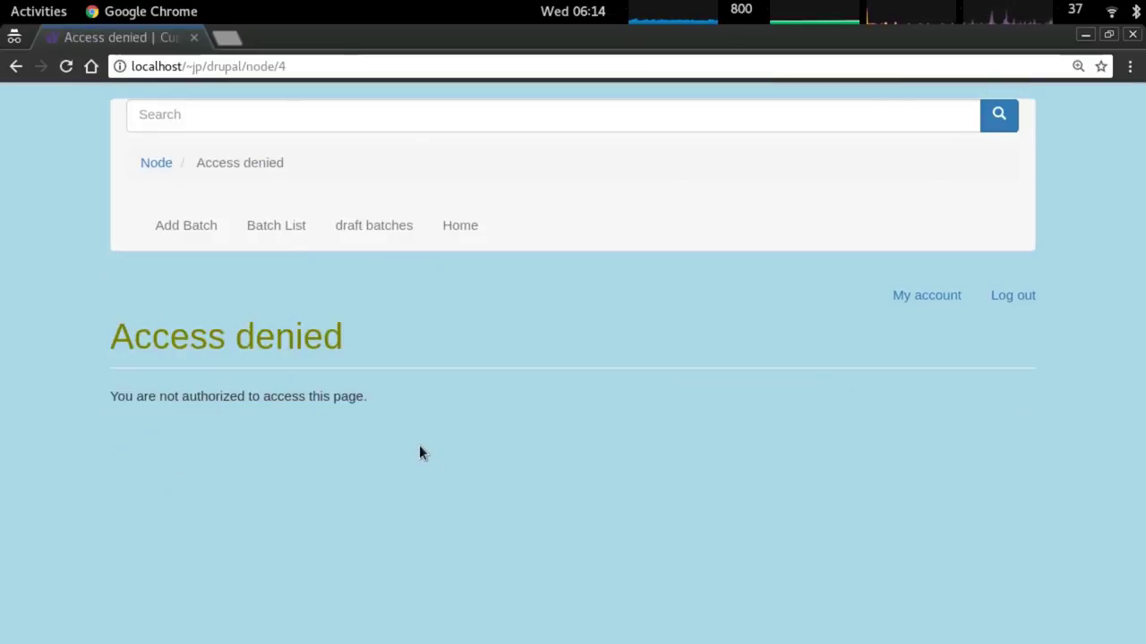
left_click(353, 234)
scroll(405, 396, "down", 1)
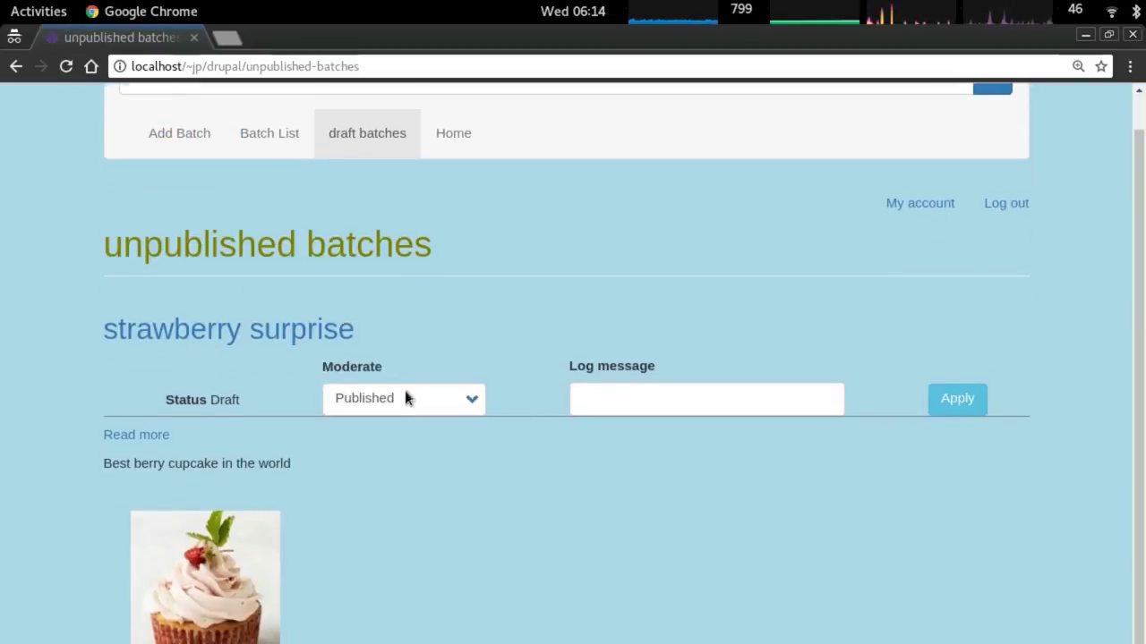
scroll(411, 442, "up", 1)
scroll(367, 455, "down", 1)
key("alt+Tab")
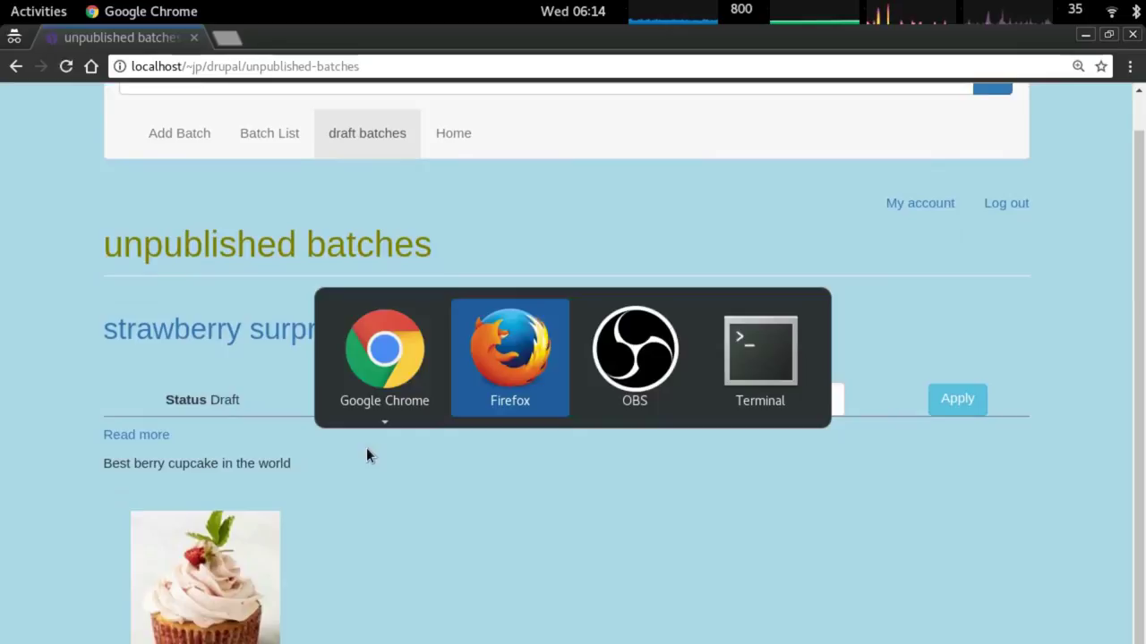
key("alt+shift+Tab")
key("alt+grave")
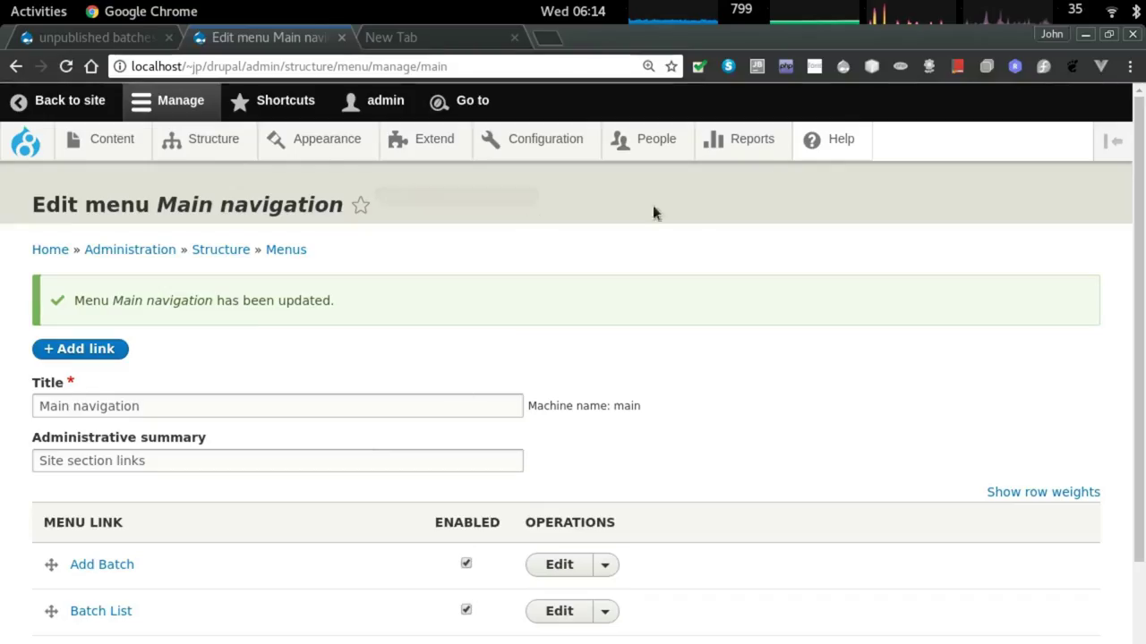
left_click(660, 146)
- Open the role Permissions page and search it for 'batch'
scroll(328, 435, "down", 2)
scroll(328, 435, "up", 2)
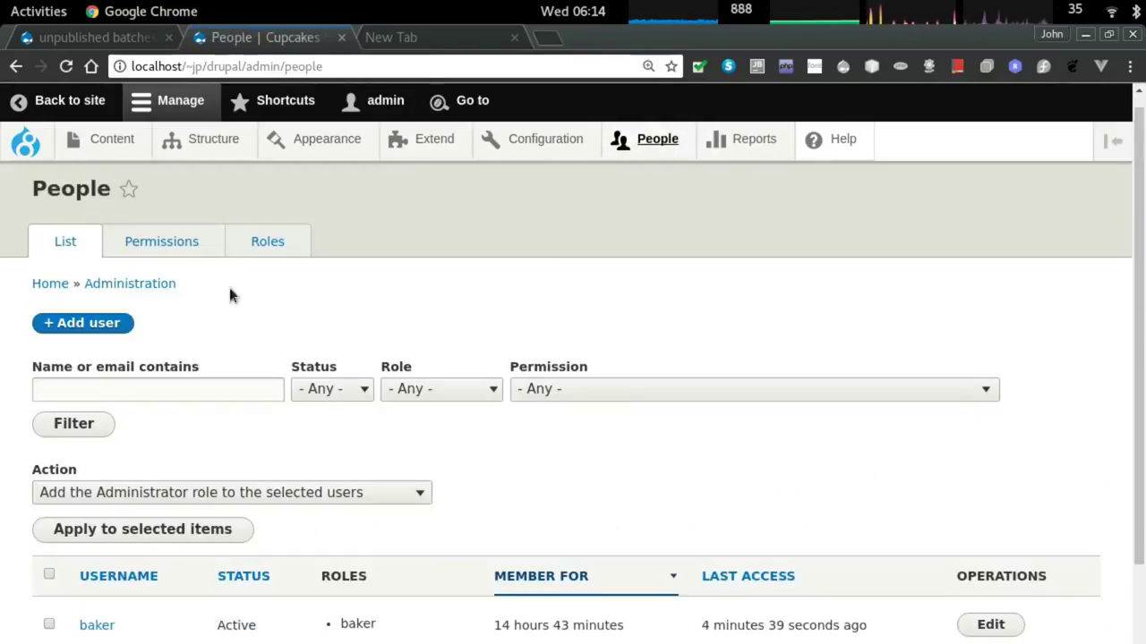
left_click(166, 240)
key("ctrl+f")
type("batch")
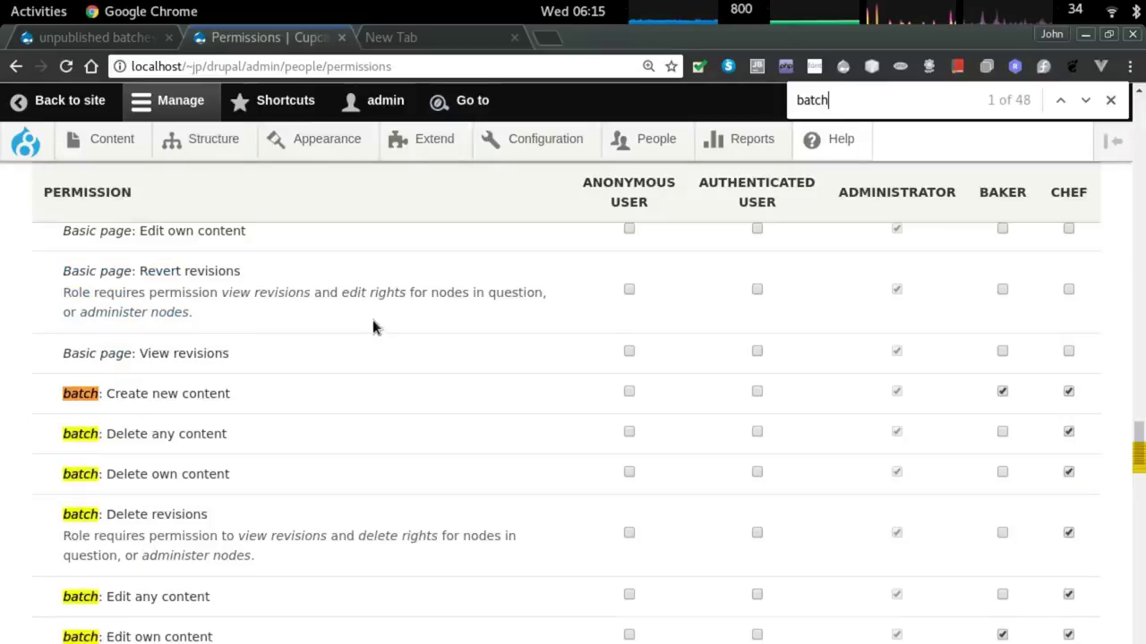
- Review which roles hold each batch permission, then switch to the other browser window
scroll(1075, 447, "down", 3)
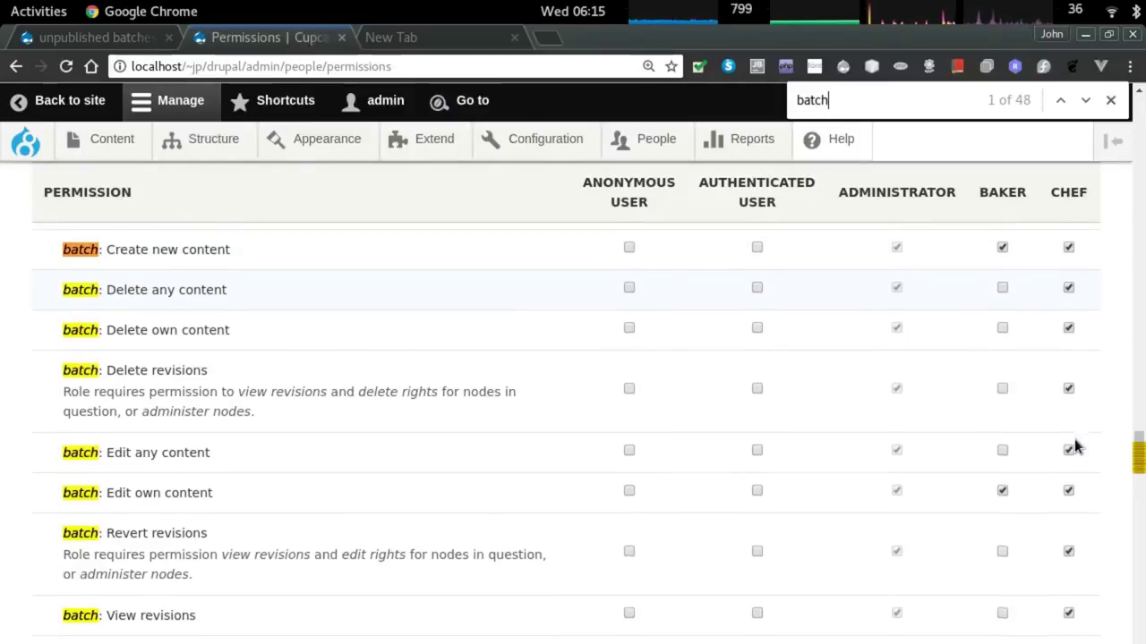
scroll(1074, 447, "down", 3)
scroll(1050, 473, "up", 6)
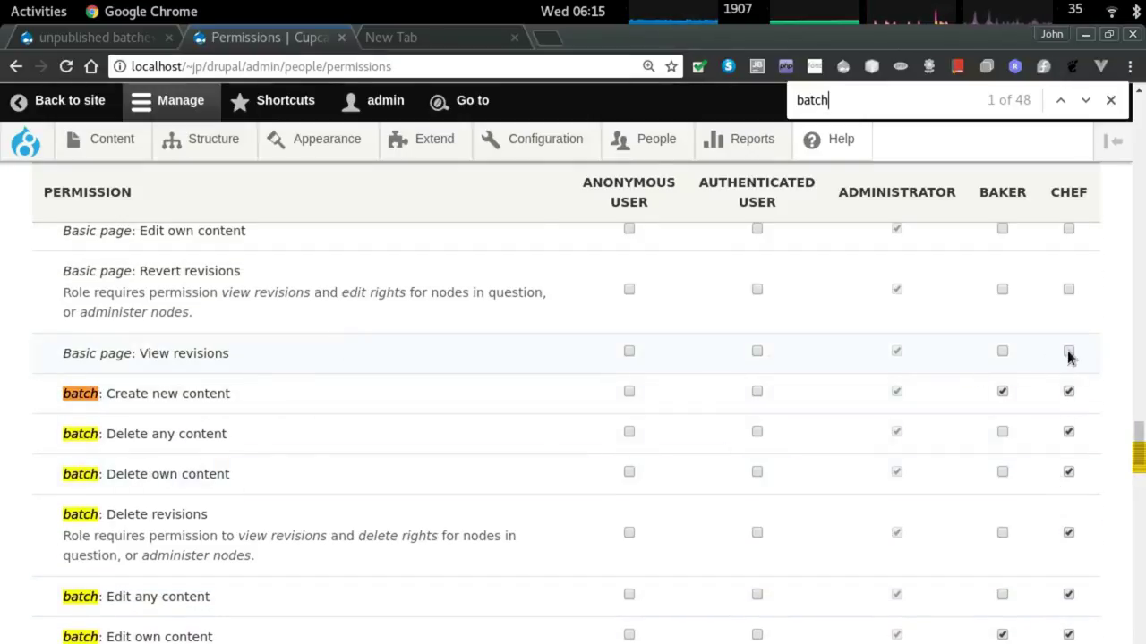
scroll(1068, 356, "down", 4)
scroll(1066, 356, "down", 3)
scroll(1007, 427, "down", 2)
scroll(992, 421, "down", 3)
scroll(989, 419, "up", 14)
scroll(996, 418, "up", 10)
scroll(1000, 414, "up", 7)
scroll(999, 412, "down", 1)
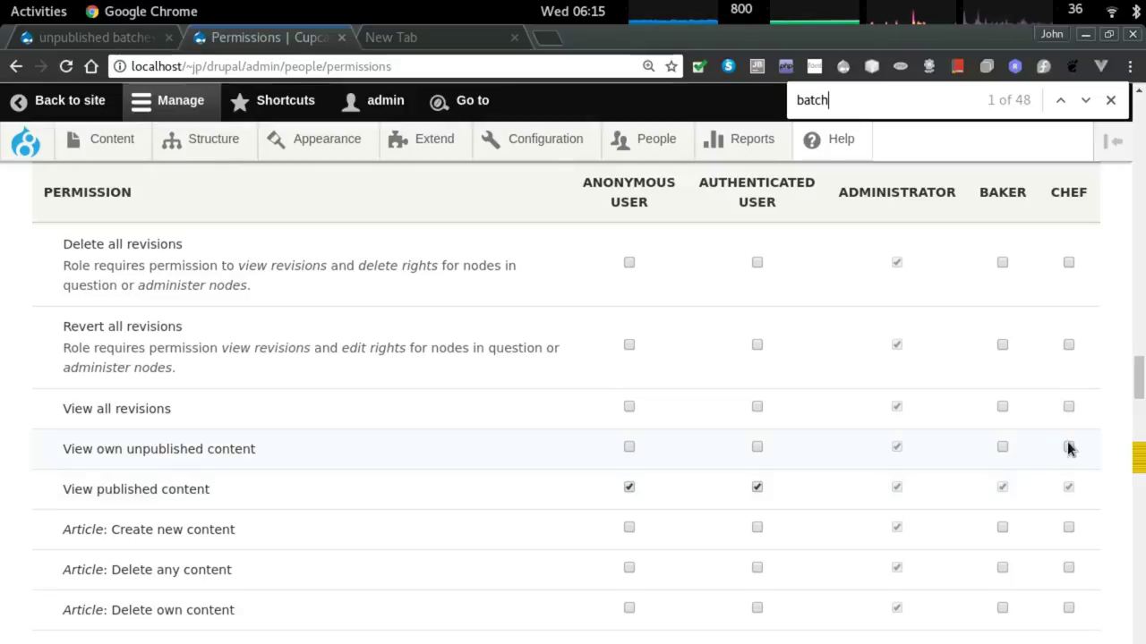
scroll(1070, 450, "up", 4)
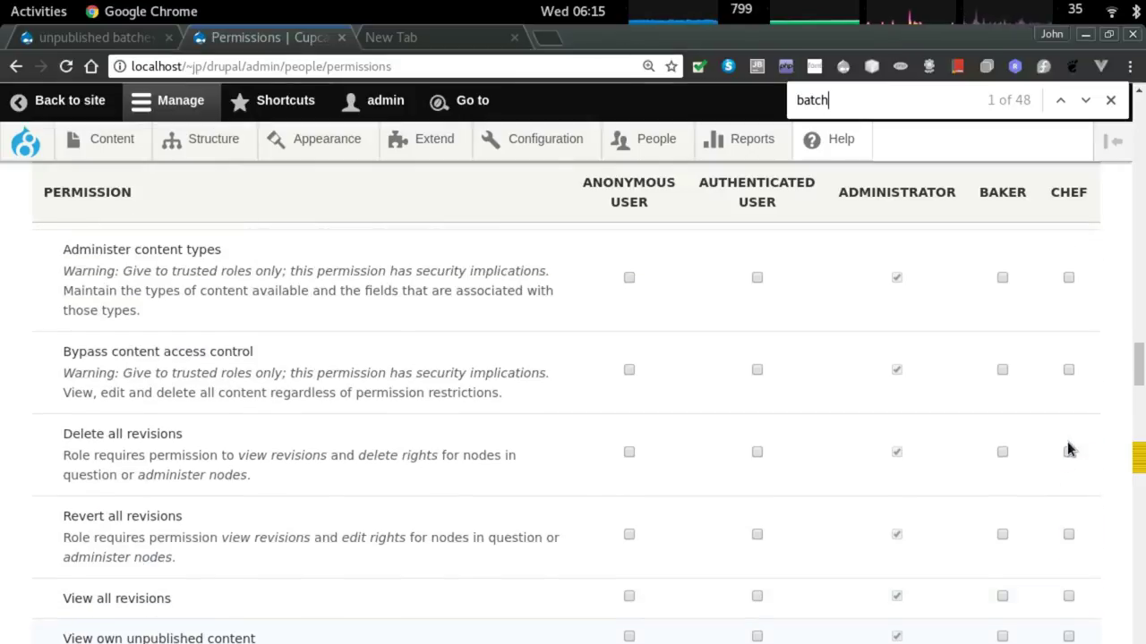
scroll(474, 448, "up", 2)
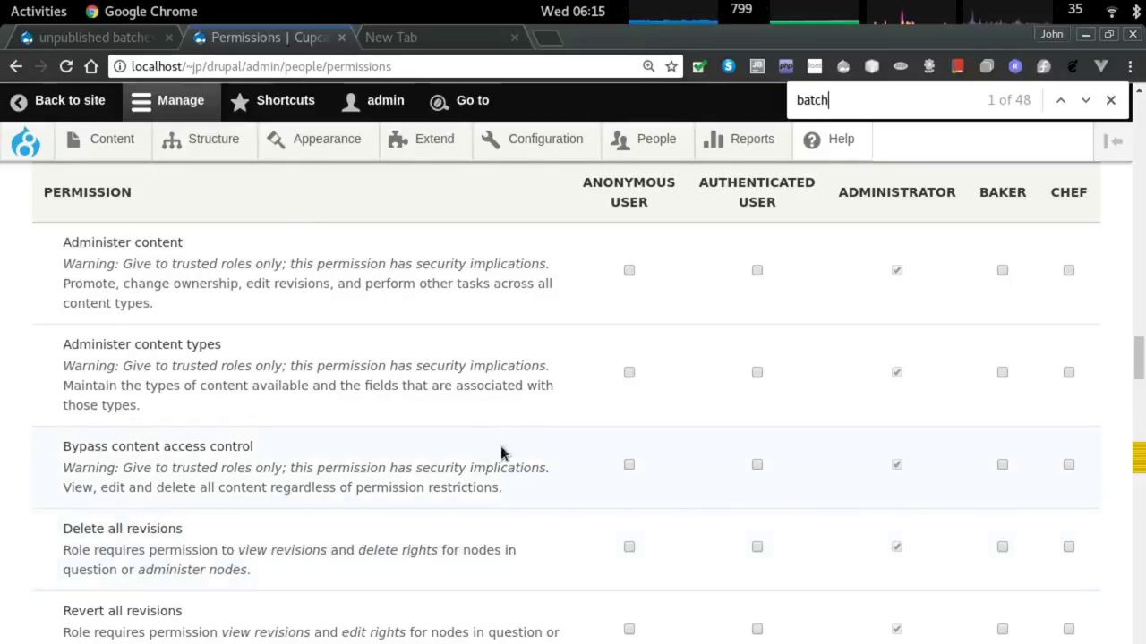
scroll(545, 453, "up", 2)
scroll(226, 457, "down", 3)
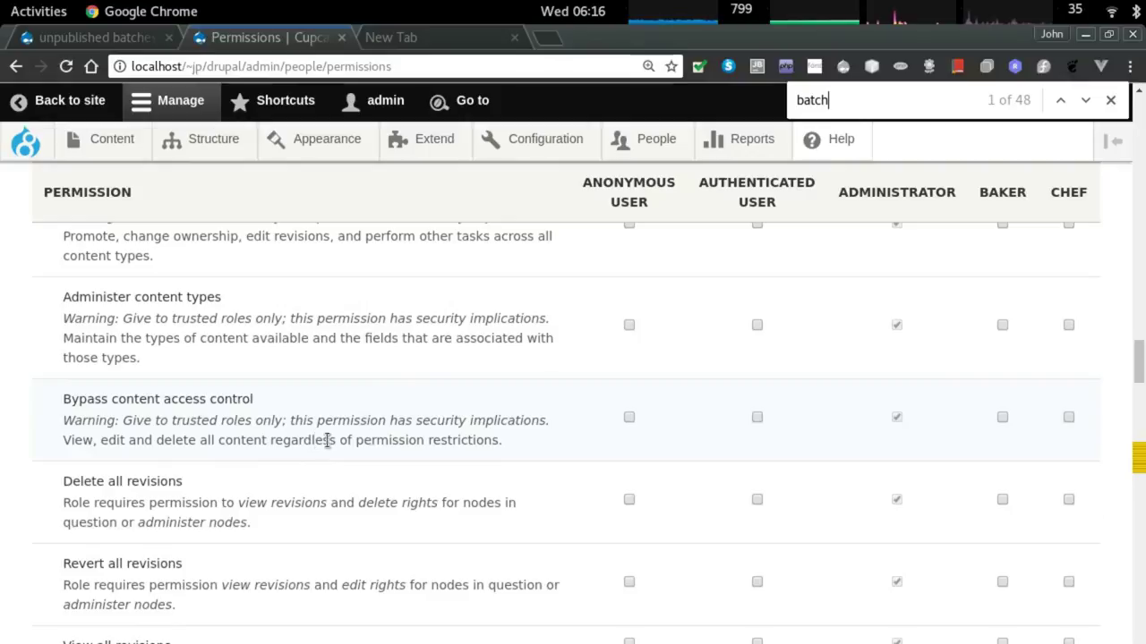
scroll(444, 439, "down", 10)
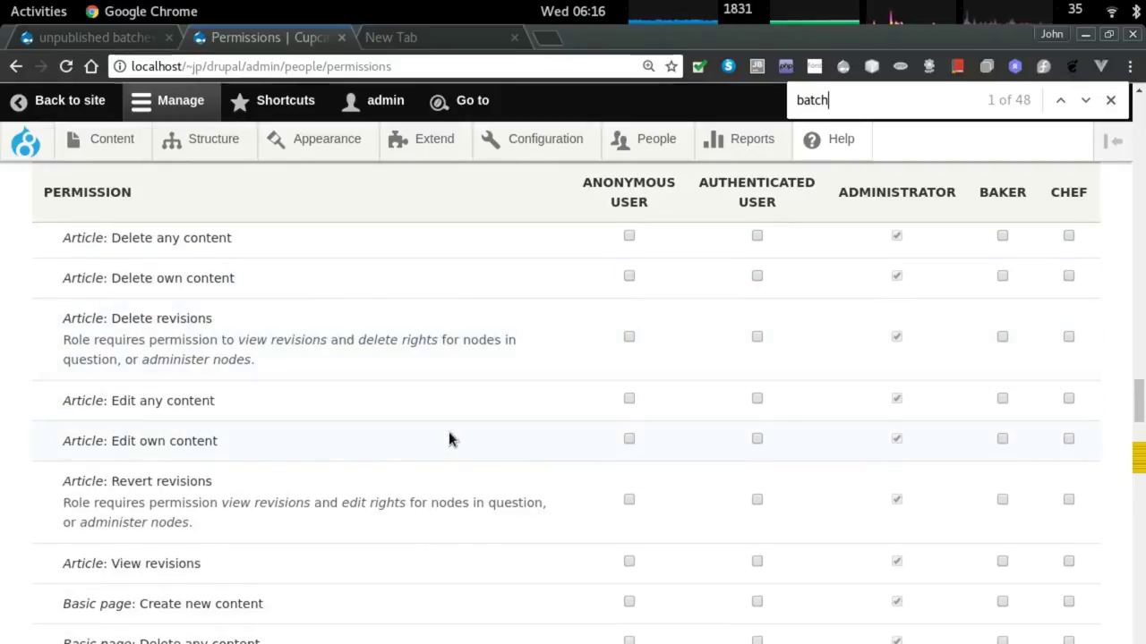
key("alt+Tab")
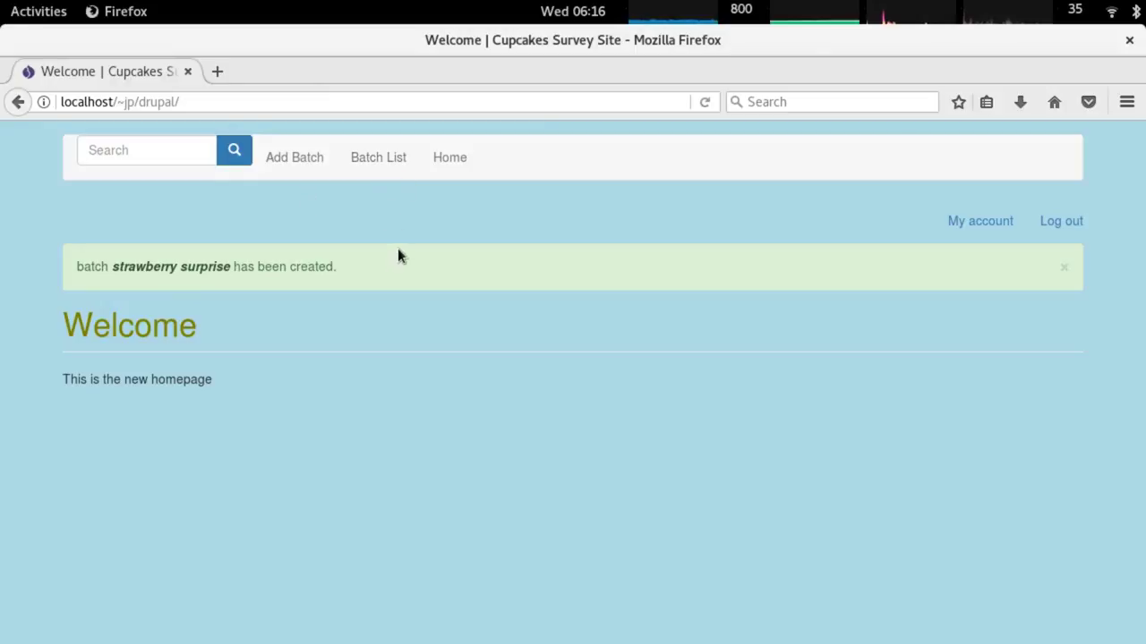
- Reload the Welcome page and try the strawberry surprise draft, which shows Access denied
key("F5")
left_click(482, 161)
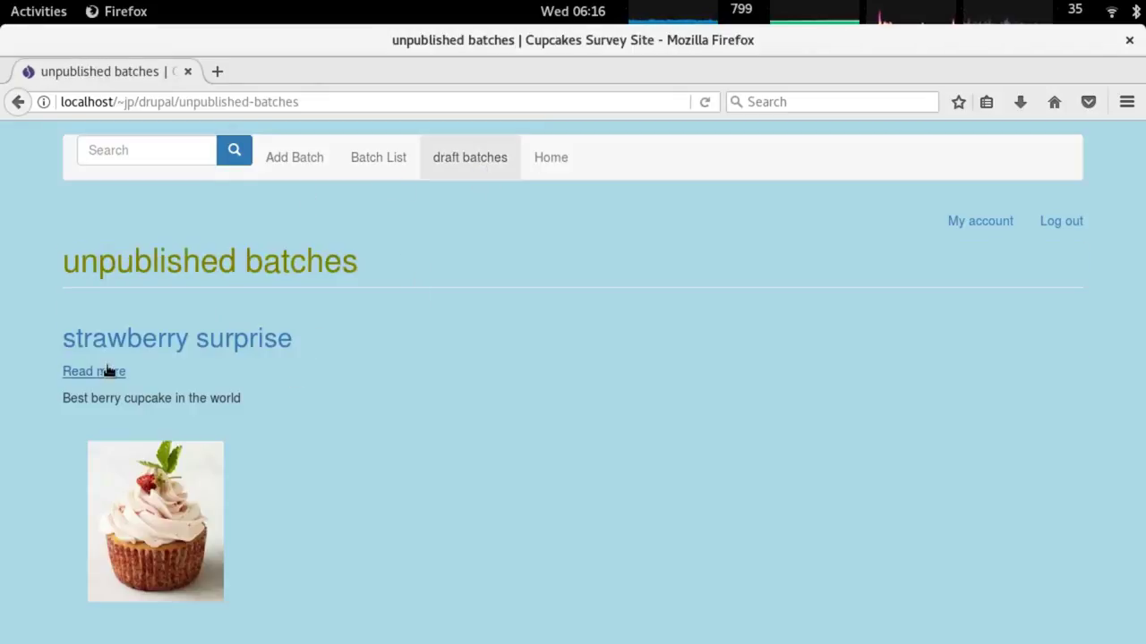
left_click(108, 370)
triple_click(196, 368)
left_click(216, 364)
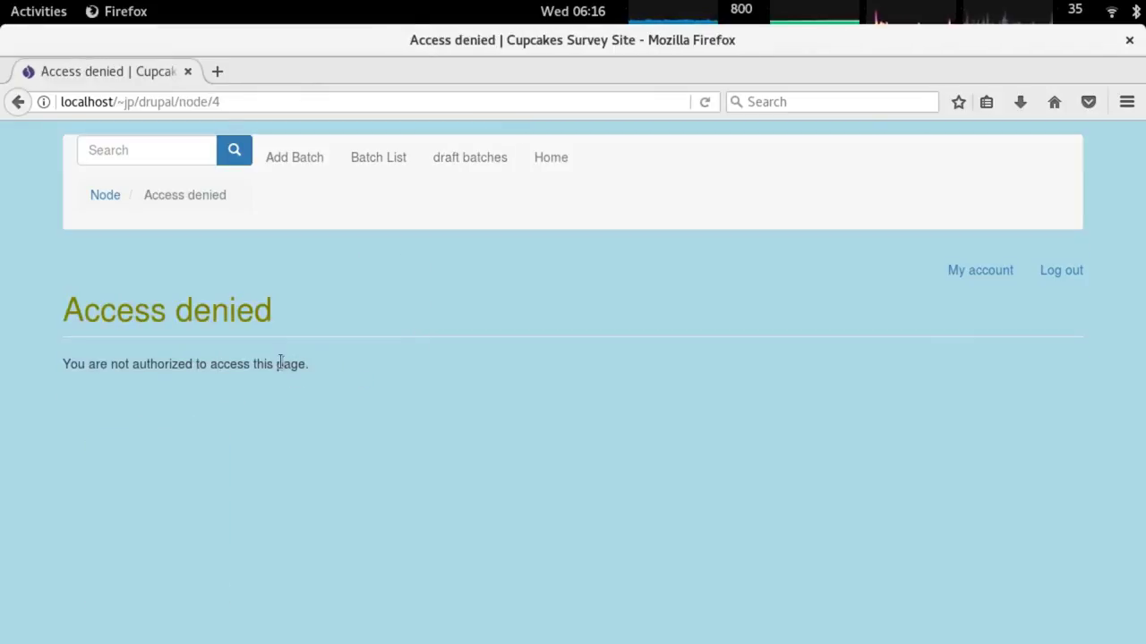
- View the published Berry vanilla surprise batch, retry the draft, then switch toward Chrome
left_click(383, 162)
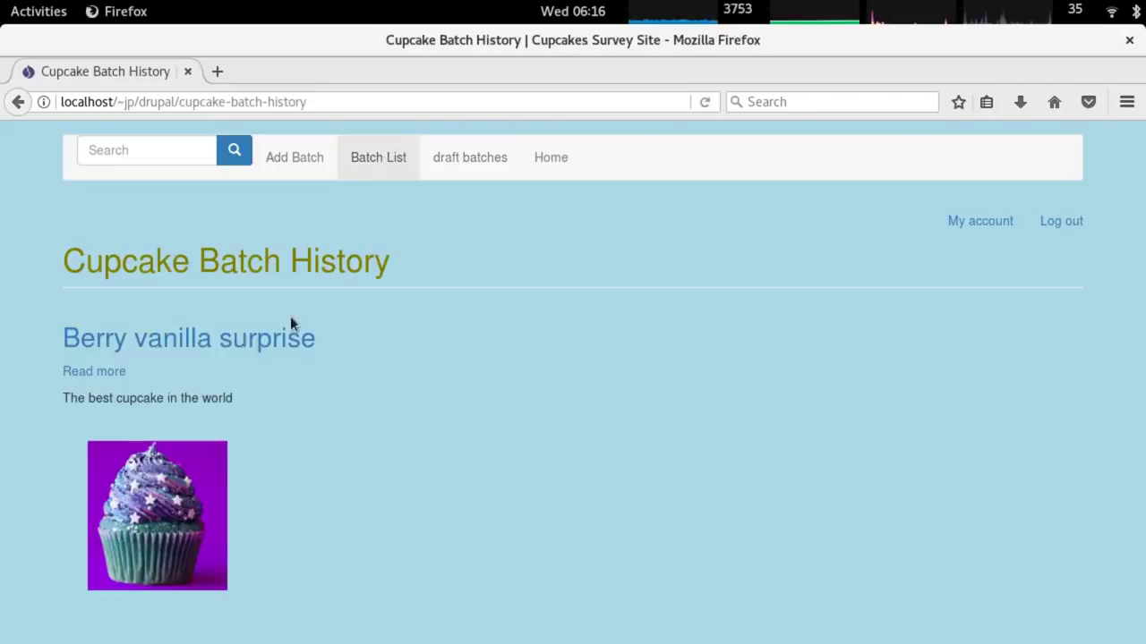
left_click(111, 371)
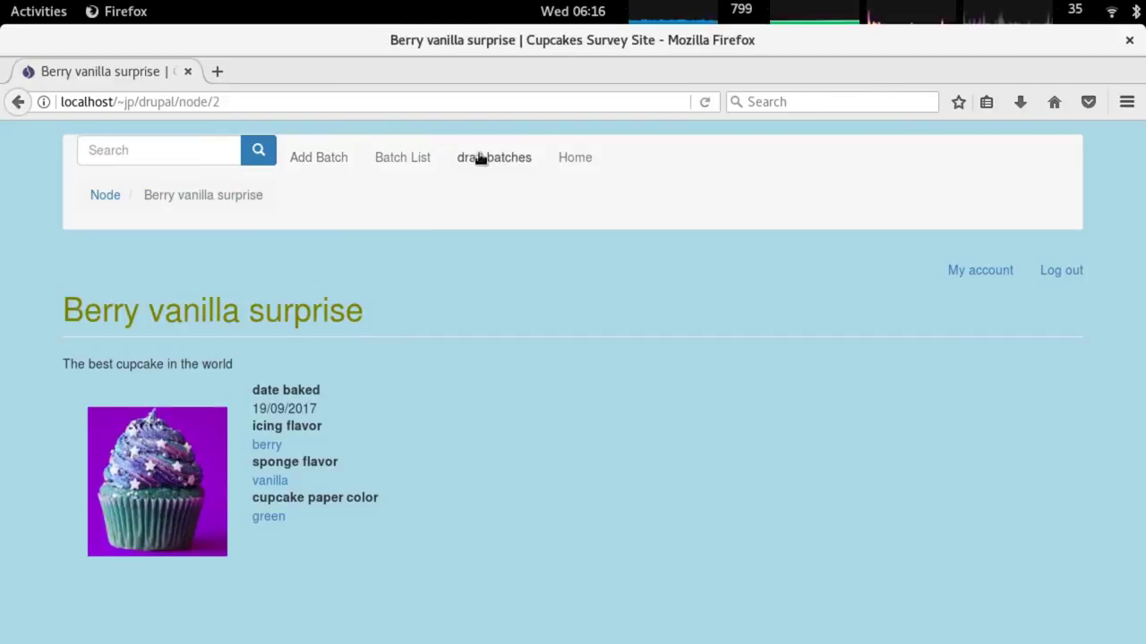
left_click(506, 156)
left_click(98, 372)
triple_click(242, 362)
key("alt+Tab")
key("alt+Tab")
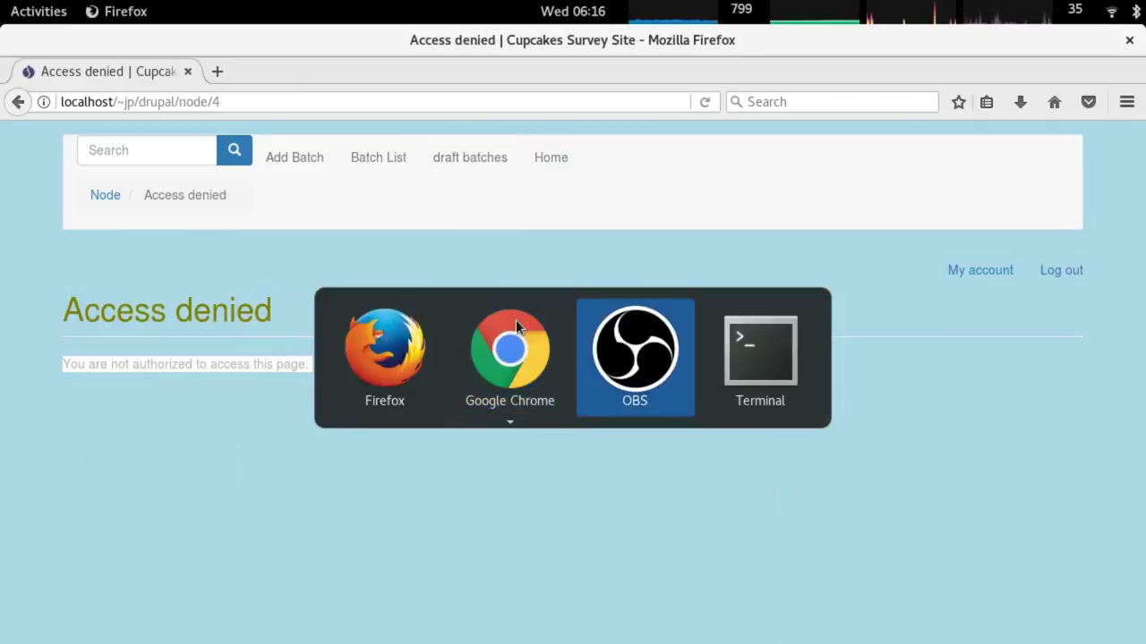
key("alt+Tab")
key("alt+Tab")
key("alt+Tab")
key("alt+Tab")
key("alt+Tab")
key("alt+Tab")
key("alt+Tab")
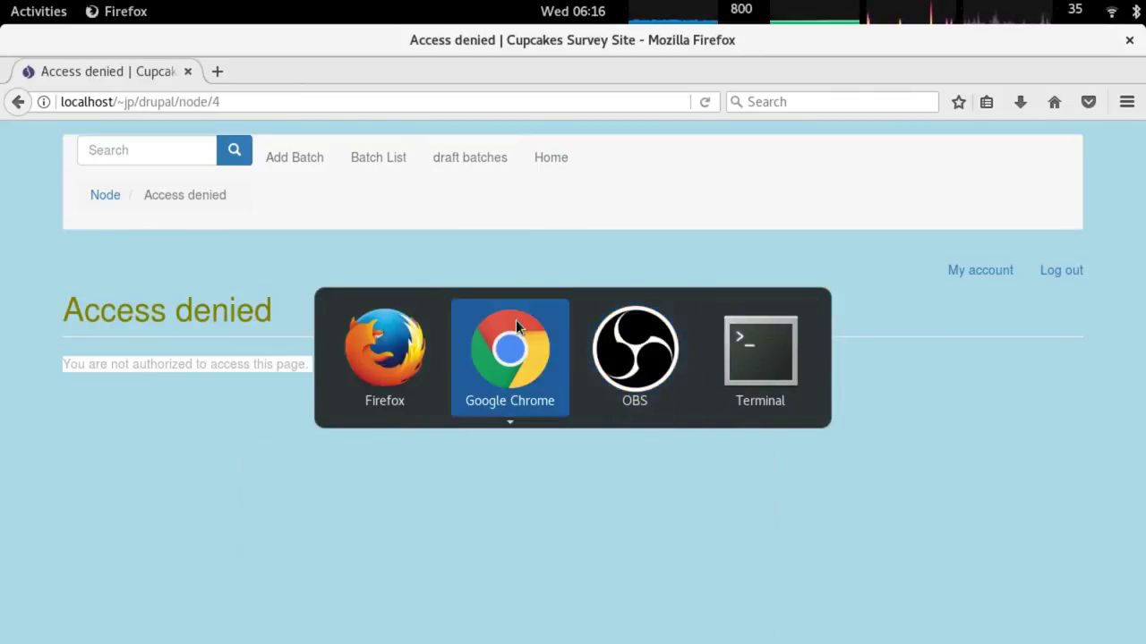
scroll(447, 353, "down", 15)
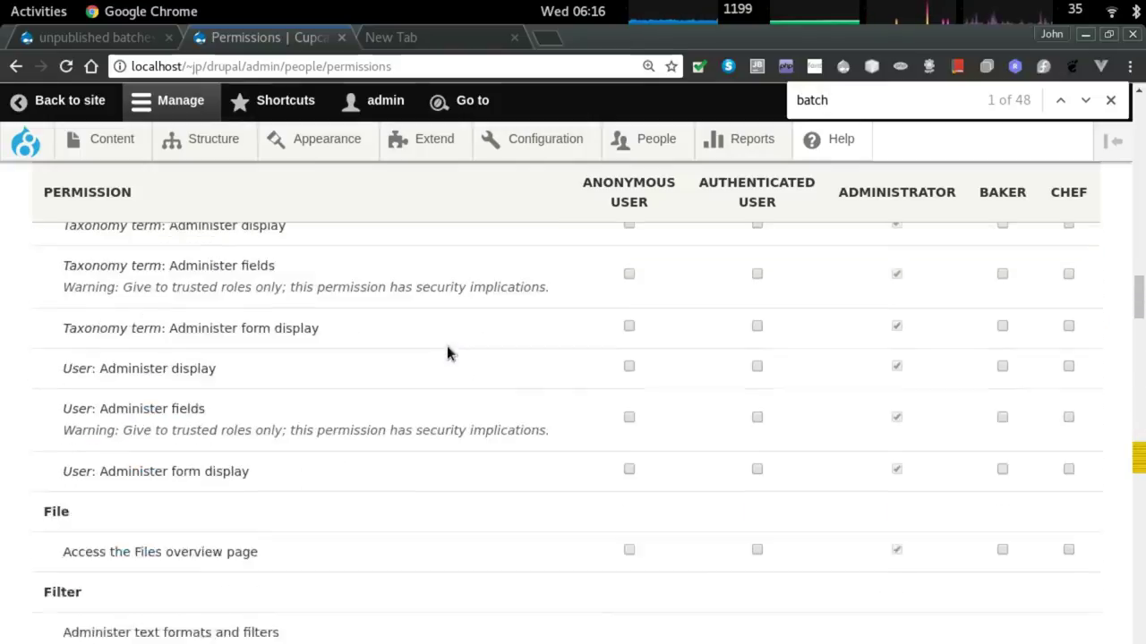
- Scroll the Permissions page and pick out the Content: Administer display permission
scroll(447, 346, "up", 3)
scroll(447, 346, "up", 1)
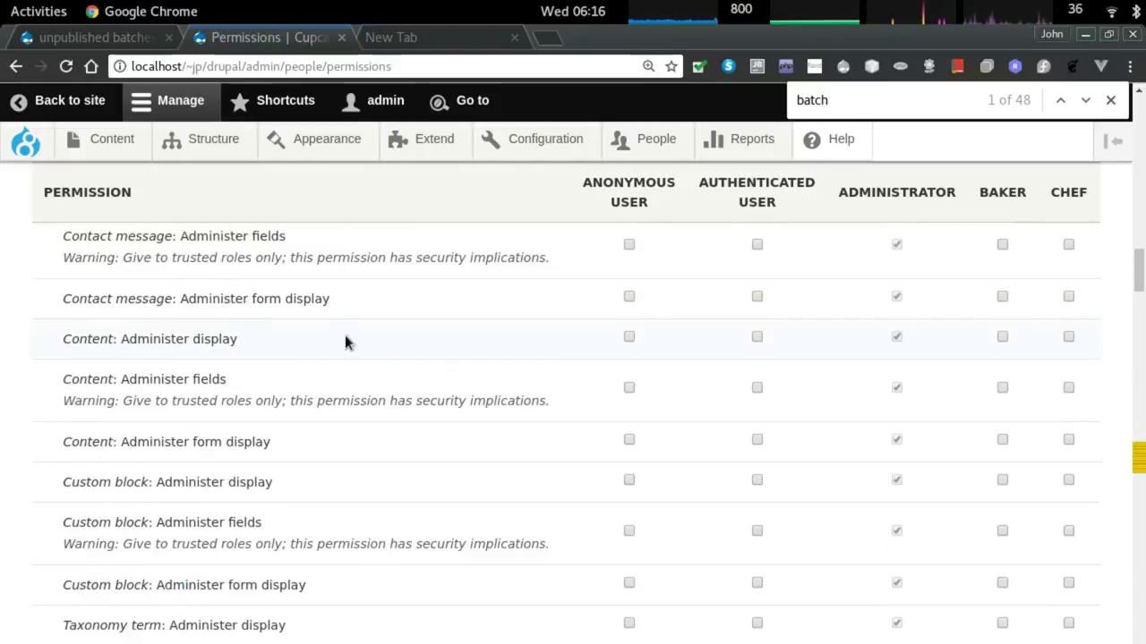
scroll(238, 371, "up", 1)
triple_click(131, 384)
scroll(200, 402, "down", 2)
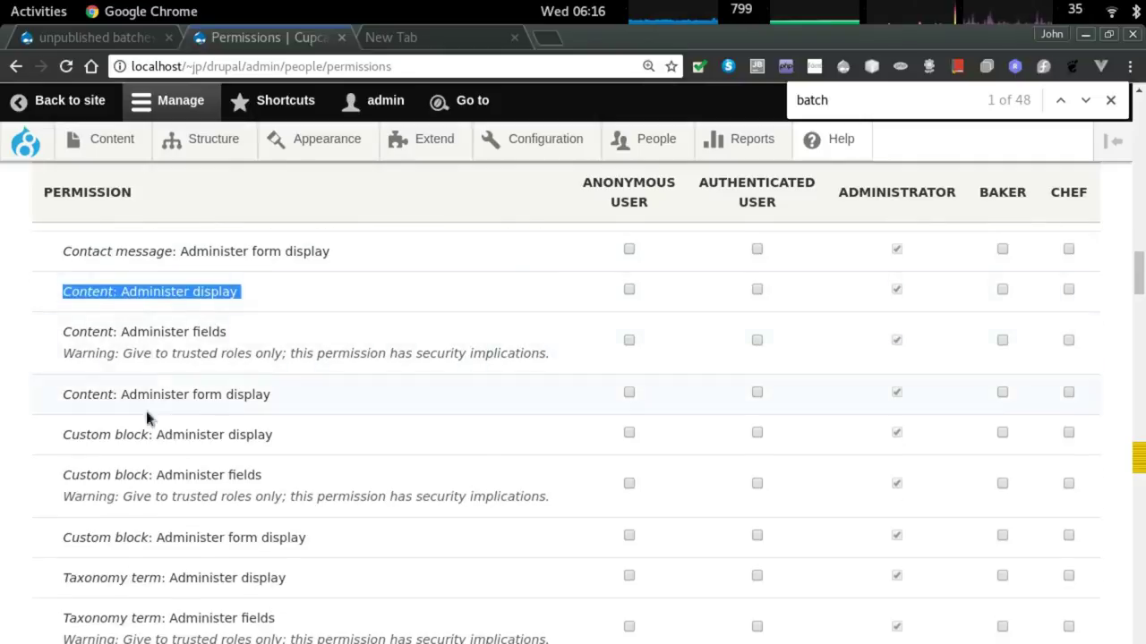
scroll(143, 394, "down", 2)
scroll(136, 371, "down", 10)
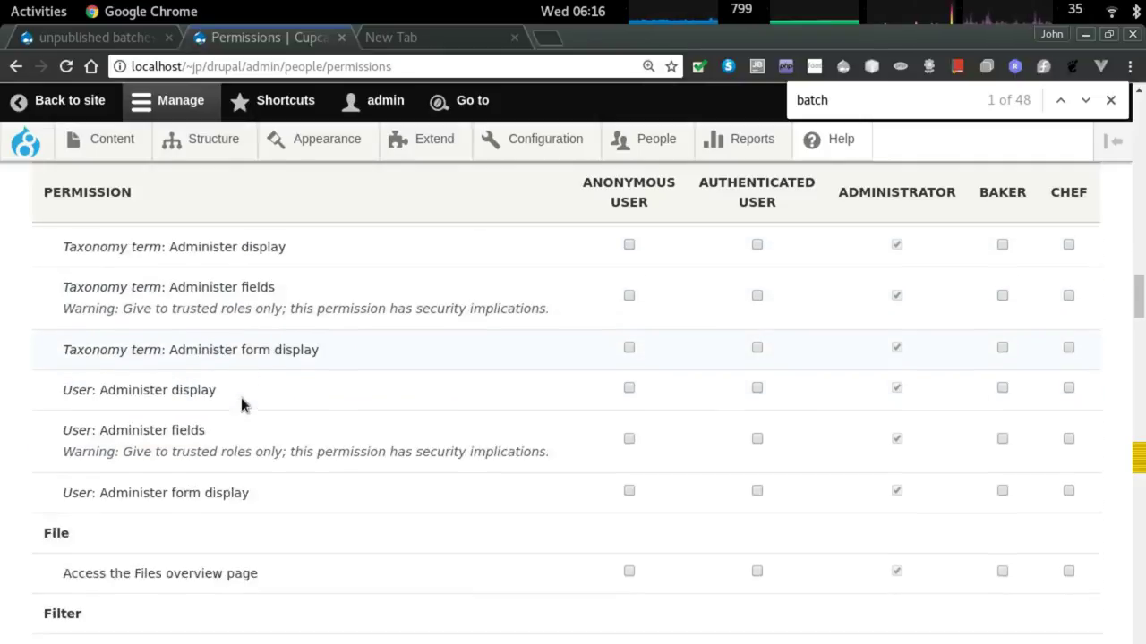
scroll(230, 388, "down", 11)
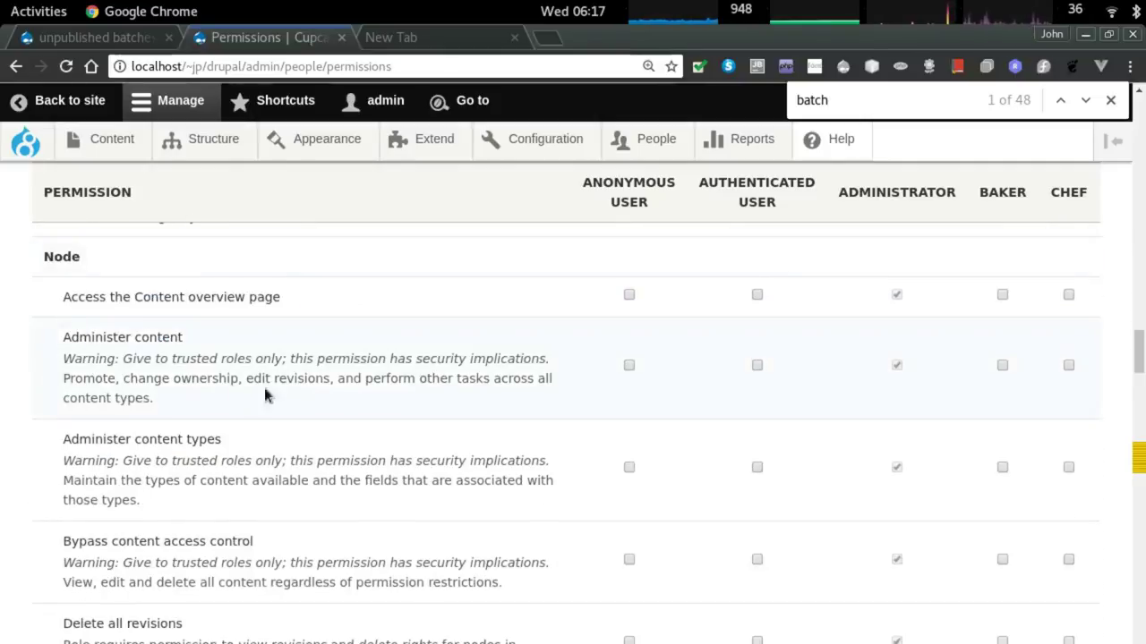
scroll(205, 215, "up", 5)
- Confirm strawberry surprise is Unpublished in Content, then open draft batches in Firefox
left_click(112, 151)
scroll(105, 417, "down", 5)
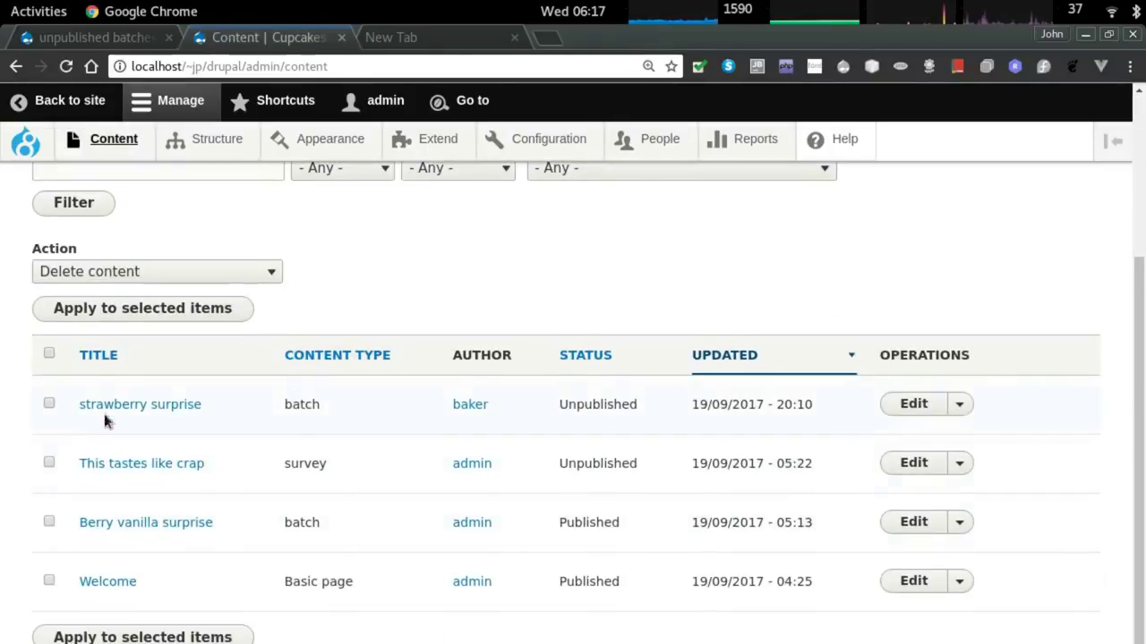
double_click(601, 405)
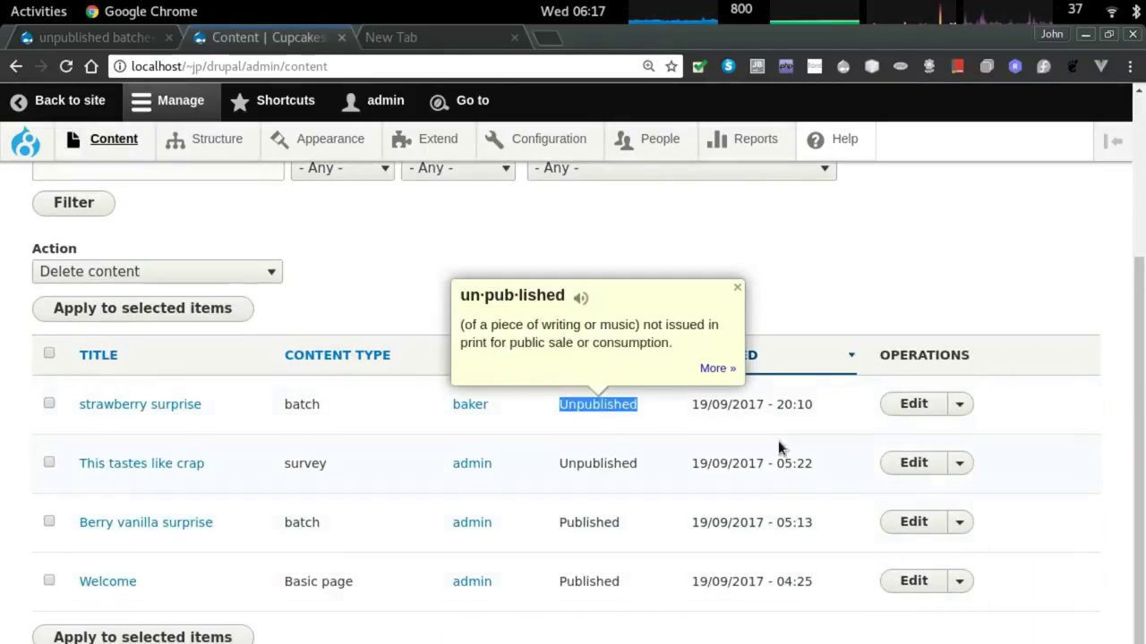
left_click(767, 458)
scroll(752, 430, "up", 3)
key("alt+Tab")
left_click(460, 161)
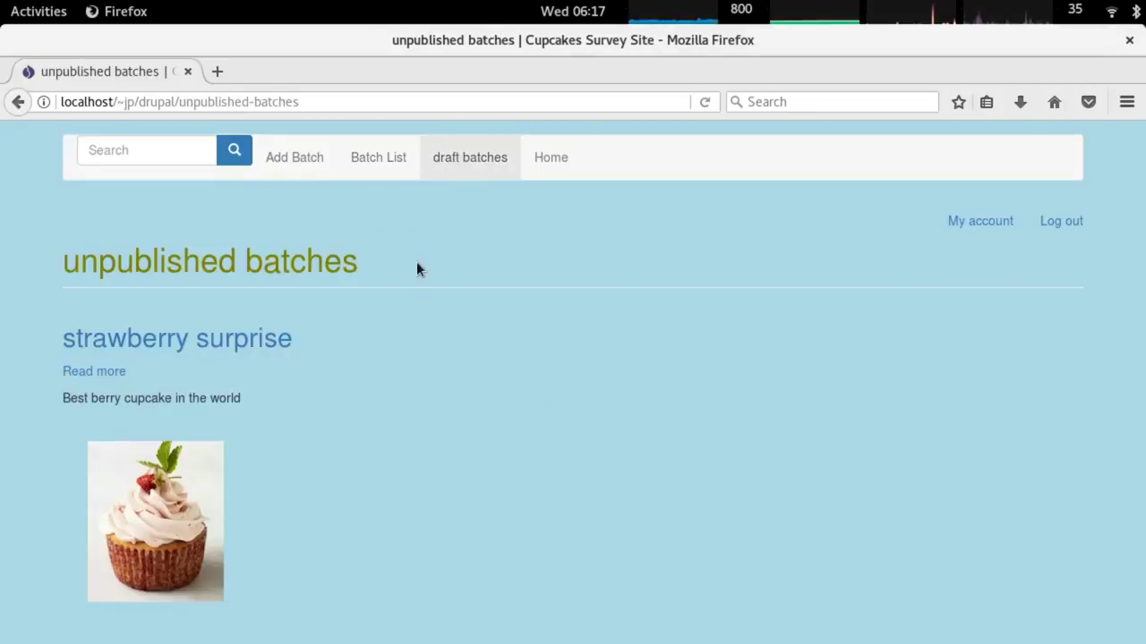
- Load the unpublished-batches address anonymously in a new Firefox private window
key("alt")
left_click(20, 72)
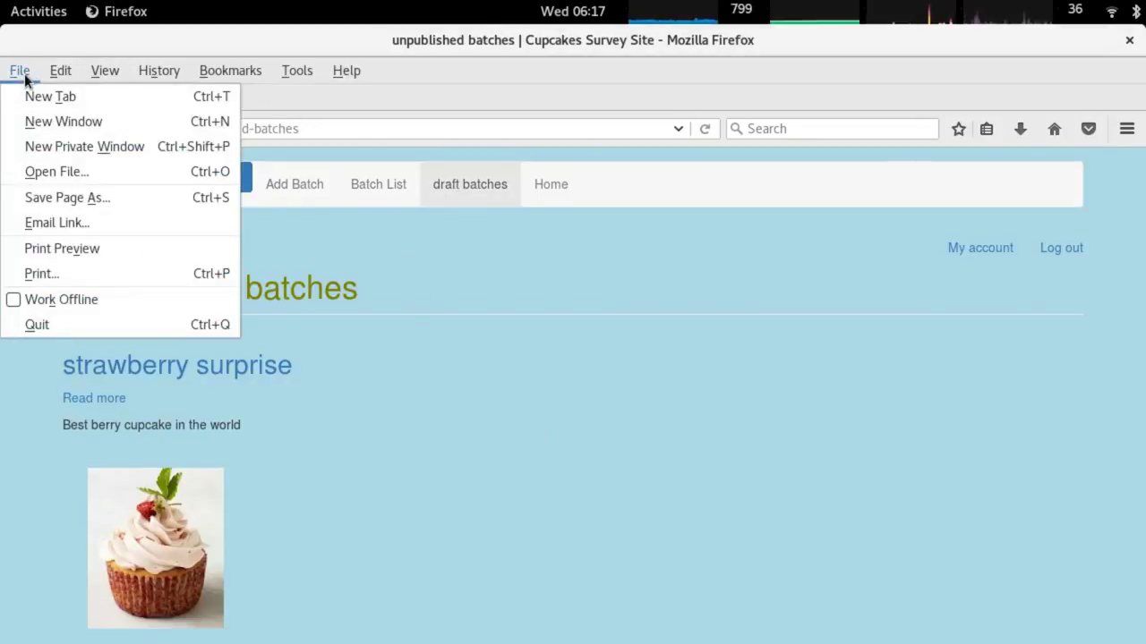
left_click(84, 146)
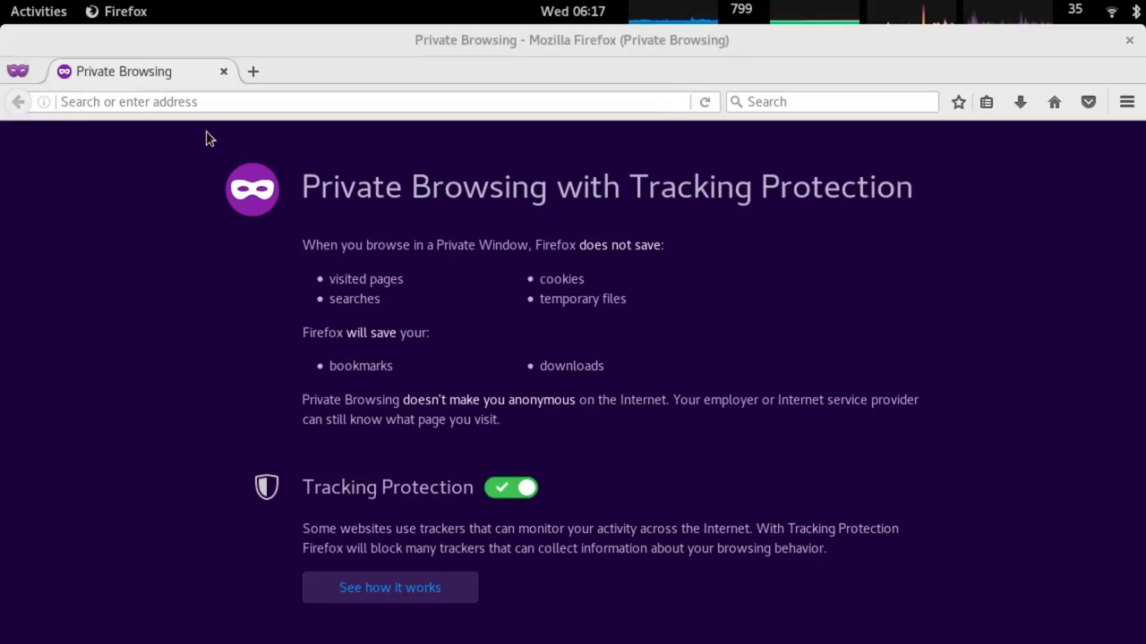
key("alt+Tab")
left_click(188, 102)
key("ctrl+x")
key("alt+Tab")
key("ctrl+v")
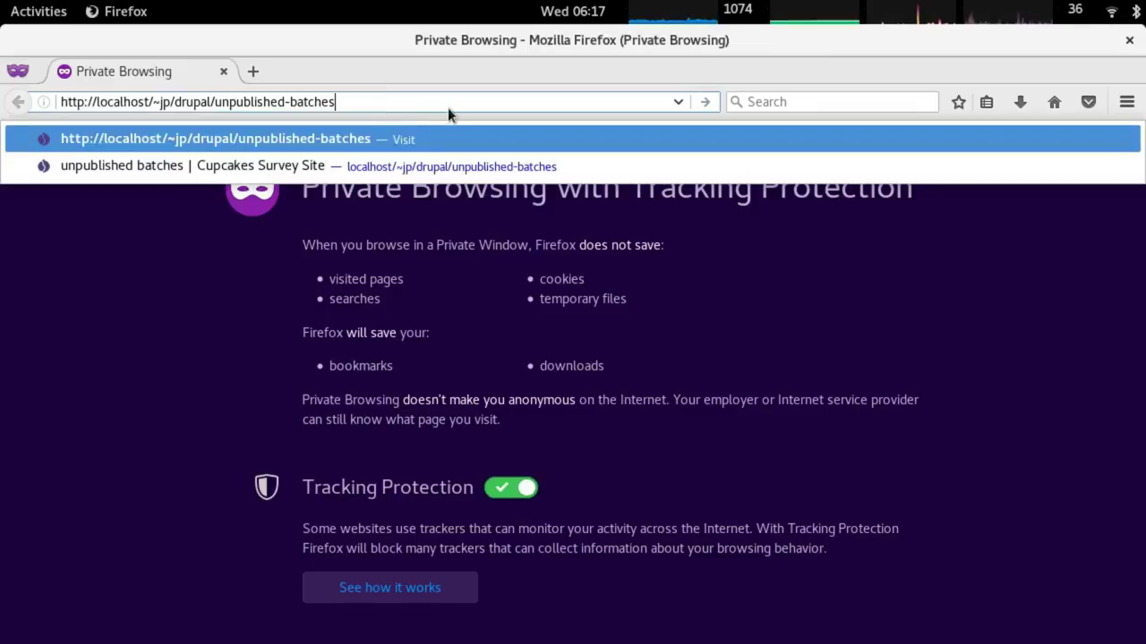
key("Return")
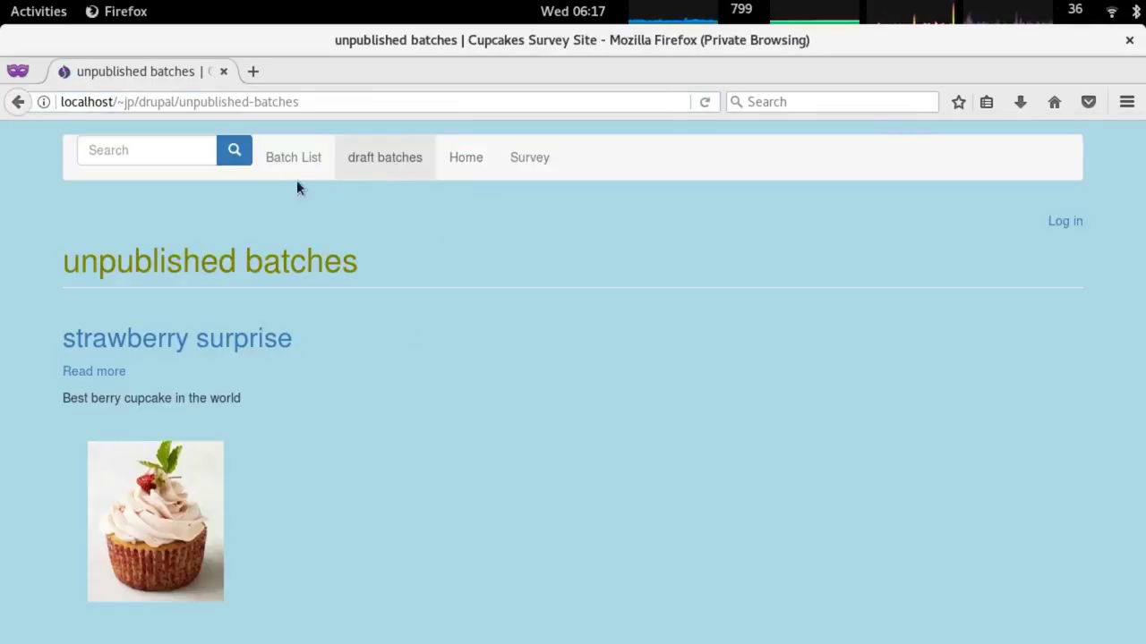
- Visit Batch List, Home, Survey and draft batches pages in the private window
left_click(294, 158)
left_click(390, 165)
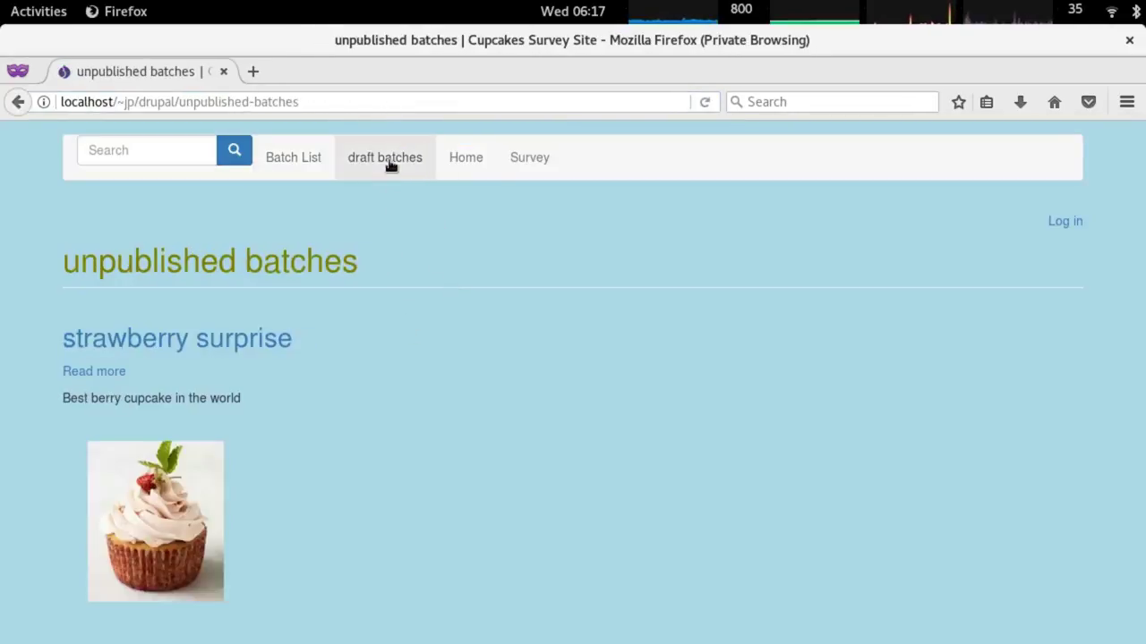
left_click(462, 156)
left_click(522, 159)
left_click(445, 155)
- Return to the unpublished batches view editor tab in Chrome
key("alt+Tab")
key("ctrl+t")
key("ctrl+shift+Tab")
key("ctrl+Tab")
key("ctrl+Tab")
- Set the view's Permission access to 'View all revisions', apply it, and save the view
left_click(497, 463)
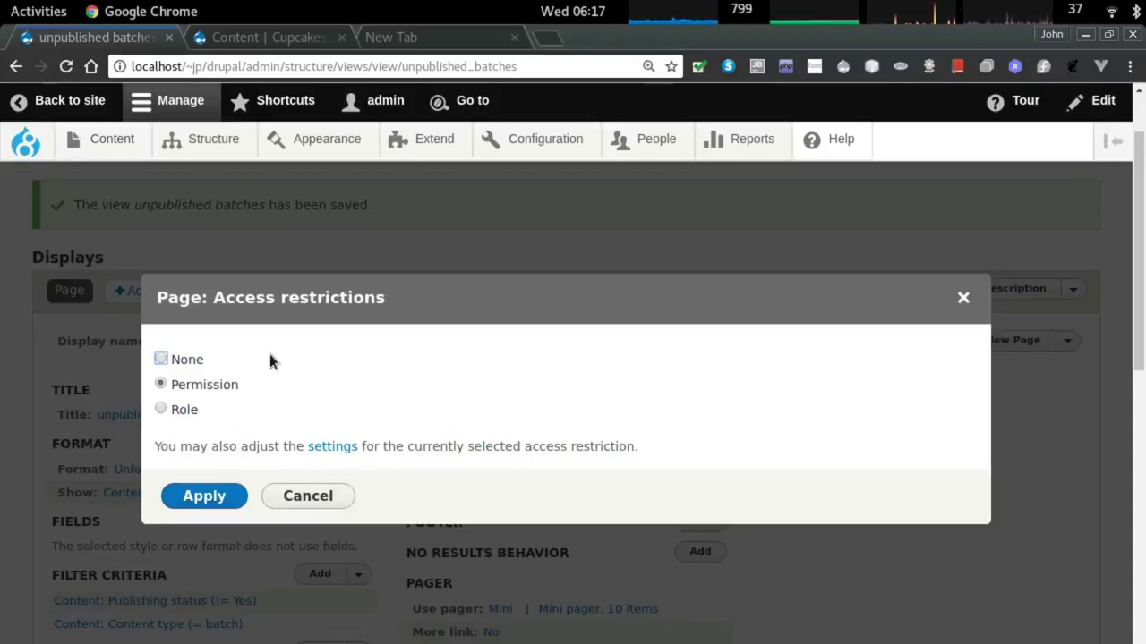
scroll(235, 427, "down", 1)
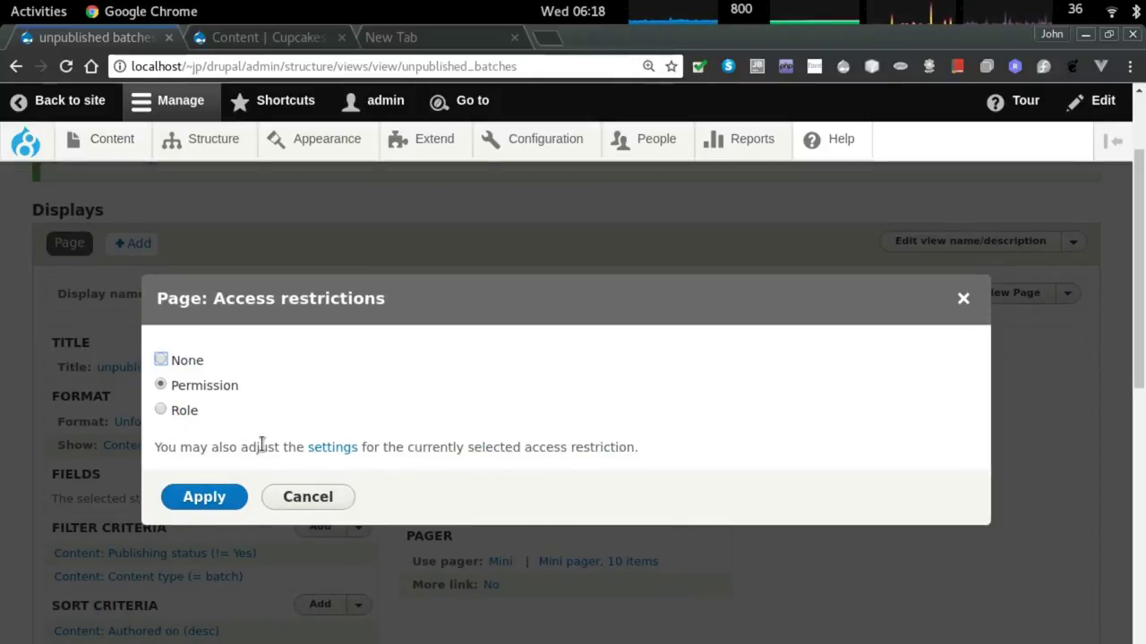
left_click(325, 451)
left_click(324, 399)
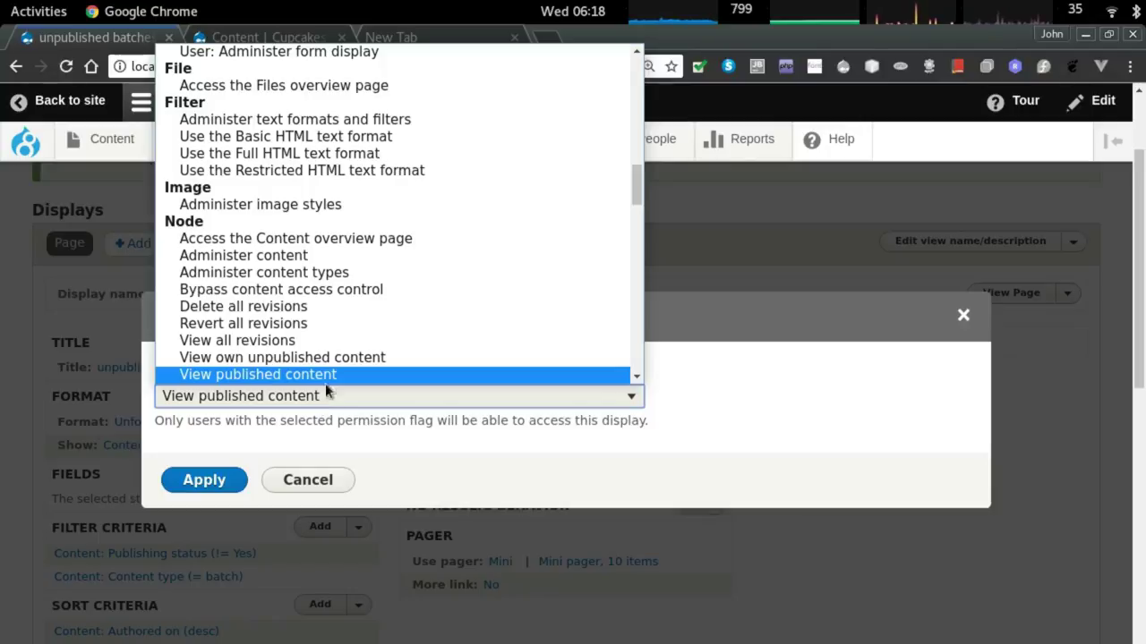
left_click(322, 341)
left_click(212, 482)
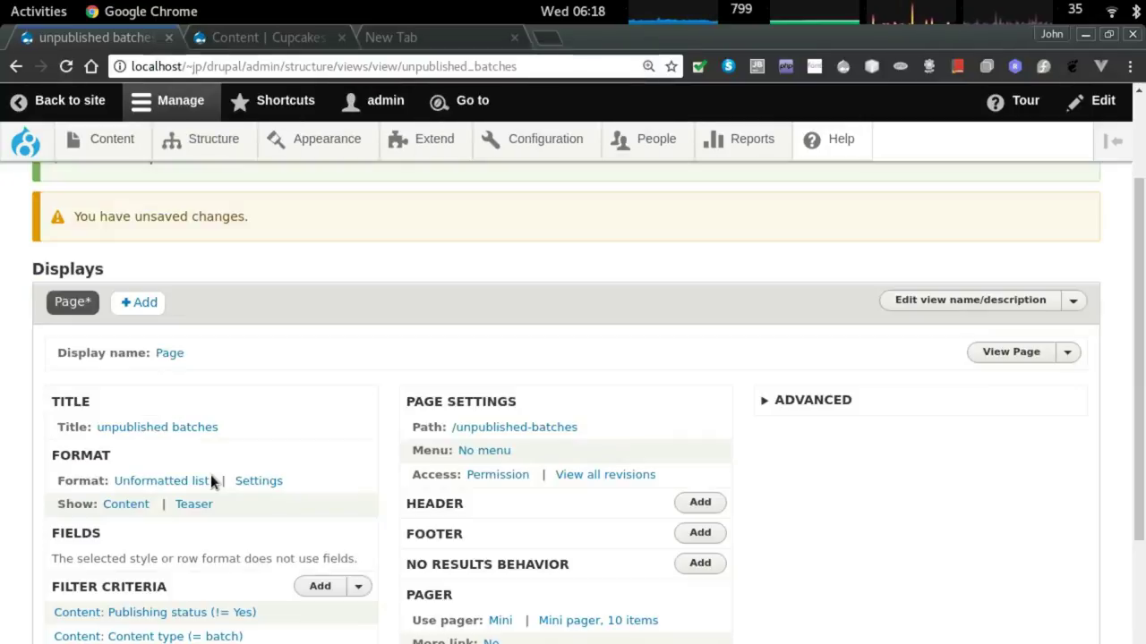
scroll(414, 488, "down", 5)
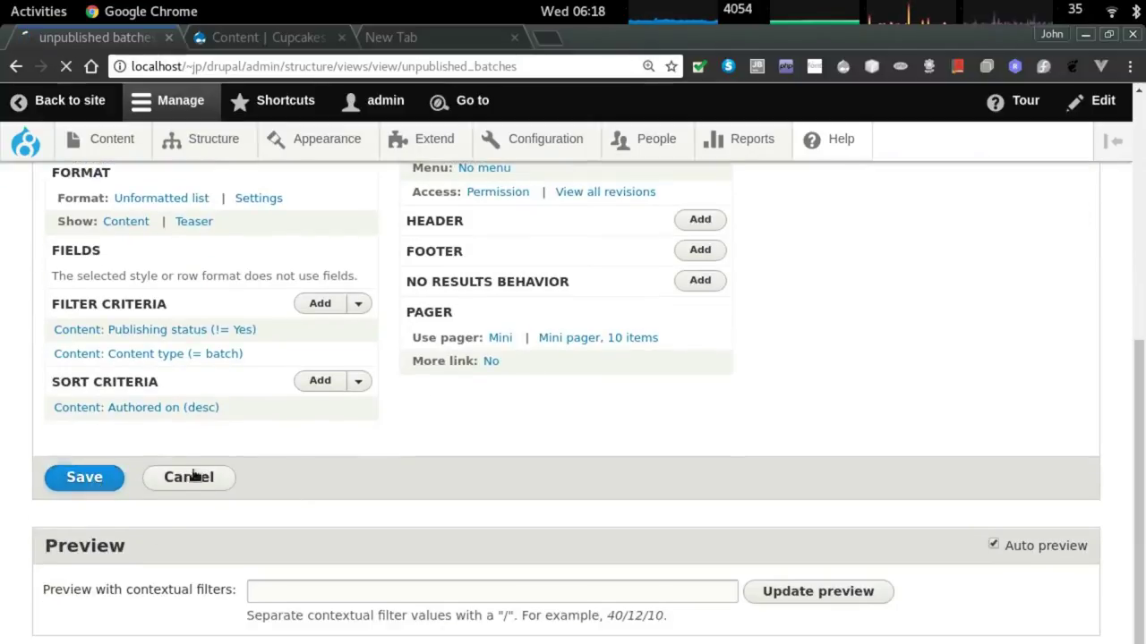
left_click(81, 475)
key("alt+Tab")
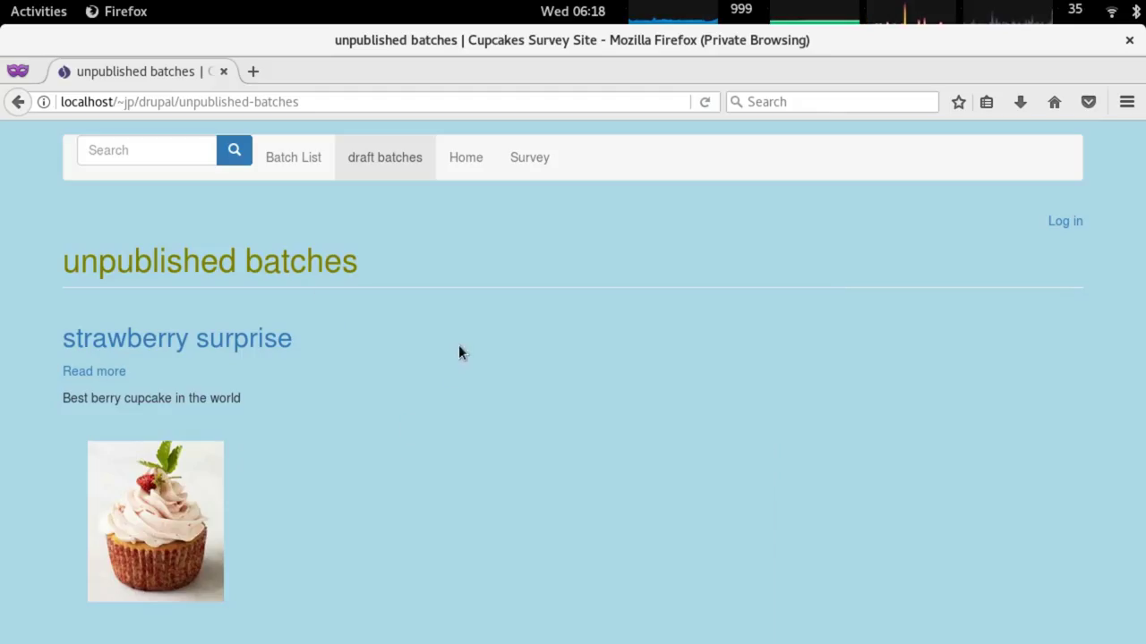
- Reload the unpublished batches page in both Firefox windows
key("F5")
key("alt+grave")
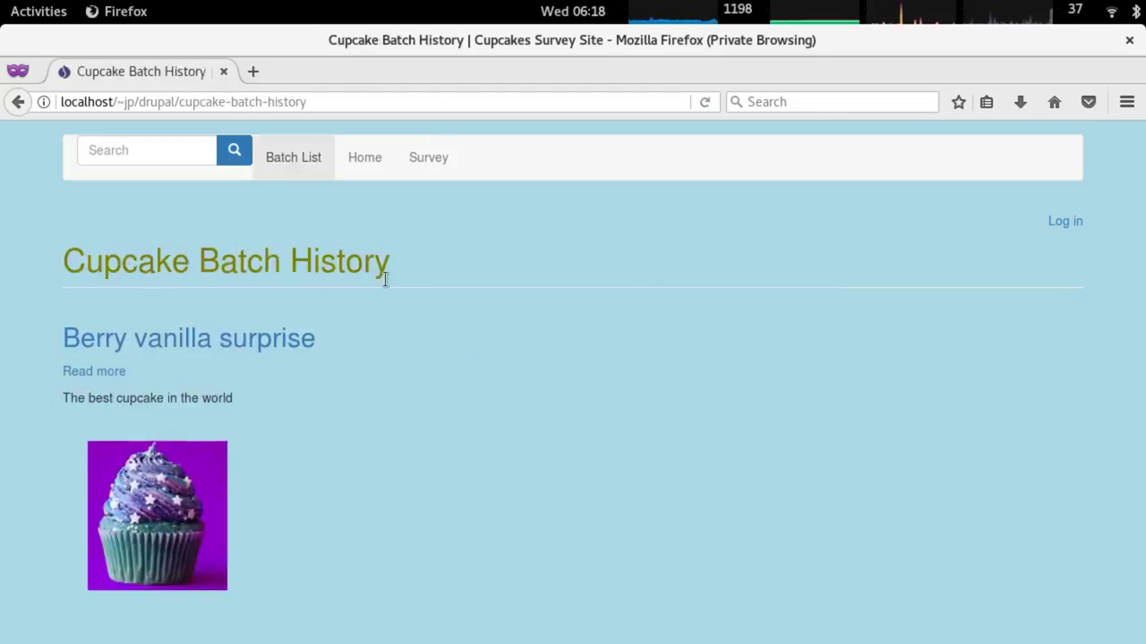
key("alt+grave")
key("F5")
- Reload the page in Chrome's private window and visit Batch List, Home and Add Batch
key("alt+Tab")
key("ctrl+Tab")
key("alt+grave")
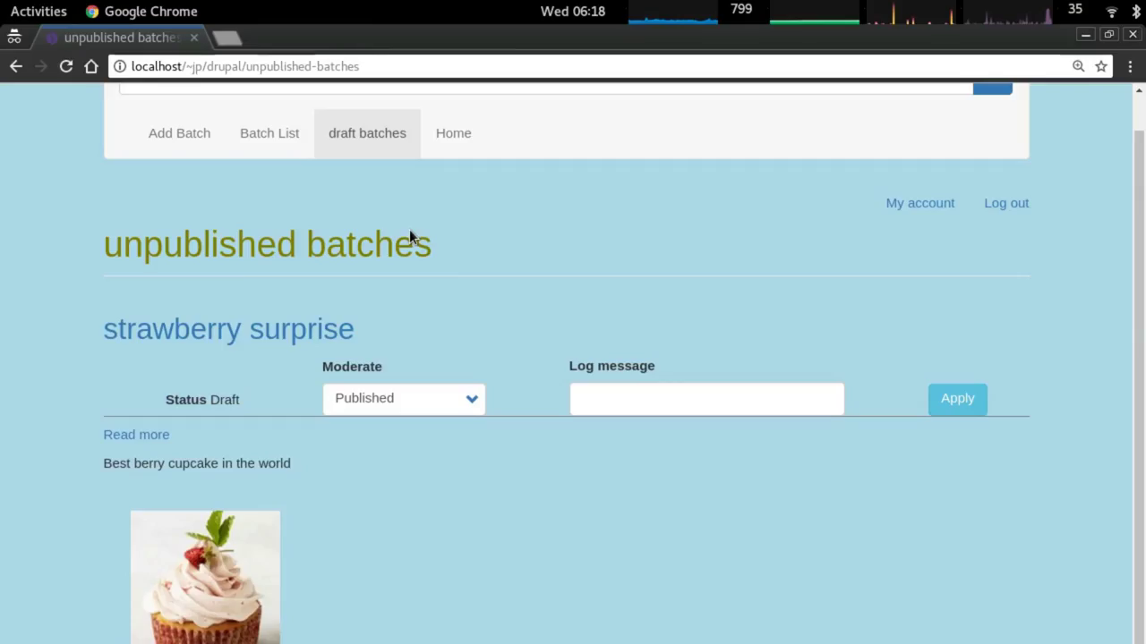
key("F5")
left_click(285, 169)
left_click(353, 170)
left_click(206, 176)
- Go back to the unpublished batches view editor in the admin Chrome window
key("alt+Tab")
key("alt+Tab")
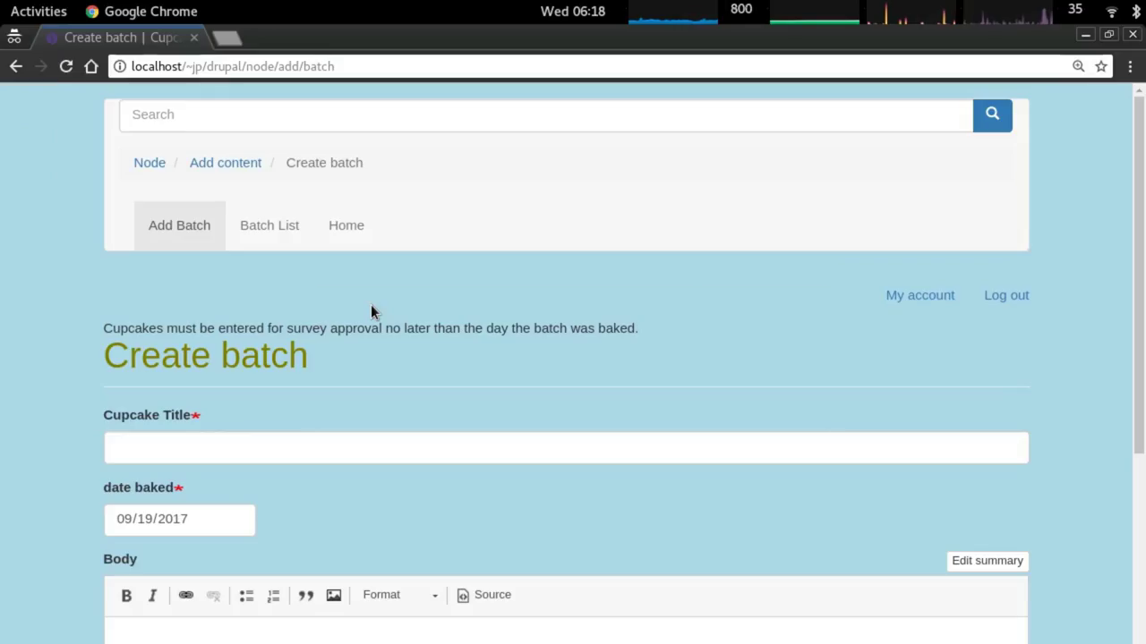
key("alt+Tab")
key("alt+Tab")
key("alt+shift+Tab")
key("Escape")
key("alt+grave")
left_click(435, 376)
key("ctrl+Tab")
key("ctrl+Tab")
scroll(453, 371, "down", 1)
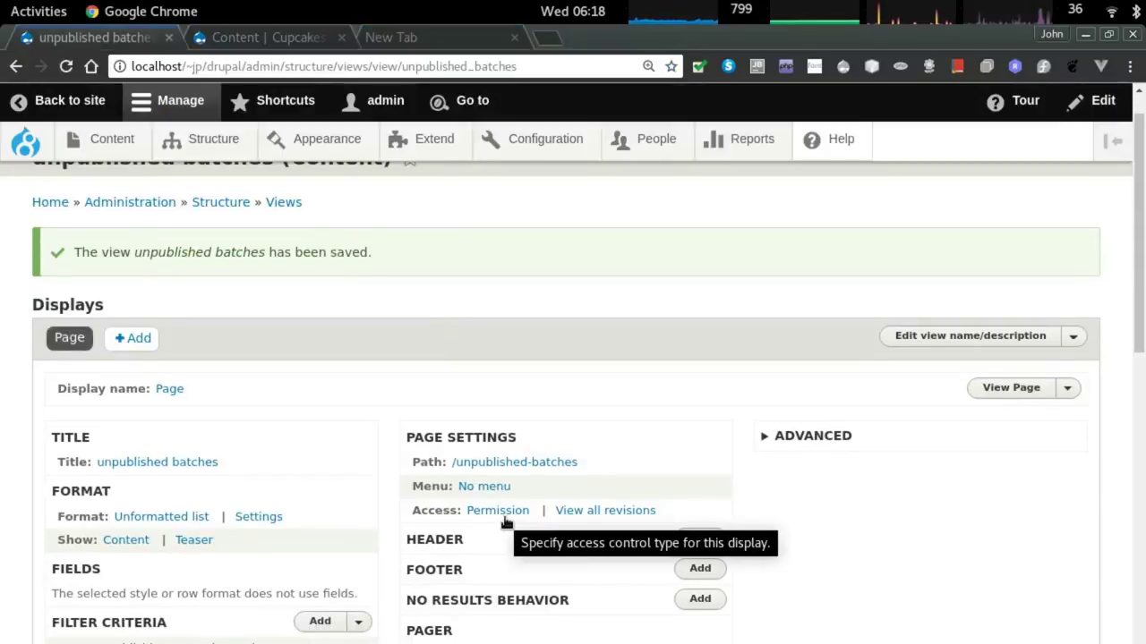
- Reopen the View all revisions access setting and scroll the permission list toward batch permissions
left_click(577, 511)
left_click(345, 396)
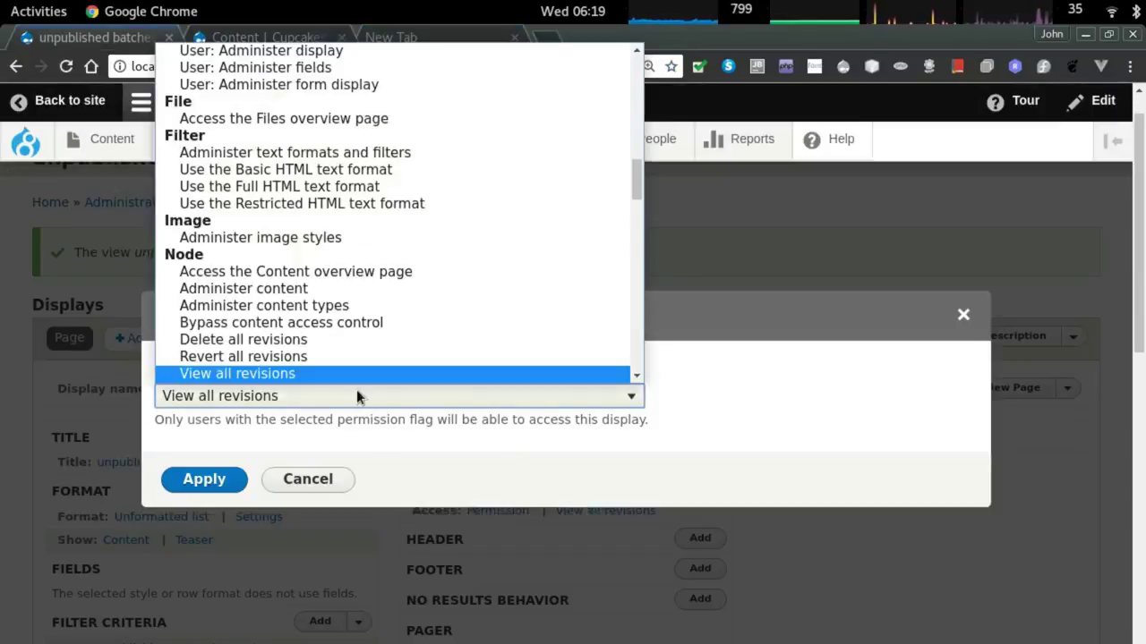
scroll(456, 300, "down", 3)
scroll(457, 296, "down", 8)
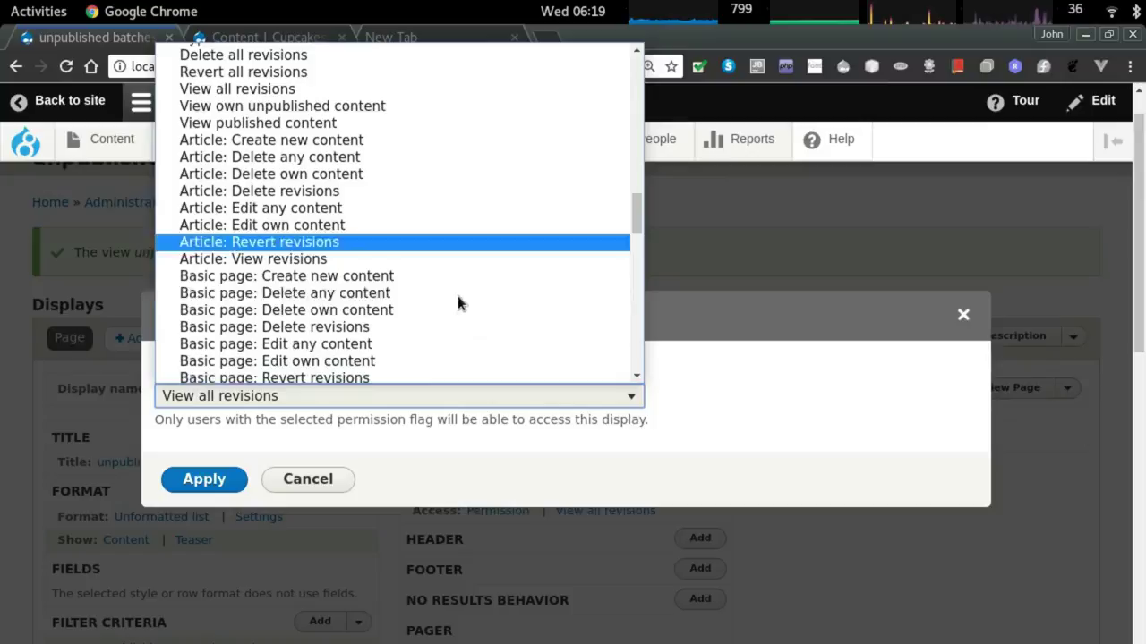
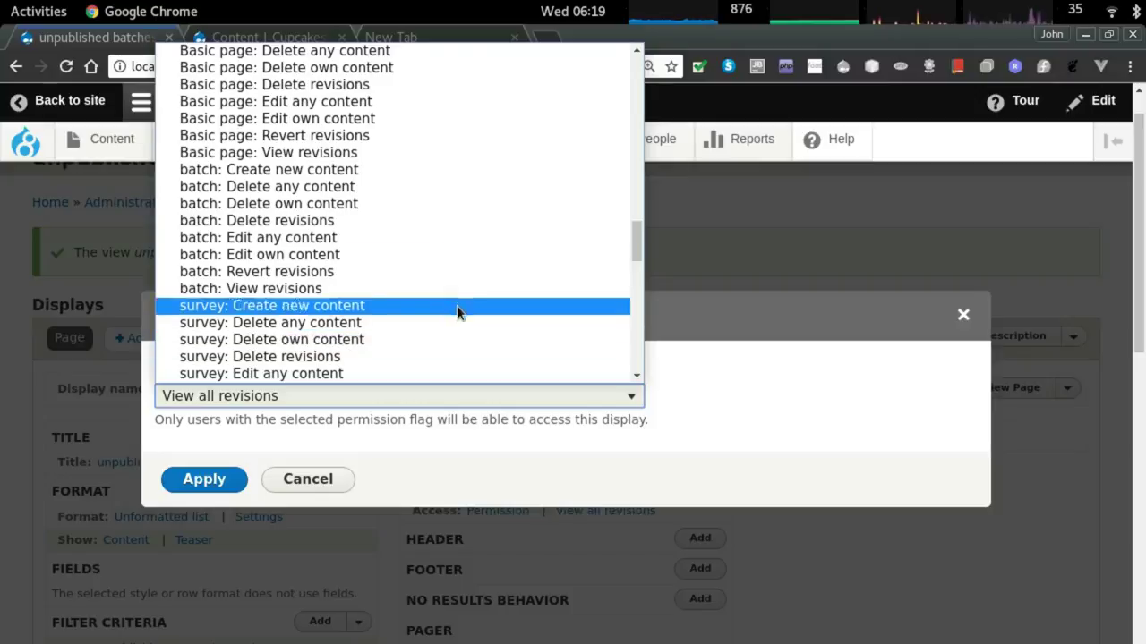
- Require the 'batch: Delete any content' permission for the unpublished batches view and save it
left_click(415, 186)
left_click(219, 479)
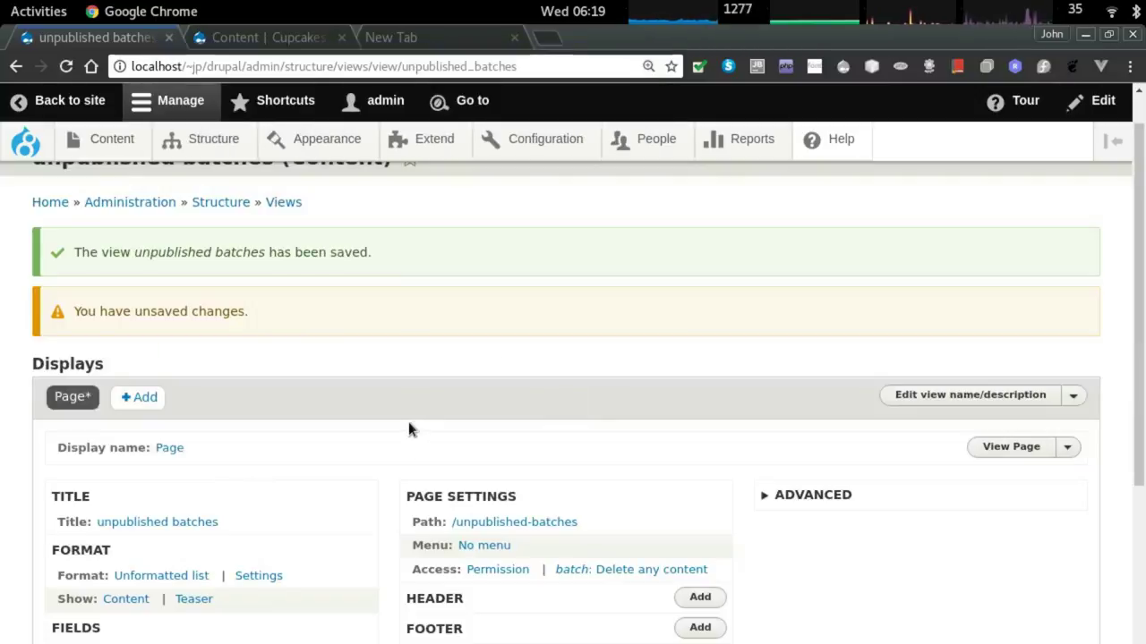
scroll(156, 534, "down", 5)
left_click(82, 475)
key("alt+Tab")
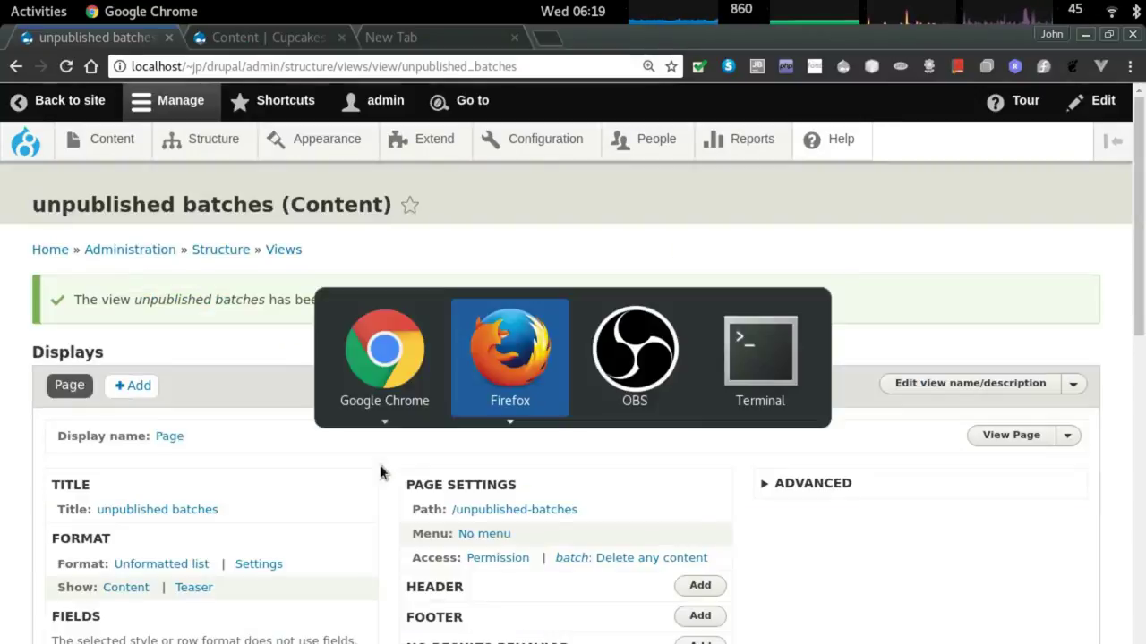
key("F5")
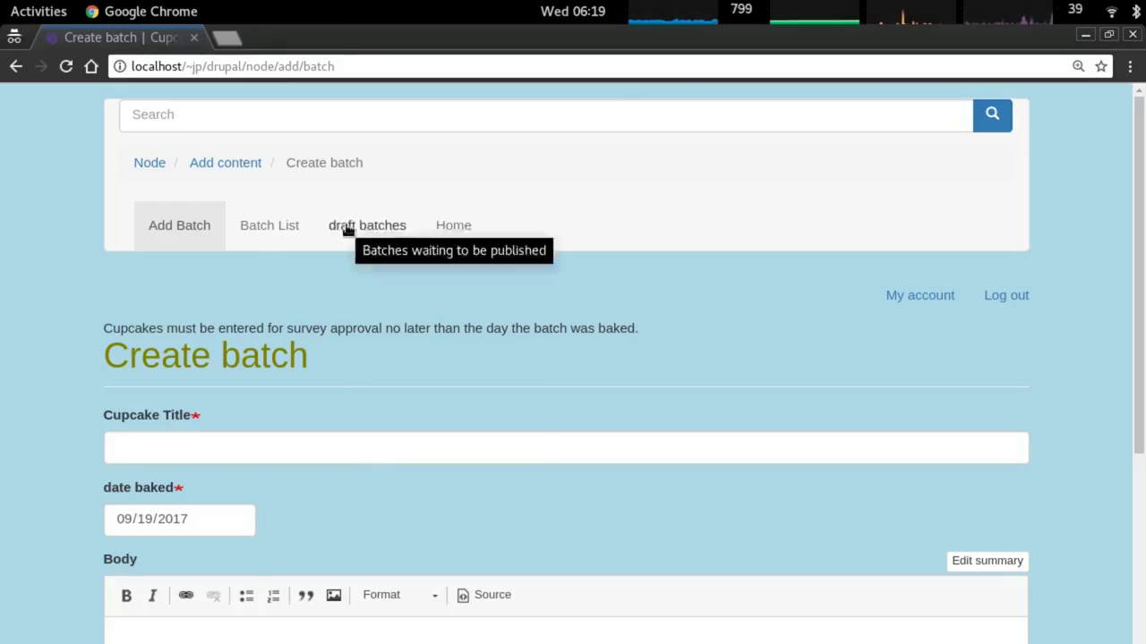
left_click(347, 230)
scroll(386, 374, "down", 2)
left_click(141, 436)
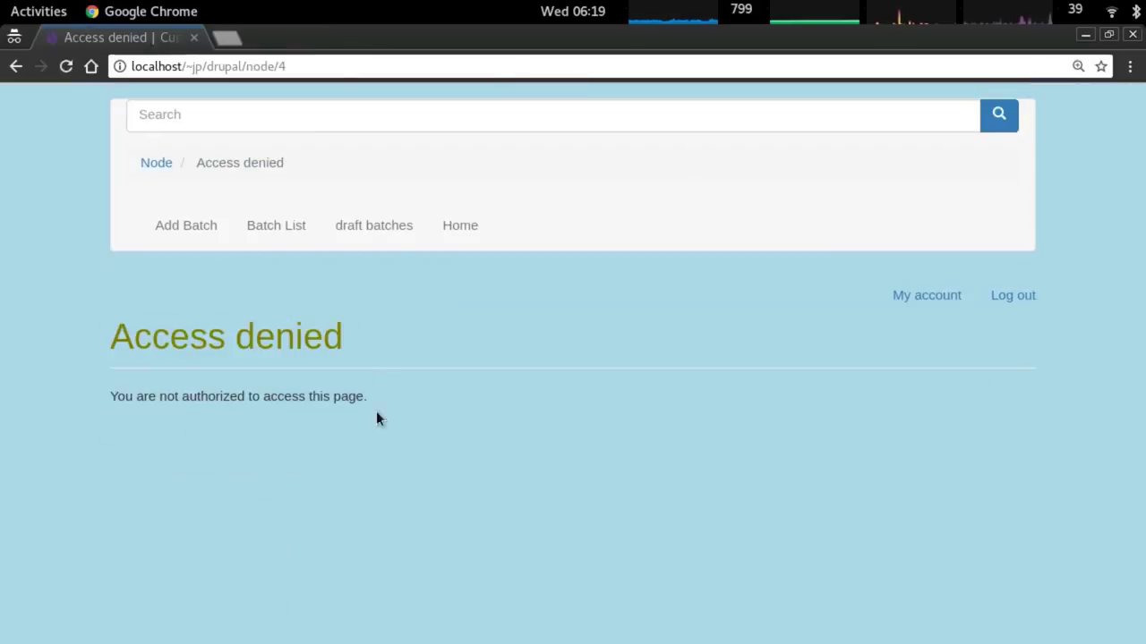
key("alt+Left")
key("alt+Tab")
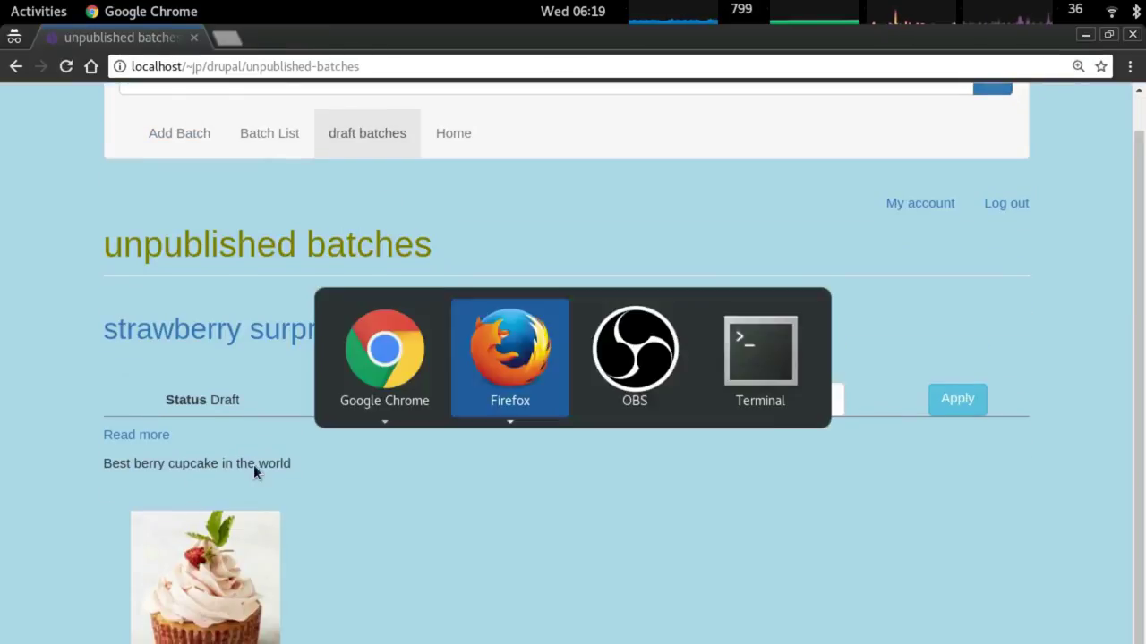
left_click(366, 157)
left_click(303, 159)
left_click(510, 161)
key("alt+Tab")
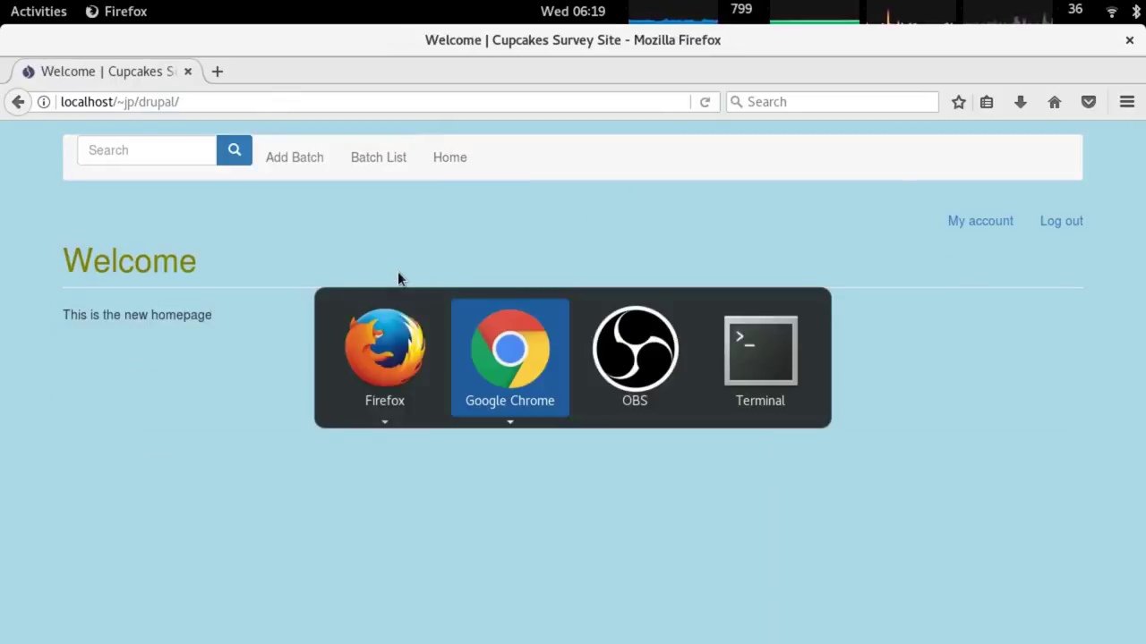
left_click(175, 134)
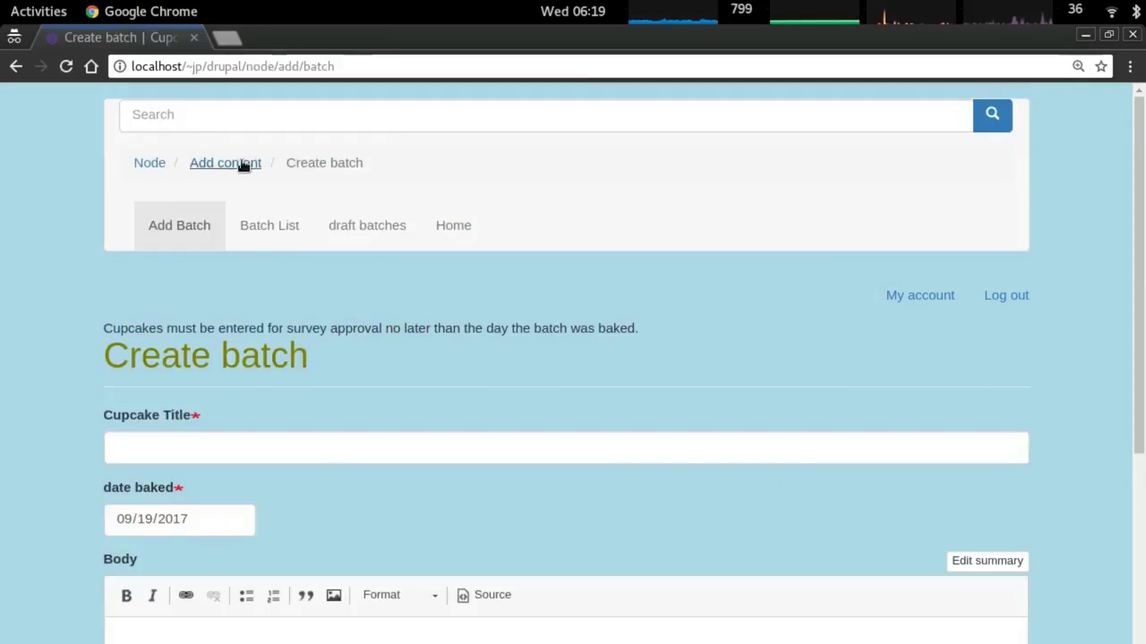
left_click(261, 229)
left_click(364, 194)
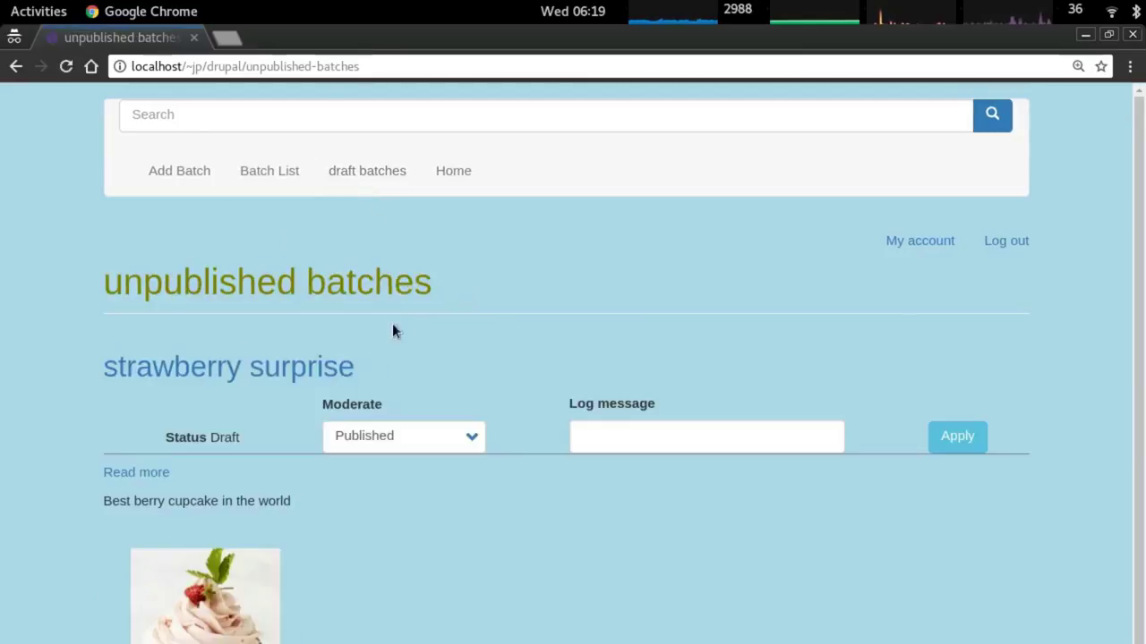
key("alt+grave")
key("alt+Tab")
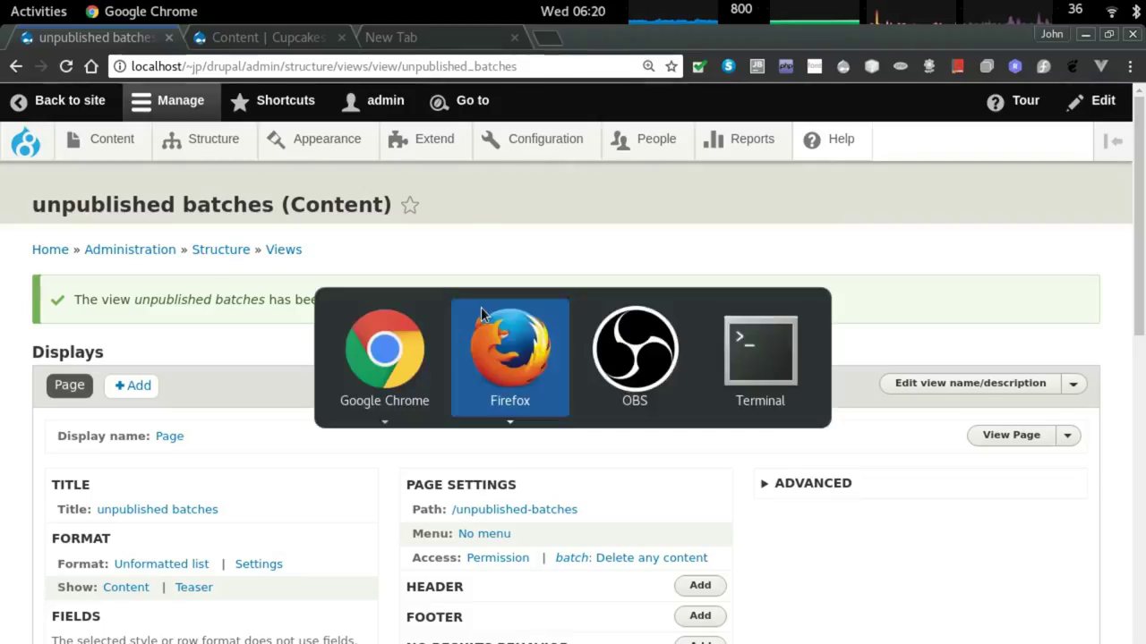
key("alt+grave")
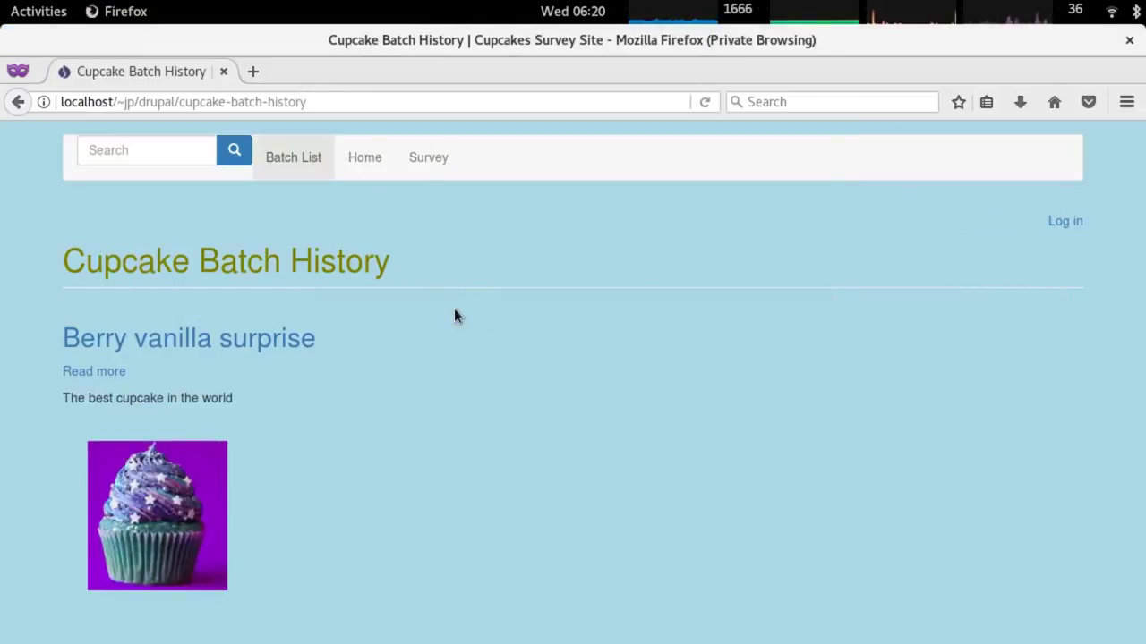
left_click(374, 158)
left_click(440, 161)
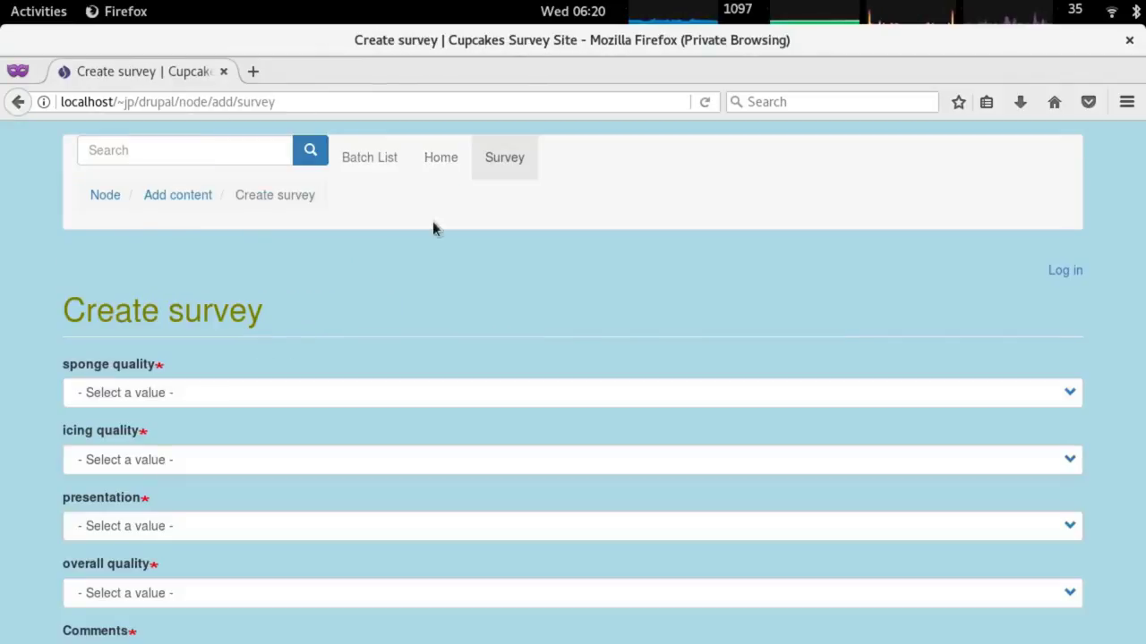
key("alt+Tab")
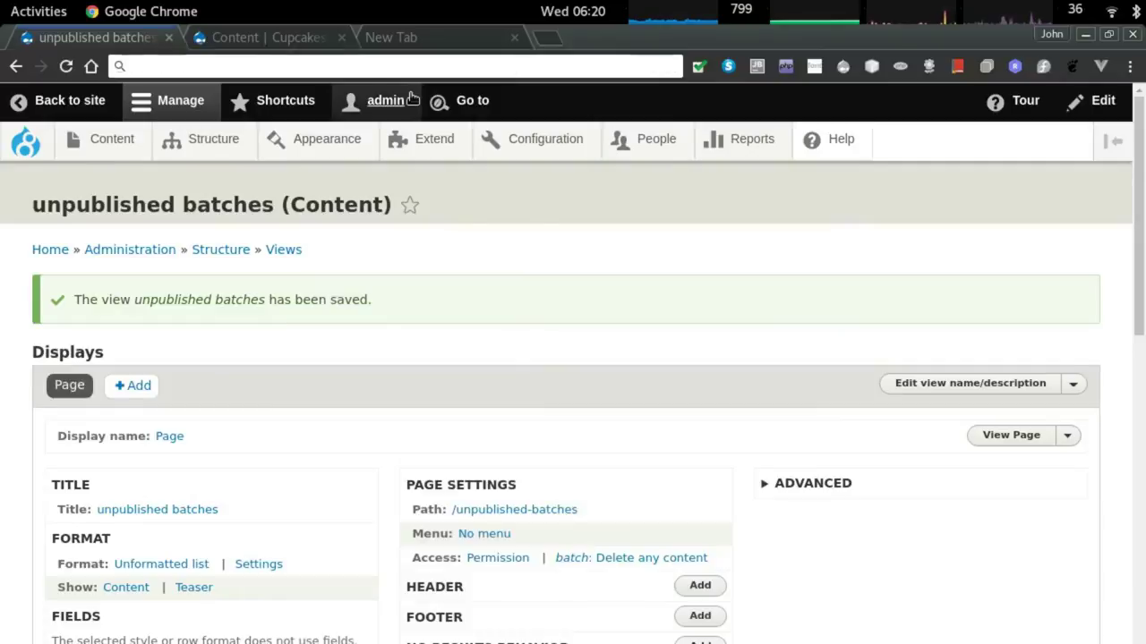
- Load the views admin page in the new tab and go to People > Permissions
left_click(392, 37)
left_click(310, 61)
type("http://localhost/~jp/drupal/admin/structure/views/view/unpublished_batches")
key("Return")
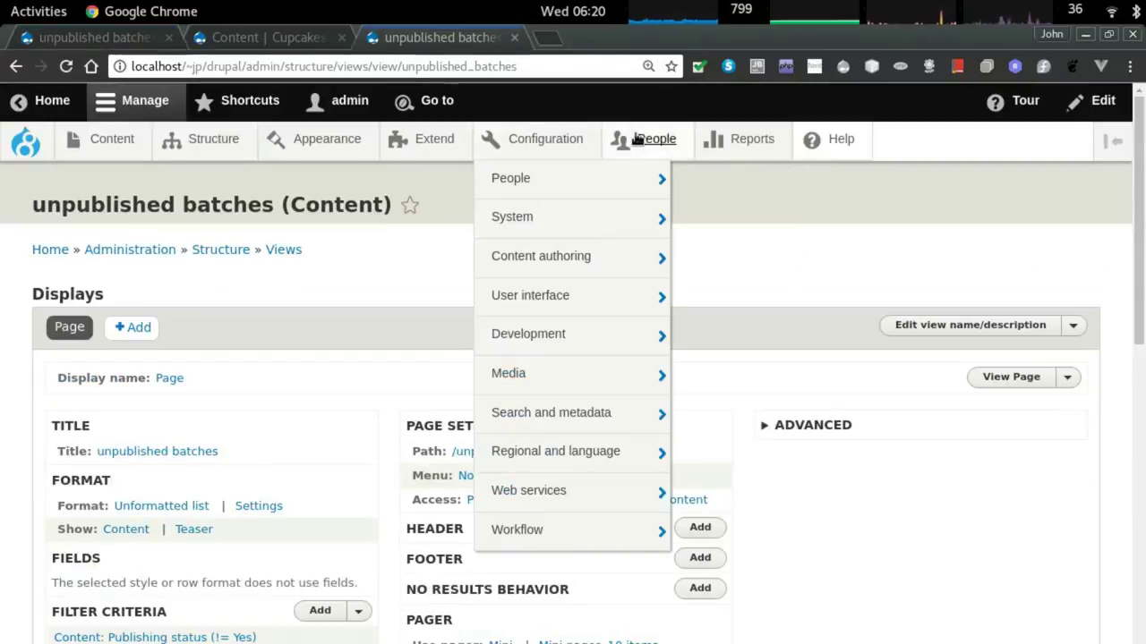
left_click(631, 146)
left_click(191, 260)
- Search for 'batch' and grant Baker the 'batch: Delete own content' permission
scroll(435, 247, "down", 5)
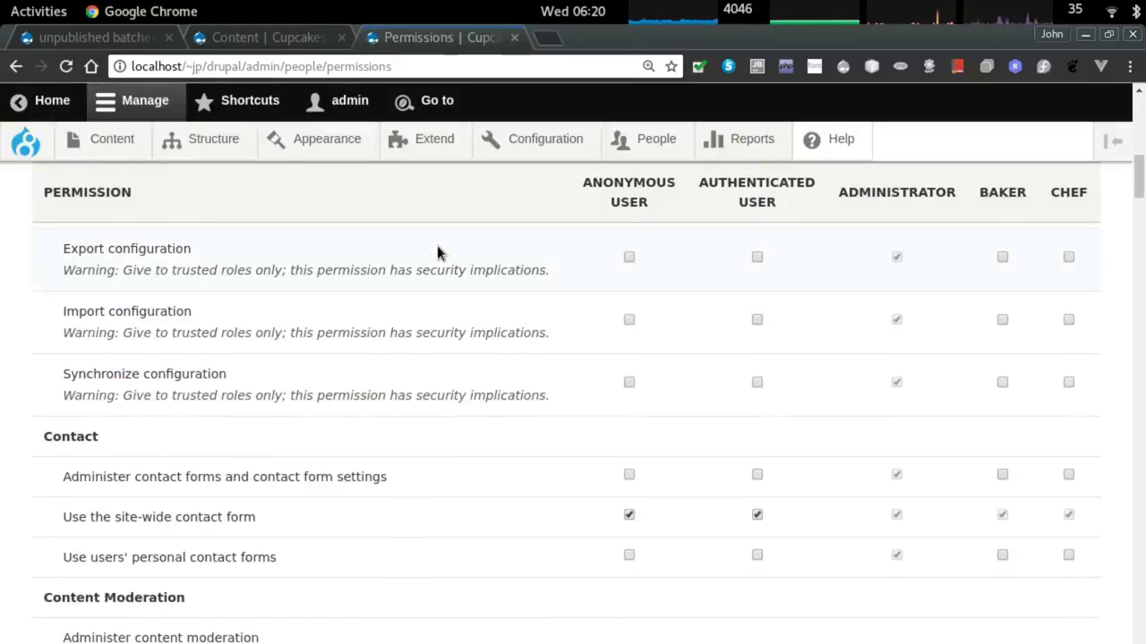
key("ctrl+f")
type("batch")
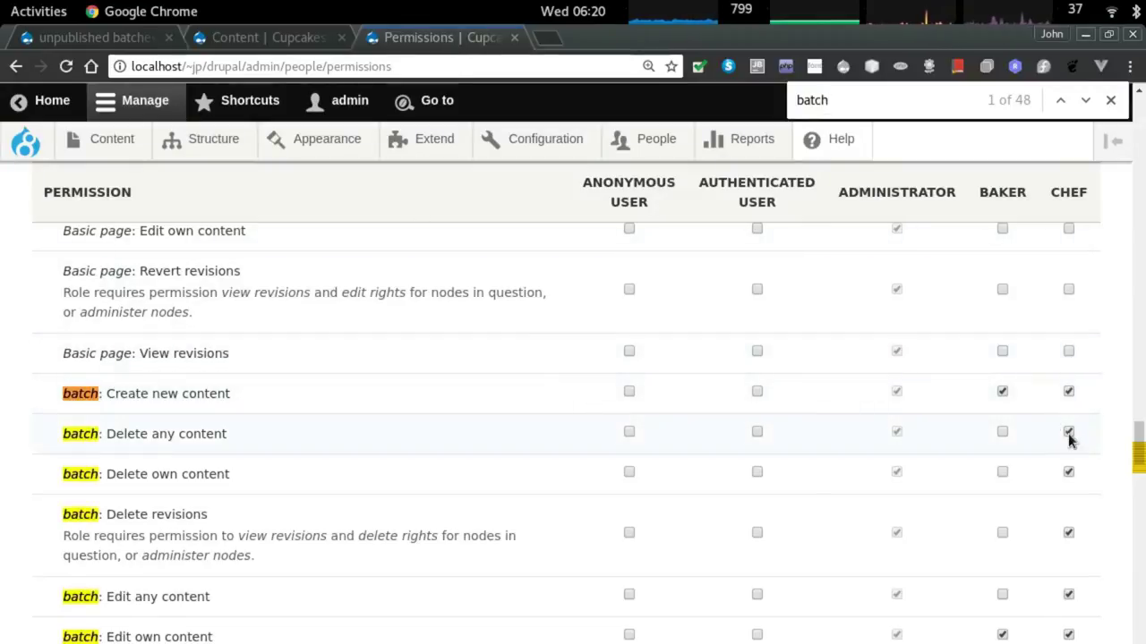
scroll(1070, 439, "down", 4)
scroll(1069, 438, "down", 2)
scroll(1083, 430, "down", 1)
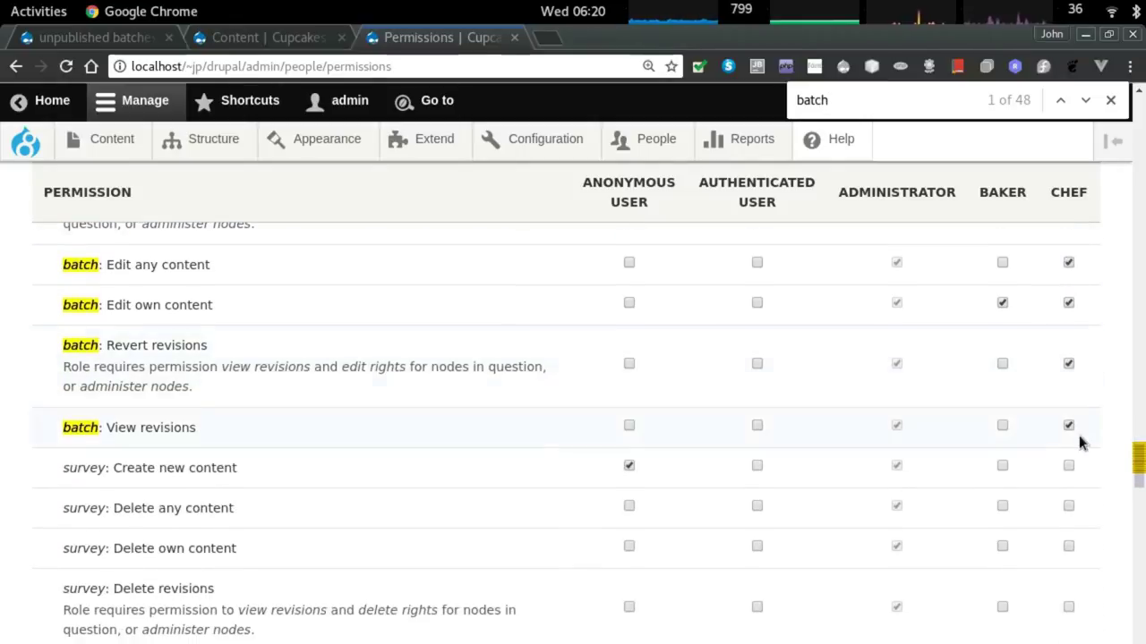
scroll(1073, 430, "up", 4)
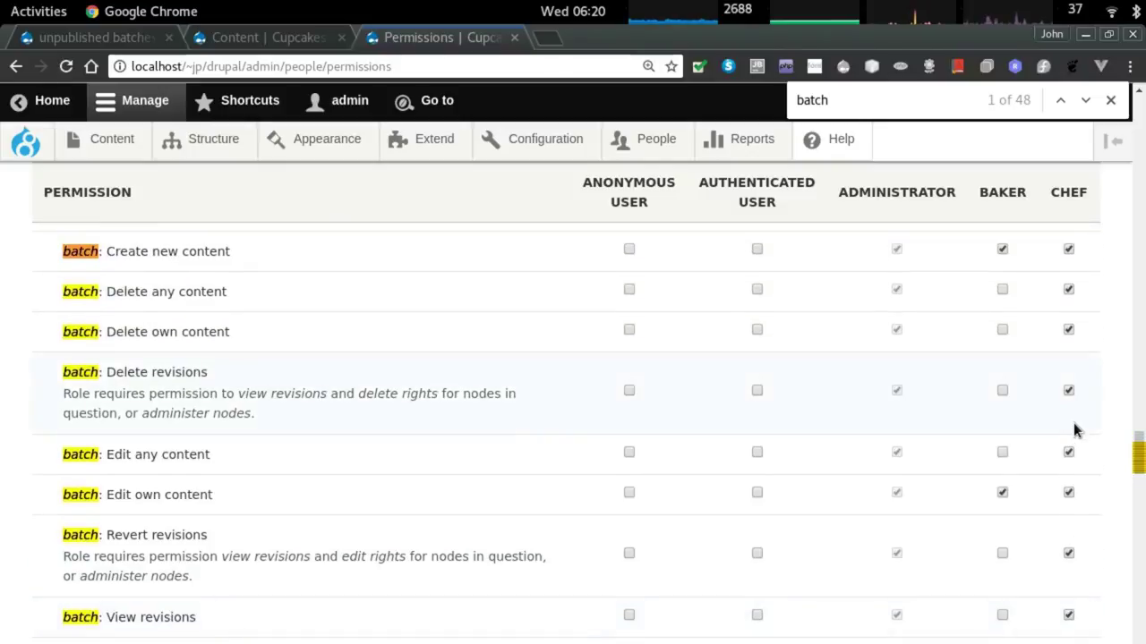
scroll(1075, 429, "down", 1)
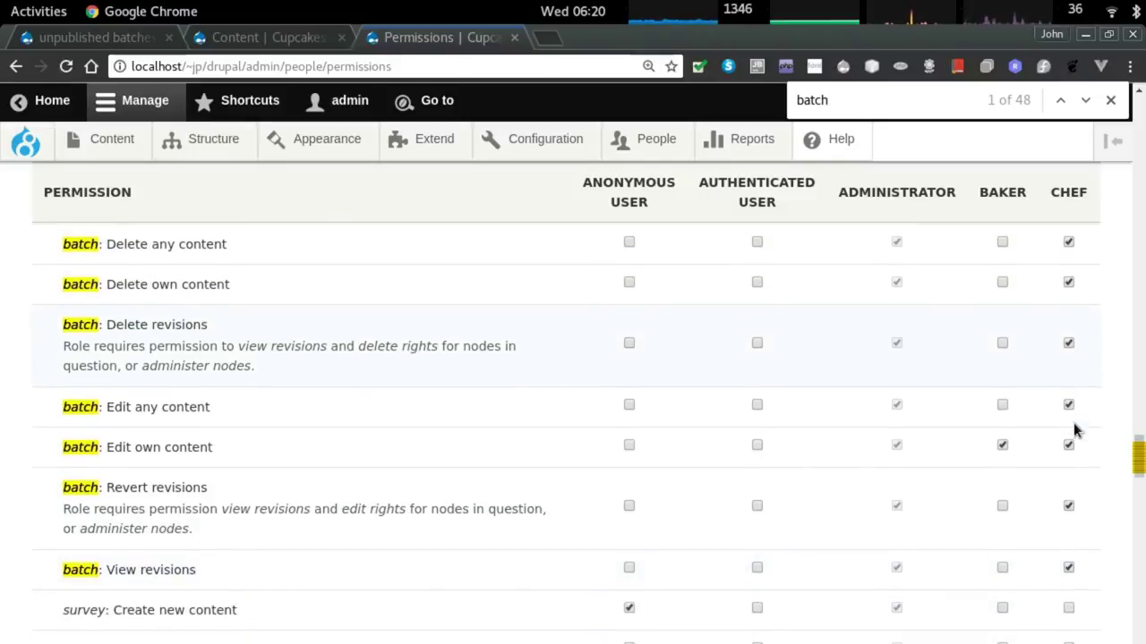
scroll(1027, 436, "up", 1)
left_click(1002, 332)
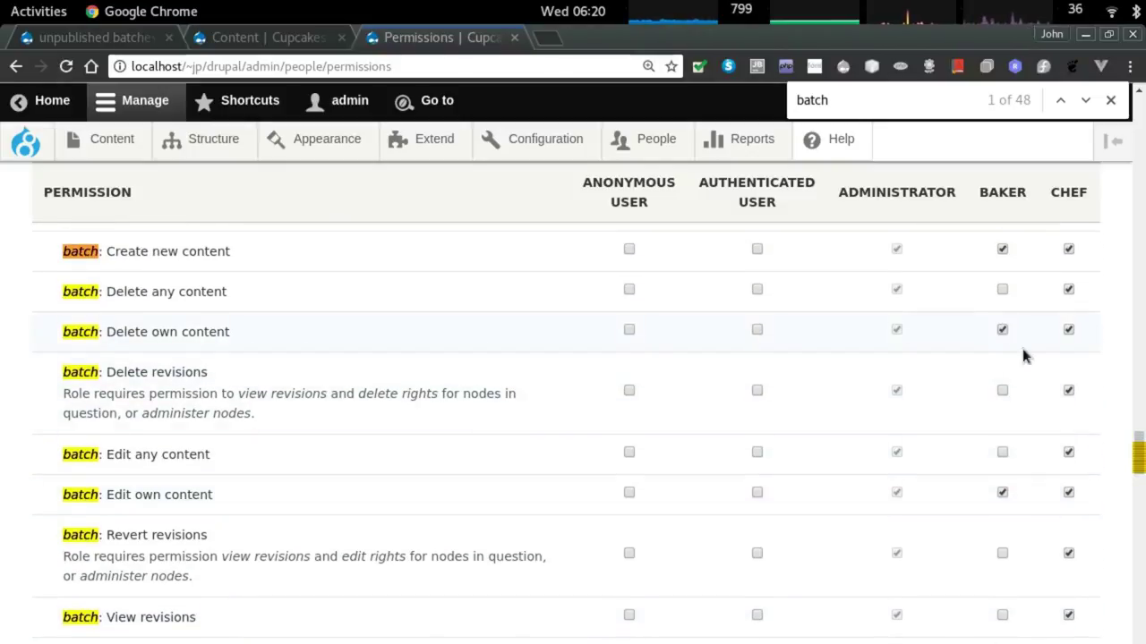
scroll(1042, 381, "down", 3)
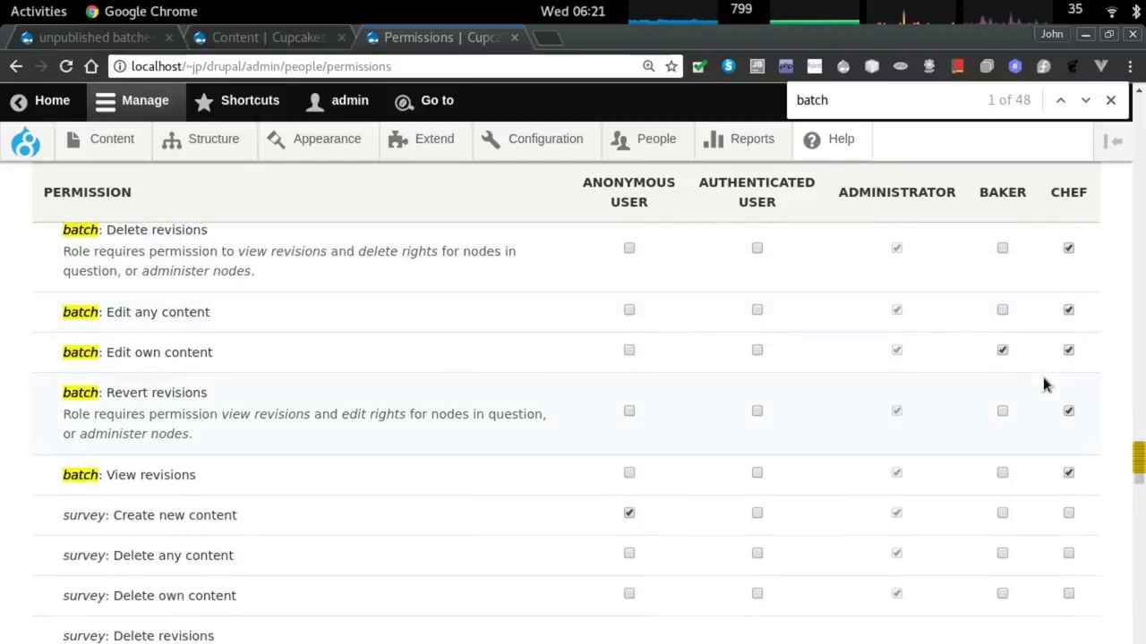
scroll(1042, 377, "down", 2)
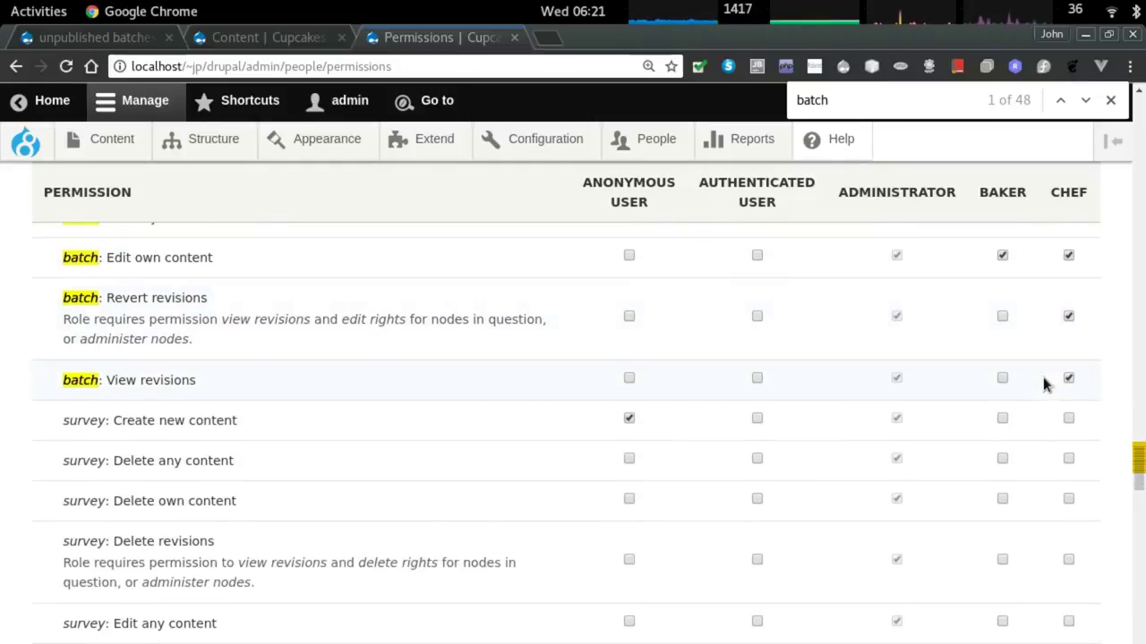
scroll(1043, 377, "down", 7)
scroll(1049, 385, "up", 16)
scroll(537, 378, "down", 7)
scroll(534, 376, "down", 15)
- Save the permissions, search for 'view', and let Chef view its own unpublished content
left_click(143, 596)
key("ctrl+f")
type("v")
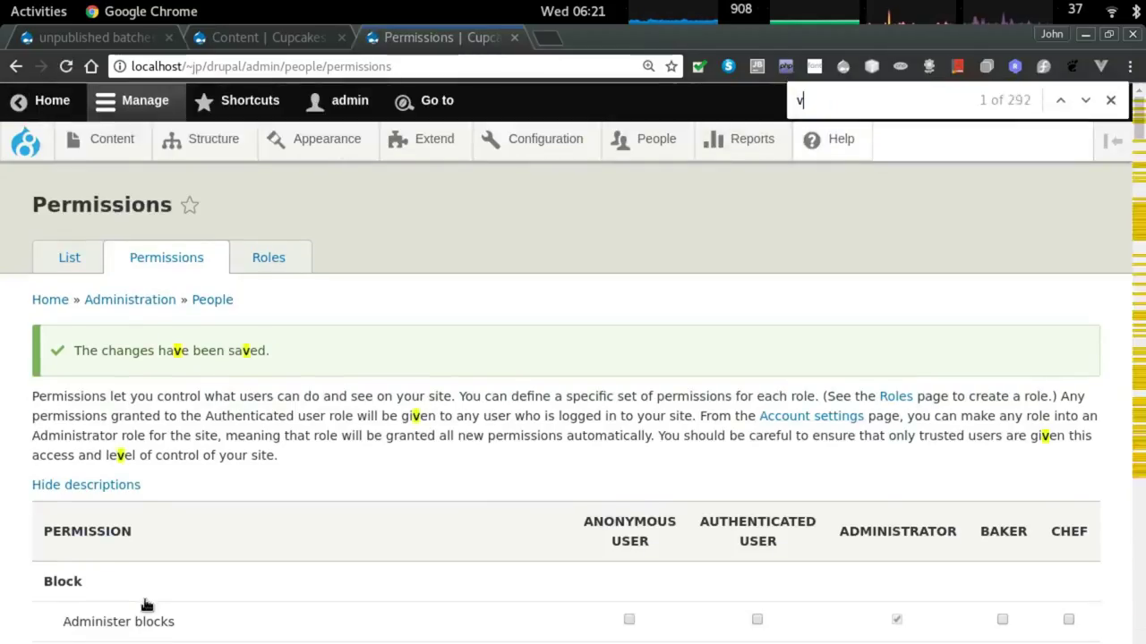
type("iew")
key("Return")
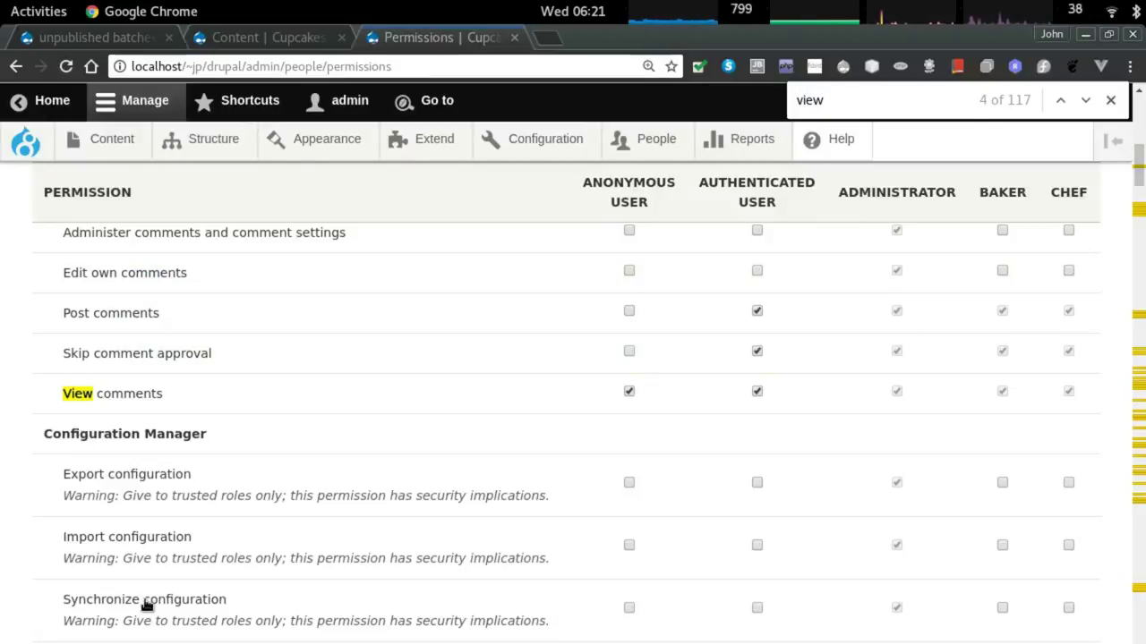
scroll(146, 606, "down", 10)
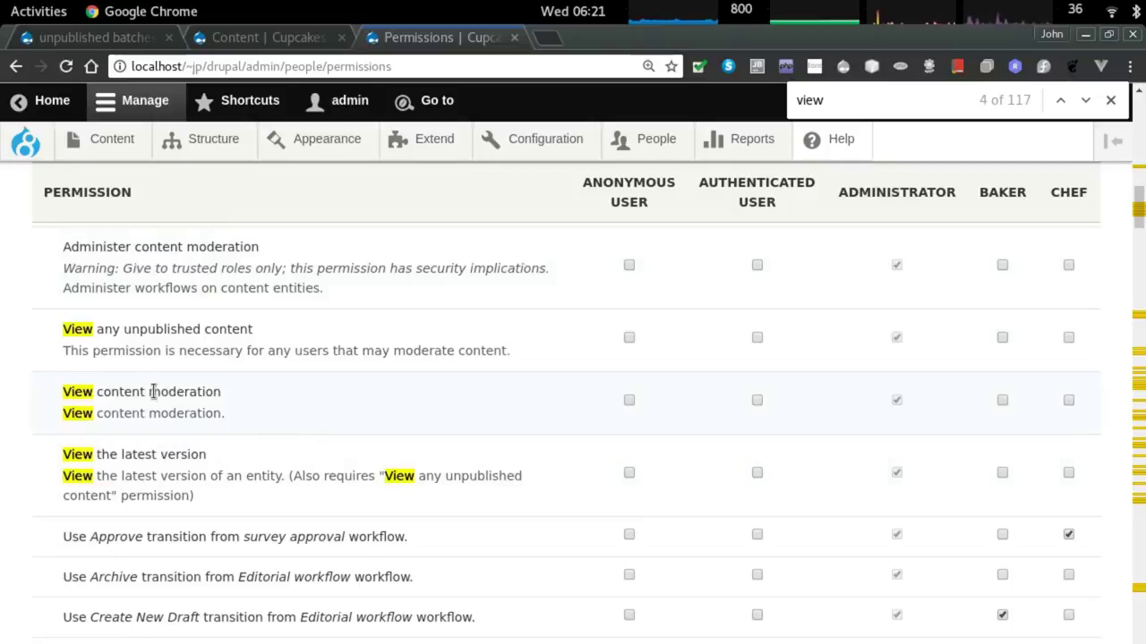
scroll(277, 445, "down", 10)
scroll(277, 455, "down", 10)
scroll(278, 437, "down", 10)
scroll(352, 445, "down", 8)
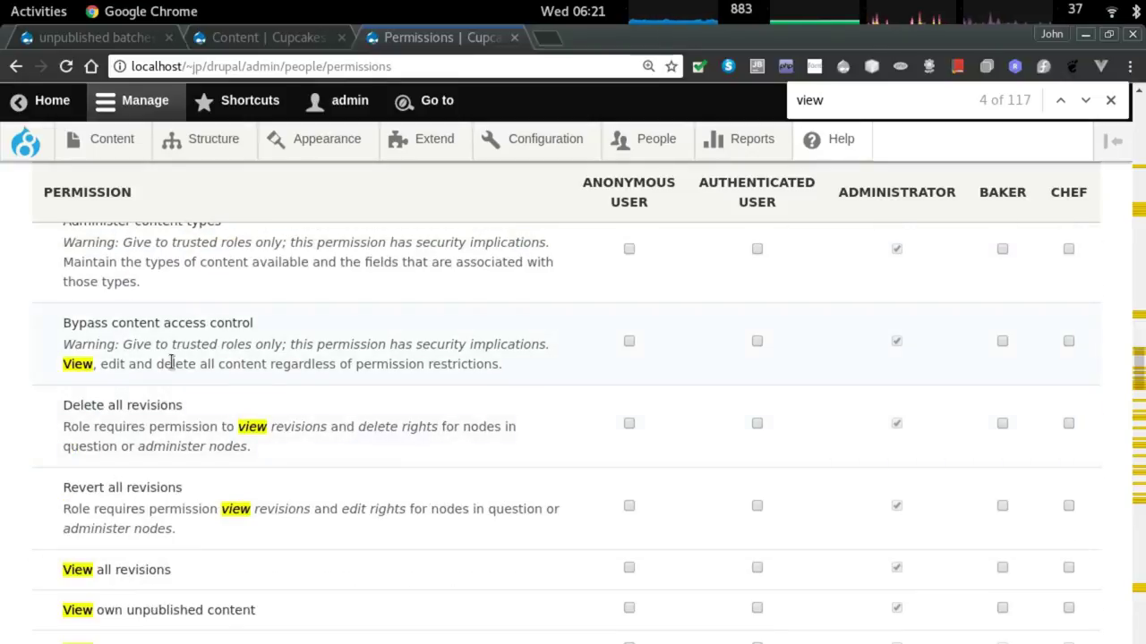
scroll(377, 456, "down", 5)
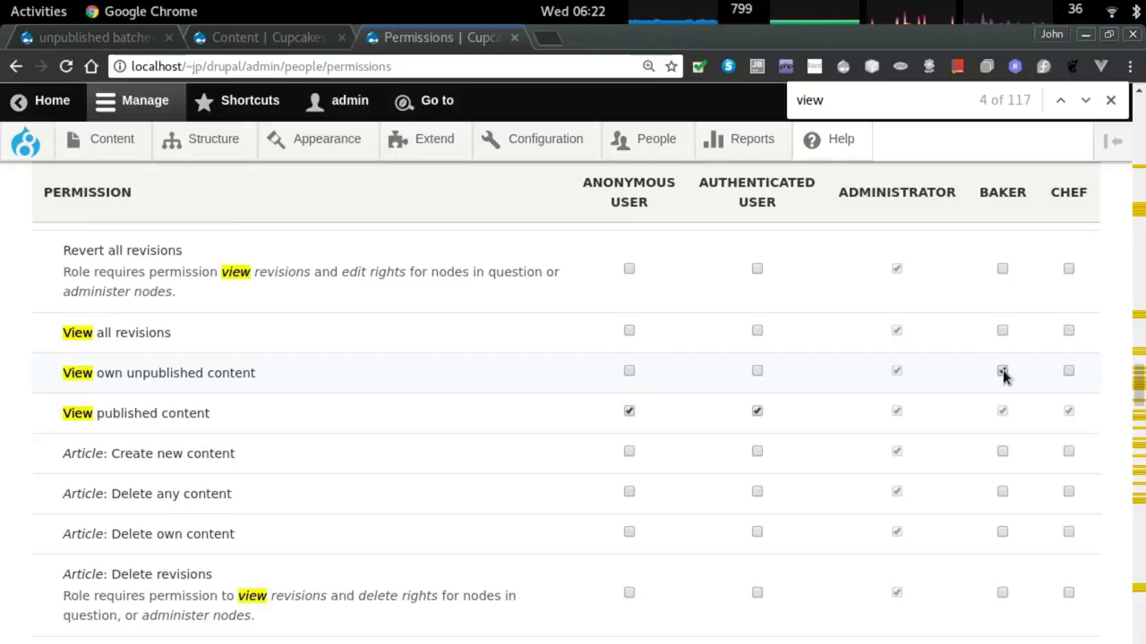
scroll(1015, 418, "down", 2)
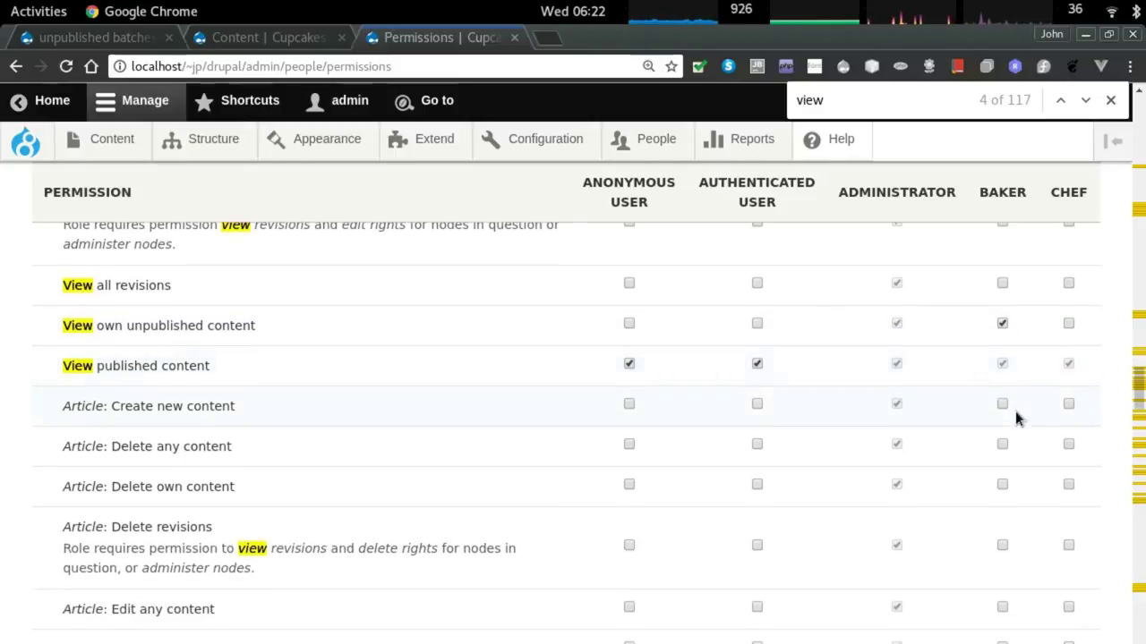
scroll(1015, 417, "up", 2)
left_click(1068, 370)
- Grant Baker 'batch: View revisions' and save the updated permissions
scroll(990, 383, "up", 1)
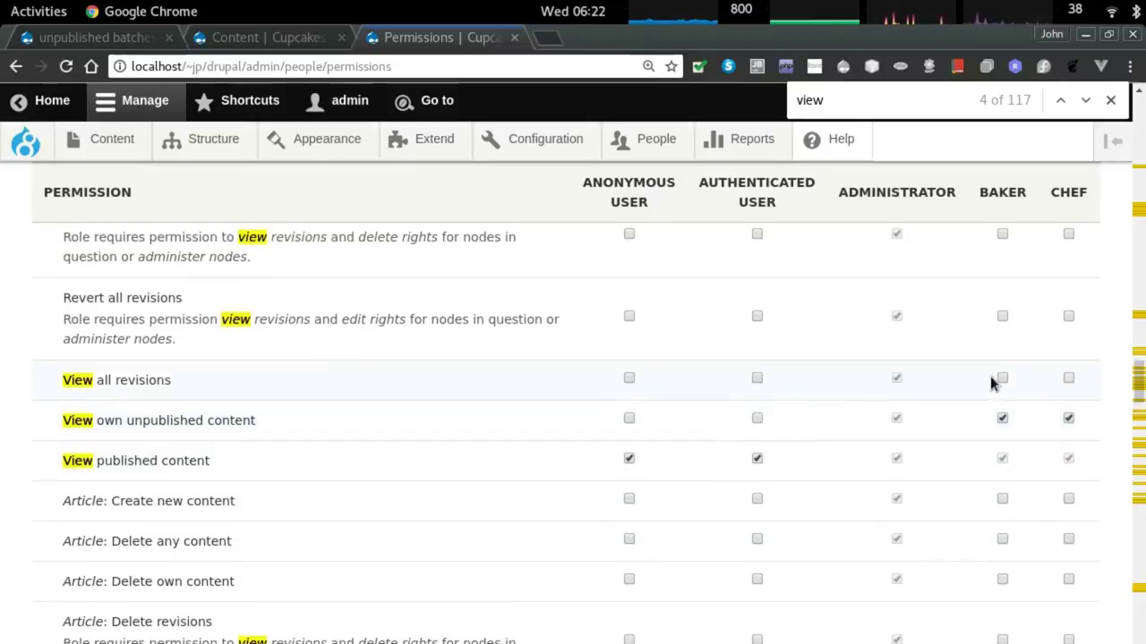
scroll(990, 383, "down", 4)
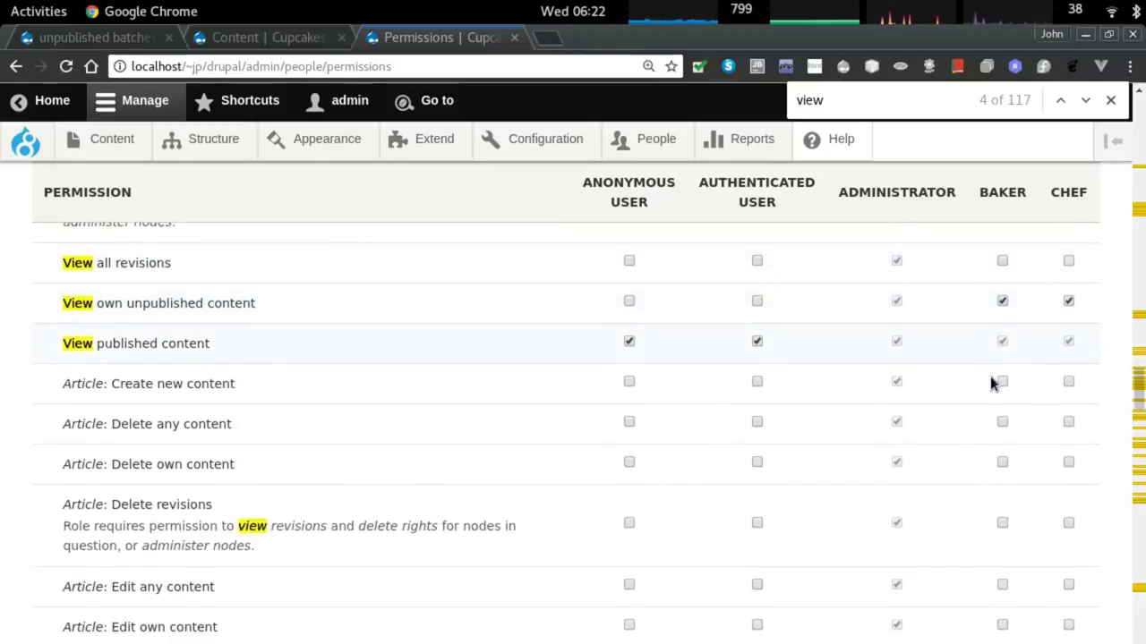
scroll(990, 383, "down", 4)
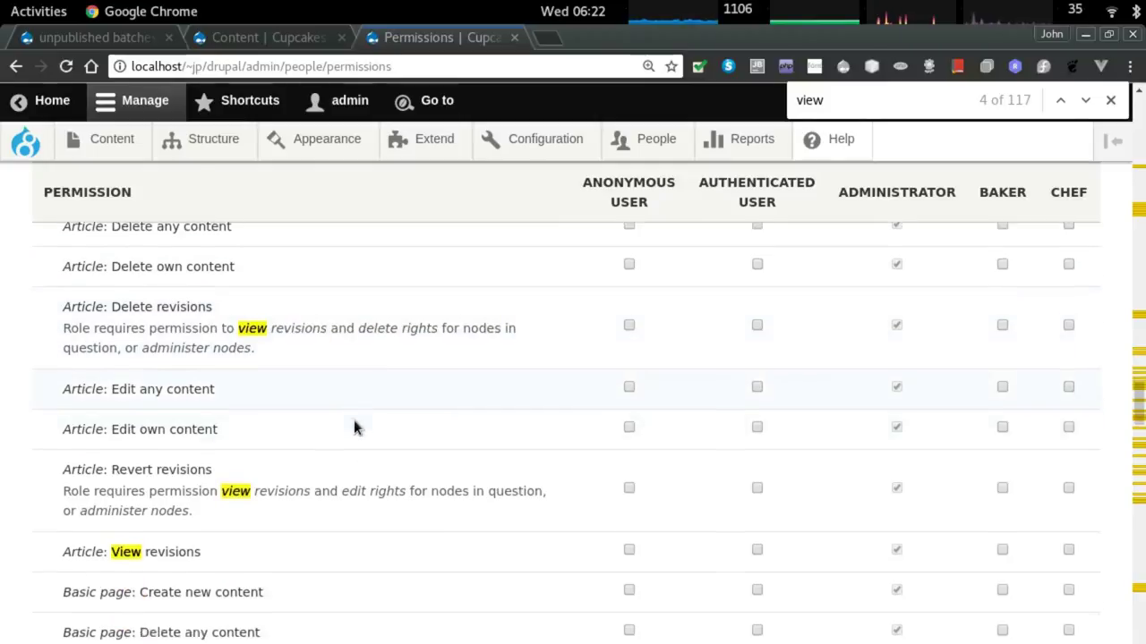
scroll(168, 433, "down", 1)
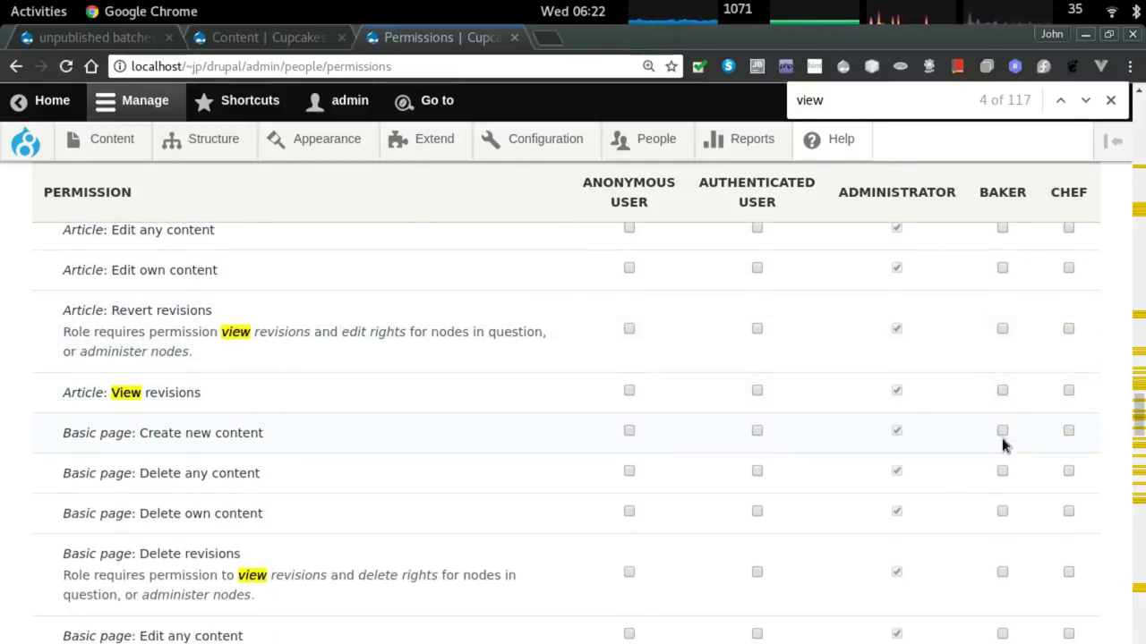
right_click(1004, 446)
scroll(884, 370, "up", 10)
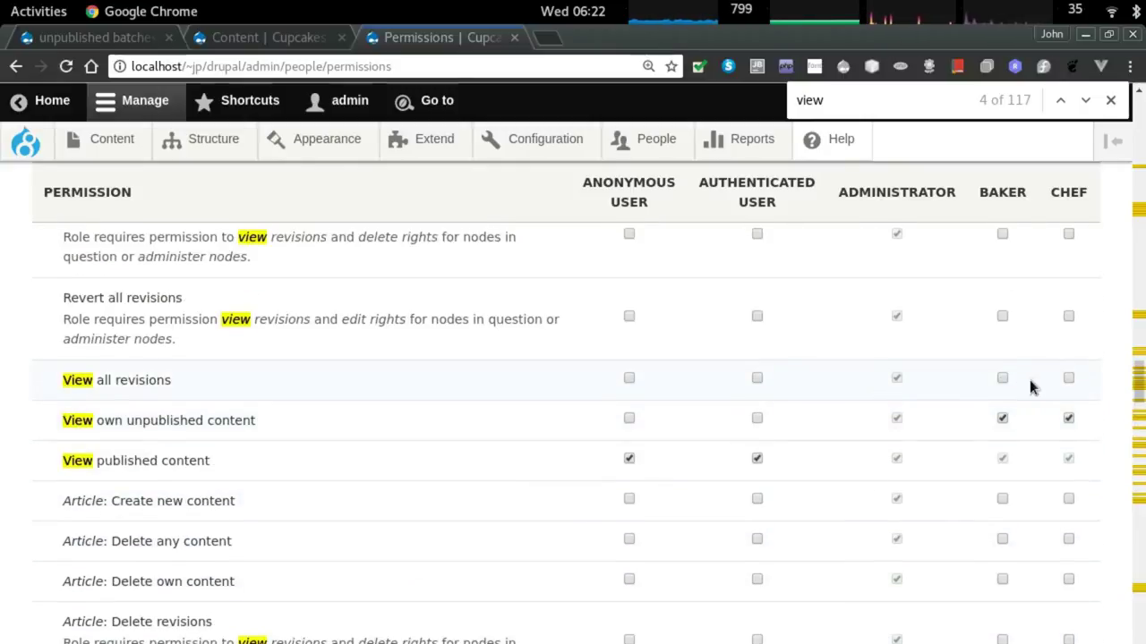
scroll(1031, 385, "down", 1)
scroll(1029, 379, "down", 5)
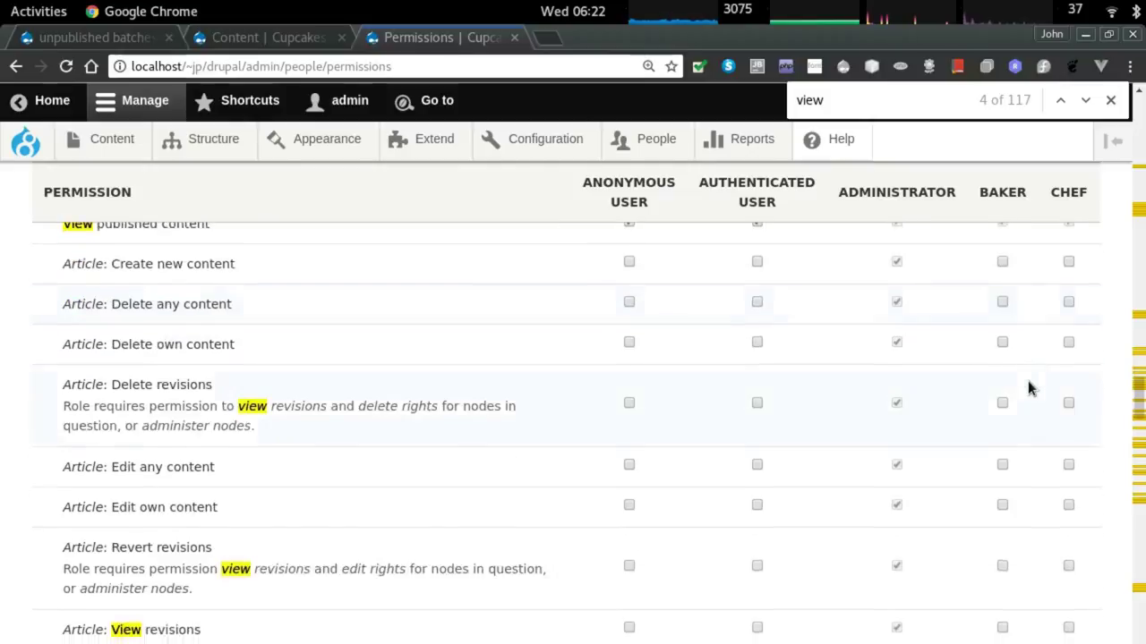
scroll(428, 376, "down", 4)
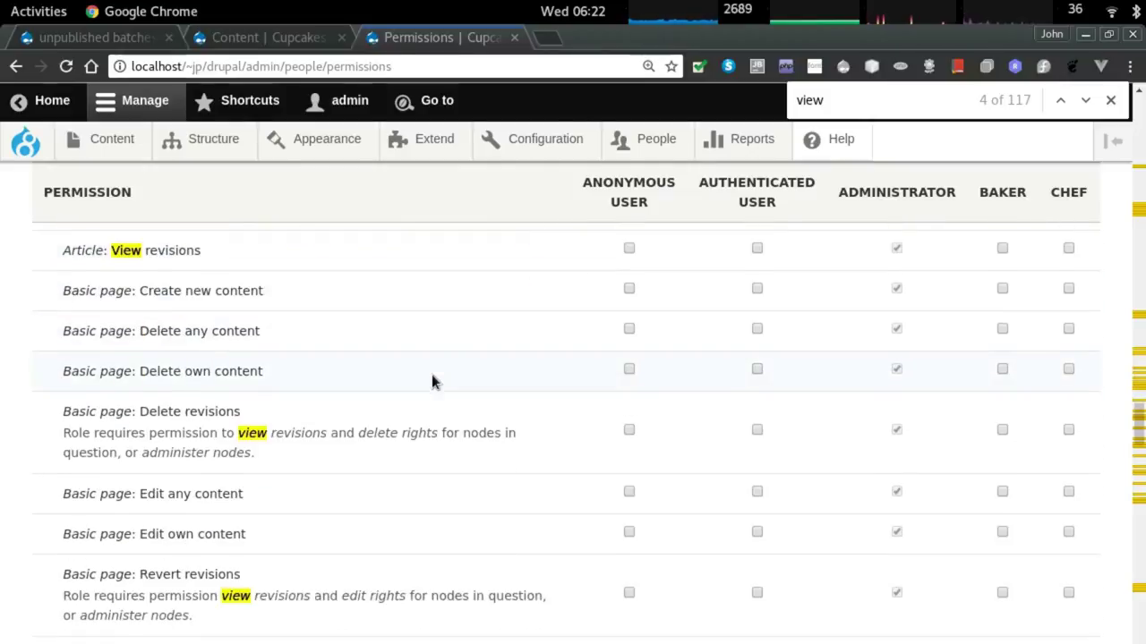
scroll(1005, 421, "down", 3)
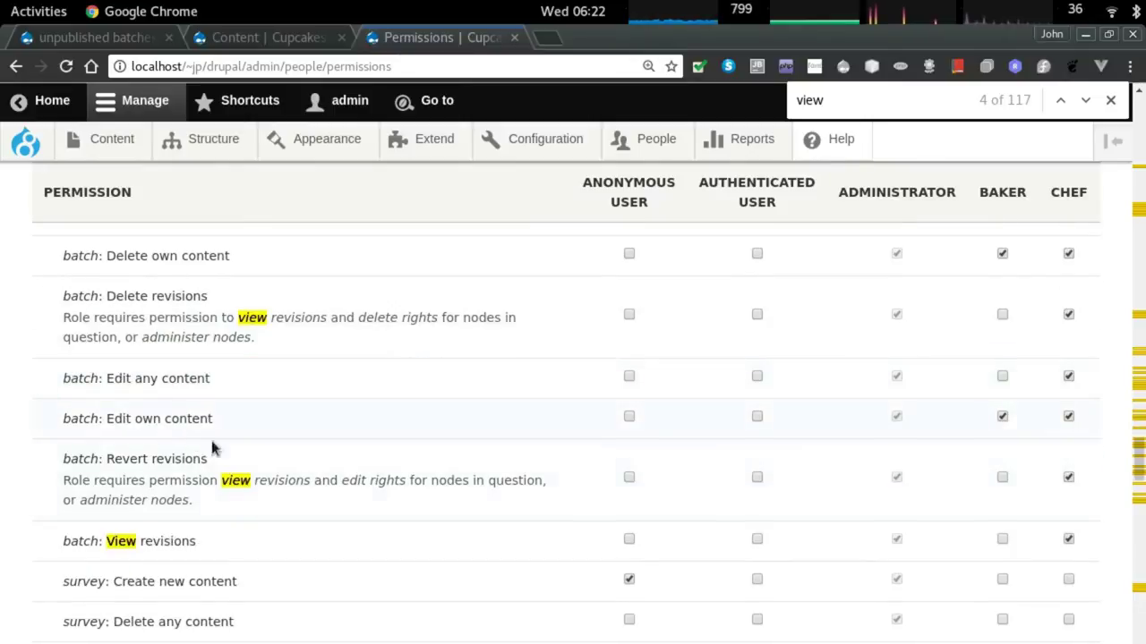
scroll(255, 459, "down", 1)
left_click(1002, 493)
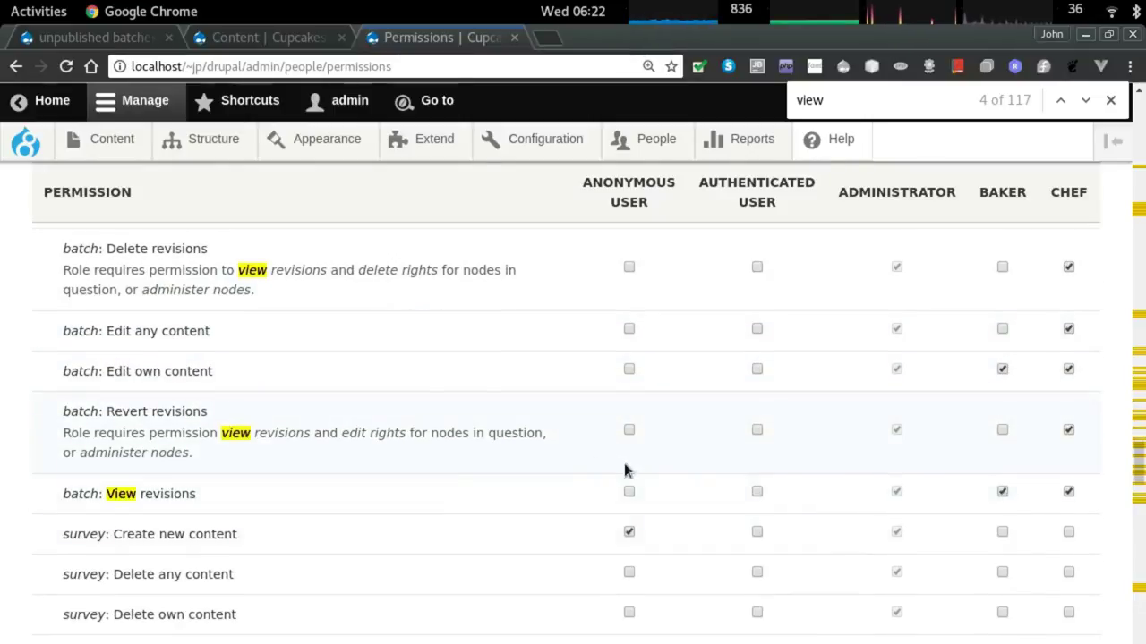
scroll(436, 461, "down", 2)
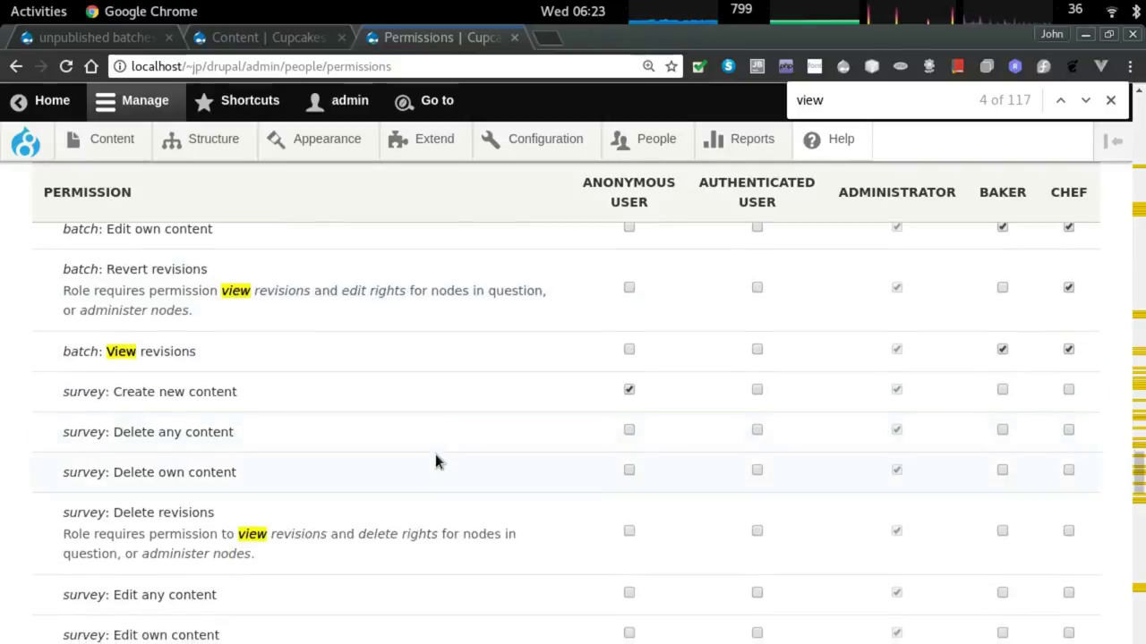
scroll(434, 459, "down", 10)
scroll(375, 463, "down", 10)
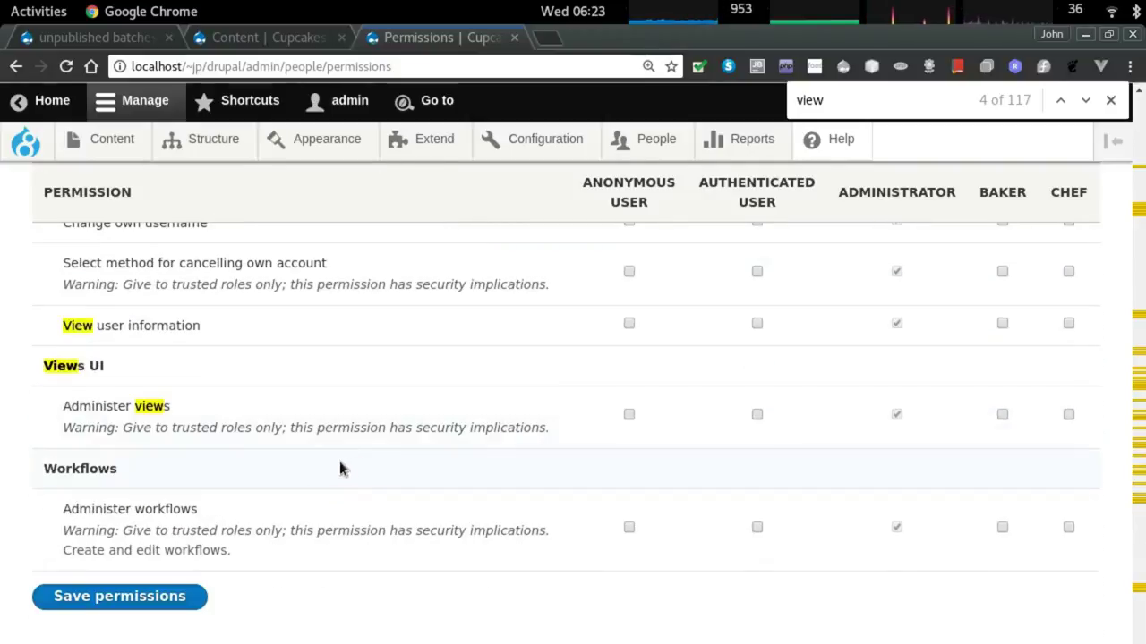
left_click(120, 596)
- Check the front end in Firefox: homepage, survey creation form, batch list and add-batch form
key("alt+Tab")
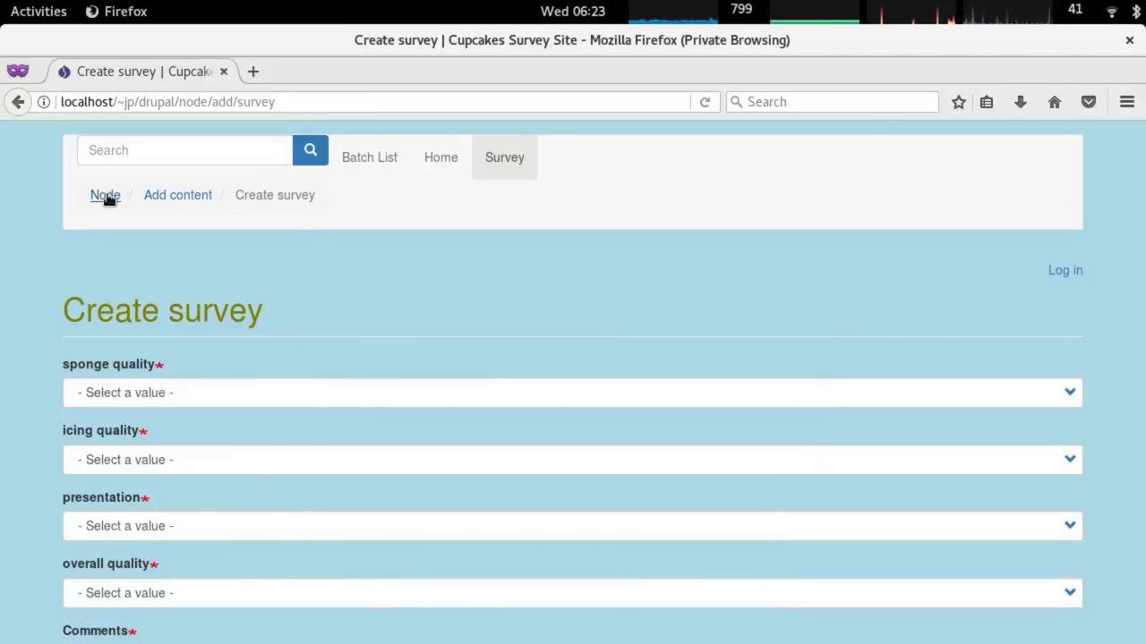
left_click(440, 159)
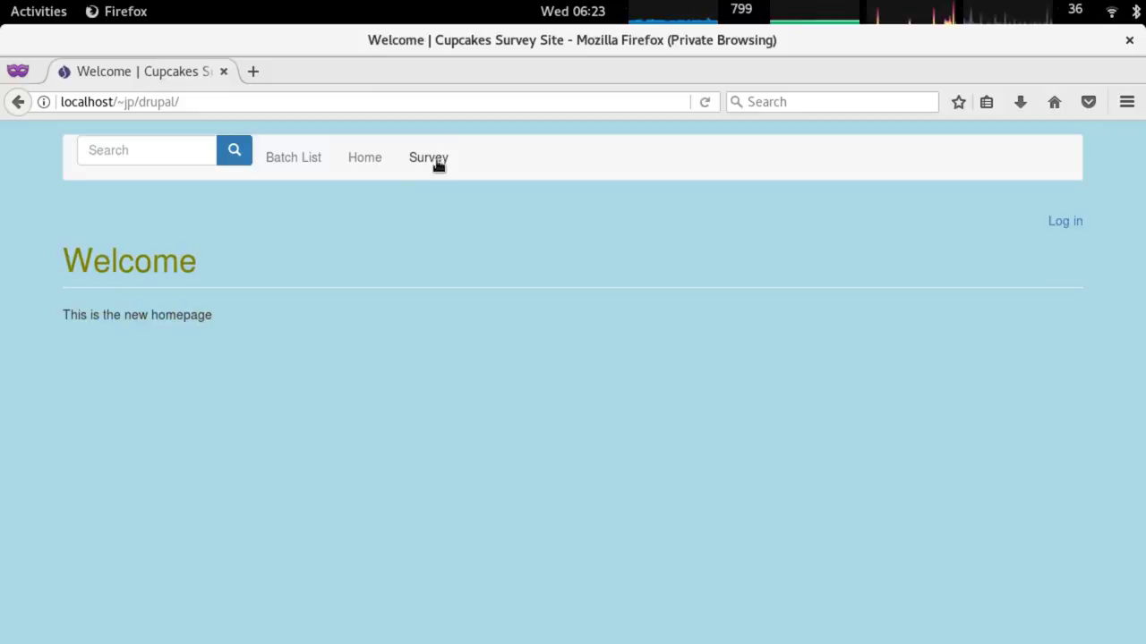
left_click(412, 161)
left_click(439, 158)
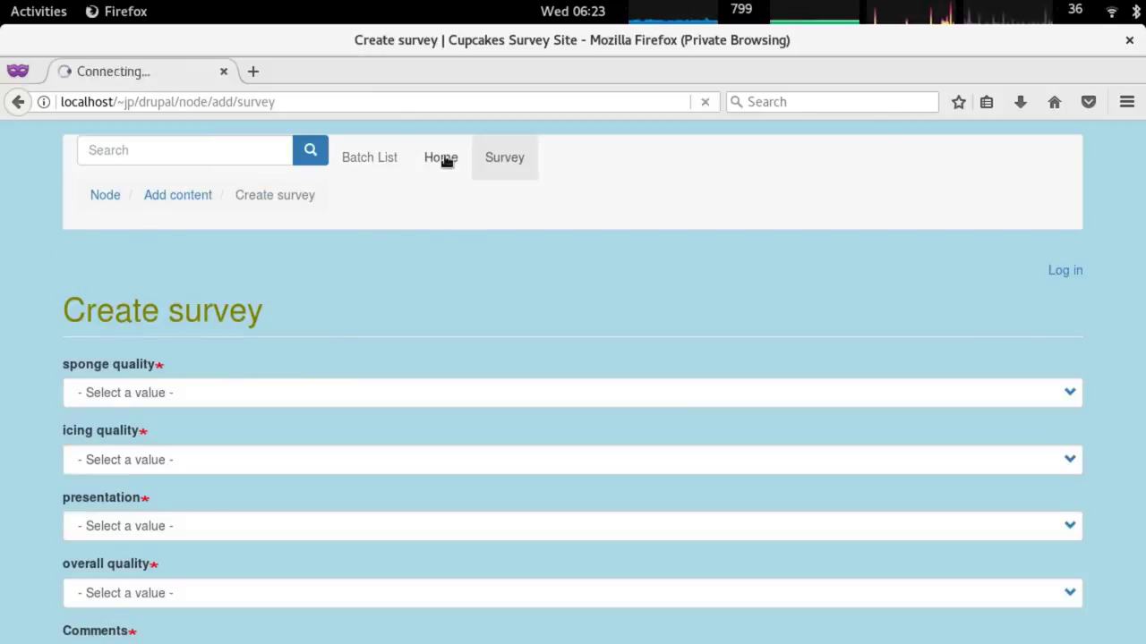
key("alt+Tab")
key("alt+shift+Tab")
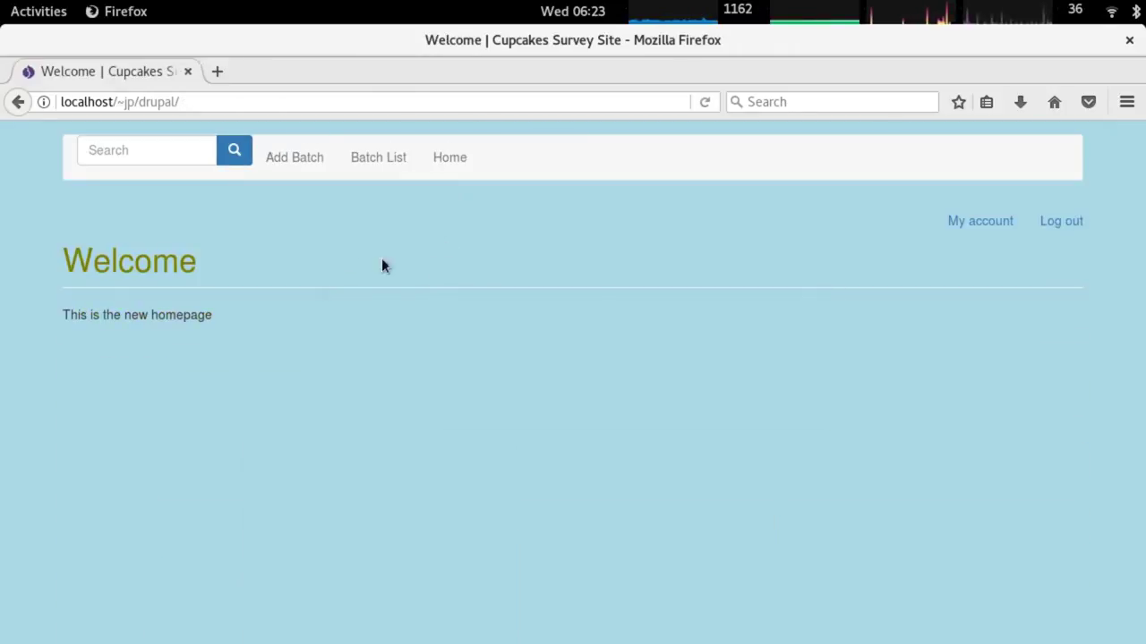
left_click(375, 158)
left_click(450, 158)
left_click(295, 161)
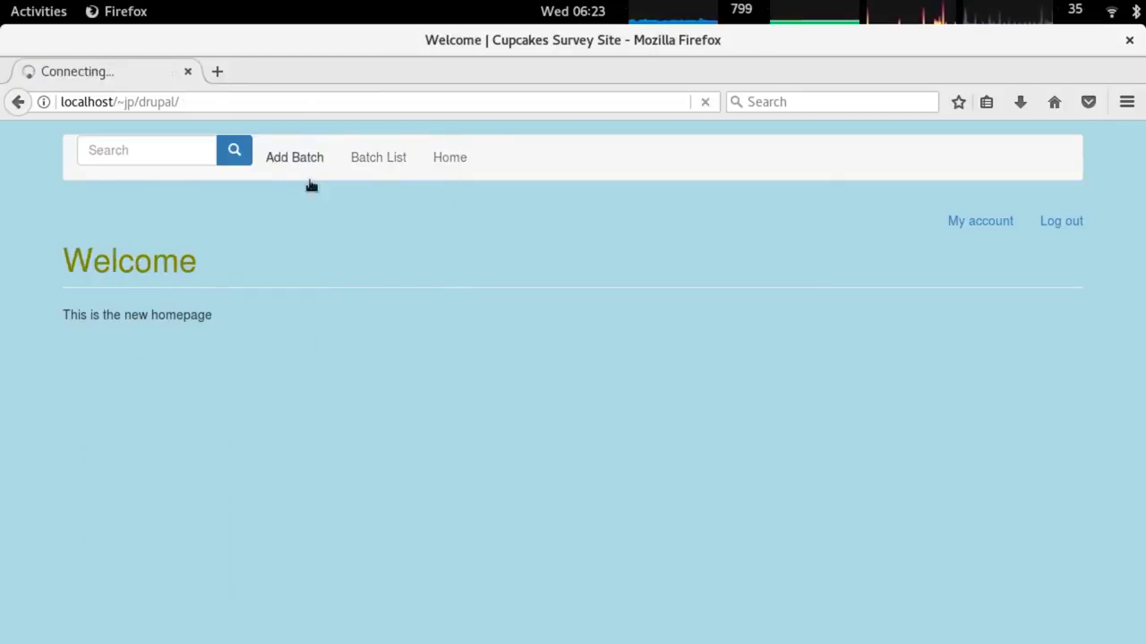
scroll(397, 316, "down", 5)
- Open strawberry surprise from unpublished batches, confirm Access denied, and return to admin Content
key("alt+Tab")
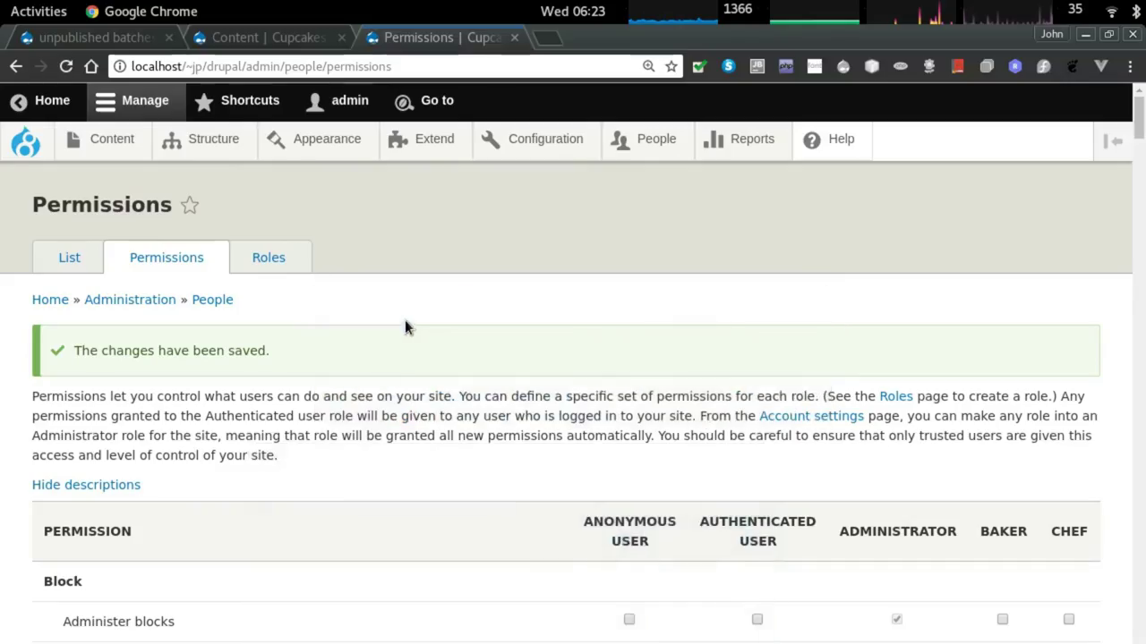
key("ctrl+Page_Up")
key("alt+Tab")
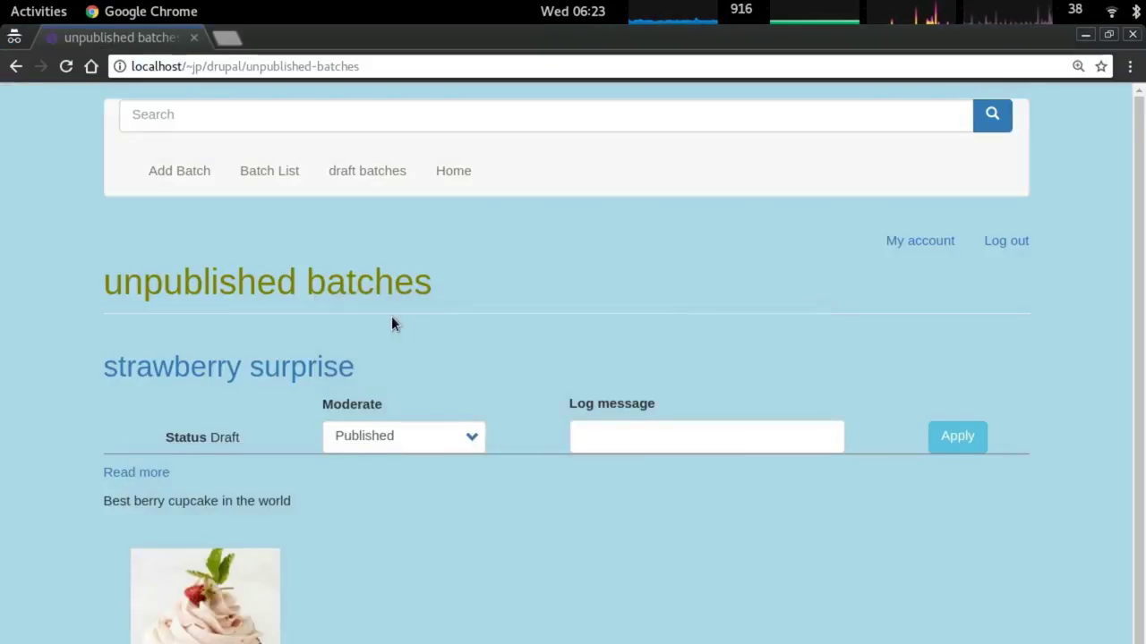
scroll(370, 318, "down", 1)
left_click(349, 330)
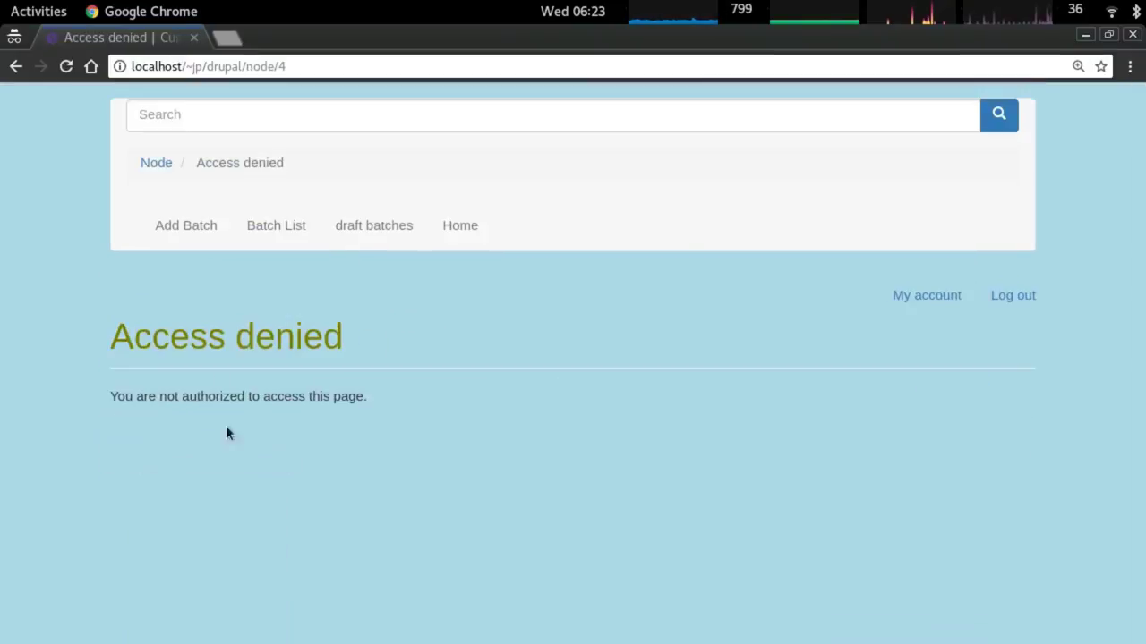
triple_click(246, 401)
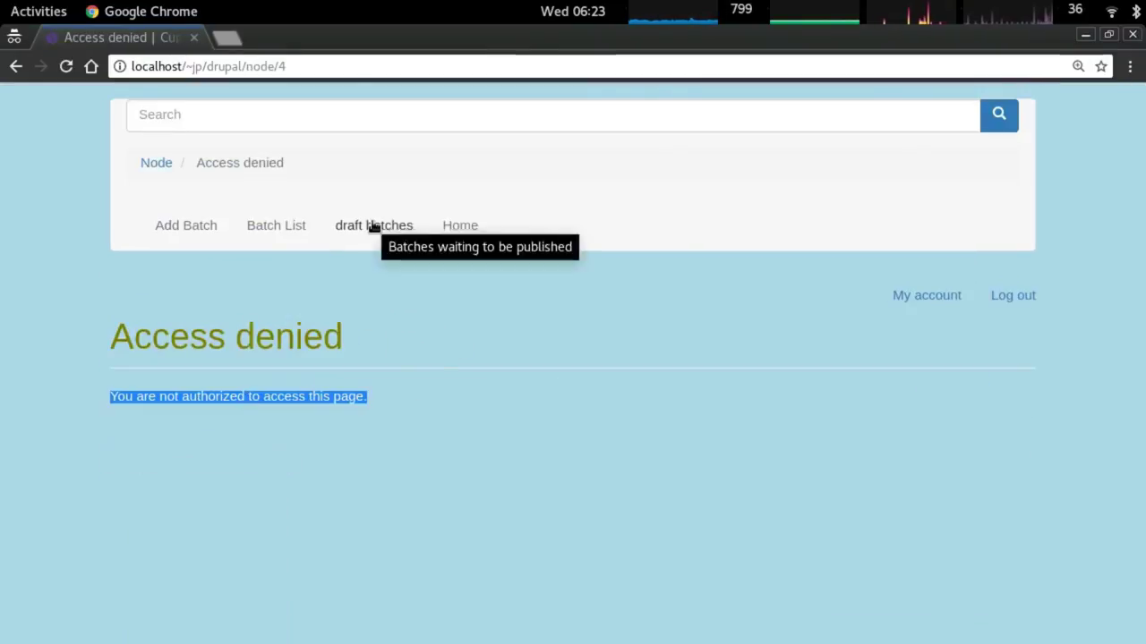
key("alt+Tab")
key("alt+shift+Tab")
- Open Recent log messages and inspect the latest node/4 access-denied warning entry
mouse_move(754, 143)
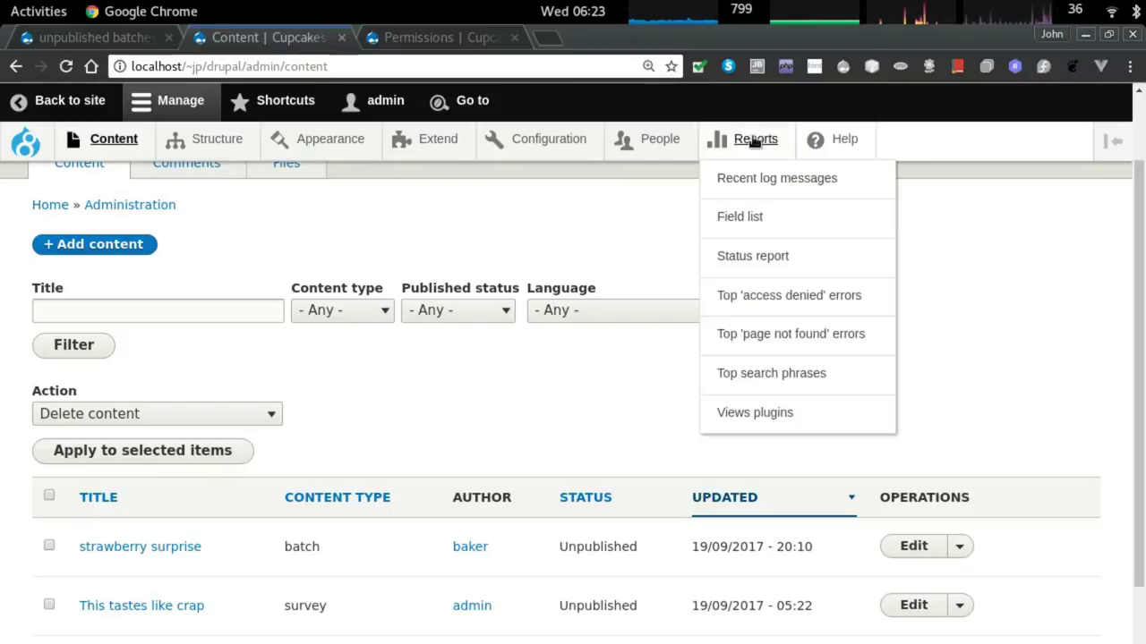
left_click(769, 178)
scroll(540, 305, "down", 3)
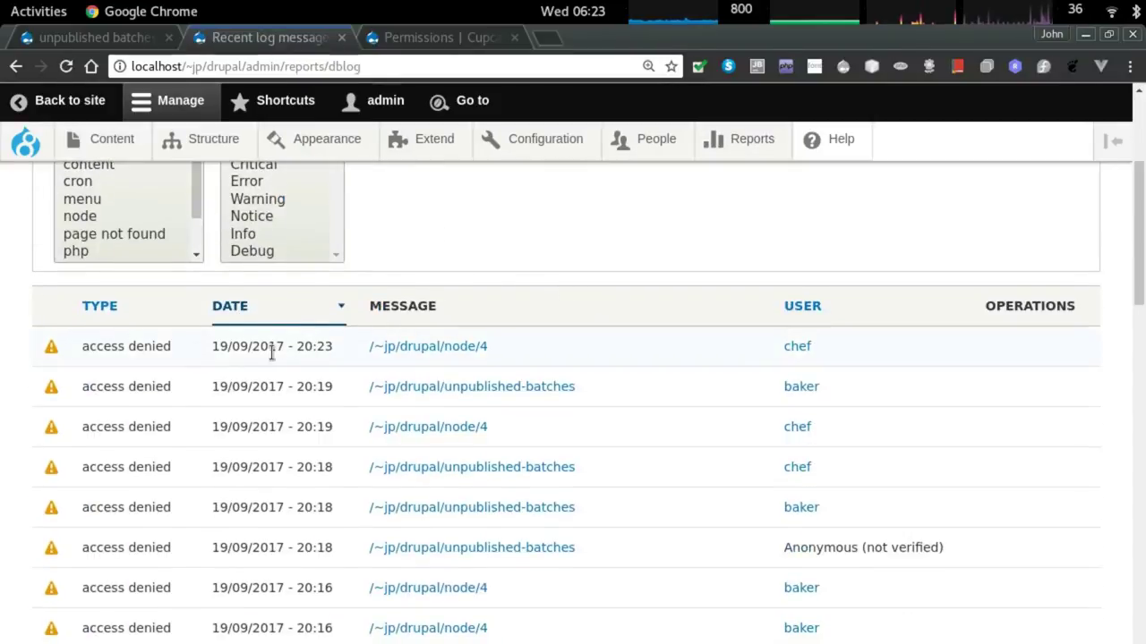
left_click(440, 356)
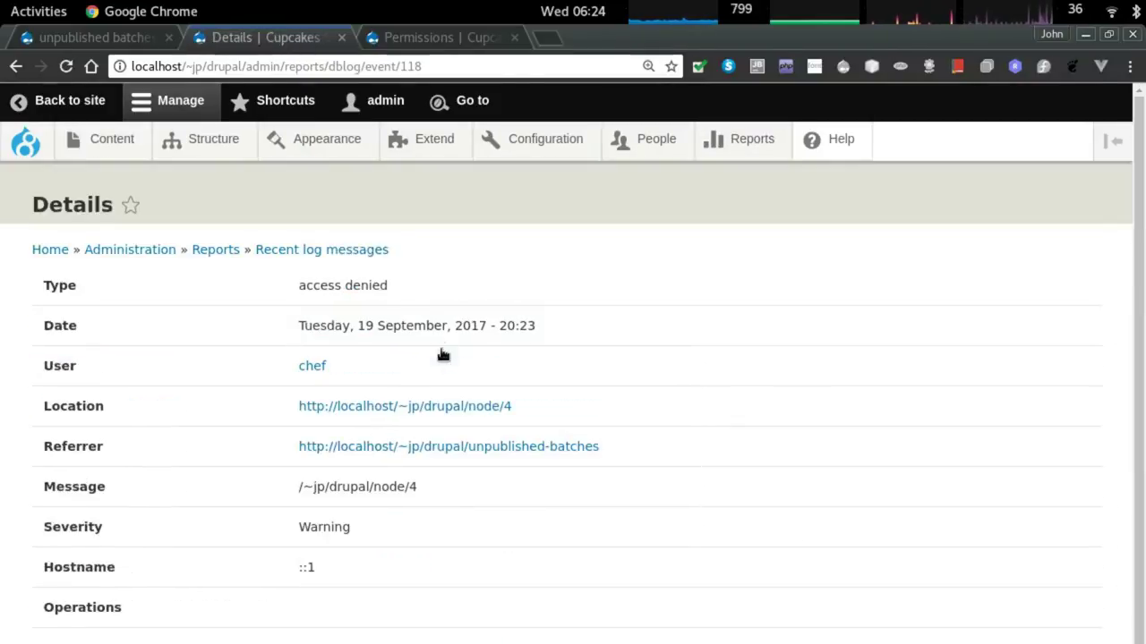
double_click(309, 529)
left_click(317, 572)
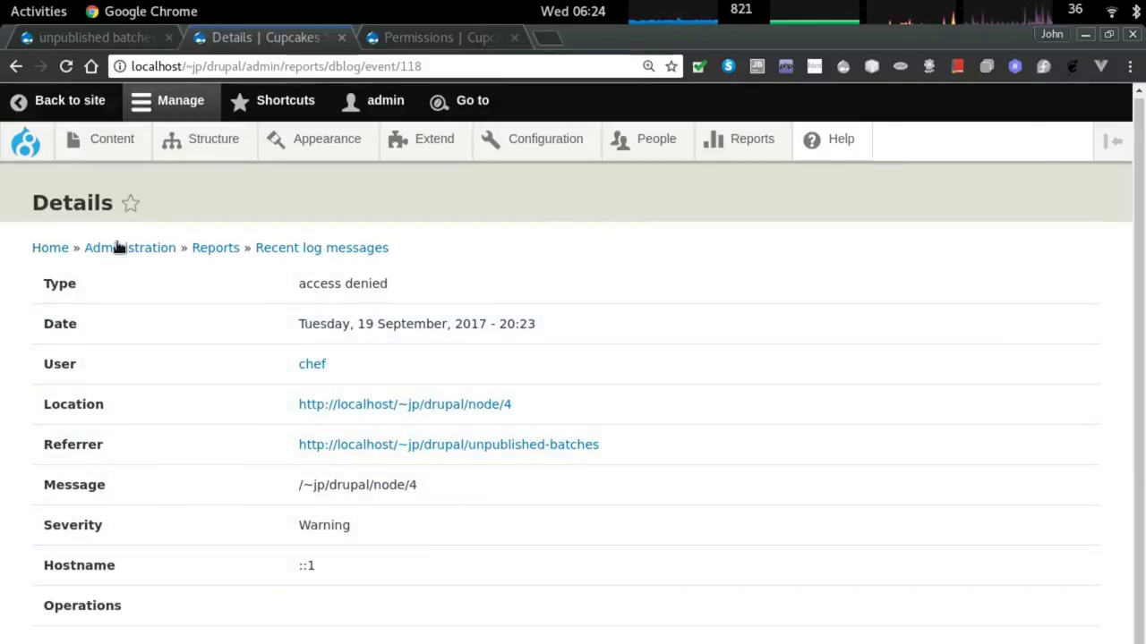
- Review the Top 'access denied' errors and Views plugins reports, then return to Permissions
left_click(215, 251)
scroll(575, 403, "down", 2)
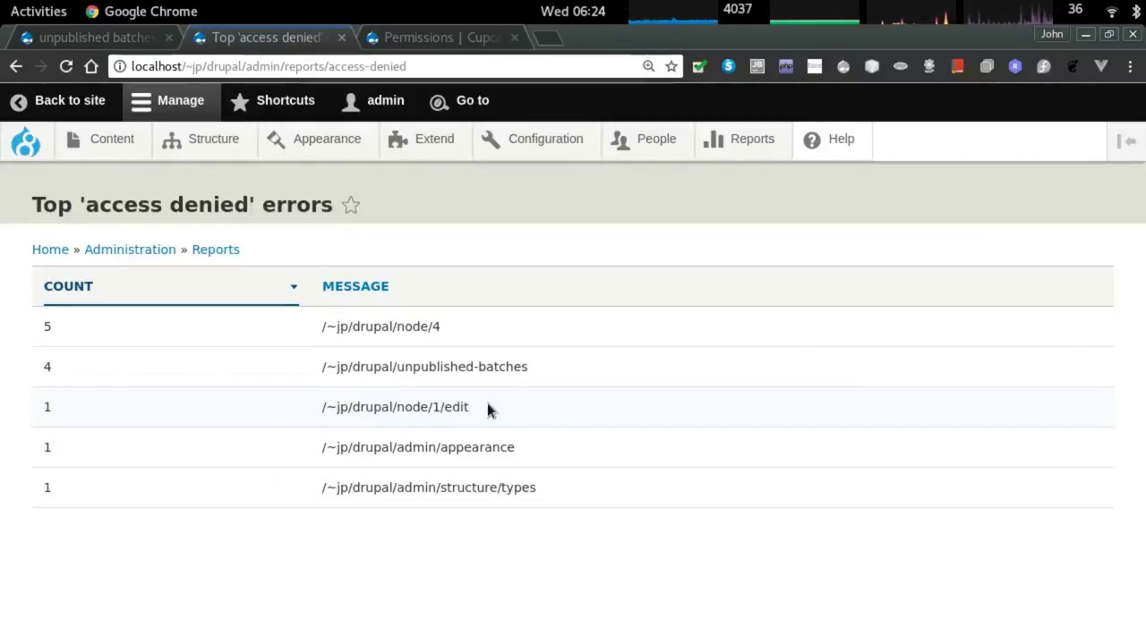
left_click(16, 66)
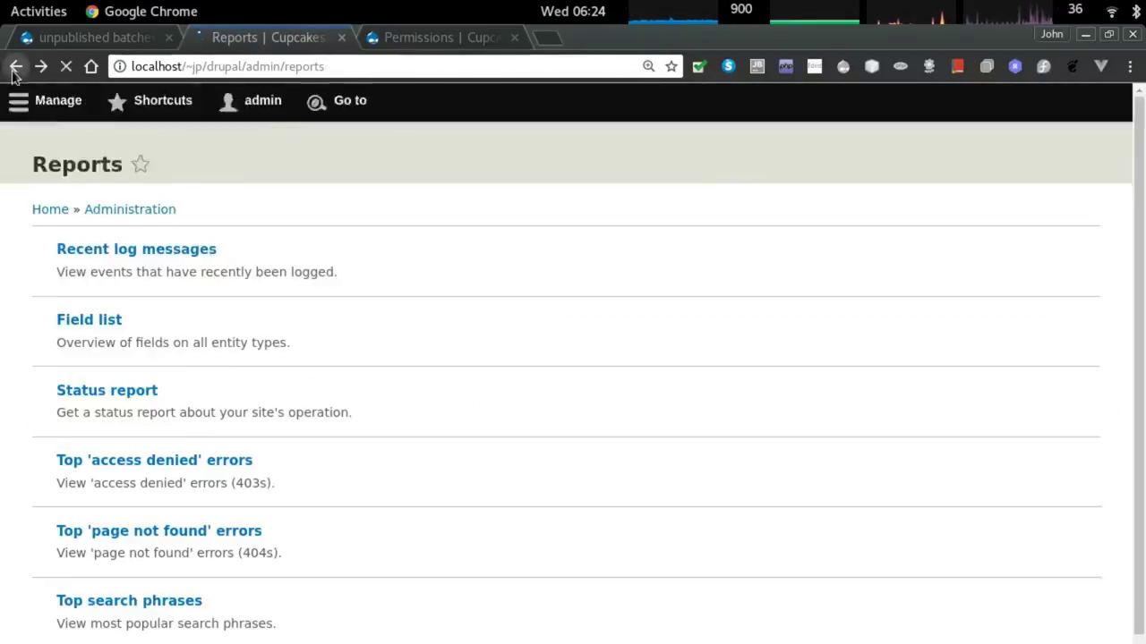
scroll(395, 455, "down", 1)
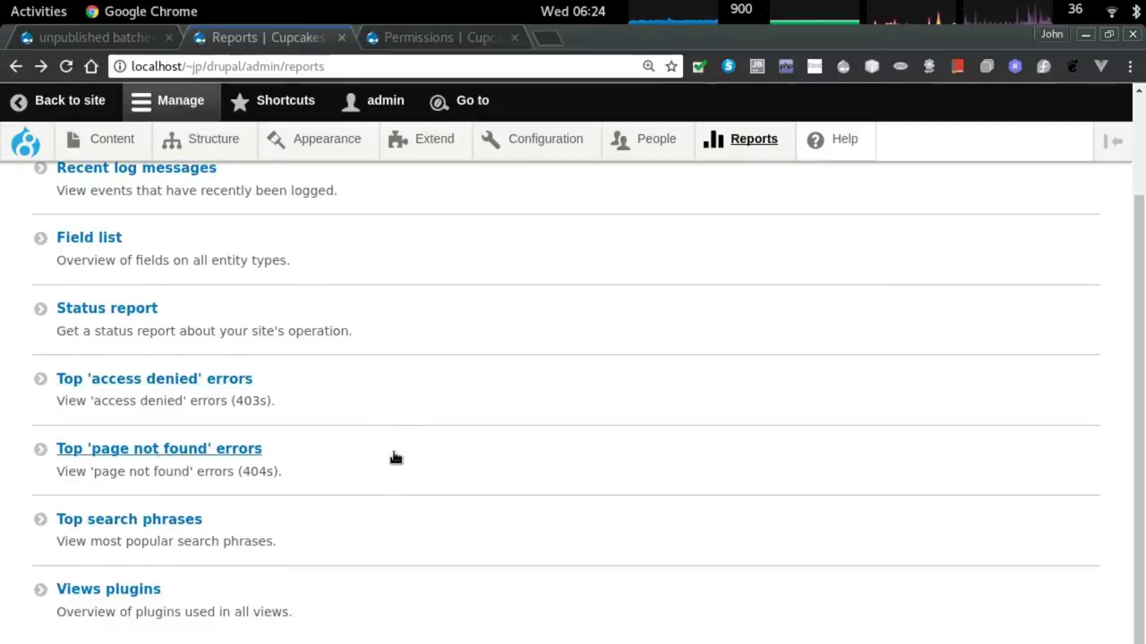
left_click(152, 590)
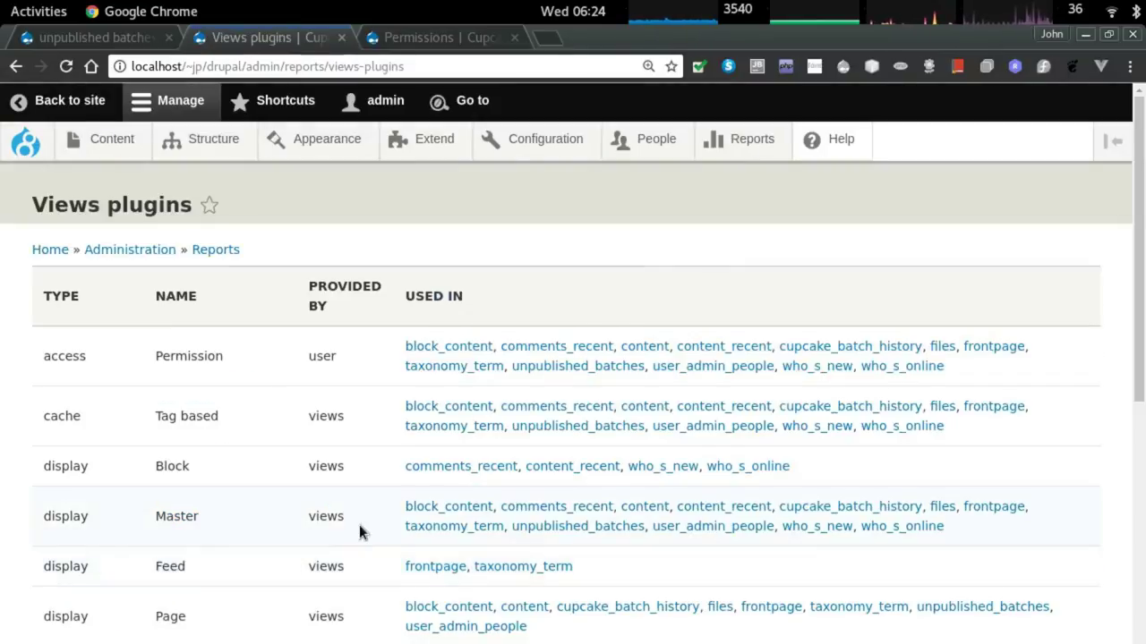
key("ctrl+Tab")
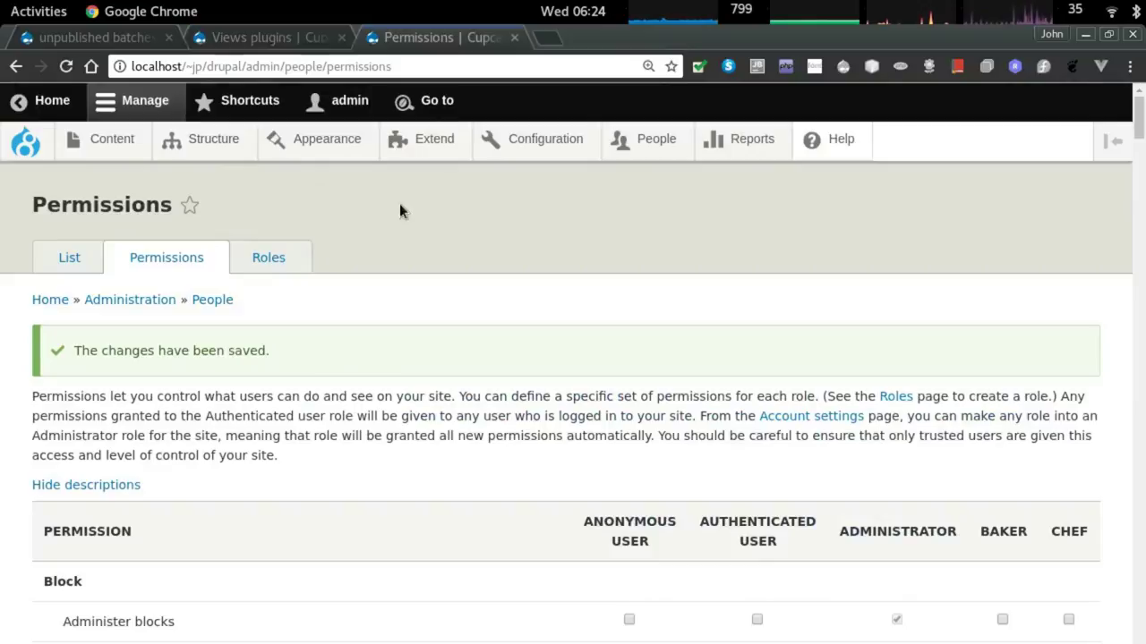
- Search Permissions for 'batch' and review the batch rows, including Revert revisions
scroll(555, 307, "down", 3)
scroll(542, 278, "up", 4)
key("alt+Tab")
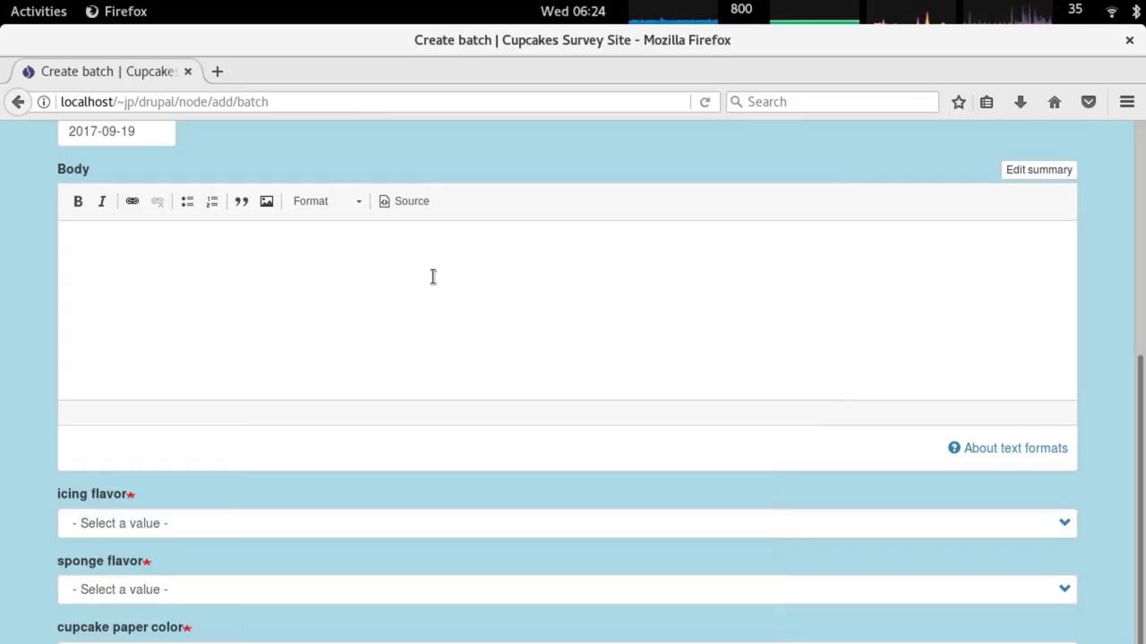
scroll(432, 276, "up", 5)
key("alt+Tab")
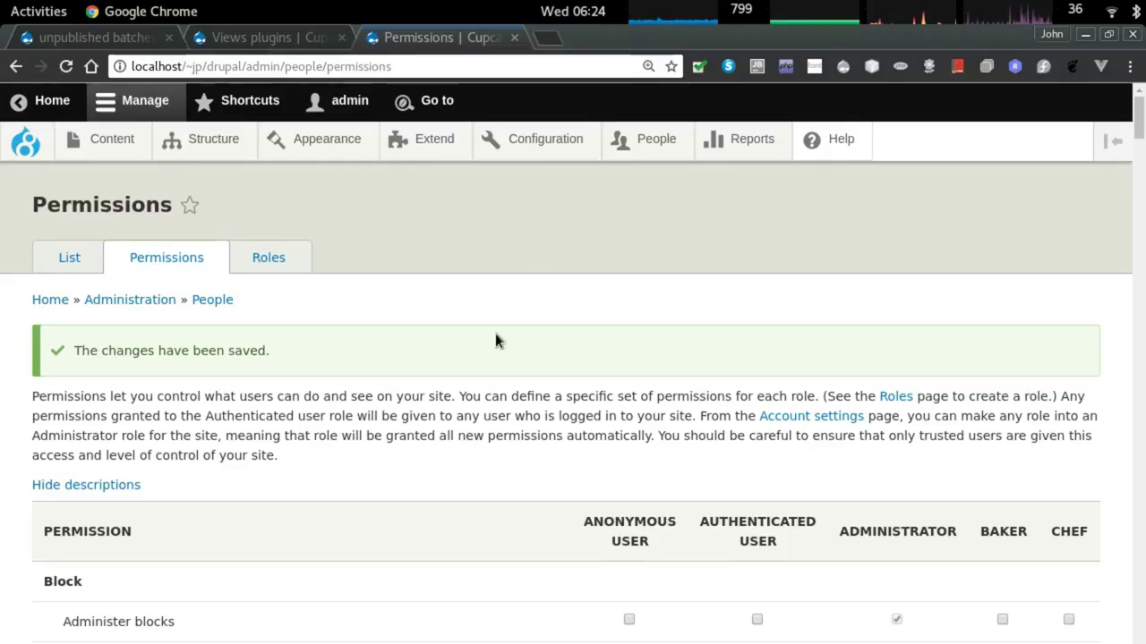
scroll(490, 330, "down", 1)
key("ctrl+f")
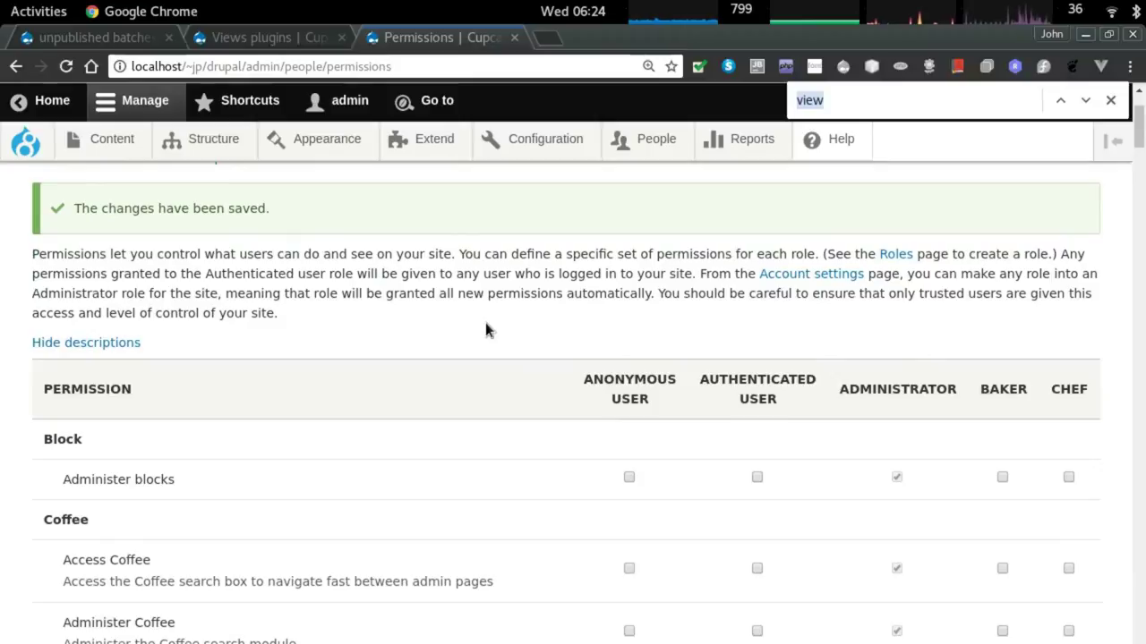
type("batch")
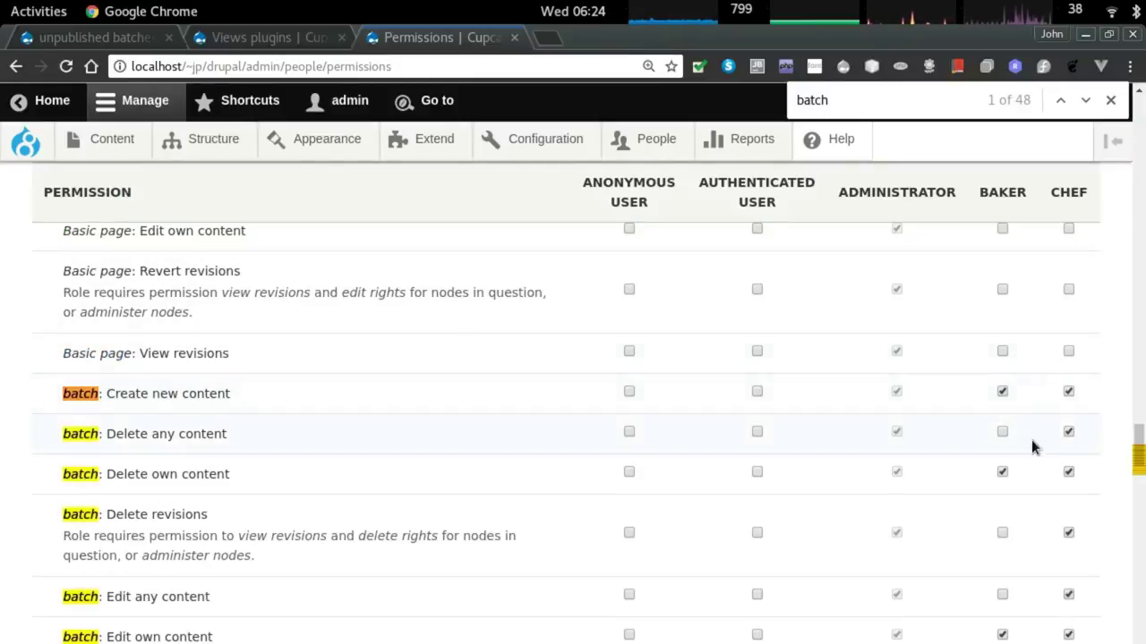
scroll(1031, 440, "down", 4)
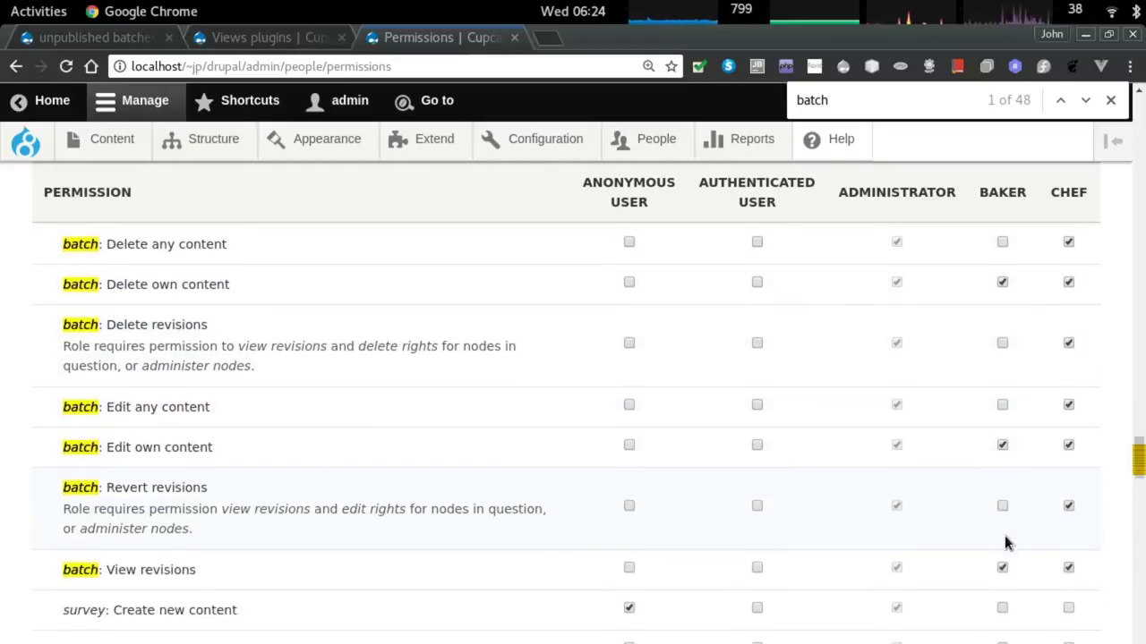
scroll(1004, 543, "down", 1)
scroll(1005, 532, "down", 1)
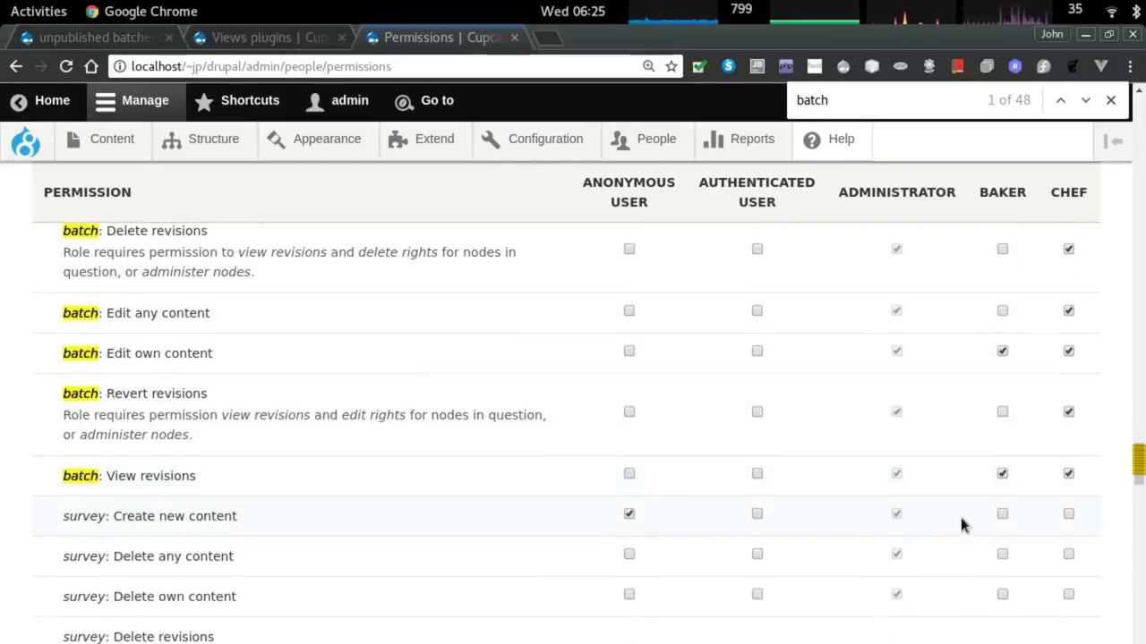
scroll(962, 525, "up", 1)
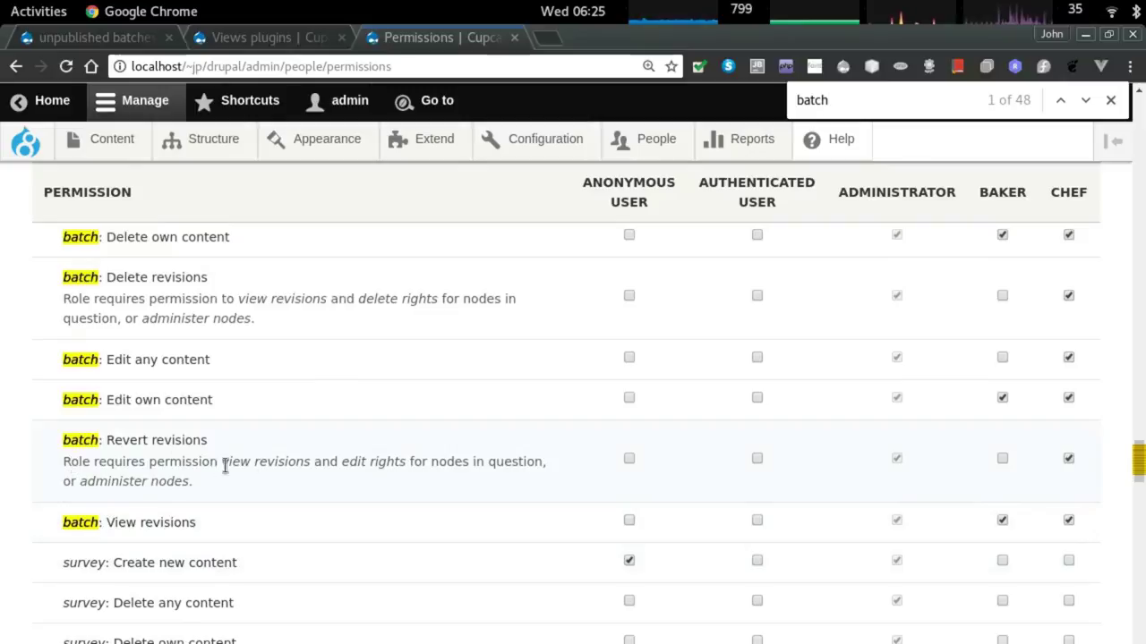
left_click_drag(330, 461, 449, 477)
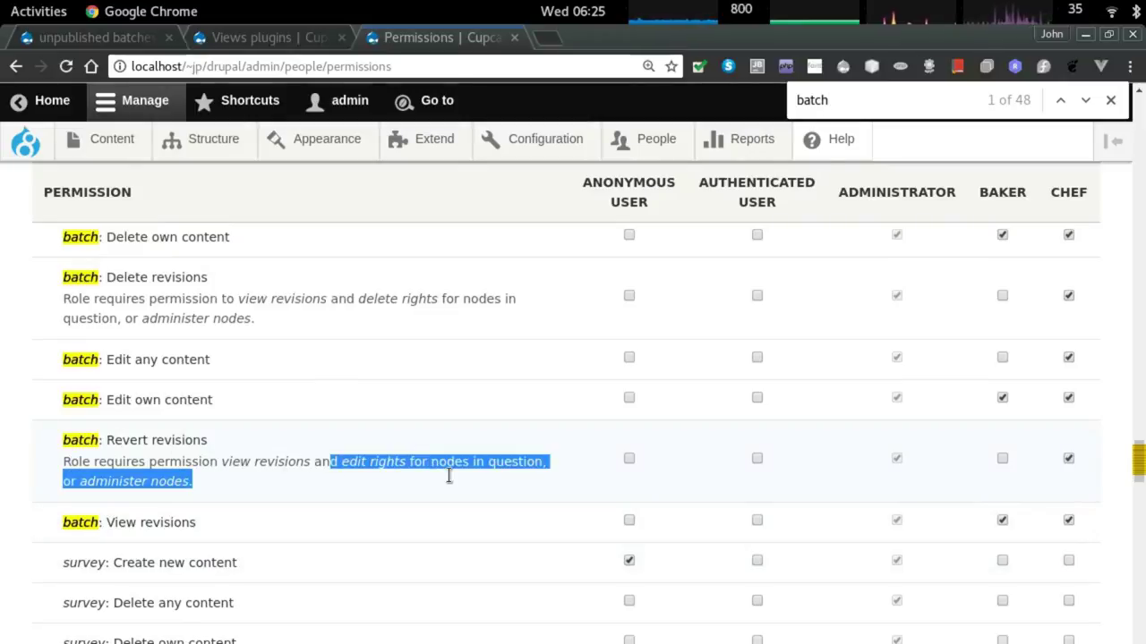
- Look back over the survey and batch permissions and save the permissions
scroll(436, 468, "up", 10)
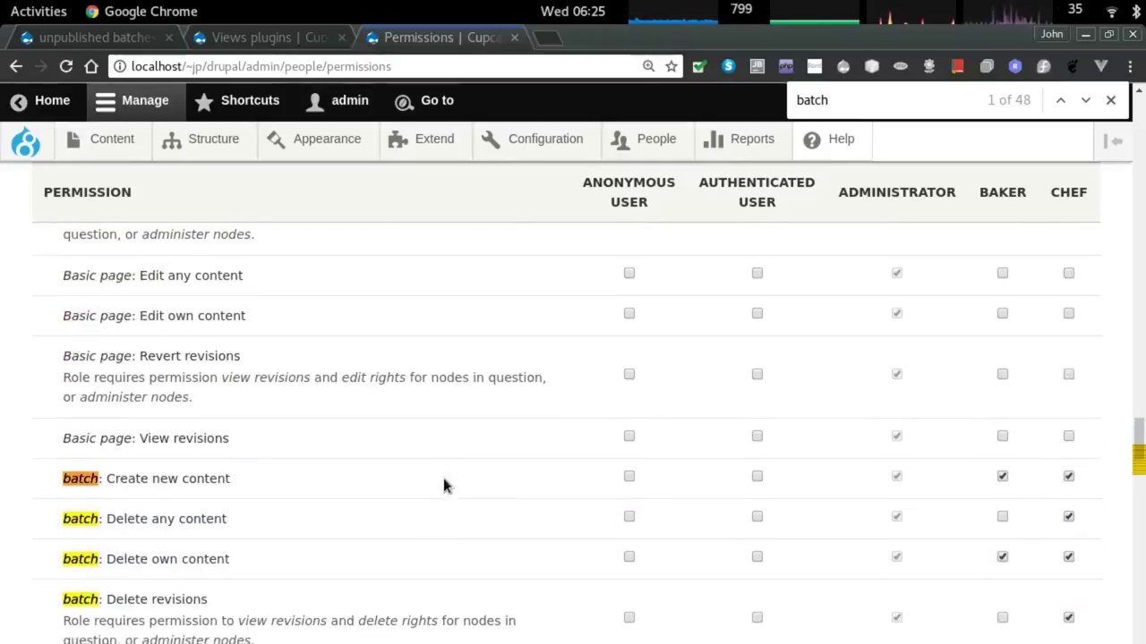
scroll(445, 483, "up", 3)
scroll(445, 483, "up", 3)
scroll(445, 486, "up", 4)
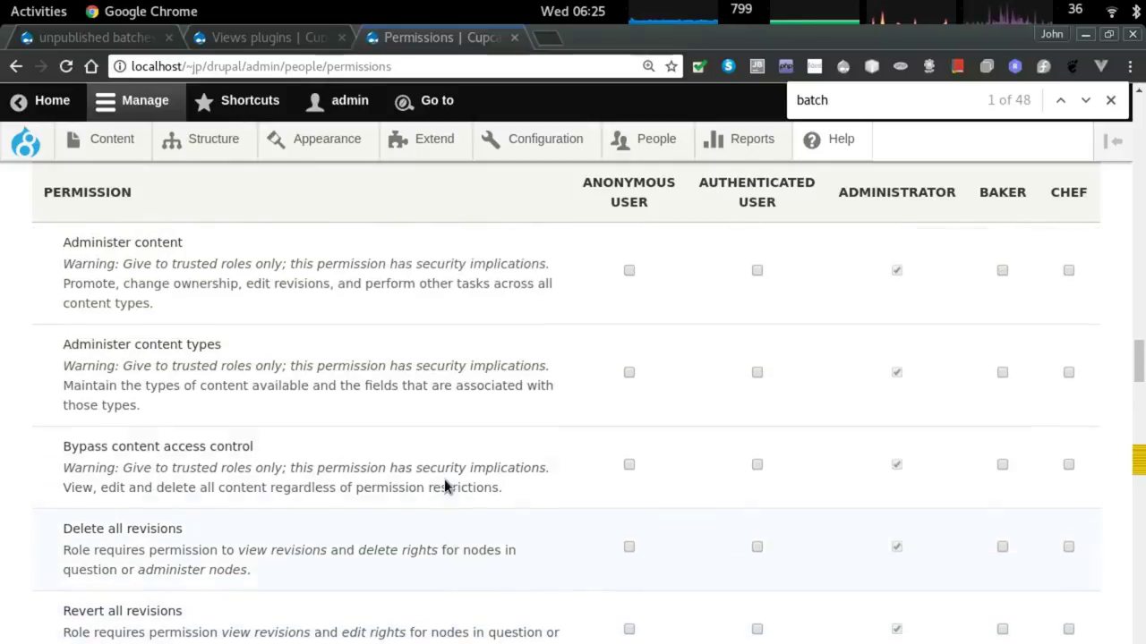
scroll(303, 437, "up", 1)
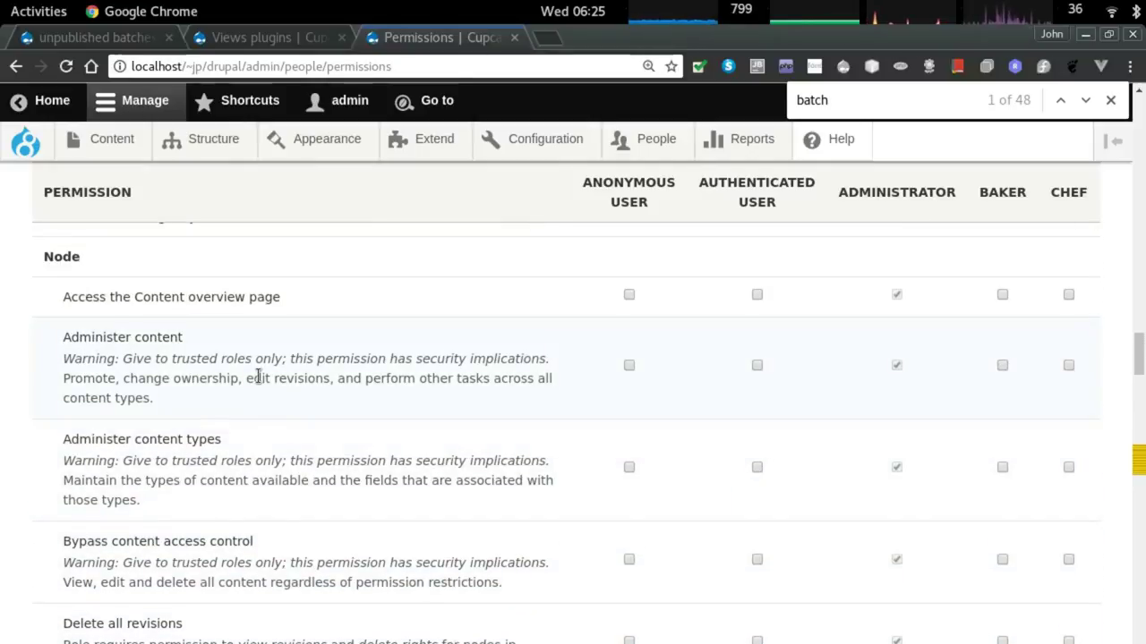
scroll(258, 377, "up", 1)
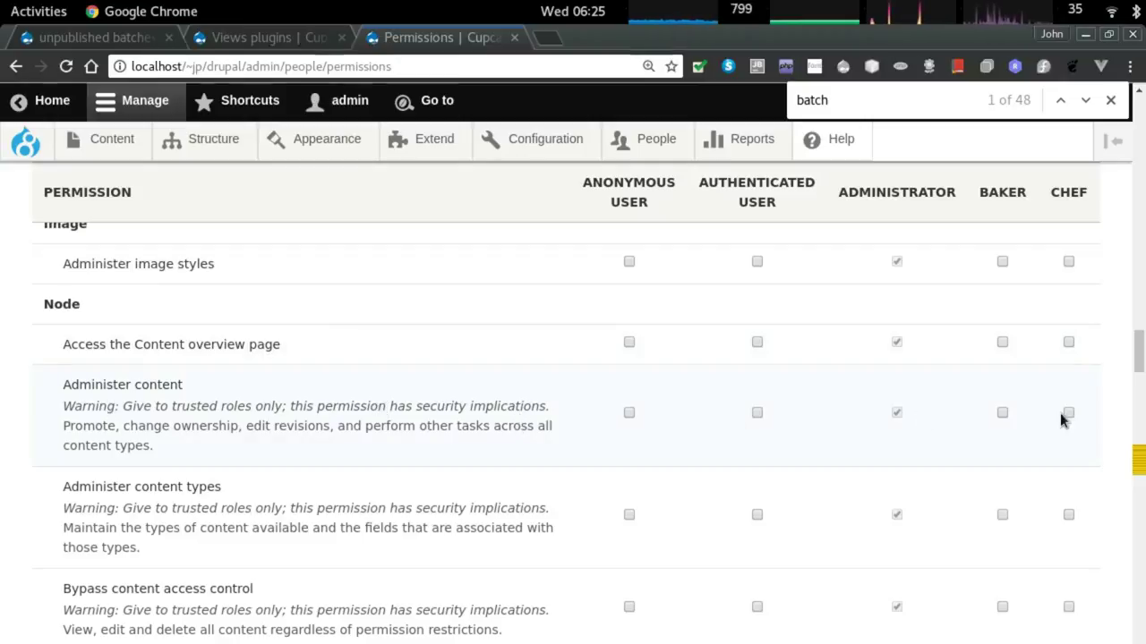
scroll(678, 417, "down", 20)
left_click(135, 598)
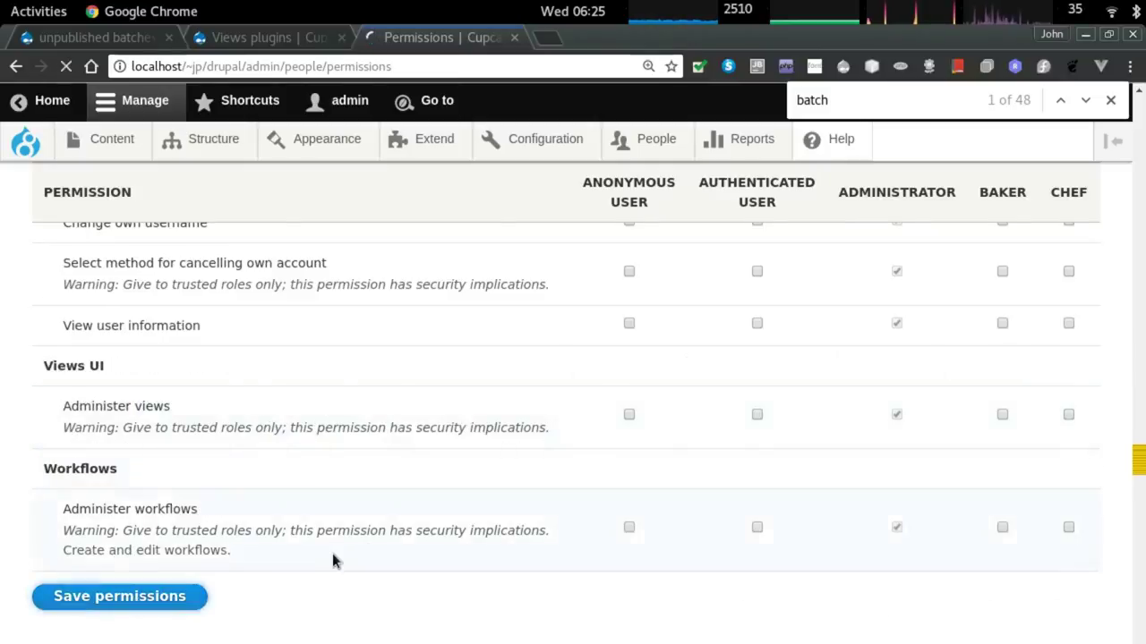
key("alt+Tab")
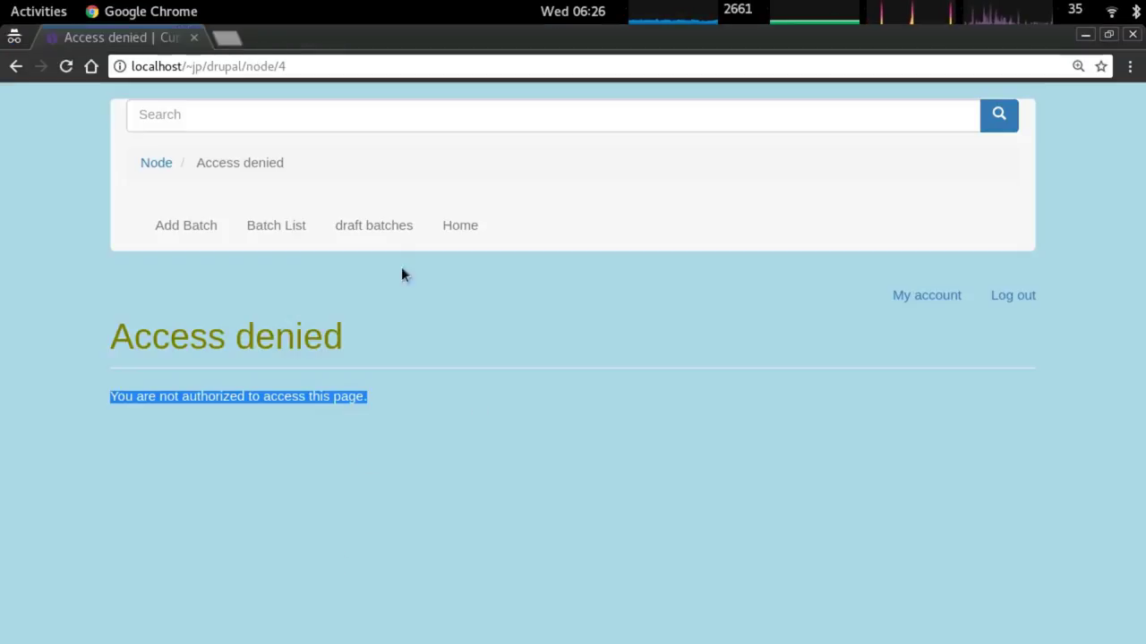
- On the baker's front end, view the draft batches and the full strawberry surprise batch
left_click(367, 226)
key("alt+Left")
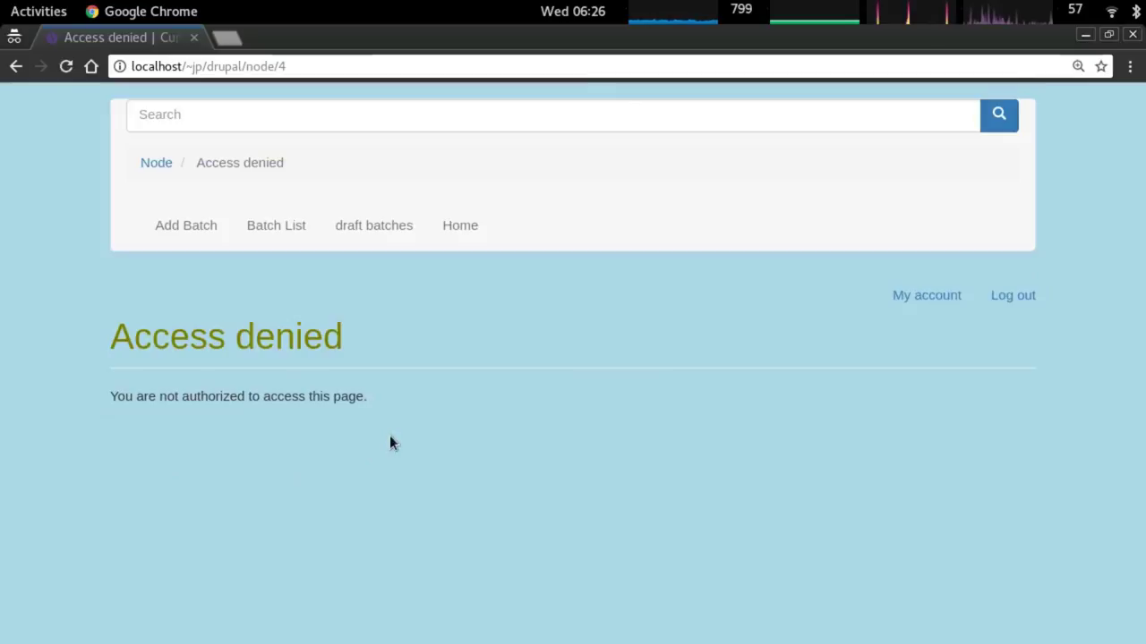
left_click(373, 230)
scroll(145, 432, "down", 1)
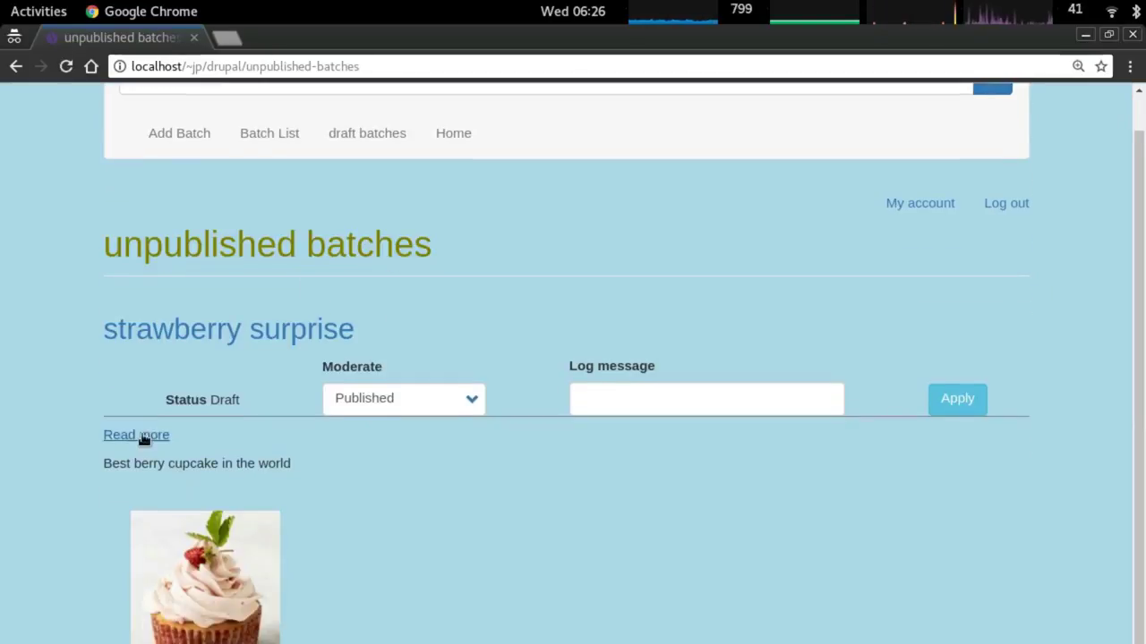
left_click(144, 433)
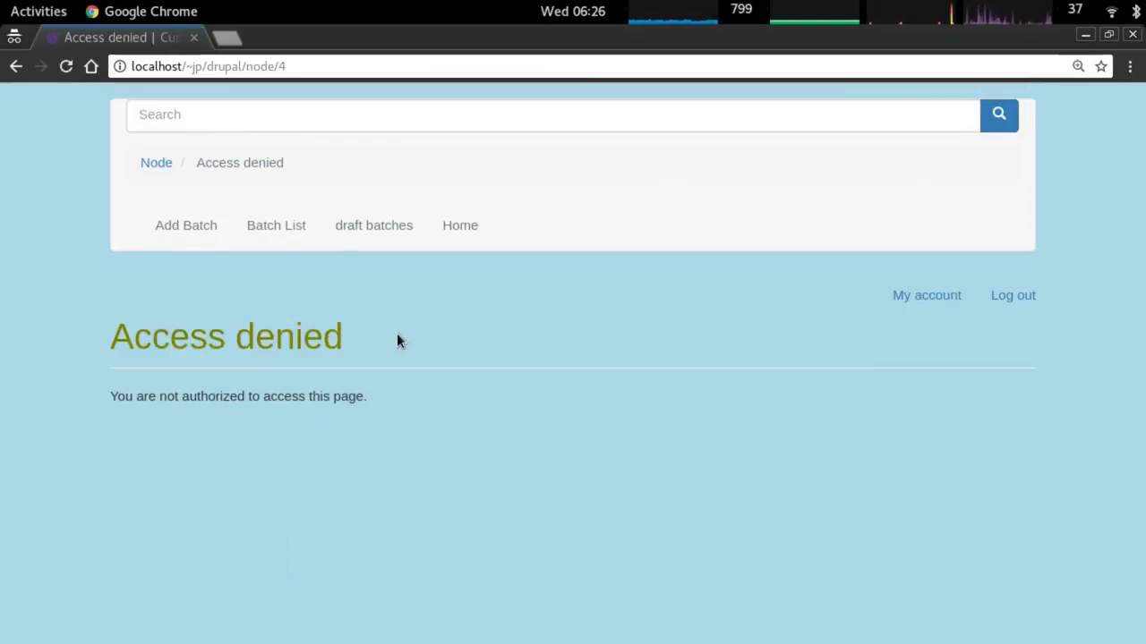
left_click(921, 296)
left_click(179, 171)
left_click(266, 235)
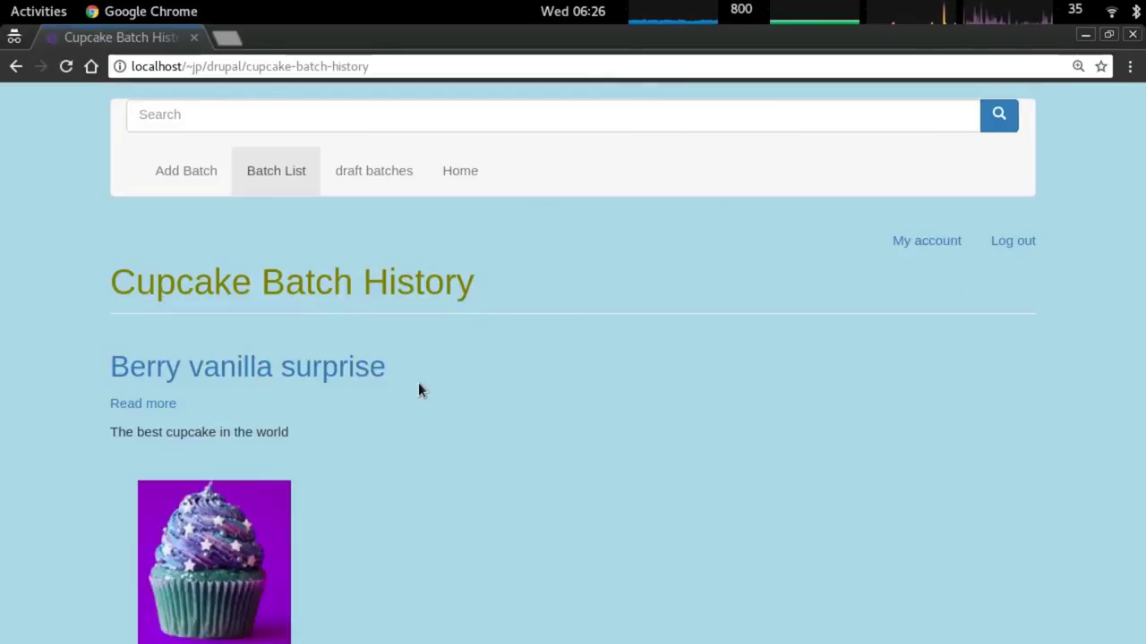
- Check the draft batches, homepage, account and Cupcake Batch History pages before approving
left_click(361, 172)
scroll(340, 411, "down", 1)
scroll(403, 287, "up", 1)
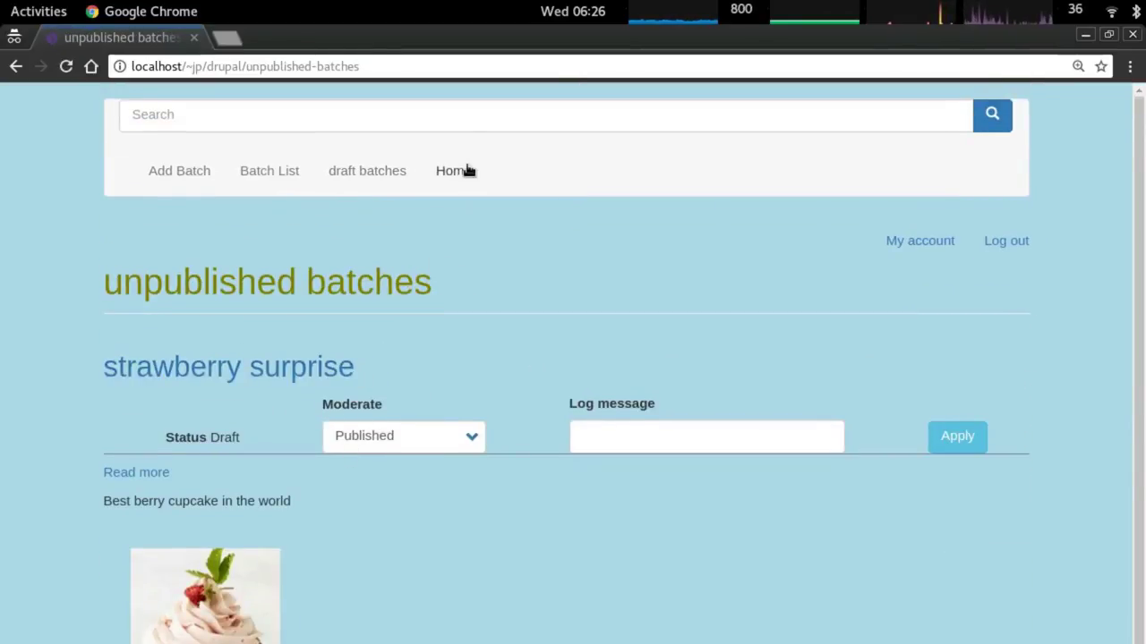
left_click(455, 171)
left_click(362, 184)
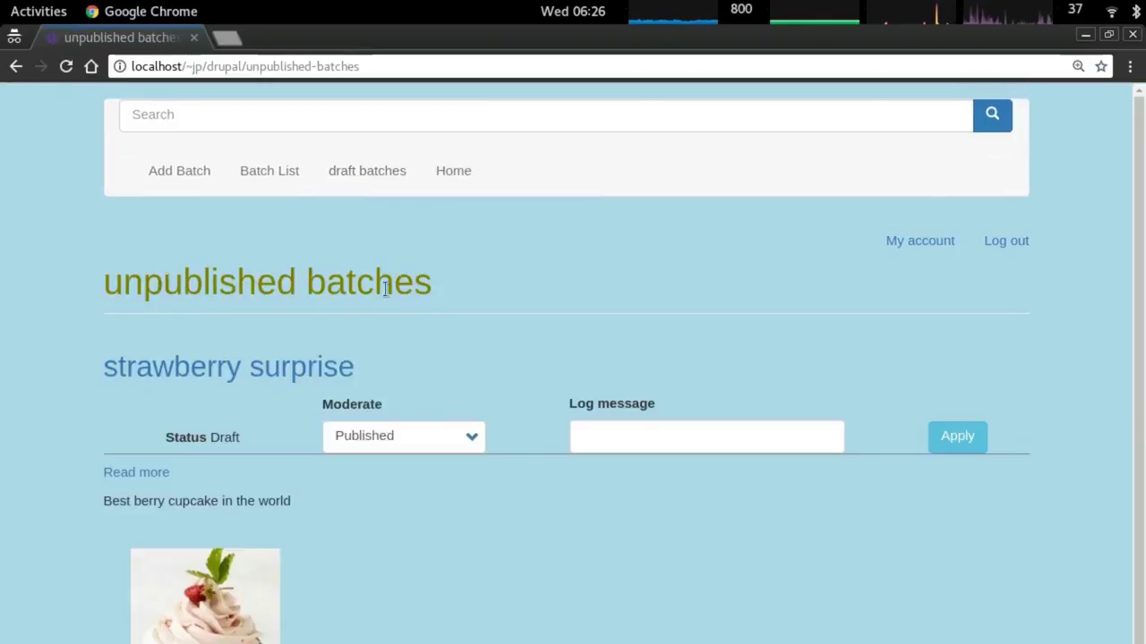
scroll(464, 290, "down", 1)
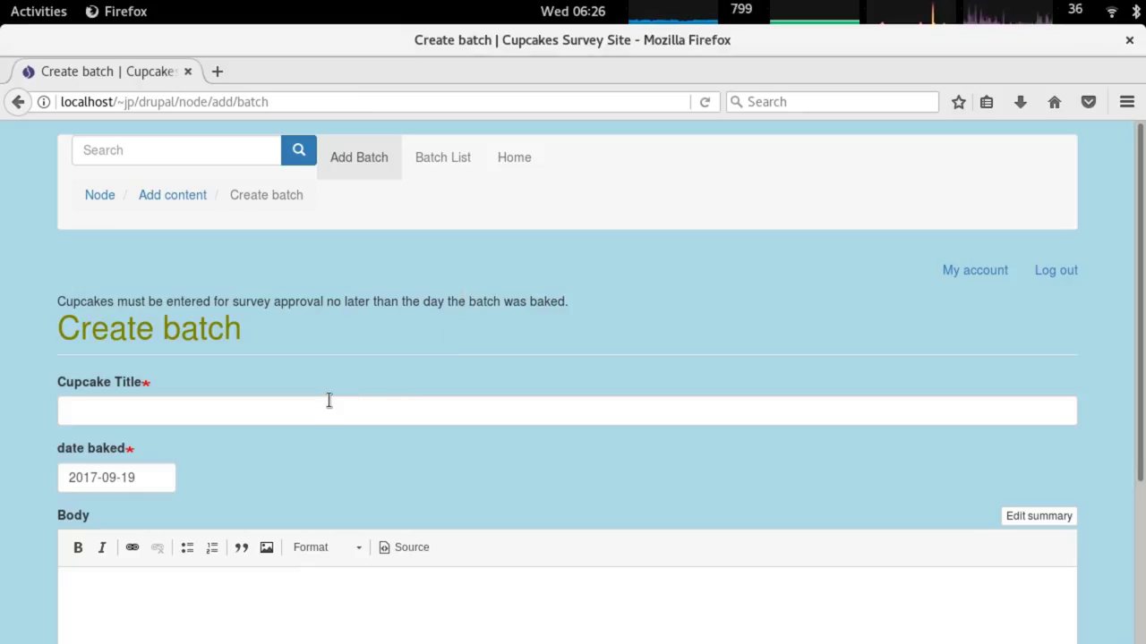
left_click(974, 270)
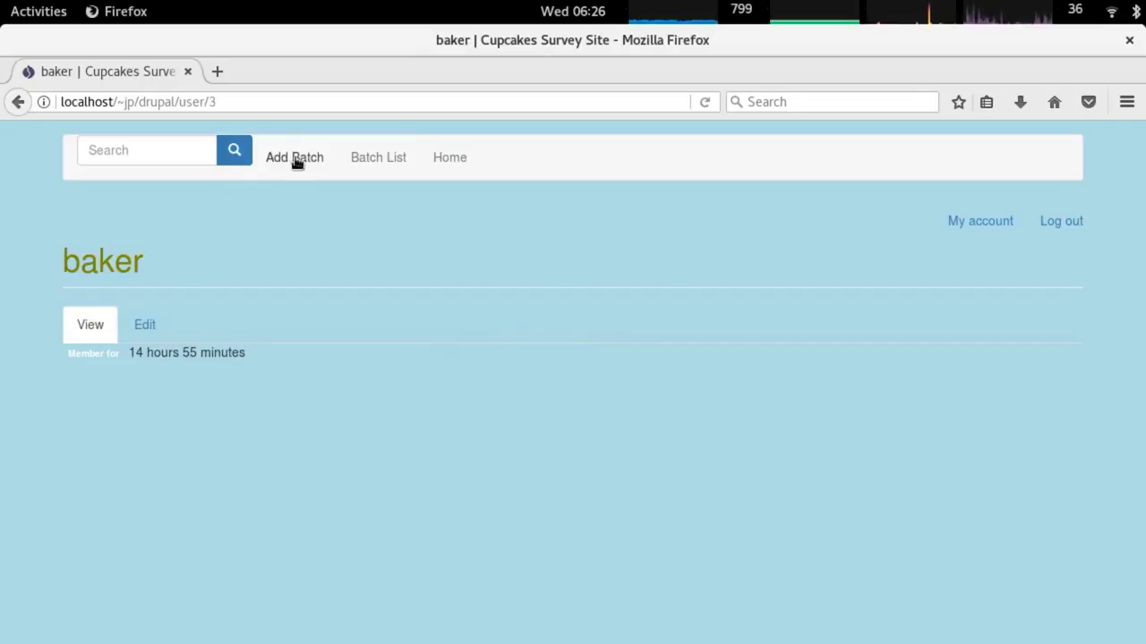
left_click(296, 159)
left_click(398, 160)
- In the admin window, open the strawberry surprise batch from Content for editing
key("alt+Tab")
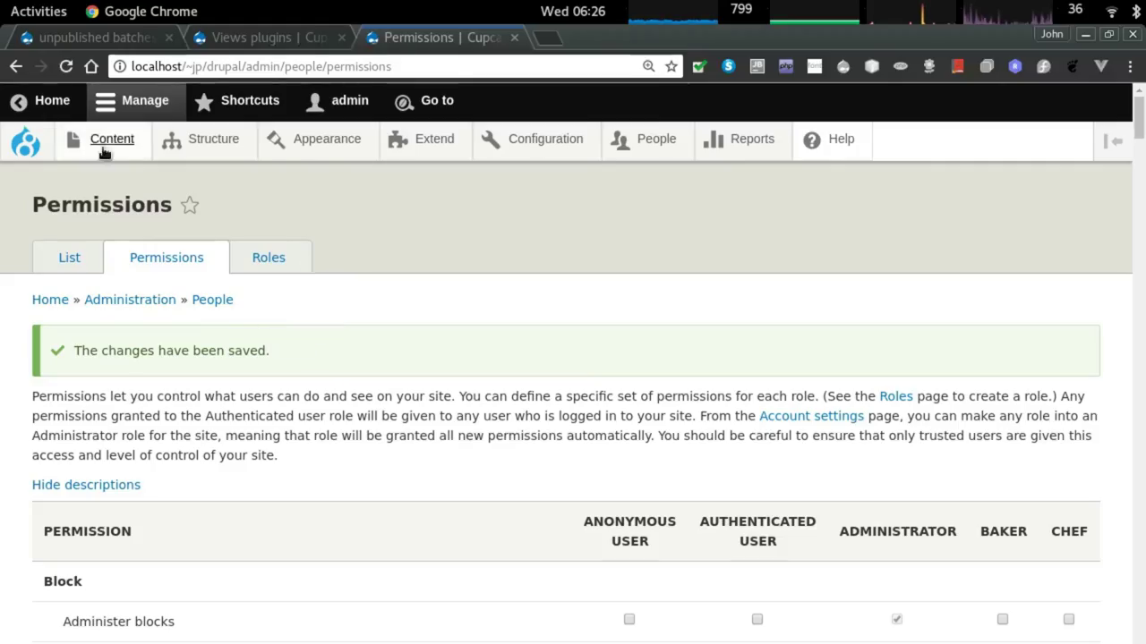
left_click(104, 143)
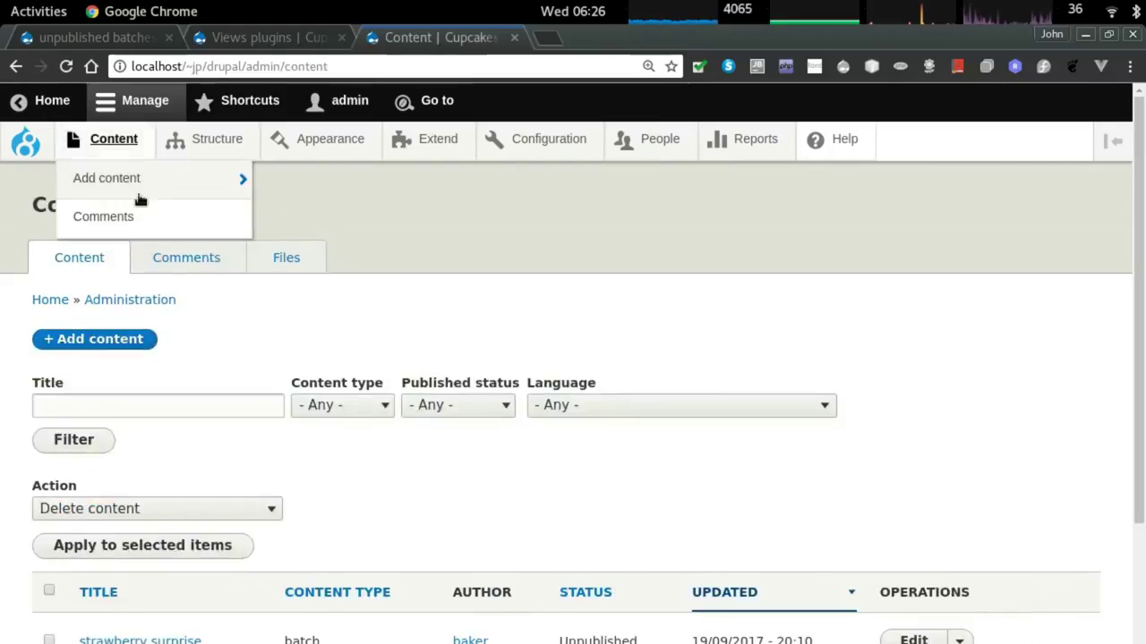
scroll(603, 397, "down", 3)
left_click(125, 378)
scroll(435, 427, "down", 3)
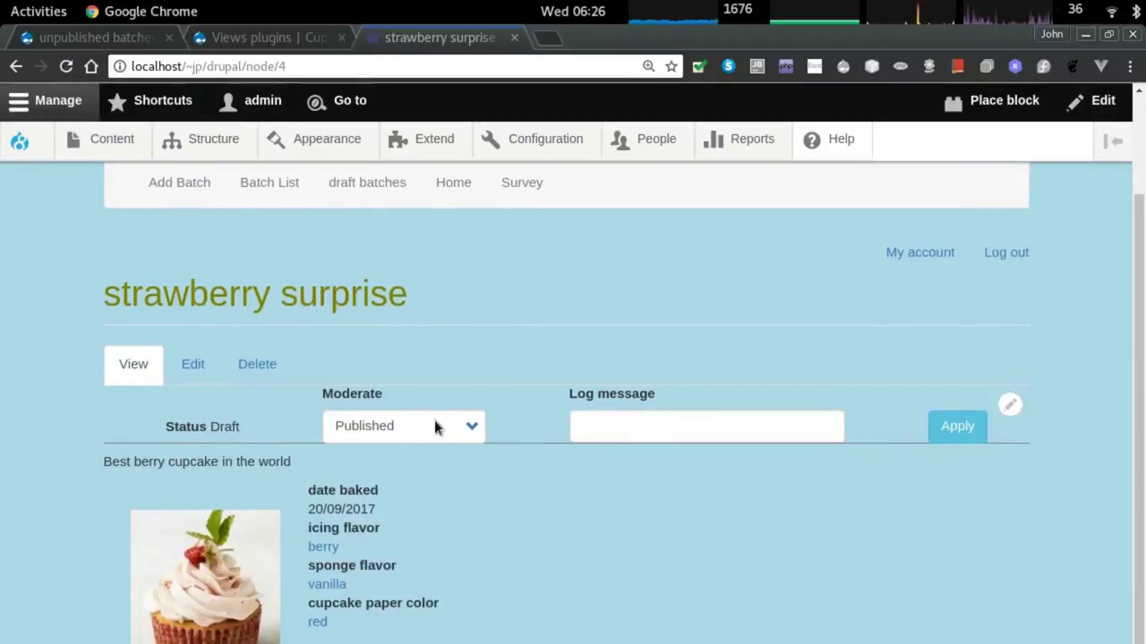
left_click(191, 366)
scroll(477, 450, "down", 5)
scroll(478, 454, "up", 1)
double_click(79, 376)
scroll(400, 423, "down", 4)
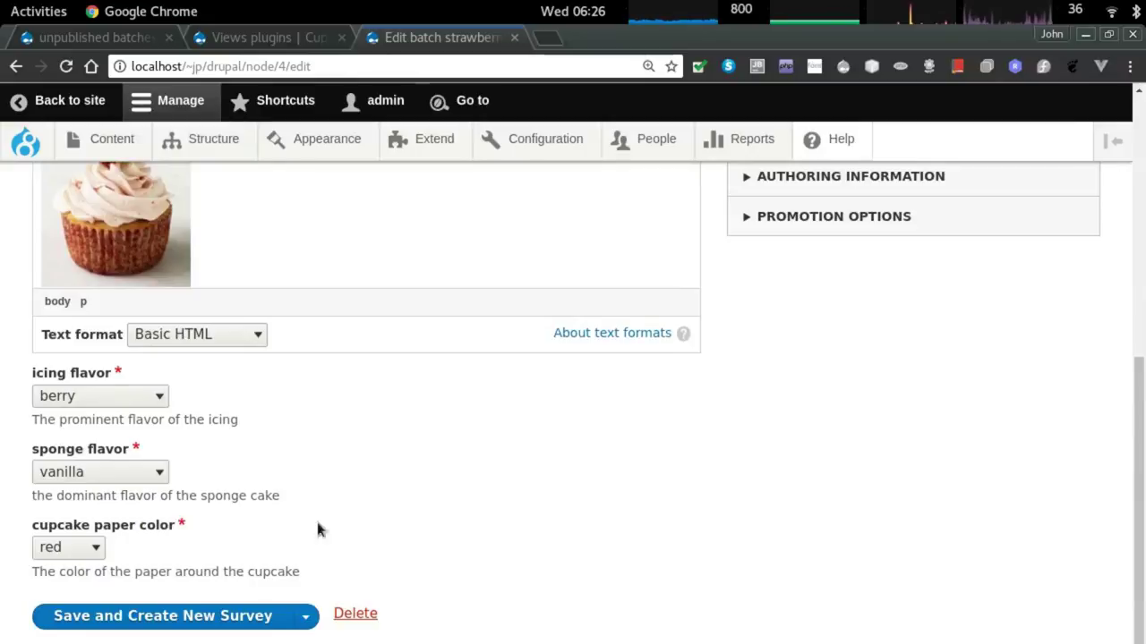
- Save strawberry surprise with Save and Approve and confirm it shows Published in Content
left_click(305, 616)
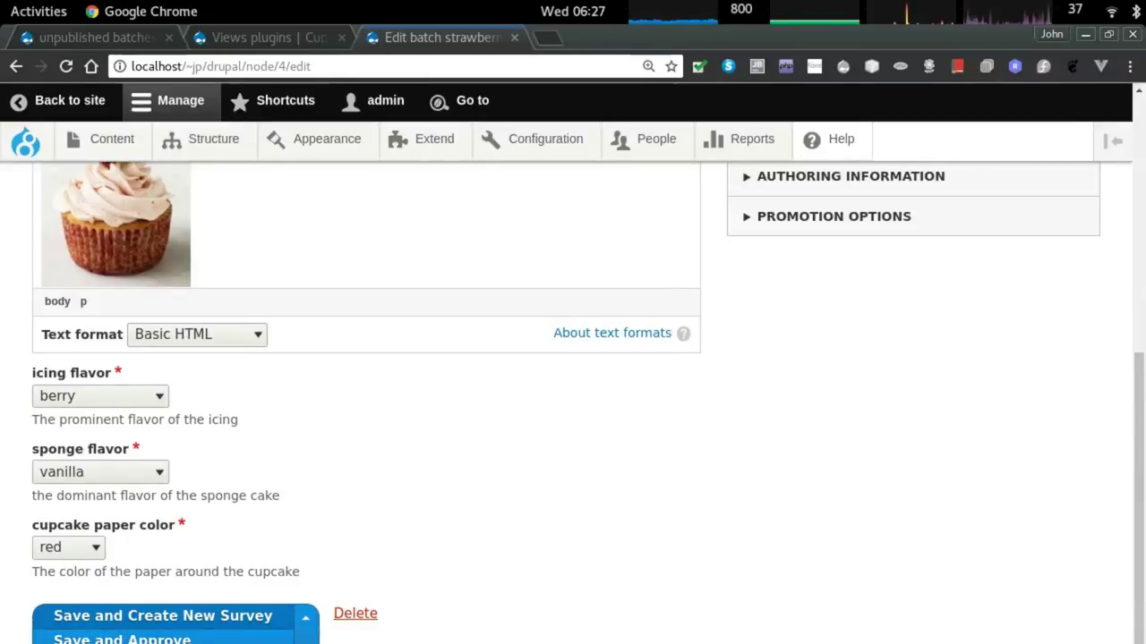
key("Escape")
left_click(300, 623)
left_click(295, 637)
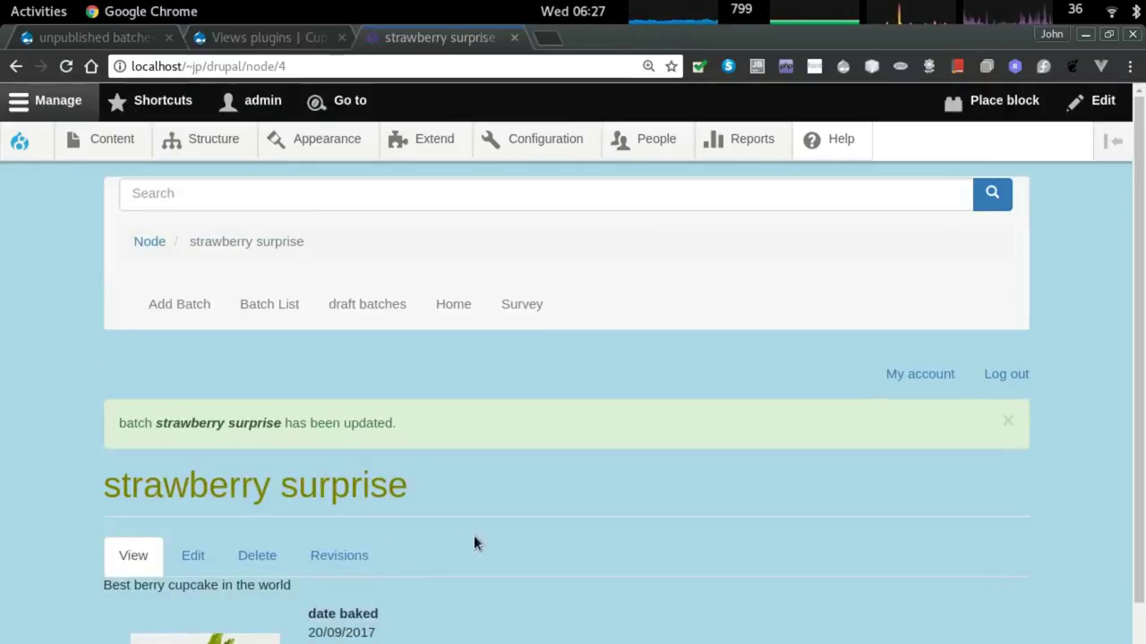
left_click(116, 141)
scroll(325, 421, "down", 3)
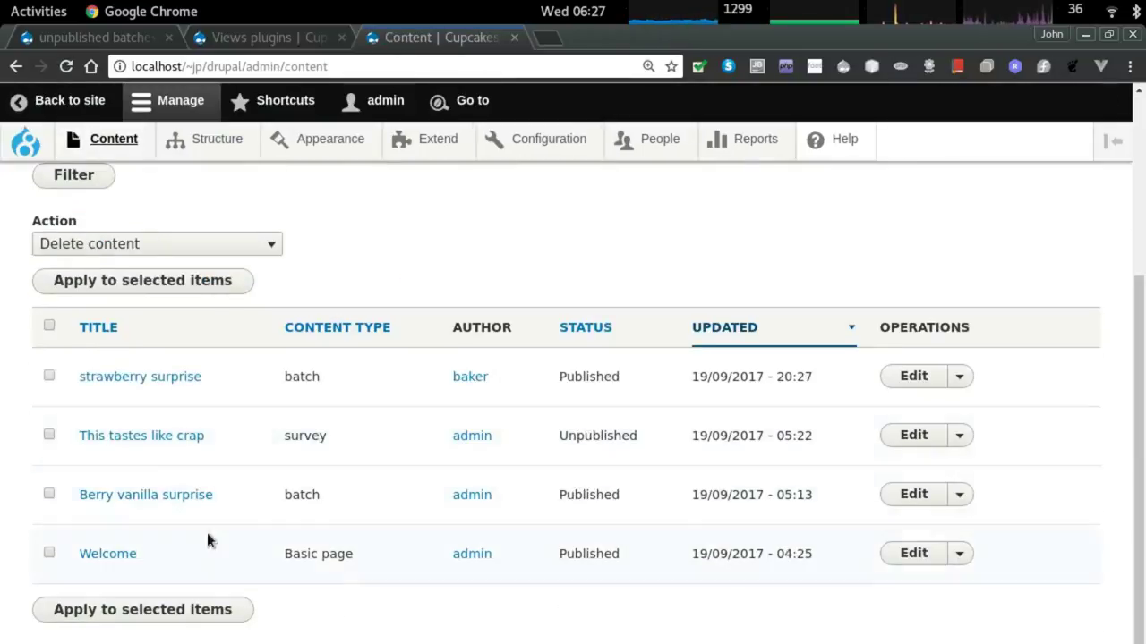
double_click(603, 375)
- Reload the baker's Cupcake Batch History list to see strawberry surprise now listed
key("alt+Tab")
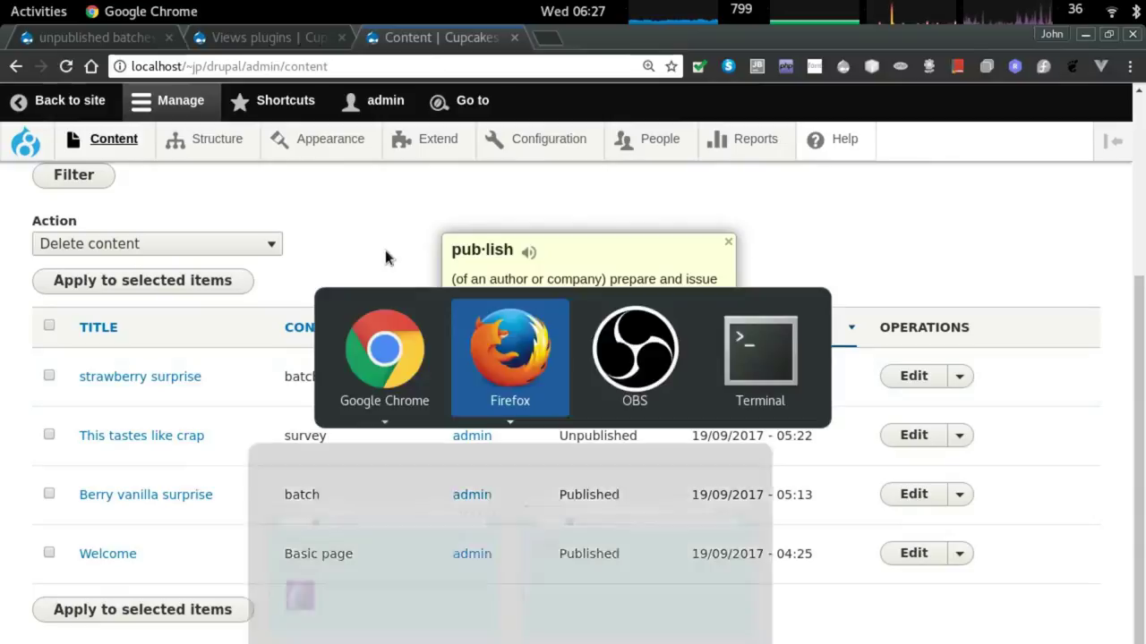
left_click(378, 159)
scroll(491, 348, "down", 4)
scroll(493, 343, "up", 2)
scroll(493, 350, "down", 2)
scroll(493, 350, "up", 5)
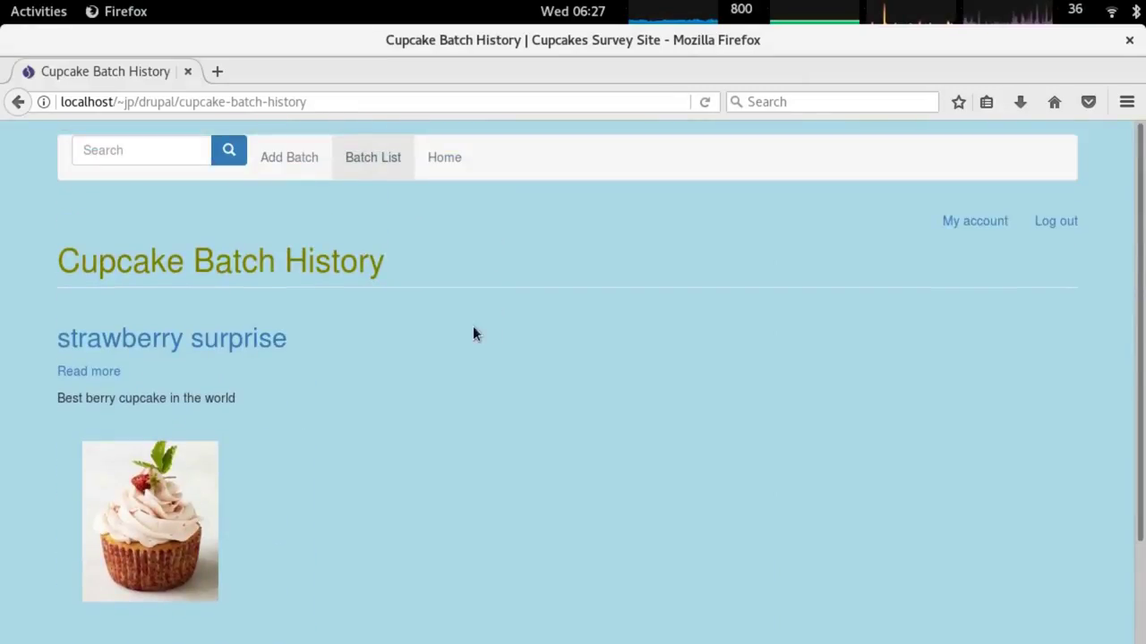
scroll(494, 320, "down", 5)
key("alt+Tab")
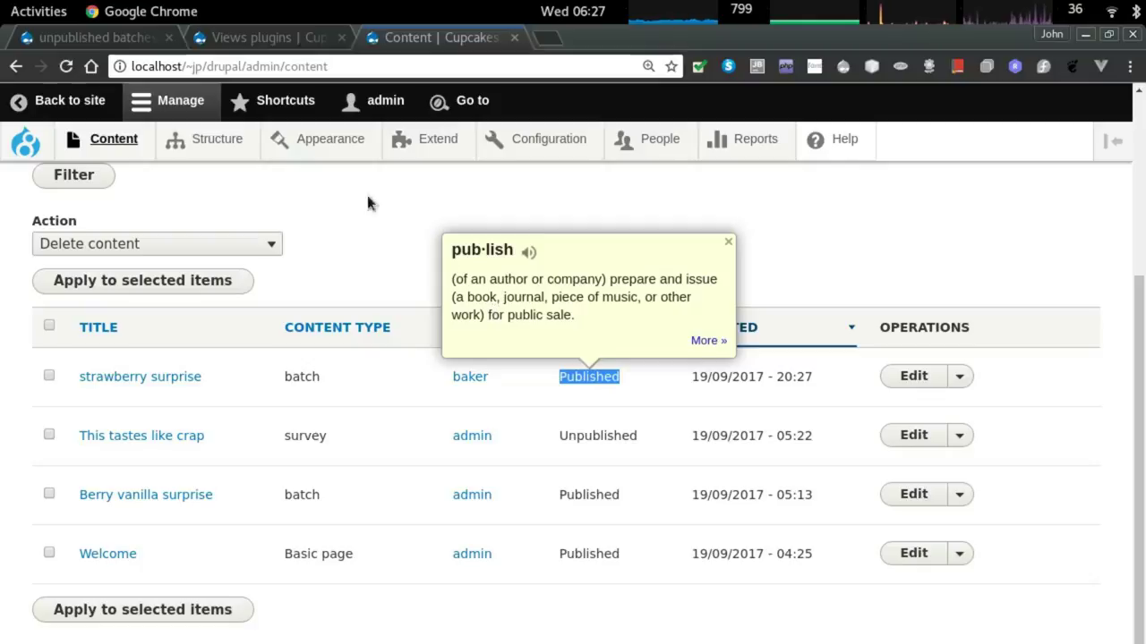
left_click(225, 143)
- Create a new view named 'batch list ER' showing batch content and save it
scroll(256, 409, "down", 3)
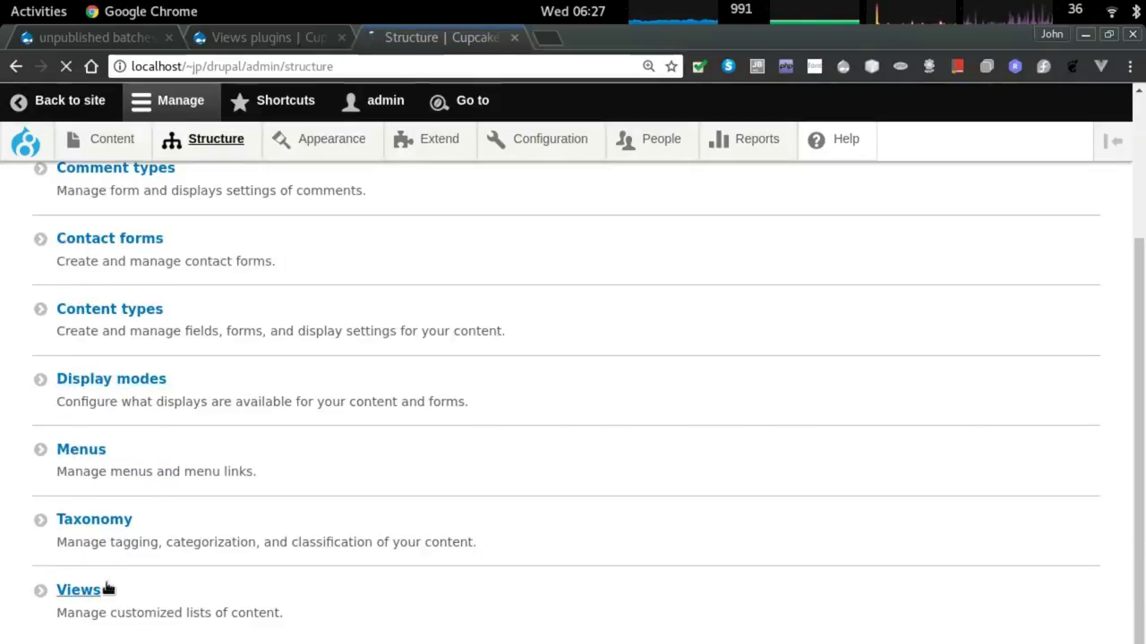
scroll(268, 460, "up", 3)
left_click(97, 335)
left_click(142, 355)
type("batch list ER")
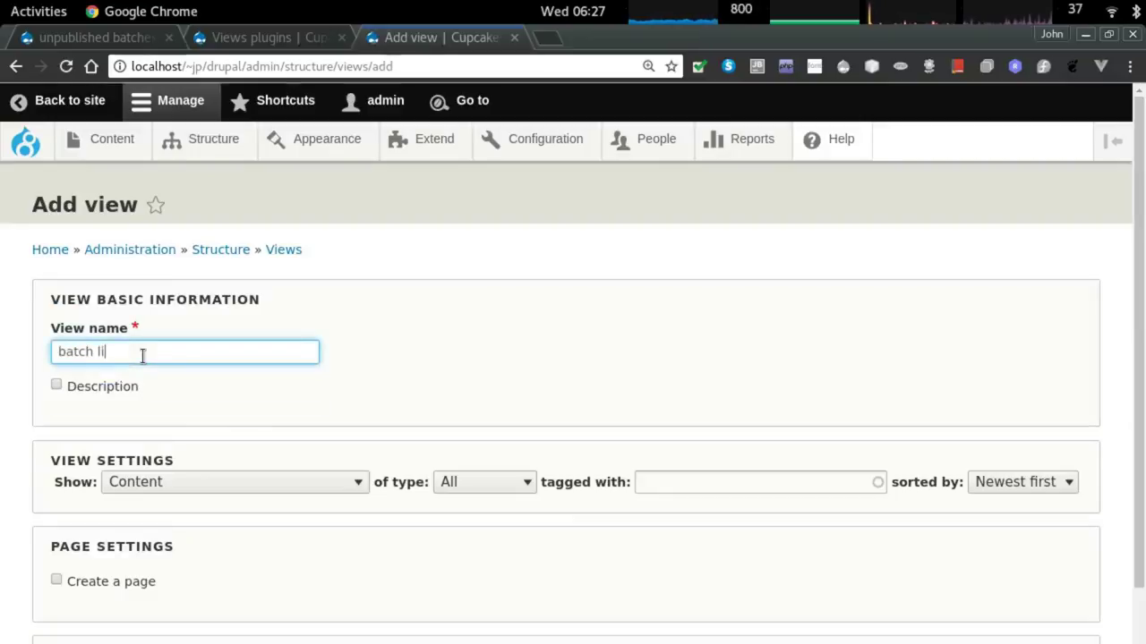
left_click(117, 393)
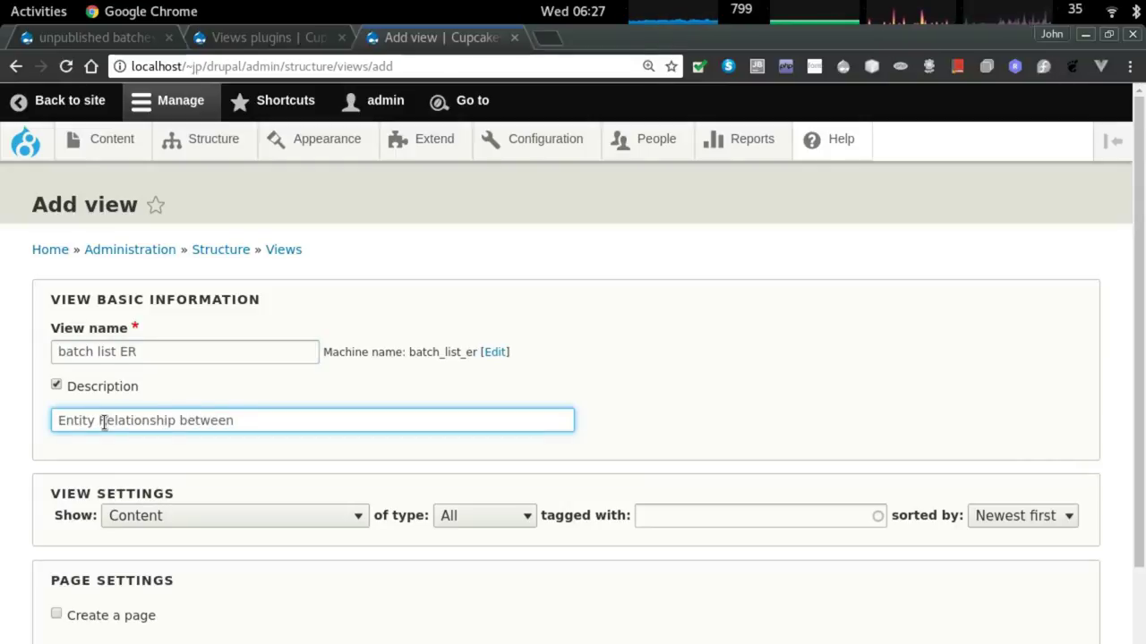
left_click(488, 516)
left_click(486, 565)
scroll(164, 476, "down", 2)
left_click(107, 610)
- Add an Entity Reference display to the batch list ER view
left_click(148, 386)
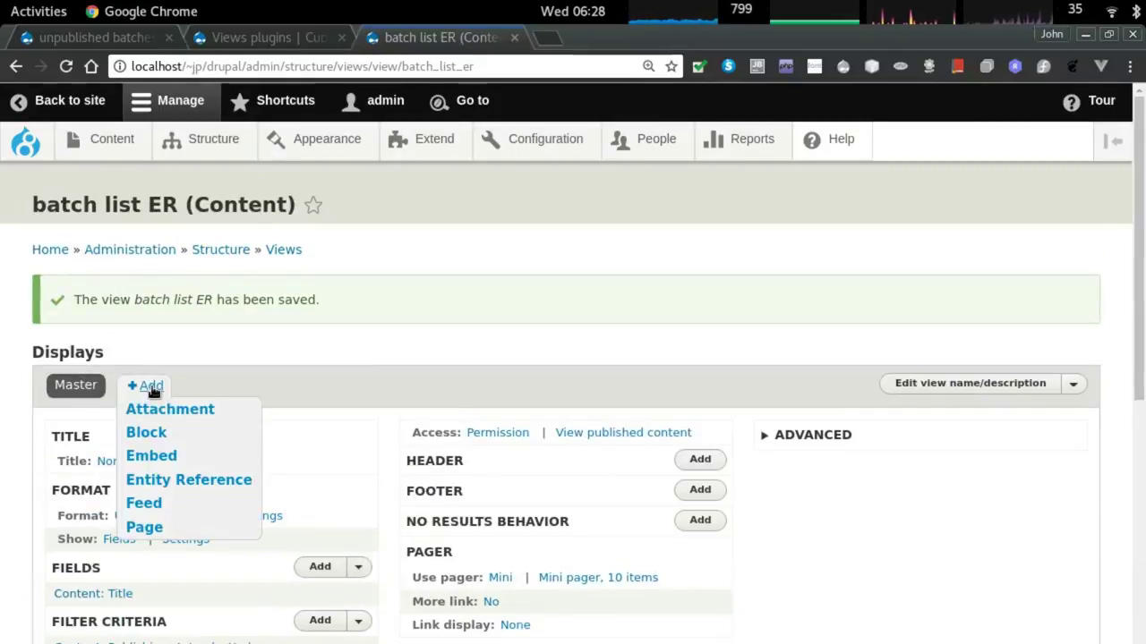
left_click(187, 479)
scroll(290, 455, "down", 2)
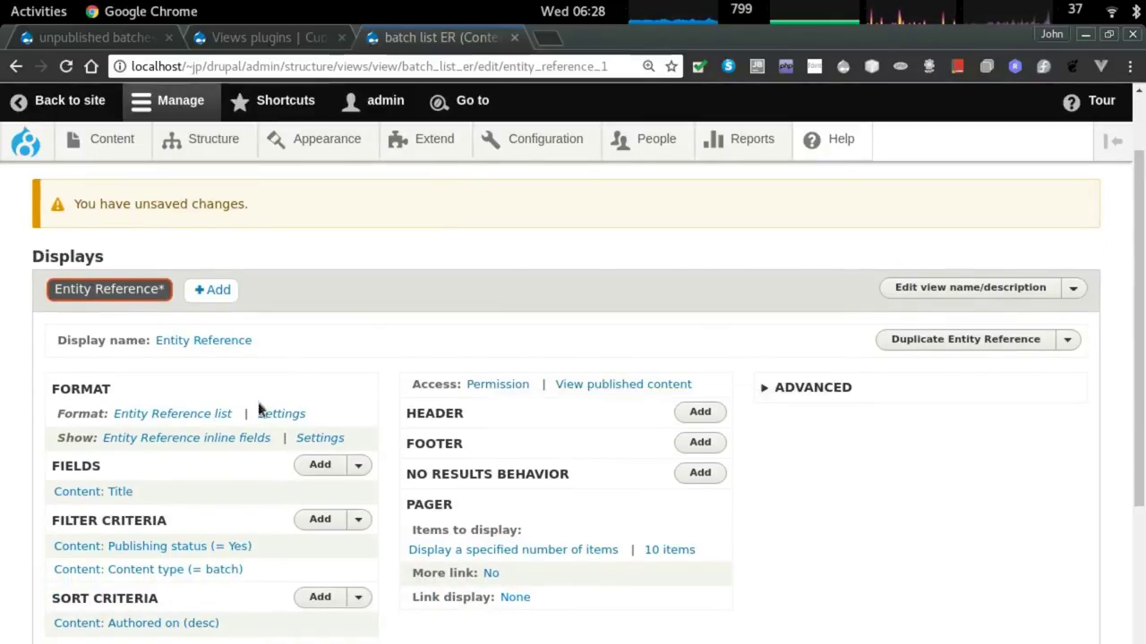
left_click(190, 414)
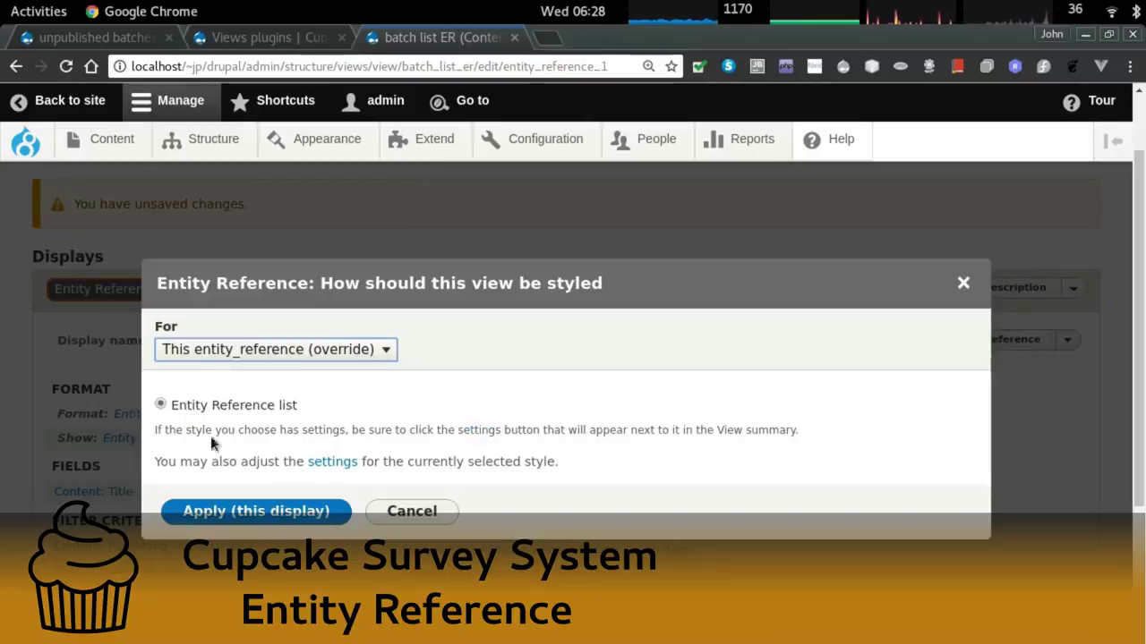
left_click(392, 351)
left_click(385, 386)
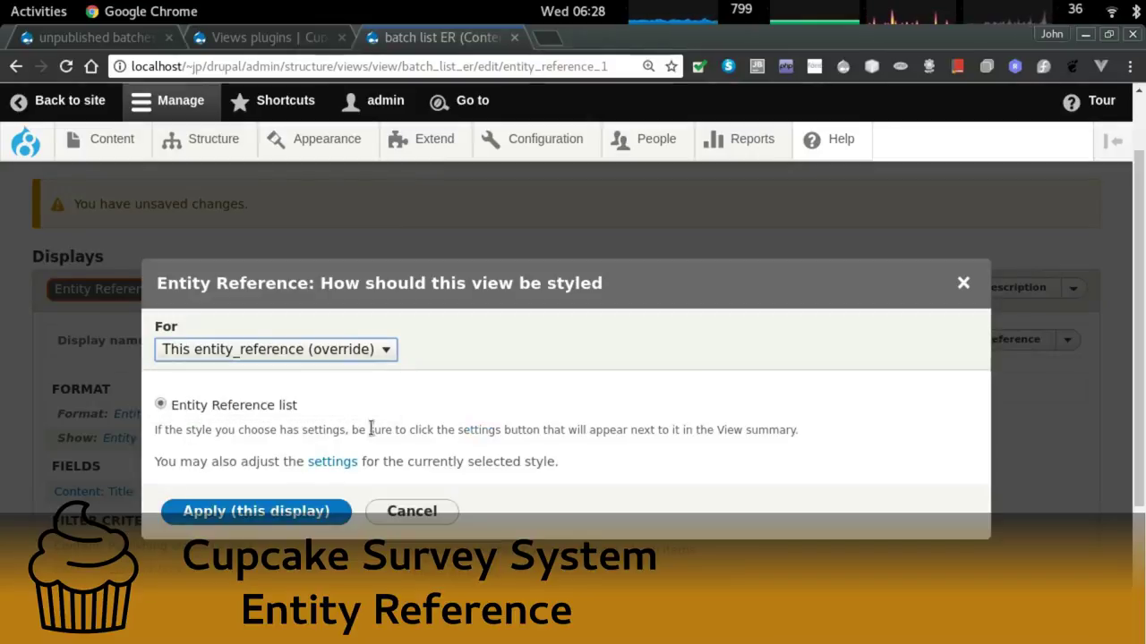
left_click(339, 461)
left_click(170, 398)
left_click(204, 480)
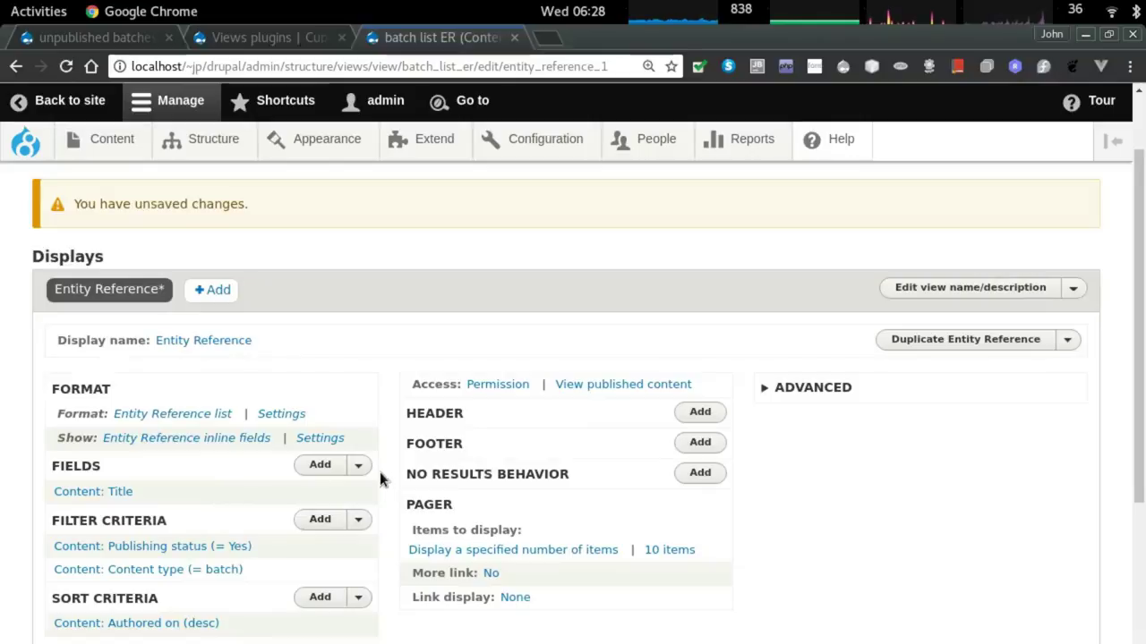
scroll(377, 475, "down", 1)
scroll(378, 475, "down", 1)
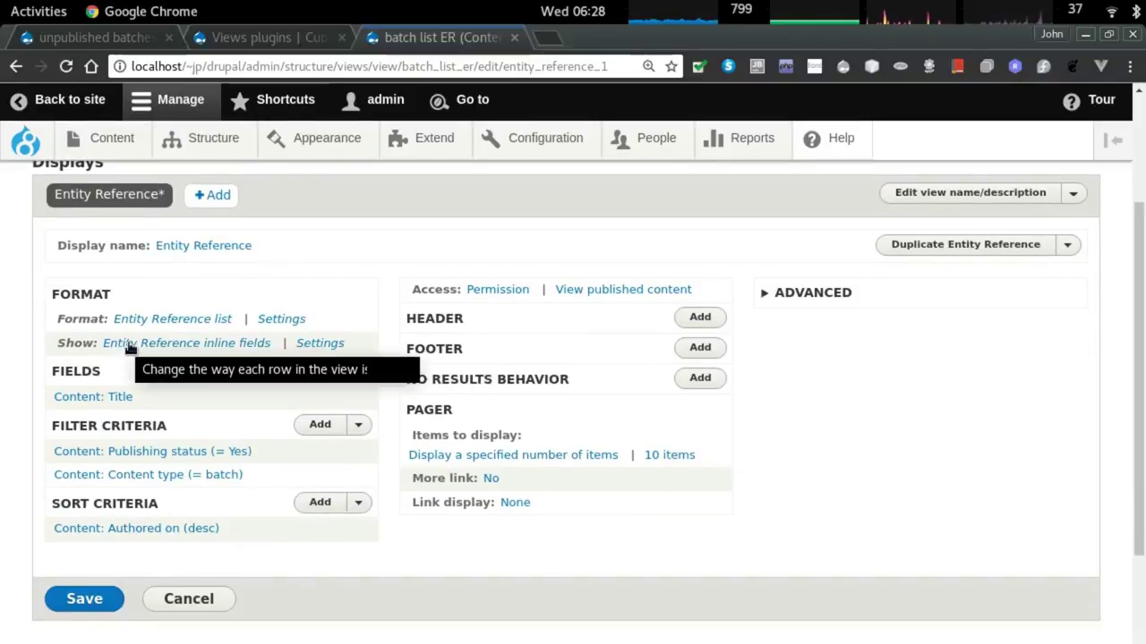
left_click(130, 345)
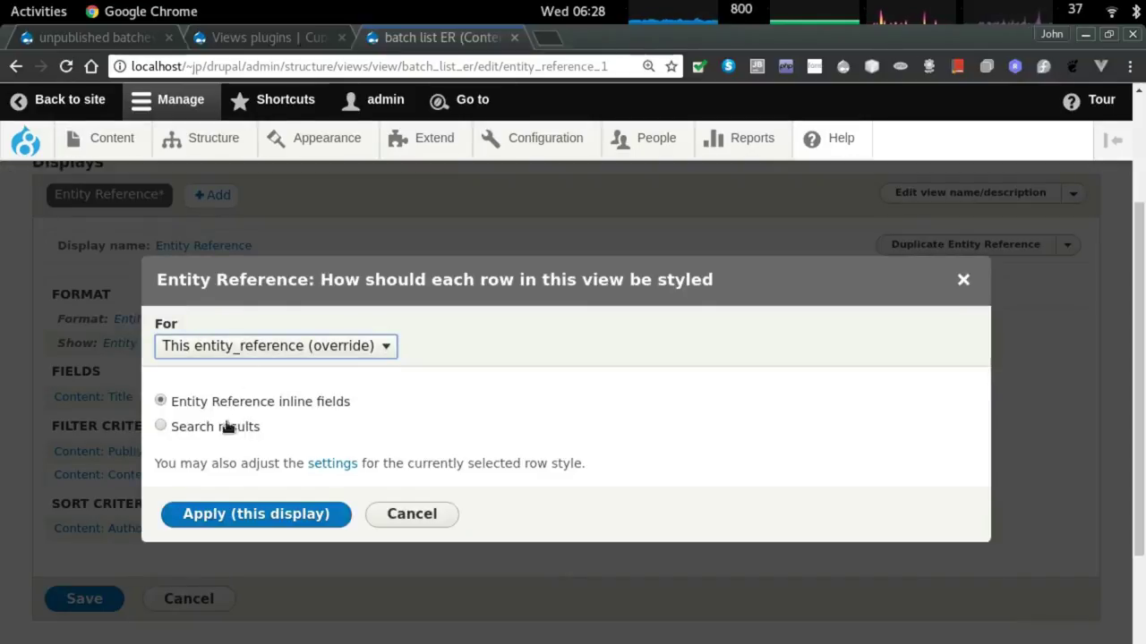
left_click(335, 464)
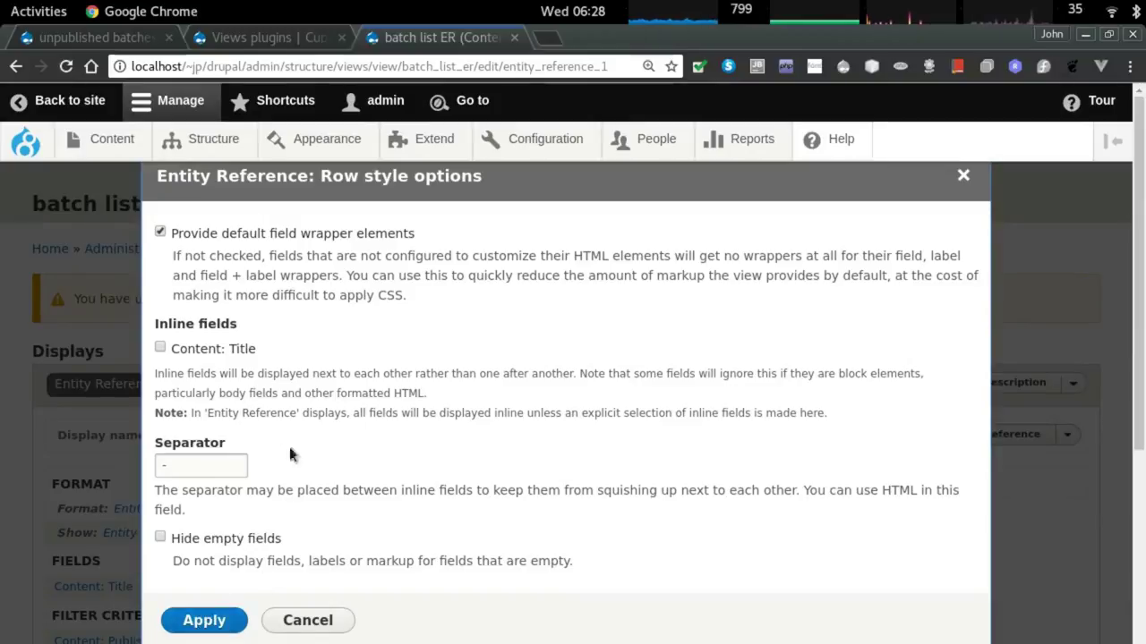
left_click(206, 620)
scroll(276, 540, "down", 2)
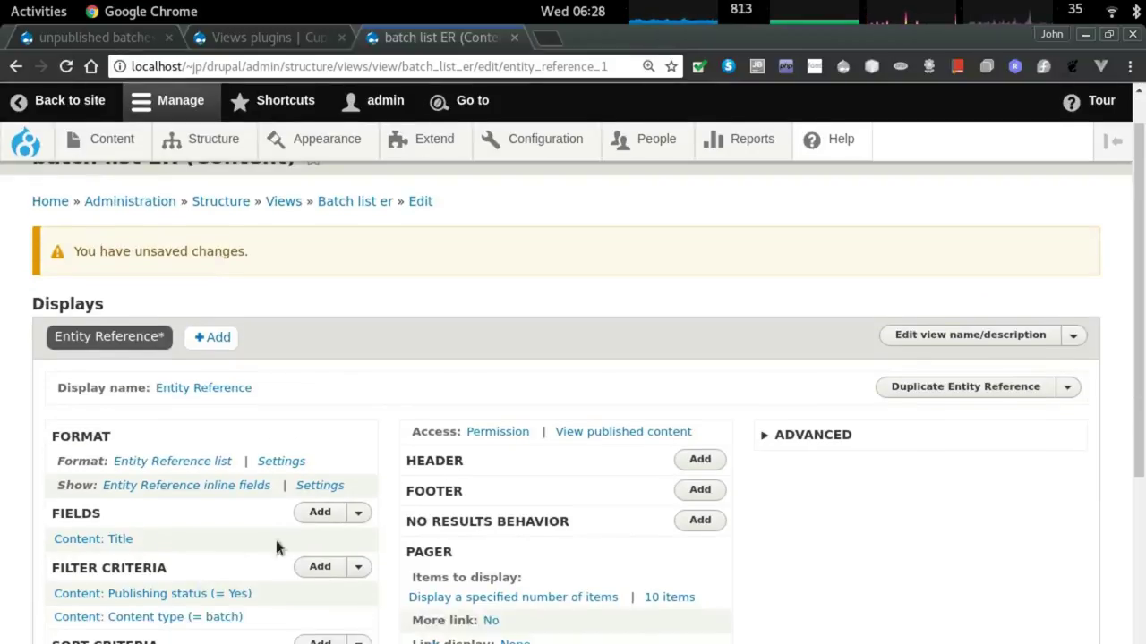
scroll(180, 489, "down", 1)
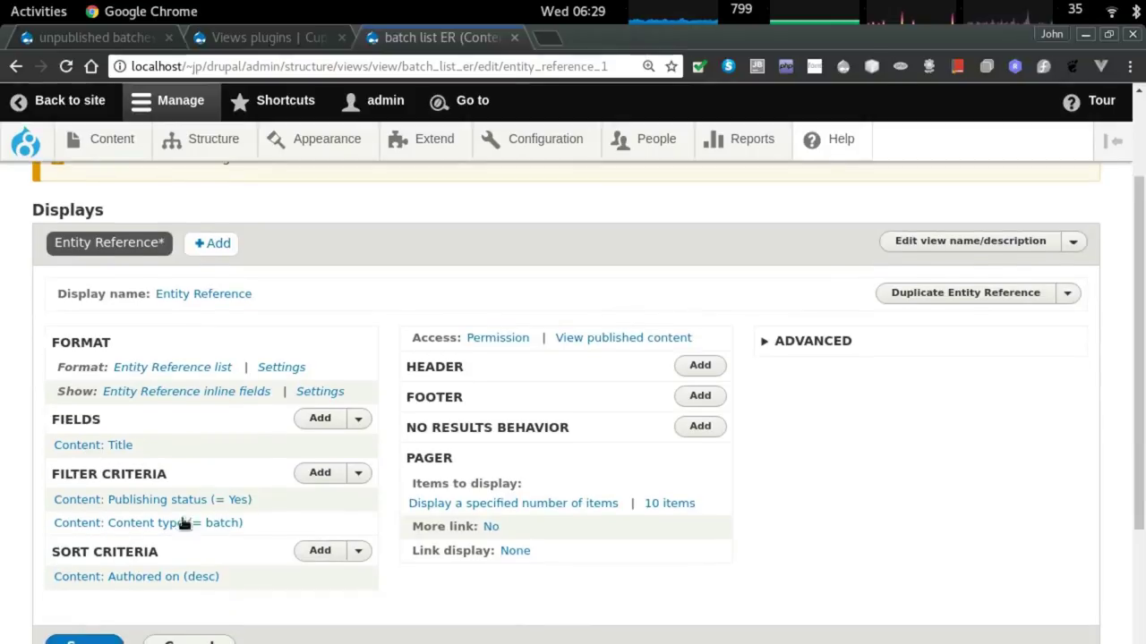
scroll(158, 506, "down", 1)
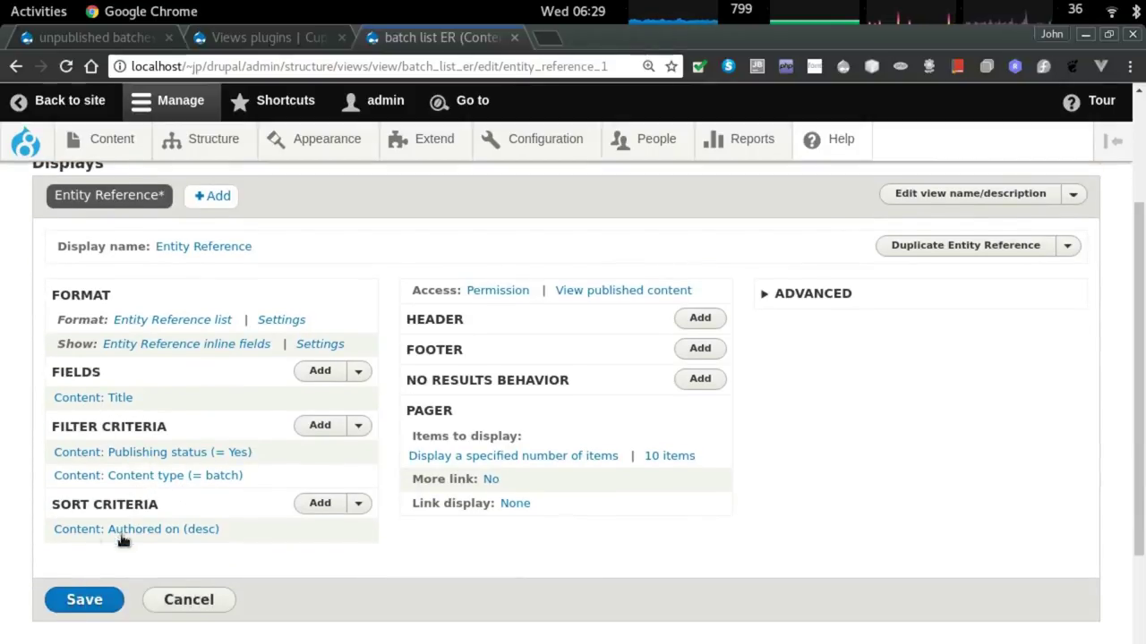
- Add a filter on the date baked field to the view
left_click(312, 426)
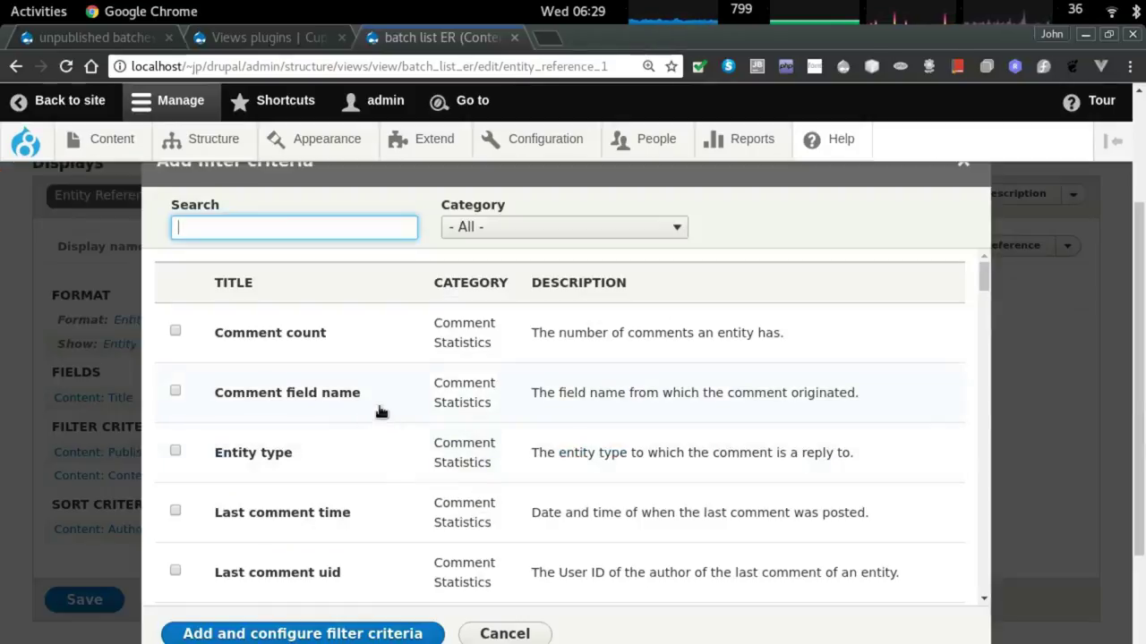
scroll(378, 412, "down", 8)
key("ctrl+f")
type("bak")
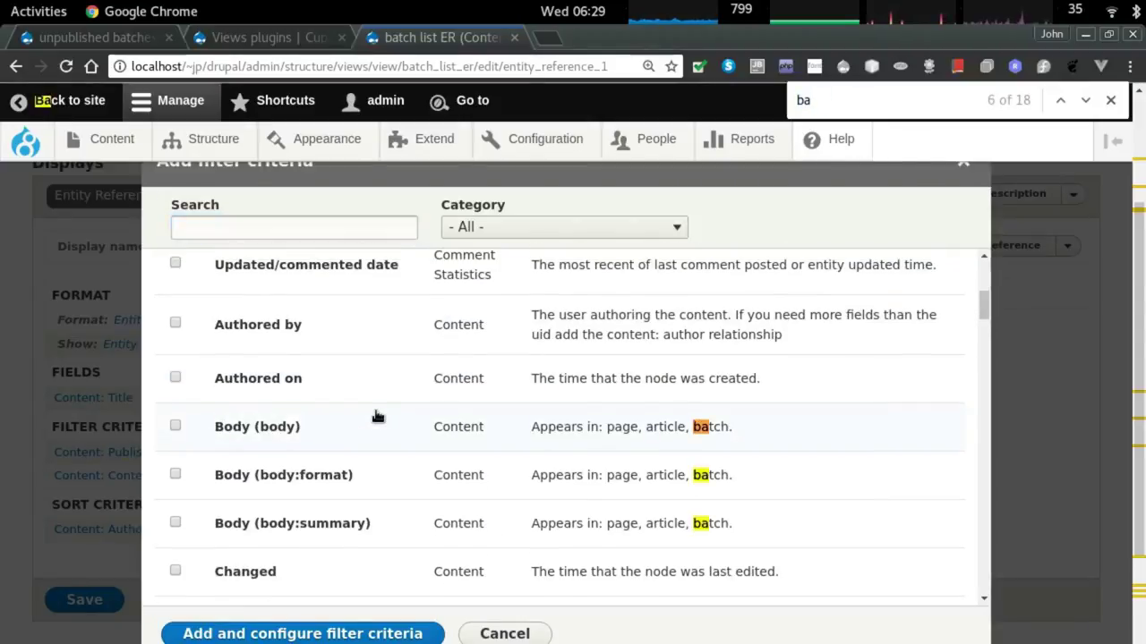
scroll(376, 416, "down", 5)
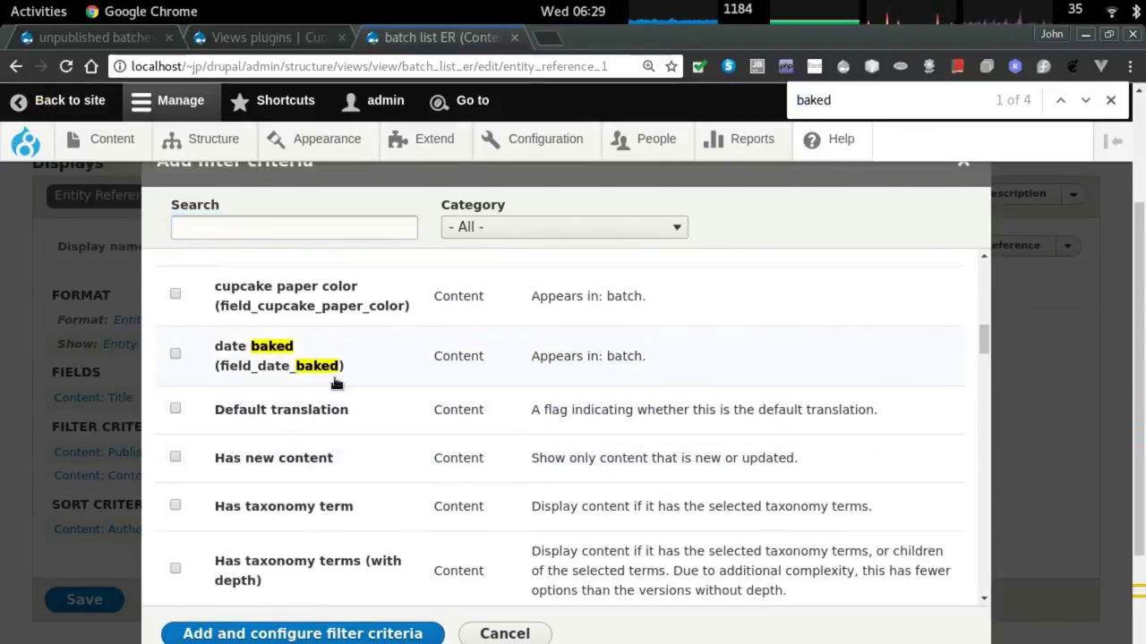
left_click(176, 356)
left_click(274, 634)
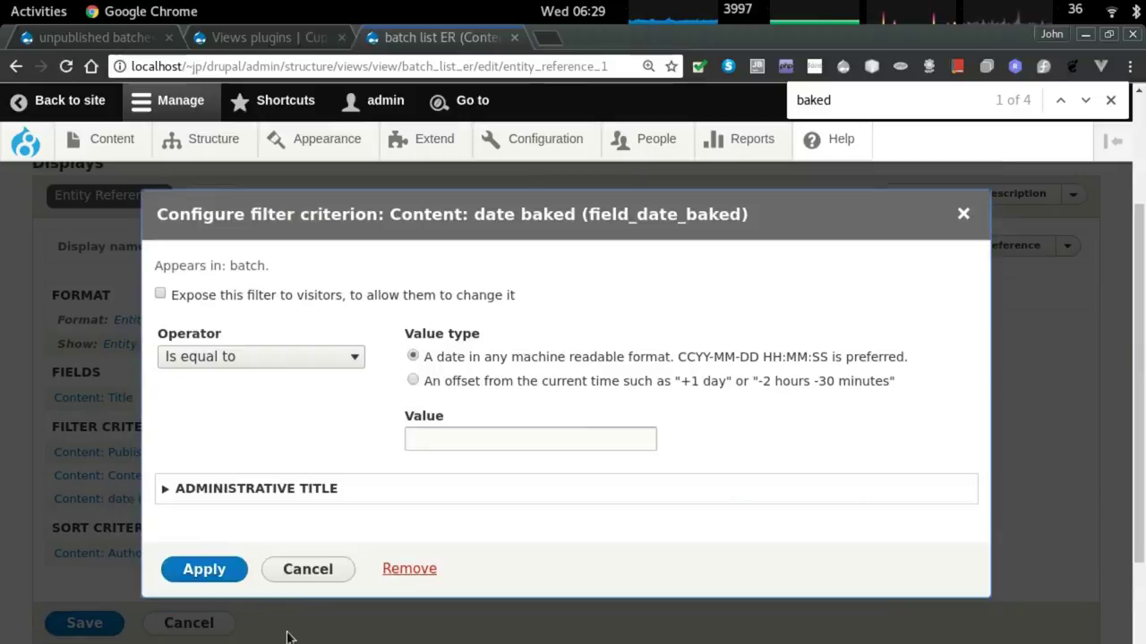
- Set the date baked filter to 'Is greater than or equal to' an offset of -5 days
left_click(274, 354)
left_click(274, 355)
left_click(412, 381)
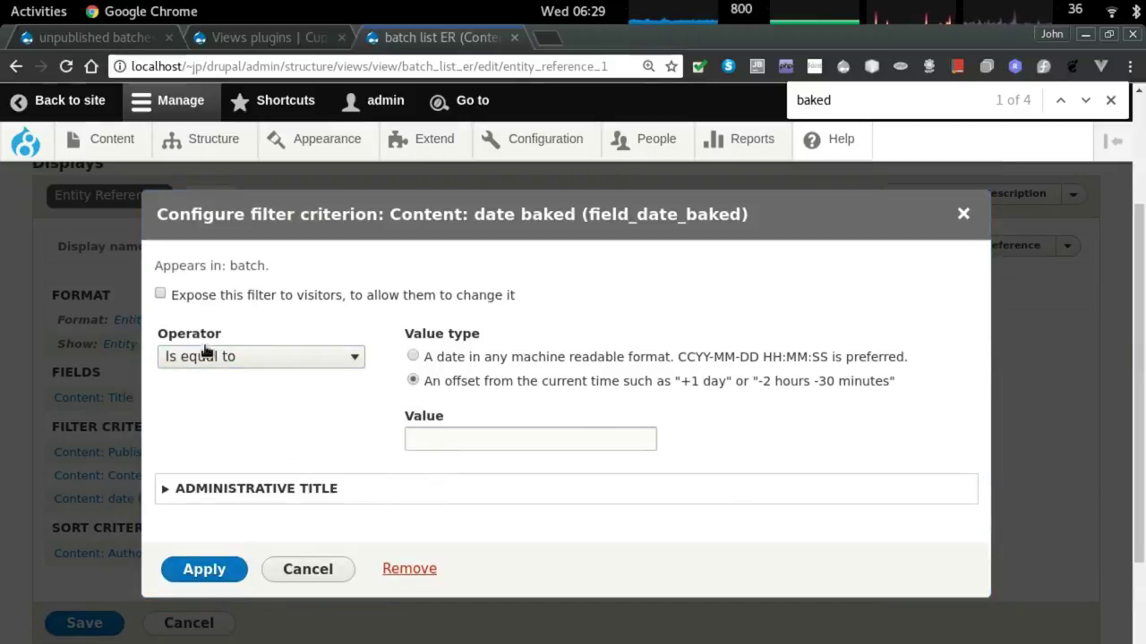
left_click(258, 358)
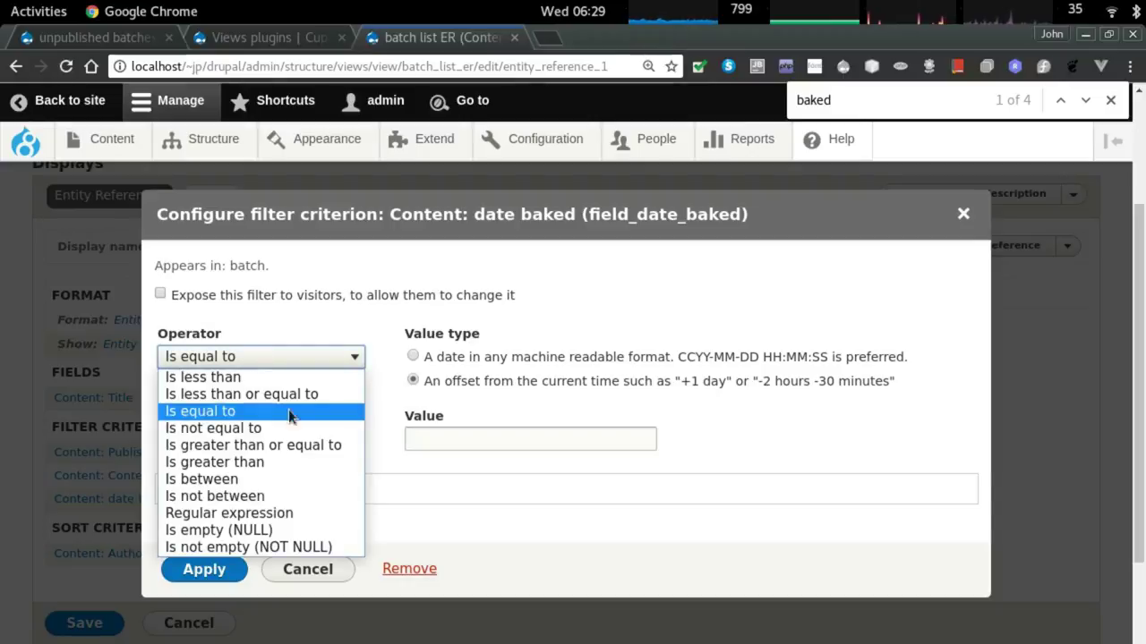
left_click(299, 462)
left_click(288, 358)
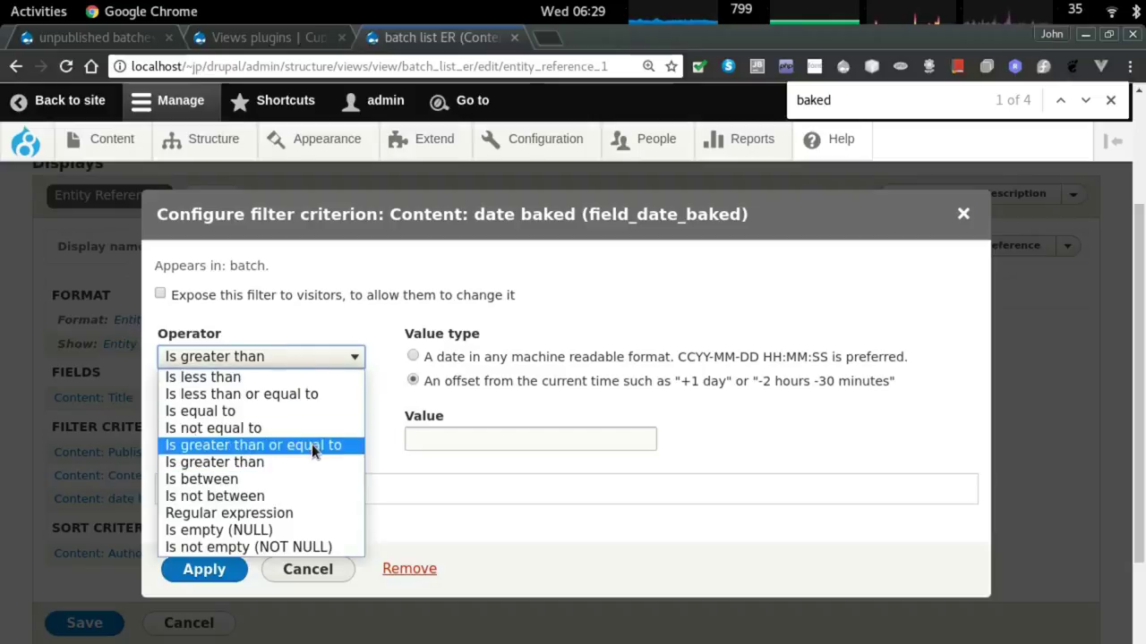
left_click(311, 445)
left_click(467, 441)
type("-5 da")
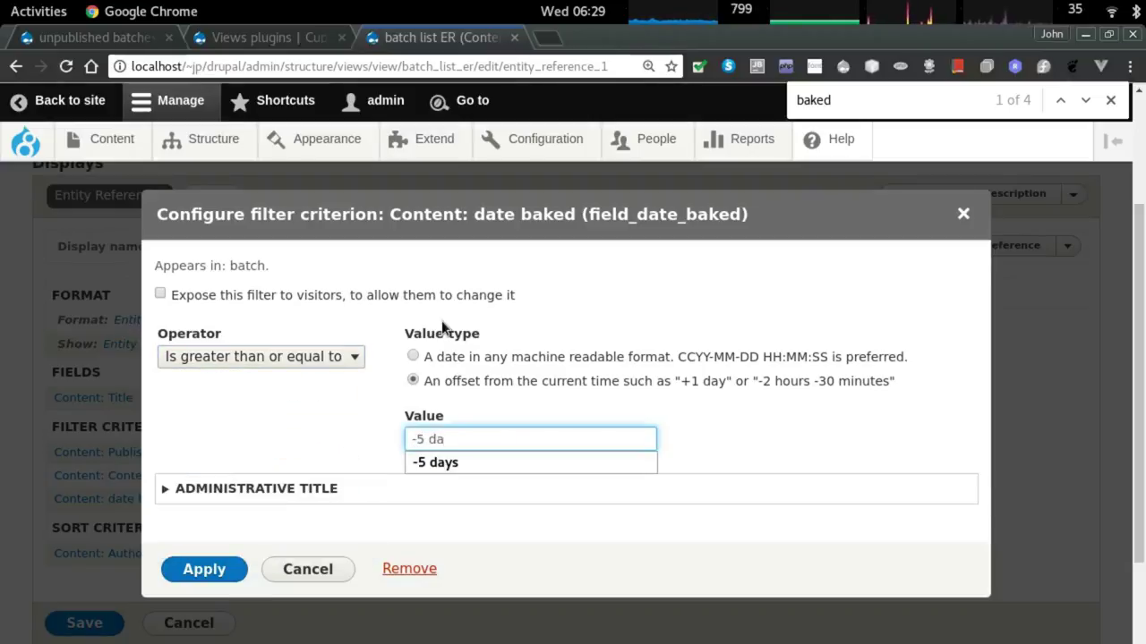
type("ys")
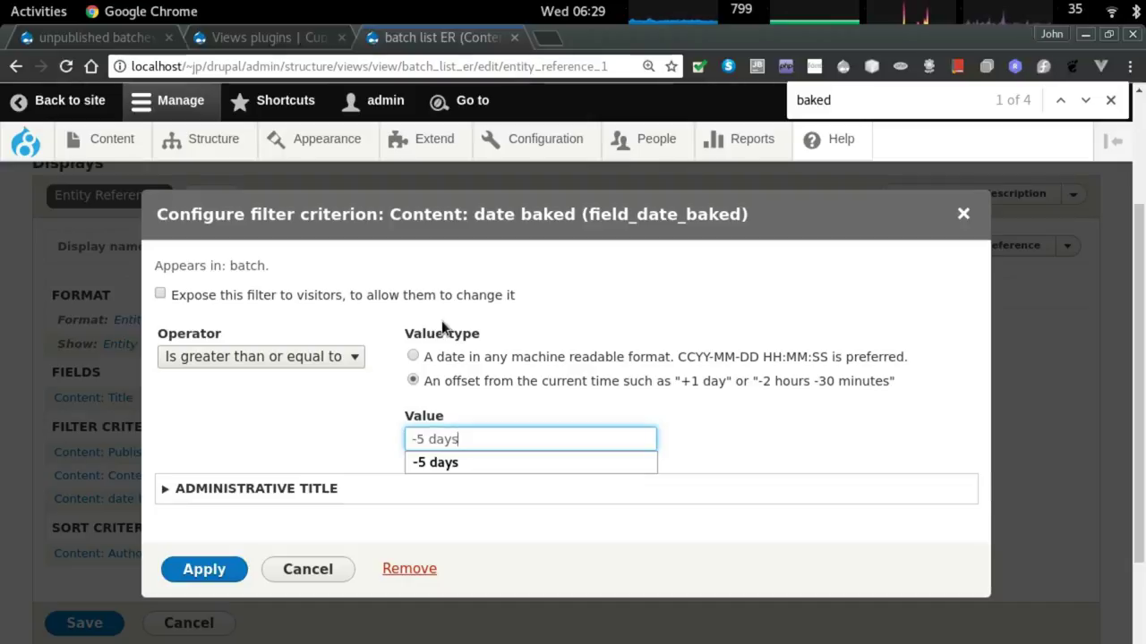
left_click(732, 405)
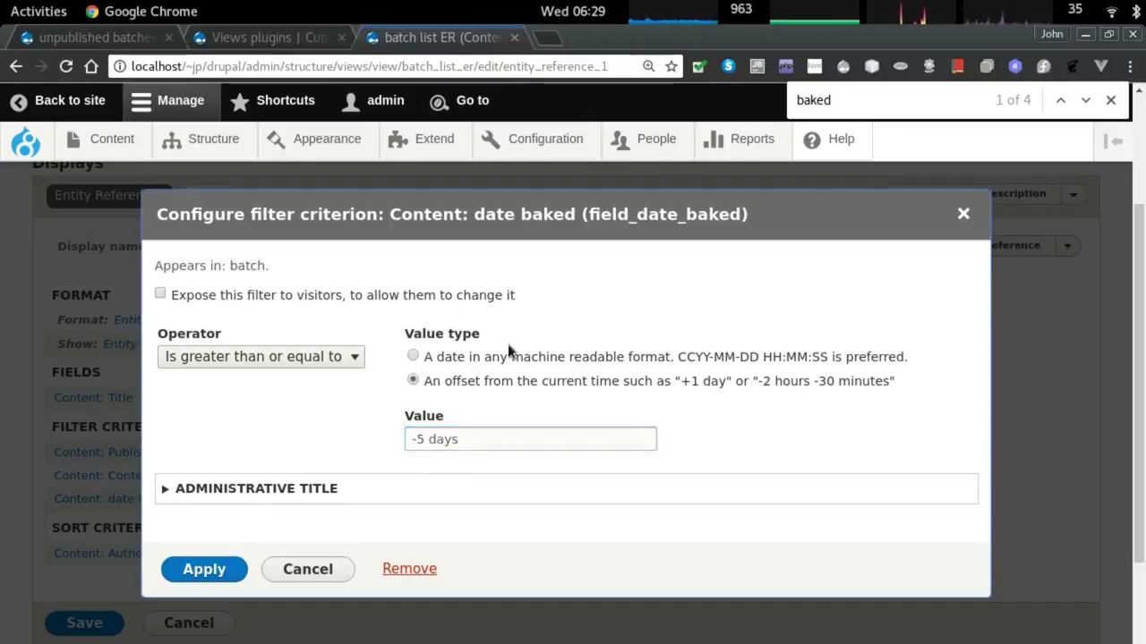
- Apply the date baked filter and review the preview showing two batches
left_click(246, 491)
scroll(246, 502, "down", 2)
left_click(205, 555)
scroll(358, 528, "down", 1)
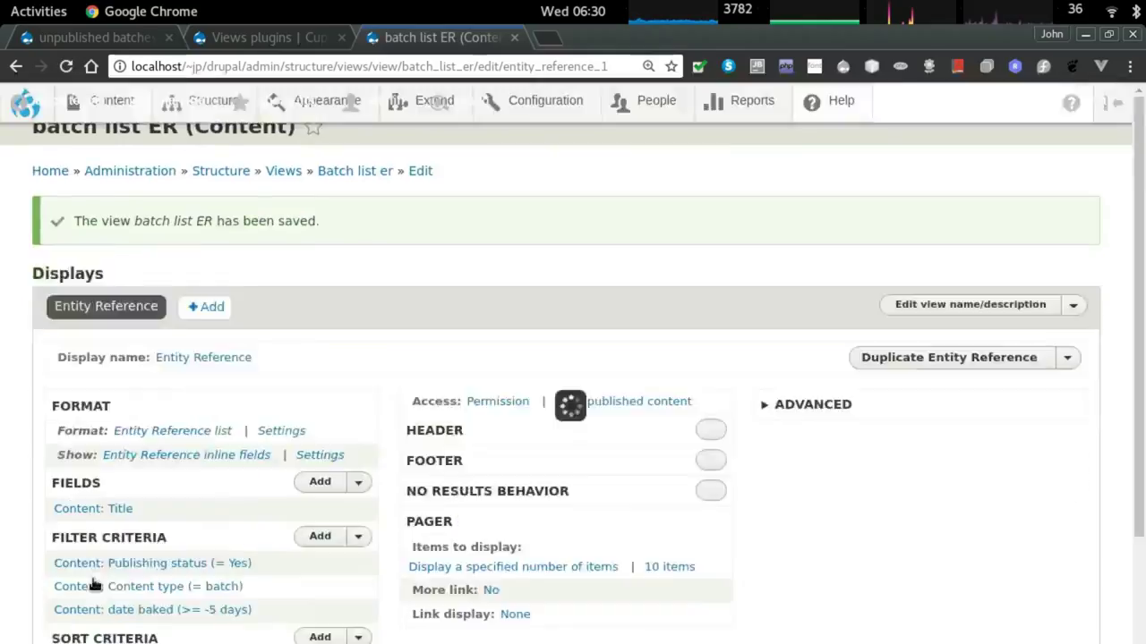
scroll(286, 527, "down", 8)
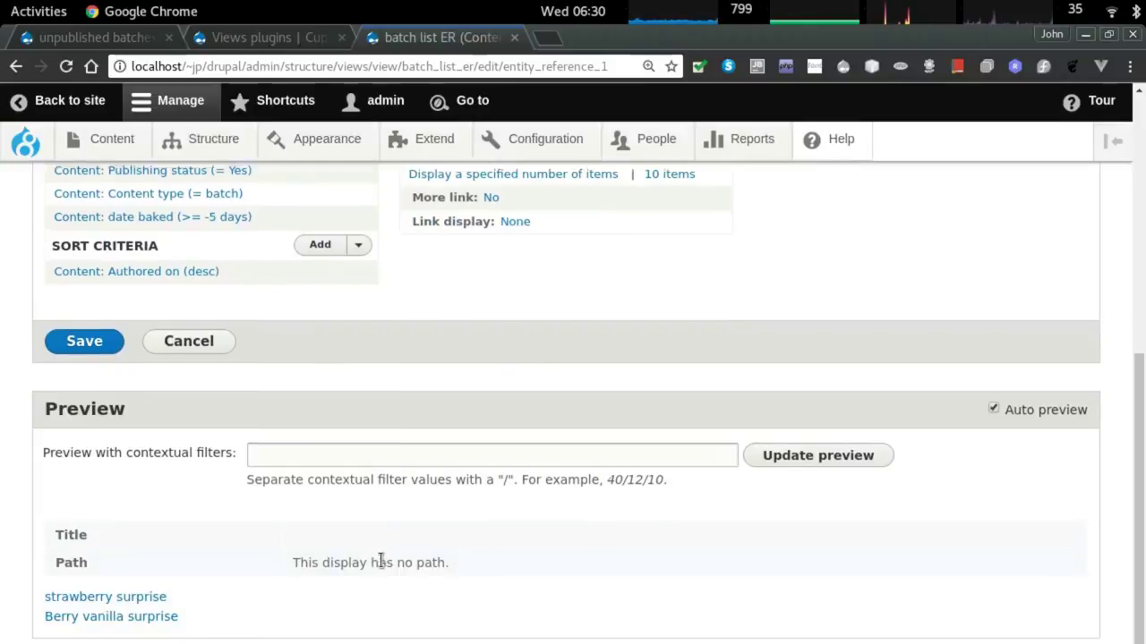
scroll(385, 551, "up", 4)
scroll(365, 405, "up", 4)
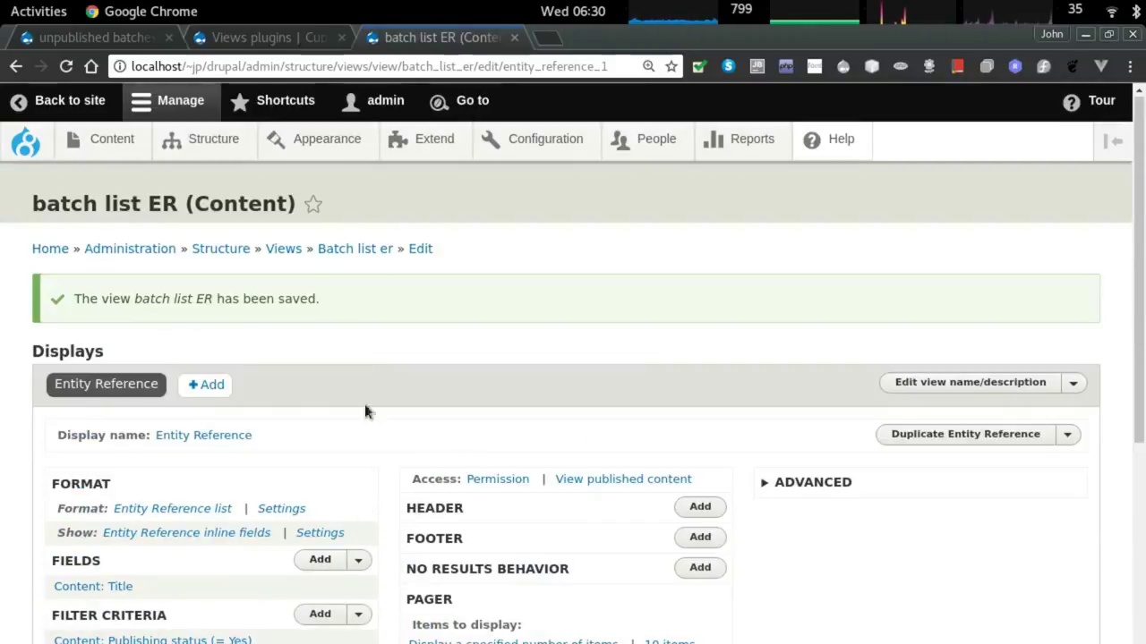
mouse_move(202, 143)
key("ctrl+Page_Up")
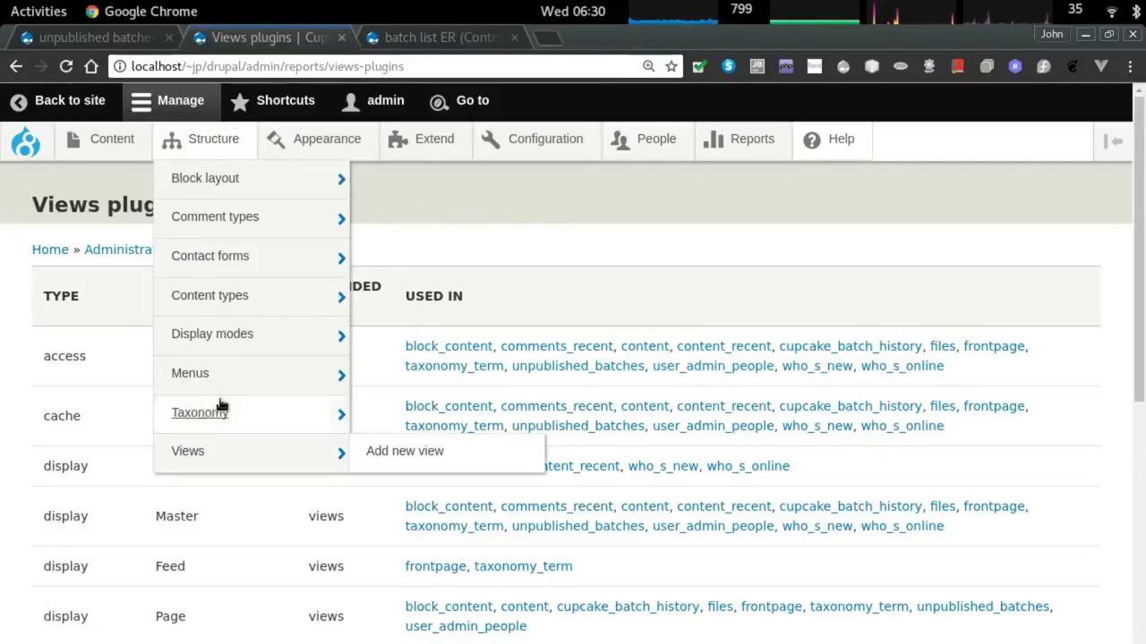
- Start adding a field to the survey content type and browse the field types
mouse_move(238, 296)
mouse_move(400, 450)
left_click(605, 454)
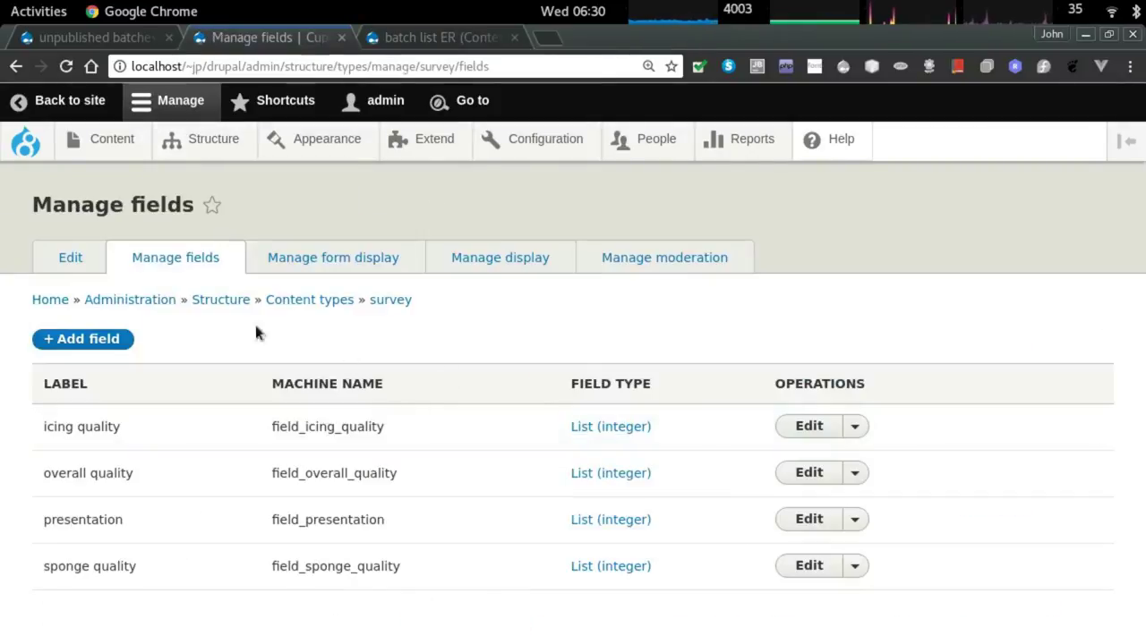
left_click(98, 341)
left_click(142, 306)
scroll(174, 366, "down", 2)
scroll(227, 465, "down", 2)
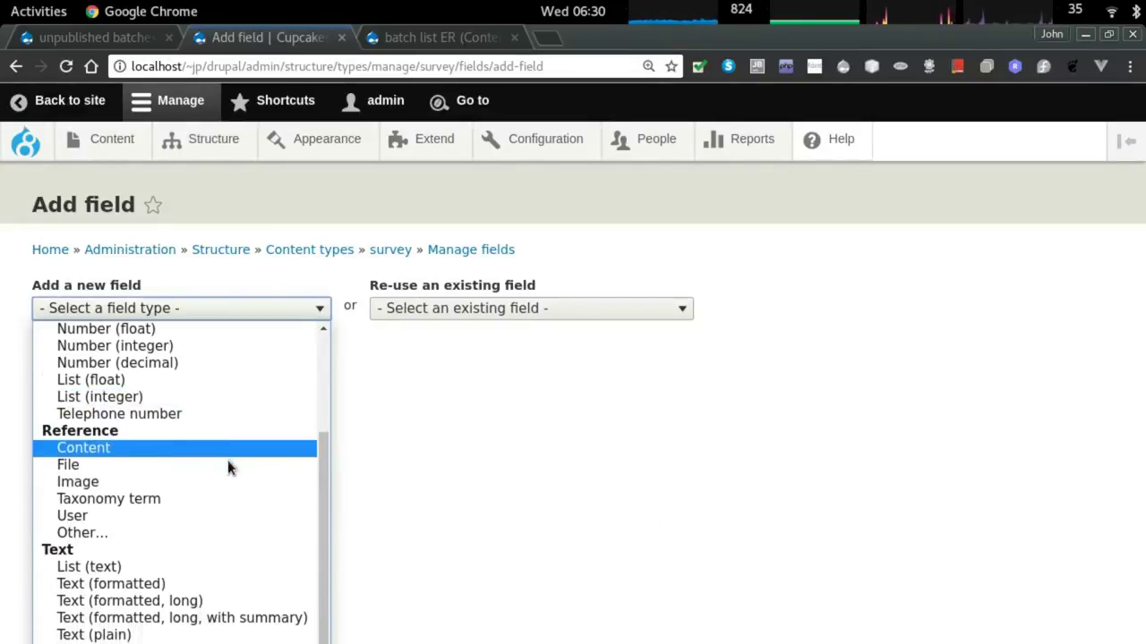
scroll(230, 492, "up", 3)
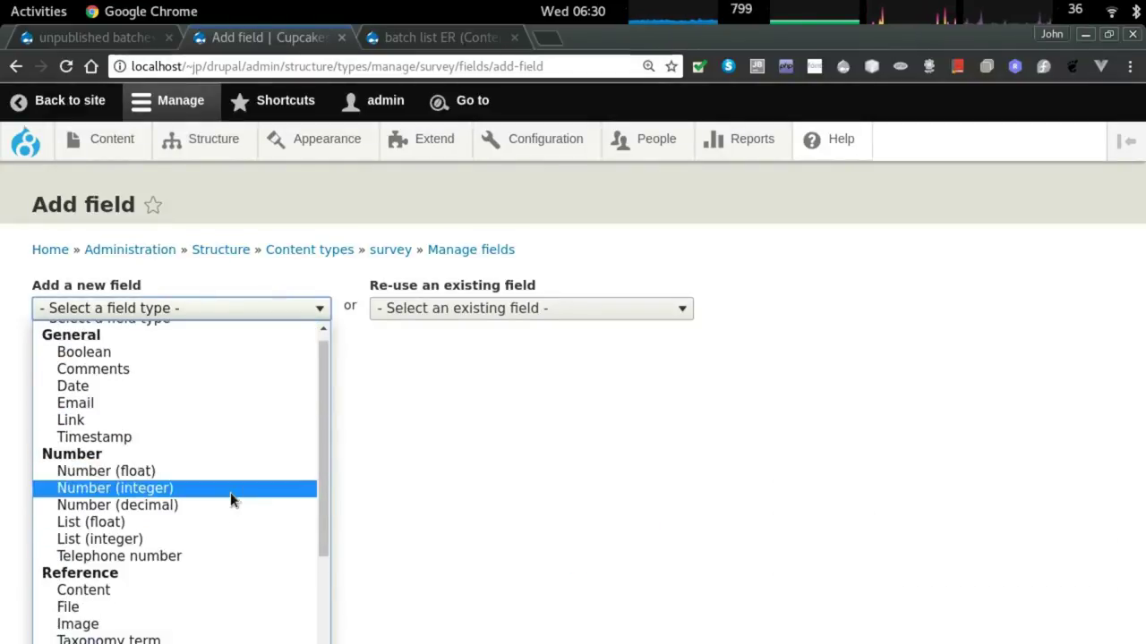
scroll(250, 515, "down", 2)
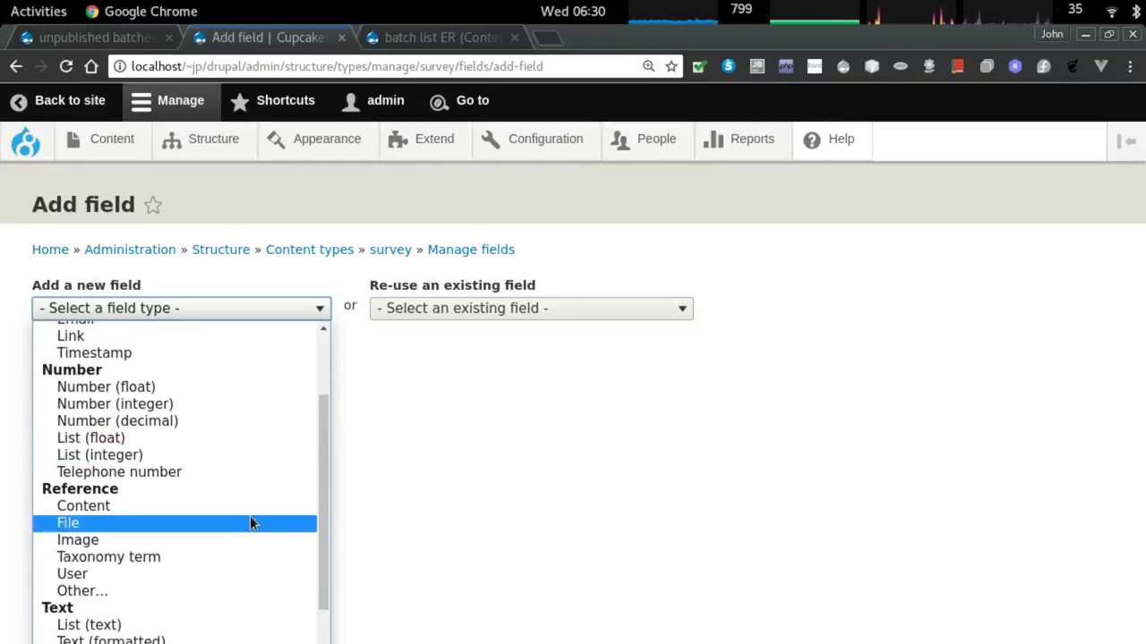
scroll(215, 465, "down", 1)
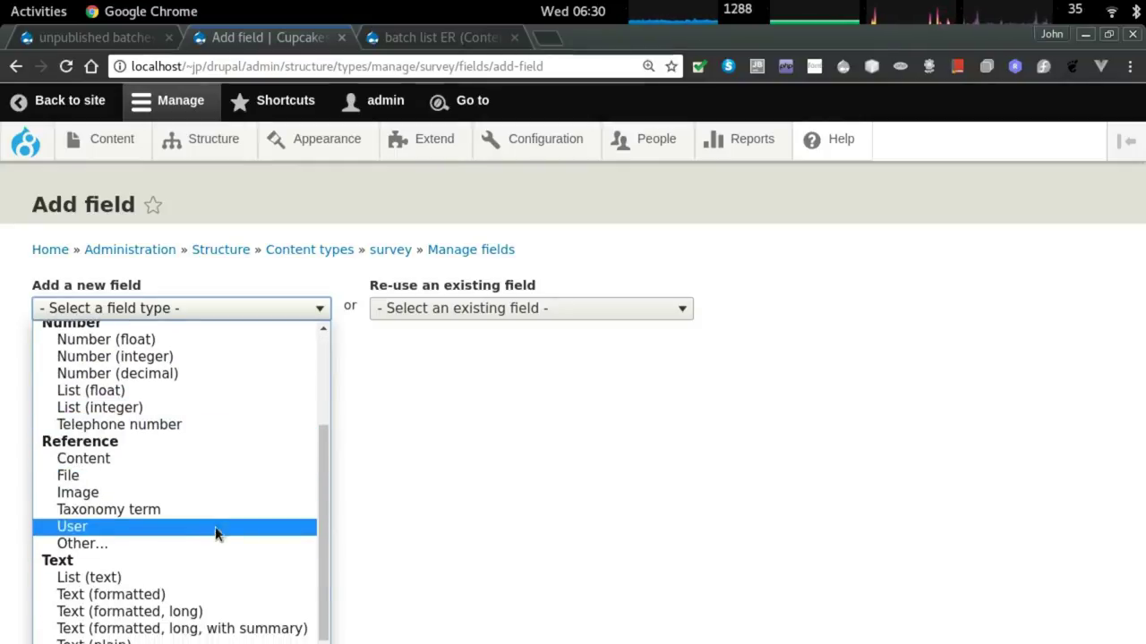
scroll(215, 527, "down", 1)
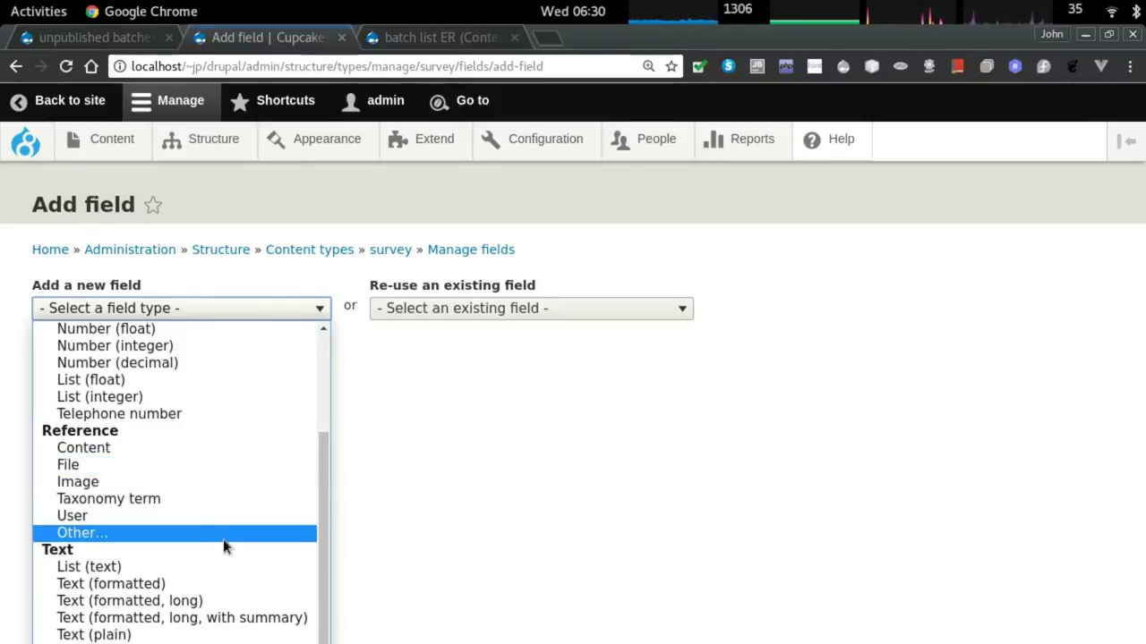
- Create a content reference field labelled 'batch option'
left_click(213, 444)
key("Tab")
type("batch")
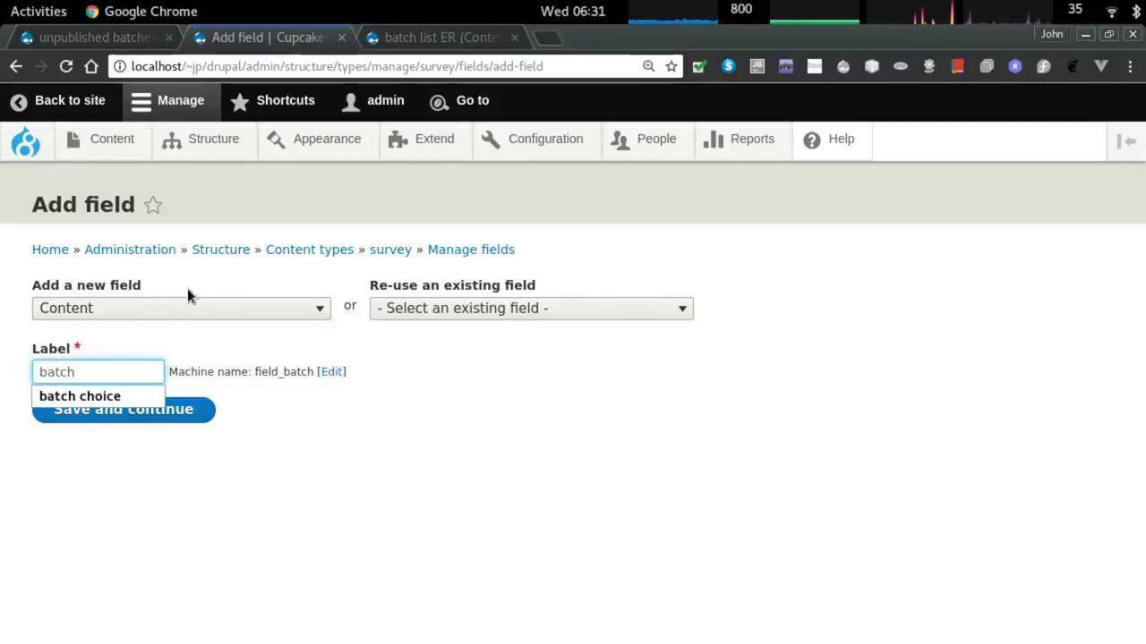
type(" option")
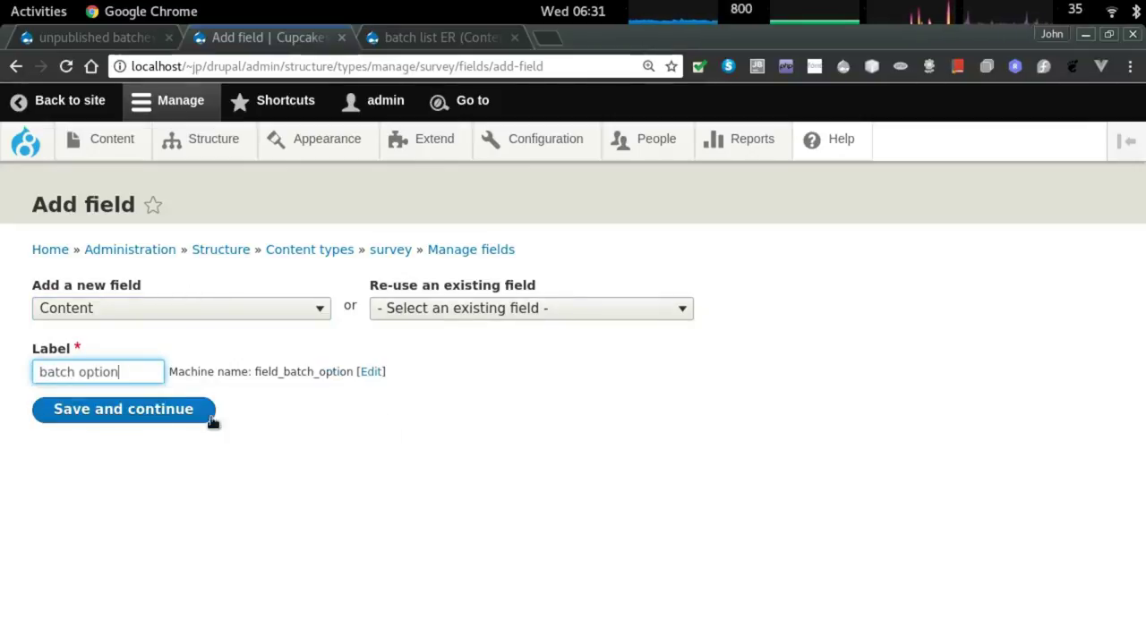
left_click(163, 414)
- Set batch option to reference Taxonomy term and save the field storage settings
left_click(156, 416)
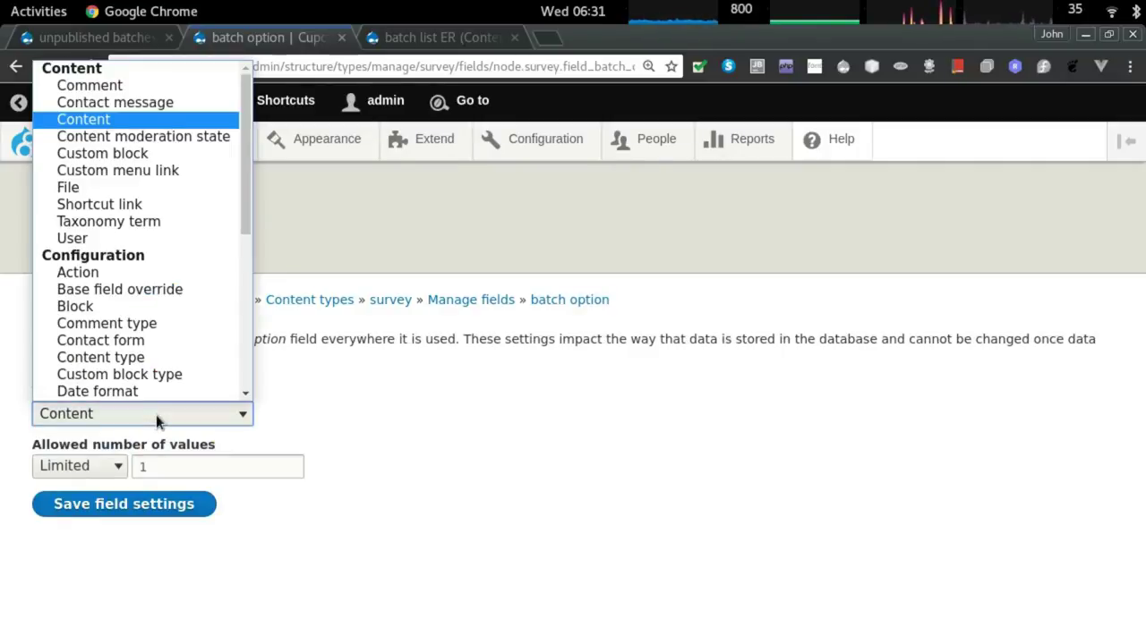
scroll(179, 368, "down", 2)
scroll(194, 358, "up", 2)
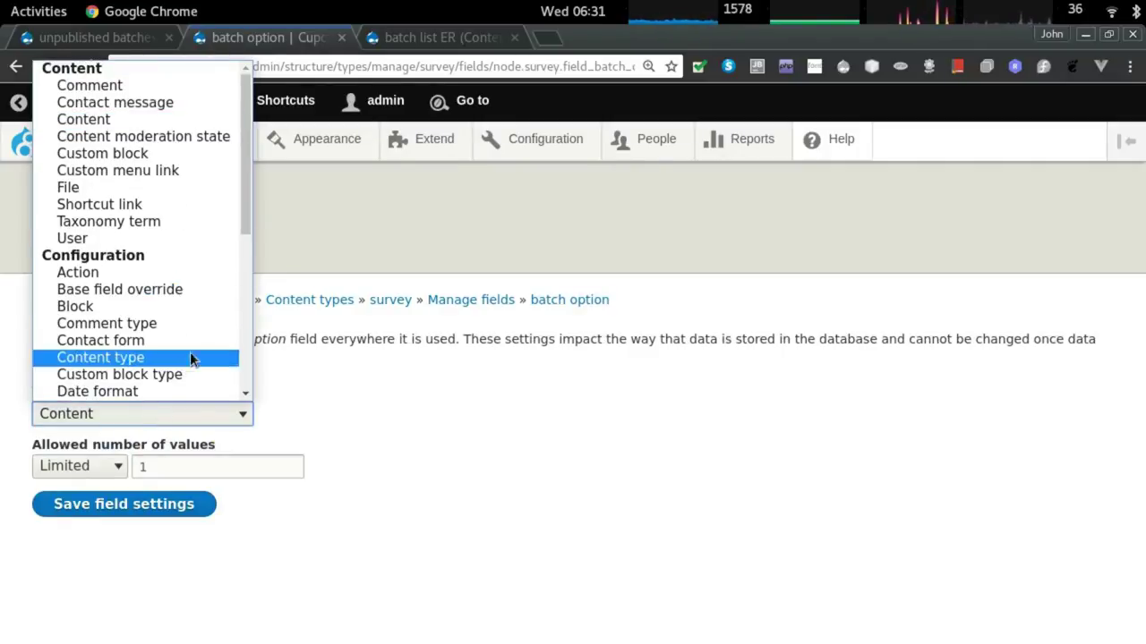
scroll(188, 351, "down", 5)
scroll(188, 345, "down", 2)
scroll(188, 347, "up", 5)
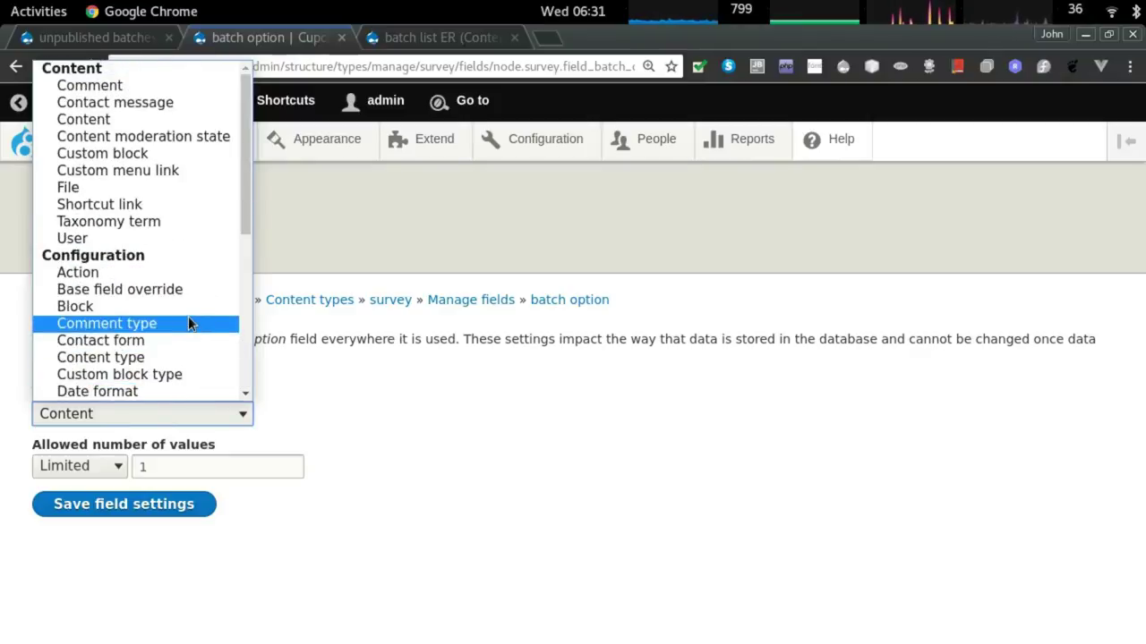
left_click(185, 224)
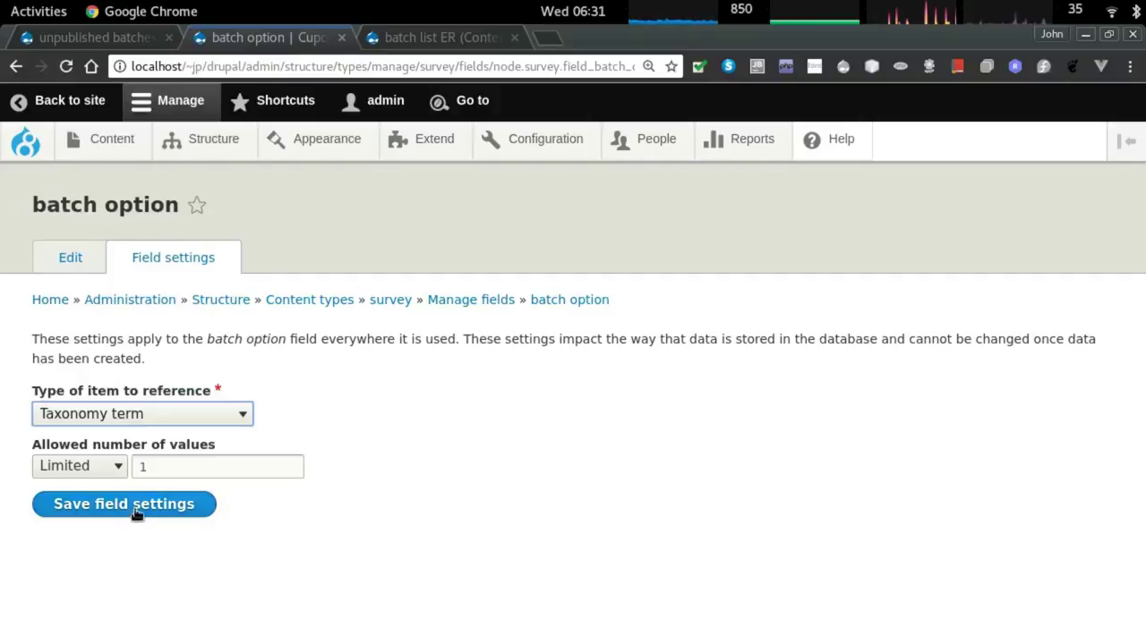
left_click(134, 507)
- Switch the reference method to filtering through an entity reference view
scroll(418, 471, "down", 5)
left_click(121, 438)
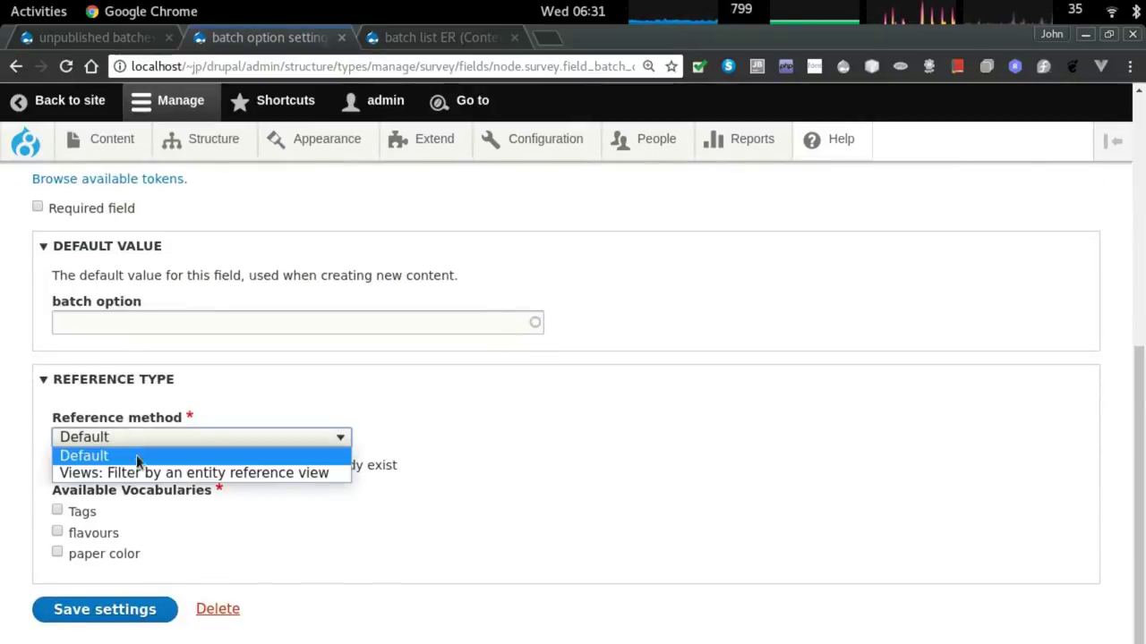
left_click(156, 473)
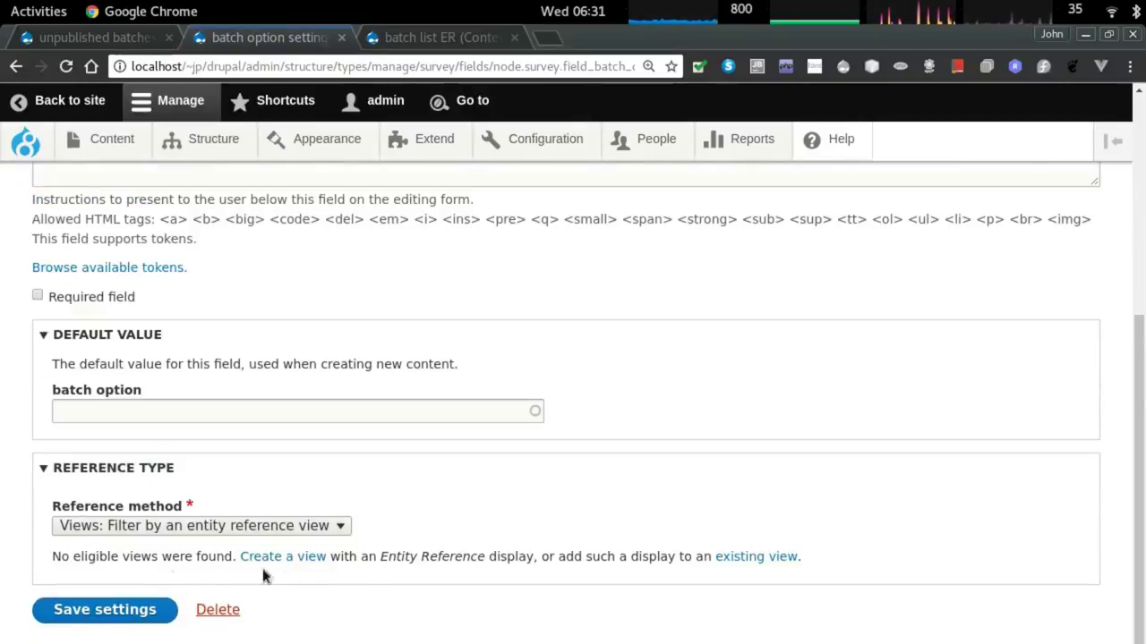
- Delete the batch option field, confirm, and begin adding a new survey field
left_click(206, 613)
left_click(89, 489)
left_click(85, 396)
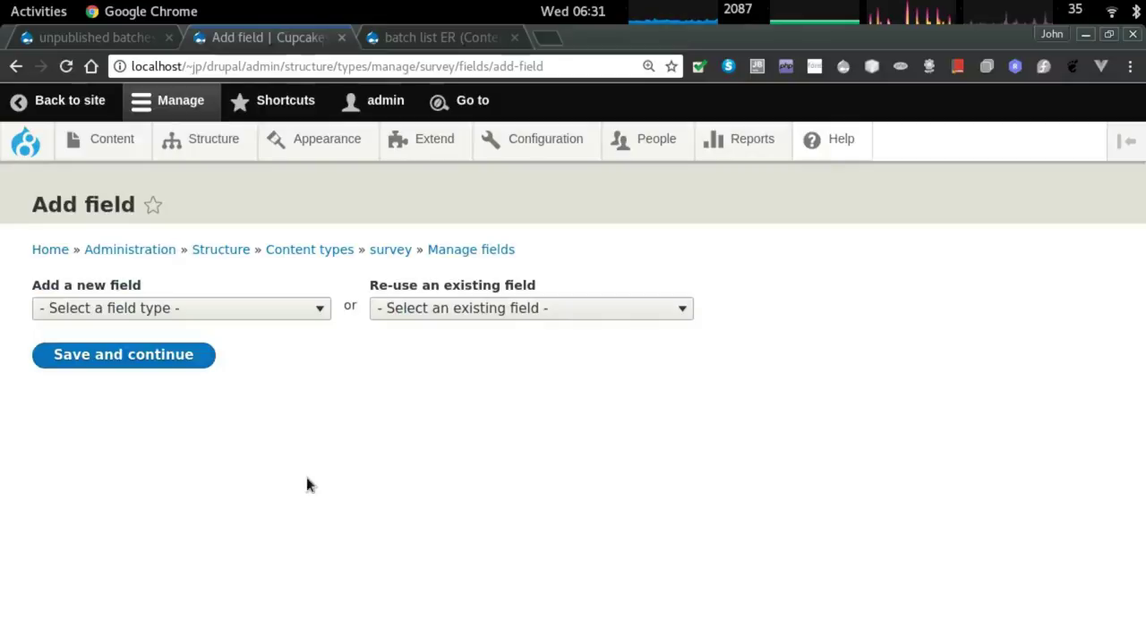
- Add a new Other... reference field to surveys labelled 'batch option'
left_click(192, 309)
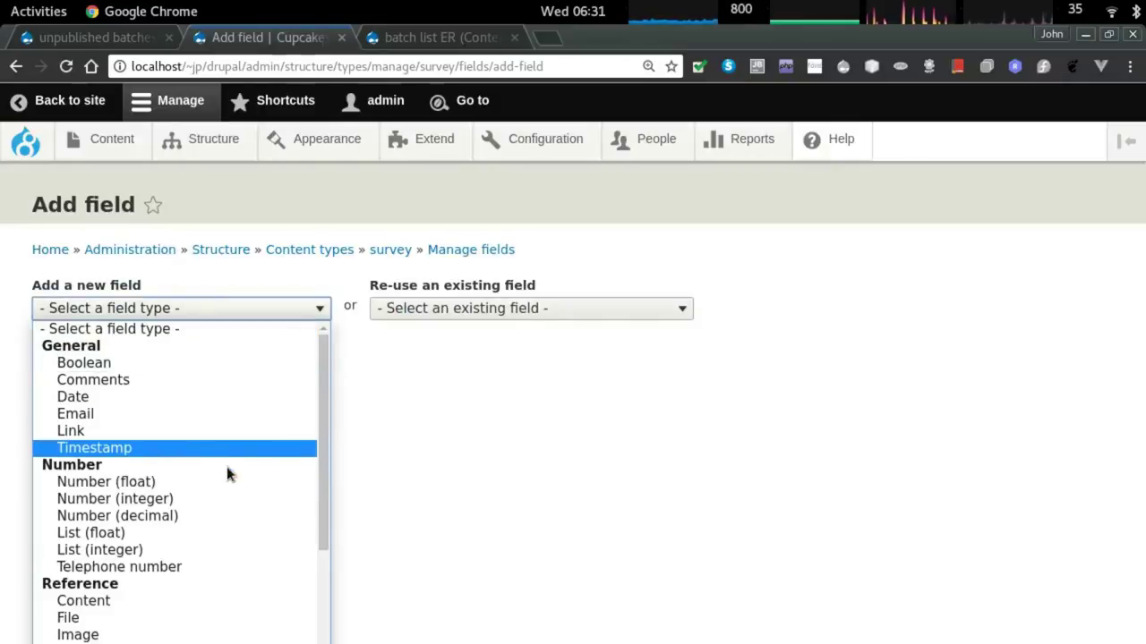
scroll(228, 474, "down", 3)
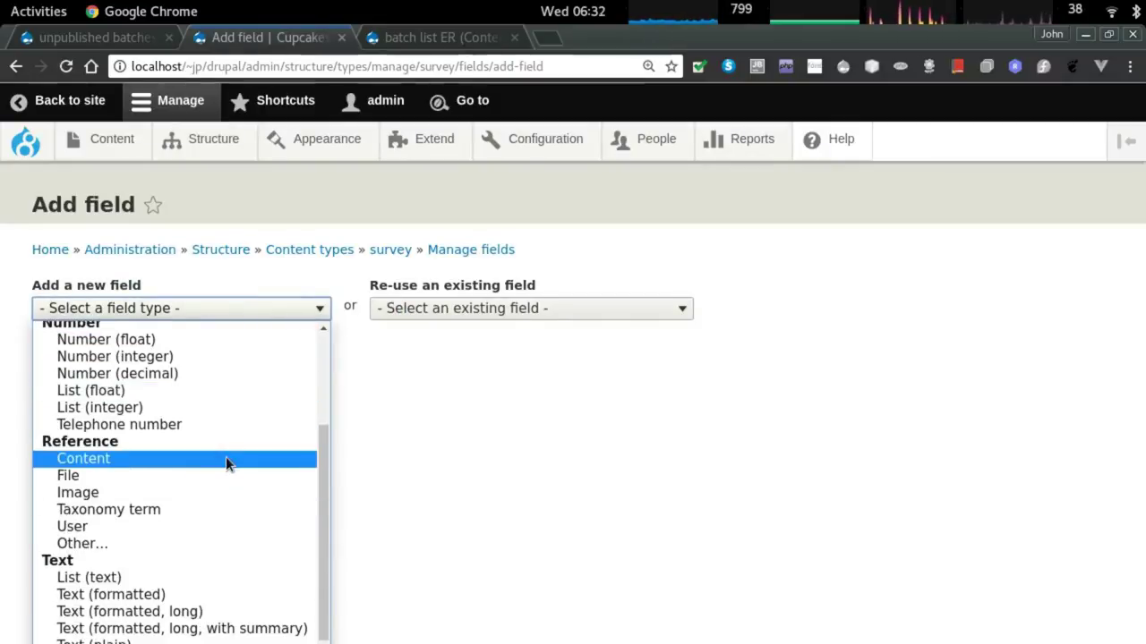
left_click(211, 544)
left_click(93, 370)
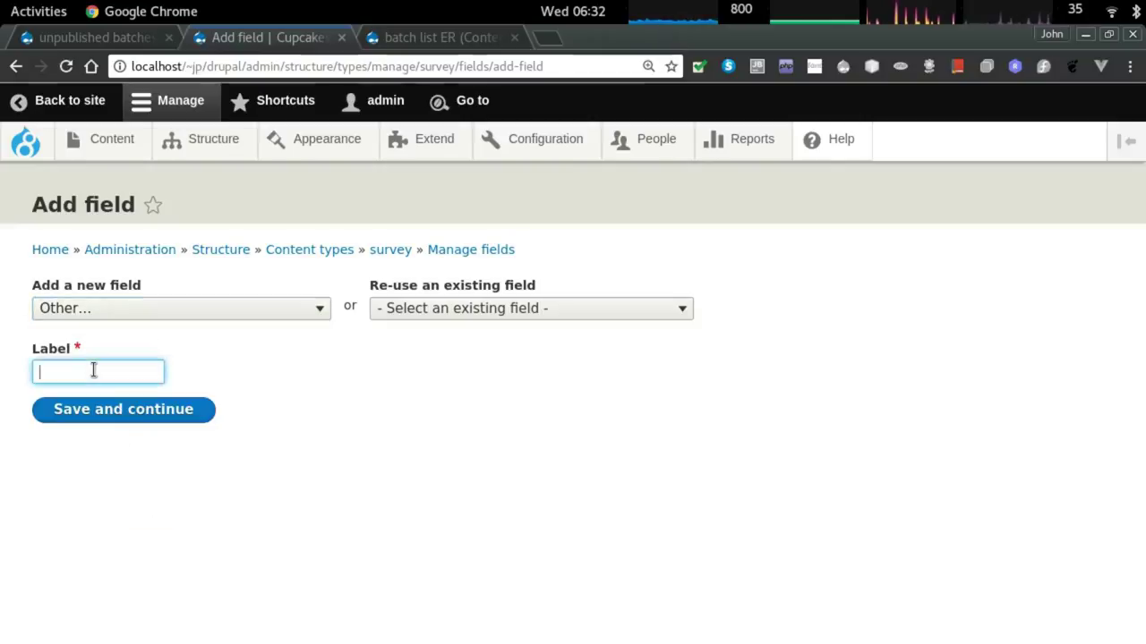
type("batch")
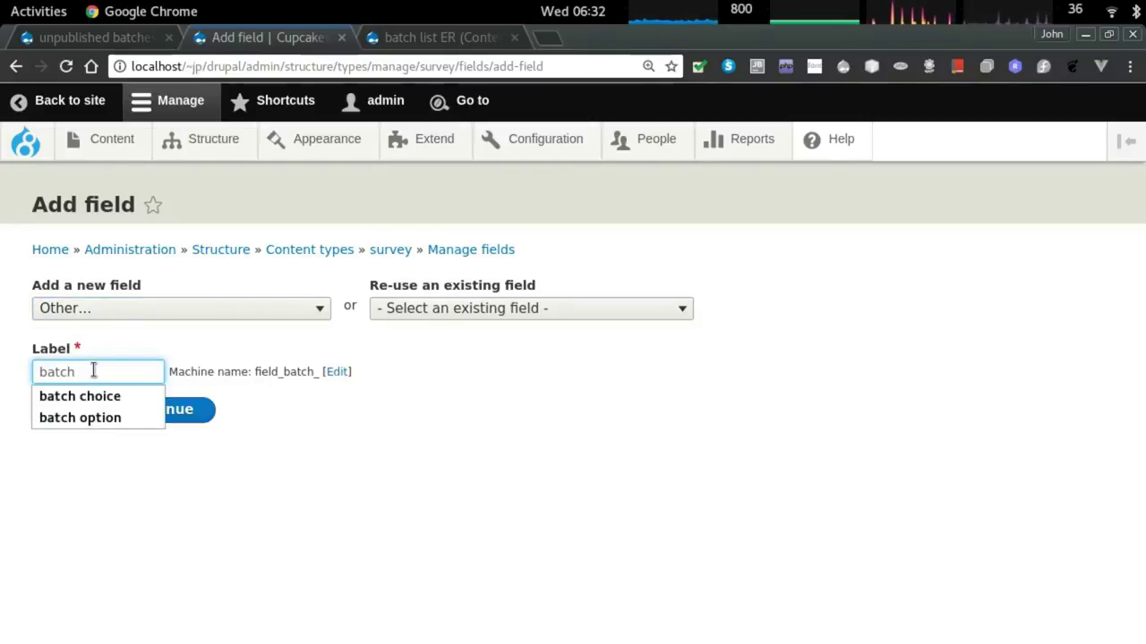
key("Down")
left_click(96, 415)
left_click(104, 419)
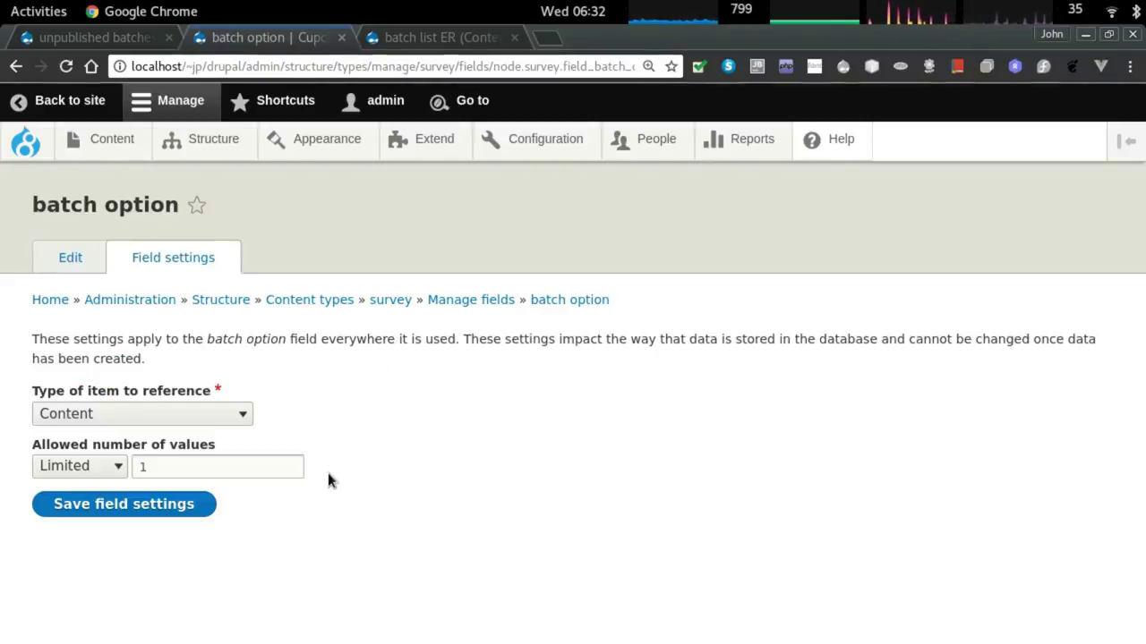
- Keep Content as the referenced type and filter references through the batch_list_er view
left_click(126, 504)
scroll(224, 501, "down", 10)
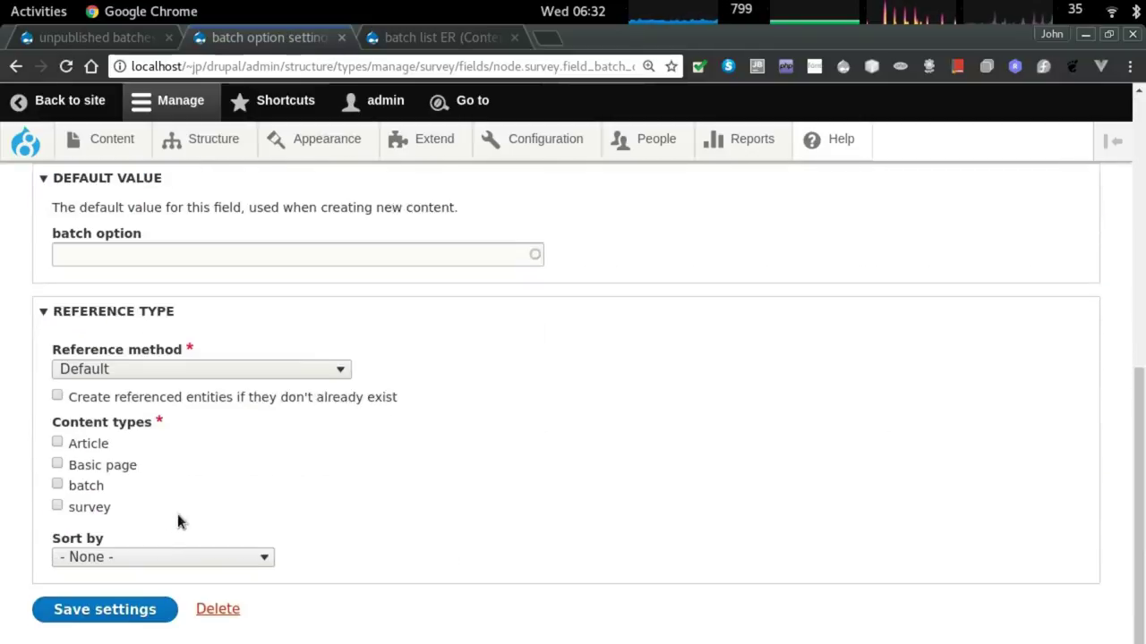
left_click(130, 368)
left_click(221, 406)
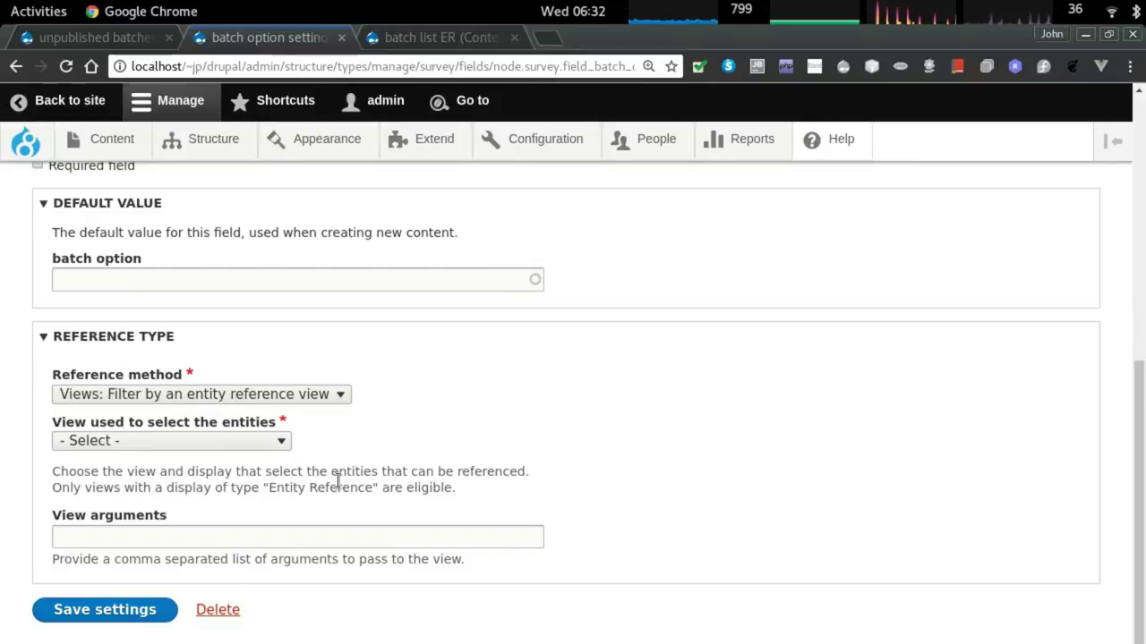
left_click(144, 440)
left_click(159, 475)
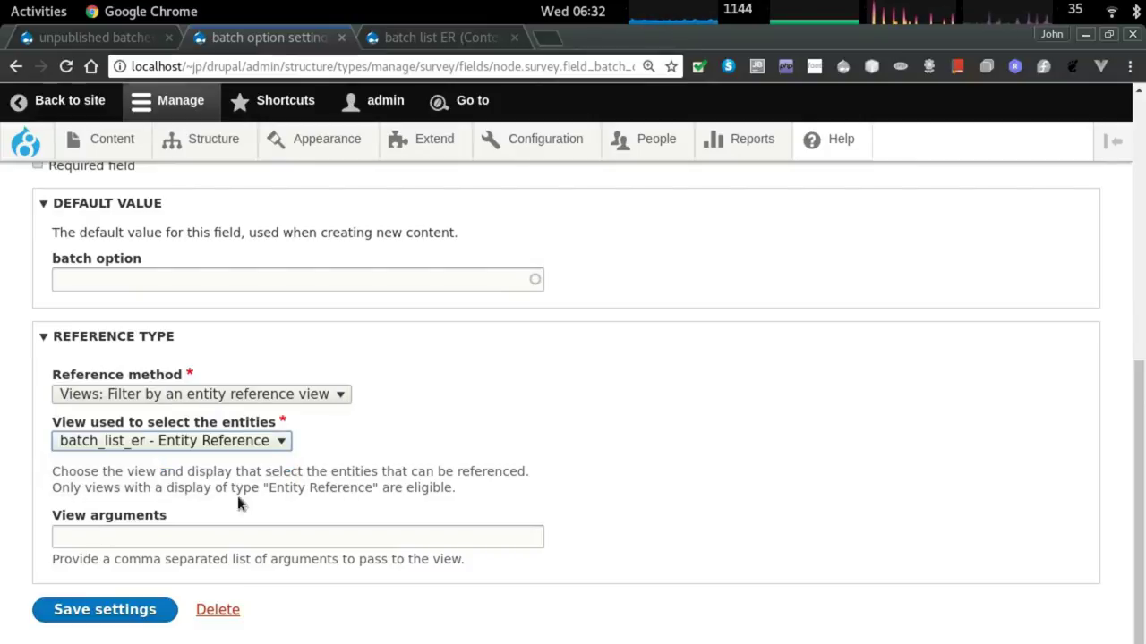
scroll(122, 407, "up", 2)
scroll(162, 395, "up", 3)
- Make batch option required with help text 'Choose the cupcake you just ate' and save
left_click(98, 403)
scroll(134, 394, "up", 4)
left_click(96, 407)
type("Choose the cupcake yo")
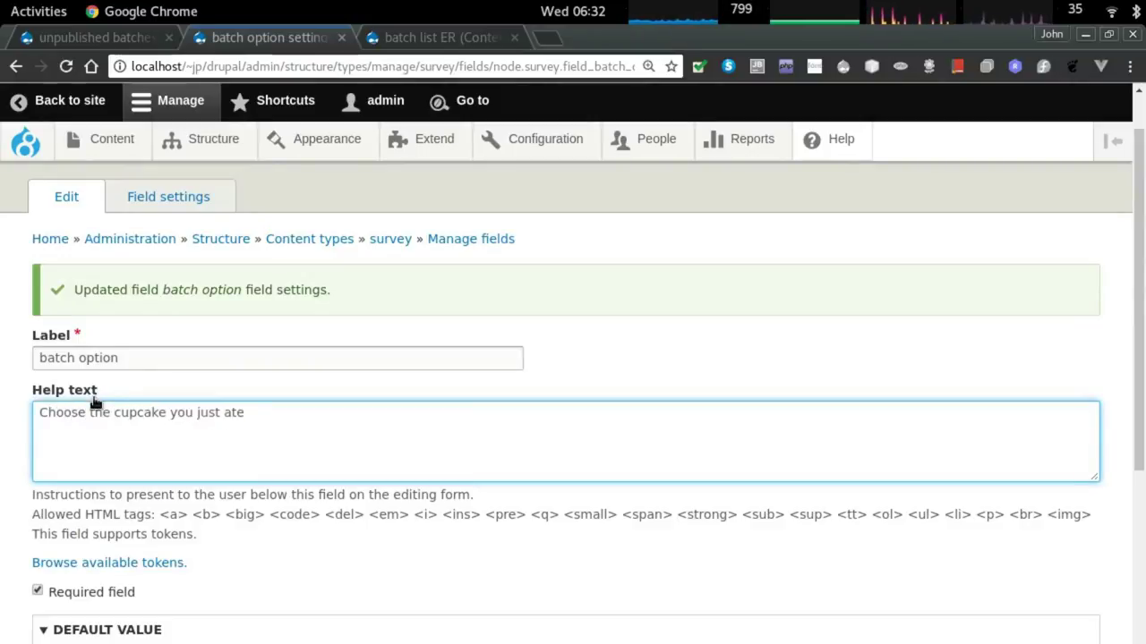
type("u just ate")
scroll(161, 465, "down", 5)
left_click(107, 612)
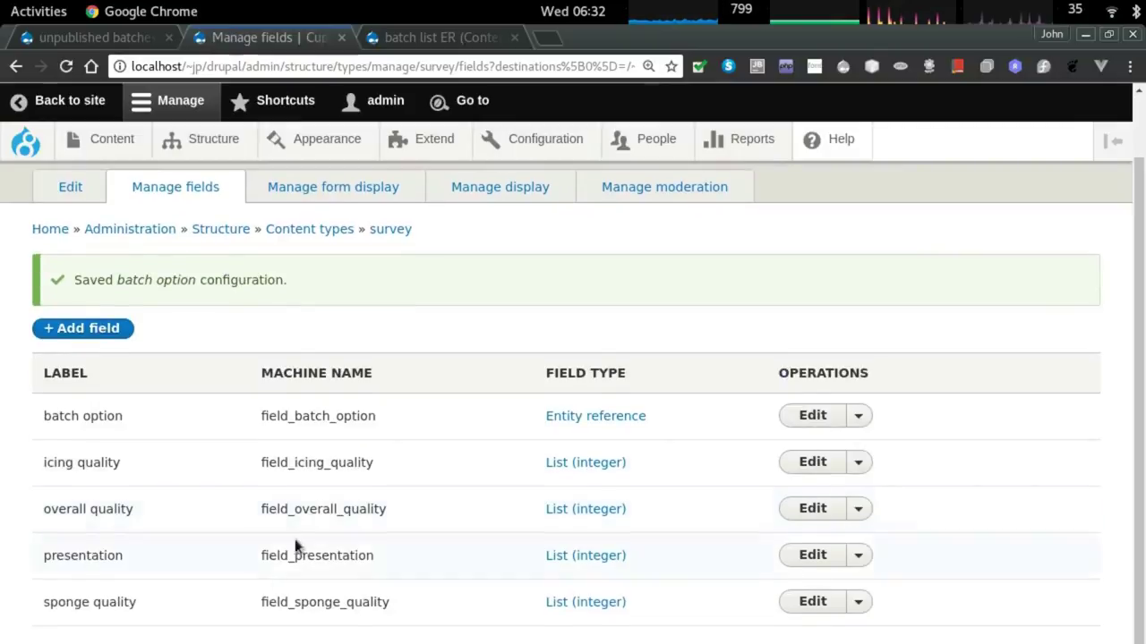
- Set the batch option widget to Select list in the survey form display and save
scroll(429, 385, "up", 2)
left_click(340, 259)
scroll(314, 462, "down", 7)
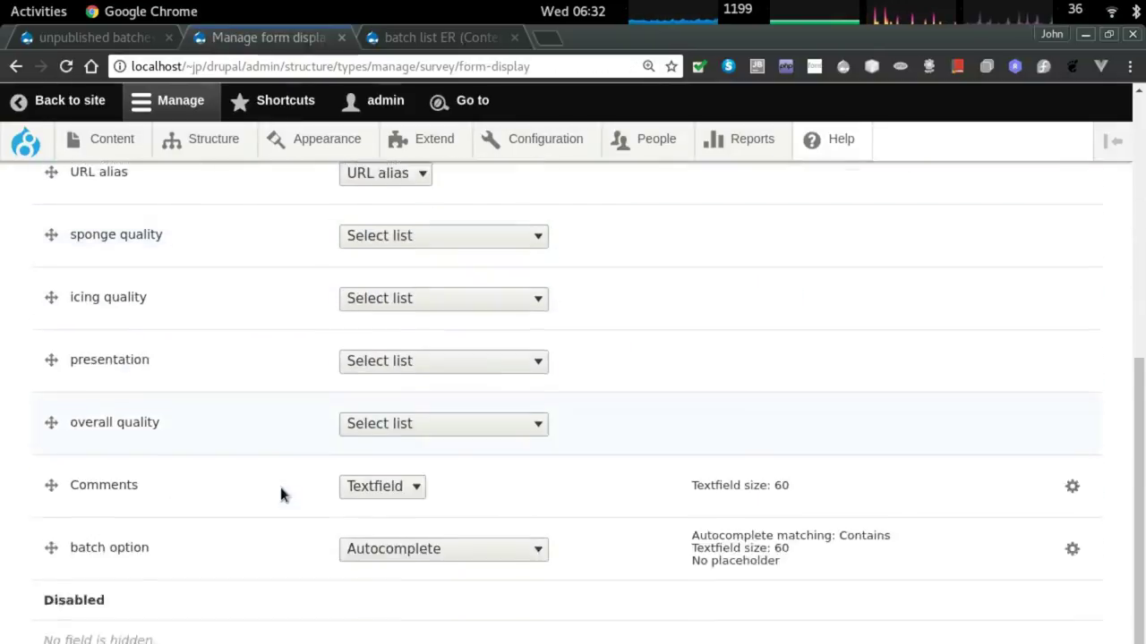
scroll(280, 493, "down", 3)
left_click(409, 430)
left_click(384, 481)
left_click(72, 609)
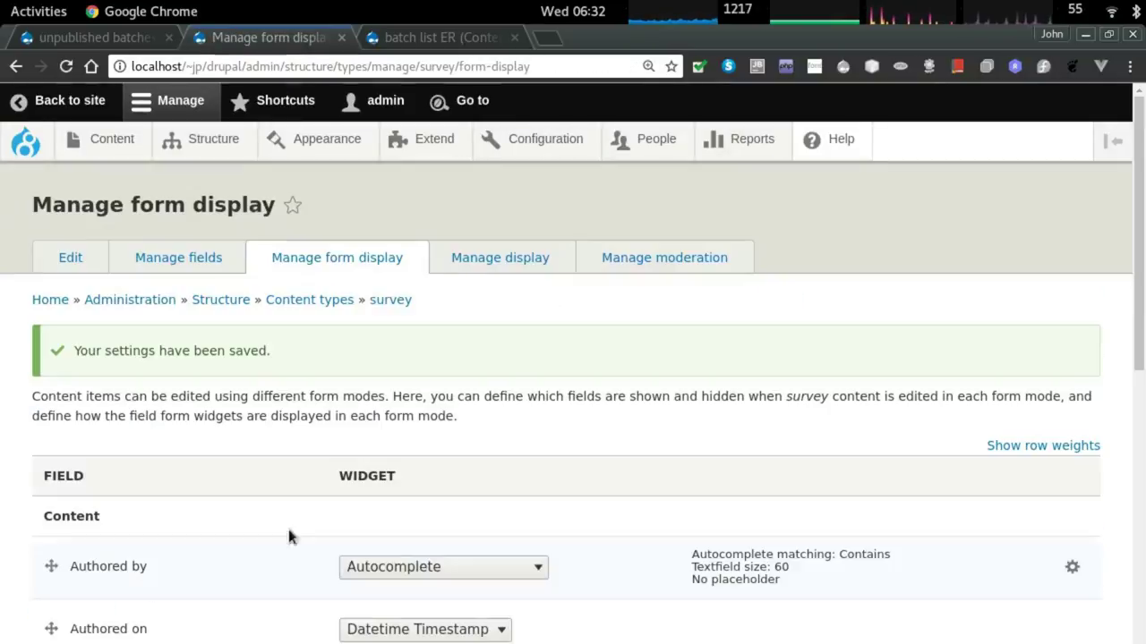
key("alt+Tab")
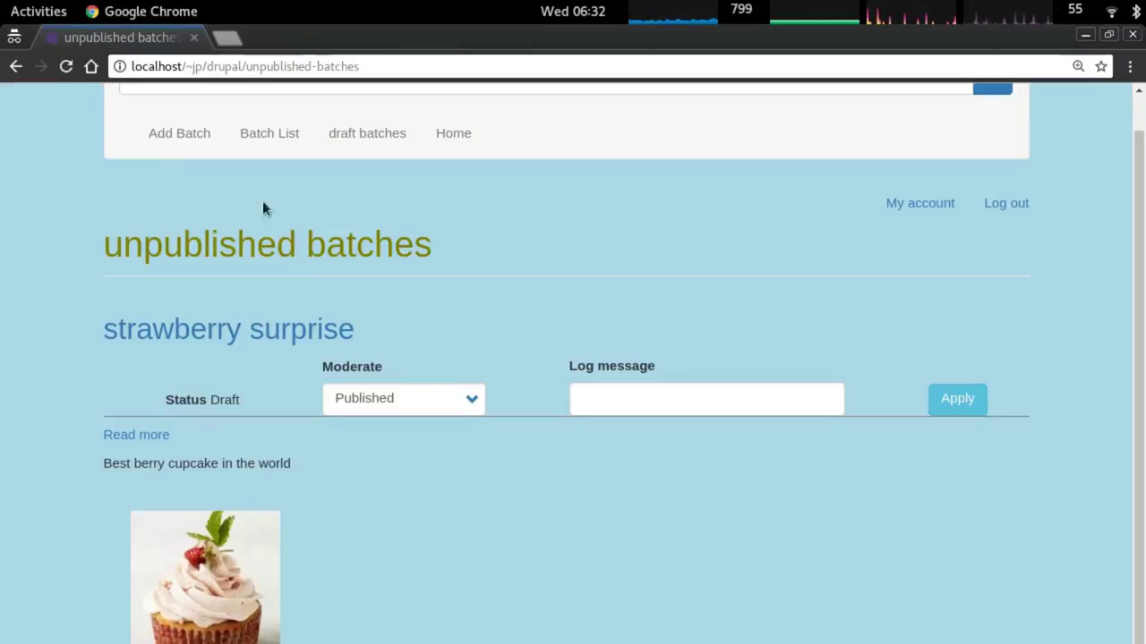
- Open the Survey creation form in the logged-out Firefox private window
scroll(242, 188, "up", 1)
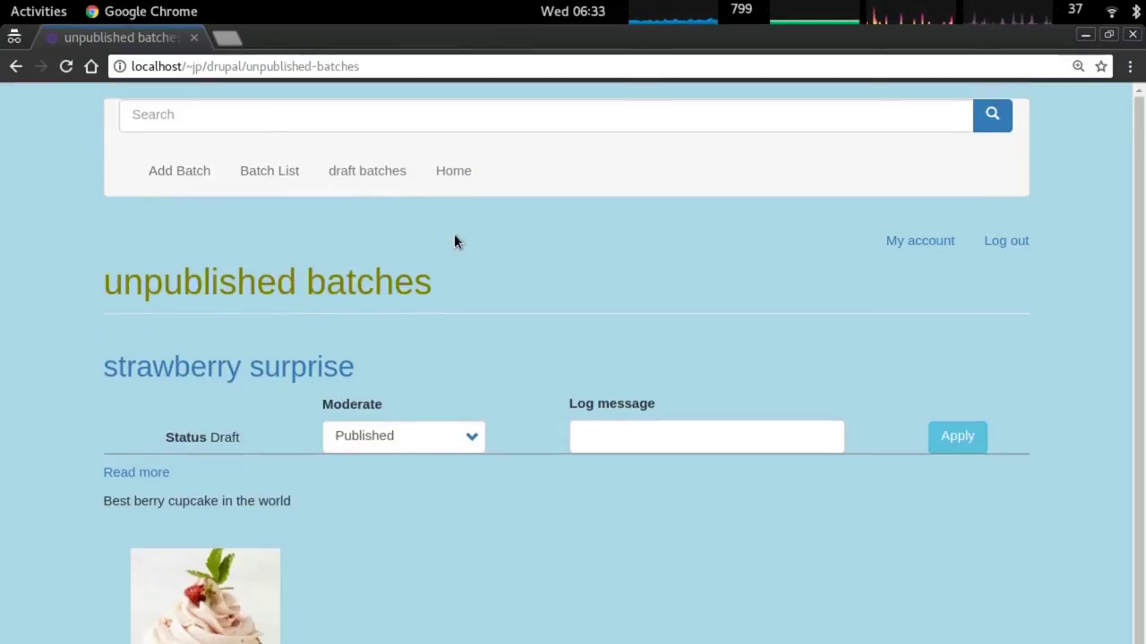
key("alt+Tab")
key("alt+grave")
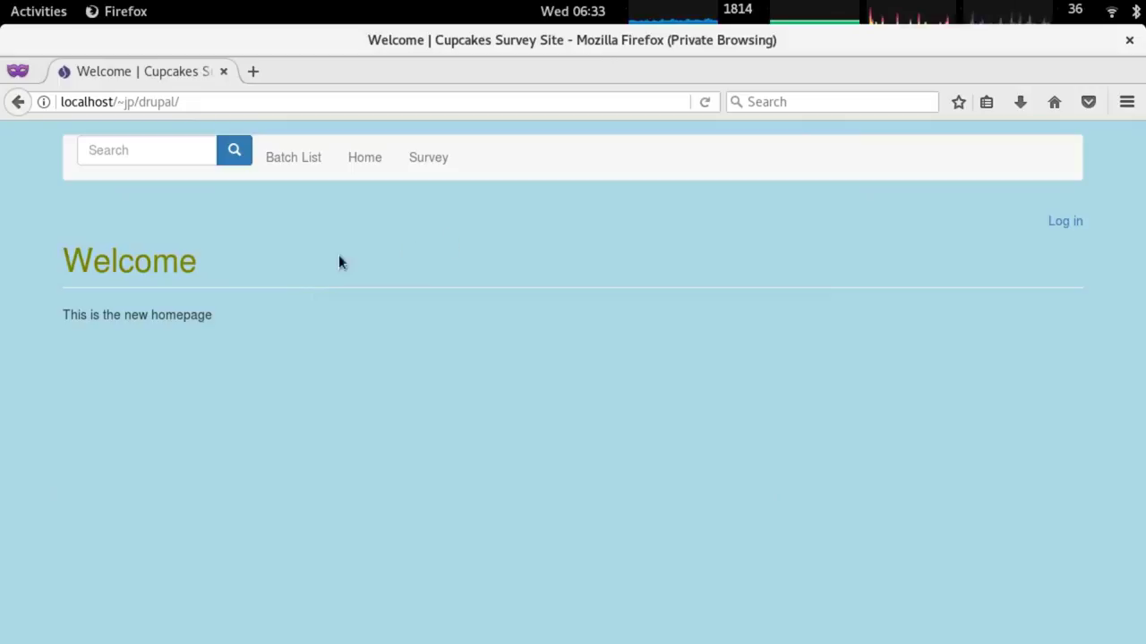
left_click(428, 158)
scroll(278, 353, "down", 1)
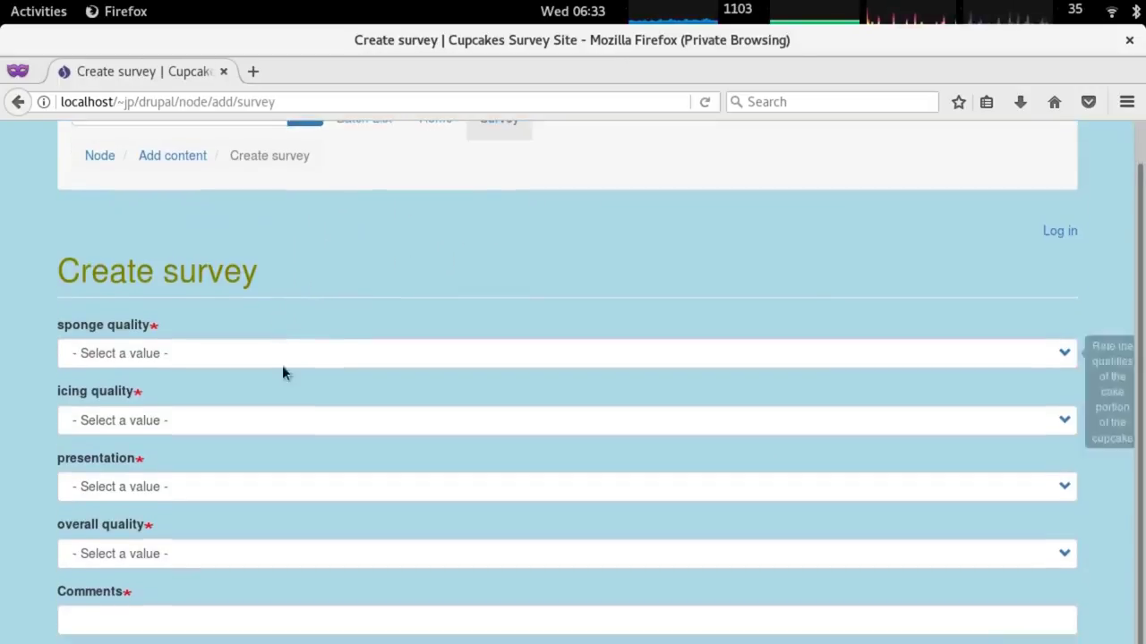
left_click(292, 553)
left_click(292, 553)
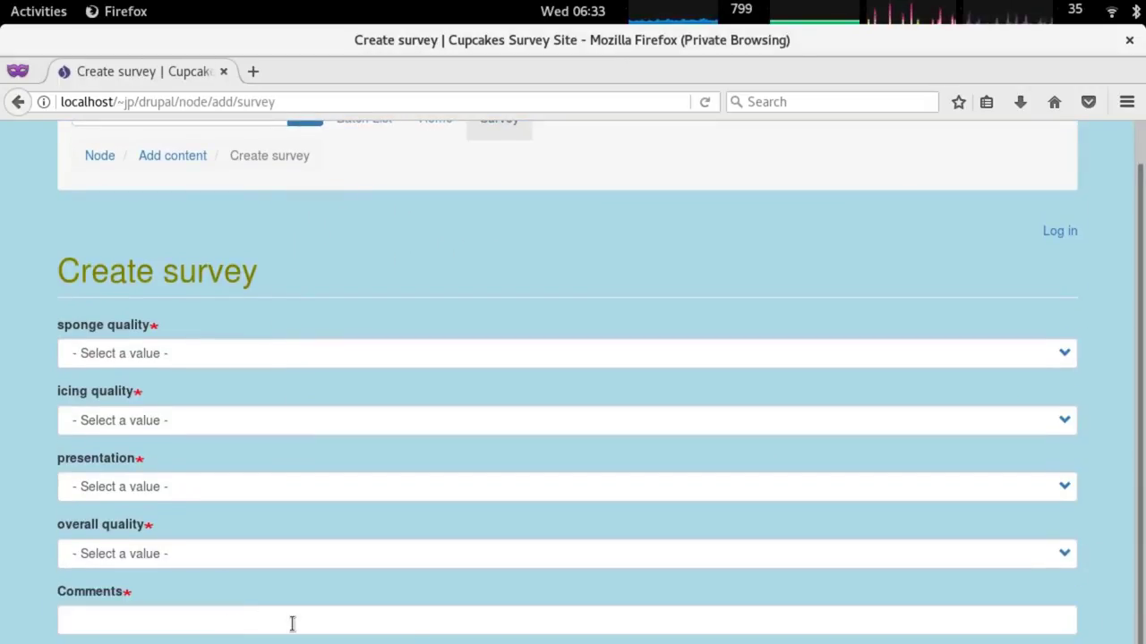
- Rate sponge 2, icing 7, presentation 8, overall 8 and enter comment 'asdfasdf'
left_click(155, 355)
left_click(165, 440)
left_click(149, 421)
left_click(148, 341)
left_click(141, 489)
left_click(146, 399)
left_click(160, 551)
left_click(147, 467)
left_click(169, 621)
type("asdfasdf")
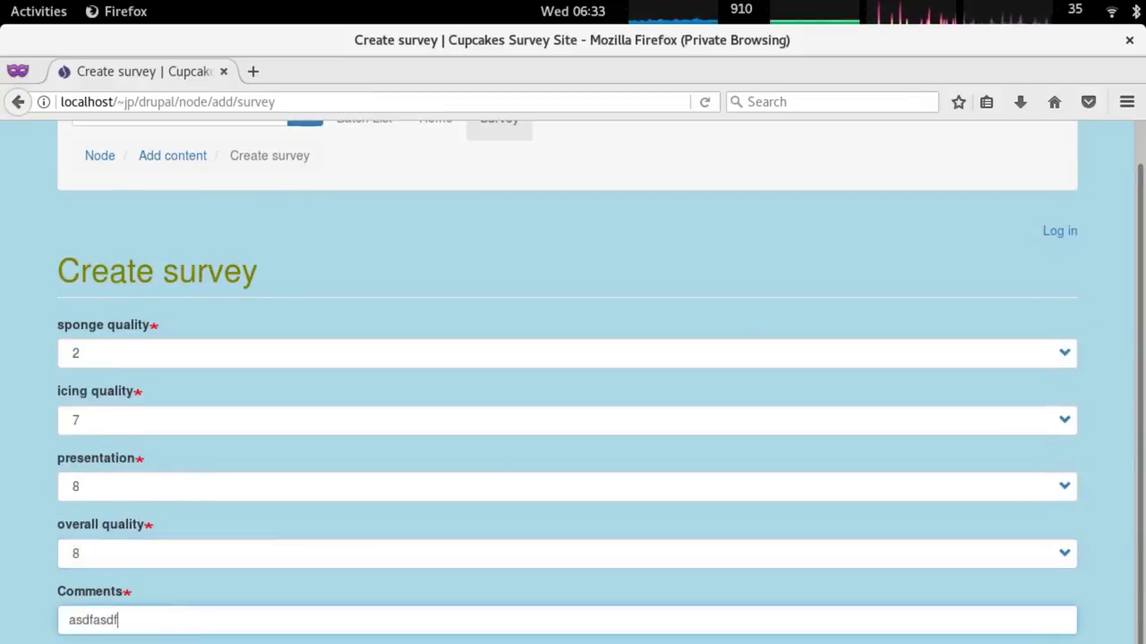
key("alt+Tab")
key("ctrl+Tab")
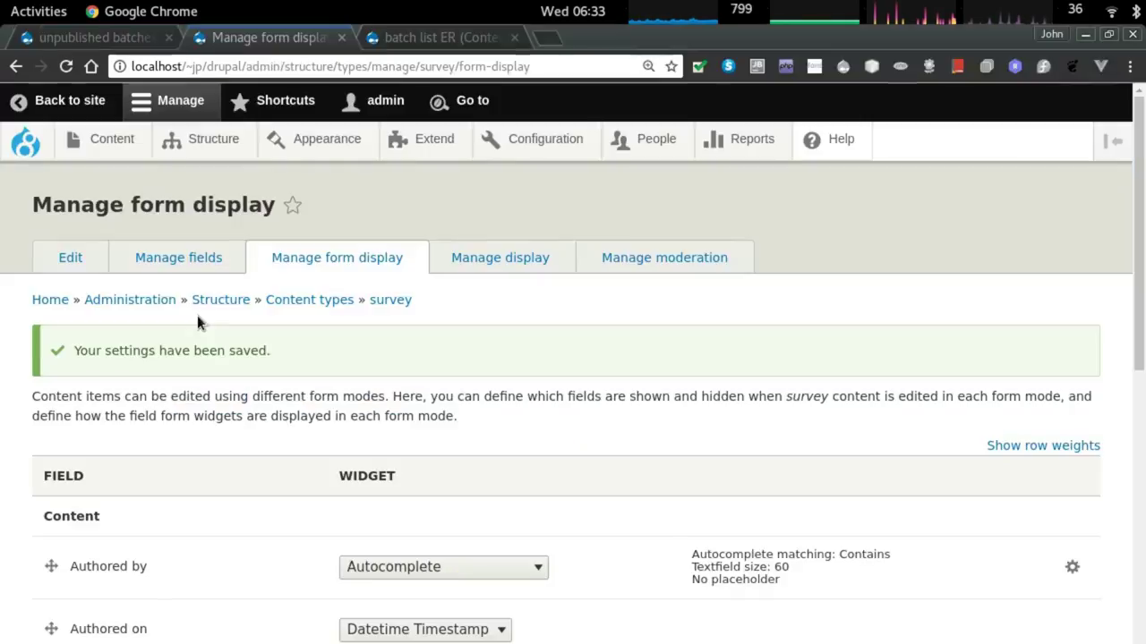
- Drag the batch option row above sponge quality and save the survey form order
scroll(269, 304, "down", 10)
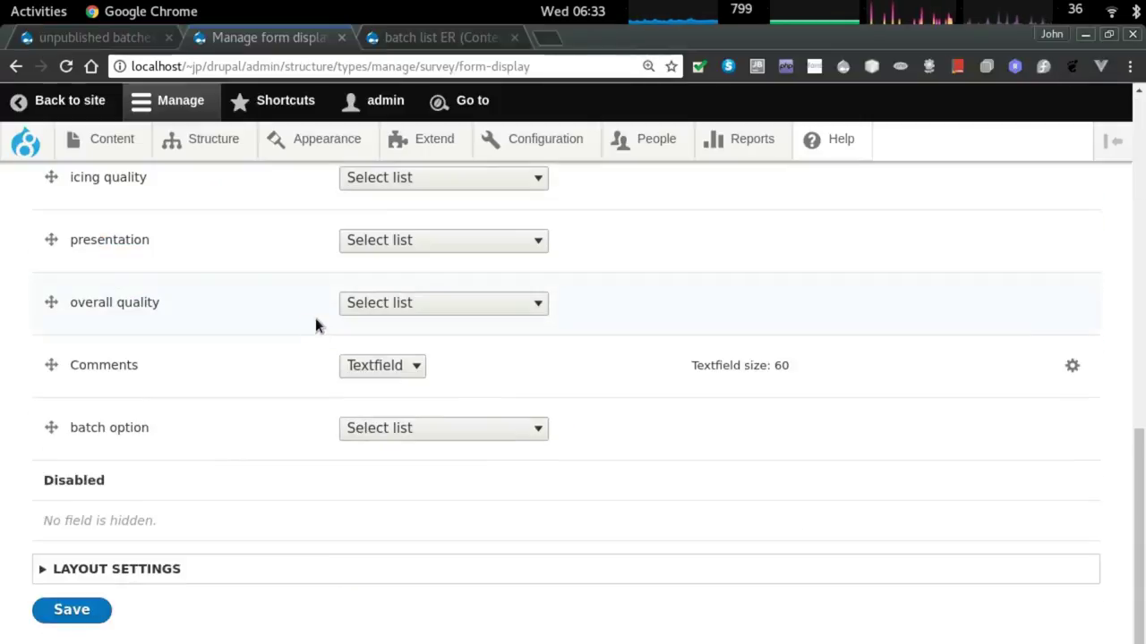
left_click_drag(53, 428, 84, 250)
scroll(294, 387, "up", 3)
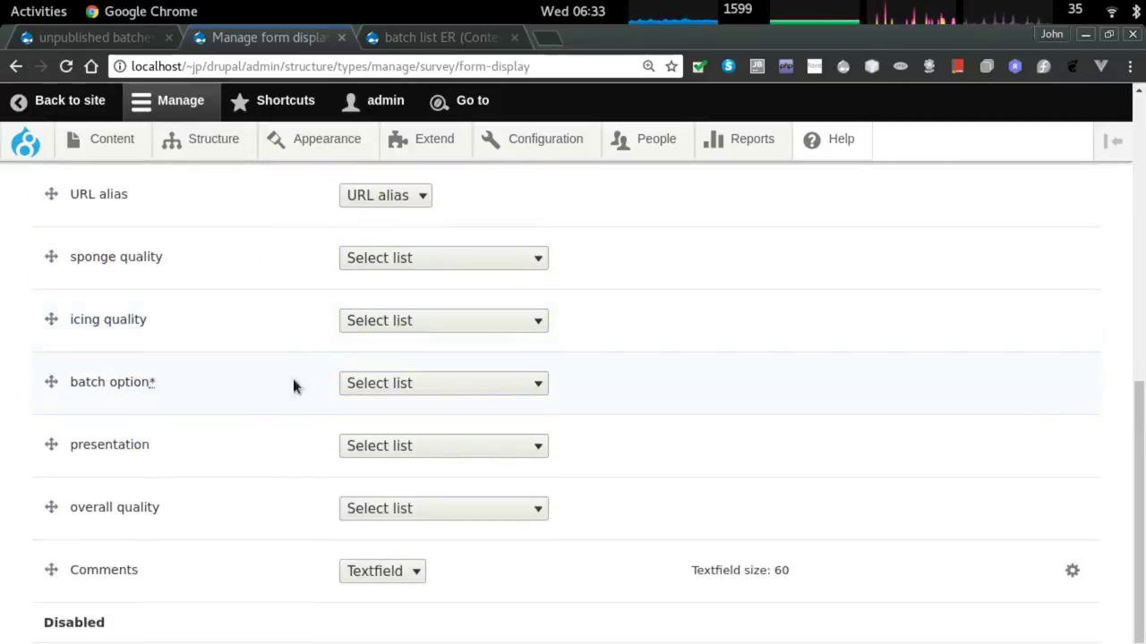
left_click_drag(55, 382, 49, 279)
left_click_drag(44, 237, 43, 239)
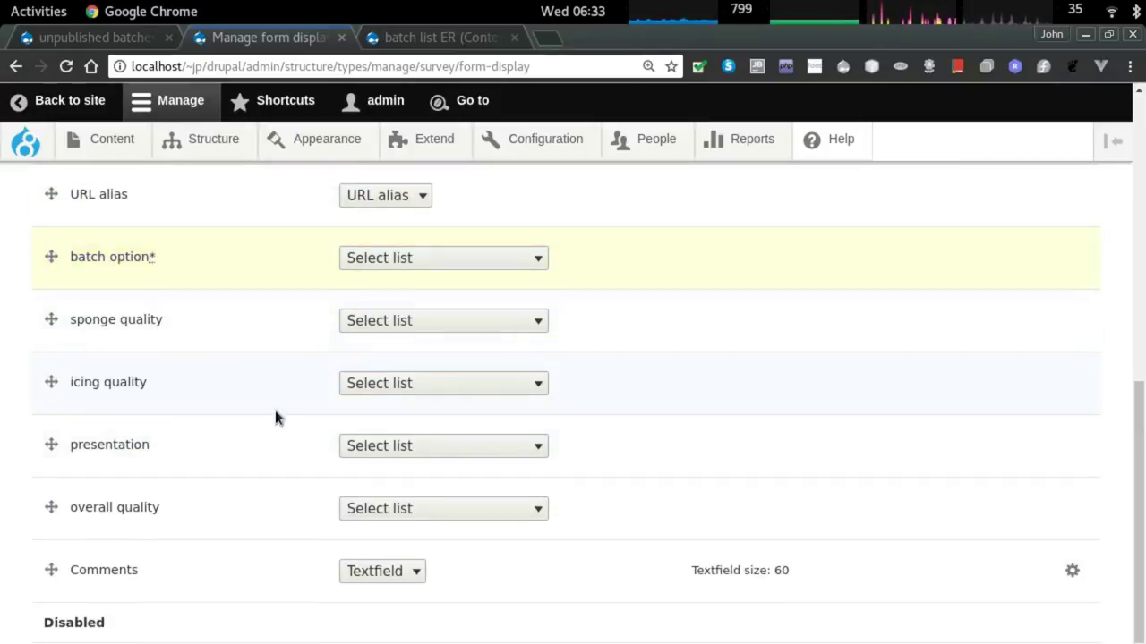
scroll(274, 410, "down", 3)
left_click(50, 607)
mouse_move(618, 139)
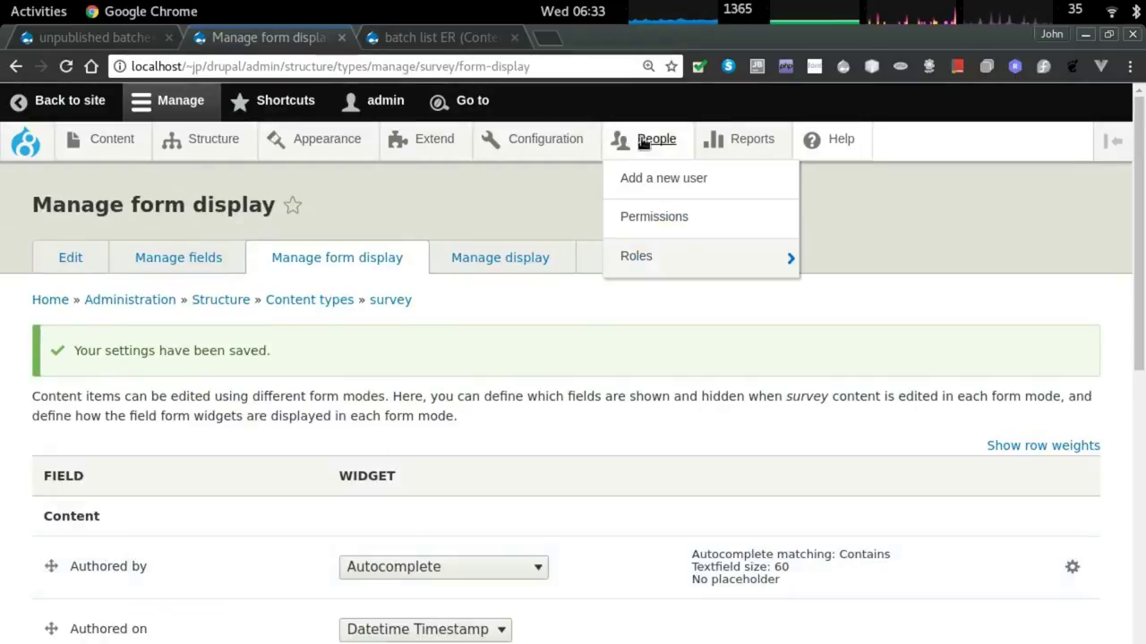
left_click(653, 215)
- Grant Anonymous the survey 'Edit own content' and 'View revisions' permissions and save
key("ctrl+f")
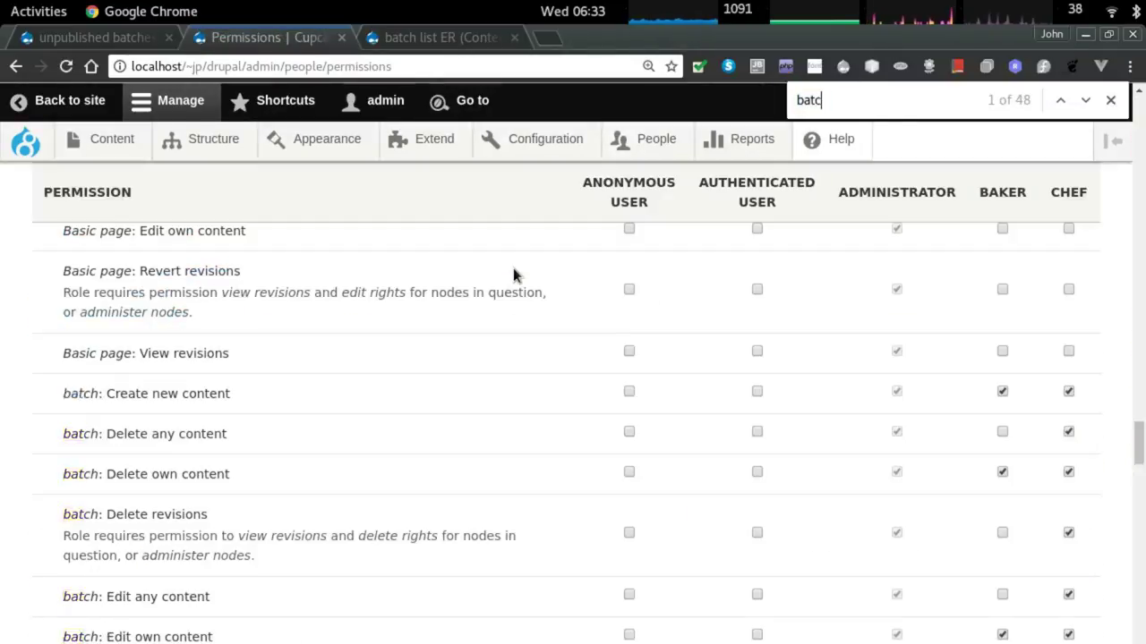
type("survy")
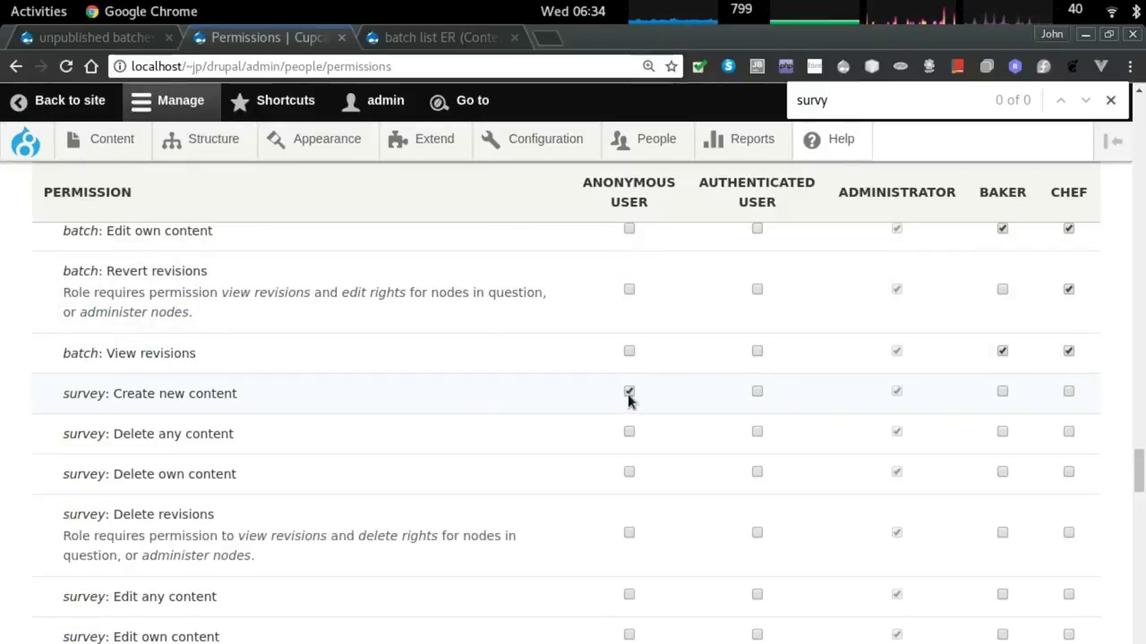
scroll(630, 400, "down", 4)
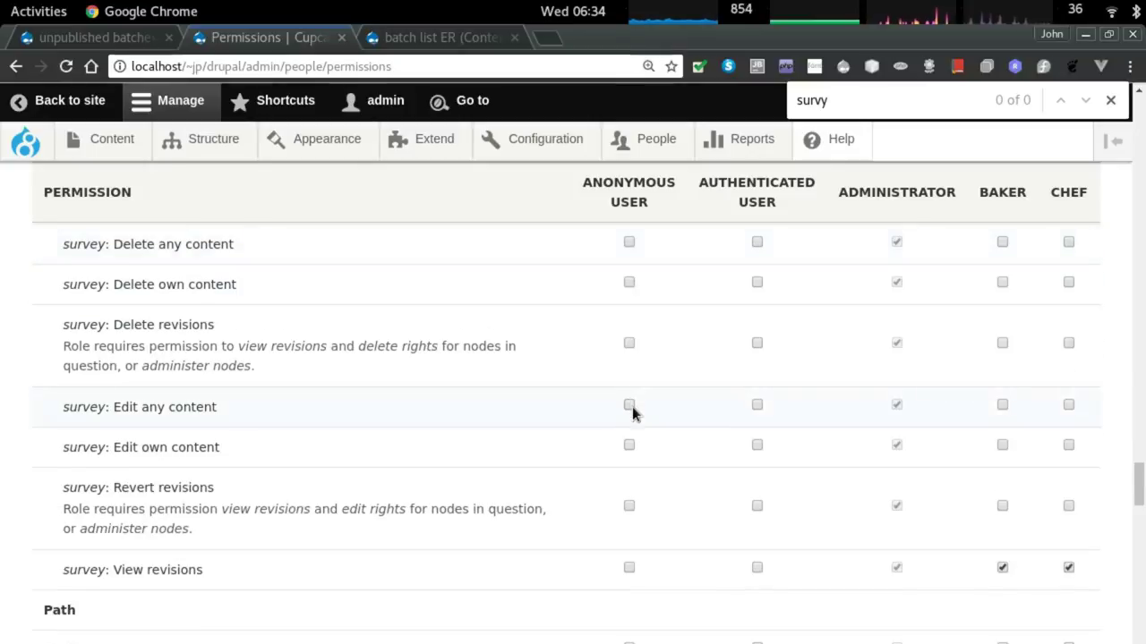
left_click(630, 444)
scroll(626, 452, "down", 1)
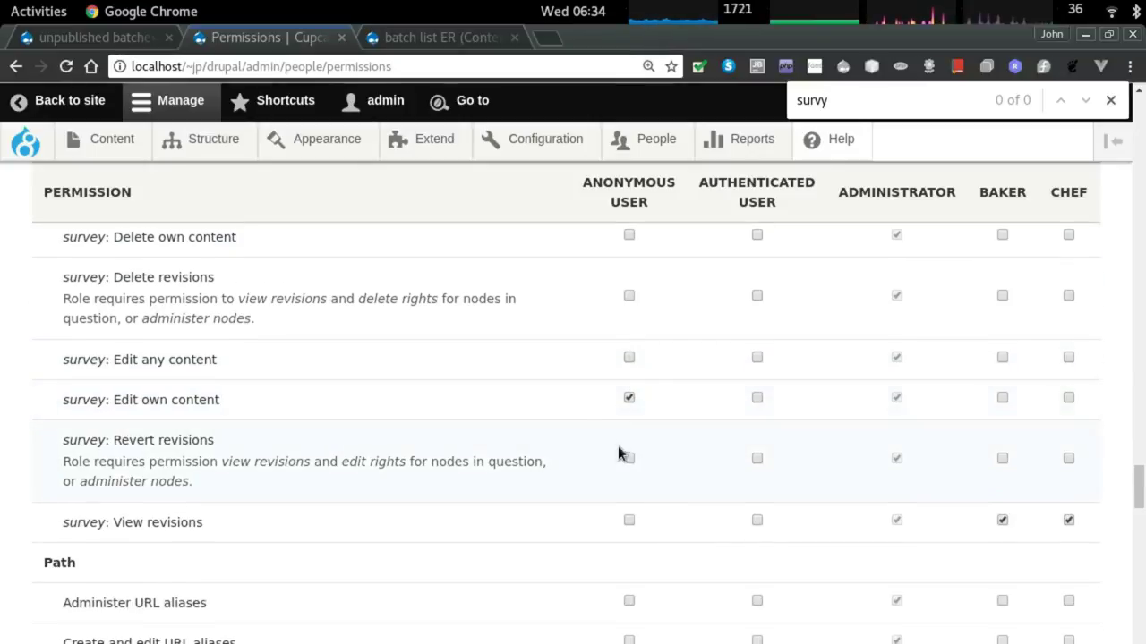
left_click(629, 521)
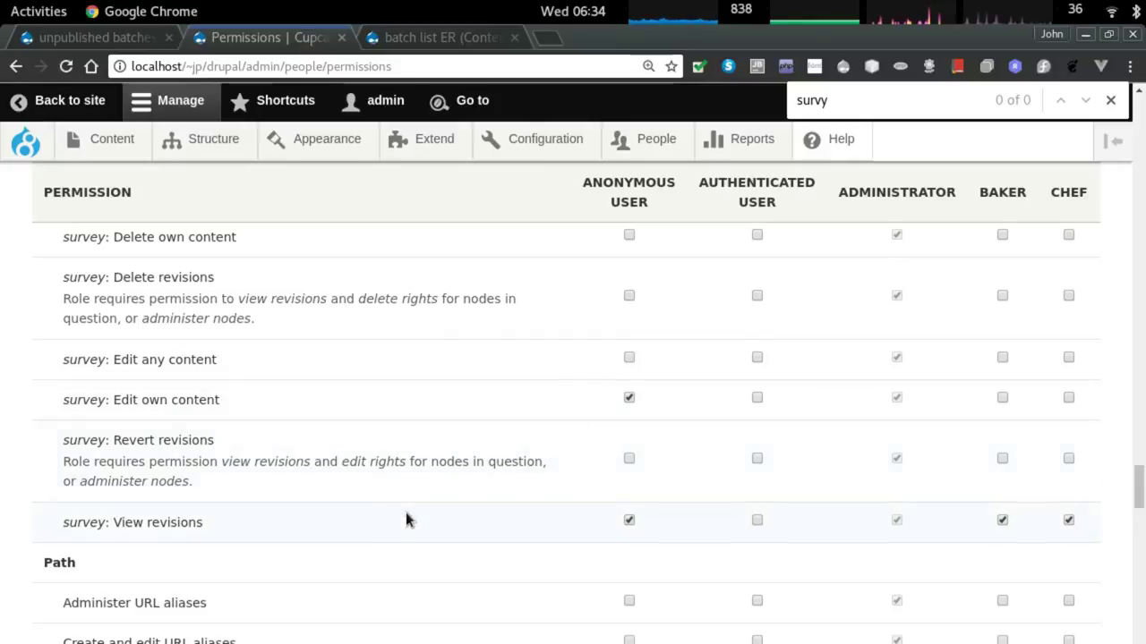
scroll(283, 514, "down", 10)
scroll(176, 558, "down", 3)
left_click(115, 596)
key("ctrl+f")
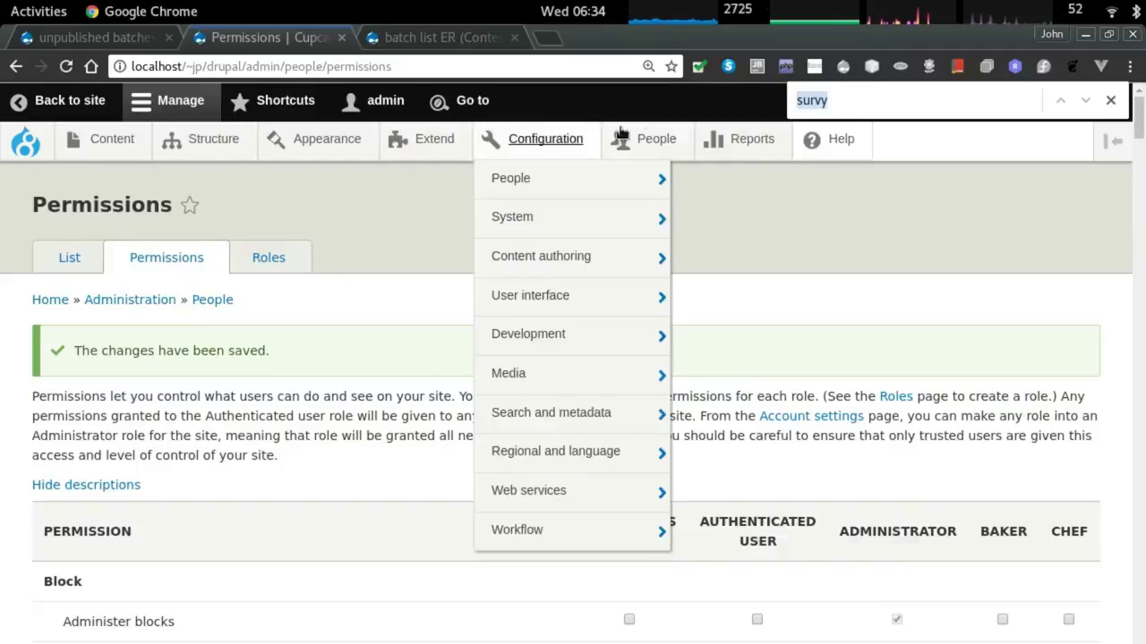
- Open the 'never publish' workflow for editing from the Workflows list
mouse_move(517, 146)
key("ctrl+Tab")
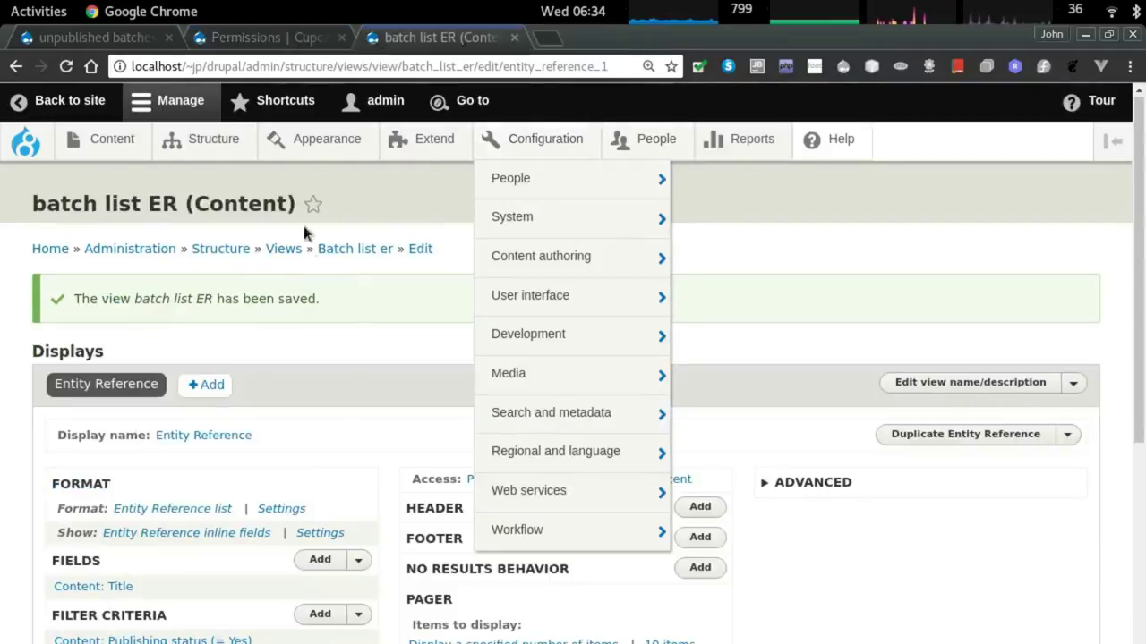
mouse_move(584, 547)
left_click(714, 529)
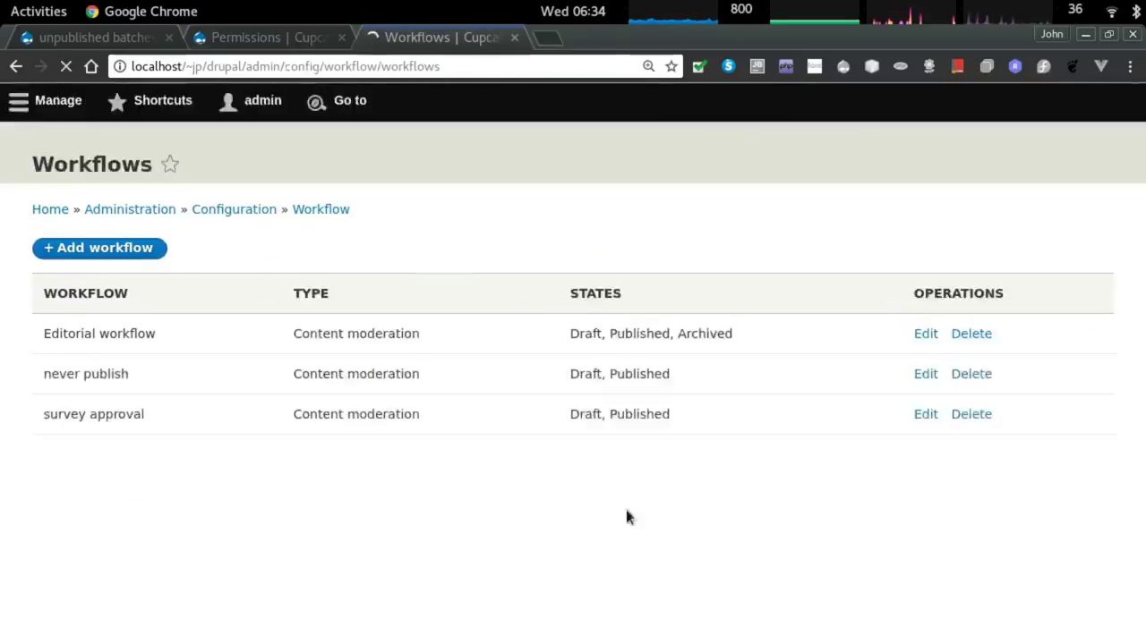
left_click(856, 427)
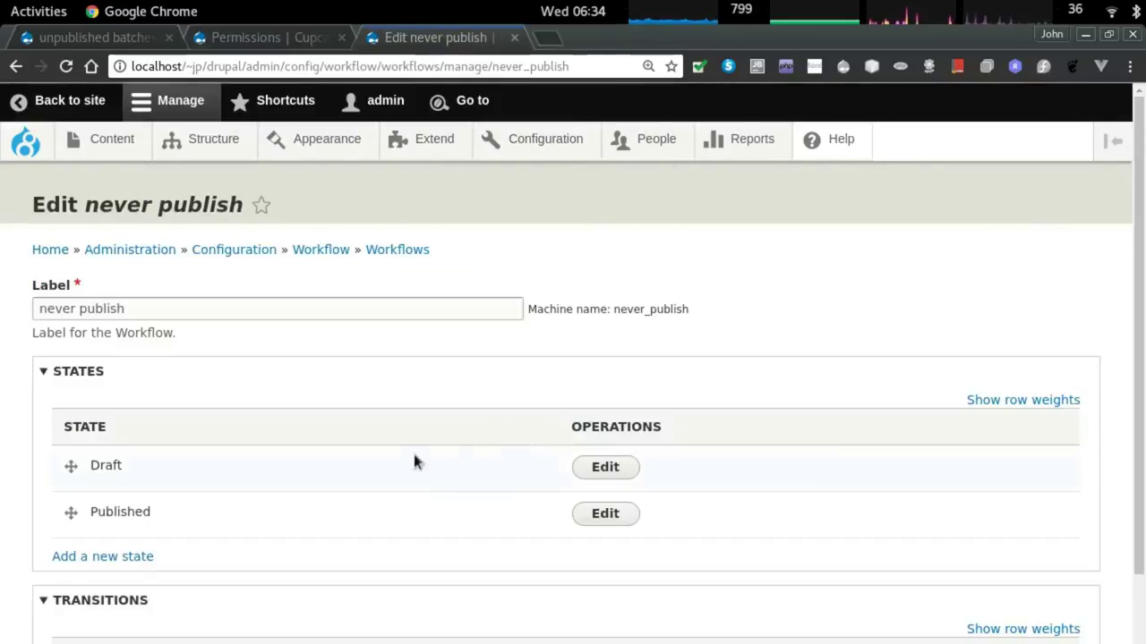
scroll(268, 492, "down", 3)
- Relabel the Create New Draft transition 'Draft Only' and save the workflow
left_click(717, 530)
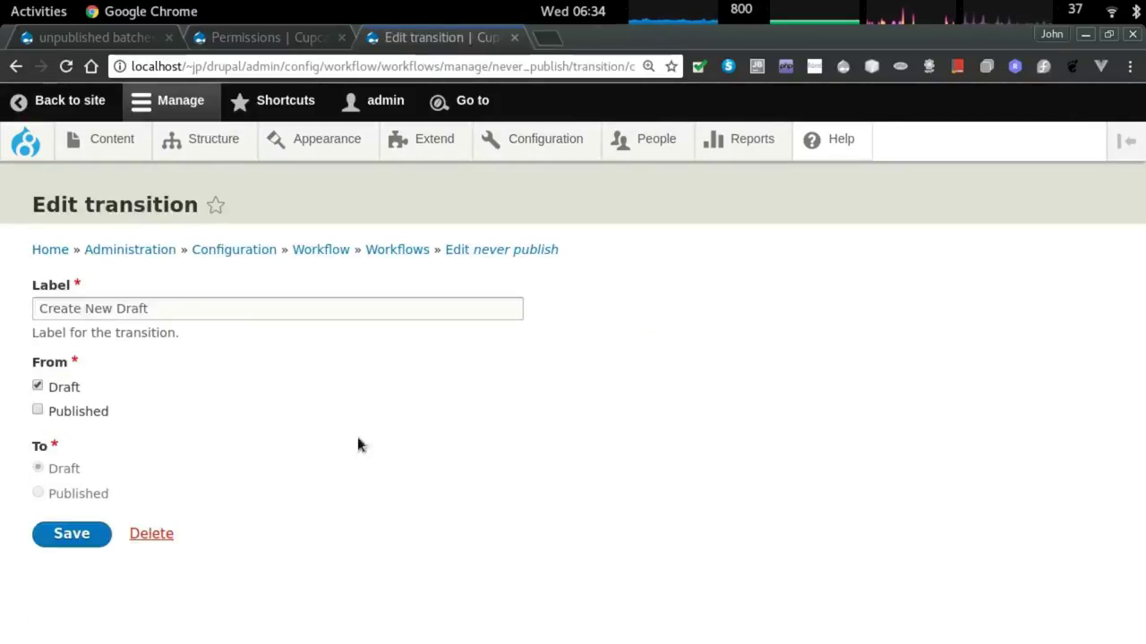
triple_click(157, 303)
type("Draft ")
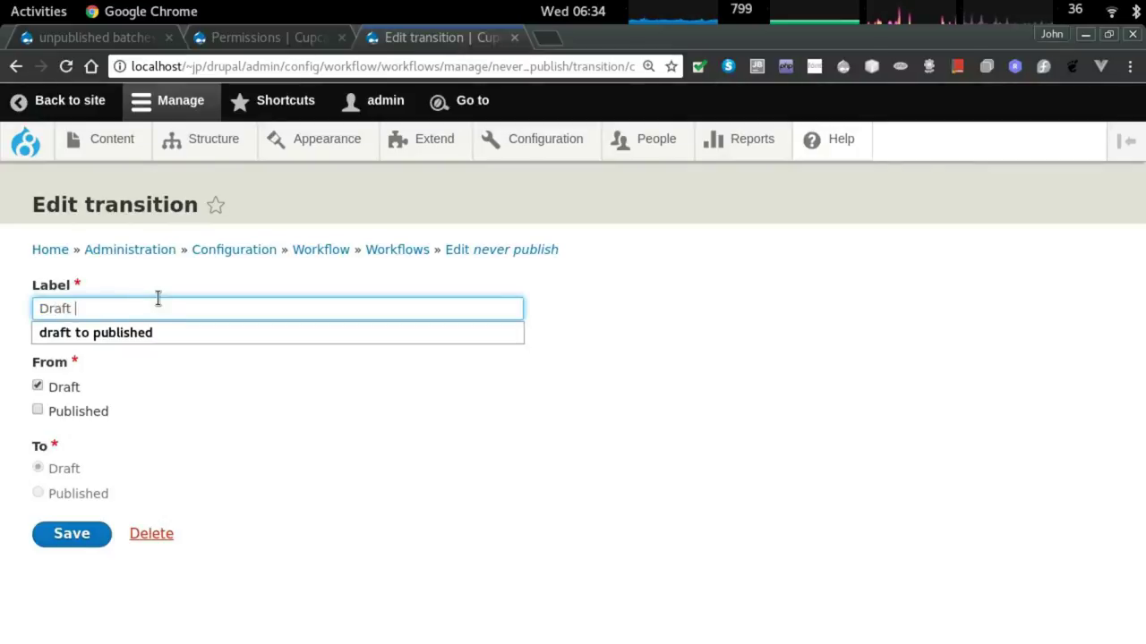
type("Only")
left_click(80, 535)
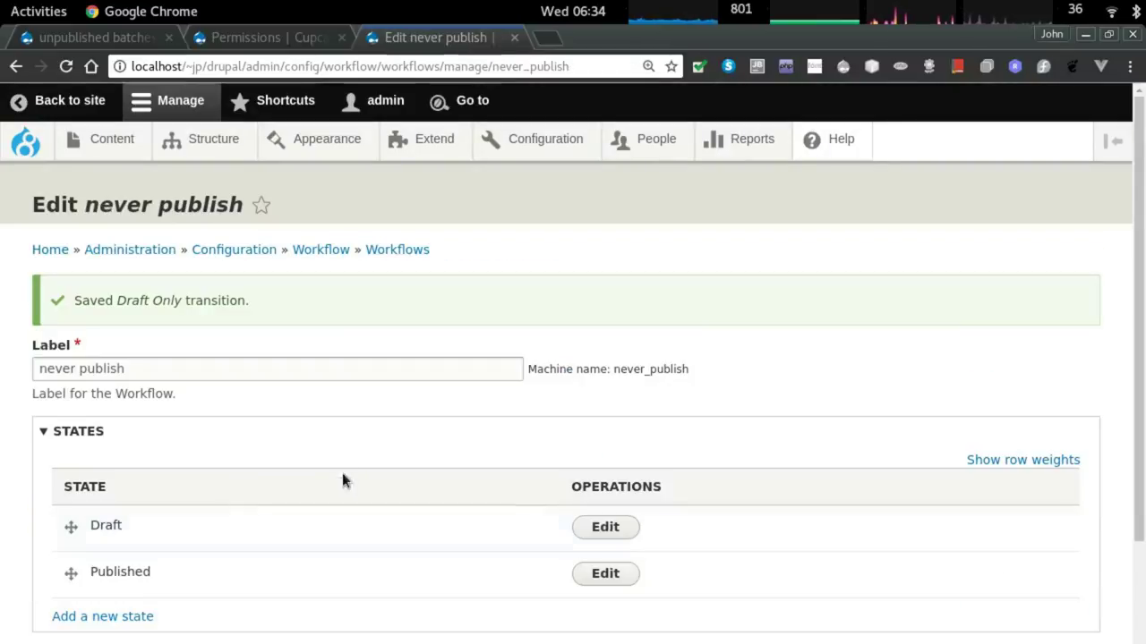
scroll(149, 601, "down", 3)
left_click(72, 641)
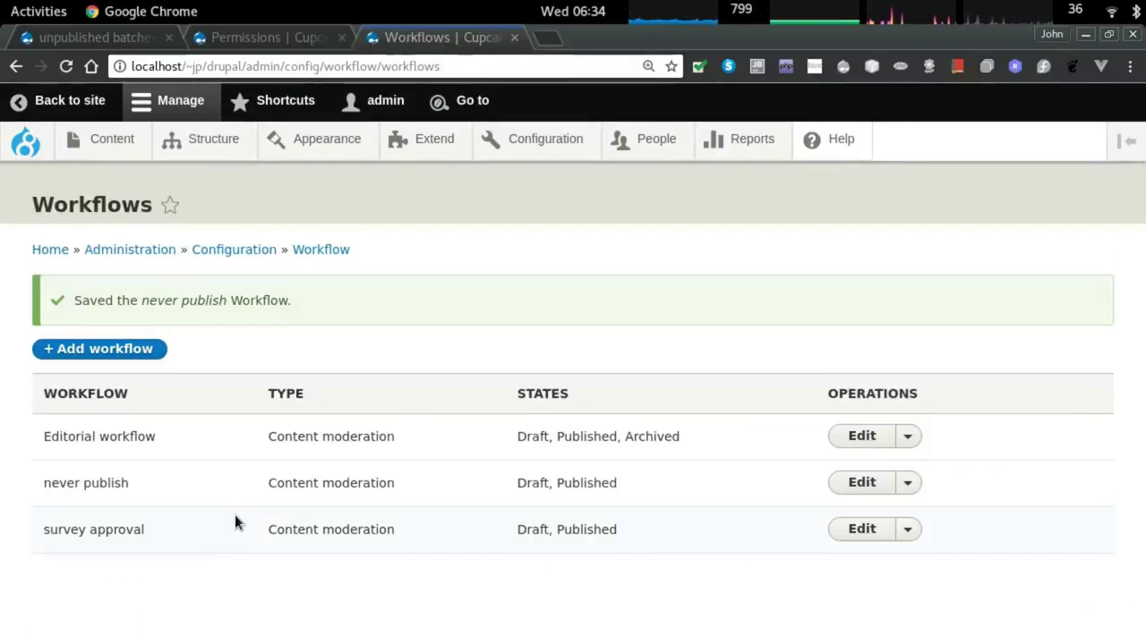
- On the reloaded Permissions page, give Draft Only to Anonymous and remove it from Authenticated
key("ctrl+Page_Up")
key("ctrl+r")
key("ctrl+f")
type("draft only")
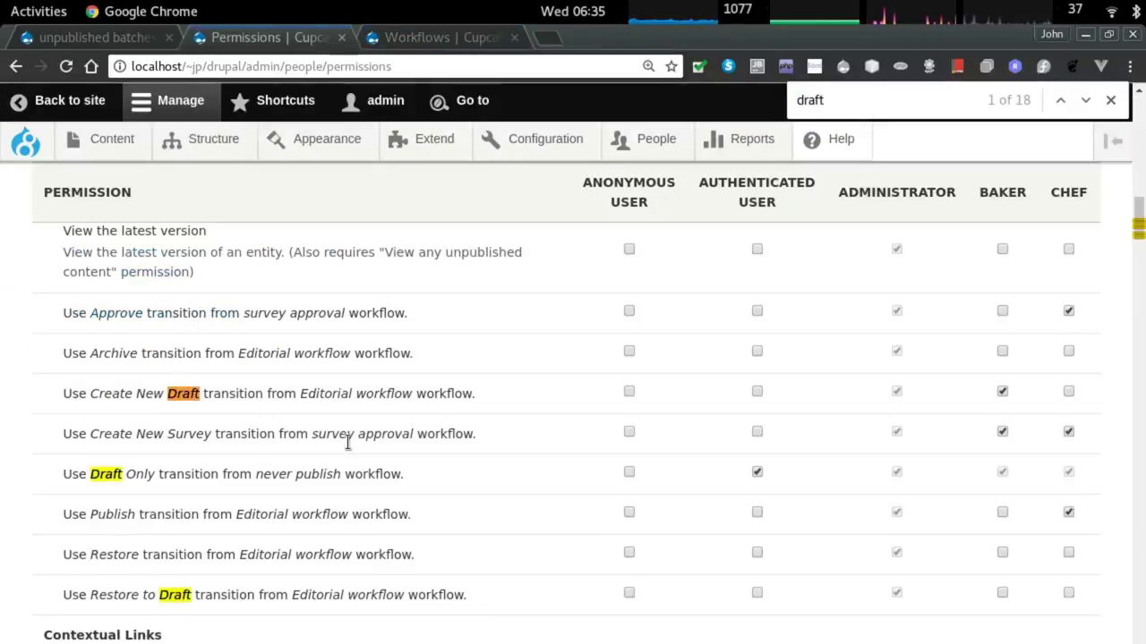
left_click(629, 473)
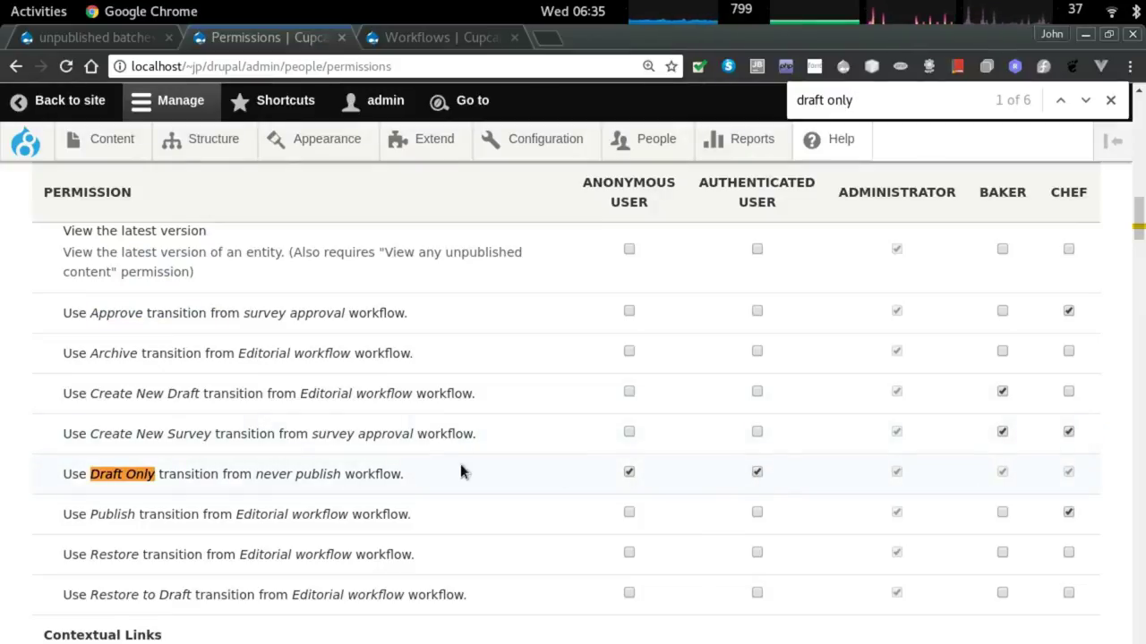
left_click(757, 472)
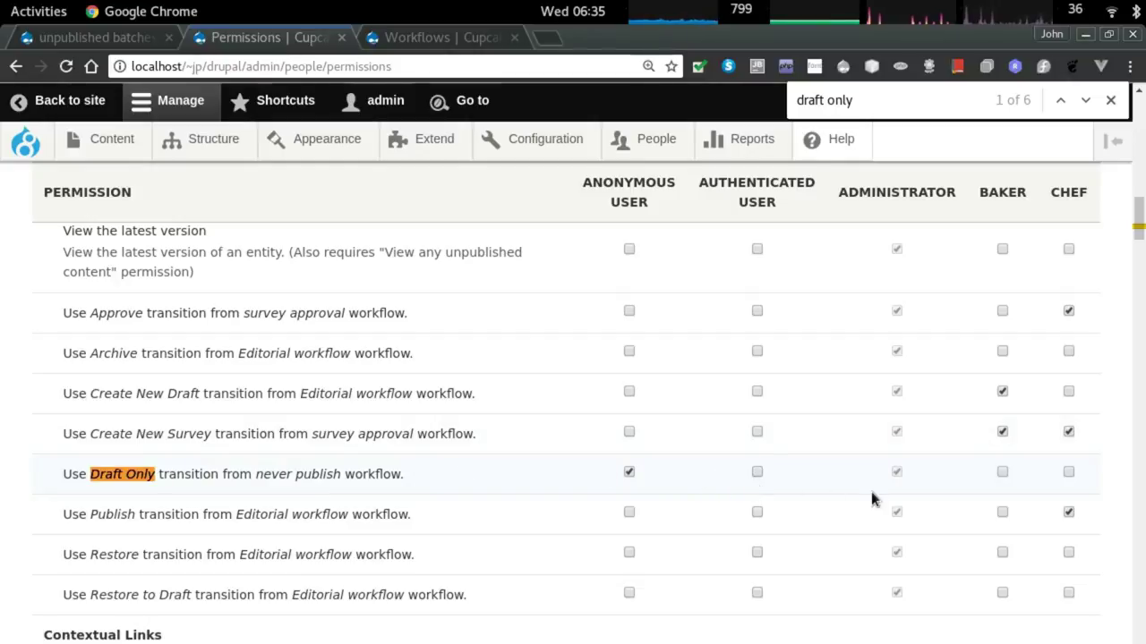
scroll(635, 507, "down", 2)
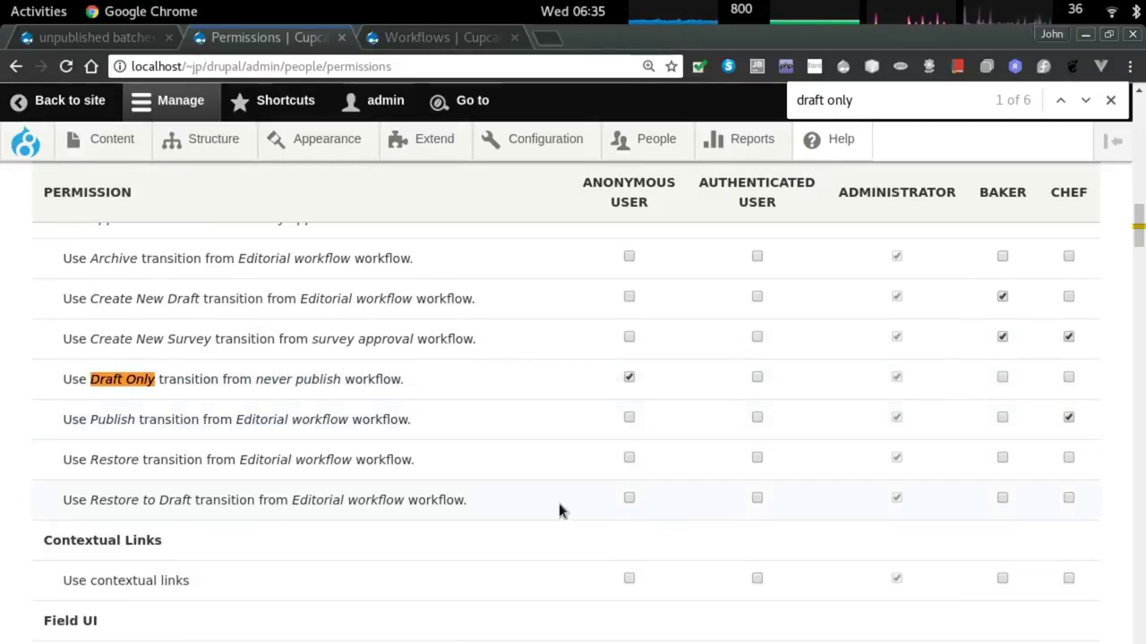
- Search the page for 'never' and save the Draft Only permission changes
key("ctrl+f")
type("never")
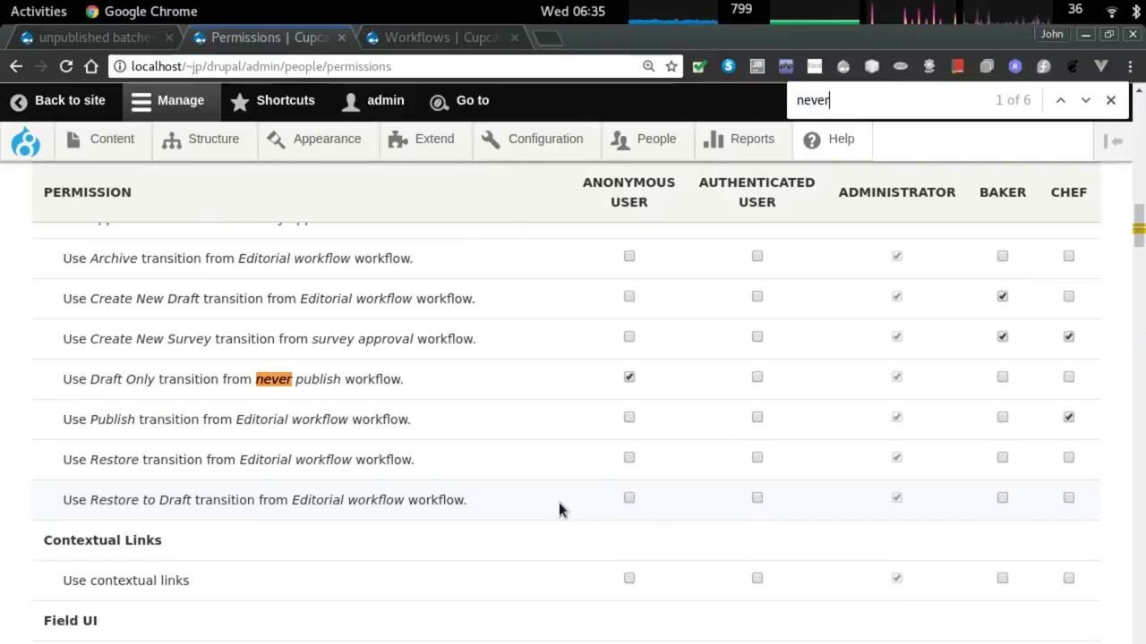
key("ctrl+a")
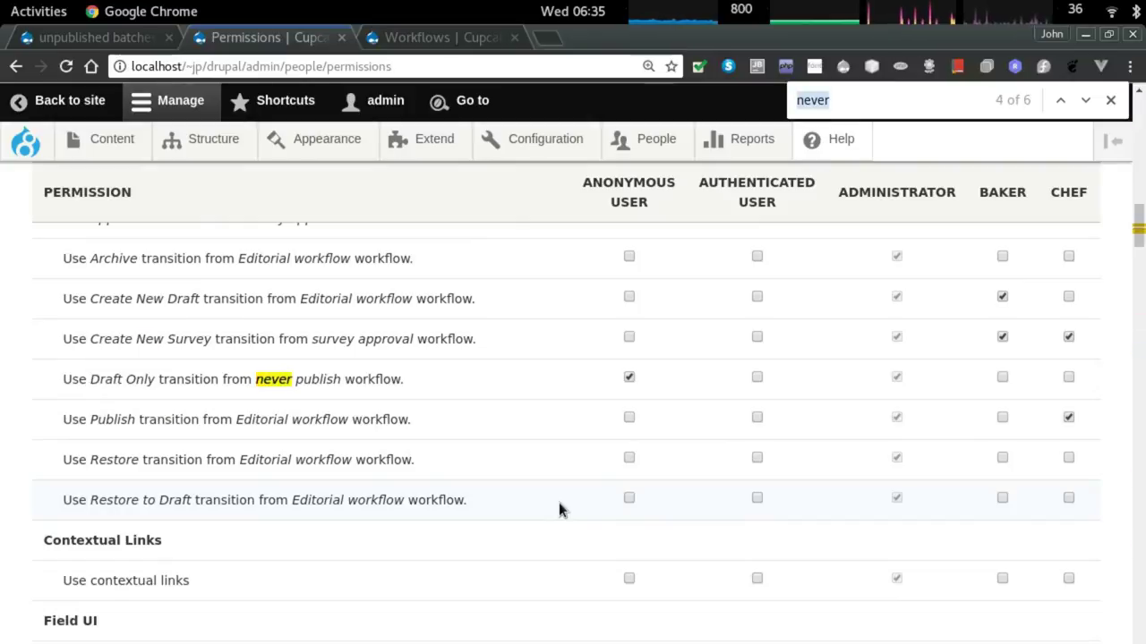
left_click(558, 510)
scroll(559, 509, "down", 20)
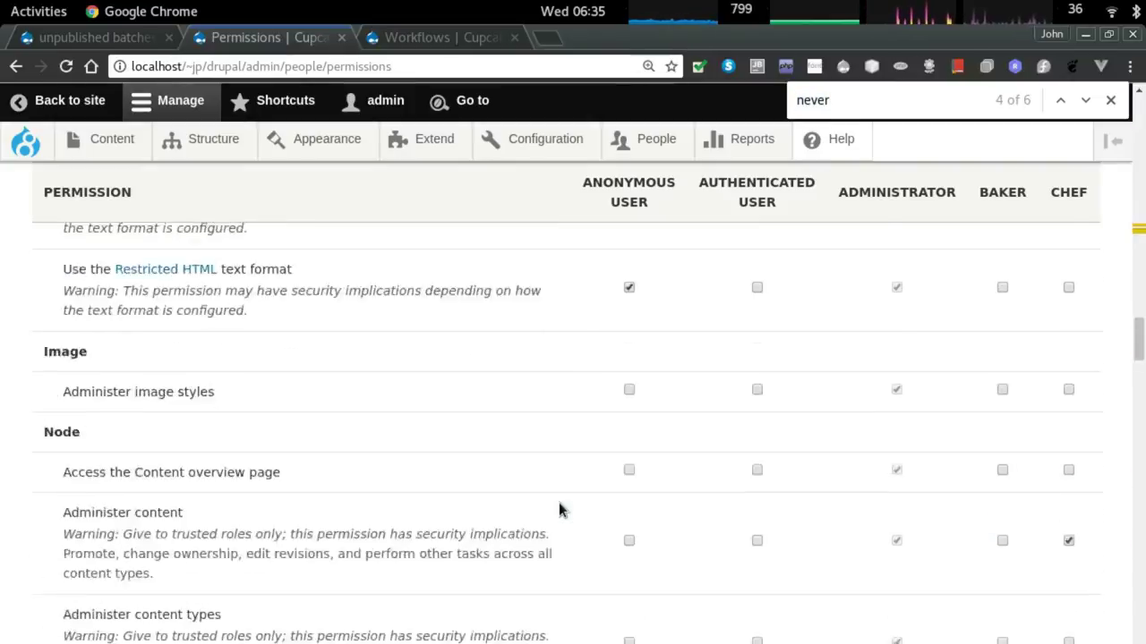
left_click(188, 596)
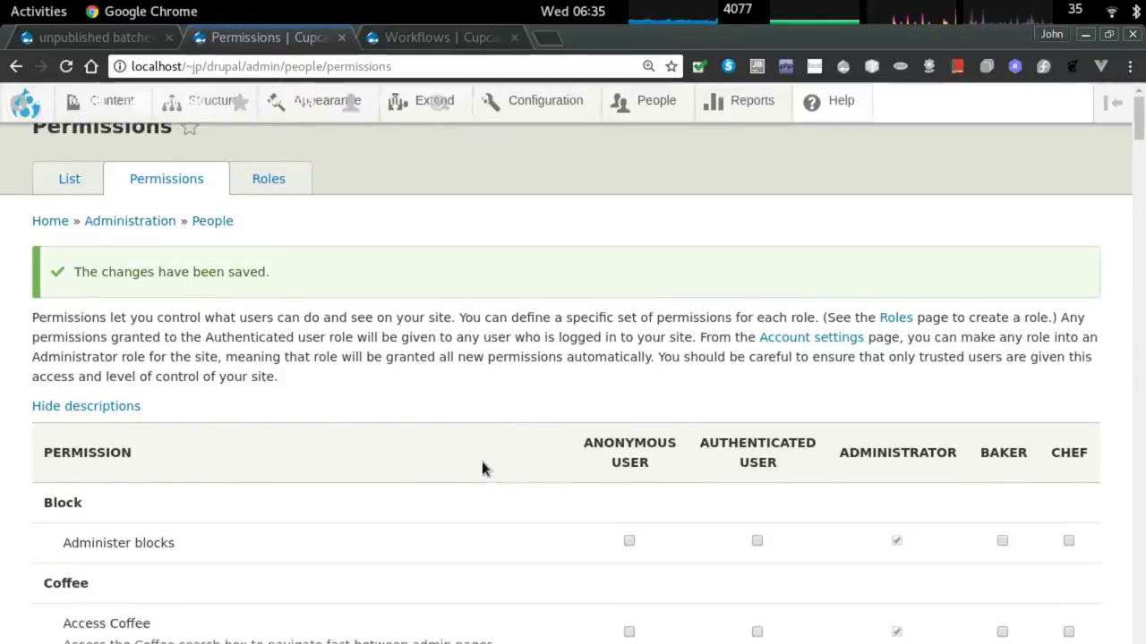
key("alt+Tab")
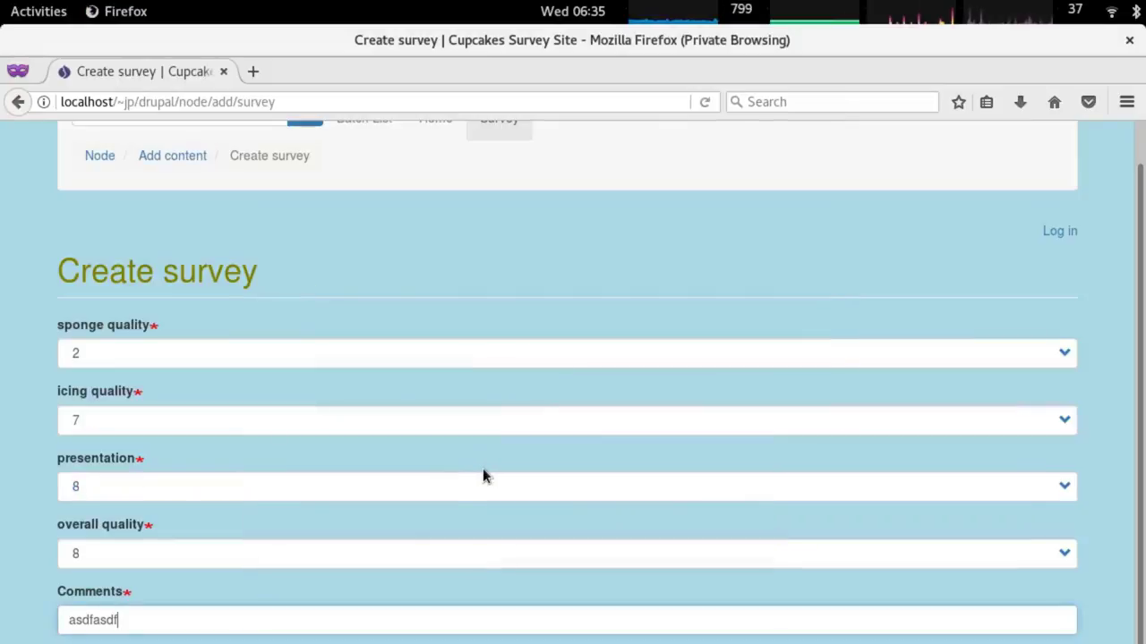
- Reload the survey form, choose the strawberry surprise batch and rate sponge quality 2
key("F5")
scroll(295, 537, "down", 1)
left_click(164, 319)
left_click(205, 383)
left_click(165, 390)
left_click(178, 470)
- Rate icing 2, presentation 6 and overall 8, then submit the survey
left_click(140, 455)
left_click(135, 210)
left_click(159, 525)
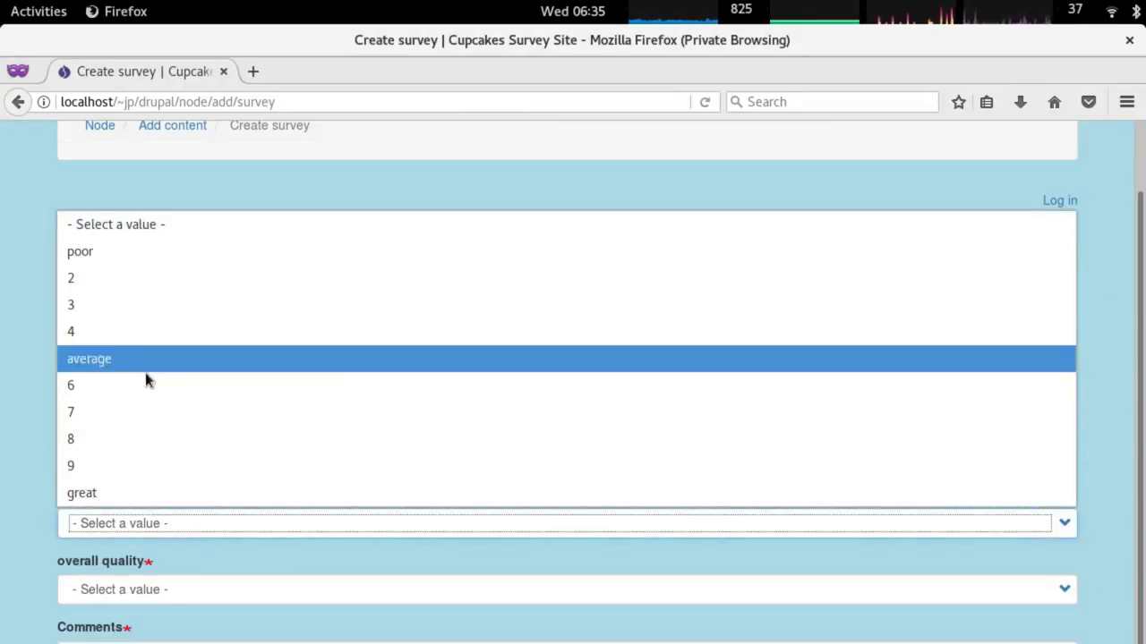
left_click(145, 383)
left_click(151, 592)
left_click(151, 541)
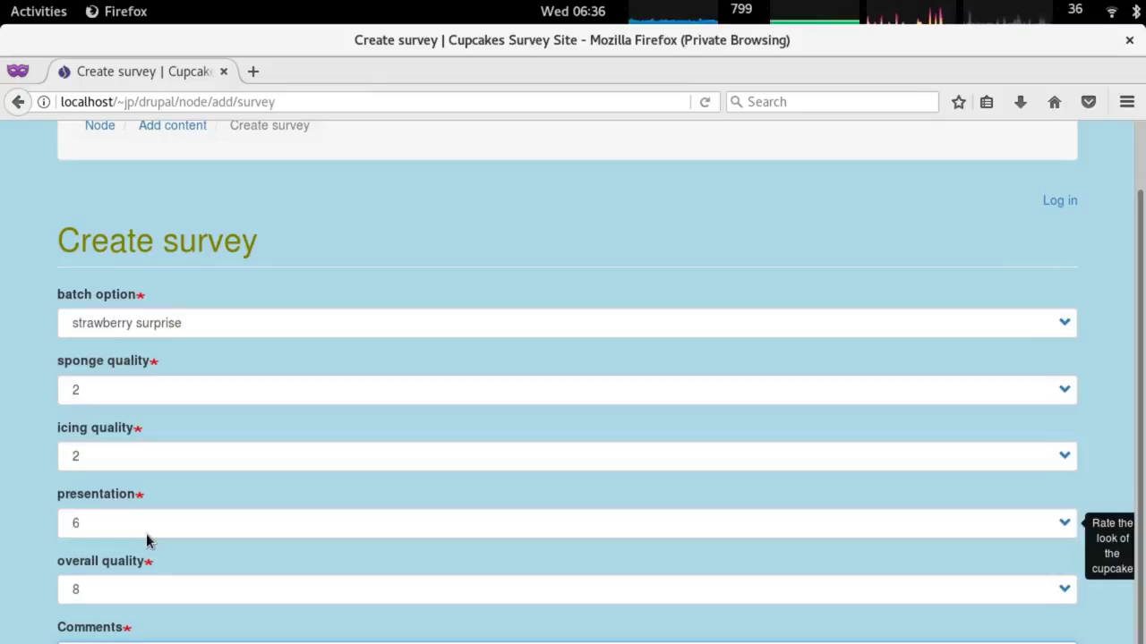
key("Return")
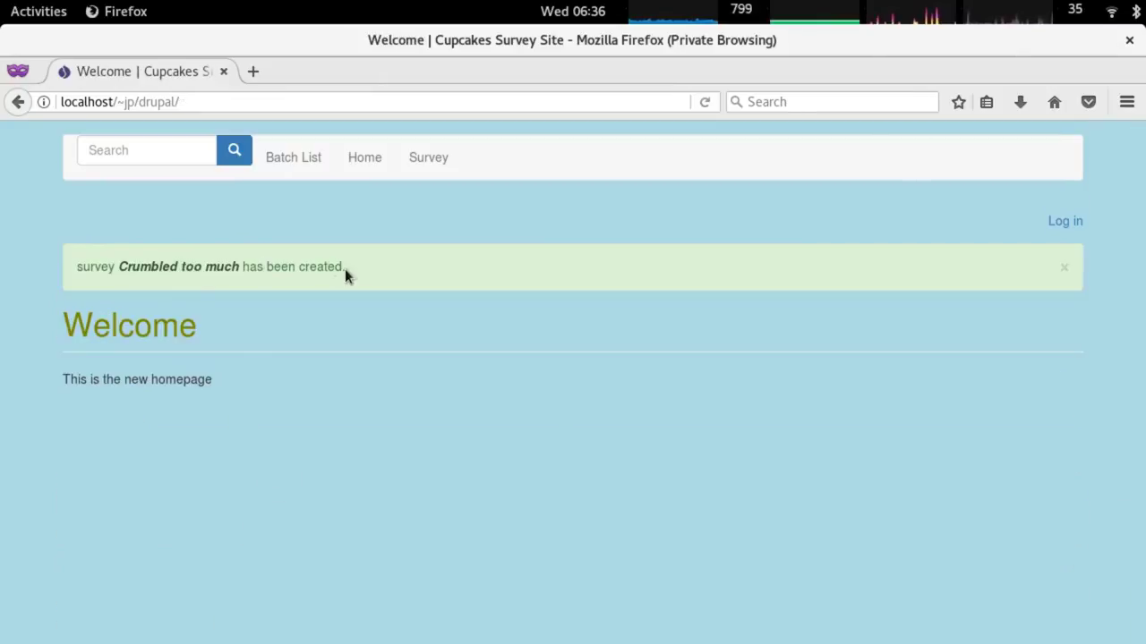
triple_click(323, 267)
- In the admin Content list, check the anonymous Crumbled too much survey and its edit form
key("alt+Tab")
mouse_move(125, 157)
scroll(425, 312, "down", 5)
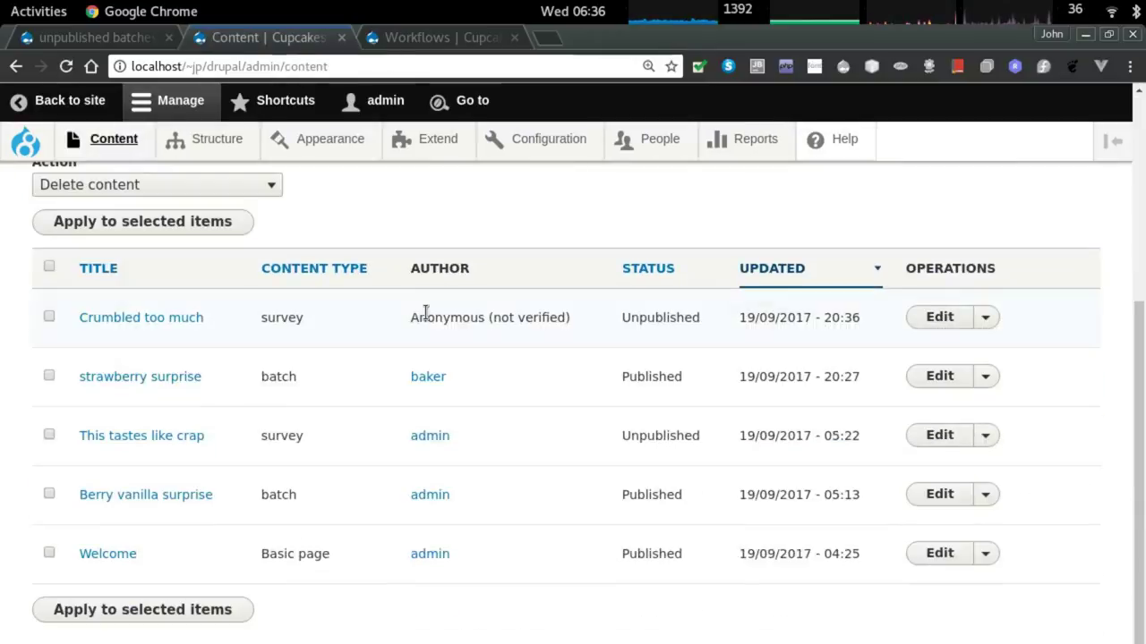
triple_click(518, 321)
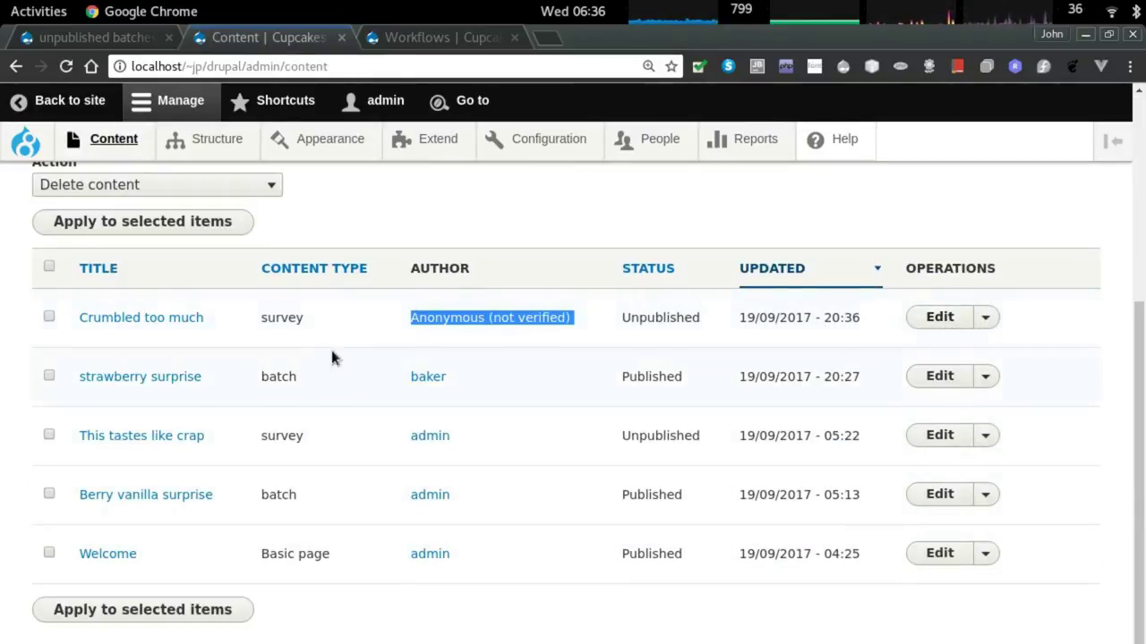
left_click(940, 318)
scroll(179, 472, "down", 2)
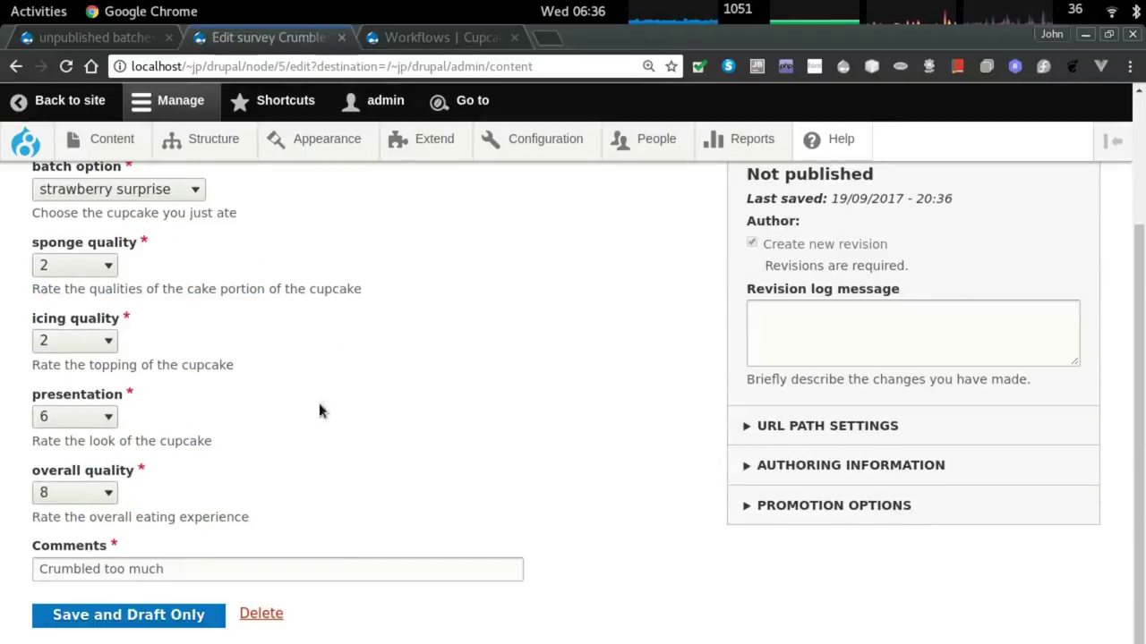
scroll(324, 385, "up", 4)
scroll(376, 278, "down", 1)
scroll(376, 278, "up", 1)
- Go to Structure > Views to see the list of views
left_click(210, 139)
scroll(241, 474, "down", 4)
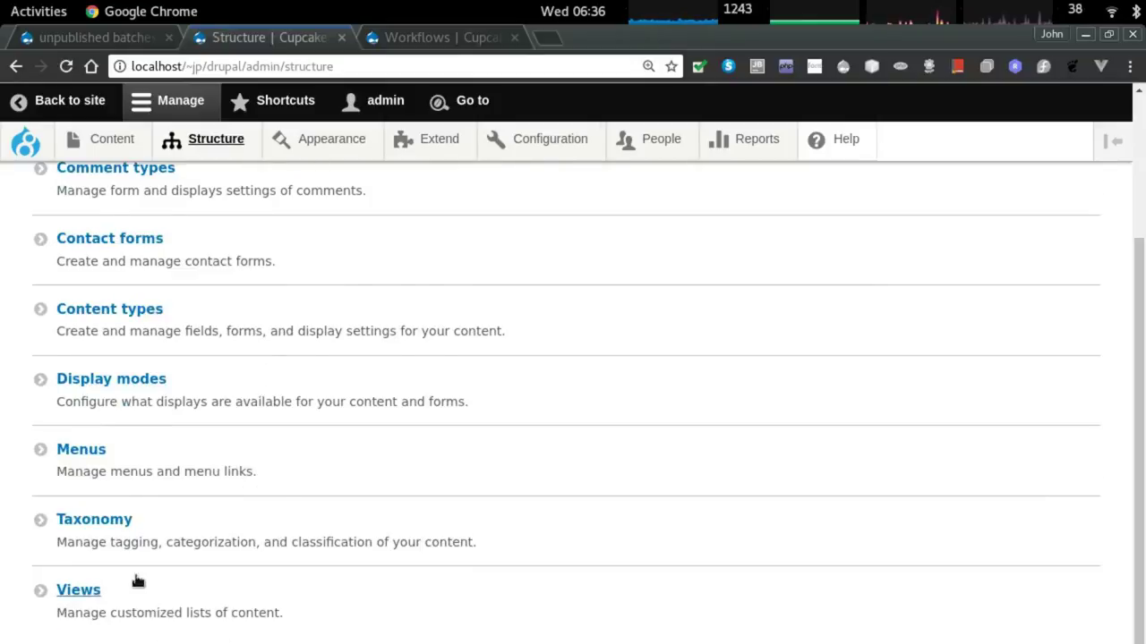
left_click(137, 582)
scroll(324, 473, "down", 10)
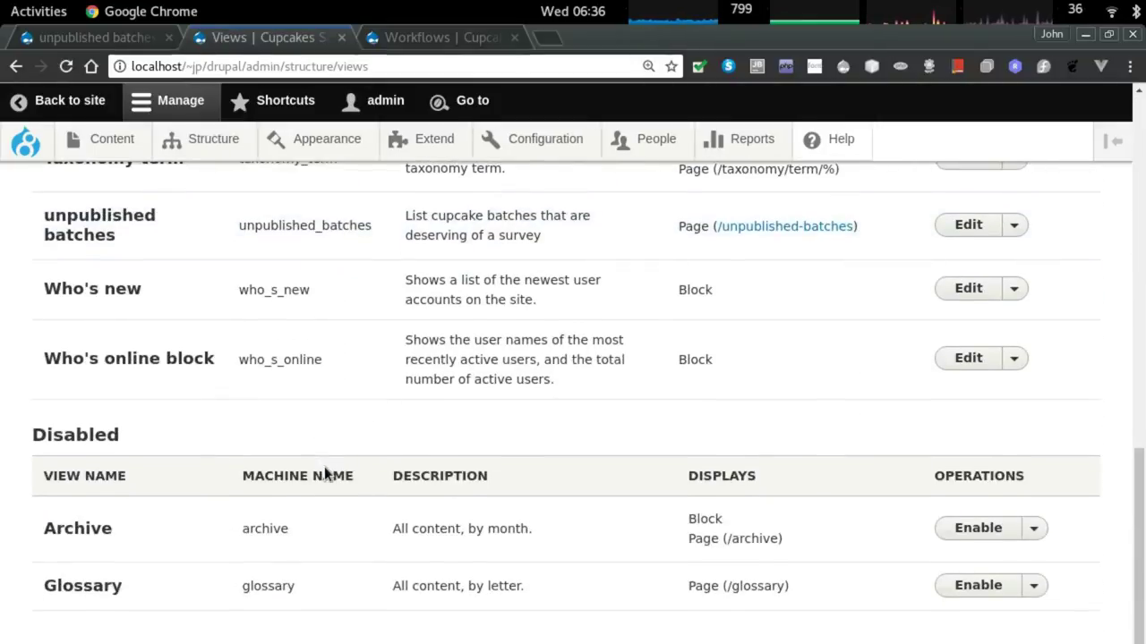
- Start a new view named 'list surveys' with description 'list all the surveys that came in'
scroll(324, 470, "up", 10)
left_click(90, 344)
left_click(144, 355)
type("list surveys")
scroll(135, 345, "down", 1)
left_click(108, 340)
type("list all the surveys that came in")
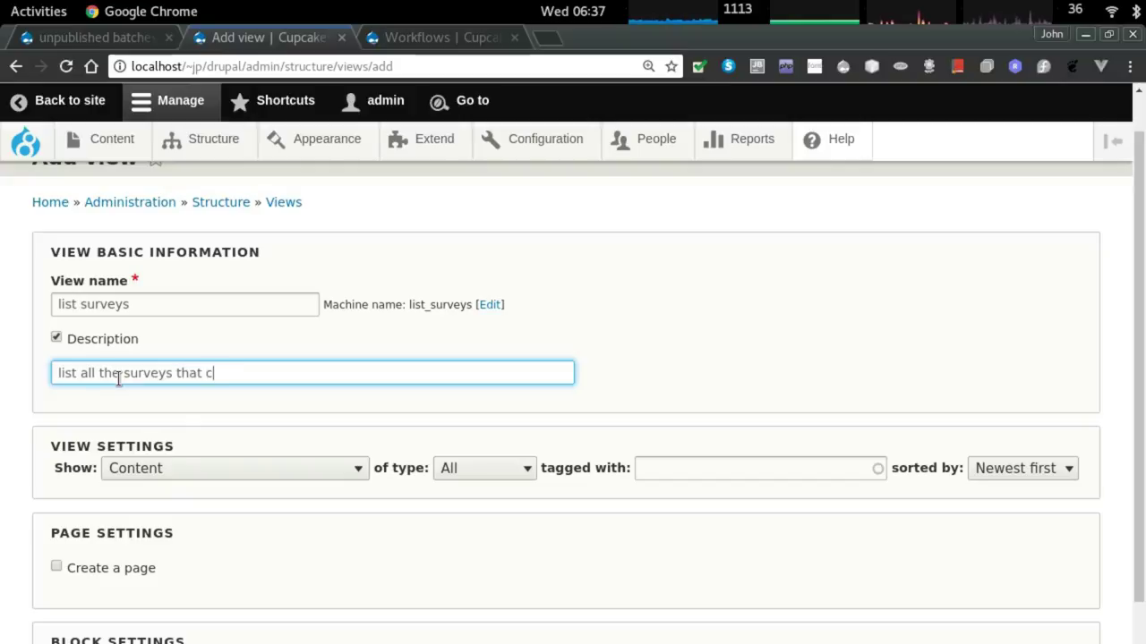
- Limit the view to survey content, add a page display, and save and edit
scroll(128, 329, "down", 2)
left_click(478, 373)
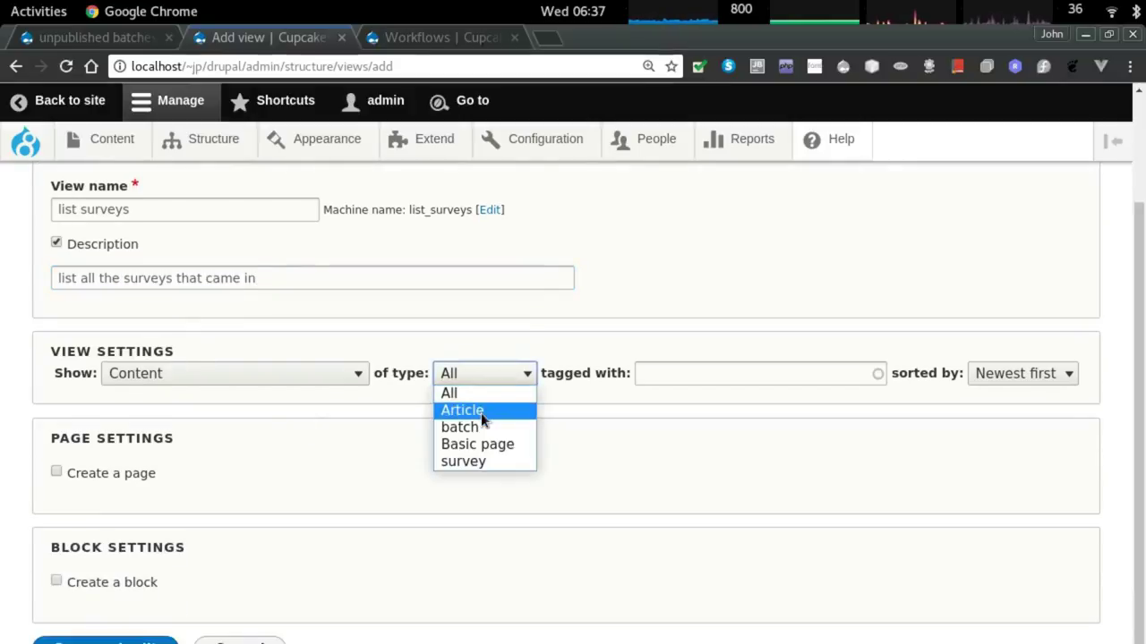
left_click(487, 461)
scroll(90, 447, "down", 1)
left_click(76, 433)
scroll(112, 591, "down", 7)
scroll(113, 591, "down", 1)
left_click(120, 612)
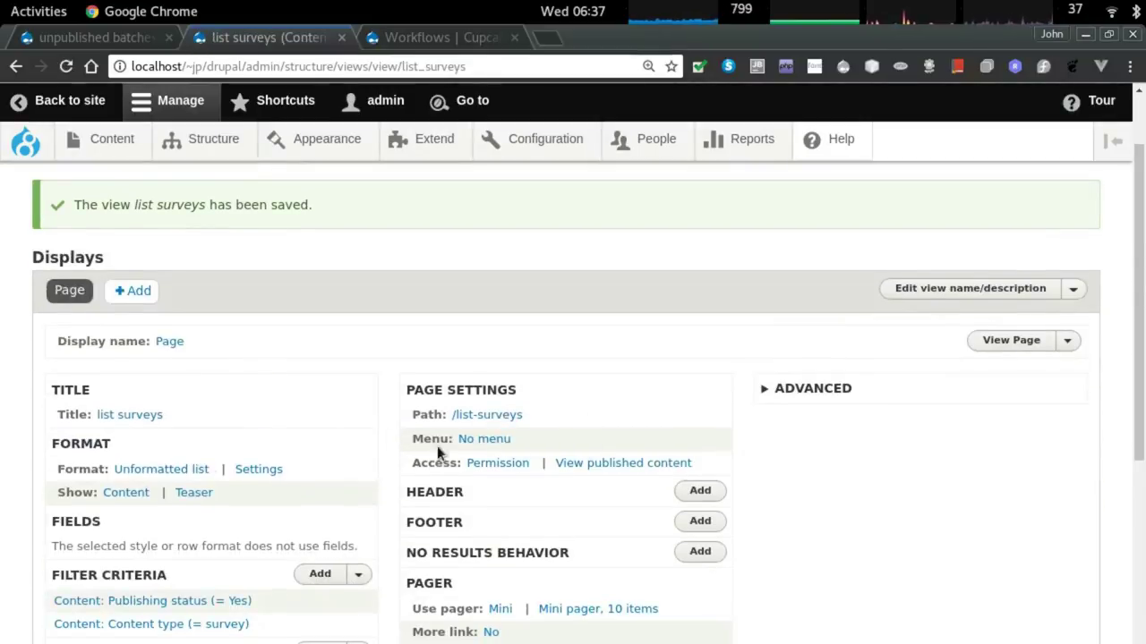
left_click(488, 439)
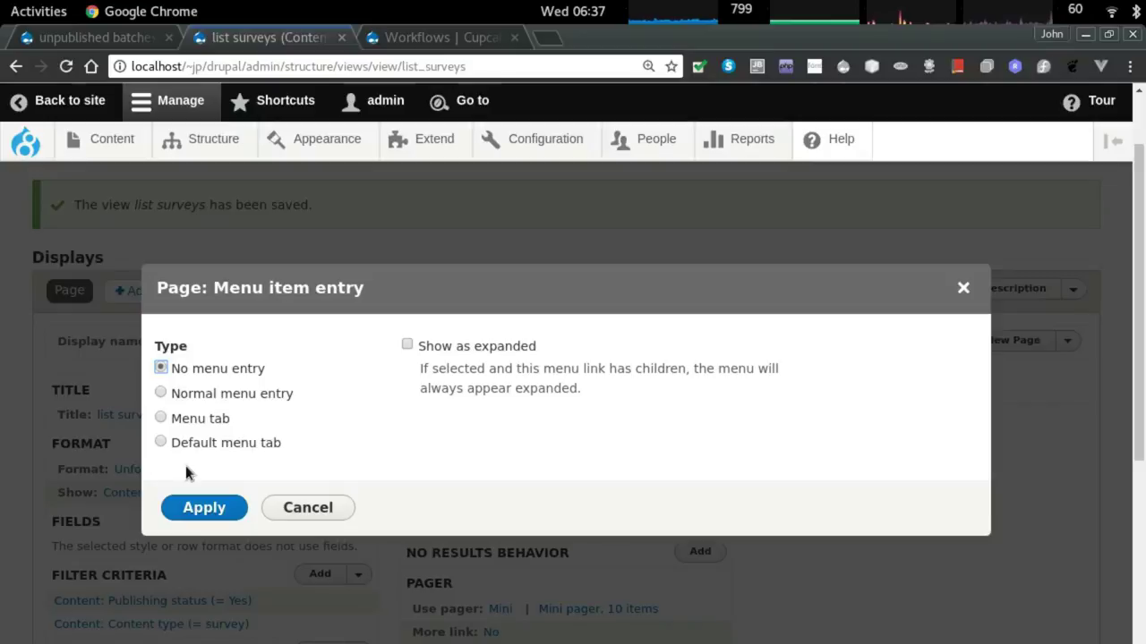
left_click(318, 508)
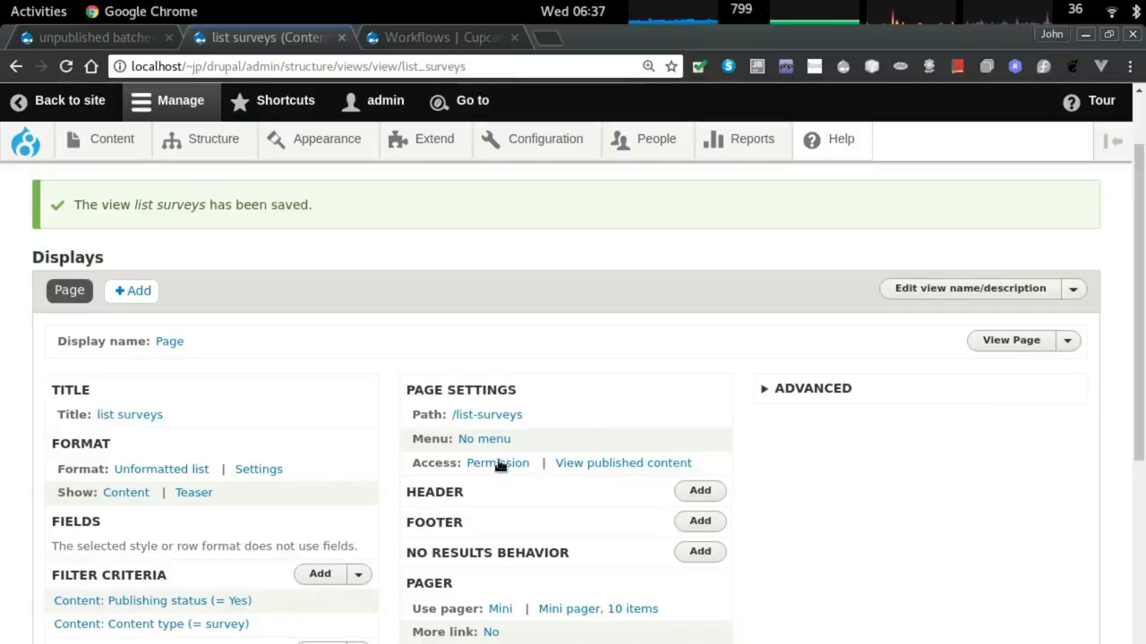
left_click(586, 465)
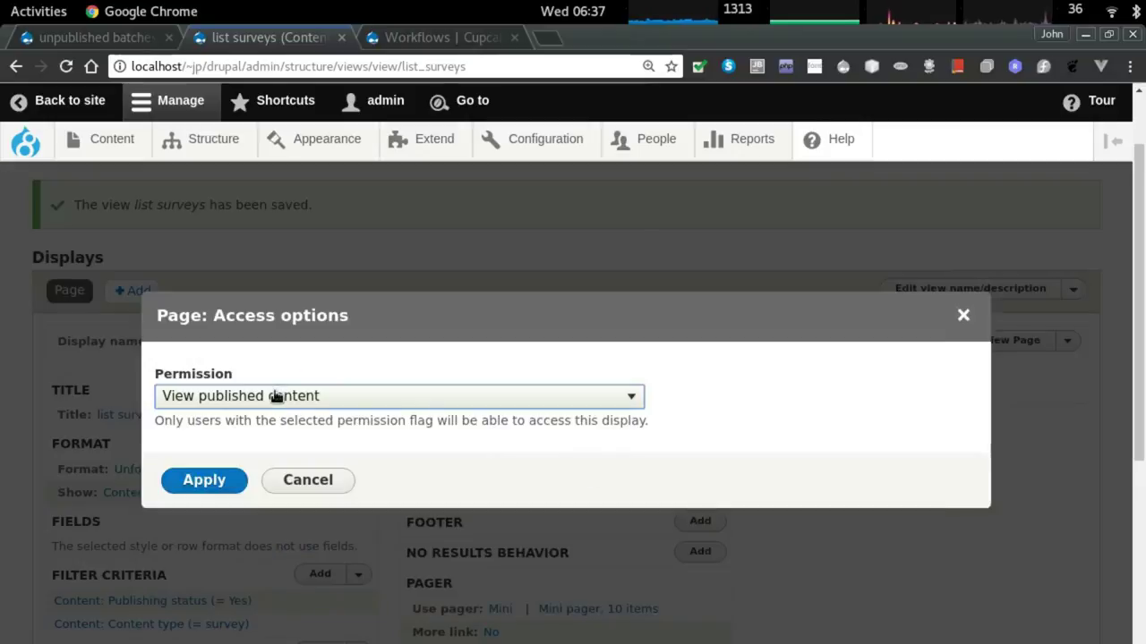
left_click(277, 397)
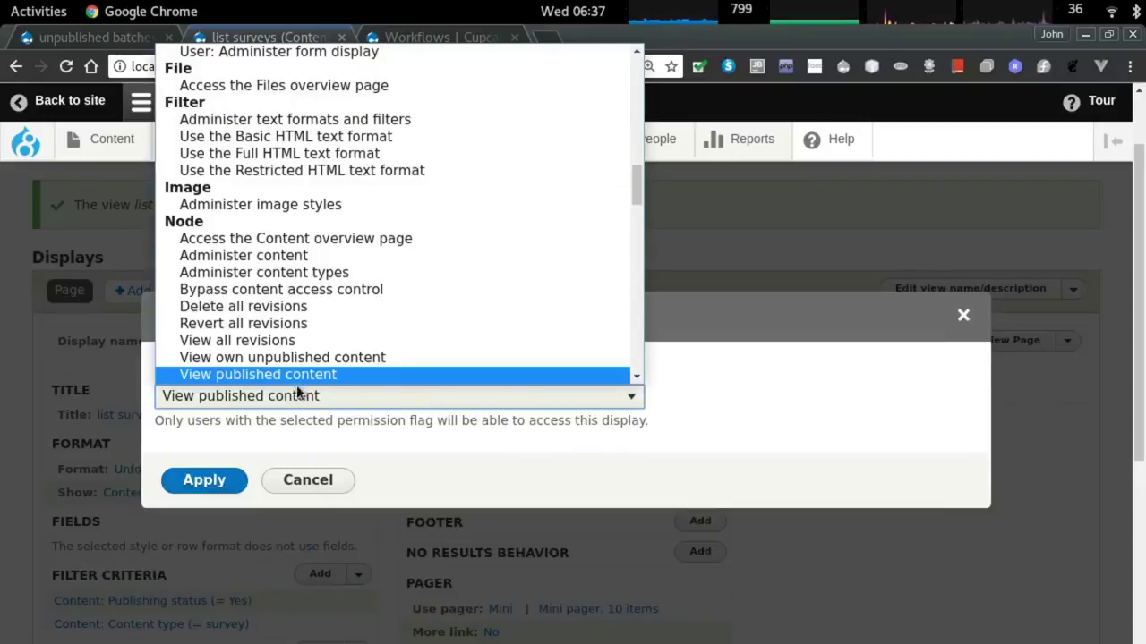
scroll(415, 322, "down", 2)
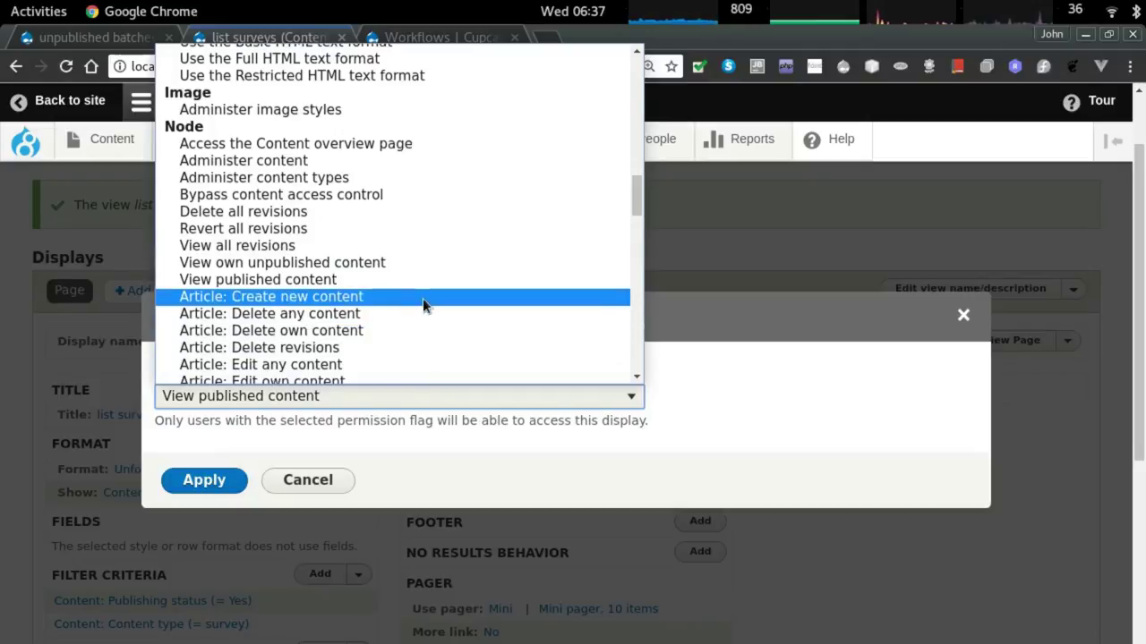
scroll(424, 298, "down", 7)
scroll(429, 296, "down", 3)
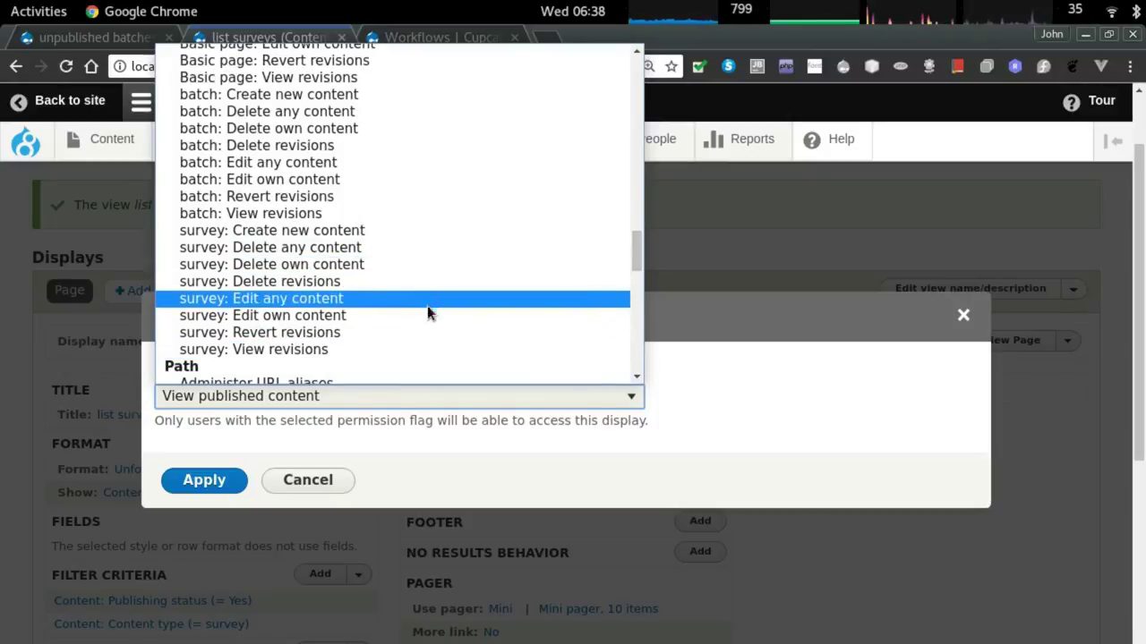
scroll(427, 347, "up", 5)
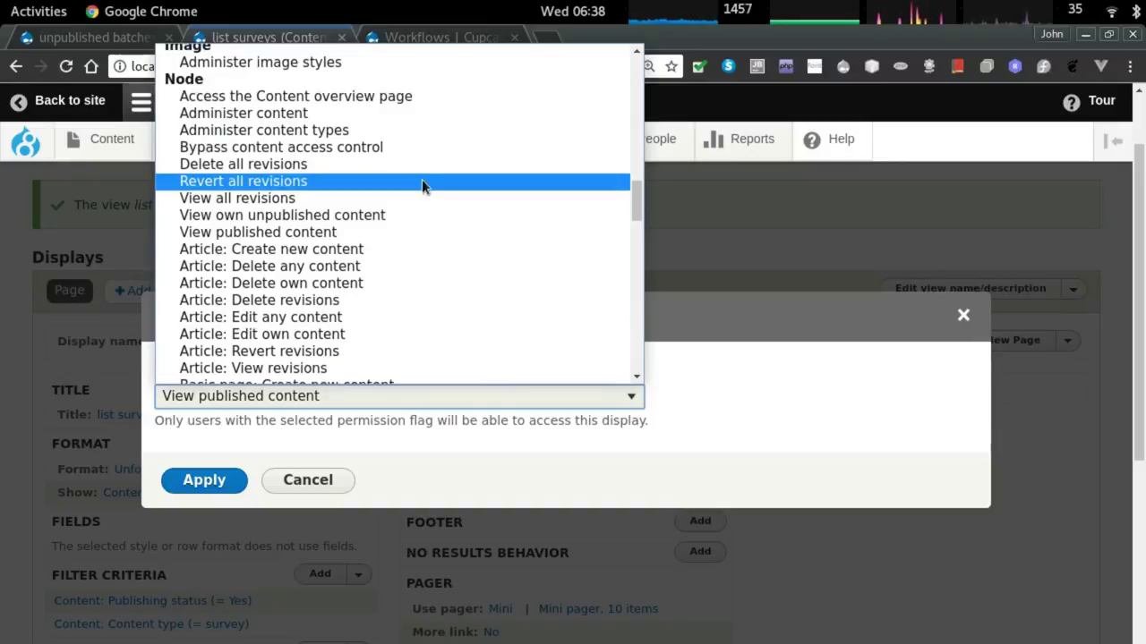
scroll(421, 180, "down", 3)
scroll(427, 181, "down", 2)
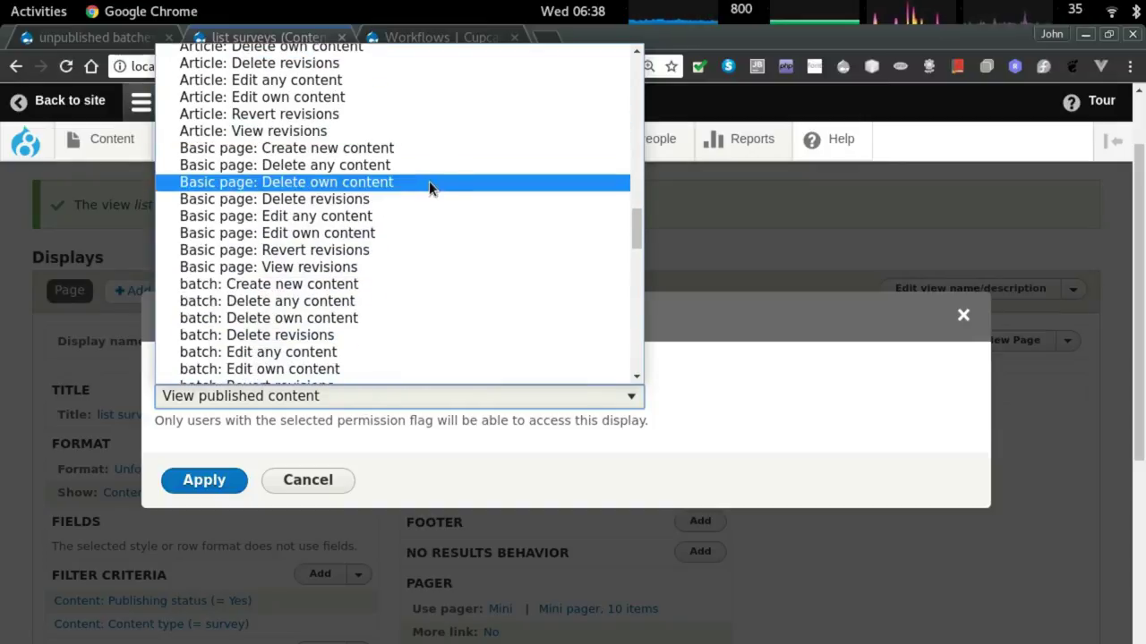
scroll(429, 181, "down", 1)
scroll(429, 181, "down", 1)
left_click(308, 479)
left_click(308, 480)
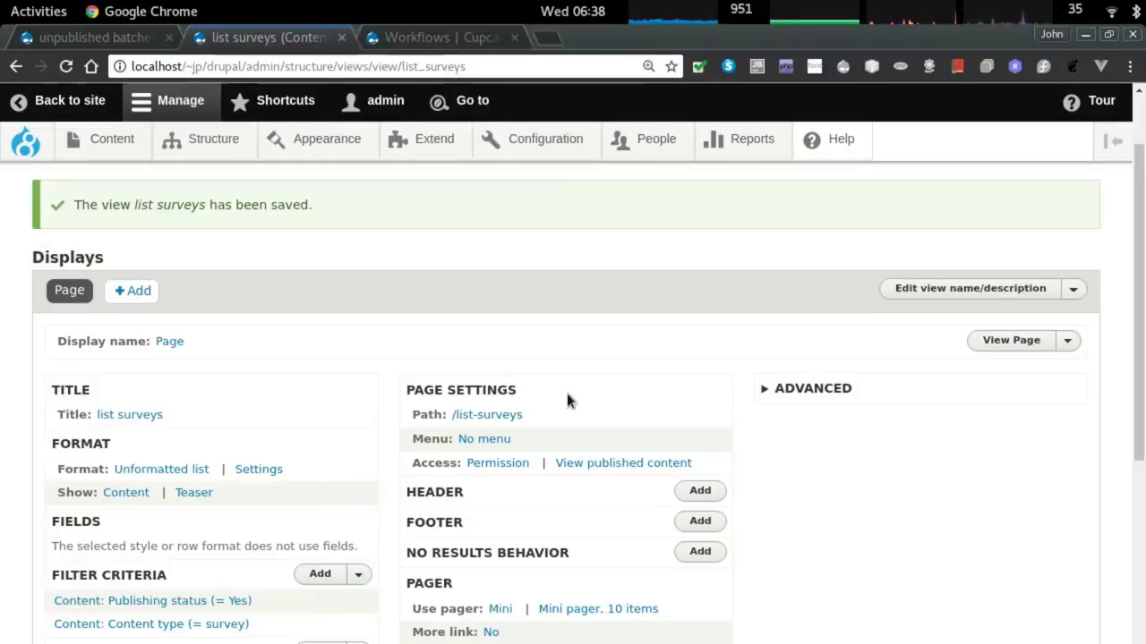
scroll(399, 478, "down", 1)
scroll(226, 481, "down", 2)
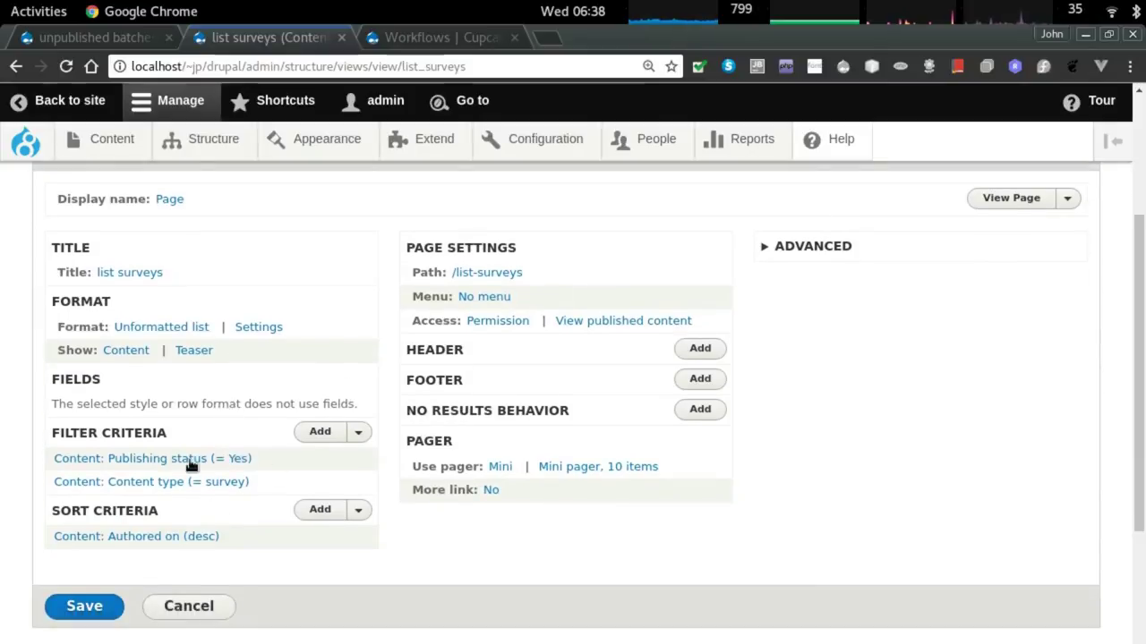
- Set the Publishing status filter to 'Is not equal to' so only unpublished surveys show
left_click(176, 460)
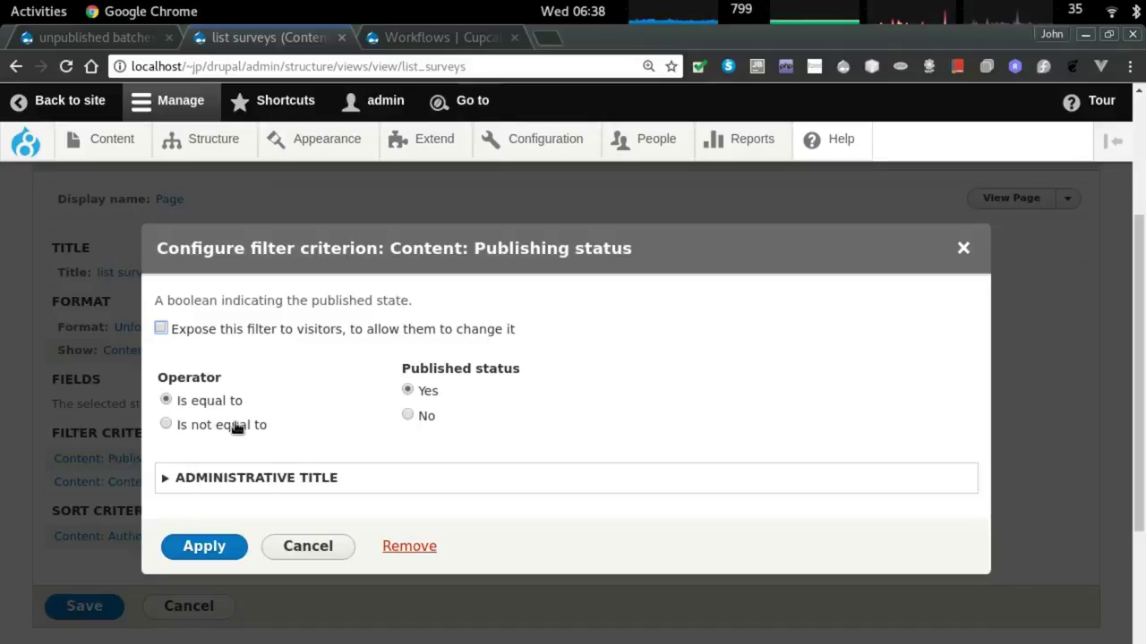
left_click(237, 426)
left_click(199, 546)
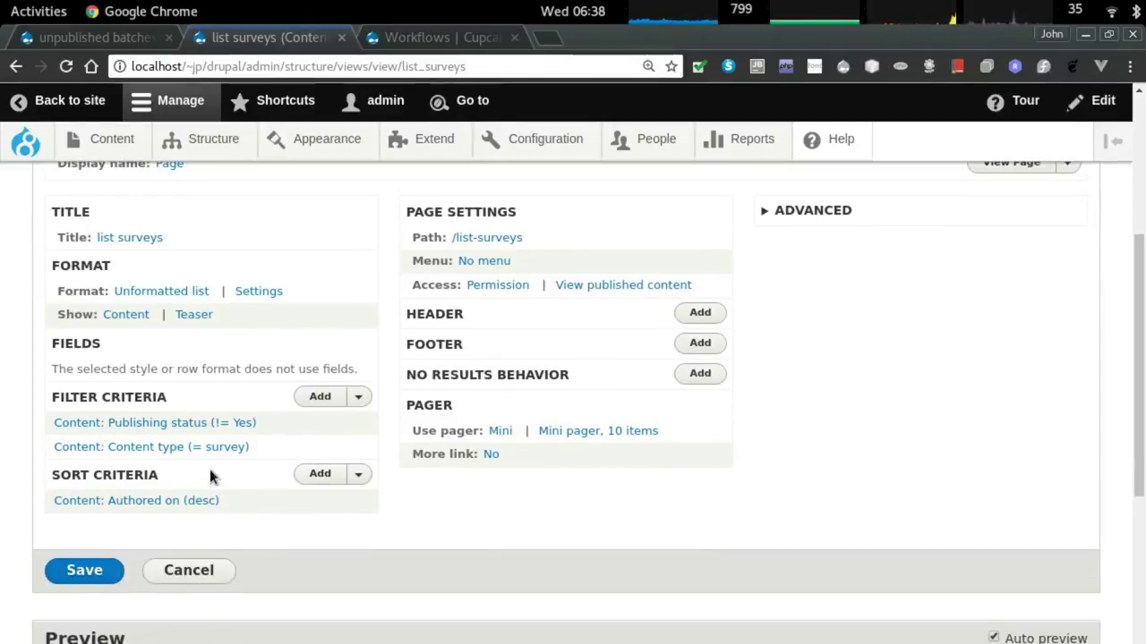
scroll(269, 469, "up", 2)
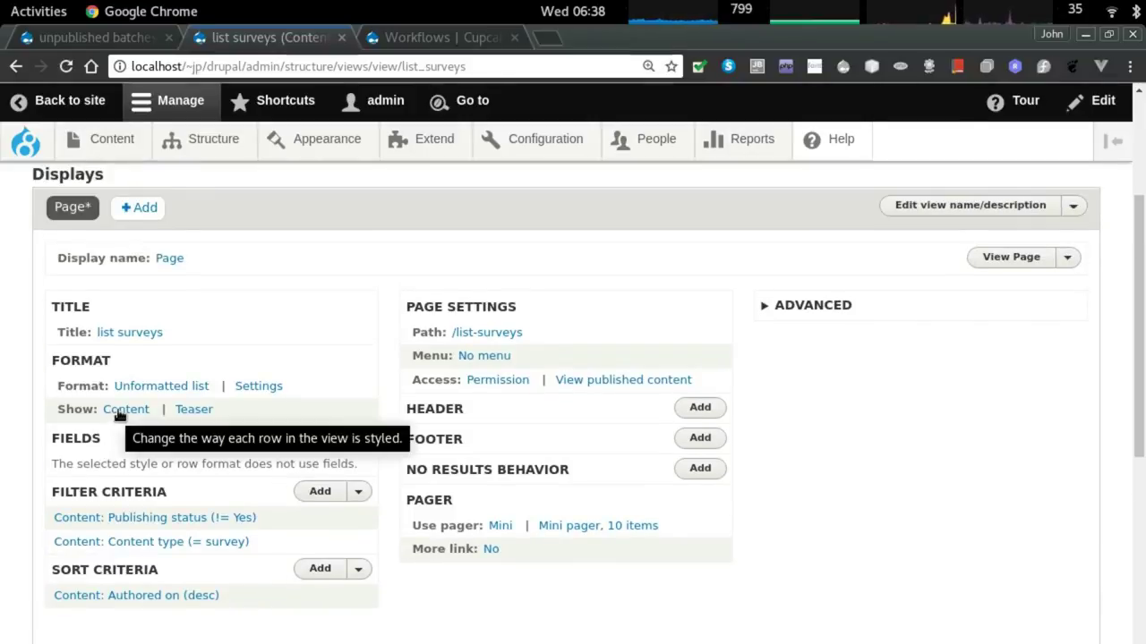
- Change the view's format to Table with no grouping field, then bring up the fields to add
left_click(141, 387)
left_click(179, 387)
left_click(213, 520)
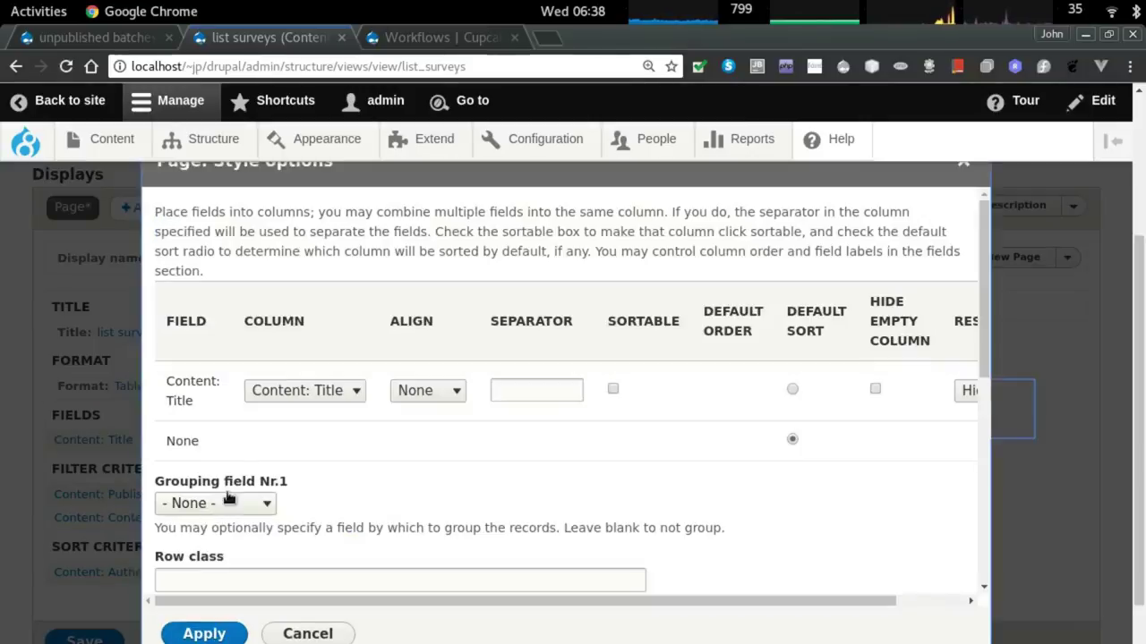
scroll(461, 430, "down", 3)
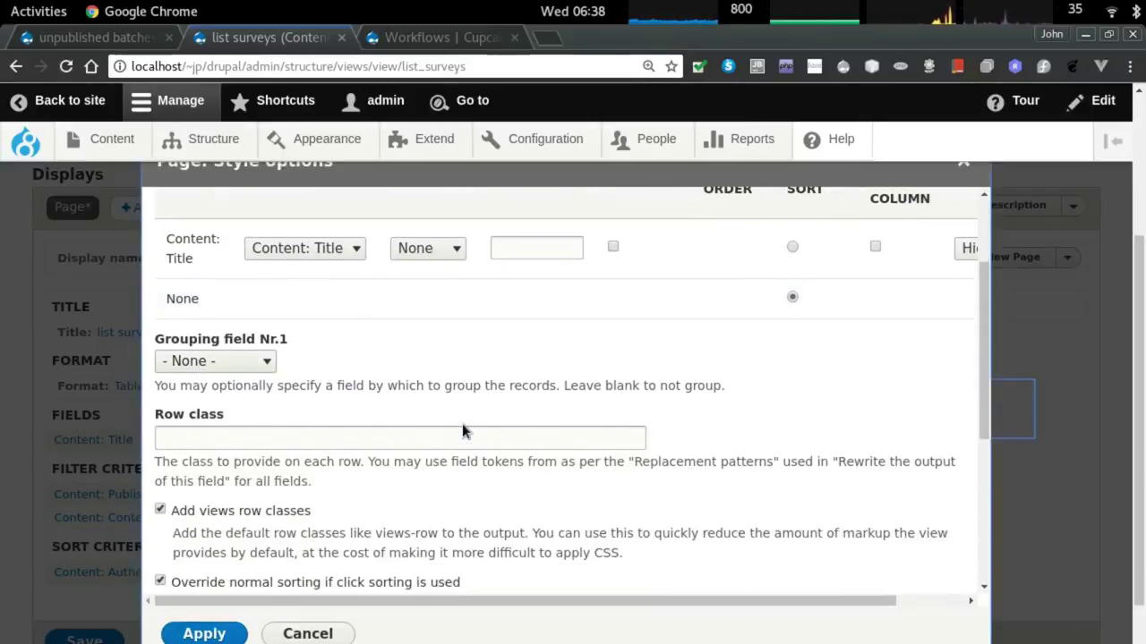
left_click(226, 362)
left_click(226, 363)
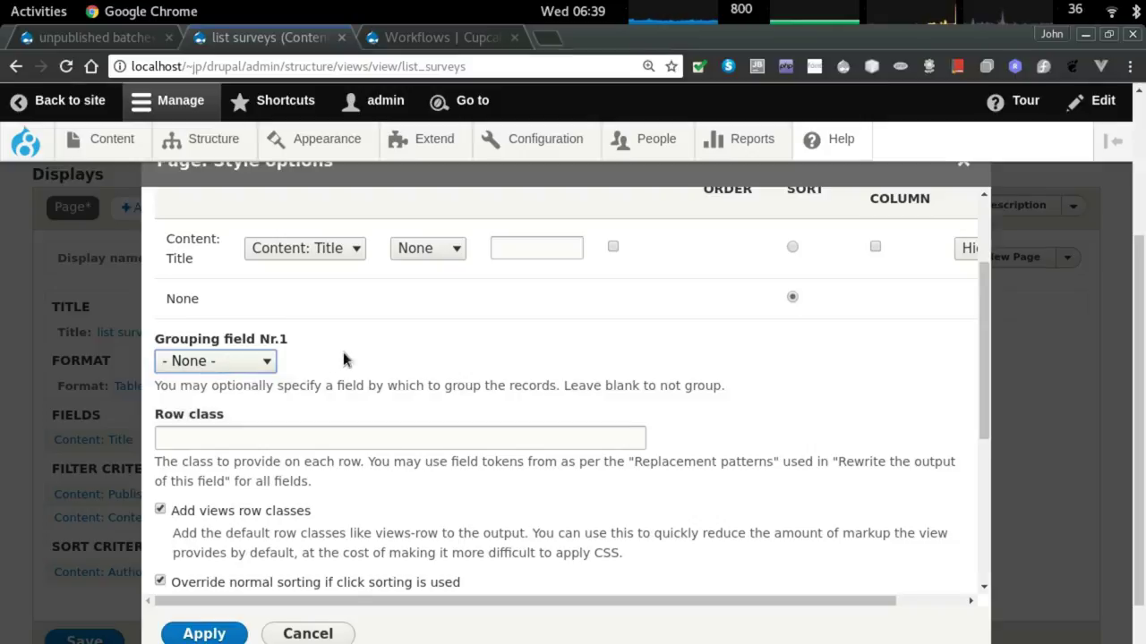
scroll(345, 360, "down", 6)
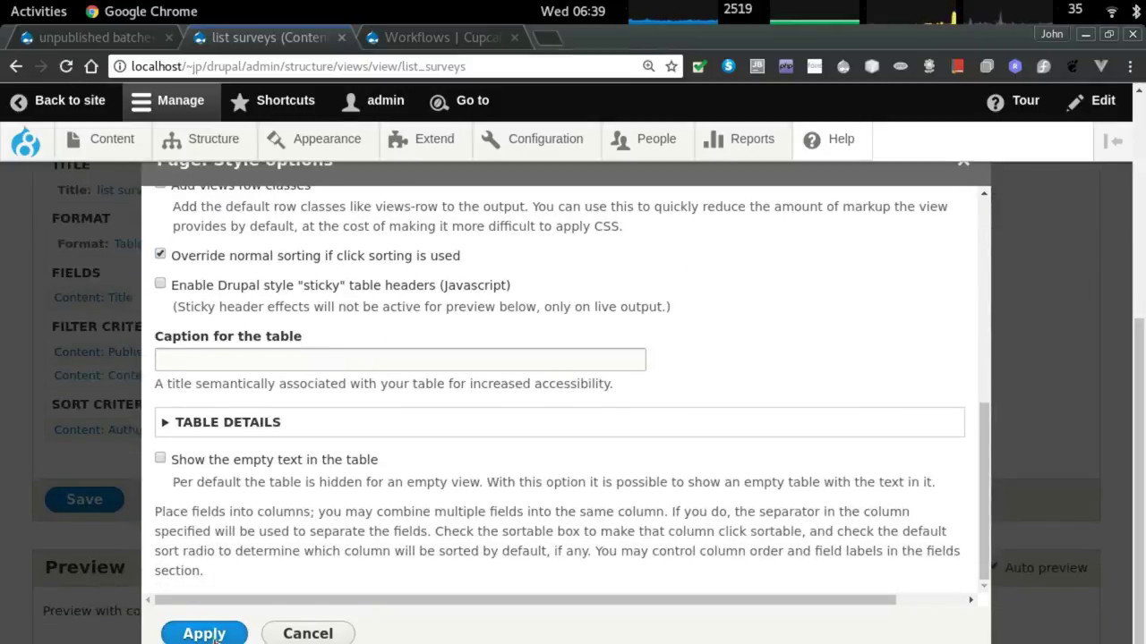
left_click(204, 634)
left_click(327, 415)
scroll(379, 453, "down", 5)
- Tick the sponge quality, overall quality and icing quality fields, leaving sponge flavor unticked
key("ctrl+f")
type("bay")
scroll(400, 434, "down", 15)
scroll(410, 431, "down", 15)
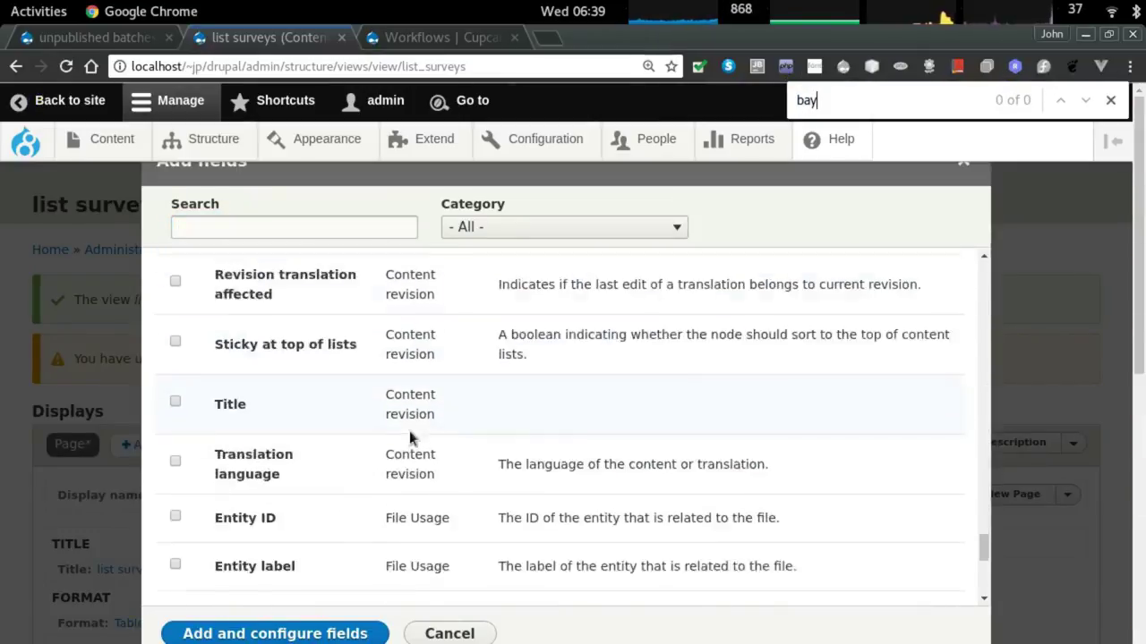
scroll(409, 432, "up", 12)
scroll(409, 432, "up", 10)
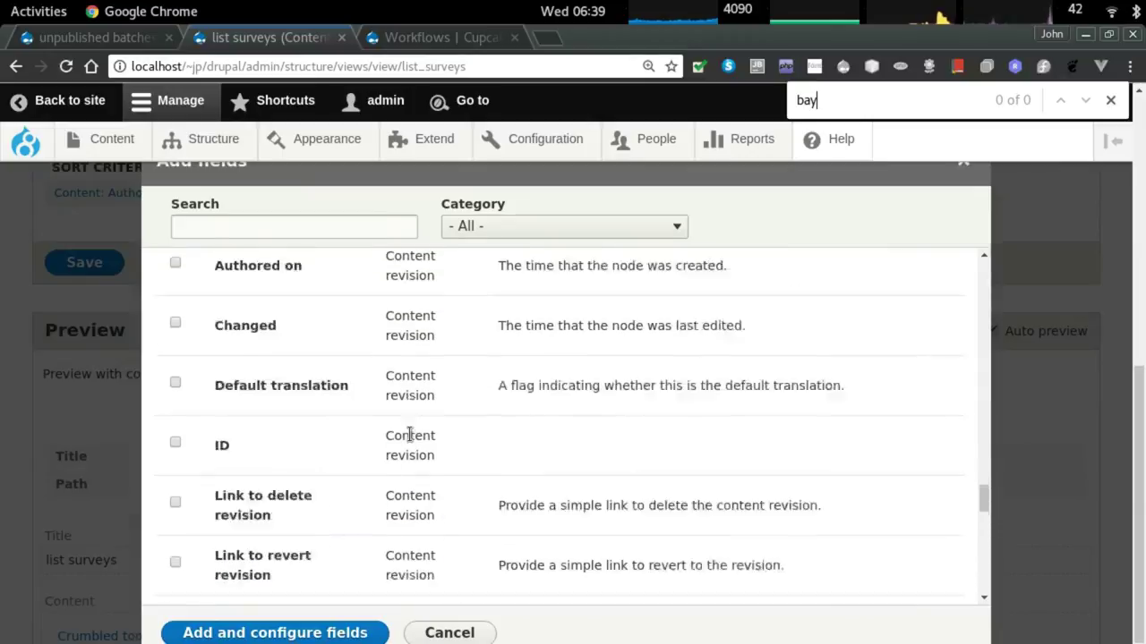
scroll(409, 434, "up", 8)
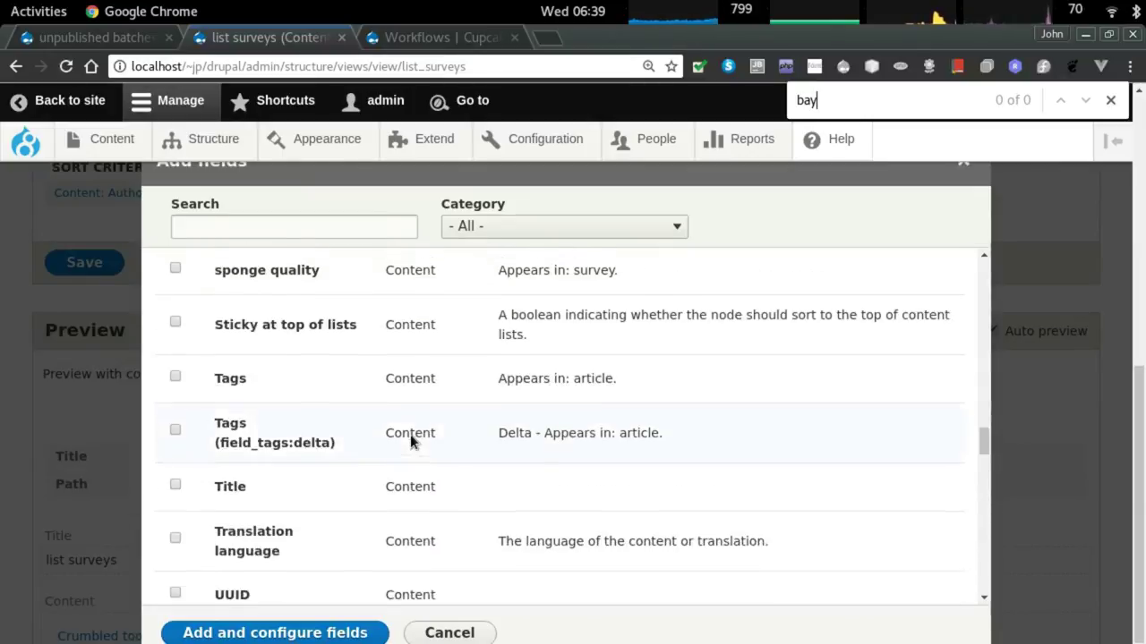
left_click(175, 547)
left_click(175, 498)
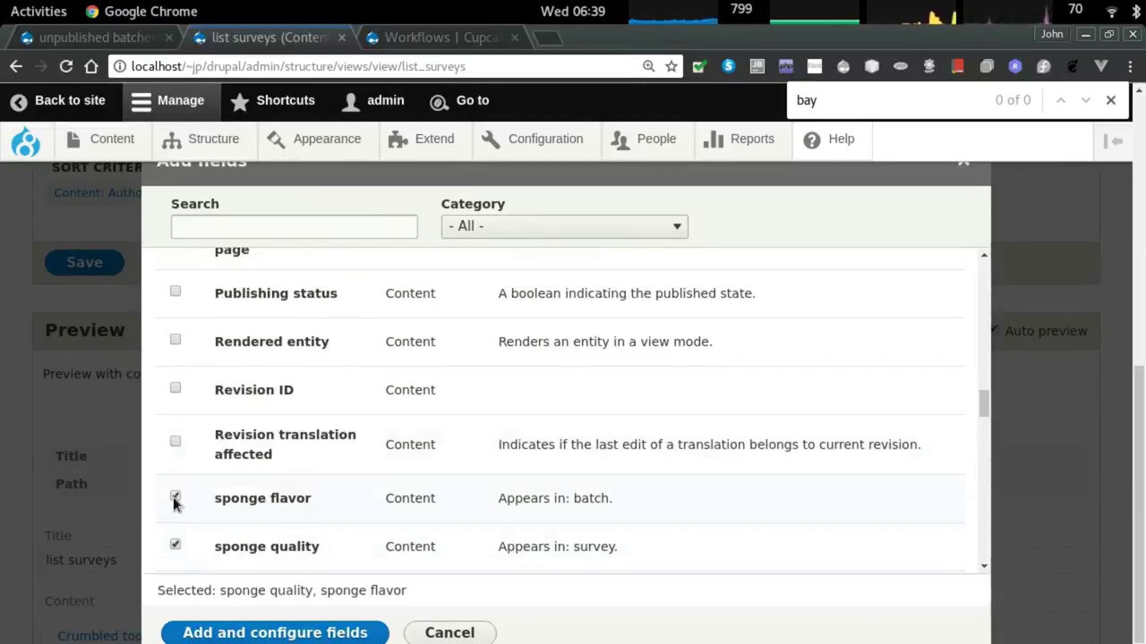
scroll(176, 501, "up", 5)
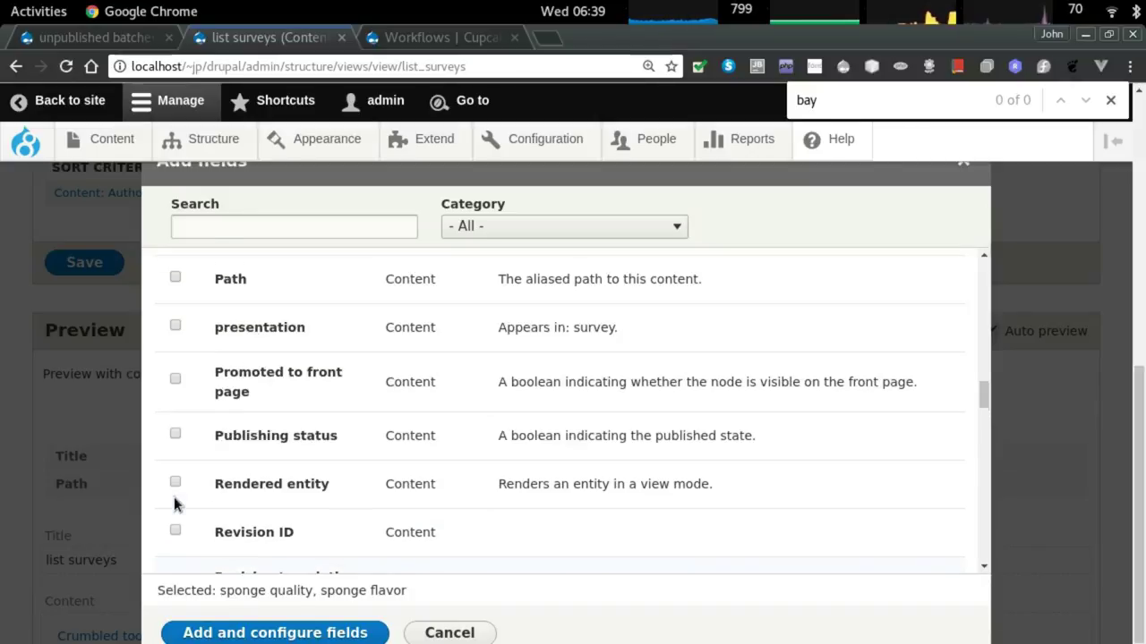
scroll(179, 506, "up", 2)
left_click(176, 419)
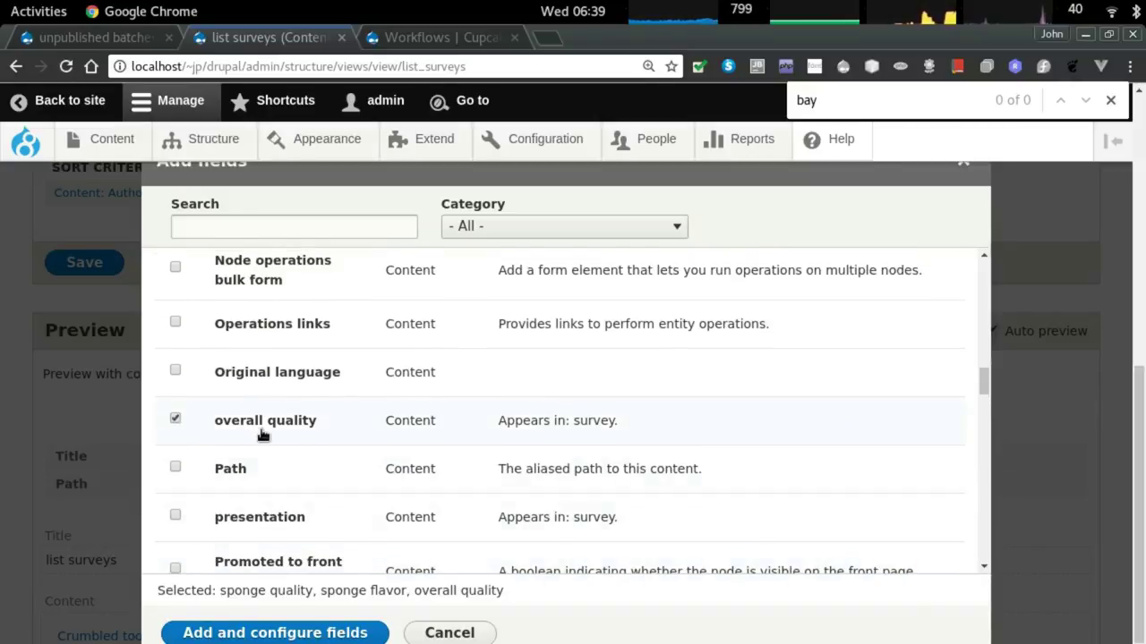
scroll(262, 435, "up", 1)
scroll(262, 435, "up", 3)
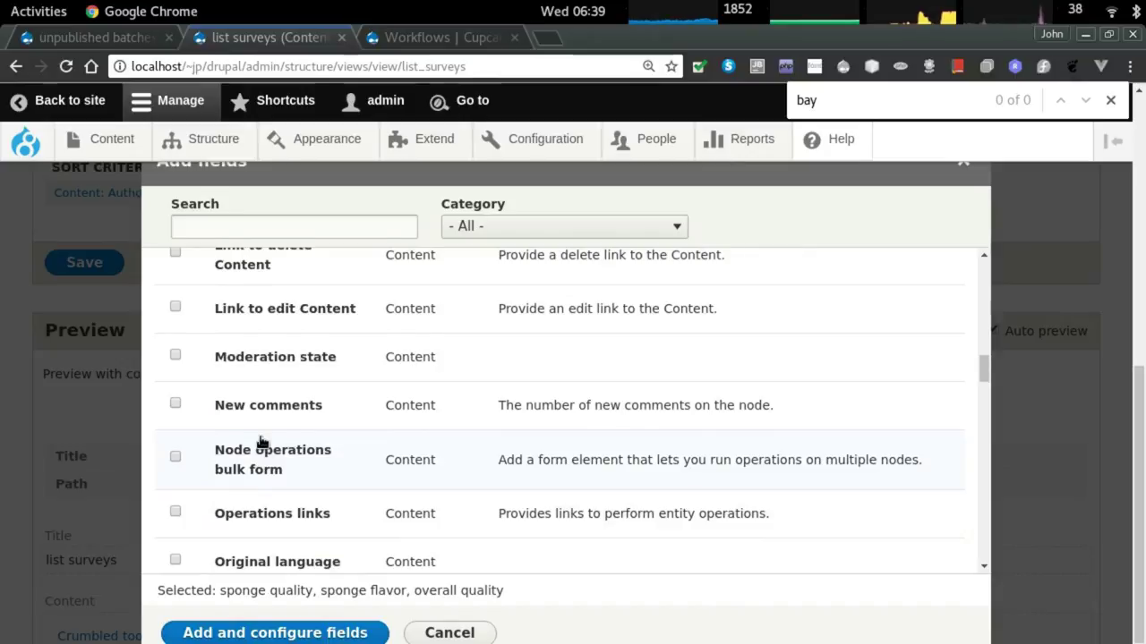
scroll(261, 442, "up", 7)
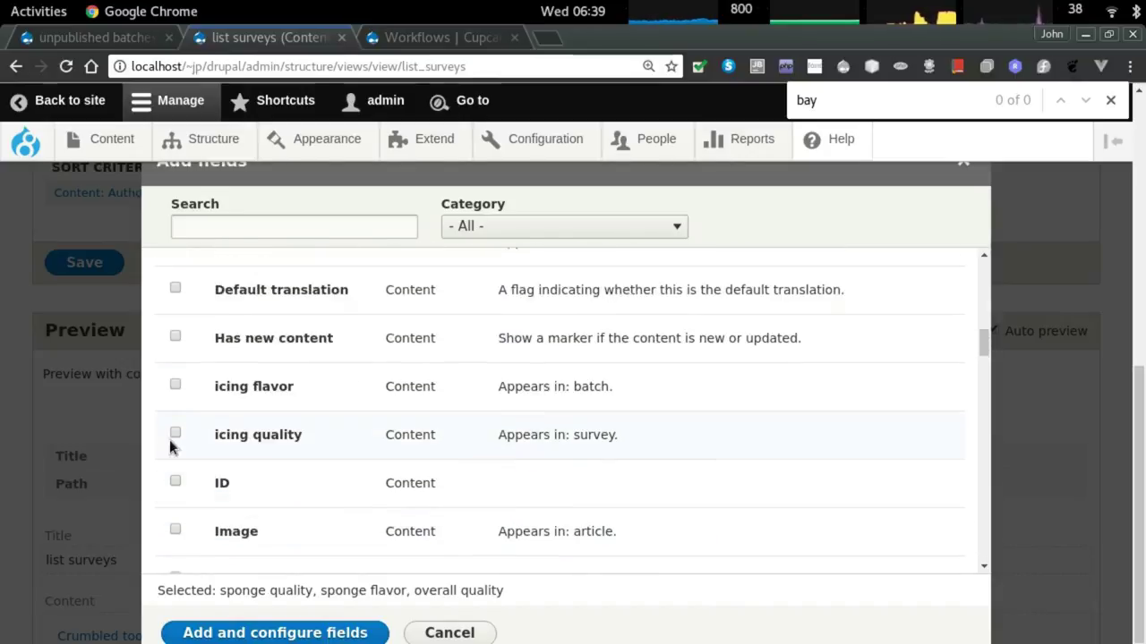
left_click(175, 436)
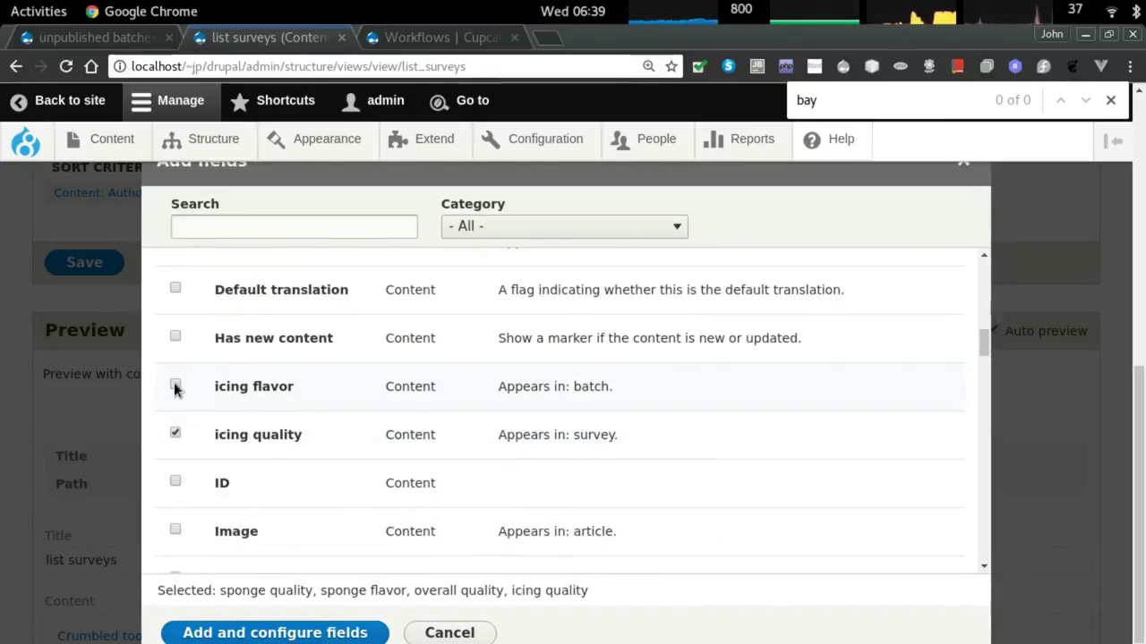
scroll(299, 448, "down", 15)
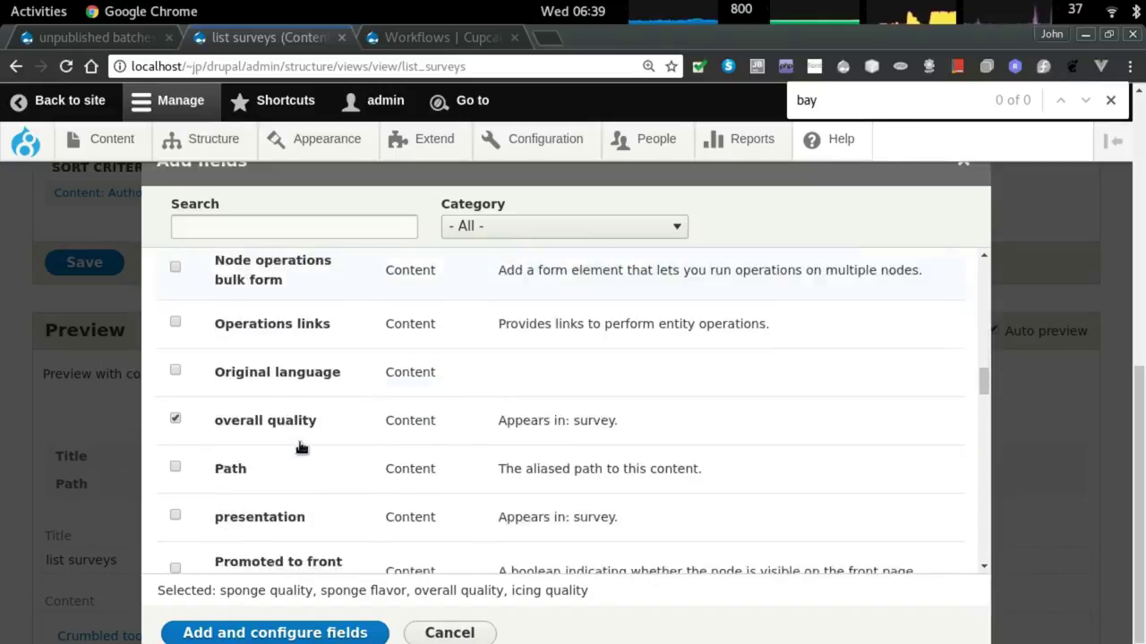
scroll(301, 448, "down", 5)
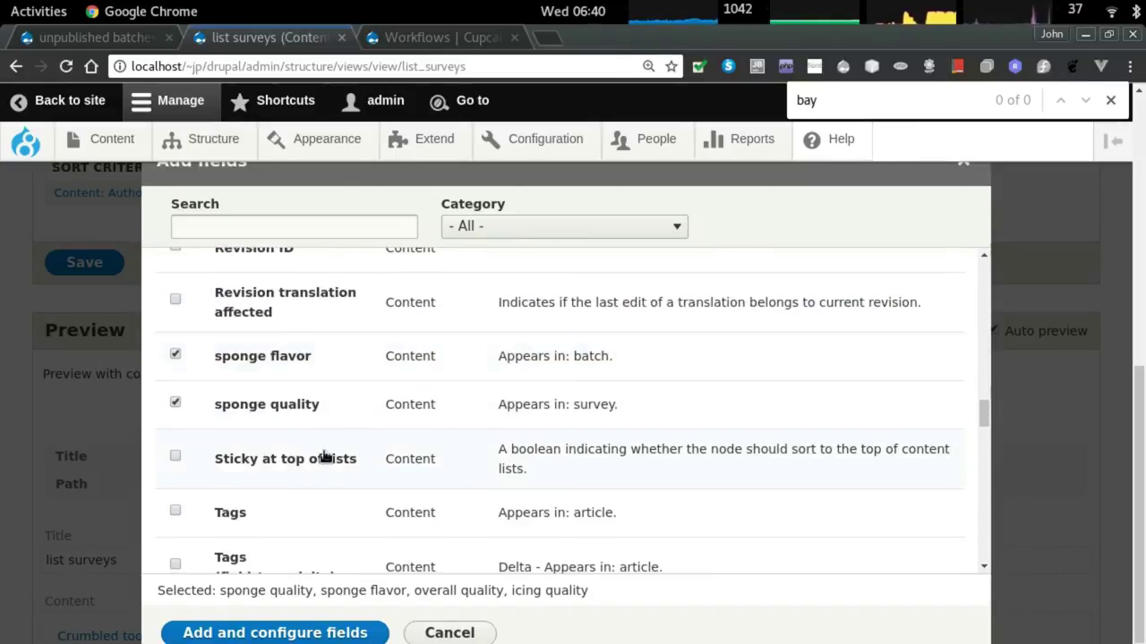
left_click(176, 356)
- Also tick presentation and batch option, add the chosen fields, and select 'option' in the label
left_click(525, 227)
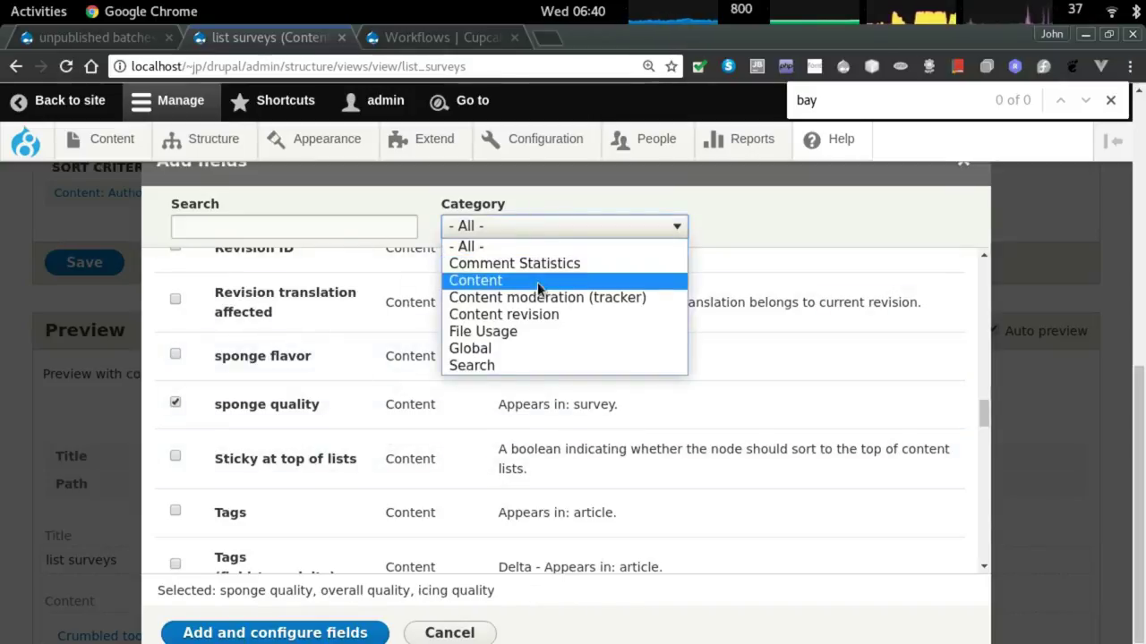
left_click(286, 225)
left_click(293, 221)
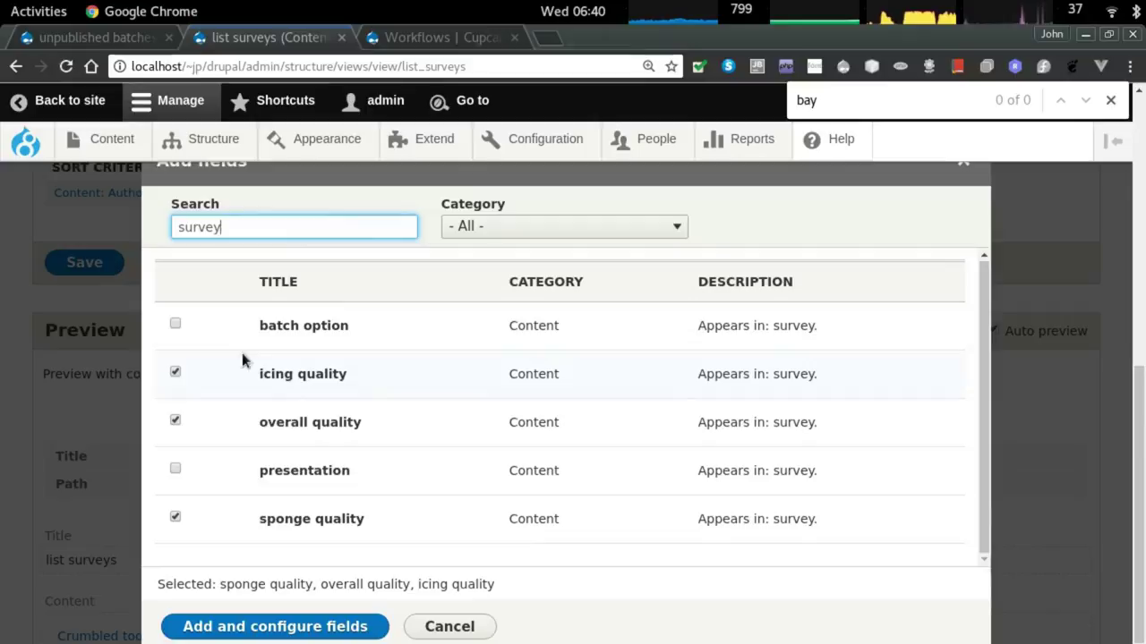
left_click(174, 470)
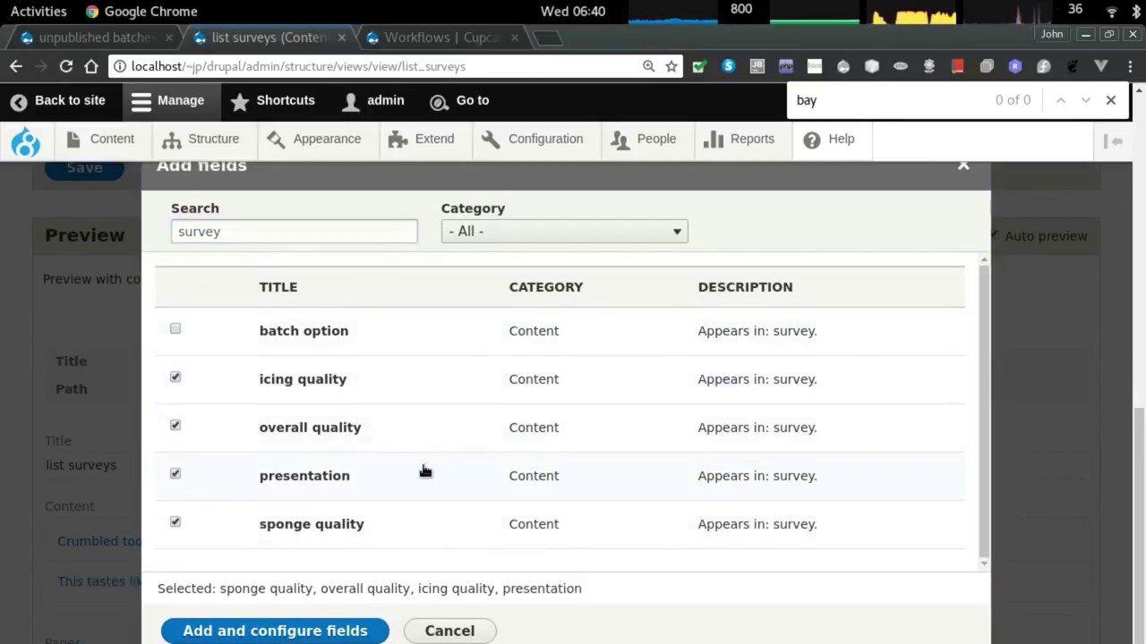
left_click(174, 330)
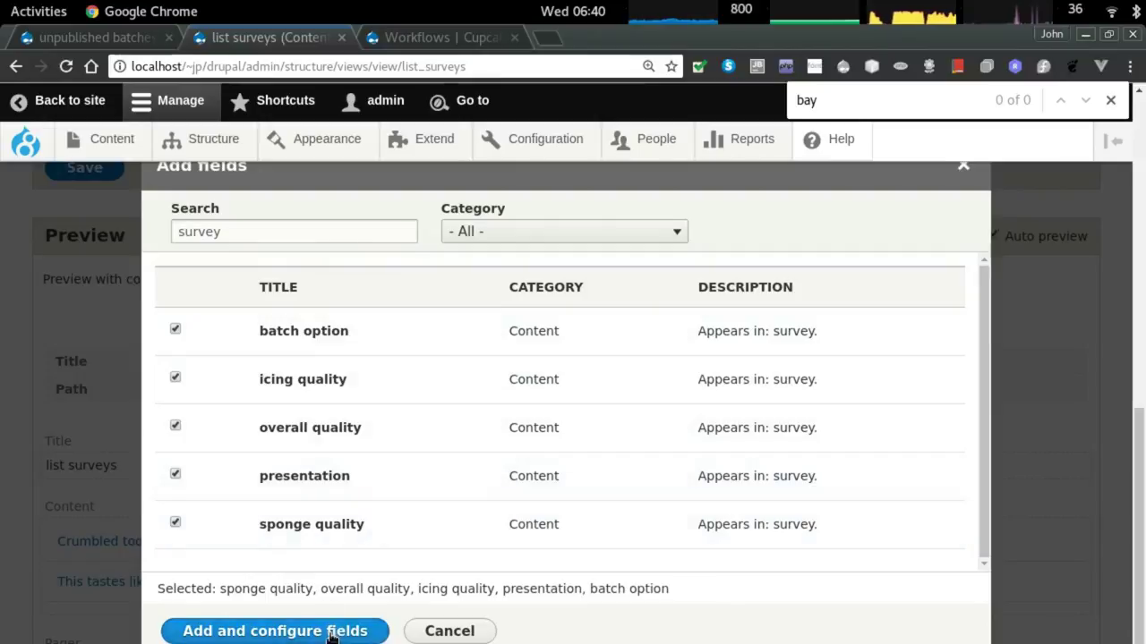
left_click(331, 632)
double_click(226, 295)
- Rename the batch option label to 'batch' and apply the settings for all five fields
key("BackSpace")
key("BackSpace")
left_click(230, 633)
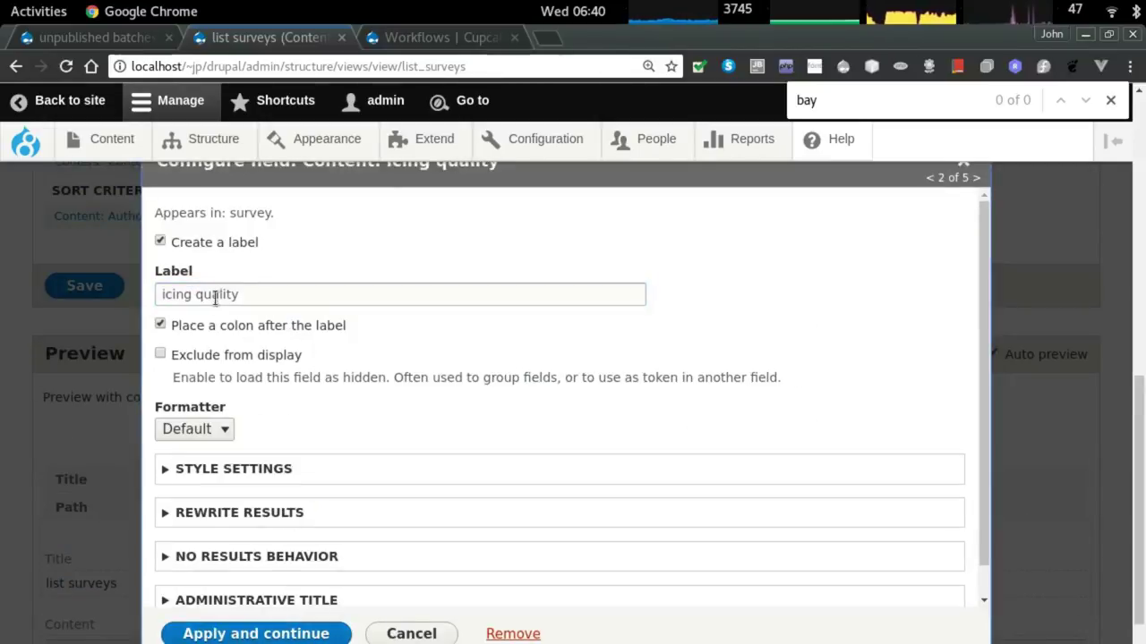
left_click(251, 635)
left_click(252, 635)
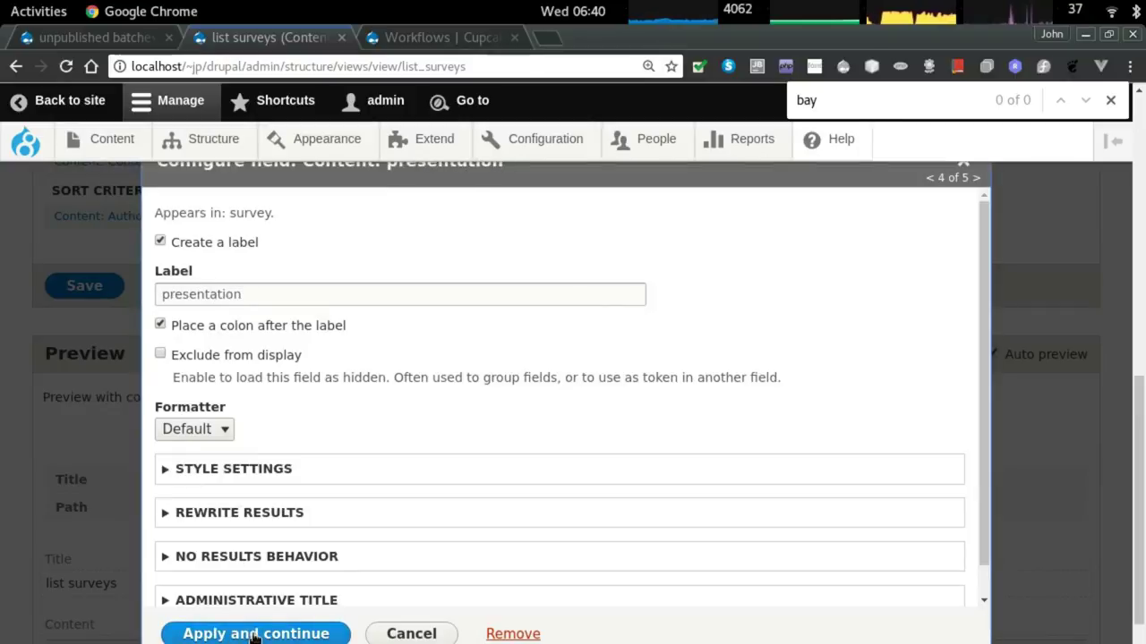
left_click(254, 636)
left_click(228, 634)
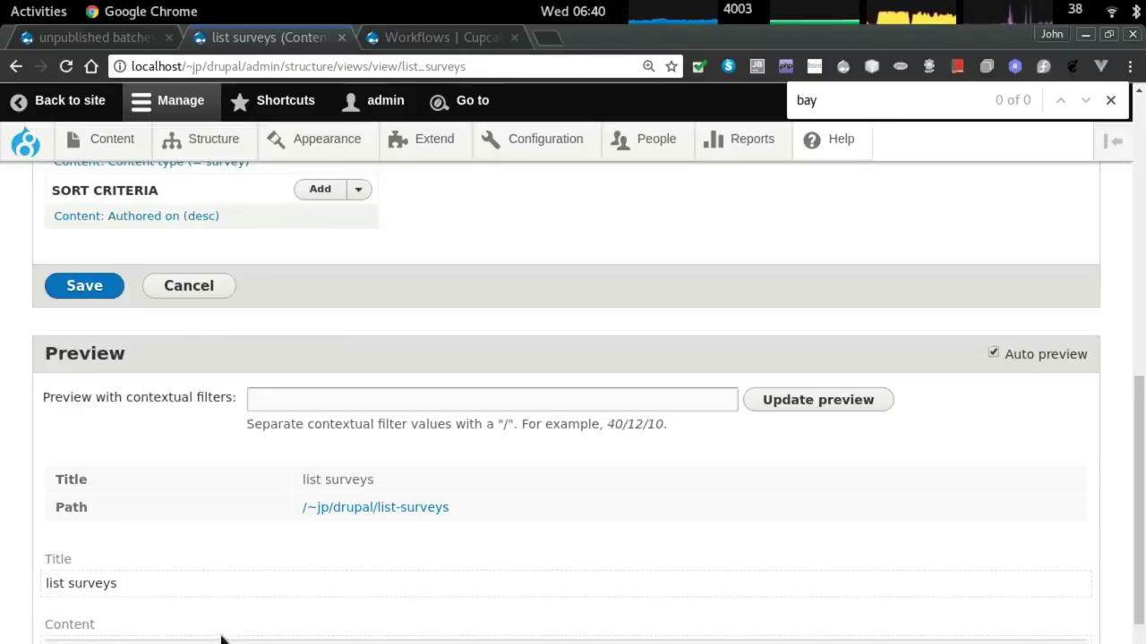
scroll(281, 537, "down", 4)
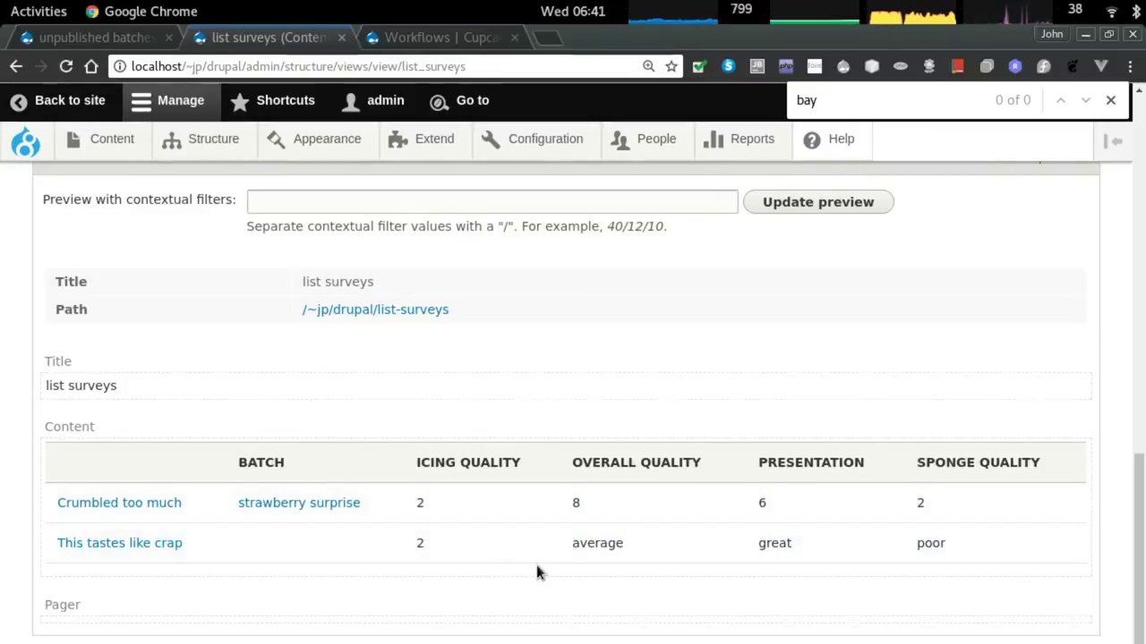
scroll(218, 504, "up", 10)
scroll(322, 436, "down", 1)
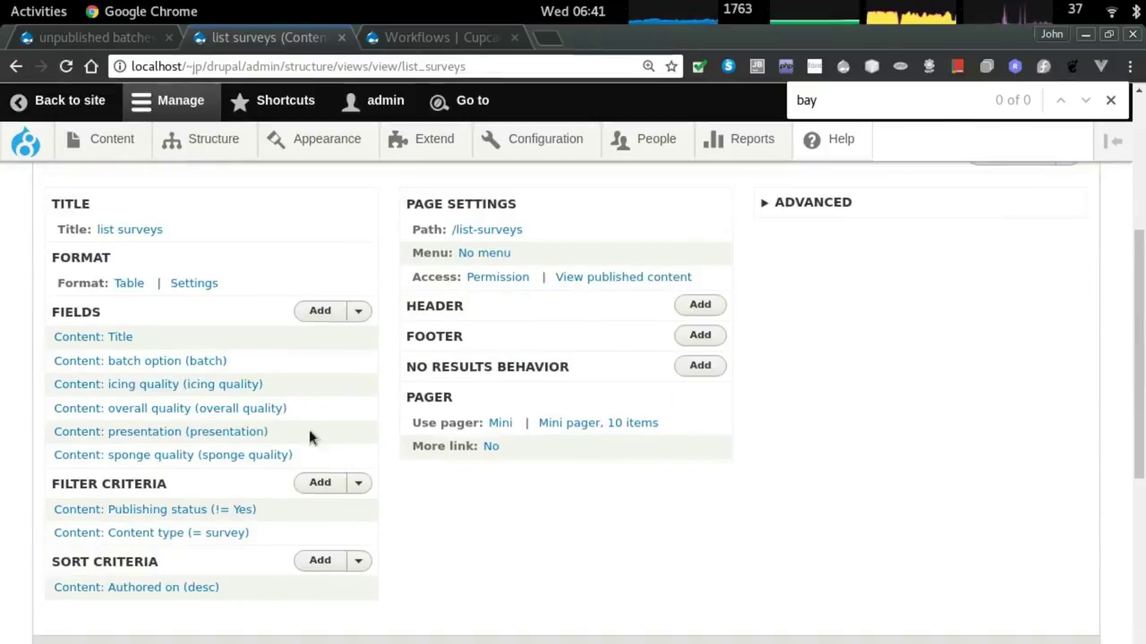
scroll(220, 531, "up", 1)
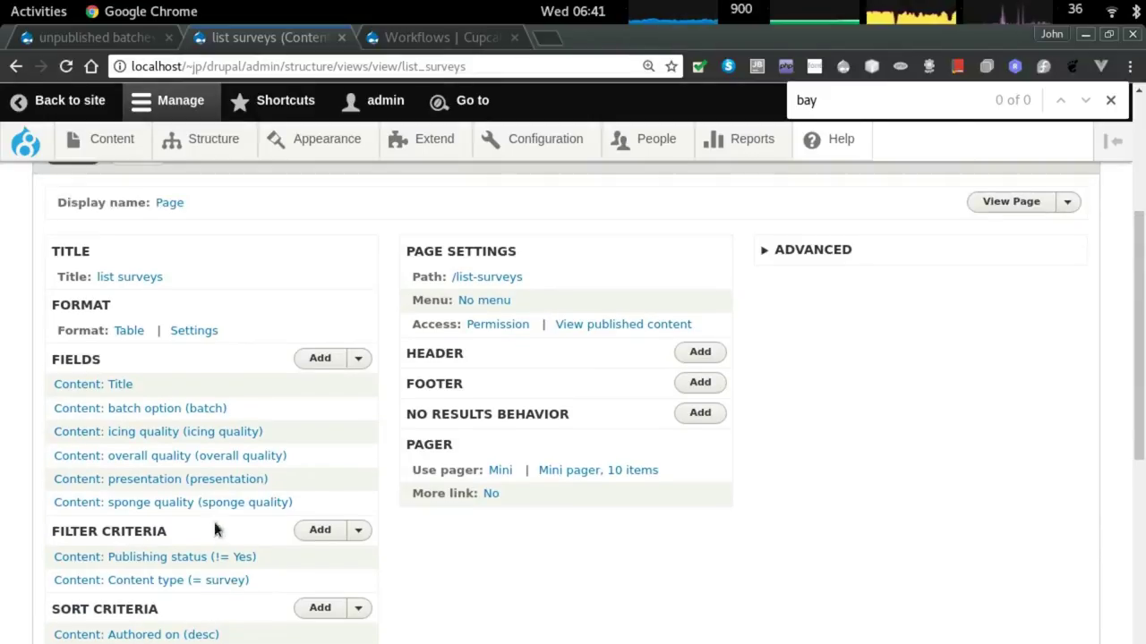
- Rearrange the fields so Content: Title comes after batch option, and apply the order
left_click(362, 359)
left_click(290, 378)
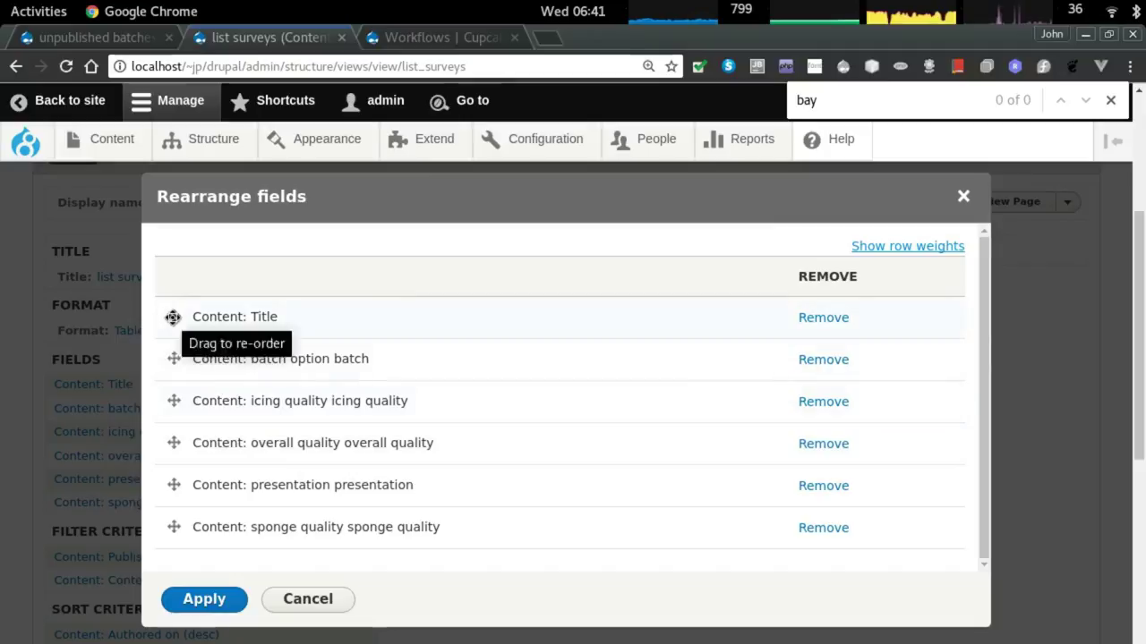
left_click_drag(174, 317, 220, 391)
left_click(216, 602)
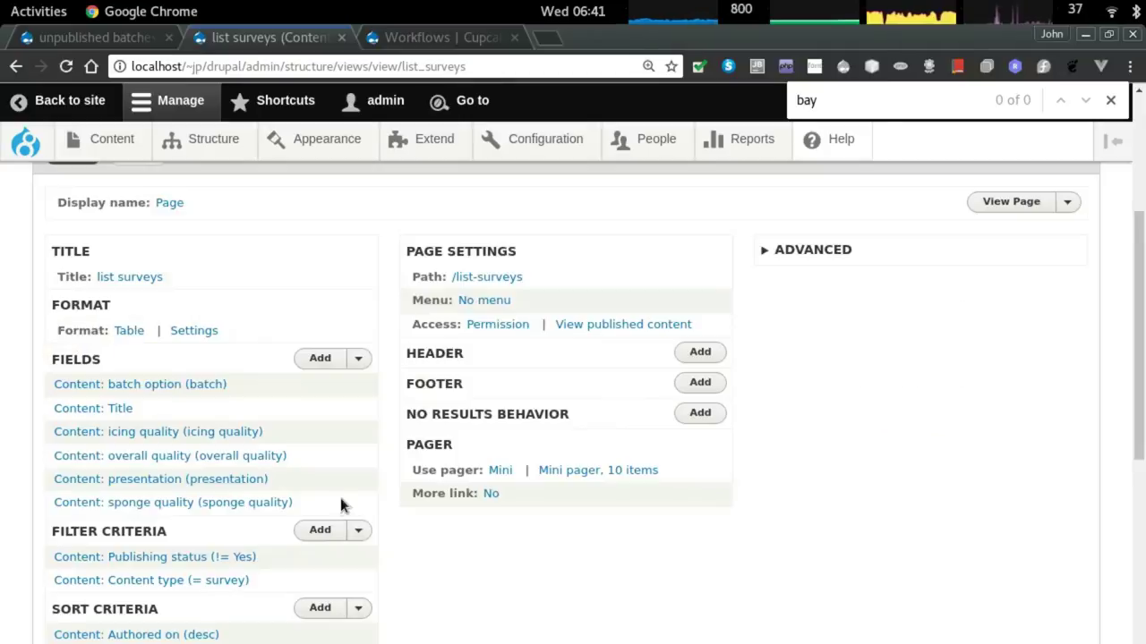
scroll(340, 498, "down", 1)
scroll(342, 478, "down", 8)
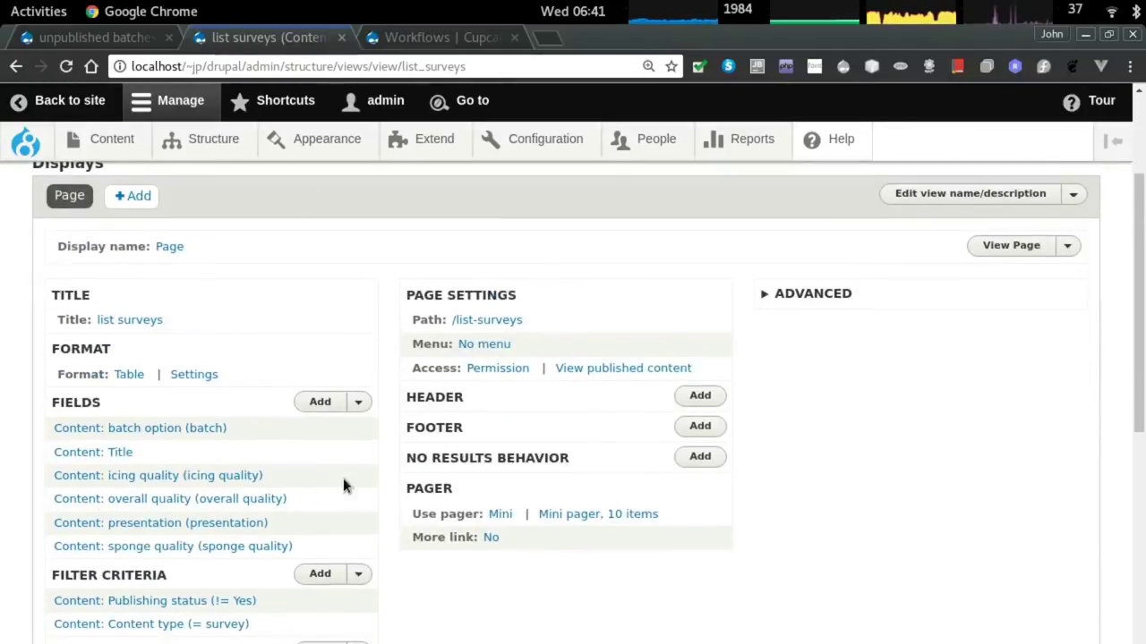
scroll(430, 528, "down", 4)
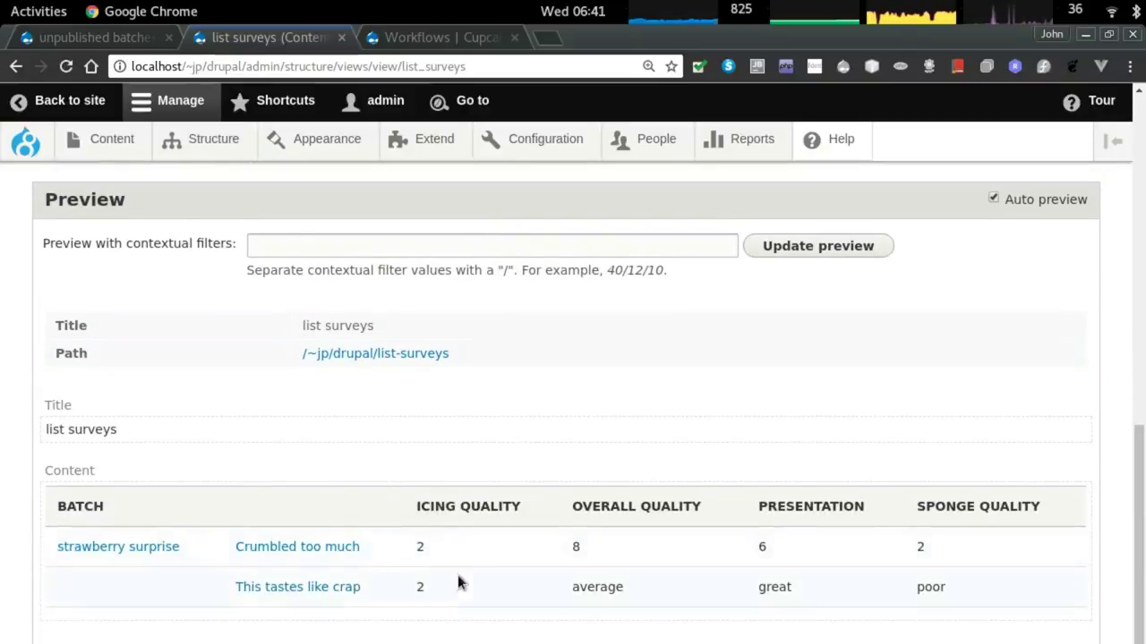
scroll(314, 559, "up", 3)
scroll(197, 467, "up", 8)
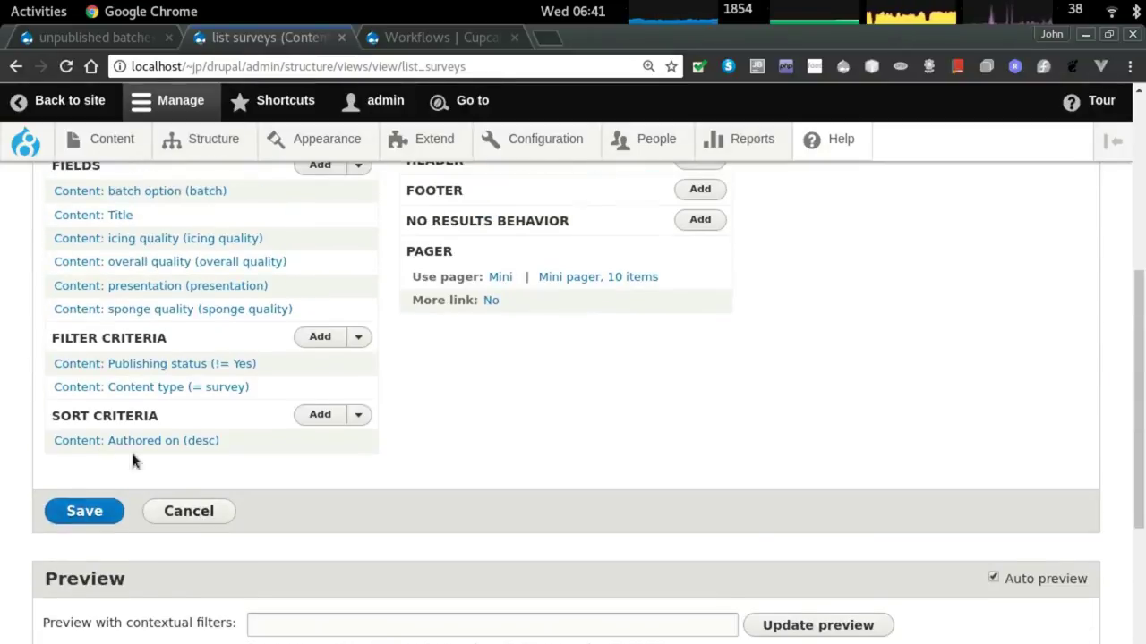
scroll(173, 417, "up", 2)
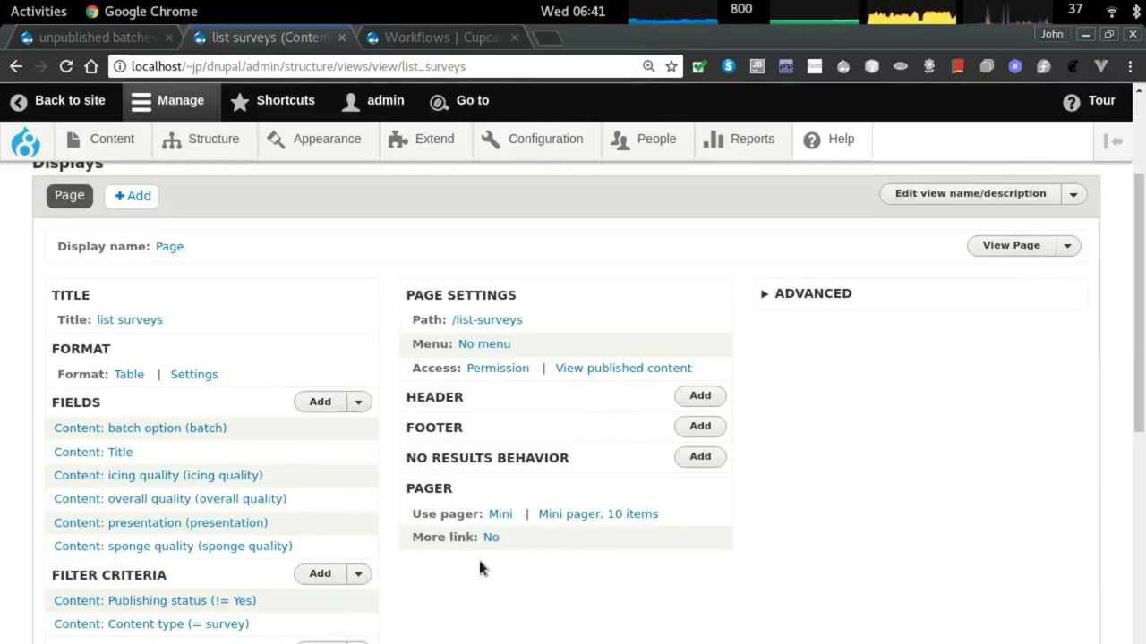
scroll(478, 560, "down", 1)
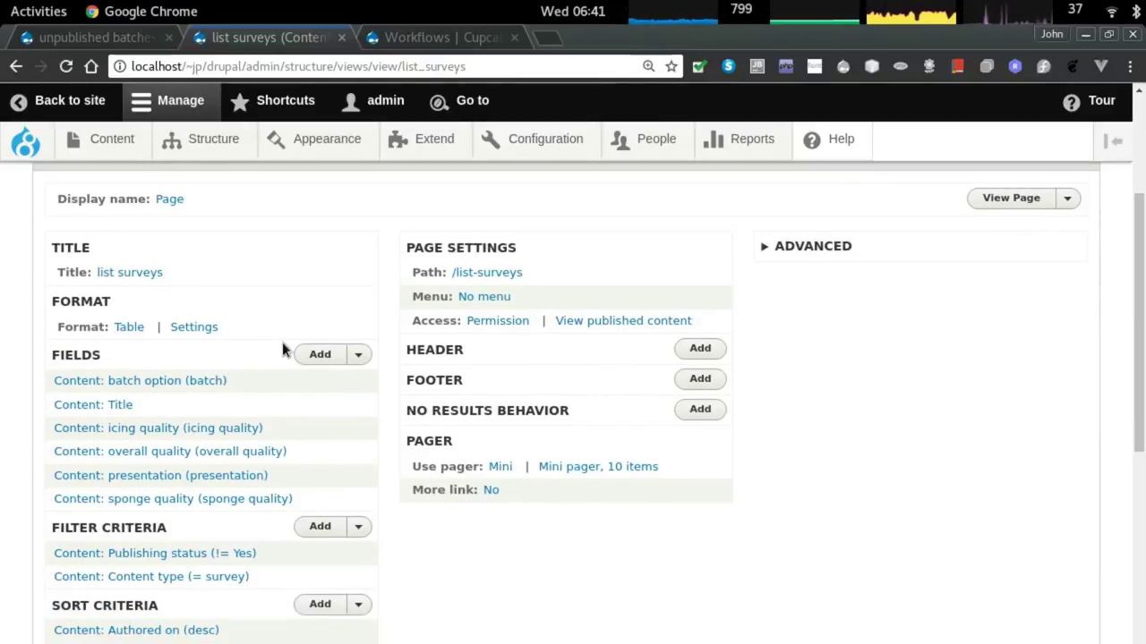
scroll(282, 342, "down", 2)
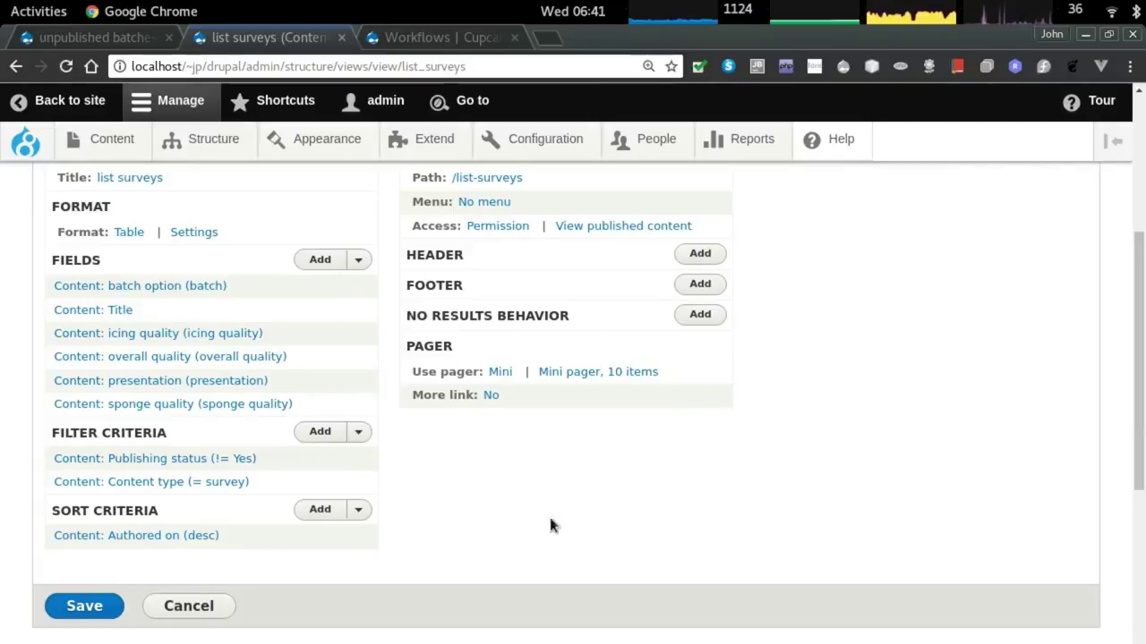
- Save the list surveys view and copy its /list-surveys path
left_click(84, 606)
scroll(479, 495, "down", 1)
scroll(479, 495, "up", 1)
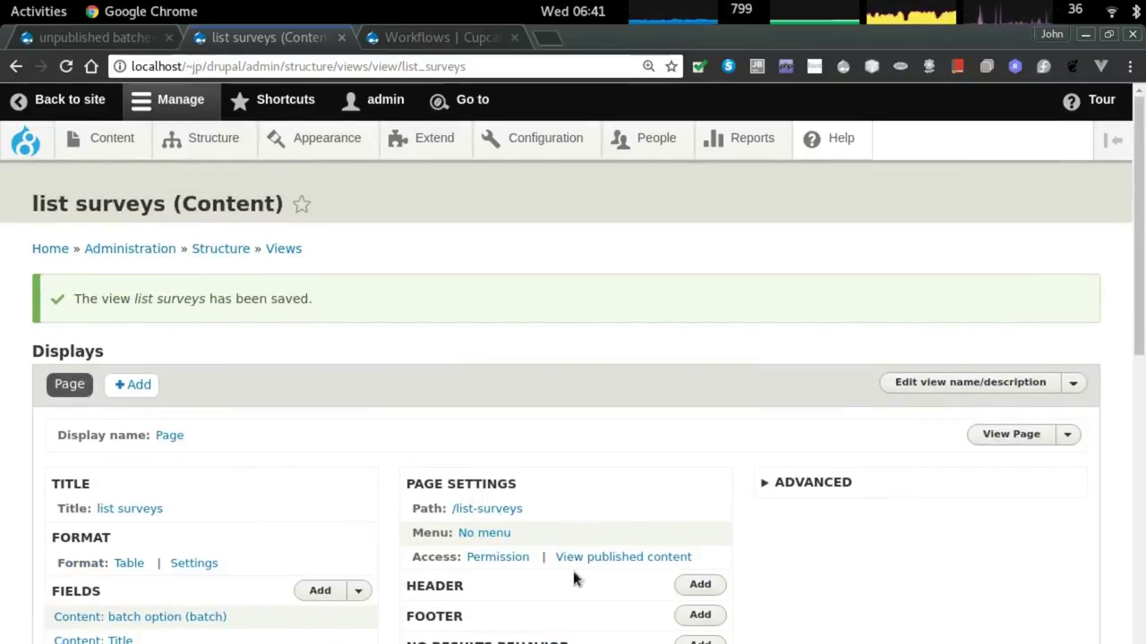
left_click_drag(537, 508, 462, 516)
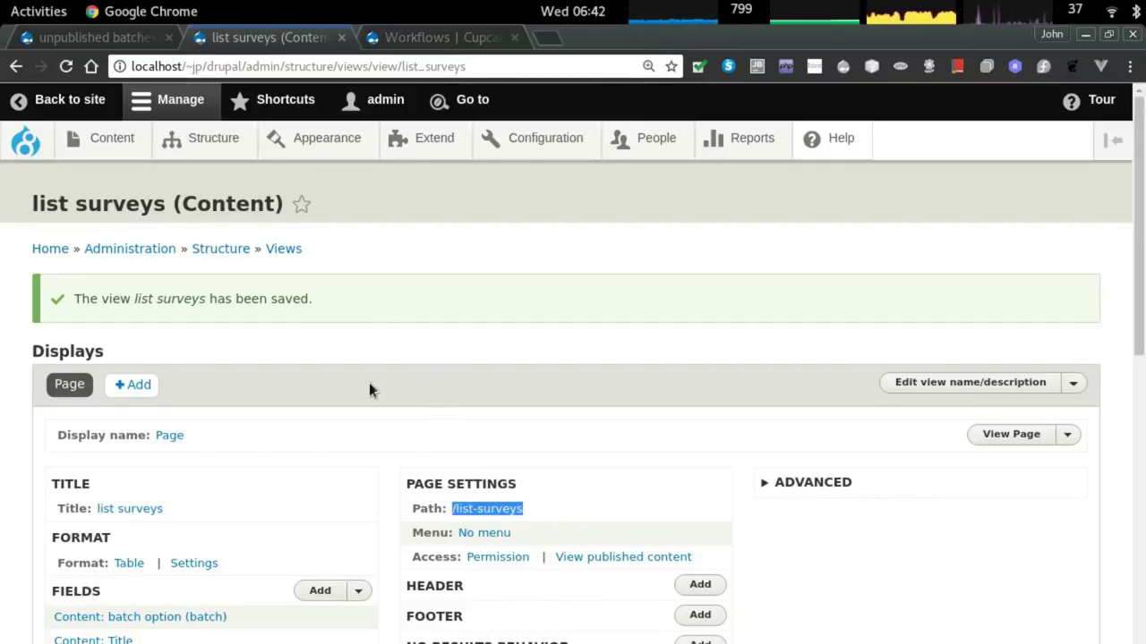
key("ctrl+Tab")
- Start a new Main navigation menu link pointing to the pasted /list-surveys path
mouse_move(230, 149)
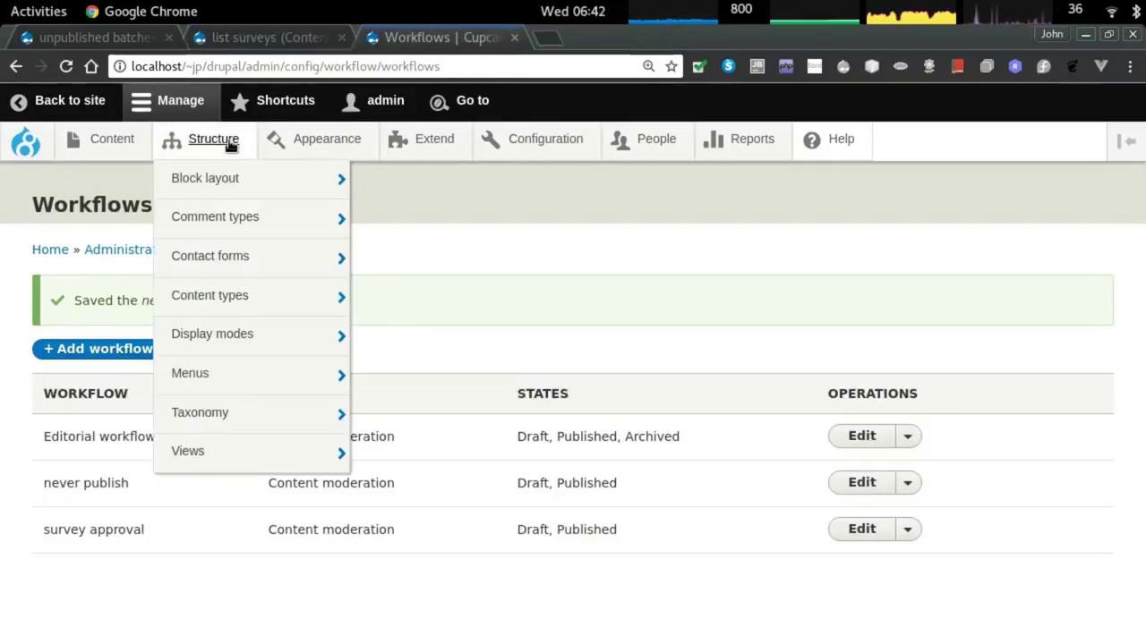
mouse_move(238, 403)
mouse_move(196, 448)
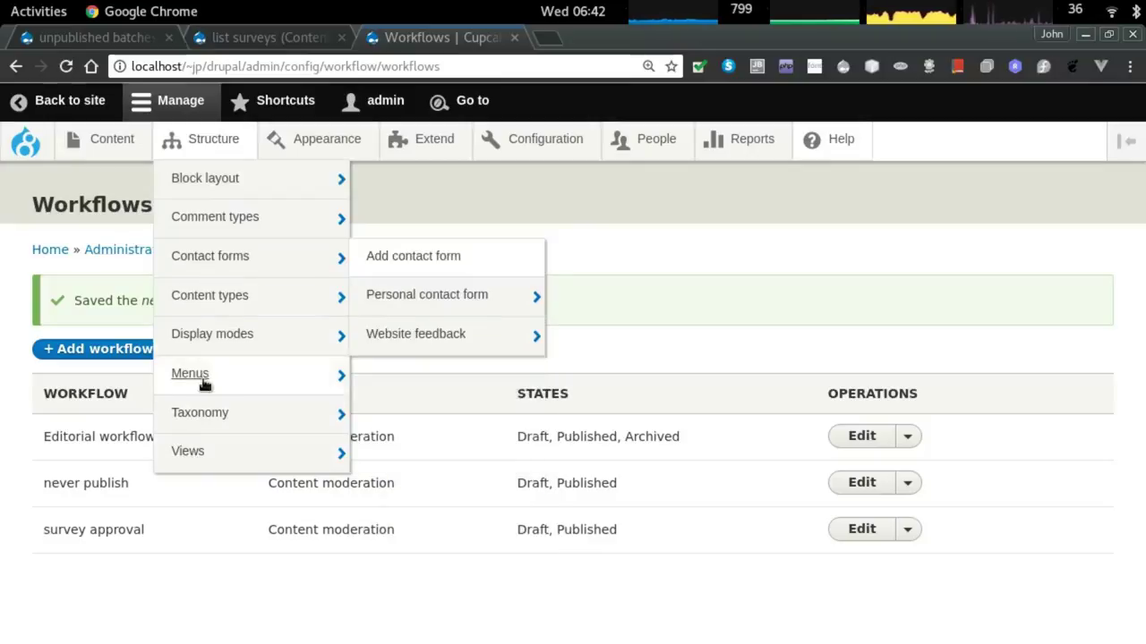
mouse_move(204, 376)
mouse_move(396, 472)
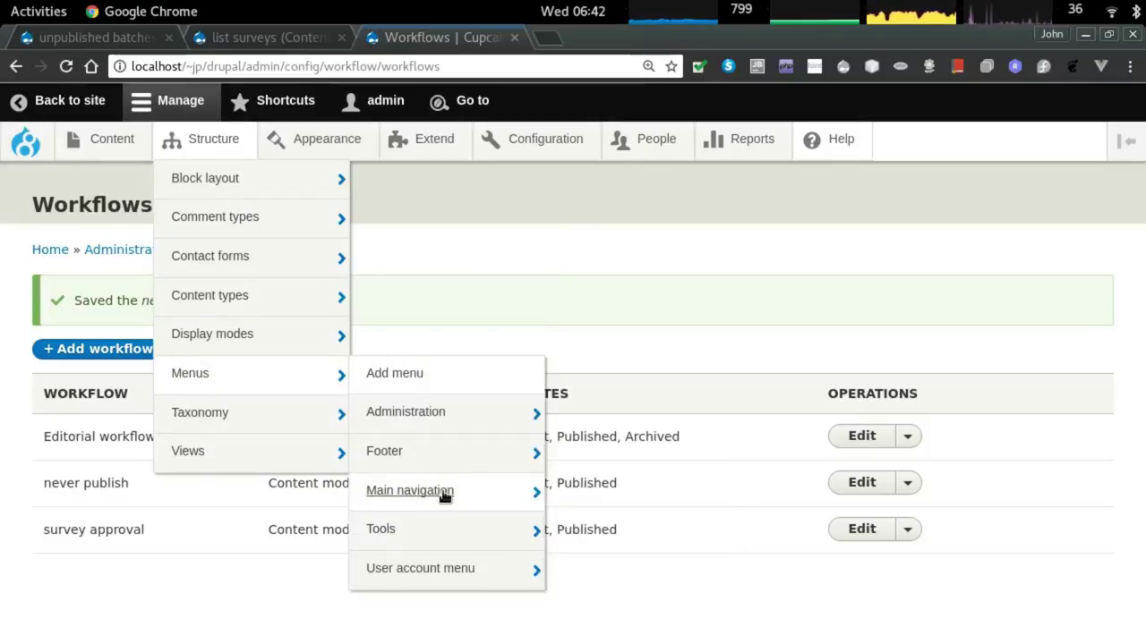
left_click(438, 493)
left_click(80, 295)
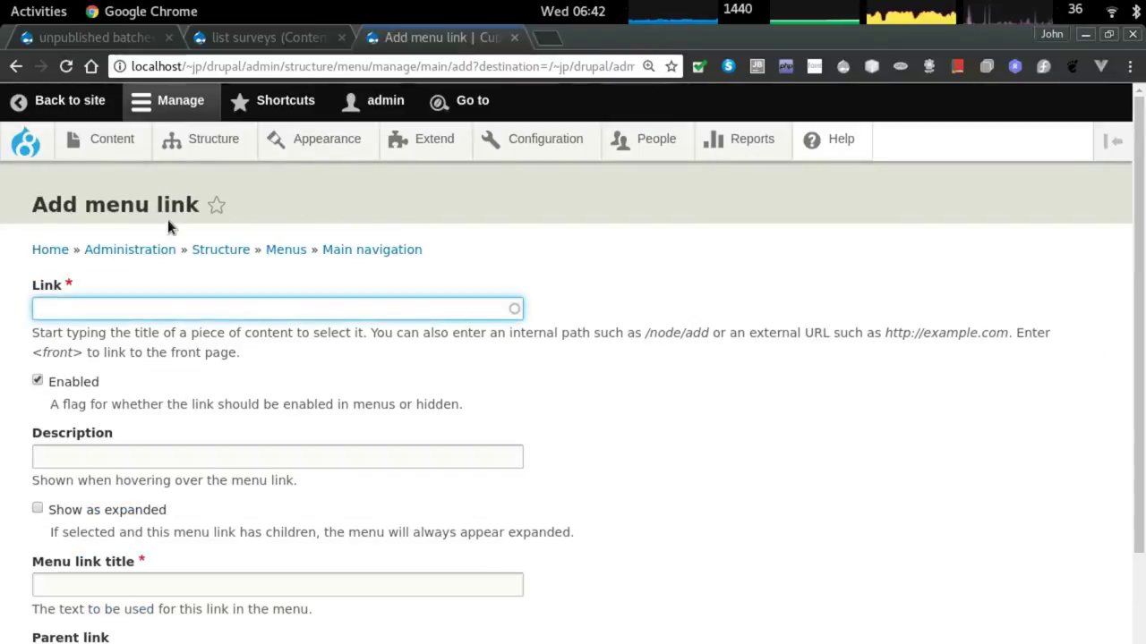
type("/list-surveys")
- Give the link a description and the title 'list surveys', and save it
left_click(152, 456)
type("List the")
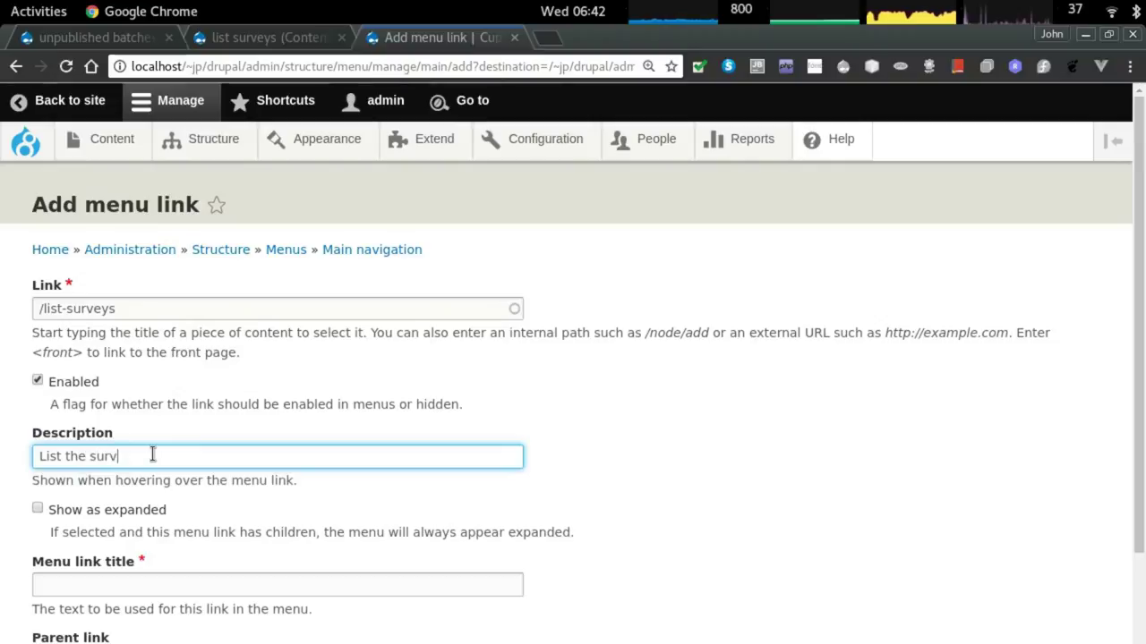
scroll(152, 456, "down", 2)
left_click(158, 483)
type("list surve")
left_click(93, 620)
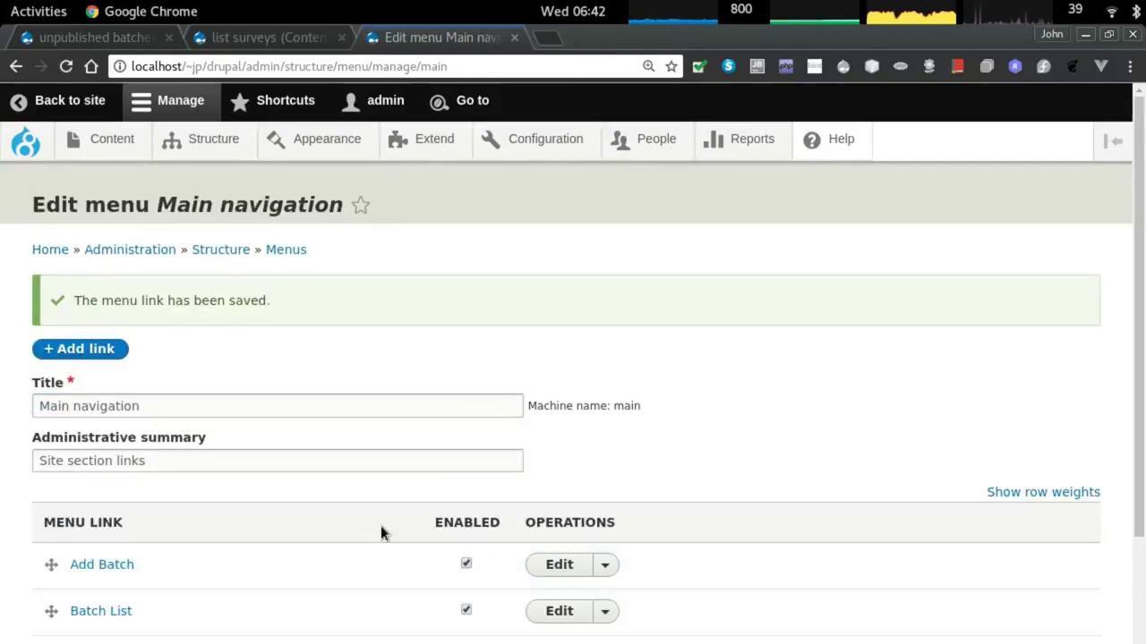
- Reload the front-end site and open the new list surveys page
scroll(395, 530, "down", 3)
key("alt+Tab")
key("ctrl+r")
left_click(540, 170)
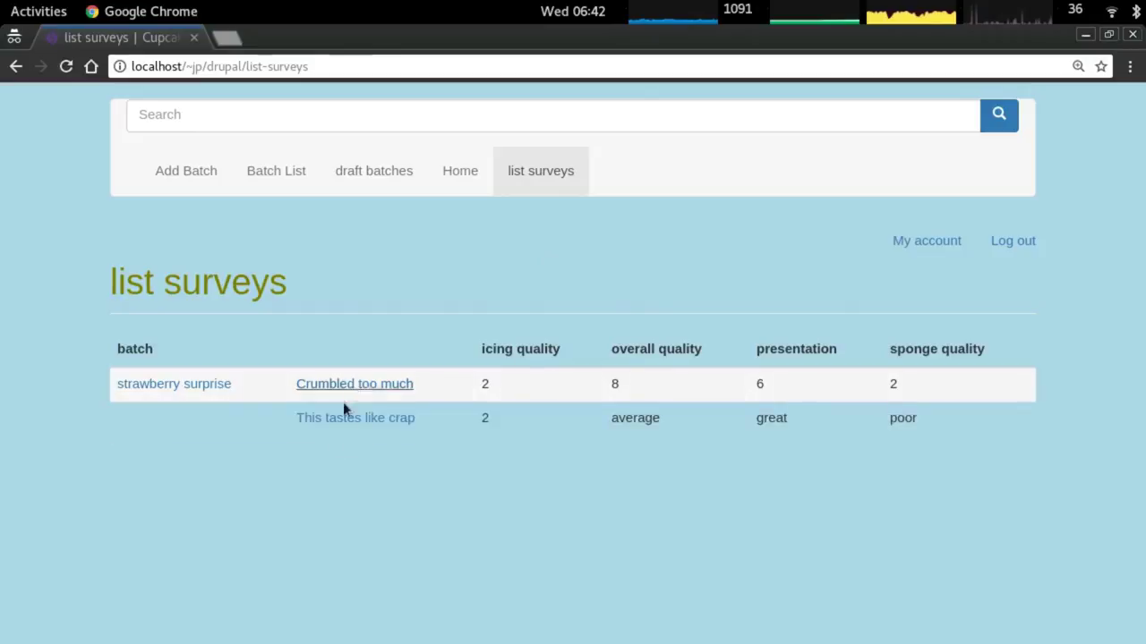
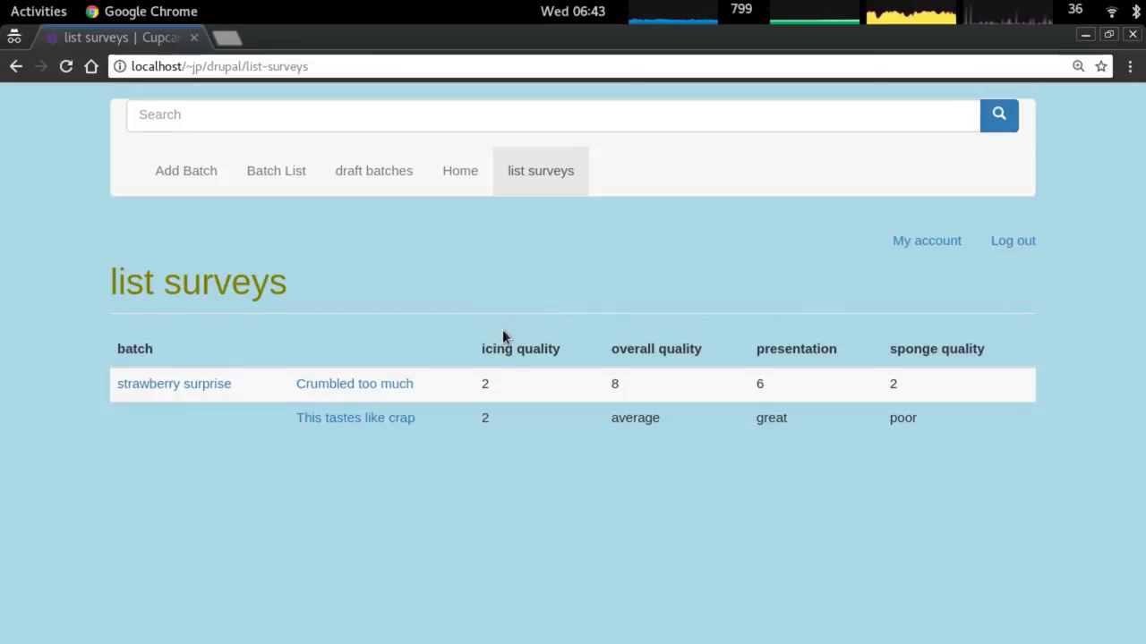
- Reload the Batch List page in the other Firefox window
key("alt+Tab")
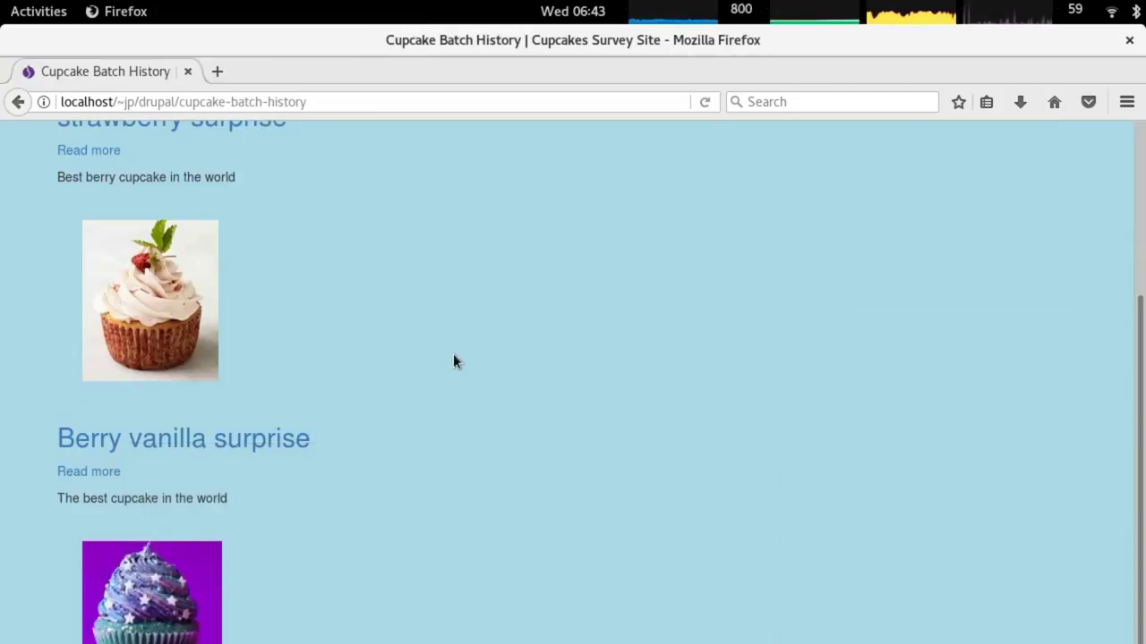
scroll(453, 361, "up", 4)
left_click(371, 159)
scroll(497, 399, "up", 2)
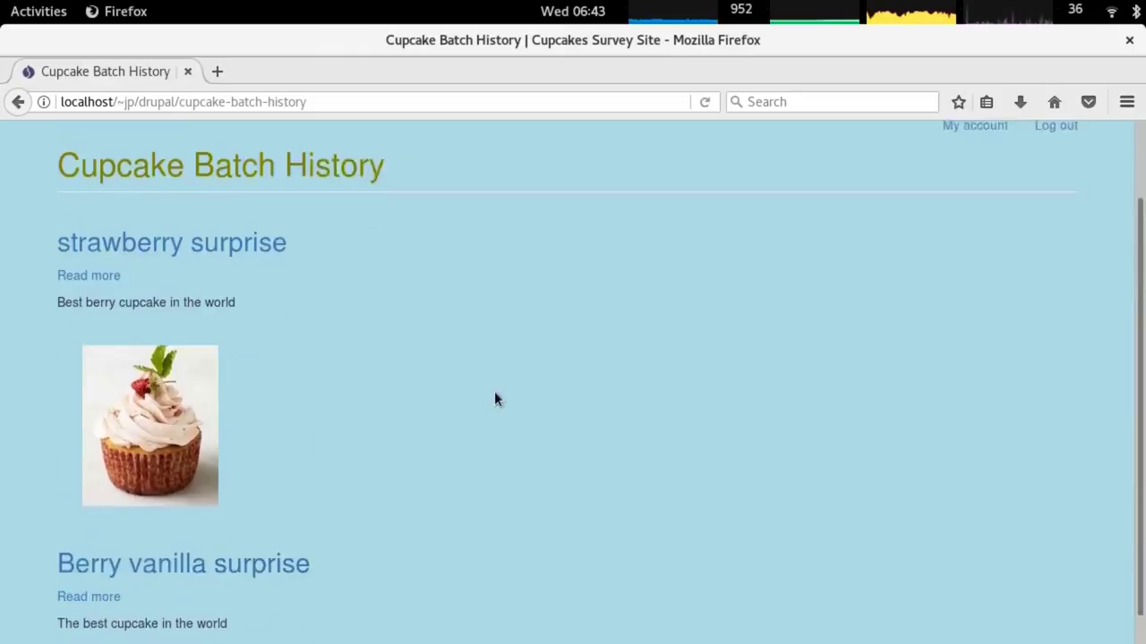
scroll(494, 391, "up", 2)
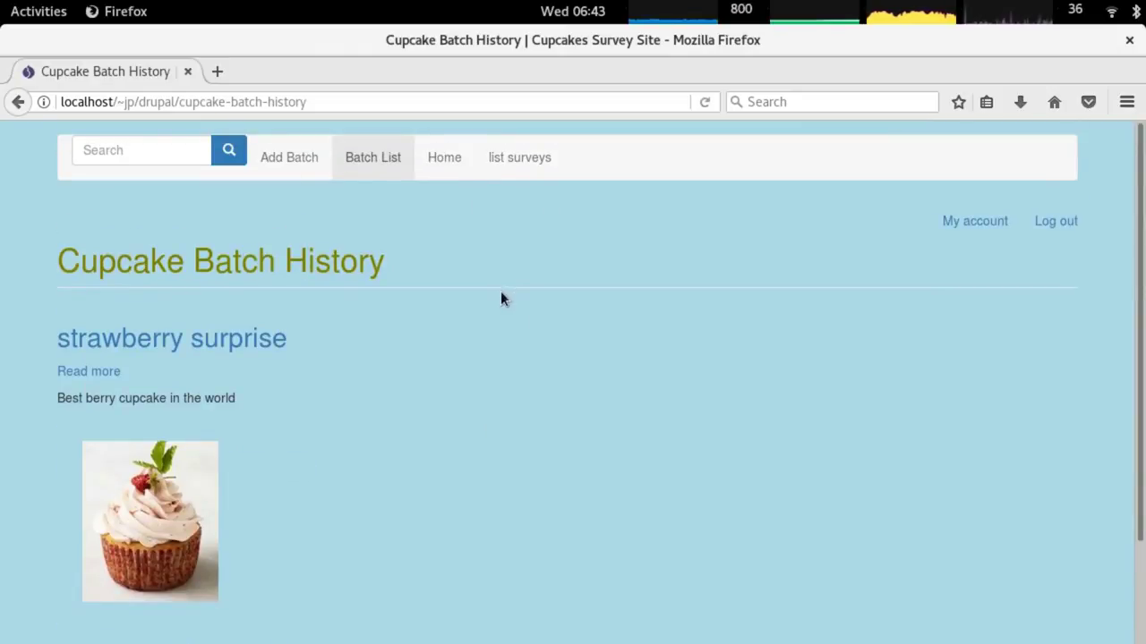
- As a logged-out visitor in the private window, reload the homepage and view list surveys
key("alt+Tab")
key("F5")
left_click(507, 158)
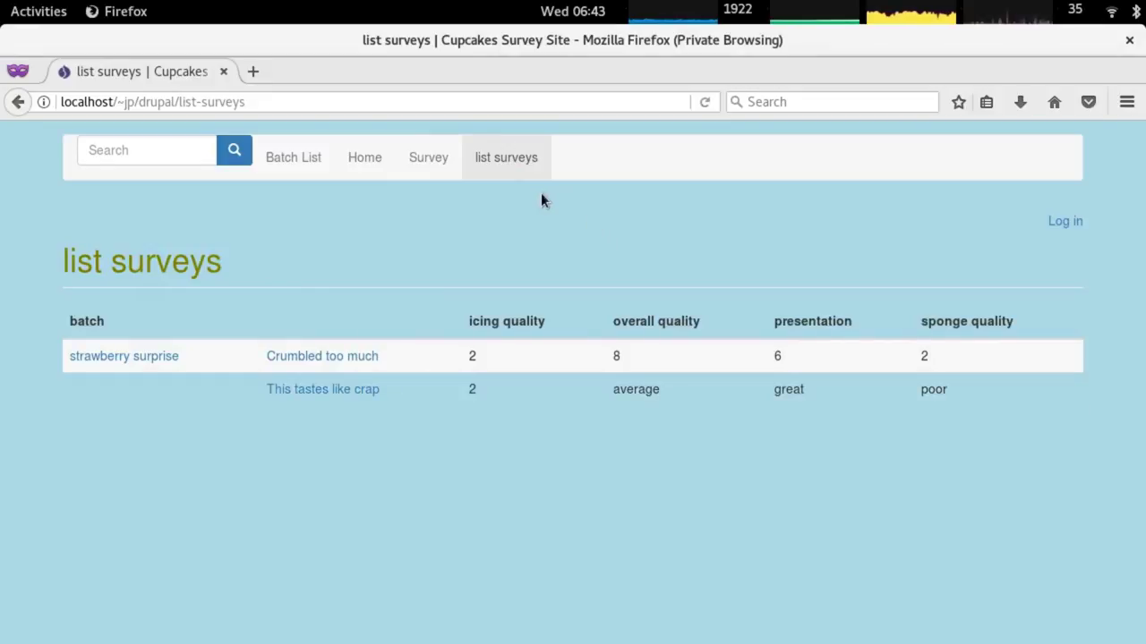
- Return to the admin browser's unpublished batches view
key("alt+Tab")
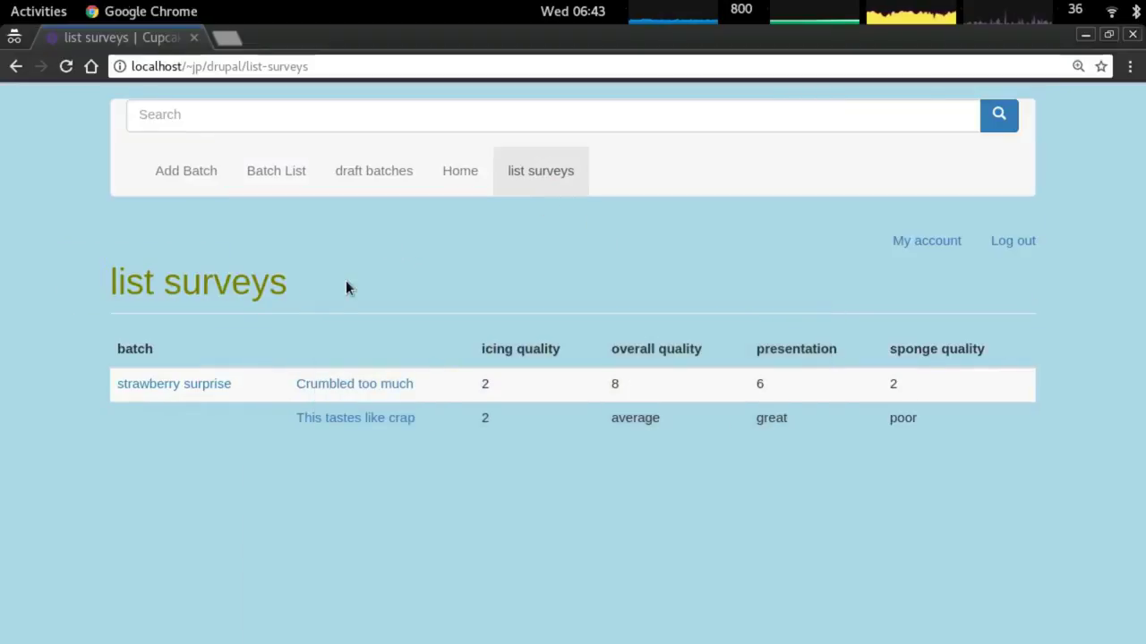
key("alt+Tab")
key("alt+shift+Tab")
key("alt+grave")
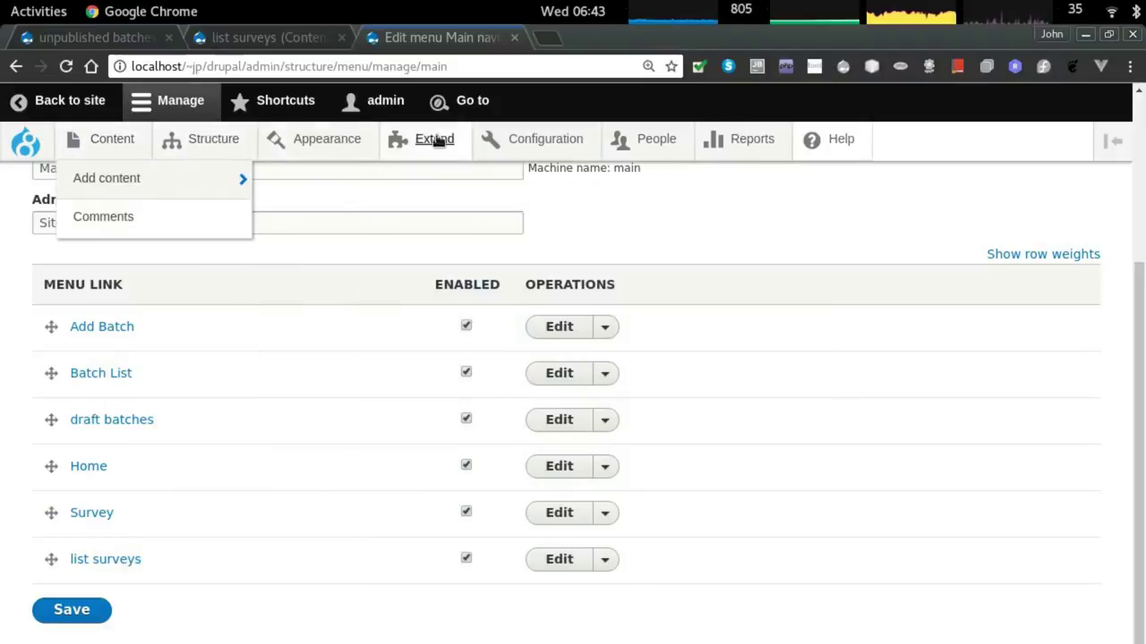
key("ctrl+1")
- Make a first pass at the page's access setting, keeping the delete-any-batch permission
scroll(510, 429, "down", 2)
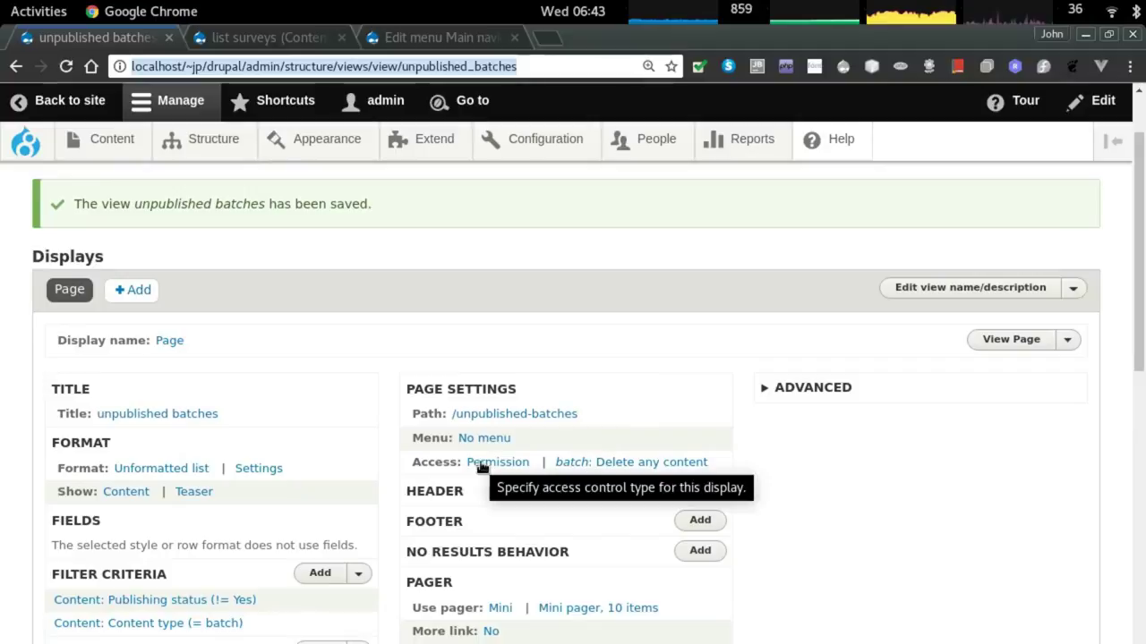
left_click(481, 462)
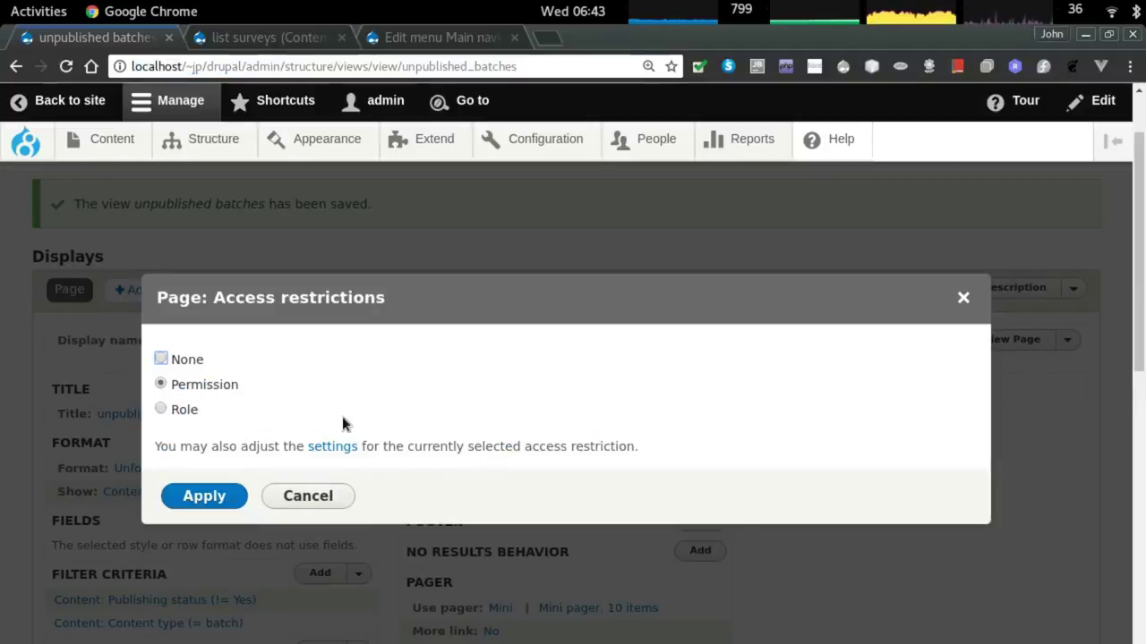
left_click(161, 409)
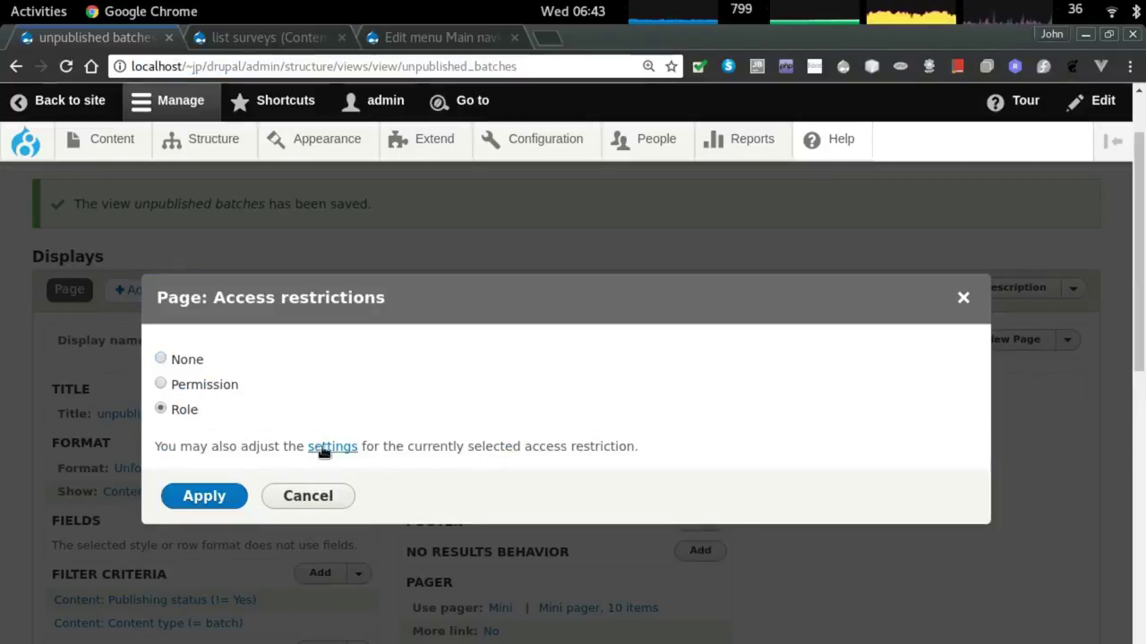
left_click(332, 446)
left_click(267, 396)
left_click(266, 398)
left_click(225, 479)
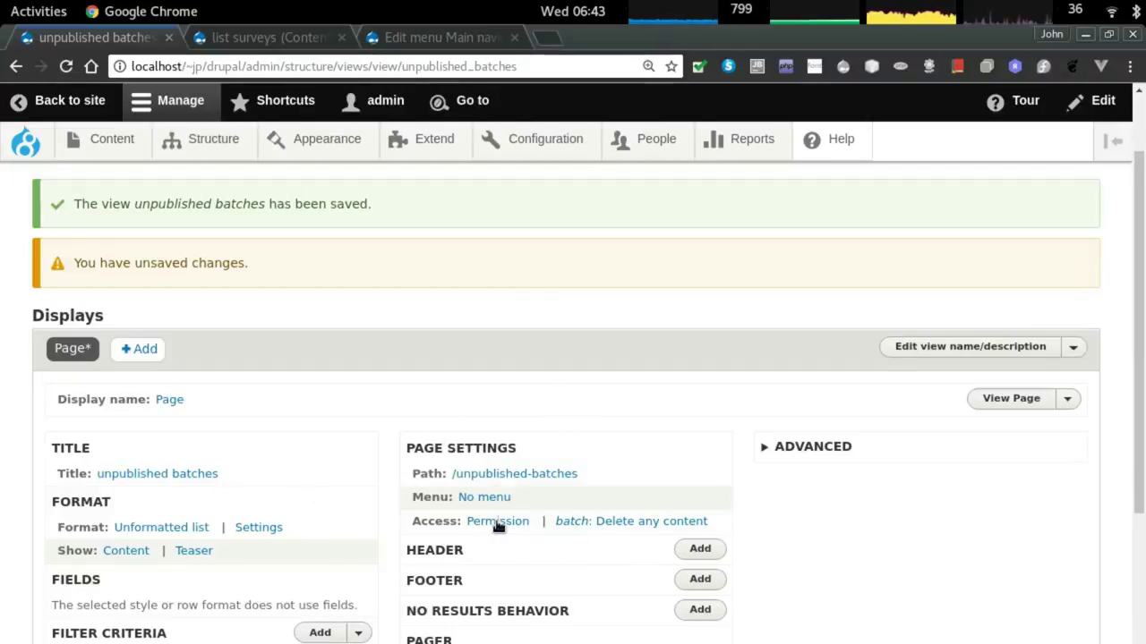
- Switch page access to Role, allow baker and chef, and save the unpublished batches view
left_click(497, 522)
left_click(161, 409)
left_click(204, 495)
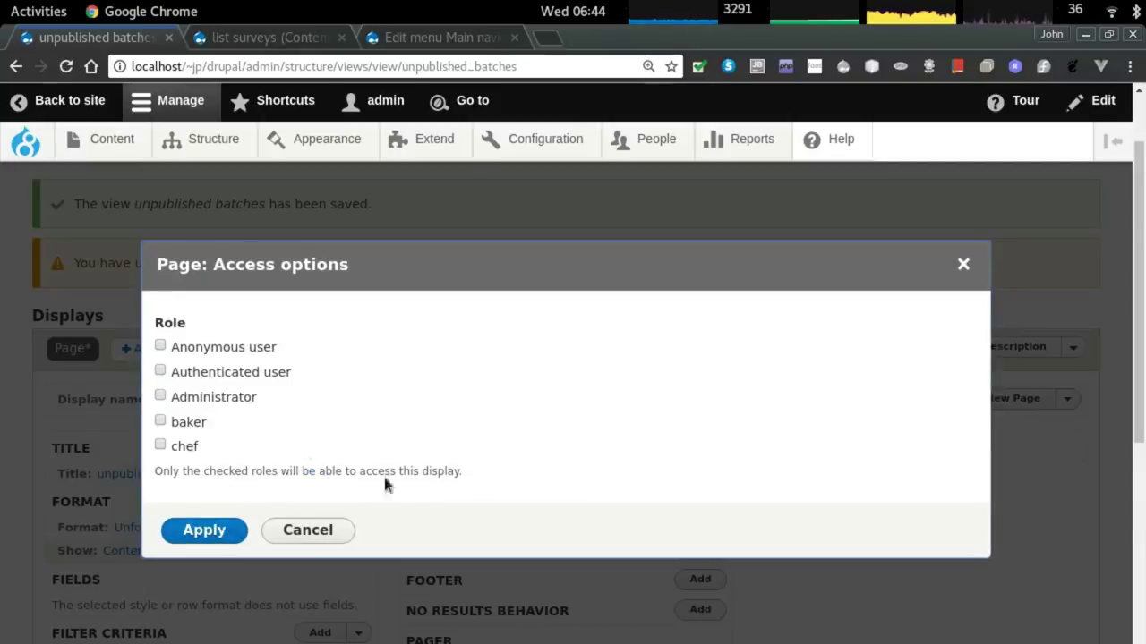
left_click(160, 444)
left_click(187, 422)
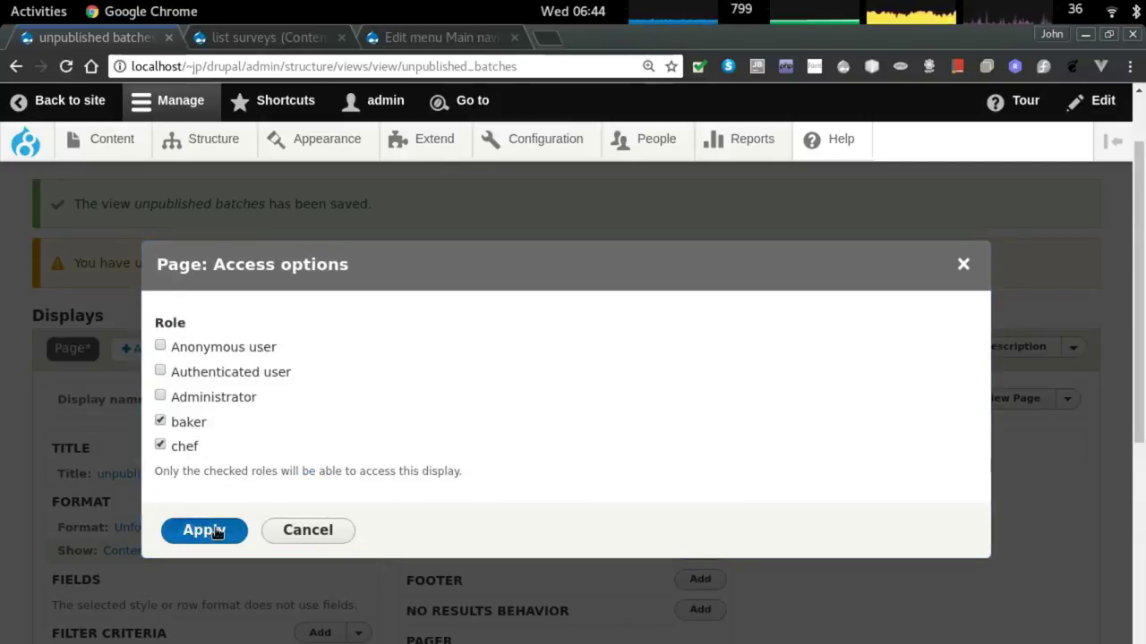
left_click(215, 530)
scroll(341, 448, "down", 6)
left_click(90, 265)
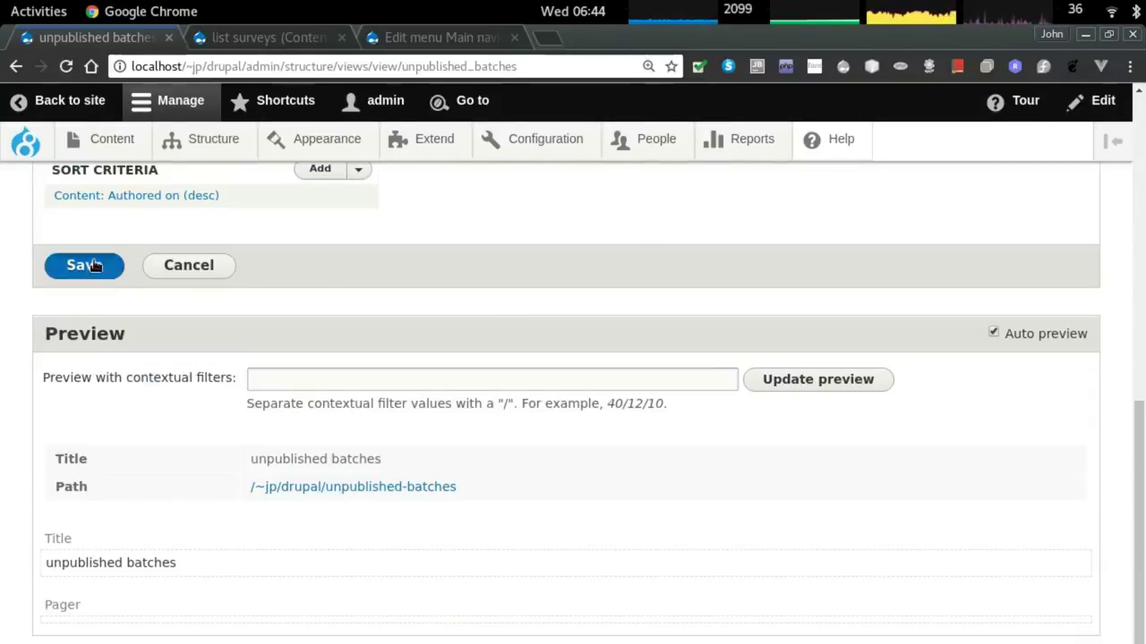
key("alt+Tab")
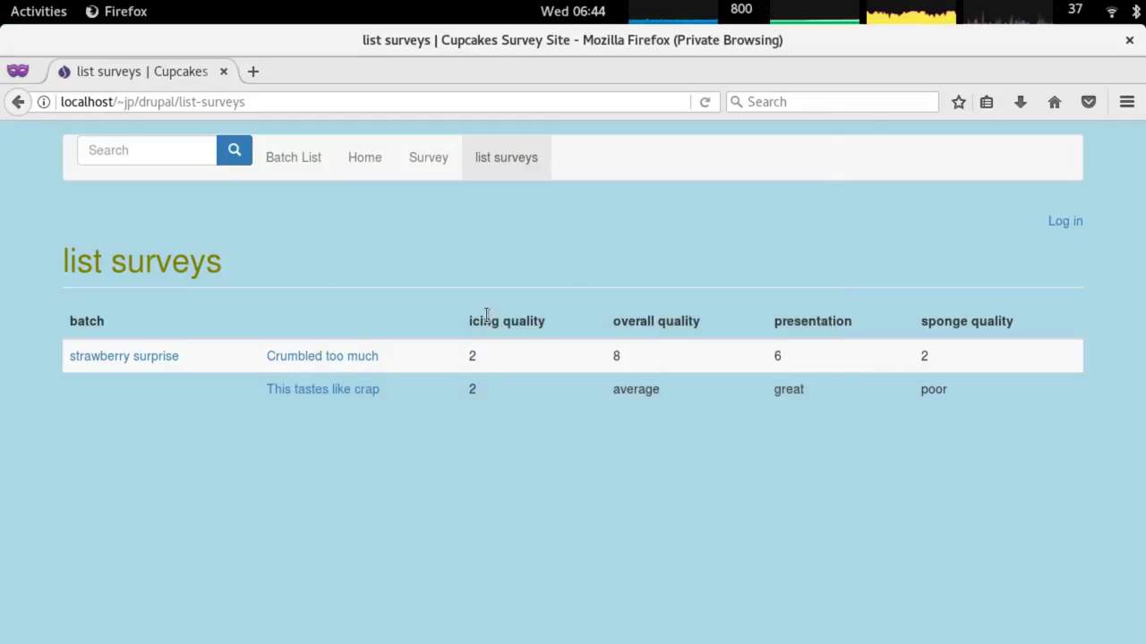
- As a visitor, check the survey form, homepage and list surveys pages
left_click(419, 158)
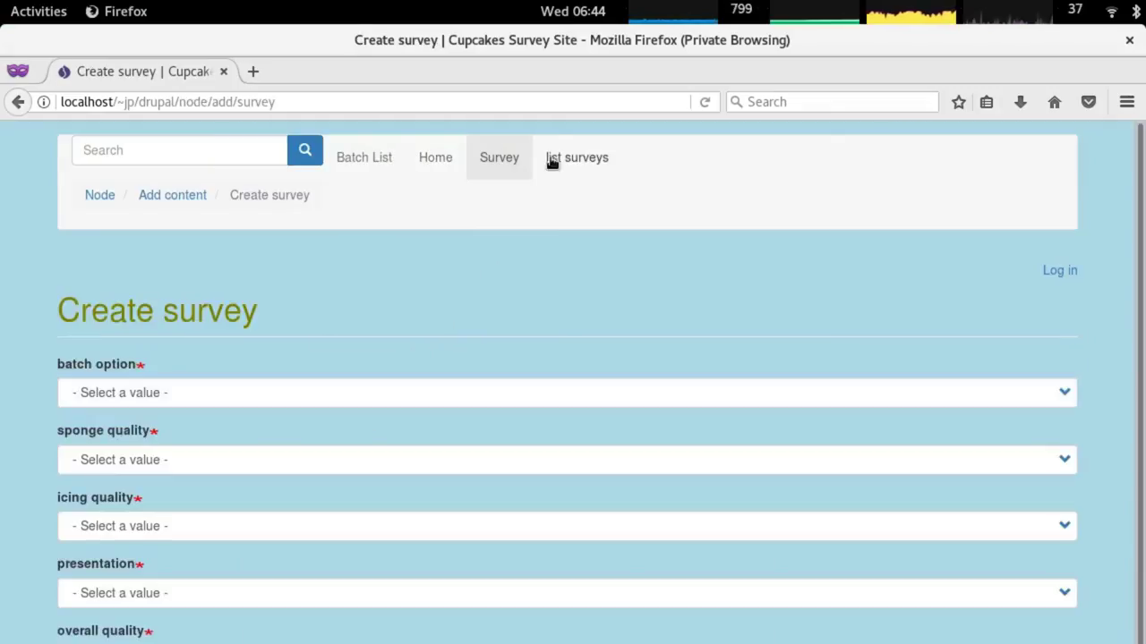
left_click(546, 158)
left_click(488, 158)
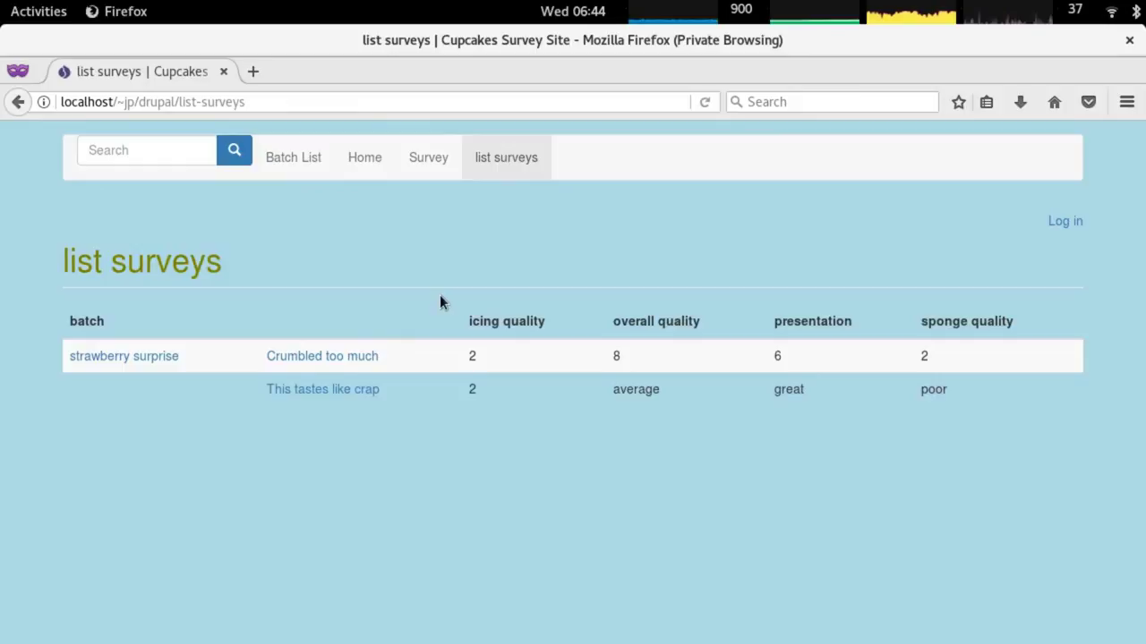
key("alt+Tab")
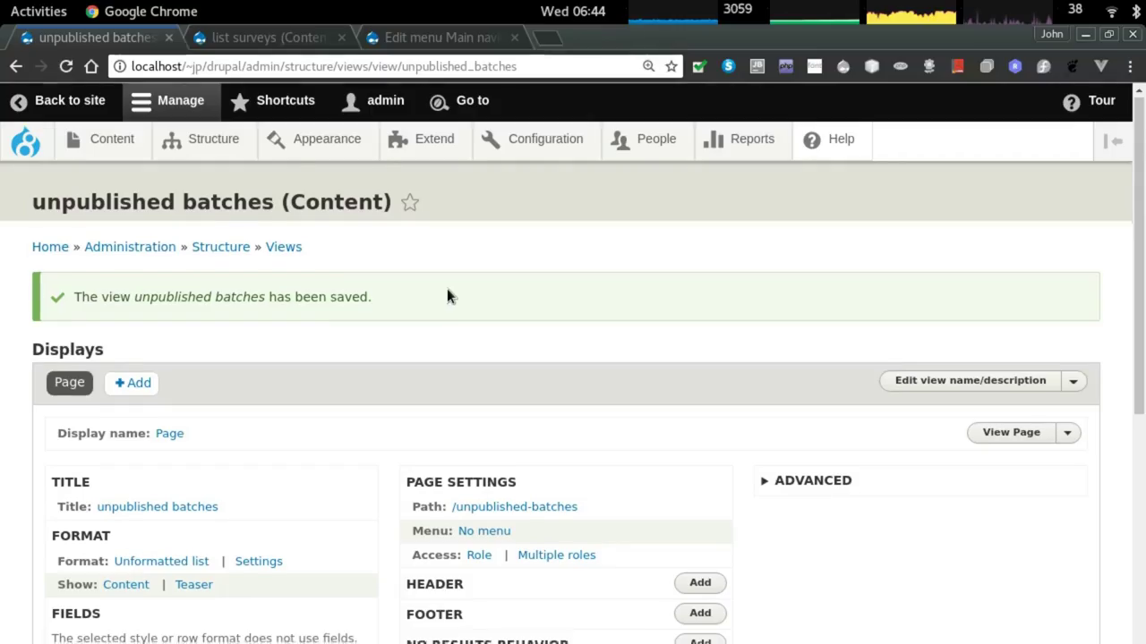
- Find the list surveys view among all views by searching 'survey' and edit it
scroll(438, 477, "down", 2)
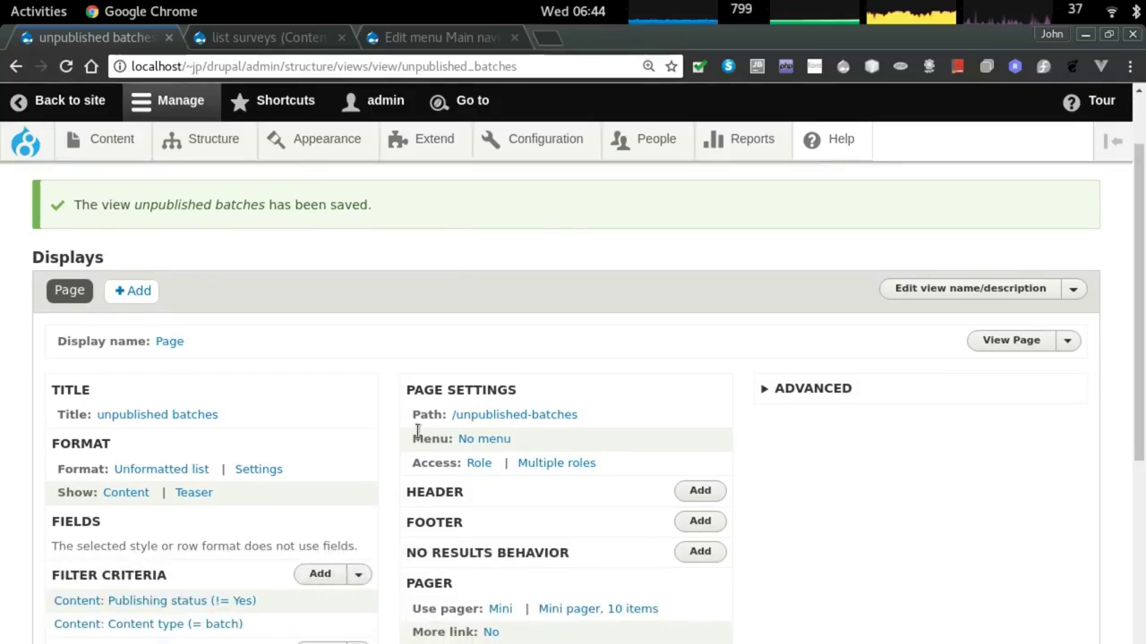
scroll(299, 453, "down", 1)
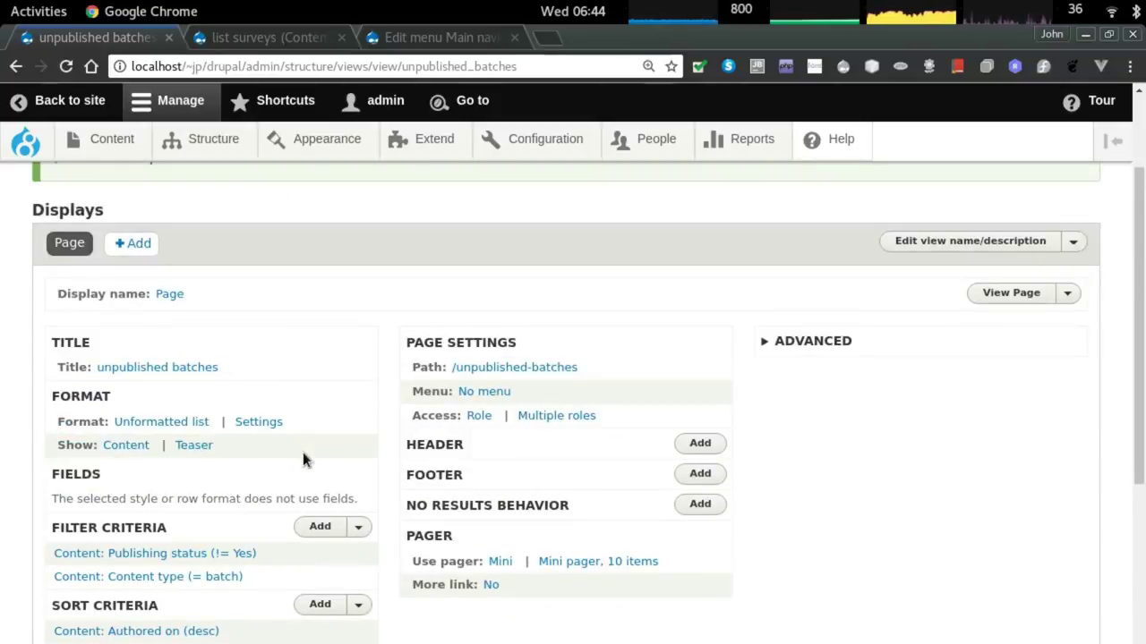
scroll(497, 428, "up", 1)
left_click(223, 248)
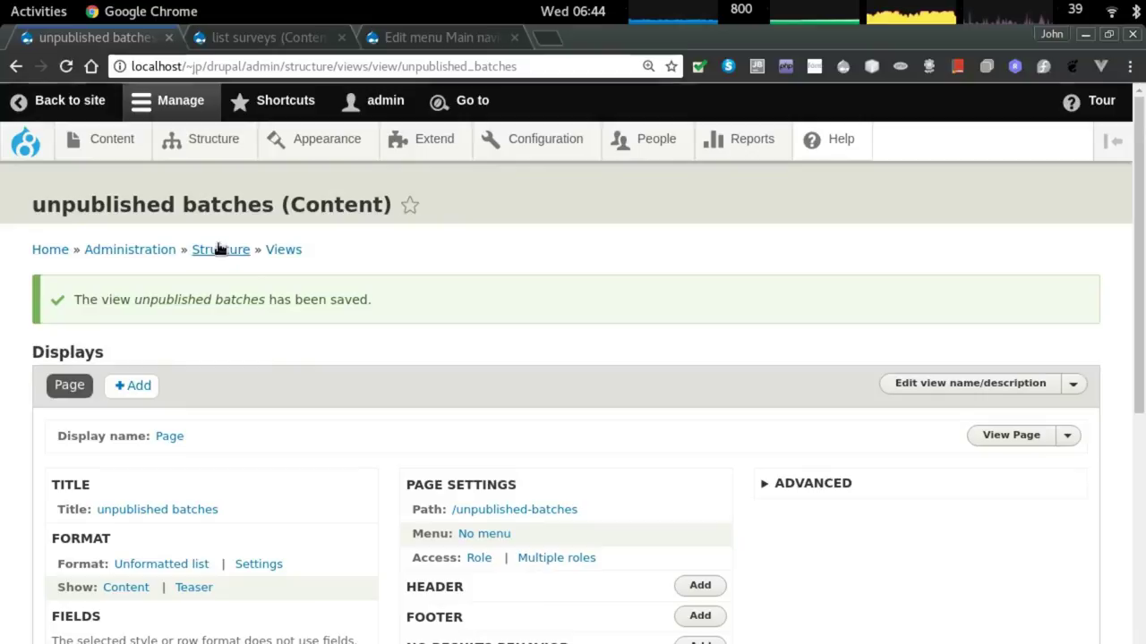
scroll(366, 375, "down", 5)
key("ctrl+f")
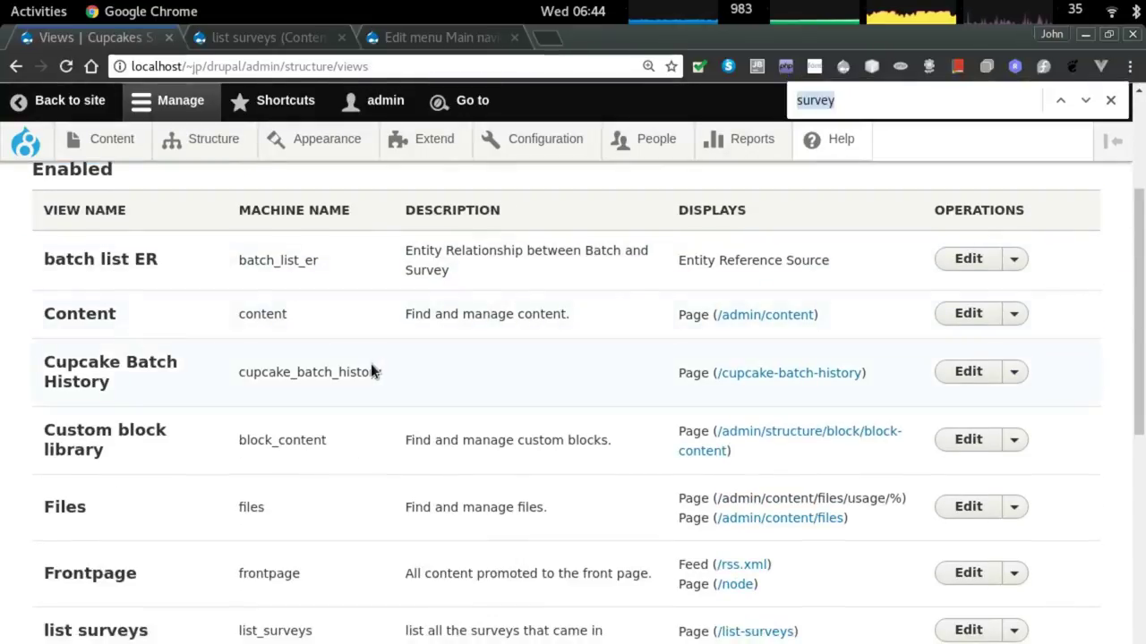
type("survey")
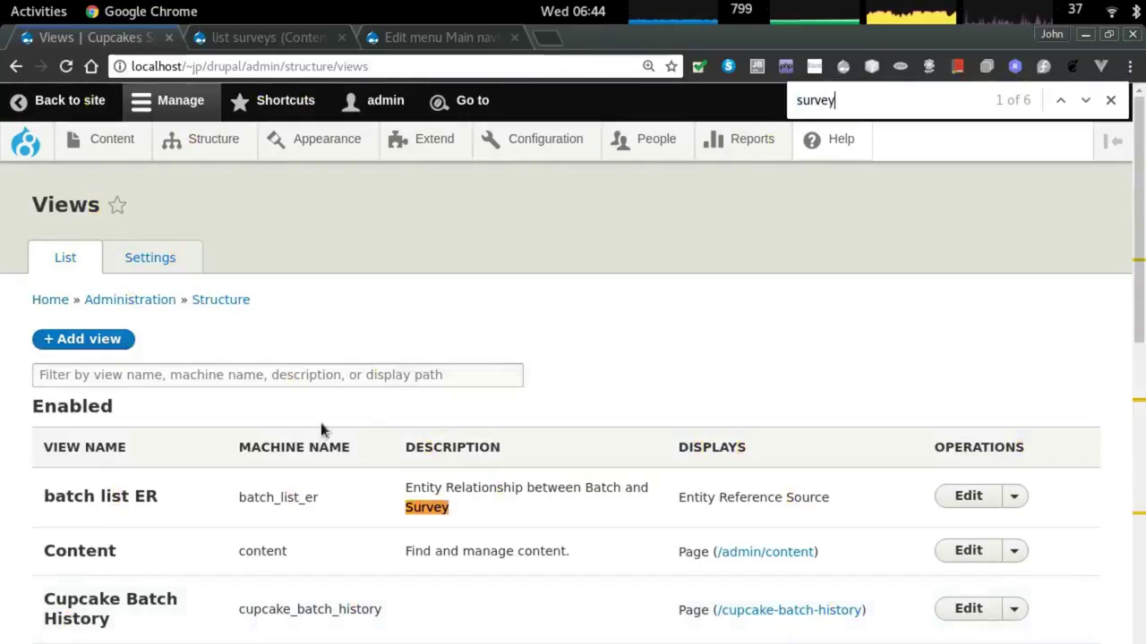
key("Return")
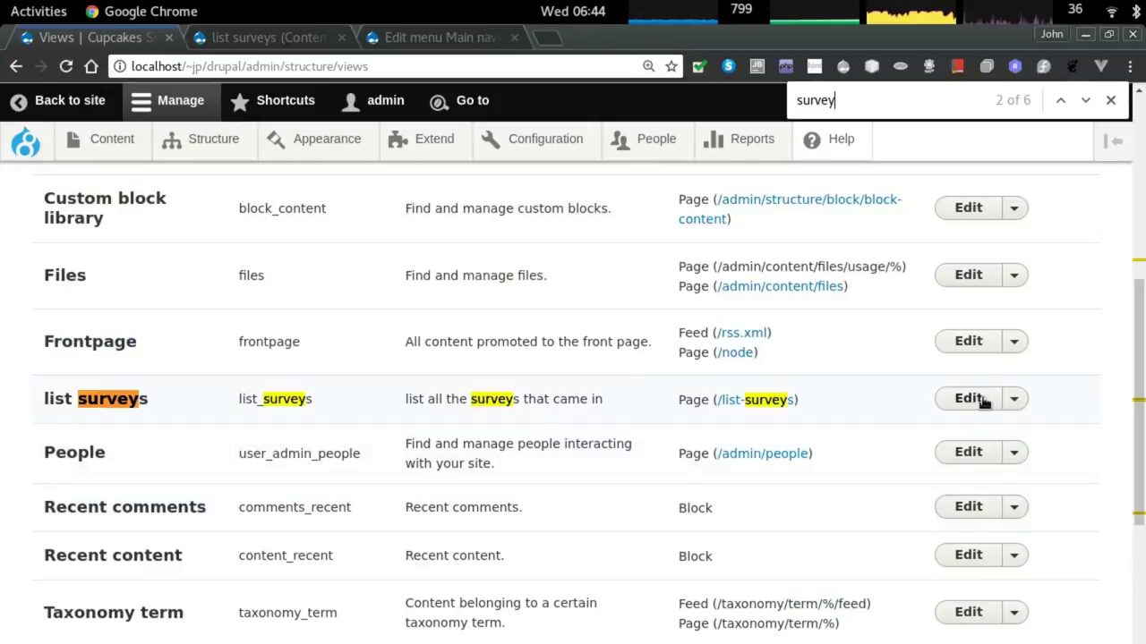
left_click(976, 400)
- Set the list surveys page access to Role with baker and chef, and save the view
left_click(490, 501)
left_click(179, 412)
left_click(195, 496)
left_click(161, 420)
left_click(162, 445)
left_click(204, 529)
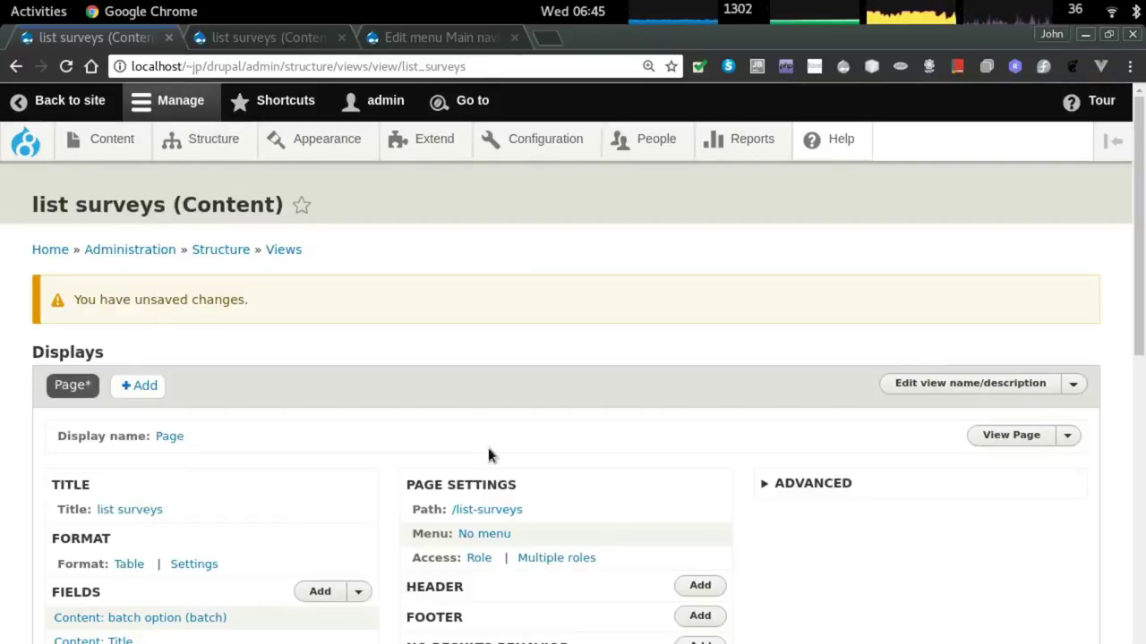
scroll(220, 524, "down", 10)
scroll(220, 524, "down", 3)
left_click(84, 271)
key("alt+Tab")
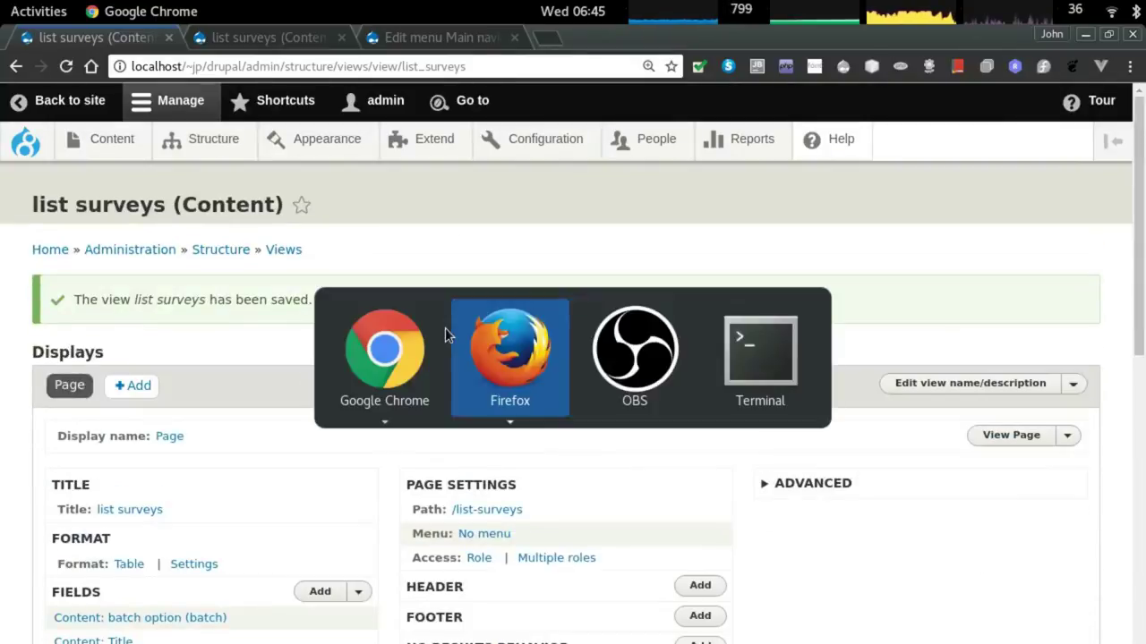
- As a visitor, browse the batch history and view the Strawberry surprise and Berry vanilla surprise batches
key("F5")
left_click(437, 162)
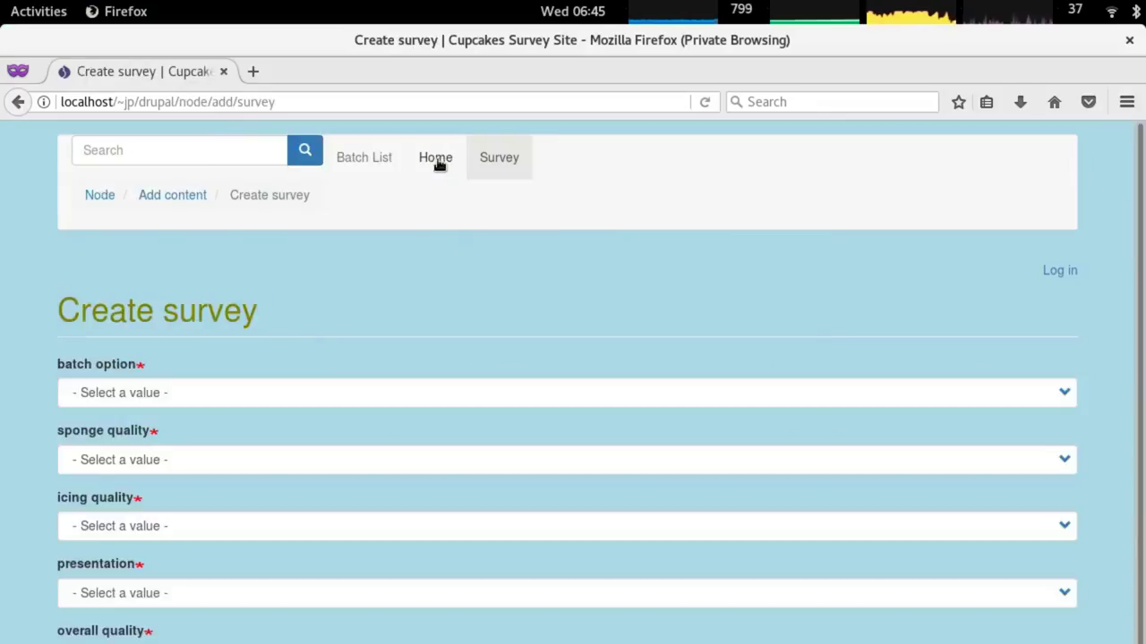
left_click(425, 165)
left_click(354, 160)
scroll(422, 302, "down", 2)
left_click(115, 270)
left_click(317, 158)
scroll(316, 358, "down", 3)
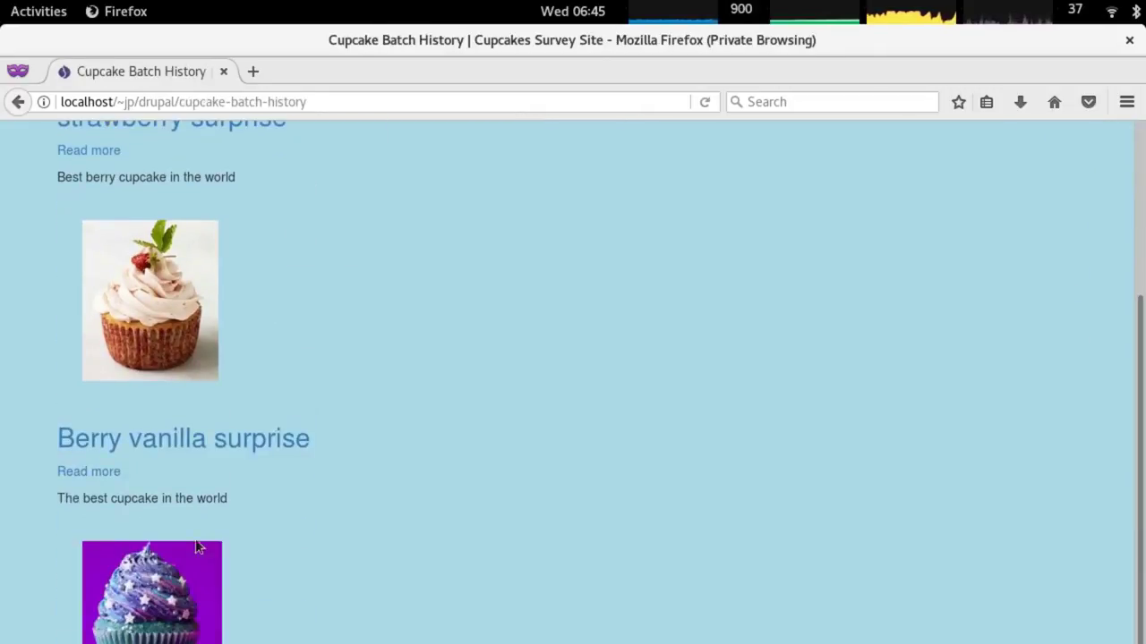
left_click(286, 440)
- Fill in the survey for Berry vanilla surprise, rating sponge, icing, presentation and overall quality 9
left_click(453, 159)
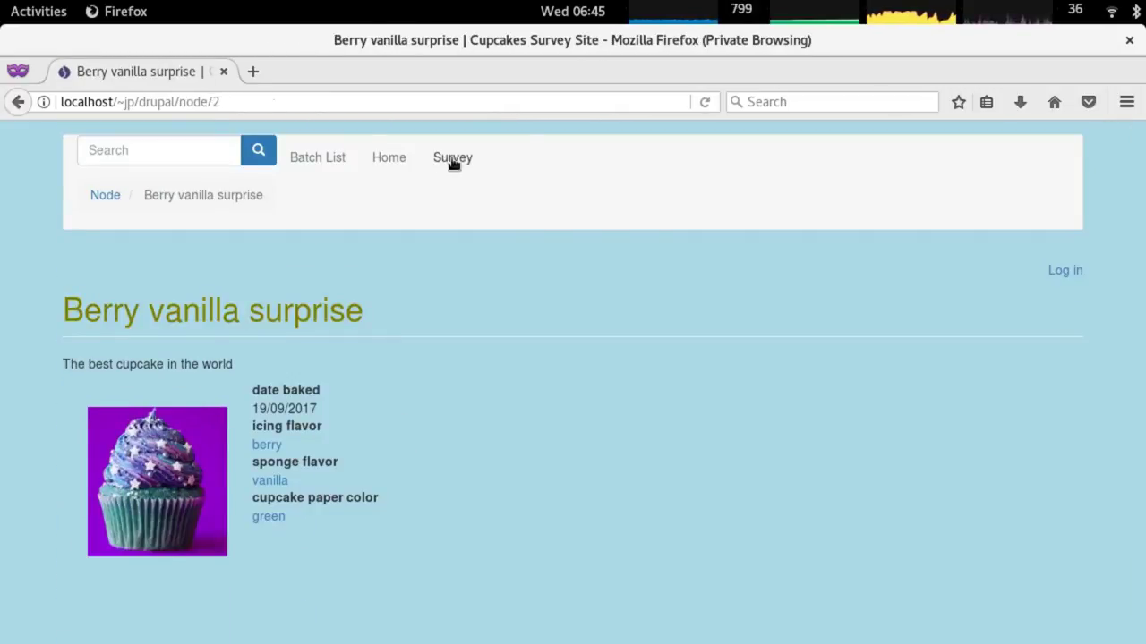
left_click(153, 392)
left_click(159, 474)
left_click(157, 462)
left_click(153, 405)
scroll(143, 448, "down", 1)
left_click(134, 475)
left_click(141, 414)
scroll(141, 439, "down", 1)
left_click(134, 524)
left_click(133, 468)
left_click(132, 588)
left_click(131, 536)
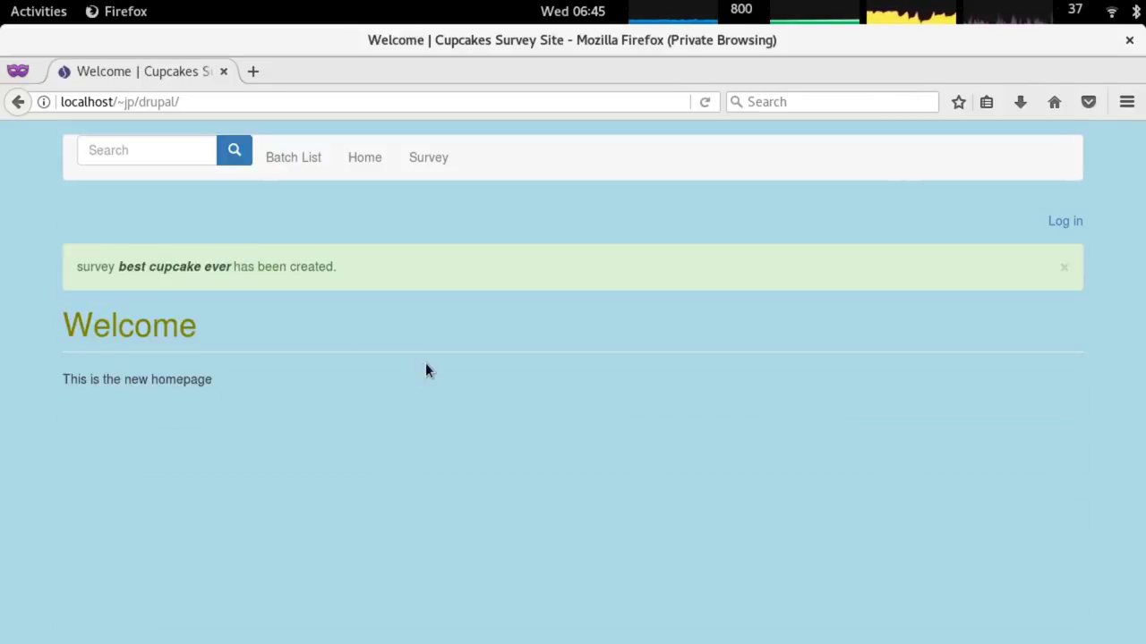
- In the baker's window, review the list surveys, draft batches and Batch List pages
key("alt+Tab")
key("alt+Tab")
key("alt+grave")
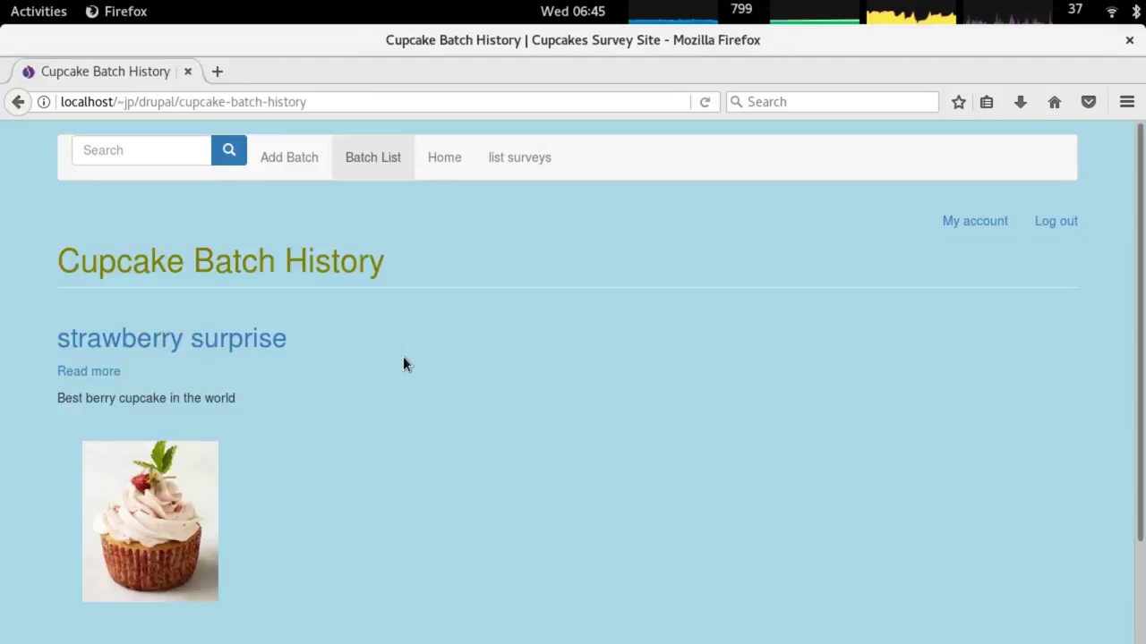
left_click(619, 167)
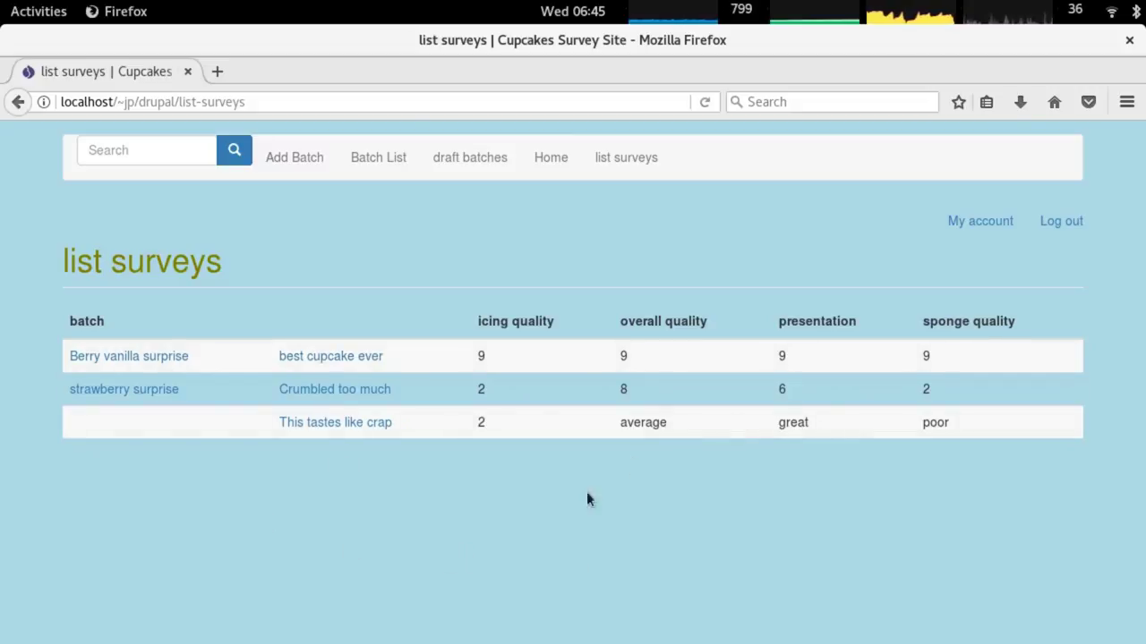
left_click(544, 162)
left_click(475, 161)
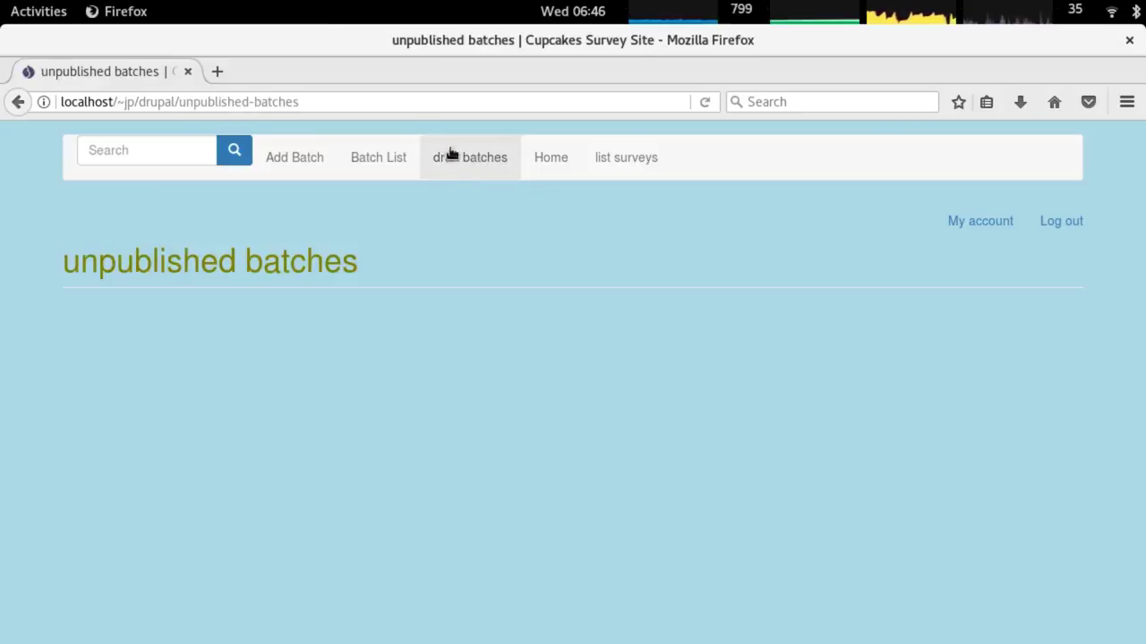
left_click(371, 158)
scroll(468, 376, "down", 2)
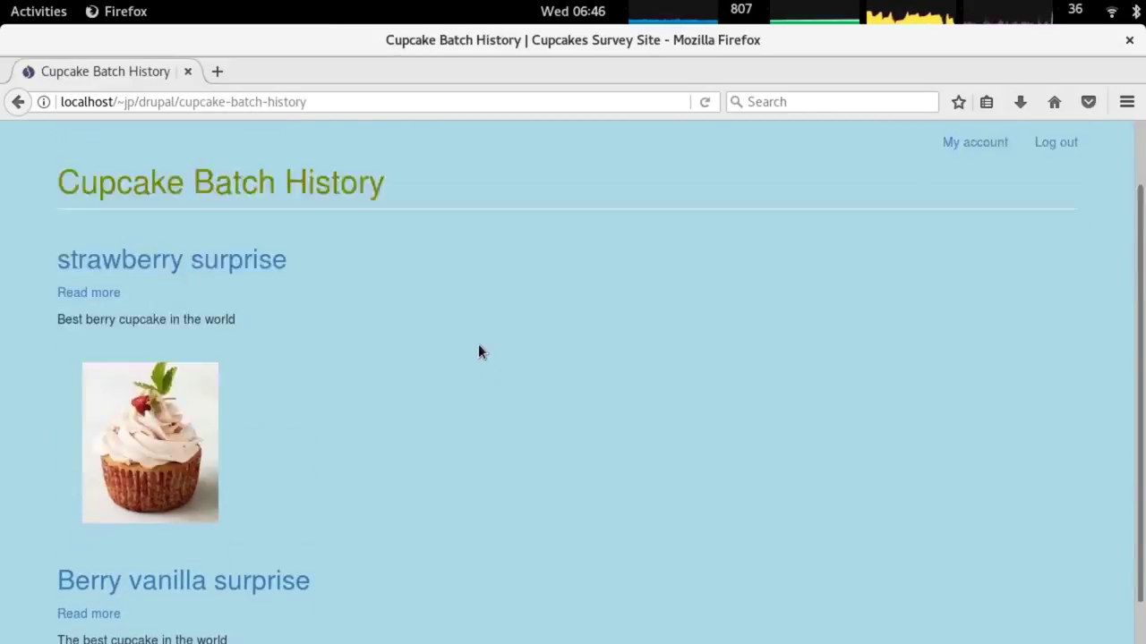
scroll(478, 352, "up", 2)
left_click(442, 159)
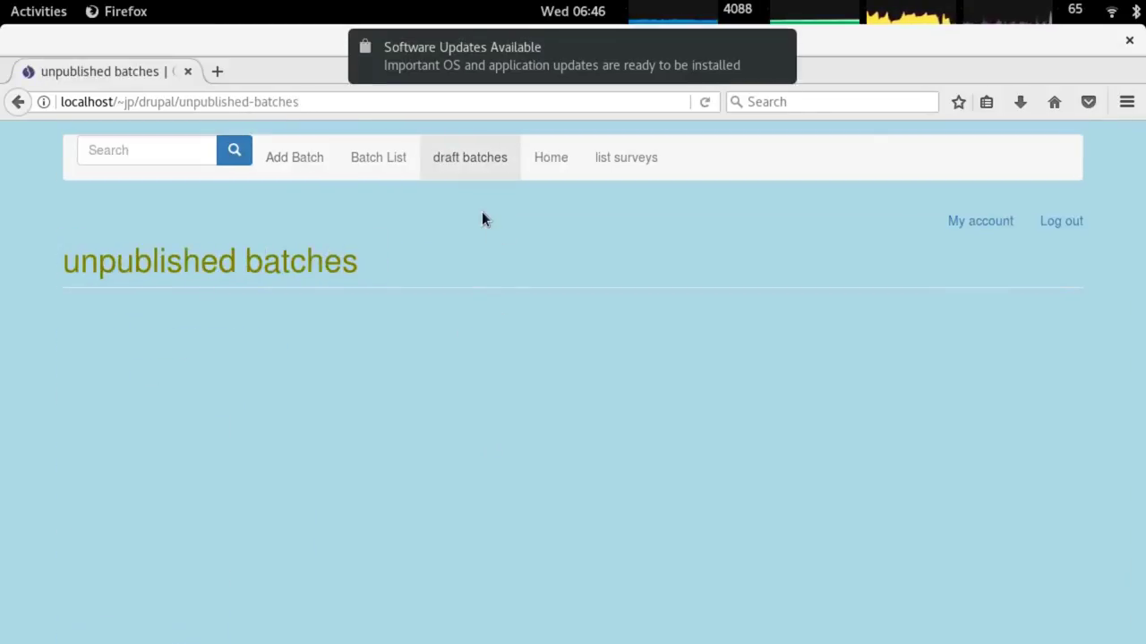
- Dismiss the software updates notification and bring up the Add Batch form
left_click(782, 47)
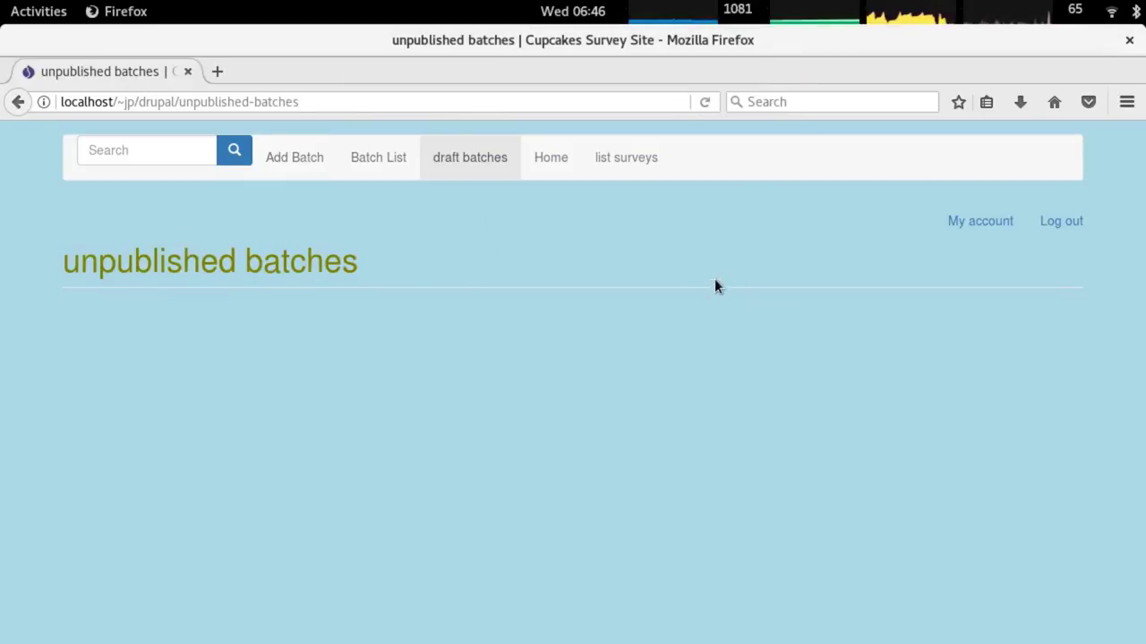
left_click(309, 161)
scroll(611, 276, "down", 4)
scroll(624, 263, "up", 4)
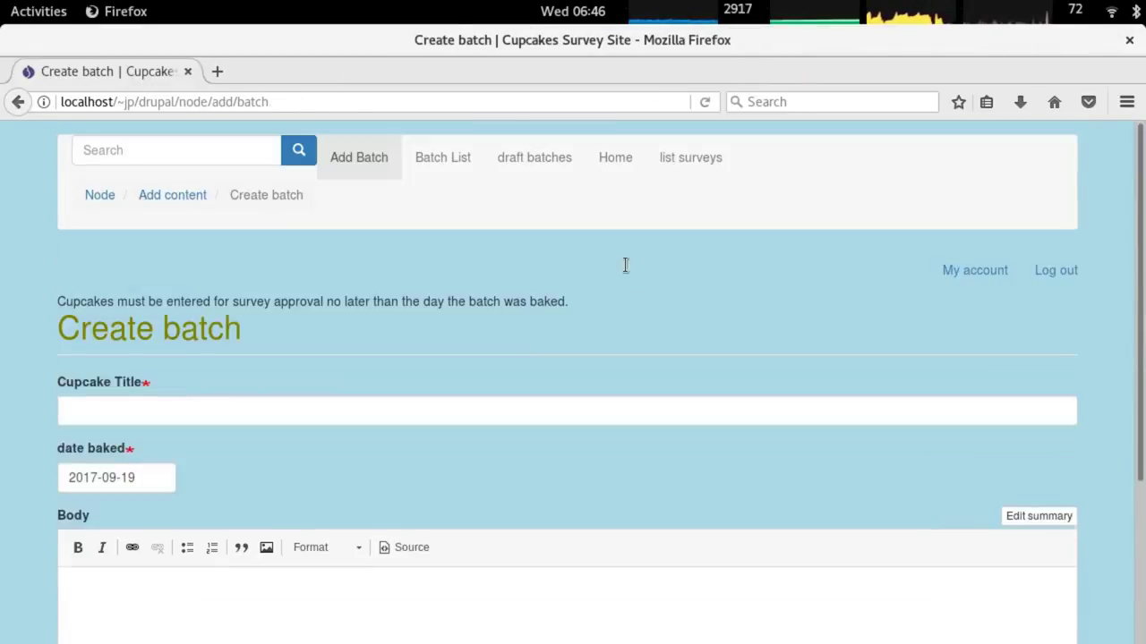
- Enter the batch title Moreberry Bomber and set the baked date to 2017-09-12
left_click(973, 271)
left_click(307, 161)
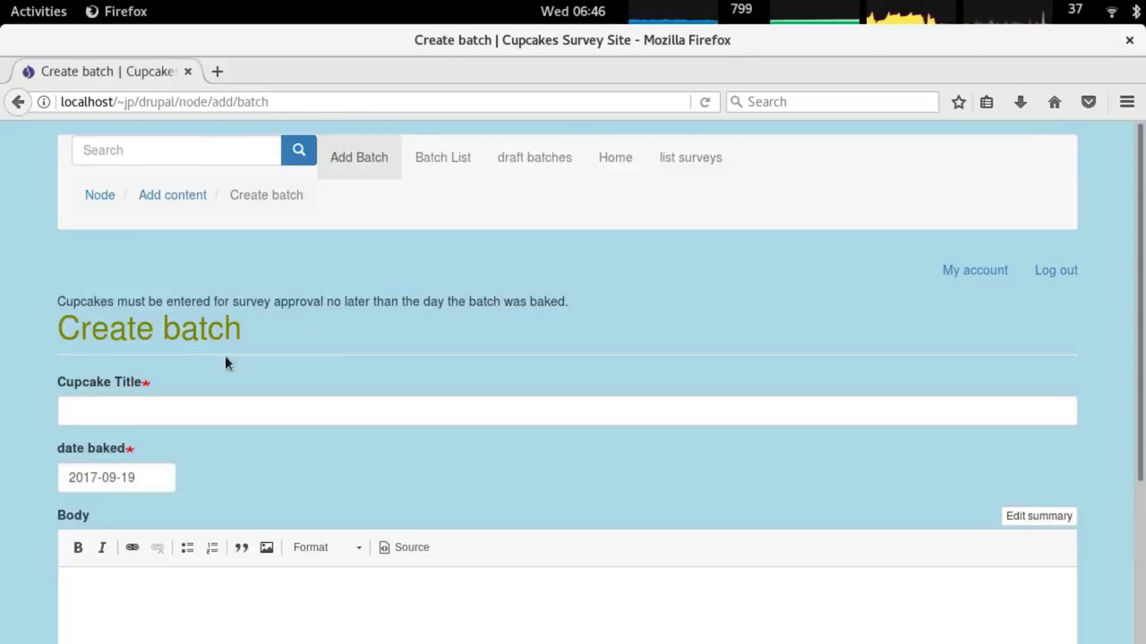
type("Moreberry Bomber")
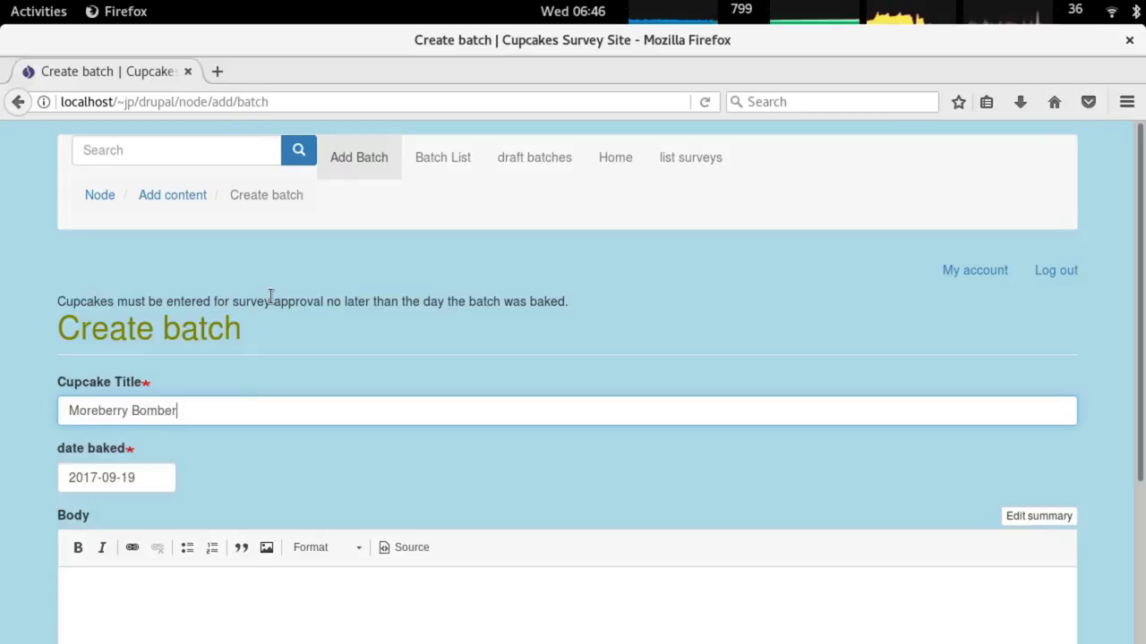
left_click(143, 479)
scroll(134, 537, "down", 3)
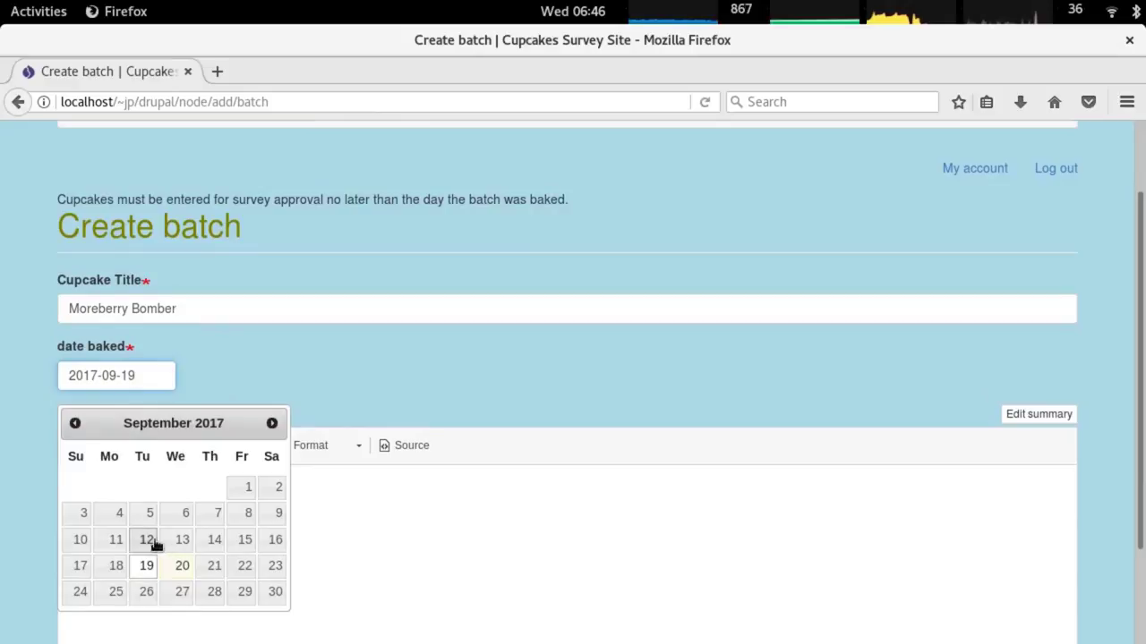
left_click(151, 542)
- Insert strawberry_cc.png into the body, left-aligned, with the text 'some cupcake'
left_click(184, 505)
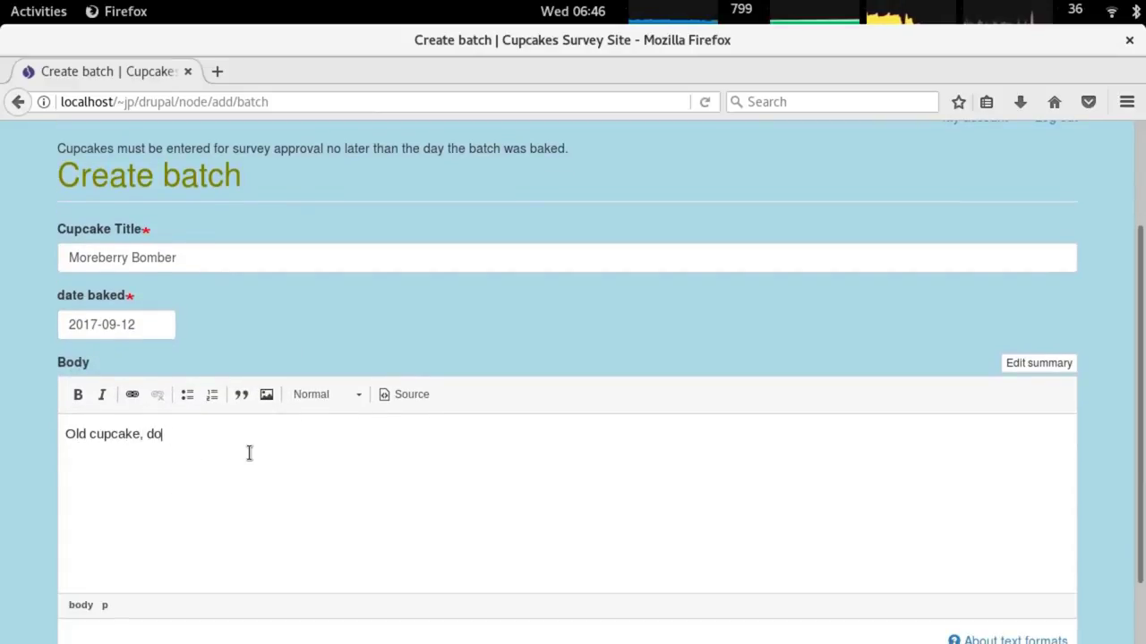
left_click(266, 400)
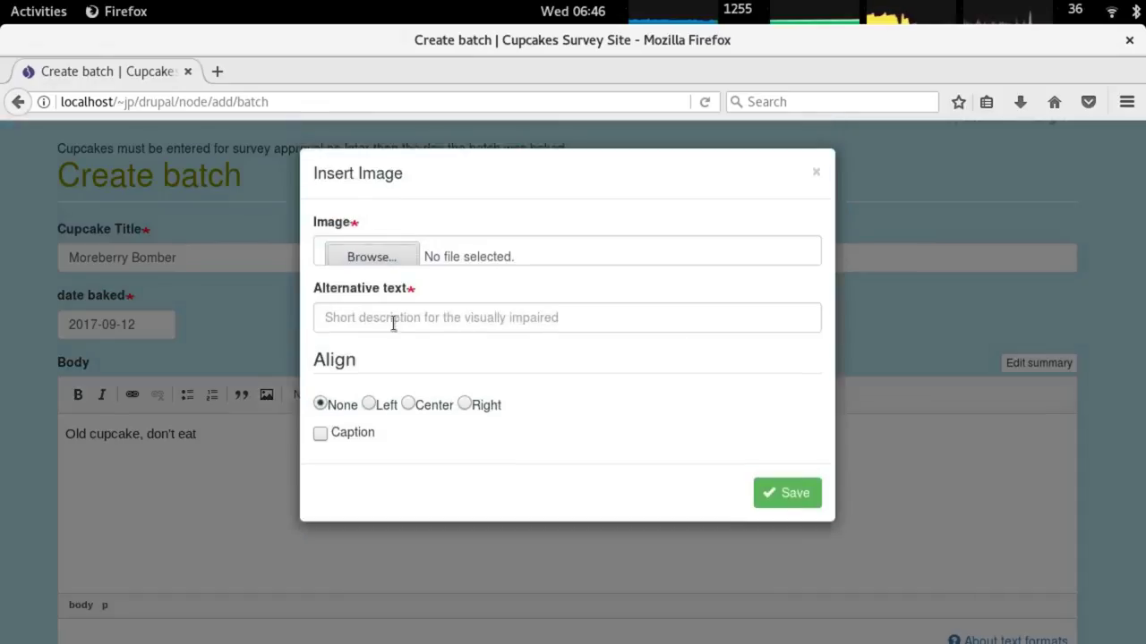
left_click(383, 261)
double_click(269, 163)
type("some cupcake that has mould on it no")
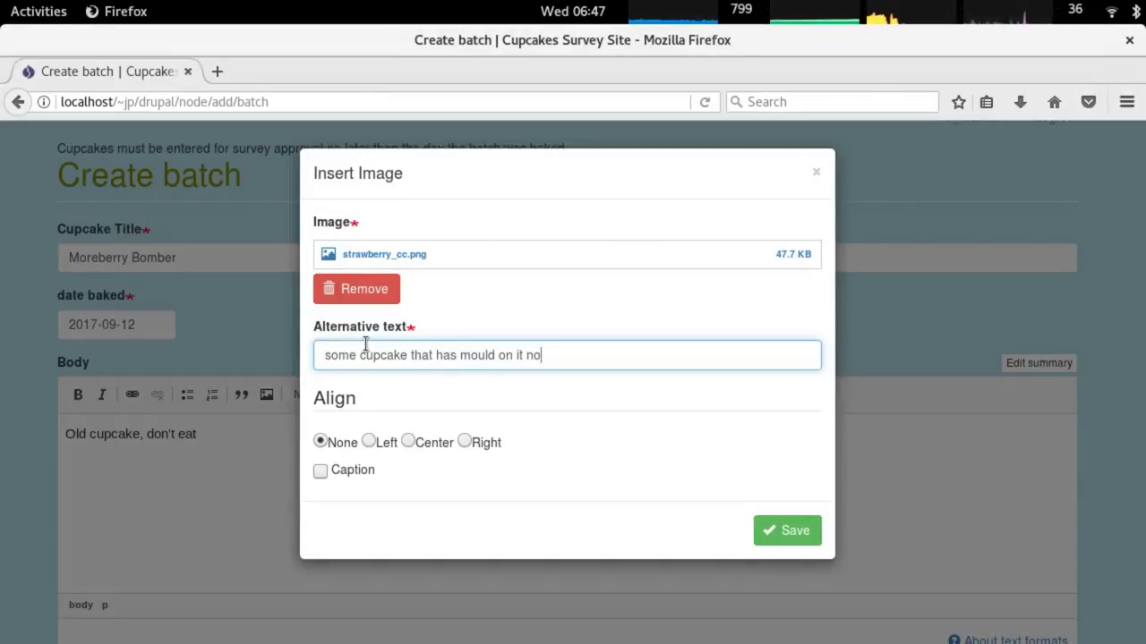
left_click(368, 442)
left_click(770, 530)
- Choose berry icing, chocolate sponge and pink cupcake paper
scroll(435, 414, "down", 4)
left_click(120, 524)
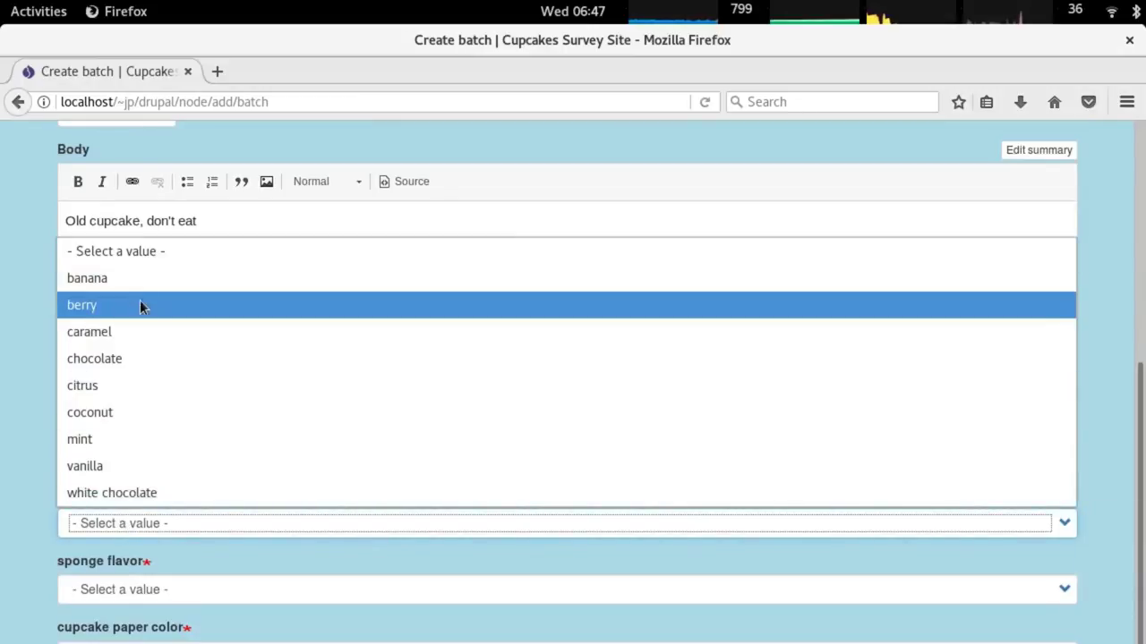
left_click(140, 302)
left_click(141, 583)
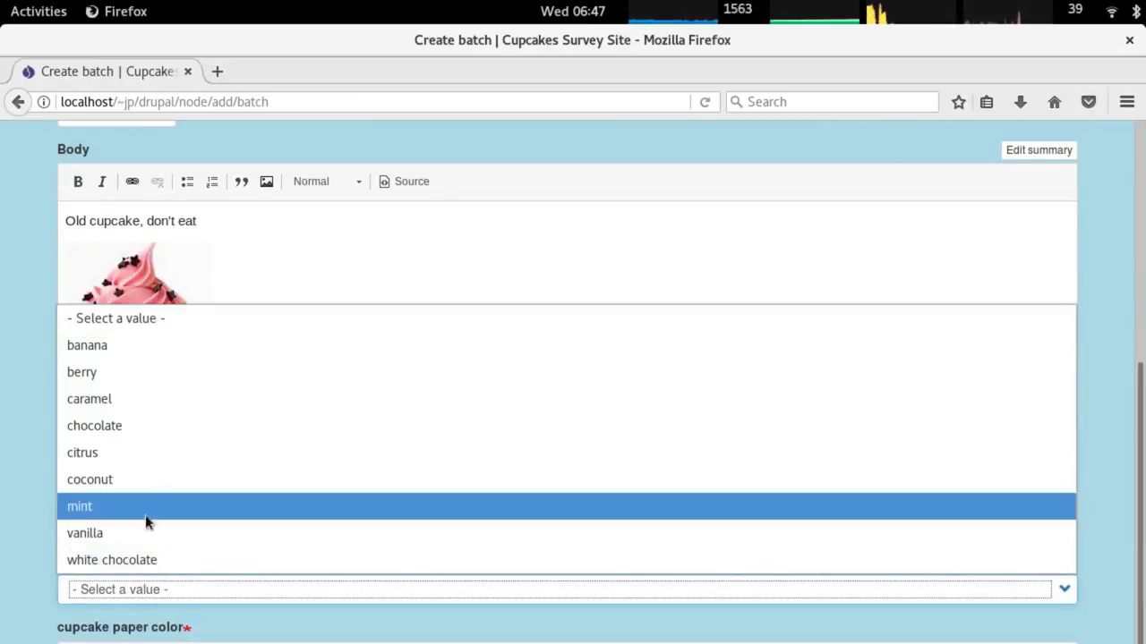
left_click(148, 426)
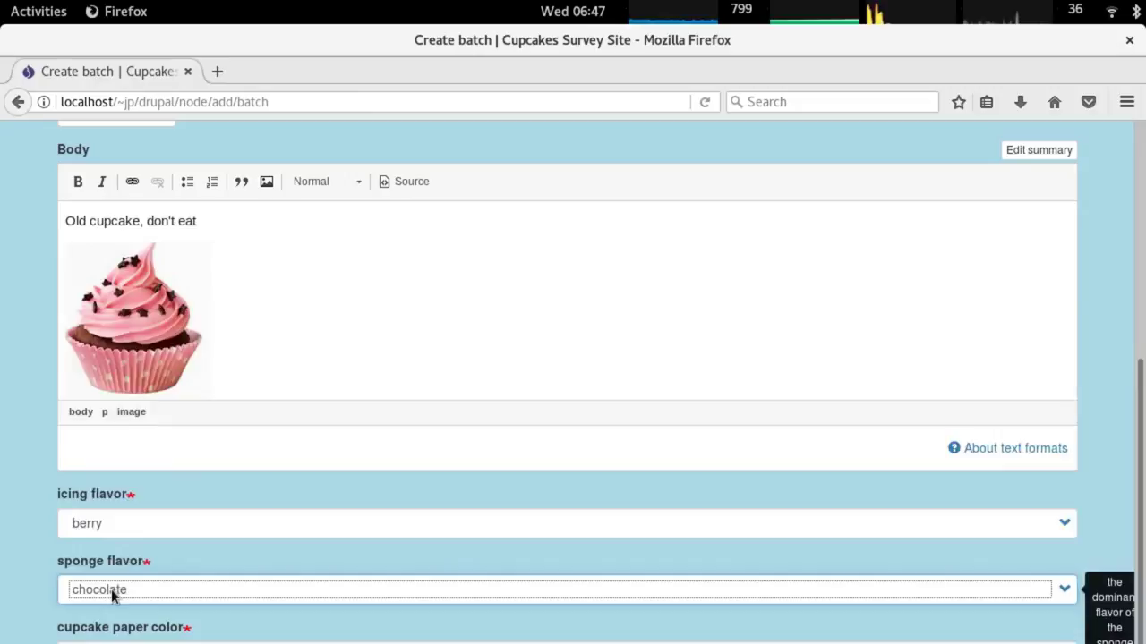
left_click(125, 642)
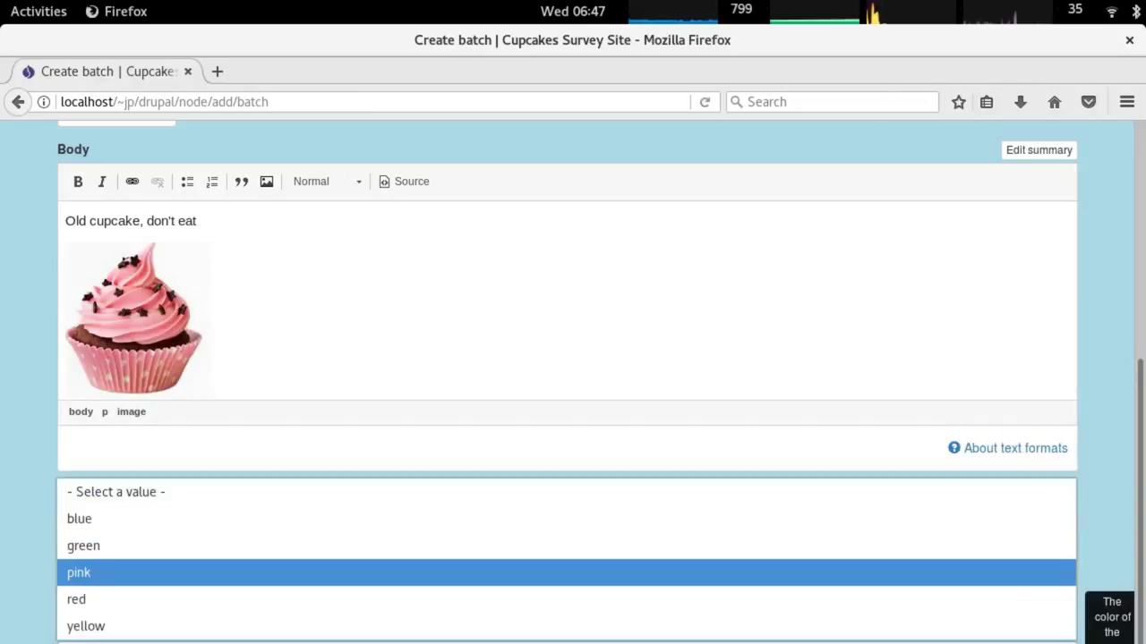
left_click(109, 575)
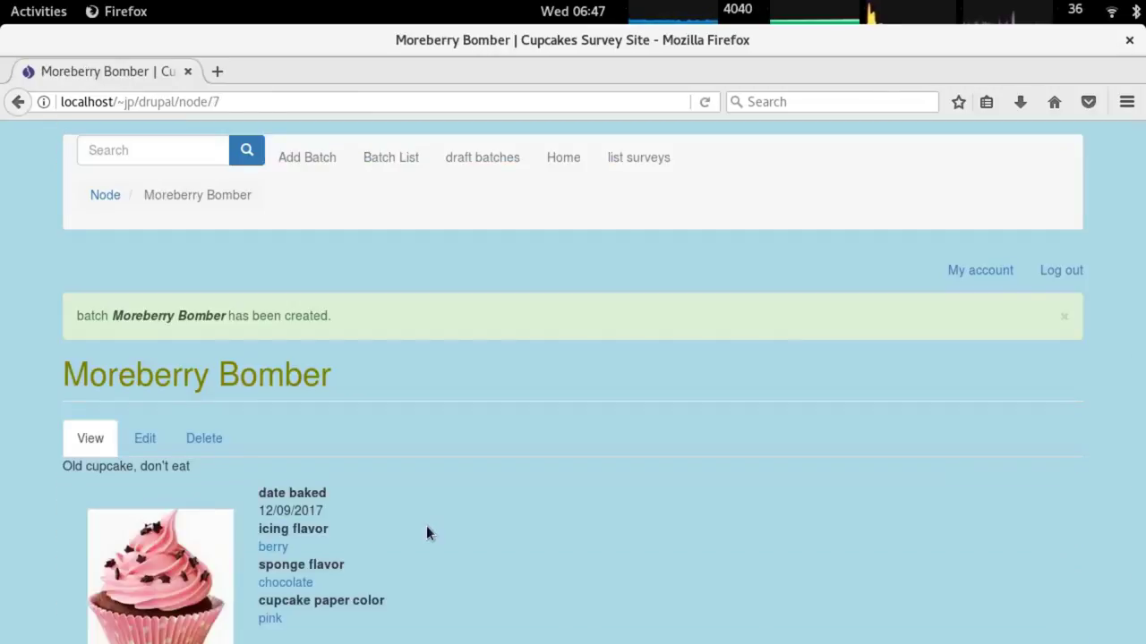
- Check the new Moreberry Bomber batch on the draft batches page and its full page
left_click(145, 439)
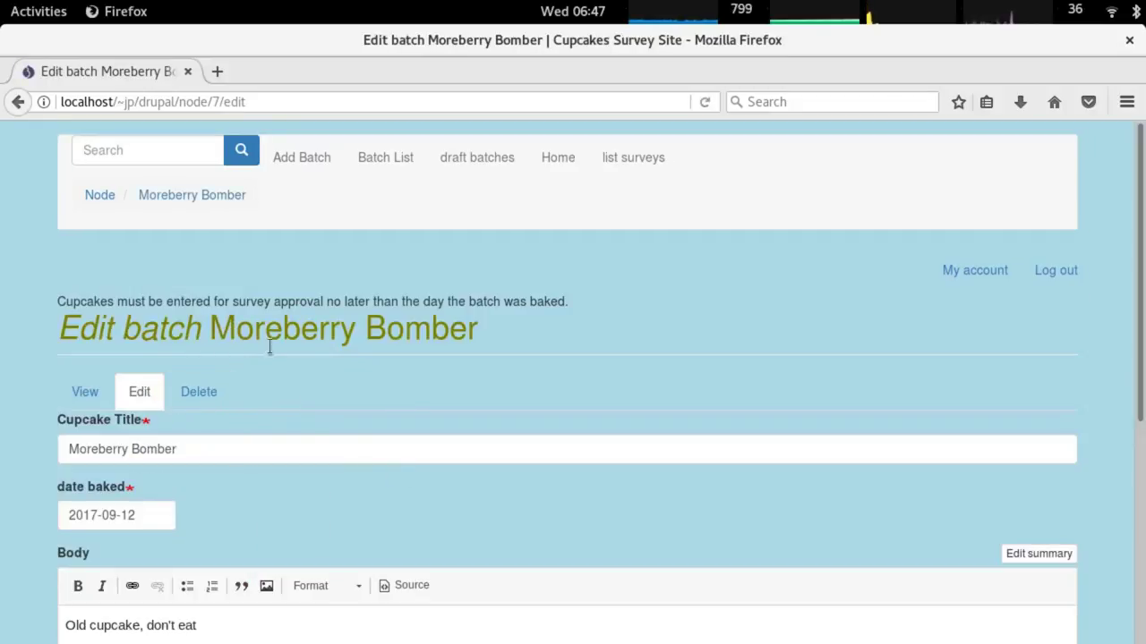
left_click(465, 165)
left_click(109, 372)
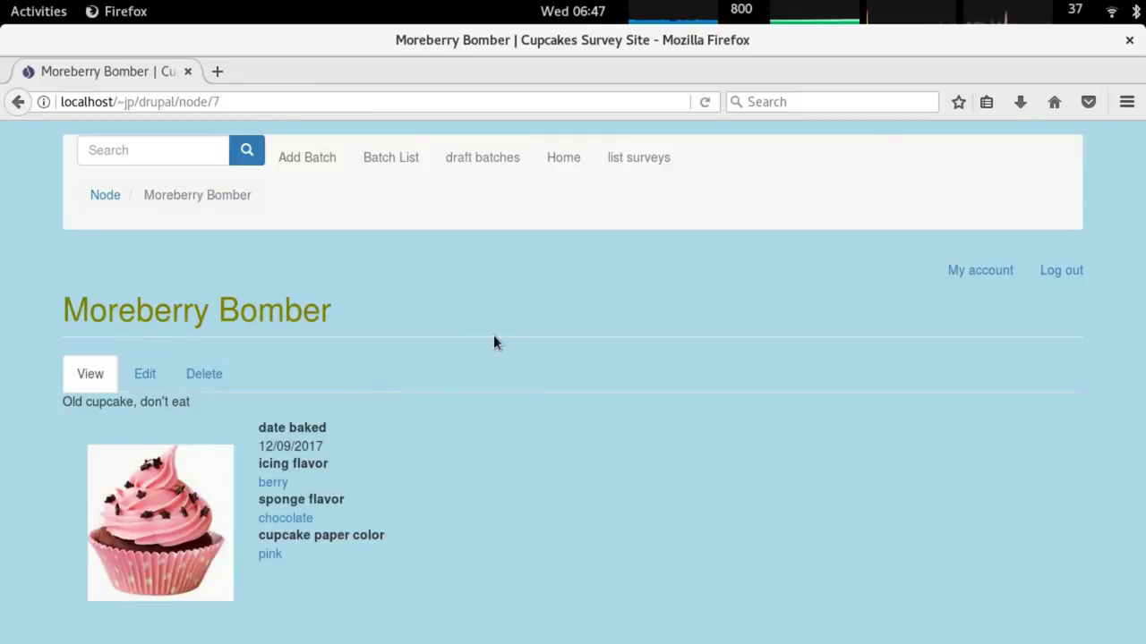
left_click(641, 161)
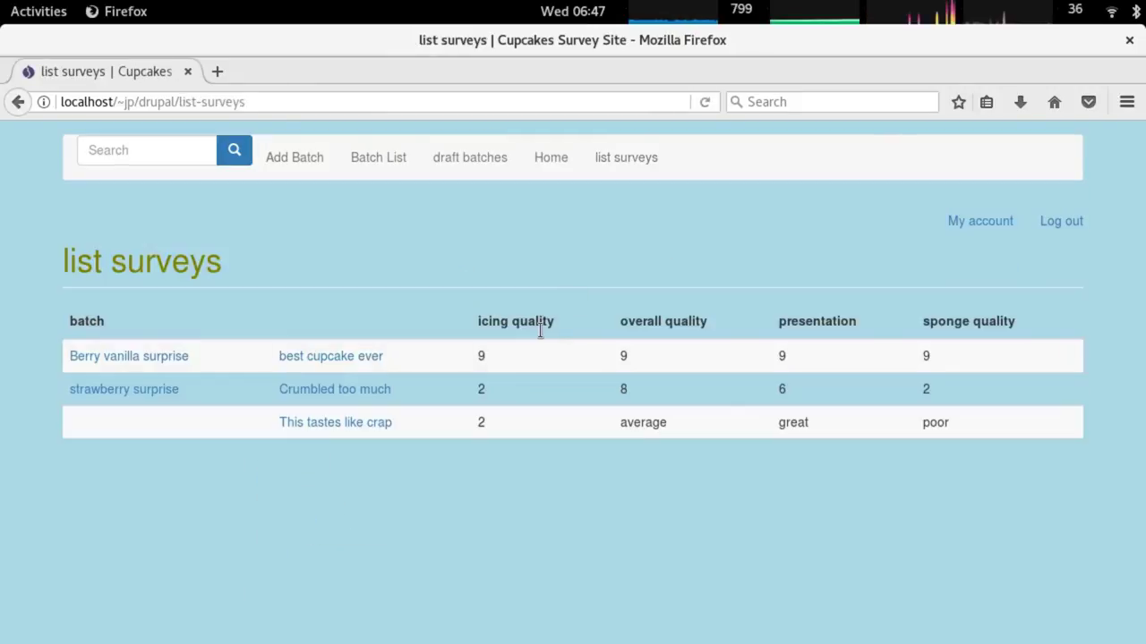
- In the visitor window, check which batches the survey form offers and review the batch history
key("alt+Tab")
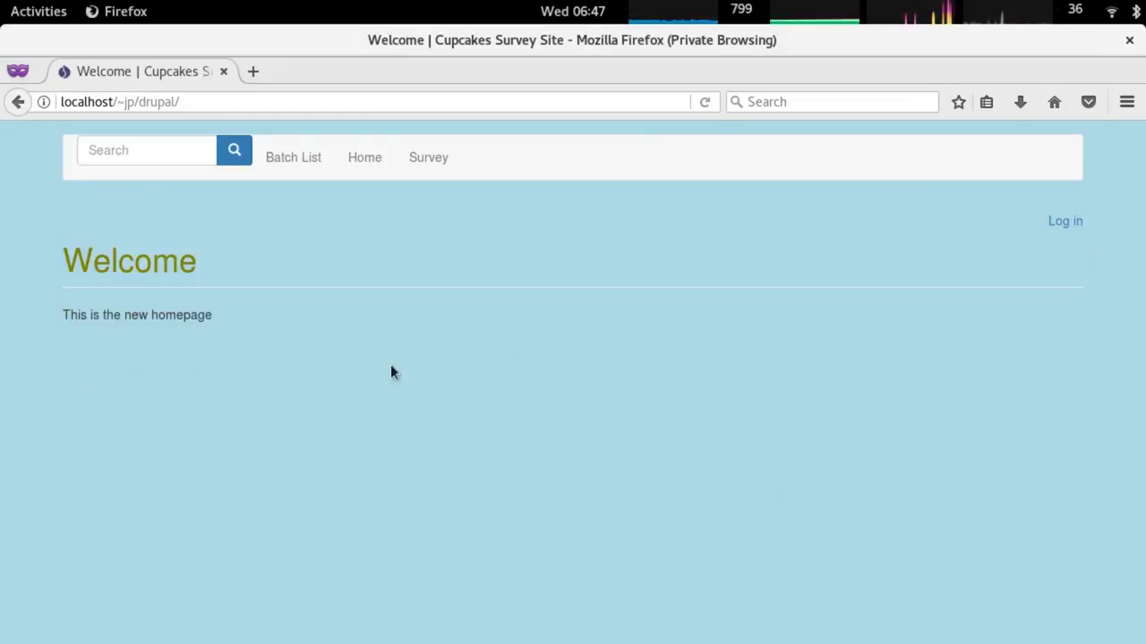
left_click(433, 161)
scroll(283, 348, "down", 2)
left_click(192, 320)
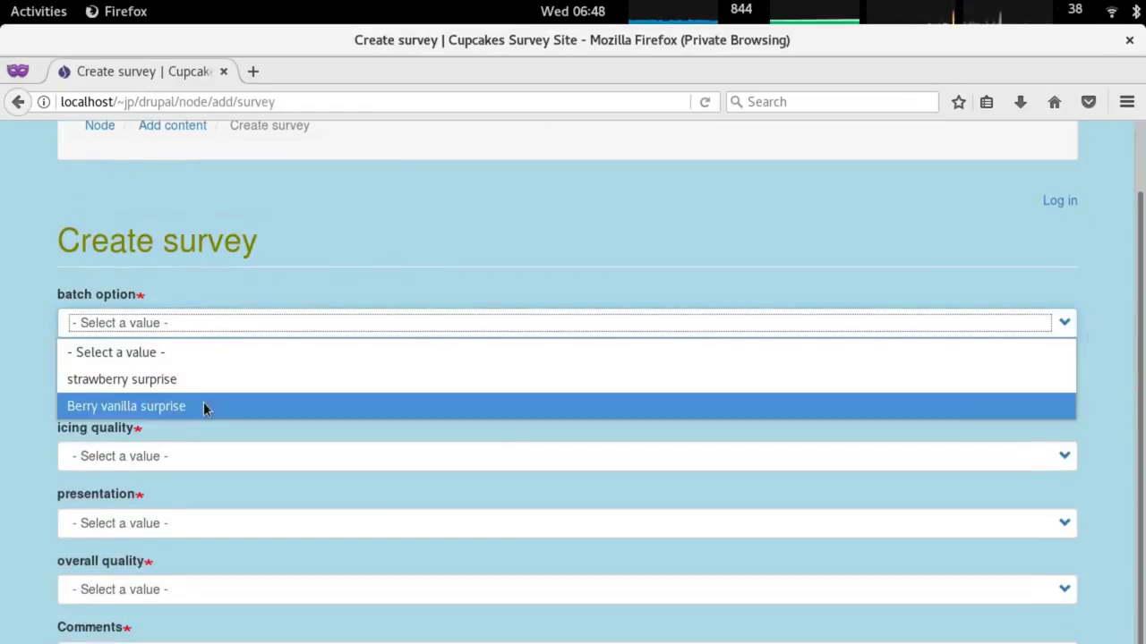
scroll(607, 259, "up", 2)
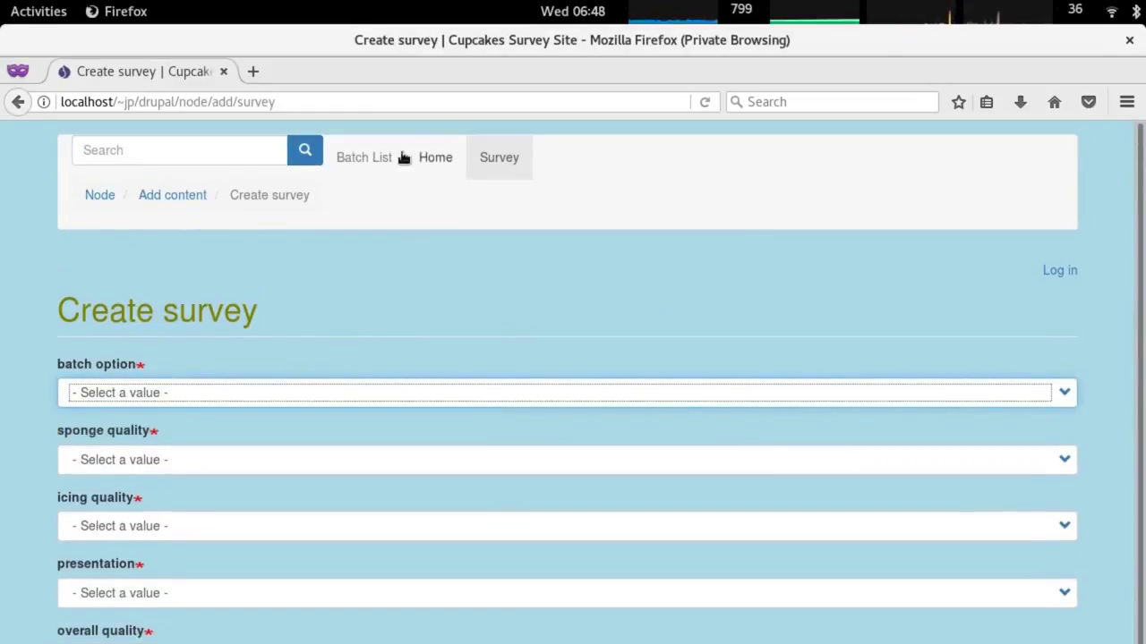
left_click(430, 157)
left_click(298, 160)
scroll(439, 328, "down", 5)
scroll(466, 328, "up", 5)
- Apply the Published moderation state to Moreberry Bomber from the draft batches page
key("alt+Tab")
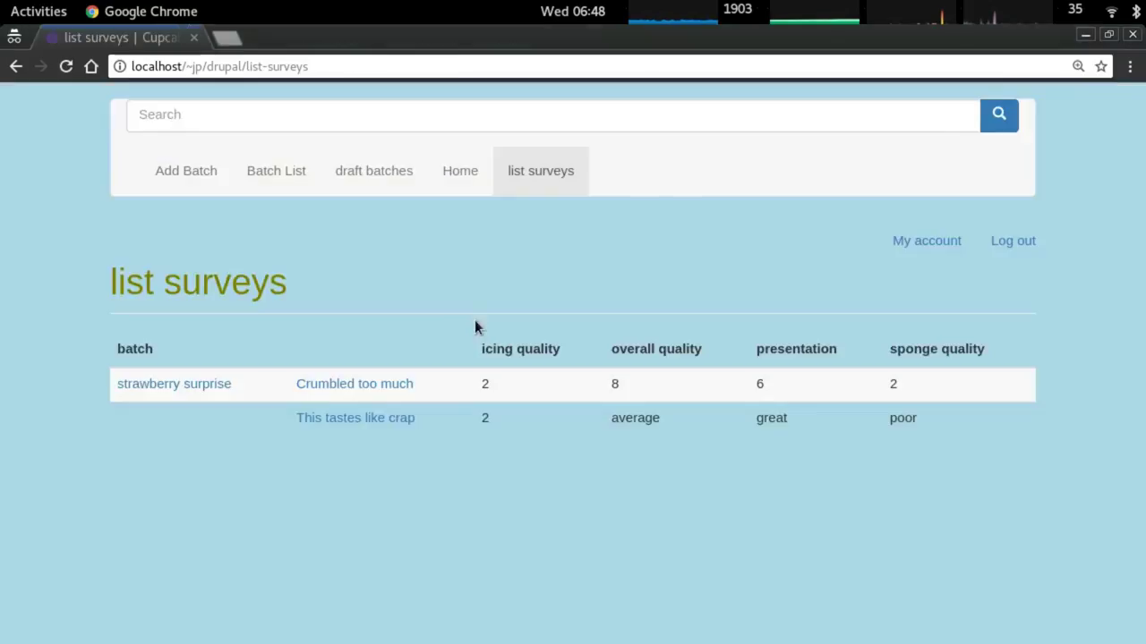
left_click(361, 184)
scroll(268, 429, "down", 1)
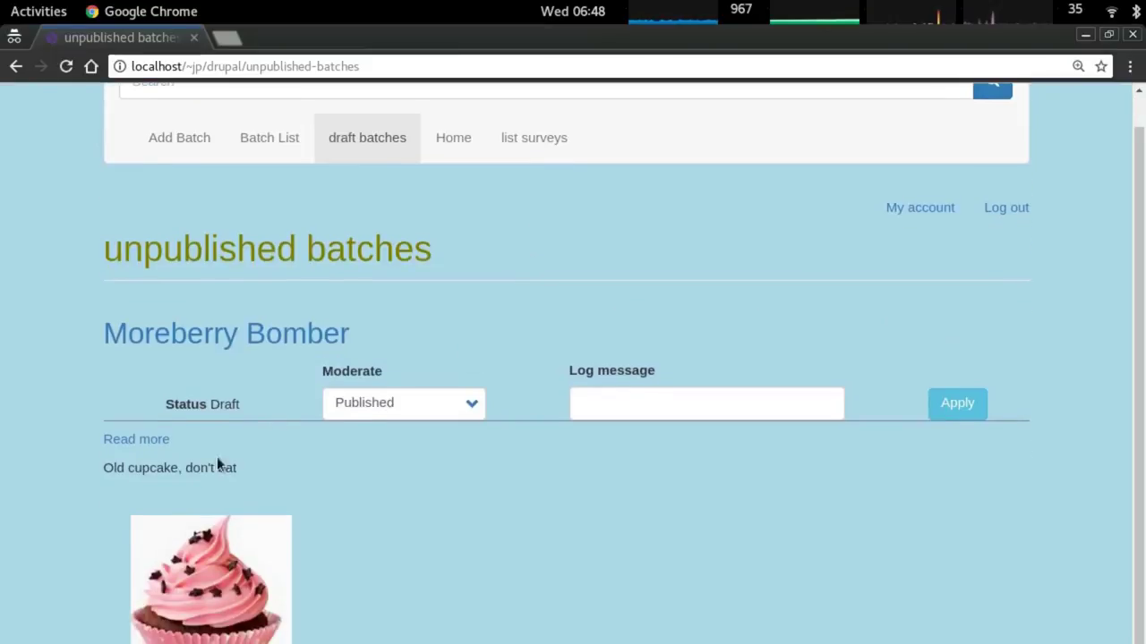
left_click(136, 439)
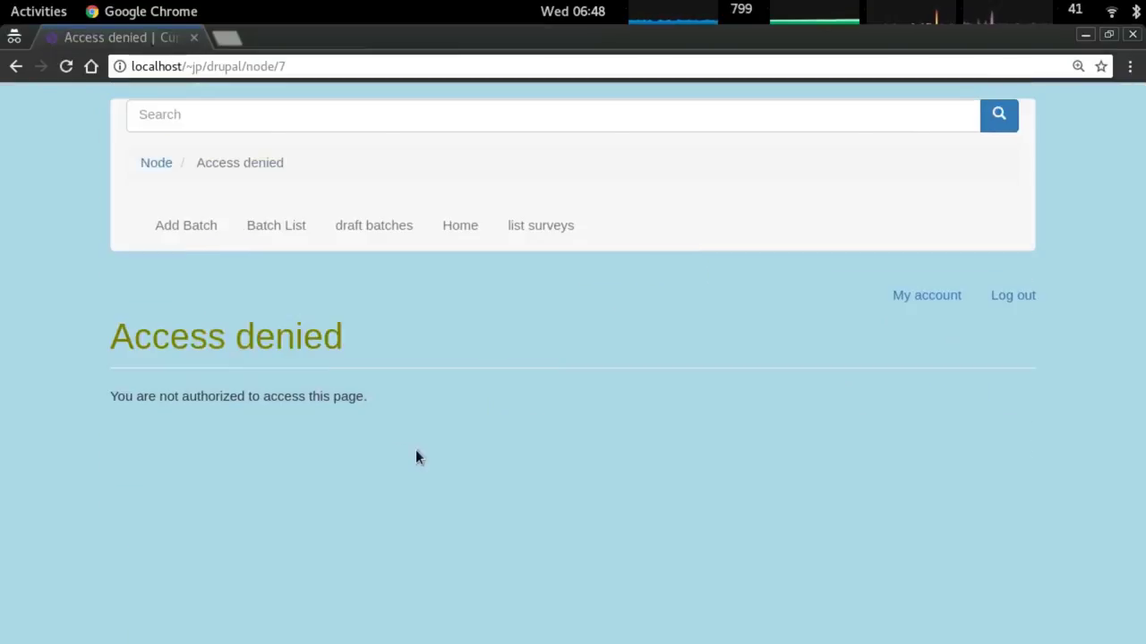
left_click(391, 229)
left_click(393, 403)
left_click(364, 404)
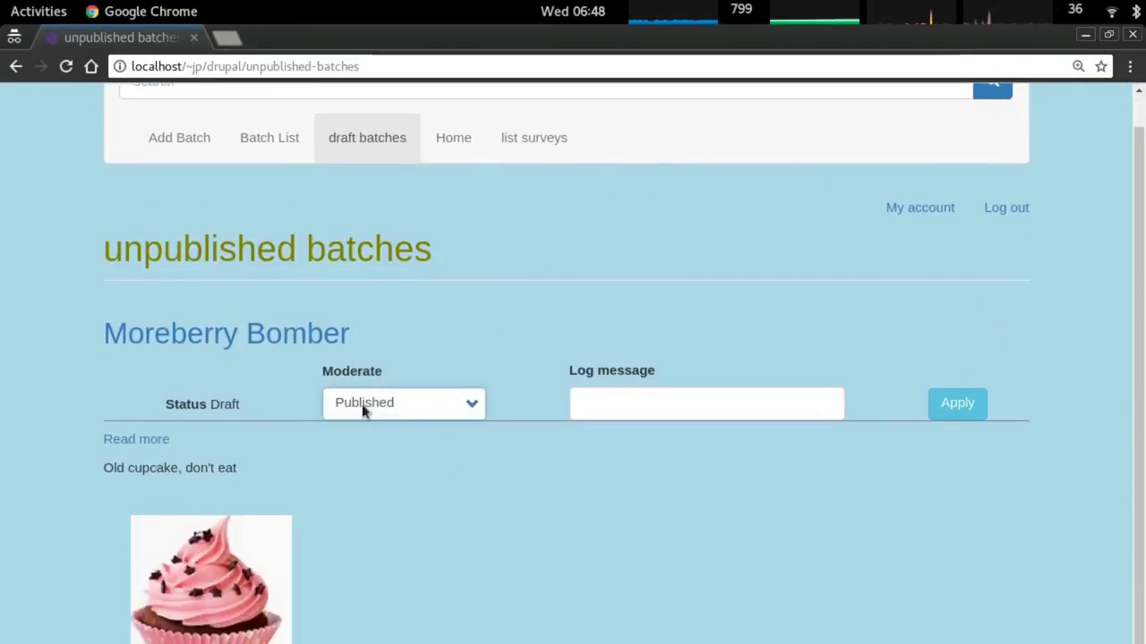
left_click(954, 410)
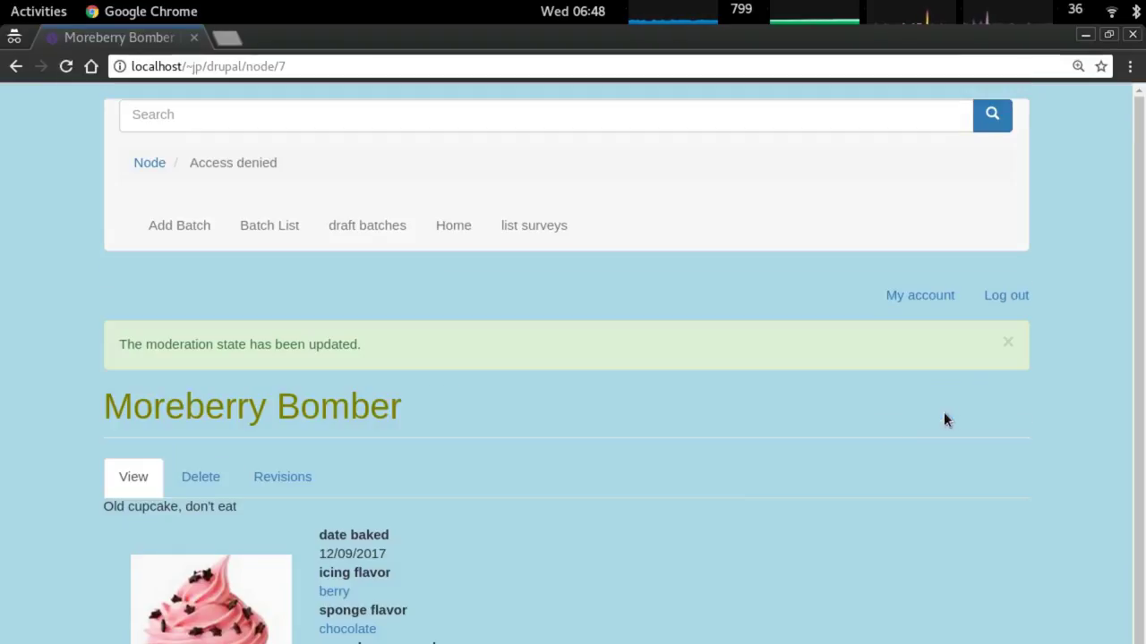
triple_click(317, 312)
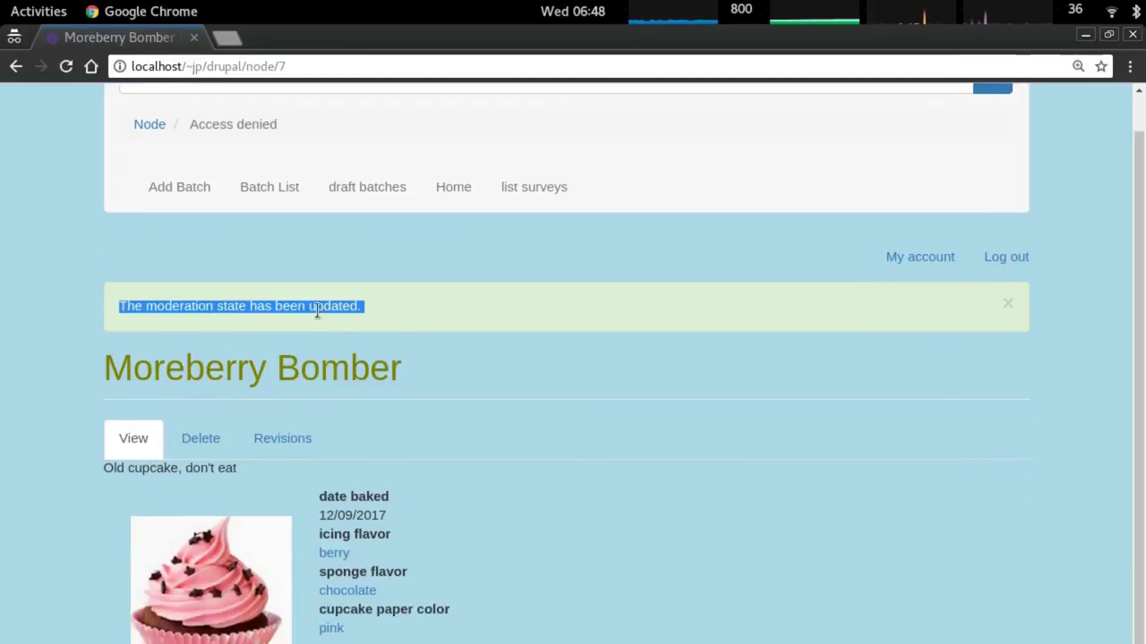
double_click(153, 307)
key("alt+Tab")
- Check the Published status in Content and the 'Old cupcake, don't eat' entry on the Firefox batch page
mouse_move(115, 152)
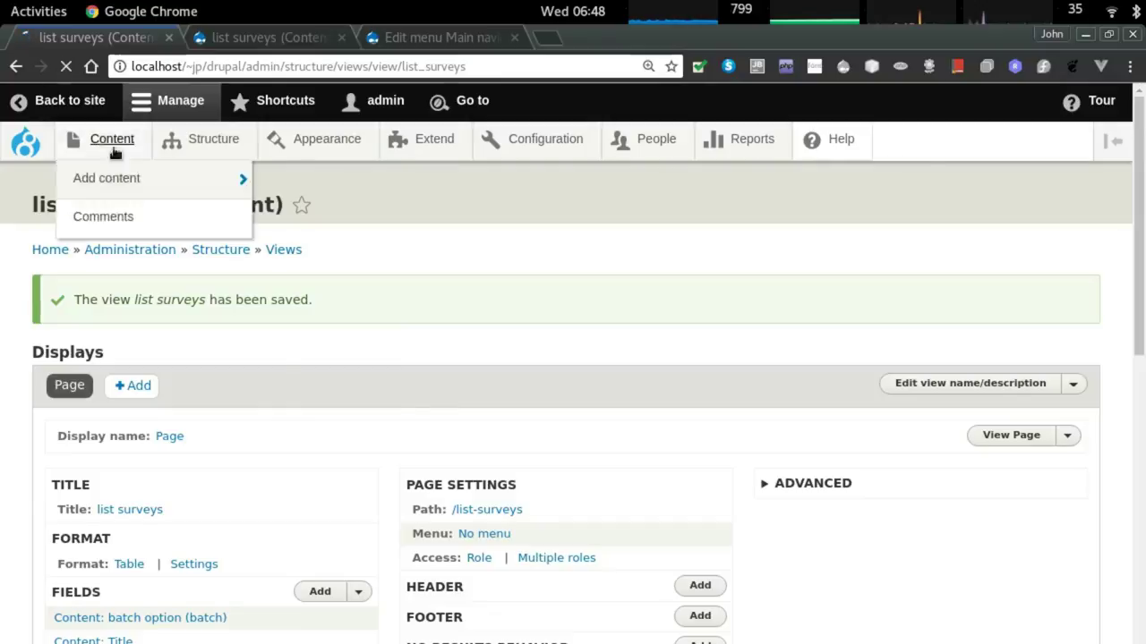
scroll(354, 346, "down", 3)
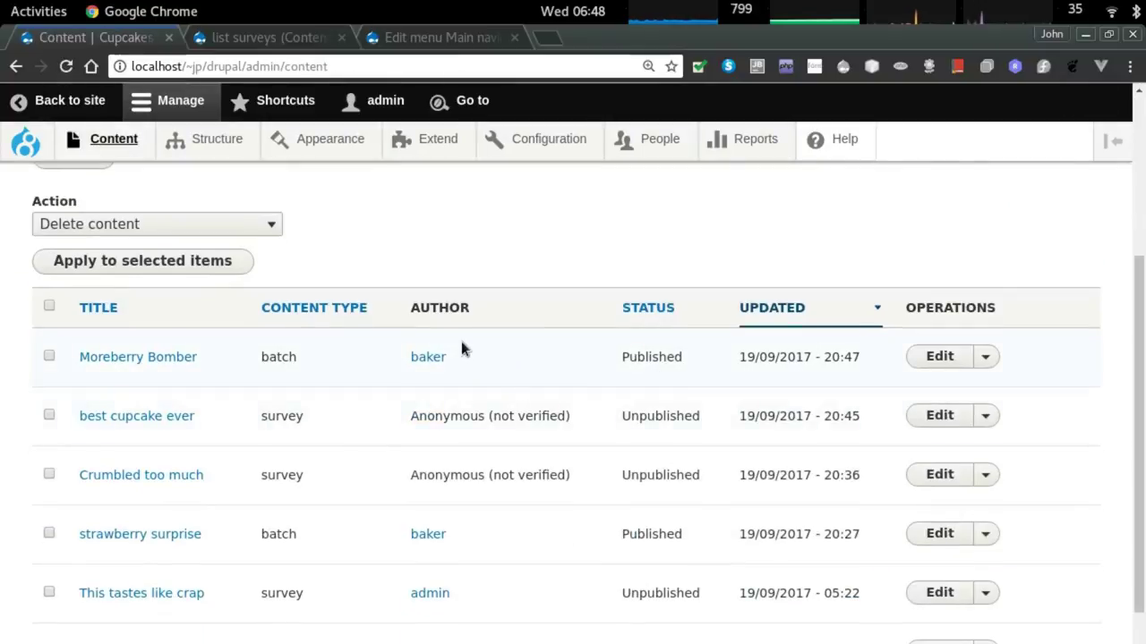
double_click(652, 356)
left_click(646, 397)
key("alt+Tab")
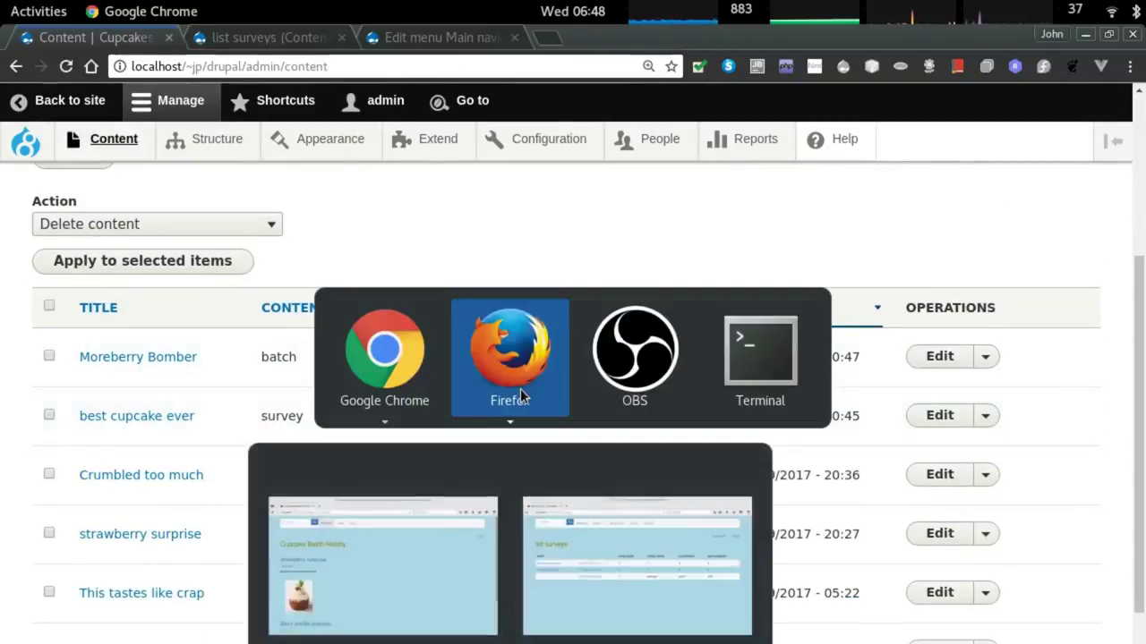
scroll(482, 415, "down", 5)
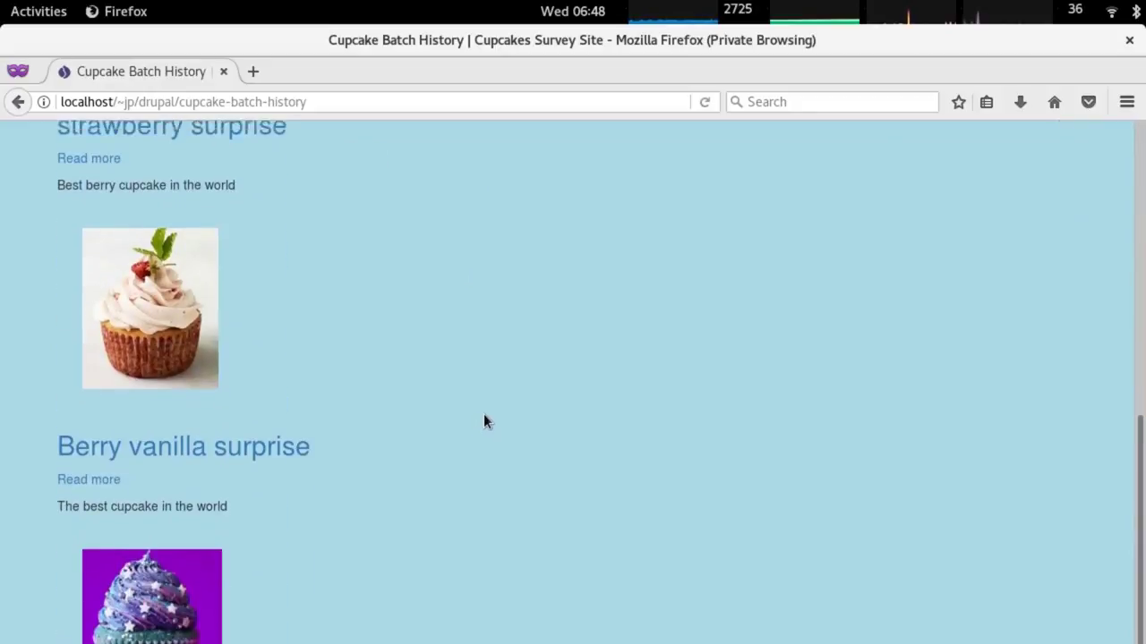
scroll(484, 421, "up", 5)
triple_click(134, 320)
key("alt+Tab")
- Go to Structure > Views and start editing the Cupcake Batch History view
scroll(448, 358, "up", 3)
left_click(205, 140)
mouse_move(215, 148)
left_click(192, 452)
scroll(344, 397, "down", 3)
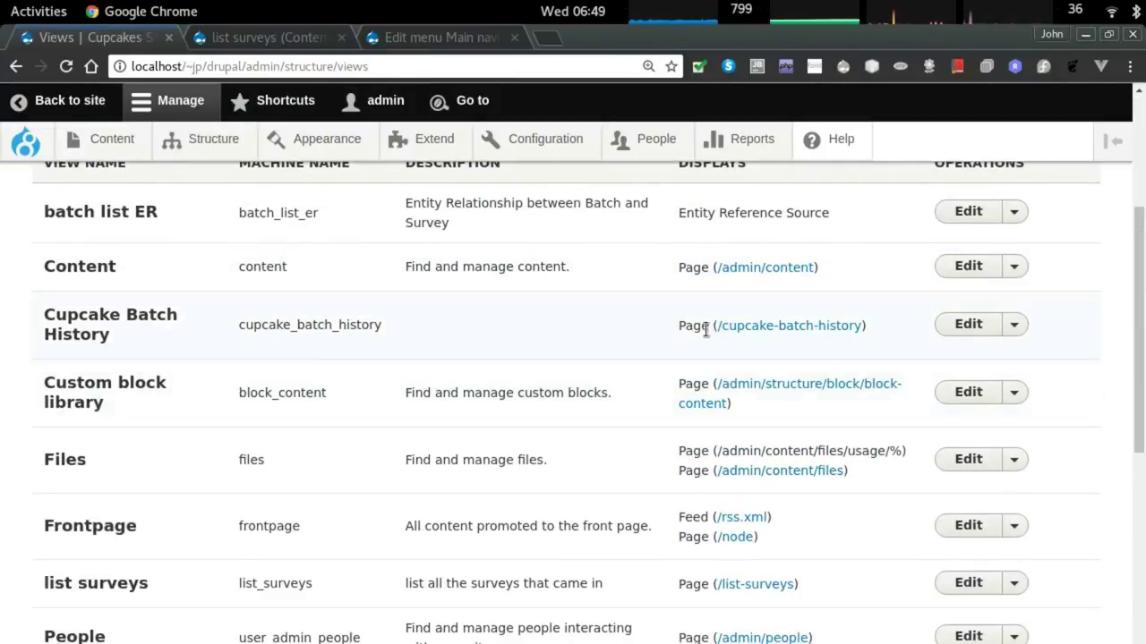
key("alt+Tab")
key("alt+Tab")
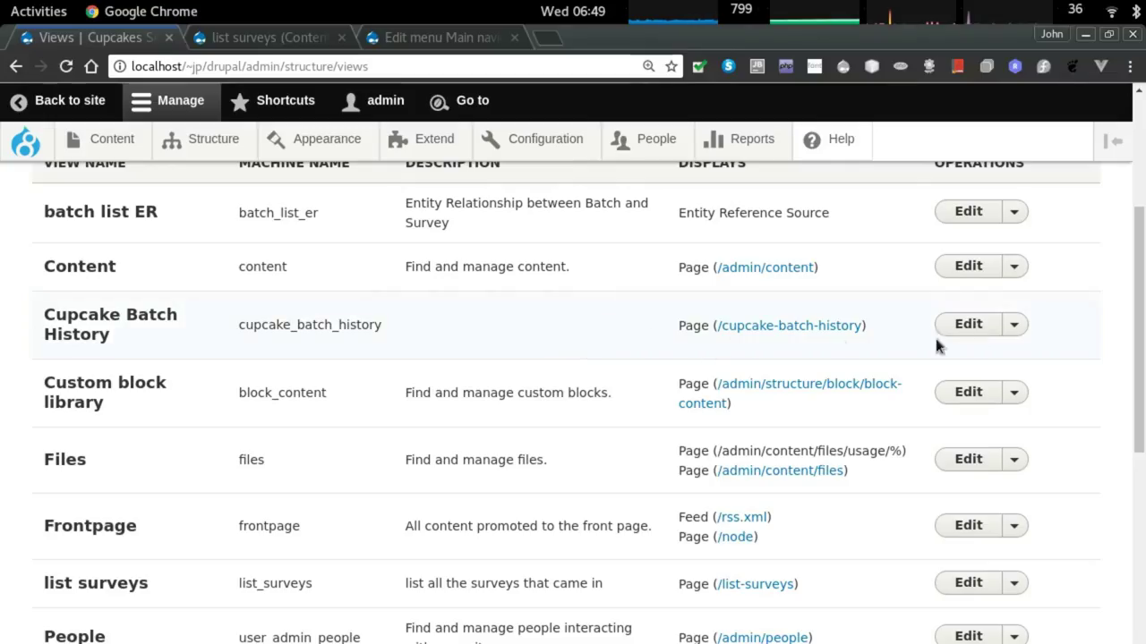
left_click(982, 327)
scroll(271, 466, "down", 4)
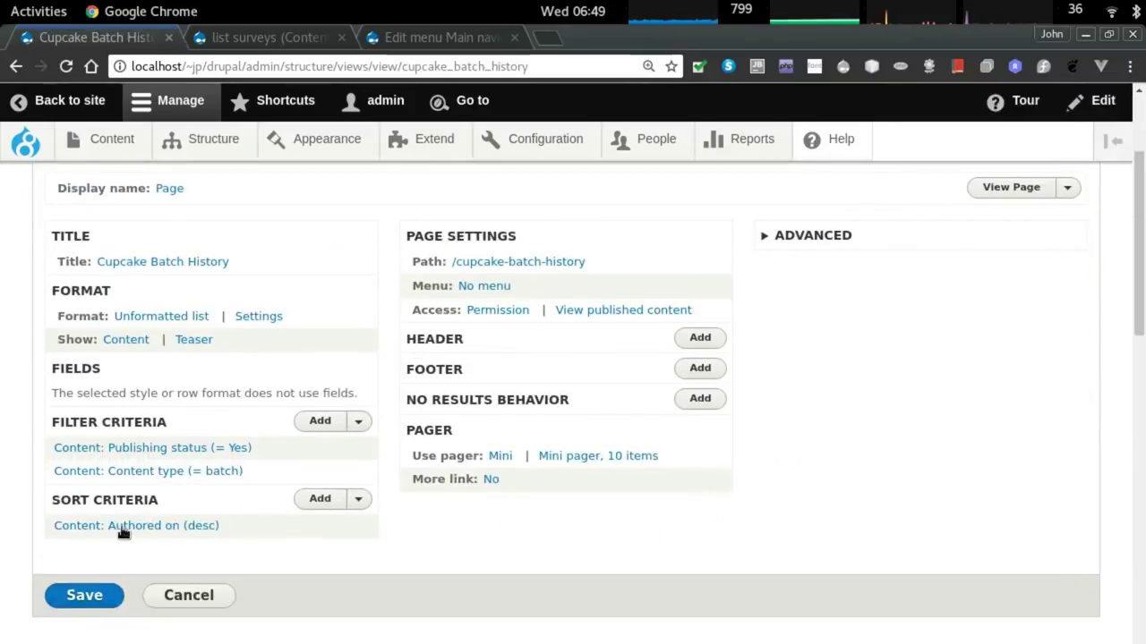
- Add a date baked sort criterion to the Cupcake Batch History view
left_click(188, 532)
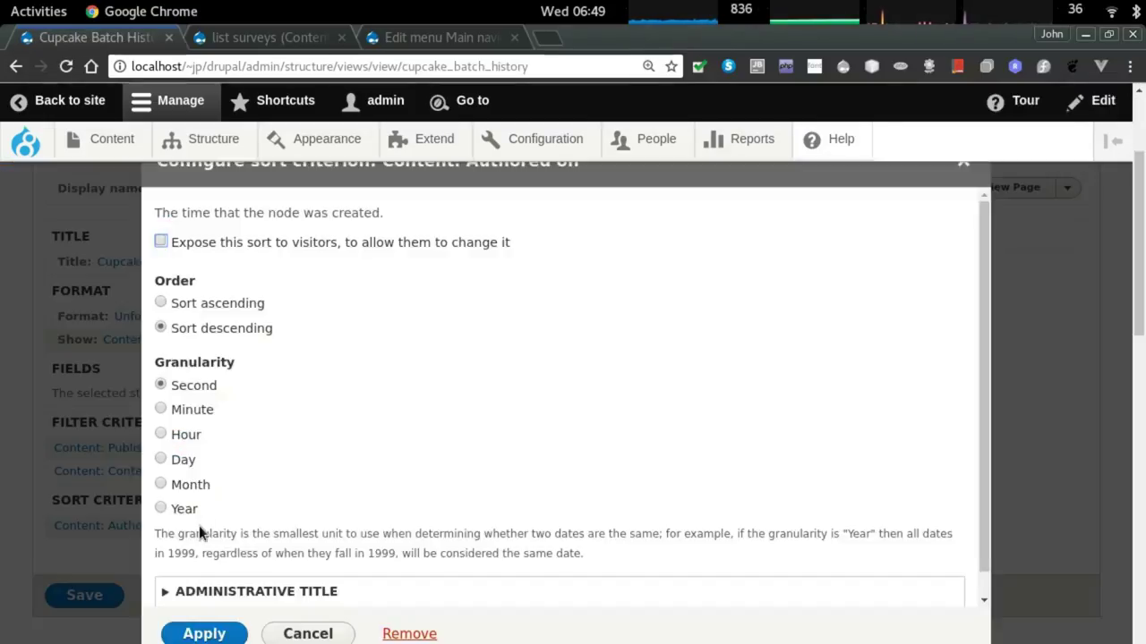
left_click(308, 634)
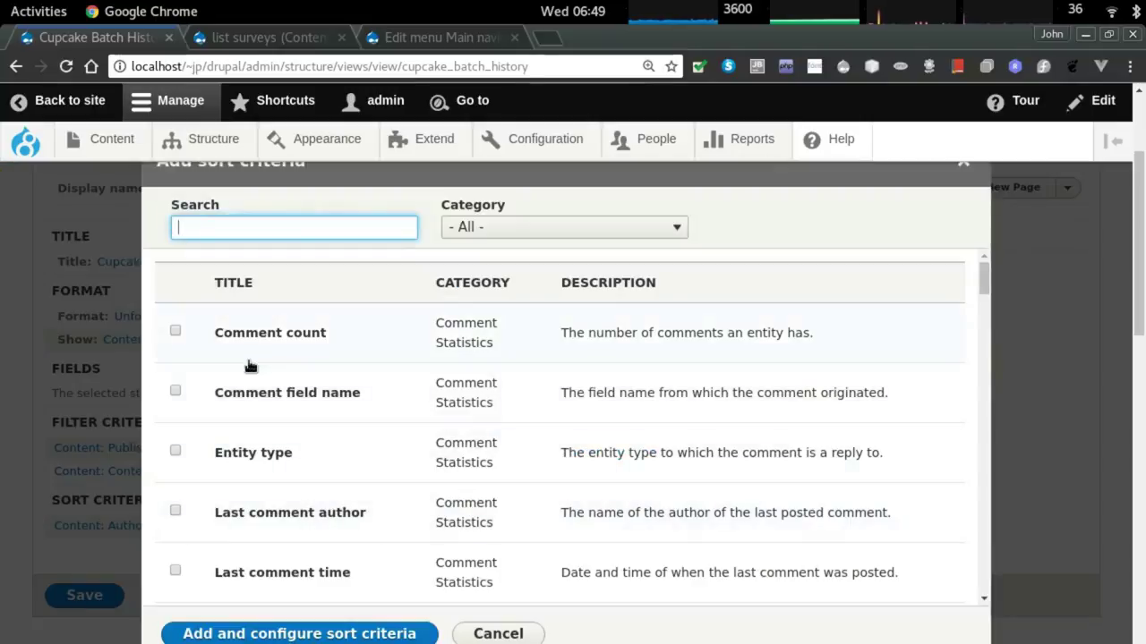
type("baked")
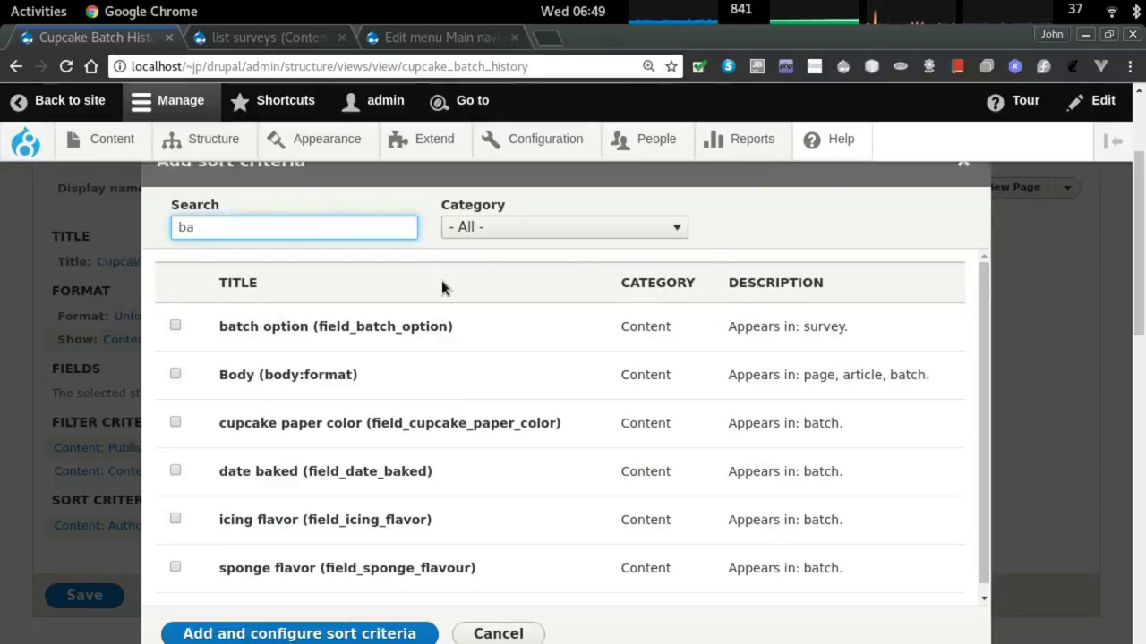
left_click(175, 325)
left_click(269, 447)
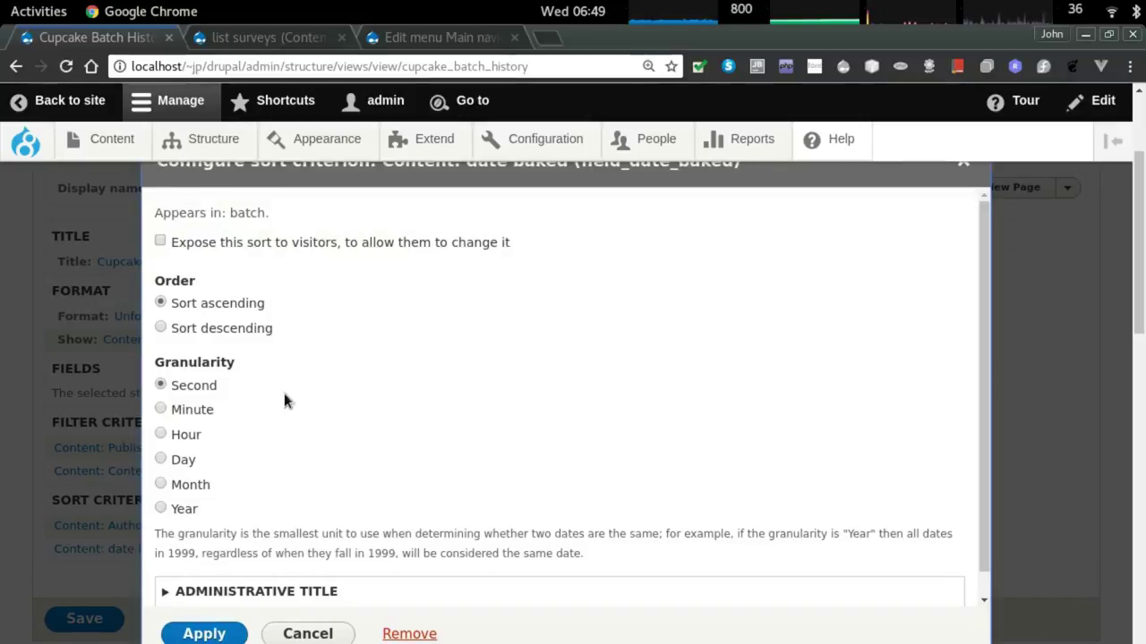
scroll(277, 397, "down", 1)
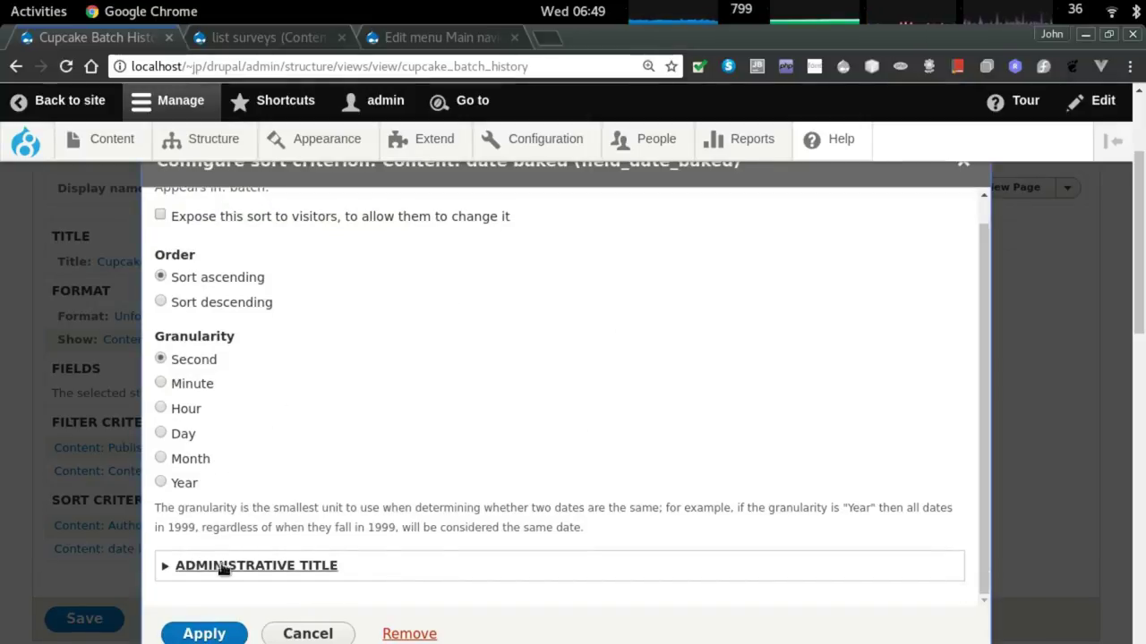
left_click(206, 634)
- Remove the Authored on sort, then check the public batch history page
left_click(193, 593)
left_click(410, 634)
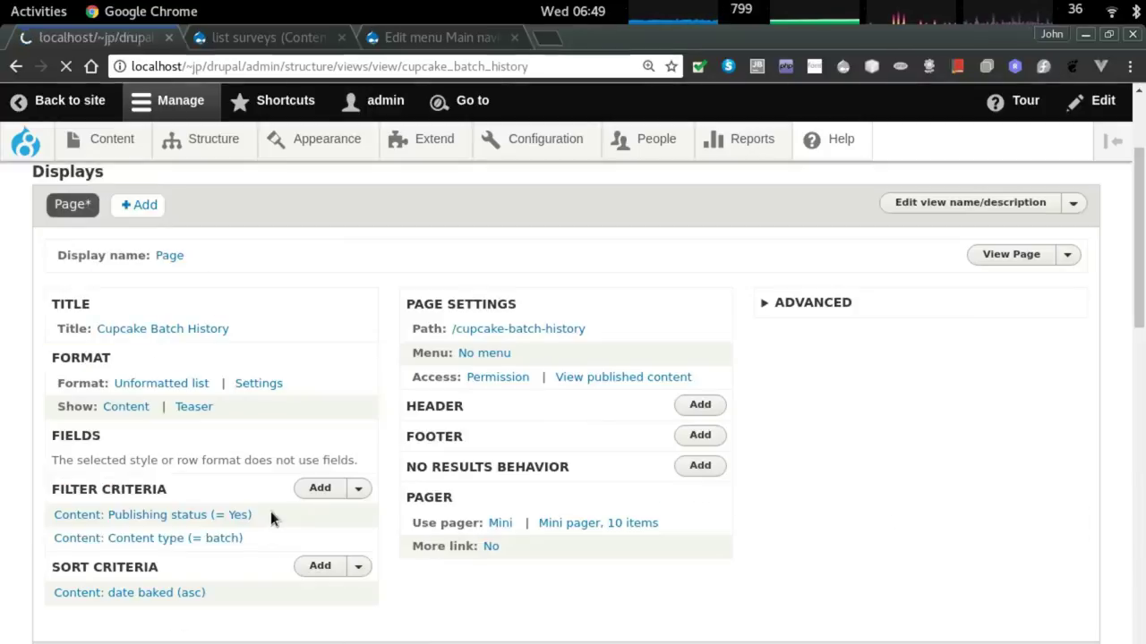
key("alt+Tab")
scroll(376, 447, "down", 4)
scroll(417, 452, "down", 5)
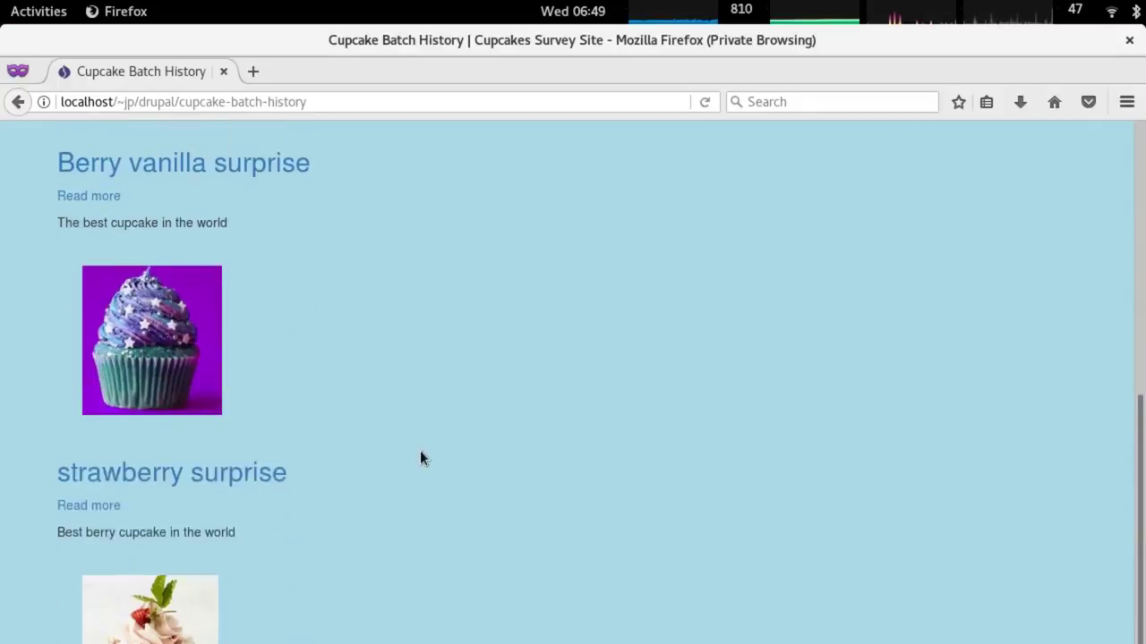
scroll(418, 452, "up", 6)
scroll(418, 453, "down", 5)
scroll(417, 457, "up", 4)
scroll(417, 460, "down", 2)
key("alt+Tab")
- Make the date baked sort descending and save the view
scroll(176, 542, "up", 7)
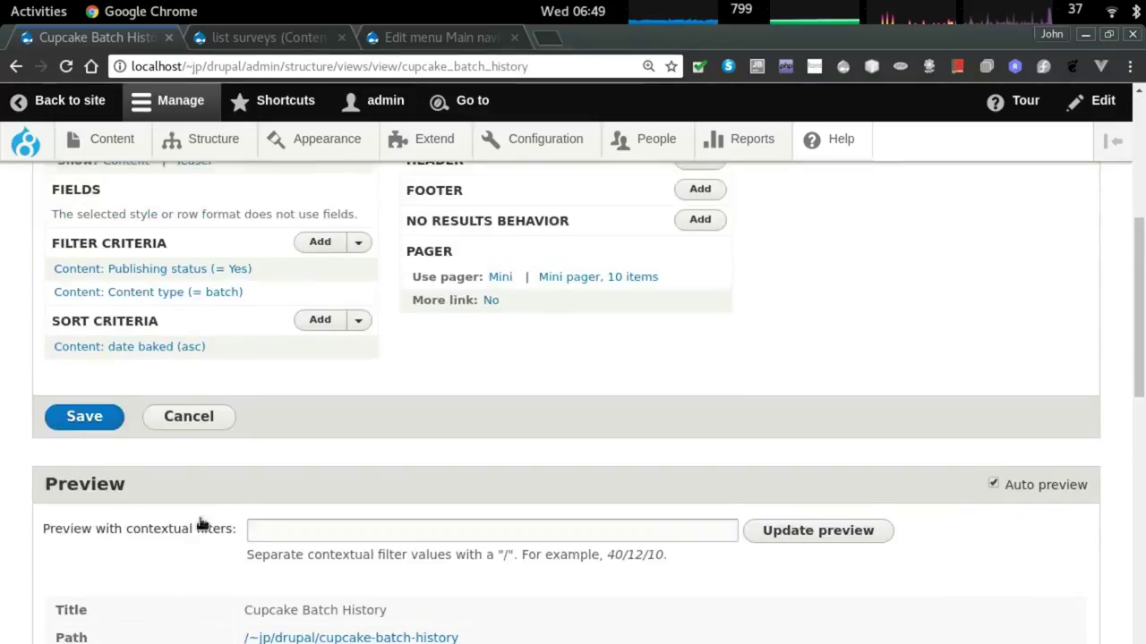
left_click(157, 441)
left_click(241, 328)
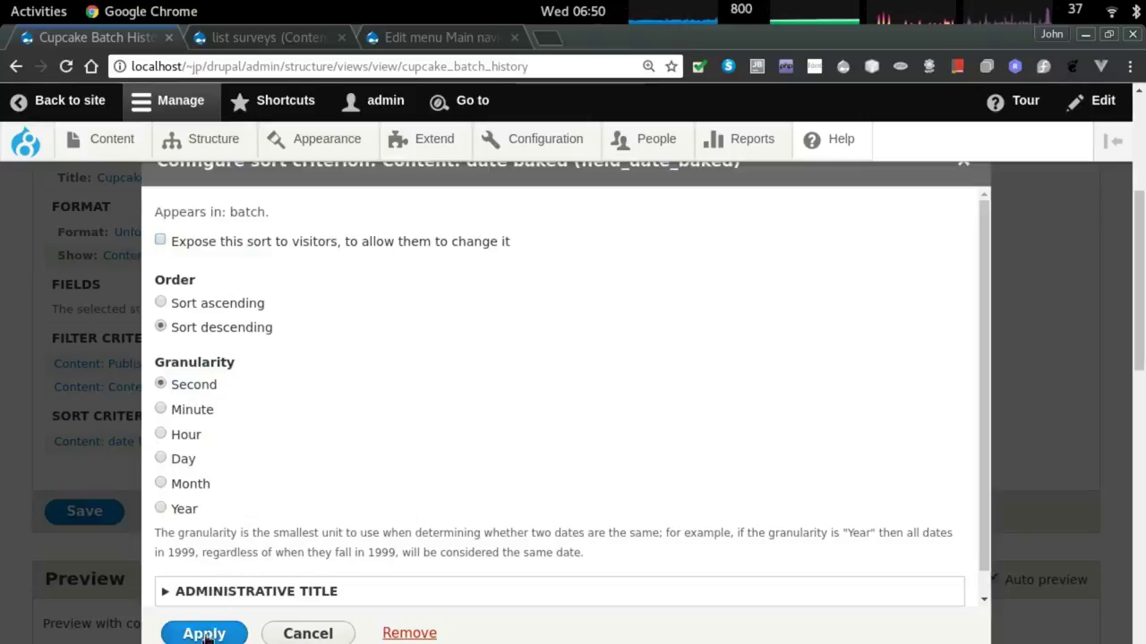
left_click(204, 633)
left_click(84, 511)
- Reload the public batch history and open the strawberry surprise batch page
key("alt+Tab")
key("F5")
scroll(417, 450, "up", 3)
scroll(421, 449, "down", 4)
scroll(426, 449, "up", 5)
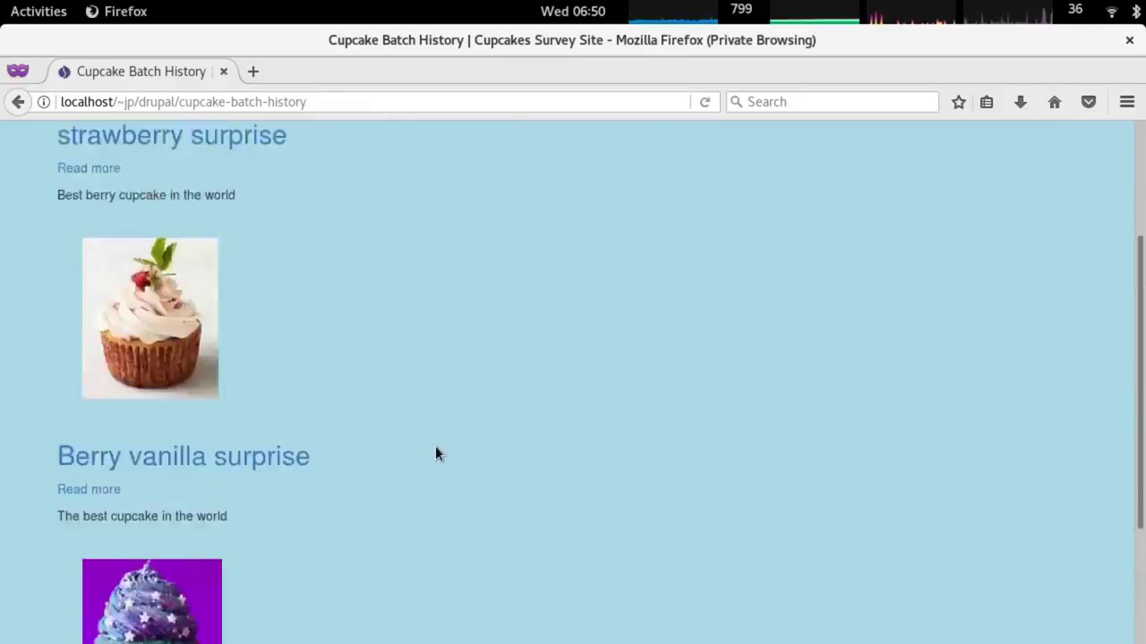
left_click(111, 374)
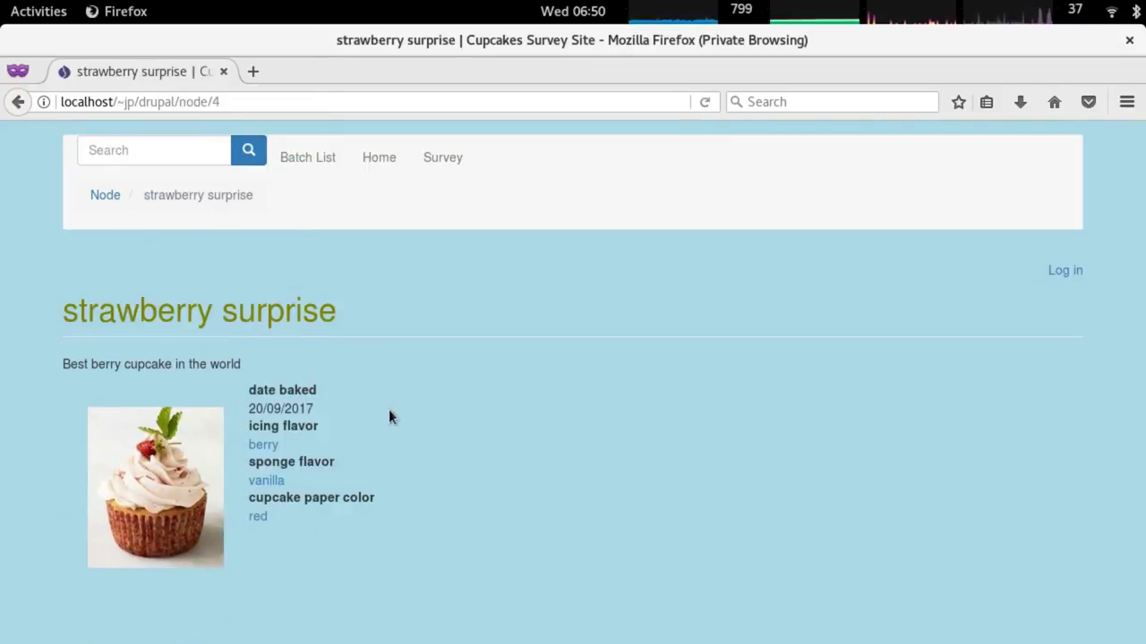
- In Firefox, browse the batch list, Berry vanilla surprise, and the create survey form's batch choices
left_click(315, 157)
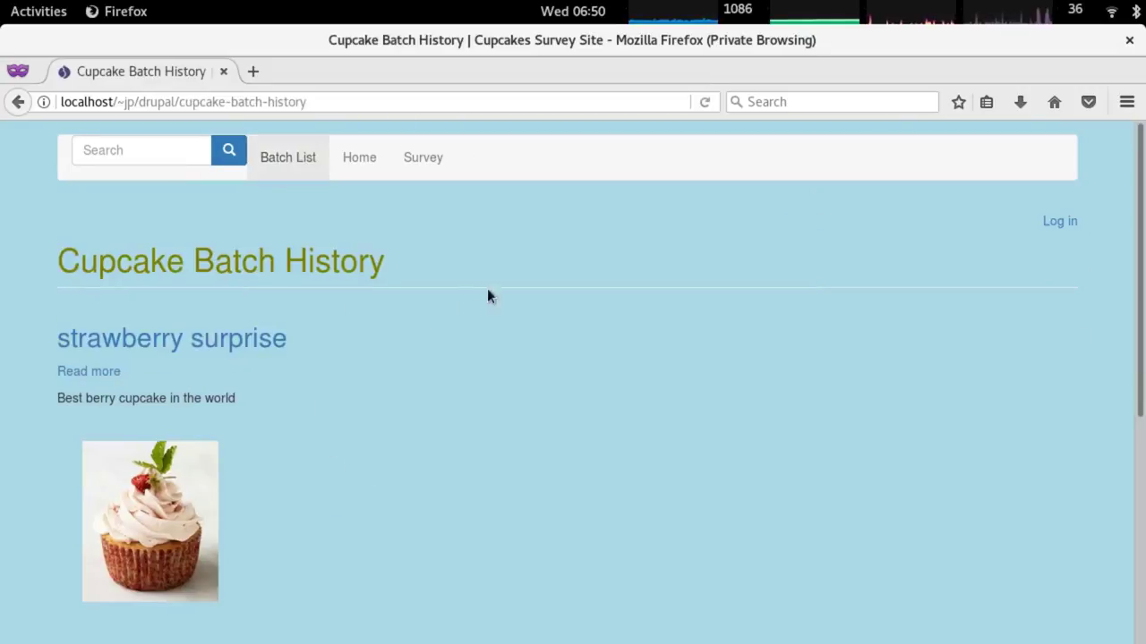
scroll(325, 464, "down", 10)
scroll(133, 188, "up", 1)
left_click(133, 184)
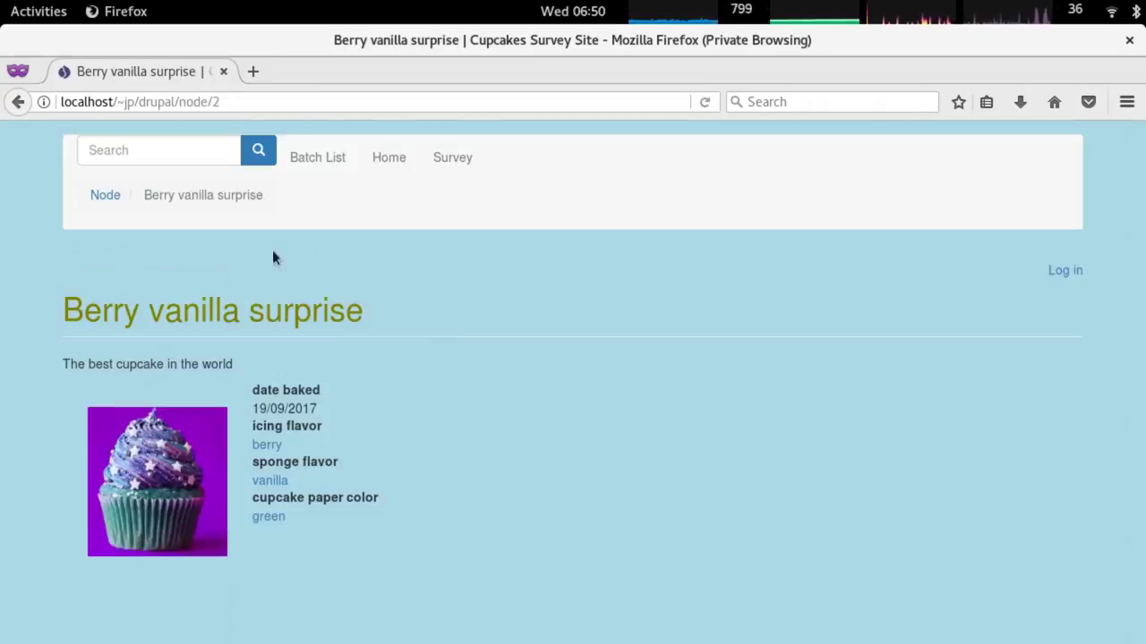
left_click(467, 157)
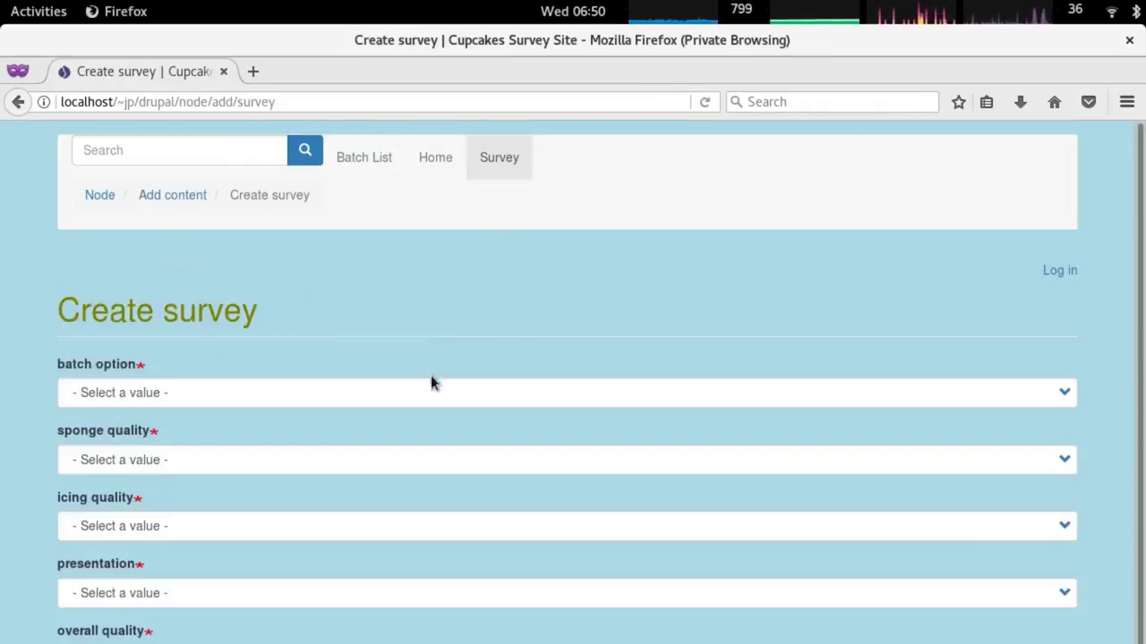
scroll(218, 484, "down", 1)
left_click(162, 322)
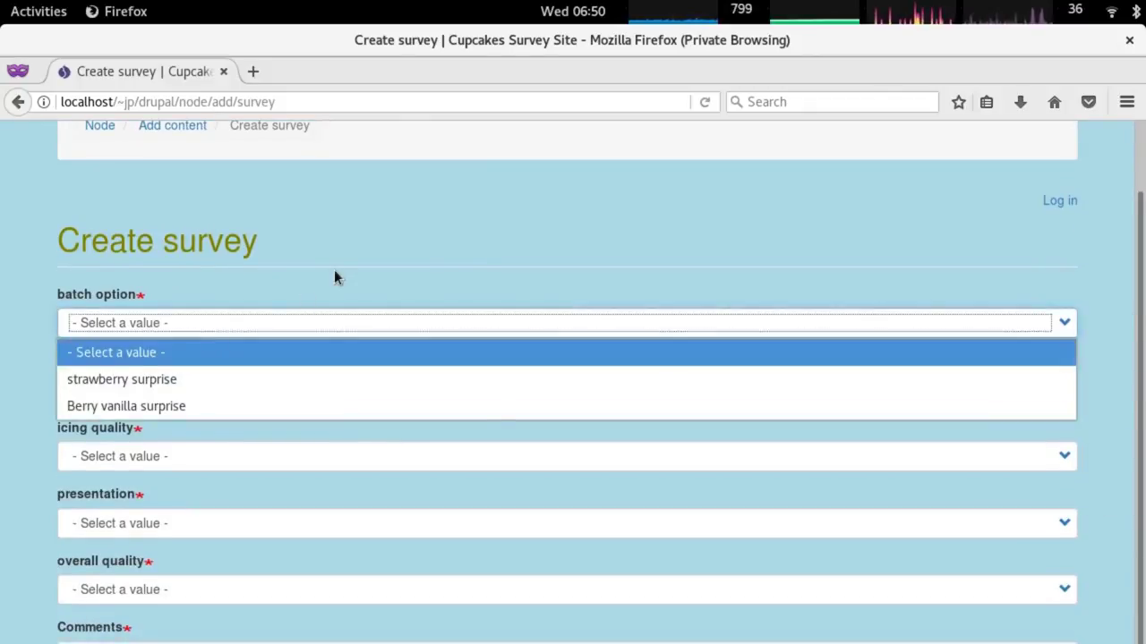
scroll(490, 289, "up", 1)
scroll(691, 259, "down", 1)
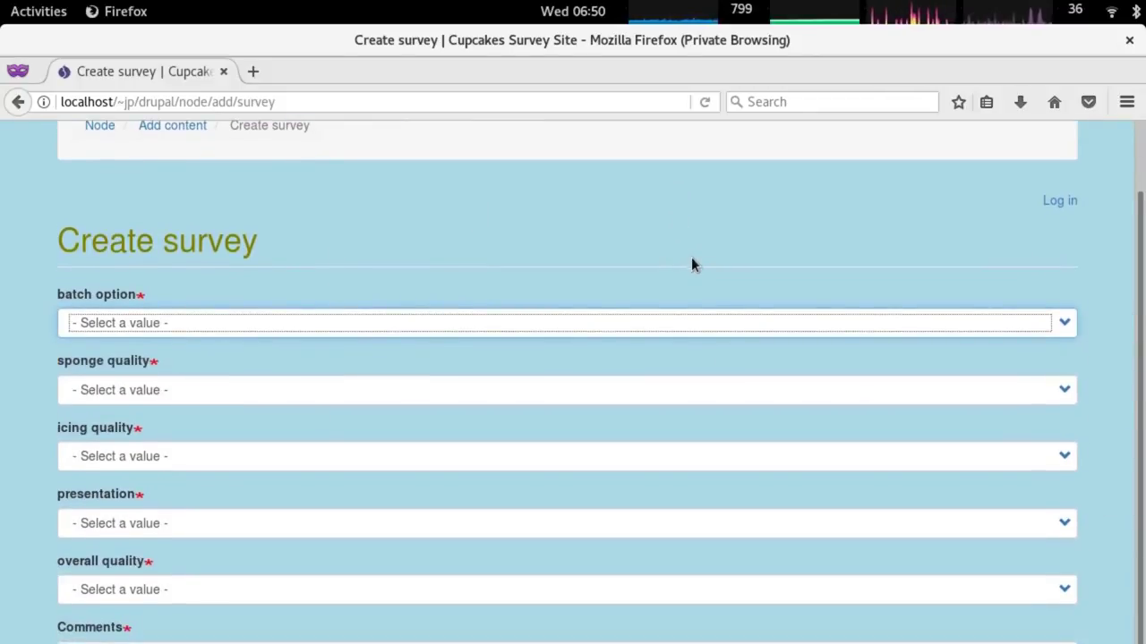
scroll(696, 259, "up", 1)
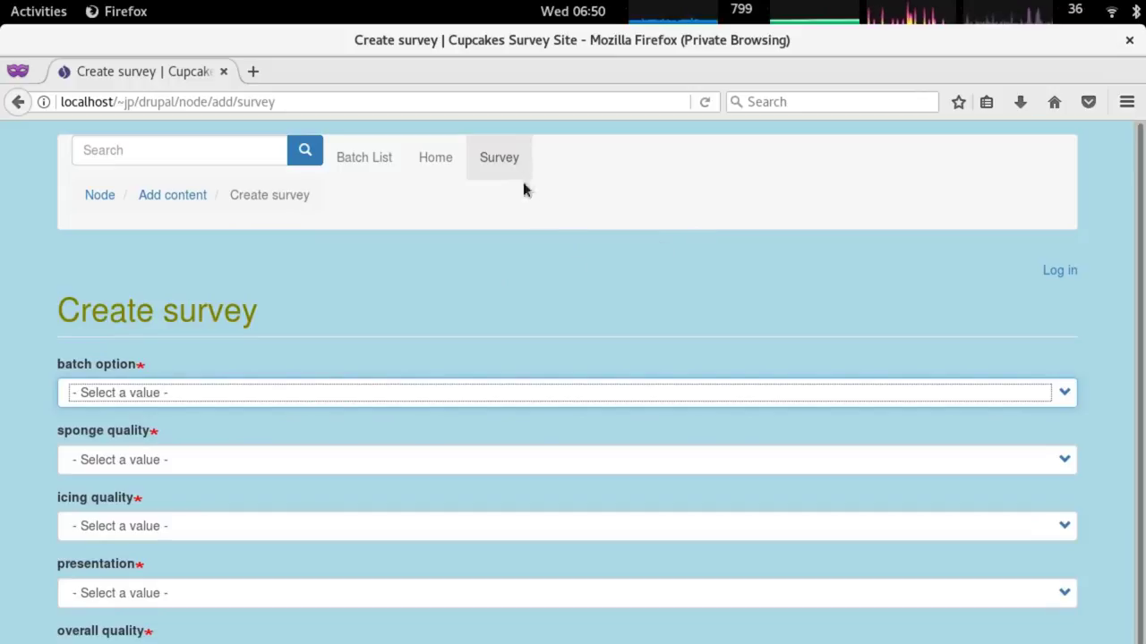
- Open the Structure overview in the Drupal admin
key("alt+Tab")
scroll(585, 349, "down", 4)
scroll(593, 343, "up", 7)
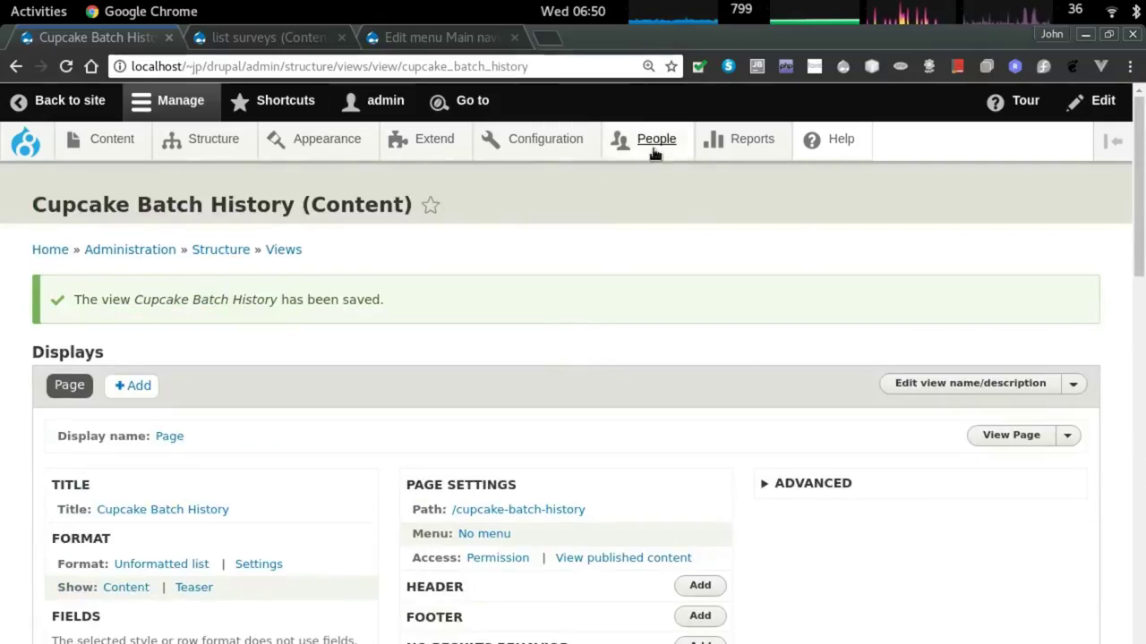
left_click(205, 145)
scroll(381, 260, "down", 1)
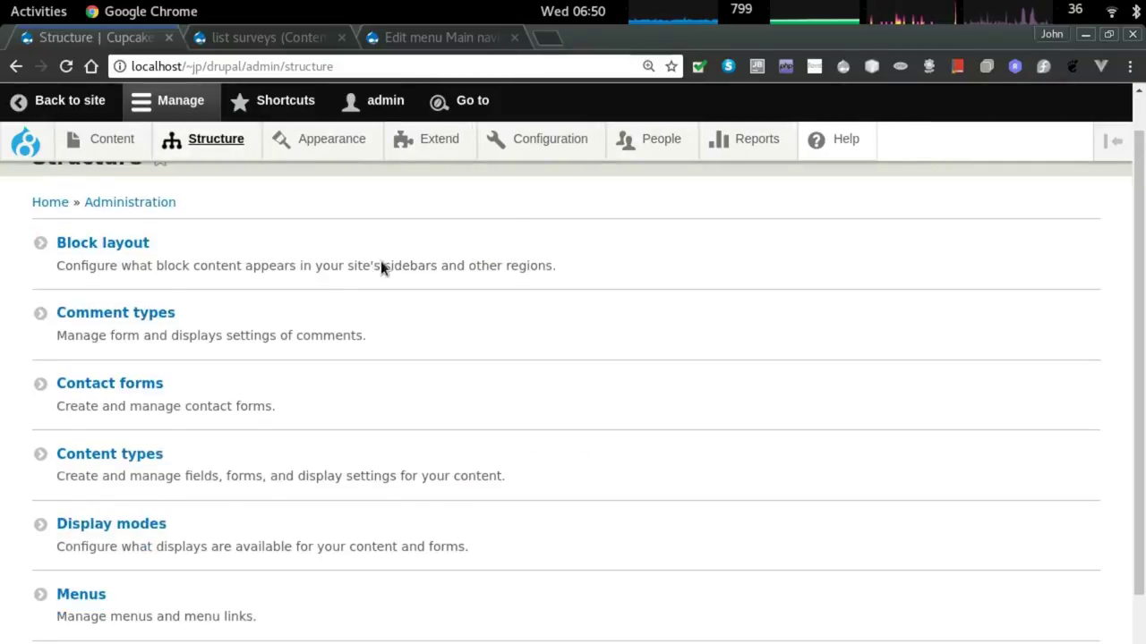
scroll(383, 261, "up", 1)
- After checking the survey form's breadcrumb, open Structure > Menus
key("alt+Tab")
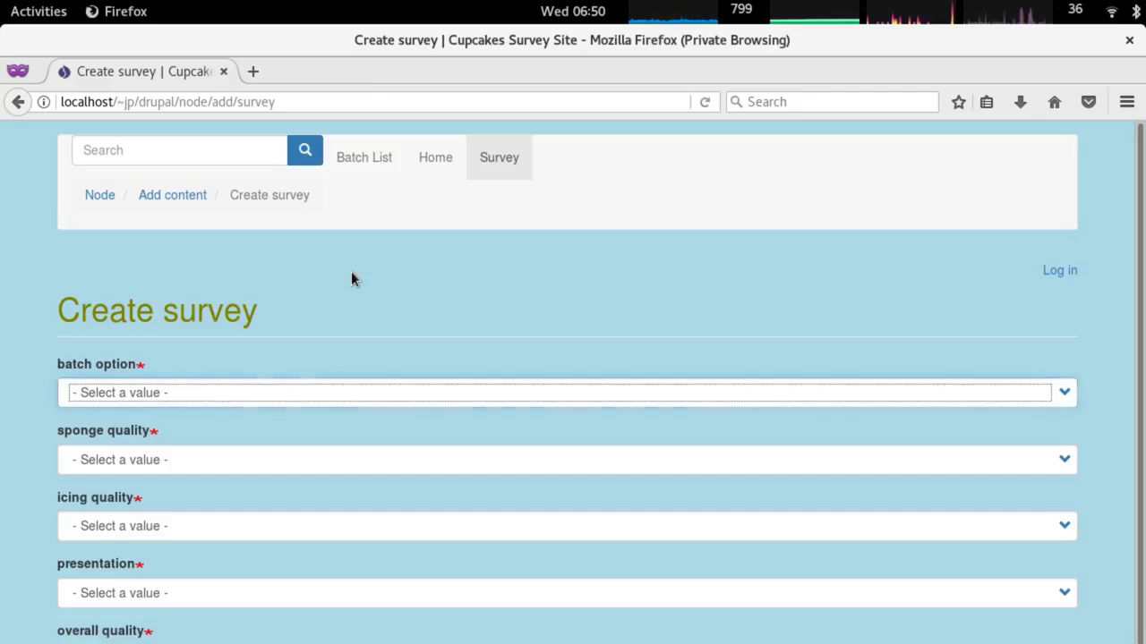
right_click(269, 196)
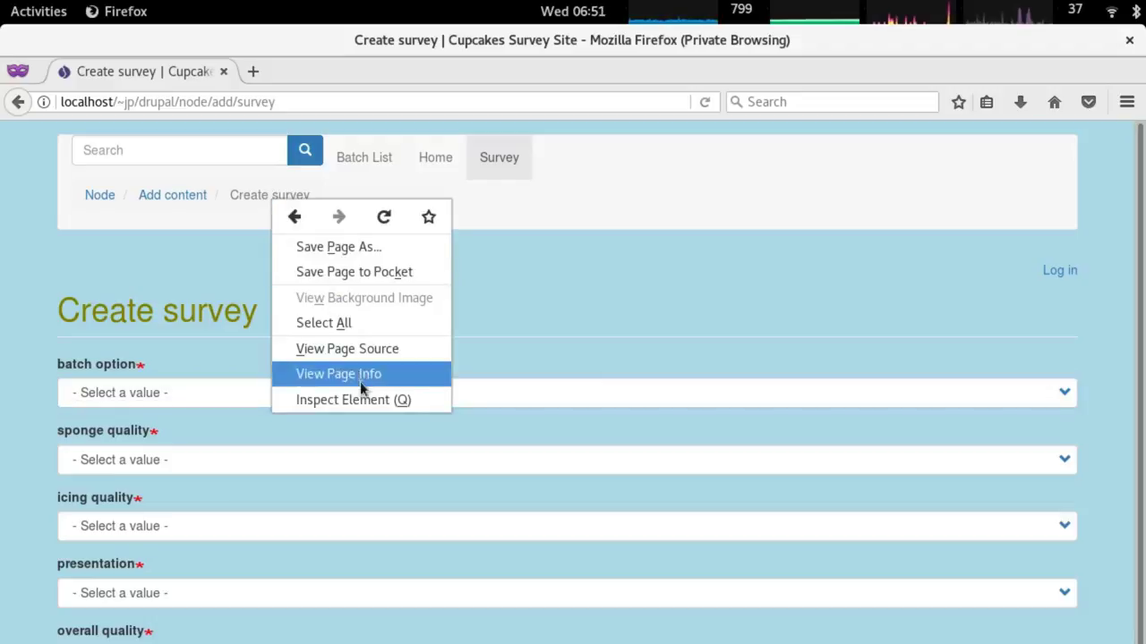
key("Escape")
key("alt+Tab")
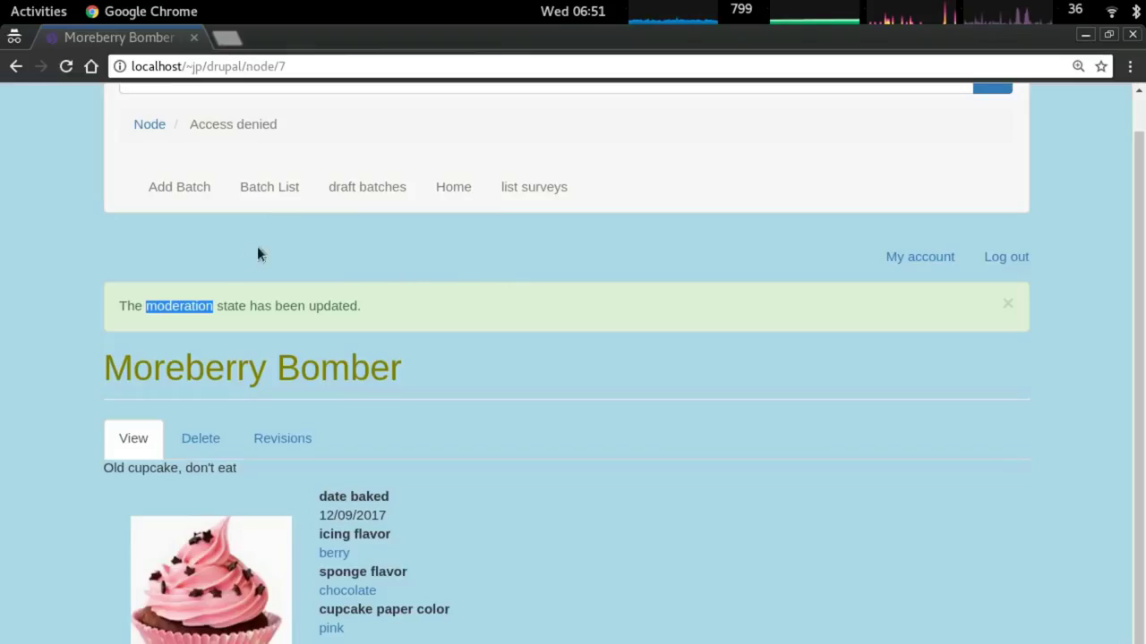
scroll(350, 251, "up", 1)
key("alt+Tab")
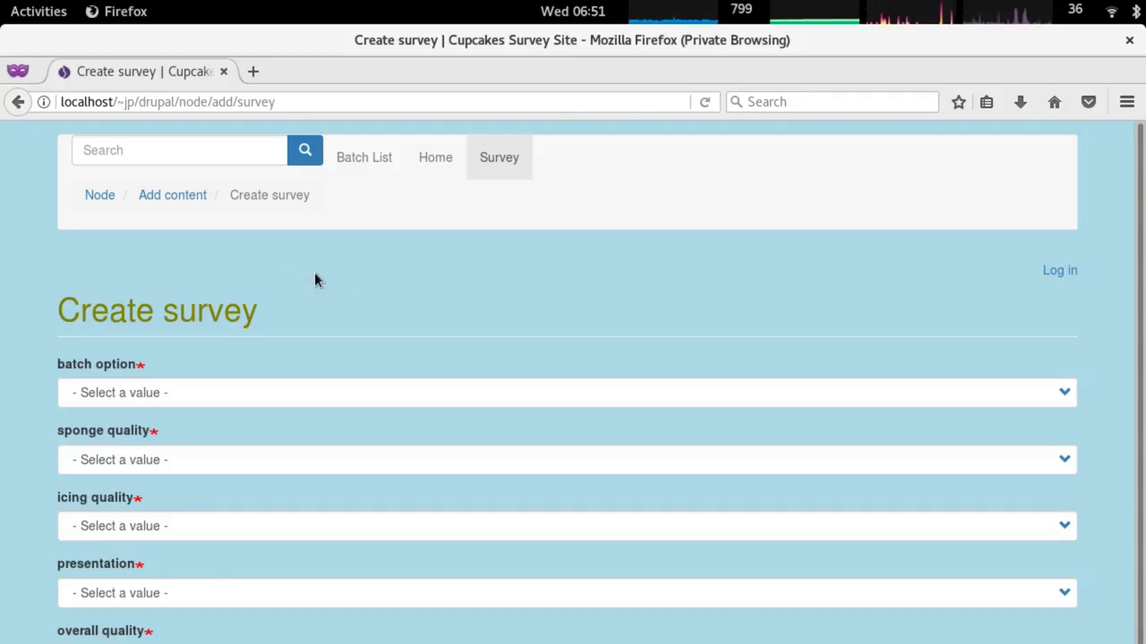
key("alt+Tab")
scroll(156, 465, "down", 2)
left_click(81, 503)
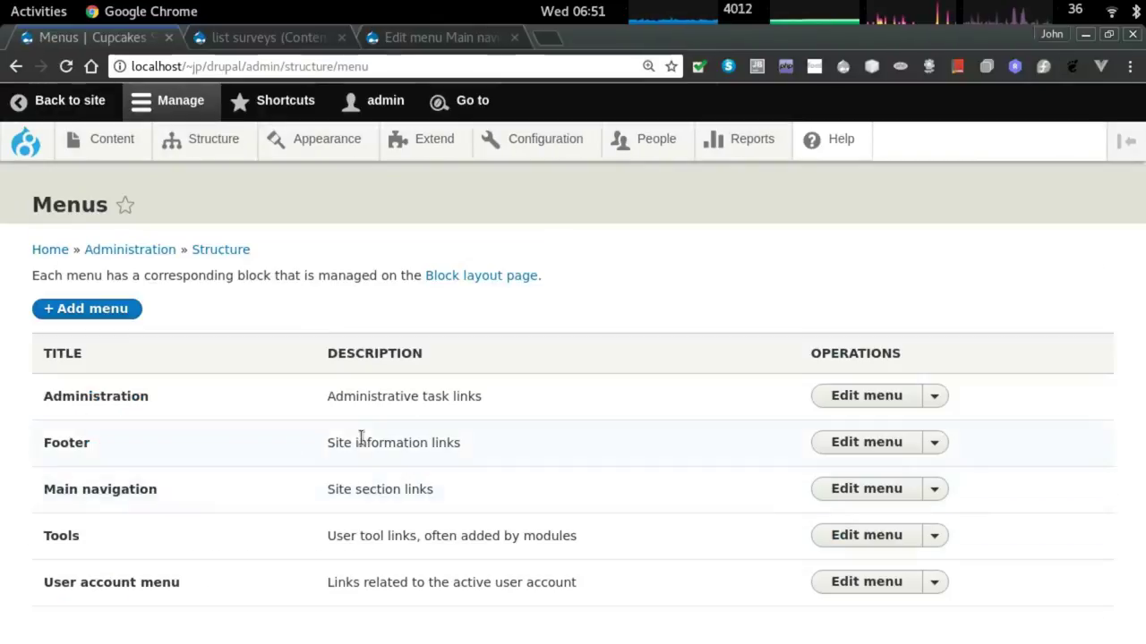
- Edit Main navigation to put Home, list surveys and draft batches at the top, and save
left_click(873, 494)
scroll(358, 492, "down", 2)
left_click_drag(51, 502, 46, 379)
scroll(185, 533, "down", 2)
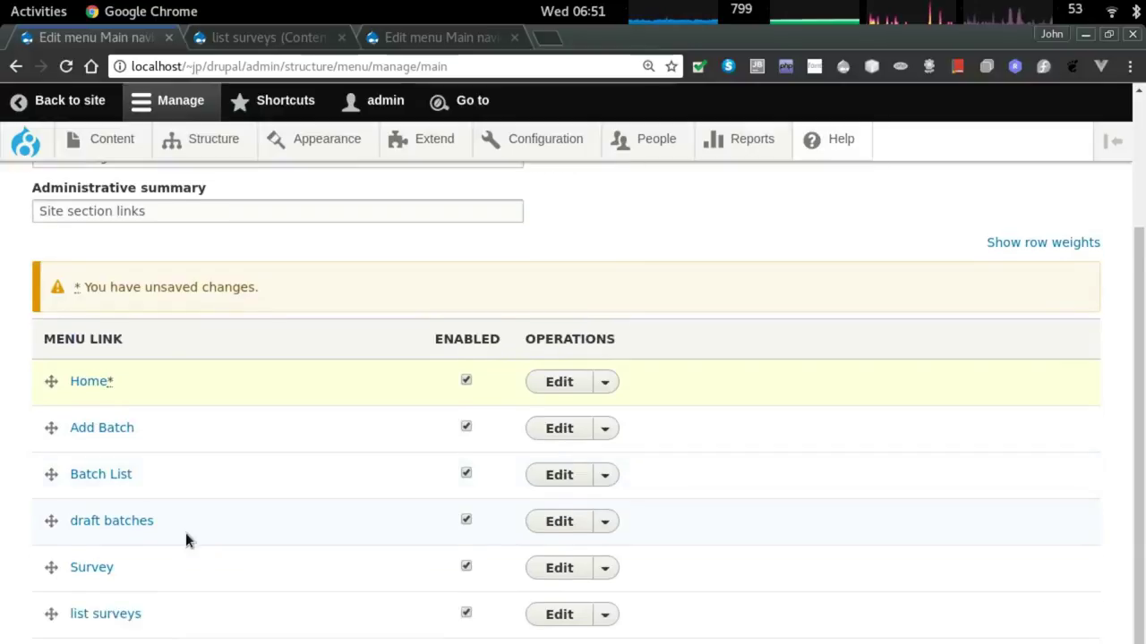
left_click_drag(51, 474, 51, 378)
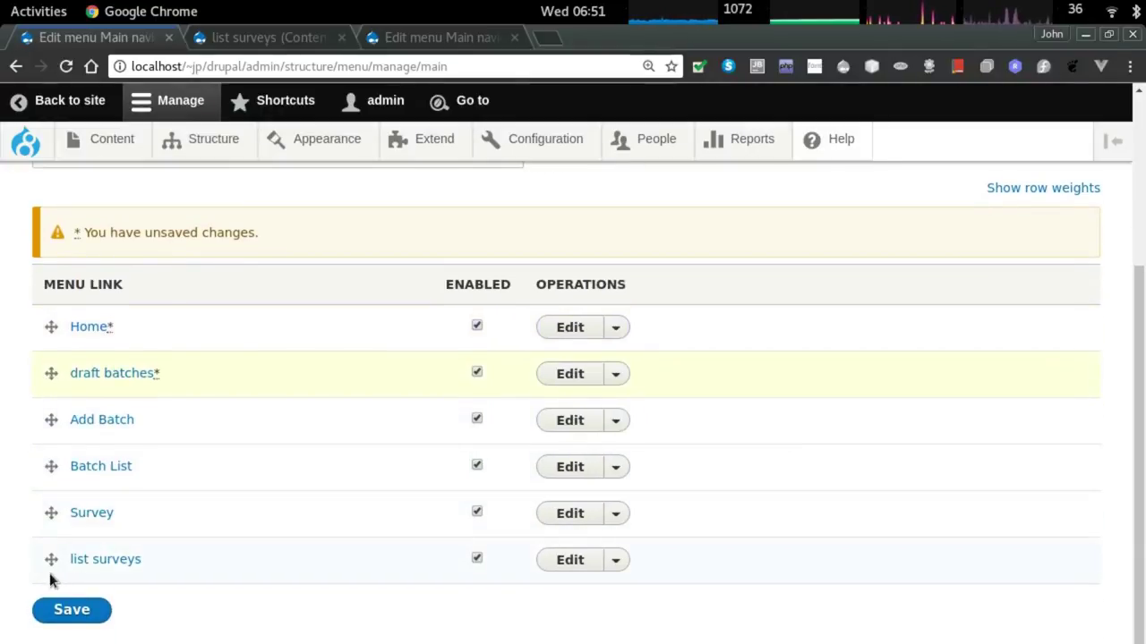
left_click_drag(50, 558, 52, 398)
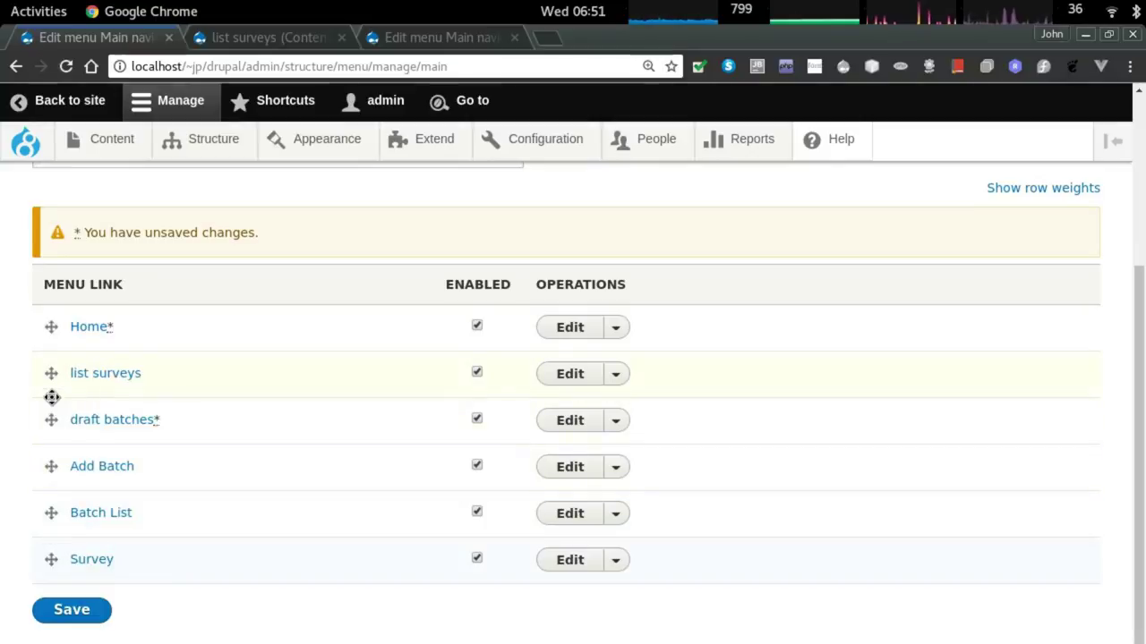
left_click(75, 612)
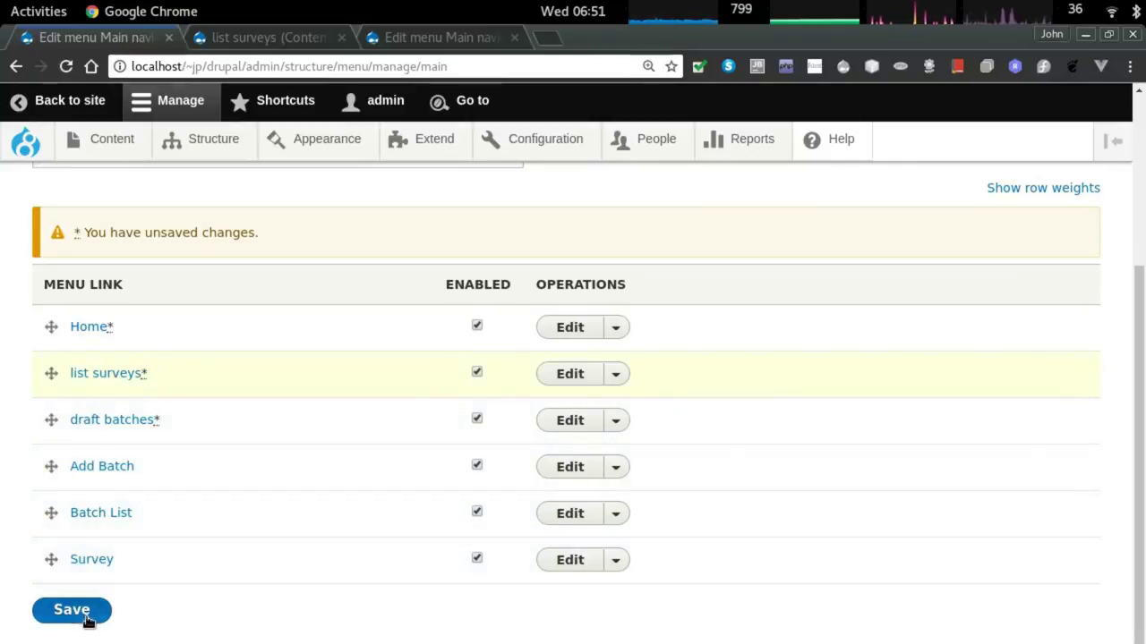
scroll(304, 557, "down", 3)
key("alt+Tab")
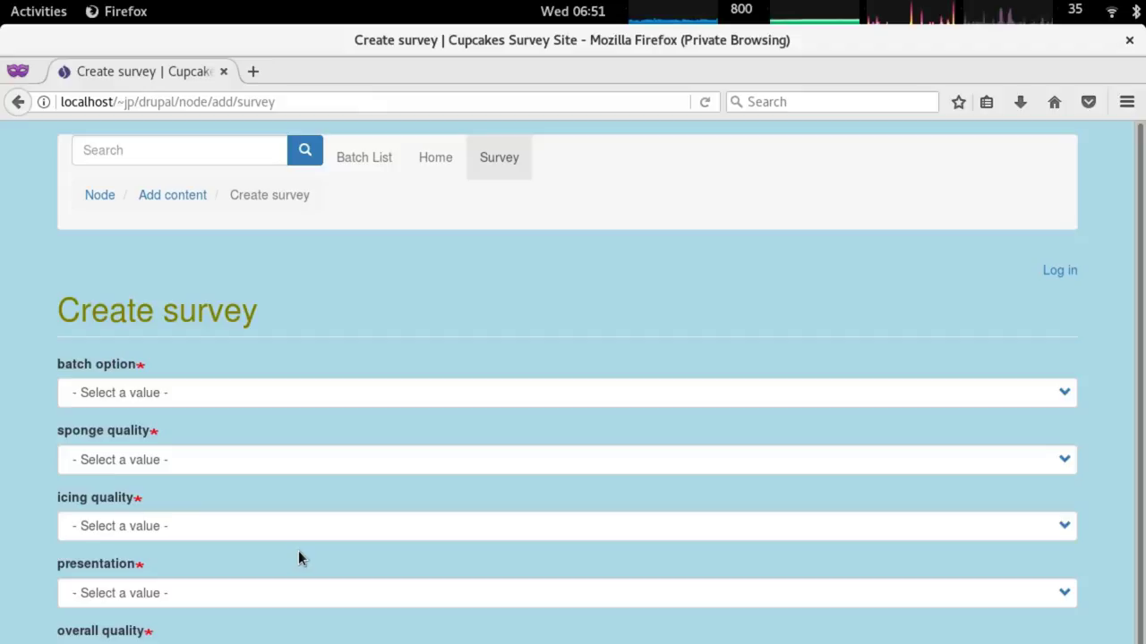
- Reload Firefox and try the reordered Home, Batch List and Survey navigation links
key("F5")
left_click(100, 196)
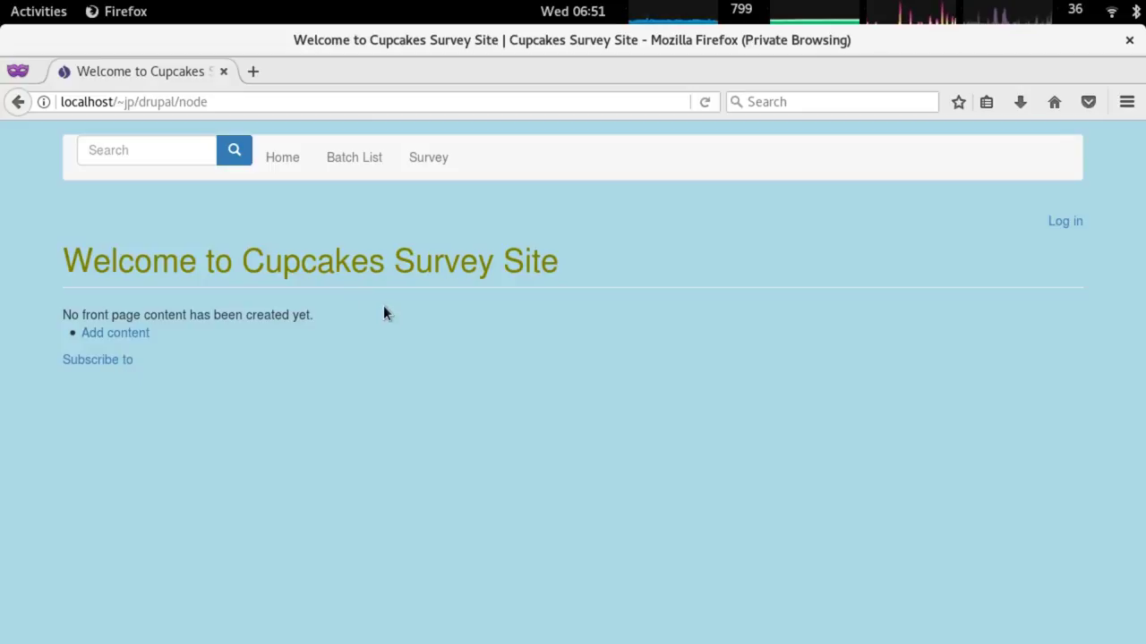
left_click(282, 157)
left_click(354, 157)
left_click(428, 158)
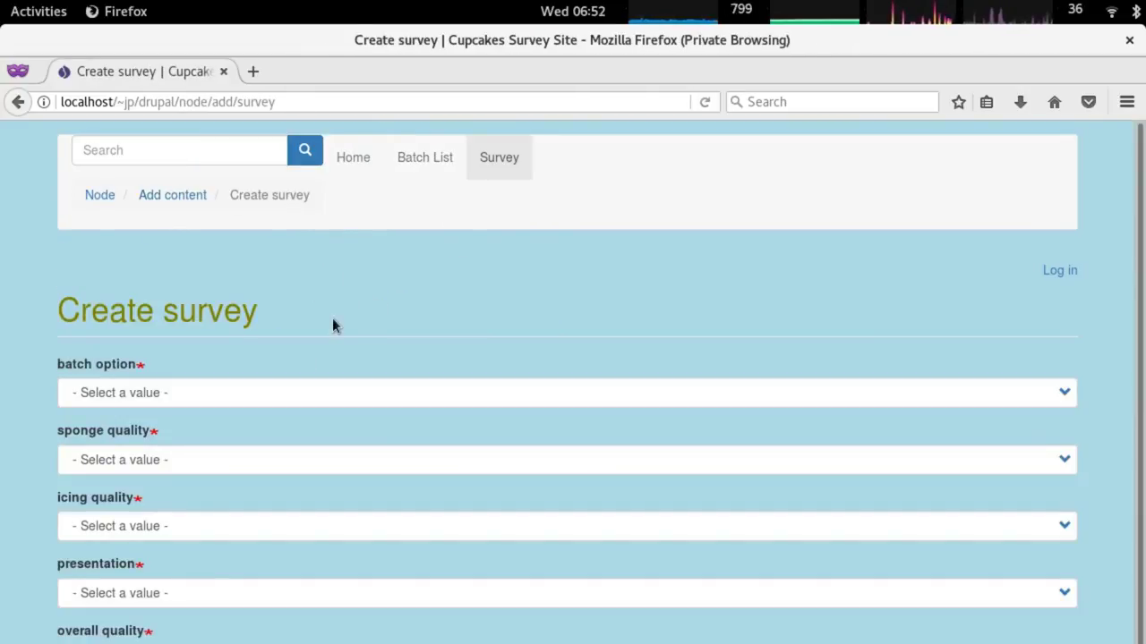
- Open the page inspector on the survey page's breadcrumb with Inspect Element
key("alt+Tab")
right_click(328, 195)
key("Up")
key("Return")
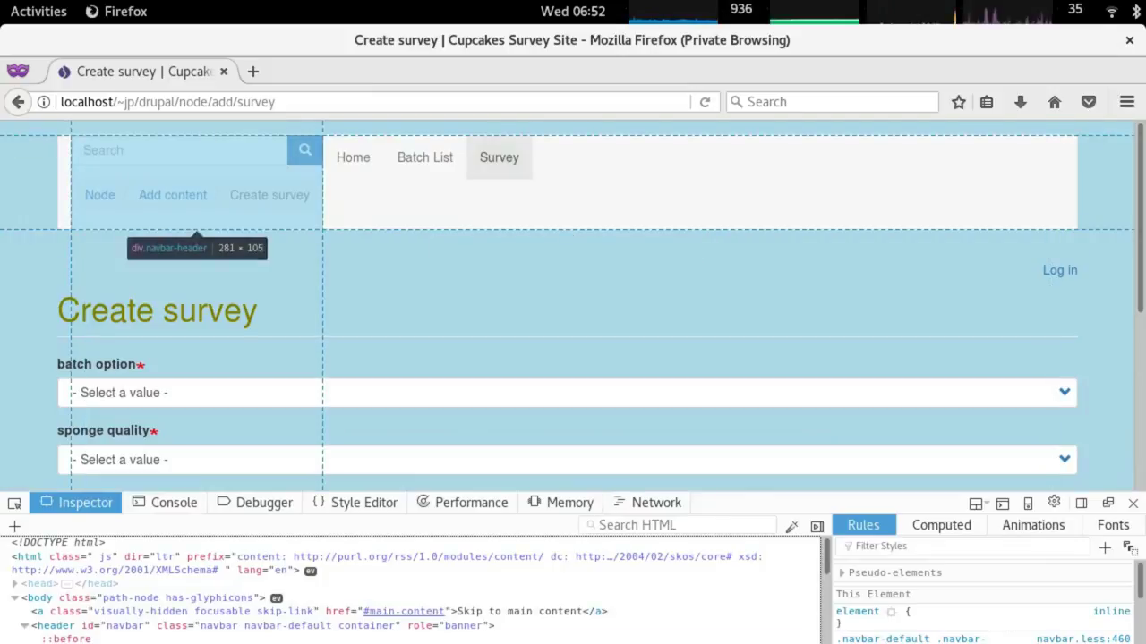
scroll(412, 591, "down", 1)
- Expand navbar-header > region-navigation and copy the ol's class name 'breadcrumb'
left_click(172, 615)
key("Up")
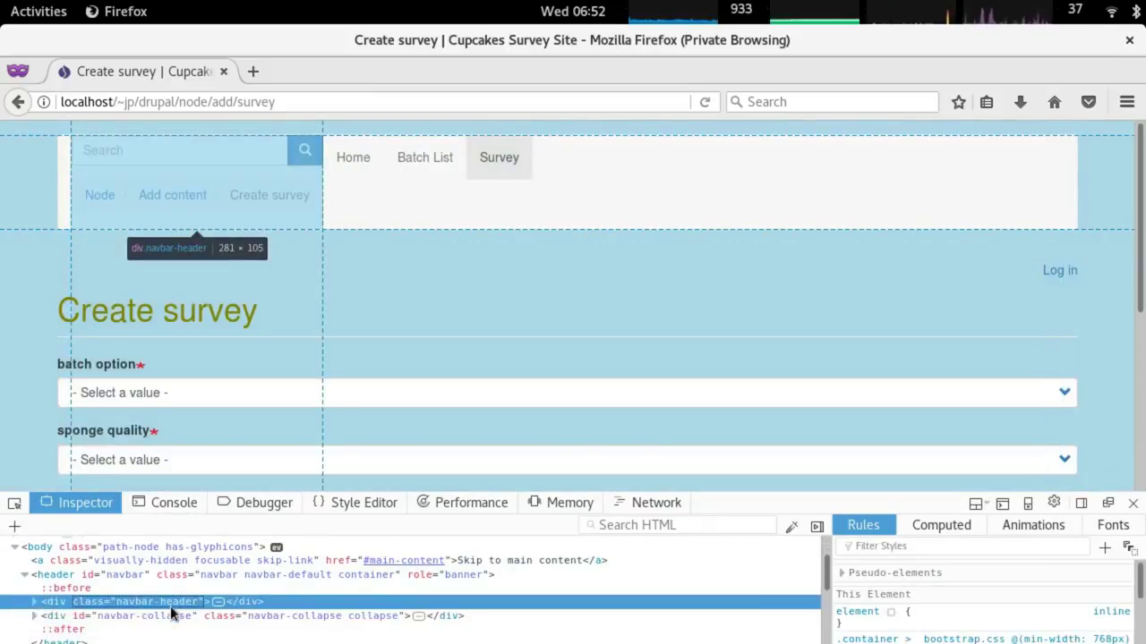
left_click(36, 604)
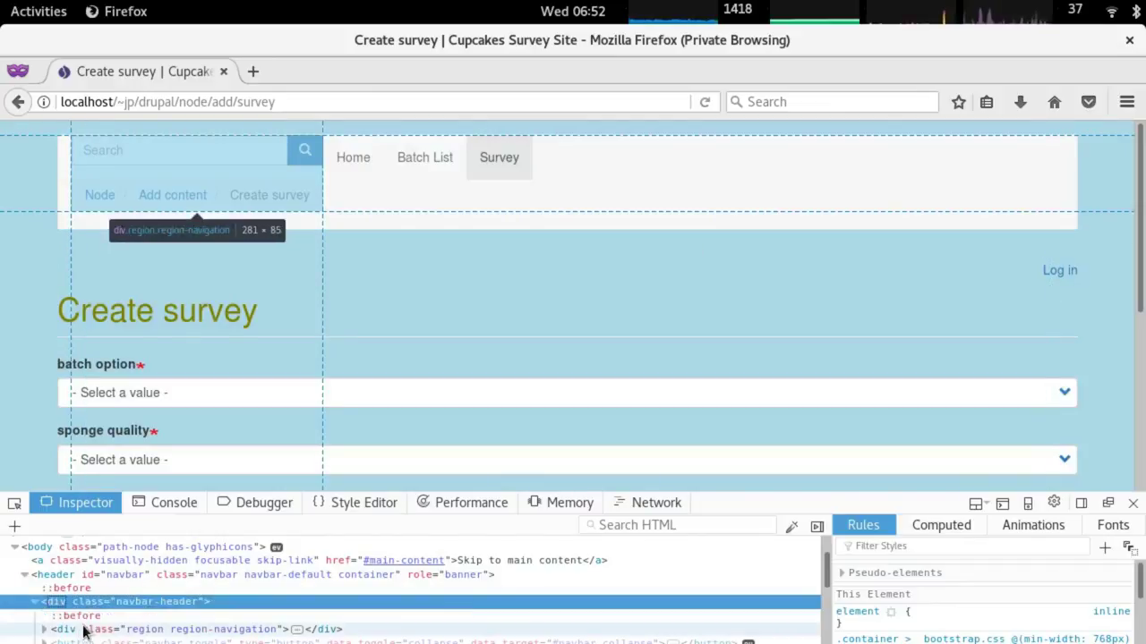
left_click(85, 631)
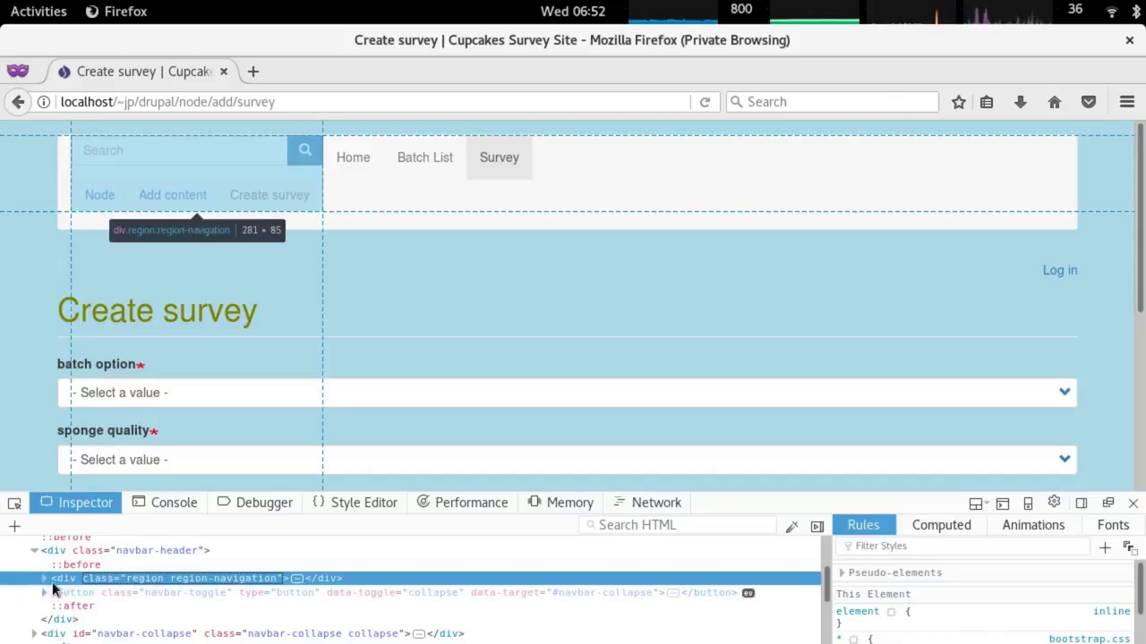
key("Right")
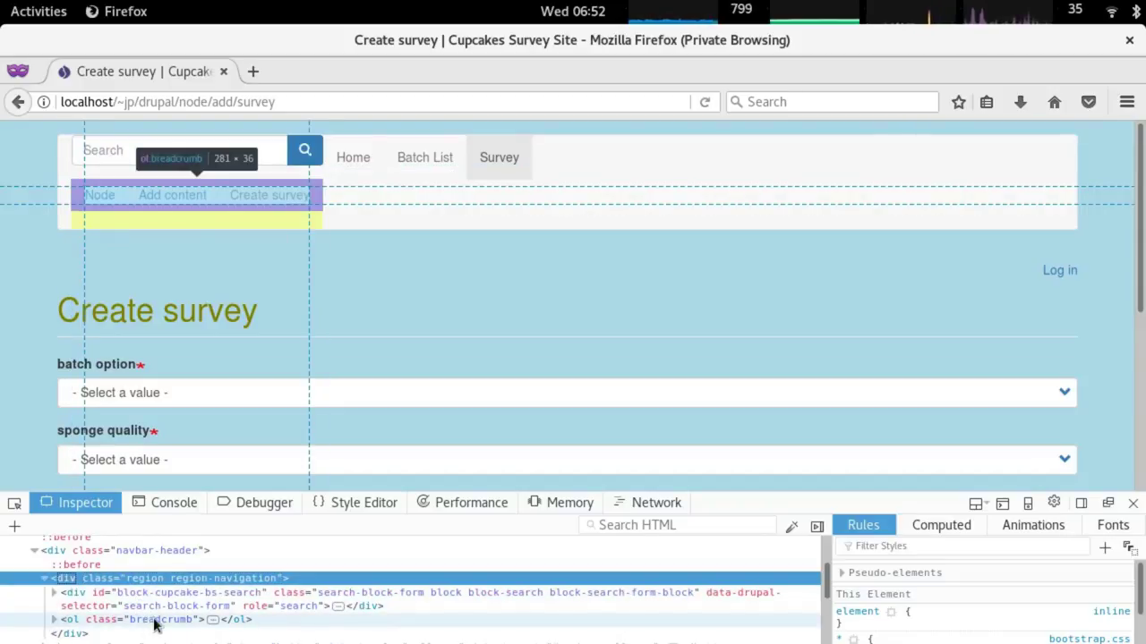
double_click(154, 624)
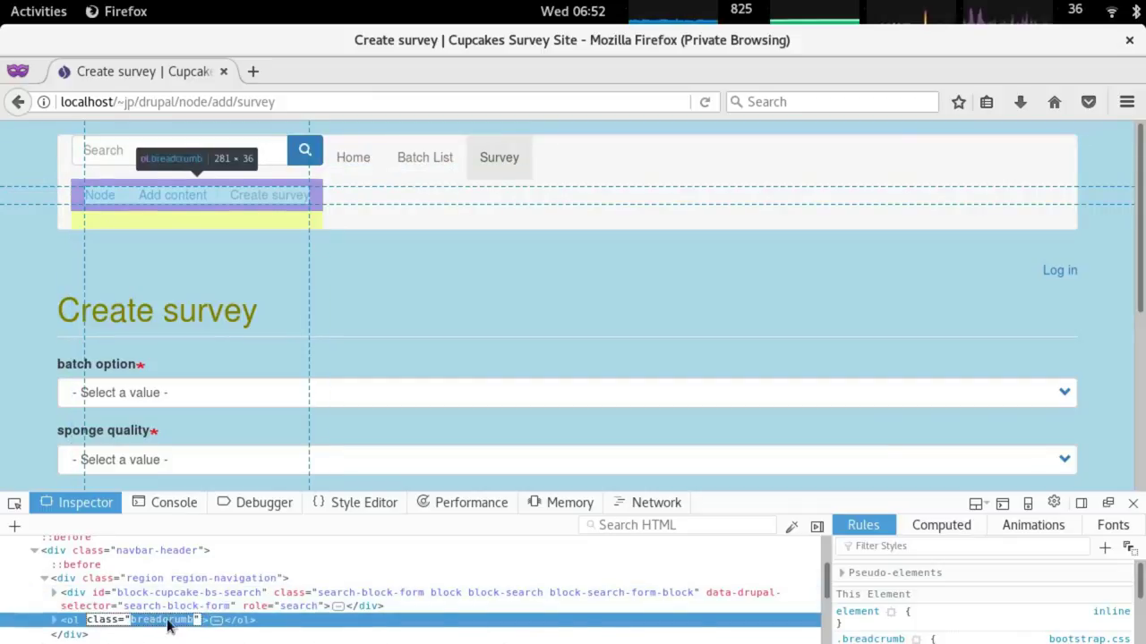
right_click(169, 625)
left_click(231, 528)
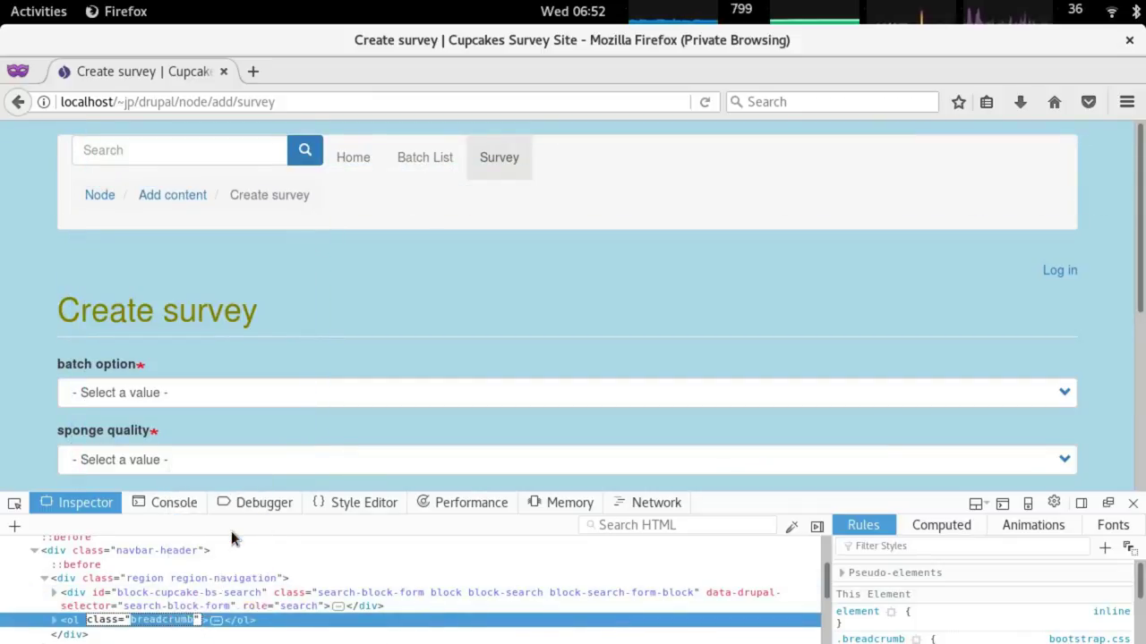
key("alt+Tab")
key("alt+Tab")
key("alt+Tab")
- Write '.breadcrumb { background-color: lightblue; }' in vim and save with :w
type(".")
right_click(242, 513)
left_click(319, 602)
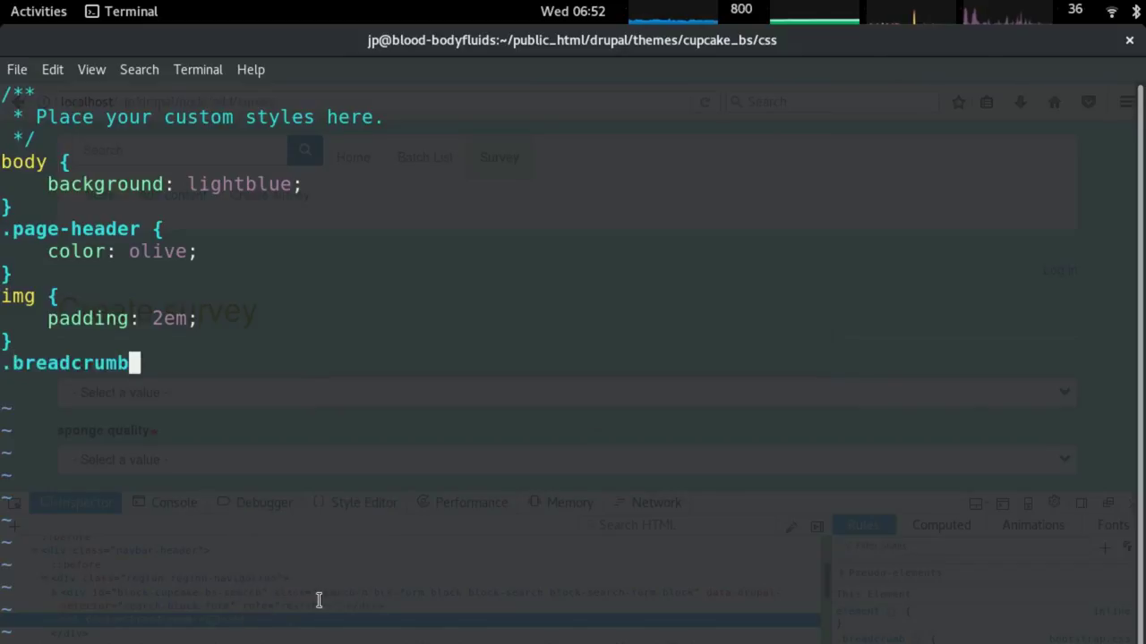
type("{")
key("Return")
type("background-color")
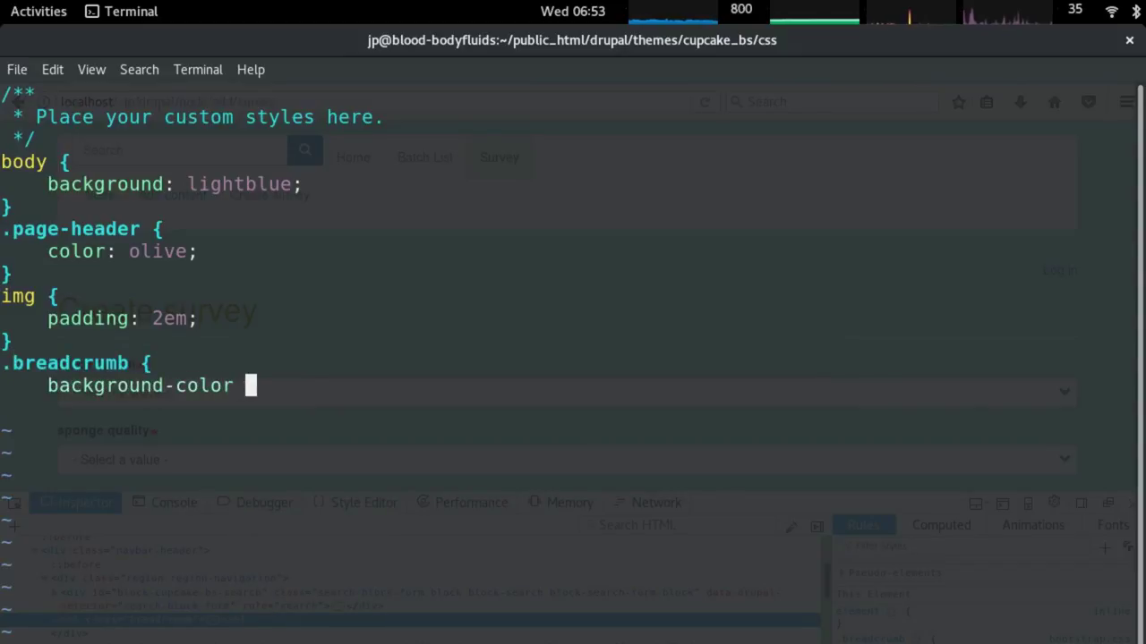
key("BackSpace")
type(": lightblue;")
key("Return")
type("}:w")
key("Return")
- Reload the Firefox survey page to see the light-blue breadcrumb
key("alt+Tab")
key("F5")
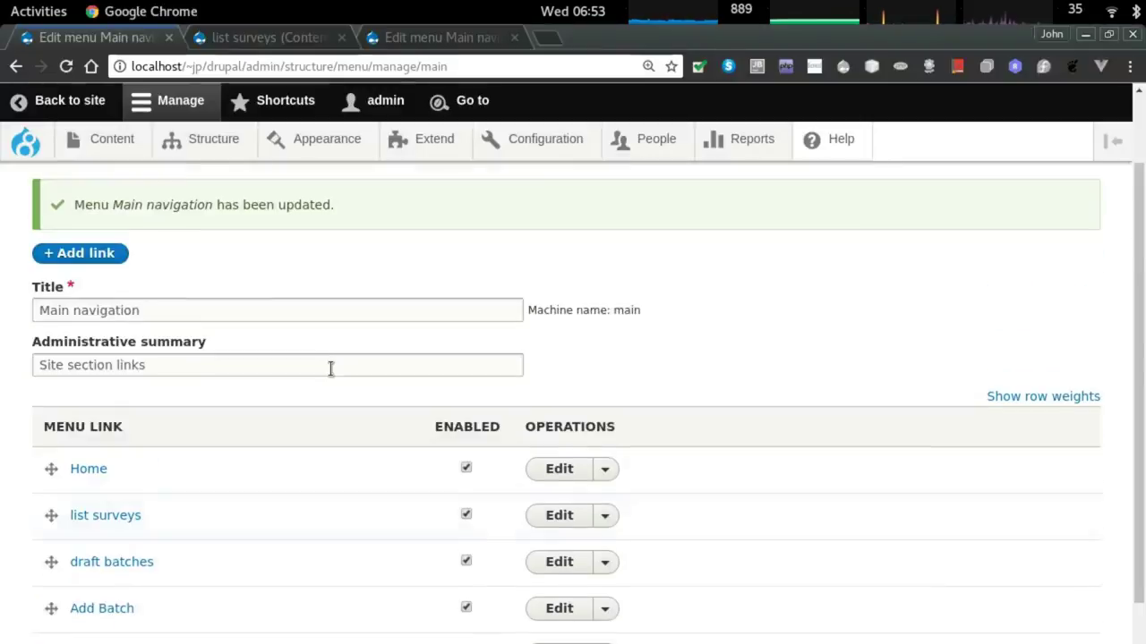
scroll(277, 268, "up", 2)
- Open Structure > Block layout and find the Breadcrumbs block by searching 'bread'
mouse_move(217, 152)
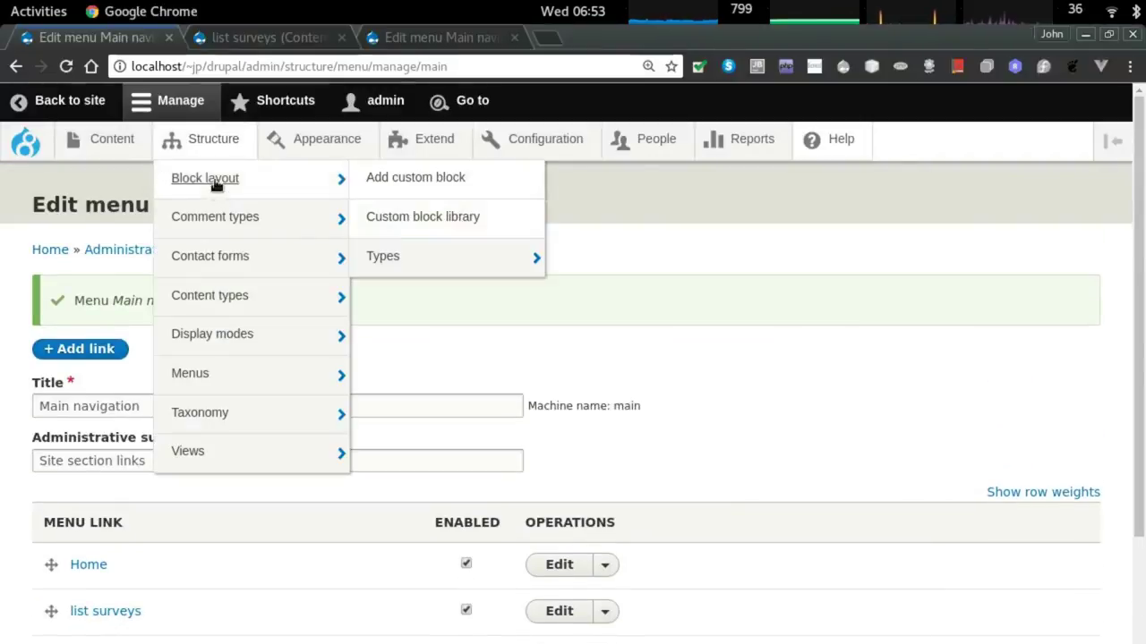
left_click(210, 179)
scroll(376, 385, "down", 3)
scroll(382, 385, "down", 4)
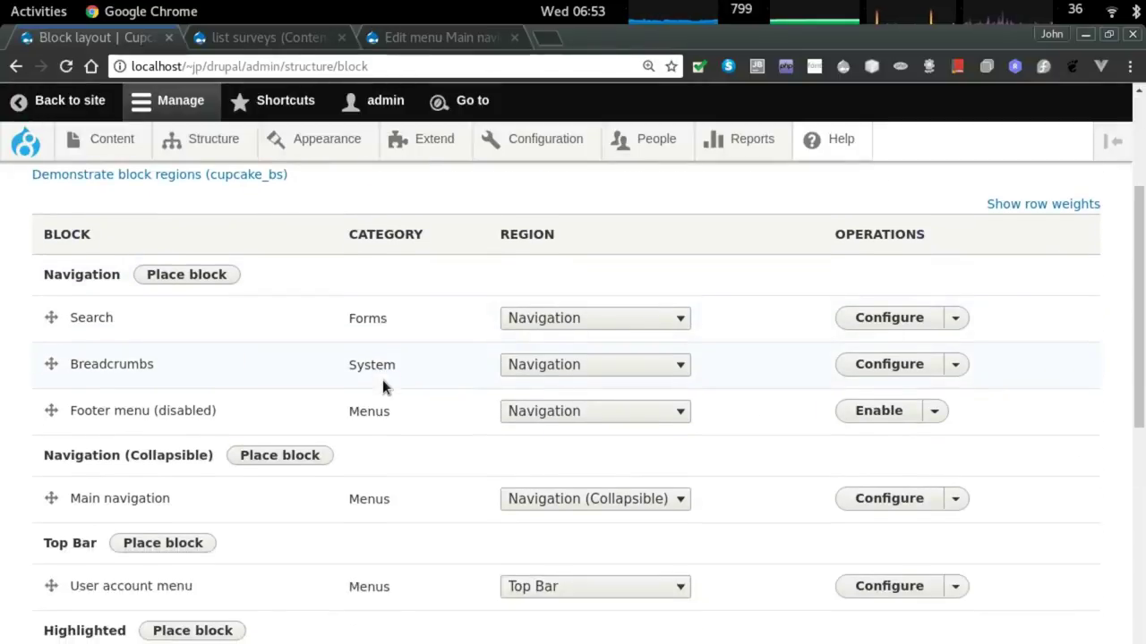
key("ctrl+f")
type("bread")
scroll(384, 382, "down", 6)
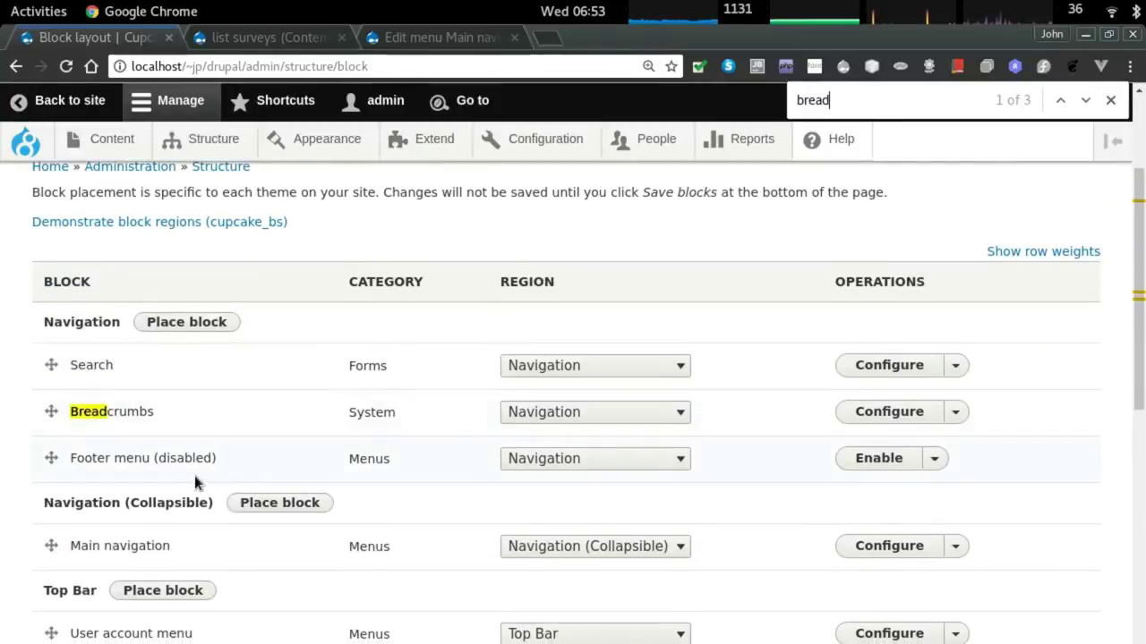
scroll(272, 486, "down", 2)
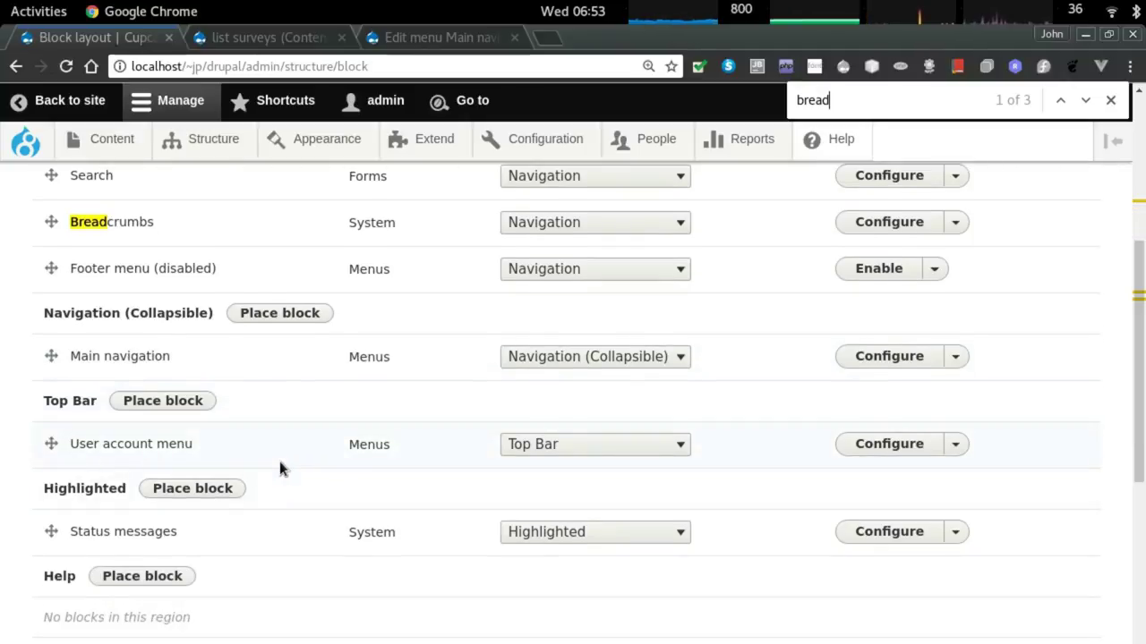
scroll(274, 459, "down", 1)
scroll(275, 459, "down", 1)
scroll(108, 317, "up", 1)
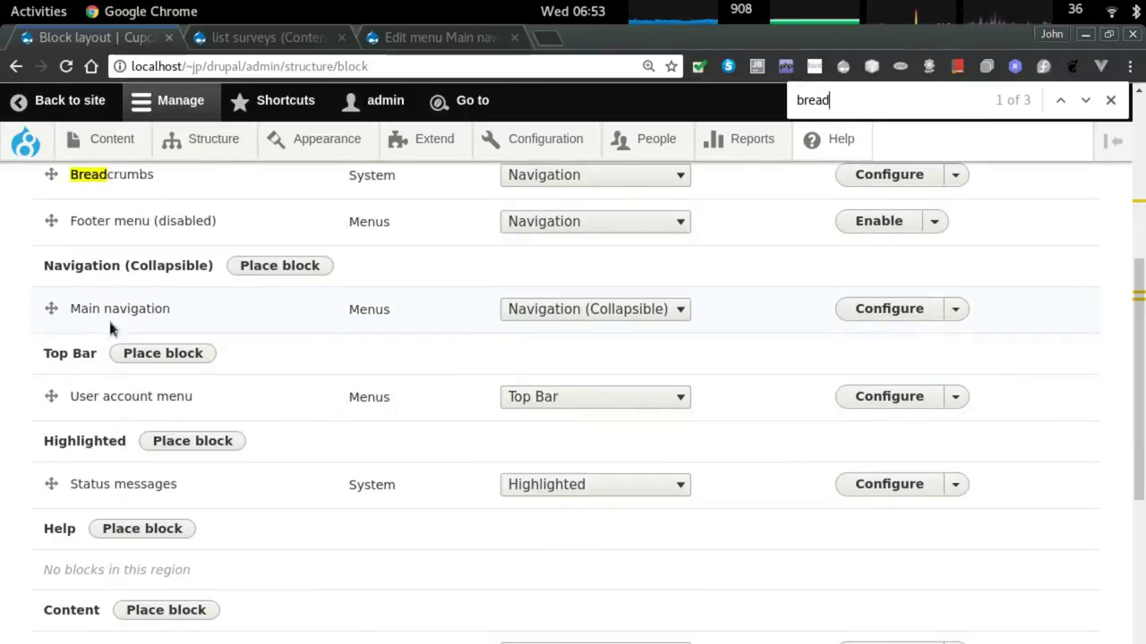
- Drag Breadcrumbs into the Content region, save blocks, and reload Firefox
left_click_drag(52, 175, 170, 611)
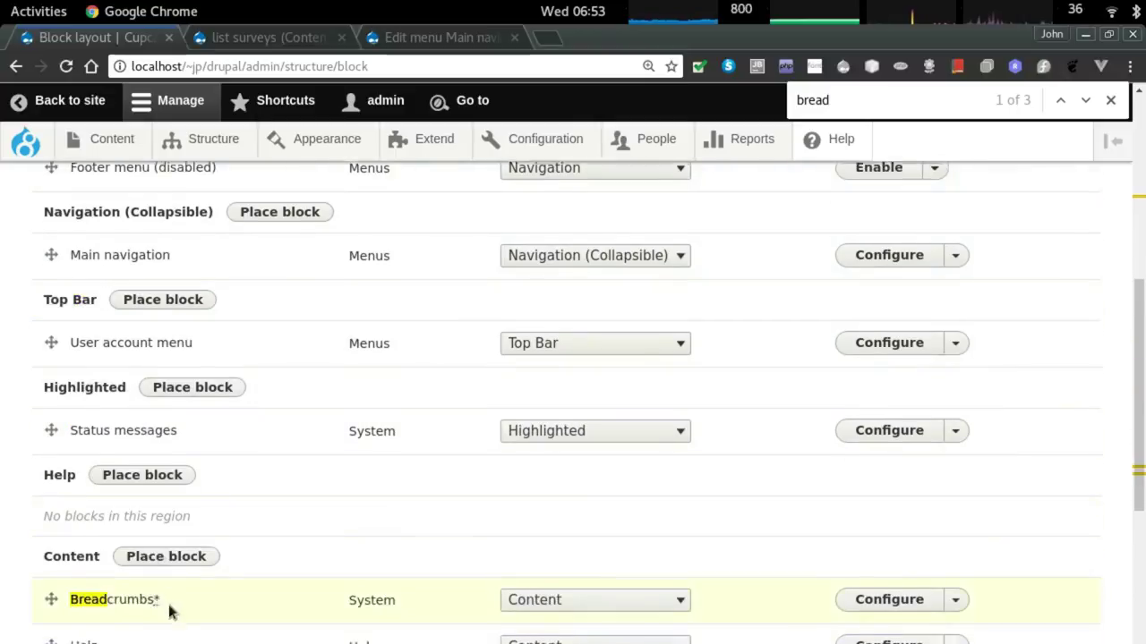
scroll(170, 612, "down", 10)
left_click(97, 609)
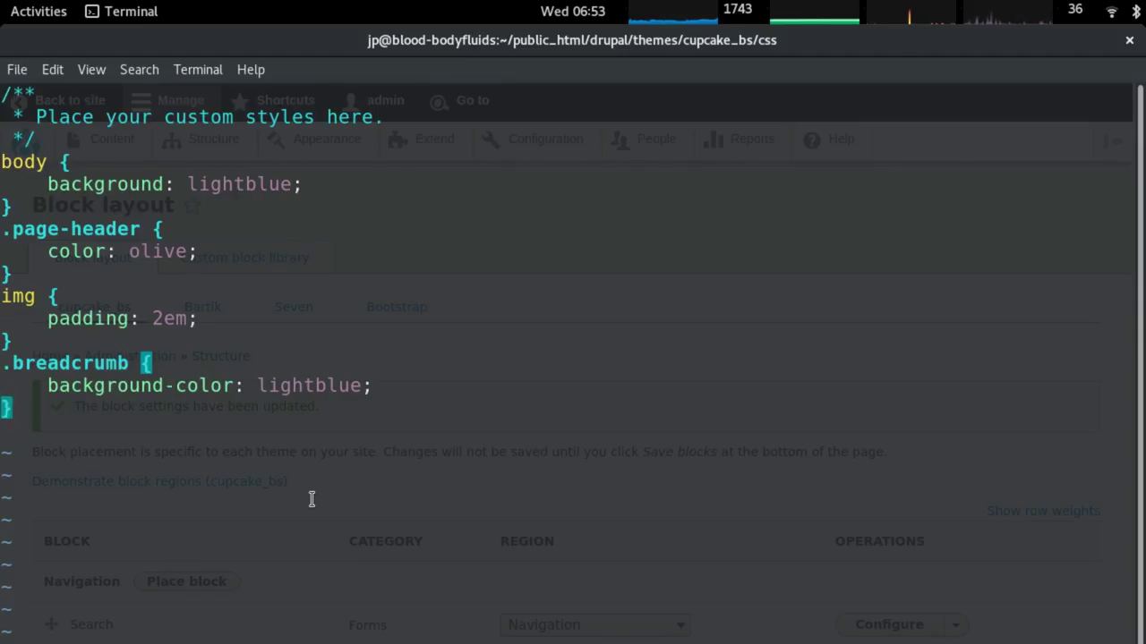
key("alt+Tab")
key("F5")
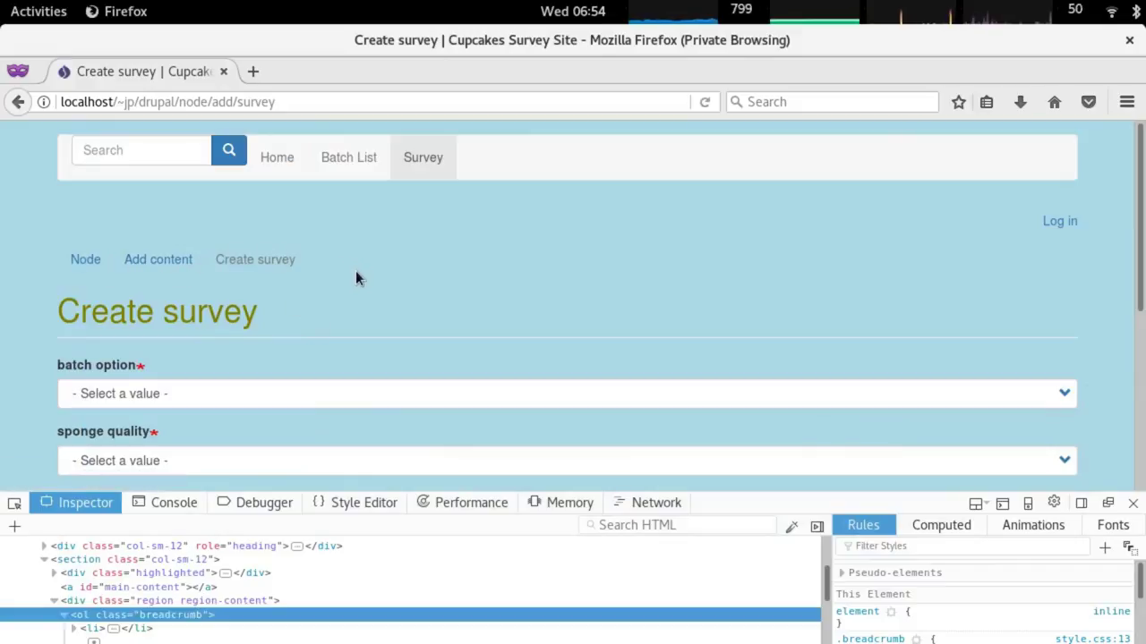
- Back in the Chrome admin window, run a quick admin search for 'breadcrumbs'
key("alt+Tab")
key("alt+Tab")
key("alt+grave")
key("ctrl+shift+d")
key("Escape")
key("alt+d")
type("btre")
key("ctrl+a")
type("breadcr")
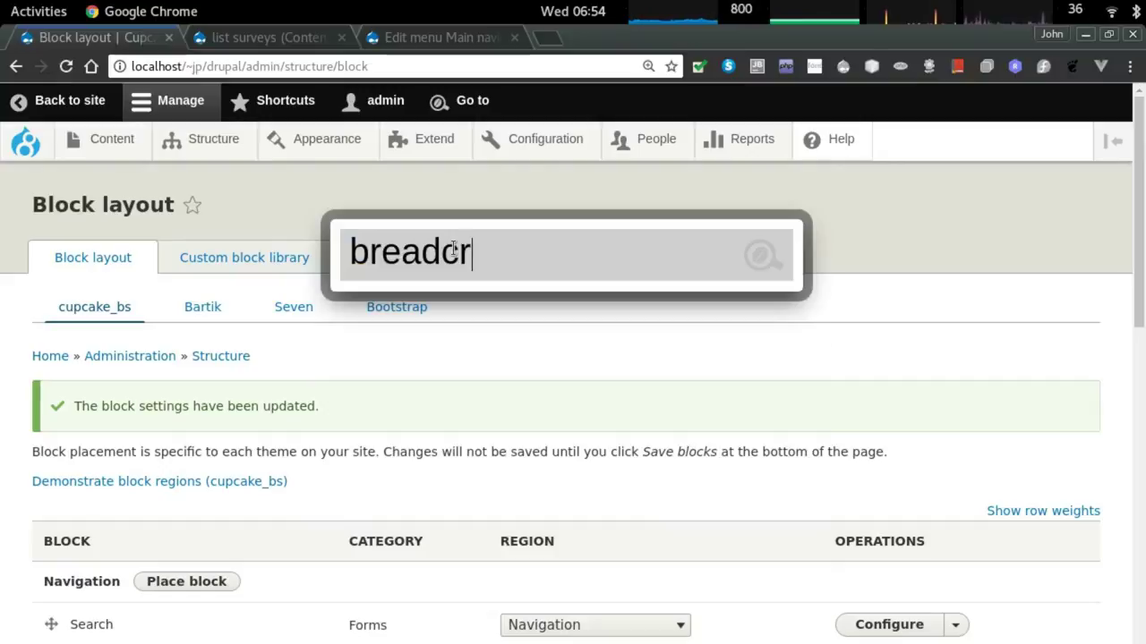
type("umb")
key("BackSpace")
key("BackSpace")
key("BackSpace")
key("BackSpace")
key("BackSpace")
key("BackSpace")
key("BackSpace")
key("BackSpace")
key("BackSpace")
key("BackSpace")
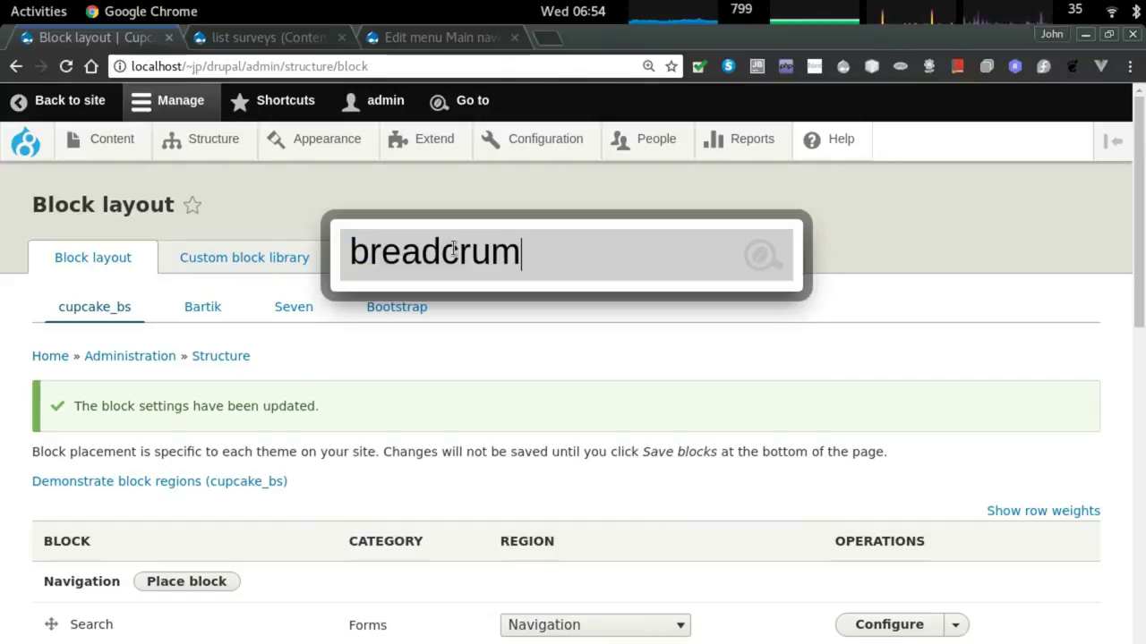
type("breadcrumbs")
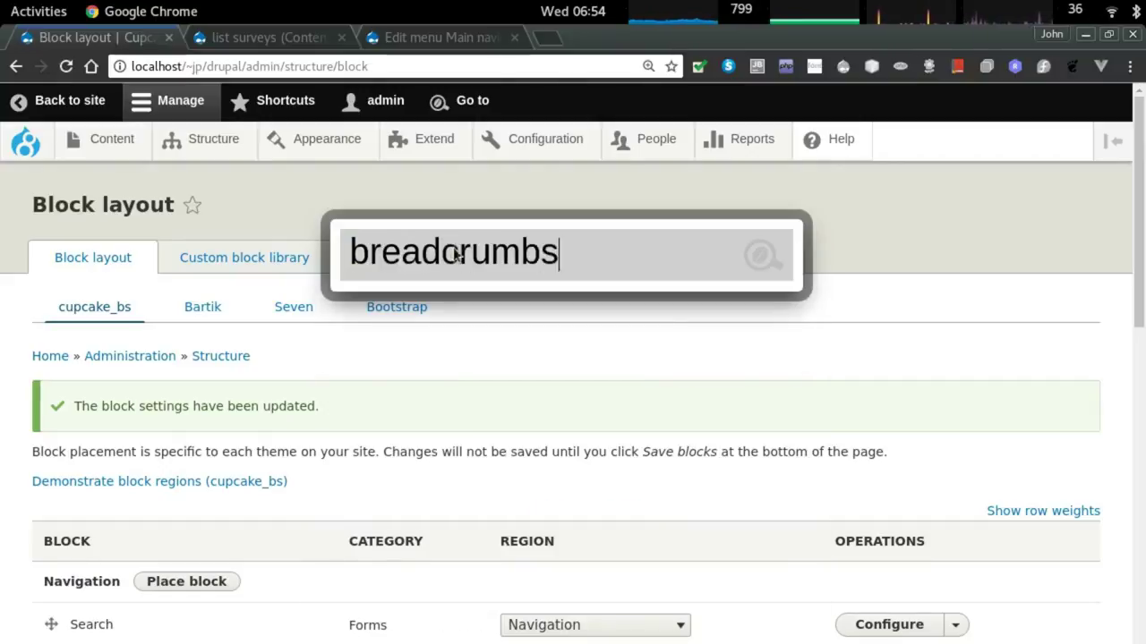
key("Return")
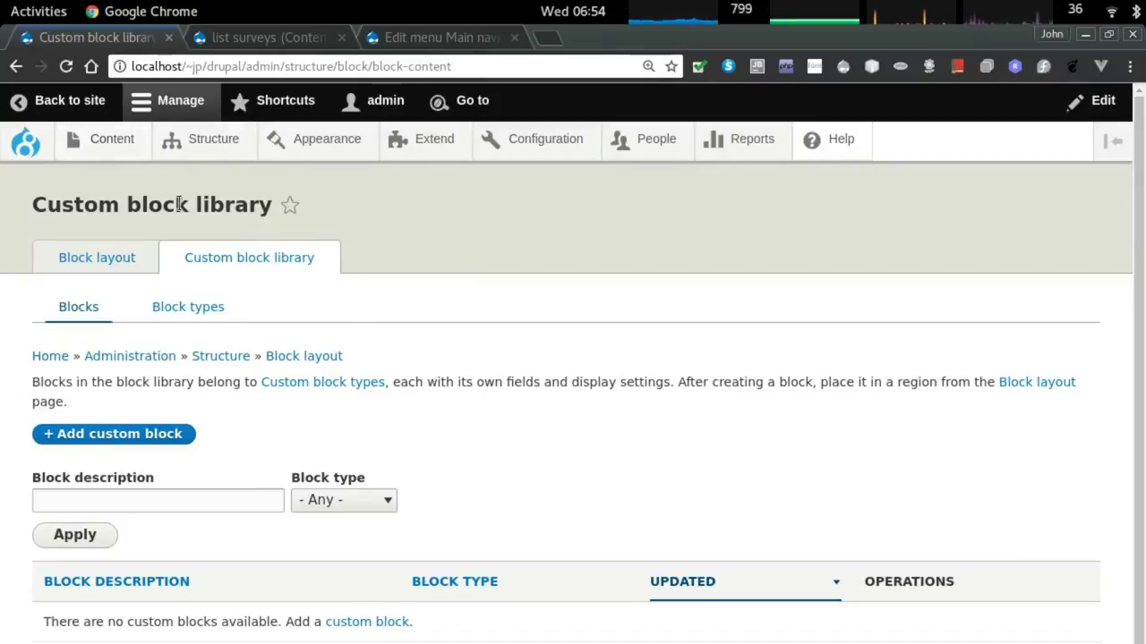
- Find the Breadcrumbs block in Structure > Block layout and open its Configure form
left_click(103, 138)
left_click(230, 139)
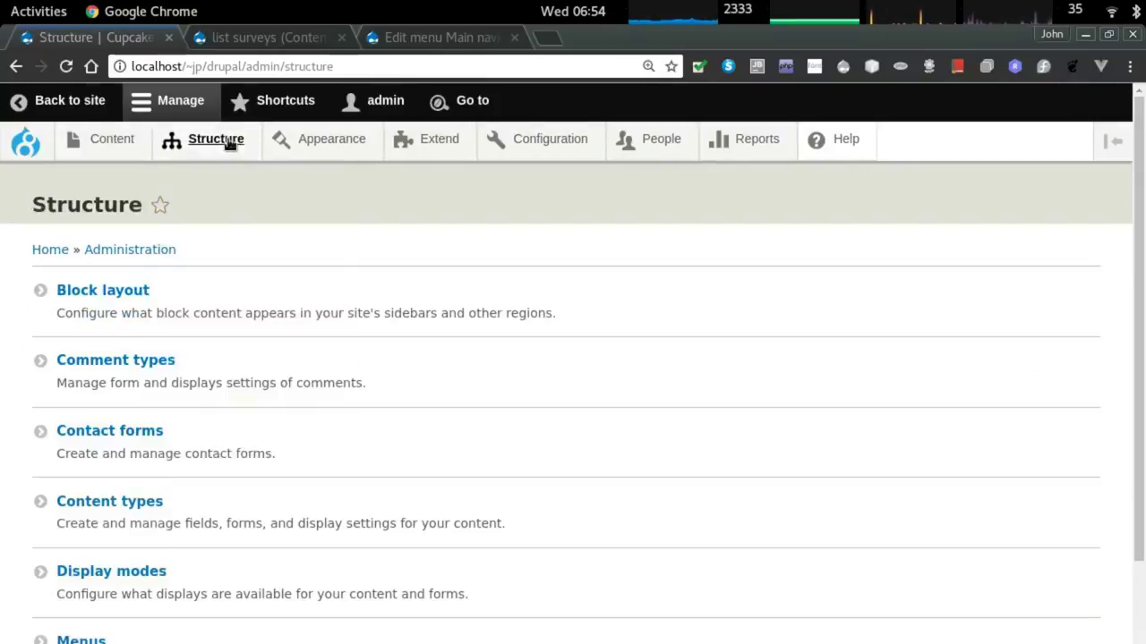
left_click(104, 293)
scroll(349, 334, "down", 3)
key("ctrl+f")
type("bread")
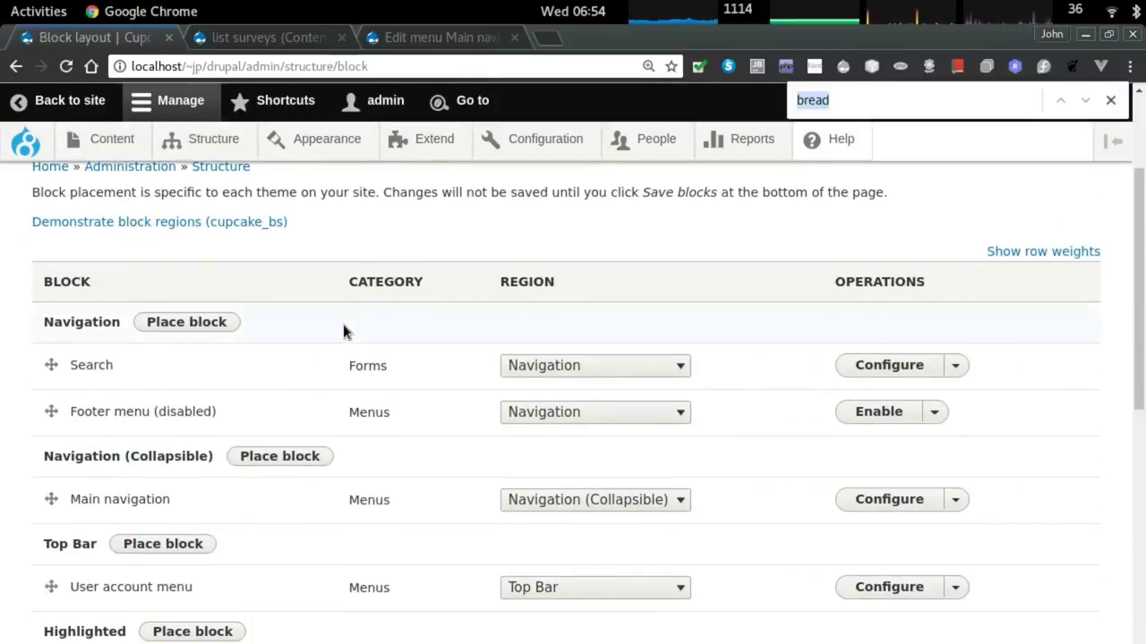
scroll(349, 333, "down", 2)
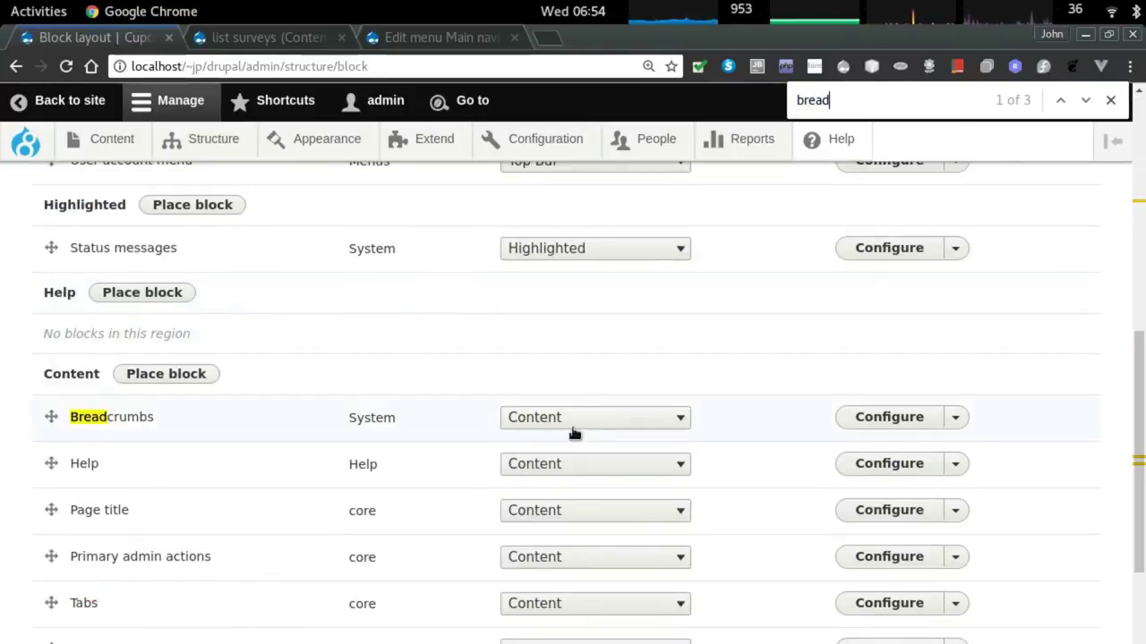
left_click(901, 415)
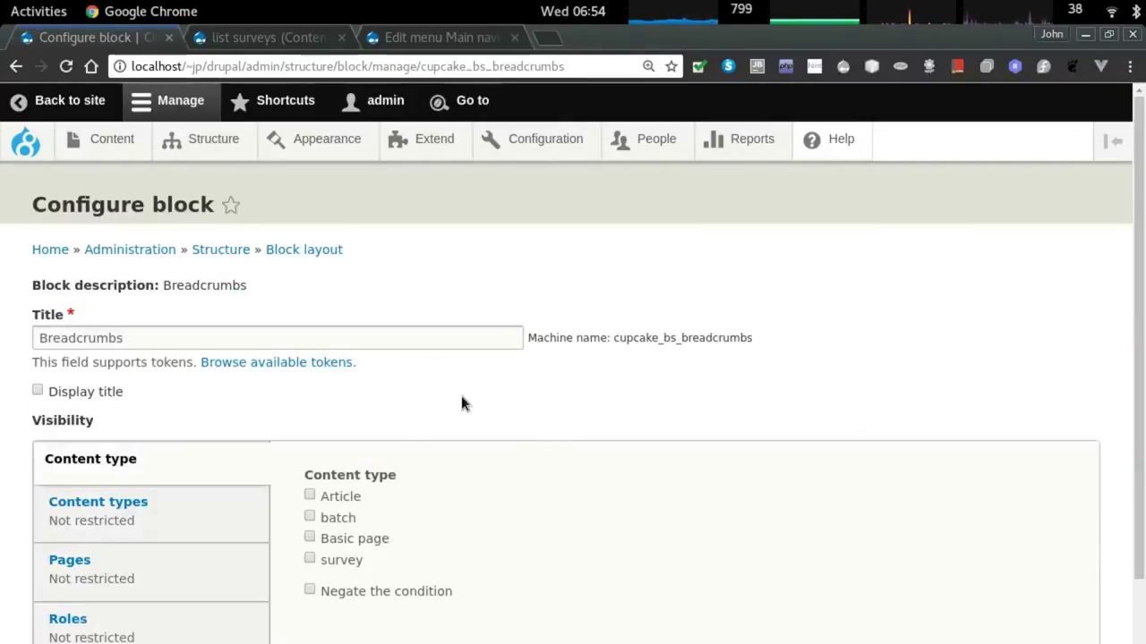
- Review the Content types, Pages and Roles visibility conditions without changing them
scroll(463, 402, "down", 4)
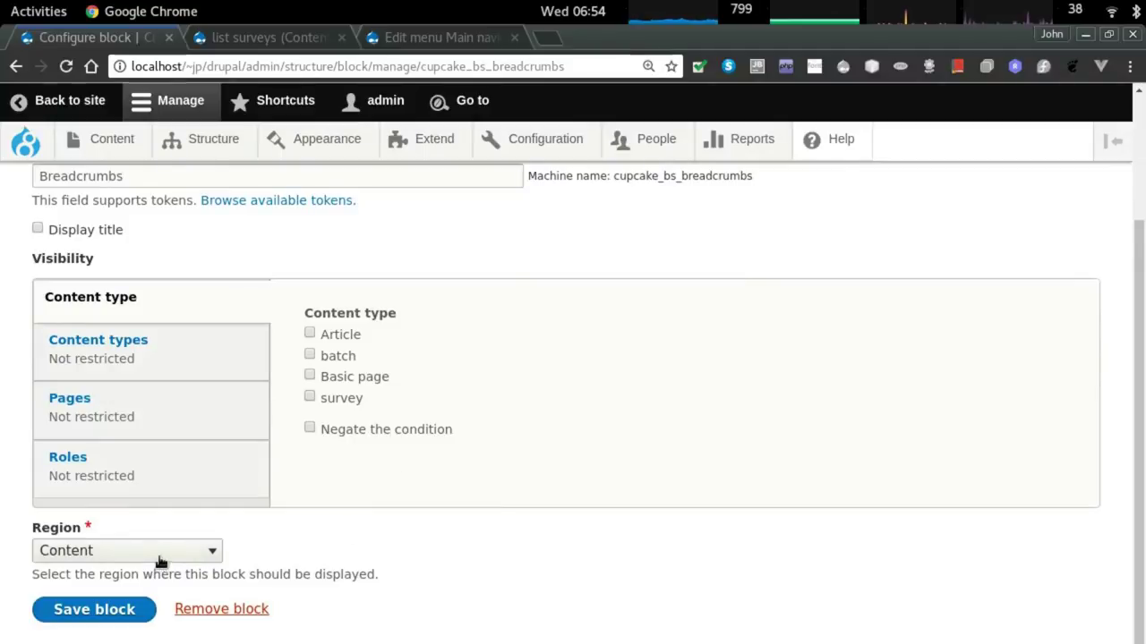
scroll(376, 531, "up", 2)
left_click(163, 455)
left_click(158, 510)
left_click(159, 569)
left_click(154, 452)
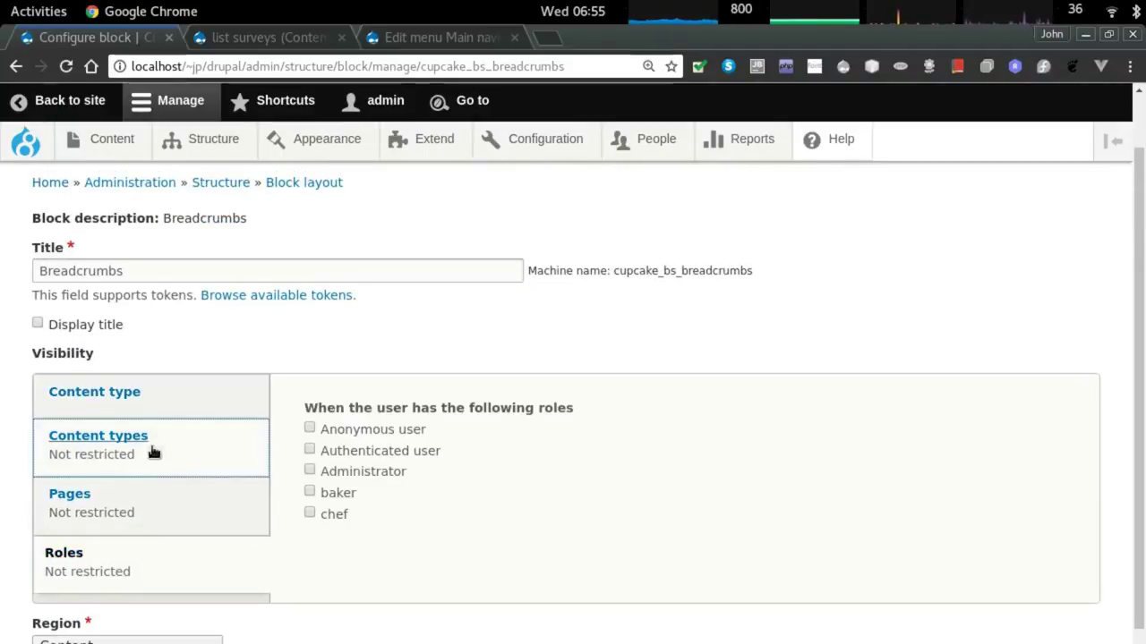
left_click(171, 392)
scroll(281, 399, "up", 2)
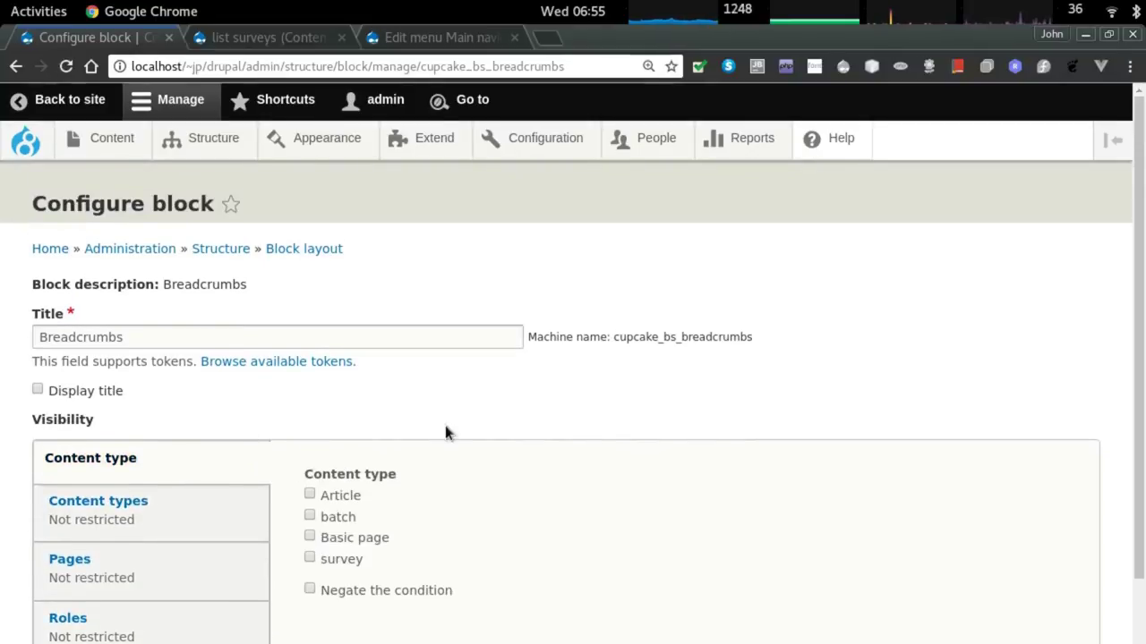
- In vim, delete the lightblue .breadcrumb rule from style.css and quit with :wq
key("alt+Tab")
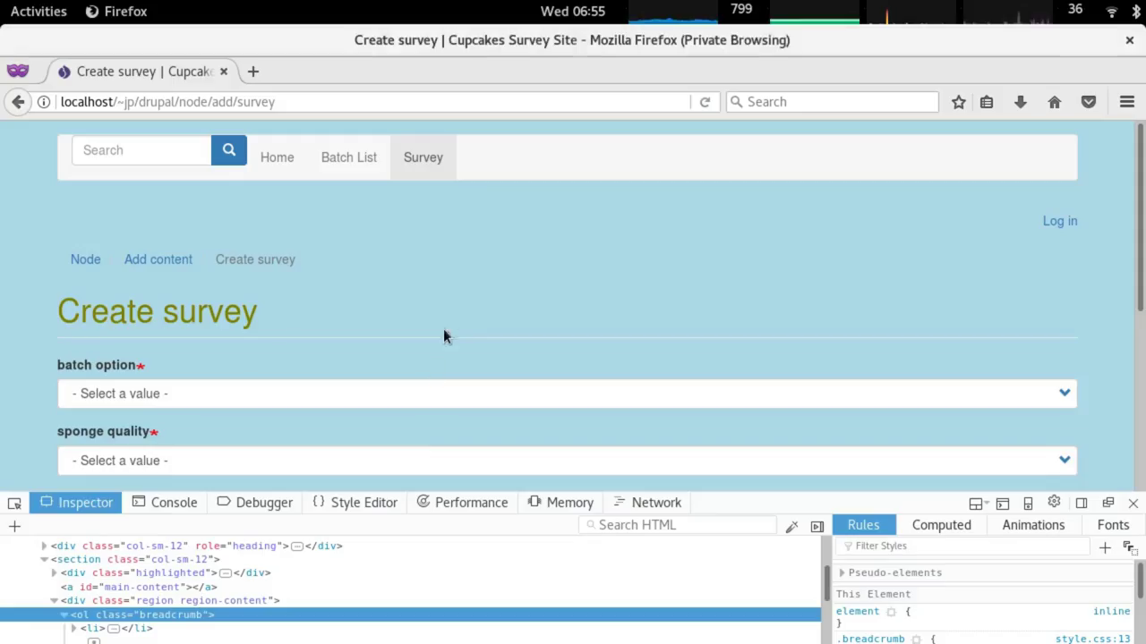
key("alt+Tab")
key("alt+Tab")
key("k")
key("k")
key("d")
key("d")
key("d")
key("d")
type(":wq")
key("Return")
- Move to the bootstrap theme folder and run grep -r breadcrumbs * there
type("cd ..")
key("Return")
type("cd ..")
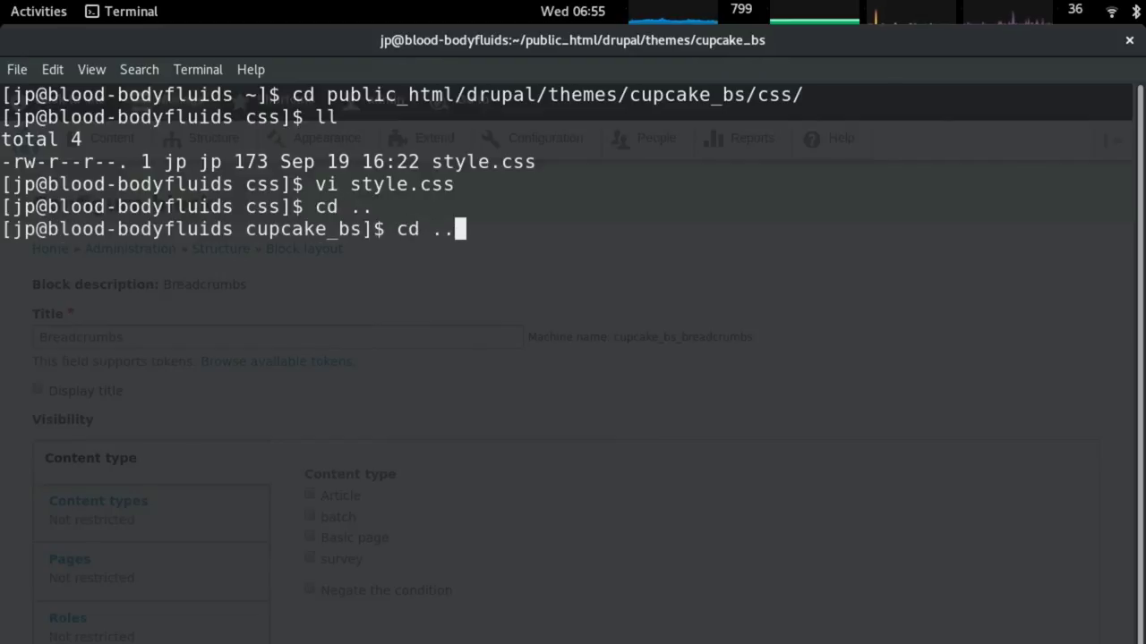
key("Return")
type("cd bootstrap/")
key("Return")
type("ls")
key("Return")
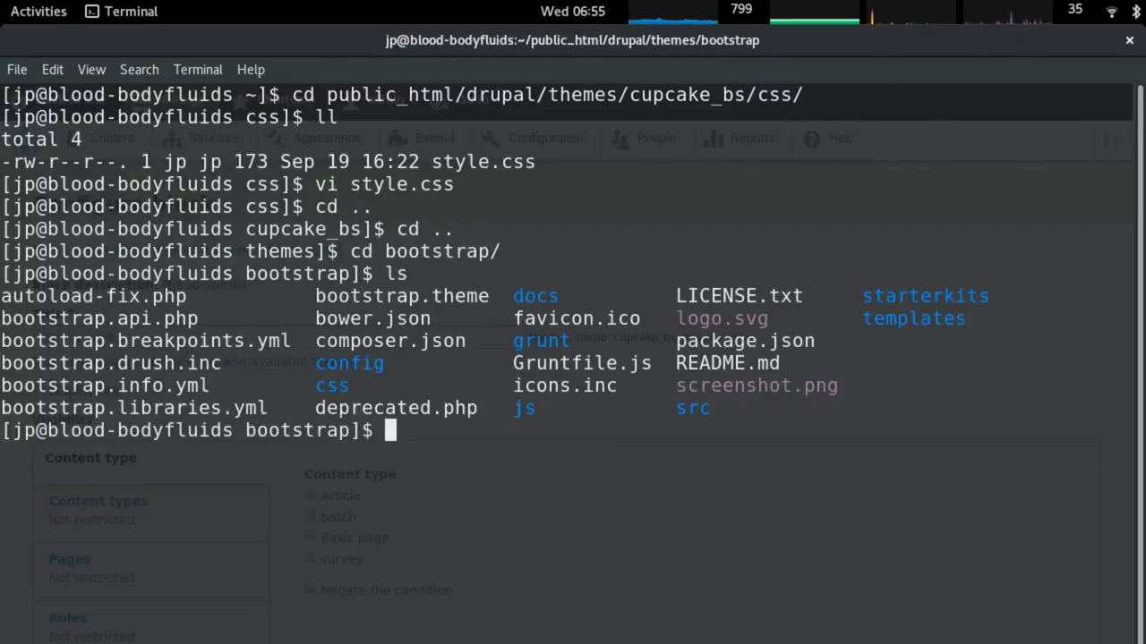
type("grep -r breadcrumbs *")
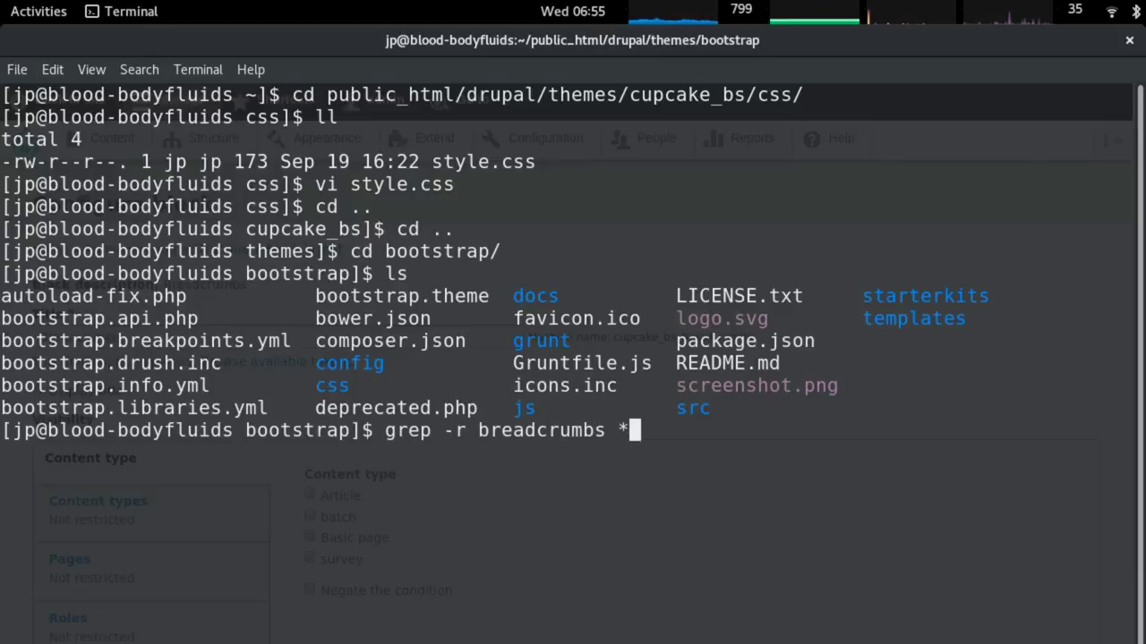
key("Return")
scroll(411, 308, "up", 4)
scroll(411, 309, "down", 3)
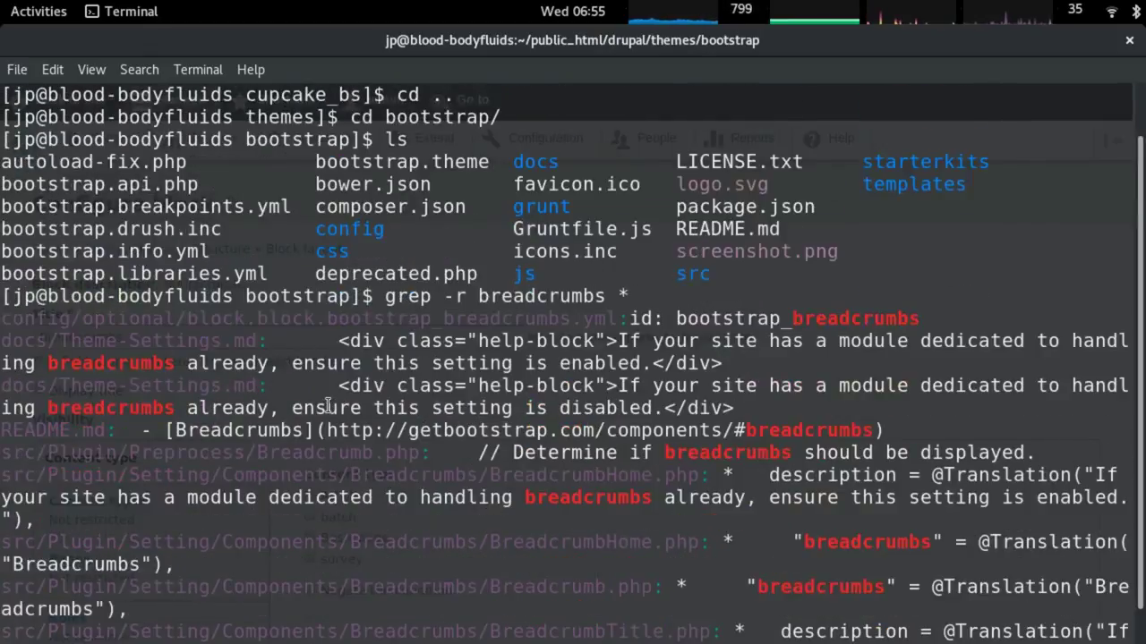
scroll(329, 405, "down", 1)
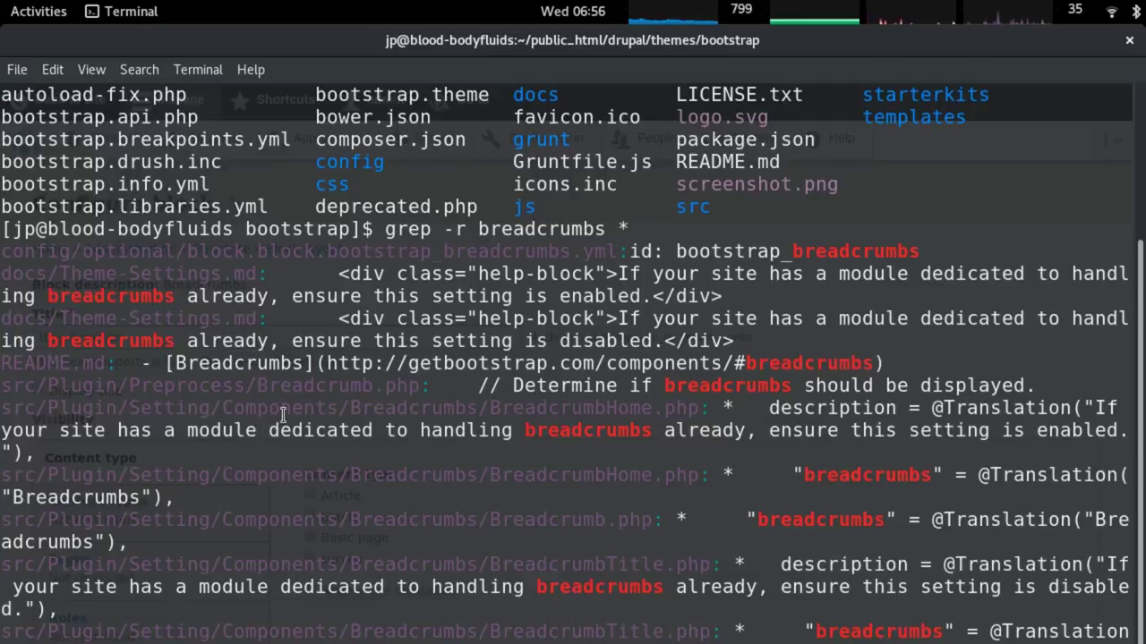
- In config/optional, view the breadcrumbs block YAML's header region setting, then quit with :q
double_click(507, 252)
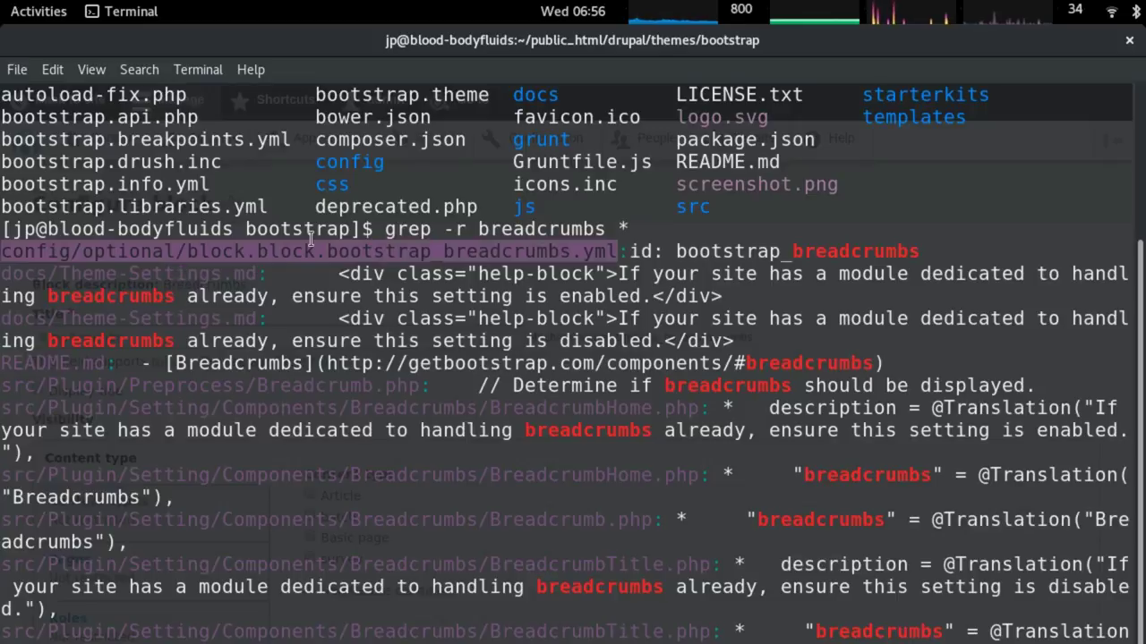
key("Return")
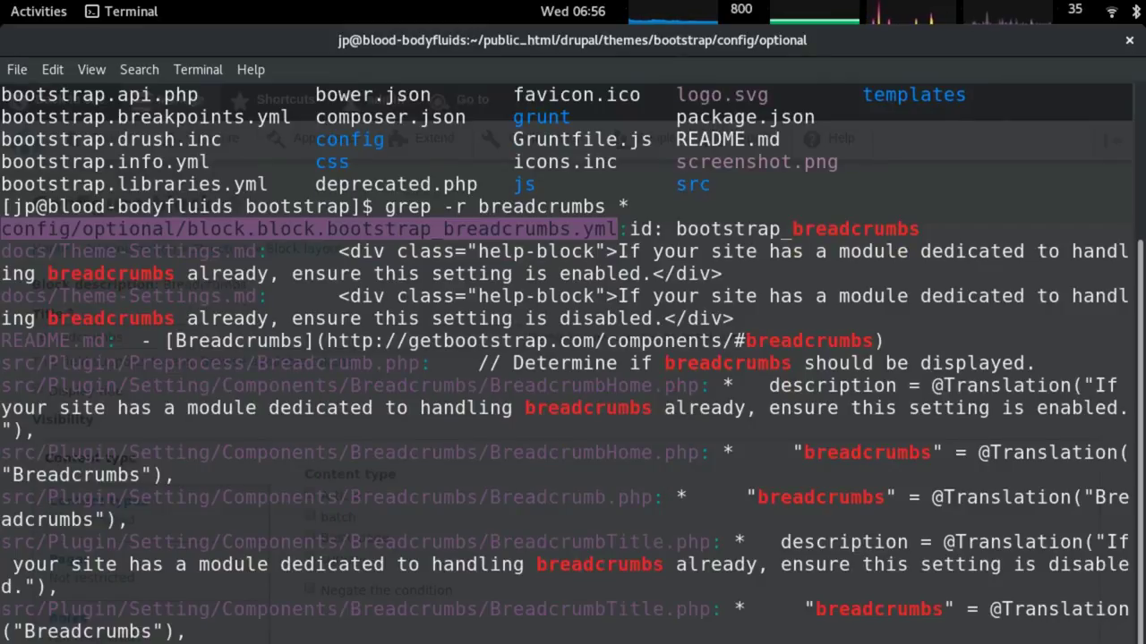
key("Return")
key("Down")
key("Down")
key("Down")
key("Down")
key("Down")
key("Down")
key("Down")
key("Down")
key("Down")
key("Down")
key("Down")
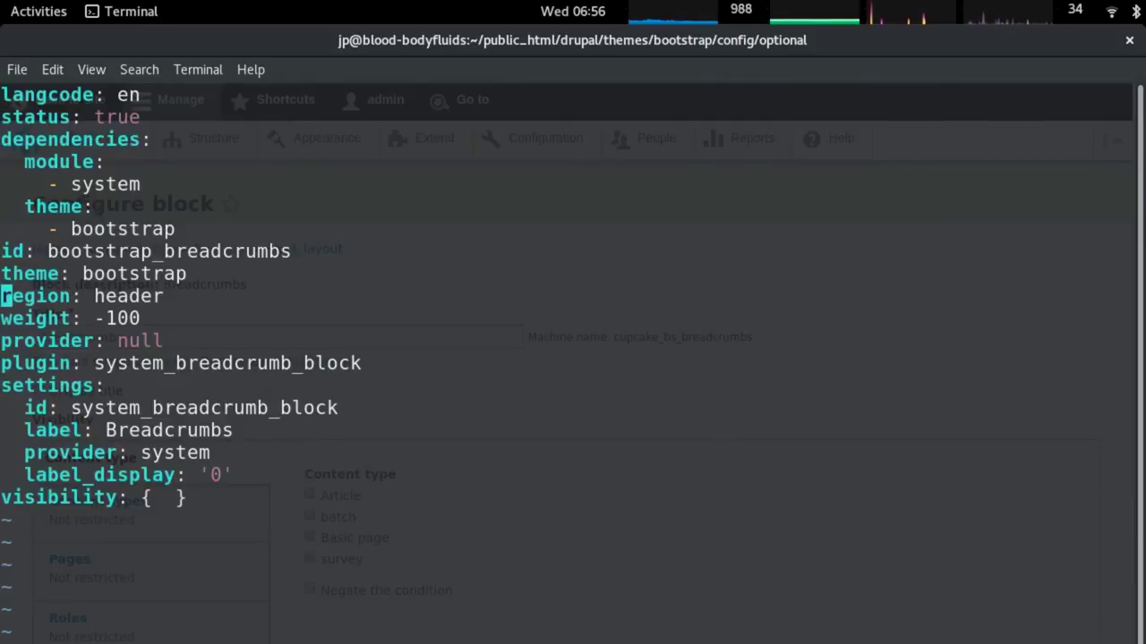
key("Down")
key("Down")
key("Down")
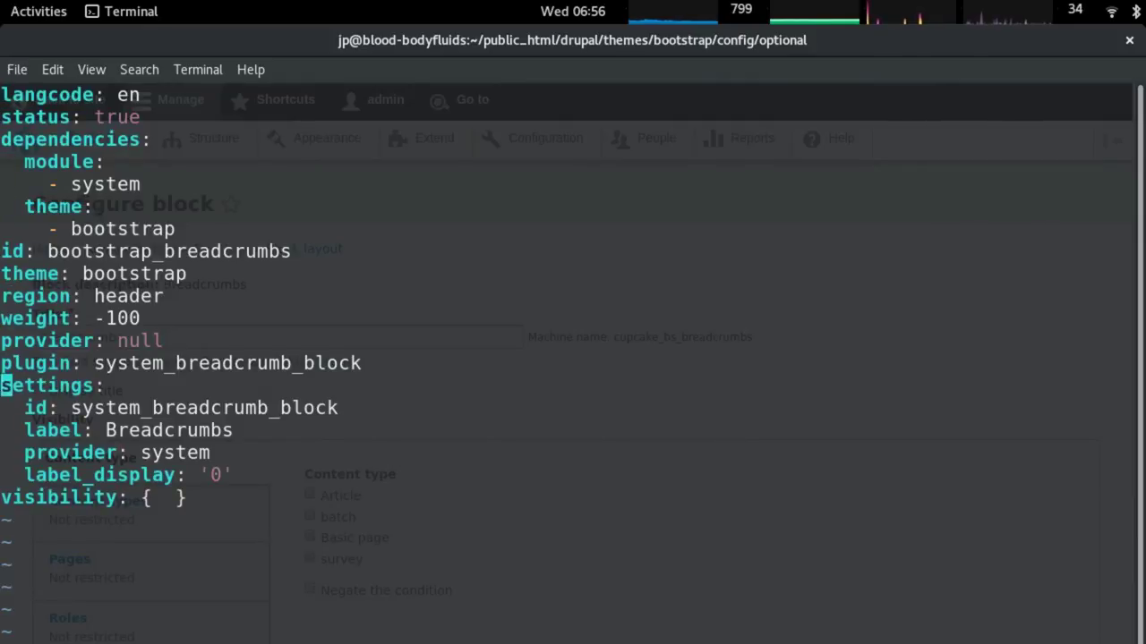
key("Down")
key("Down")
key("Down")
key("Down")
key("Up")
key("Up")
key("Up")
type(":q")
key("Return")
key("alt+Tab")
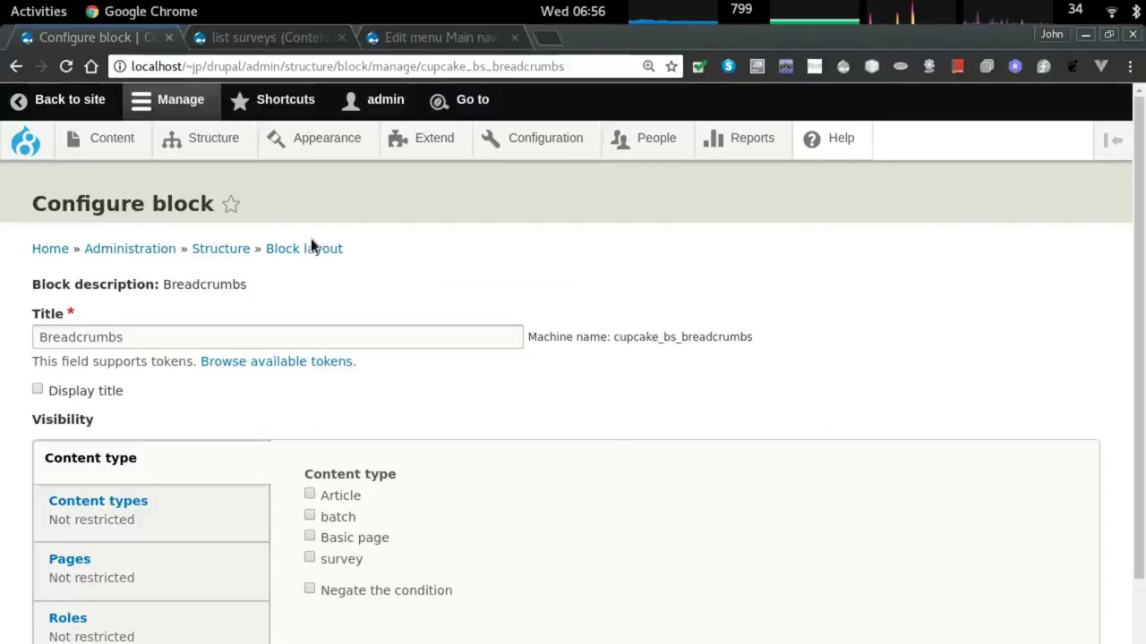
- Close the list surveys tab and go to the Structure admin page
key("ctrl+Tab")
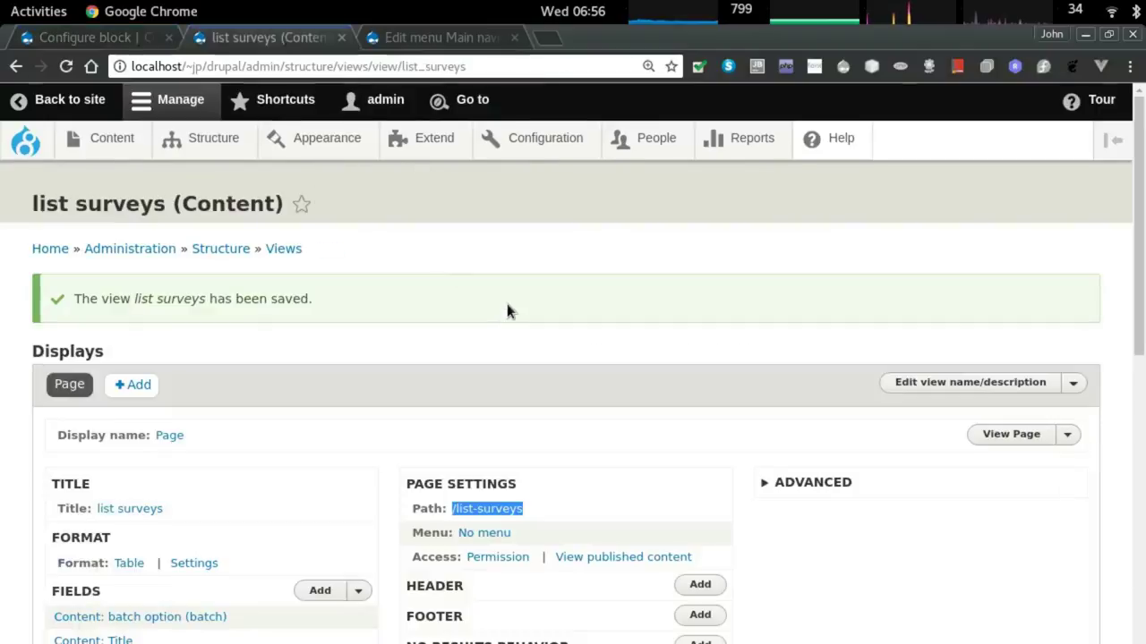
scroll(506, 303, "down", 3)
key("ctrl+w")
key("ctrl+w")
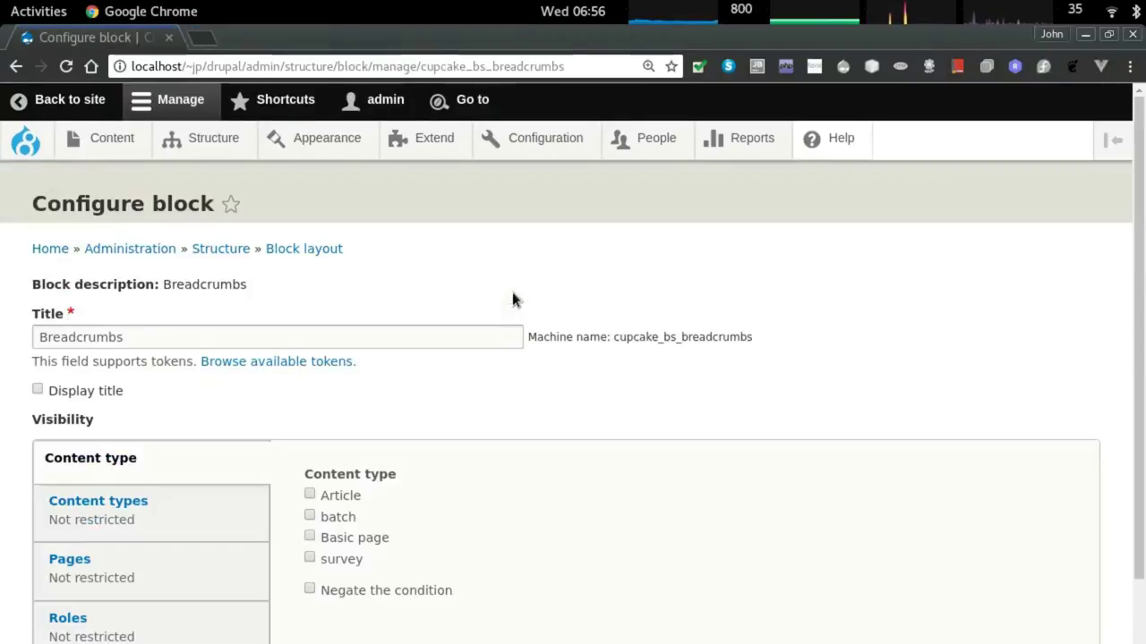
left_click(220, 248)
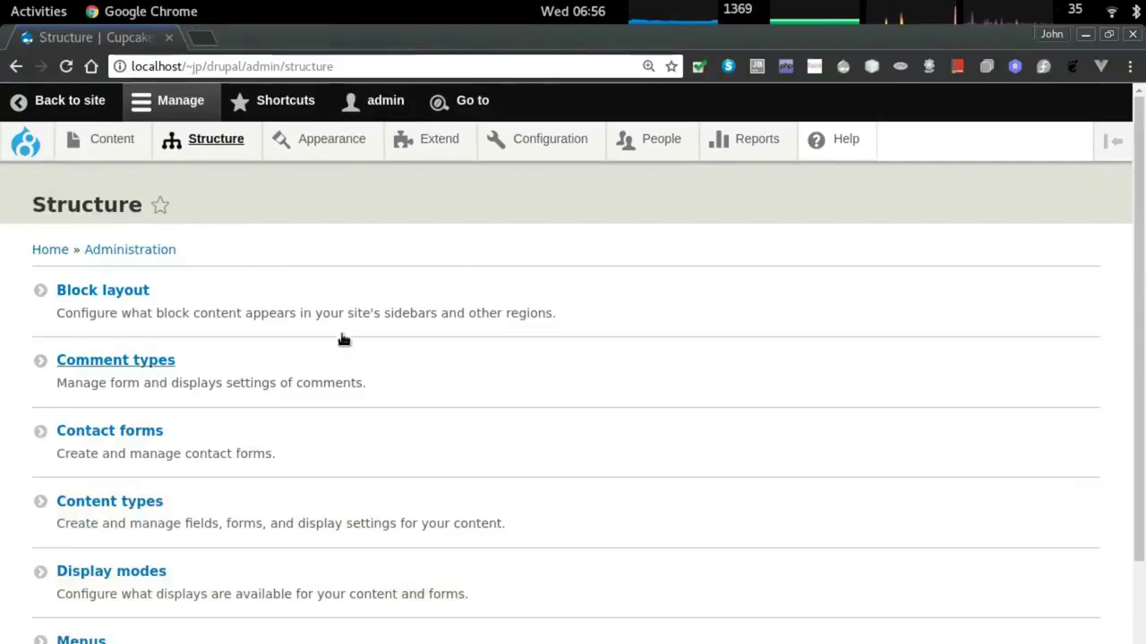
scroll(347, 336, "down", 3)
scroll(346, 336, "down", 1)
scroll(346, 336, "up", 5)
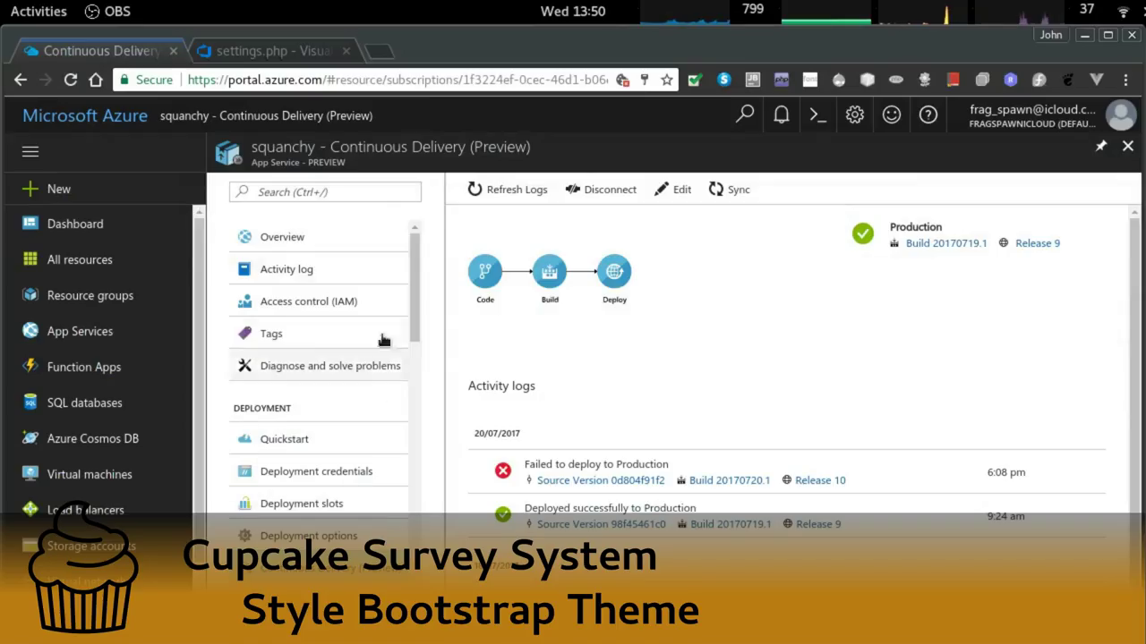
- Switch to the browser window showing the site's Welcome homepage
key("alt+Tab")
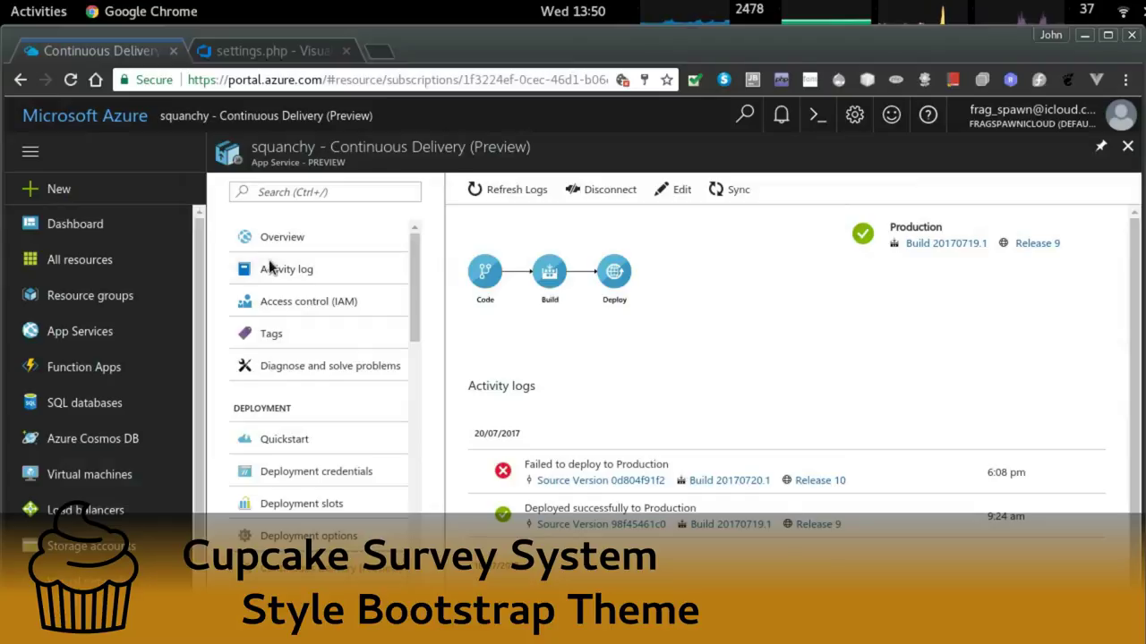
key("alt+Tab")
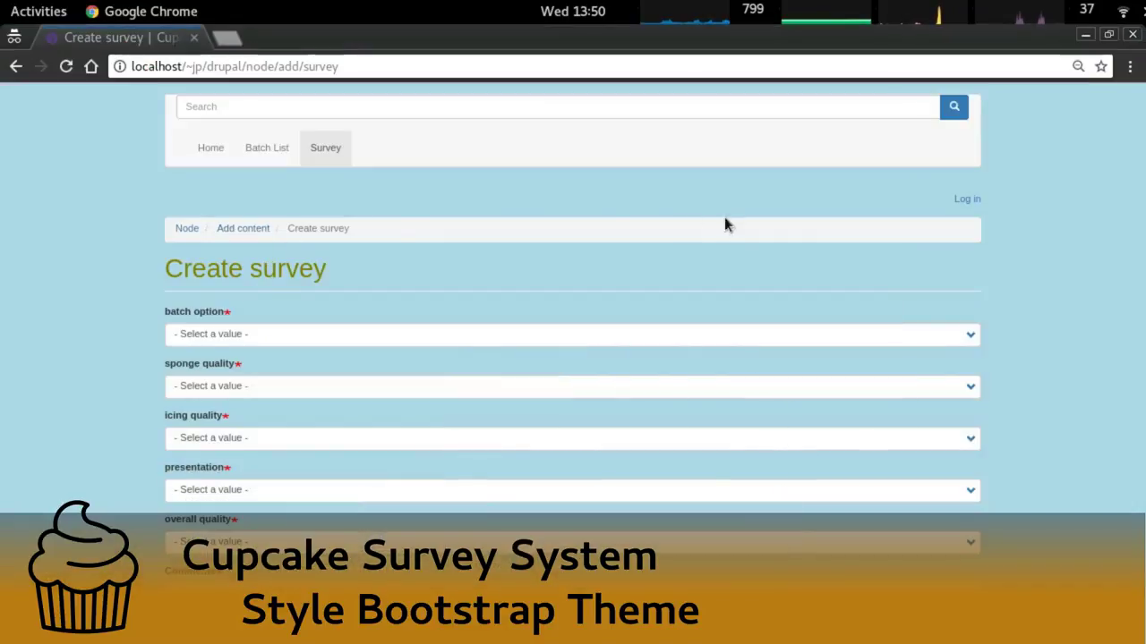
key("alt+Tab")
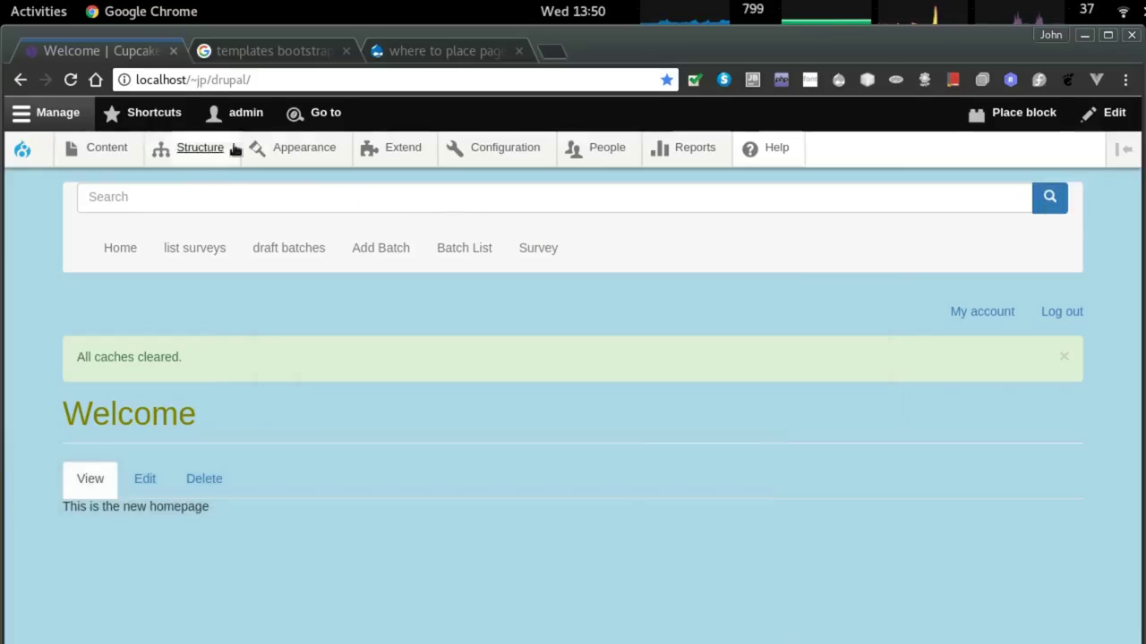
- Go to Configuration > Account settings and look through the whole form
left_click(524, 150)
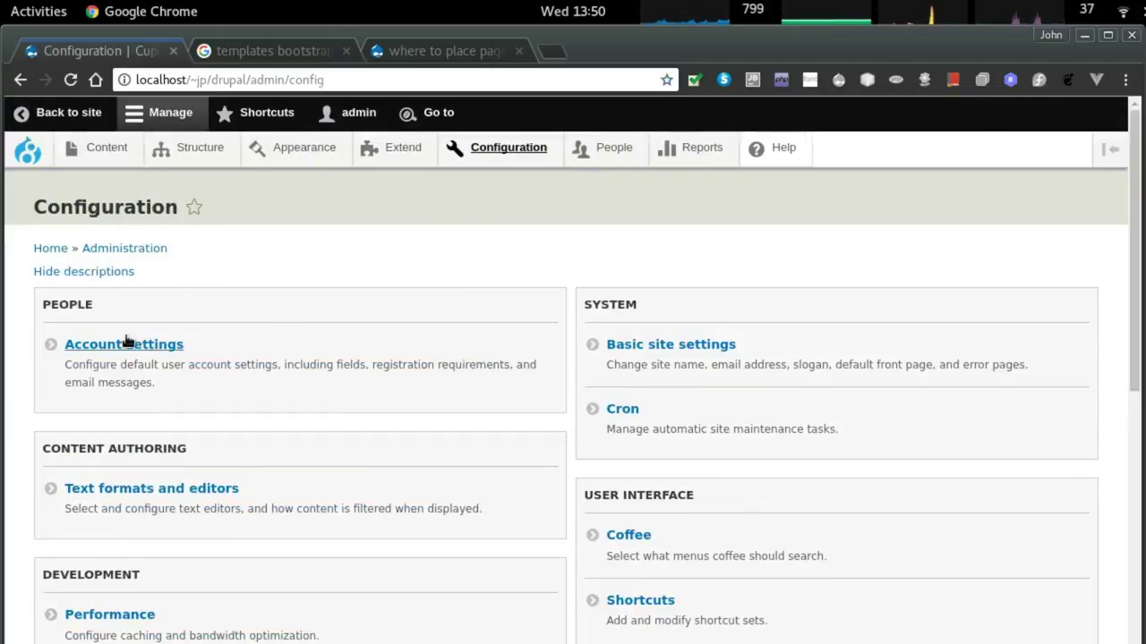
left_click(125, 342)
scroll(316, 377, "down", 4)
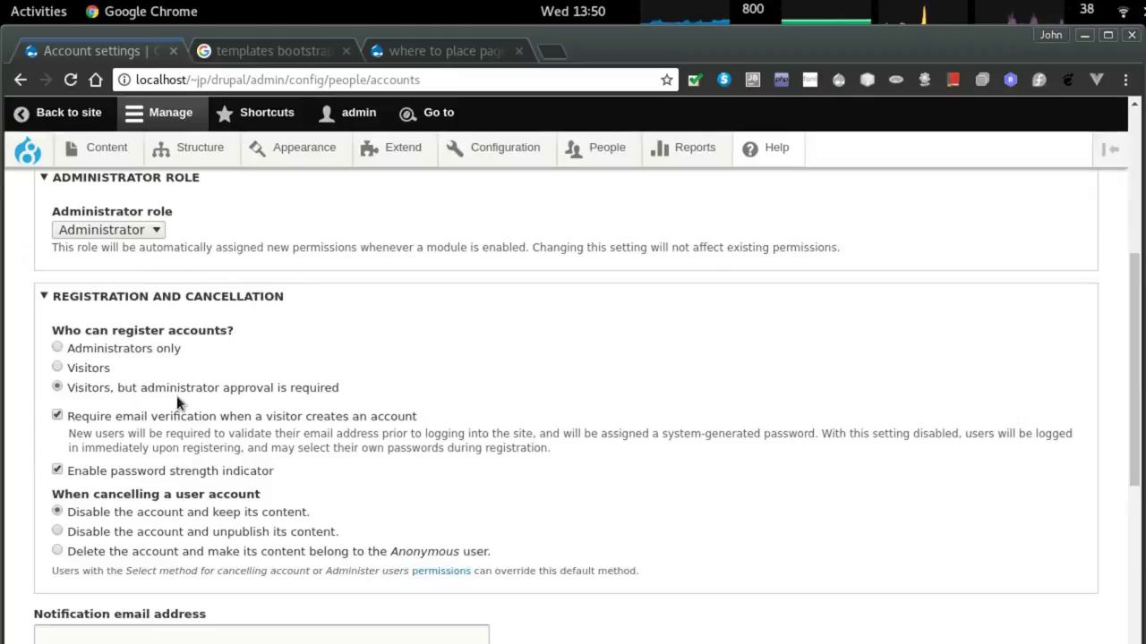
scroll(98, 365, "down", 5)
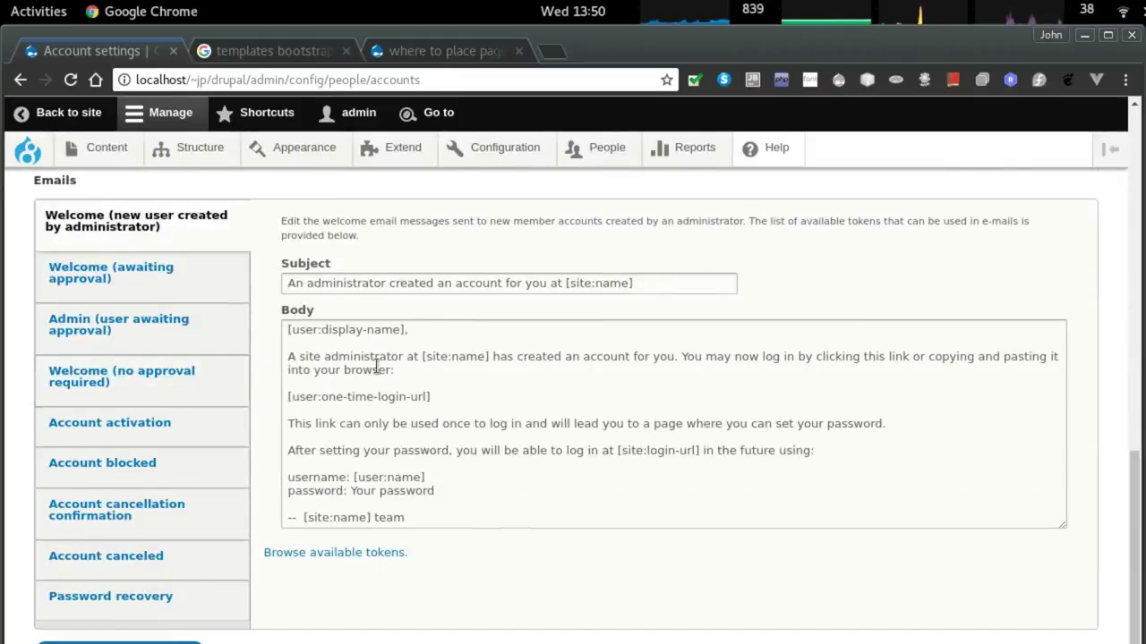
scroll(99, 420, "down", 1)
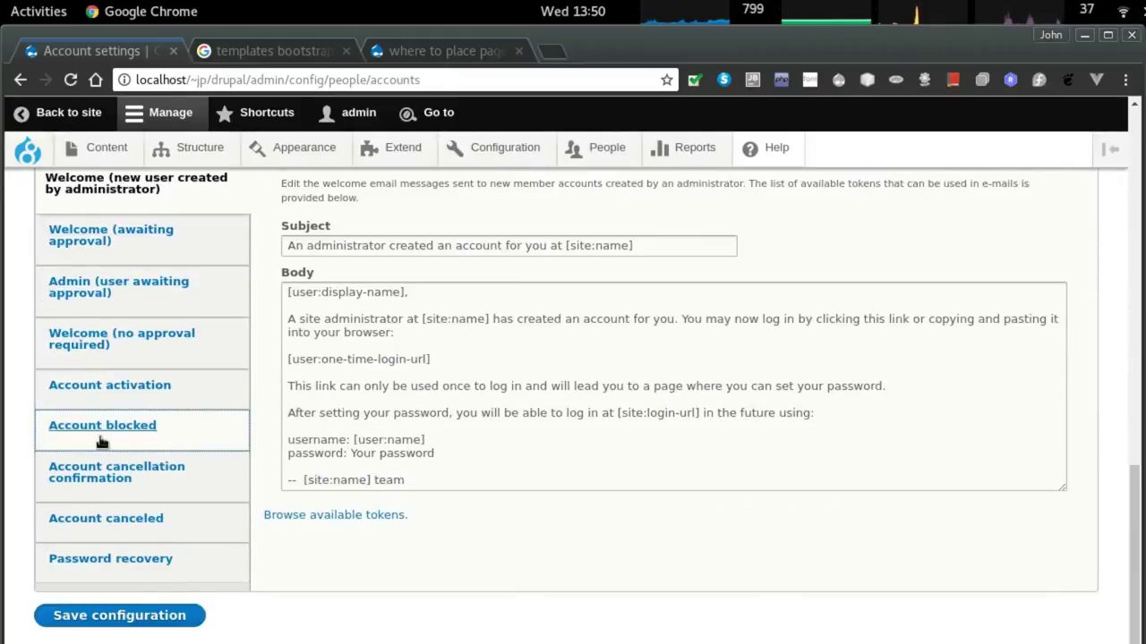
scroll(134, 555, "up", 4)
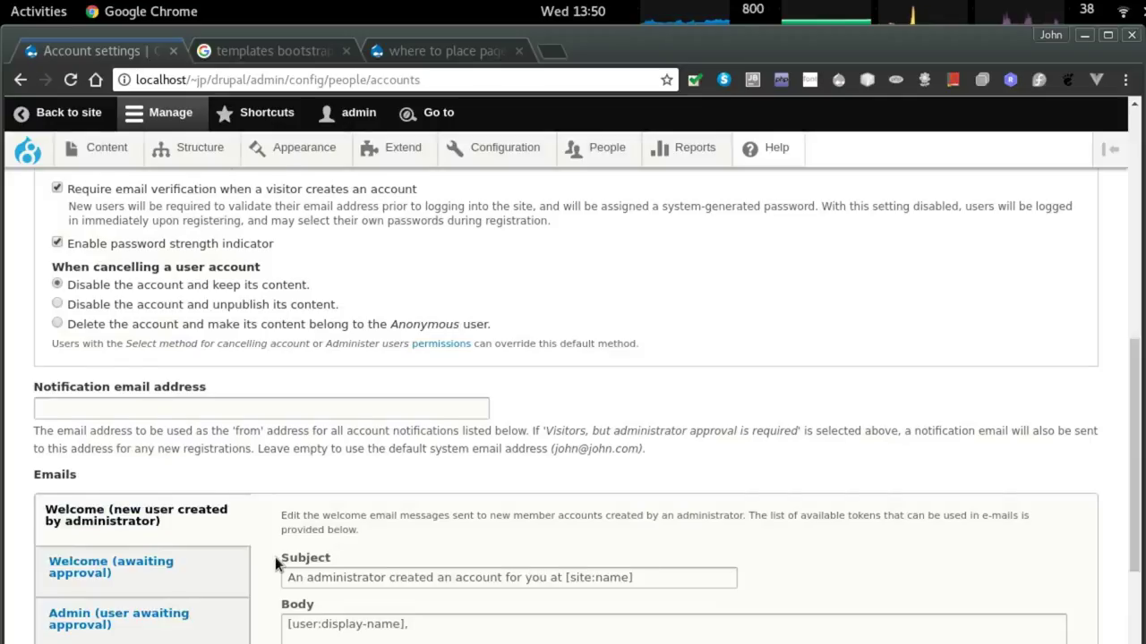
scroll(275, 557, "up", 1)
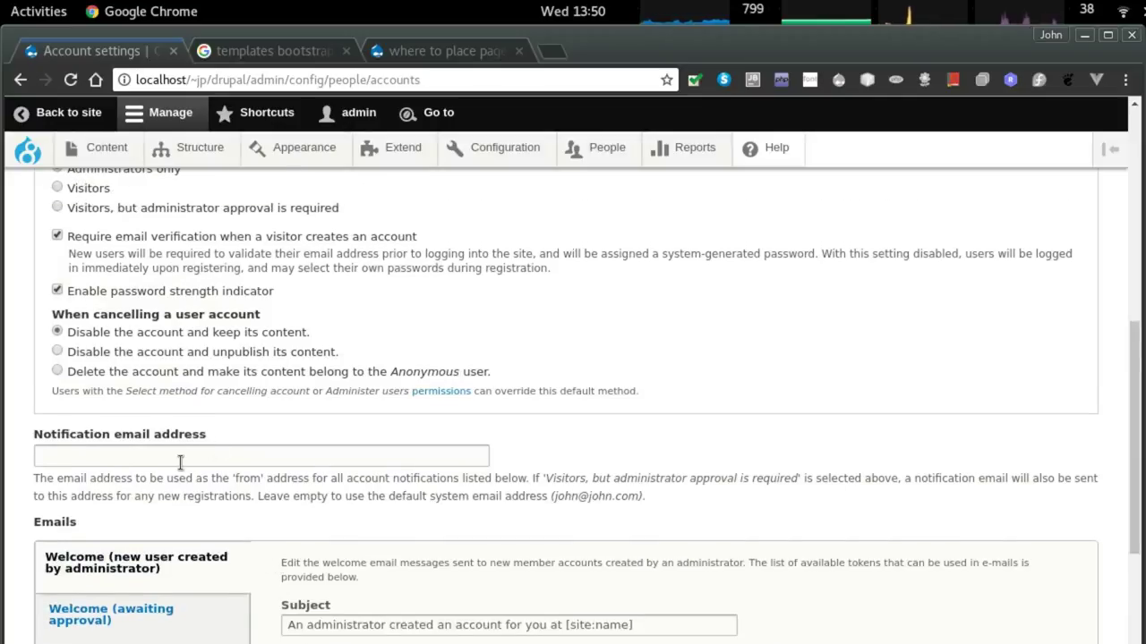
scroll(215, 468, "up", 5)
scroll(233, 470, "up", 1)
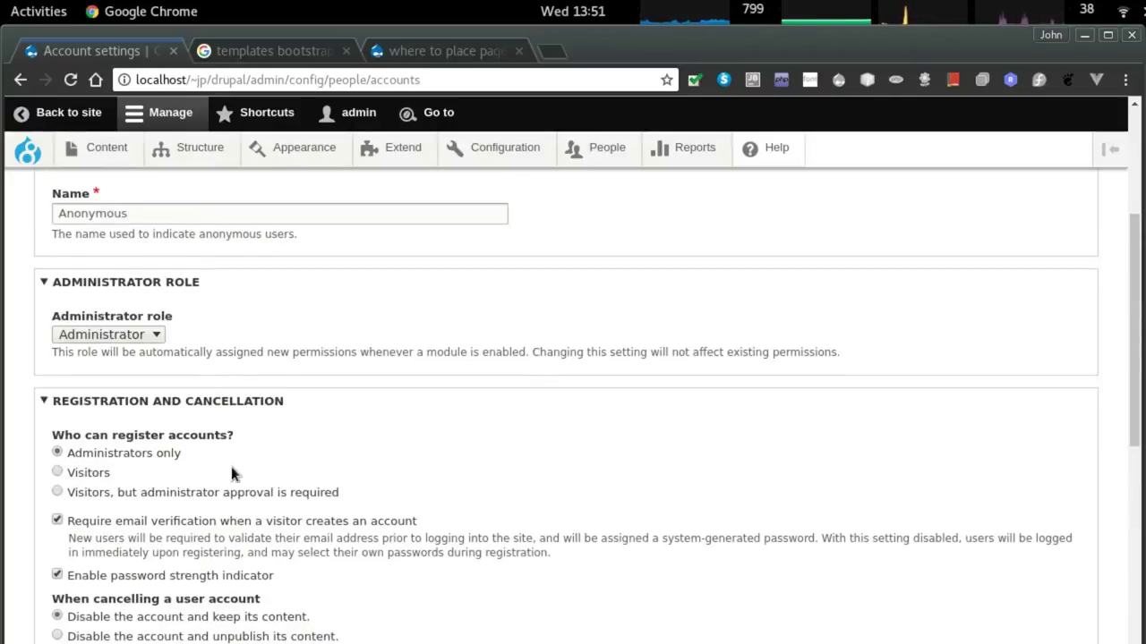
scroll(230, 472, "up", 1)
- Keep Administrator as the administrator role, save the configuration, and go to Appearance
left_click(130, 382)
left_click(106, 416)
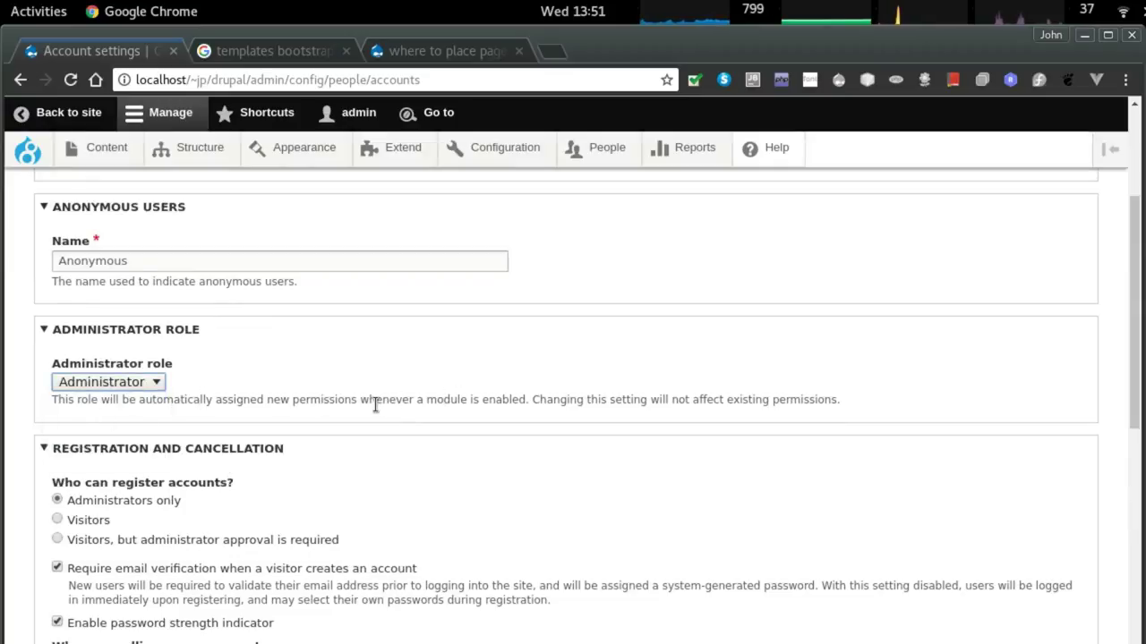
scroll(375, 403, "up", 5)
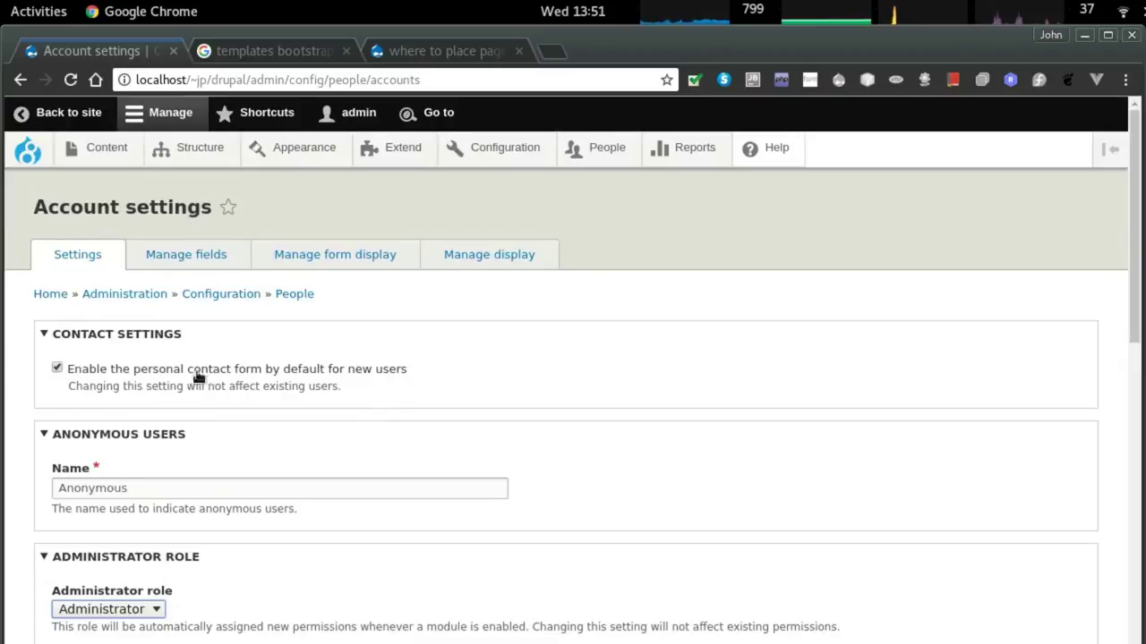
scroll(257, 389, "down", 15)
left_click(120, 616)
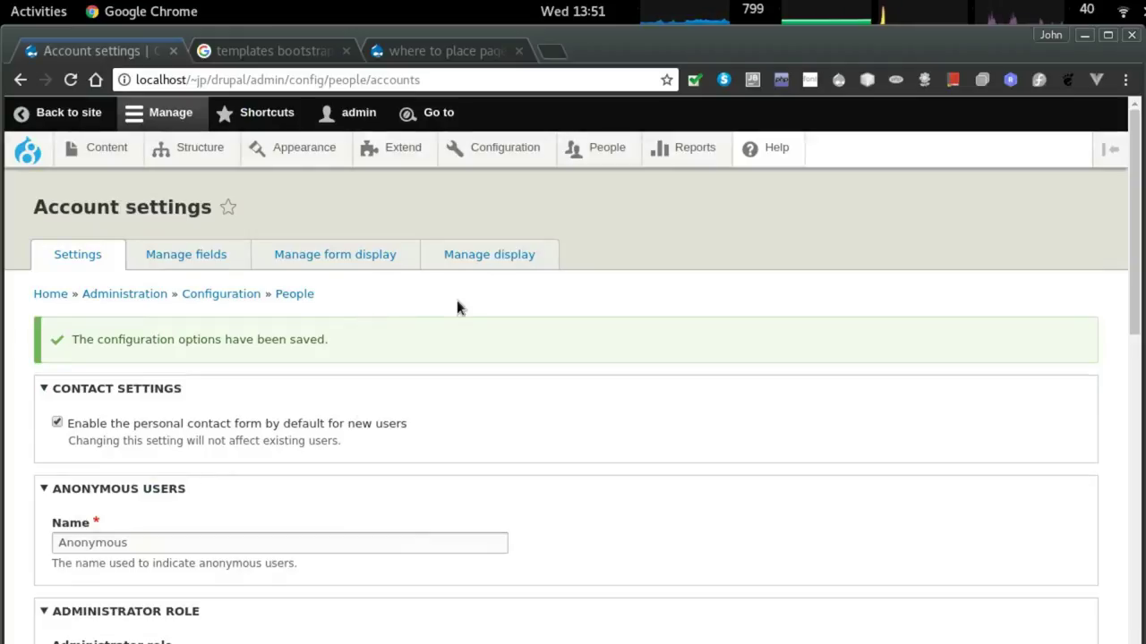
left_click(304, 147)
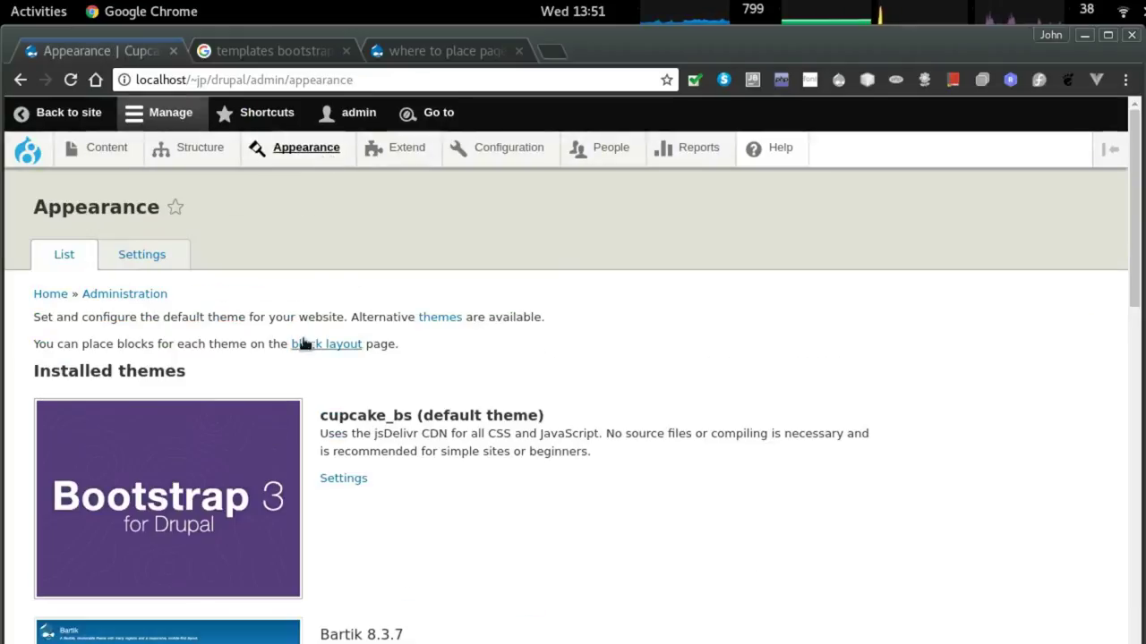
- In cupcake_bs settings, untick the theme favicon and choose favicon.ico from Pictures
left_click(351, 486)
scroll(345, 468, "down", 3)
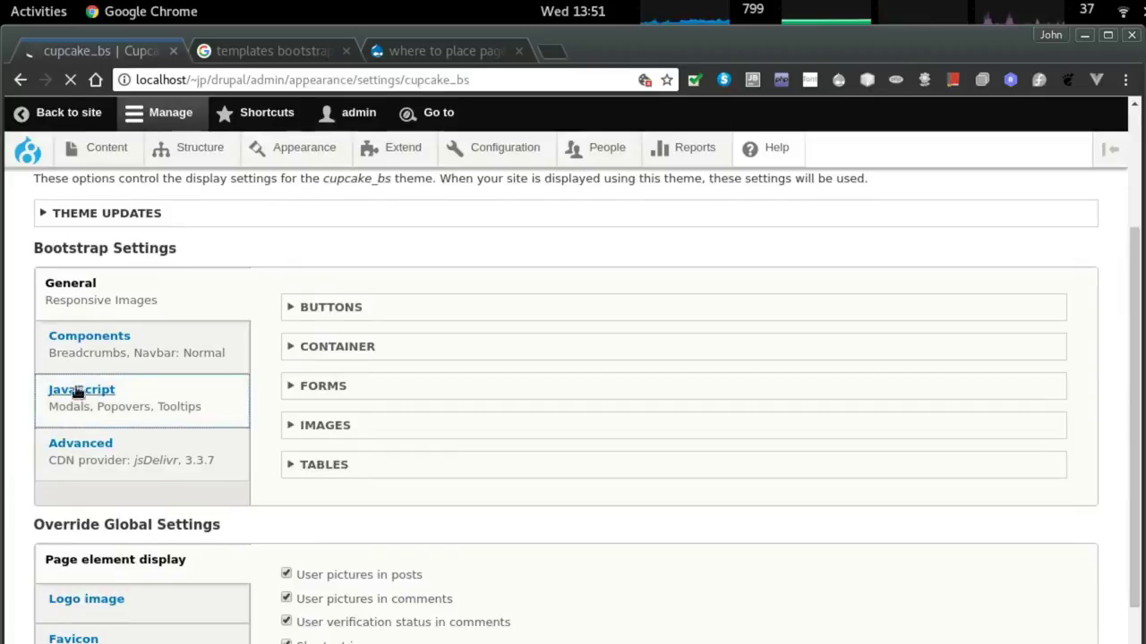
scroll(80, 344, "down", 3)
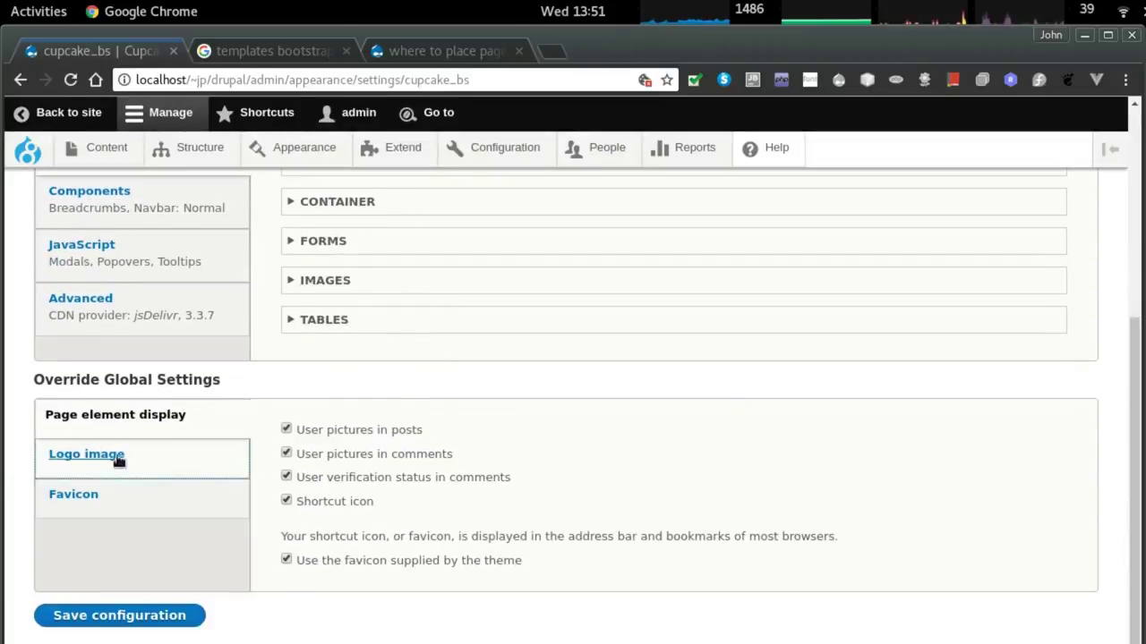
left_click(90, 496)
left_click(287, 507)
scroll(346, 509, "down", 1)
left_click(322, 536)
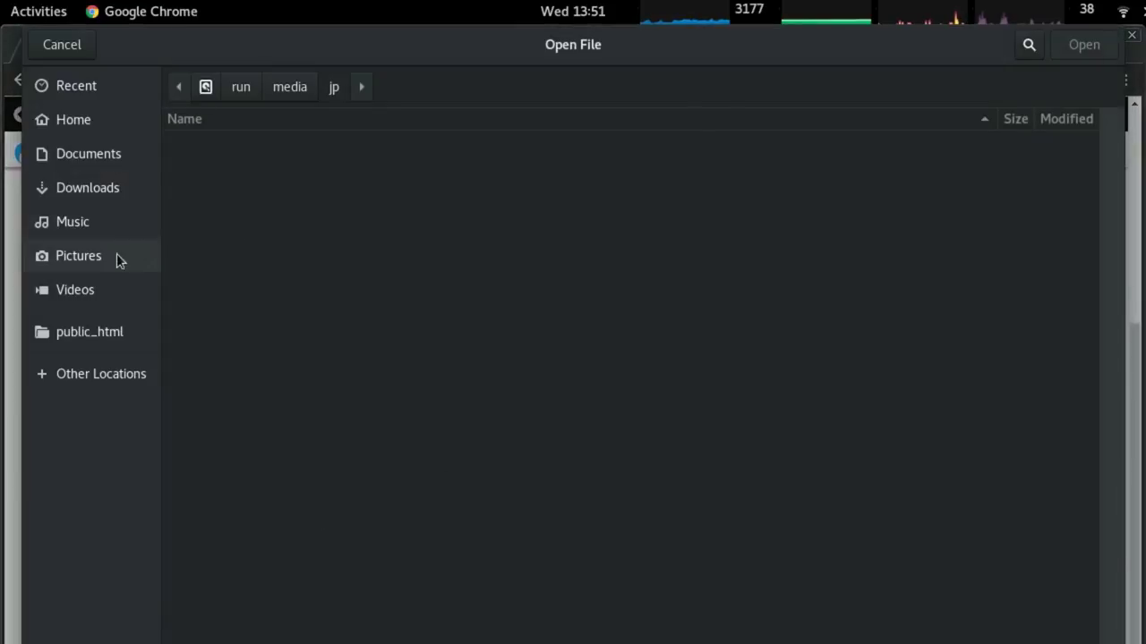
left_click(116, 258)
double_click(236, 189)
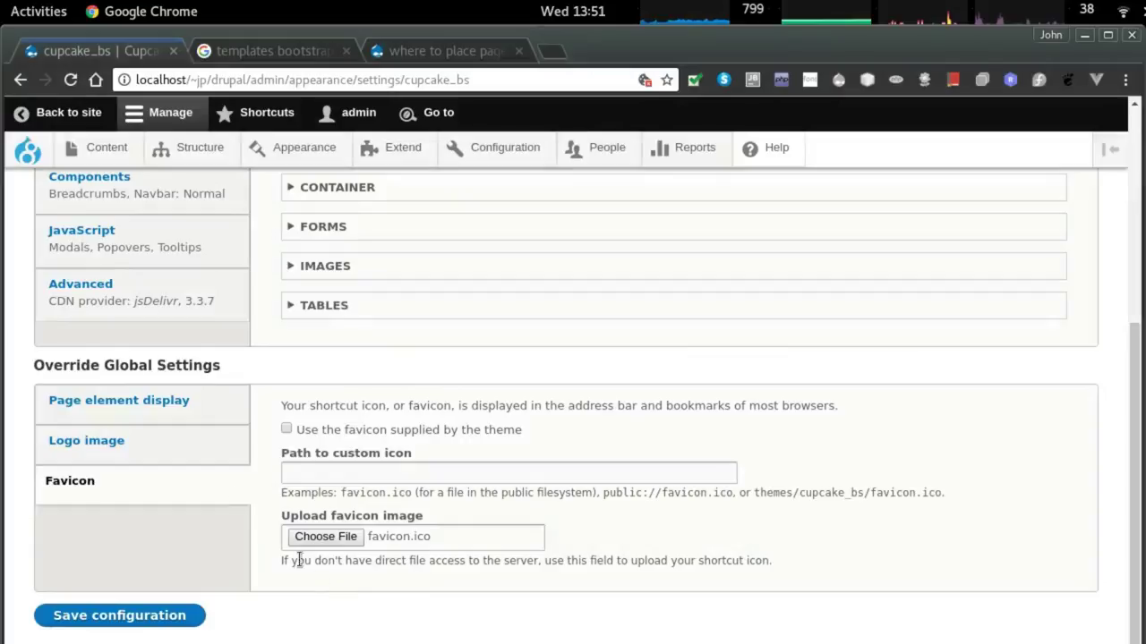
- Choose cupcake.svg as the logo image upload and save the theme settings
left_click(93, 441)
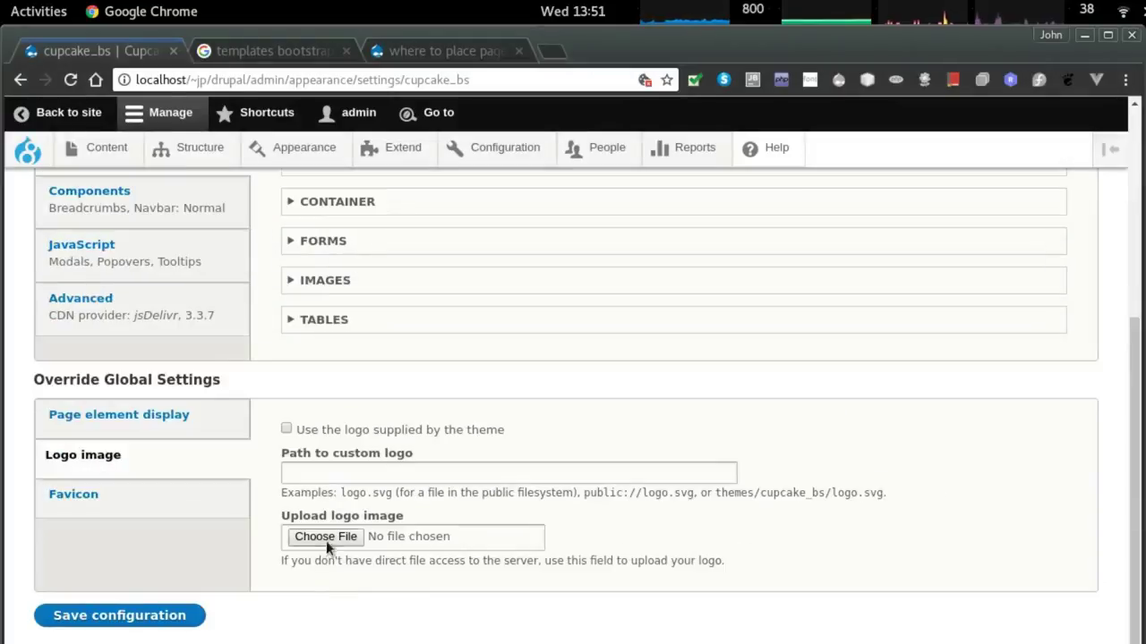
left_click(326, 538)
double_click(256, 213)
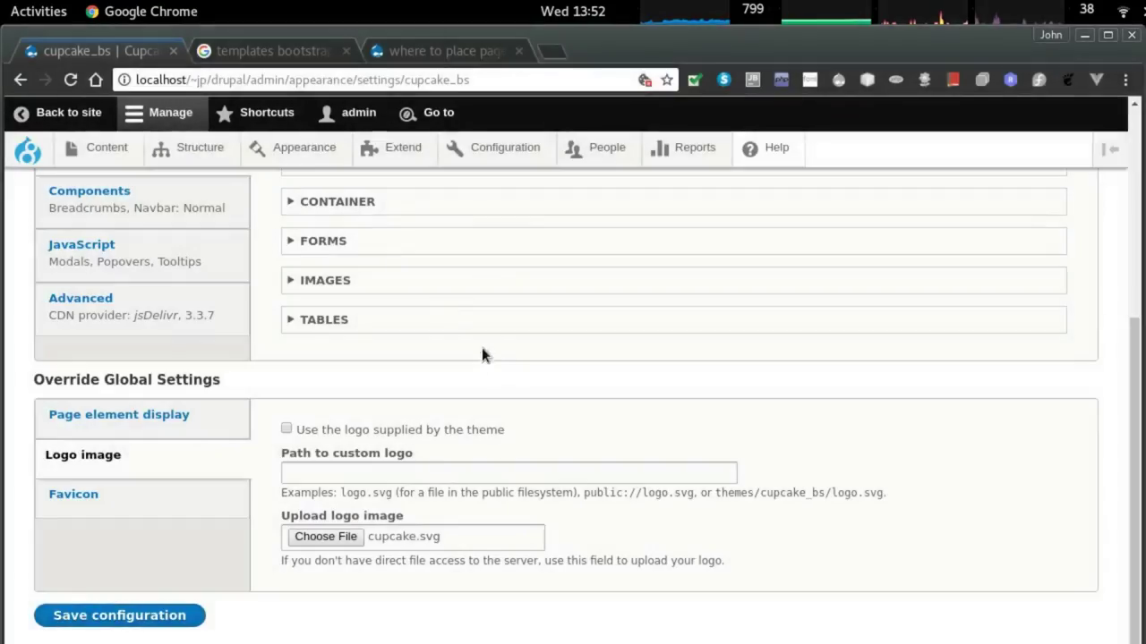
left_click(105, 507)
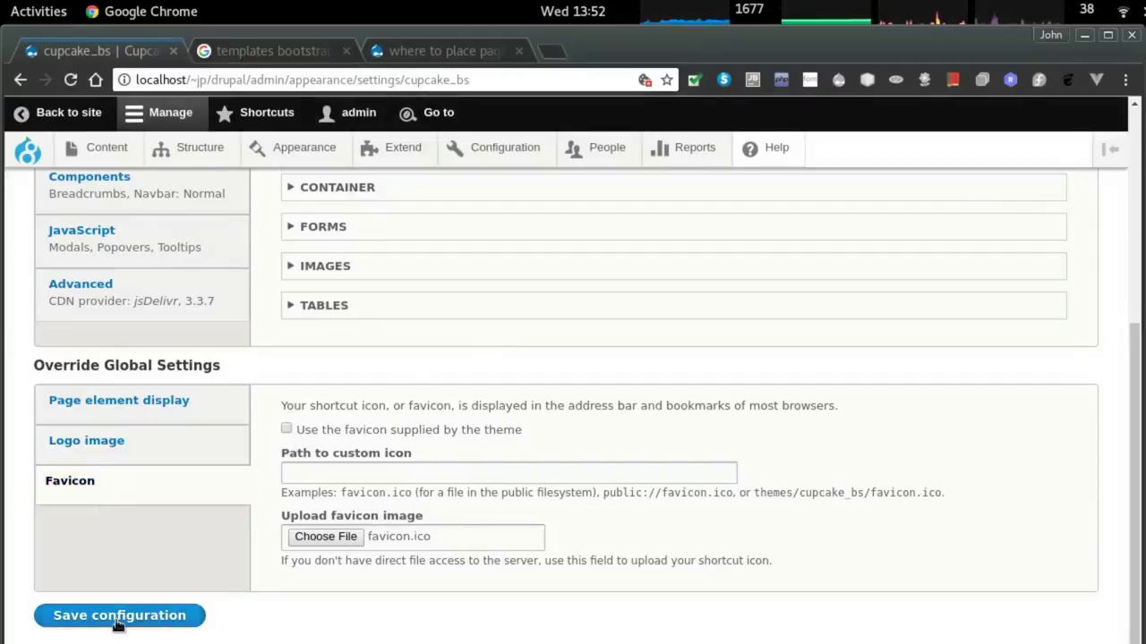
left_click(122, 616)
- Read the error allowing only png, jpeg, jpg, jpe or gif, then recheck logo and favicon settings
left_click_drag(199, 391, 365, 391)
left_click_drag(184, 412, 407, 412)
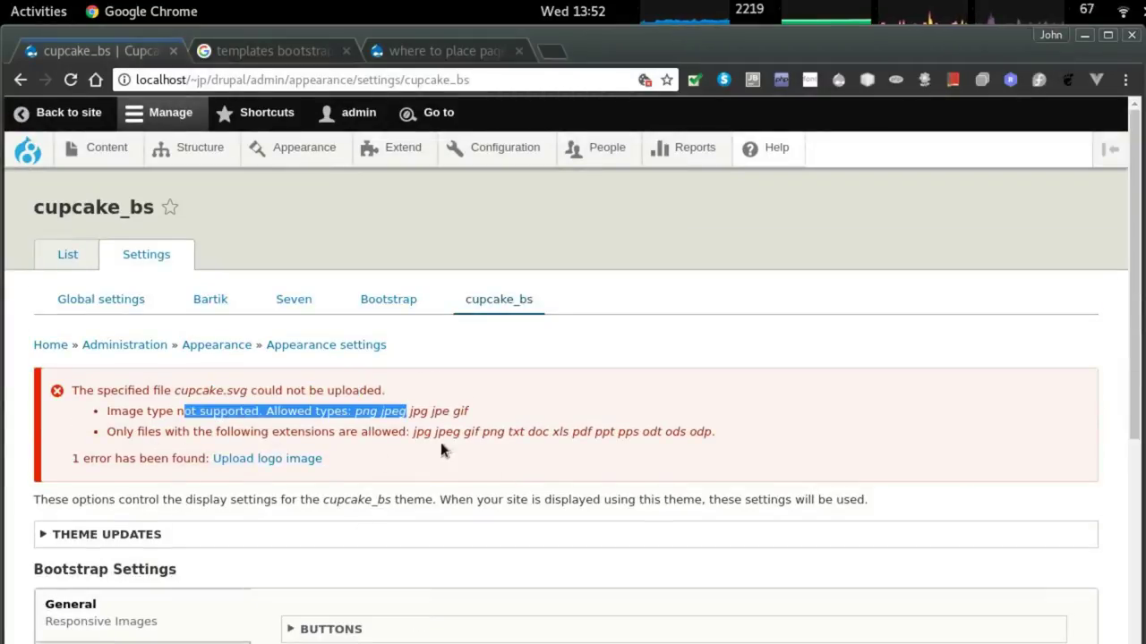
scroll(482, 482, "down", 9)
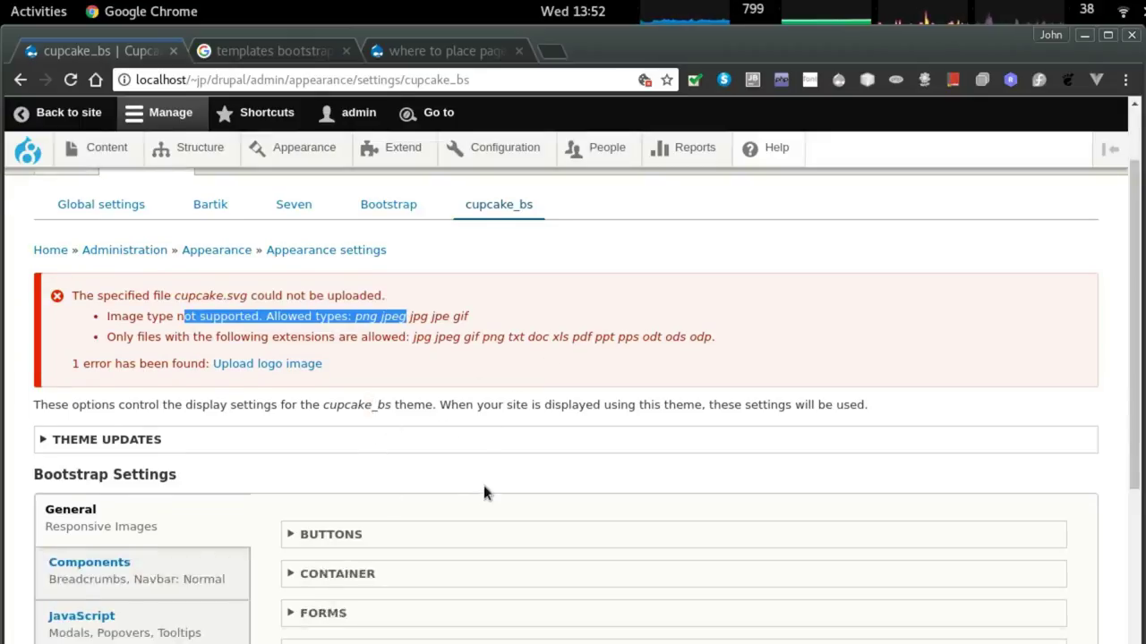
left_click(102, 498)
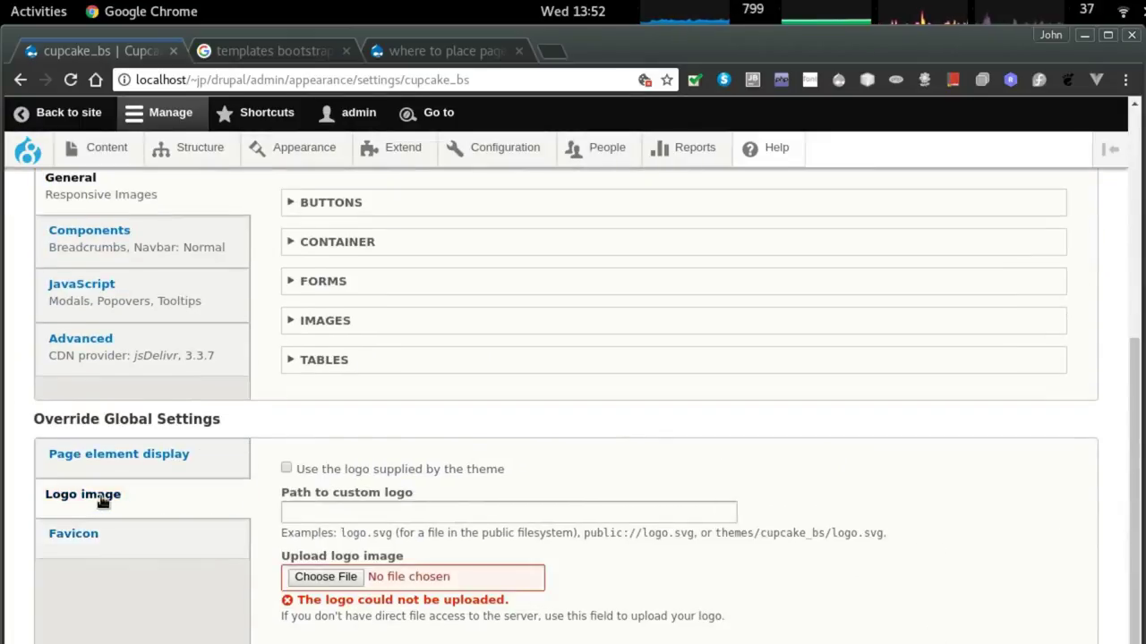
left_click(99, 454)
left_click(111, 549)
scroll(414, 605, "down", 1)
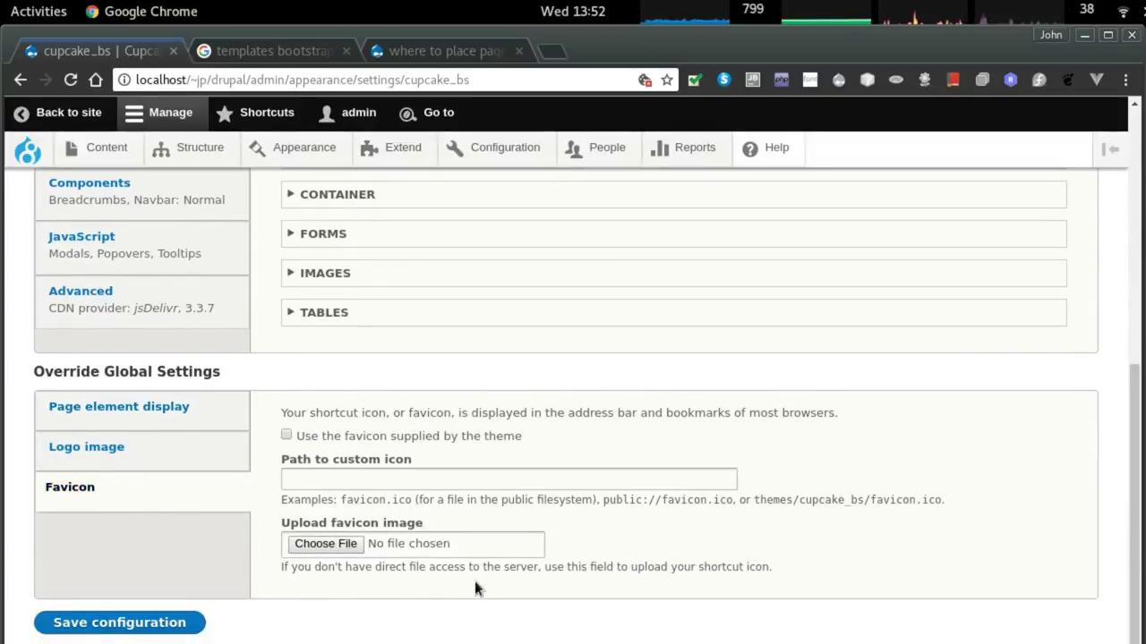
key("alt+Tab")
key("alt+Tab")
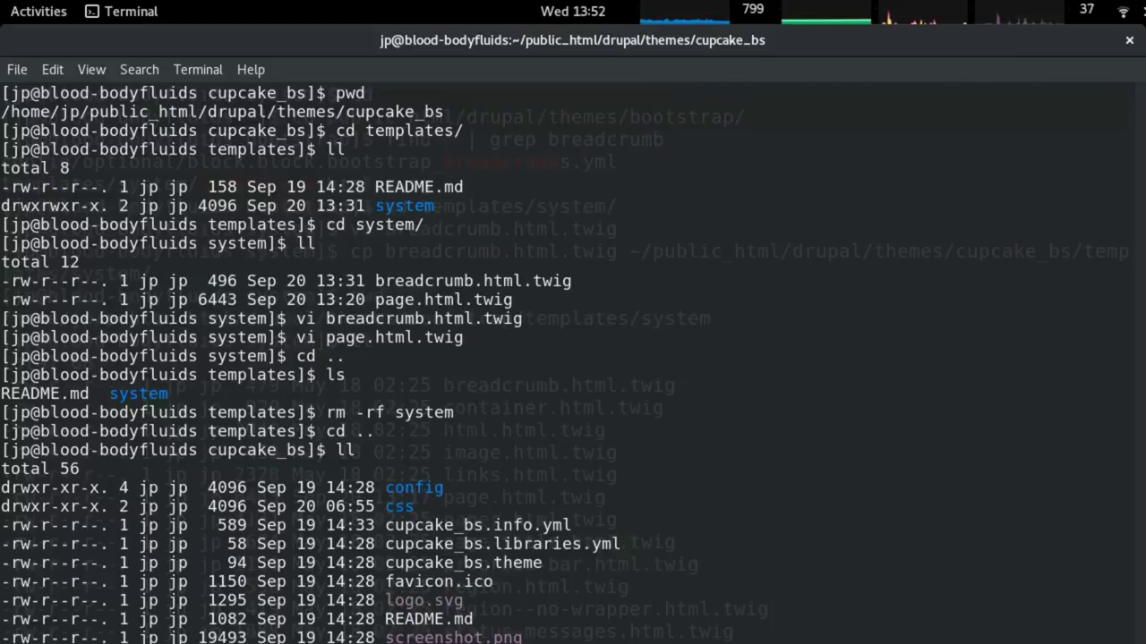
key("alt+Tab")
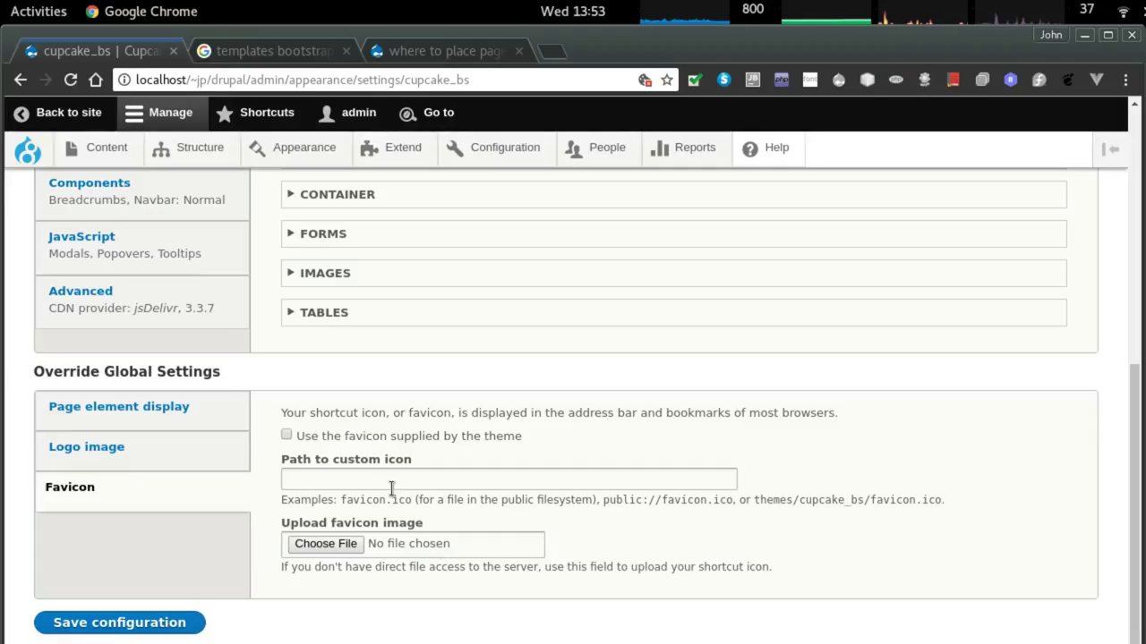
- Restore the theme's own favicon and save the custom logo path themes/cupcake_bs/cupcake.svg
left_click(300, 436)
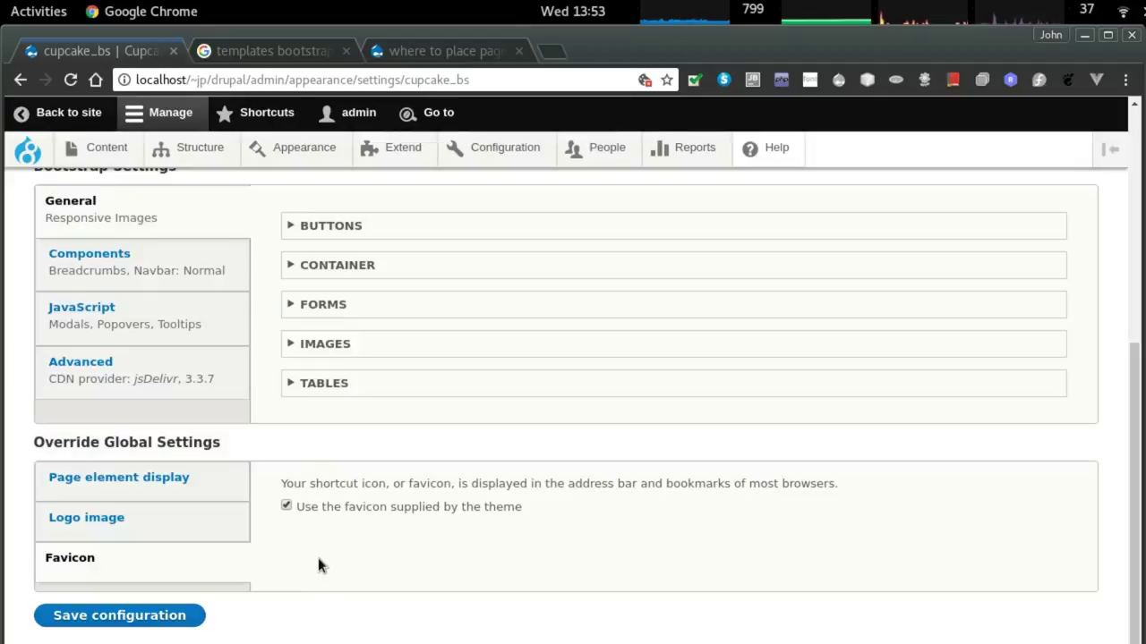
left_click(125, 623)
scroll(166, 588, "down", 5)
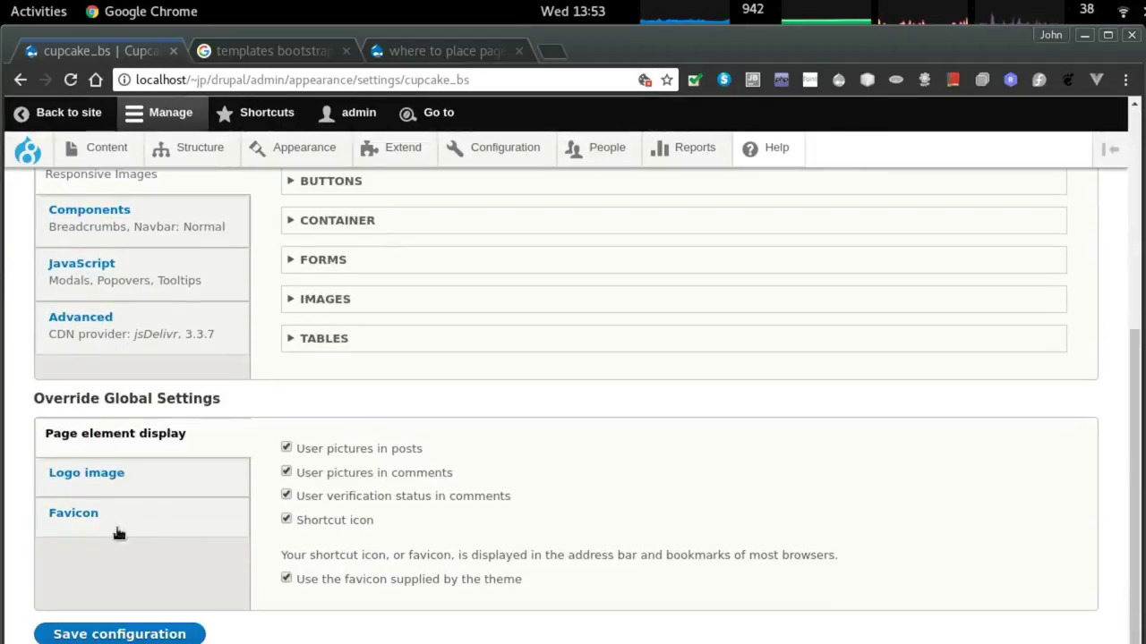
left_click(98, 474)
left_click(370, 491)
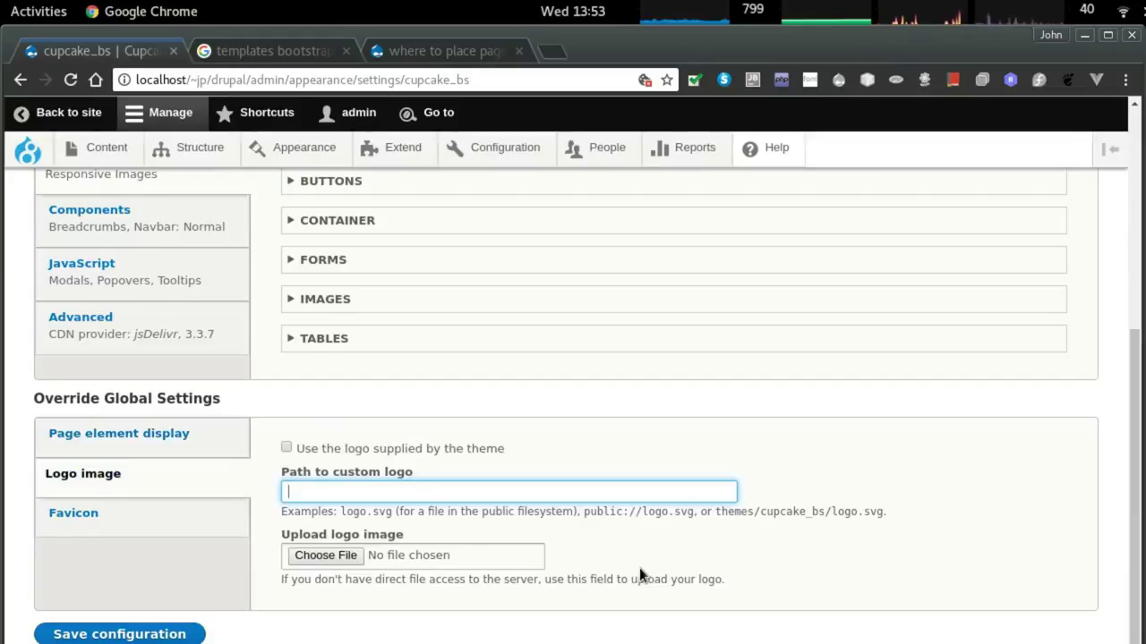
left_click_drag(715, 511, 887, 512)
key("ctrl+c")
left_click(484, 490)
key("ctrl+v")
key("BackSpace")
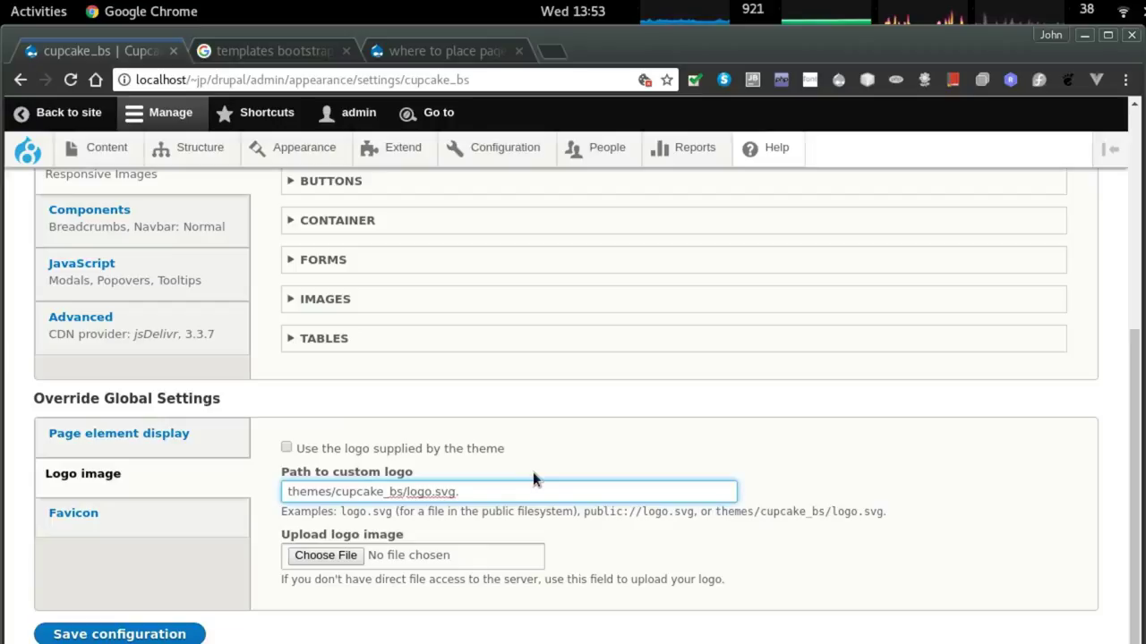
key("Left")
key("Left")
key("Left")
key("Left")
key("BackSpace")
key("BackSpace")
key("BackSpace")
key("BackSpace")
type("cupcake")
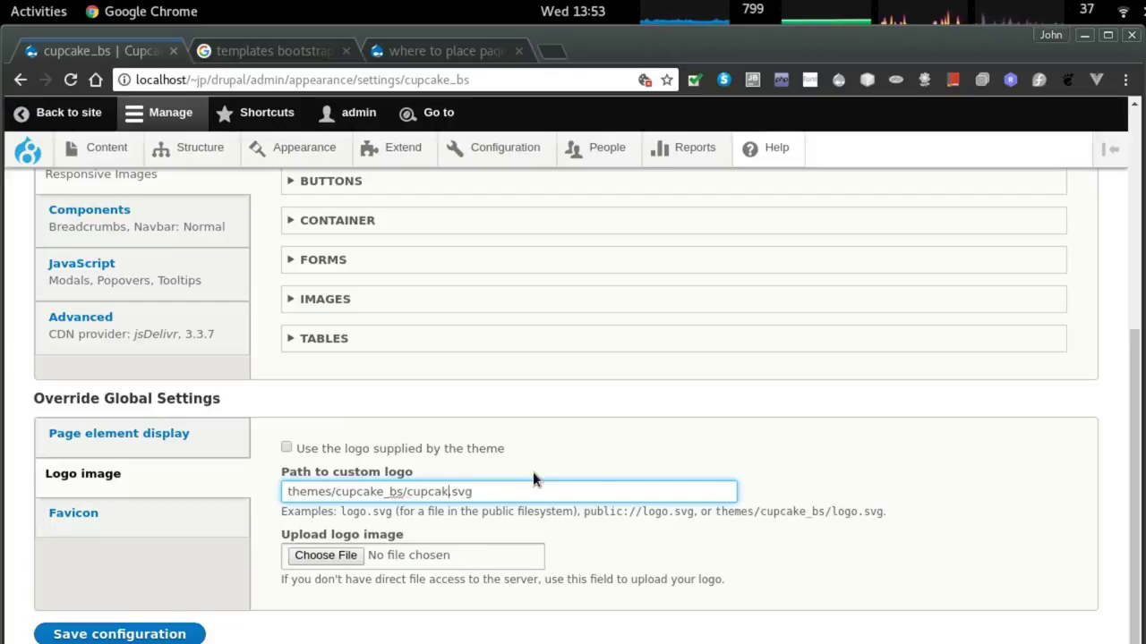
left_click(155, 635)
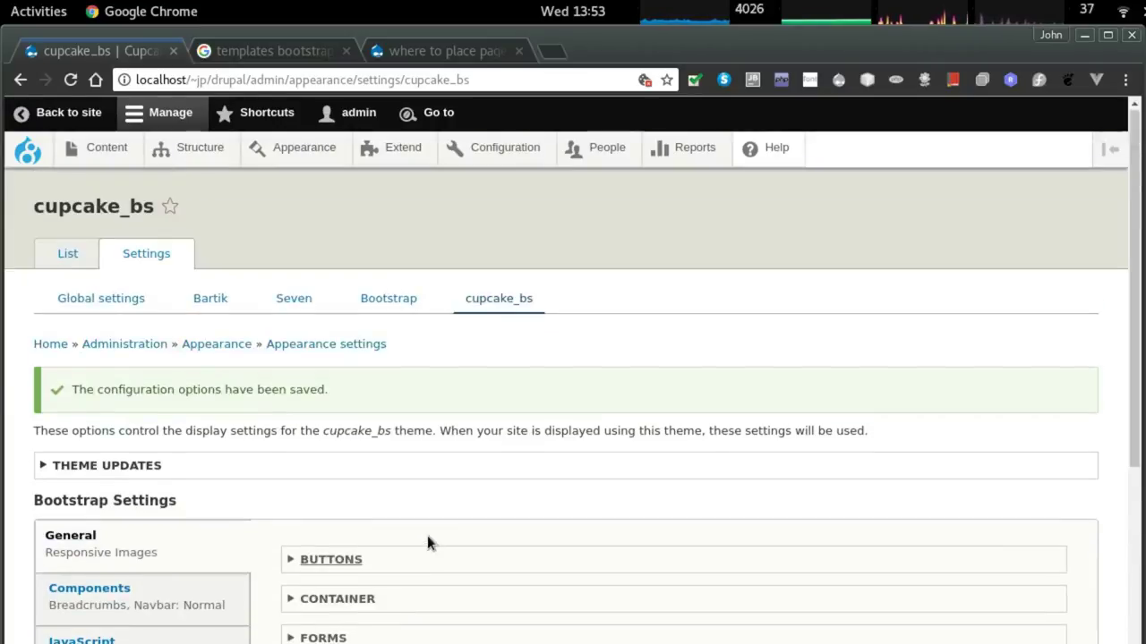
- Reload the Create survey page with F5 to see the changes
key("alt+Tab")
key("alt+Tab")
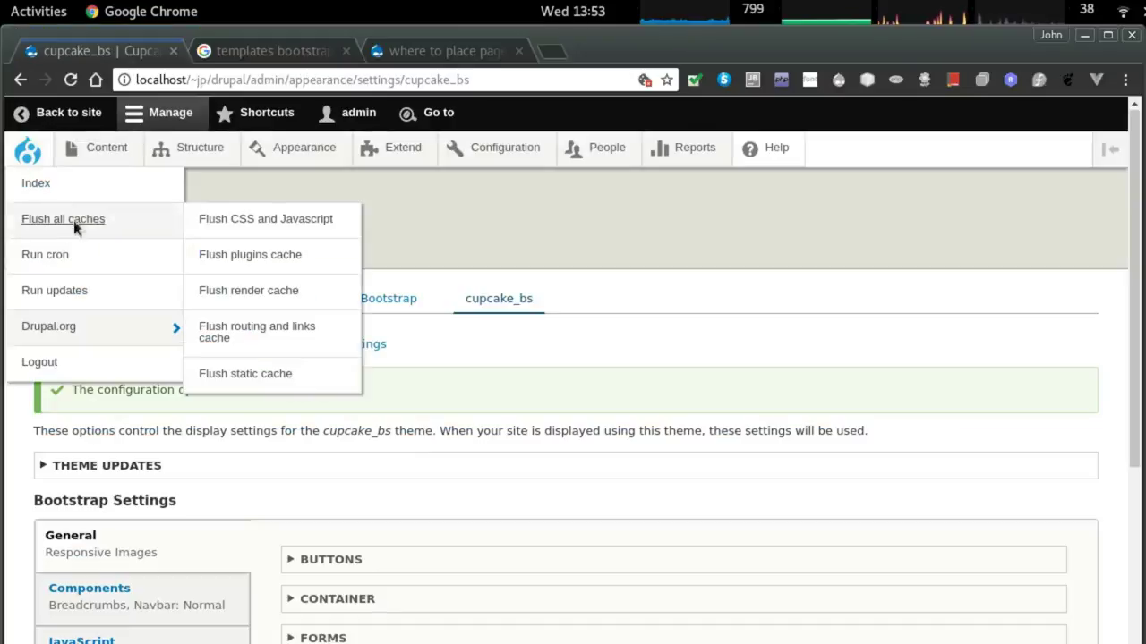
key("alt+Tab")
key("F5")
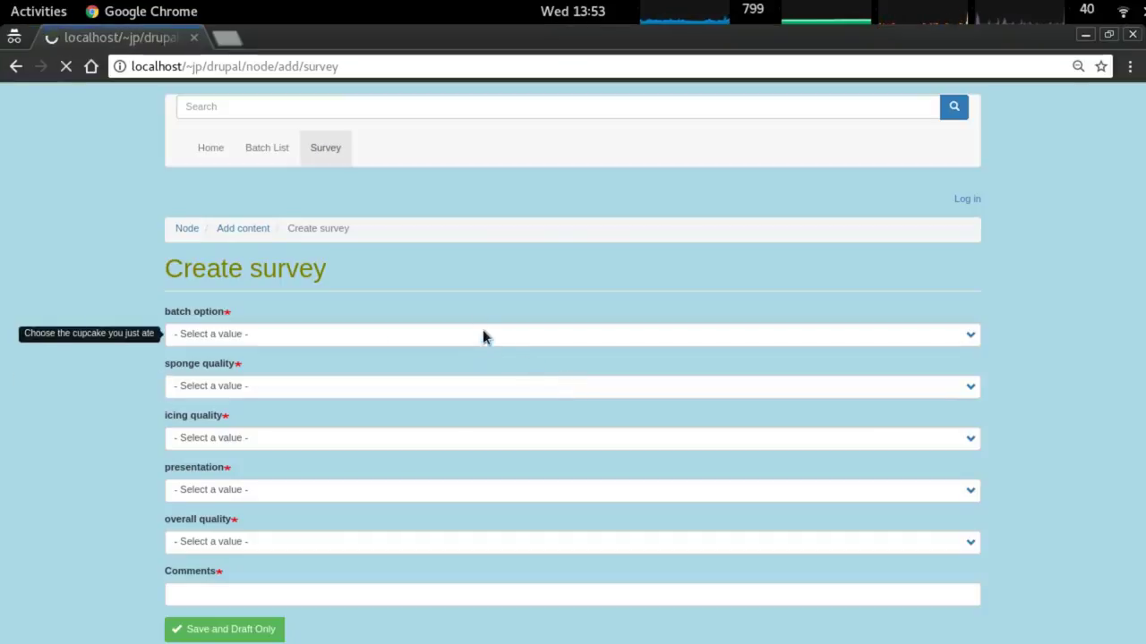
- In Chrome, check the Home, Cupcake Batch History and strawberry surprise pages
left_click(119, 66)
left_click(179, 157)
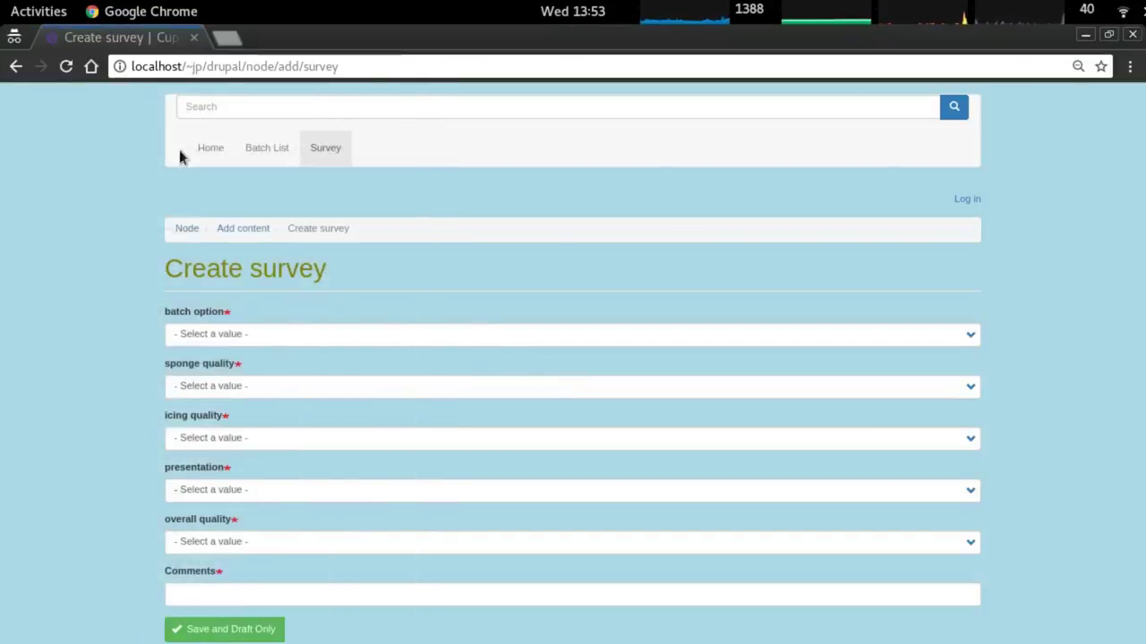
left_click(212, 151)
left_click(326, 154)
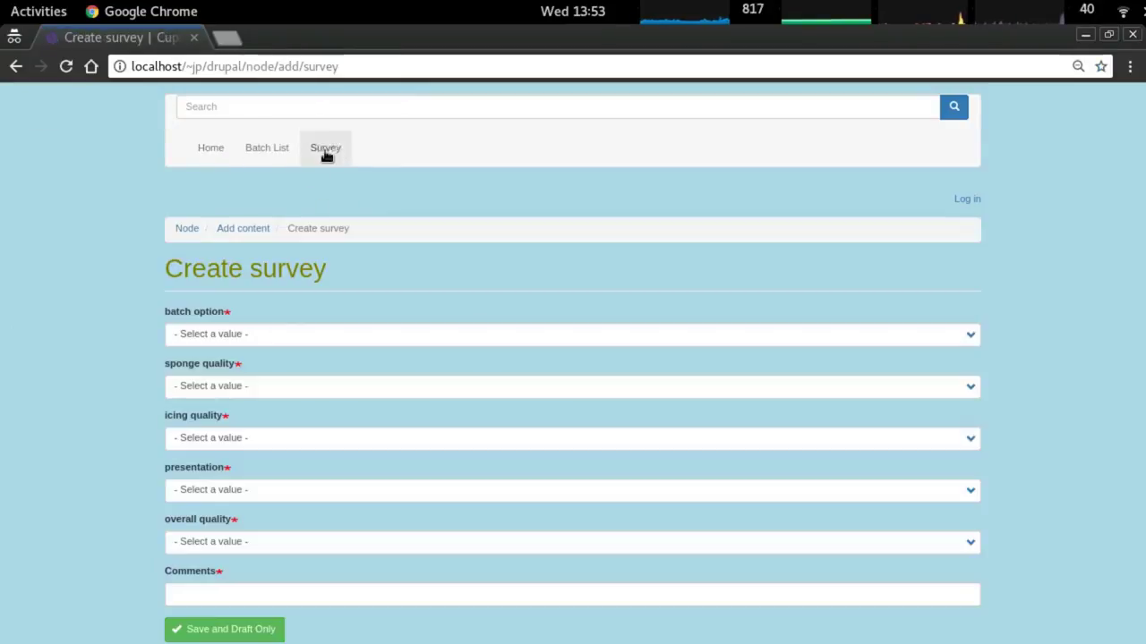
left_click(265, 150)
left_click(255, 292)
left_click(205, 148)
left_click(260, 148)
- In Firefox, close developer tools and check Home, Cupcake Batch History and Create survey
key("alt+Tab")
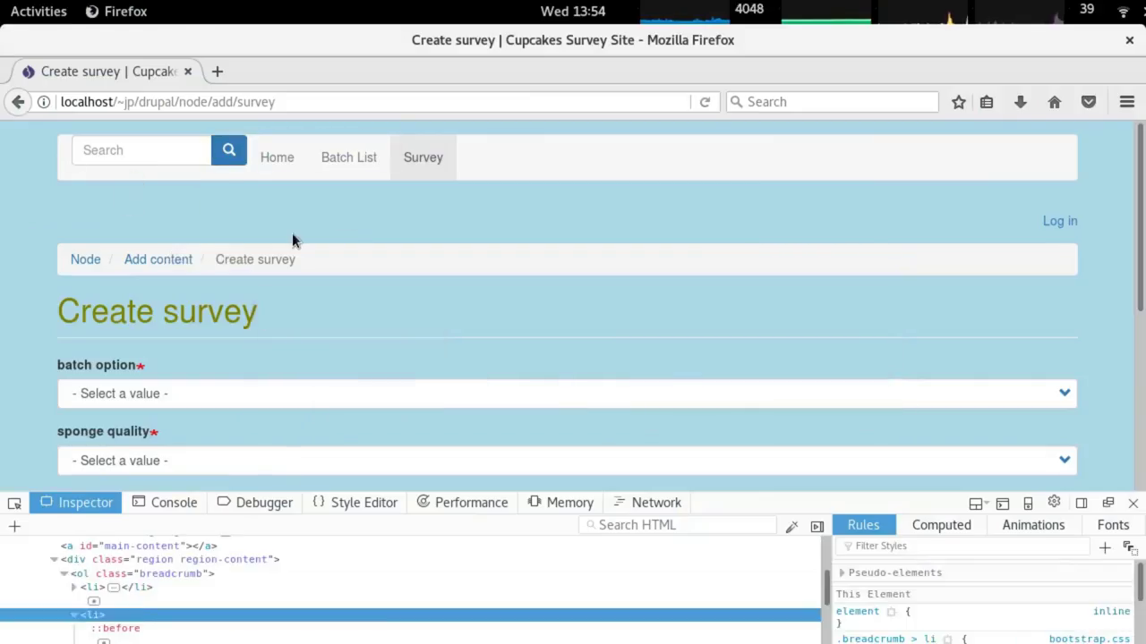
left_click(1132, 502)
scroll(695, 430, "down", 1)
scroll(689, 439, "up", 1)
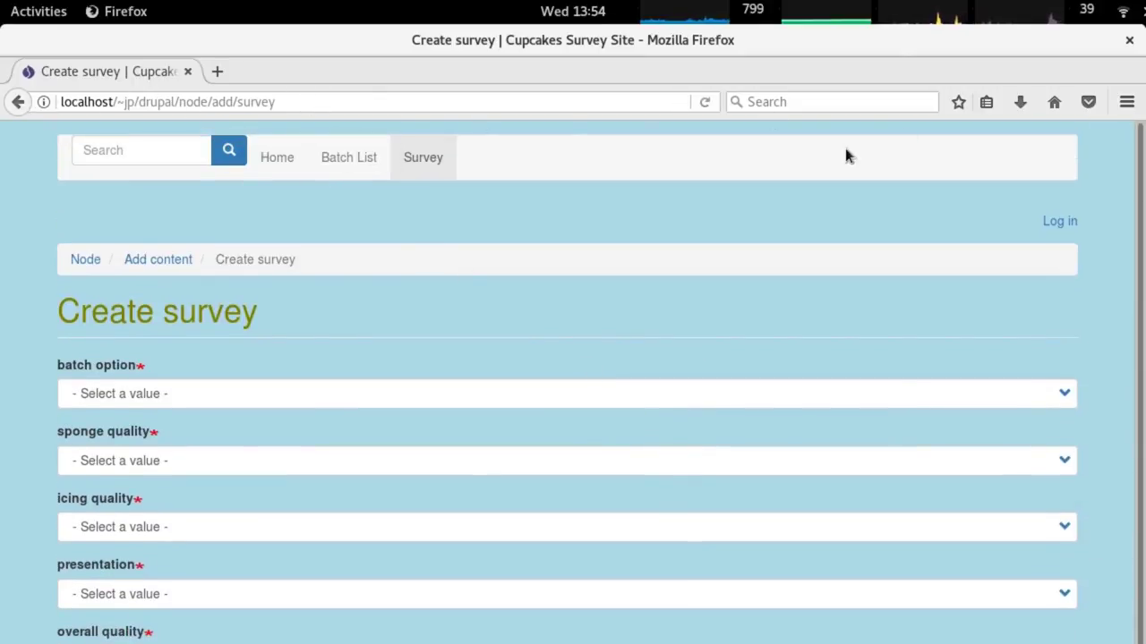
left_click(682, 105)
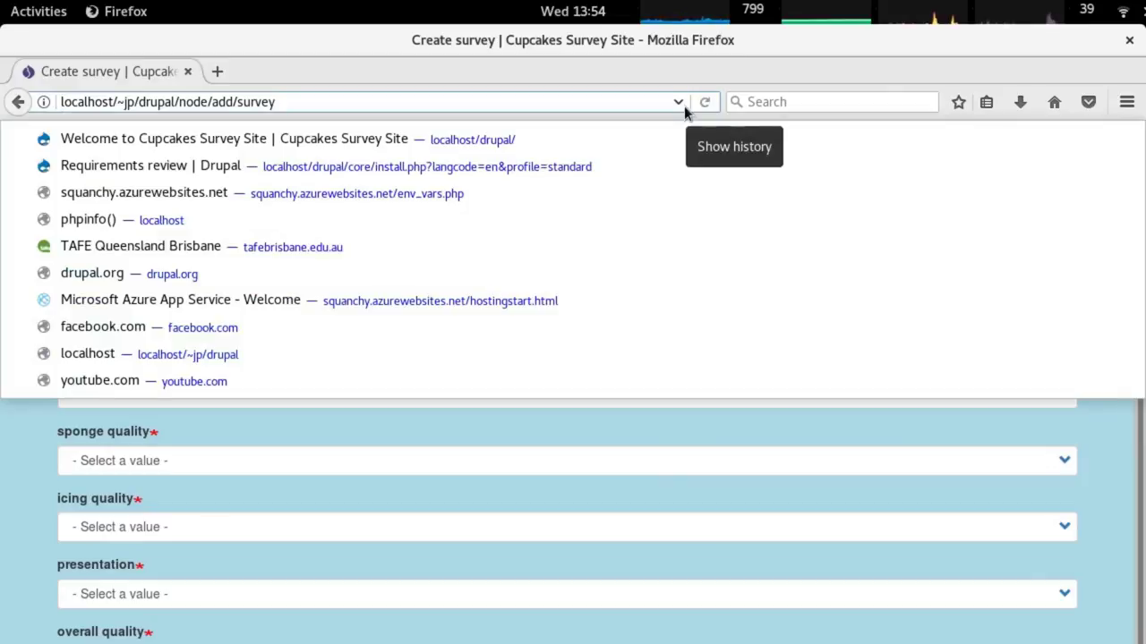
left_click(684, 105)
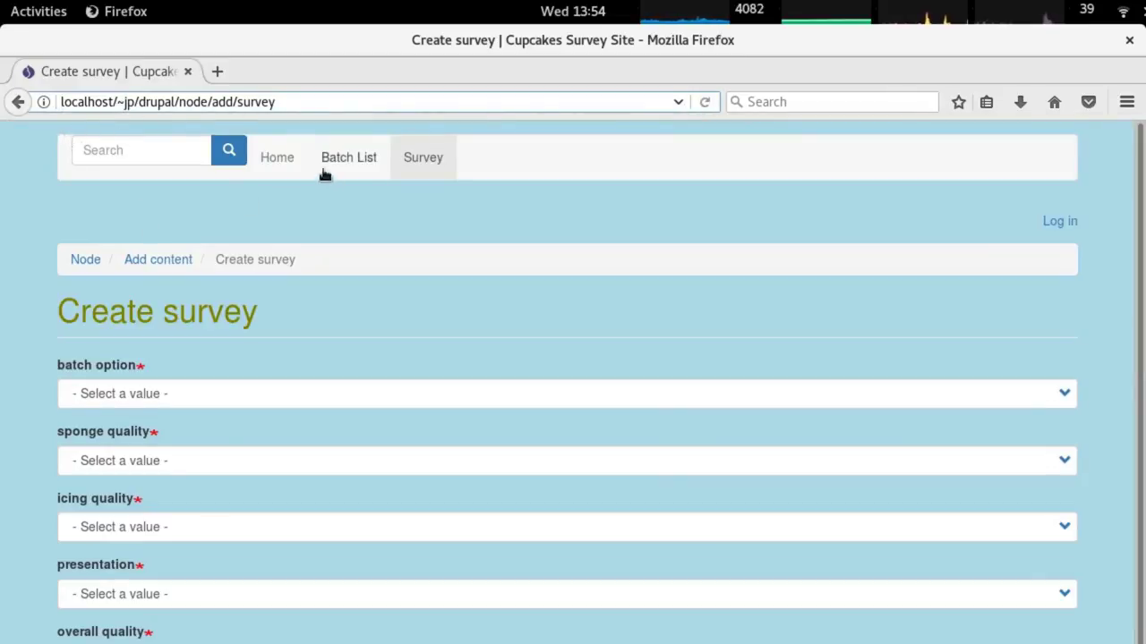
left_click(276, 158)
left_click(350, 160)
left_click(434, 161)
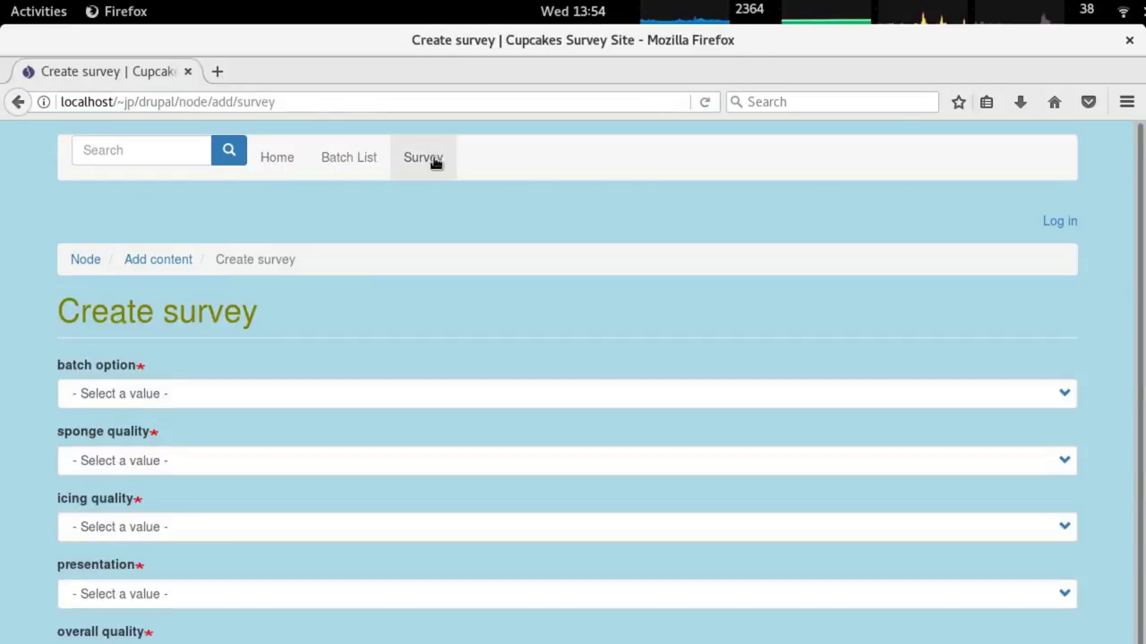
- Return to the cupcake_bs theme settings and show the Favicon settings
key("alt+Tab")
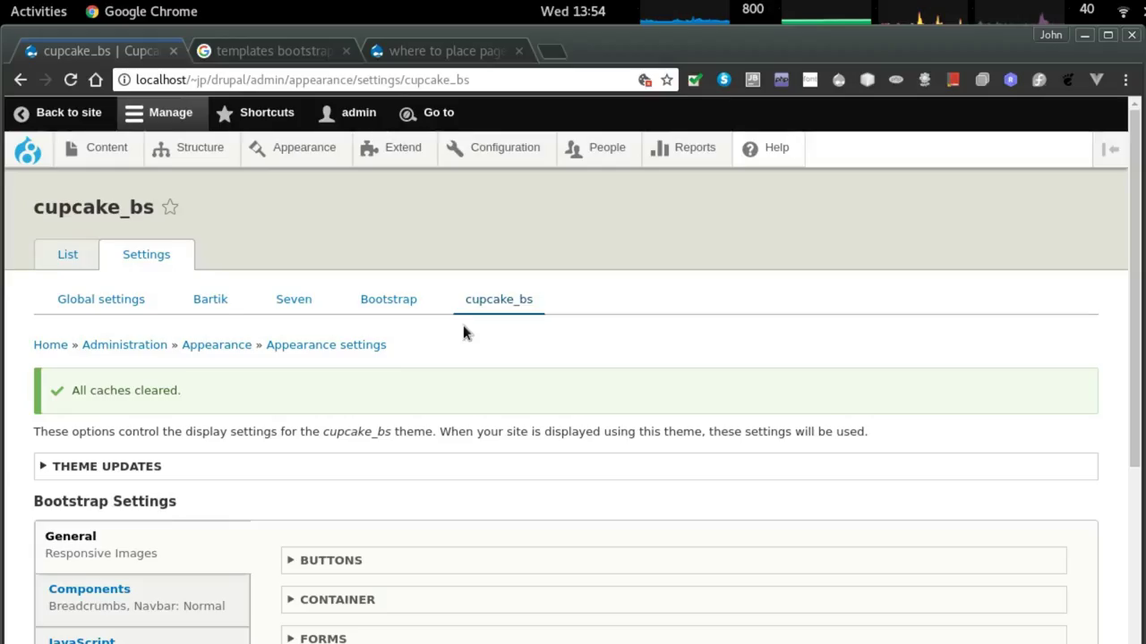
scroll(410, 403, "down", 5)
left_click(57, 493)
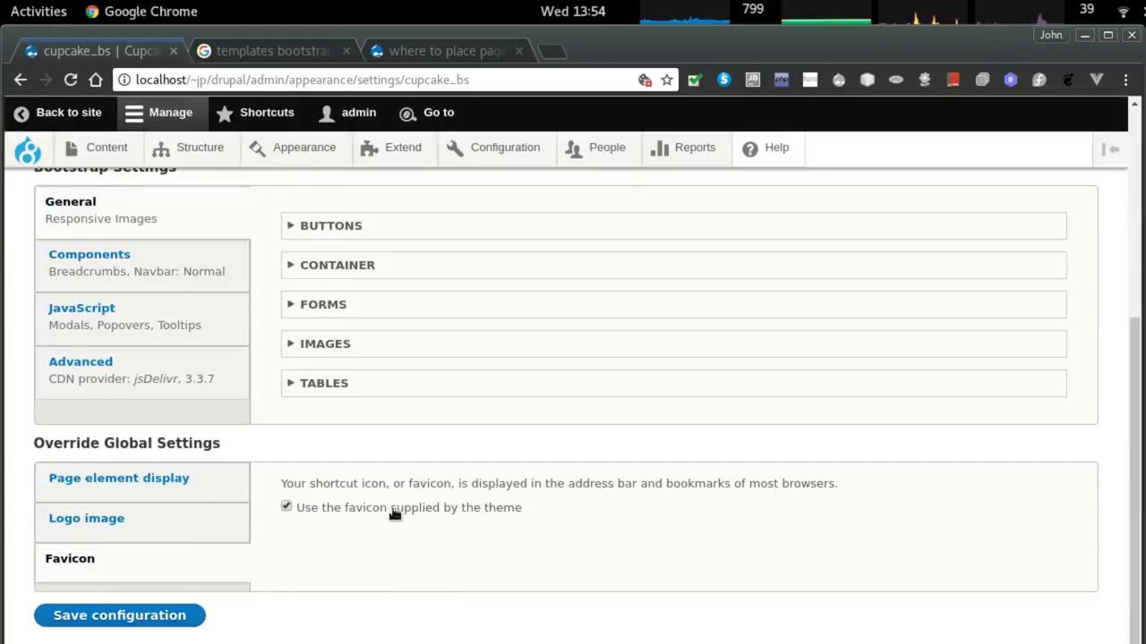
- Replace the theme favicon with the custom path themes/cupcake_bs/favicon.ico and save
left_click(359, 508)
scroll(360, 508, "down", 1)
left_click(384, 488)
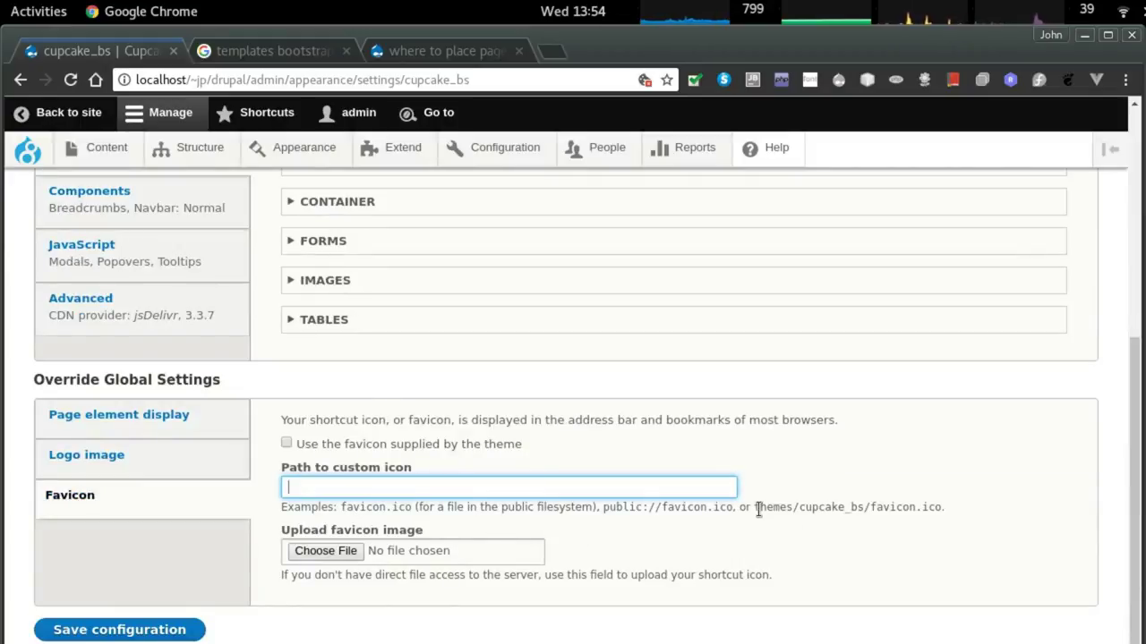
left_click_drag(758, 508, 947, 508)
key("ctrl+c")
mouse_move(753, 508)
left_mouse_down()
mouse_move(863, 511)
mouse_move(751, 529)
left_mouse_up()
middle_click(333, 486)
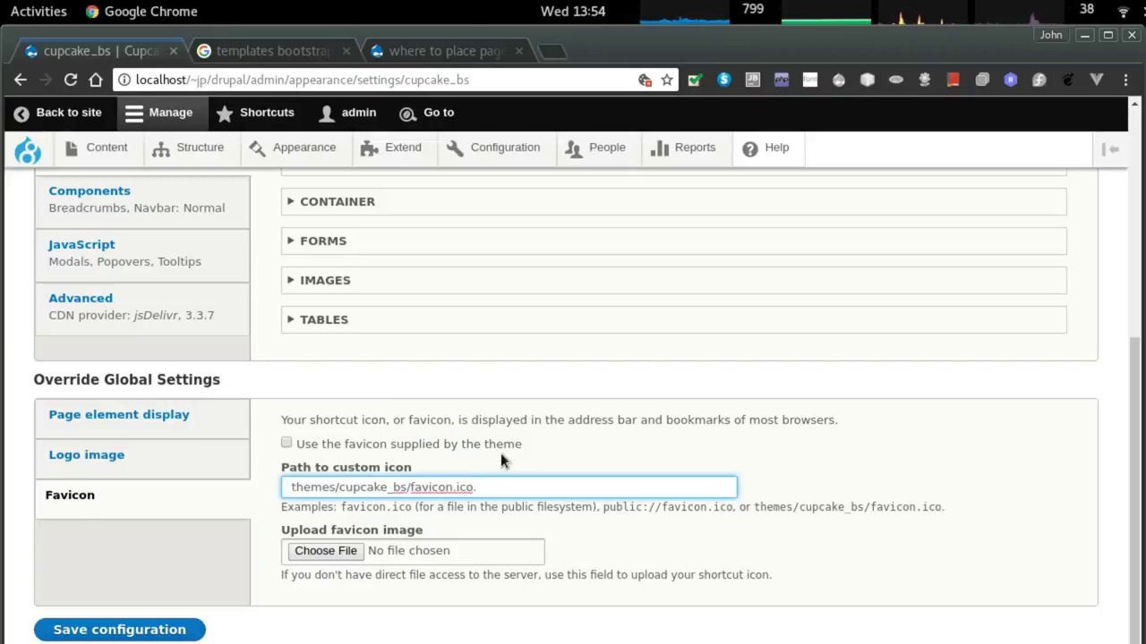
left_click(133, 629)
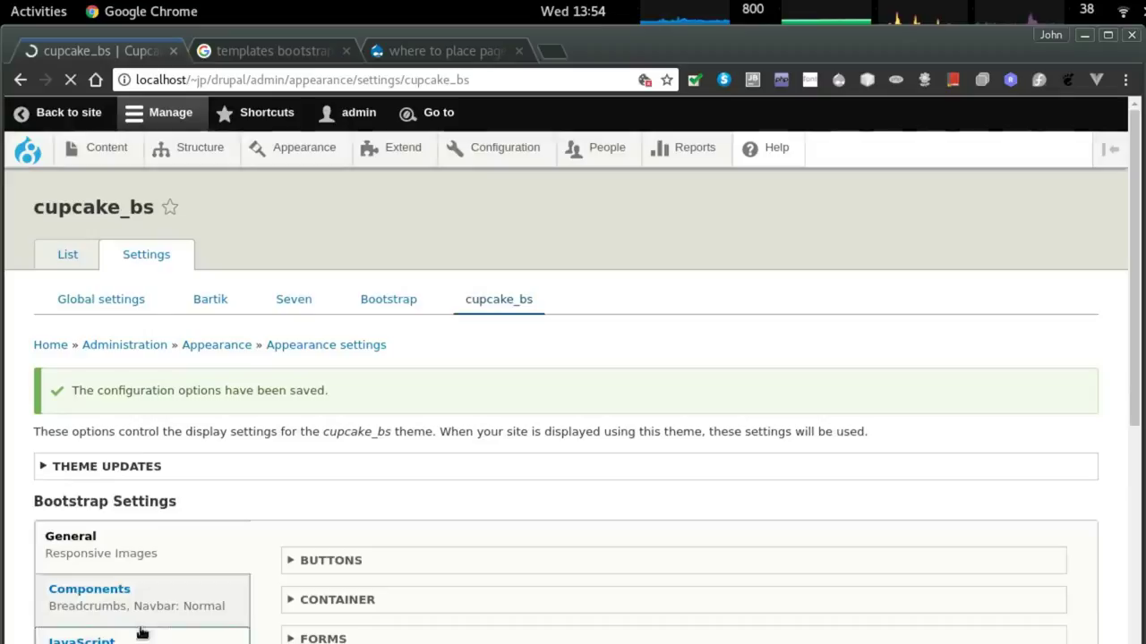
- Hide user pictures in posts and comments and user verification status, then save
scroll(159, 573, "down", 5)
left_click(101, 435)
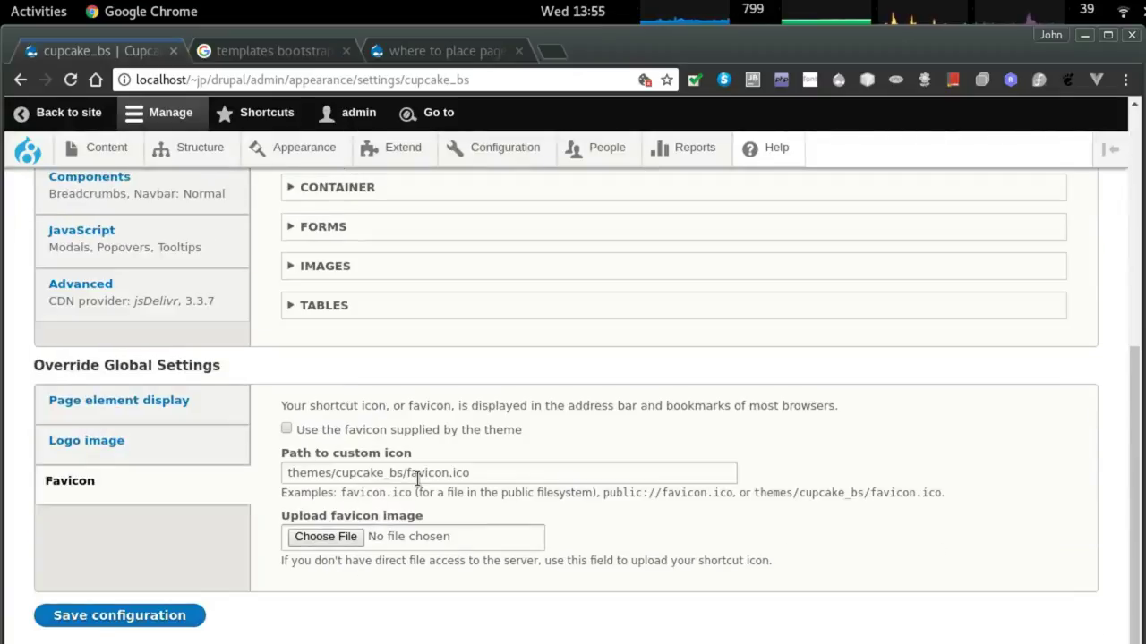
left_click(123, 447)
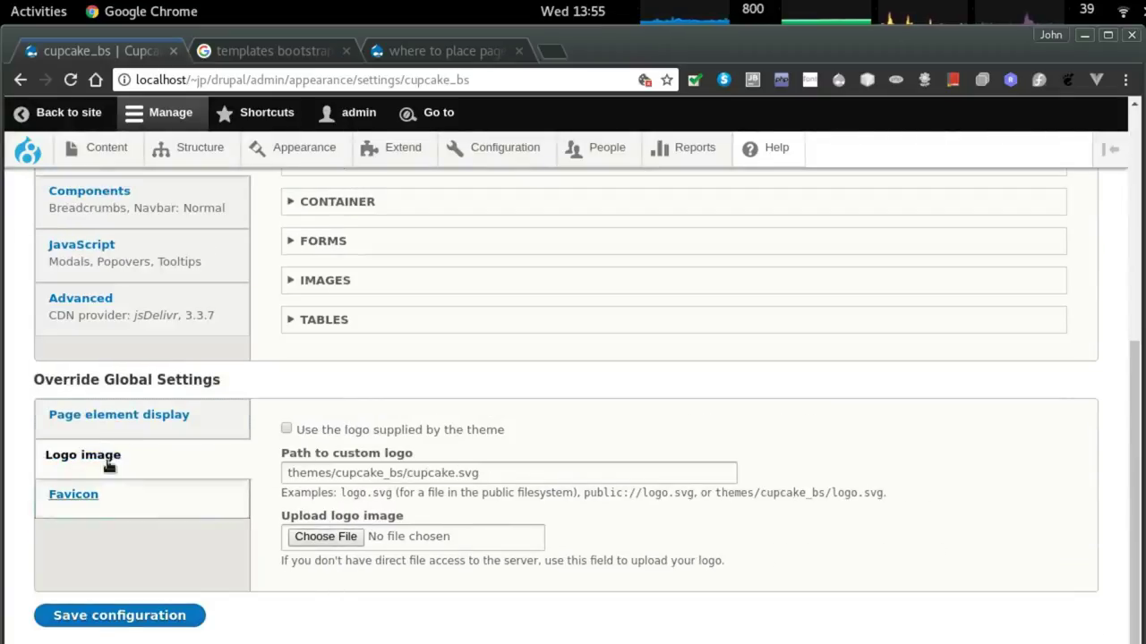
left_click(112, 416)
left_click(315, 490)
left_click(369, 515)
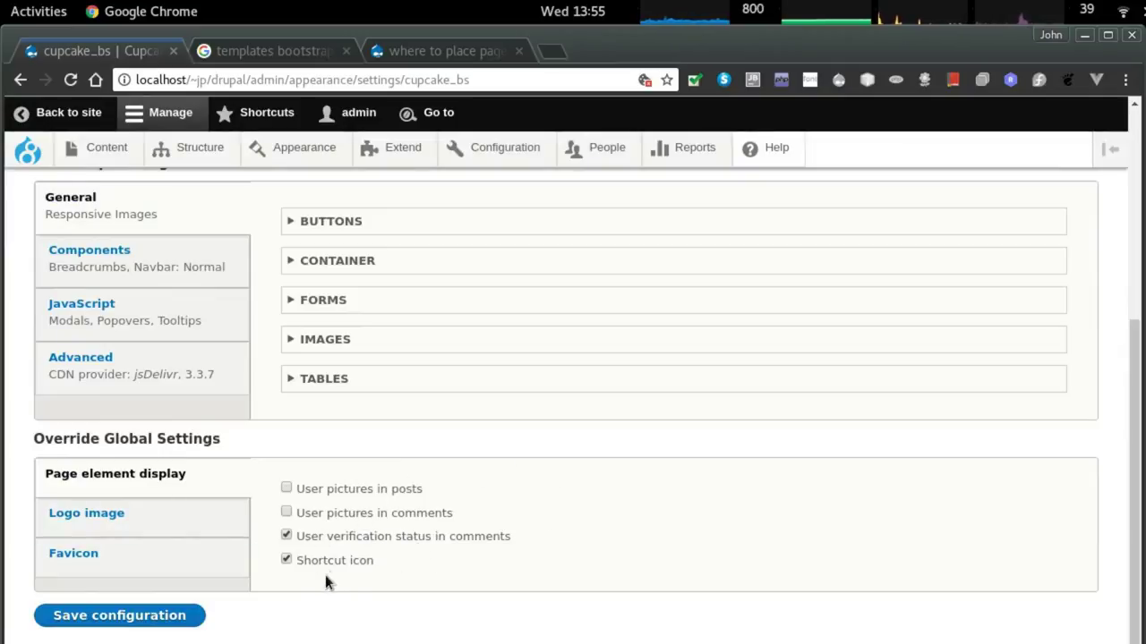
left_click(441, 537)
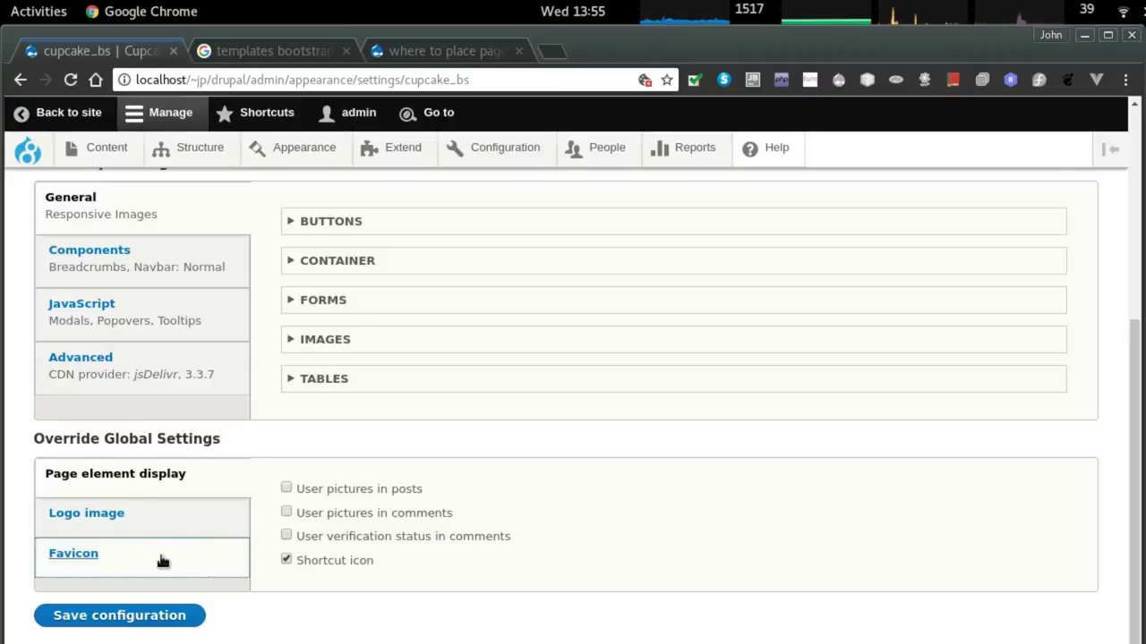
scroll(441, 495, "up", 1)
scroll(441, 495, "down", 1)
left_click(179, 616)
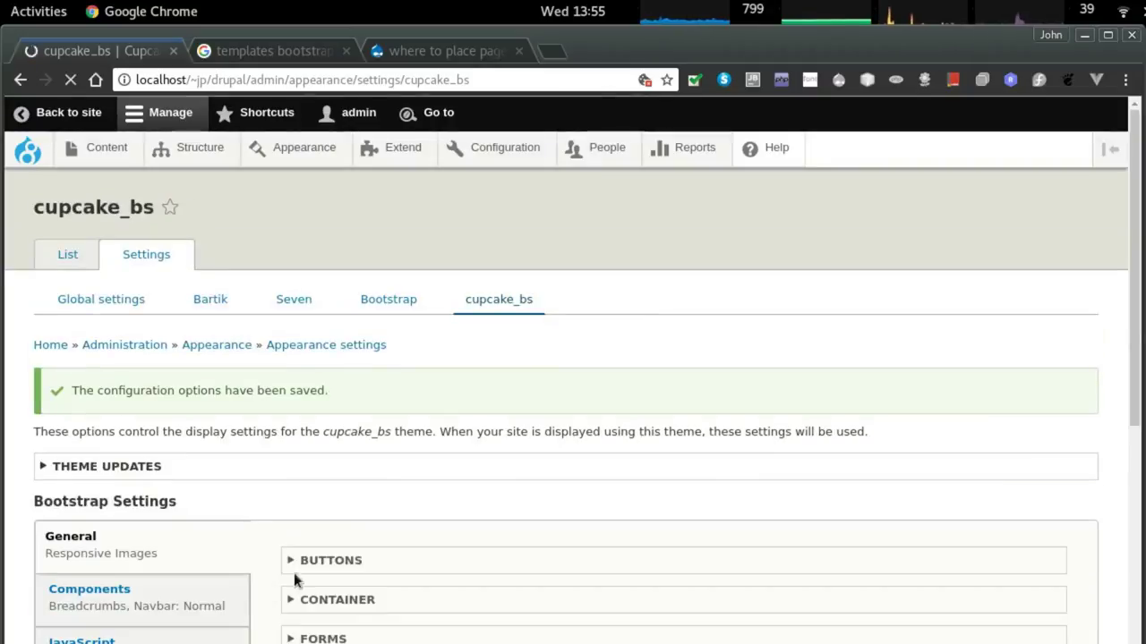
- Review the theme updates, Components, breadcrumbs, JavaScript and CDN sections, then save the theme settings again
left_click(128, 465)
scroll(511, 457, "down", 2)
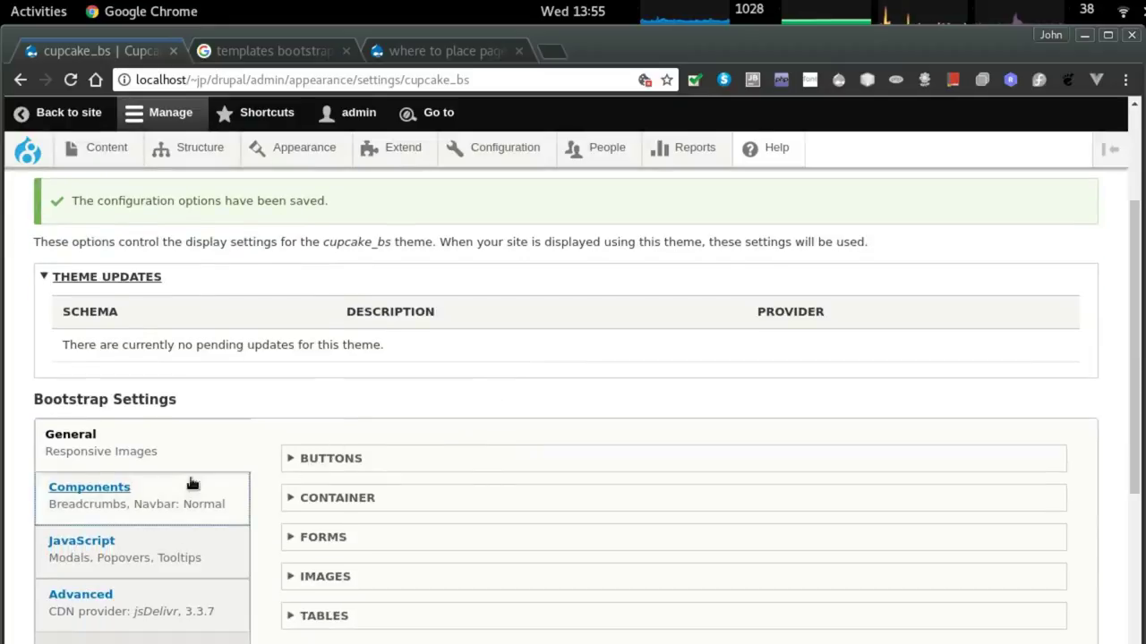
scroll(192, 483, "down", 1)
left_click(122, 442)
left_click(336, 412)
scroll(483, 445, "down", 1)
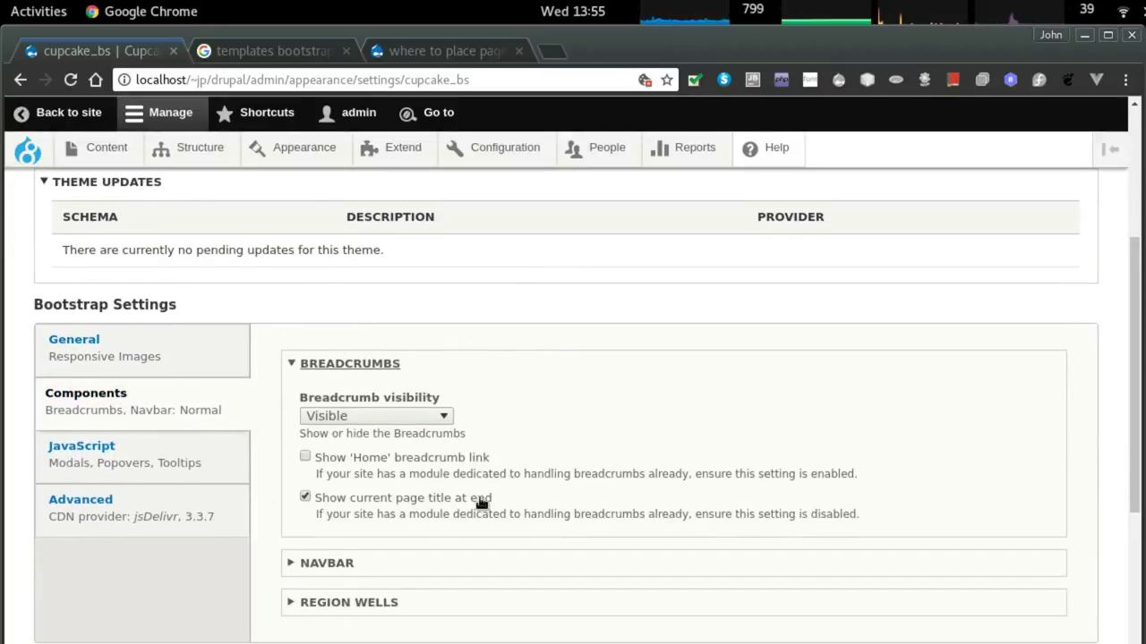
left_click(117, 453)
left_click(130, 515)
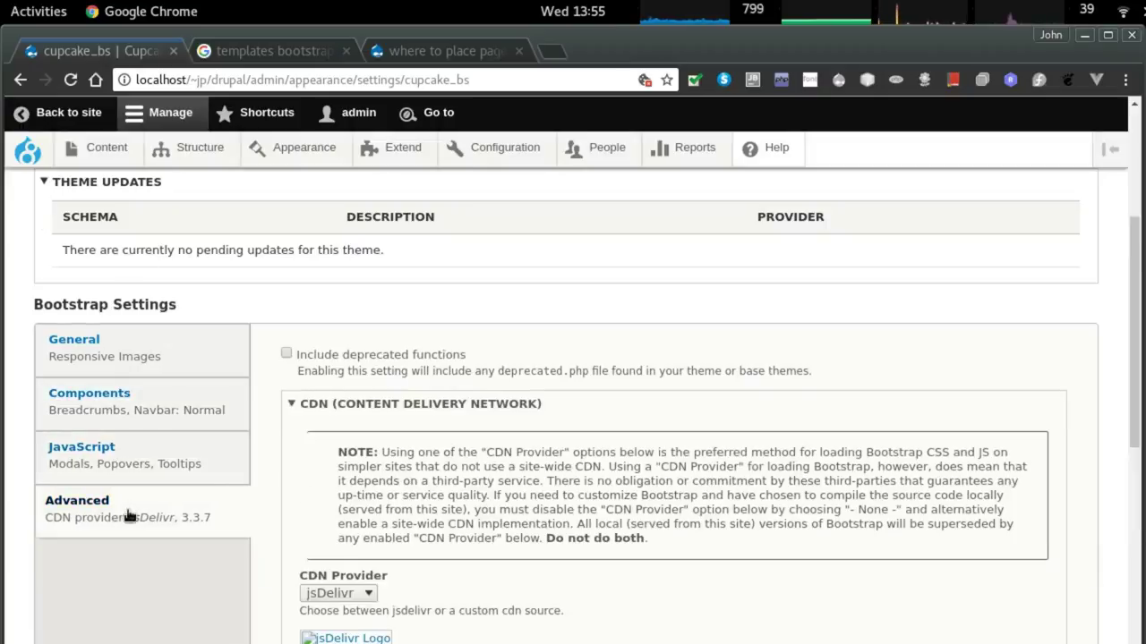
scroll(107, 501, "down", 10)
left_click(116, 616)
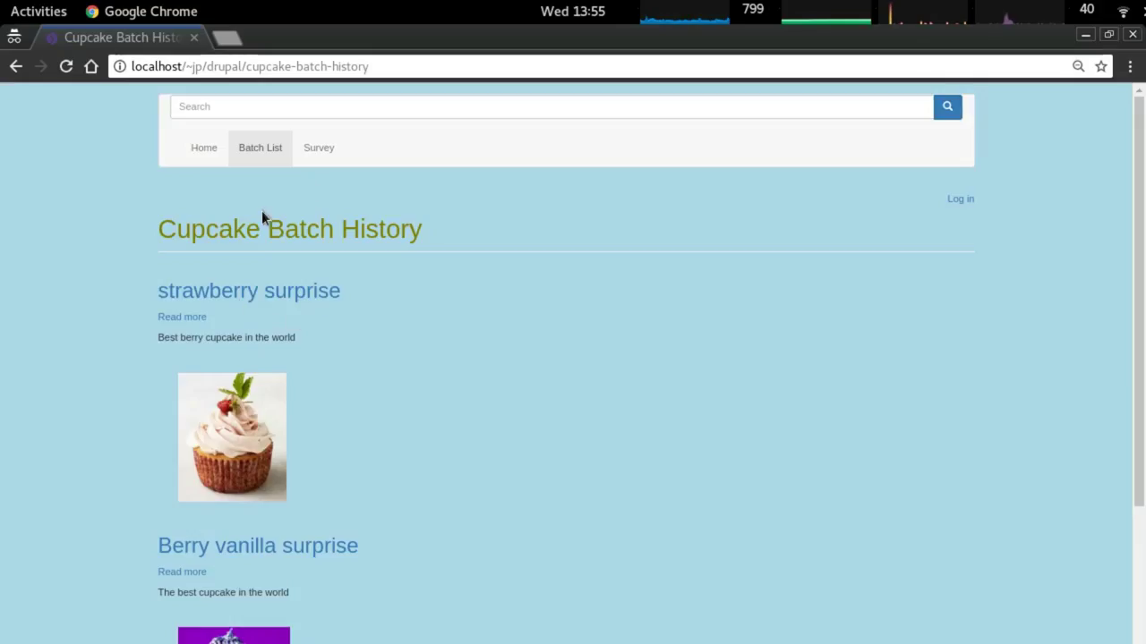
- Check the Cupcake Batch History window, then return to Drupal's Structure section
key("F5")
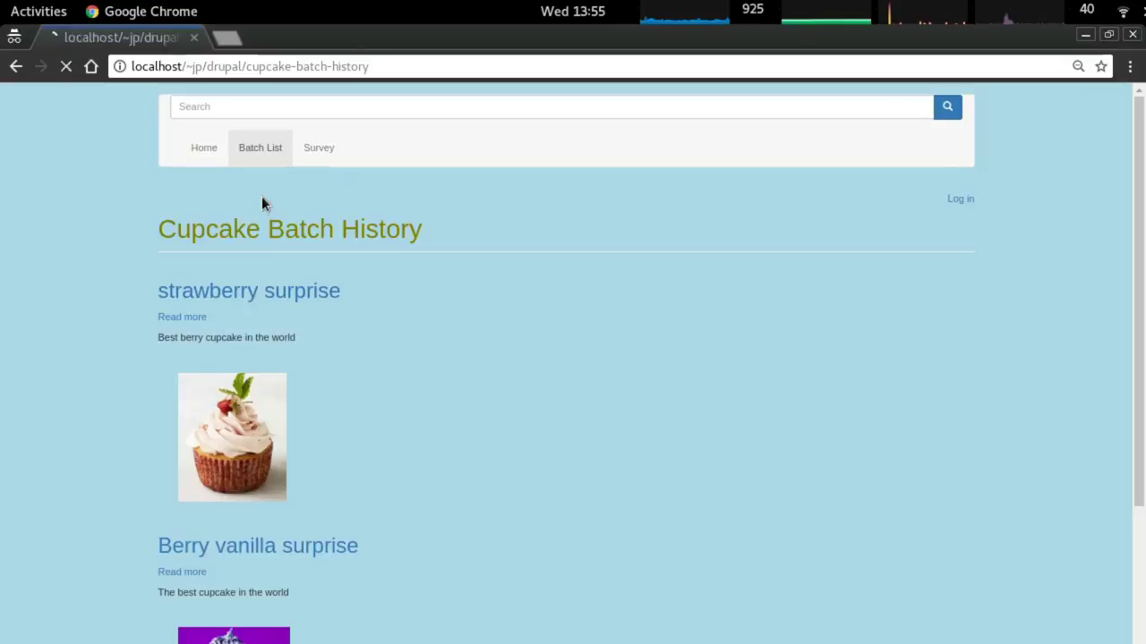
scroll(408, 321, "down", 3)
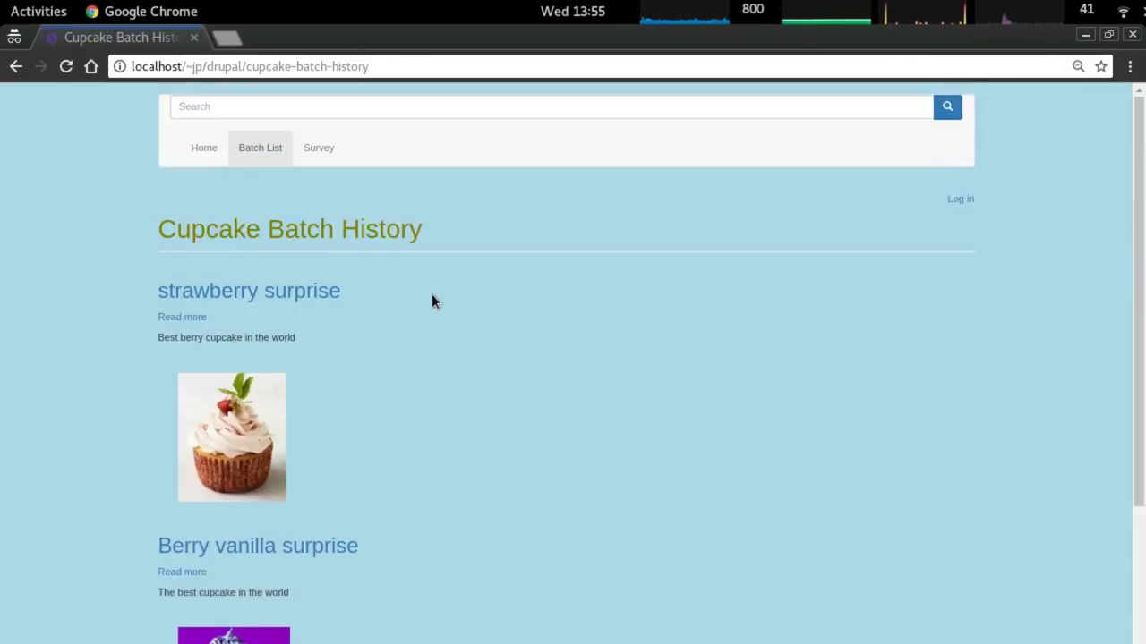
key("alt+Tab")
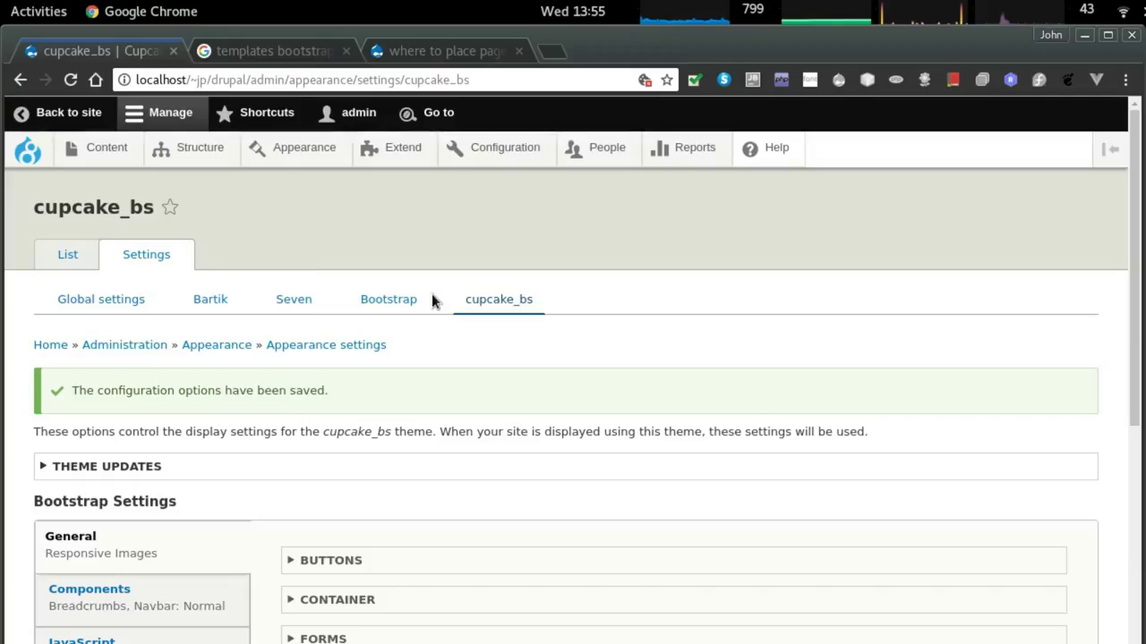
left_click(212, 150)
- On the cupcake_bs Block layout page, disable the Search block
left_click(193, 182)
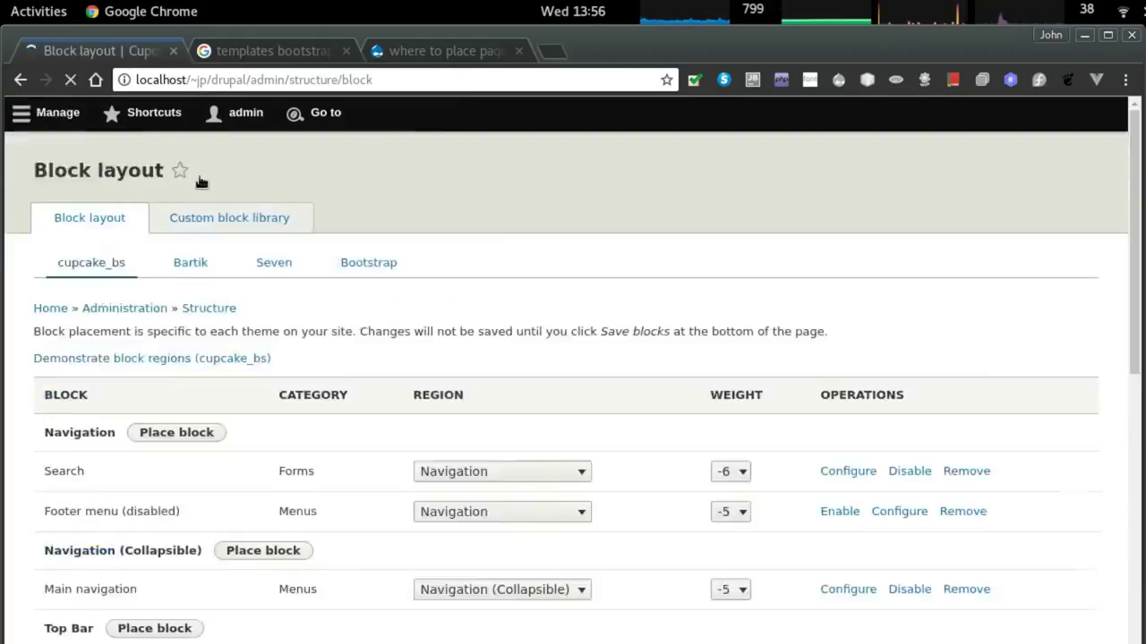
scroll(516, 258, "down", 3)
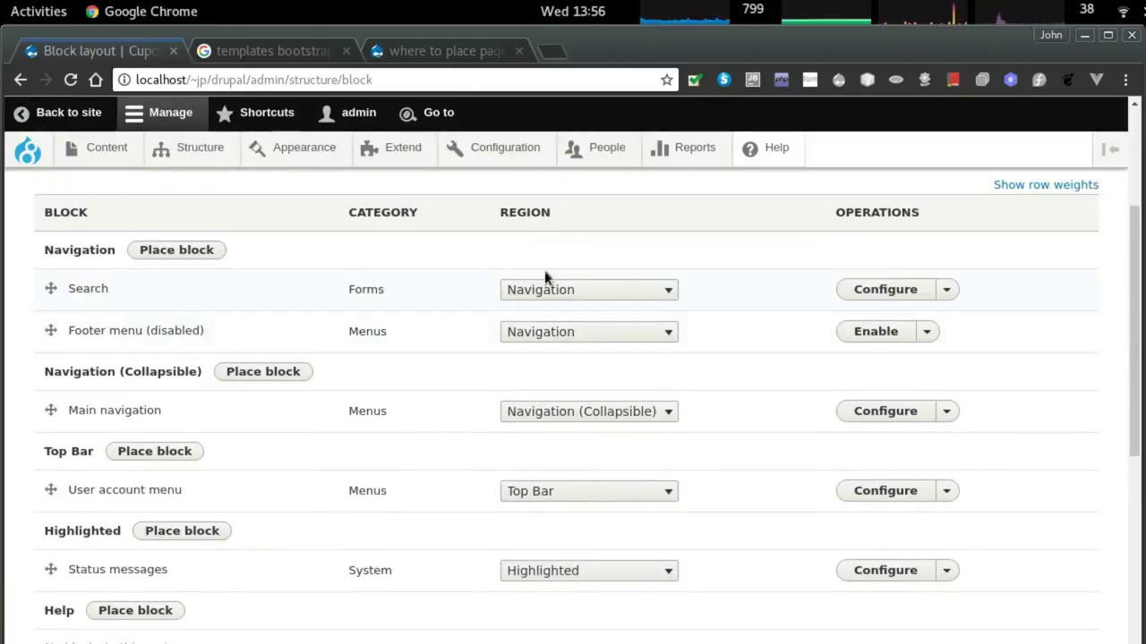
left_click(946, 289)
left_click(881, 311)
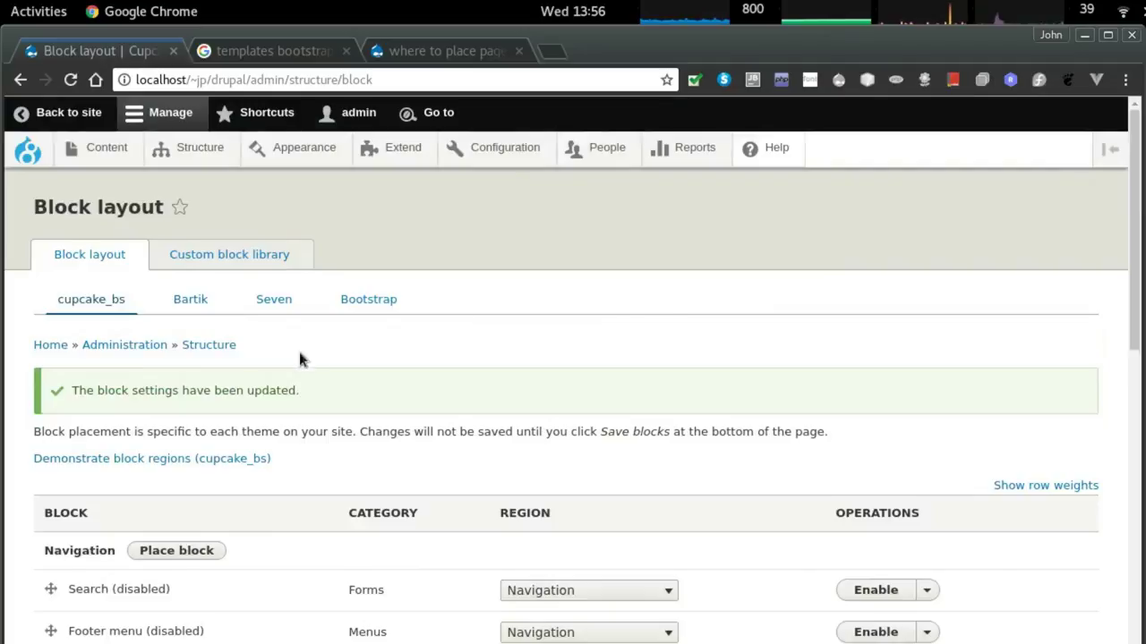
scroll(276, 374, "down", 3)
scroll(276, 374, "down", 3)
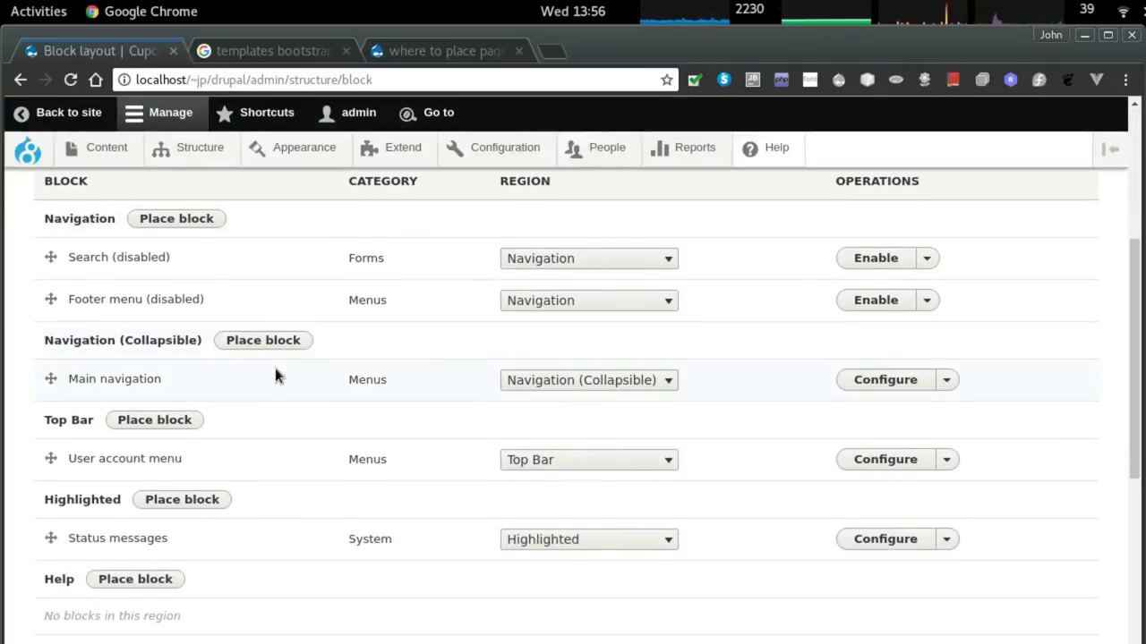
scroll(275, 376, "down", 2)
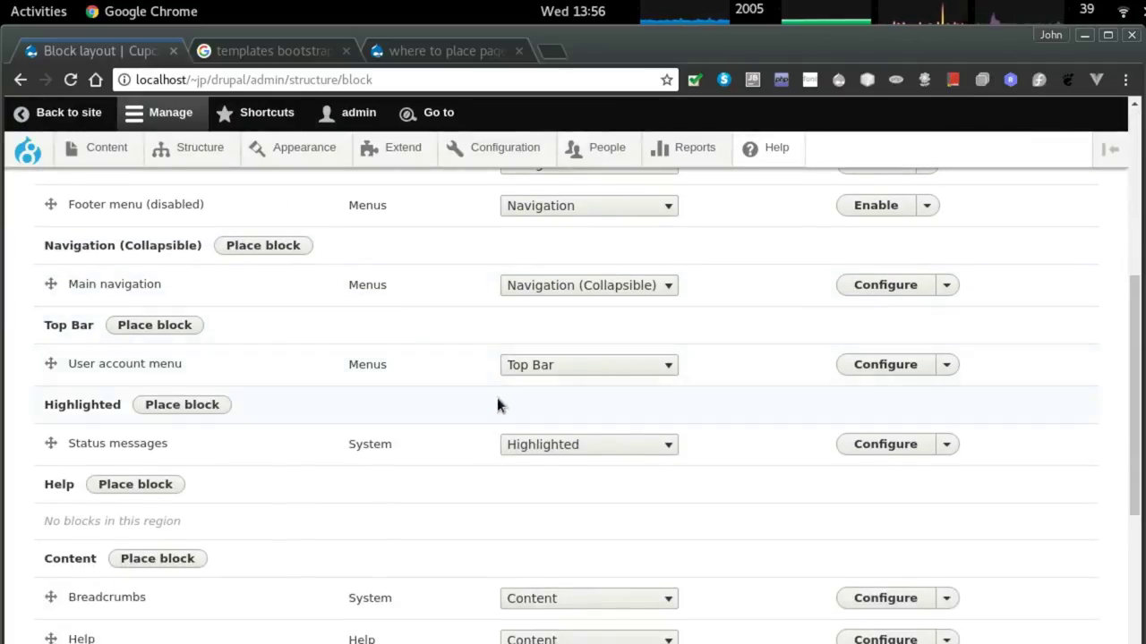
scroll(208, 394, "down", 1)
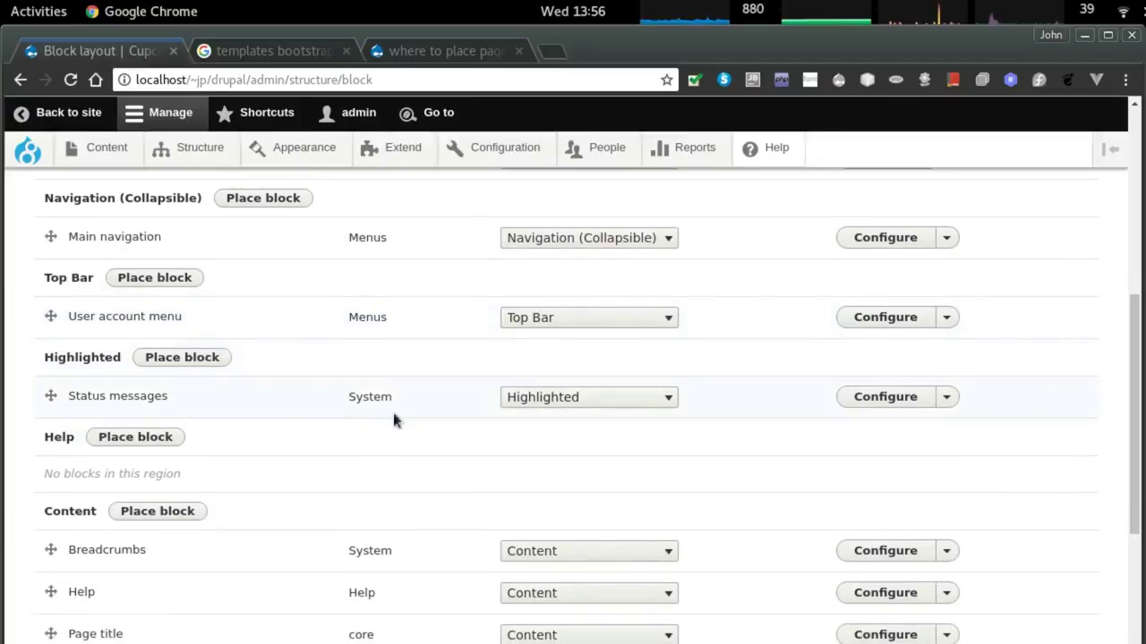
left_click_drag(52, 316, 135, 524)
- Remove the Tools, Search and Footer menu blocks
left_click(931, 575)
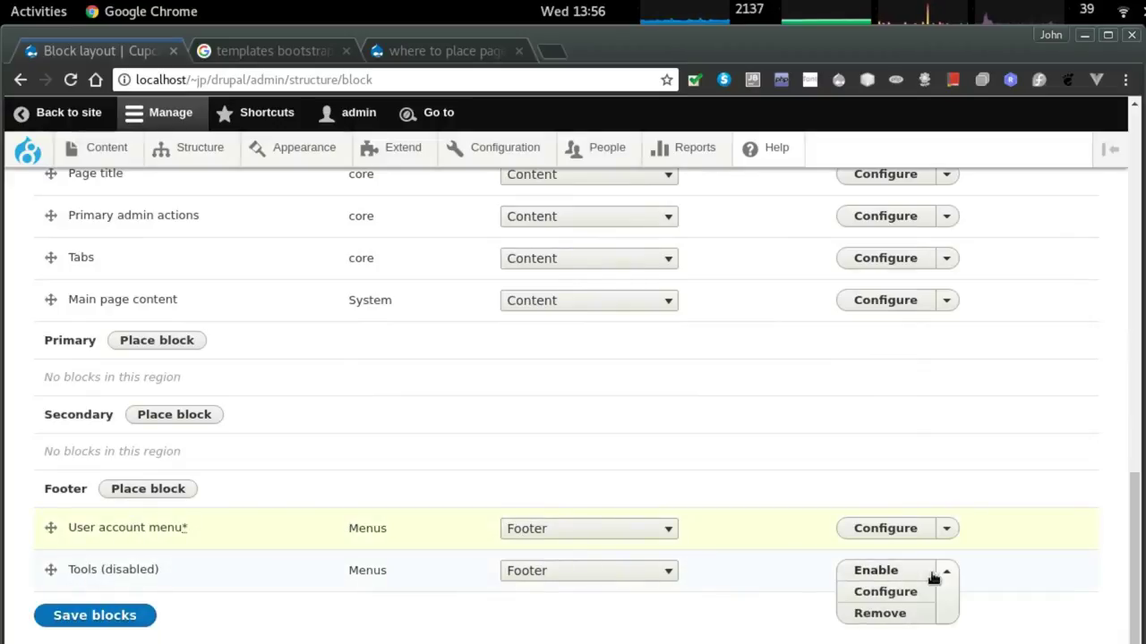
left_click(877, 616)
left_click(81, 305)
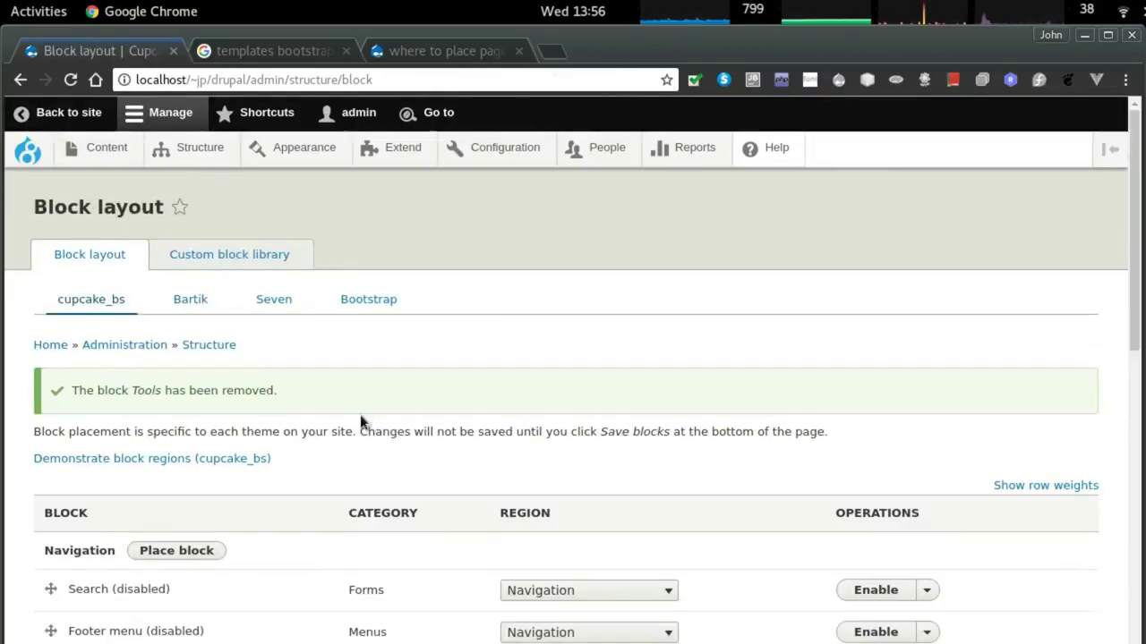
scroll(367, 416, "down", 2)
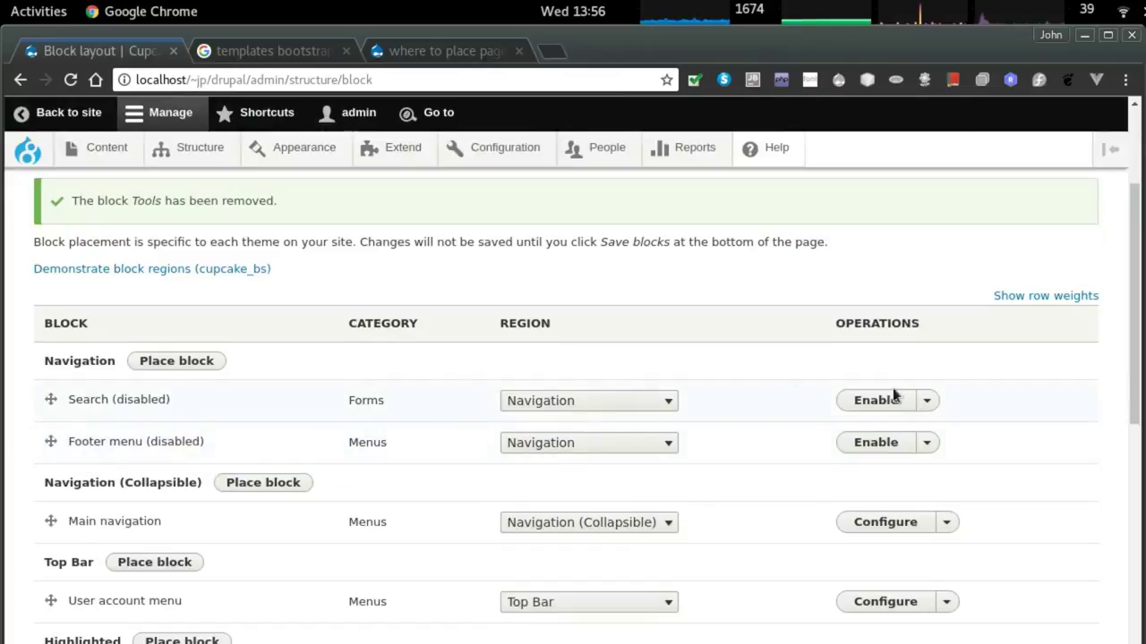
left_click(927, 400)
left_click(861, 442)
left_click(94, 307)
scroll(222, 426, "down", 4)
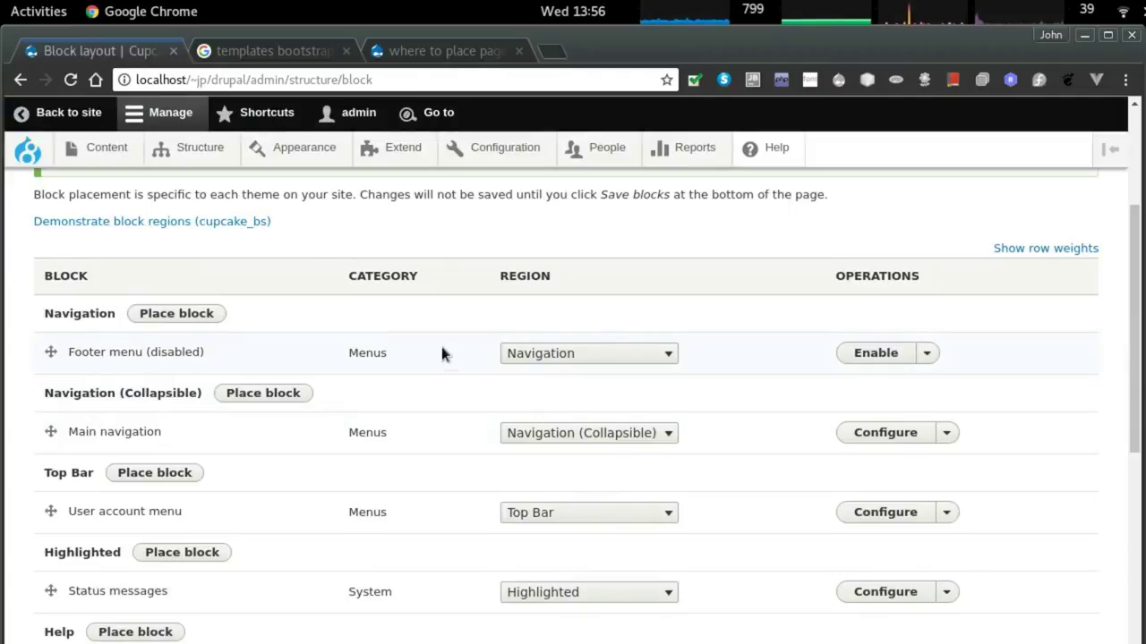
left_click(926, 354)
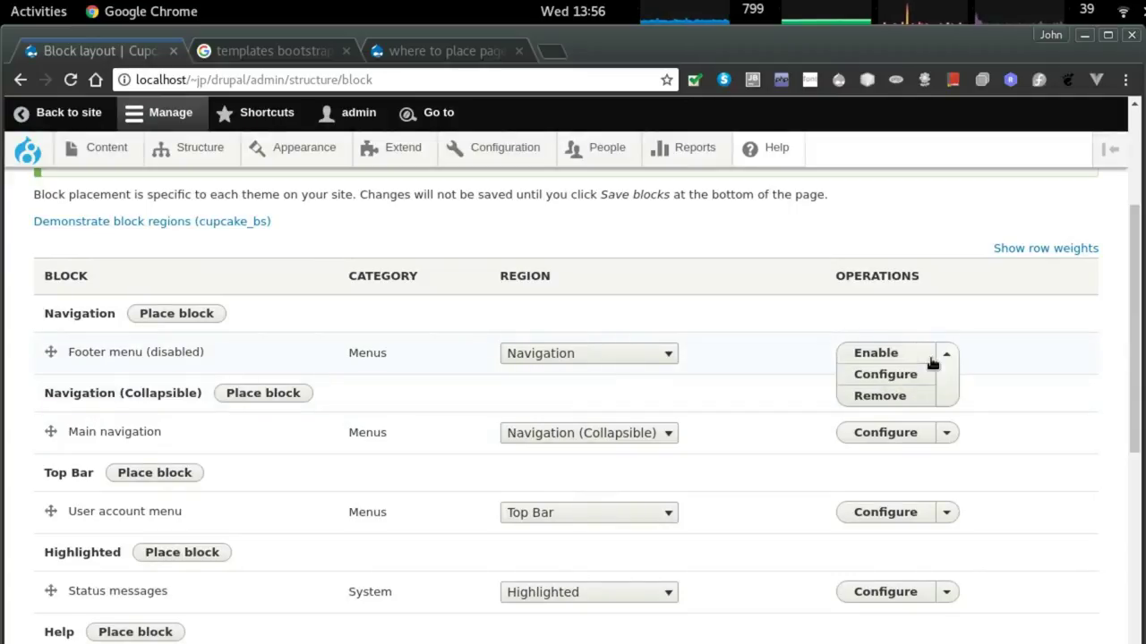
left_click(879, 397)
left_click(83, 304)
- Move the User account menu block into the Secondary region and save the blocks
scroll(395, 366, "down", 4)
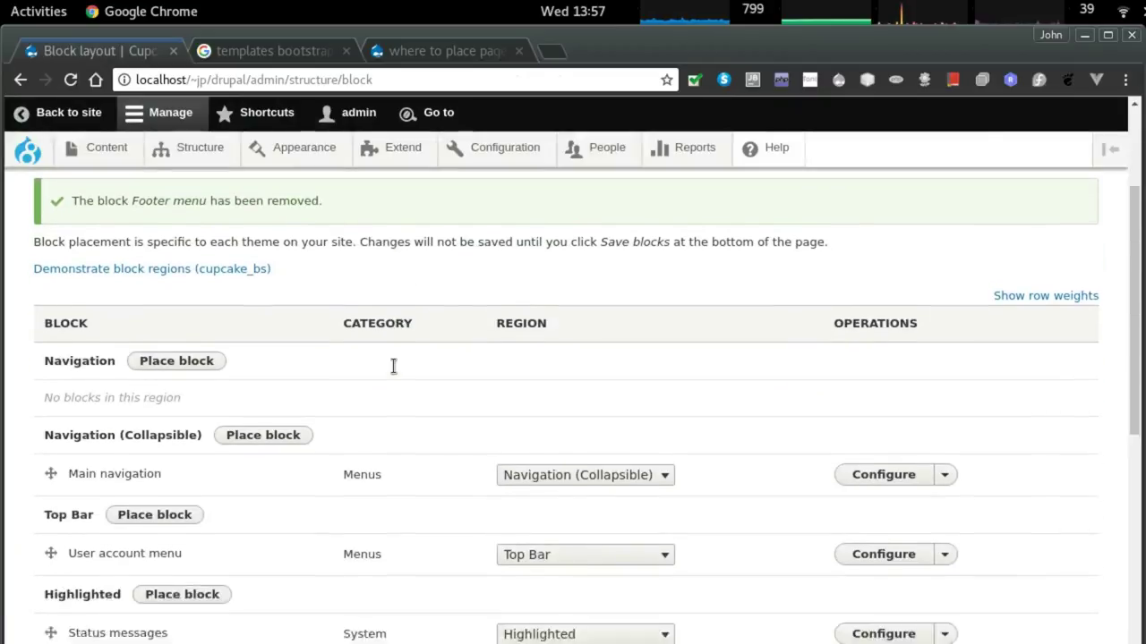
scroll(394, 370, "down", 2)
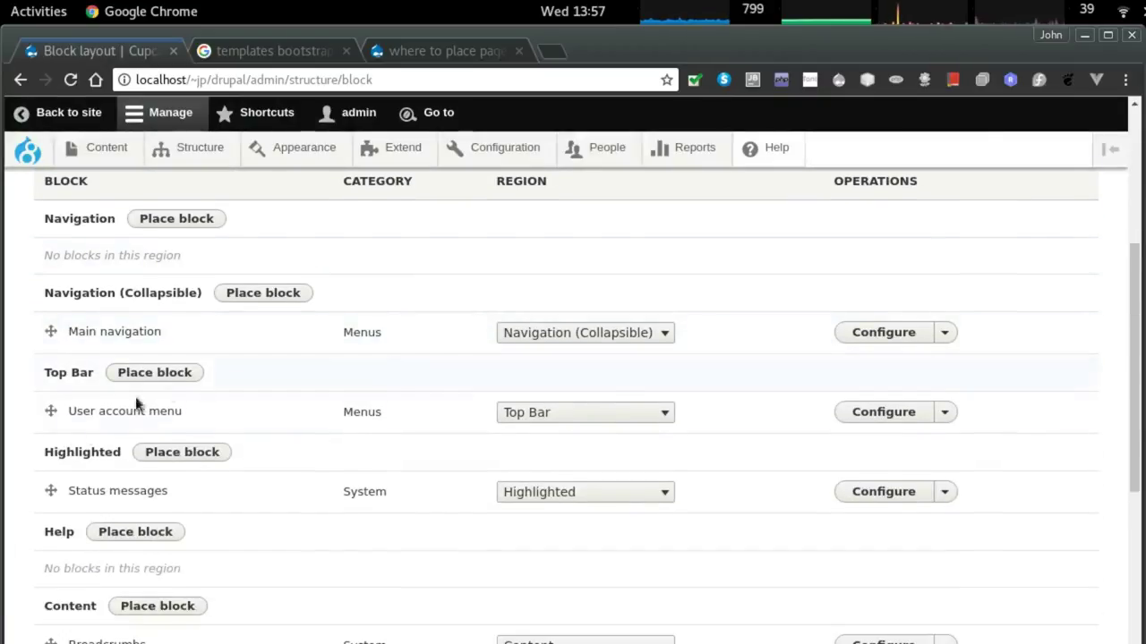
left_click_drag(48, 411, 146, 584)
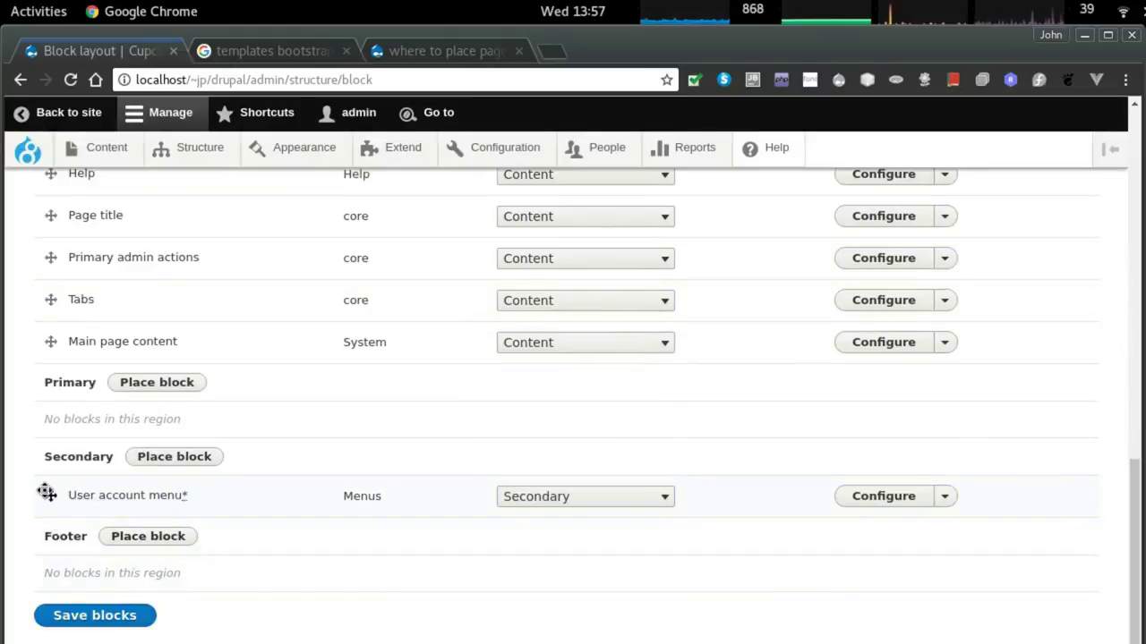
left_click_drag(46, 493, 66, 549)
left_click(92, 616)
- Move the Breadcrumbs block into the Top Bar region and save the blocks
scroll(243, 491, "down", 4)
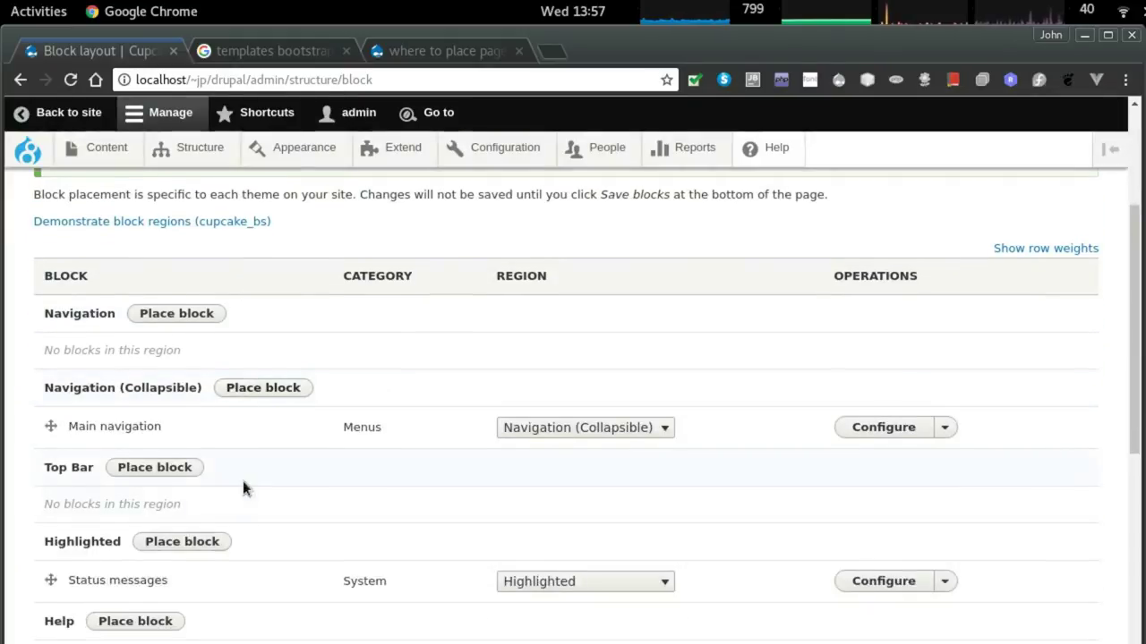
scroll(243, 488, "down", 1)
scroll(268, 482, "down", 3)
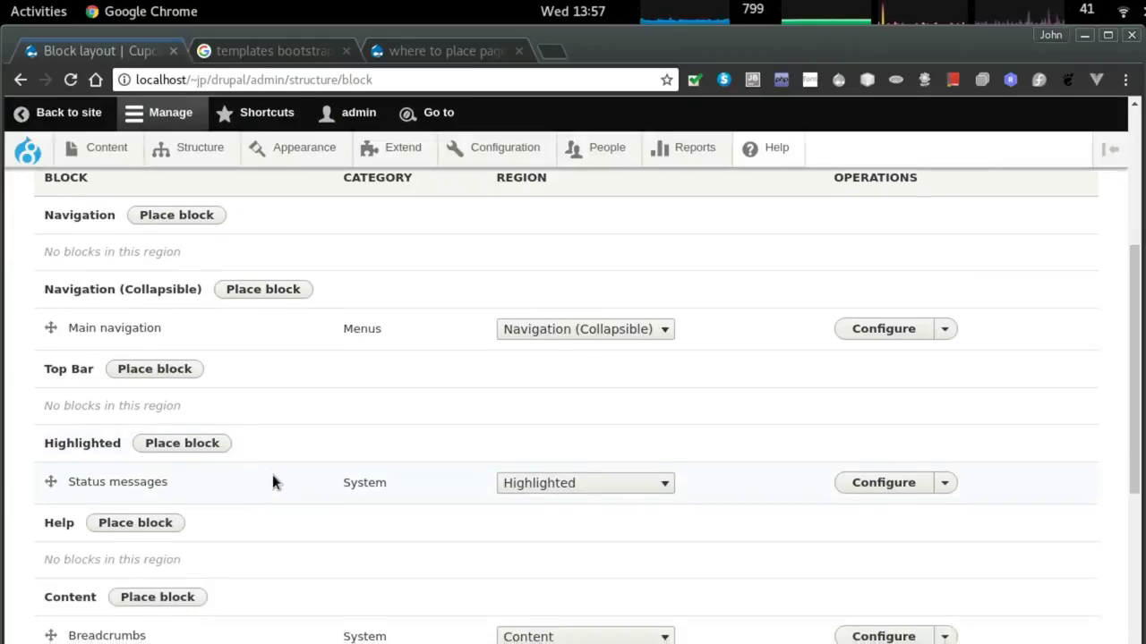
scroll(271, 479, "down", 3)
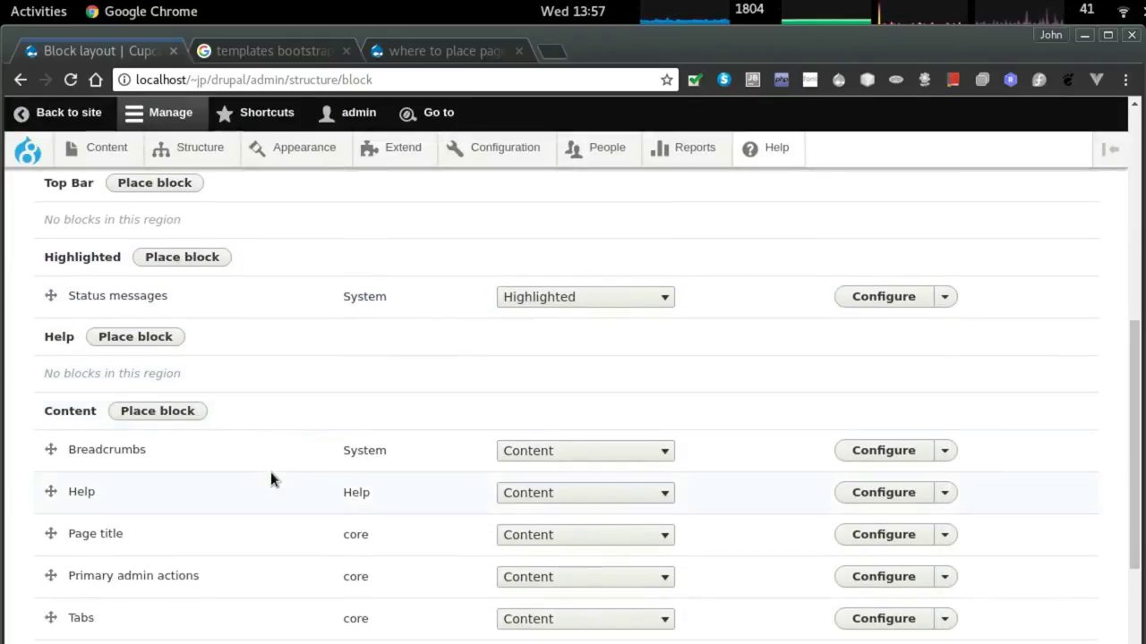
scroll(206, 486, "up", 1)
scroll(204, 483, "up", 1)
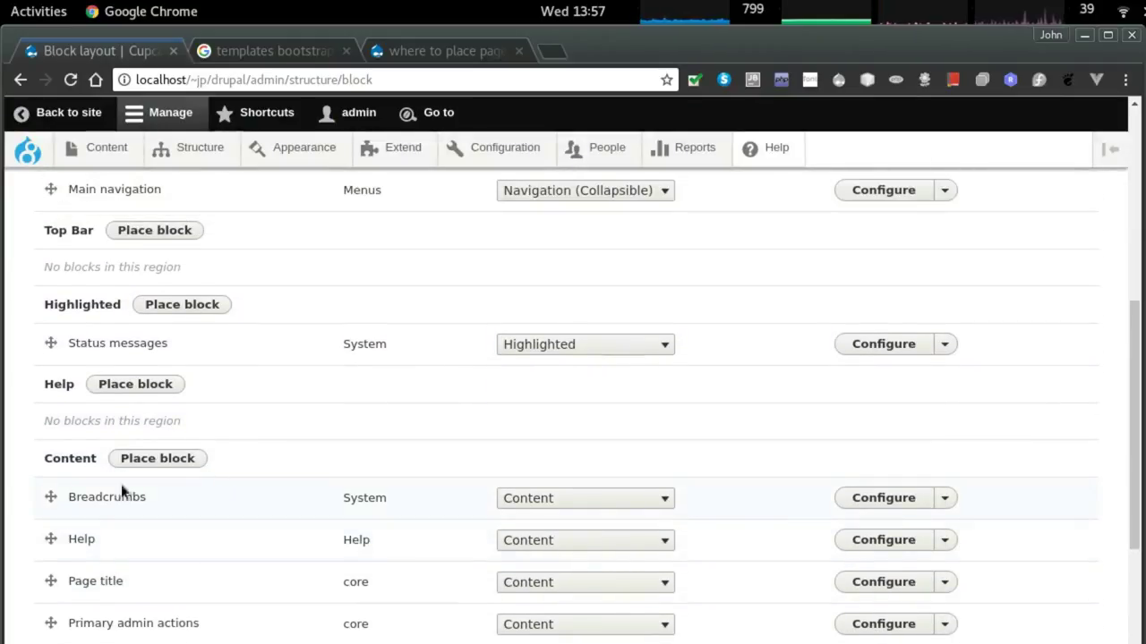
left_click_drag(51, 497, 60, 286)
scroll(343, 341, "up", 2)
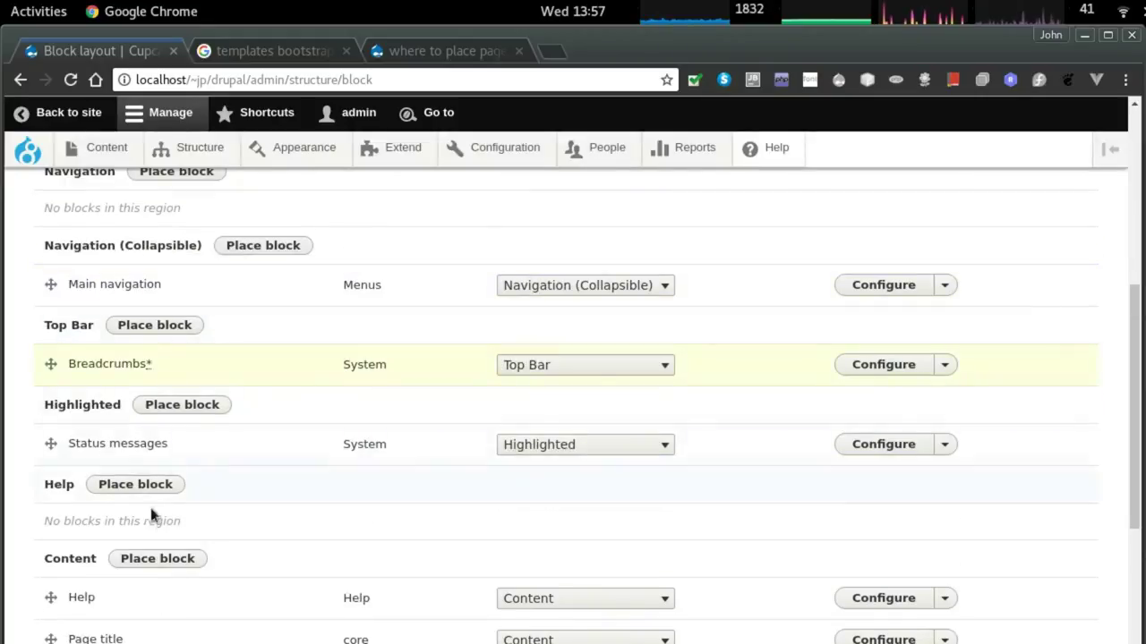
scroll(150, 513, "down", 9)
left_click(102, 616)
key("alt+Tab")
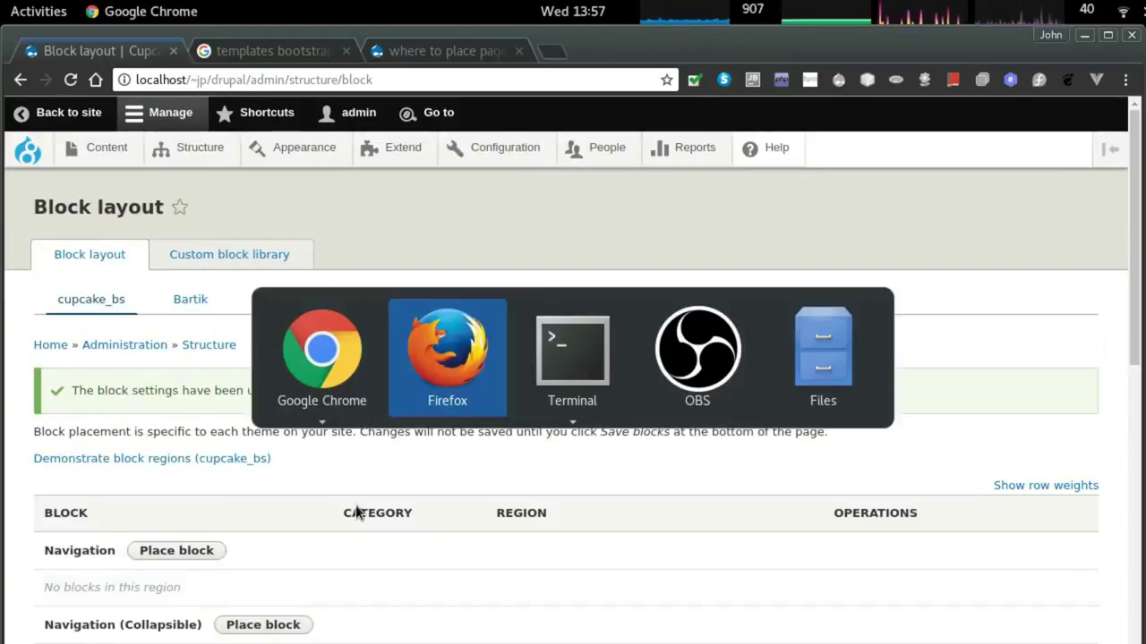
- In Firefox, browse the survey site's Batch List and Home pages, ending on Create survey
key("F5")
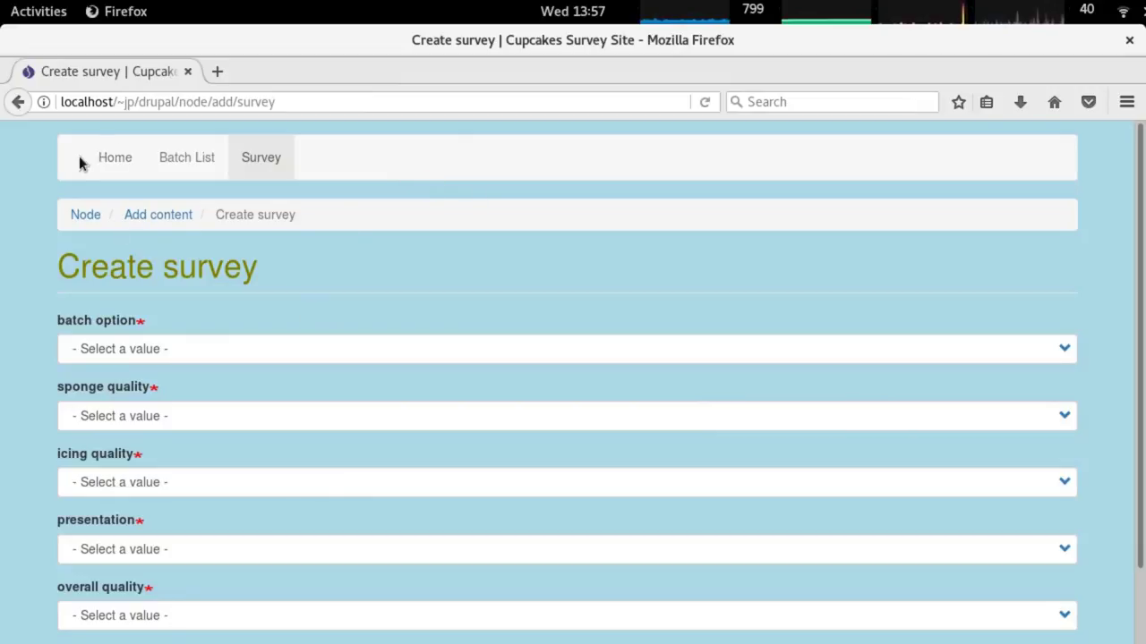
left_click(196, 155)
left_click(119, 159)
left_click(188, 157)
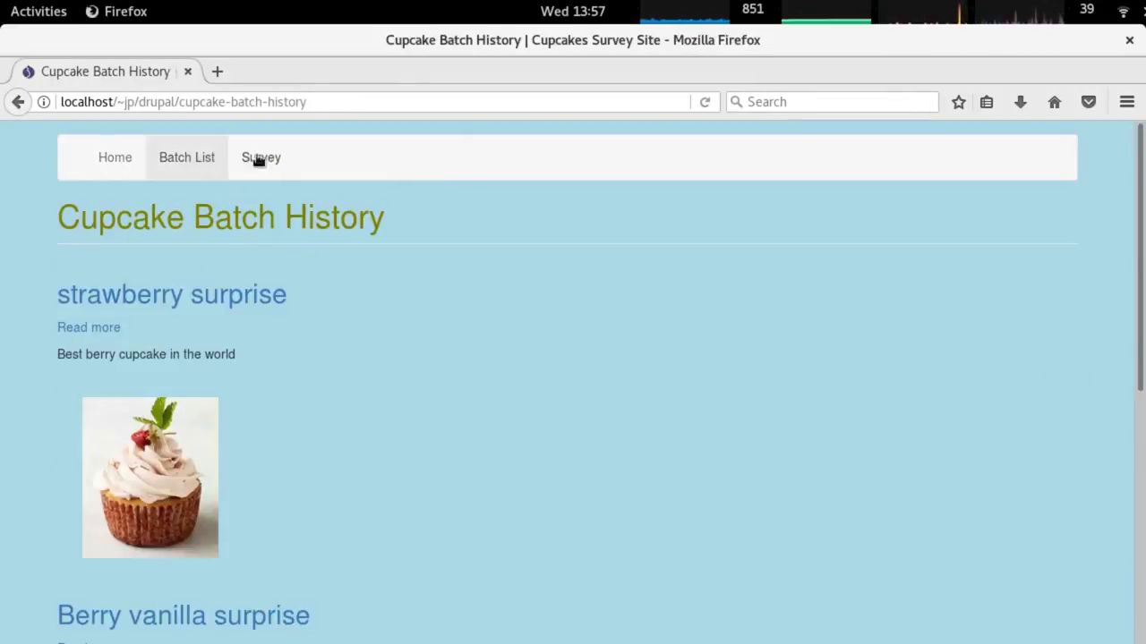
left_click(261, 158)
- Inspect the Create survey breadcrumb's markup, examining each <li> item and the whitespace between them
right_click(216, 221)
left_click(297, 417)
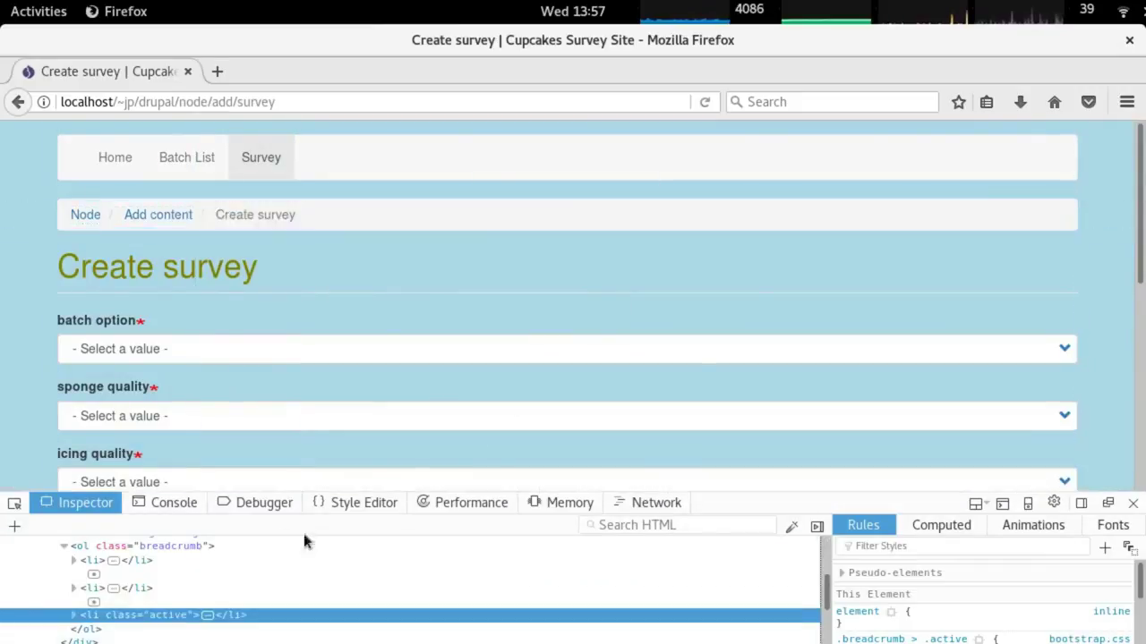
left_click(157, 588)
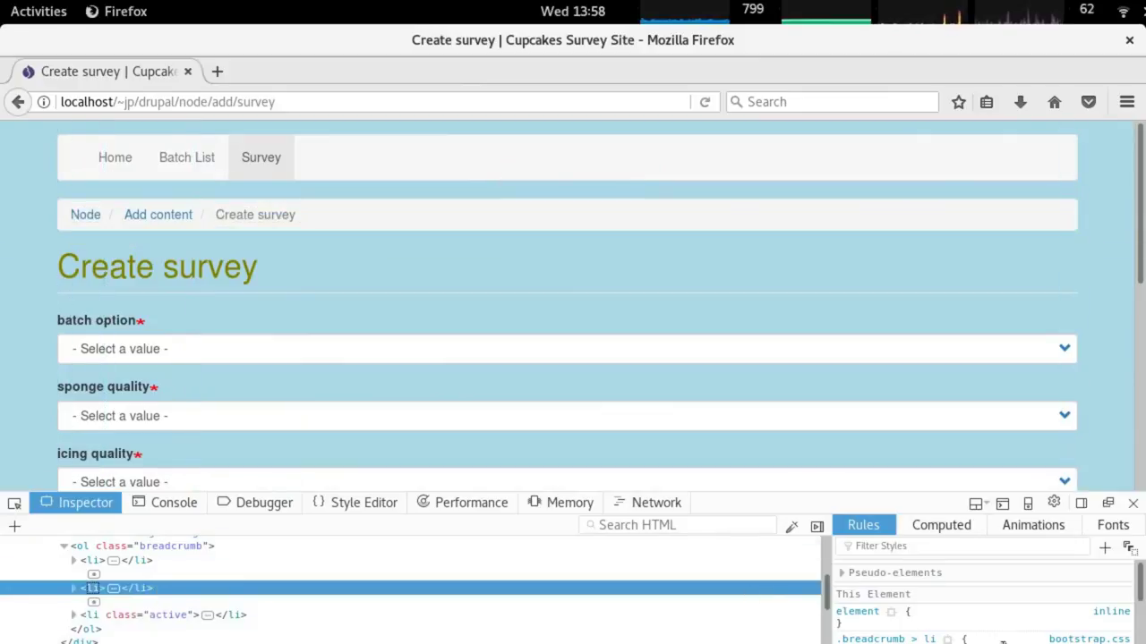
scroll(958, 626, "down", 6)
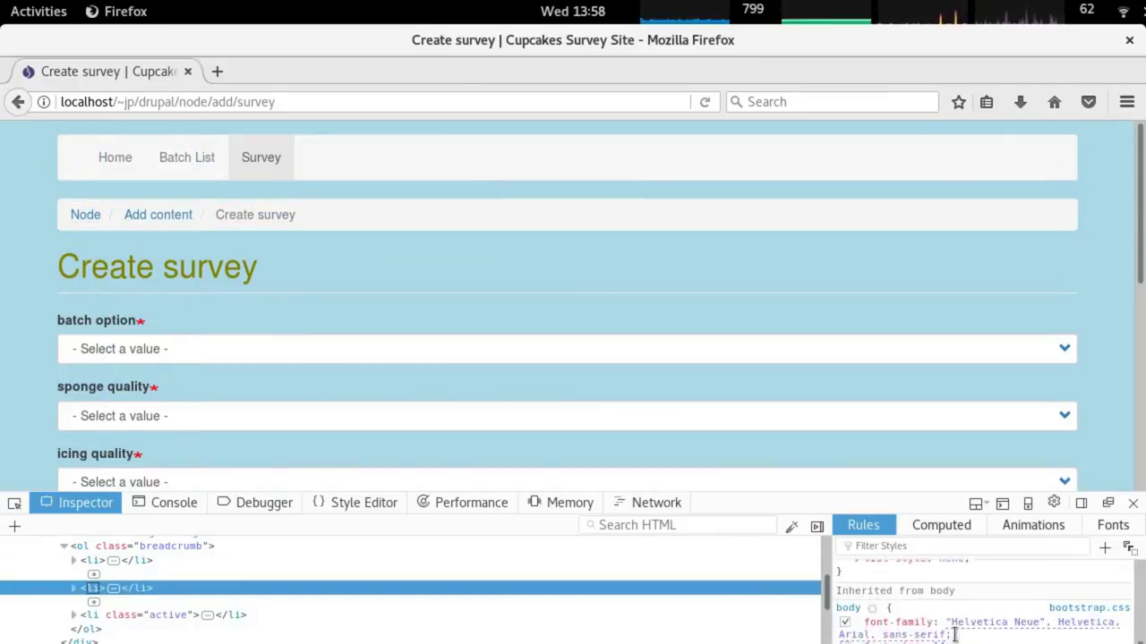
left_click(169, 561)
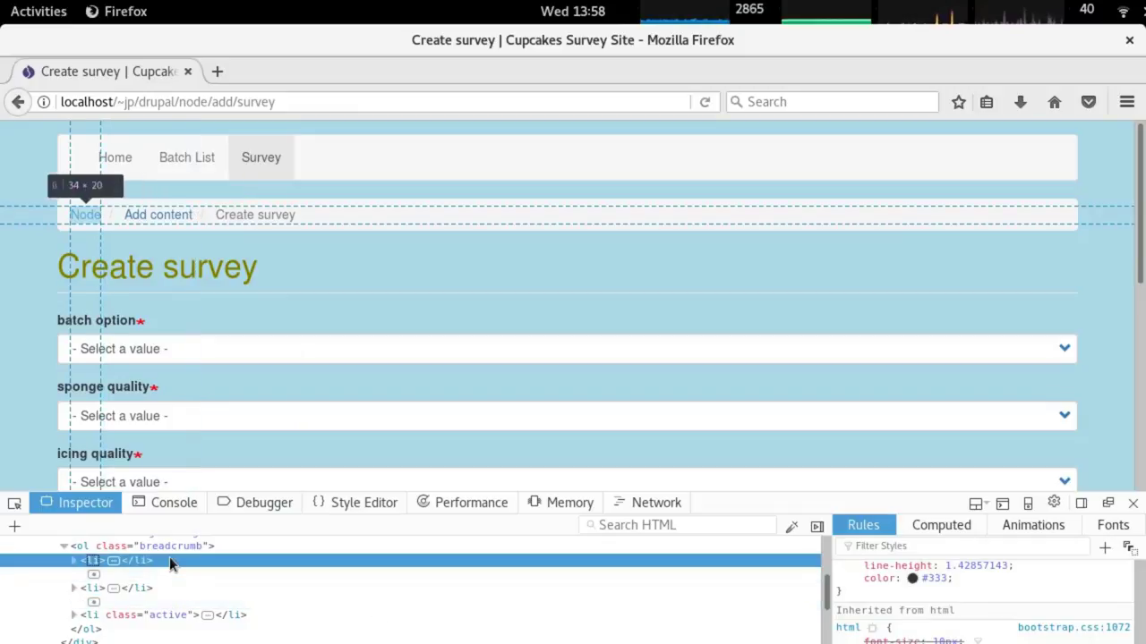
left_click(93, 576)
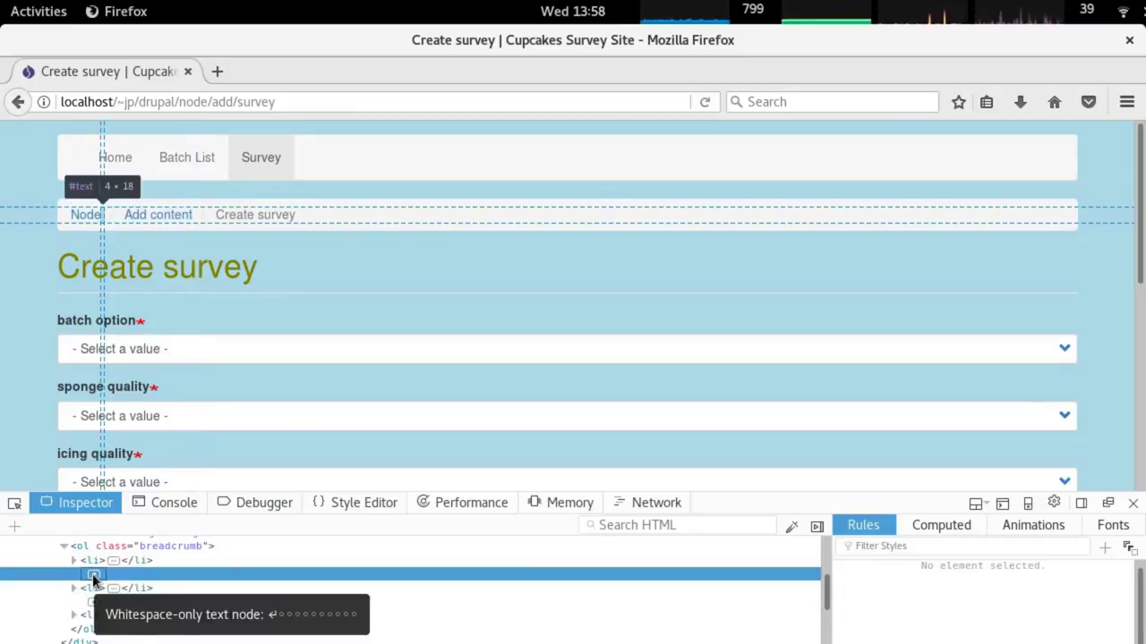
right_click(92, 577)
left_click(93, 582)
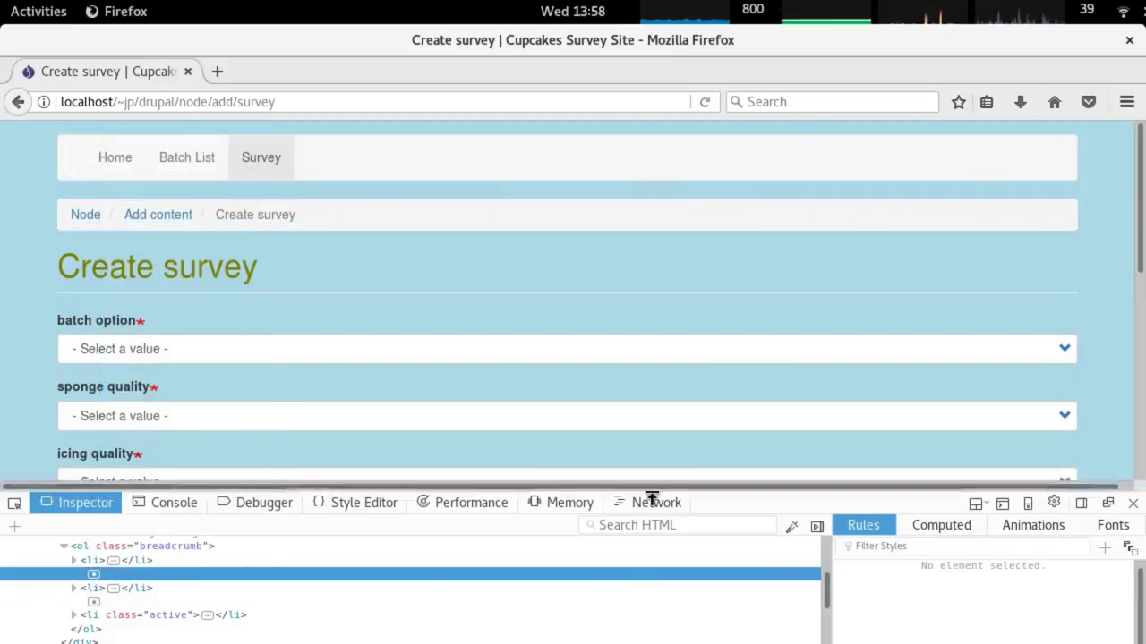
key("alt+Tab")
- In Chrome, inspect the Add content breadcrumb's separator and select its .breadcrumb > li + li:before selector
key("ctrl+Tab")
key("alt+Tab")
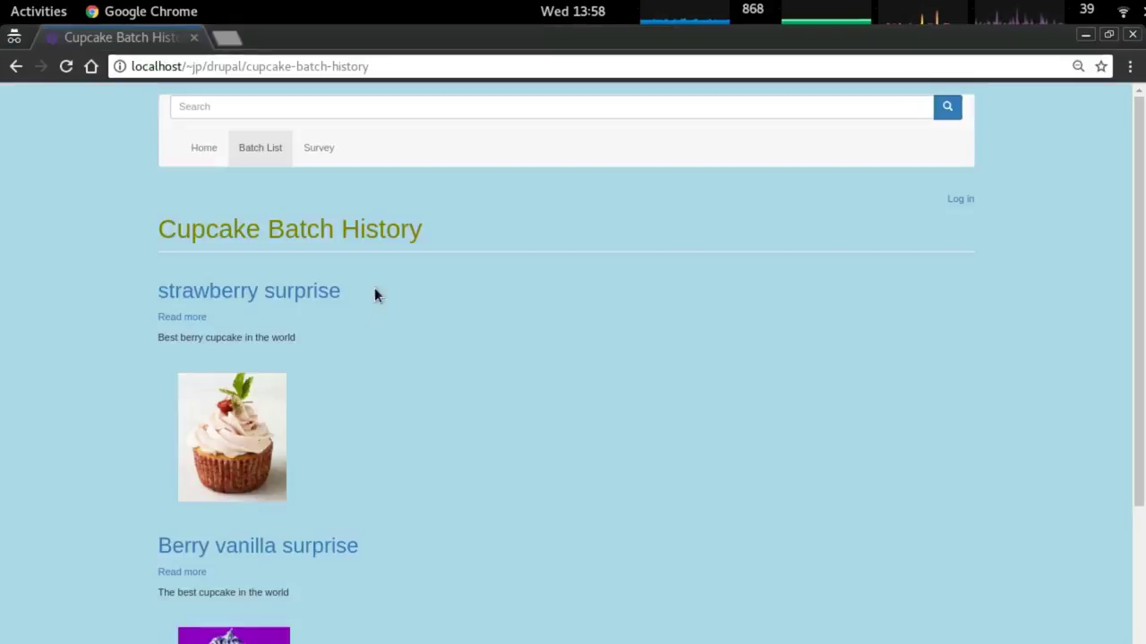
scroll(304, 222, "down", 5)
scroll(314, 179, "up", 5)
left_click(327, 152)
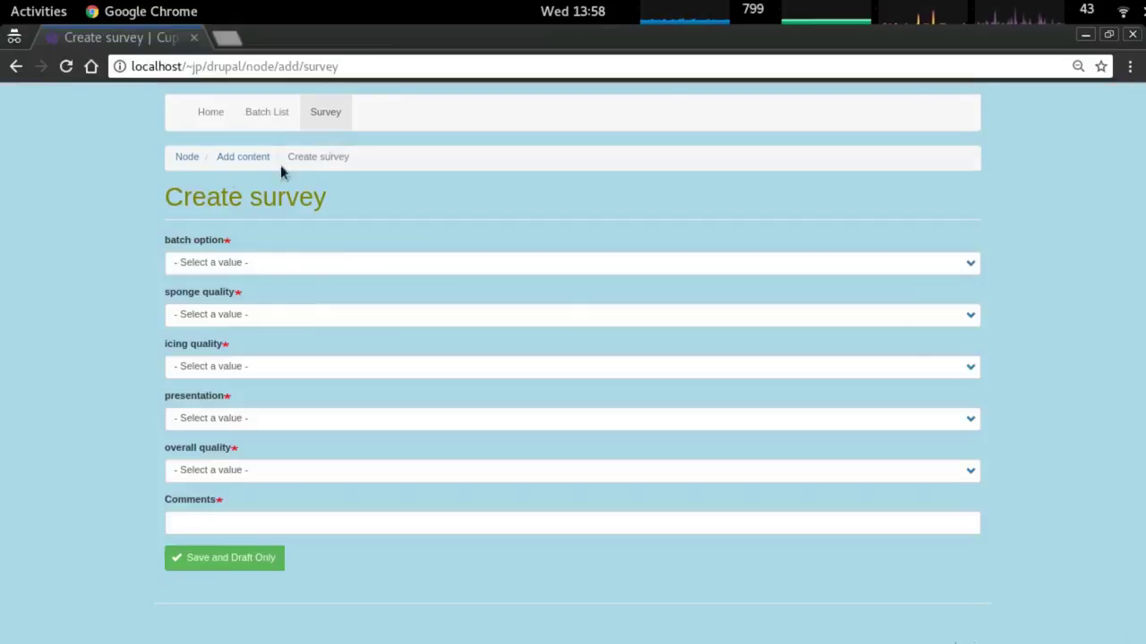
right_click(253, 160)
left_click(329, 314)
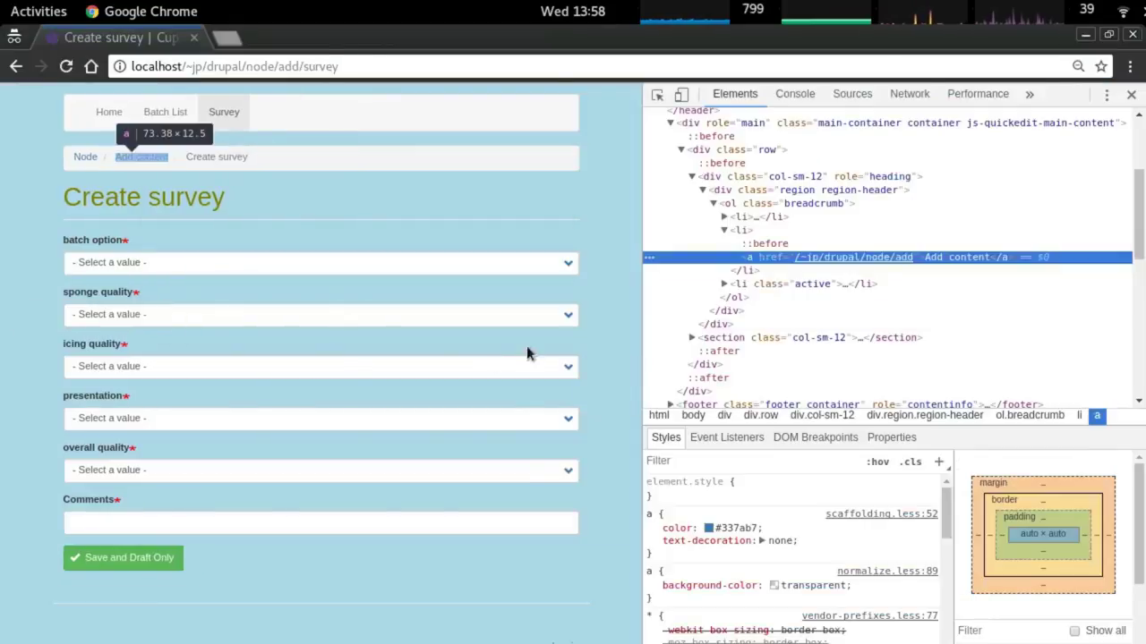
left_click(780, 244)
left_click(654, 482)
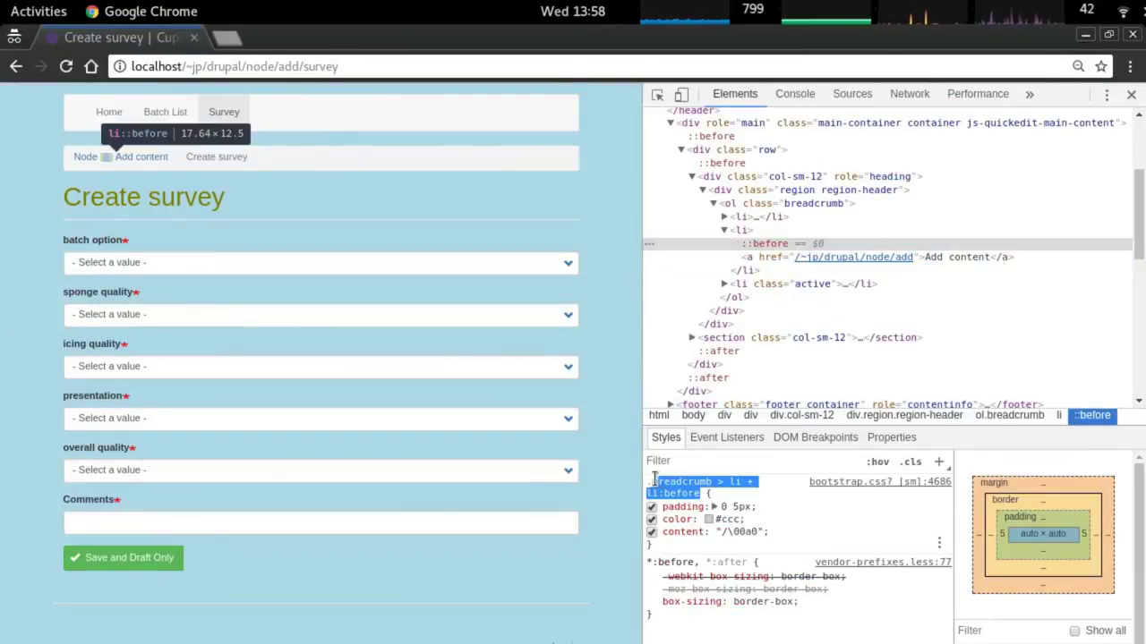
left_click_drag(649, 483, 702, 495)
key("ctrl+c")
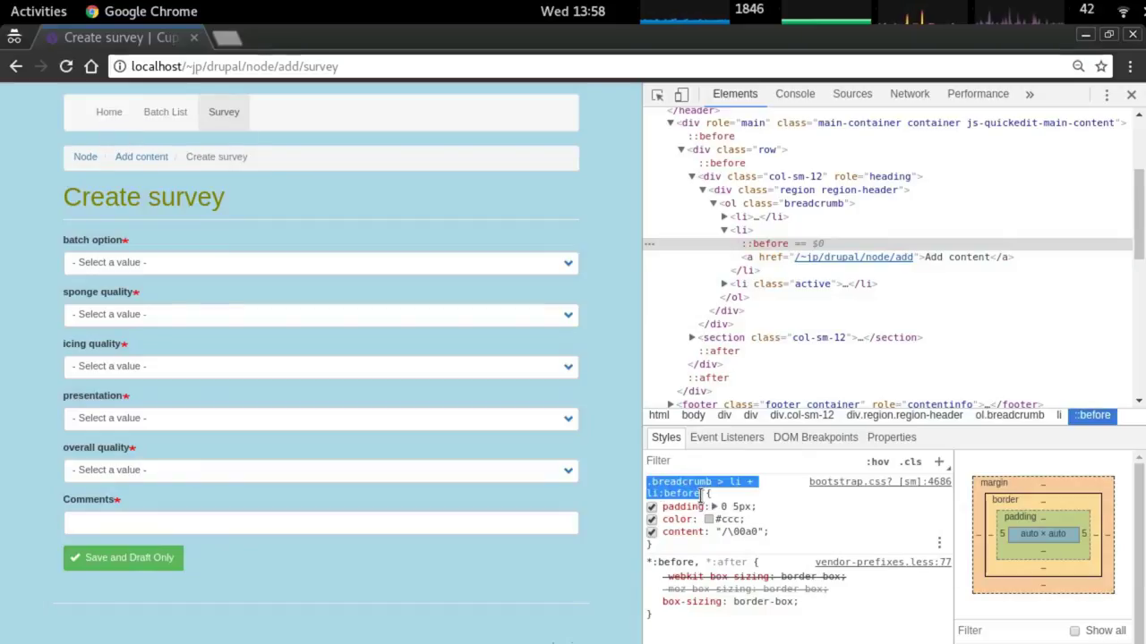
key("alt+Tab")
key("alt+Tab")
key("alt+grave")
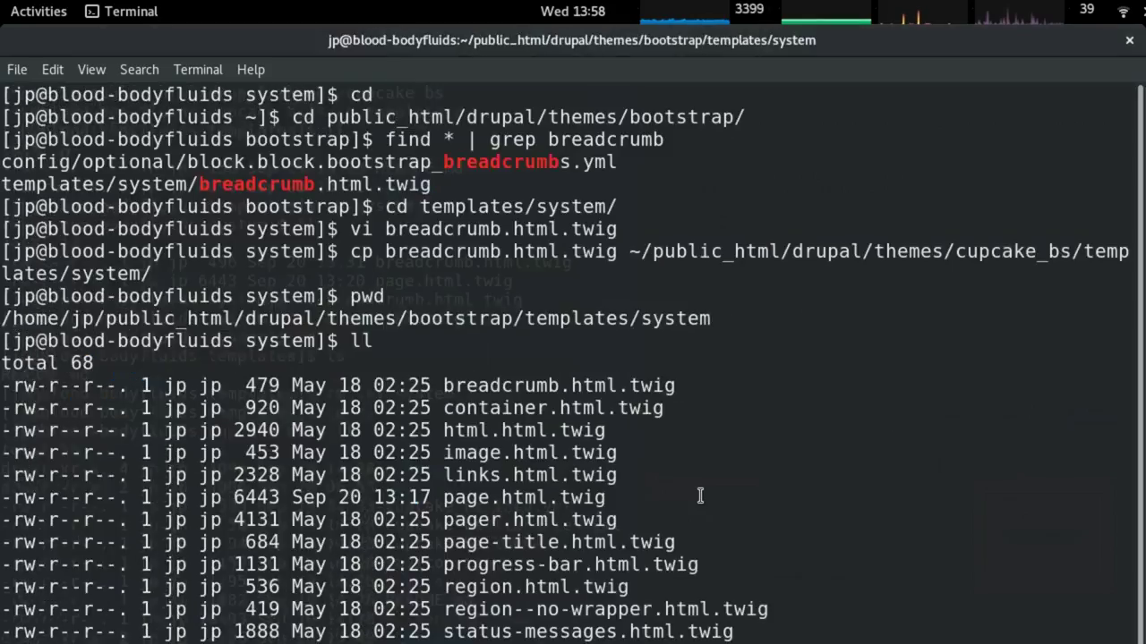
- In style.css, add an empty .breadcrumbs rule below the body rule
scroll(699, 493, "down", 1)
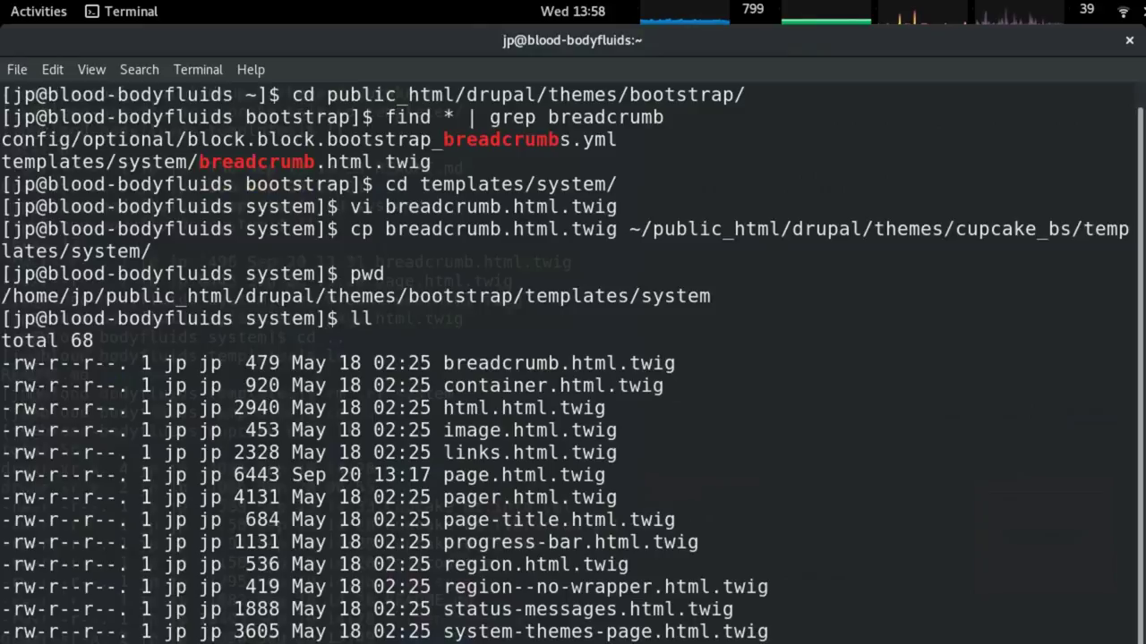
key("alt+grave")
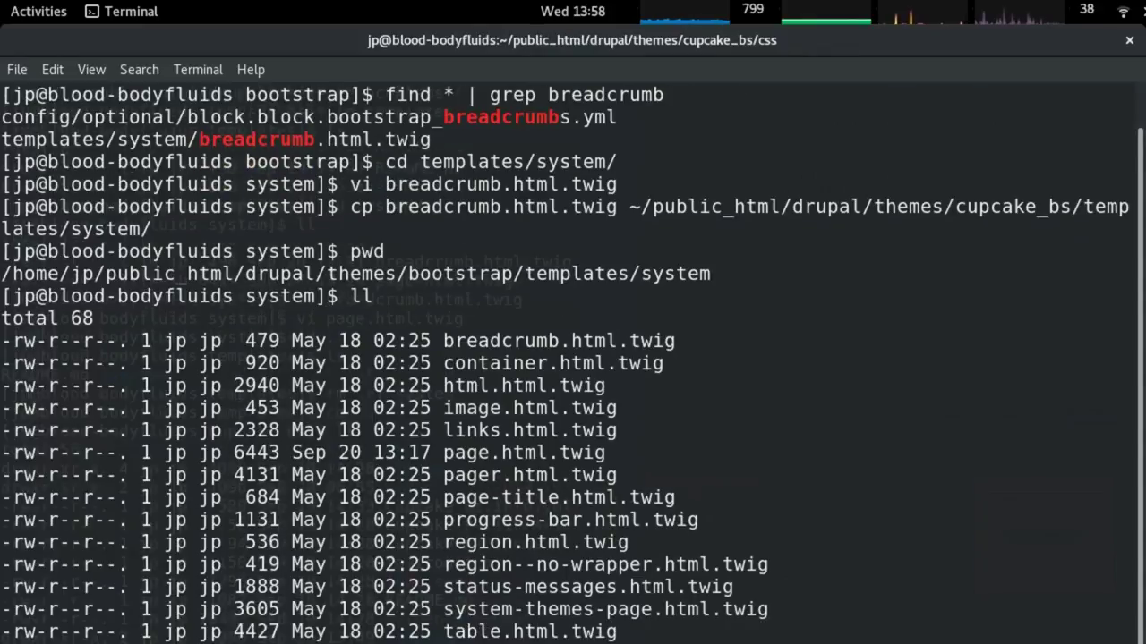
key("j")
key("j")
key("j")
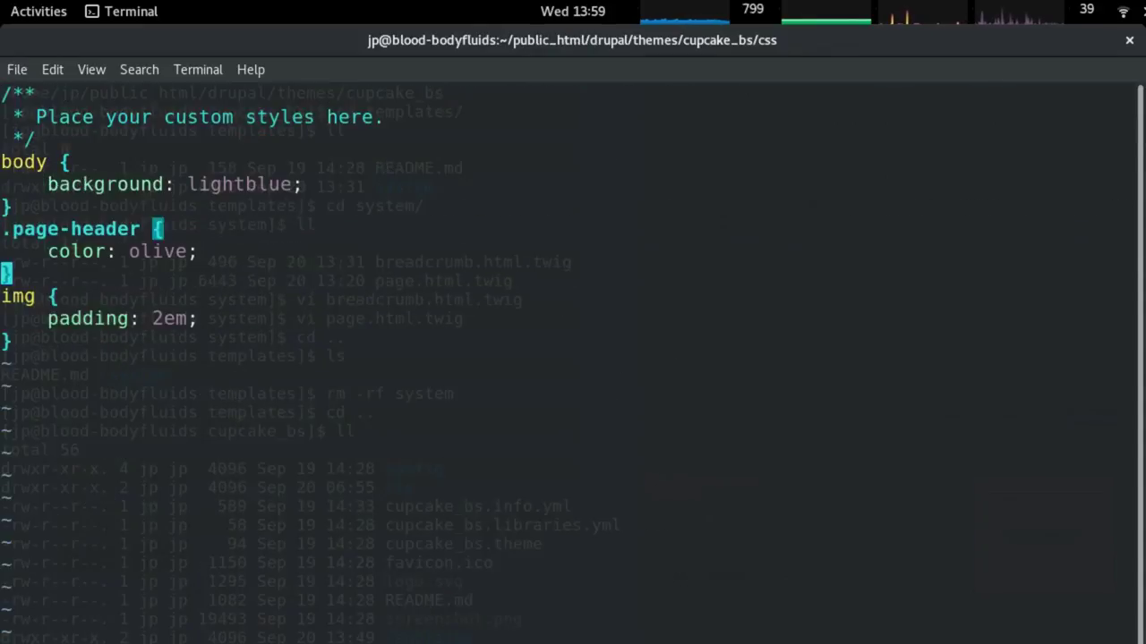
key("k")
key("k")
key("k")
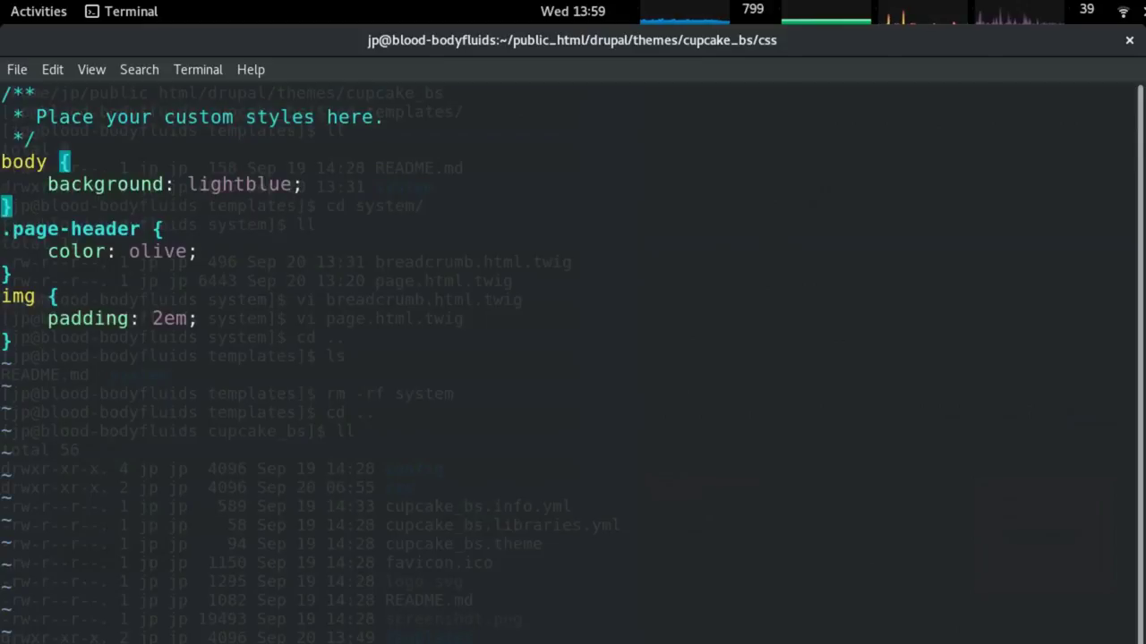
key("j")
key("j")
key("j")
key("j")
key("k")
key("k")
key("k")
key("k")
type("o.br")
type("eadcrumb")
type("s {")
key("Return")
type("}")
key("Escape")
- Copy the lightblue background declaration into the new breadcrumb rule
key("k")
key("y")
key("y")
key("j")
key("j")
key("j")
key("P")
key("j")
key("o")
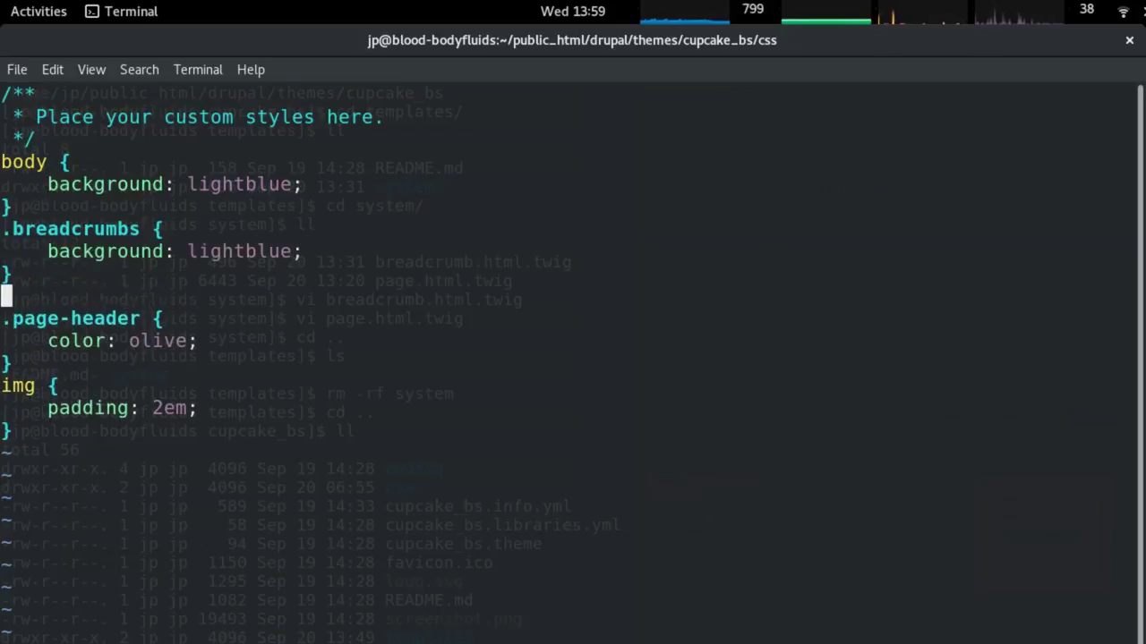
- Add a .breadcrumb > li + li:before rule with content '>'
right_click(706, 467)
left_click(748, 559)
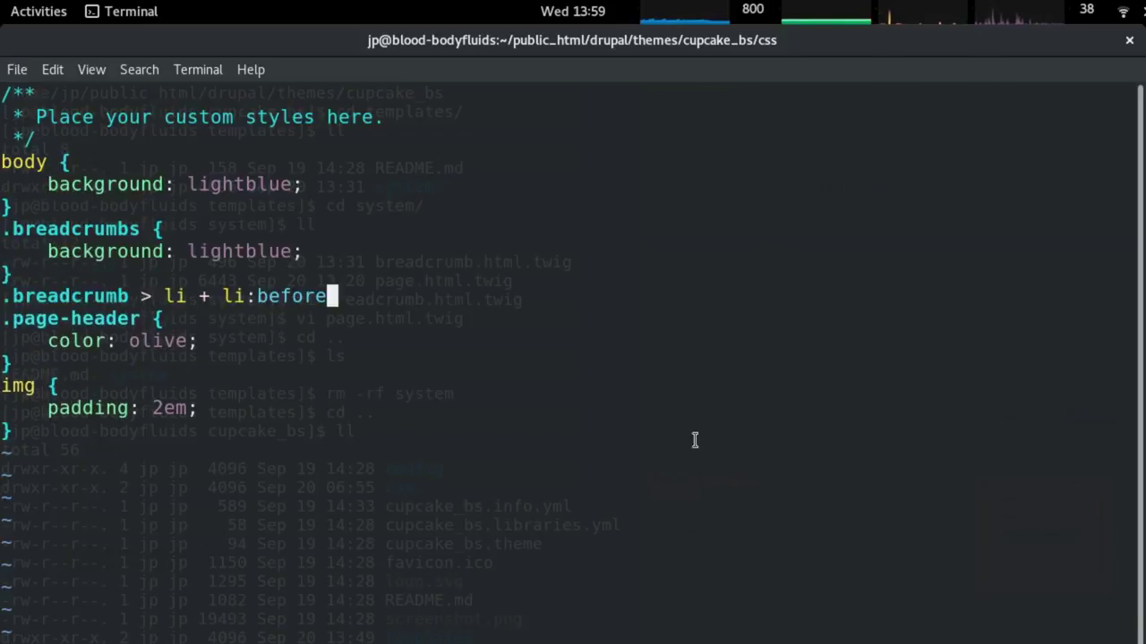
type("{")
key("Return")
type("conten")
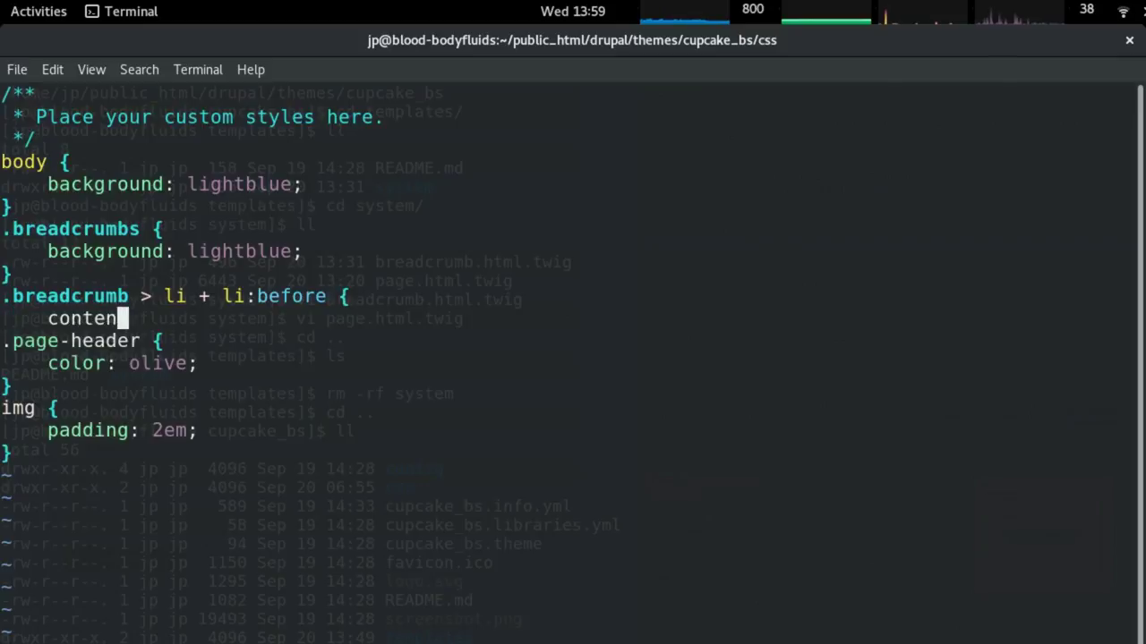
type("t : '>';")
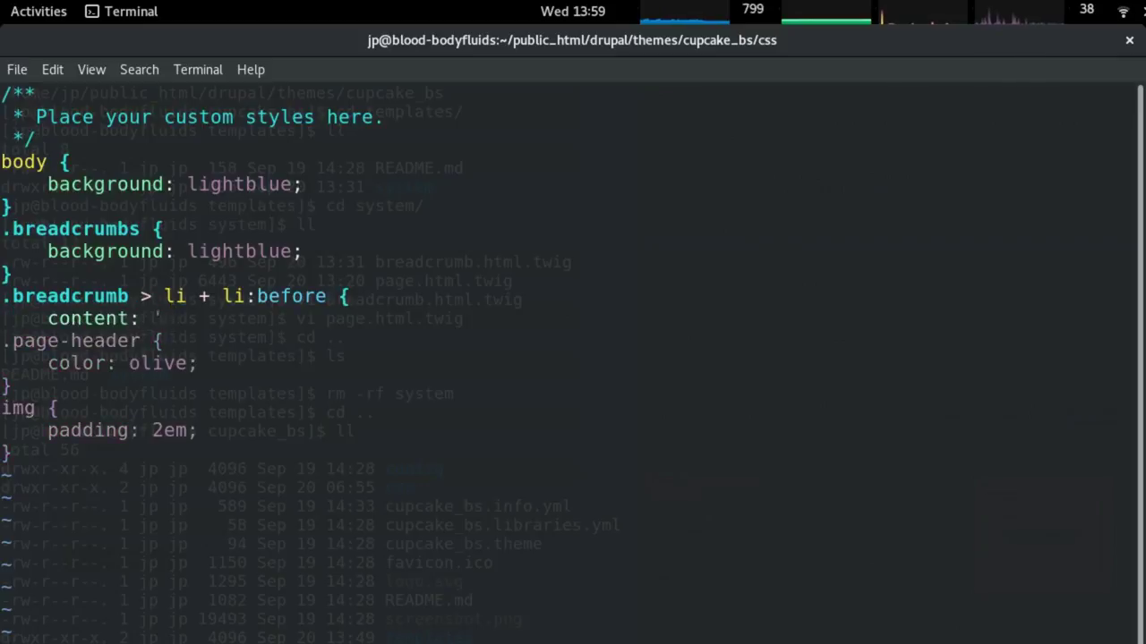
key("Return")
type("}")
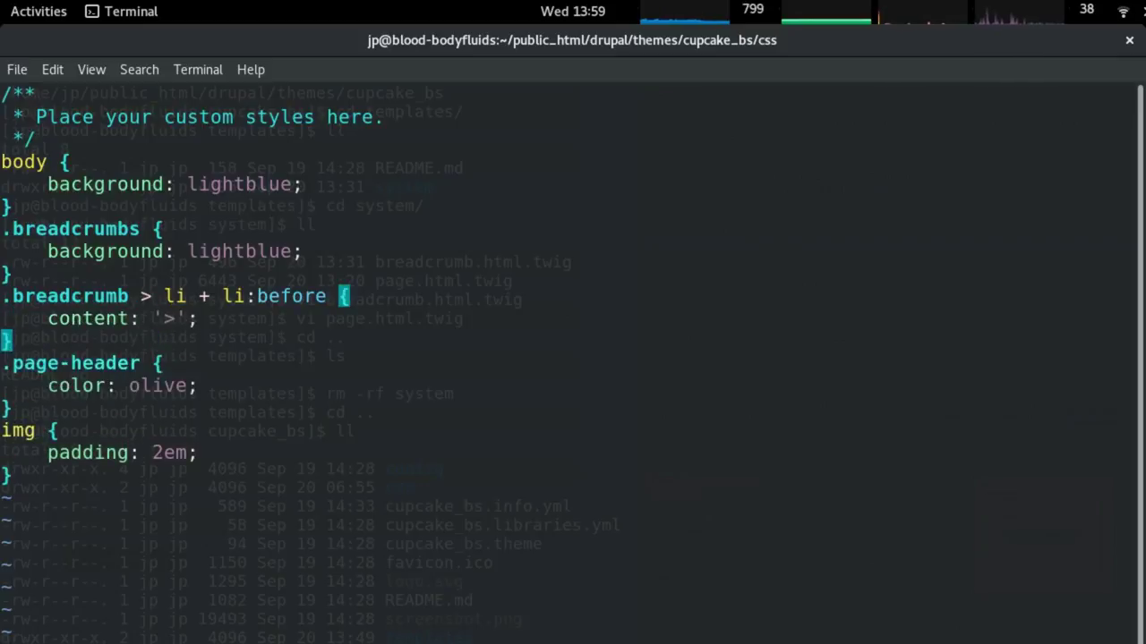
key("Escape")
- Rename .breadcrumbs to .breadcrumb, change both background properties to background-color, and reload the survey page
key("k")
key("k")
key("k")
key("k")
key("k")
key("e")
key("x")
key("k")
key("k")
type("ea-color")
key("Escape")
key("j")
key("j")
key("j")
key("b")
key("b")
type("i-color")
key("Escape")
key("alt+Tab")
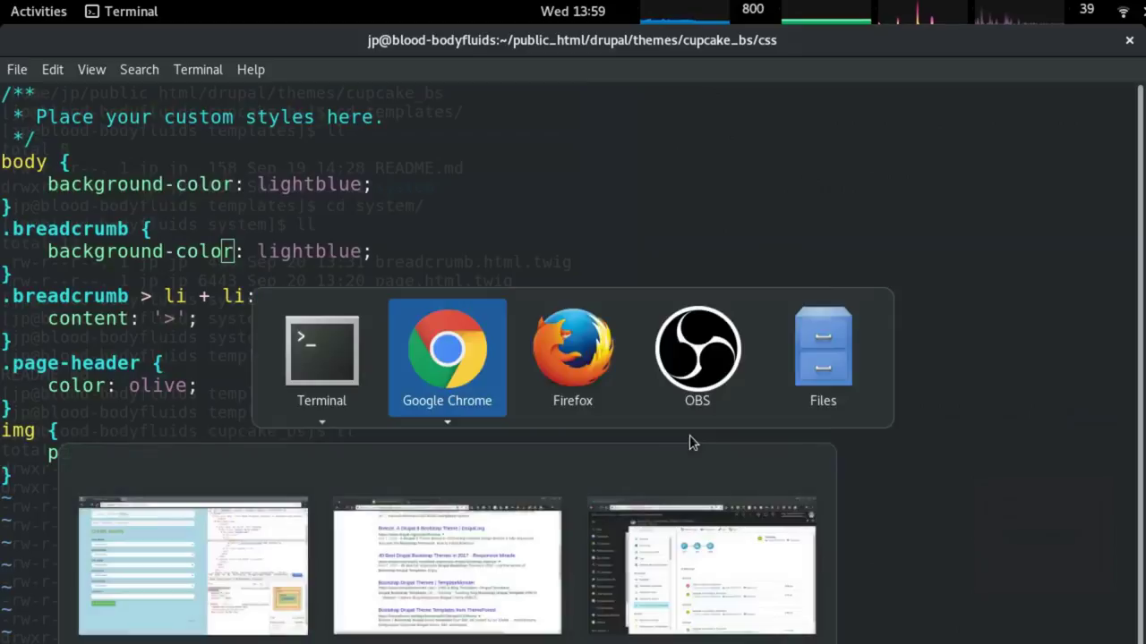
key("ctrl+r")
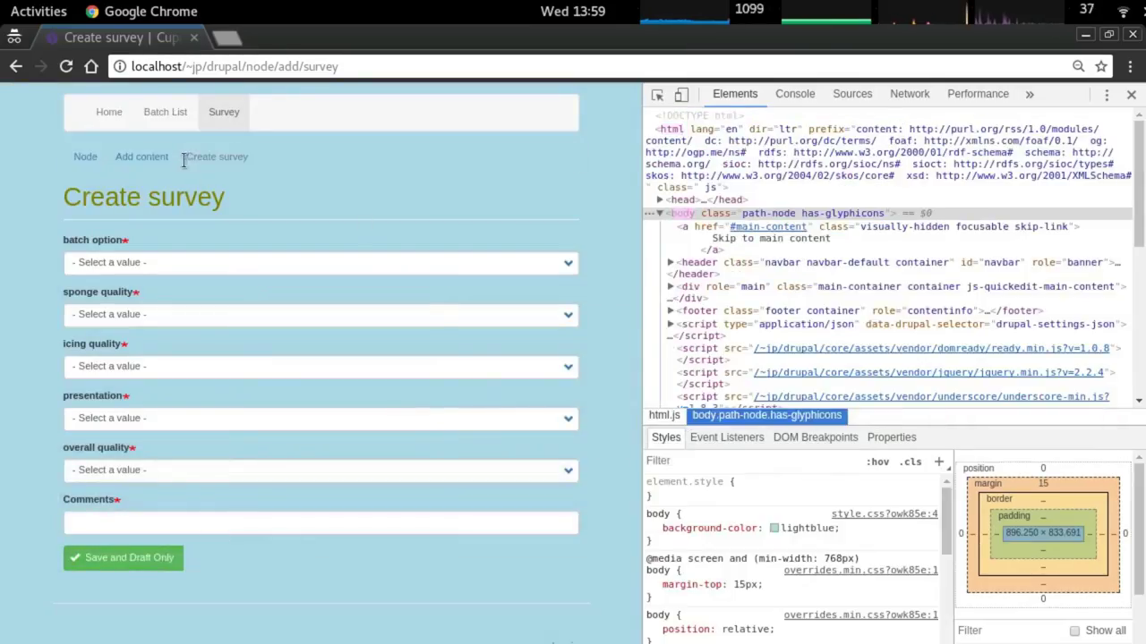
- Inspect the breadcrumb separator's ::before #ccc colour and the active crumb's #777 colour in DevTools
key("ctrl+plus")
key("ctrl+plus")
key("ctrl+plus")
key("ctrl+plus")
key("ctrl+plus")
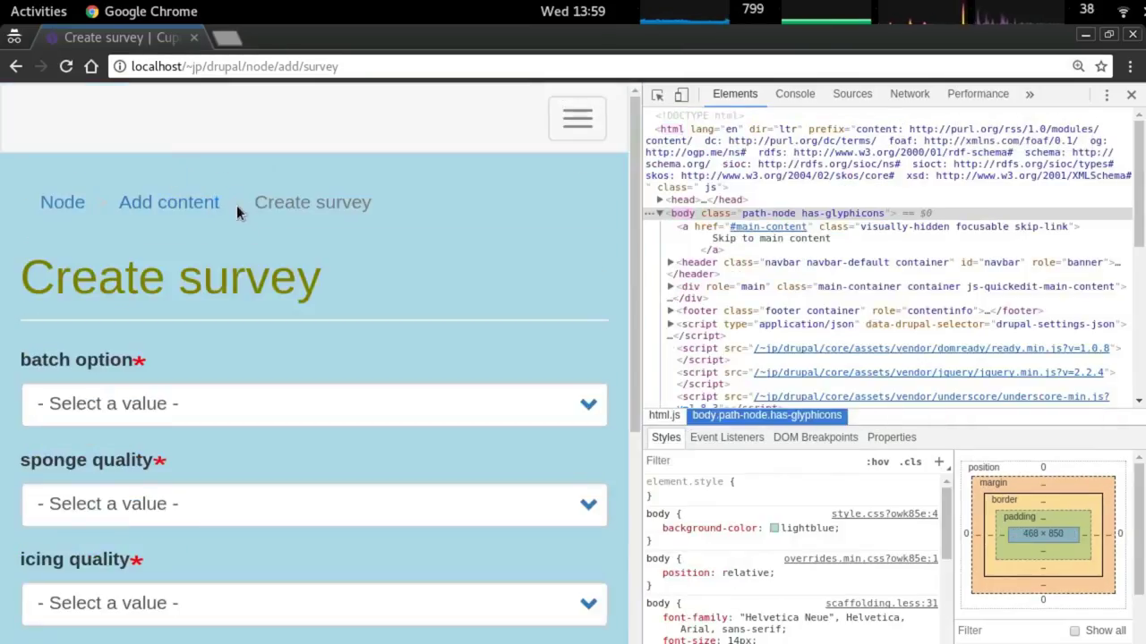
right_click(237, 203)
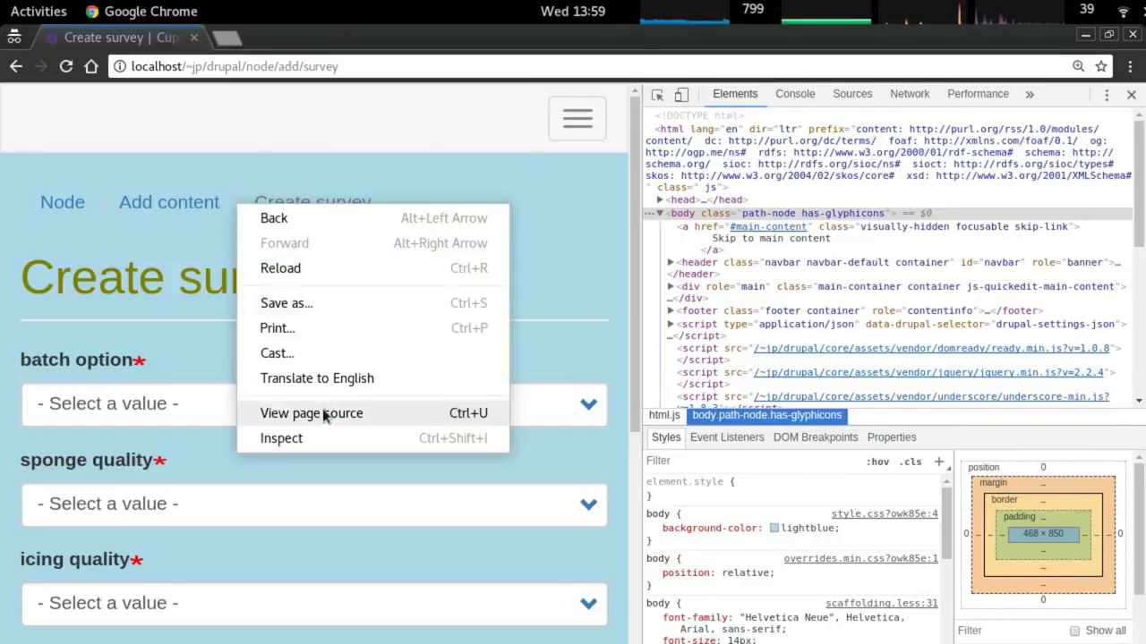
left_click(329, 436)
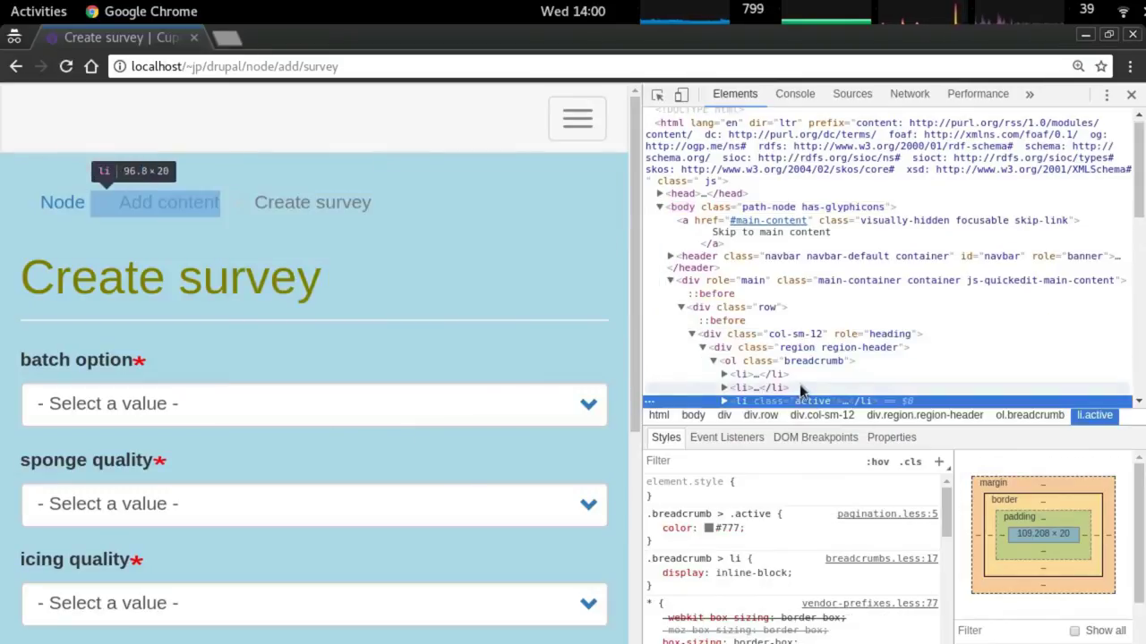
scroll(729, 302, "down", 2)
left_click(724, 306)
left_click(768, 320)
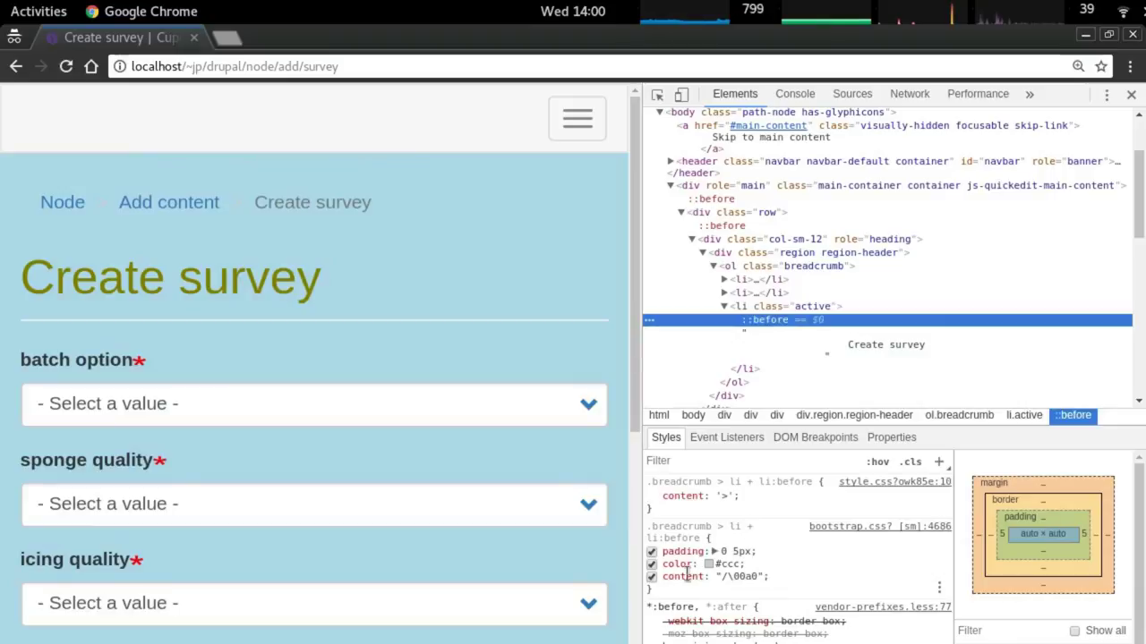
left_click_drag(667, 564, 743, 562)
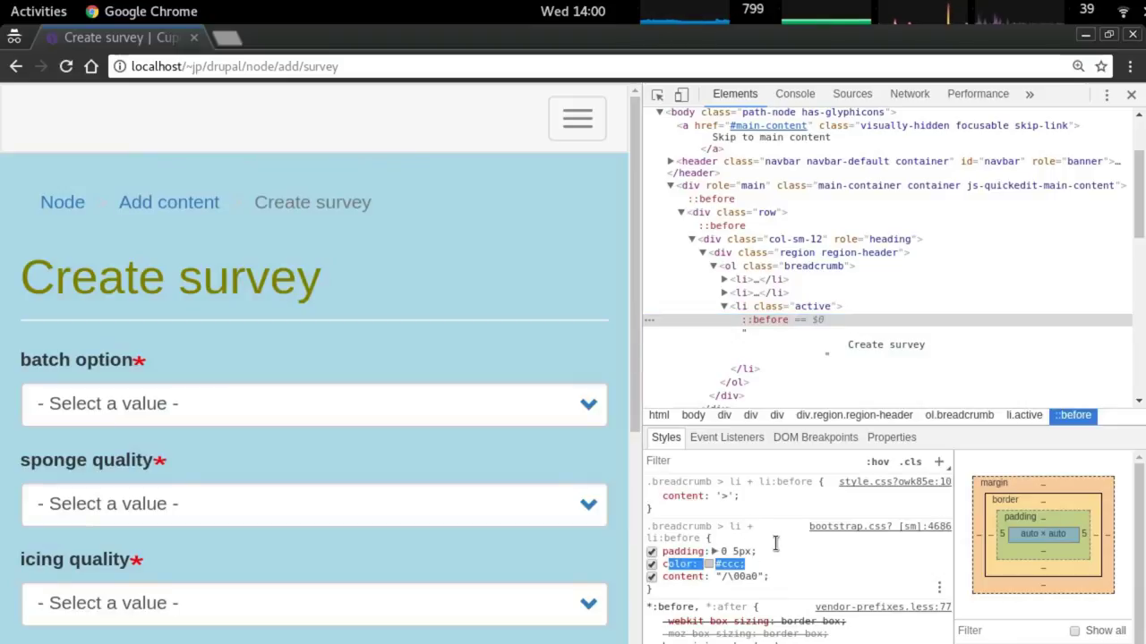
right_click(298, 203)
left_click(380, 441)
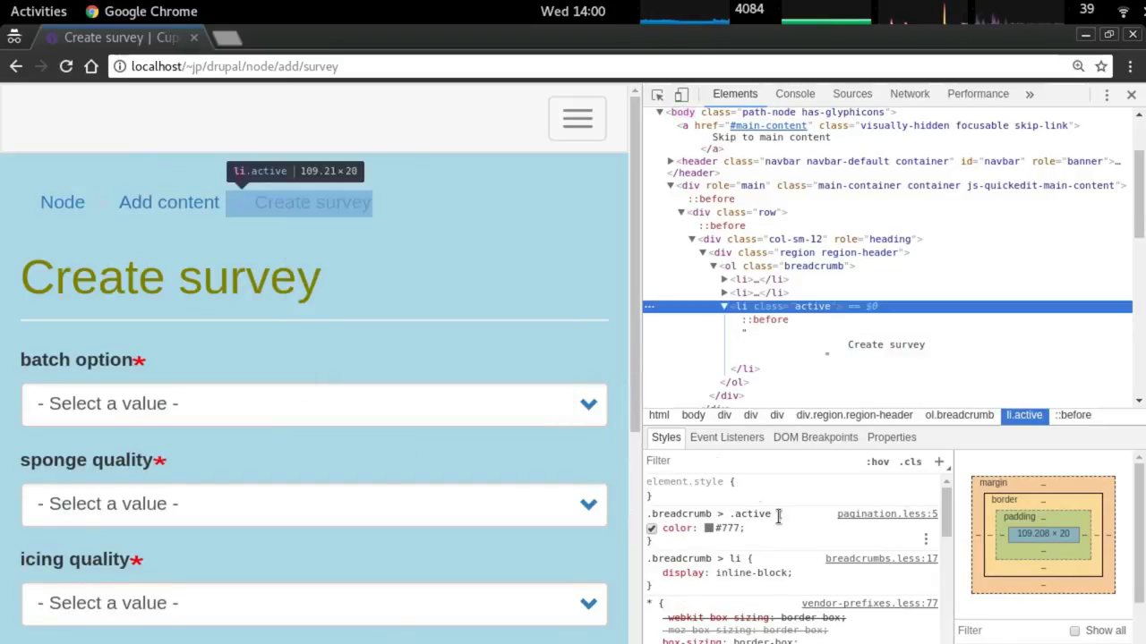
- Add 'color: #777' under the separator's content declaration in the stylesheet in vim
key("alt+Tab")
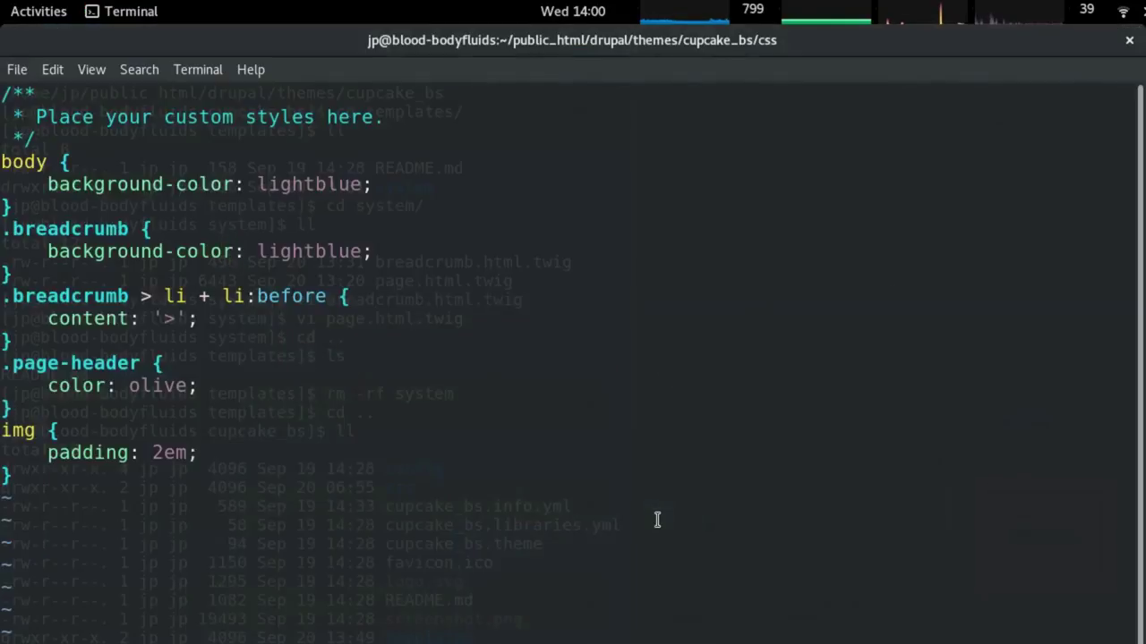
key("o")
key("Tab")
type("co")
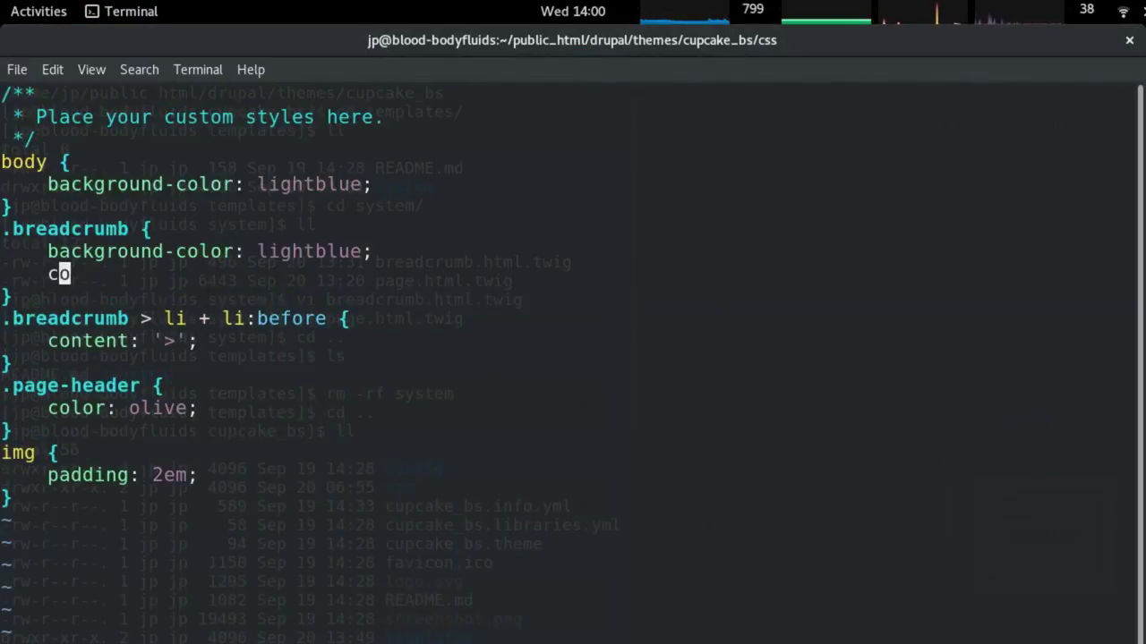
key("d")
key("d")
key("o")
key("Tab")
type("color: #777")
key("Escape")
key("alt+Tab")
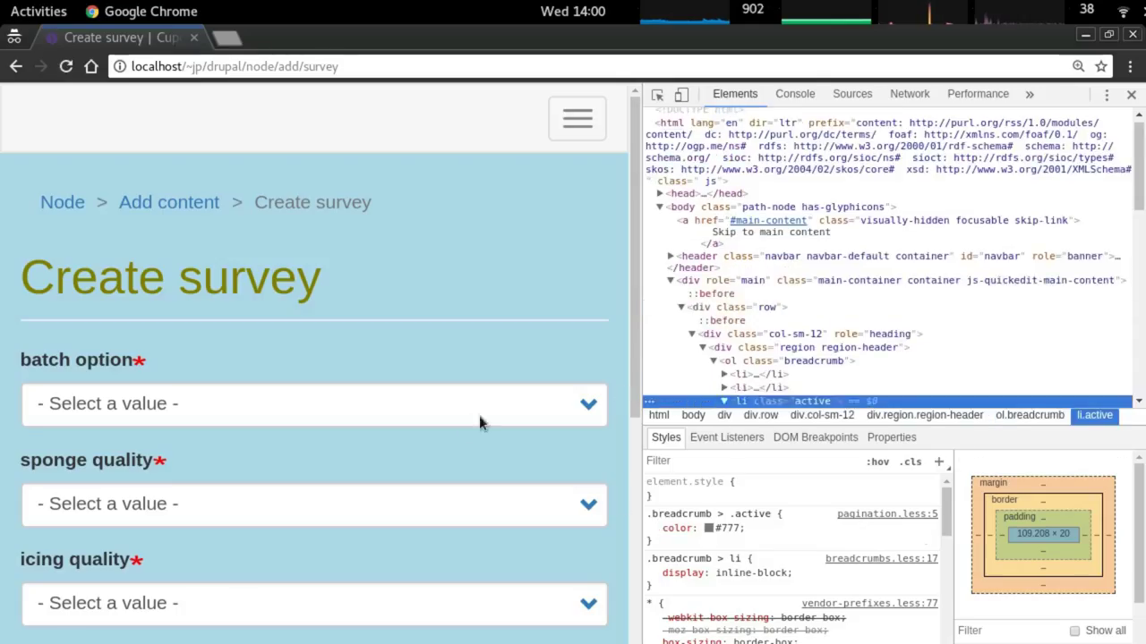
- Close DevTools and go via Batch List to the Create survey form
scroll(450, 332, "down", 3)
scroll(461, 314, "up", 3)
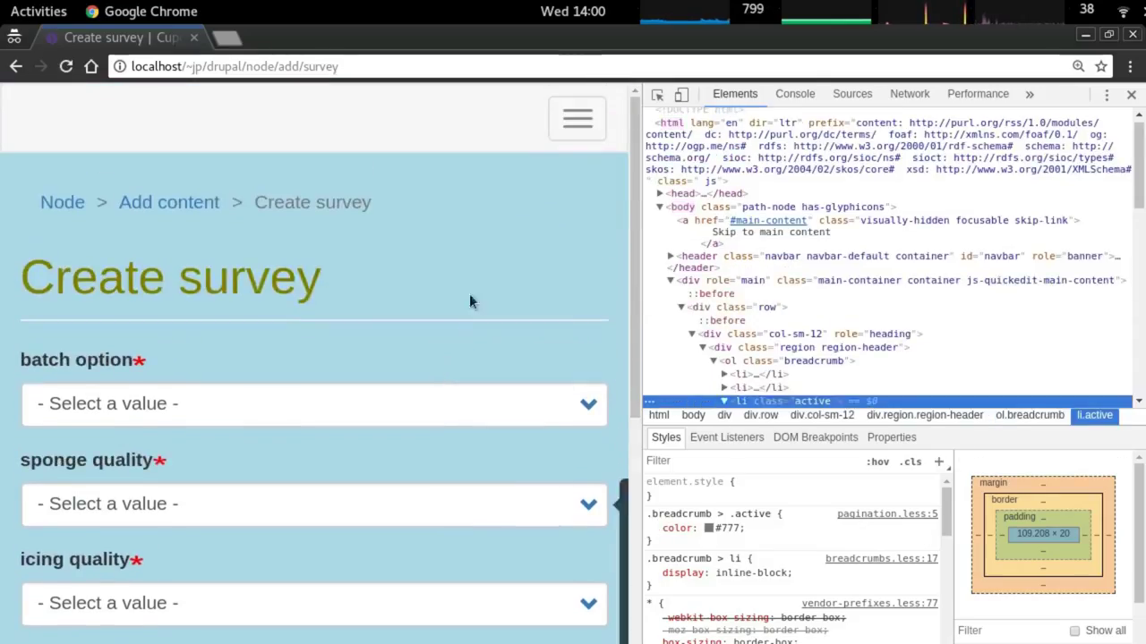
key("F12")
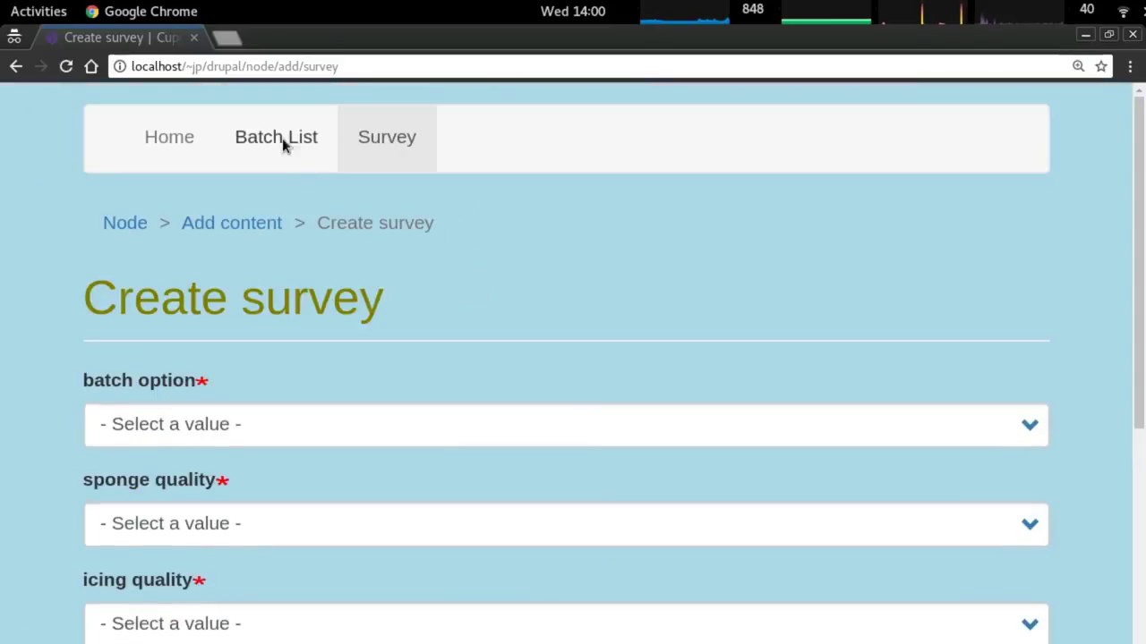
left_click(282, 138)
left_click(182, 146)
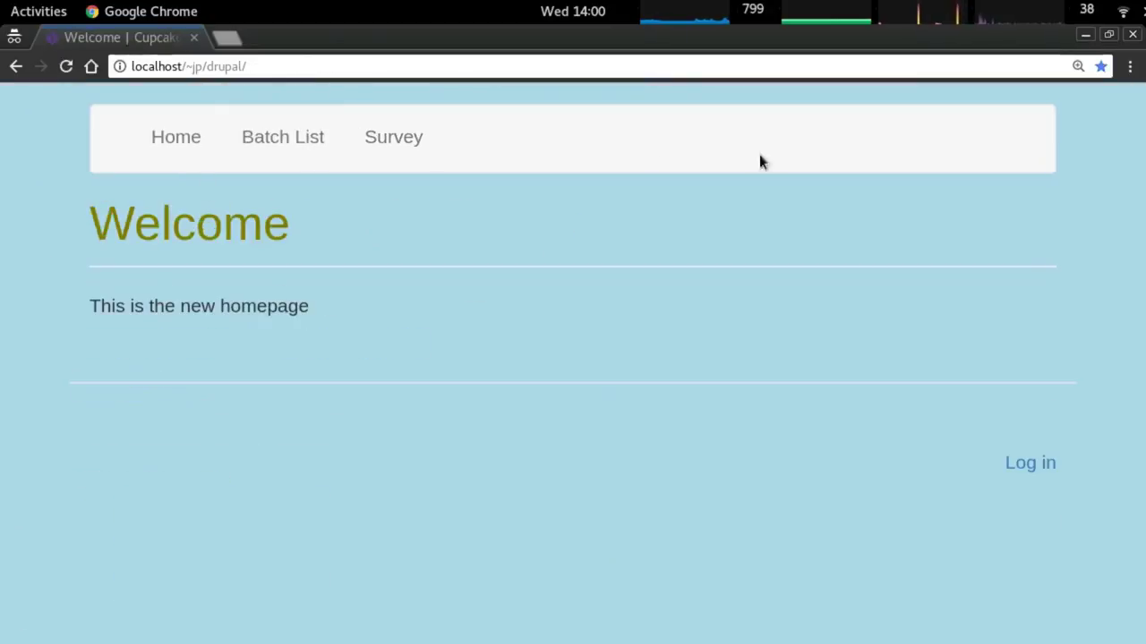
left_click(283, 138)
left_click(408, 137)
- Inspect the Create survey page heading to see its h1.page-header olive colour rule
right_click(332, 344)
key("Escape")
right_click(317, 340)
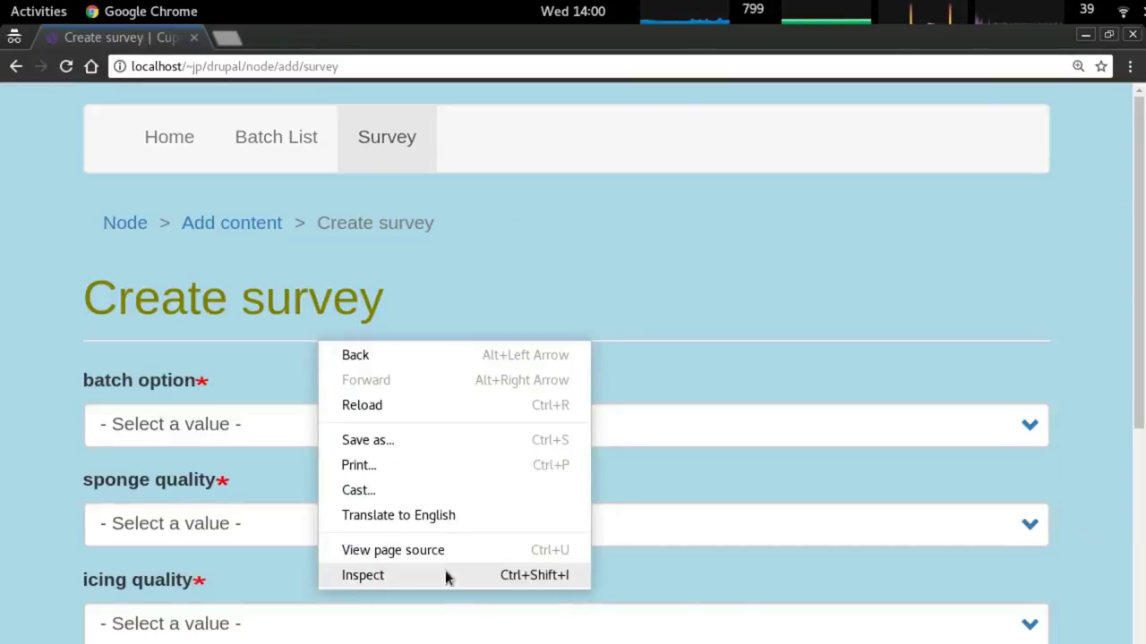
left_click(445, 576)
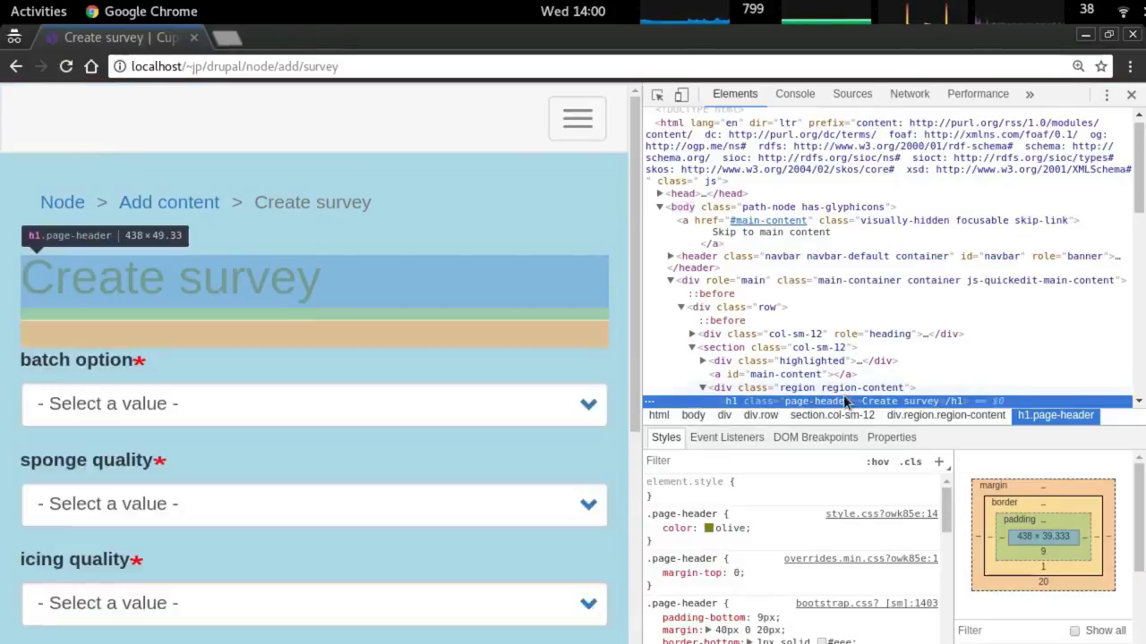
scroll(806, 358, "down", 2)
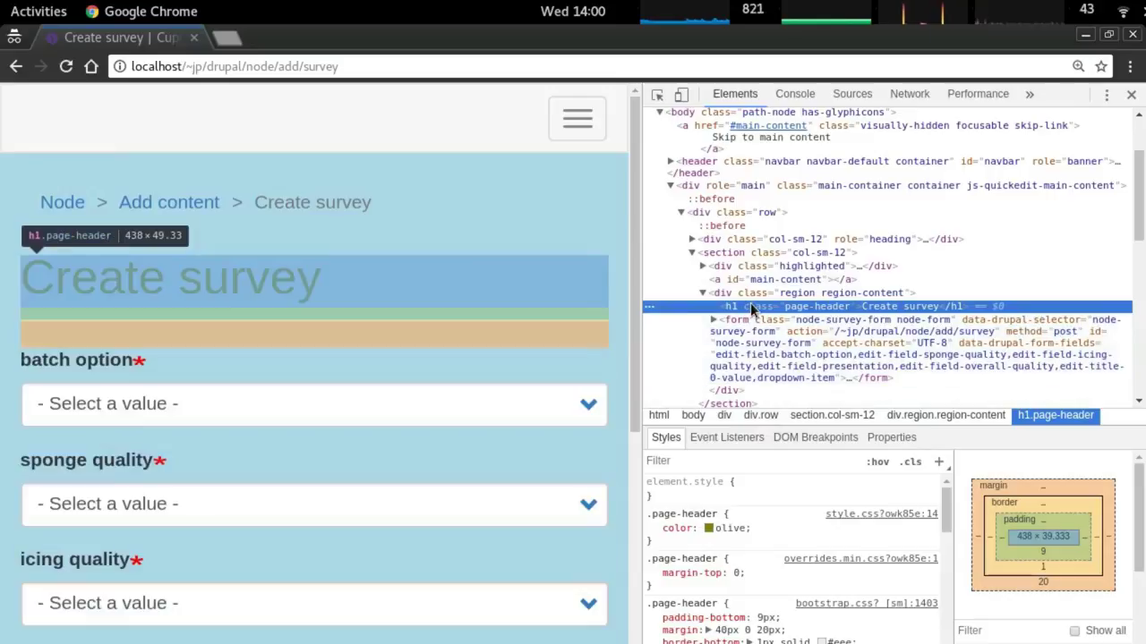
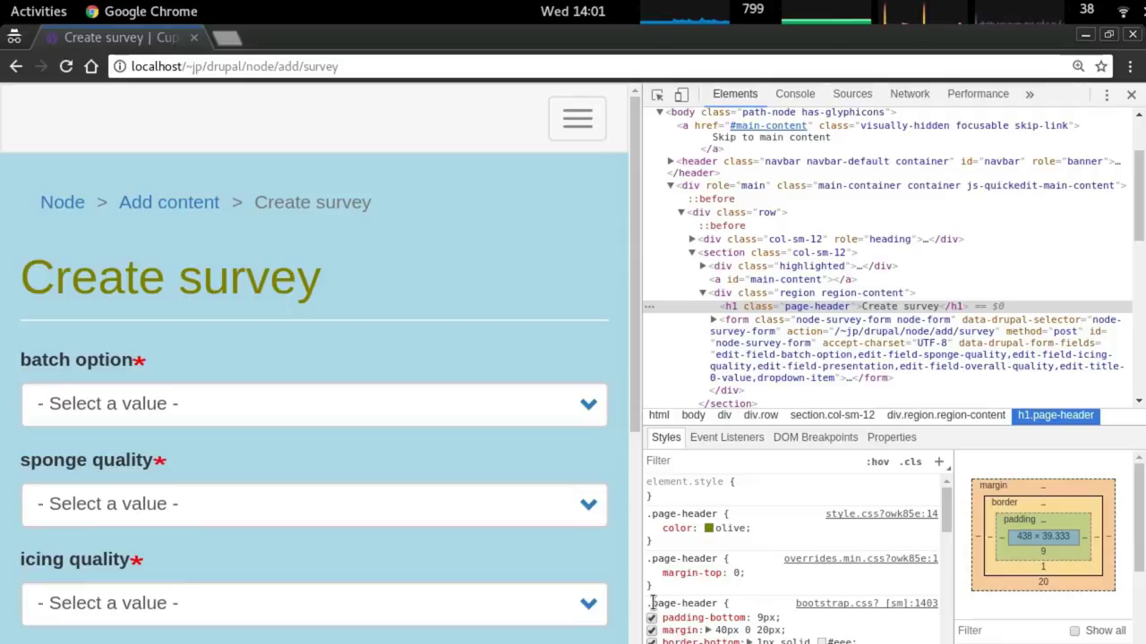
- Copy Bootstrap's .page-header rule from the Styles pane and switch to style.css in vim
left_click_drag(648, 604, 714, 637)
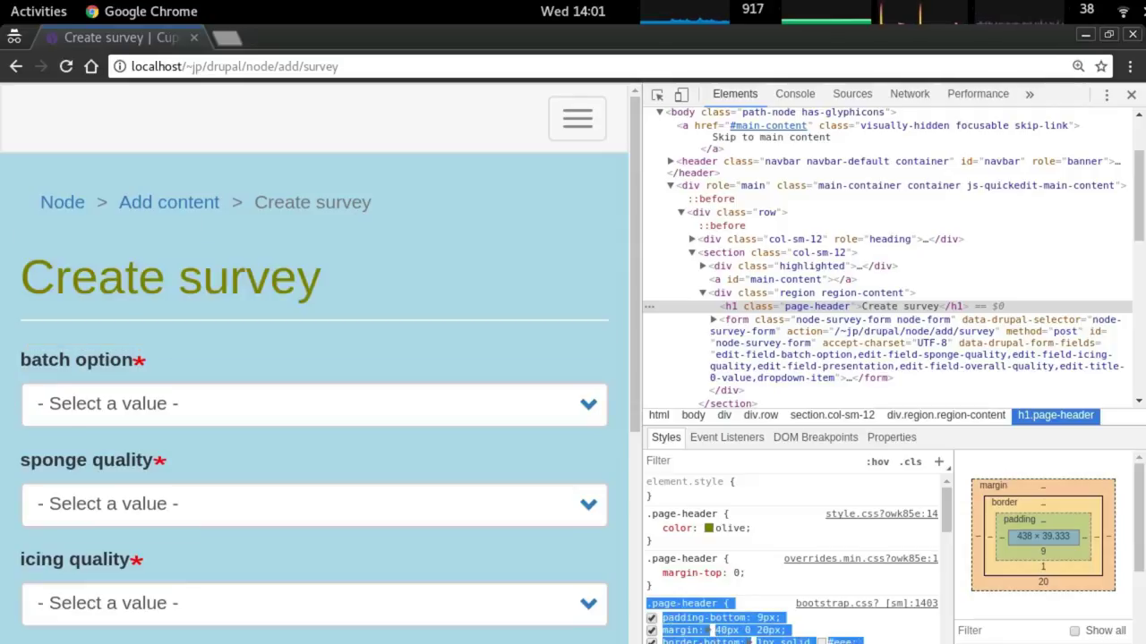
key("alt+Tab")
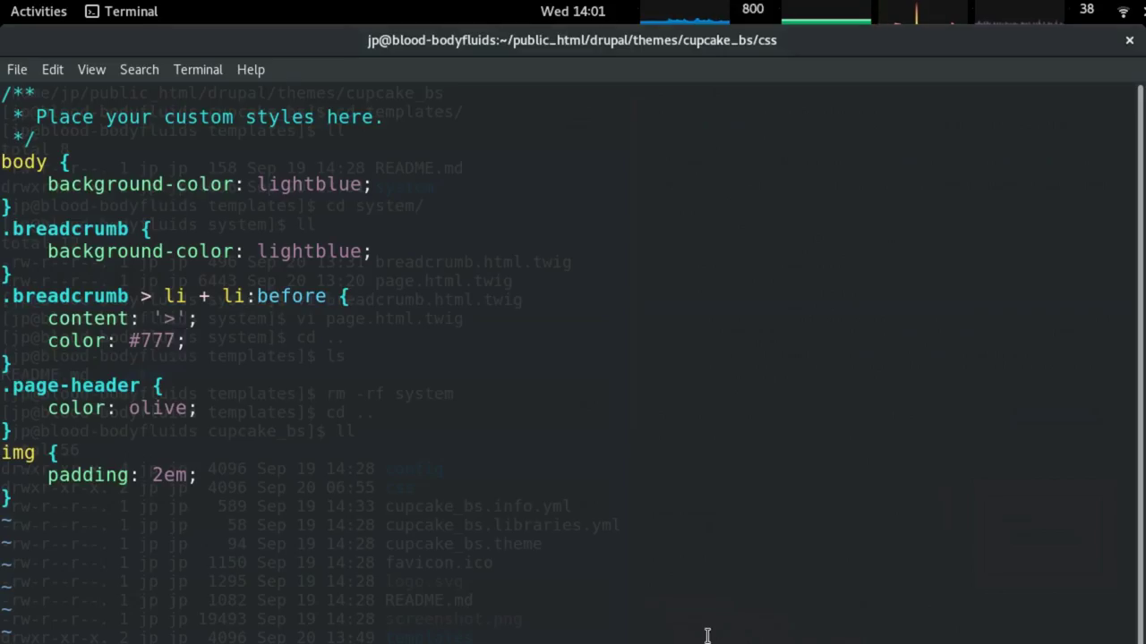
- Paste the copied Bootstrap .page-header rule on new lines below the existing .page-header rule
key("j")
key("j")
key("j")
key("j")
key("k")
key("j")
key("o")
key("Return")
key("Up")
right_click(717, 623)
left_click(772, 532)
- Merge the pasted declarations into the original block, removing the duplicate selector, closing brace and blank line
key("Escape")
key("k")
key("k")
key("k")
key("k")
key("d")
key("d")
key("k")
key("k")
key("d")
key("d")
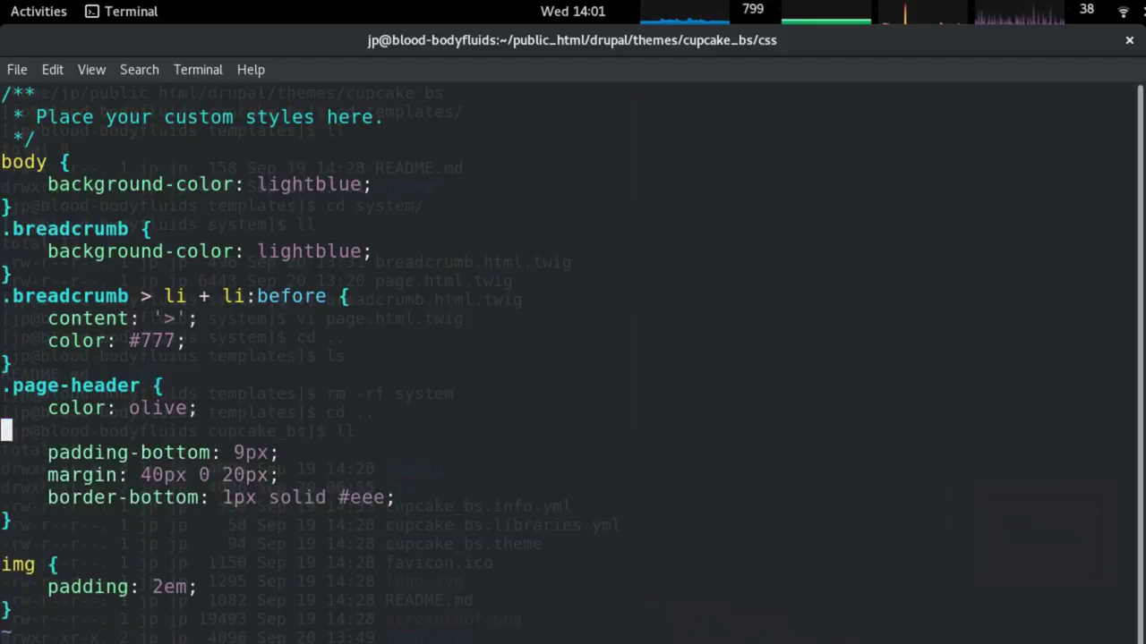
key("d")
key("d")
key("j")
key("j")
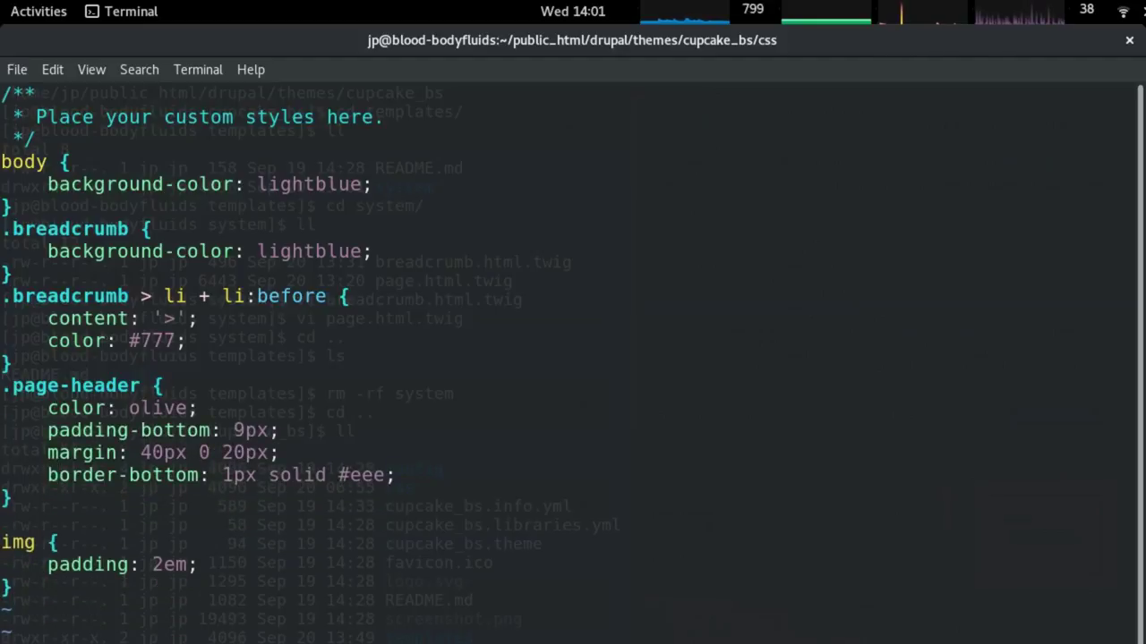
- Replace the border-bottom declaration with border: 0 under the margin line
key("d")
key("d")
key("k")
type("o")
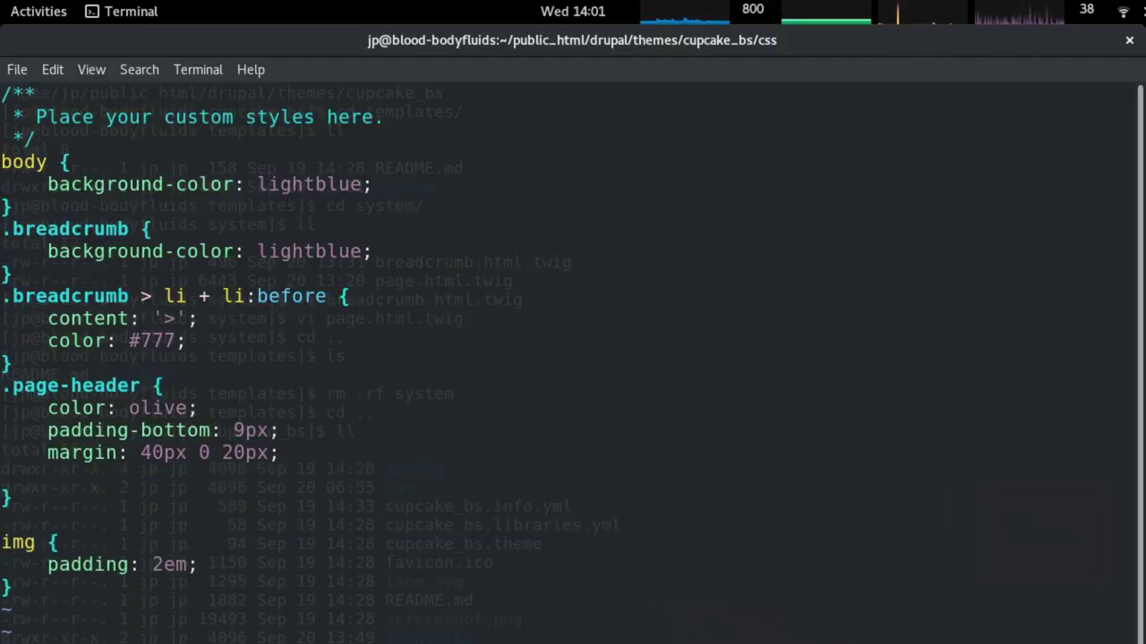
type("border")
type(": 0-")
key("alt+Tab")
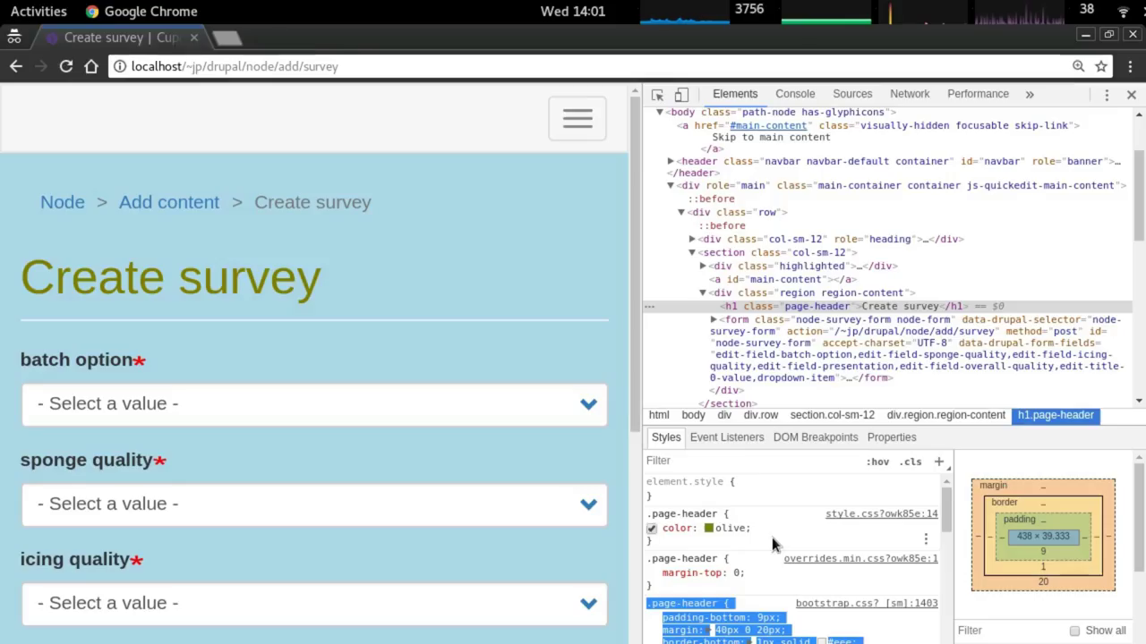
- Reload the survey page and check the heading no longer has an underline
key("ctrl+r")
double_click(89, 304)
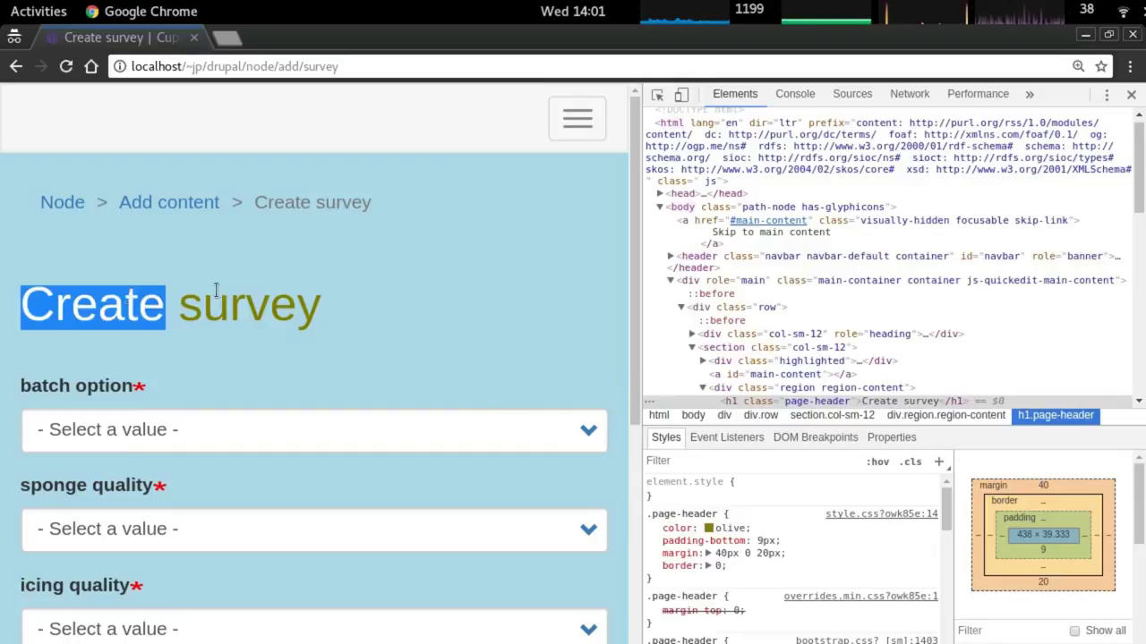
scroll(296, 306, "down", 4)
scroll(296, 306, "down", 7)
scroll(346, 467, "up", 11)
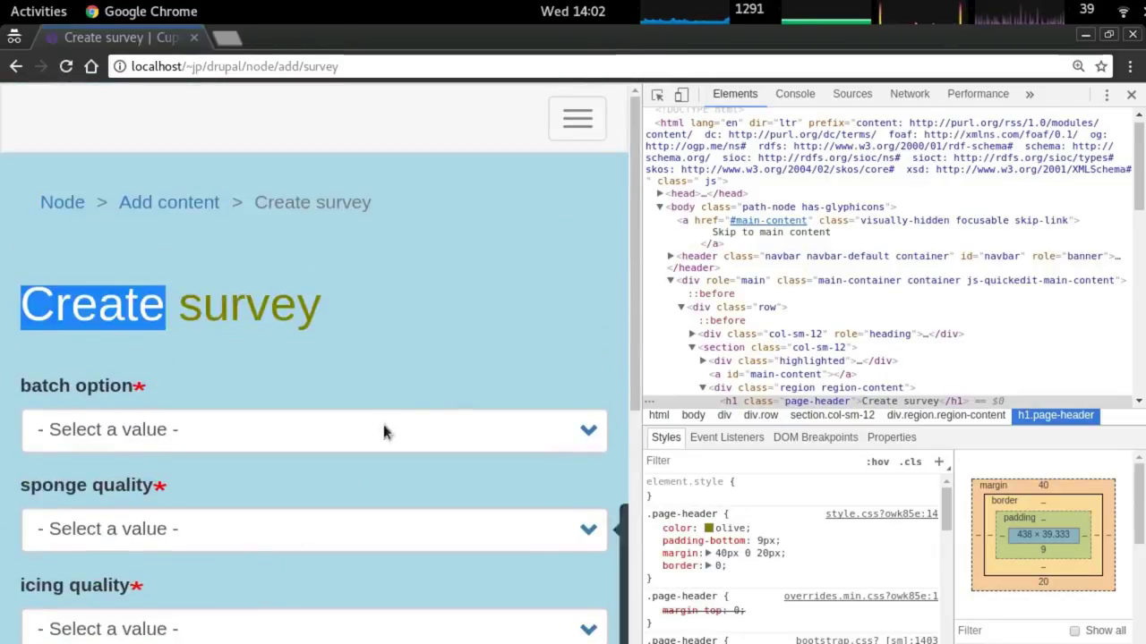
- Go to the Batch List page and inspect its navbar header in DevTools
left_click(577, 118)
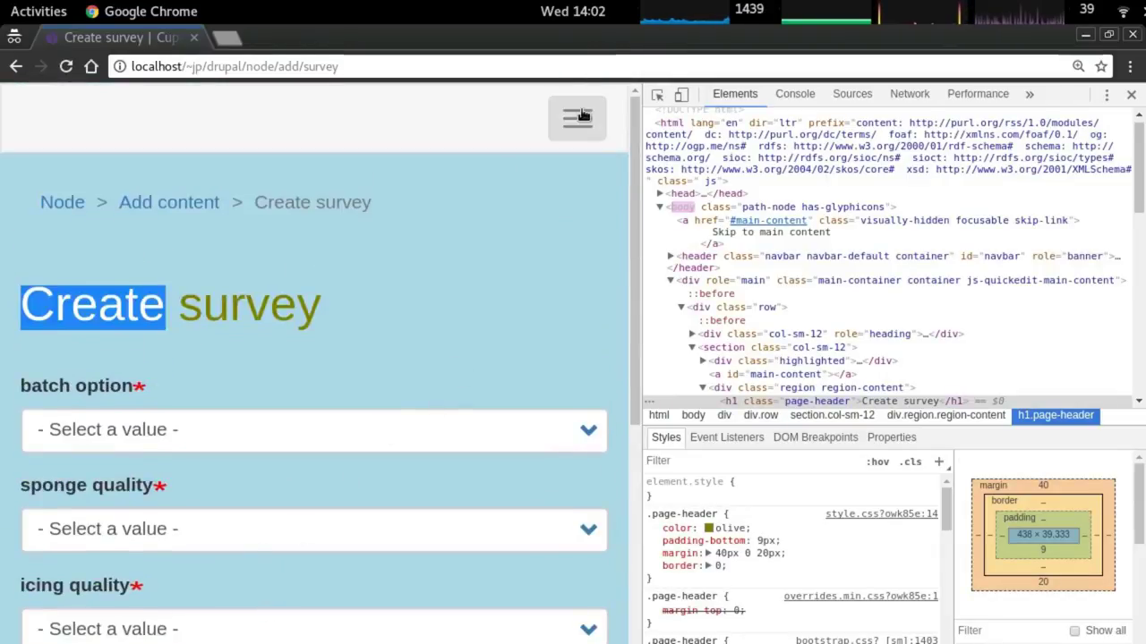
left_click(116, 240)
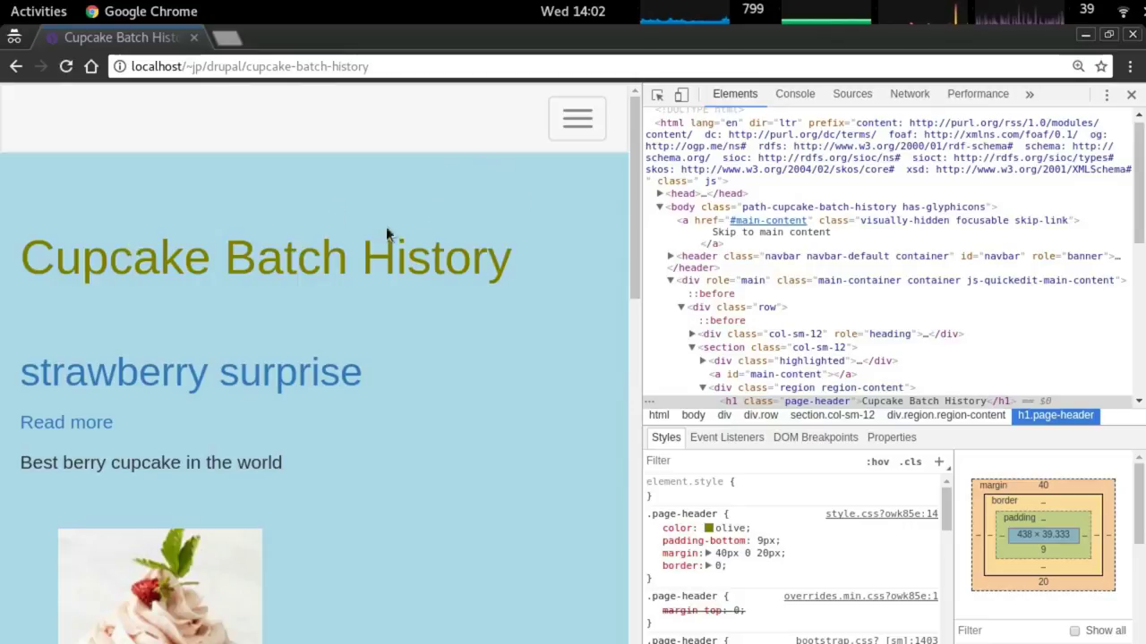
key("alt+Tab")
key("alt+Tab")
right_click(248, 124)
left_click(339, 357)
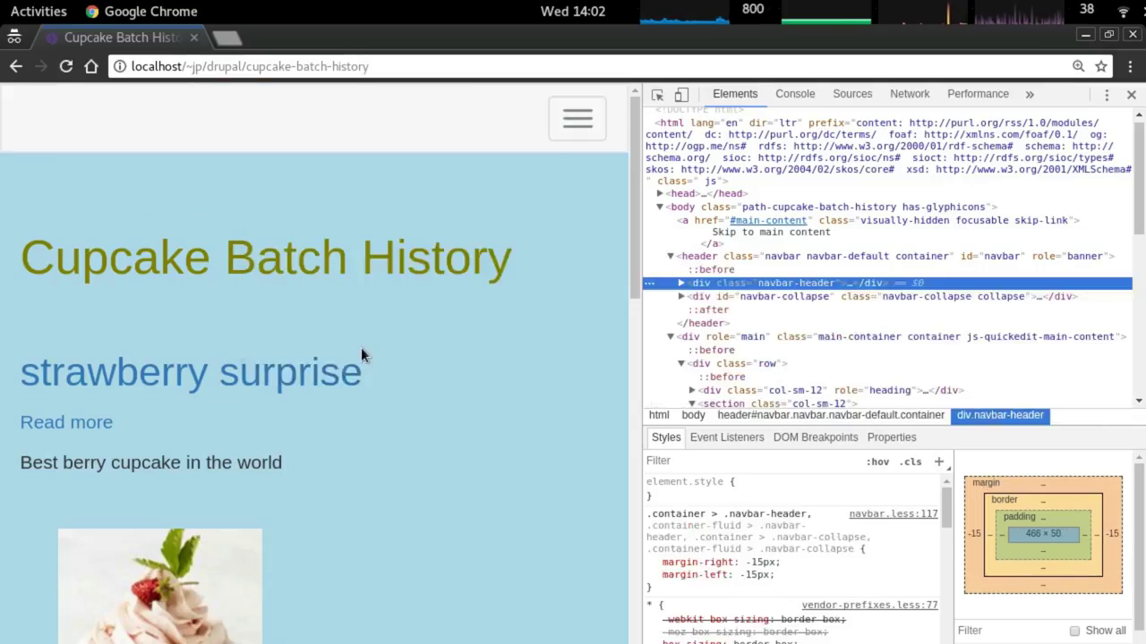
- Switch to the other browser window and move toward the Drupal admin tab
key("alt+Tab")
key("ctrl+Tab")
key("ctrl+shift+Tab")
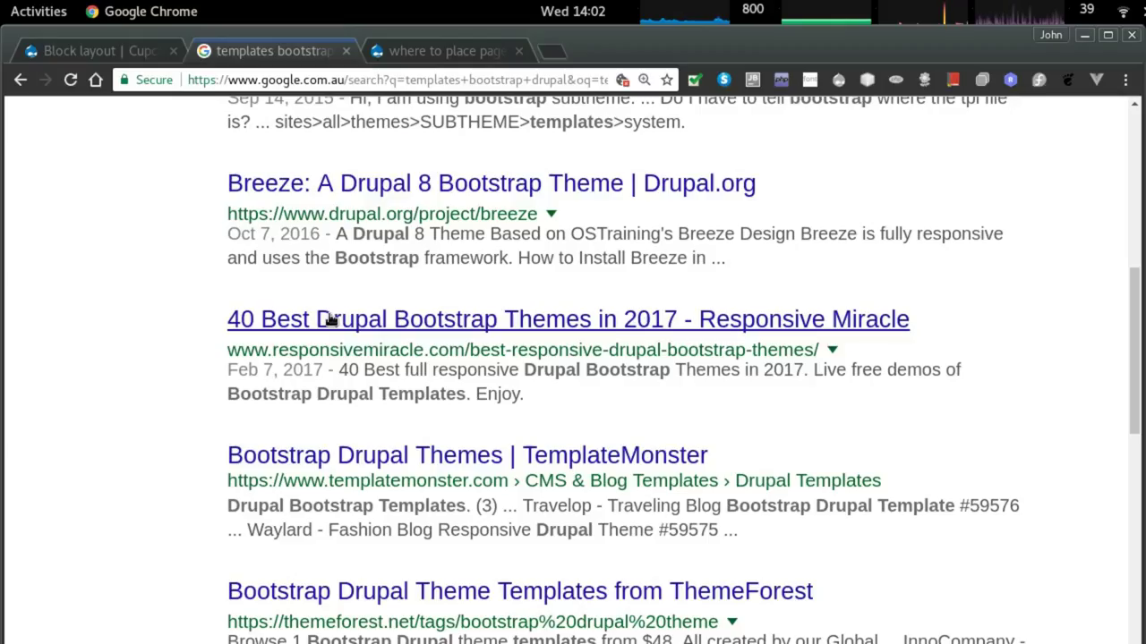
- Navigate to the cupcake_bs theme's appearance settings page in Drupal admin
key("ctrl+shift+Tab")
left_click(192, 155)
mouse_move(199, 148)
mouse_move(233, 361)
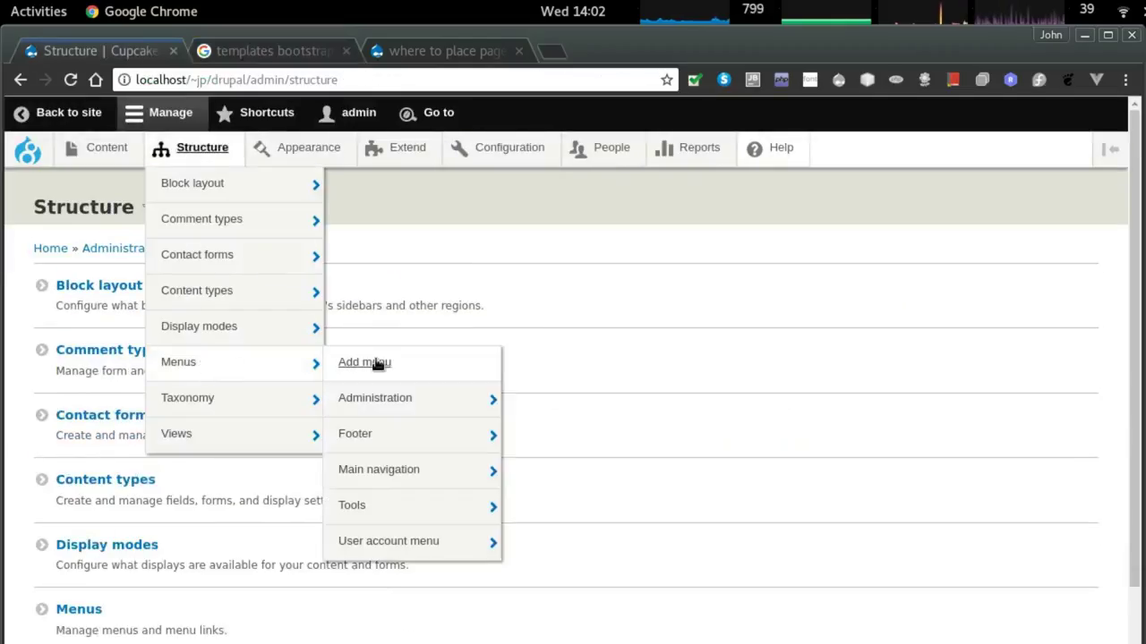
left_click(302, 148)
scroll(315, 391, "down", 5)
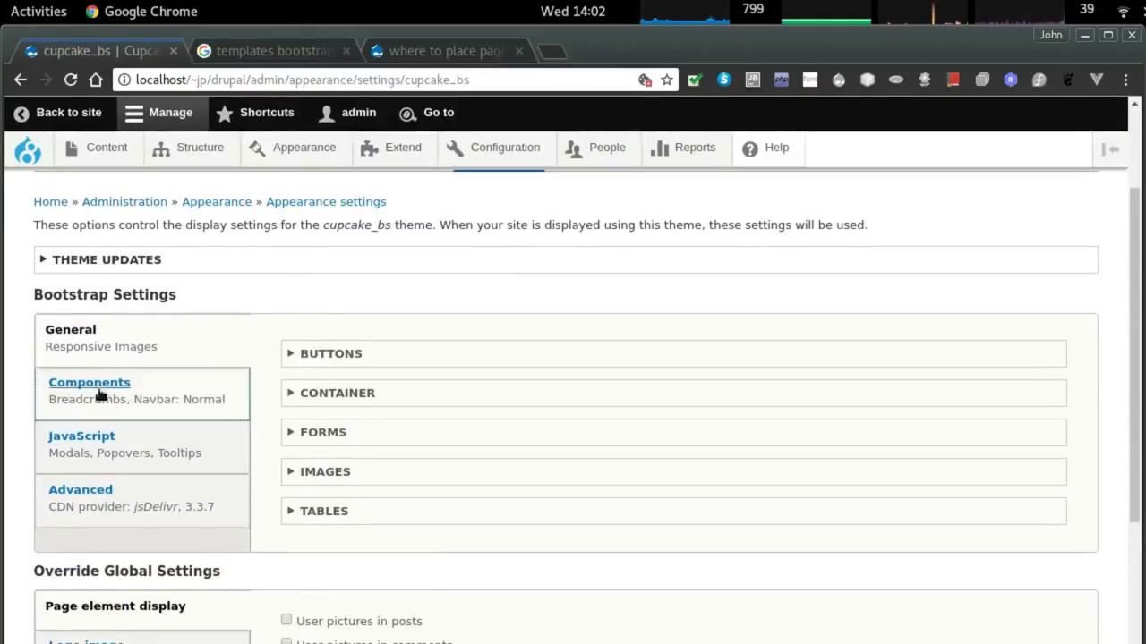
scroll(179, 440, "up", 4)
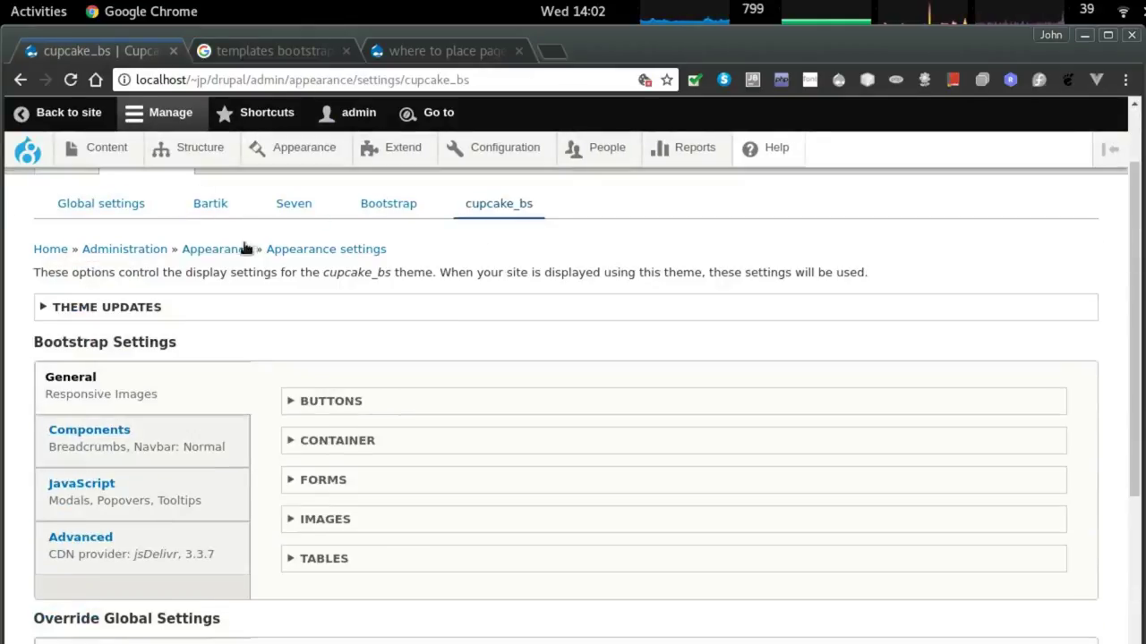
- Under Bootstrap Components > Navbar, tick Inverse navbar style
left_click(360, 305)
scroll(90, 419, "down", 2)
scroll(89, 419, "down", 3)
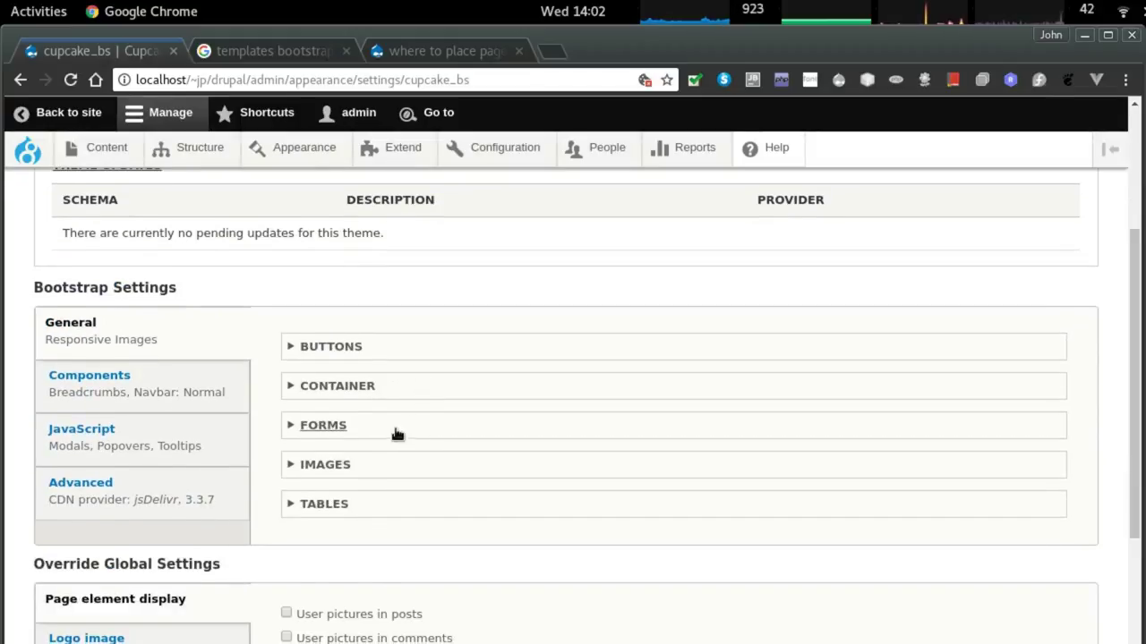
left_click(90, 287)
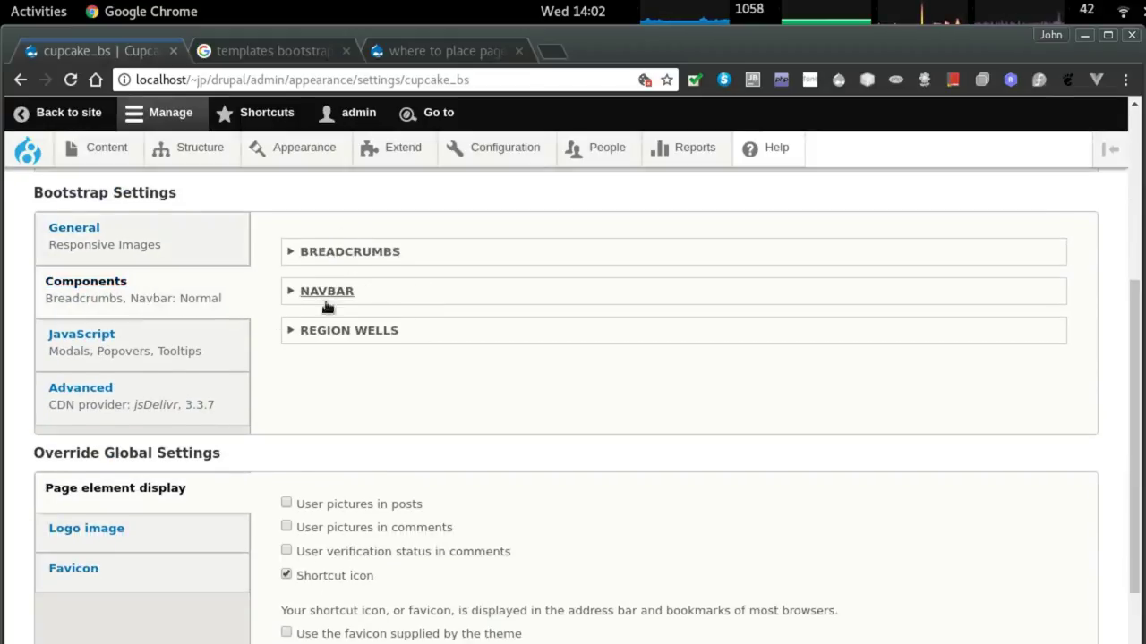
left_click(361, 294)
left_click(356, 325)
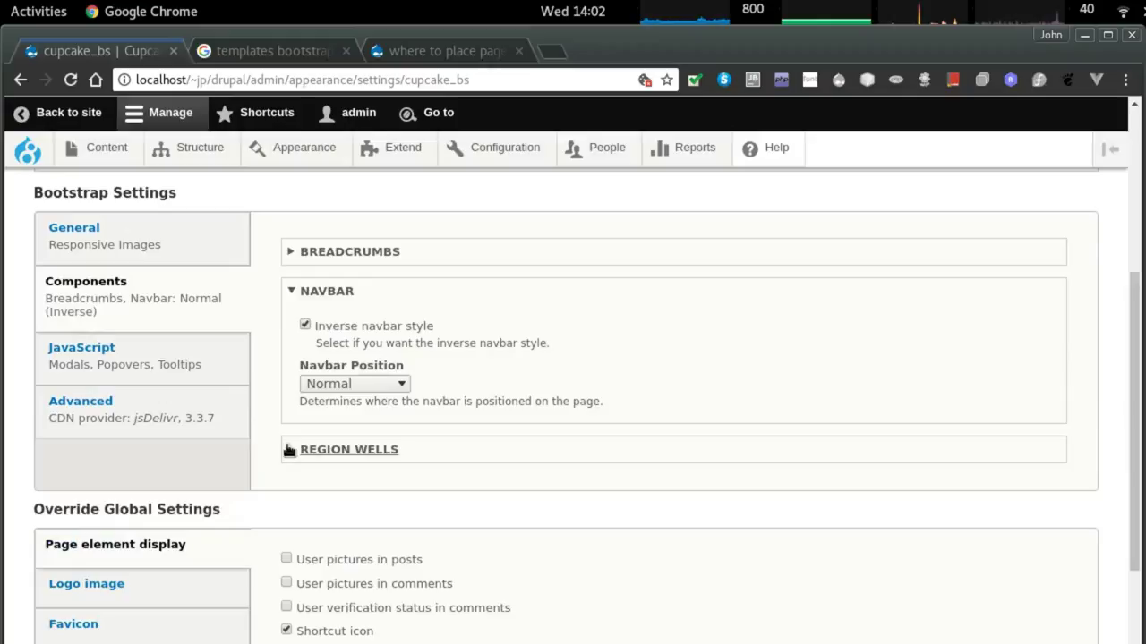
triple_click(373, 341)
- Leave navbar position at Normal and save the theme configuration
left_click(346, 383)
left_click(346, 383)
left_click(370, 383)
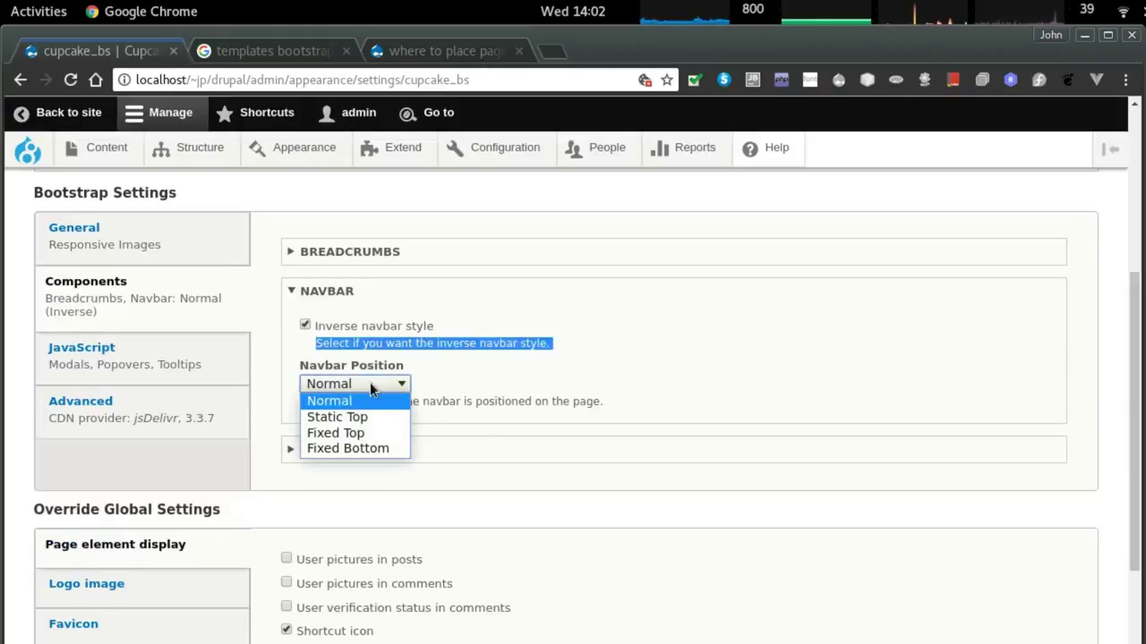
left_click(370, 383)
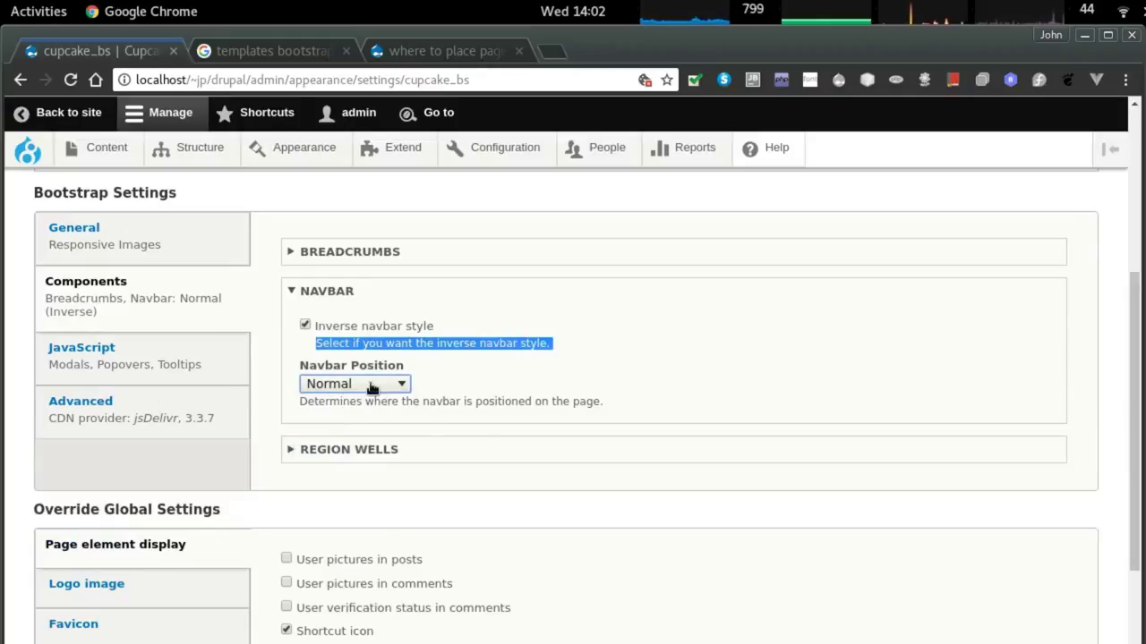
scroll(375, 444, "down", 5)
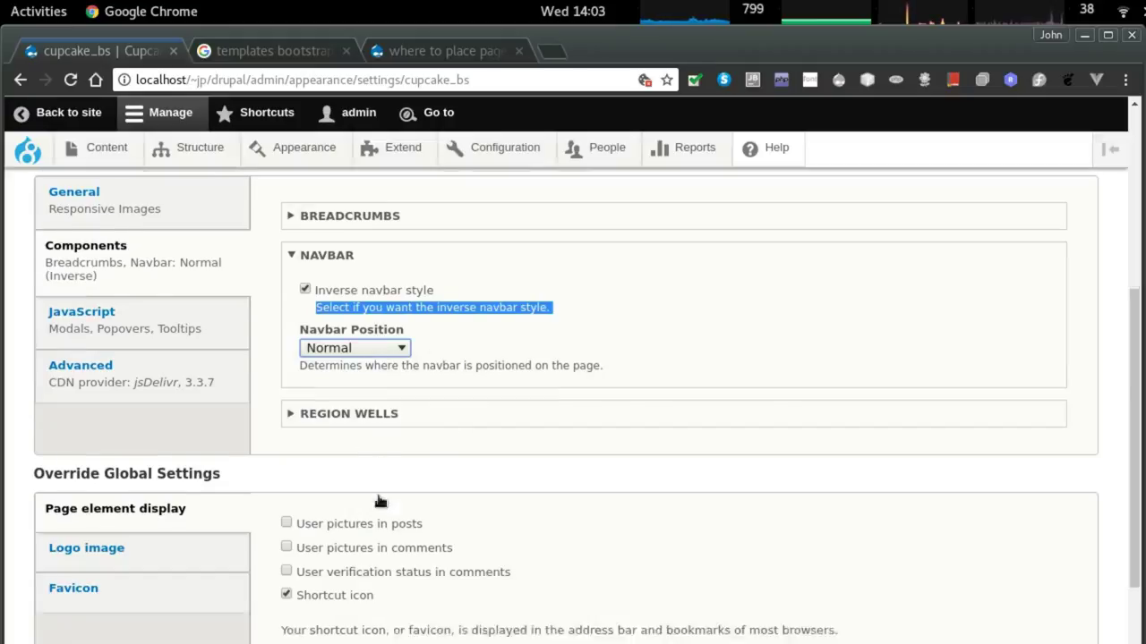
left_click(128, 616)
key("alt+Tab")
key("alt+Tab")
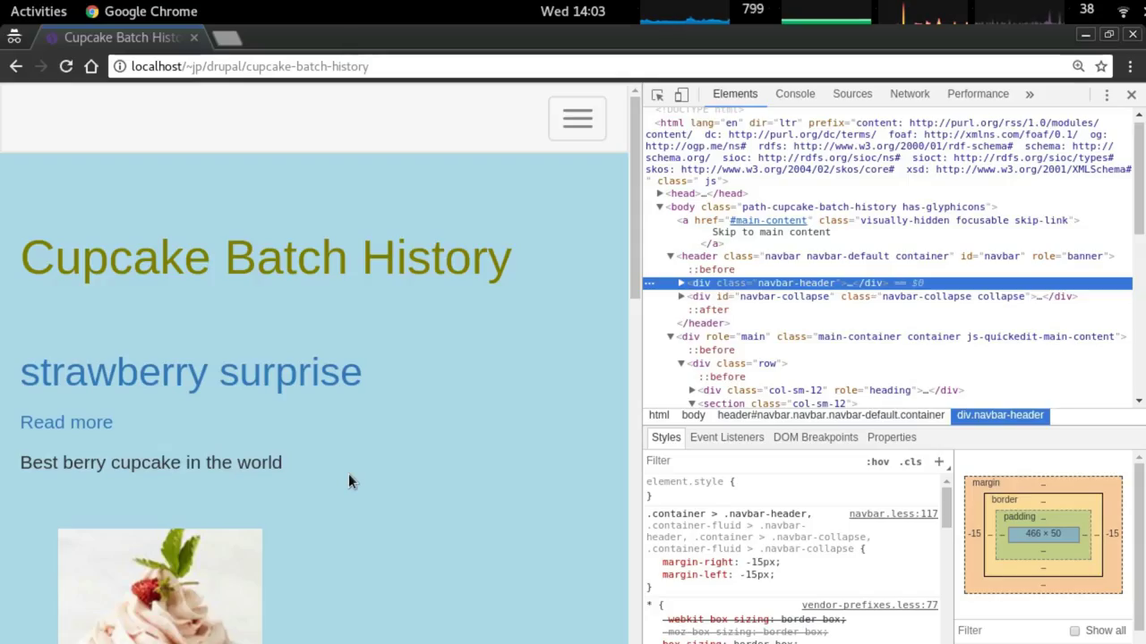
- Inspect the dark navbar and copy the .navbar-header selector from its navbar.less rule
right_click(279, 114)
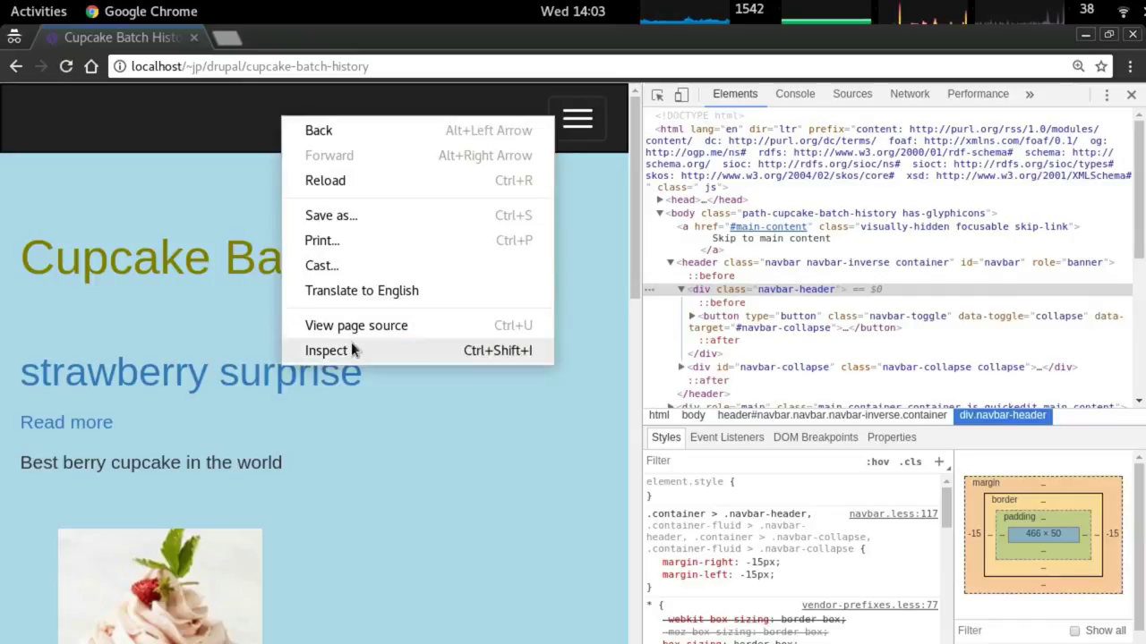
left_click(325, 350)
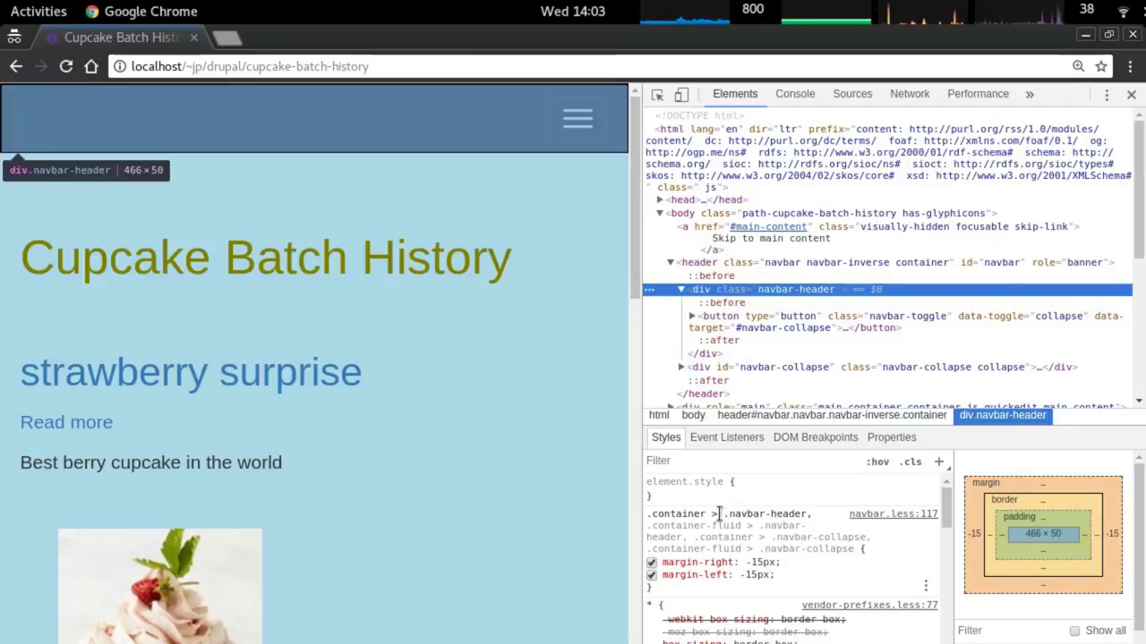
left_click(723, 514)
key("ctrl+a")
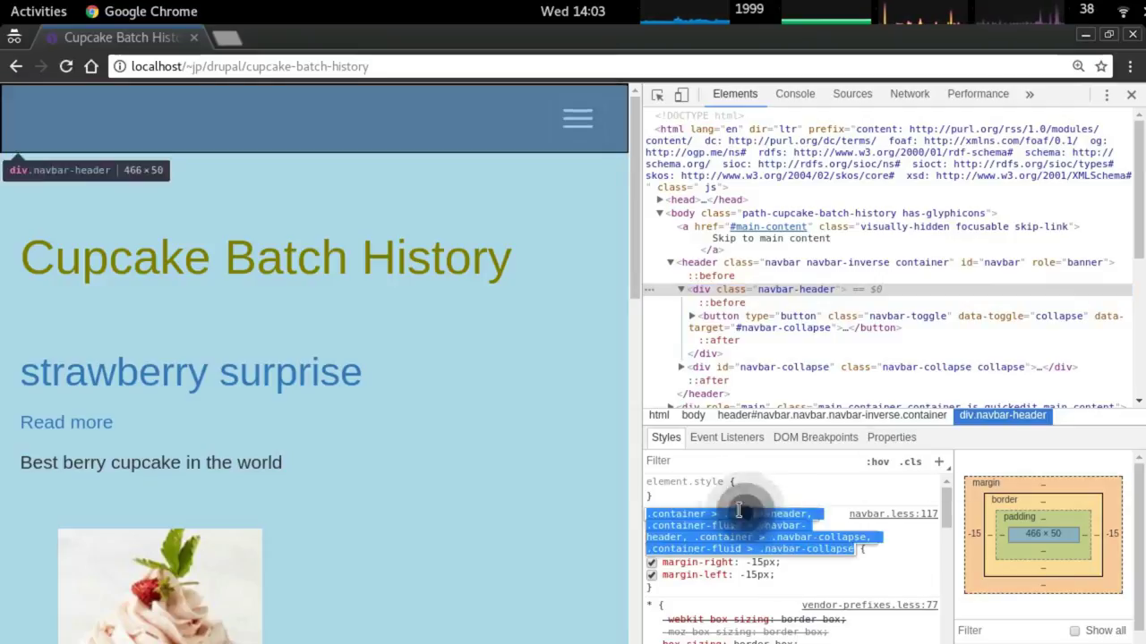
left_click_drag(725, 514, 781, 511)
key("ctrl+a")
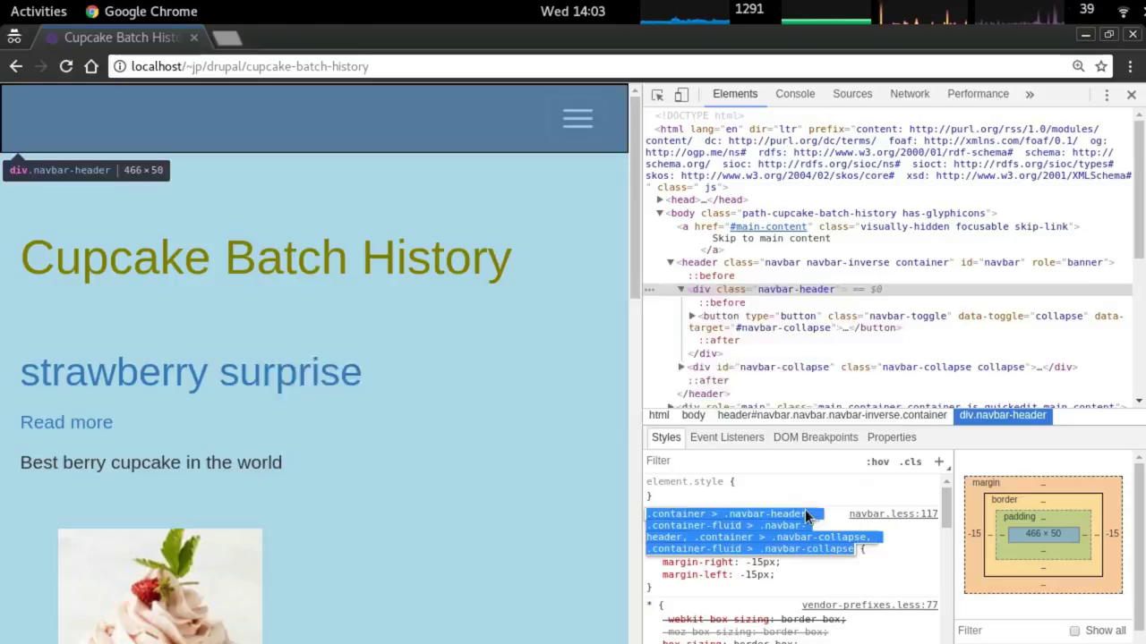
key("alt+Tab")
- Add a .navbar-header rule with background-color: navyblue to style.css
type("o")
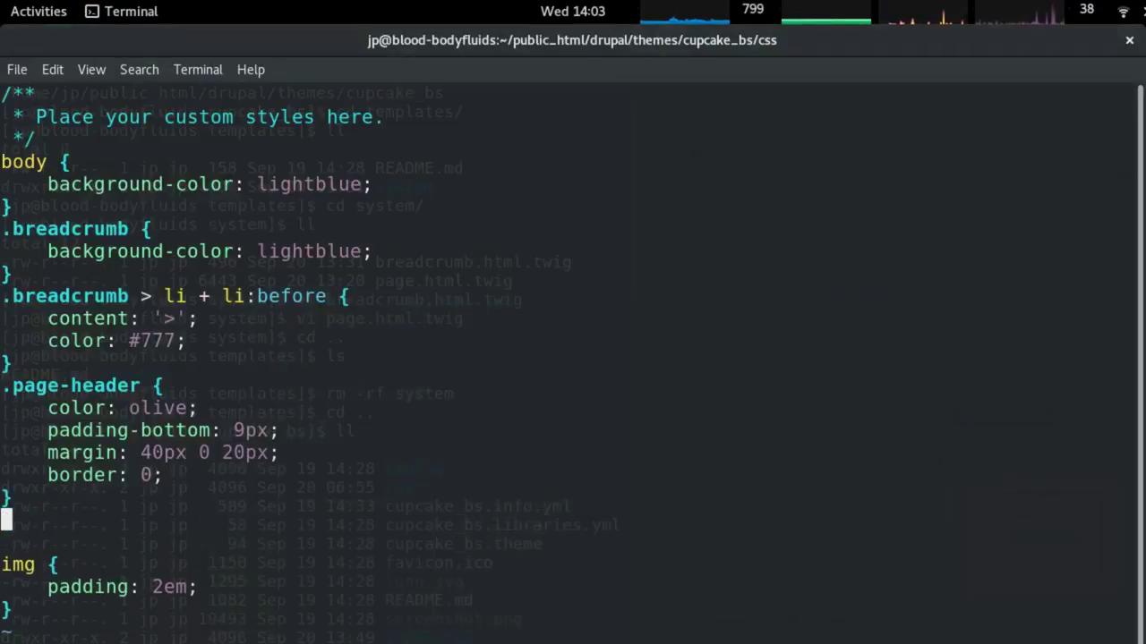
type(".")
right_click(423, 473)
left_click(506, 557)
key("Escape")
type("0xA {")
key("Return")
key("Tab")
type("background-color:")
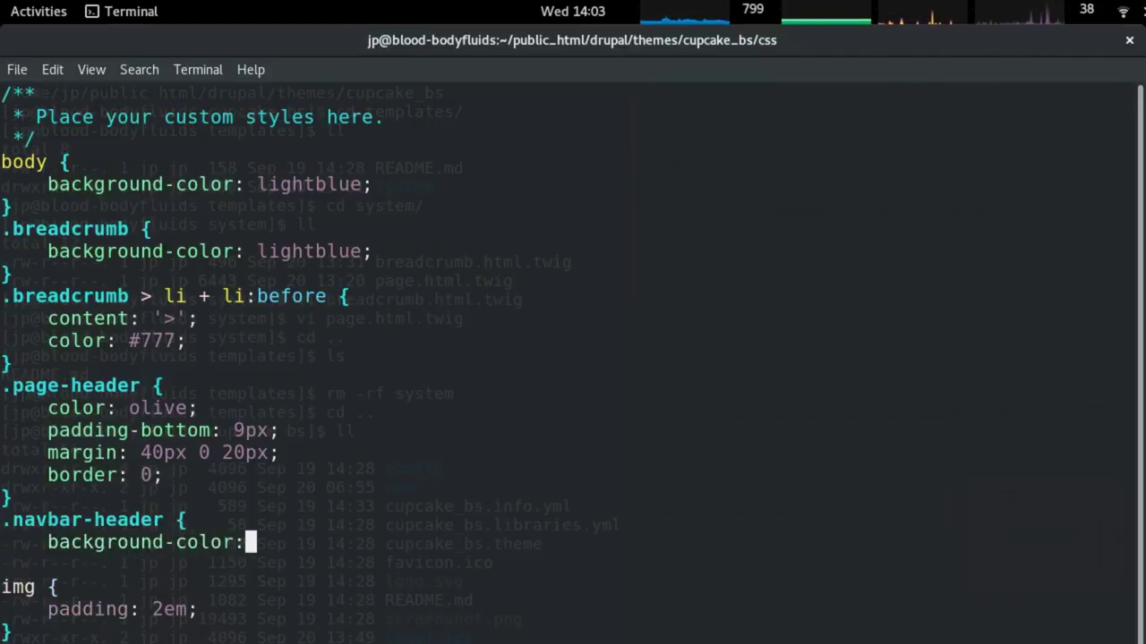
type(" navyblue;")
key("Return")
type("}")
key("alt+Tab")
key("ctrl+t")
- Search 'css color names', open W3Schools CSS Colors and select MidnightBlue
type("css color names")
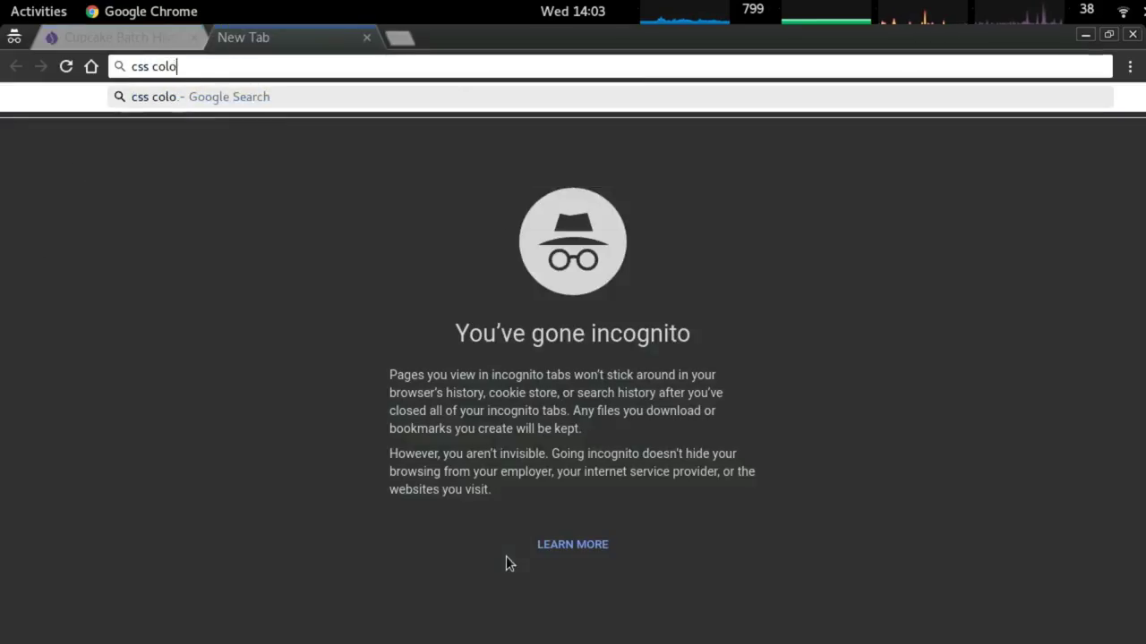
key("Return")
scroll(361, 432, "down", 2)
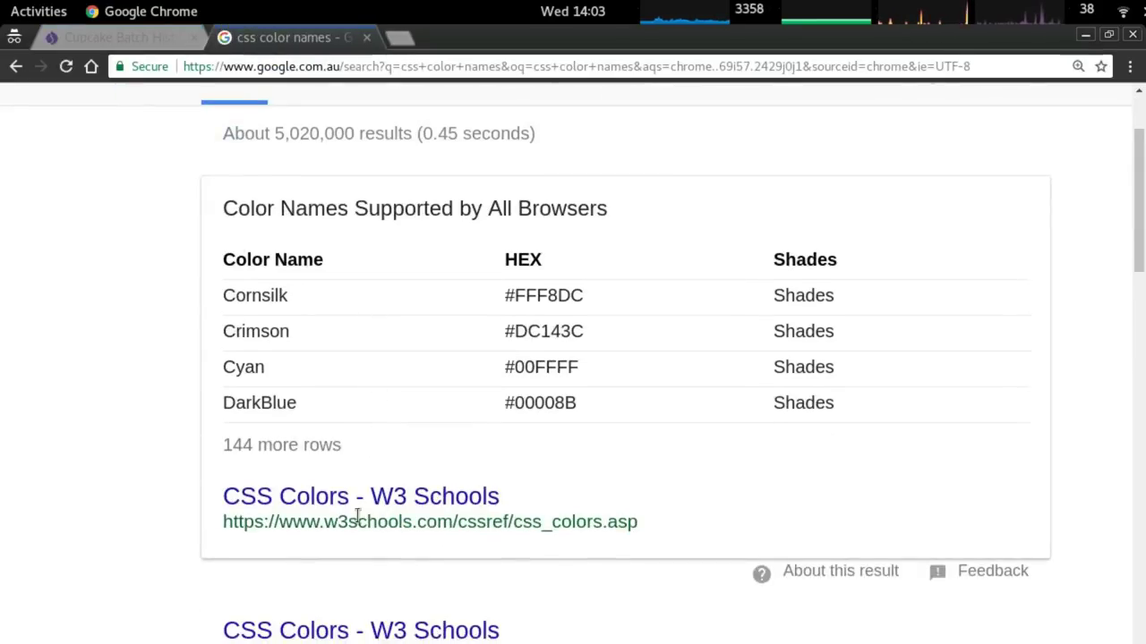
left_click(471, 494)
scroll(417, 468, "down", 5)
scroll(417, 468, "down", 4)
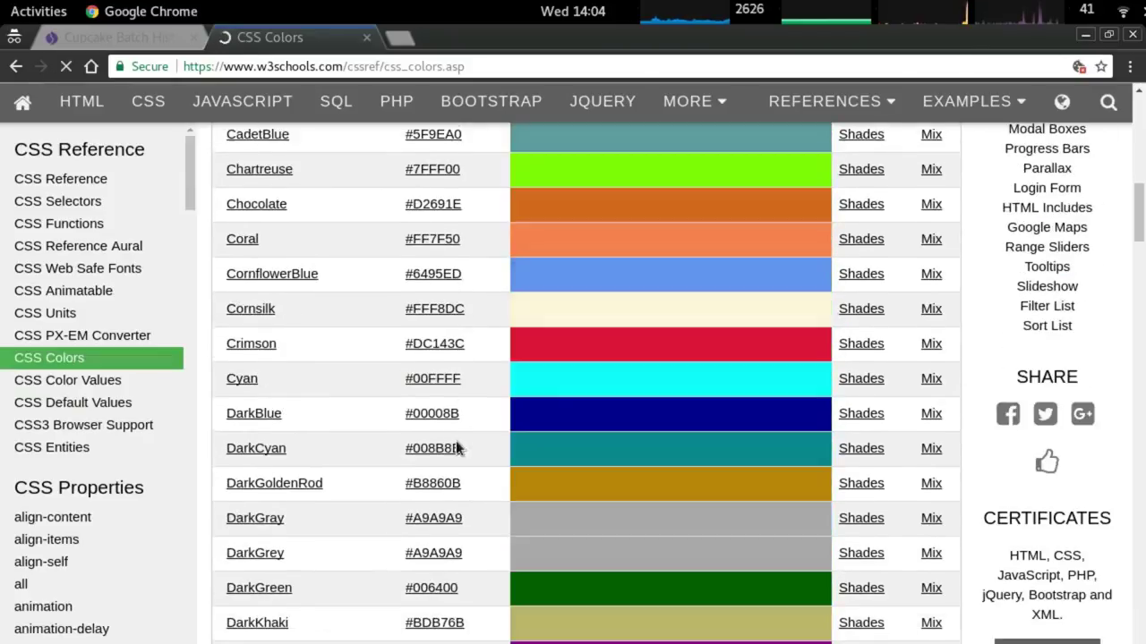
scroll(296, 414, "down", 20)
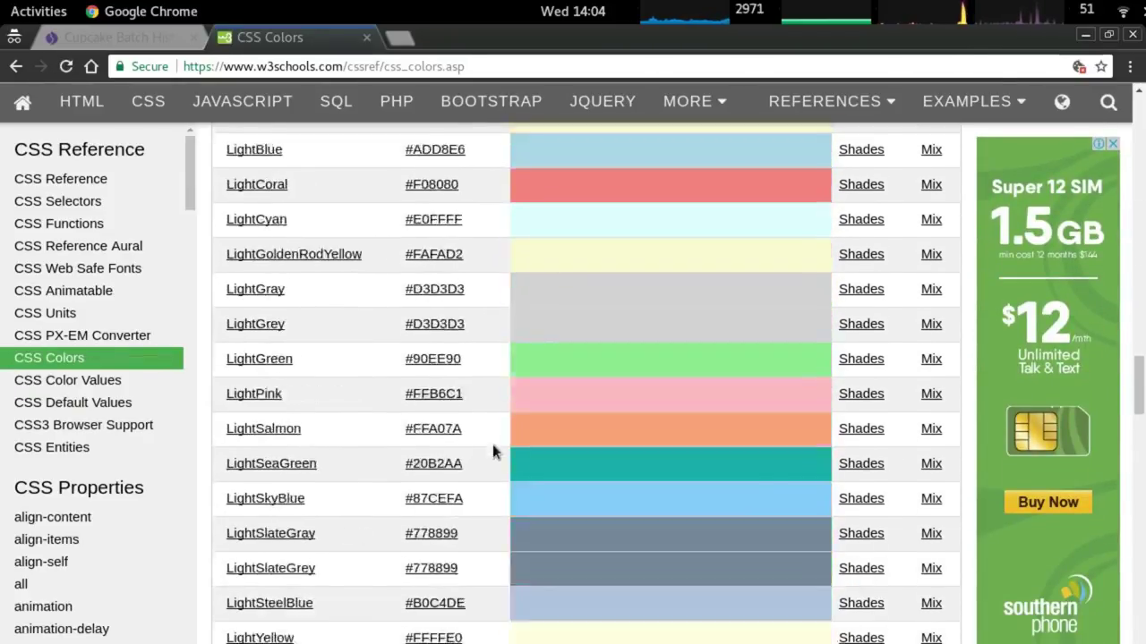
scroll(492, 444, "down", 8)
left_click_drag(307, 471, 235, 473)
- Change the .navbar-header background from navyblue to midnightblue and return to the Cupcake tab
key("alt+Tab")
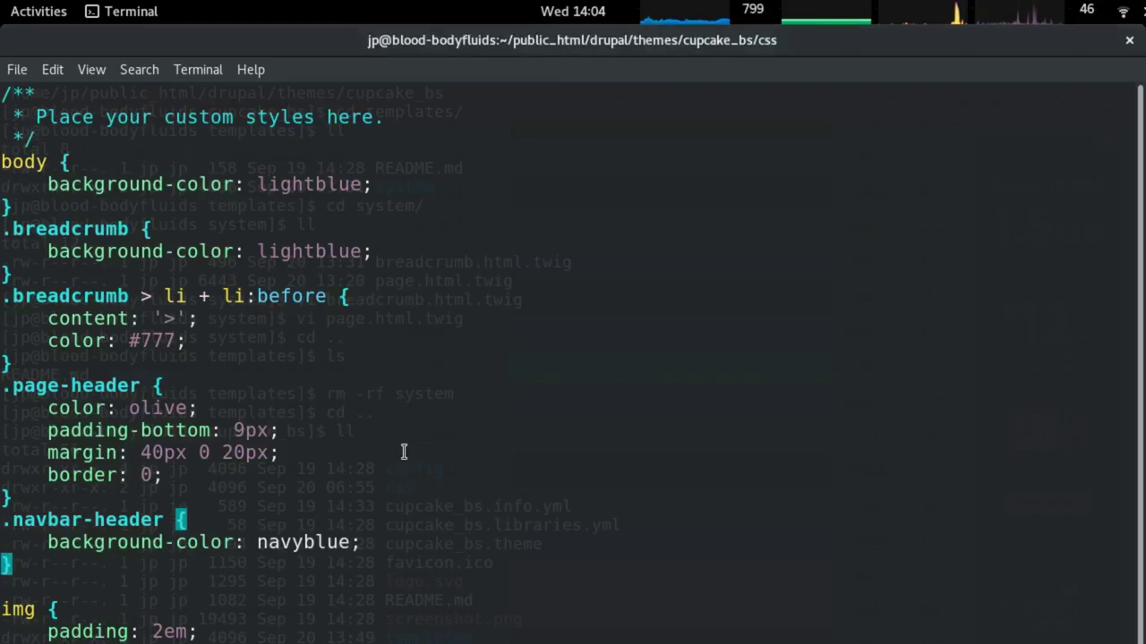
key("k")
key("dollar")
type("dbmidnightblue")
key("alt+Tab")
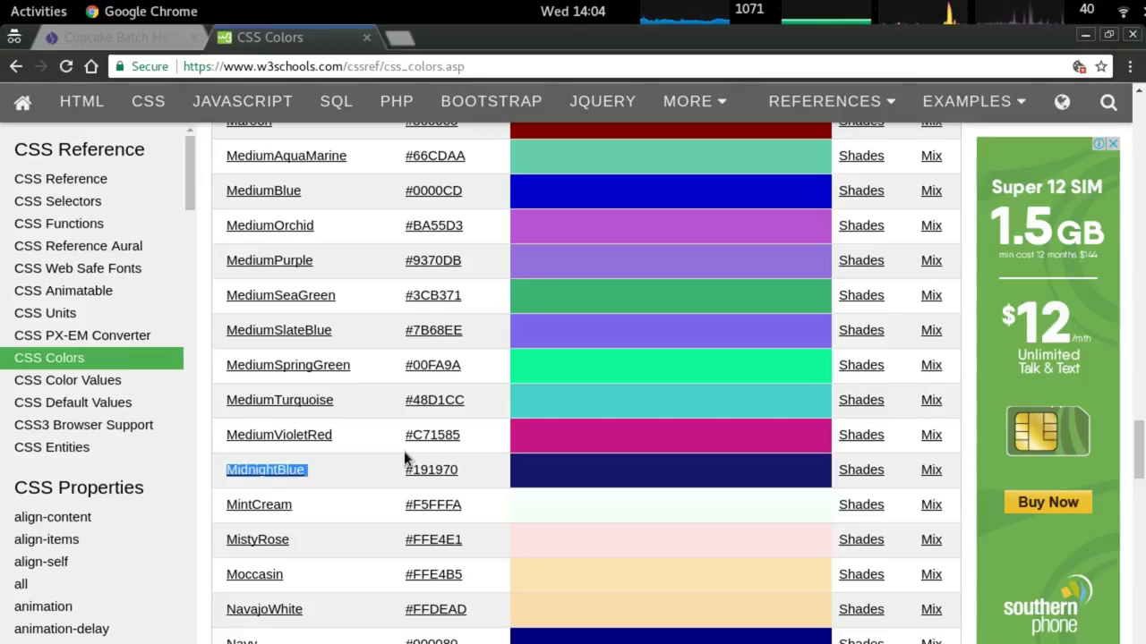
key("ctrl+Page_Up")
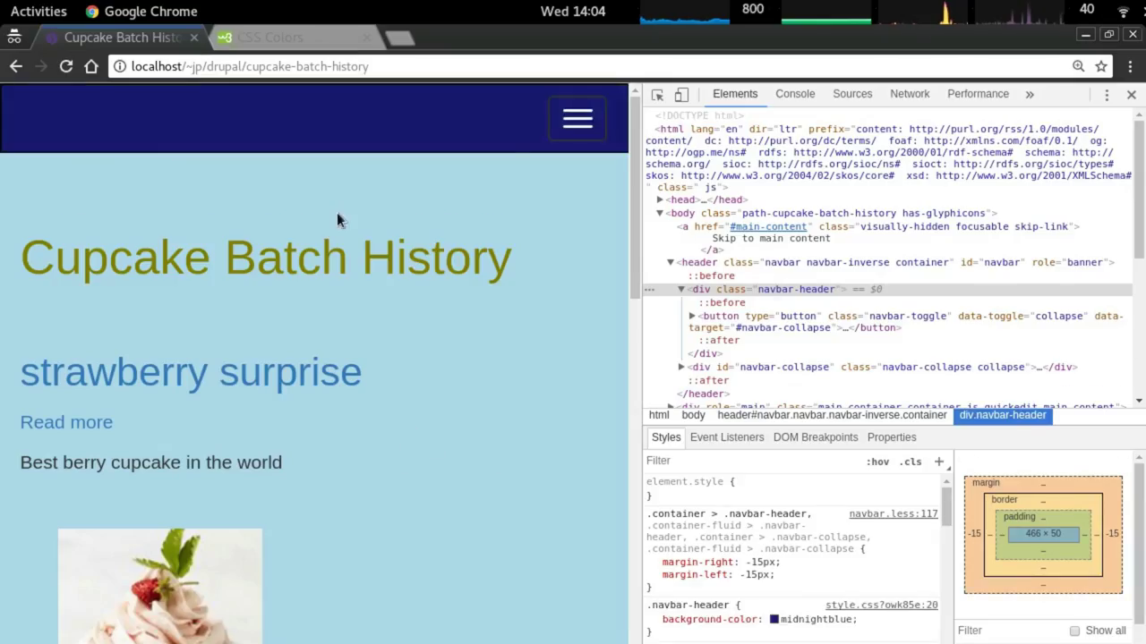
- Expand the menu and inspect the Home link, selecting the ul.navbar-nav list and its item
left_click(578, 124)
right_click(51, 191)
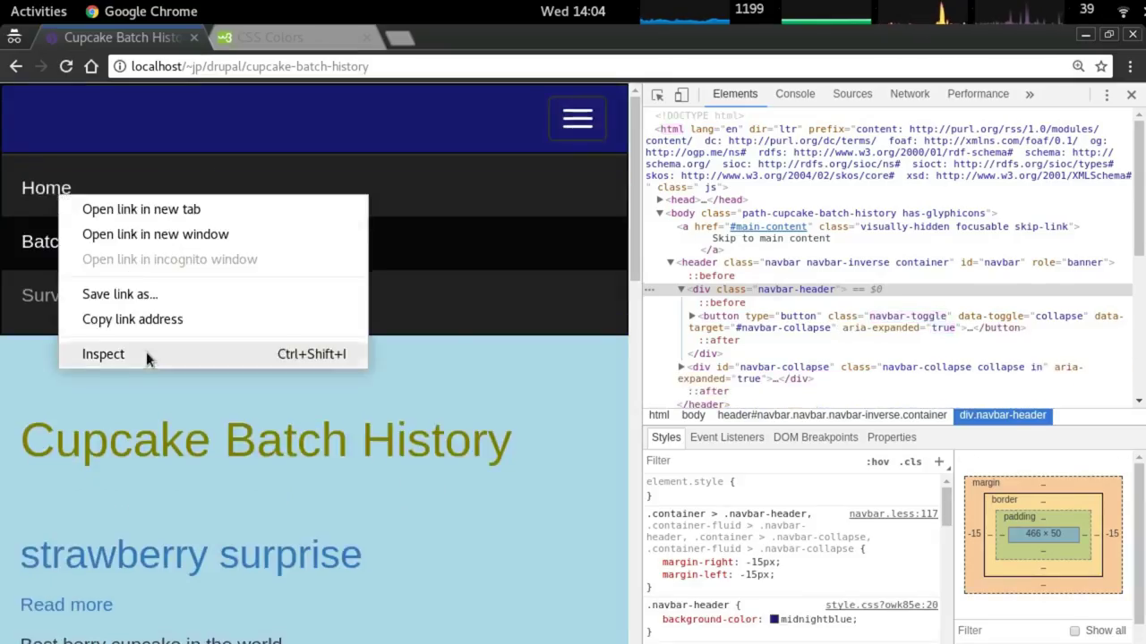
left_click(146, 354)
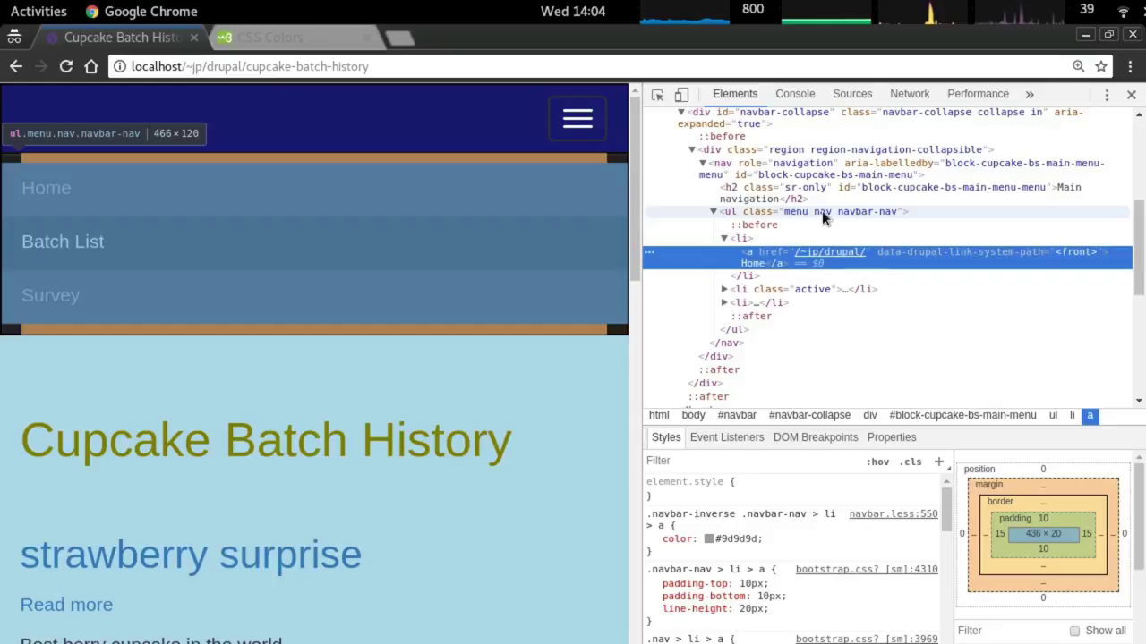
left_click(849, 211)
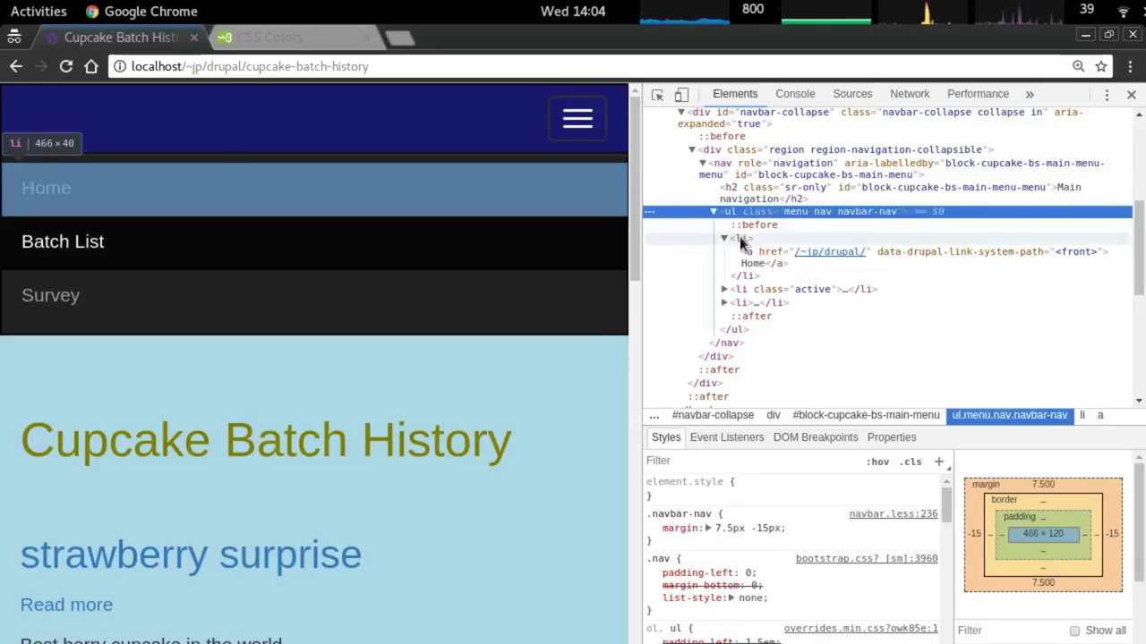
left_click(743, 239)
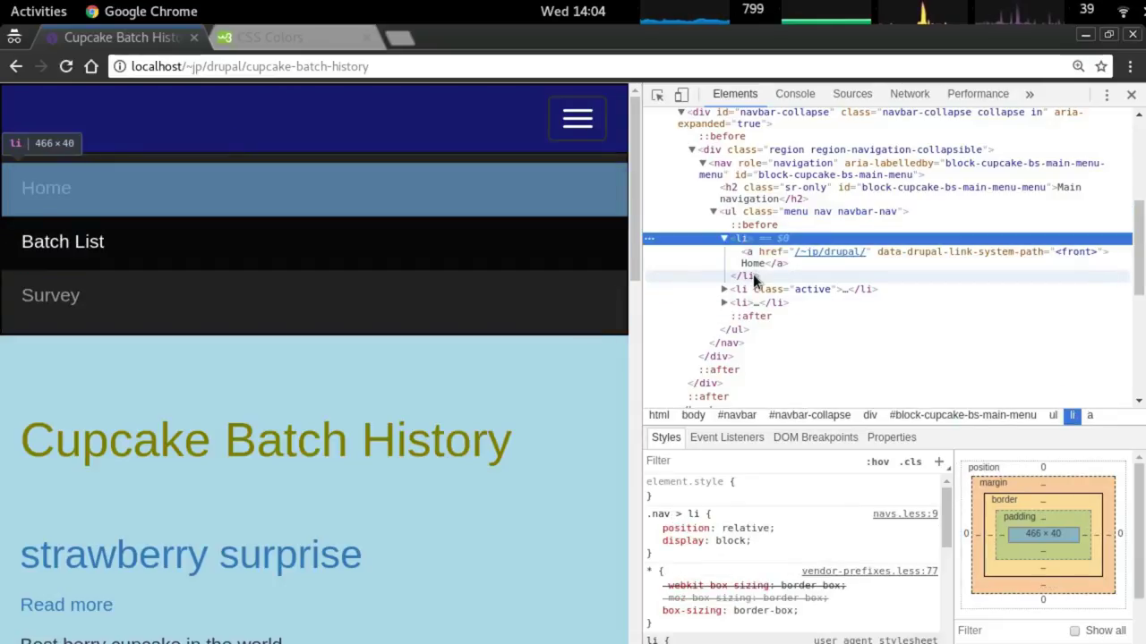
- Append ', navbar-nav' to the .navbar-header selector in style.css
key("alt+Tab")
key("Up")
key("Up")
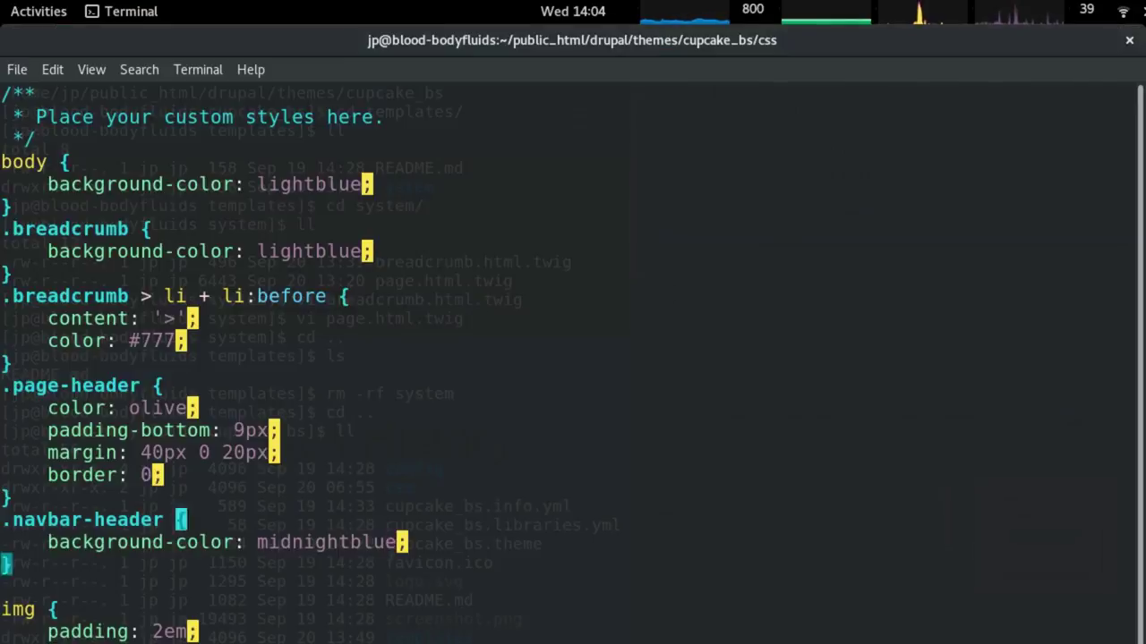
key("Down")
key("Down")
key("Up")
key("Left")
type("i, na")
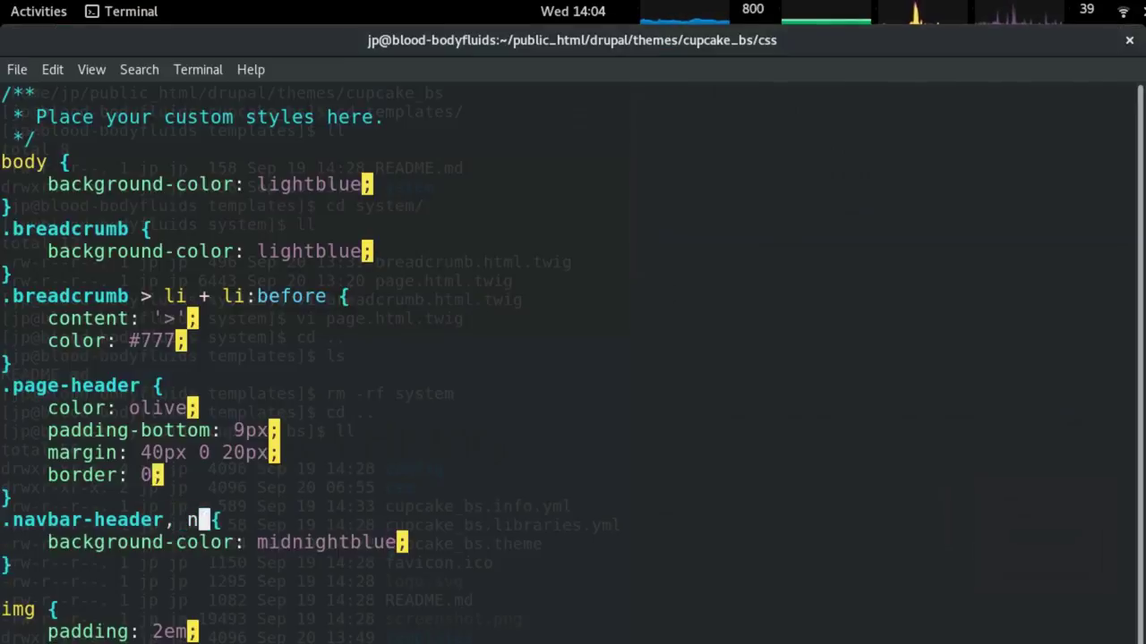
type("vbar-")
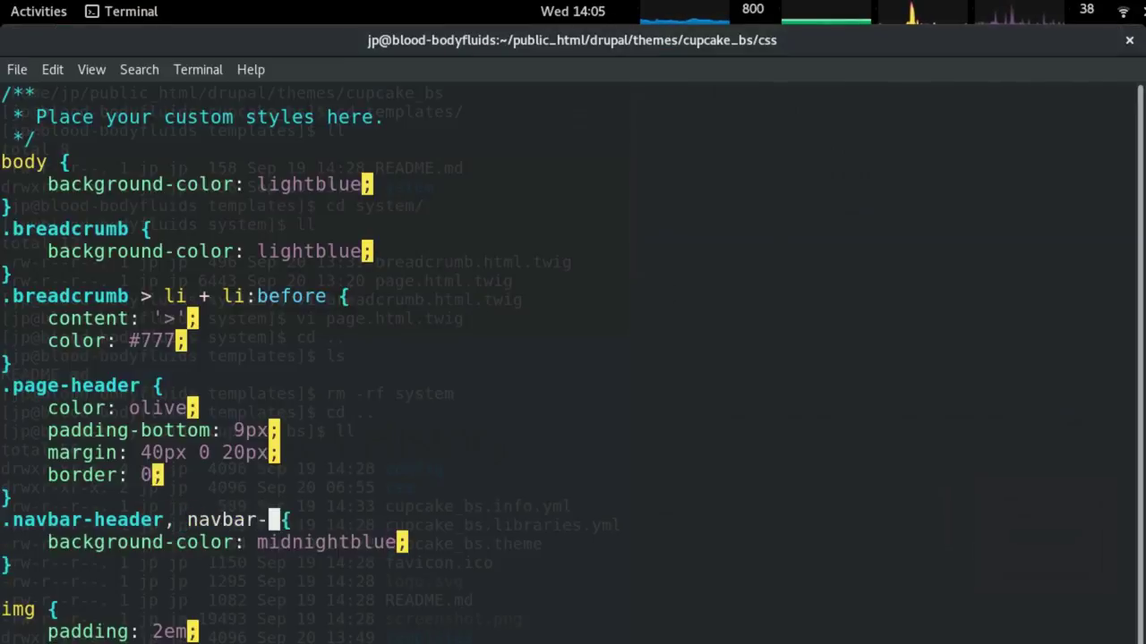
type("nav")
key("alt+Tab")
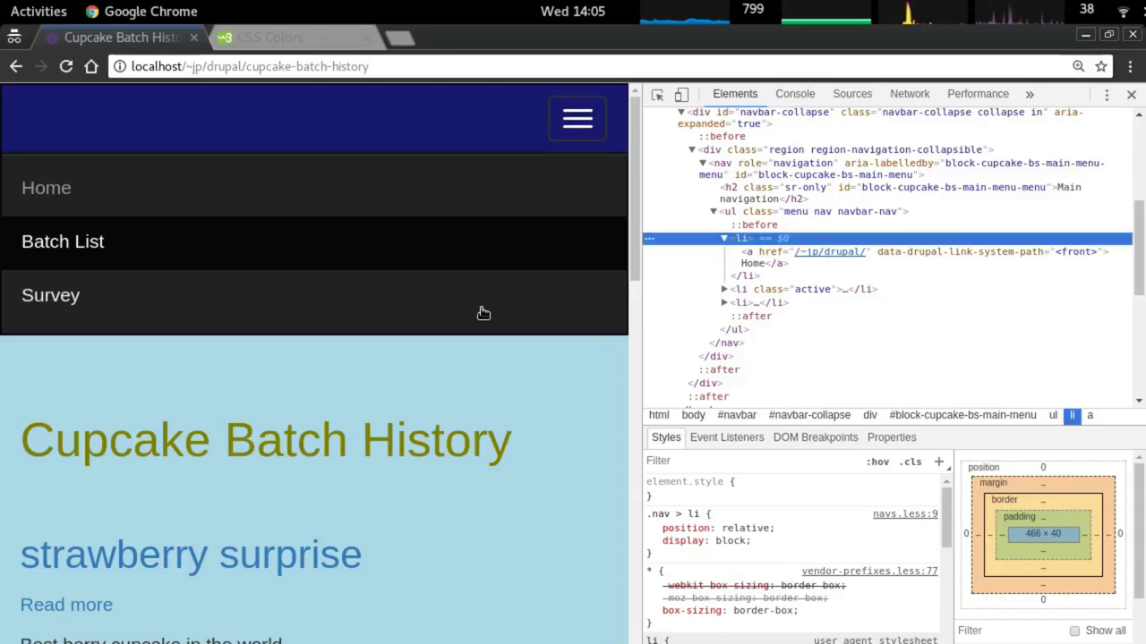
- Inspect the Batch List link, selecting its active list item and parent navbar-nav list
right_click(93, 244)
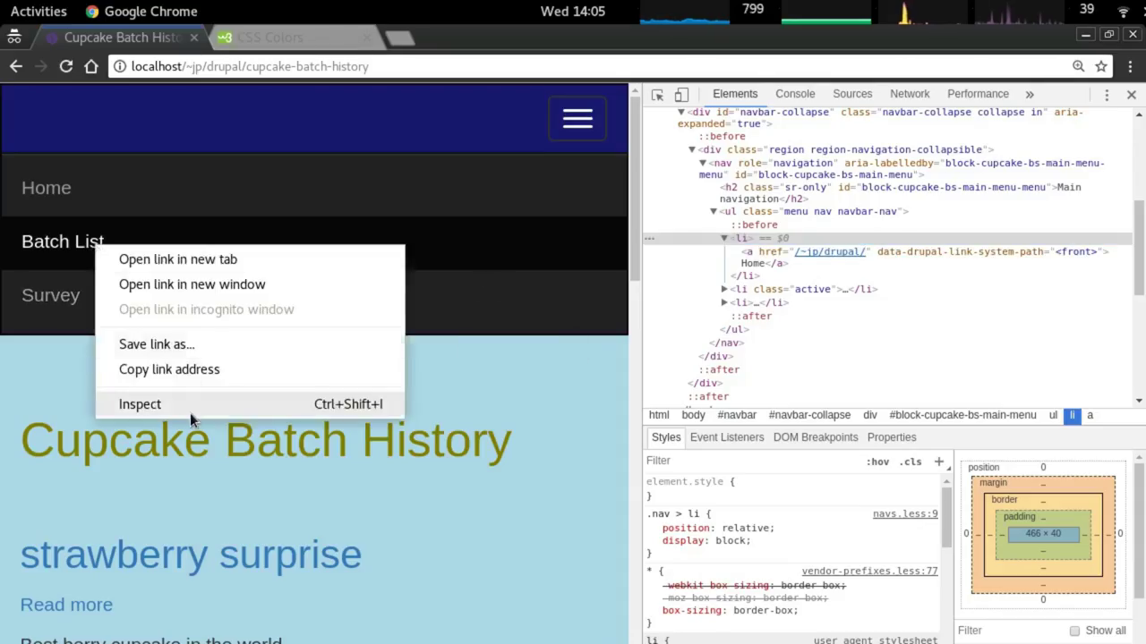
left_click(190, 409)
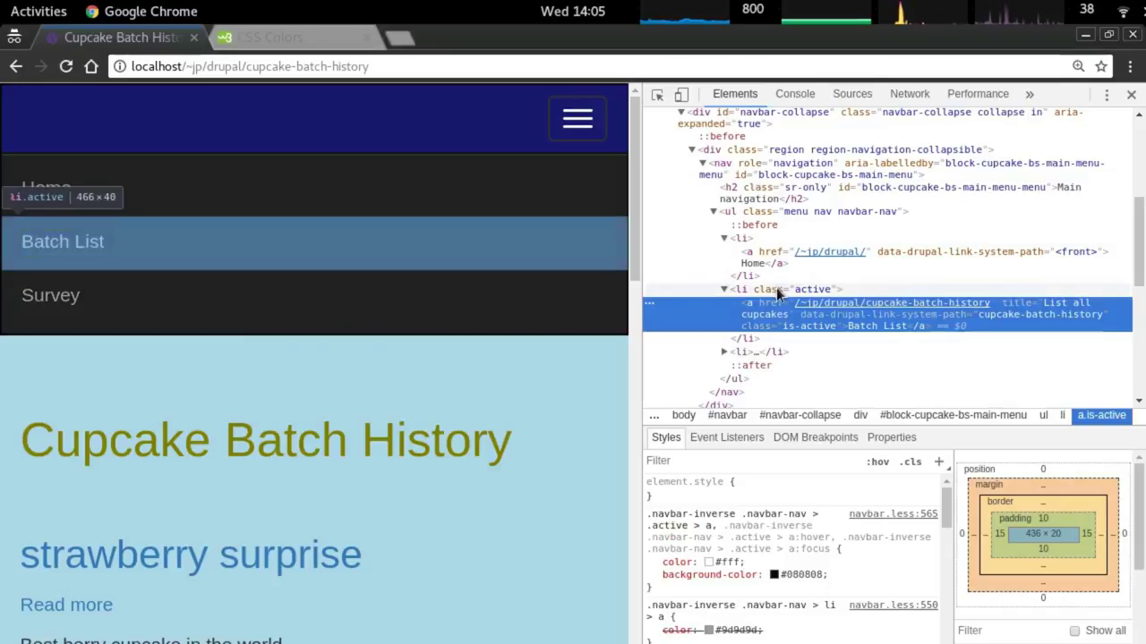
left_click(775, 290)
left_click(760, 210)
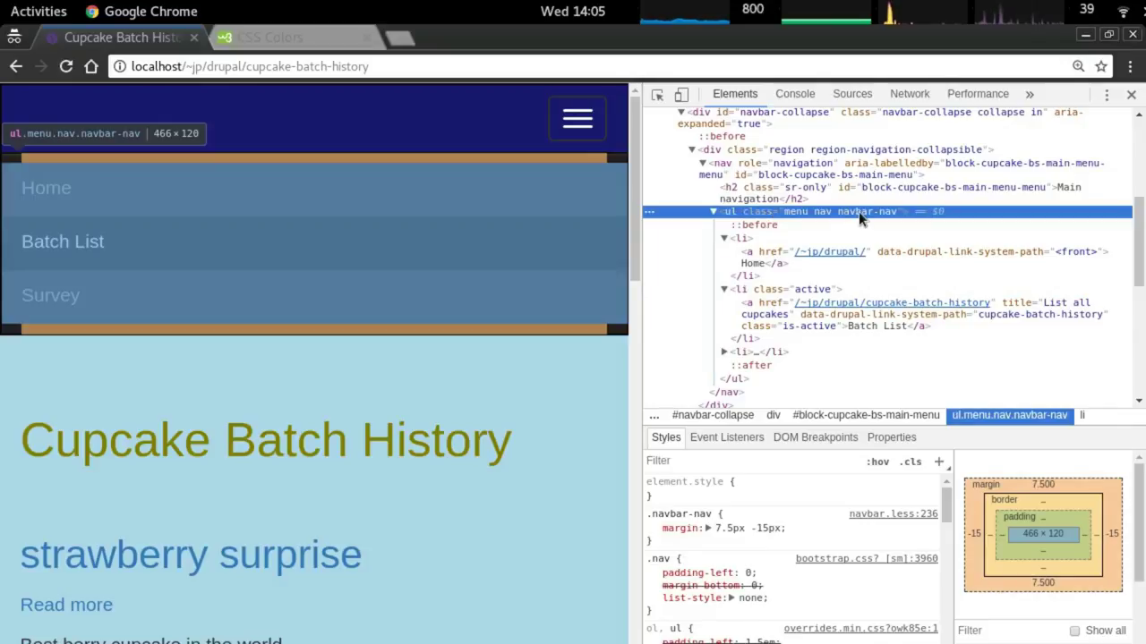
- Fix the selector to '.navbar-header, .navbar-nav', then reload and expand the menu
key("alt+Tab")
key("h")
key("h")
type("Bi.")
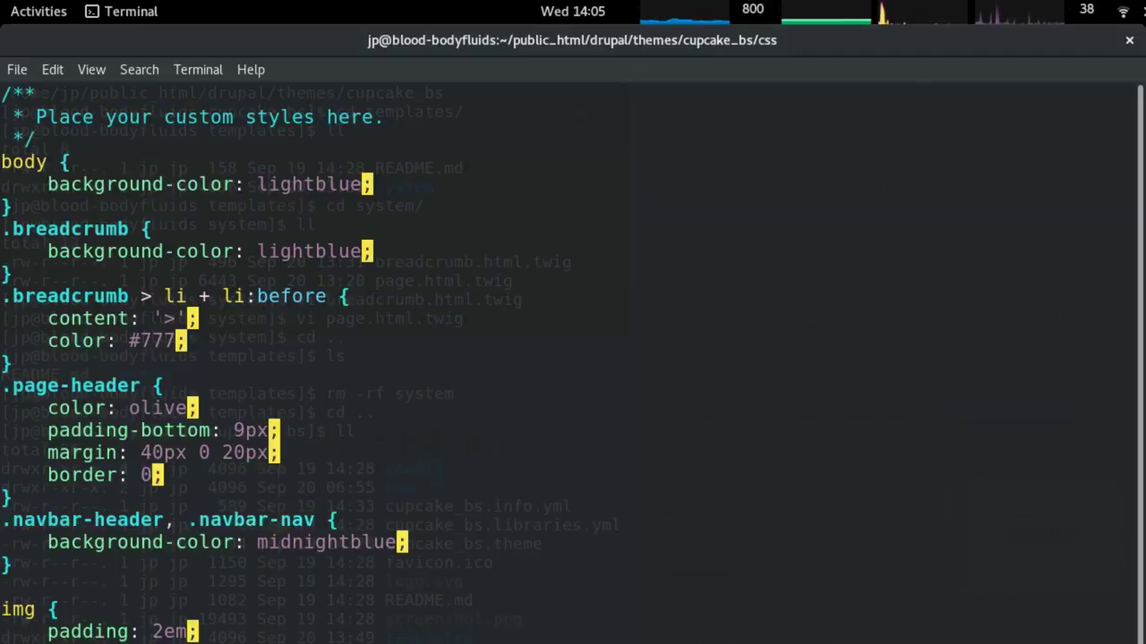
key("alt+Tab")
key("ctrl+r")
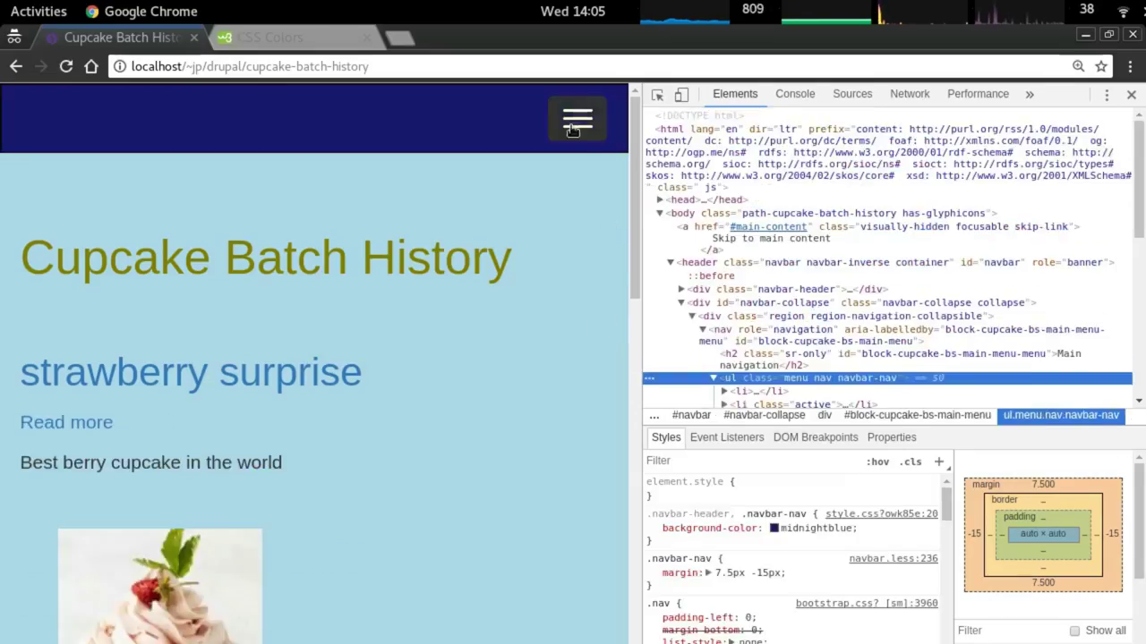
left_click(577, 119)
- Inspect Batch List again and select its li.active parent element
key("alt+Tab")
key("alt+Tab")
right_click(71, 240)
left_click(165, 399)
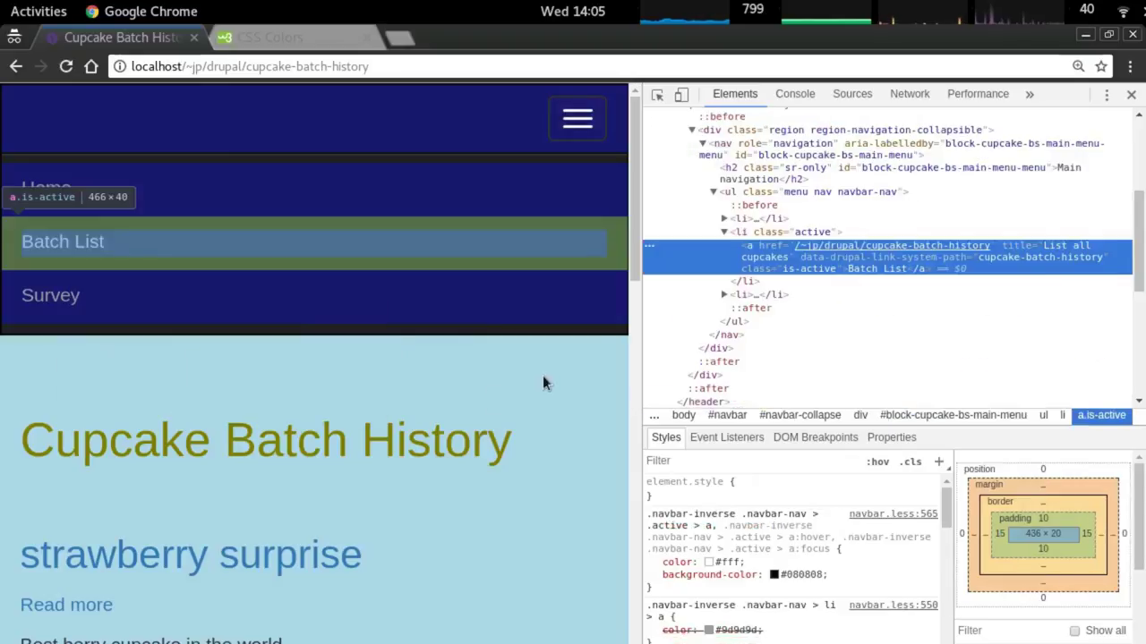
left_click(765, 229)
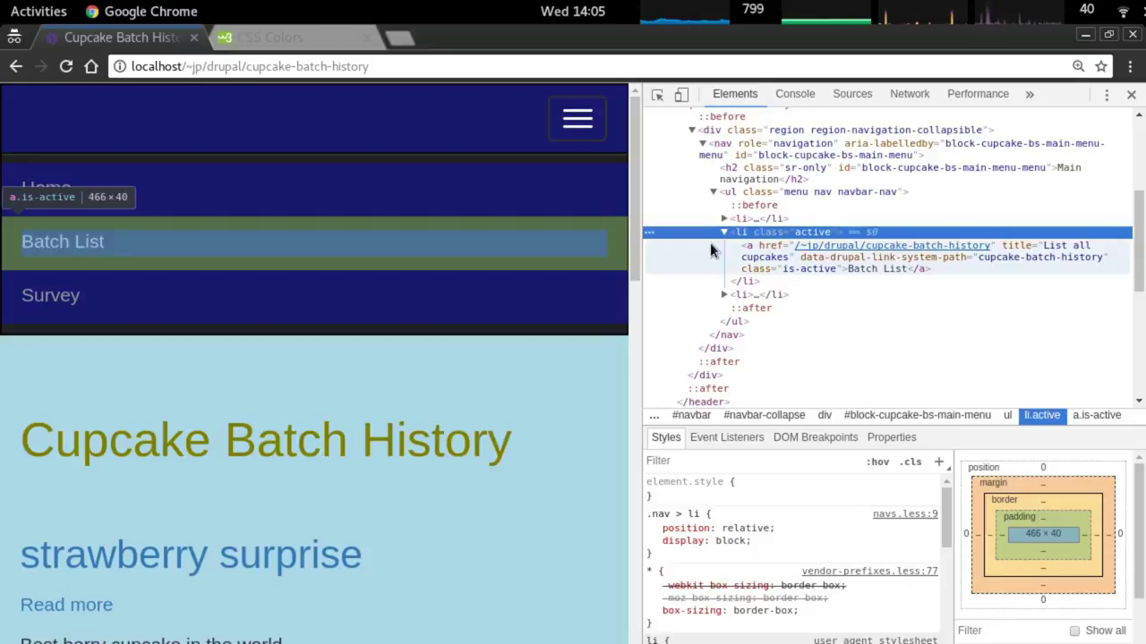
key("alt+Tab")
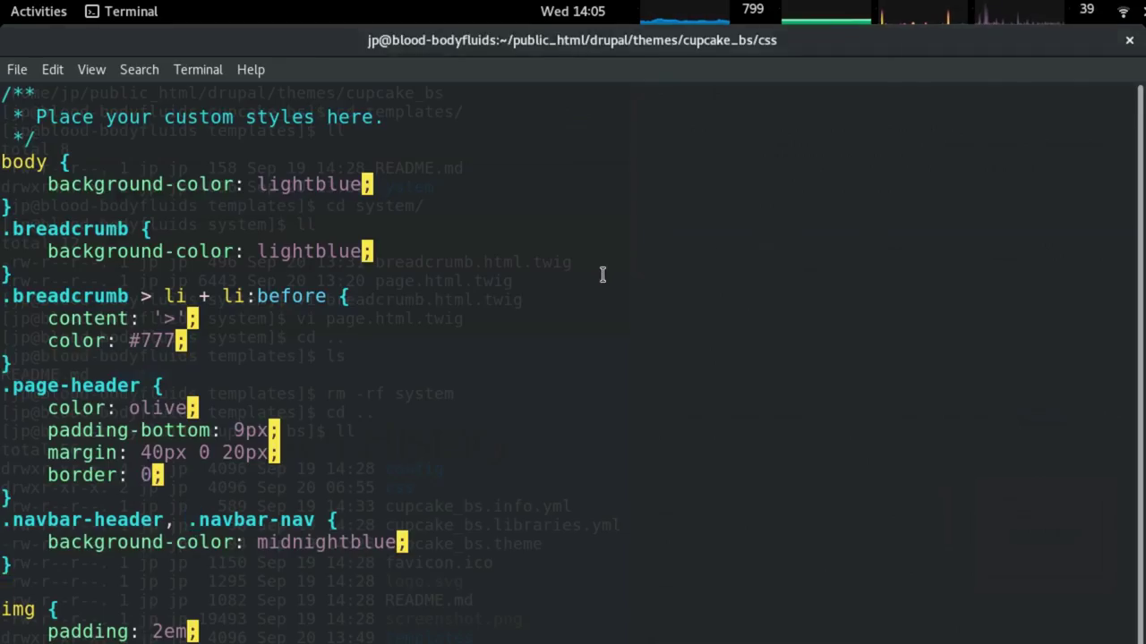
- Add an empty .active { } rule below the navbar rule in style.css
key("j")
type("n")
key("ctrl+u")
type("li")
key("ctrl+u")
type(".active")
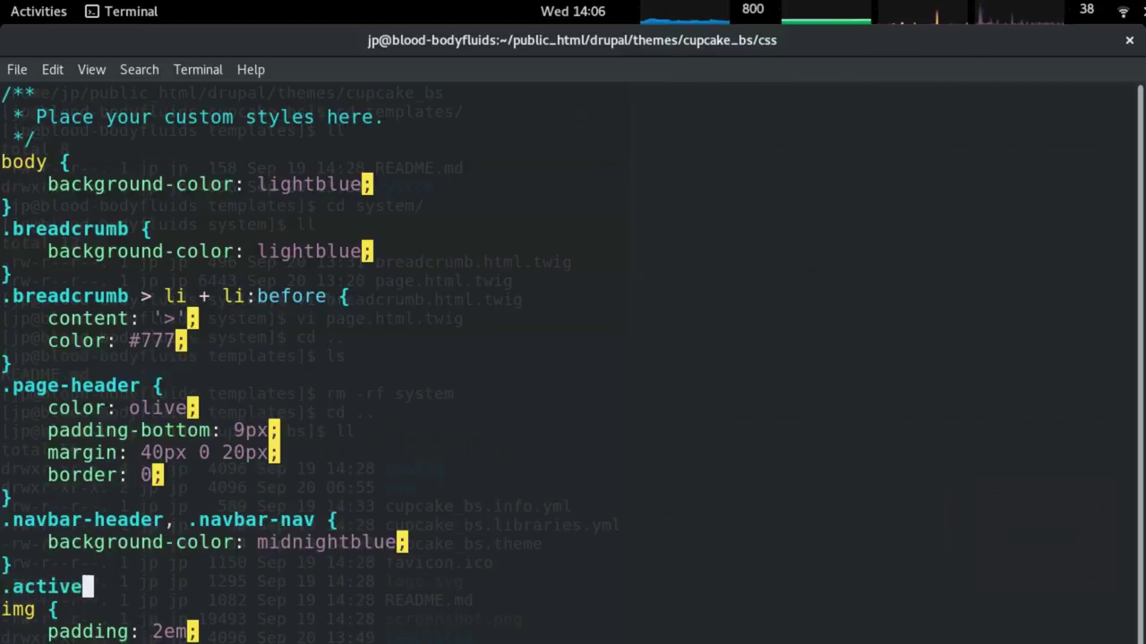
type(" {")
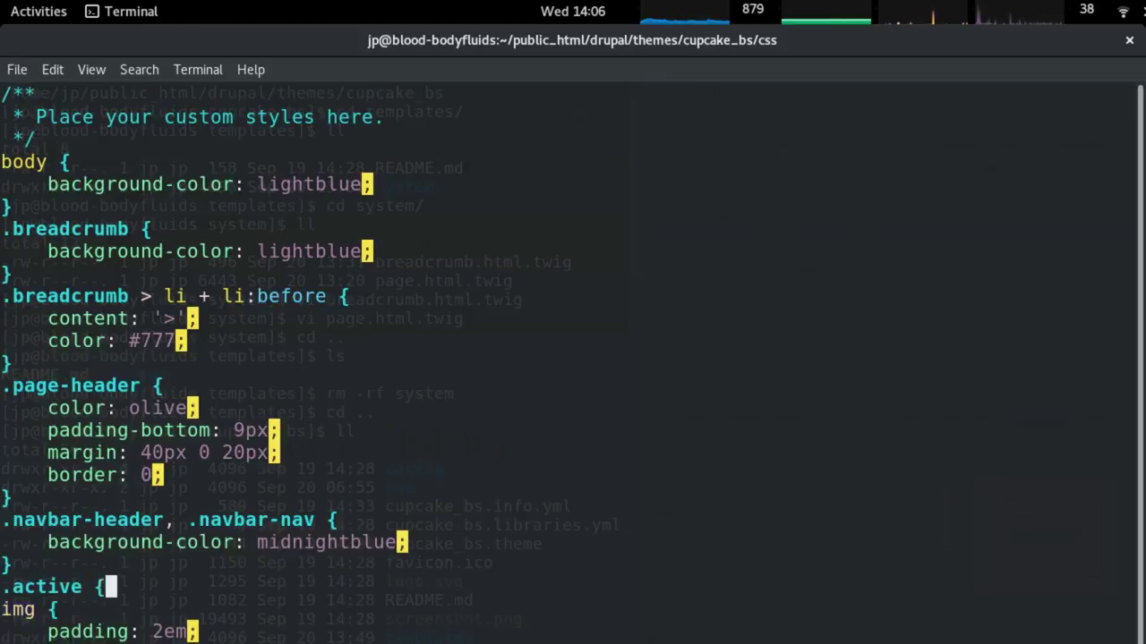
key("Return")
type("}")
key("Return")
key("alt+Tab")
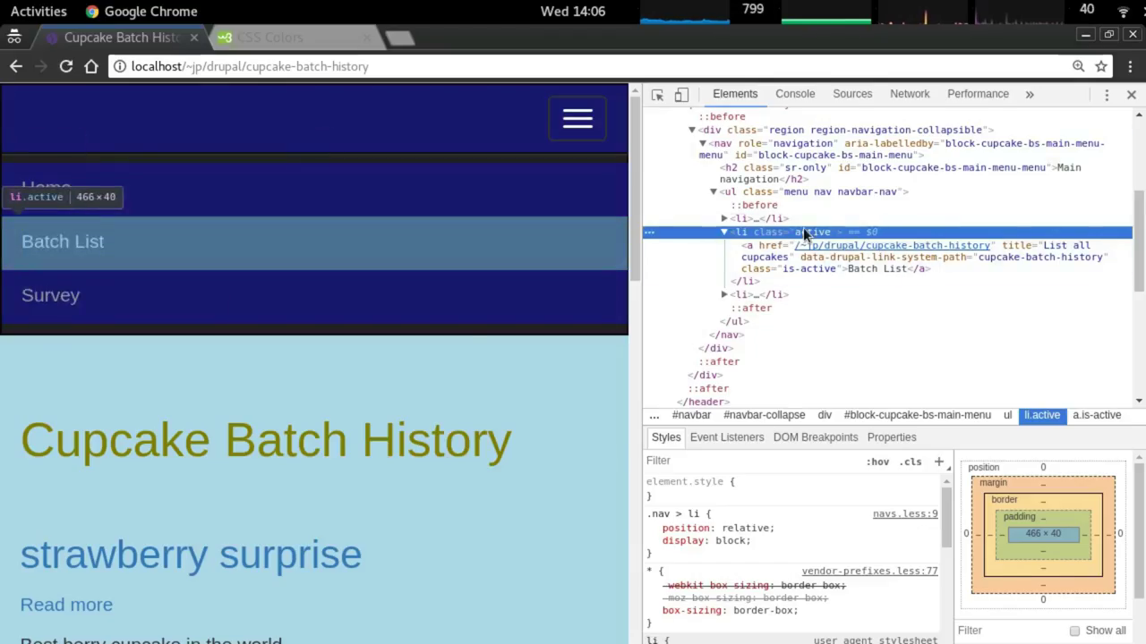
- Look up the Indigo entry on the W3Schools CSS Colors page
key("ctrl+Tab")
scroll(651, 276, "down", 5)
scroll(641, 272, "down", 15)
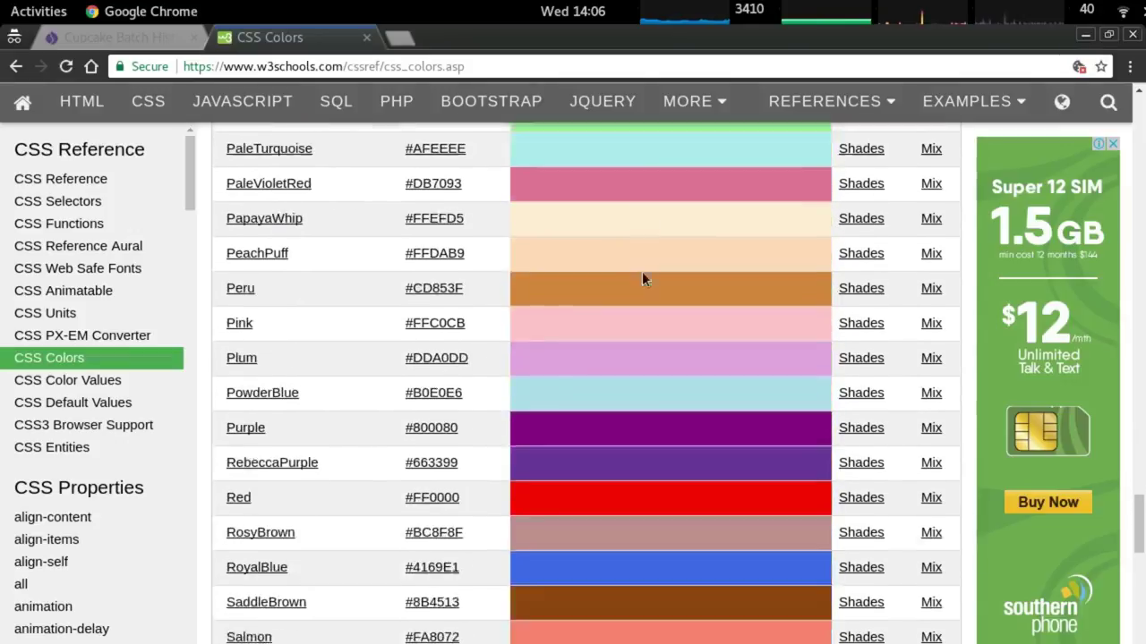
scroll(641, 266, "up", 12)
scroll(641, 266, "up", 20)
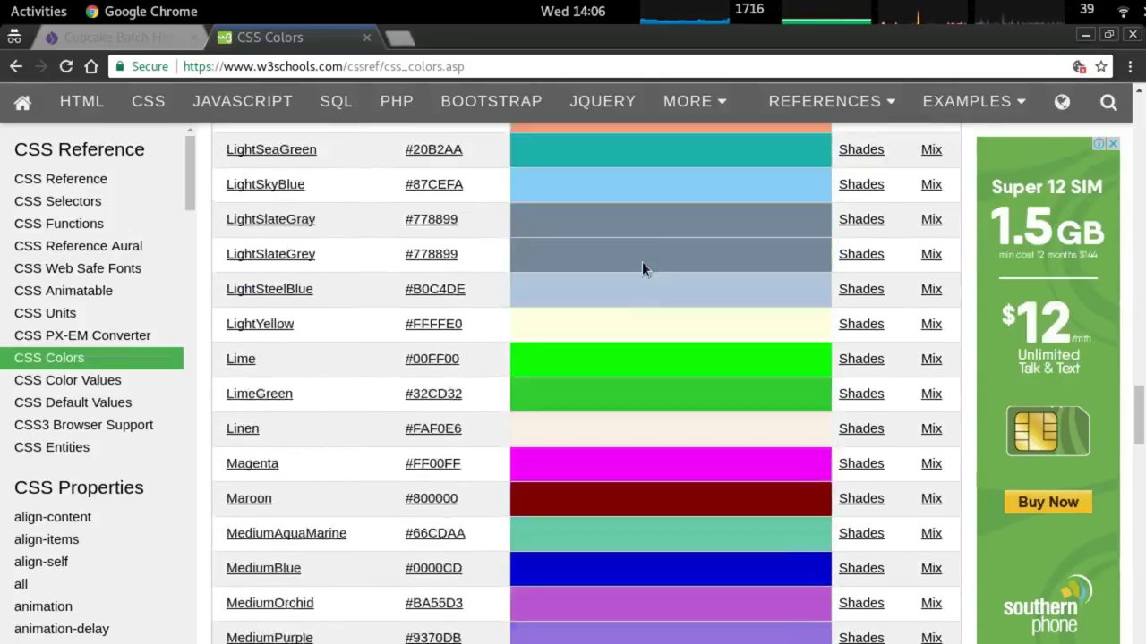
scroll(631, 266, "down", 6)
scroll(631, 267, "up", 5)
scroll(632, 268, "down", 5)
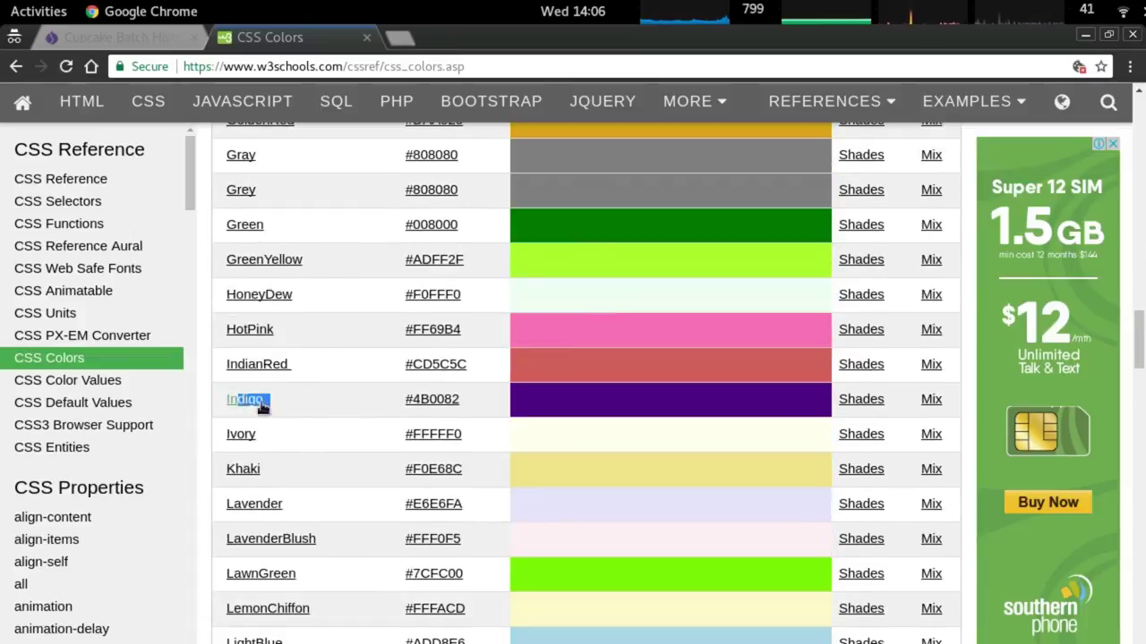
- Give the .active rule background-color: indigo, then reload and expand the menu
key("alt+Tab")
key("BackSpace")
key("Return")
type("background-color: indigo;")
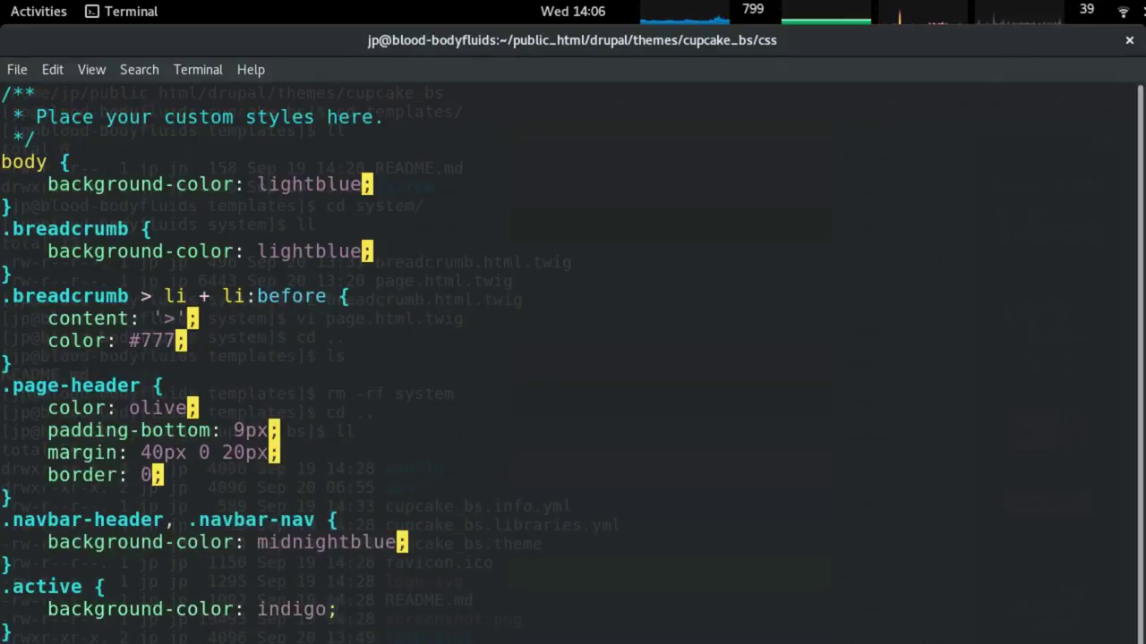
key("alt+Tab")
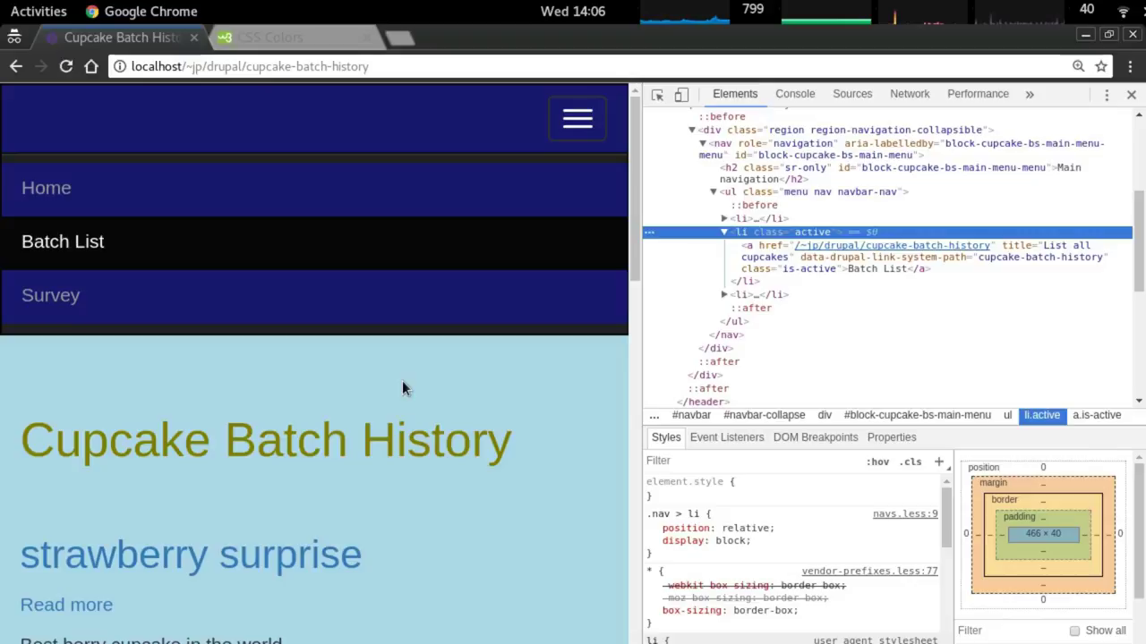
key("ctrl+r")
left_click(578, 118)
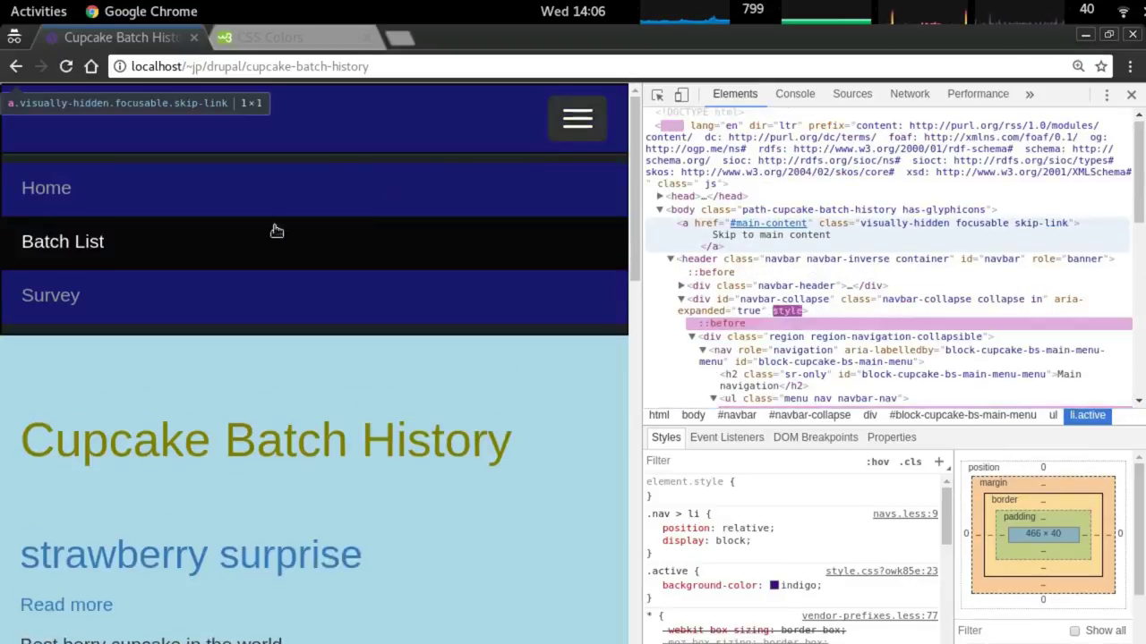
- Inspect the active Batch List item (li.active) in DevTools and examine its .nav > li rule
right_click(54, 247)
left_click(148, 402)
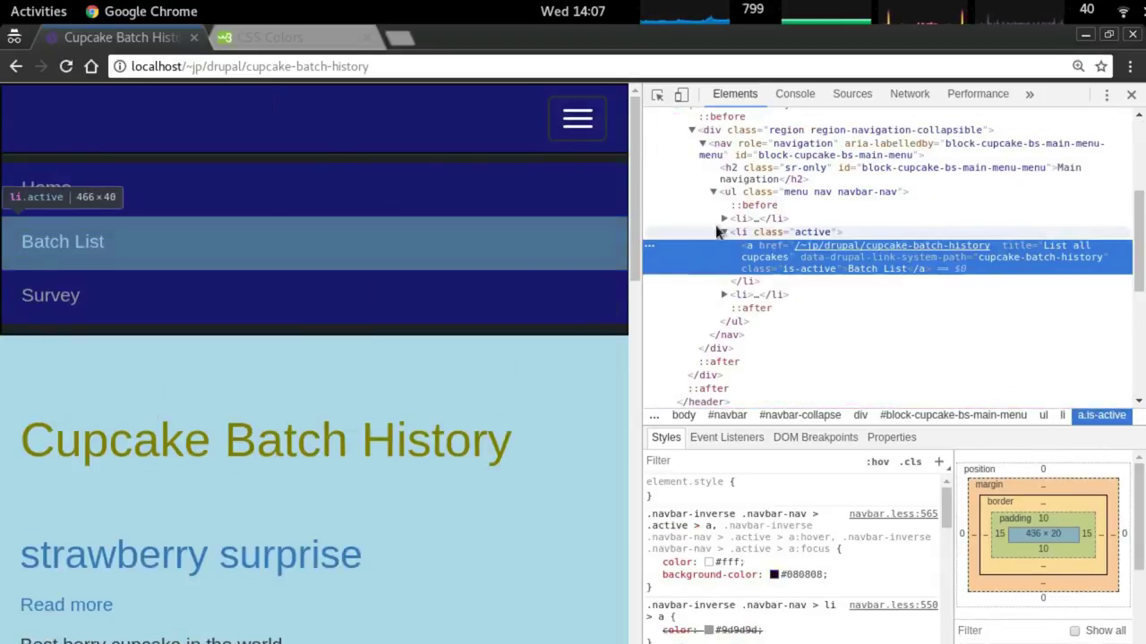
left_click(813, 235)
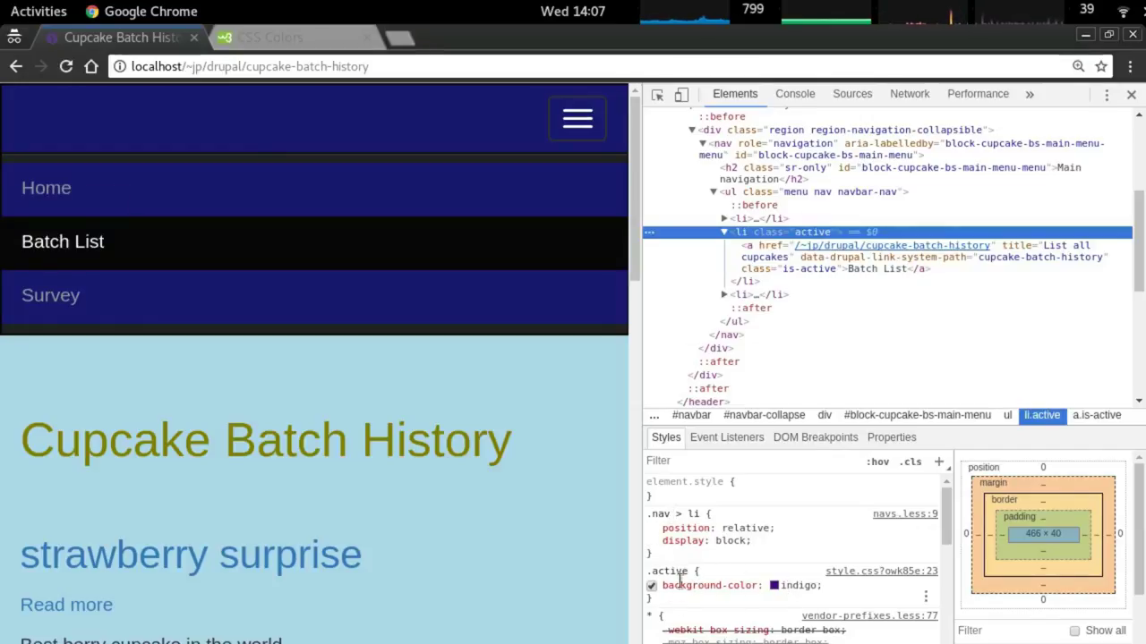
left_click(674, 514)
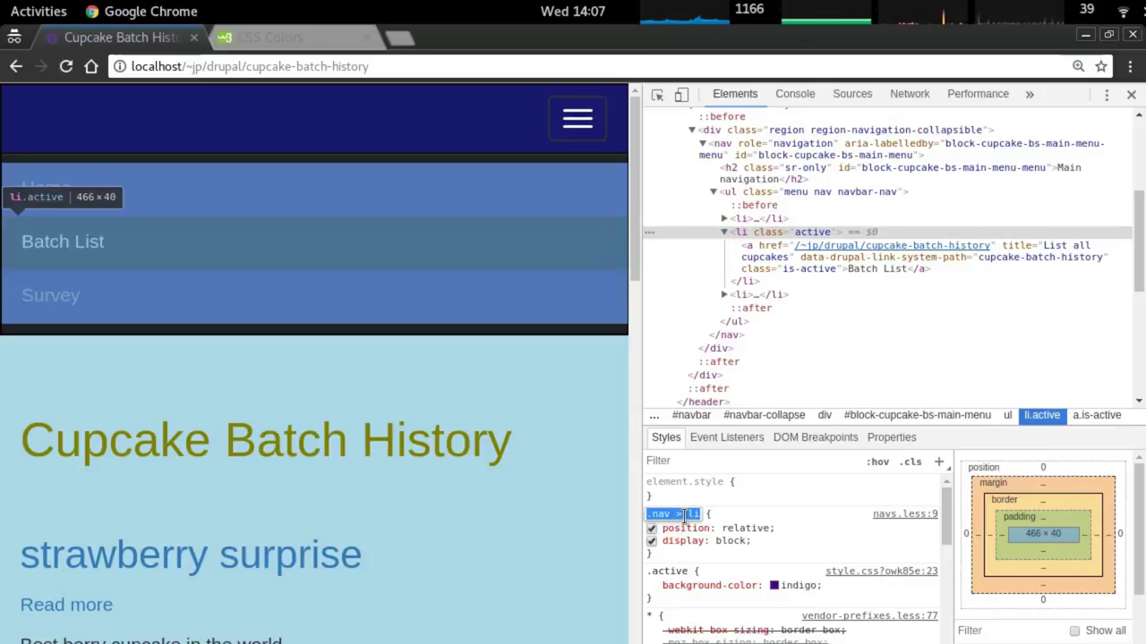
- Re-inspect the Batch List link, then review the .active rule in style.css
right_click(62, 240)
left_click(164, 399)
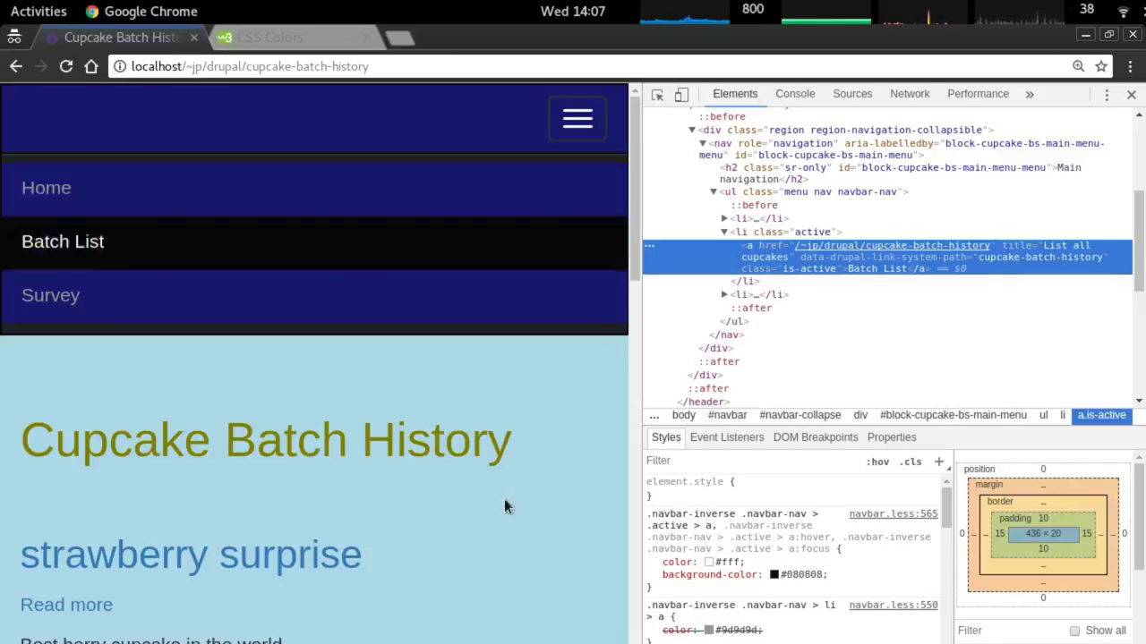
key("alt+Tab")
key("Escape")
key("j")
key("k")
key("k")
- Reload the page, inspect the strawberry surprise link's styles, then return to the navbar rule in vim
key("alt+Tab")
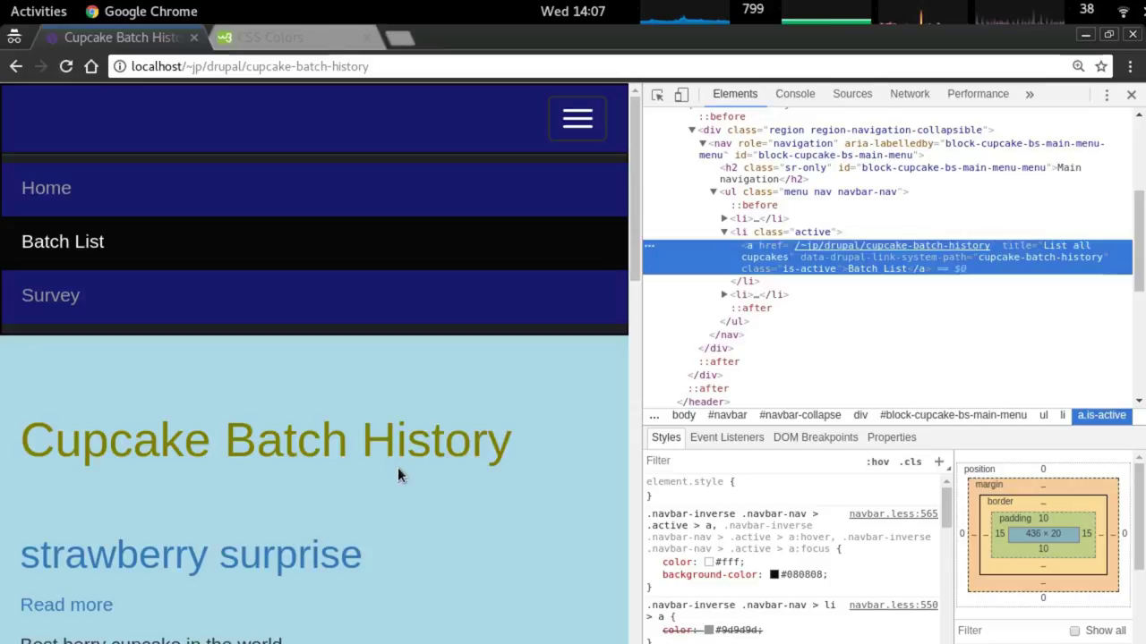
key("ctrl+r")
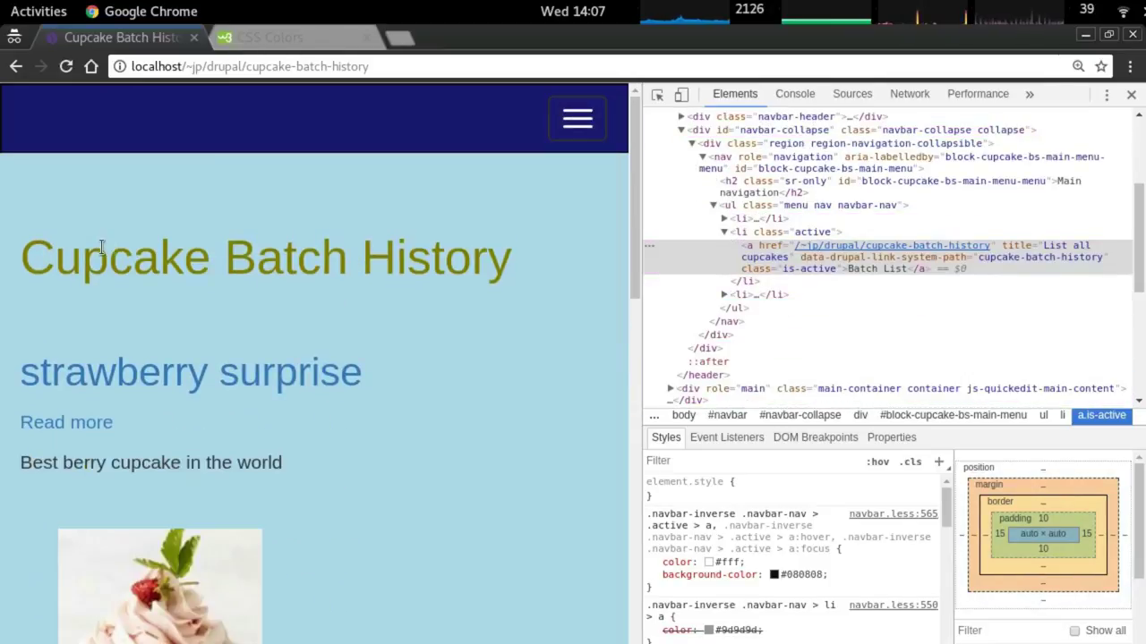
key("ctrl+Tab")
key("ctrl+Tab")
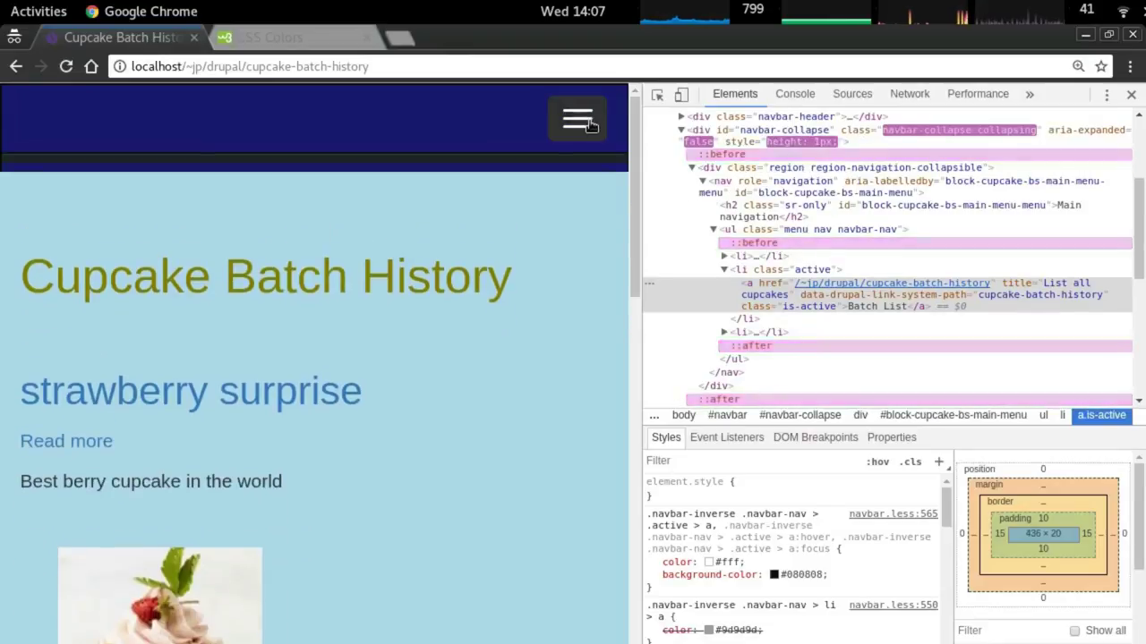
right_click(224, 374)
left_click(313, 542)
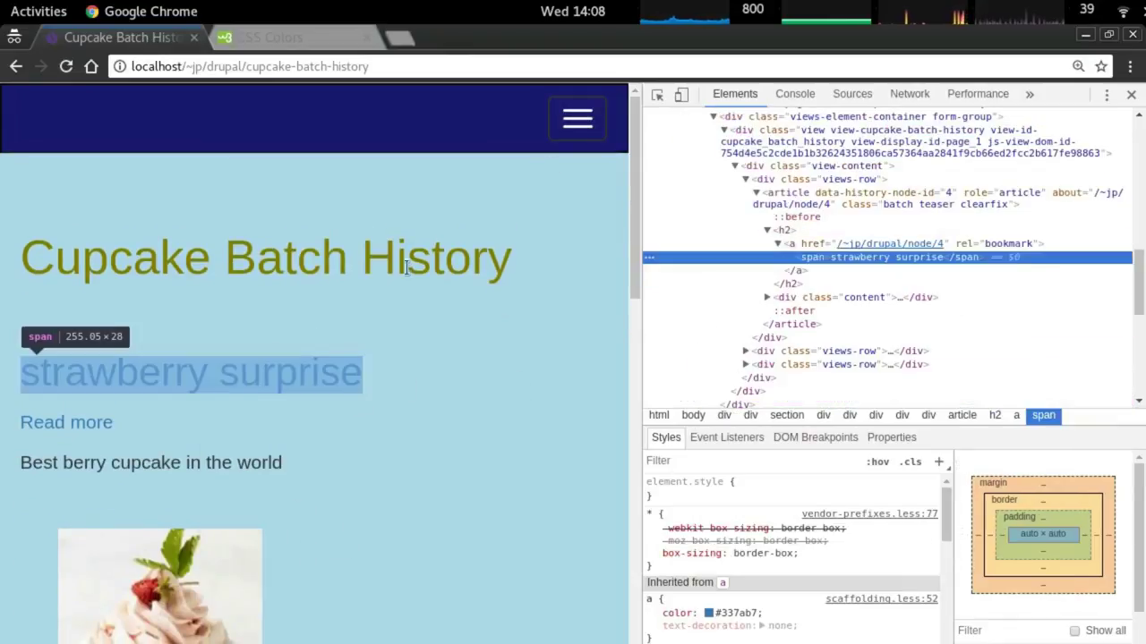
key("alt+Tab")
key("k")
key("j")
key("j")
key("j")
key("j")
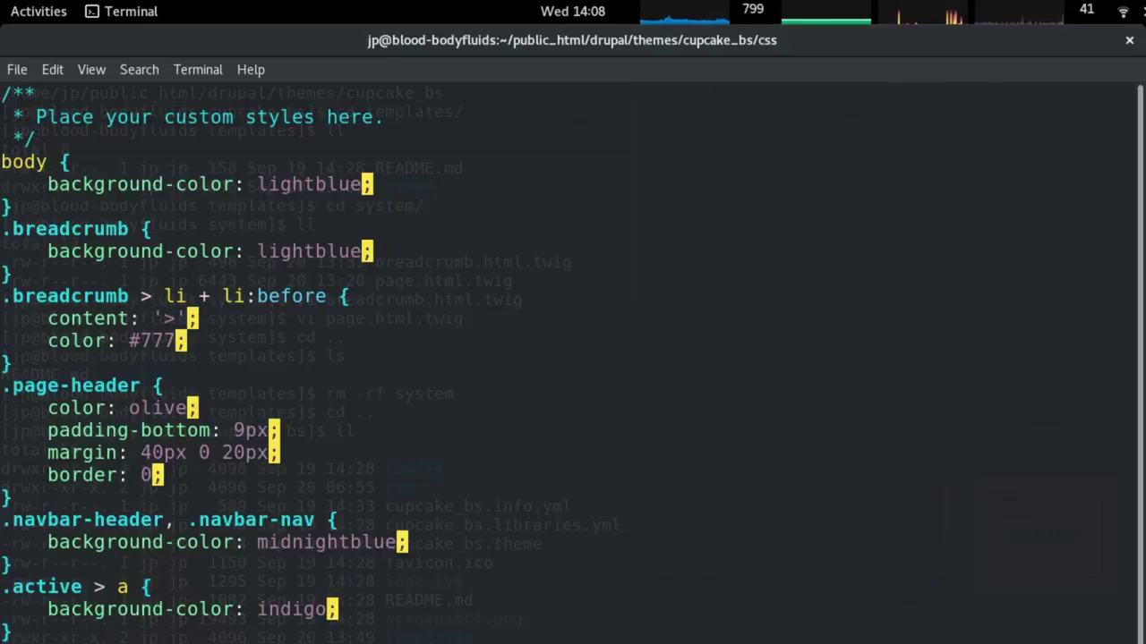
- Review the a { color: midnightblue } rule and the indigo .active rule in style.css
key("k")
key("k")
key("k")
key("j")
key("j")
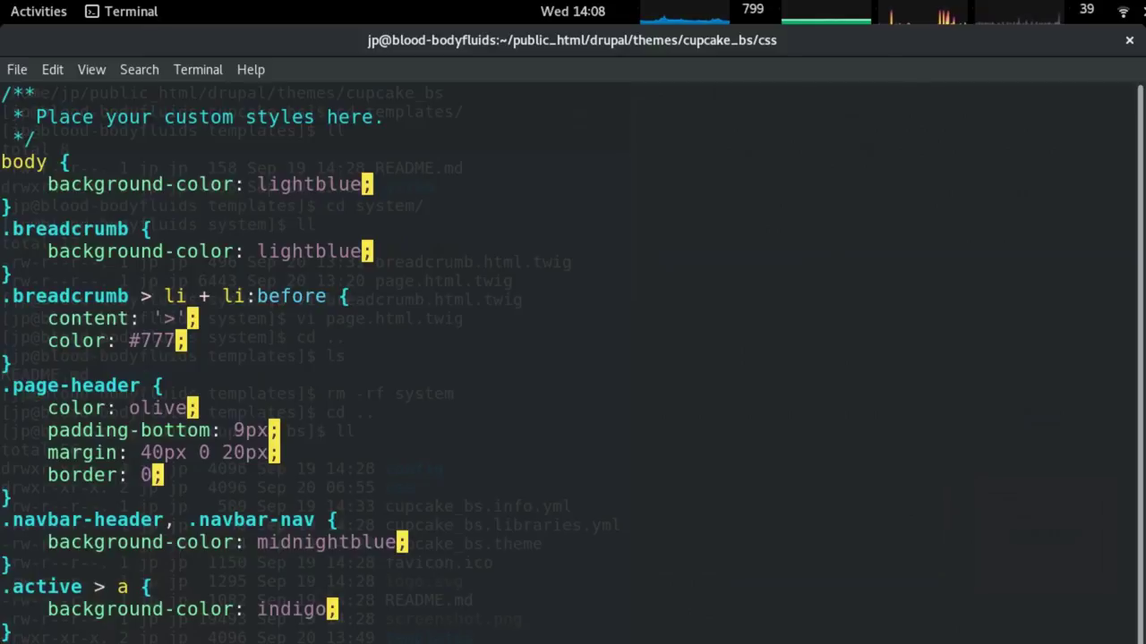
key("j")
key("j")
key("j")
key("j")
key("j")
key("j")
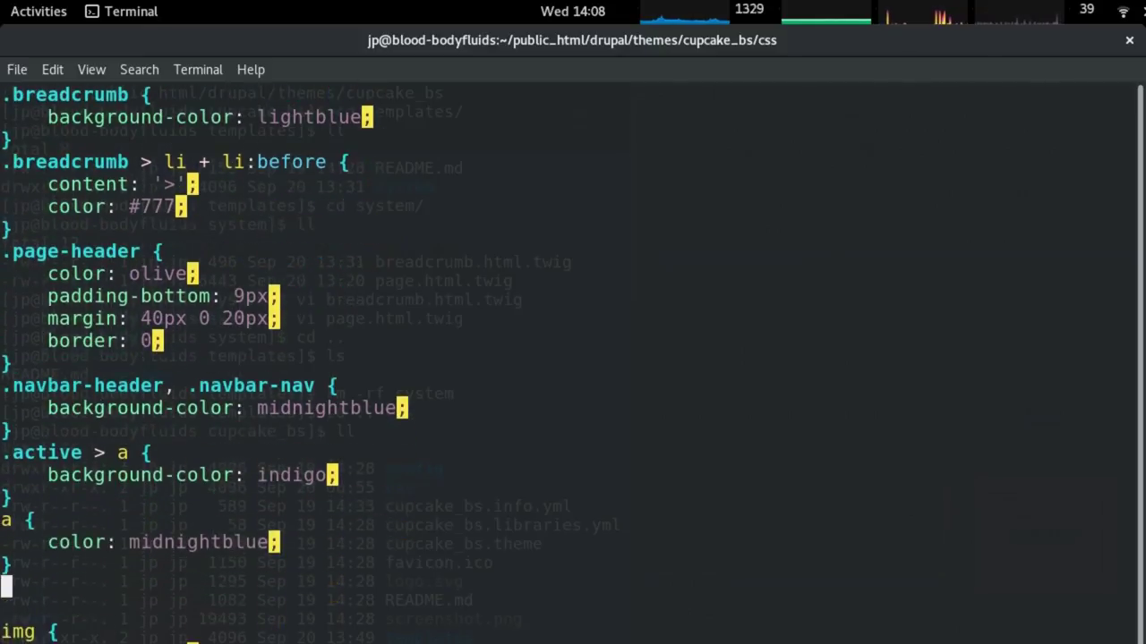
key("O")
key("Escape")
key("k")
key("k")
key("k")
key("k")
key("k")
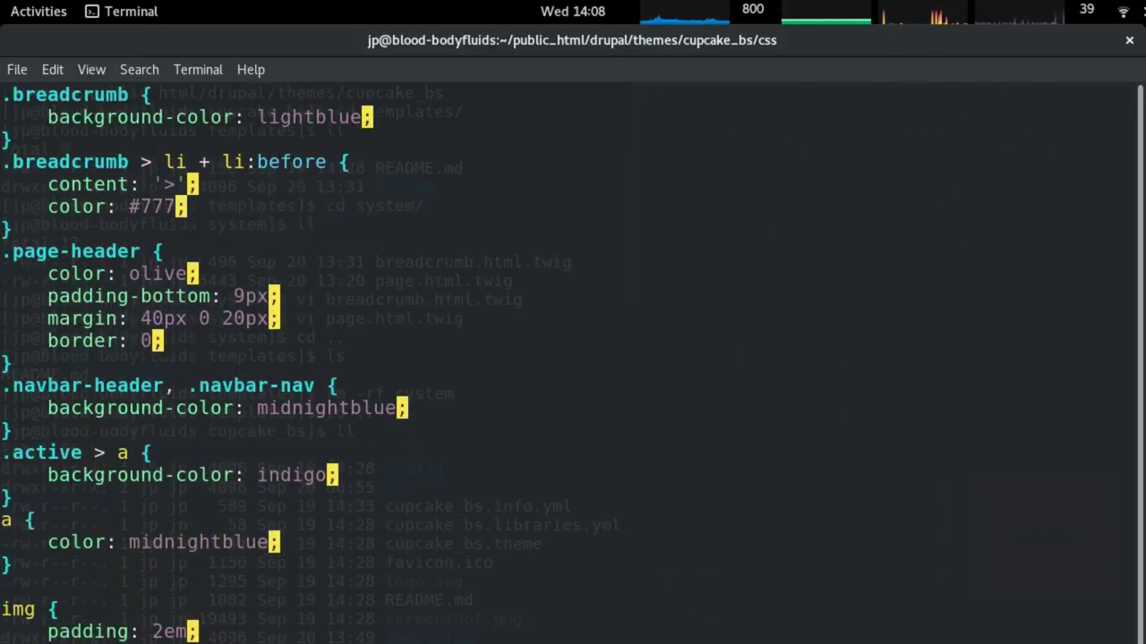
key("k")
key("0")
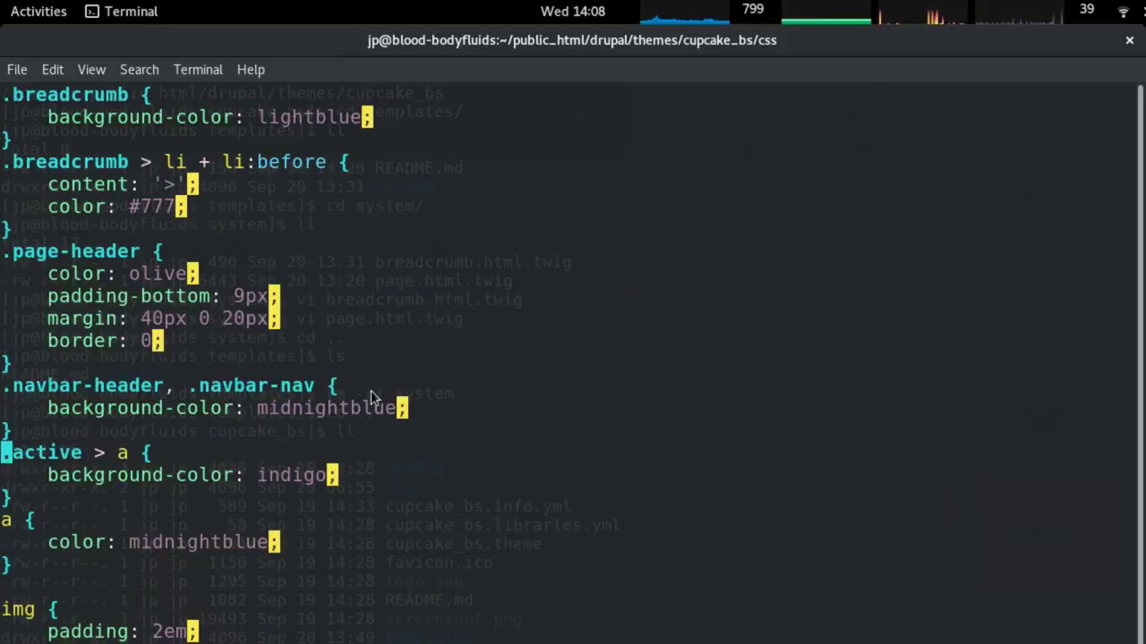
- Reload Chrome to see the midnight-blue links and inspect the page footer
key("alt+Tab")
key("ctrl+r")
scroll(376, 420, "down", 3)
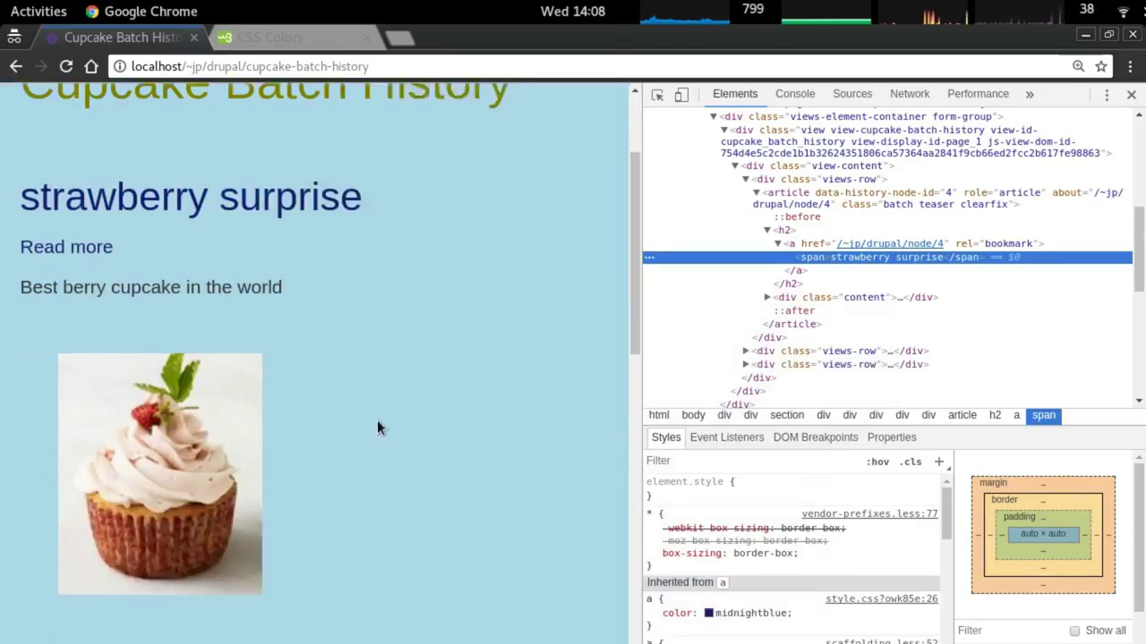
scroll(381, 425, "down", 10)
right_click(78, 446)
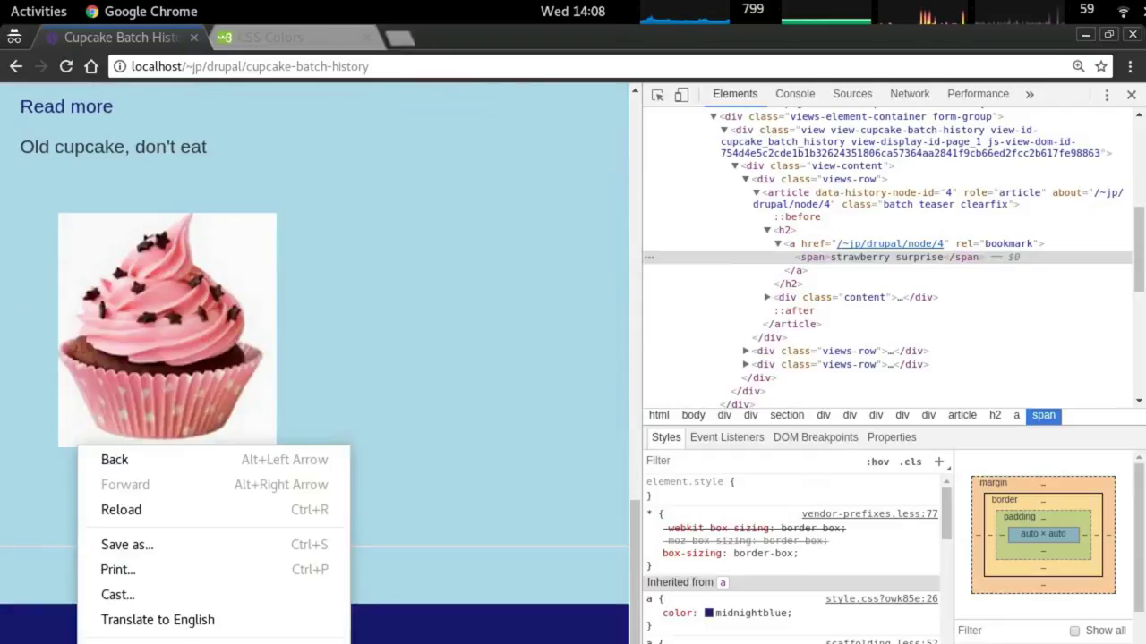
key("Up")
key("Return")
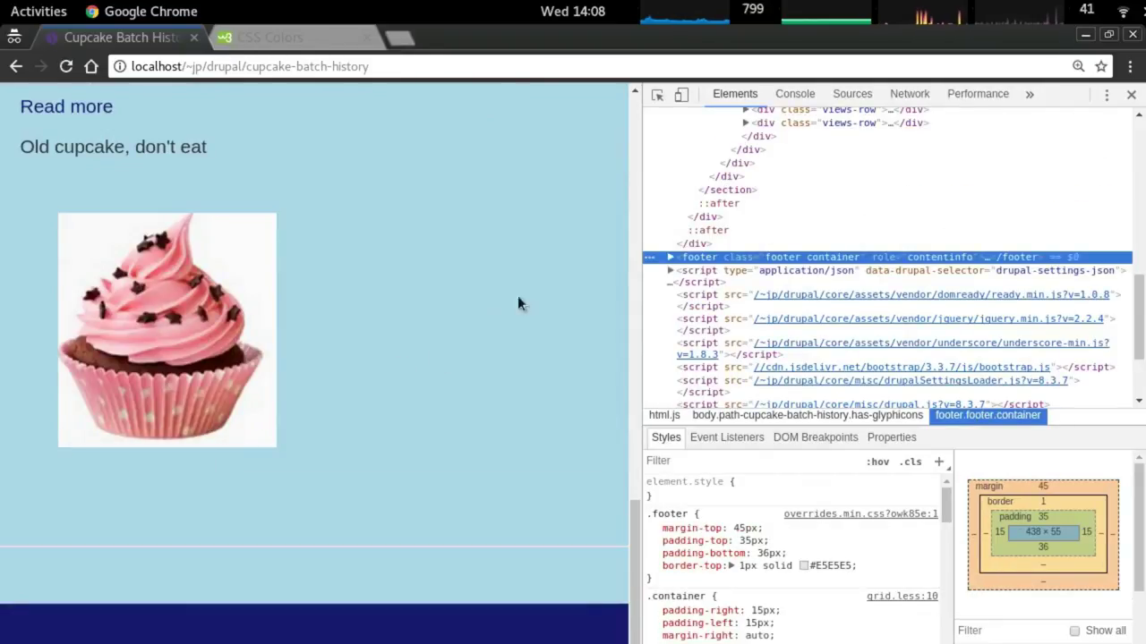
- Select the footer element in DevTools and pick out its class name
left_click(670, 257)
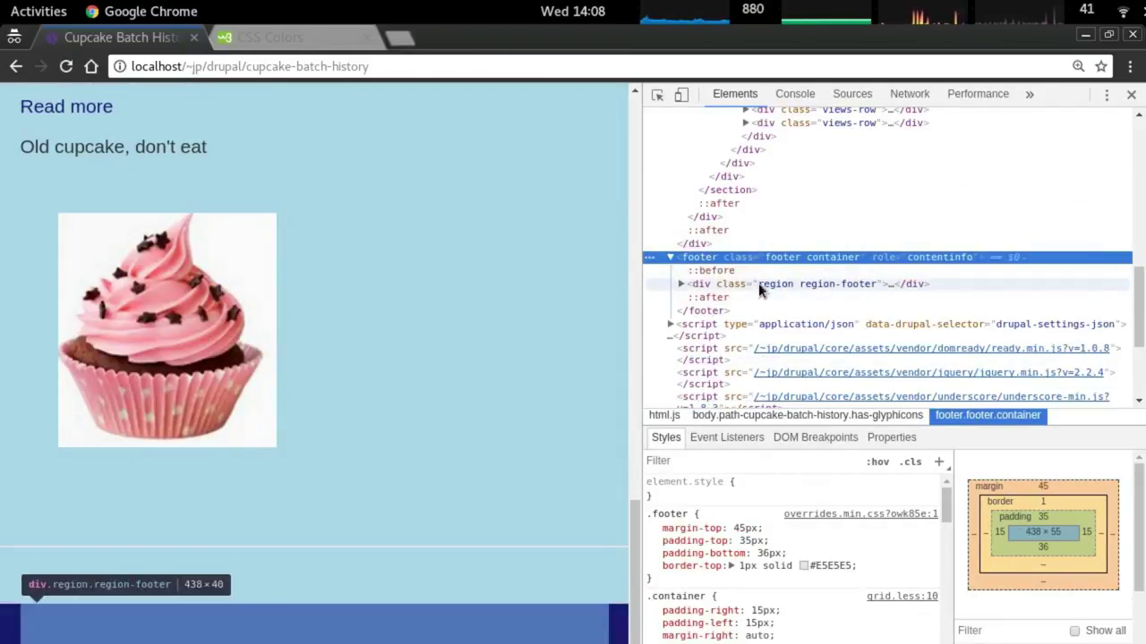
left_click(759, 310)
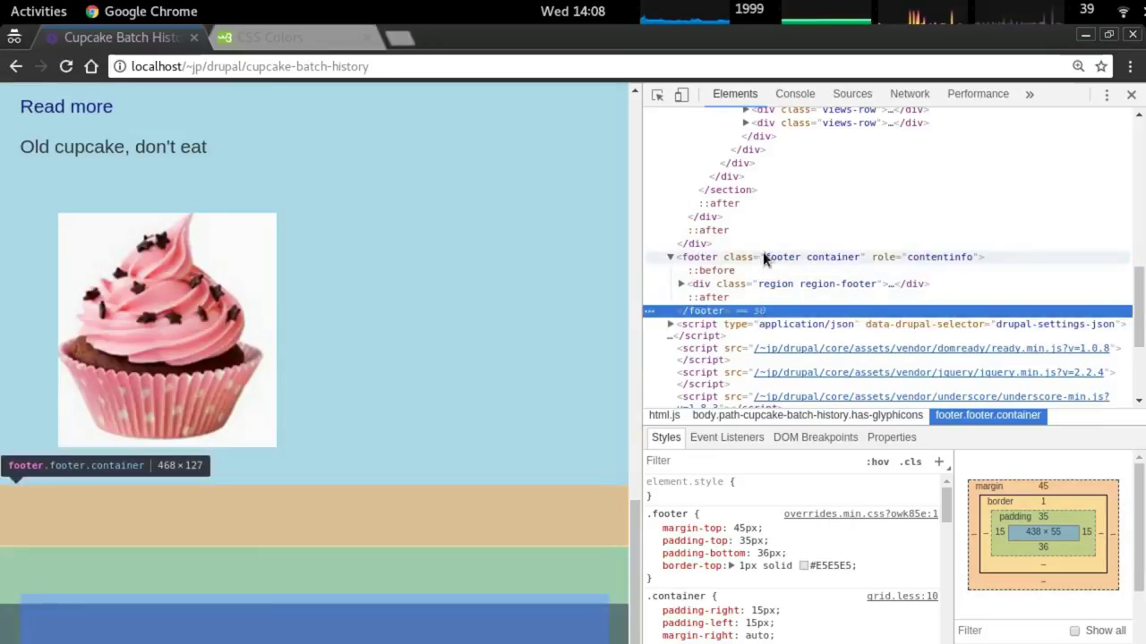
left_click(762, 256)
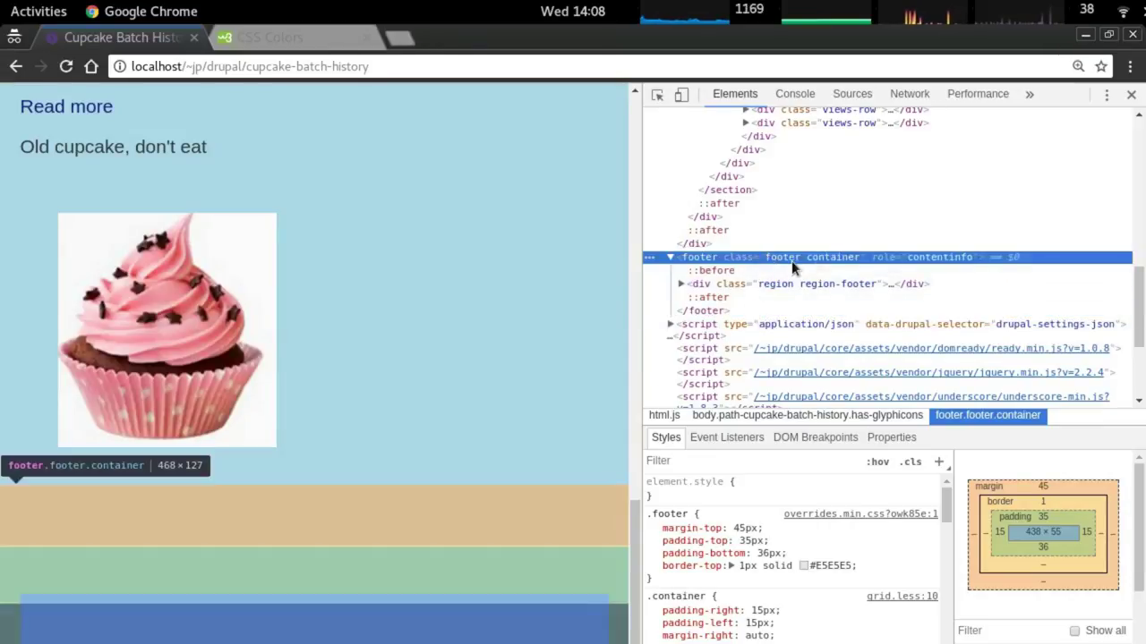
double_click(794, 260)
double_click(783, 261)
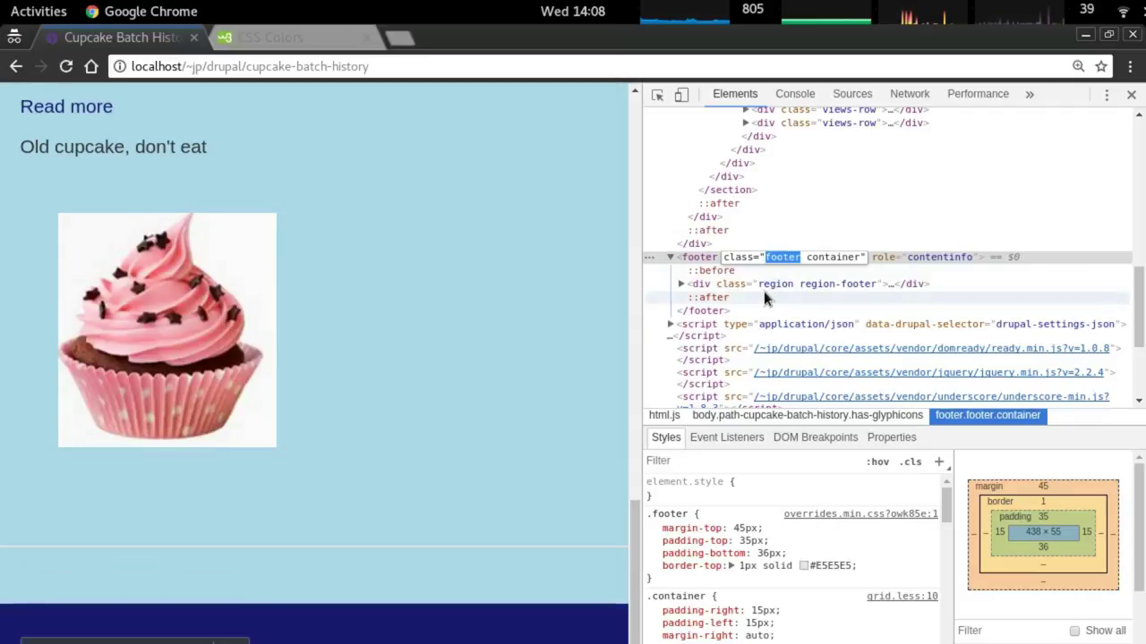
key("alt+Tab")
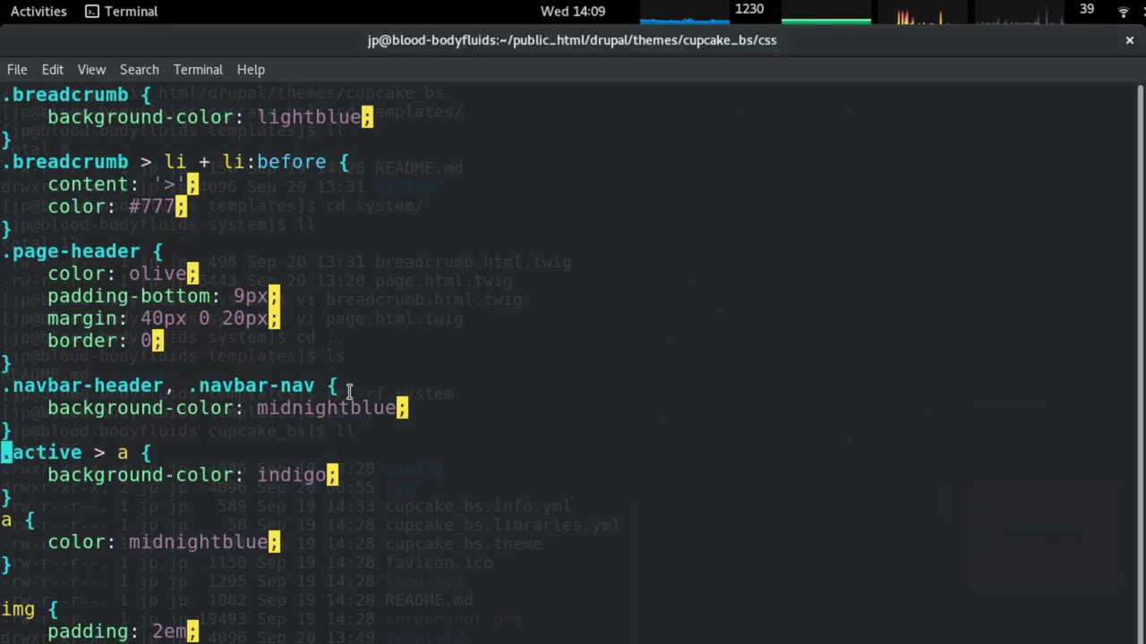
- Add .footer to the midnight-blue navbar rule's selector plus 'color: white;', and preview in Chrome
left_click(42, 408)
type("$i.footer")
key("Escape")
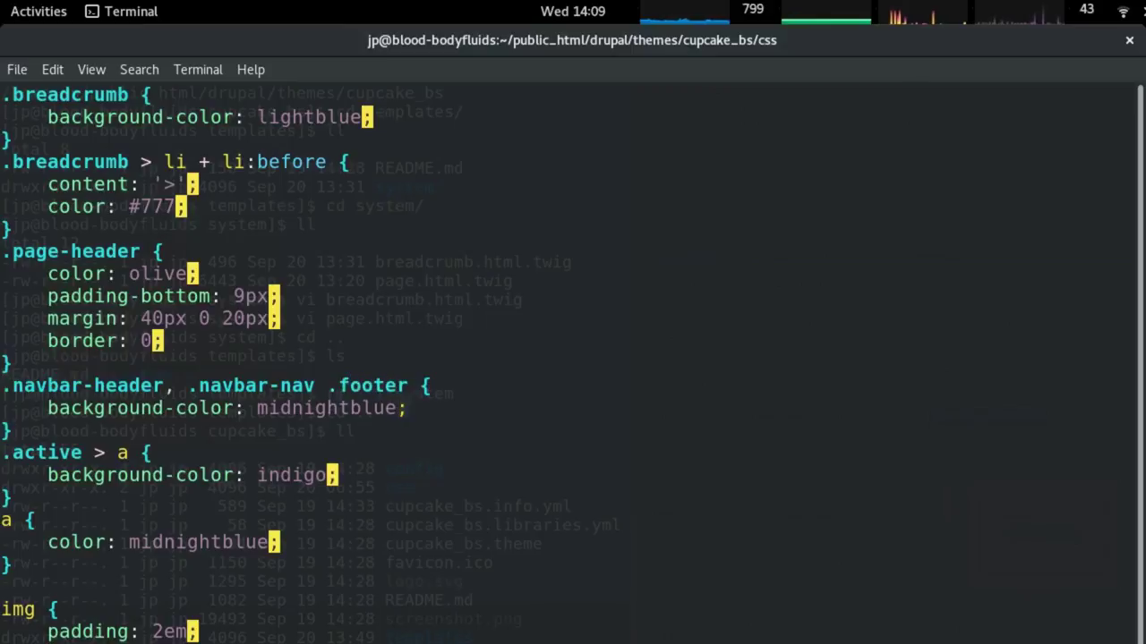
type("jocolor")
type("e;")
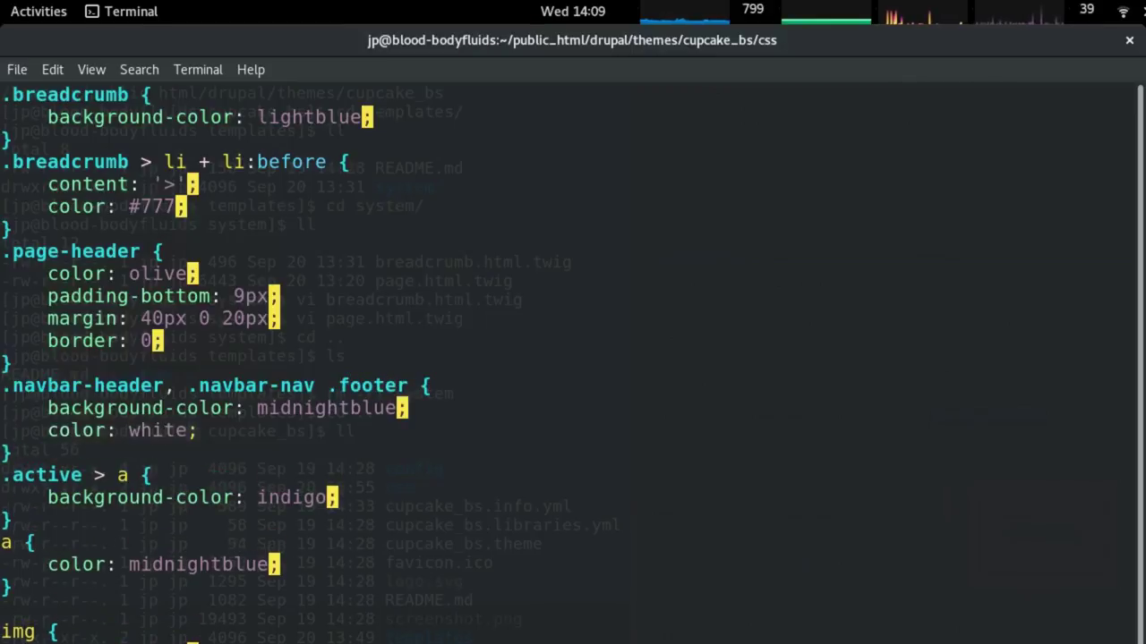
key("alt+Tab")
key("ctrl+r")
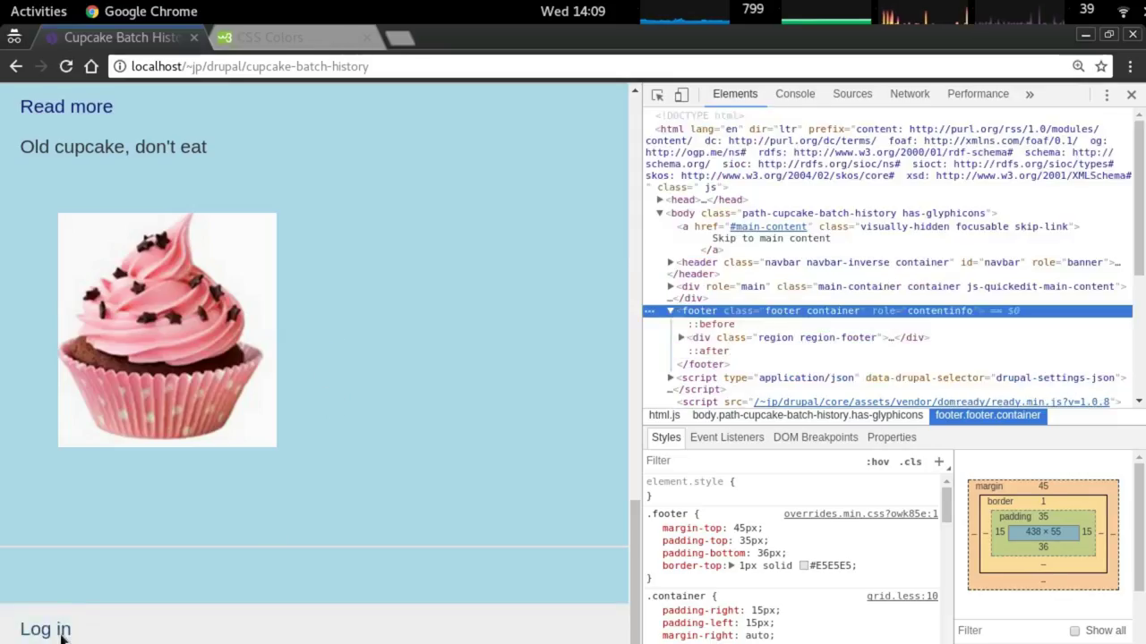
key("alt+Tab")
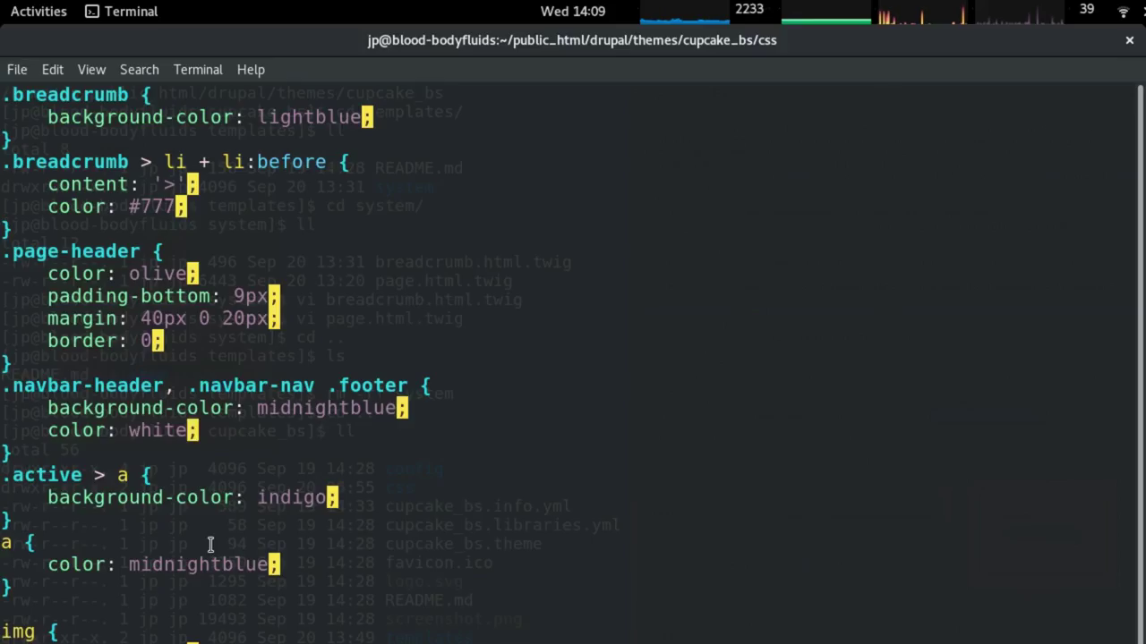
- Insert the missing comma after .navbar-nav, save style.css with :w, and reload Chrome
key("k")
key("k")
key("w")
key("w")
type("eli,")
key("Escape")
type(":w")
key("Return")
key("alt+Tab")
key("ctrl+r")
- Inspect the Log in link and its list item in DevTools
right_click(61, 637)
left_click(282, 626)
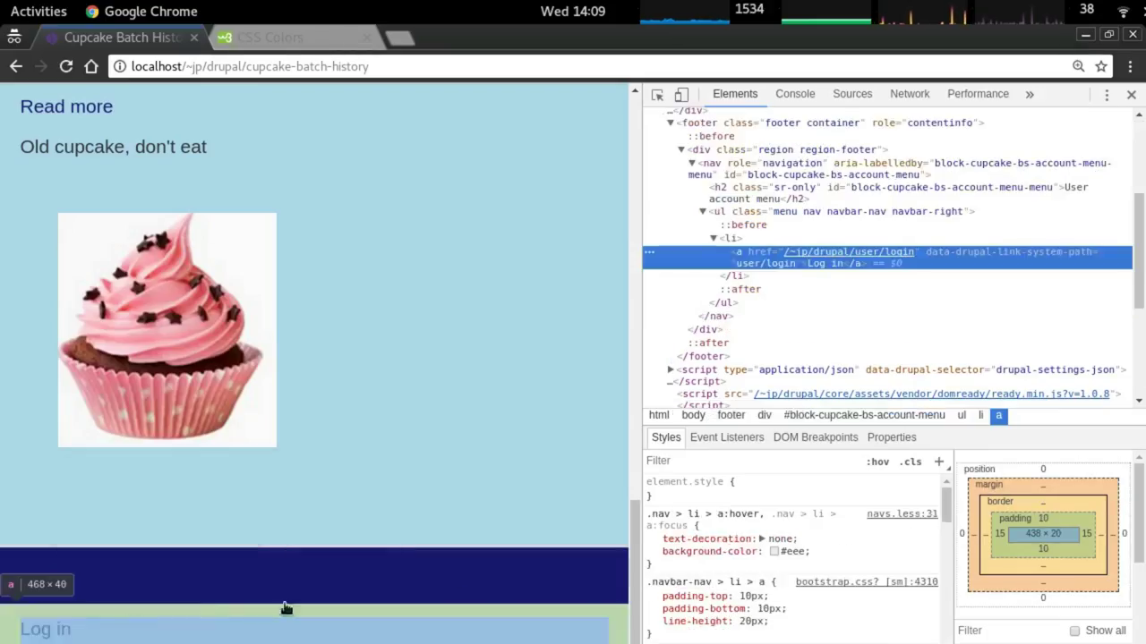
left_click(757, 237)
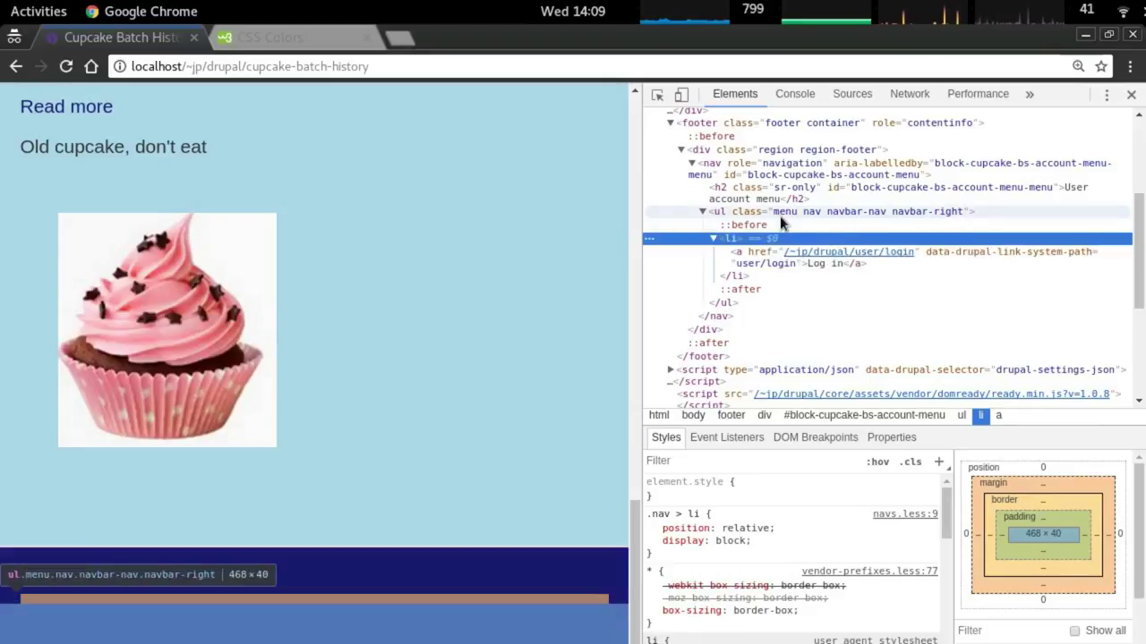
left_click(749, 257)
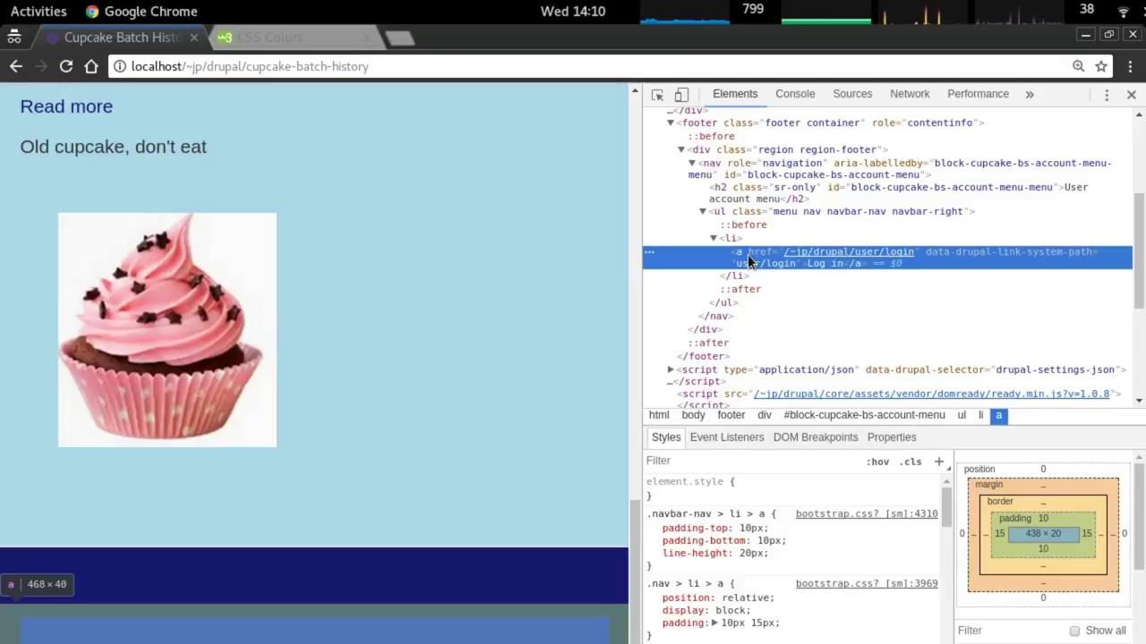
key("alt+Tab")
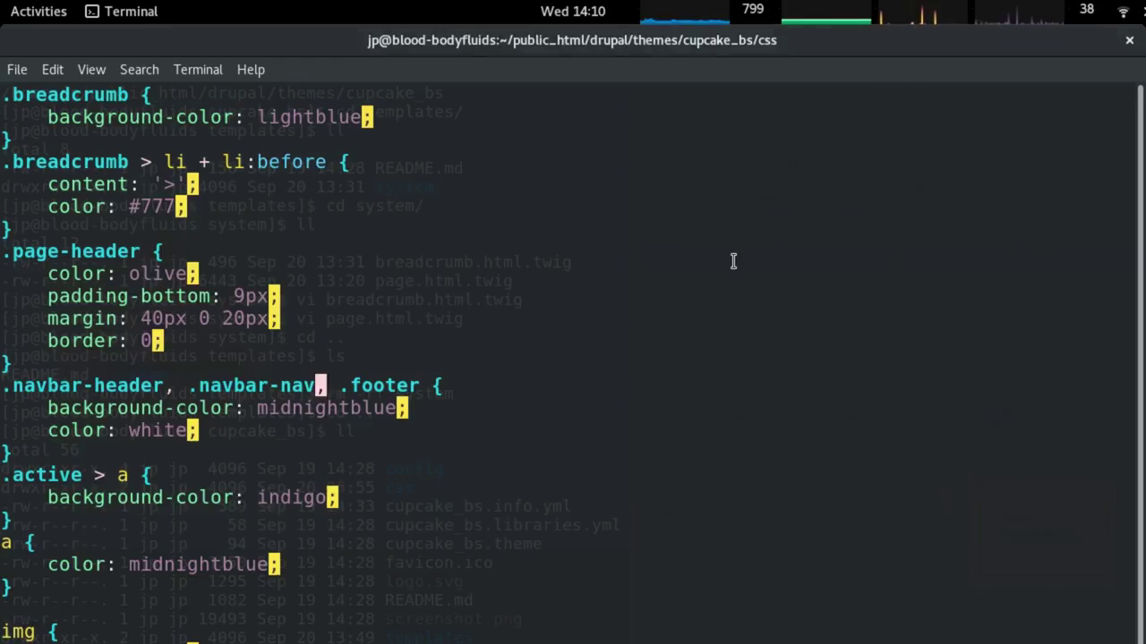
key("alt+Tab")
- Expand the collapsed menu and inspect the active Batch List link element
scroll(339, 174, "up", 10)
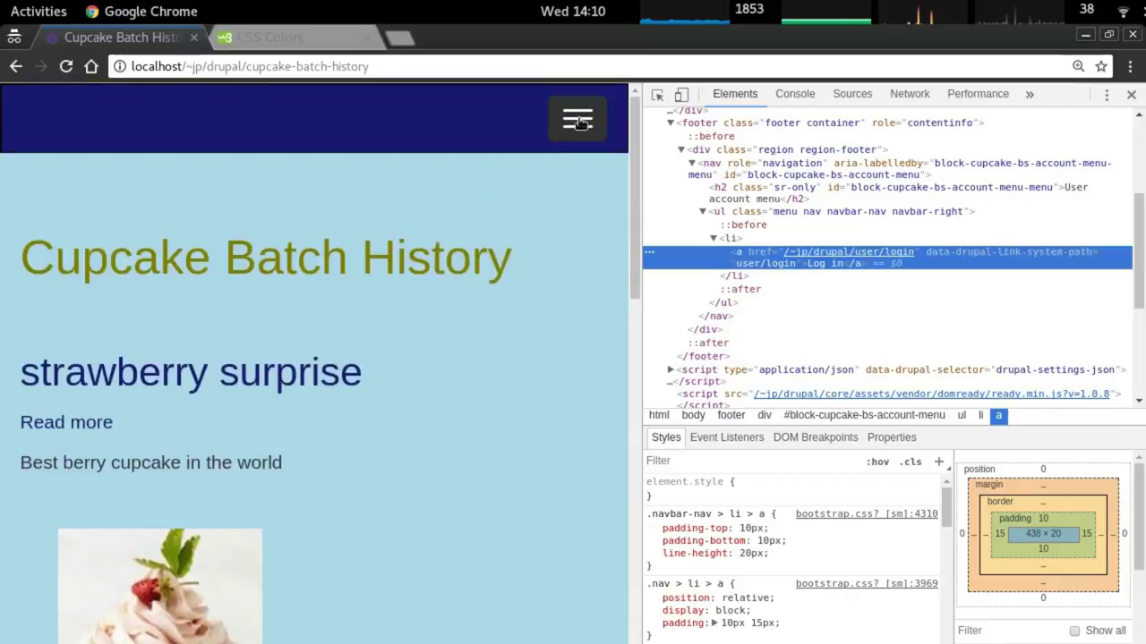
left_click(577, 118)
right_click(120, 254)
left_click(169, 394)
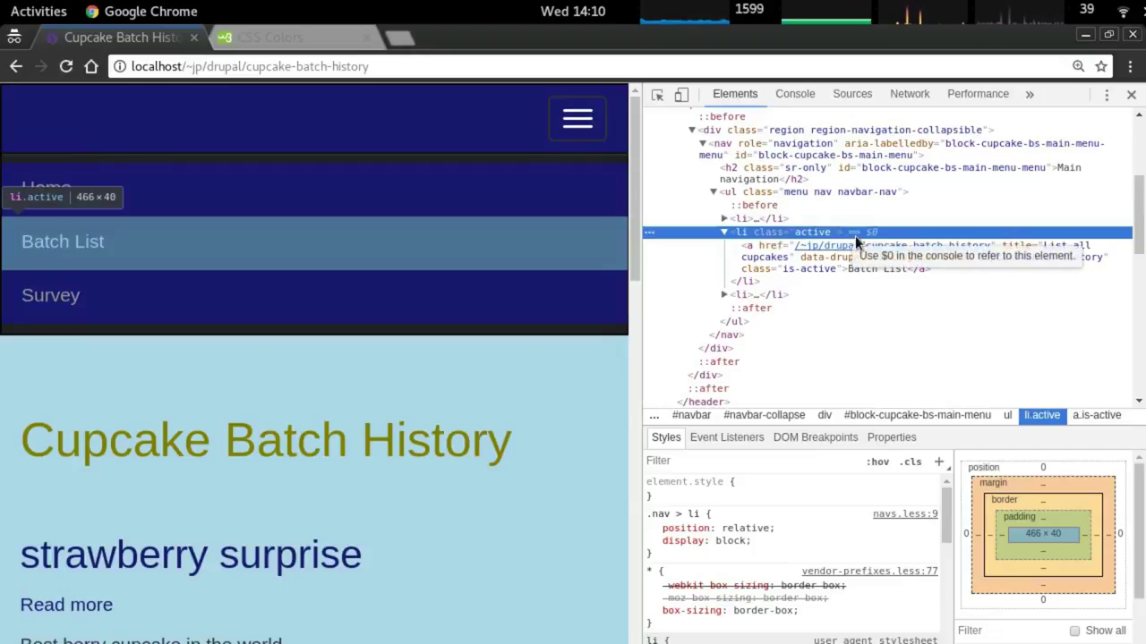
left_click(785, 248)
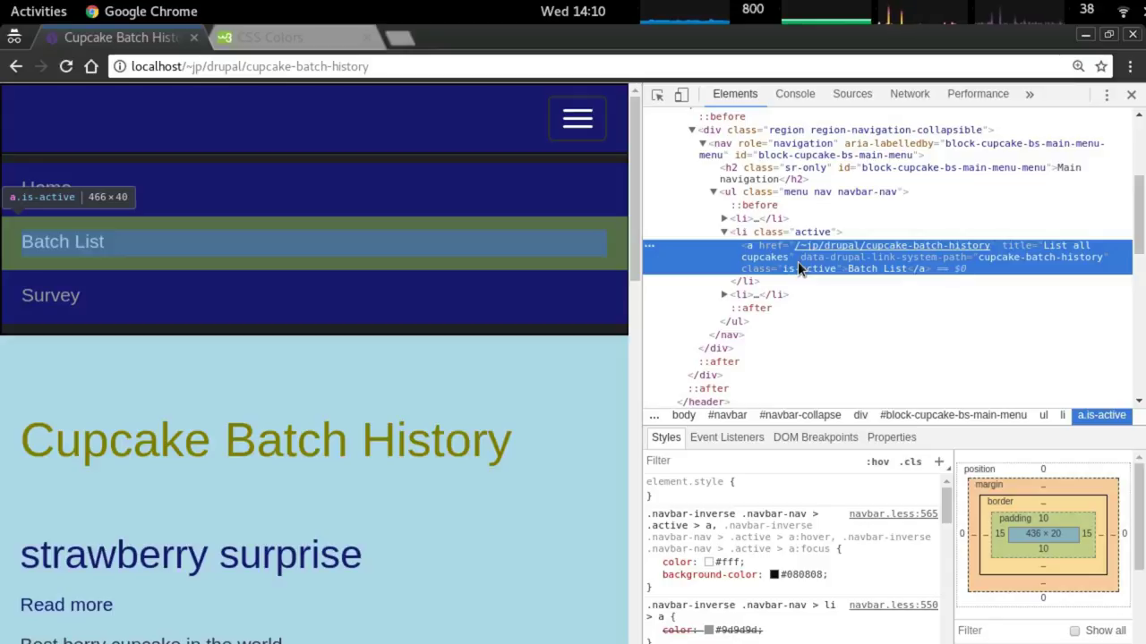
left_click(794, 232)
left_click(786, 249)
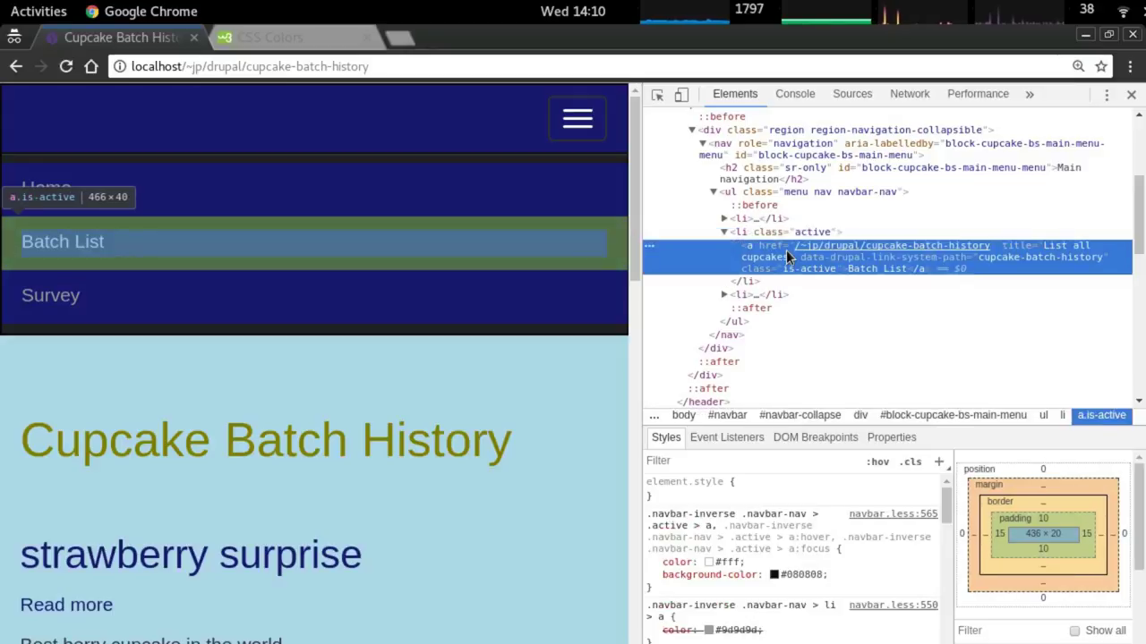
left_click(784, 232)
left_click(786, 248)
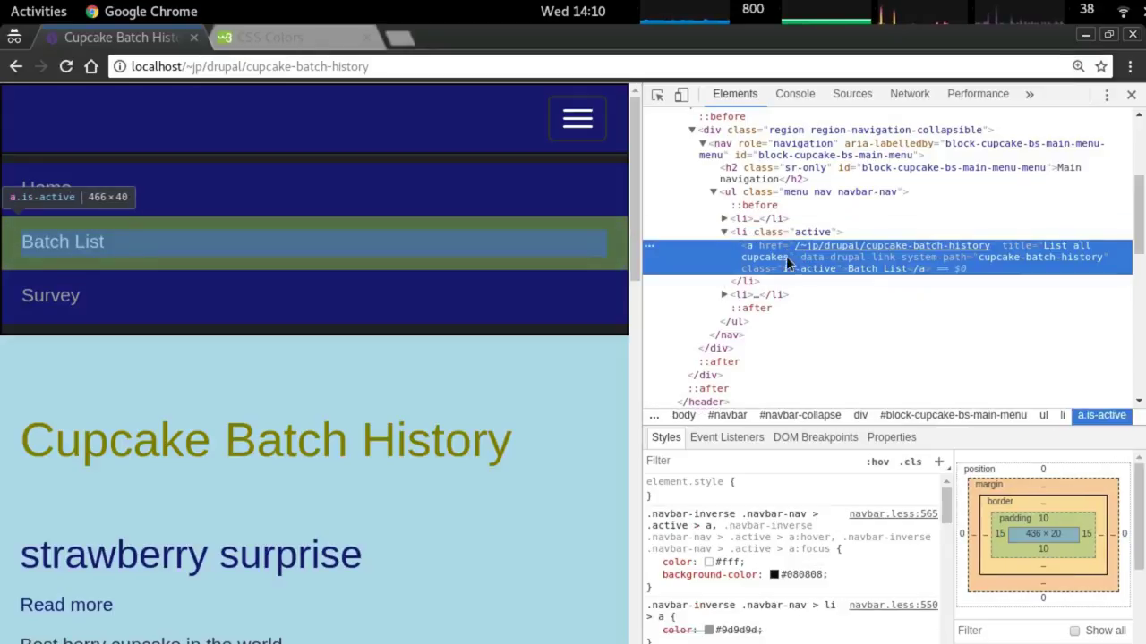
- Copy the .navbar-nav > li > a selector from the Styles pane and bring it to vim
scroll(650, 519, "down", 3)
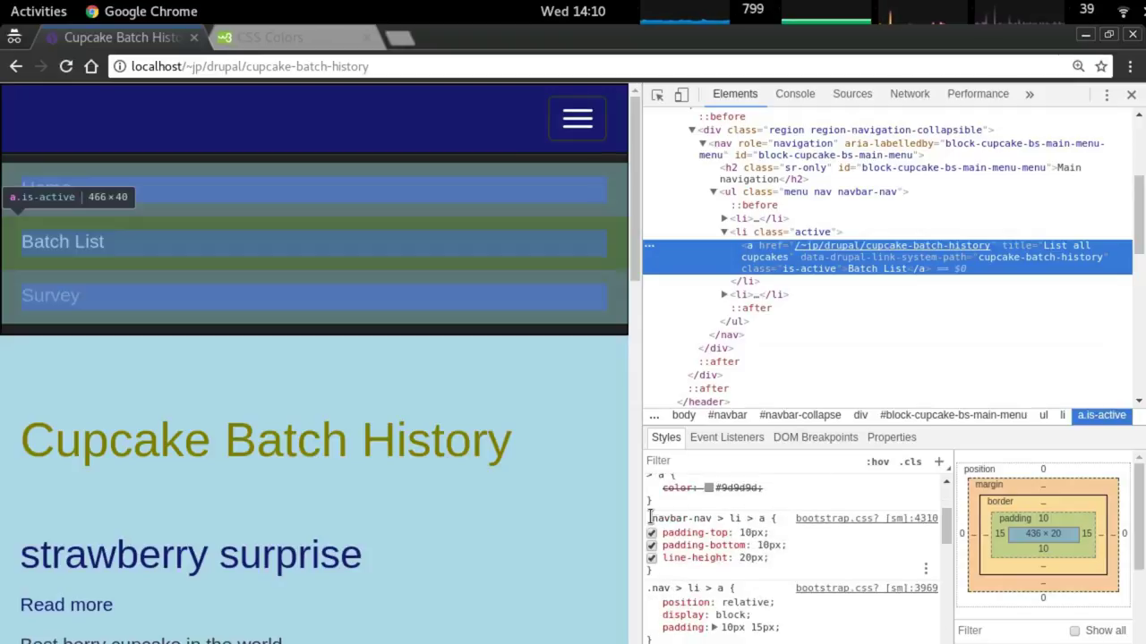
left_click_drag(651, 518, 710, 517)
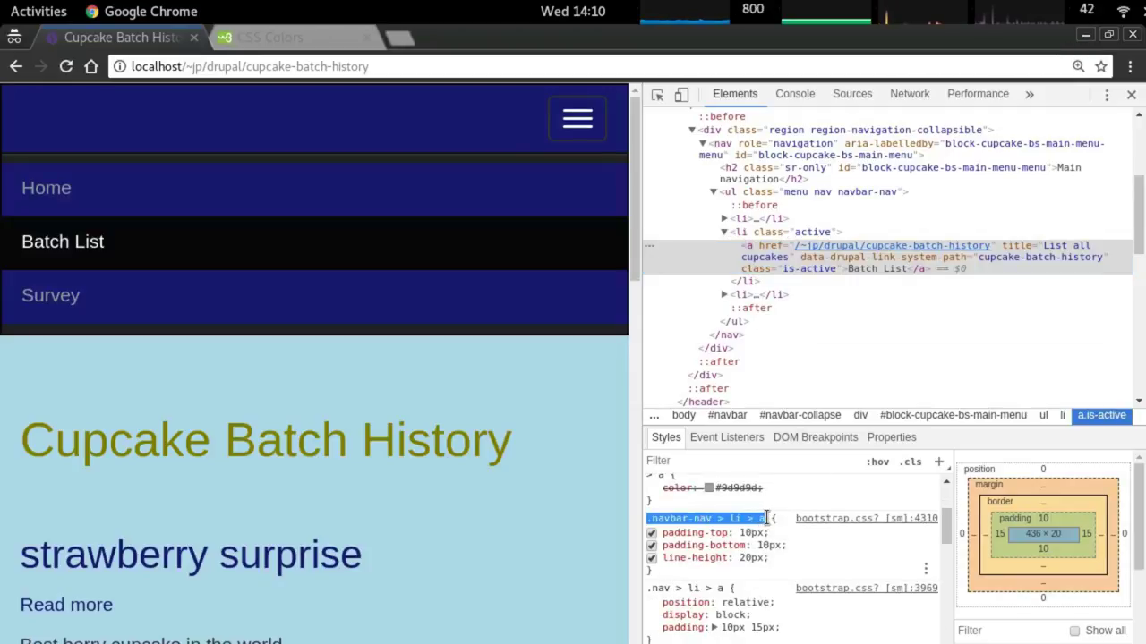
left_click(768, 518)
left_click_drag(649, 519, 763, 517)
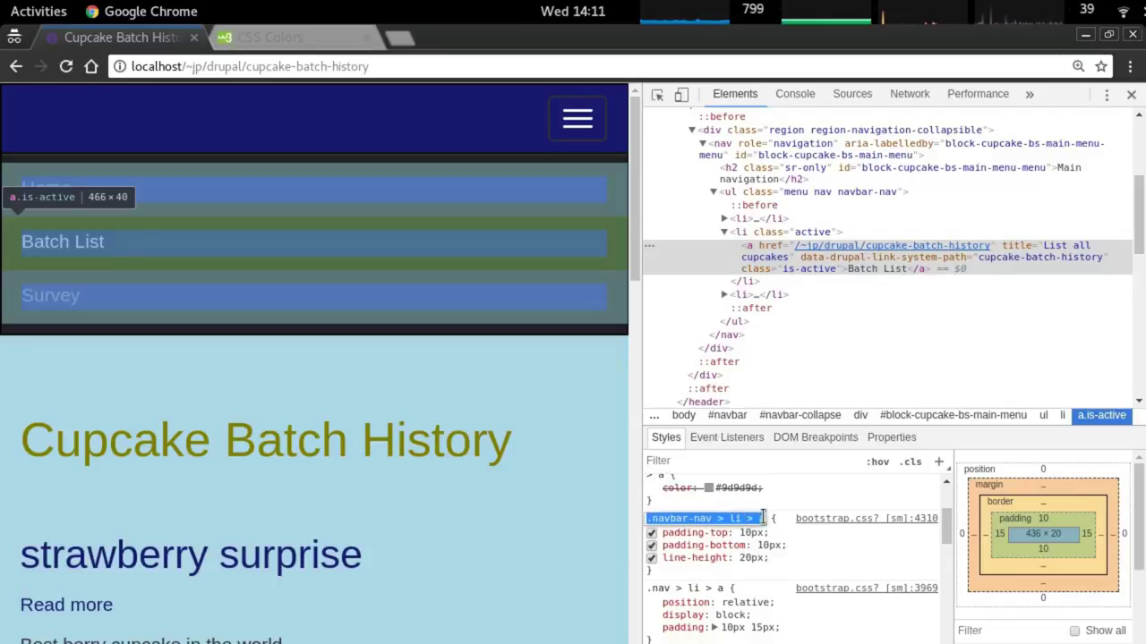
key("alt+Tab")
- Replace the indigo rule's .active > a selector with the pasted .navbar-nav > li > a
key("j")
key("j")
key("o")
right_click(369, 440)
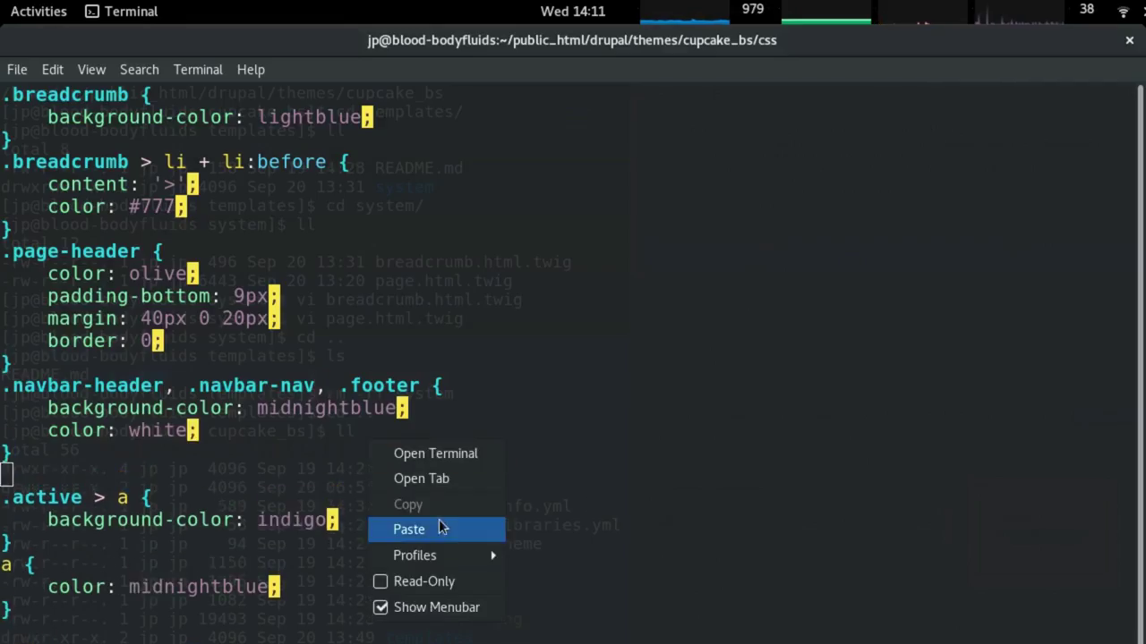
left_click(429, 530)
key("Escape")
key("j")
key("0")
key("x")
key("x")
key("x")
key("x")
key("x")
key("x")
key("x")
key("x")
key("x")
key("x")
key("x")
key("x")
key("k")
key("J")
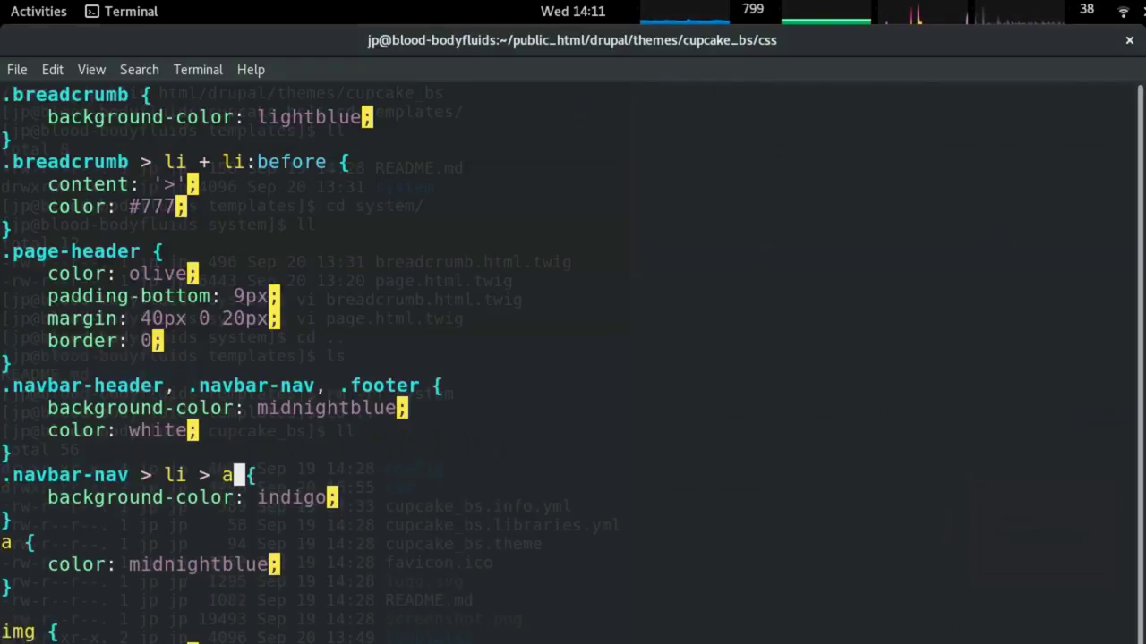
- Test the new selector in Chrome, then change it to just .active and reload
key("alt+Tab")
key("ctrl+r")
left_click(577, 118)
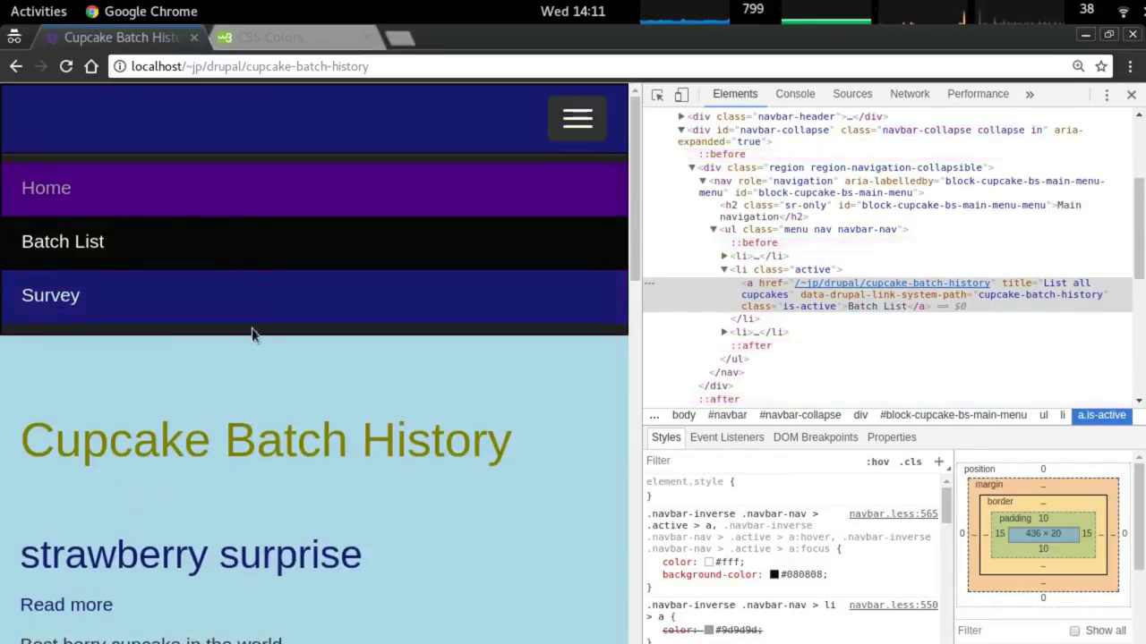
key("alt+Tab")
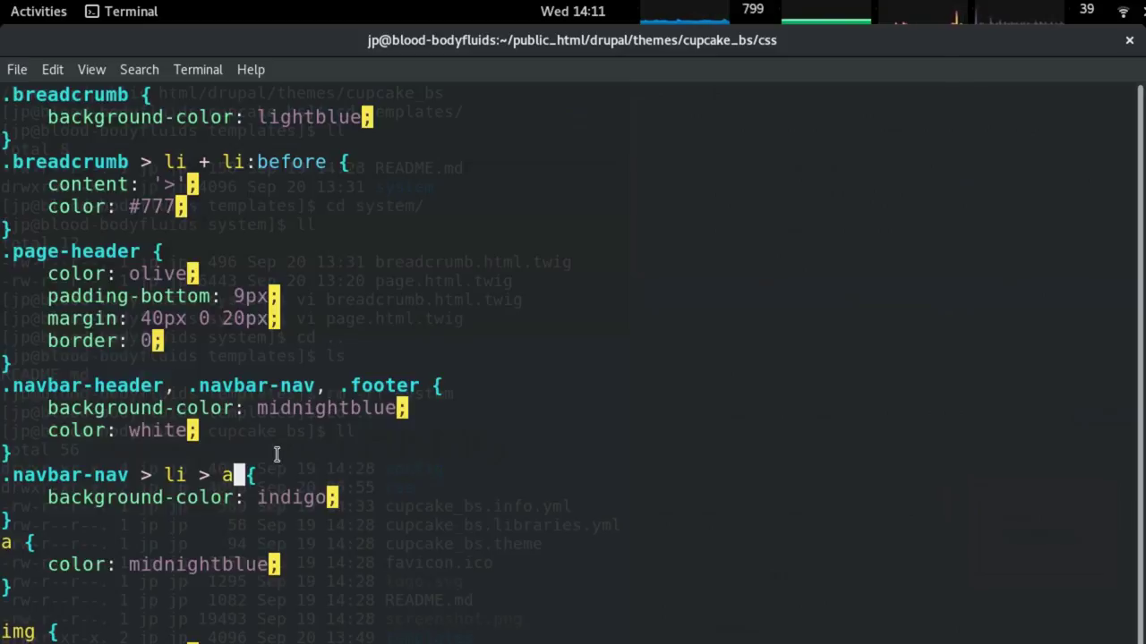
type("0c5W.active")
key("Escape")
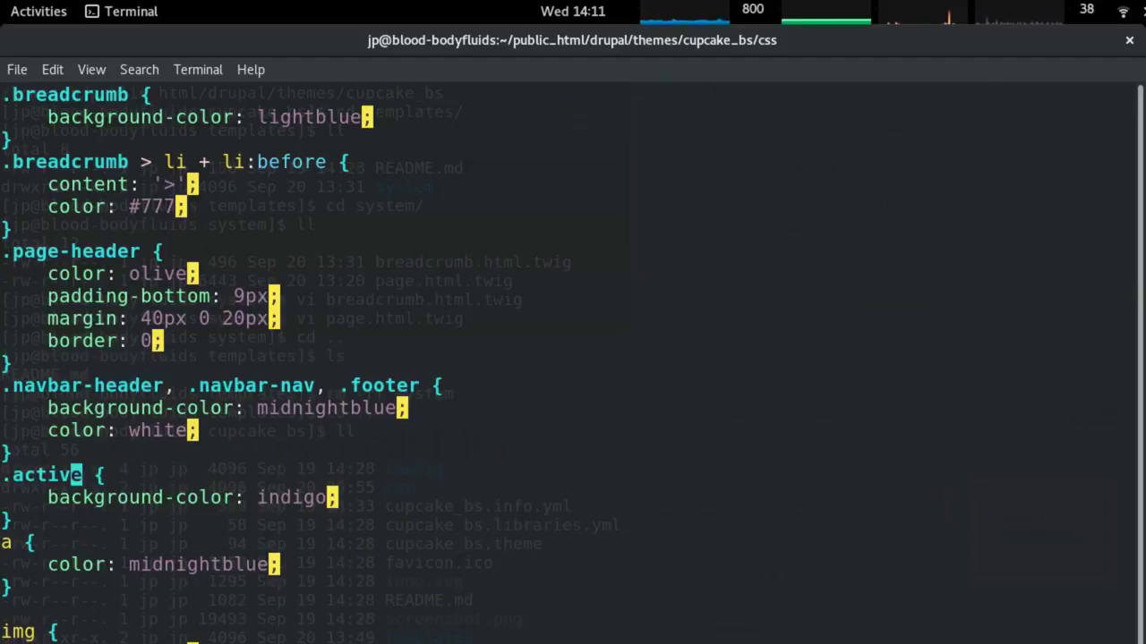
key("alt+Tab")
key("ctrl+r")
left_click(577, 118)
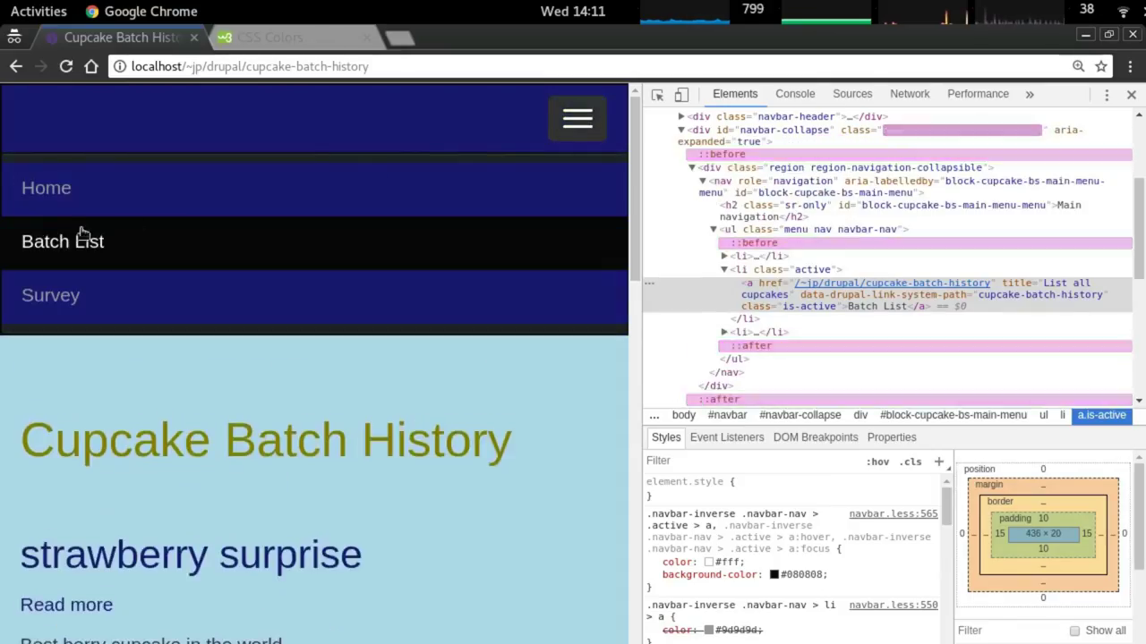
- Inspect the Batch List menu items in DevTools to check the active item's styling
right_click(128, 247)
left_click(245, 404)
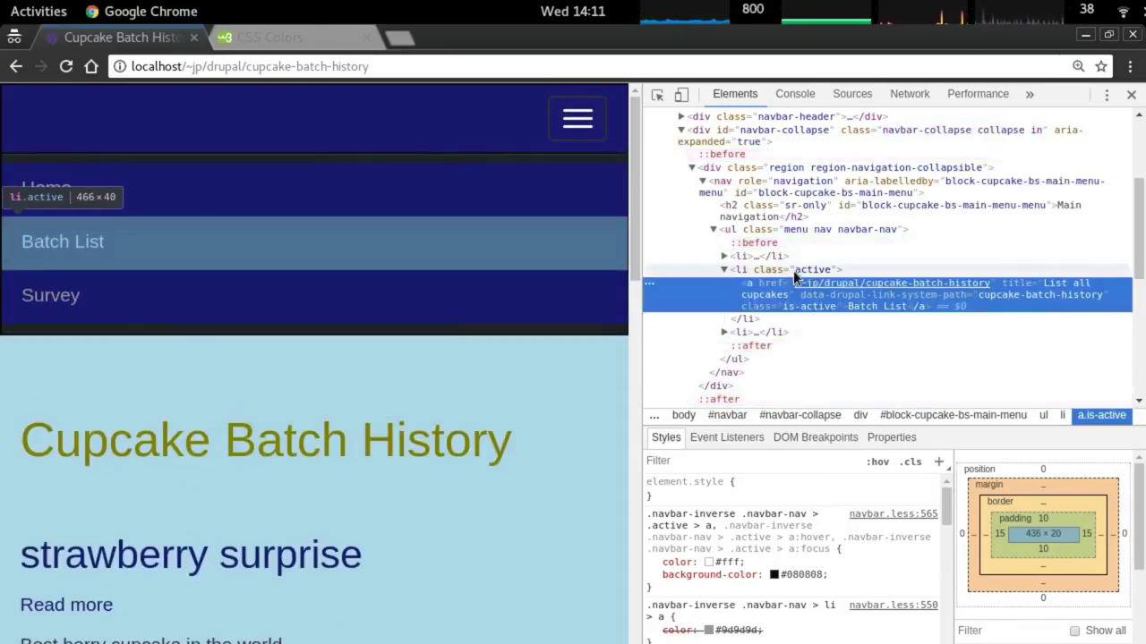
left_click(798, 268)
key("Up")
left_click(803, 270)
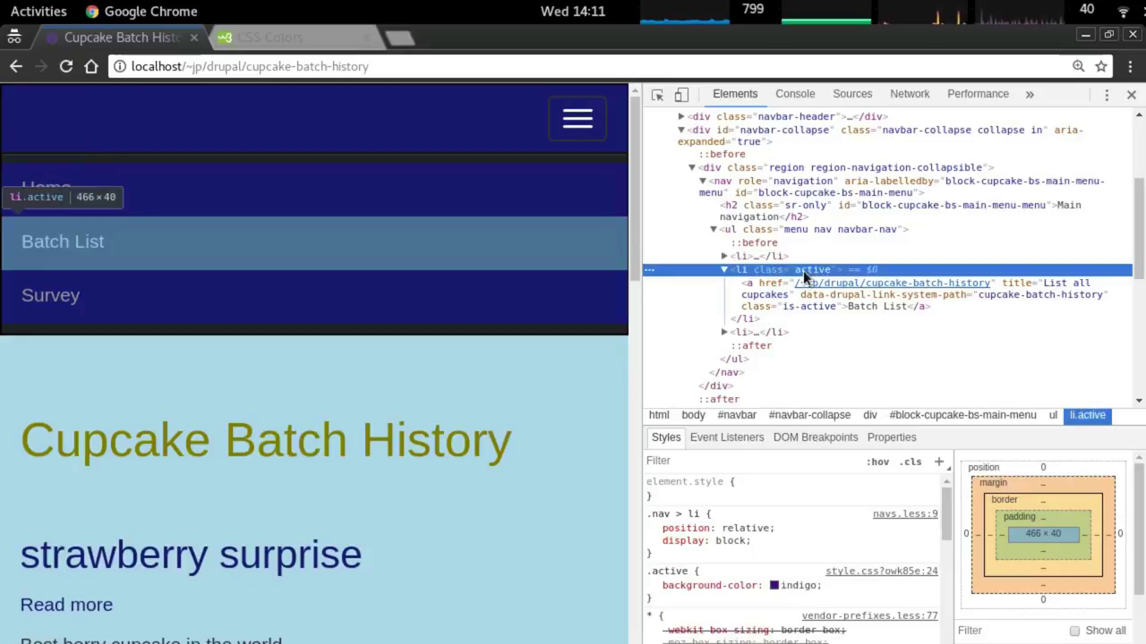
left_click(723, 270)
left_click(727, 283)
left_click(764, 257)
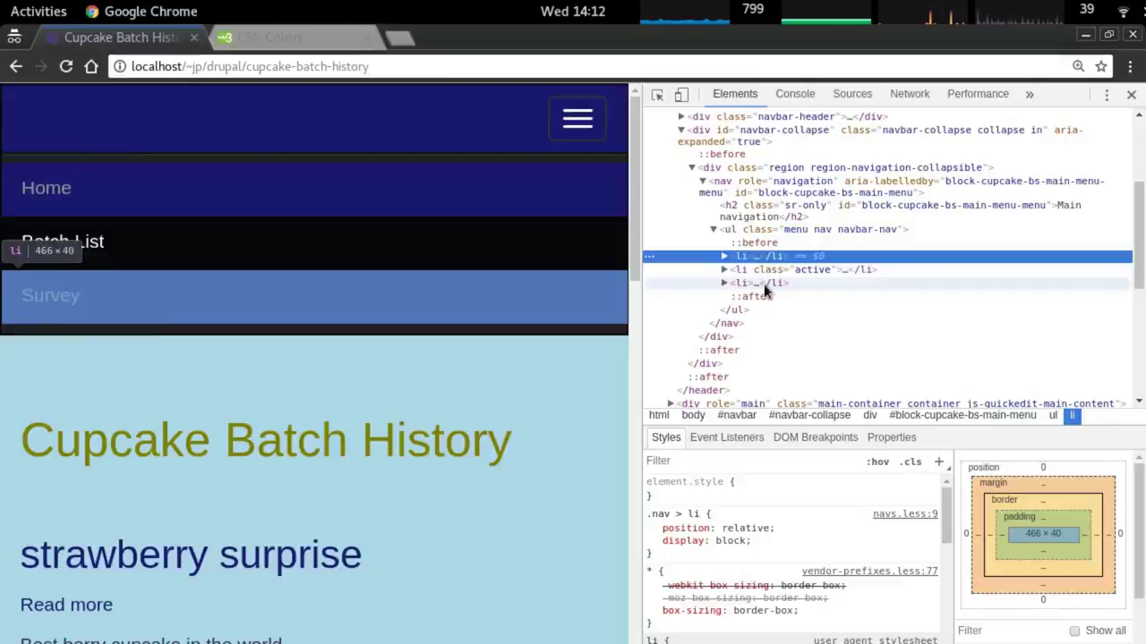
- Review the .active and .navbar-header rules in style.css, then return to the cupcake page
key("alt+Tab")
left_click(6, 474)
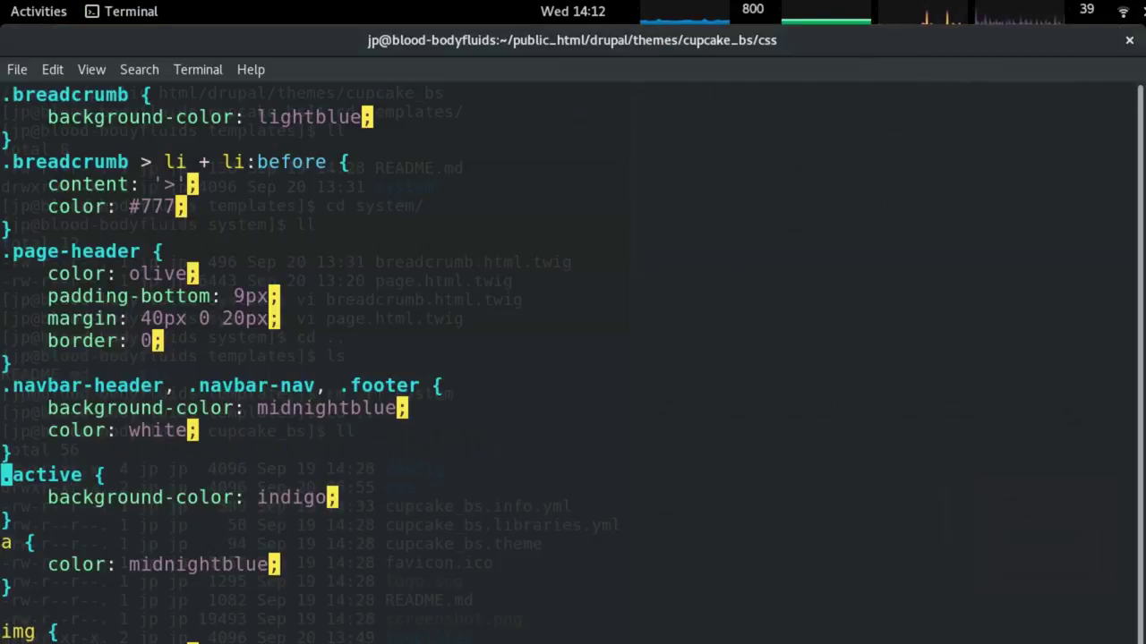
left_click(7, 384)
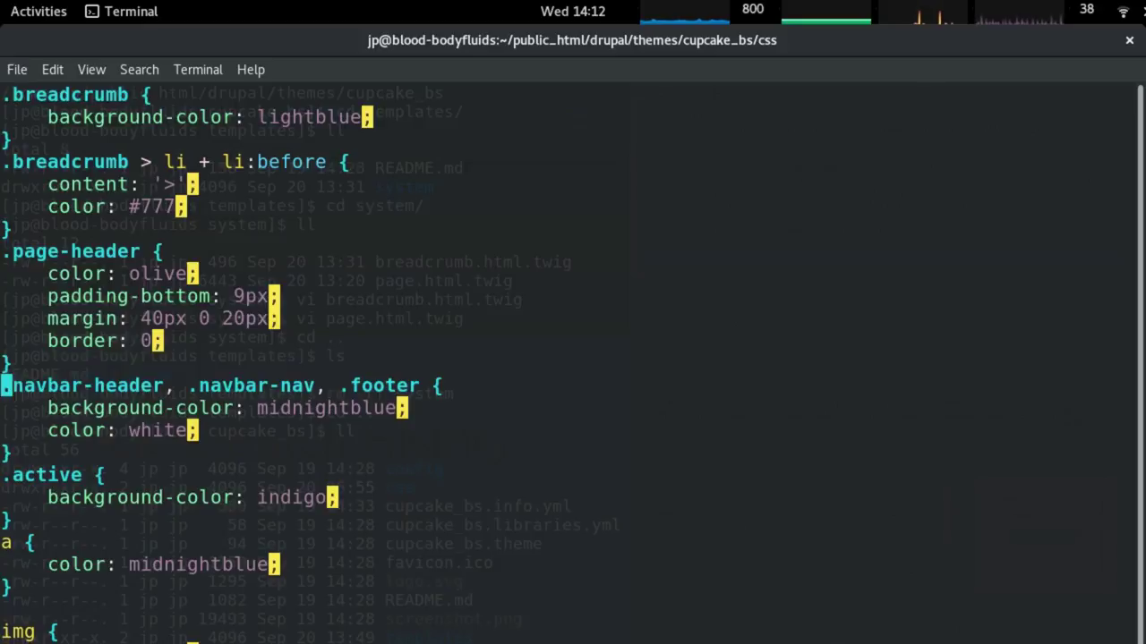
key("alt+Tab")
- Remove .navbar-header from the shared selector in style.css, save, and reload the page
scroll(389, 569, "down", 12)
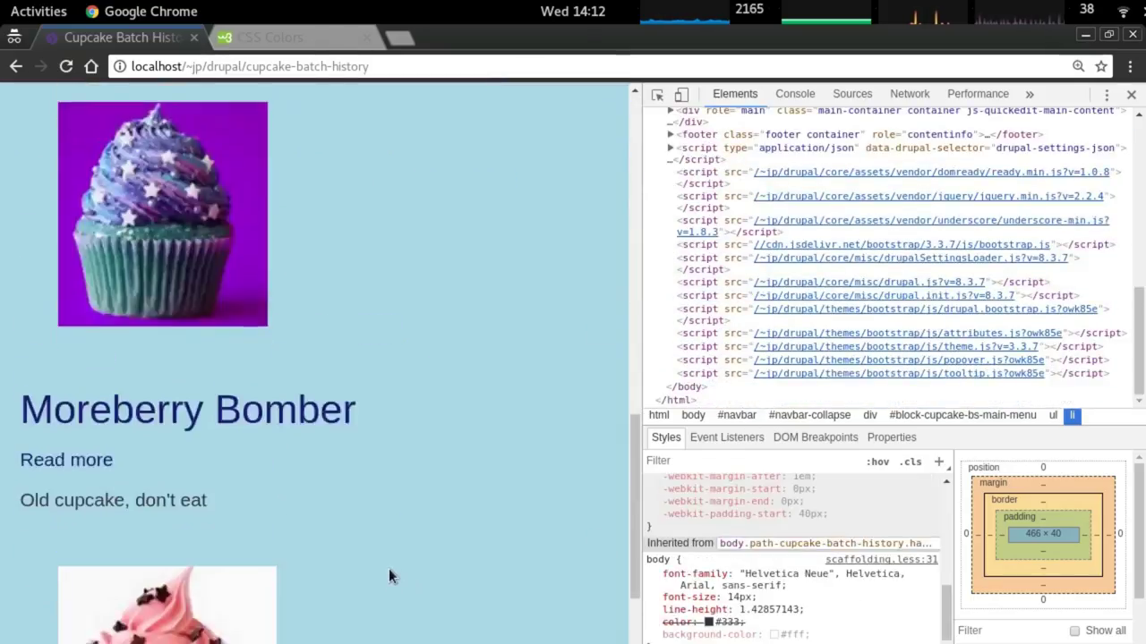
right_click(387, 569)
key("Escape")
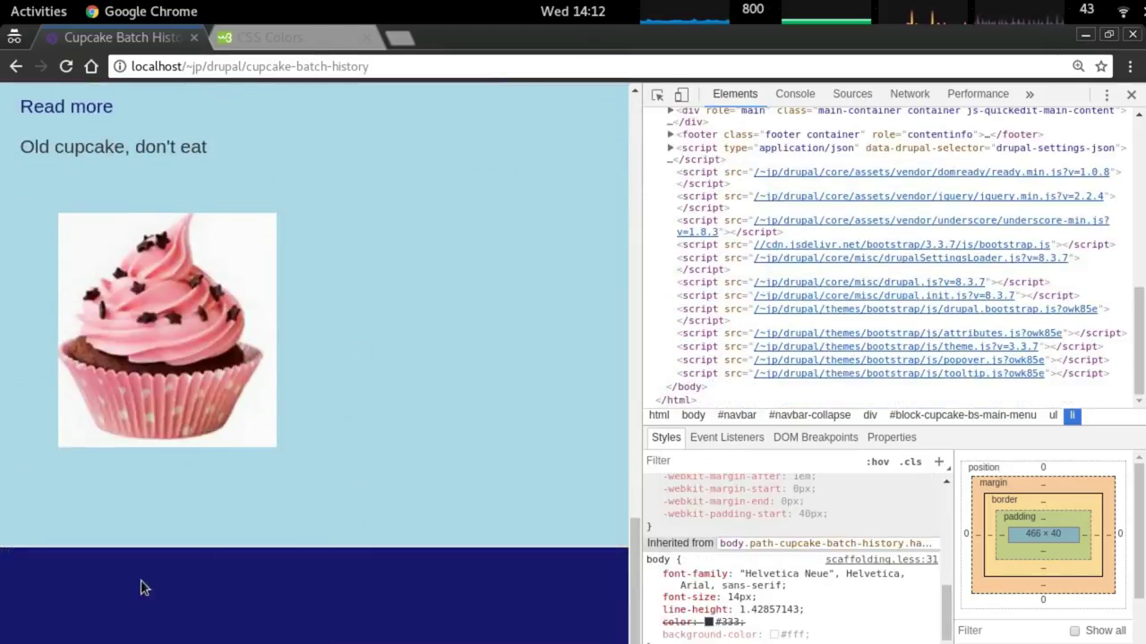
key("alt+Tab")
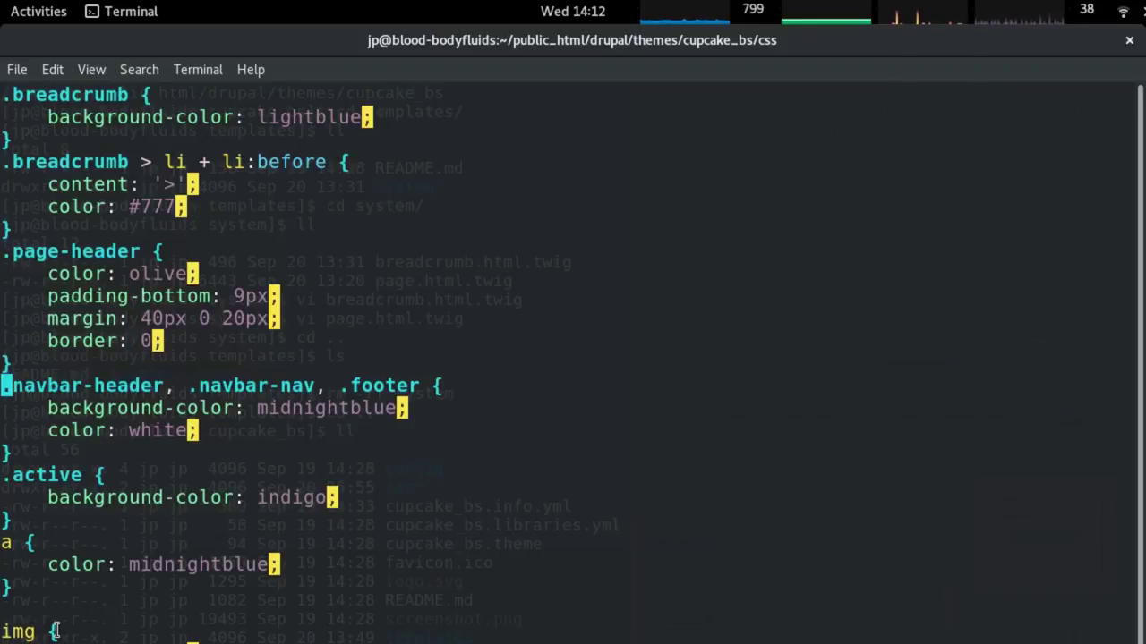
key("d")
key("E")
key("x")
key("alt+Tab")
key("ctrl+r")
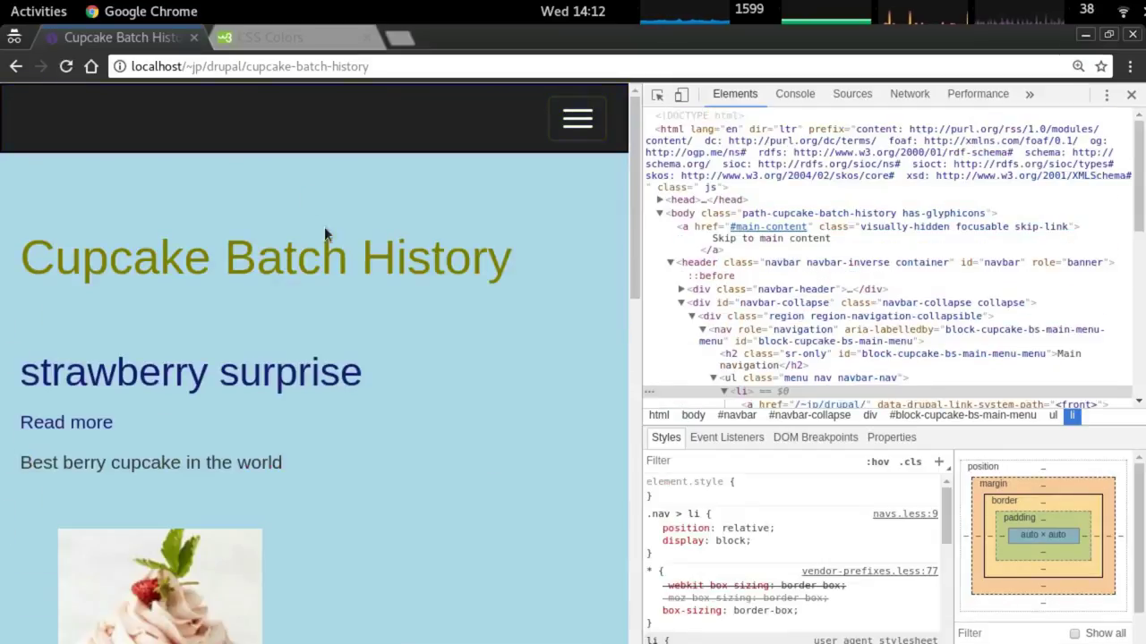
- Inspect the page header in DevTools to locate the header#navbar element
key("alt+Tab")
key("alt+Tab")
left_click(577, 118)
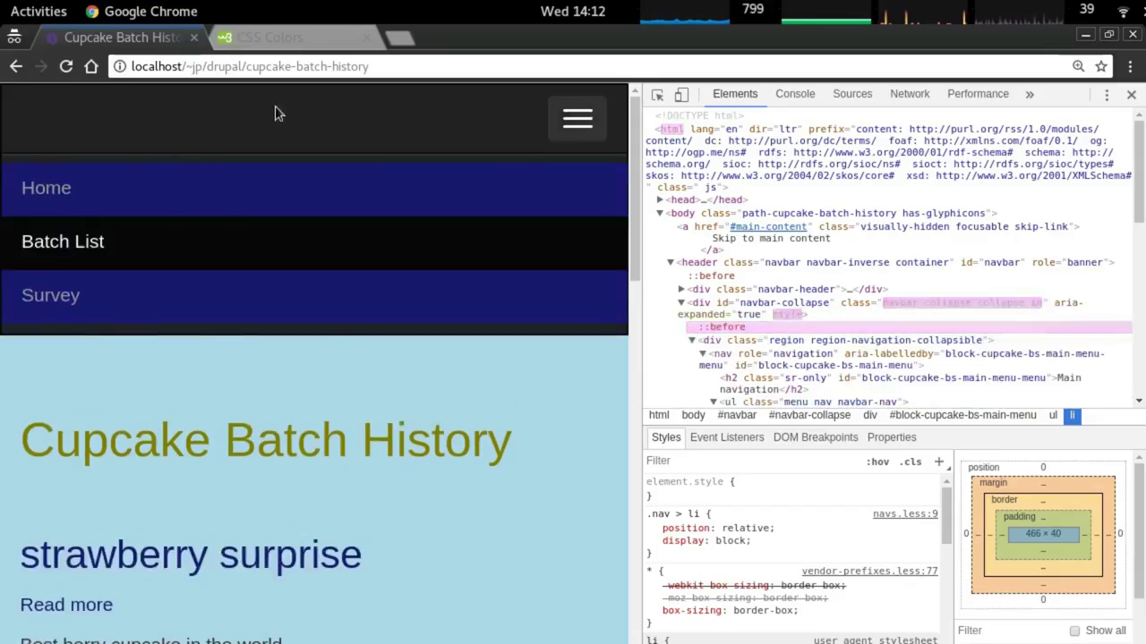
key("alt+Tab")
key("alt+Tab")
right_click(279, 111)
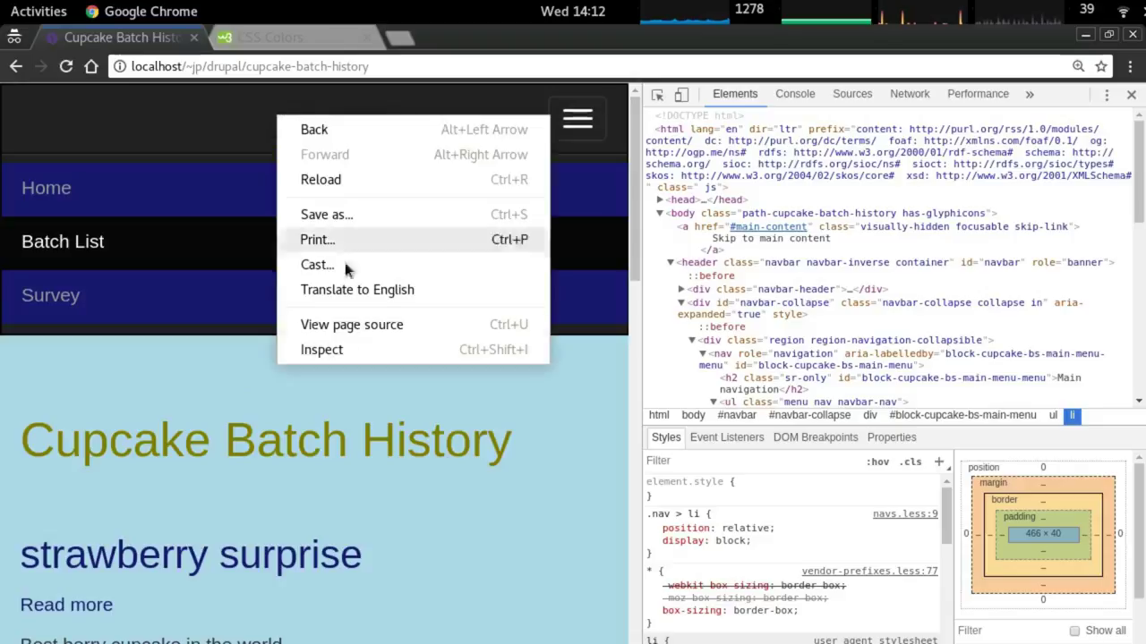
left_click(323, 349)
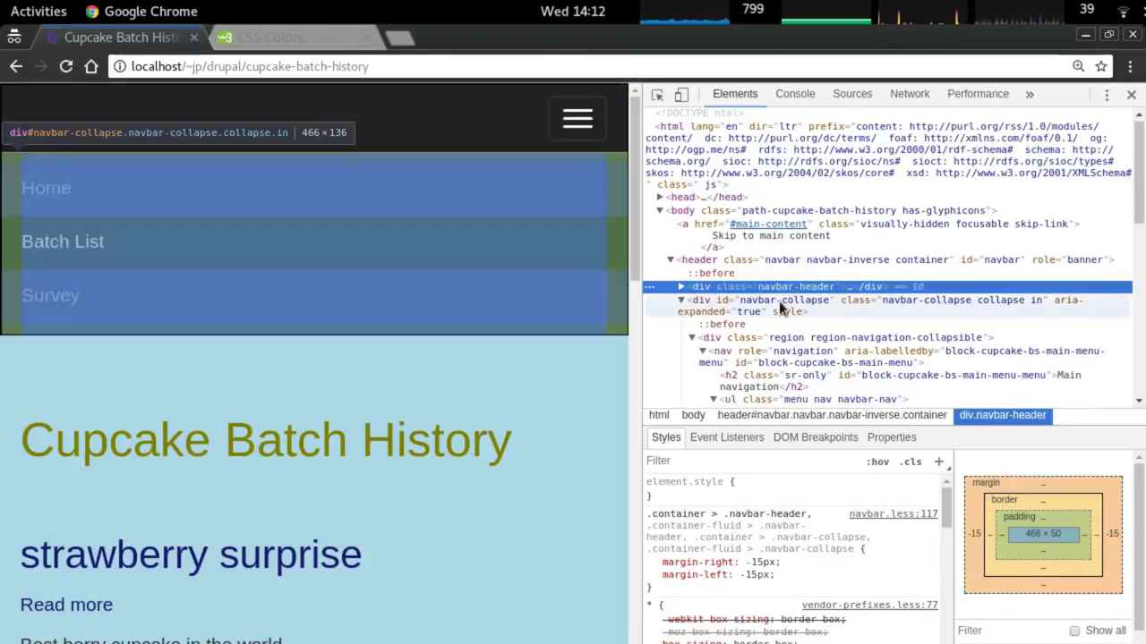
left_click(764, 257)
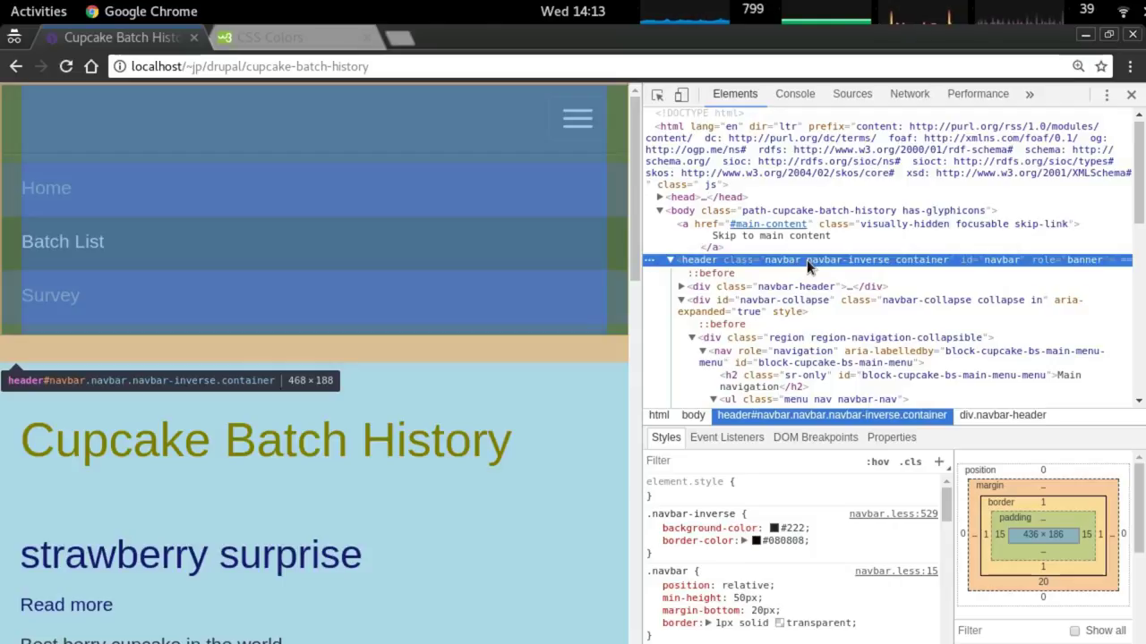
- Change the selector to '.navbar .navbar-nav', then reload and check the navigation menu
key("alt+Tab")
type("anavbar .")
key("Escape")
key("alt+Tab")
key("ctrl+r")
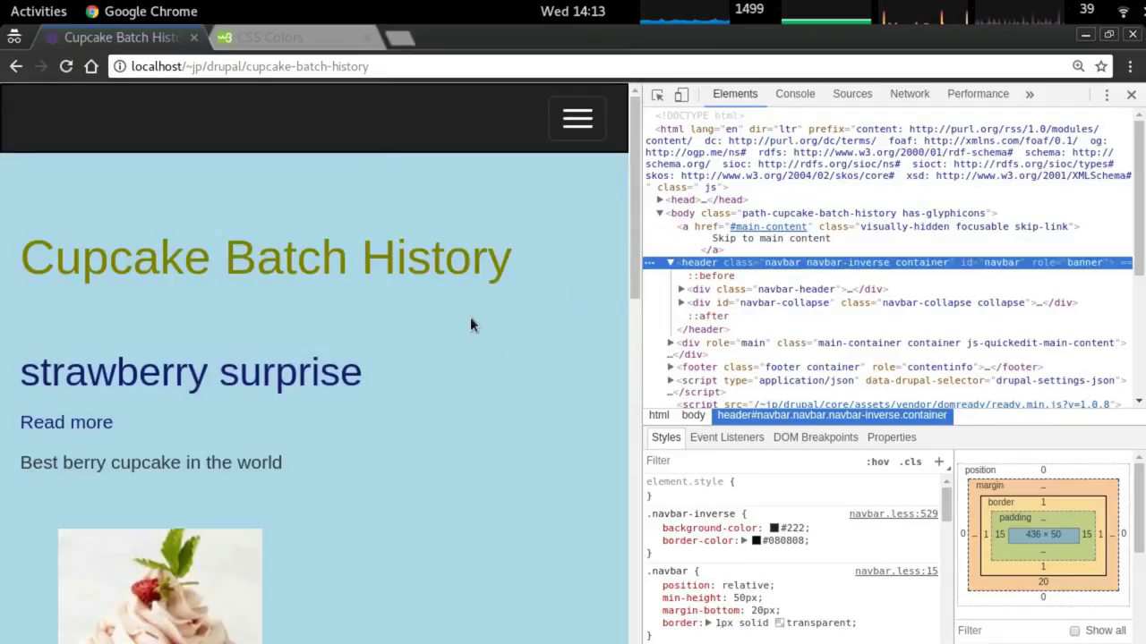
left_click(580, 121)
left_click(583, 123)
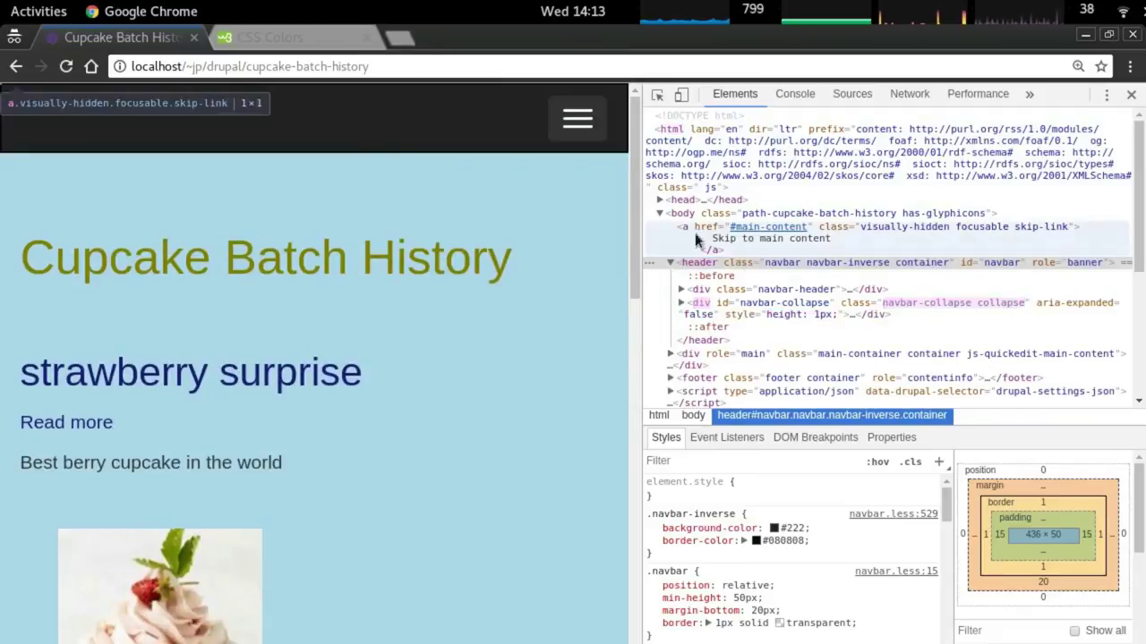
- Re-inspect header#navbar and turn the .navbar class selector into the #navbar id selector
right_click(327, 116)
left_click(436, 351)
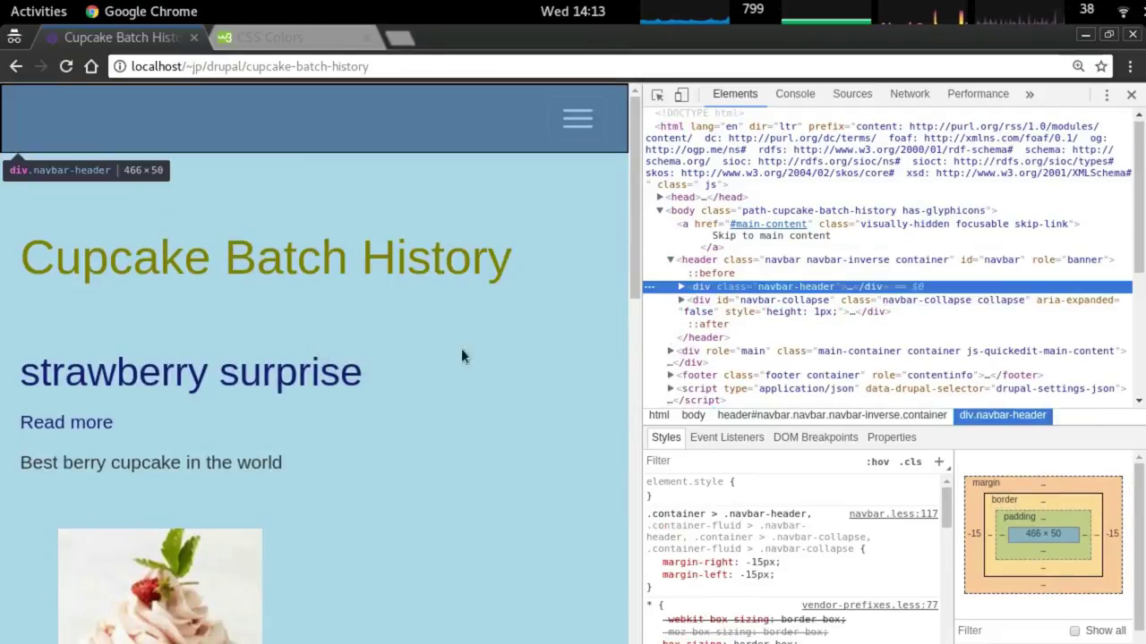
left_click(788, 259)
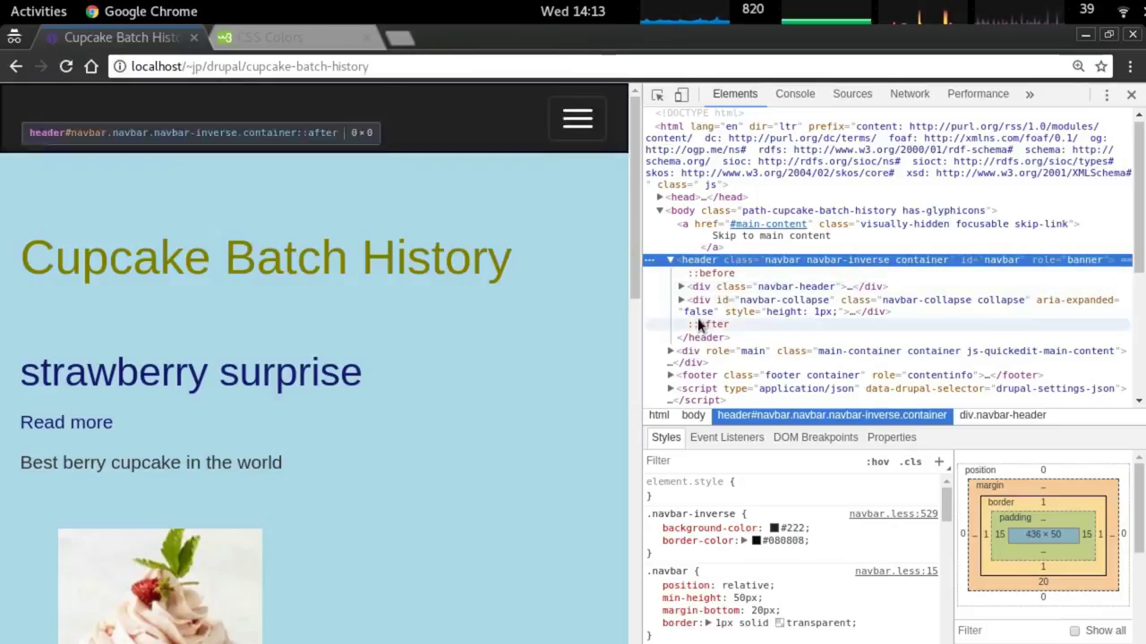
key("alt+Tab")
key("0")
key("r")
key("numbersign")
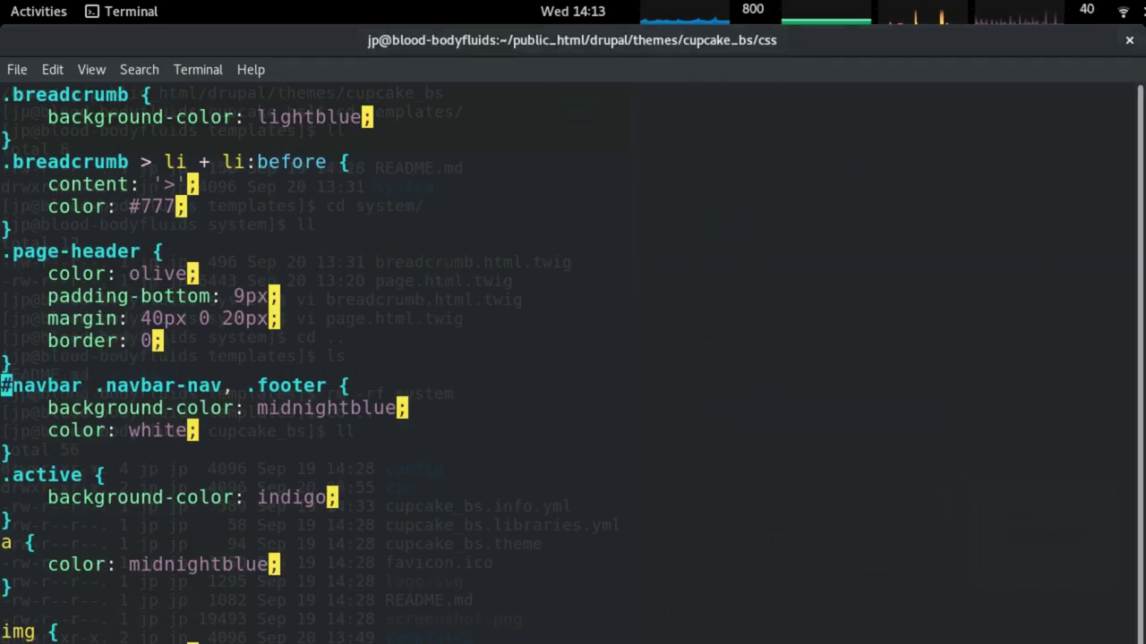
key("alt+Tab")
key("ctrl+r")
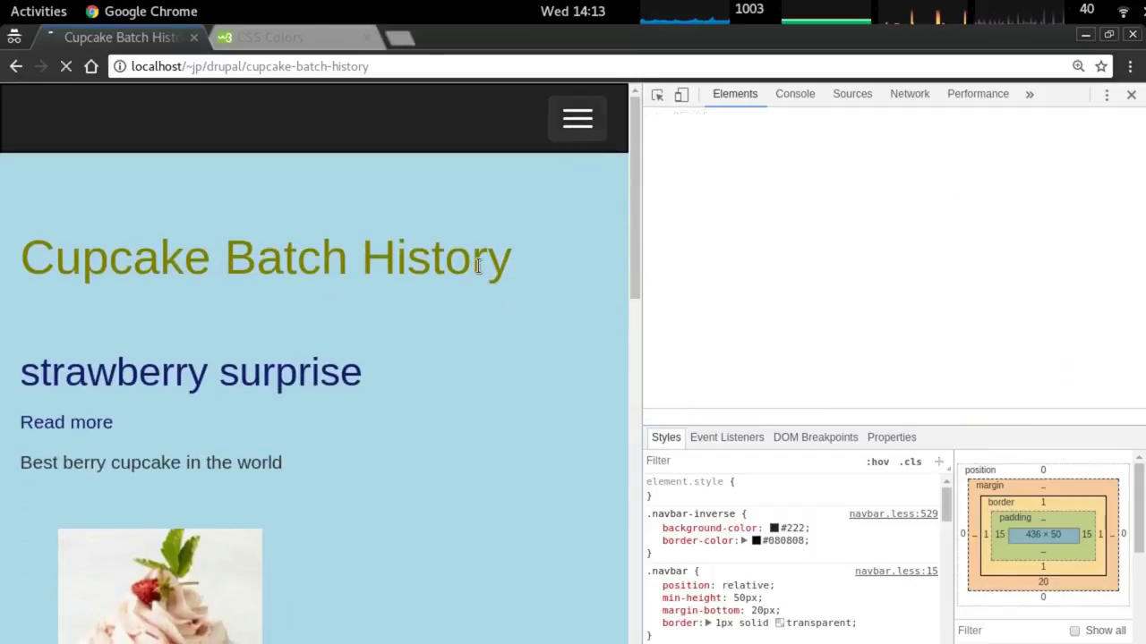
- Inspect the navbar-header element and change the selector back to a class, .navbar-header
left_click(667, 260)
left_click(667, 259)
left_click(719, 286)
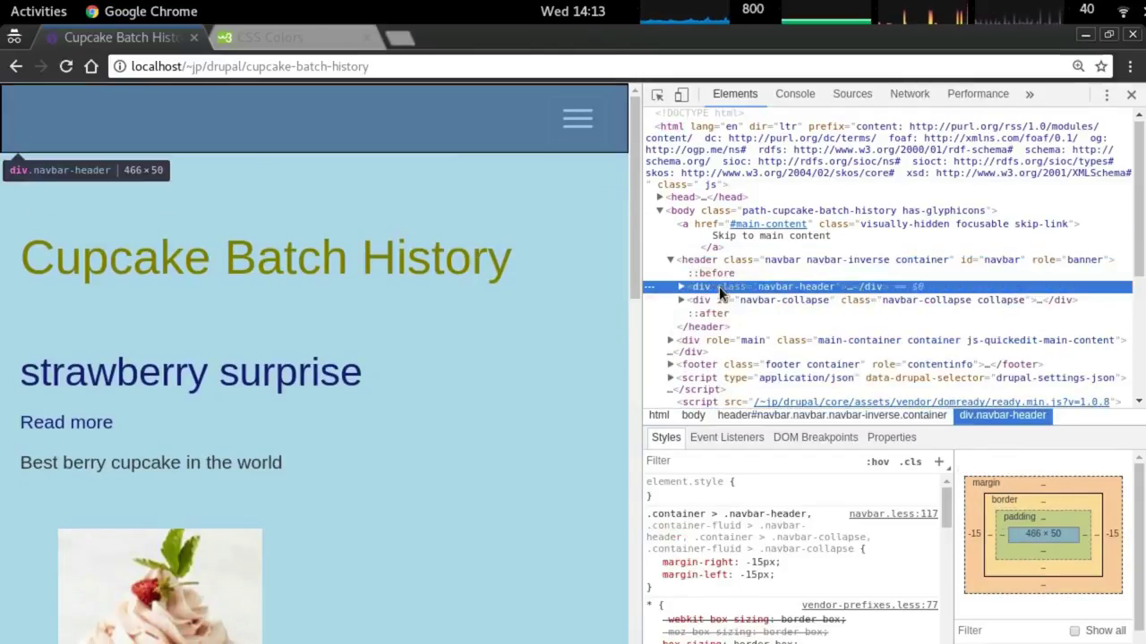
key("alt+Tab")
key("r")
key("period")
type("ea-header")
key("alt+Tab")
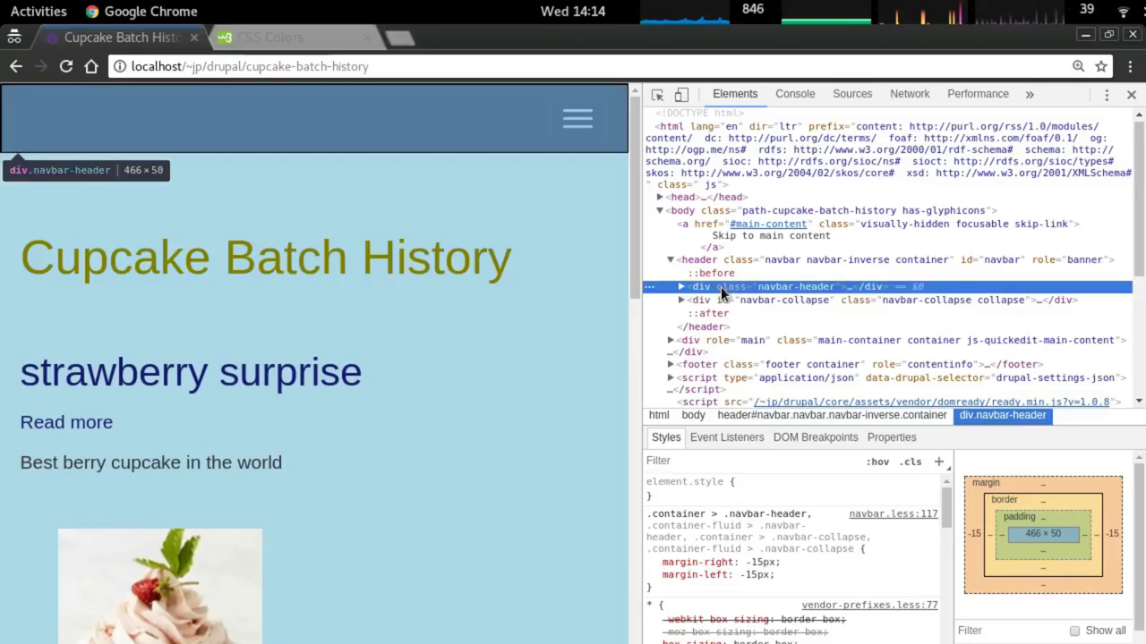
key("alt+Tab")
key("alt+Tab")
key("alt+Tab")
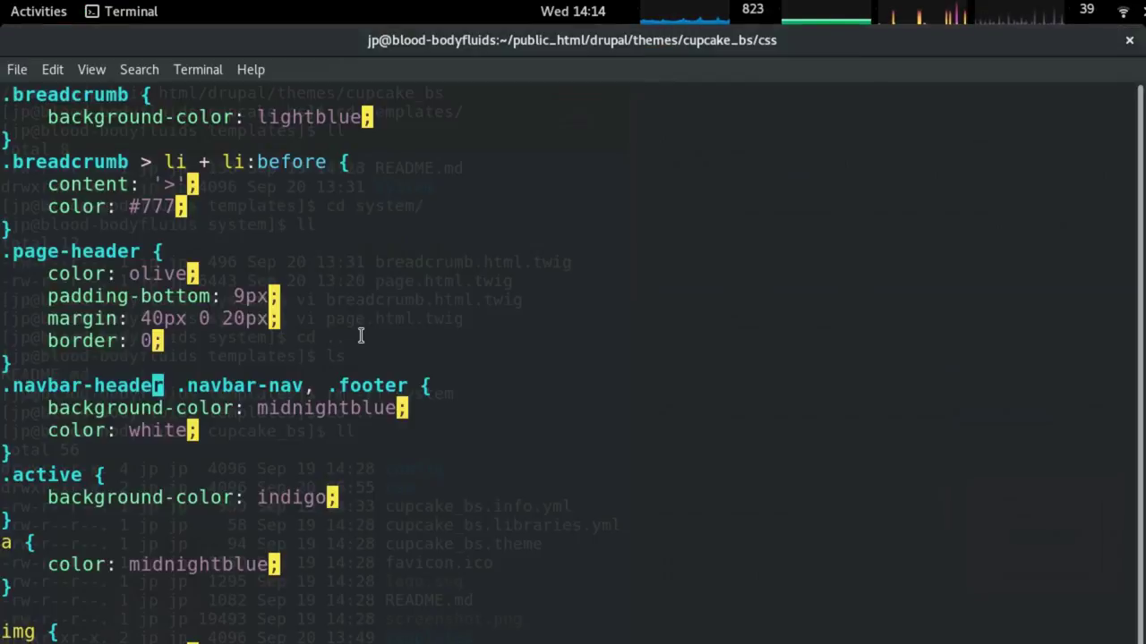
key("alt+Tab")
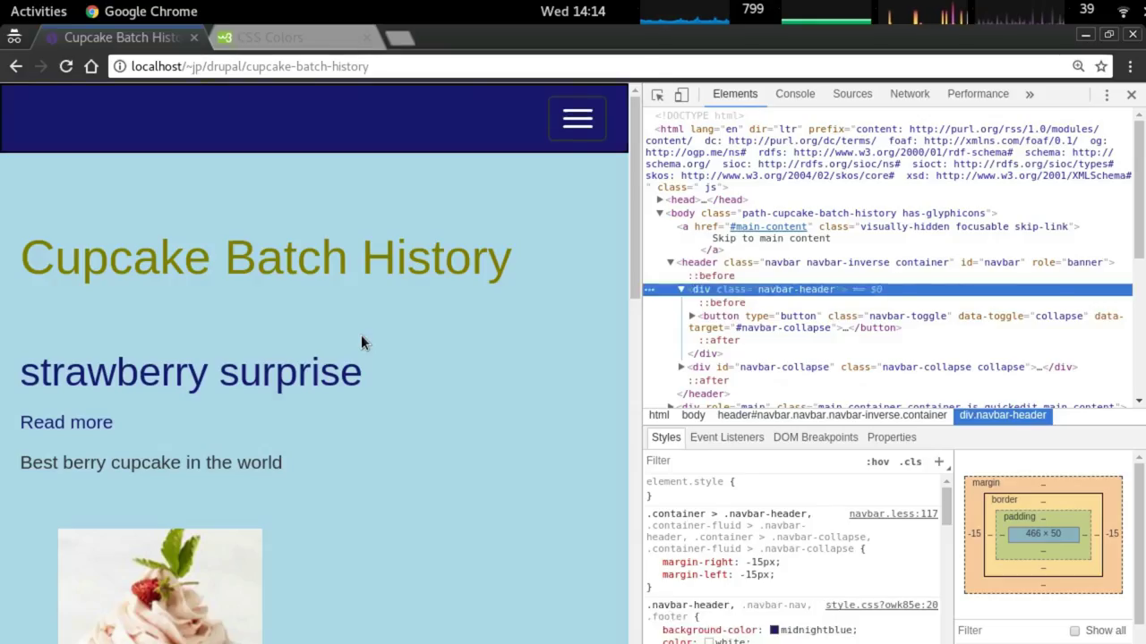
left_click(577, 119)
left_click(577, 119)
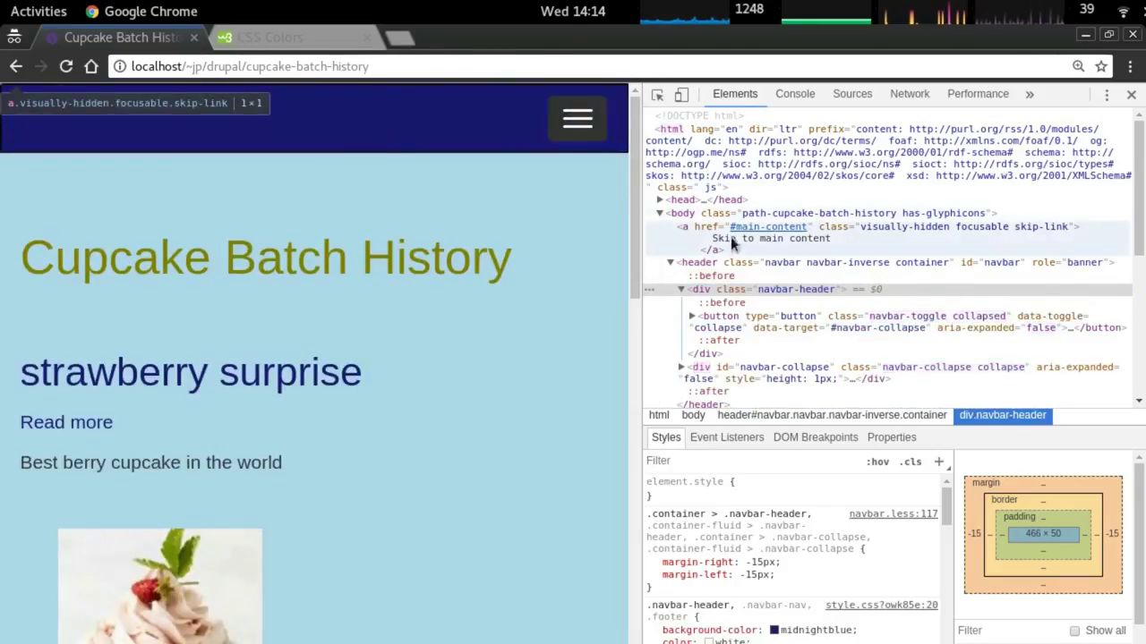
- Prepend '.navbar,' to the selector list, save with :w, and reload to view the menu
key("alt+Tab")
type("I.navbar,")
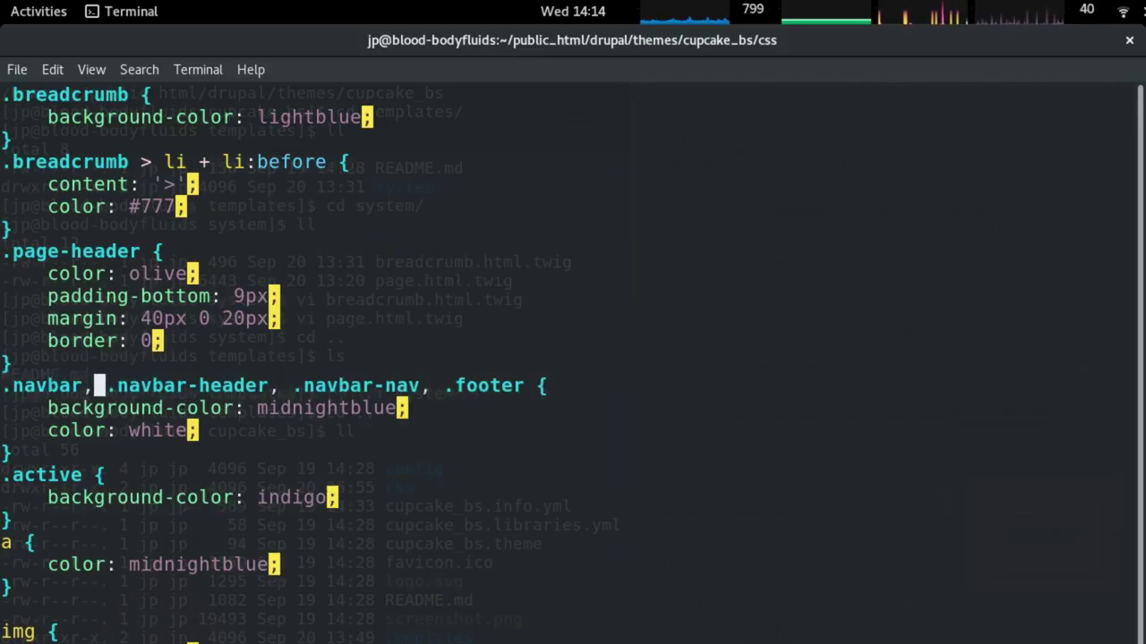
key("Escape")
type(":w")
key("Return")
key("alt+Tab")
key("ctrl+r")
left_click(578, 119)
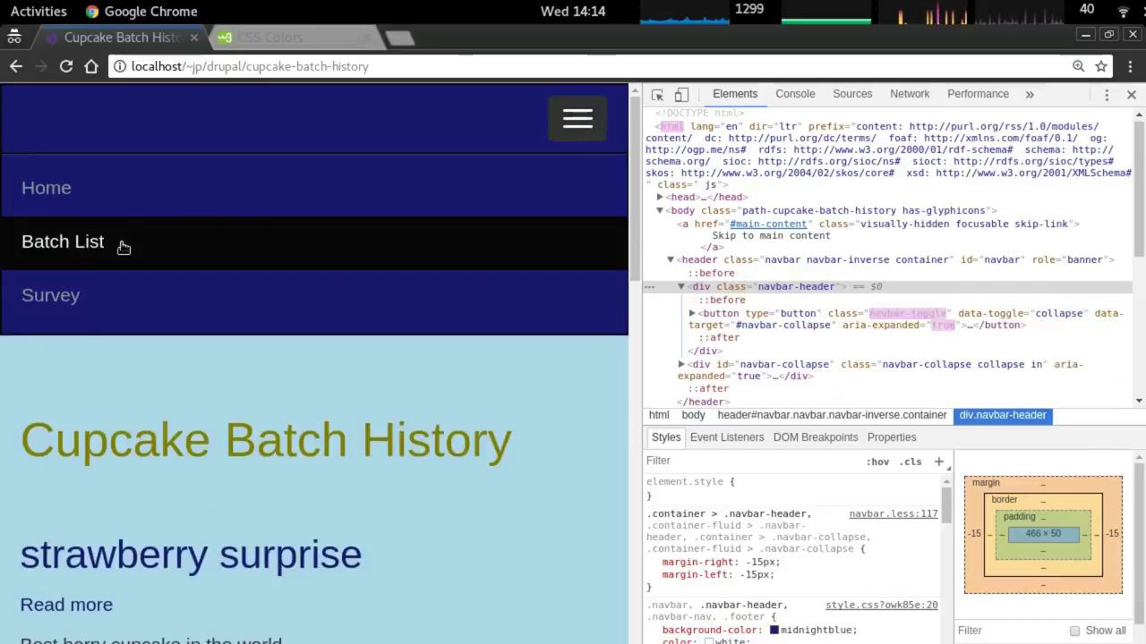
- Visit Batch List, Home and Survey through the hamburger menu to check the navbar
left_click(122, 247)
left_click(577, 119)
left_click(79, 188)
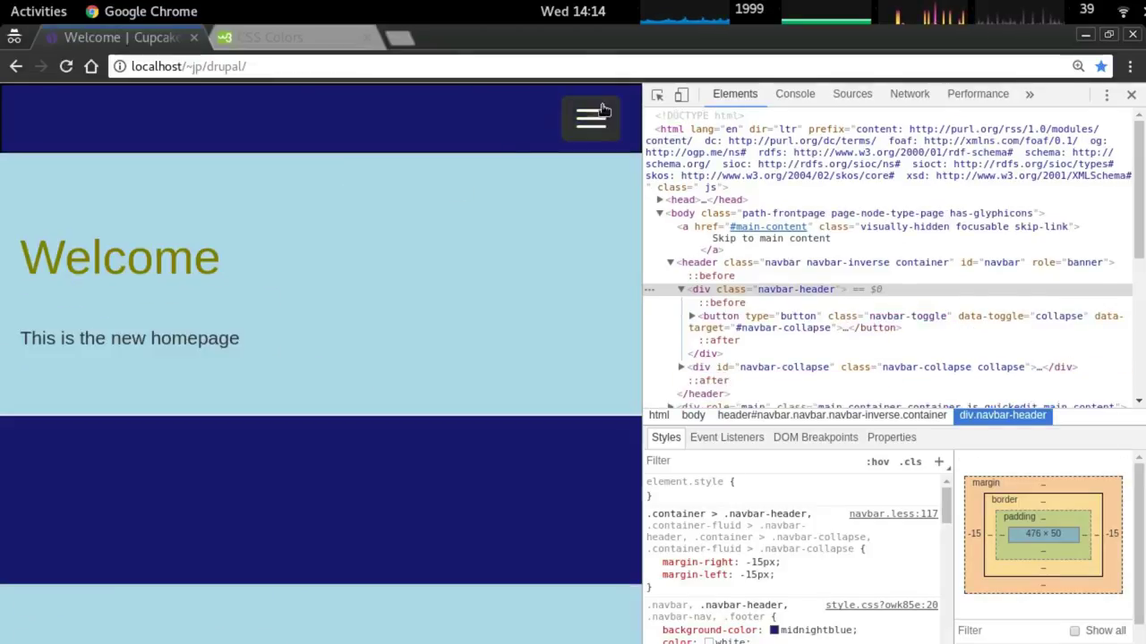
left_click(590, 119)
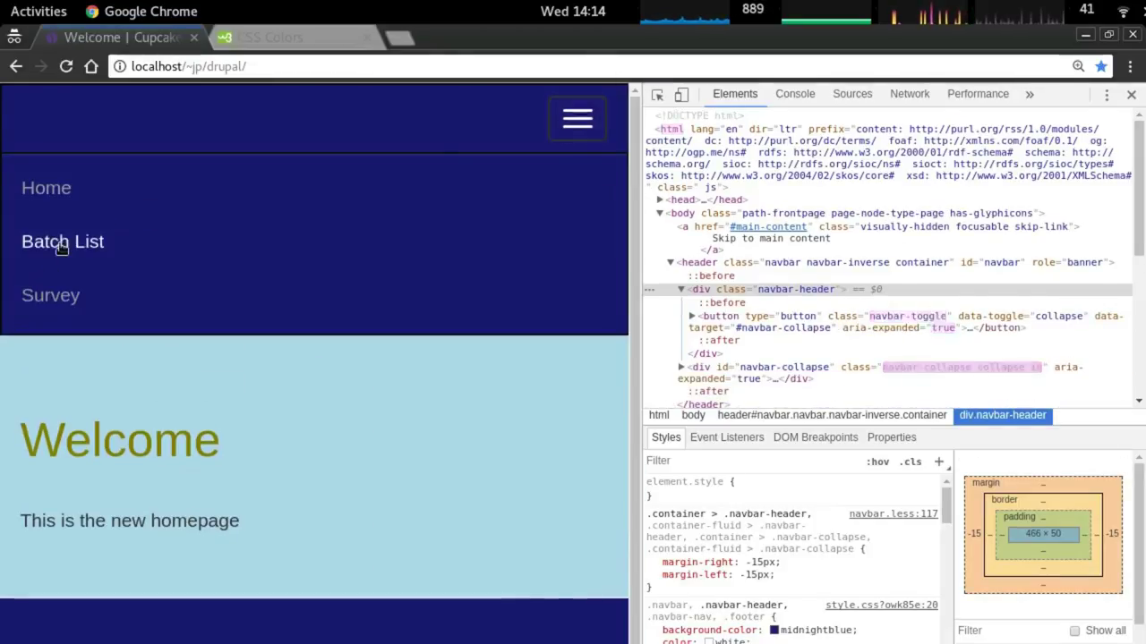
left_click(61, 248)
left_click(577, 119)
left_click(80, 291)
left_click(580, 132)
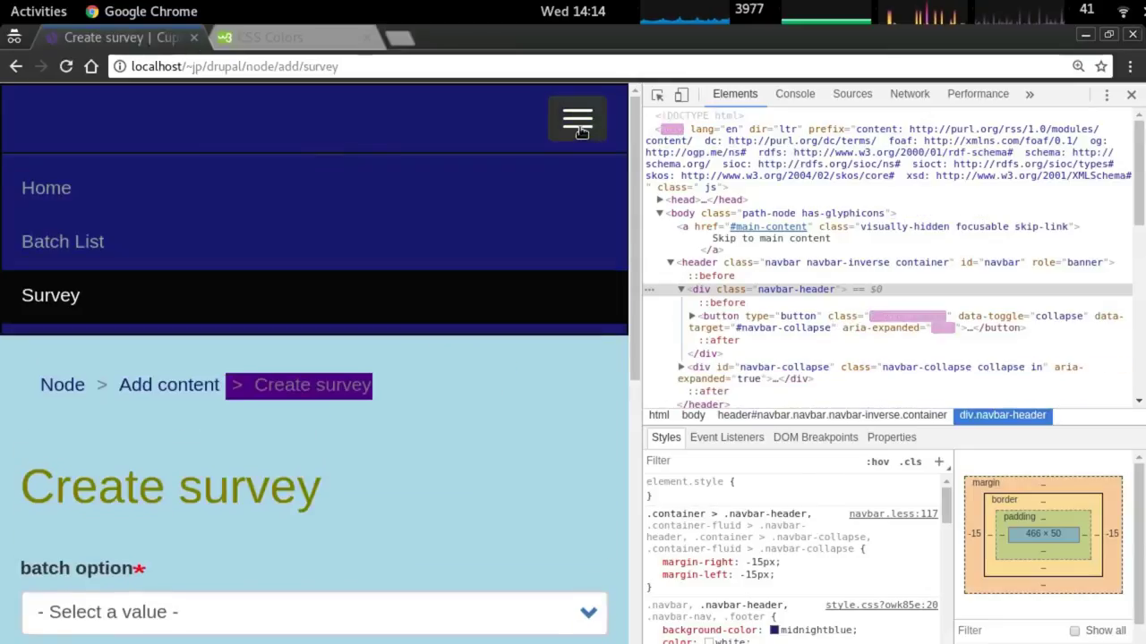
left_click(580, 131)
- Zoom to 80% and move between Batch List, Welcome and Create survey pages
key("ctrl+minus")
key("ctrl+minus")
left_click(130, 116)
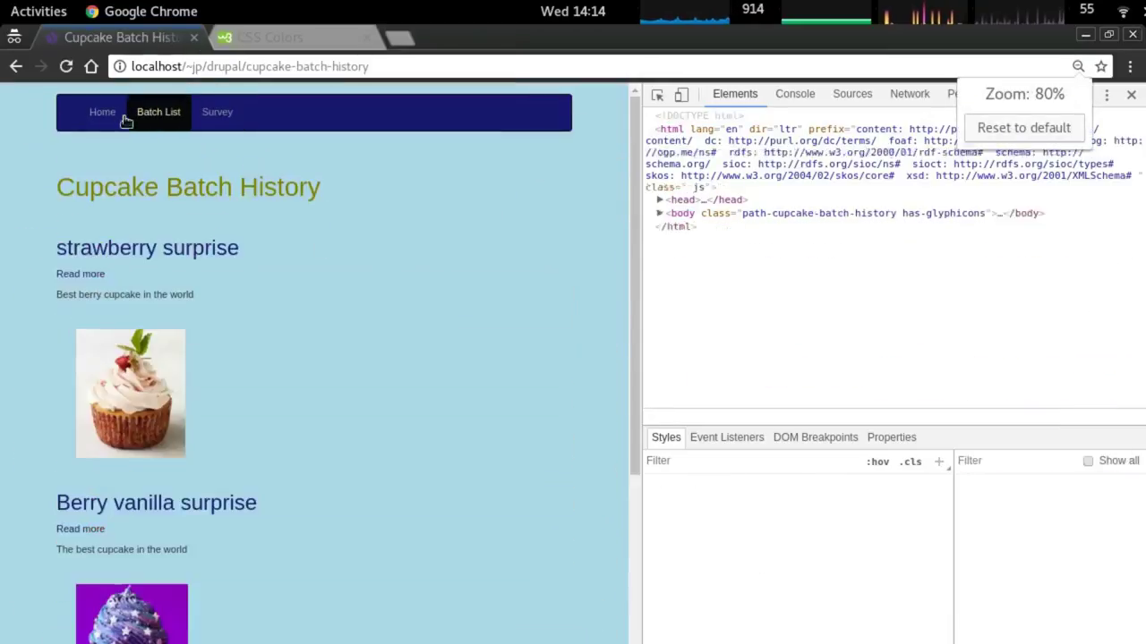
left_click(112, 114)
left_click(215, 117)
left_click(103, 116)
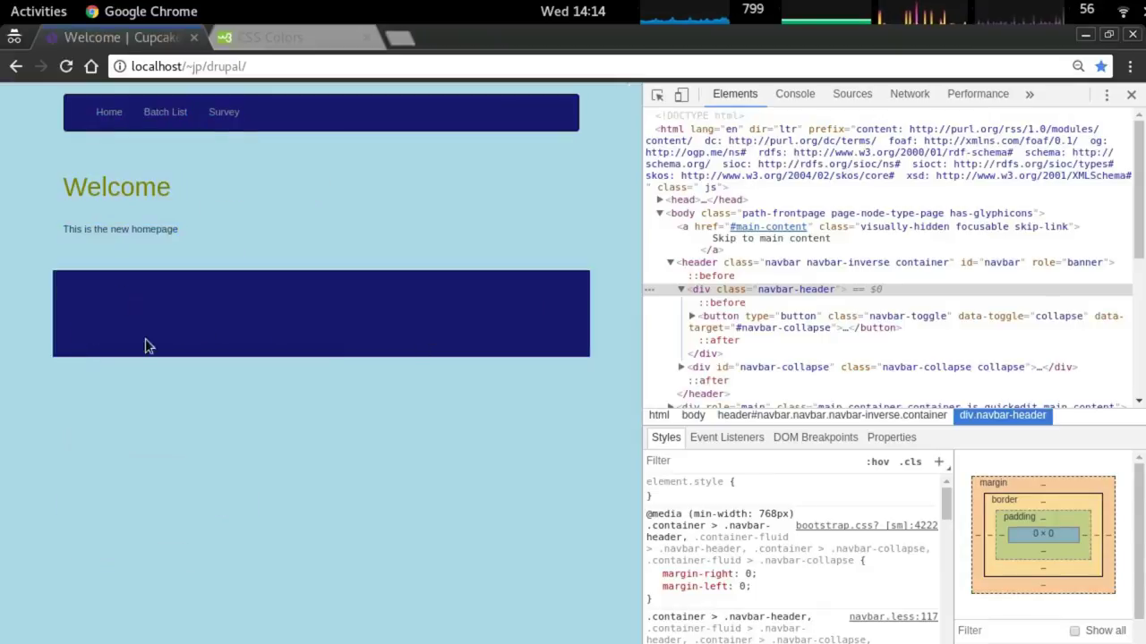
left_click(235, 116)
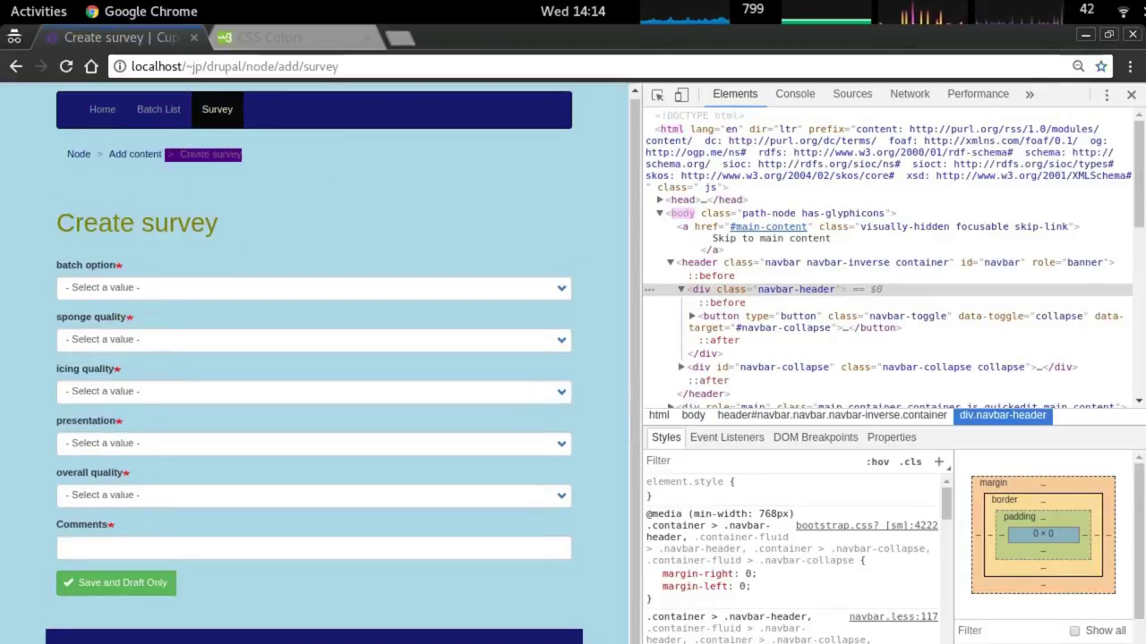
- Inspect the footer's Log in link on the Create survey page
key("ctrl+a")
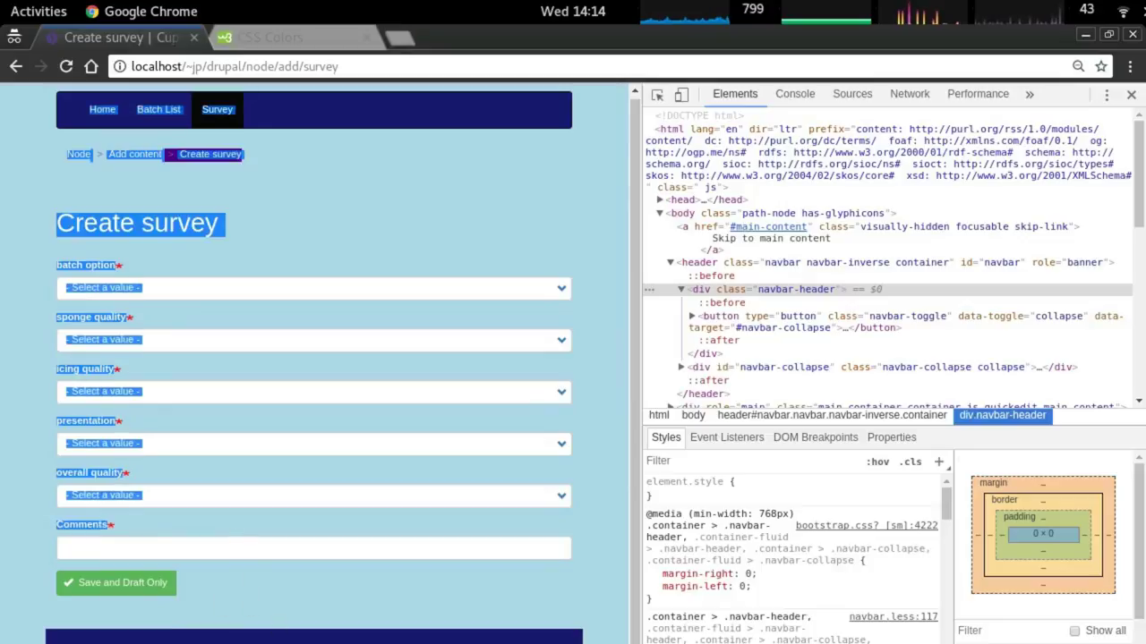
left_click(313, 637)
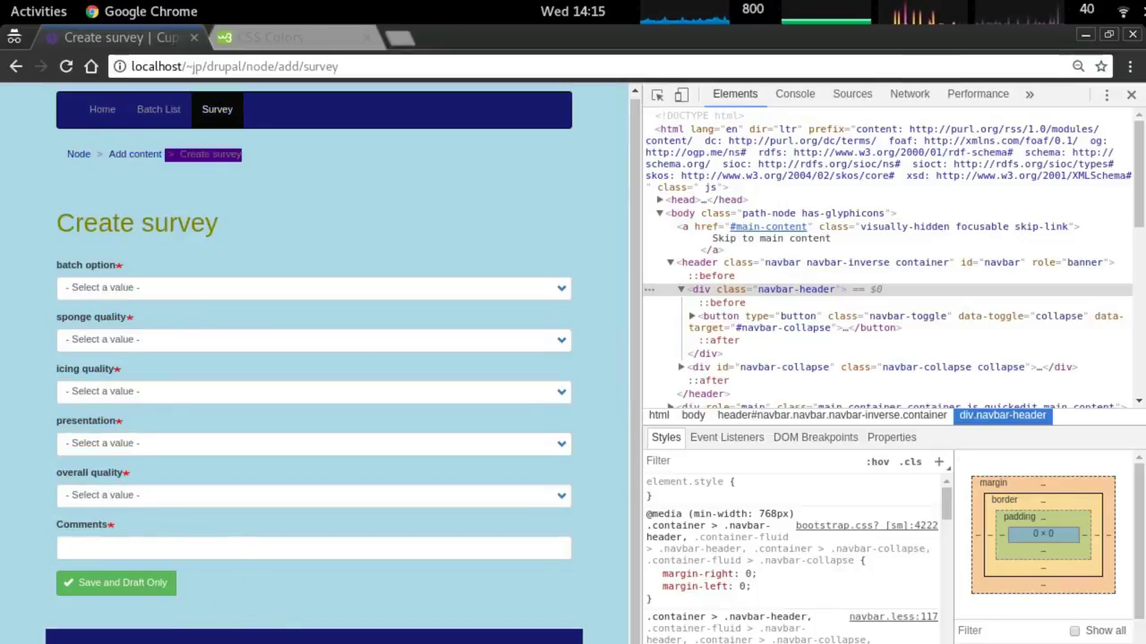
right_click(562, 637)
left_click(609, 640)
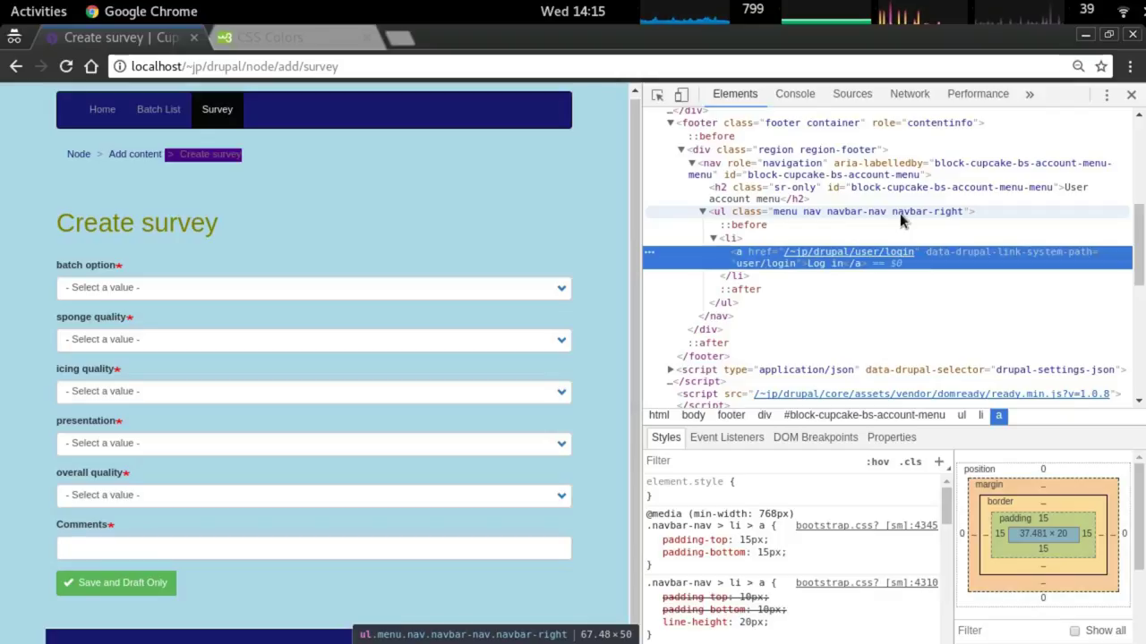
- Step through the navbar rule's selector in vim and compare it with the browser
key("alt+Tab")
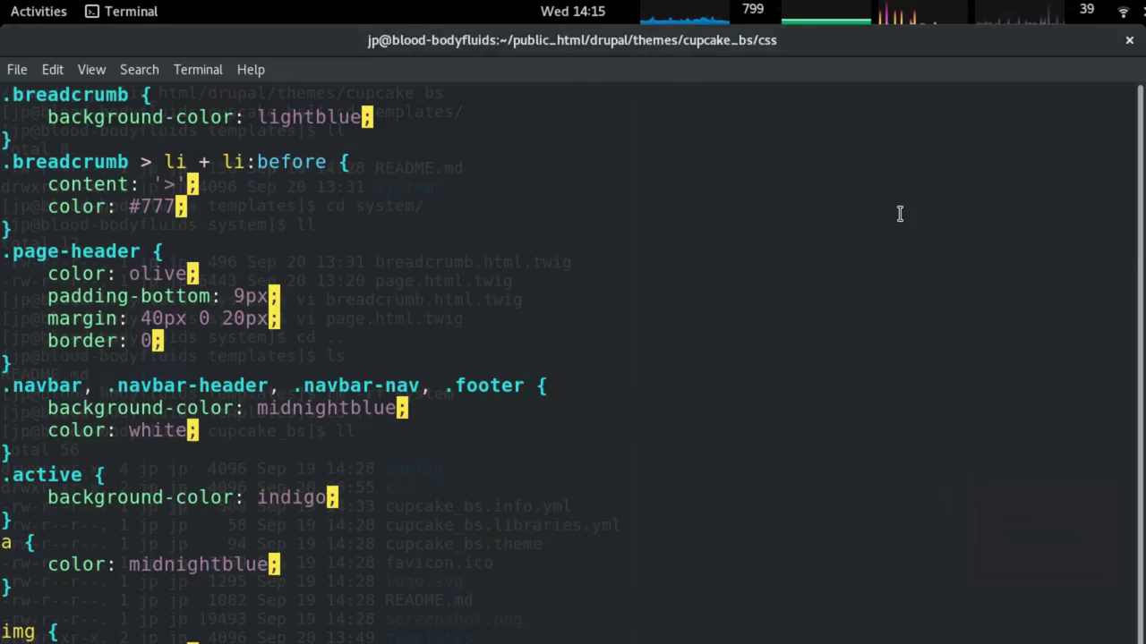
key("0")
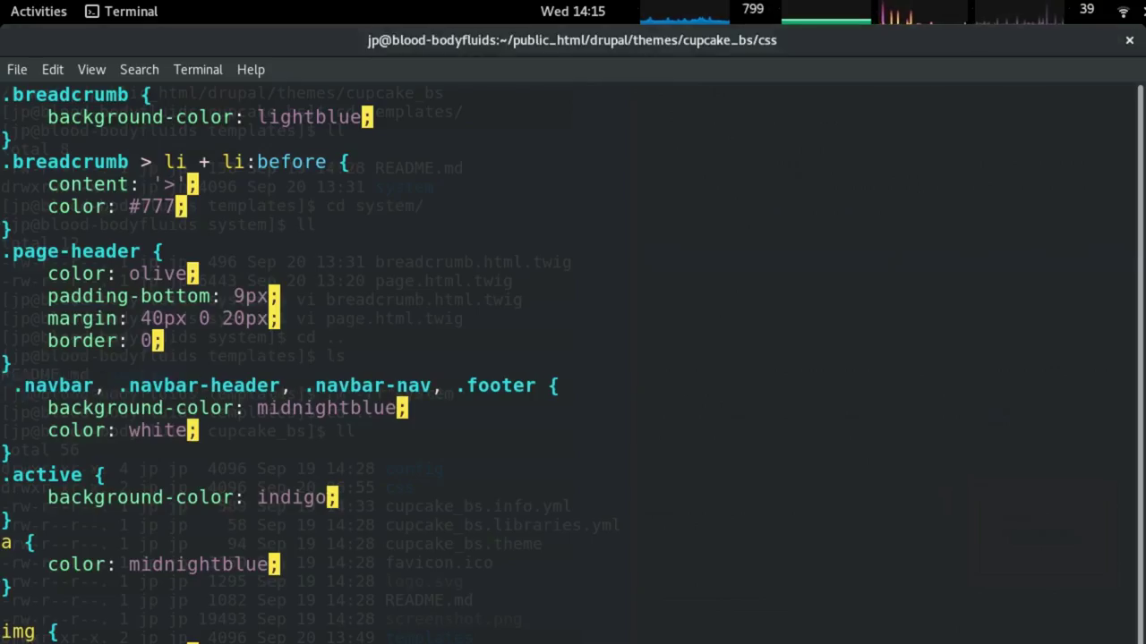
key("l")
key("l")
key("l")
key("l")
key("l")
key("W")
key("W")
key("l")
key("l")
key("alt+Tab")
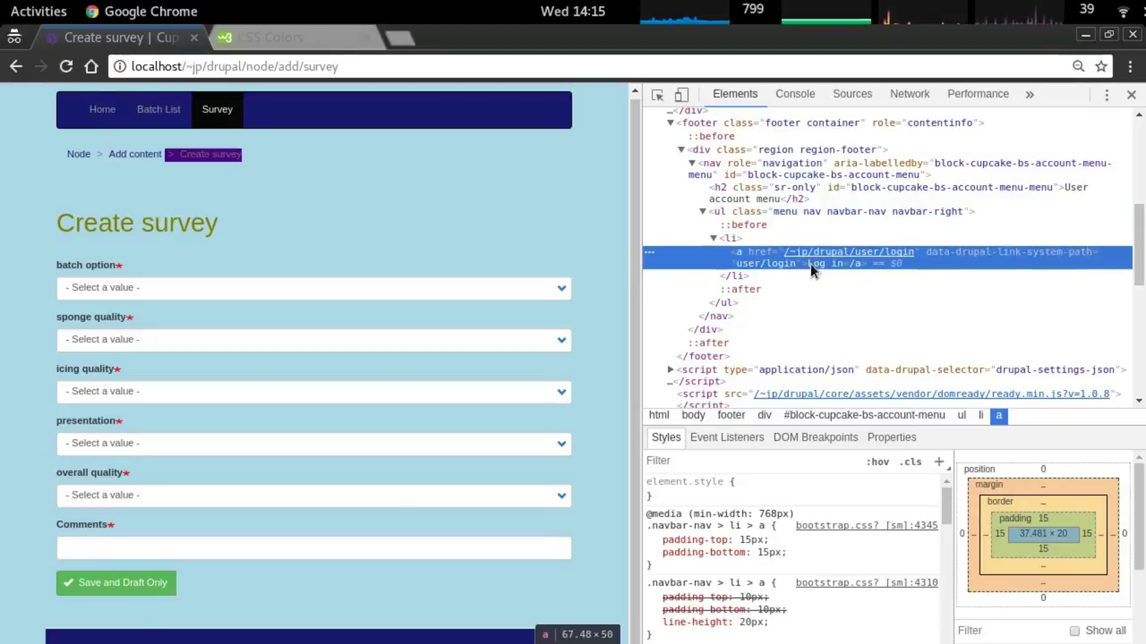
key("alt+Tab")
key("alt+Tab")
key("alt+Tab")
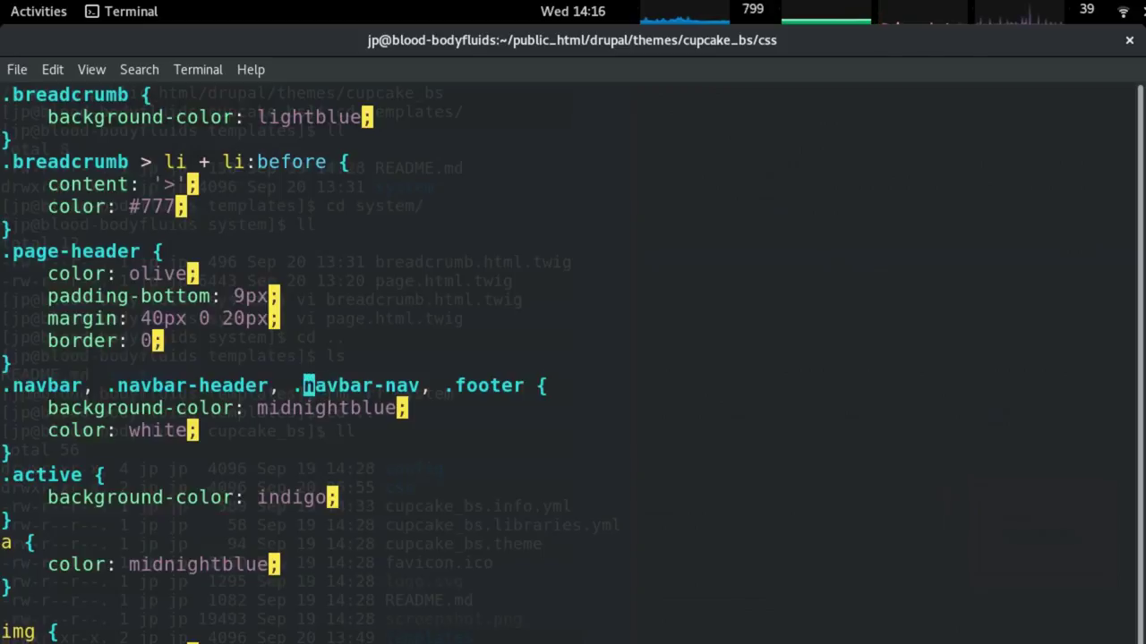
- Join the navbar rule's background-color and color: white declarations onto the selector line
key("J")
key("J")
key("G")
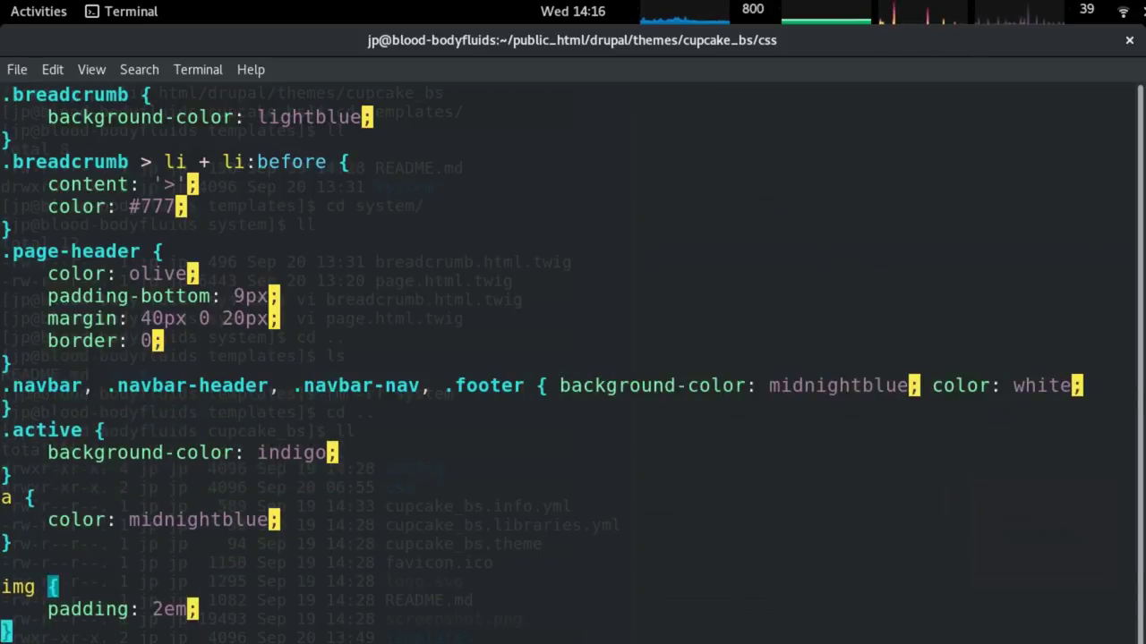
key("k")
key("k")
key("k")
key("k")
key("k")
key("k")
key("k")
key("k")
key("k")
key("k")
key("k")
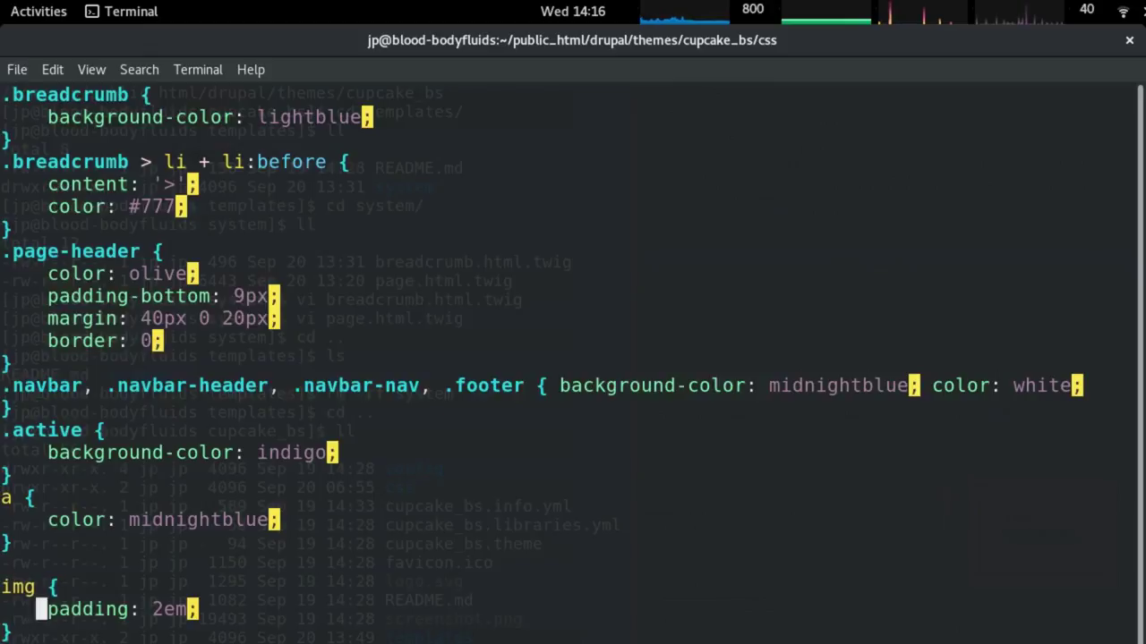
key("l")
key("l")
key("l")
key("l")
key("l")
key("l")
key("l")
key("l")
key("l")
key("l")
key("l")
key("l")
key("l")
key("l")
key("l")
key("l")
key("l")
key("l")
key("l")
key("l")
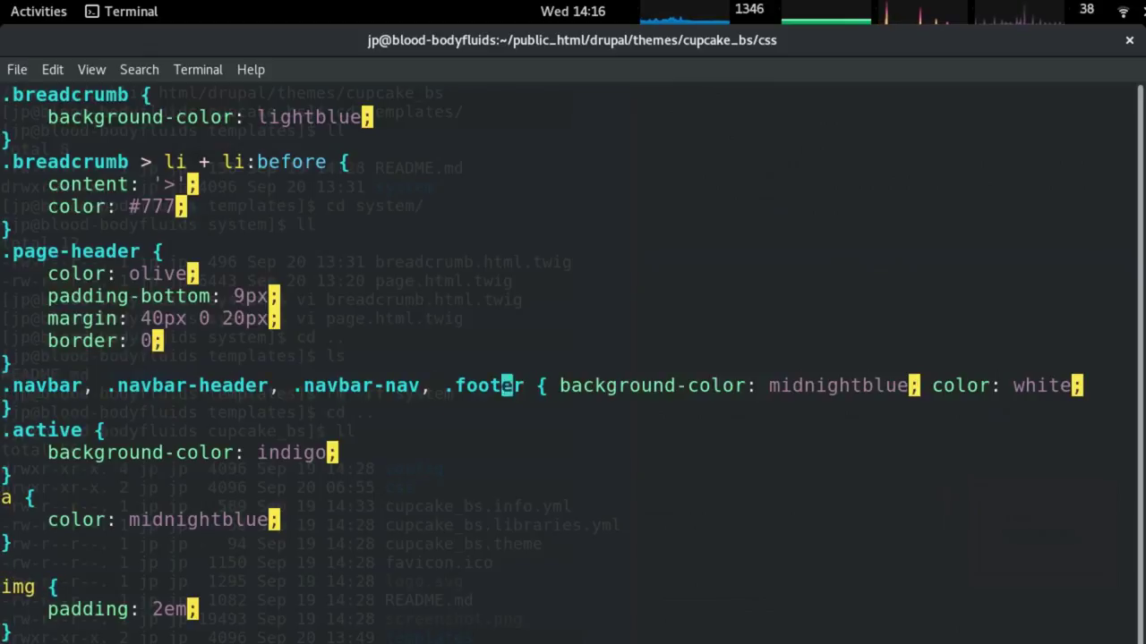
key("i")
key("Return")
key("BackSpace")
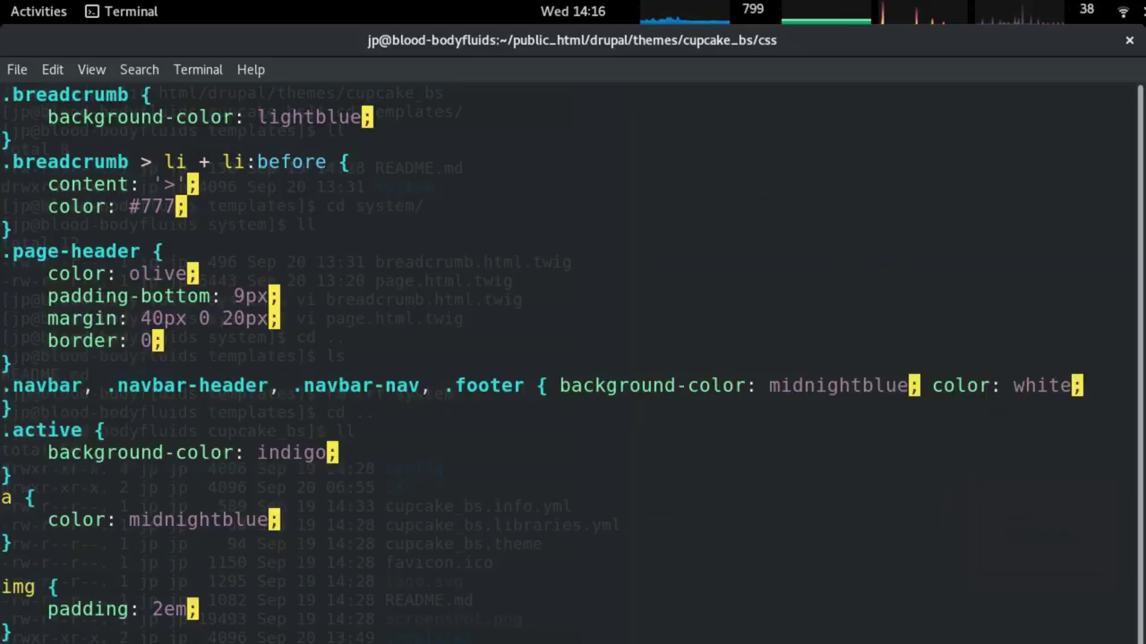
- Put background-color and color: white back on their own indented lines
key("ctrl+Right")
key("ctrl+Right")
key("ctrl+Right")
key("ctrl+Right")
key("ctrl+Right")
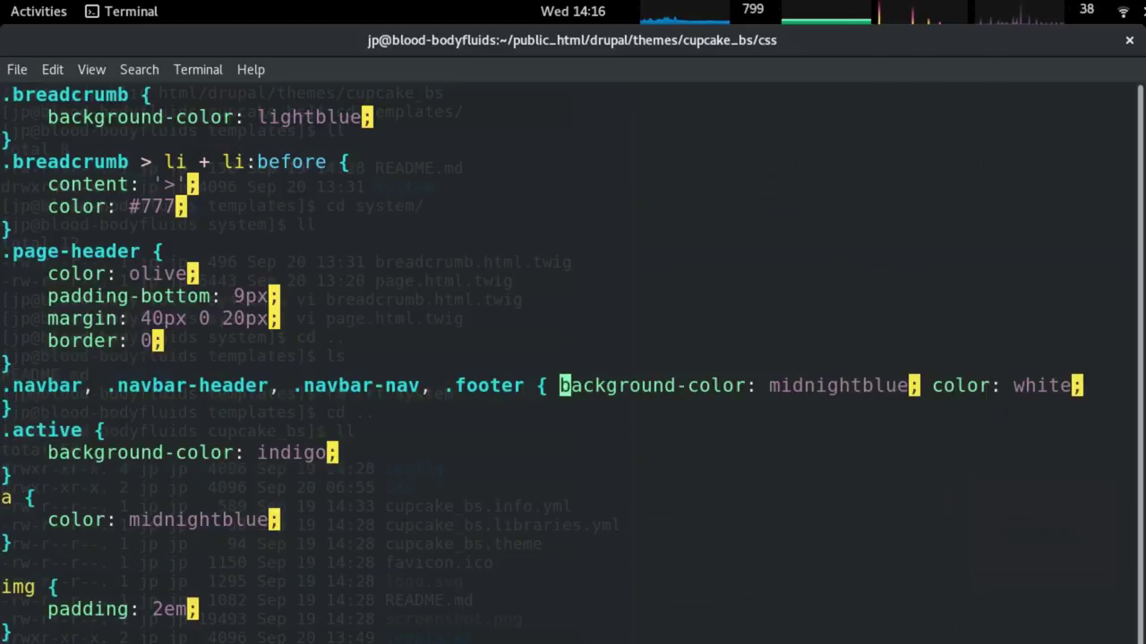
key("Return")
key("Tab")
key("ctrl+Right")
key("ctrl+Right")
key("ctrl+Right")
key("ctrl+Right")
key("Tab")
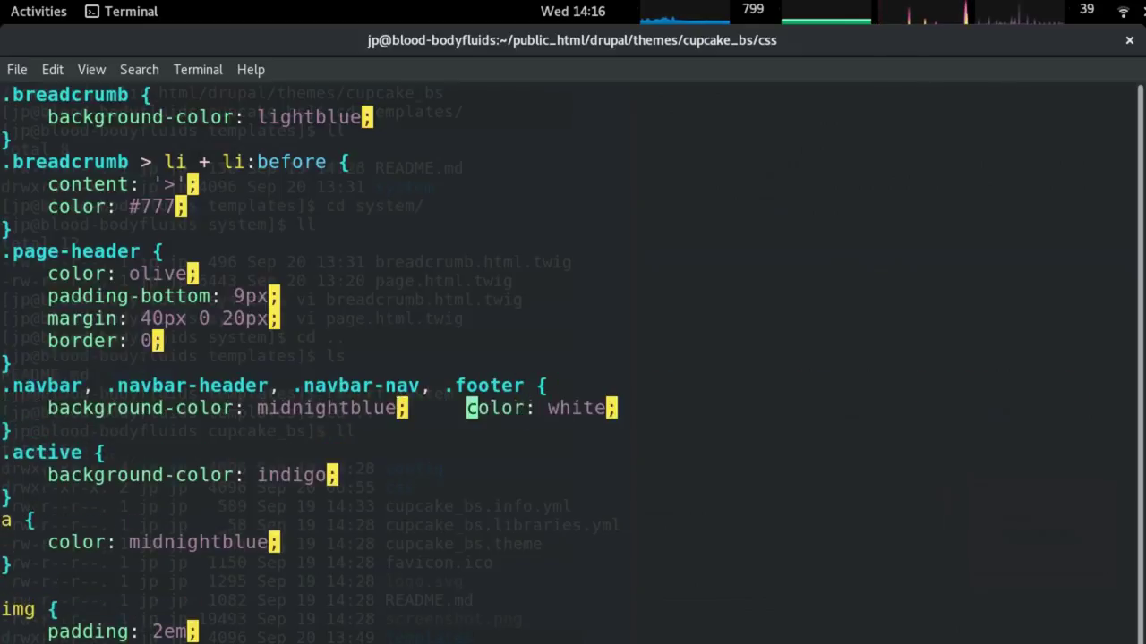
key("Return")
key("Tab")
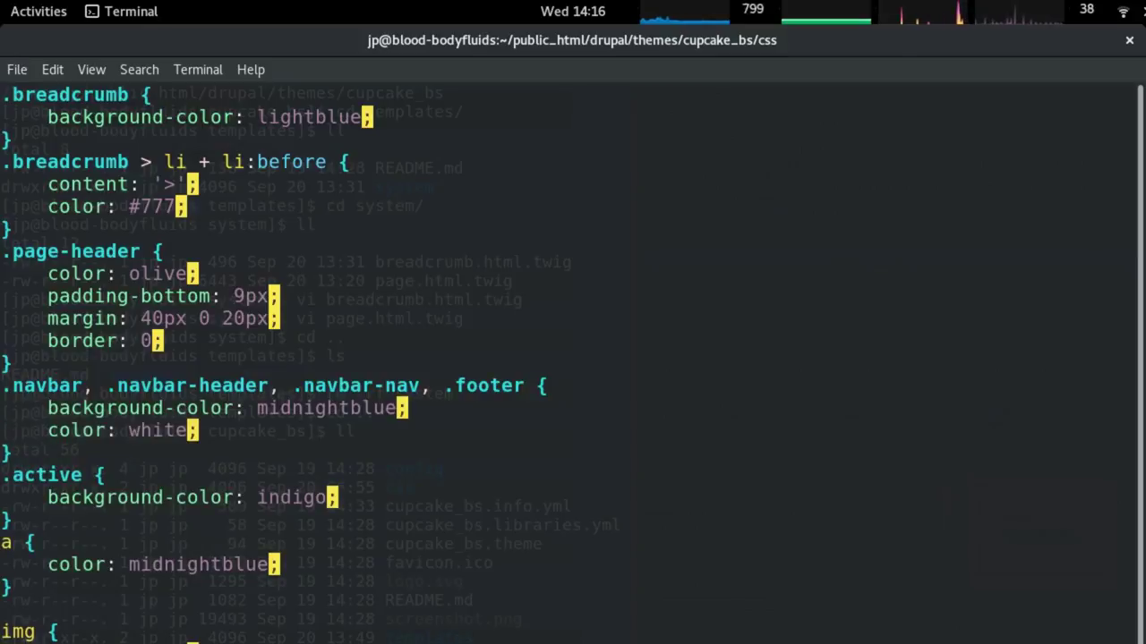
- Adjust the blank lines between the a, .active and img rules
key("j")
key("j")
key("j")
key("j")
key("j")
key("j")
key("j")
key("j")
key("j")
key("k")
key("k")
key("k")
key("k")
key("k")
key("k")
key("j")
key("o")
key("Escape")
key("k")
key("k")
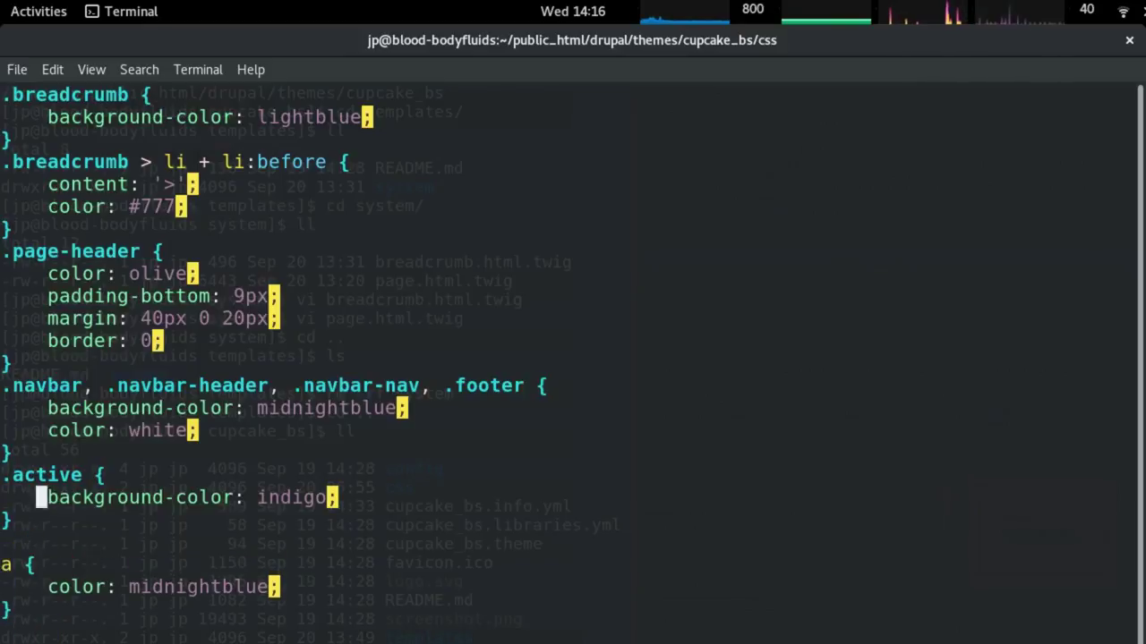
key("j")
key("j")
key("d")
key("d")
key("j")
key("j")
key("j")
key("d")
key("d")
key("k")
key("k")
key("k")
key("k")
key("k")
key("k")
key("k")
key("k")
key("k")
key("k")
key("k")
key("k")
key("k")
key("k")
key("k")
key("k")
key("k")
key("k")
key("k")
key("k")
key("j")
key("j")
key("j")
key("j")
- Delete lines near the body rule and top comment, then enter :wq
key("k")
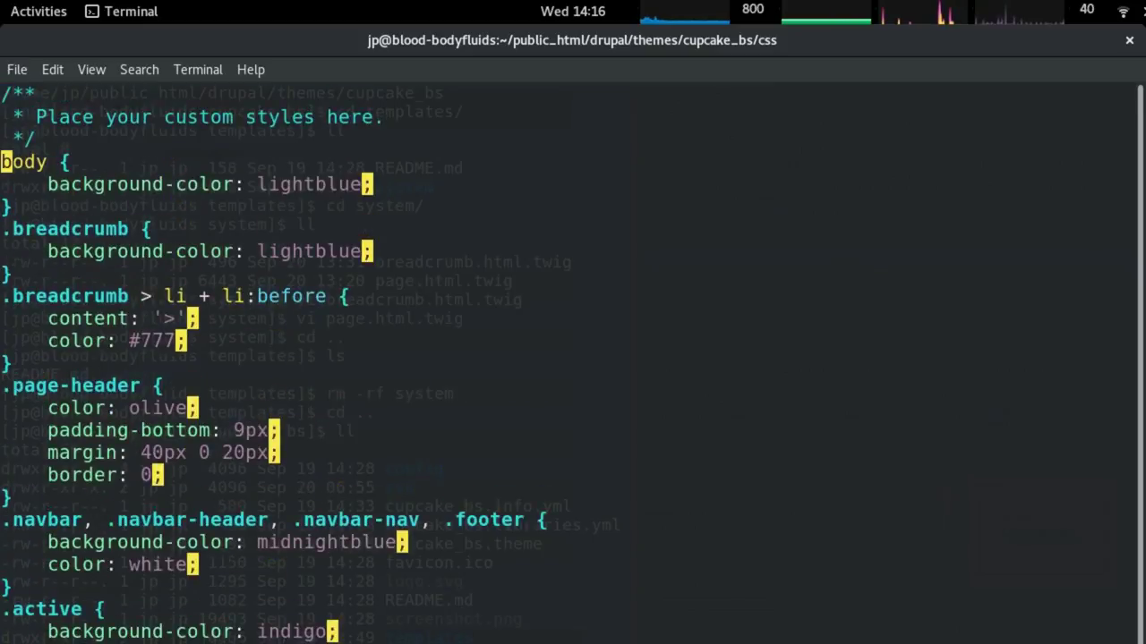
key("d")
key("d")
key("d")
key("d")
key("d")
key("d")
key("k")
key("k")
key("k")
key("d")
key("d")
key("d")
key("d")
key("d")
key("d")
right_click(349, 410)
key("Escape")
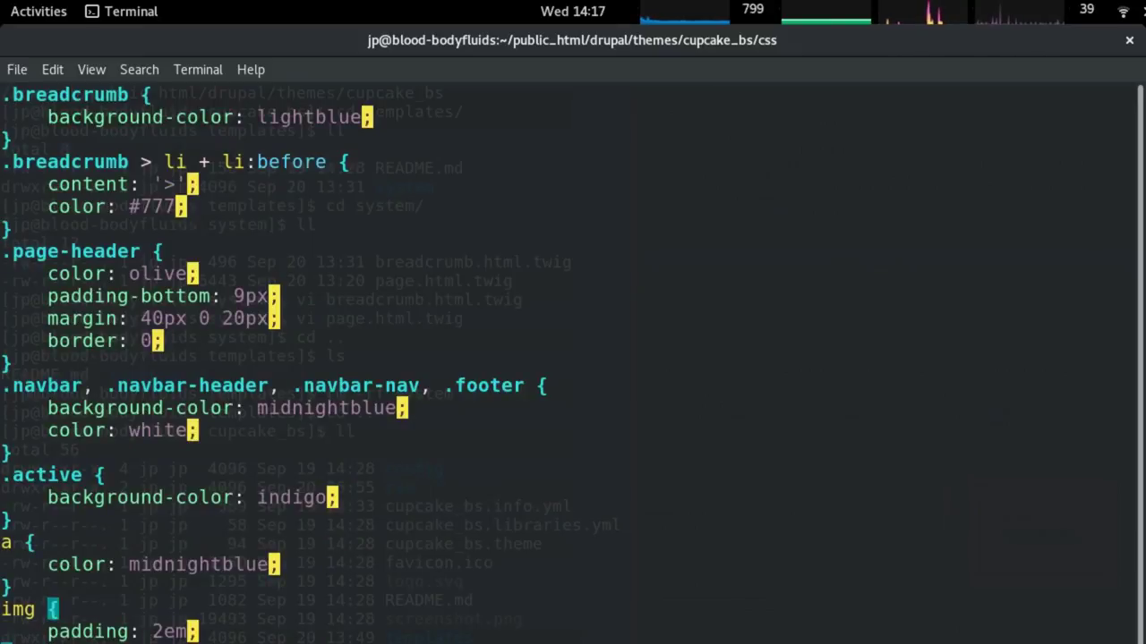
type(":wq")
key("Return")
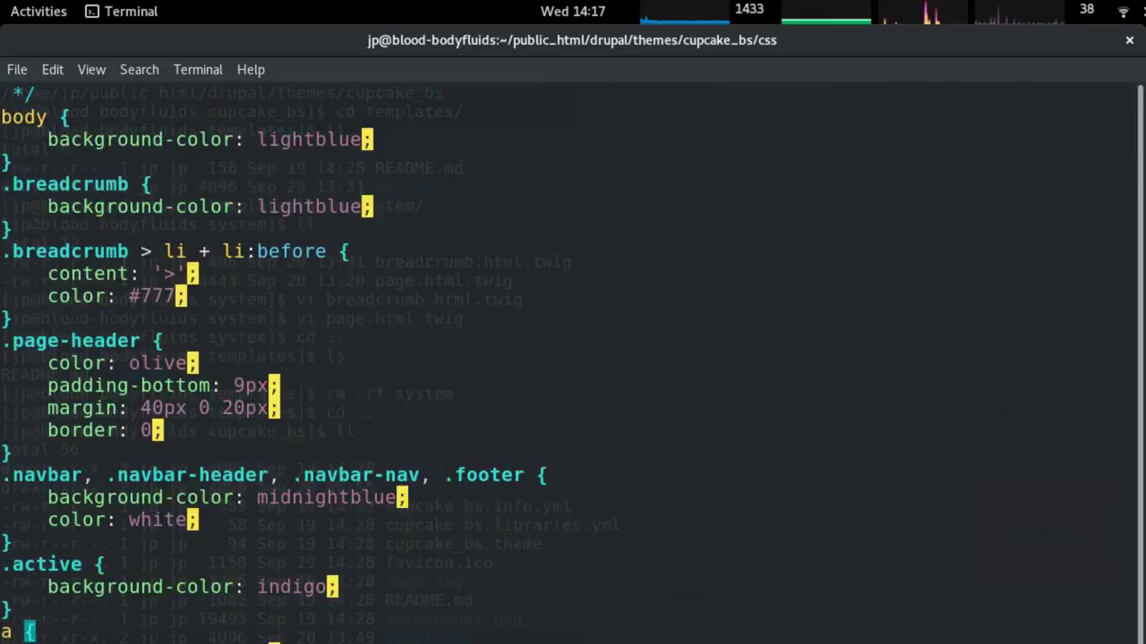
- Cut the three-line body rule from the top and paste it below the img rule
key("g")
key("g")
key("j")
key("j")
key("j")
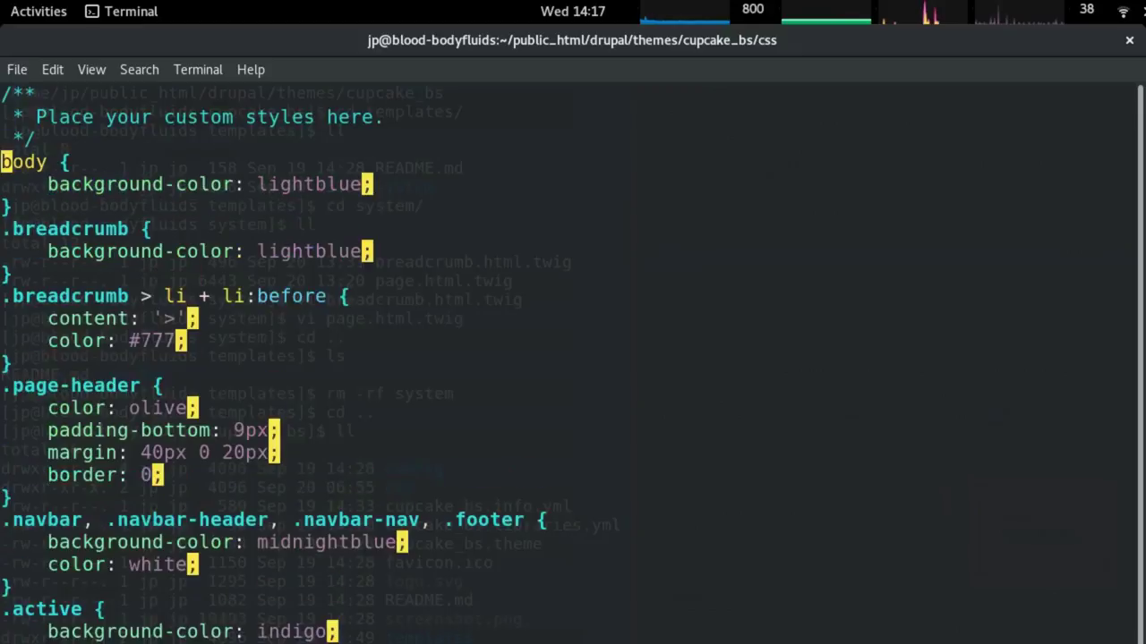
key("3")
key("d")
key("d")
key("j")
key("j")
key("j")
key("j")
key("j")
key("j")
key("j")
key("j")
key("j")
key("j")
key("j")
key("j")
key("j")
key("j")
key("j")
key("j")
key("j")
key("j")
key("j")
key("j")
key("j")
key("j")
key("j")
key("j")
key("j")
key("j")
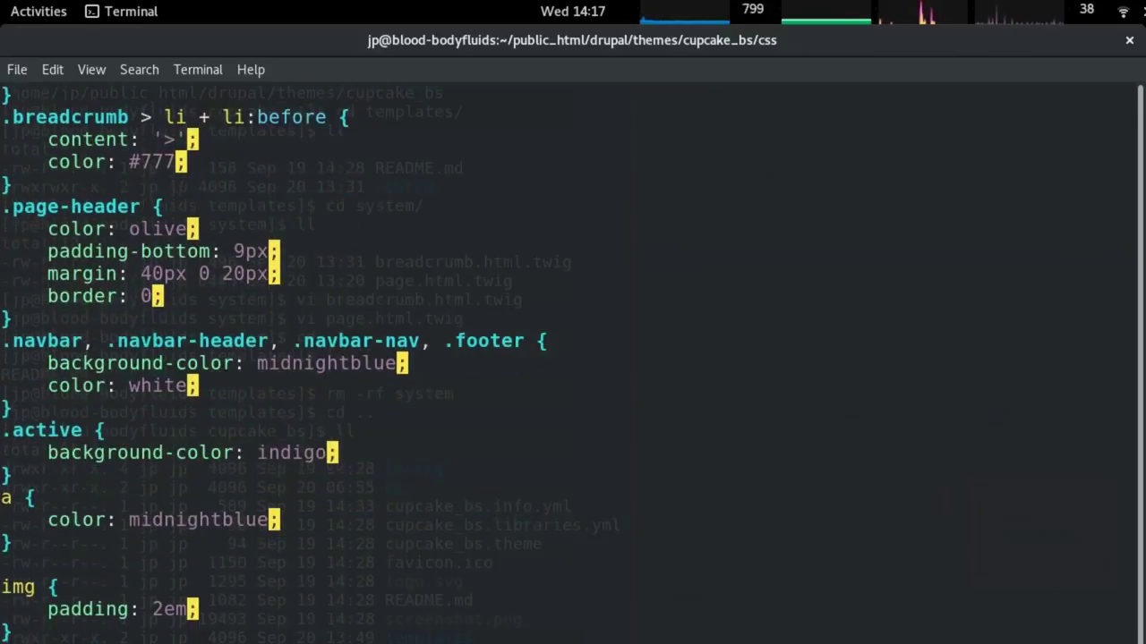
key("j")
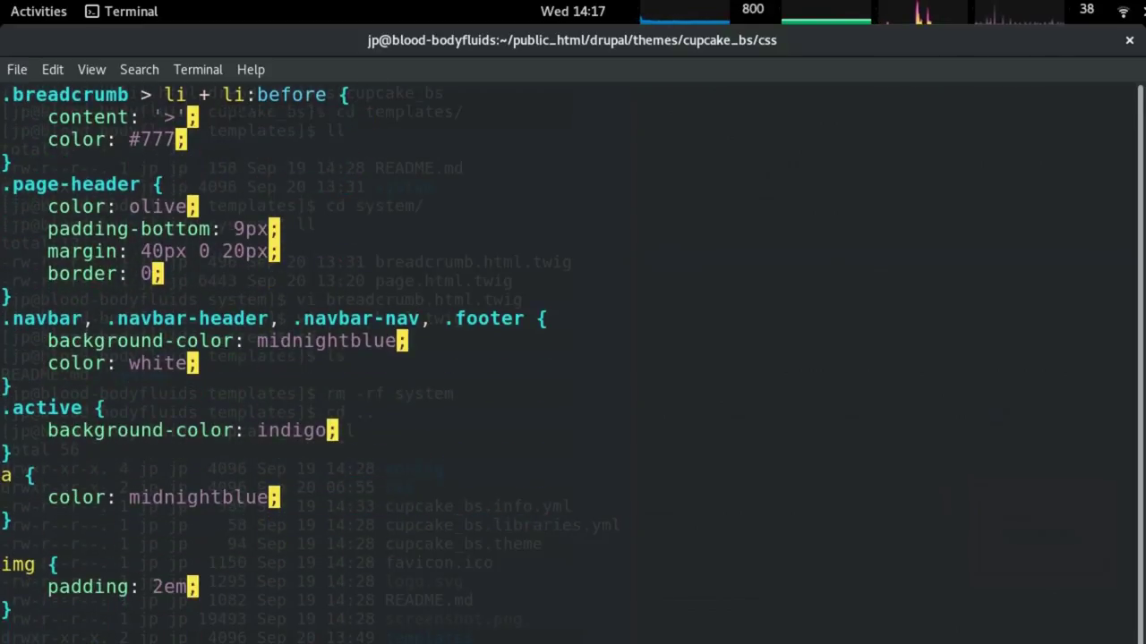
key("P")
key("k")
key("k")
key("k")
key("k")
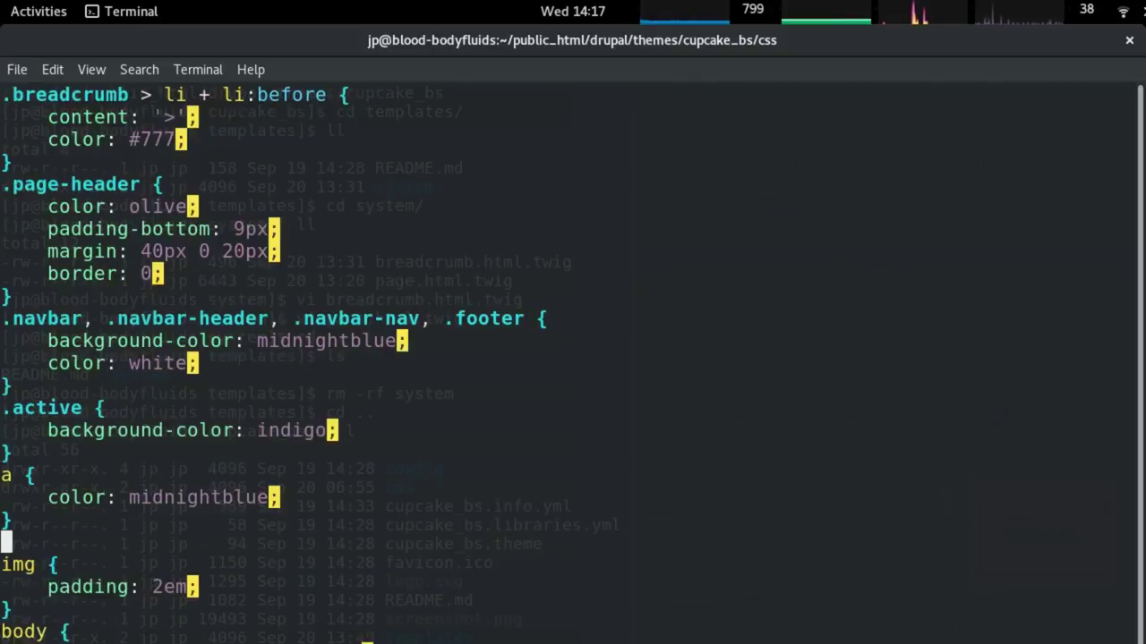
key("k")
key("k")
key("k")
key("k")
key("k")
key("k")
key("k")
key("k")
key("k")
key("k")
key("k")
key("k")
key("k")
key("k")
key("k")
key("k")
key("k")
key("k")
key("k")
key("k")
key("alt+Tab")
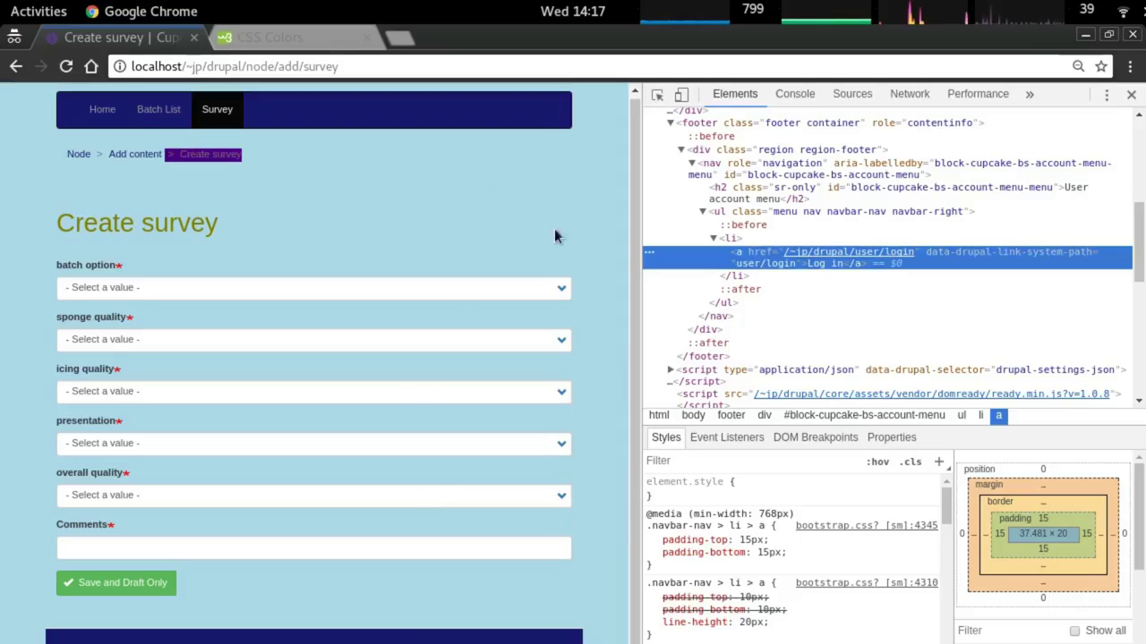
- Widen DevTools and select the footer's ul.menu.nav.navbar-nav account menu list
left_click_drag(631, 195, 520, 195)
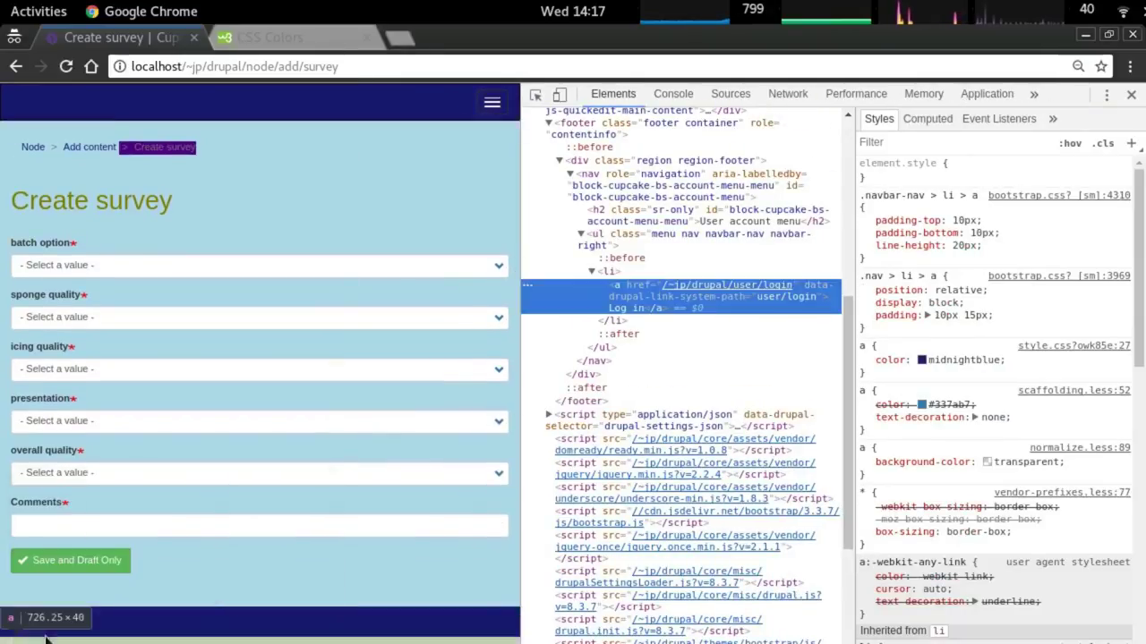
left_click(672, 257)
left_click(708, 240)
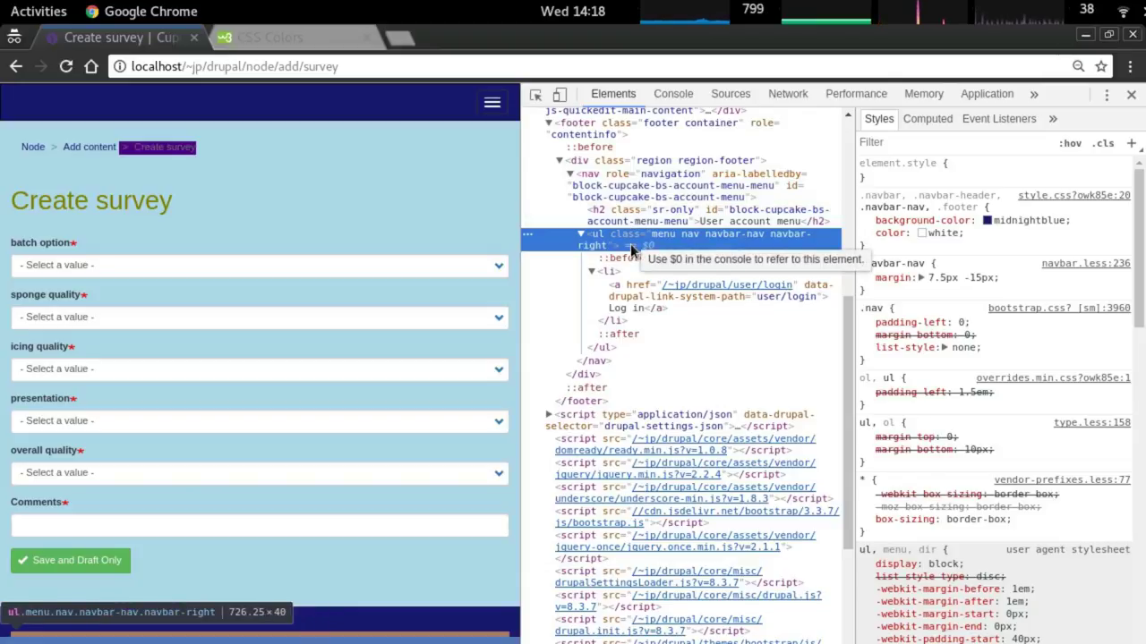
key("alt+Tab")
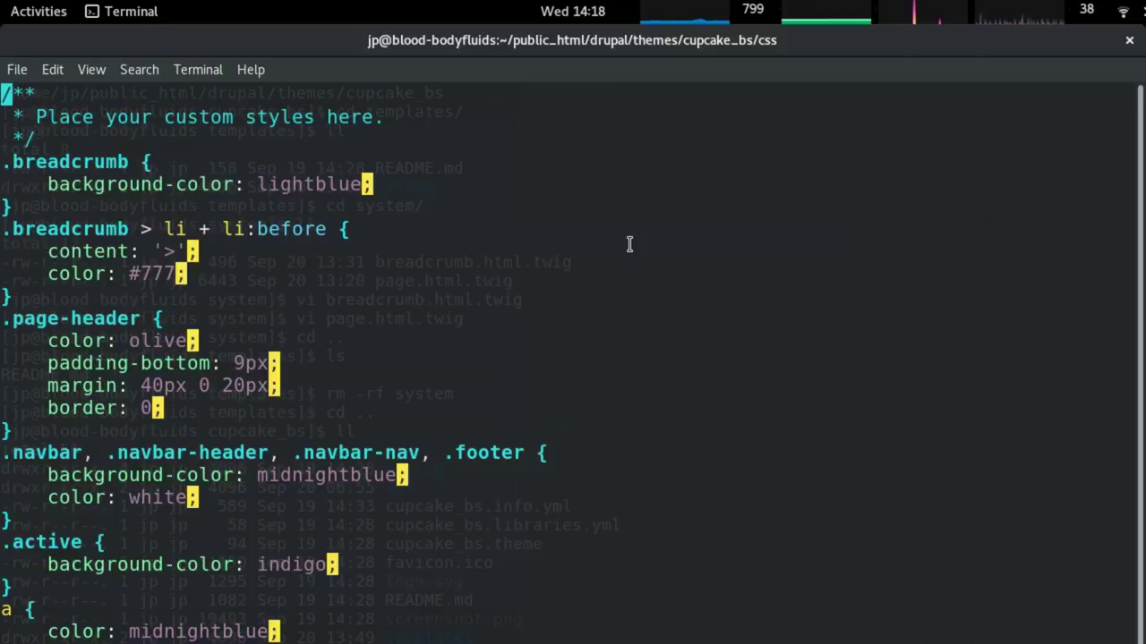
- Insert '.menu,' before .navbar in the midnight-blue rule, save, and reload Chrome
left_click(6, 117)
left_click(41, 498)
left_click(7, 453)
type("i.menu,")
key("Escape")
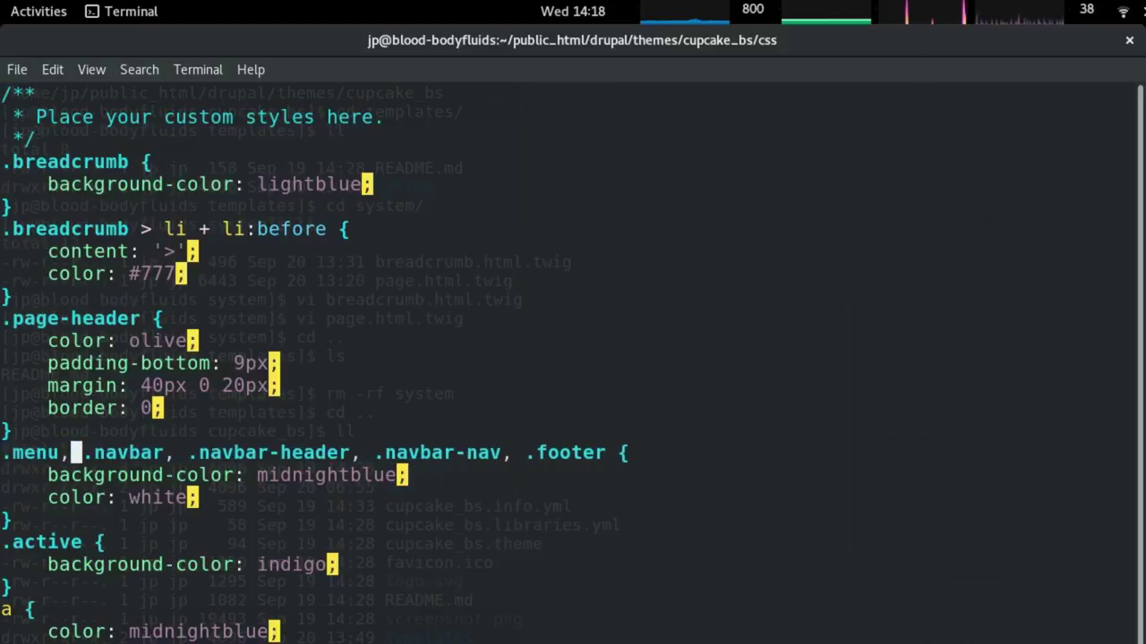
key("alt+Tab")
key("F5")
- Inspect the footer Log in link and select the .nav > li > a:hover selector
right_click(504, 626)
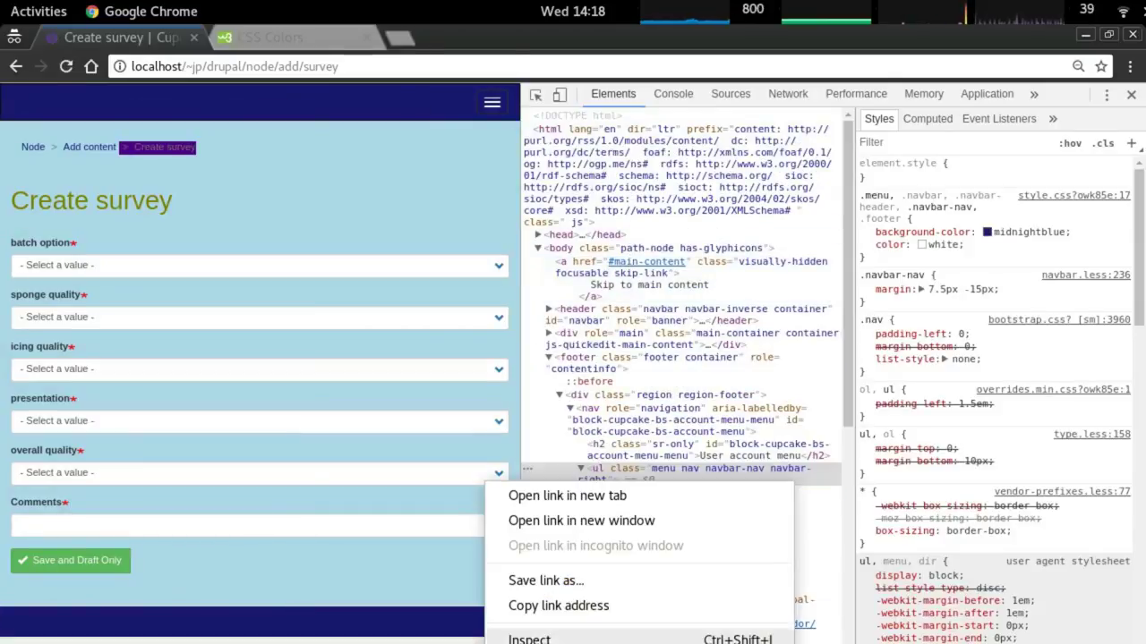
left_click(517, 638)
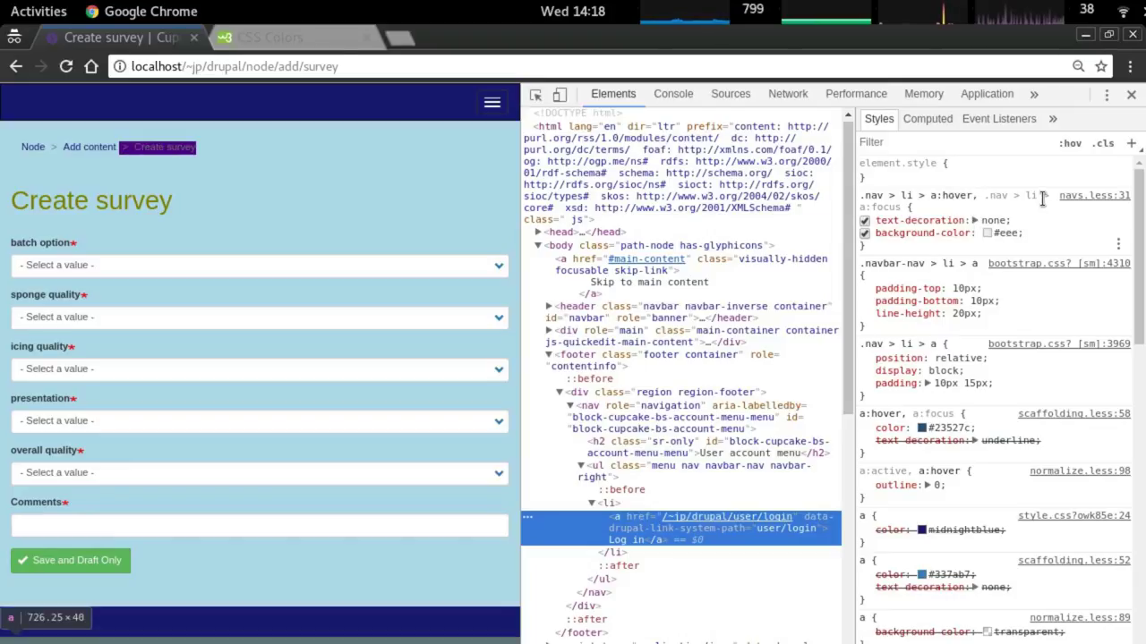
left_click_drag(914, 208, 860, 194)
key("alt+Tab")
scroll(614, 384, "down", 2)
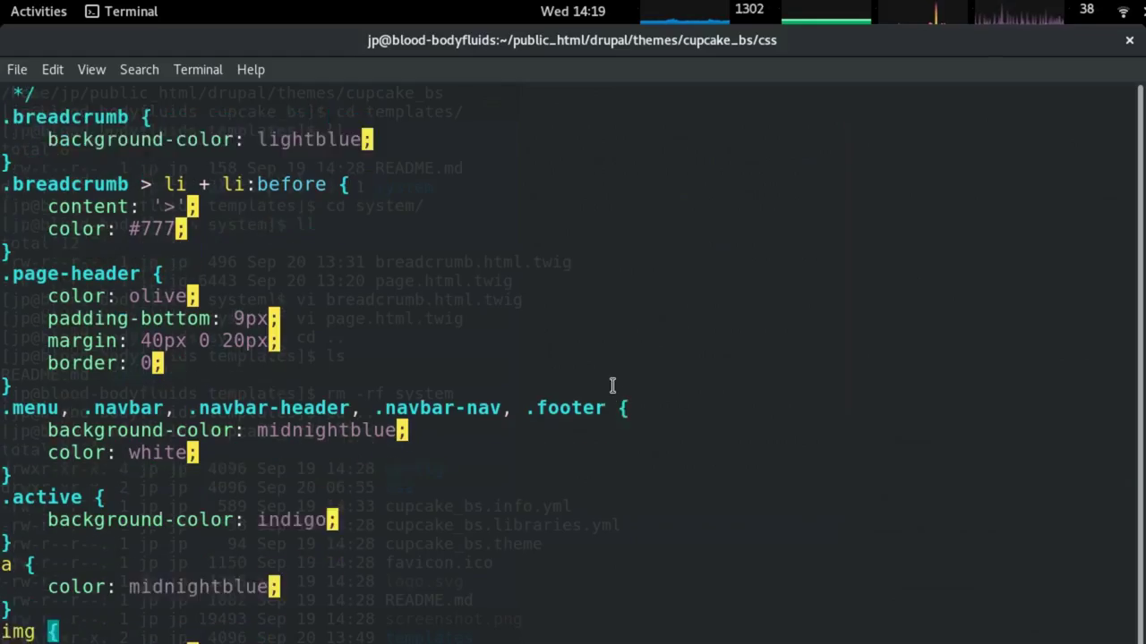
- Paste the nav link hover/focus selector into style.css as a new rule
scroll(621, 382, "down", 1)
right_click(620, 382)
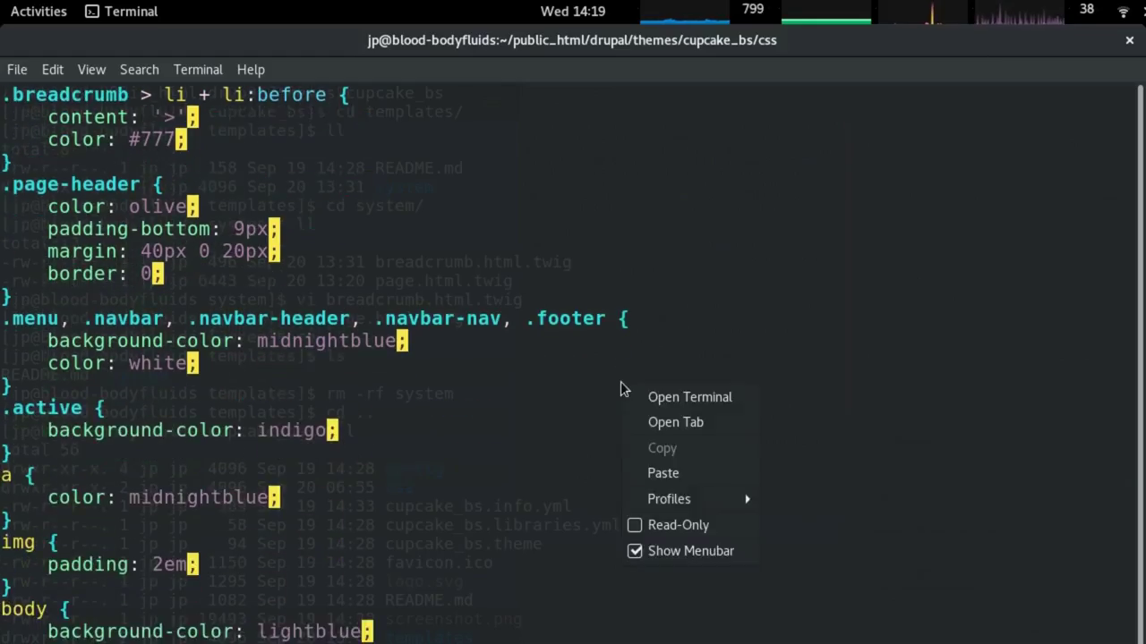
left_click(688, 472)
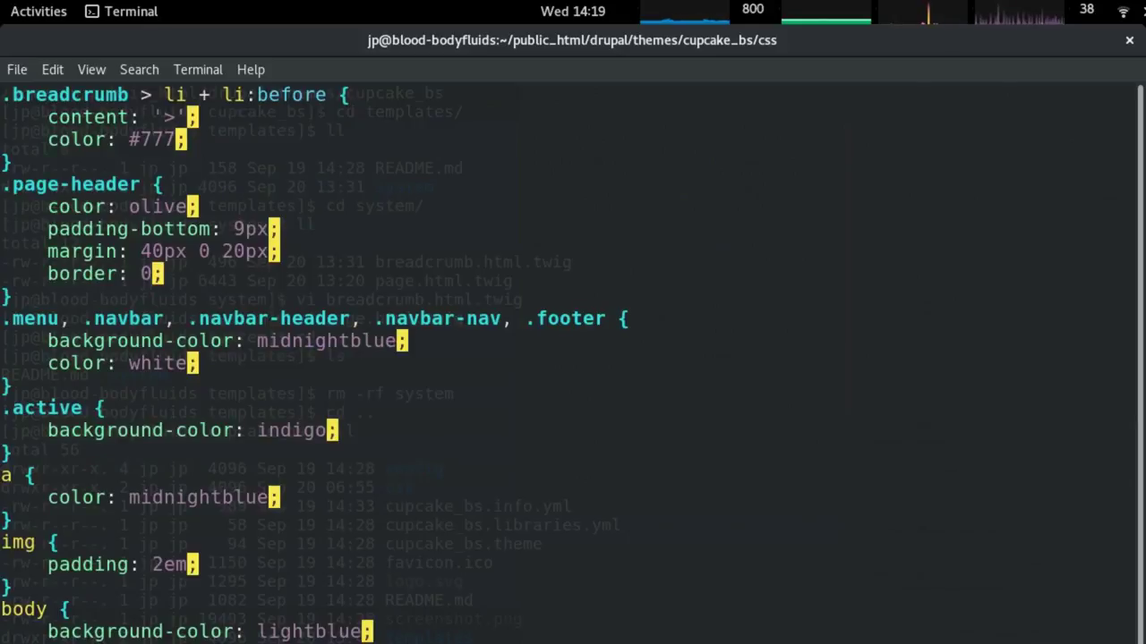
scroll(314, 364, "down", 1)
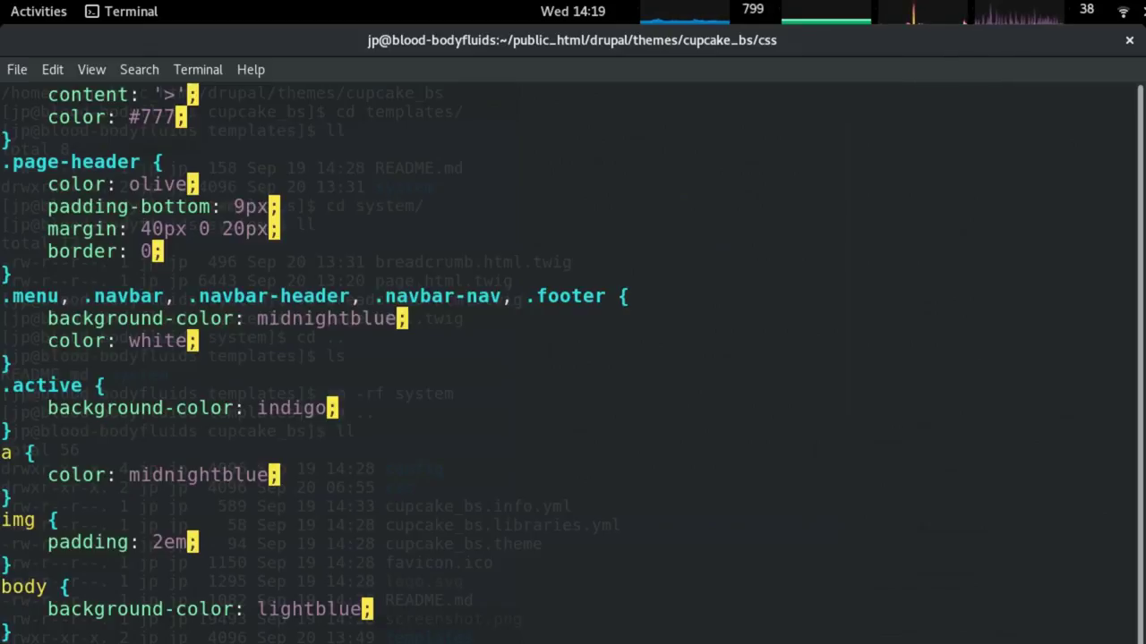
key("j")
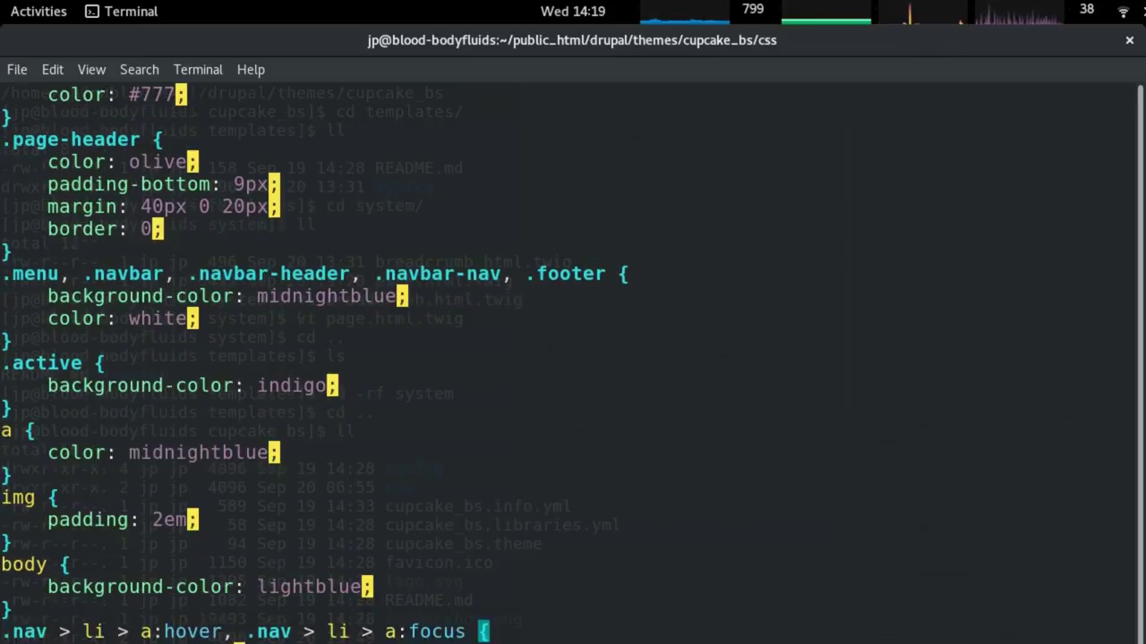
key("j")
- Duplicate the hover/focus selector line and trim the copy to an opening .nav > li { rule
key("k")
key("y")
key("y")
key("j")
key("k")
key("P")
key("w")
key("w")
key("w")
key("l")
key("l")
type("C {")
key("Return")
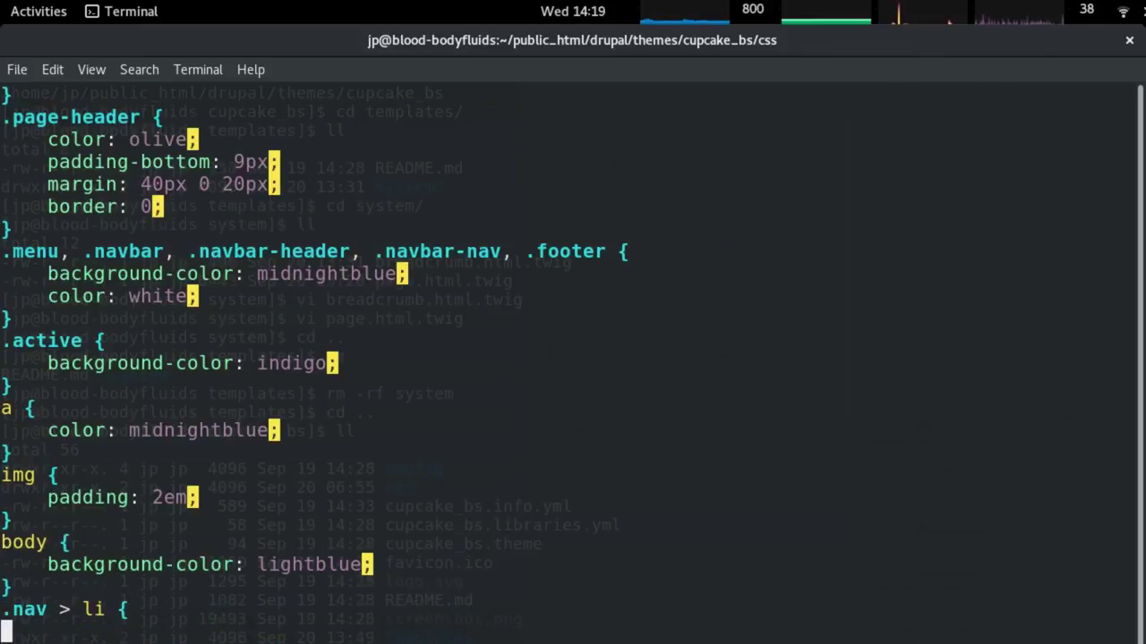
key("Escape")
- Put the midnightblue and white declarations under .nav > li and background: none under the hover/focus rule
key("k")
key("k")
key("k")
key("k")
key("k")
key("k")
key("k")
key("k")
key("k")
key("k")
key("k")
key("k")
key("k")
key("k")
key("k")
key("k")
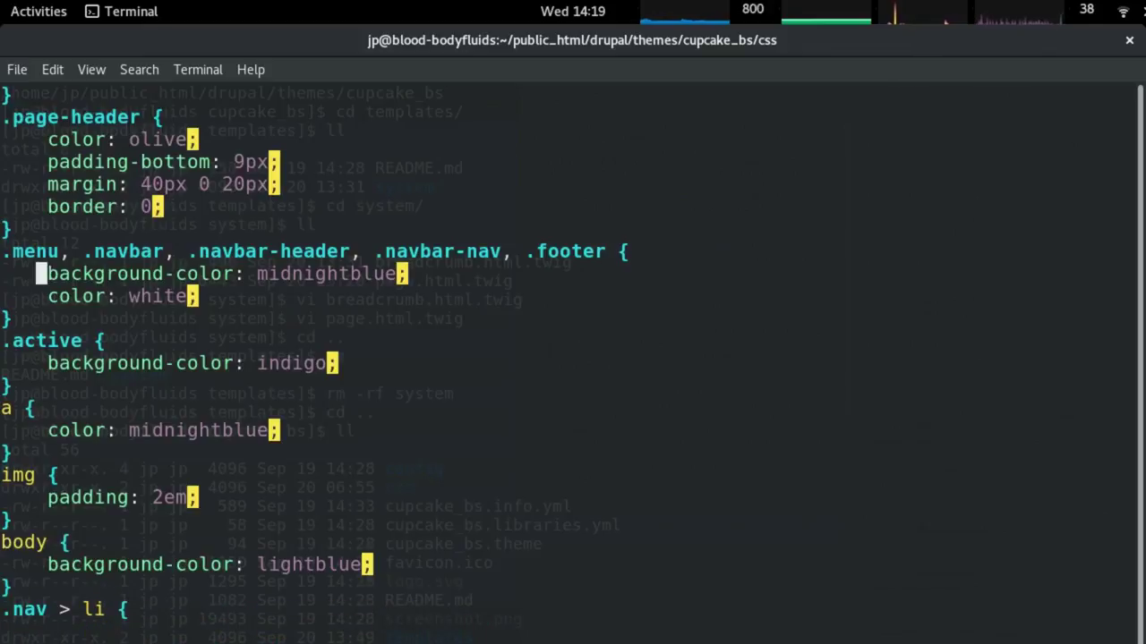
key("j")
key("j")
key("j")
key("j")
key("j")
key("j")
key("j")
key("j")
key("j")
key("j")
key("j")
key("j")
key("j")
key("j")
key("j")
key("j")
key("j")
key("j")
key("V")
key("p")
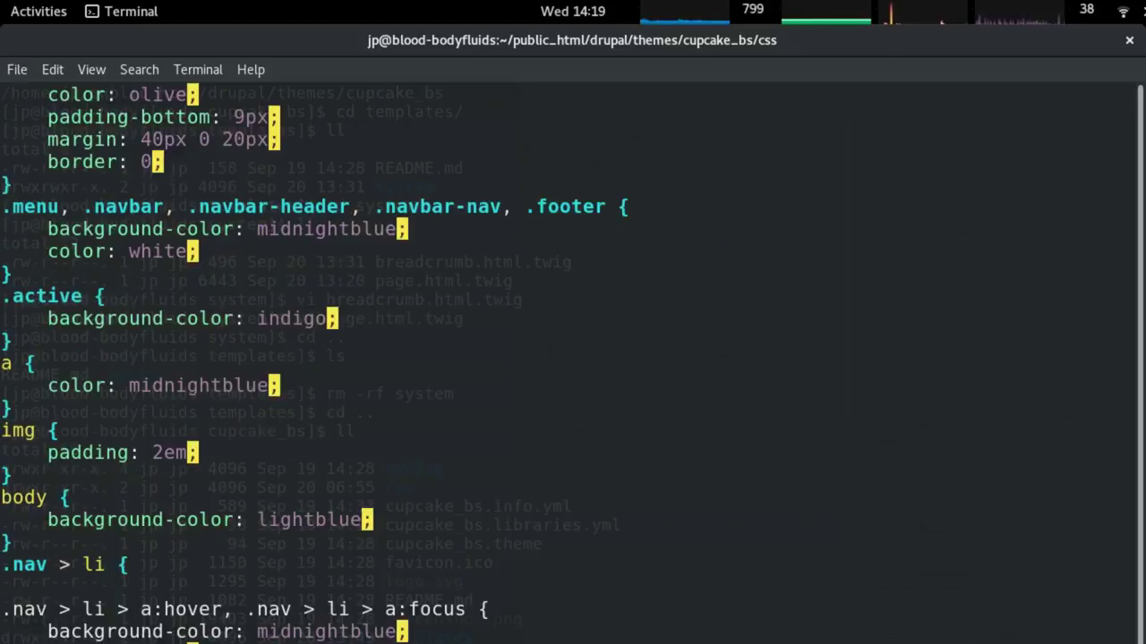
key("k")
key("k")
key("k")
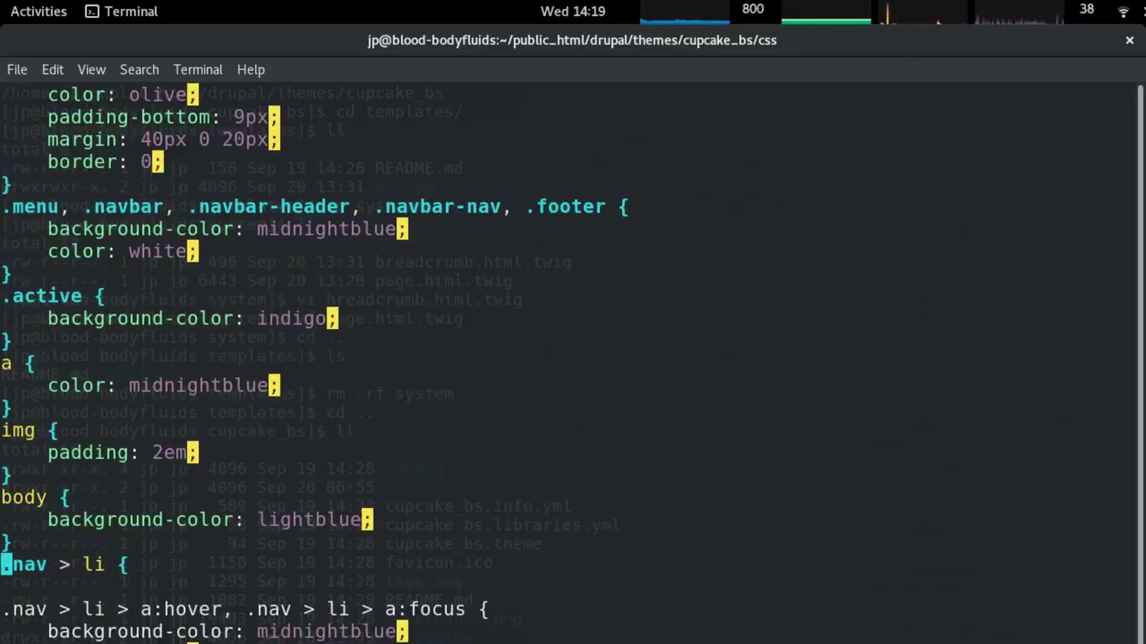
key("p")
key("j")
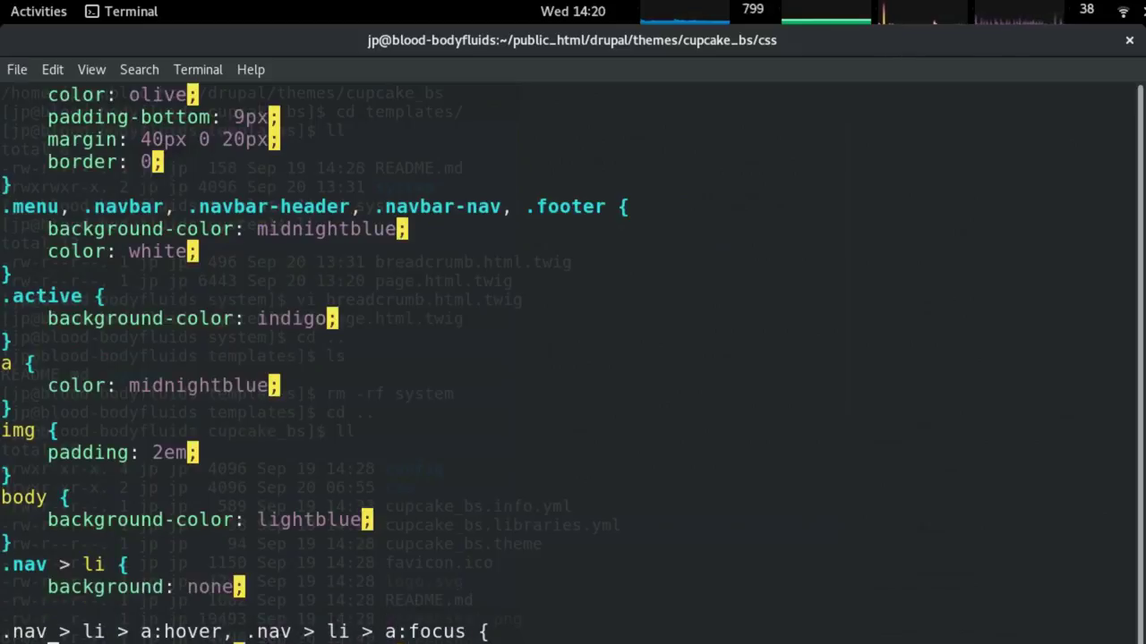
key("p")
key("k")
key("k")
key("p")
key("d")
key("d")
- Close the .nav > li rule with a brace and delete the stray blank line before the hover rule
type("kPji}")
key("Escape")
key("j")
key("j")
key("j")
key("k")
key("k")
key("d")
key("d")
key("k")
key("k")
key("k")
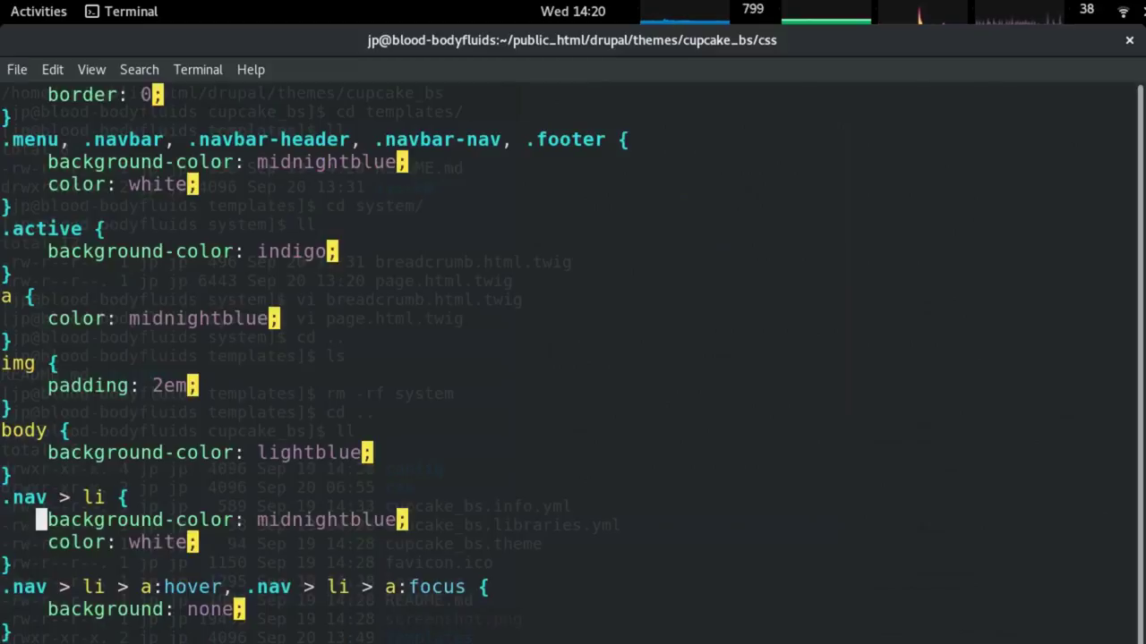
key("alt+Tab")
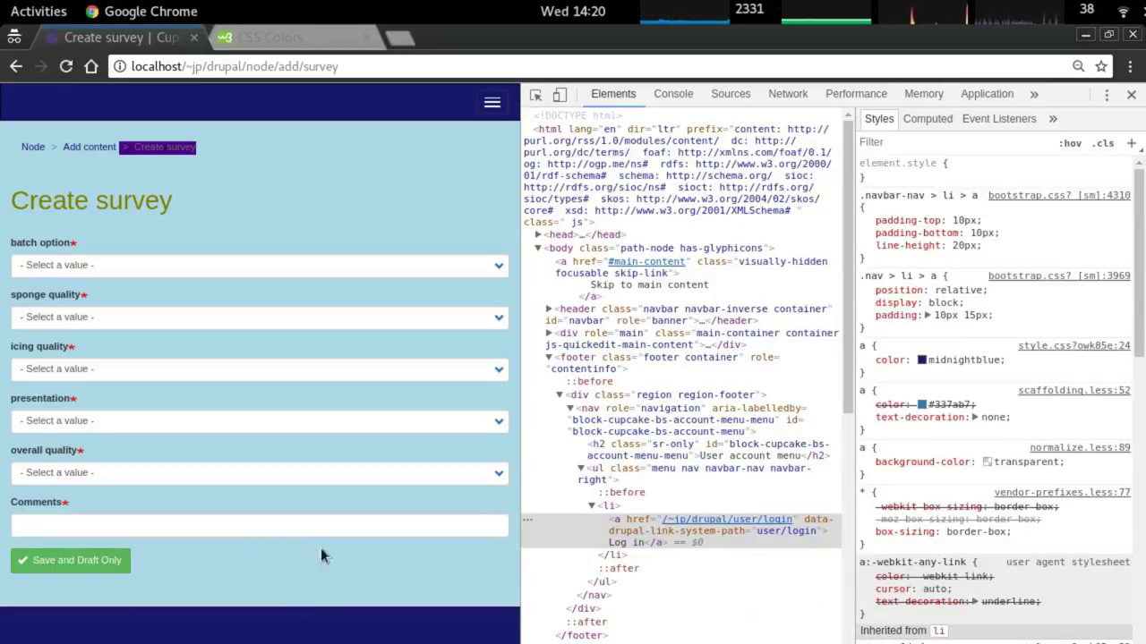
- Select all page text in Chrome to reveal the white links, and follow the footer Log in link
key("ctrl+a")
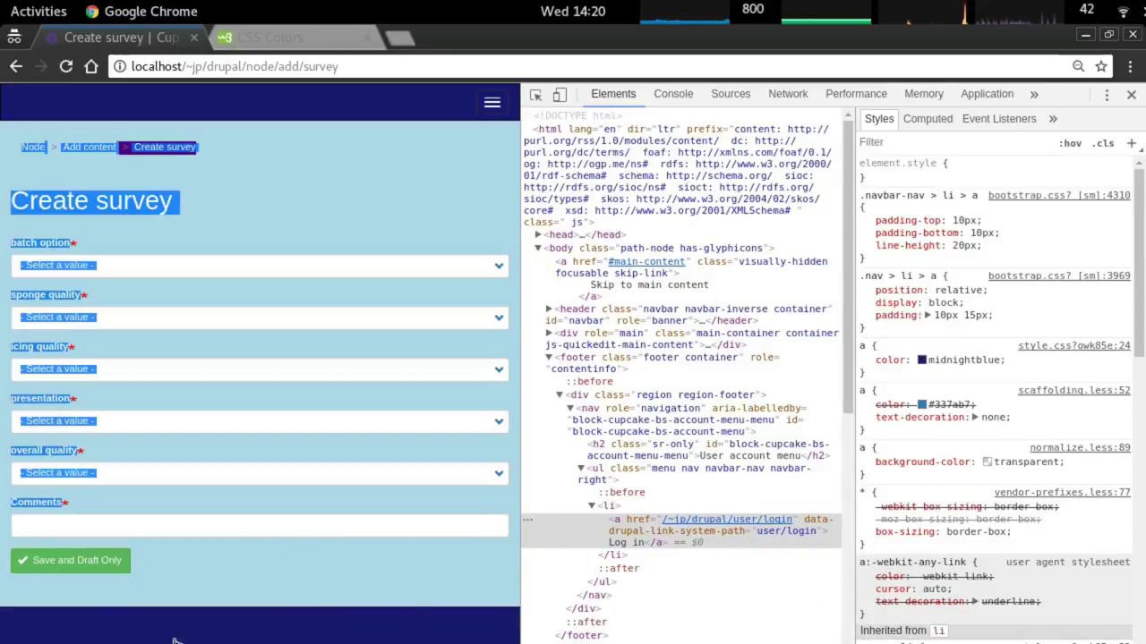
left_click(158, 606)
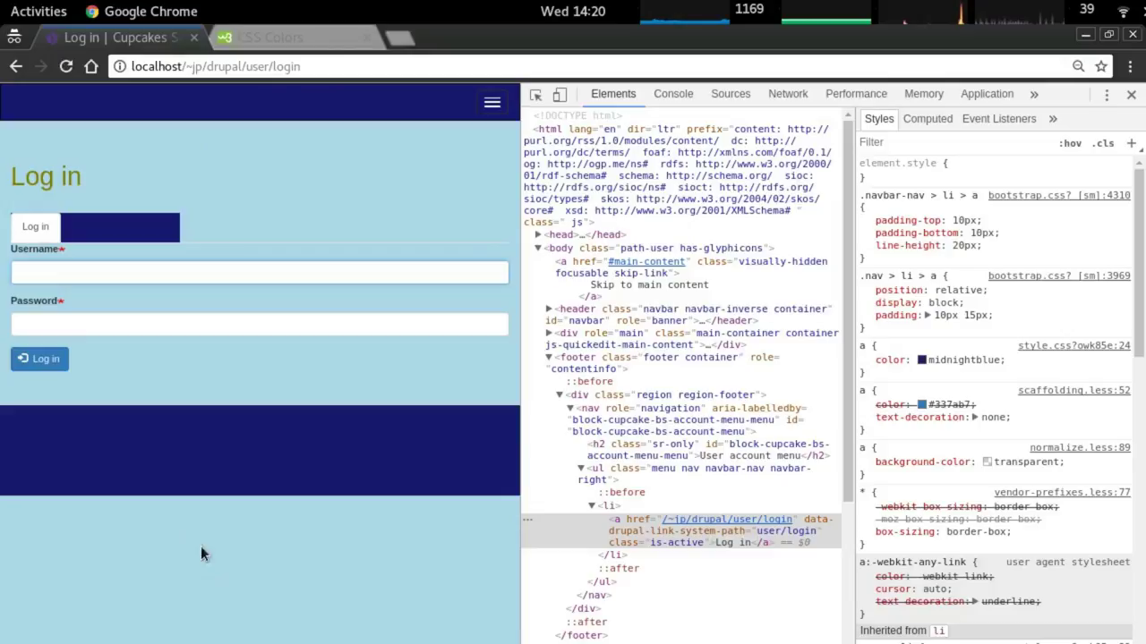
key("ctrl+a")
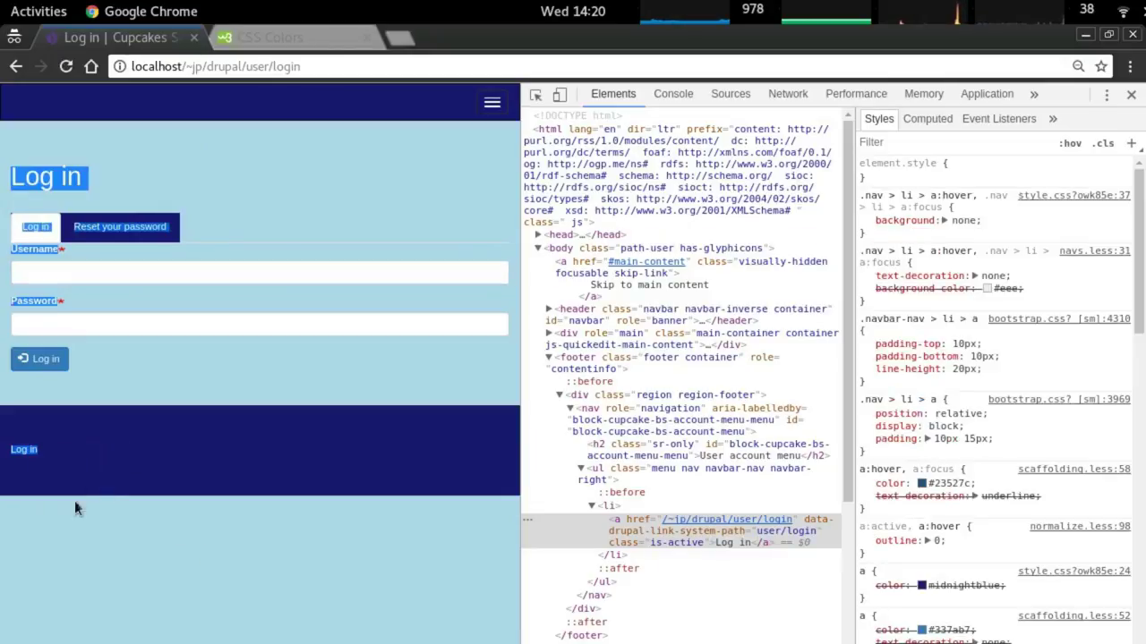
key("alt+Tab")
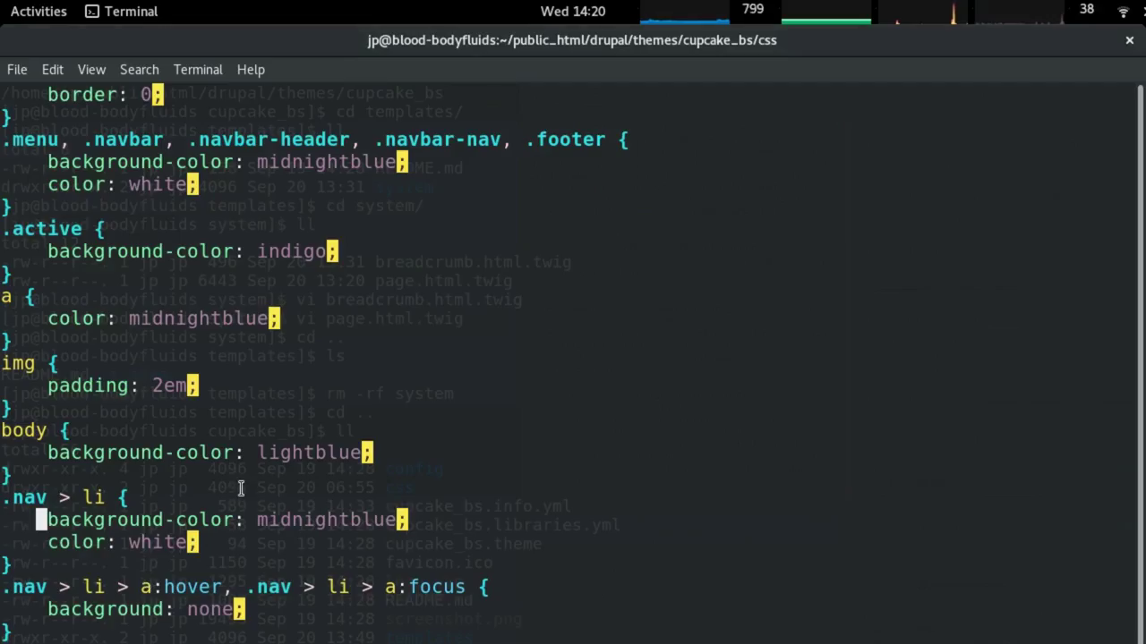
- Extend the midnightblue rule's selector to '.nav > li, .nav > li a'
key("k")
key("0")
key("y")
key("$")
key("$")
key("p")
key("h")
key("h")
key("h")
key("h")
key("h")
key("h")
key("h")
key("h")
key("h")
key("h")
key("h")
type("xhi,")
key("Escape")
key("e")
key("e")
key("e")
key("e")
type("a")
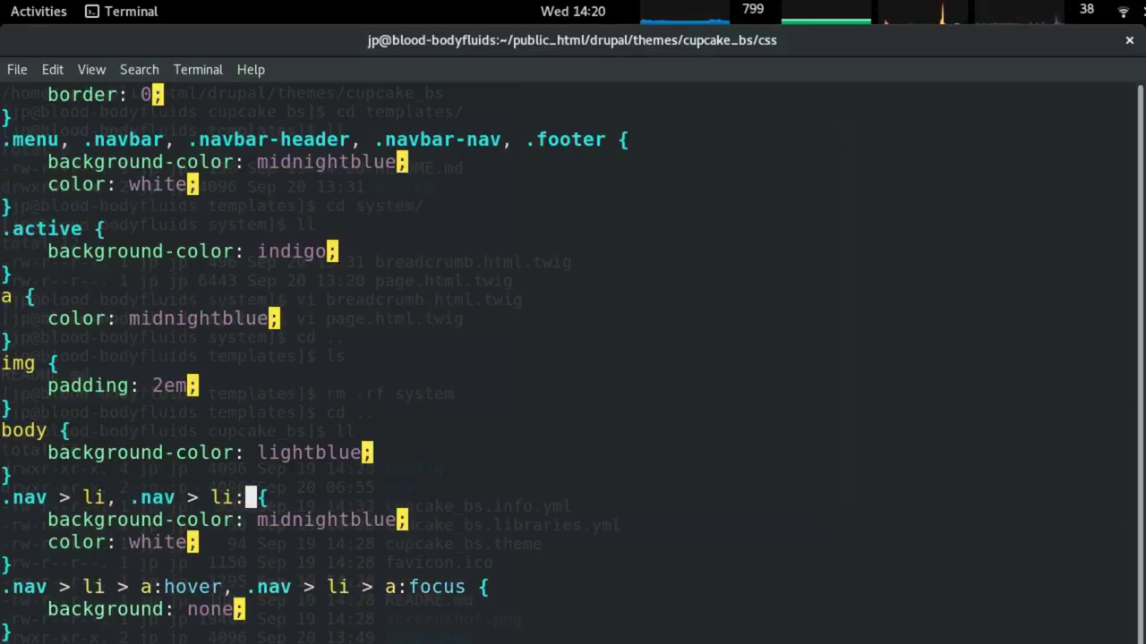
type(" a")
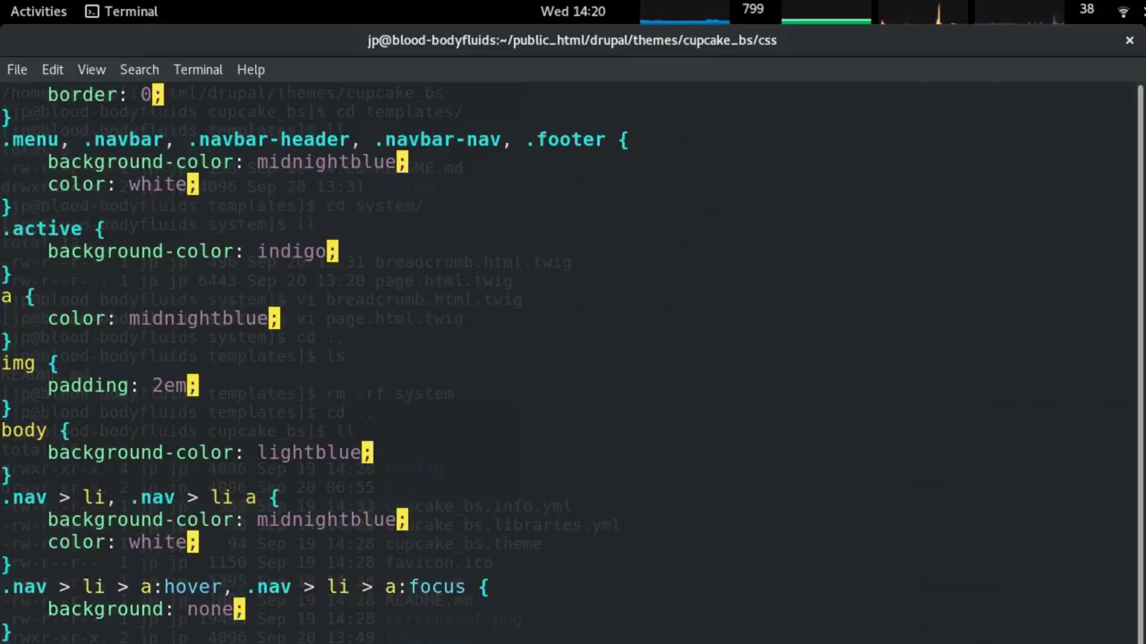
key("alt+Tab")
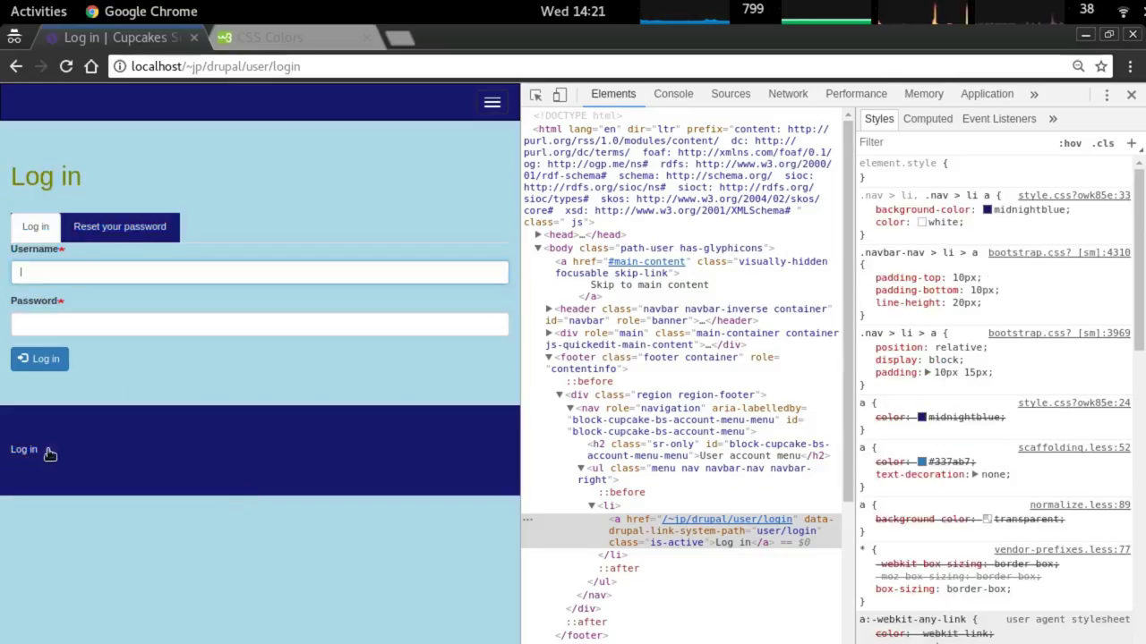
- Copy the white colour declaration into the hover/focus rule and change it to lightblue
key("alt+Tab")
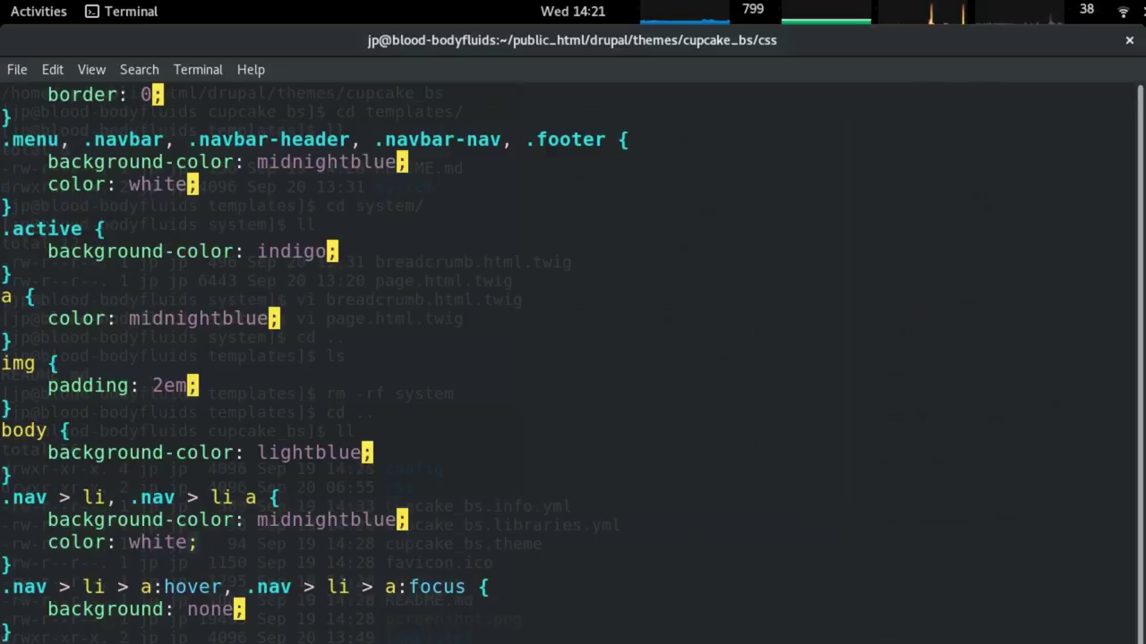
key("y")
key("y")
key("j")
key("p")
key("e")
key("w")
key("w")
type("cwlightblue")
key("Escape")
key("alt+Tab")
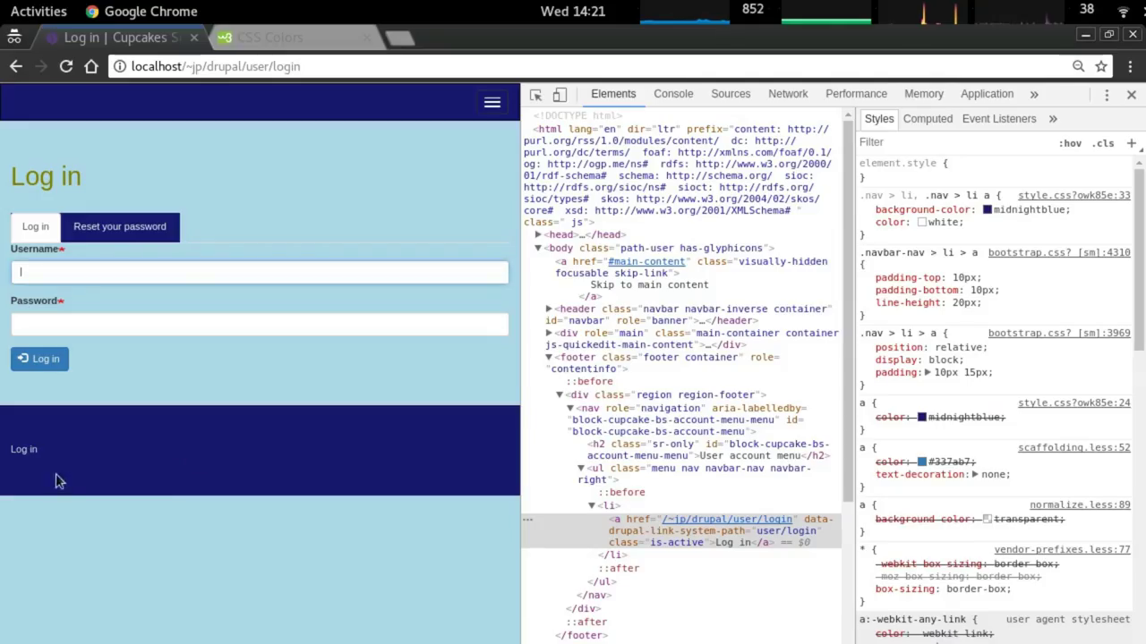
- Navigate via the expanded nav menu to Welcome, Create survey and Batch List to check the navbar
left_click(490, 102)
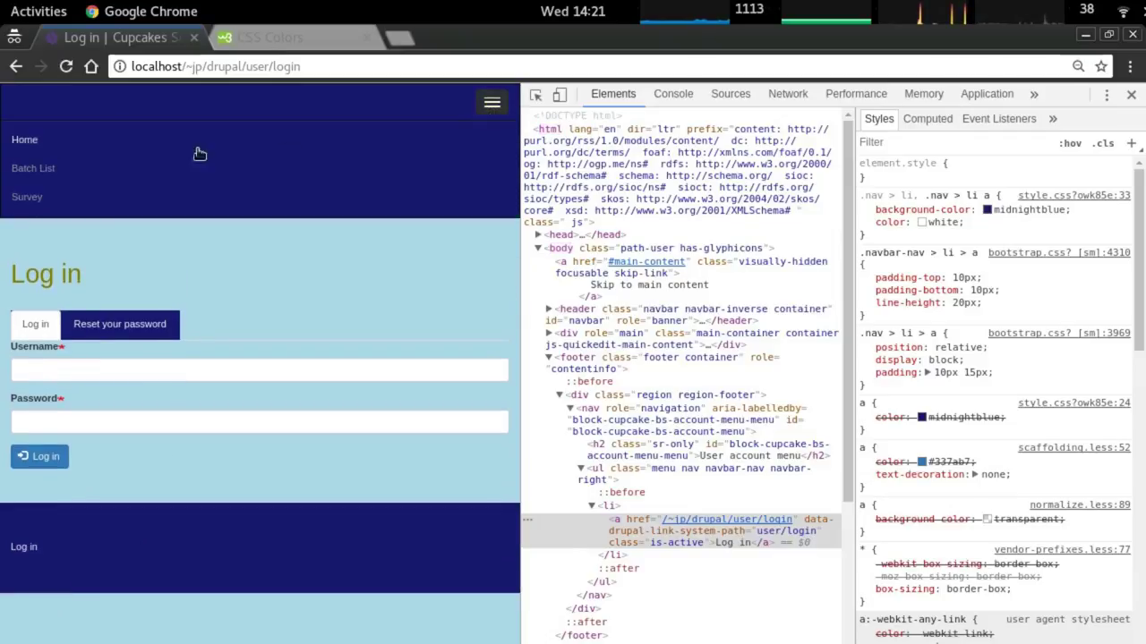
left_click(26, 141)
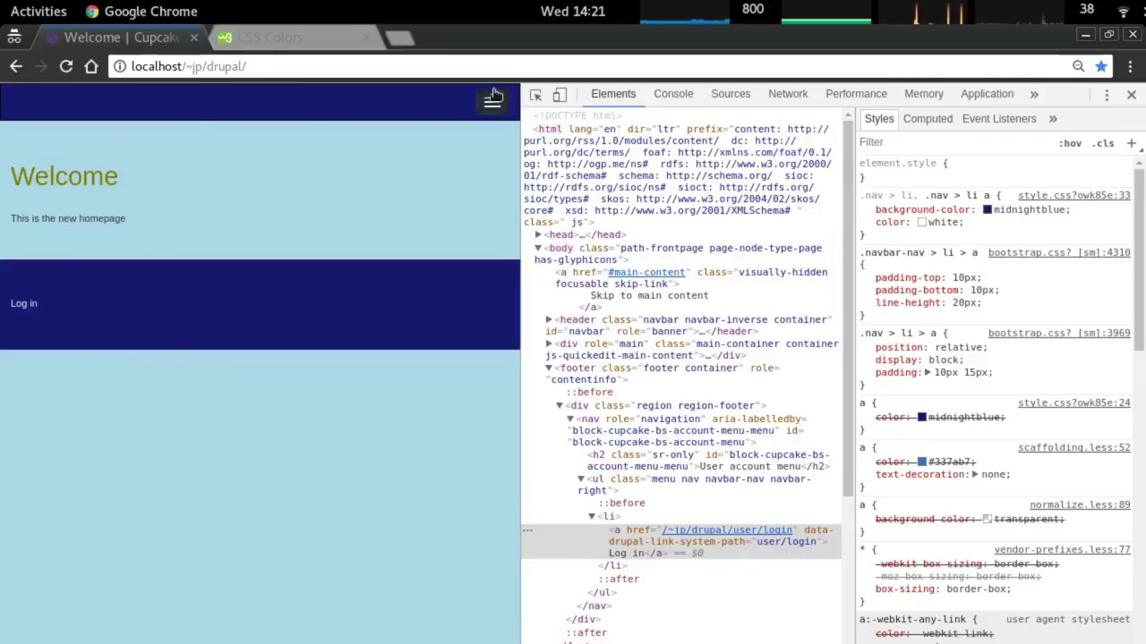
left_click(493, 98)
left_click(113, 193)
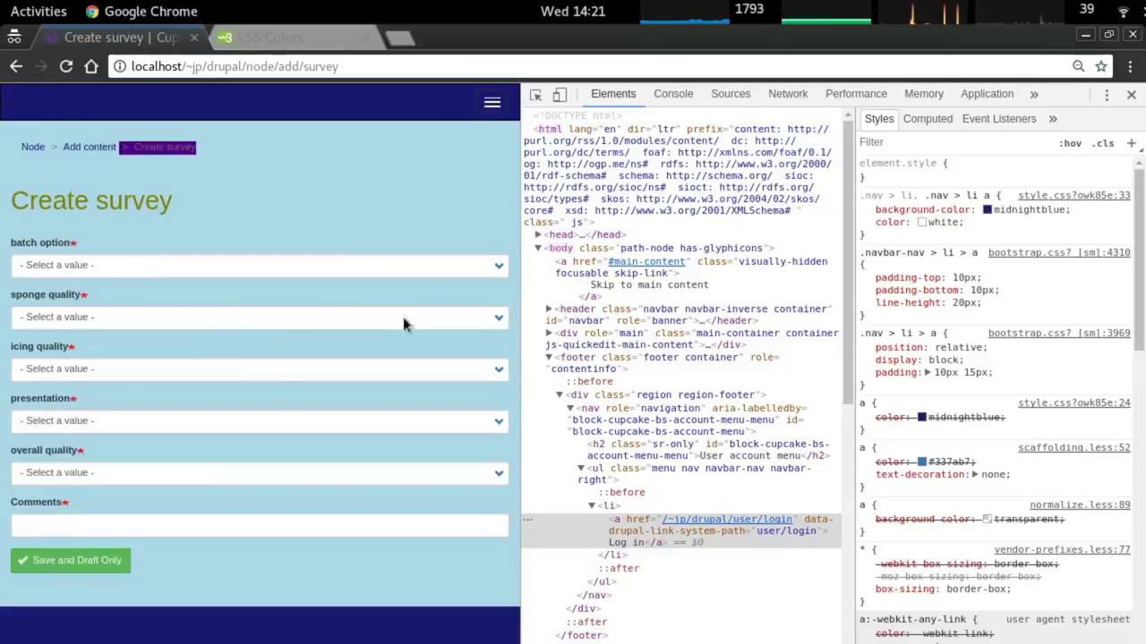
left_click_drag(522, 314, 934, 306)
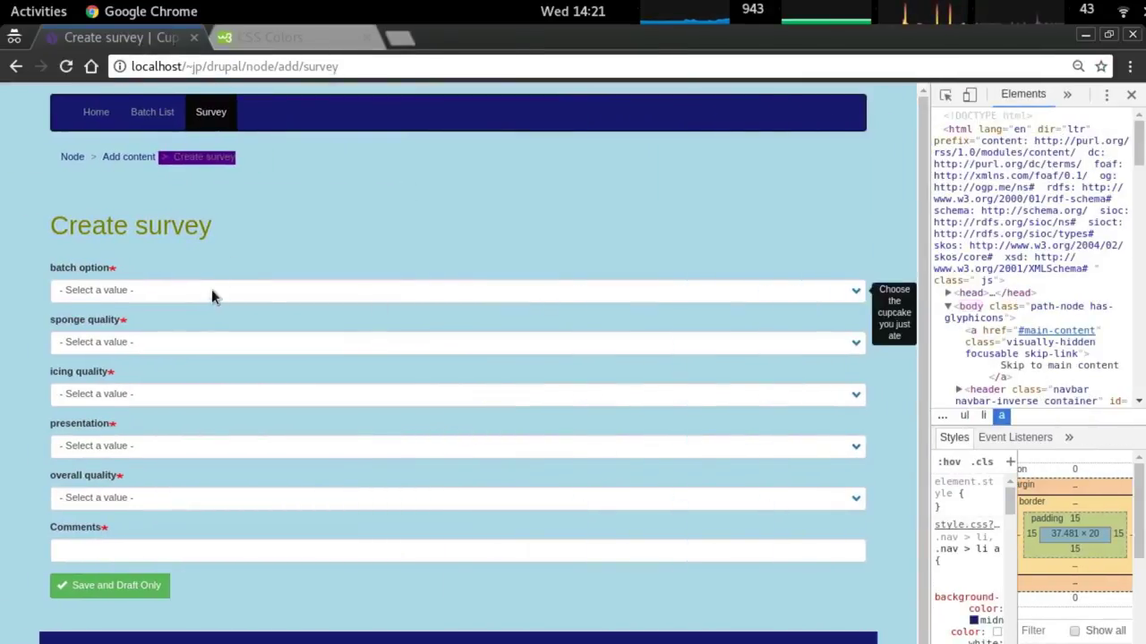
scroll(219, 448, "down", 1)
scroll(322, 505, "up", 1)
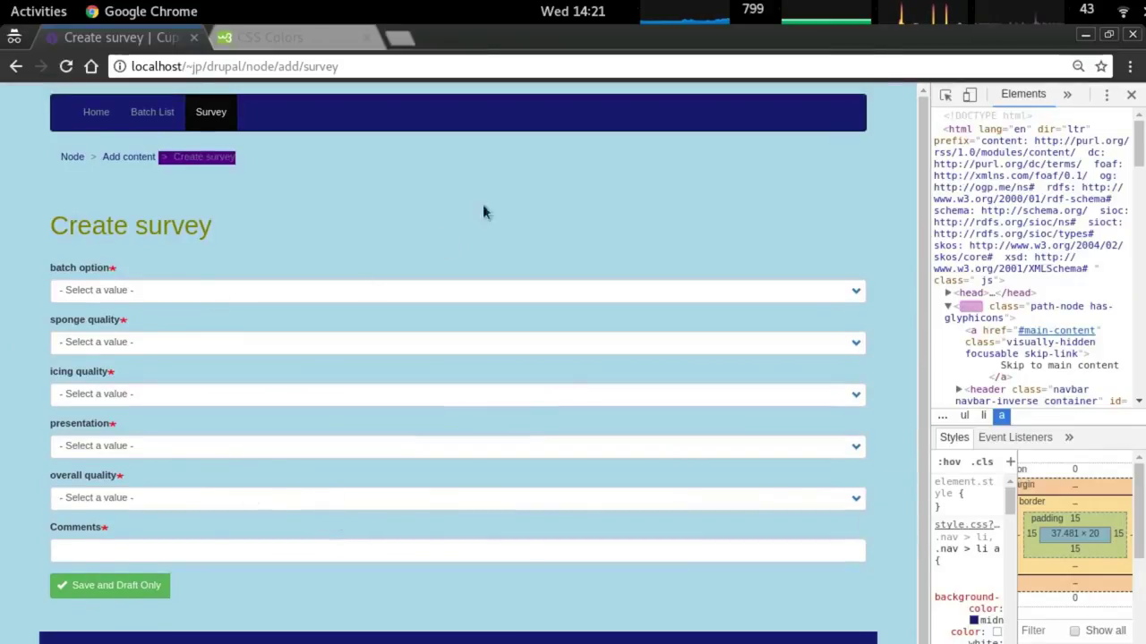
right_click(197, 157)
key("alt+Tab")
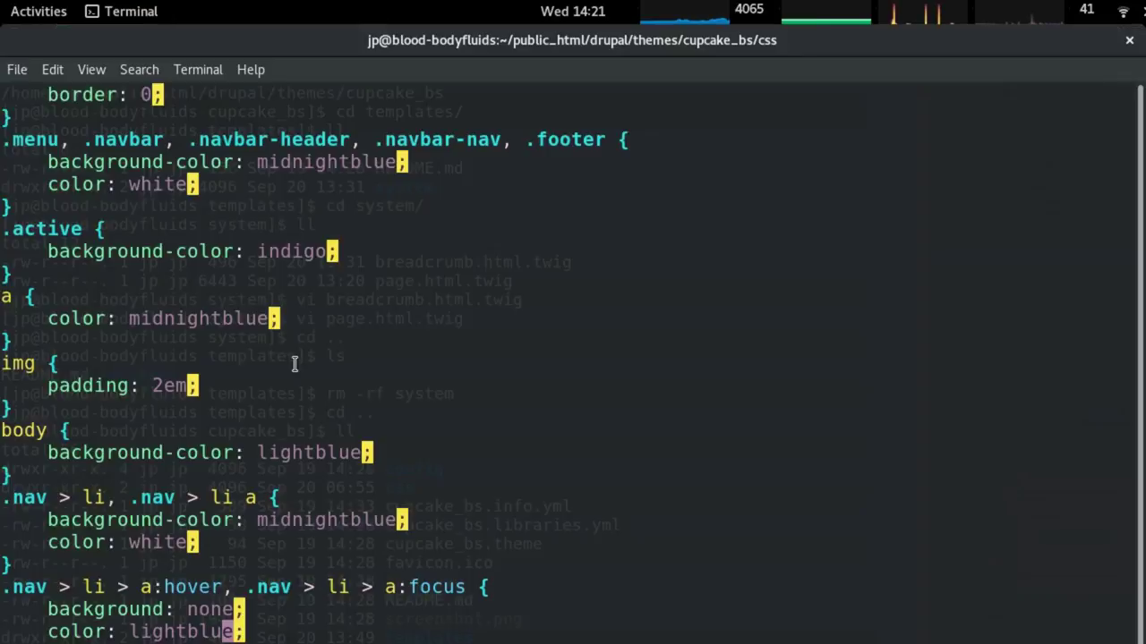
key("k")
key("k")
key("k")
key("k")
key("k")
key("k")
key("k")
key("k")
key("k")
key("k")
key("k")
key("k")
key("k")
key("k")
key("k")
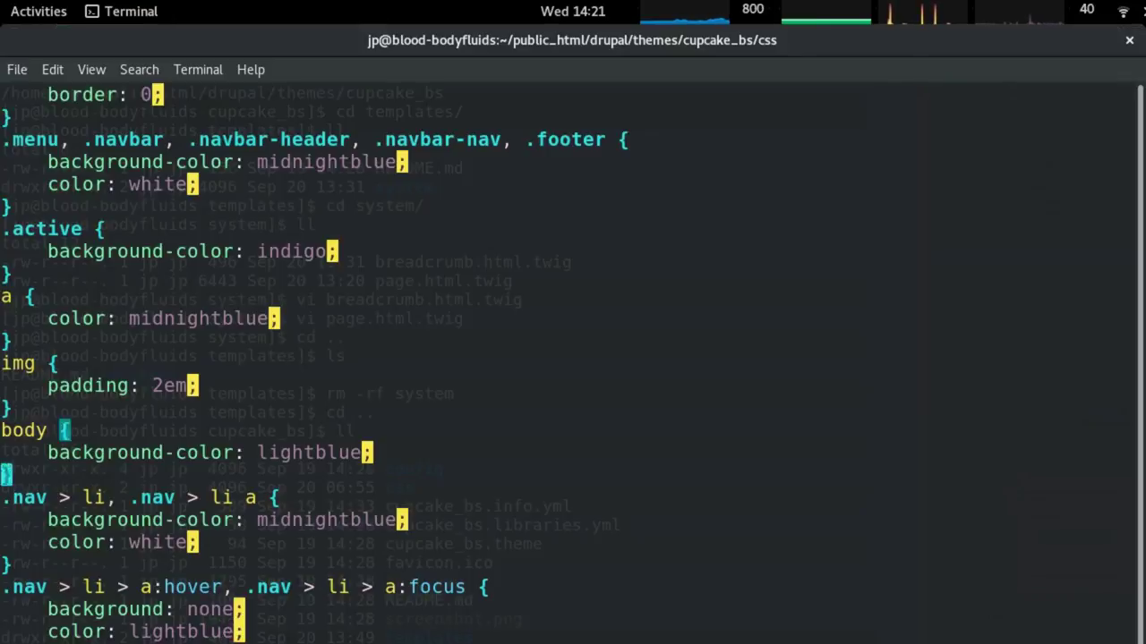
key("alt+Tab")
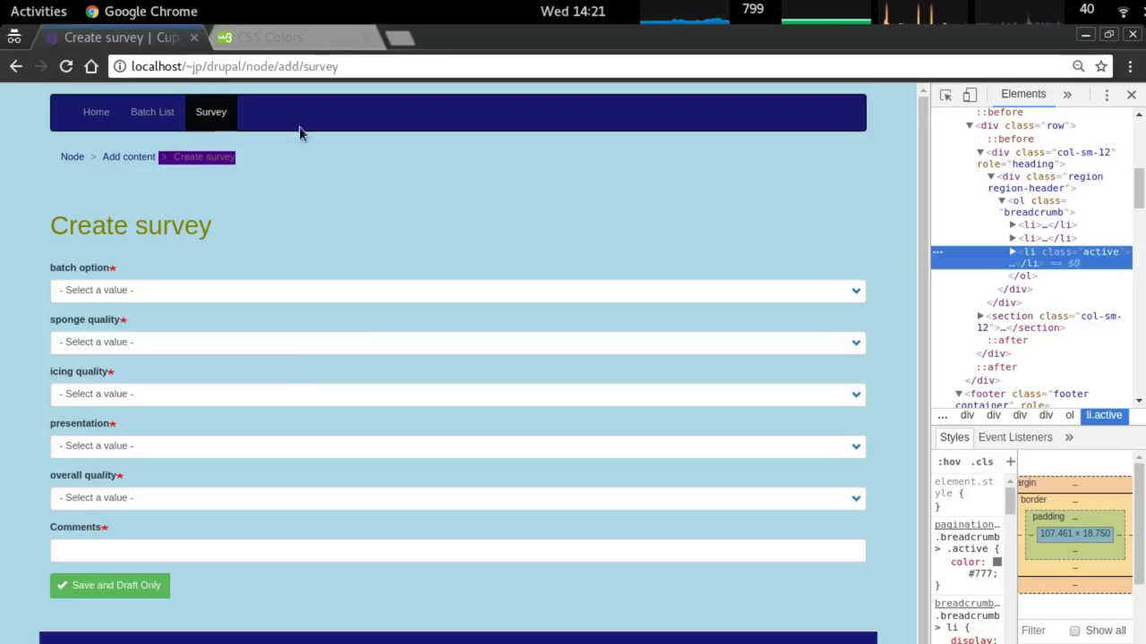
left_click(154, 113)
- Inspect the active Survey nav link and the Create survey breadcrumb item in DevTools
key("alt+Tab")
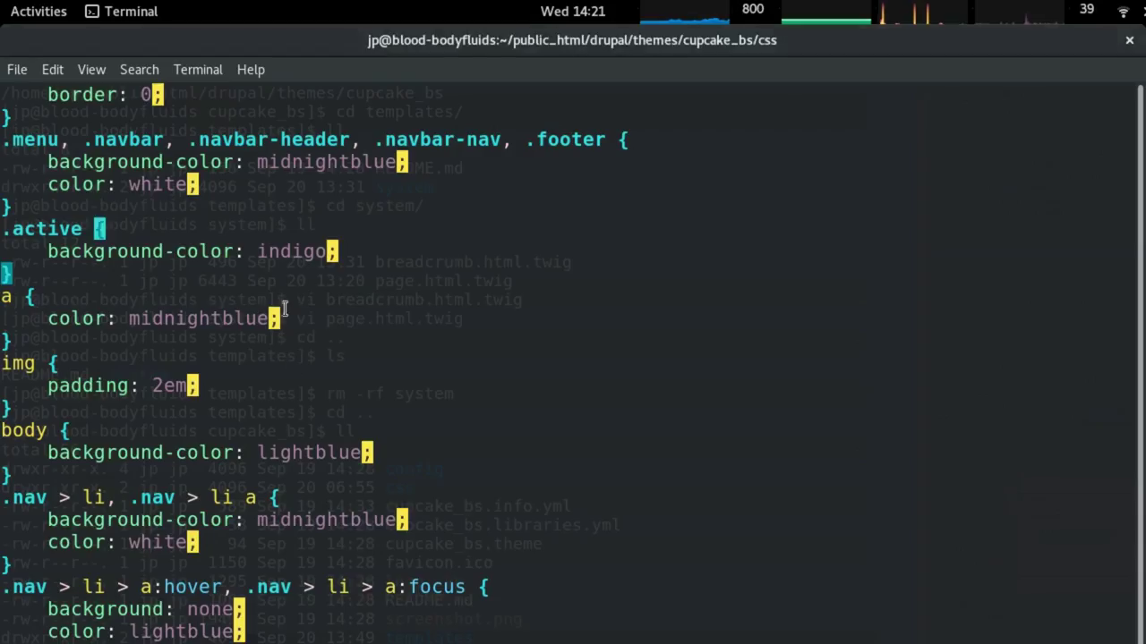
key("alt+Tab")
right_click(208, 116)
left_click(286, 276)
left_click_drag(931, 297, 654, 291)
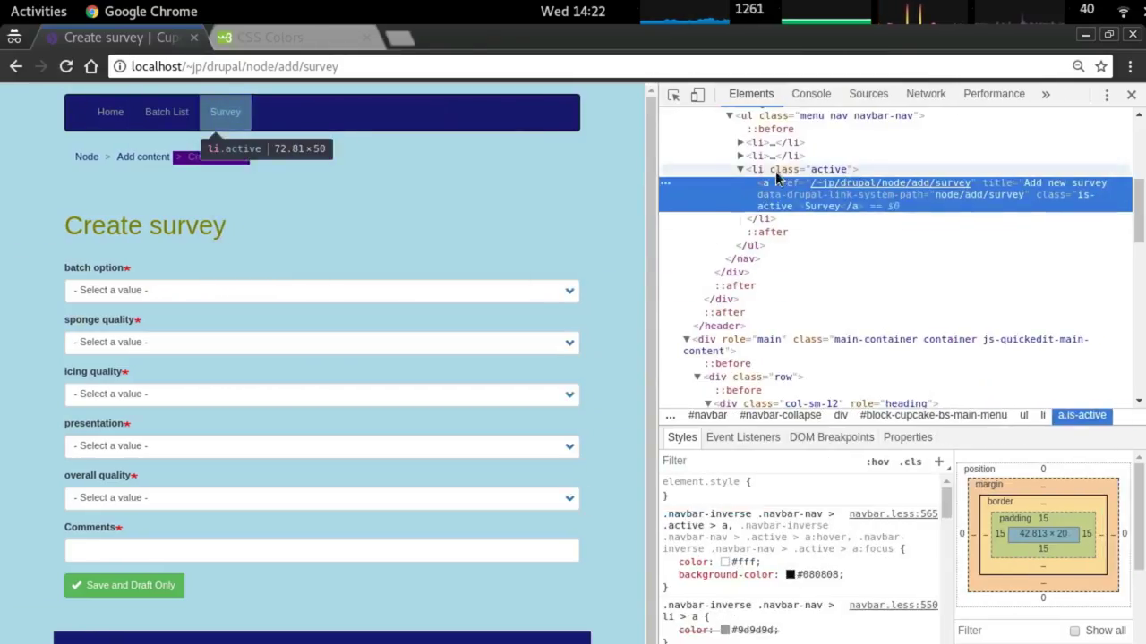
right_click(215, 157)
left_click(251, 391)
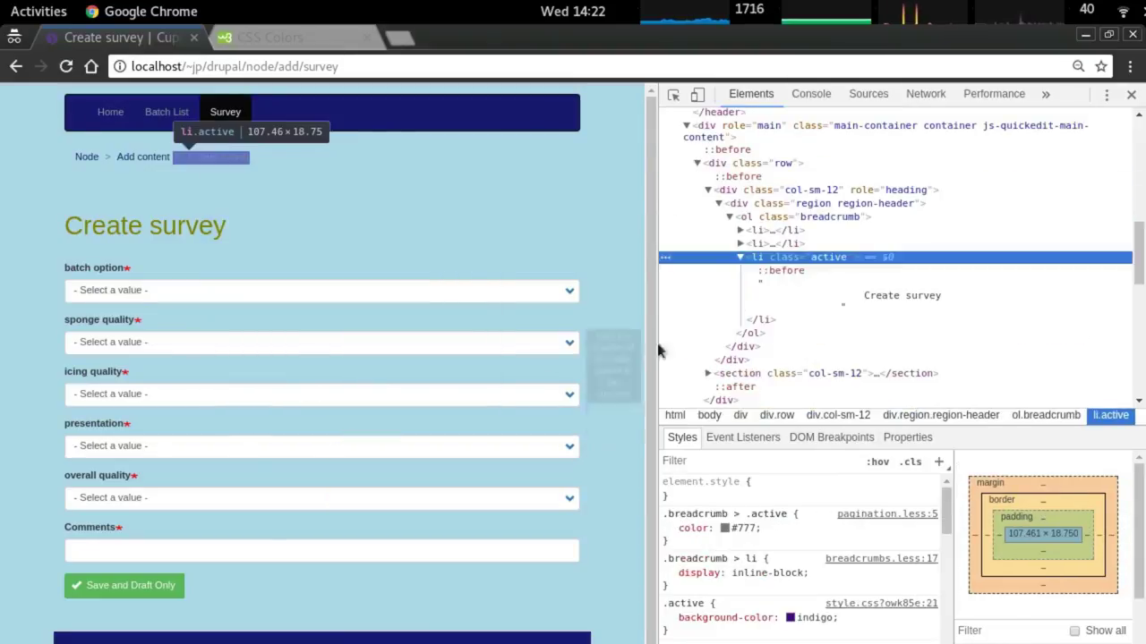
right_click(220, 111)
left_click(268, 268)
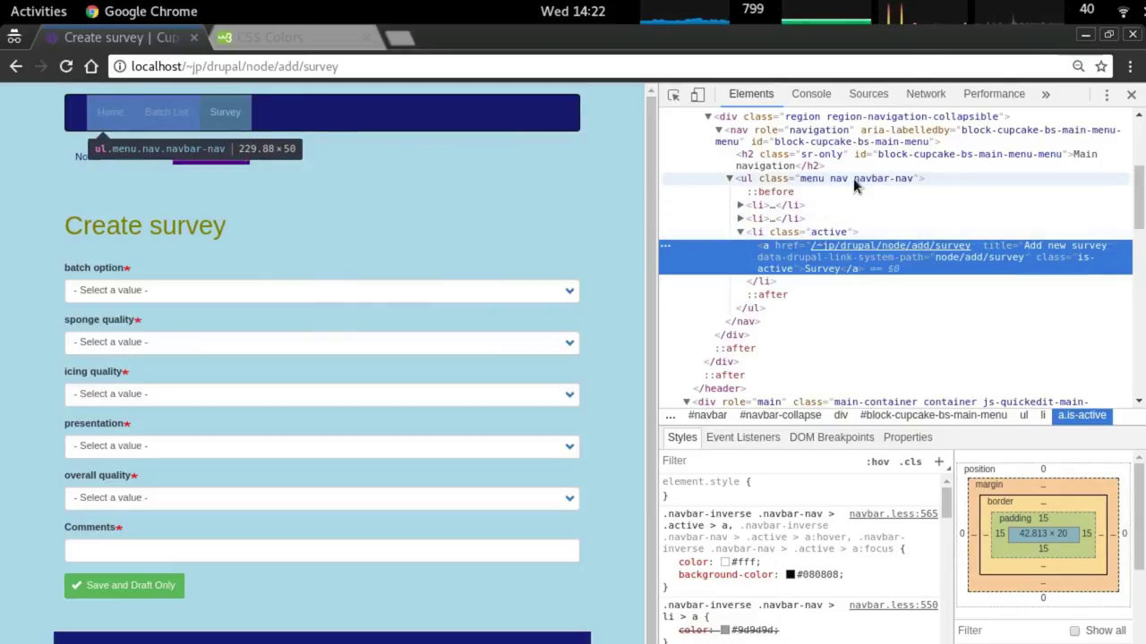
- Prefix the .active selector with nav in style.css and reload the page
key("alt+Tab")
type("j")
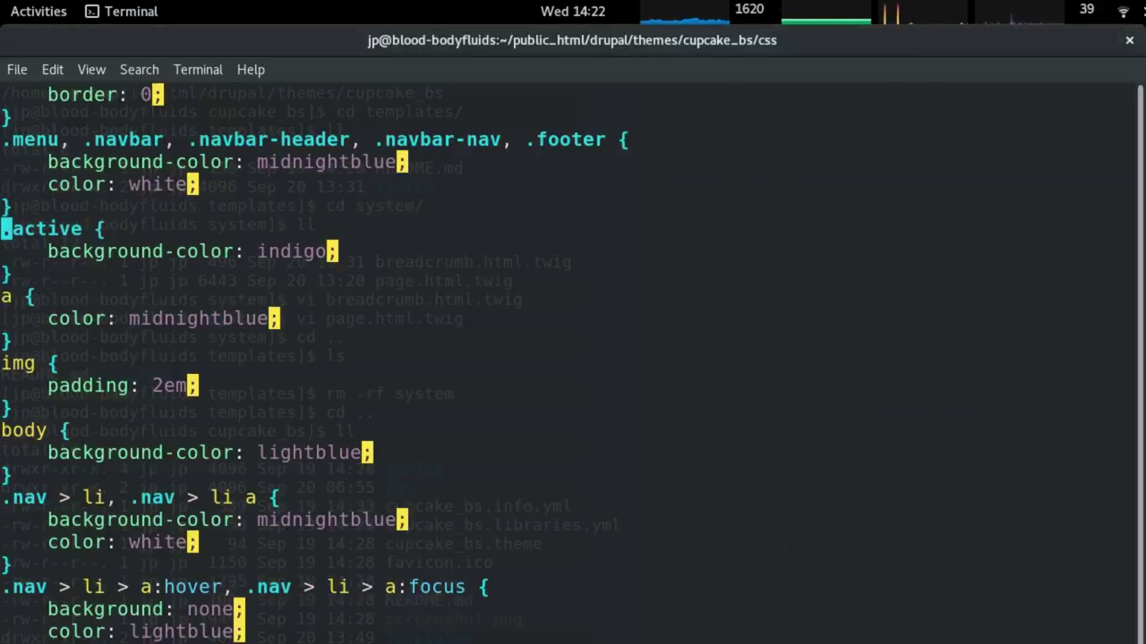
type("inav")
key("alt+Tab")
key("ctrl+r")
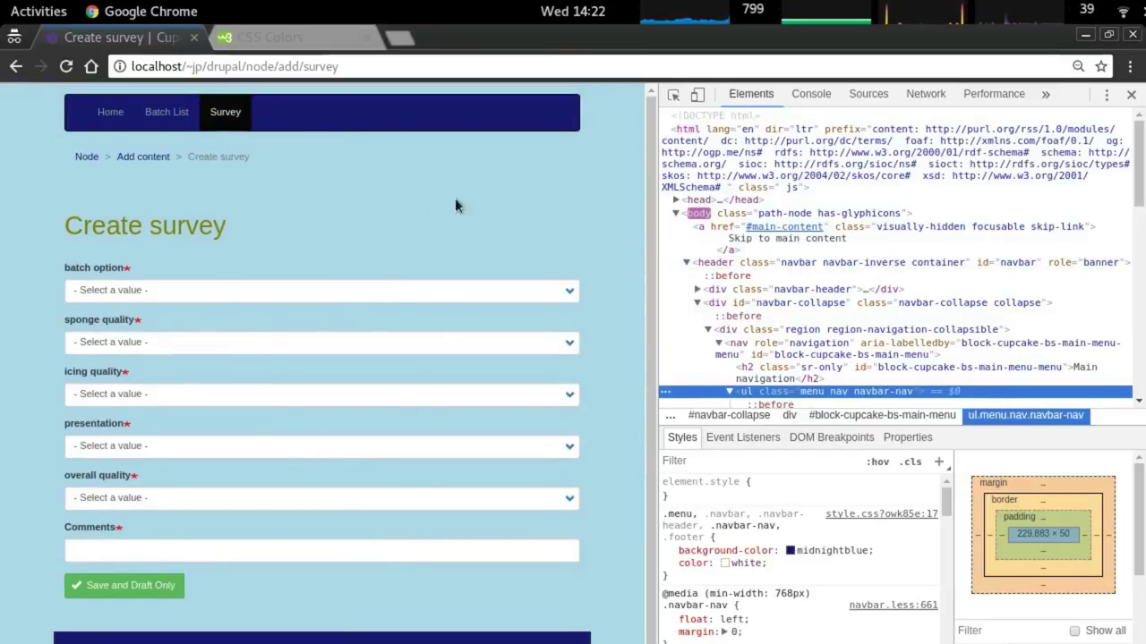
left_click_drag(657, 251, 698, 253)
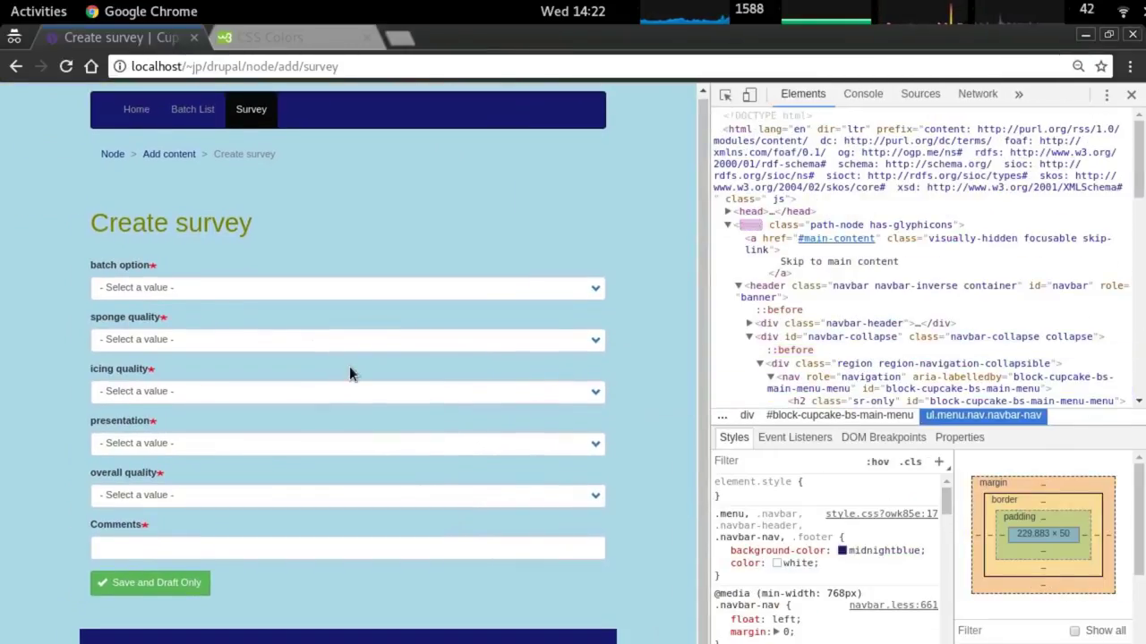
key("ctrl+Tab")
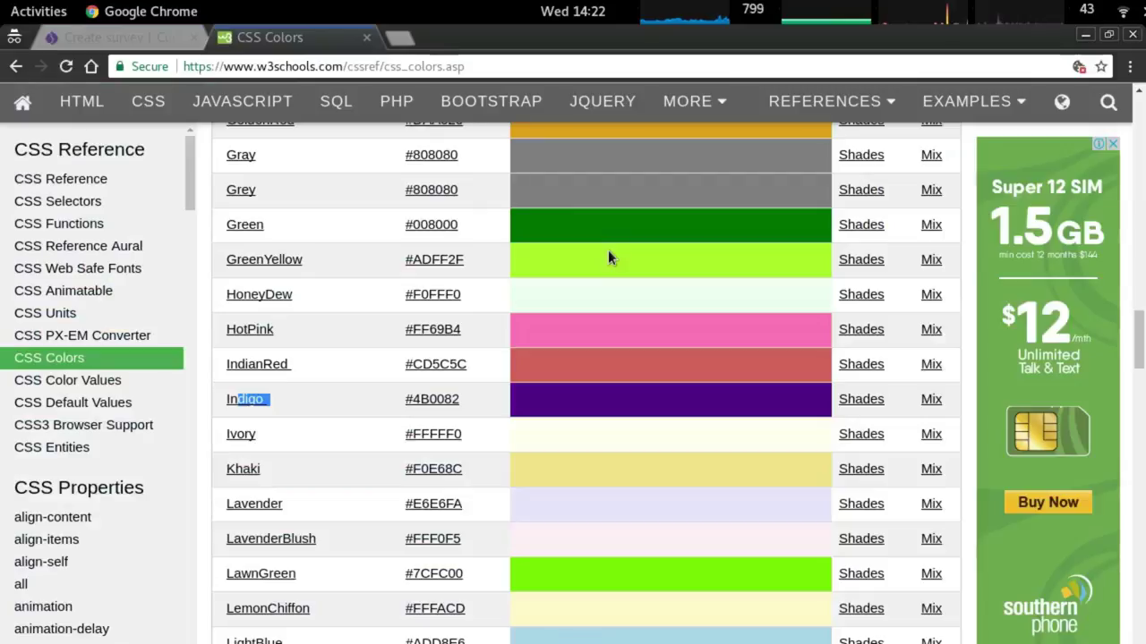
- Open an incognito window and search Google for 'bootstrap'
key("ctrl+Tab")
key("ctrl+shift+n")
type("boot")
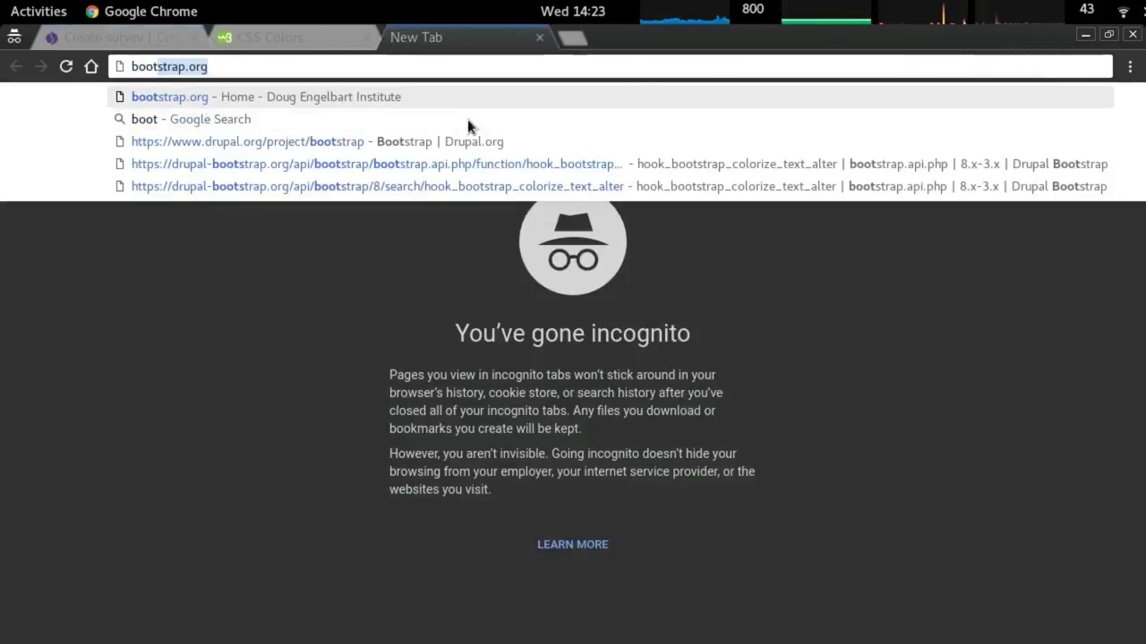
key("Return")
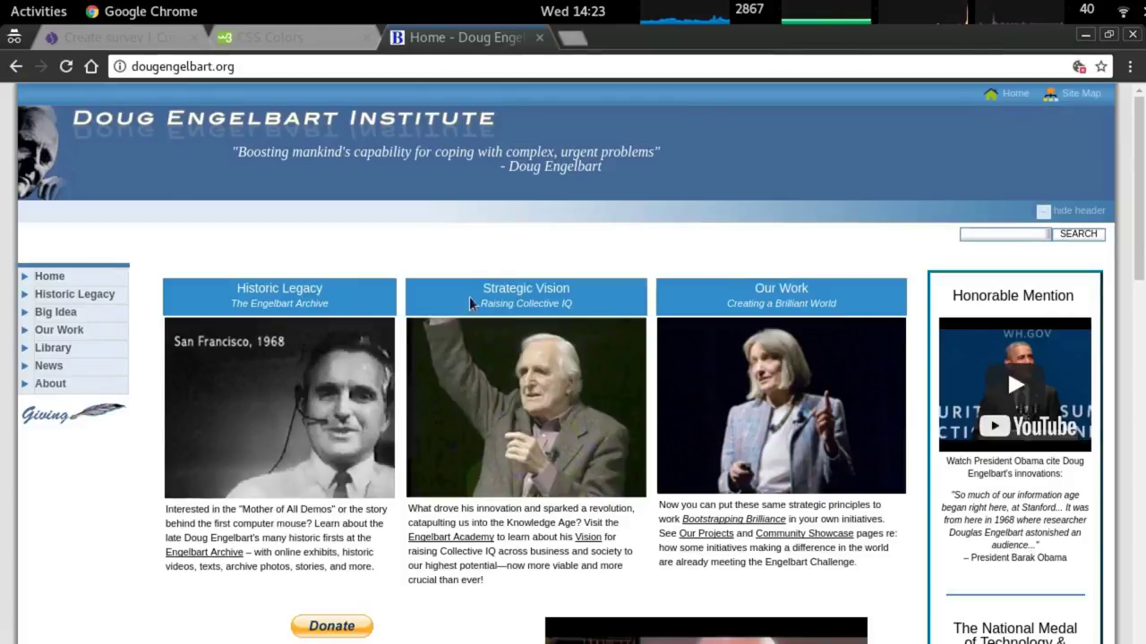
left_click(234, 72)
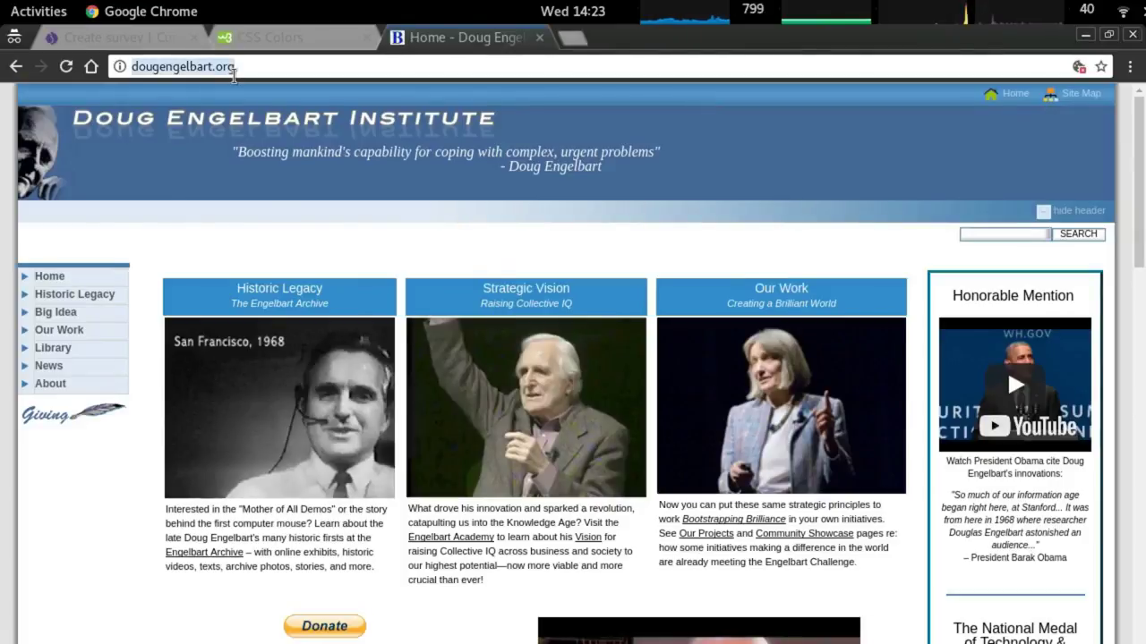
type("boots")
key("Delete")
type("trap")
key("Delete")
key("Return")
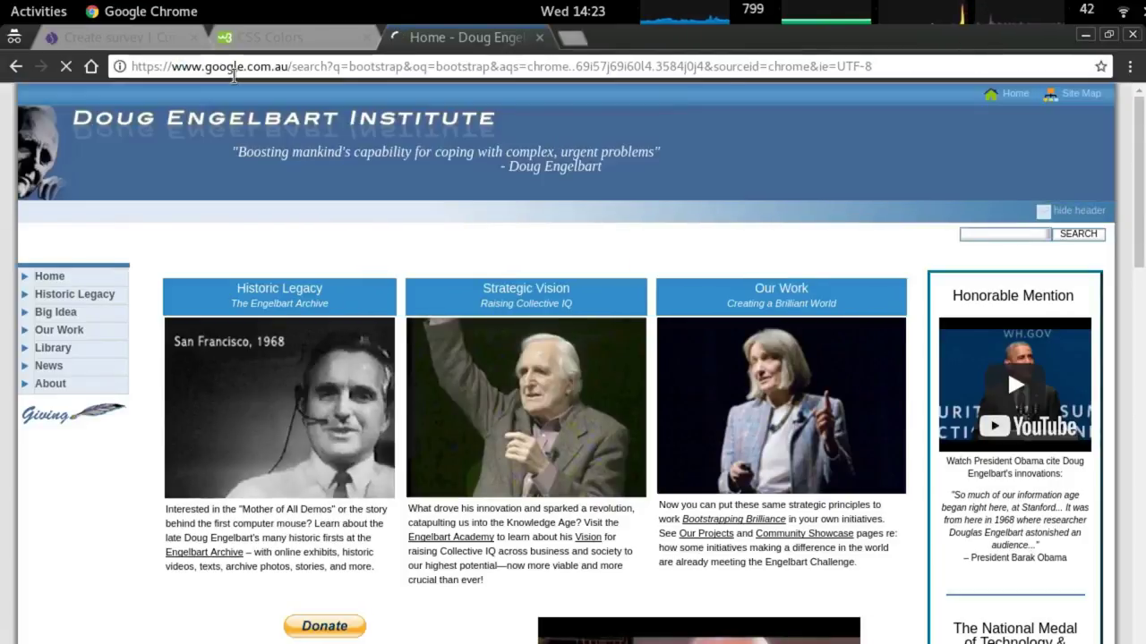
- Open getbootstrap.com's Examples page and scroll through the example templates
left_click(437, 340)
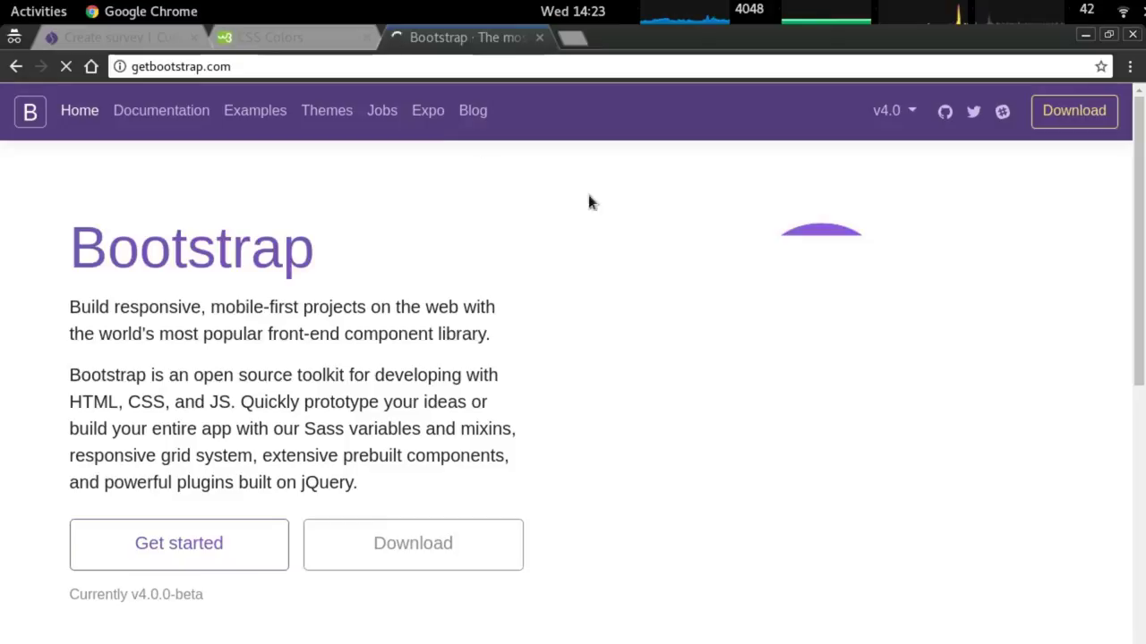
left_click(244, 111)
scroll(657, 298, "down", 9)
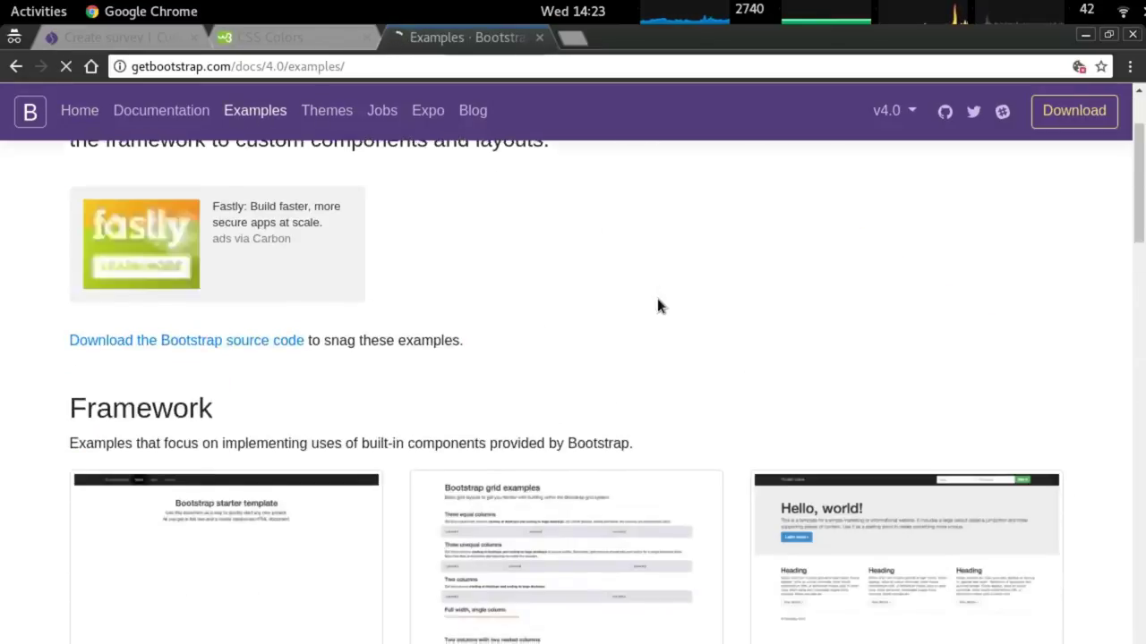
scroll(785, 320, "down", 12)
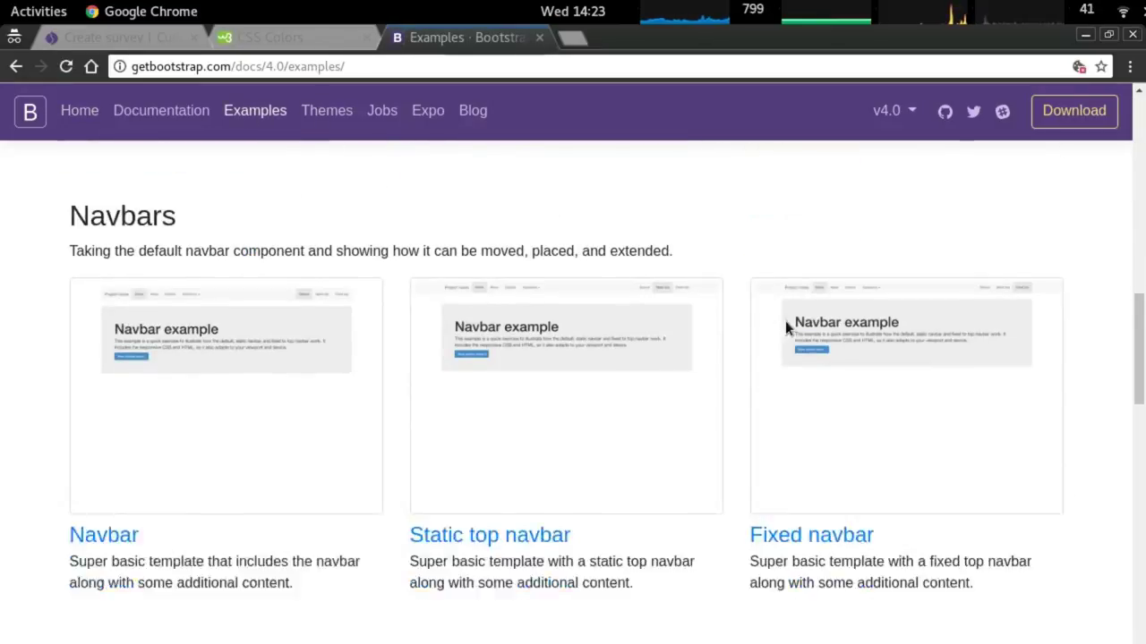
scroll(787, 321, "down", 3)
scroll(907, 307, "up", 15)
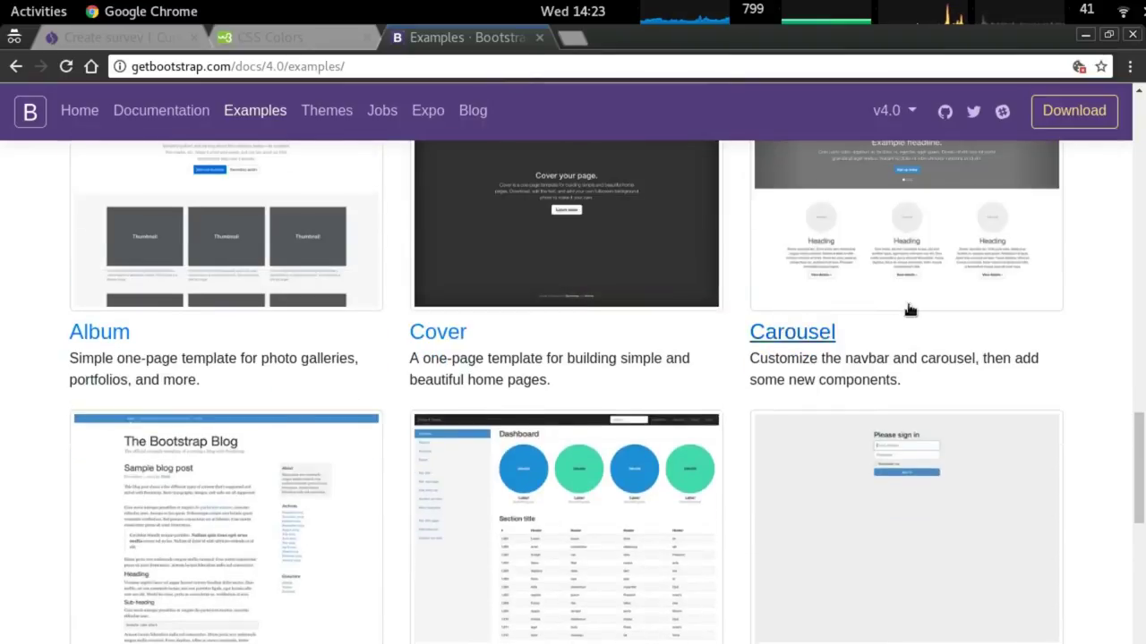
scroll(914, 313, "up", 4)
key("alt+Tab")
key("alt+Tab")
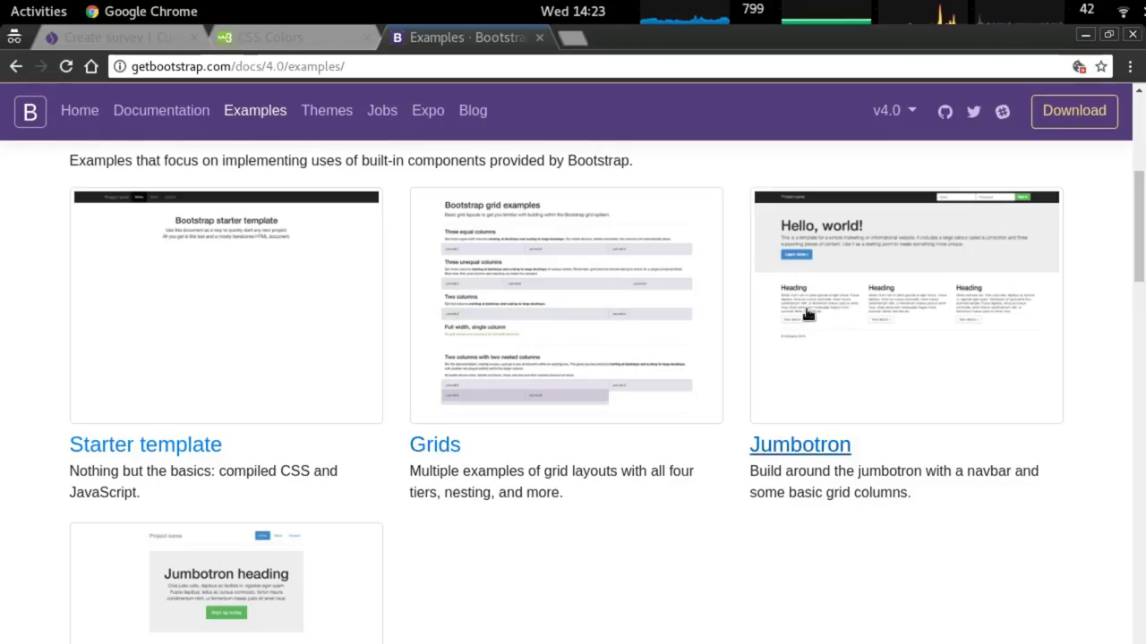
key("alt+Tab")
key("alt+Tab")
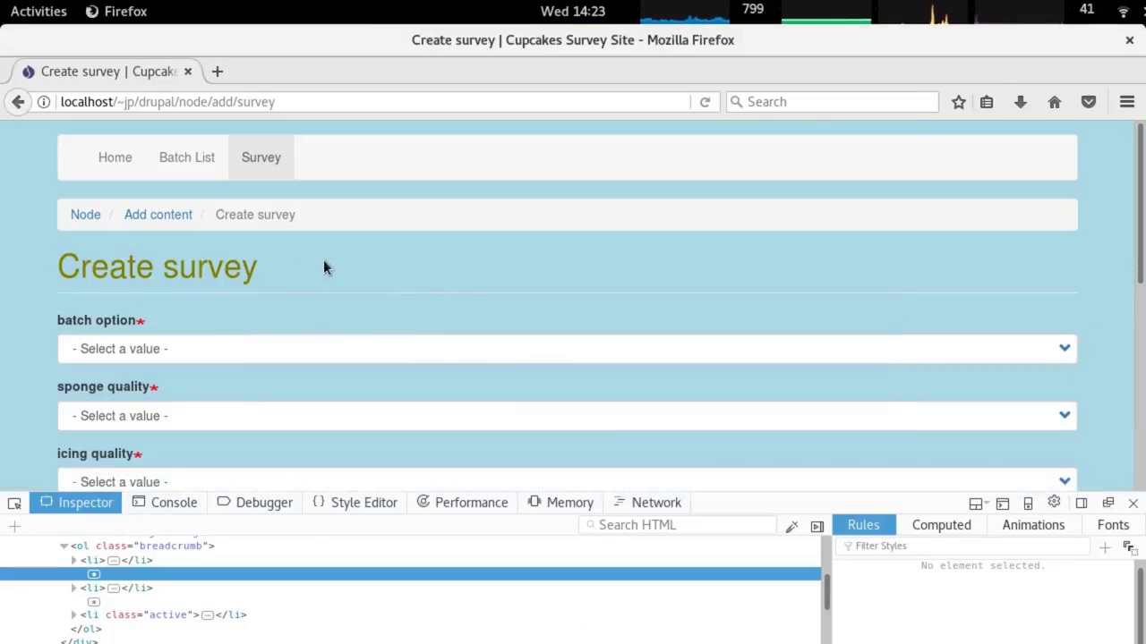
- Inspect the Create survey h1 and region-content markup in Firefox, then open Bootstrap's Jumbotron example
key("F5")
triple_click(125, 304)
left_click(125, 312)
right_click(125, 312)
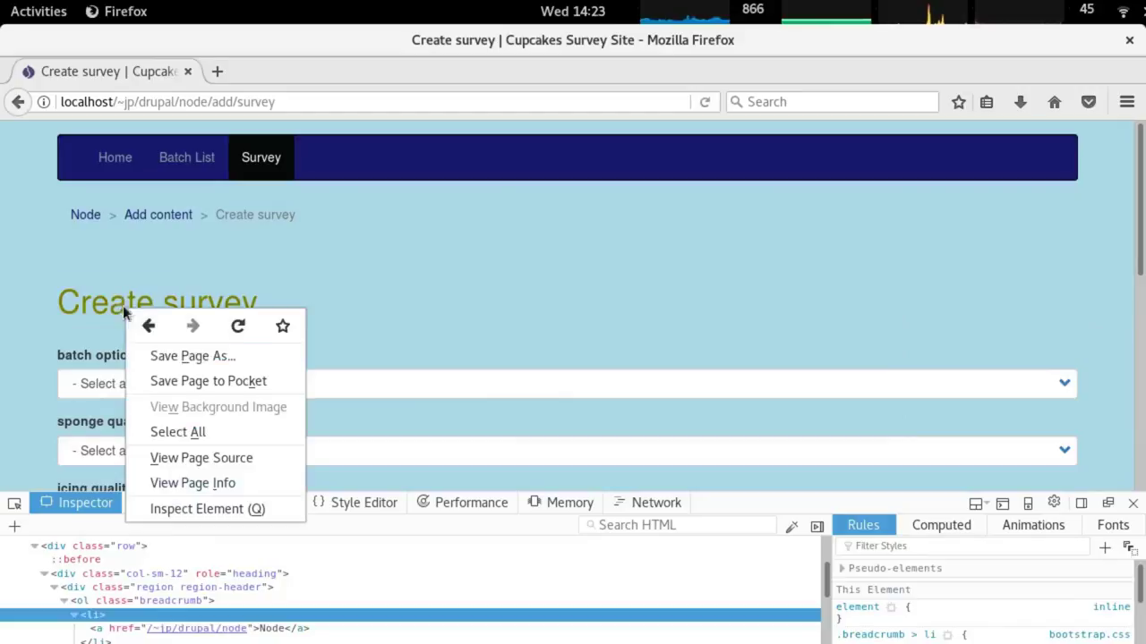
left_click(210, 509)
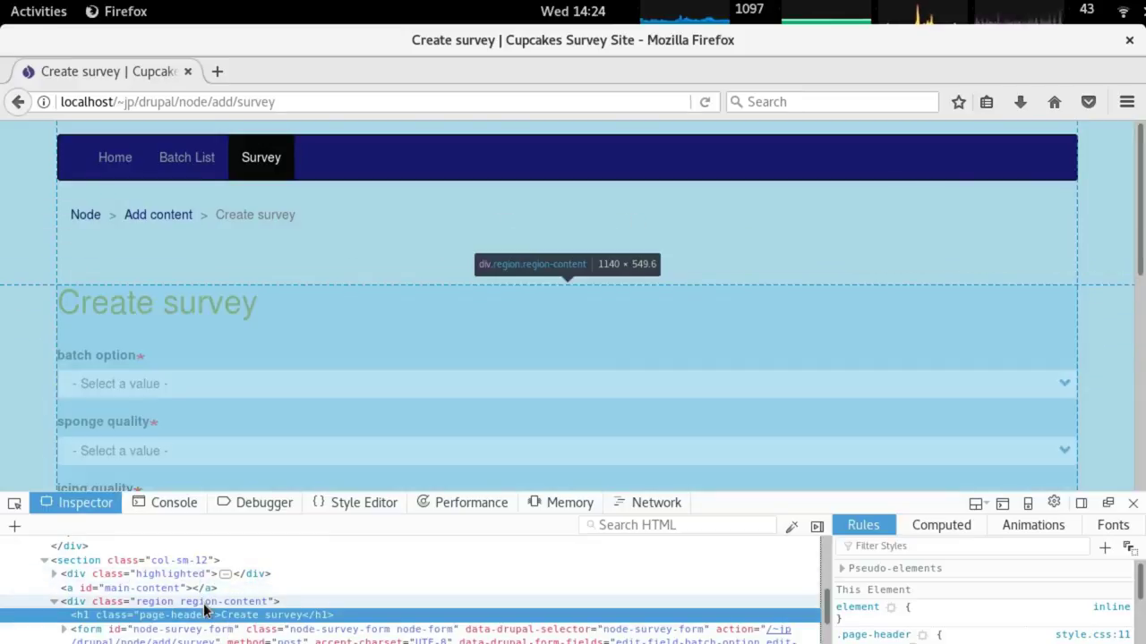
left_click(204, 602)
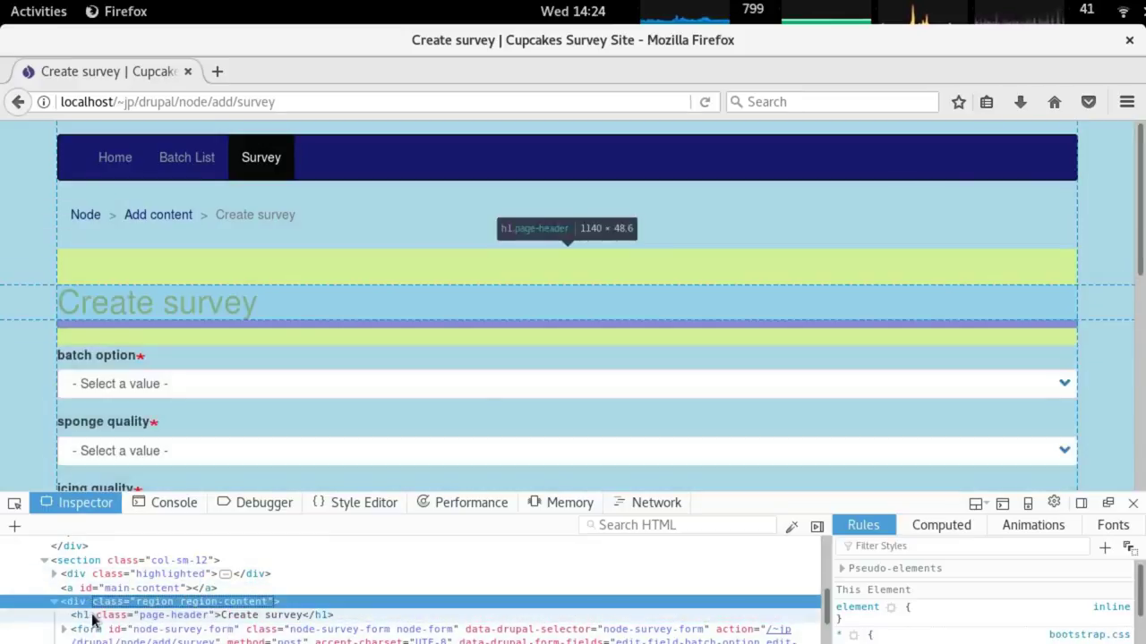
left_click(92, 618)
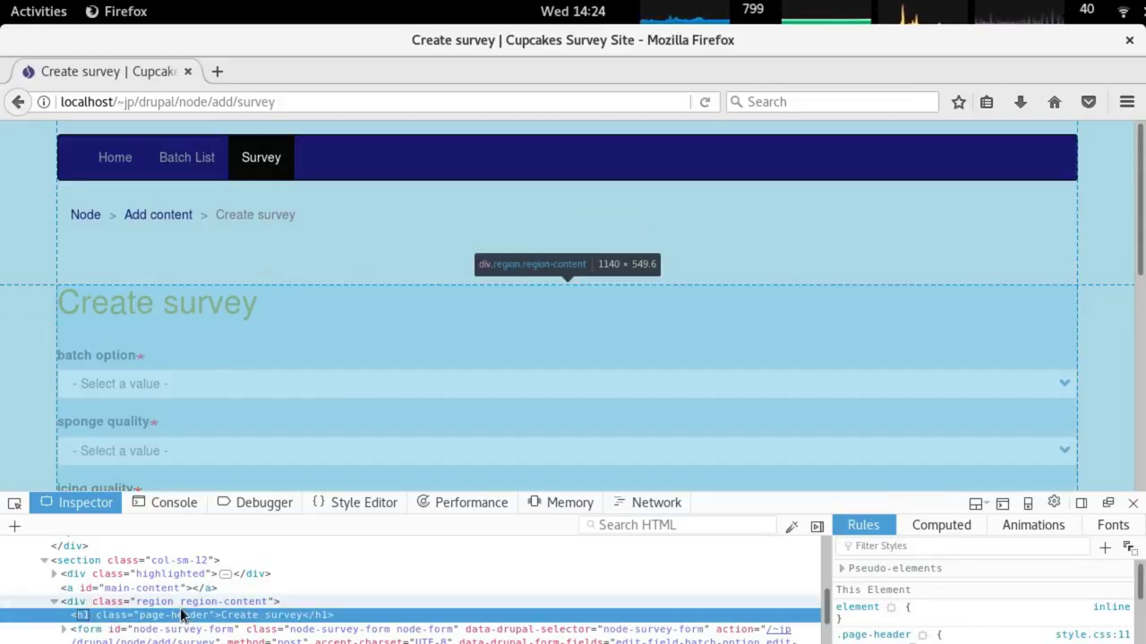
key("alt+Tab")
left_click(793, 444)
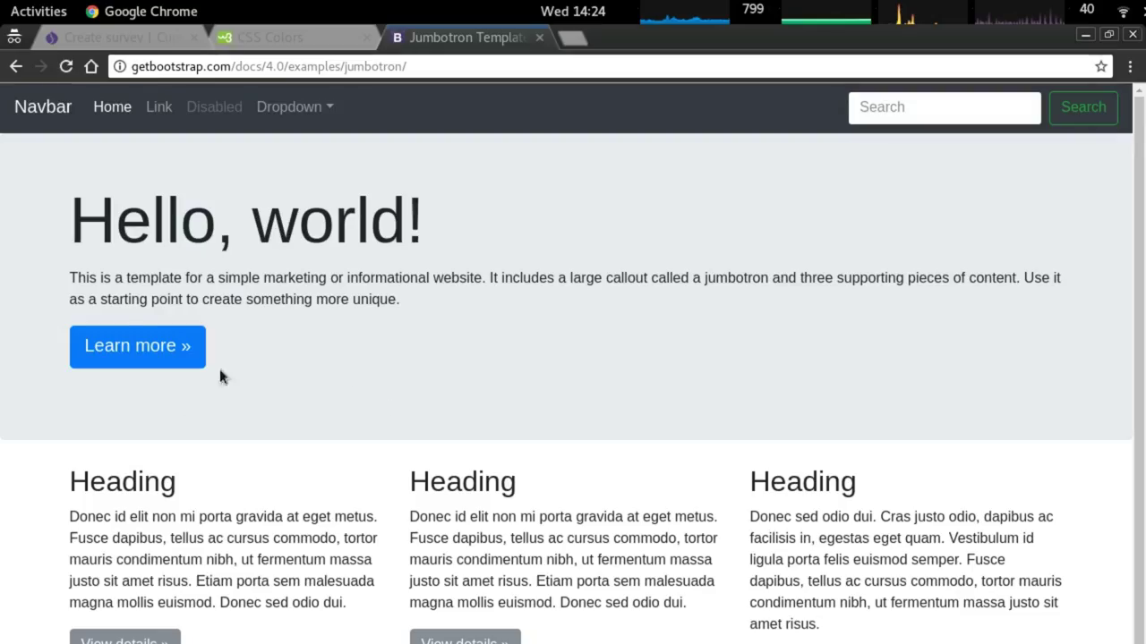
- Return to Examples, inspect the Album thumbnail and open the Album example
left_click(16, 67)
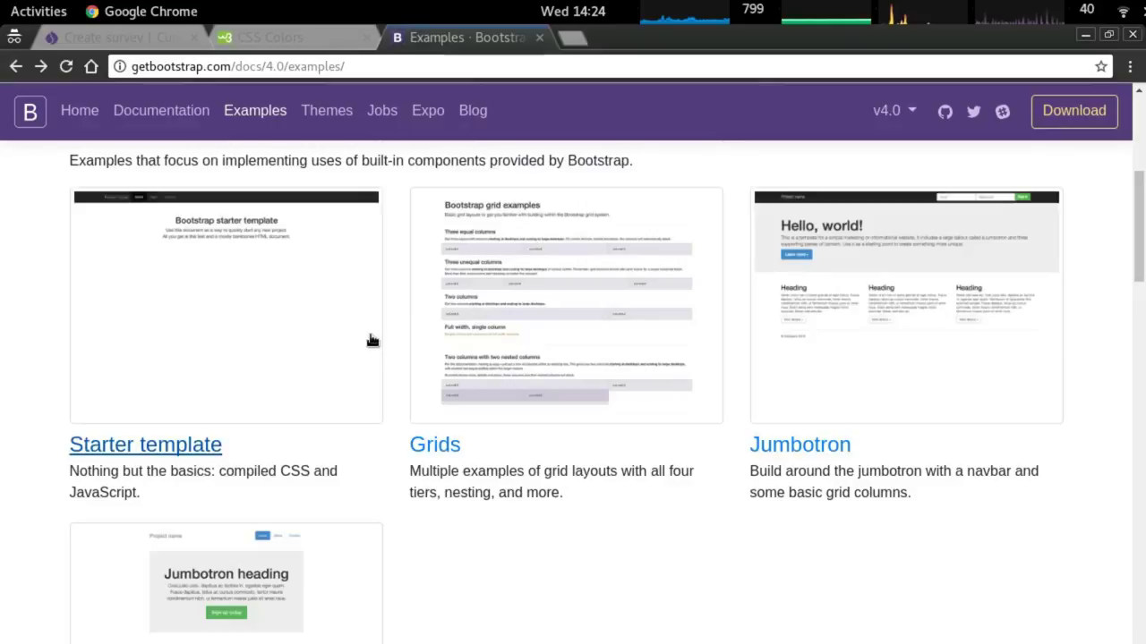
scroll(372, 340, "down", 4)
scroll(374, 340, "down", 13)
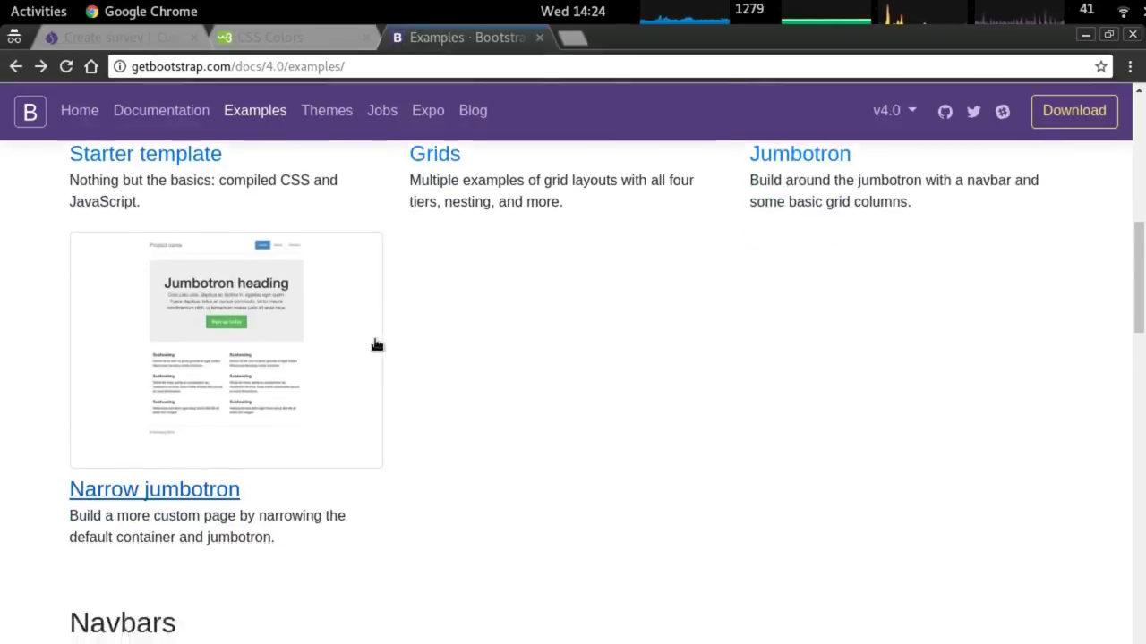
scroll(384, 333, "down", 5)
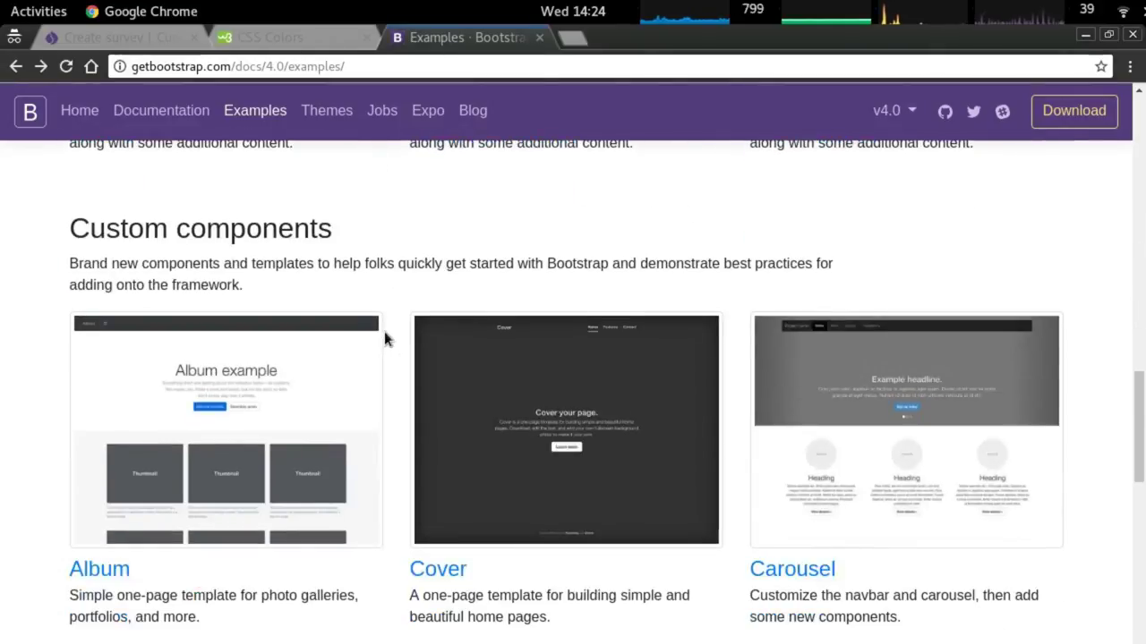
right_click(250, 378)
left_click(371, 616)
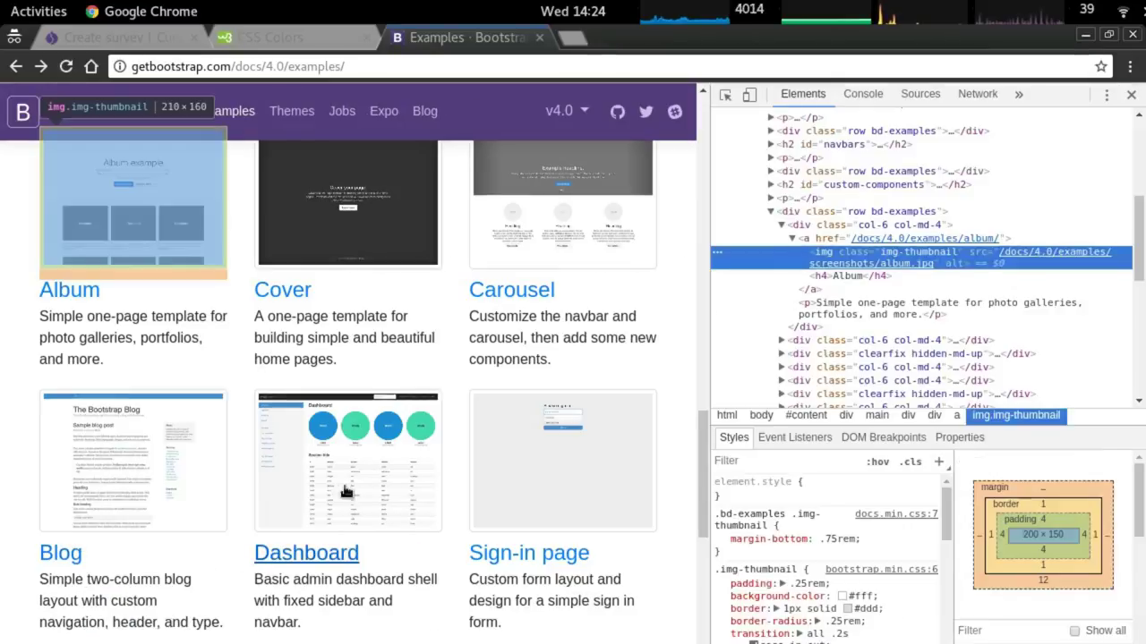
left_click(157, 202)
- Inspect the Album page's container, navbar, navbarHeader, jumbotron section and h1 elements
right_click(267, 312)
left_click(364, 543)
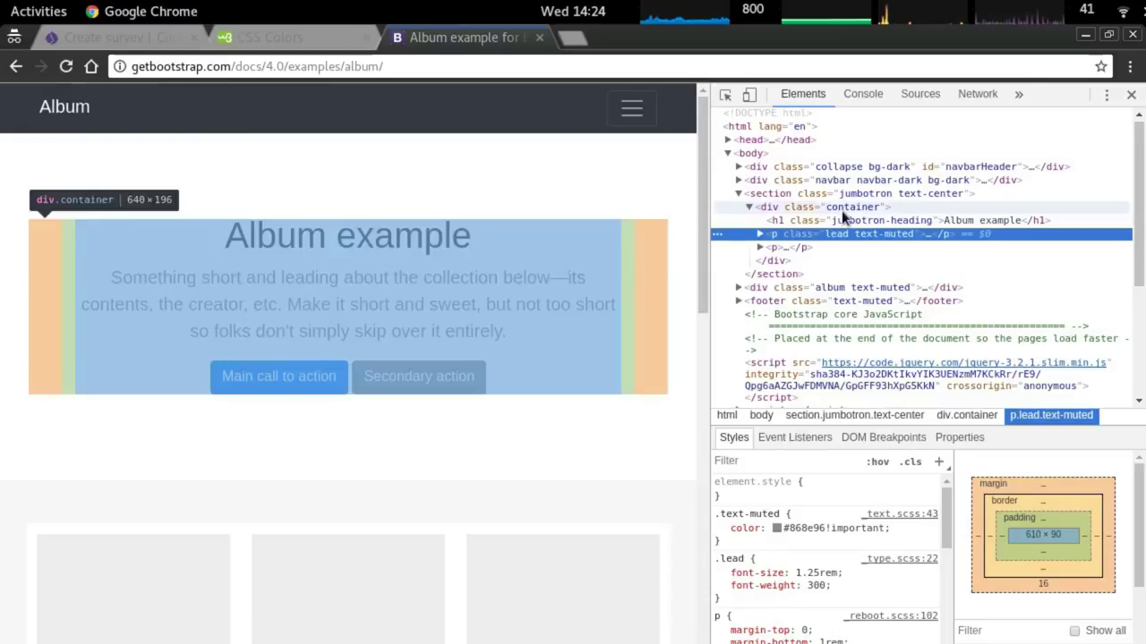
left_click(847, 206)
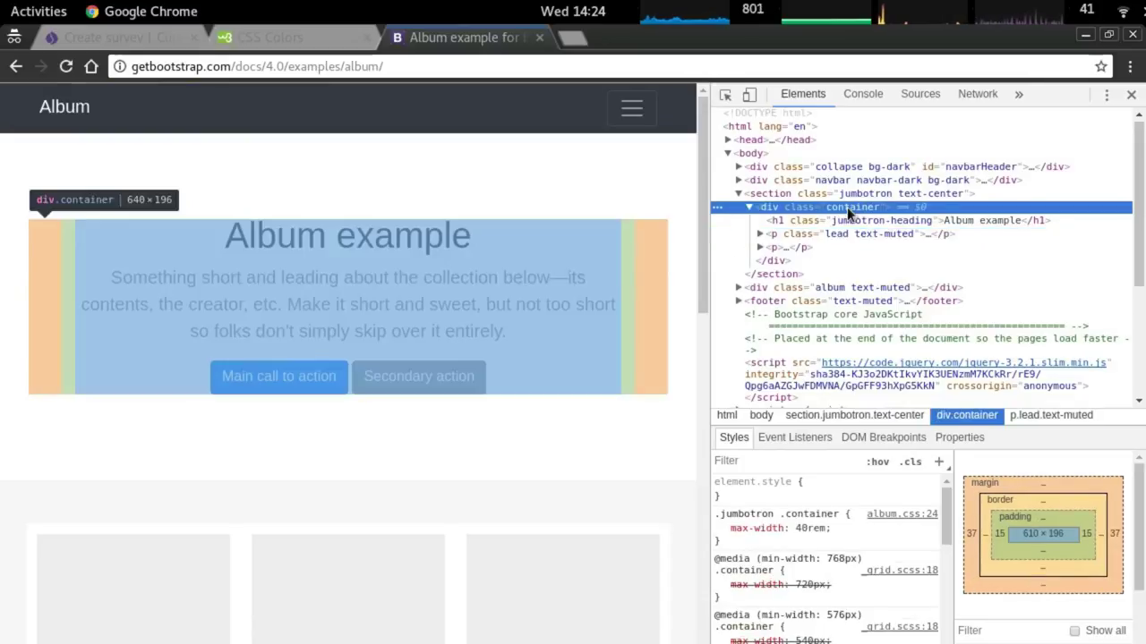
left_click(851, 192)
left_click(853, 181)
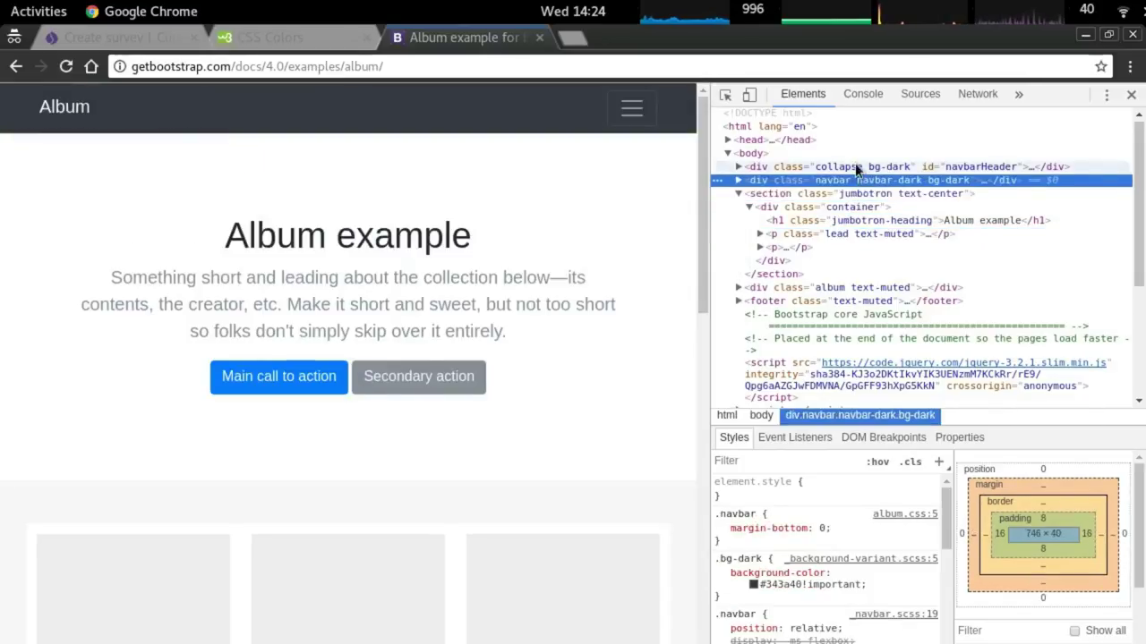
left_click(855, 165)
left_click(864, 196)
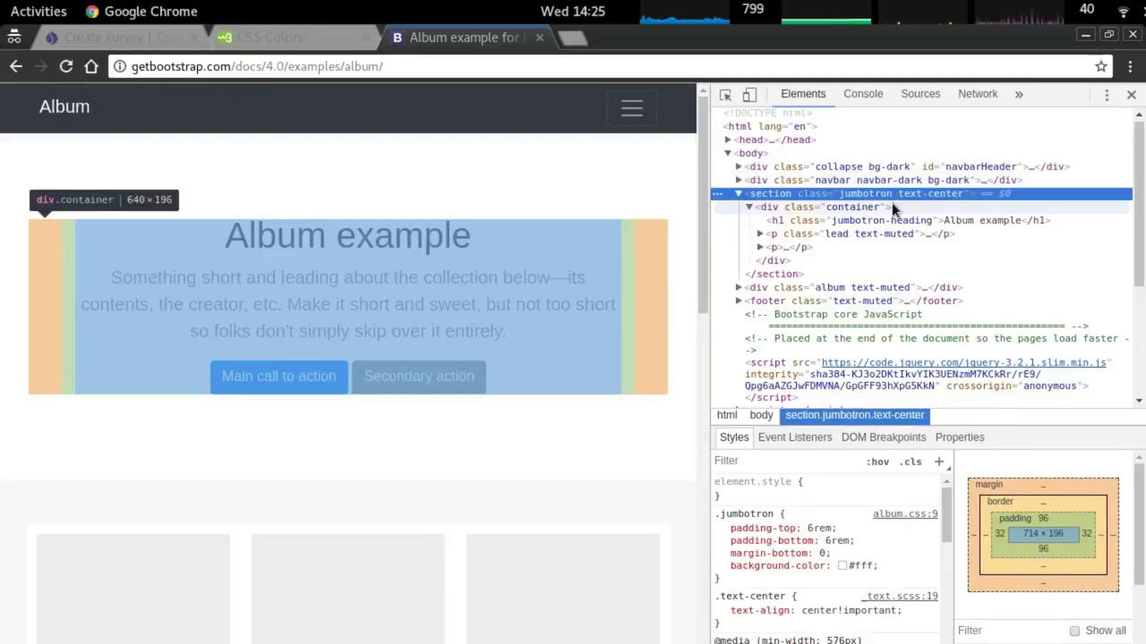
left_click(897, 219)
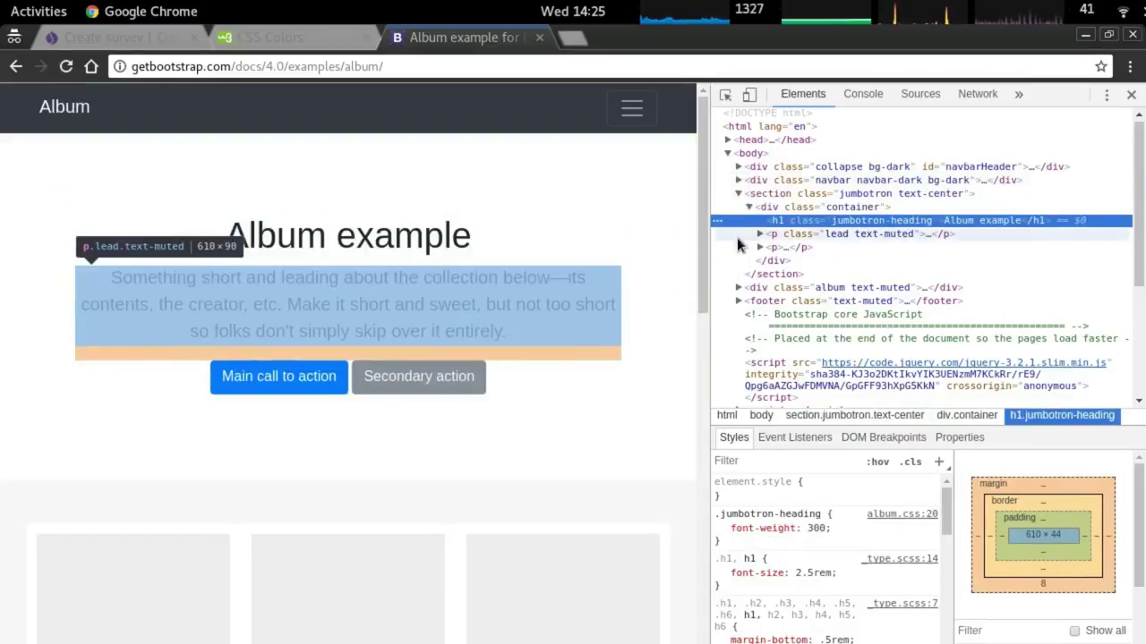
- Go back to the Bootstrap v4.0 Examples page and scroll over the templates
left_click(16, 66)
scroll(495, 406, "down", 6)
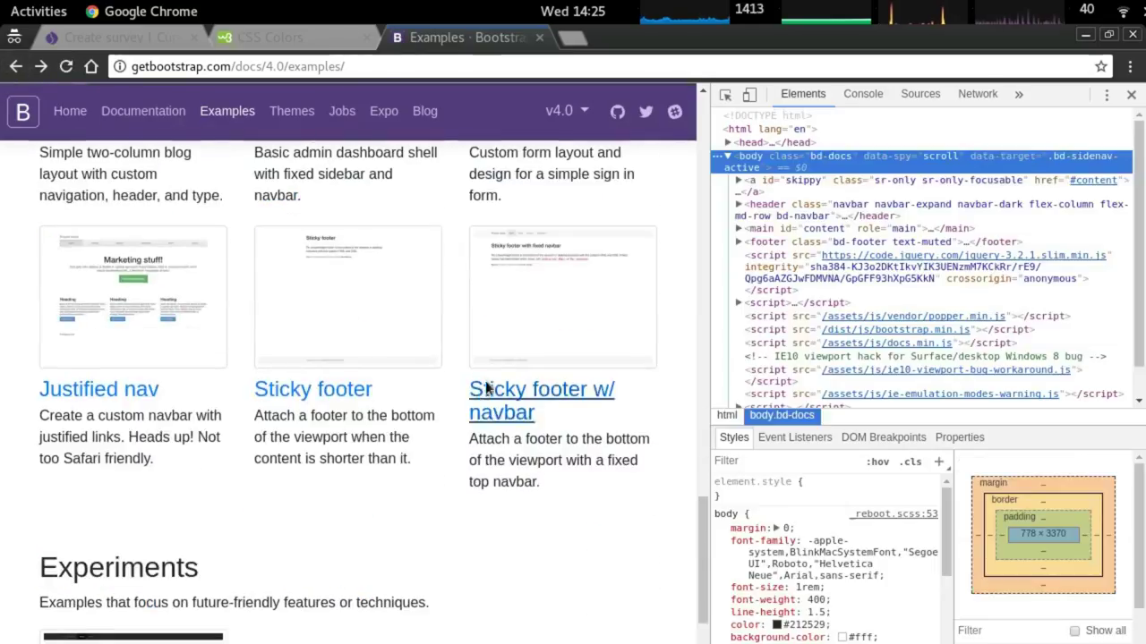
scroll(376, 385, "up", 4)
scroll(377, 368, "up", 10)
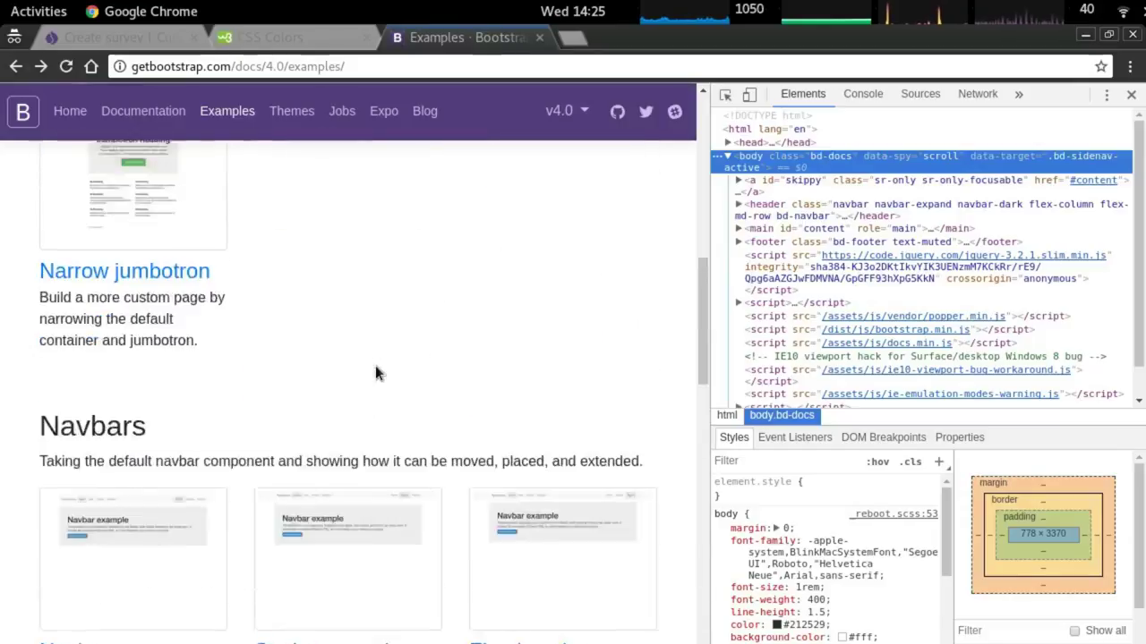
scroll(302, 510, "down", 2)
scroll(309, 507, "up", 4)
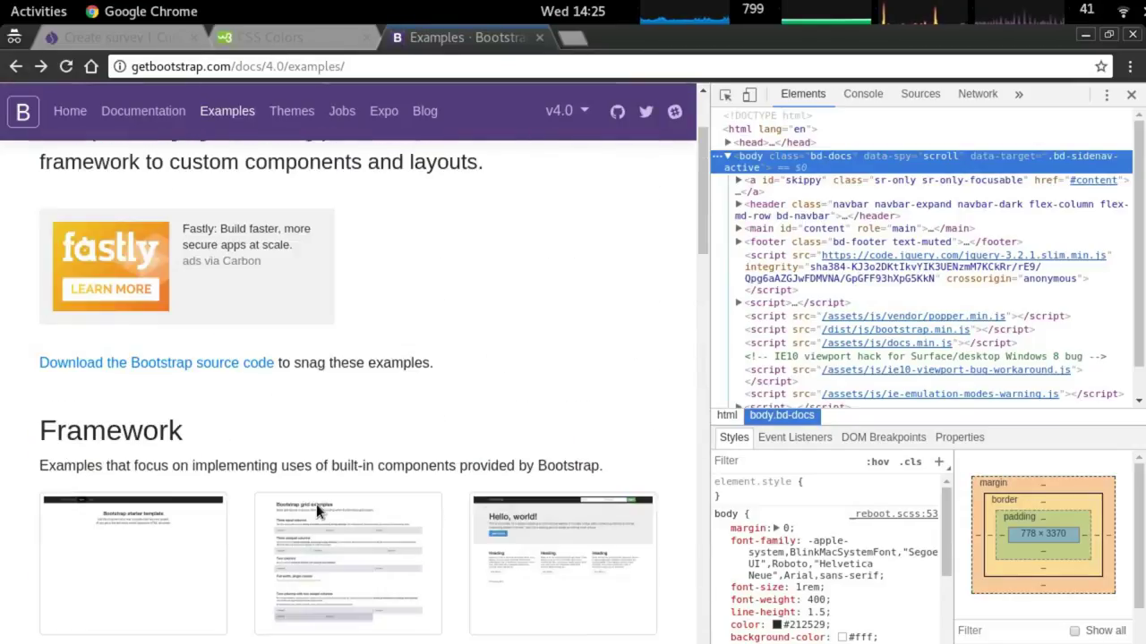
scroll(316, 503, "up", 2)
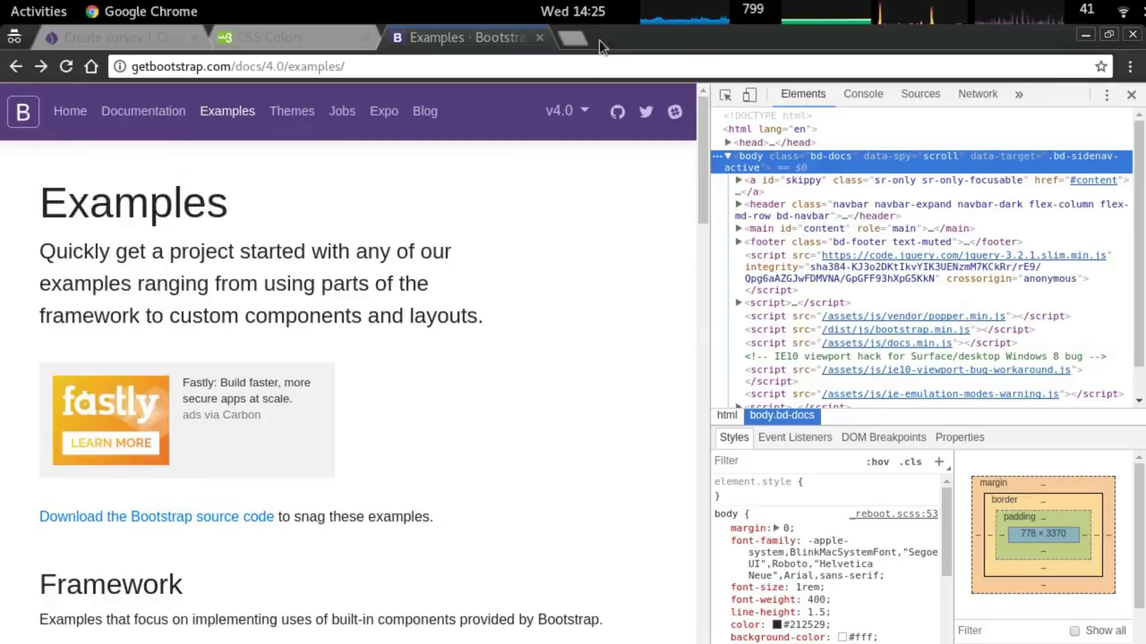
- Search Google for 'bootstrap center block' in a new incognito tab
left_click(572, 37)
type("bootstrap ")
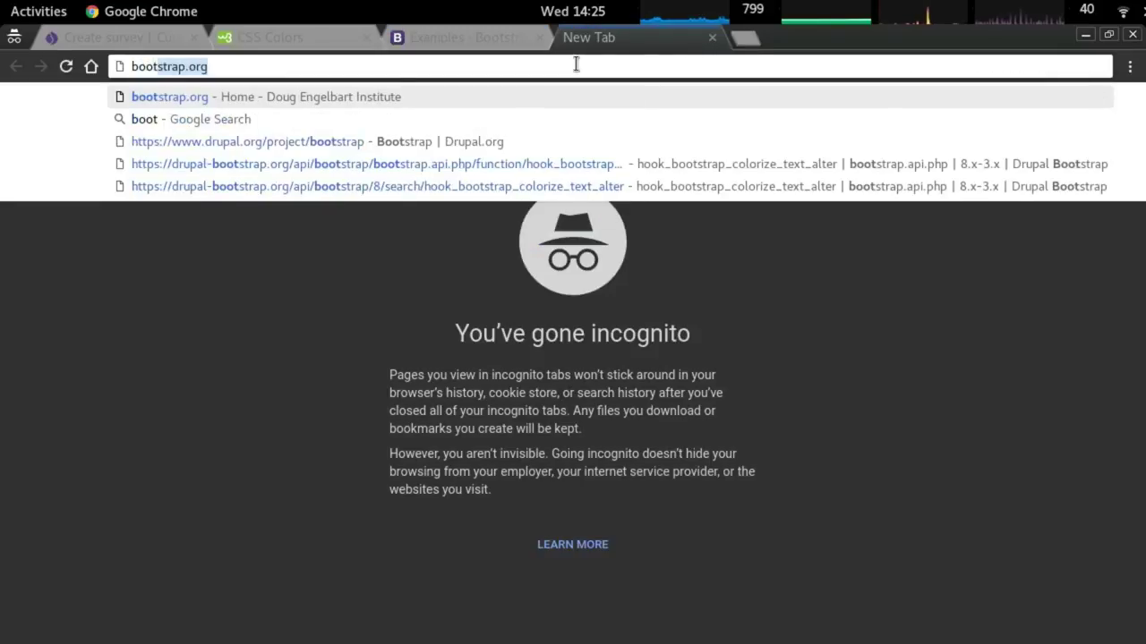
type("center block")
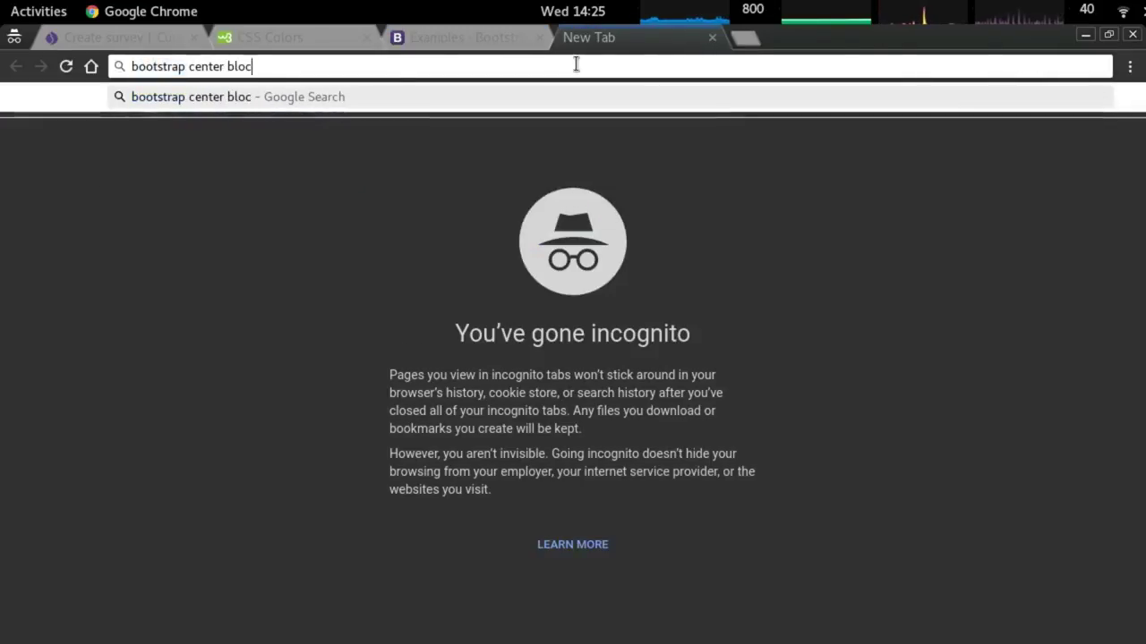
key("Return")
- Open the Stack Overflow answer and select its 'center-block col-md-4' classes
left_click(556, 333)
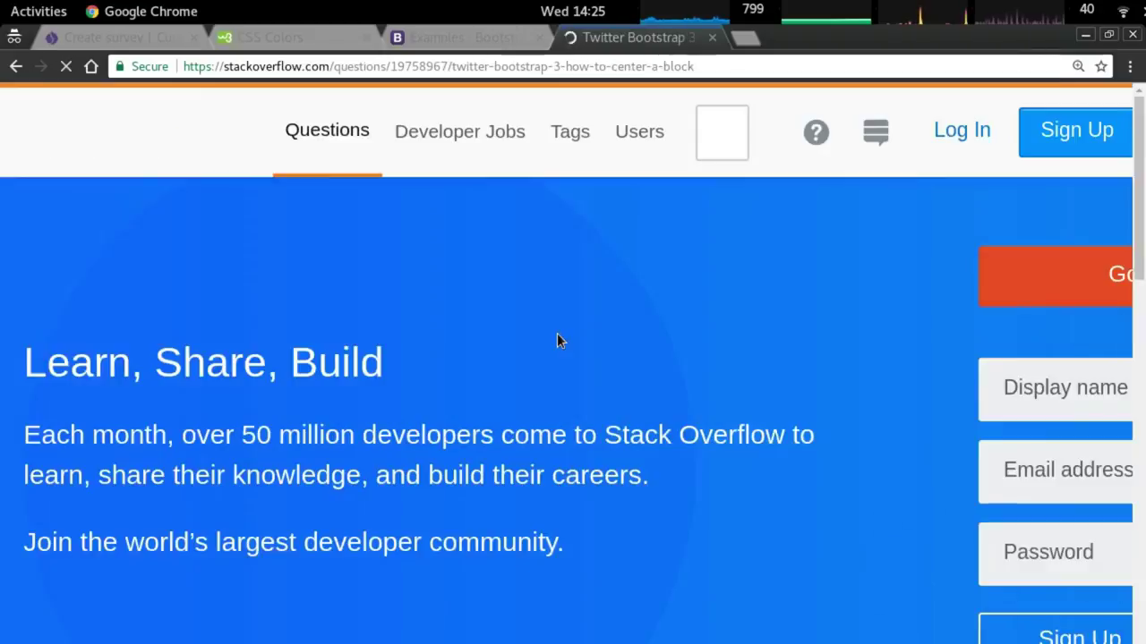
scroll(557, 340, "down", 8)
scroll(559, 338, "down", 5)
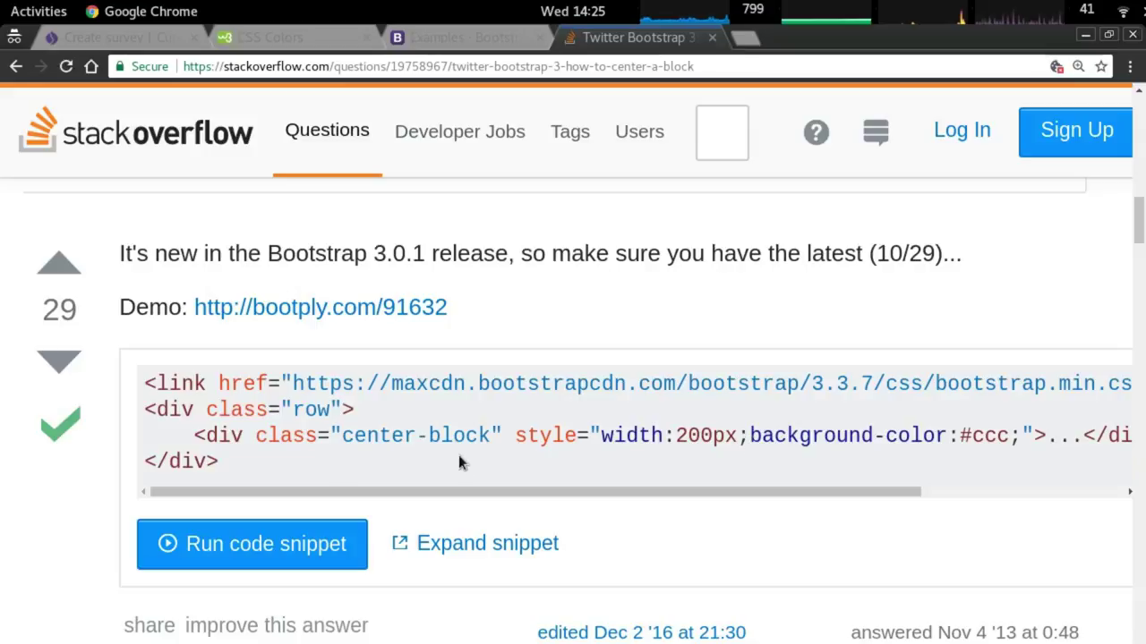
scroll(438, 456, "down", 7)
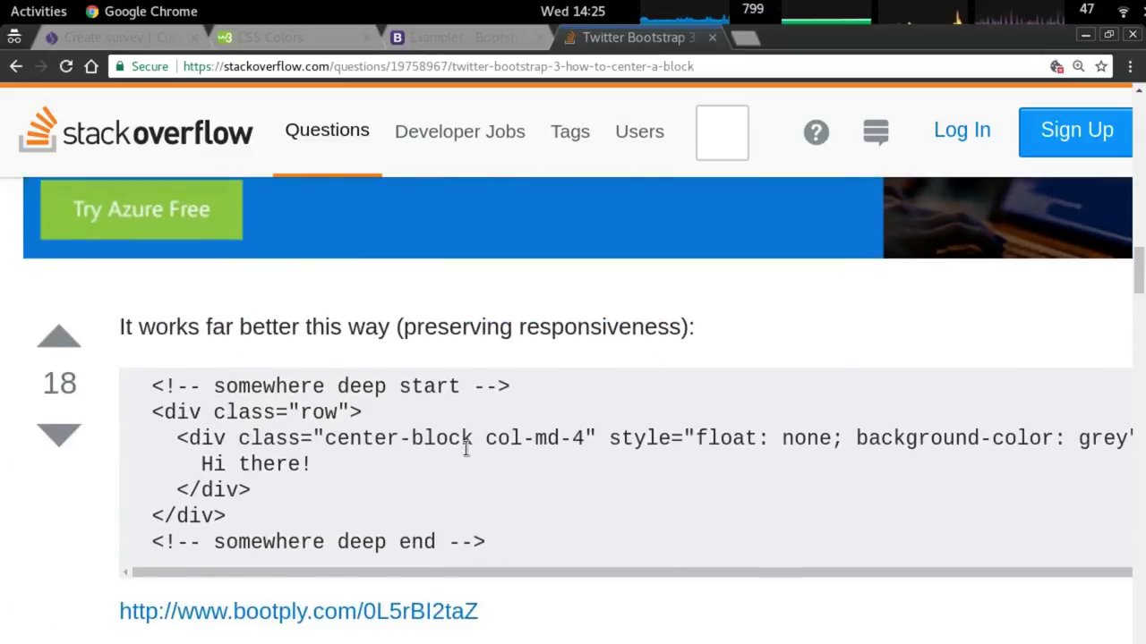
left_click_drag(325, 438, 583, 439)
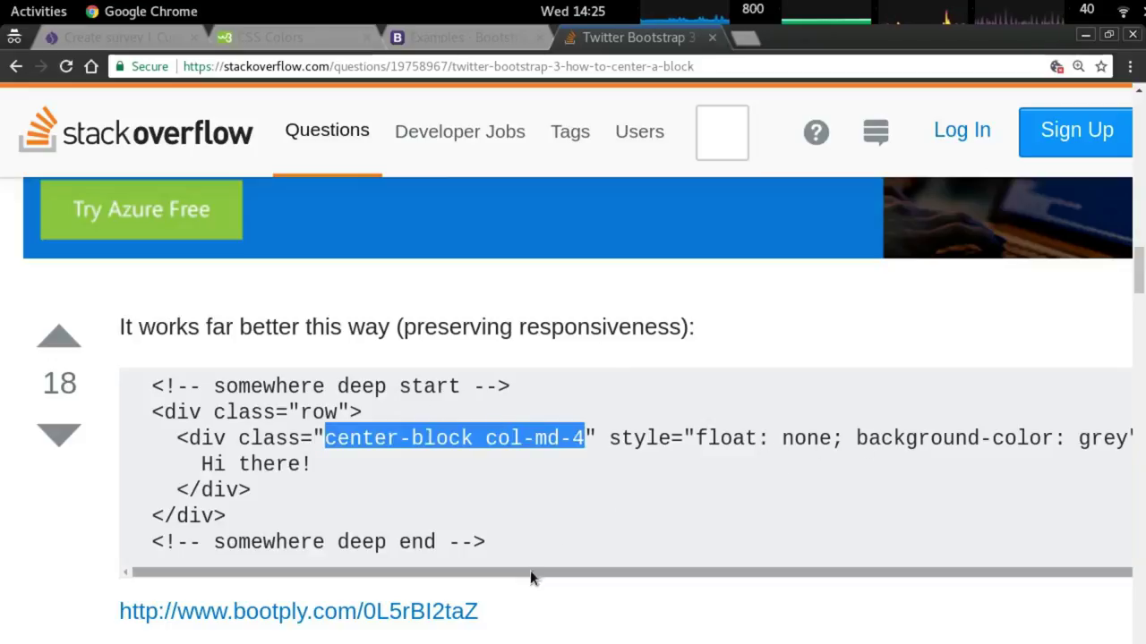
scroll(537, 559, "down", 1)
- Bring the shell terminal forward and cd into the cupcake_bs 'templates/' directory
key("alt+Tab")
key("alt+Tab")
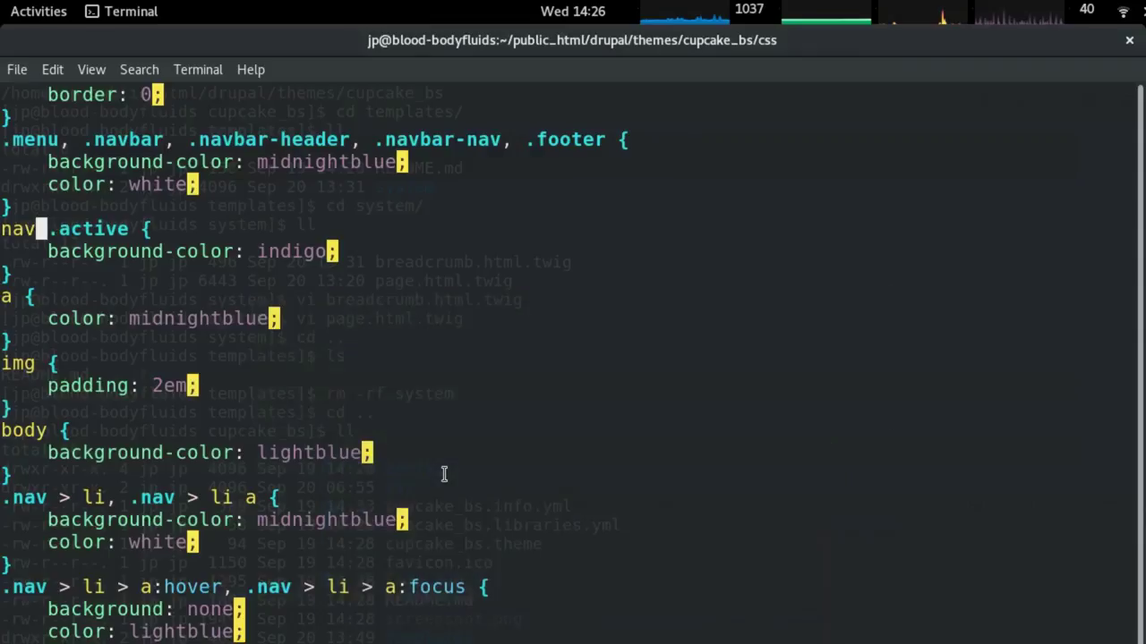
key("alt+grave")
scroll(573, 358, "down", 5)
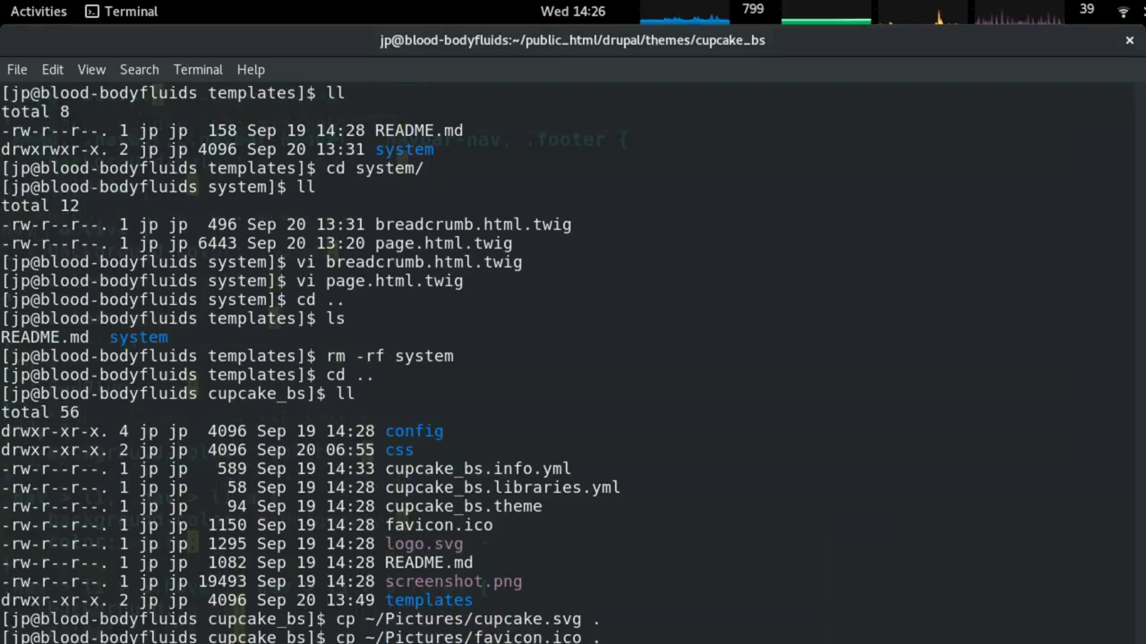
key("Return")
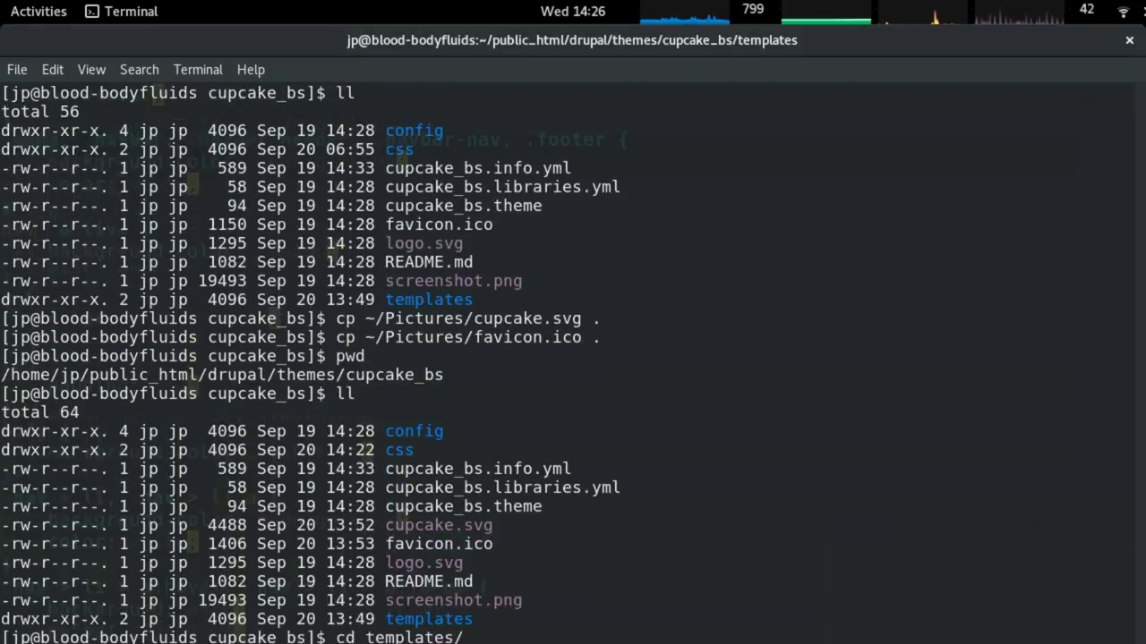
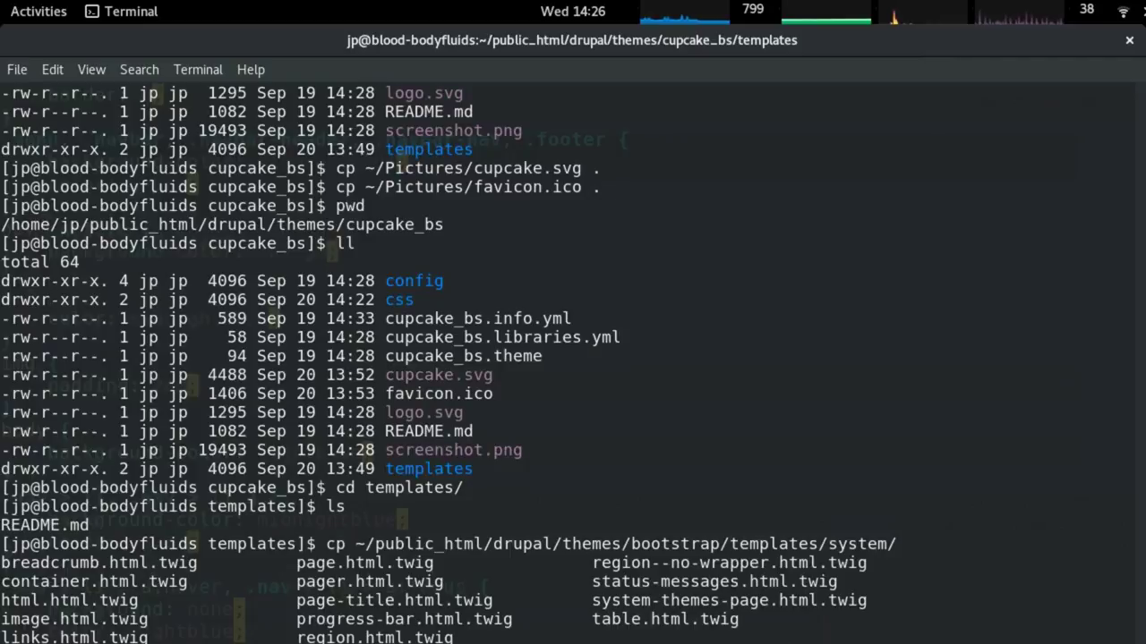
- Copy Bootstrap's page.html.twig into the subtheme templates and find the col-sm-12 content column line
type("page.html.twig .")
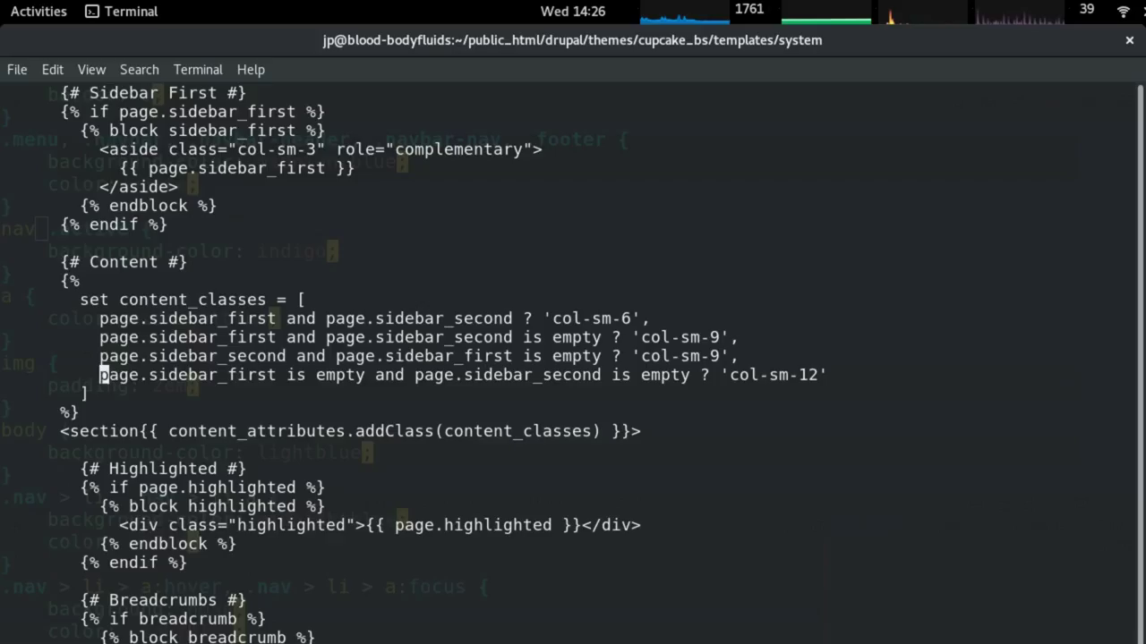
scroll(573, 358, "down", 18)
scroll(573, 358, "up", 6)
key("Up")
key("Up")
key("Up")
key("Up")
key("Up")
key("Up")
key("Up")
key("Up")
key("Up")
key("Up")
key("Up")
key("Up")
key("Up")
key("Up")
key("Up")
key("Up")
key("Up")
key("Up")
key("Up")
key("Up")
key("Down")
key("Down")
key("Down")
key("Down")
key("Down")
key("Down")
key("Down")
key("Down")
key("Down")
key("Down")
key("Down")
key("Down")
key("Down")
key("Down")
key("Down")
key("Down")
key("Down")
key("Down")
key("Down")
key("Down")
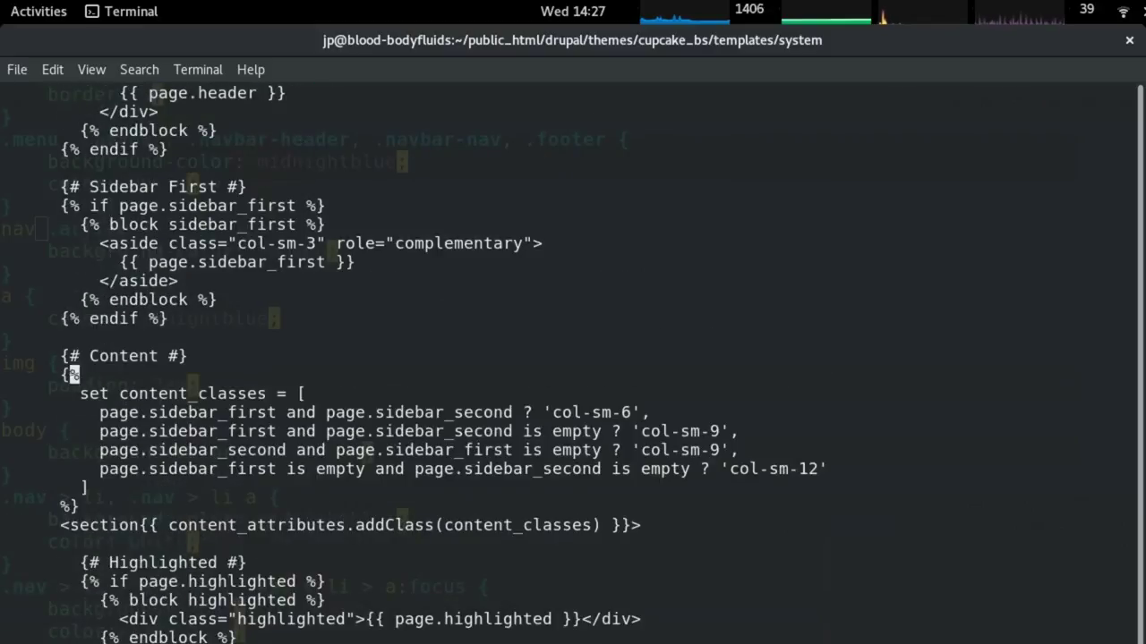
key("End")
key("Left")
key("Left")
key("Left")
key("Left")
key("Left")
key("Left")
key("Left")
key("Left")
key("Left")
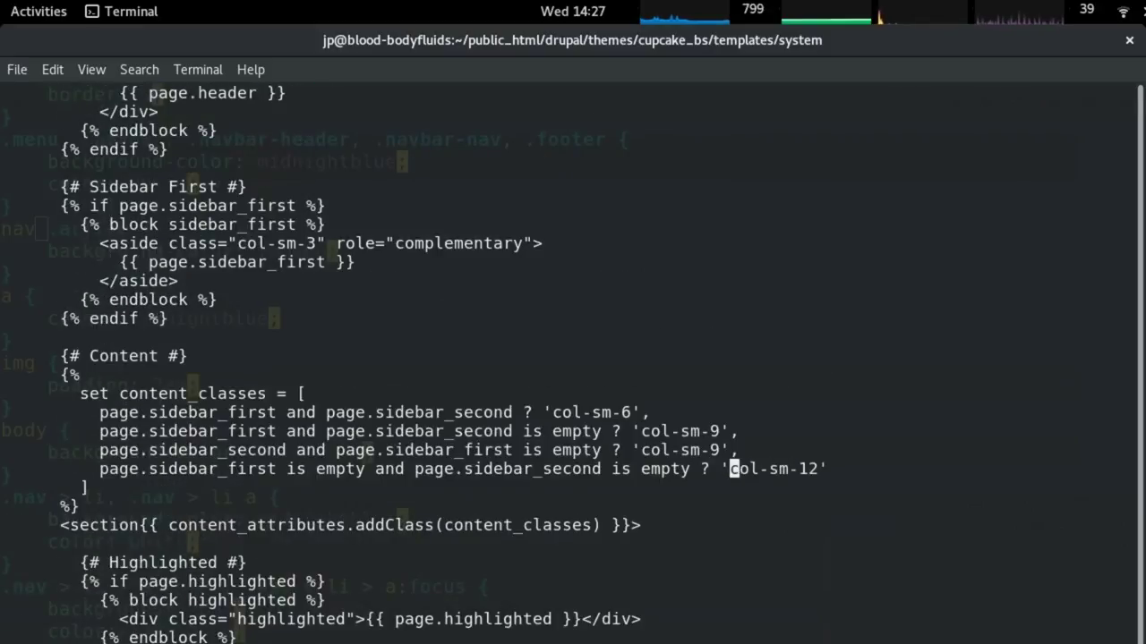
- Change the no-sidebar content column class to 'center-block col-sm-6'
key("alt+Tab")
key("alt+Tab")
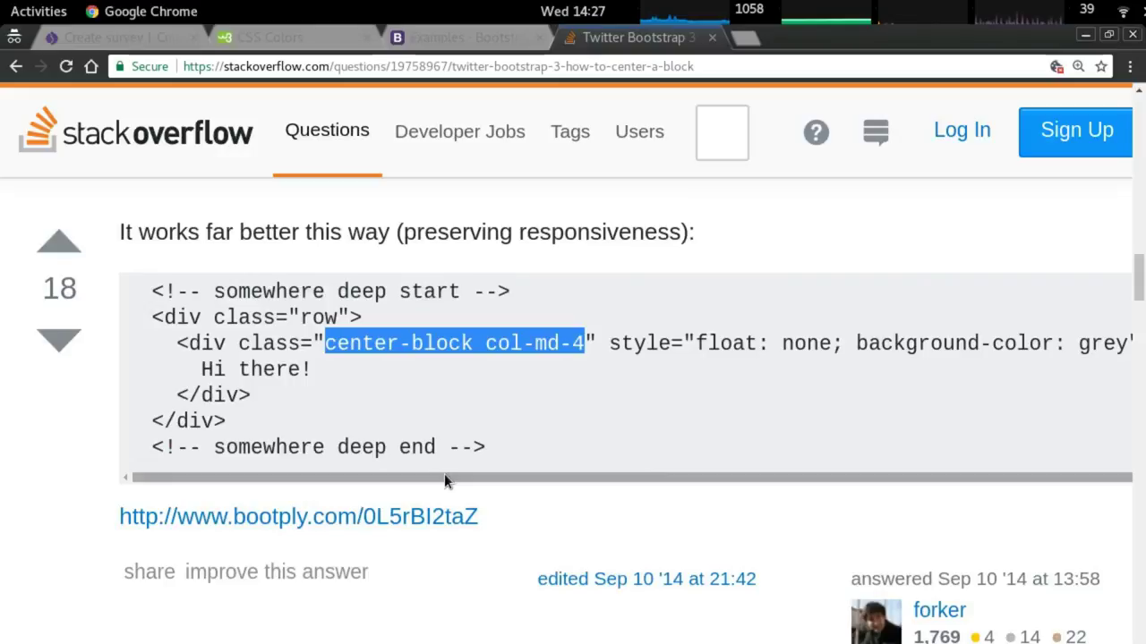
key("alt+Tab")
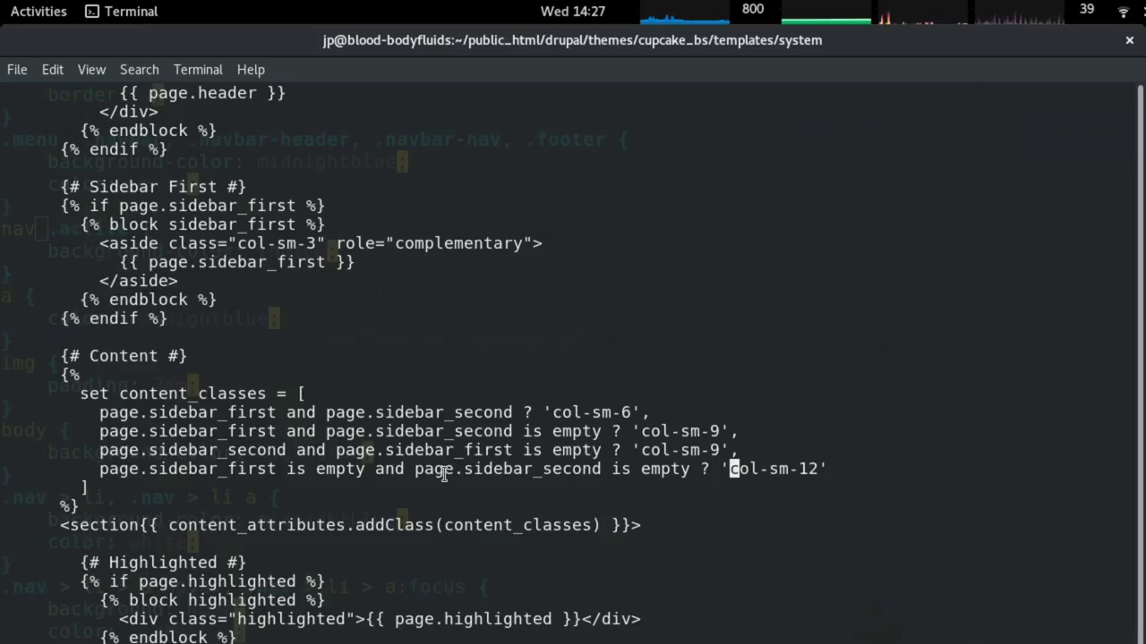
type("i")
key("BackSpace")
key("BackSpace")
right_click(409, 455)
left_click(494, 445)
key("Left")
key("Left")
key("Left")
key("Delete")
key("Delete")
key("Delete")
key("Delete")
key("Delete")
key("Delete")
key("Delete")
key("Delete")
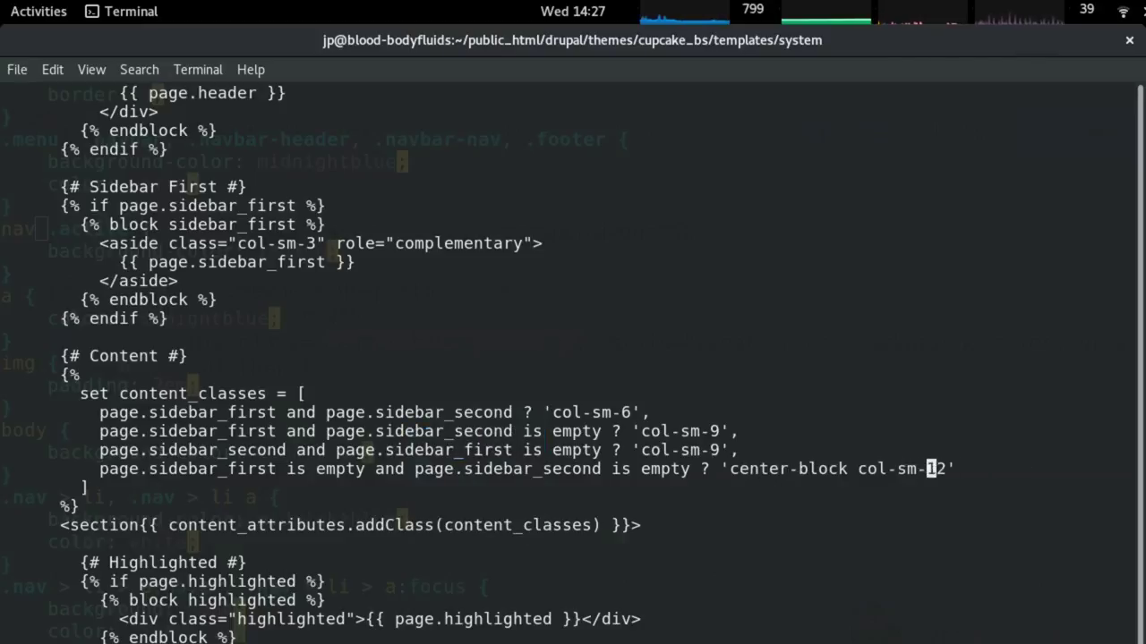
- Switch to the Drupal site's browser window
key("alt+Tab")
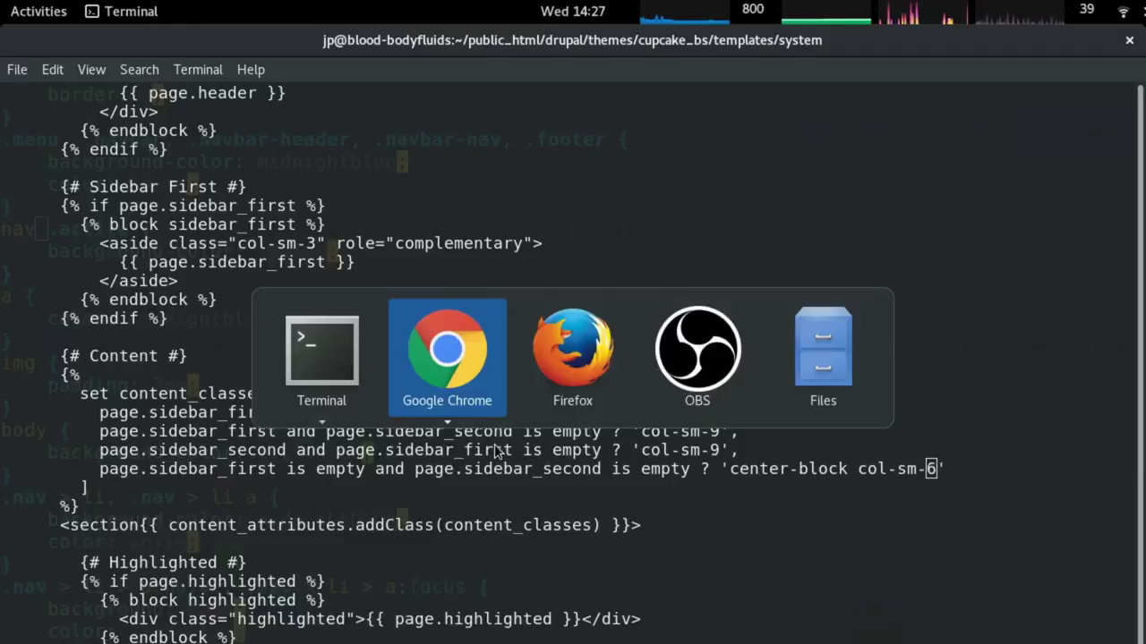
key("alt+Tab")
key("alt+shift+Tab")
key("ctrl+1")
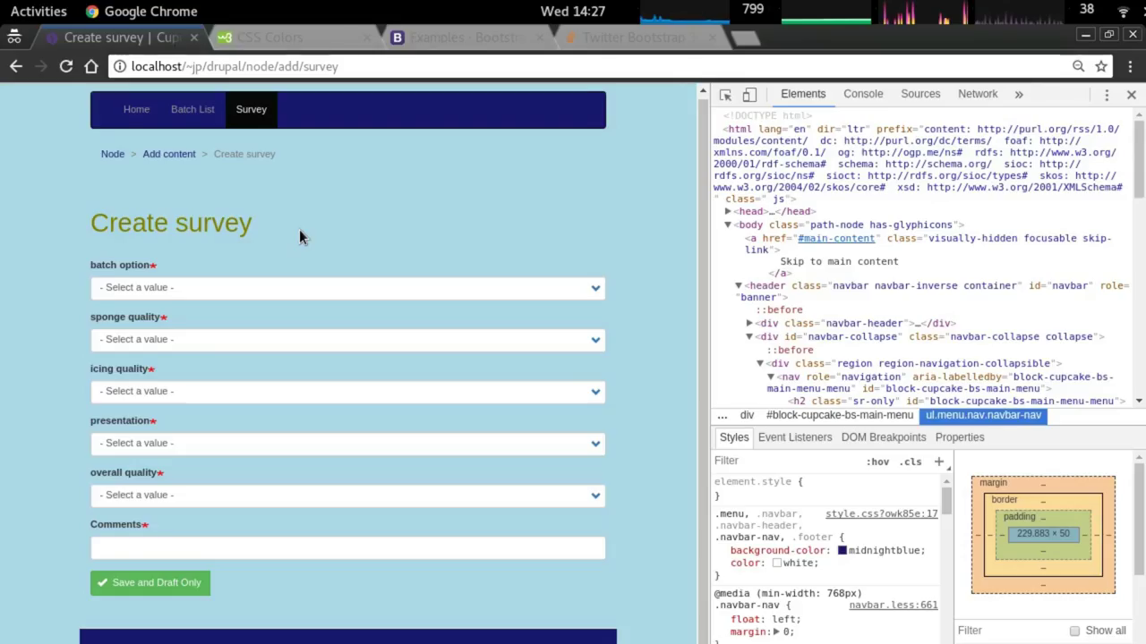
- Flush Drupal's plugins cache from the admin toolbar's Flush all caches menu
key("alt+grave")
mouse_move(28, 152)
mouse_move(84, 225)
left_click(269, 260)
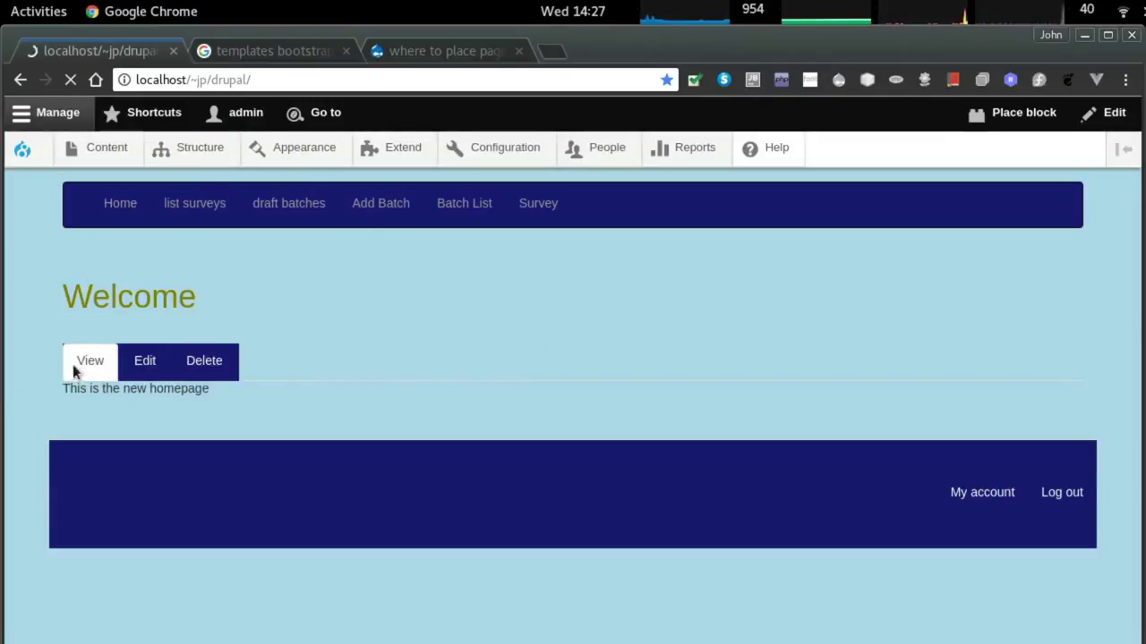
- Inspect the Edit tab and select the nav.tabs element in DevTools Elements
right_click(140, 410)
left_click(230, 566)
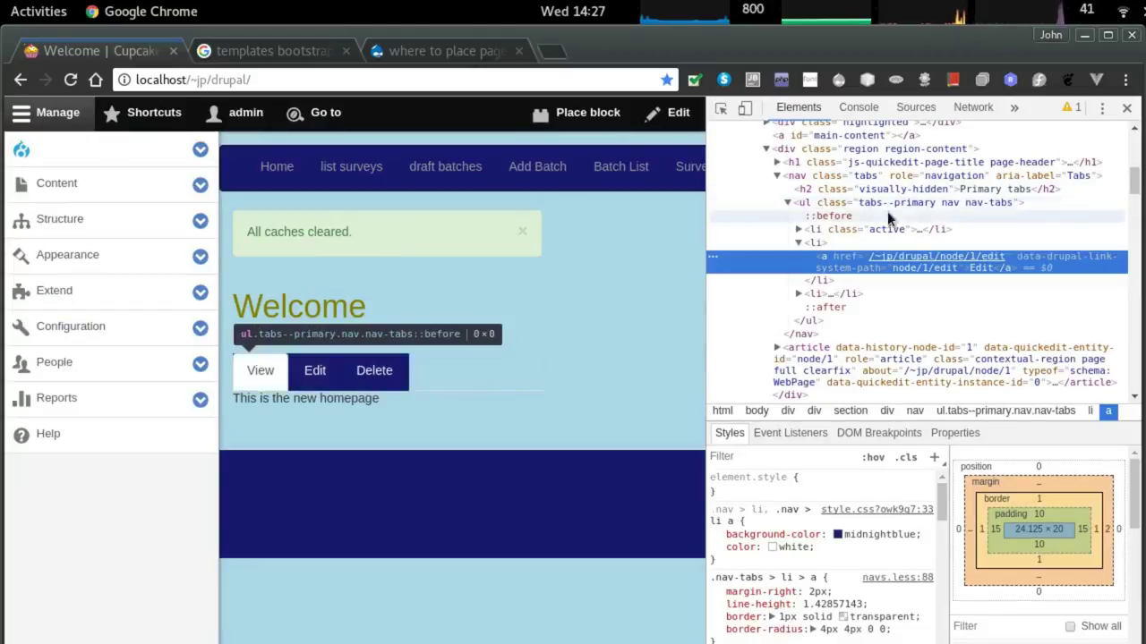
left_click(913, 174)
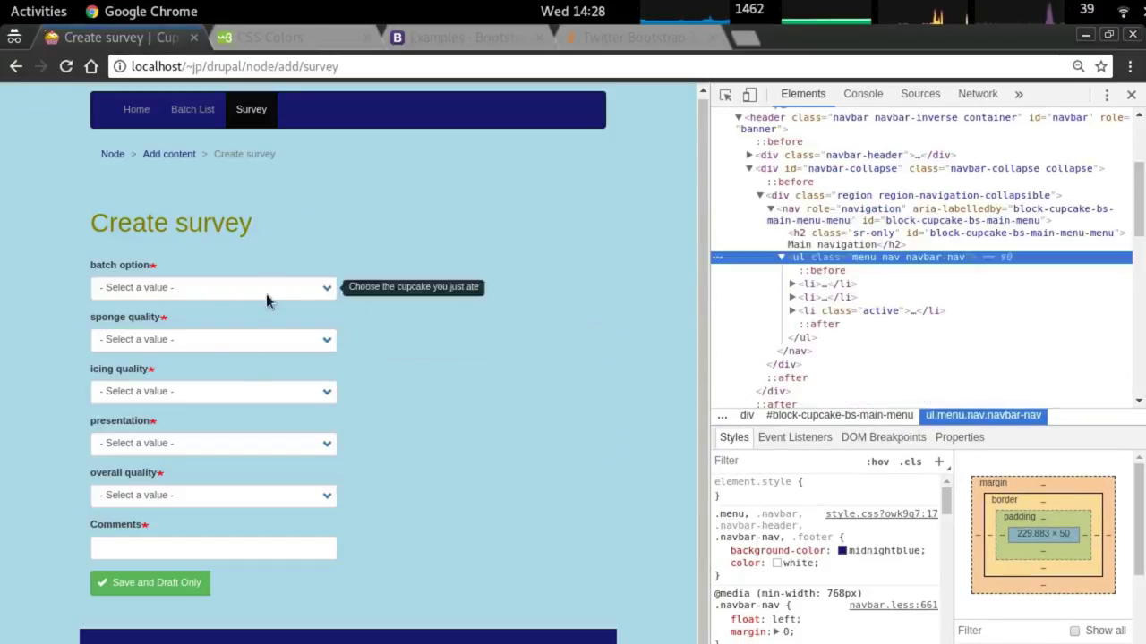
left_click(322, 288)
left_click(366, 261)
key("ctrl+Tab")
key("ctrl+Tab")
key("ctrl+Tab")
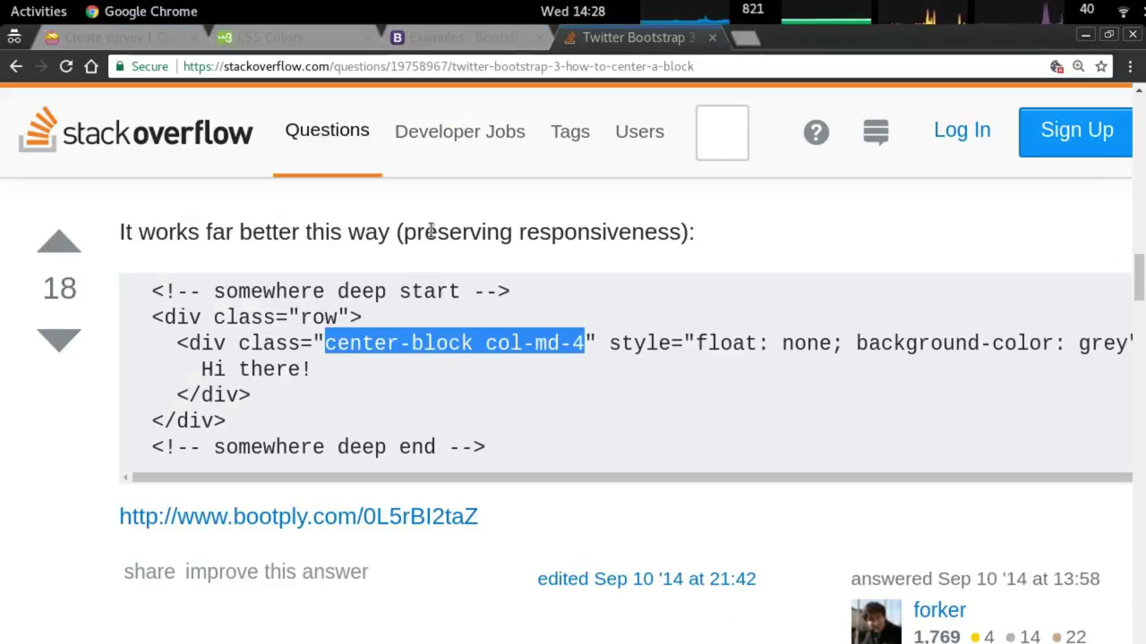
- Read through the Stack Overflow answers on centering a Bootstrap 3 block at 150% zoom
key("ctrl+minus")
key("ctrl+minus")
key("ctrl+plus")
scroll(298, 311, "down", 3)
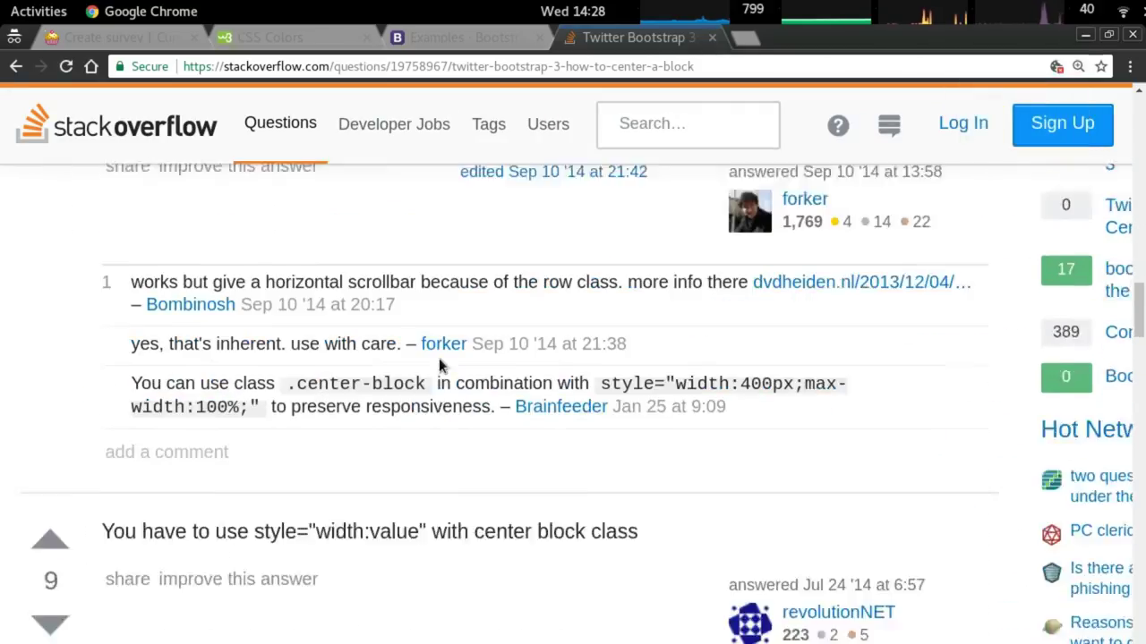
scroll(237, 319, "down", 1)
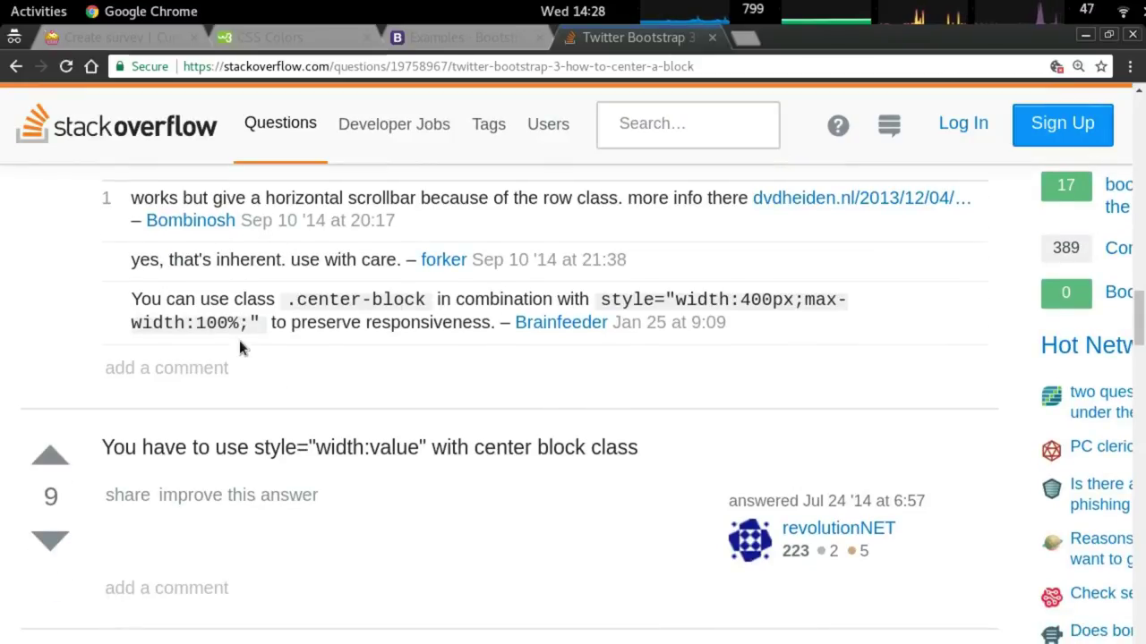
scroll(378, 335, "down", 2)
scroll(613, 351, "down", 6)
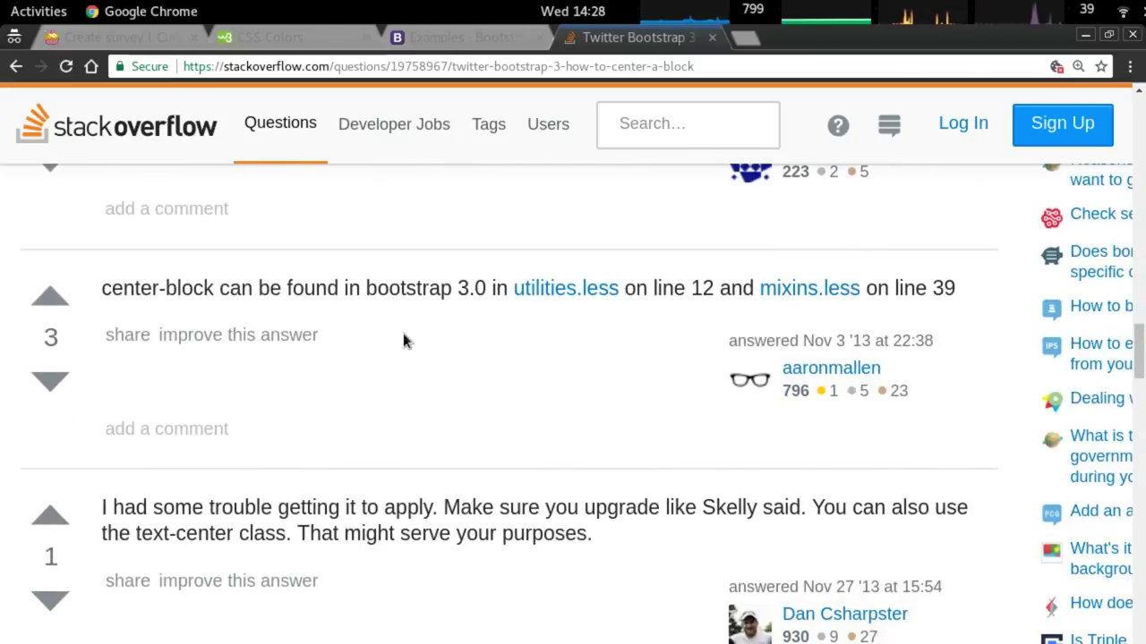
scroll(403, 336, "down", 2)
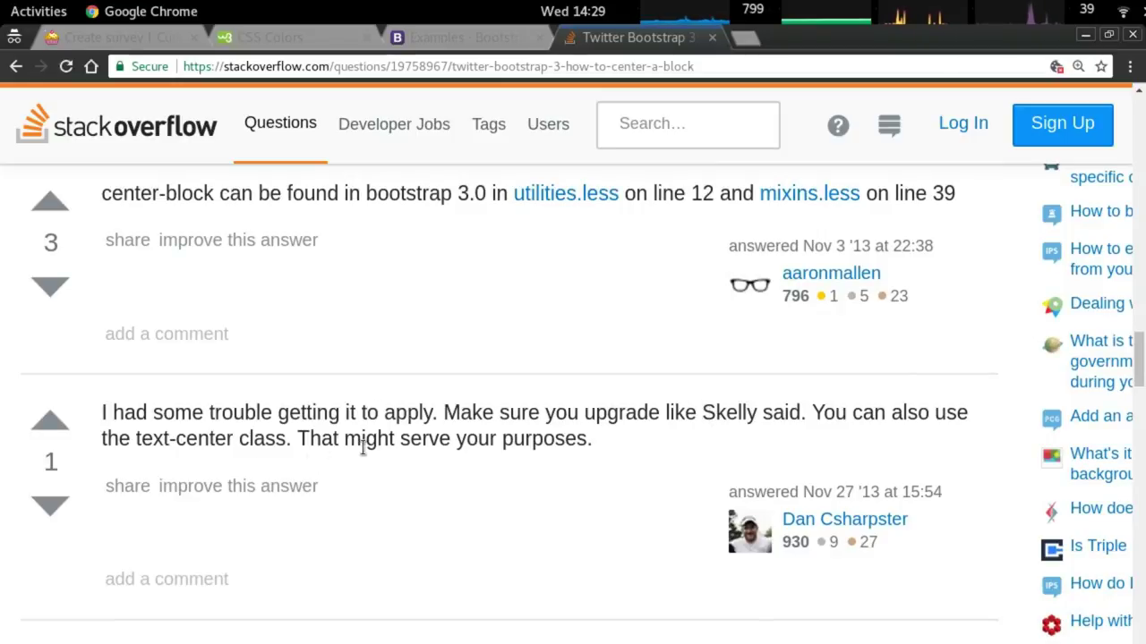
scroll(362, 447, "down", 10)
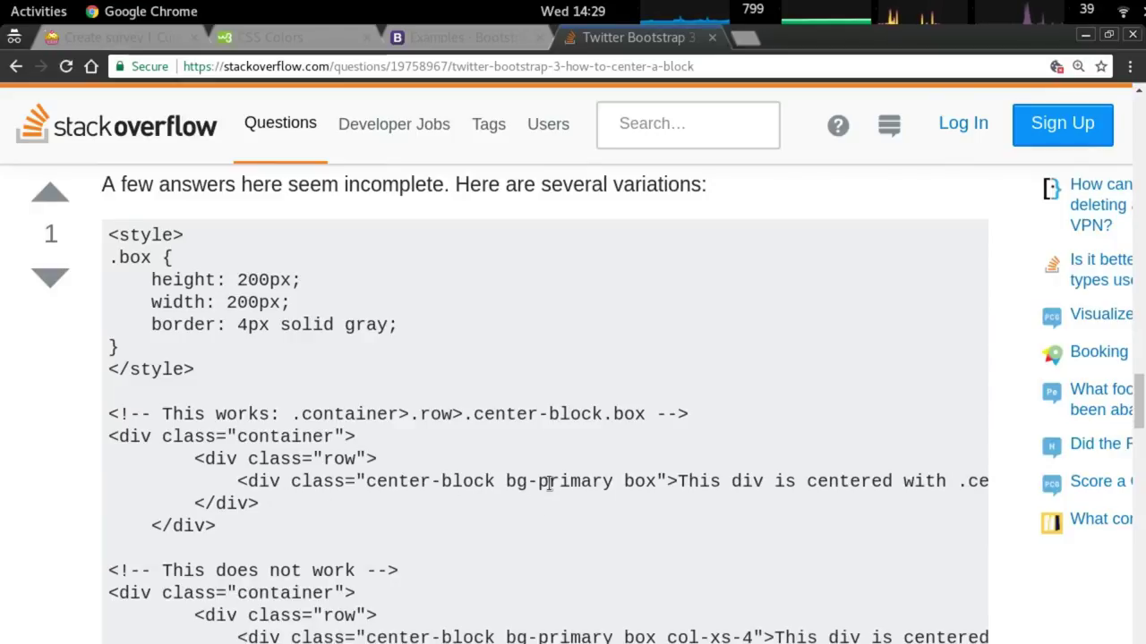
scroll(548, 484, "down", 2)
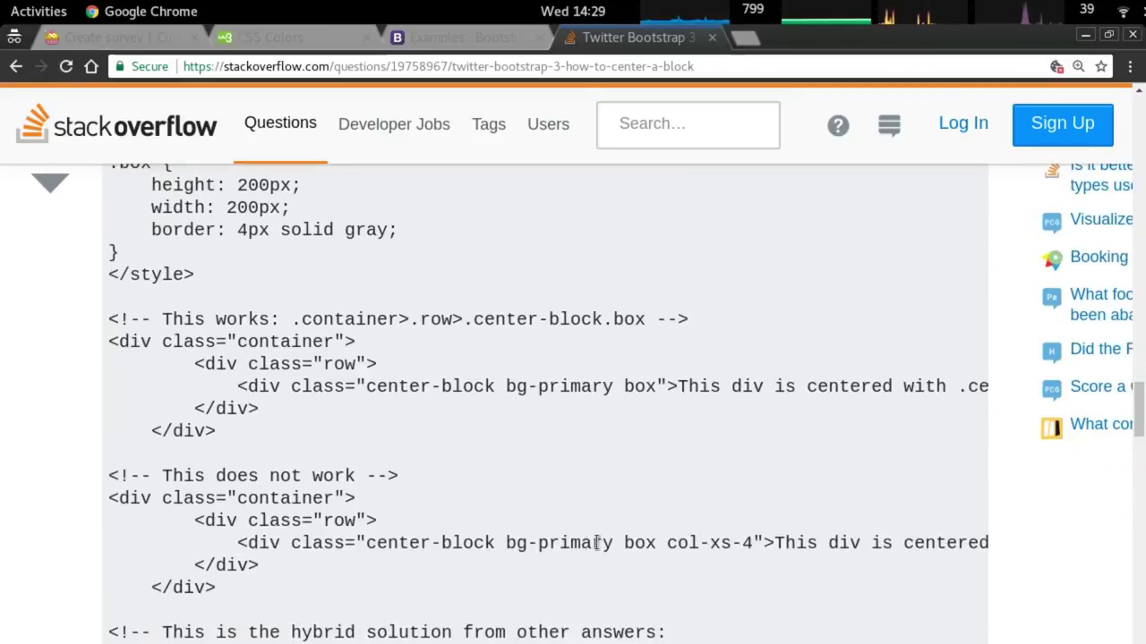
scroll(591, 542, "down", 1)
scroll(669, 501, "down", 4)
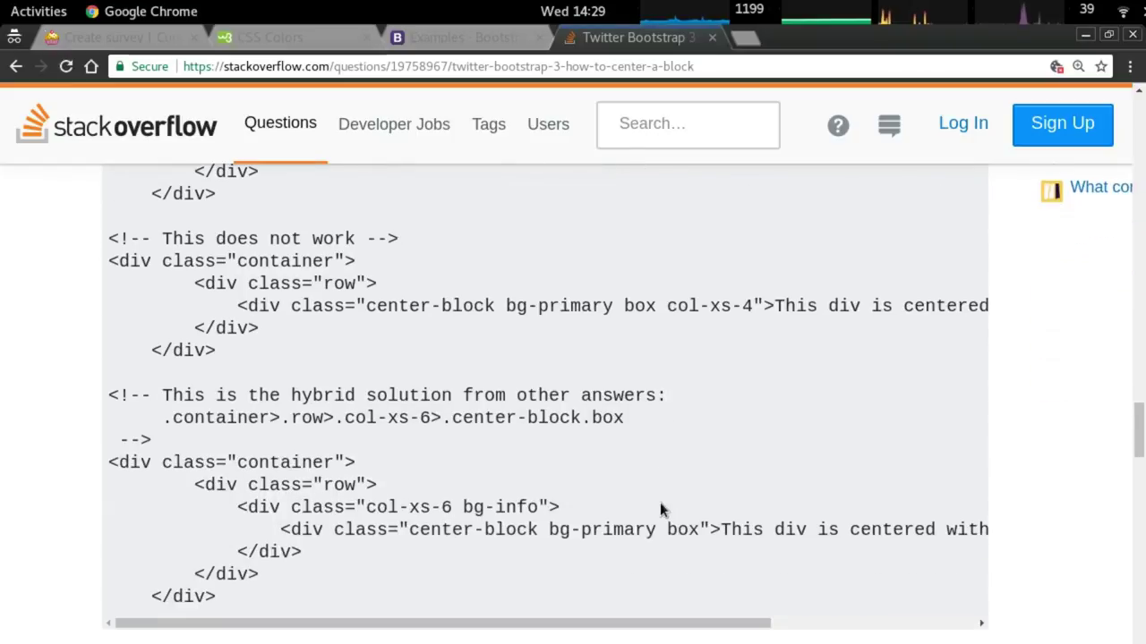
scroll(428, 506, "down", 12)
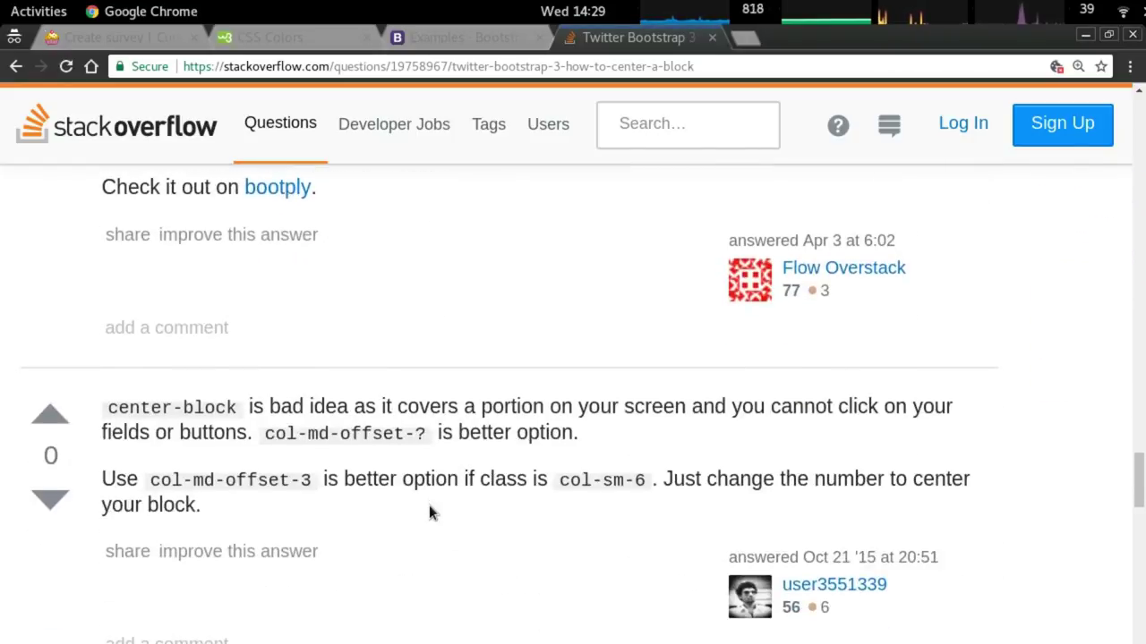
key("alt+Tab")
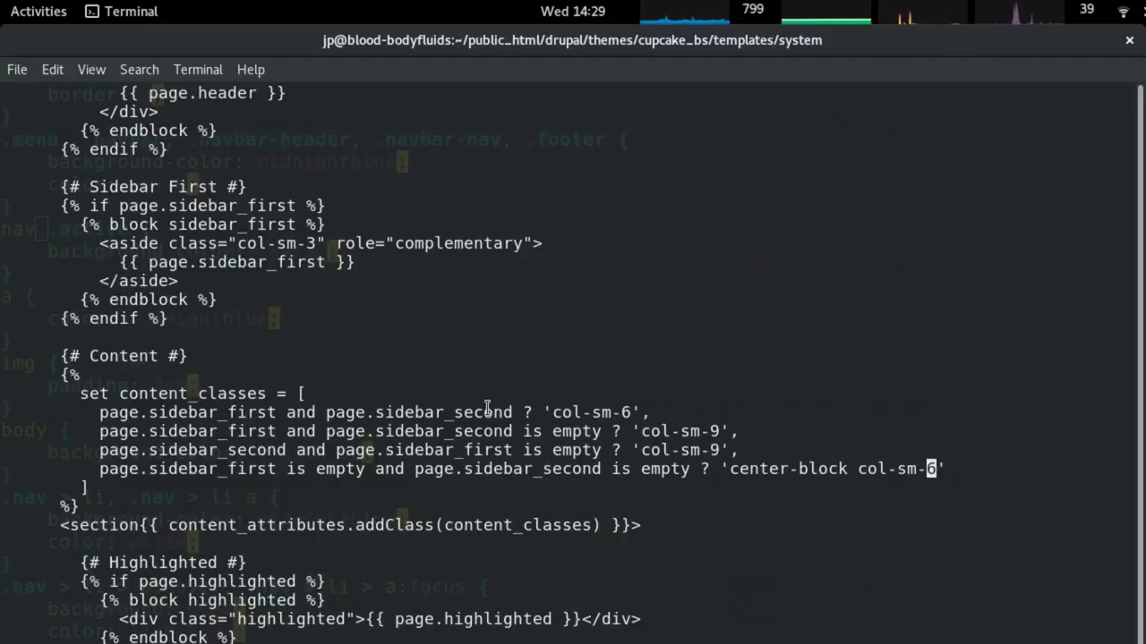
key("alt+Tab")
- Google 'col-sm center' and open the Center a column using Twitter Bootstrap 3 question
left_click(442, 65)
type("col-sm ")
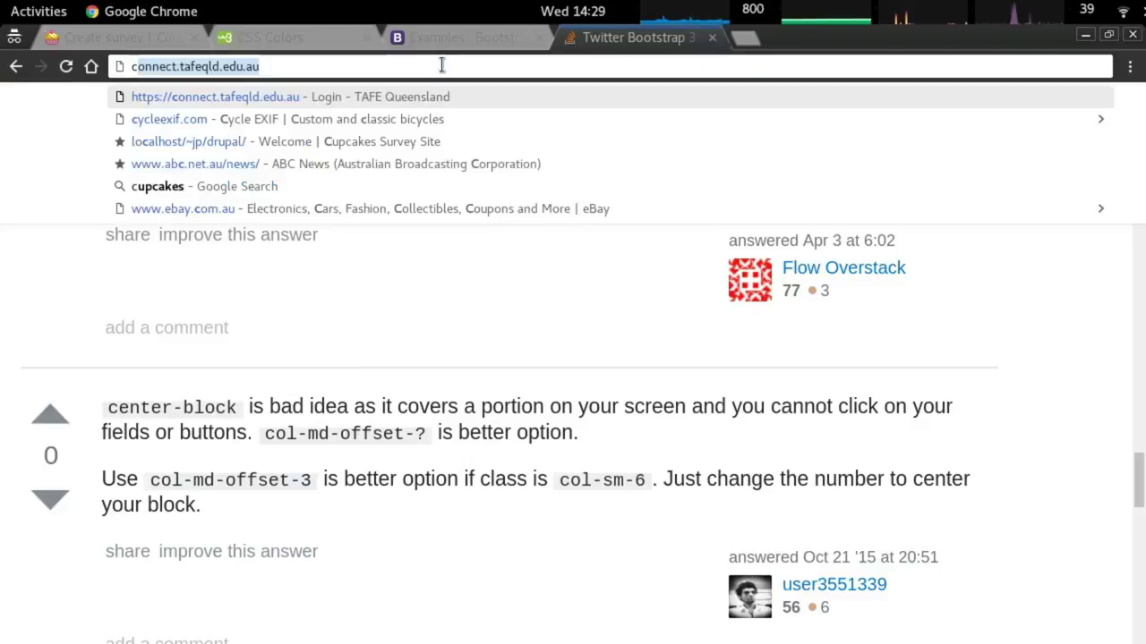
type("center")
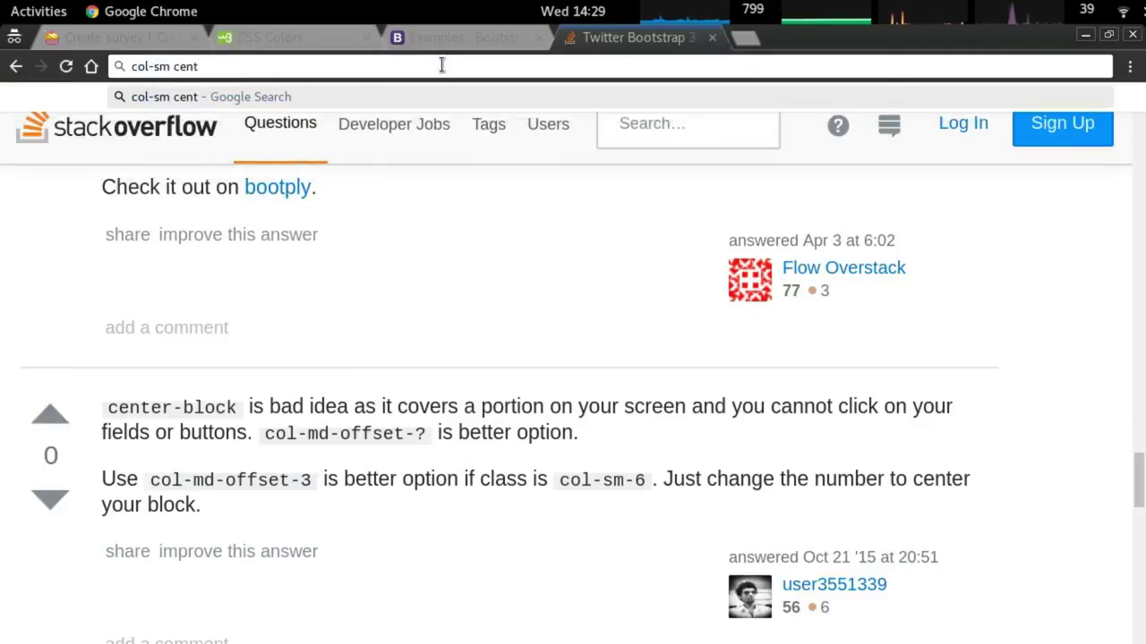
key("Return")
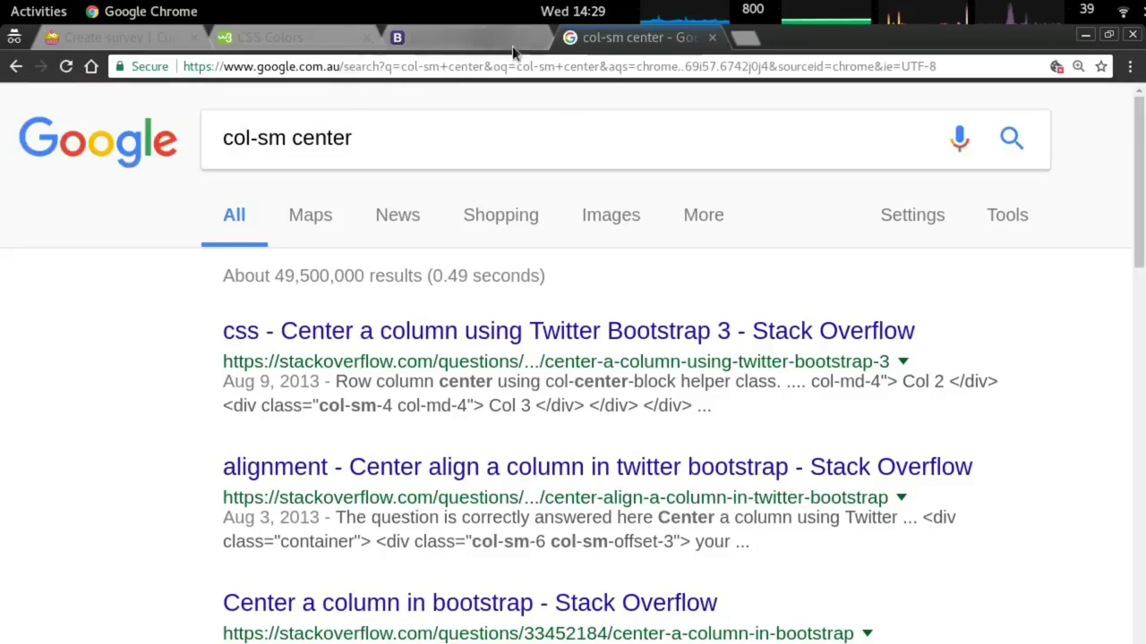
left_click(475, 330)
- Find 'col-sm' in the answers and copy the class name 'centered' from the HTML example
key("ctrl+f")
type("cold-sm")
key("BackSpace")
key("BackSpace")
key("BackSpace")
key("BackSpace")
type("-sm")
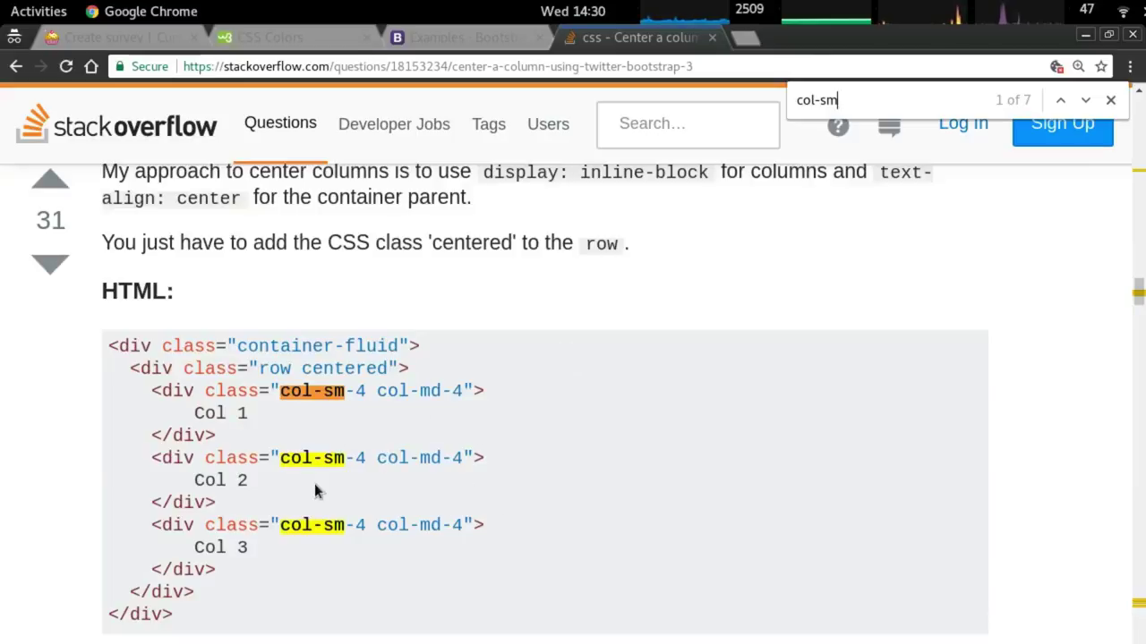
scroll(314, 483, "down", 5)
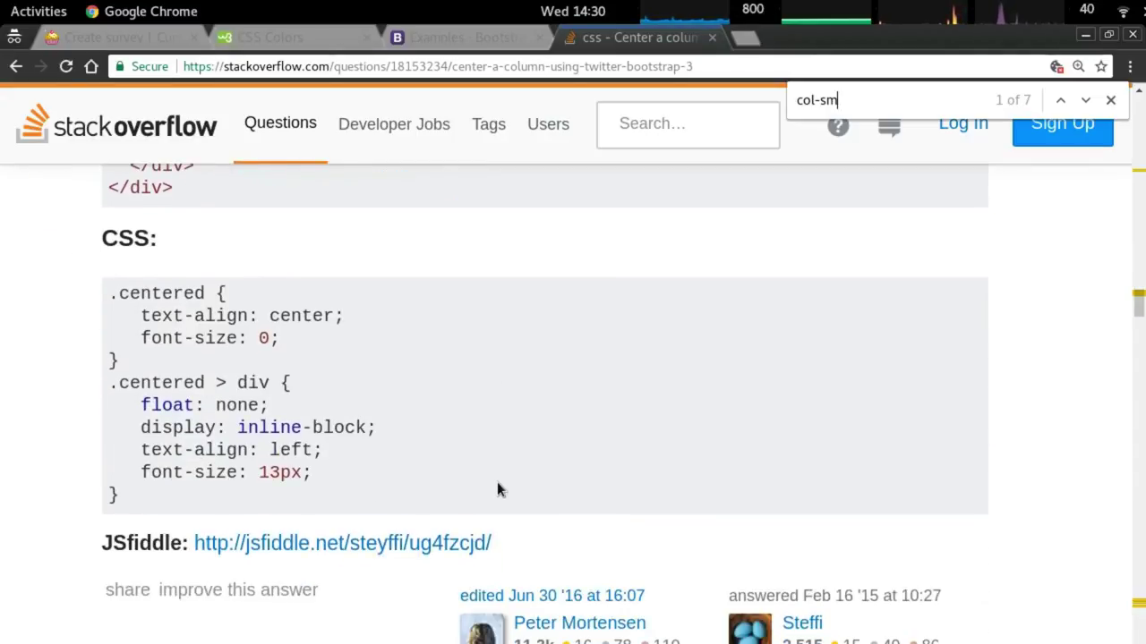
scroll(491, 481, "down", 8)
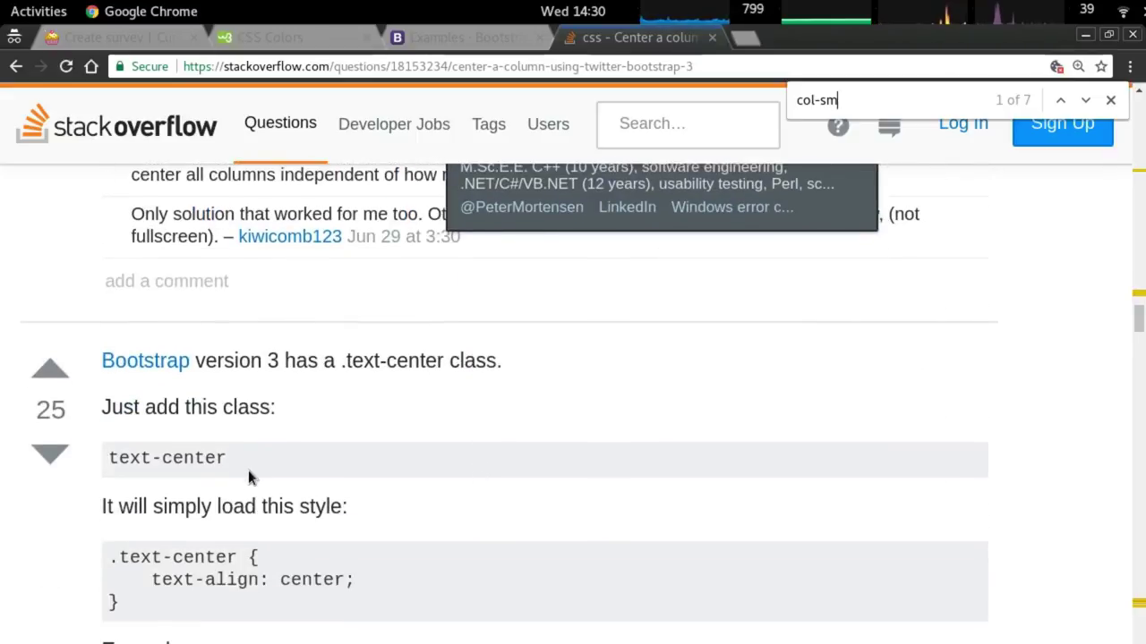
scroll(386, 467, "down", 3)
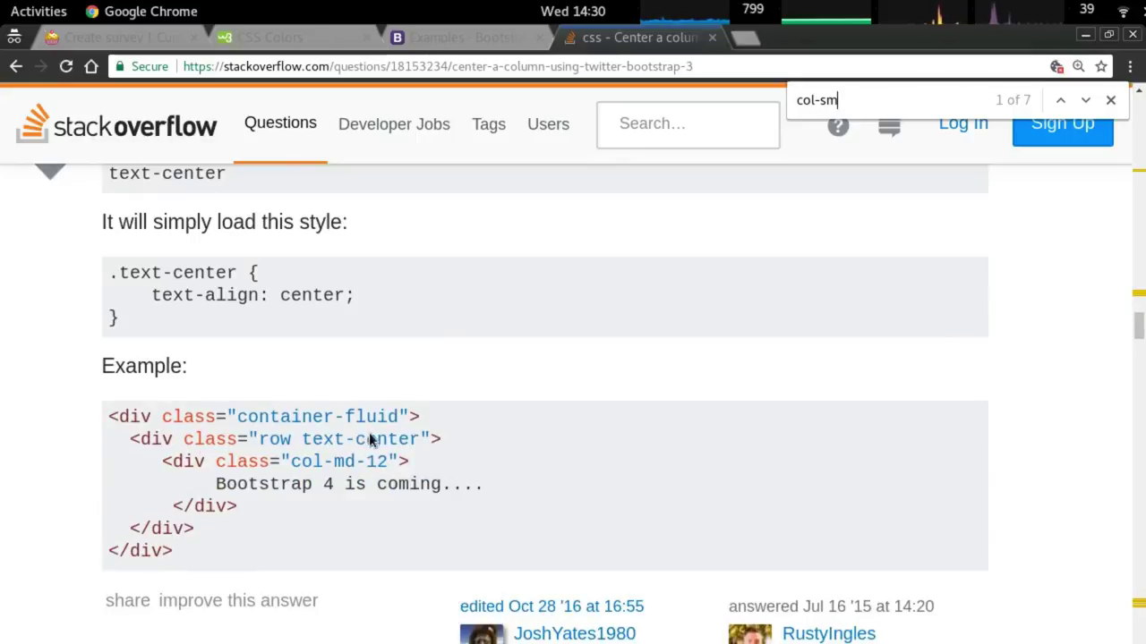
scroll(331, 454, "down", 10)
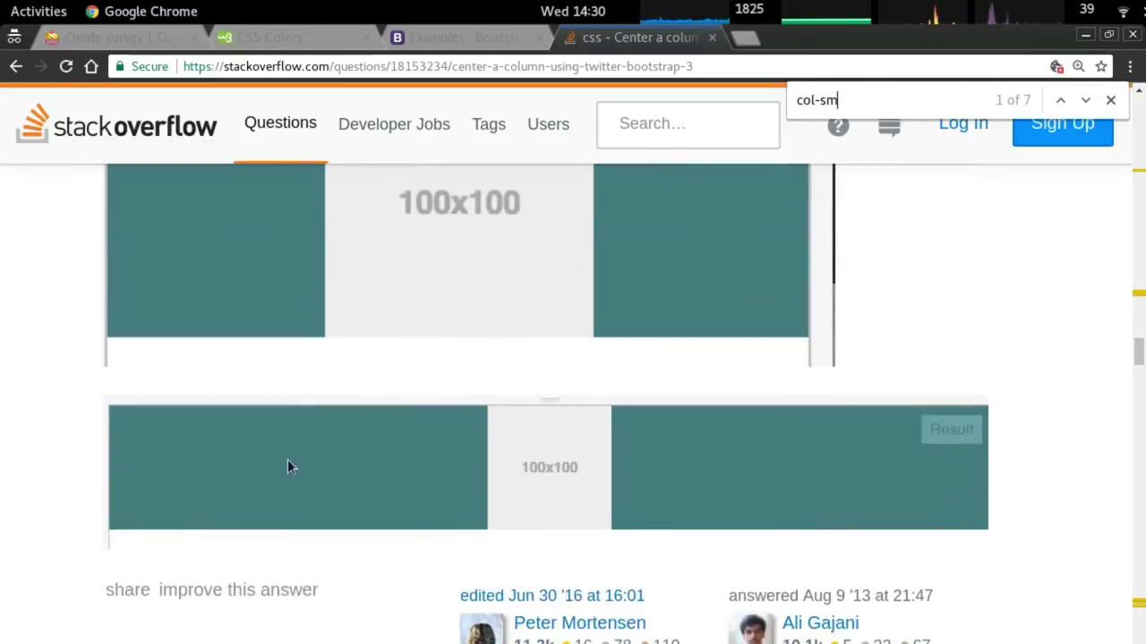
scroll(295, 458, "up", 2)
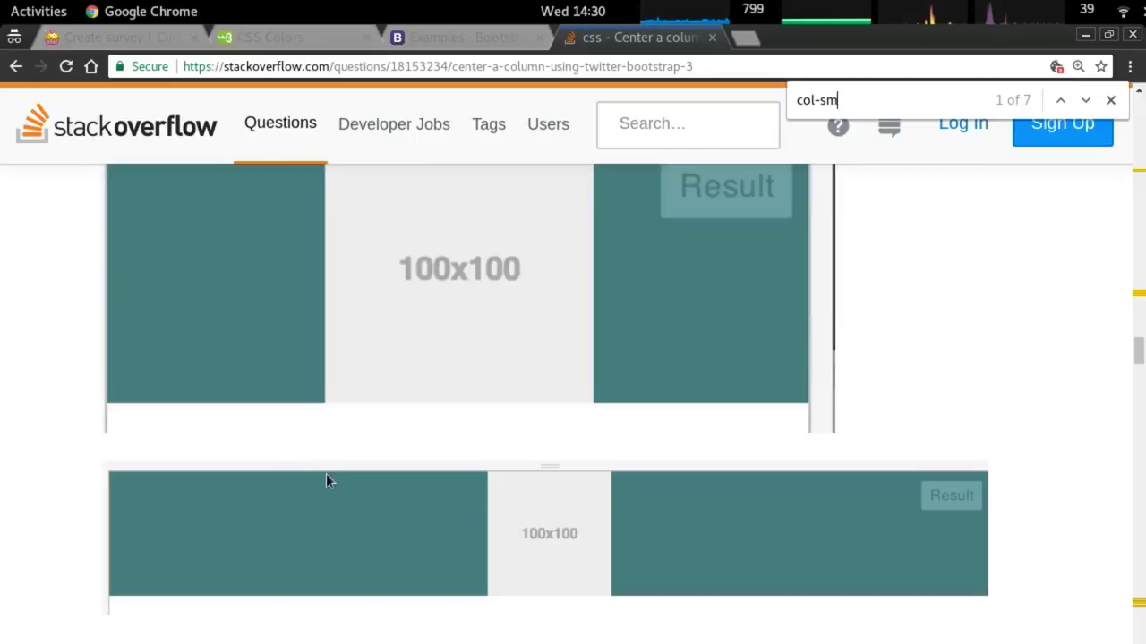
scroll(326, 470, "up", 5)
scroll(329, 465, "up", 1)
scroll(328, 470, "down", 10)
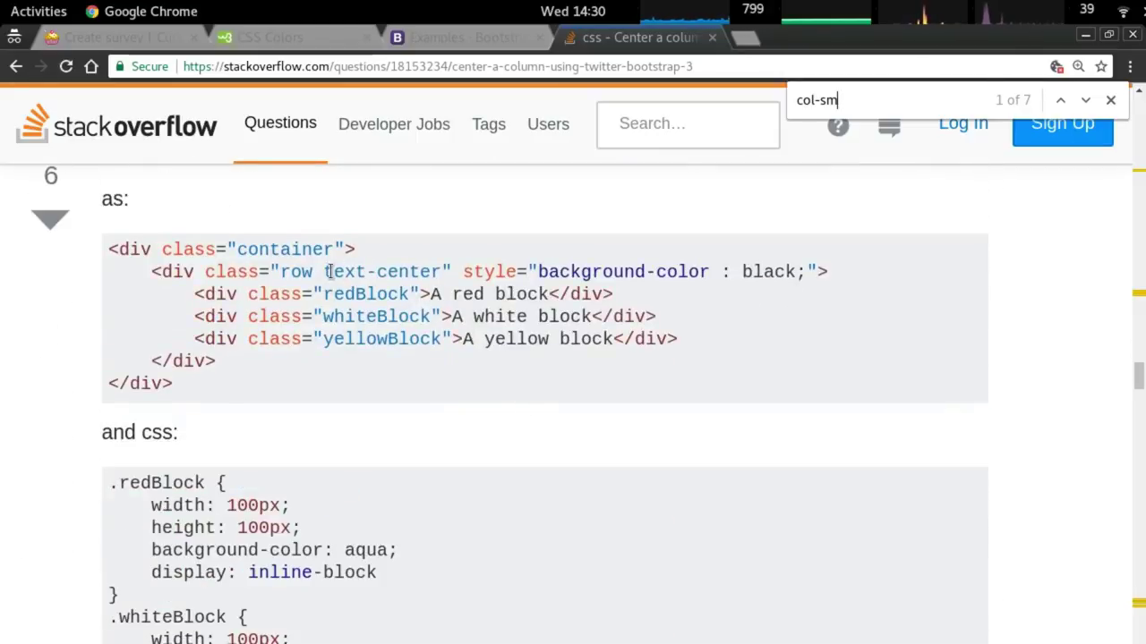
scroll(532, 394, "down", 6)
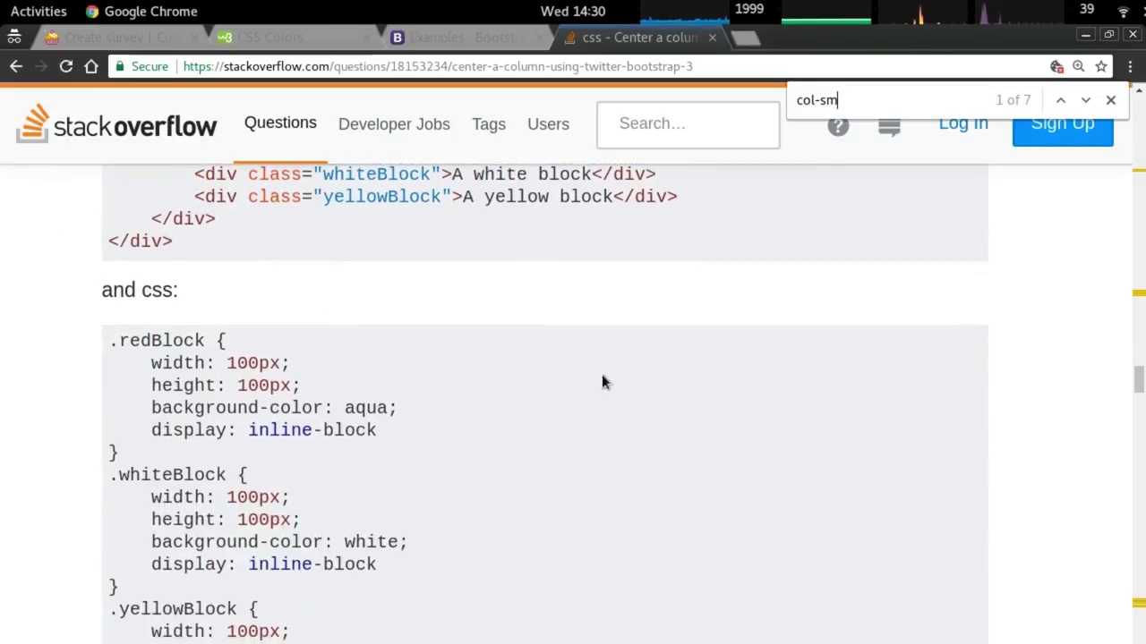
scroll(477, 412, "up", 6)
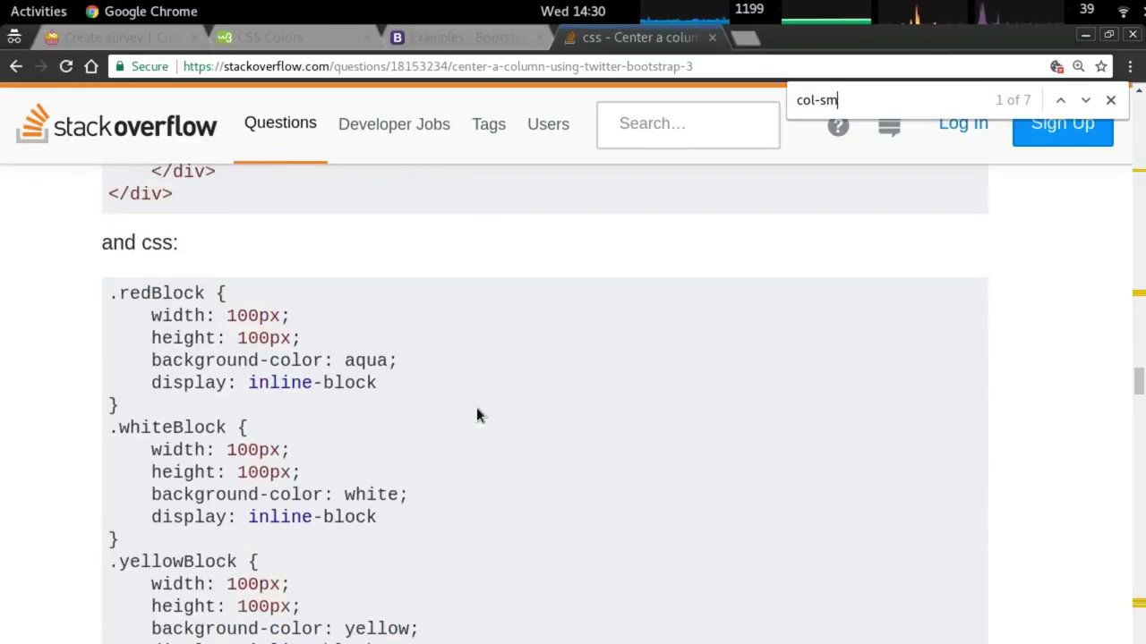
scroll(478, 411, "down", 10)
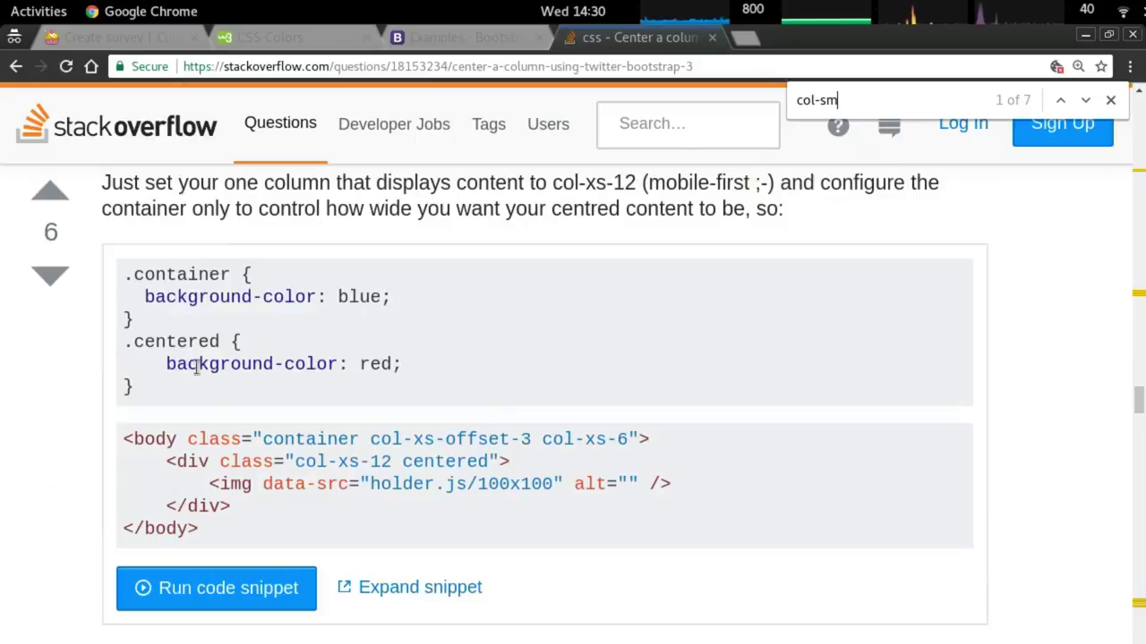
scroll(417, 412, "down", 1)
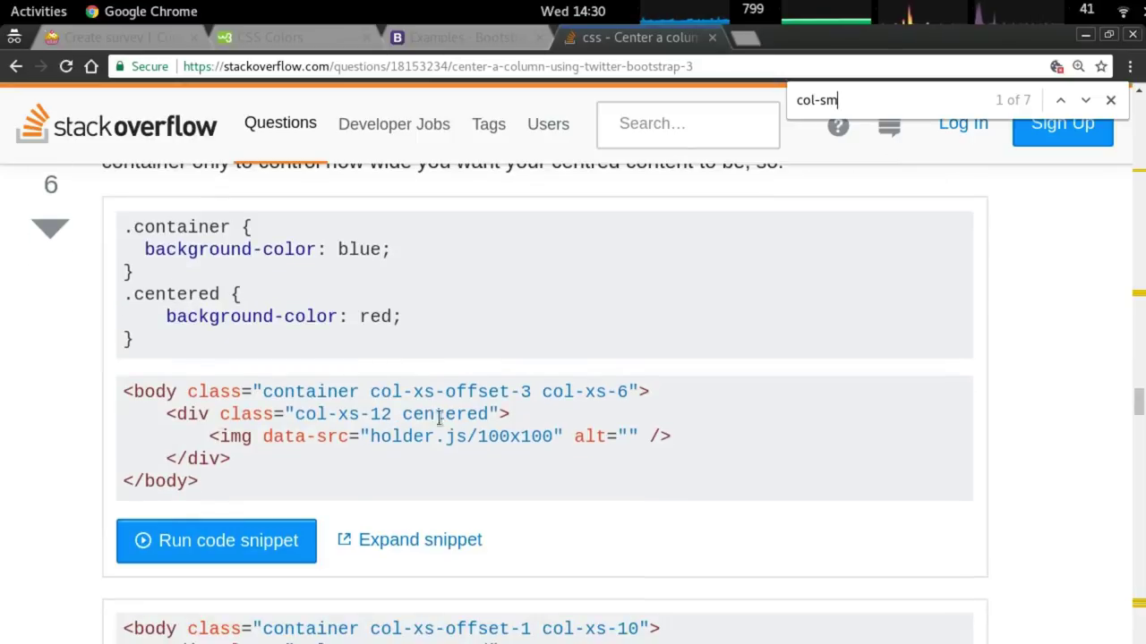
double_click(441, 413)
key("ctrl+c")
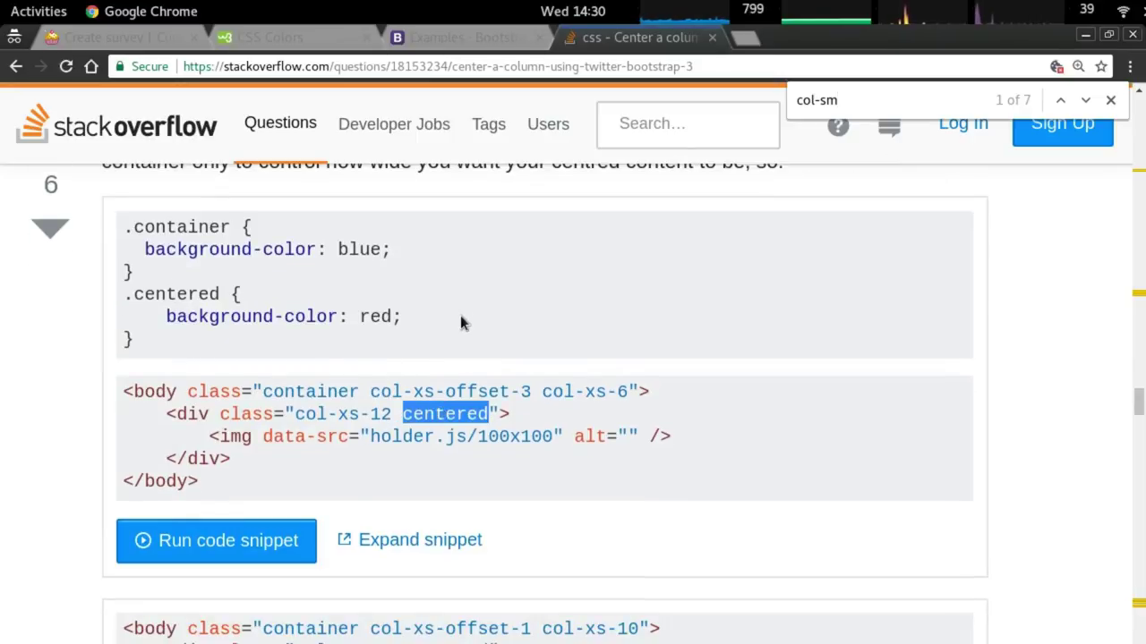
- Remove center-block from the template's no-sidebar column classes, leaving 'col-sm-6'
key("alt+Tab")
key("Left")
key("Left")
key("Left")
key("Left")
key("Left")
key("Left")
key("Left")
key("Left")
key("Left")
key("Left")
key("Left")
key("Left")
key("Left")
key("Left")
key("Left")
key("Left")
key("Left")
key("Left")
key("Left")
key("Delete")
key("Delete")
key("Delete")
key("Delete")
key("Delete")
key("Delete")
key("Delete")
key("Delete")
key("Delete")
key("Delete")
key("Delete")
key("Delete")
key("Delete")
- Paste 'centered' after col-sm-6 in the template, then scroll the answer to the .centered CSS
key("Right")
key("Right")
key("Right")
key("Right")
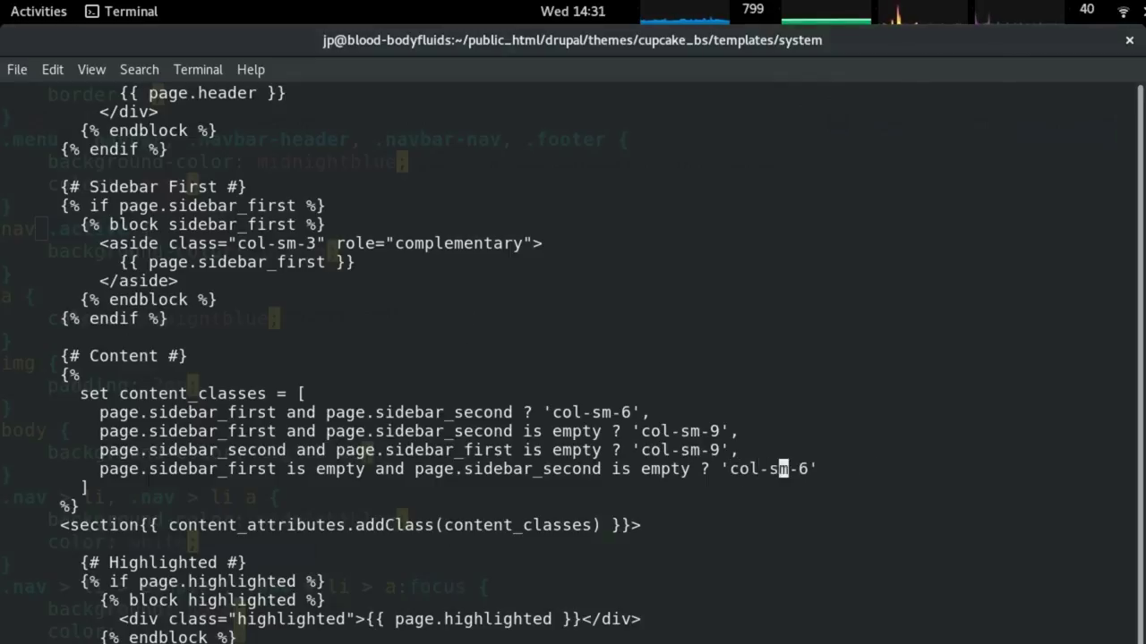
right_click(456, 238)
left_click(499, 333)
key("Left")
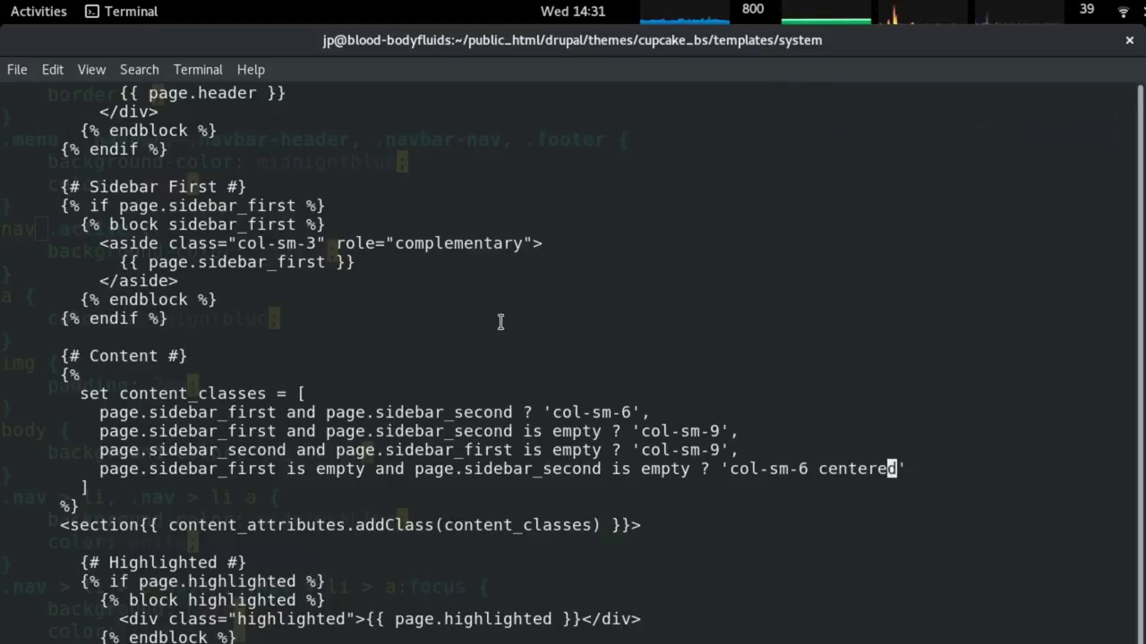
key("alt+Tab")
scroll(388, 376, "down", 8)
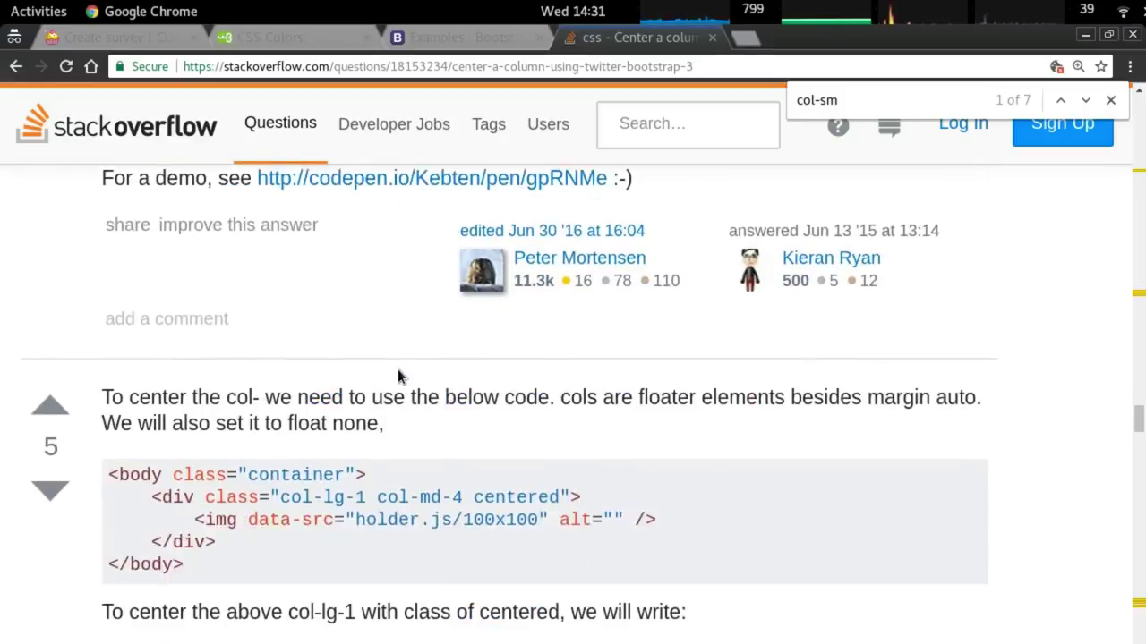
scroll(394, 293, "down", 3)
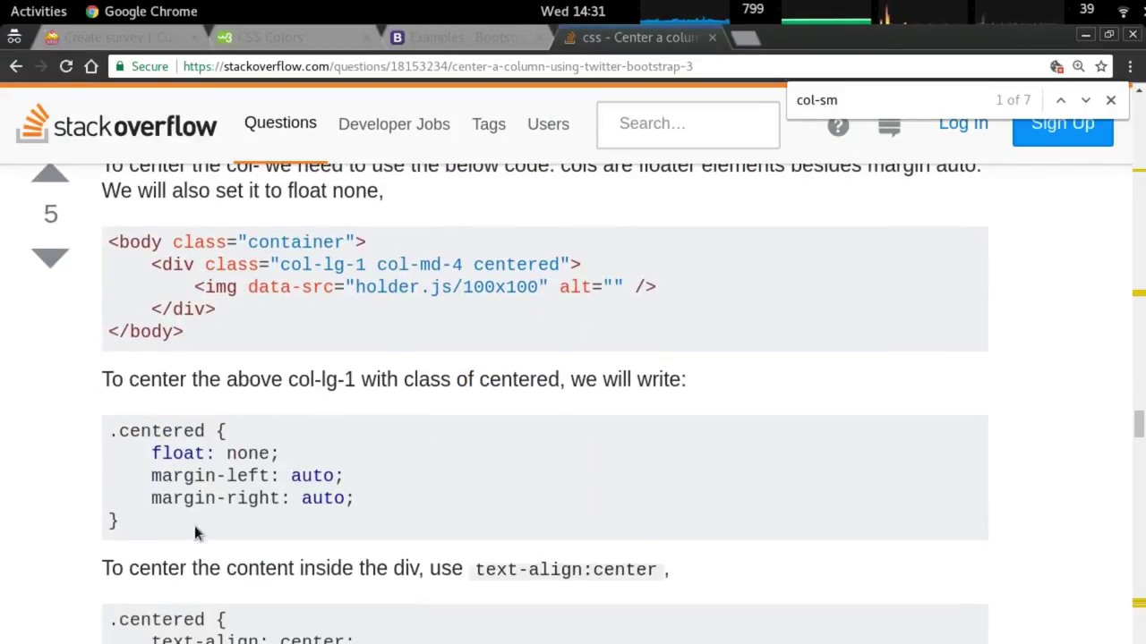
- Append the .centered rule with float: none and auto side margins to the cupcake_bs style.css
left_click_drag(358, 519, 110, 434)
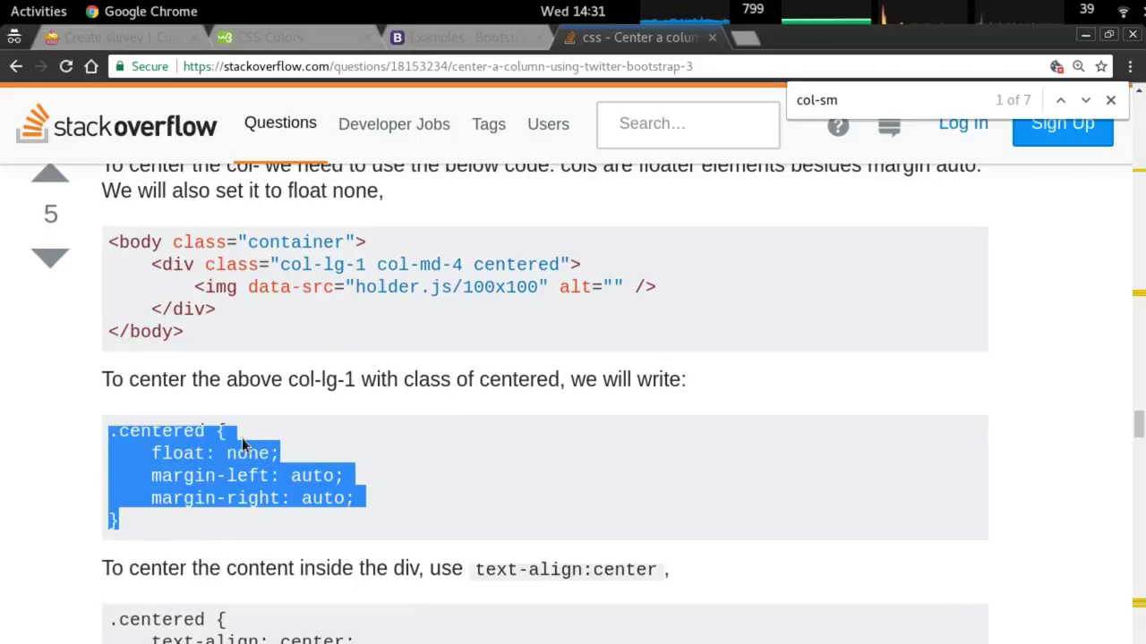
scroll(448, 466, "down", 1)
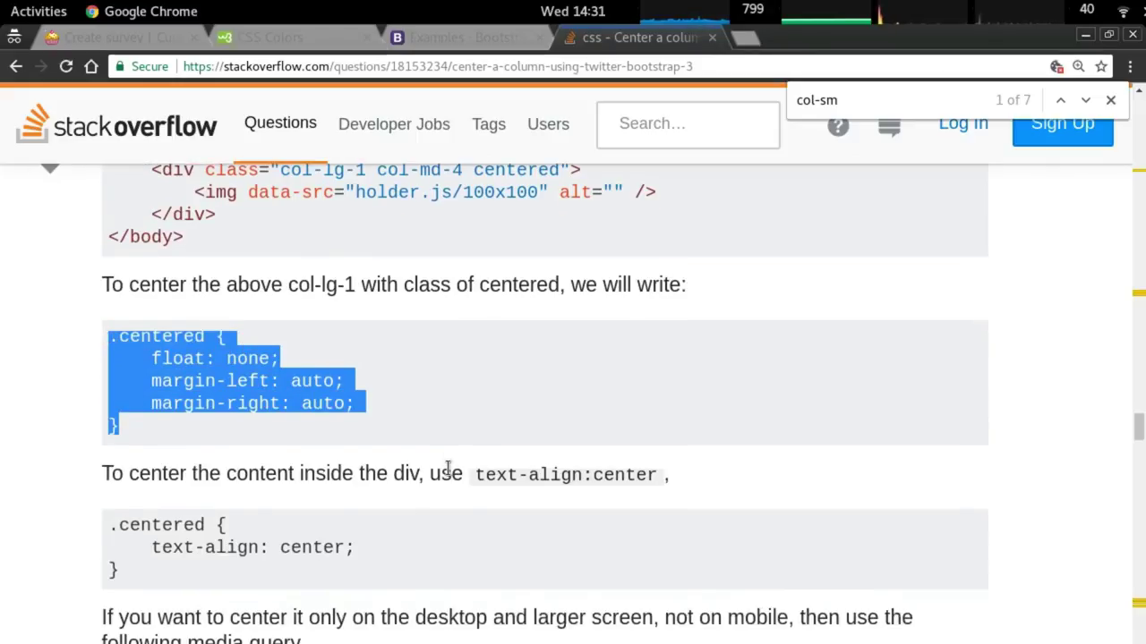
key("alt+Tab")
key("alt+grave")
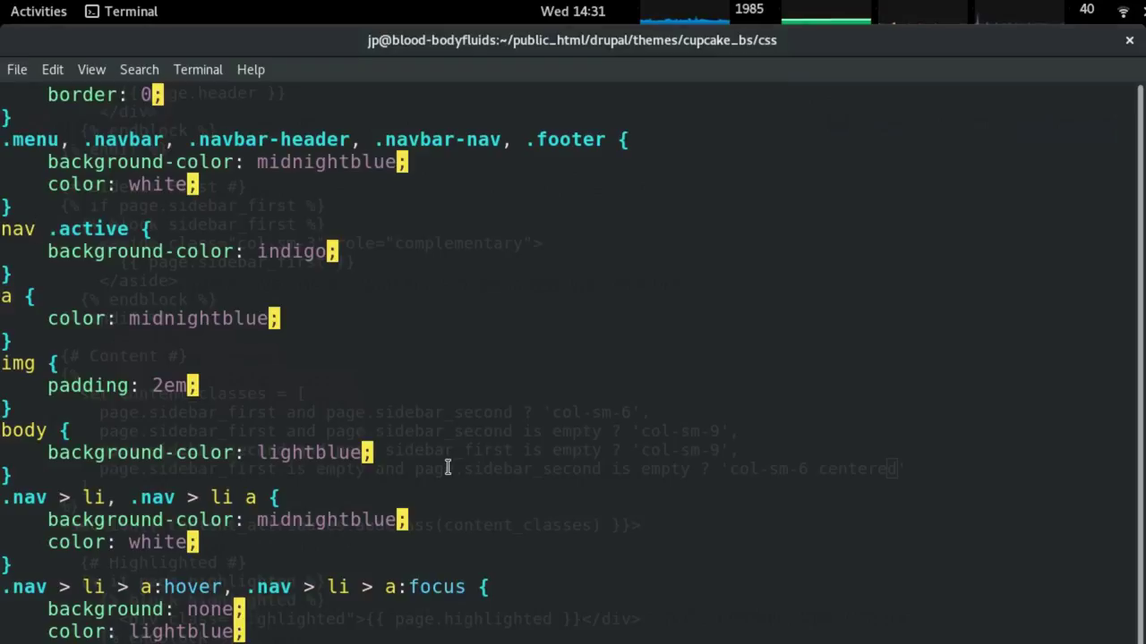
scroll(447, 461, "down", 1)
right_click(470, 434)
left_click(534, 522)
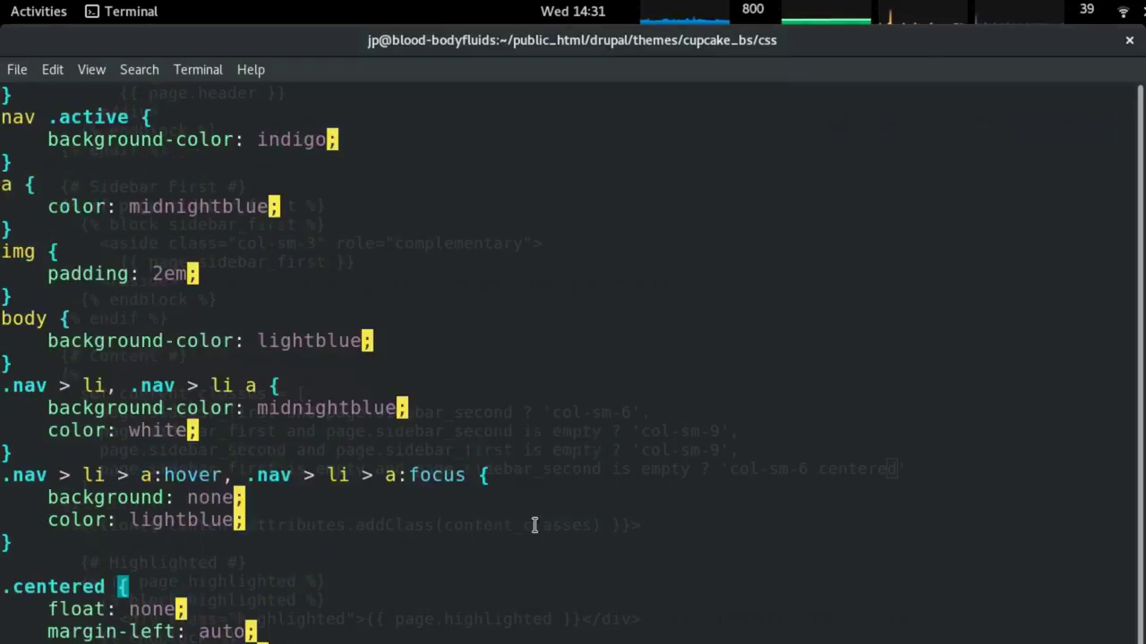
key("k")
key("d")
key("d")
key("j")
key("j")
key("alt+Tab")
key("alt+Tab")
key("alt+Tab")
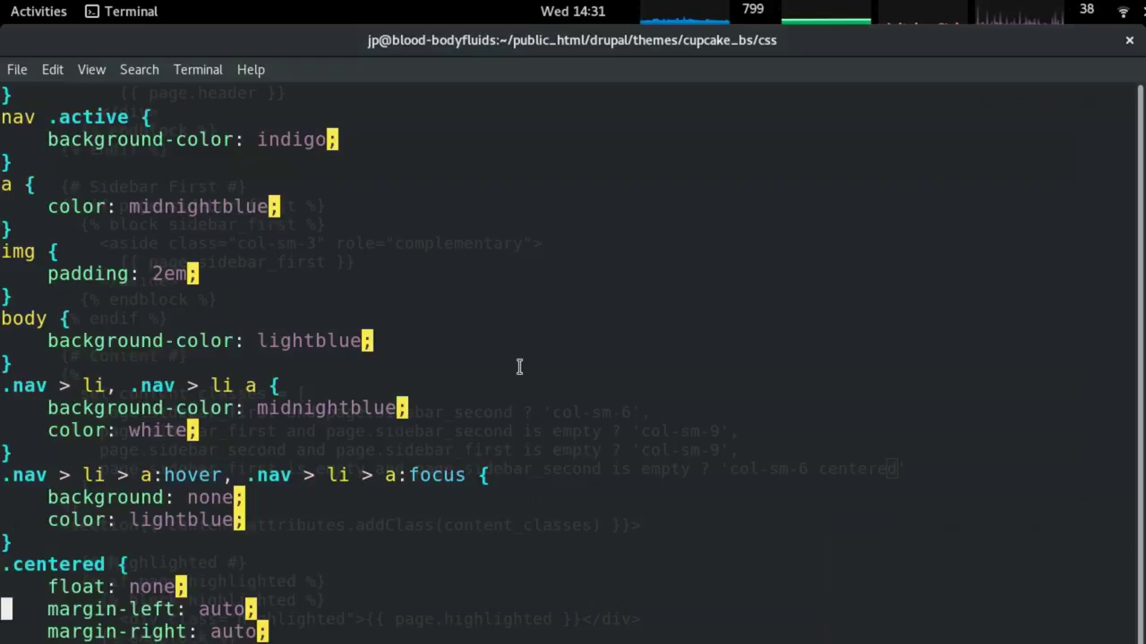
key("alt+Tab")
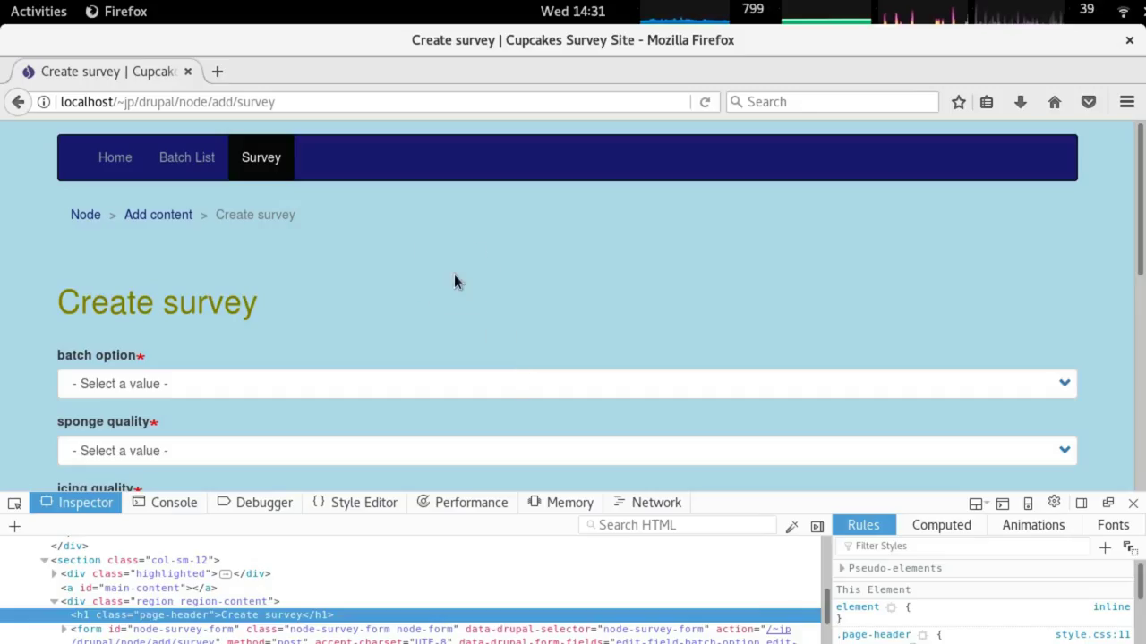
- Zoom the Drupal Chrome page to 80%, flush all caches and open list surveys
key("F5")
key("alt+Tab")
key("alt+Tab")
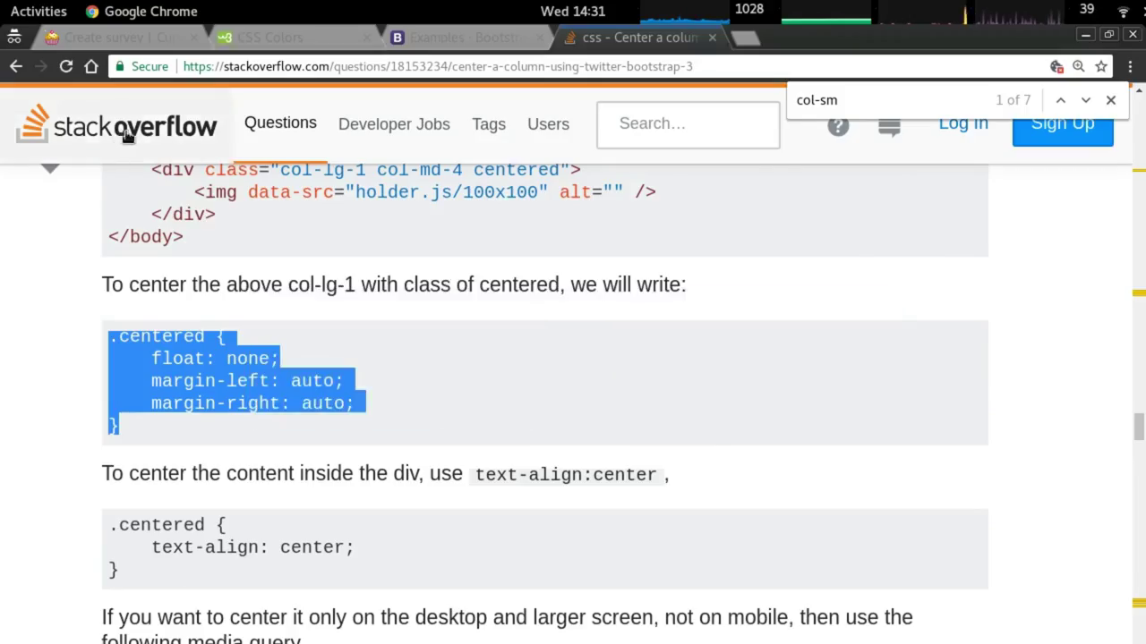
key("ctrl+Tab")
key("ctrl+Tab")
key("ctrl+Tab")
key("ctrl+Tab")
key("ctrl+Tab")
key("alt+Tab")
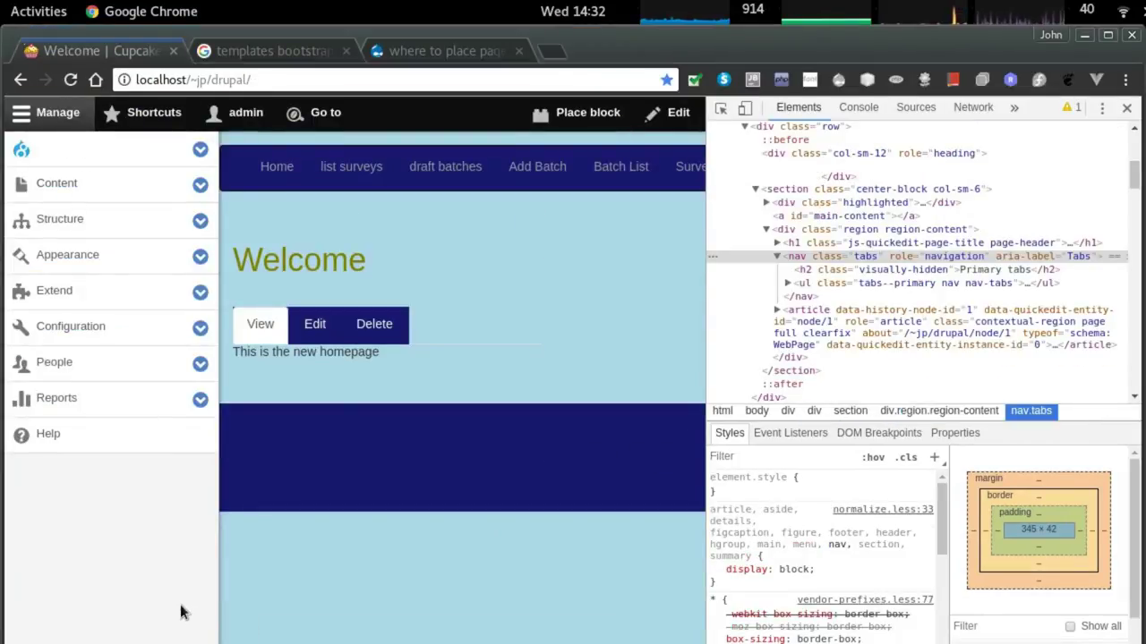
key("ctrl+minus")
key("ctrl+minus")
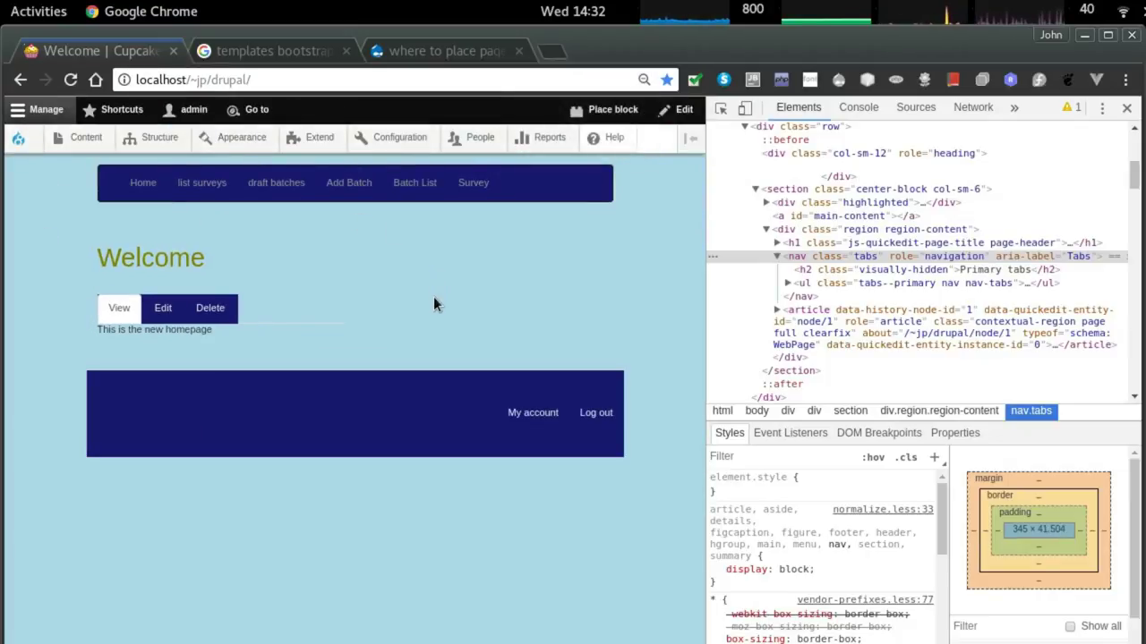
mouse_move(18, 141)
left_click(49, 196)
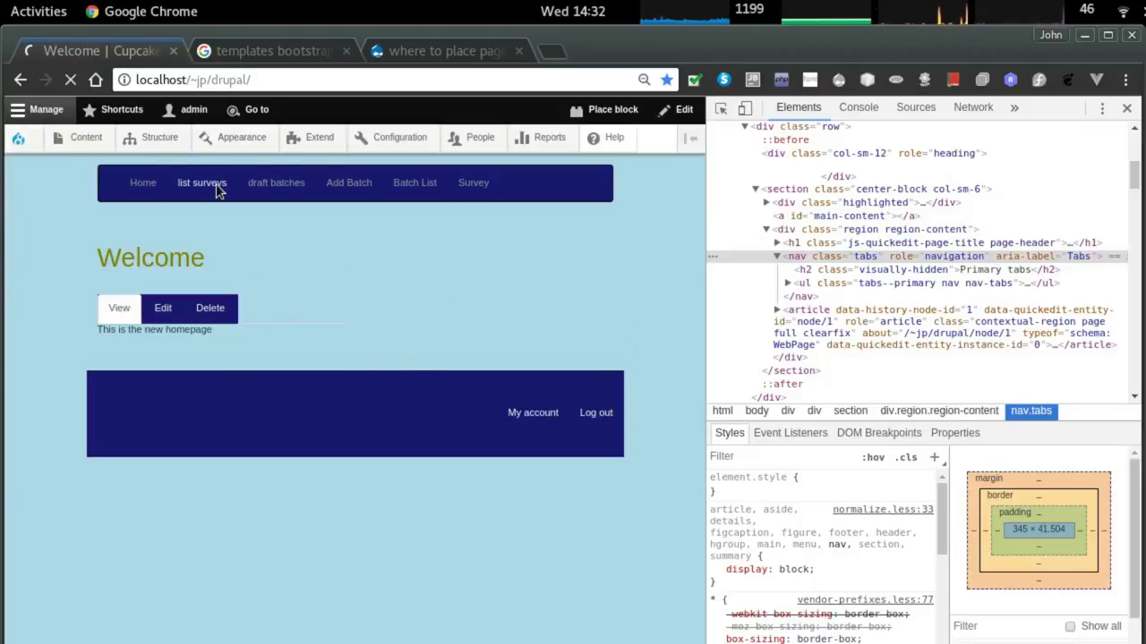
left_click(216, 188)
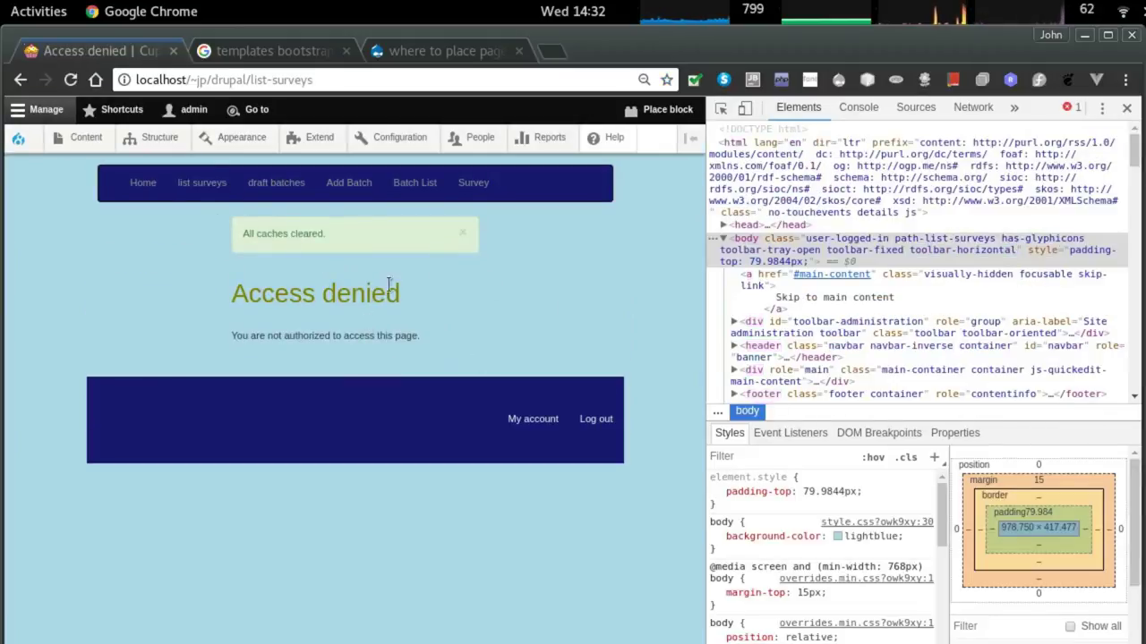
left_click_drag(706, 334, 769, 310)
- Check the centered class in the template, then reload the page and flush all caches again
key("alt+Tab")
key("alt+Tab")
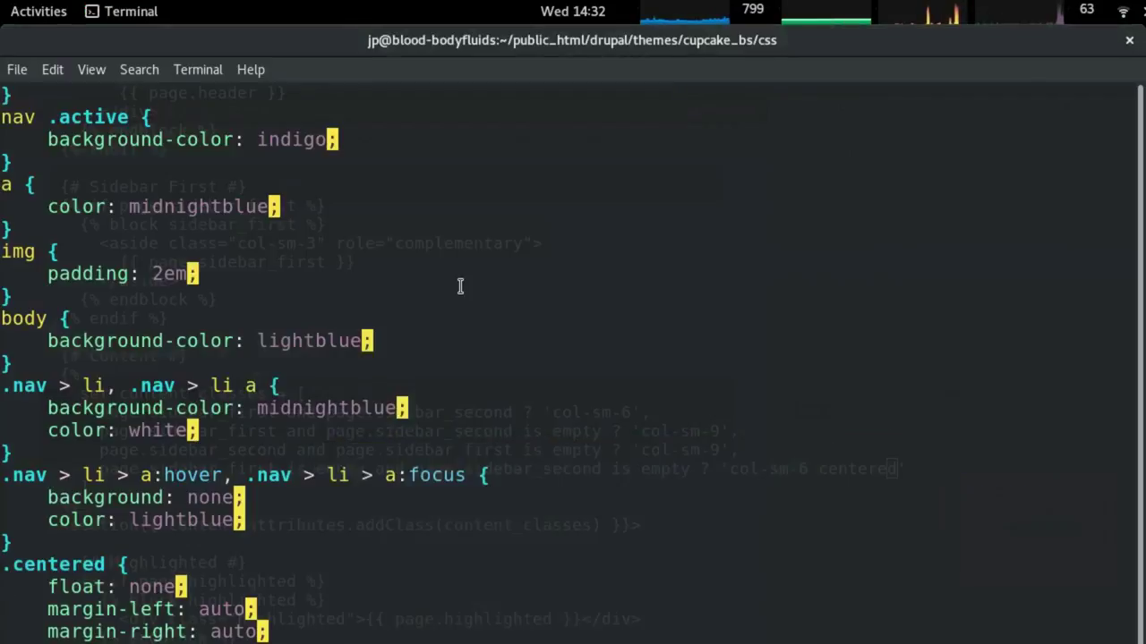
key("Left")
key("Left")
key("Left")
key("Left")
key("Left")
key("Left")
key("Left")
key("Left")
key("Left")
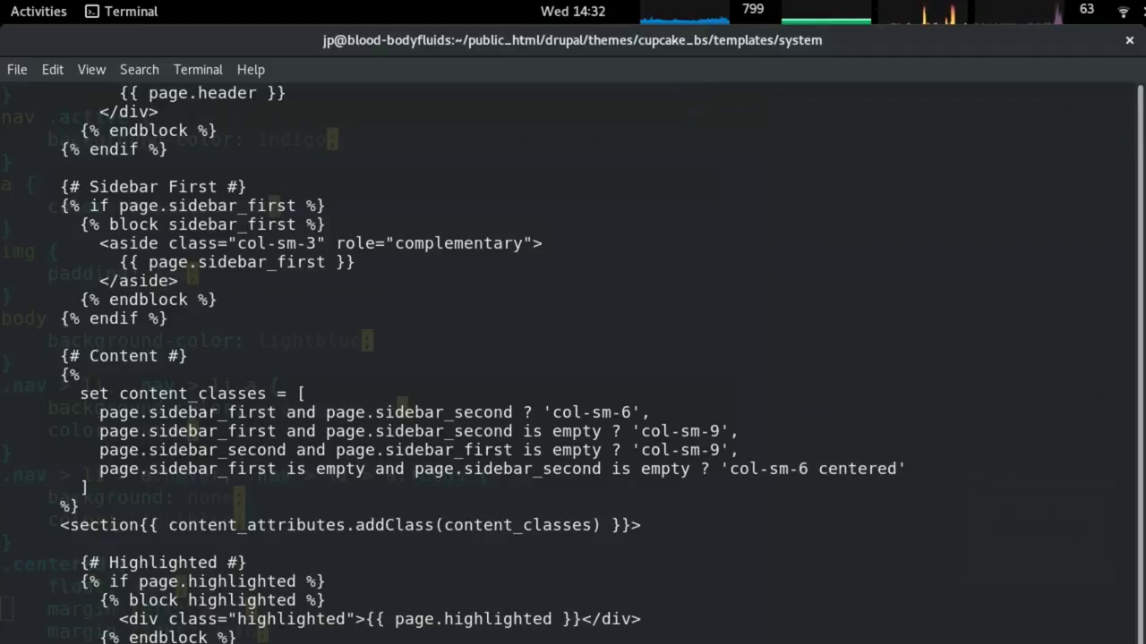
key("alt+Tab")
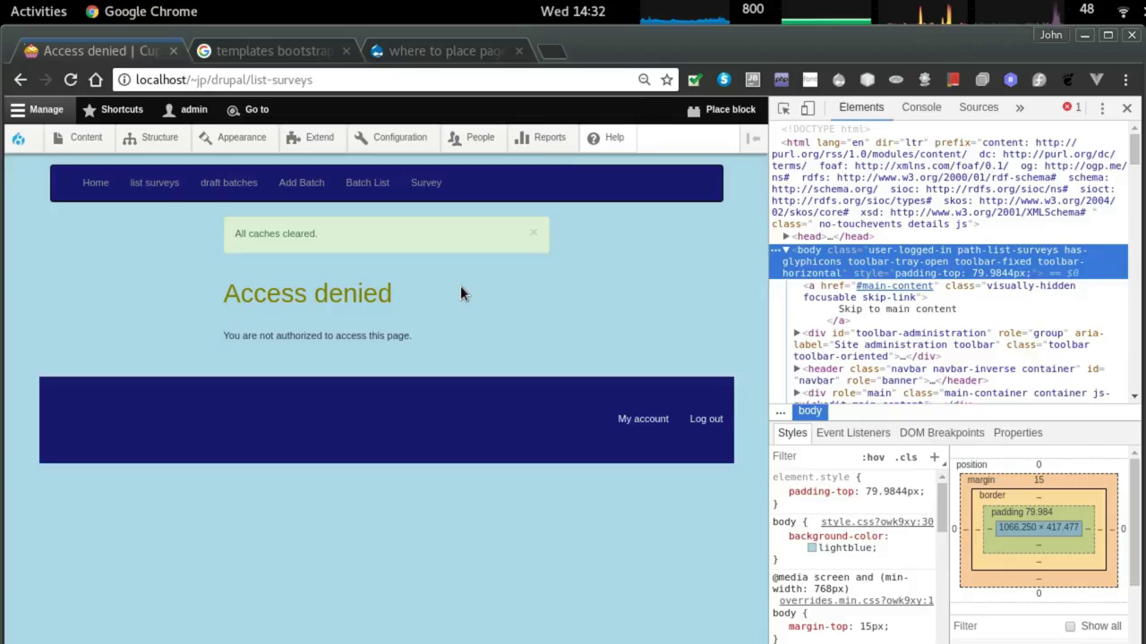
key("F5")
mouse_move(19, 137)
left_click(49, 194)
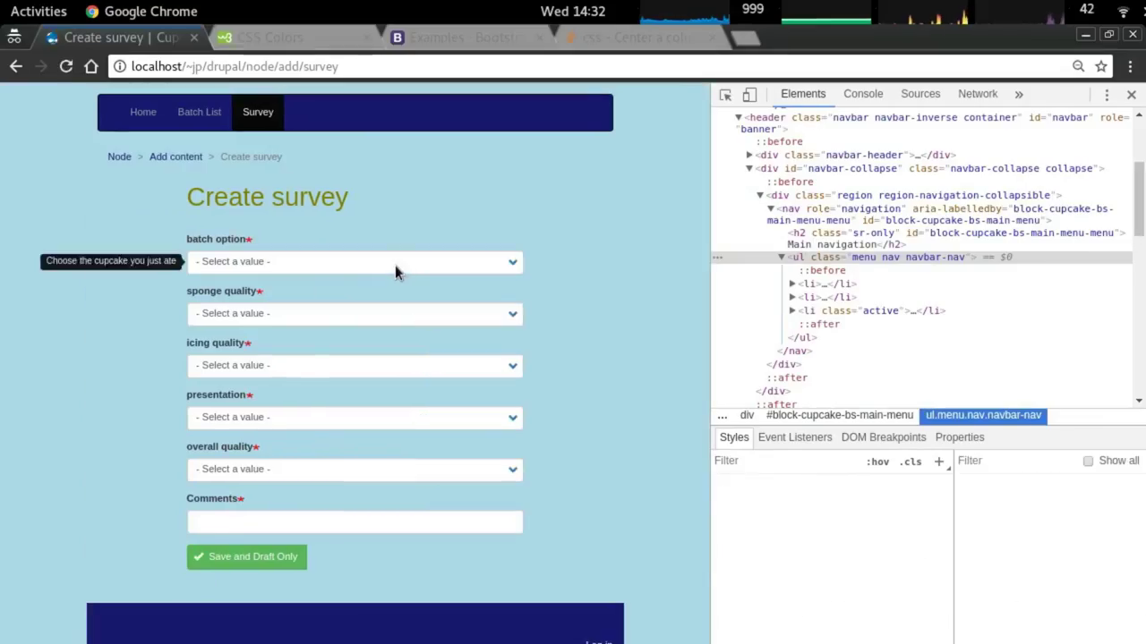
- Browse the Welcome, Batch List and Create survey pages, ending on the Log in page
mouse_move(706, 275)
left_mouse_down()
mouse_move(488, 282)
mouse_move(696, 295)
left_mouse_up()
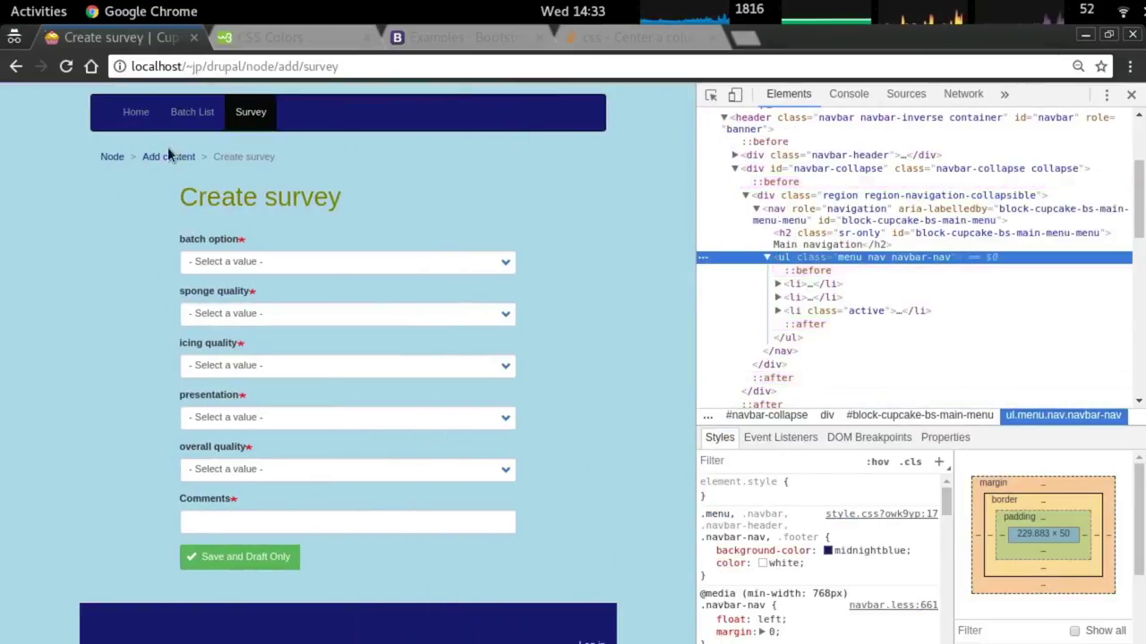
left_click(113, 158)
left_click(215, 268)
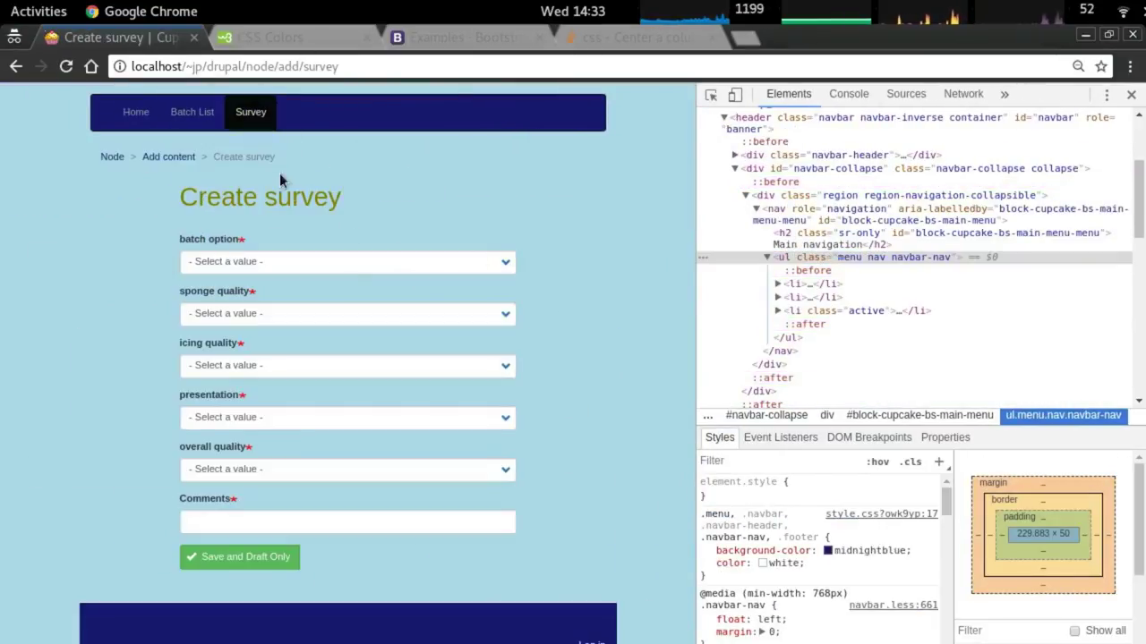
left_click(191, 112)
left_click(136, 112)
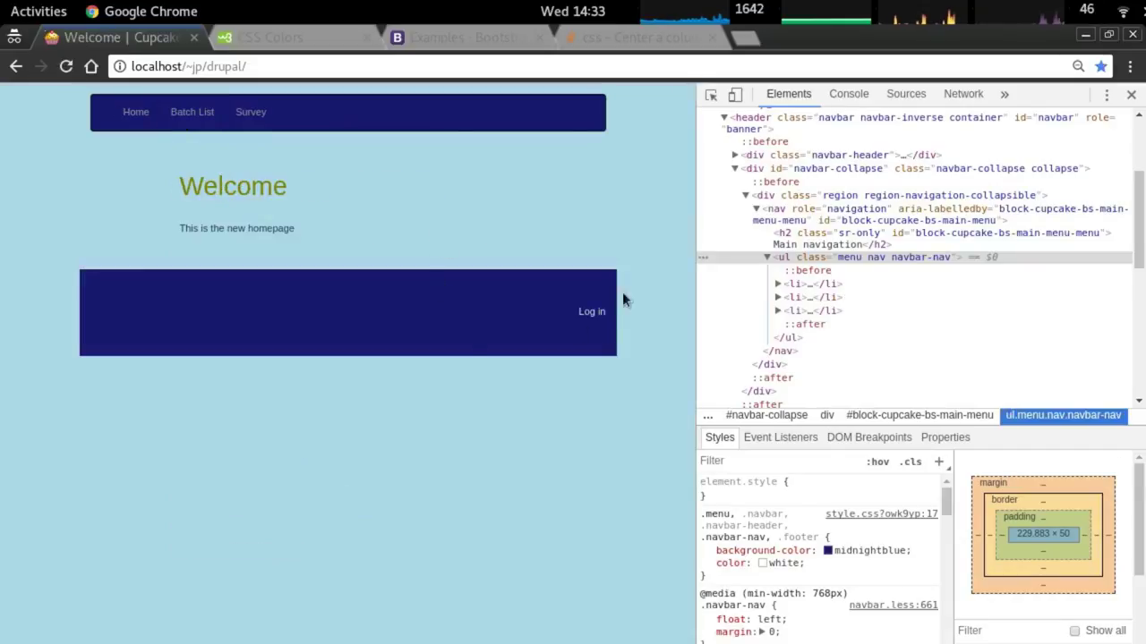
left_click(191, 111)
left_click(251, 112)
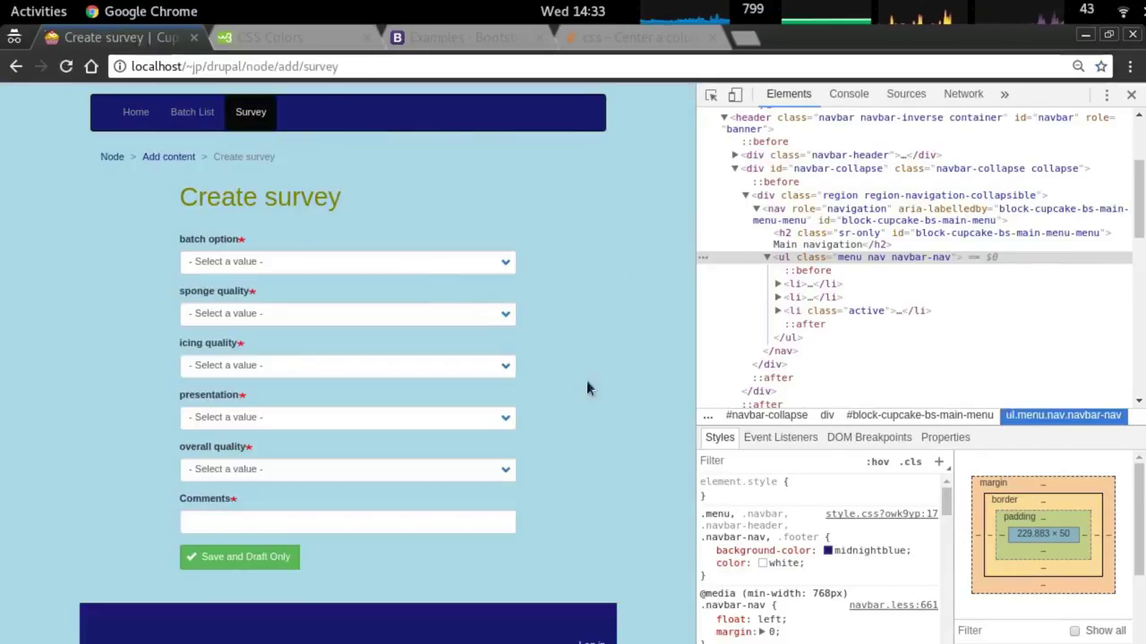
left_click(591, 641)
- Inspect the Log in and Reset your password tabs' li, nav, header and content-region markup
right_click(288, 236)
left_click(387, 393)
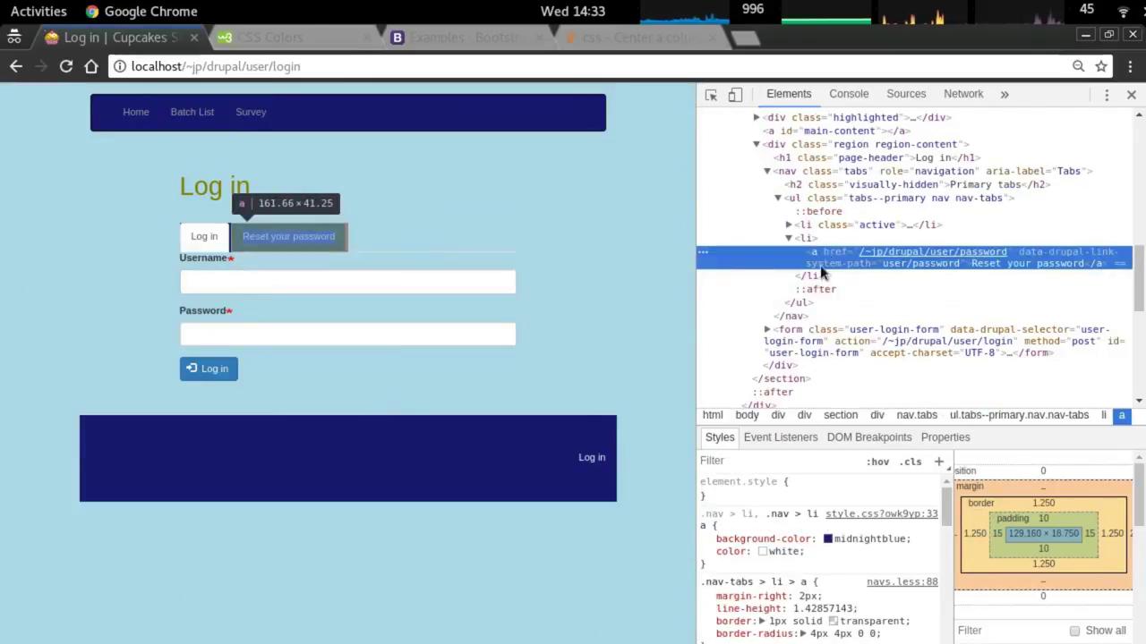
left_click(849, 226)
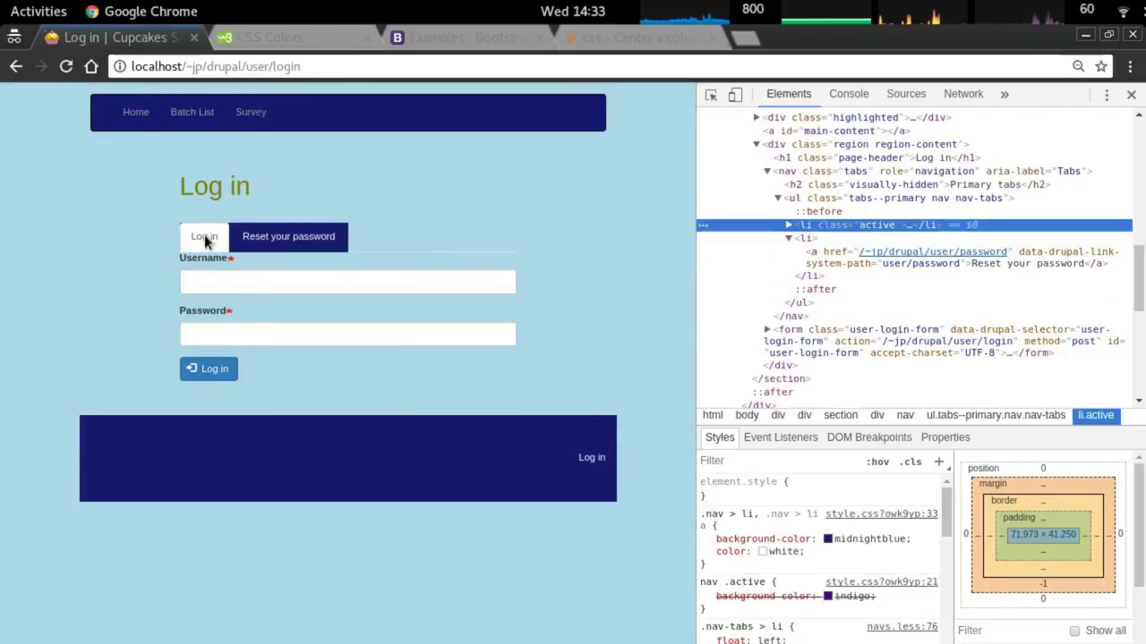
right_click(206, 242)
left_click(276, 396)
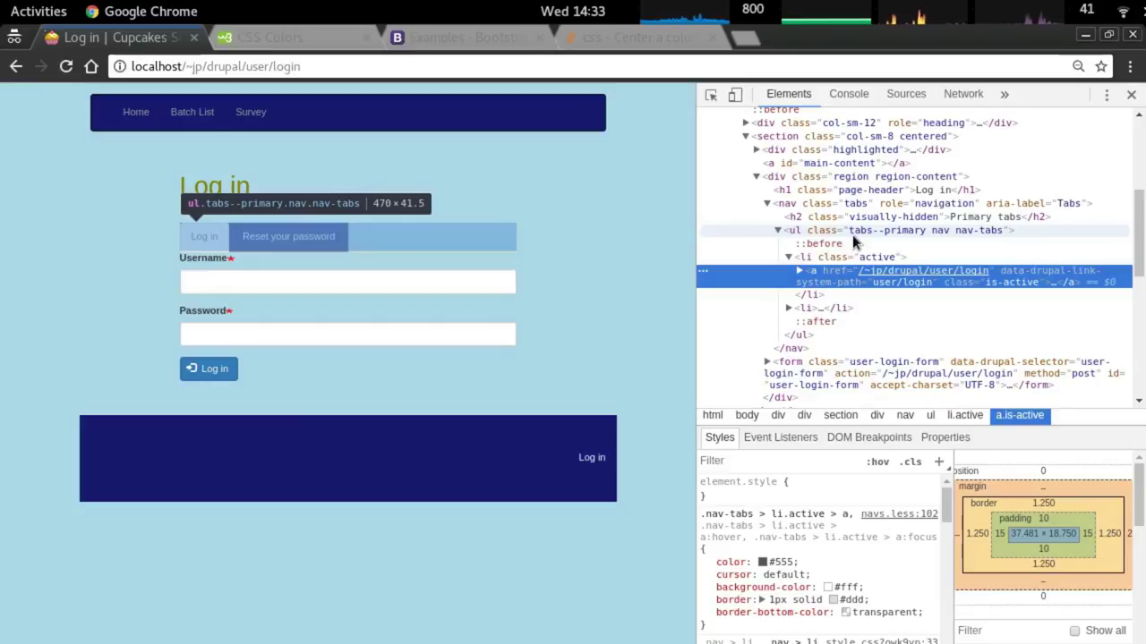
left_click(849, 205)
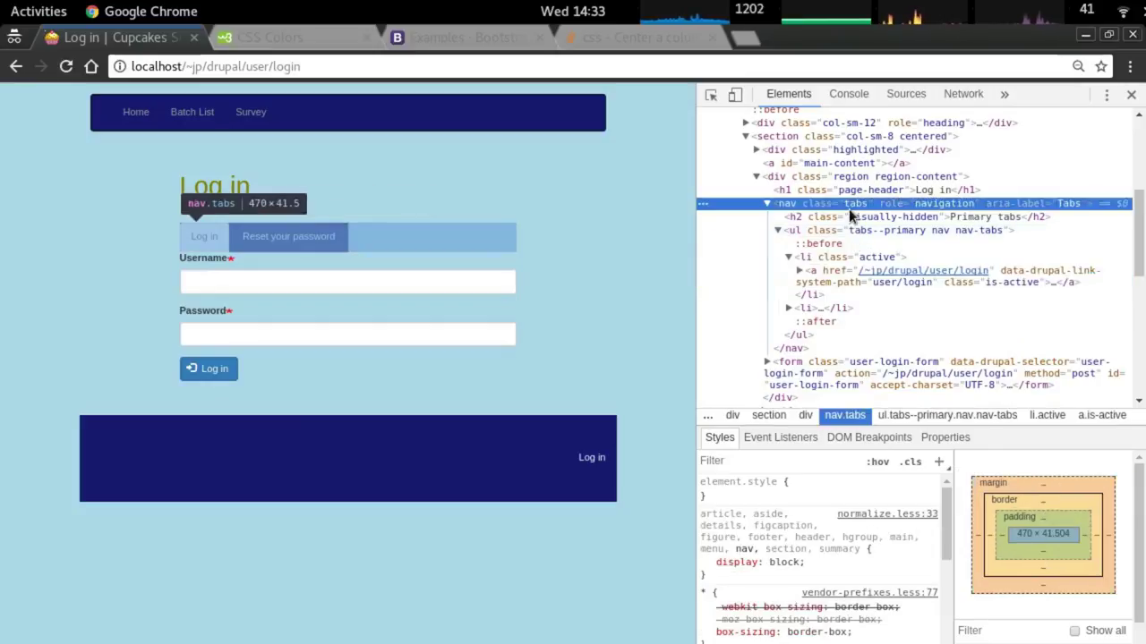
left_click(844, 191)
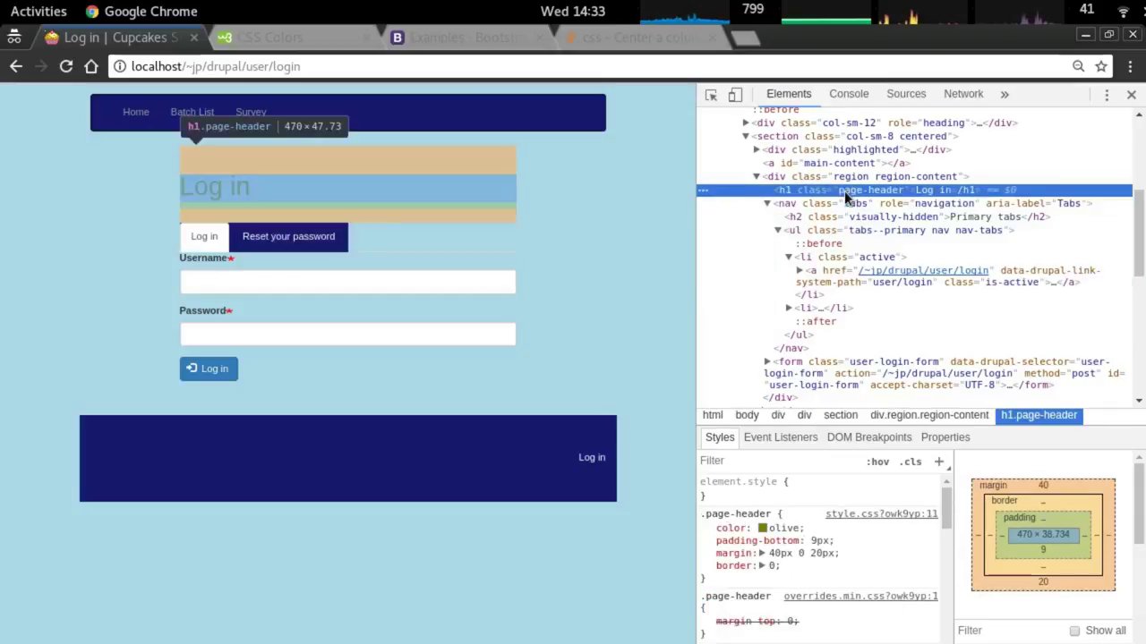
left_click(840, 177)
left_click(839, 190)
left_click(838, 204)
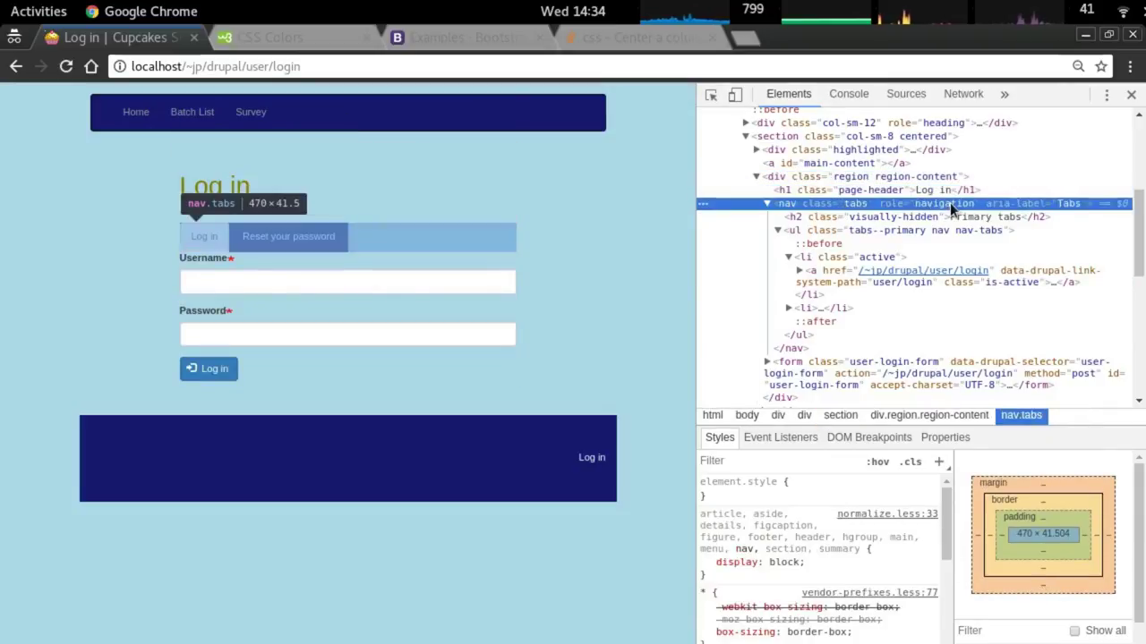
key("alt+Tab")
key("alt+grave")
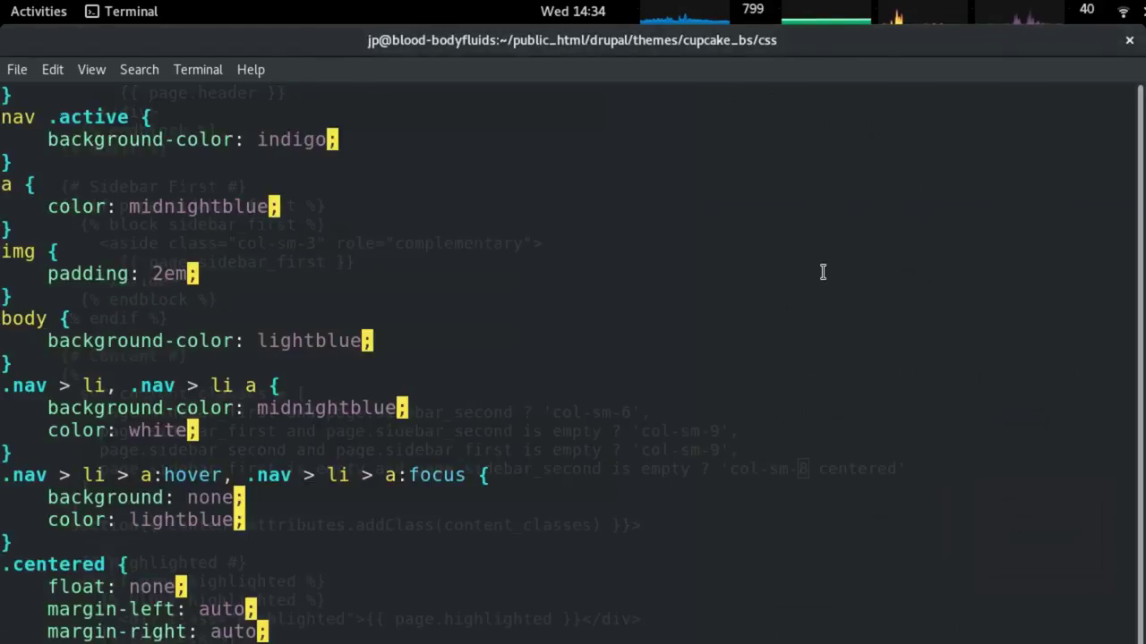
- Review the header and footer colour rules, then inspect the Reset your password tab's list item
scroll(822, 272, "up", 5)
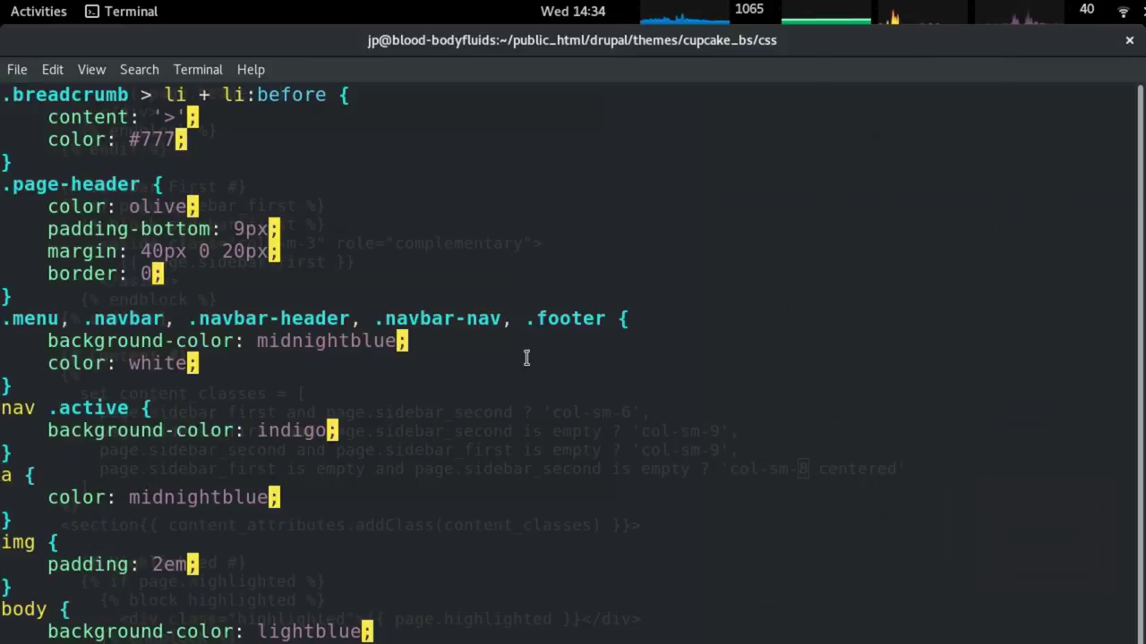
key("Down")
key("Down")
key("Down")
key("Down")
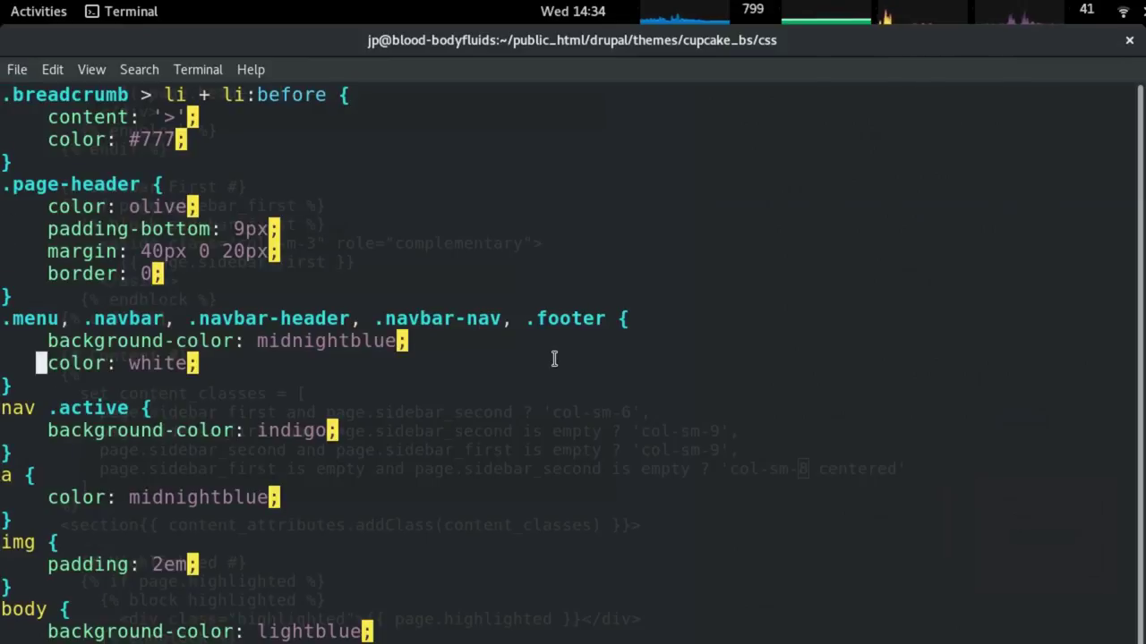
key("alt+Tab")
right_click(288, 236)
left_click(360, 403)
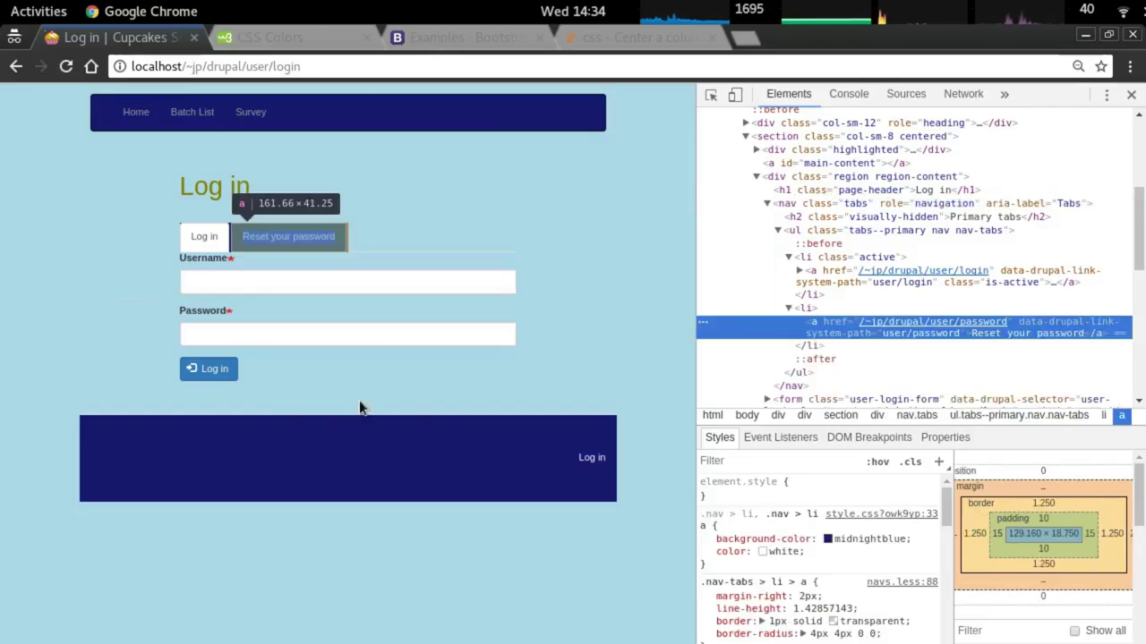
left_click(813, 306)
key("alt+Tab")
scroll(514, 373, "down", 4)
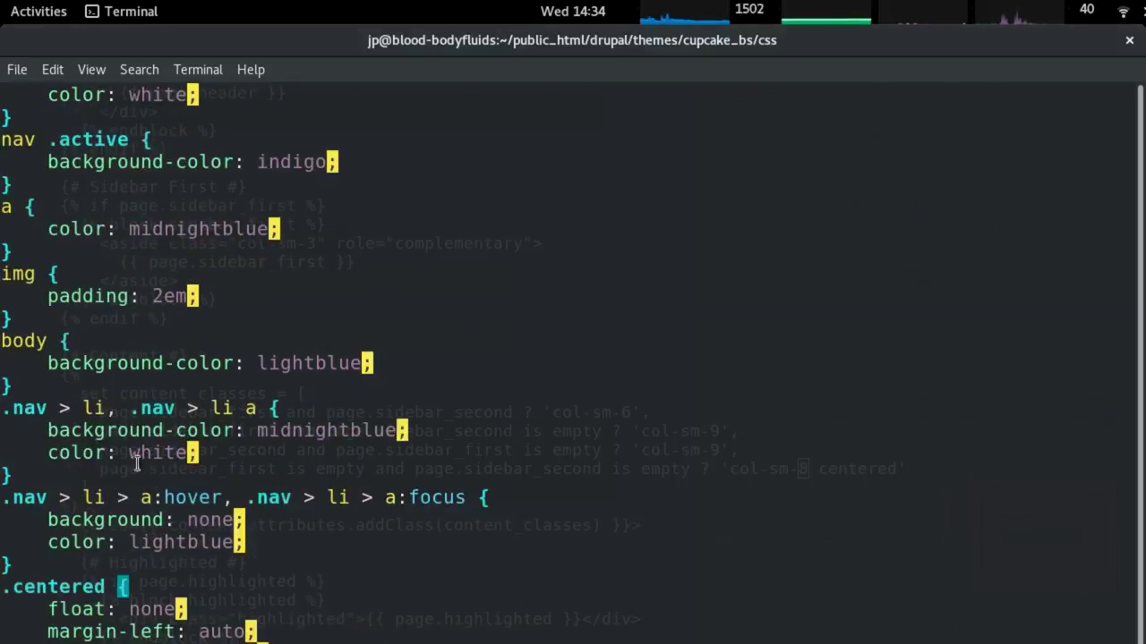
key("alt+Tab")
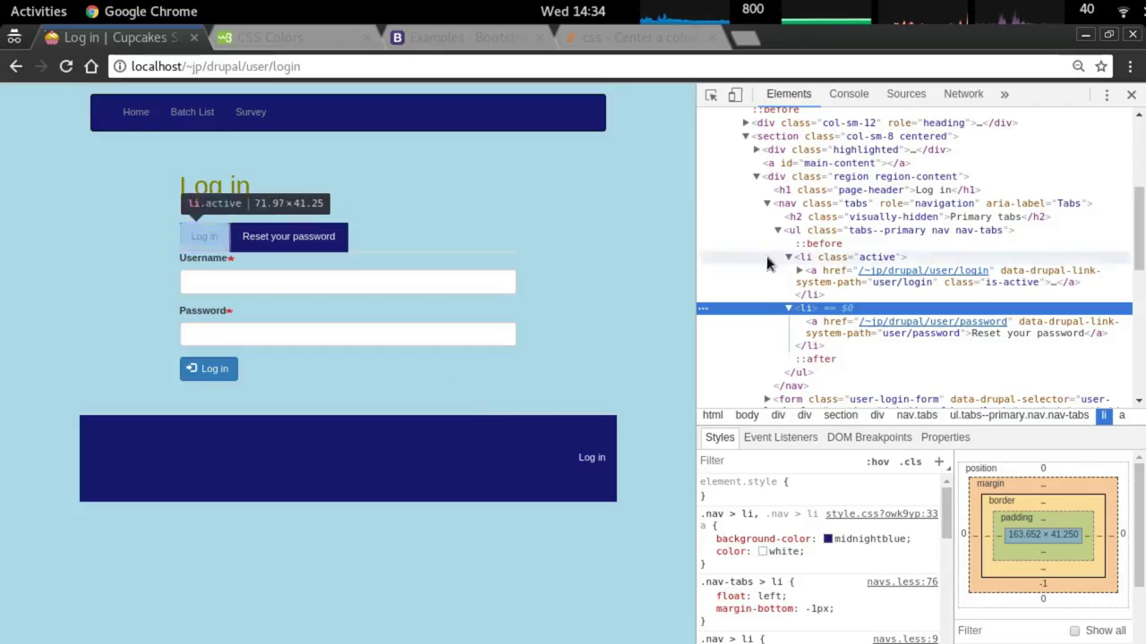
- Inspect the tabs nav and the footer Log in link's menu list in Chrome DevTools
left_click(837, 208)
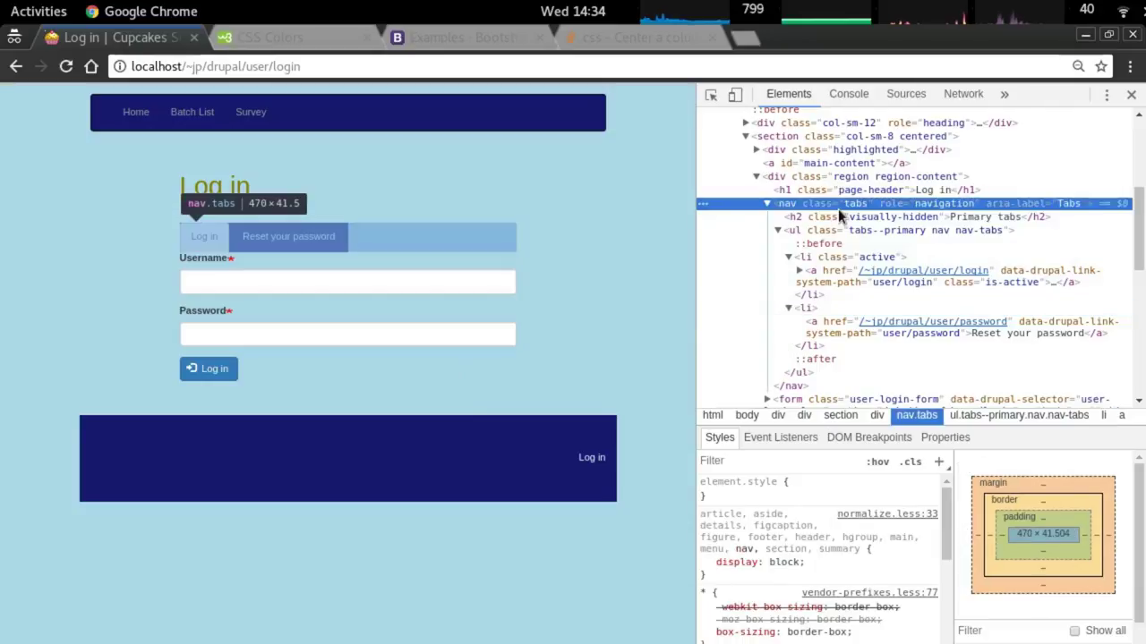
scroll(837, 215, "down", 4)
scroll(837, 215, "up", 1)
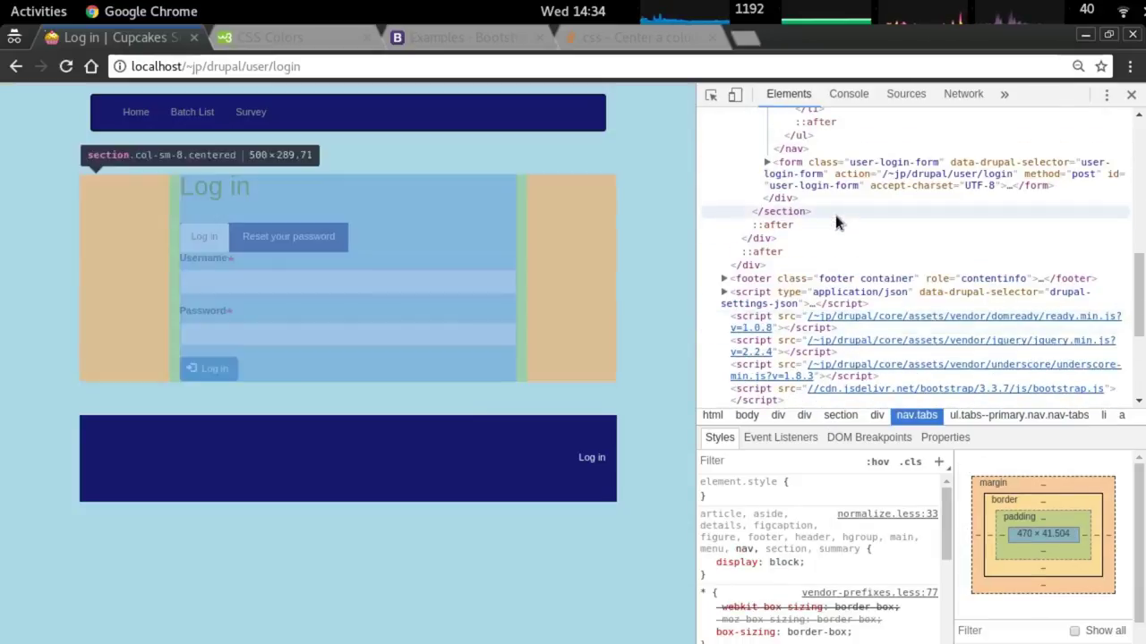
right_click(607, 459)
left_click(611, 618)
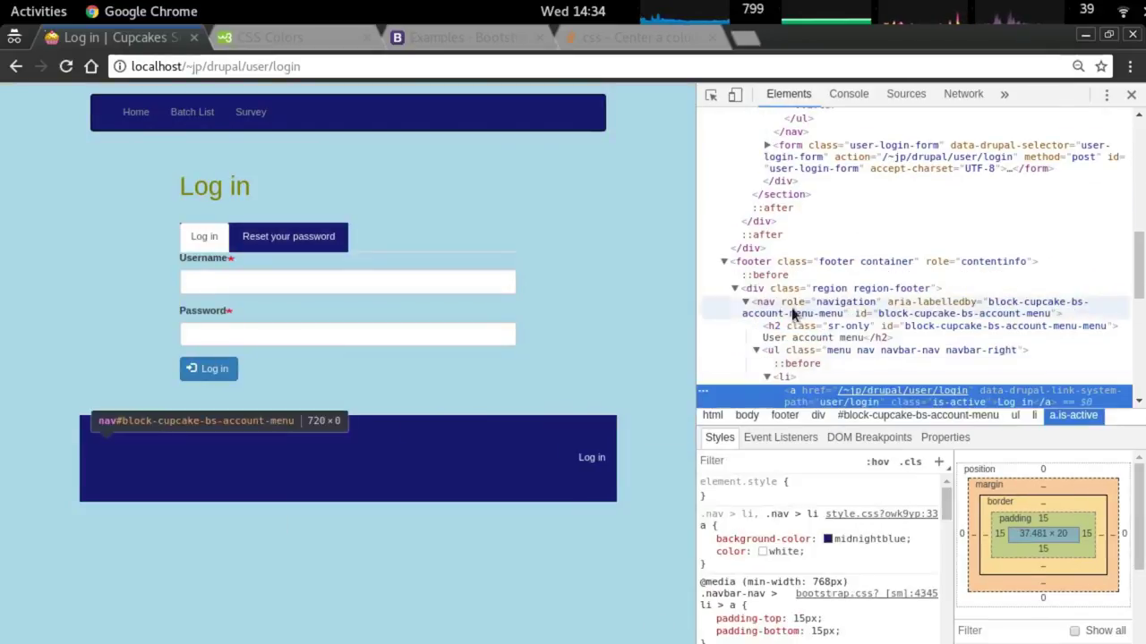
left_click(863, 350)
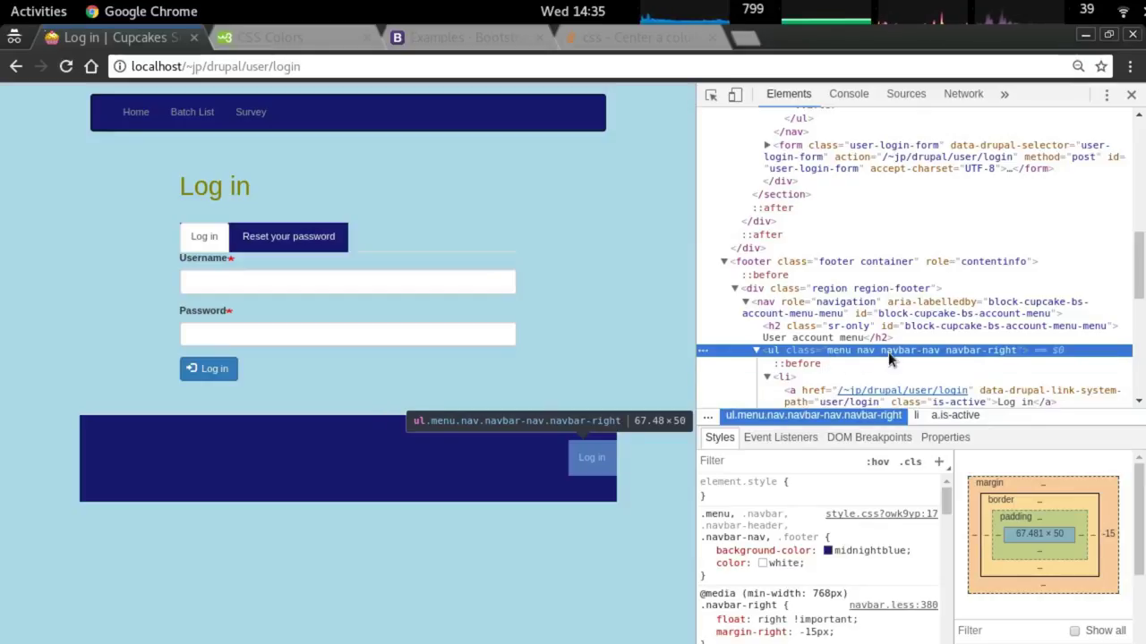
- Change the first .nav selector in the hover/focus rule to .navbar-nav
key("alt+Tab")
key("k")
key("k")
key("k")
key("k")
key("k")
key("k")
key("k")
key("j")
key("l")
key("l")
key("l")
type("avbar-nav")
key("Escape")
- Change the second .nav selector to .navbar-nav as well, fixing a typo, and save
key("w")
key("w")
key("w")
key("w")
key("w")
key("w")
key("w")
key("w")
type("eav")
key("BackSpace")
key("BackSpace")
type("bar-nav")
key("Escape")
key("b")
key("h")
key("h")
key("h")
key("h")
type("iv")
key("Escape")
- Reload the login page and inspect the Reset your password tab and the tabs nav
key("alt+Tab")
key("ctrl+r")
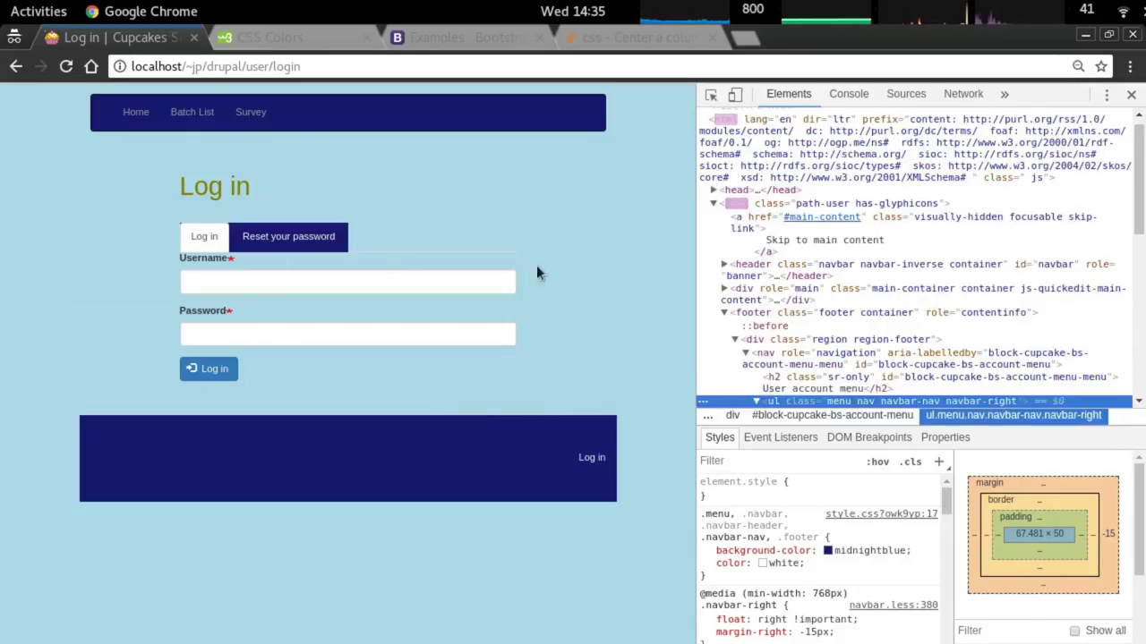
key("alt+Tab")
key("alt+Tab")
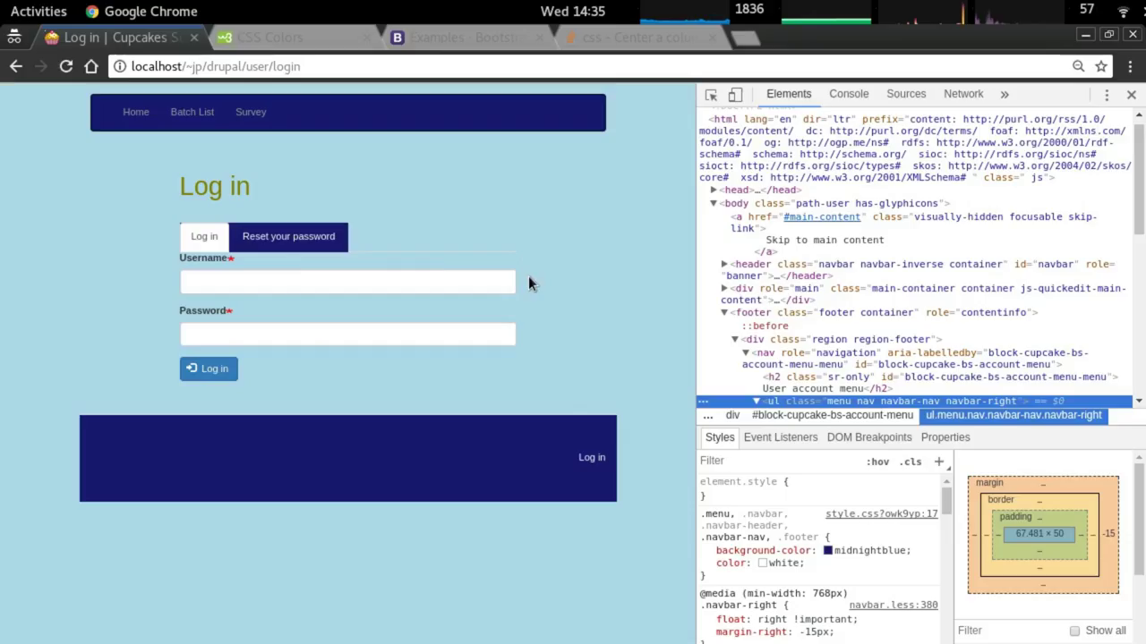
right_click(262, 231)
left_click(360, 385)
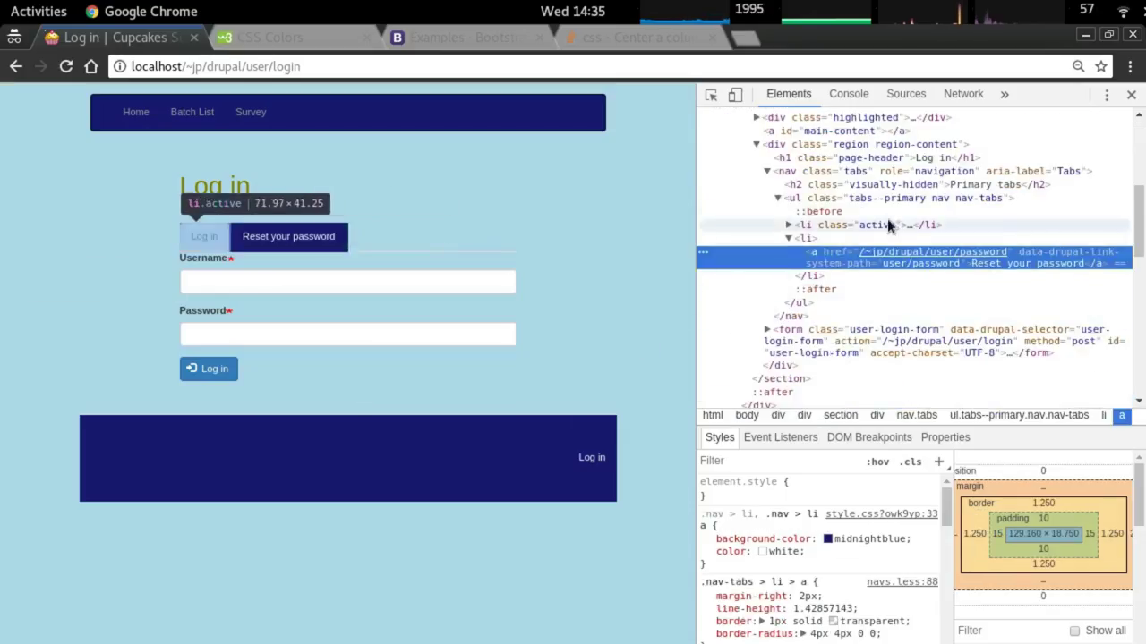
left_click(892, 179)
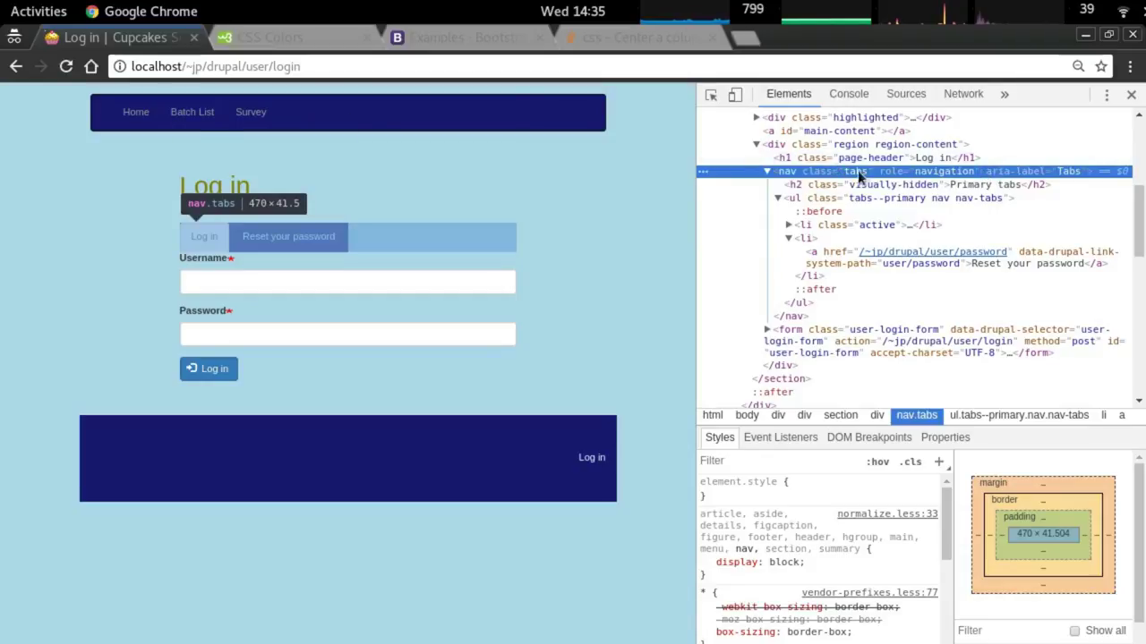
- Inspect the footer Log in link, the footer account menu nav and the footer container
right_click(594, 459)
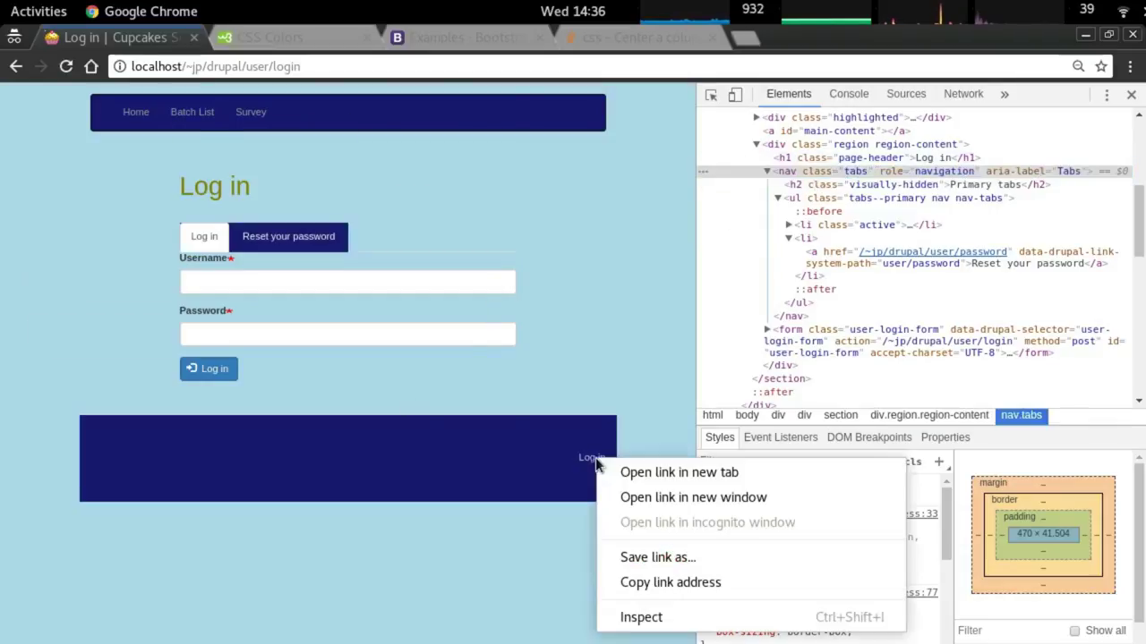
left_click(609, 617)
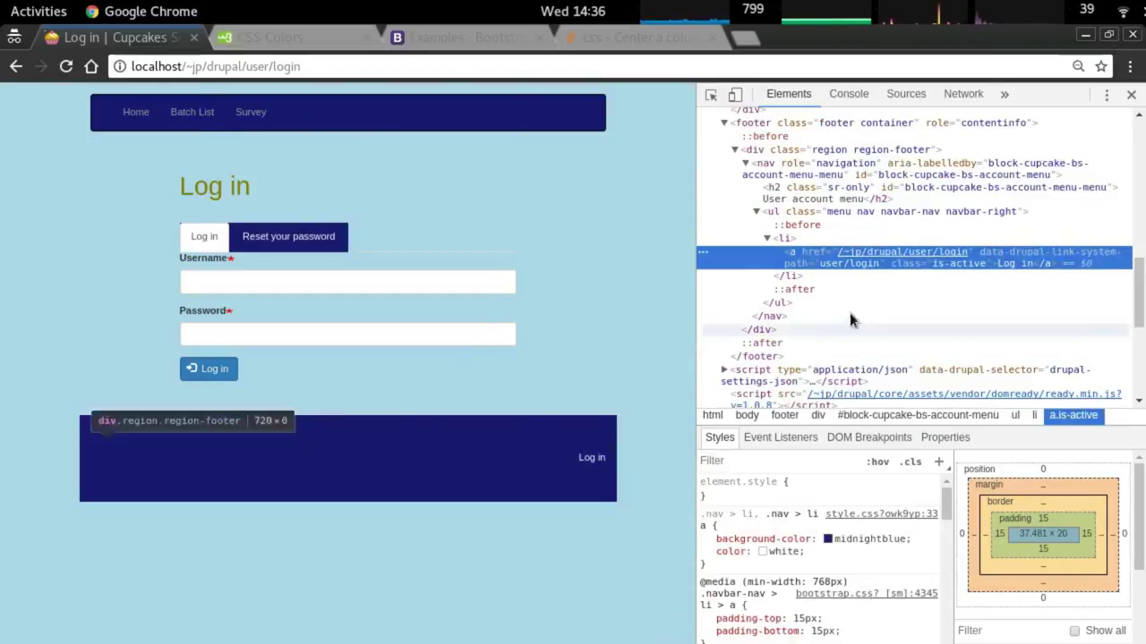
left_click(818, 163)
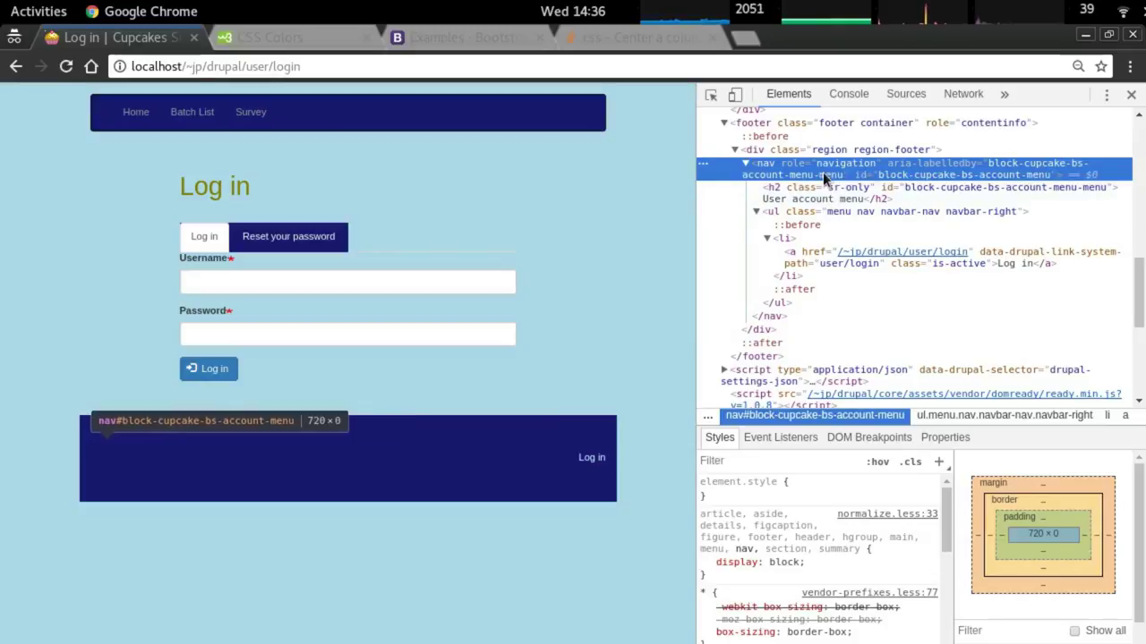
right_click(588, 459)
left_click(618, 616)
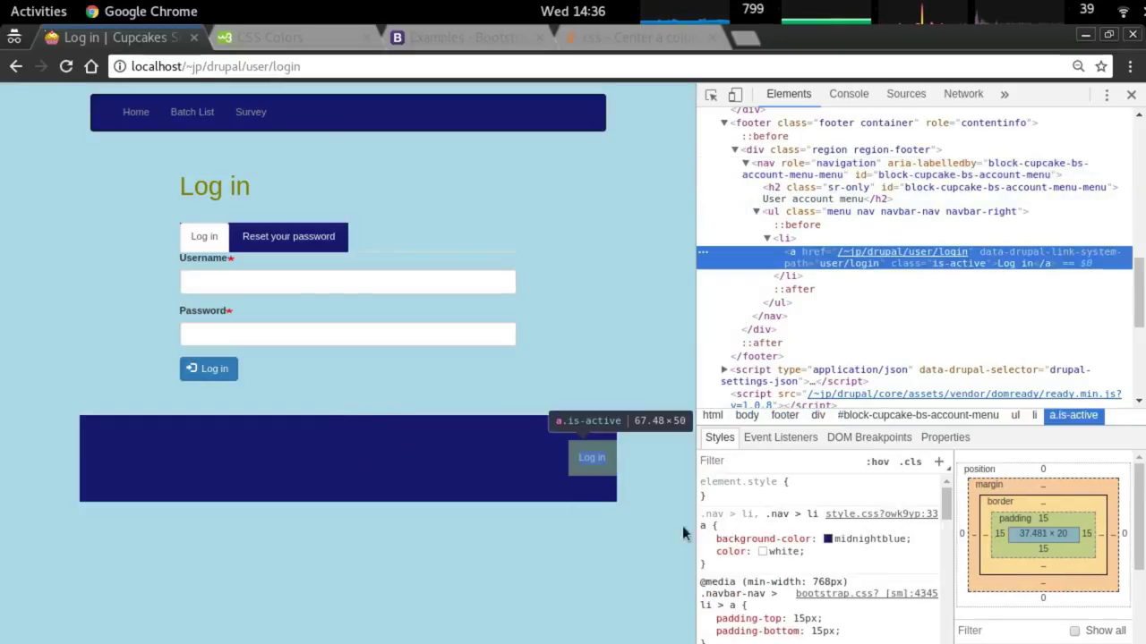
left_click(788, 177)
right_click(149, 447)
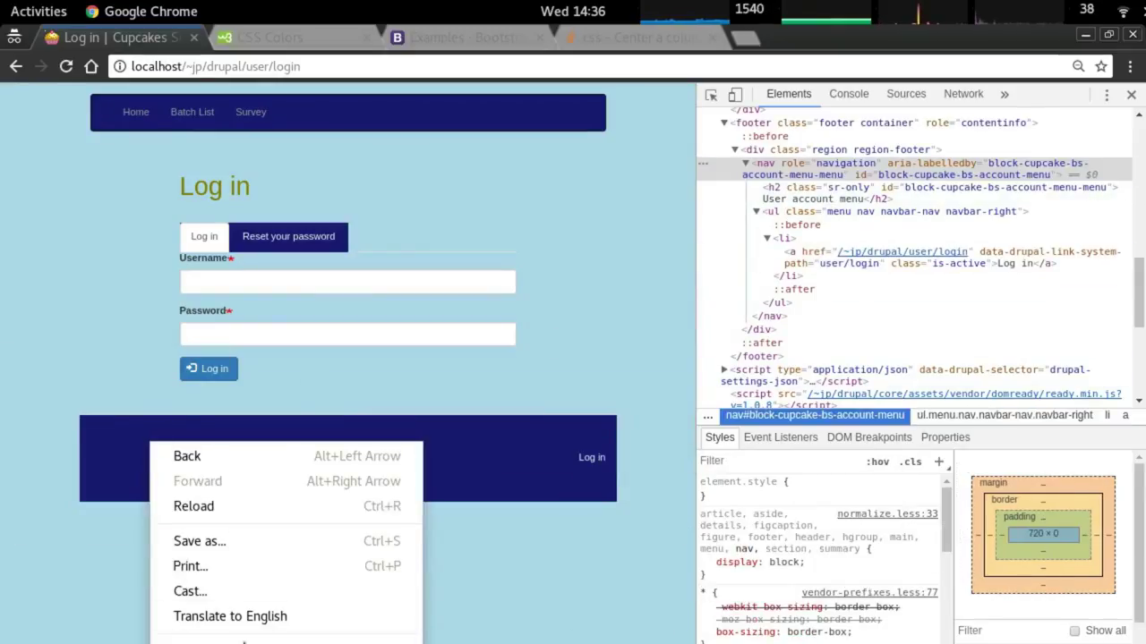
left_click(179, 637)
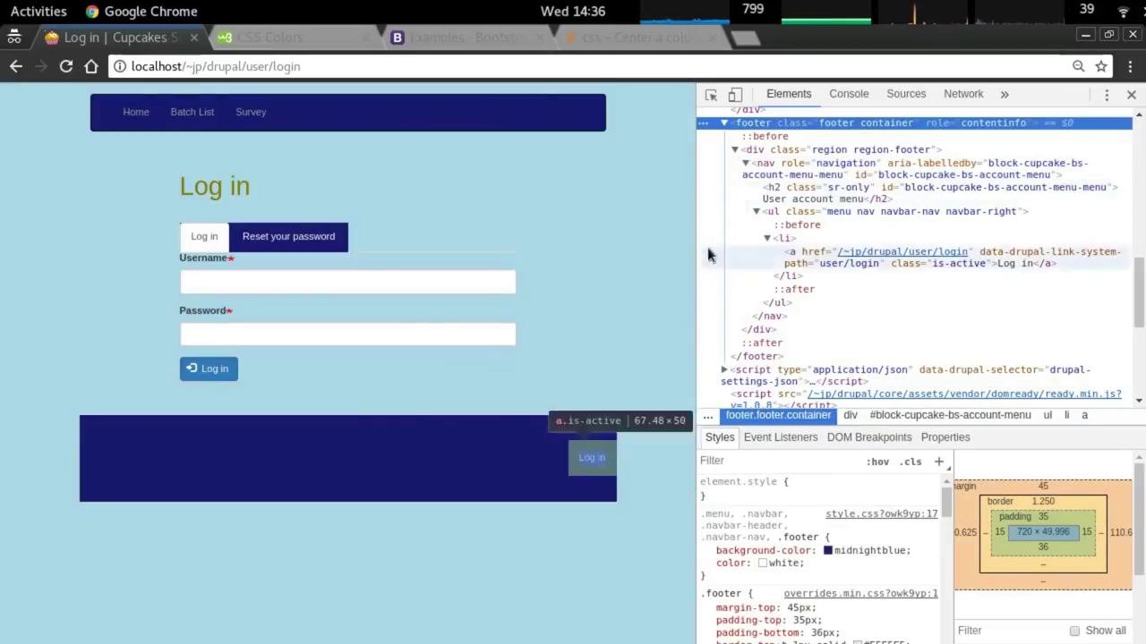
- Prefix the .navbar-nav hover/focus selector with footer, save, and reload the login page
key("alt+Tab")
key("k")
key("k")
key("k")
key("k")
key("k")
key("k")
type("Ifooter")
key("Escape")
key("j")
key("j")
key("j")
key("j")
key("alt+Tab")
key("ctrl+r")
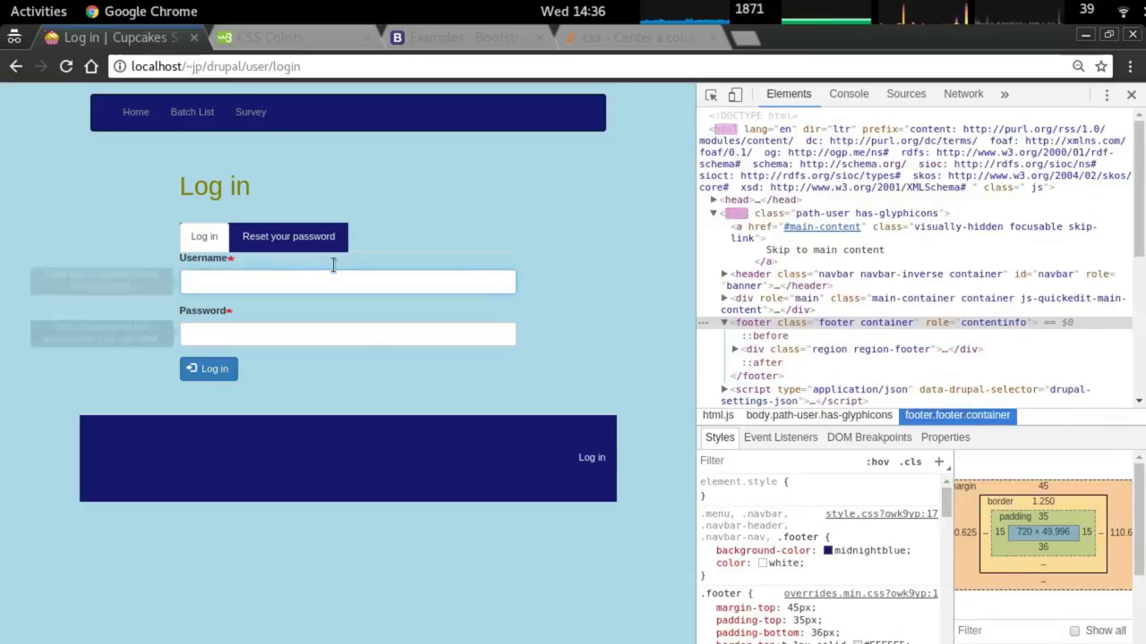
- Inspect the footer Log in link again, then switch over to Firefox
right_click(587, 457)
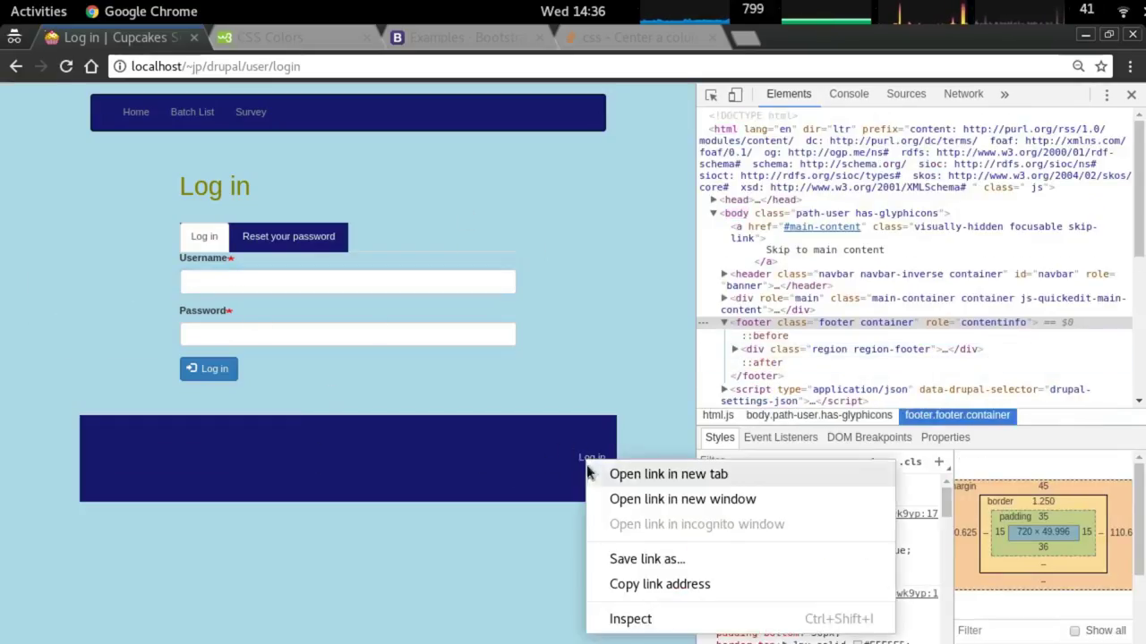
left_click(627, 617)
key("alt+Tab")
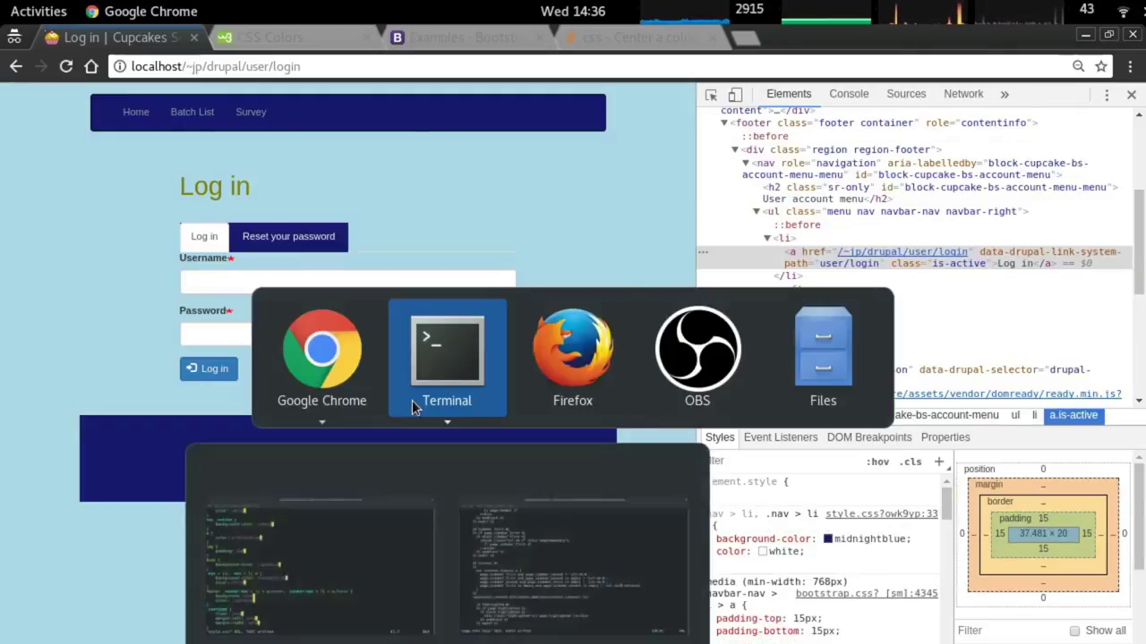
key("alt+Tab")
scroll(531, 421, "down", 5)
- Open the Create survey page and inspect its Save and Draft Only button
left_click(1039, 443)
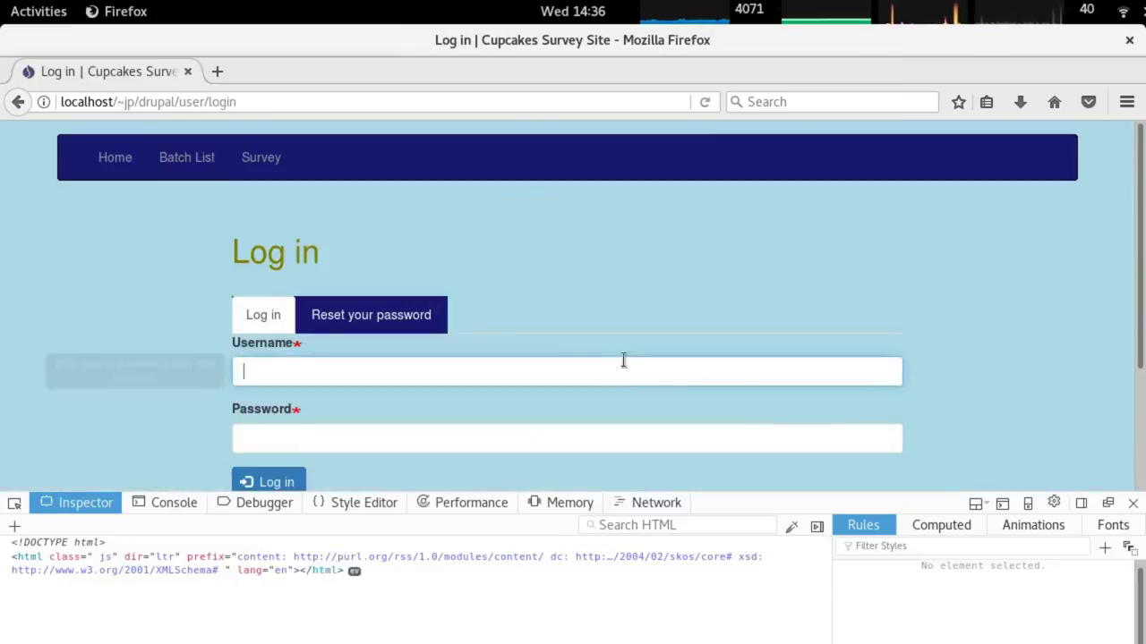
left_click(258, 158)
scroll(450, 328, "down", 5)
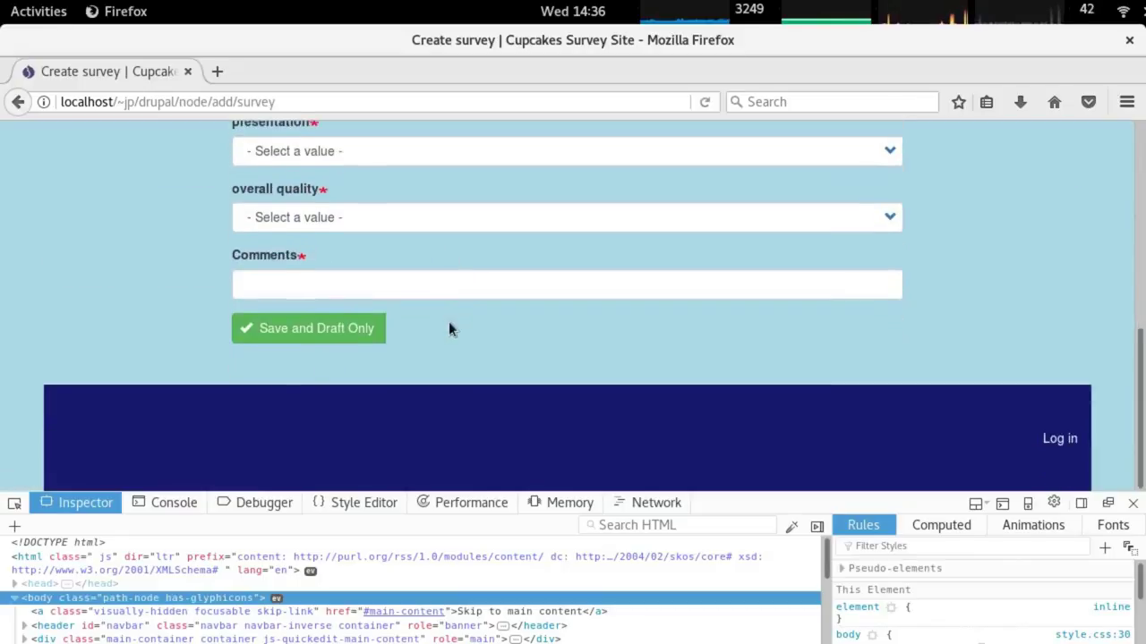
right_click(259, 341)
left_click(352, 542)
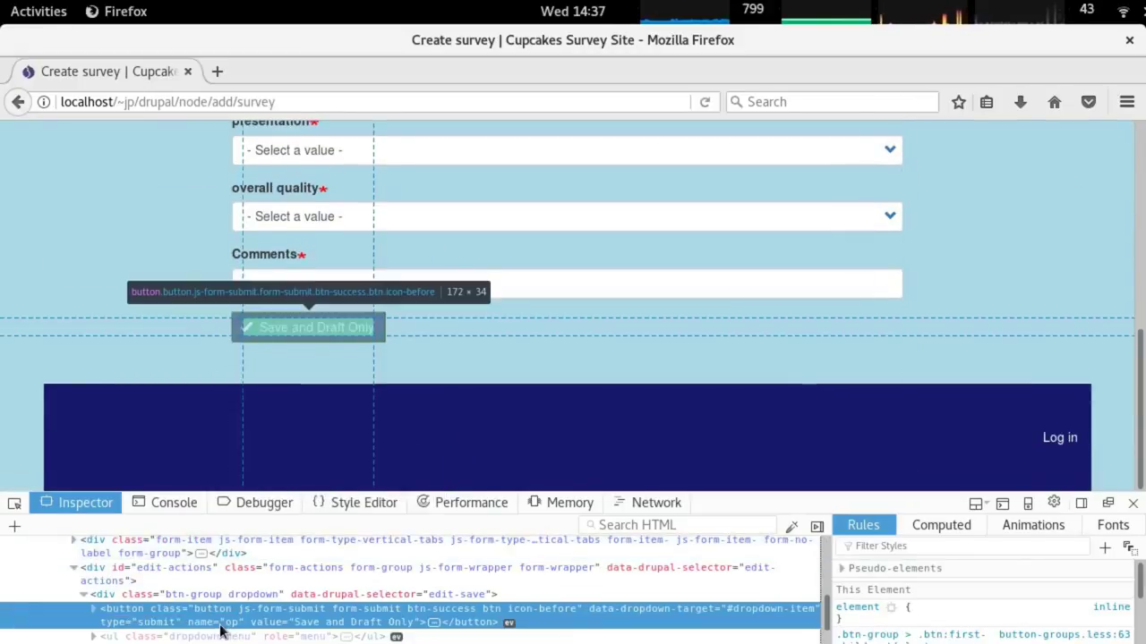
- Inspect the Log in button's markup in Chrome's element inspector
key("alt+Tab")
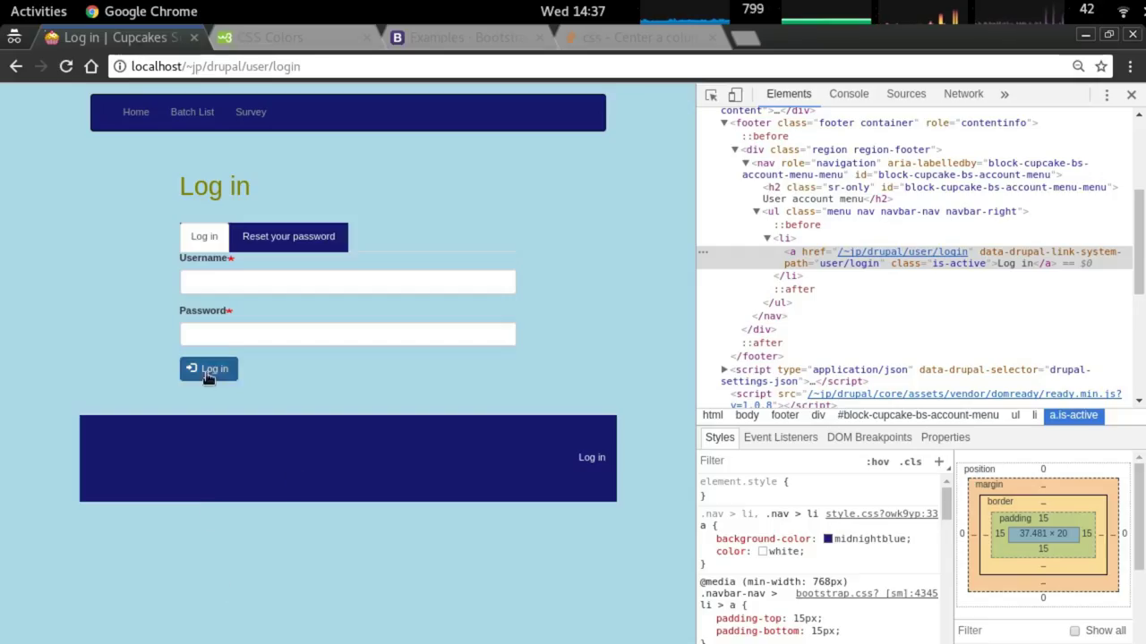
right_click(184, 385)
left_click(279, 618)
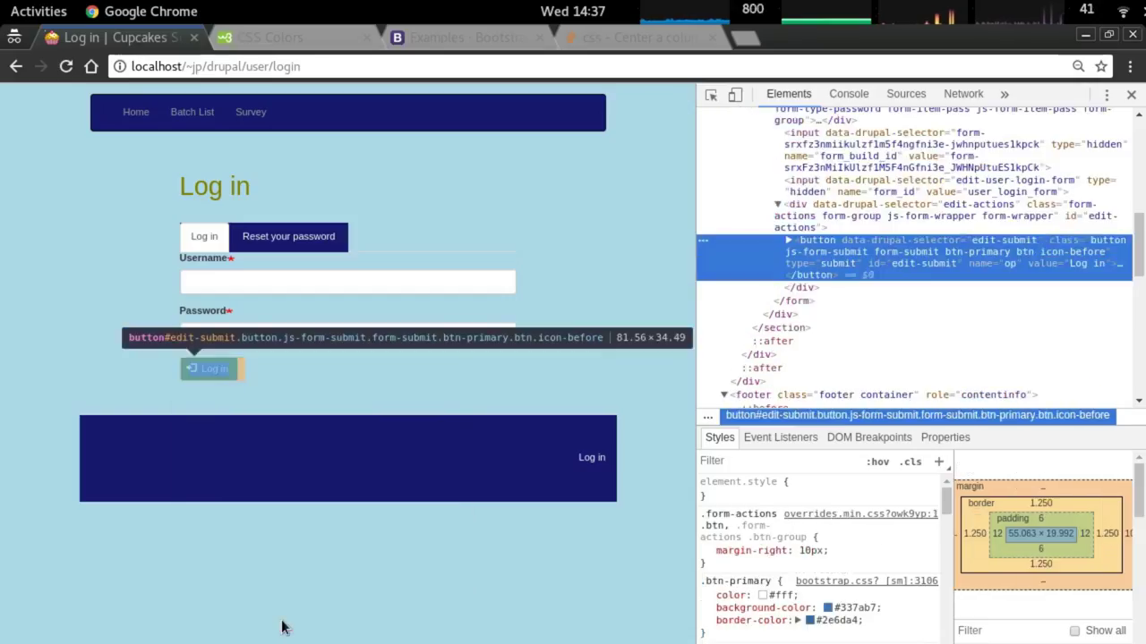
key("alt+Tab")
key("alt+Tab")
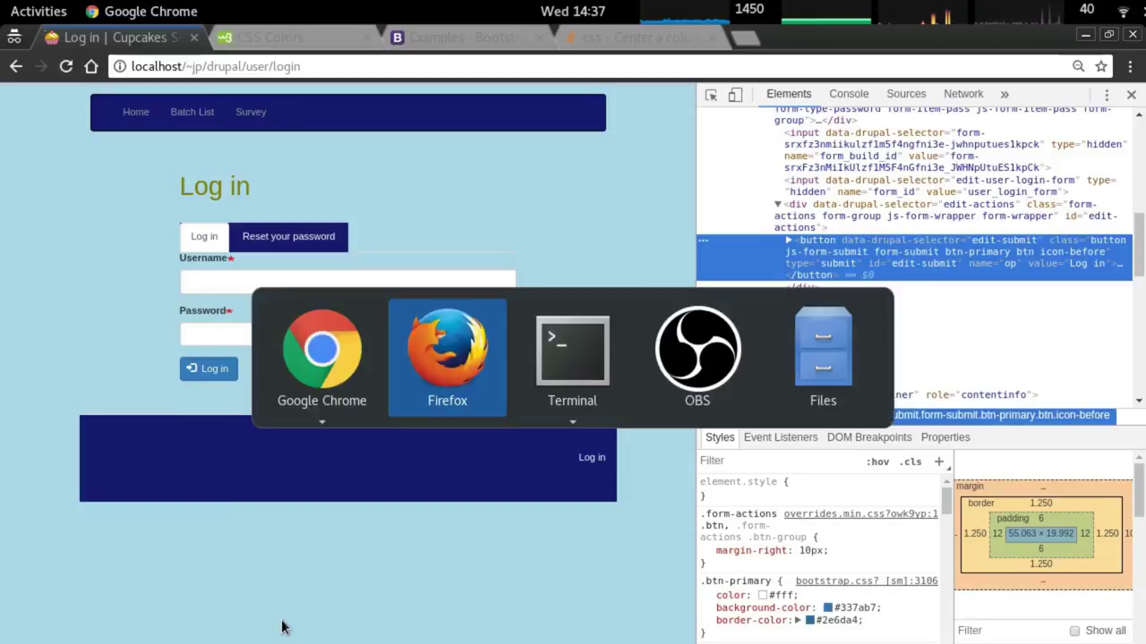
- Finish the .centered rule with margin-right: auto; and a closing brace
type("omargin-right: auto;")
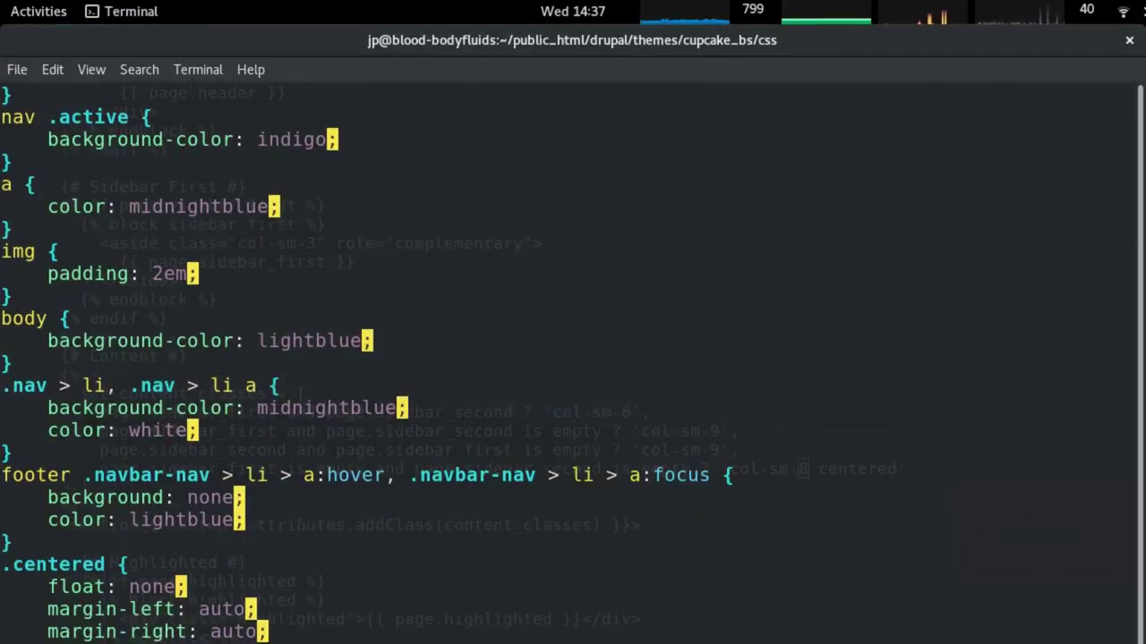
key("Return")
type("}")
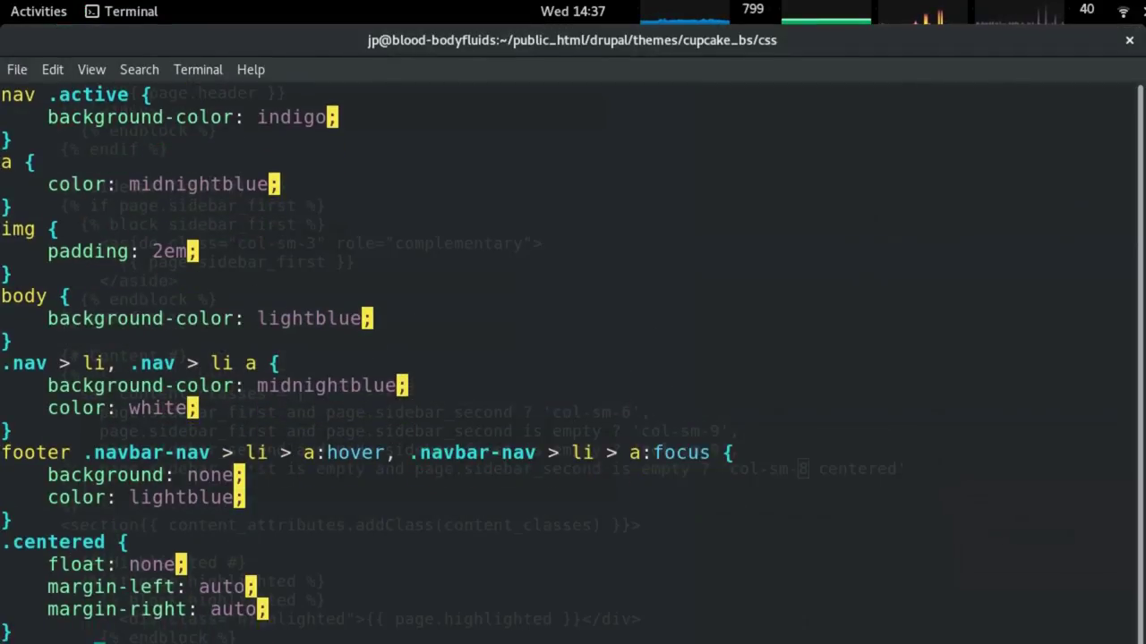
- Append .button to the .menu/.navbar/.footer selector of the midnightblue rule
key("k")
key("k")
key("k")
key("k")
key("k")
key("k")
key("k")
key("k")
key("k")
key("k")
key("k")
key("k")
key("k")
key("k")
key("k")
key("k")
key("k")
key("k")
key("k")
key("k")
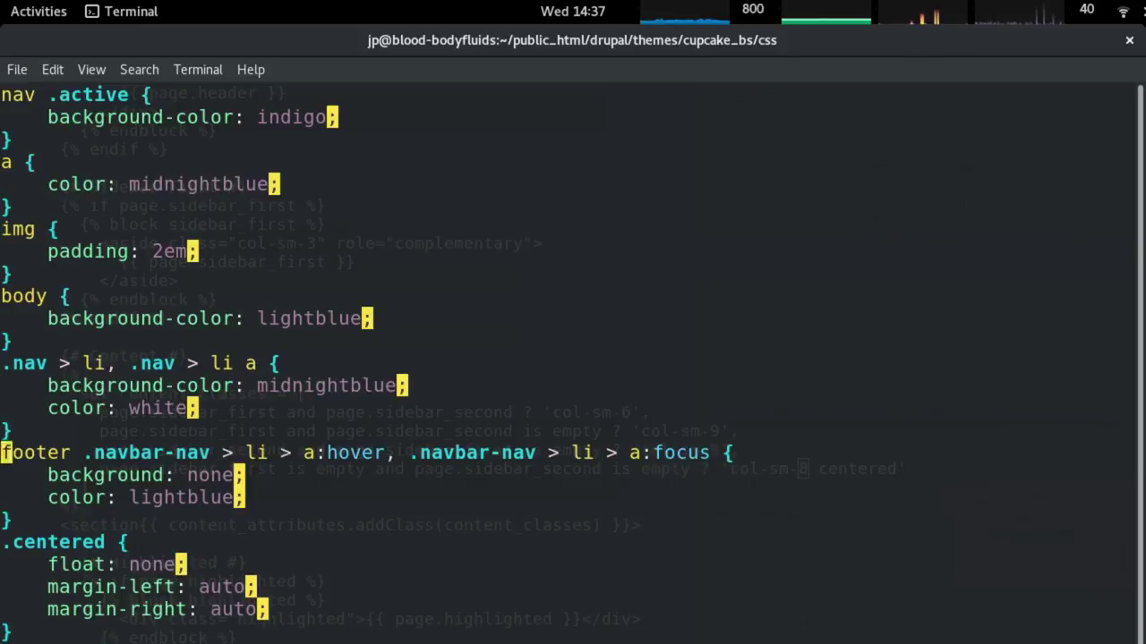
left_click(41, 183)
key("j")
key("j")
key("j")
key("j")
key("j")
key("j")
key("j")
key("j")
key("j")
key("j")
key("j")
key("j")
key("j")
key("k")
key("0")
key("dollar")
type("i.buut")
key("BackSpace")
key("BackSpace")
type("tton{")
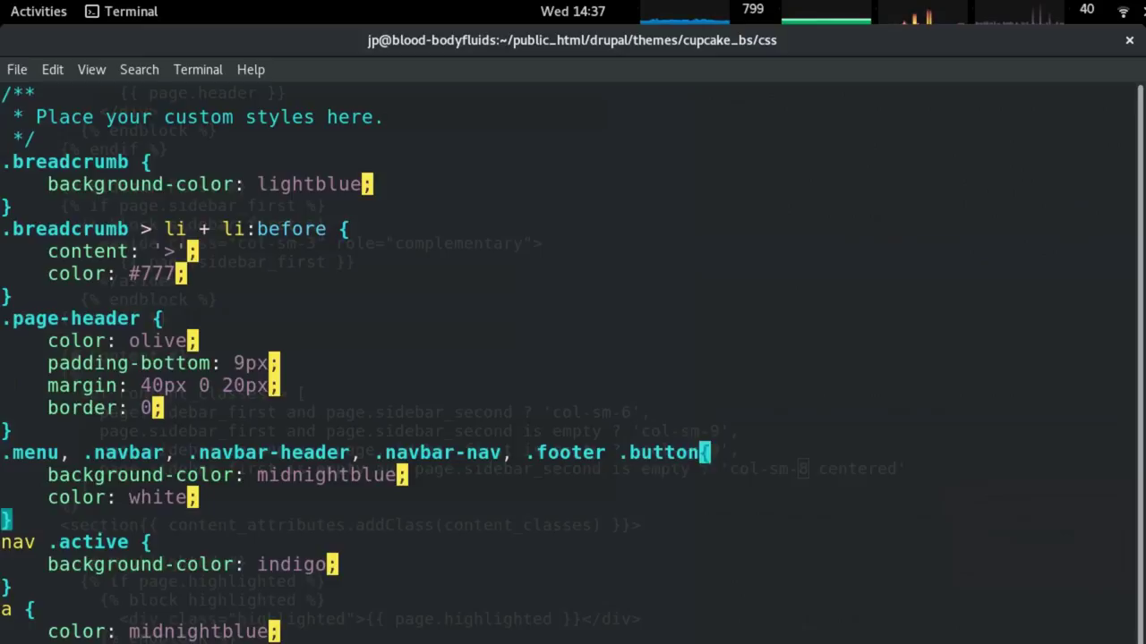
key("Escape")
key("0")
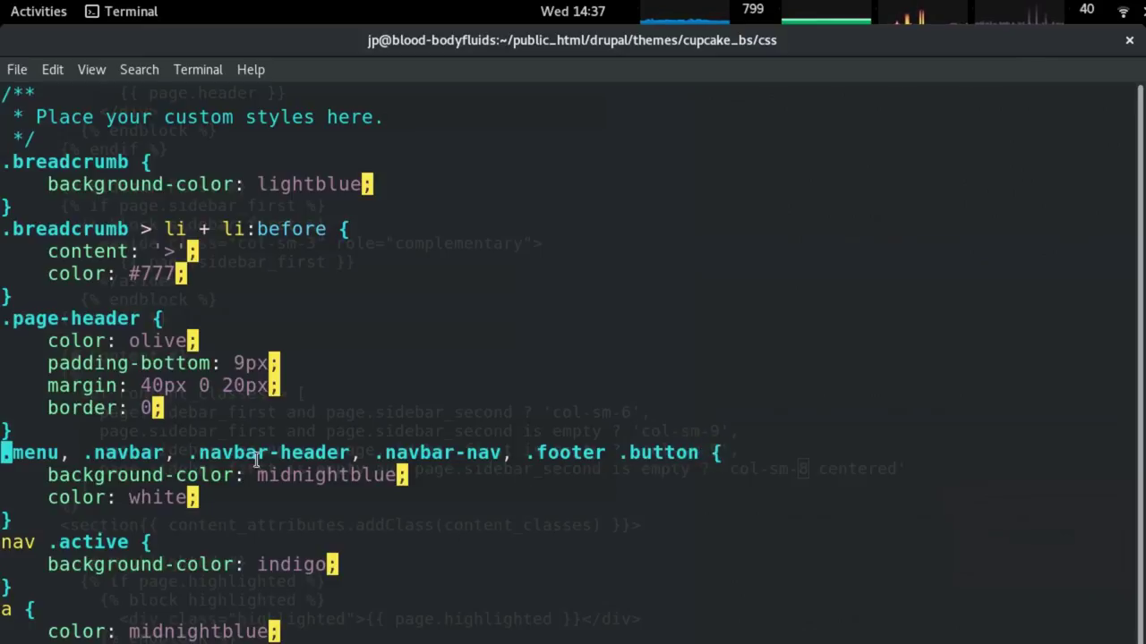
- Reload the login page, then delete footer from the hover selector and recheck the browser
key("alt+Tab")
key("ctrl+r")
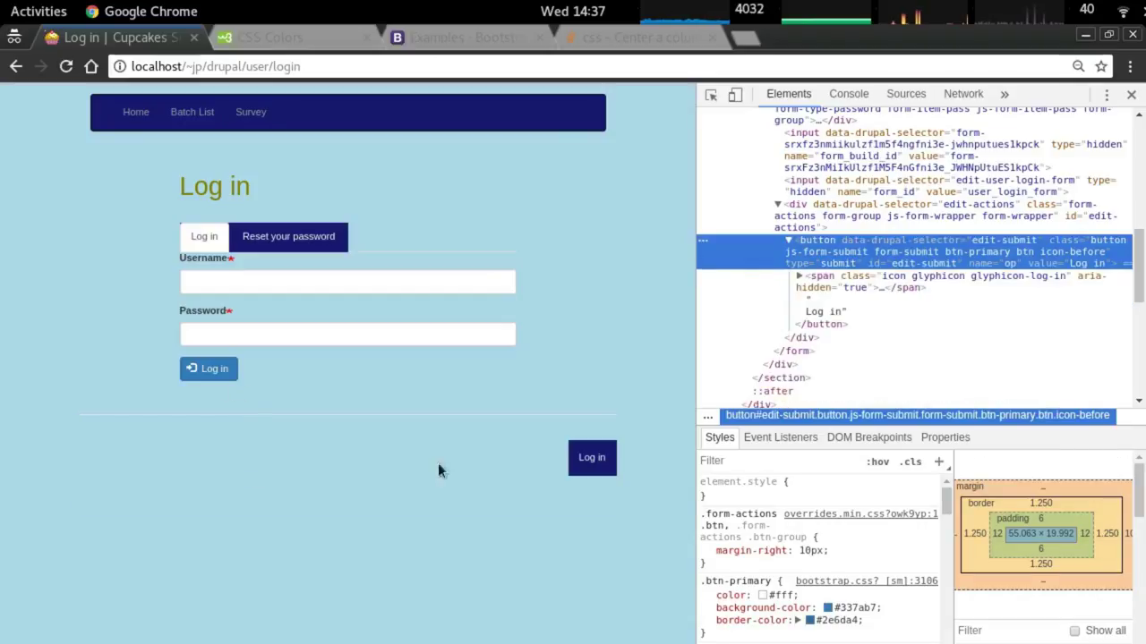
key("alt+Tab")
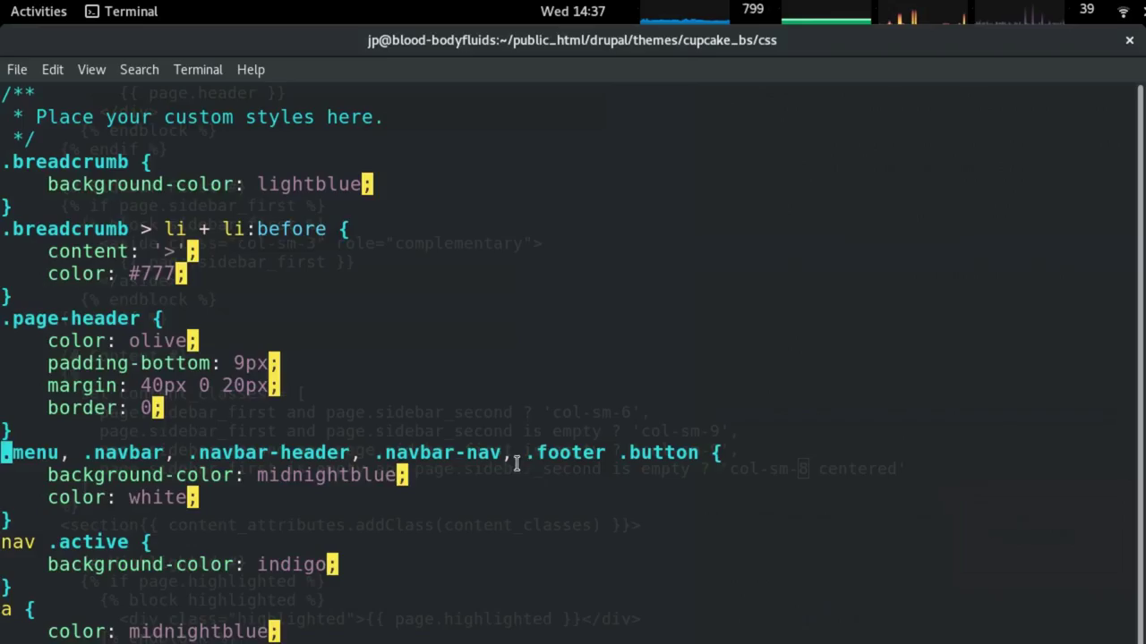
key("G")
key("k")
key("k")
key("k")
key("k")
key("k")
key("k")
key("x")
key("x")
key("x")
key("x")
key("x")
key("x")
key("x")
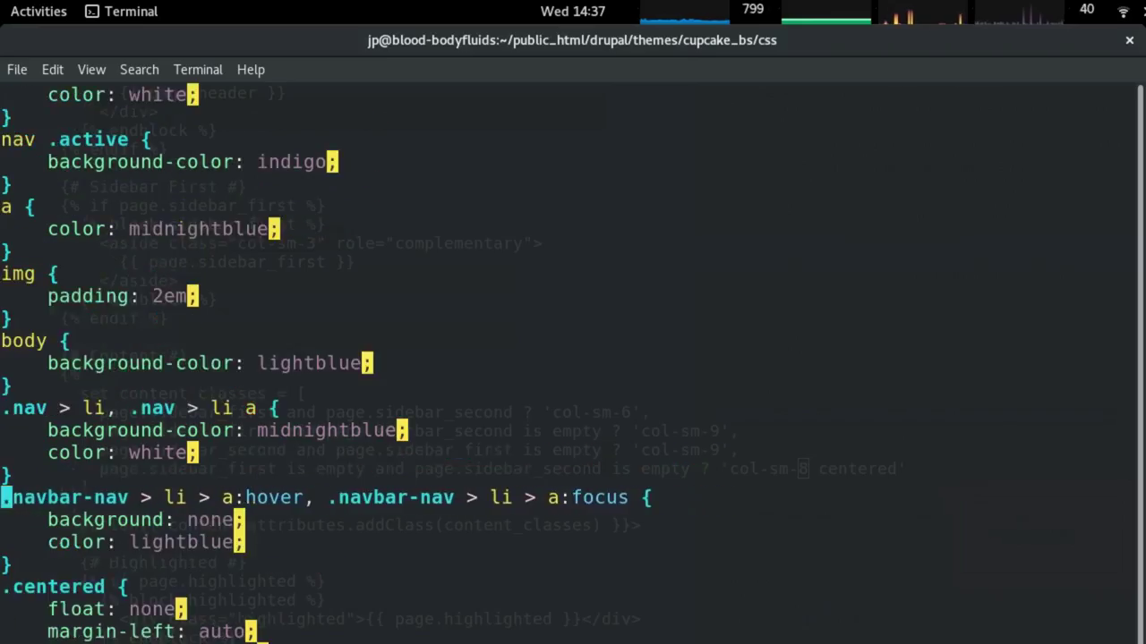
key("alt+Tab")
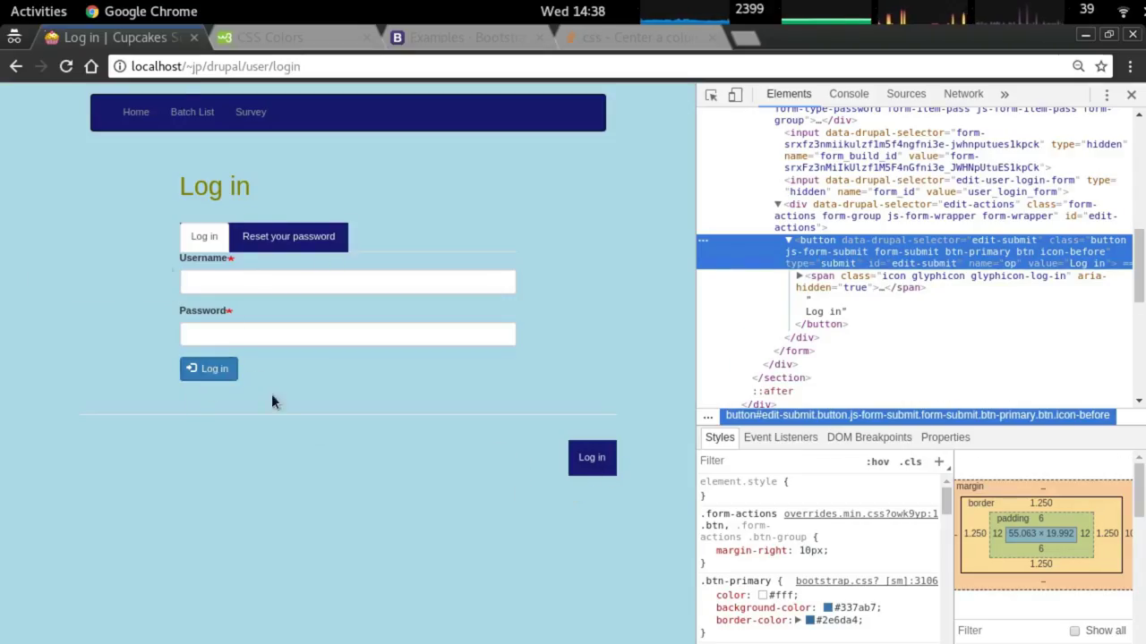
key("alt+Tab")
- Insert the missing comma after .footer and restore the footer prefix on the hover rule
key("g")
key("g")
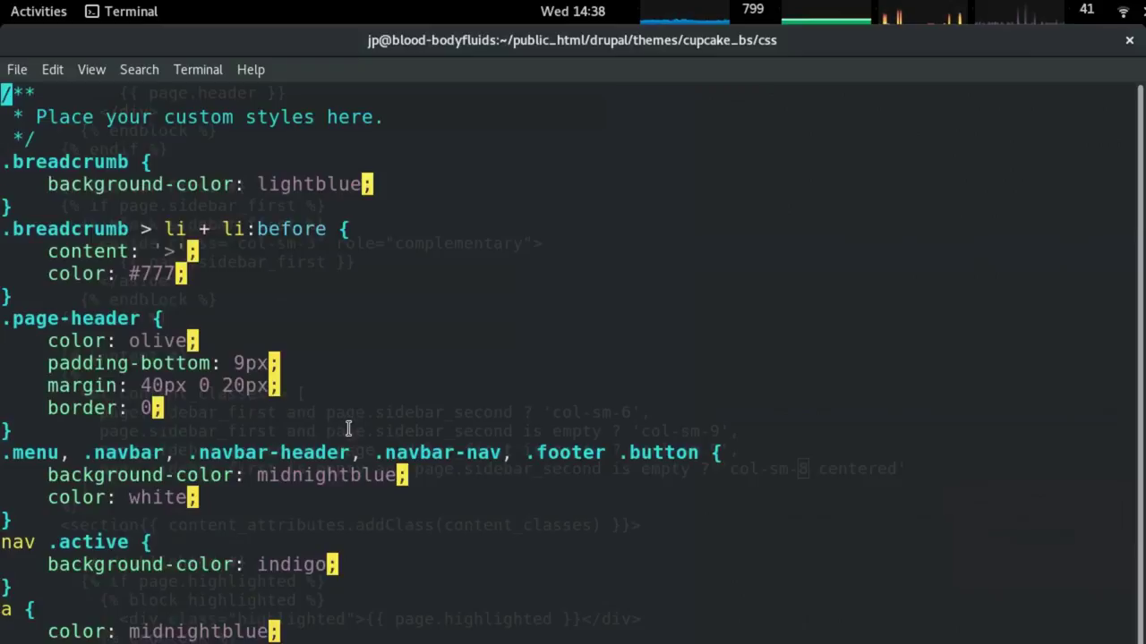
key("j")
key("j")
key("j")
key("j")
key("j")
key("j")
key("j")
key("A")
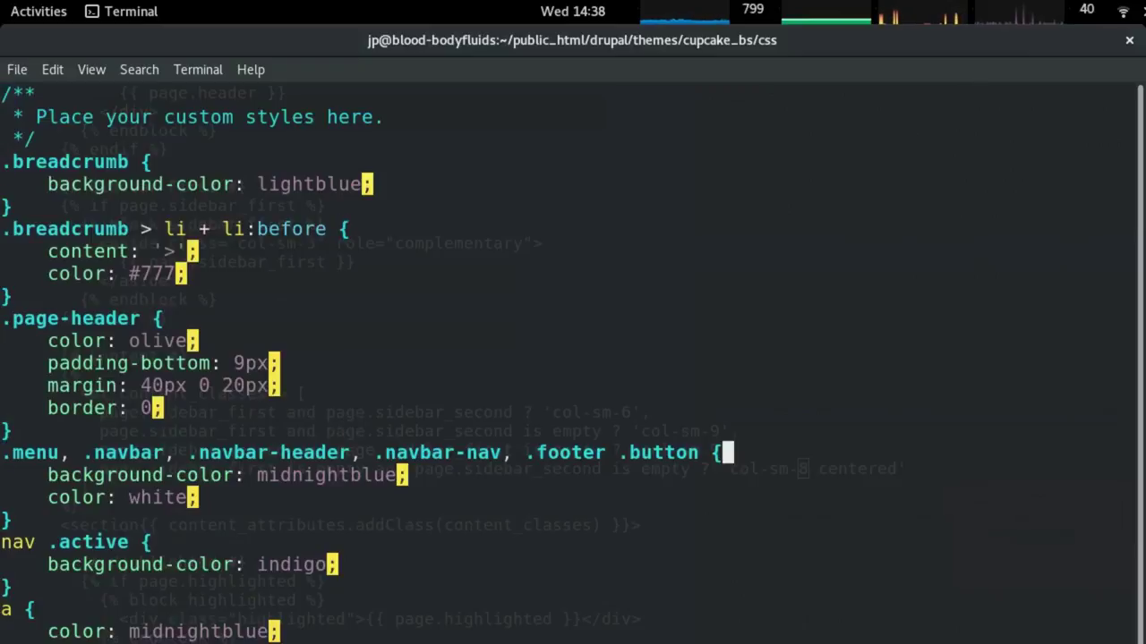
key("Left")
key("Left")
key("Left")
key("Left")
key("Left")
key("Left")
type(",")
key("Escape")
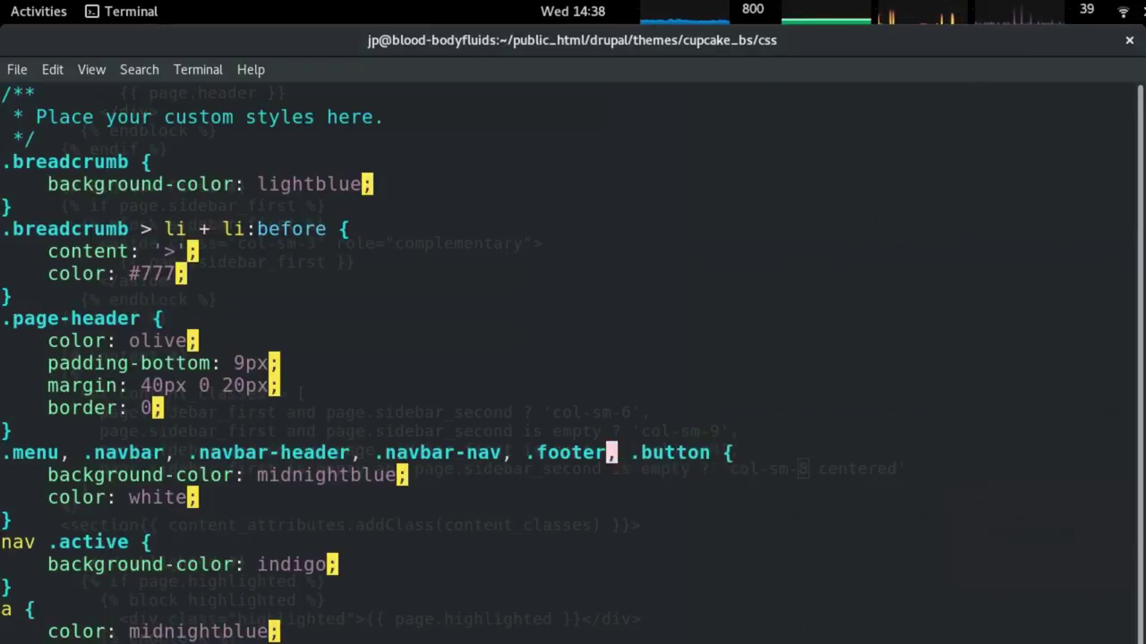
key("j")
key("j")
key("j")
key("j")
key("j")
key("j")
key("j")
key("j")
key("j")
key("j")
key("j")
key("j")
key("j")
key("j")
key("j")
key("j")
key("j")
key("j")
key("j")
key("j")
key("k")
key("k")
key("k")
key("k")
key("k")
key("k")
type("kjIfooter")
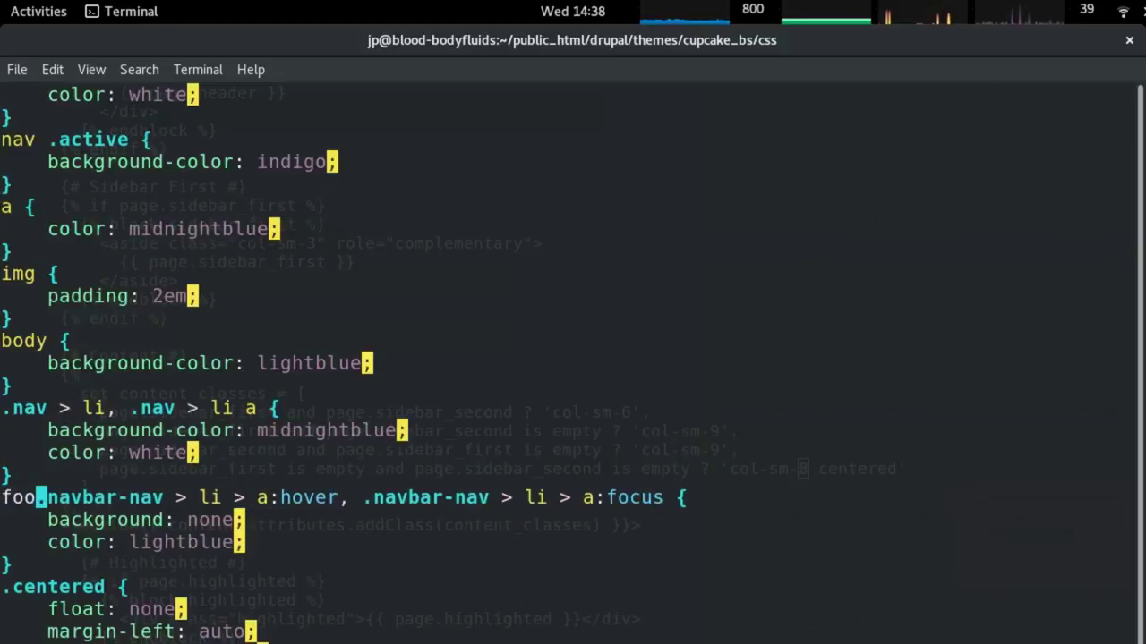
- Reload the login page and open the Create survey form to check the buttons
key("alt+Tab")
key("ctrl+r")
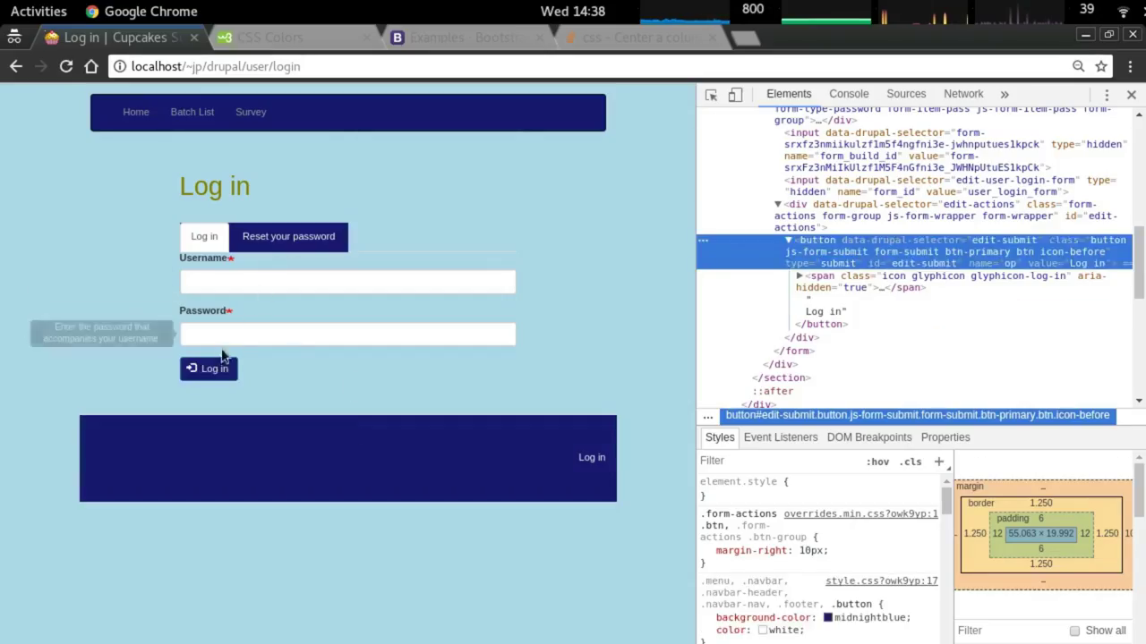
left_click(256, 112)
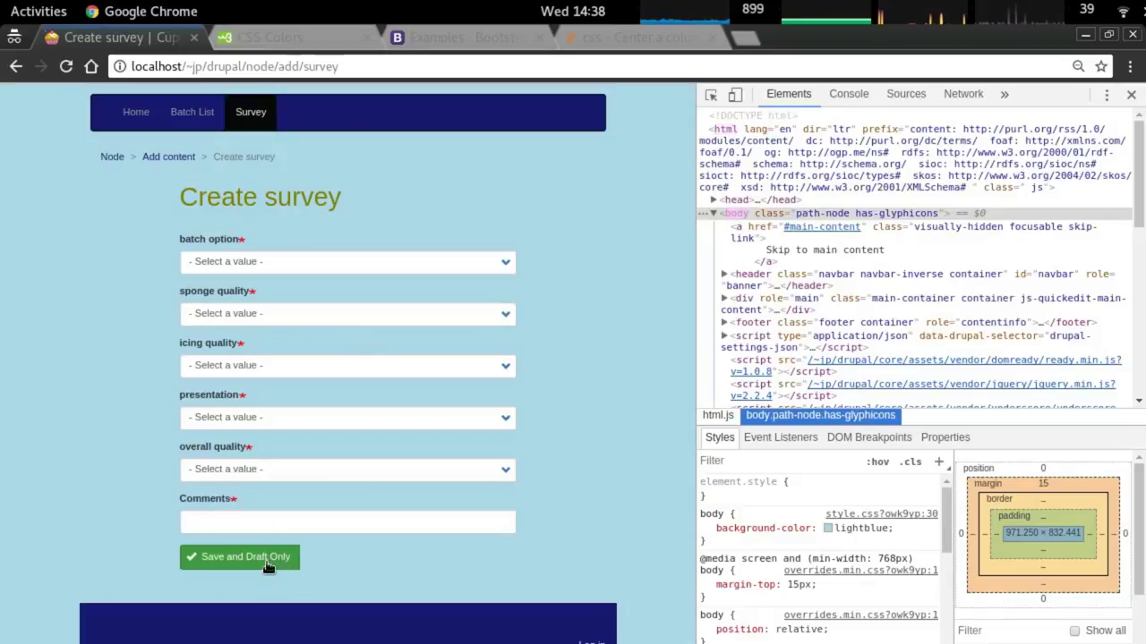
key("alt+Tab")
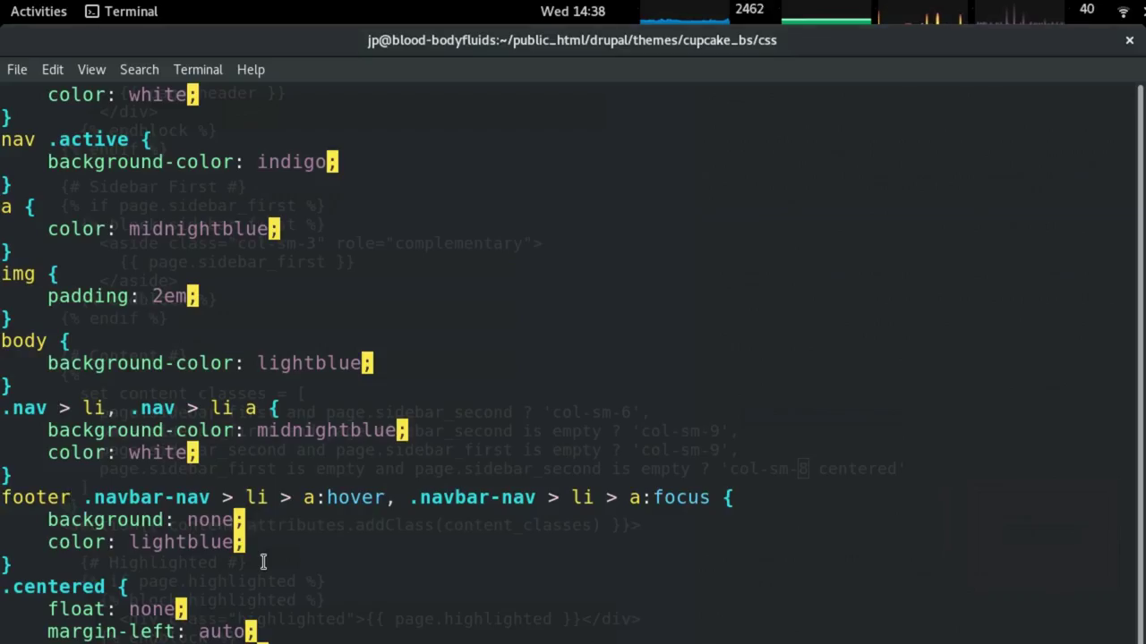
- Add a '.button:hover {' selector line near the top of the stylesheet
key("g")
key("g")
key("j")
key("j")
key("j")
key("j")
key("j")
key("j")
key("j")
key("j")
key("j")
key("j")
key("j")
key("j")
key("j")
key("j")
key("j")
key("j")
key("j")
key("j")
key("j")
type("o.b")
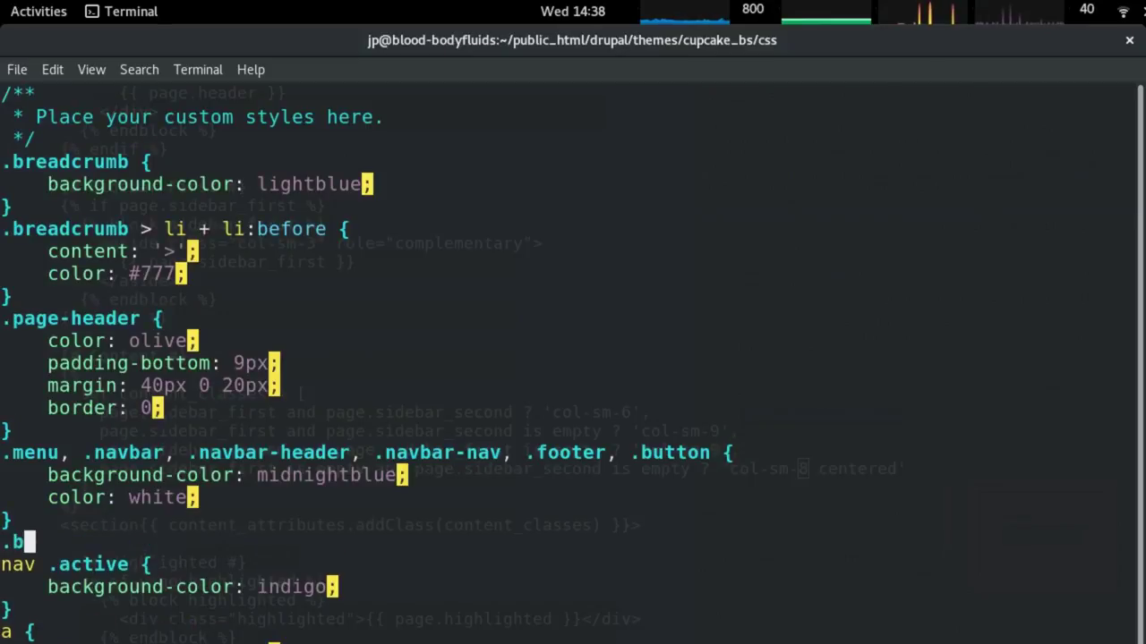
type("utton:hover {")
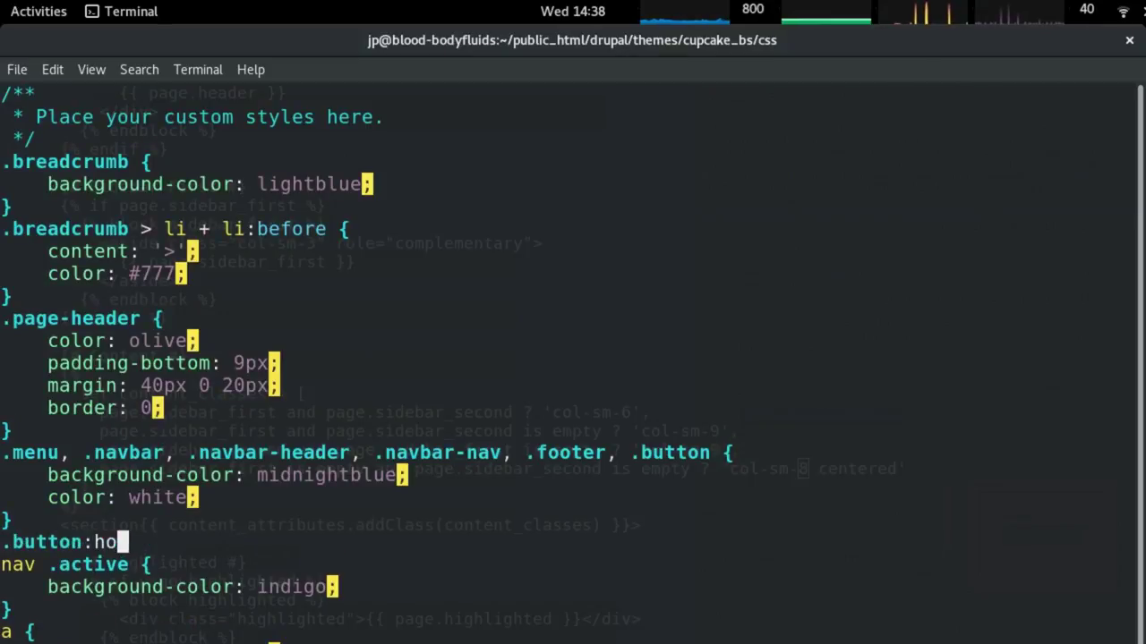
key("Return")
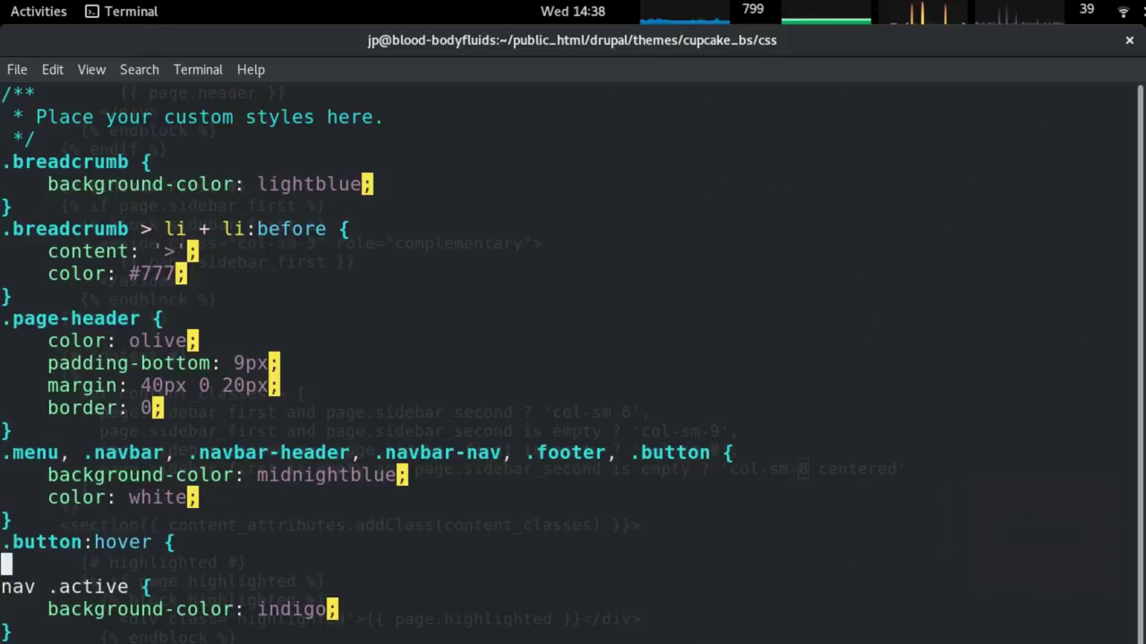
- Merge .button:hover into the selector as 'nav .active, .button:hover' and delete the leftover lines
key("Up")
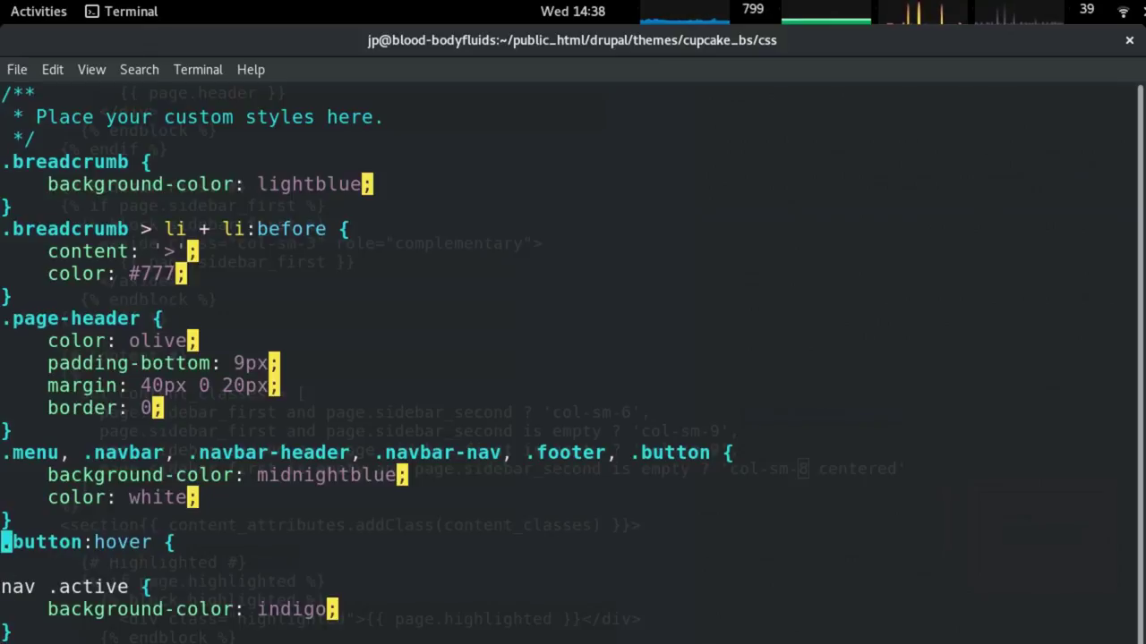
key("y")
key("dollar")
key("j")
key("j")
key("dollar")
key("p")
key("b")
key("b")
key("b")
key("h")
key("h")
key("h")
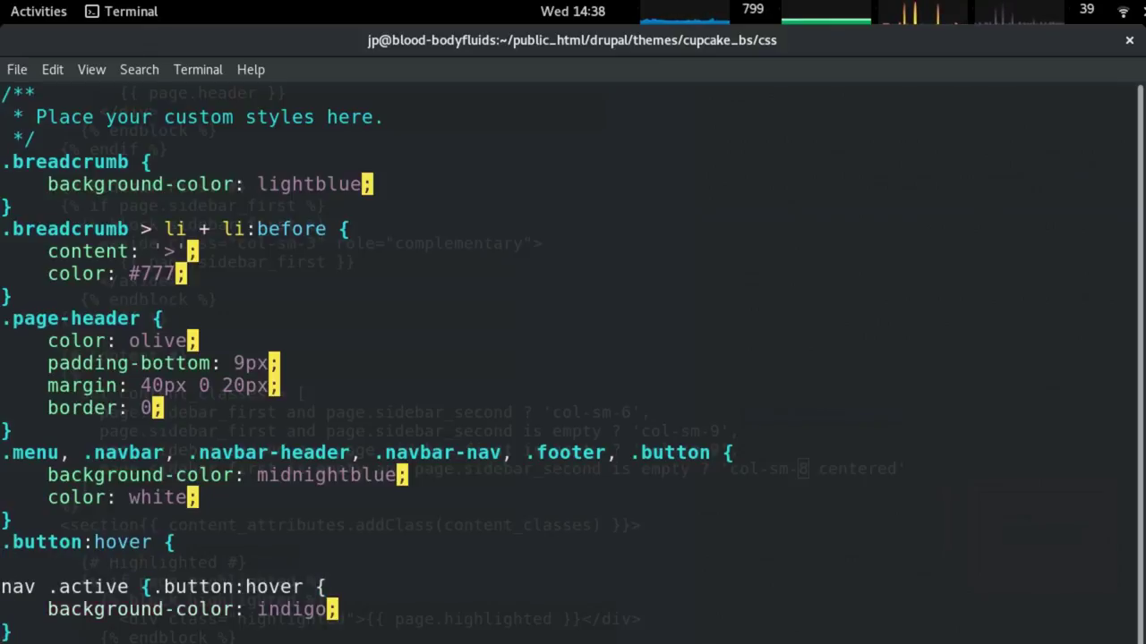
type("2s,")
key("Escape")
key("k")
key("k")
key("d")
key("d")
key("d")
key("d")
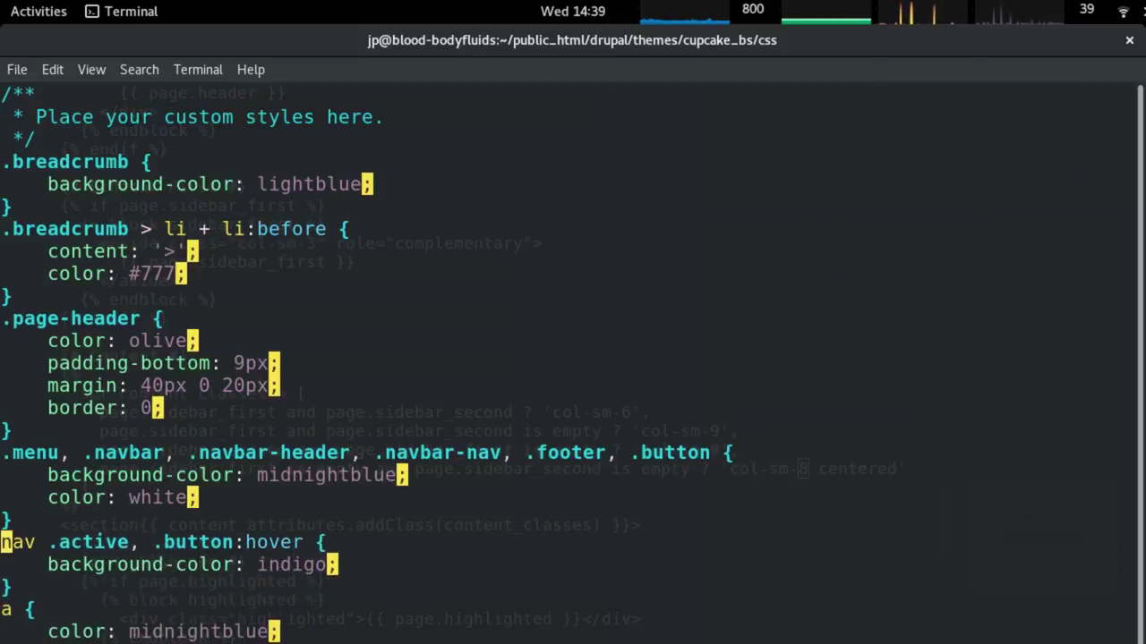
- Inspect the Save and Draft Only button's text node and icon span in Chrome
key("alt+Tab")
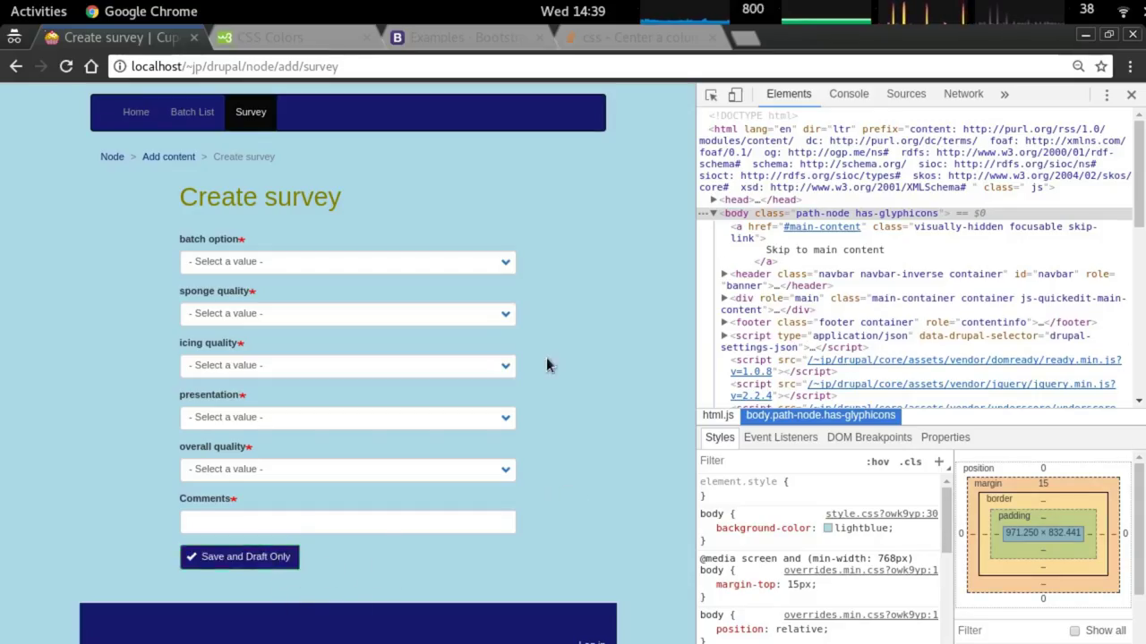
right_click(214, 572)
left_click(233, 542)
left_click(842, 283)
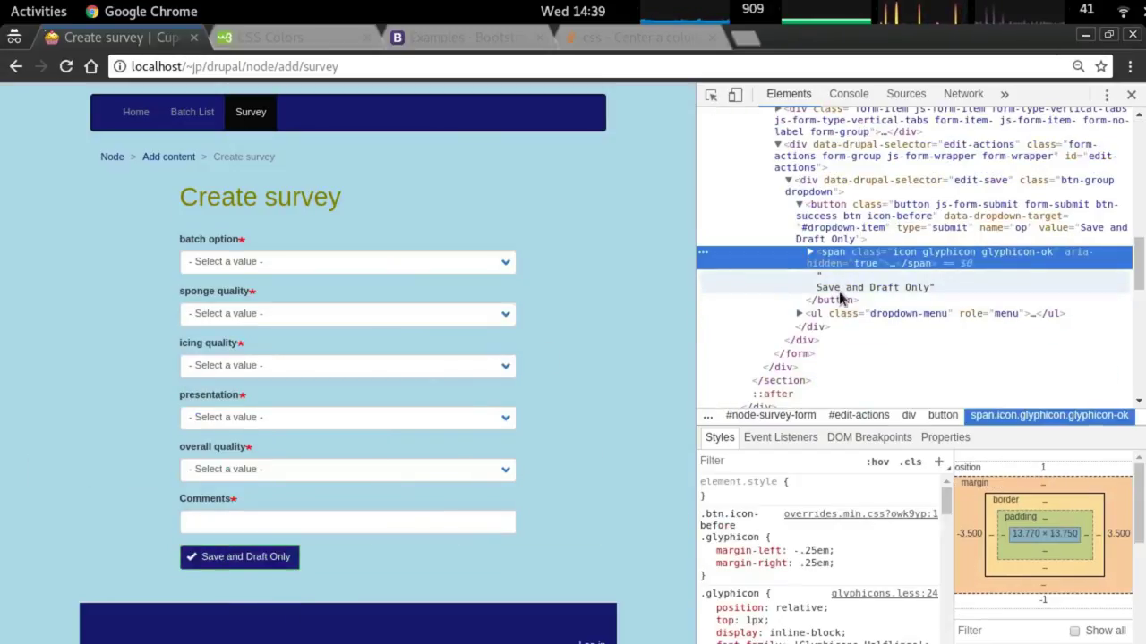
left_click(845, 255)
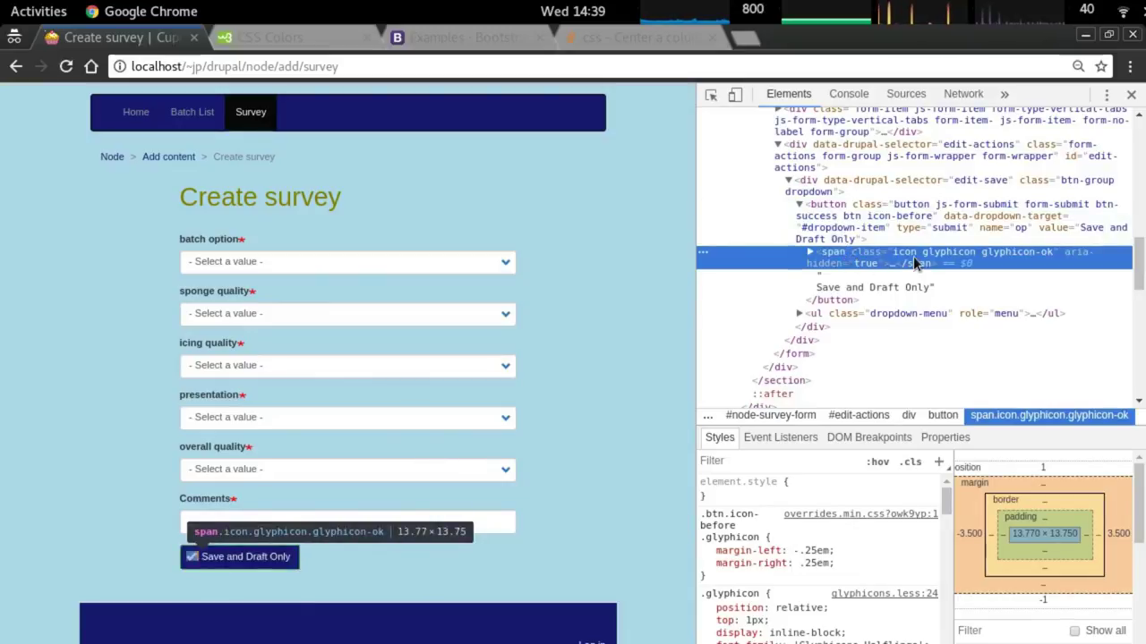
- Start a new '.button icon {' rule above nav .active with an indented declaration line
key("alt+Tab")
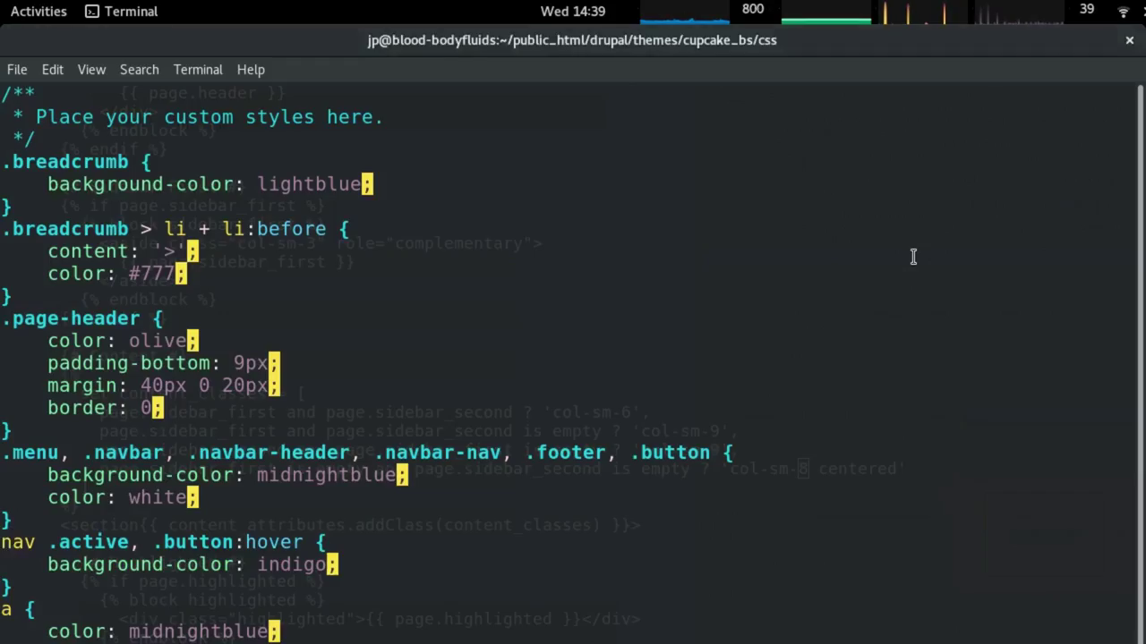
key("shift+o")
type(".butt")
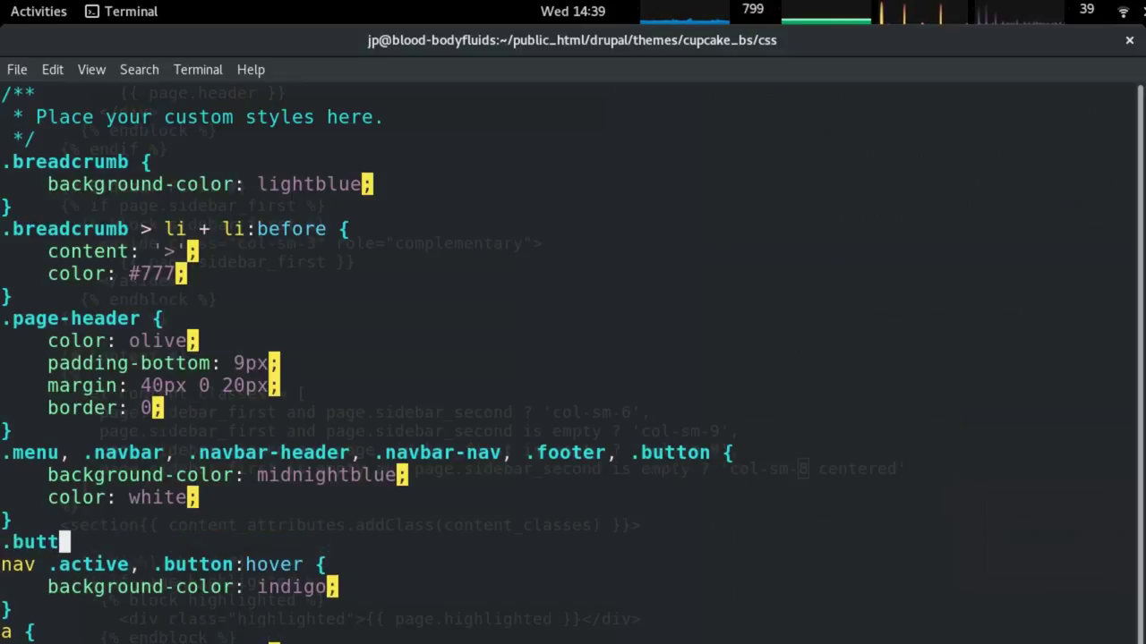
type("on icon {")
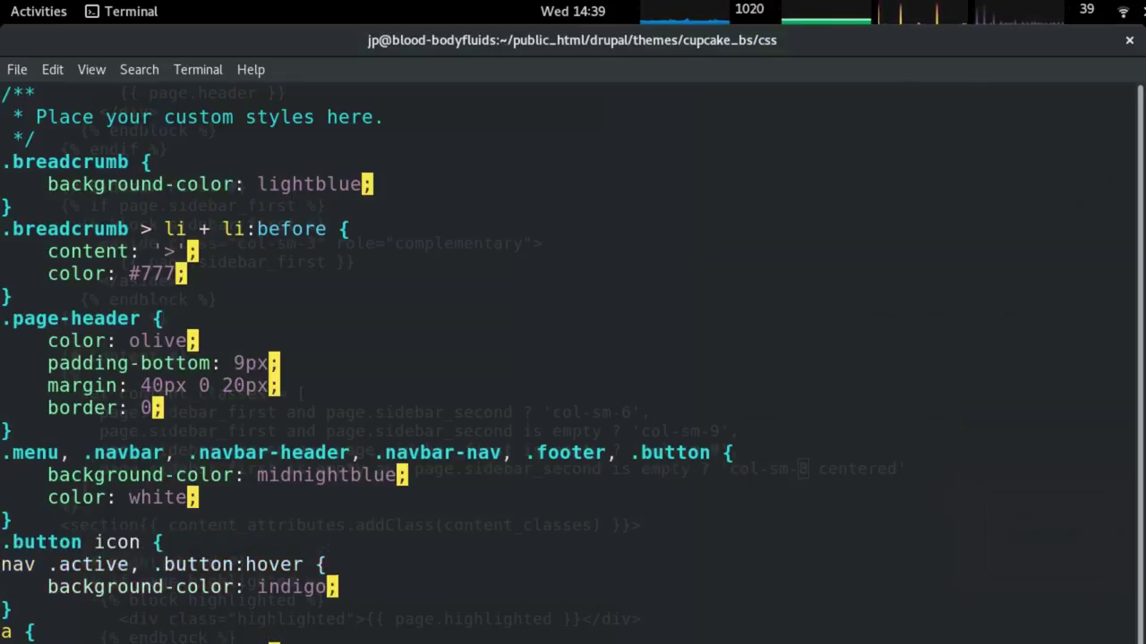
key("Return")
key("Tab")
- Complete the icon rule with 'display: none;' and a closing brace, then check the browser
type("display: none;")
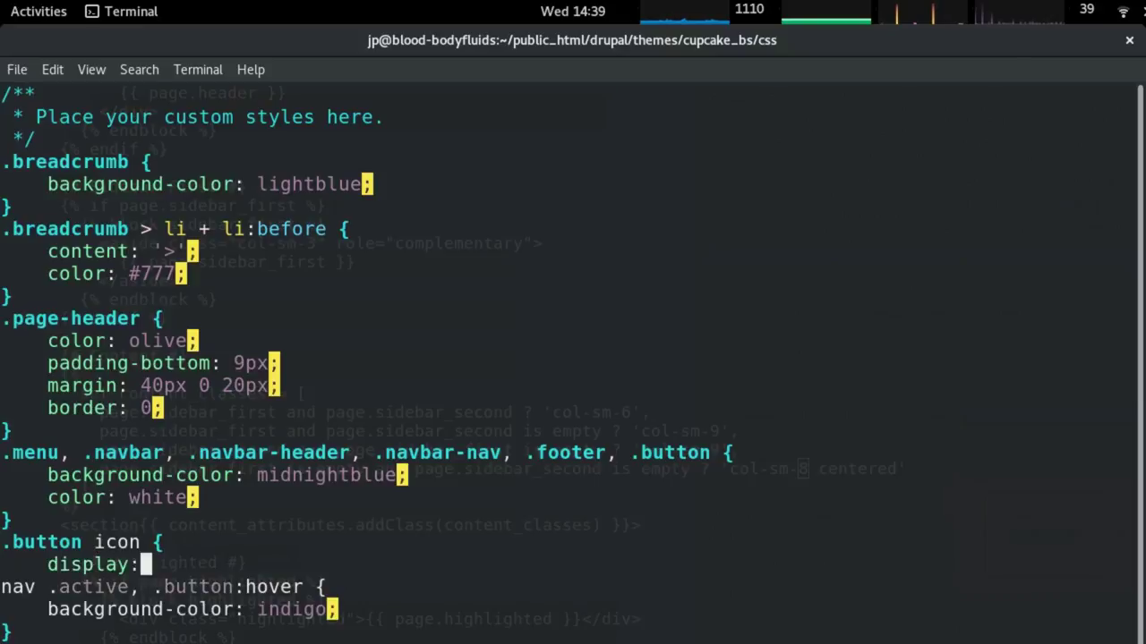
key("Return")
type("}")
key("alt+Tab")
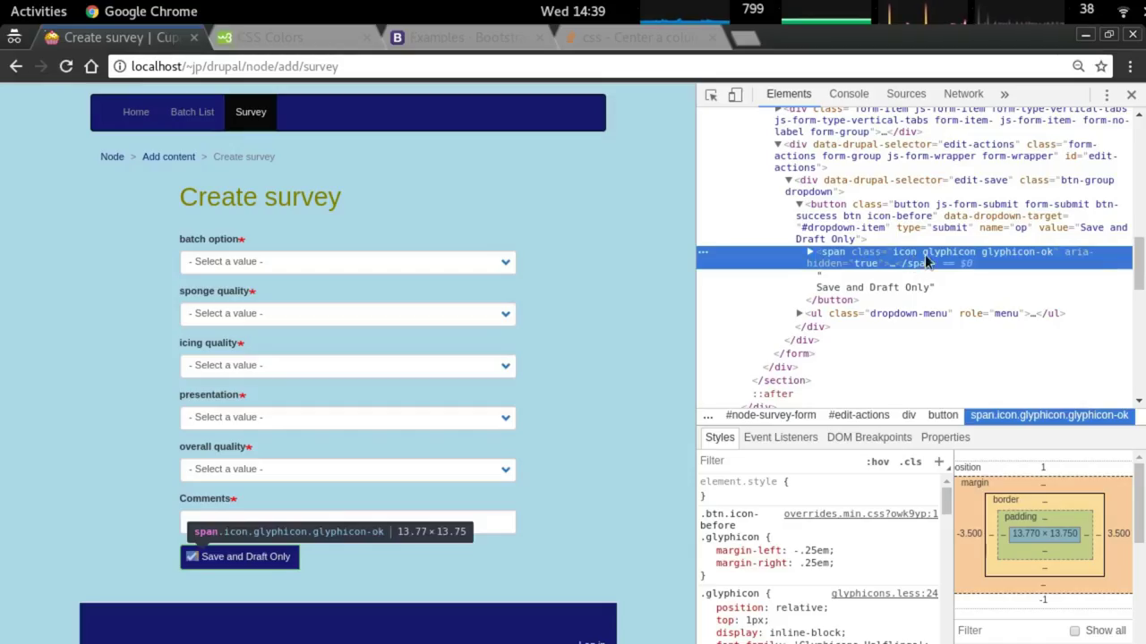
key("alt+Tab")
type("kwewi.")
- Correct the selector to '.button .icon', save, and reload the page
key("Escape")
key("alt+Tab")
key("ctrl+r")
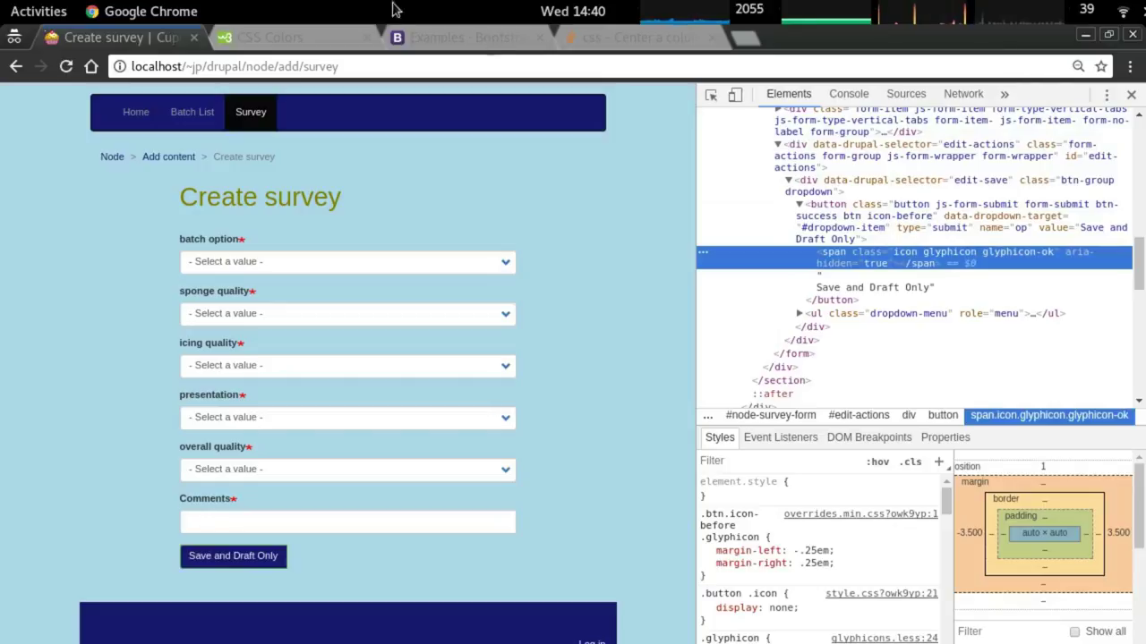
- Visit the Batch List, Home and Log in pages to check the styling
left_click(192, 112)
scroll(430, 469, "down", 4)
scroll(421, 447, "up", 5)
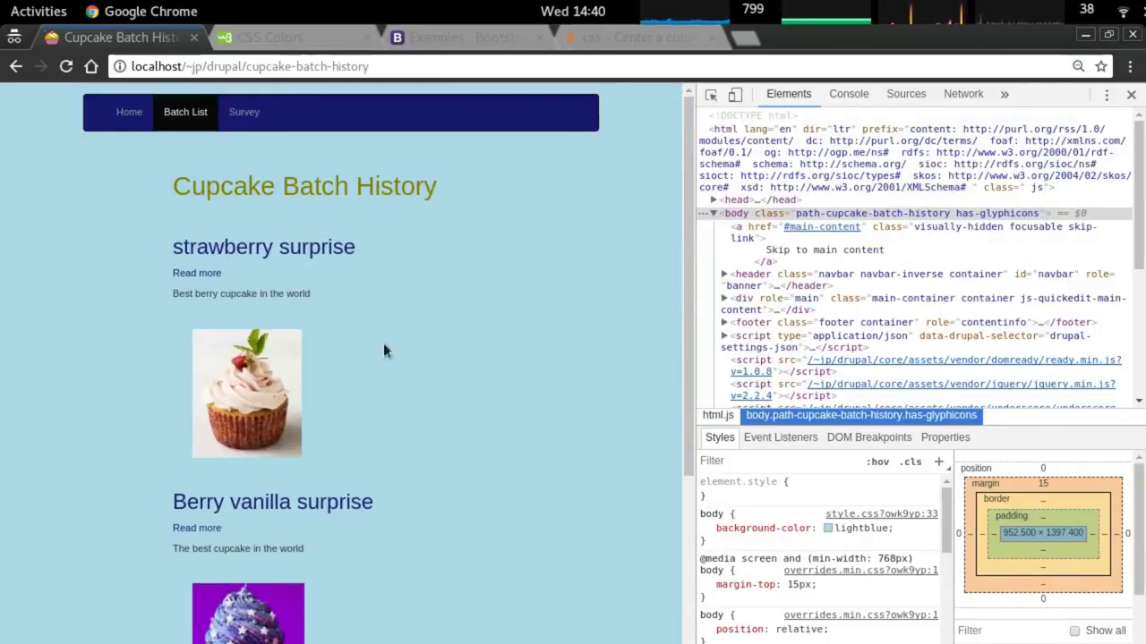
left_click(129, 112)
left_click(593, 311)
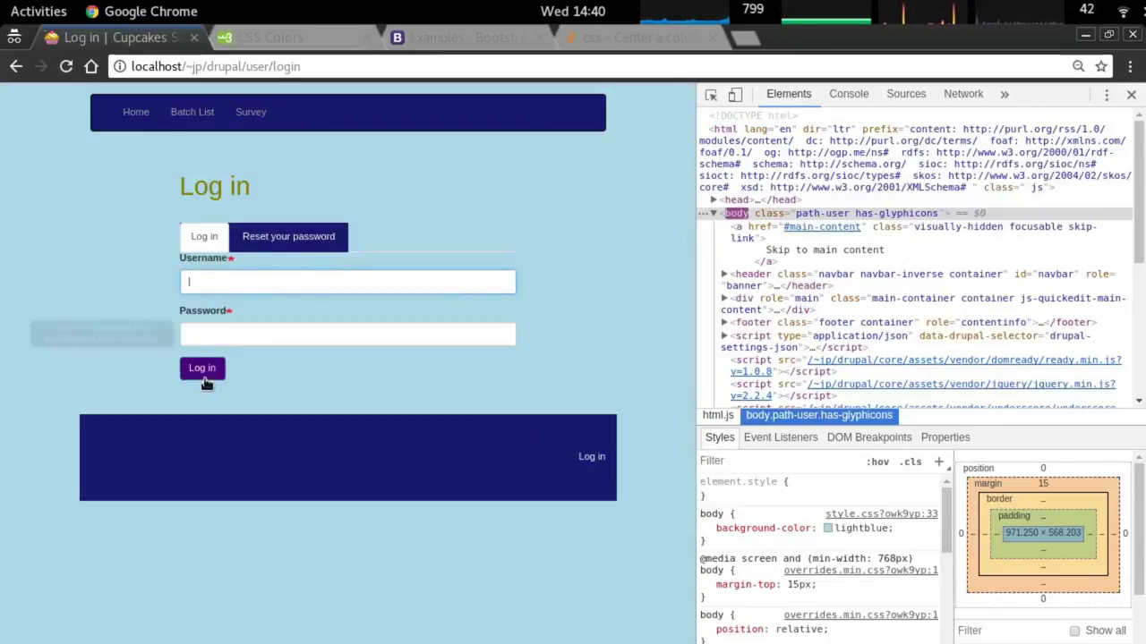
right_click(593, 460)
left_click(523, 291)
- Review the menu and nav .active rules in vim and reload the login page
key("alt+Tab")
key("Down")
key("Down")
key("Down")
key("Up")
key("Up")
key("Up")
key("Up")
key("Up")
key("Down")
key("Down")
key("Down")
key("Down")
key("Down")
key("Down")
key("Down")
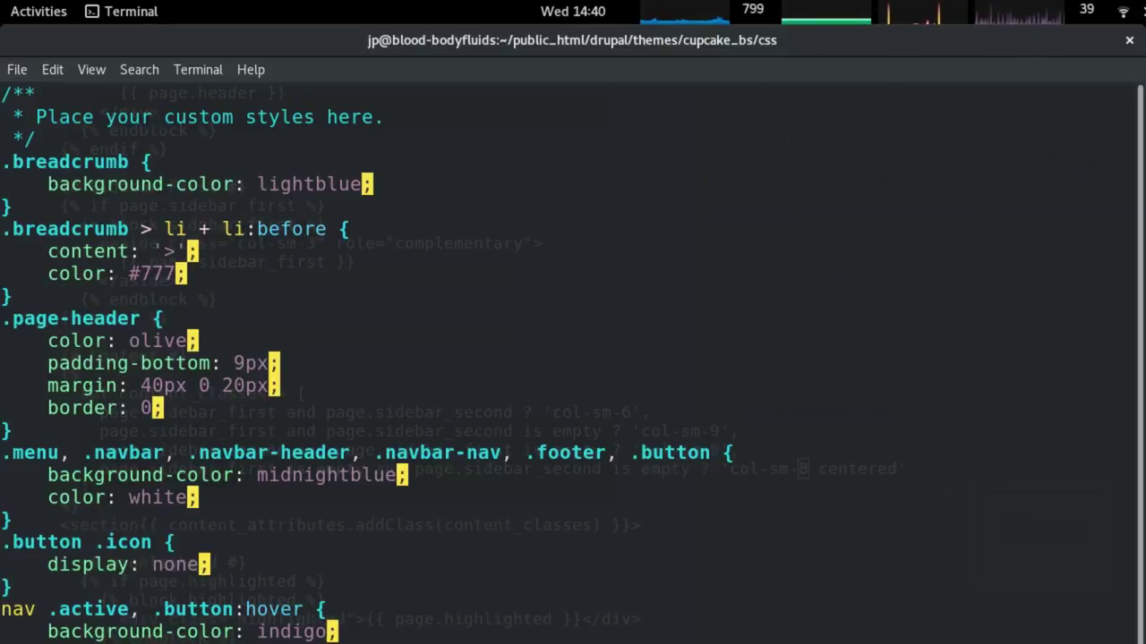
key("alt+Tab")
key("ctrl+r")
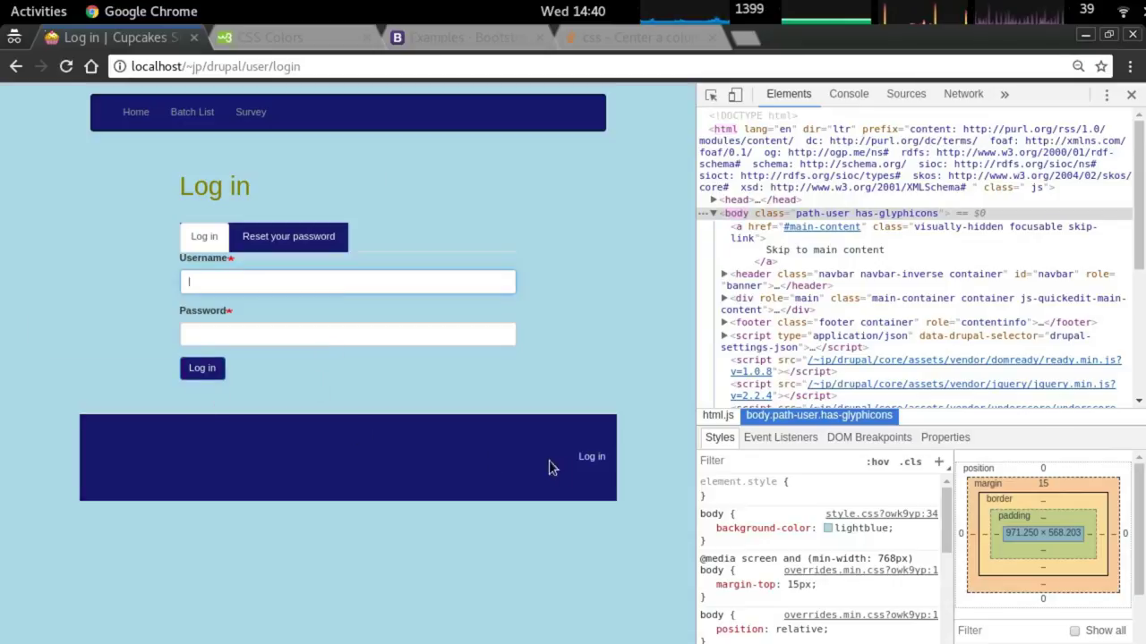
key("alt+Tab")
- Change the footer nav hover background value from none to indigo
key("Down")
key("Down")
key("Down")
key("Down")
key("Down")
key("Down")
key("Down")
key("Down")
key("Down")
key("Down")
key("Down")
key("Down")
key("Down")
key("Down")
key("Down")
key("Down")
key("Down")
key("Down")
key("Down")
key("Down")
key("Up")
key("Up")
key("Up")
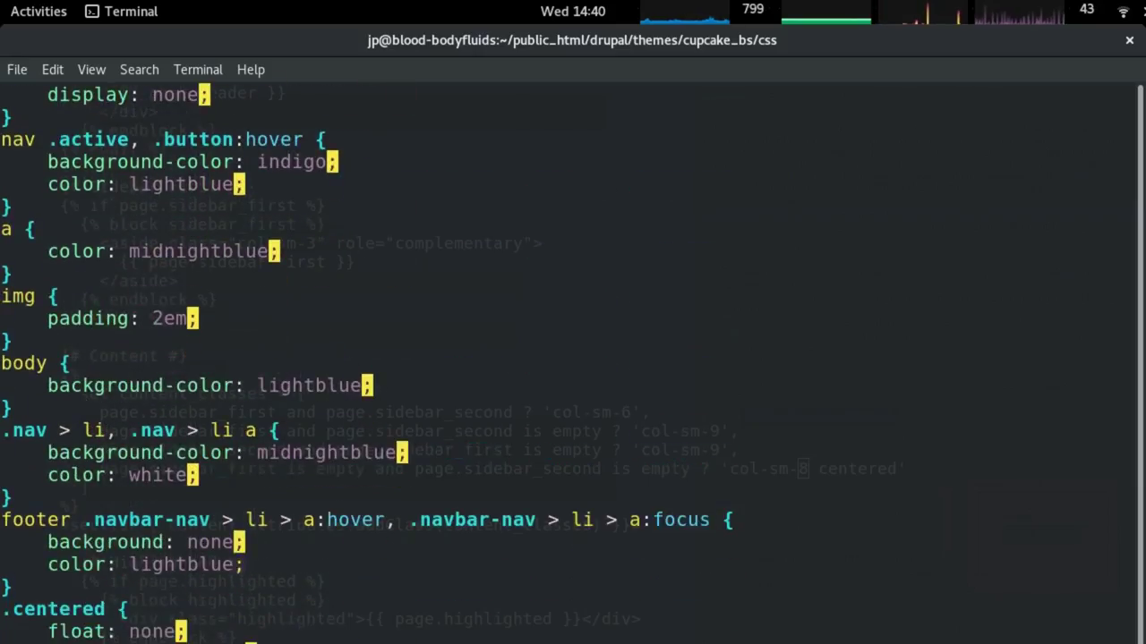
key("b")
key("x")
key("x")
key("x")
key("x")
type("iindigo")
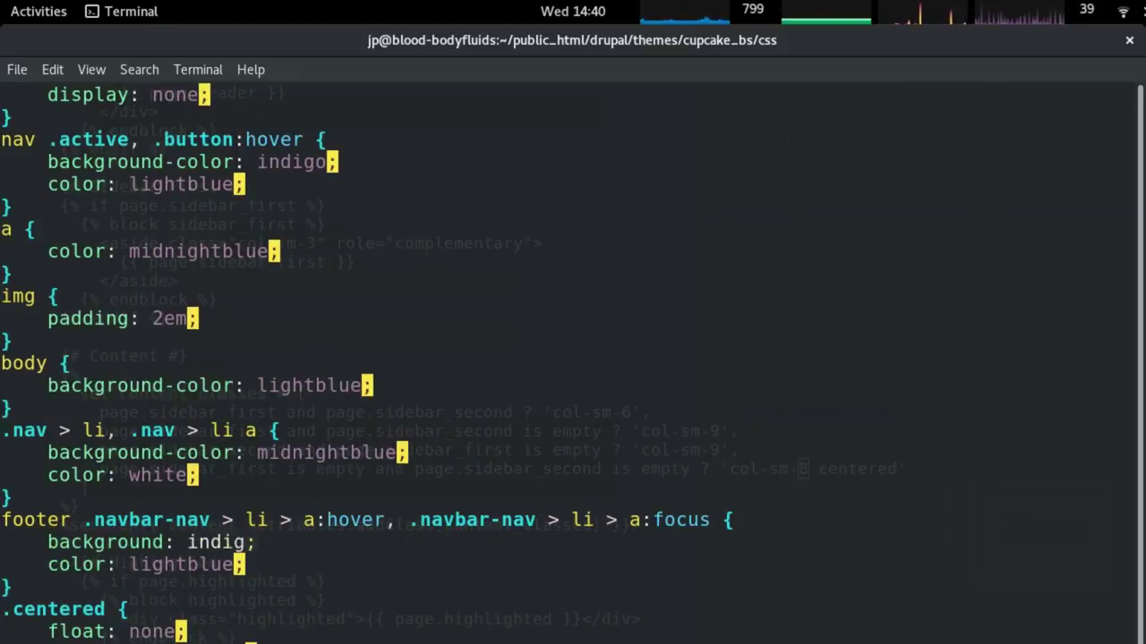
key("Escape")
- Inspect the Batch List link in Chrome and select the first nav list item
key("alt+Tab")
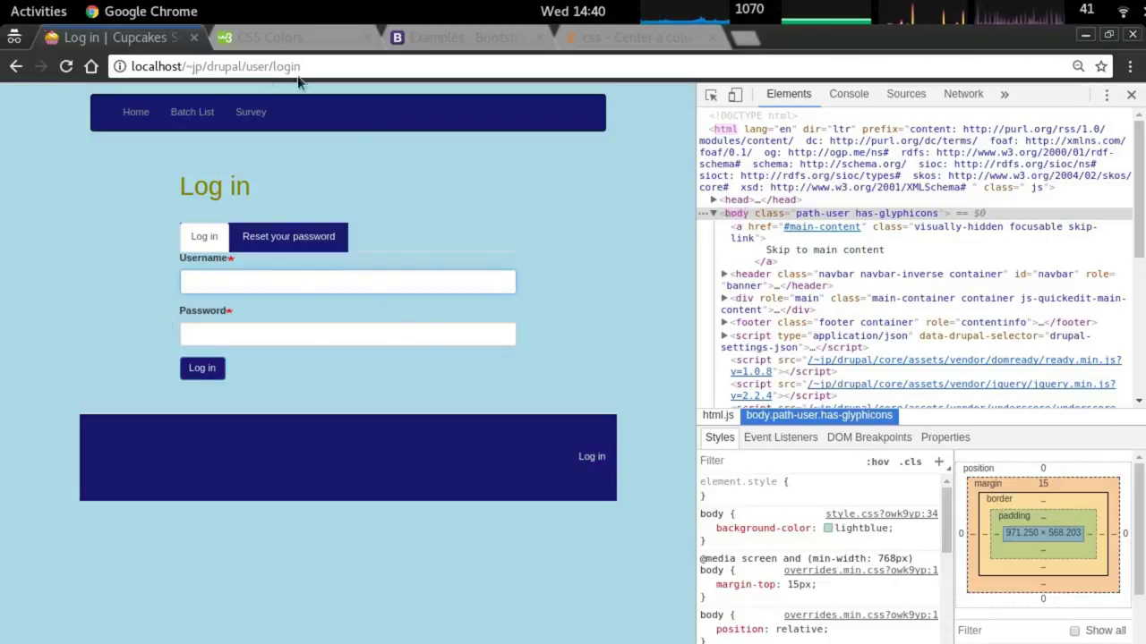
right_click(194, 112)
left_click(262, 282)
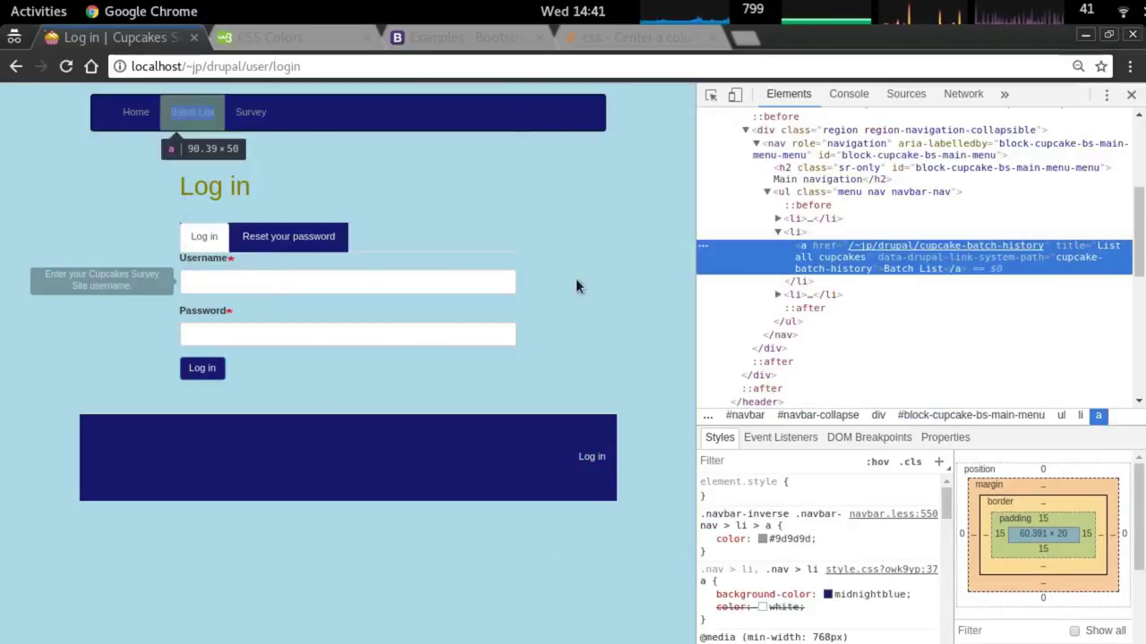
left_click(829, 218)
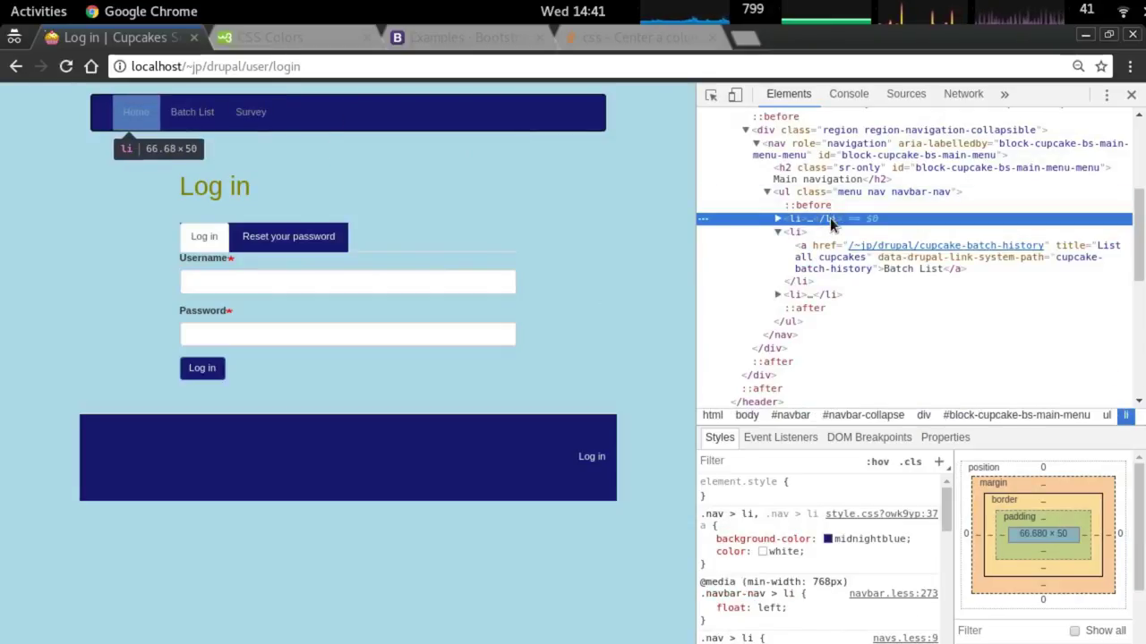
- Add a blank line below the nav item rule and return to its selector
key("alt+Tab")
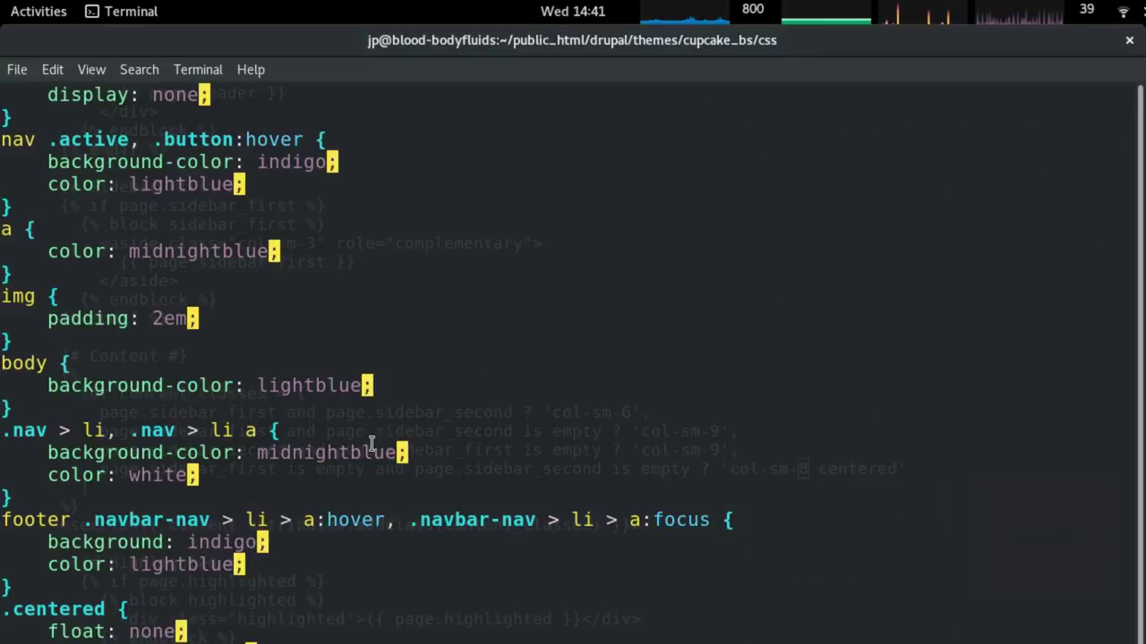
left_click(6, 496)
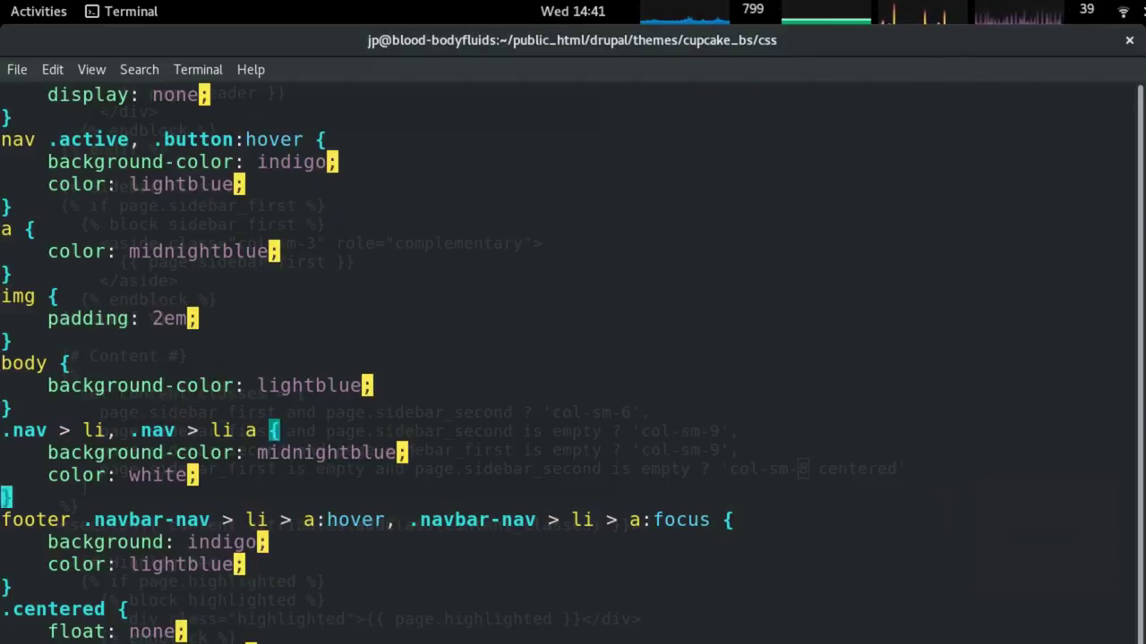
key("o")
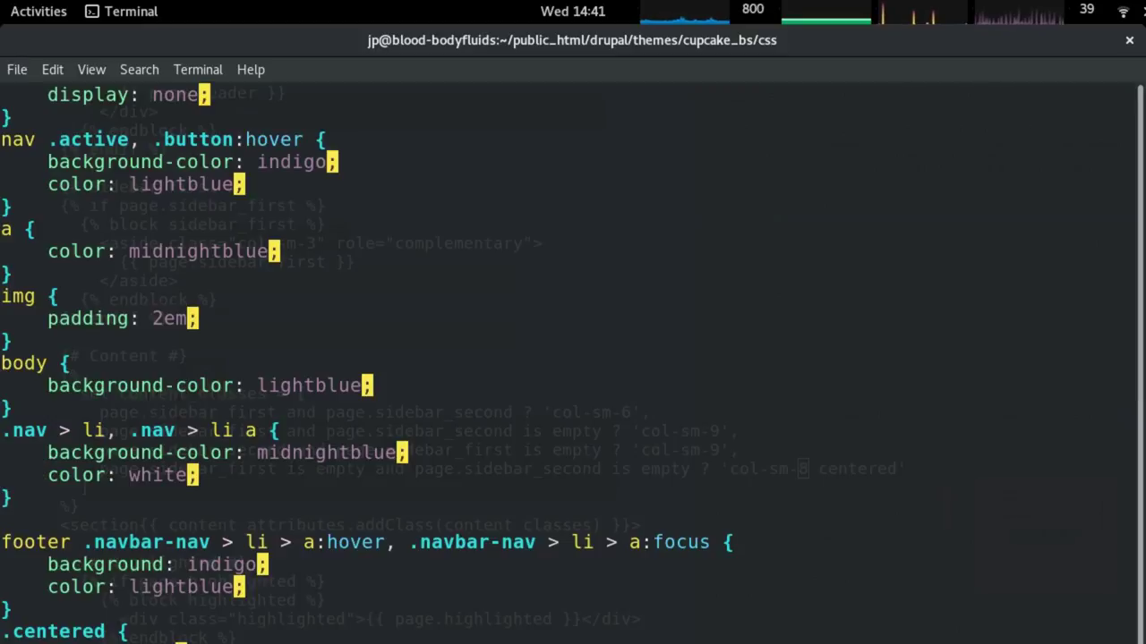
left_click(6, 430)
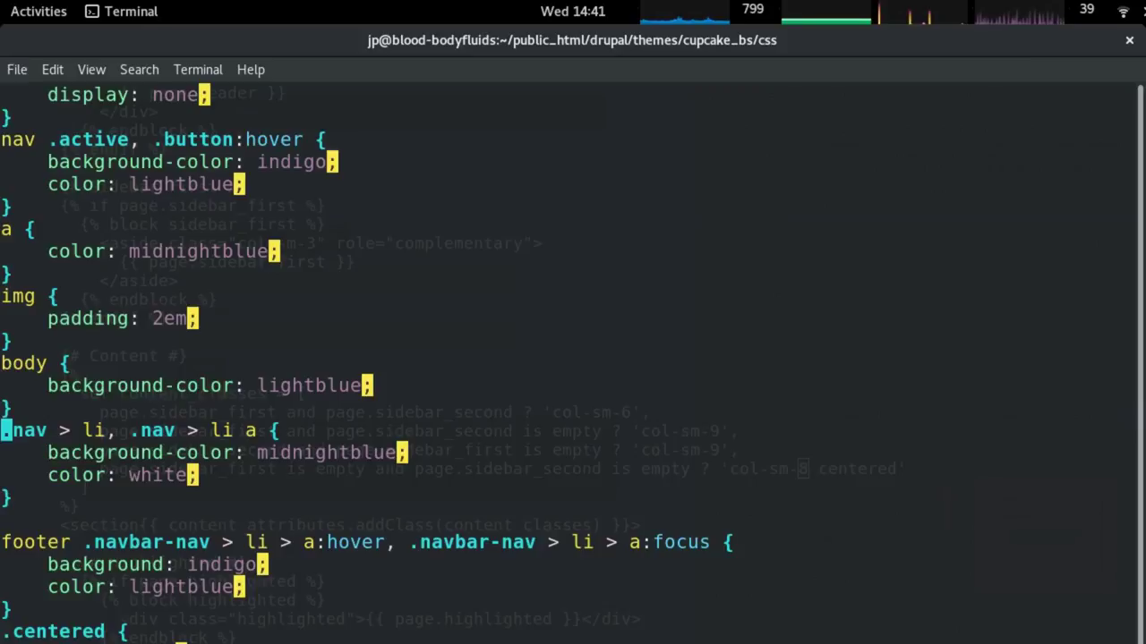
- Inspect the Batch List link again and select the page header element in Chrome
key("alt+Tab")
right_click(179, 113)
left_click(268, 267)
scroll(787, 224, "up", 3)
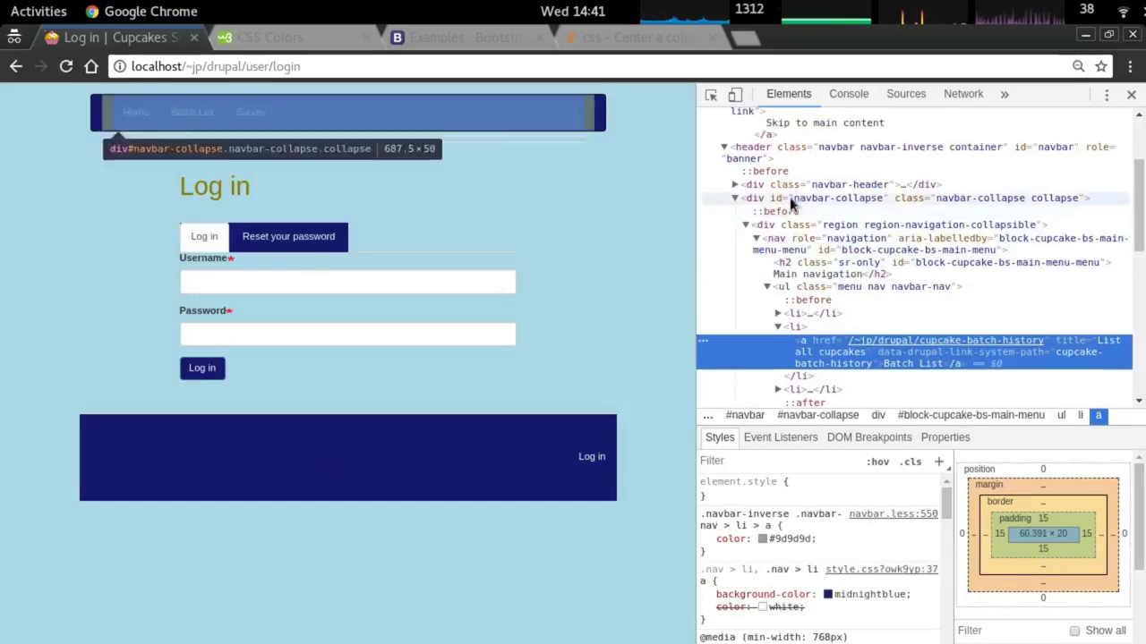
left_click(787, 197)
left_click(724, 194)
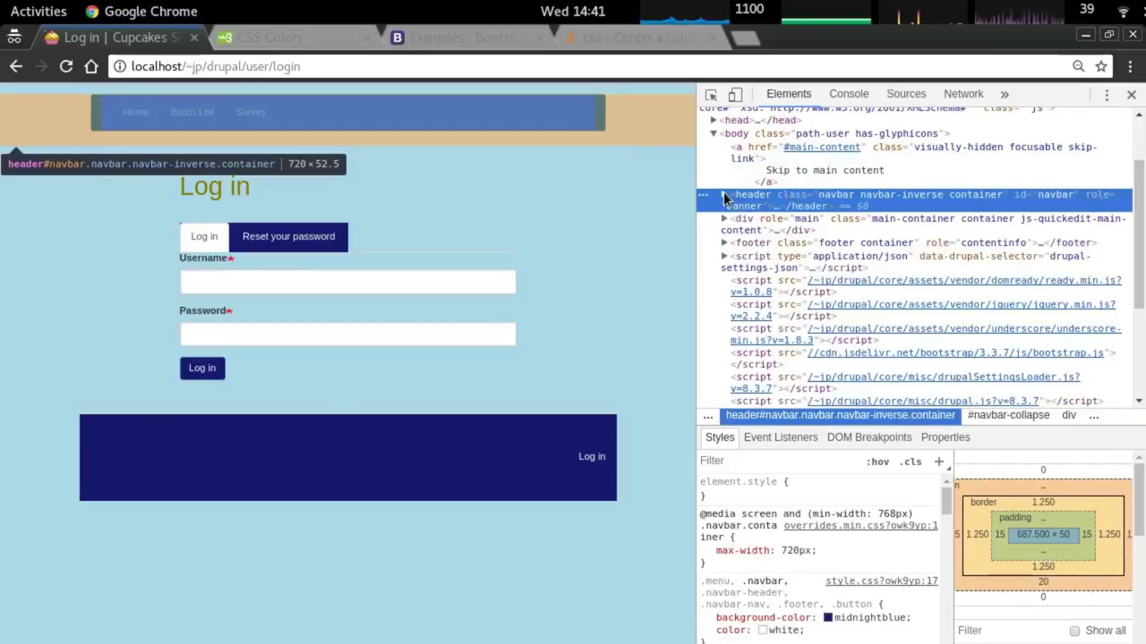
- Prefix the midnightblue .nav rule with 'header' and duplicate its selector line
key("alt+Tab")
type("header")
key("Escape")
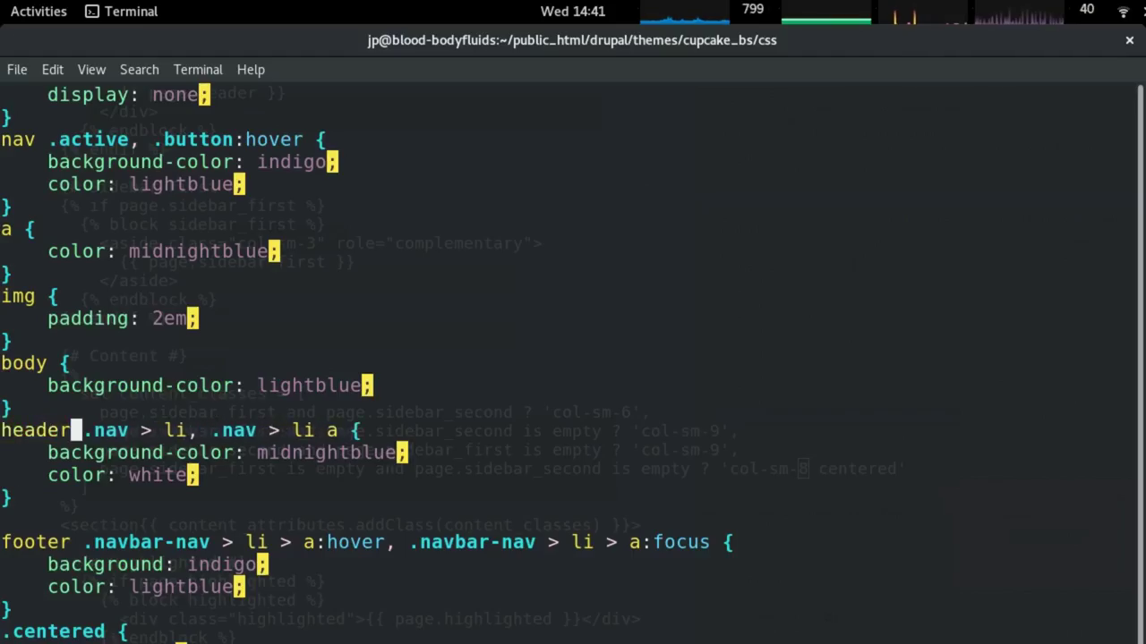
key("j")
key("j")
key("p")
- Turn the copy into a 'header .nav > li:hover, .nav > li a:hover' rule
key("e")
key("e")
key("e")
key("e")
key("e")
type("av > li:hover")
key("W")
key("W")
key("W")
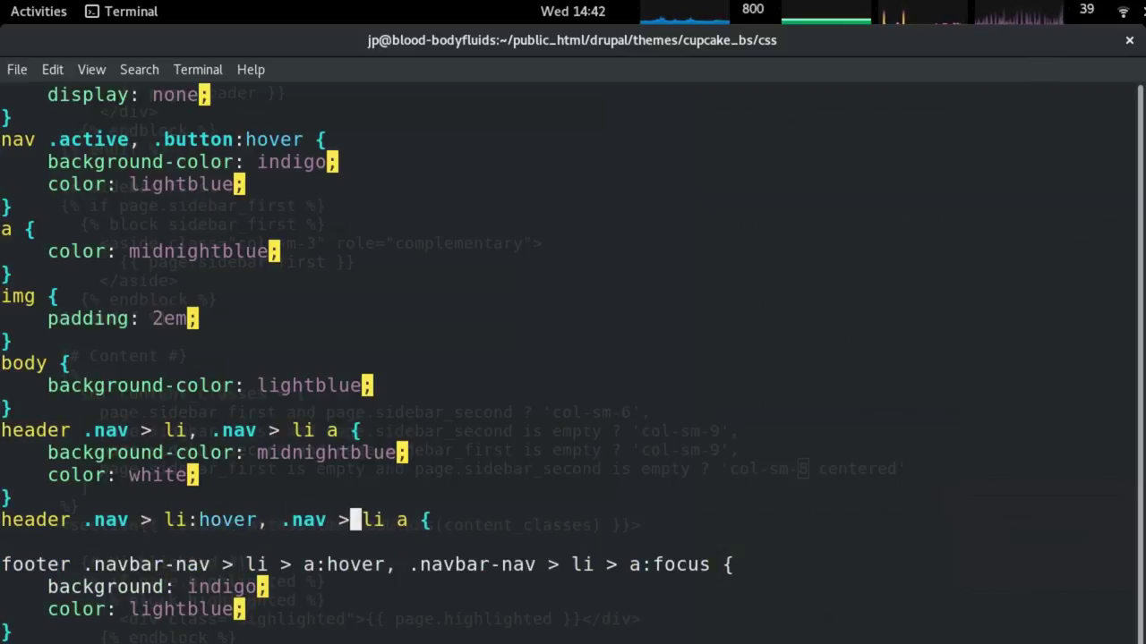
key("e")
key("a")
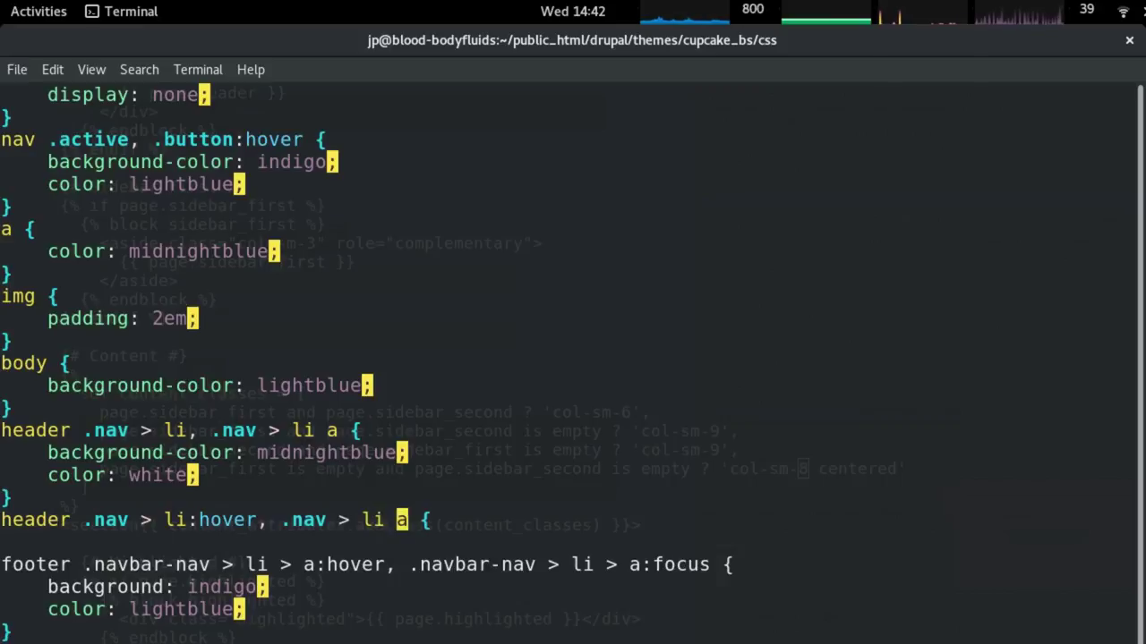
type("i:hover")
key("Escape")
type("o}")
key("Escape")
- Give the hover rule background-color: indigo and color: lightblue
left_click(40, 452)
key("y")
key("y")
key("j")
key("j")
key("j")
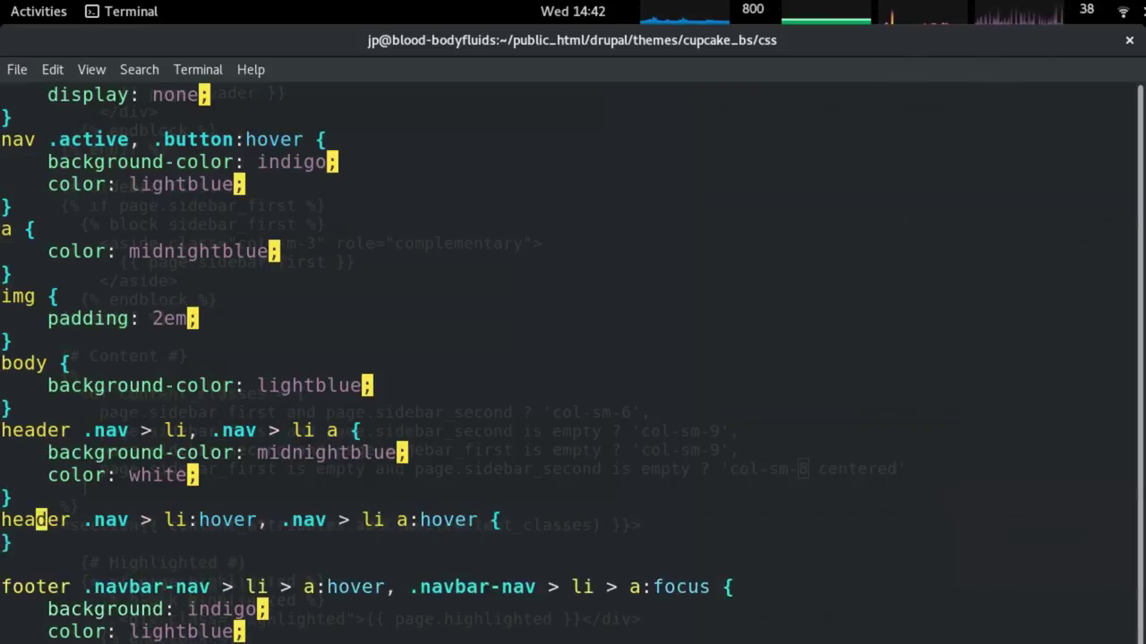
key("p")
key("$")
type("bcw")
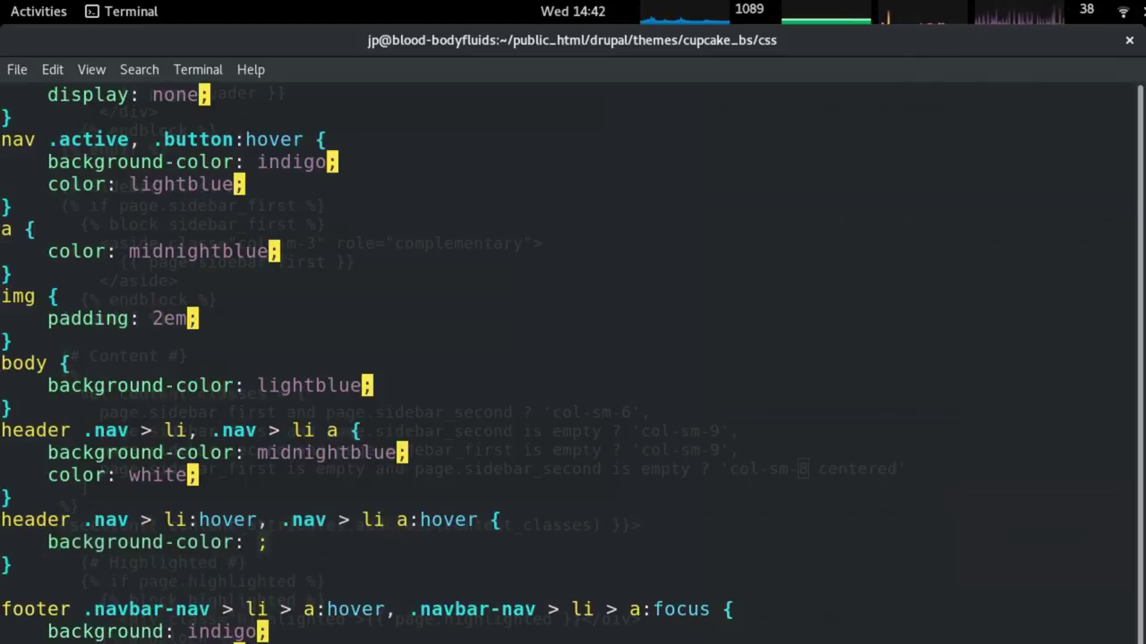
type("indigo")
key("Escape")
key("o")
key("Escape")
key("j")
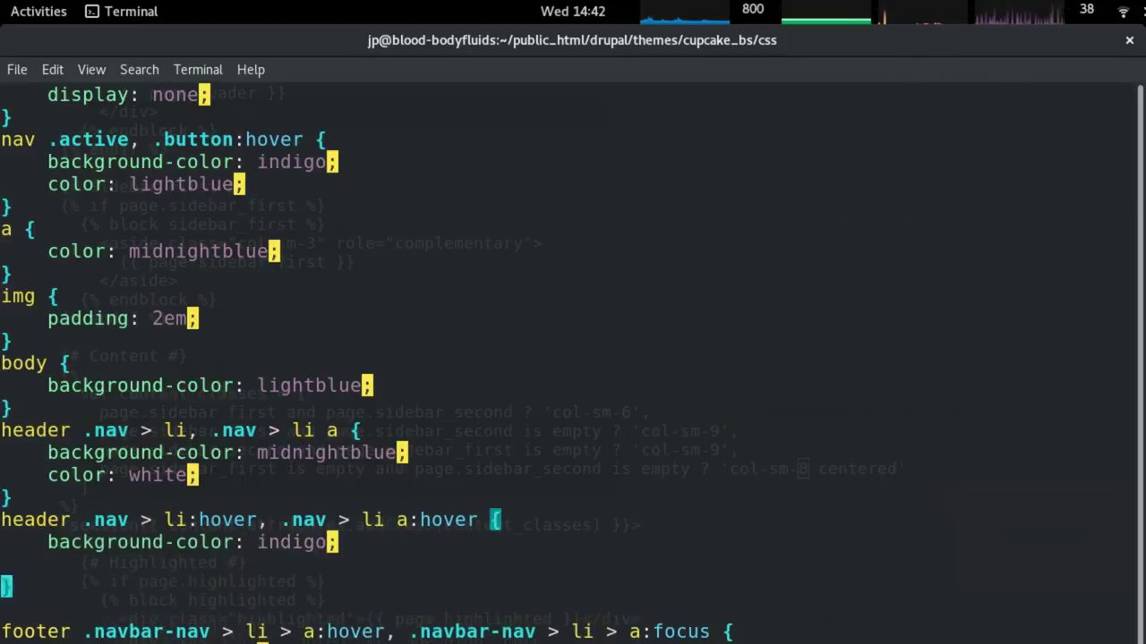
key("k")
key("V")
key("p")
key("j")
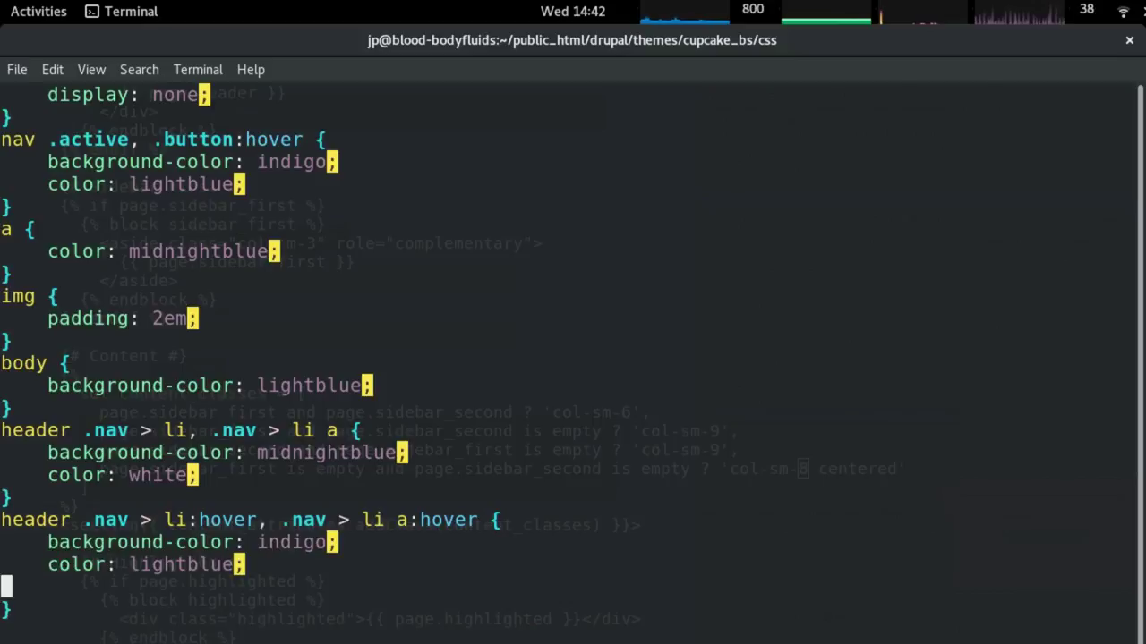
key("k")
key("k")
key("k")
key("k")
key("k")
key("k")
key("k")
key("k")
key("k")
key("k")
key("k")
key("k")
key("k")
key("k")
key("k")
key("k")
key("k")
key("k")
key("k")
key("k")
key("k")
key("k")
- Save and check the header nav hover in the browser, comparing with the stylesheet
key("alt+Tab")
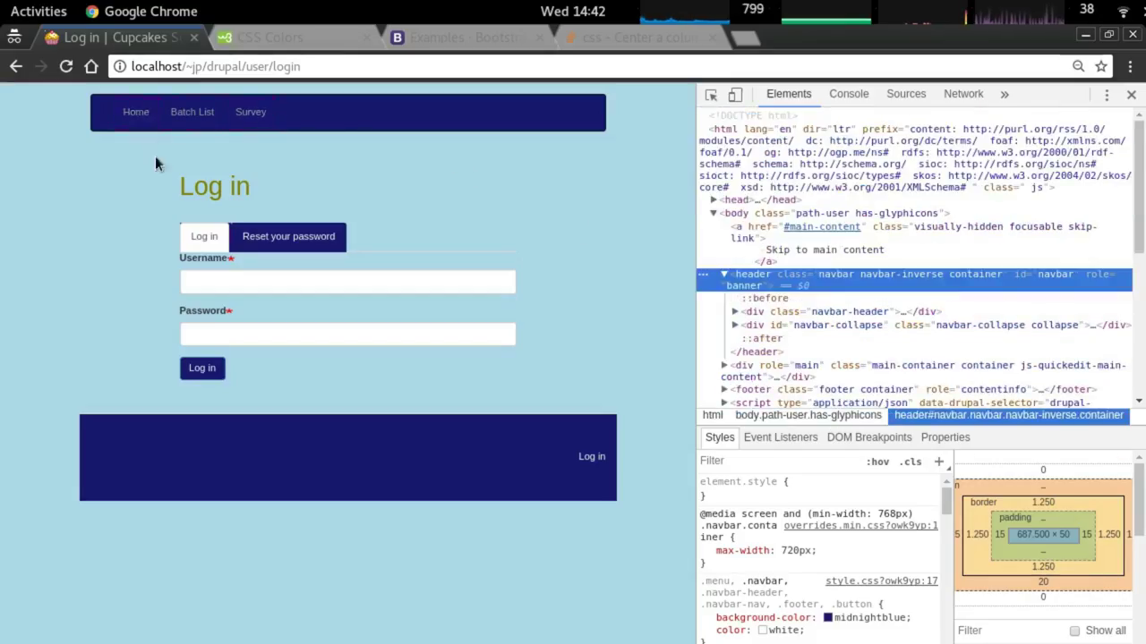
key("alt+Tab")
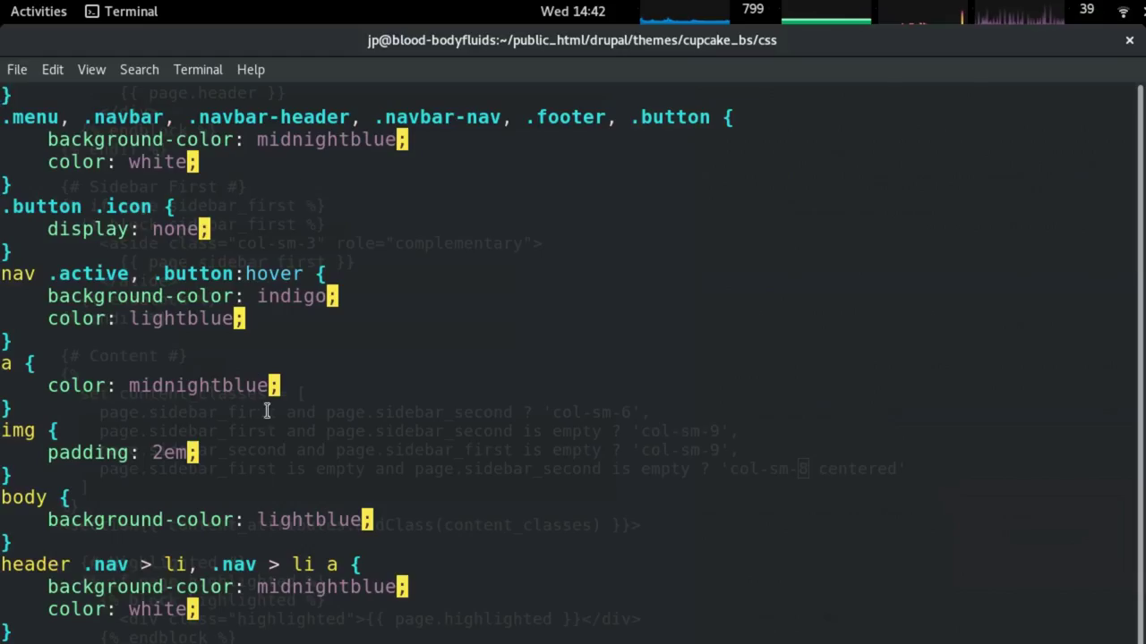
scroll(277, 405, "down", 1)
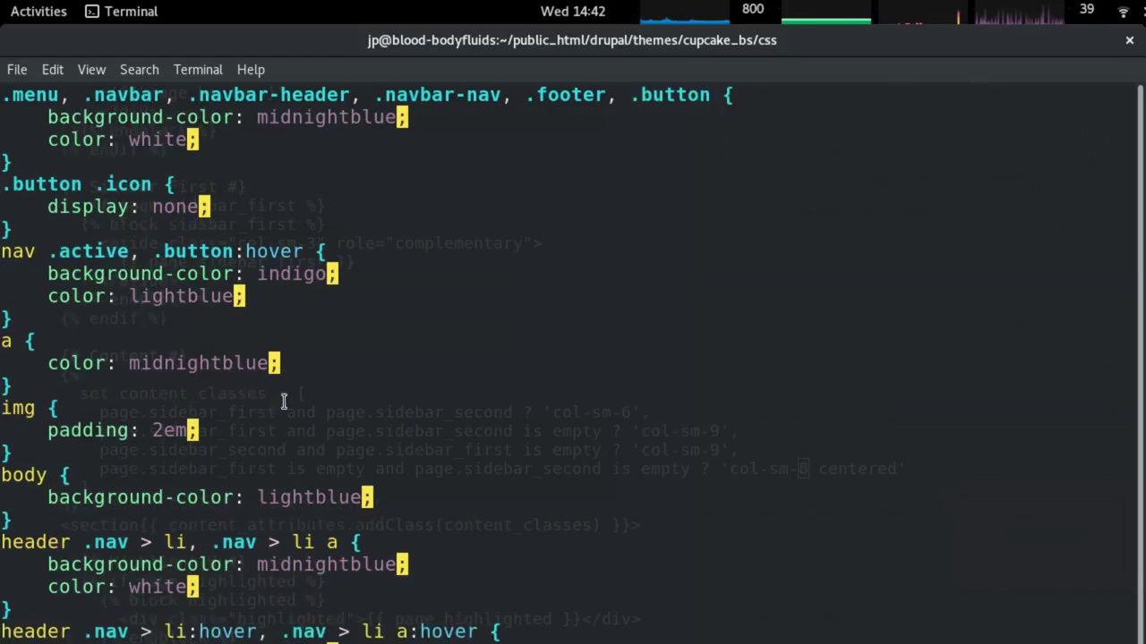
key("alt+Tab")
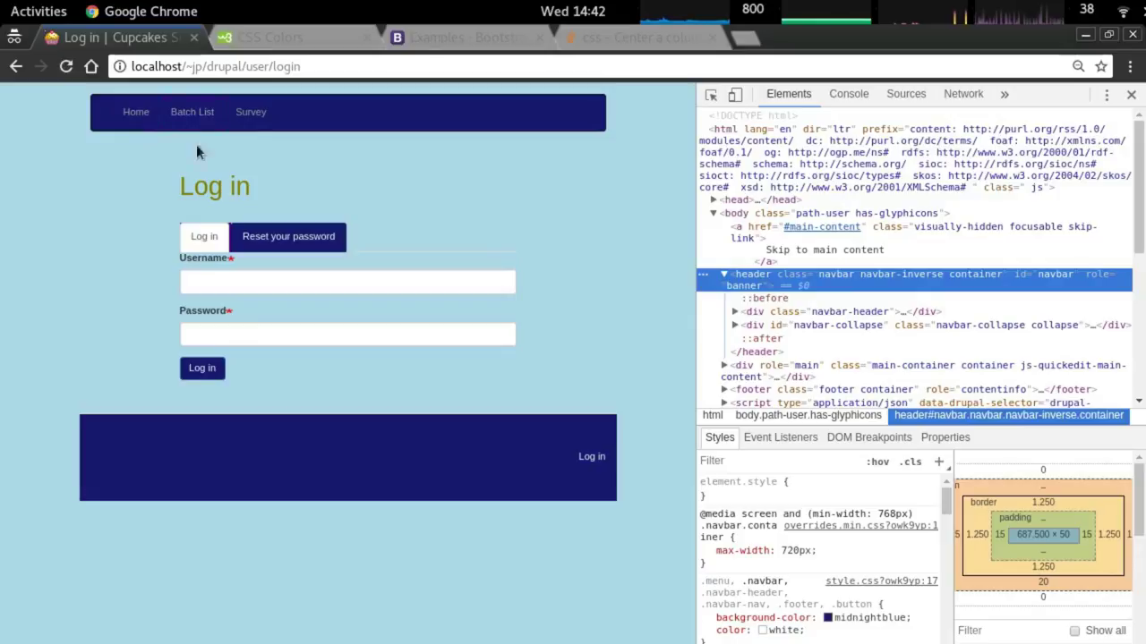
key("alt+Tab")
scroll(376, 322, "down", 3)
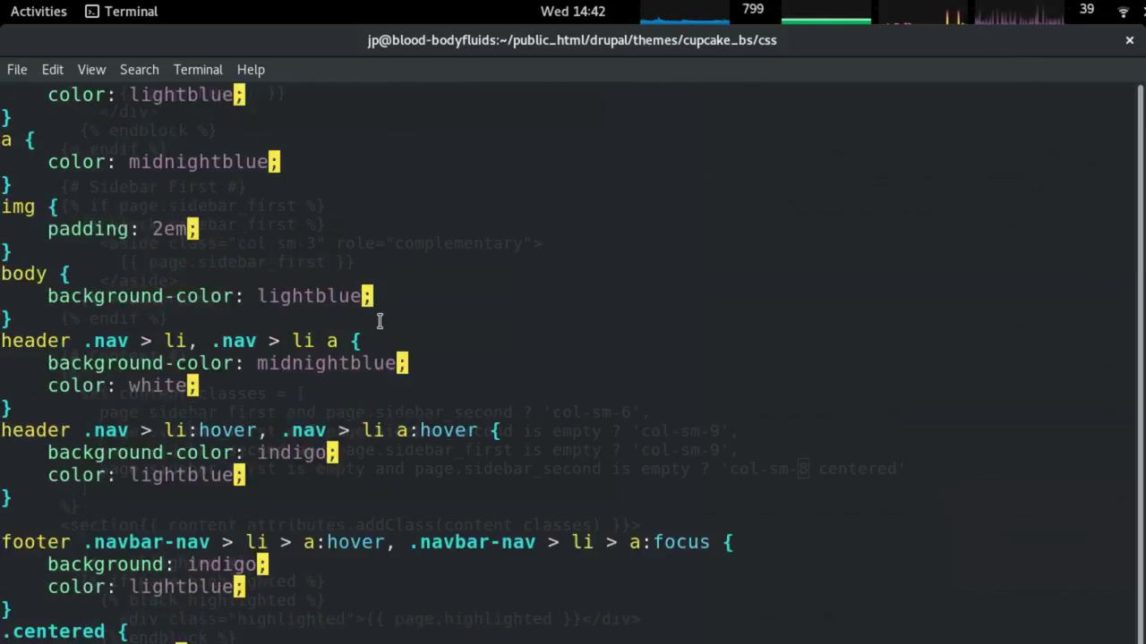
- Insert 'header ' before 'nav .active' in the indigo hover rule
key("k")
key("k")
key("k")
key("k")
key("k")
key("k")
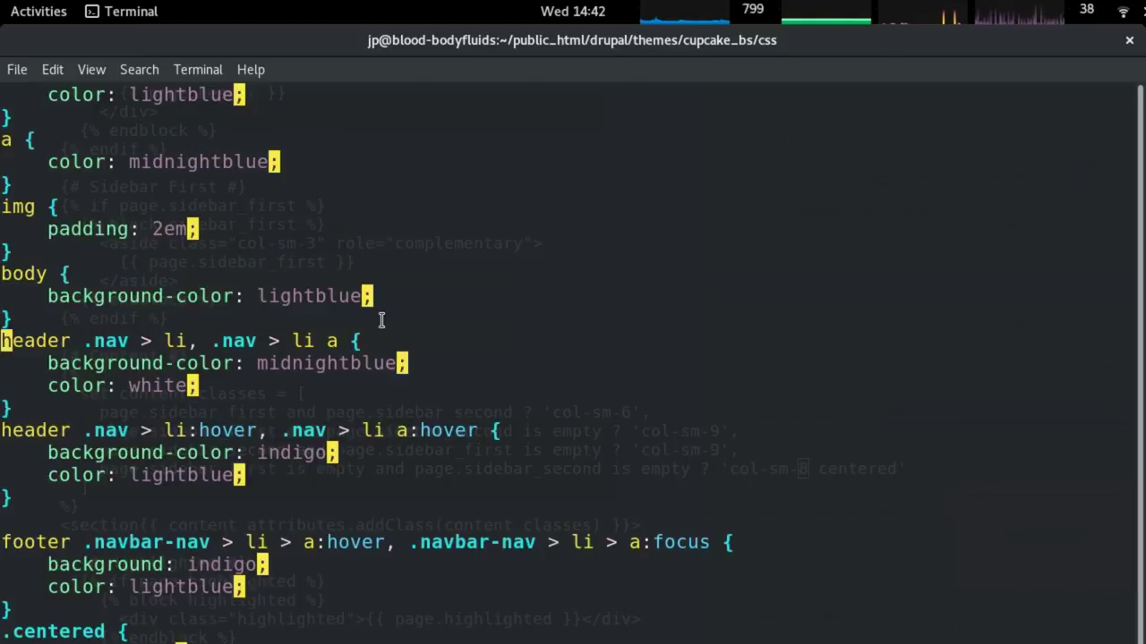
key("alt+Tab")
key("alt+Tab")
scroll(284, 329, "up", 5)
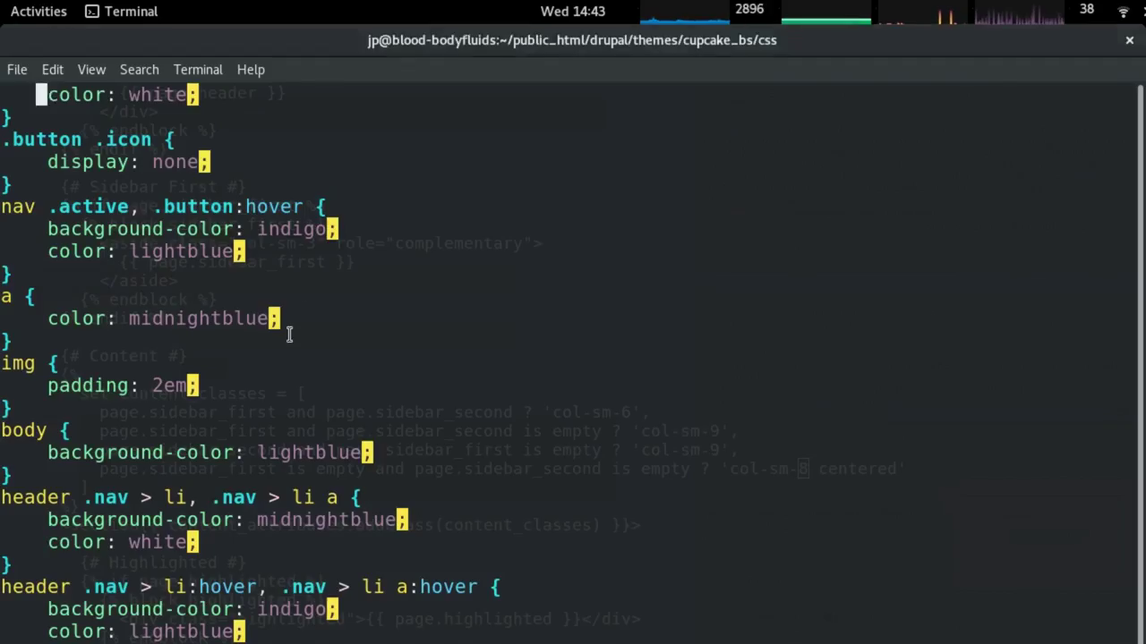
key("alt+Tab")
key("alt+Tab")
type("kiheade")
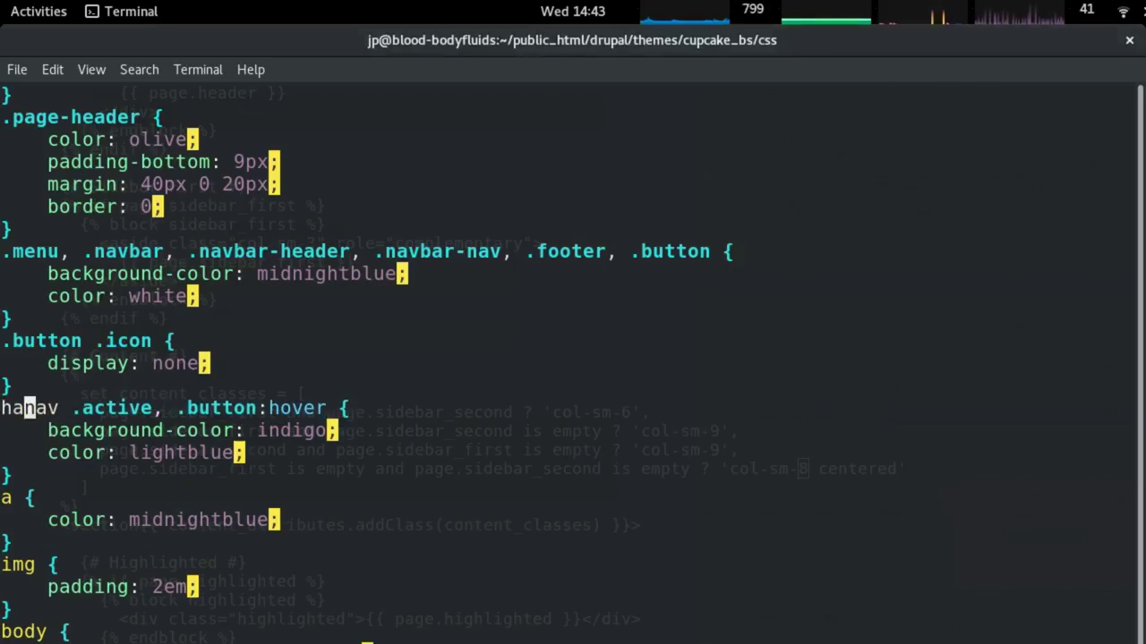
type("r")
key("Escape")
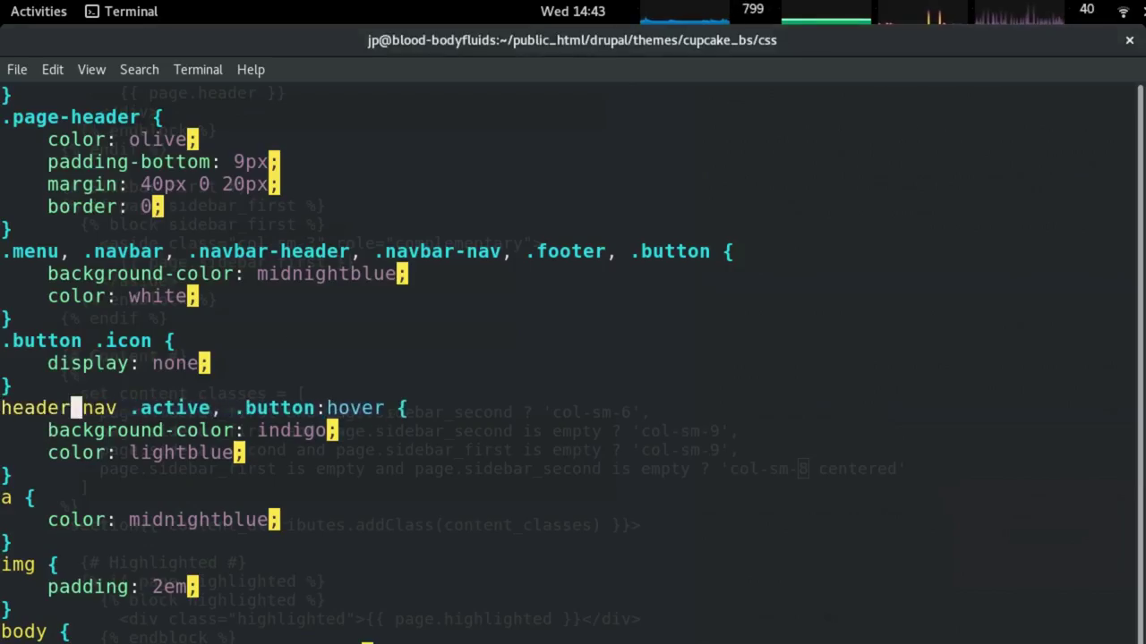
- Check the nav colours in the browser on the login and Create survey pages
key("alt+Tab")
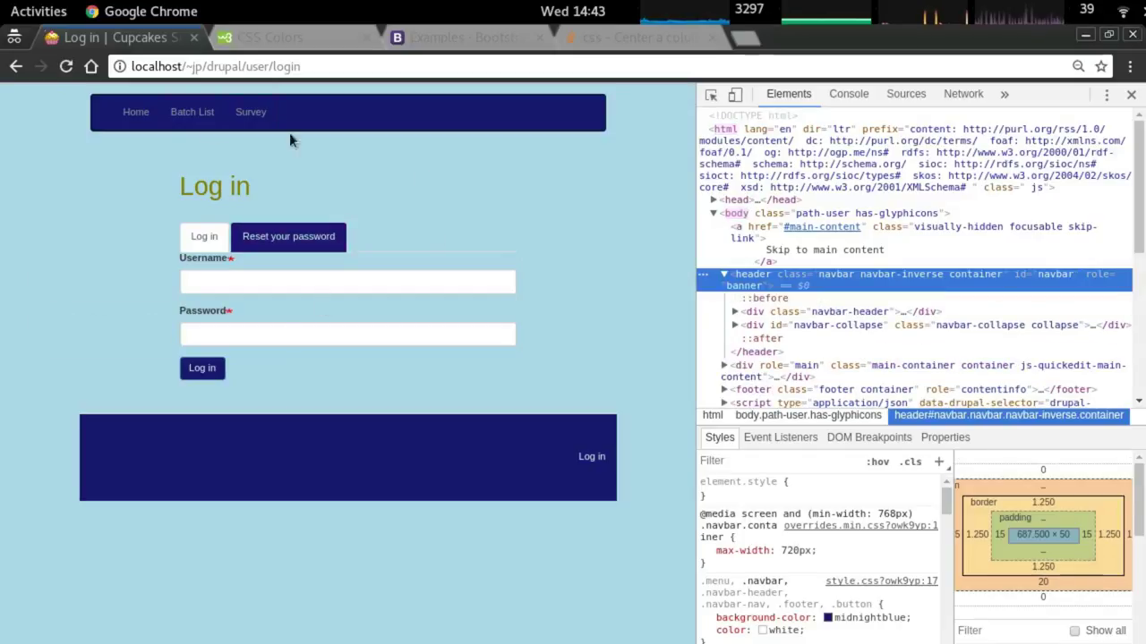
key("alt+Tab")
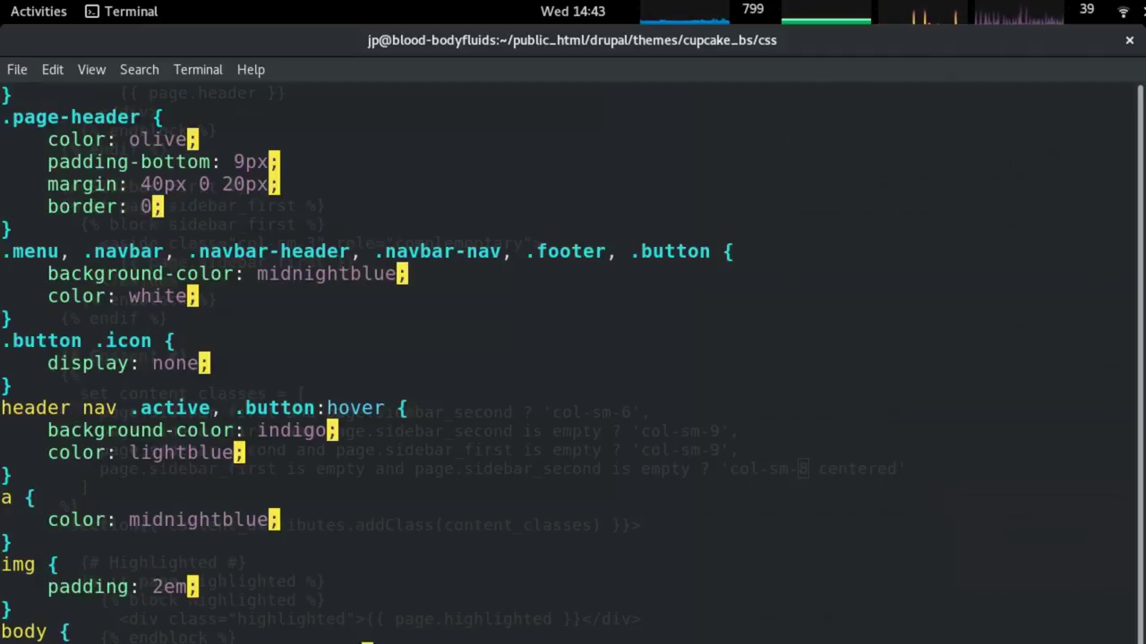
key("alt+Tab")
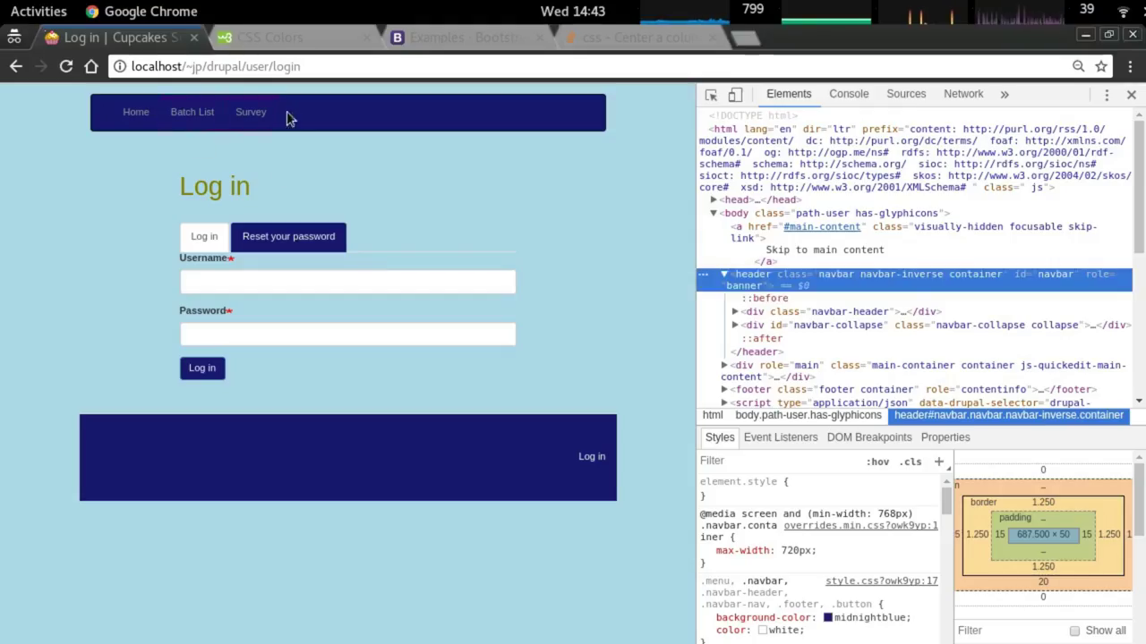
key("alt+Tab")
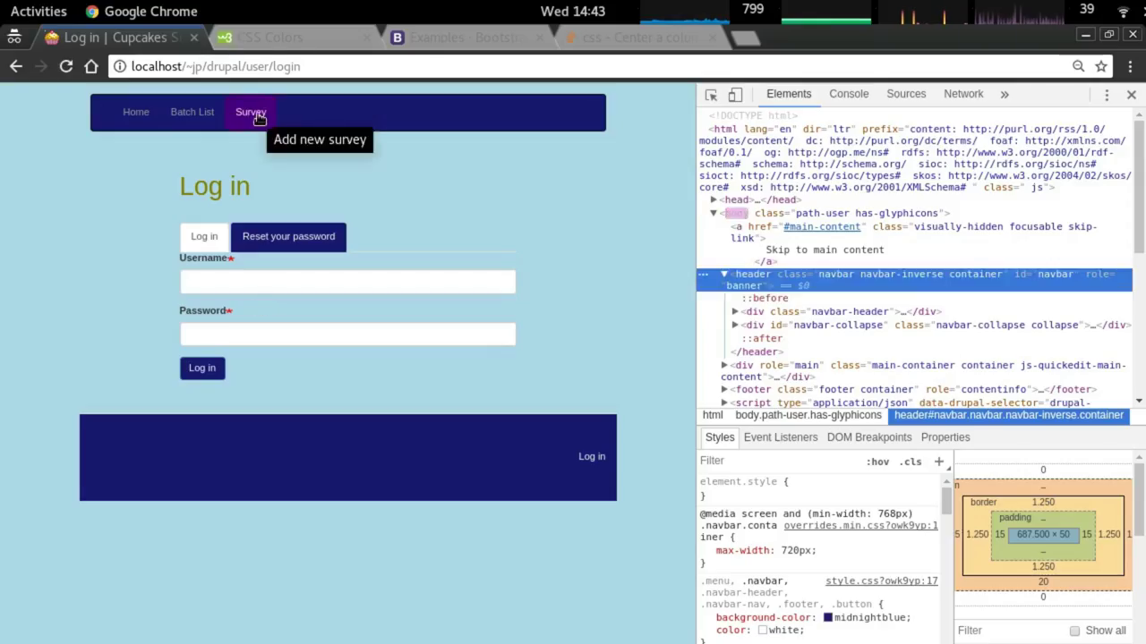
left_click(179, 115)
left_click(249, 113)
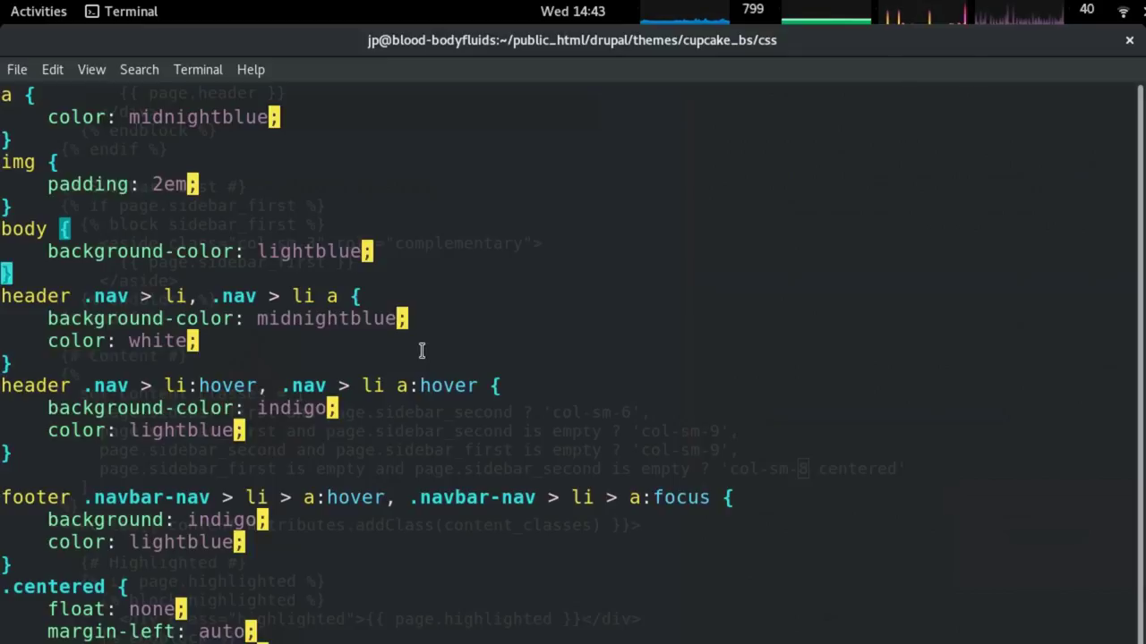
scroll(420, 353, "up", 10)
- Prefix .footer with 'footer ' in the midnightblue rule's selector line
key("j")
key("j")
key("j")
key("L")
key("j")
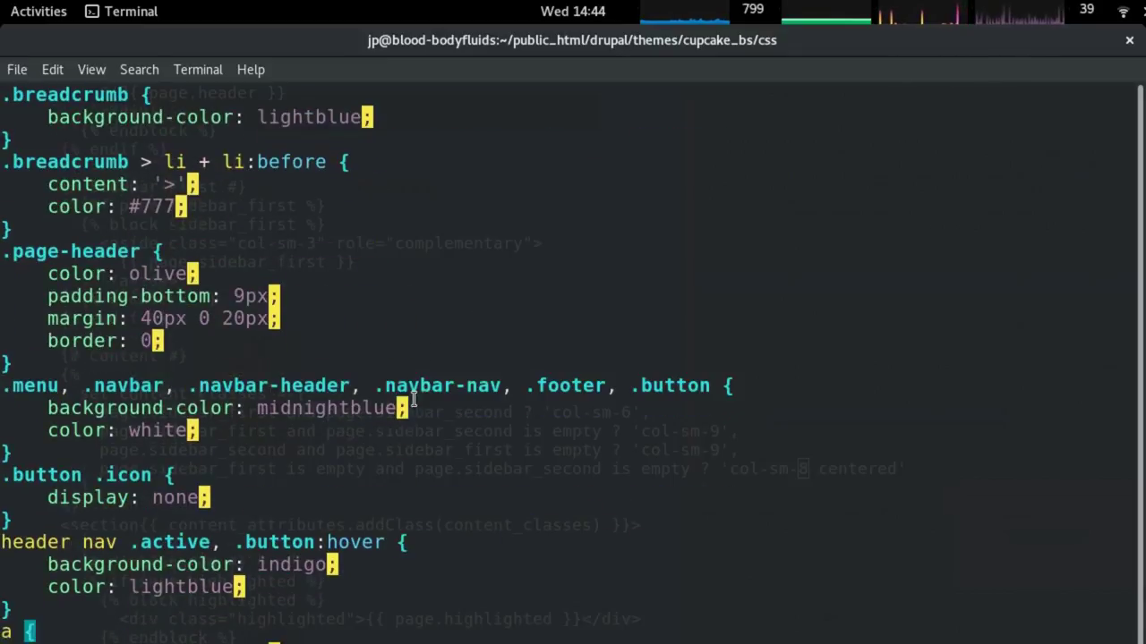
key("M")
key("$")
key("T")
key("comma")
type("Bifooter")
key("Escape")
- Prefix .navbar-nav, .navbar-header, .navbar and .menu with 'header '
type("FaBiheader")
key("Escape")
type("Biheader")
key("Escape")
type("iheader")
key("Escape")
key("B")
key("B")
type("iheader")
key("Escape")
- Save the stylesheet and view the Survey and Batch List pages in Chrome
key("alt+Tab")
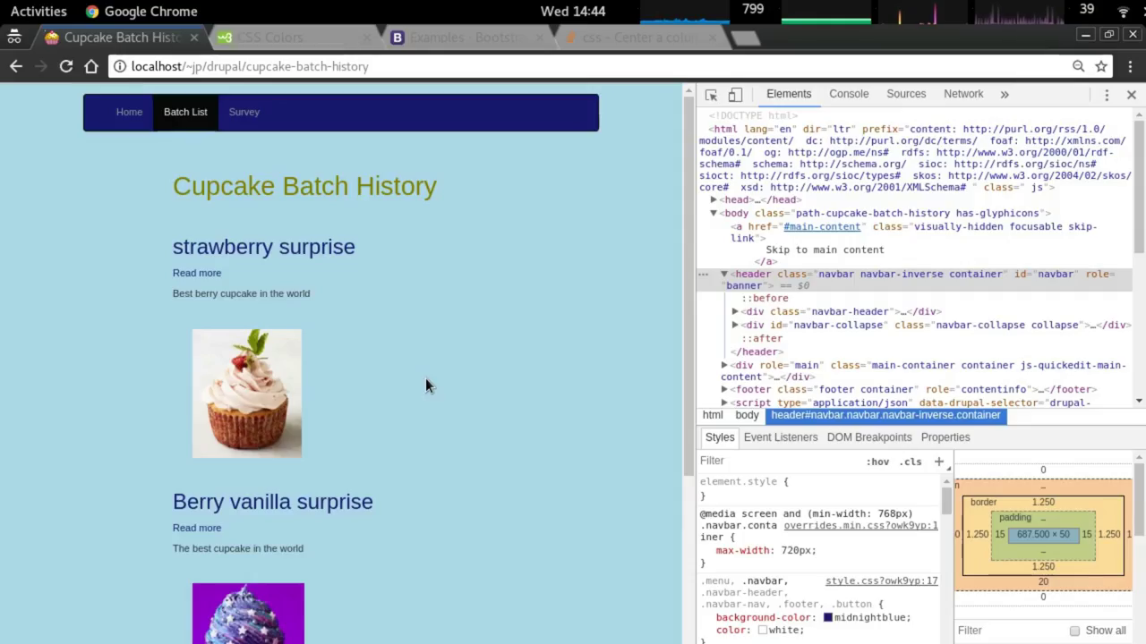
key("alt+Tab")
key("alt+Tab")
scroll(448, 389, "down", 4)
scroll(447, 389, "up", 4)
left_click(251, 113)
left_click(186, 113)
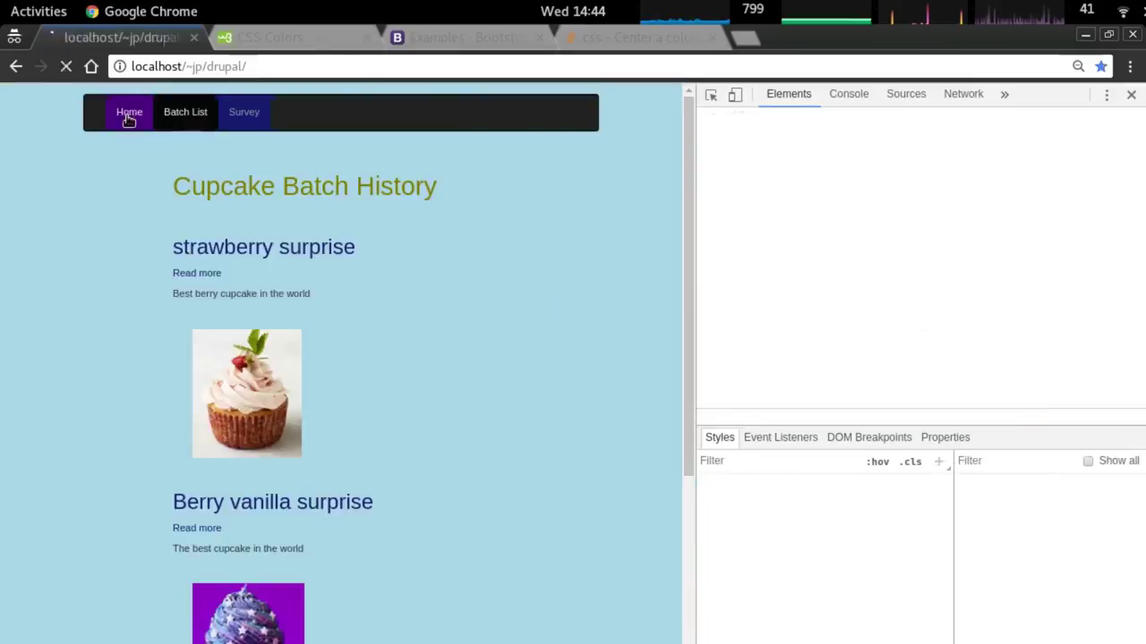
- Compare the navs across Firefox and Chrome on Batch List, draft batches, Add Batch and Create survey
key("alt+Tab")
key("alt+Tab")
key("alt+Tab")
scroll(367, 355, "up", 5)
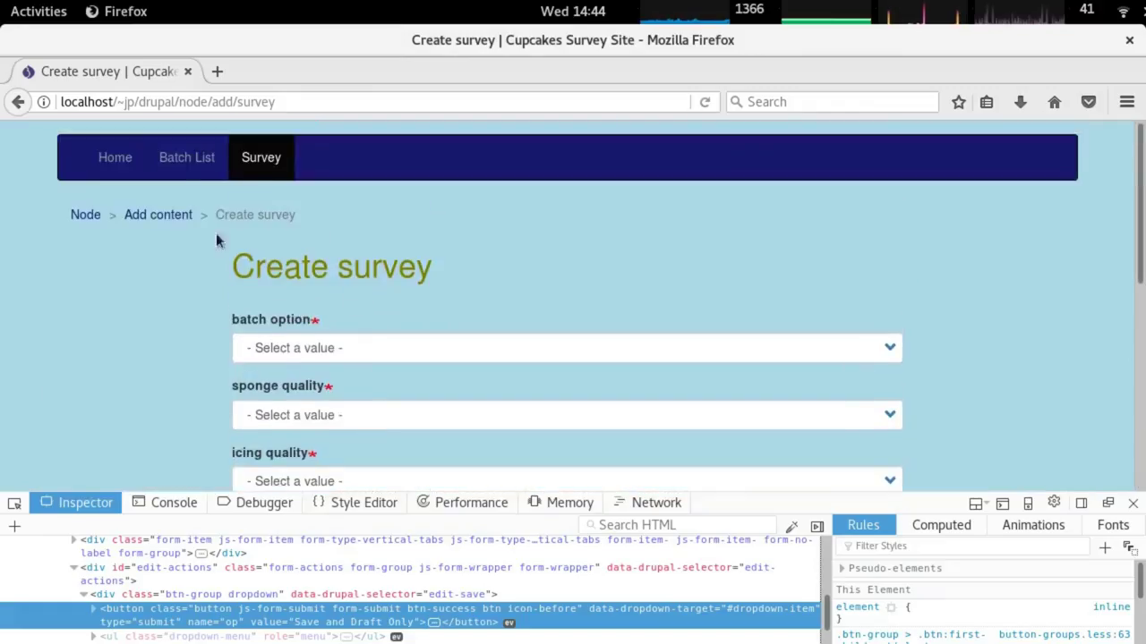
left_click(186, 158)
left_click(130, 167)
key("alt+Tab")
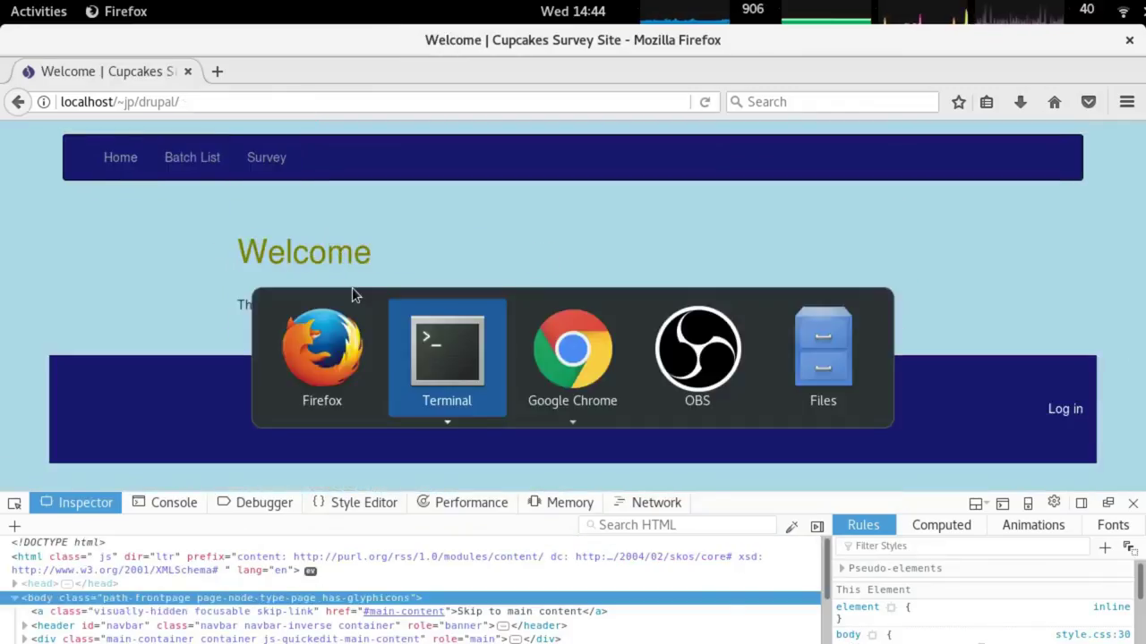
key("alt+Tab")
left_click(233, 183)
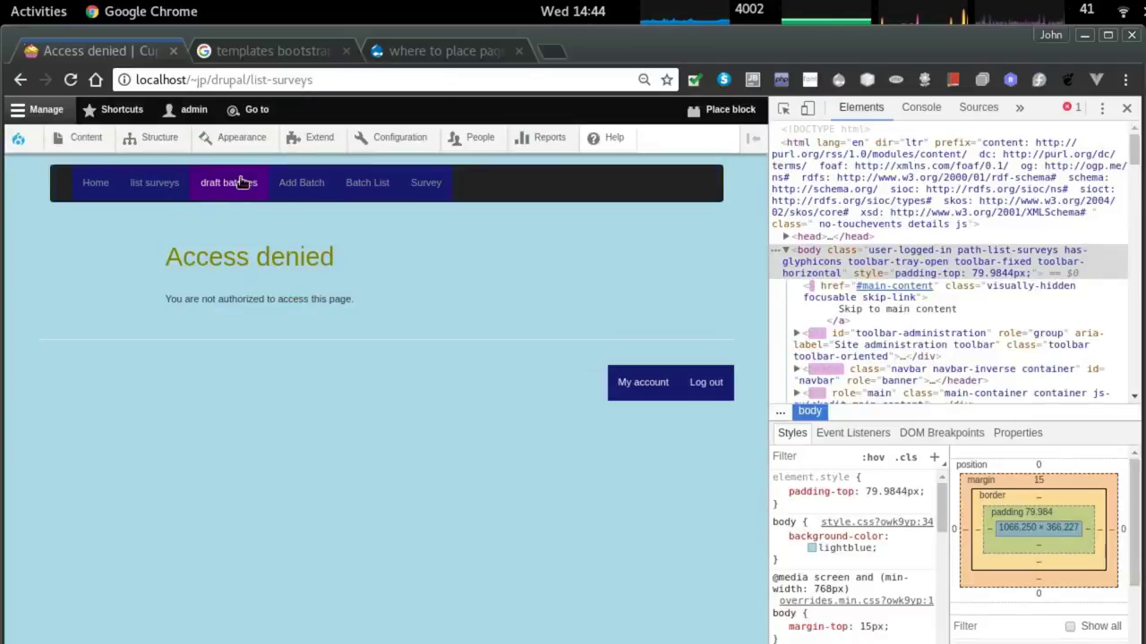
left_click(302, 183)
key("alt+Left")
key("alt+Left")
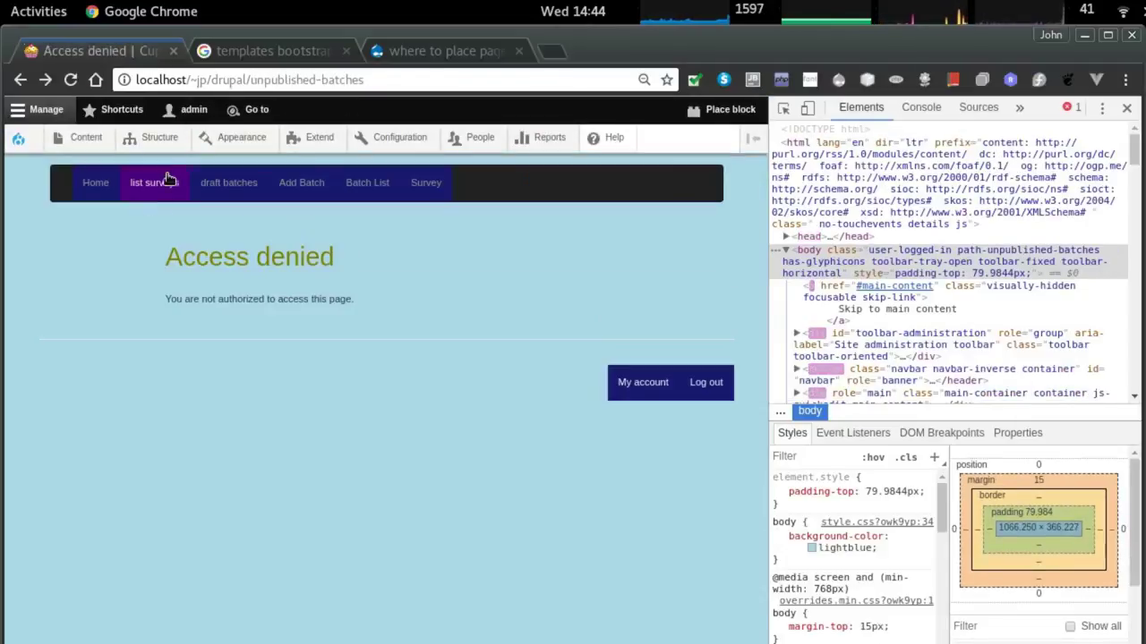
left_click(414, 188)
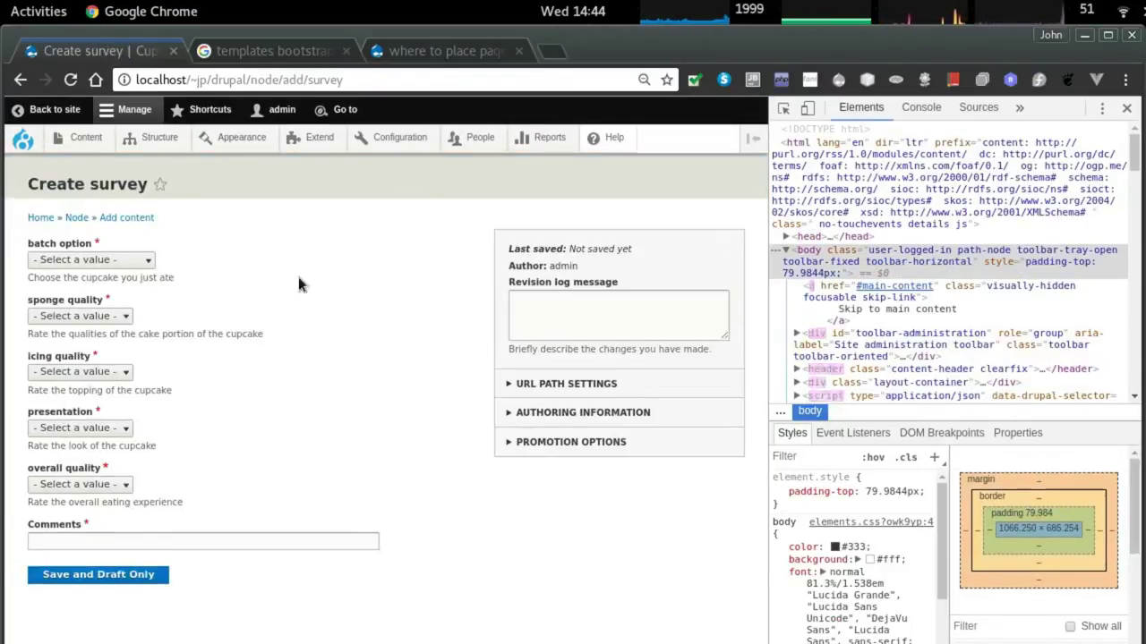
- Reload Firefox and open the Moreberry Bomber batch page from Batch List
key("alt+Tab")
key("F5")
key("alt+Tab")
key("alt+Tab")
key("alt+Tab")
key("alt+Tab")
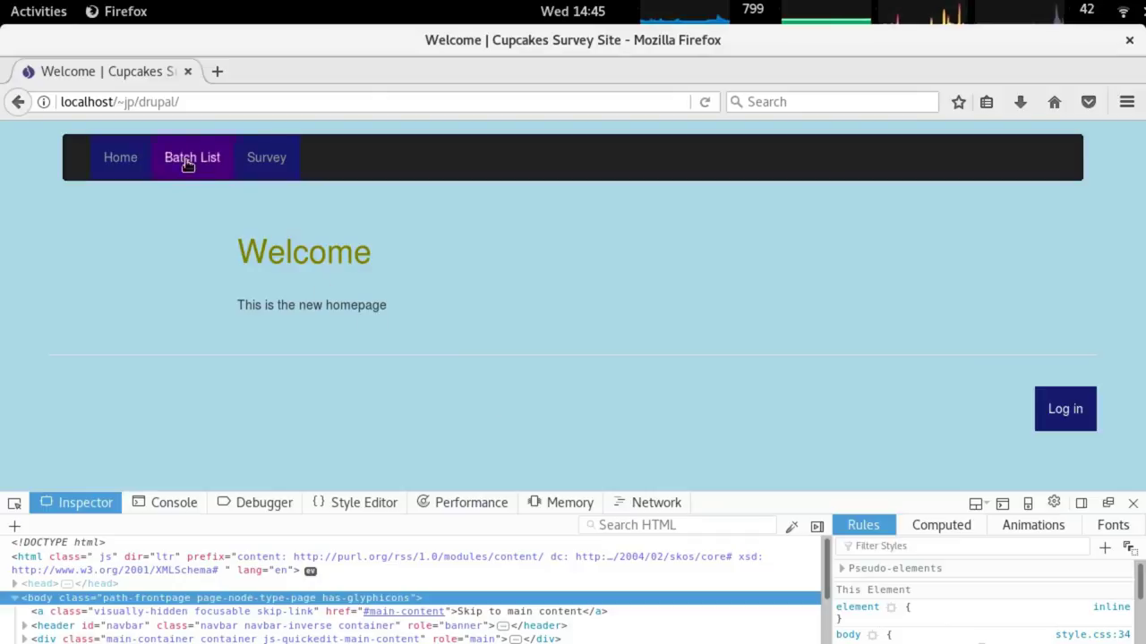
left_click(188, 166)
scroll(330, 345, "down", 5)
scroll(448, 351, "up", 1)
left_click(499, 352)
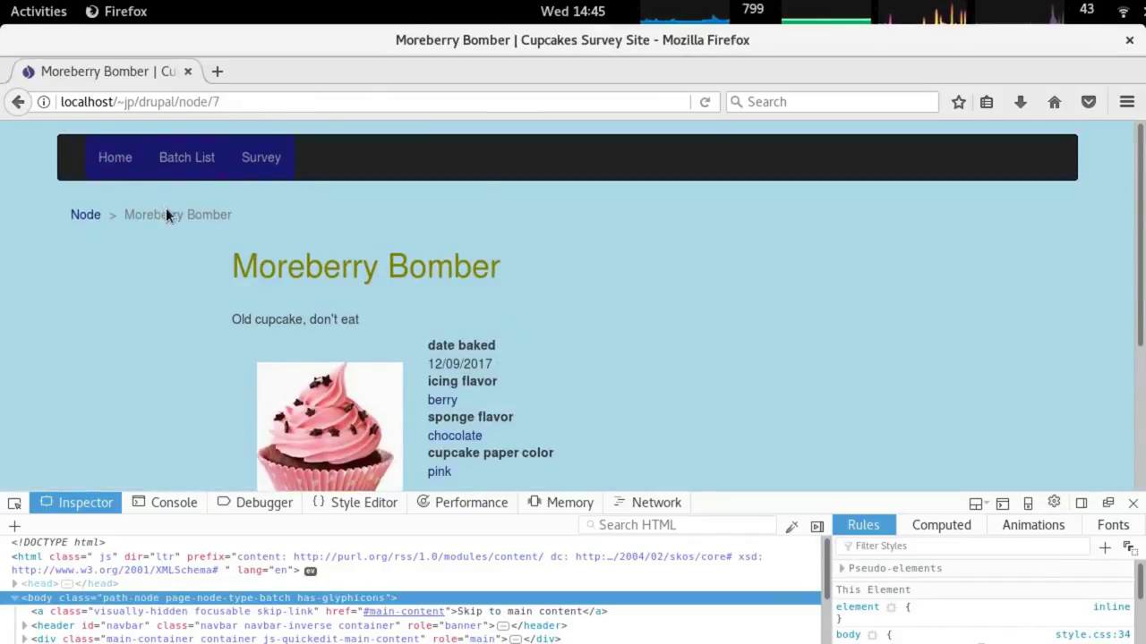
- In Chrome, browse Batch List and the strawberry surprise batch, then return home
key("alt+Tab")
key("alt+Tab")
key("alt+Tab")
key("alt+Tab")
key("alt+Tab")
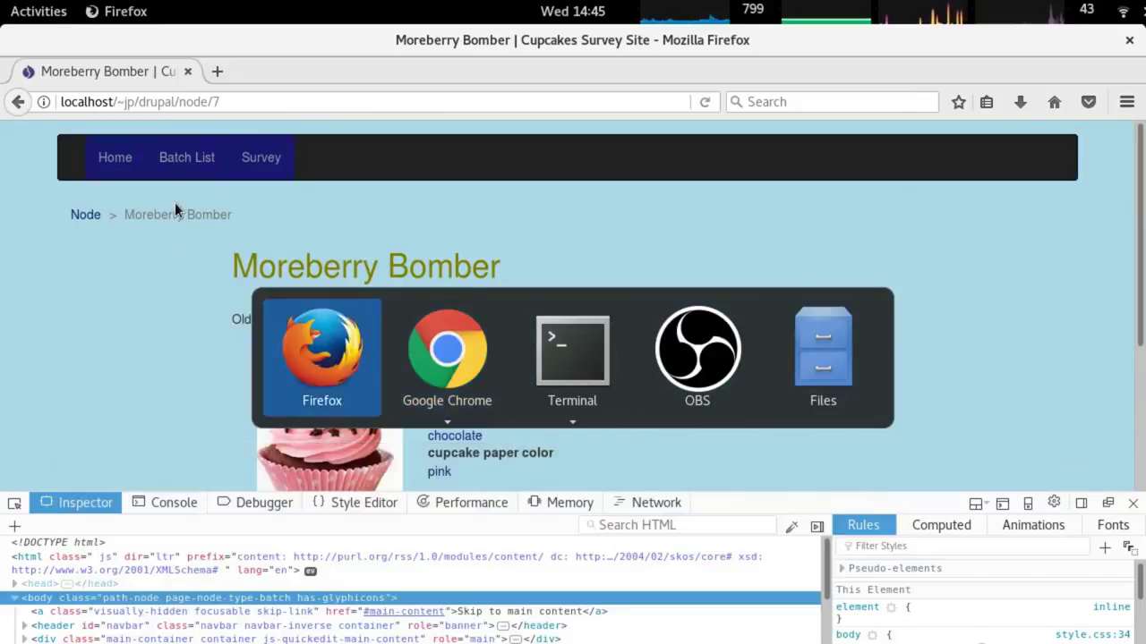
key("alt+Tab")
key("alt+Tab")
key("alt+Tab")
key("alt+Tab")
key("alt+Tab")
key("alt+Tab")
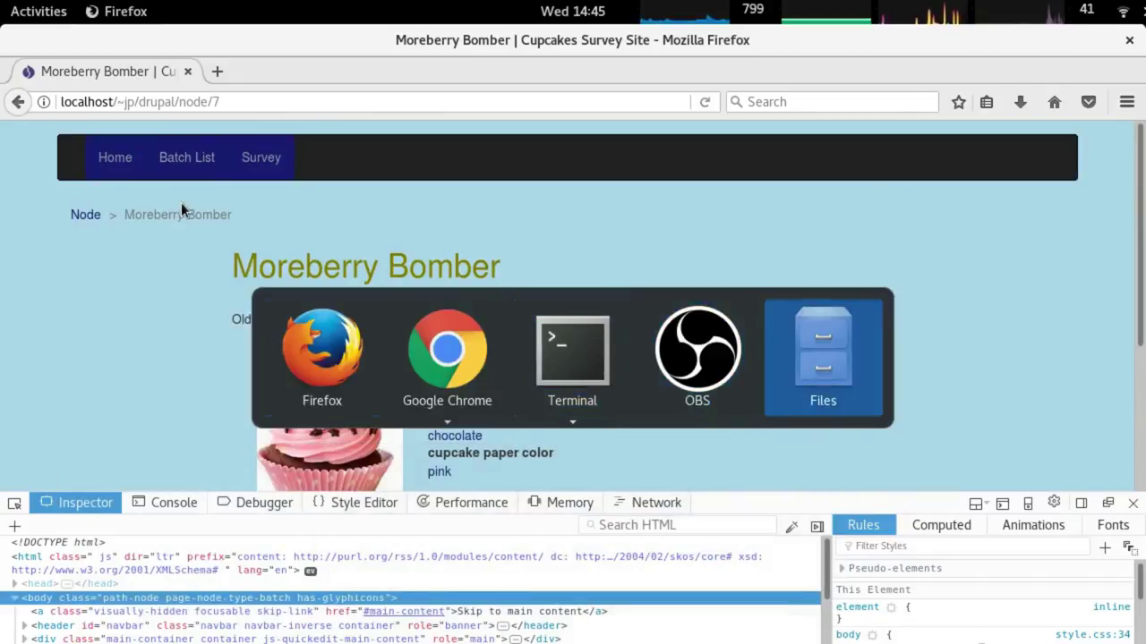
key("alt+grave")
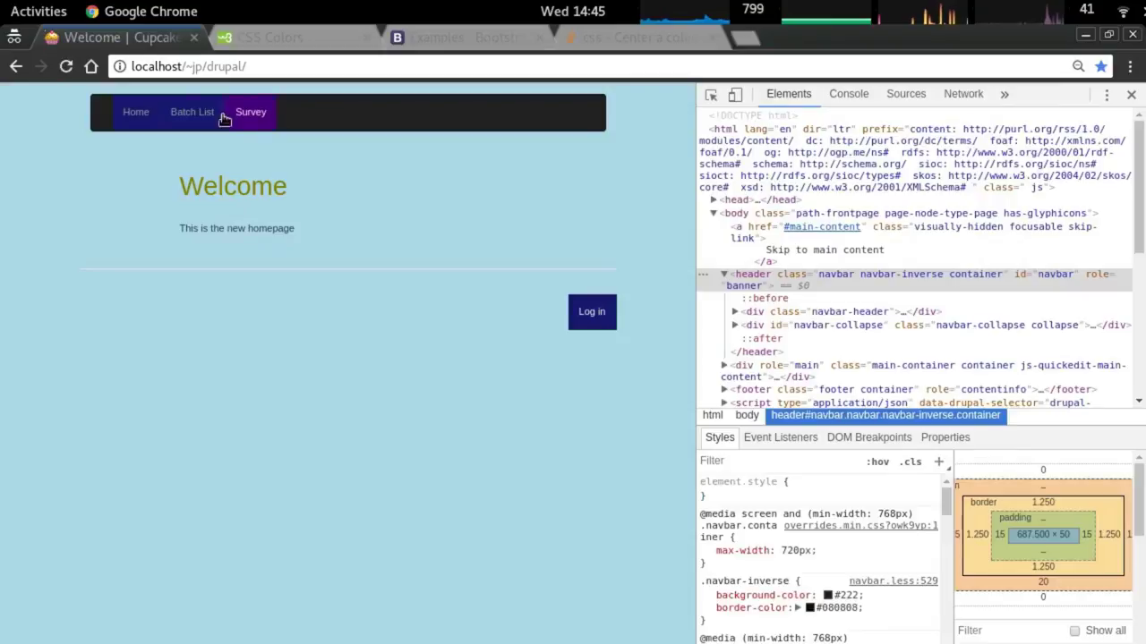
left_click(199, 113)
left_click(238, 250)
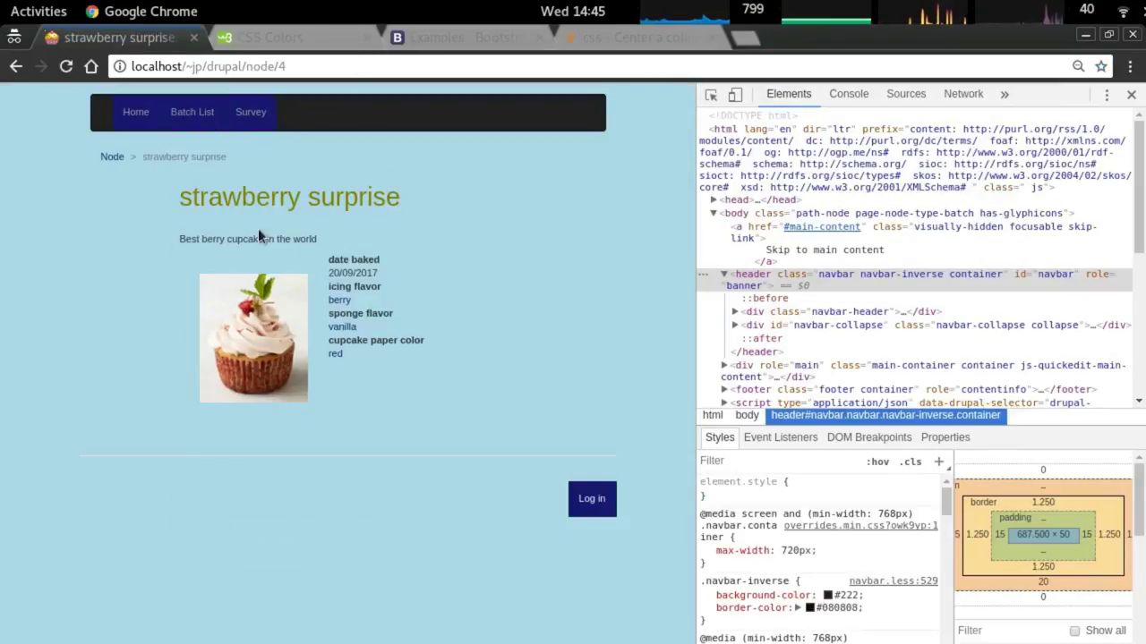
left_click(113, 157)
left_click(136, 113)
- Open Chrome's Log in page and inspect the footer element showing 45px top margin, 35px padding
key("alt+Tab")
key("alt+Tab")
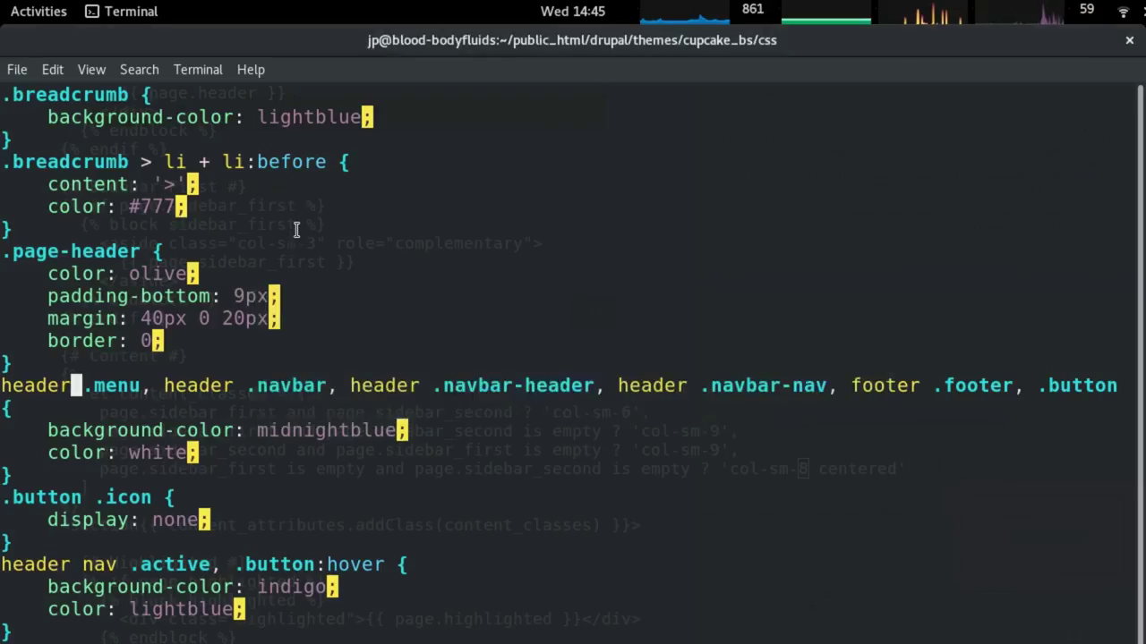
key("j")
key("j")
key("j")
key("j")
key("j")
key("j")
key("j")
key("j")
key("j")
key("j")
key("j")
key("j")
key("j")
key("j")
key("j")
key("j")
key("j")
key("j")
key("j")
key("j")
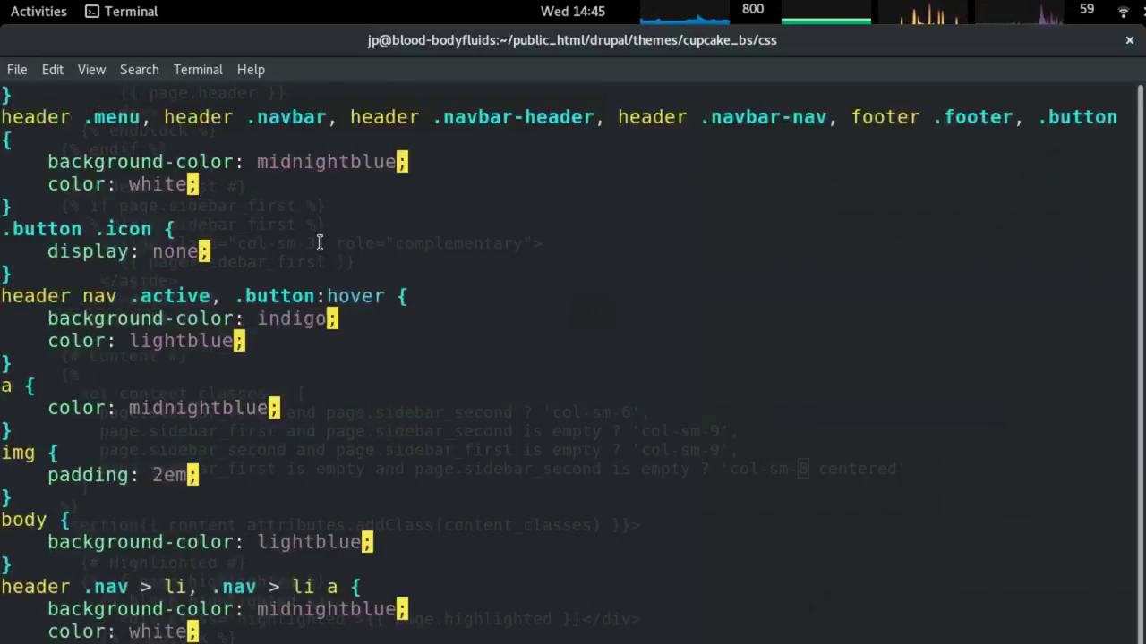
key("alt+Tab")
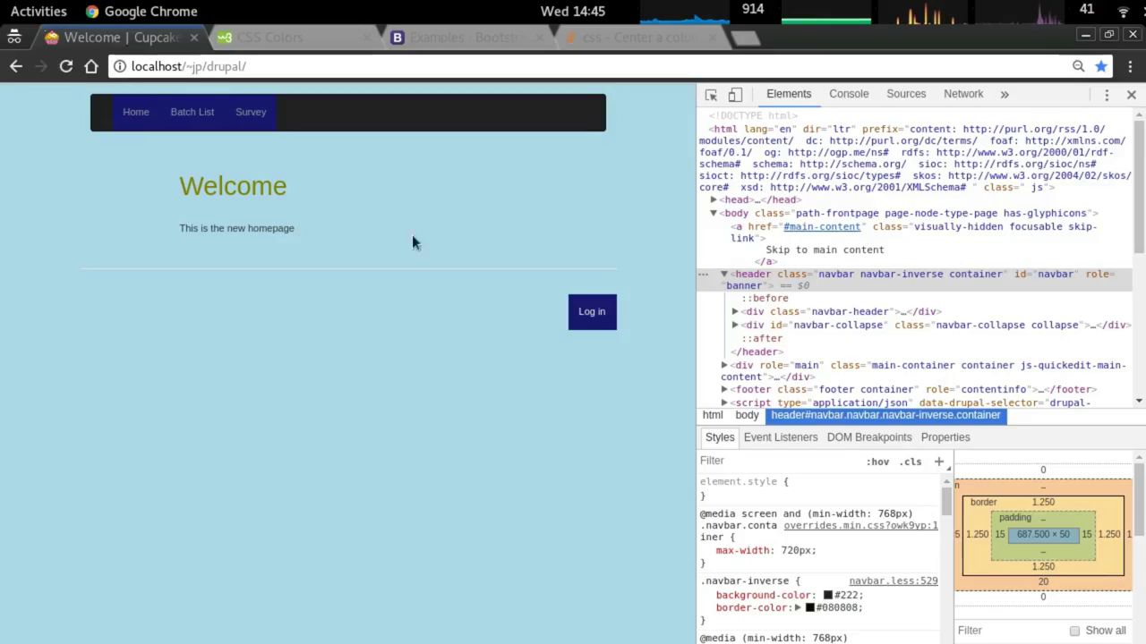
left_click(591, 313)
right_click(584, 454)
left_click(630, 612)
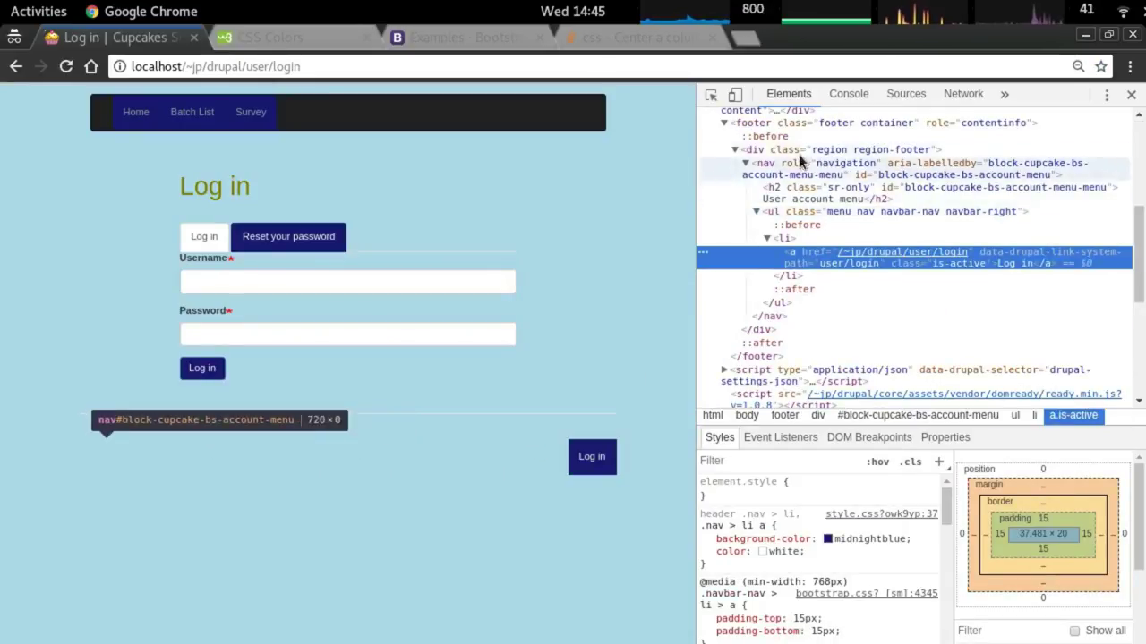
scroll(797, 206, "up", 2)
left_click(788, 217)
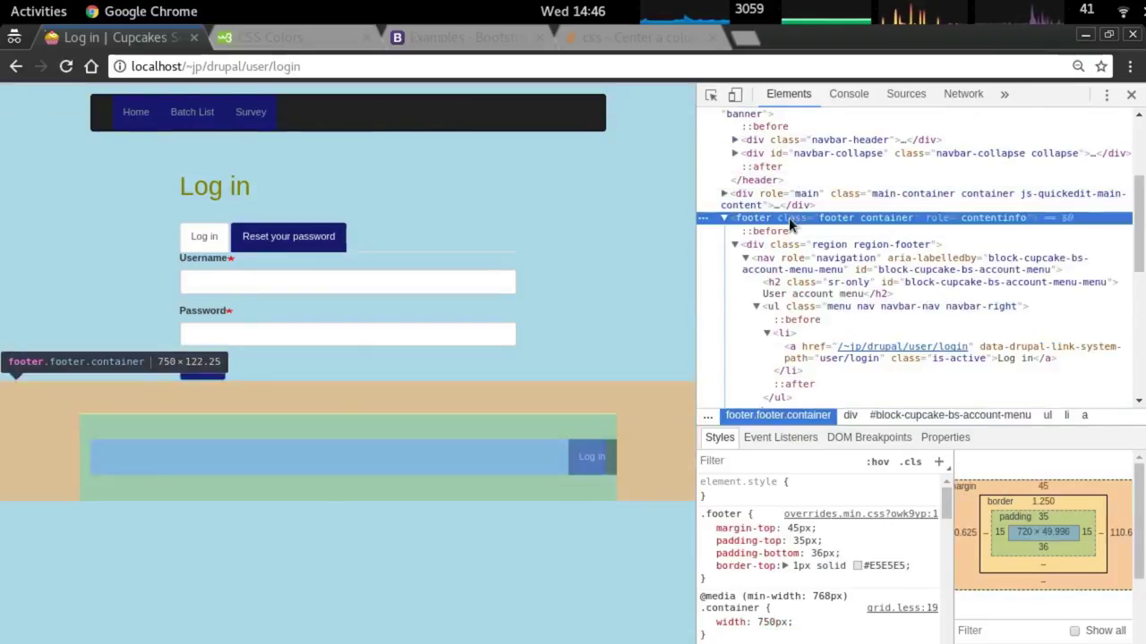
- Add a new footer rule holding the copied midnightblue background and white text declarations
key("alt+Tab")
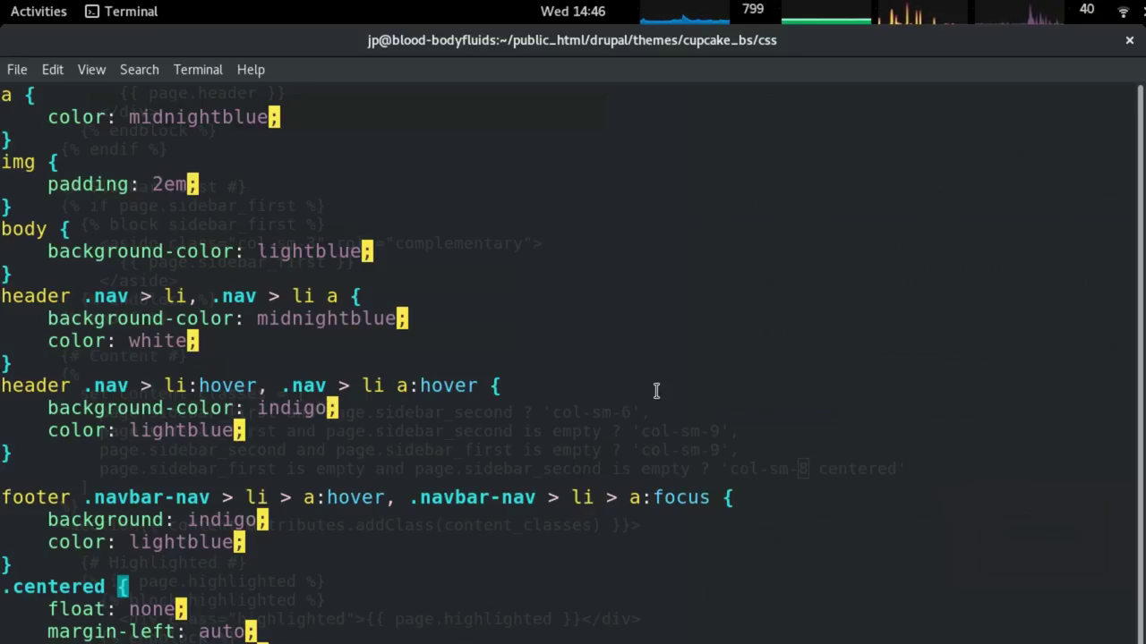
key("k")
key("k")
key("k")
key("k")
key("k")
key("k")
key("k")
key("k")
key("k")
key("k")
key("k")
key("k")
key("k")
key("k")
key("j")
key("j")
key("j")
key("j")
key("j")
key("j")
key("j")
type("ofoot")
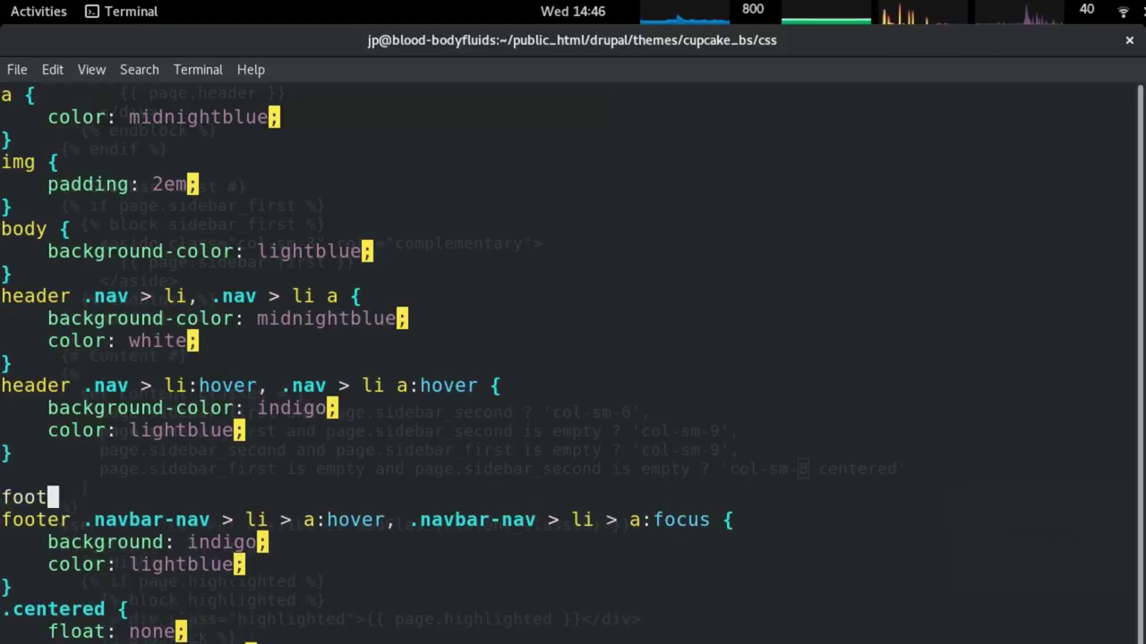
type("er {")
key("Return")
type("}")
key("Escape")
key("j")
key("j")
key("k")
key("k")
key("k")
key("k")
key("k")
key("k")
key("k")
key("k")
key("k")
key("k")
key("k")
key("y")
key("j")
key("j")
key("j")
key("j")
key("j")
key("j")
key("j")
key("j")
key("j")
key("p")
key("alt+Tab")
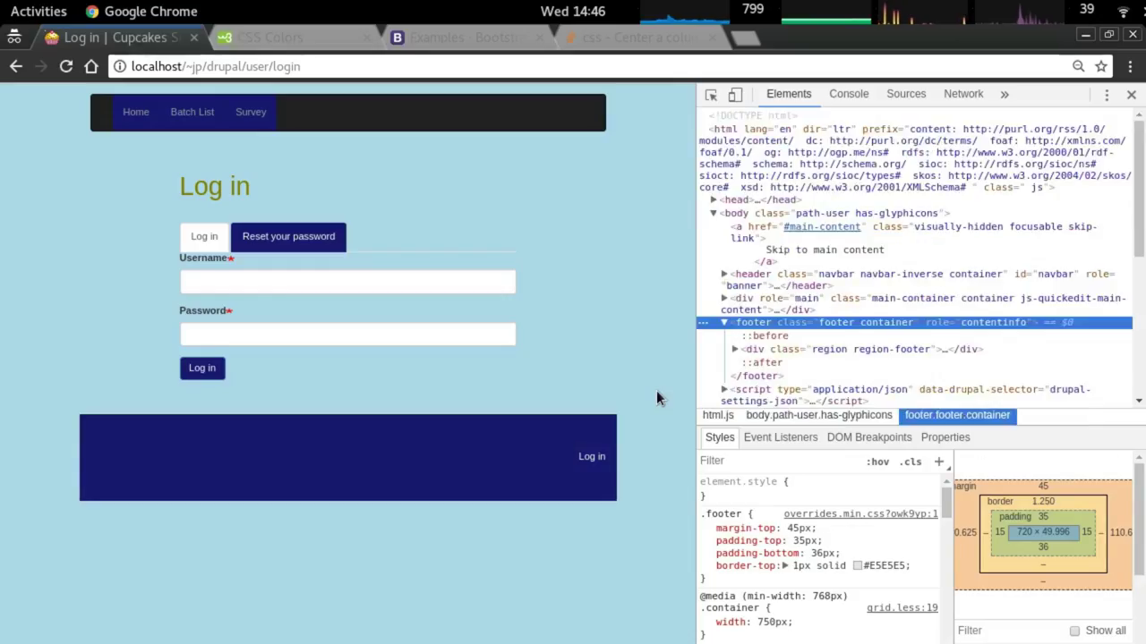
- Delete the blank line above the footer rule
key("alt+Tab")
key("j")
key("j")
key("k")
key("k")
key("k")
key("k")
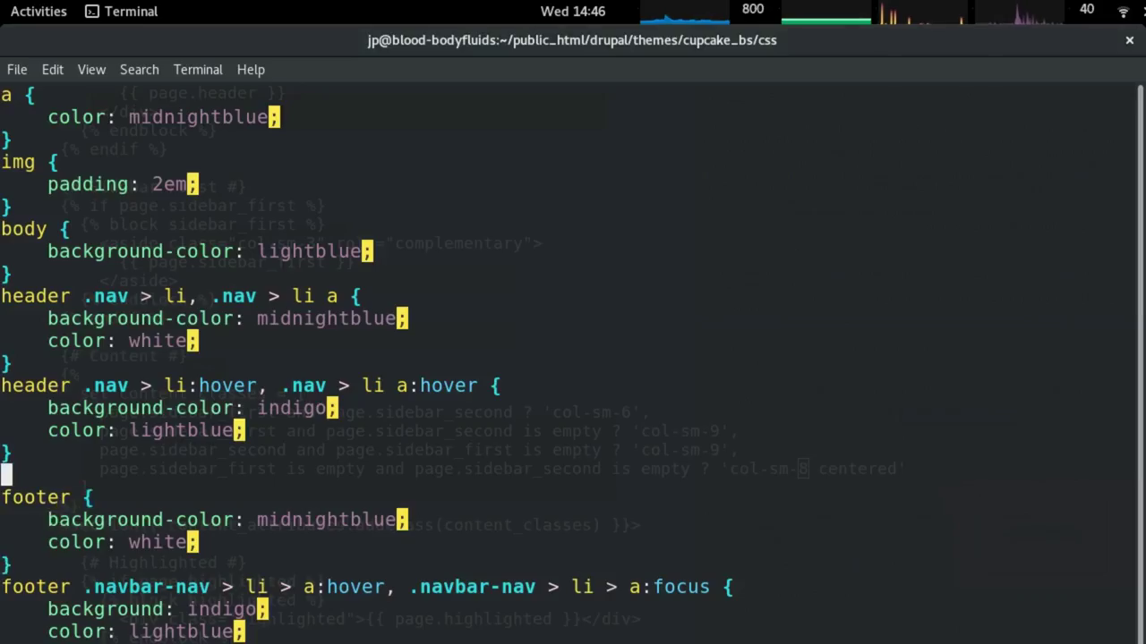
key("d")
key("d")
key("j")
key("j")
key("j")
key("j")
key("j")
key("j")
key("j")
key("j")
key("j")
key("j")
key("k")
key("k")
key("k")
key("k")
key("k")
key("k")
key("k")
key("k")
key("k")
key("k")
key("k")
key("k")
key("k")
key("k")
key("k")
key("k")
key("k")
key("k")
key("k")
key("k")
key("k")
key("j")
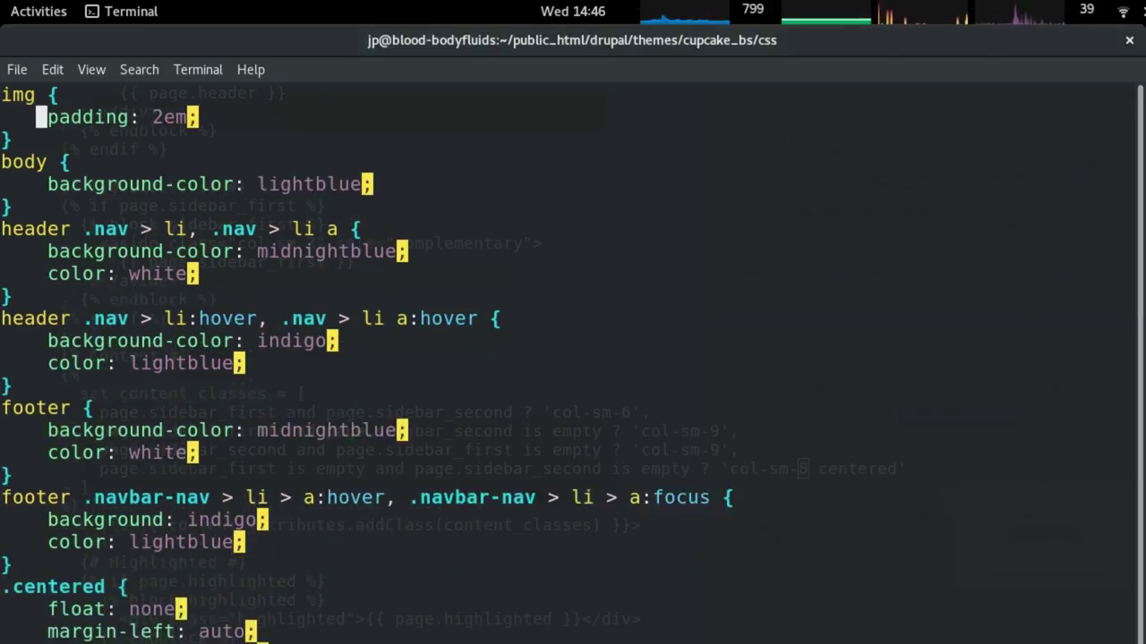
key("k")
key("k")
key("k")
key("k")
key("k")
key("k")
key("k")
key("k")
key("k")
key("k")
key("k")
key("k")
key("k")
key("k")
key("k")
key("k")
key("k")
- Remove the .footer selector from the midnightblue header rule's selector line
key("$")
key("F")
key("e")
key("F")
key("f")
key("F")
key("space")
key("F")
key("o")
key("X")
key("X")
key("x")
key("x")
key("x")
key("x")
key("x")
key("x")
key("x")
key("x")
key("x")
key("x")
key("x")
key("x")
key("x")
key("0")
key("plus")
key("plus")
key("plus")
key("plus")
key("minus")
key("minus")
key("minus")
key("minus")
key("minus")
key("minus")
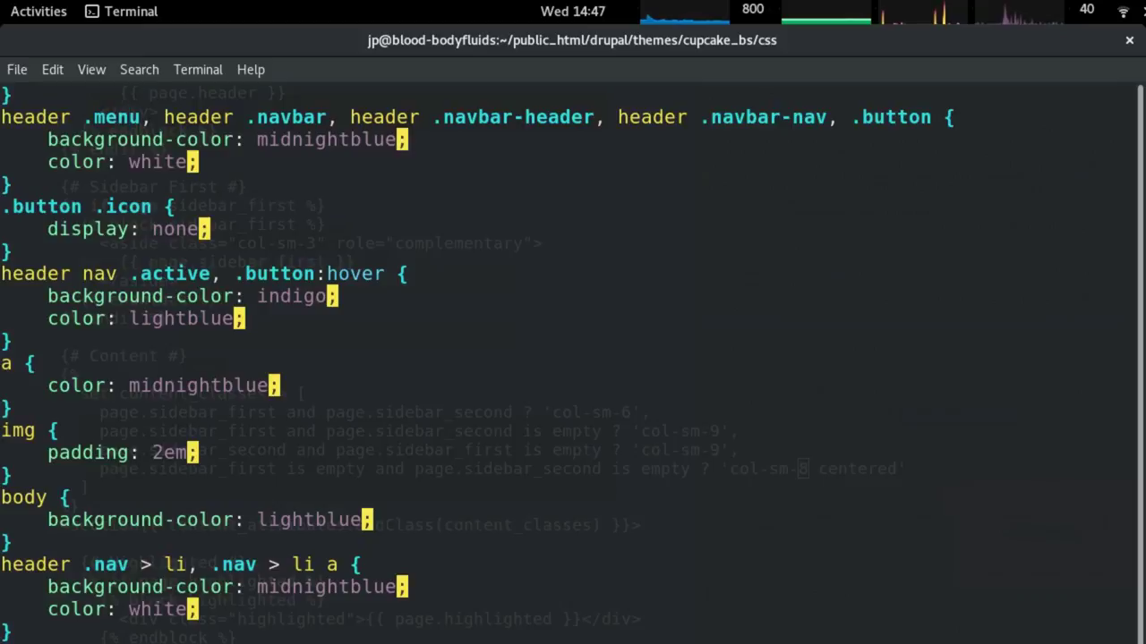
- Delete the .menu, .navbar, .navbar-header and .navbar-nav selectors, leaving 'header, .button', and reload Chrome
key("h")
key("h")
key("d")
key("shift+w")
key("period")
key("period")
key("period")
key("period")
key("period")
key("x")
key("x")
key("x")
key("x")
key("x")
key("x")
key("x")
key("x")
key("x")
key("x")
key("x")
key("shift+x")
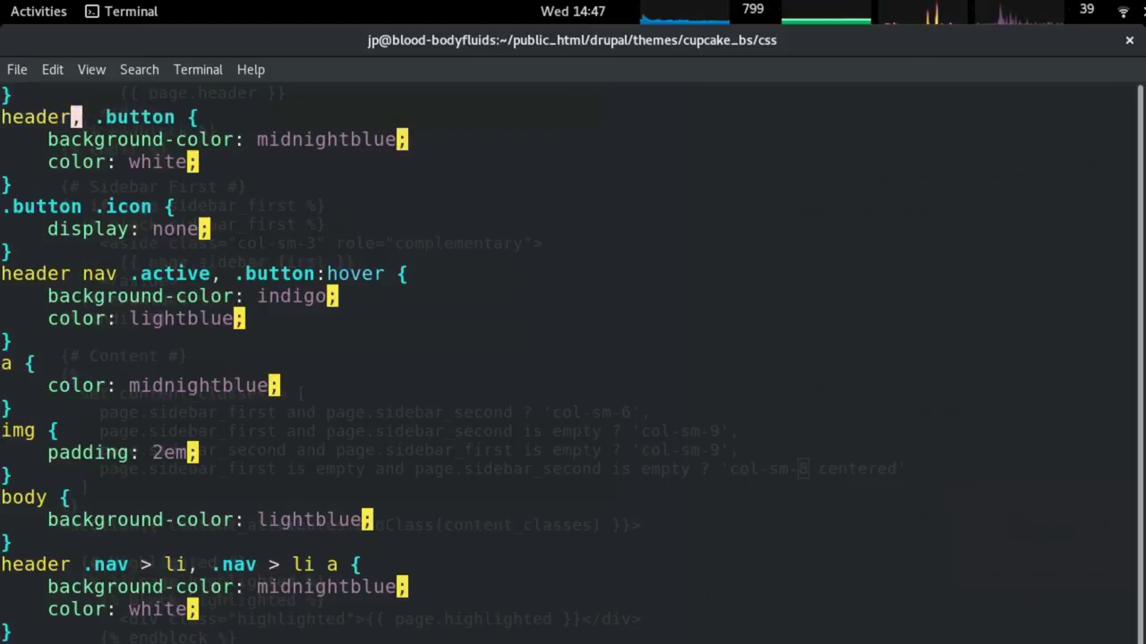
key("alt+Tab")
key("F5")
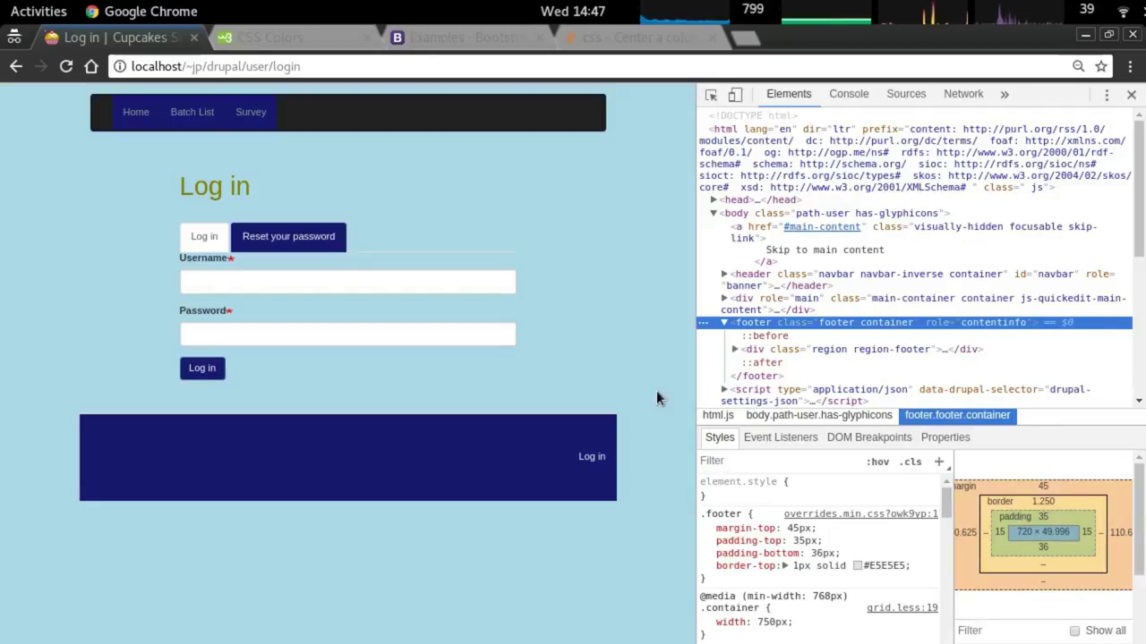
- Inspect the header navbar in DevTools and drill up to the header#navbar element
right_click(449, 107)
left_click(538, 343)
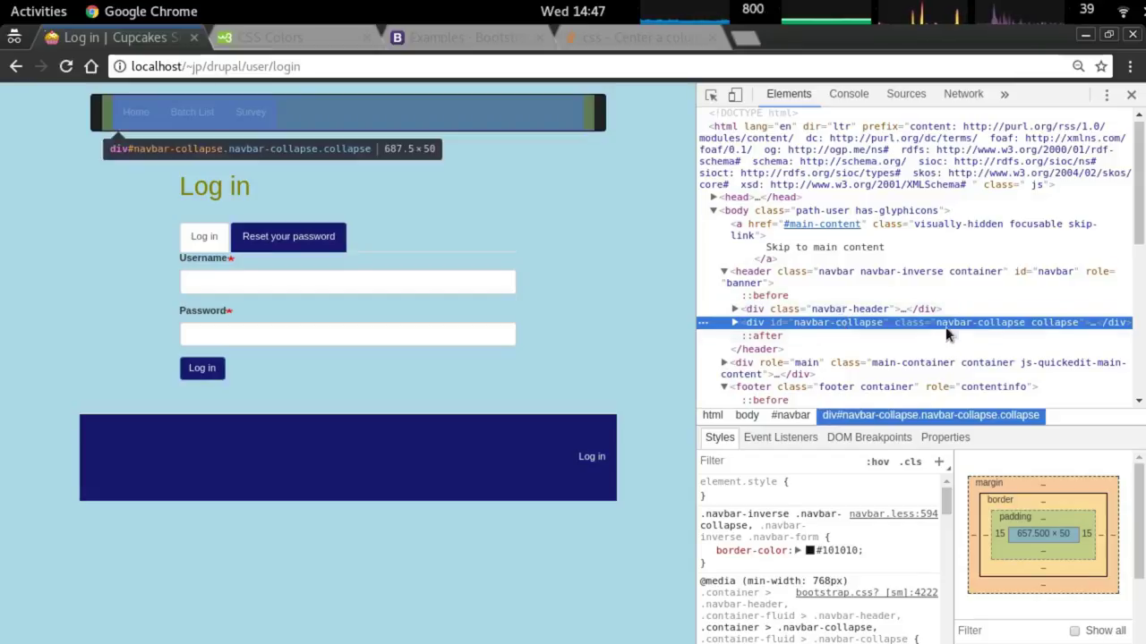
left_click(734, 323)
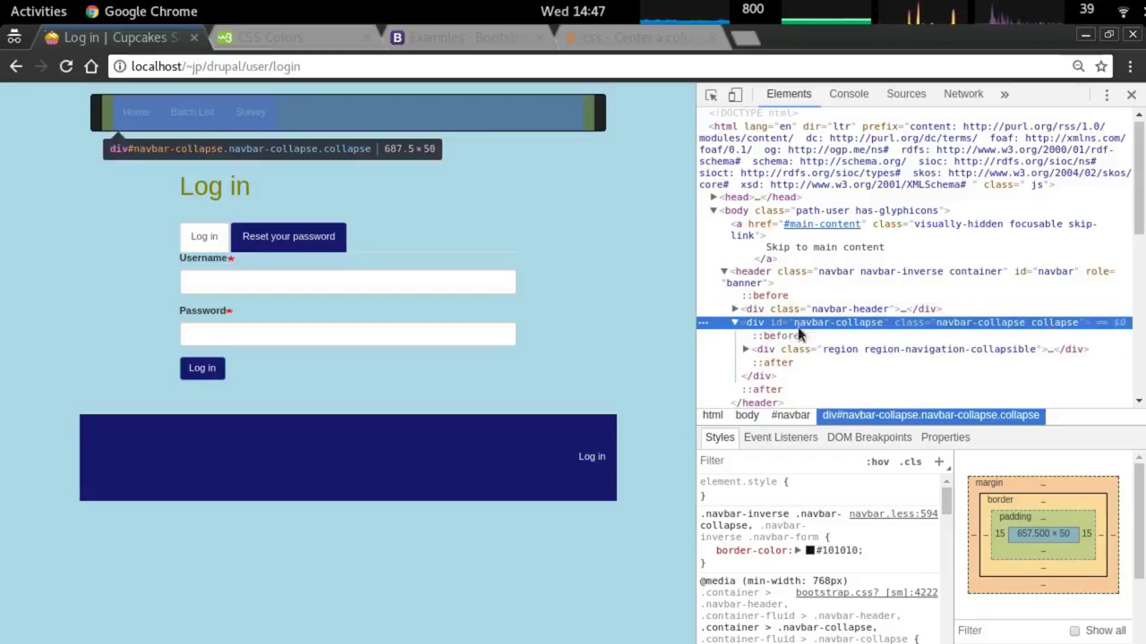
left_click(807, 352)
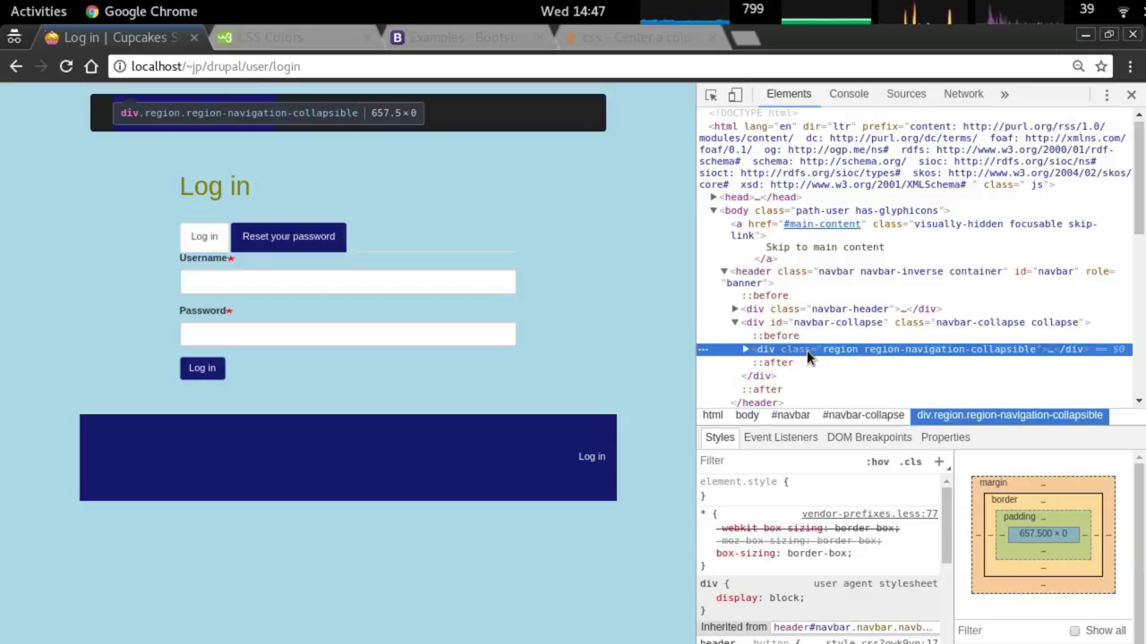
left_click(799, 309)
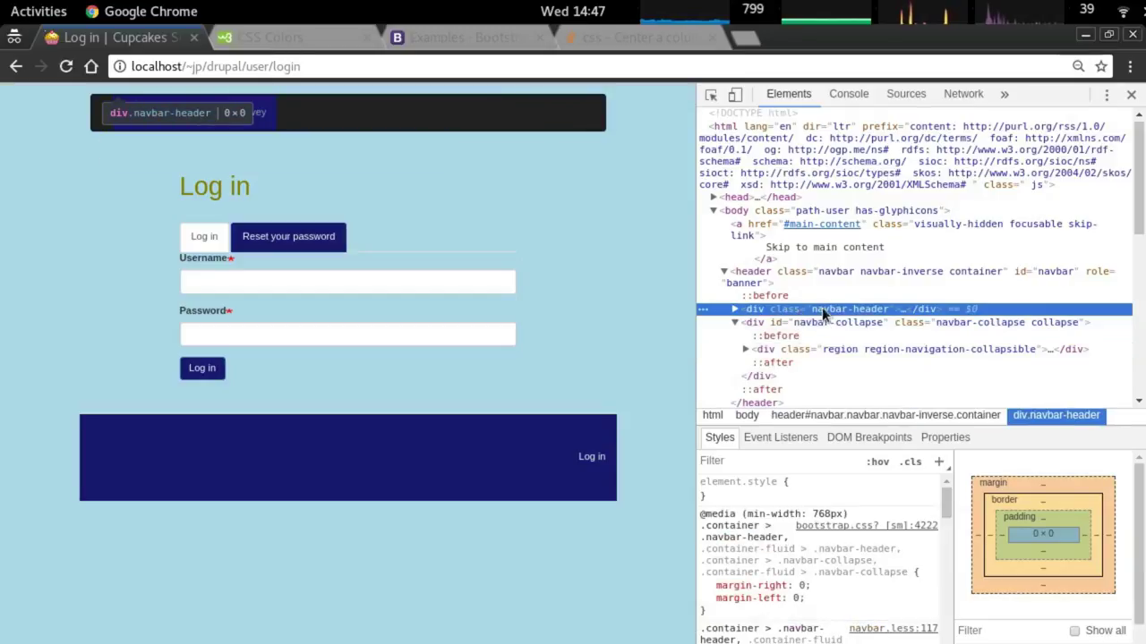
left_click(772, 282)
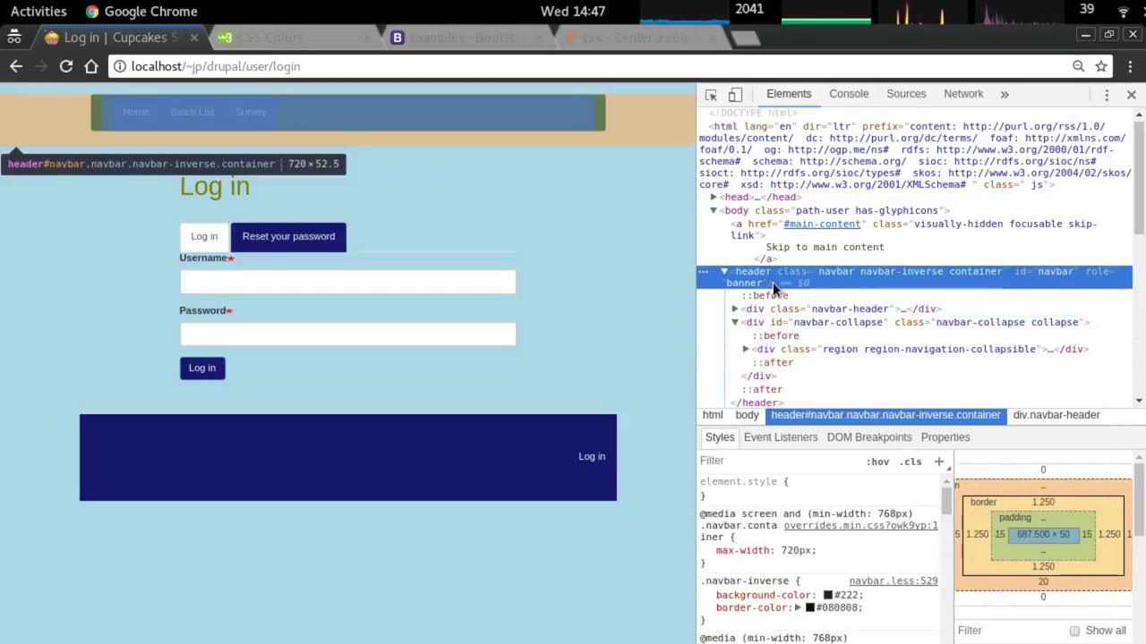
- Copy the header's navbar-inverse class name and go back to the vim stylesheet
double_click(837, 273)
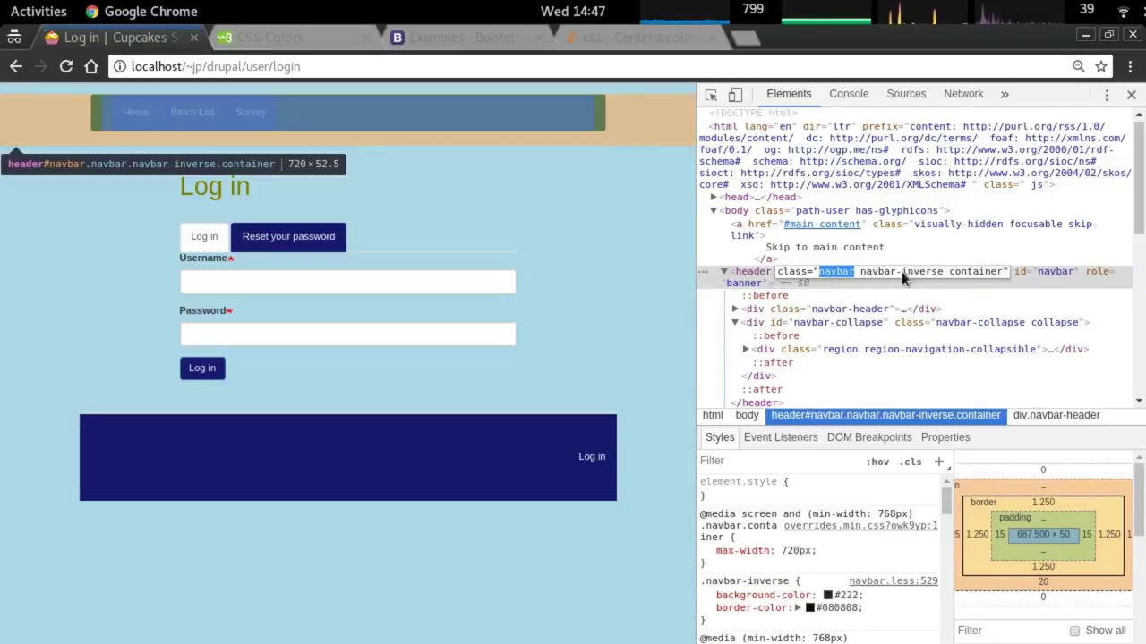
left_click_drag(920, 279, 940, 273)
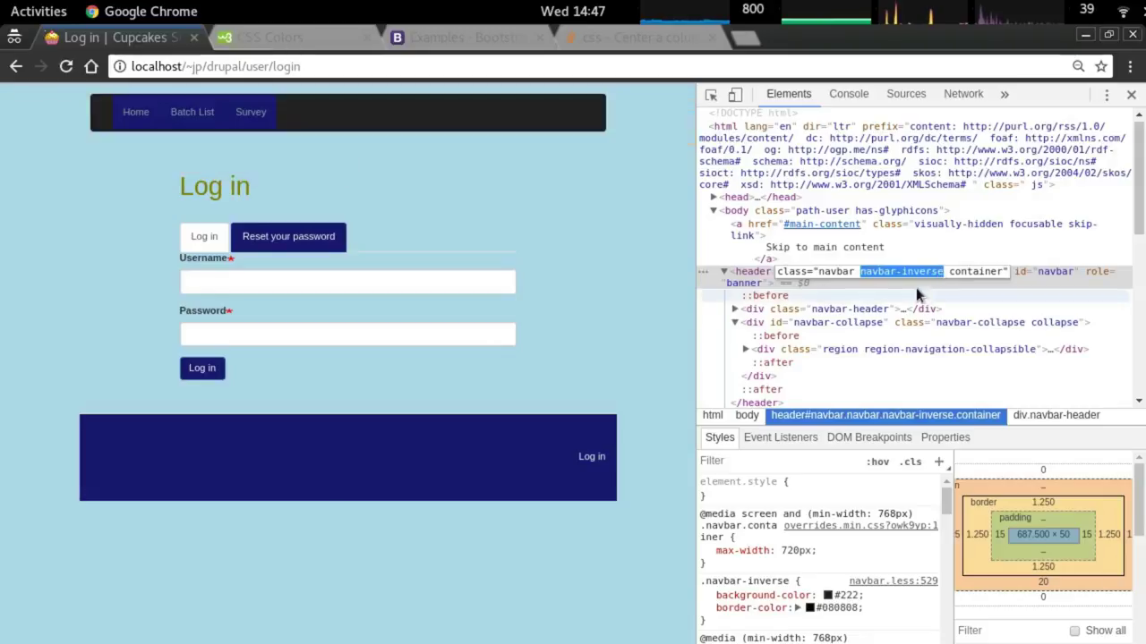
key("alt+Tab")
scroll(353, 329, "up", 3)
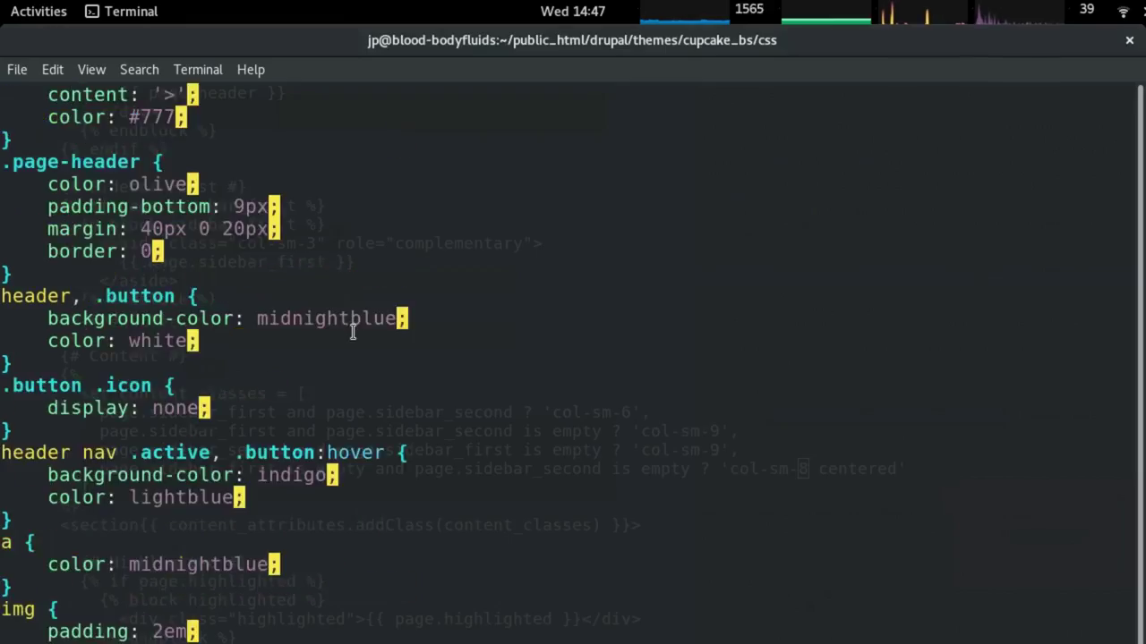
- Replace the header selector with .navbar-inverse, giving '.navbar-inverse, .button'
left_click(76, 297)
type("cw.")
right_click(457, 249)
left_click(508, 333)
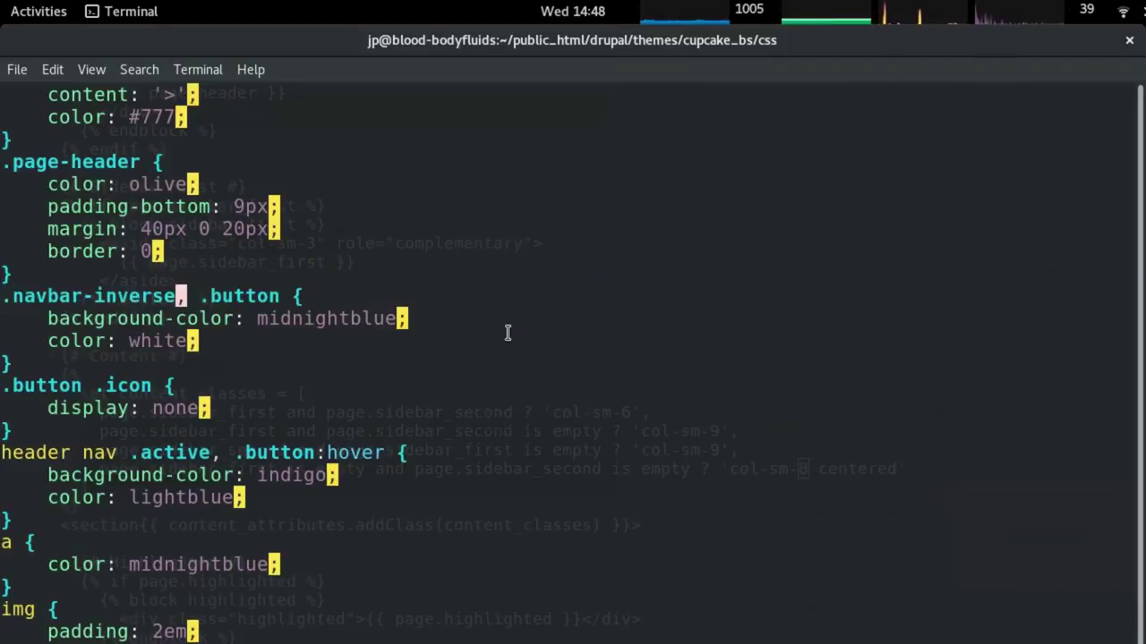
- Inspect the Reset your password tab's list item and link markup in Chrome DevTools
key("alt+Tab")
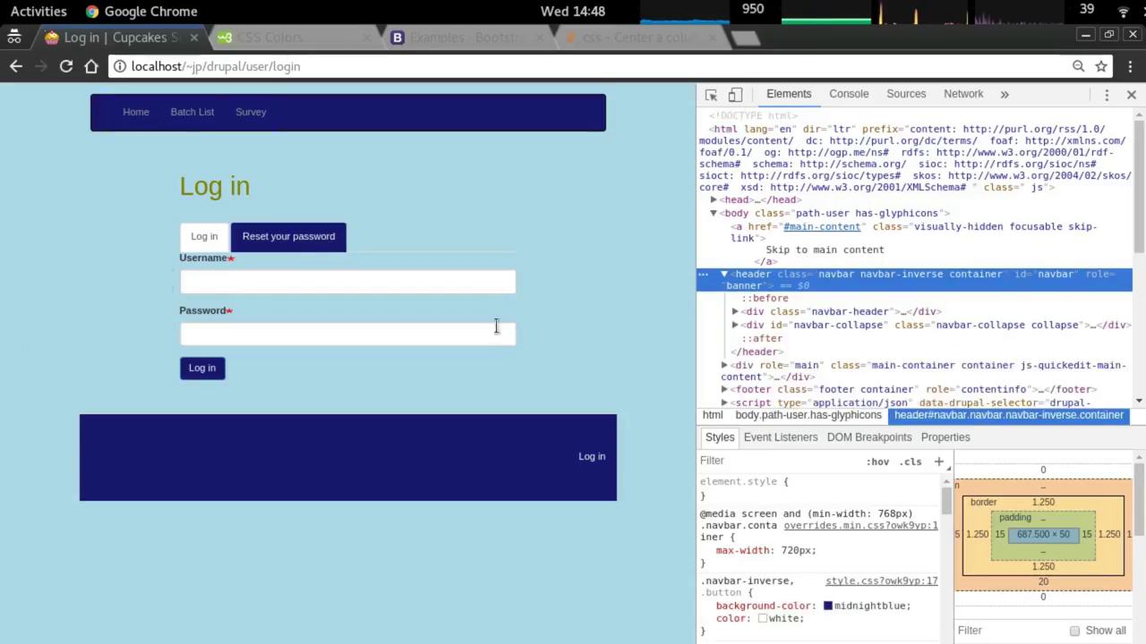
right_click(298, 239)
left_click(369, 388)
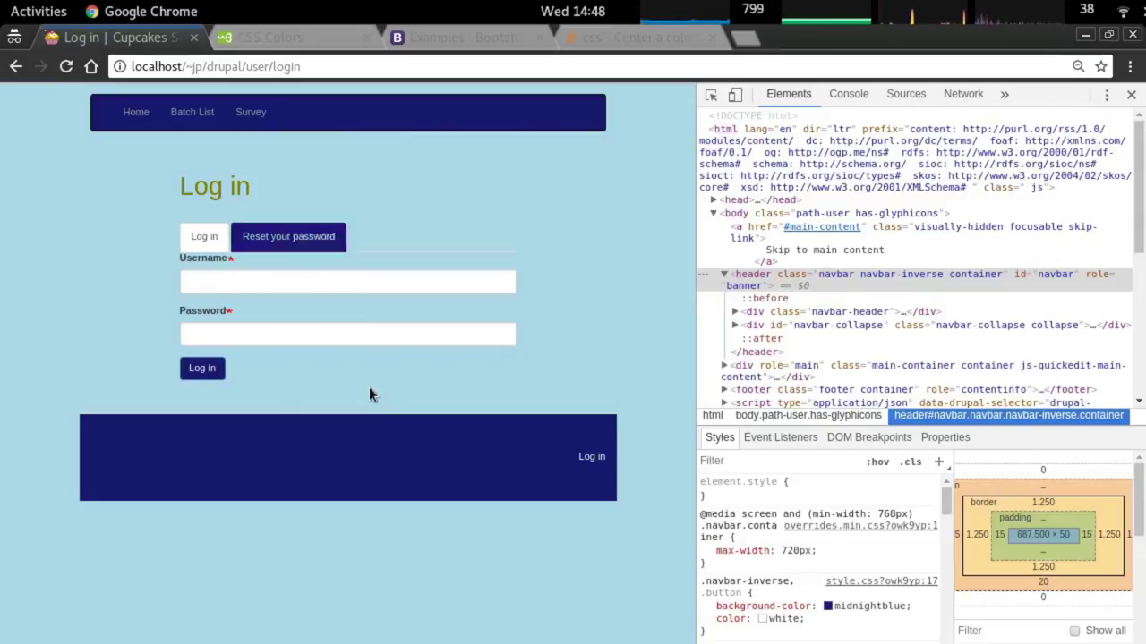
left_click(810, 238)
left_click(831, 260)
left_click(846, 239)
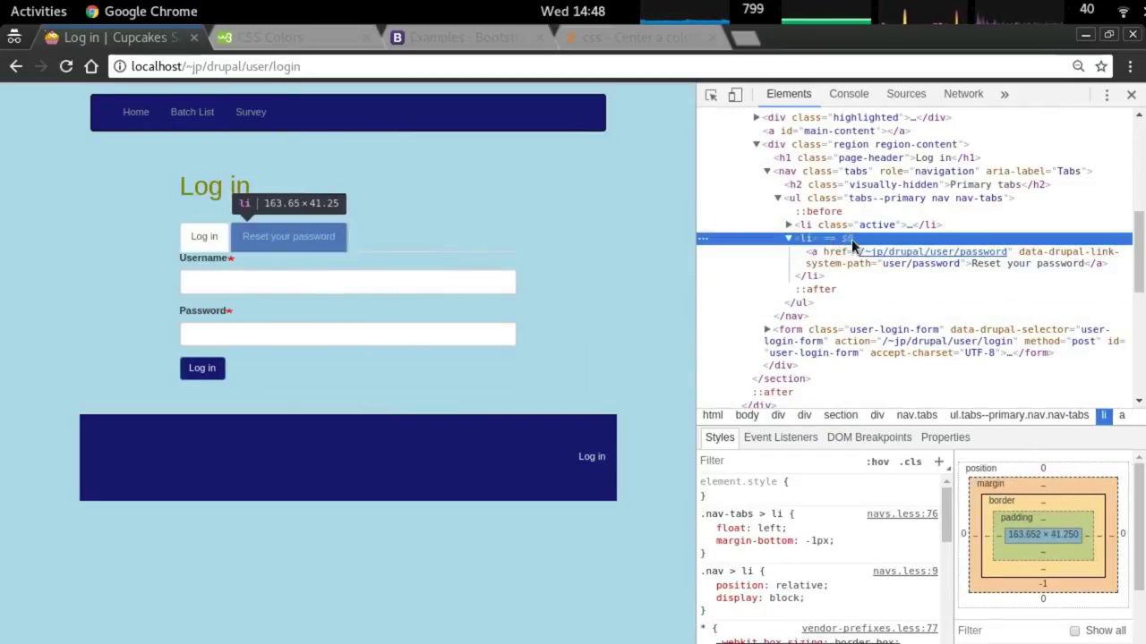
key("alt+Tab")
- Find the word header in the .nav rule further down the stylesheet
scroll(796, 307, "down", 8)
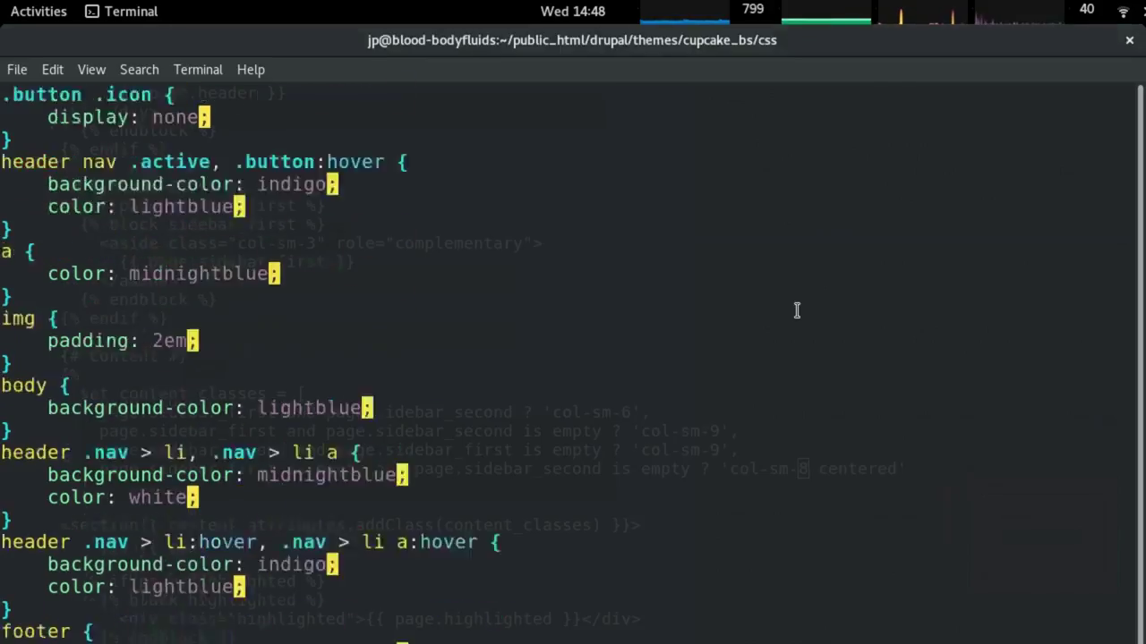
scroll(801, 305, "up", 10)
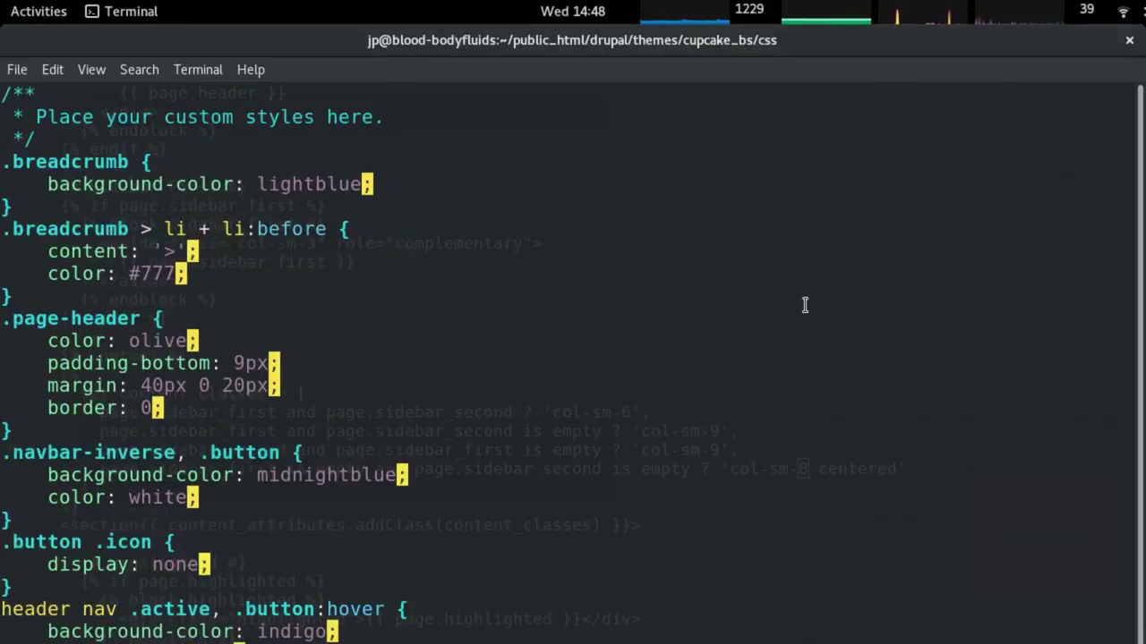
scroll(805, 305, "down", 6)
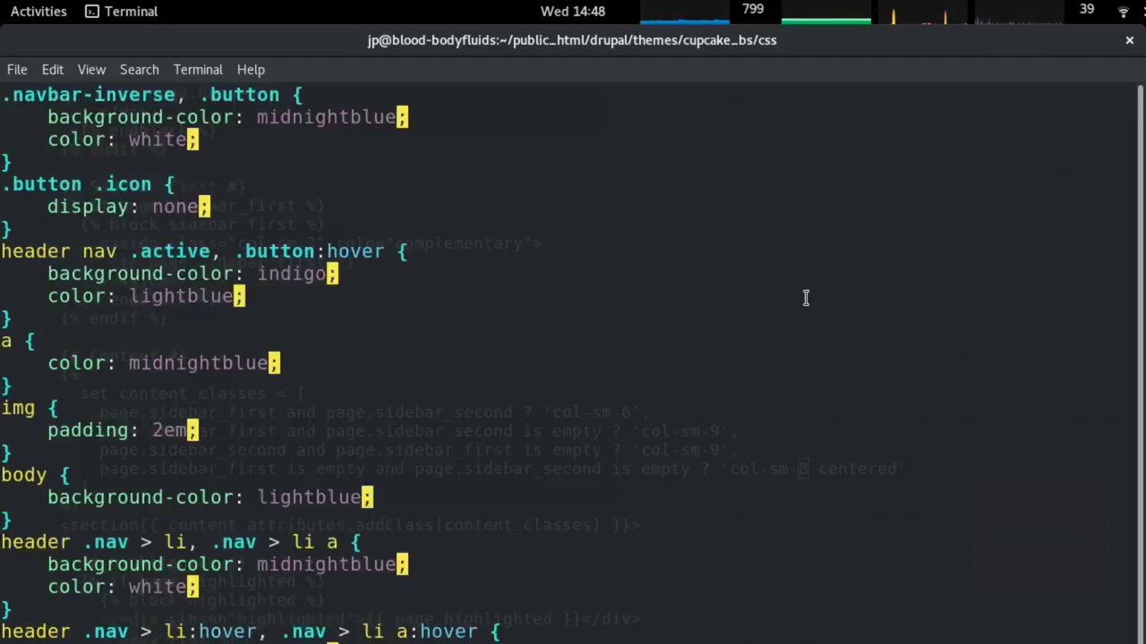
scroll(805, 298, "down", 1)
double_click(46, 474)
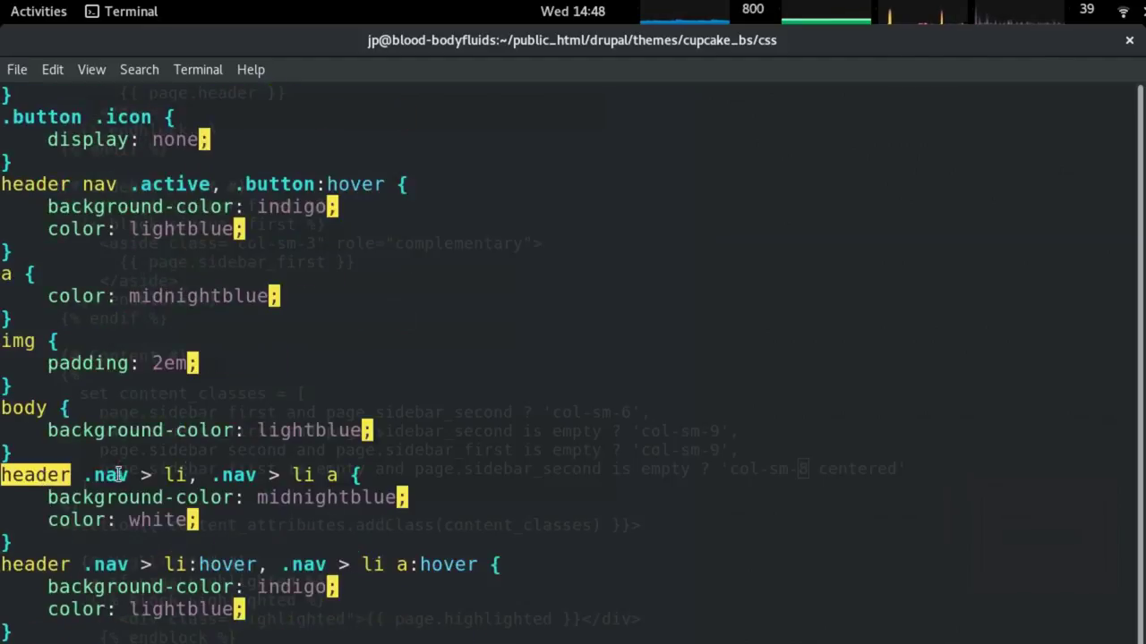
- Insert 'header' before the nav item rule's second .nav, save and reload Chrome to test
key("k")
key("k")
key("k")
key("k")
key("k")
key("k")
key("k")
key("k")
key("j")
key("b")
key("b")
key("b")
key("b")
key("b")
type("iheader")
key("Escape")
key("alt+Tab")
key("ctrl+r")
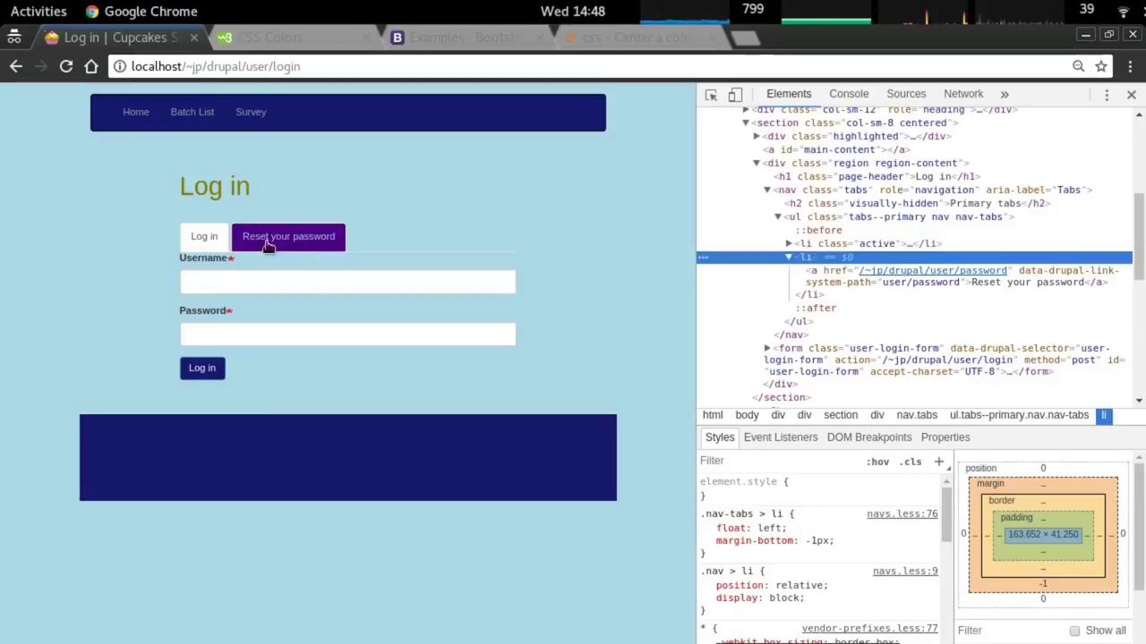
left_click(208, 242)
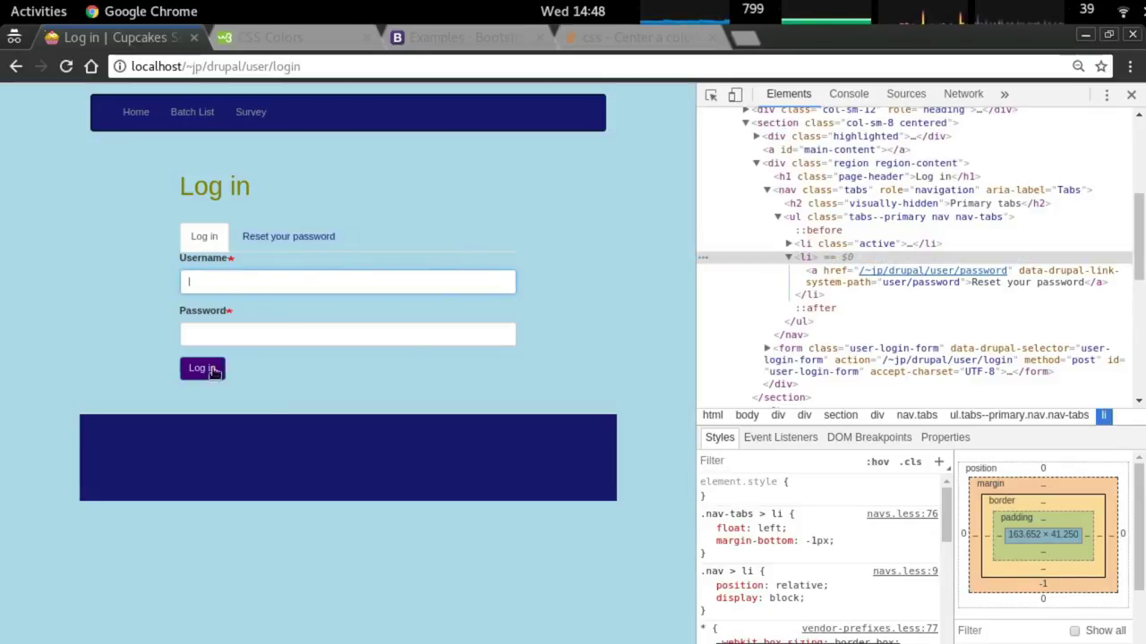
key("alt+Tab")
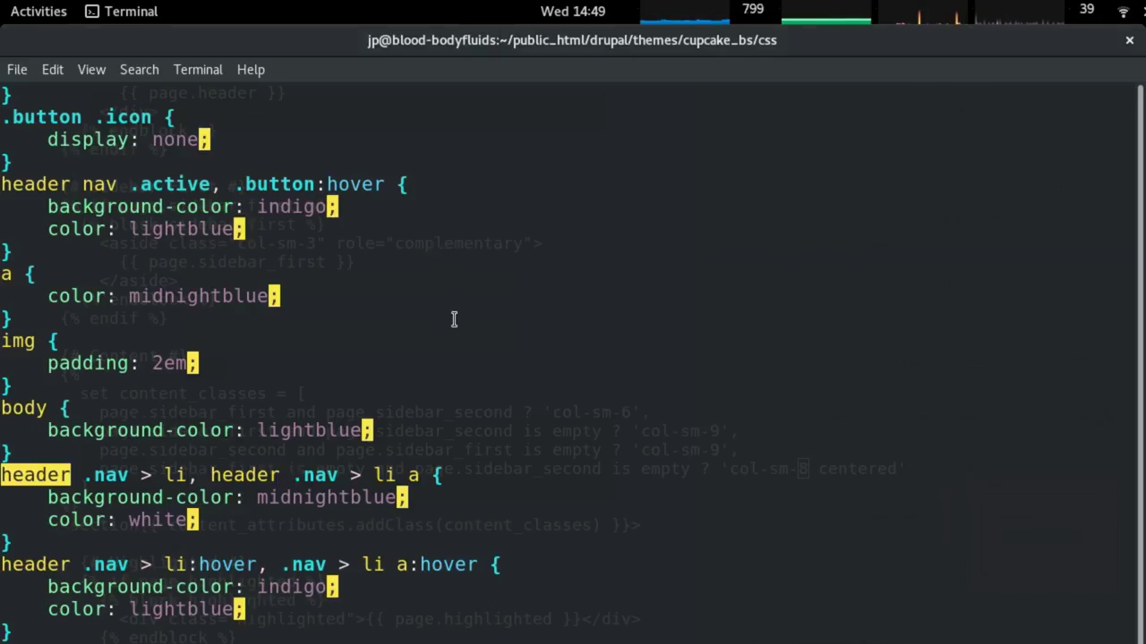
- Prefix the nav hover rule's second .nav with header, then inspect the footer Log in link
key("j")
key("j")
key("j")
type("i:hover, header")
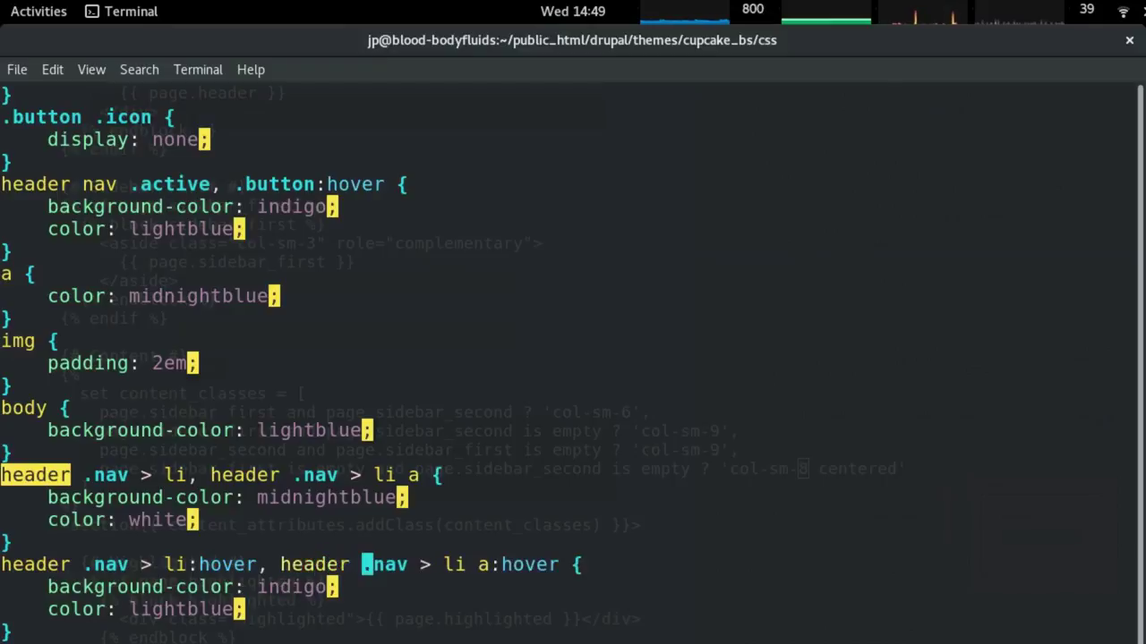
key("alt+Tab")
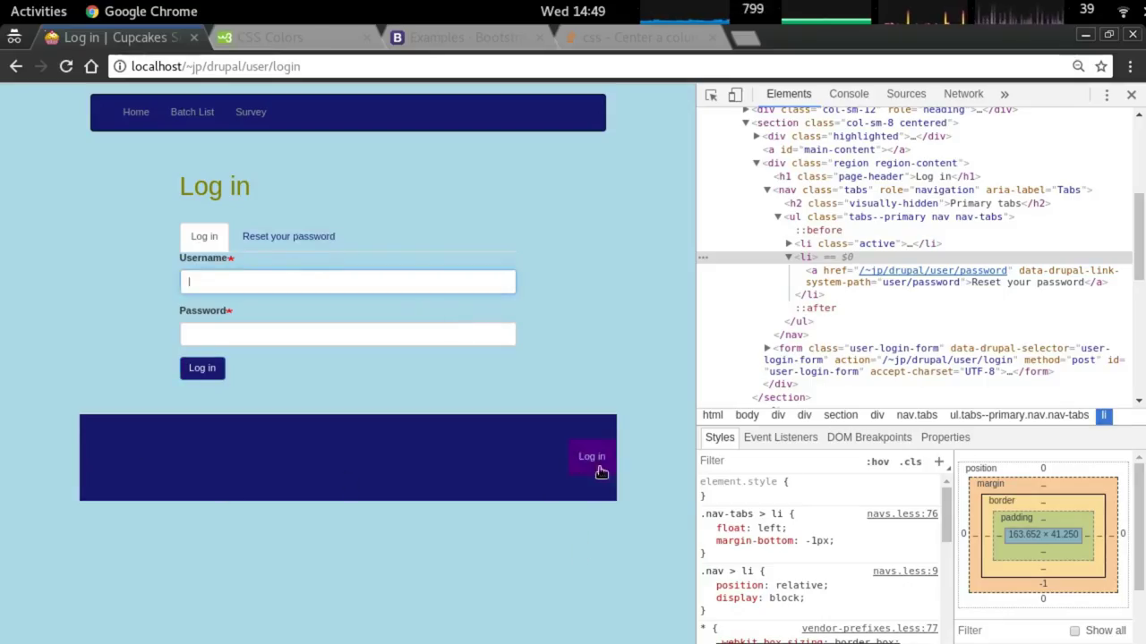
right_click(591, 458)
left_click(656, 616)
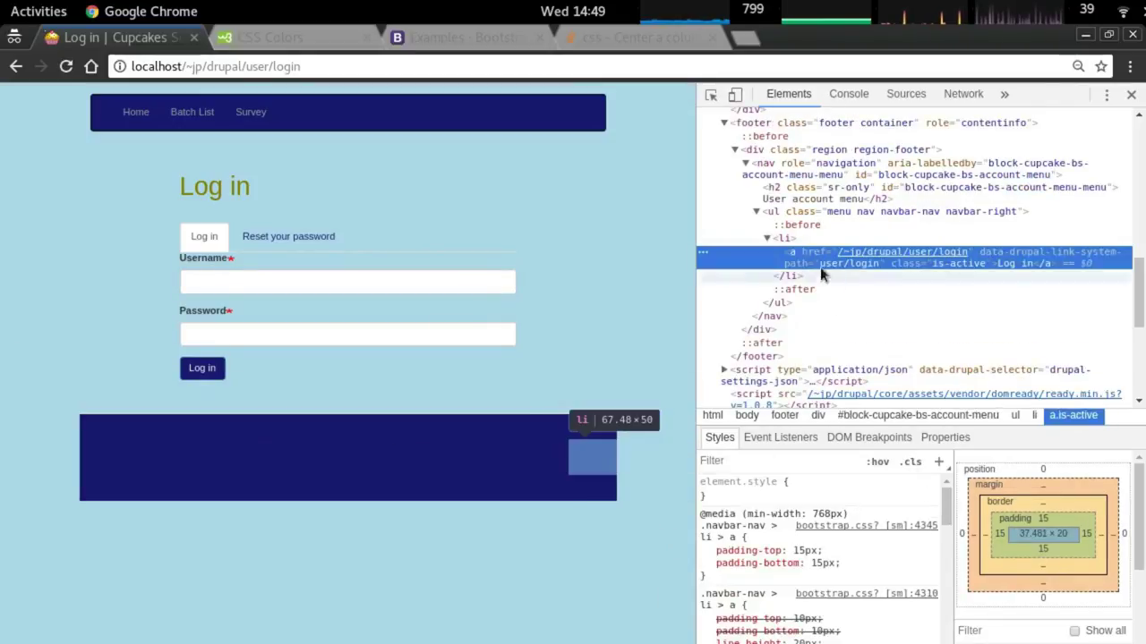
key("alt+Tab")
- Duplicate the footer .navbar-nav hover selector line and add a closing brace
scroll(439, 442, "down", 2)
scroll(440, 443, "down", 1)
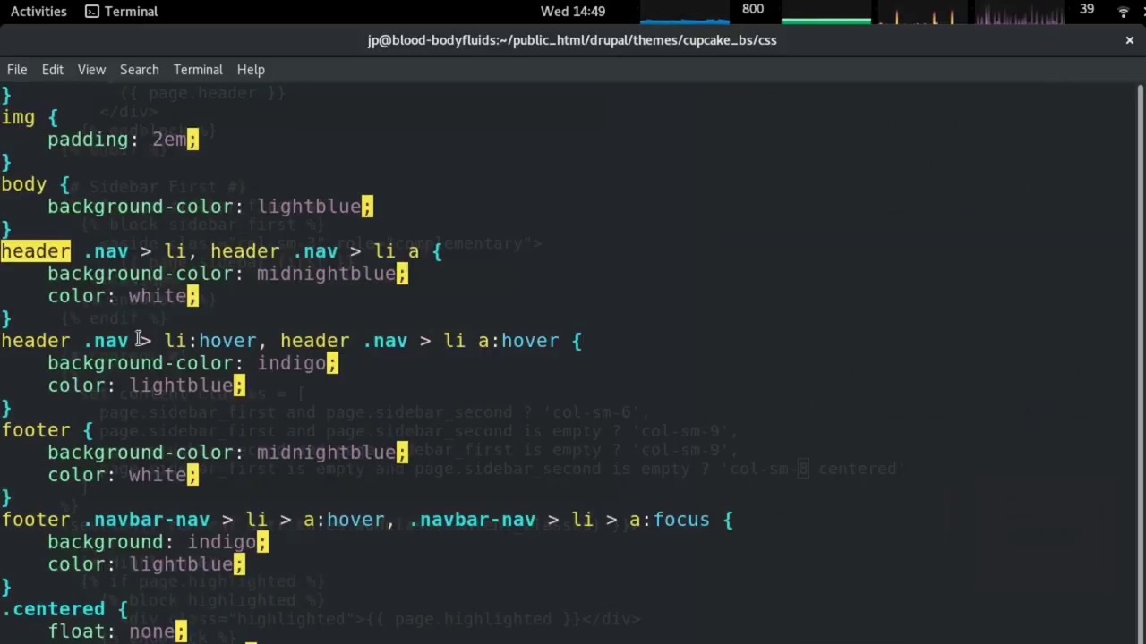
scroll(108, 481, "down", 1)
left_click(356, 496)
key("y")
key("y")
key("P")
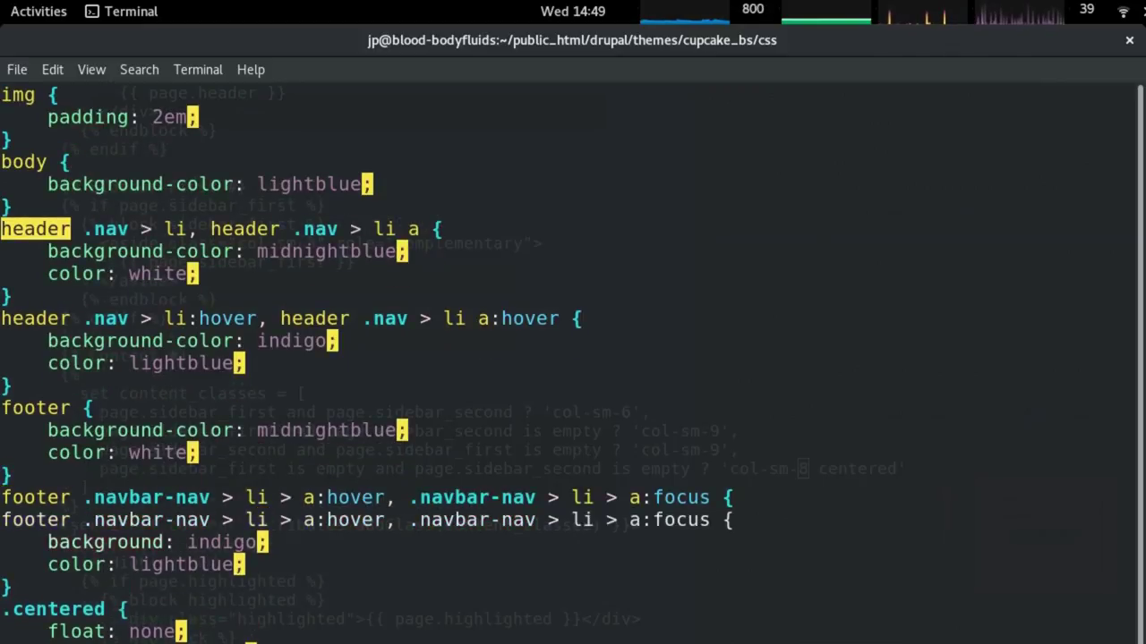
type("o}")
key("Escape")
- Strip :hover and :focus from the duplicate, leaving 'footer .navbar-nav > li > a'
key("k")
key("e")
key("W")
key("W")
key("W")
key("W")
key("W")
key("l")
key("d")
key("t")
key("l")
key("W")
key("W")
key("W")
key("W")
key("W")
key("l")
key("d")
key("t")
key("space")
- Paste the midnightblue and white declarations into the new footer rule, save and reload Chrome
key("o")
key("Escape")
key("k")
key("k")
key("k")
key("k")
key("y")
key("j")
key("j")
key("j")
key("j")
key("j")
key("p")
key("k")
key("d")
key("d")
key("alt+Tab")
key("F5")
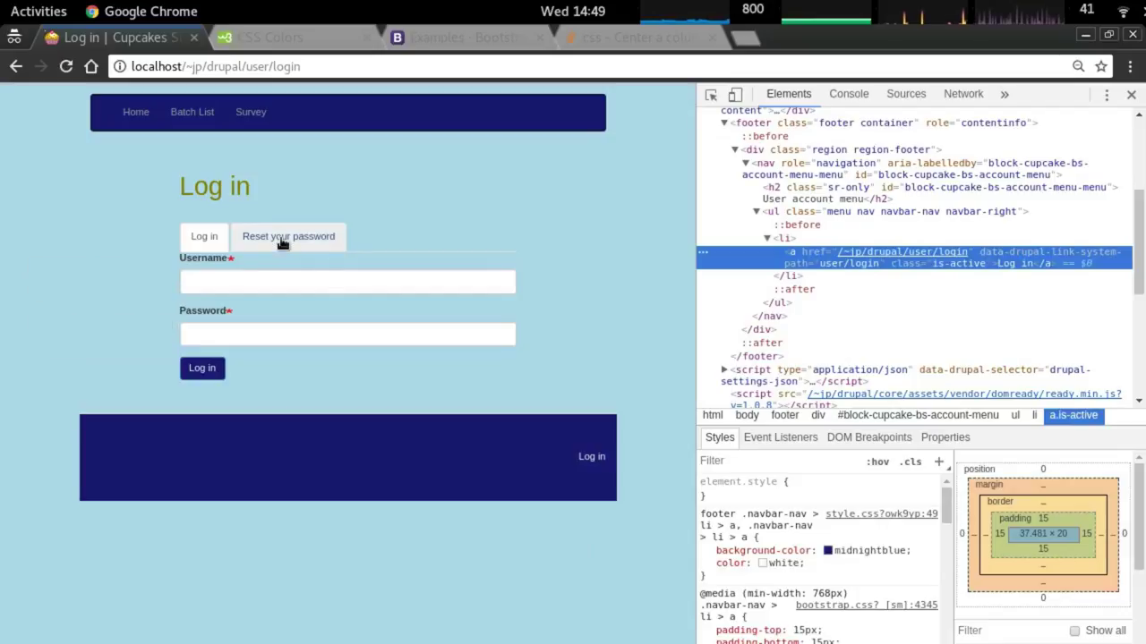
left_click(193, 111)
- Browse Survey, Create survey, Batch History, Moreberry Bomber, Log in and password-reset pages to check nav colours
left_click(242, 115)
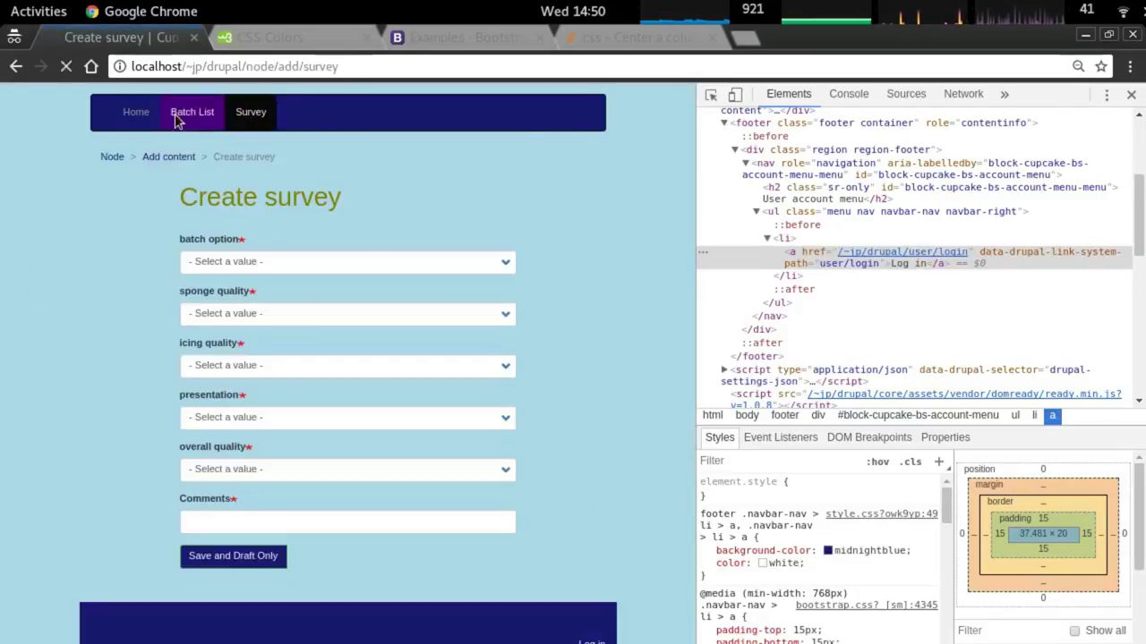
left_click(248, 113)
left_click(192, 112)
scroll(430, 358, "down", 5)
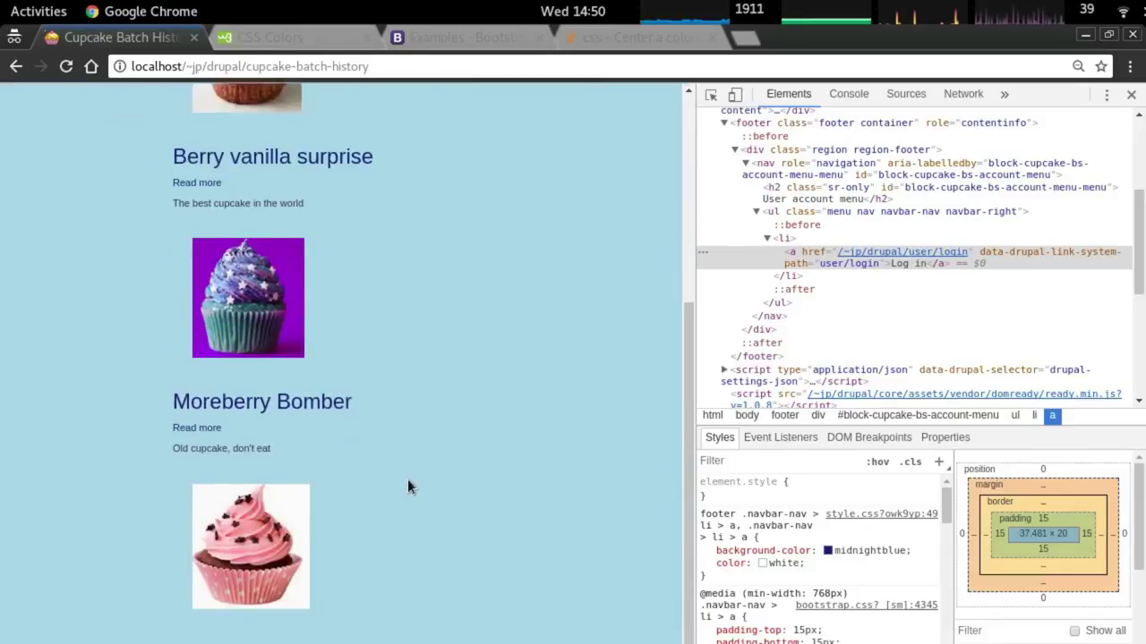
left_click(286, 420)
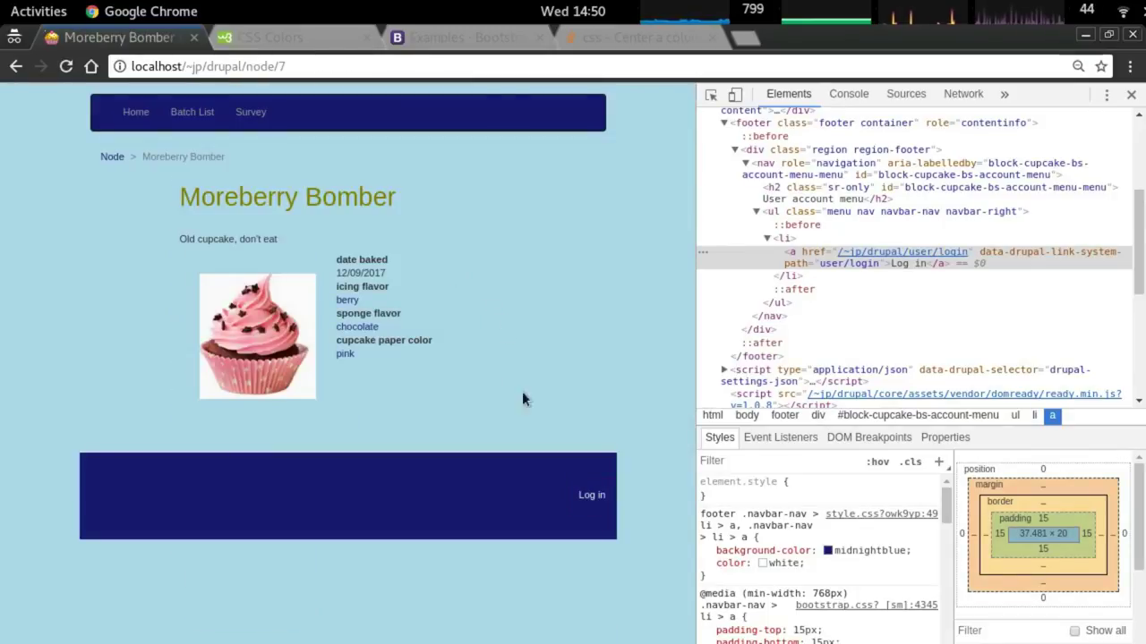
left_click(591, 495)
left_click(288, 240)
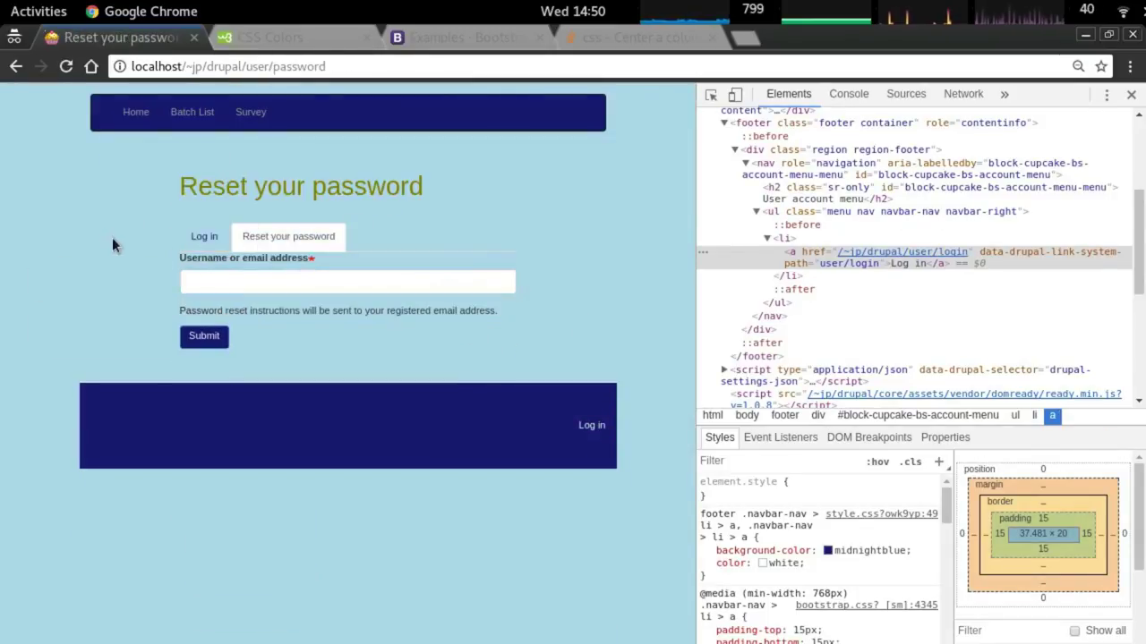
left_click(204, 237)
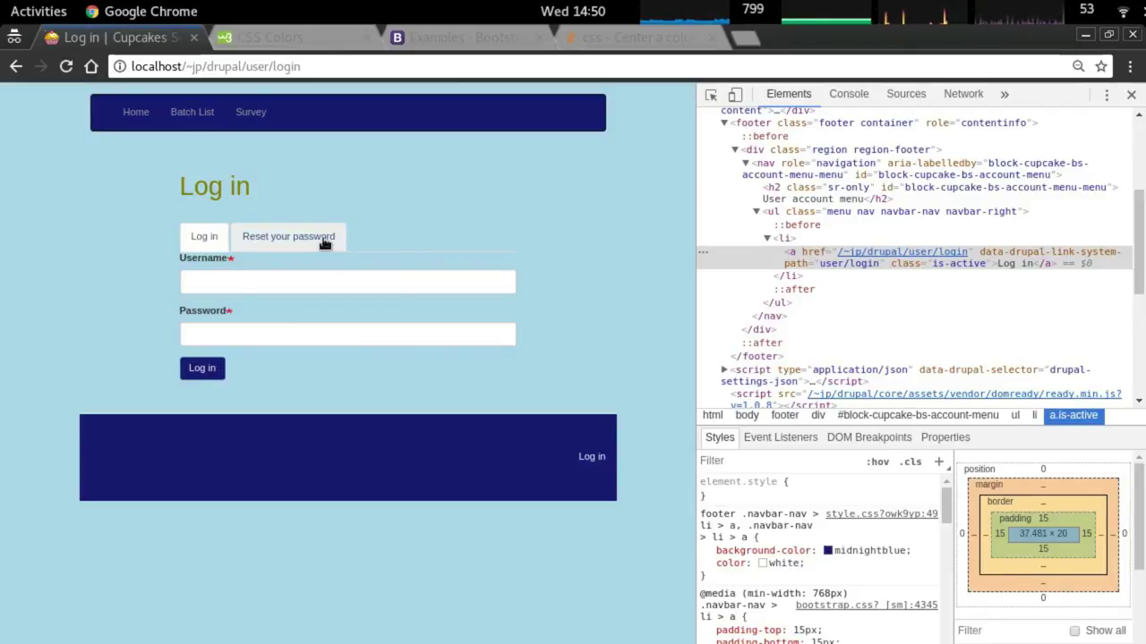
- Find and select the SkyBlue colour name on the CSS colour reference page
key("ctrl+Tab")
scroll(470, 439, "down", 12)
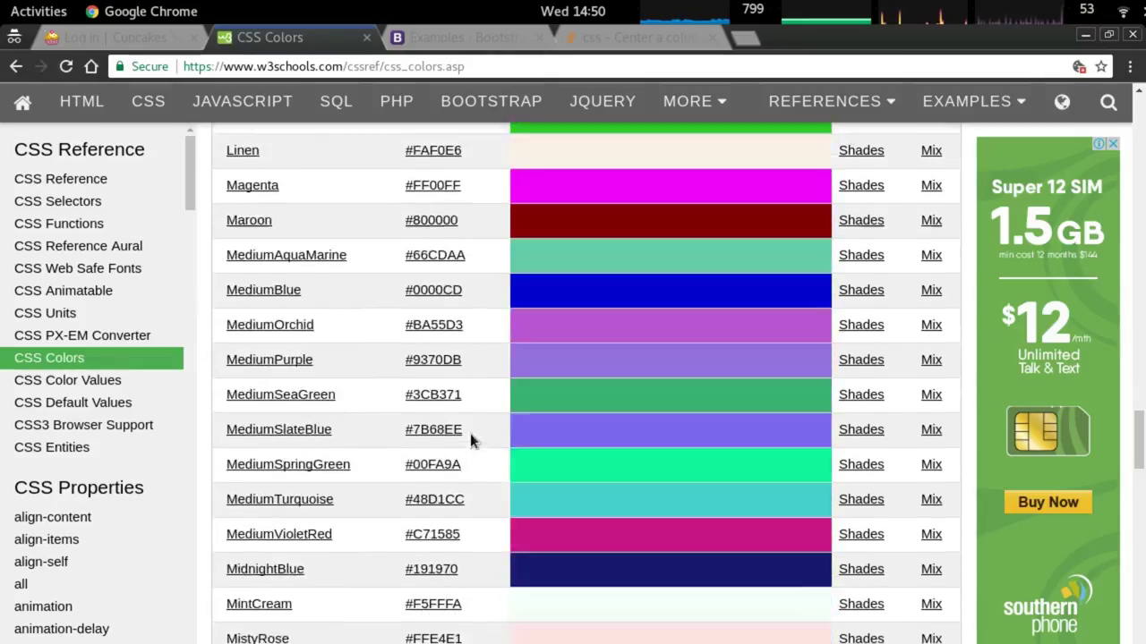
scroll(474, 429, "down", 17)
scroll(552, 391, "up", 2)
left_click_drag(272, 383, 242, 376)
- Inspect the Reset your password tab on the Drupal login page to reveal its nav-tabs list
key("alt+Tab")
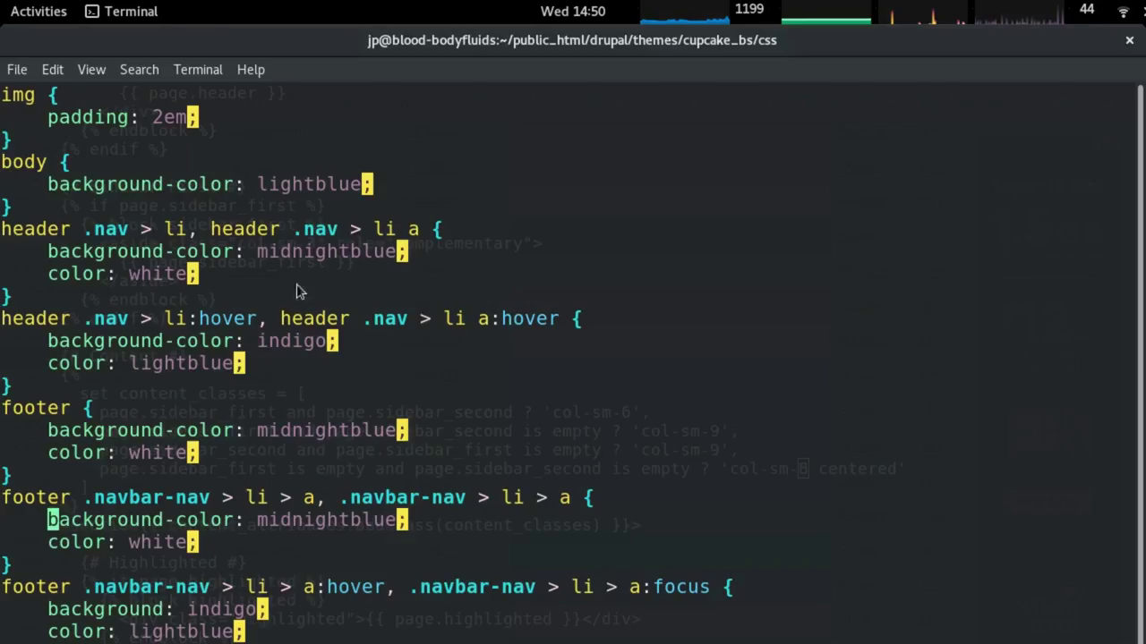
key("alt+Tab")
key("ctrl+Tab")
key("ctrl+Tab")
key("ctrl+Tab")
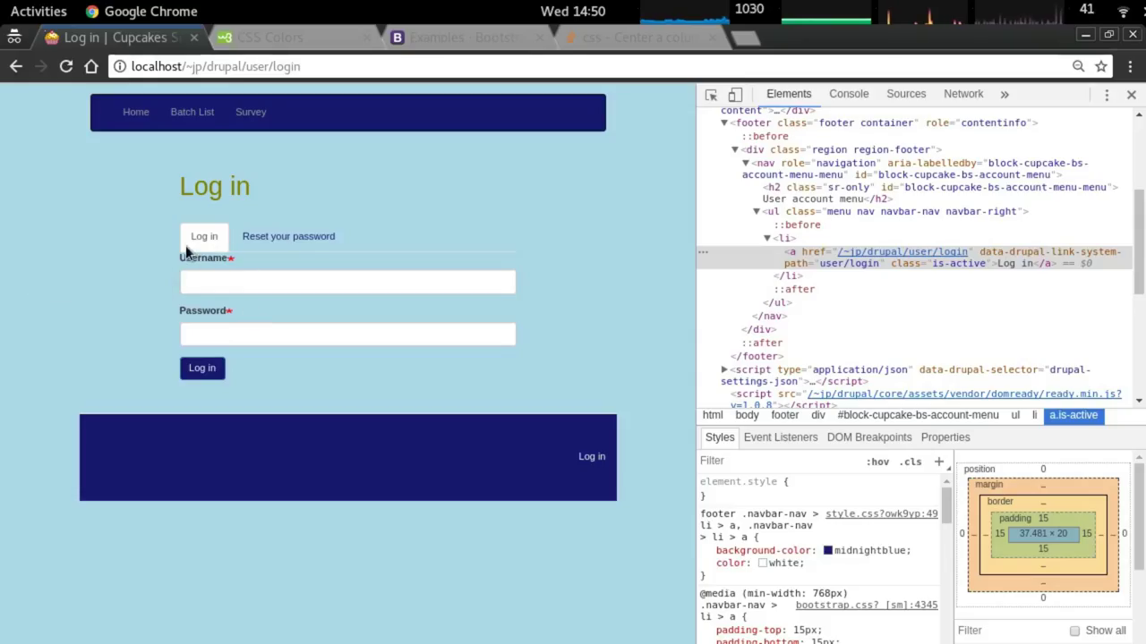
right_click(312, 254)
left_click(393, 408)
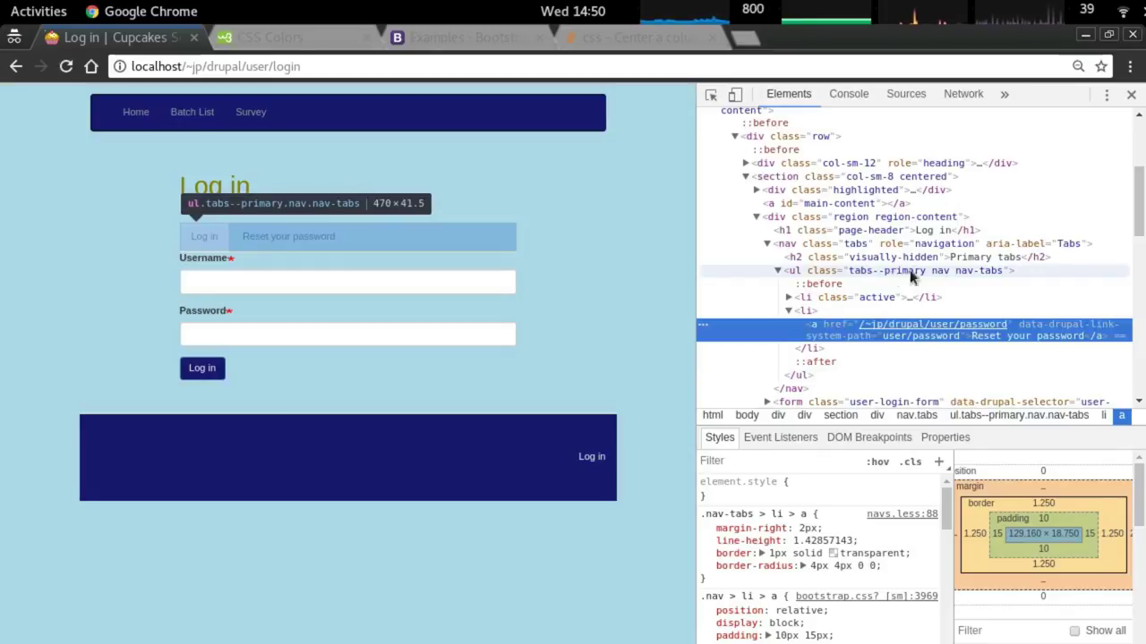
- Copy the nav-tabs class name from the tab list markup in Chrome's inspector
left_click(974, 272)
double_click(981, 274)
left_click_drag(956, 270, 1004, 270)
key("ctrl+c")
key("alt+Tab")
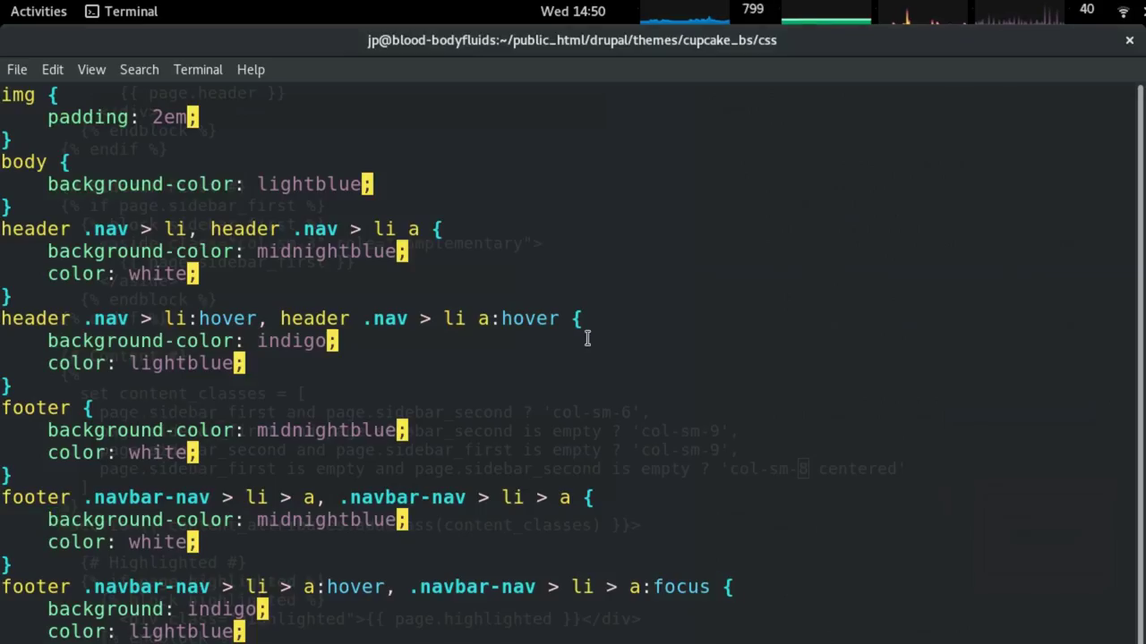
key("Down")
key("Down")
key("Down")
key("Down")
key("Down")
key("Down")
key("Down")
key("Down")
key("Up")
key("Up")
key("Up")
key("Up")
key("Up")
key("Up")
key("Up")
key("Up")
key("Up")
key("Up")
key("Up")
key("Up")
key("Up")
key("Up")
key("Up")
key("Up")
key("Up")
key("Up")
key("Up")
key("Up")
key("Up")
key("Up")
key("Up")
key("Up")
key("Up")
key("Up")
key("Up")
key("Up")
key("Up")
key("Up")
key("Up")
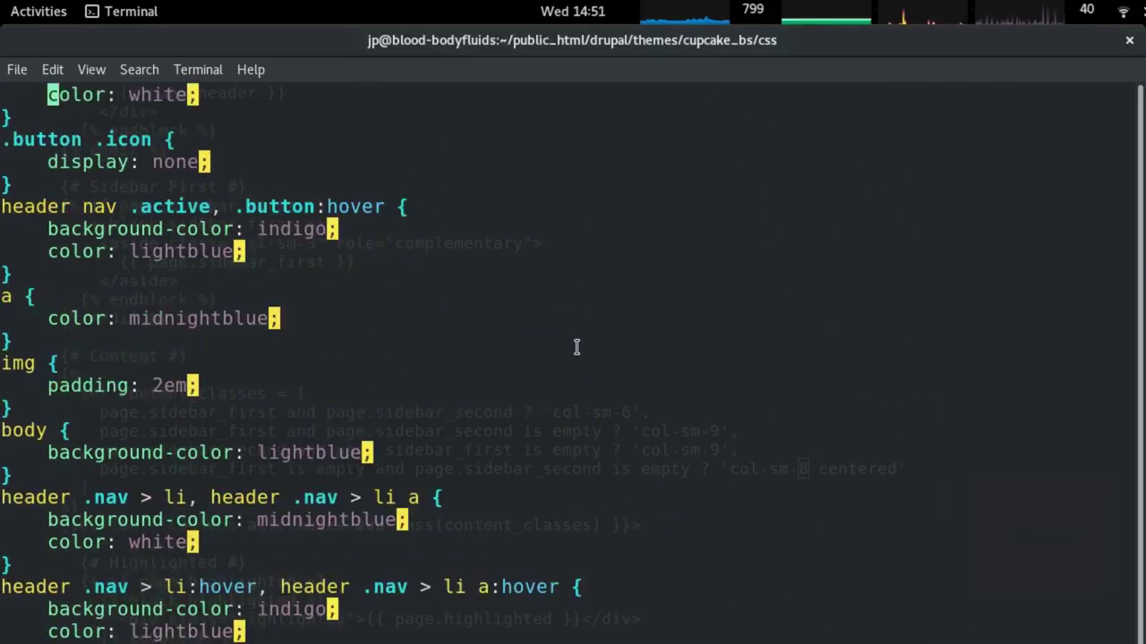
key("Down")
key("Down")
key("Down")
key("Down")
key("Down")
key("Down")
key("Down")
key("Down")
key("Down")
key("Down")
key("Down")
key("Down")
key("Down")
key("Down")
key("Down")
key("Down")
key("Down")
key("Down")
key("Down")
key("Down")
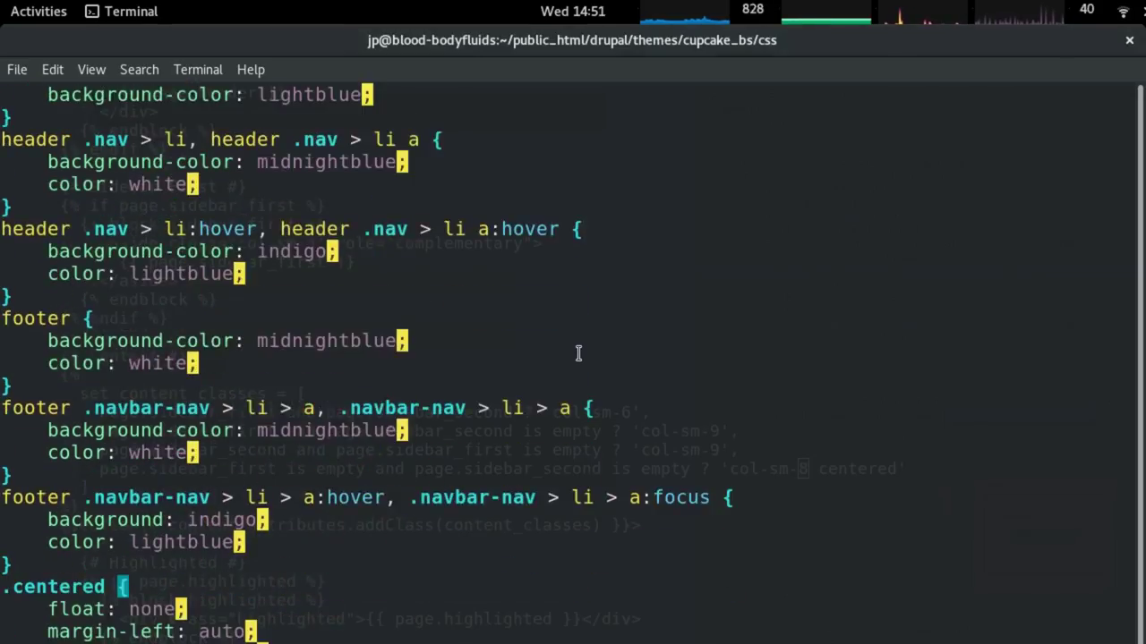
key("Up")
key("Up")
key("Up")
- Start a new '.nav-tabs li a { }' rule after the footer hover rule in vim
type("o.")
right_click(579, 357)
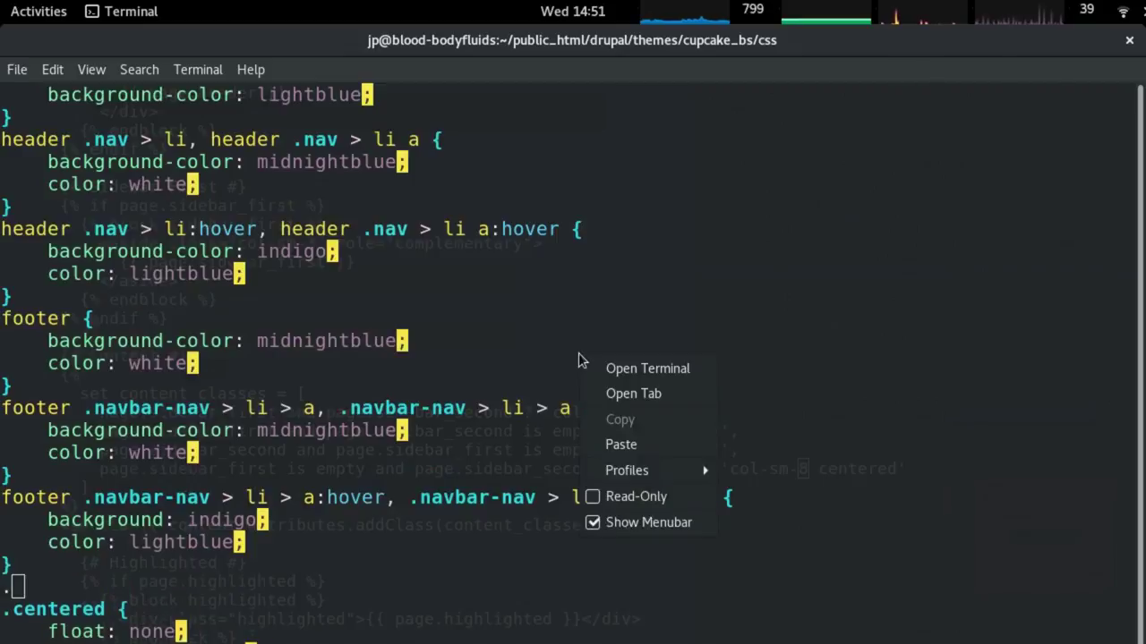
left_click(641, 444)
type("{")
key("Return")
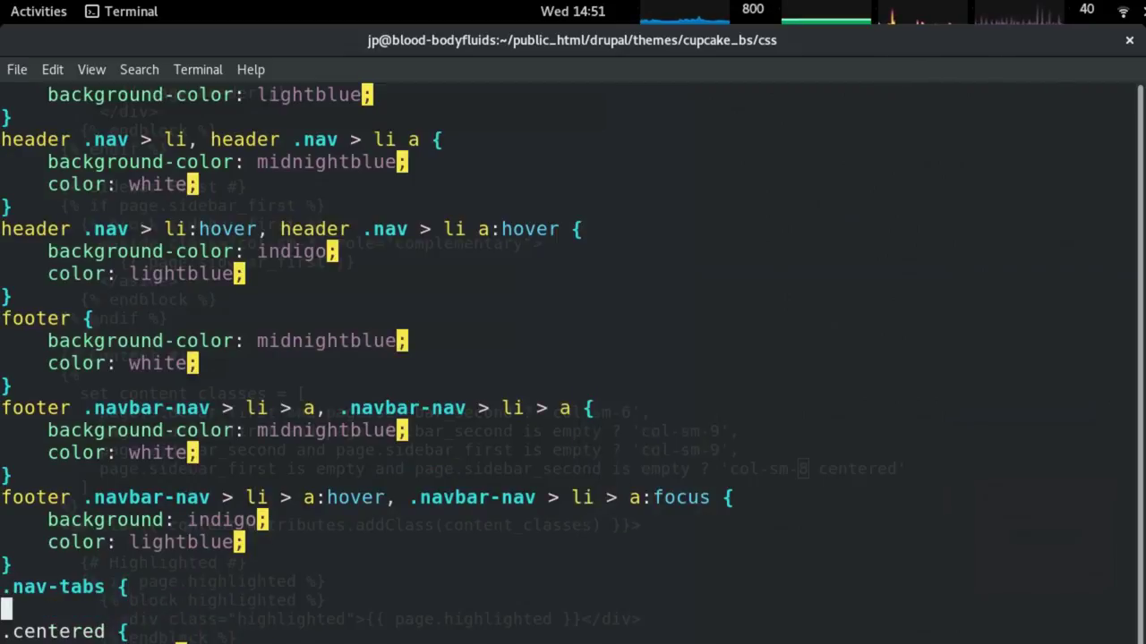
type("}")
key("Up")
key("Right")
key("Right")
key("Right")
key("Right")
key("Right")
key("Right")
key("Right")
key("Right")
key("Right")
key("Right")
type("li a")
- Inspect the Log in tab and select its active list item in the markup
key("alt+Tab")
right_click(196, 249)
left_click(239, 408)
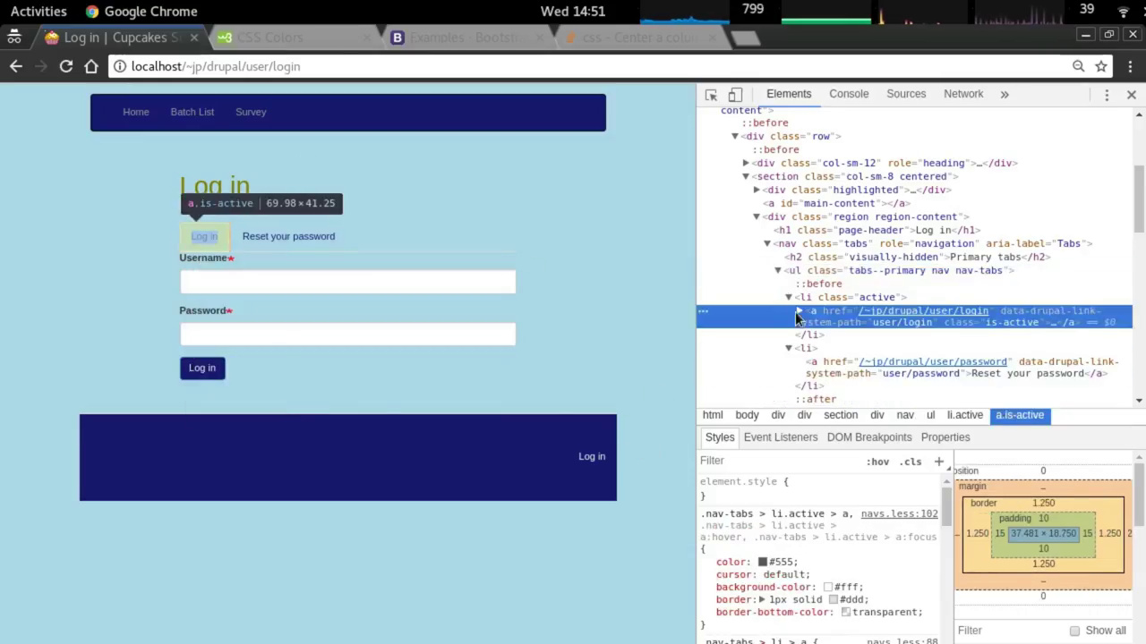
left_click(822, 299)
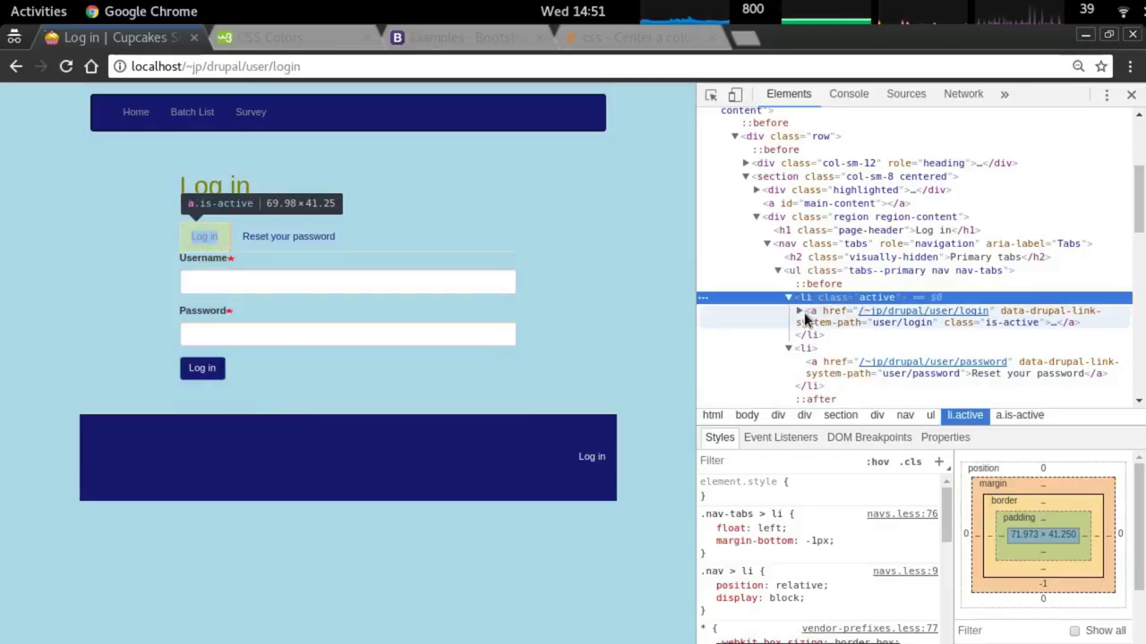
- Change the selector to target li.active and give it 'background: skyblue;'
key("alt+Tab")
type("hh")
key("Left")
key("Left")
key("Left")
key("Left")
type(".")
key("Right")
type("ctive")
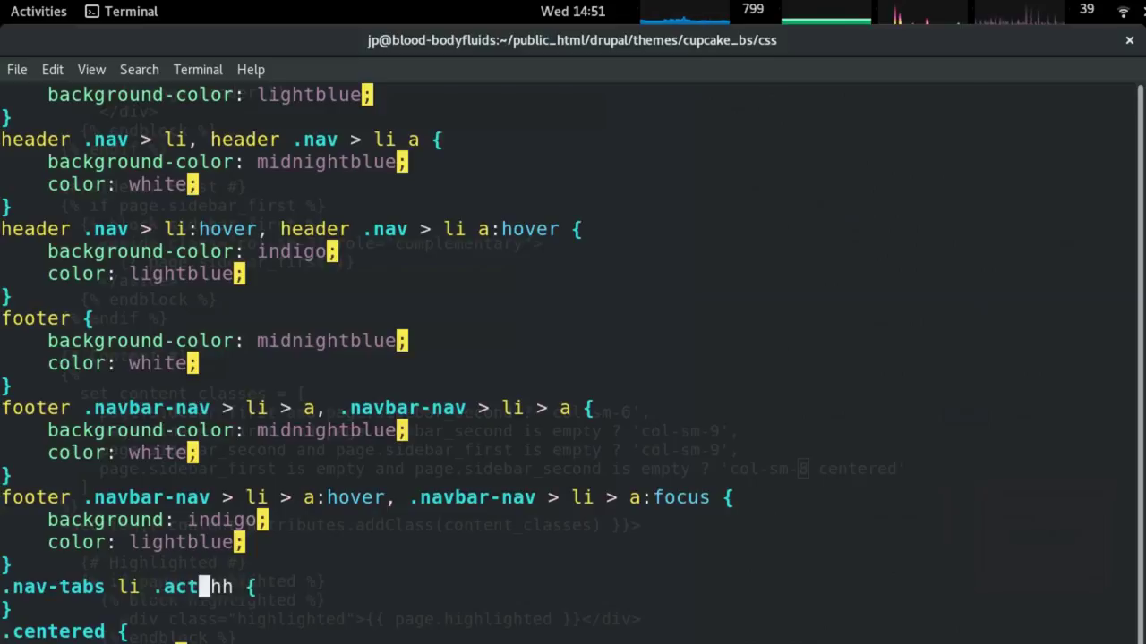
key("Delete")
key("Delete")
key("Delete")
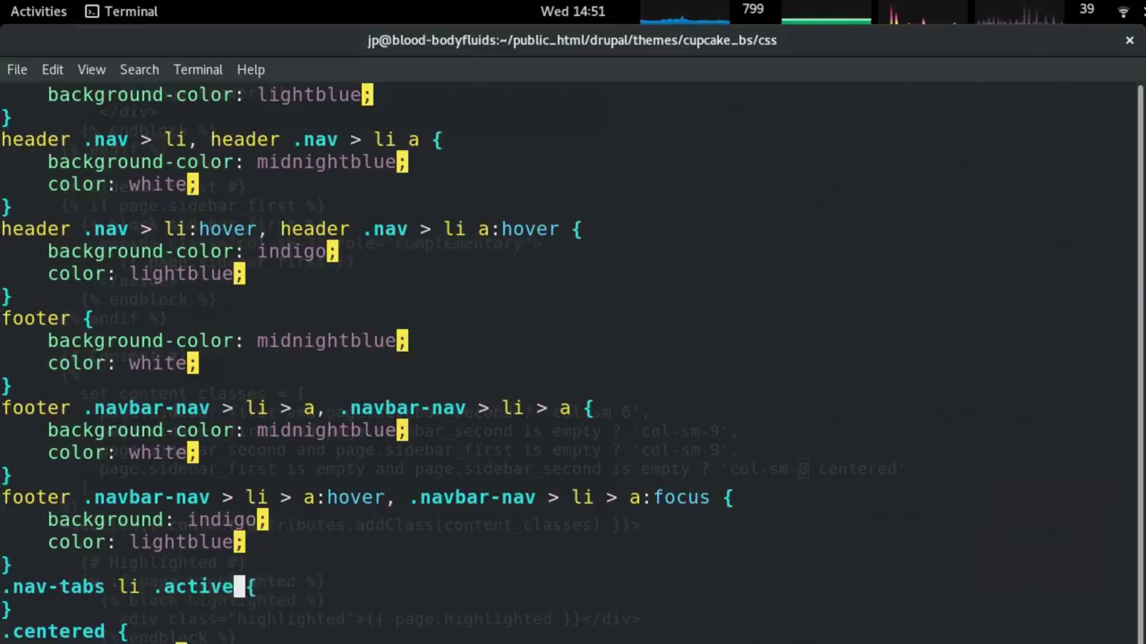
type("o")
type("backgoru")
key("BackSpace")
key("BackSpace")
key("BackSpace")
type("round ")
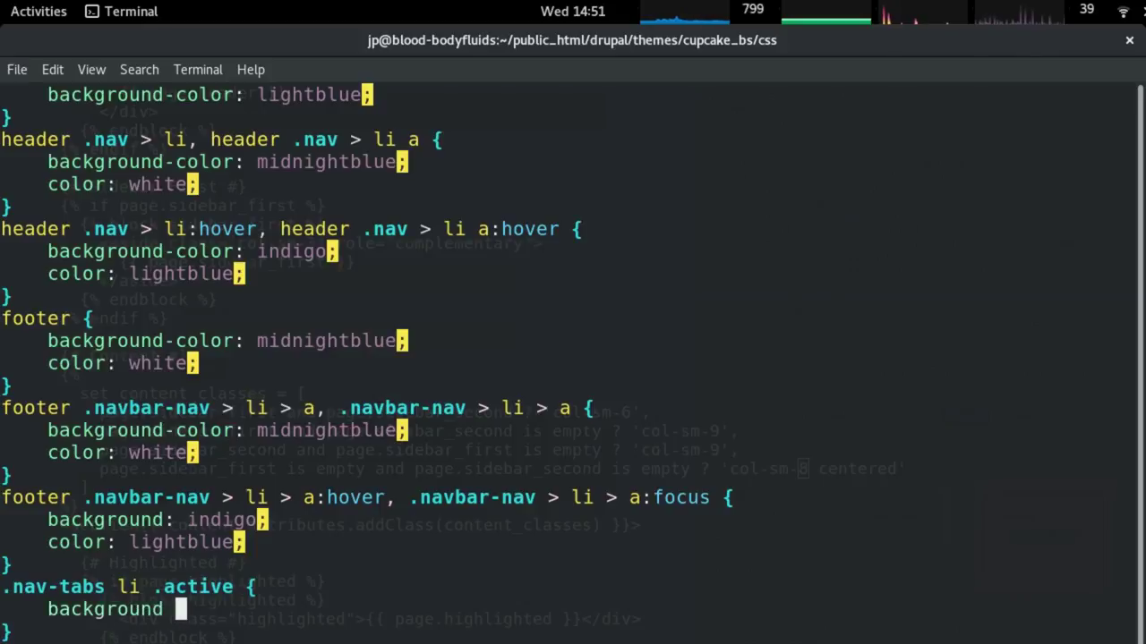
type("skyblue;")
key("Escape")
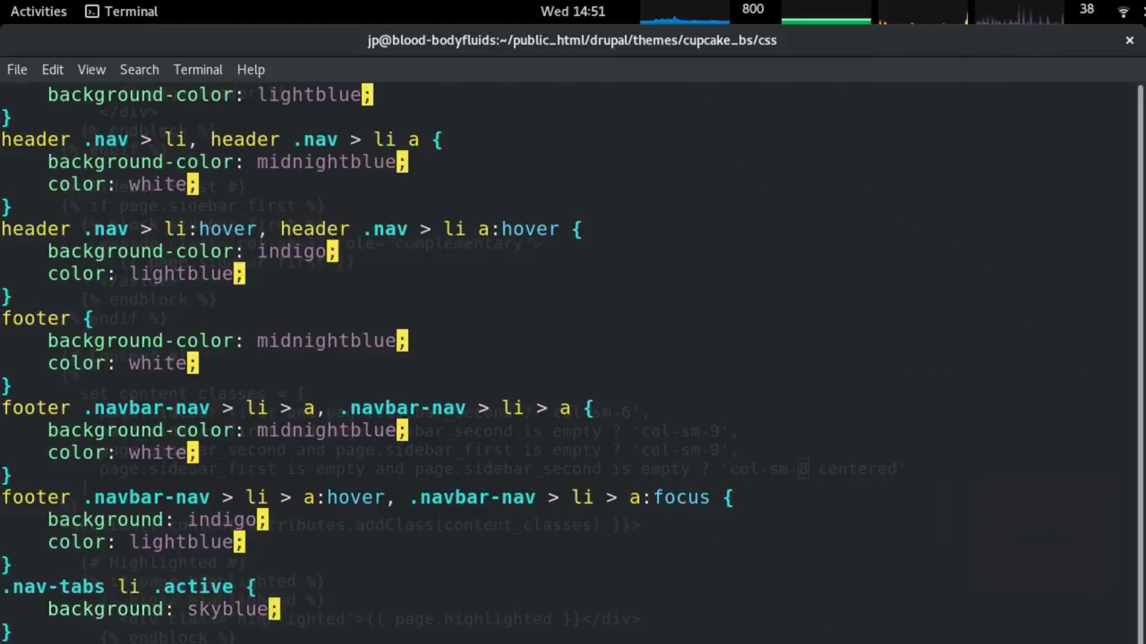
- Reload the login page and inspect the active Log in tab link
key("alt+Tab")
key("ctrl+r")
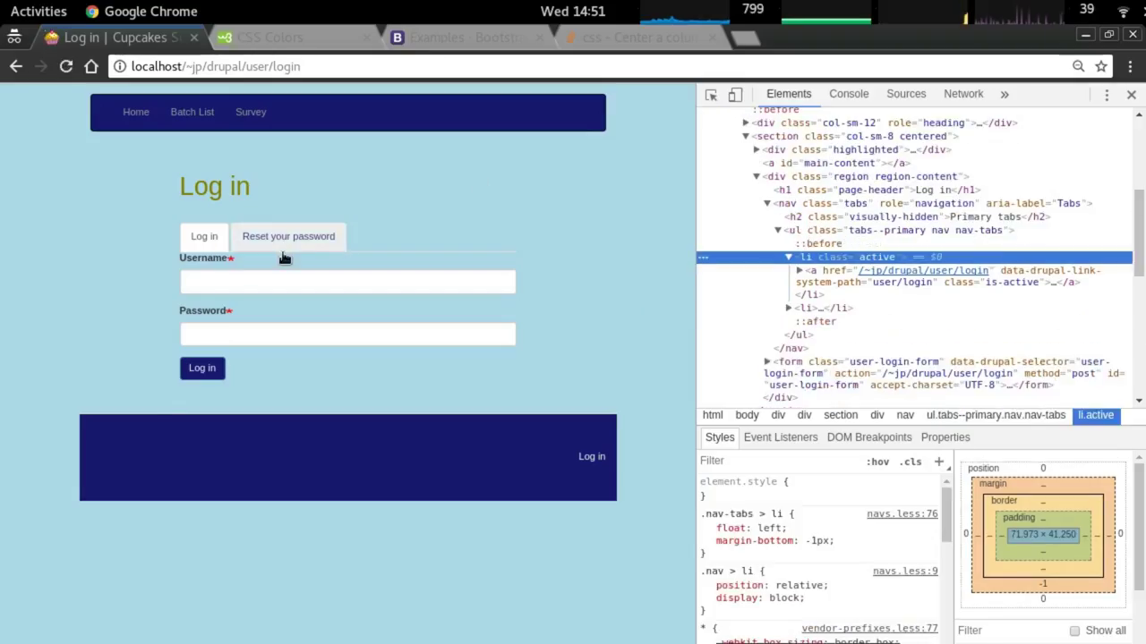
key("alt+Tab")
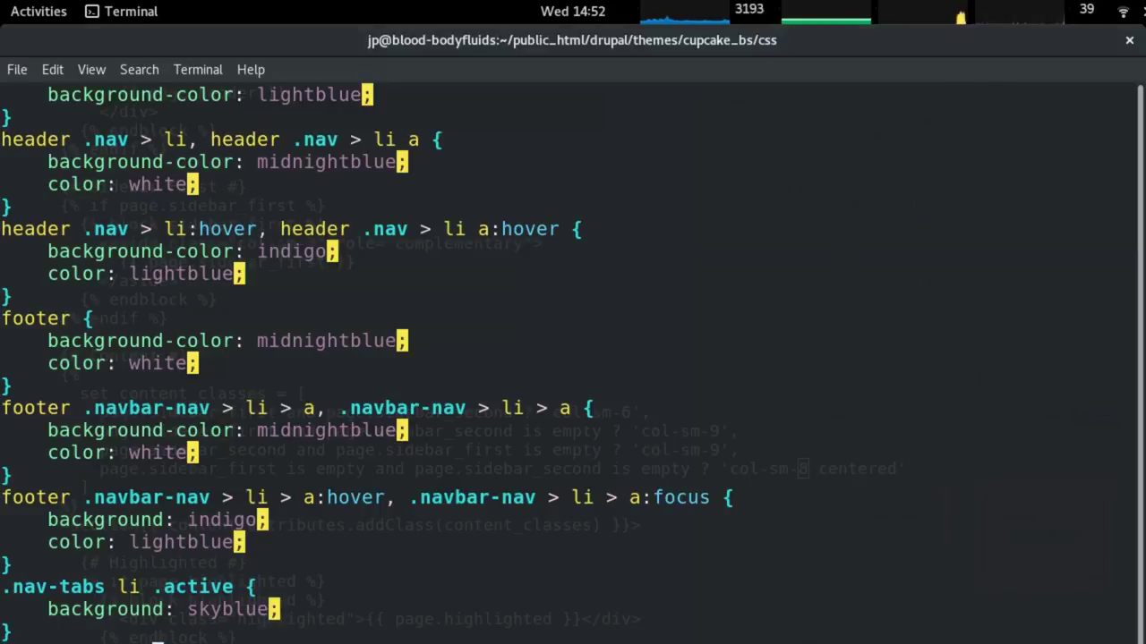
key("j")
key("j")
key("alt+Tab")
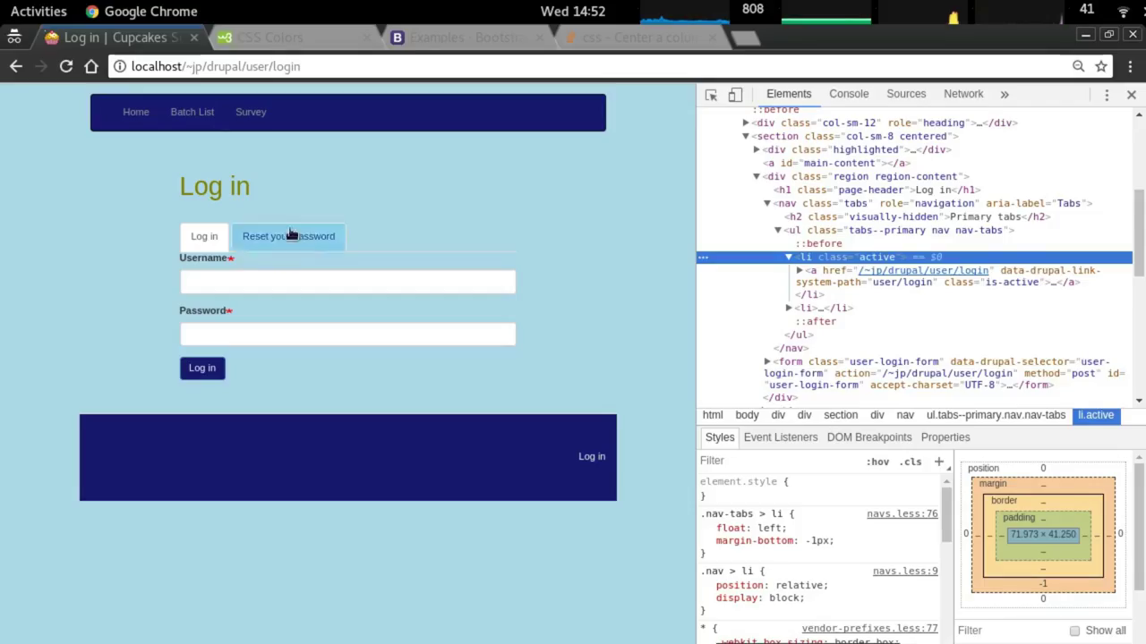
right_click(208, 253)
left_click(289, 409)
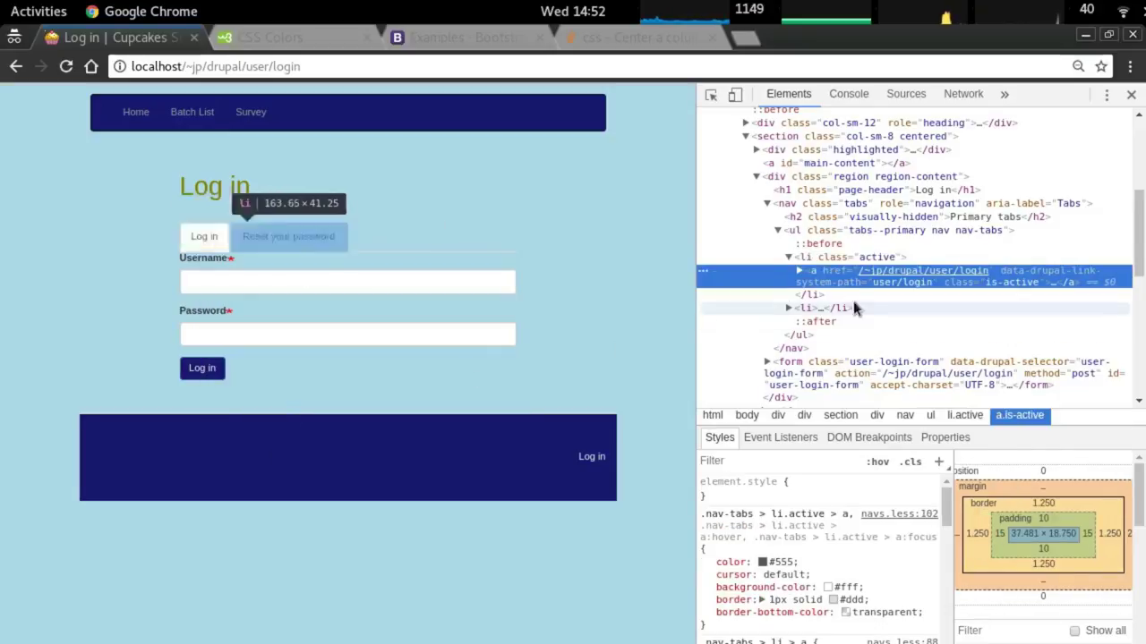
left_click(800, 271)
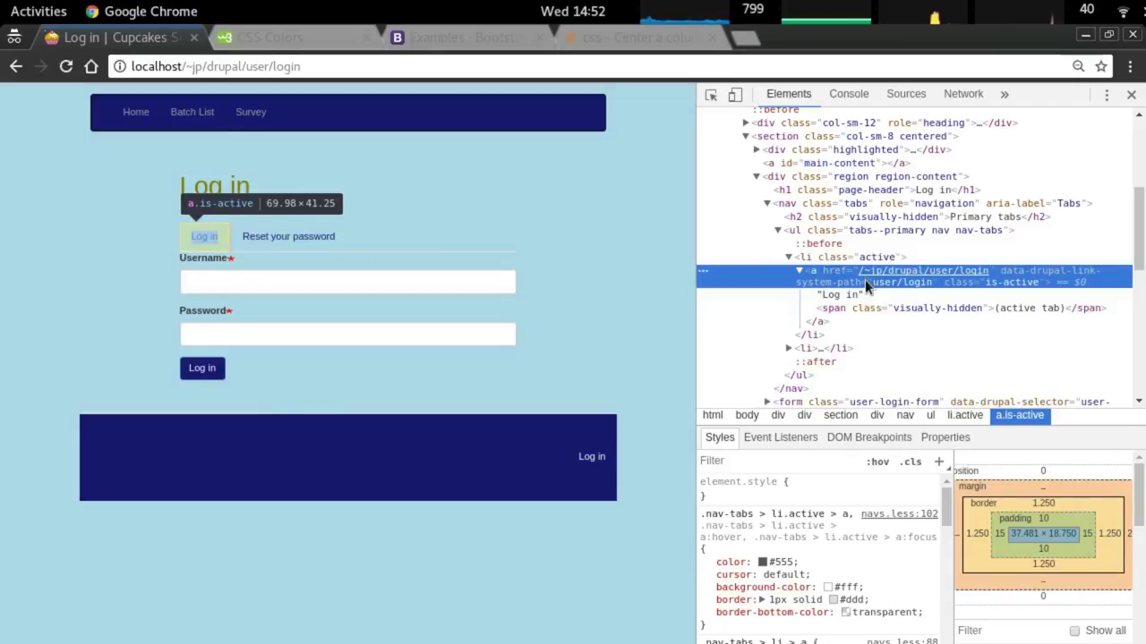
- Copy Bootstrap's '.nav-tabs > li.active' selector into the stylesheet's active tab rule
left_click_drag(849, 514, 703, 514)
key("ctrl+c")
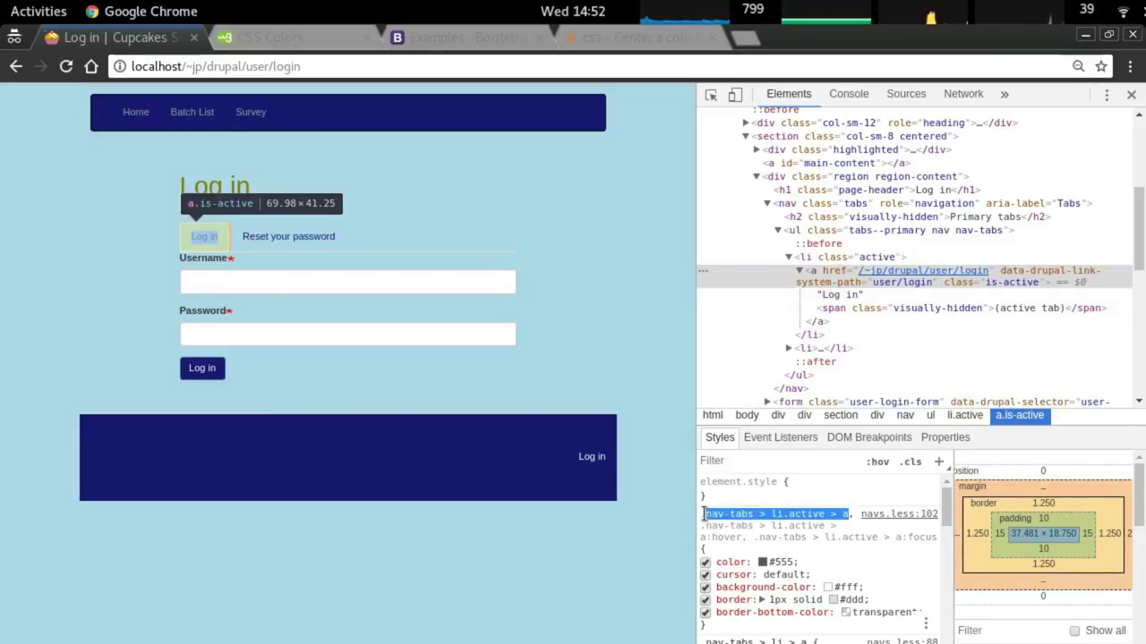
triple_click(703, 514)
key("alt+Tab")
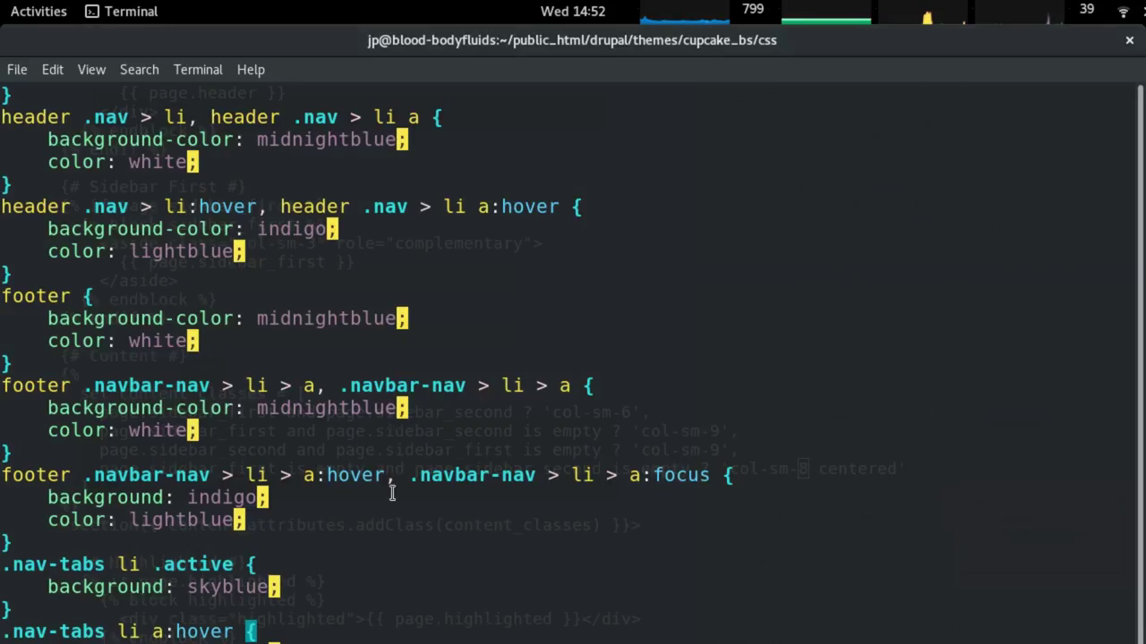
key("k")
key("k")
key("o")
right_click(412, 497)
left_click(458, 584)
key("Escape")
key("shift+d")
key("shift+j")
key("x")
key("x")
key("x")
key("x")
key("x")
key("x")
key("x")
key("x")
key("x")
key("x")
key("x")
key("x")
key("x")
key("x")
key("x")
key("x")
key("x")
key("x")
key("x")
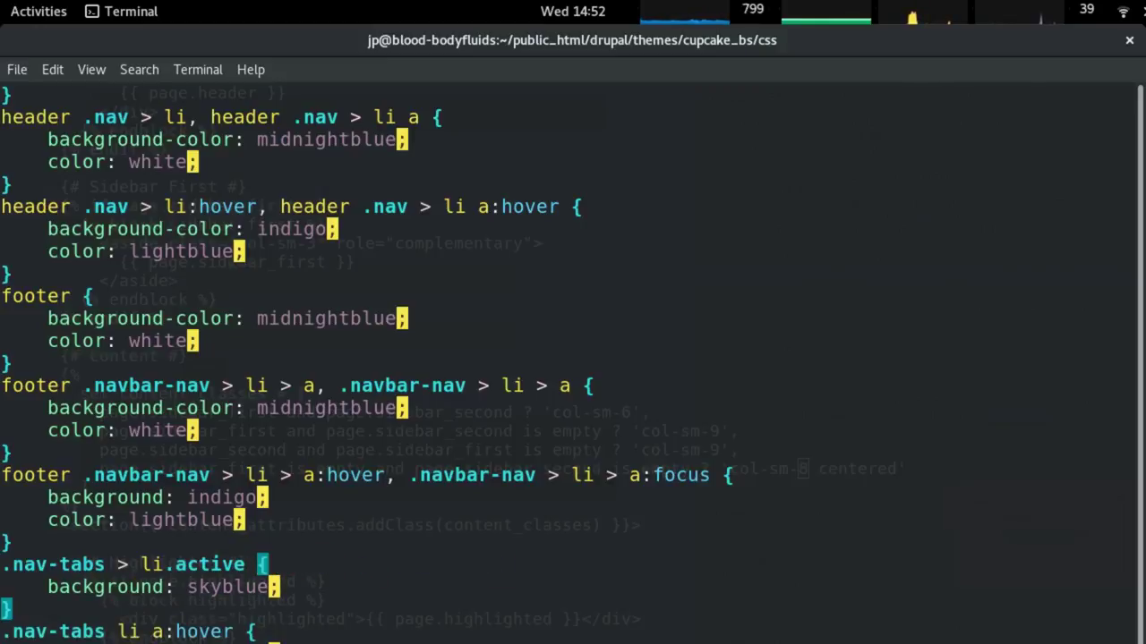
key("alt+Tab")
- Reload, go to the Reset your password page and inspect its active tab's style rule
key("F5")
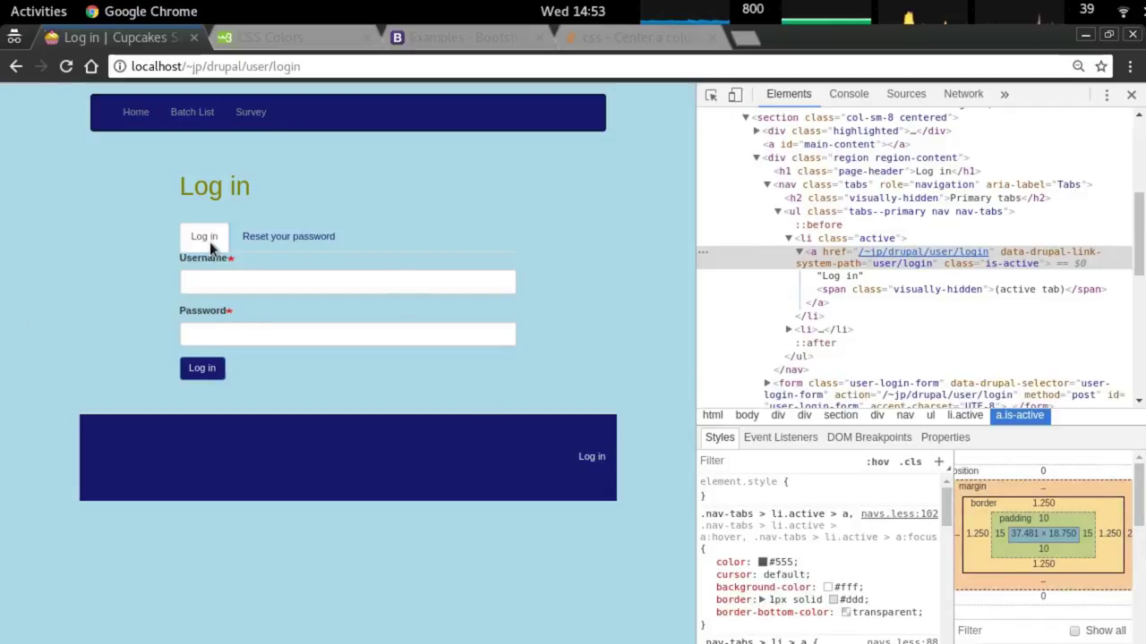
left_click(288, 237)
right_click(247, 243)
left_click(330, 404)
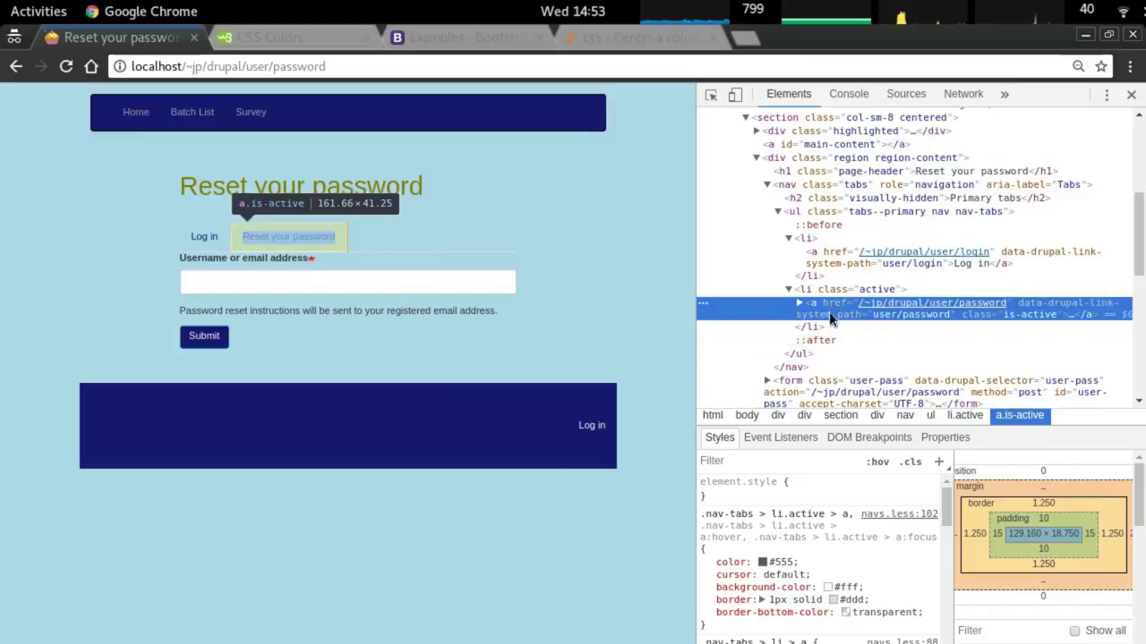
left_click(718, 534)
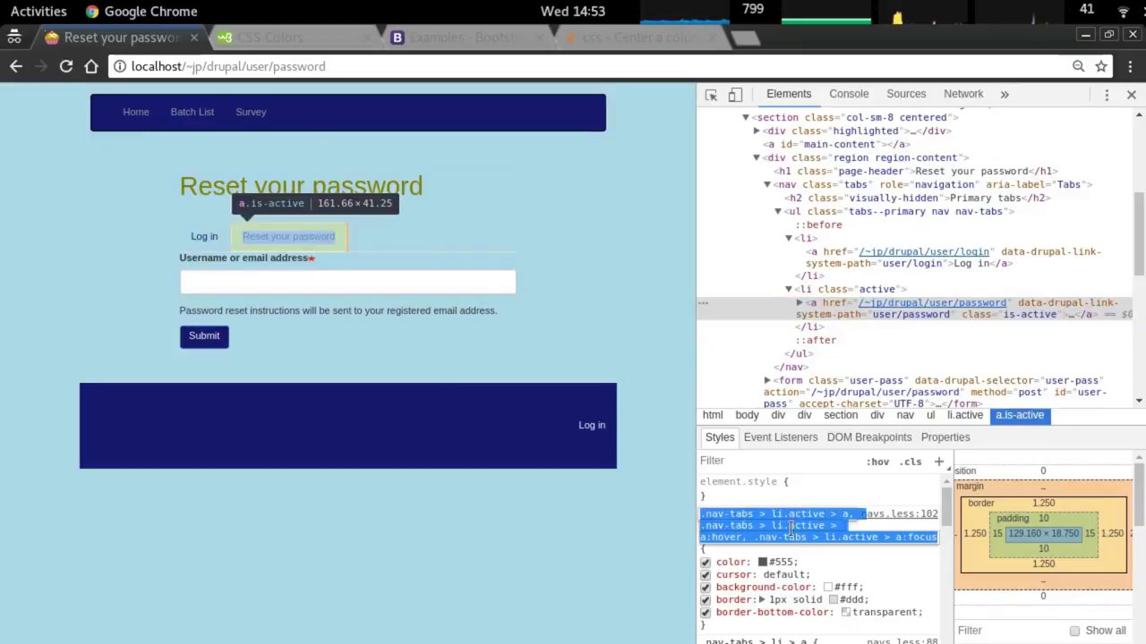
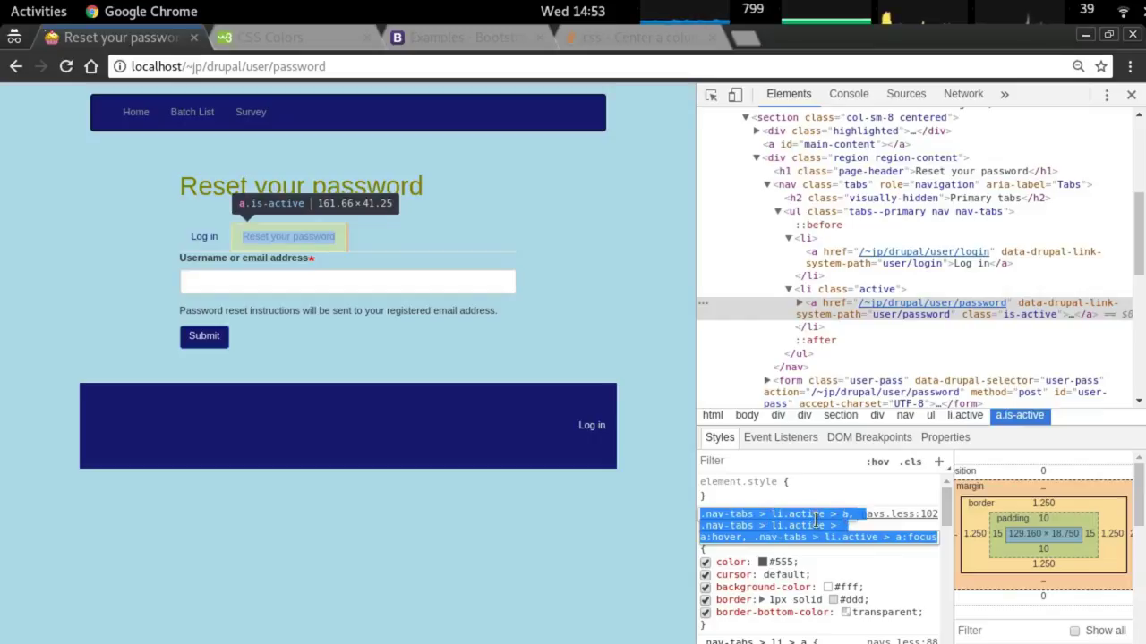
- Inspect the Reset your password tab in DevTools and select its li.active element
right_click(267, 238)
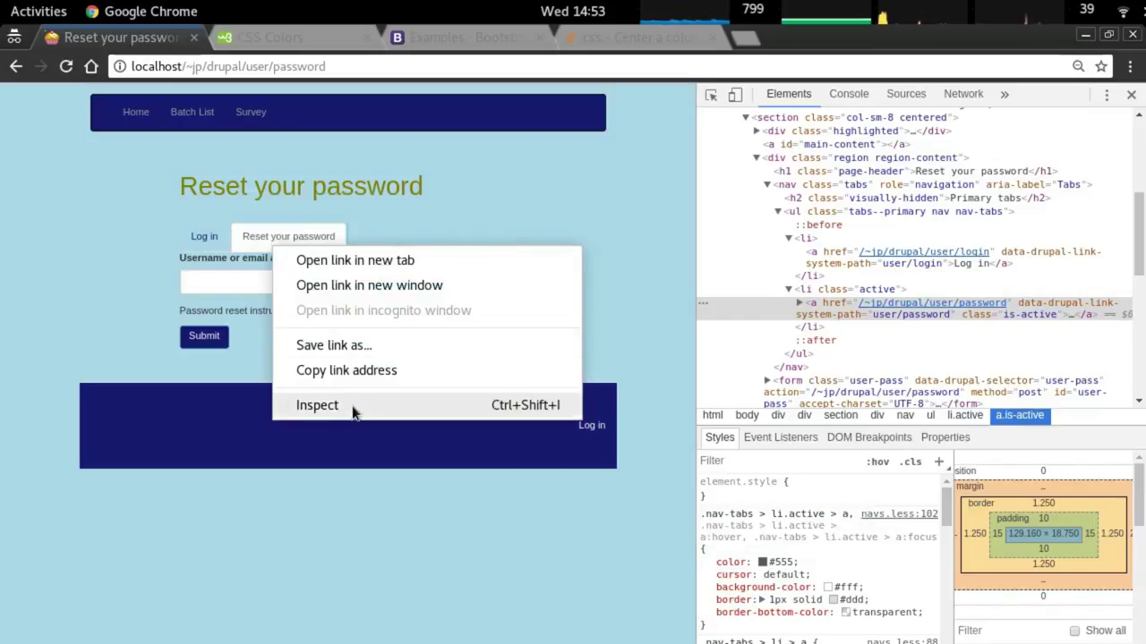
left_click(322, 403)
left_click(800, 291)
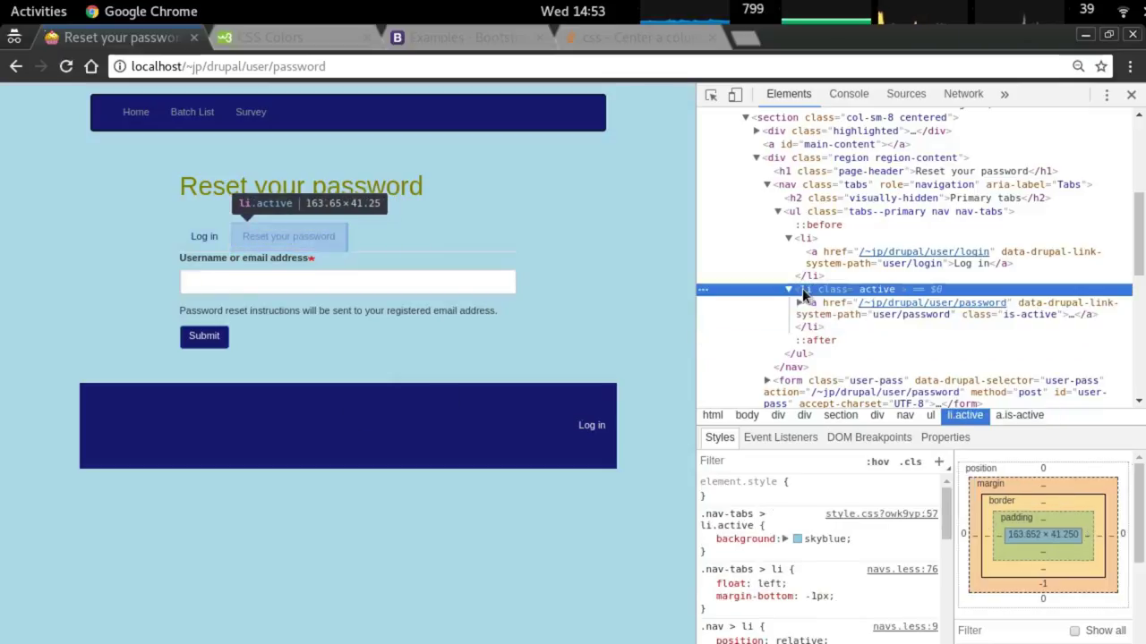
left_click(799, 305)
- Reload the page, confirm the active tab shows skyblue on Log in and Reset tabs, then return to the CSS
key("alt+Tab")
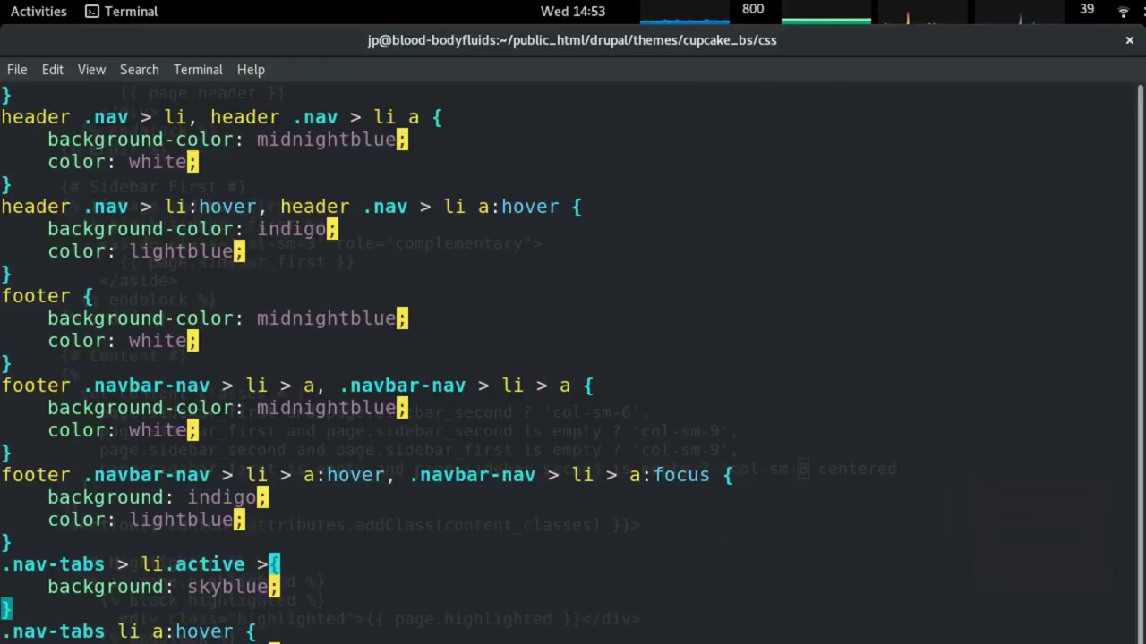
key("alt+Tab")
key("ctrl+r")
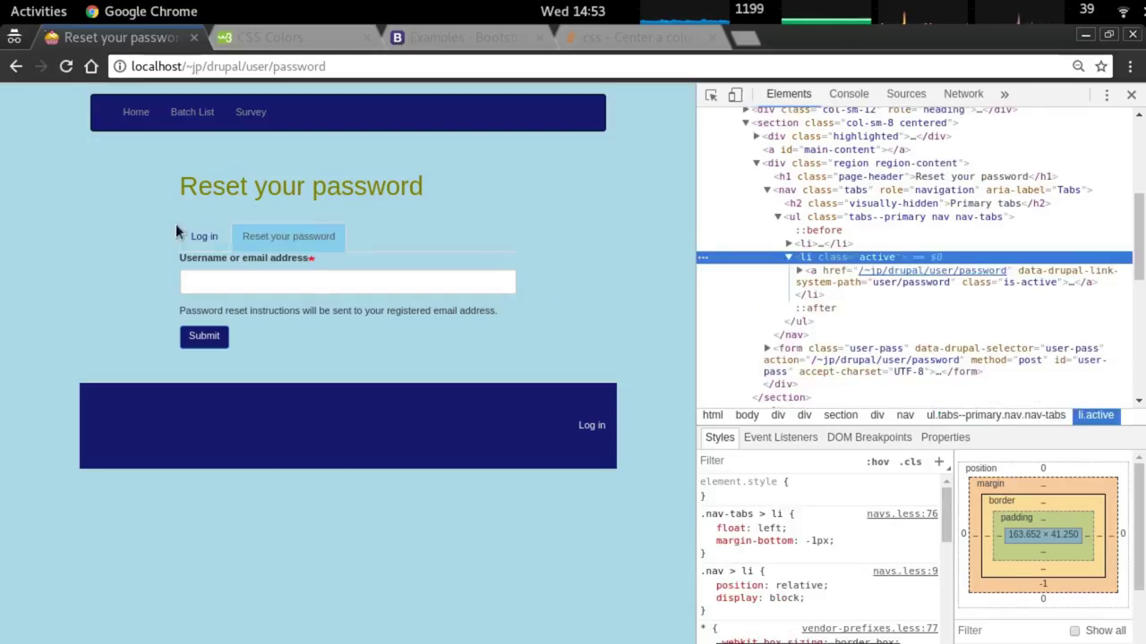
left_click(191, 236)
key("alt+Left")
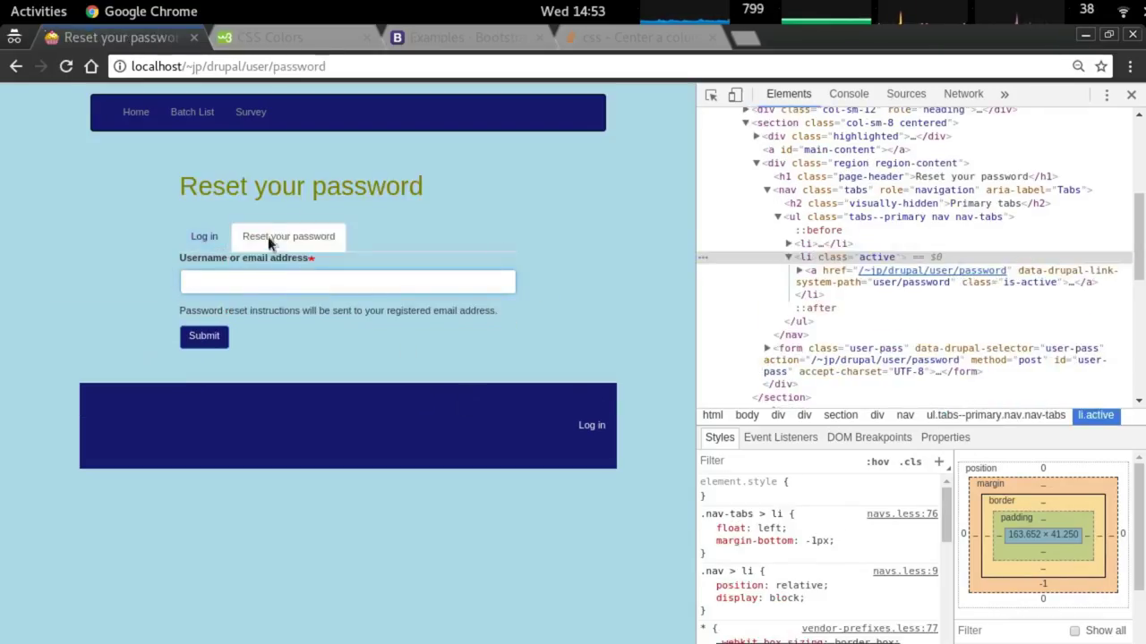
key("alt+Tab")
key("Down")
key("Down")
key("Down")
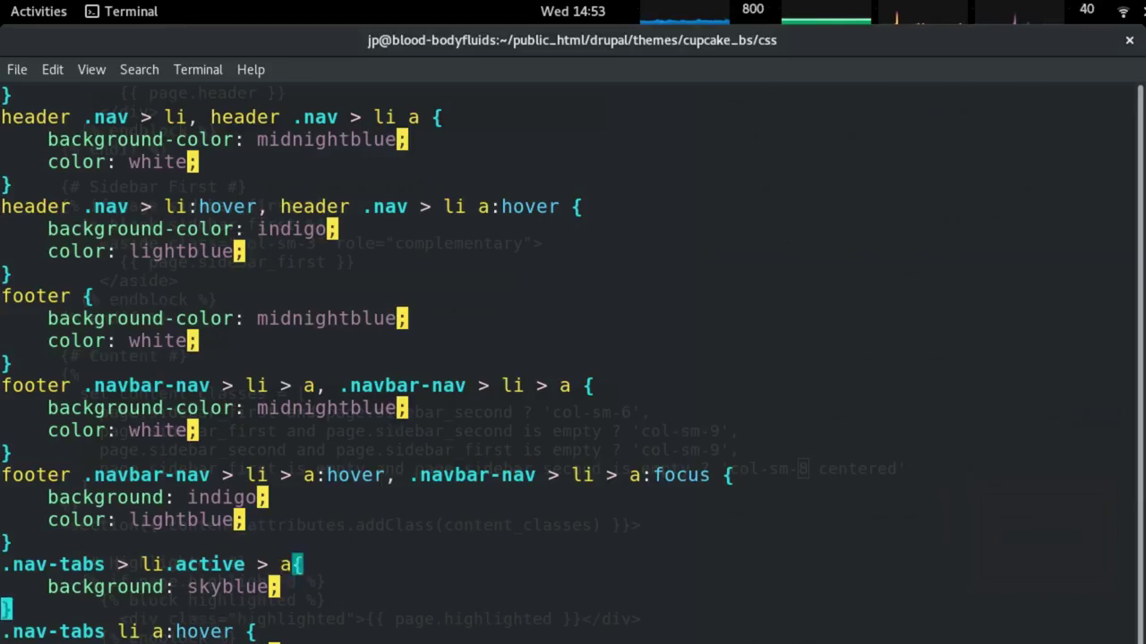
- Space out the active rule's brace and move to the '.nav-tabs li a:hover' rule
key("Up")
key("Up")
key("Up")
key("i")
key("Escape")
key("0")
key("numbersign")
key("dollar")
key("percent")
key("Down")
key("Down")
key("Down")
key("Down")
- Add ', .nav-tabs > li.active > a:hover' to the hover rule's selector list
key("o")
key("Escape")
type("p")
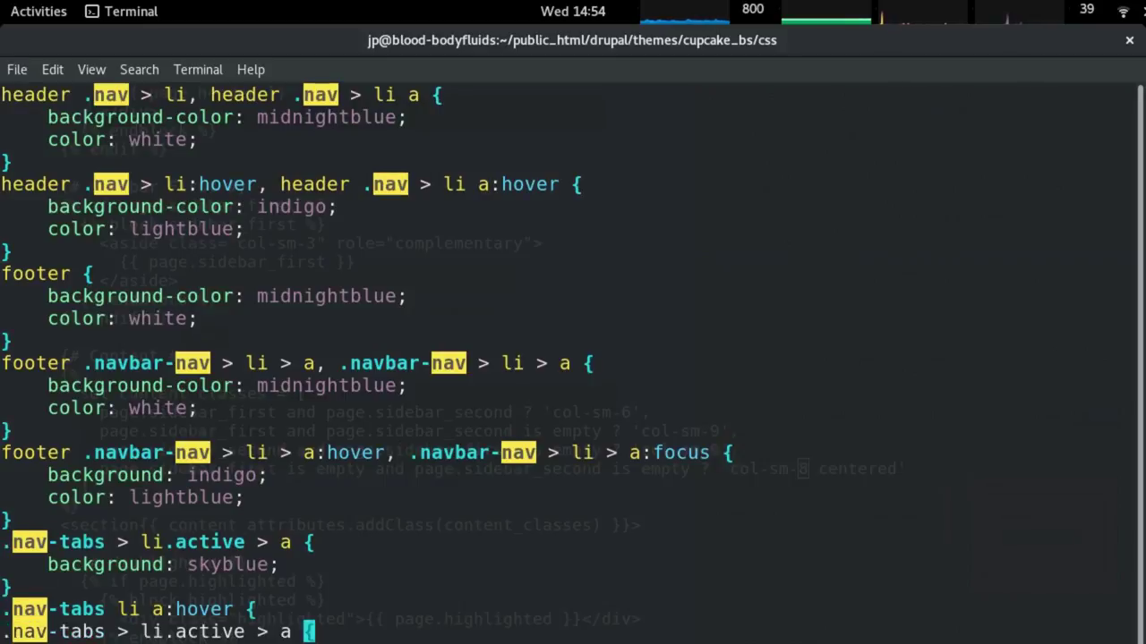
type("xJi,")
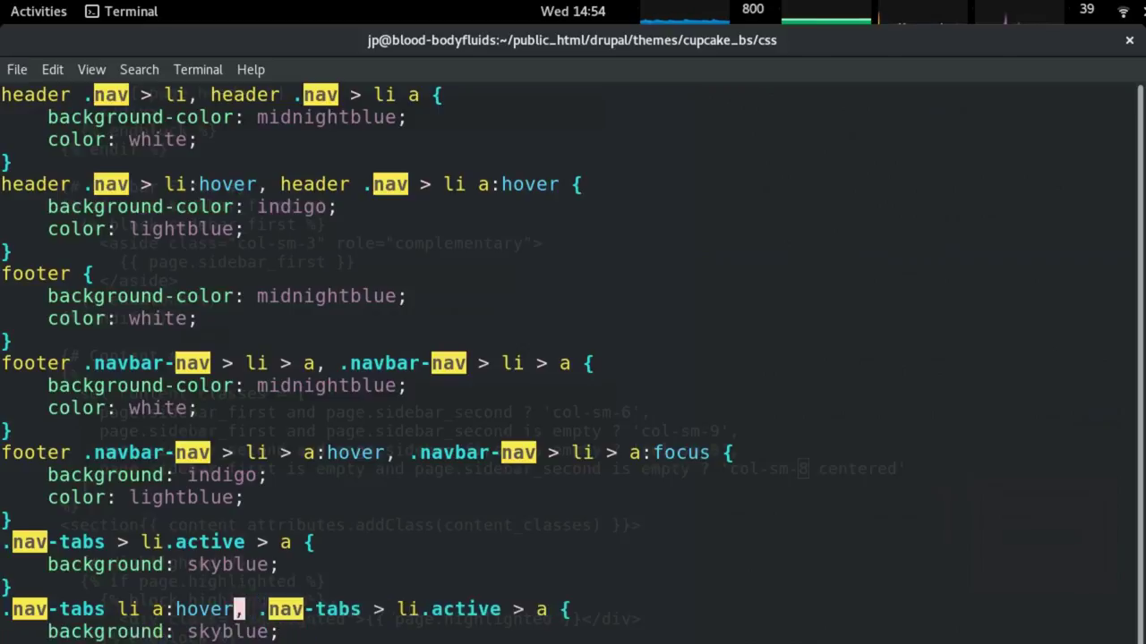
key("Escape")
key("e")
key("e")
key("e")
key("e")
key("e")
key("e")
key("e")
key("e")
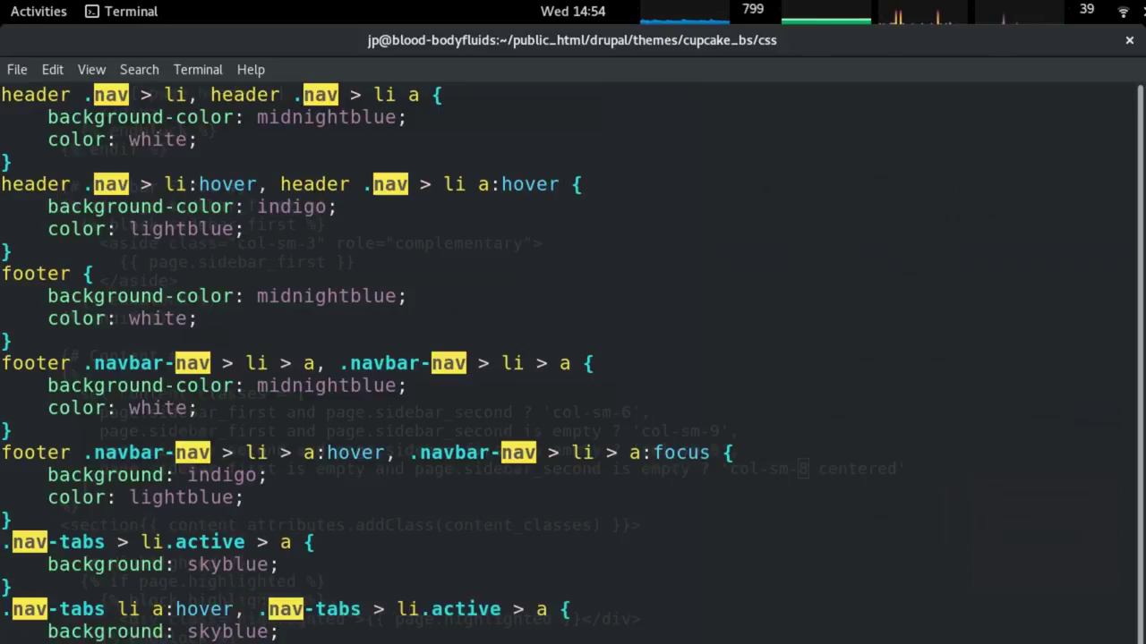
type("eea:hover")
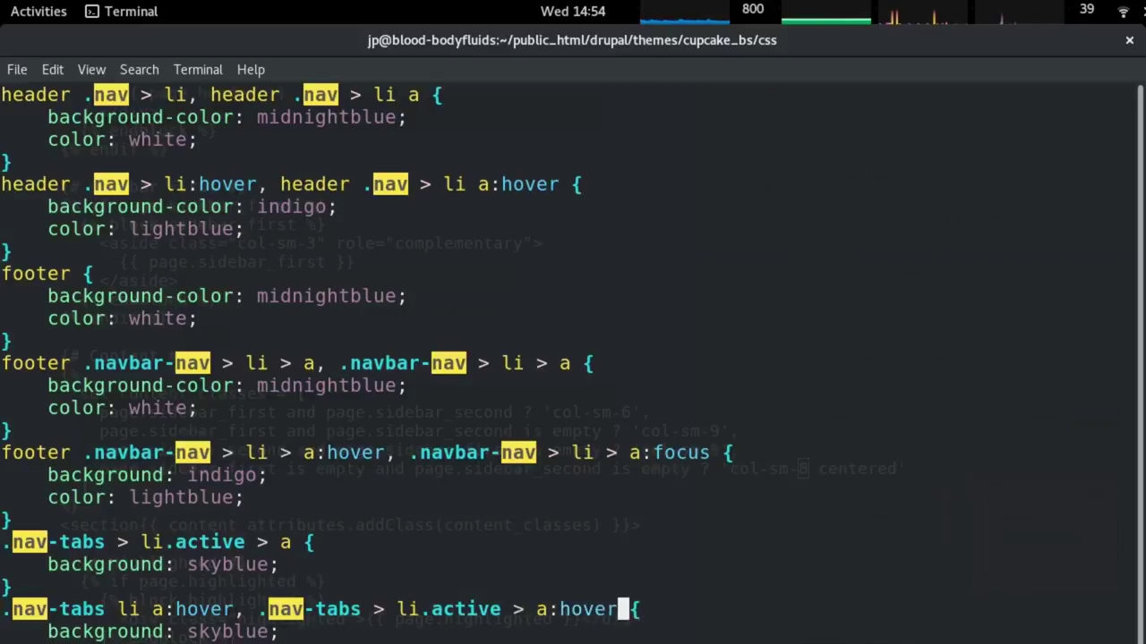
type(",")
- Append a '.nav-tabs > li.active > a:active' selector, then check the Log in tab in Chrome
key("w")
key("w")
key("w")
key("w")
key("w")
key("w")
key("w")
key("w")
key("w")
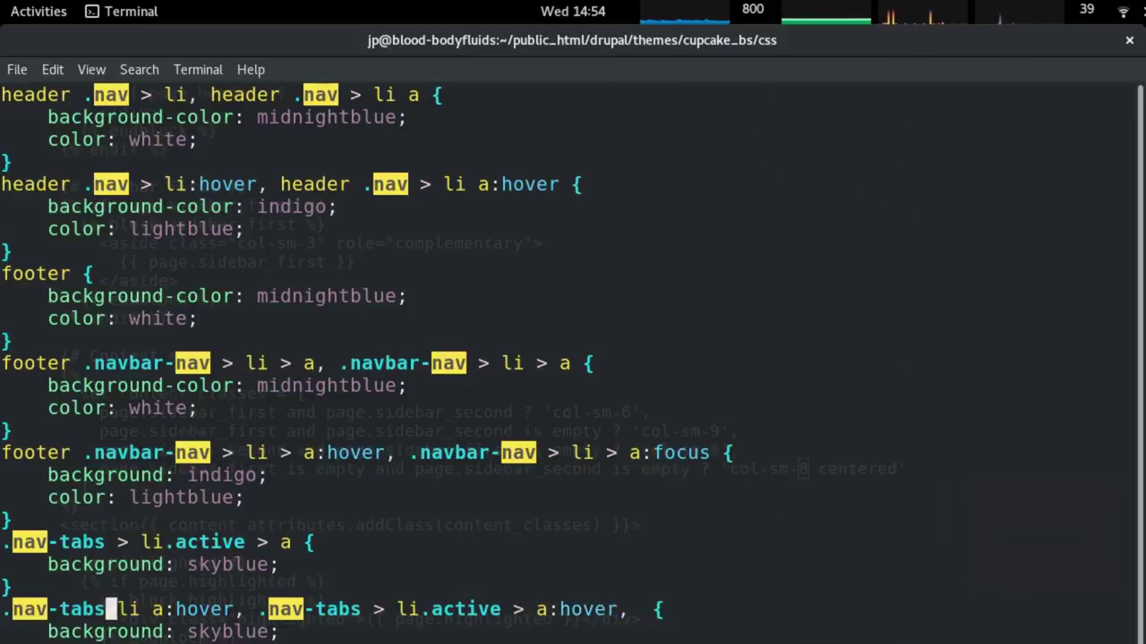
key("y")
key("dollar")
key("dollar")
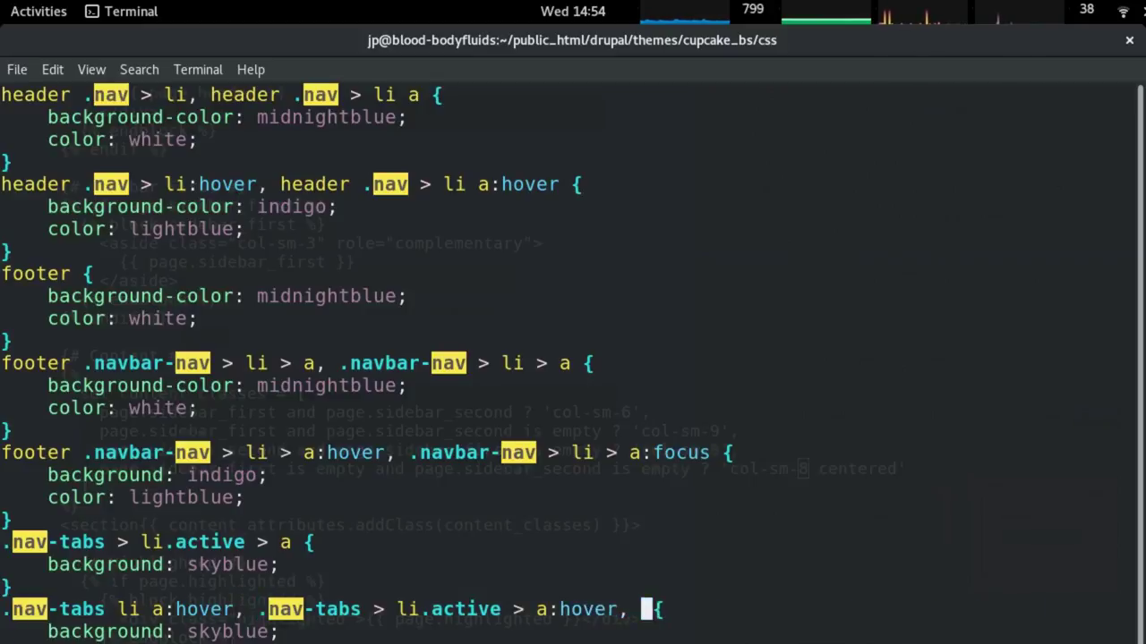
key("P")
type("bbxcWactive")
key("Delete")
key("x")
key("h")
key("h")
key("h")
key("h")
key("h")
key("h")
key("h")
key("h")
key("h")
key("h")
key("h")
key("h")
key("h")
key("h")
key("h")
key("h")
key("h")
key("h")
key("h")
key("h")
key("x")
key("x")
key("u")
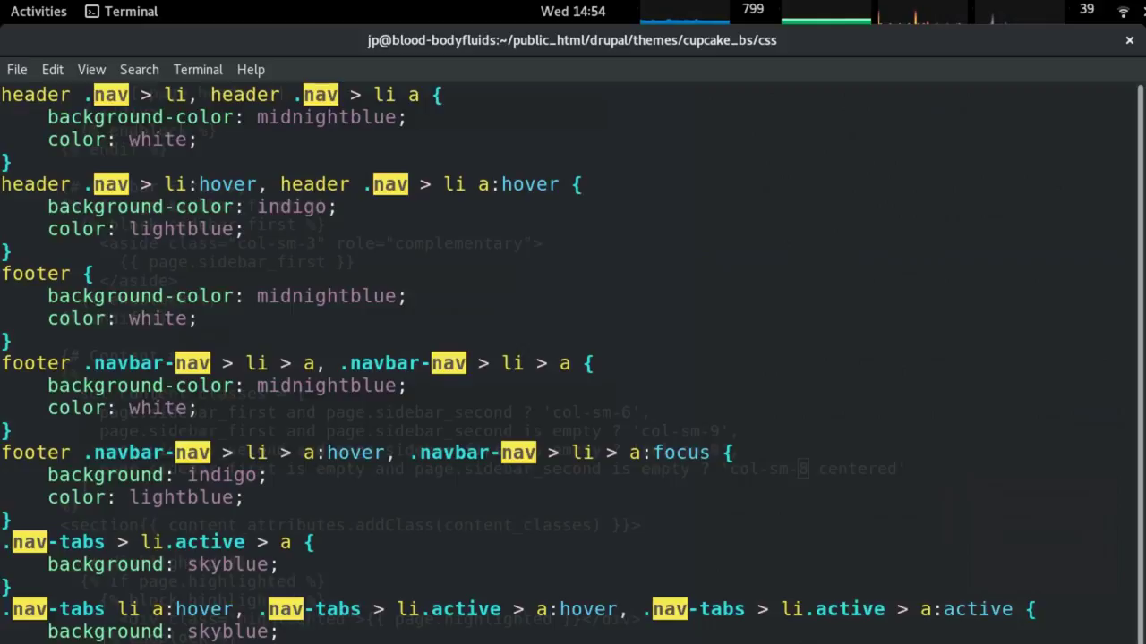
key("alt+Tab")
left_click(205, 247)
- Toggle between the Reset your password and Log in tabs to check their styling
left_click(286, 238)
left_click(207, 242)
left_click(287, 237)
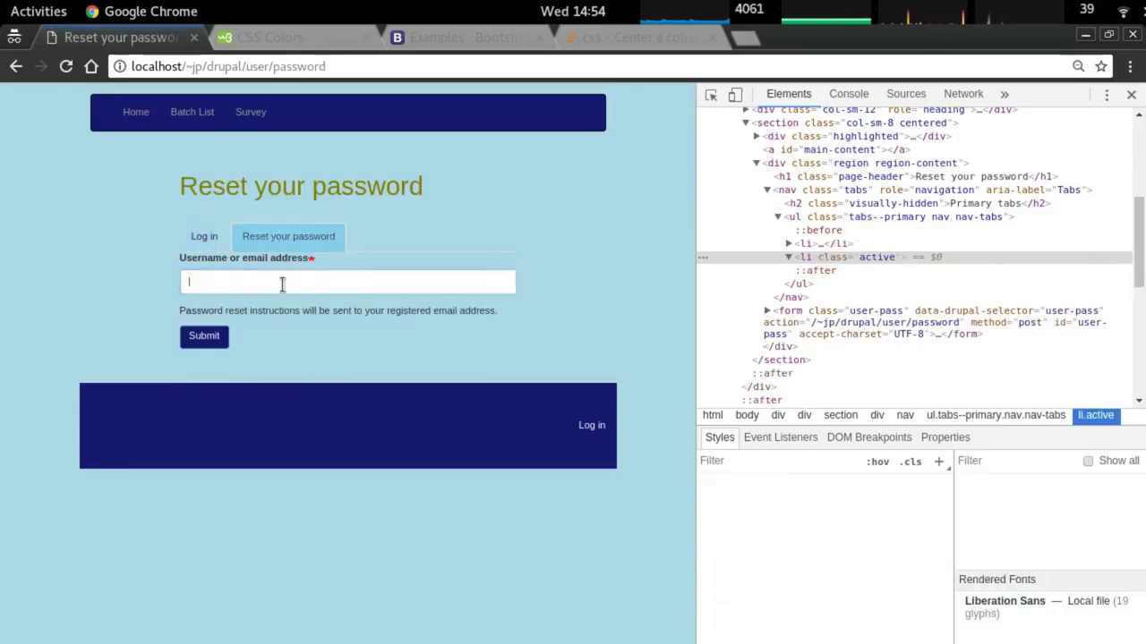
triple_click(362, 186)
- Open the Create survey page and inspect the active Survey navbar item
left_click(248, 112)
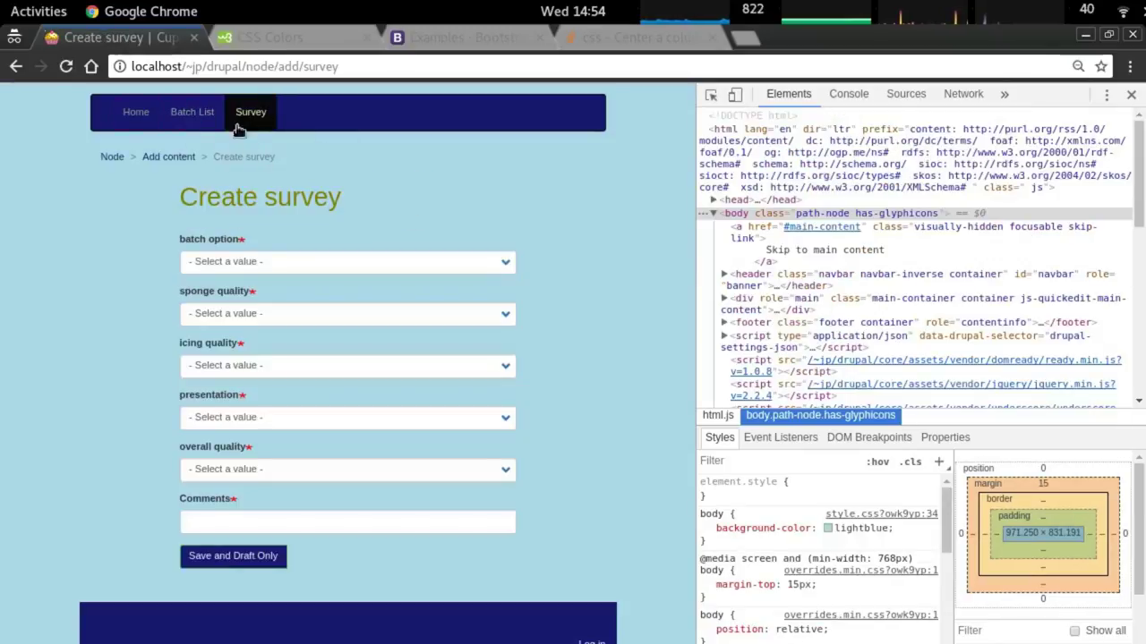
right_click(256, 133)
left_click(324, 287)
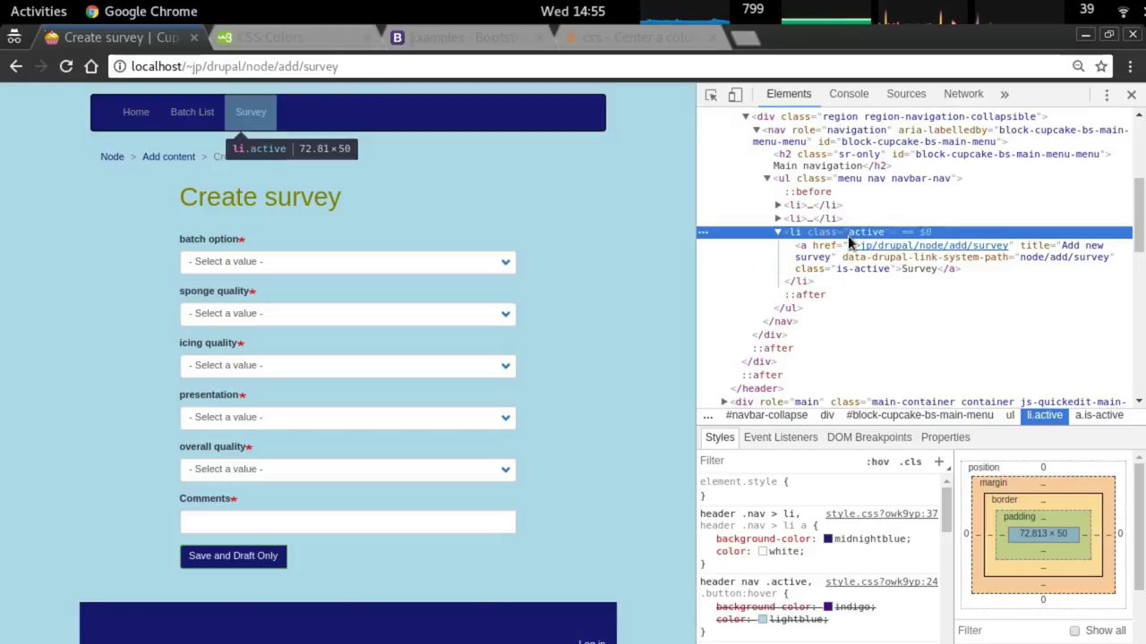
- Locate the 'header nav .active, .button:hover' selector, comparing against the Survey item in Chrome
key("alt+Tab")
key("Up")
key("Up")
key("Up")
key("Up")
key("Up")
key("Up")
key("Up")
key("Up")
key("Up")
key("Up")
key("Up")
key("Up")
key("Up")
key("Up")
key("Up")
key("Up")
key("Up")
key("Up")
key("Up")
key("Up")
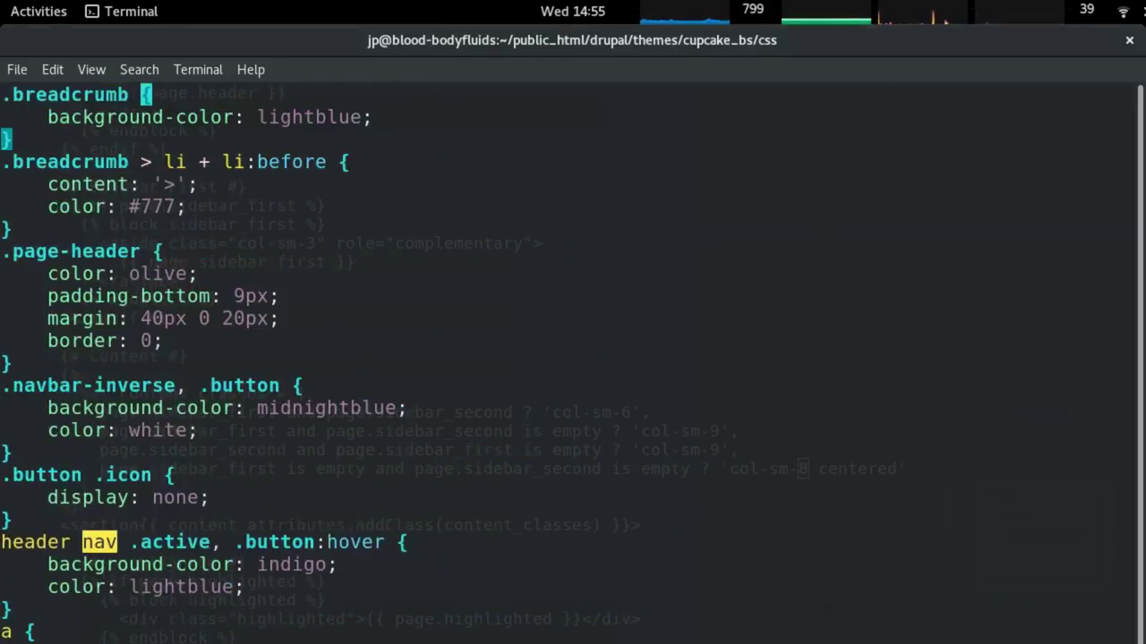
key("Down")
key("Down")
key("Down")
key("Down")
key("Down")
key("Down")
key("Down")
key("Down")
key("Down")
key("Down")
key("Down")
key("Down")
key("Down")
key("Down")
key("Down")
key("Down")
key("Down")
key("Down")
key("Down")
key("Down")
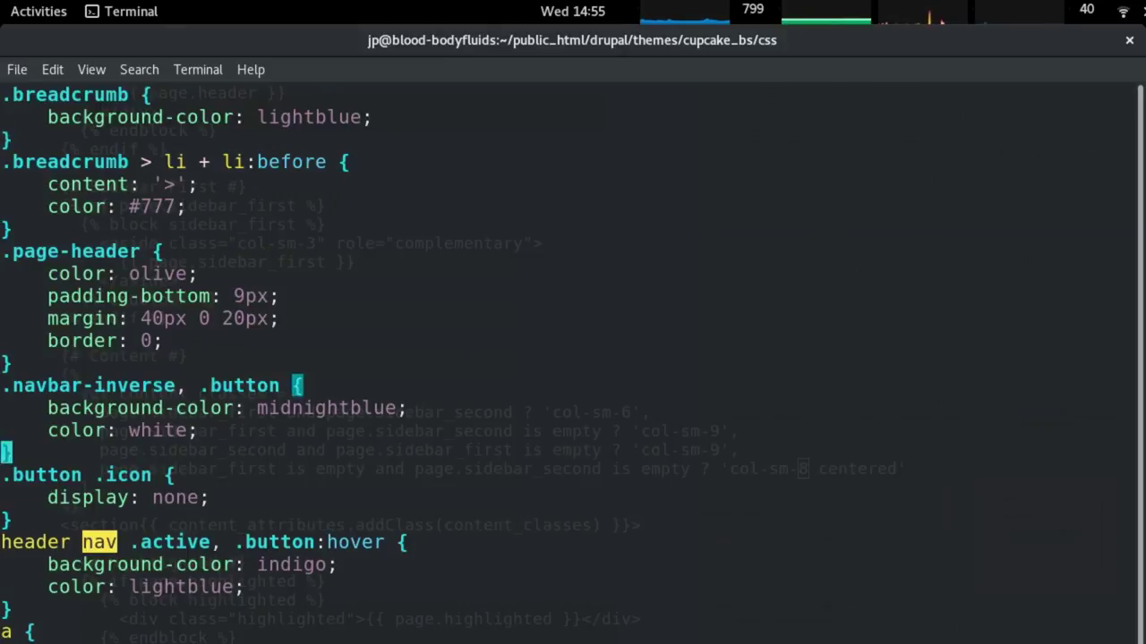
key("Left")
key("Left")
key("Left")
key("Left")
key("Left")
key("Left")
key("Left")
key("Left")
key("Left")
key("Left")
key("Left")
key("Left")
key("Left")
key("Left")
key("Left")
key("Left")
key("Left")
key("Left")
key("Left")
key("Left")
key("Left")
key("Left")
key("Left")
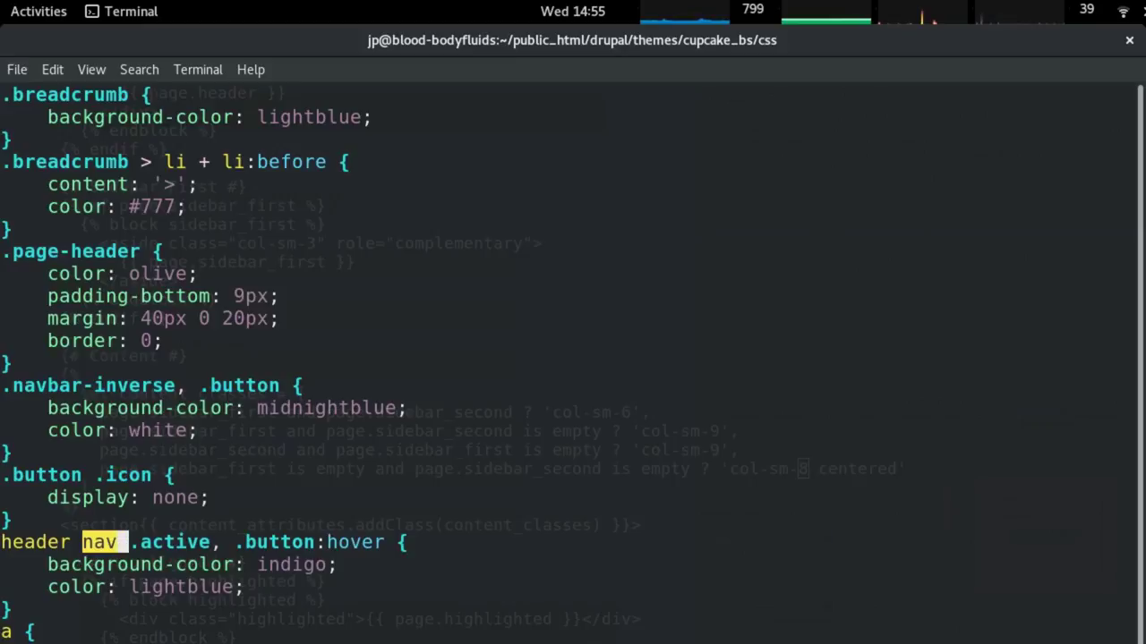
key("alt+Tab")
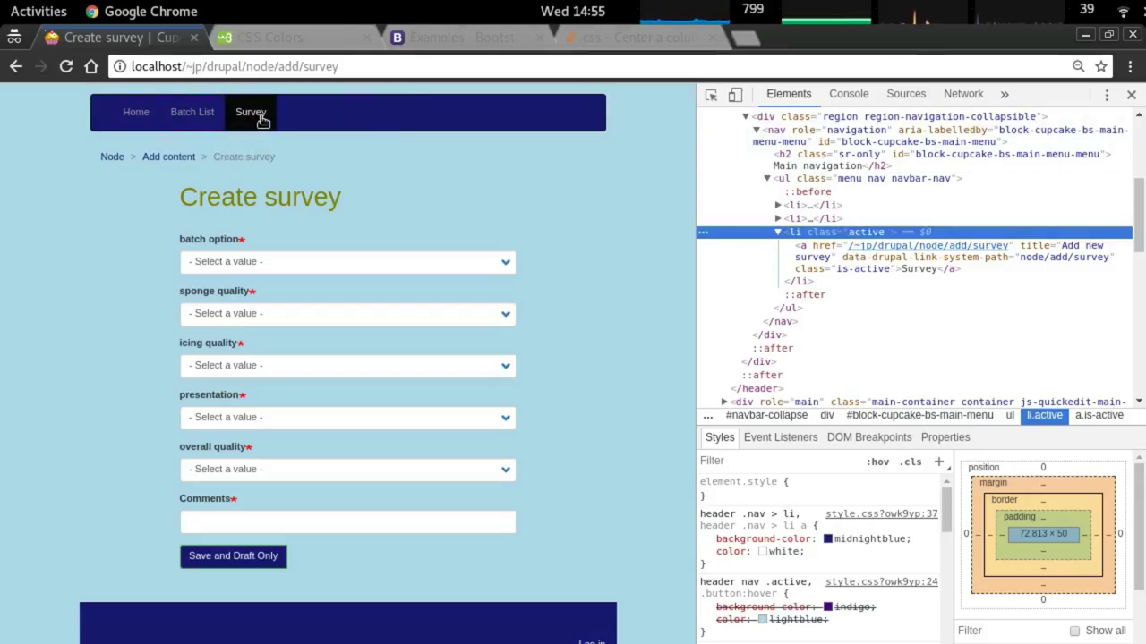
key("alt+Tab")
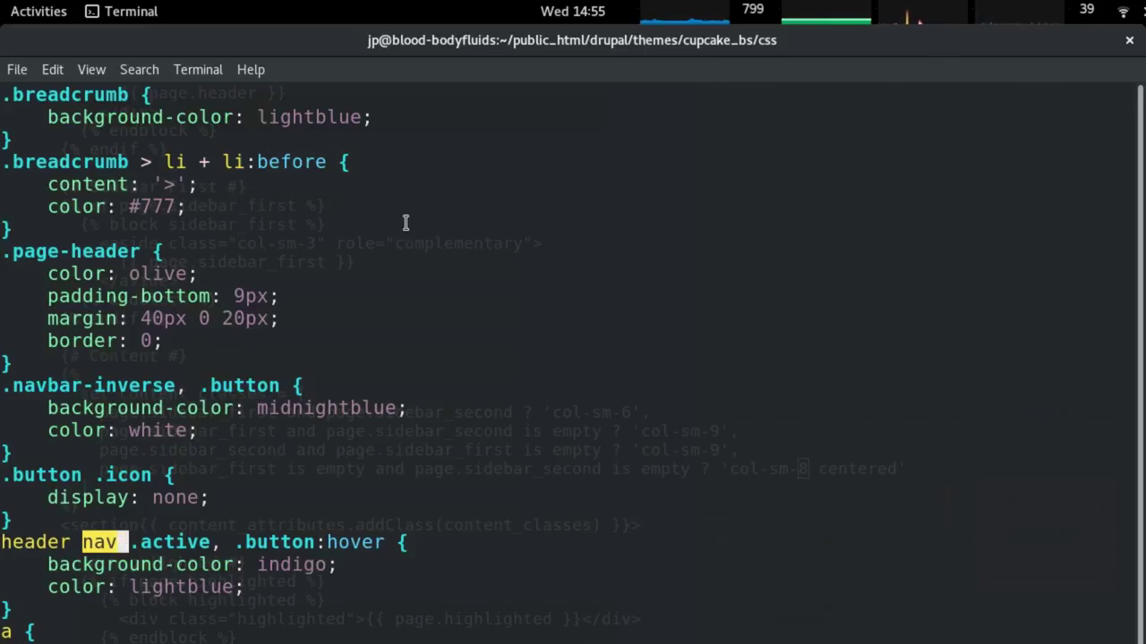
- Delete 'header nav .active, ' so the rule targets only .button:hover
key("x")
key("x")
key("x")
key("x")
key("x")
key("x")
key("x")
key("x")
key("x")
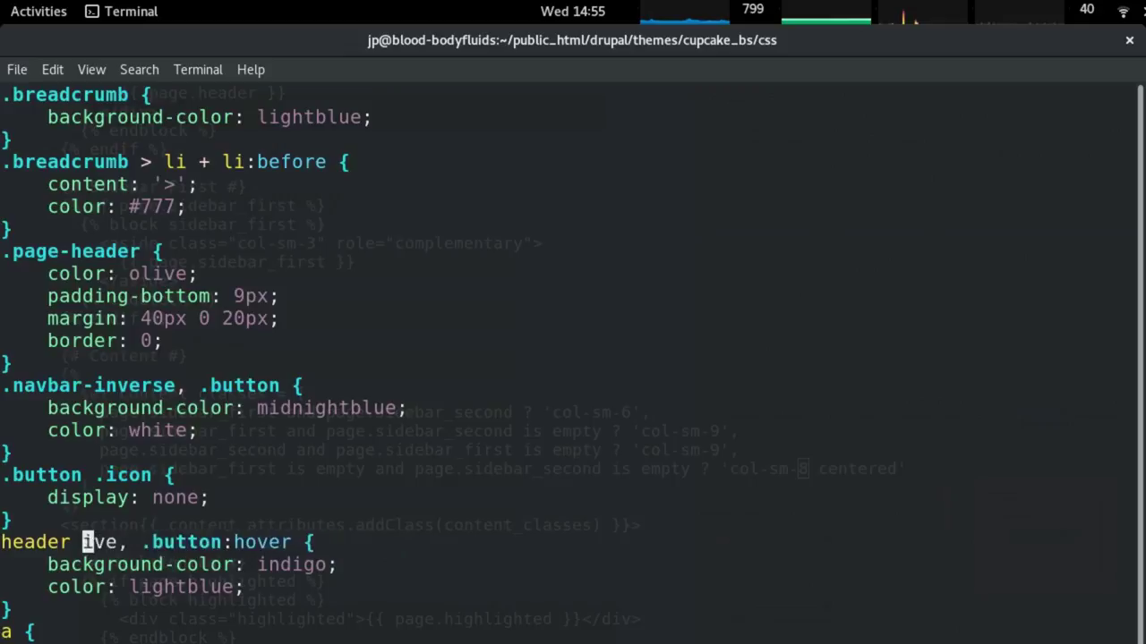
key("x")
key("h")
key("h")
key("l")
key("x")
key("0")
key("x")
key("x")
key("x")
key("x")
key("x")
key("x")
key("x")
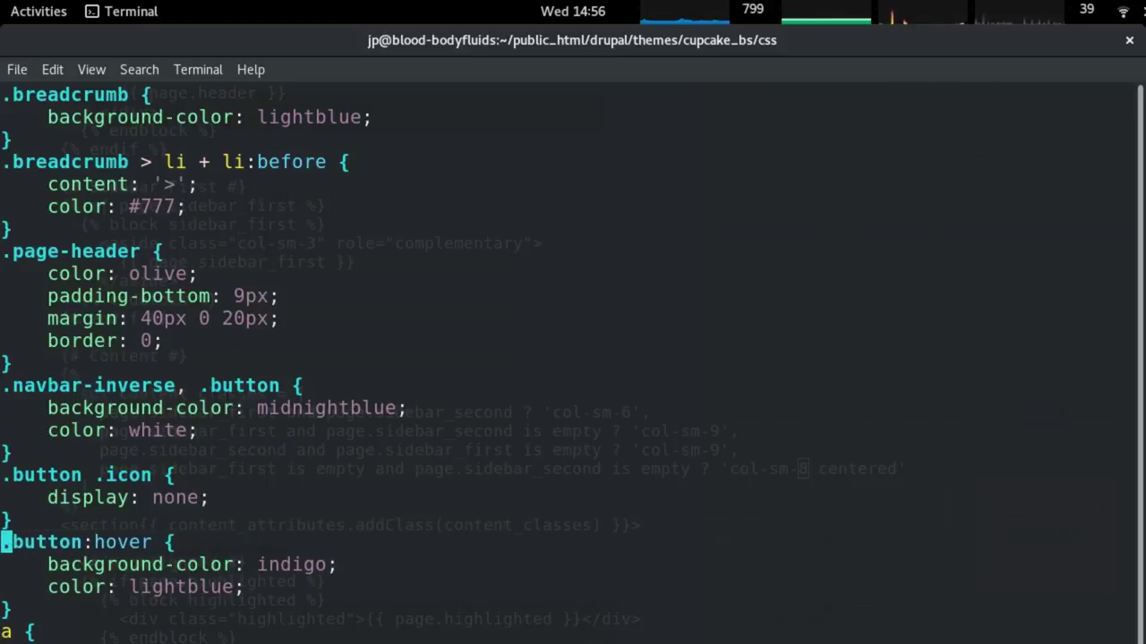
- Review the nav rules, ending at the '.navbar-inverse, .button' midnightblue rule
key("alt+Tab")
key("alt+Tab")
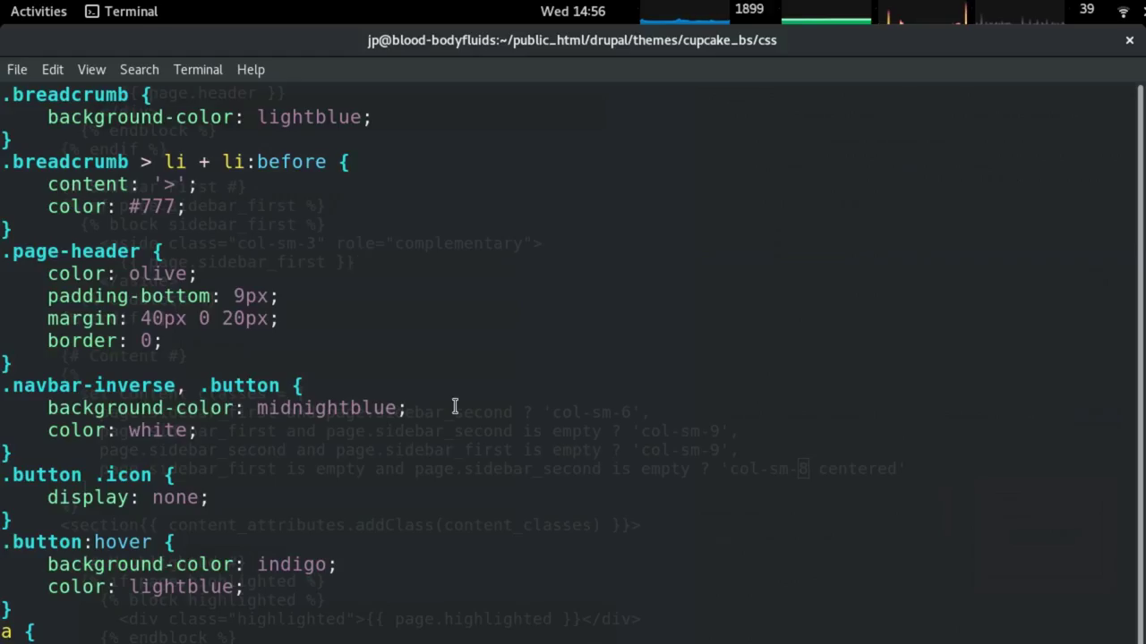
key("n")
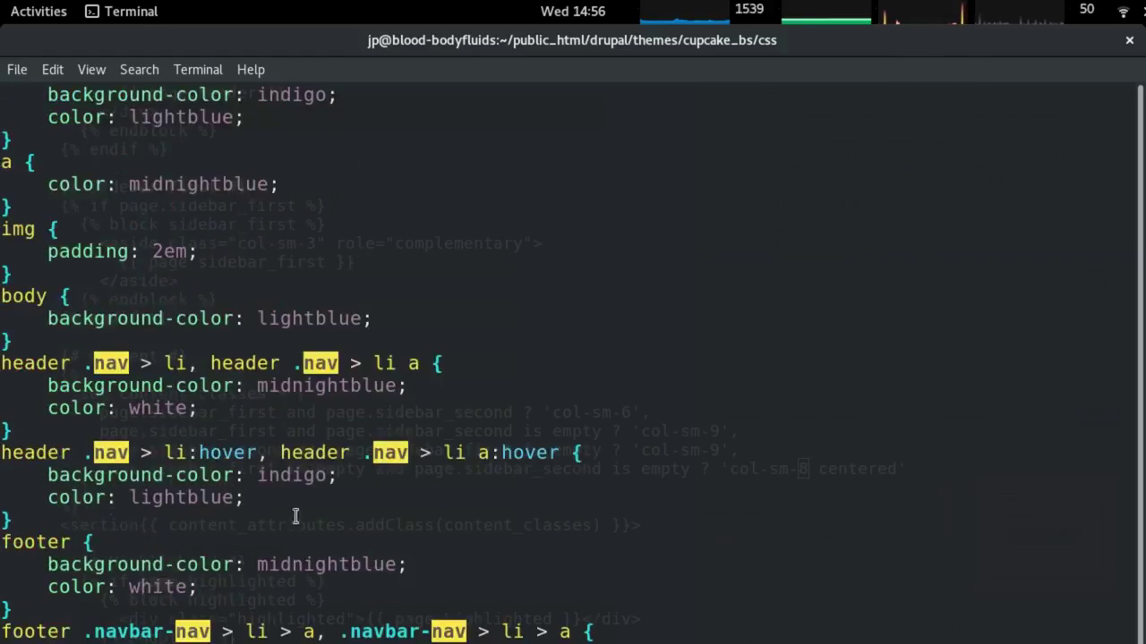
scroll(300, 519, "down", 4)
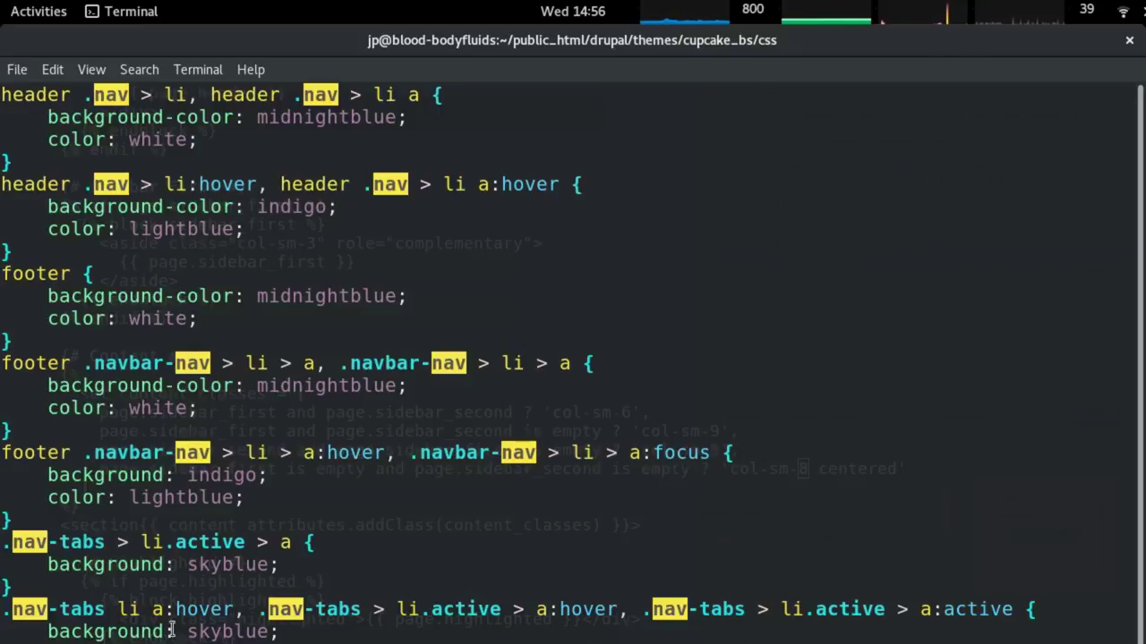
scroll(179, 632, "down", 2)
scroll(192, 632, "up", 5)
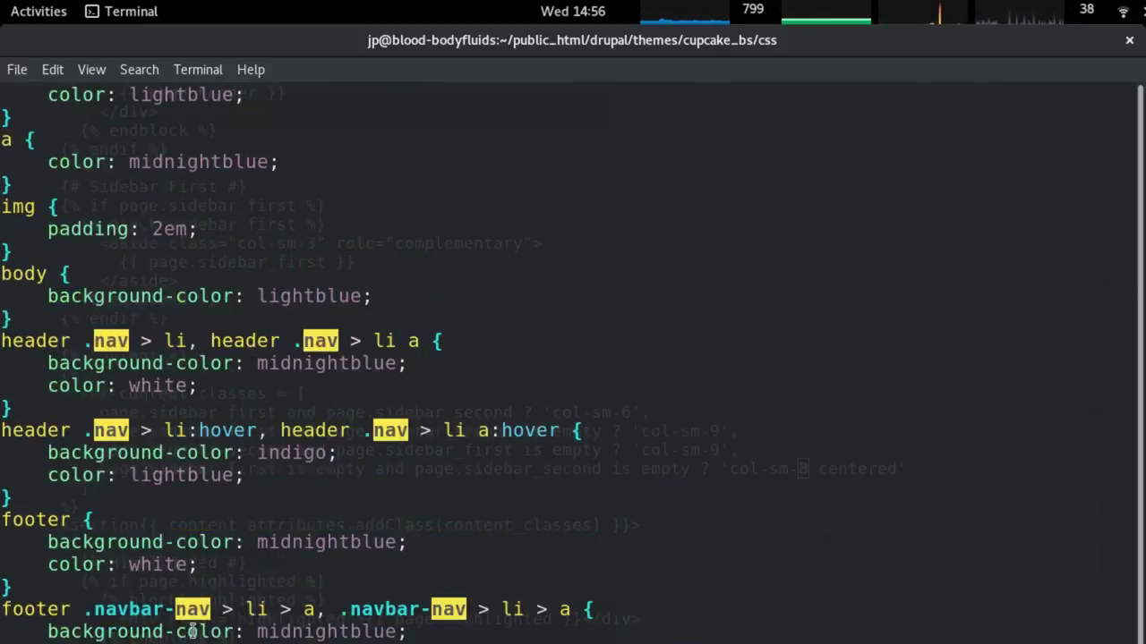
key("j")
key("j")
key("j")
key("j")
key("j")
key("j")
key("j")
key("j")
key("j")
key("j")
key("j")
key("j")
key("j")
key("j")
key("j")
key("j")
key("j")
key("j")
key("j")
key("j")
key("j")
key("j")
key("j")
key("j")
key("j")
key("j")
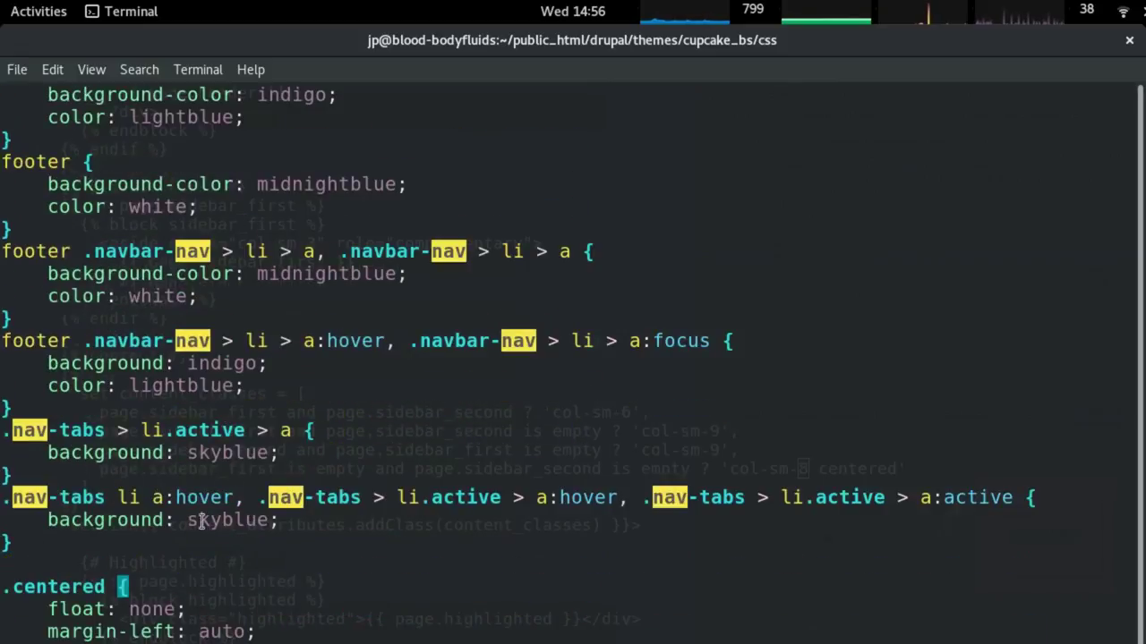
left_click_drag(335, 439, 18, 452)
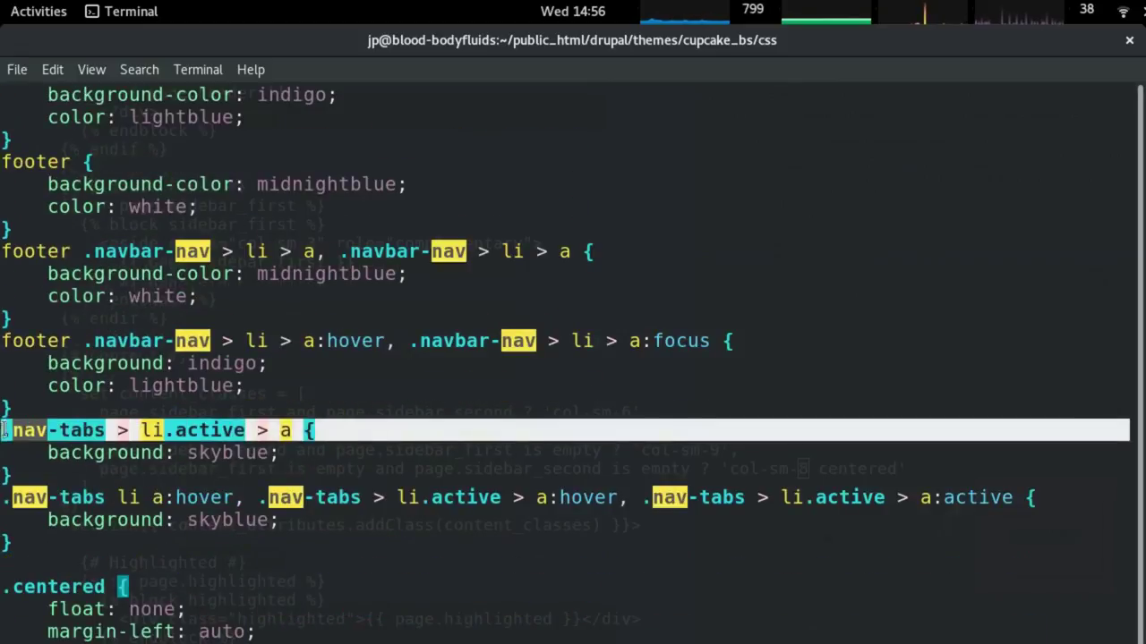
left_click(218, 541)
key("k")
key("k")
key("k")
key("k")
key("k")
key("k")
key("k")
key("k")
key("k")
key("k")
key("k")
key("k")
key("k")
key("k")
key("k")
key("k")
key("k")
key("k")
key("k")
key("k")
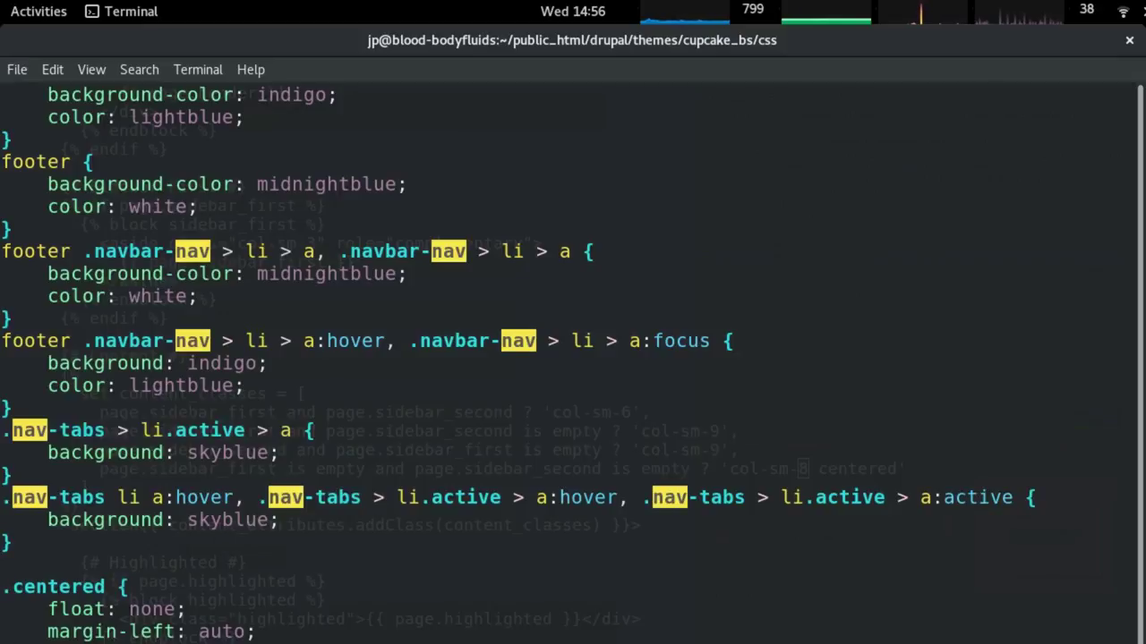
key("Return")
key("Return")
key("Return")
key("Return")
key("Return")
key("Return")
key("Return")
key("Return")
key("Return")
key("Return")
key("Return")
key("Return")
key("Return")
key("Return")
key("Return")
key("Return")
key("Return")
key("Return")
key("Return")
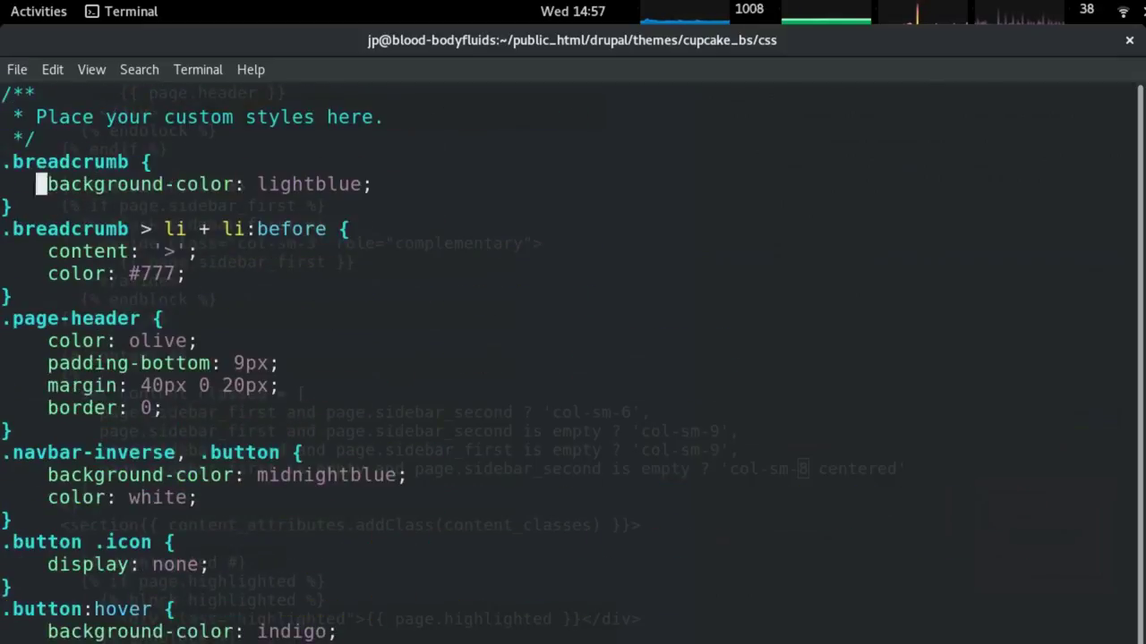
- Paste the nav-tabs hover selectors and rename the first two to .navbar-inverse on separate lines
key("p")
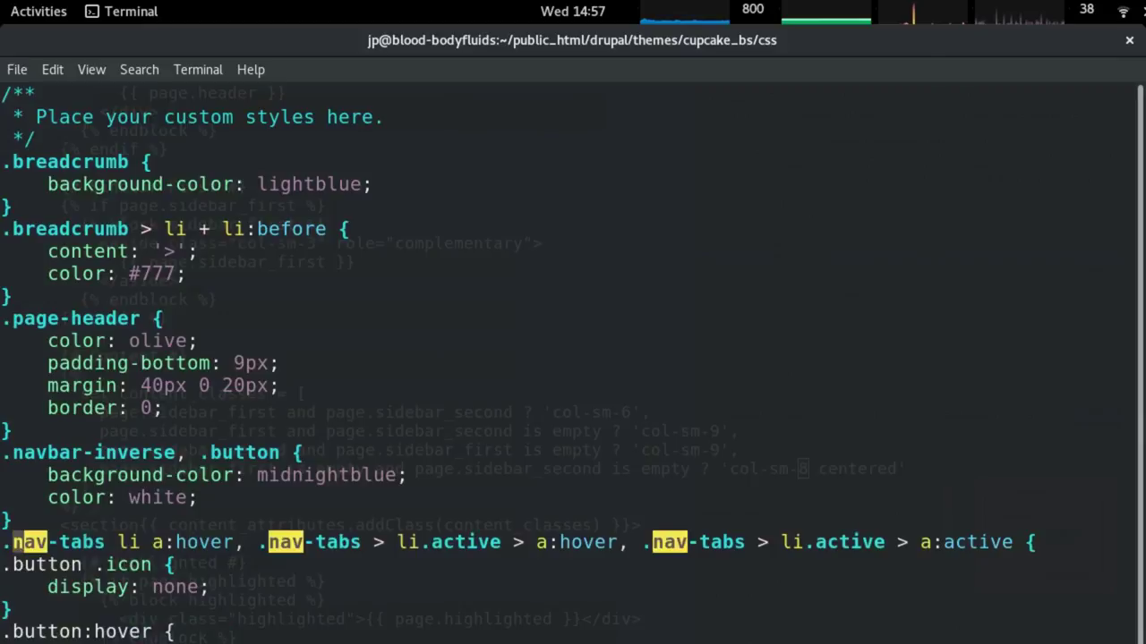
type("dwdwcwnavbar-in")
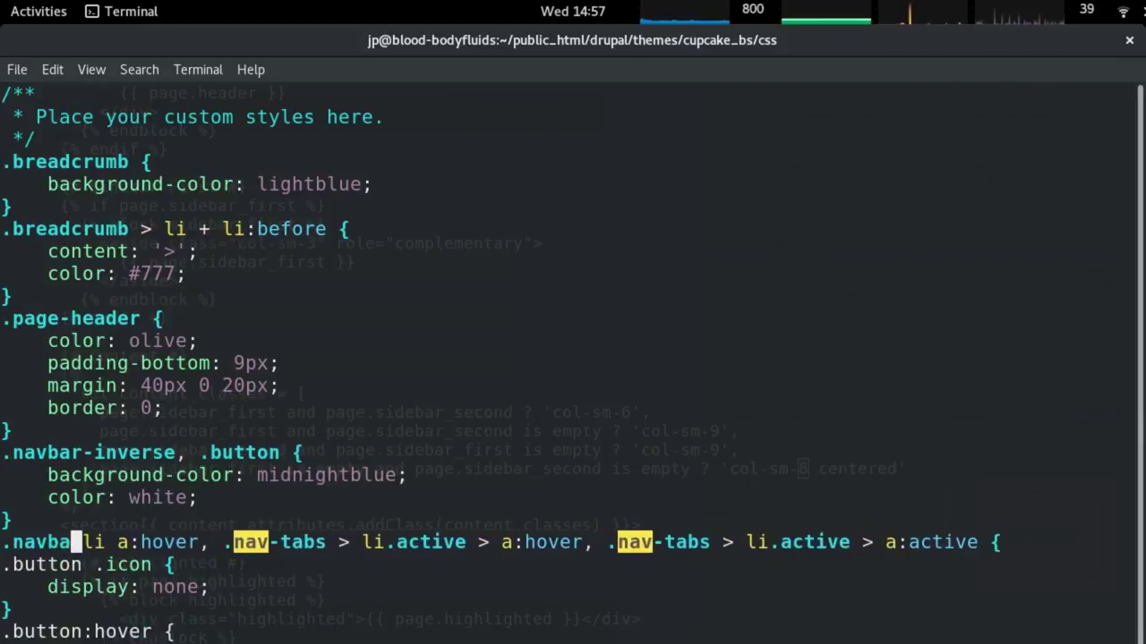
type("verse")
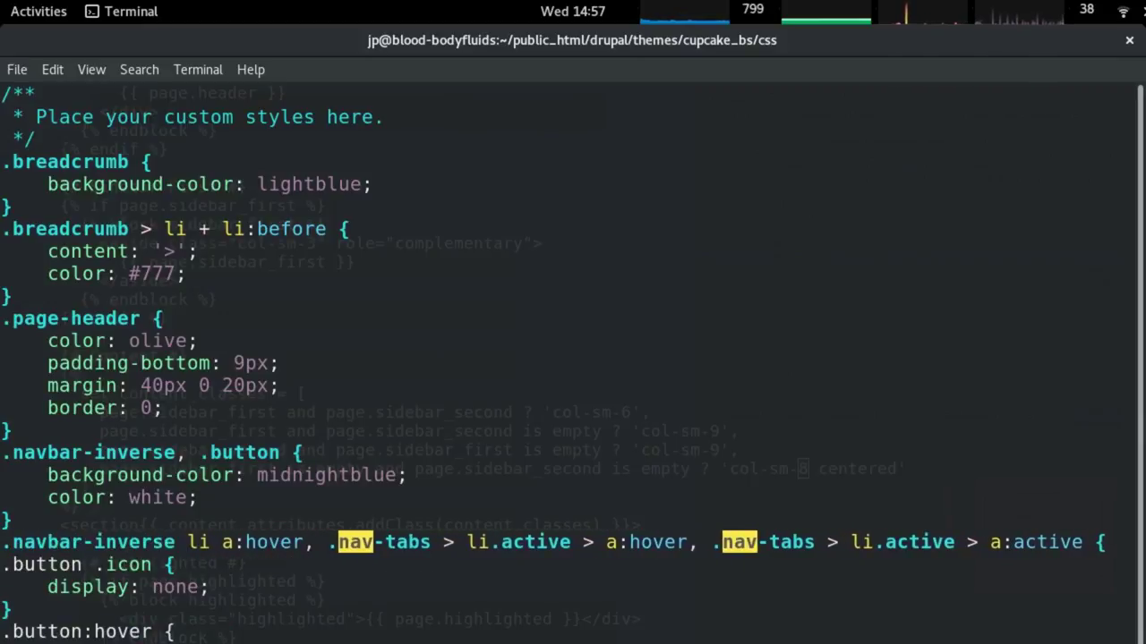
key("w")
key("w")
key("w")
key("w")
key("w")
key("w")
key("w")
key("w")
key("i")
key("Return")
key("Escape")
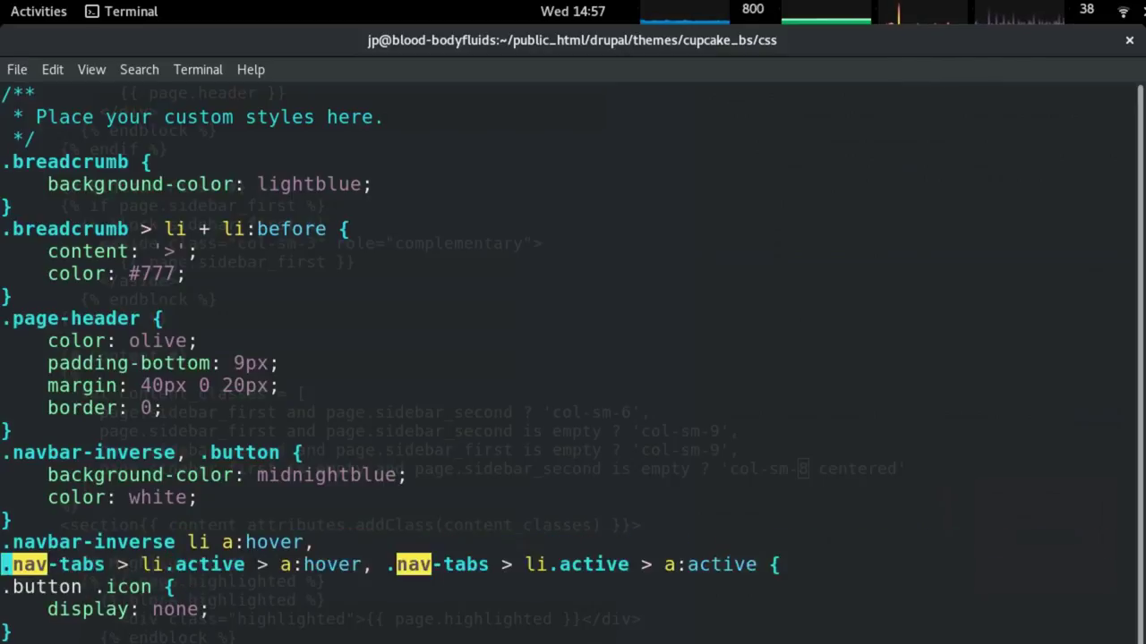
type("eabar-in")
type("verse")
key("Delete")
key("Delete")
key("Delete")
key("Delete")
key("Delete")
- Move the last selector to its own line as .navbar-inverse and close the rule with a brace
left_click(285, 564)
key("w")
key("E")
key("w")
key("i")
key("Return")
key("Escape")
key("l")
key("x")
key("x")
key("x")
key("x")
type("dwinav bar-inverse")
key("Escape")
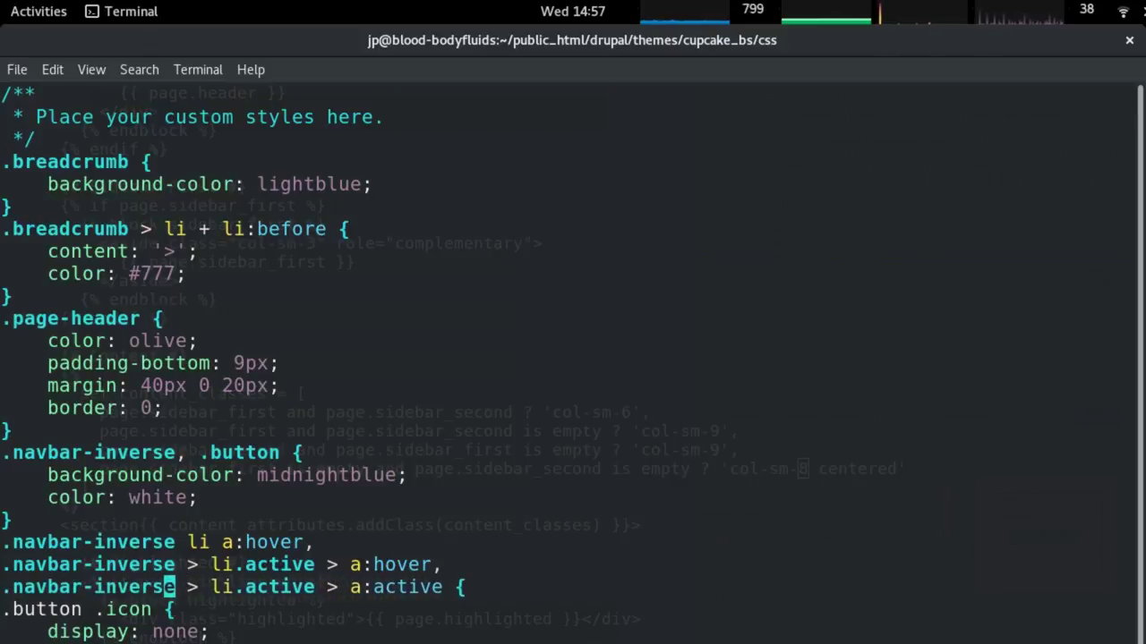
type("o}")
key("Escape")
- Fill the new rule with the indigo background and lightblue text declarations
key("O")
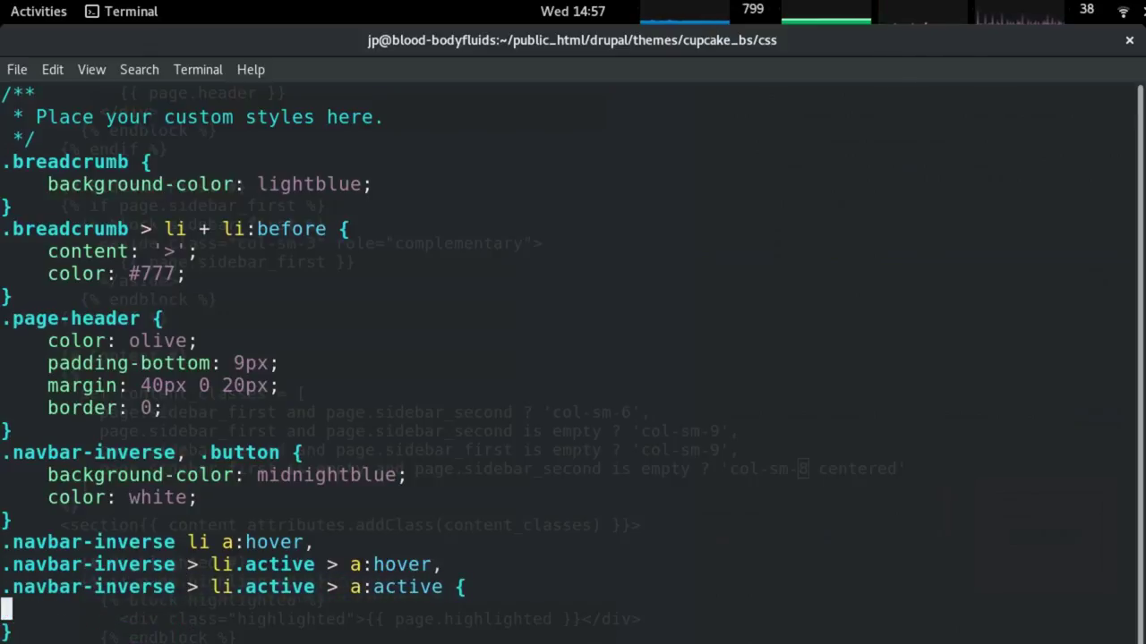
scroll(572, 358, "up", 2)
scroll(572, 358, "down", 8)
scroll(573, 358, "up", 4)
scroll(573, 358, "up", 10)
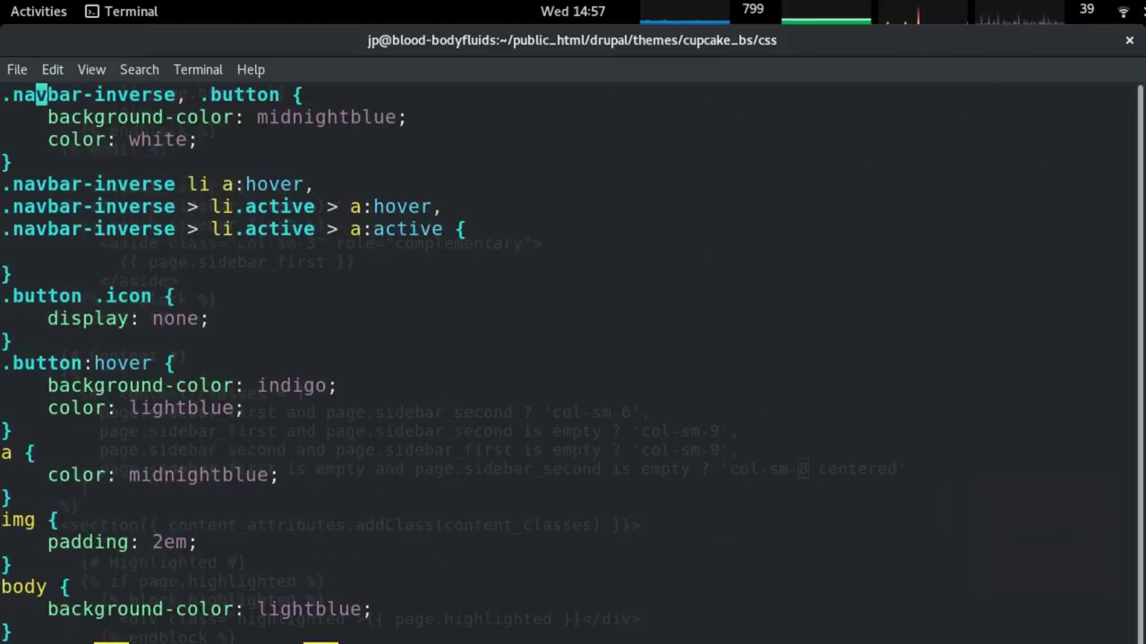
scroll(573, 358, "down", 8)
key("P")
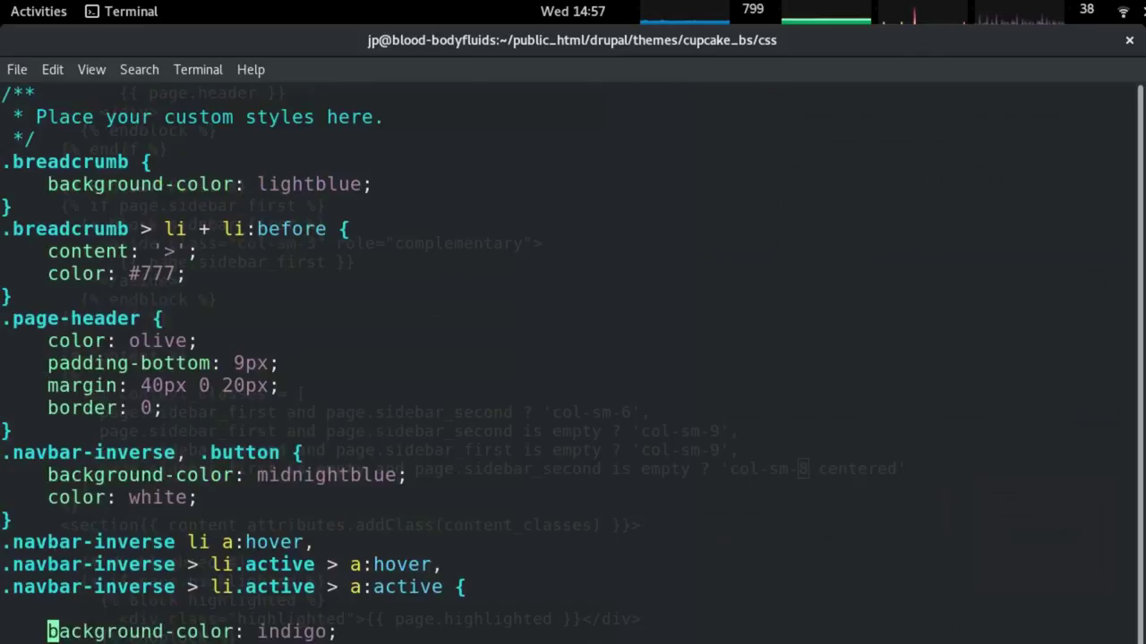
- Reload Chrome and check the navbar on the Batch List and Survey pages
key("alt+Tab")
key("F5")
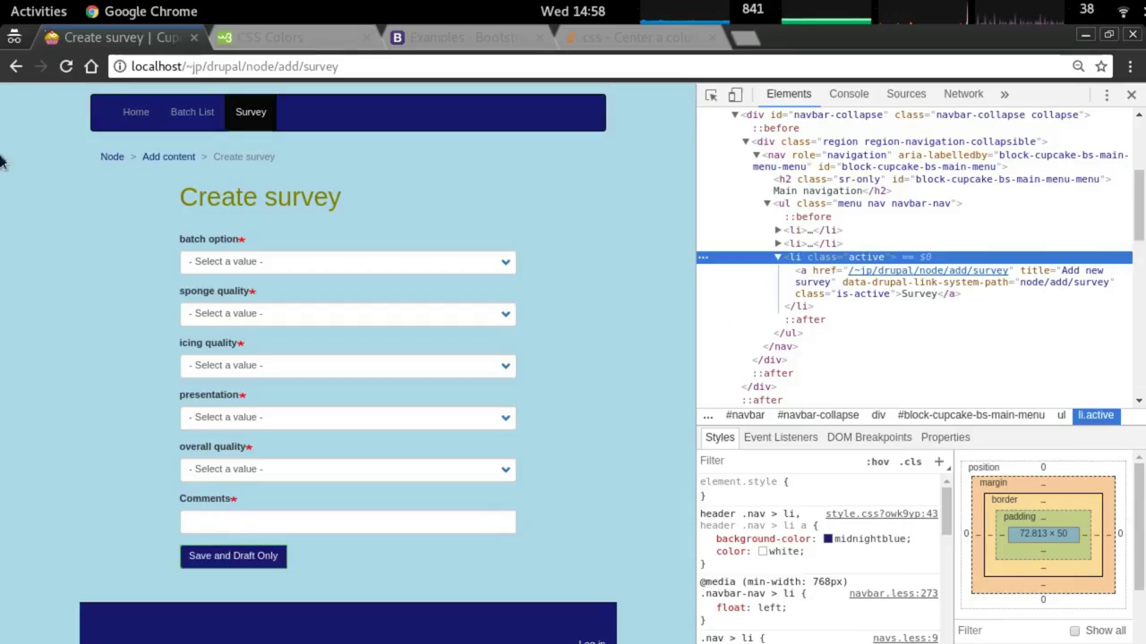
left_click(190, 114)
left_click(247, 117)
left_click(190, 117)
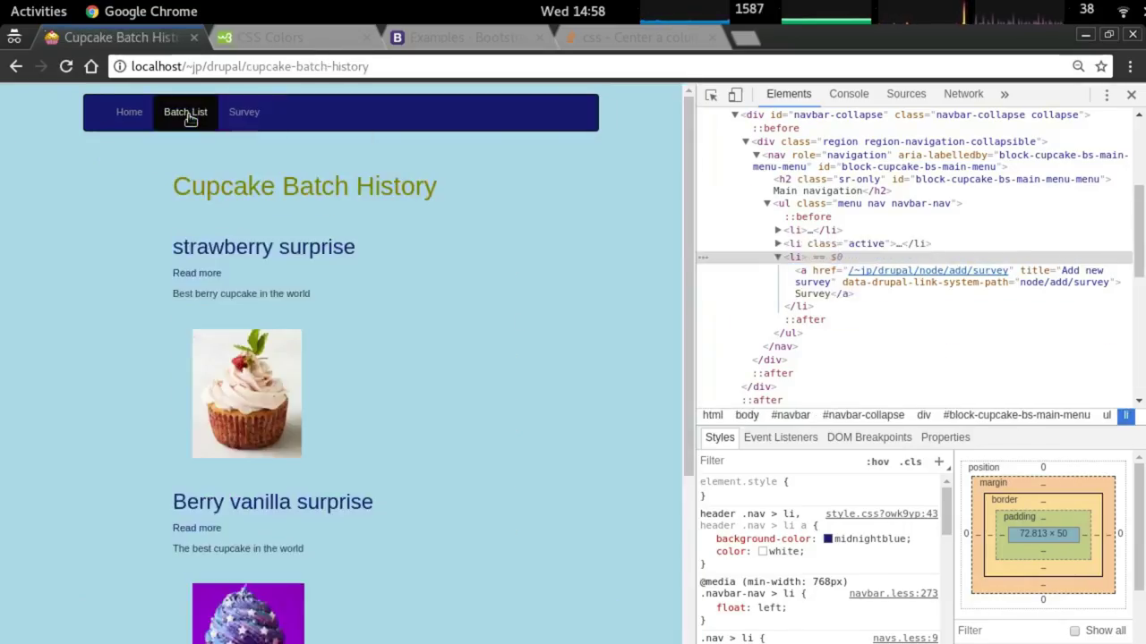
key("alt+Tab")
- Duplicate the navbar-inverse hover and a:active selector lines to build another selector
scroll(204, 408, "down", 2)
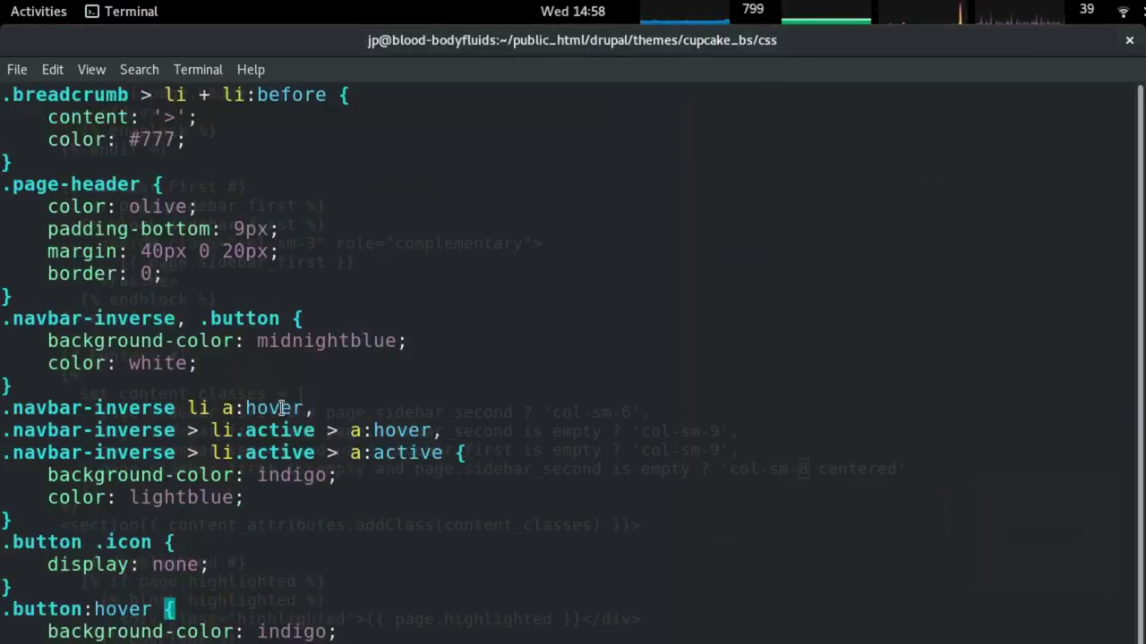
key("minus")
key("minus")
key("minus")
key("minus")
key("minus")
key("minus")
key("minus")
key("minus")
key("minus")
key("minus")
key("o")
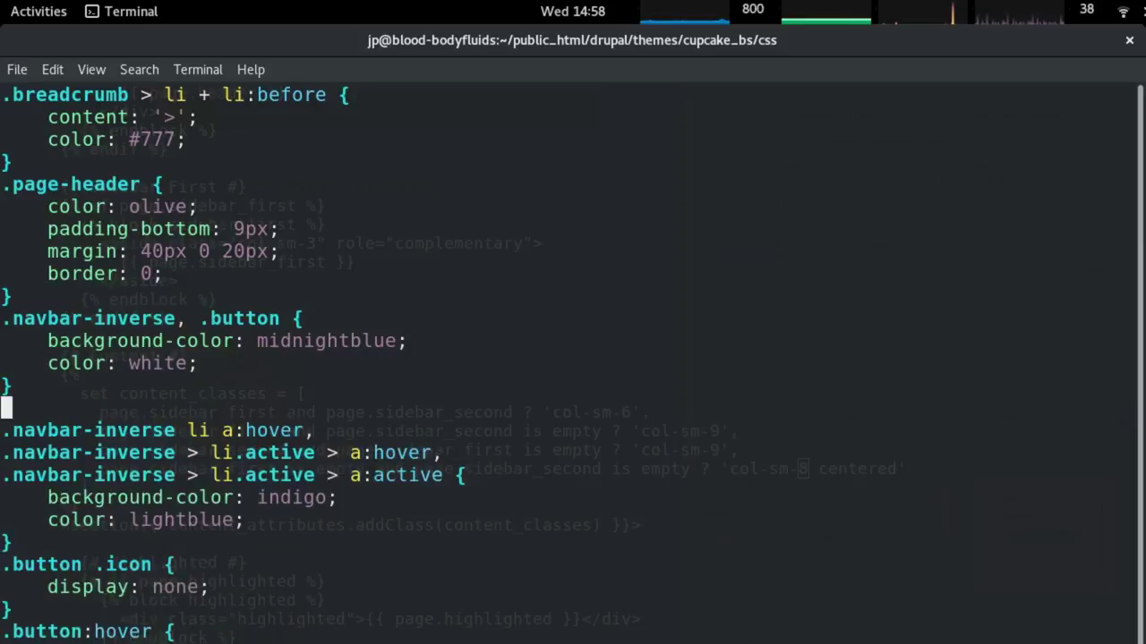
key("Escape")
key("j")
key("y")
key("y")
key("p")
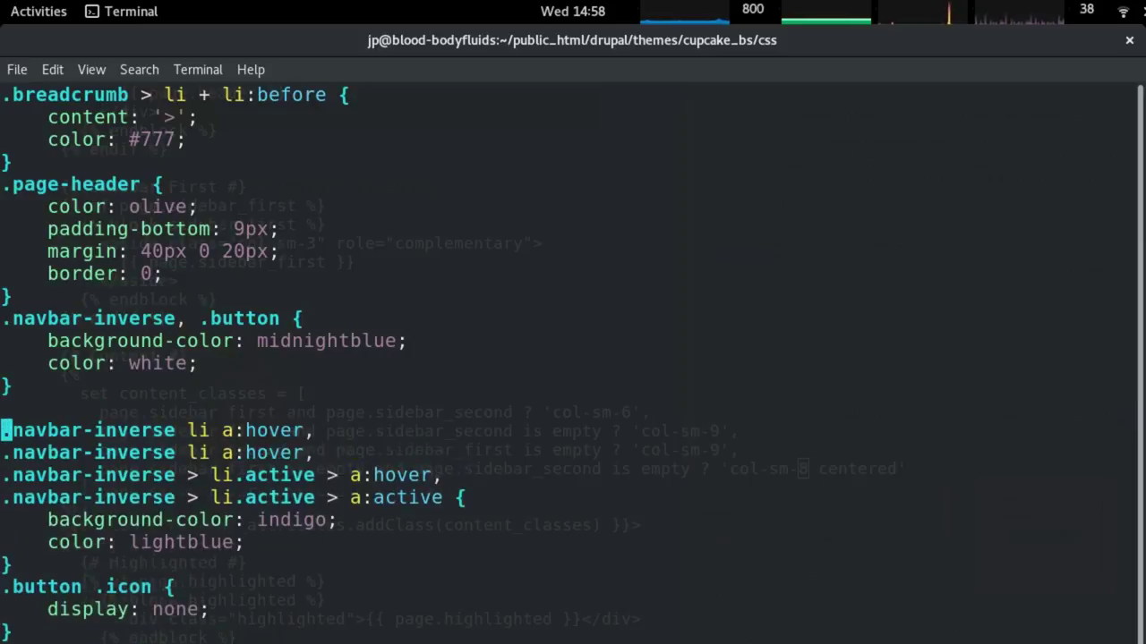
key("j")
key("j")
key("j")
key("w")
key("w")
key("w")
key("w")
key("w")
key("w")
key("w")
key("w")
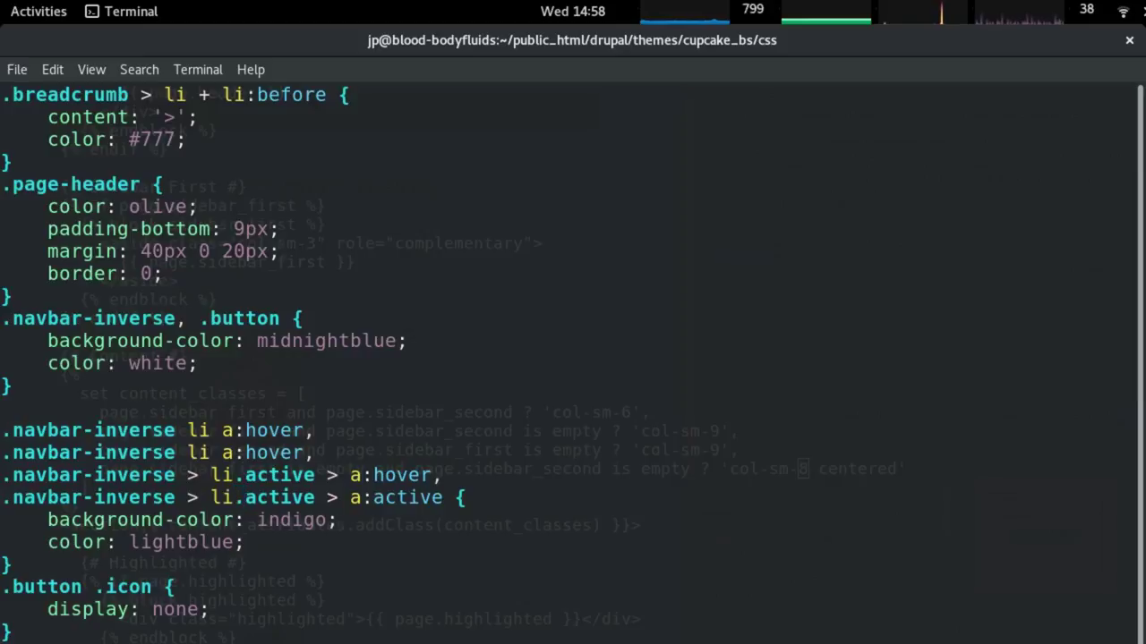
key("y")
key("y")
key("k")
key("k")
key("P")
key("k")
- Turn the copy into '.navbar-inverse > li.active > a,' placed after the hover selector
key("d")
key("d")
key("l")
key("l")
key("l")
key("l")
key("l")
key("l")
key("l")
key("l")
key("l")
key("l")
key("l")
key("l")
key("l")
key("w")
key("w")
key("w")
key("w")
key("w")
key("w")
key("x")
key("x")
key("x")
key("x")
key("x")
key("x")
key("x")
key("X")
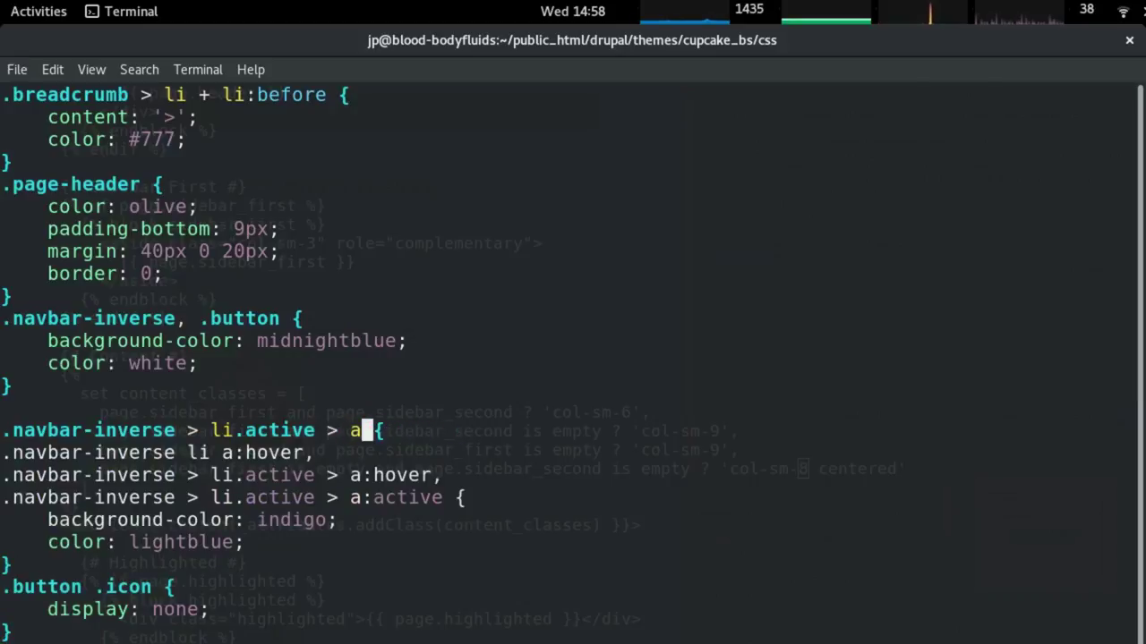
key("r")
key("comma")
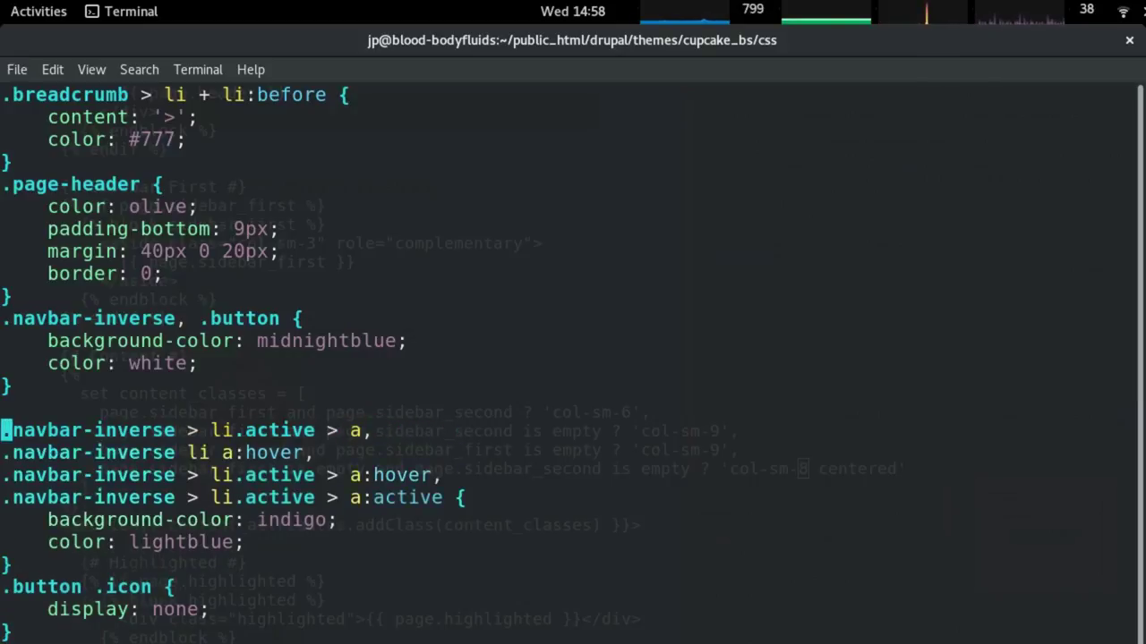
key("d")
key("d")
key("p")
key("k")
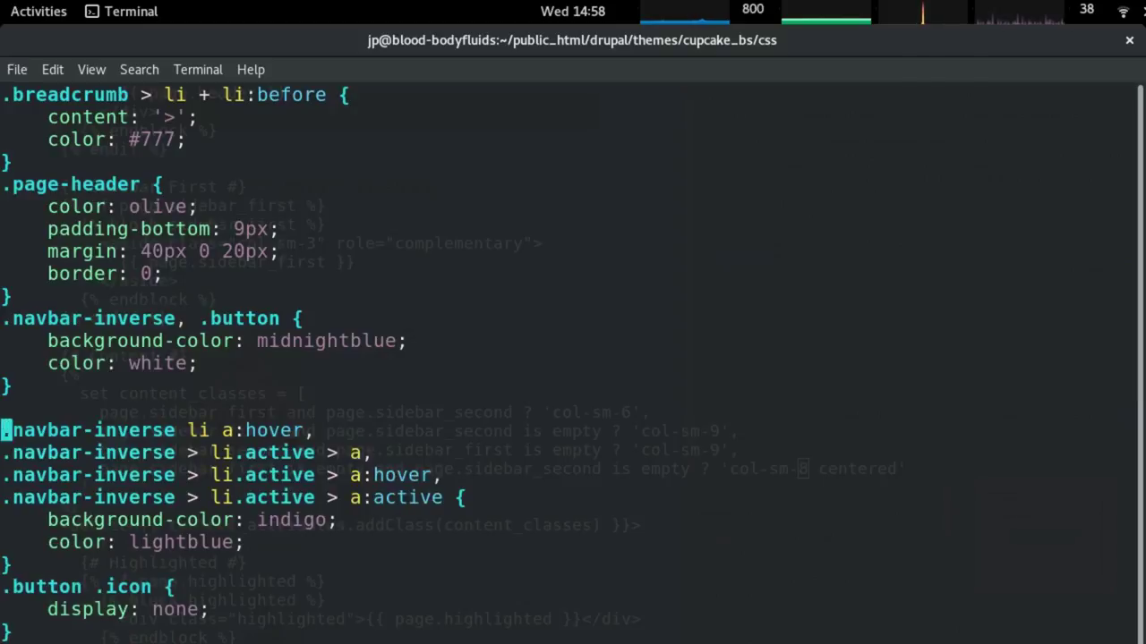
key("alt+Tab")
- Move between the Survey, Home and Batch List pages, then inspect the Batch List link in DevTools
left_click(245, 114)
left_click(186, 118)
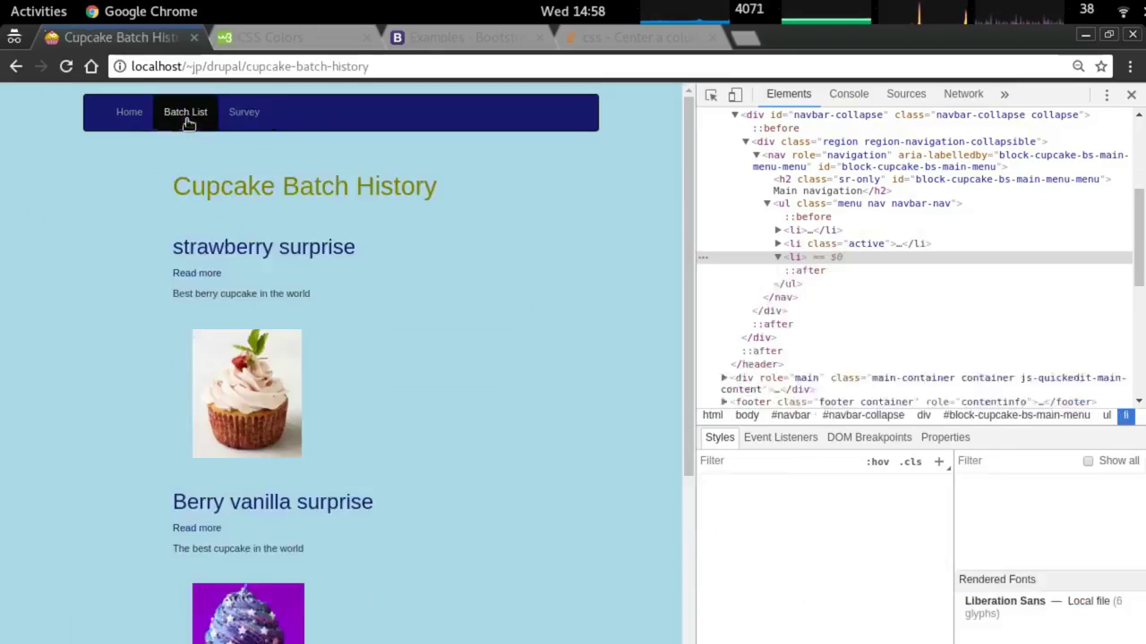
left_click(130, 115)
left_click(184, 116)
left_click(244, 115)
left_click(185, 118)
right_click(184, 132)
left_click(260, 279)
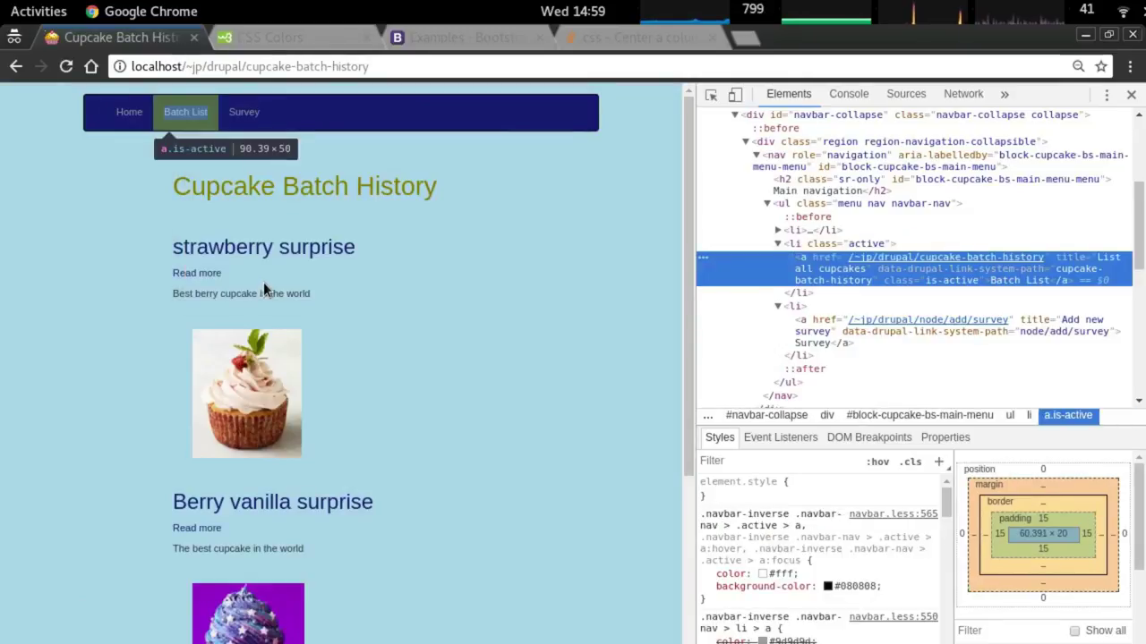
- Examine the active list item, hidden Main navigation heading and navbar-header/navbar-collapse containers in the Elements tree
left_click(849, 241)
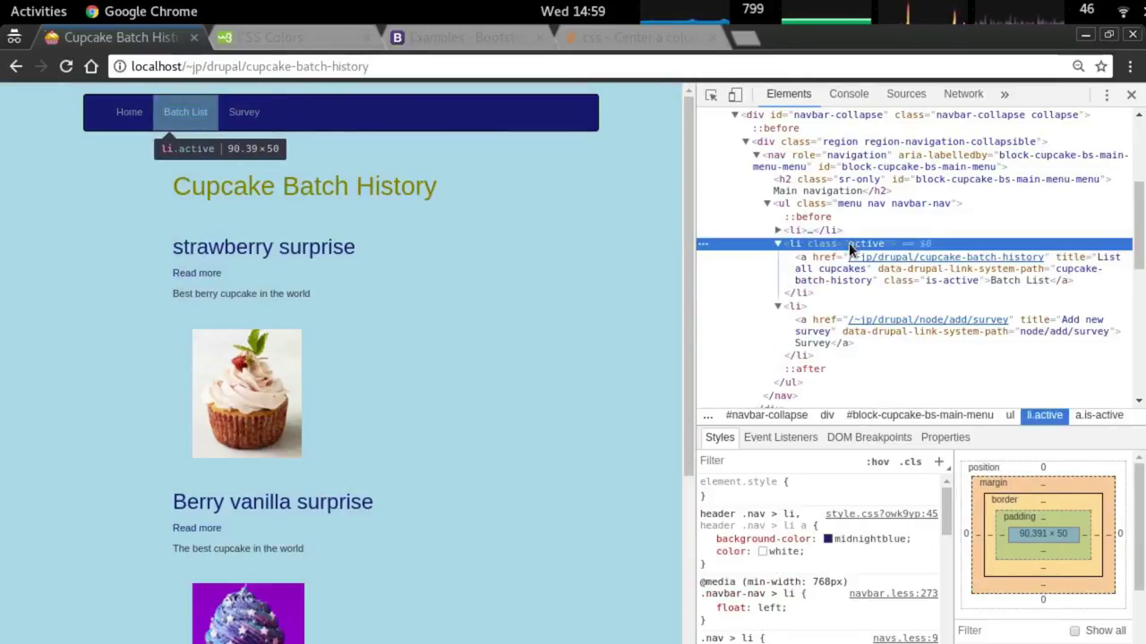
key("alt+Tab")
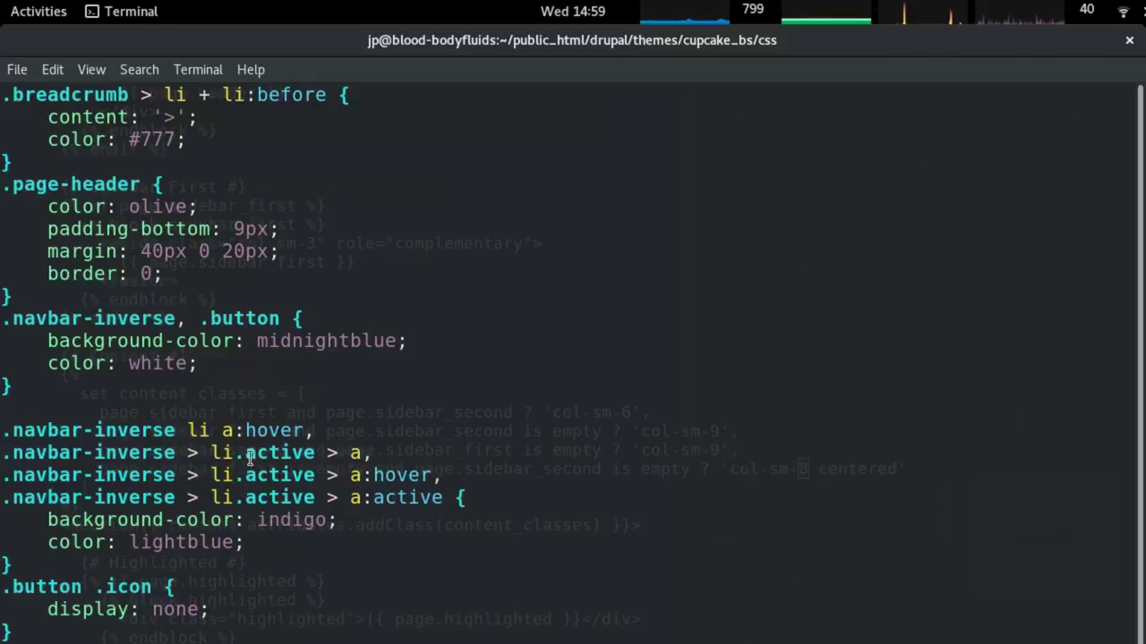
key("alt+Tab")
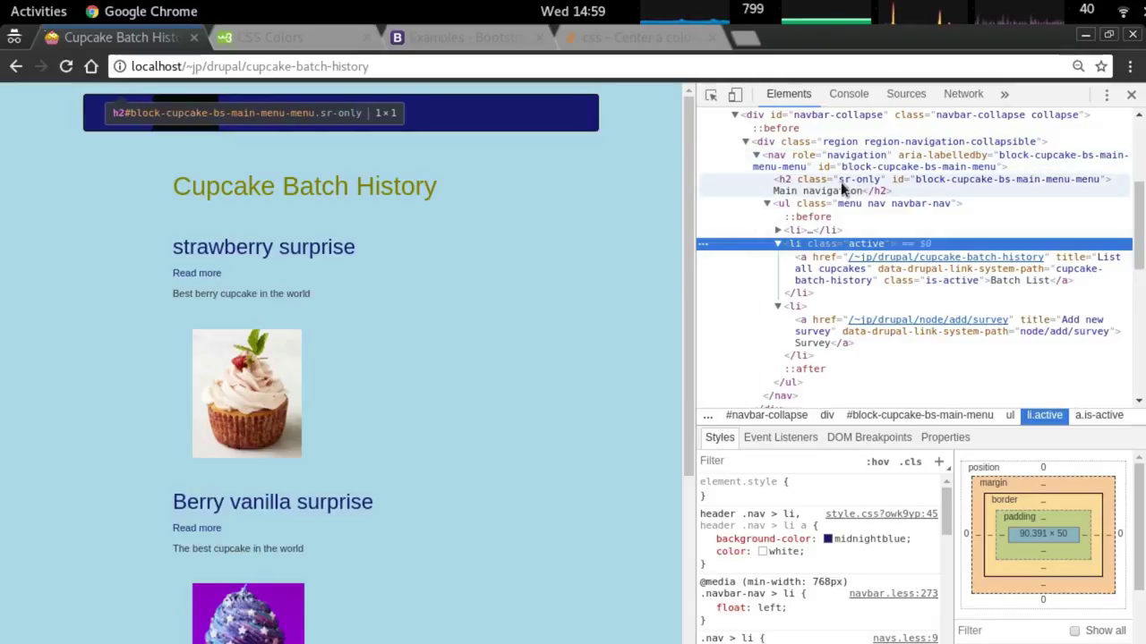
left_click(836, 181)
left_click(815, 140)
scroll(870, 240, "up", 3)
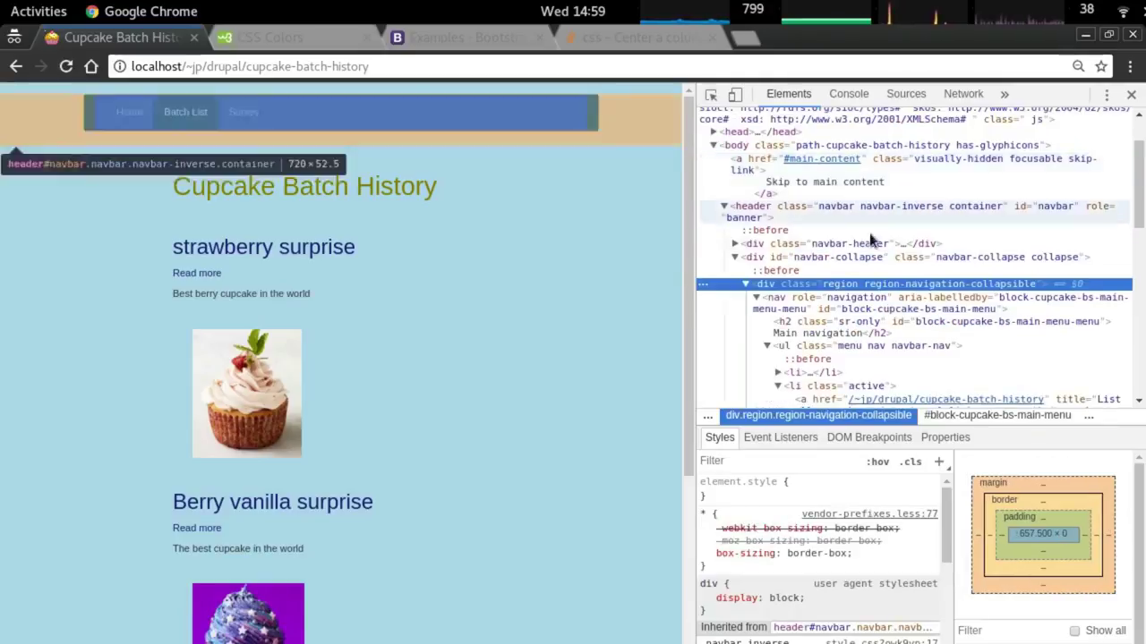
left_click(841, 257)
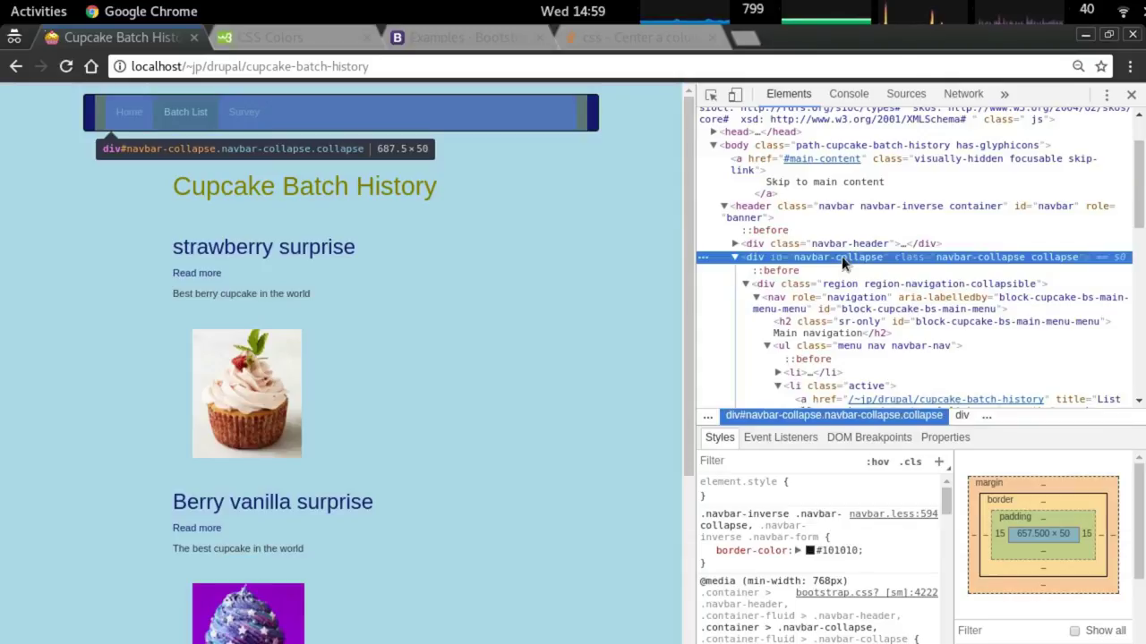
left_click(840, 244)
left_click(846, 257)
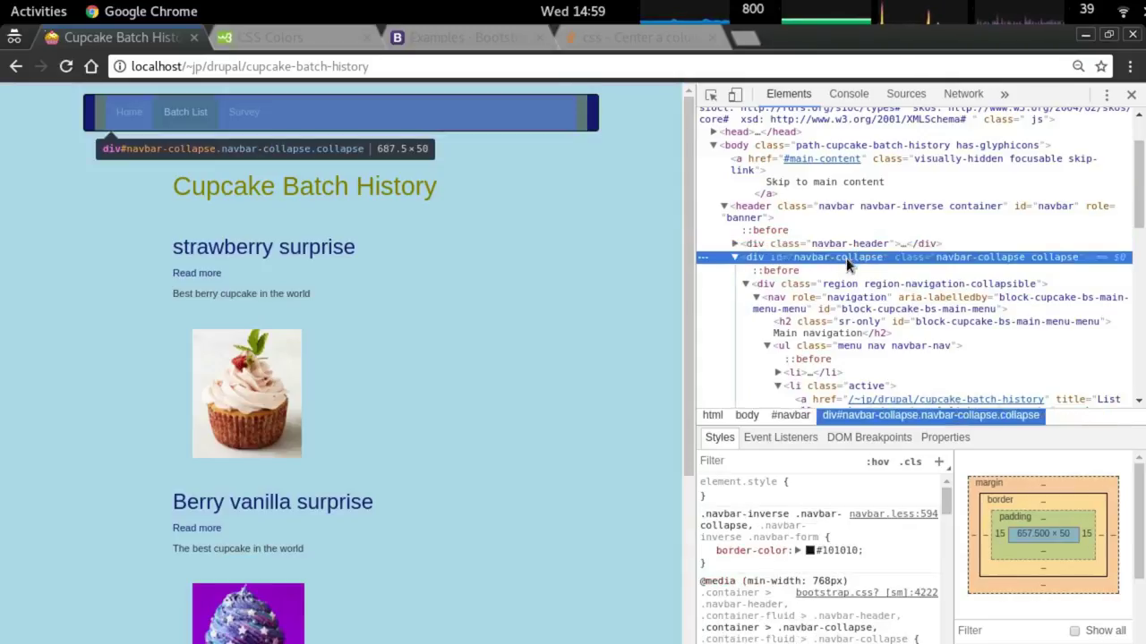
- Step through div.region, nav and the h2 heading to reach ul.menu.nav.navbar-nav
left_click(844, 283)
right_click(844, 284)
left_click(817, 295)
left_click(817, 296)
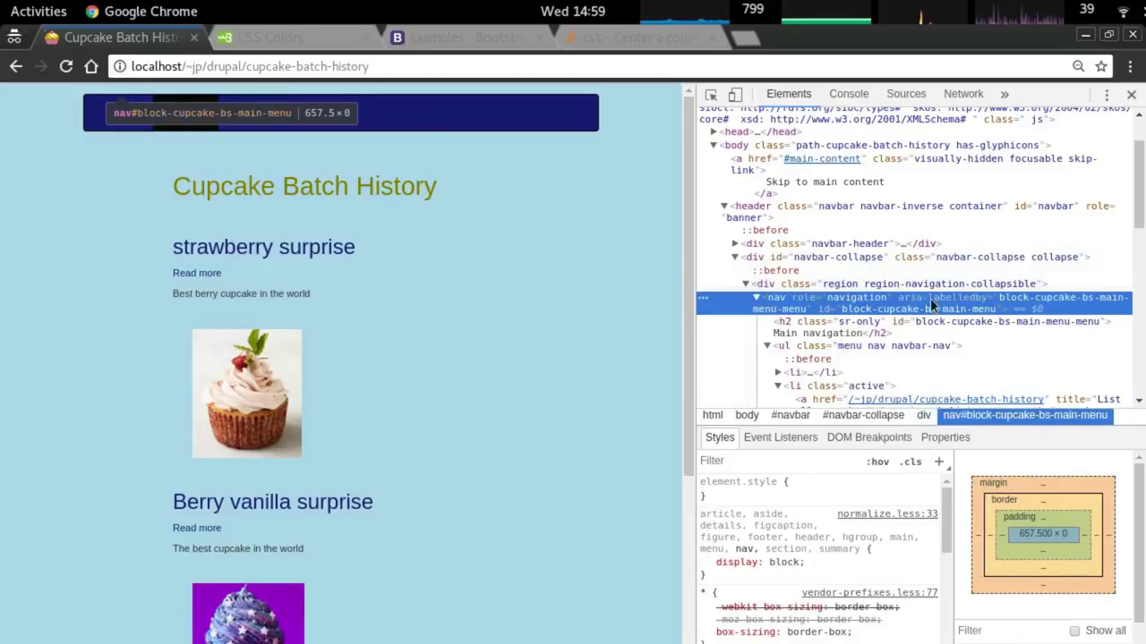
left_click(868, 329)
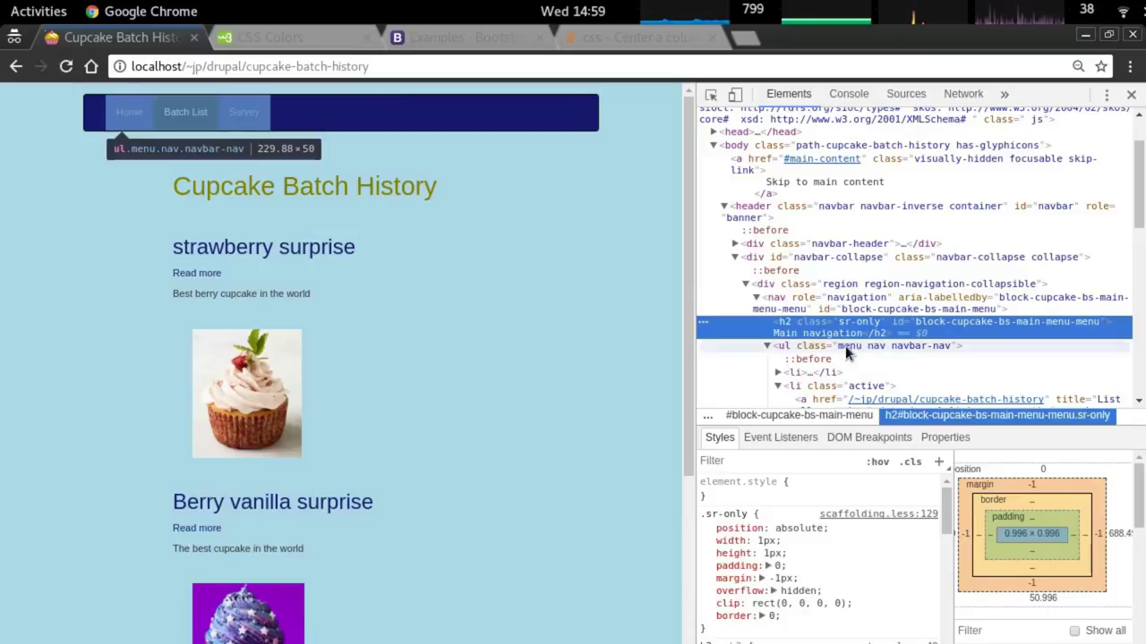
left_click(864, 345)
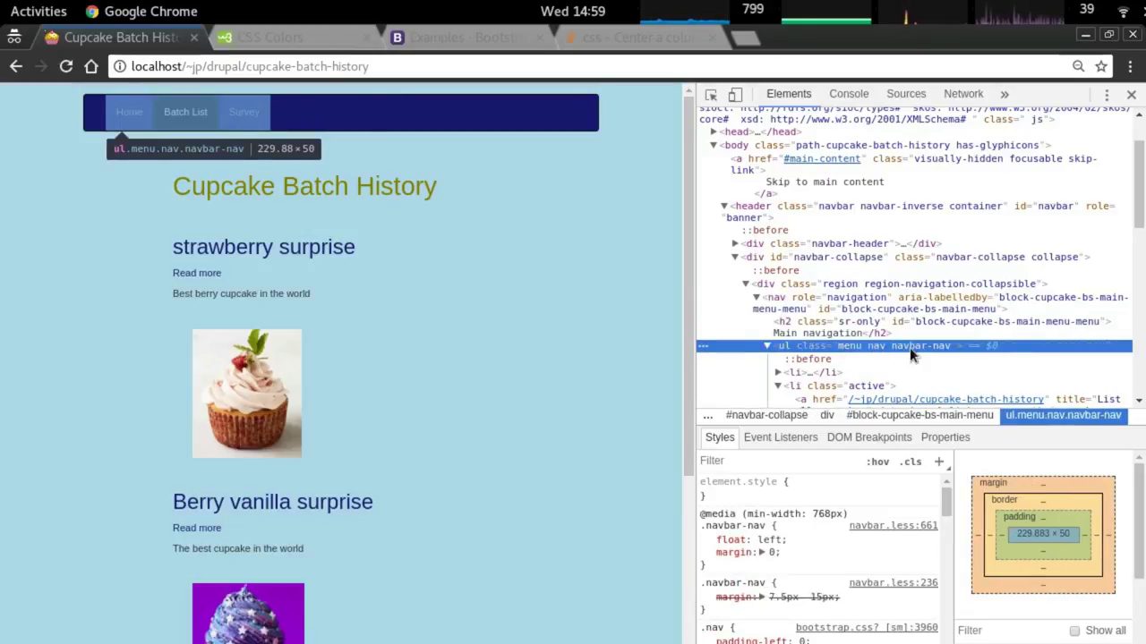
- Change the first two hover/active selectors from .navbar-inverse to .navbar-nav with cw
key("alt+Tab")
key("l")
key("l")
key("l")
key("l")
key("l")
key("l")
key("l")
key("l")
type("cwnav")
key("Escape")
key("j")
key("h")
key("h")
type("cwnav")
key("Escape")
- Retarget the third and fourth selectors to .navbar-nav, save, and reload the site in Chrome
key("j")
key("h")
key("h")
type("cwnav")
key("Escape")
key("j")
key("h")
key("h")
type("cwnav")
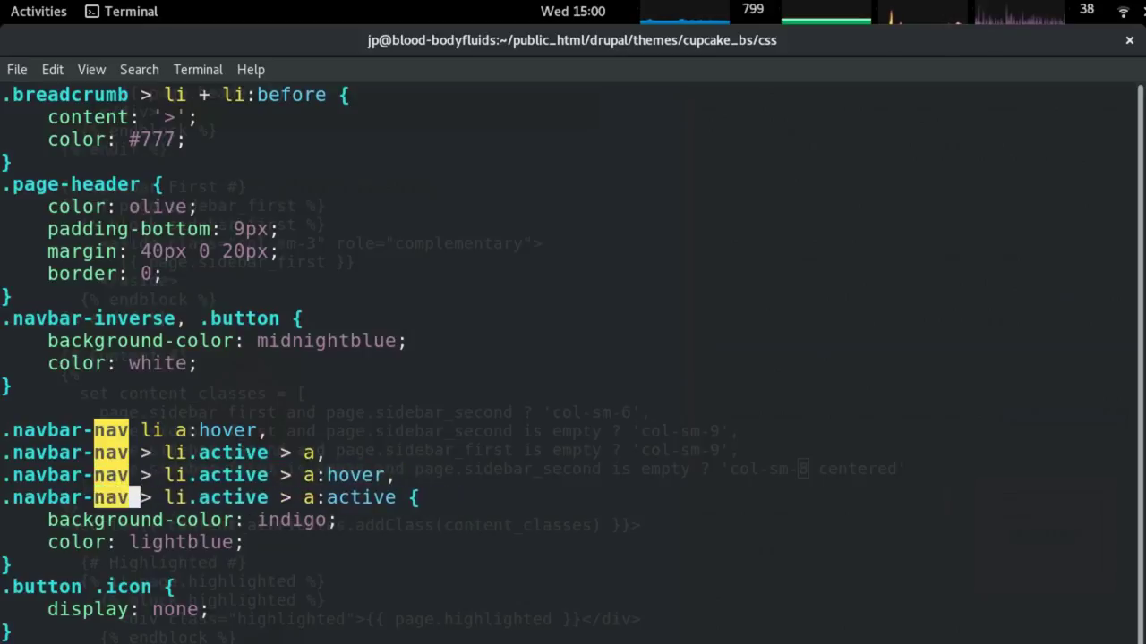
key("alt+Tab")
key("ctrl+r")
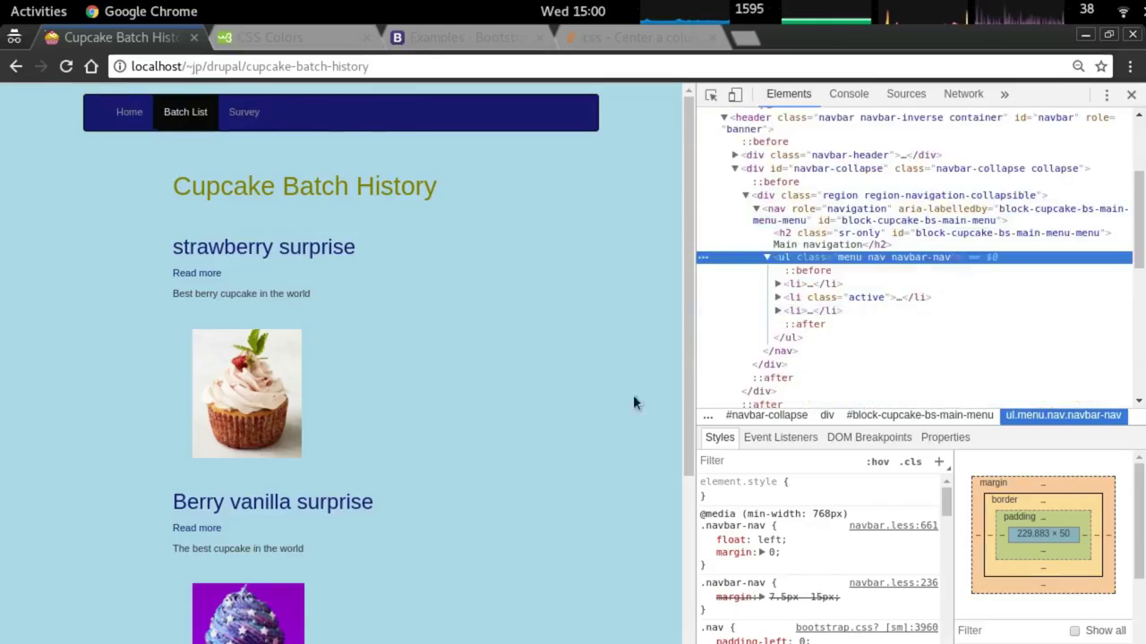
- Return to the Batch List page and inspect its navigation link again
left_click(246, 113)
left_click(186, 114)
right_click(160, 125)
left_click(276, 287)
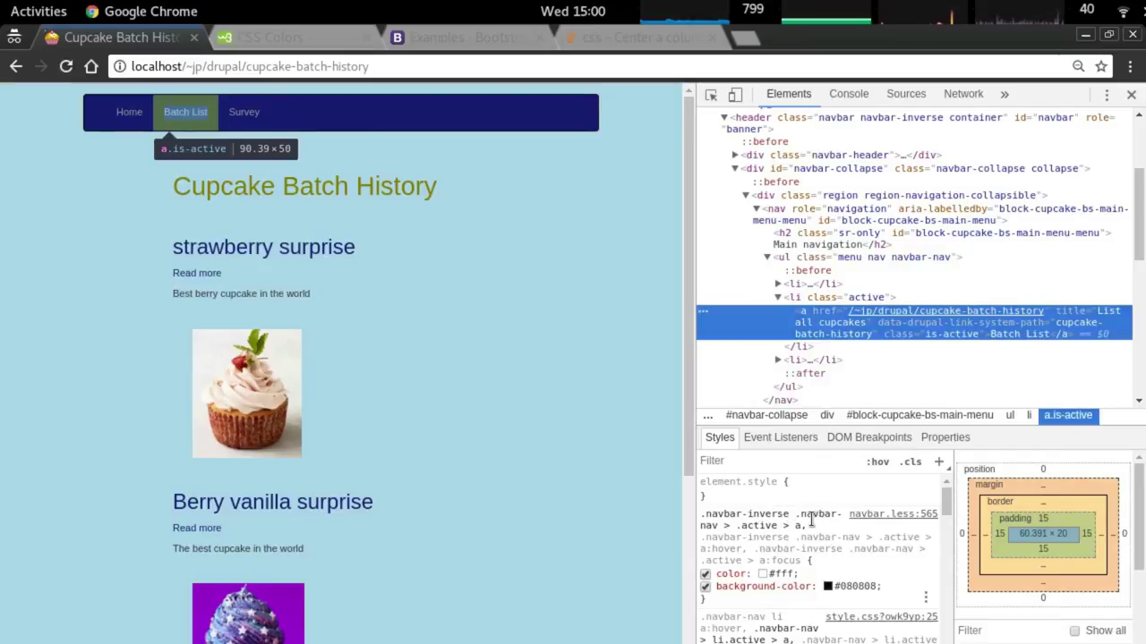
- Add a comma after '.active > a' in the Styles selector and select the whole selector list to copy
left_click_drag(803, 525, 721, 518)
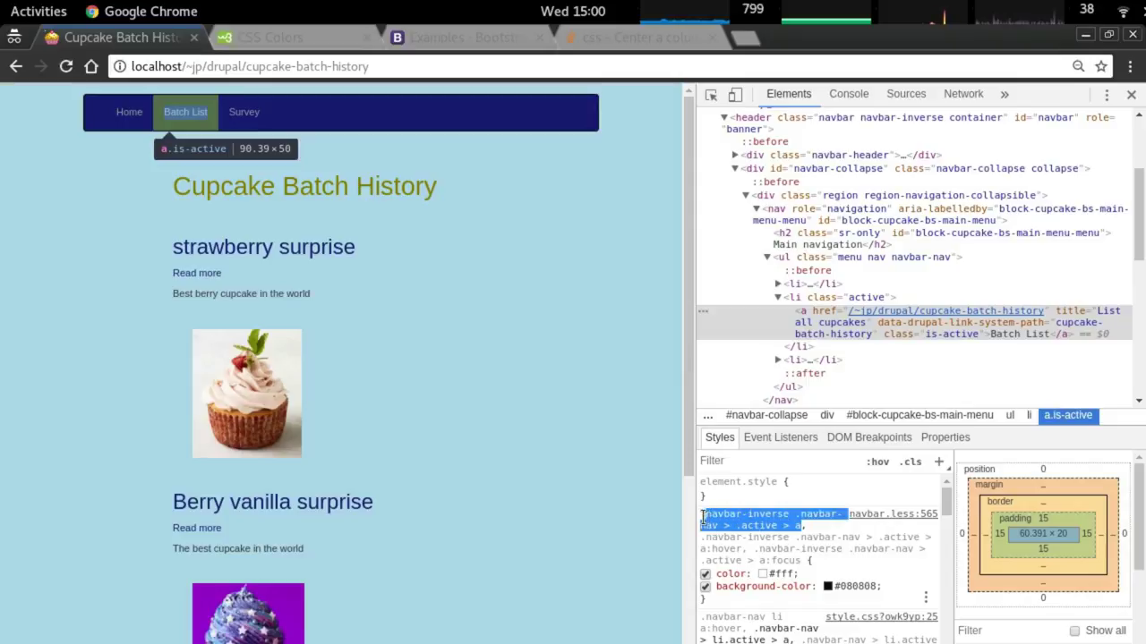
left_click(725, 519)
key("ctrl+c")
left_click(803, 526)
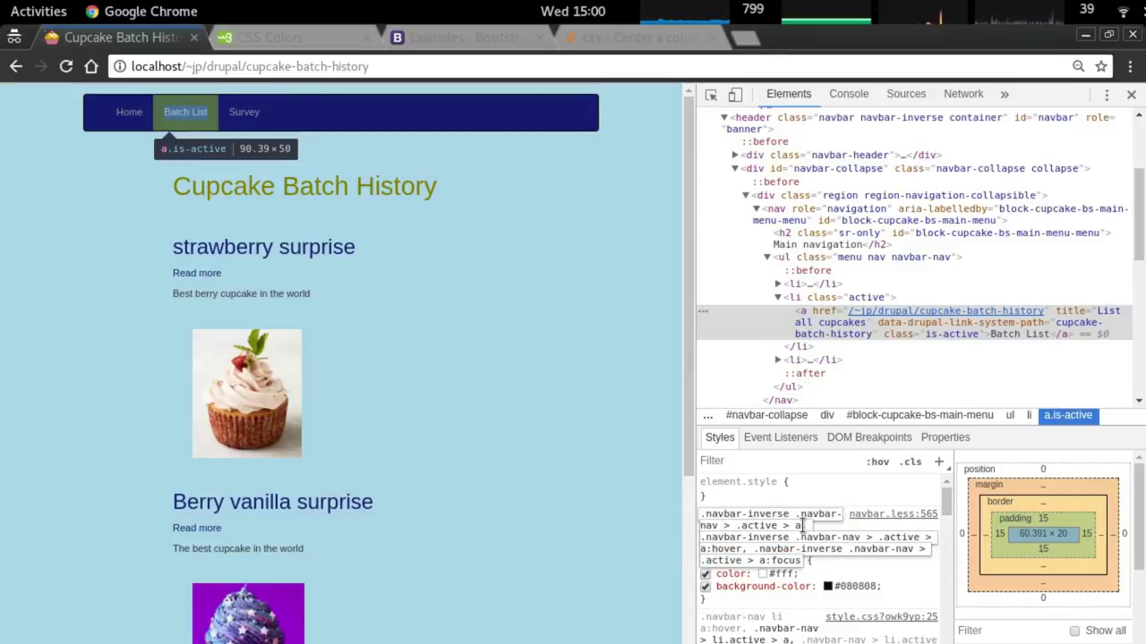
type(",")
left_click_drag(799, 561, 703, 515)
- Clear the old selector line in Vim and paste the copied active-link selector list
key("alt+Tab")
key("braceleft")
key("j")
key("d")
key("d")
key("d")
key("d")
key("d")
key("d")
key("d")
key("t")
key("braceleft")
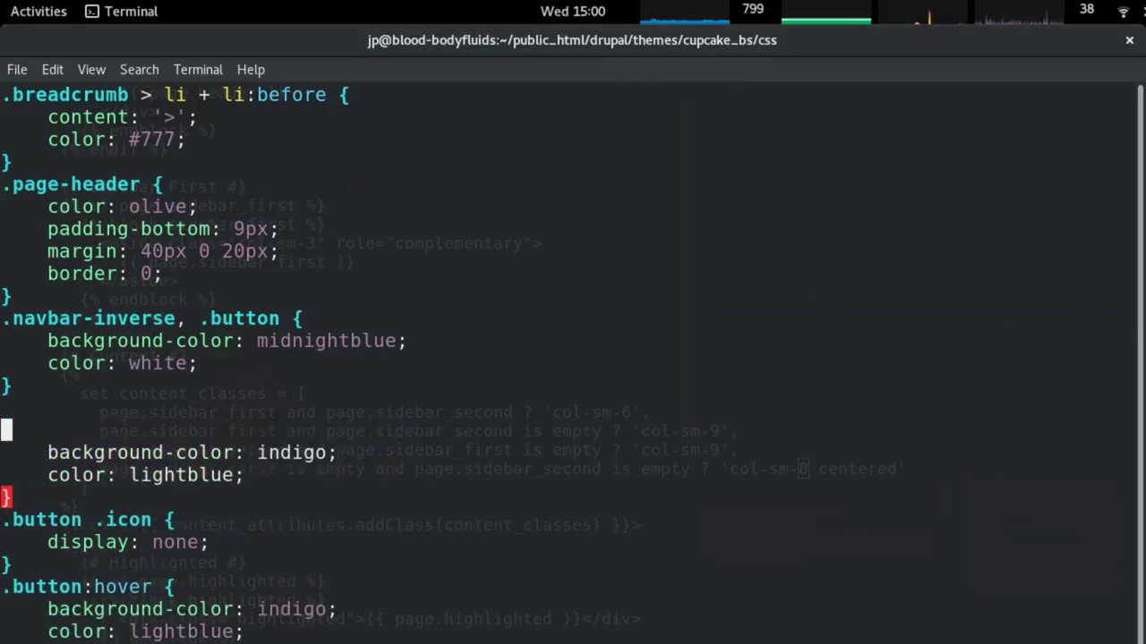
right_click(524, 426)
left_click(573, 521)
- Put the a, a:hover and a:focus selectors on separate lines and append ' {' after a:focus
key("W")
key("W")
key("W")
key("W")
key("W")
key("W")
key("i")
key("Return")
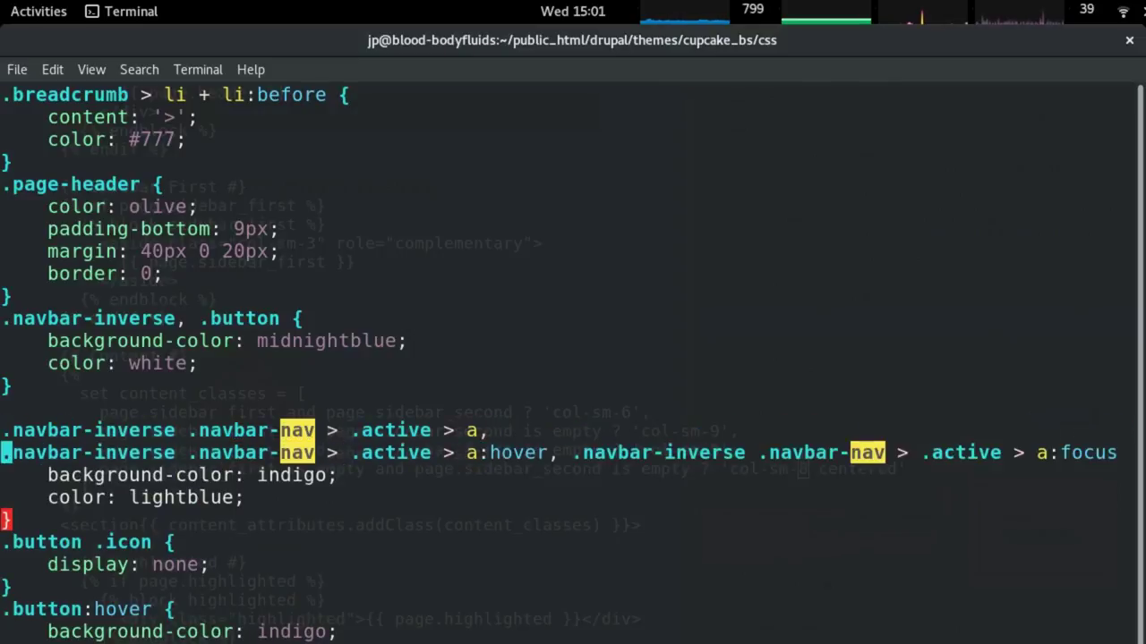
key("W")
key("W")
key("W")
key("W")
key("W")
key("W")
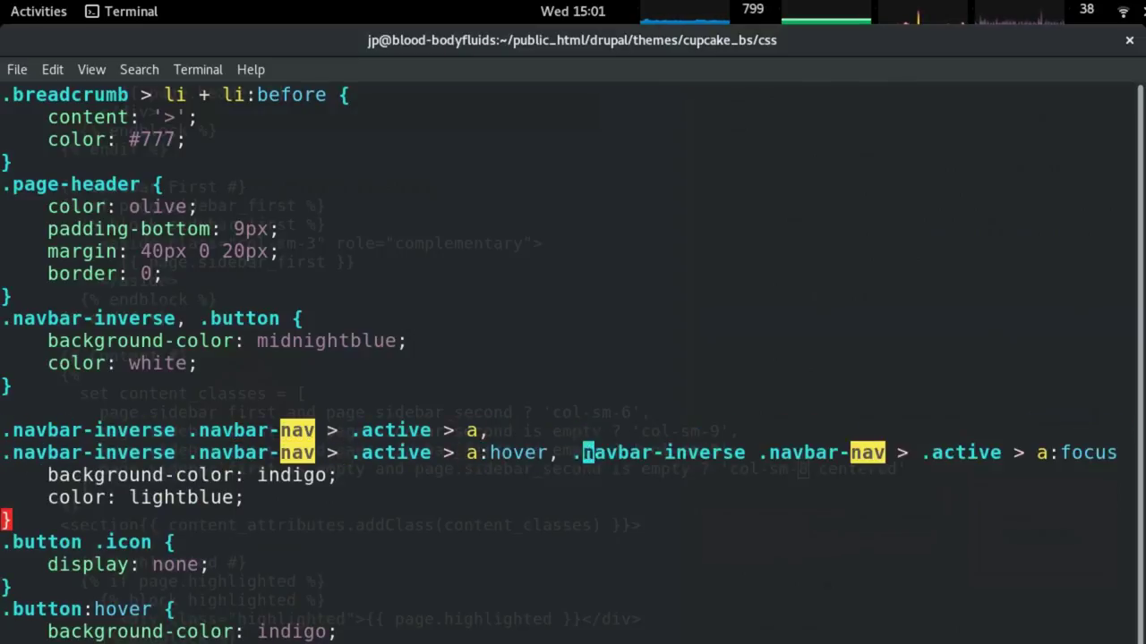
key("i")
key("Return")
key("Escape")
key("dollar")
key("shift+a")
type("{")
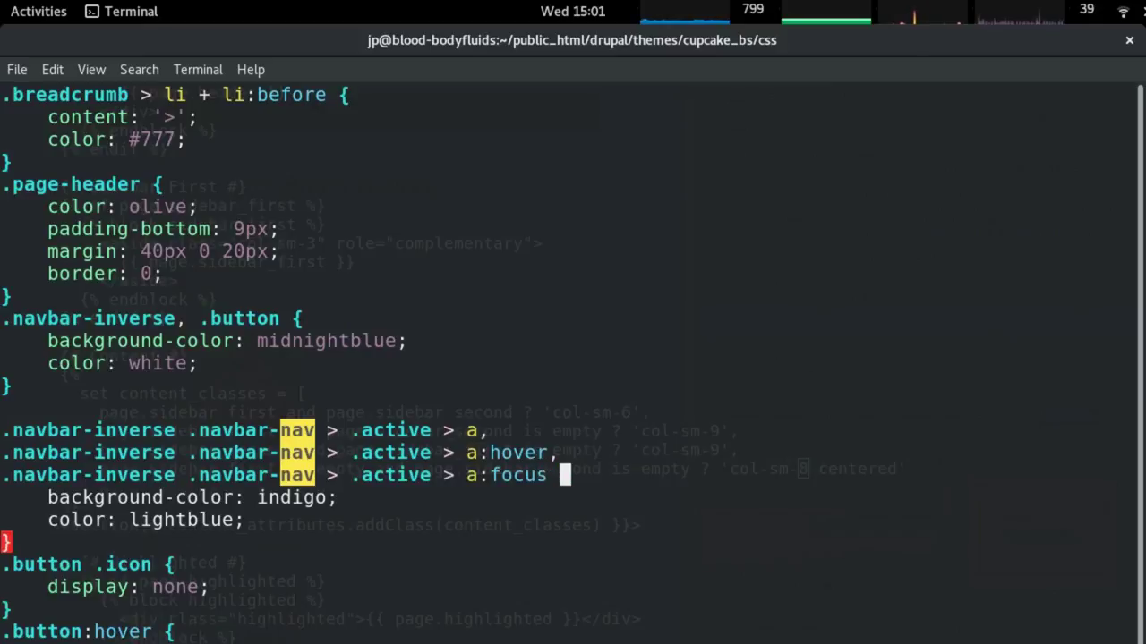
key("alt+Tab")
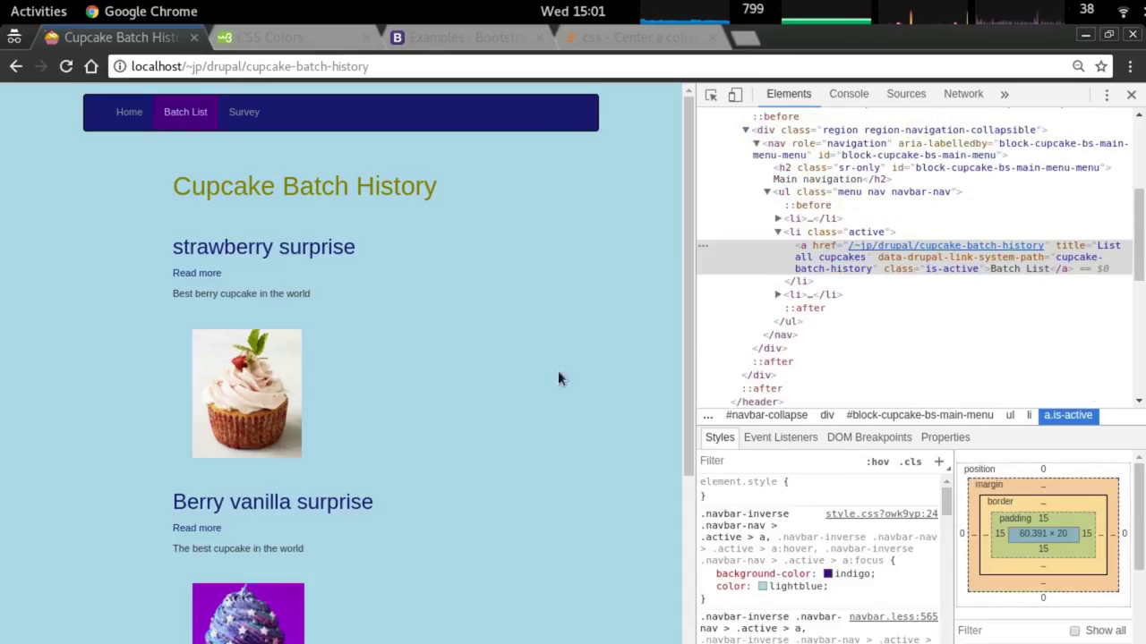
- Reload Batch List to see the indigo active item, then go to the Home page
left_click(256, 118)
left_click(192, 113)
left_click(134, 112)
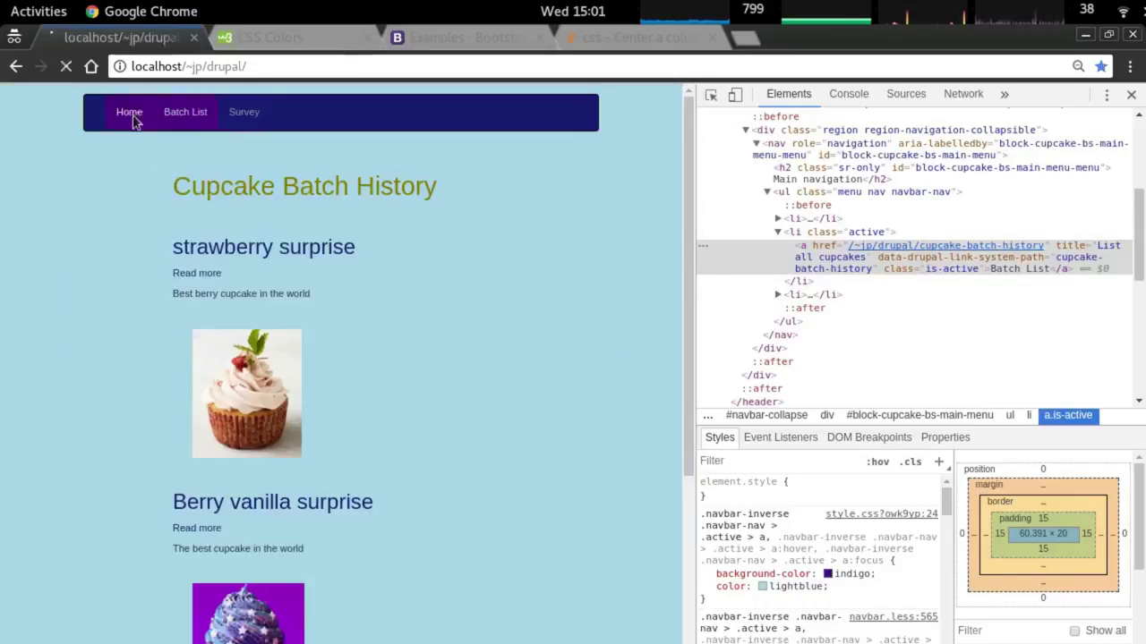
- Delete the stray blank line below the navbar-inverse rule in the stylesheet with dd
key("alt+Tab")
scroll(224, 408, "down", 1)
key("k")
key("k")
key("k")
key("k")
key("k")
key("k")
key("j")
key("j")
key("j")
key("d")
key("d")
key("k")
key("k")
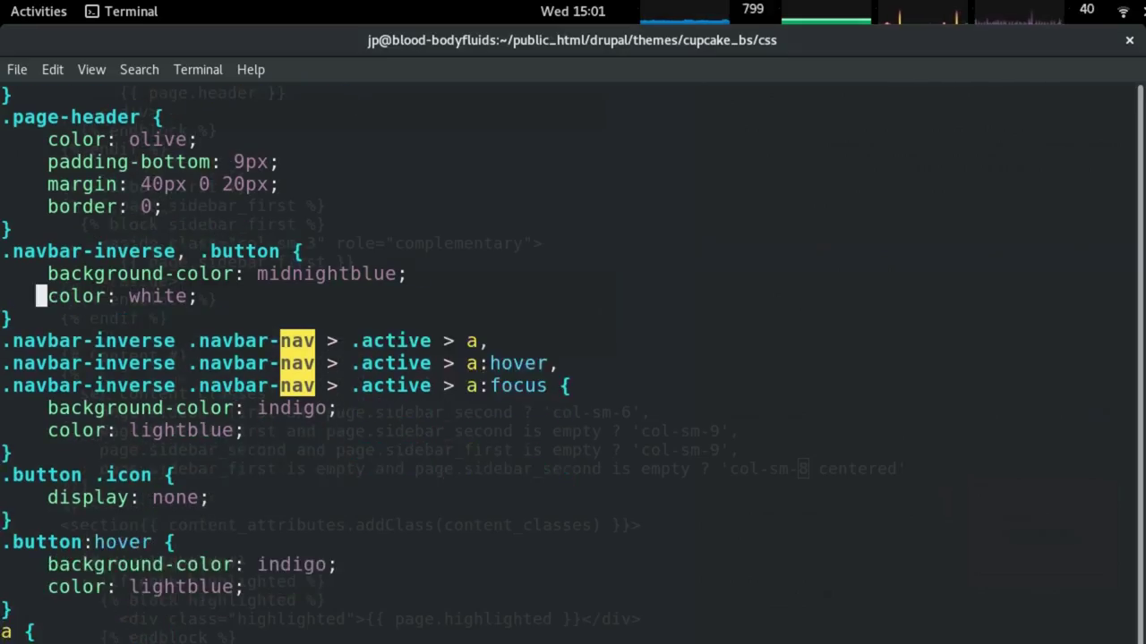
key("k")
key("k")
key("k")
key("k")
key("g")
key("g")
key("j")
scroll(573, 358, "down", 2)
scroll(573, 358, "down", 10)
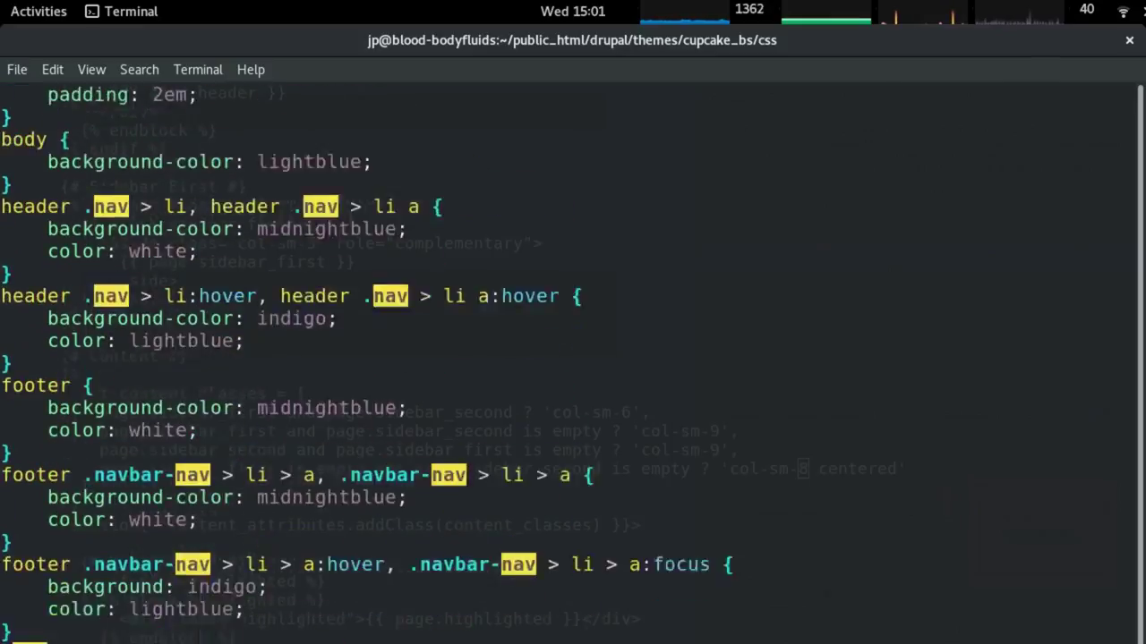
key("k")
key("k")
key("k")
key("k")
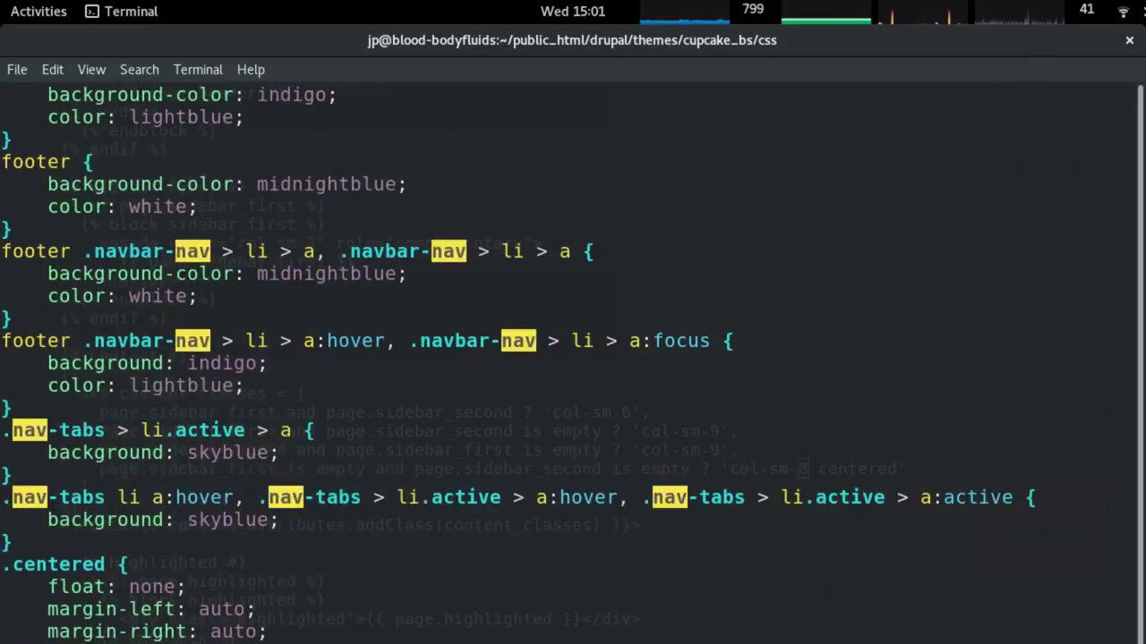
- Reload the site in Chrome and move to the w3schools CSS Colors reference tab
key("alt+Tab")
key("F5")
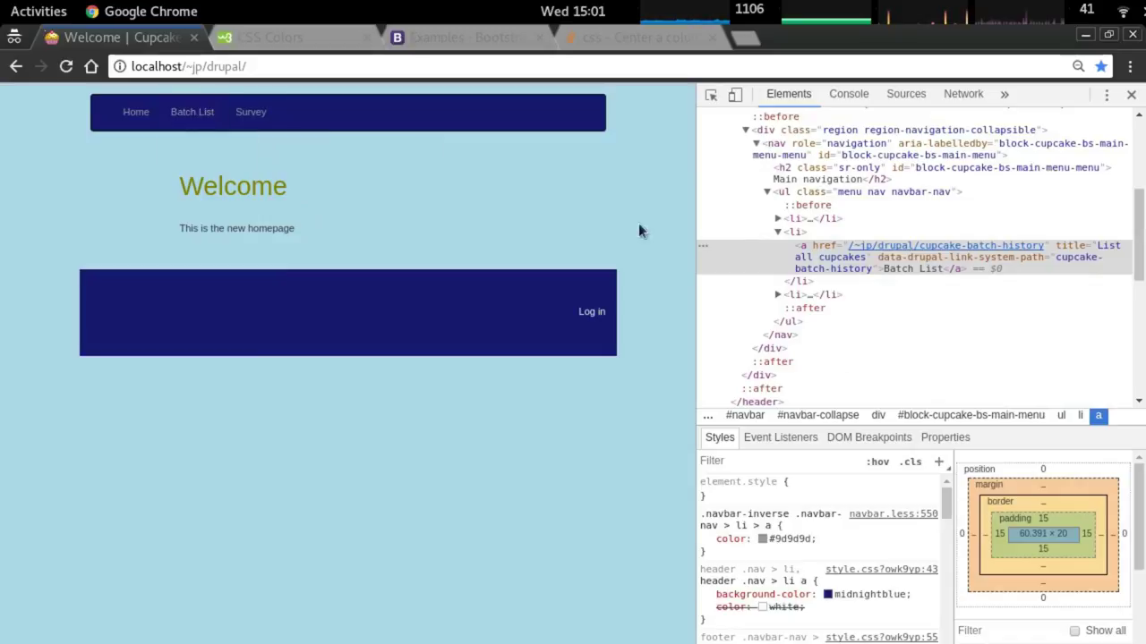
key("ctrl+Tab")
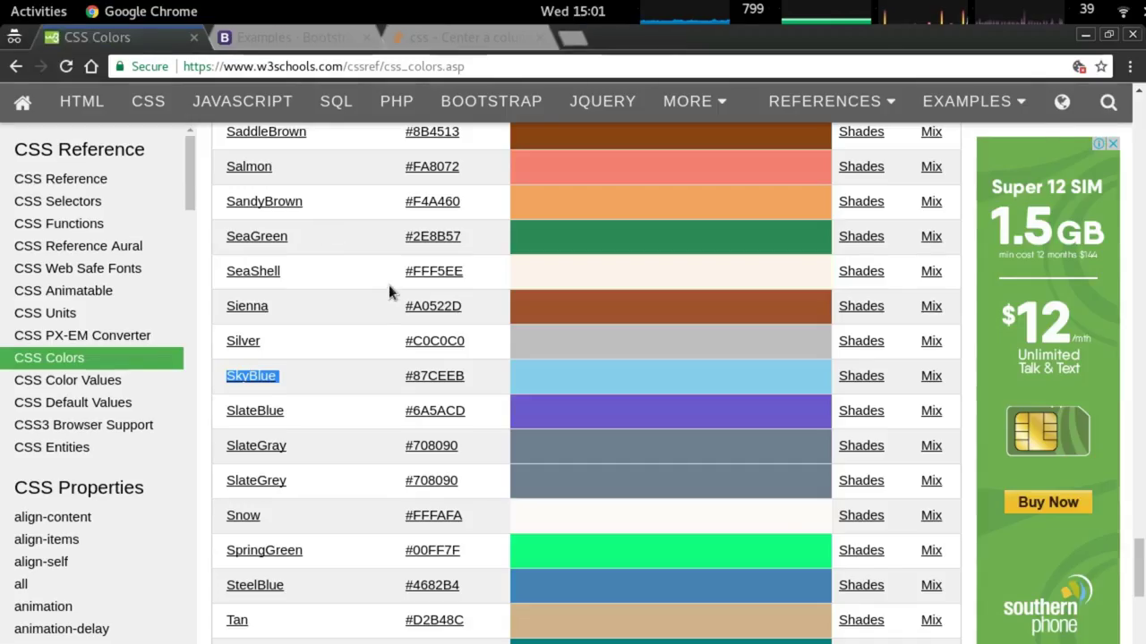
- Close DevTools and the leftover Bootstrap search and forum thread tabs
key("ctrl+Tab")
key("ctrl+Tab")
key("alt+Tab")
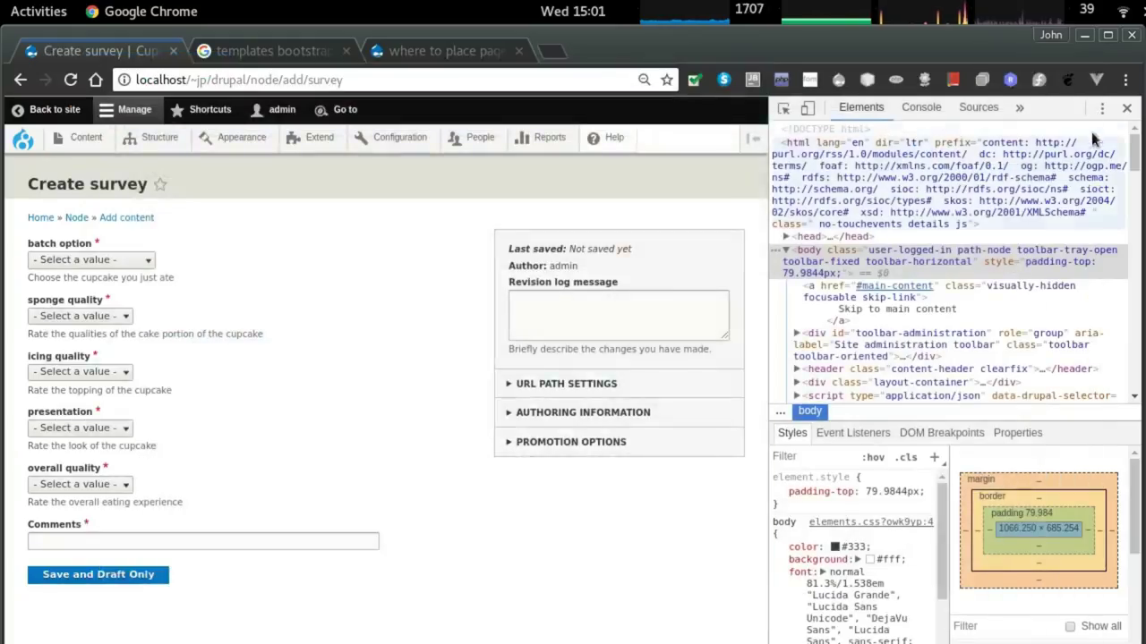
key("F12")
key("ctrl+Tab")
key("ctrl+w")
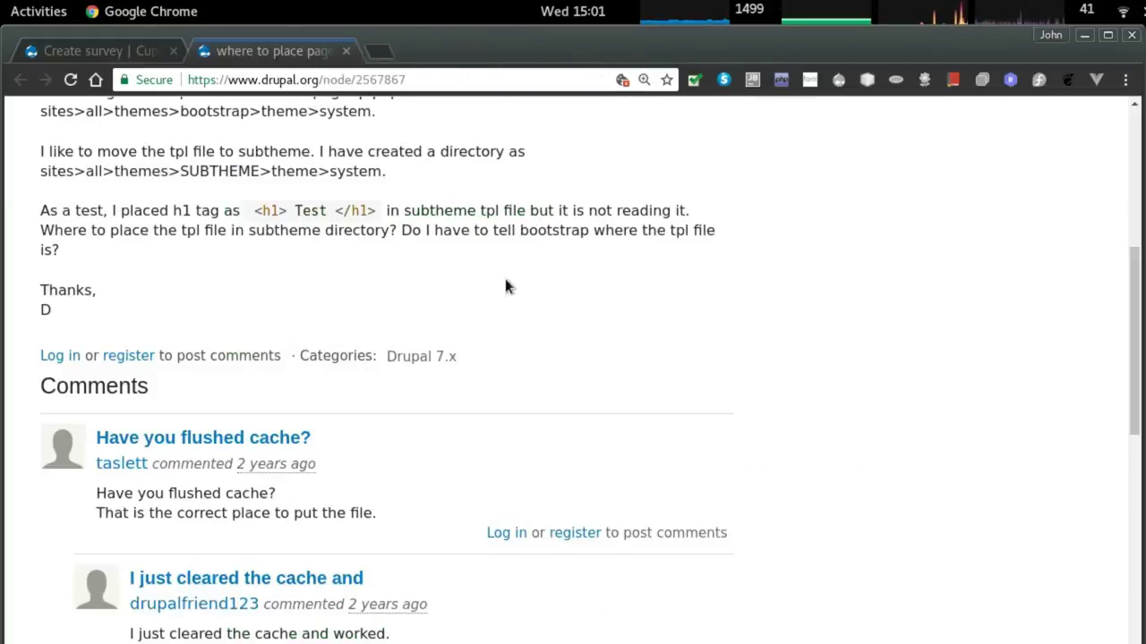
scroll(510, 280, "up", 5)
key("ctrl+w")
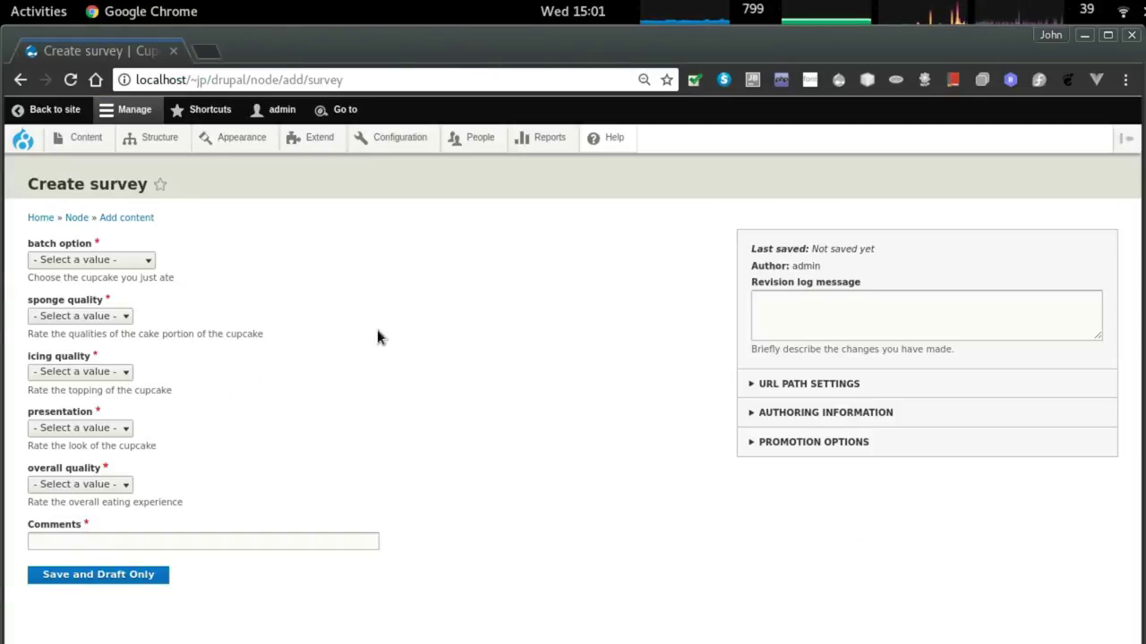
- Turn on Drupal maintenance mode and save the setting
left_click(85, 138)
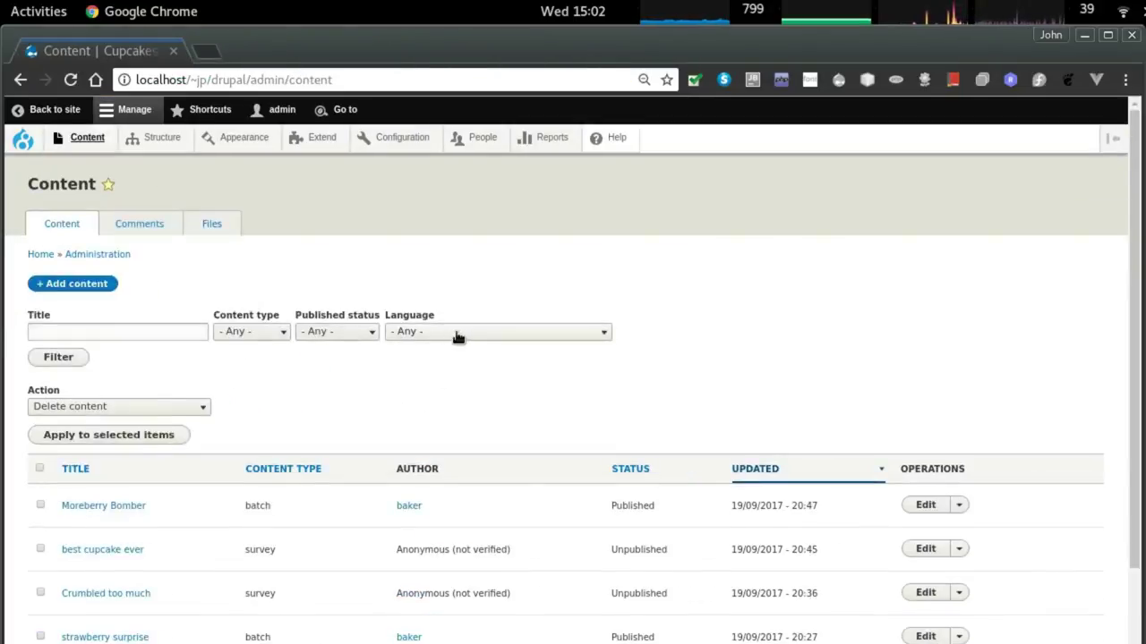
left_click(402, 137)
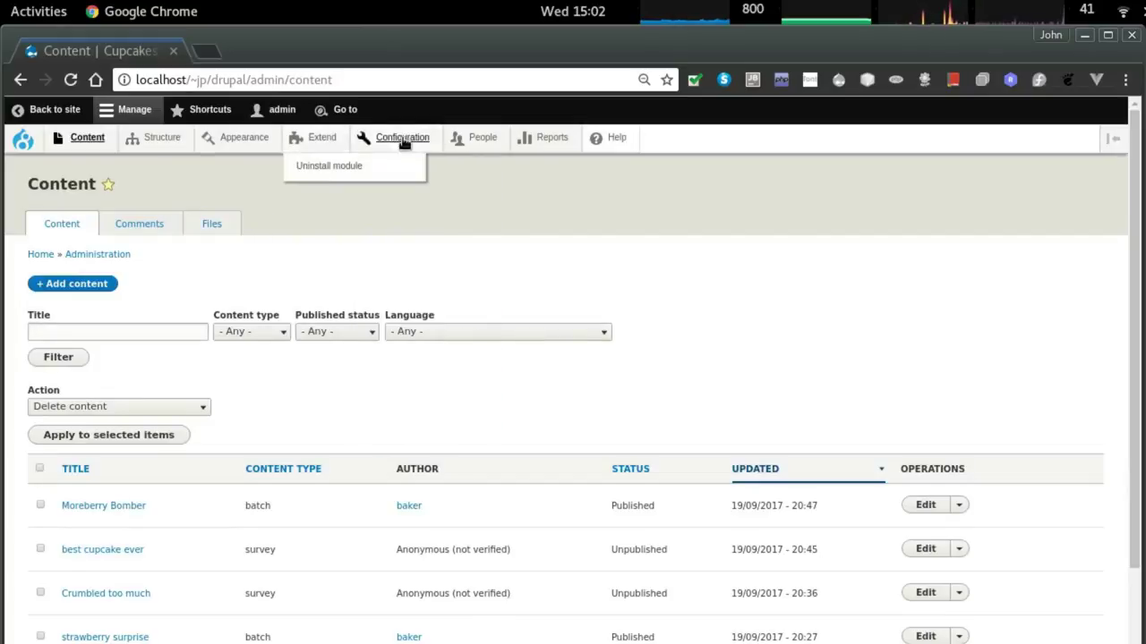
scroll(223, 450, "down", 3)
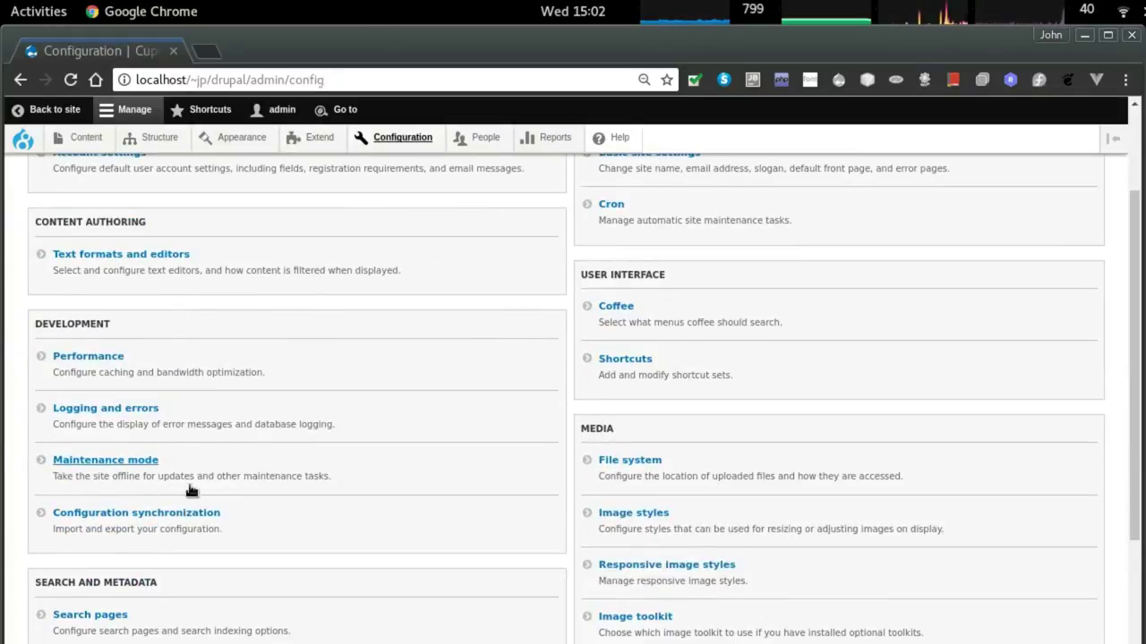
left_click(128, 462)
left_click(33, 272)
left_click(96, 397)
- Set page cache maximum age to 30 min, save Performance settings, and flush all caches
left_click(400, 137)
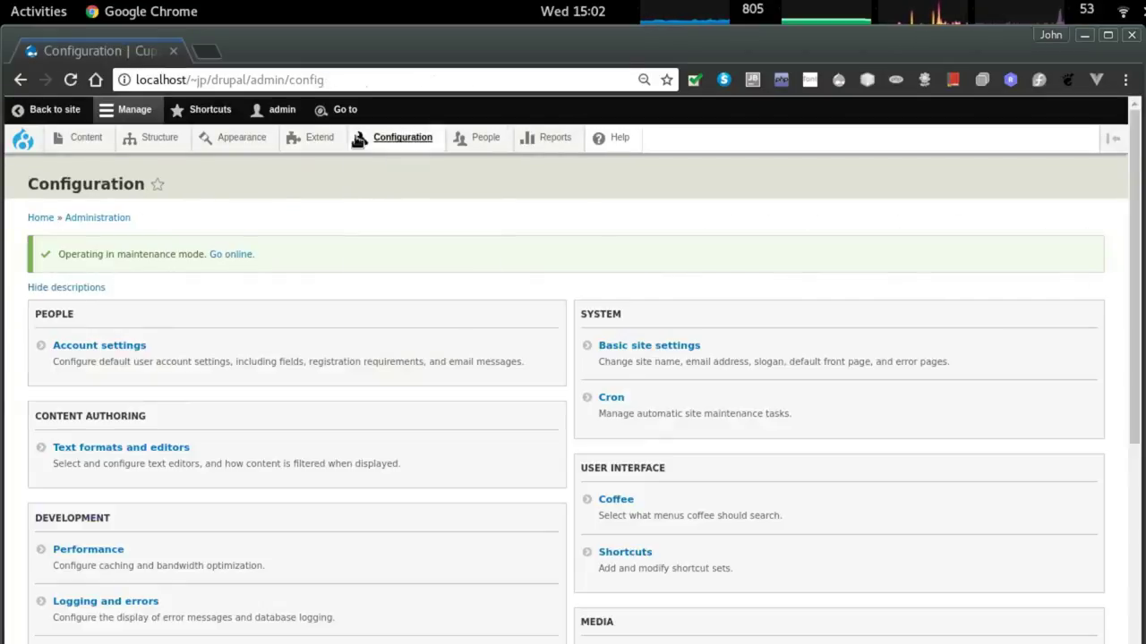
scroll(128, 468, "down", 1)
left_click(118, 503)
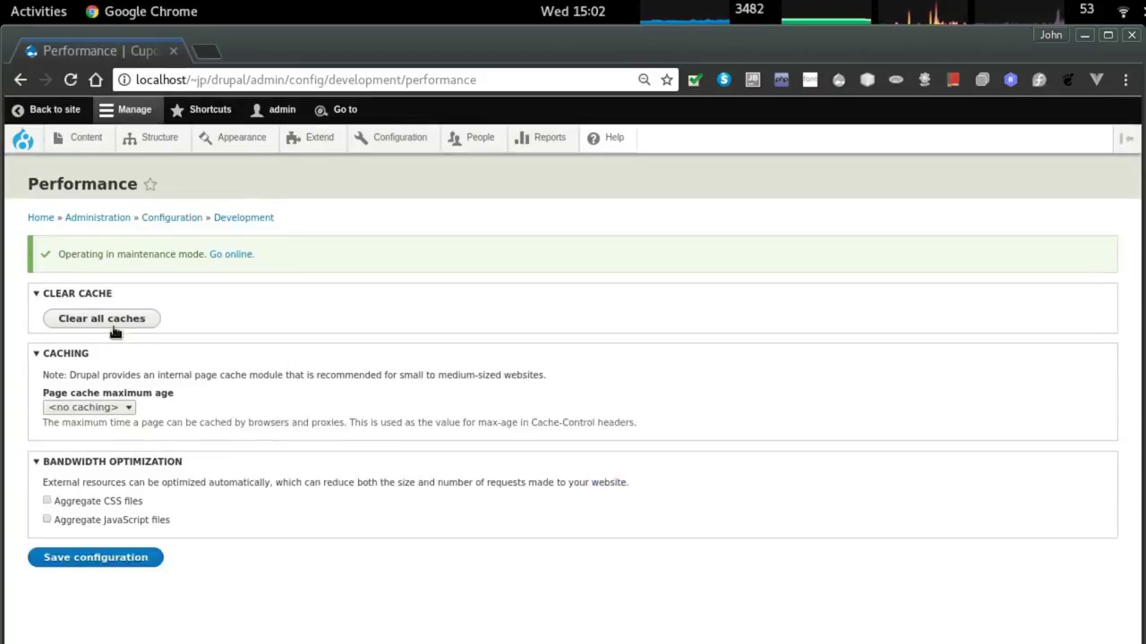
left_click(93, 408)
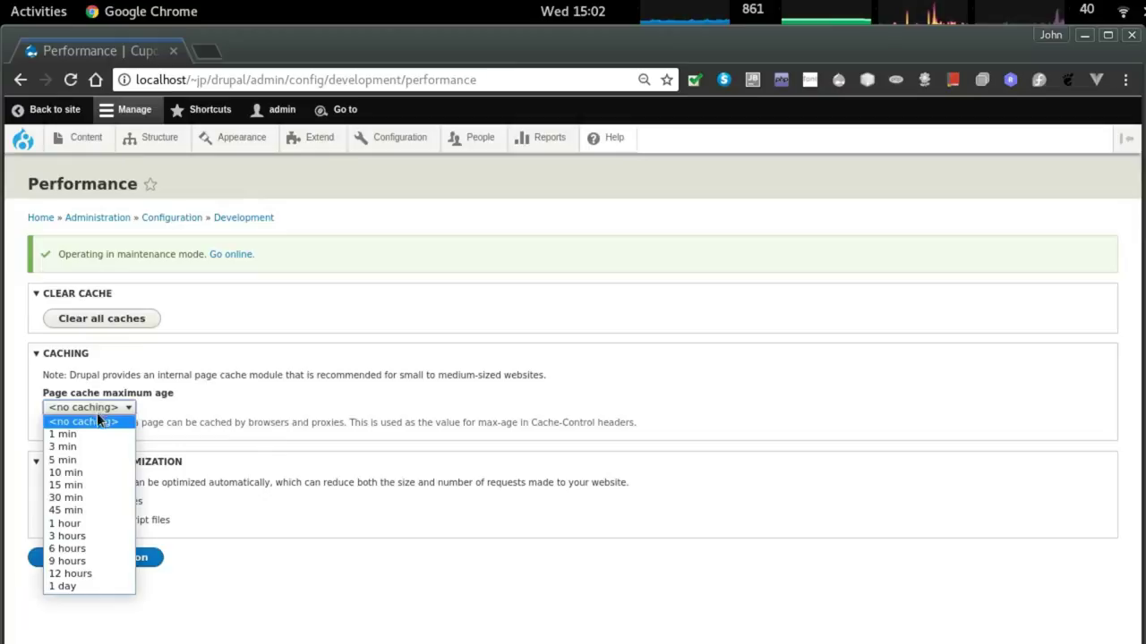
left_click(101, 496)
left_click(111, 558)
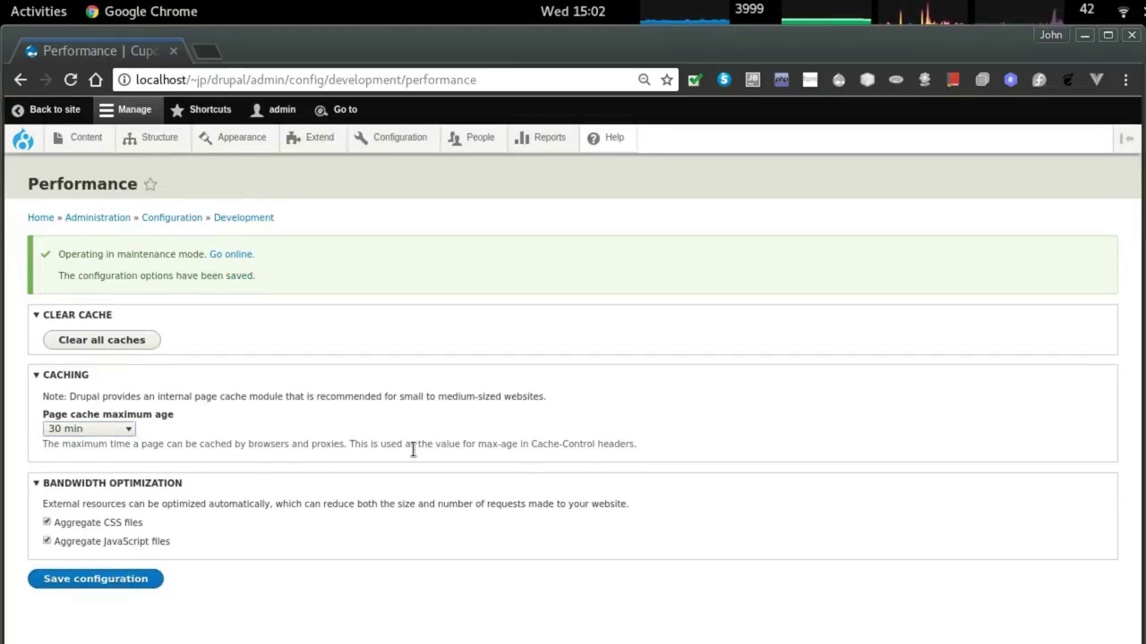
mouse_move(16, 140)
left_click(38, 194)
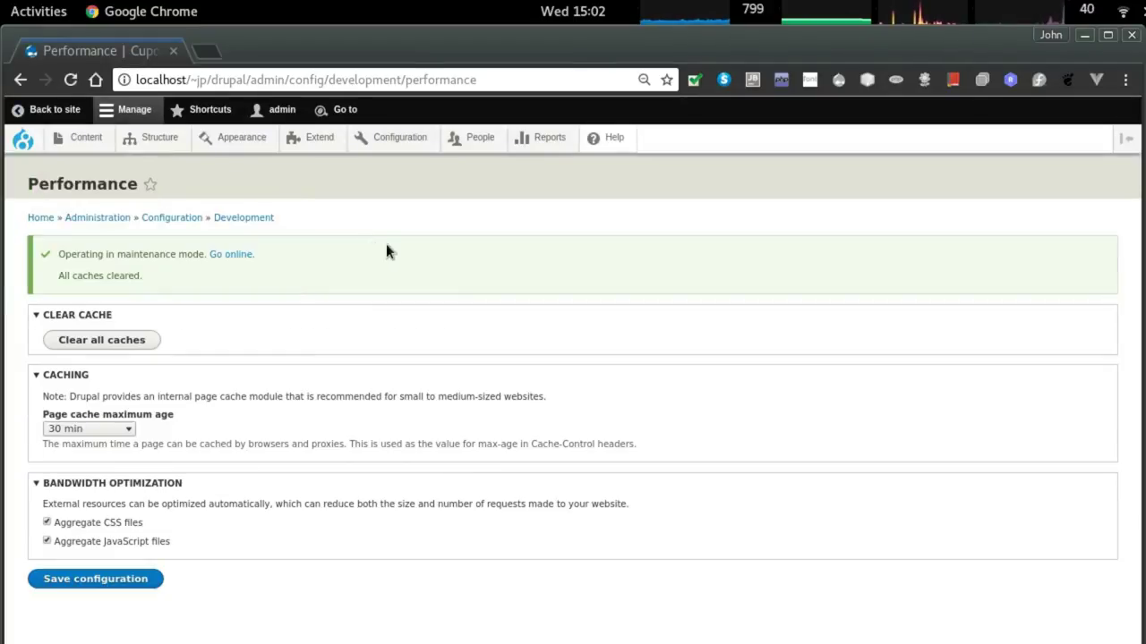
key("alt+grave")
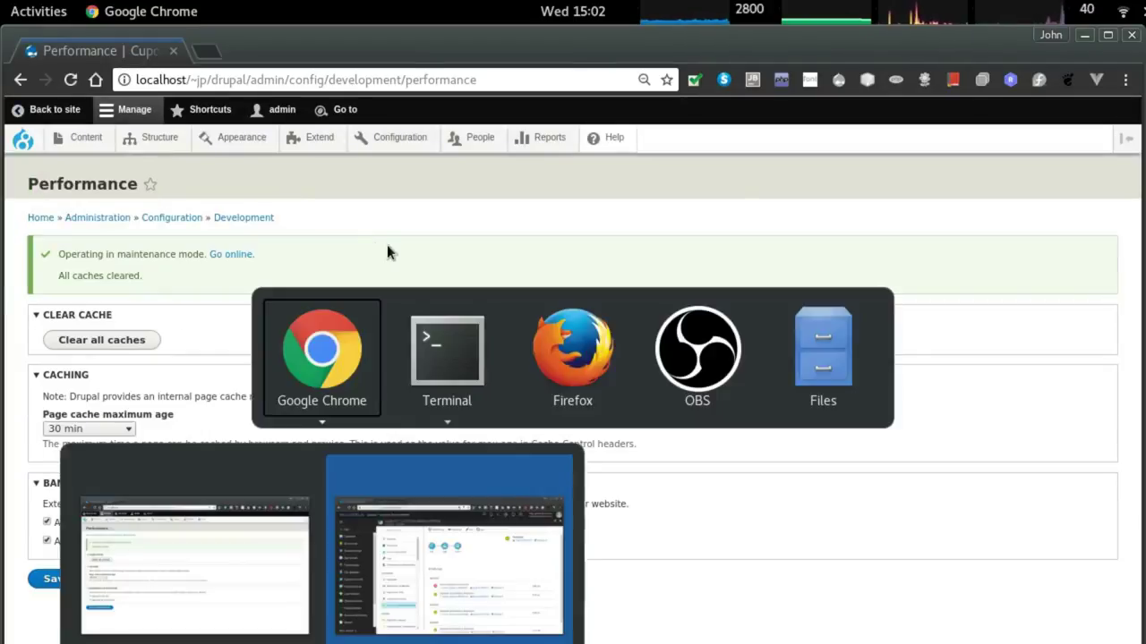
- Load the cupcake home page in Firefox as a visitor and view the Site under maintenance page
key("alt+grave")
key("alt+Tab")
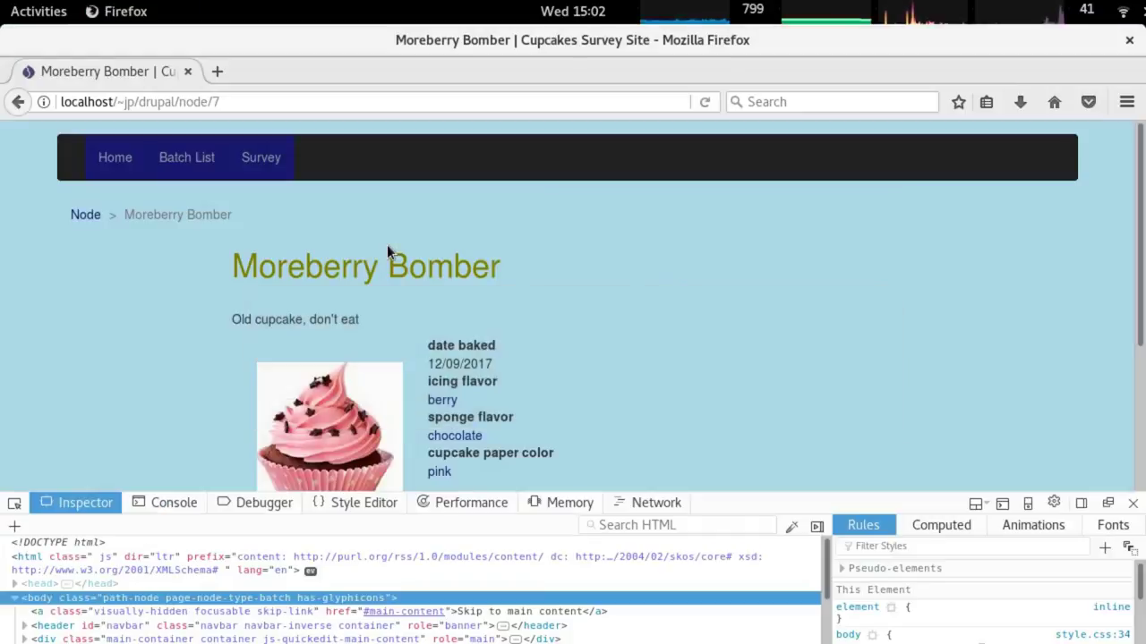
left_click(112, 158)
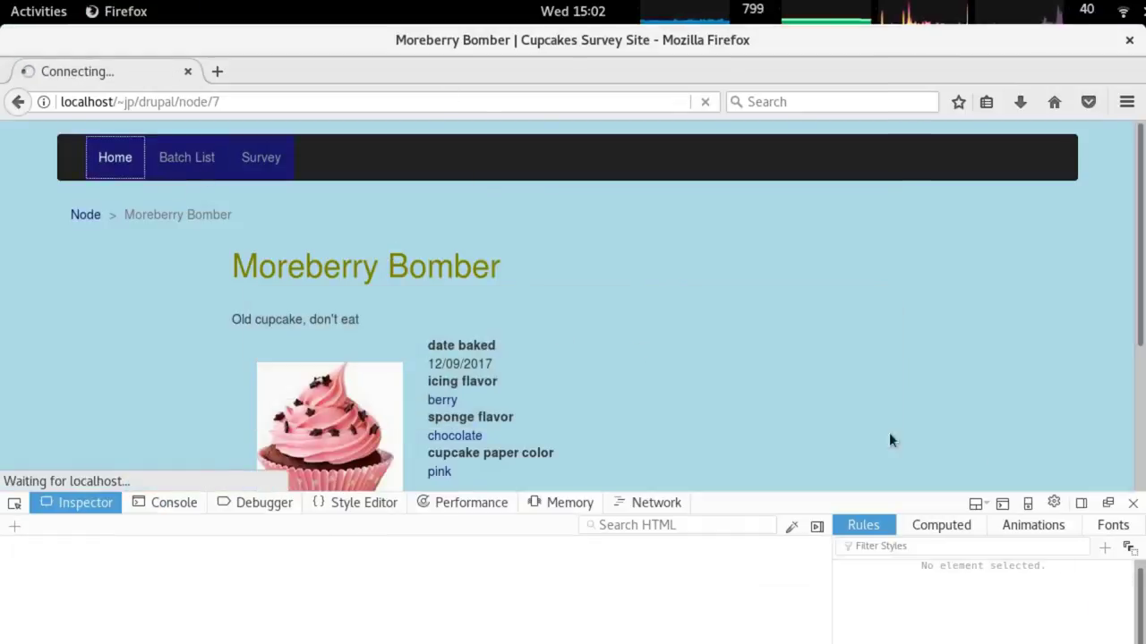
left_click(1132, 503)
scroll(573, 349, "down", 10)
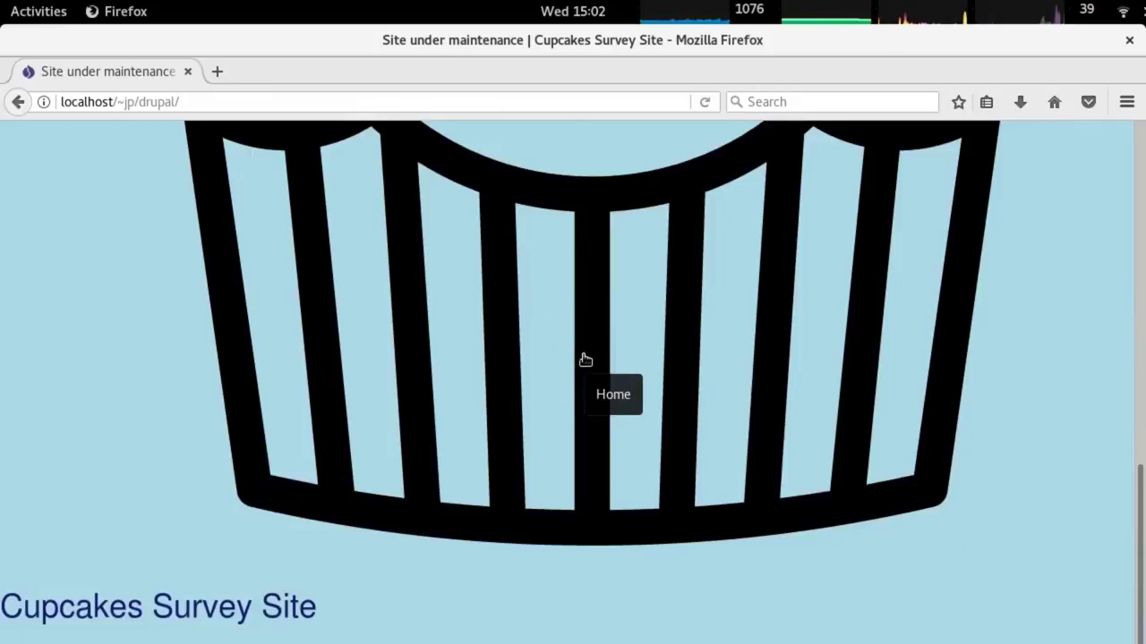
key("alt+Tab")
key("alt+Tab")
key("alt+Tab")
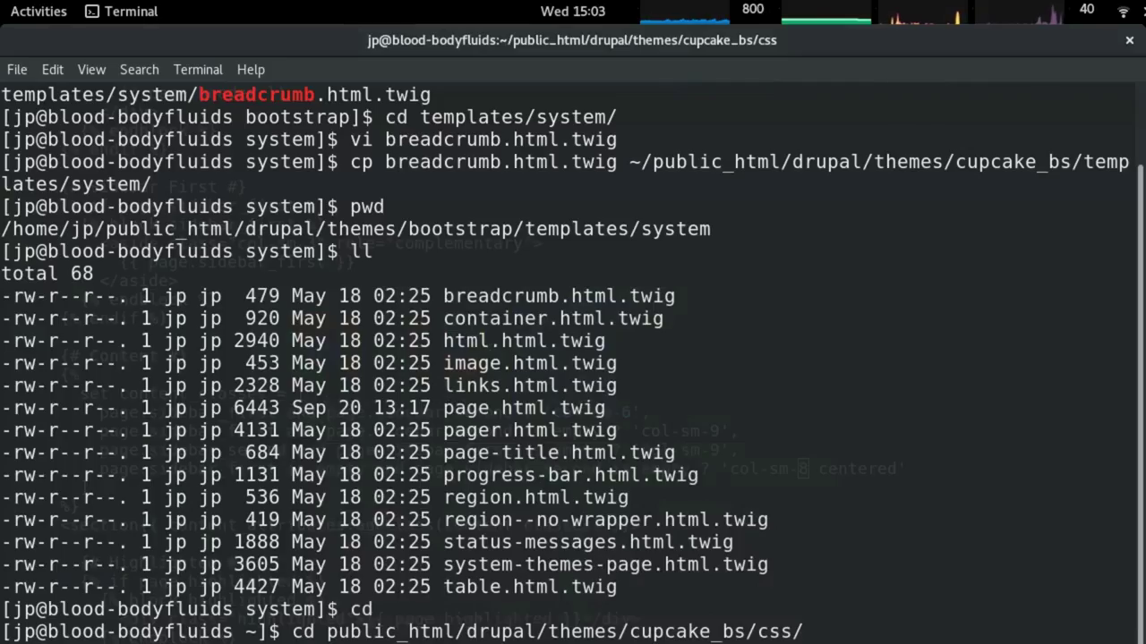
- Climb from the cupcake_bs theme folders up to drupal and public_html, listing folder contents along the way
type("cd ..")
key("Return")
type("cd ..")
key("Return")
type("cd ..")
key("Return")
type("ll")
key("Return")
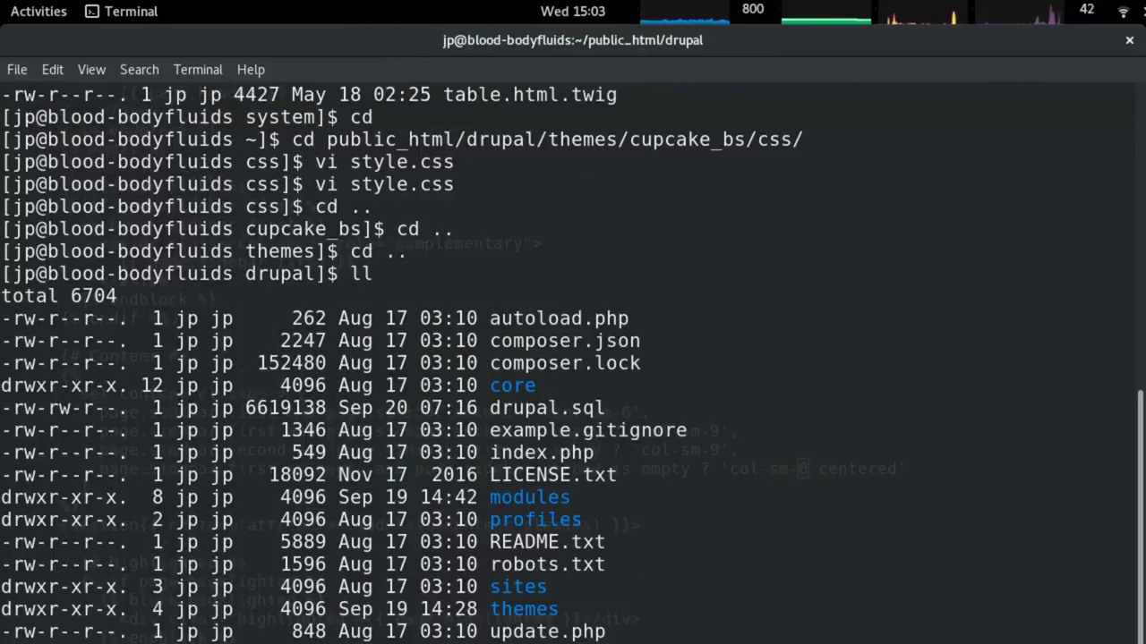
type("cd ..")
key("Return")
type("ll")
key("Return")
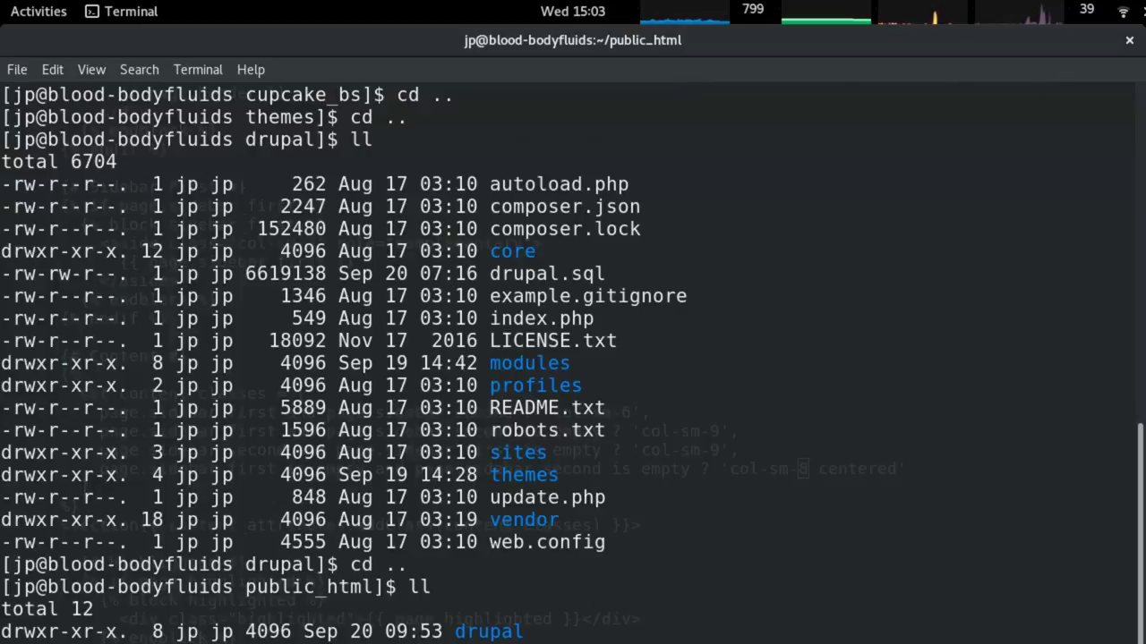
- Quit Vim on the page.html.twig template and list the system templates folder
key("alt+Tab")
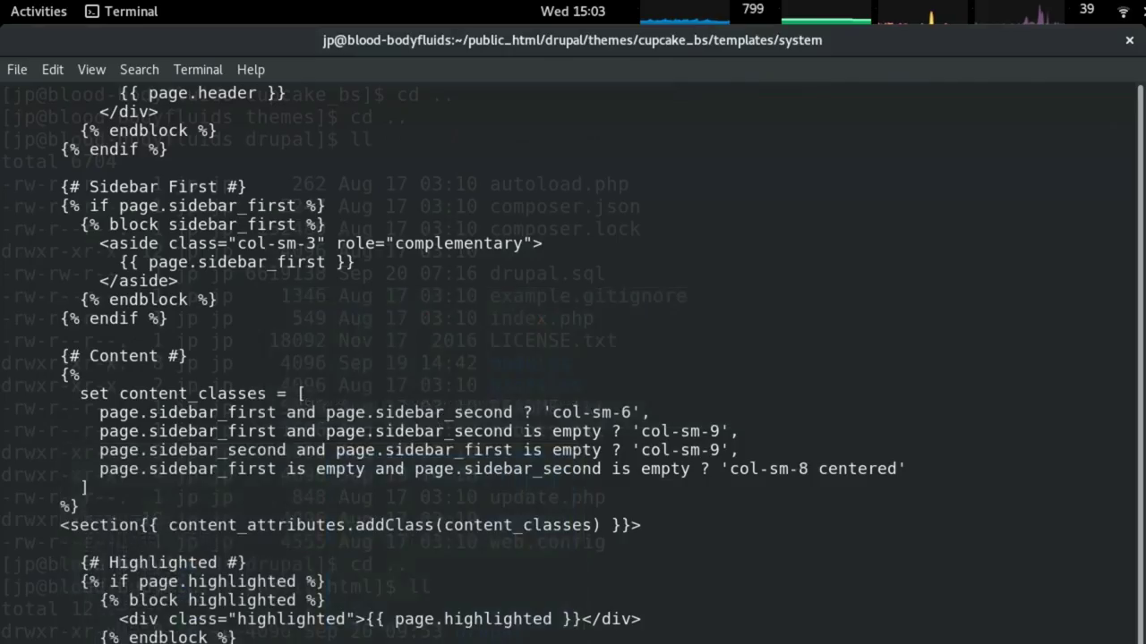
type(":q")
key("Return")
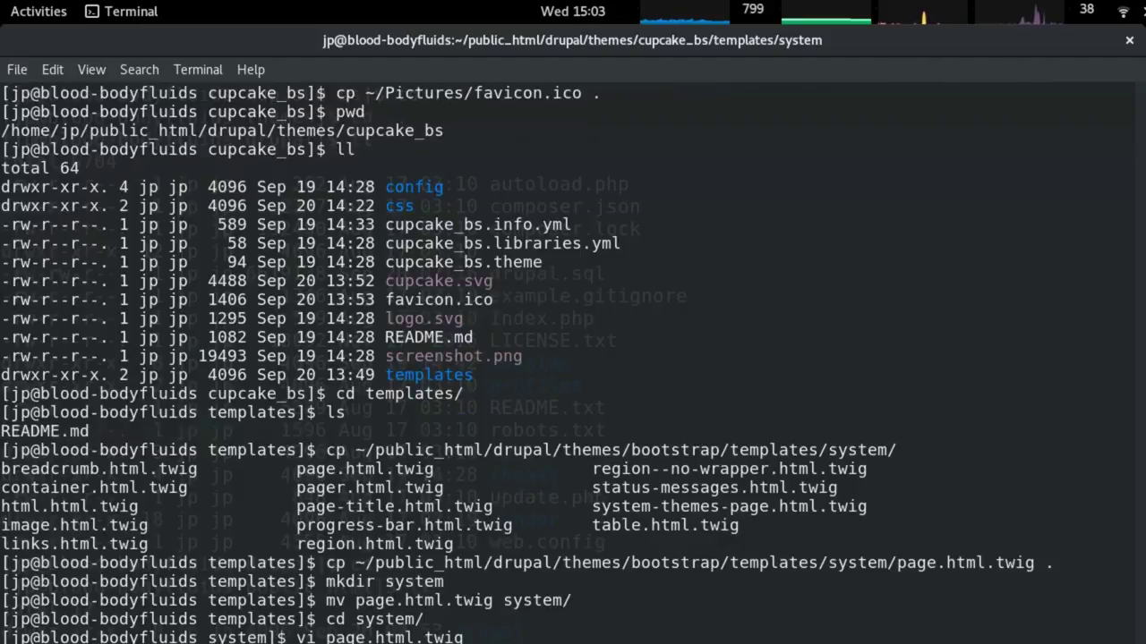
type("ll")
key("Return")
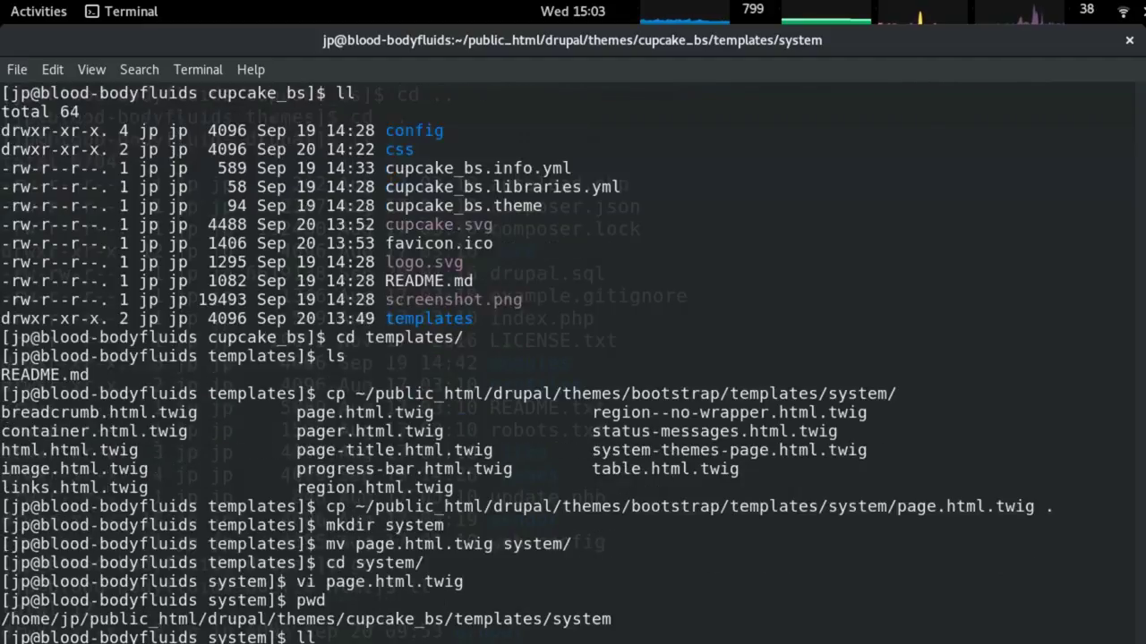
- Go up four folder levels to the drupal directory and list its files
type("cd ..")
key("Return")
type("cd ..")
key("Return")
type("cd ..")
key("Return")
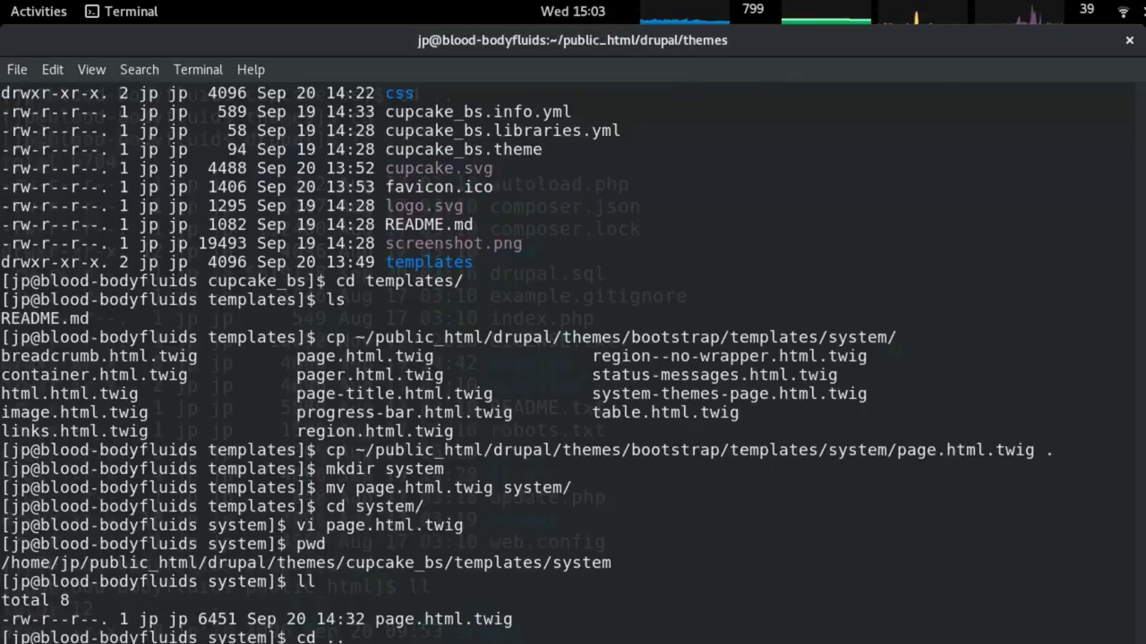
type("cd ..")
key("Return")
type("ll")
key("Return")
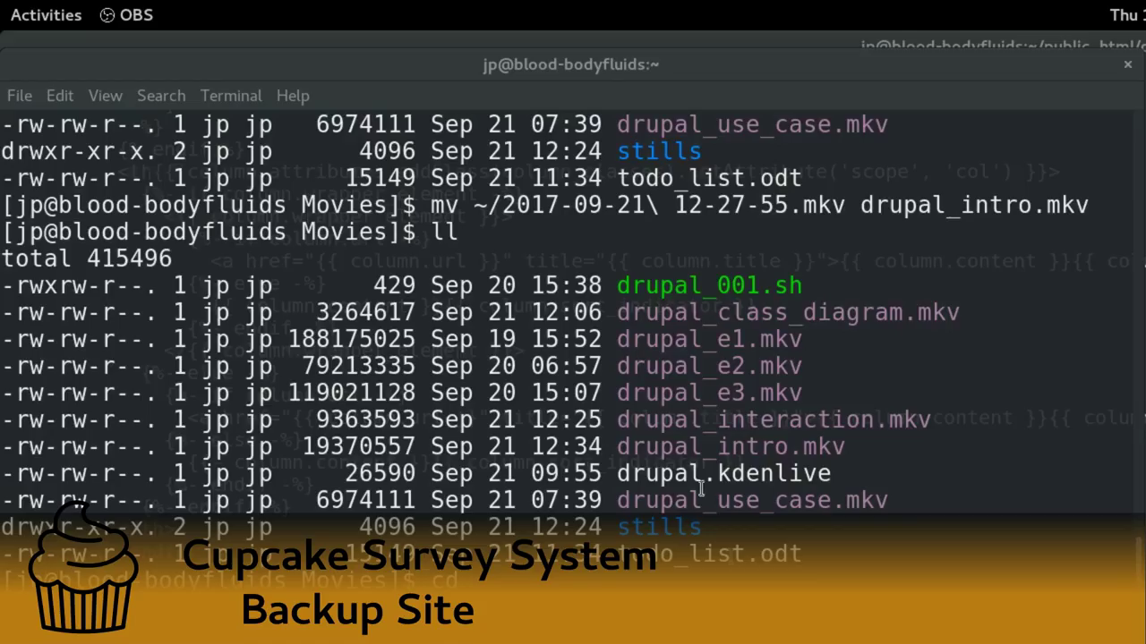
- Delete the old cupcake_drupal.tar.gz archive from public_html
left_click(673, 427)
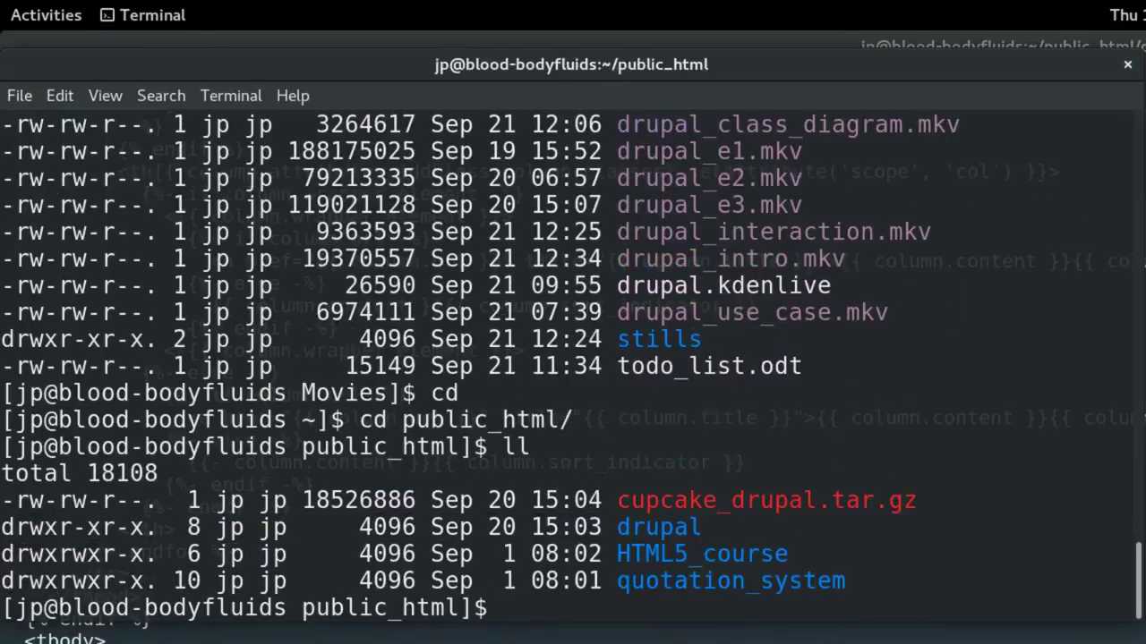
type("rm cu")
key("Tab")
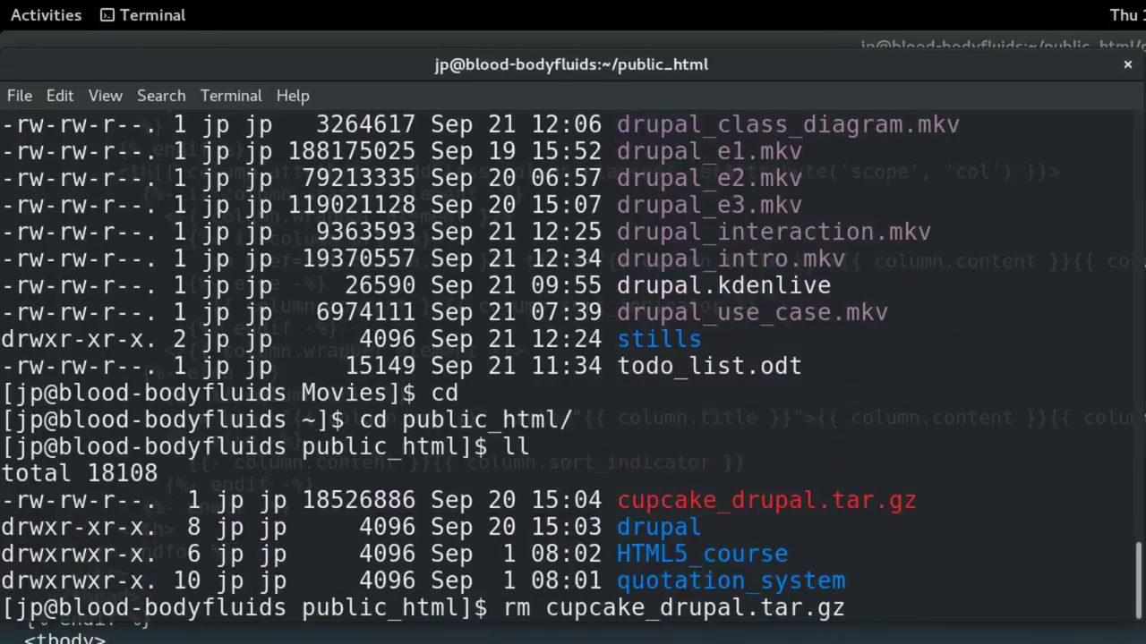
key("Return")
- Enter the drupal folder, list it, and delete the old drupal.sql dump
type("cd dr")
key("Tab")
key("Return")
type("ll")
key("Return")
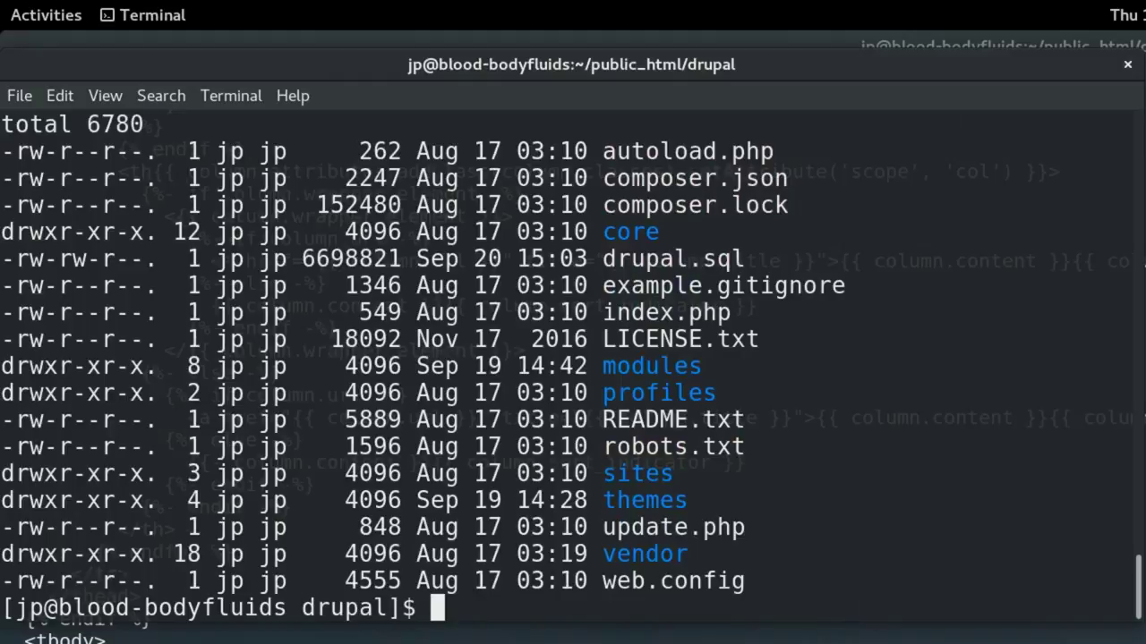
type("rm d")
key("Tab")
key("Return")
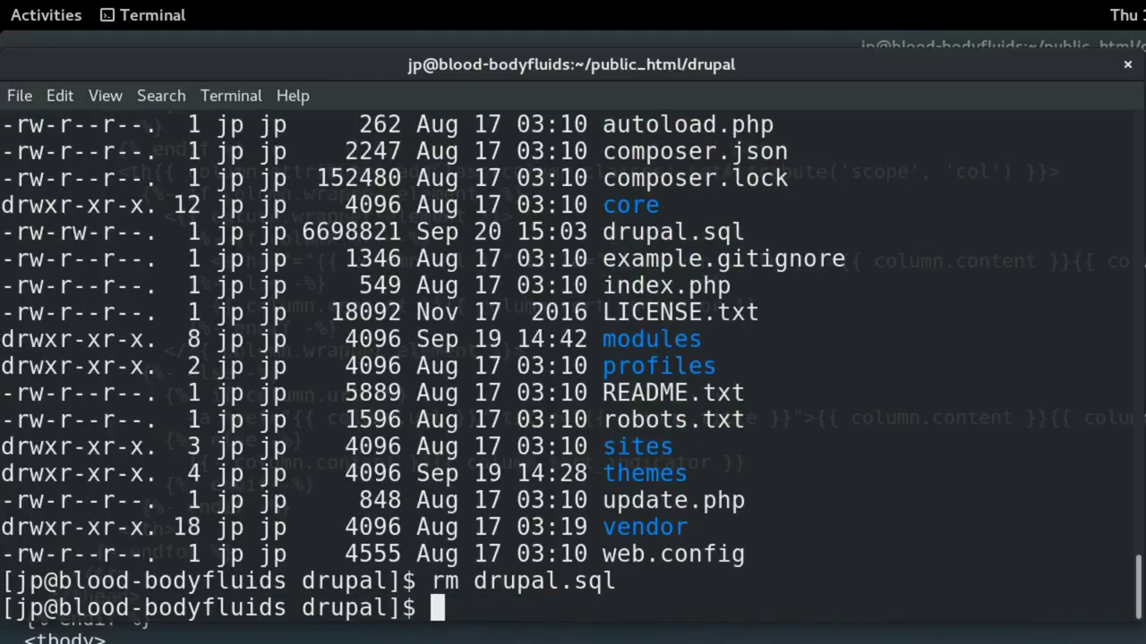
- Run `mysql -u root drupal > drupal.sql` to try exporting the database
type("mysql -u root drupao")
key("BackSpace")
type("l > drupal.sql")
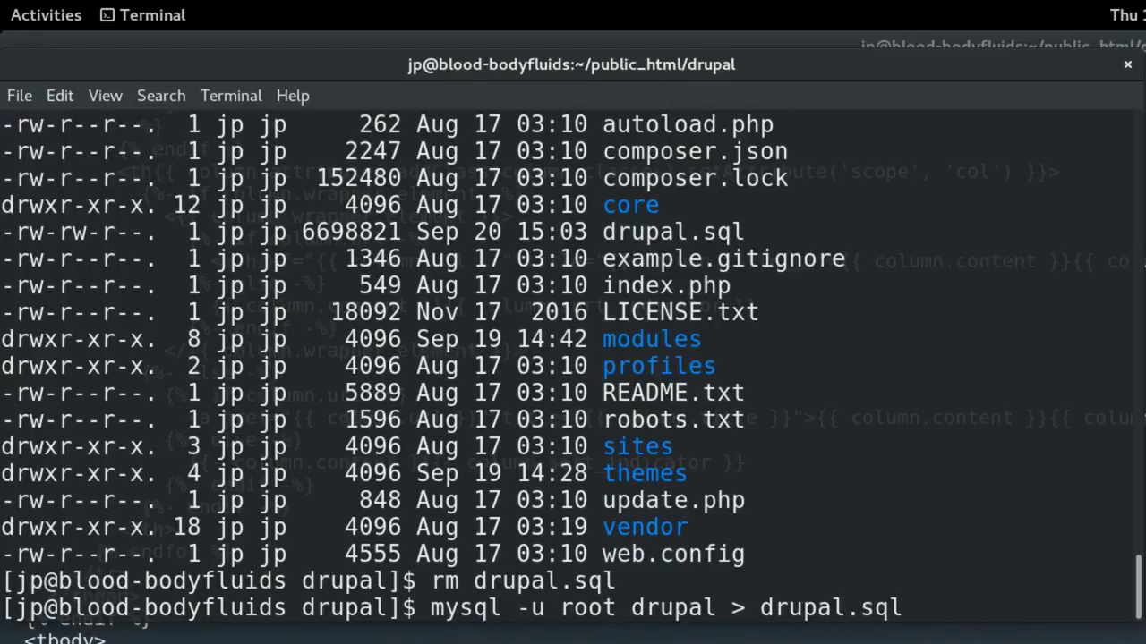
key("Return")
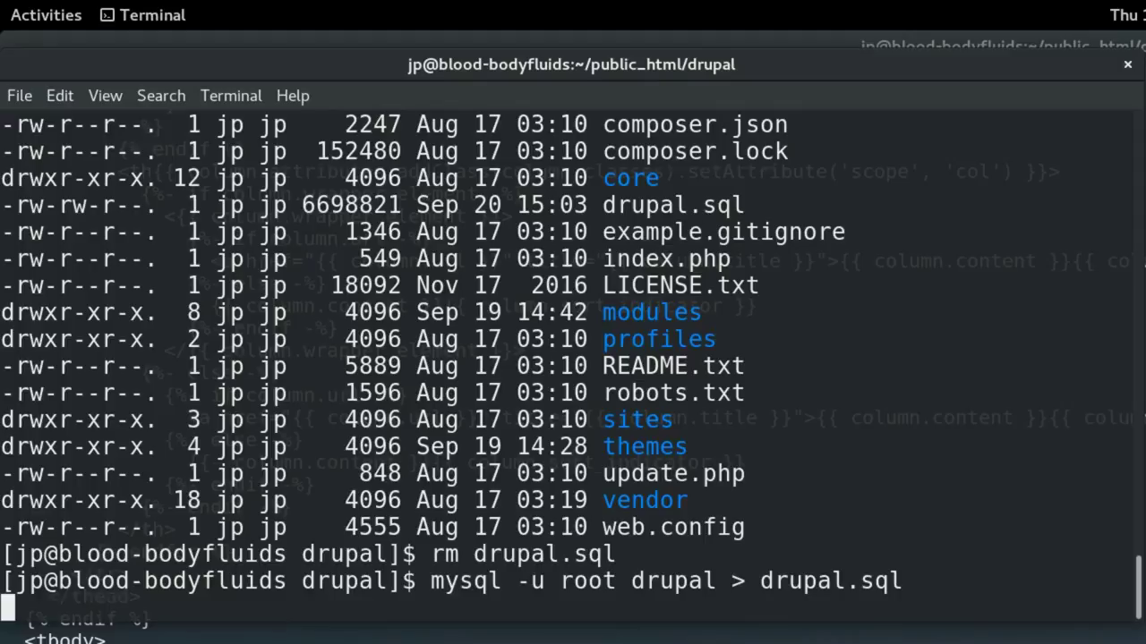
- Abort the hanging mysql command and discard the attempted edit of the recalled command
key("ctrl+c")
key("Up")
key("Home")
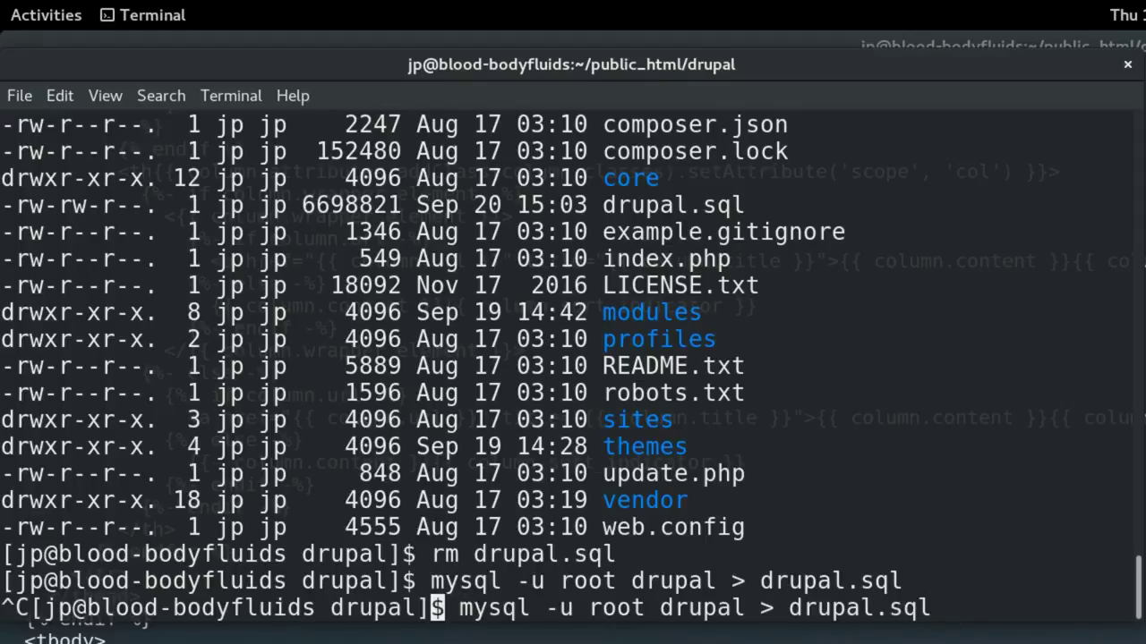
key("Right")
key("Right")
key("Right")
key("Right")
key("Right")
type("d")
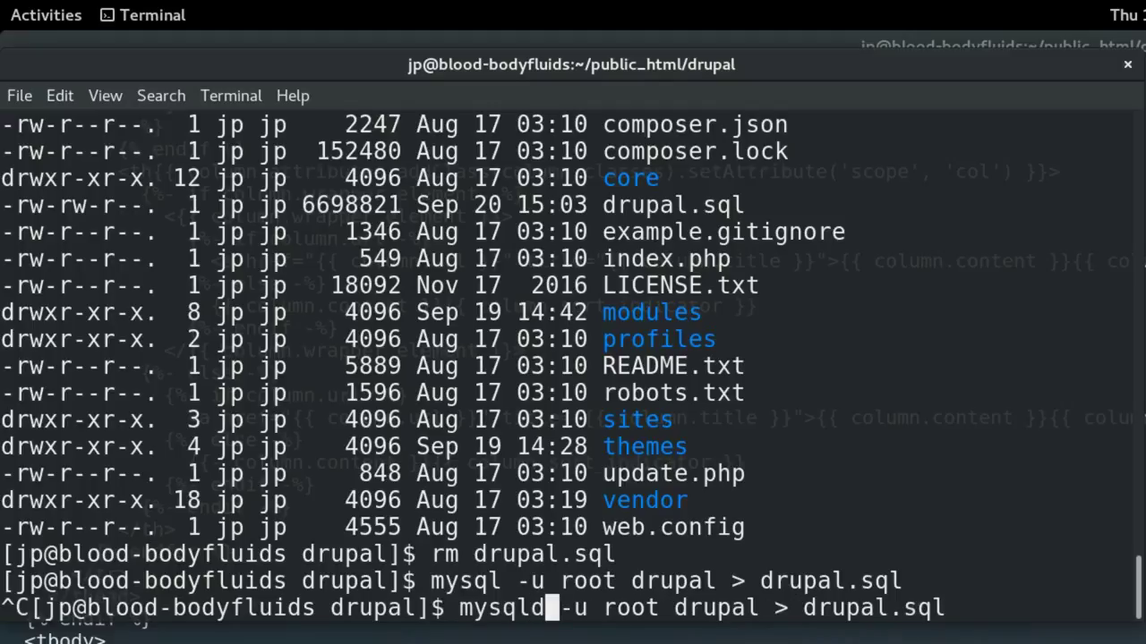
type("ump")
key("BackSpace")
key("BackSpace")
key("BackSpace")
type("uu")
key("BackSpace")
type("uuuu")
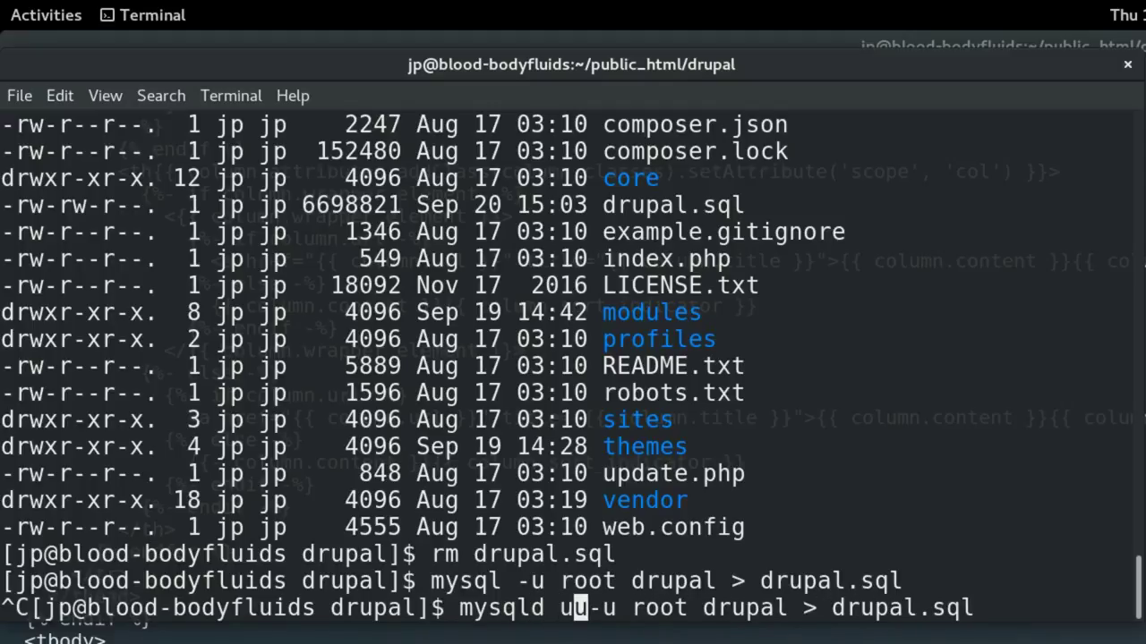
key("BackSpace")
key("BackSpace")
key("BackSpace")
key("BackSpace")
key("BackSpace")
key("BackSpace")
key("BackSpace")
key("BackSpace")
key("BackSpace")
key("BackSpace")
key("BackSpace")
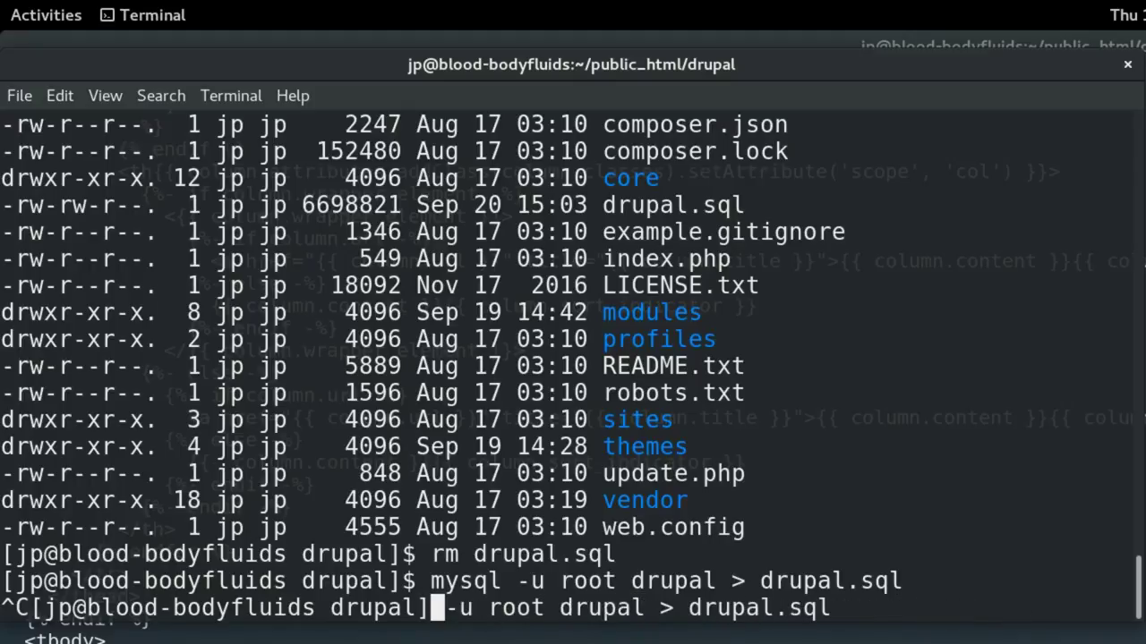
key("ctrl+k")
key("Return")
key("Return")
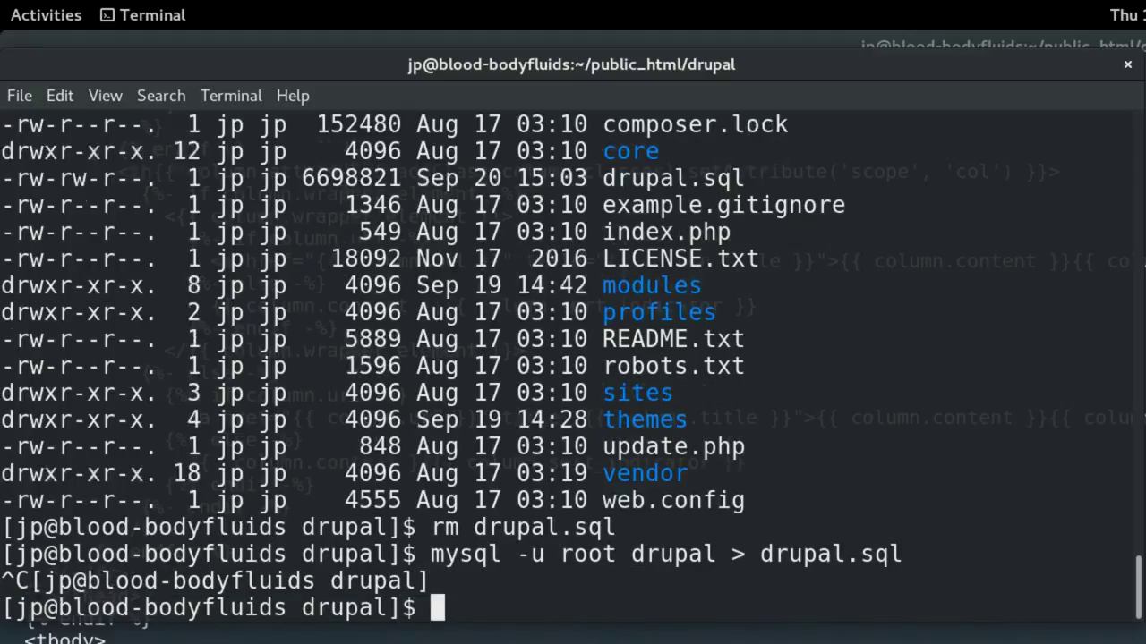
- Export the drupal database with `mysqldump -u root drupal > drupal.sql` and page through it in less
type("mysqldump -u ro")
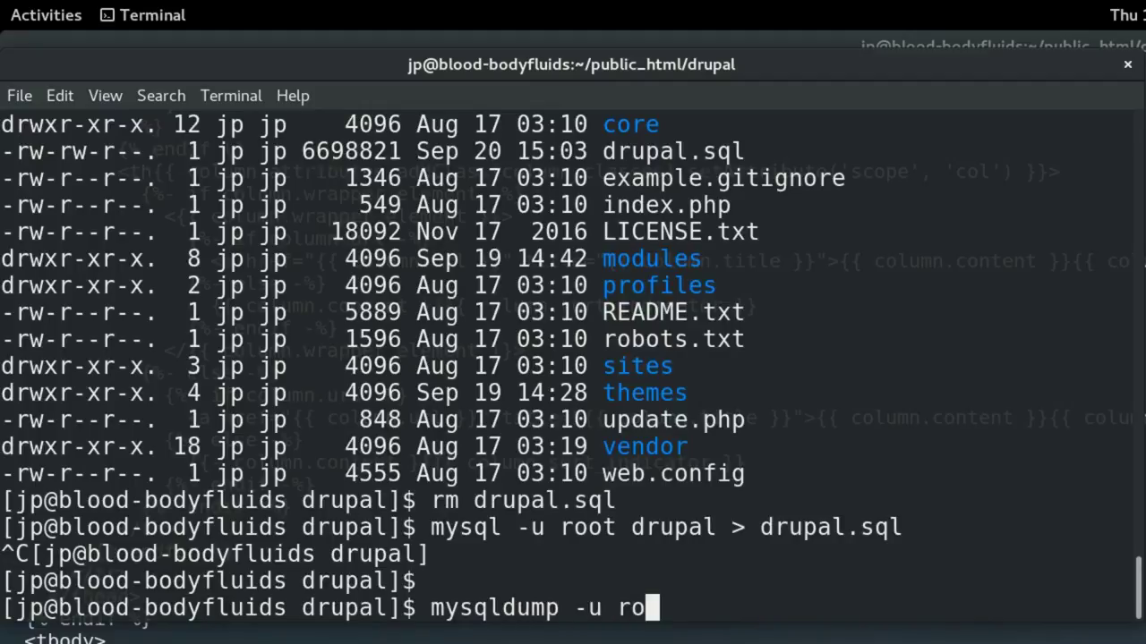
type("ot drupal > drupal.sql")
key("Return")
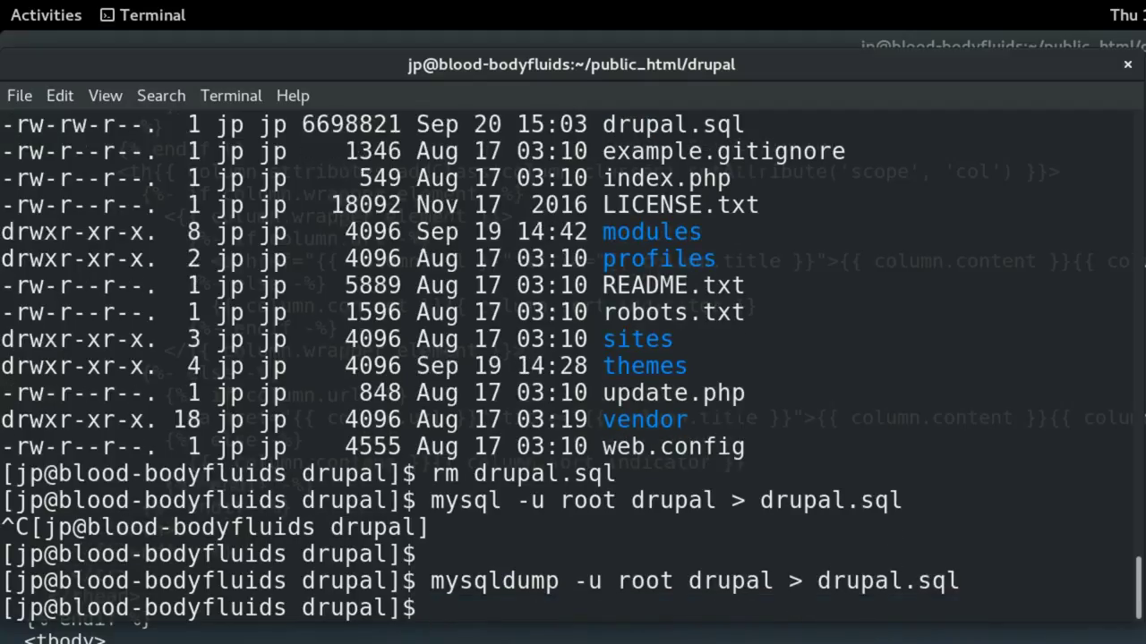
type("less dr")
key("Tab")
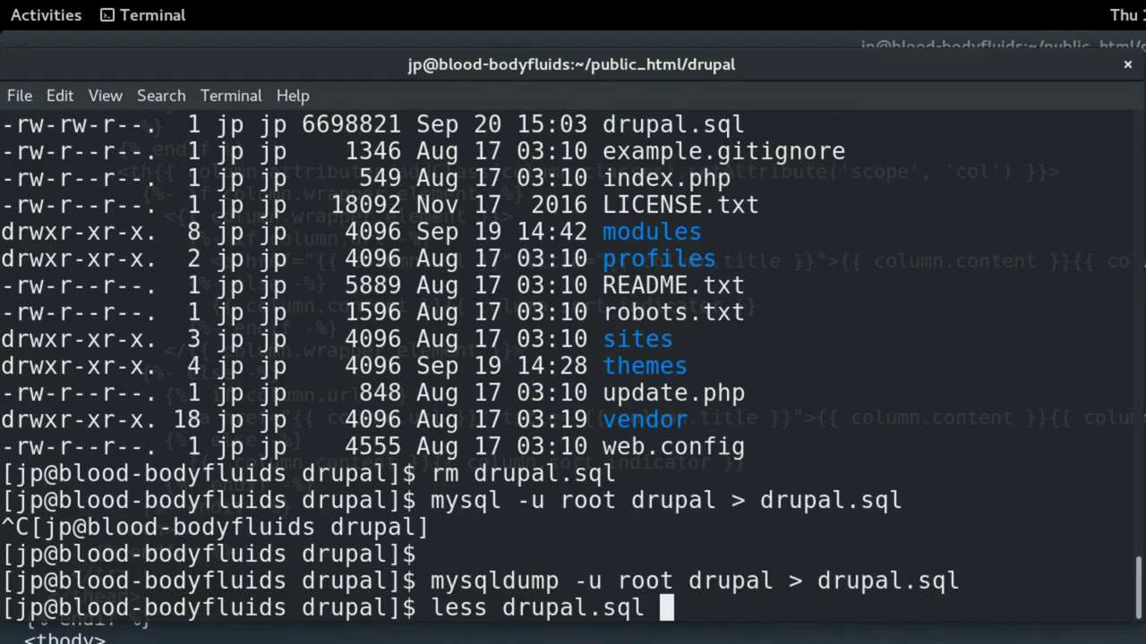
key("Return")
key("space")
key("space")
key("space")
key("space")
key("space")
key("space")
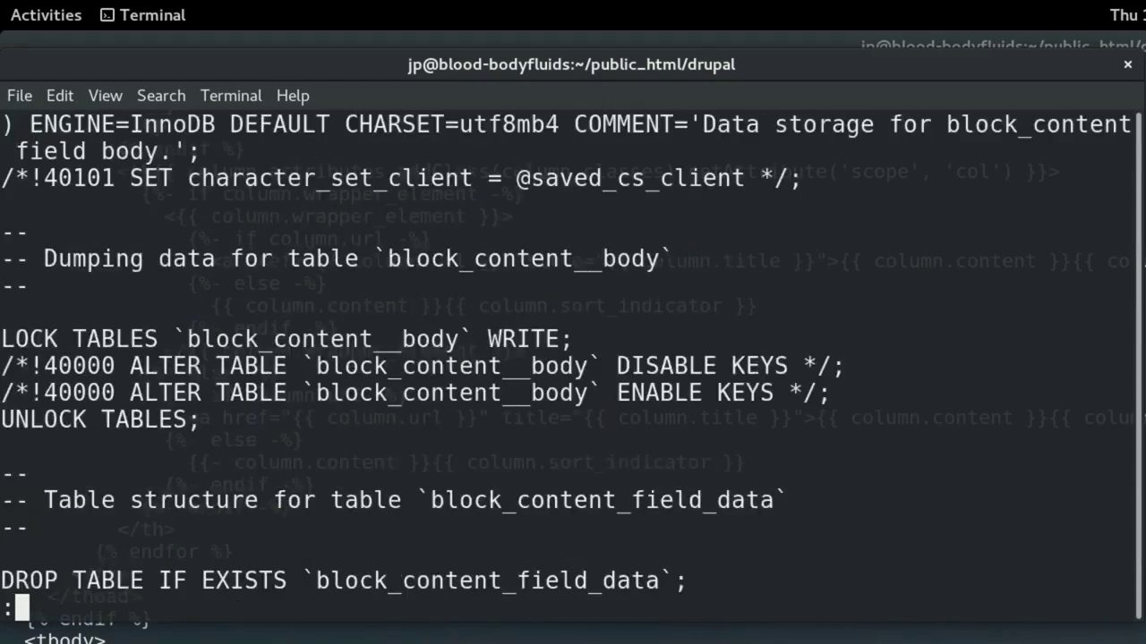
- Return to public_html, list its folders, and start typing the tar archive command
type("qcd ..")
key("Return")
type("ll")
key("Return")
type("tar")
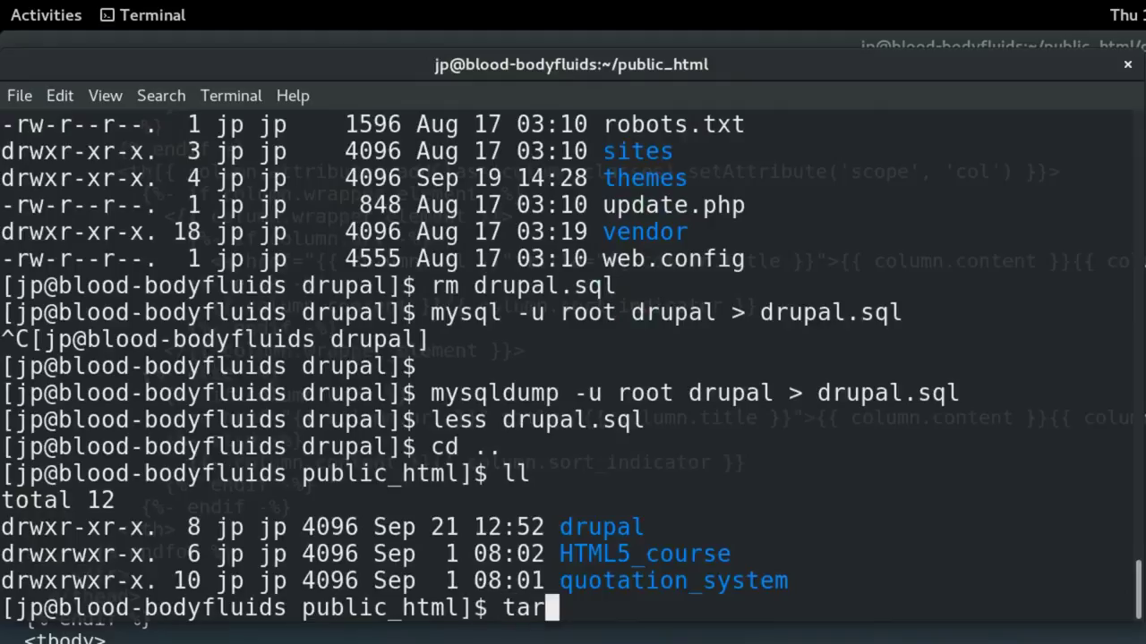
type(" -zv")
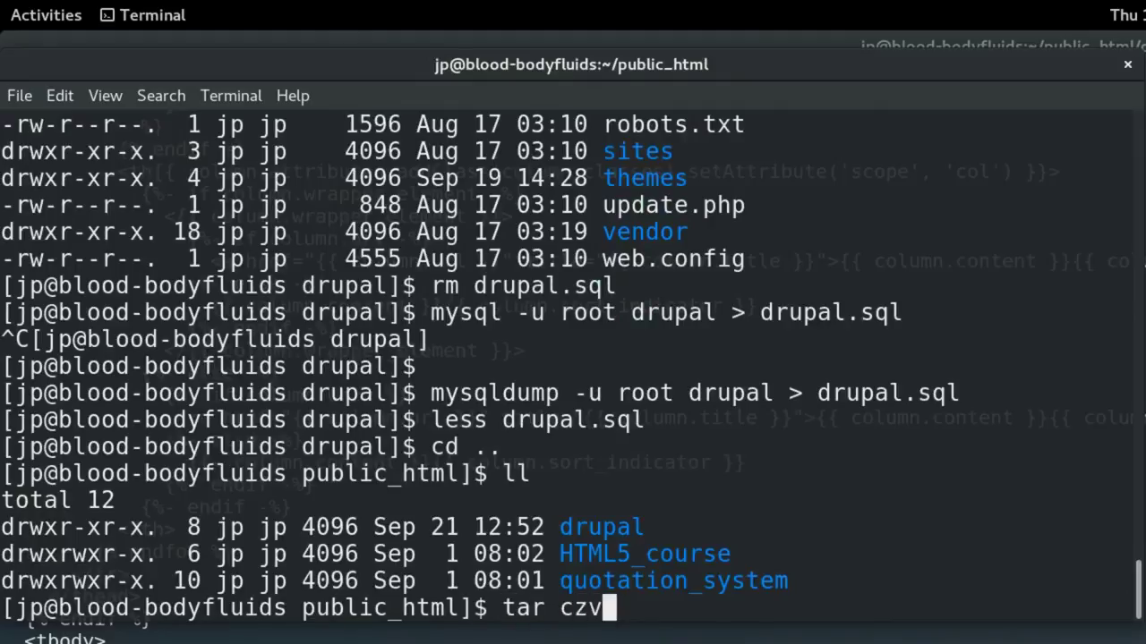
type("f ./cupcake_dr")
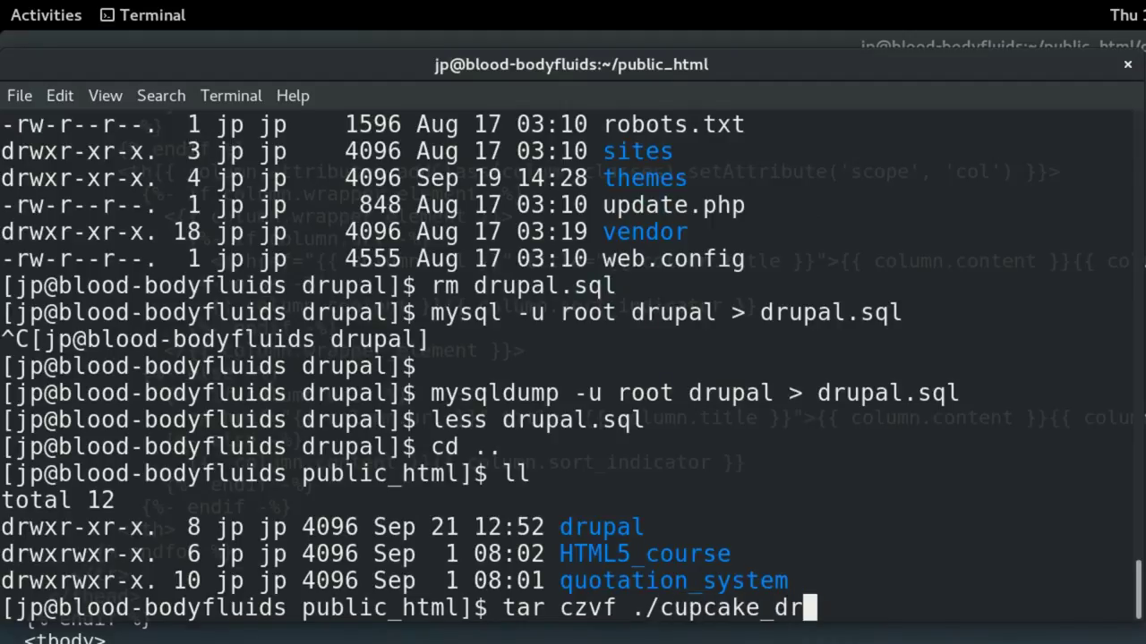
type("upal.tar")
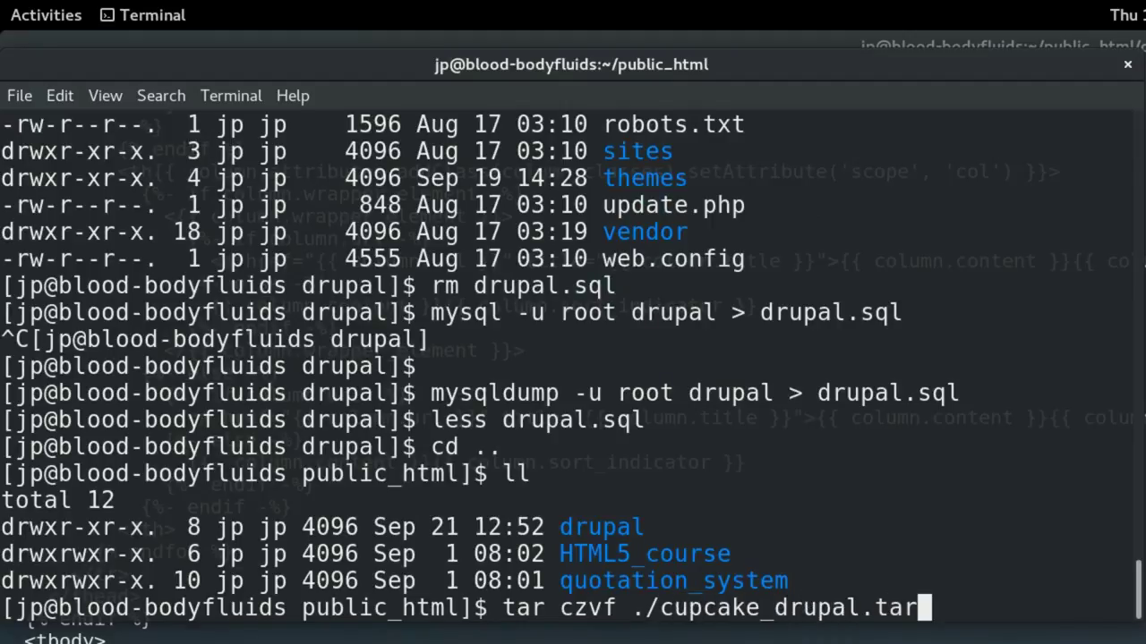
type(".gz dr")
- Create cupcake_drupal.tar.gz from the drupal folder and confirm it in the listing
key("Tab")
key("BackSpace")
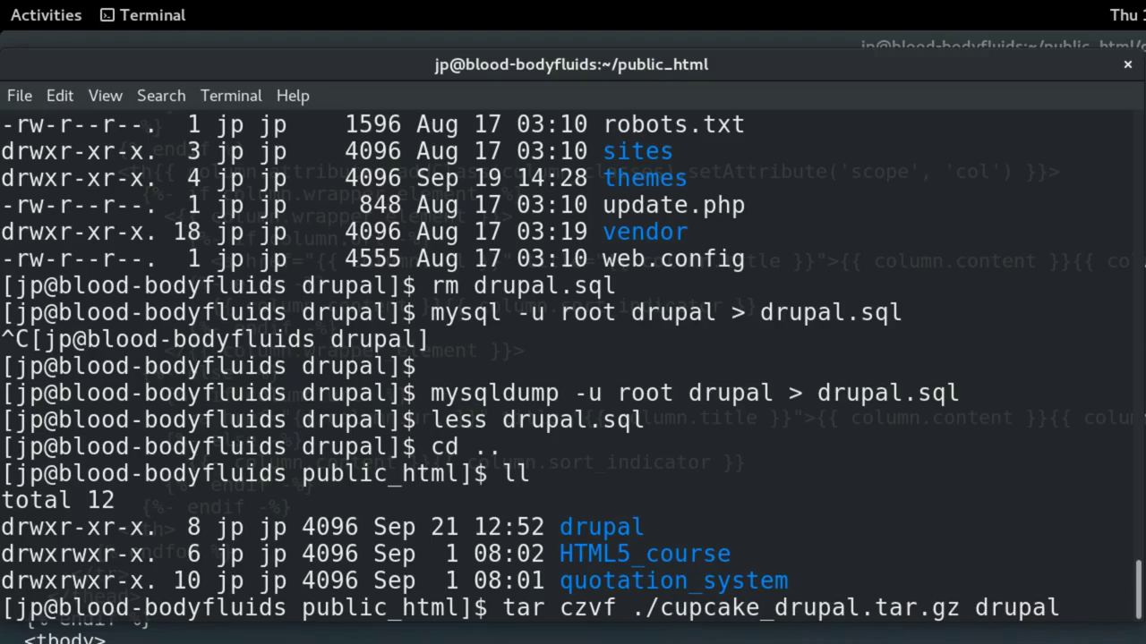
key("Return")
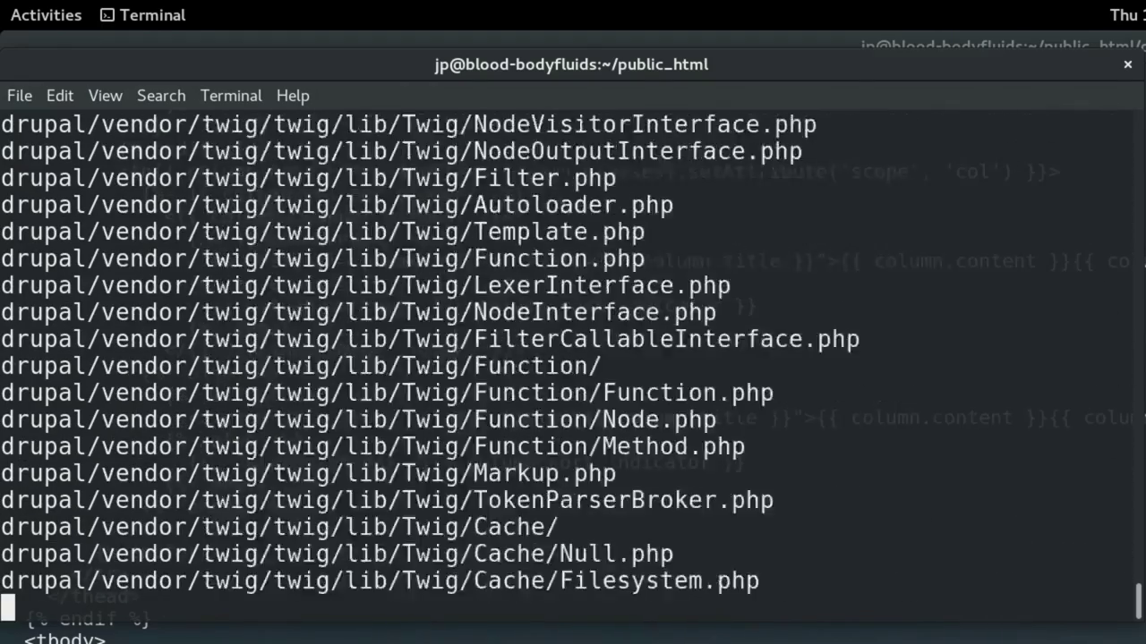
type("ll")
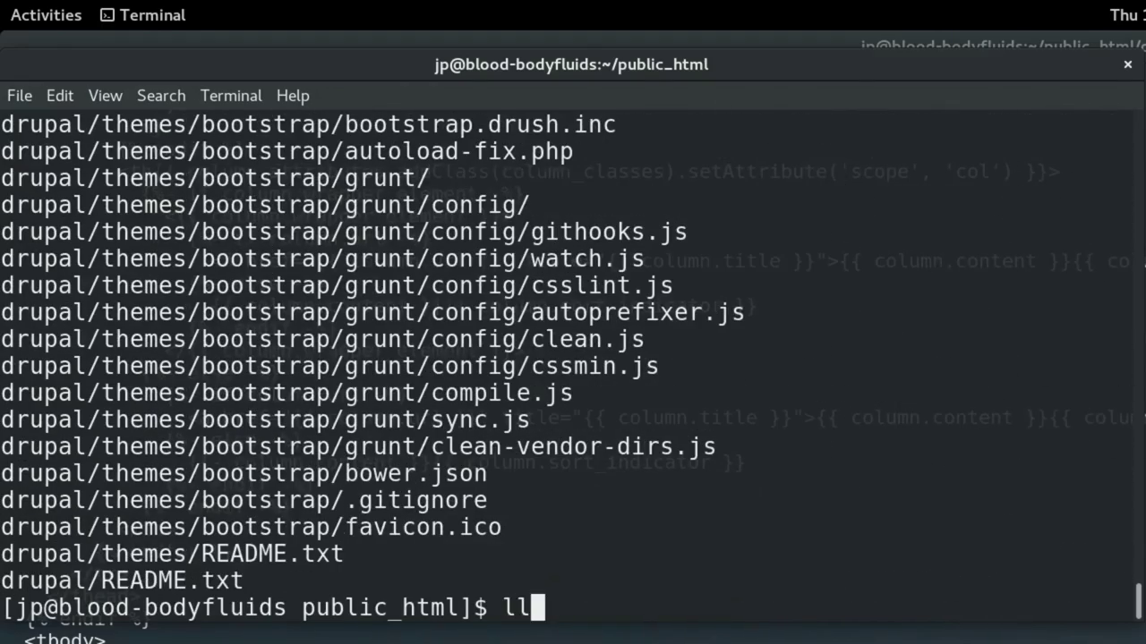
key("Return")
- Move cupcake_drupal.tar.gz into ~/Movies/
type("mv cup")
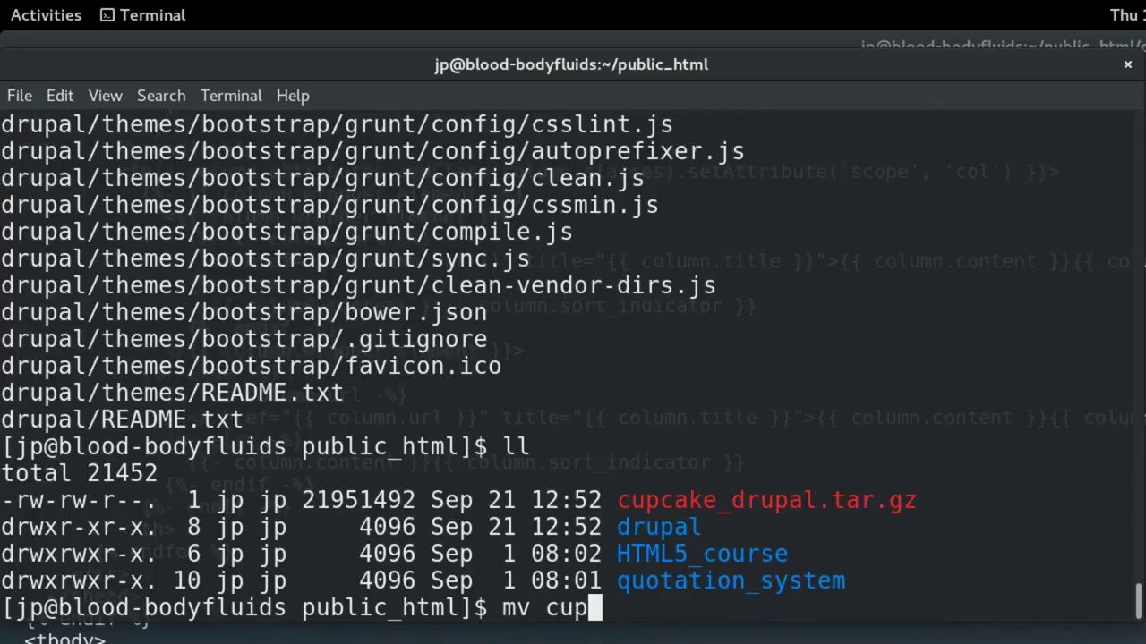
key("Tab")
type("~/Mo")
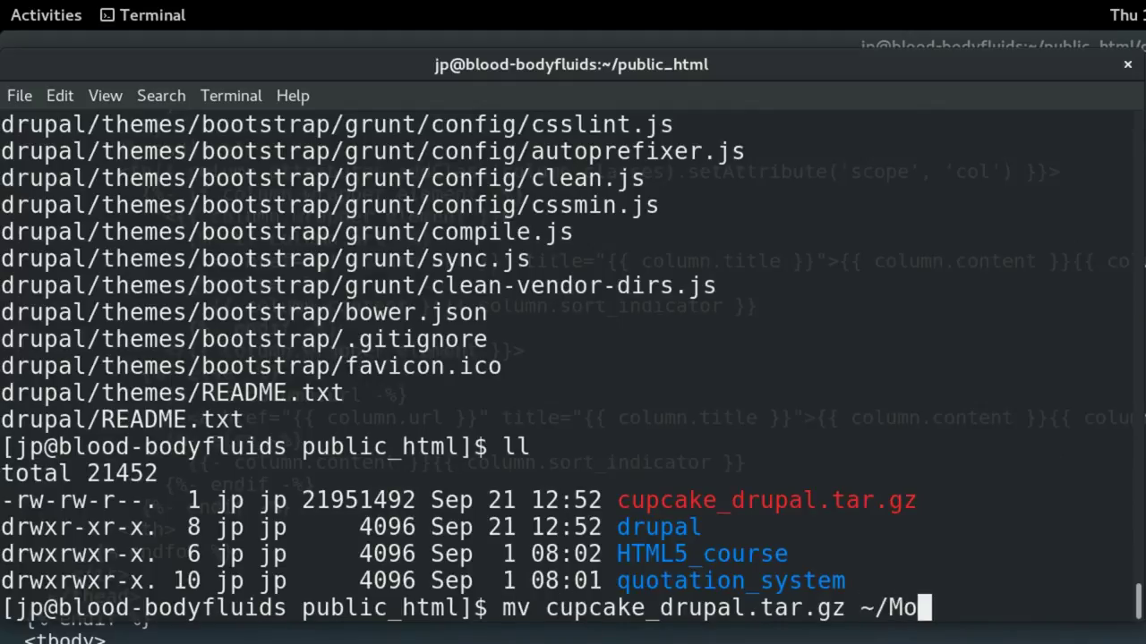
key("Tab")
key("Return")
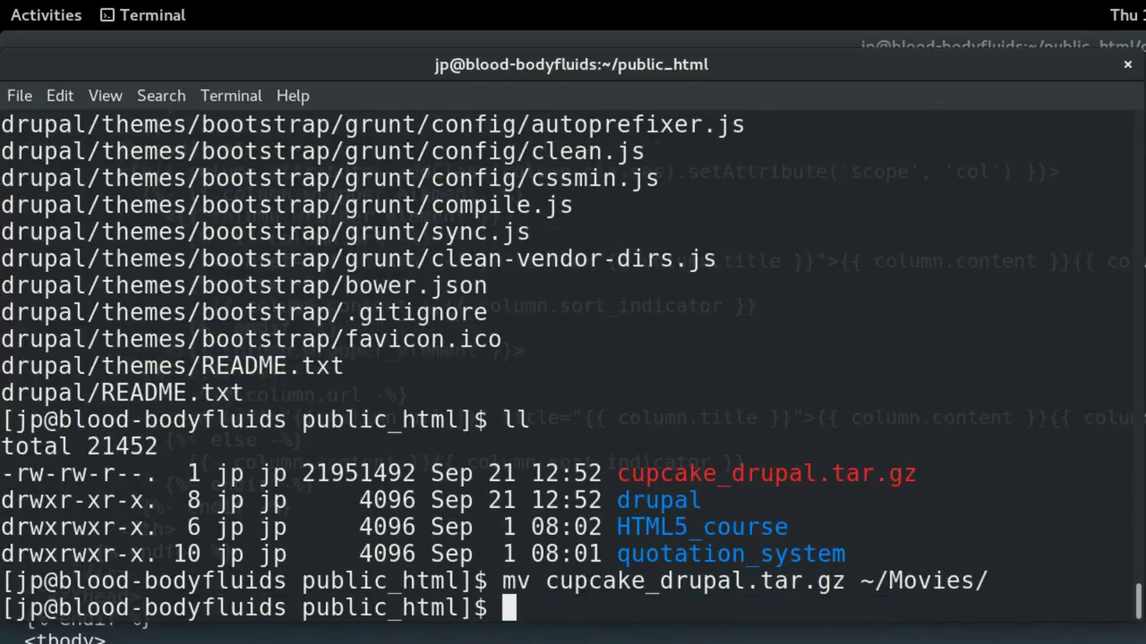